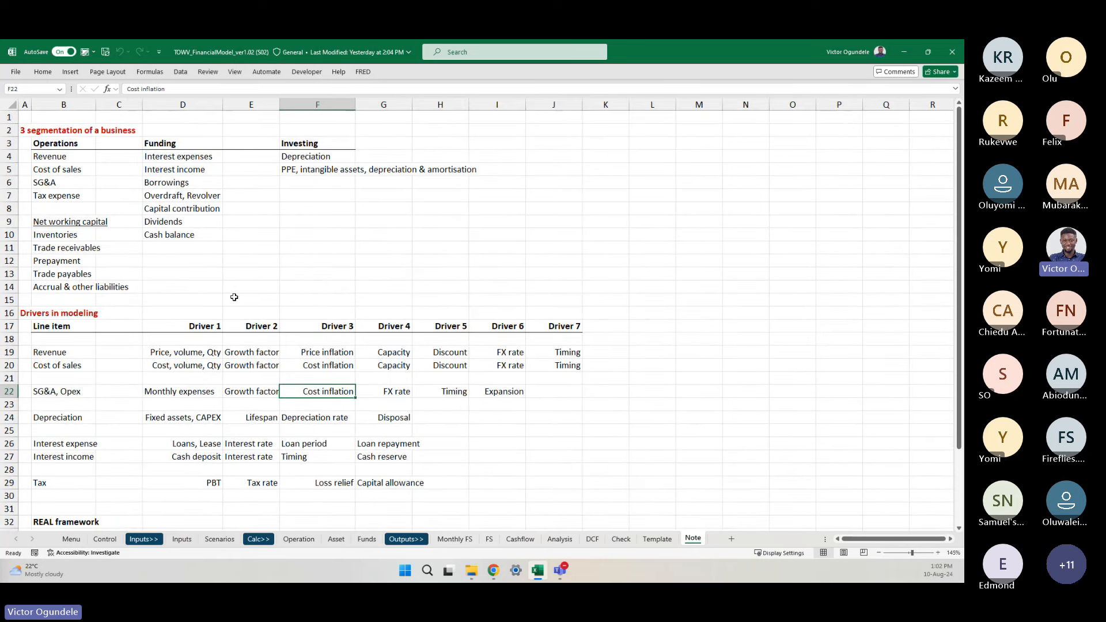
- Review the business segmentation, modeling drivers and REAL framework on the Note sheet, and the Business Timing section on the Inputs sheet
scroll(234, 297, "down", 2)
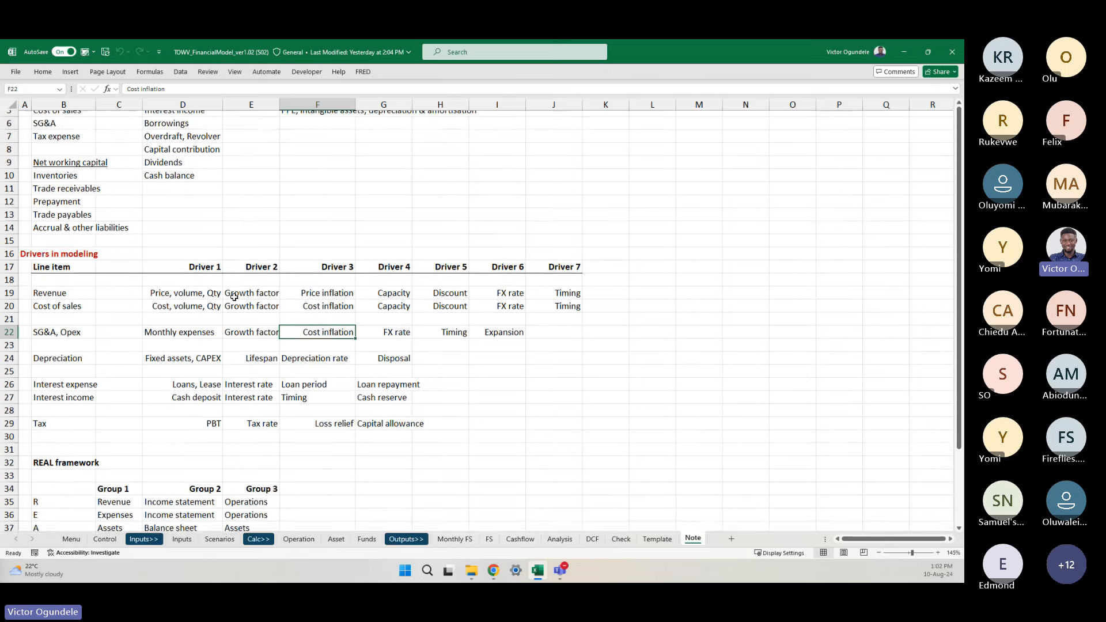
scroll(234, 297, "down", 2)
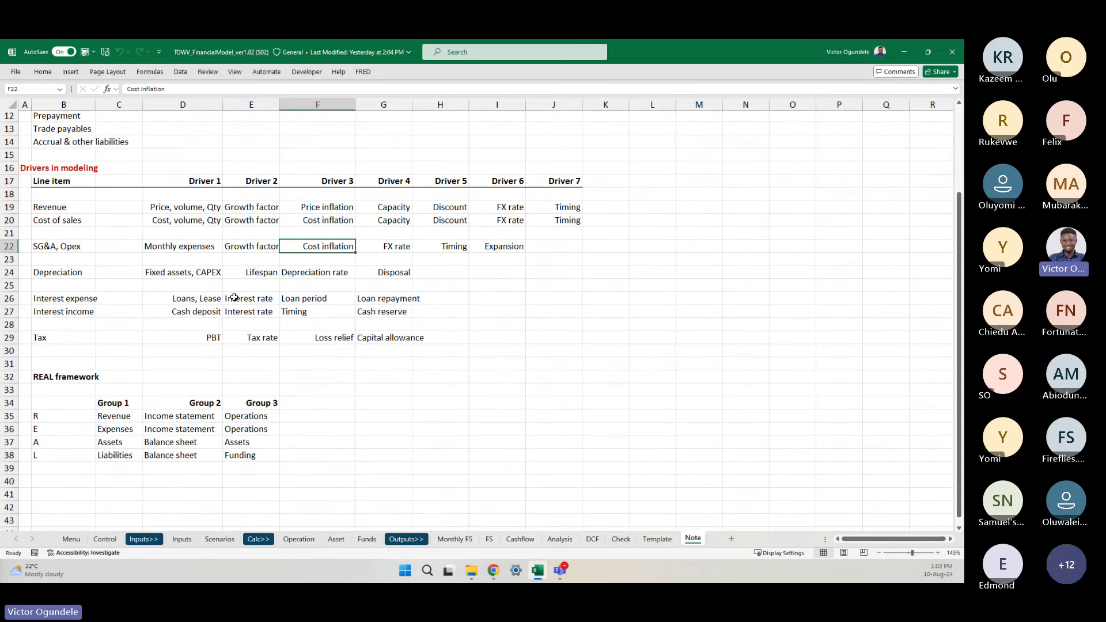
scroll(234, 298, "up", 4)
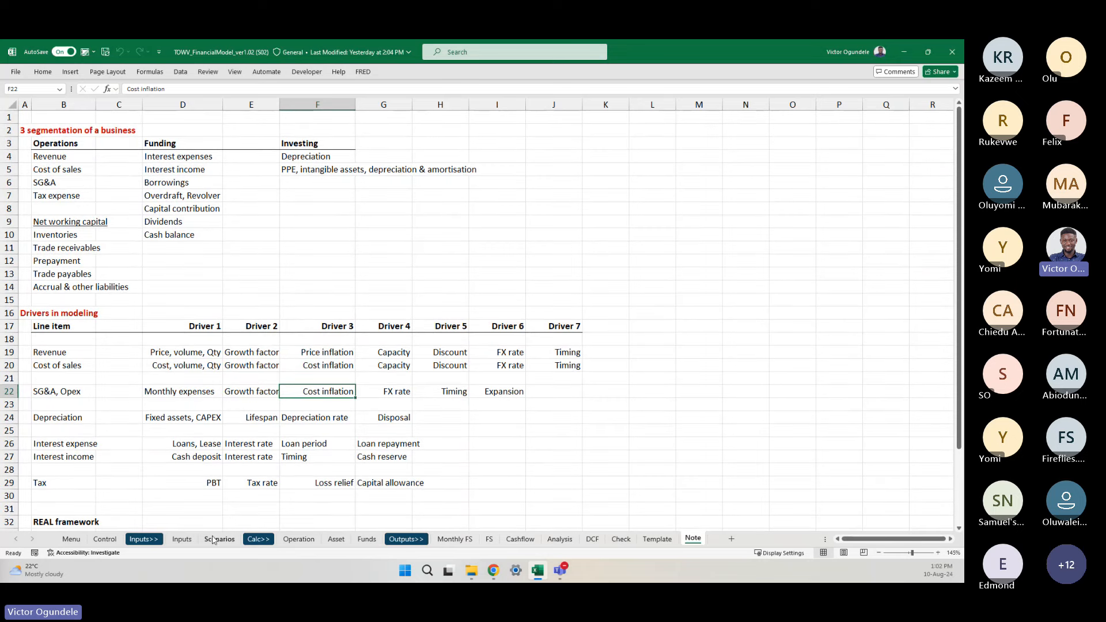
left_click(181, 539)
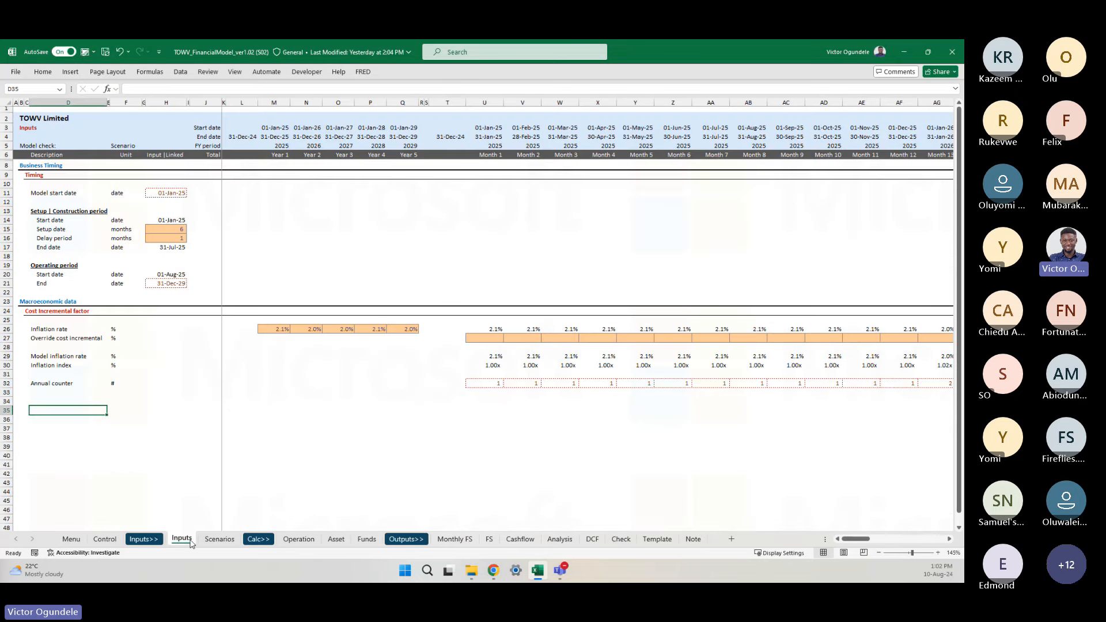
left_click(217, 274)
scroll(217, 275, "up", 3)
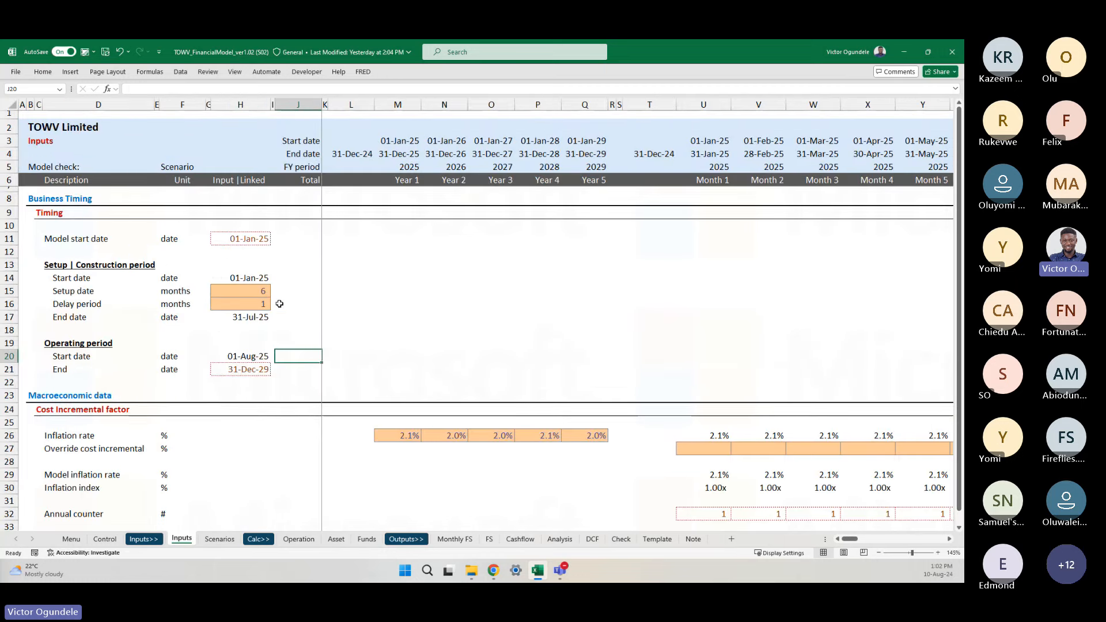
left_click(299, 306)
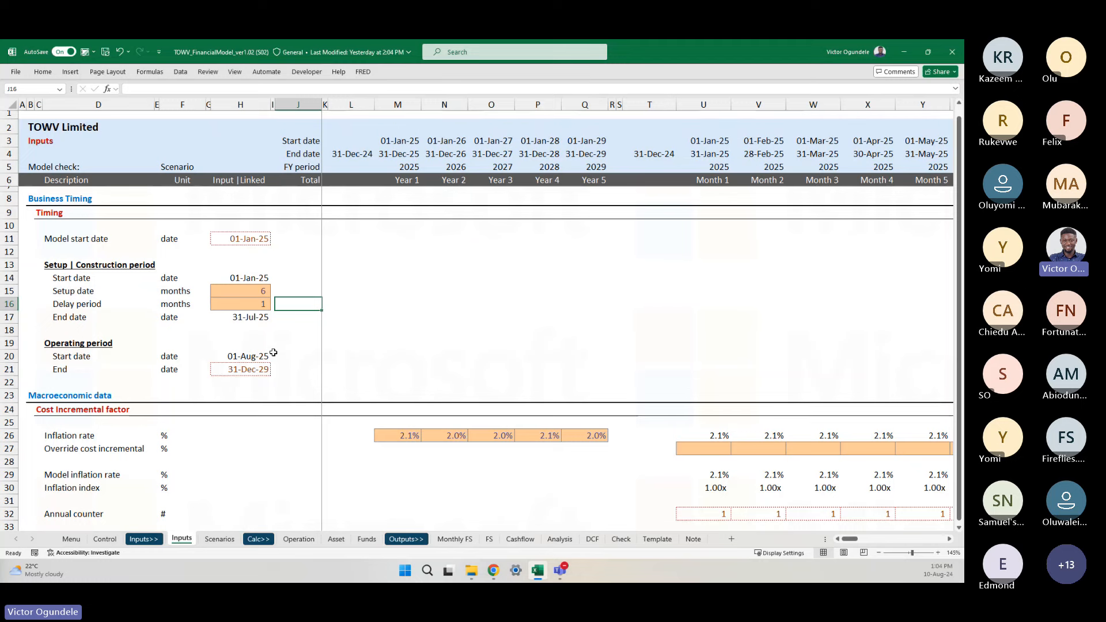
left_click(118, 330)
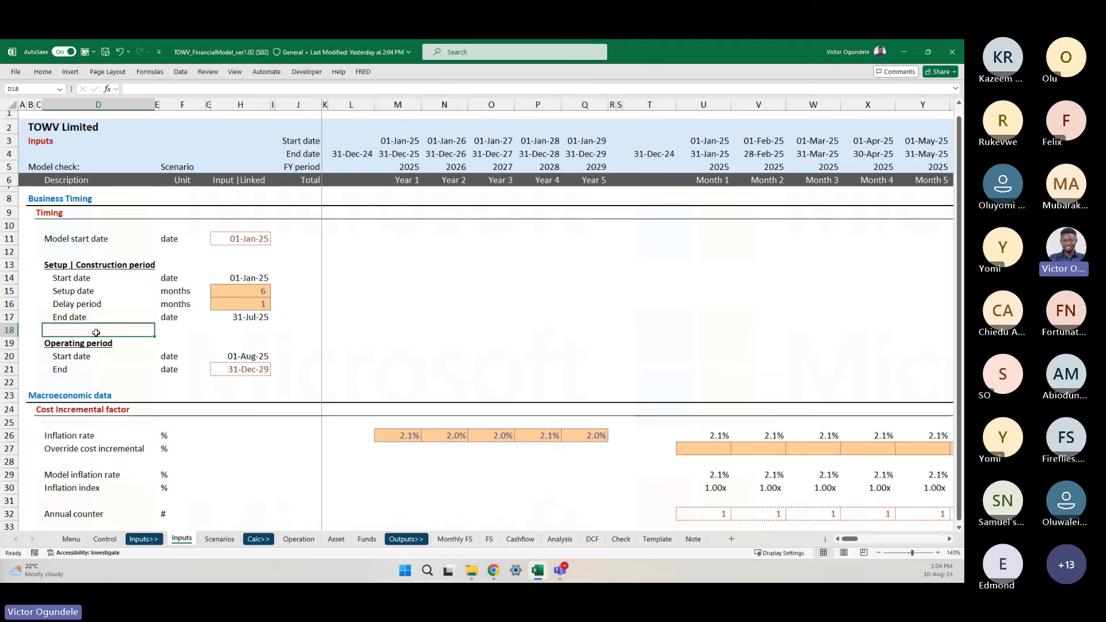
- Examine the timeline and the construction and operations timing flags on the Control sheet
left_click(105, 540)
scroll(258, 466, "down", 1)
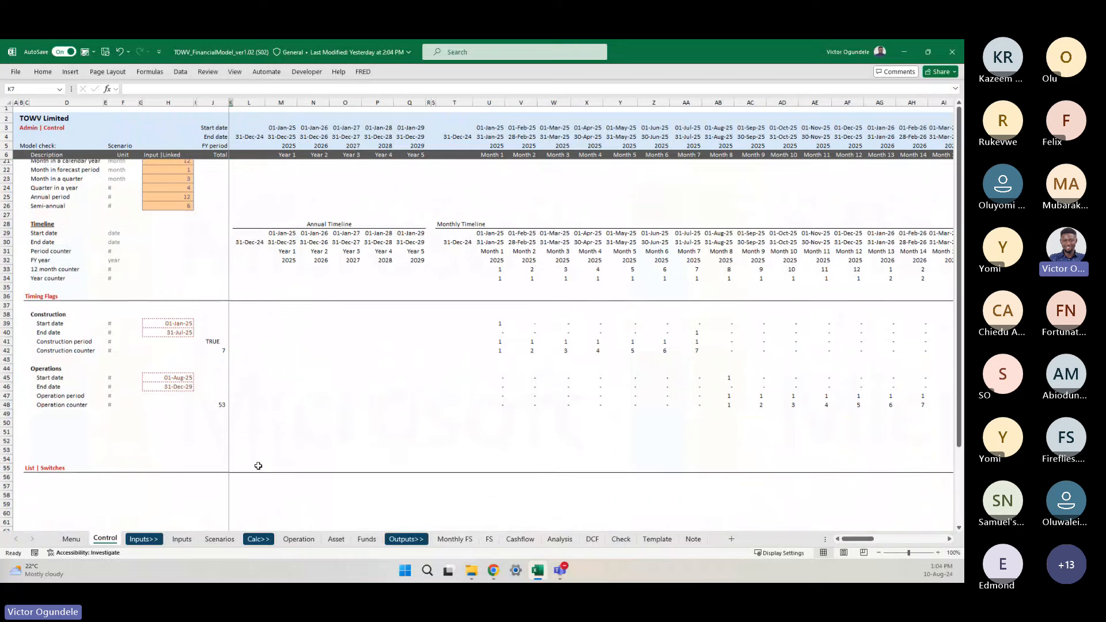
left_click(259, 466)
scroll(258, 466, "up", 1)
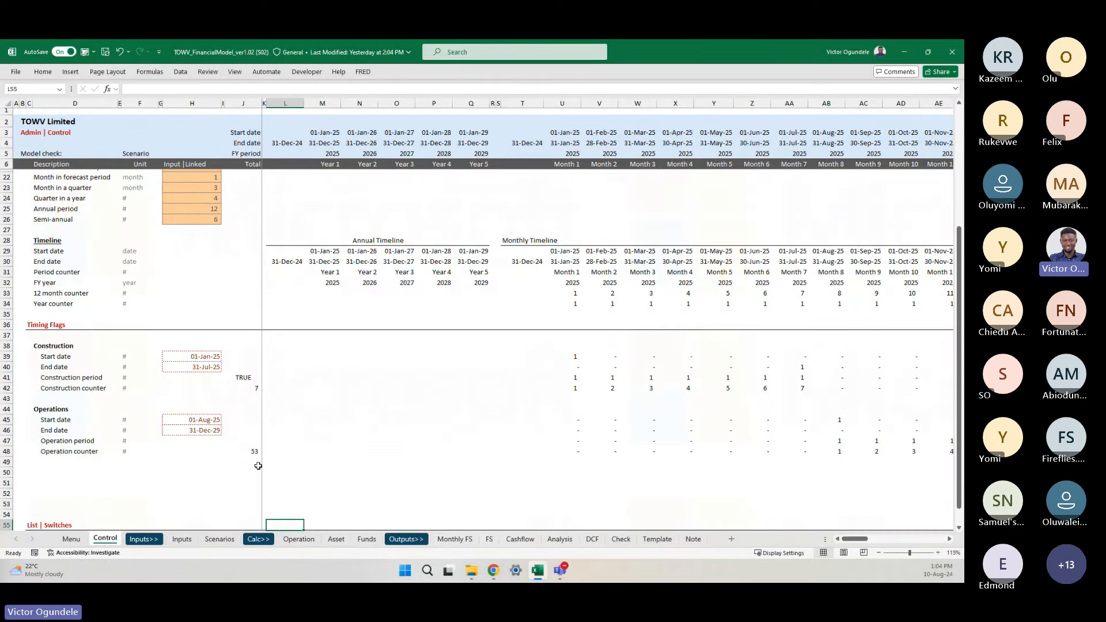
scroll(297, 408, "down", 1)
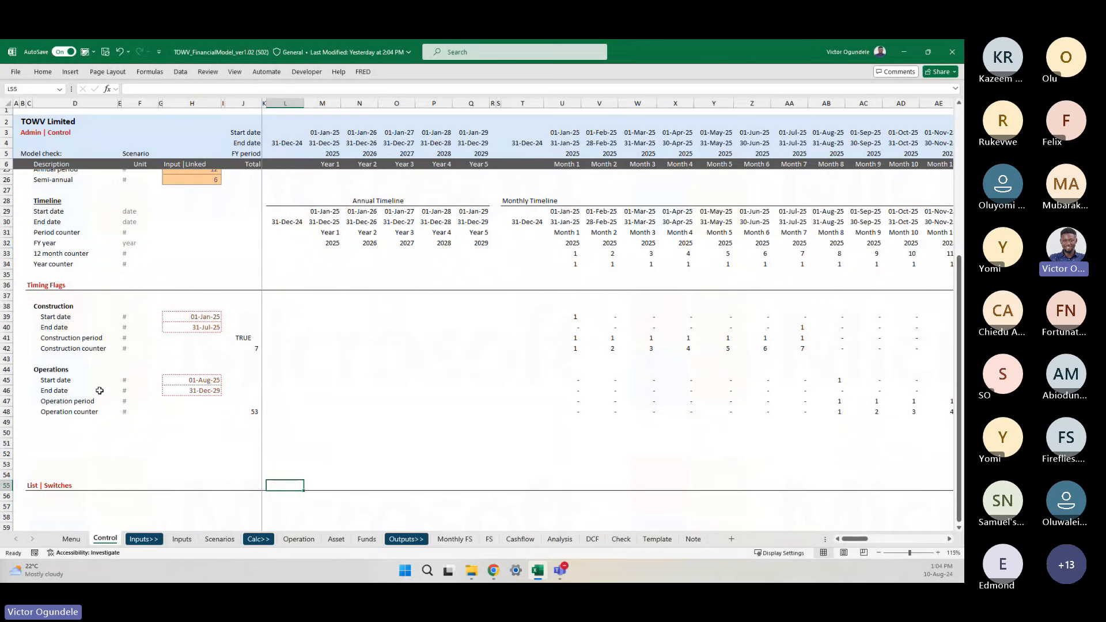
- On the Inputs sheet, copy the Cost Incremental factor heading row 24 into row 34 below the annual counter
left_click(182, 539)
scroll(308, 464, "down", 3)
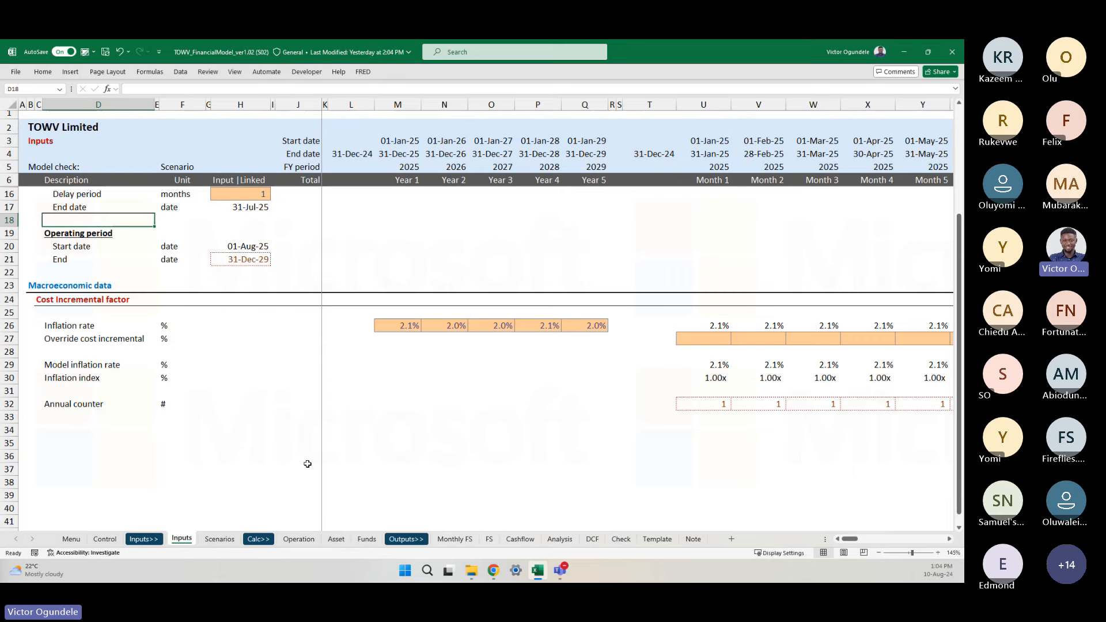
scroll(307, 464, "down", 1)
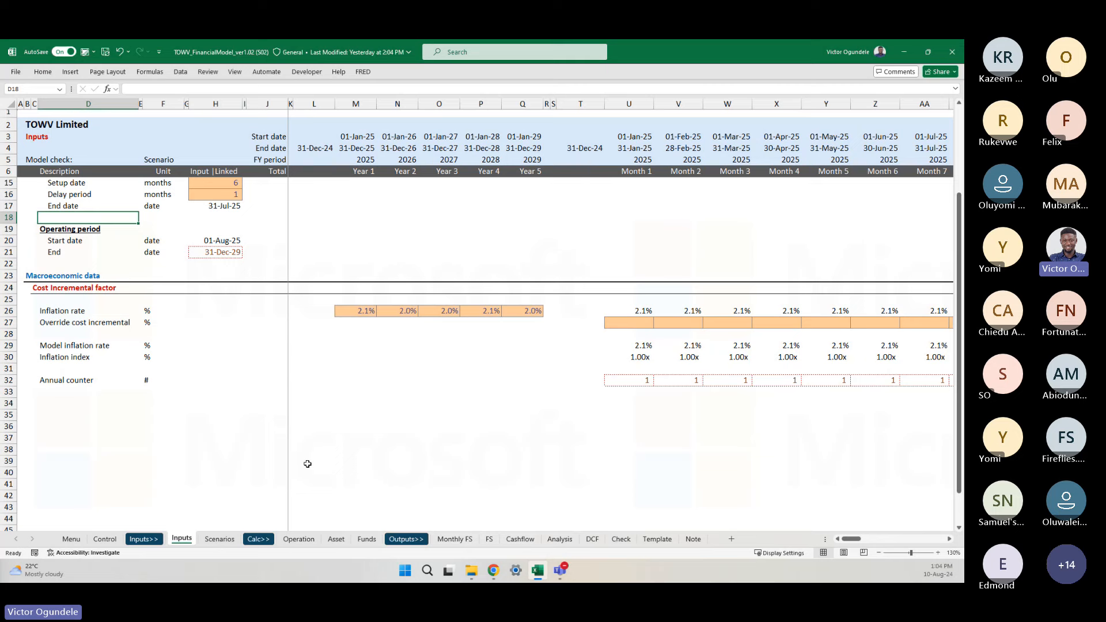
left_click(9, 287)
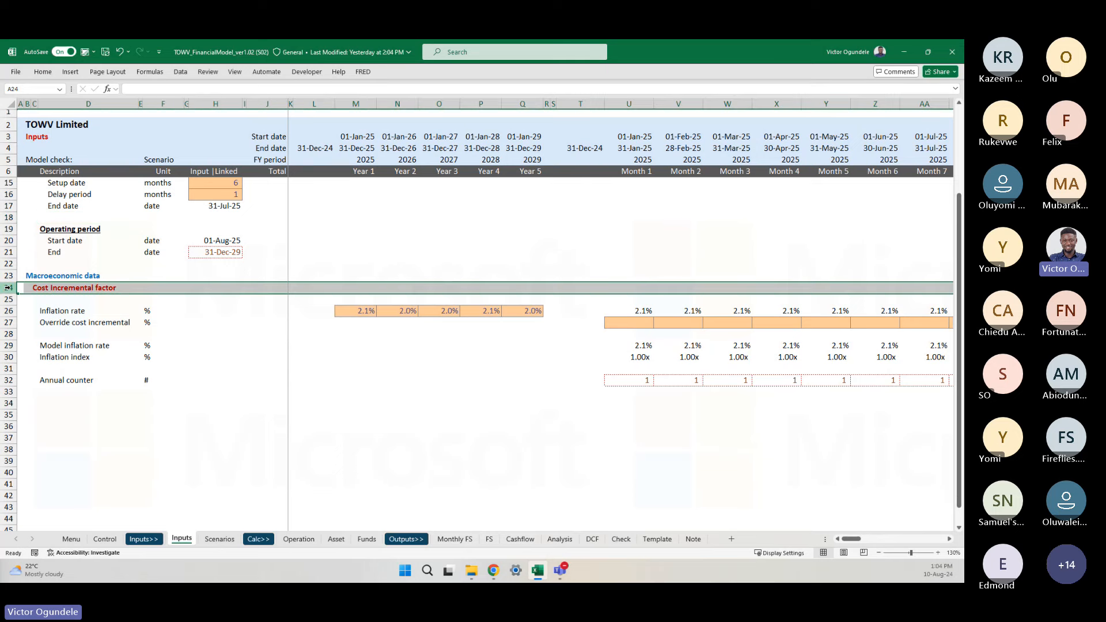
scroll(120, 374, "down", 1)
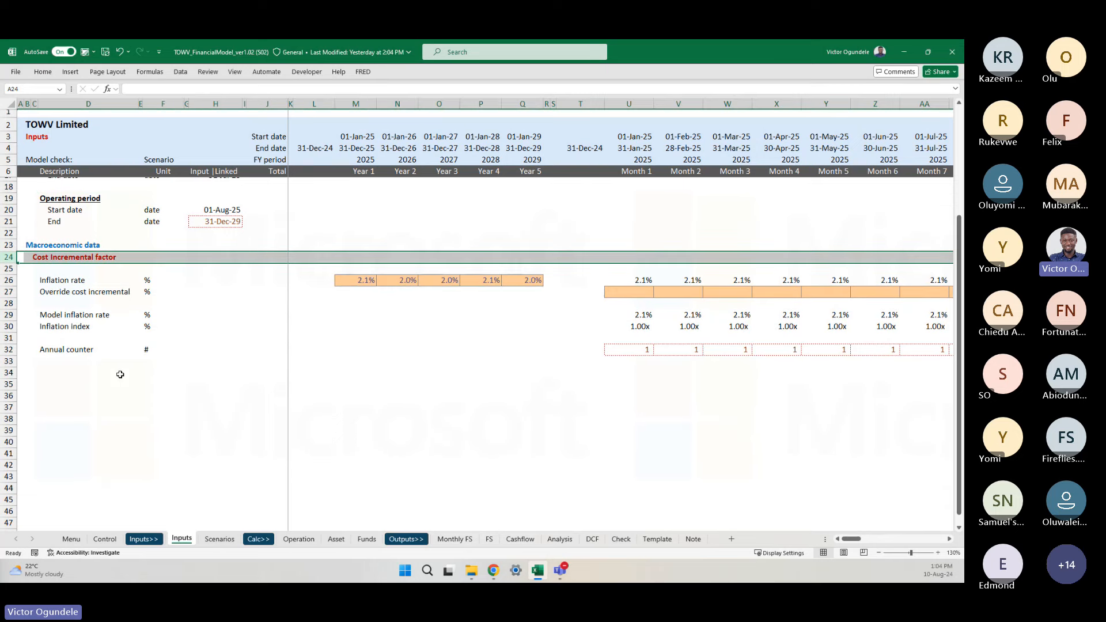
key("ctrl+c")
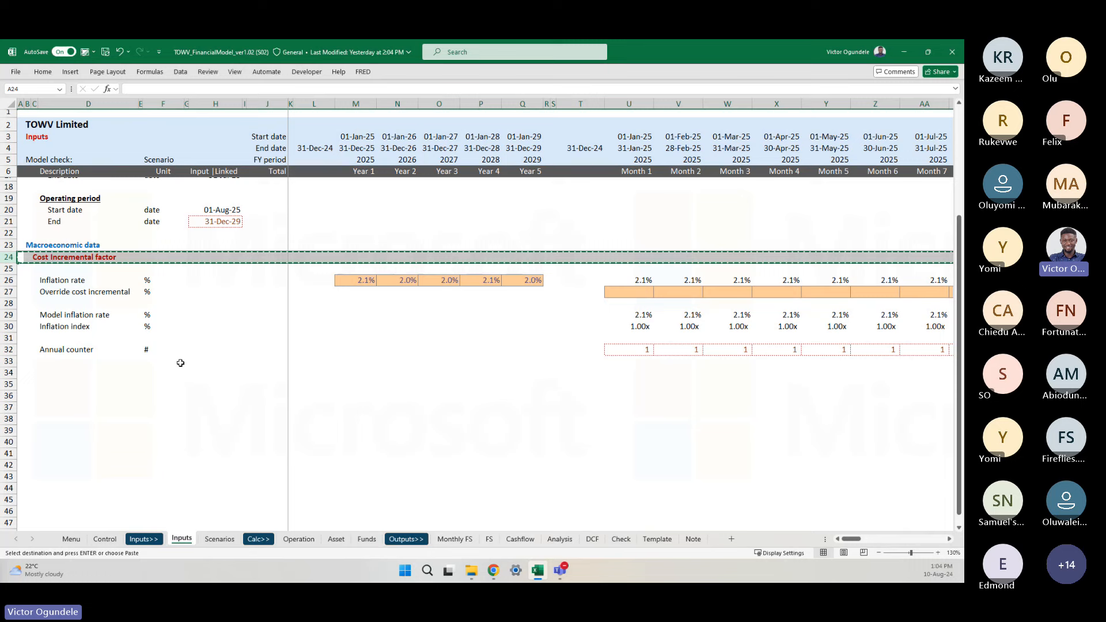
scroll(181, 363, "up", 2)
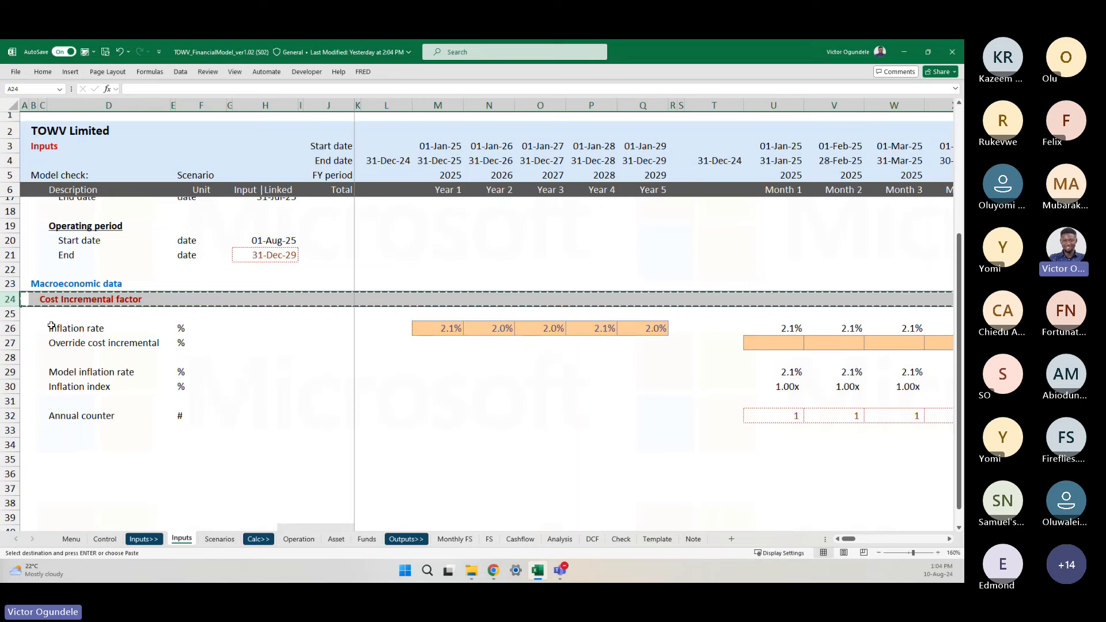
left_click(10, 445)
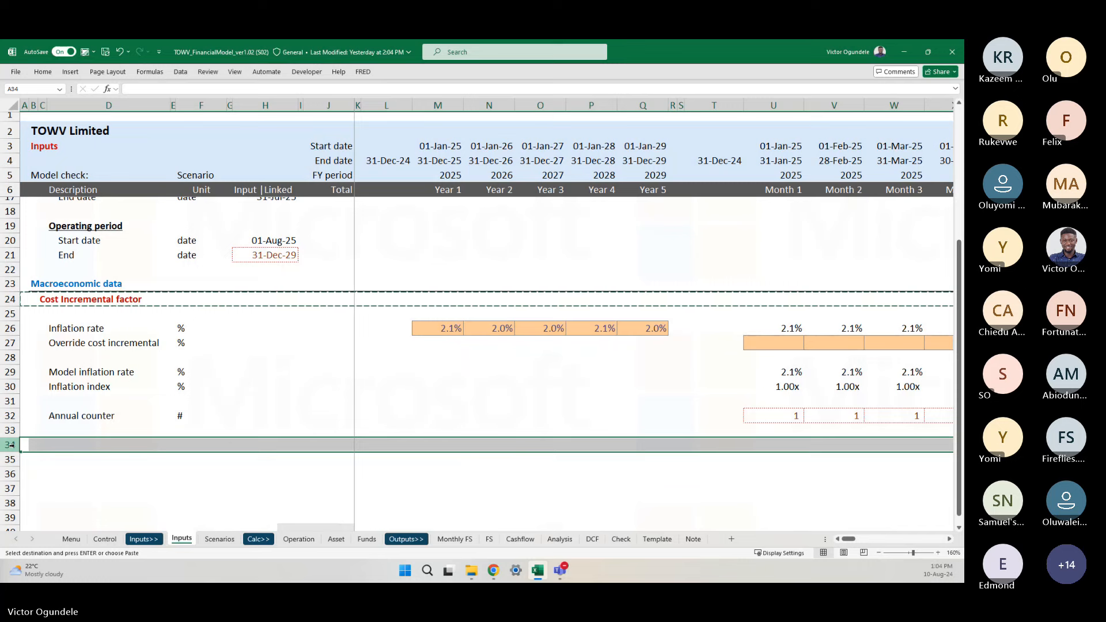
key("ctrl+v")
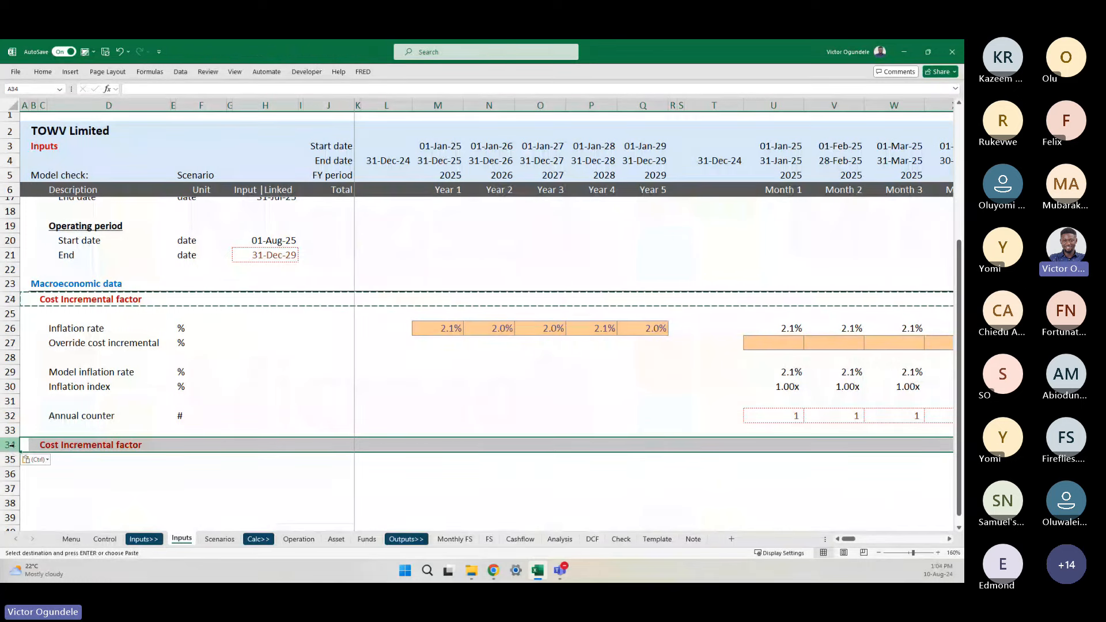
scroll(95, 426, "down", 2)
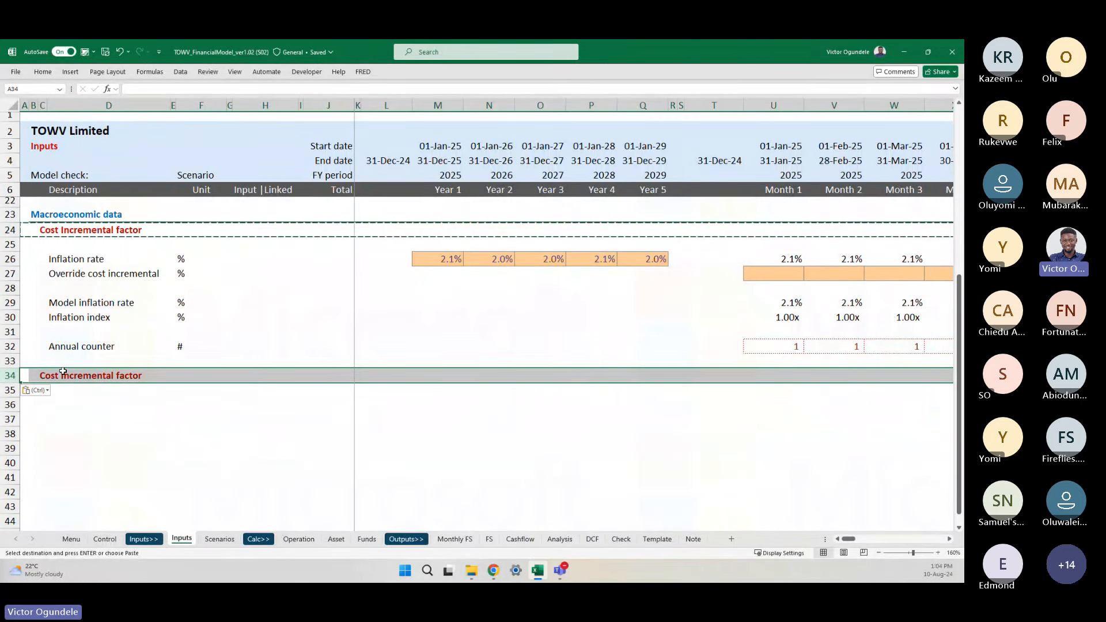
key("Escape")
- Change the copied section heading in row 34 to "Price Incremental factor"
key("Right")
key("Right")
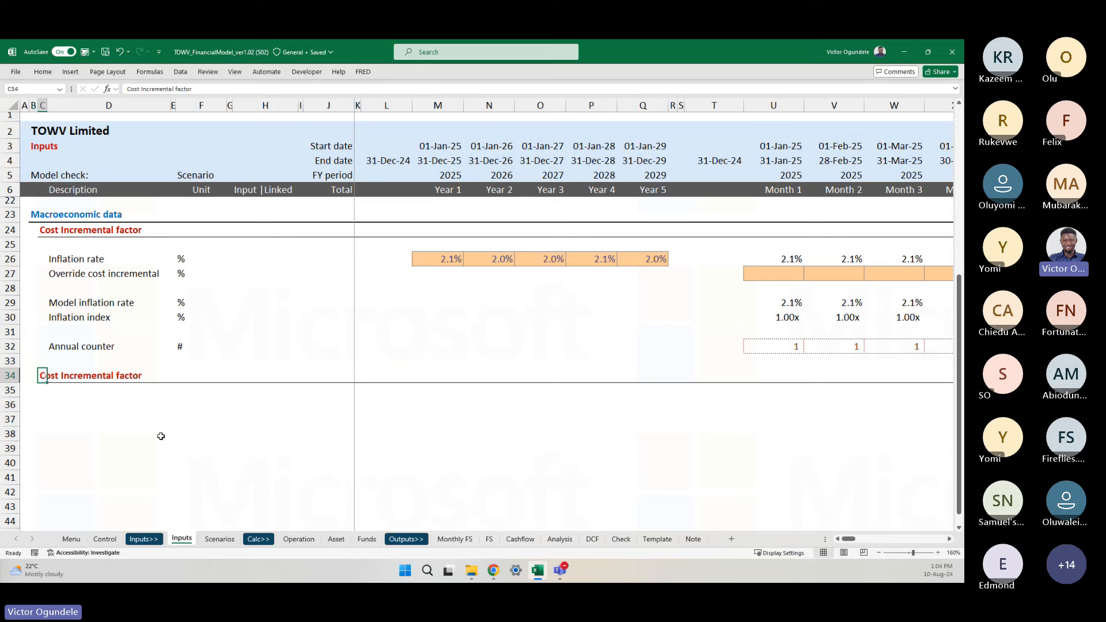
key("F2")
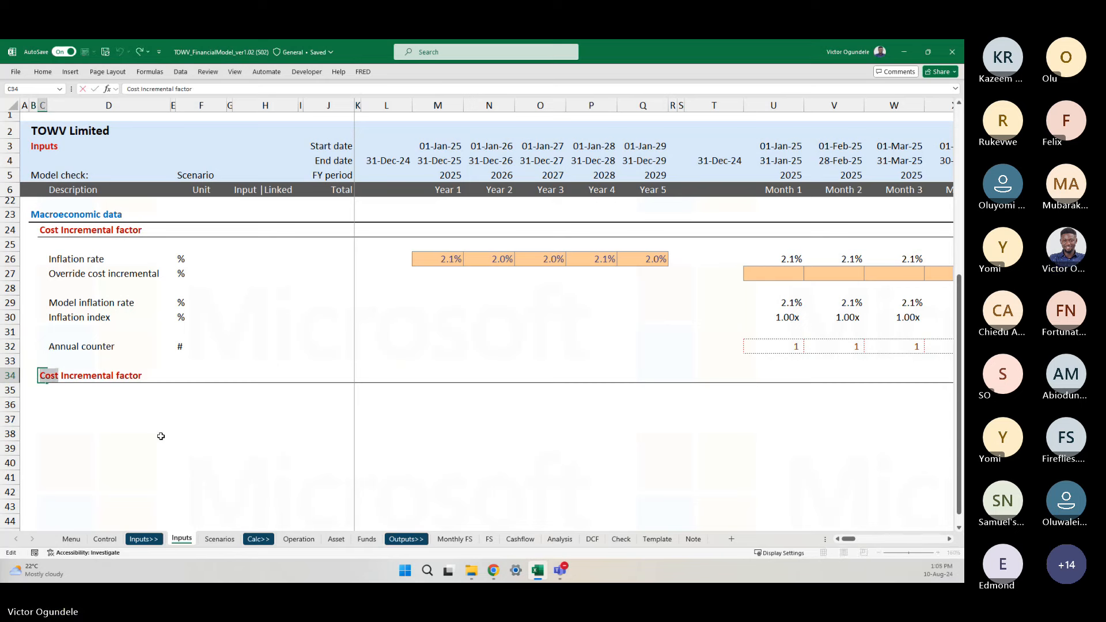
key("Delete")
key("Delete")
key("Delete")
key("Delete")
type("Price")
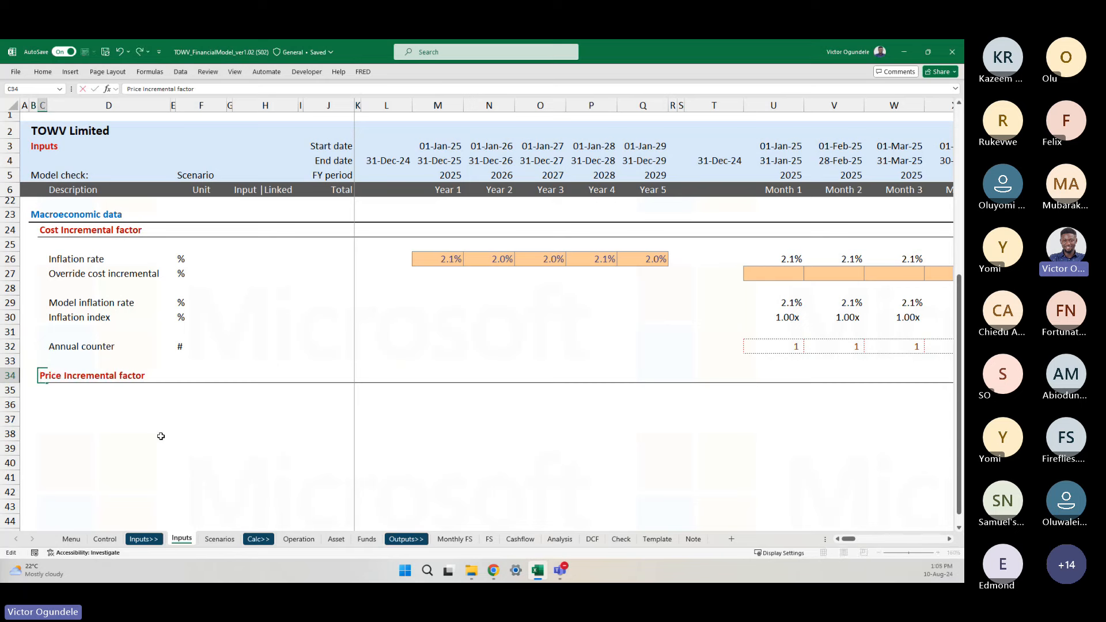
key("ctrl+Return")
key("Down")
key("Down")
key("Right")
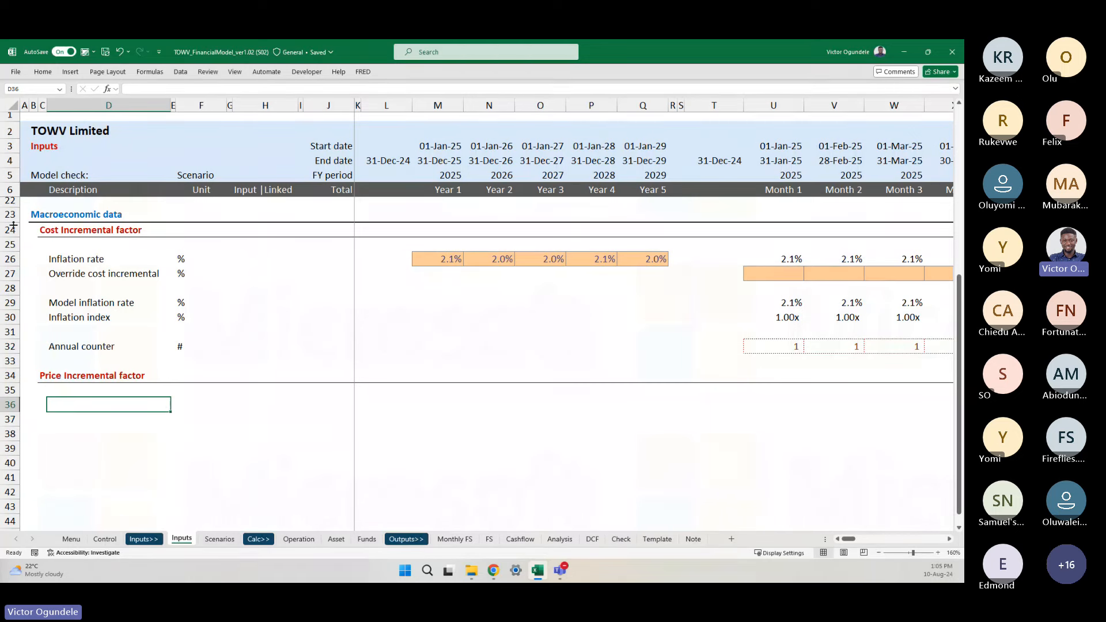
- Examine the cost override row and the monthly inflation index formula in the Cost Incremental factor section
left_click(14, 273)
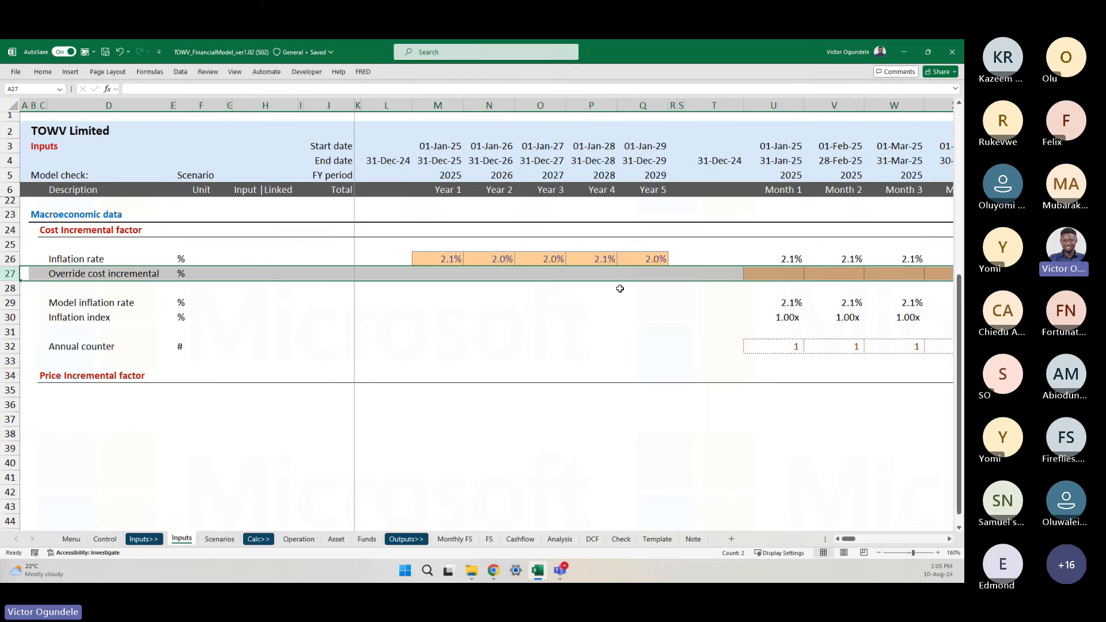
left_click(651, 298)
scroll(652, 298, "right", 3)
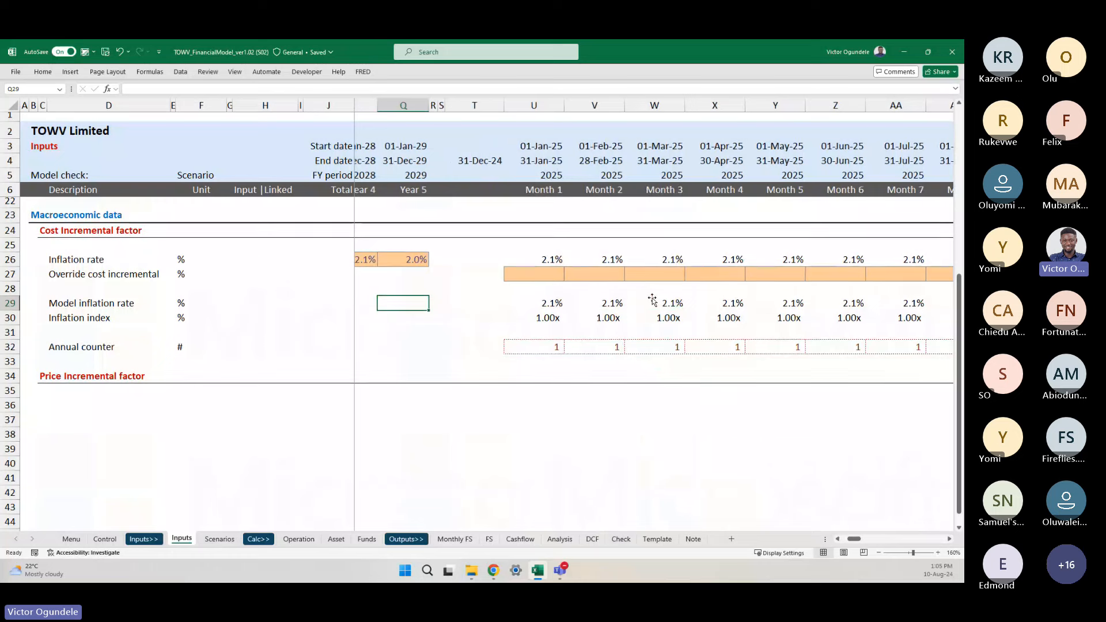
left_click(553, 318)
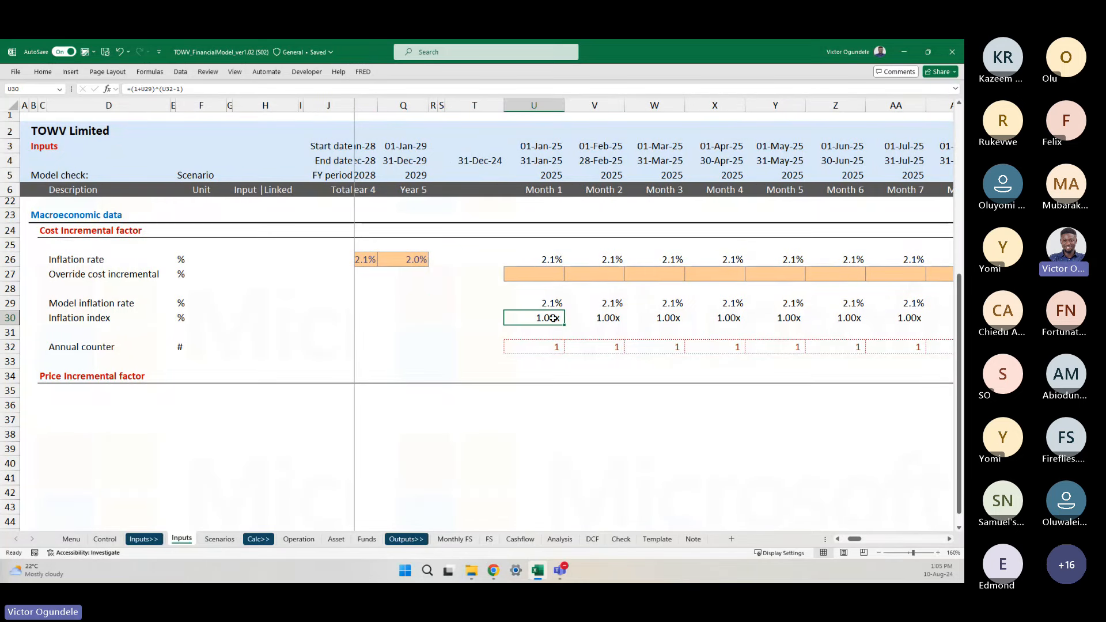
left_click(118, 405)
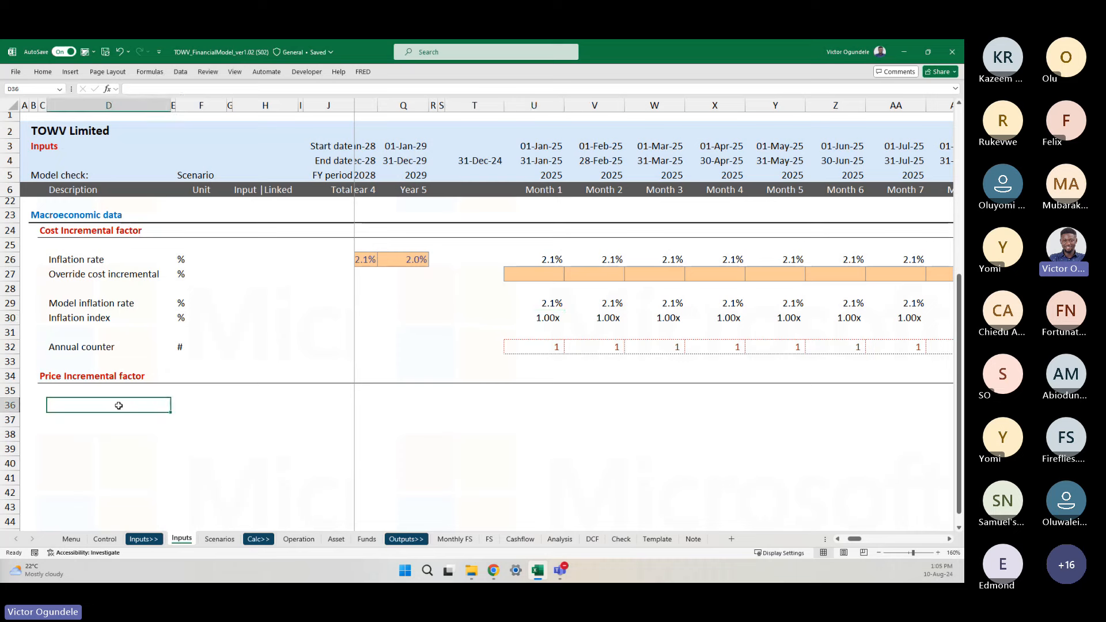
scroll(417, 380, "left", 3)
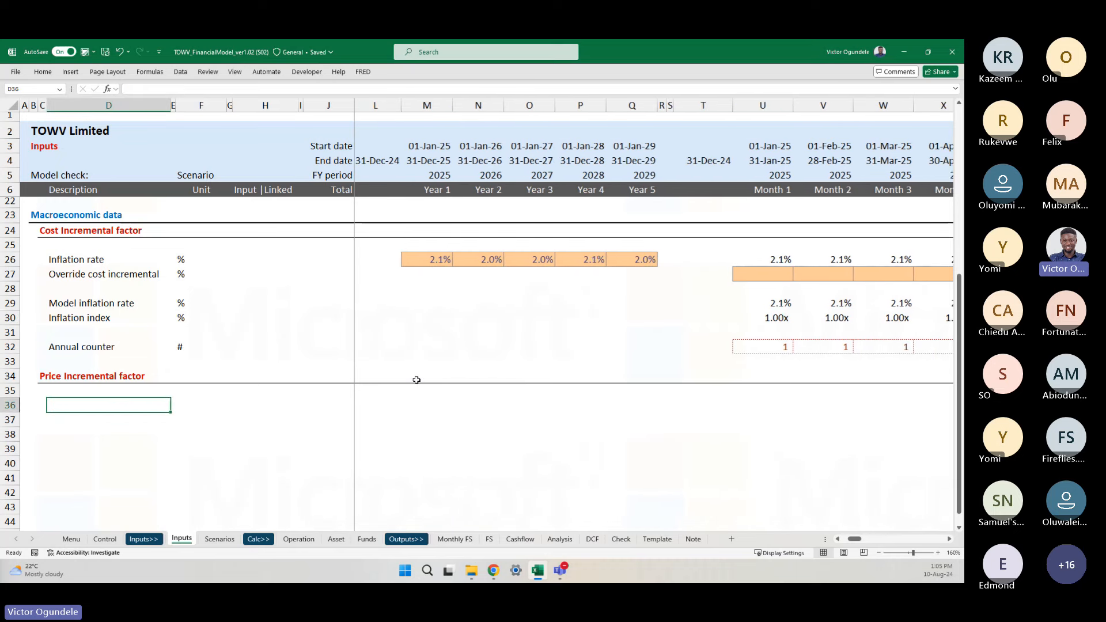
scroll(417, 380, "right", 1)
left_click(739, 318)
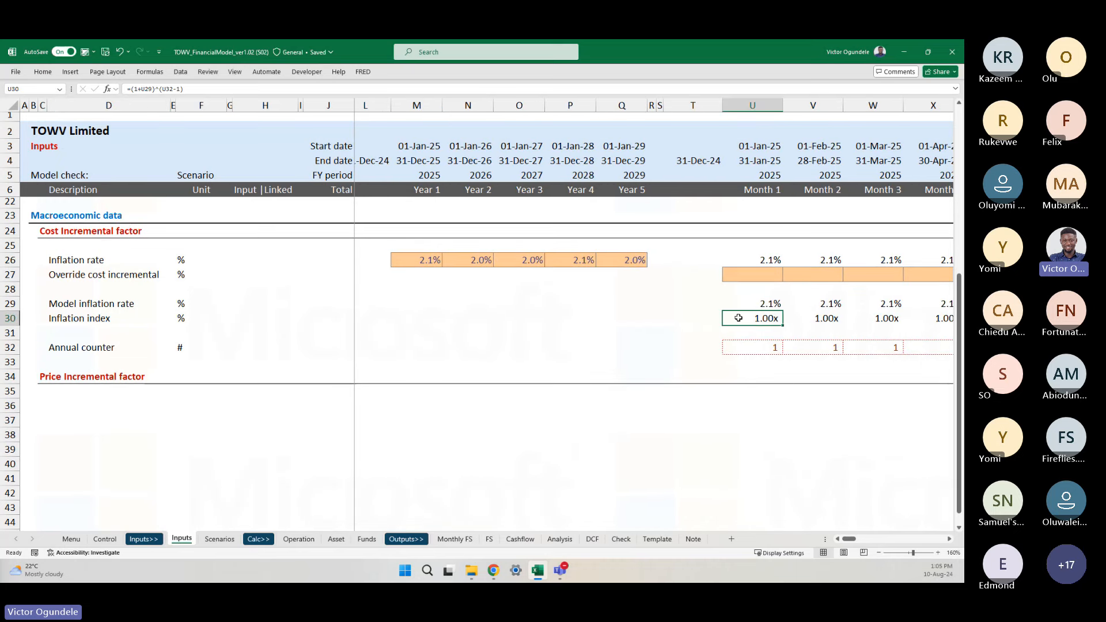
- Enter the label "Price inflation rate" in cell D37 under the Price Incremental factor heading
left_click(83, 392)
key("Down")
key("Down")
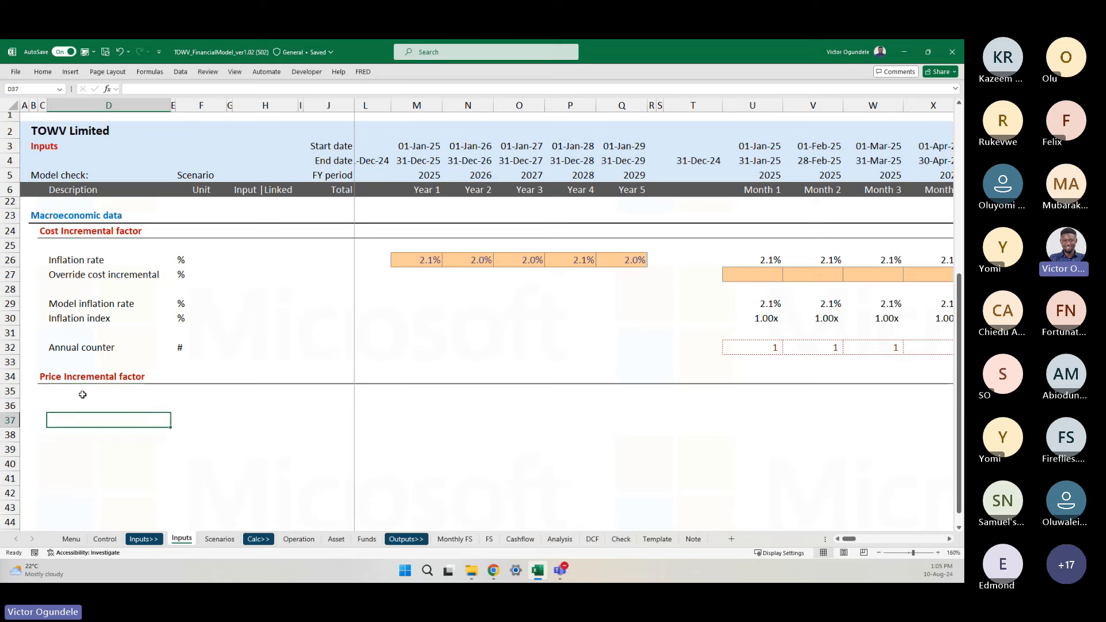
type("P")
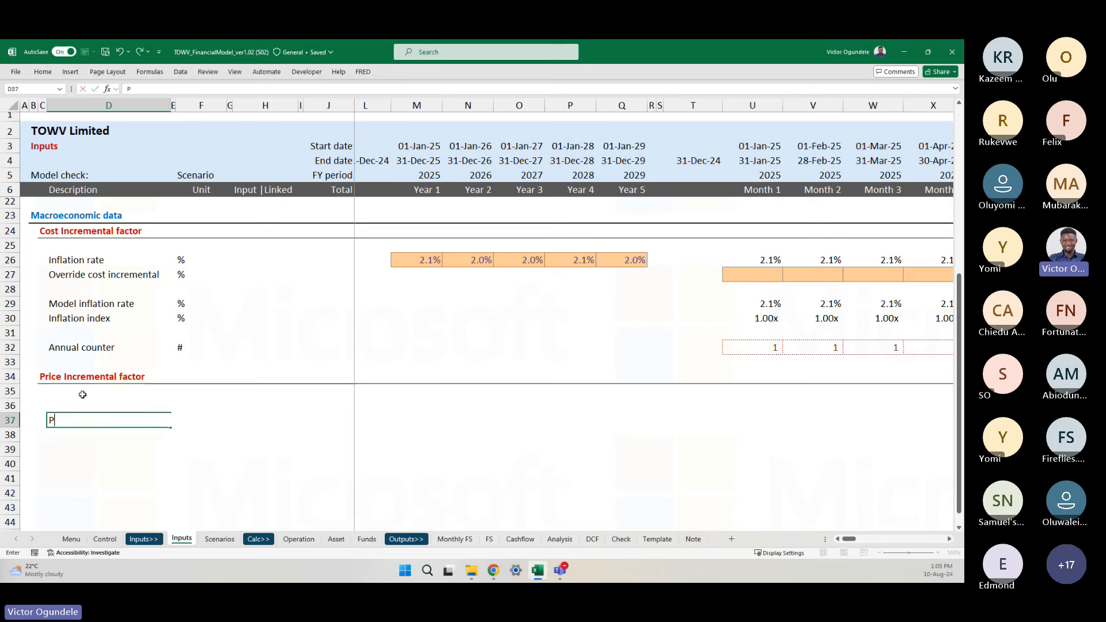
type("rice inflario")
key("BackSpace")
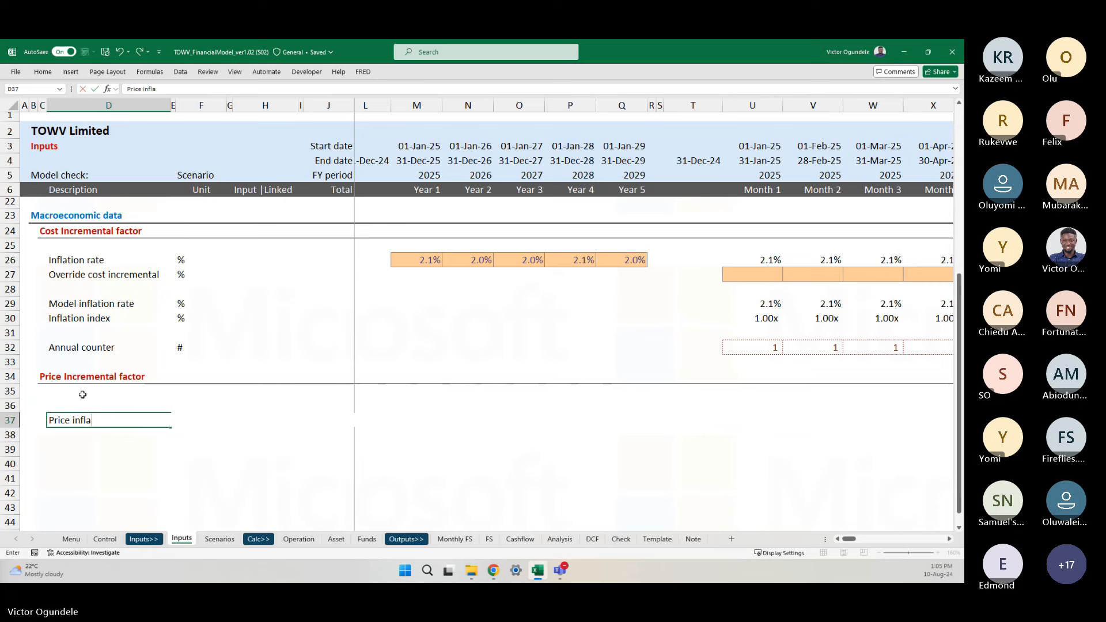
type("tion rate")
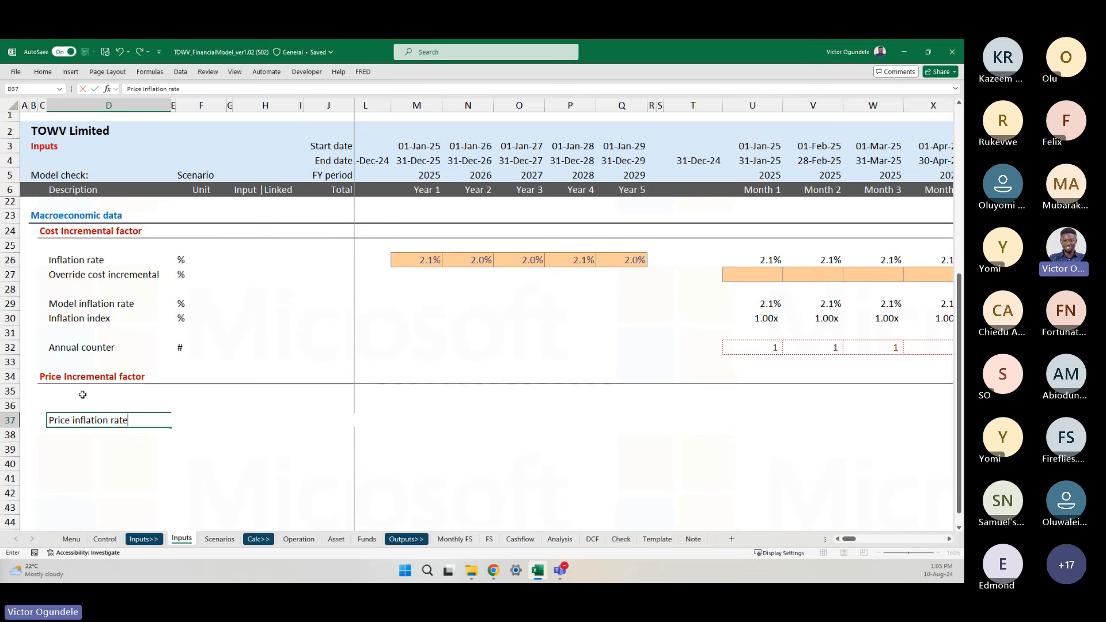
key("Return")
key("Down")
key("Down")
scroll(82, 394, "down", 1)
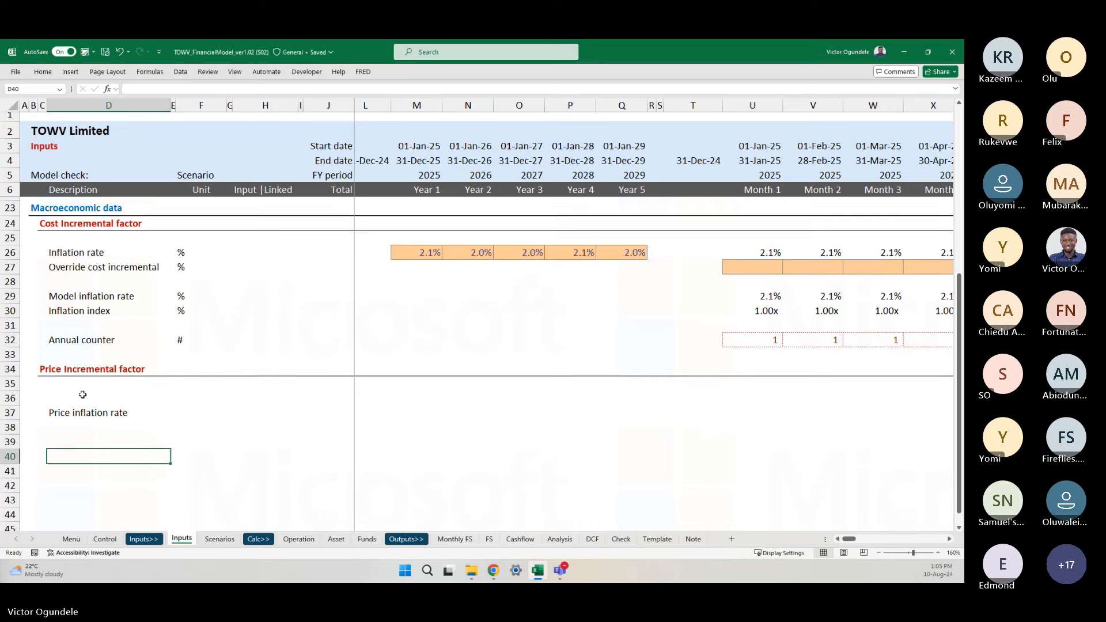
scroll(83, 394, "down", 1)
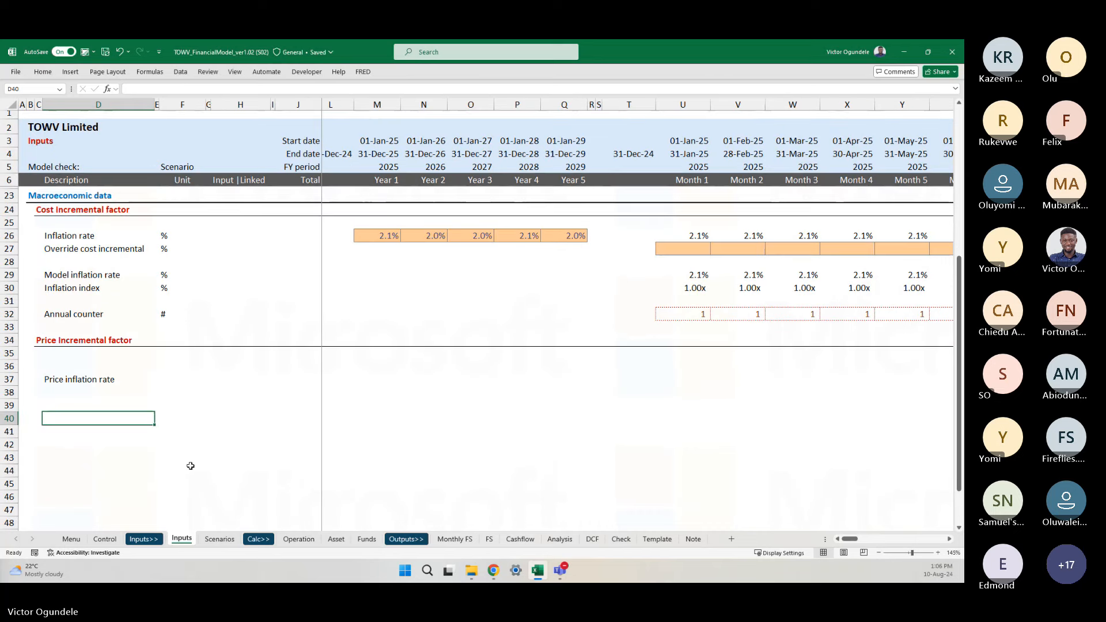
- Move the "Price inflation rate" label from cell D37 up to cell D36
left_click(81, 368)
key("Down")
key("ctrl+c")
left_click(78, 366)
key("ctrl+v")
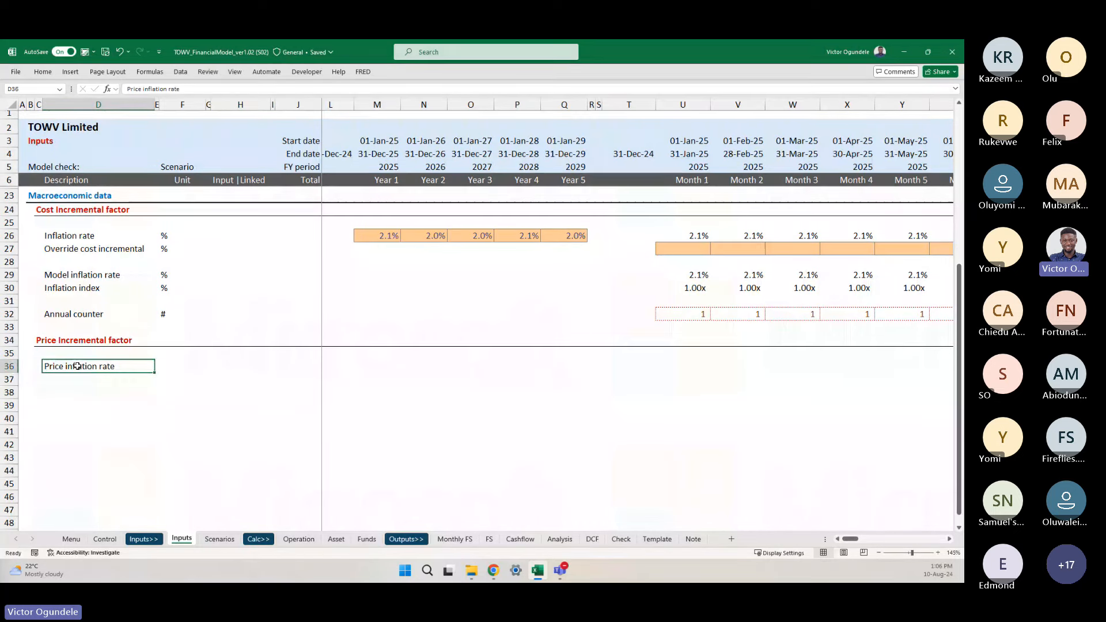
scroll(77, 366, "up", 2)
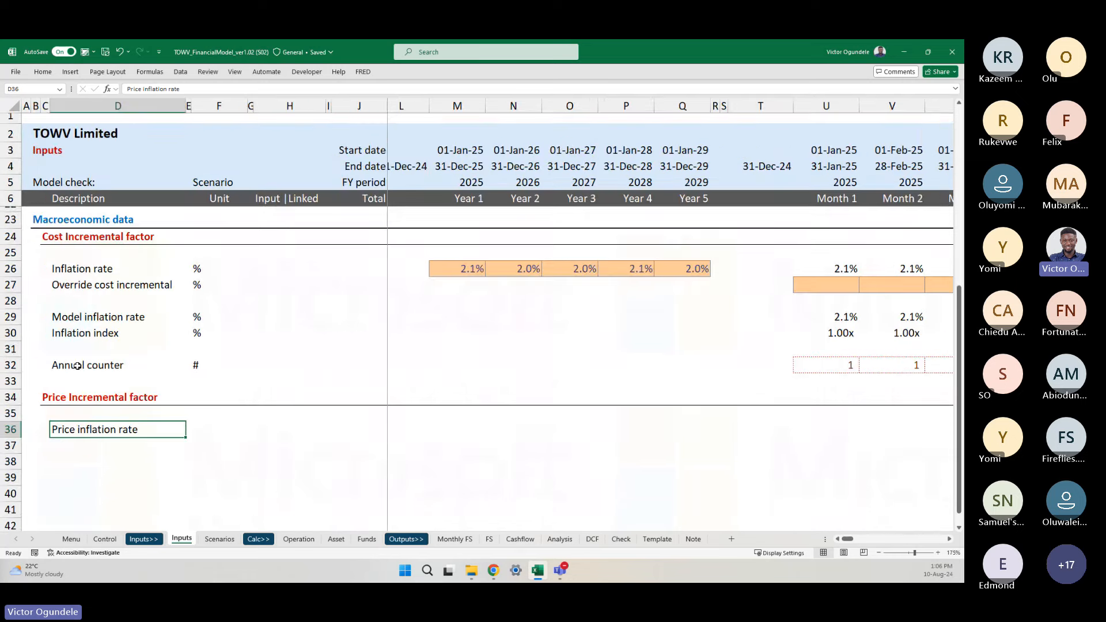
scroll(112, 431, "down", 1)
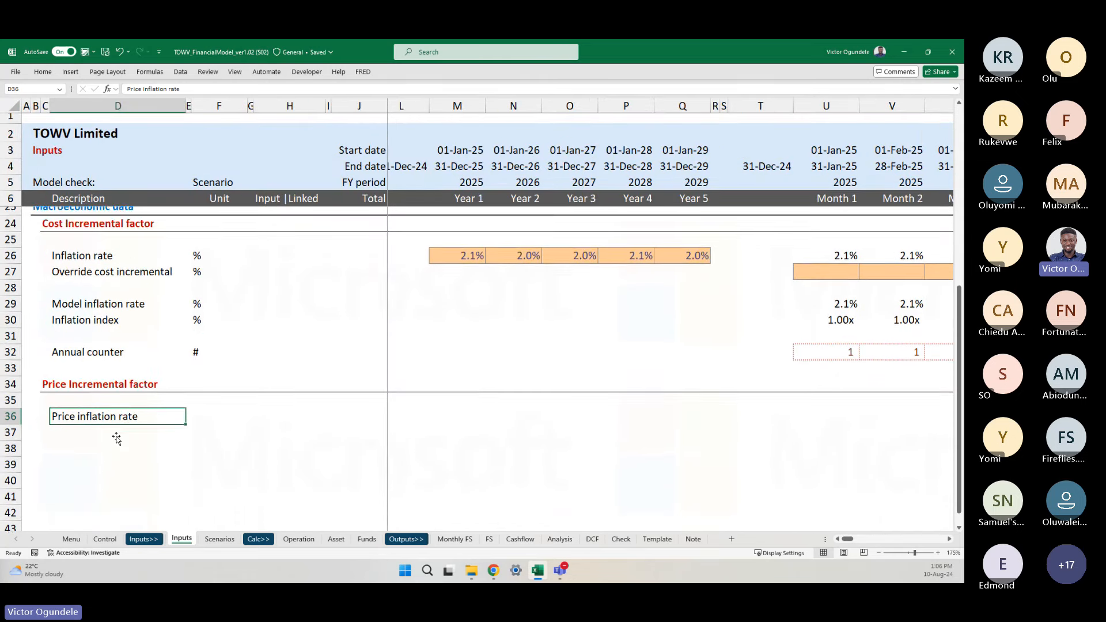
scroll(117, 439, "down", 1)
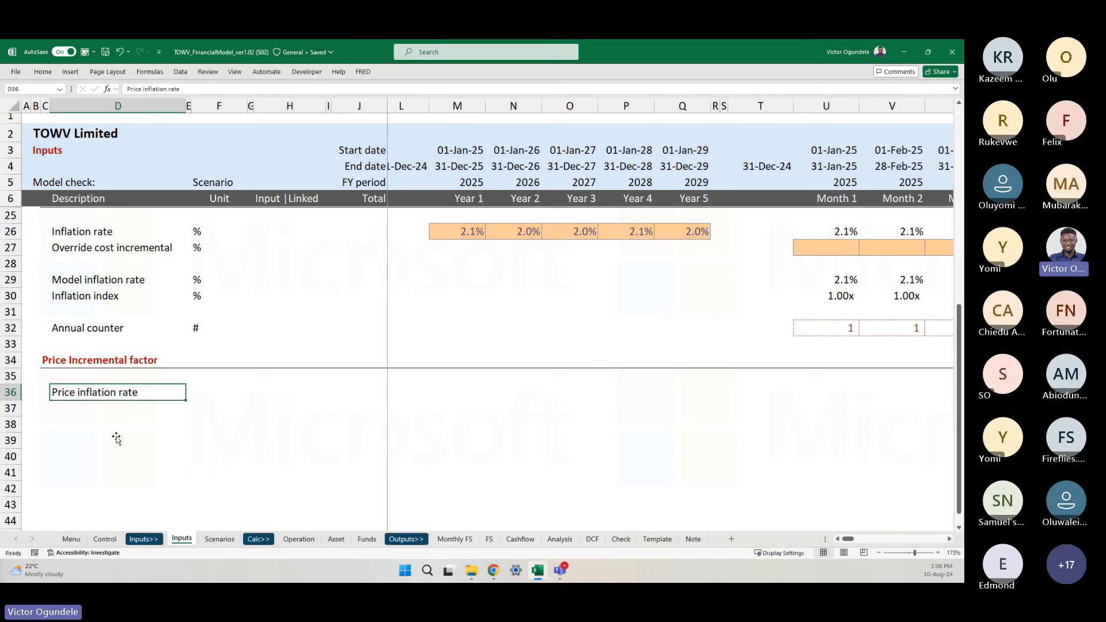
key("Right")
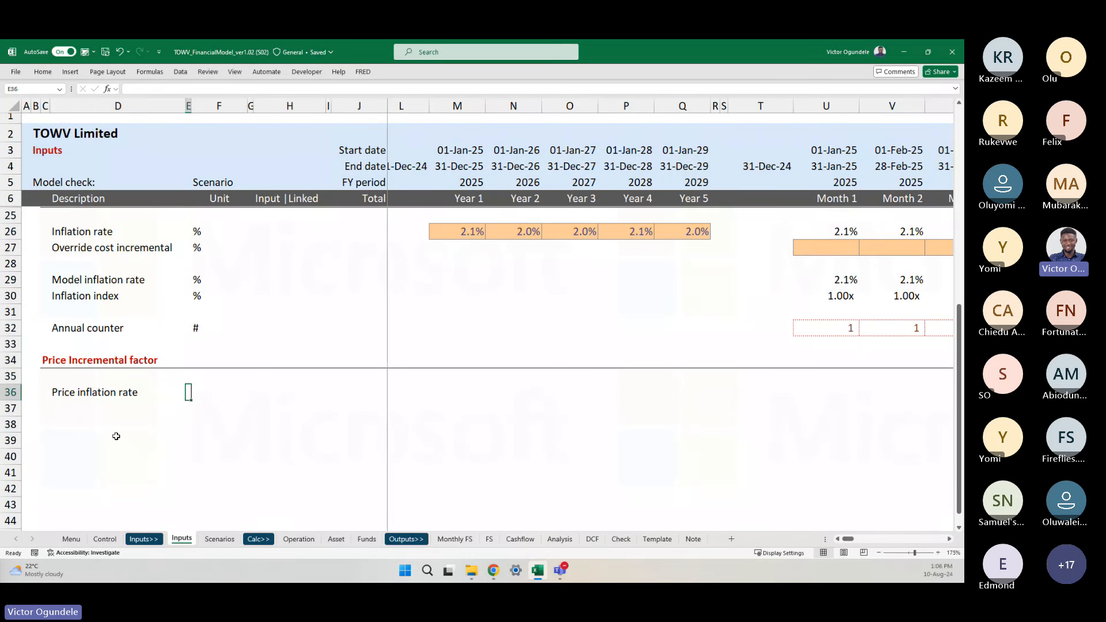
key("Right")
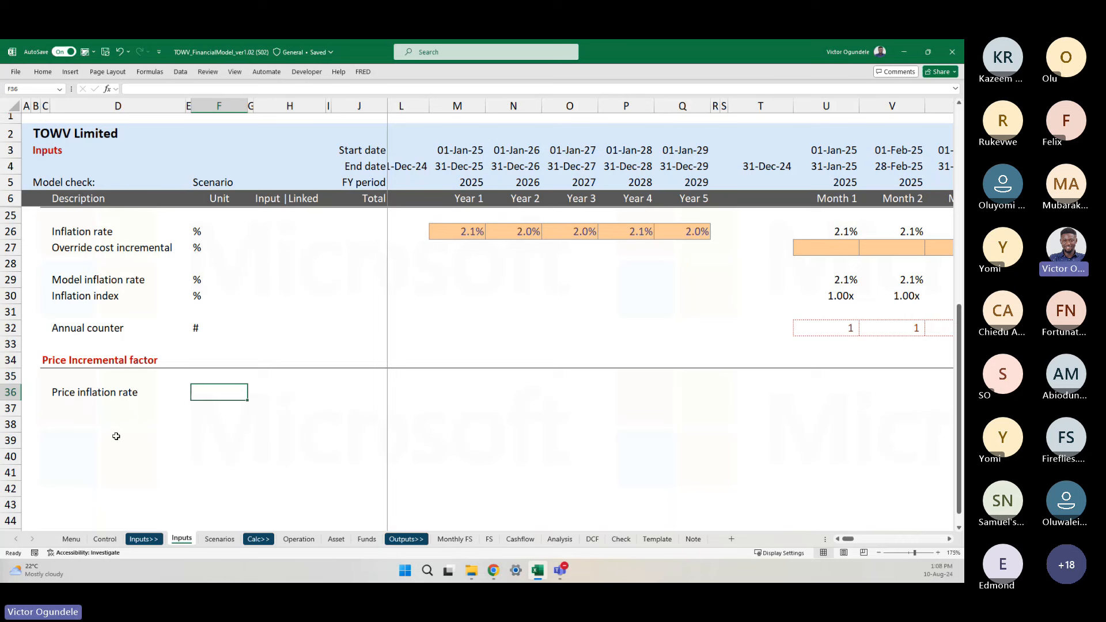
key("Up")
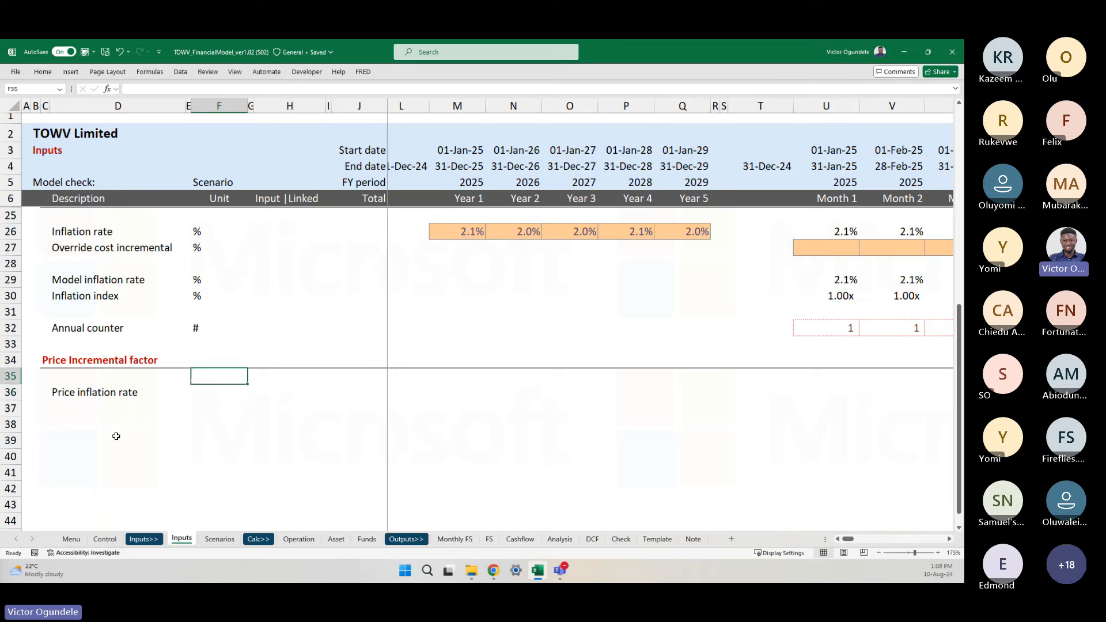
key("Down")
key("Up")
key("Right")
key("Right")
key("Right")
key("Right")
key("Right")
key("Right")
key("Right")
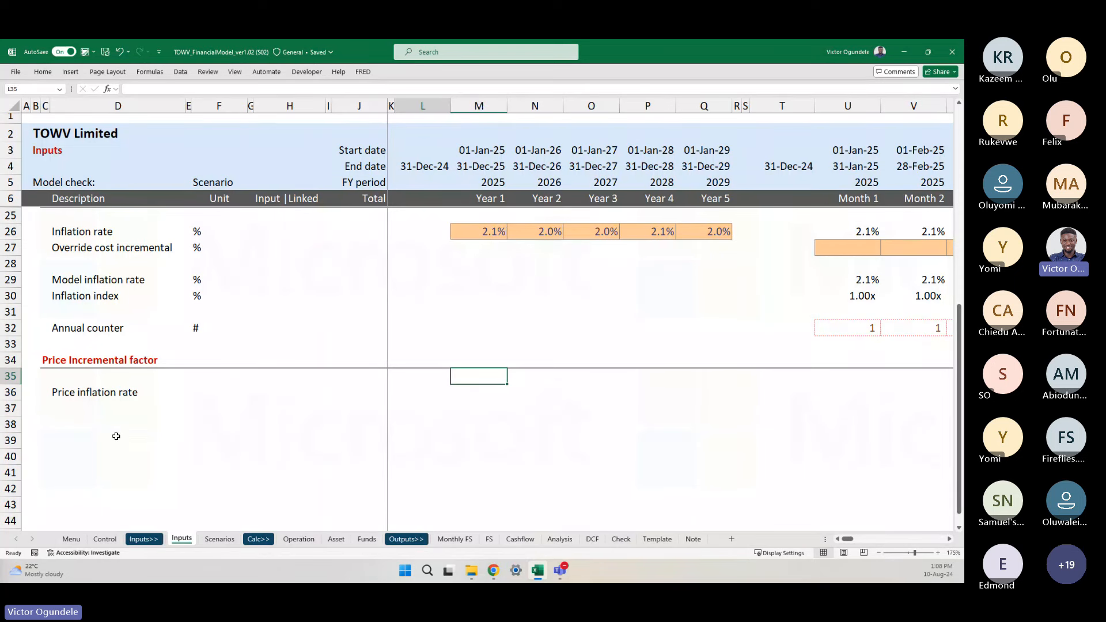
- Move the "Price inflation rate" label from D36 down one row to cell D37
key("Left")
key("Left")
key("Left")
key("Left")
key("Left")
key("Left")
key("Left")
key("Left")
key("Left")
key("Down")
key("ctrl+x")
key("Down")
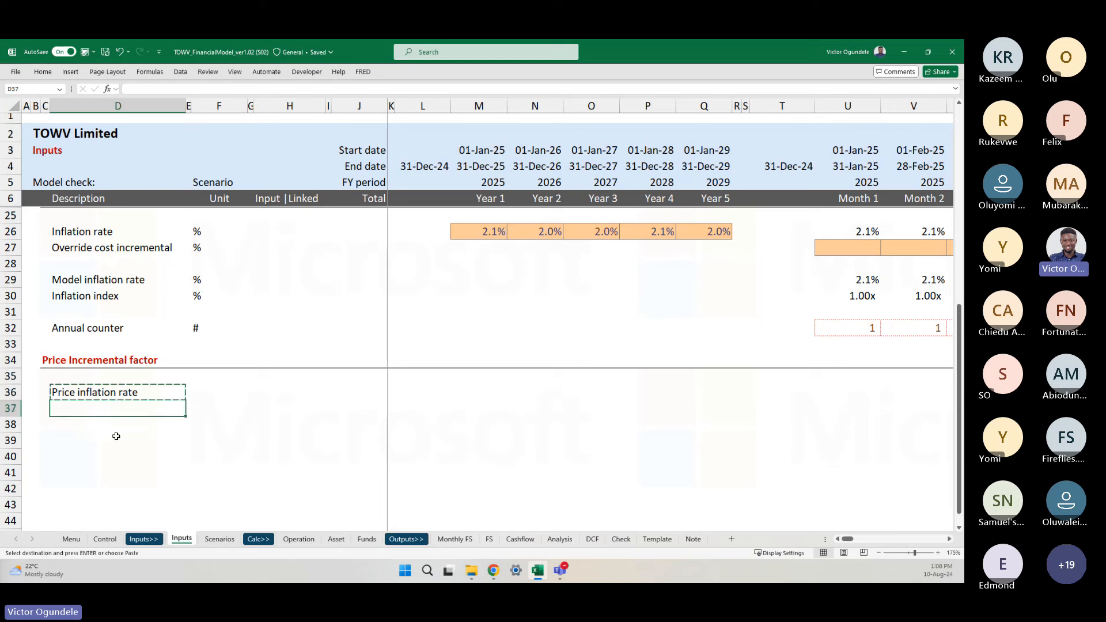
key("ctrl+v")
- Enter the label "Period (represent end month)" in cell D35 directly under the Price Incremental factor heading
key("Up")
key("Up")
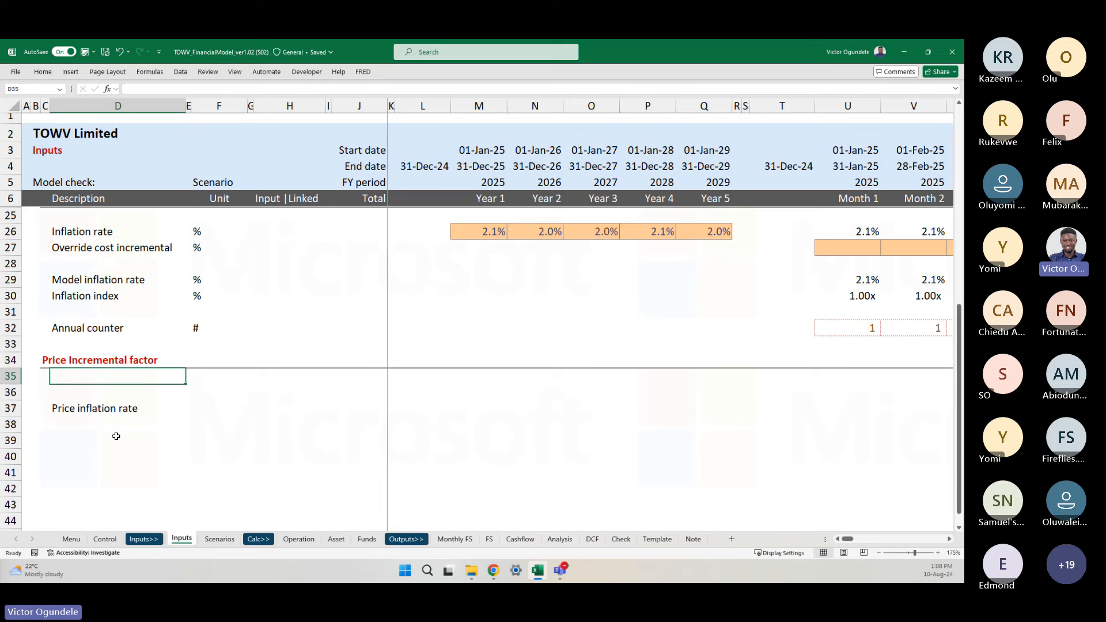
type("Period")
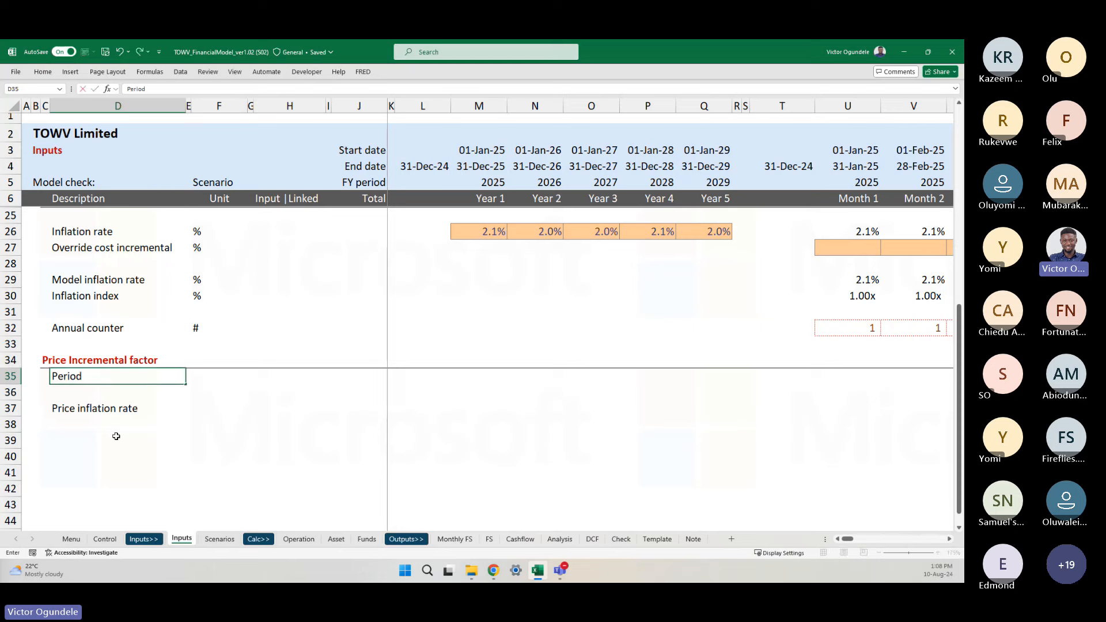
type(" (")
type("end ")
type("d")
key("BackSpace")
key("BackSpace")
key("BackSpace")
key("BackSpace")
type("represent end mo")
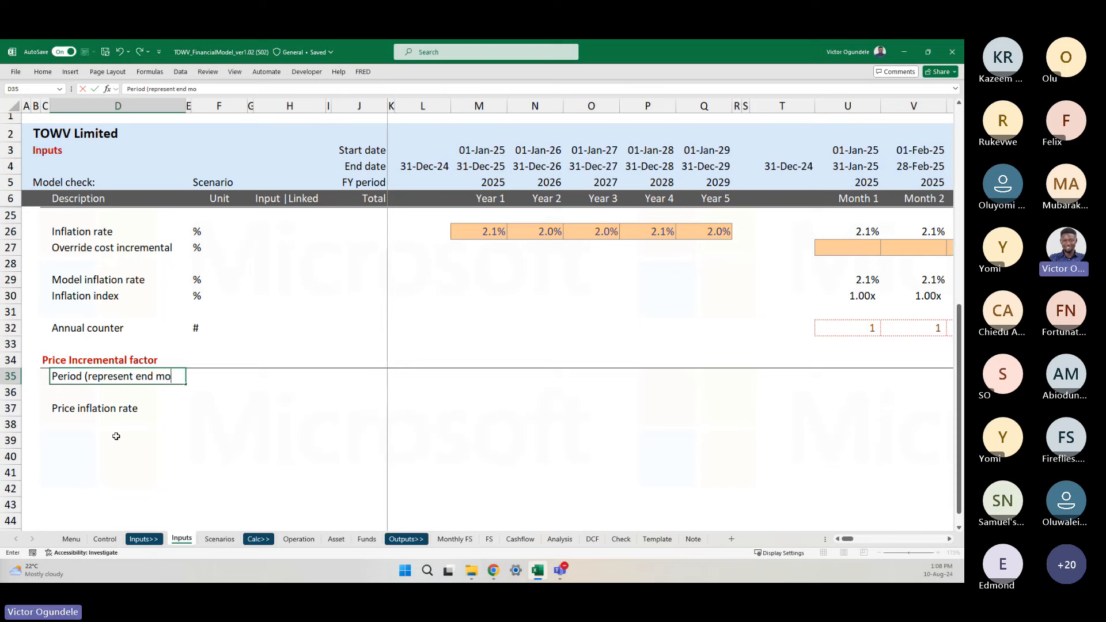
type("nth)")
- Apply the orange input-cell style to cells L35:Q35 in the period row
key("Right")
key("Right")
key("Right")
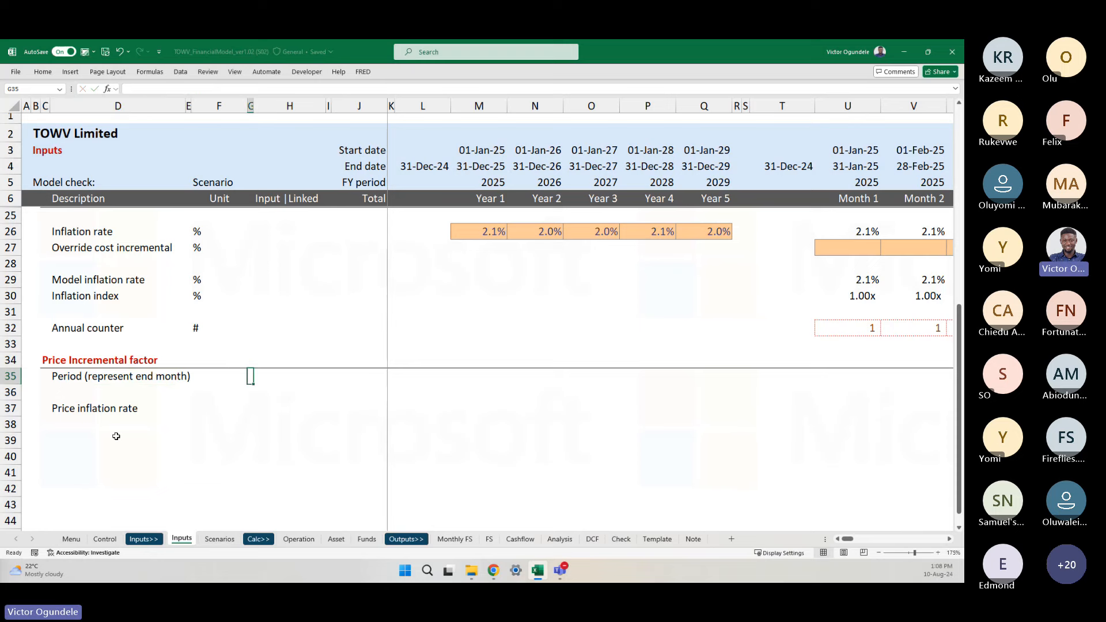
key("Right")
key("Right")
key("Right")
key("Right")
key("Right")
key("Right")
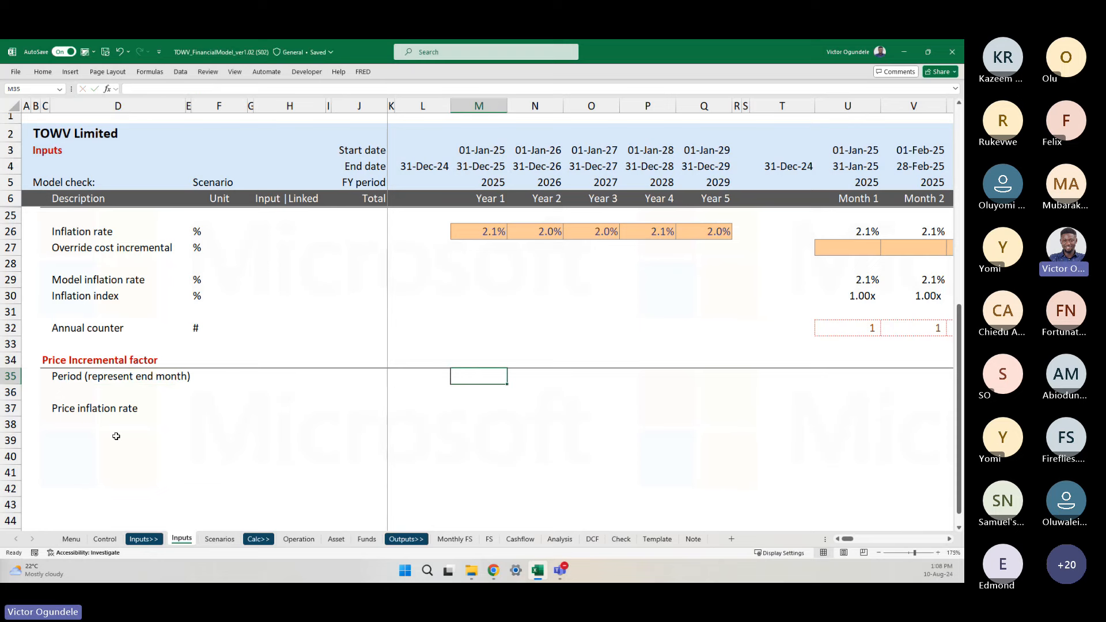
scroll(116, 436, "down", 1)
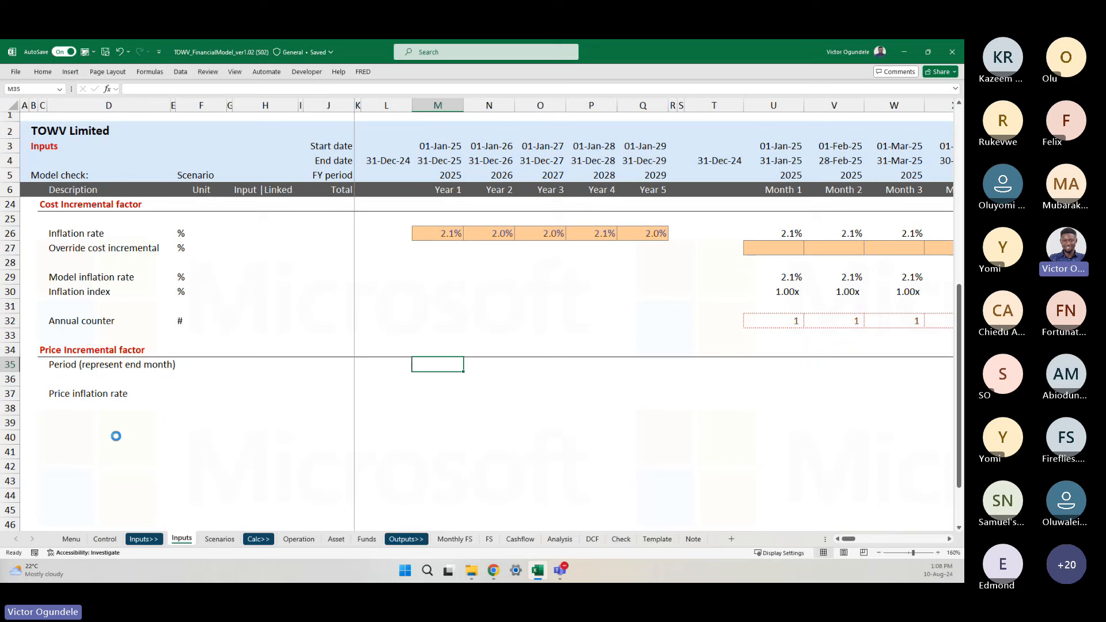
scroll(116, 436, "up", 1)
key("shift+Right")
key("shift+Right")
key("shift+Right")
key("shift+Right")
key("shift+Right")
key("shift+Right")
key("shift+Right")
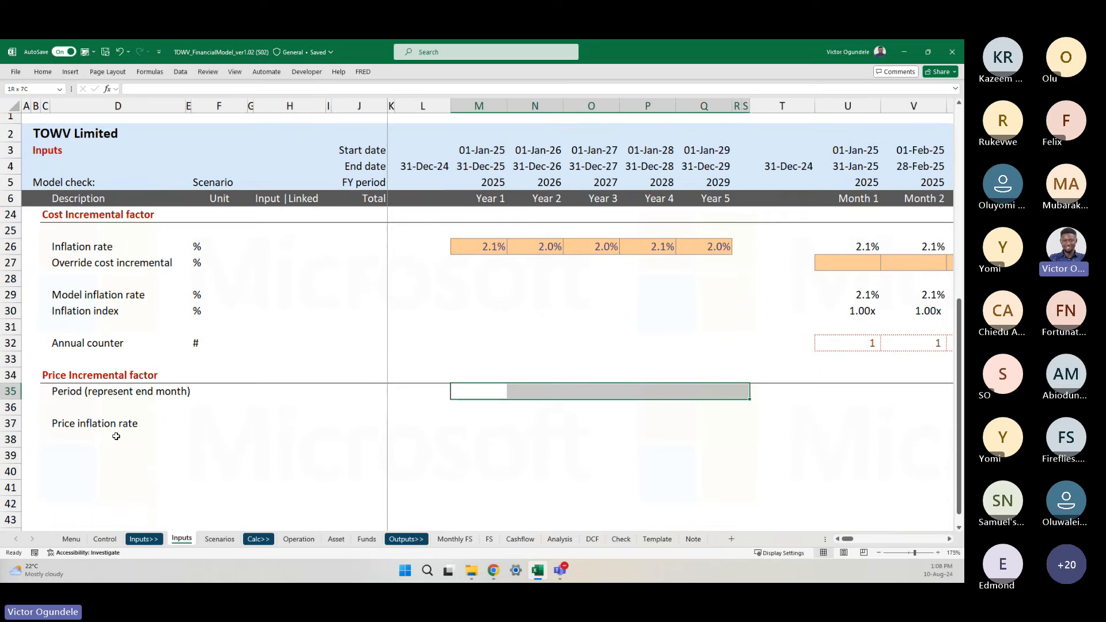
key("Left")
key("Left")
key("Right")
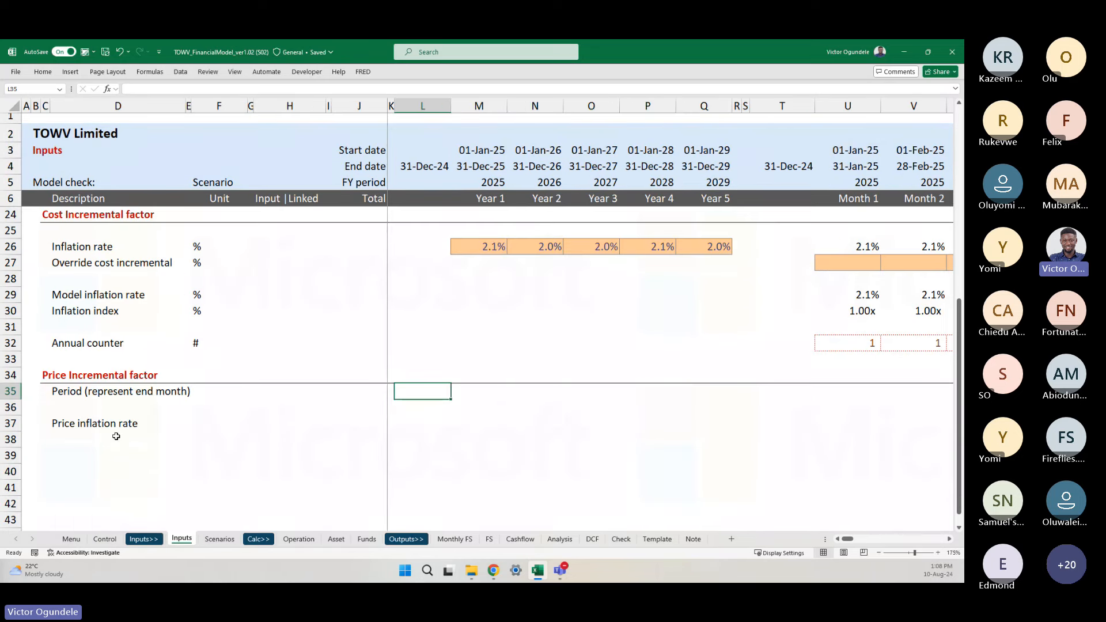
key("shift+Right")
key("shift+Right")
key("shift+Right")
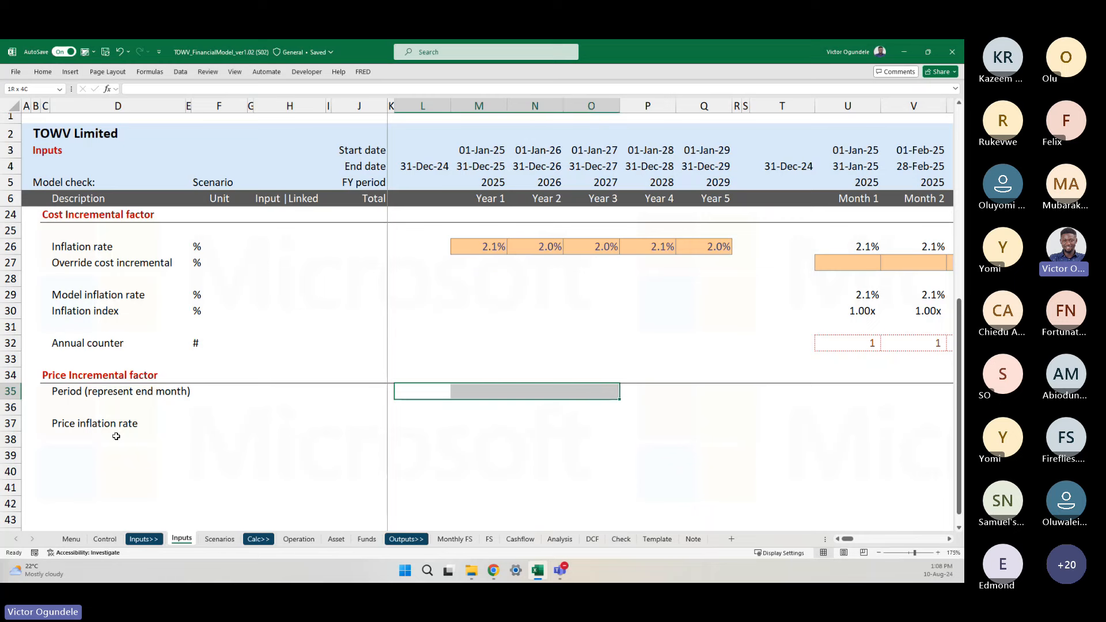
key("shift+Right")
key("shift+Right")
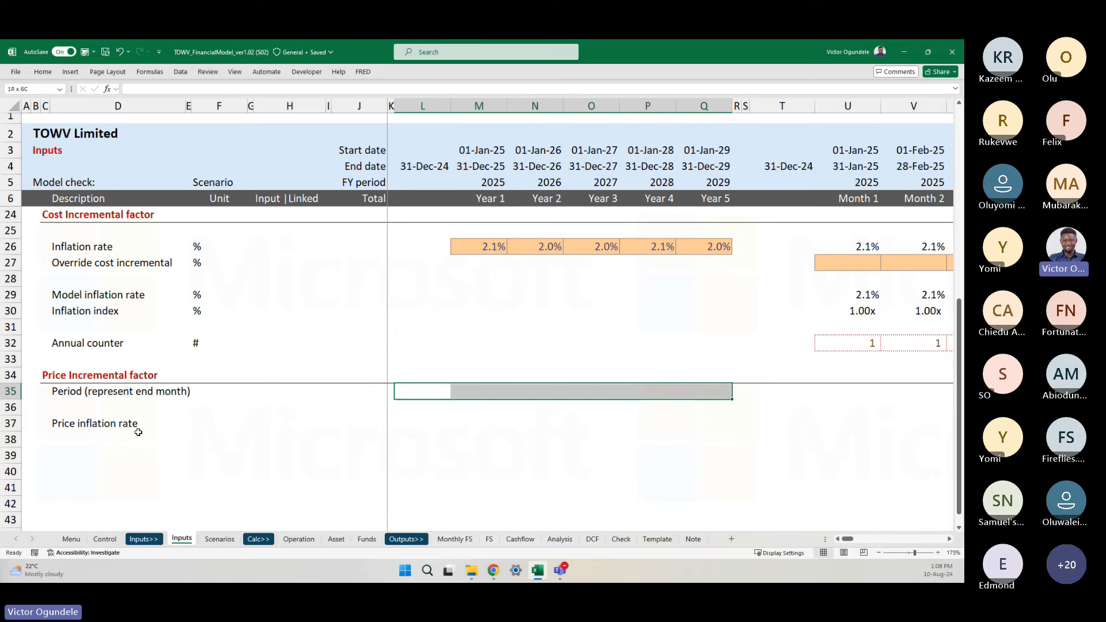
key("alt+2")
left_click(266, 148)
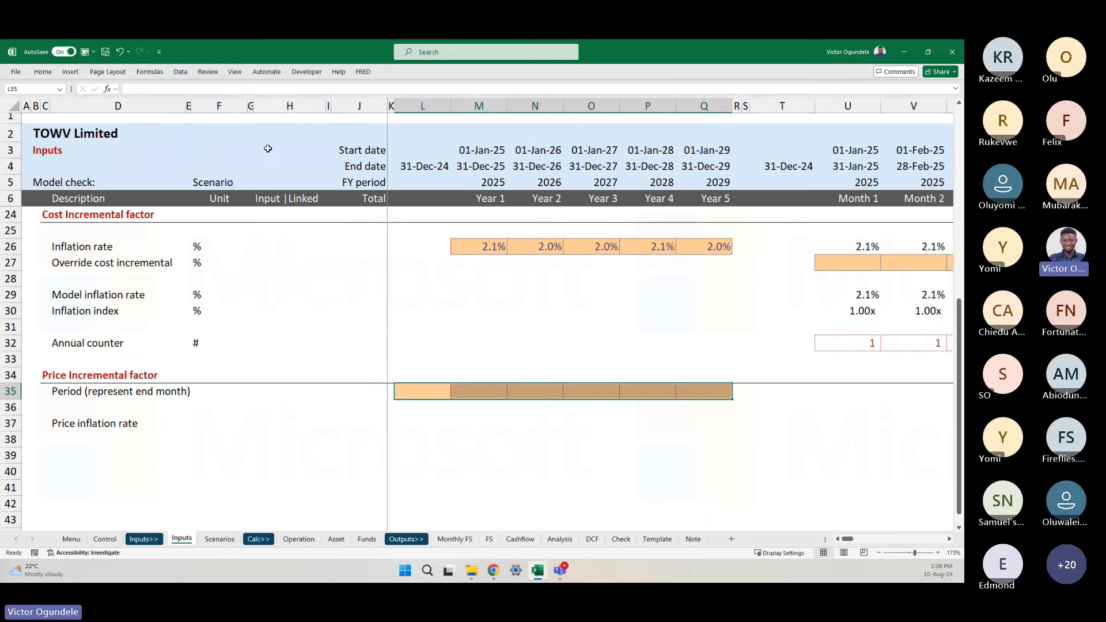
- Enter the first period end date 31-12-2025 in cell L35
key("Left")
key("Right")
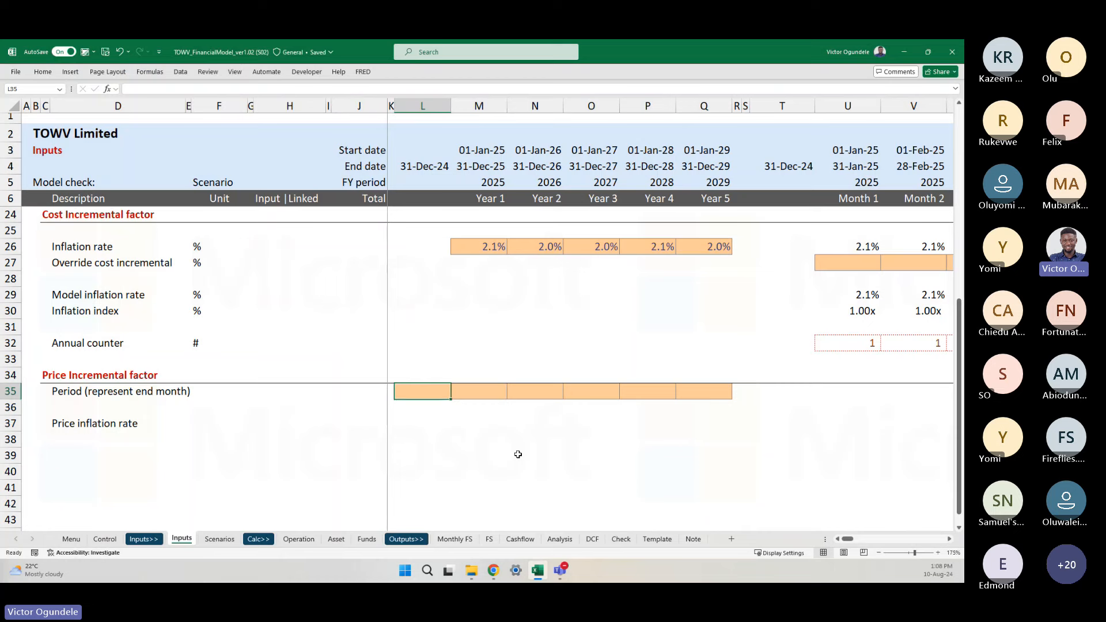
scroll(518, 455, "up", 1)
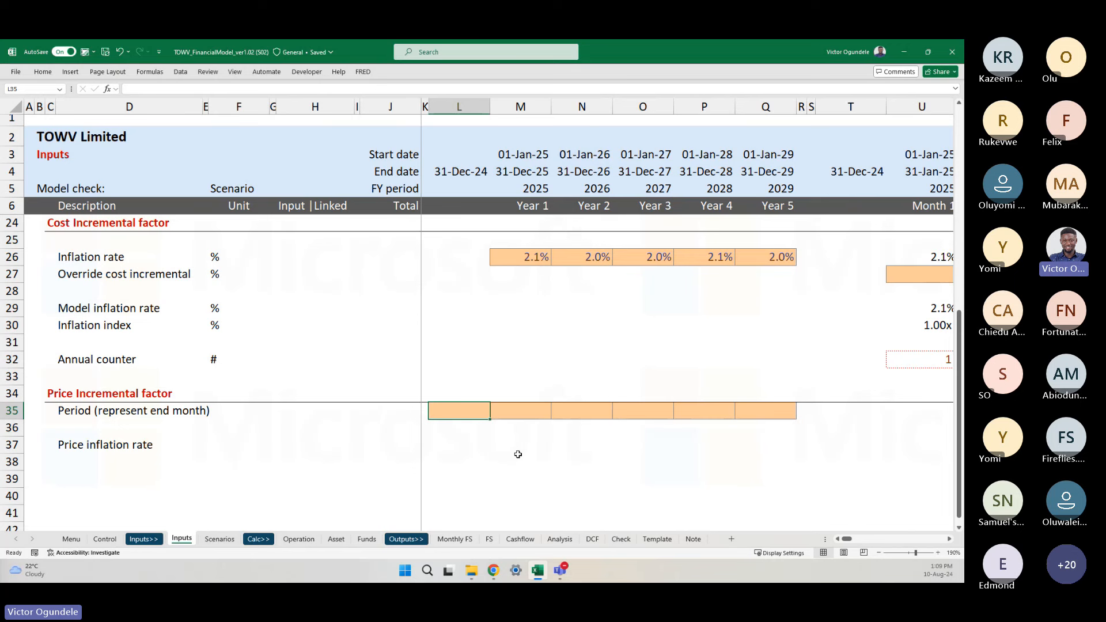
scroll(519, 455, "up", 1)
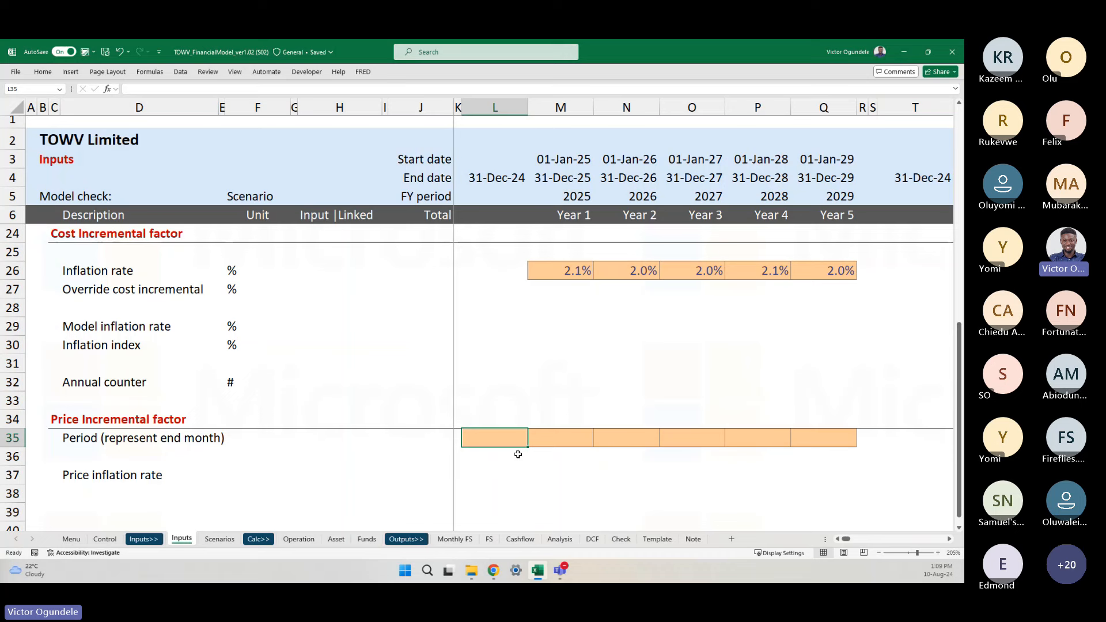
type("33")
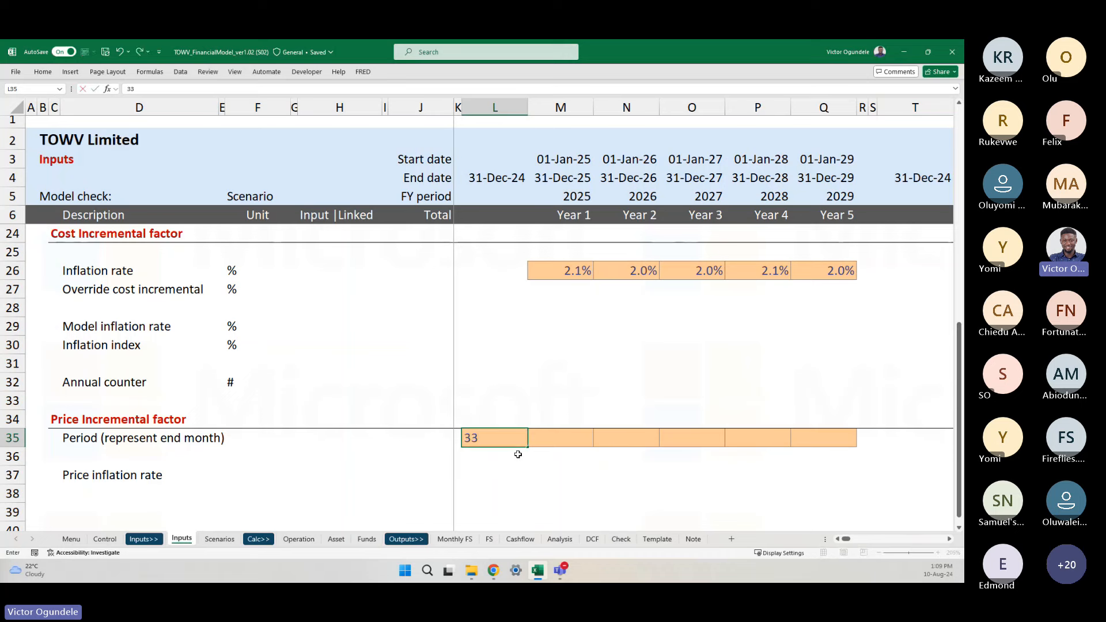
key("BackSpace")
type("1-12-2025")
key("Return")
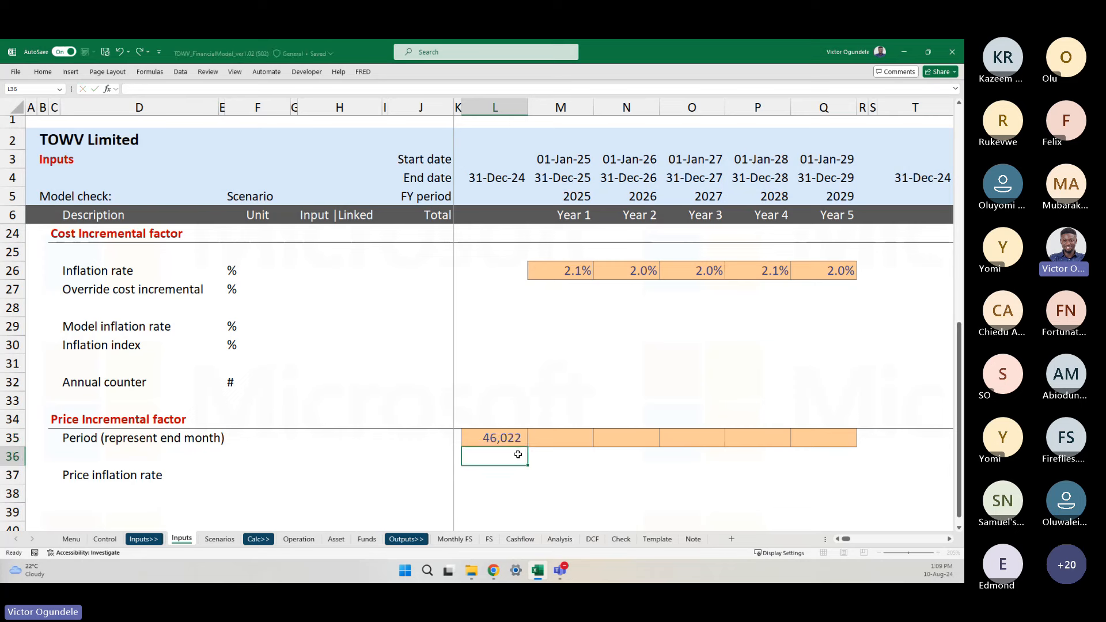
- Apply the day-month-year date format to the period cells L35:Q35
key("Up")
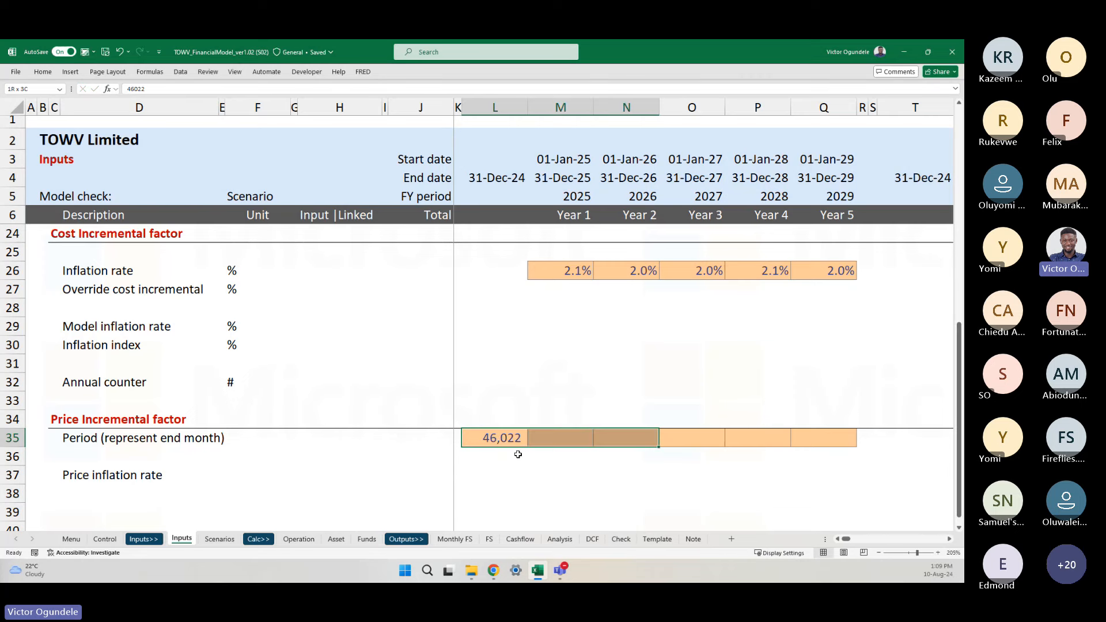
key("shift+Right")
key("shift+Right")
key("shift+Right")
key("ctrl+shift+backslash")
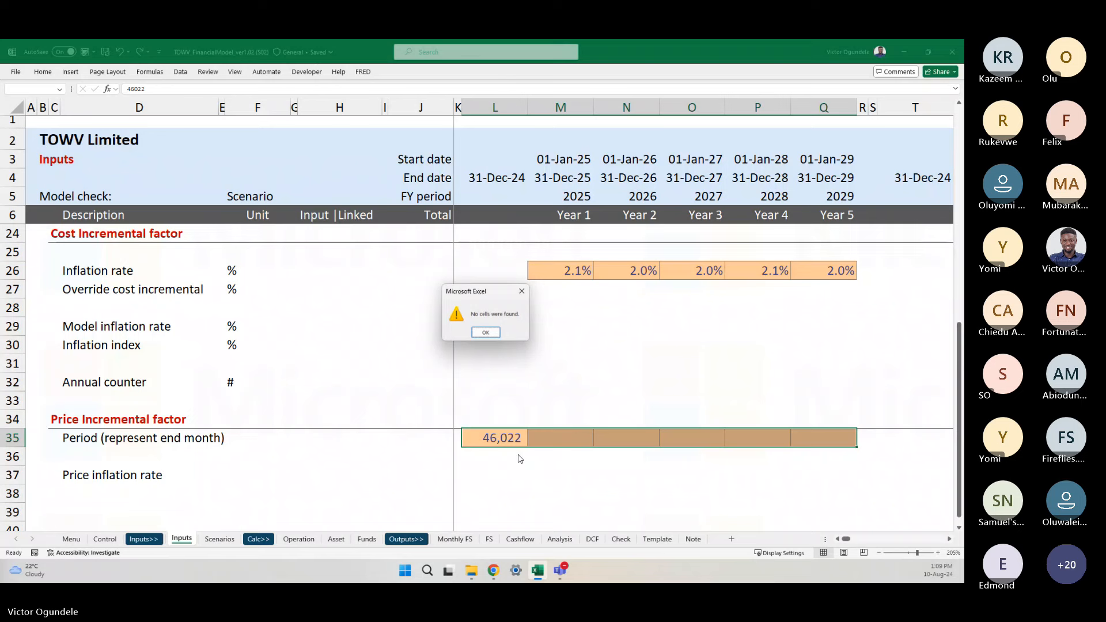
key("Return")
key("ctrl+shift+3")
- Enter the second period end date 31-12-2026 in cell M35
key("Right")
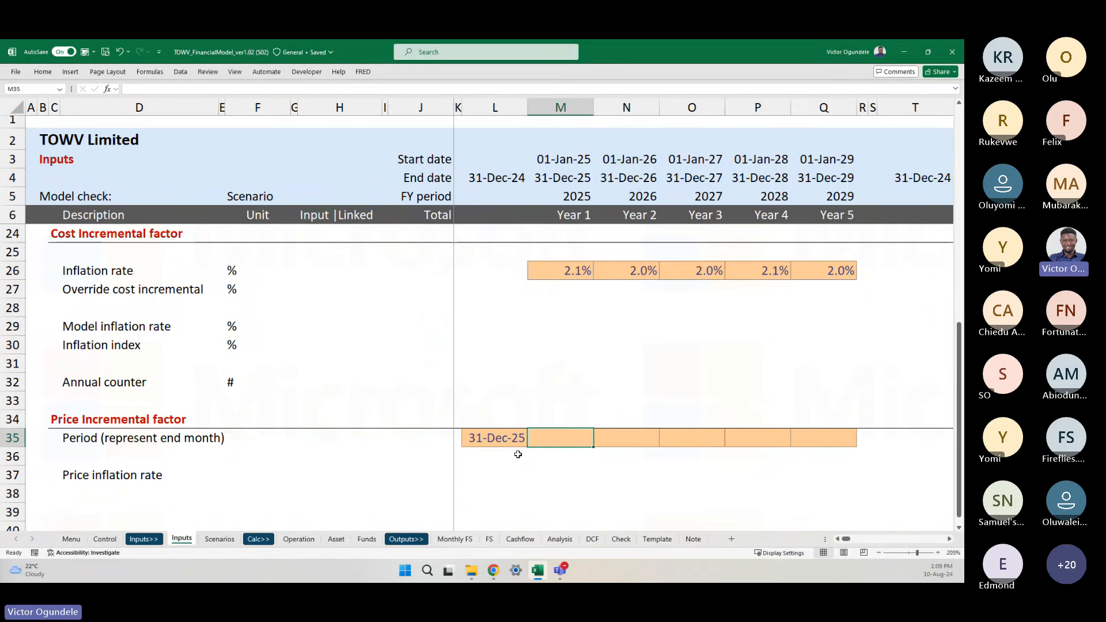
scroll(596, 515, "up", 1)
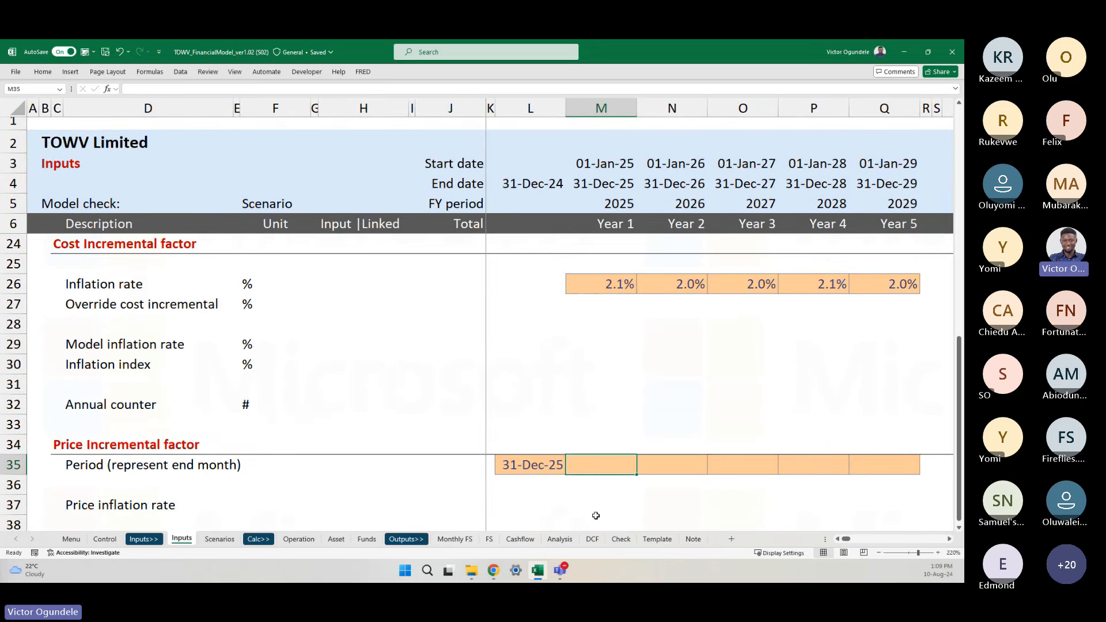
type("31-")
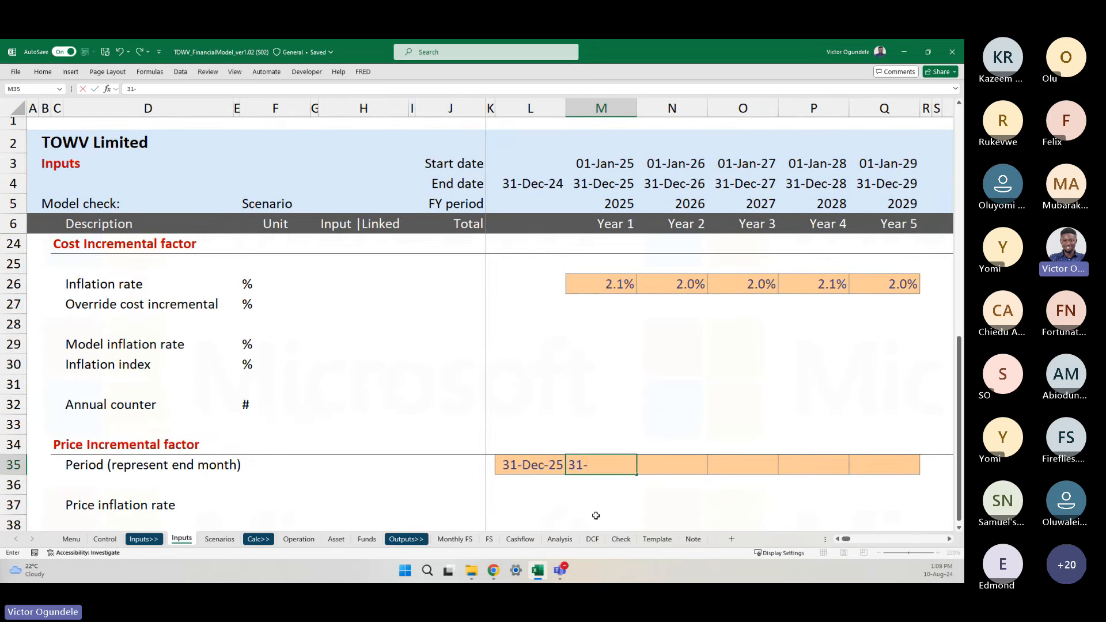
type("1")
type("2-2026")
key("Tab")
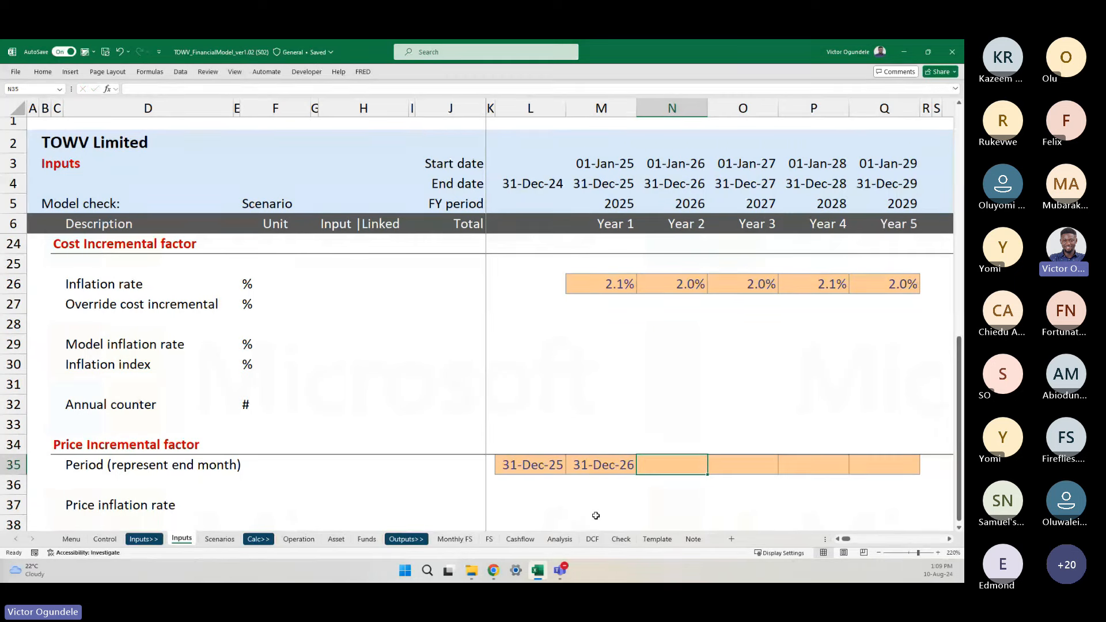
- Enter the third period end date 31-12-2027 in cell N35
type("31-")
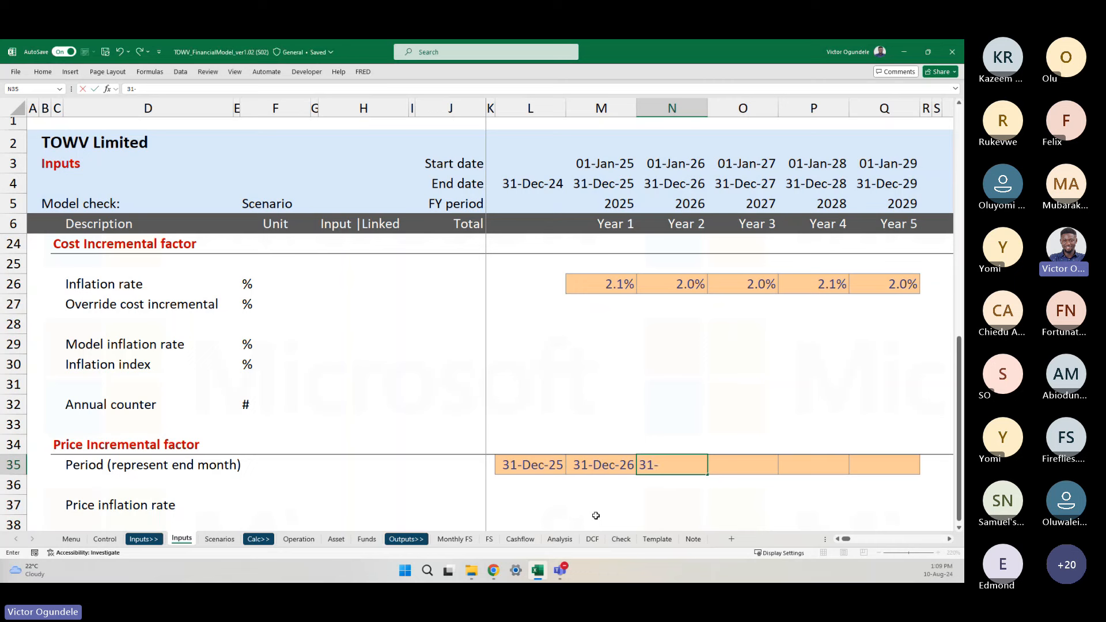
type("121-20")
key("BackSpace")
key("BackSpace")
key("BackSpace")
key("BackSpace")
key("BackSpace")
type("12")
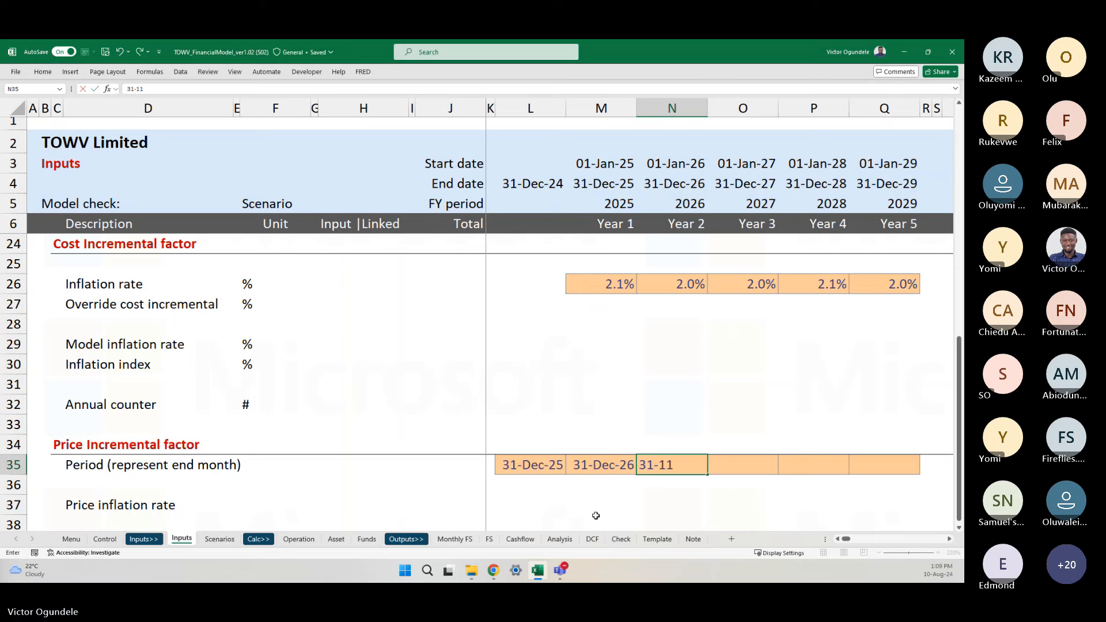
key("BackSpace")
key("BackSpace")
type("2-202")
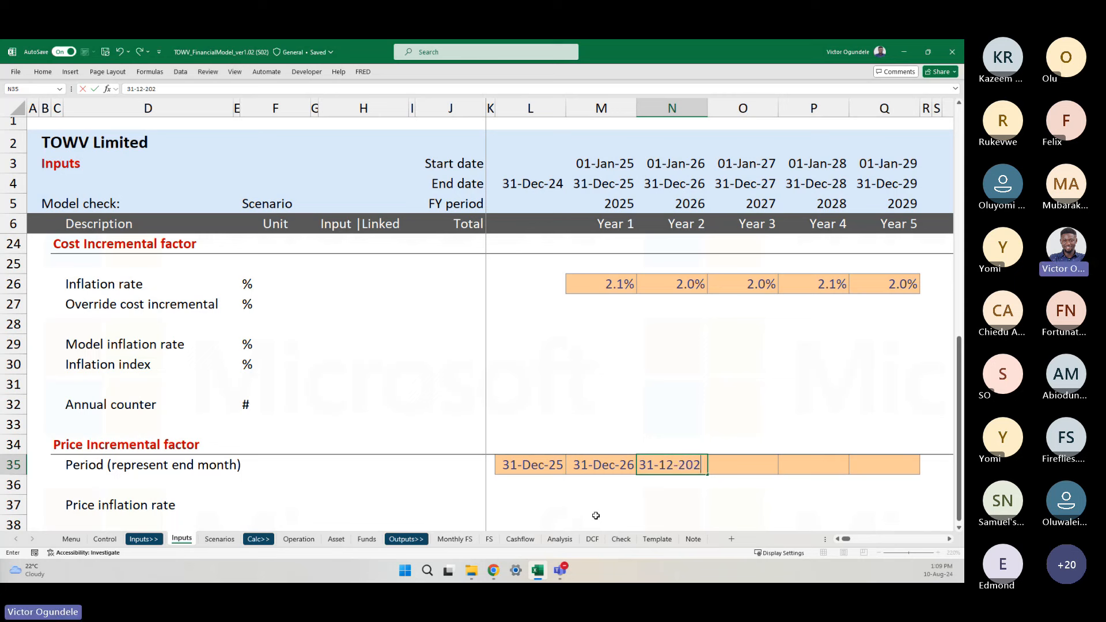
type("7")
key("Return")
key("Right")
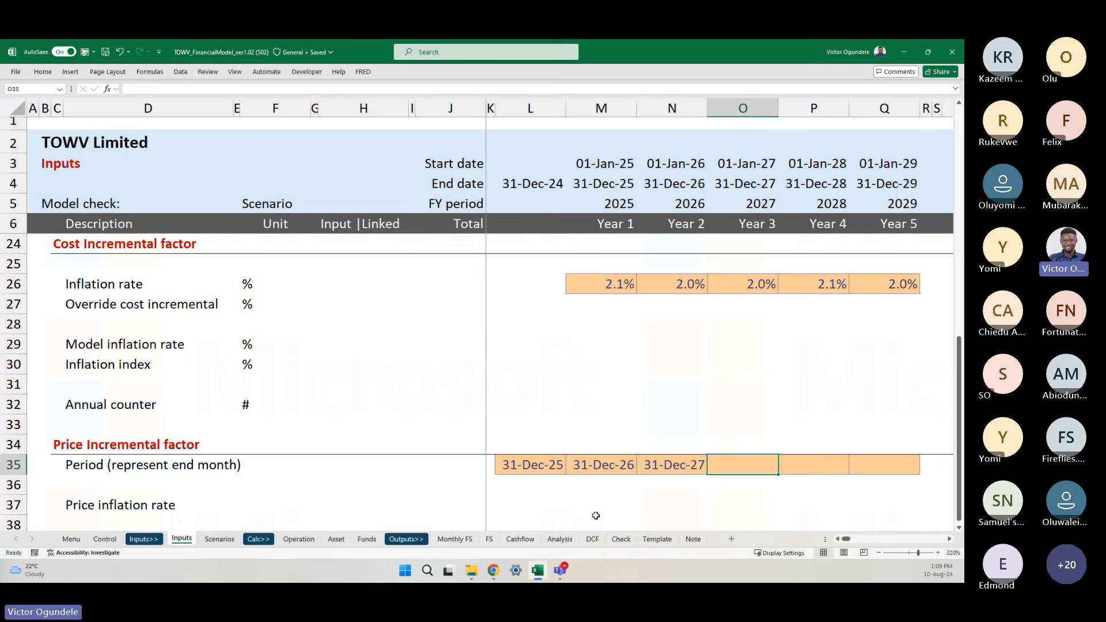
- Enter the fourth period end date 31-12-2028 in cell O35
type("31")
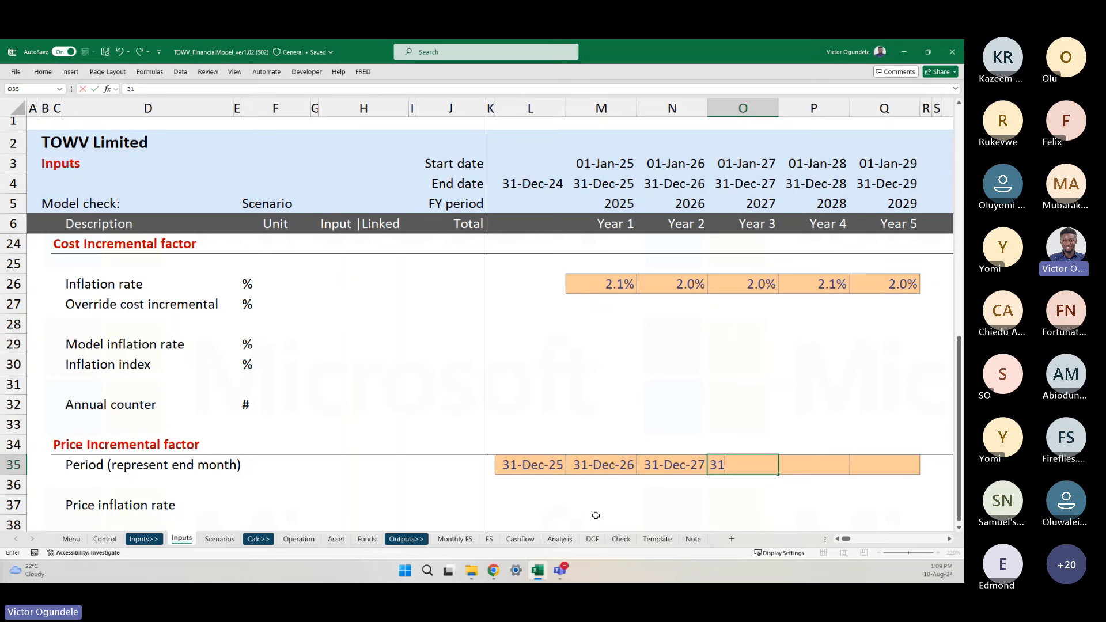
type("-12-2028")
key("Return")
key("Up")
key("Left")
key("Left")
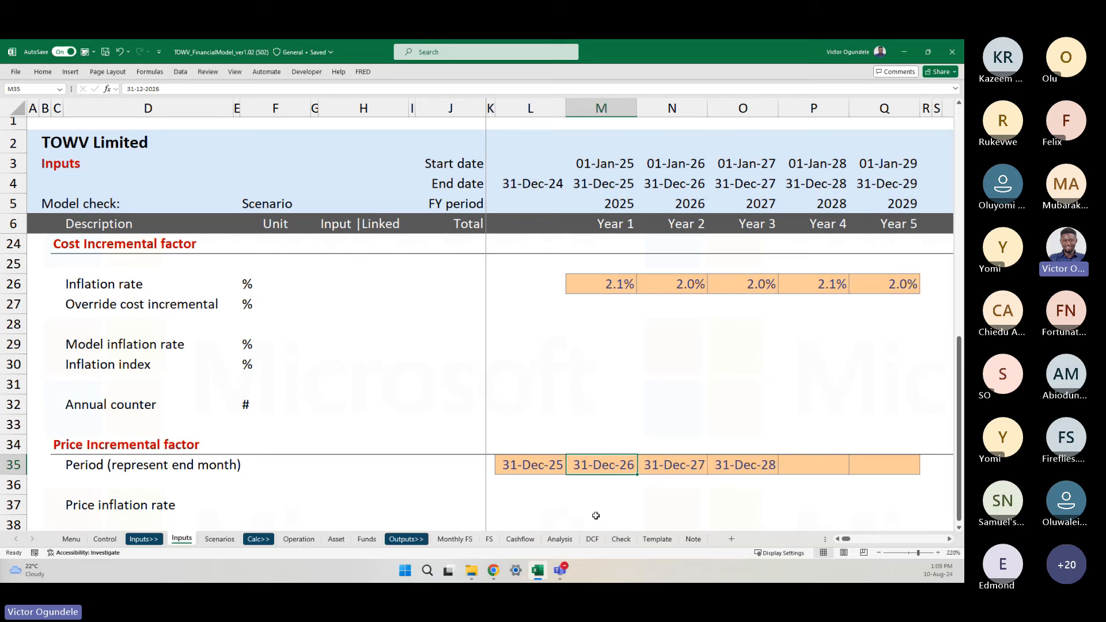
- Copy the date text from cell O35 into P35 and change it to the fifth period end date 31-12-2029
key("Right")
key("Right")
key("F2")
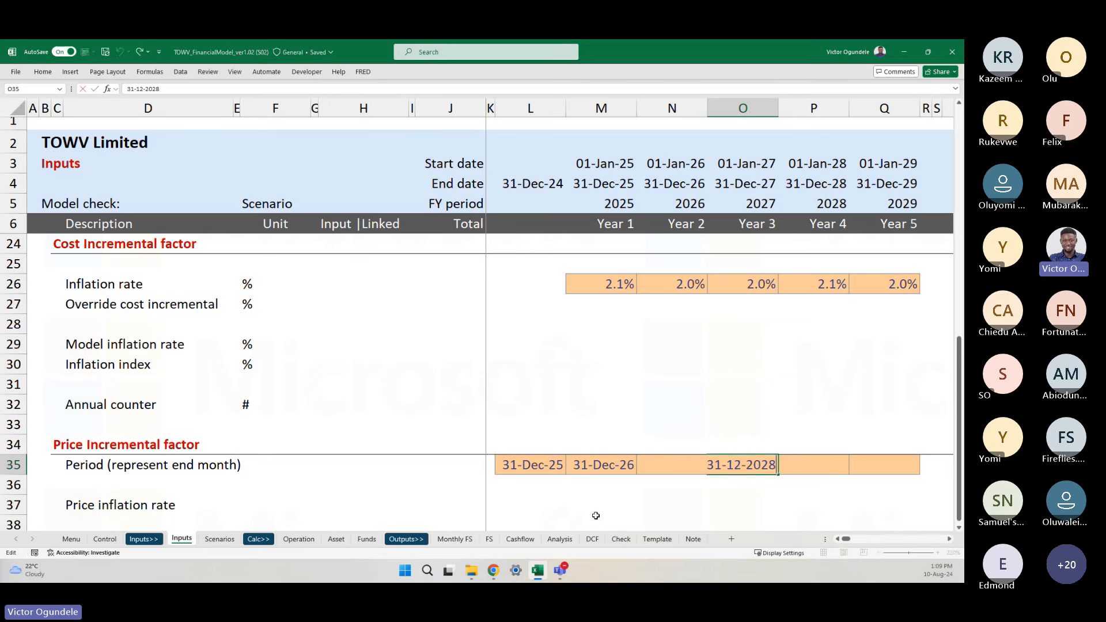
key("shift+Home")
key("ctrl+c")
key("Escape")
key("Right")
key("ctrl+v")
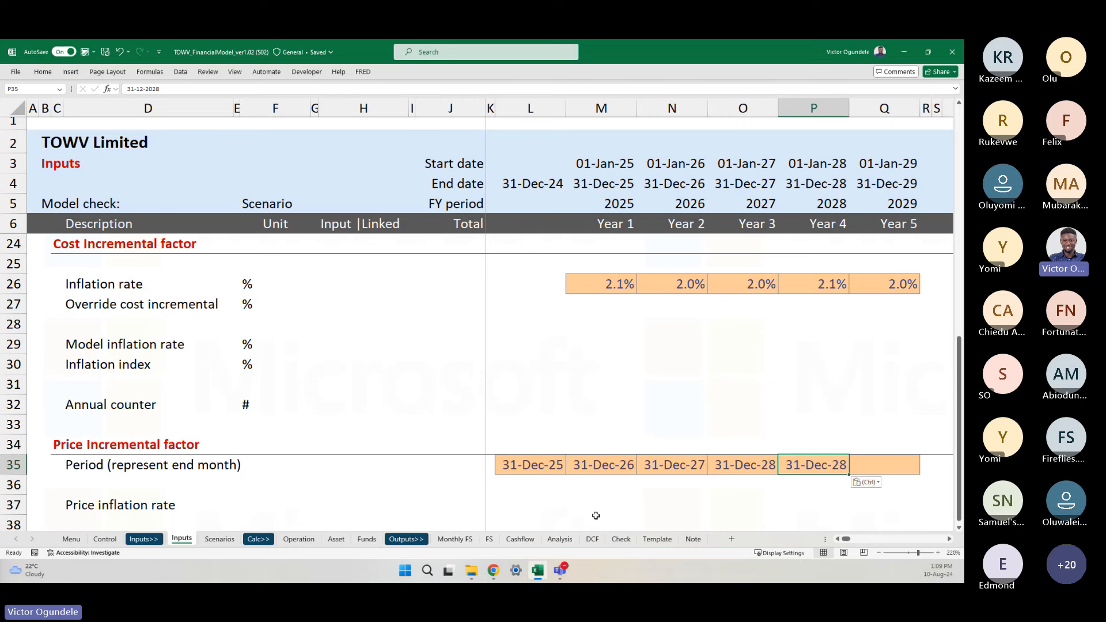
key("F2")
key("BackSpace")
type("9")
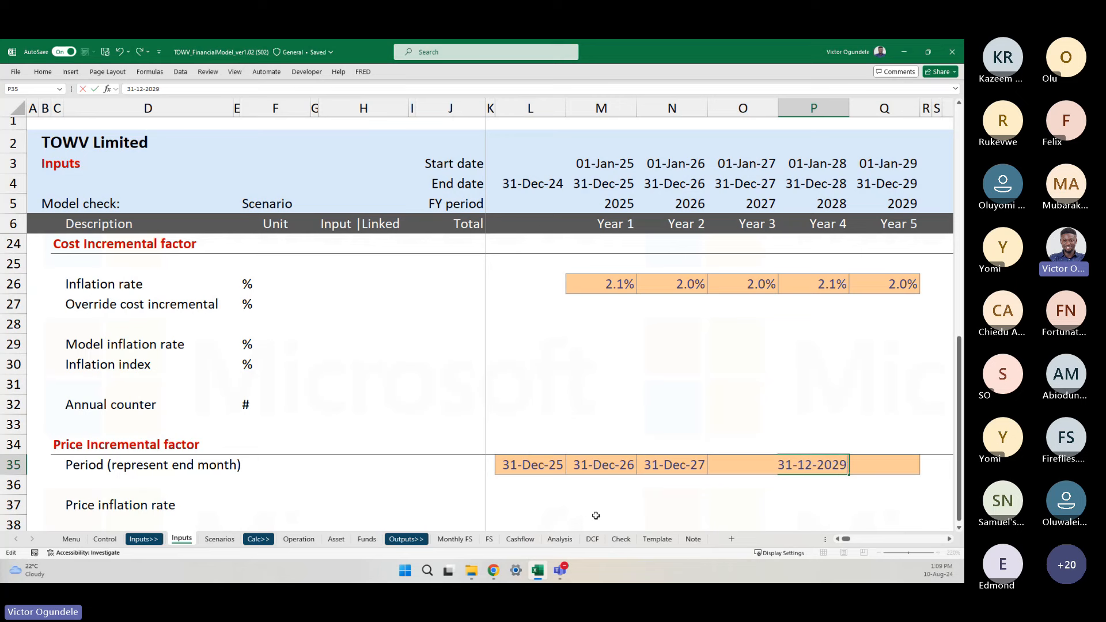
key("ctrl+Return")
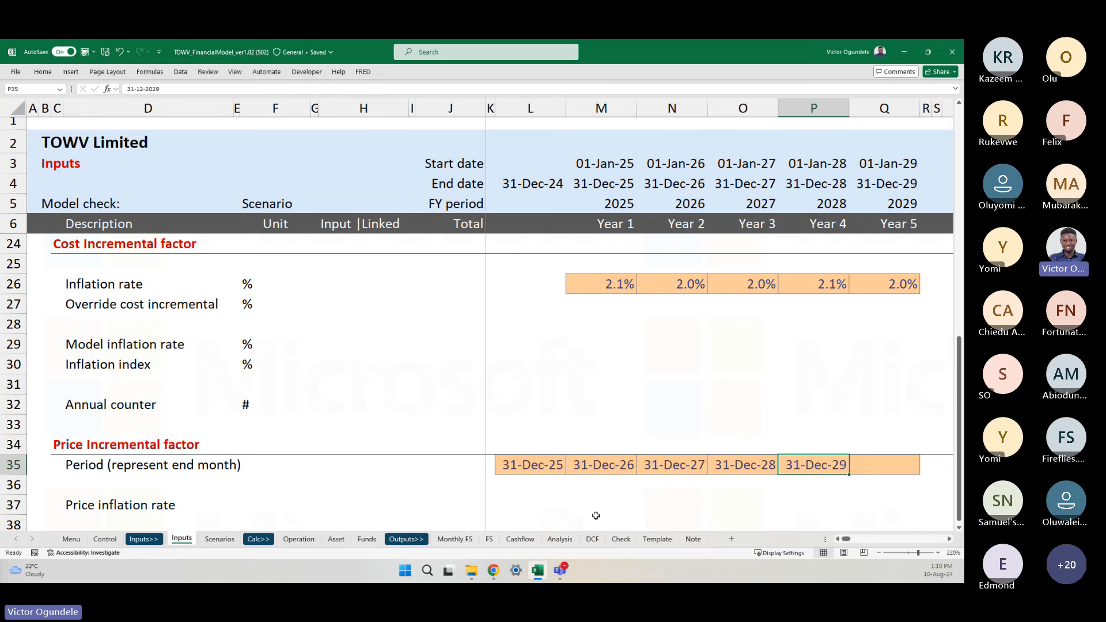
- Review the period end dates entered across cells L35:Q35 against the model timeline
scroll(596, 516, "down", 2, "ctrl")
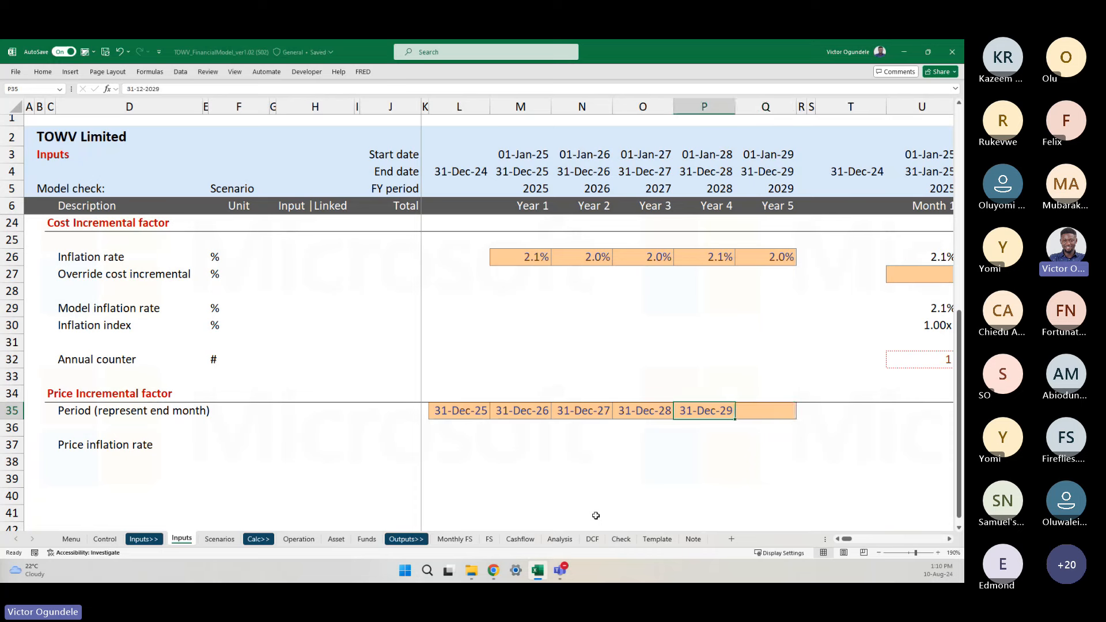
key("Right")
key("Left")
key("Left")
key("Left")
key("Left")
key("Left")
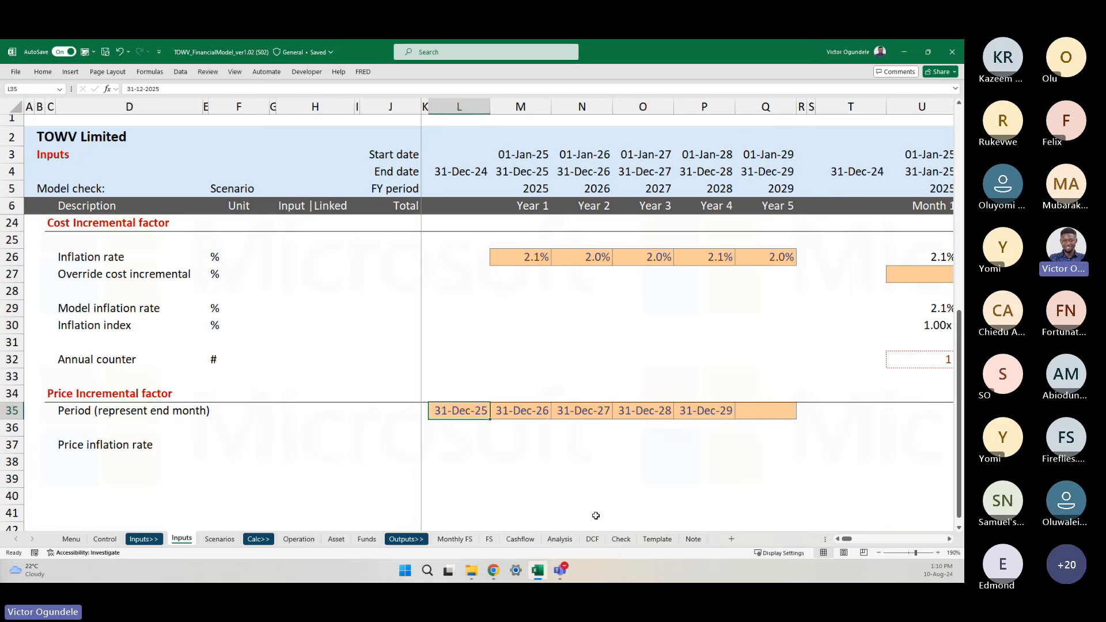
key("Right")
key("Left")
key("Right")
key("Right")
key("Right")
key("Right")
key("Right")
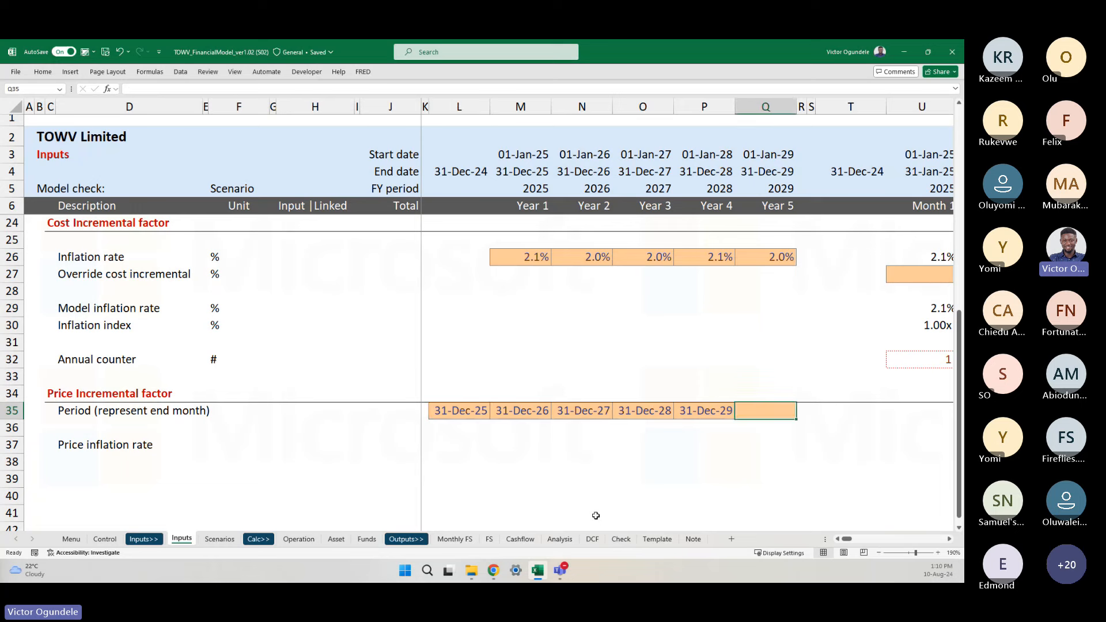
key("Left")
key("Left")
key("Left")
key("Left")
key("Left")
key("Right")
key("Right")
key("Right")
key("Right")
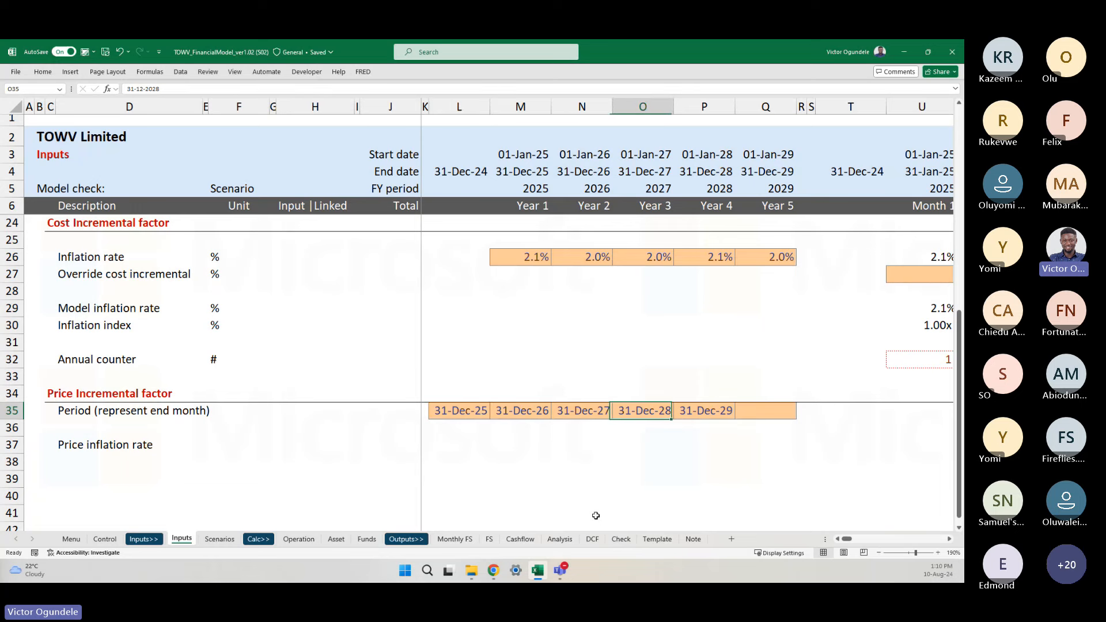
key("Left")
key("Left")
key("Left")
key("Left")
key("Left")
key("Right")
key("Right")
key("Right")
key("Right")
key("Right")
key("Right")
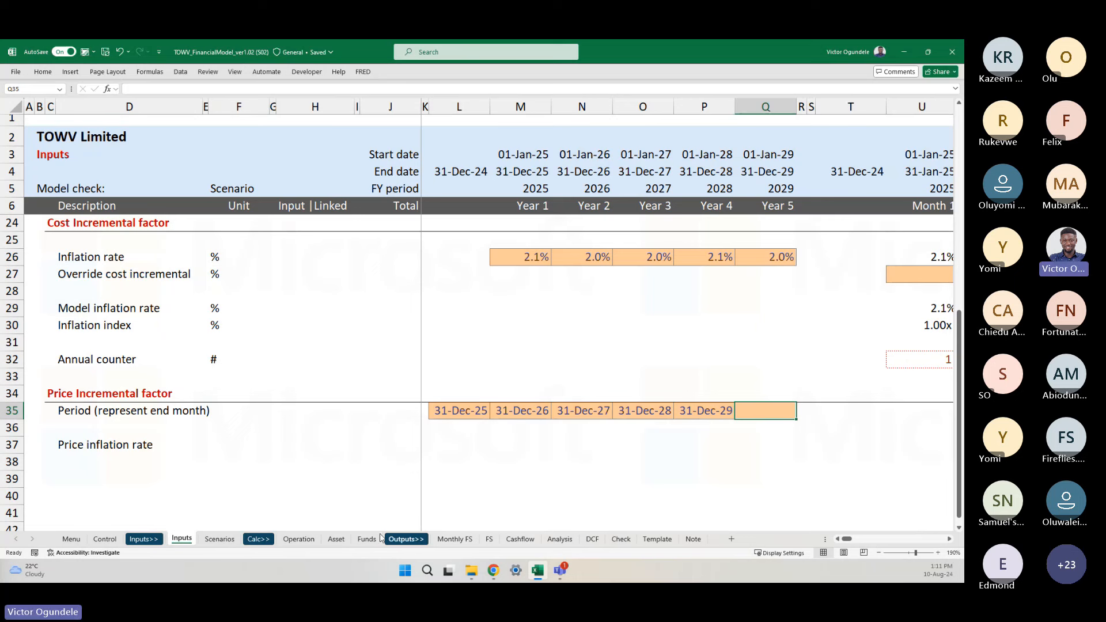
- Enter # as the unit of the Period (represent end month) row in cell F35
left_click(255, 452)
key("Up")
key("Up")
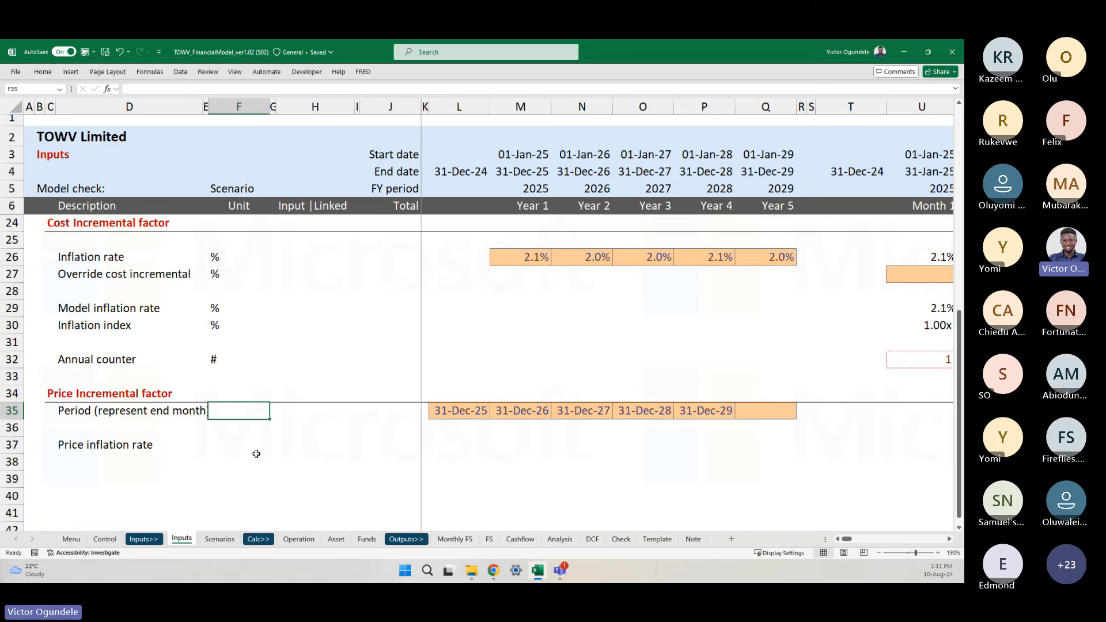
type("\\")
key("BackSpace")
type("|")
key("BackSpace")
type("#")
key("Return")
- Copy the unit from cell F35 to the Price inflation rate row's unit cell F37
key("Up")
key("ctrl+c")
key("Down")
key("Down")
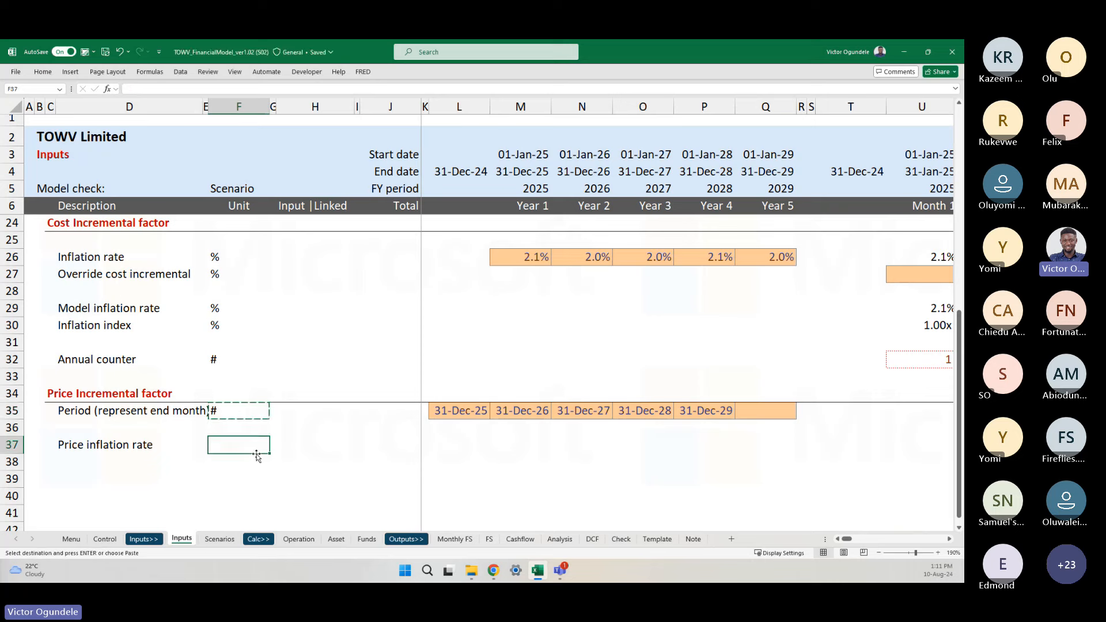
key("ctrl+v")
- Autofit the width of column D to the Period (represent end month) label
key("Up")
key("Up")
key("Left")
key("Left")
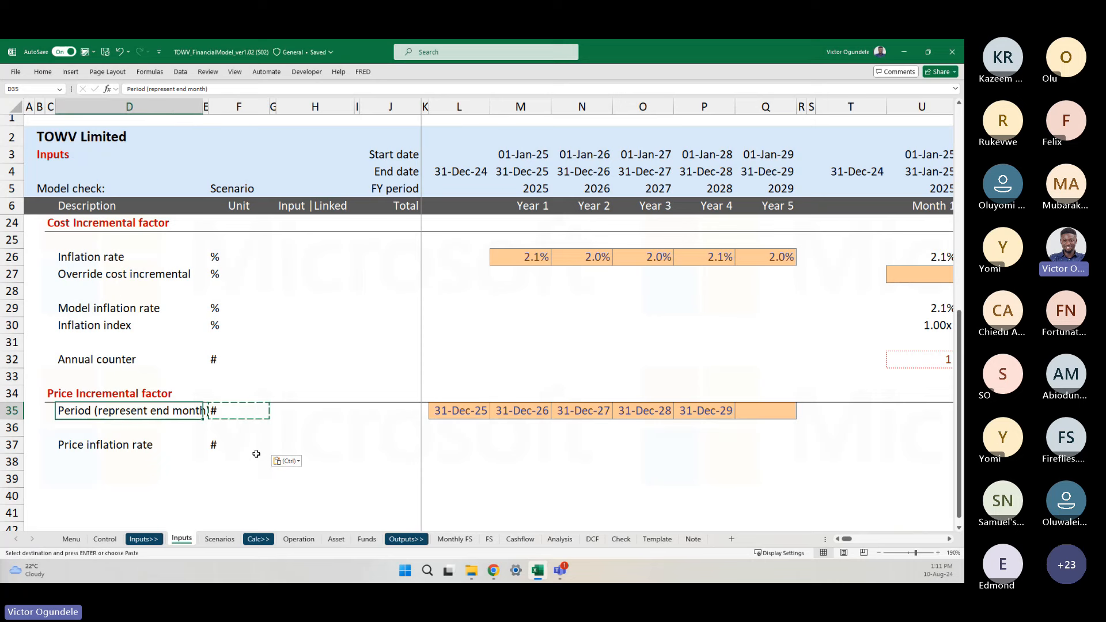
key("alt")
key("h")
key("o")
key("i")
- Set the unit of the Price inflation rate row in cell F37 to %
key("Down")
key("Down")
key("Right")
key("Right")
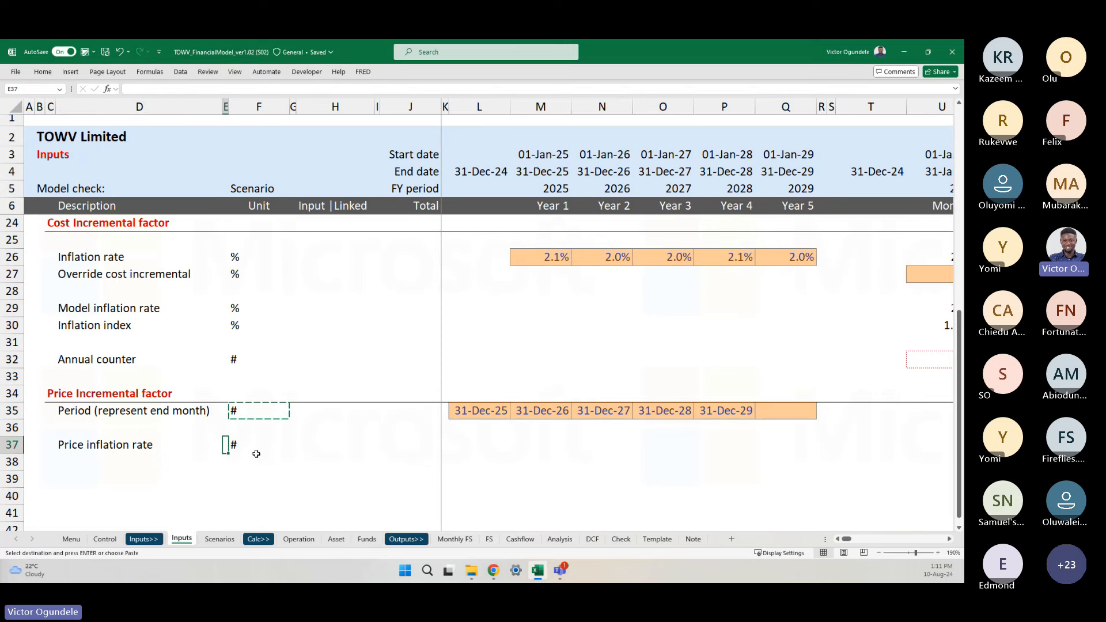
type("%")
key("Right")
- Apply the input-cell formatting of inflation rate cell M26 to the Price inflation rate cells L37:Q37, keeping them empty
key("Right")
key("Right")
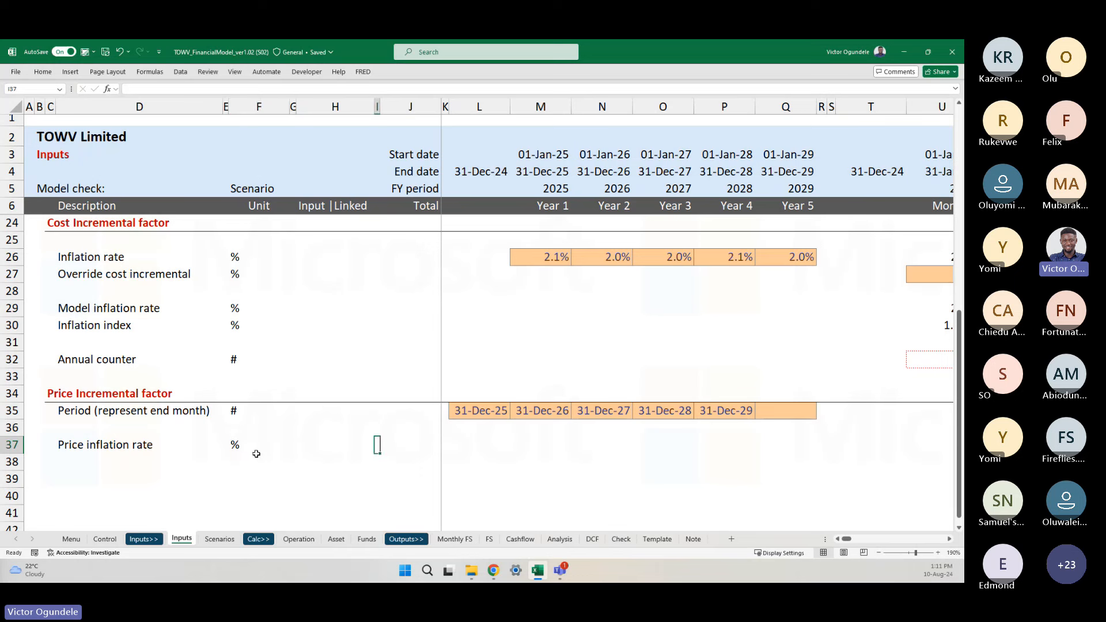
key("Right")
key("Right")
key("Right")
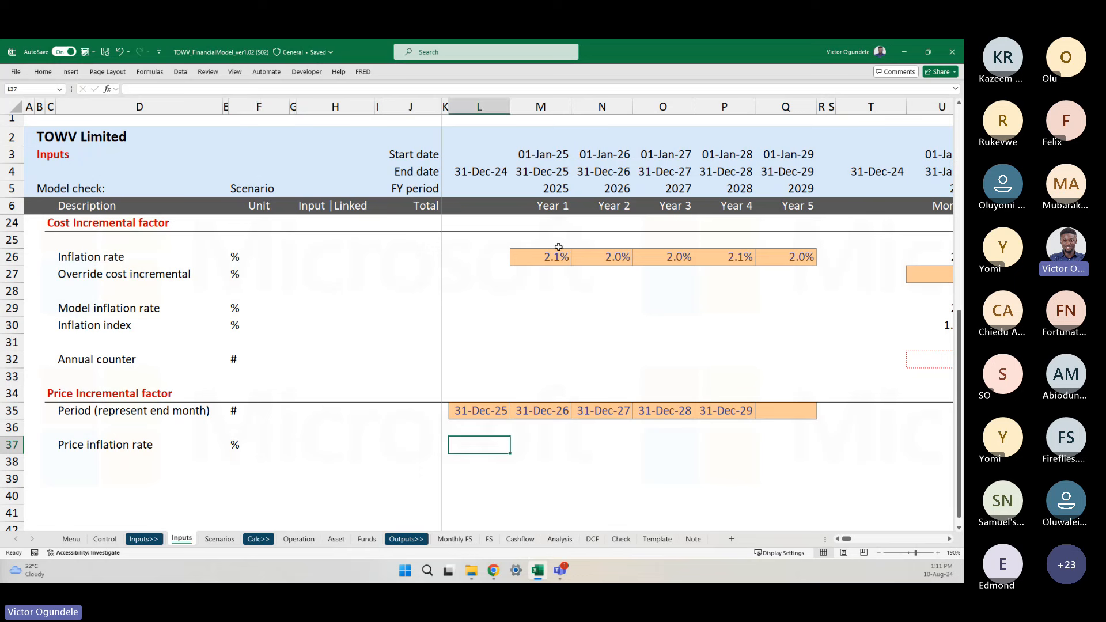
left_click(535, 256)
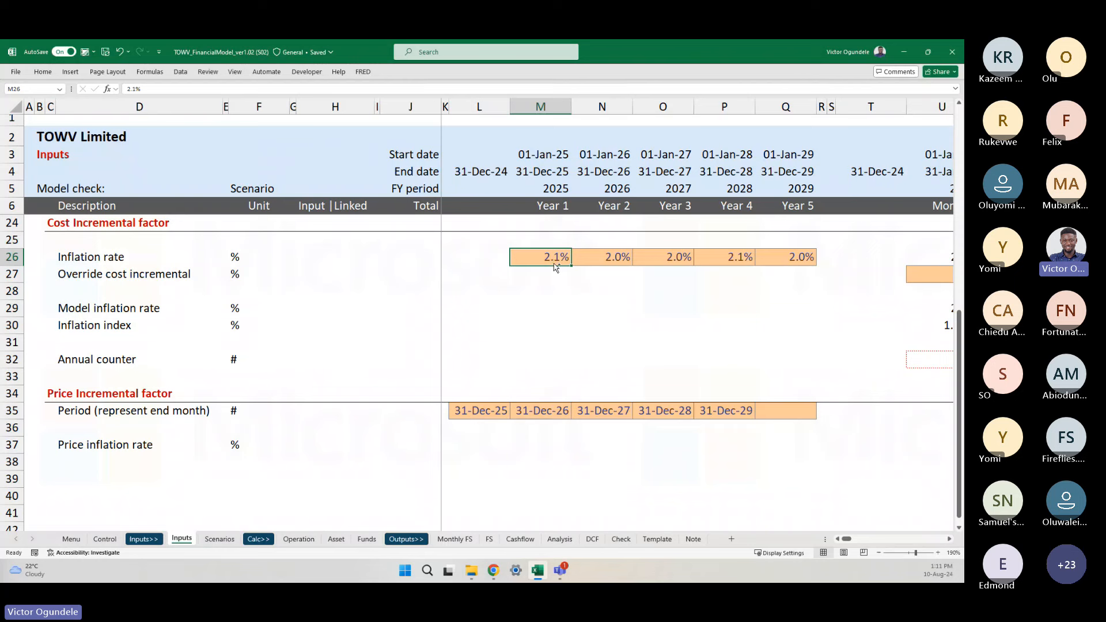
key("ctrl+c")
left_click(483, 438)
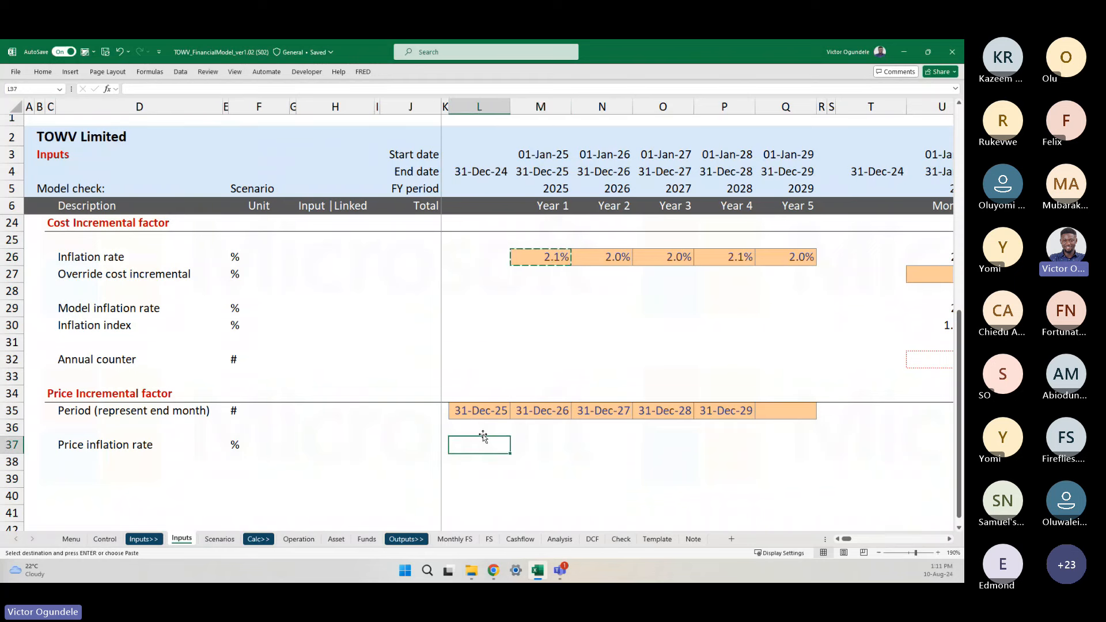
key("shift+Right")
key("shift+Right")
key("shift+Right")
key("shift+Right")
key("shift+Right")
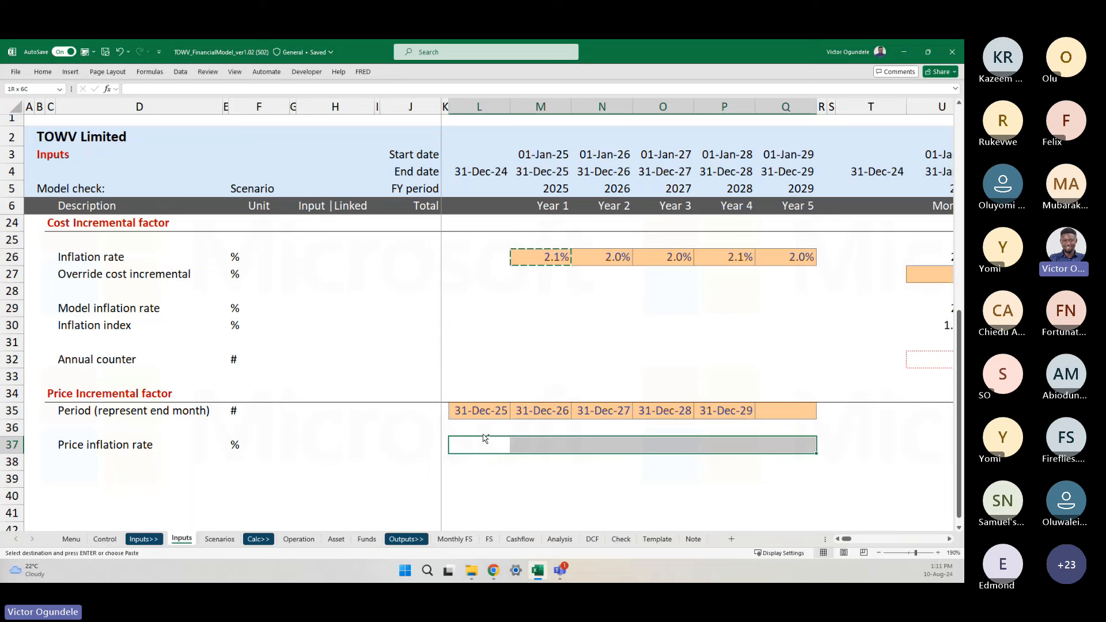
key("Return")
- Copy the timeline end dates M4:Q4 and paste them as values into the period cells starting at L35
scroll(483, 438, "down", 1)
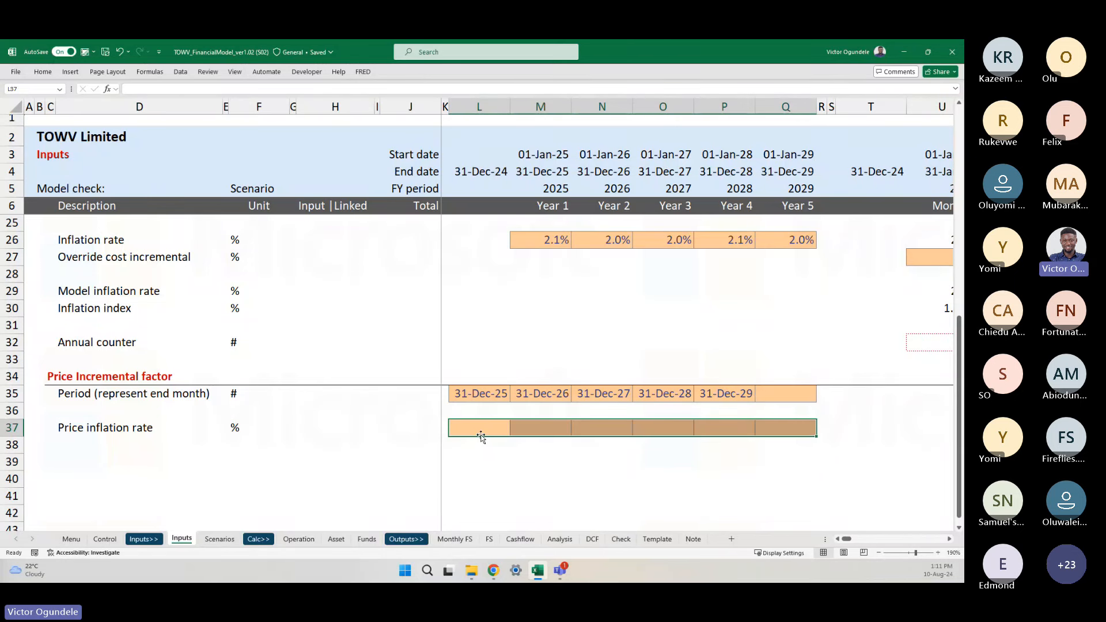
scroll(481, 437, "up", 1)
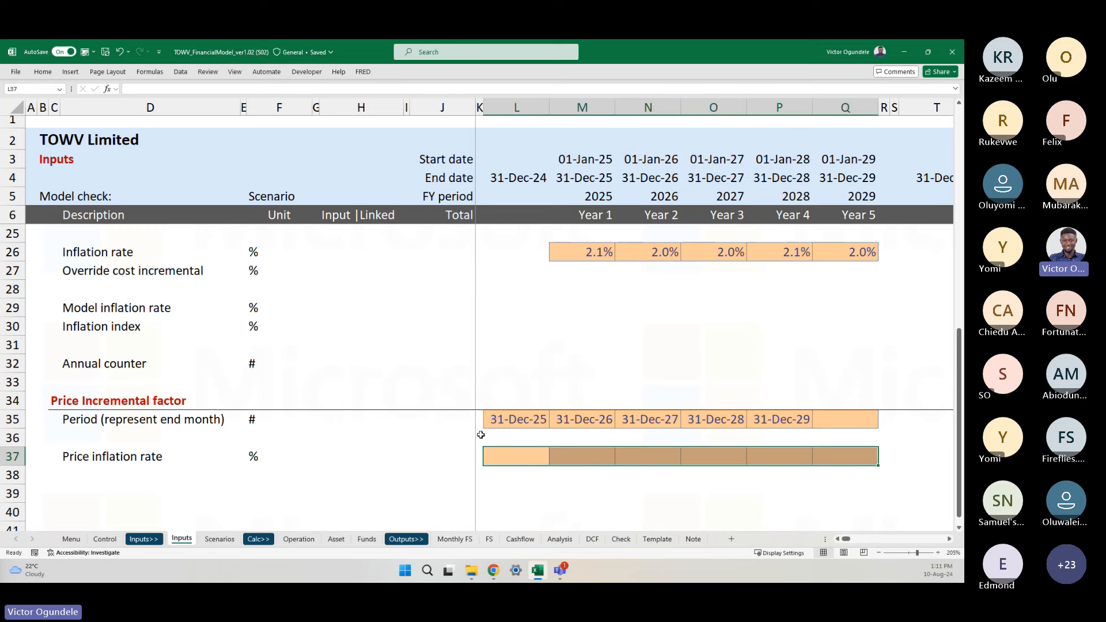
left_click(544, 427)
left_click(599, 179)
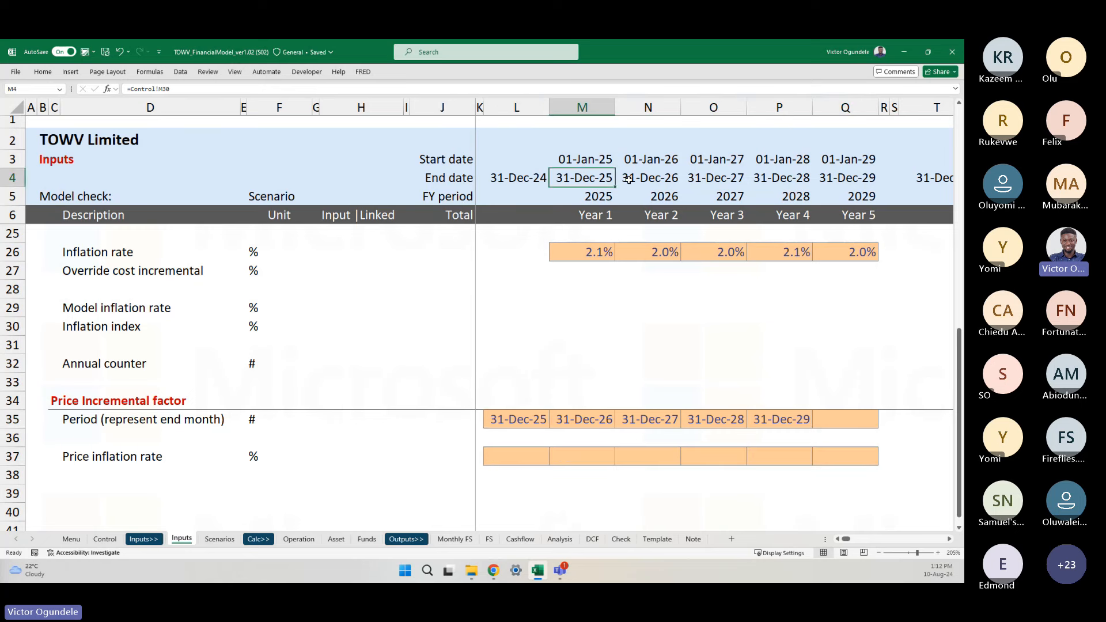
left_click_drag(629, 180, 834, 175)
key("ctrl+c")
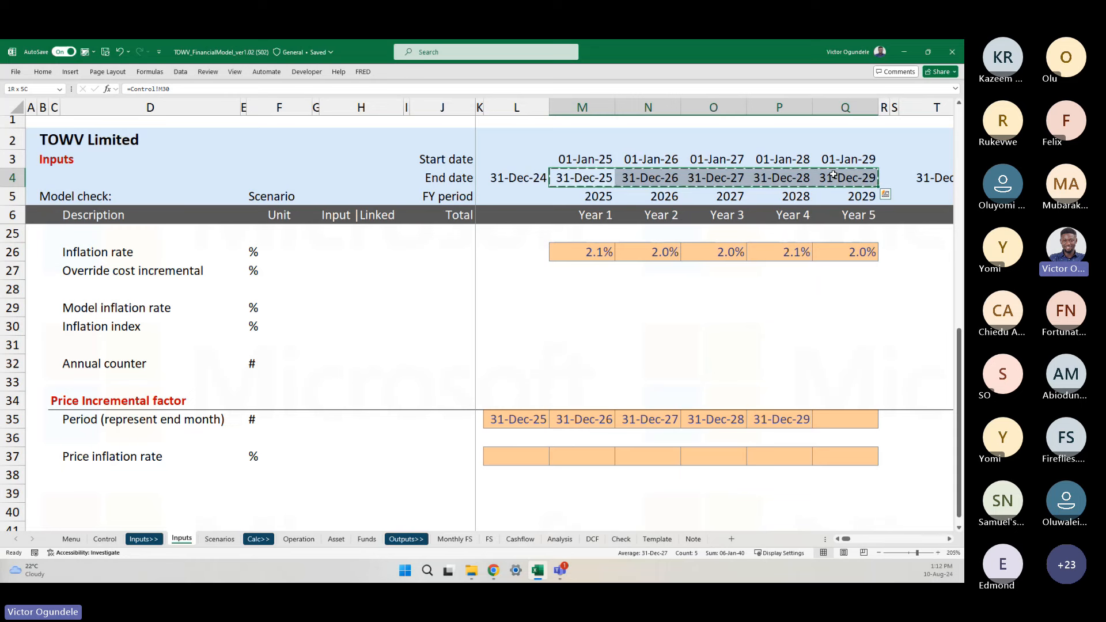
left_click(510, 419)
key("ctrl+alt+v")
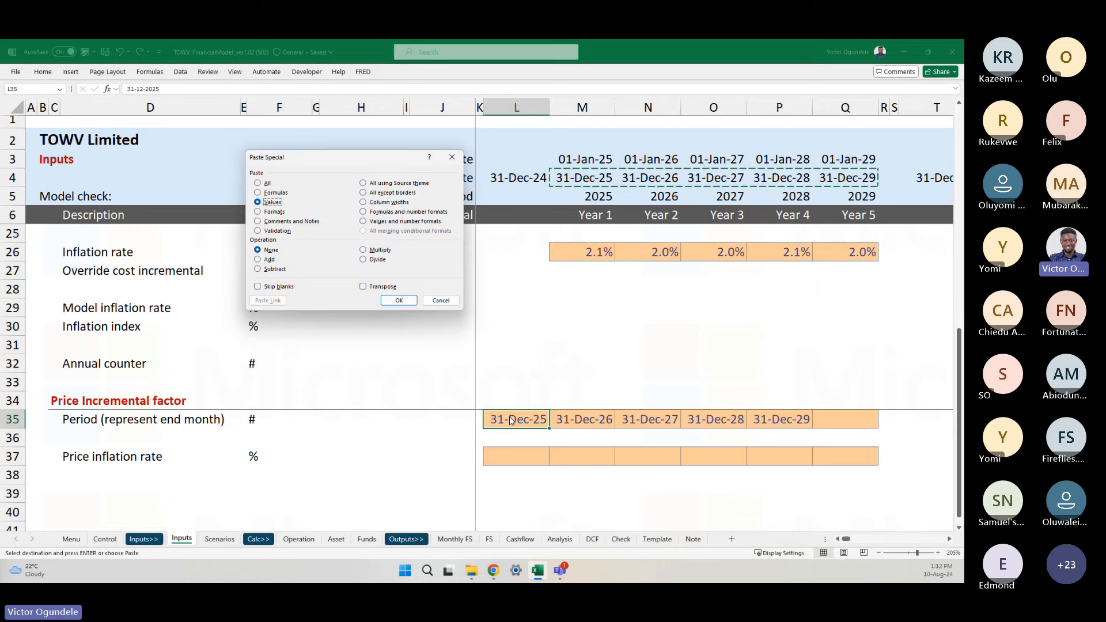
key("v")
key("Return")
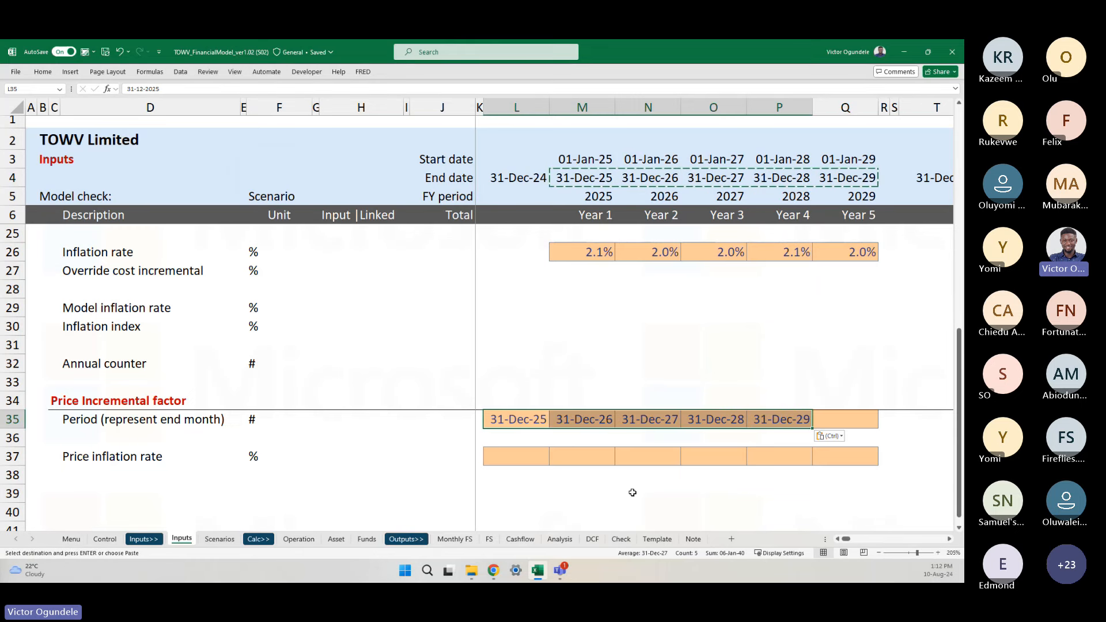
key("Escape")
- Review the pasted period end dates in row 35 and the Price inflation rate row below them
key("Right")
key("Right")
key("Right")
key("Right")
key("Right")
key("Left")
key("Left")
key("Left")
key("Left")
key("Left")
key("Left")
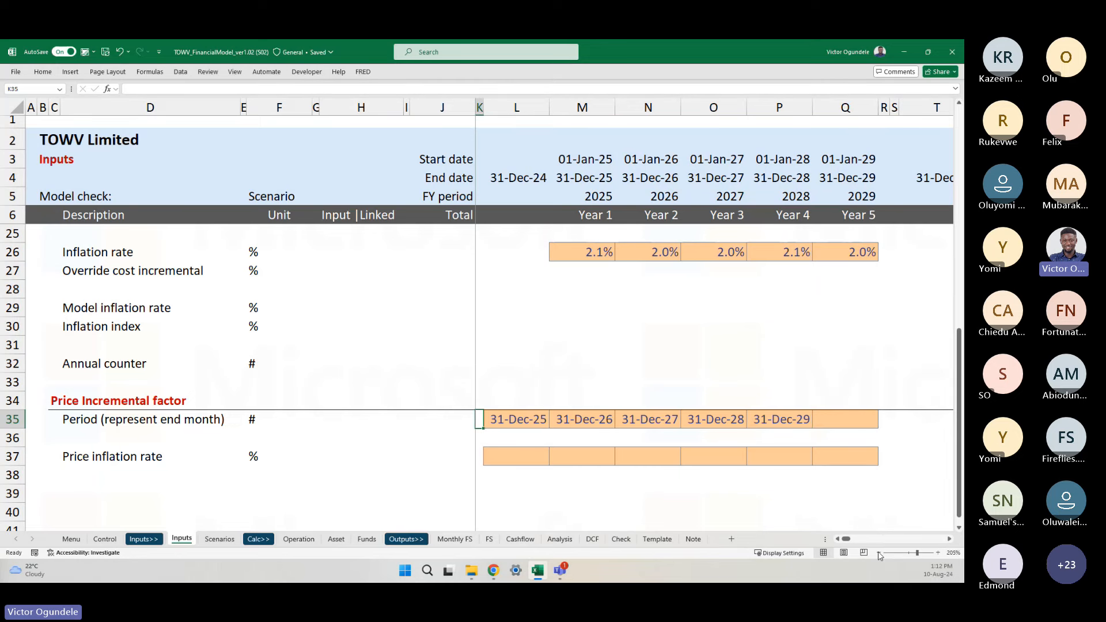
left_click(531, 475)
scroll(531, 474, "down", 1)
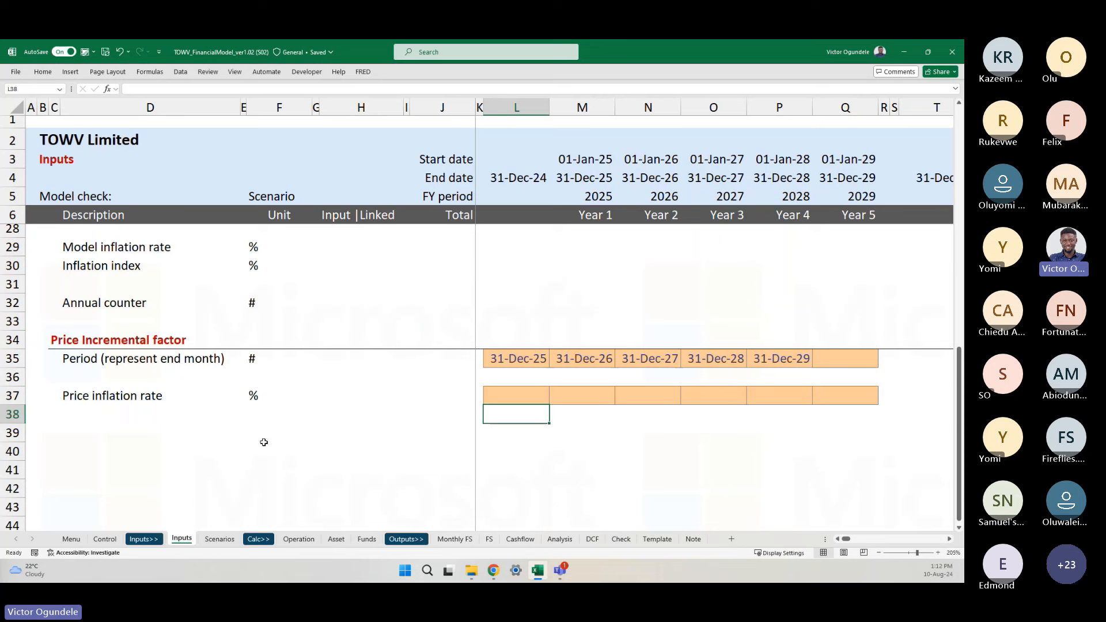
left_click(111, 396)
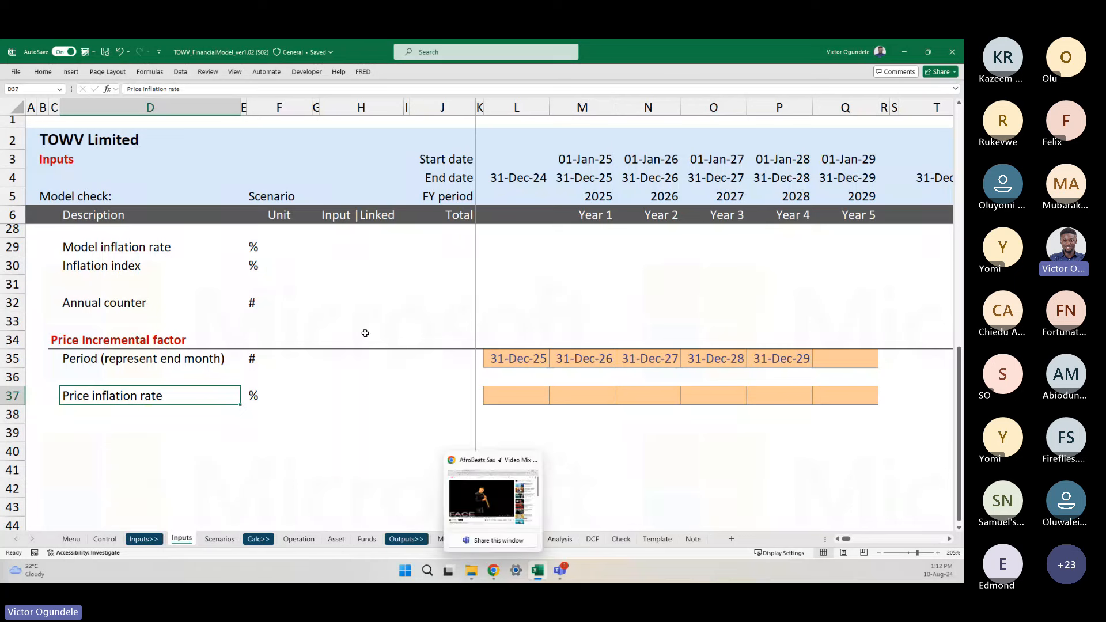
- Switch to a maximized new Chrome window and search Google for "CPI index rate for US"
left_click(494, 571)
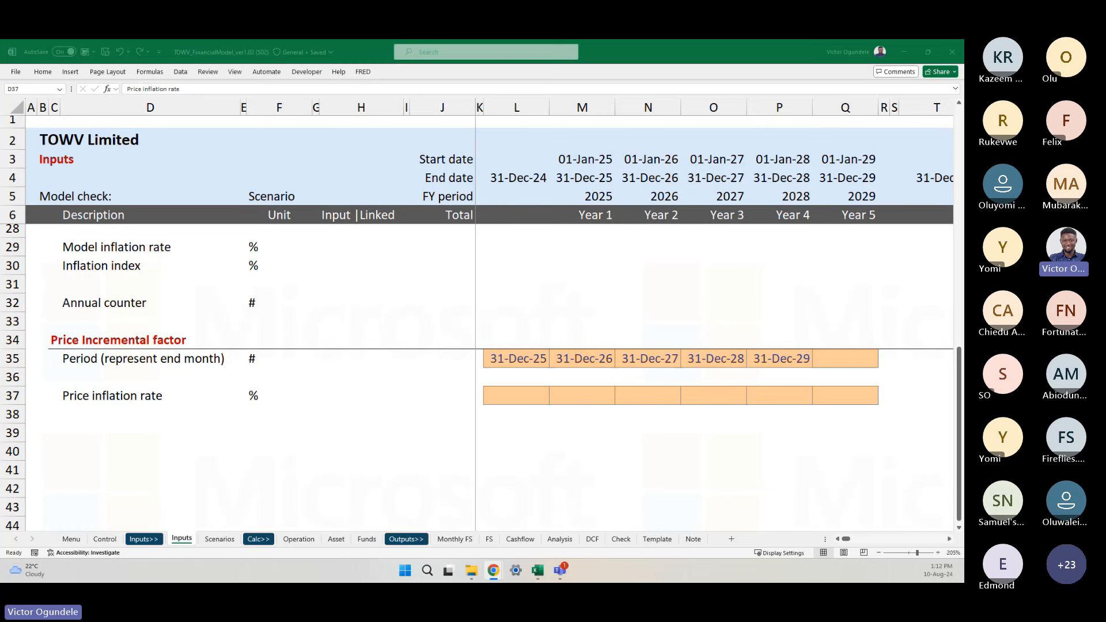
left_click_drag(198, 67, 407, 105)
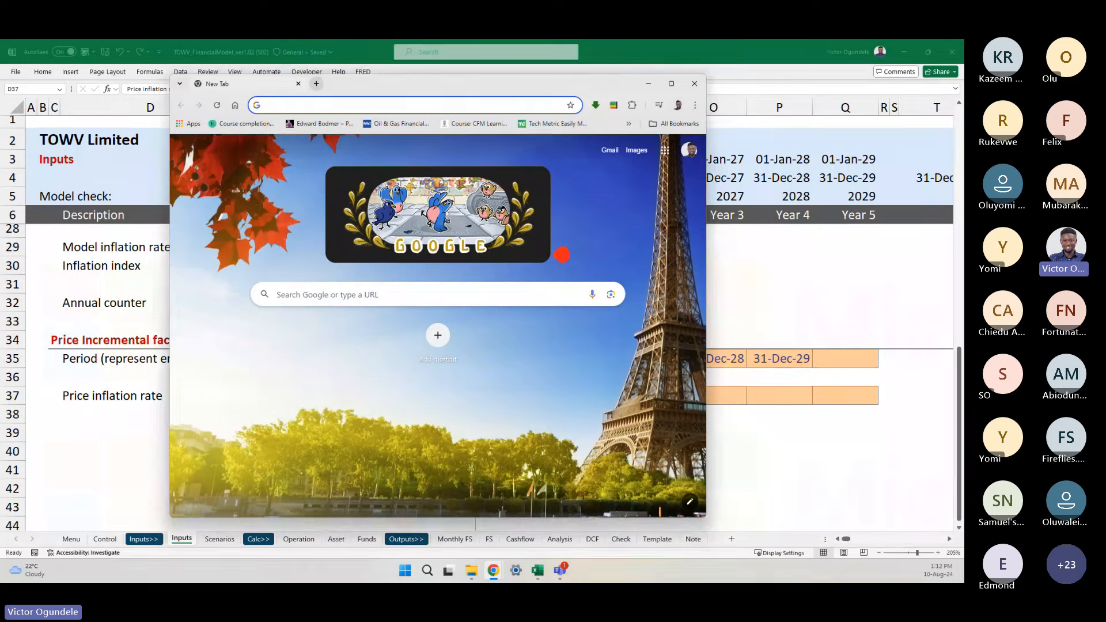
left_click(670, 84)
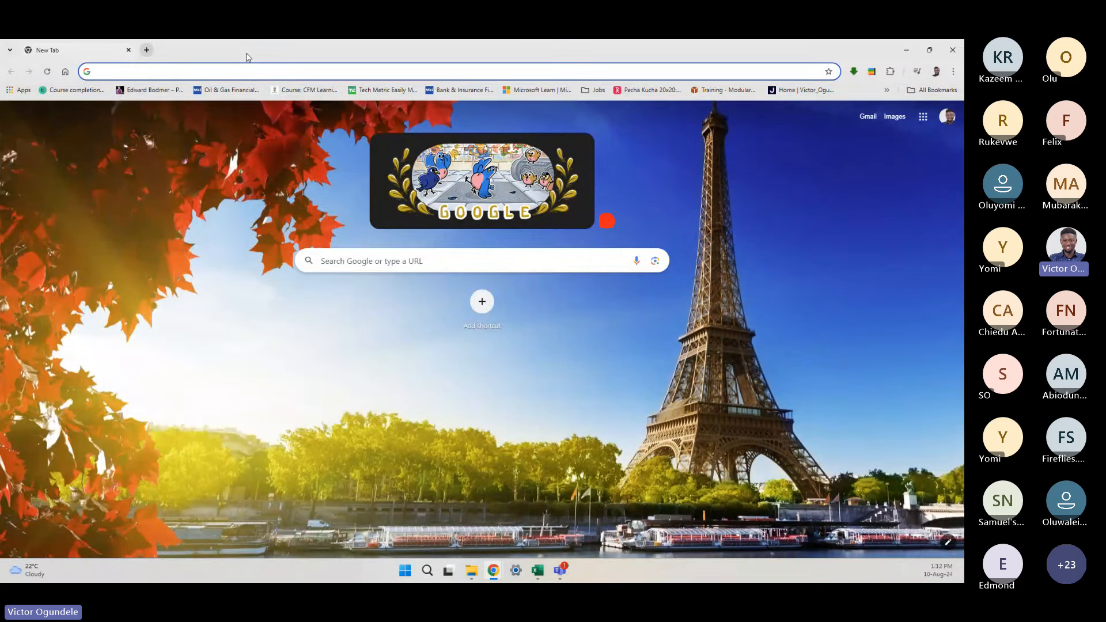
left_click(192, 70)
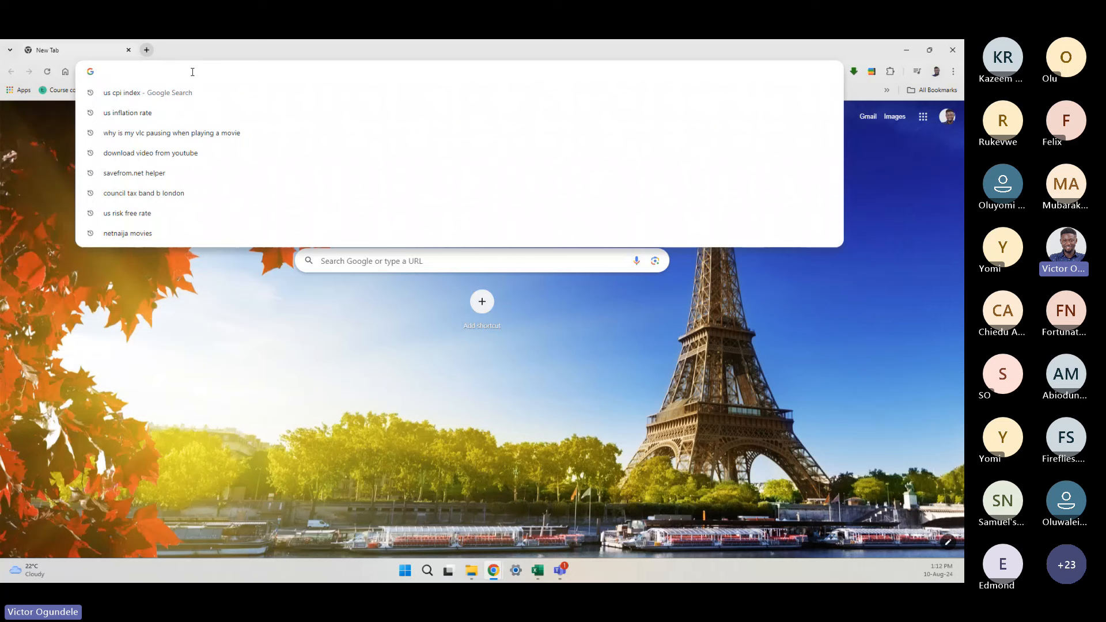
type("CPI ")
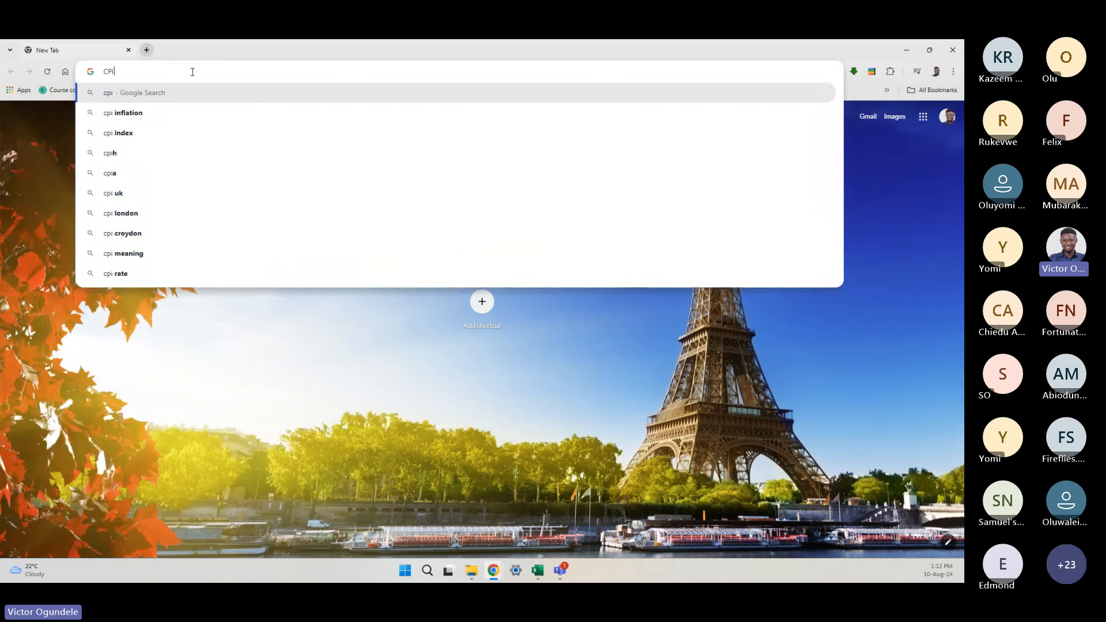
type("in")
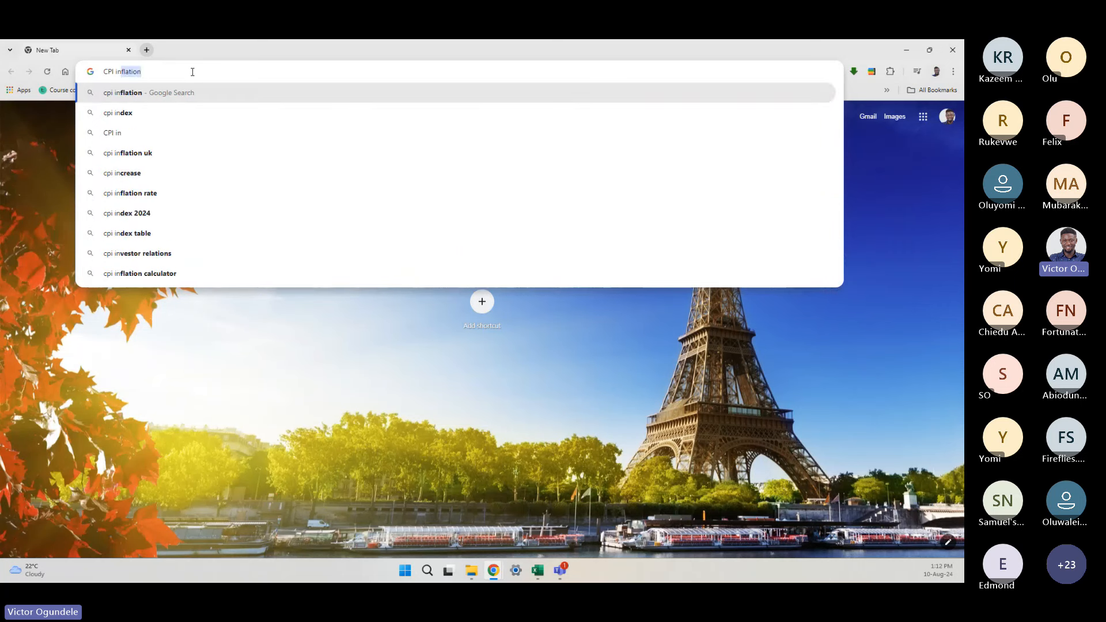
type("d")
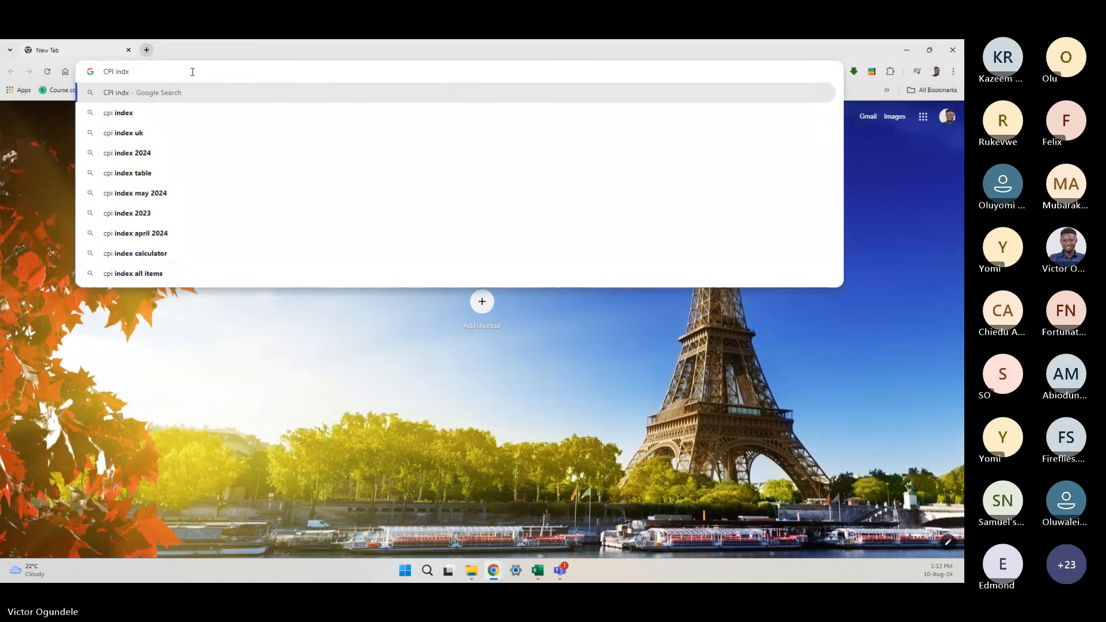
type("ex rate for ")
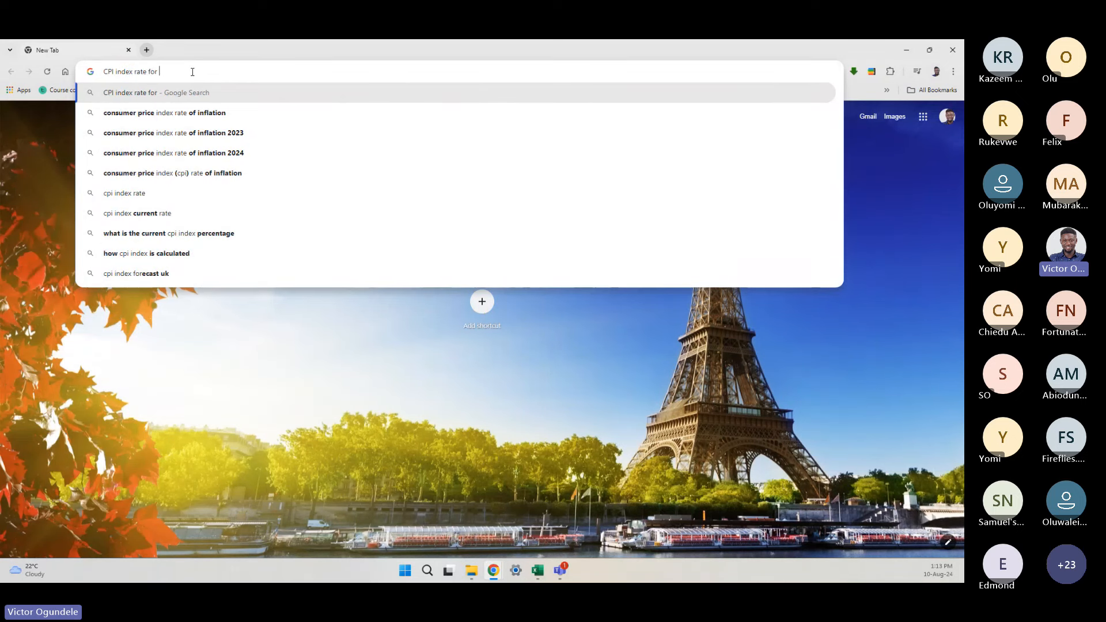
type("US")
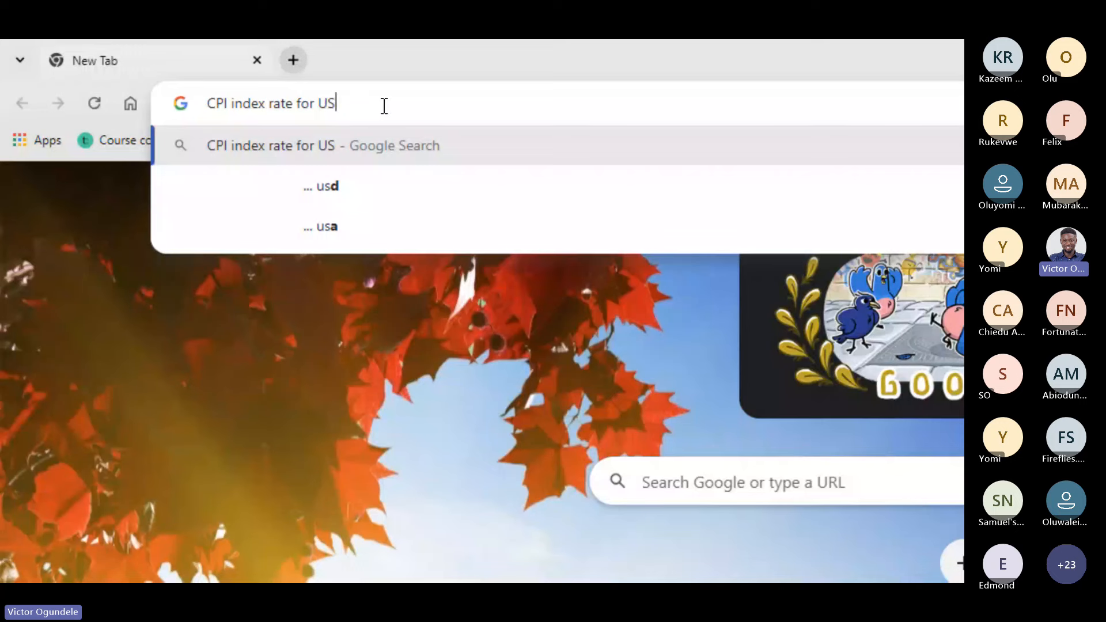
key("Return")
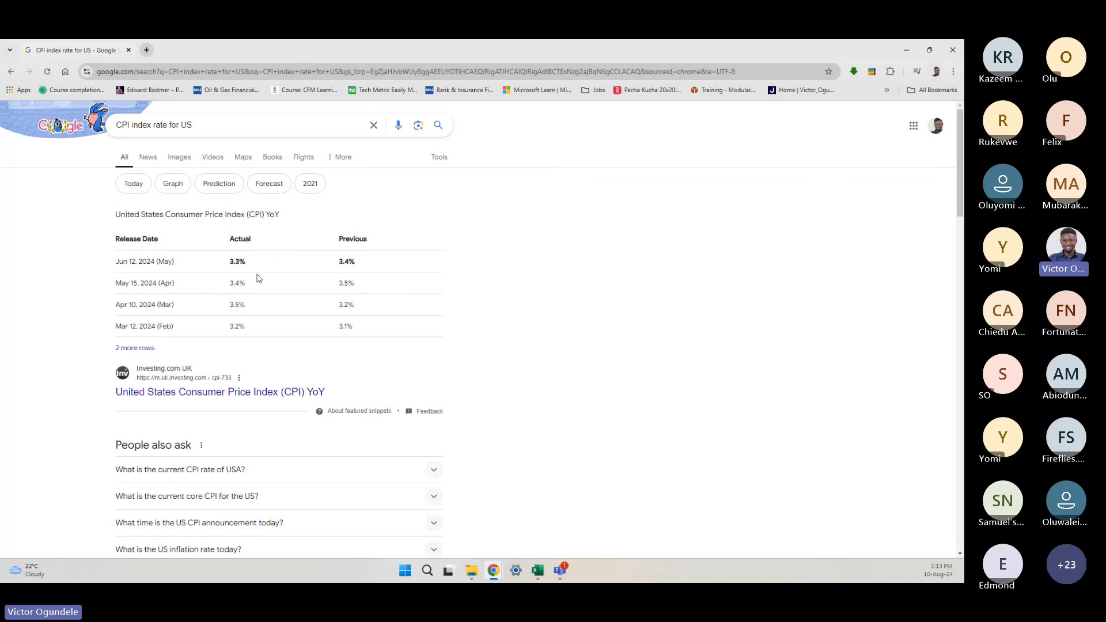
- Look through the Google results for a suitable source of US consumer price index rates
scroll(365, 408, "down", 5)
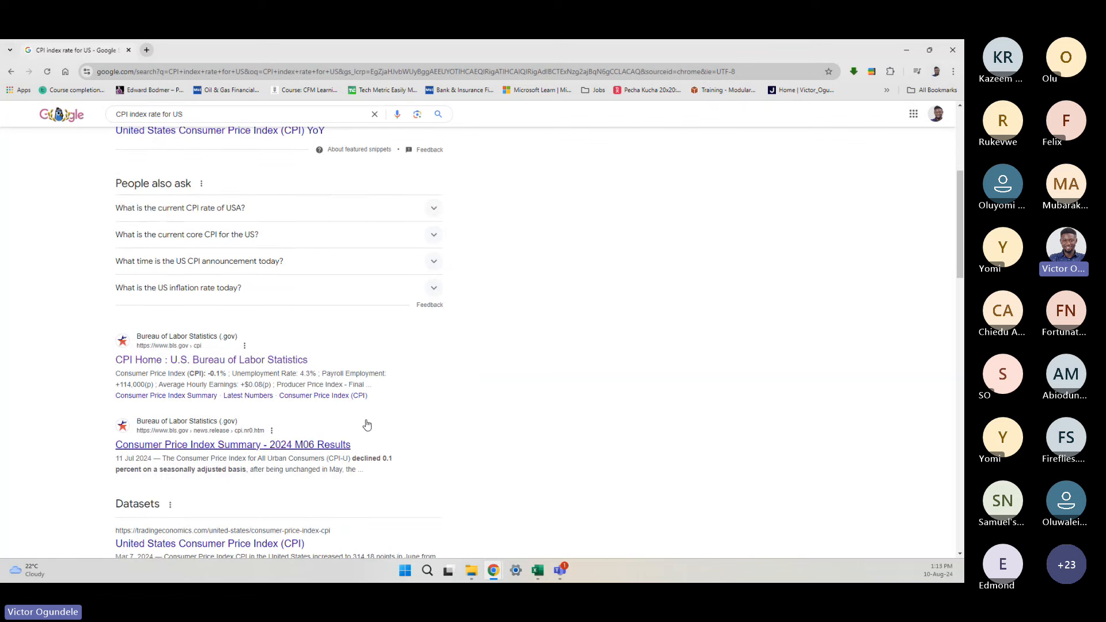
scroll(378, 419, "down", 1)
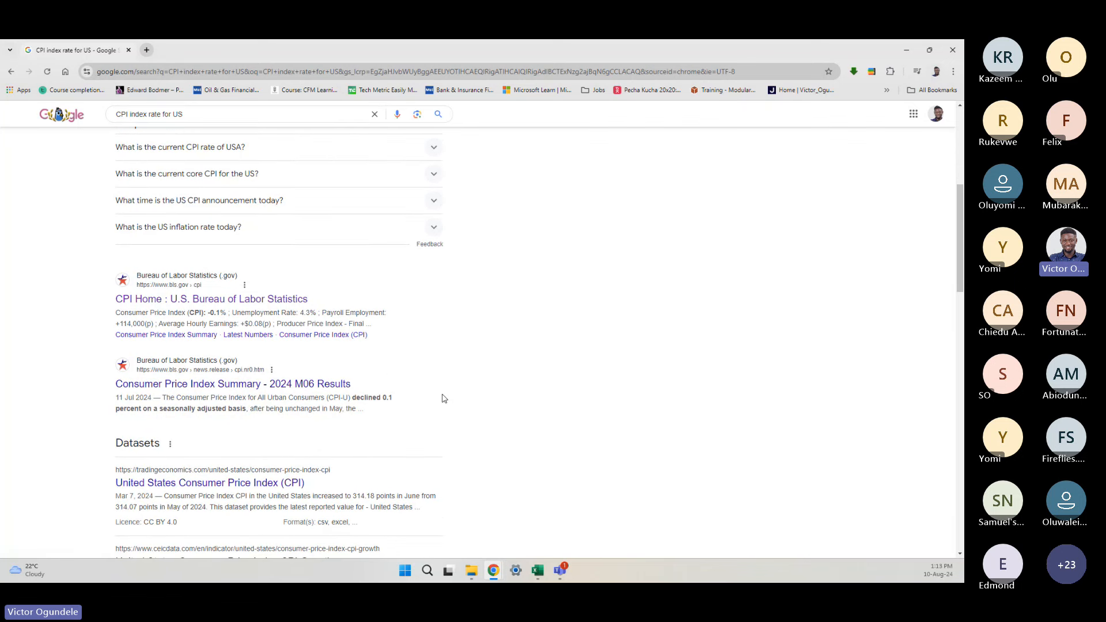
scroll(445, 399, "down", 1)
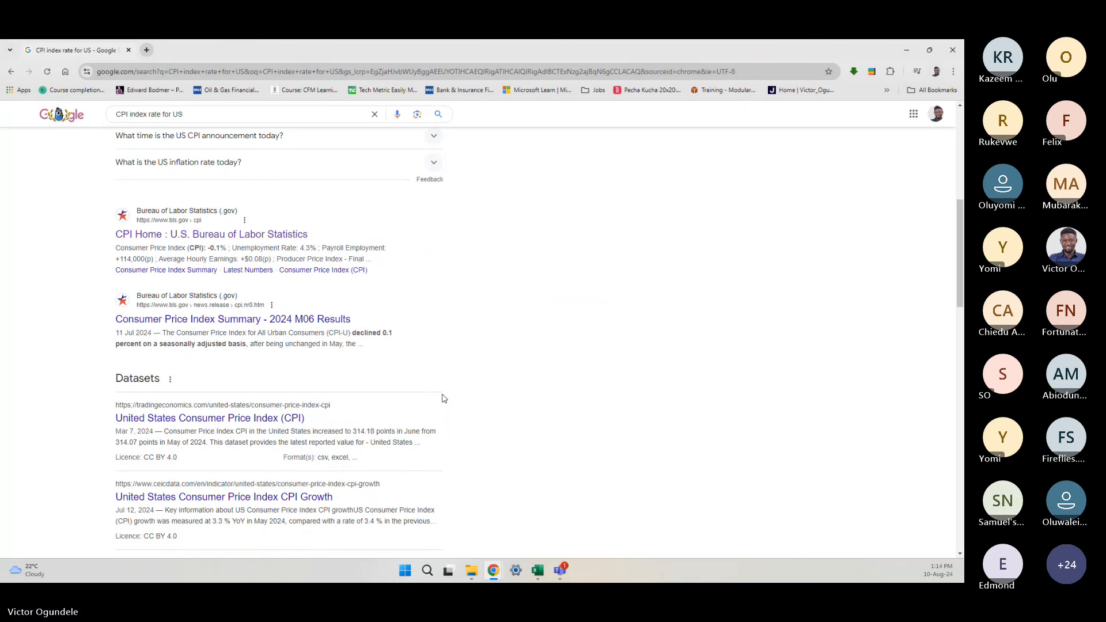
scroll(444, 399, "down", 2)
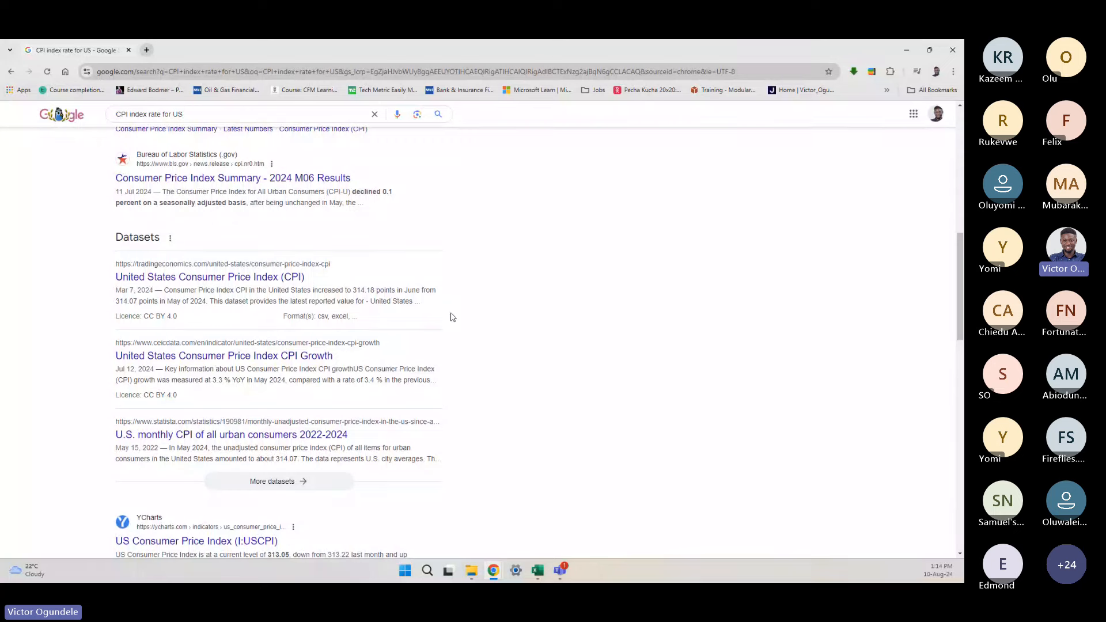
scroll(444, 399, "down", 3)
scroll(445, 399, "down", 2)
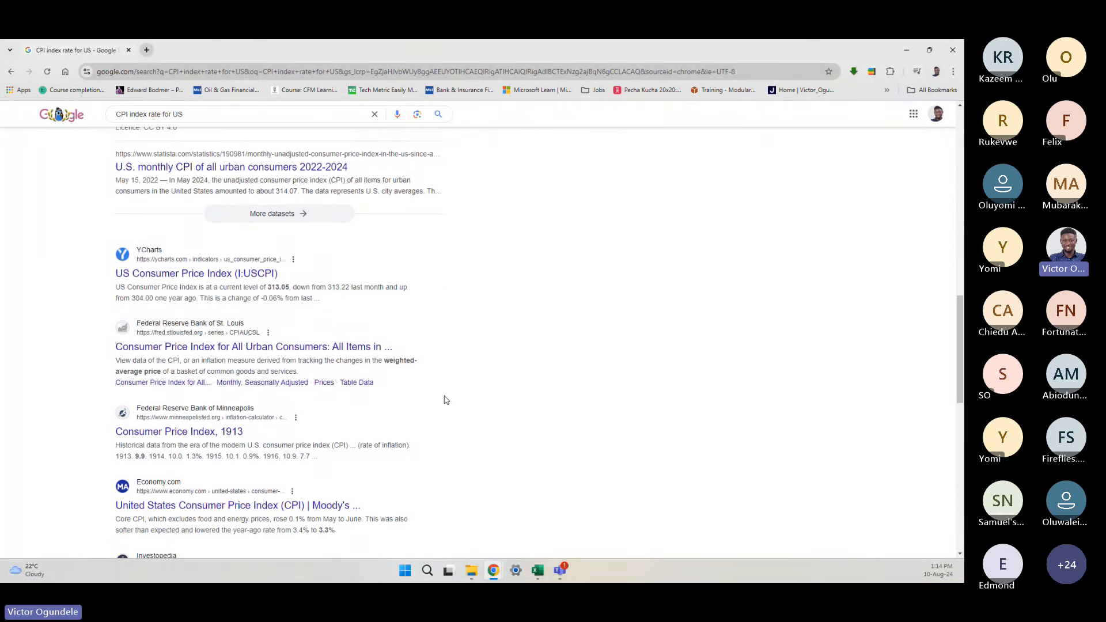
scroll(444, 399, "down", 1)
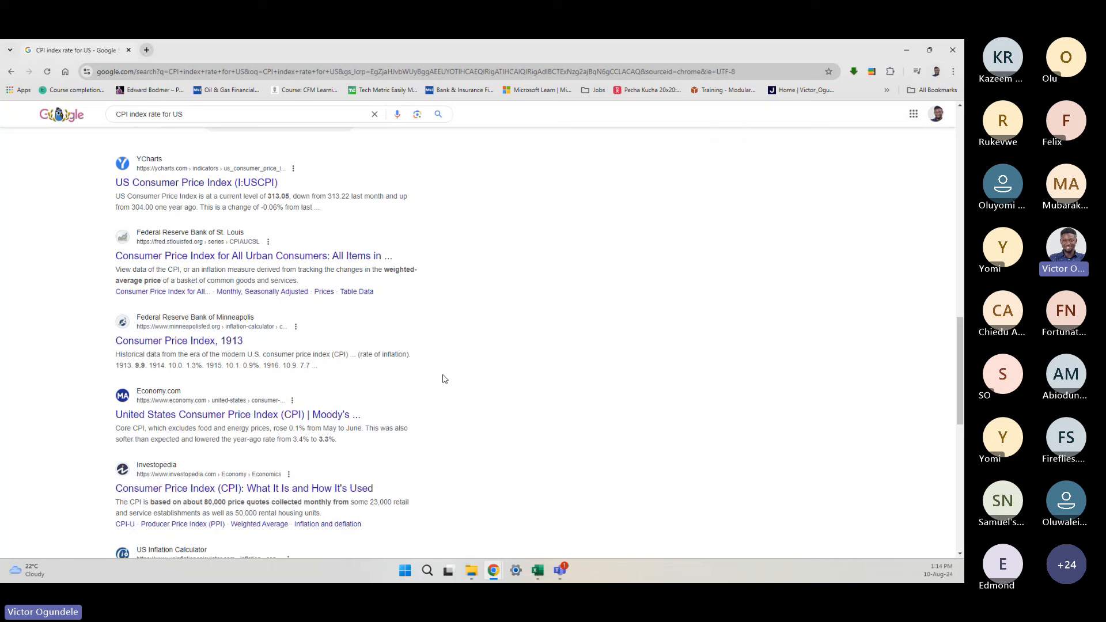
scroll(437, 338, "up", 5)
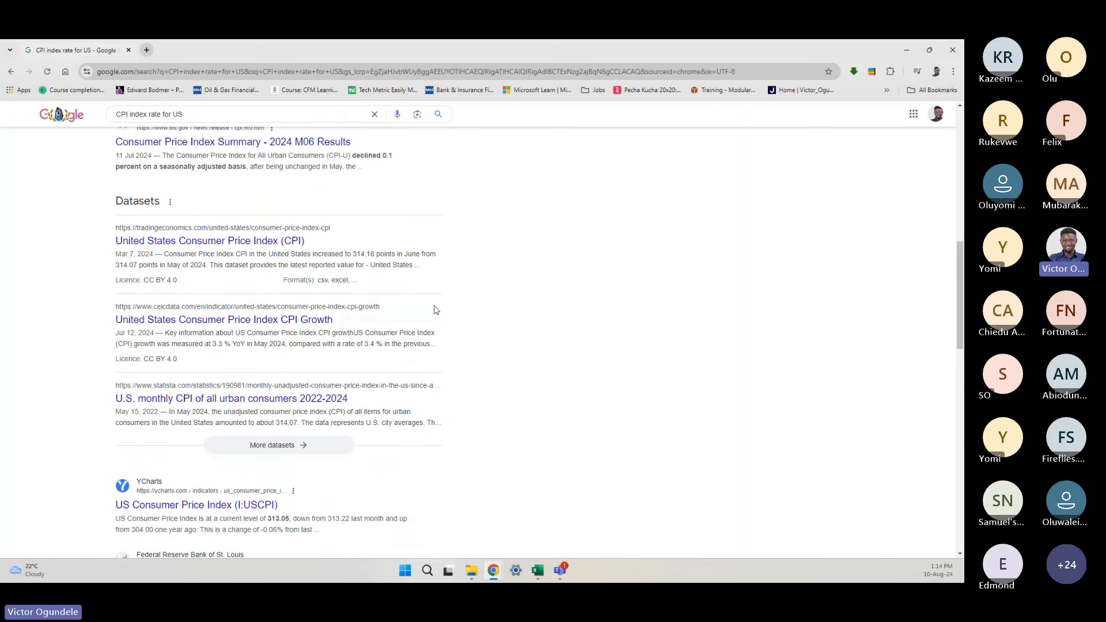
scroll(435, 310, "up", 8)
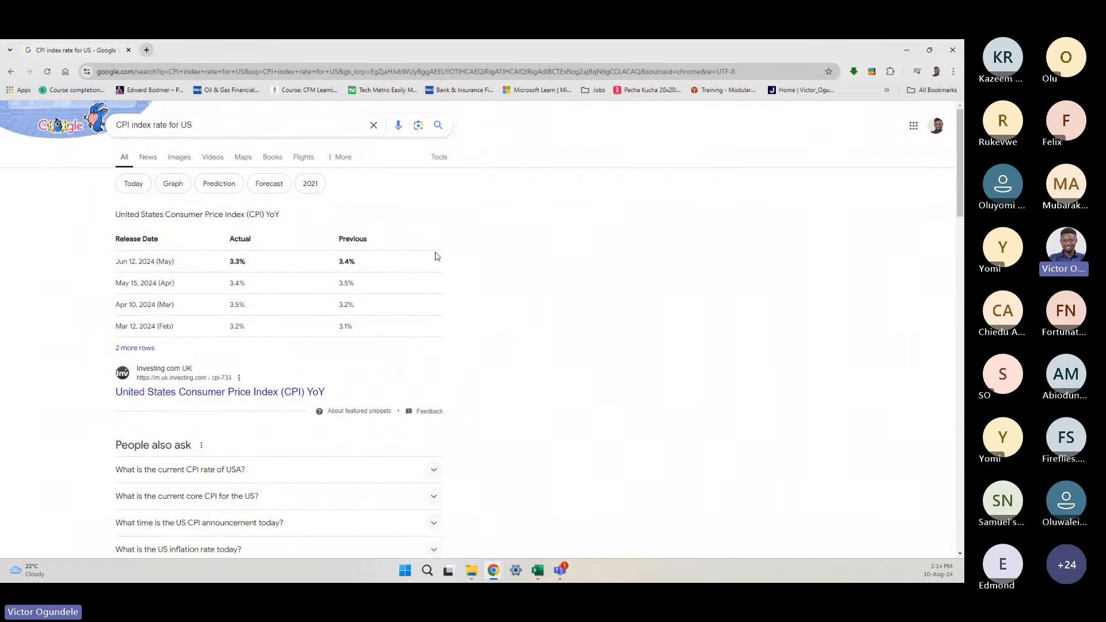
- Return to the Inputs sheet in Excel and select the first Price inflation rate cell, L37
left_click(909, 51)
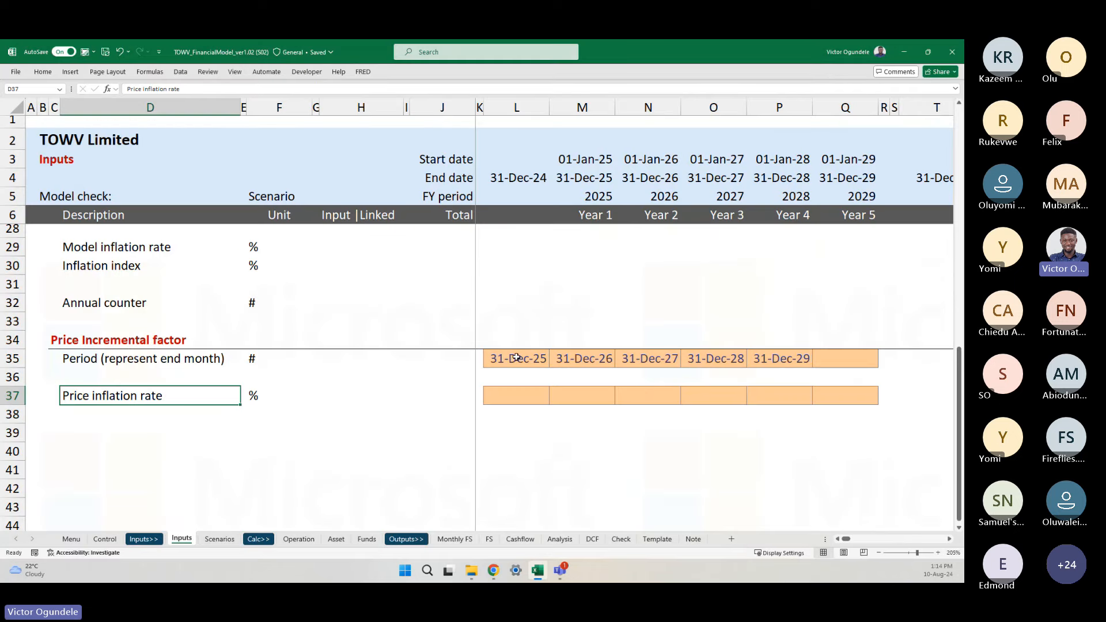
scroll(516, 357, "up", 2)
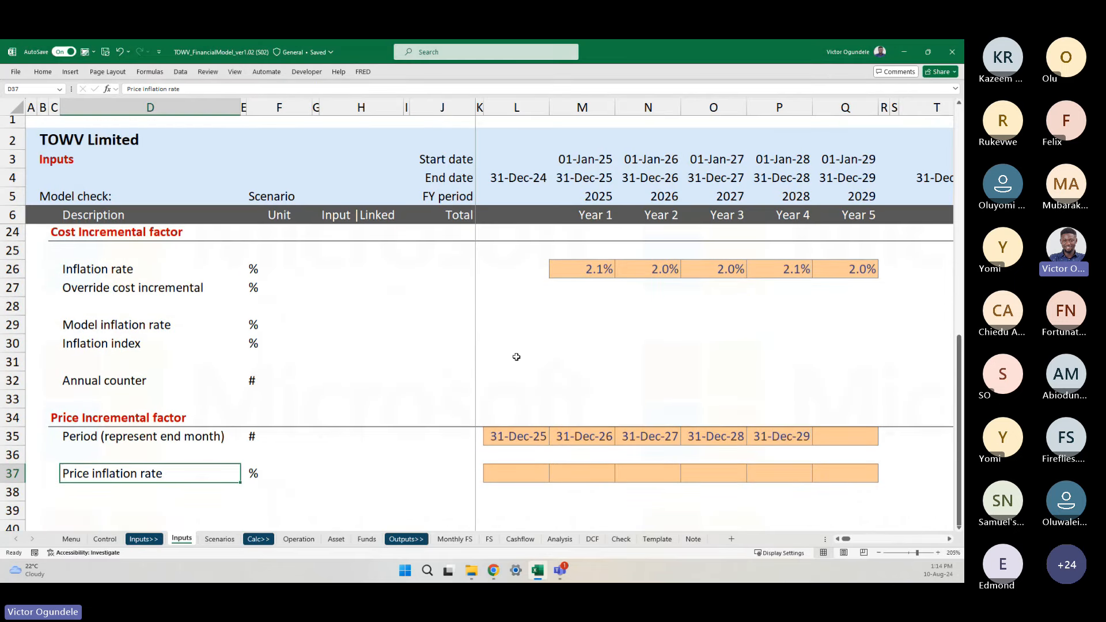
left_click(523, 473)
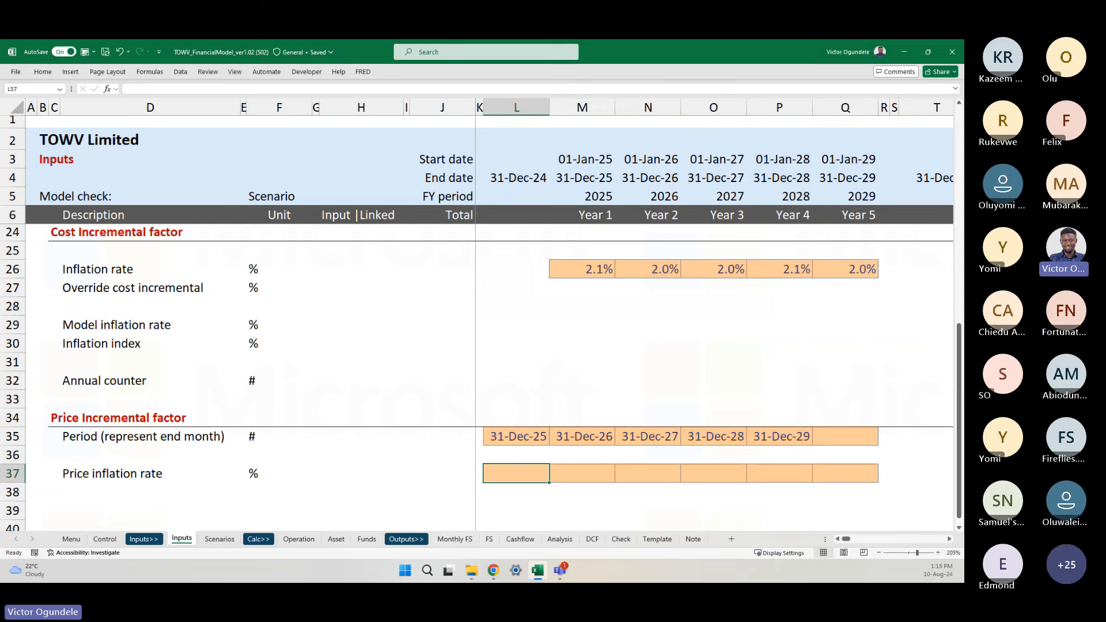
key("alt+Tab")
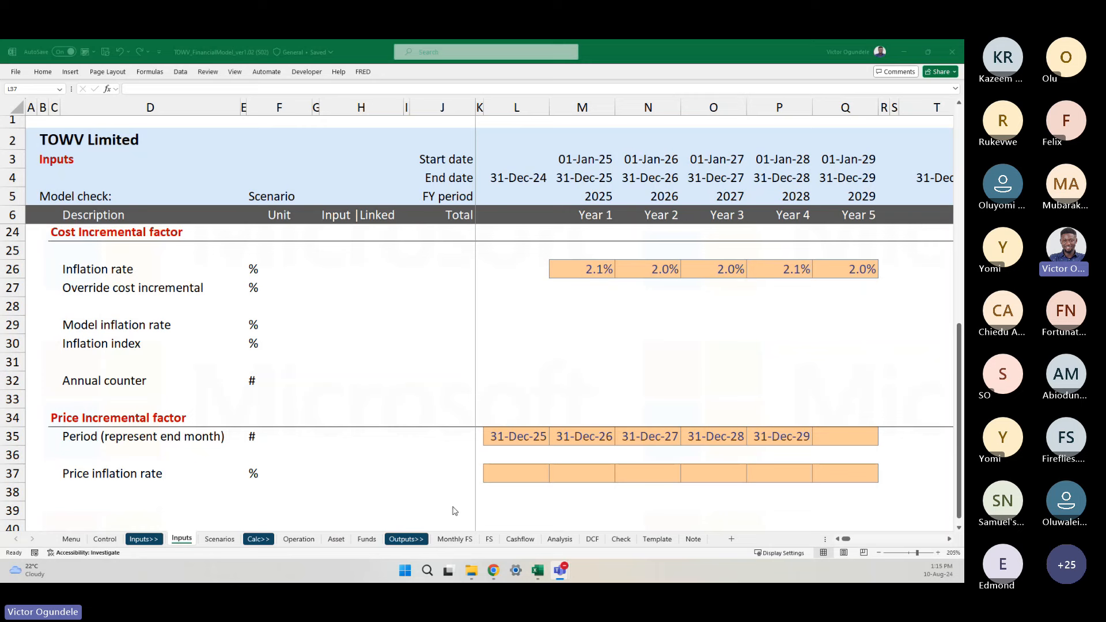
key("alt+Tab")
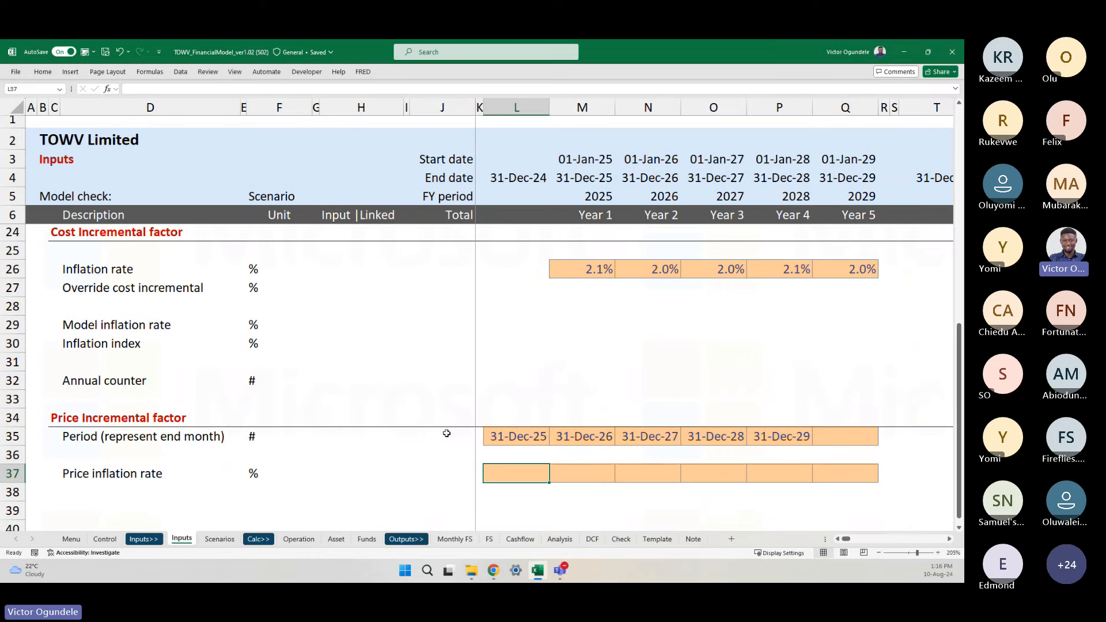
- Switch to the CPI search results in Chrome and open the CPI Home page of the U.S. Bureau of Labor Statistics
mouse_move(493, 571)
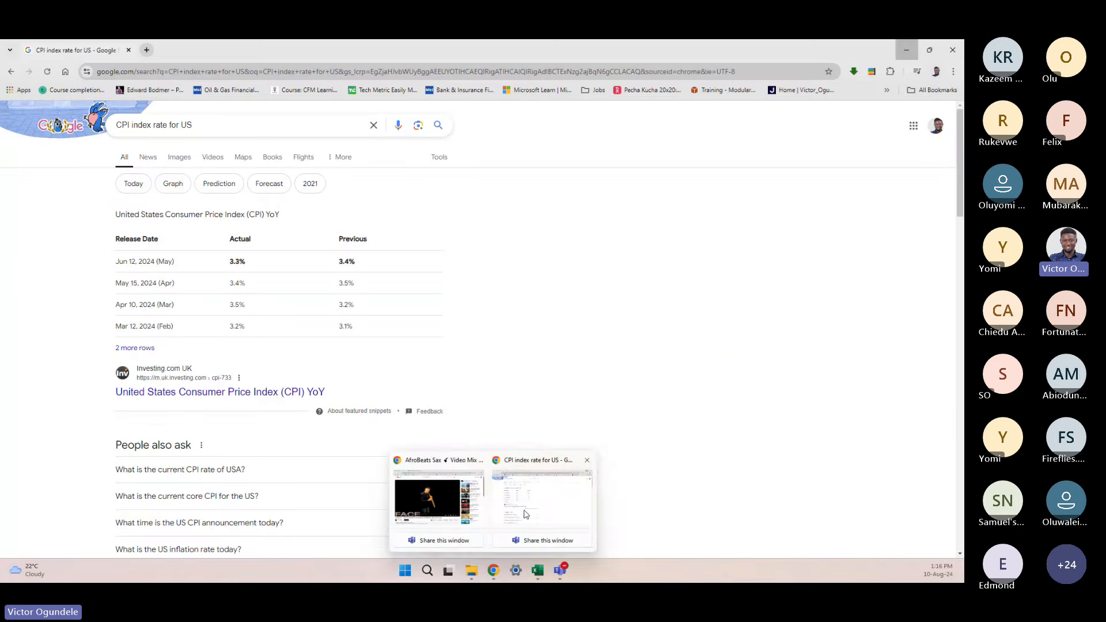
left_click(526, 515)
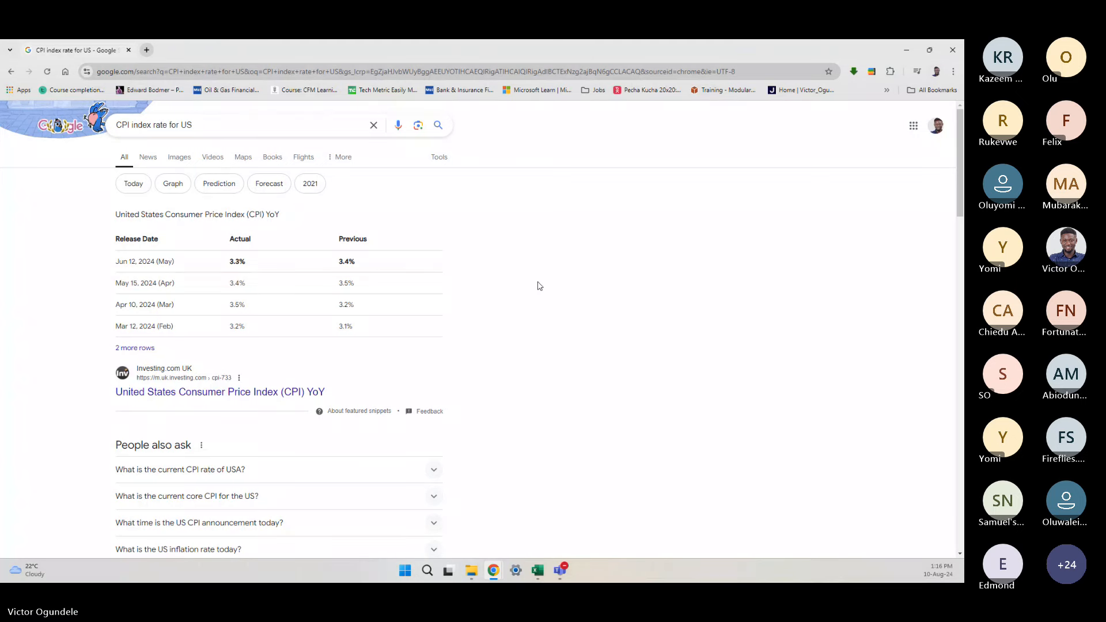
scroll(540, 287, "down", 4)
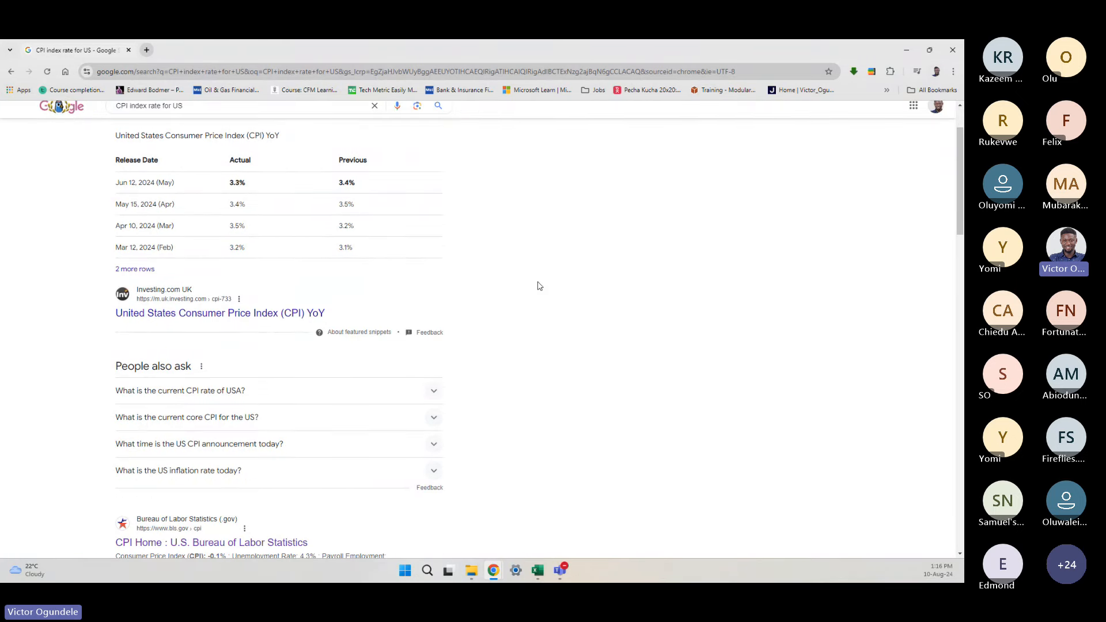
scroll(551, 348, "down", 1)
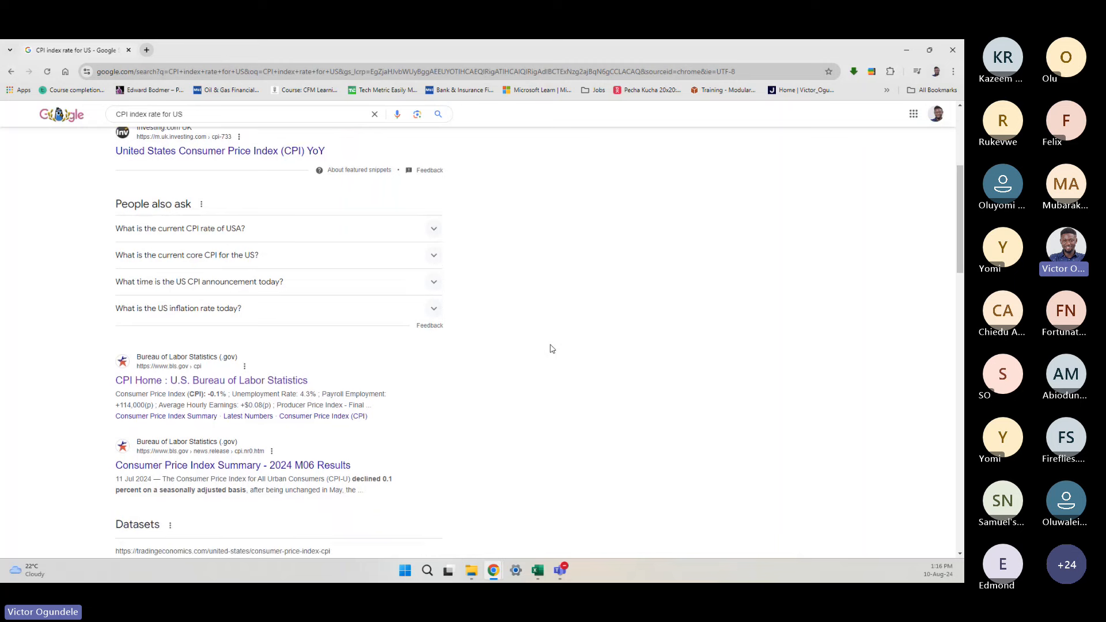
scroll(551, 349, "down", 1)
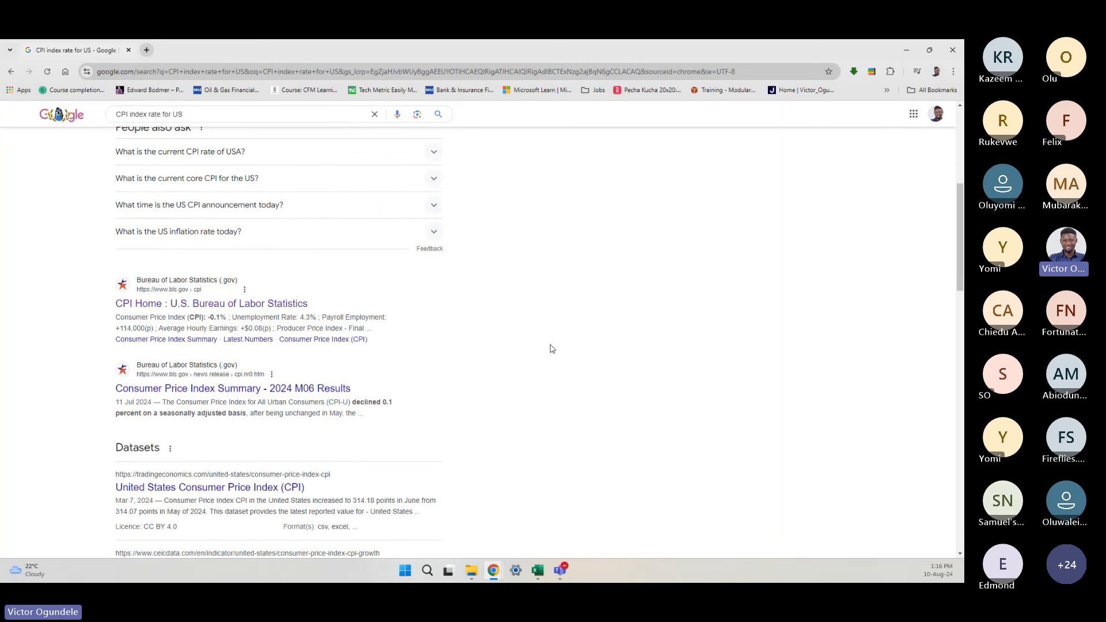
left_click(201, 309)
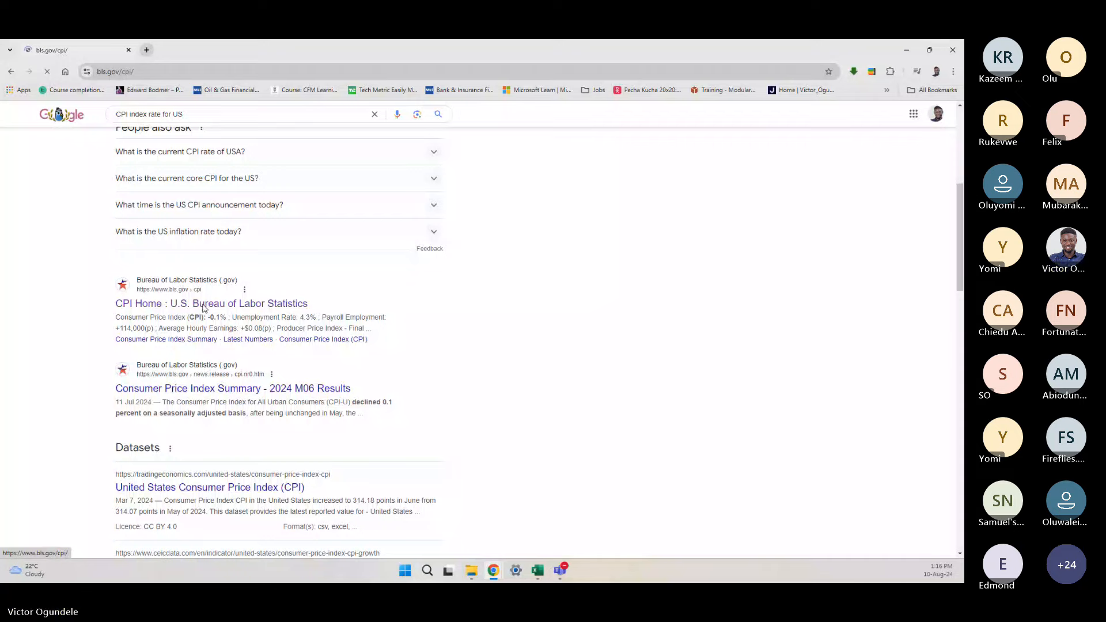
- Examine the category values in the 12-month Consumer Price Index percentage change chart for June 2024
scroll(82, 482, "down", 3)
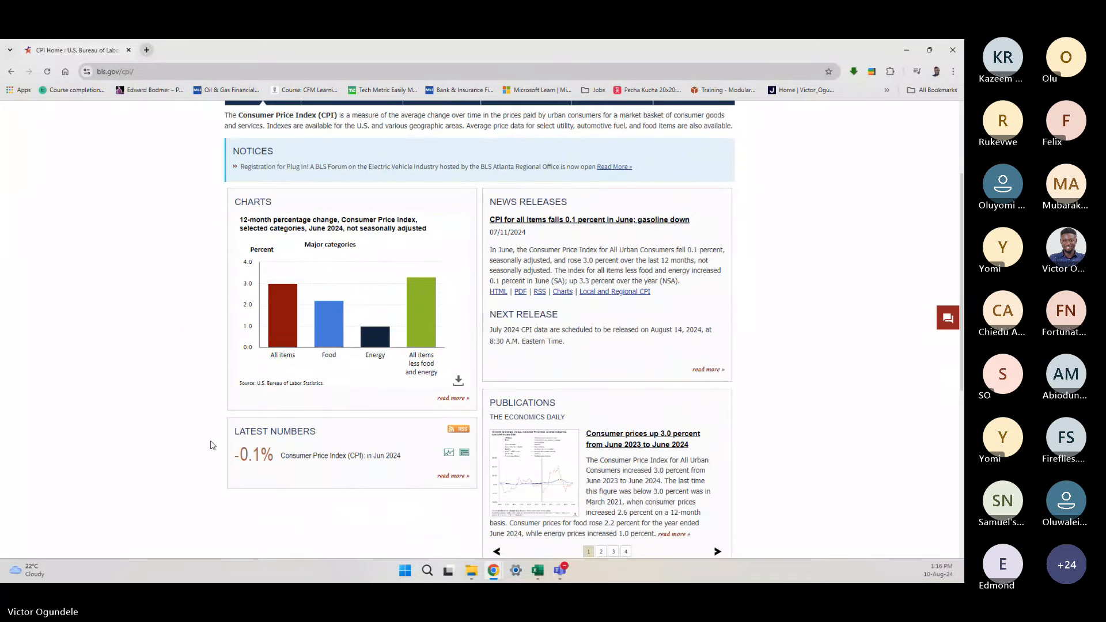
scroll(217, 371, "up", 1)
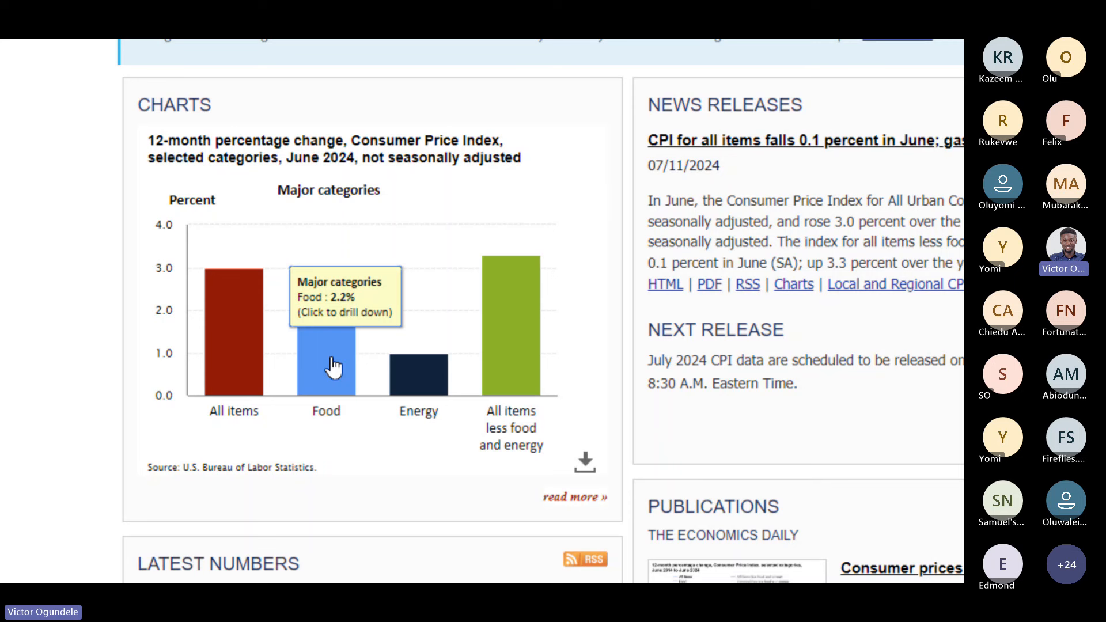
mouse_move(419, 383)
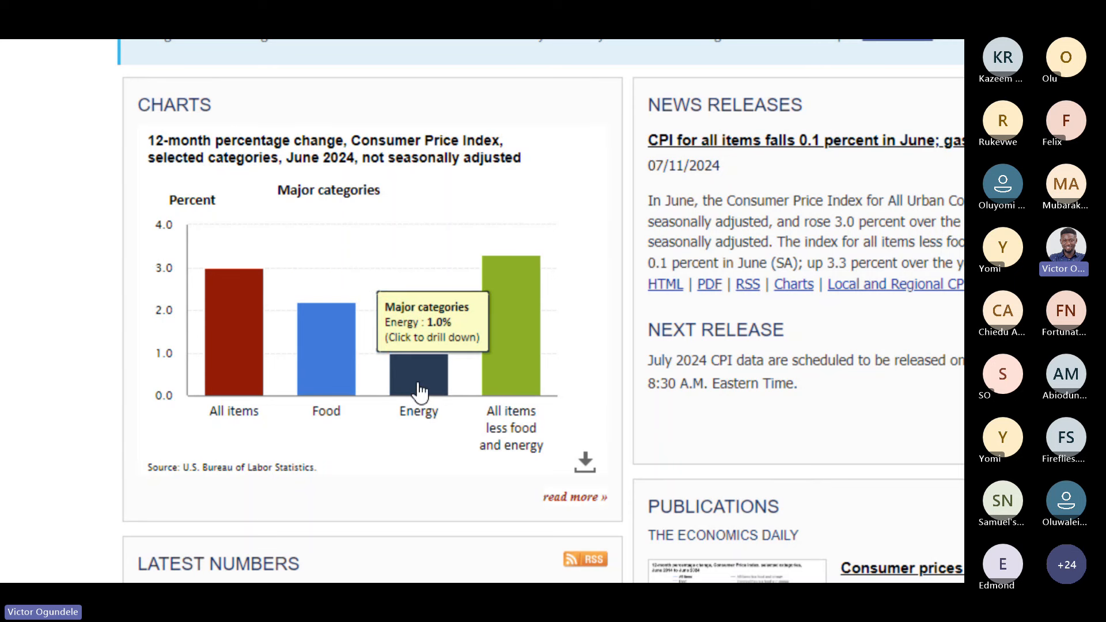
mouse_move(503, 360)
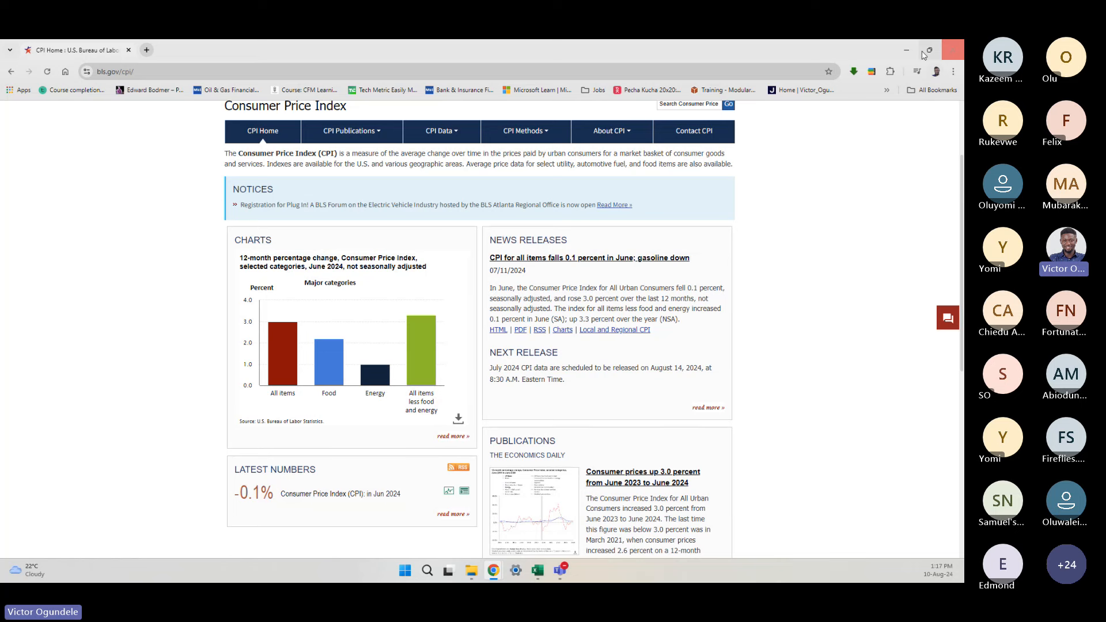
- Switch back to Excel and review the period and Price inflation rate rows of the Price Incremental factor section
key("alt+Tab")
scroll(265, 427, "down", 2)
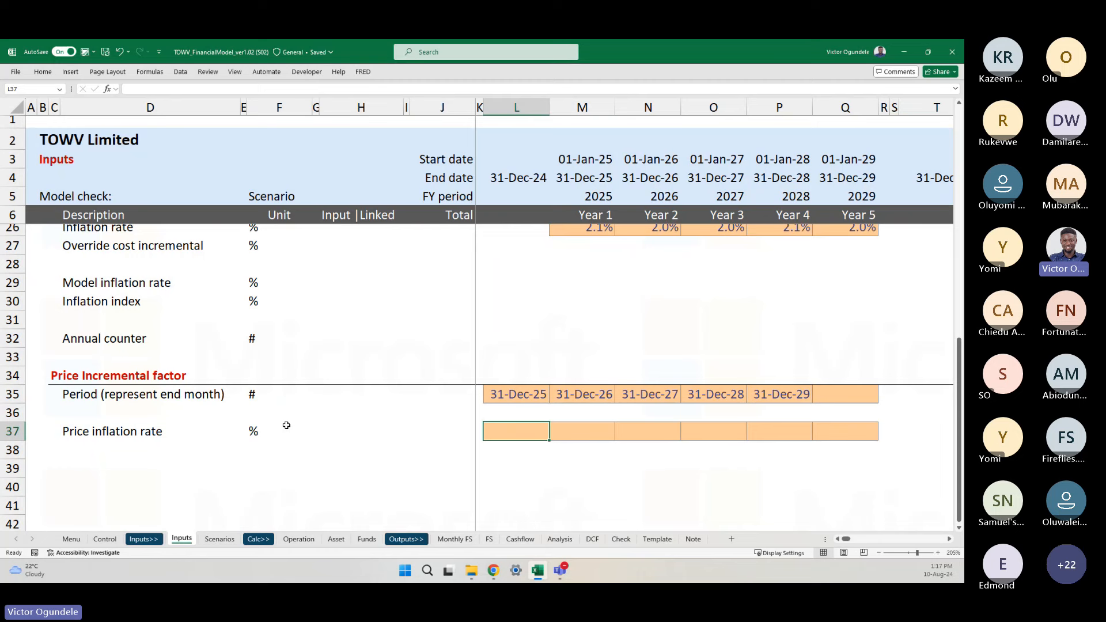
scroll(487, 412, "up", 1)
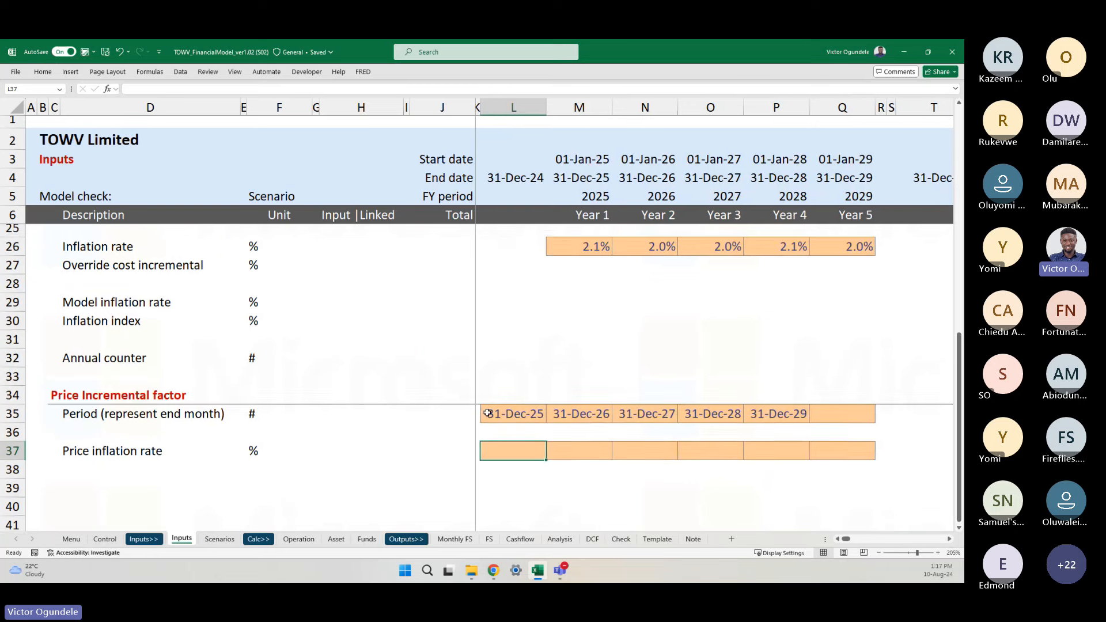
- Enter a 2% Price inflation rate for the five dated periods in L37:P37
key("shift+Right")
key("shift+Right")
key("shift+Right")
key("shift+Right")
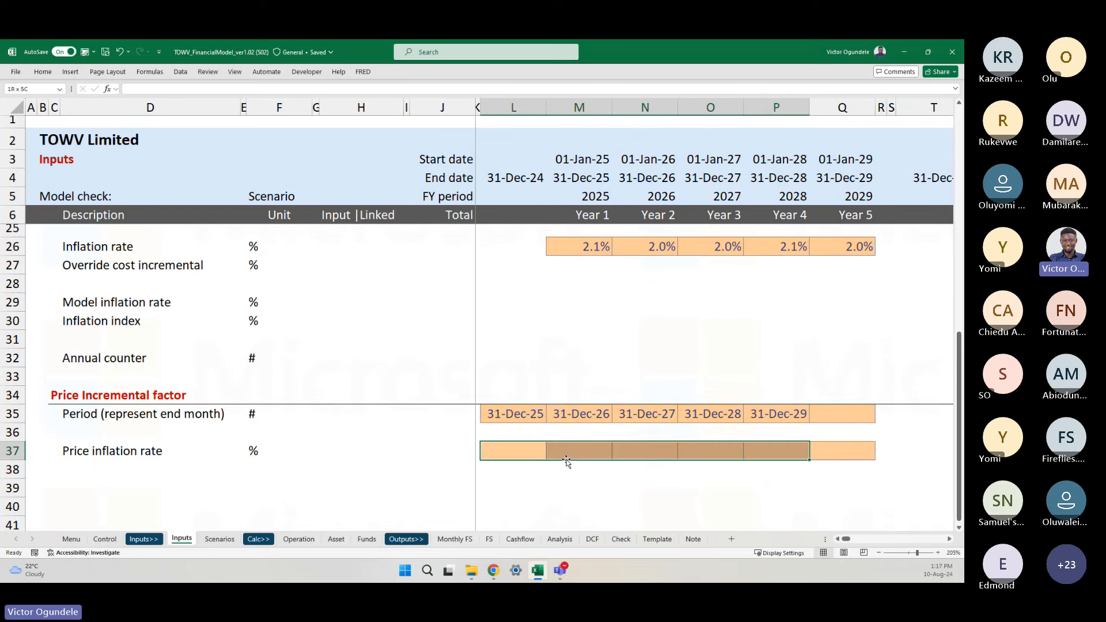
type("2%")
key("ctrl+Return")
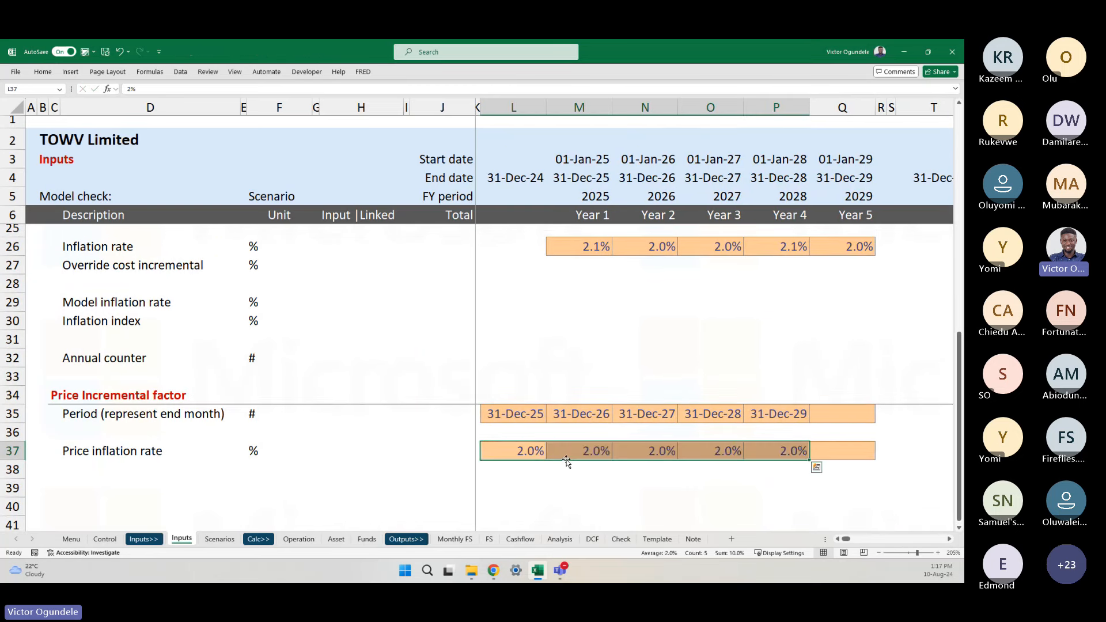
key("Left")
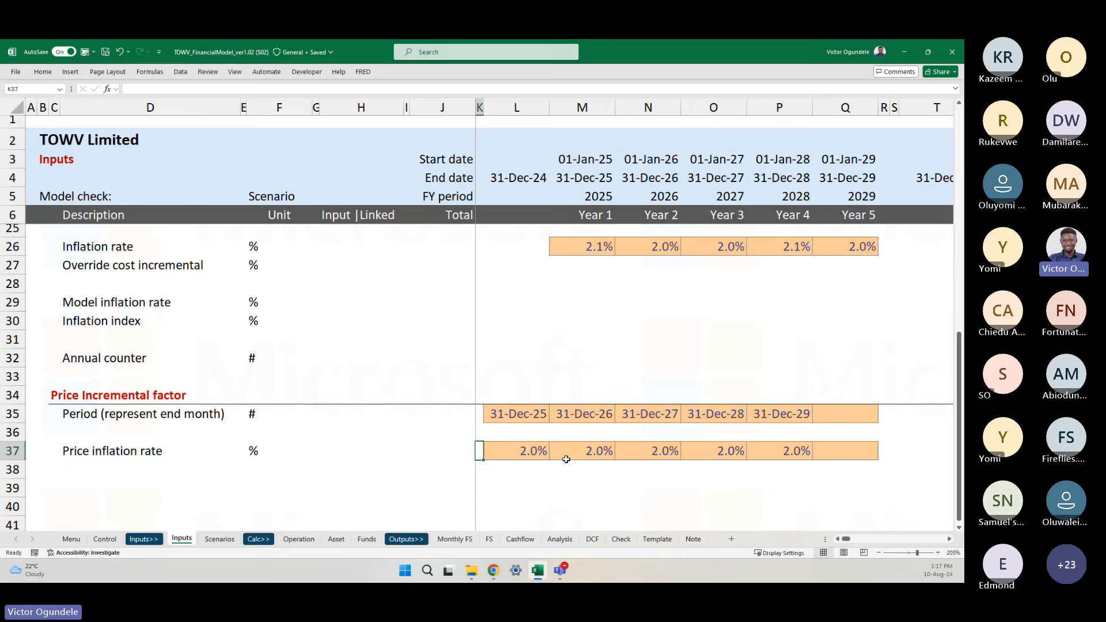
- Examine the Price Incremental factor rows from the Unit column across to the Month 1 column at U37
scroll(567, 460, "down", 2)
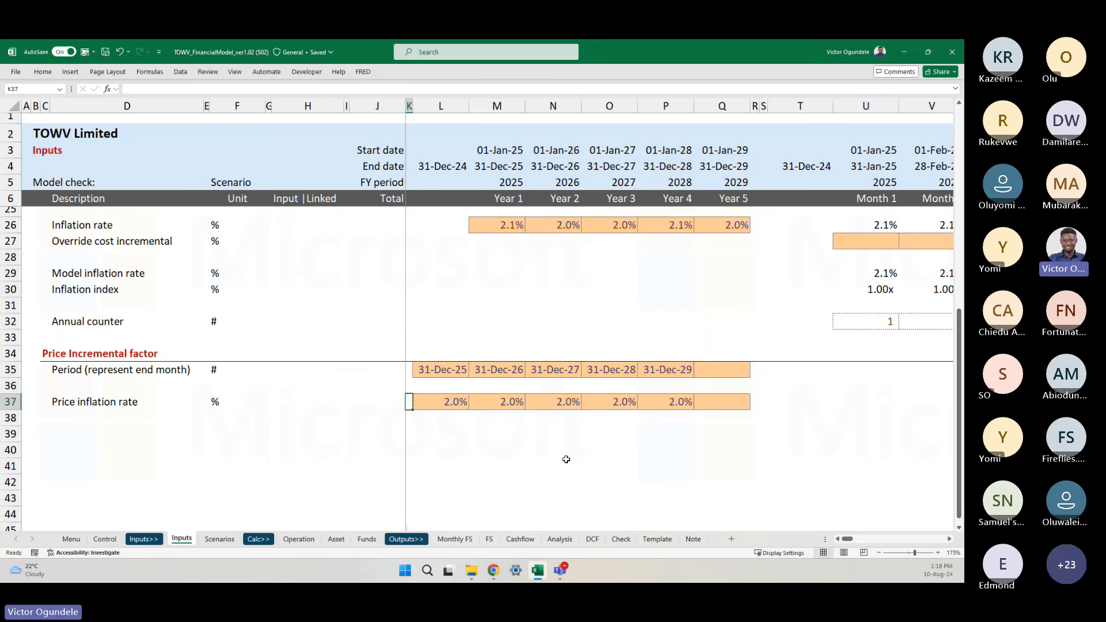
scroll(567, 460, "down", 1, "ctrl")
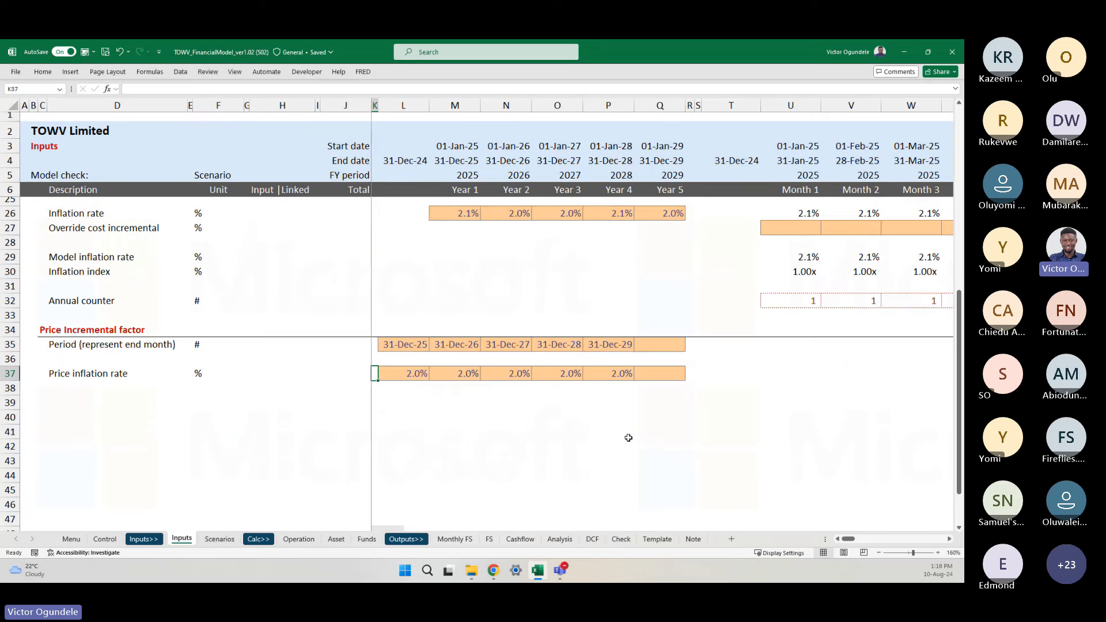
scroll(528, 359, "up", 1)
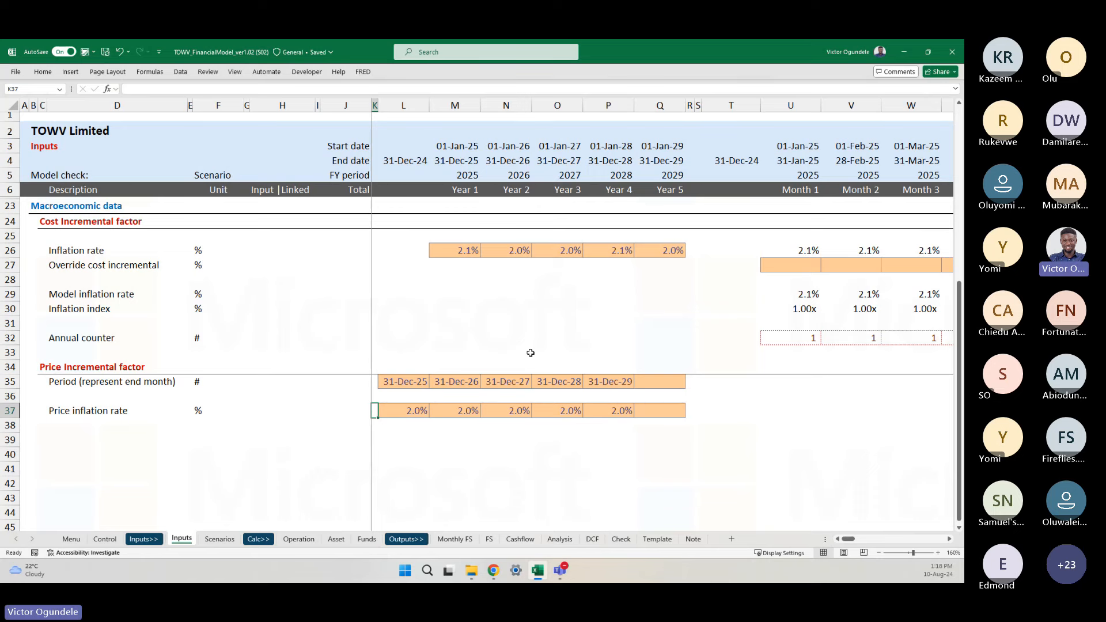
scroll(443, 350, "down", 1)
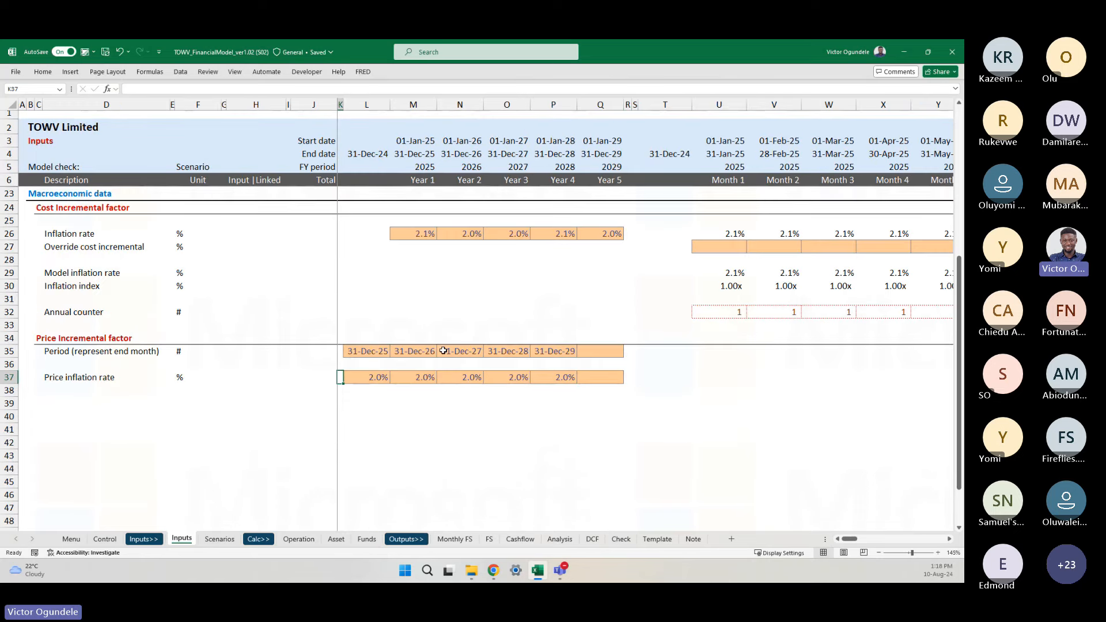
key("Down")
key("Down")
key("Left")
key("Left")
key("Left")
key("Left")
key("Left")
key("Left")
key("Left")
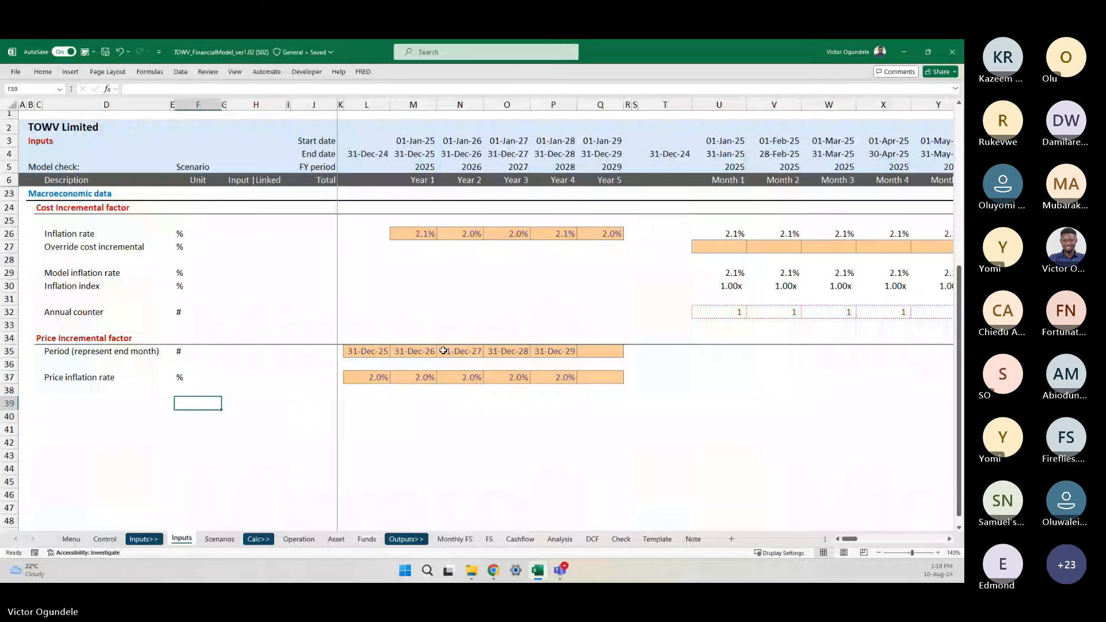
key("Up")
key("Up")
key("Up")
key("Up")
key("Right")
key("Right")
key("Right")
key("Right")
key("Right")
key("Right")
key("Right")
key("Right")
key("Right")
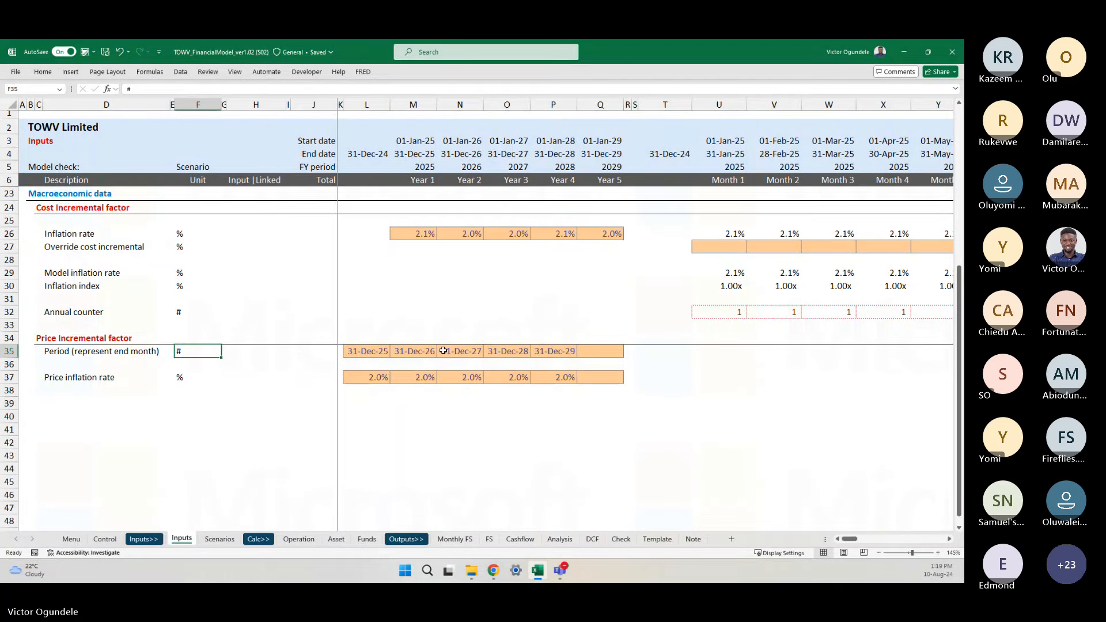
key("Right")
key("Right")
key("Down")
key("Down")
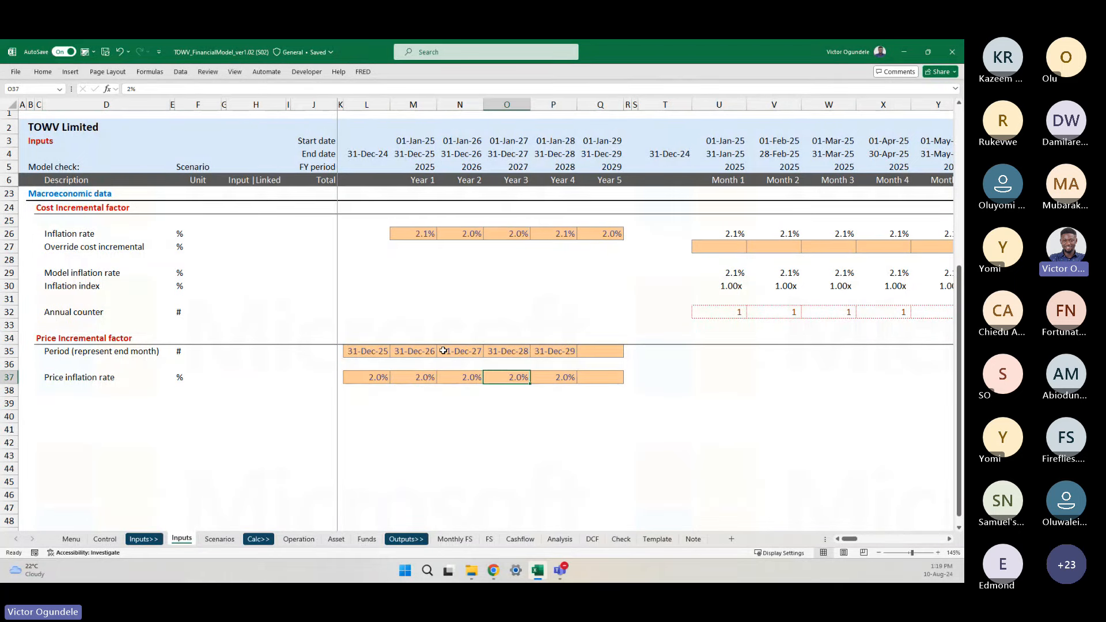
key("Right")
key("Right")
key("Right")
key("Right")
key("Right")
key("Right")
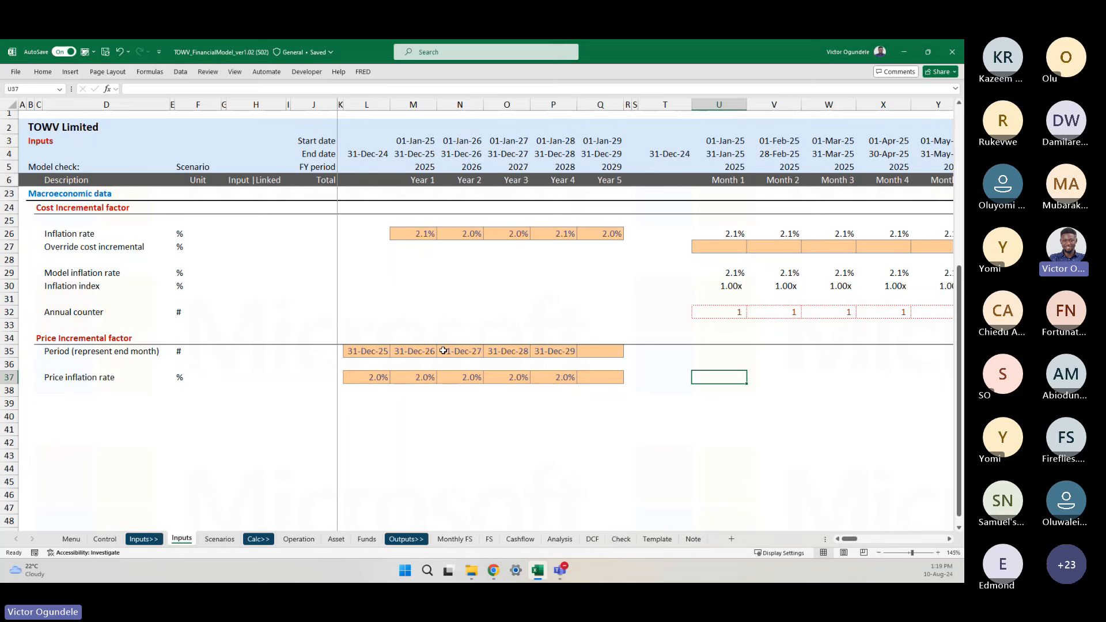
- Examine the monthly Inflation rate formulas in row 26 of the Cost Incremental factor section, starting at Month 1
left_click(743, 235)
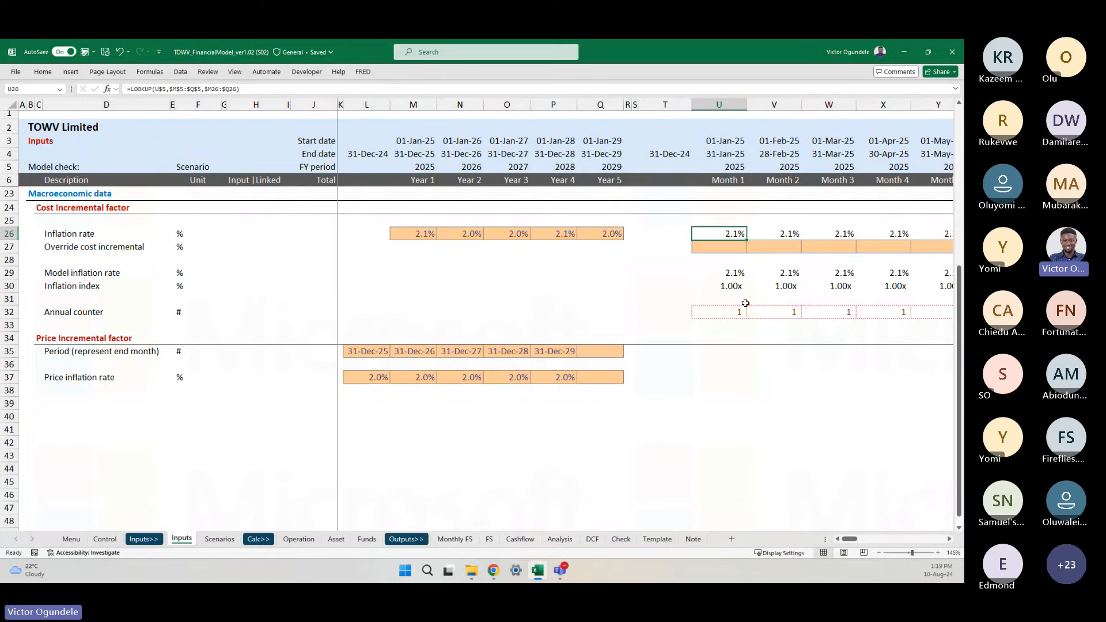
scroll(838, 411, "down", 1)
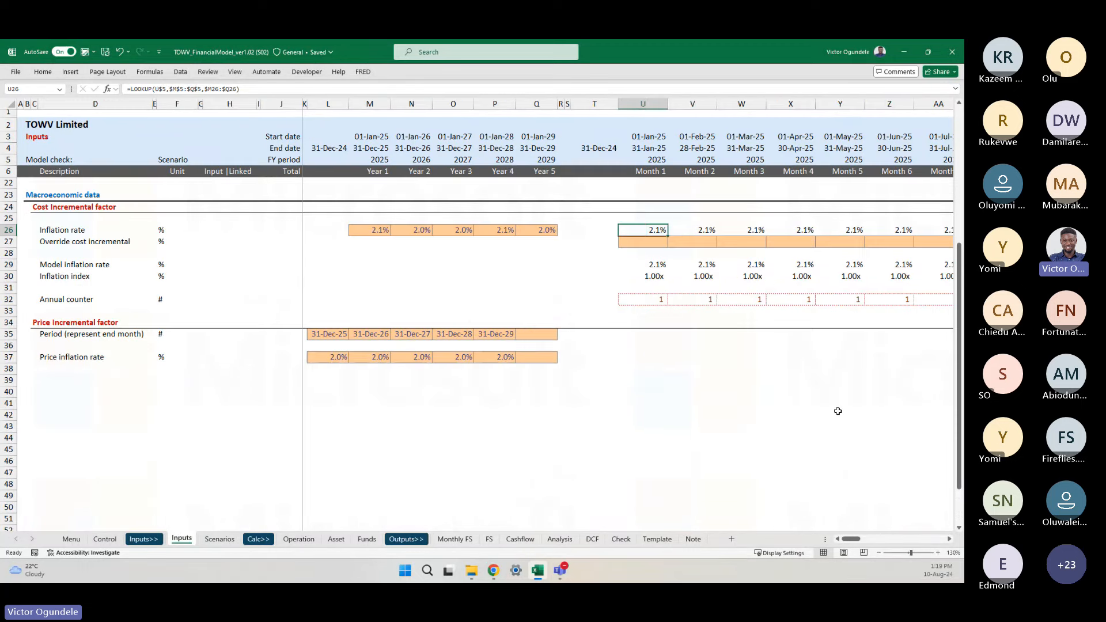
key("Right")
key("Right")
key("Right")
key("Right")
key("Right")
key("Right")
key("Right")
key("Left")
key("Left")
key("Left")
key("Left")
key("Left")
key("Left")
key("Left")
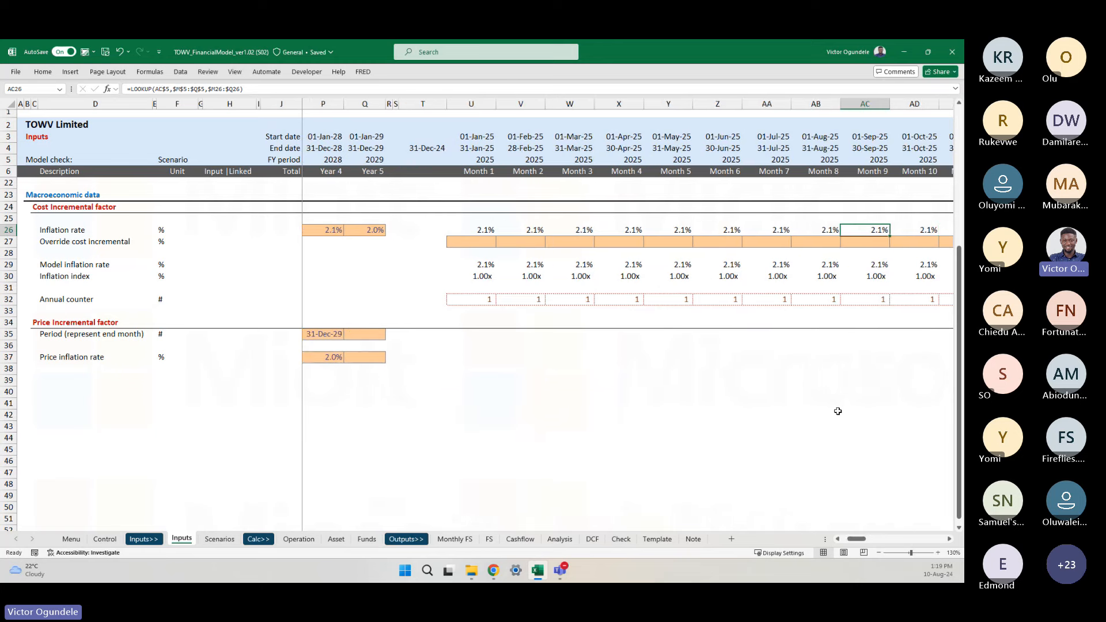
key("Right")
key("Right")
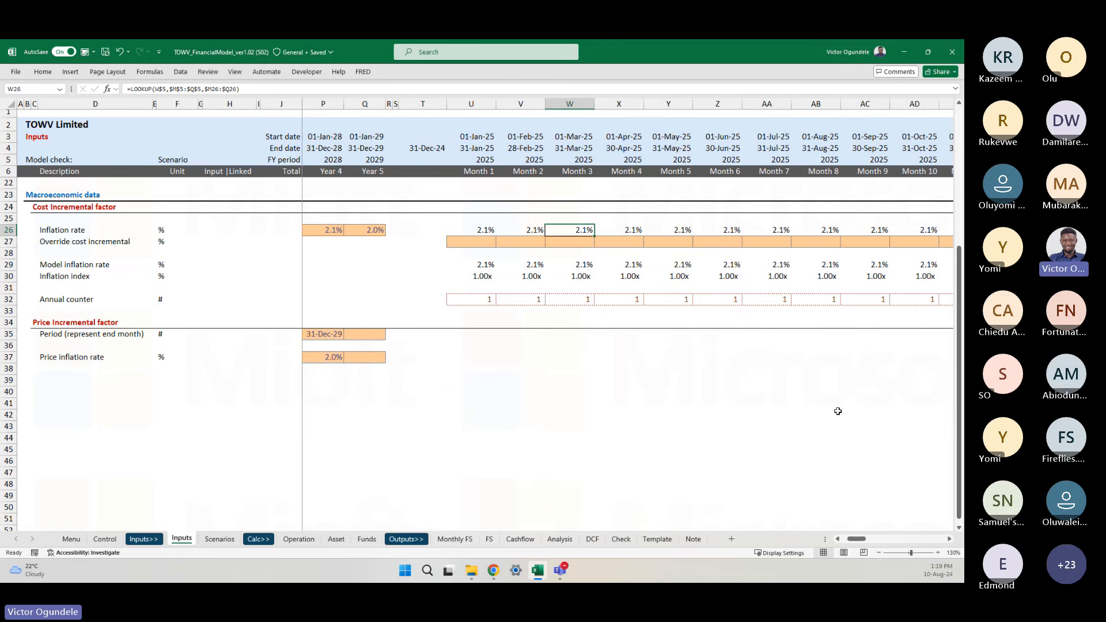
- Inspect the Month 1 Inflation index formula in U30 and return to the Month 1 Price inflation rate cell, U37
key("Down")
key("Down")
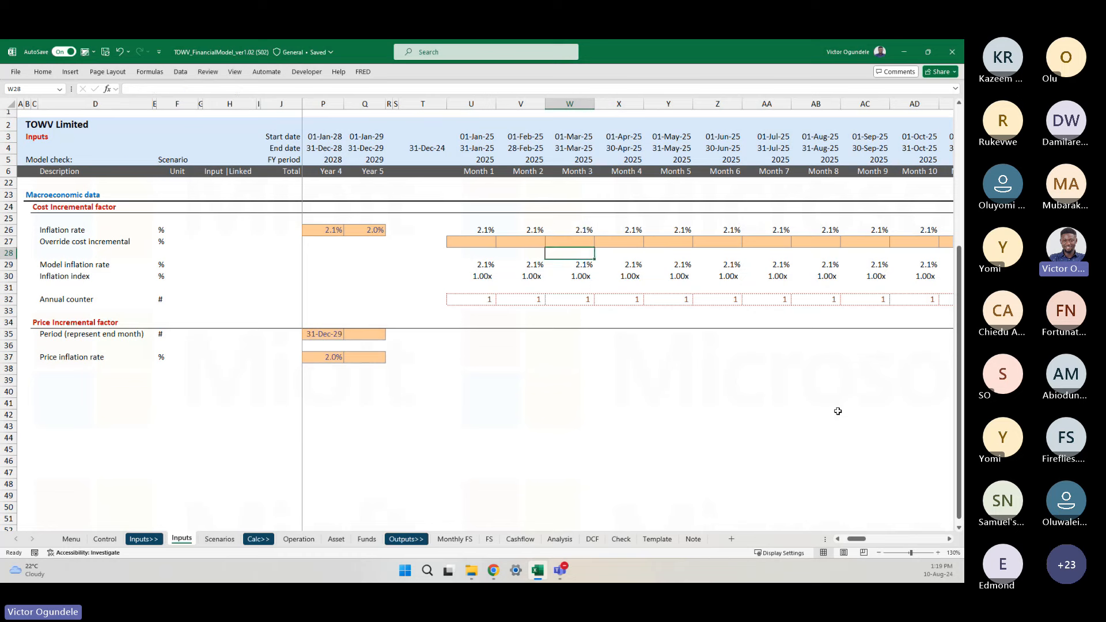
key("Down")
key("Down")
key("Left")
key("Up")
key("Up")
key("Up")
key("Left")
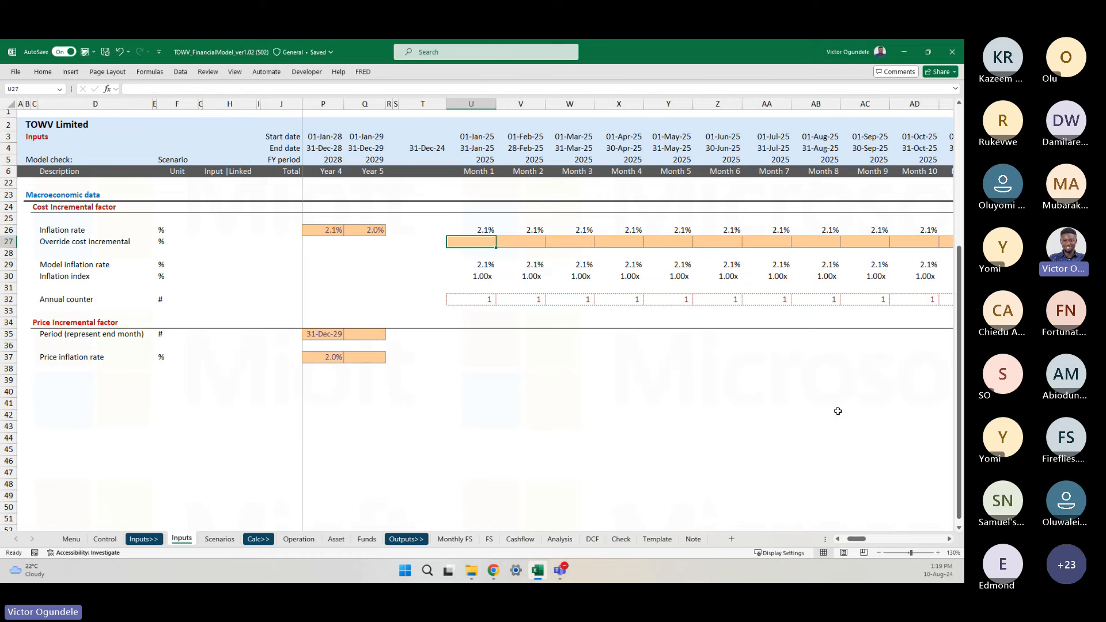
key("Down")
key("Down")
key("Down")
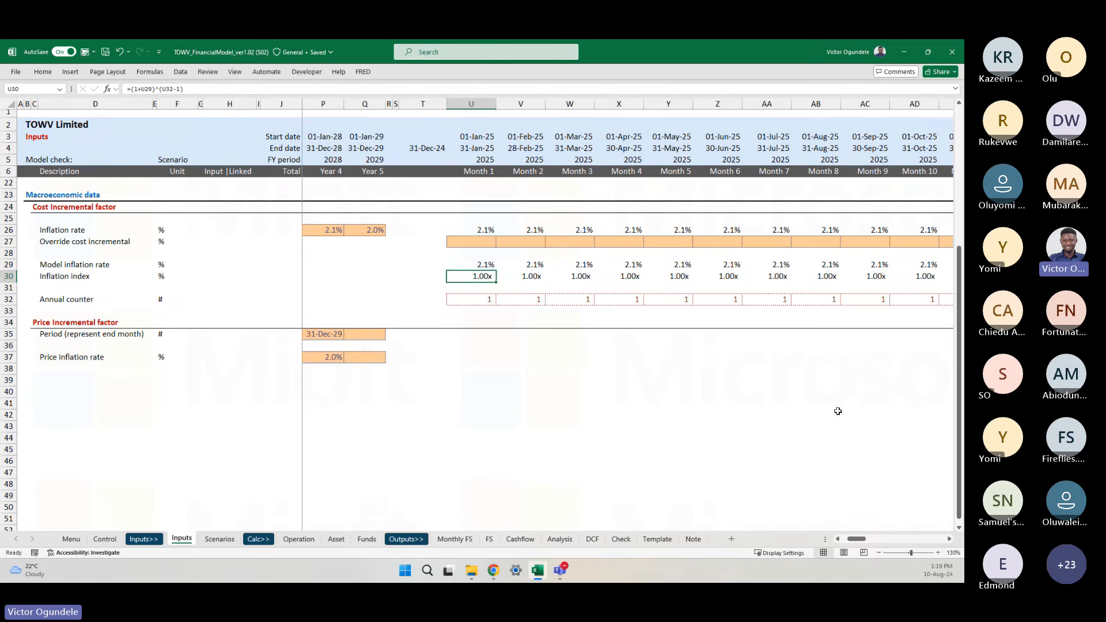
key("F2")
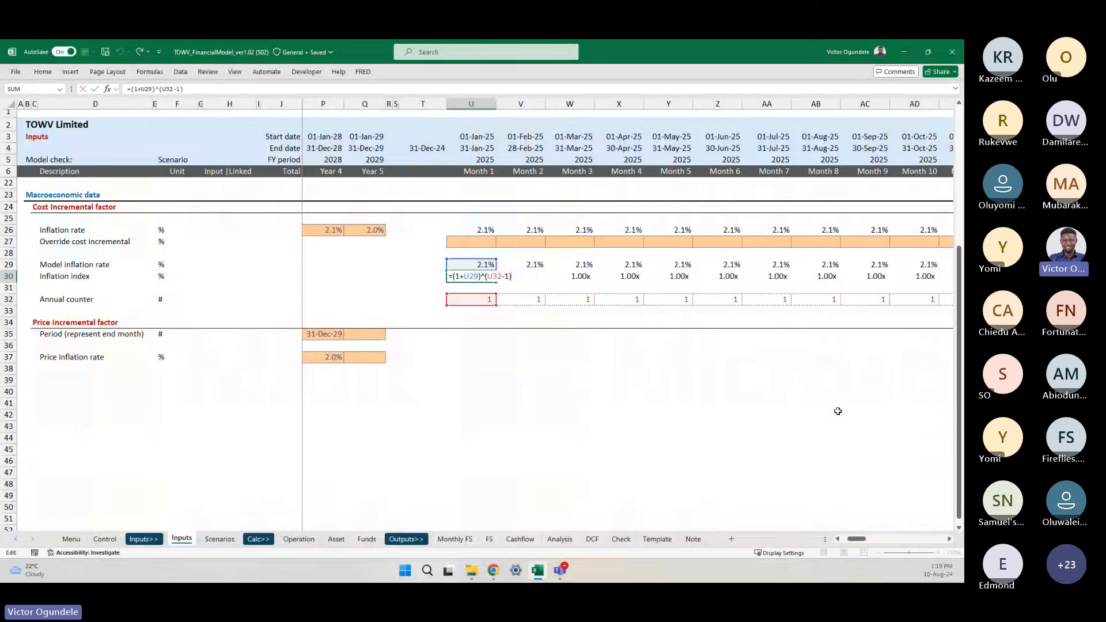
key("Return")
key("Down")
key("Down")
key("Down")
key("Down")
key("Down")
key("Down")
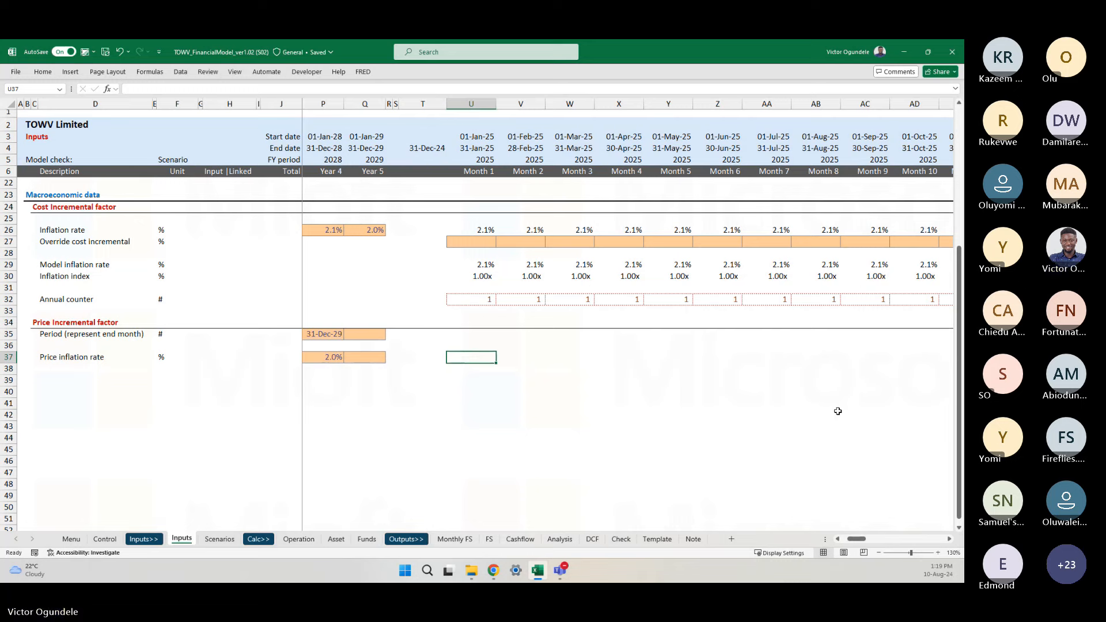
- Inspect the references used by the Month 1 Inflation rate LOOKUP formula in U26
scroll(554, 430, "up", 3)
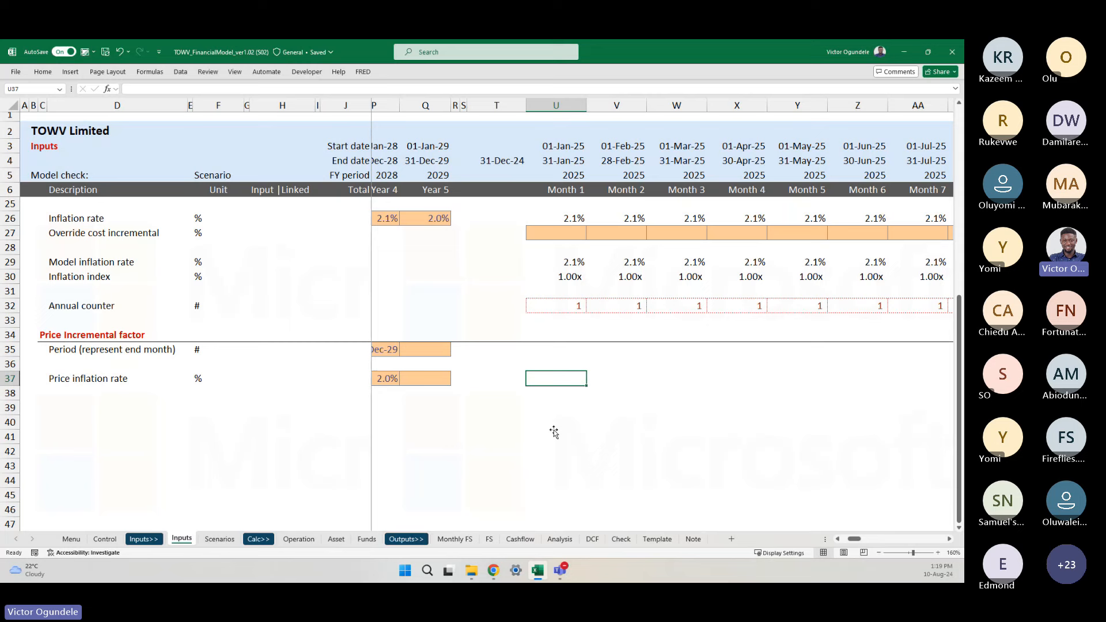
left_click(564, 220)
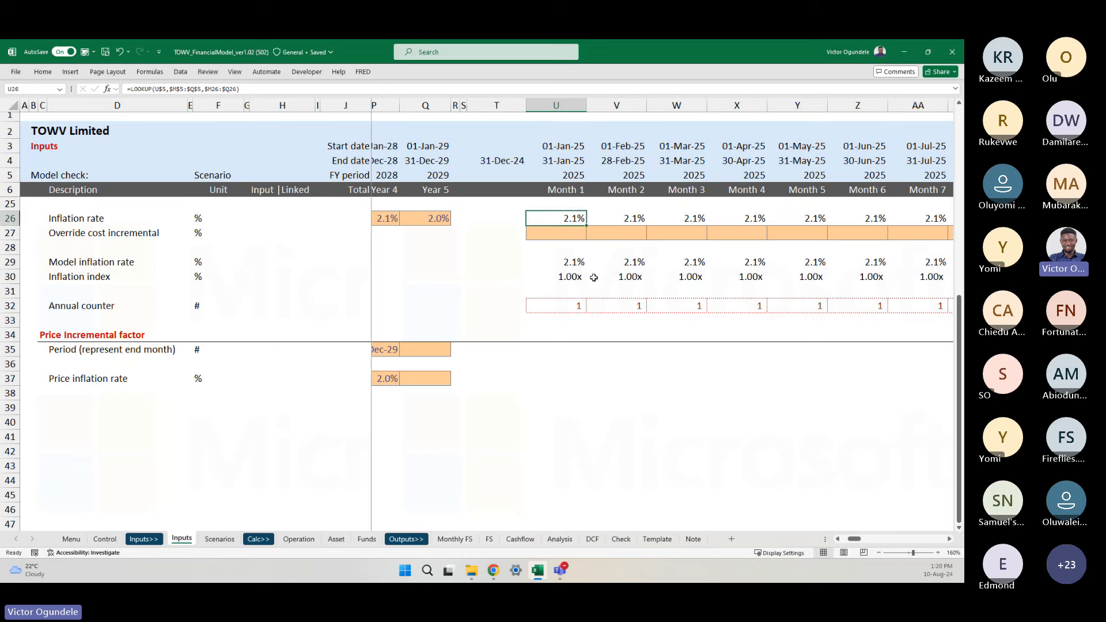
key("F2")
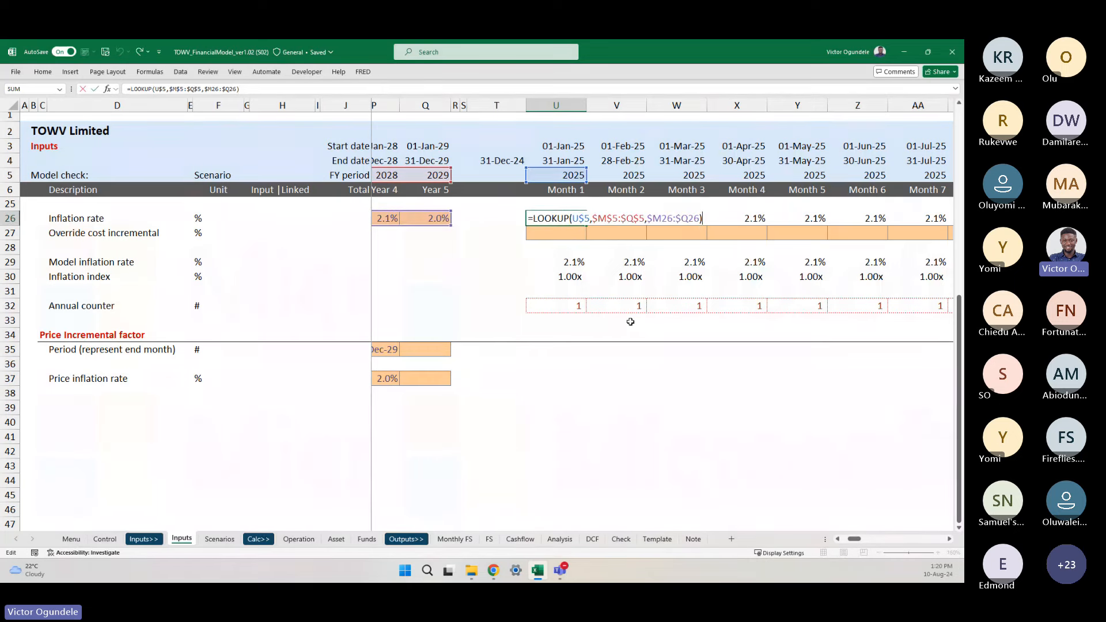
key("Escape")
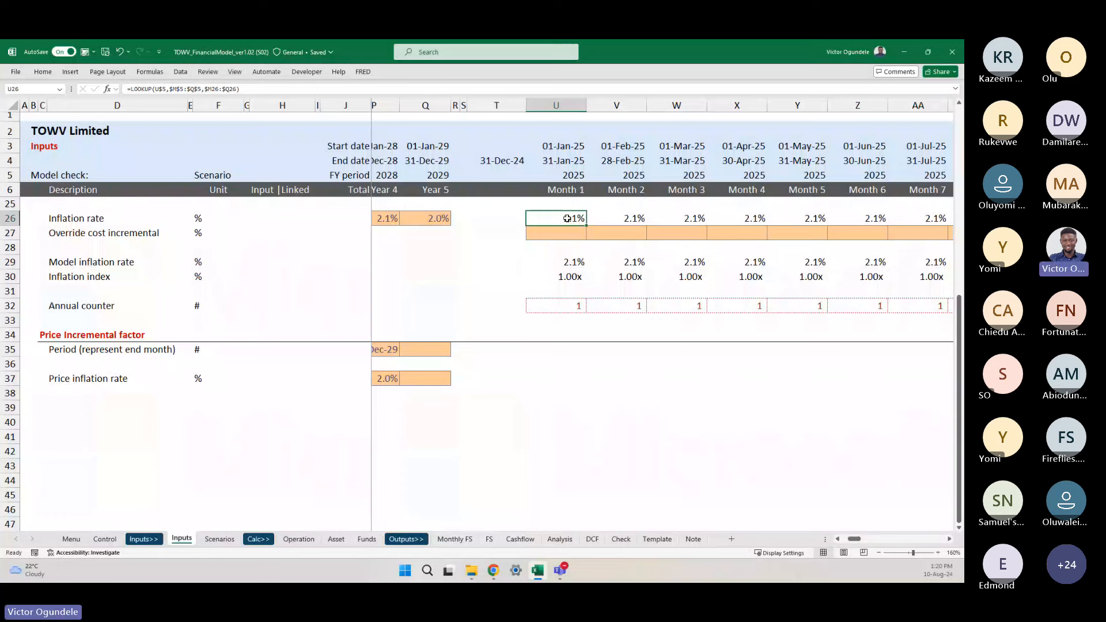
- Try to copy the Inflation rate formula from U26 into the Month 1 Price inflation rate cell, U37
scroll(570, 230, "up", 1)
key("ctrl+c")
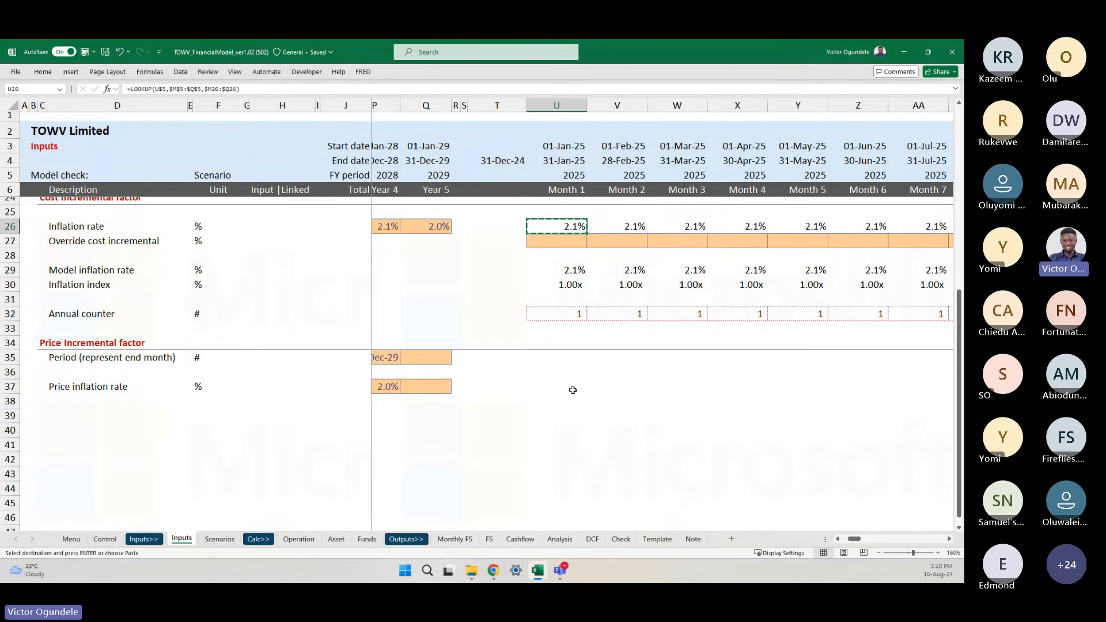
left_click(542, 387)
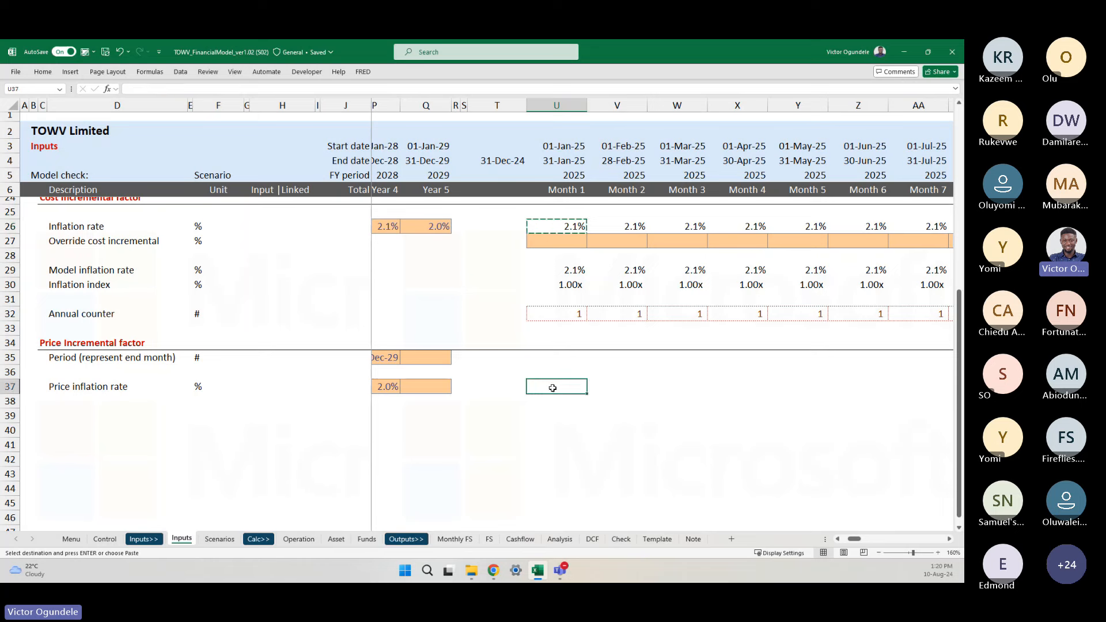
key("ctrl+v")
key("ctrl+z")
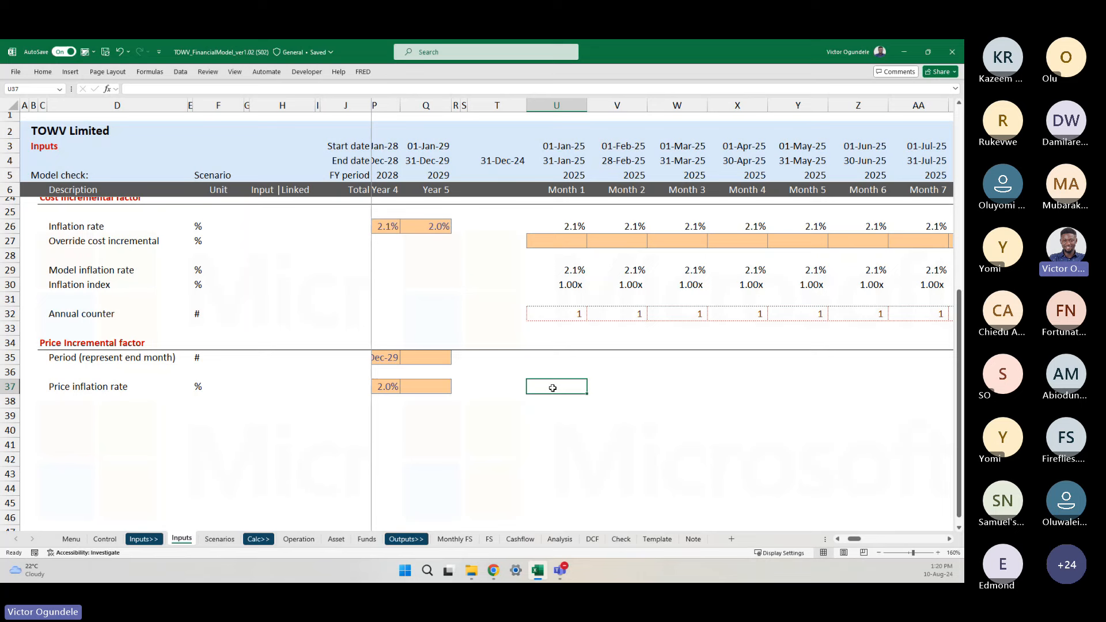
- Start a LOOKUP formula in the Month 1 Price inflation rate cell using end date U4 and absolute period range $L$35:$Q$35
type("=loo")
key("Tab")
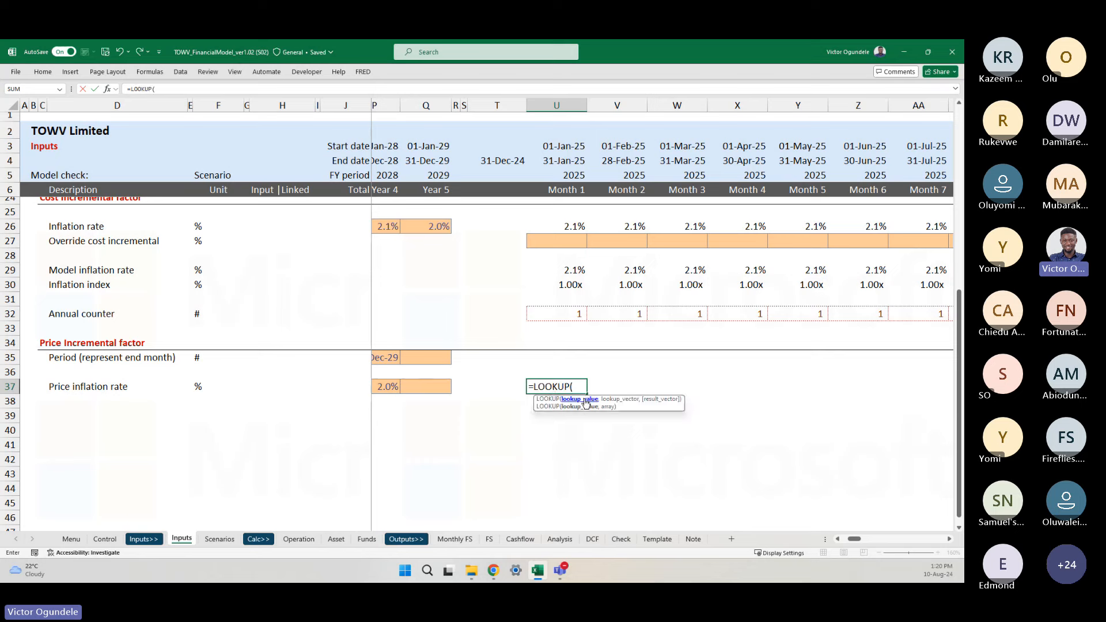
left_click(553, 160)
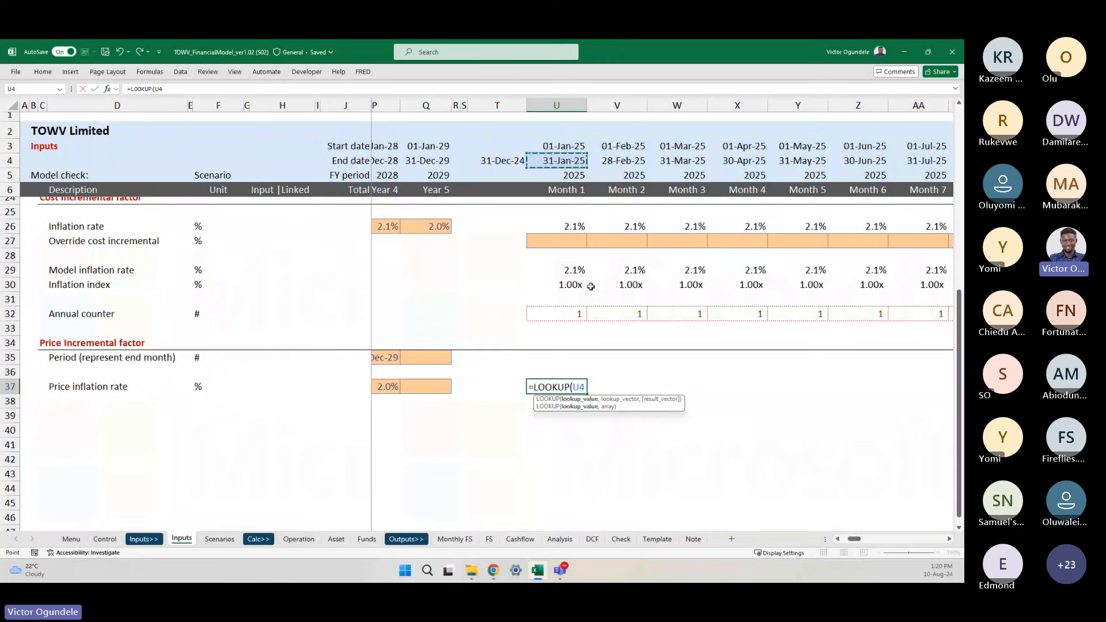
type(",")
scroll(478, 415, "left", 5)
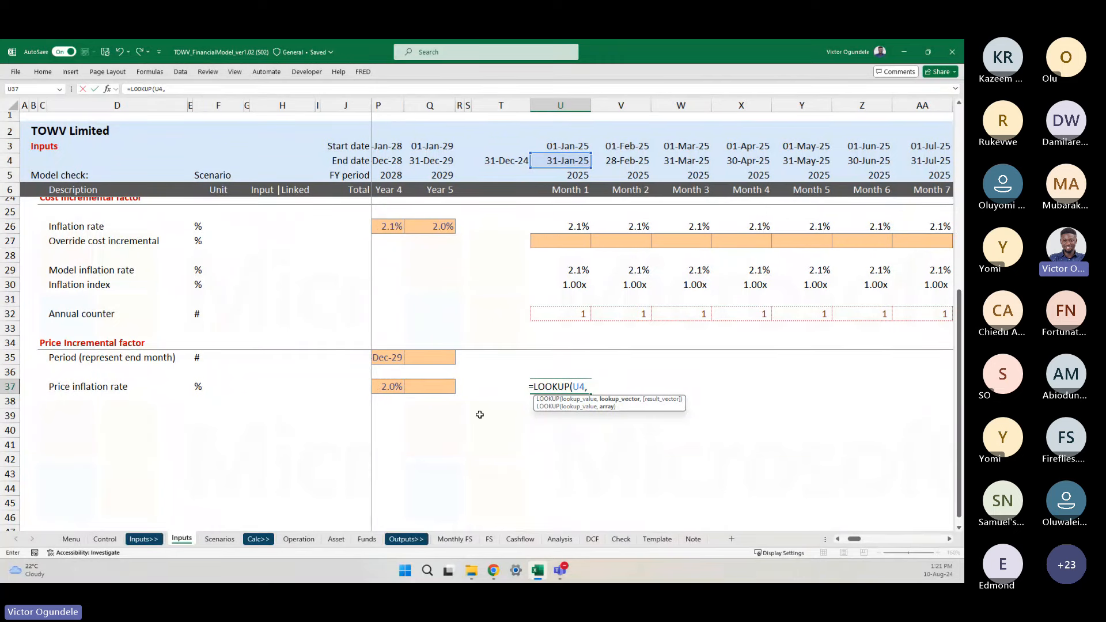
scroll(480, 415, "right", 1)
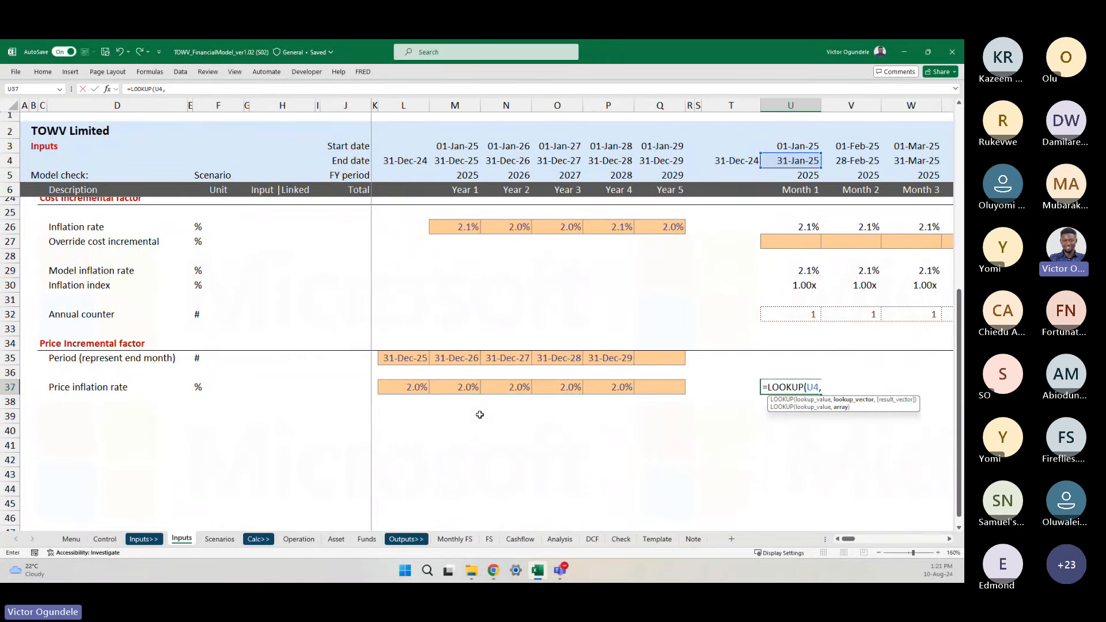
left_click(401, 358)
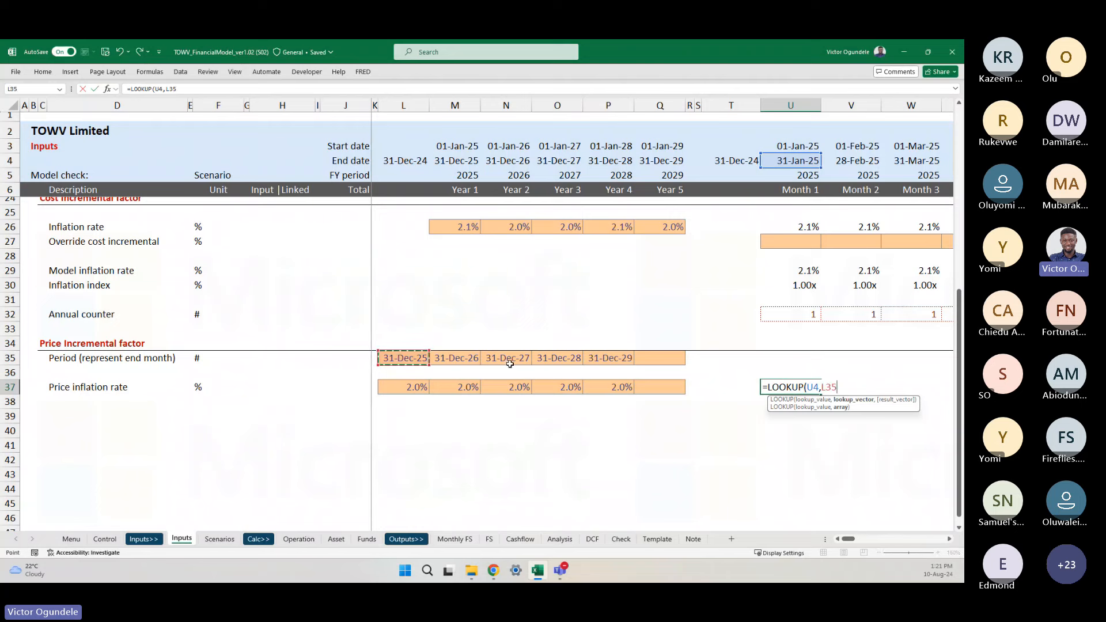
left_click(657, 358, "shift")
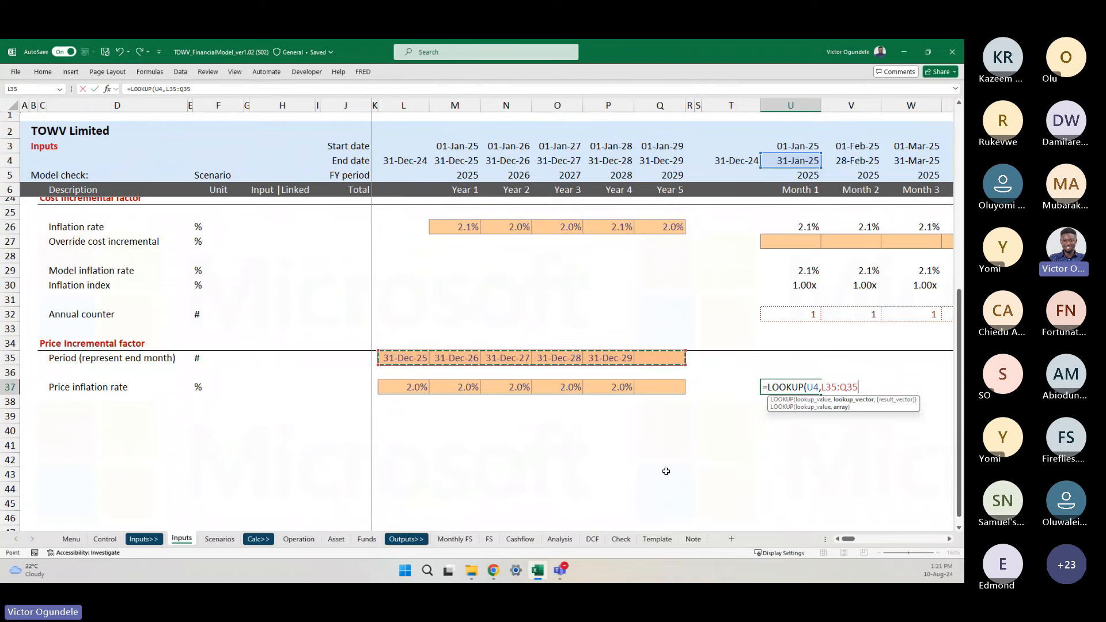
key("F4")
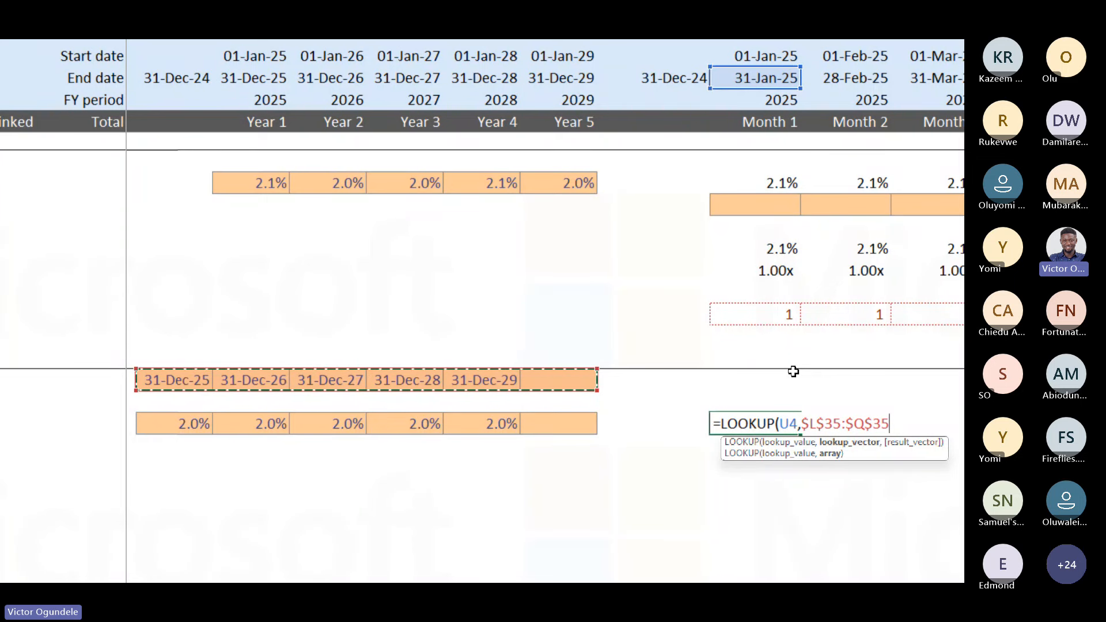
- Complete the U37 LOOKUP formula with the absolute price inflation rate range $L$37:$Q$37 as its result vector
type(",")
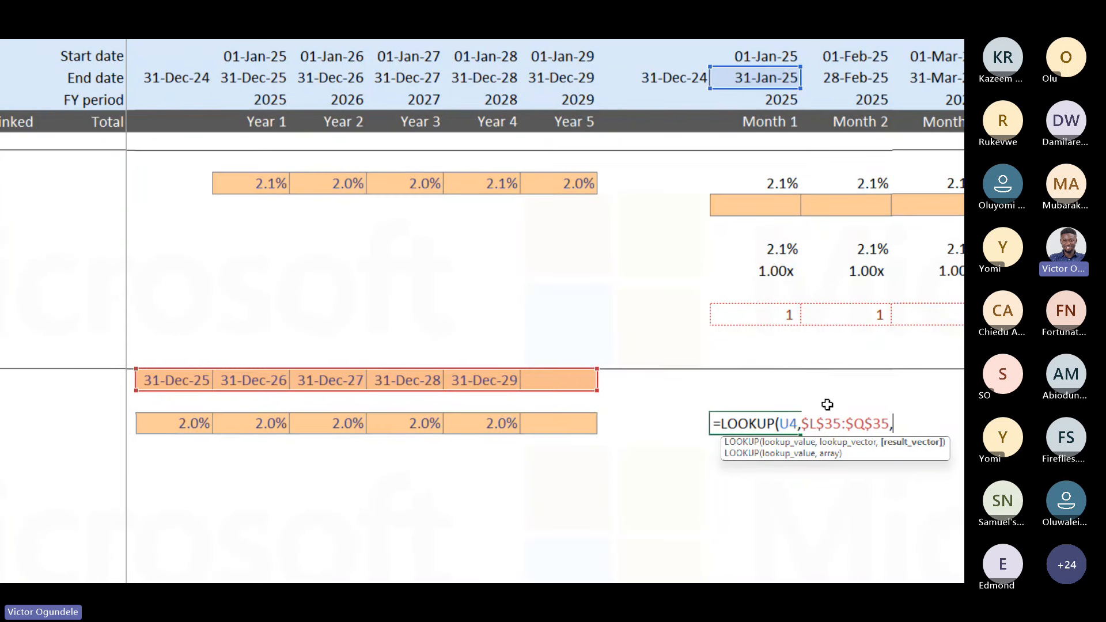
left_click(171, 427)
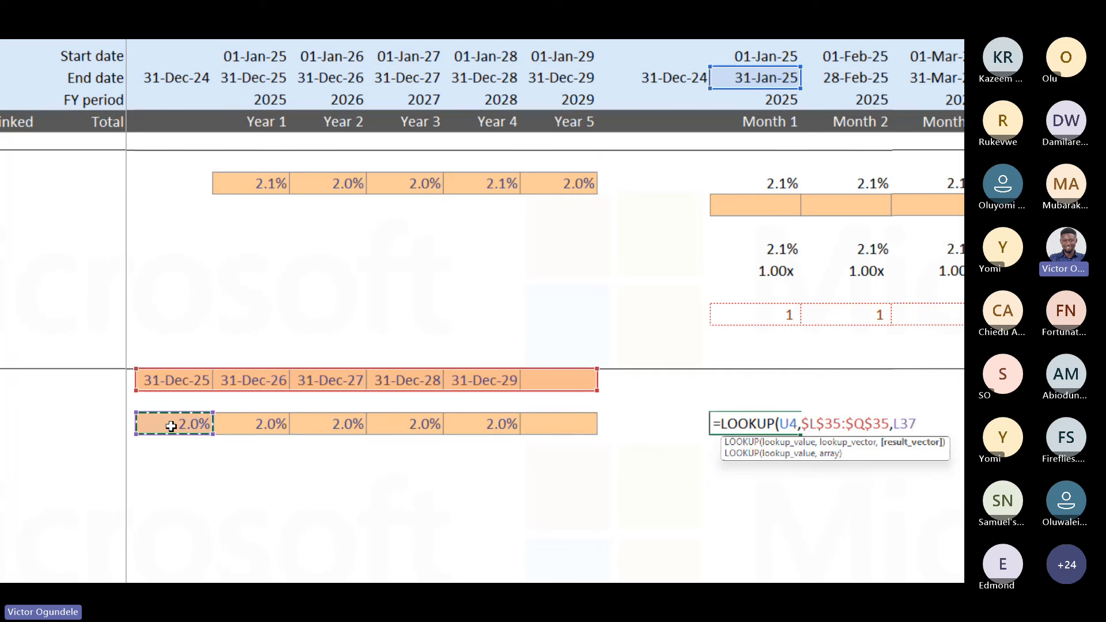
left_click(570, 427, "shift")
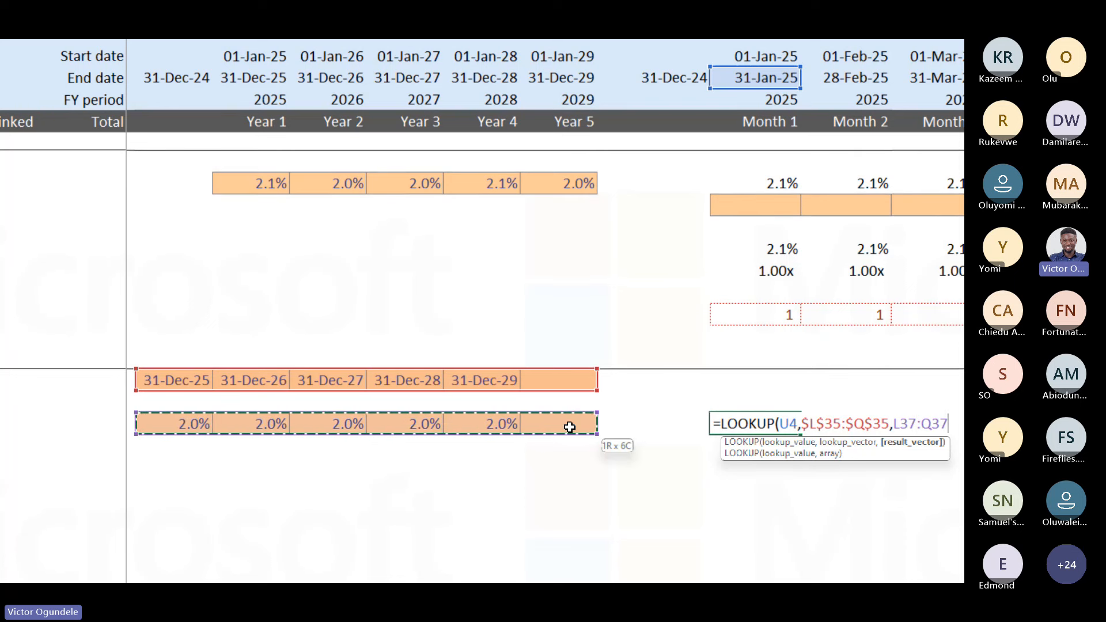
key("F4")
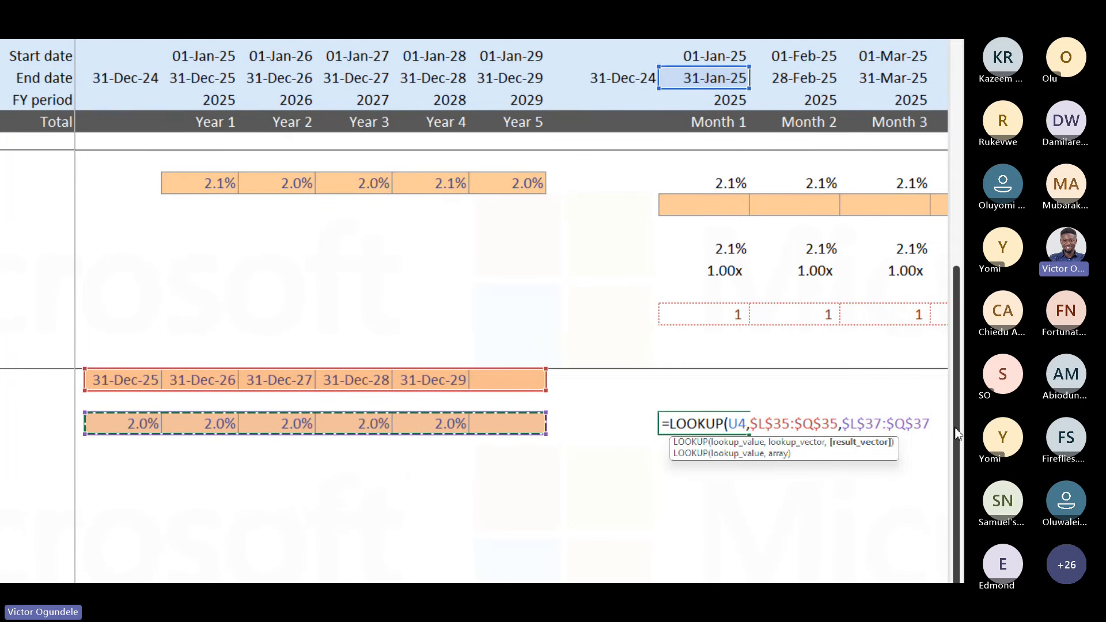
type(")")
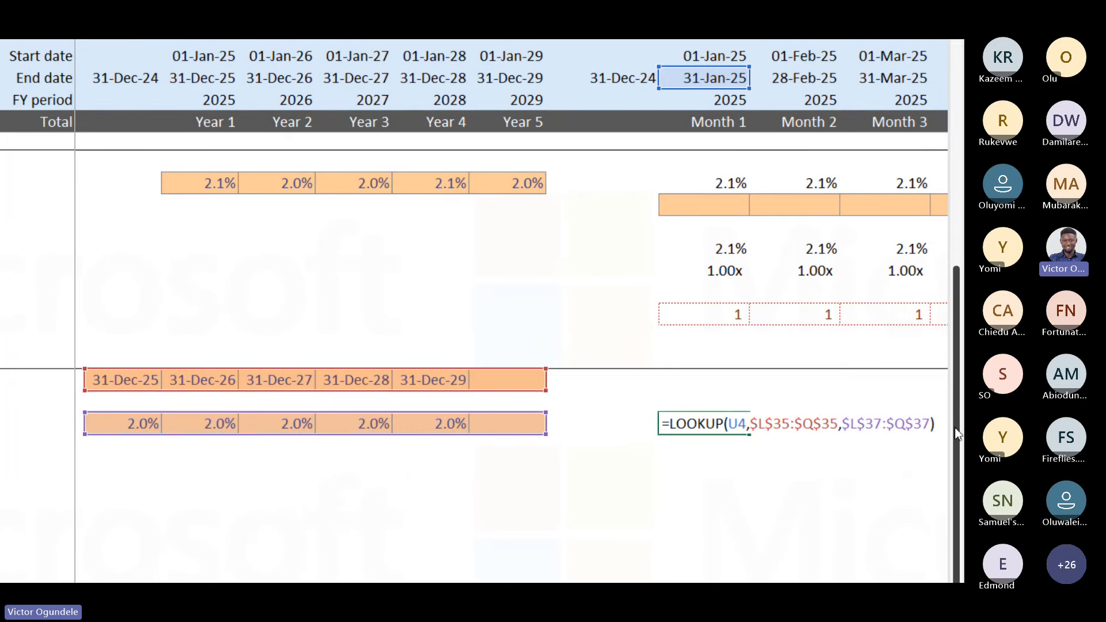
key("ctrl+Return")
key("F2")
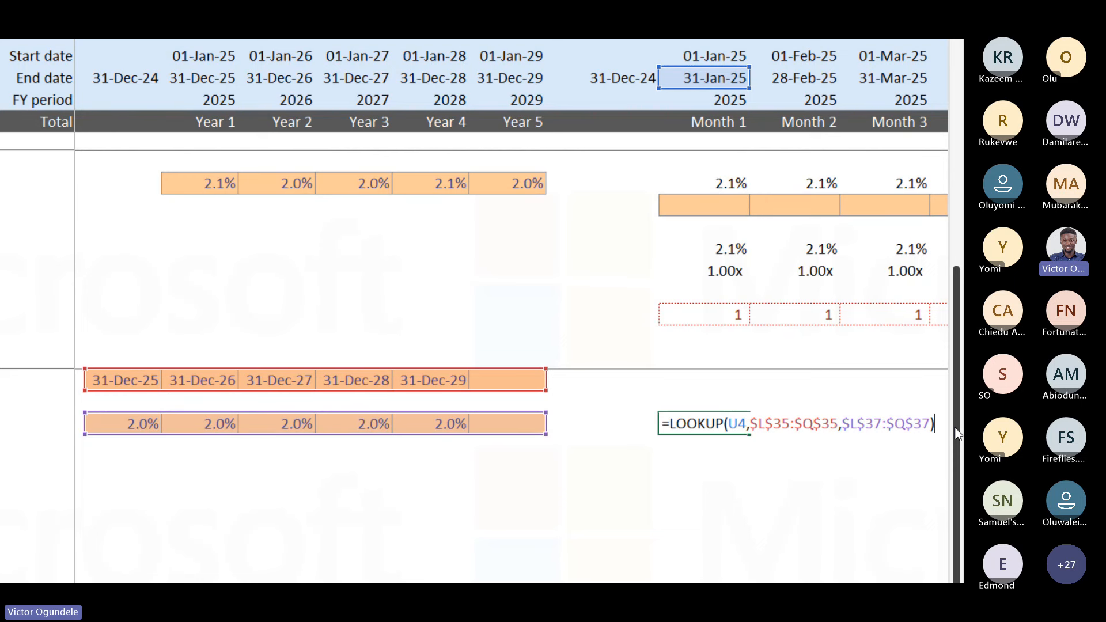
key("ctrl+Return")
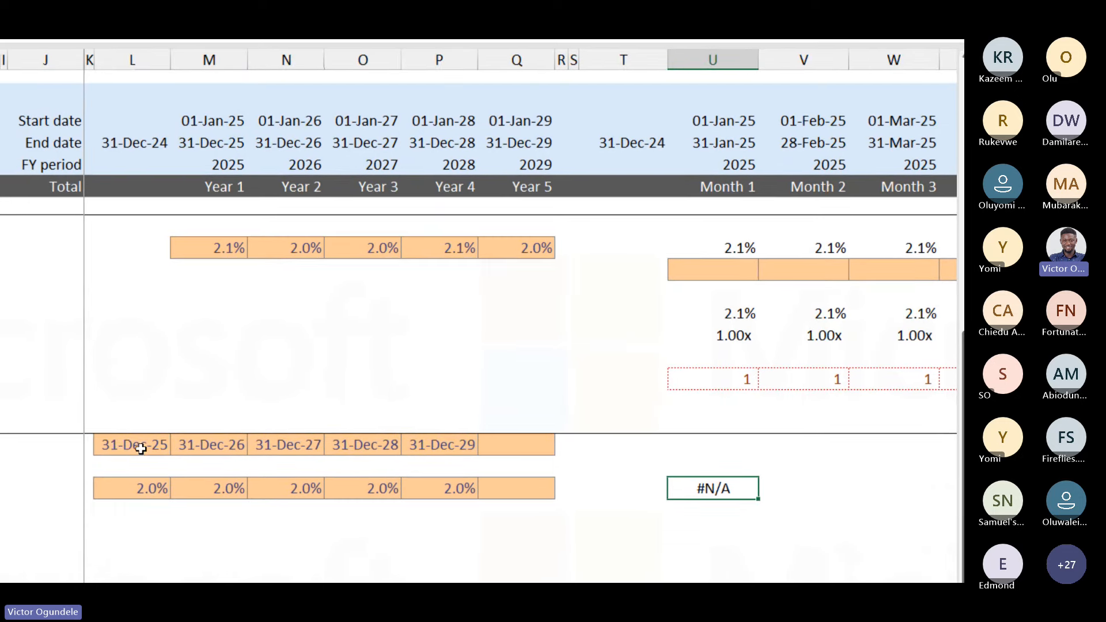
key("F2")
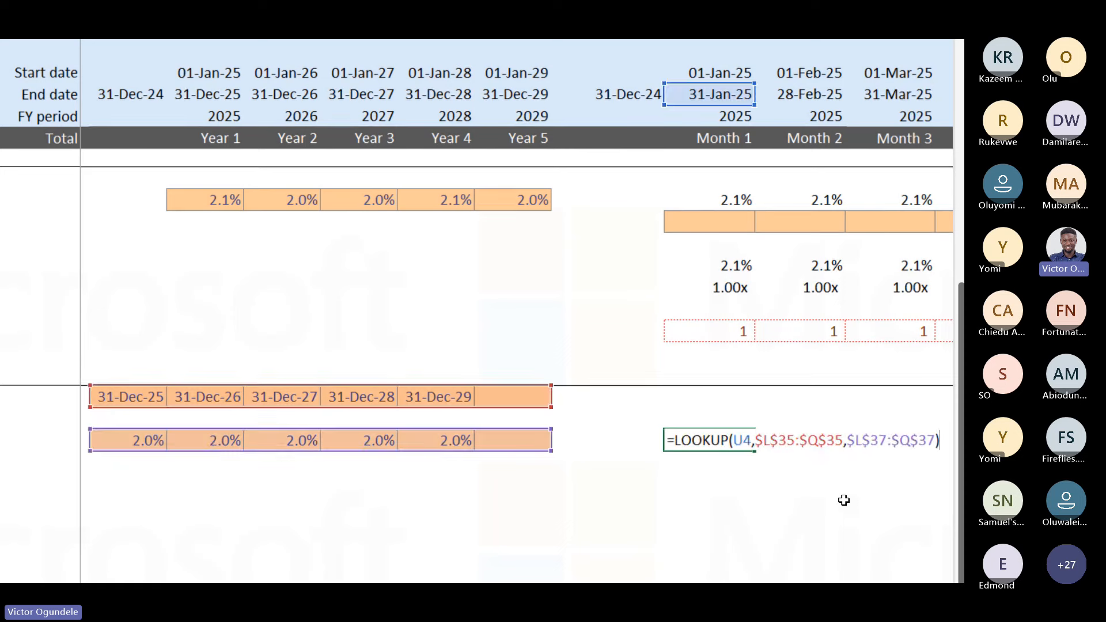
left_click(675, 440)
type("I")
key("Down")
key("Down")
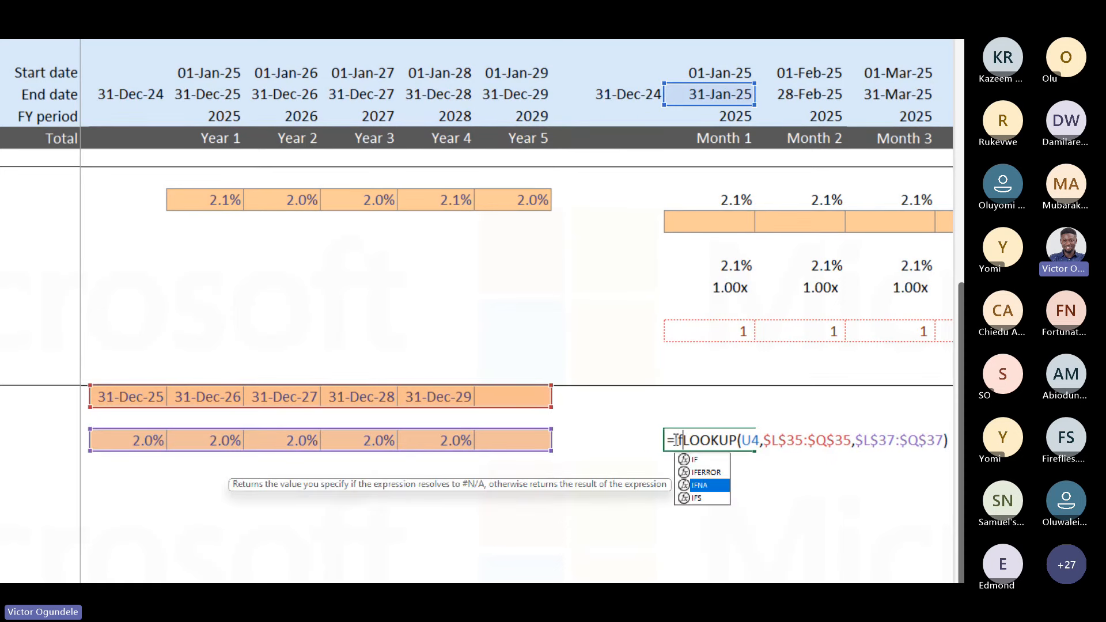
key("Tab")
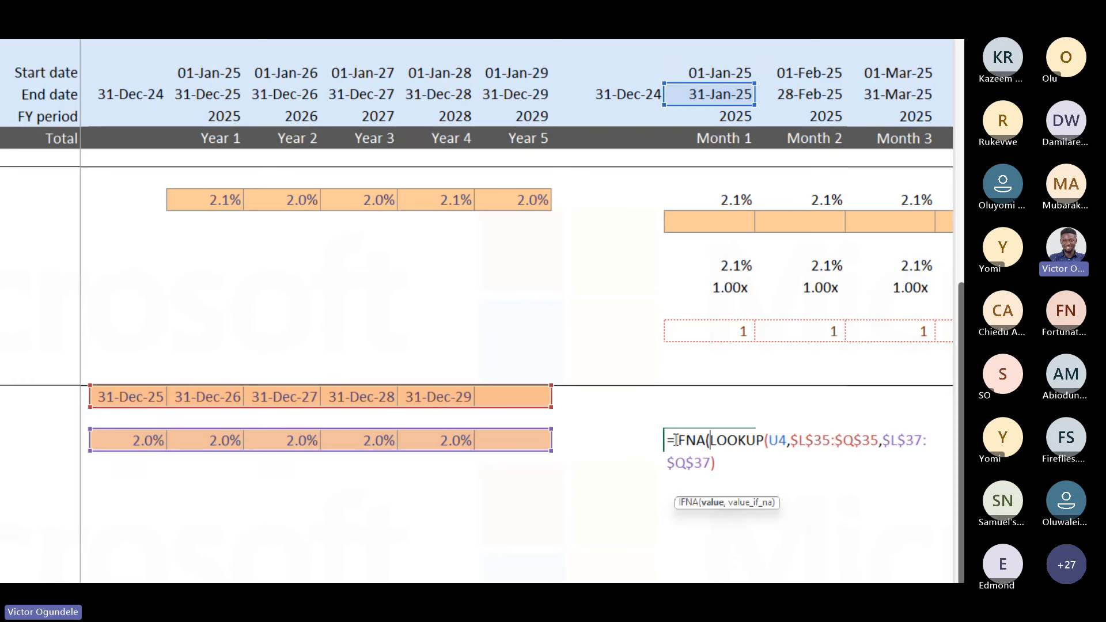
left_click(721, 464)
type(",0)")
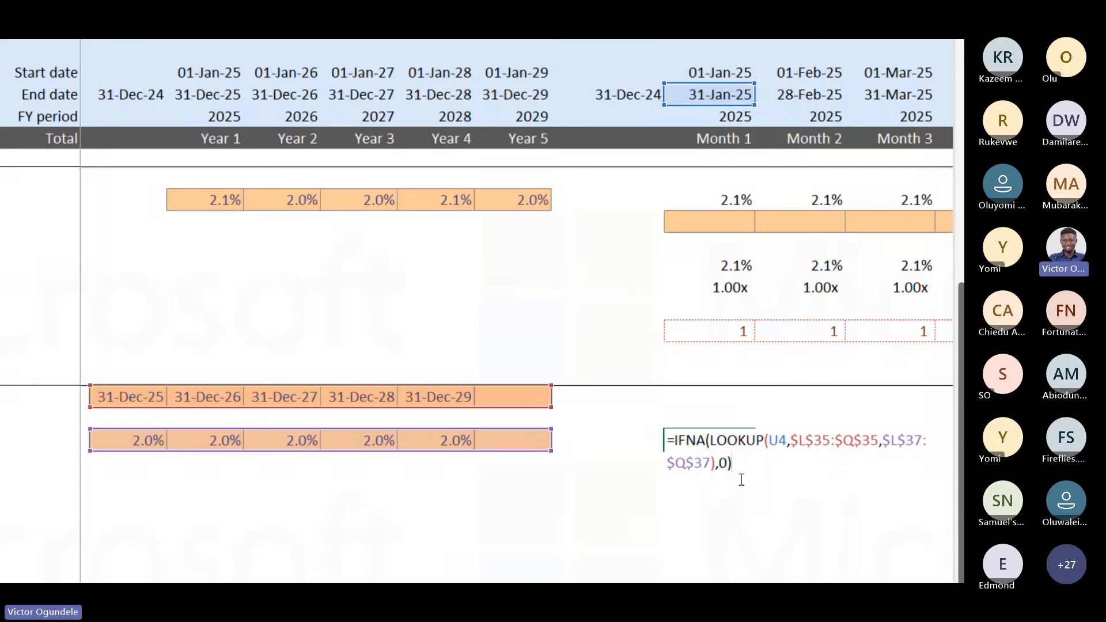
key("Escape")
key("F2")
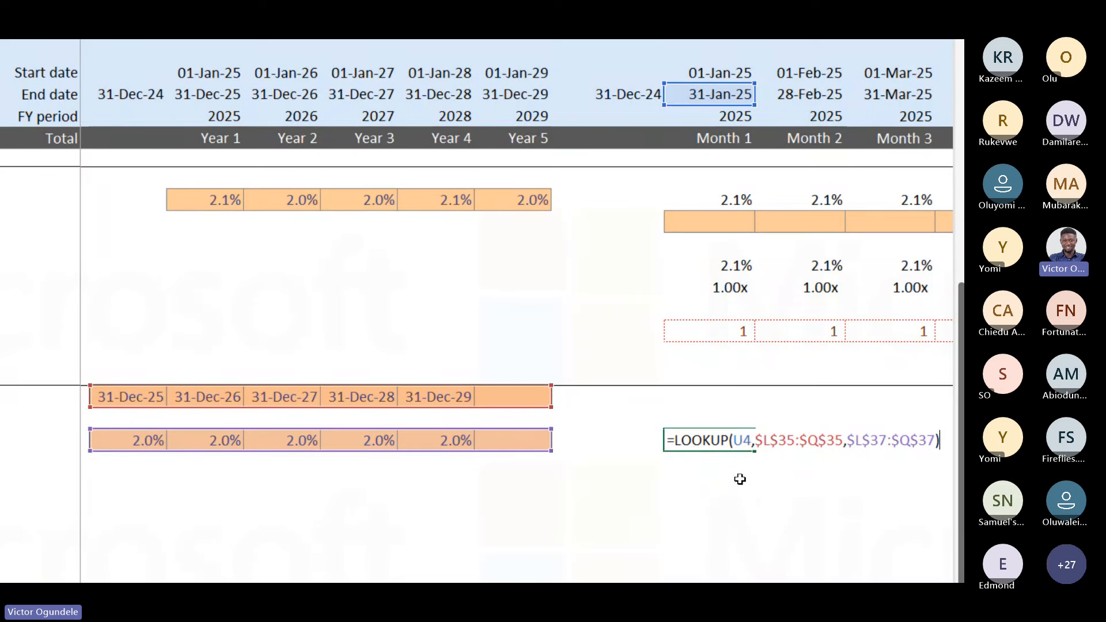
key("Return")
key("Up")
- Wrap the LOOKUP formula in U37 in IFNA with 0 as the fallback and fill it across the row through Month 60
key("F2")
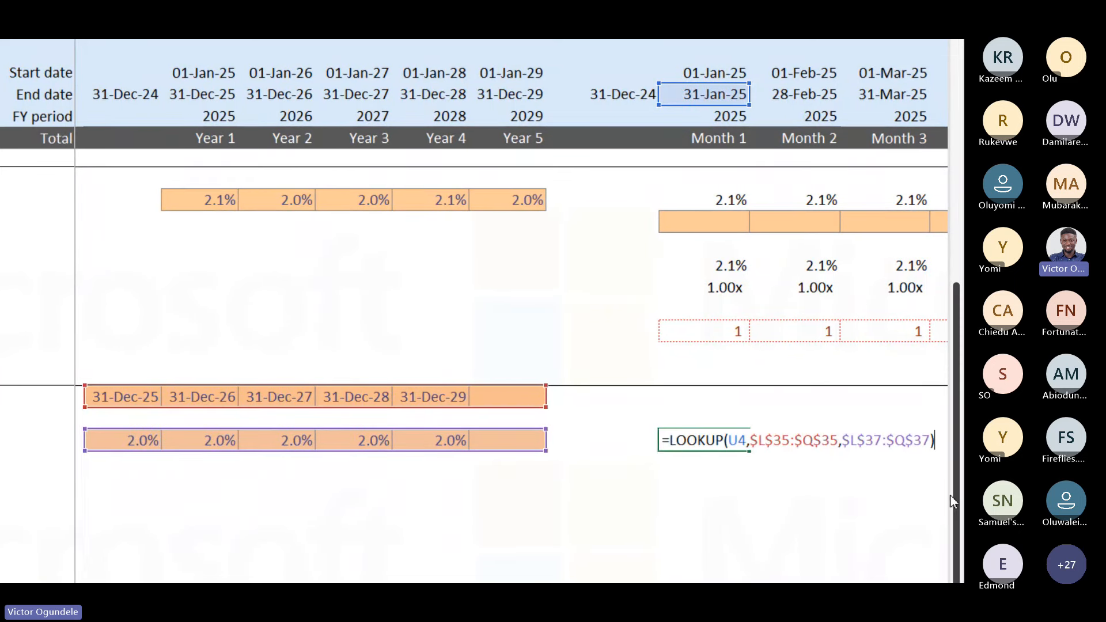
left_click(673, 442)
type("if")
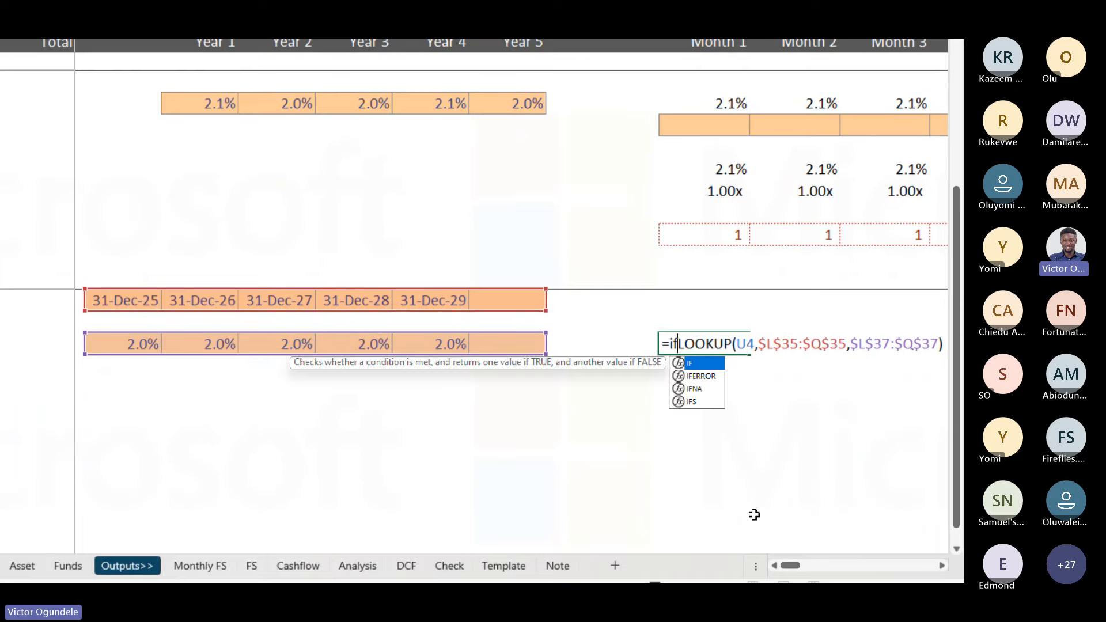
key("Down")
key("Down")
key("Tab")
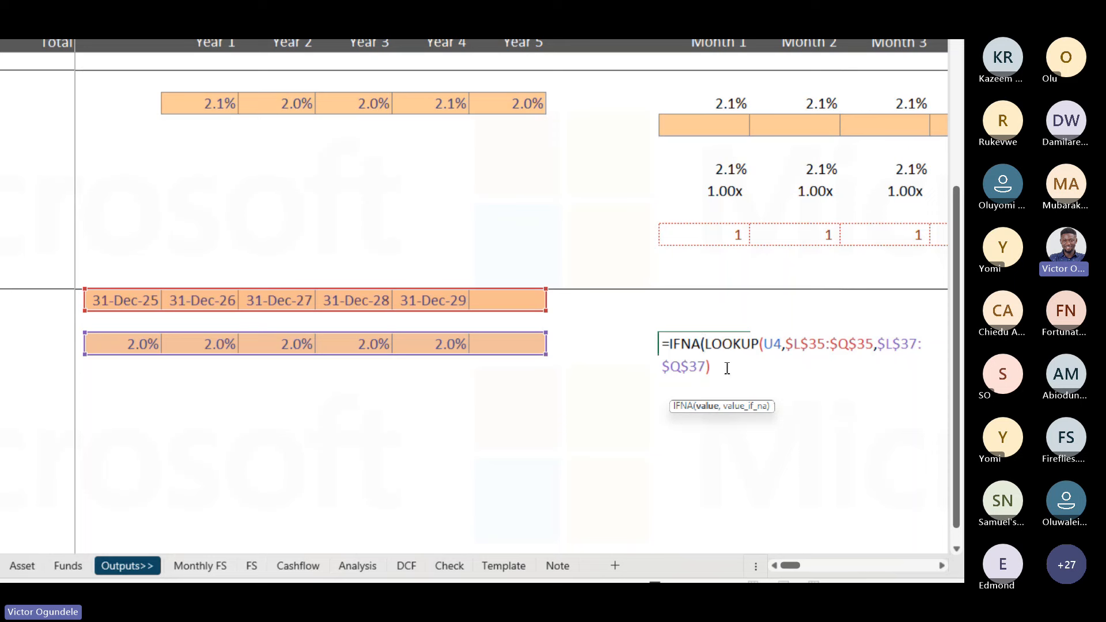
type(",0)")
key("ctrl+Return")
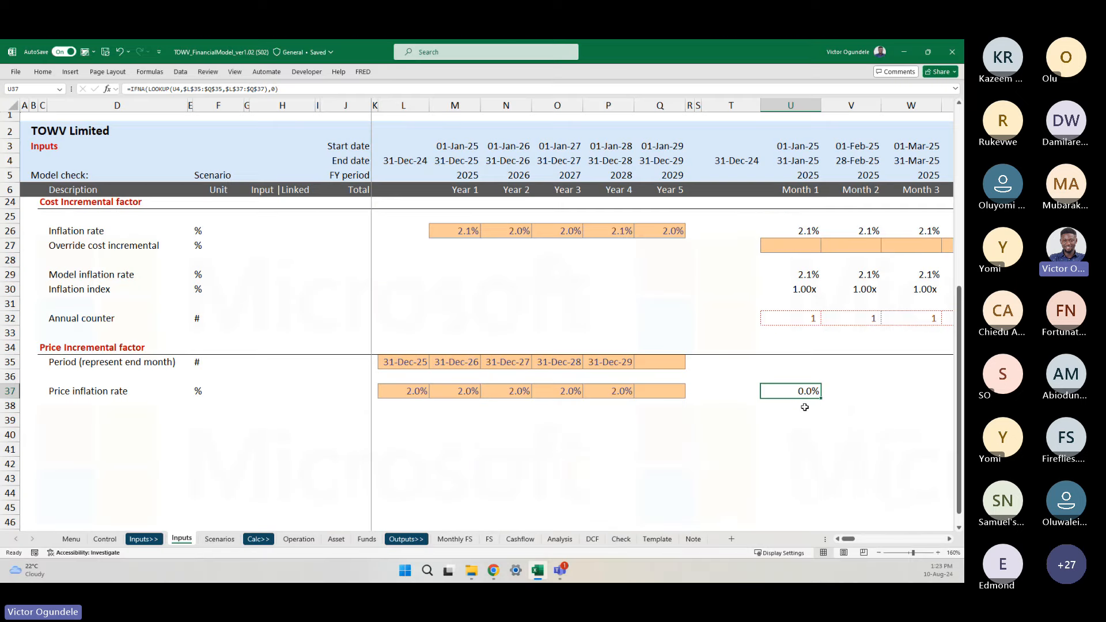
key("ctrl+shift+Right")
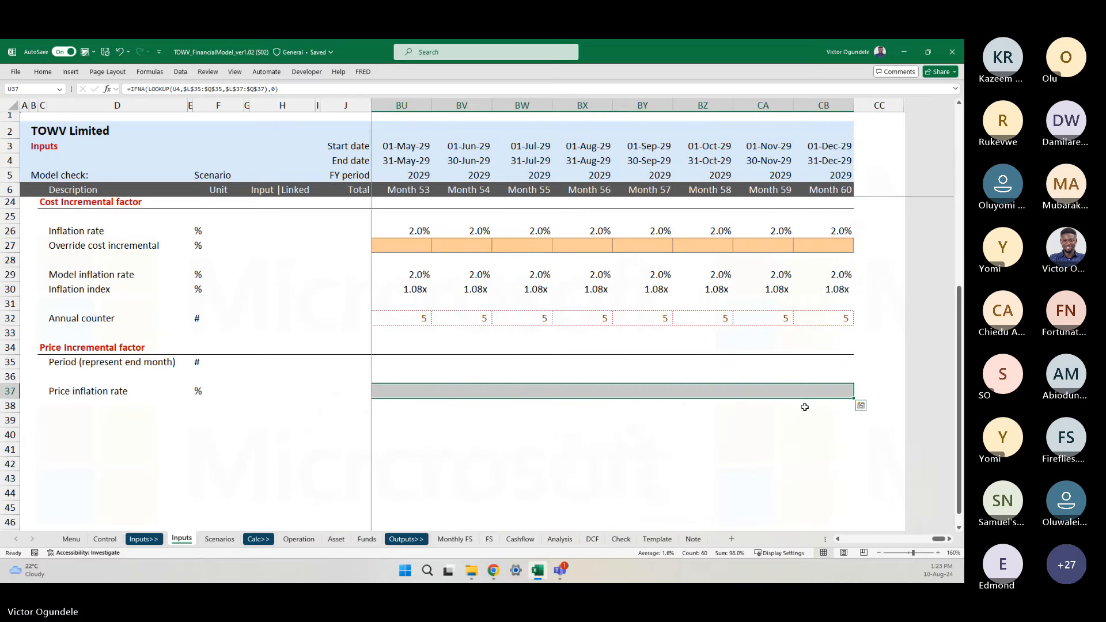
key("ctrl+r")
- Examine the monthly Price inflation rates in row 37 from Month 1 through Month 17
key("Right")
key("Right")
key("Right")
key("Right")
key("Right")
key("Right")
key("Right")
key("Right")
key("Right")
key("Right")
key("Right")
key("Right")
key("Right")
key("Right")
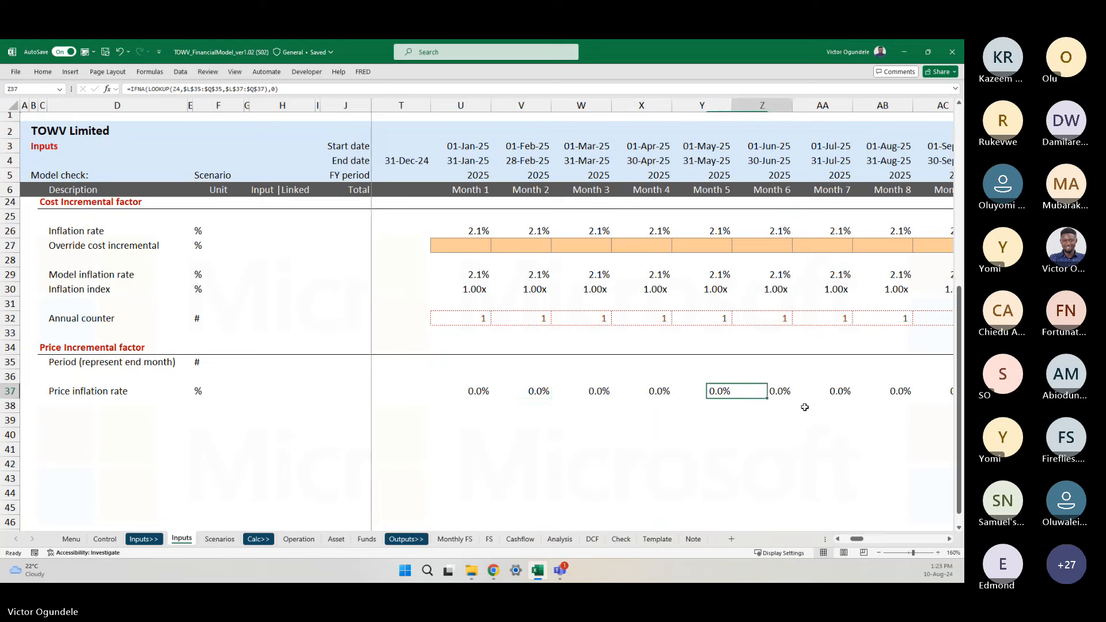
key("Right")
key("Right")
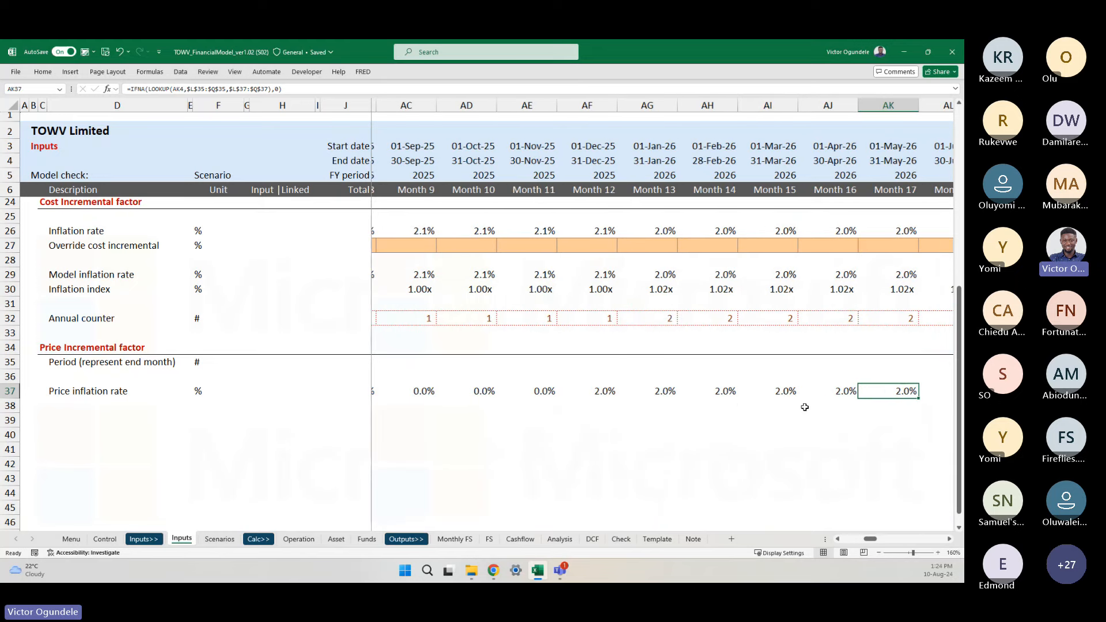
- Compare the Price inflation rates from Month 12 to Month 17 and check the Month 12 end date in AF4 against its rate
key("Left")
key("Left")
key("Left")
key("Left")
key("Left")
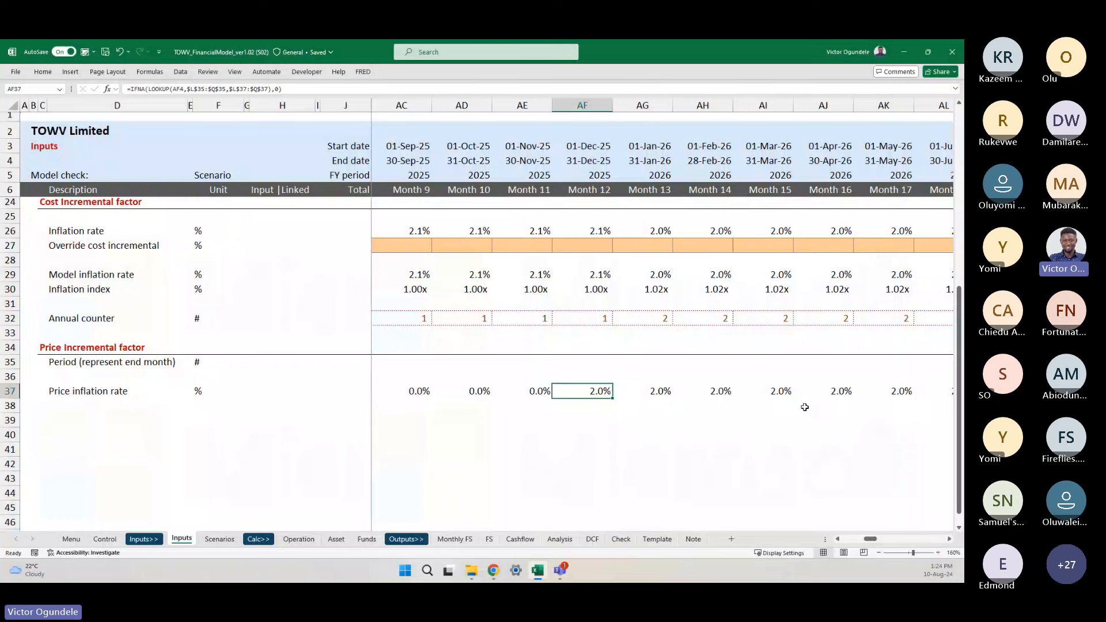
key("Right")
key("Right")
key("Right")
key("Right")
key("Right")
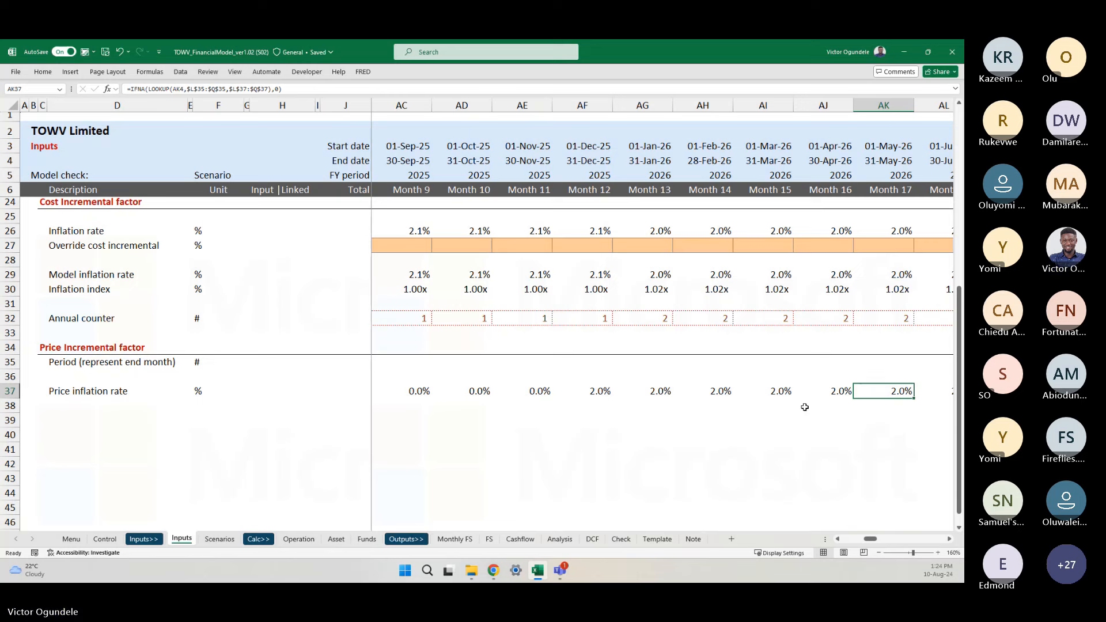
key("Left")
key("Left")
key("Left")
key("Left")
key("Left")
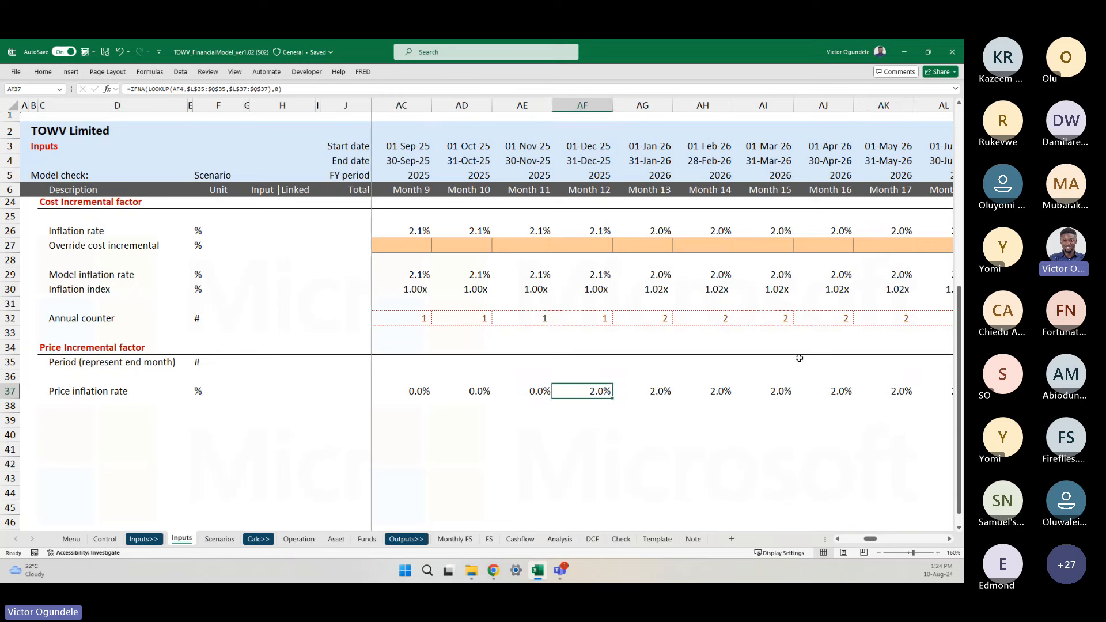
left_click(593, 160)
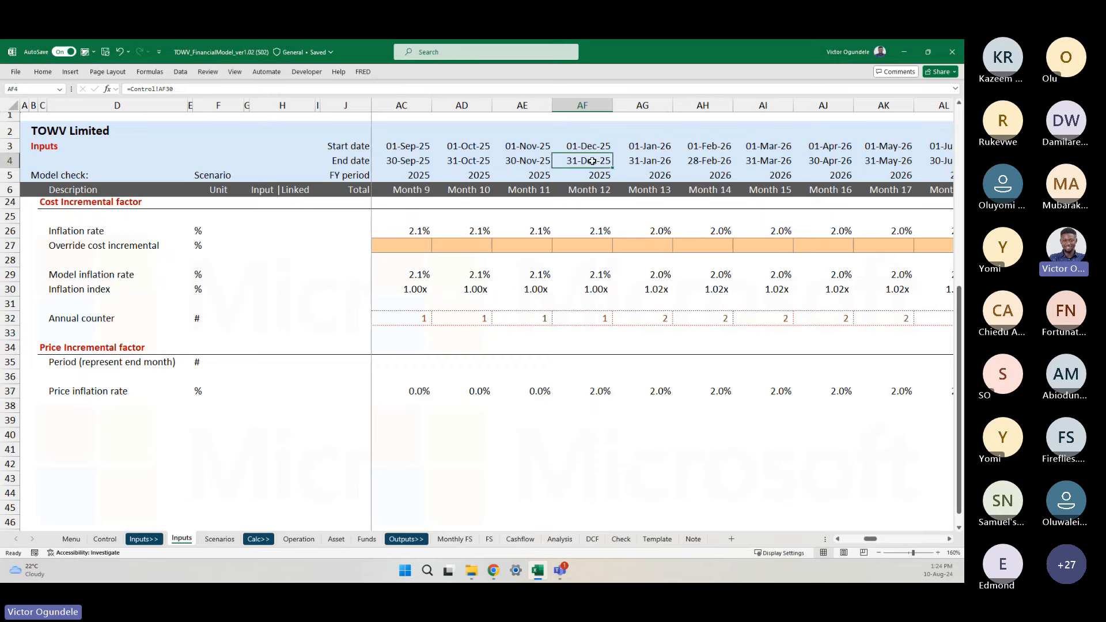
left_click(608, 391)
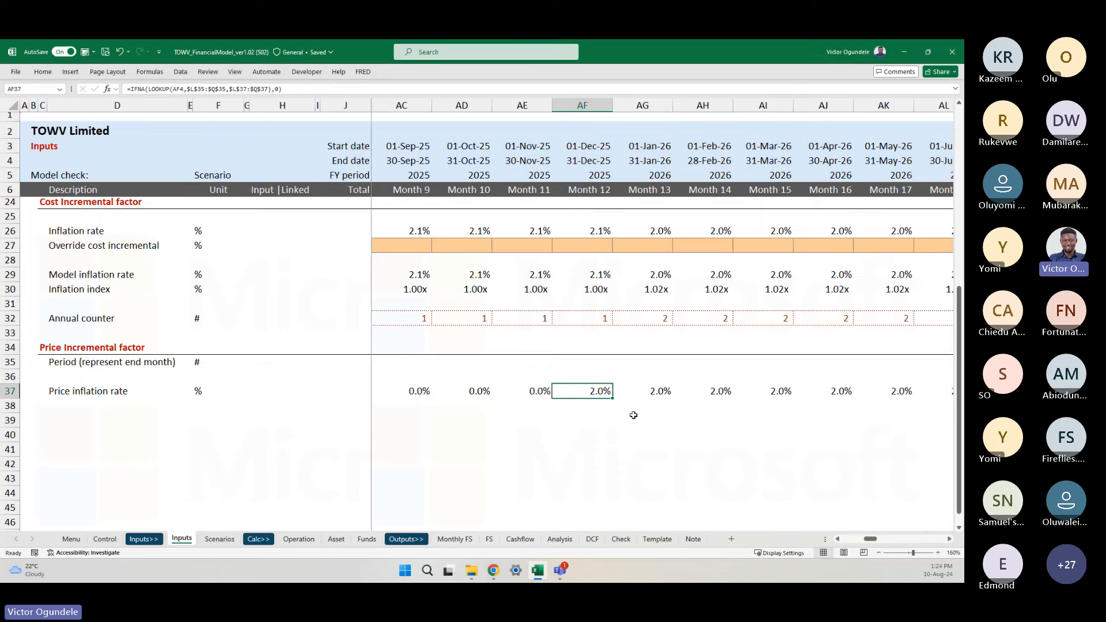
- Examine the Price inflation rates from Month 13 up to the Month 24 cell, AR37
left_click_drag(640, 393, 775, 398)
key("shift+Right")
key("shift+Right")
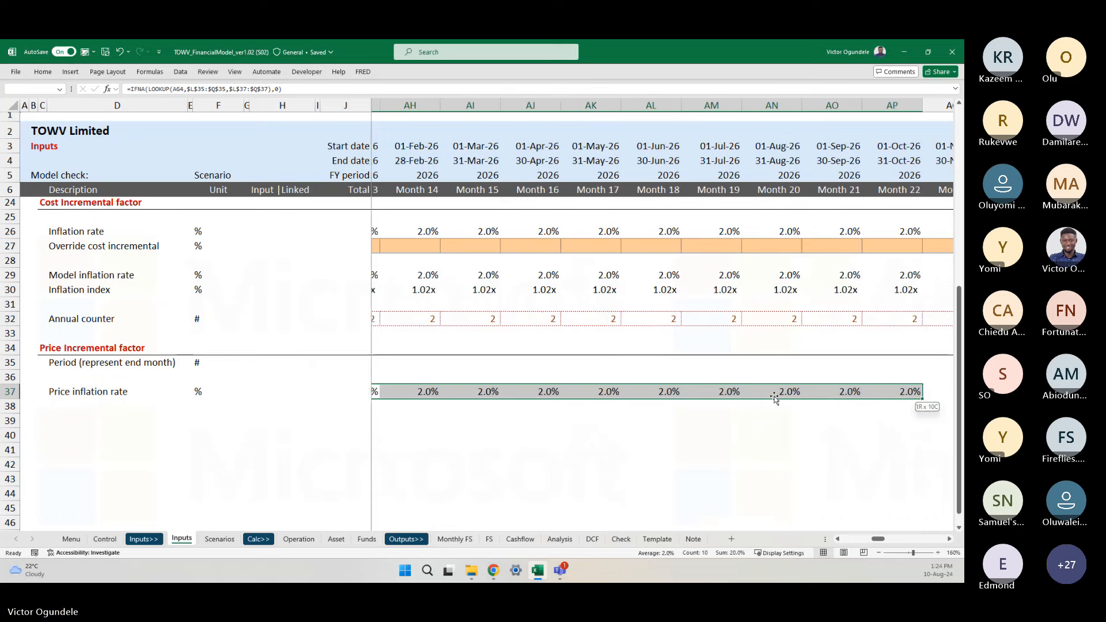
key("shift+Right")
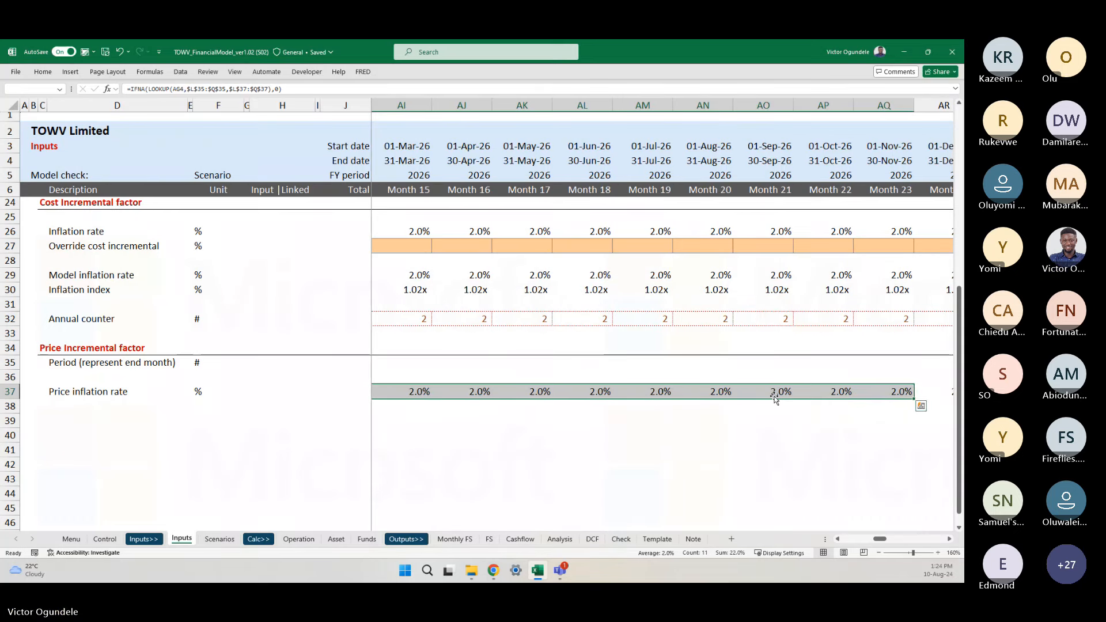
scroll(827, 421, "right", 3)
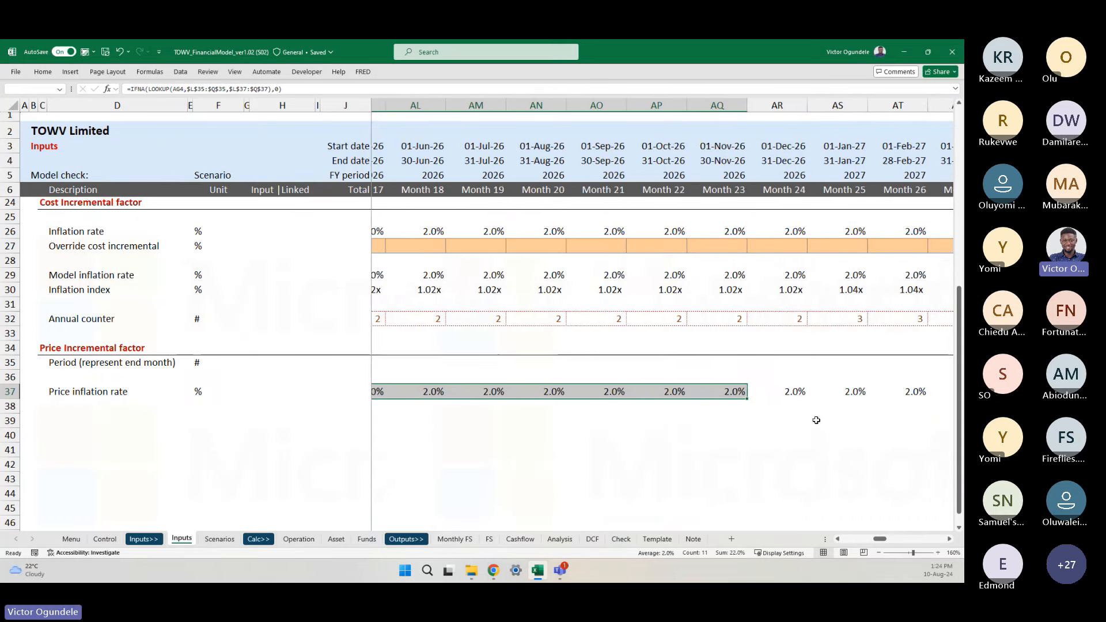
left_click(784, 392)
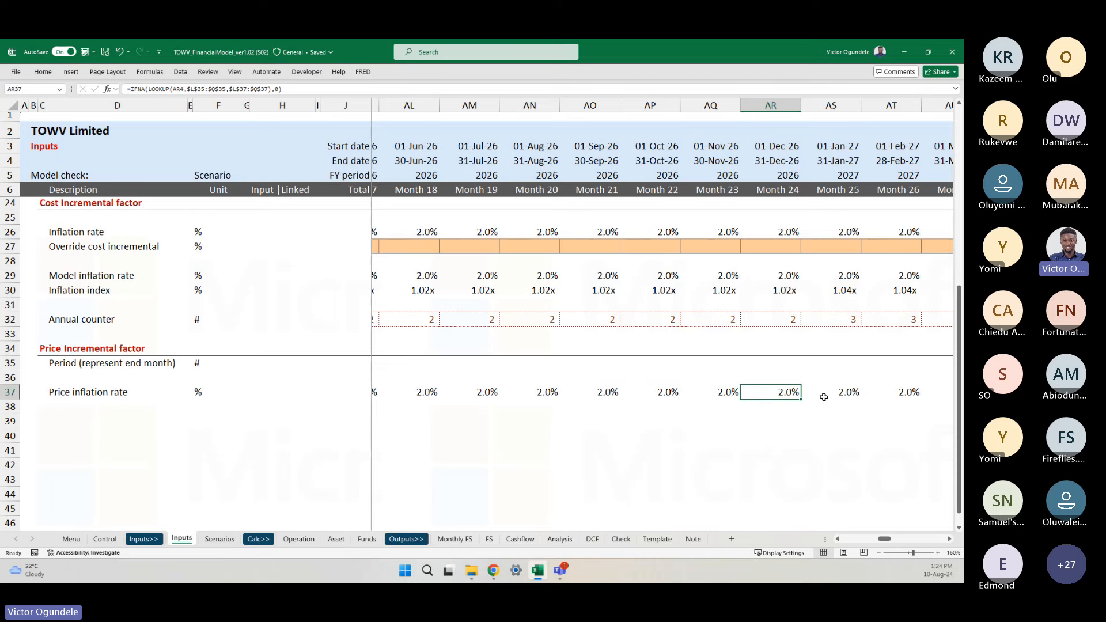
- Clear the Price inflation rate formulas in row 37 from U37 through Month 60
scroll(824, 392, "right", 4)
scroll(843, 395, "right", 1)
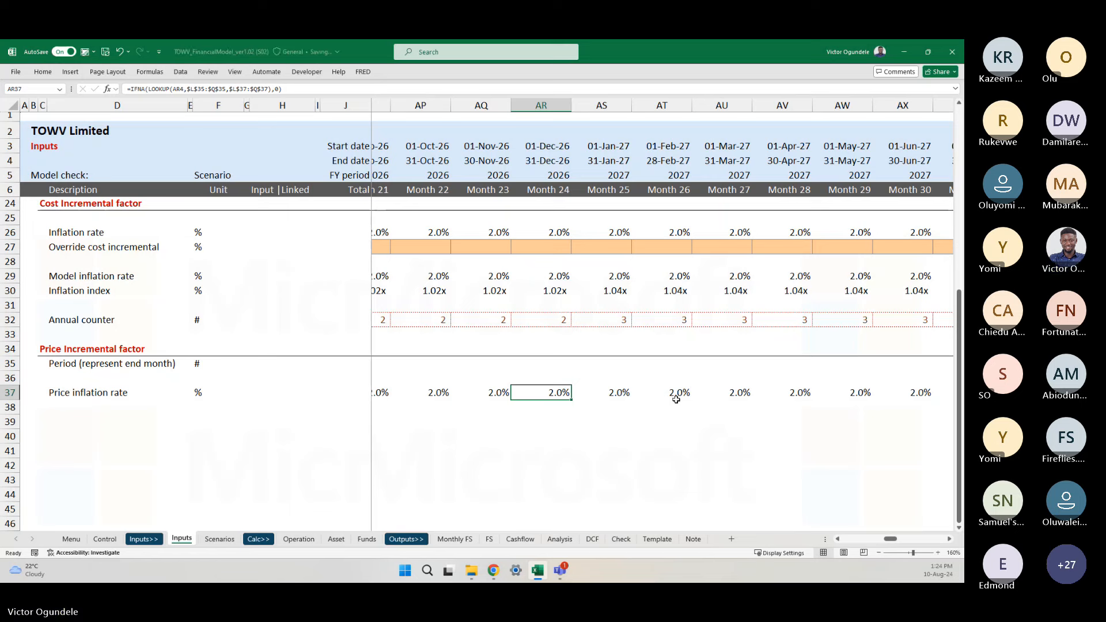
key("ctrl+Left")
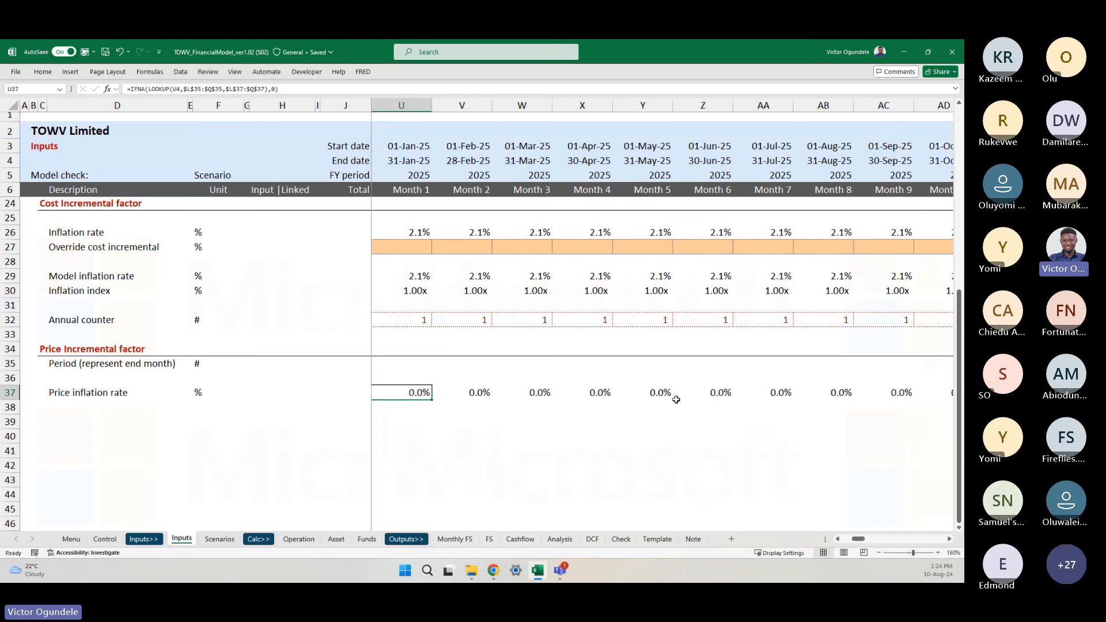
key("ctrl+Left")
key("Right")
key("Right")
key("Right")
key("Right")
key("Right")
key("Right")
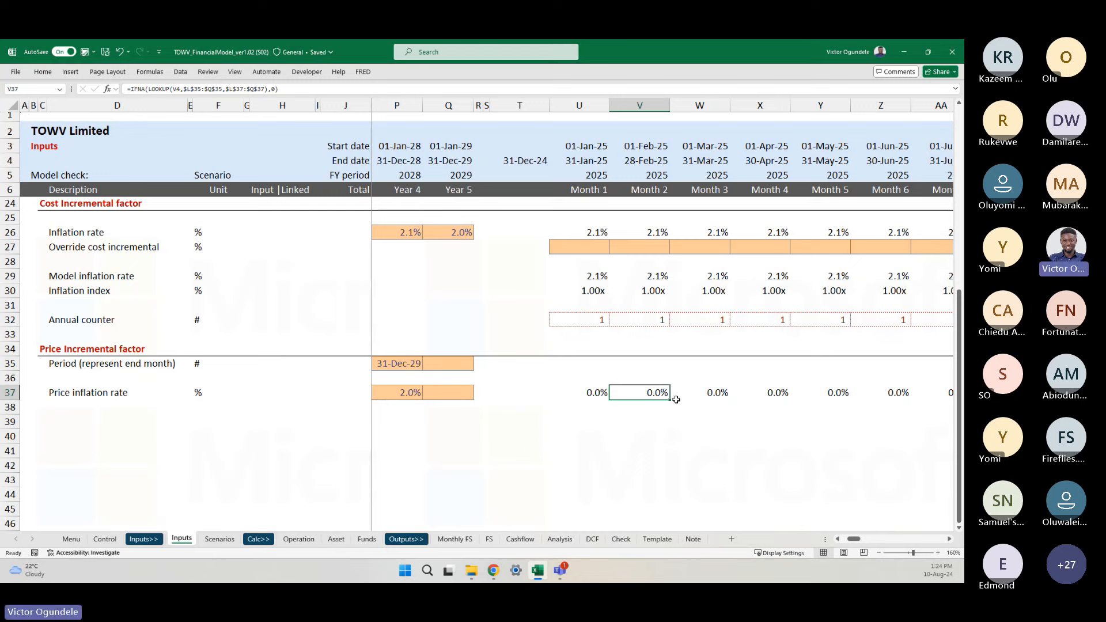
key("Left")
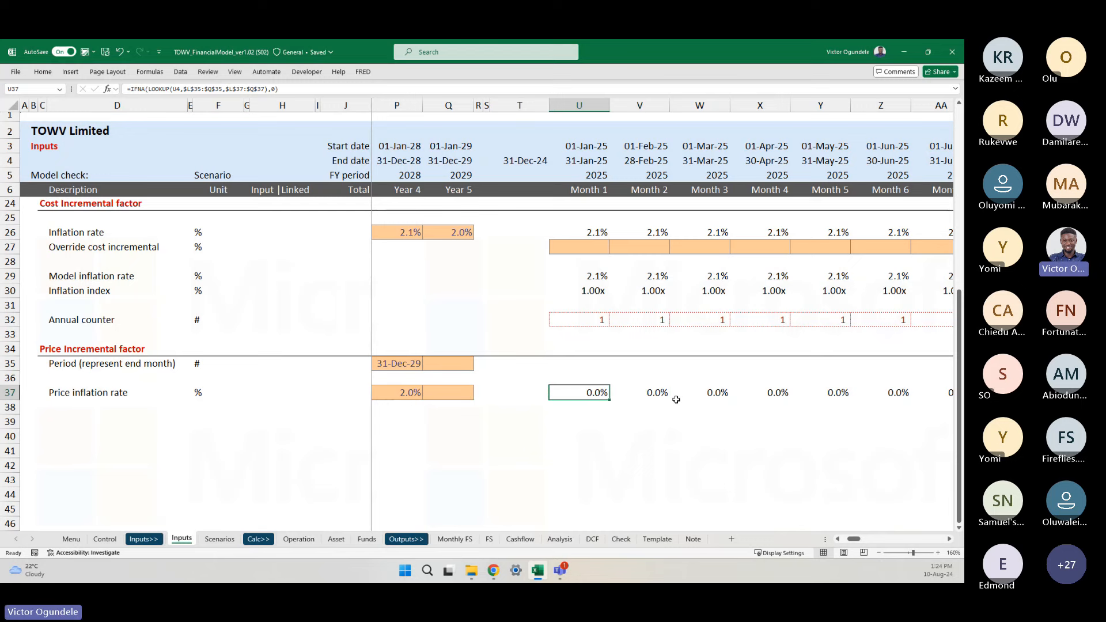
key("ctrl+shift+Right")
key("Delete")
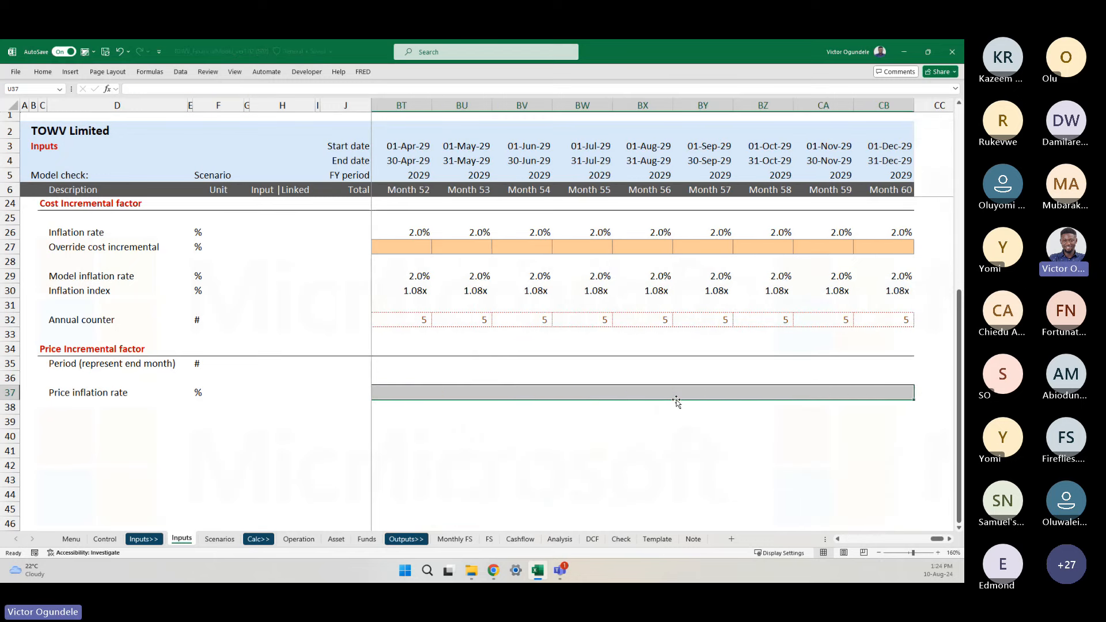
- Review the period end dates and price inflation inputs in rows 35 and 37 alongside the Month 1 end date in U4
key("Left")
key("Left")
key("Left")
key("Right")
key("Right")
key("Right")
scroll(526, 364, "left", 2)
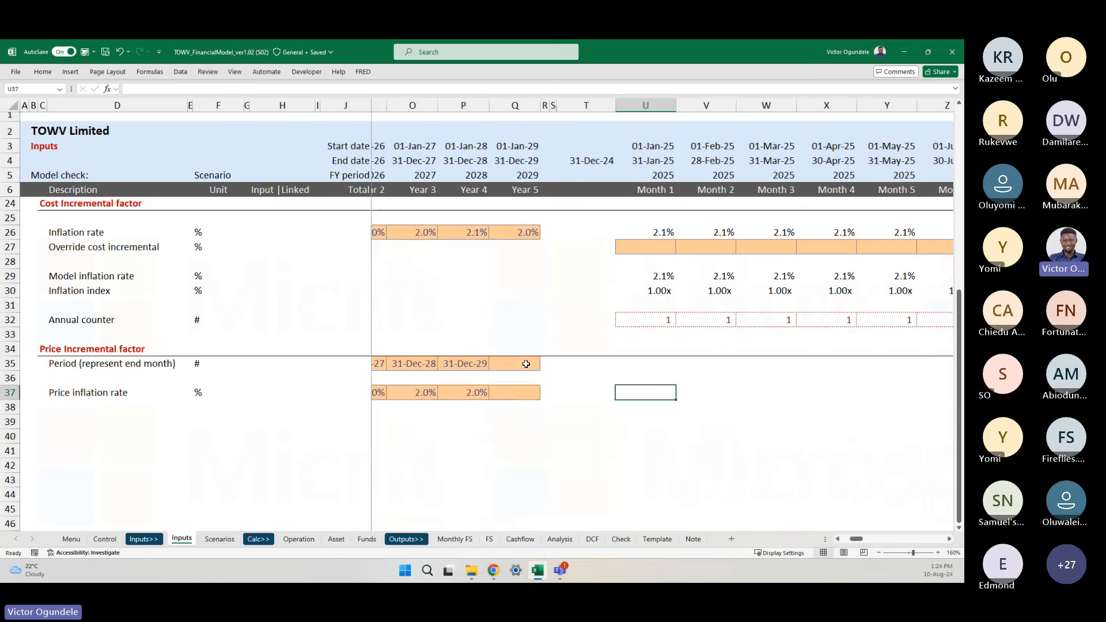
scroll(526, 364, "up", 1)
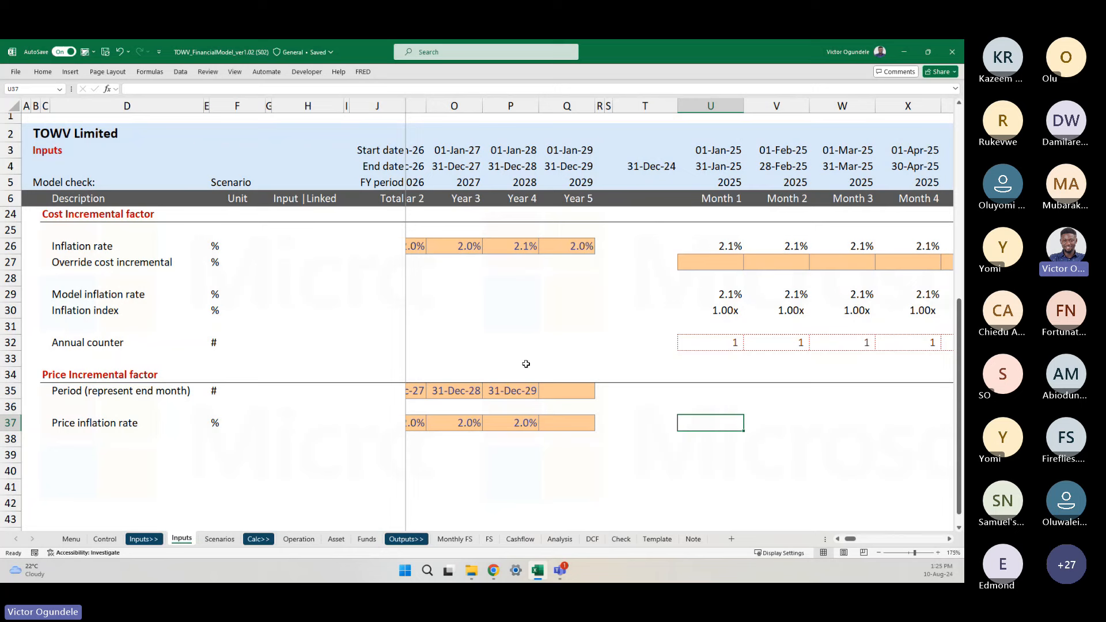
left_click(722, 166)
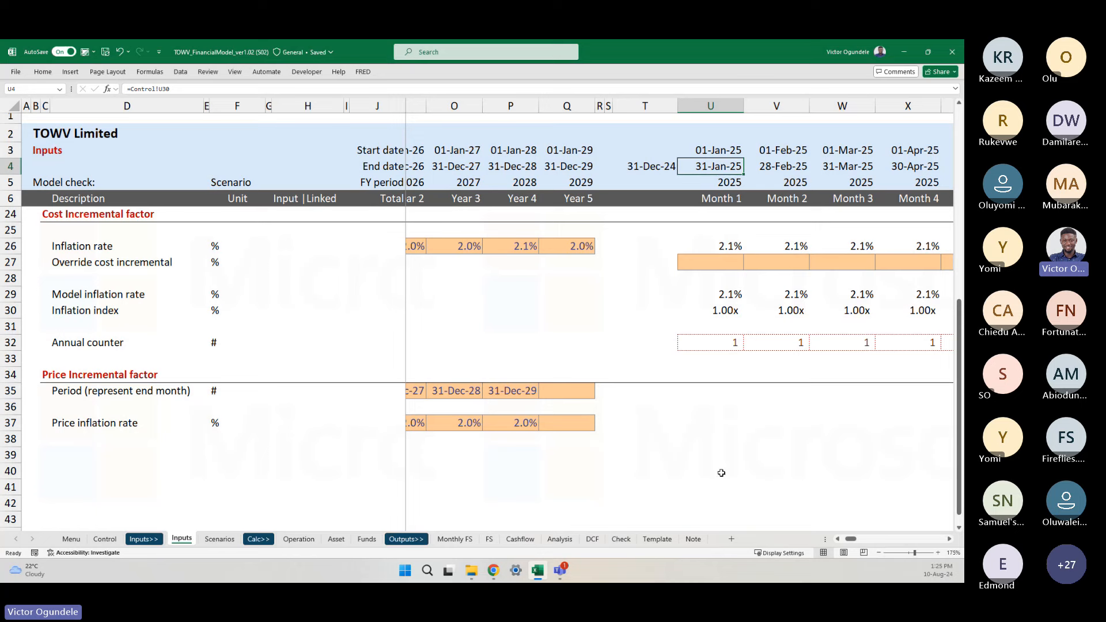
left_click(697, 425)
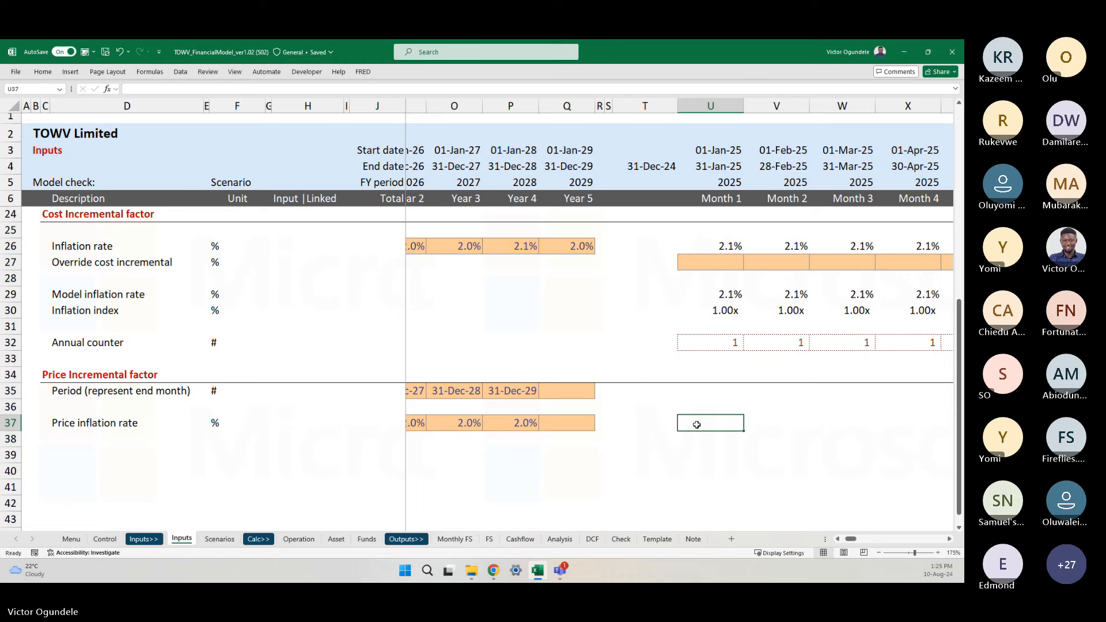
scroll(697, 425, "down", 1)
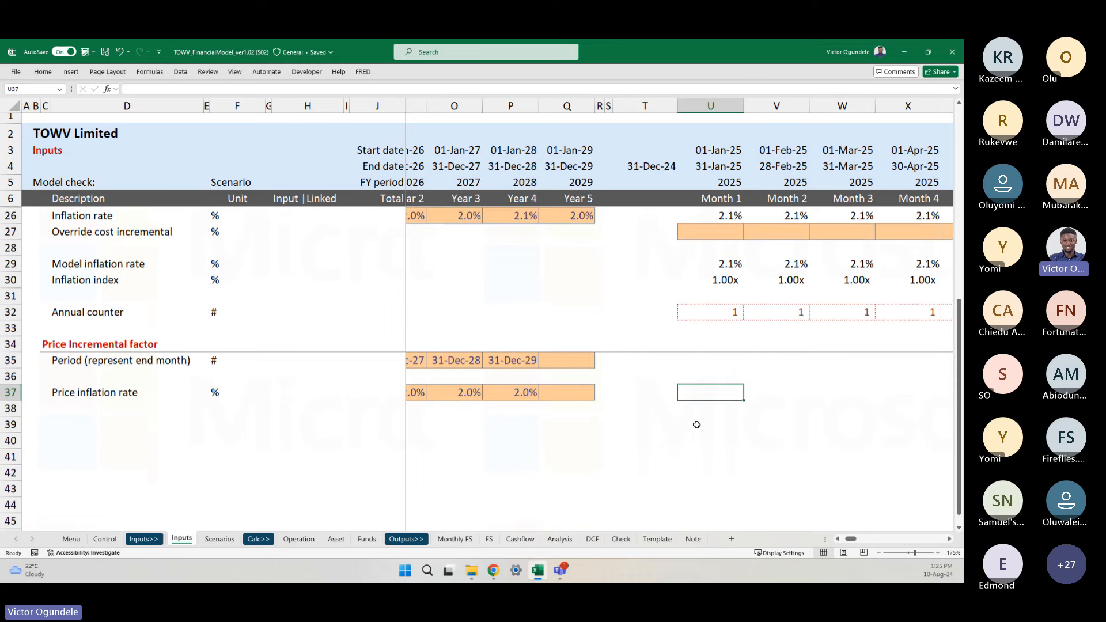
scroll(697, 425, "up", 2)
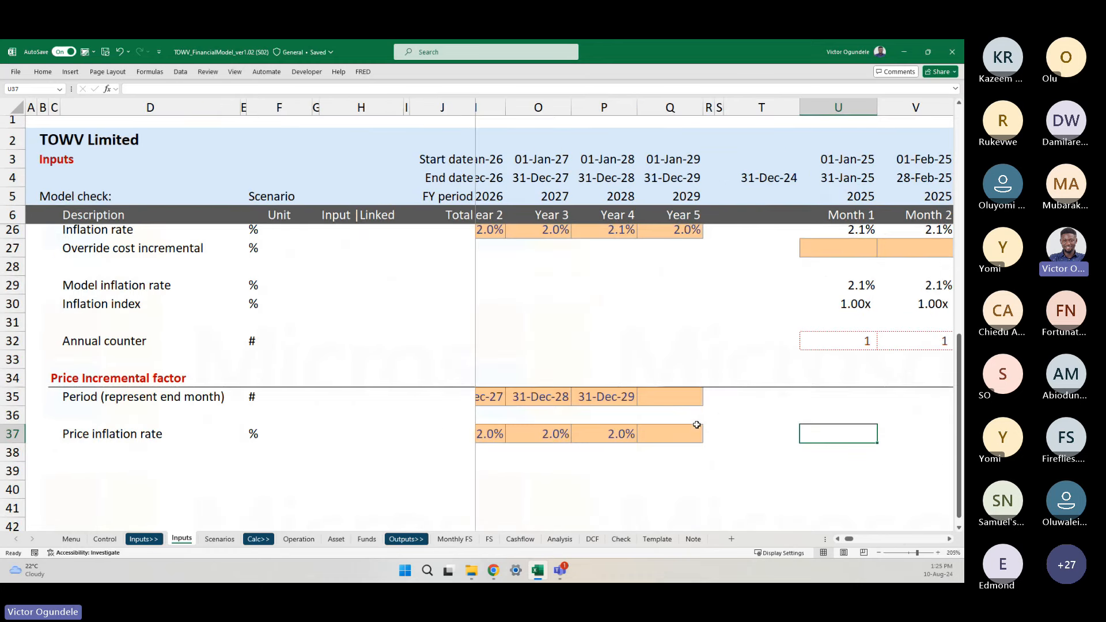
scroll(697, 425, "down", 3)
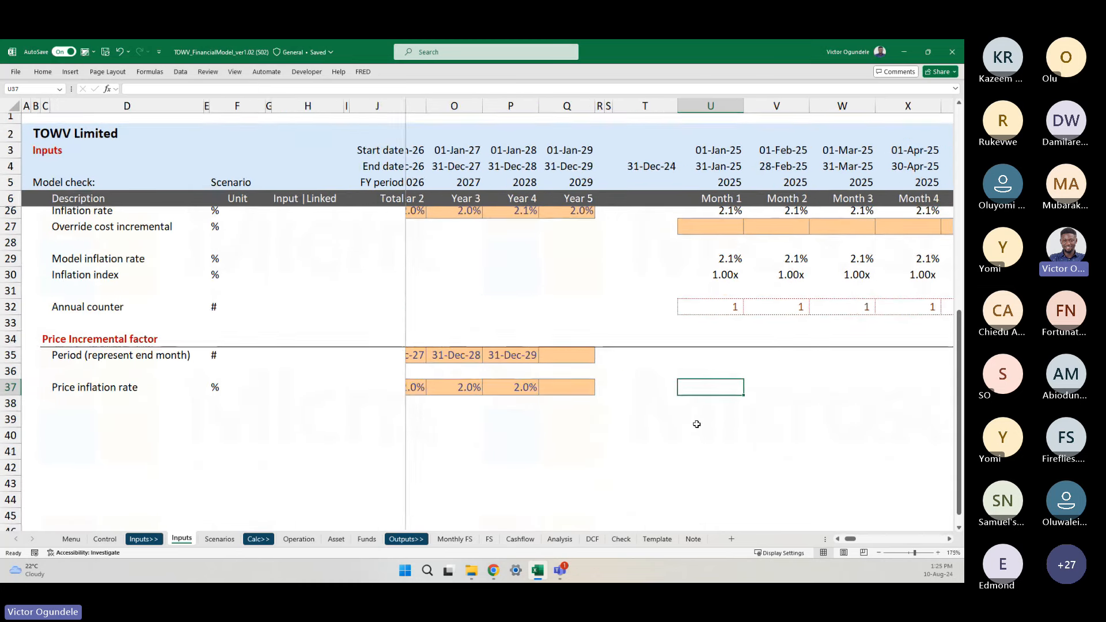
scroll(697, 425, "up", 2)
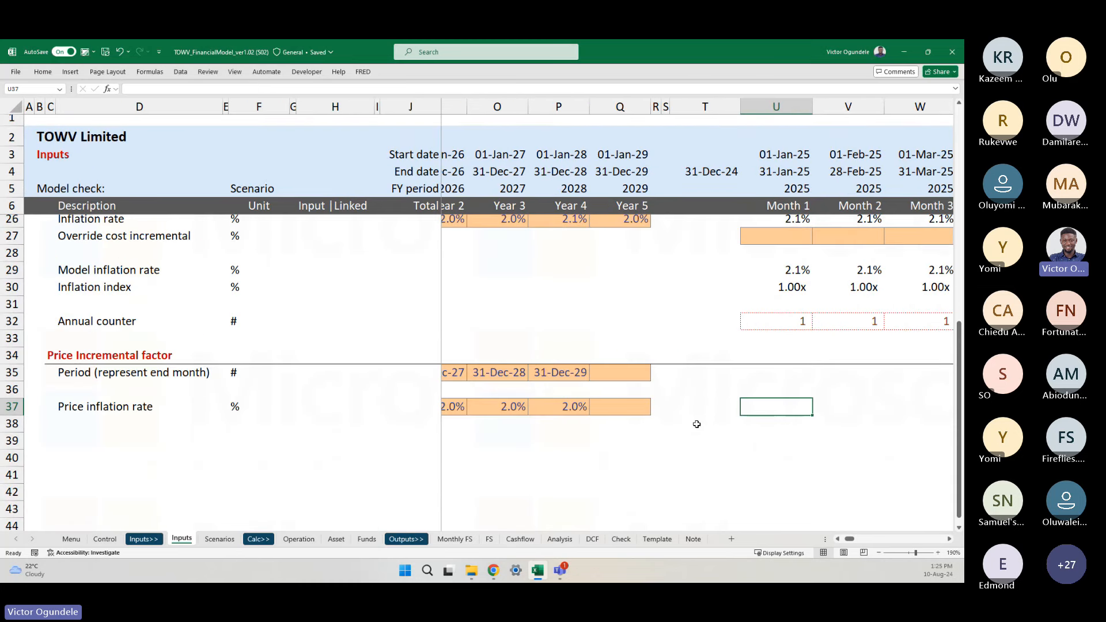
- Begin an INDEX formula in U37 with the price inflation inputs $L$37:$Q$37 as the absolute array
type("=inde")
key("Tab")
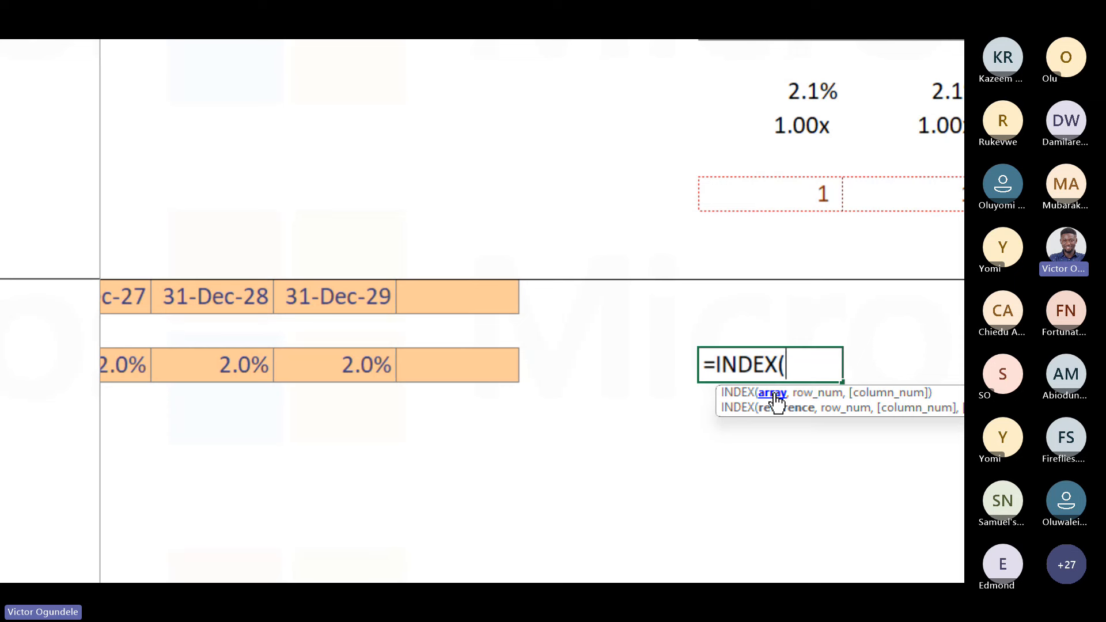
left_click(341, 371)
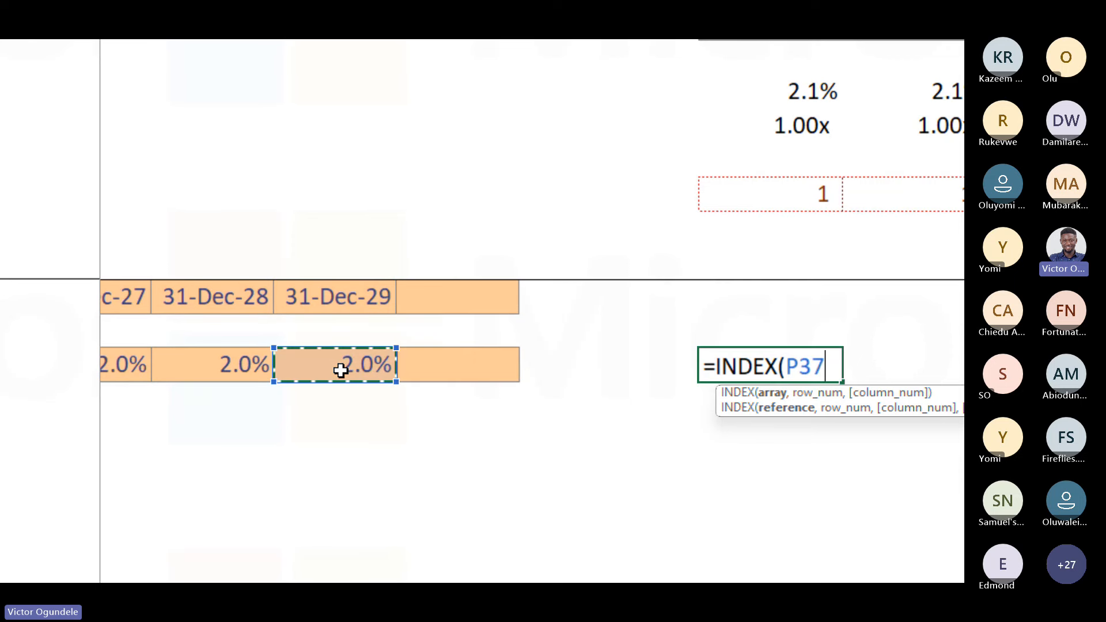
key("Left")
key("Left")
key("Left")
key("Left")
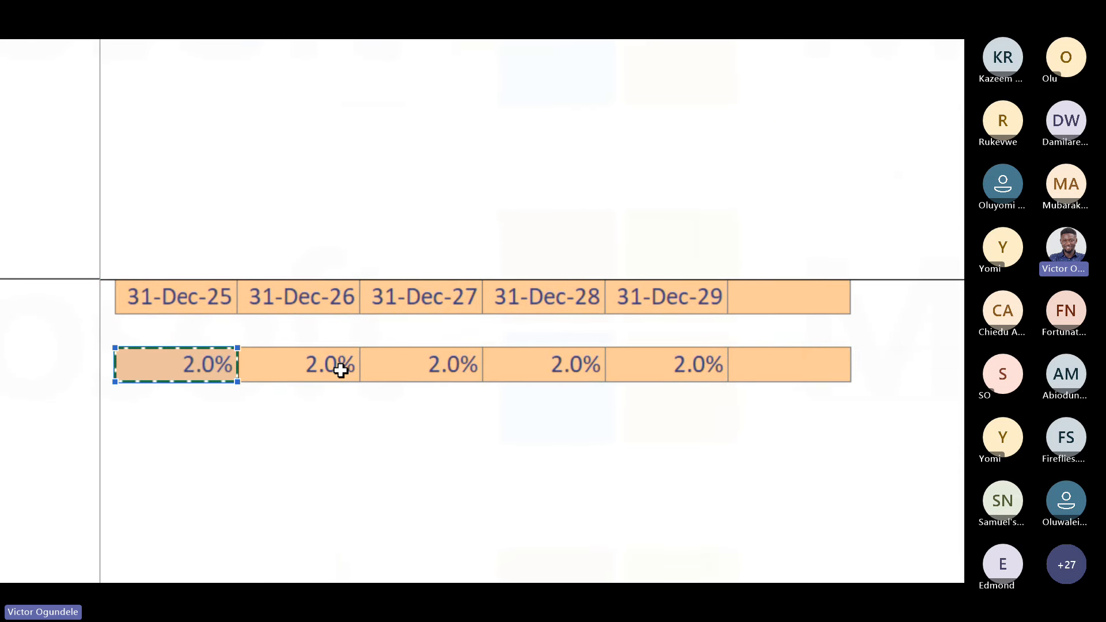
key("shift+Right")
key("shift+Right")
key("shift+Right")
key("shift+Right")
key("shift+Right")
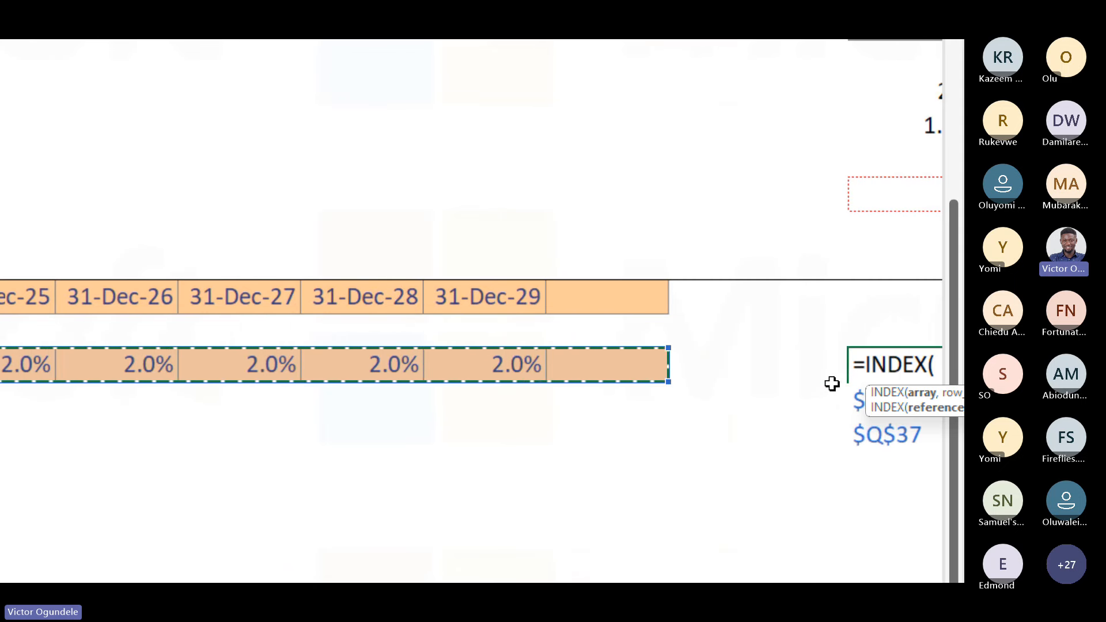
scroll(832, 385, "right", 4)
scroll(678, 387, "right", 1)
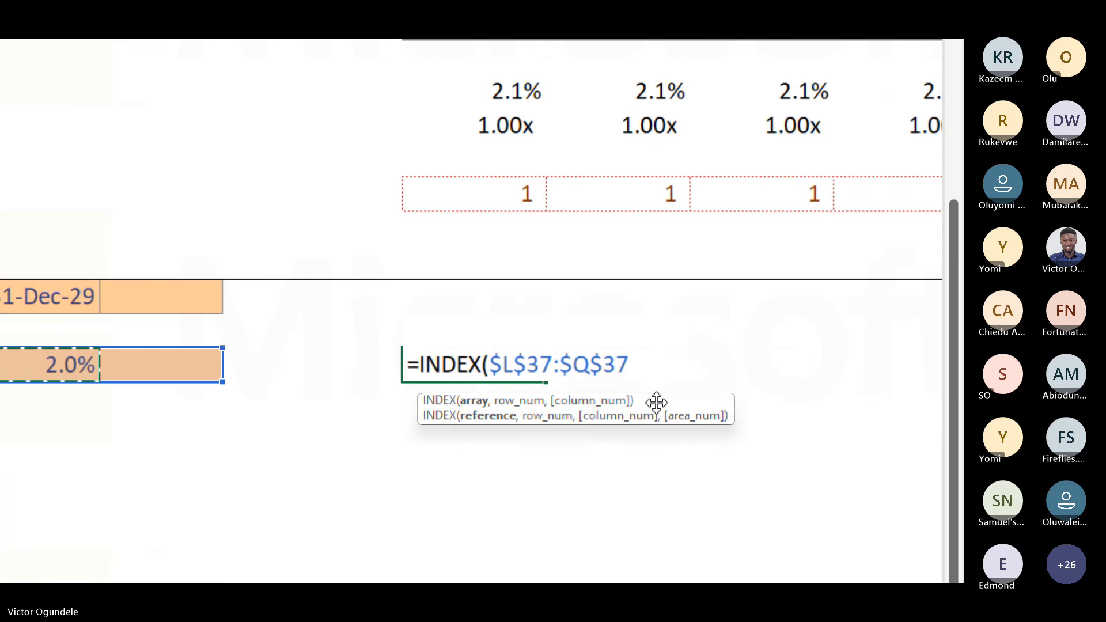
type(",")
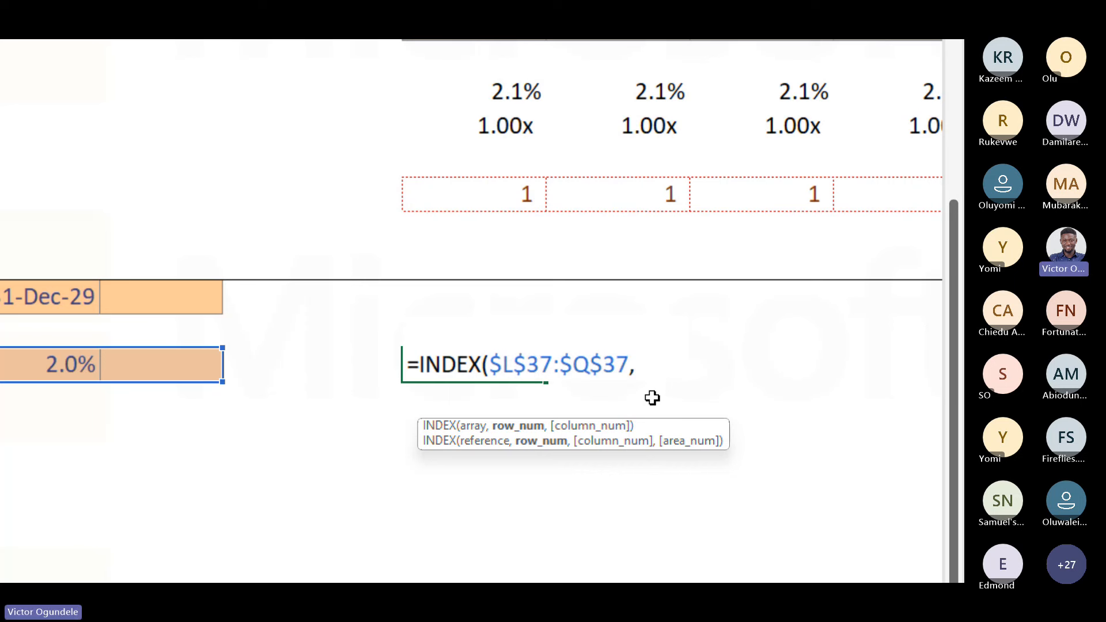
type("matc")
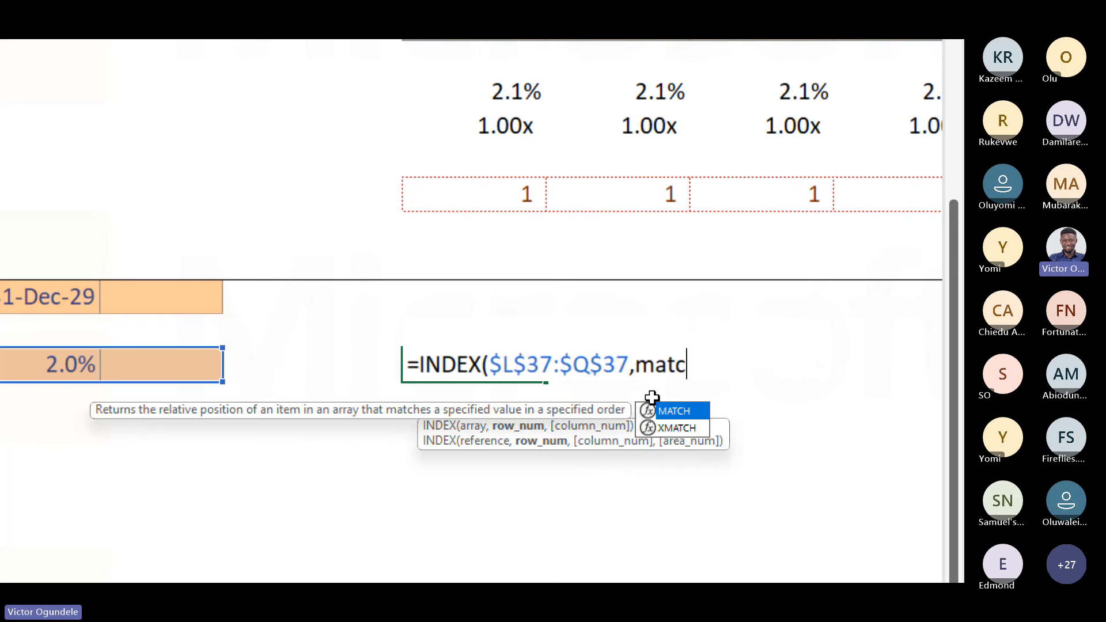
key("Tab")
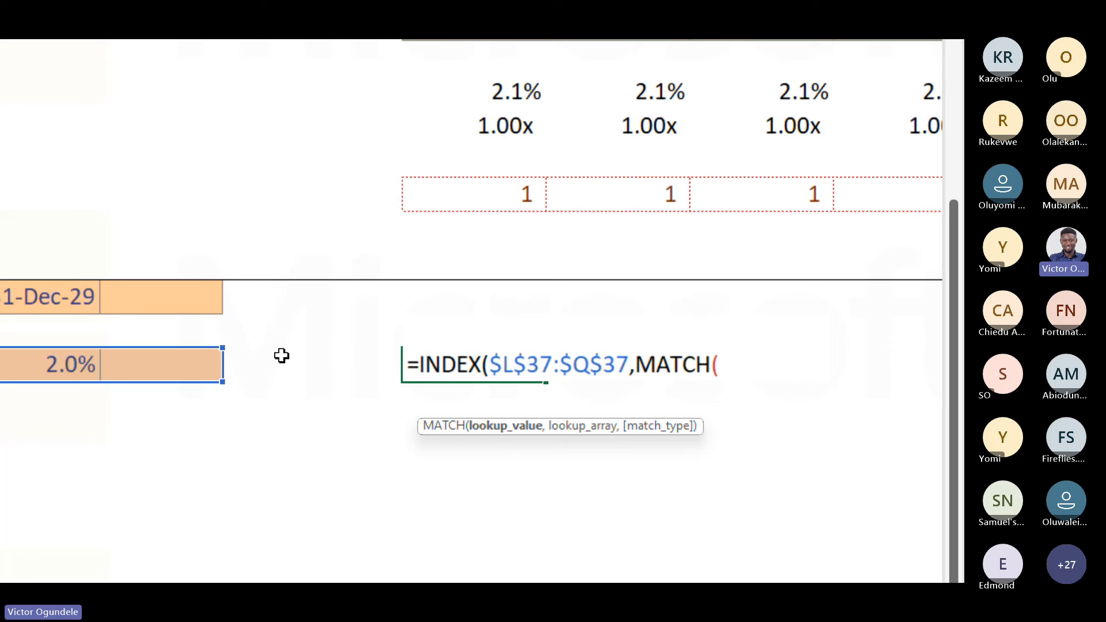
key("BackSpace")
key("BackSpace")
key("BackSpace")
key("BackSpace")
key("BackSpace")
key("BackSpace")
key("BackSpace")
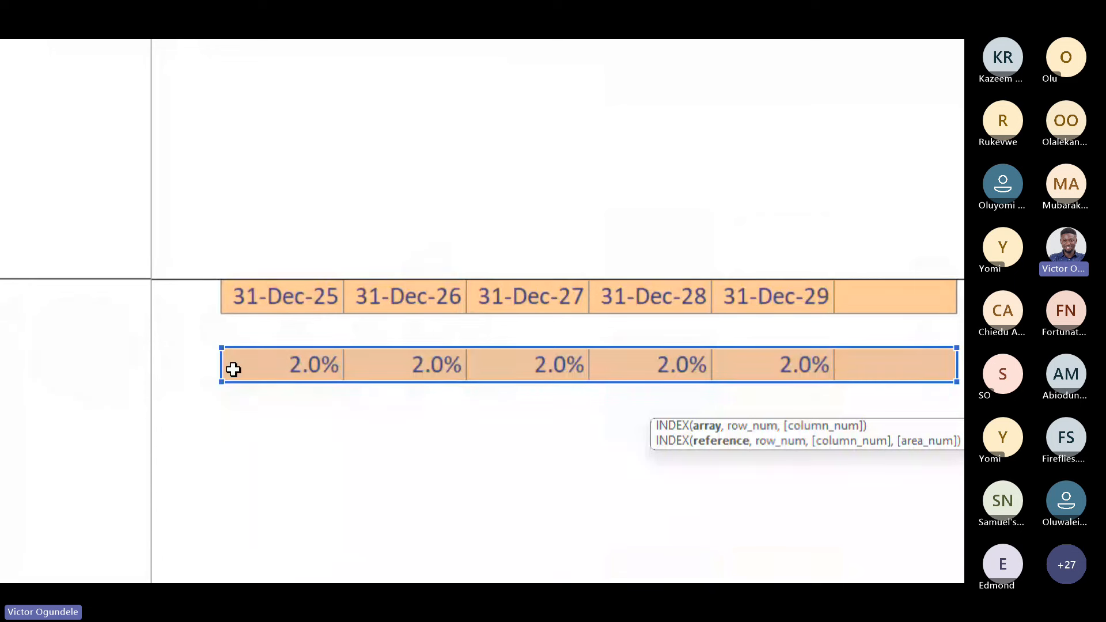
- Nest a MATCH function as the row number of the INDEX formula, with the Month 1 end date U4 as its lookup value
scroll(233, 369, "right", 1)
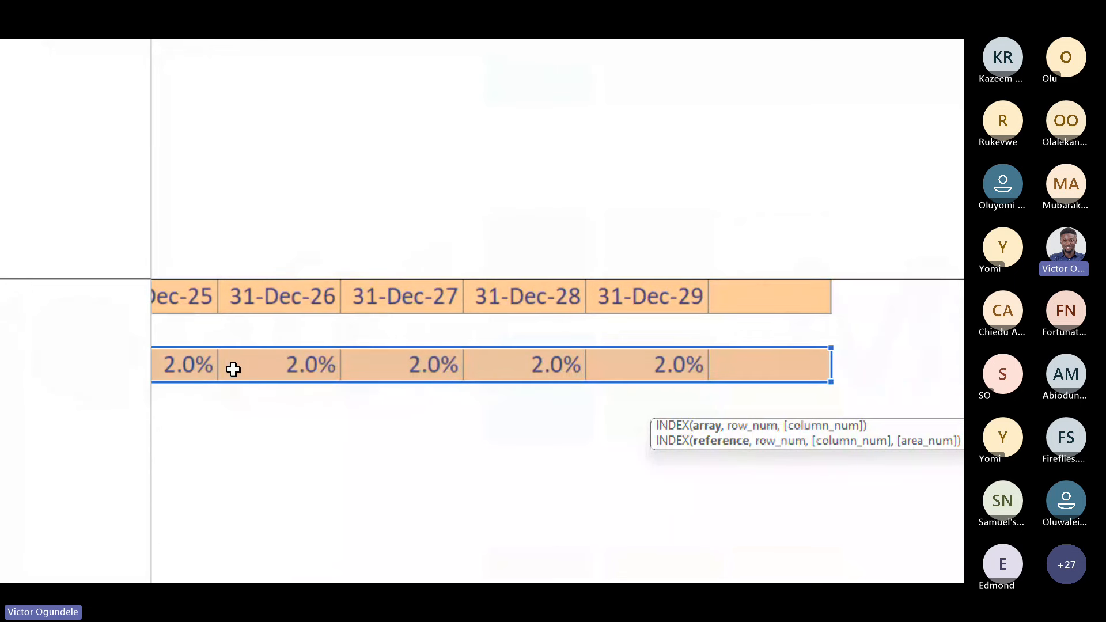
scroll(234, 369, "right", 5)
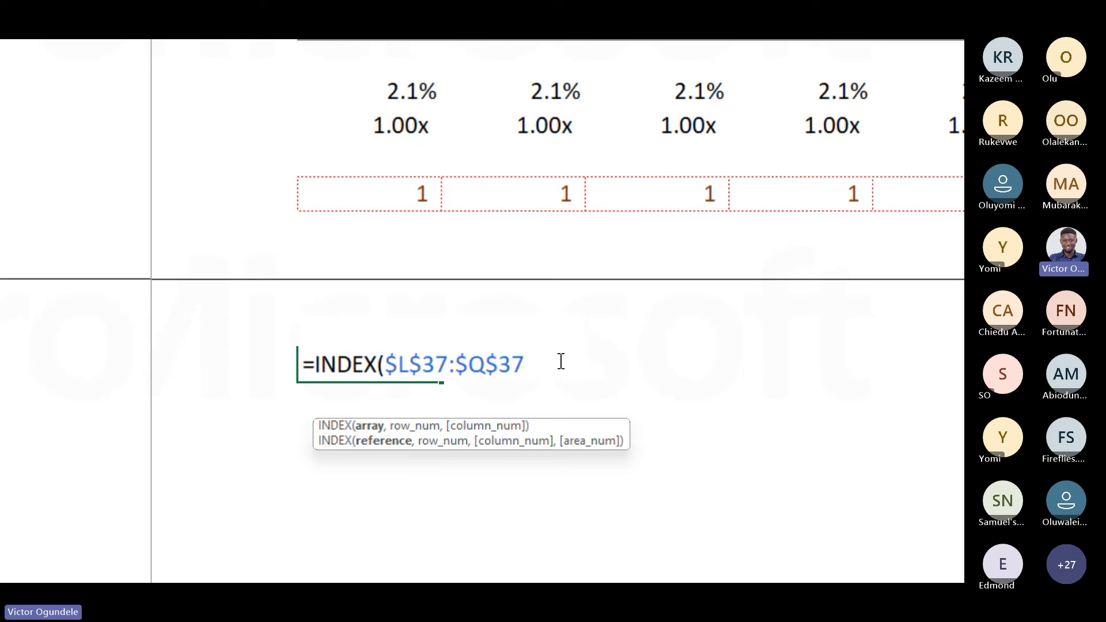
scroll(117, 298, "left", 2)
scroll(470, 392, "left", 5)
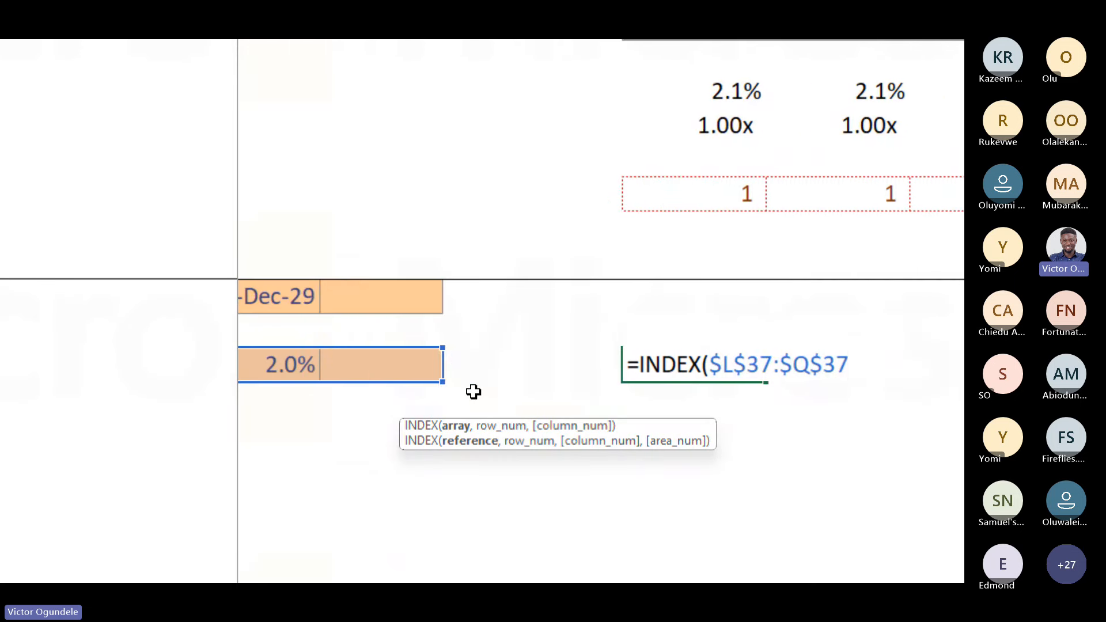
scroll(319, 311, "left", 1)
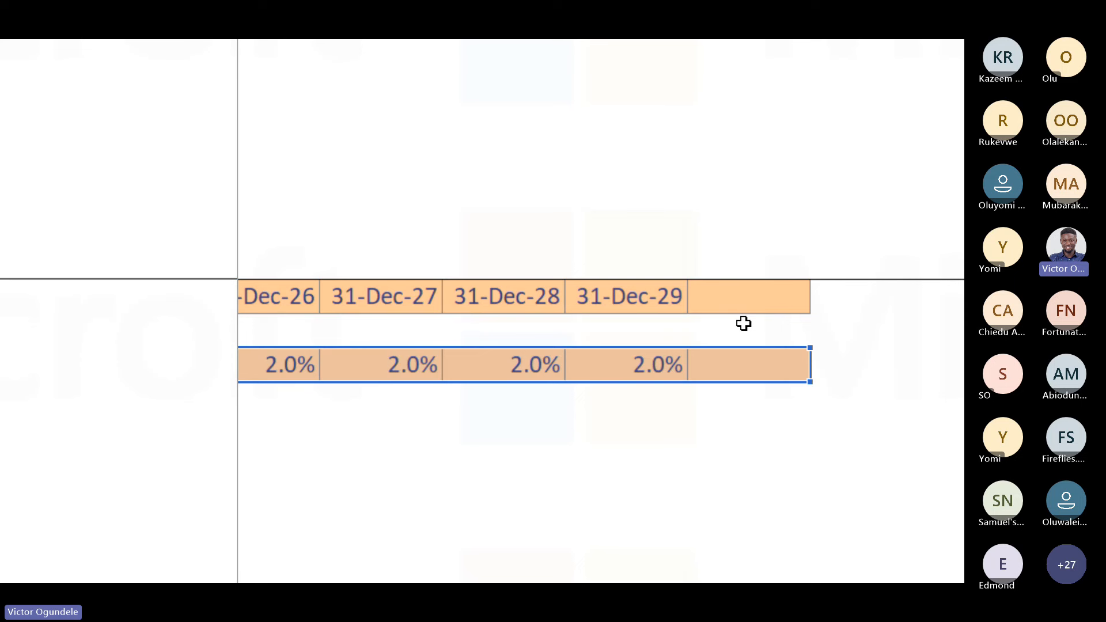
scroll(805, 344, "right", 5)
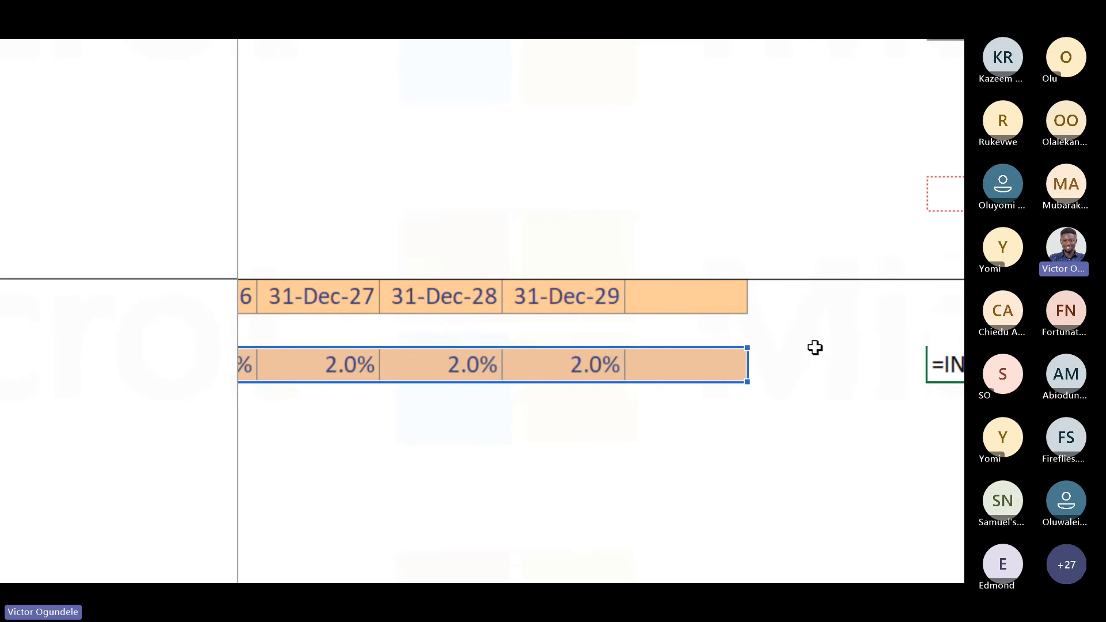
type(",matc")
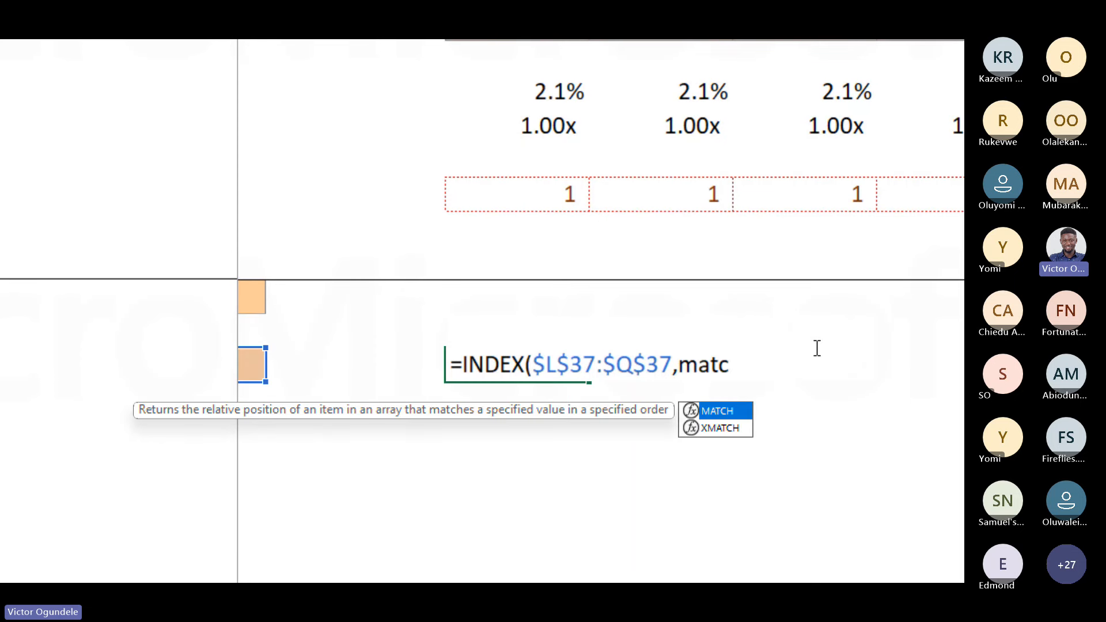
key("Tab")
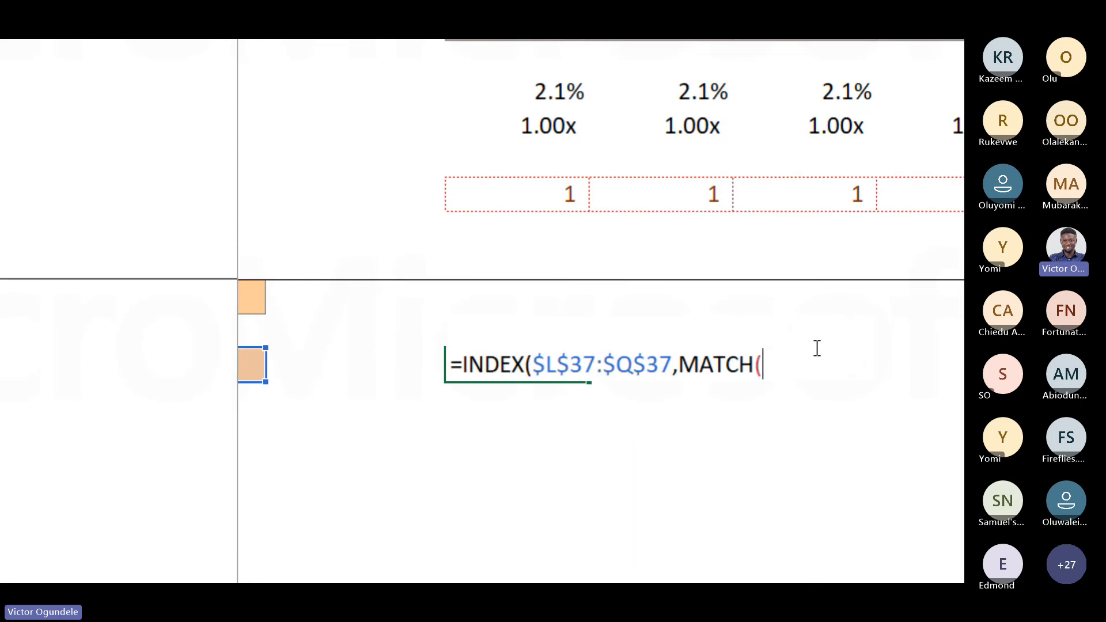
scroll(692, 106, "up", 3)
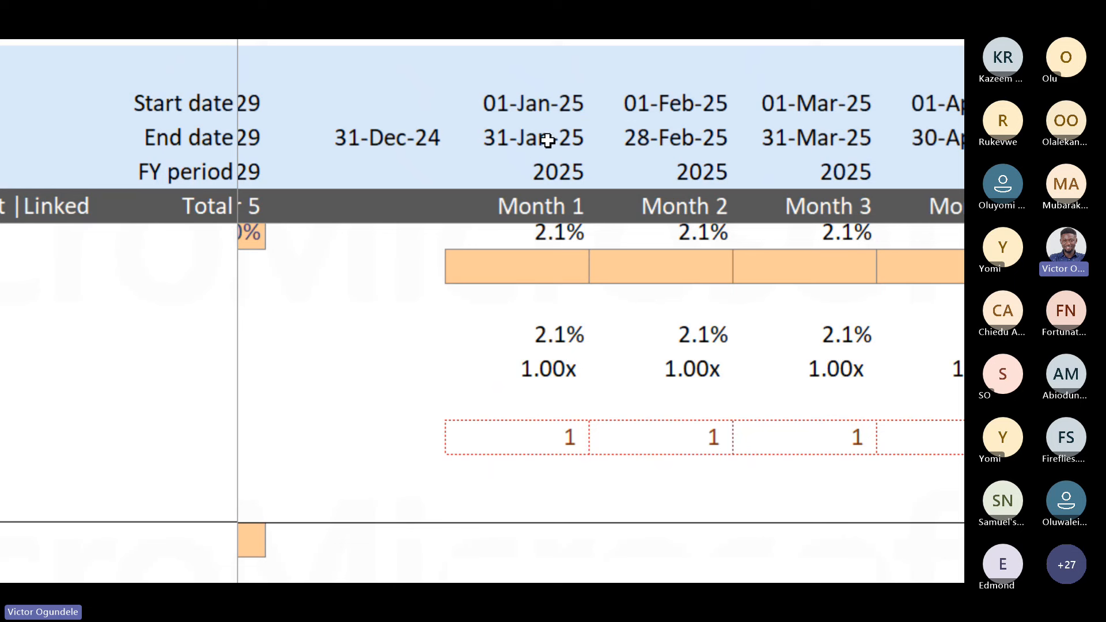
left_click(547, 140)
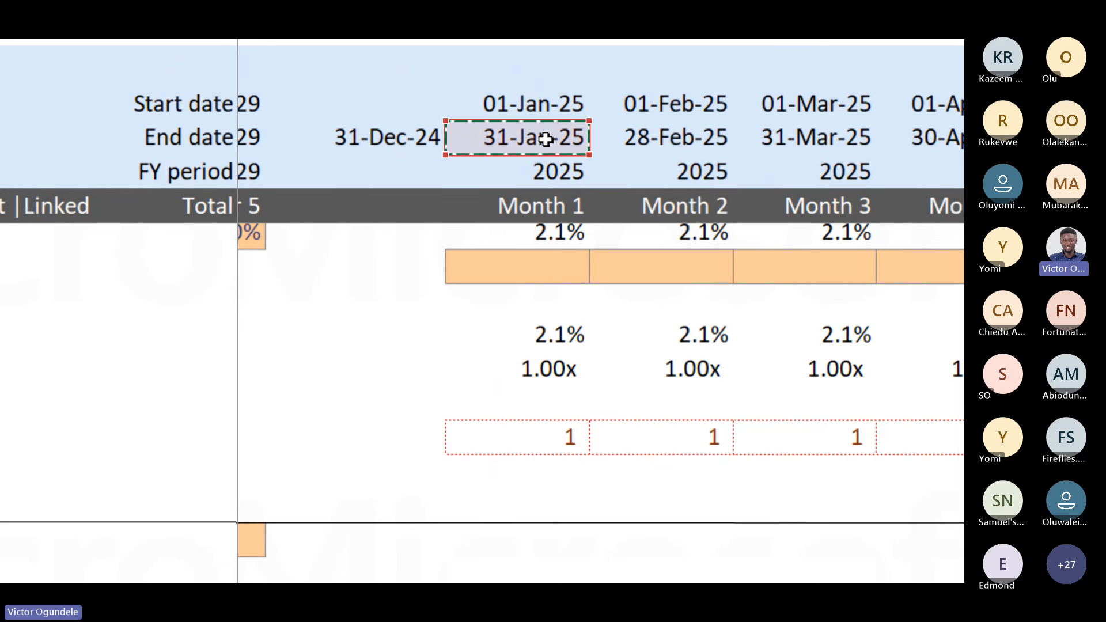
scroll(507, 341, "down", 2)
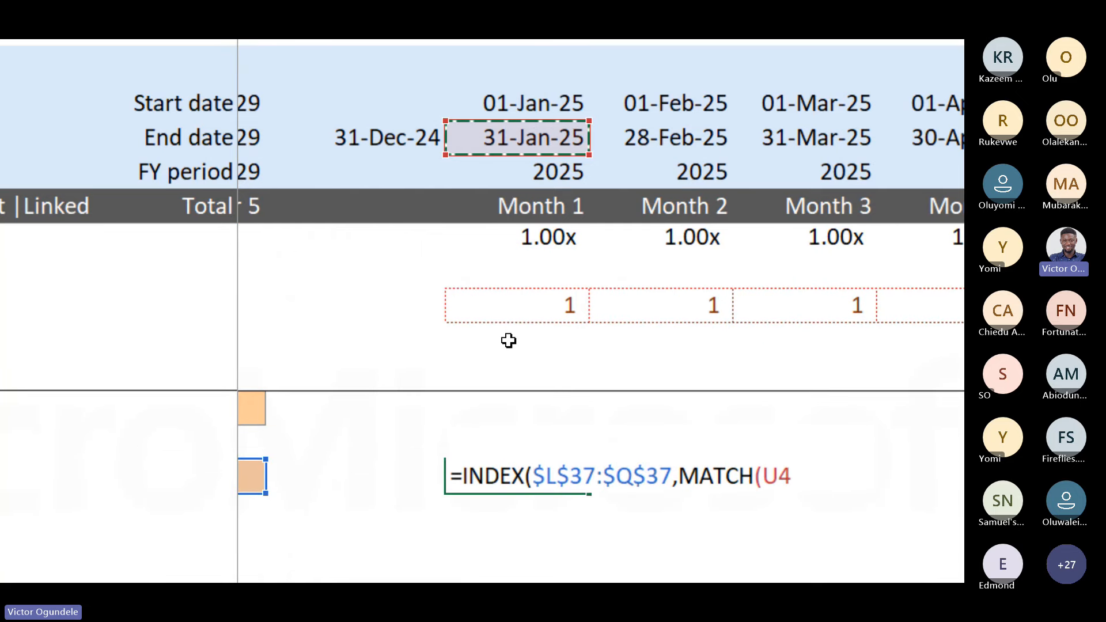
type(",")
- Complete the MATCH in the U37 formula with the absolute period end dates $L$35:$Q$35 as lookup array and exact match type 0
scroll(508, 340, "down", 1)
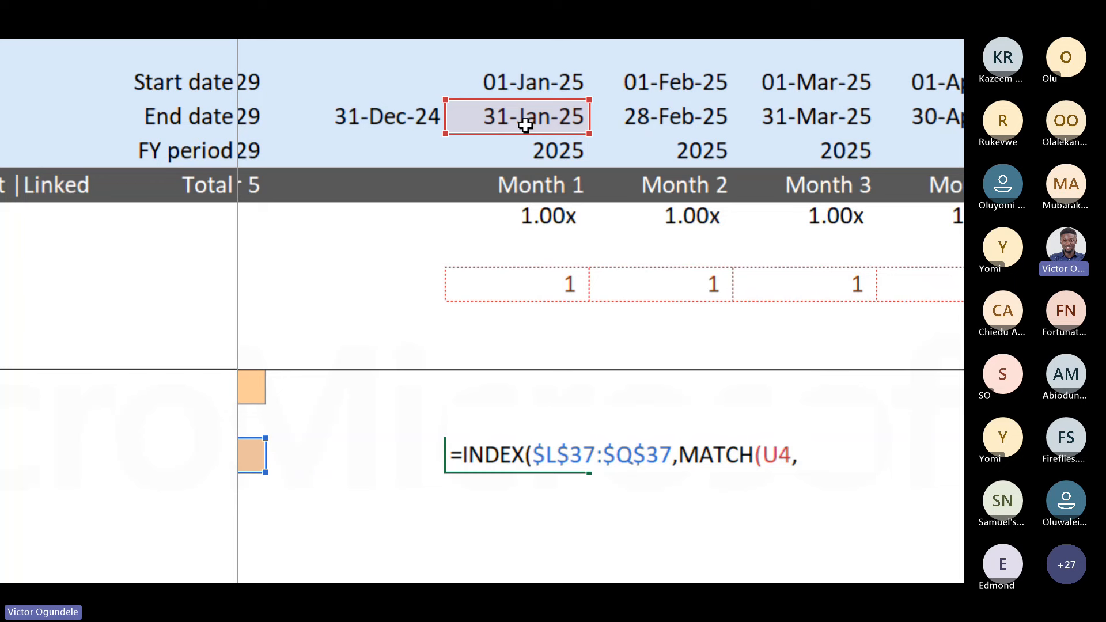
scroll(406, 430, "left", 6)
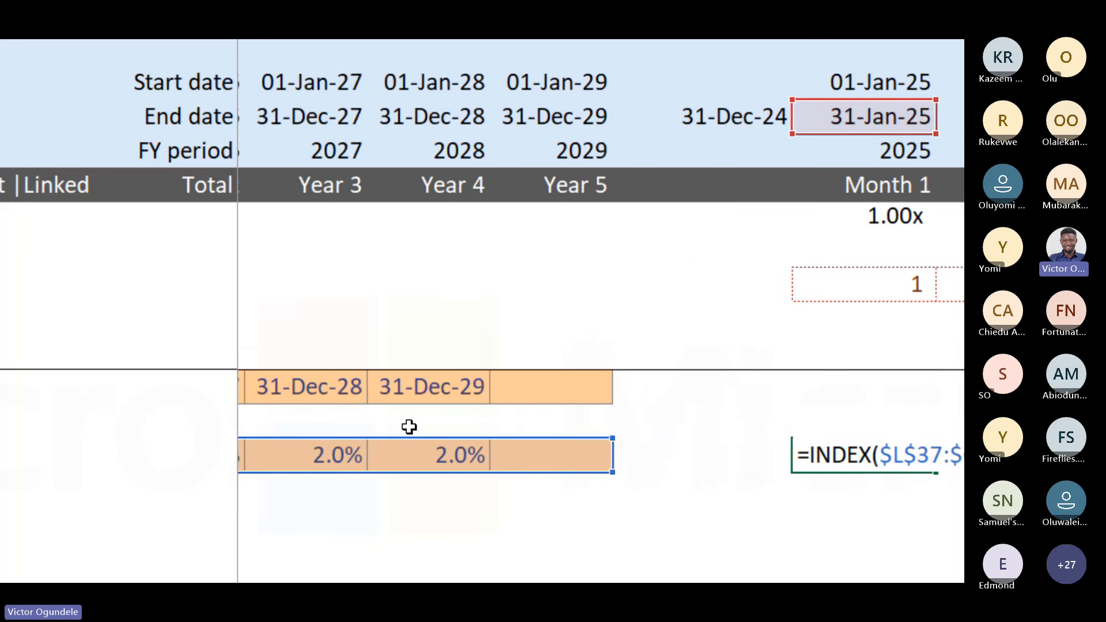
scroll(409, 426, "left", 3)
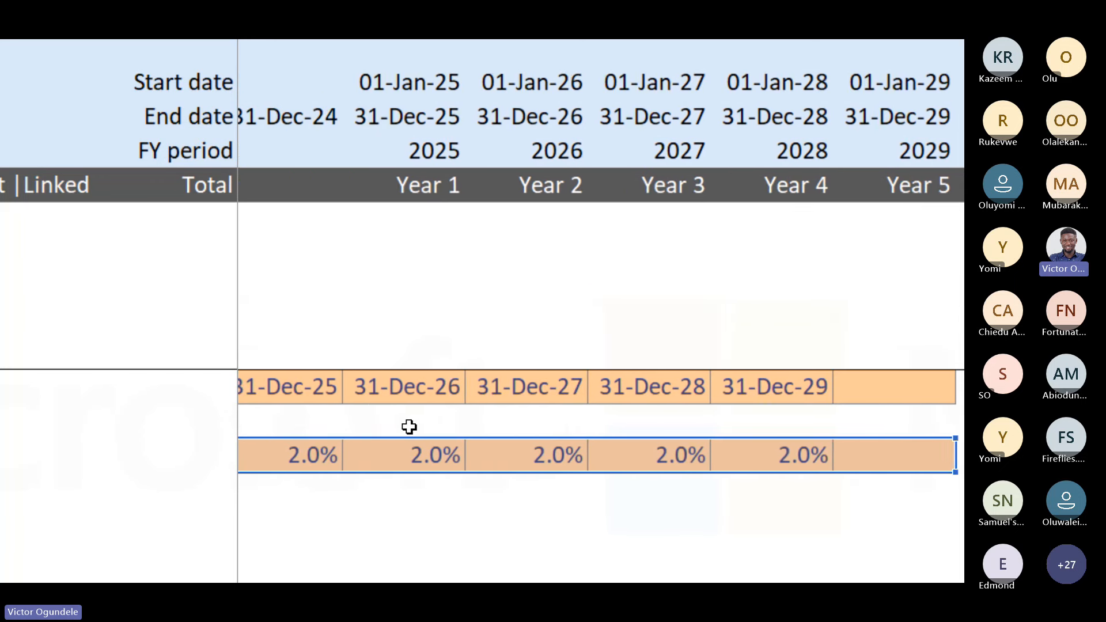
left_click(304, 385)
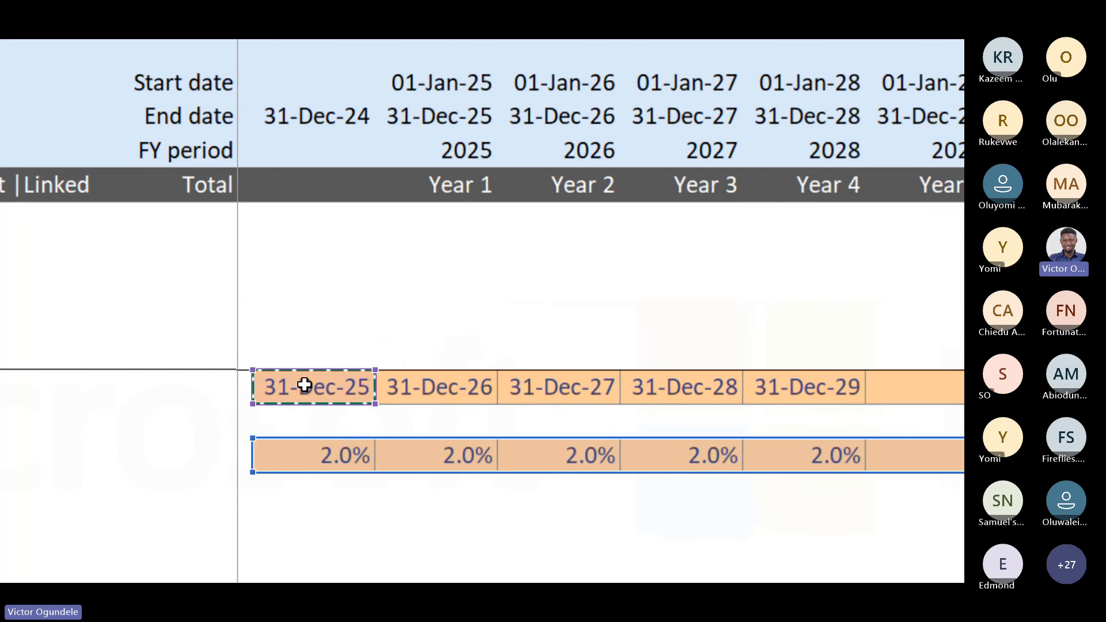
left_click(839, 386, "shift")
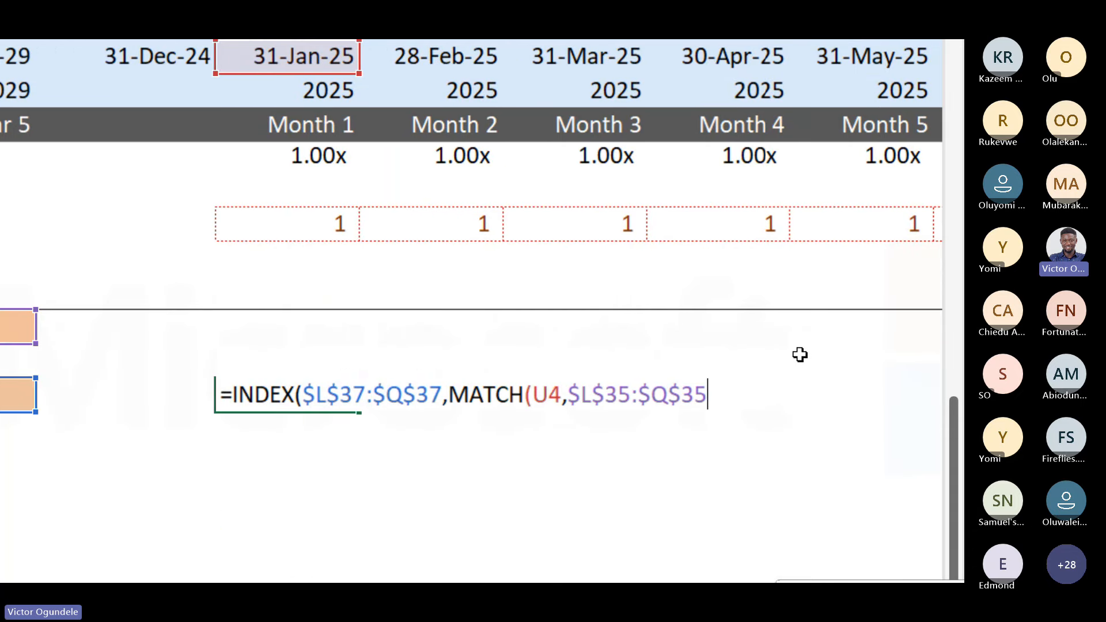
type(",")
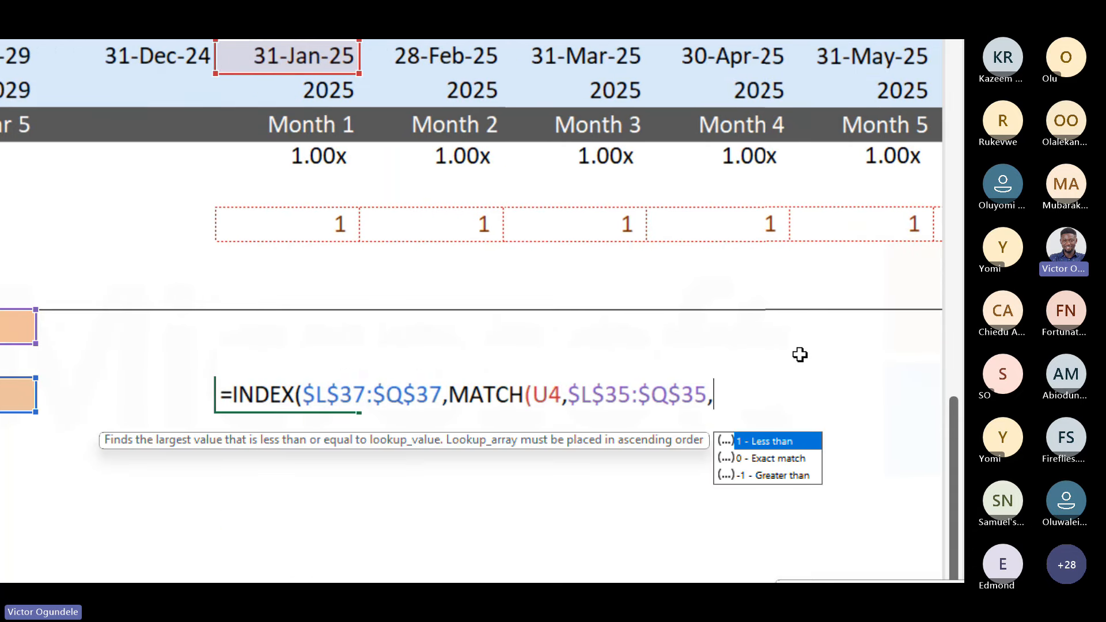
type("0")
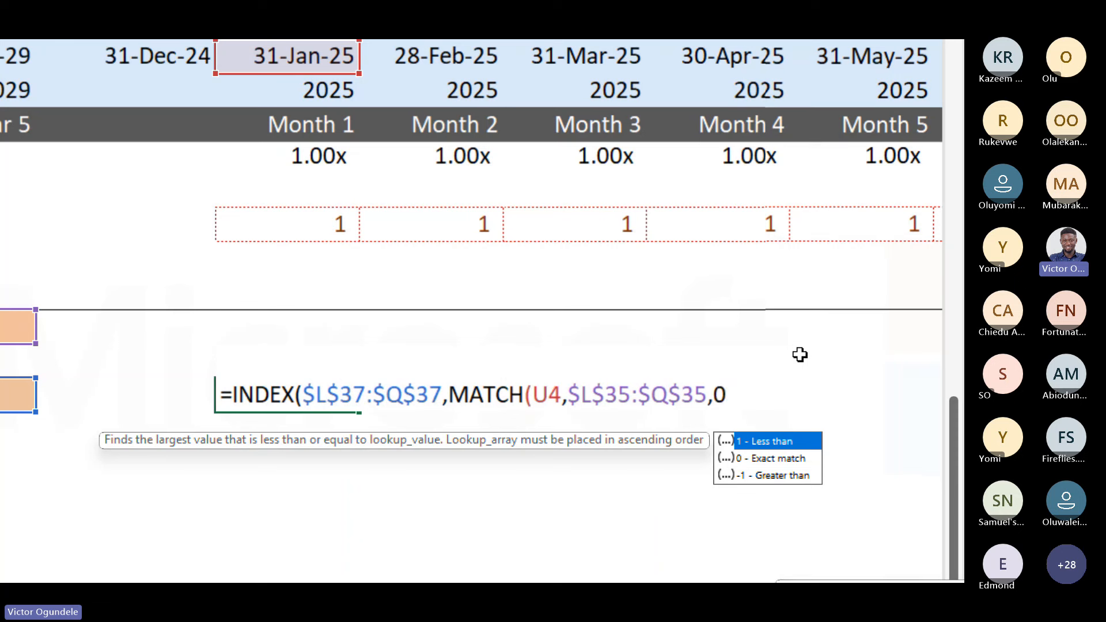
type("))")
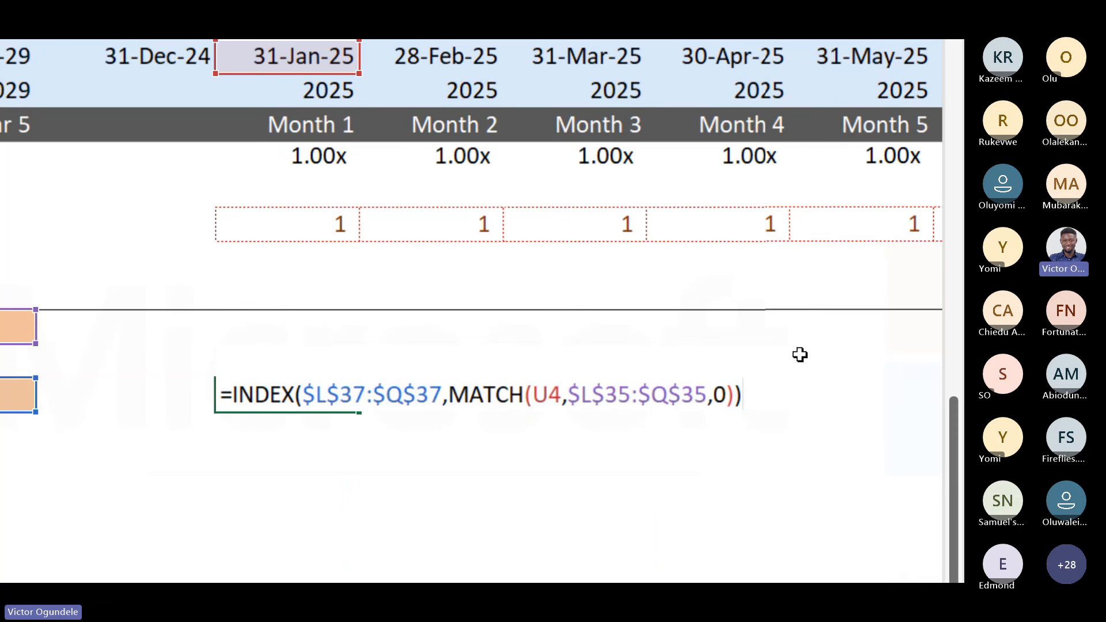
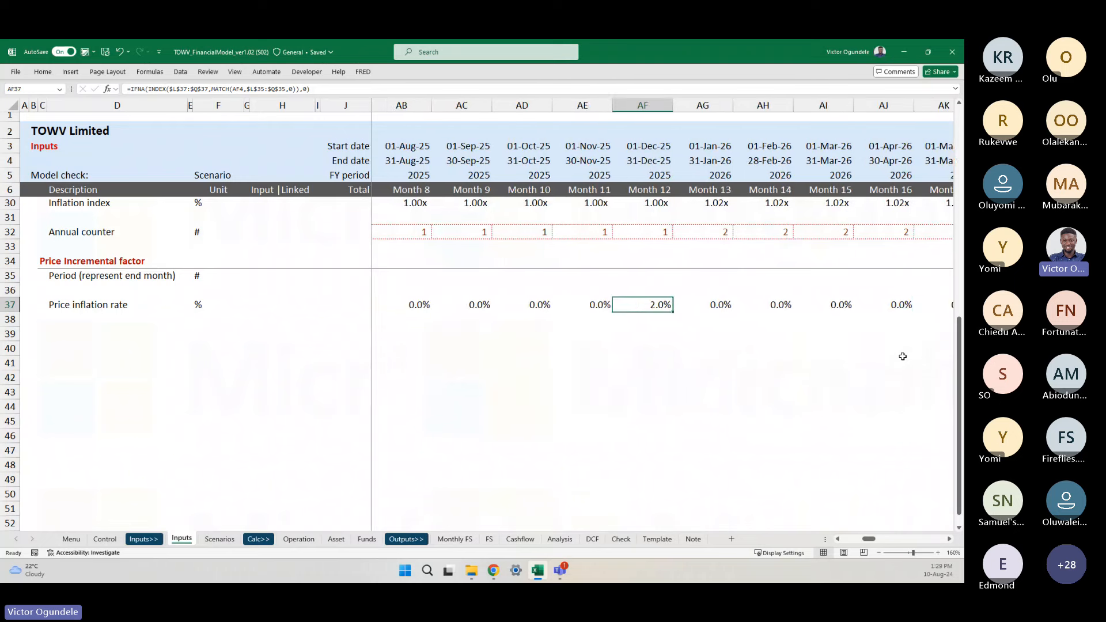
- Apply the custom number format 0.0%;(0.0%);- to the Price inflation rate cells in row 37 from U37 through Month 60
key("ctrl+Left")
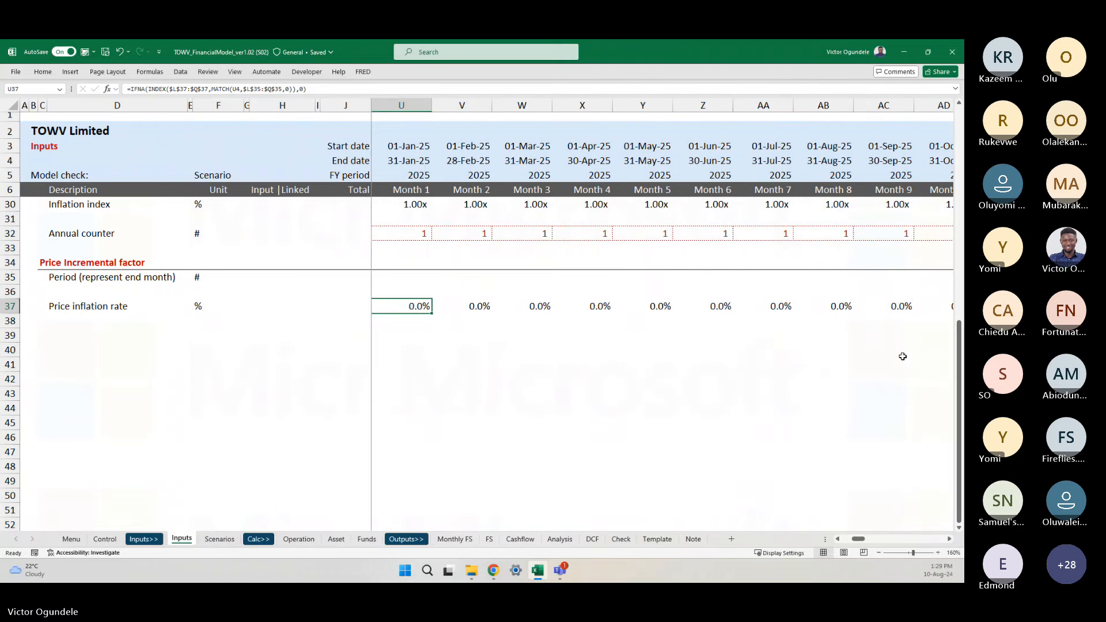
key("ctrl+shift+Right")
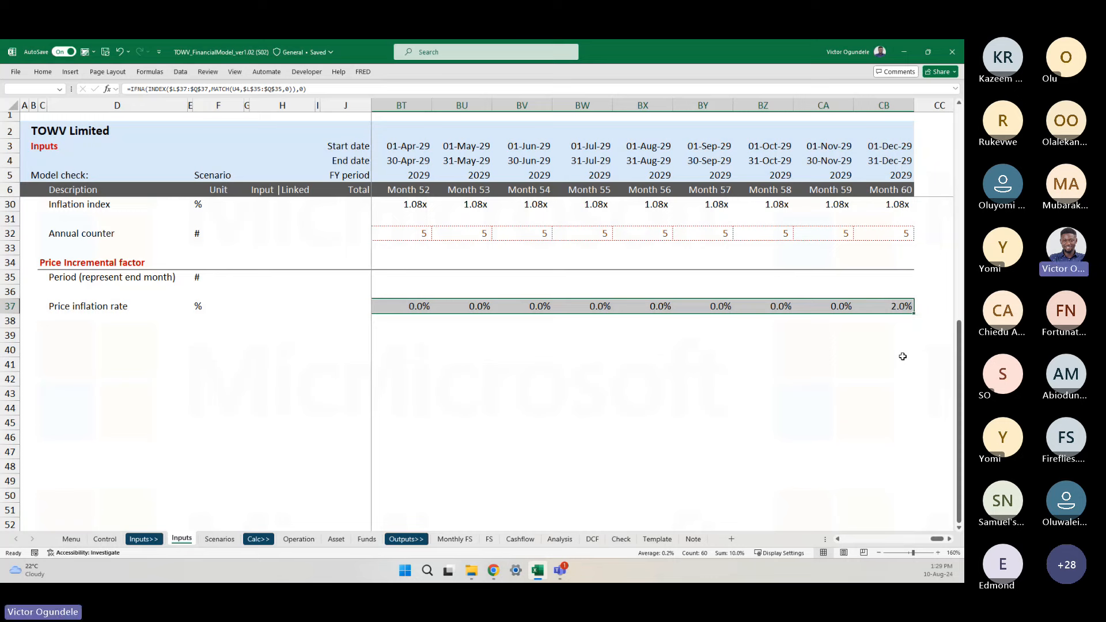
key("ctrl+1")
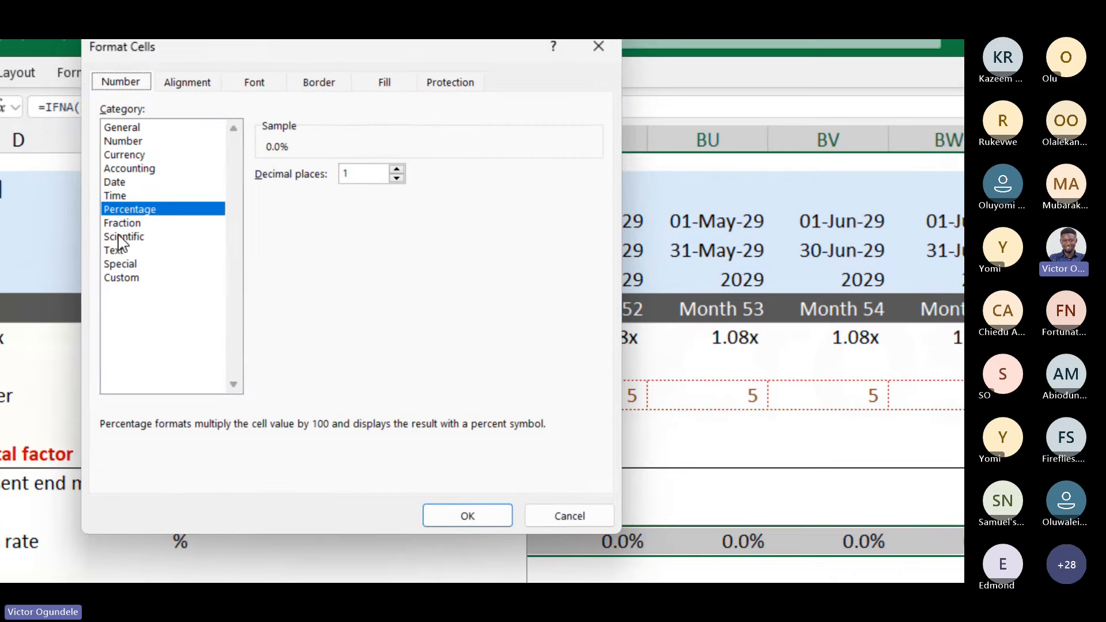
left_click(128, 279)
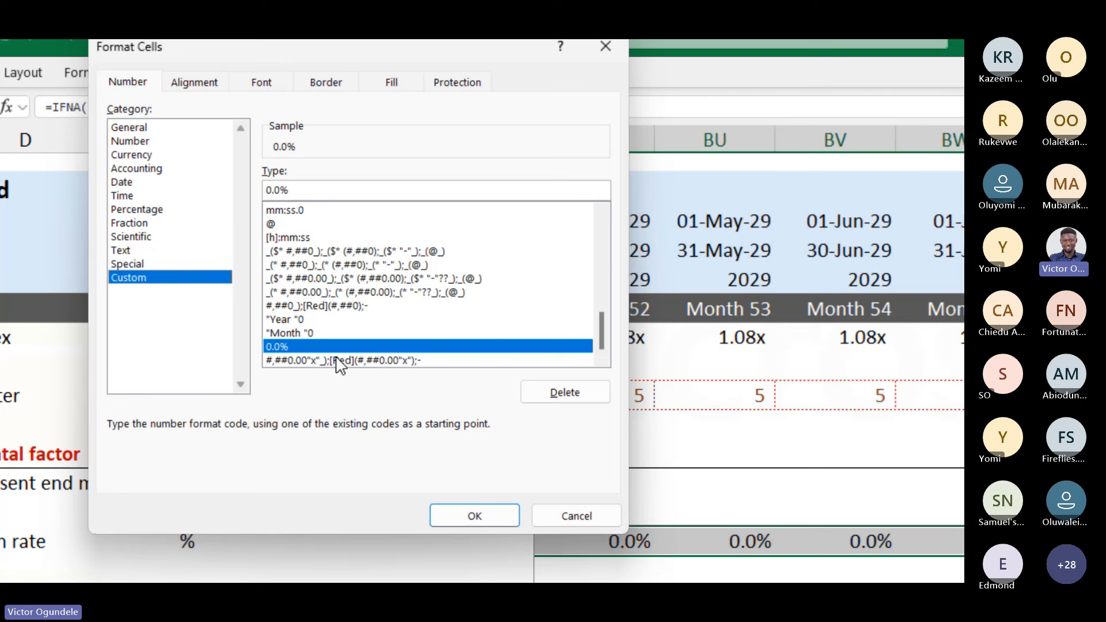
left_click(327, 196)
type(";(")
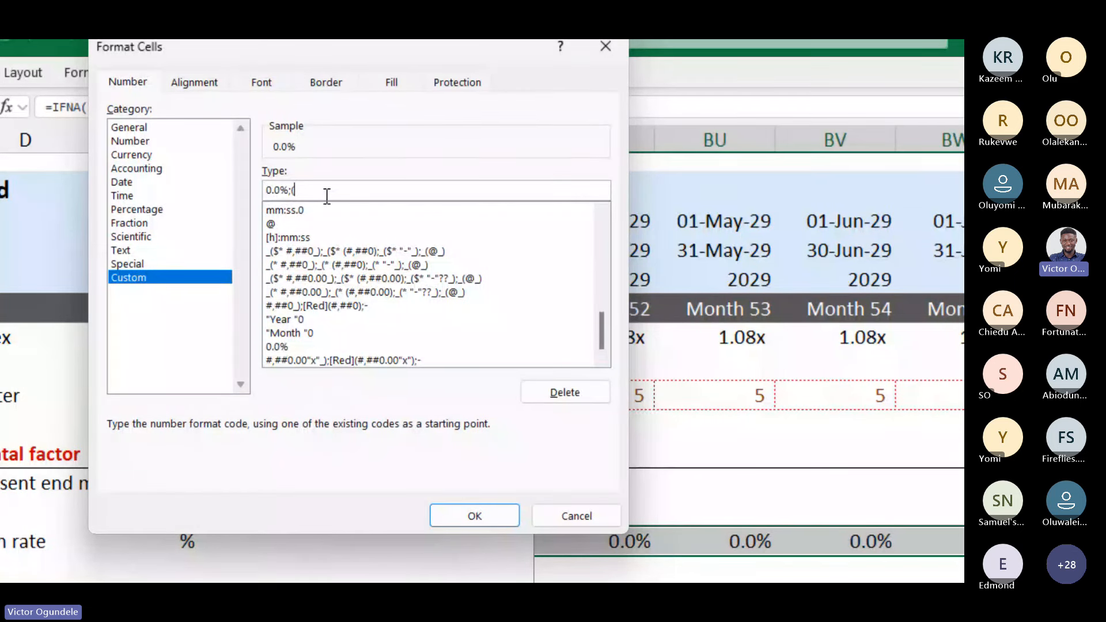
type("0.0%")
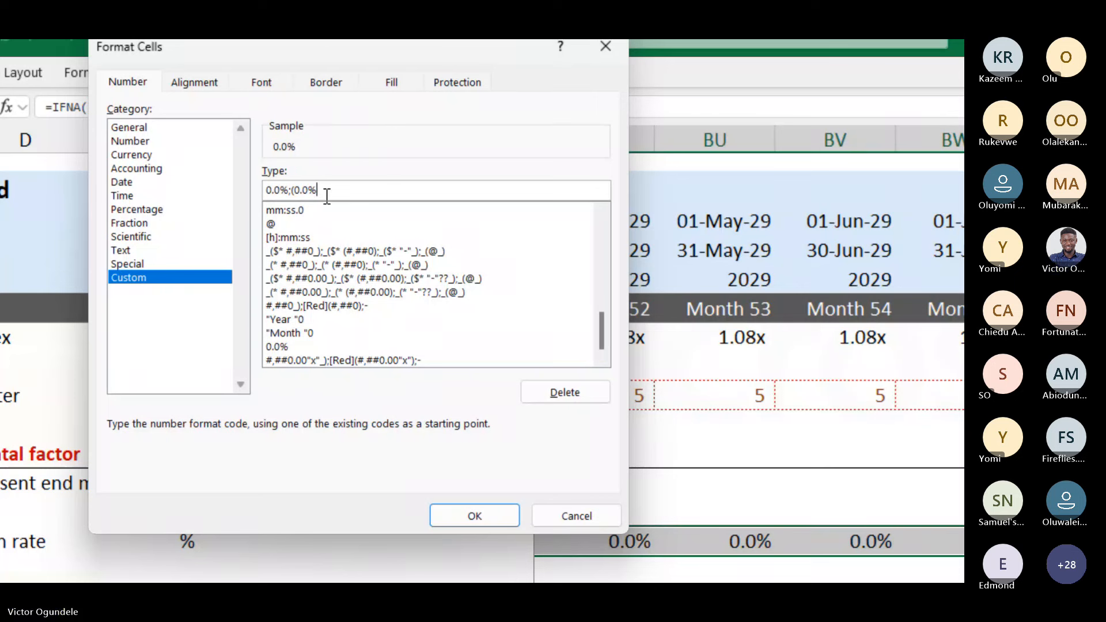
type(");-")
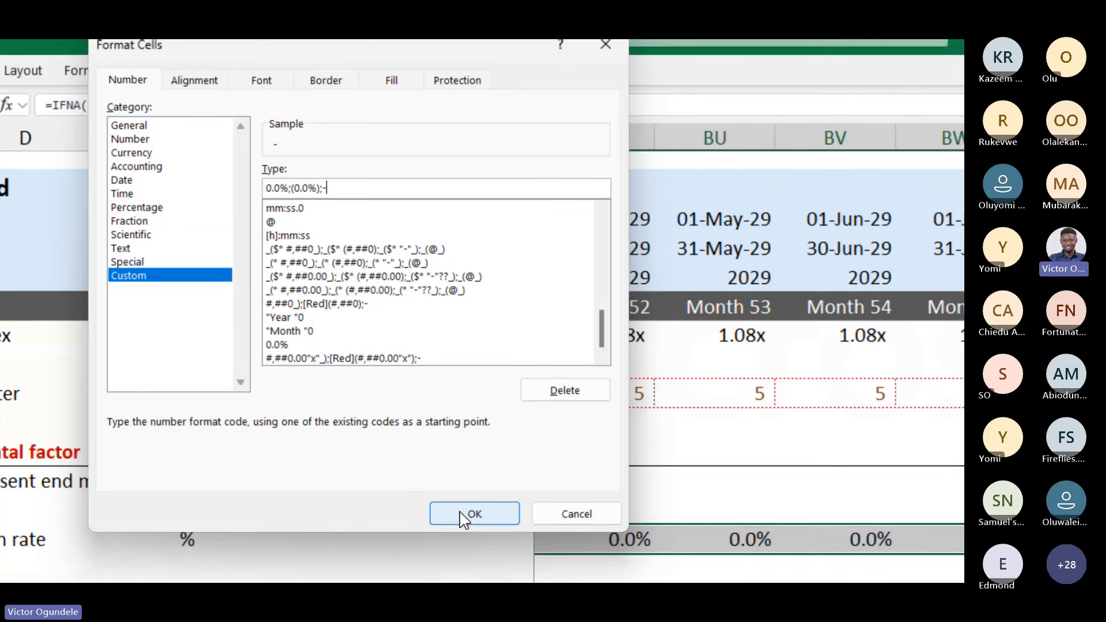
left_click(474, 514)
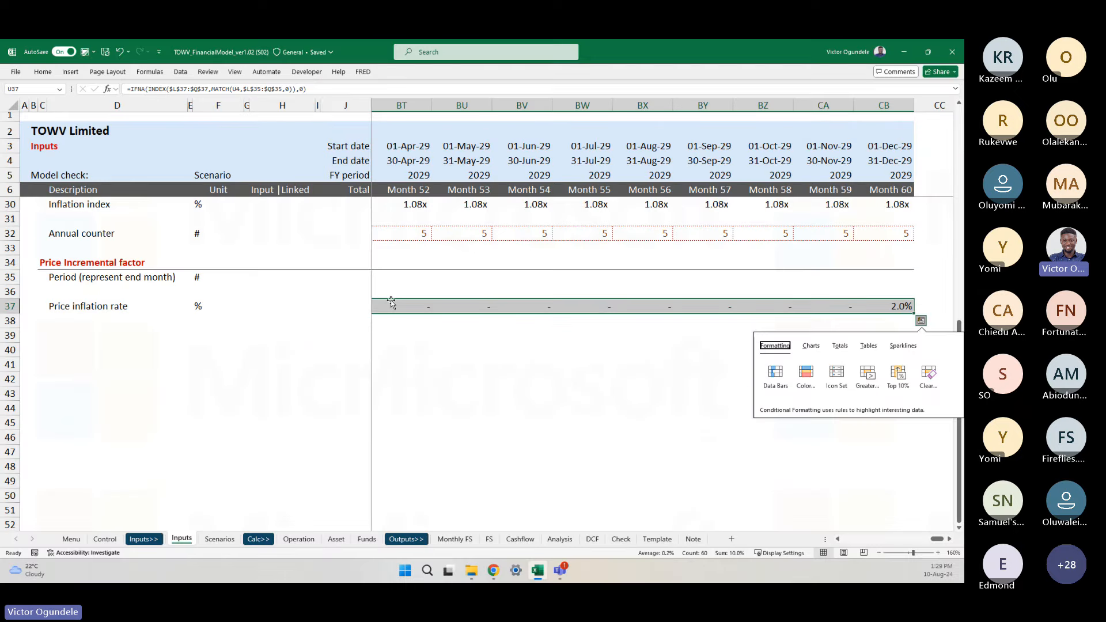
- Check the monthly price inflation rates in row 37 against their end dates, from Month 1 through Month 48
key("Right")
key("Right")
key("Right")
key("Right")
key("Right")
key("Right")
key("Right")
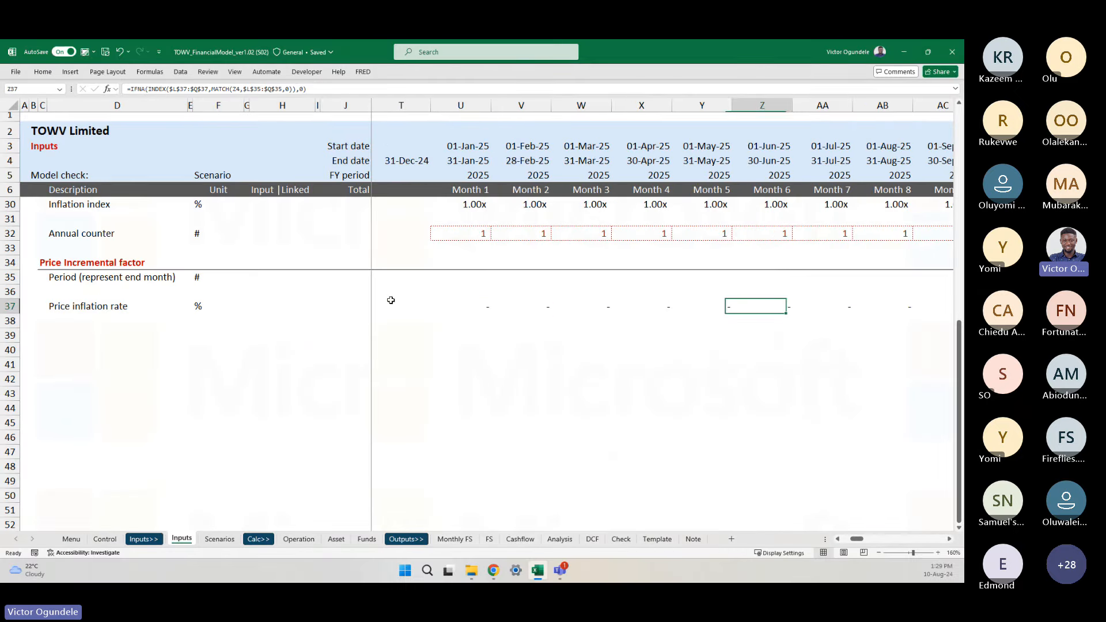
key("Right")
key("Right")
key("Right")
key("Right")
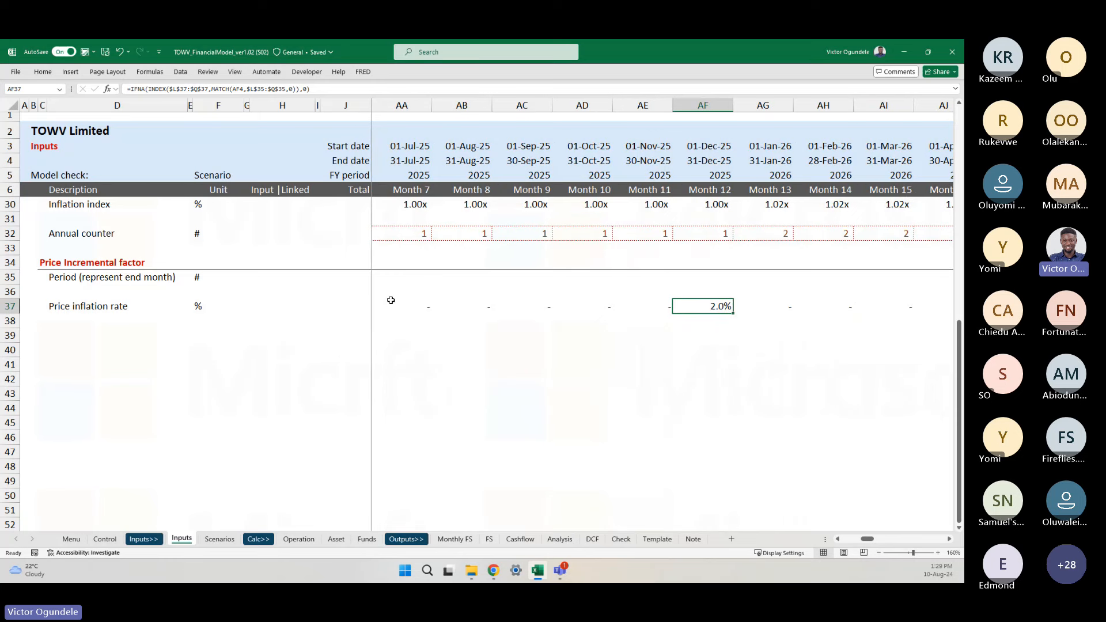
key("Right")
key("Right")
key("Right")
key("Right")
key("Right")
key("Right")
key("Right")
key("Right")
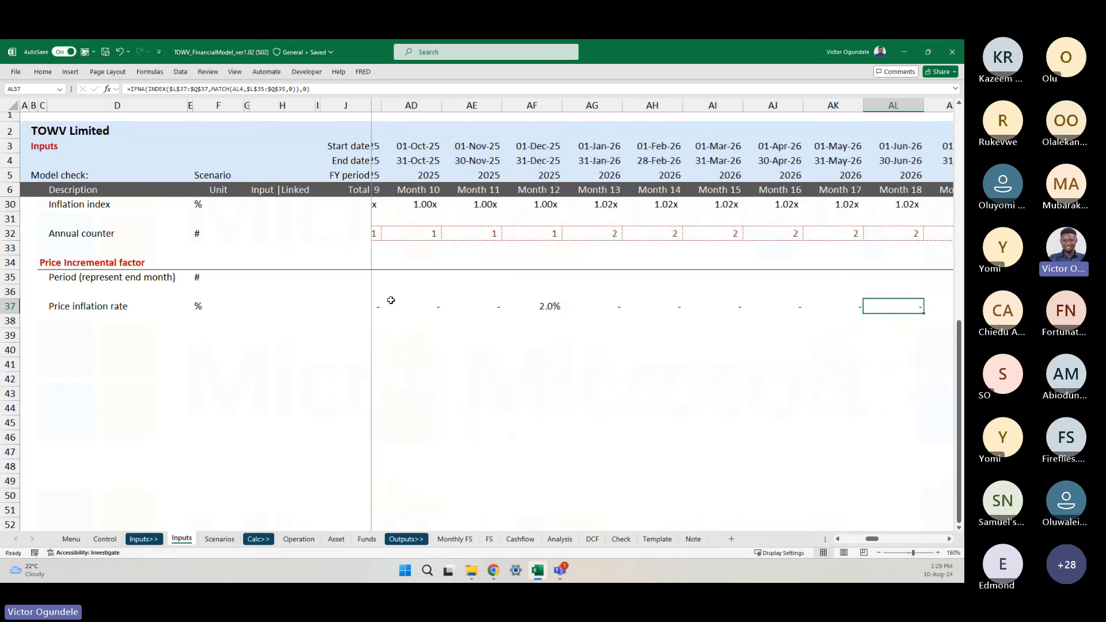
key("Right")
key("Right")
key("Right")
key("Right")
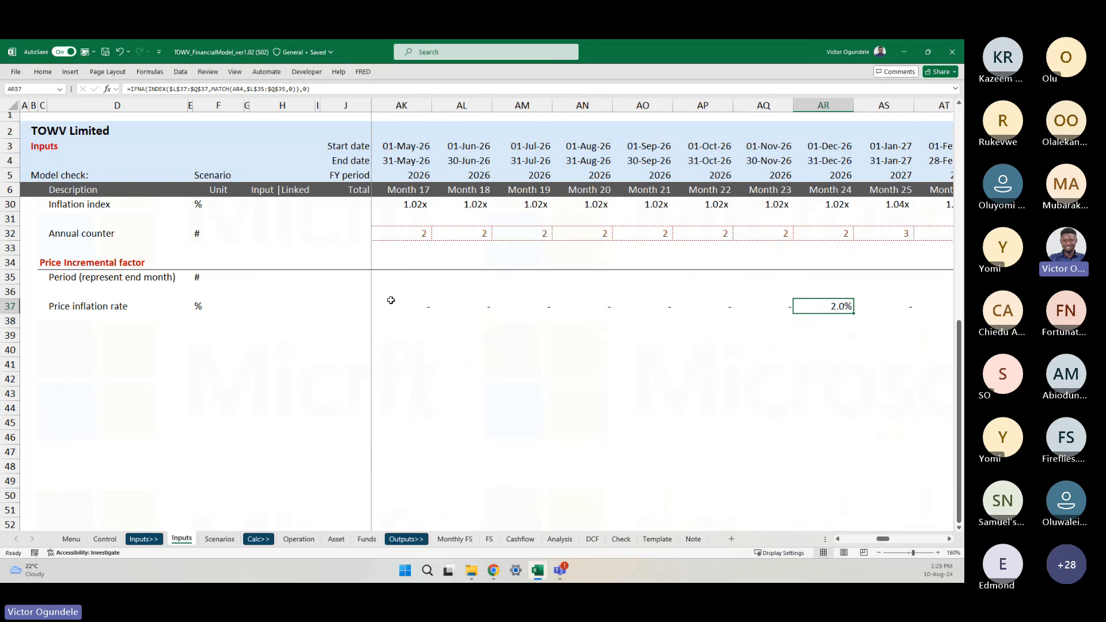
key("ctrl+space")
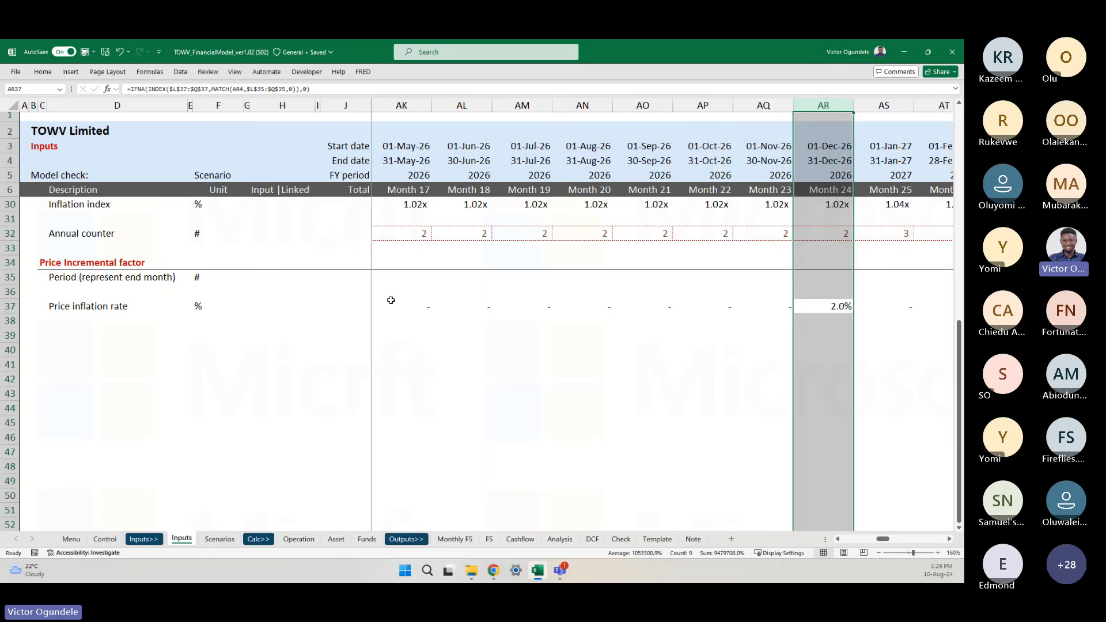
key("Right")
key("Right")
key("Right")
key("Right")
key("Right")
key("Right")
key("Right")
key("Right")
key("Right")
key("Right")
key("Right")
key("Right")
key("Right")
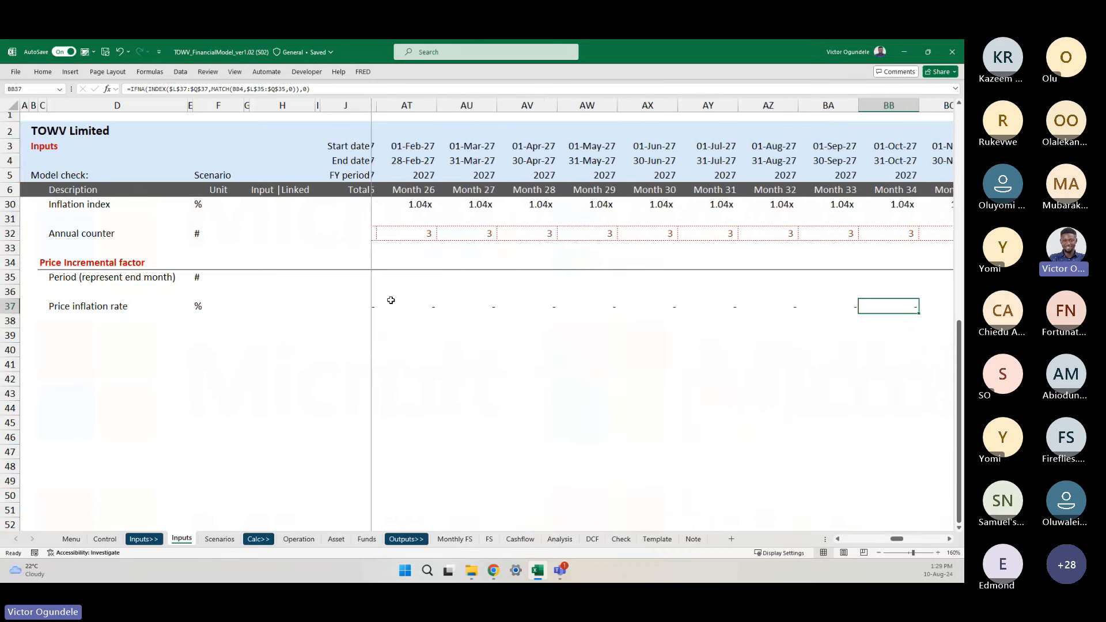
key("Right")
key("Left")
key("Left")
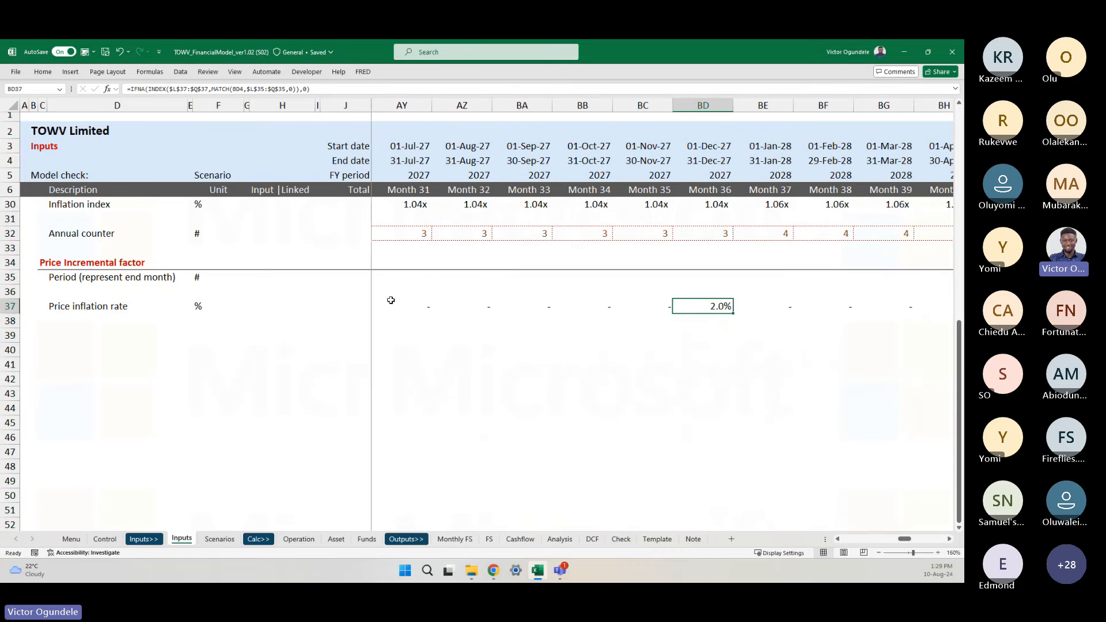
key("ctrl+space")
key("Right")
key("Right")
key("Right")
key("Right")
key("Right")
key("Right")
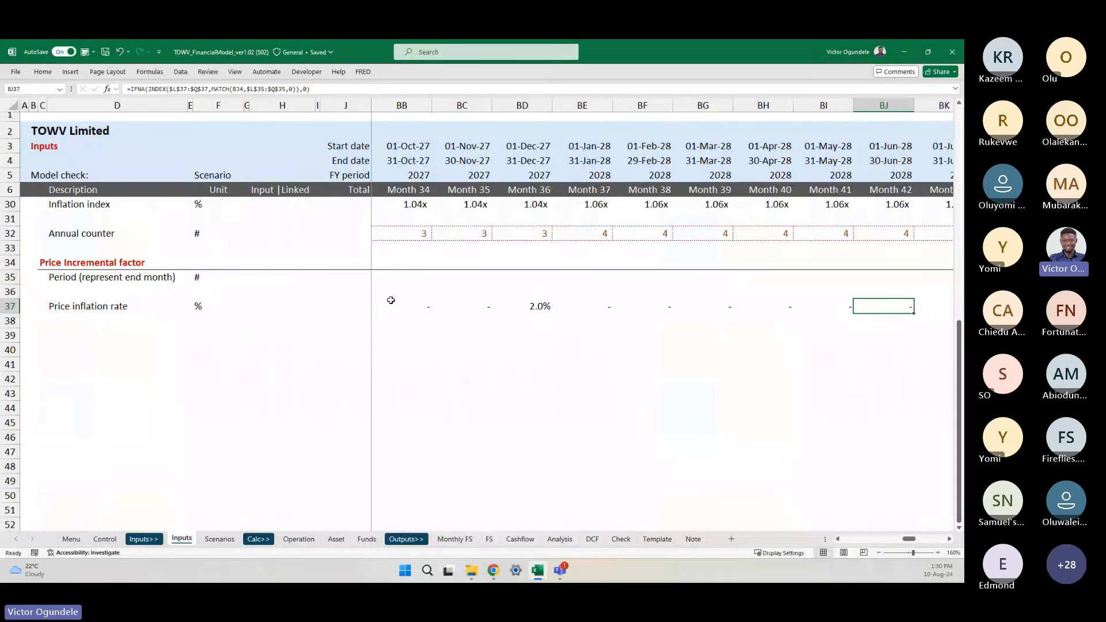
scroll(391, 300, "down", 2)
key("Right")
key("Right")
key("Right")
key("Right")
key("Right")
key("Right")
key("Right")
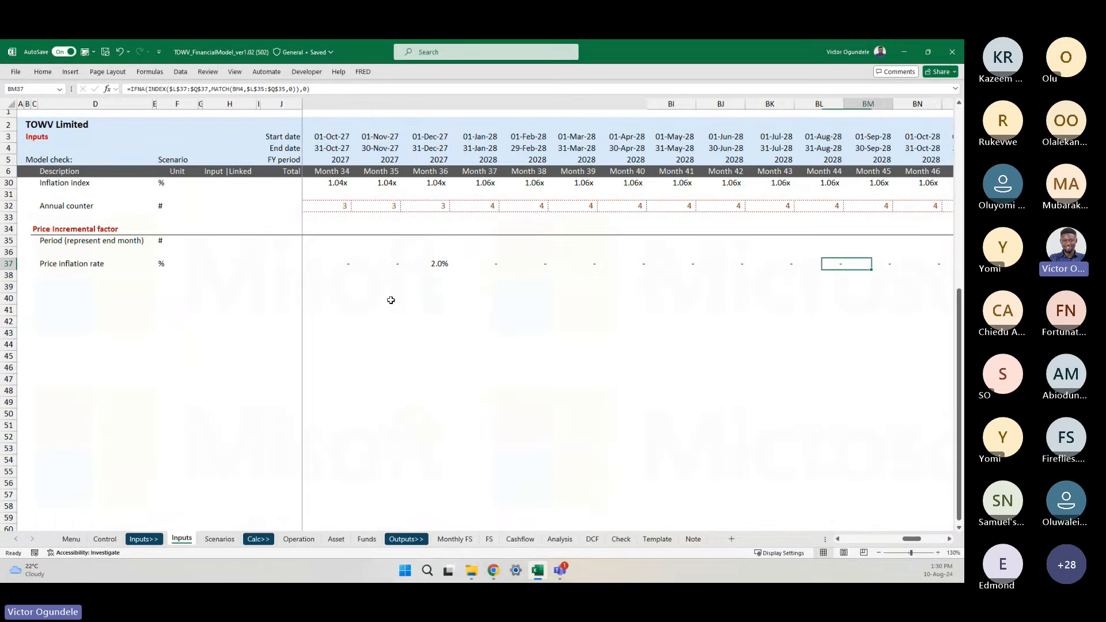
key("Left")
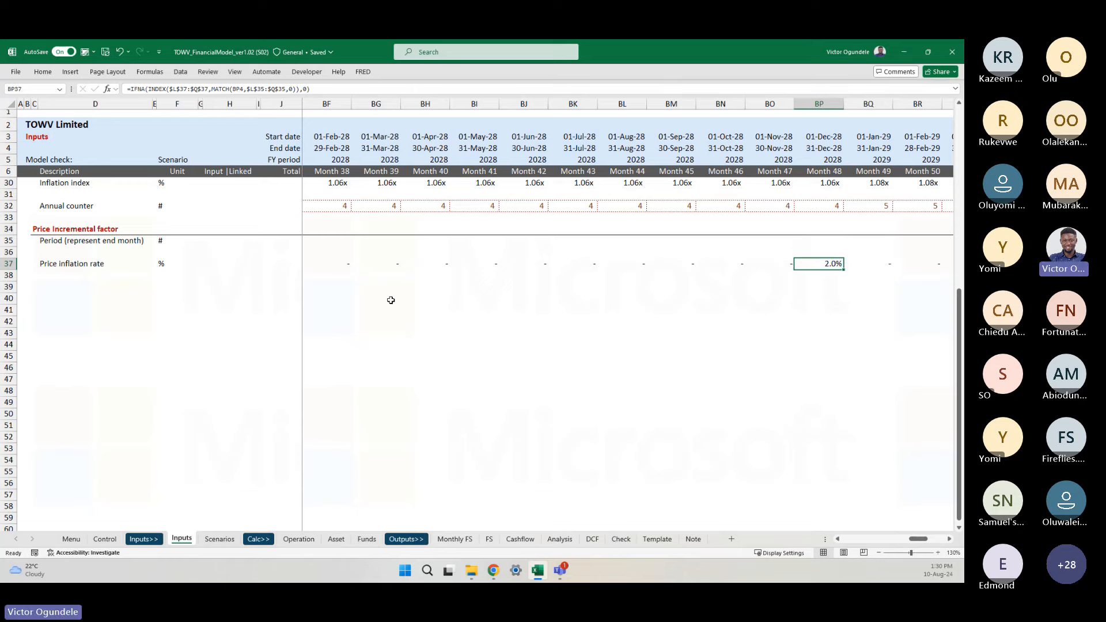
- Review the price inflation inputs and period end dates in columns L to Q, and return to the Month 1 rate in U37
key("Home")
key("Left")
key("Left")
key("Left")
key("Left")
key("Left")
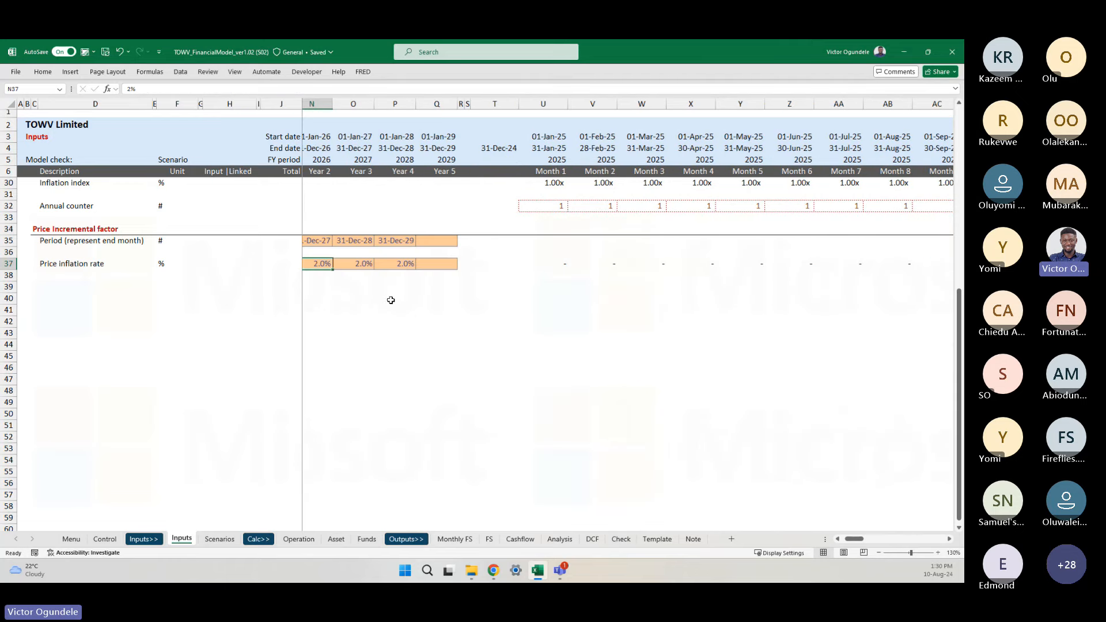
key("Right")
key("Right")
key("Right")
key("Right")
key("Right")
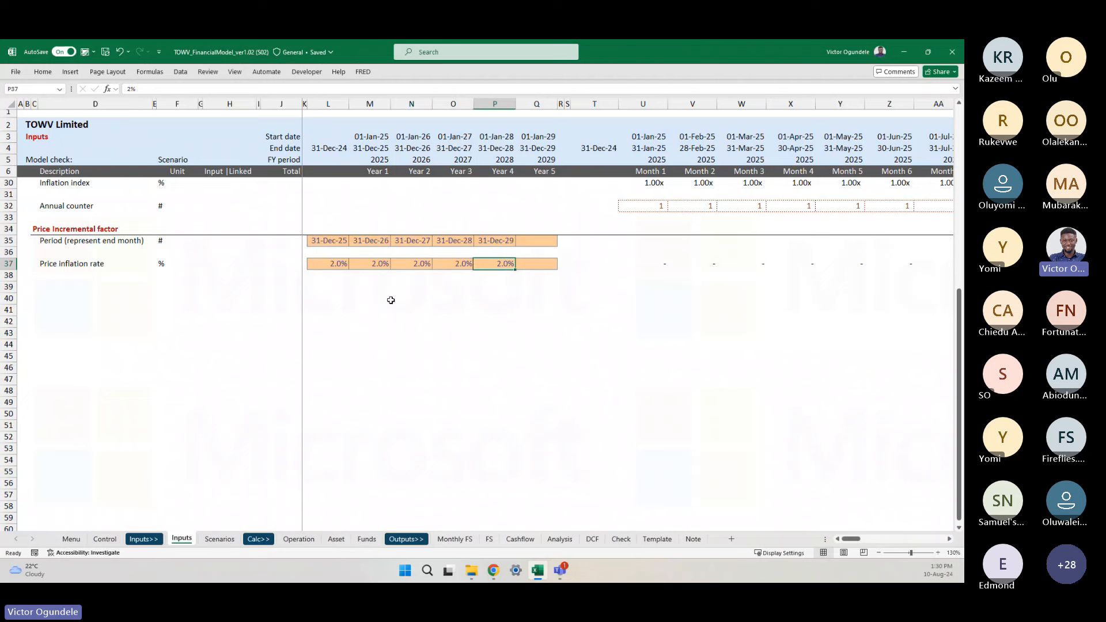
key("Right")
key("Right")
key("Right")
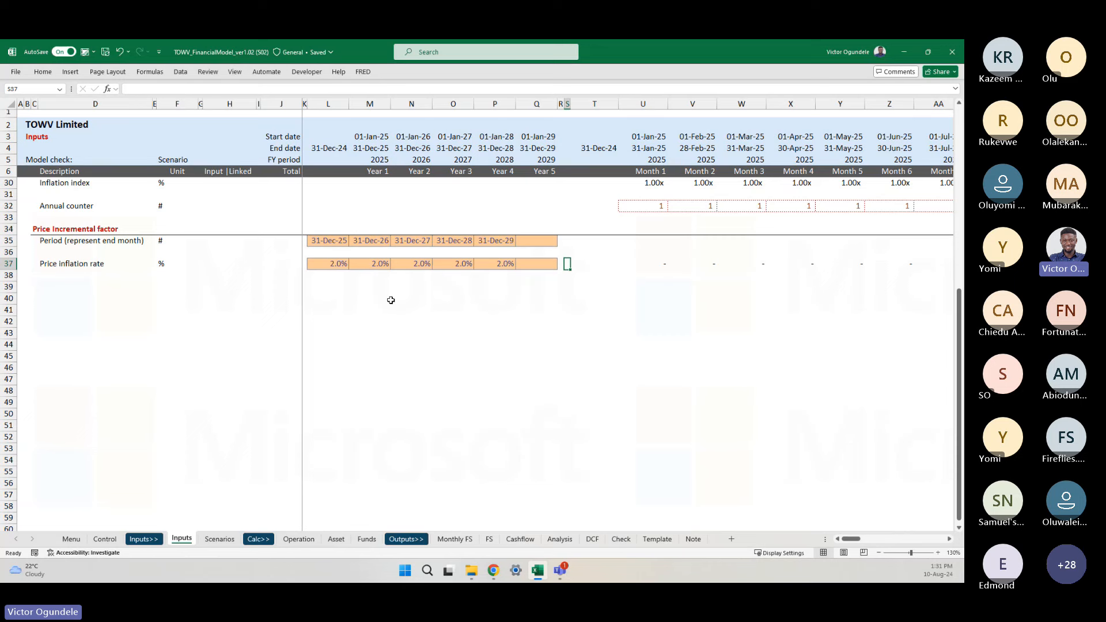
key("Right")
key("Right")
key("Right")
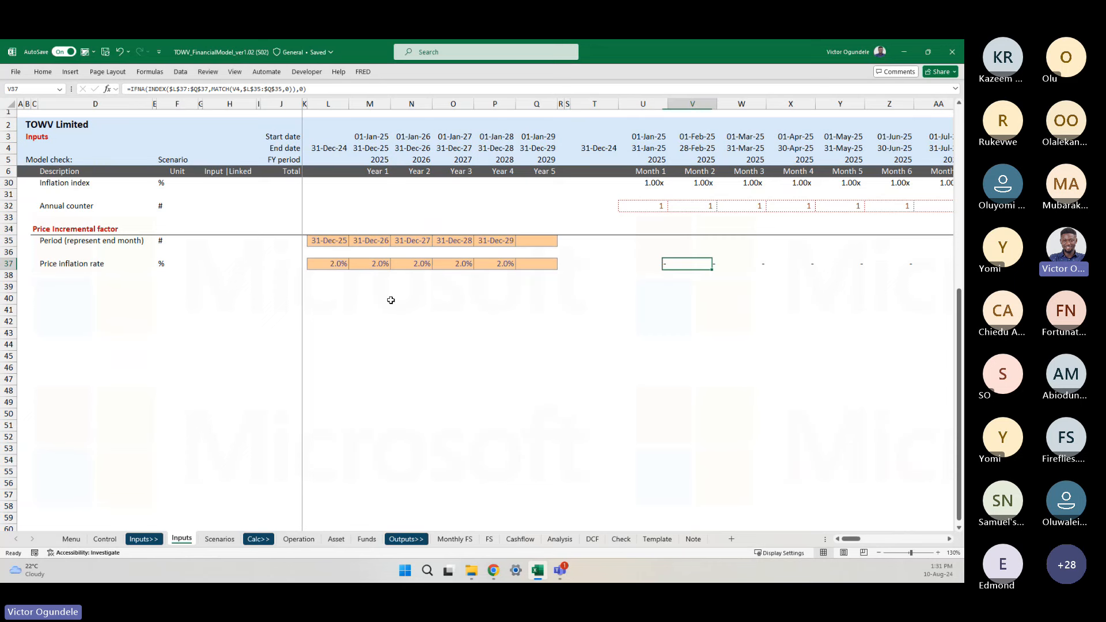
key("Left")
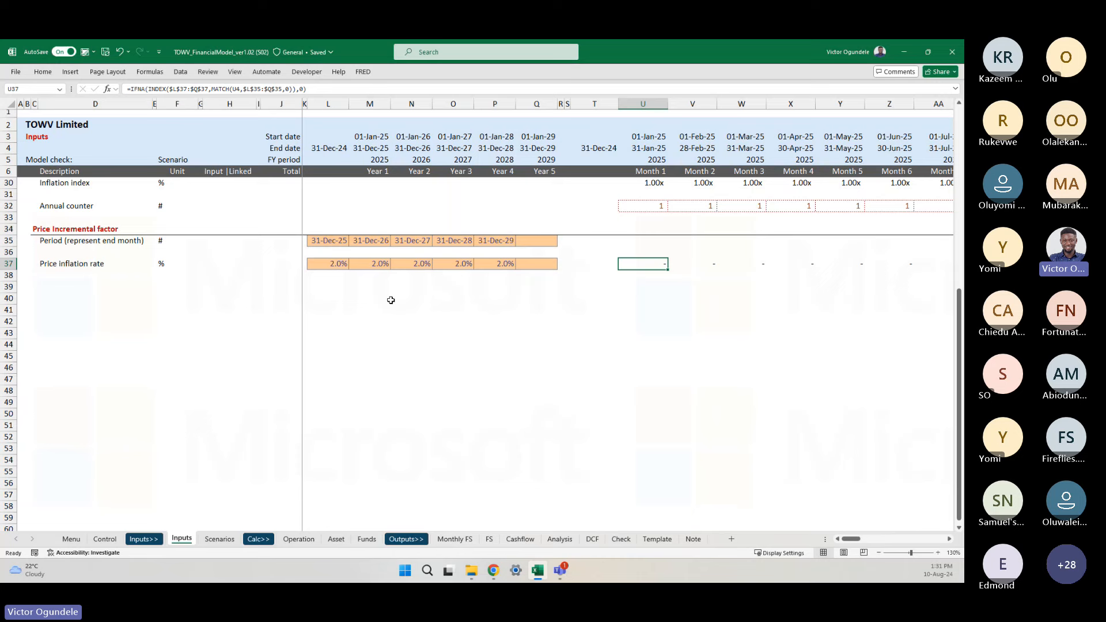
- Open the Month 1 price inflation rate formula in U37 to examine its IFNA, INDEX and MATCH references
scroll(390, 300, "up", 4, "ctrl")
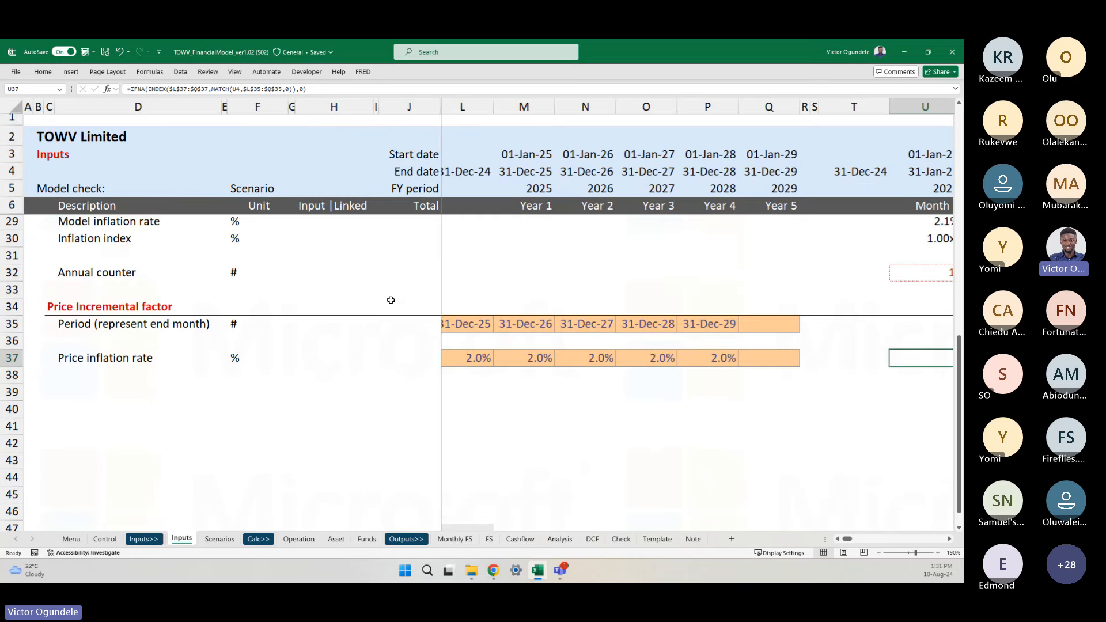
scroll(598, 368, "right", 4)
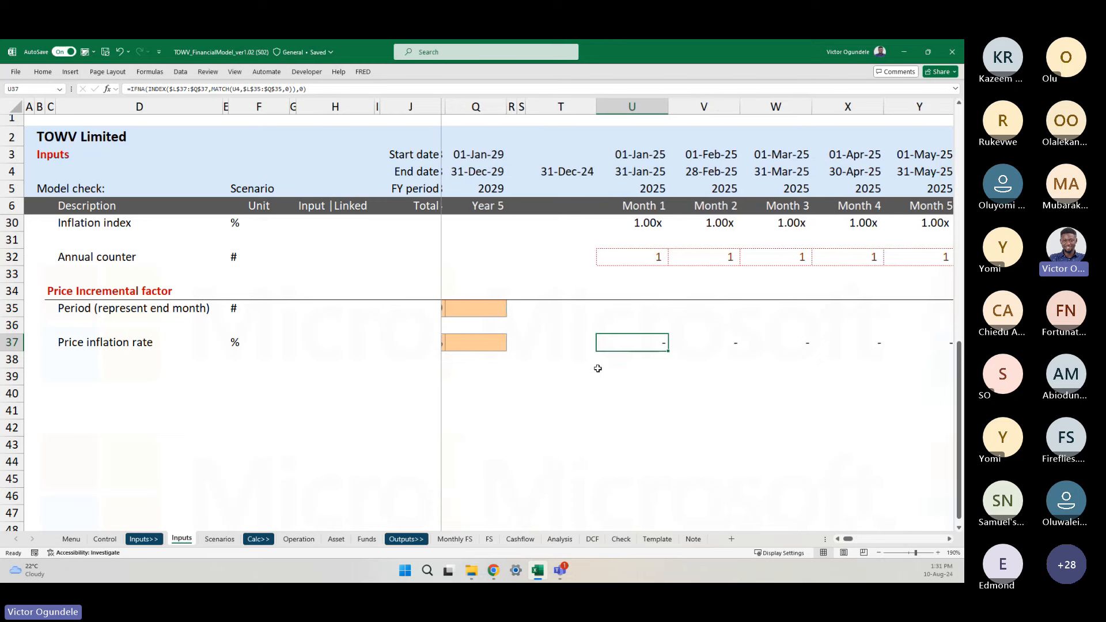
key("F2")
scroll(708, 378, "right", 2)
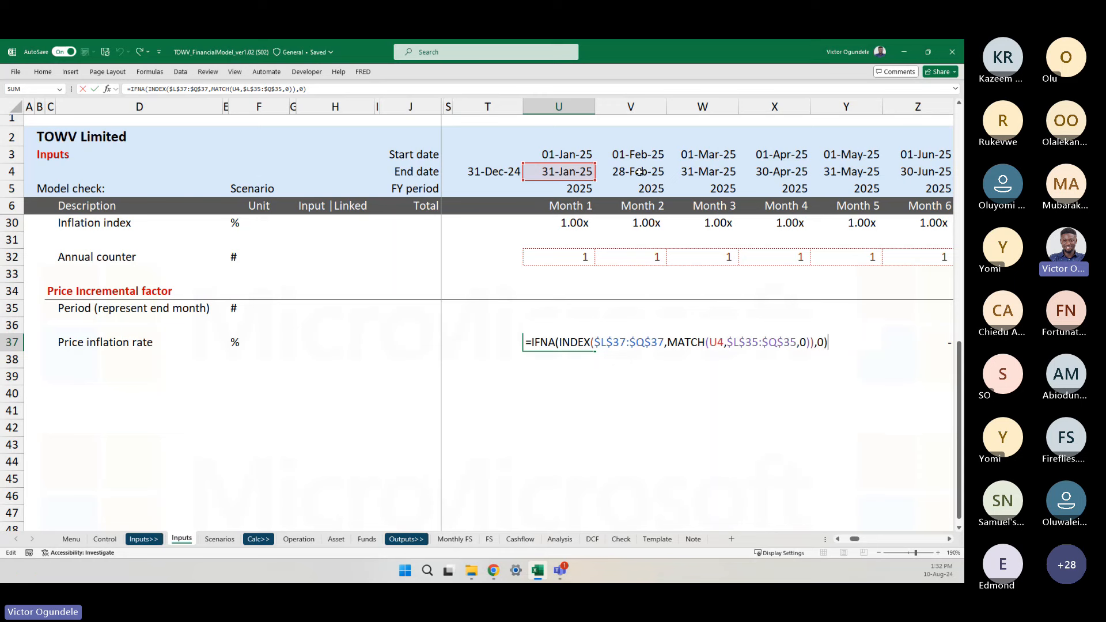
- Trace the U37 formula's references to the rates in L37:Q37 and period end dates in L35:Q35, leaving the formula as is
scroll(580, 316, "left", 2)
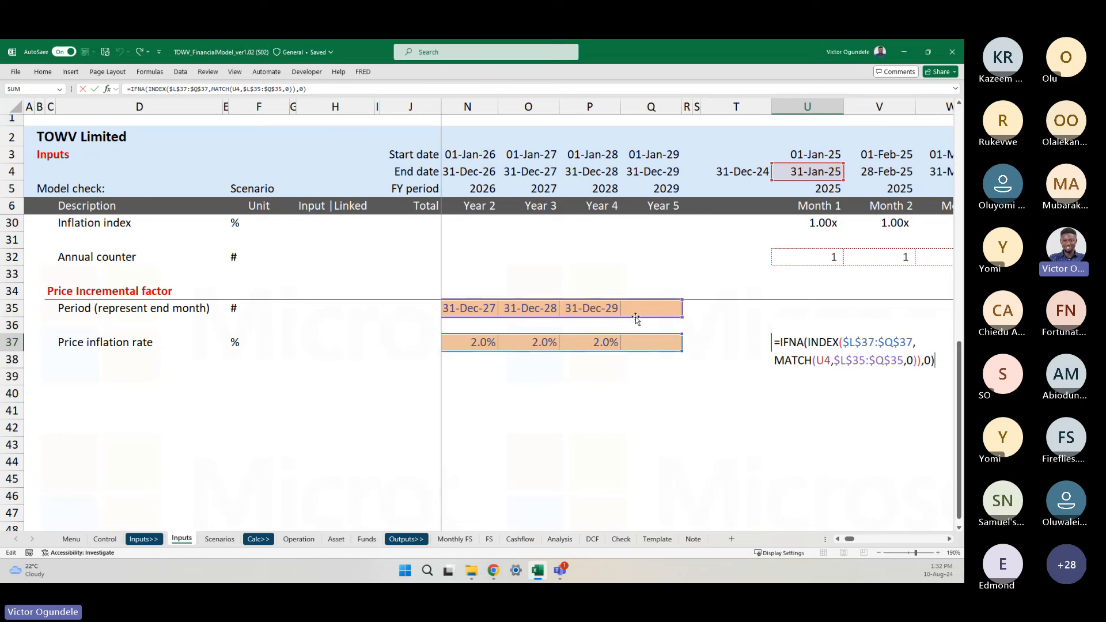
scroll(635, 337, "left", 1)
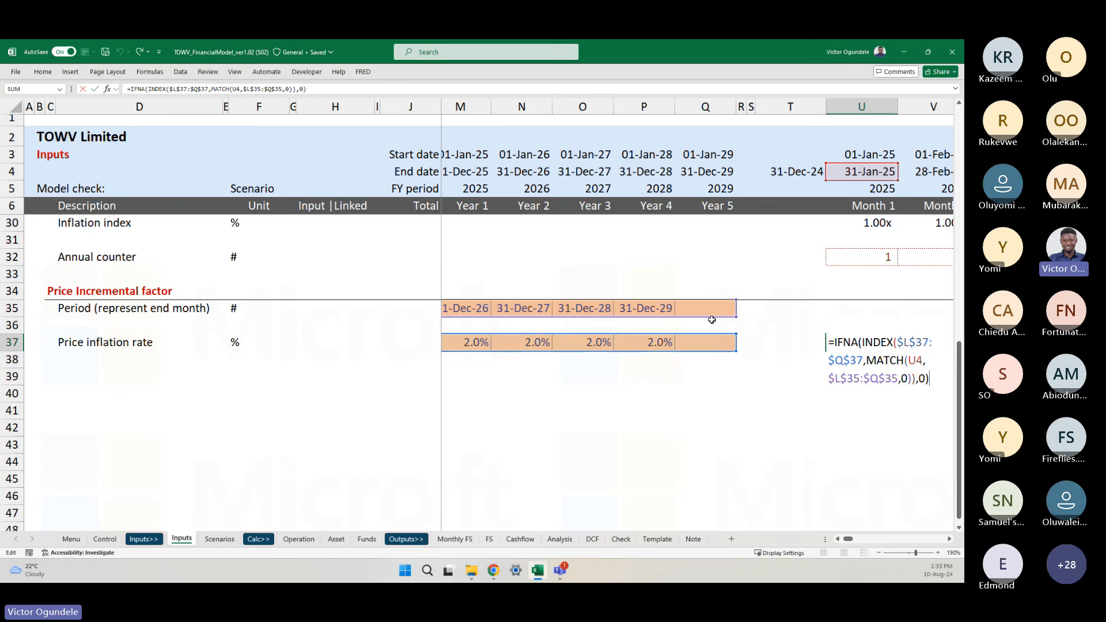
scroll(802, 370, "right", 1)
scroll(802, 371, "right", 3)
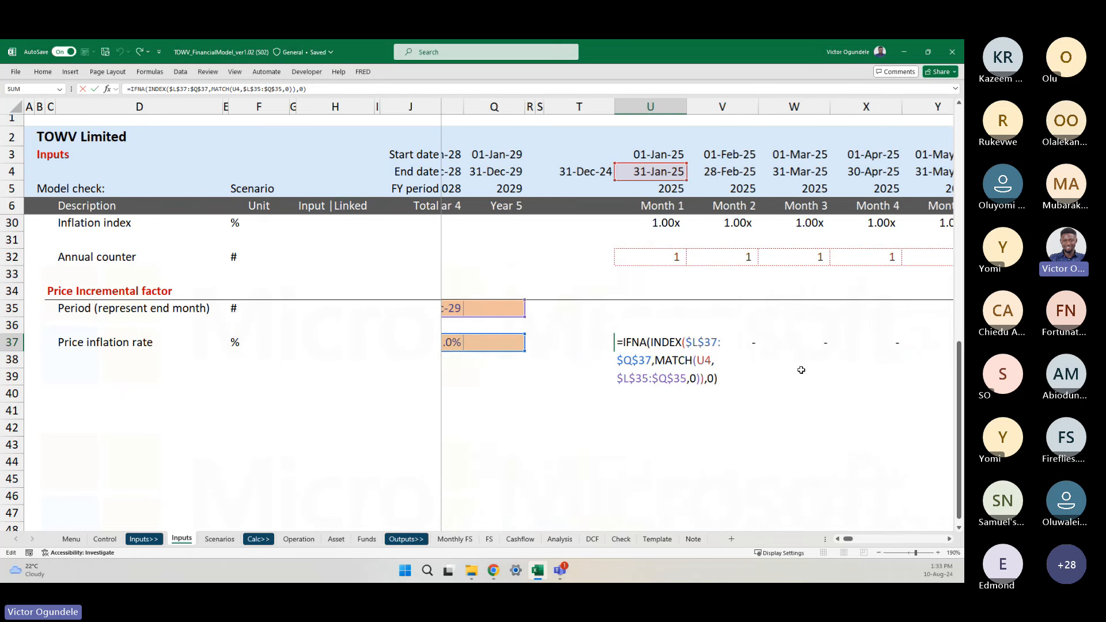
key("ctrl+Return")
scroll(802, 371, "right", 1)
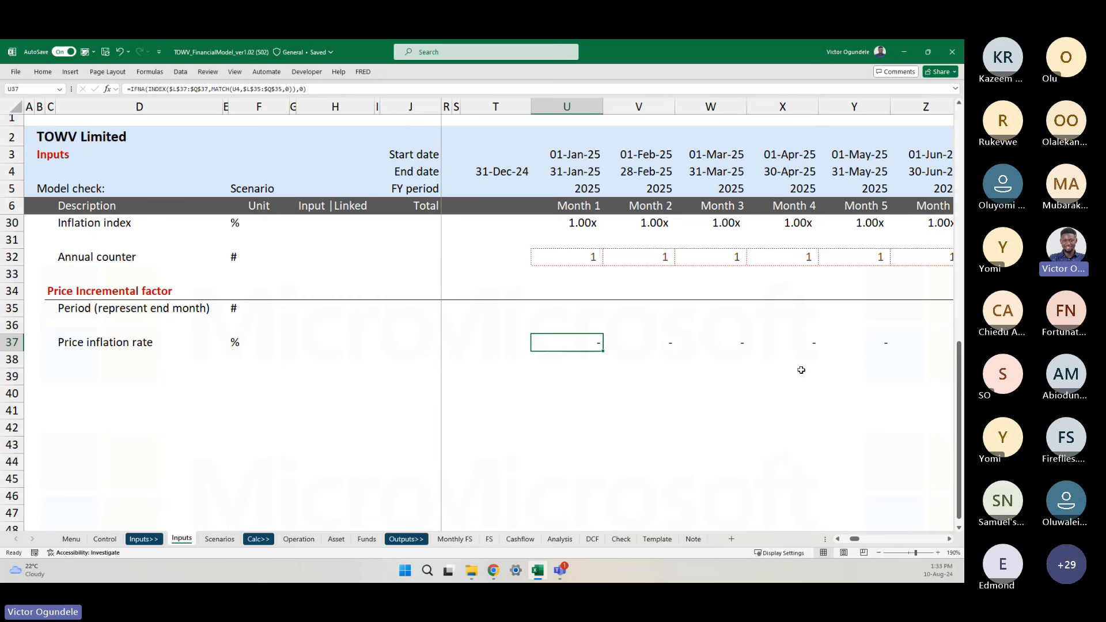
- Check the monthly price inflation rates in row 37 at Month 60 and around Month 12 against their end dates
key("ctrl+Right")
key("Left")
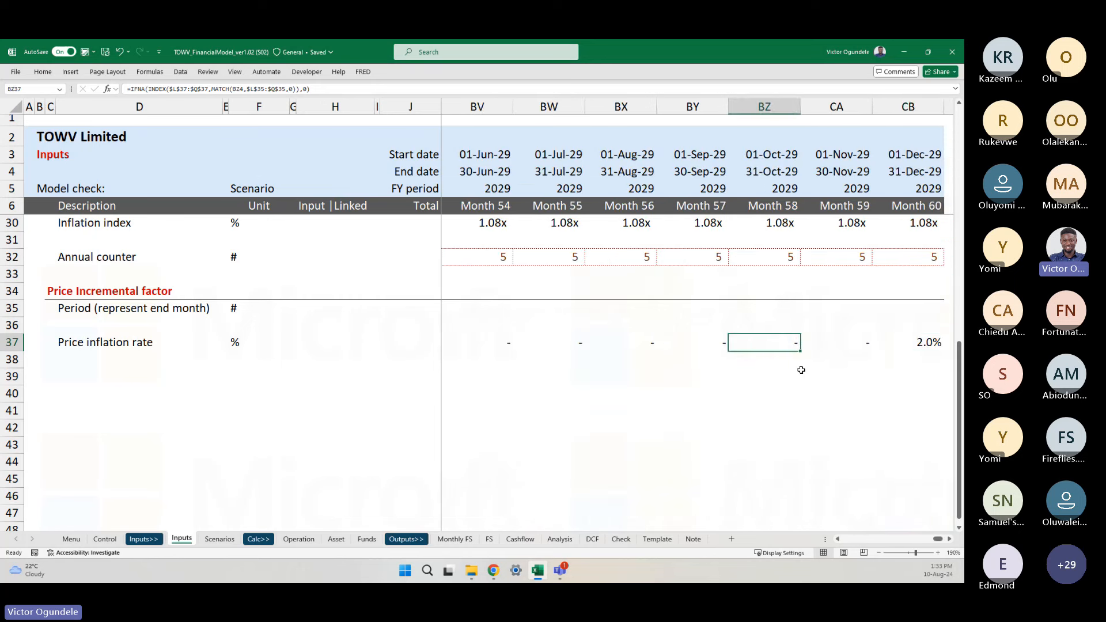
key("ctrl+Left")
key("Right")
key("Right")
key("Right")
key("Right")
key("Right")
key("Right")
key("Right")
key("Right")
key("Right")
key("Right")
key("Right")
key("Right")
key("Right")
key("Right")
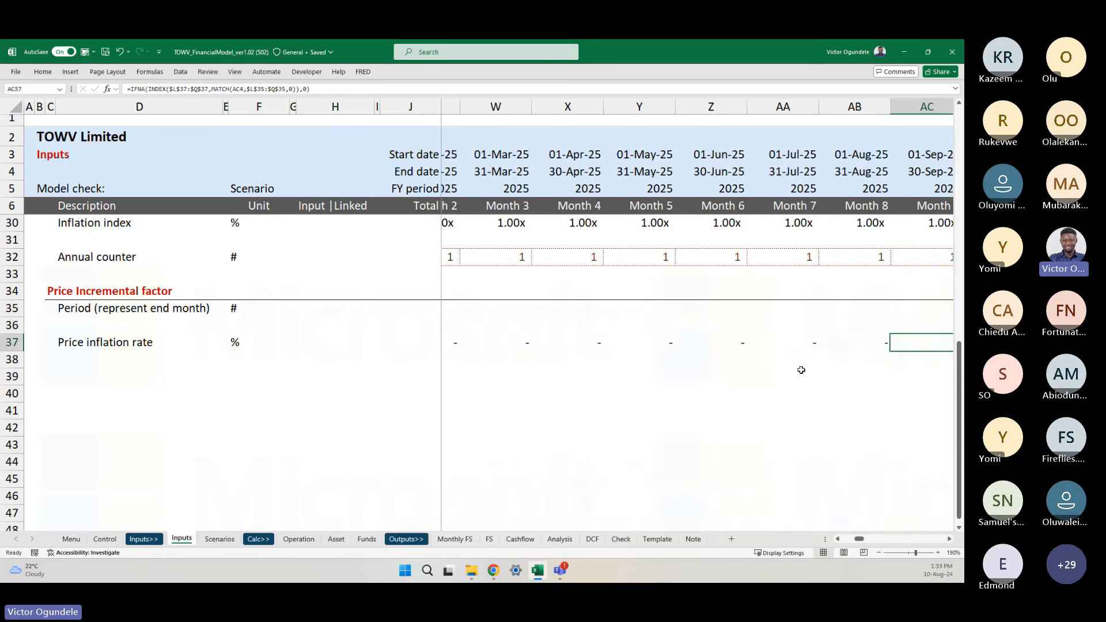
key("Left")
key("Left")
key("Left")
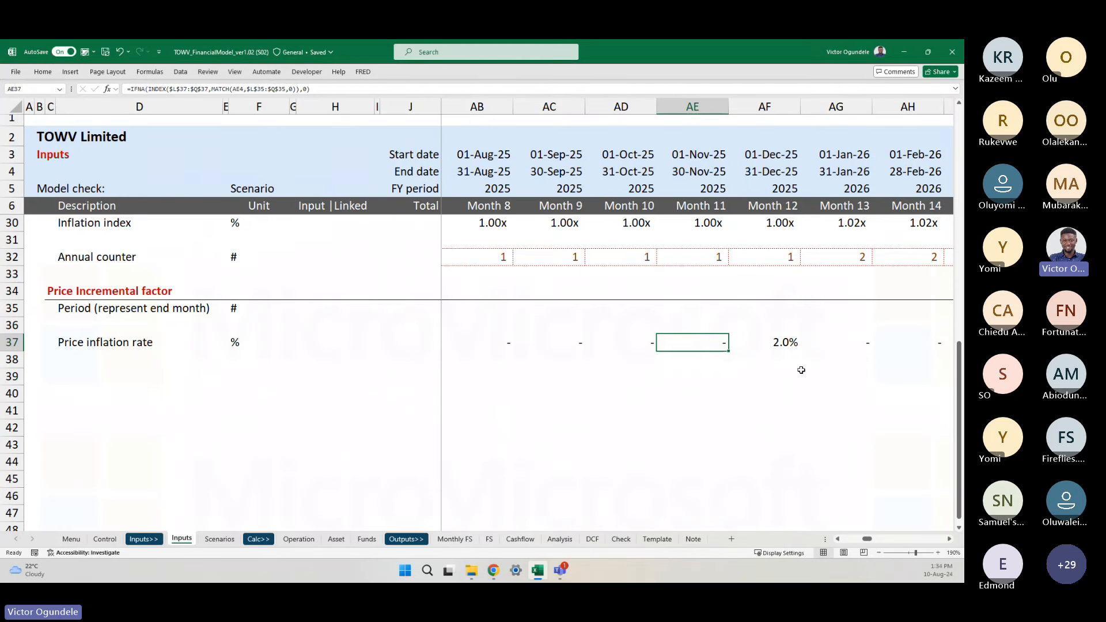
- Copy the Override cost incremental row 27 into row 38, directly below Price inflation rate
key("ctrl+Left")
key("ctrl+Left")
key("ctrl+Left")
key("ctrl+Left")
key("ctrl+Left")
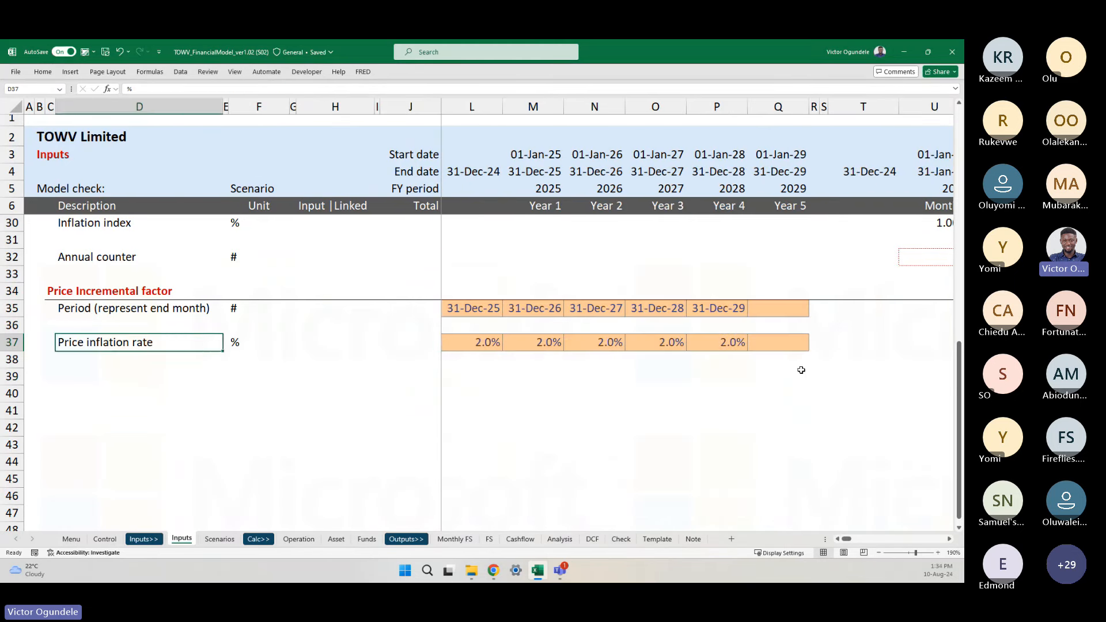
key("Right")
key("Right")
key("Left")
key("Left")
key("Left")
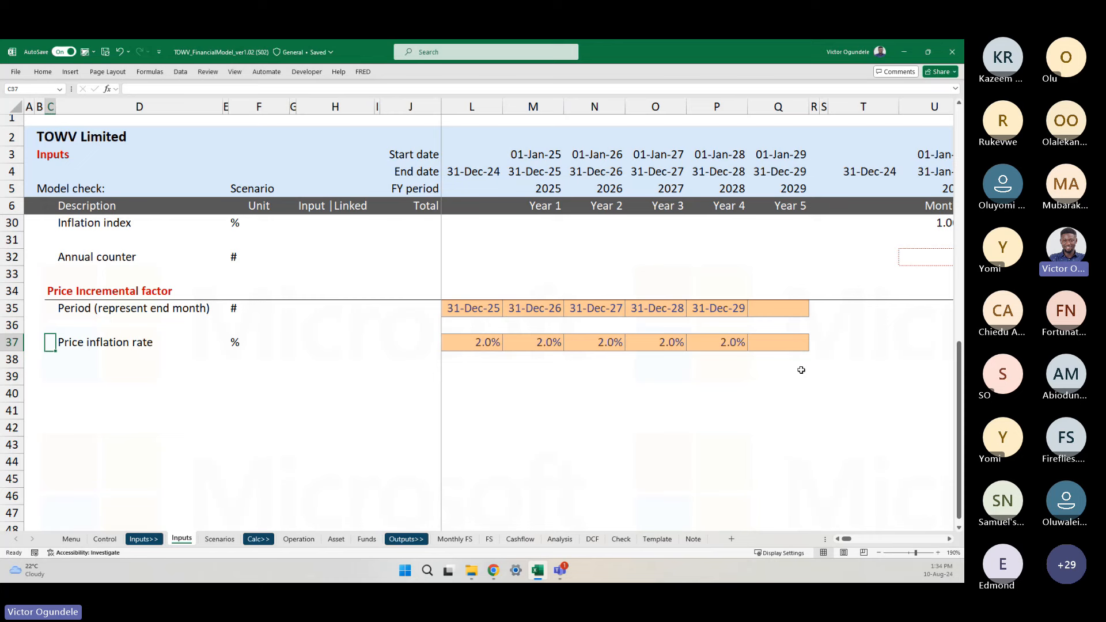
key("Down")
key("Right")
scroll(869, 398, "up", 1)
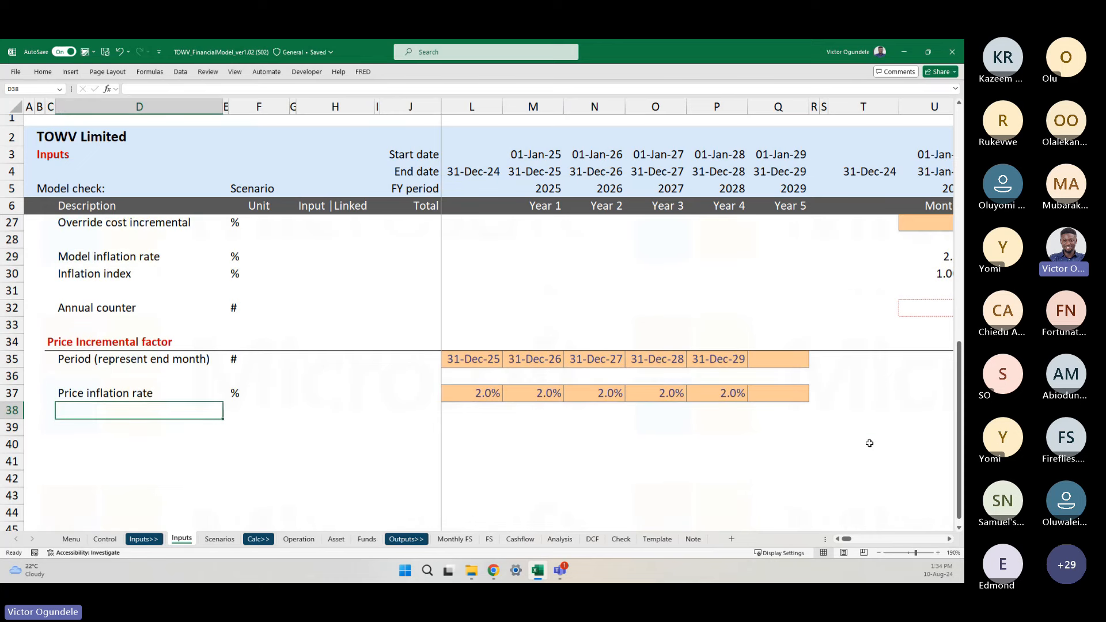
scroll(233, 363, "down", 2)
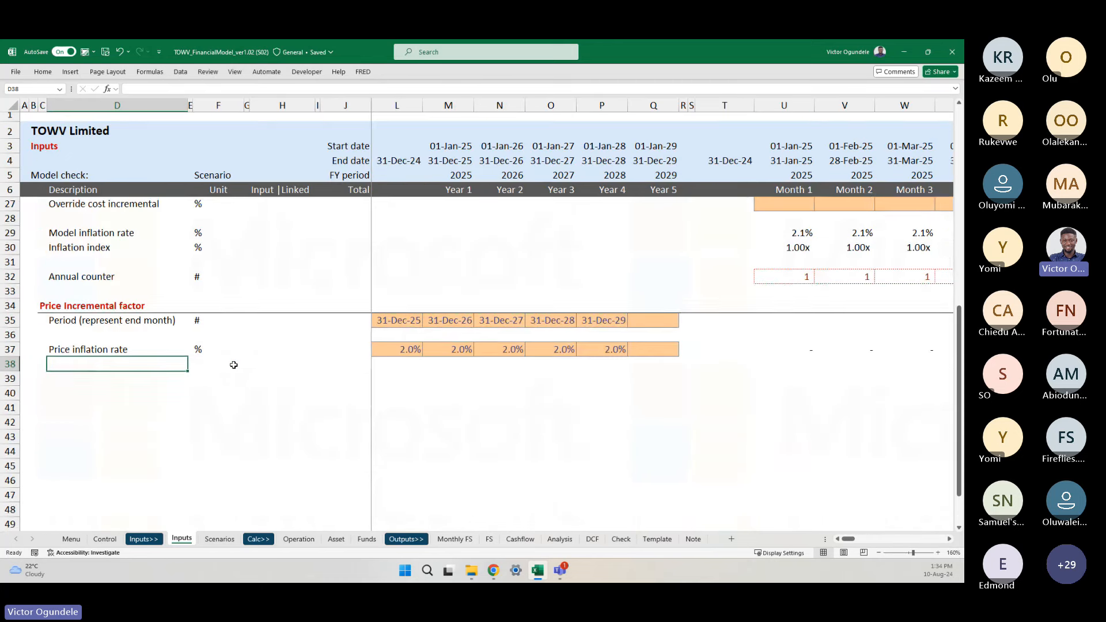
scroll(235, 364, "up", 2)
left_click(11, 271)
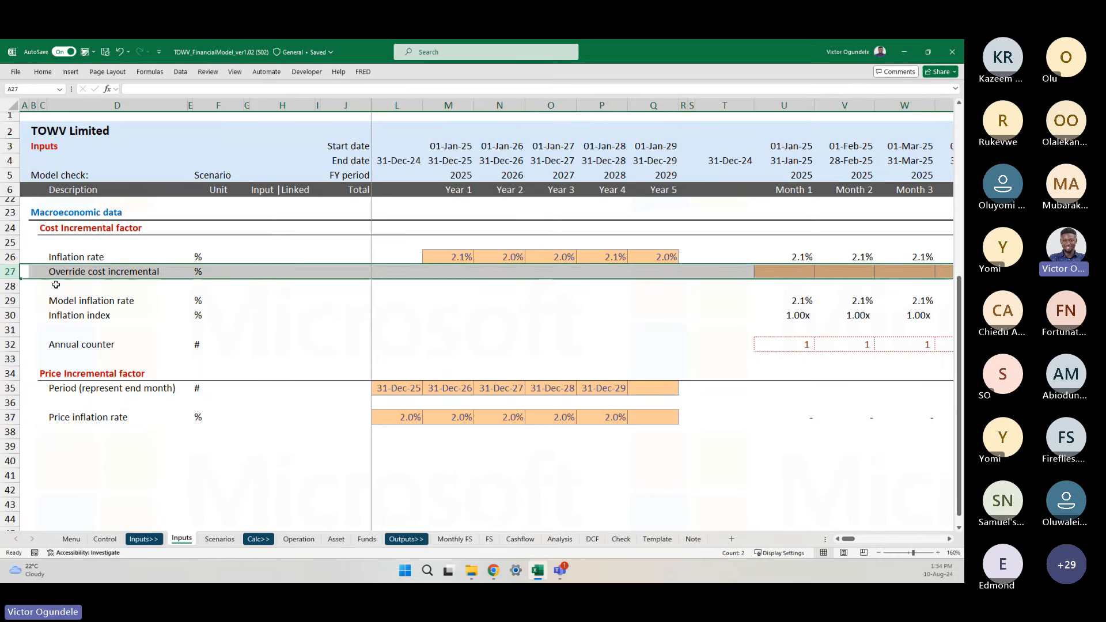
key("ctrl+c")
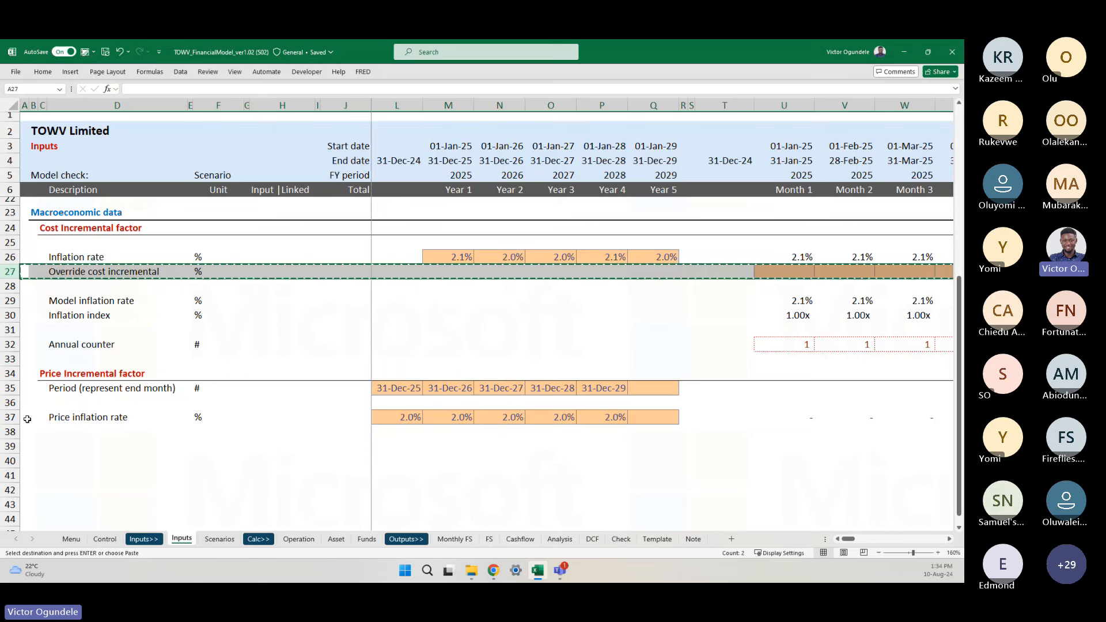
left_click(7, 431)
key("ctrl+v")
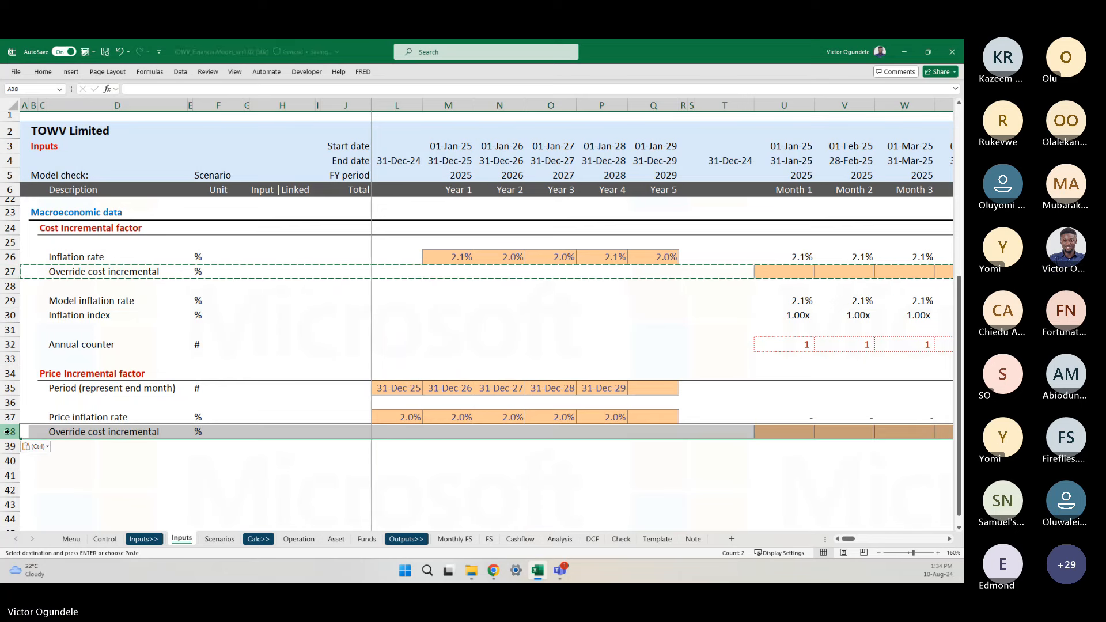
- Change the copied label in D38 to Override price incremental
key("Right")
key("Right")
key("Right")
key("F2")
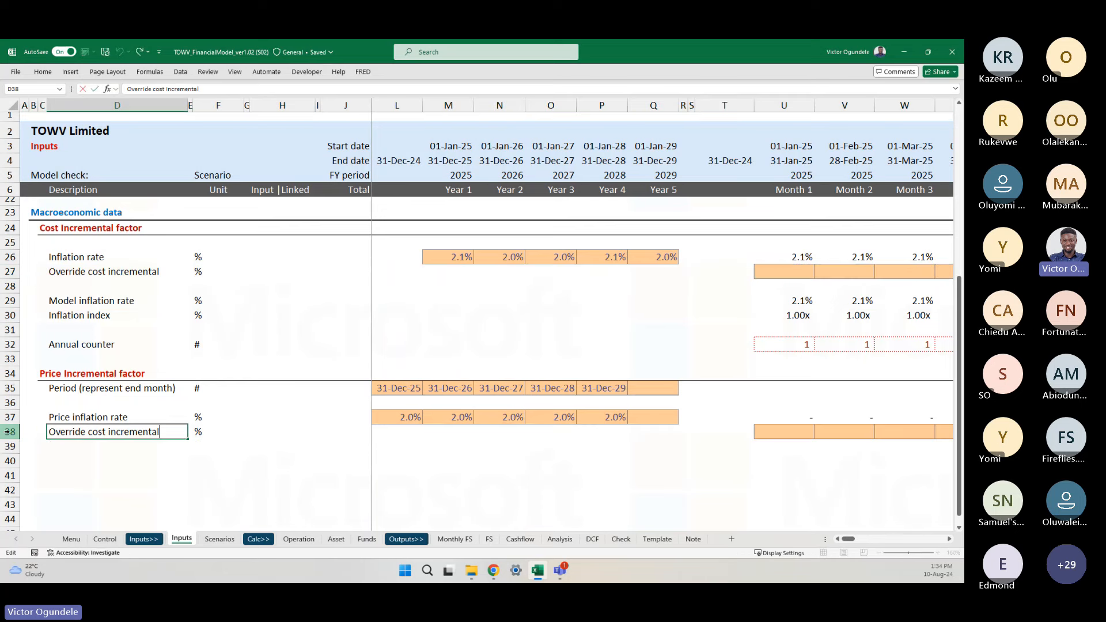
key("ctrl+Left")
key("ctrl+Left")
key("shift+Right")
key("shift+Right")
key("shift+Right")
key("shift+Right")
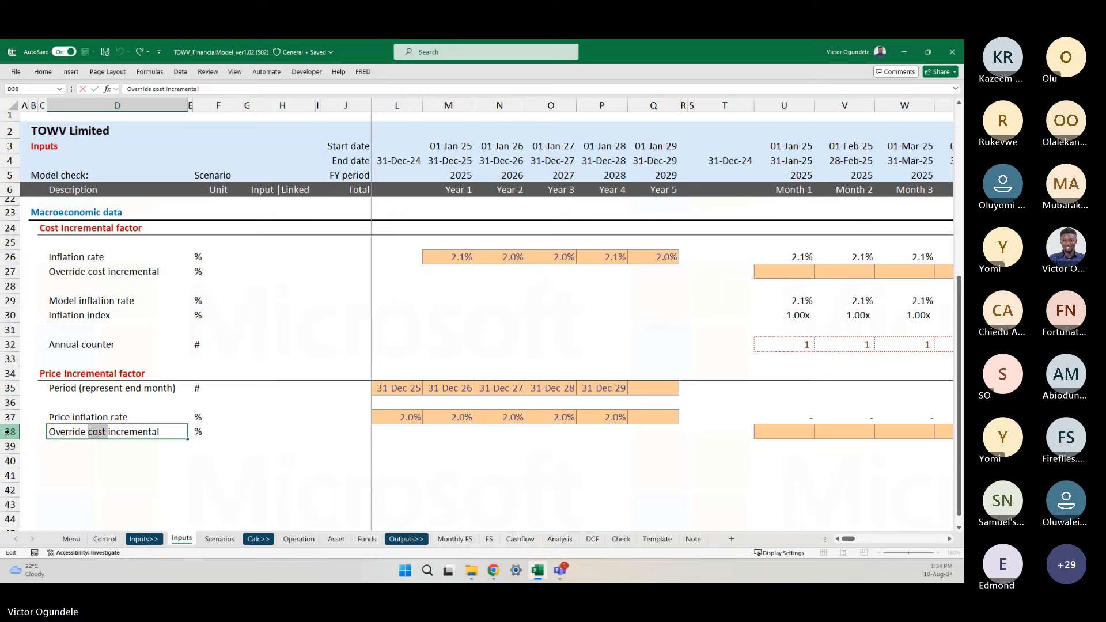
type("price")
key("Return")
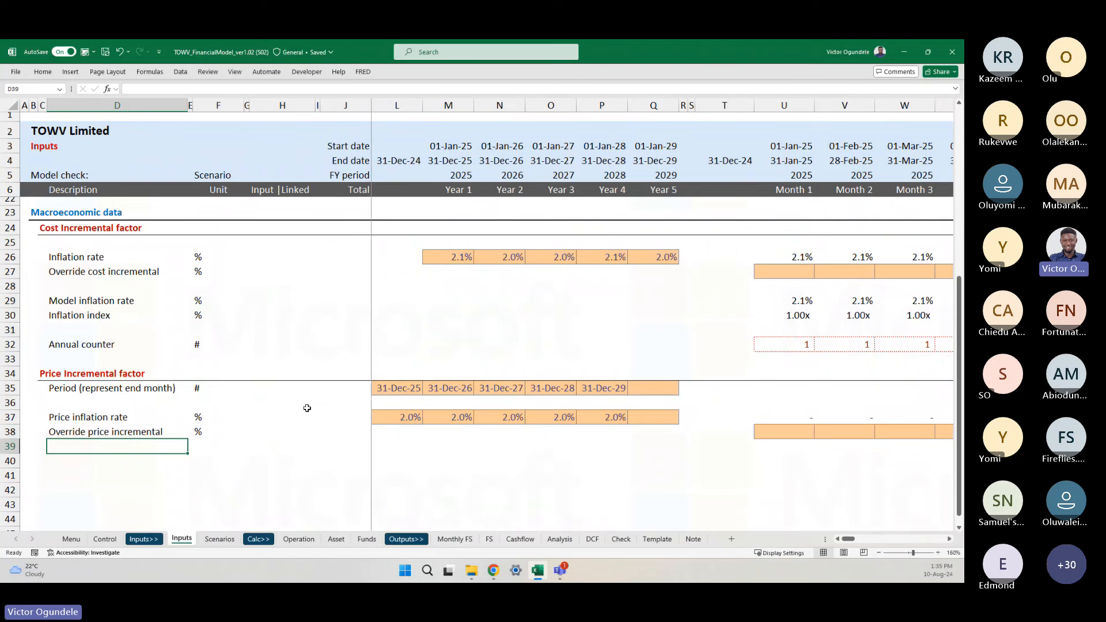
- Copy the Inflation index row 30 from the Cost Incremental factor section into row 40
scroll(346, 440, "down", 2)
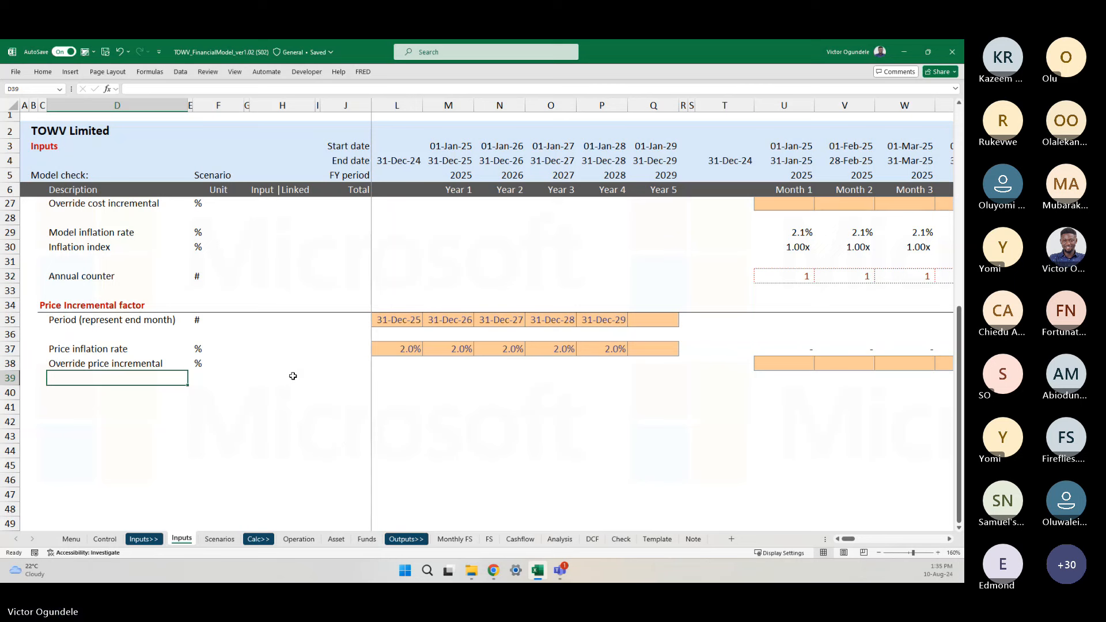
left_click(258, 364)
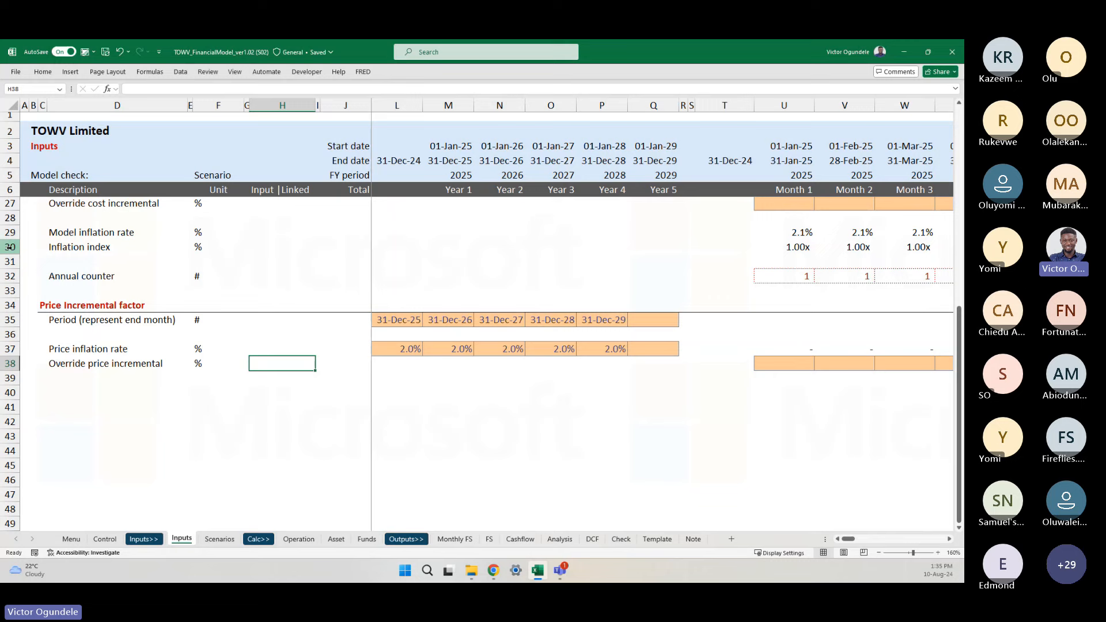
scroll(35, 259, "up", 2)
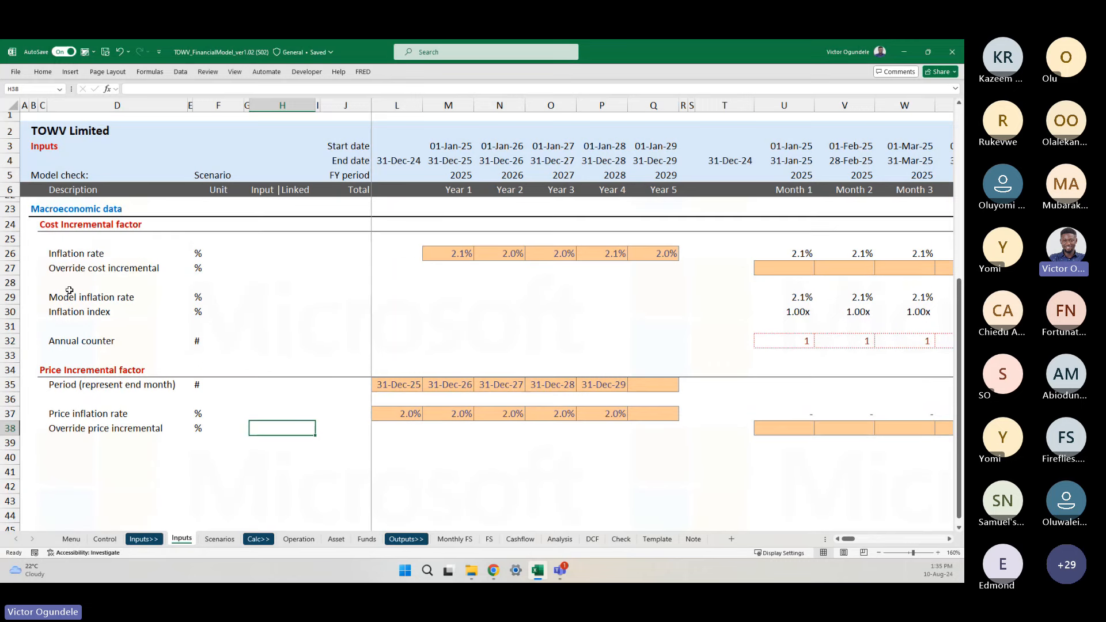
left_click(10, 312)
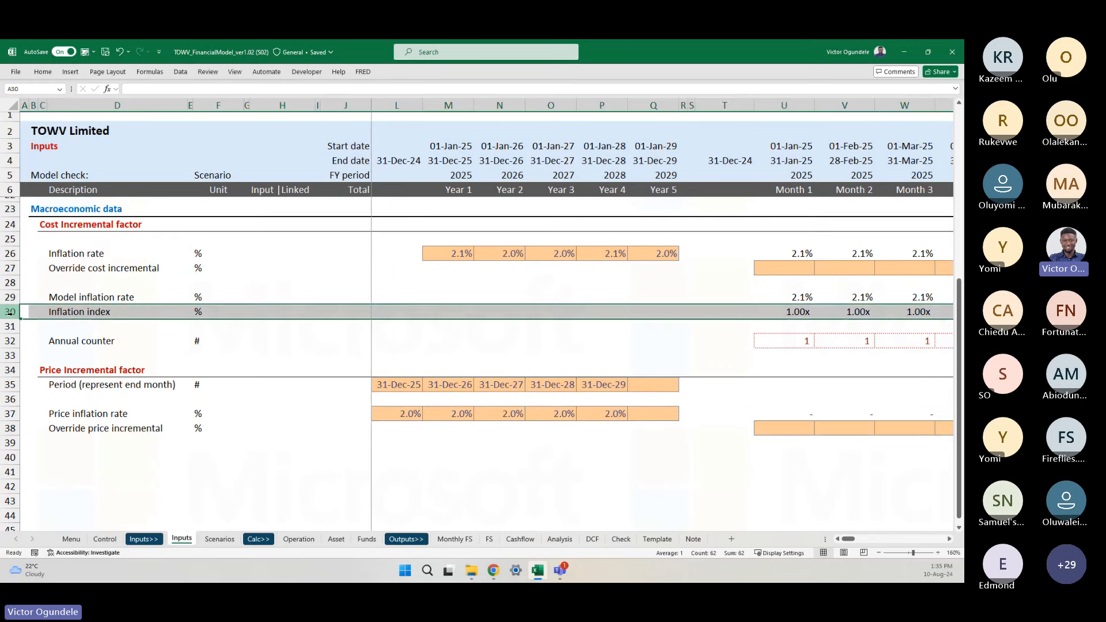
key("ctrl+c")
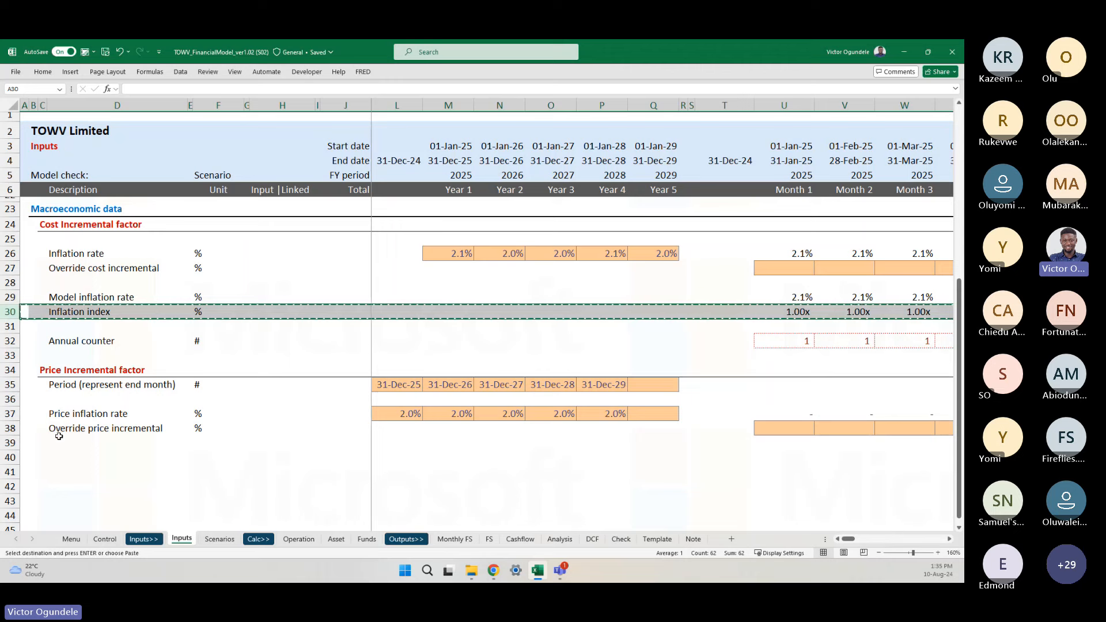
left_click(6, 457)
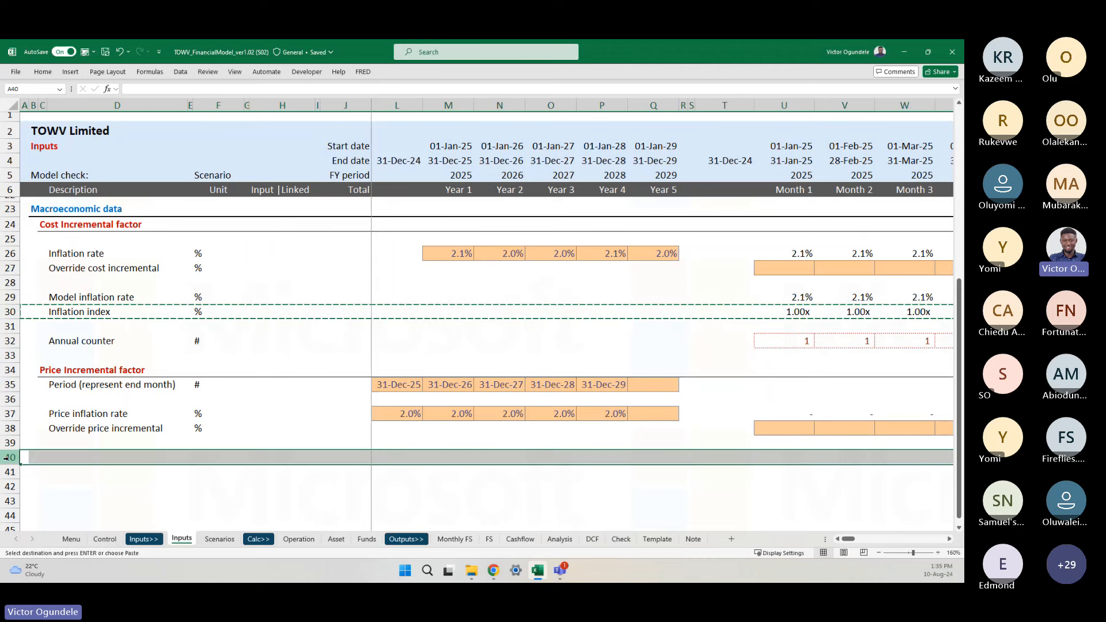
key("ctrl+v")
- Clear the copied Inflation index formulas in row 40 from Month 1 through Month 60, keeping the label and unit
key("Right")
key("Right")
key("Right")
key("Right")
key("Right")
key("Right")
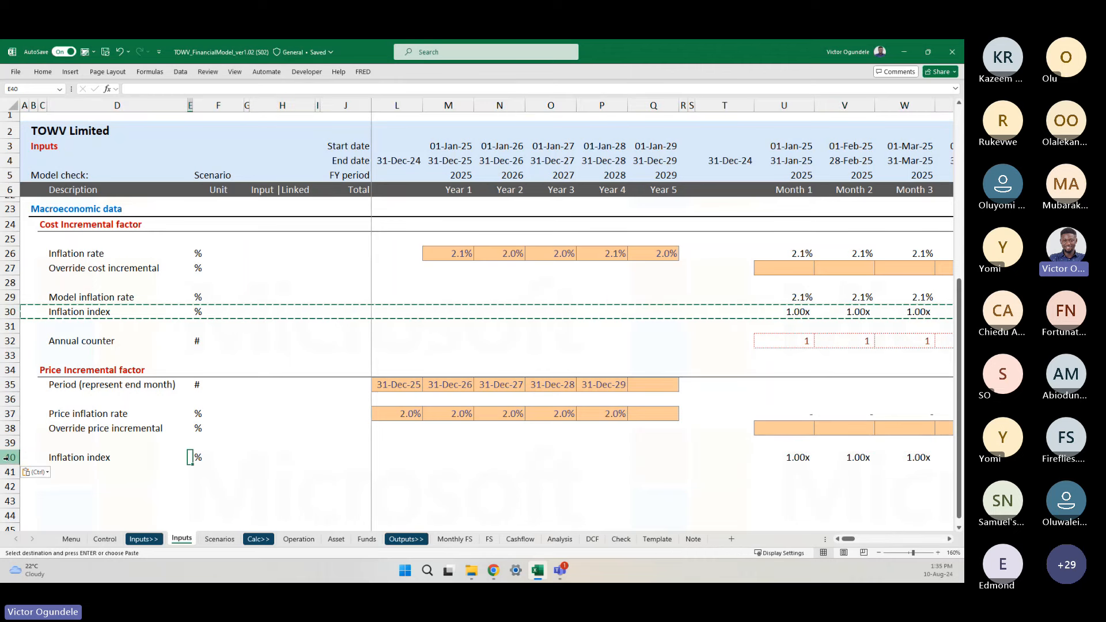
key("Right")
key("Right")
key("Right")
key("Right")
key("Right")
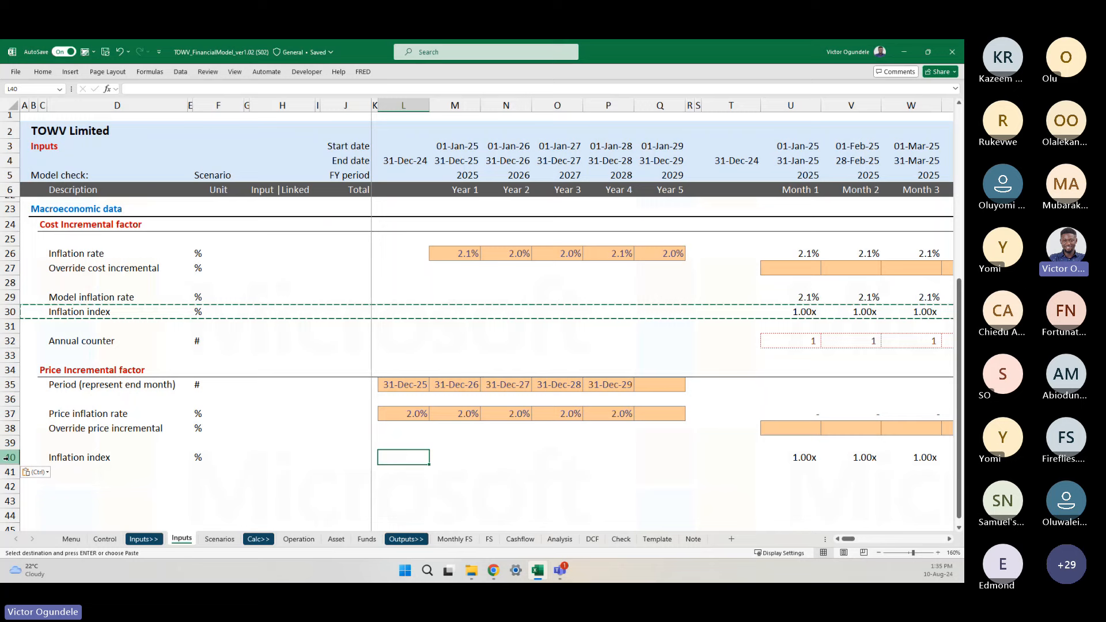
key("ctrl+Right")
key("ctrl+shift+Right")
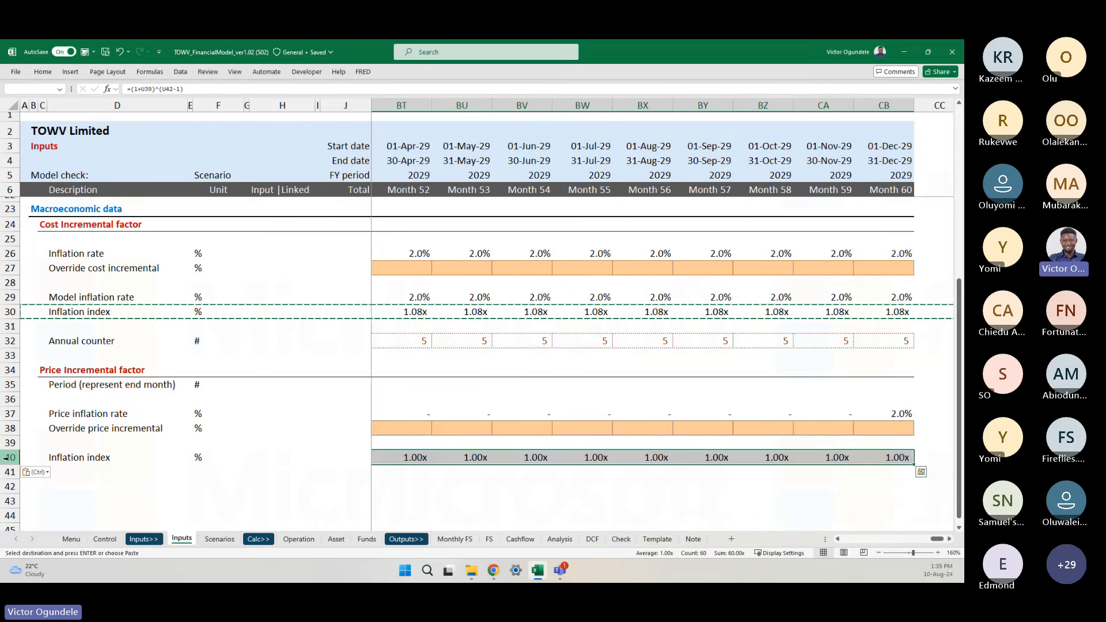
key("Escape")
- Enter 1 as the opening Inflation index in T40, under the 31-Dec-24 end date
key("ctrl+Left")
key("ctrl+Left")
key("Right")
key("Right")
key("Right")
key("Right")
key("Right")
key("Right")
key("Right")
key("Right")
key("Right")
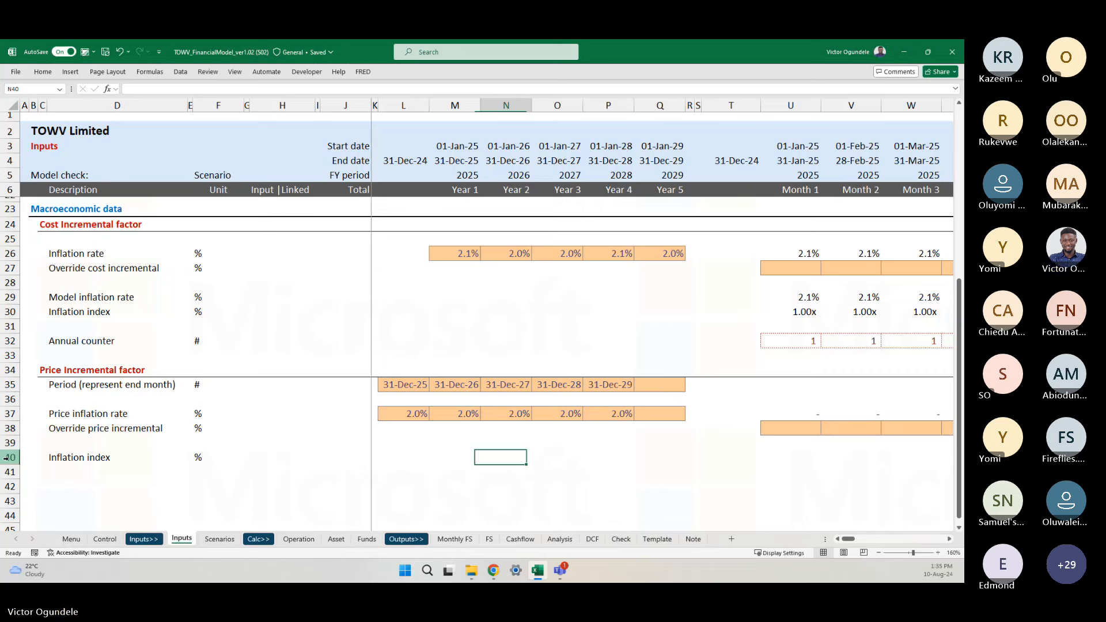
key("ctrl+Left")
key("Right")
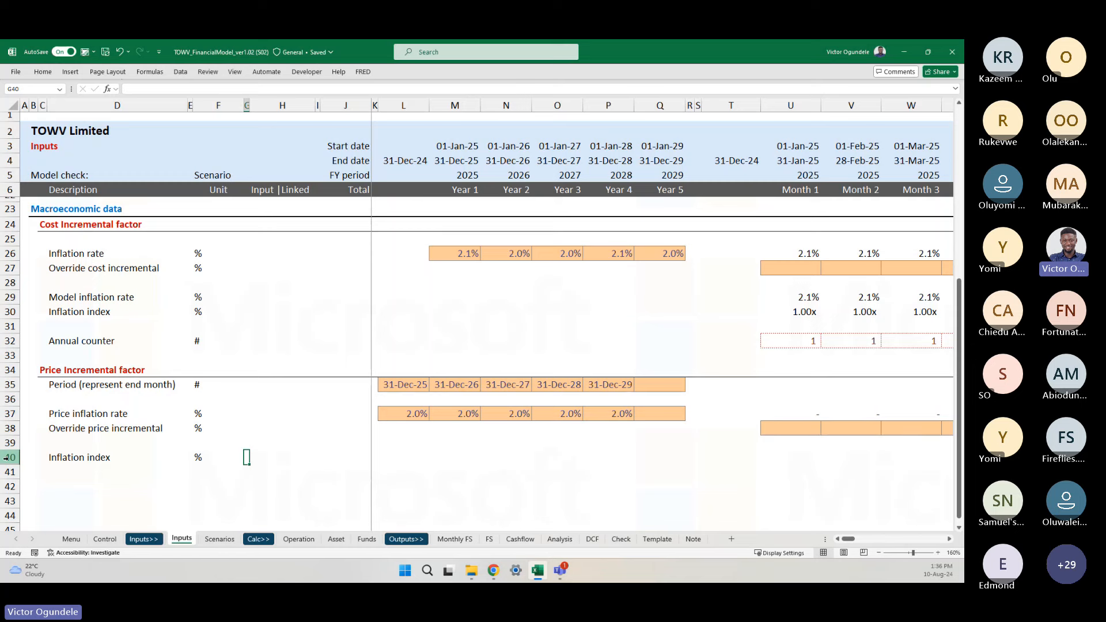
key("Right")
key("Right")
key("Right")
key("Right")
key("Right")
key("Right")
key("Right")
key("Right")
key("Right")
key("Right")
key("Right")
key("Right")
key("Right")
key("Right")
scroll(6, 459, "down", 1, "ctrl")
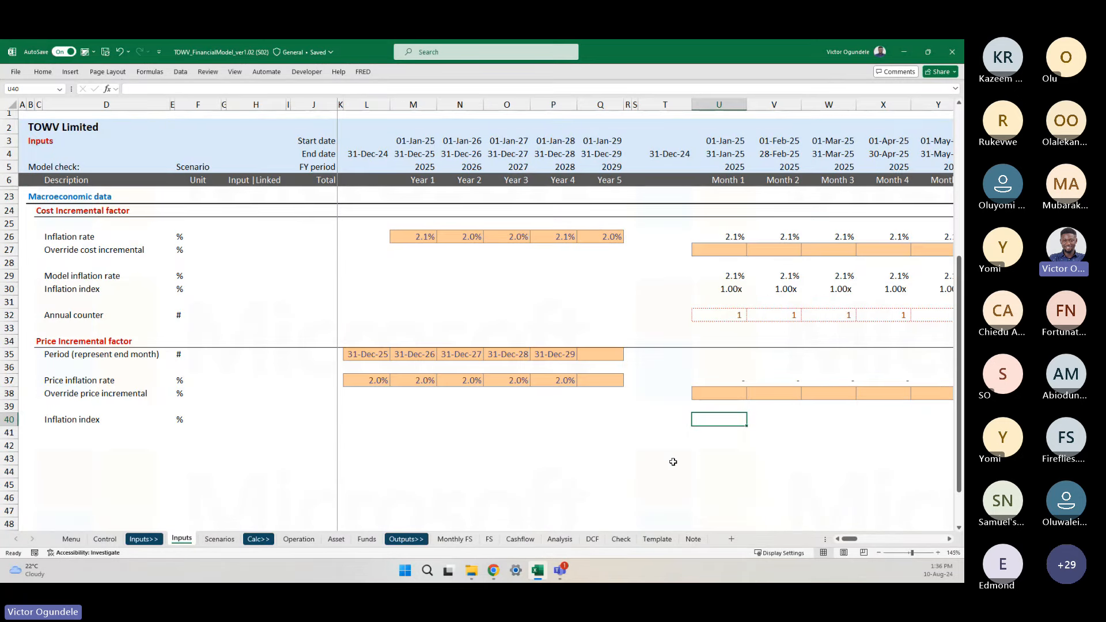
scroll(673, 463, "right", 3)
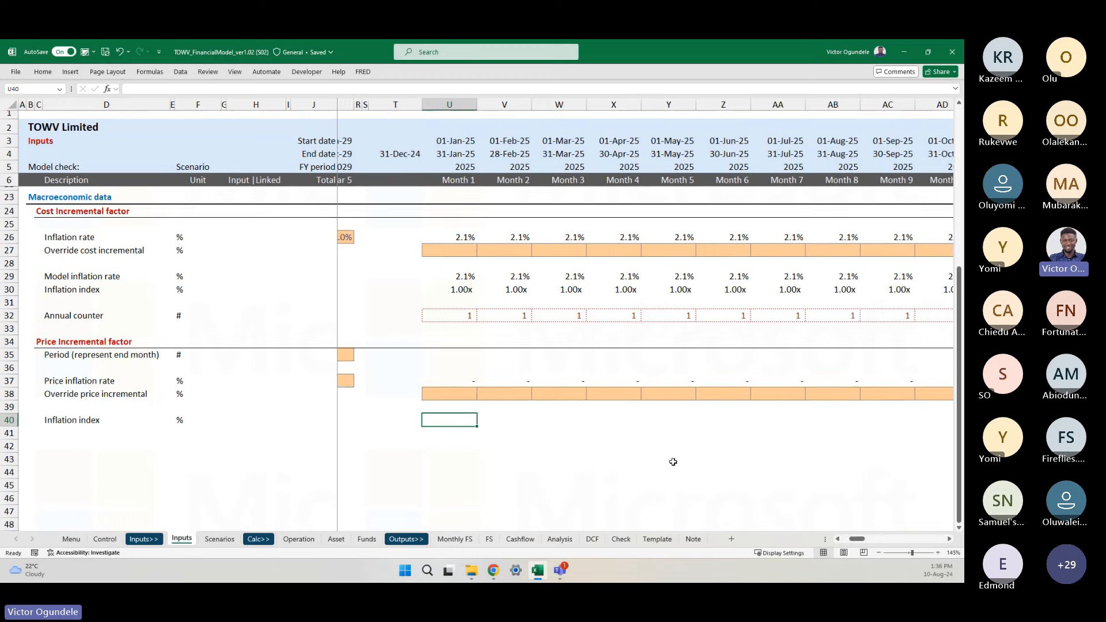
scroll(673, 462, "up", 1, "ctrl")
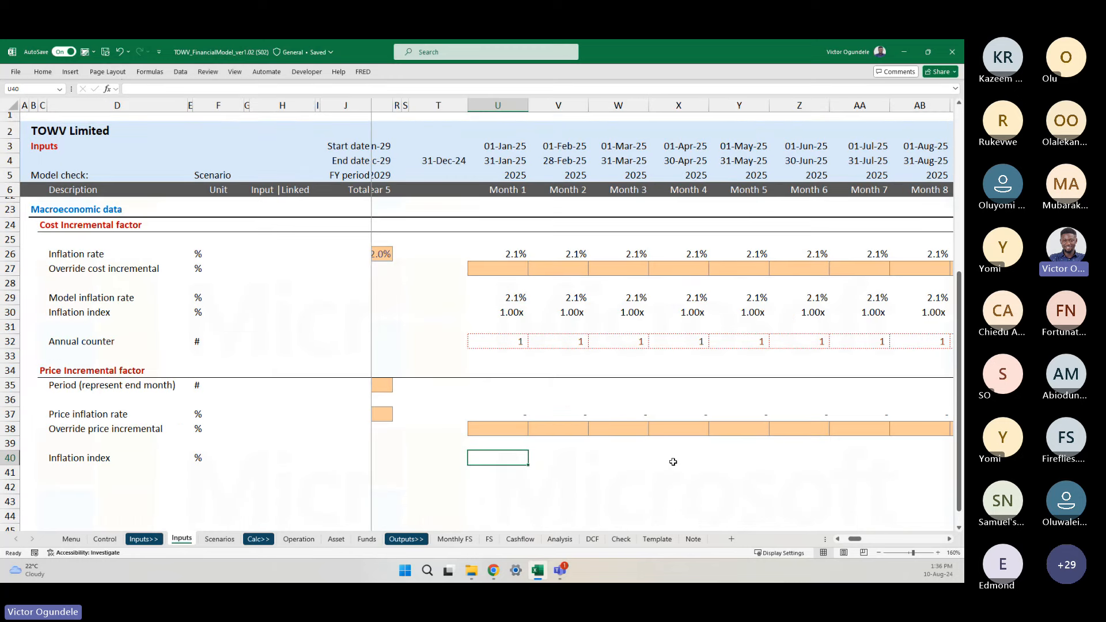
scroll(673, 463, "down", 2)
key("Left")
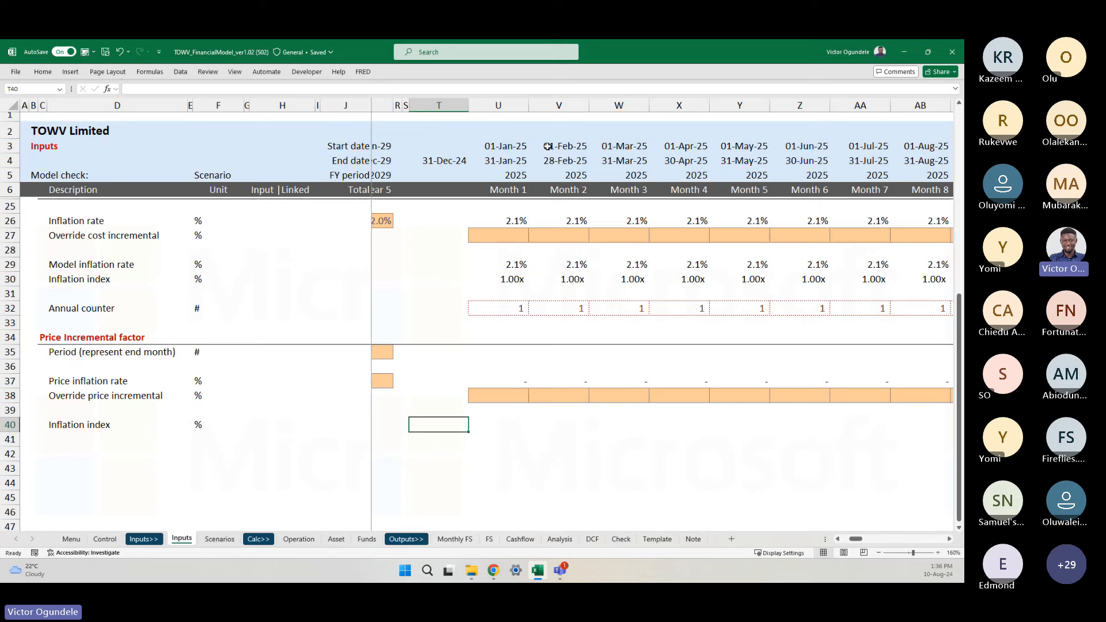
type("1")
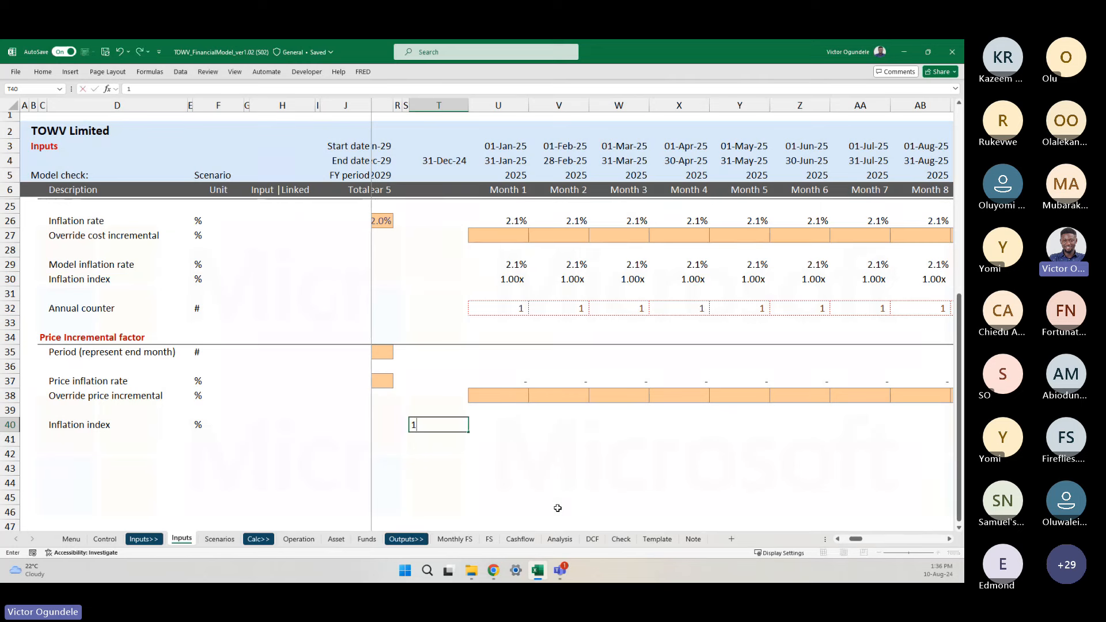
key("ctrl+Return")
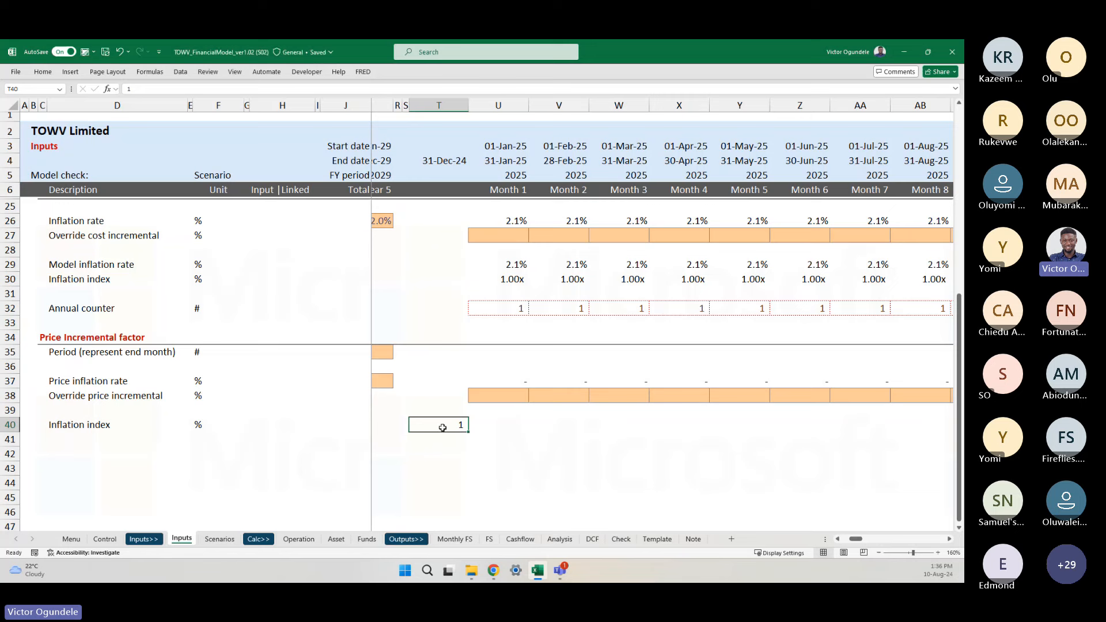
- Shade the opening Inflation index cell T40 light grey
left_click(41, 73)
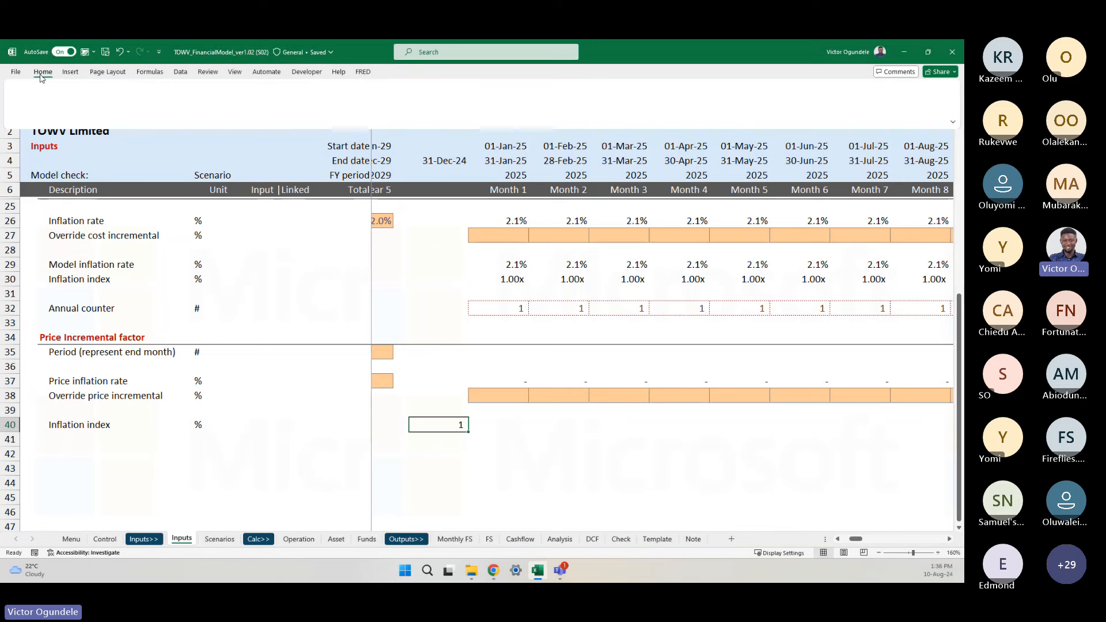
left_click(181, 108)
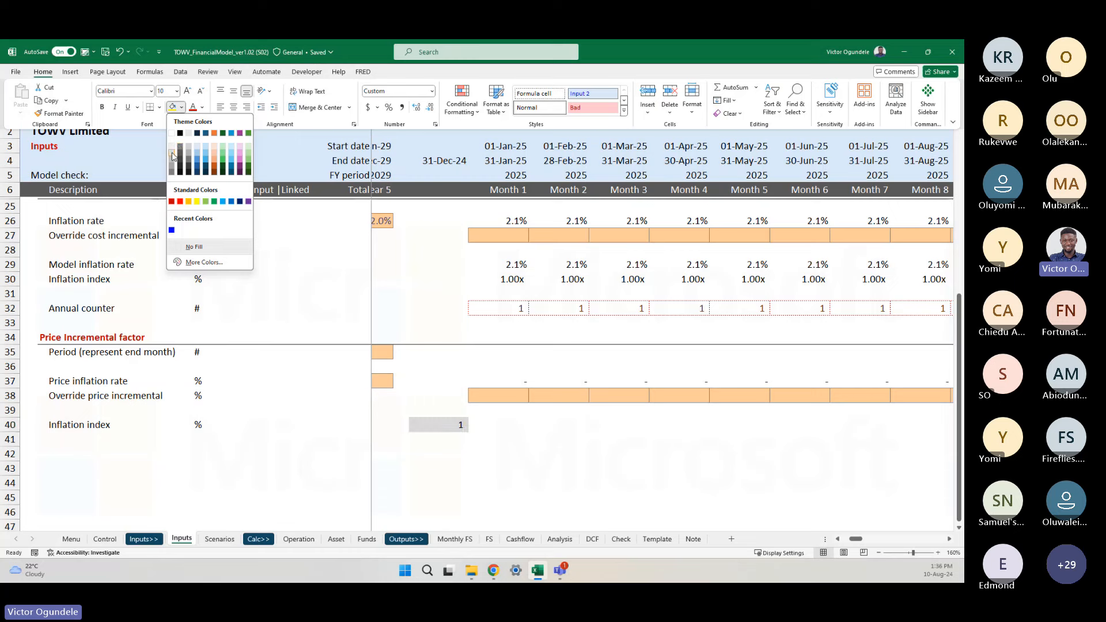
left_click(173, 156)
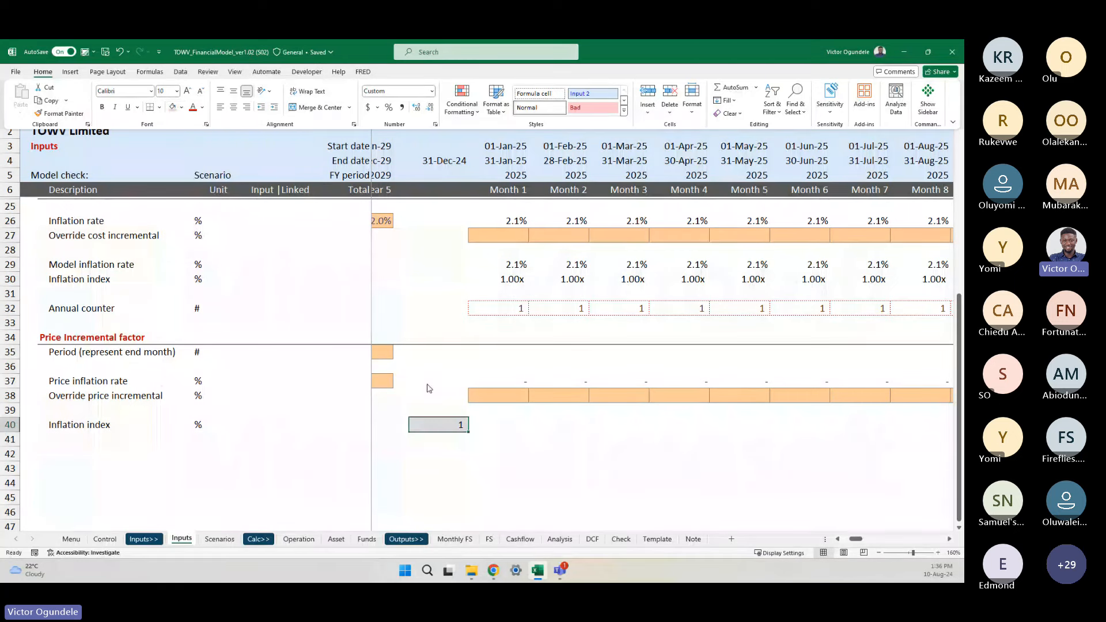
left_click(503, 438)
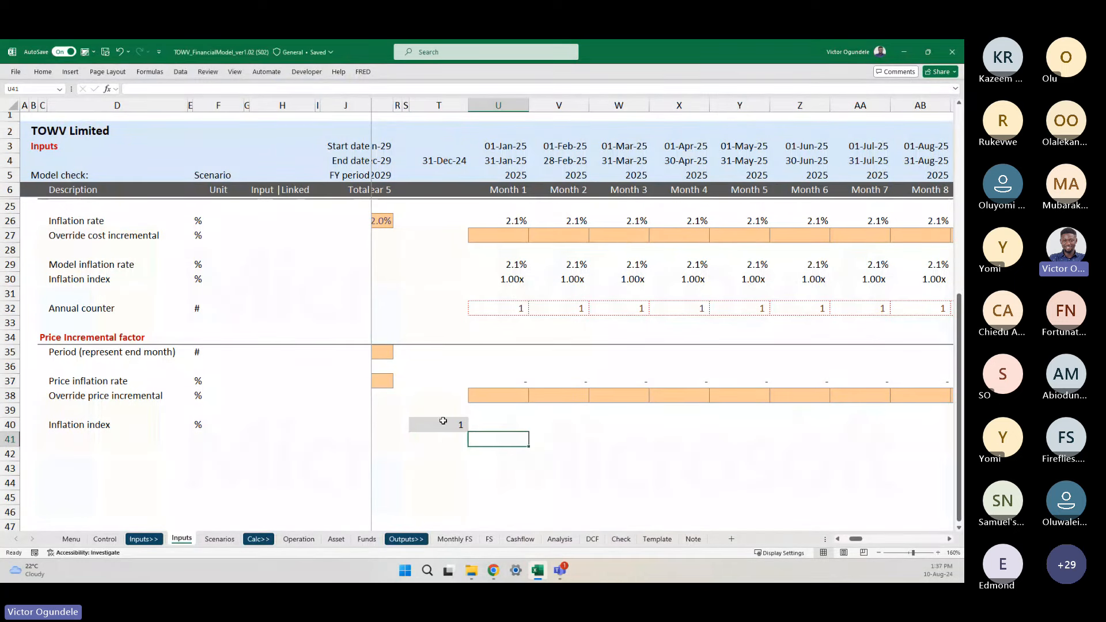
left_click(444, 425)
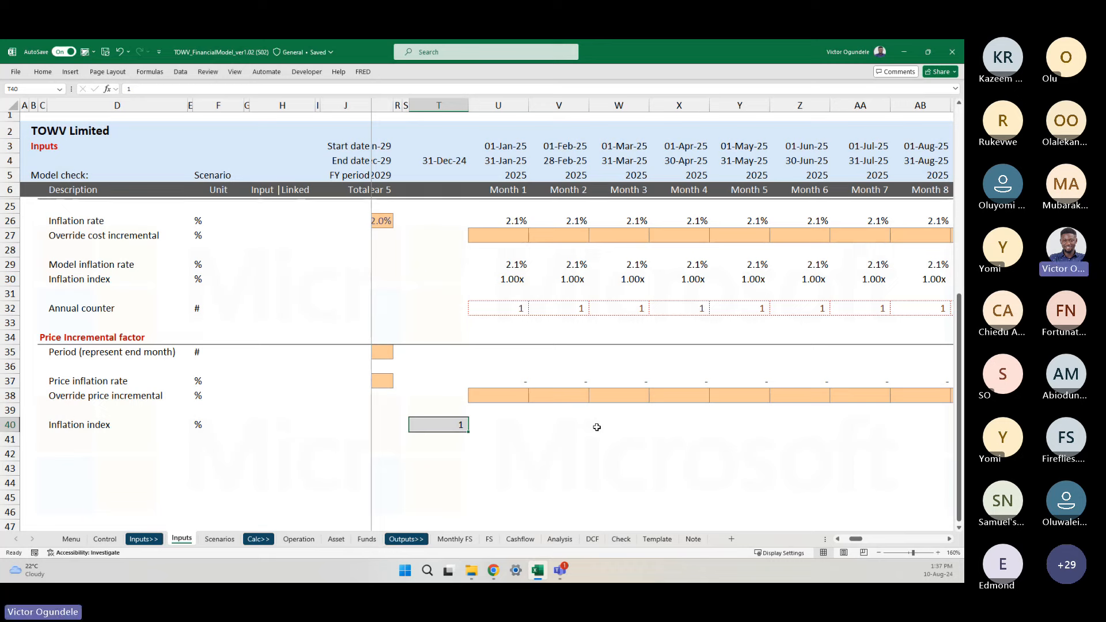
- Review the opening Inflation index cell T40 and the override rows in the Price and Cost Incremental factor sections
scroll(597, 427, "up", 1)
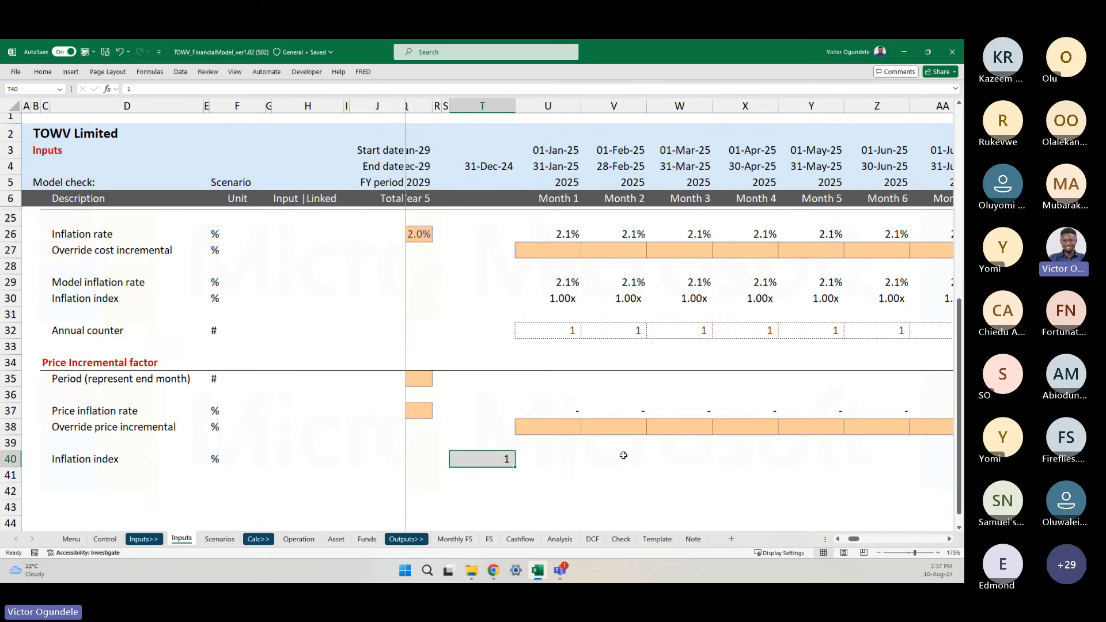
scroll(623, 458, "down", 1)
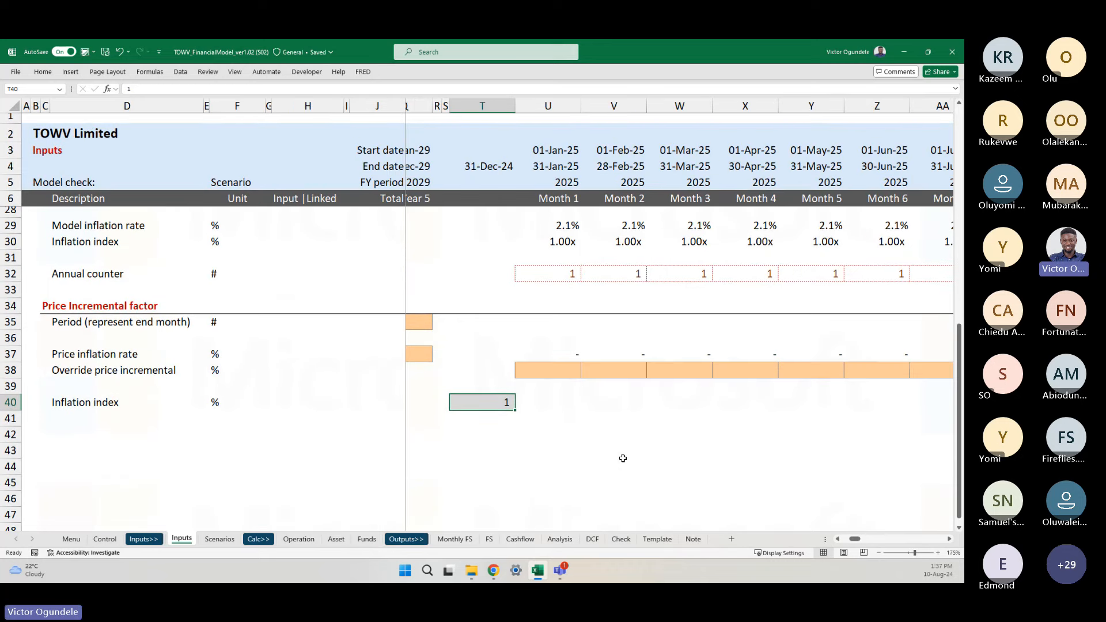
left_click(507, 435)
left_click(492, 401)
left_click(492, 447)
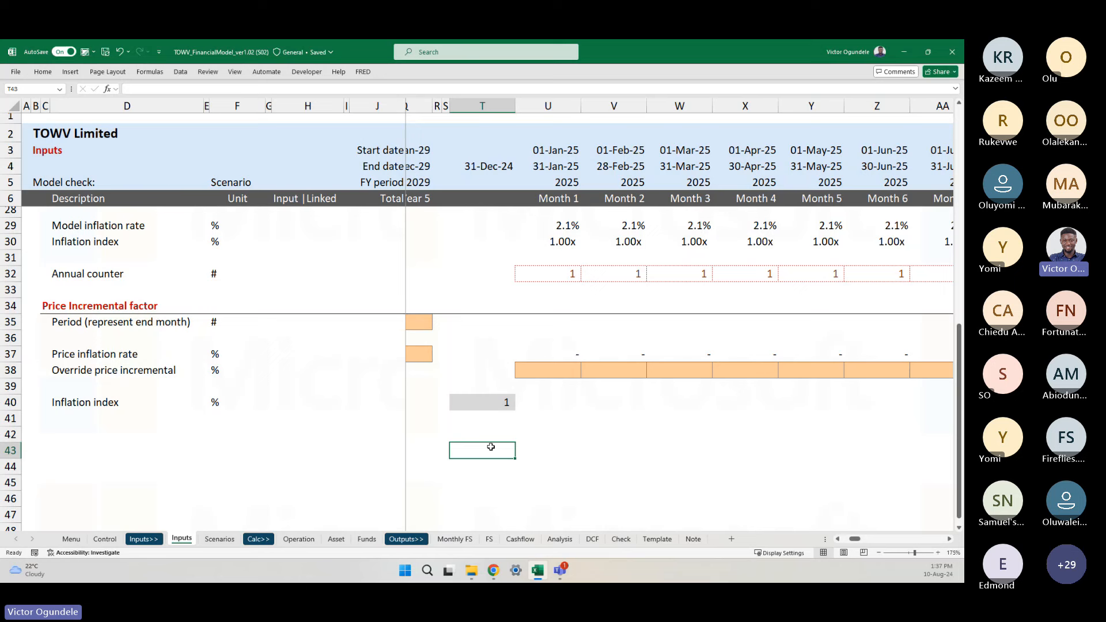
left_click(473, 402)
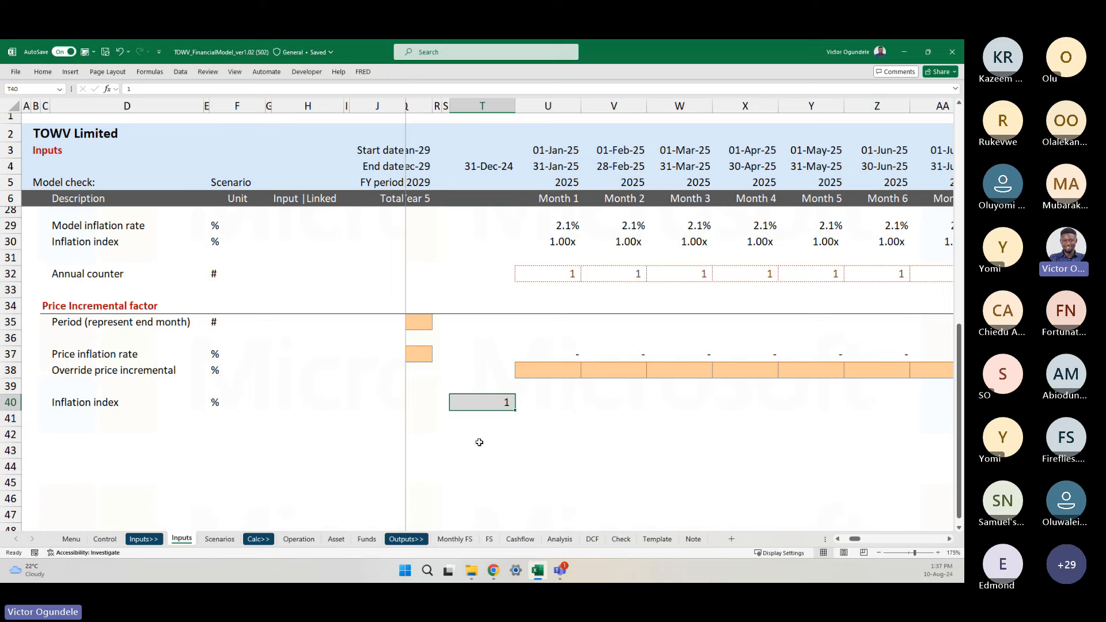
left_click(480, 442)
left_click(478, 401)
left_click(10, 370)
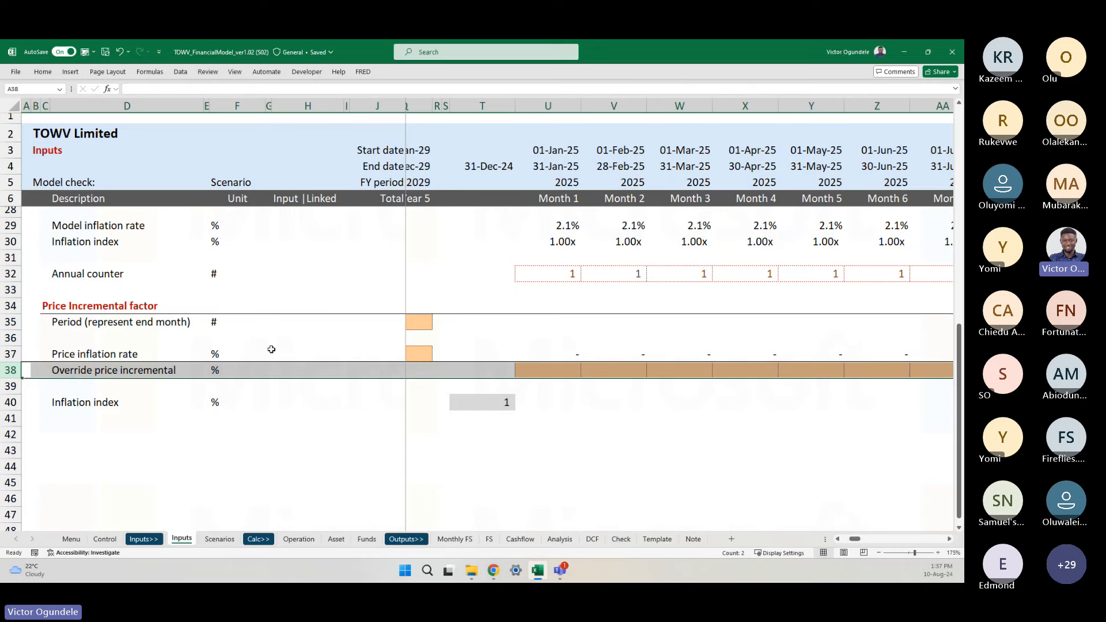
scroll(272, 350, "up", 3)
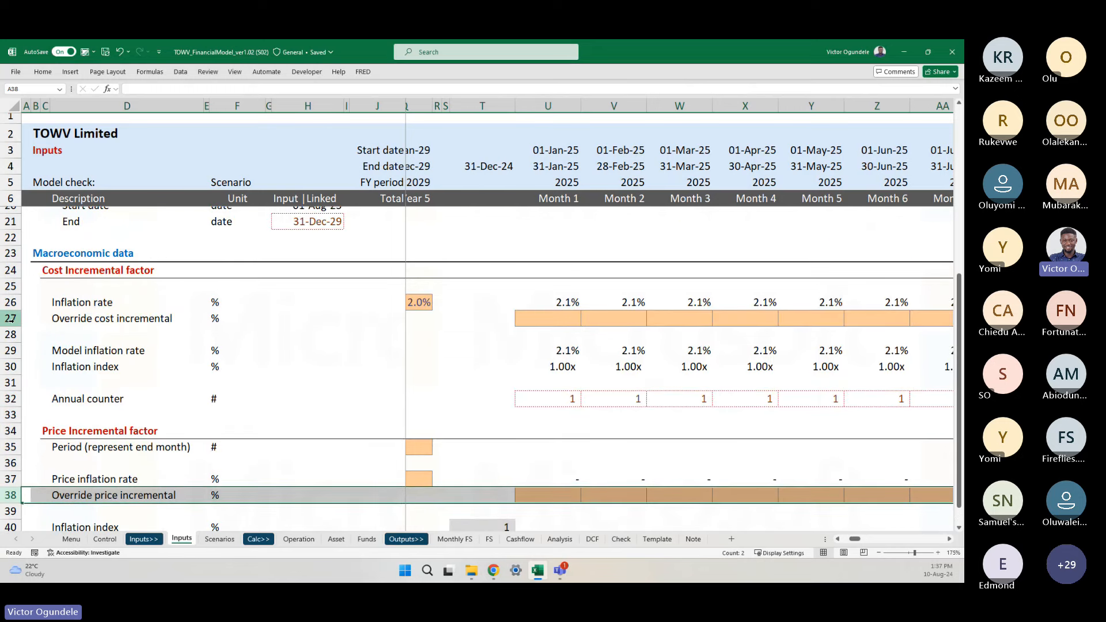
left_click(10, 318)
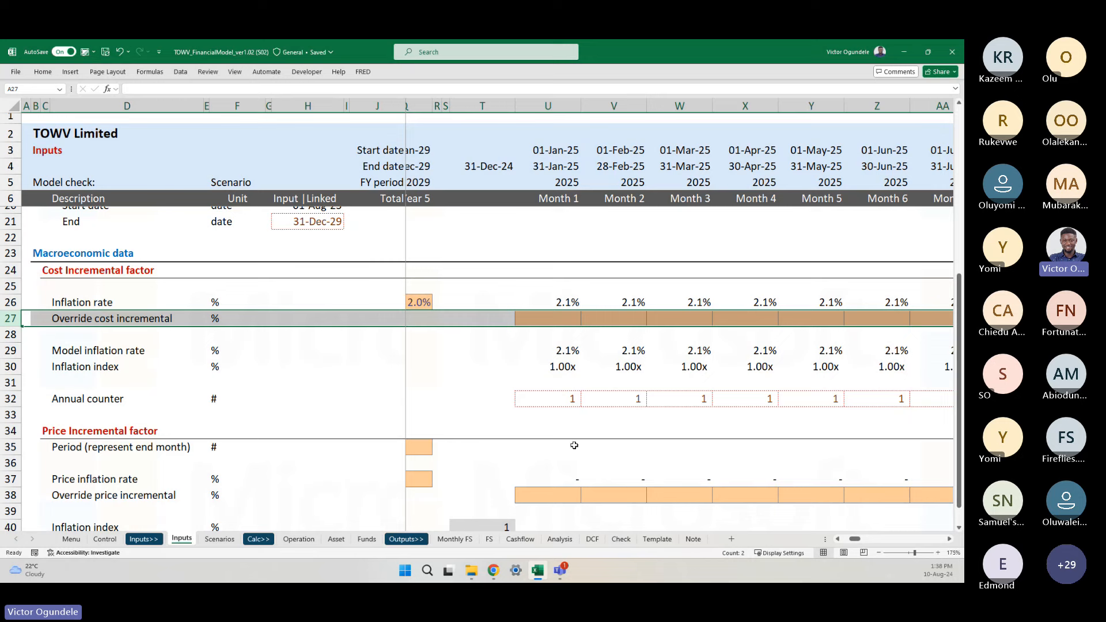
scroll(574, 446, "down", 3)
scroll(575, 445, "down", 1)
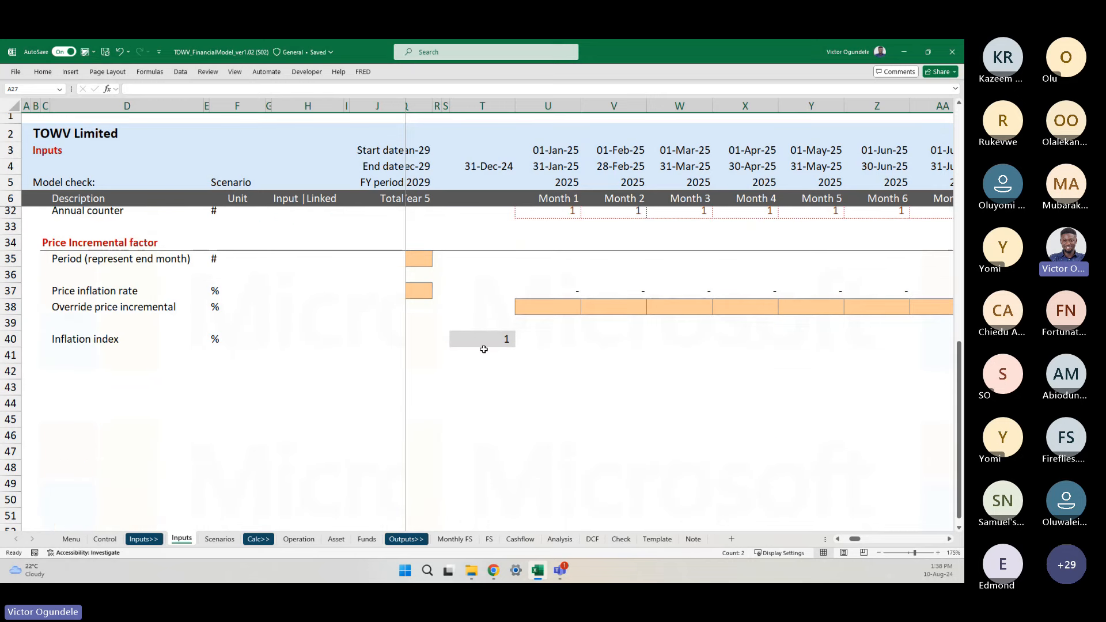
- Reapply the White, Background 1, Darker 15% fill to the opening Inflation index cell T40
left_click(479, 339)
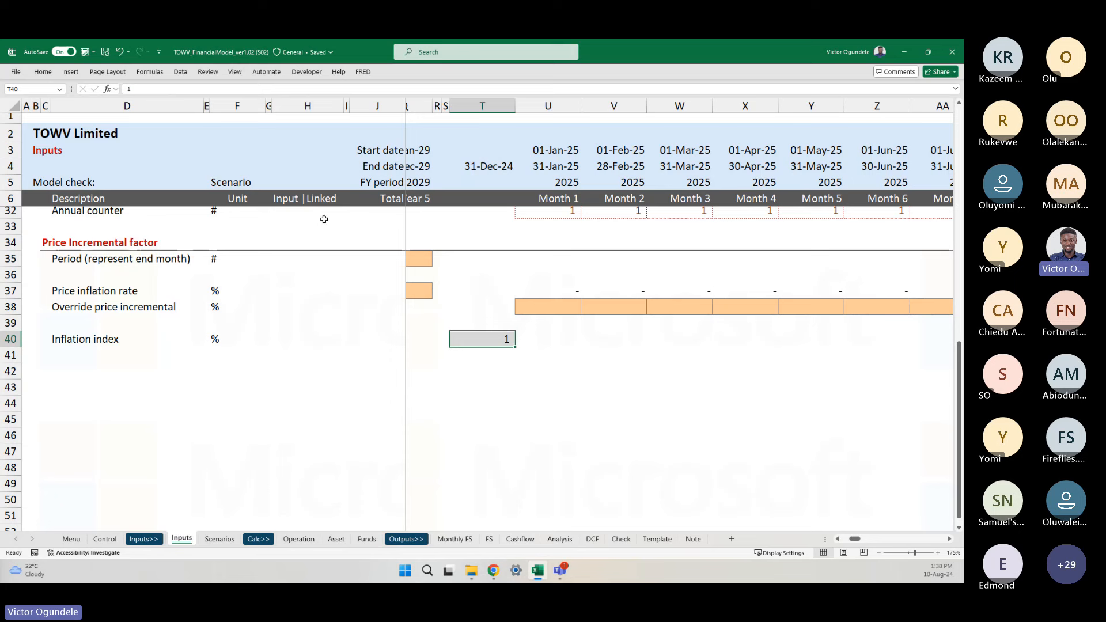
right_click(500, 336)
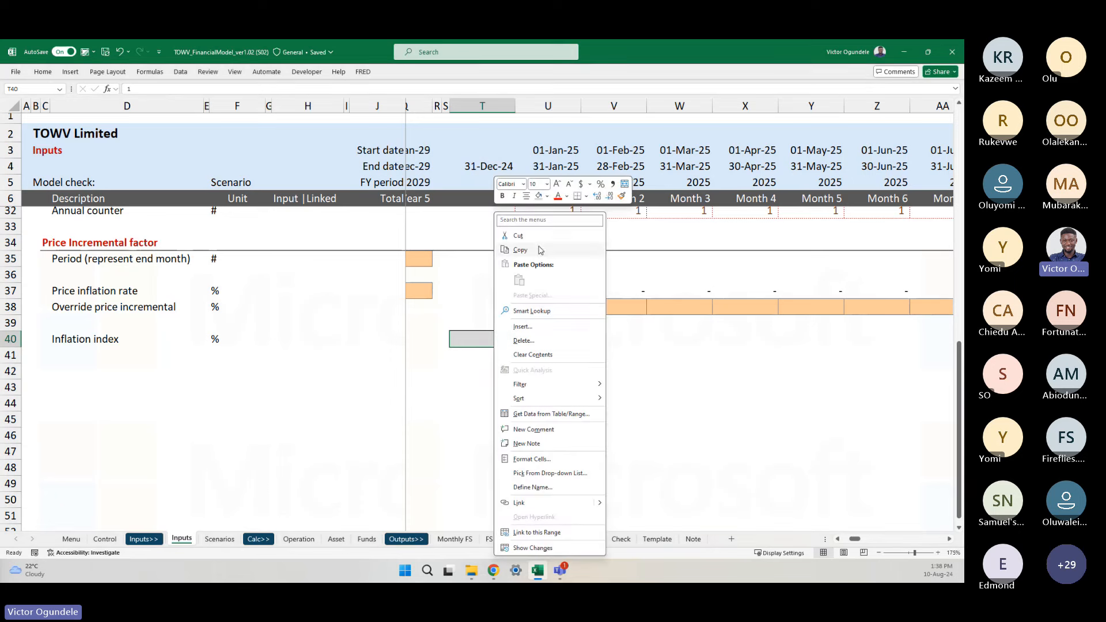
left_click(548, 197)
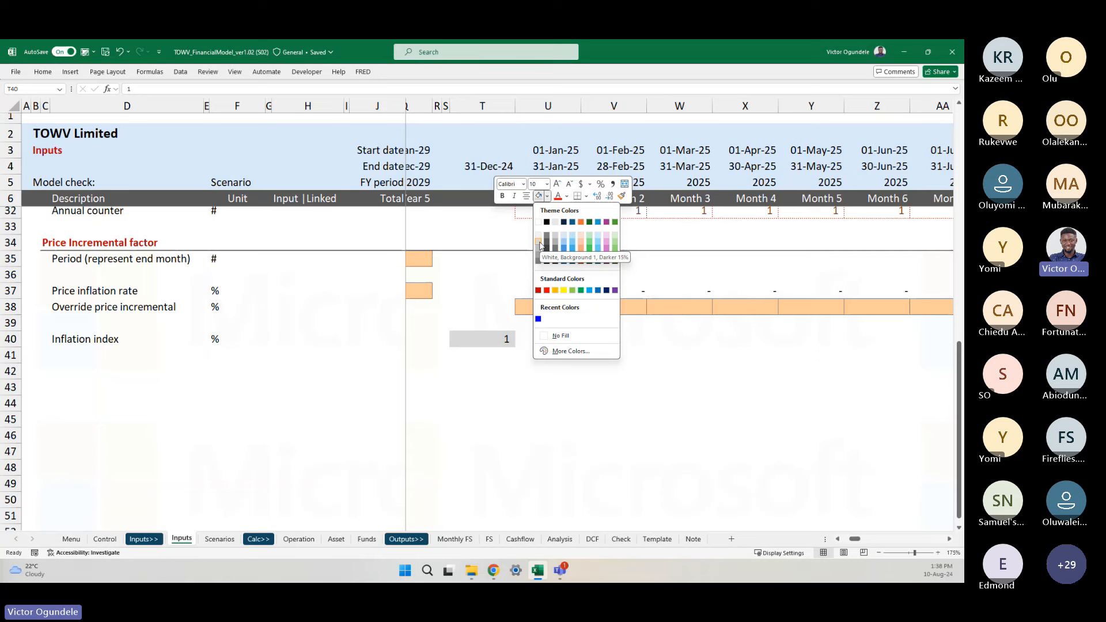
left_click(539, 241)
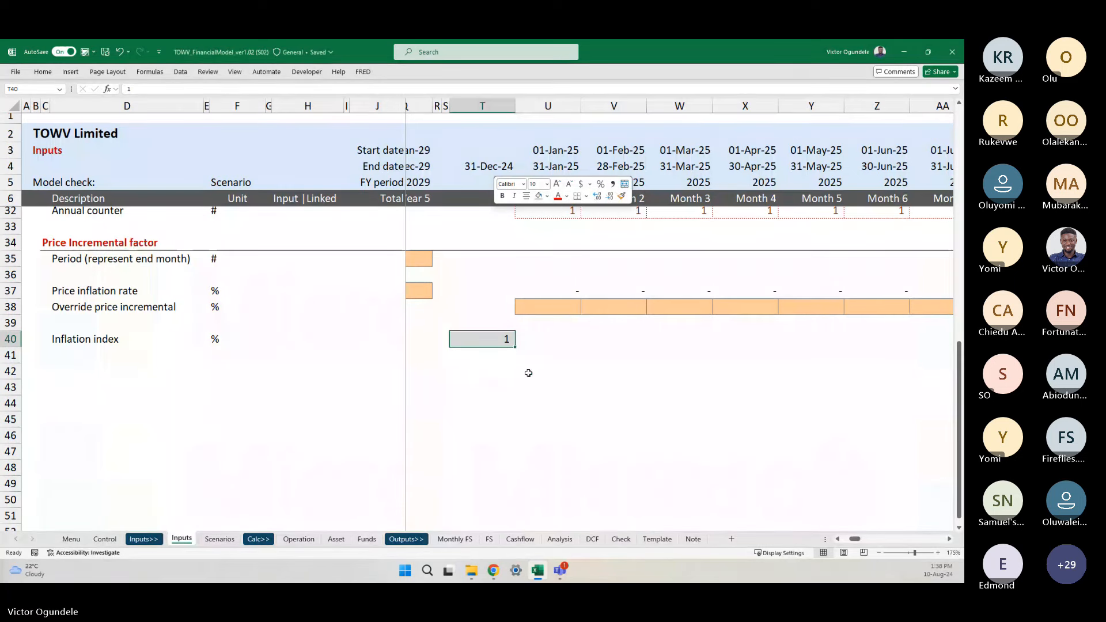
left_click(509, 369)
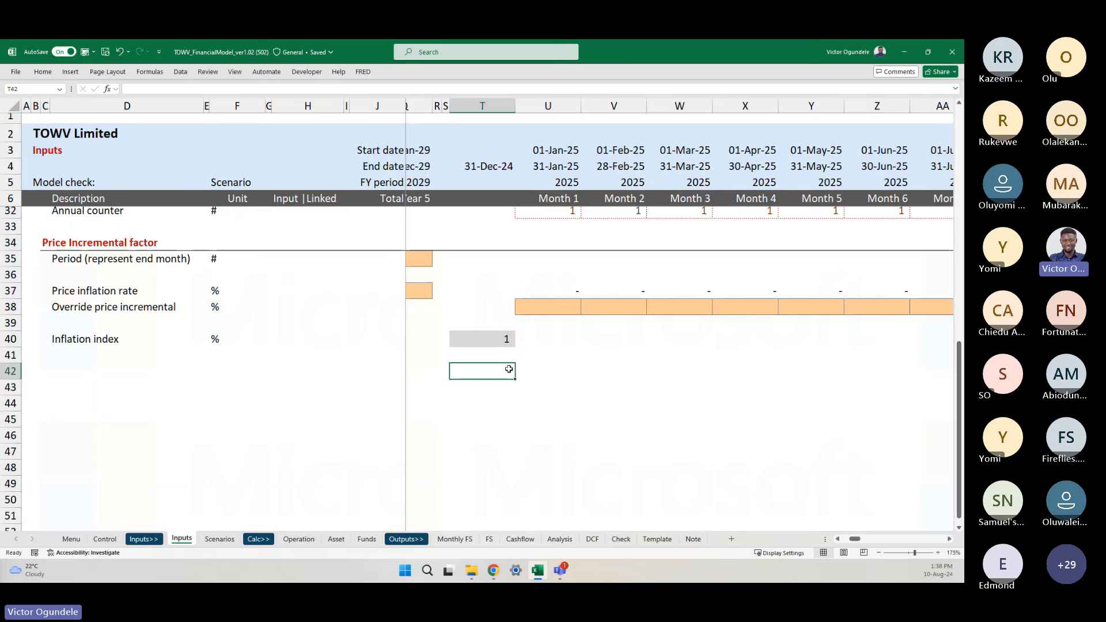
key("Up")
key("Up")
key("Right")
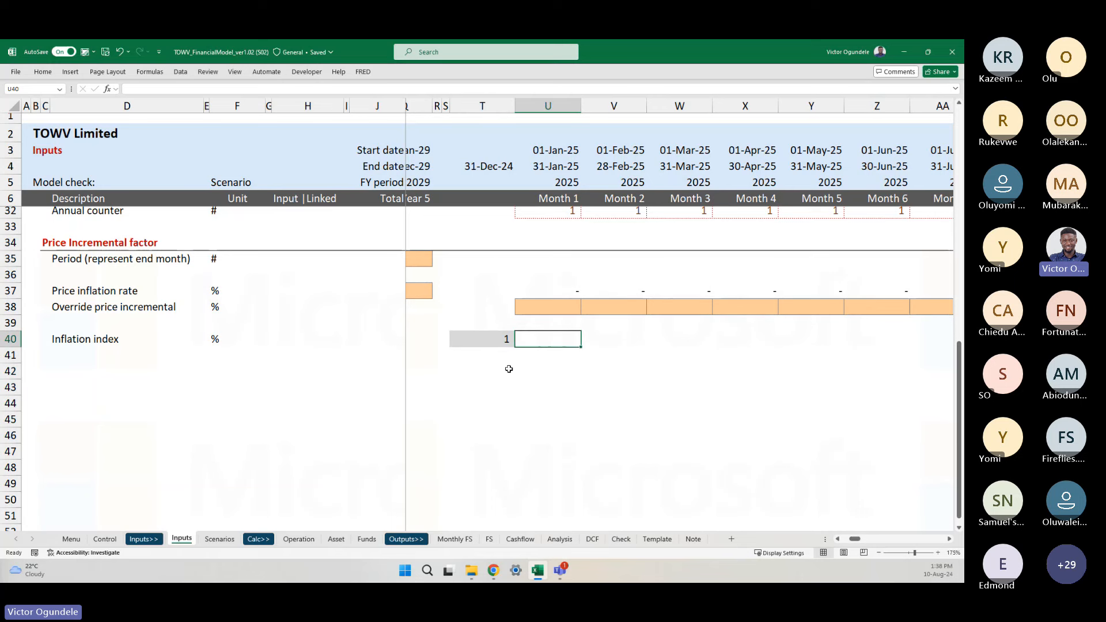
scroll(574, 352, "up", 1)
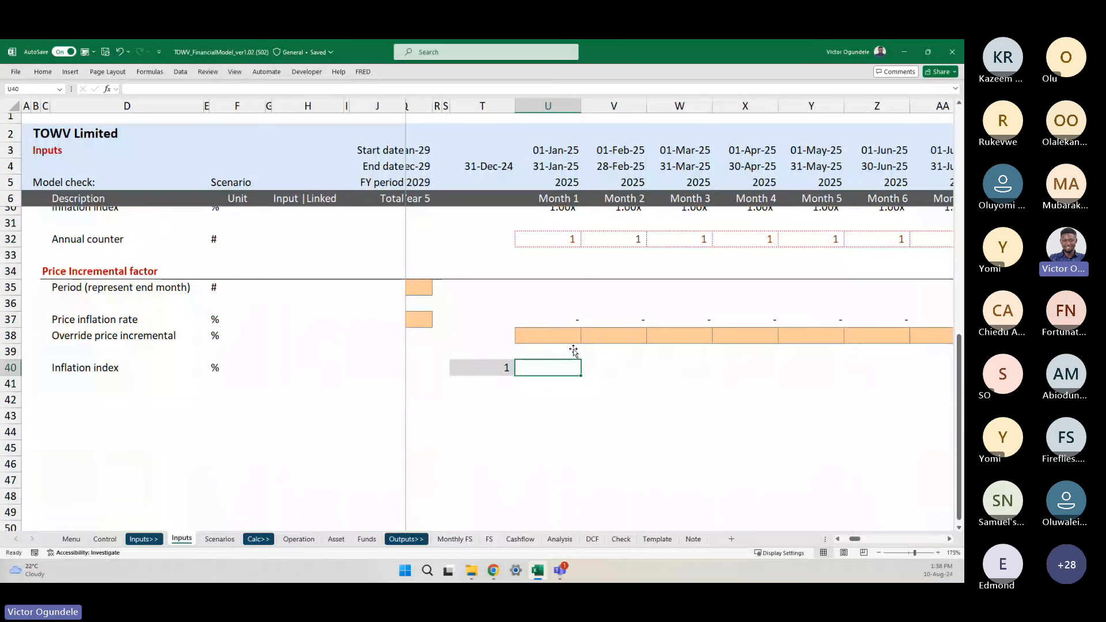
scroll(574, 348, "up", 2)
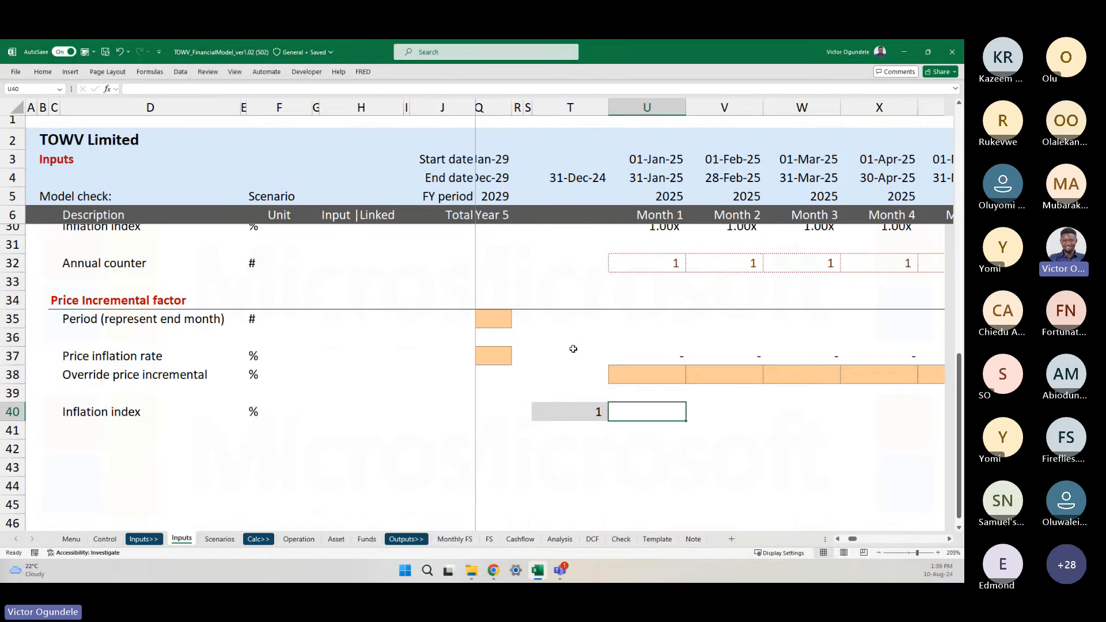
scroll(573, 349, "down", 2)
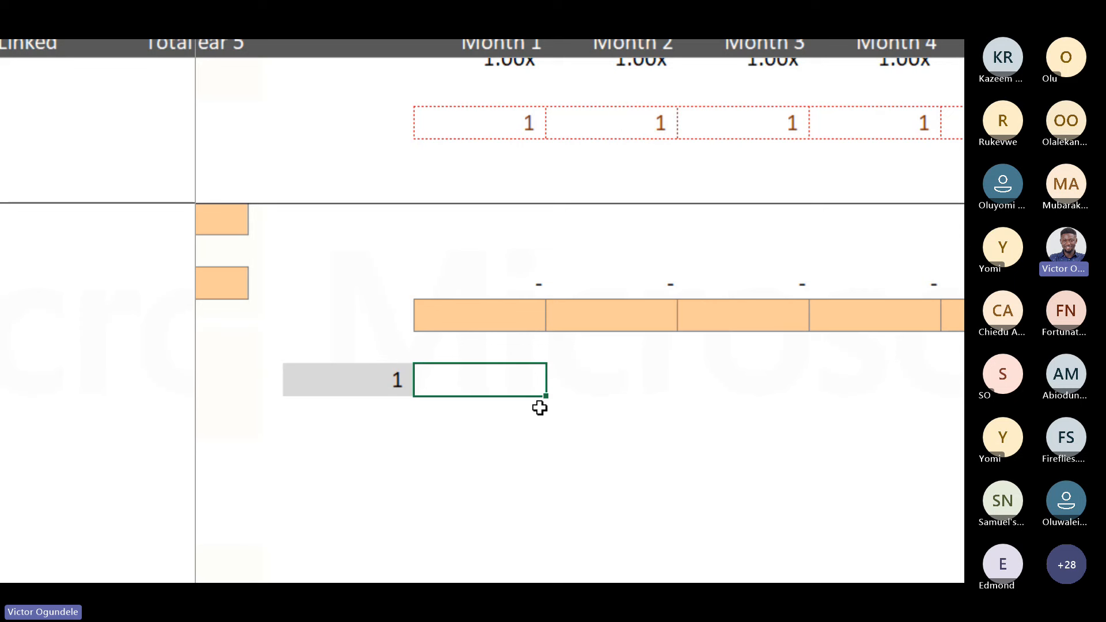
type("=")
key("Left")
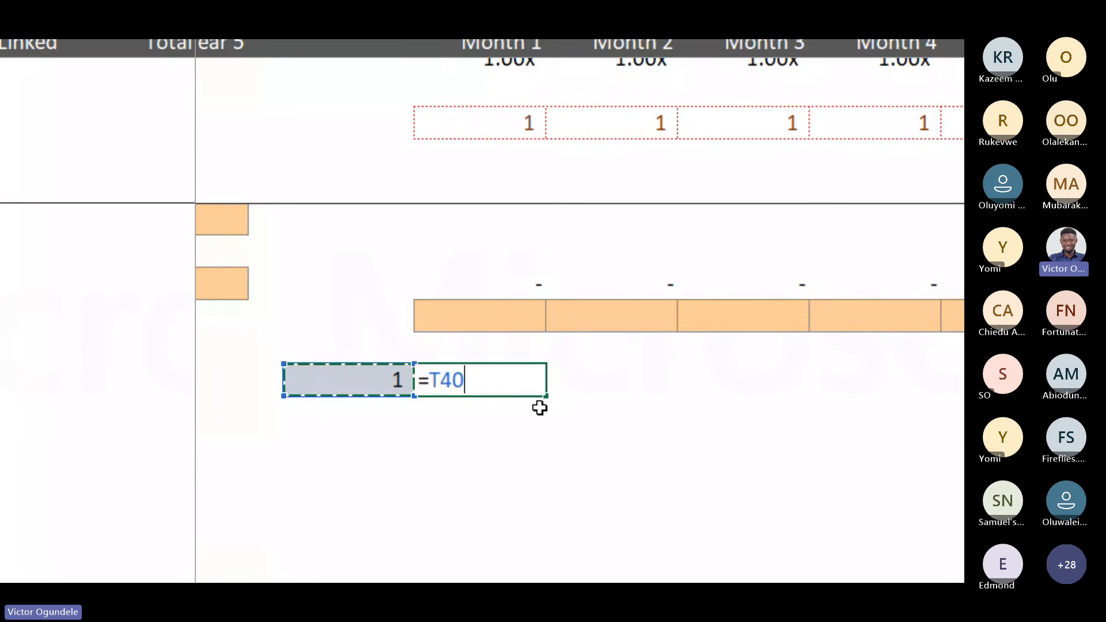
key("Escape")
- Enter a sample amount of 500 in T41, directly below the opening Inflation index
key("Left")
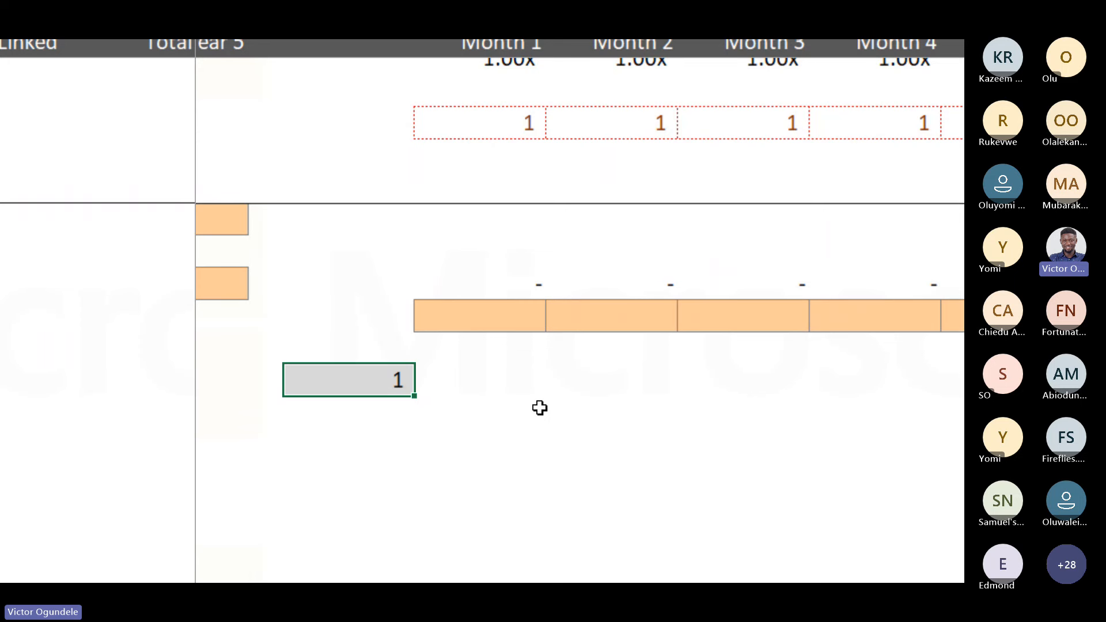
key("Down")
type("500")
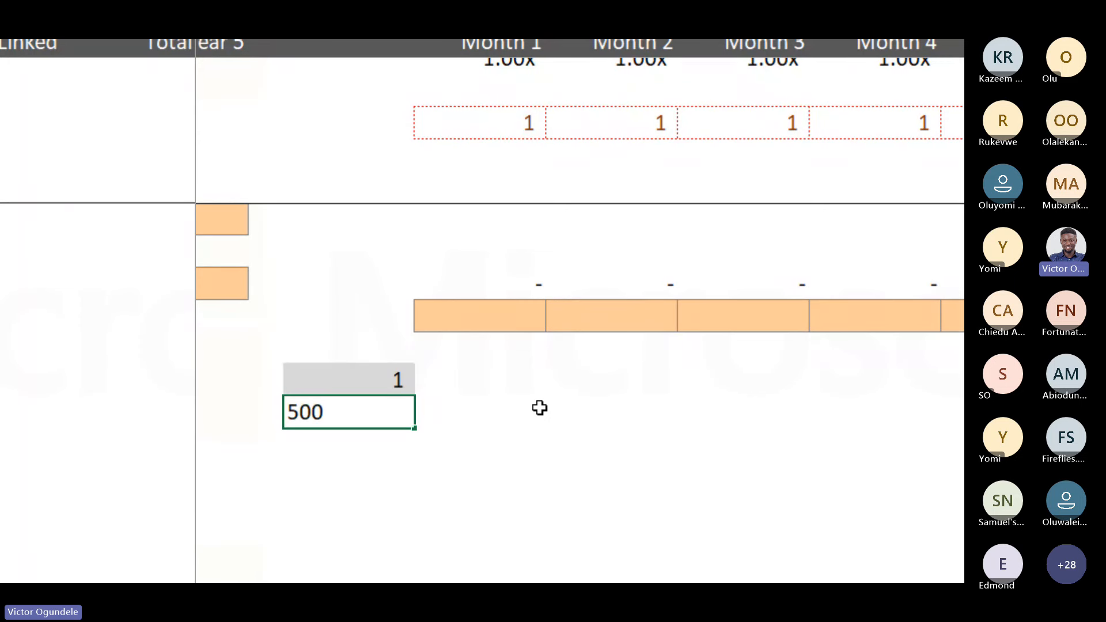
key("ctrl+Return")
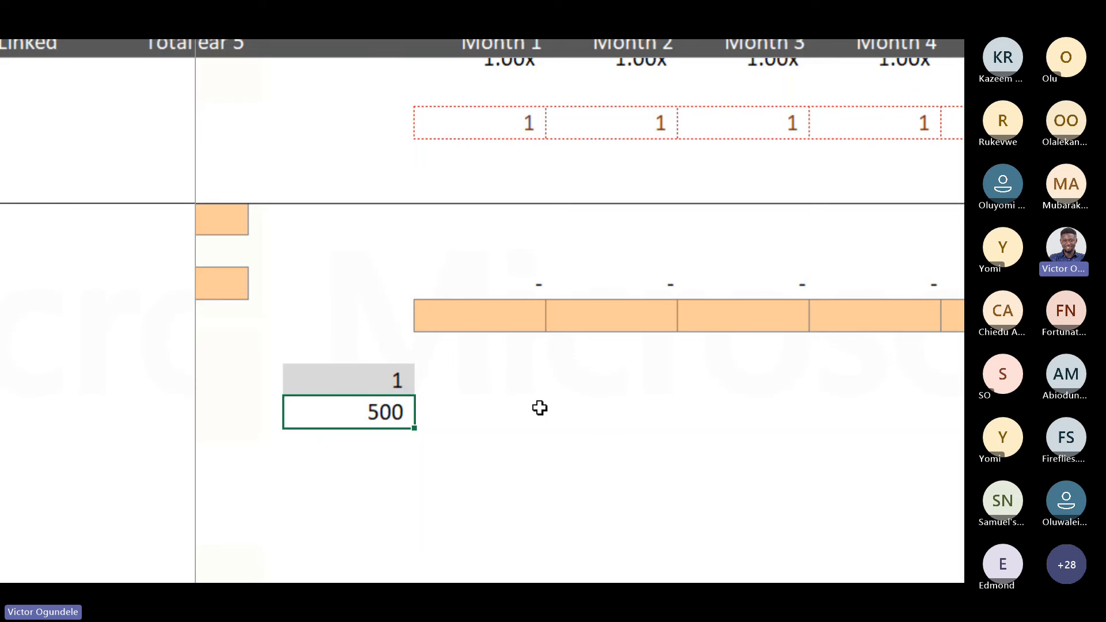
key("Delete")
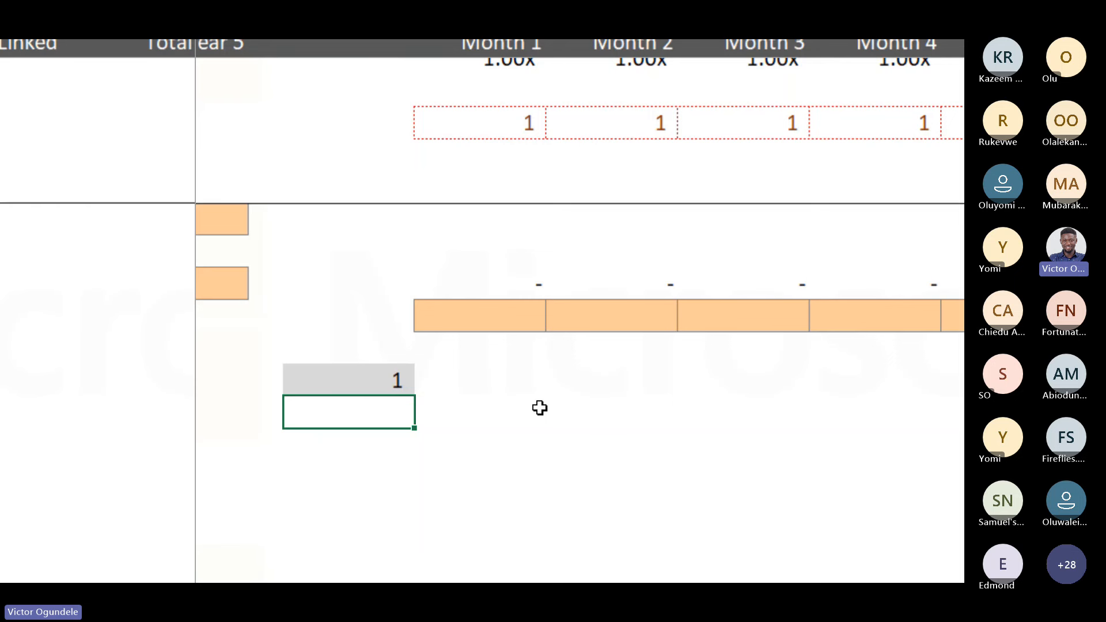
type("500")
key("Return")
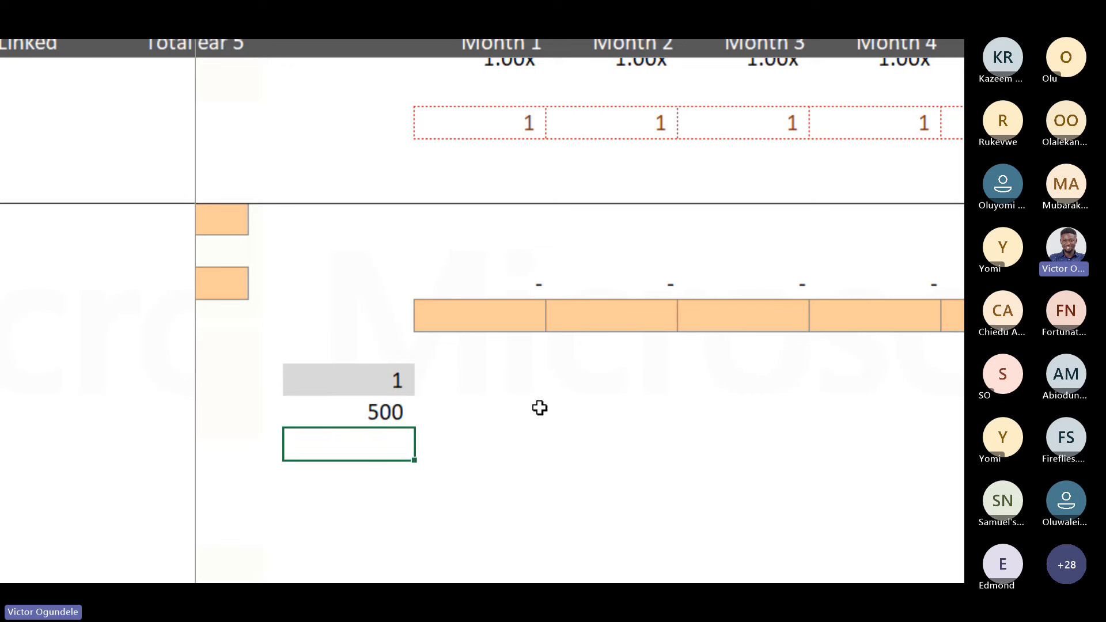
- Multiply the opening Inflation index by the sample amount in T42 with =T40*T41
type("=")
key("Up")
key("Up")
type("*")
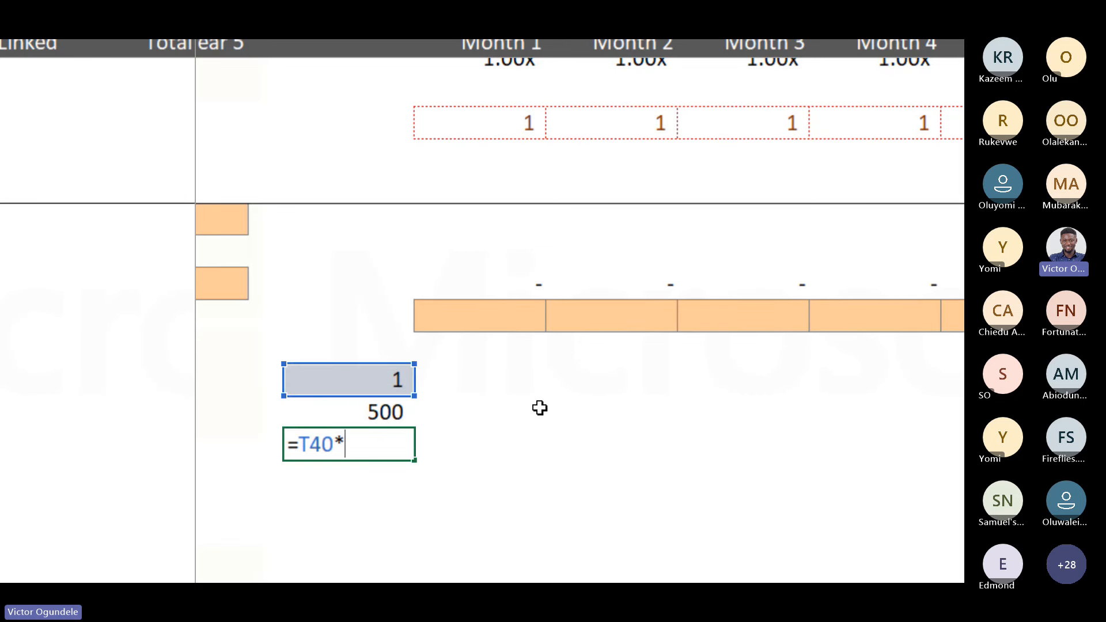
key("Up")
key("Return")
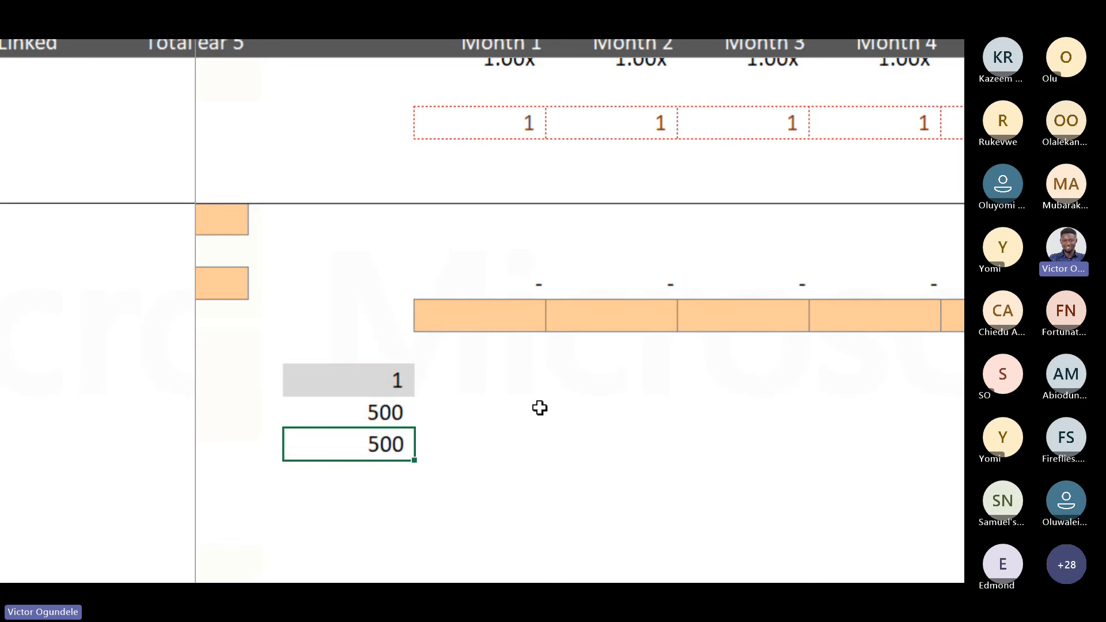
- Clear the sample amount and its product from T41:T42
key("shift+Up")
key("Delete")
key("Up")
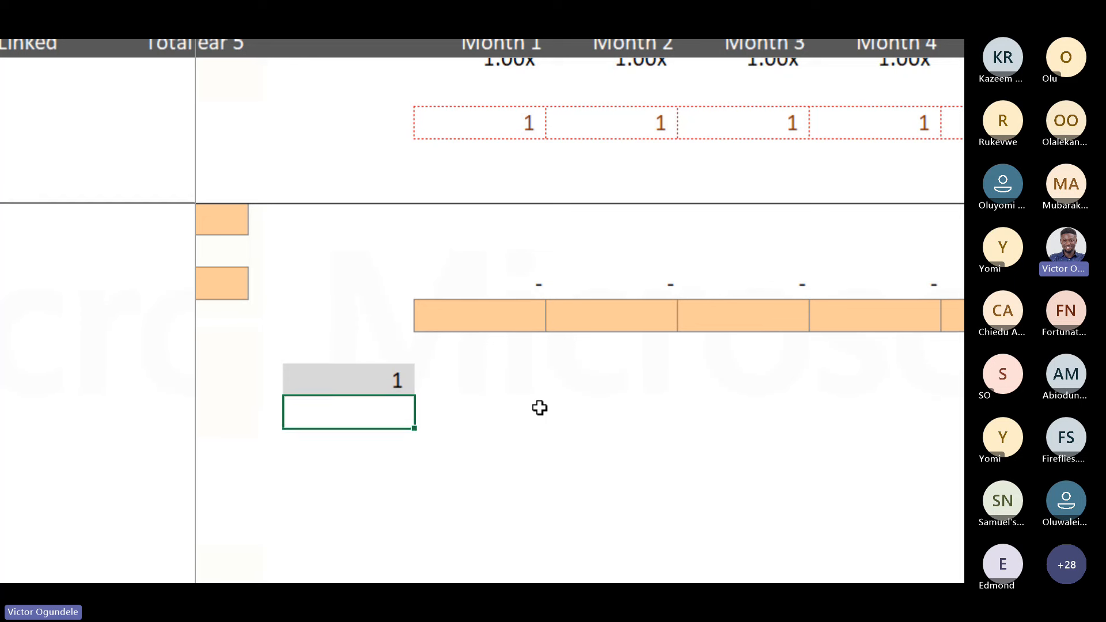
key("Up")
key("Right")
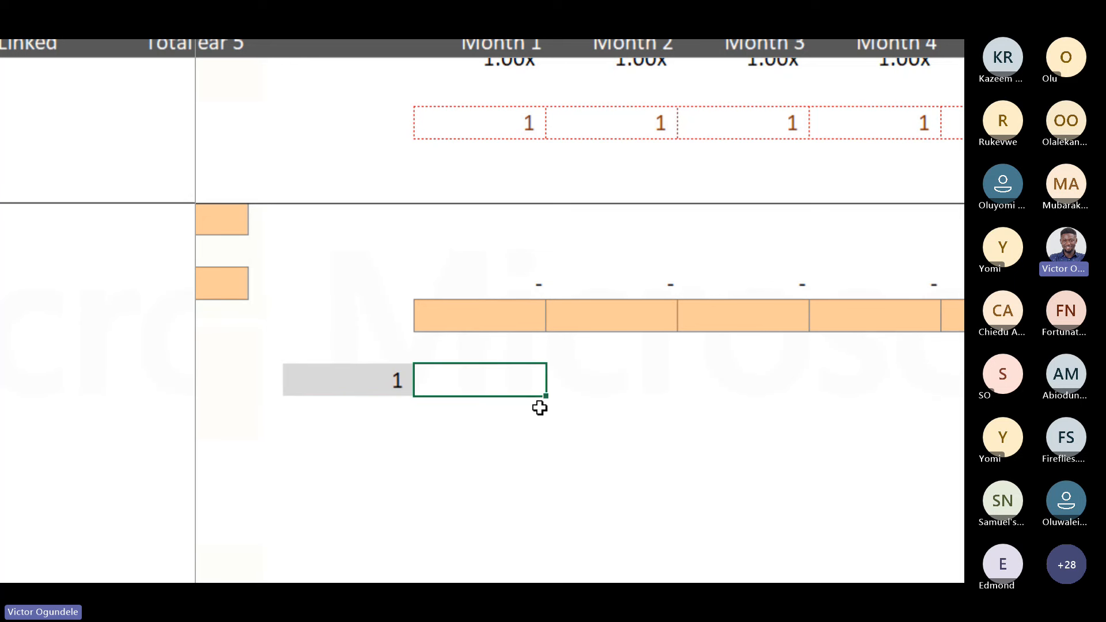
type("=")
key("Left")
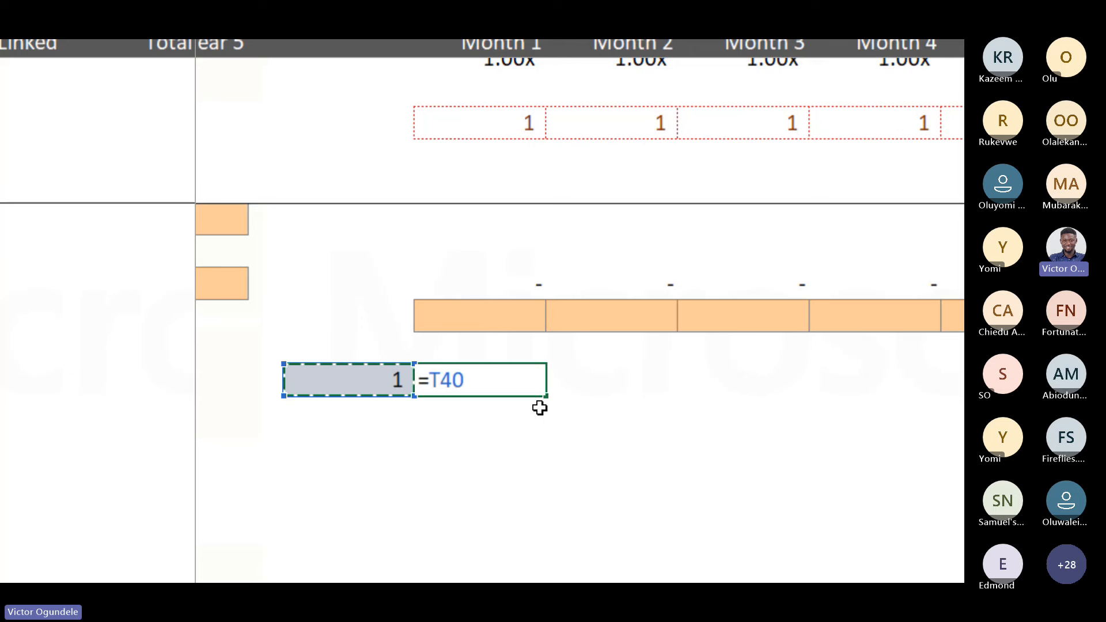
key("Escape")
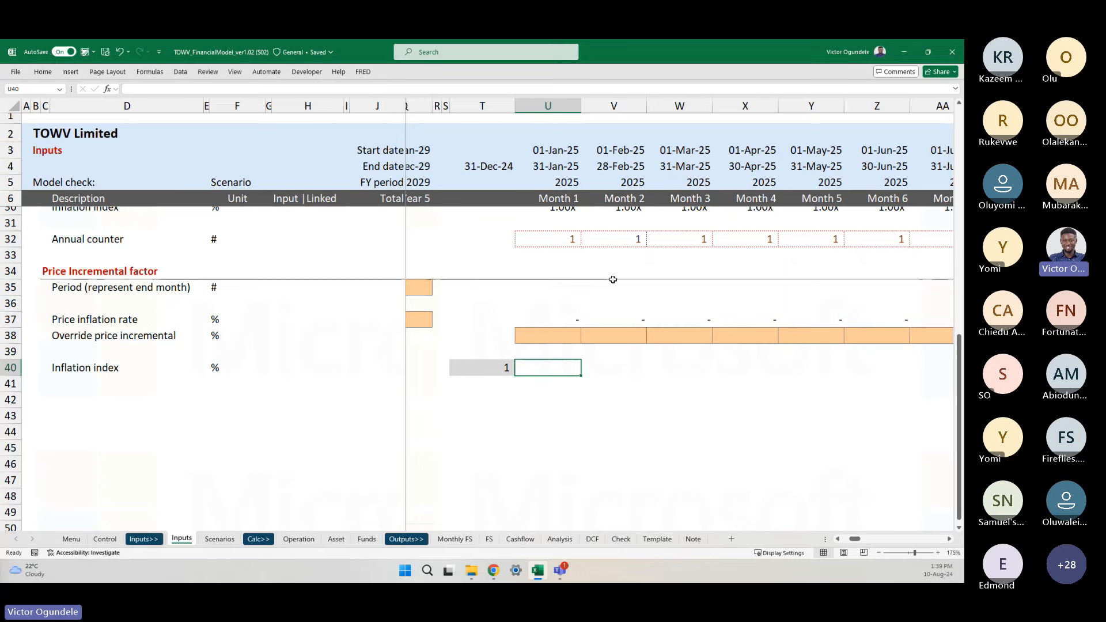
scroll(613, 279, "up", 2)
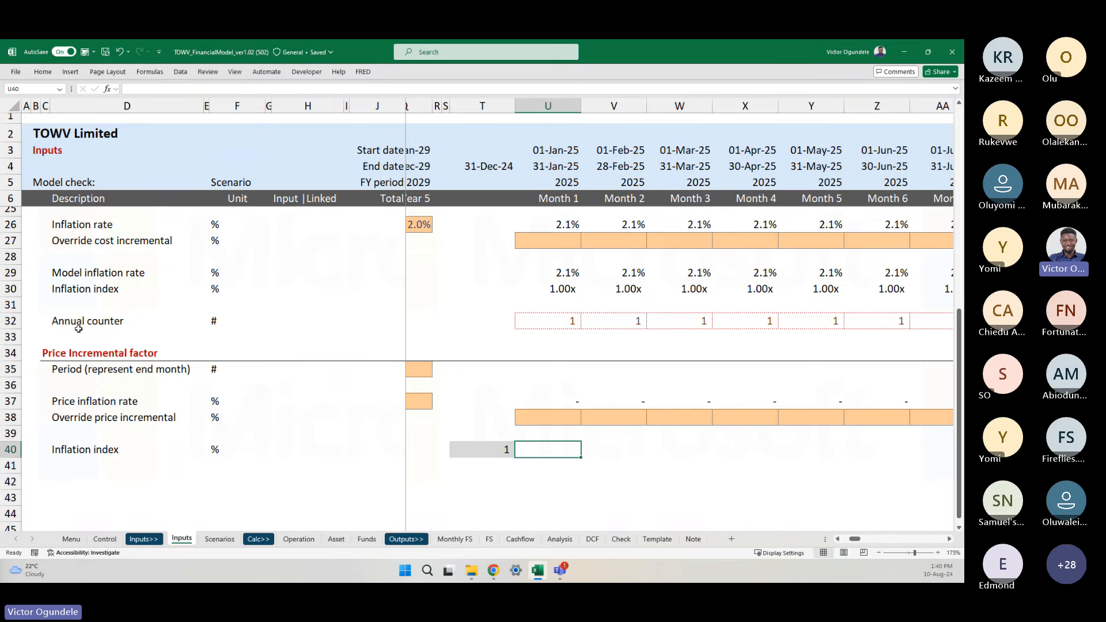
- Insert two blank rows above the Inflation index row 40 in the Price Incremental factor section
scroll(80, 295, "up", 1)
left_click(86, 262)
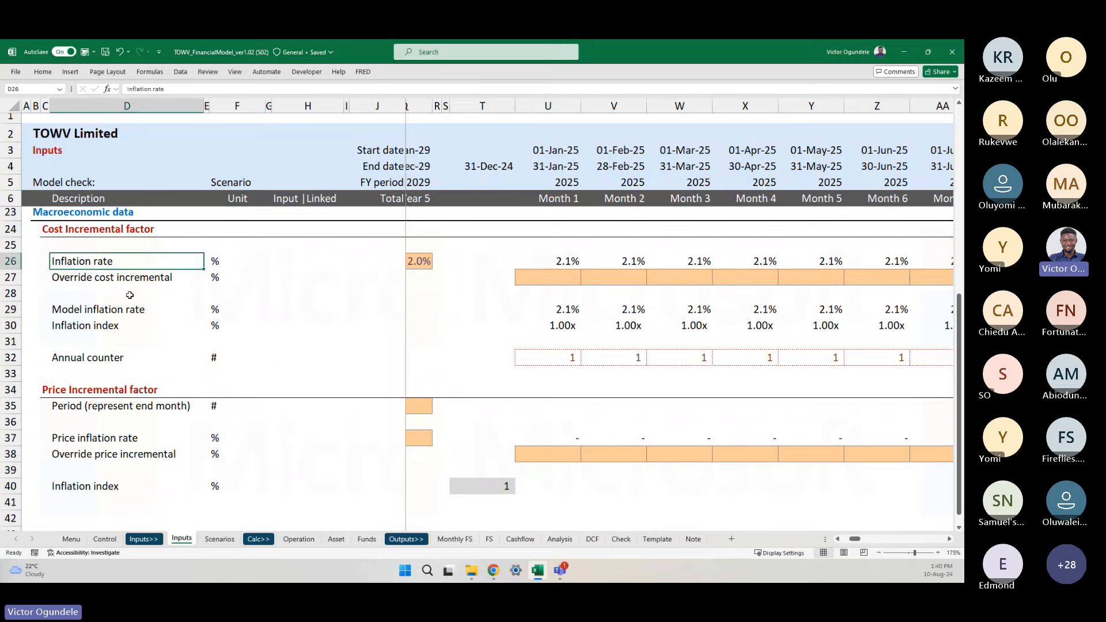
left_click(117, 277)
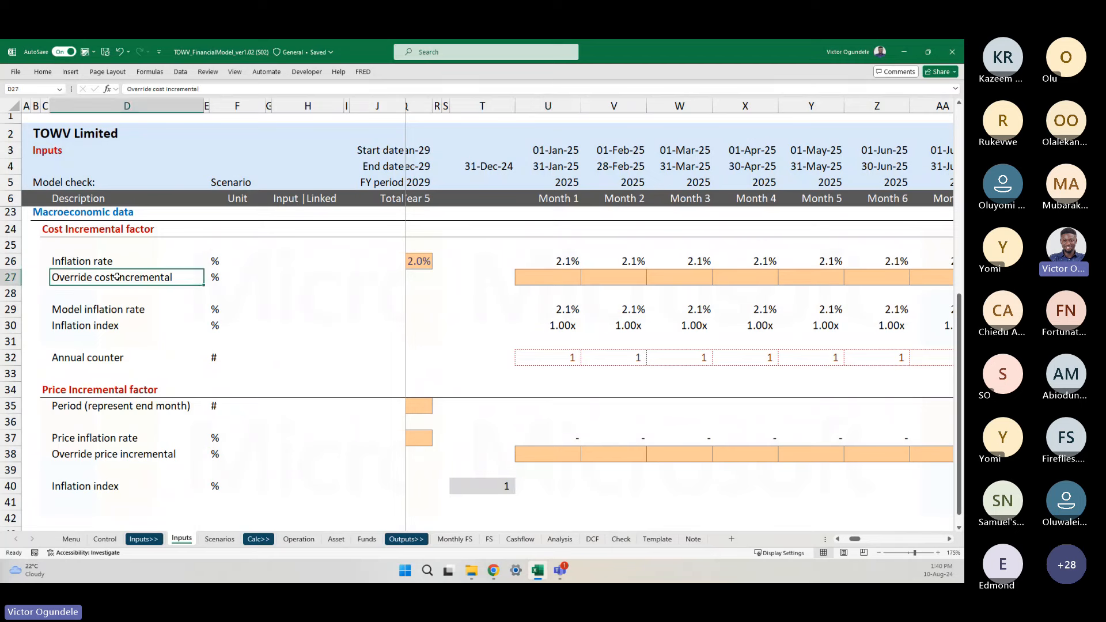
key("Down")
key("Down")
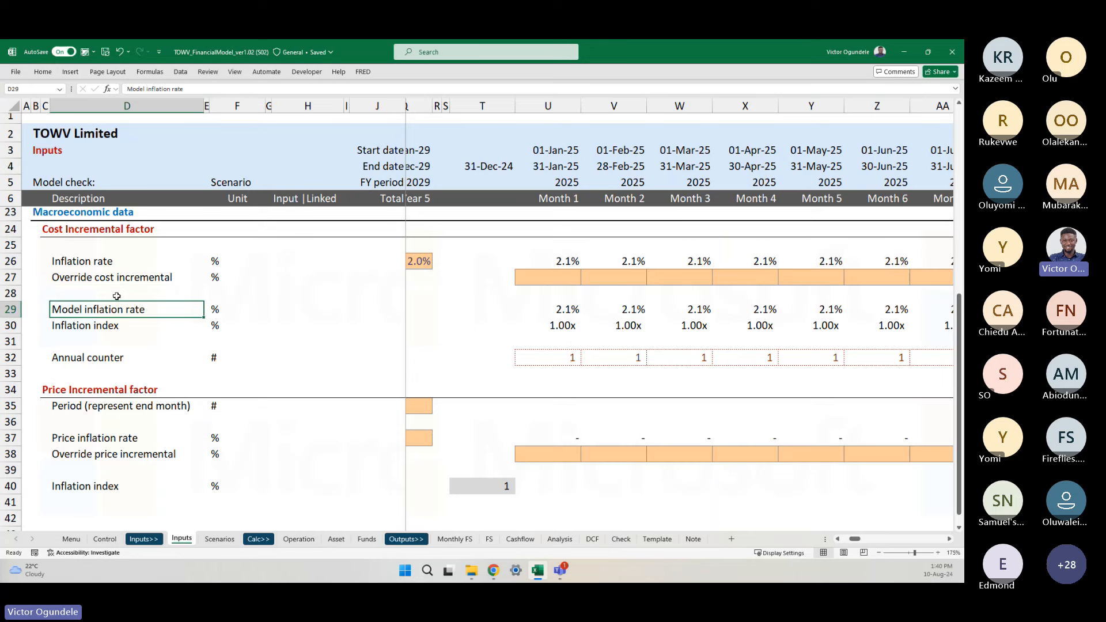
left_click(86, 487)
key("shift+space")
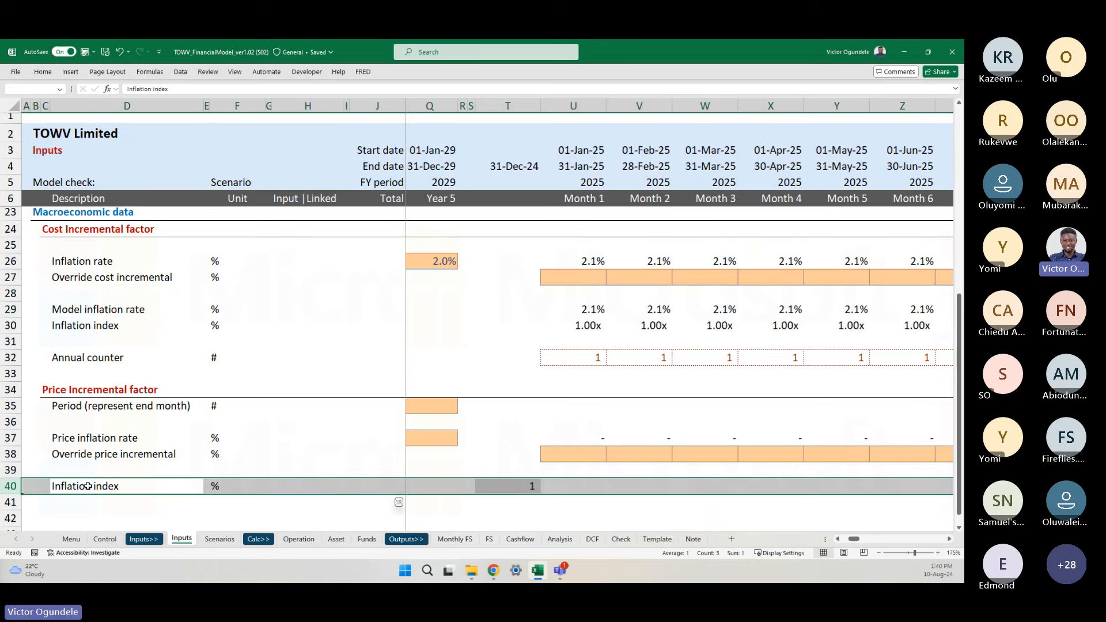
key("ctrl+plus")
key("ctrl+plus")
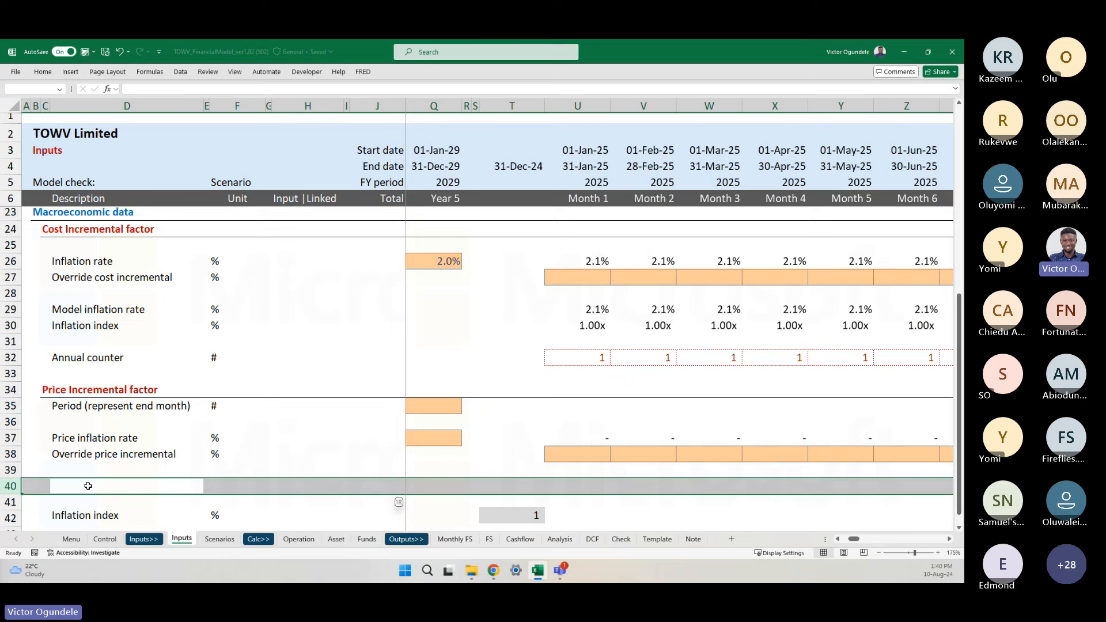
- Copy the whole Model inflation rate row 29 into blank row 40 and inspect its Month 1 formula in U40
left_click(10, 309)
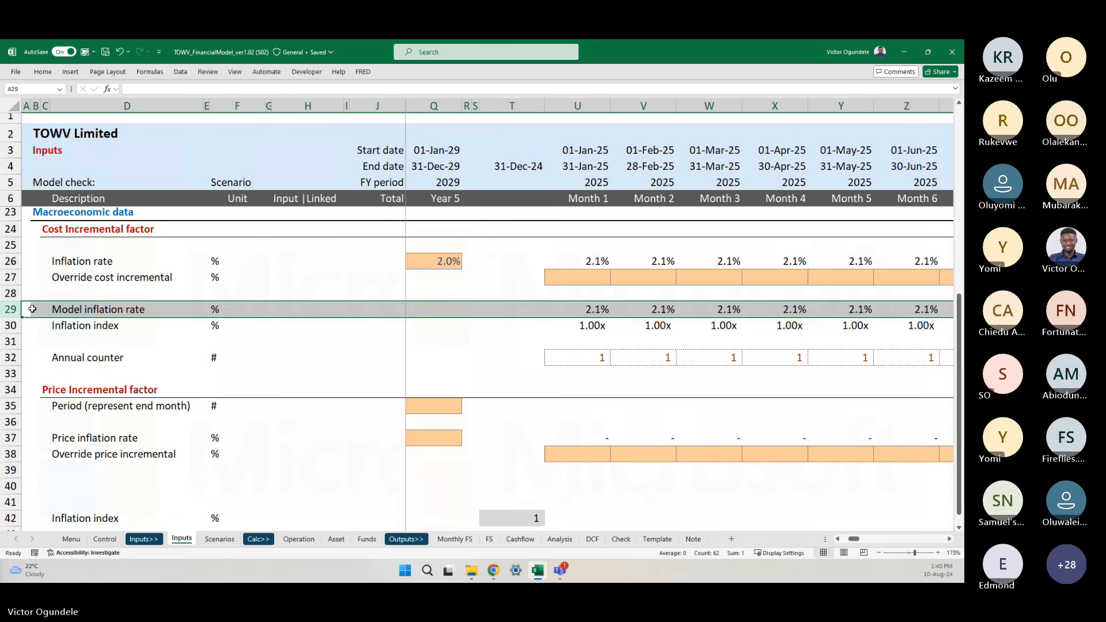
key("ctrl+c")
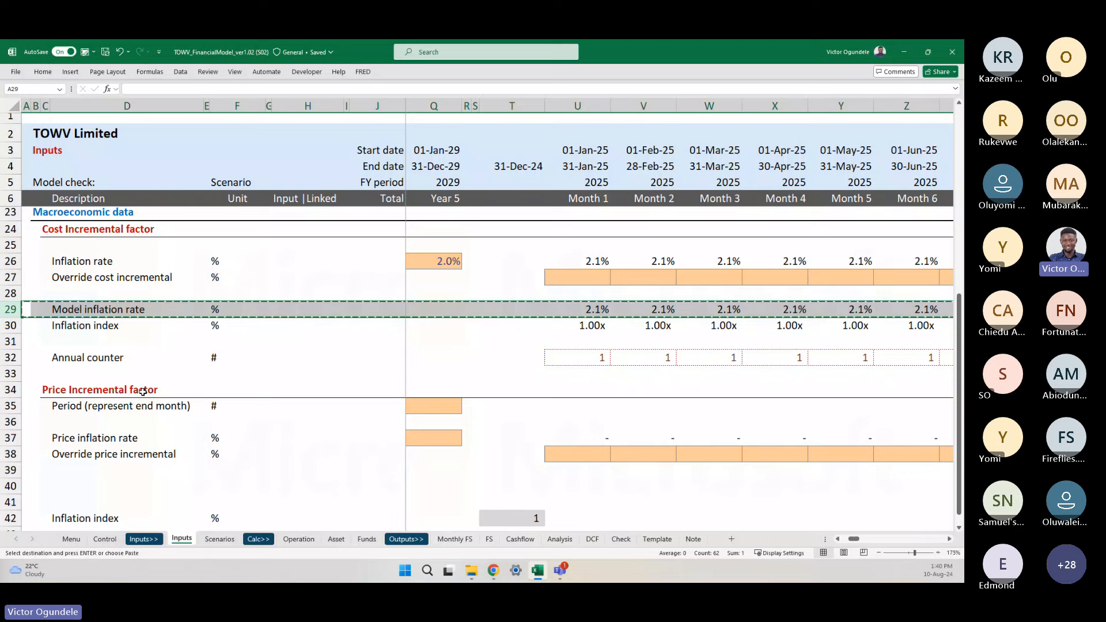
left_click(11, 485)
key("ctrl+v")
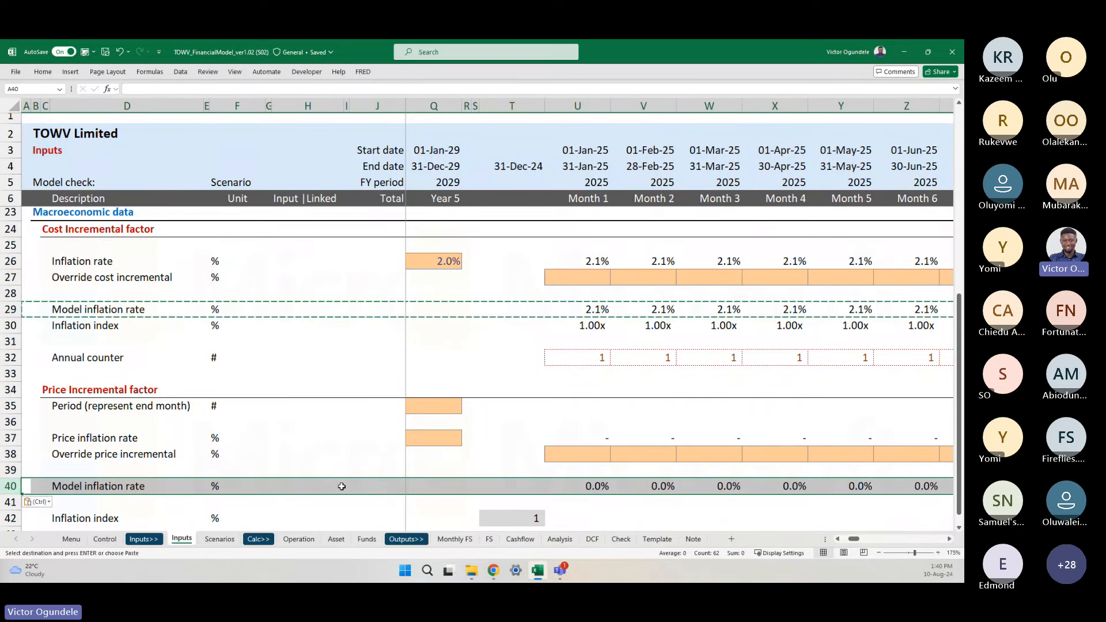
left_click(584, 486)
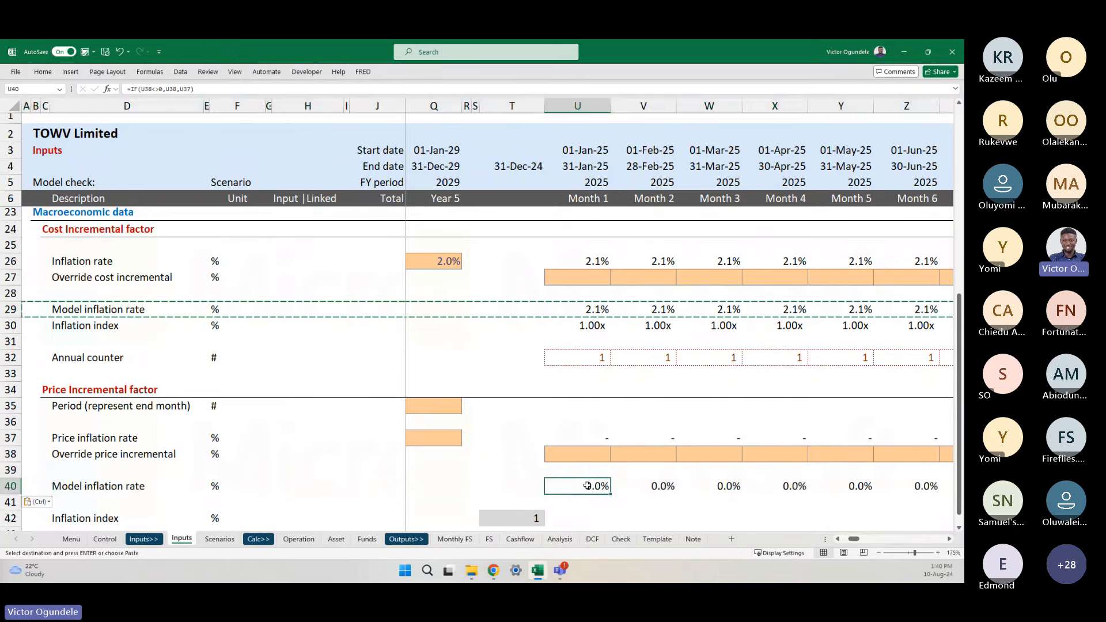
key("F2")
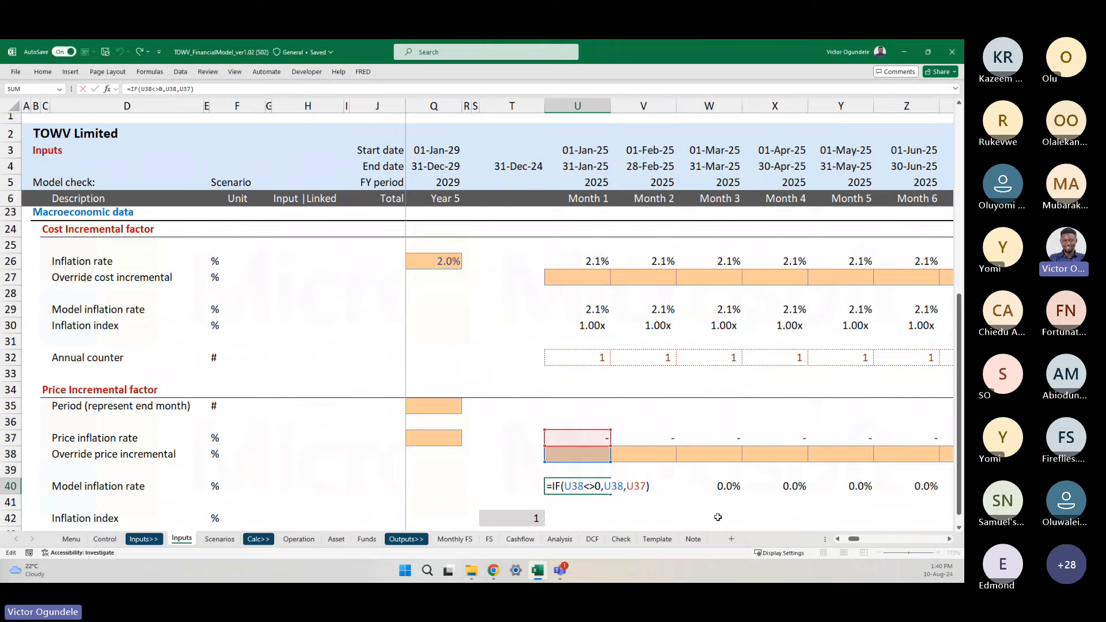
key("Escape")
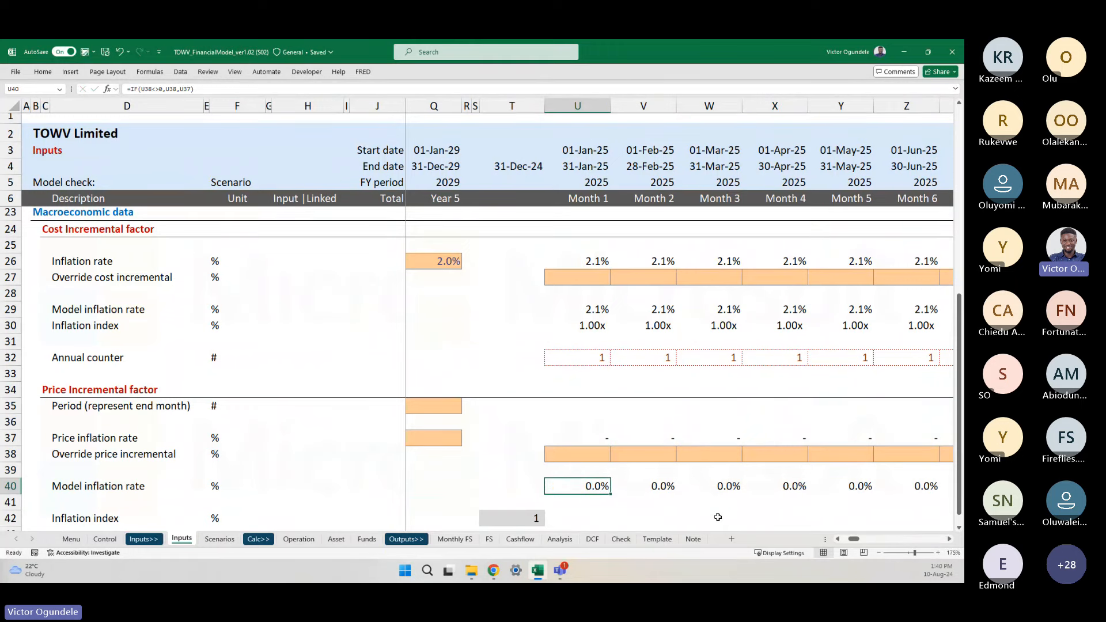
- Select the Month 1 Price inflation rate cell U37
key("Up")
key("Up")
key("Up")
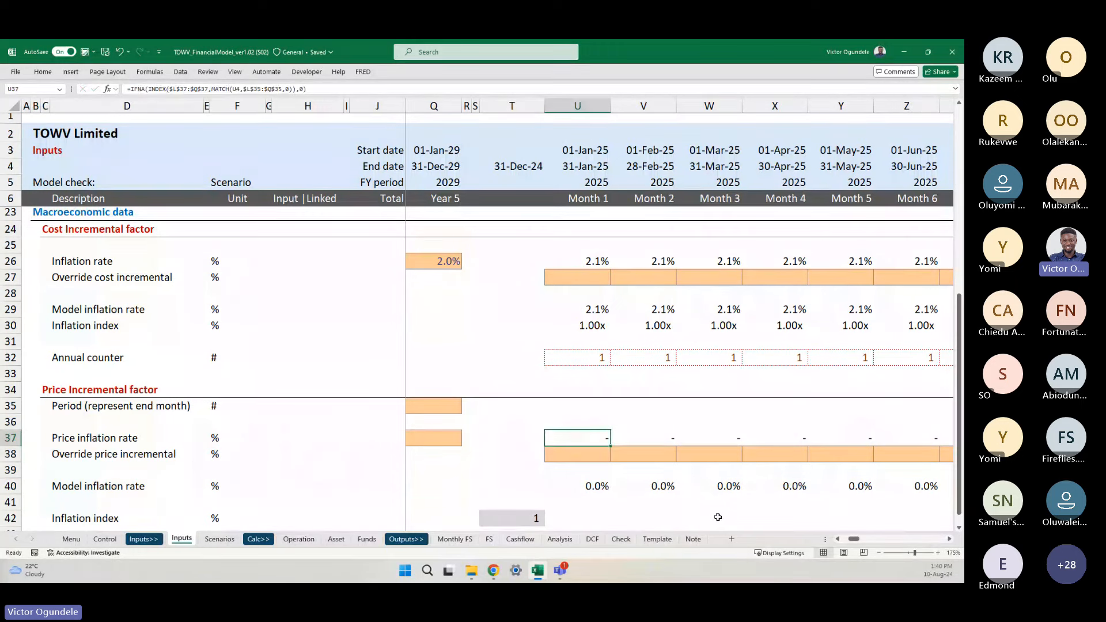
key("alt+h")
key("d")
key("Escape")
key("Escape")
key("Escape")
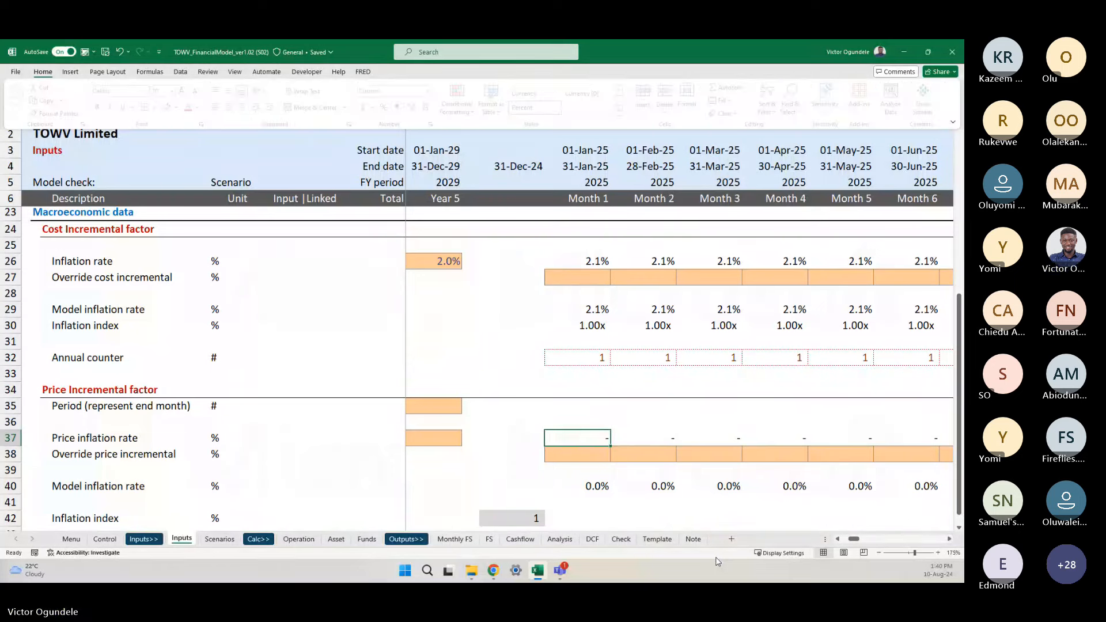
- Copy the format of U37 onto U40 with Format Painter, and fill U40 right across the row through Month 60
key("alt+h")
key("f")
key("p")
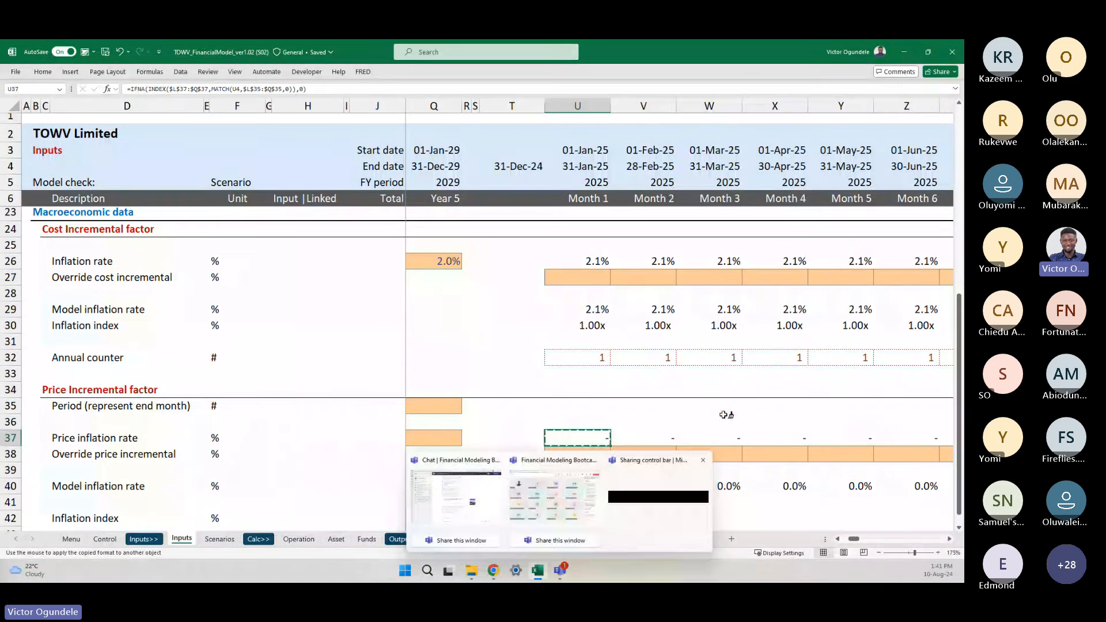
left_click(594, 486)
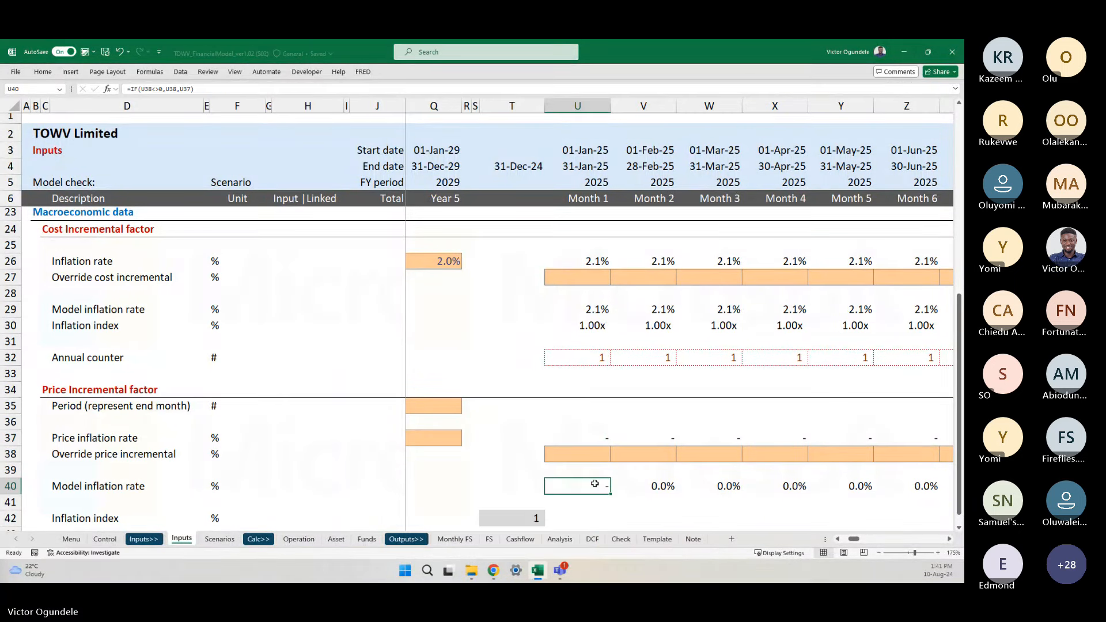
key("ctrl+shift+Right")
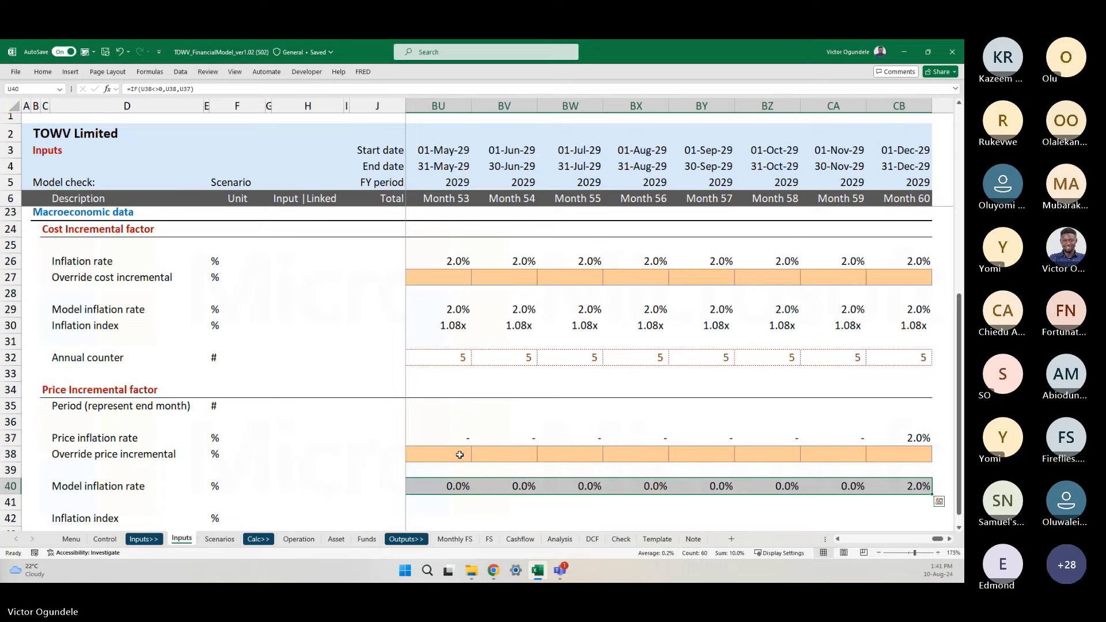
key("ctrl+r")
key("ctrl+shift+Left")
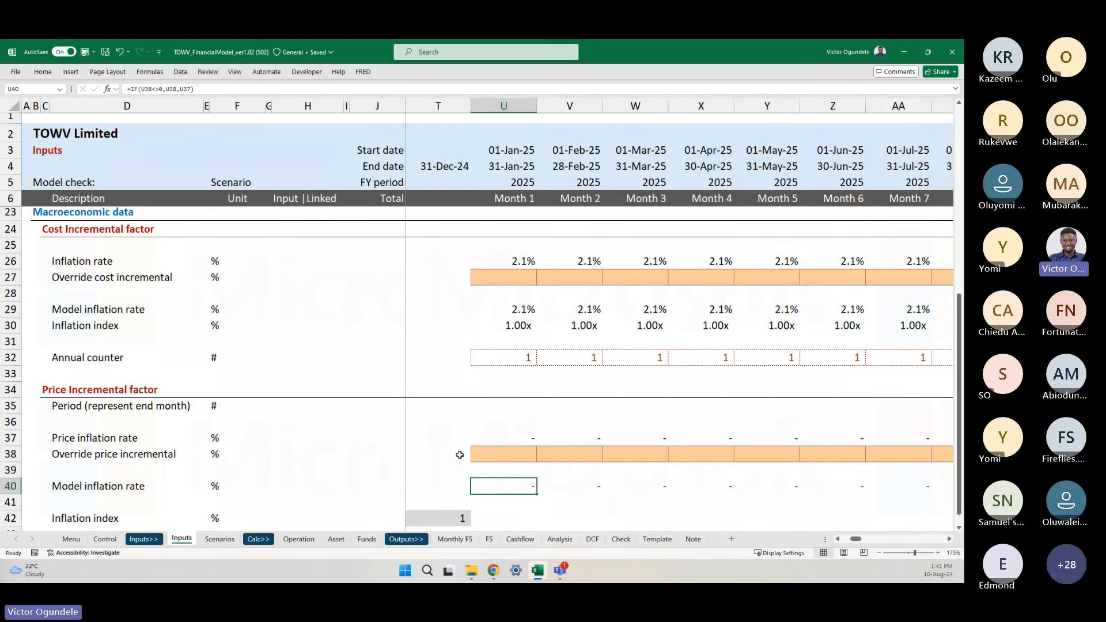
- Review the U40 formula and compare row 40 with the period end dates and price inflation rates in the annual columns
scroll(460, 454, "down", 3)
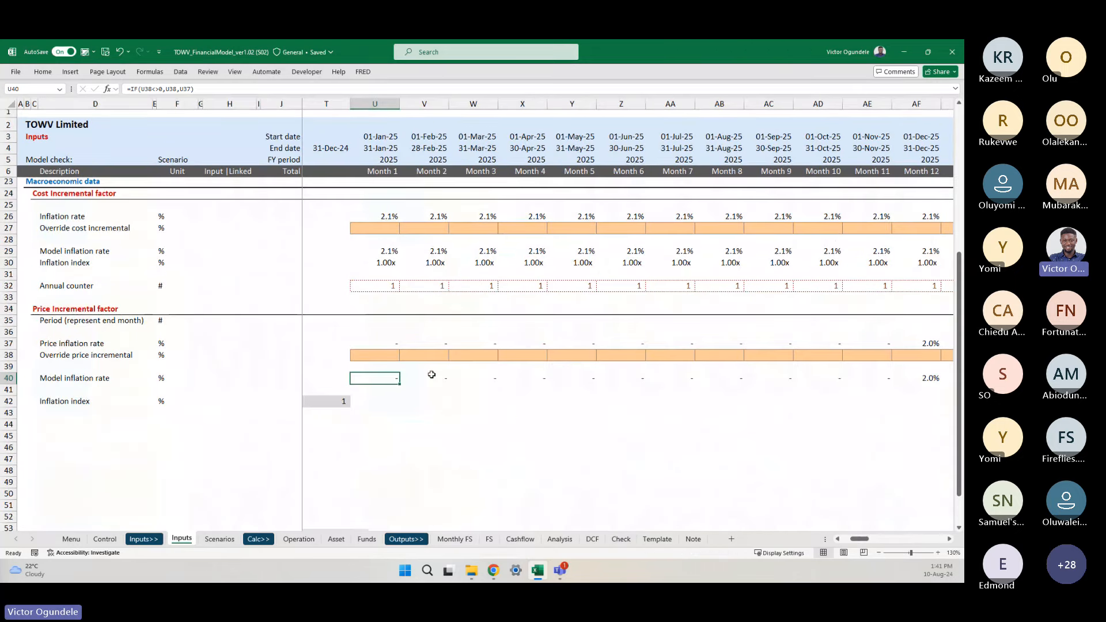
key("F2")
key("Escape")
left_click(6, 376)
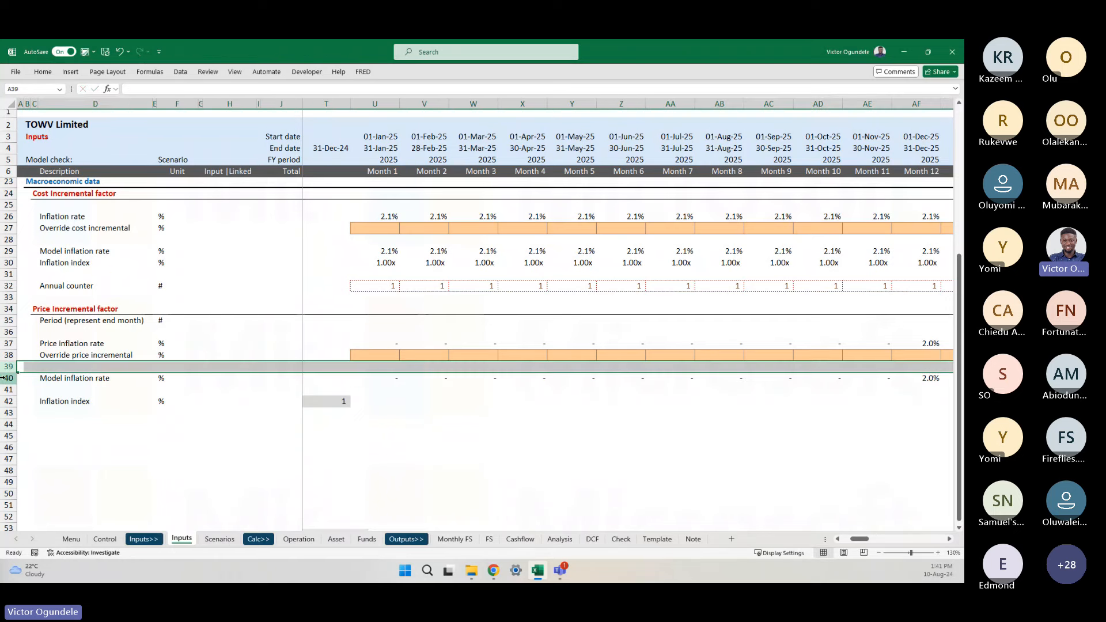
scroll(183, 360, "up", 1)
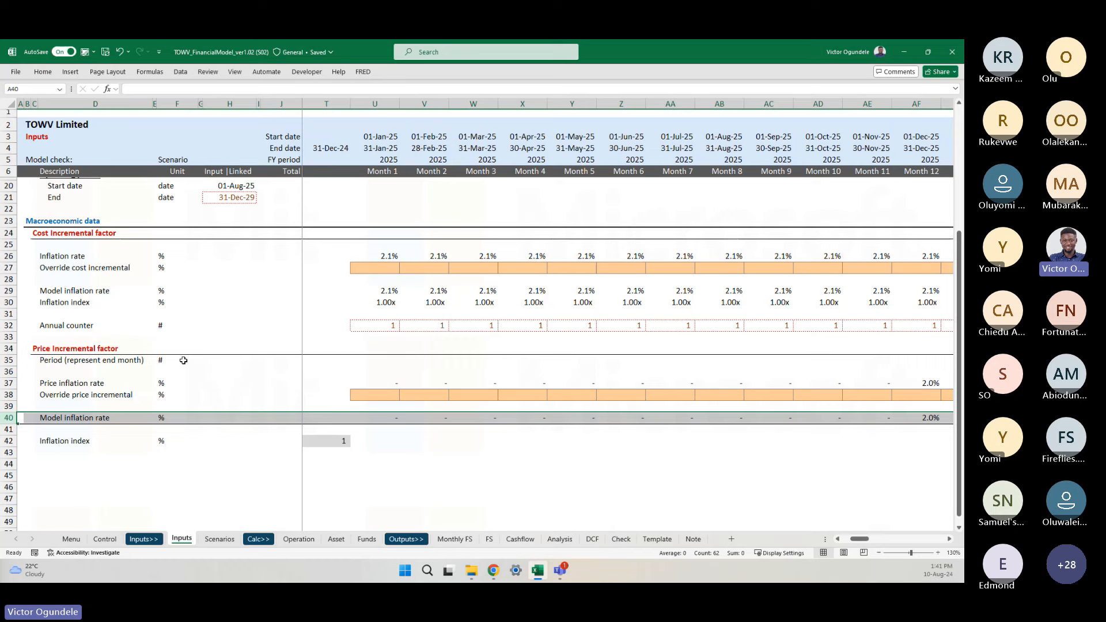
scroll(411, 462, "left", 4)
scroll(410, 462, "right", 2)
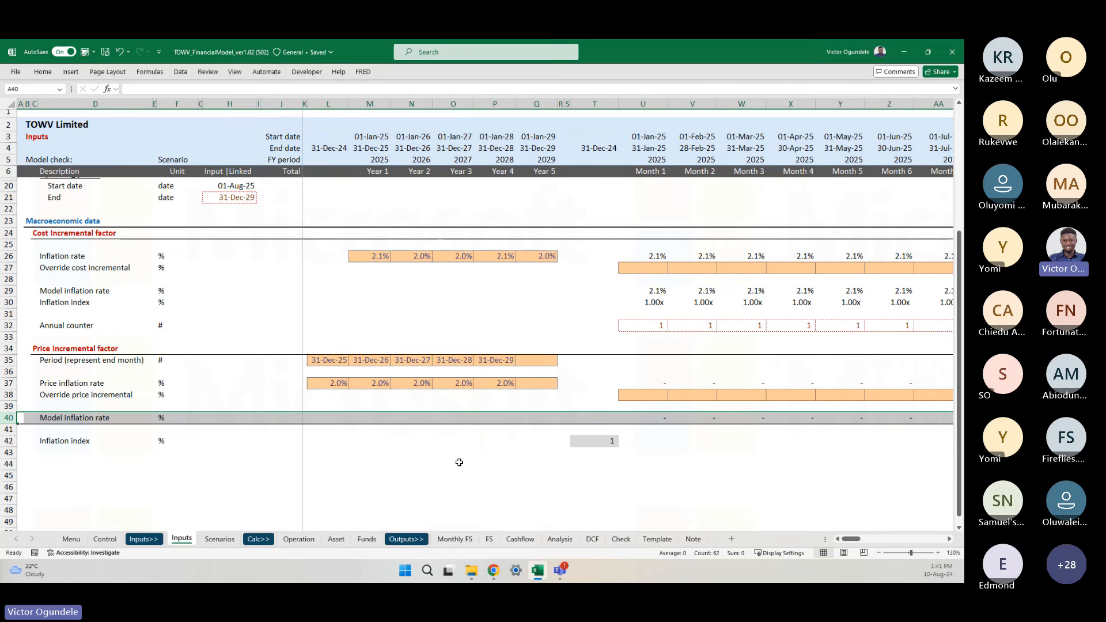
scroll(487, 457, "right", 2)
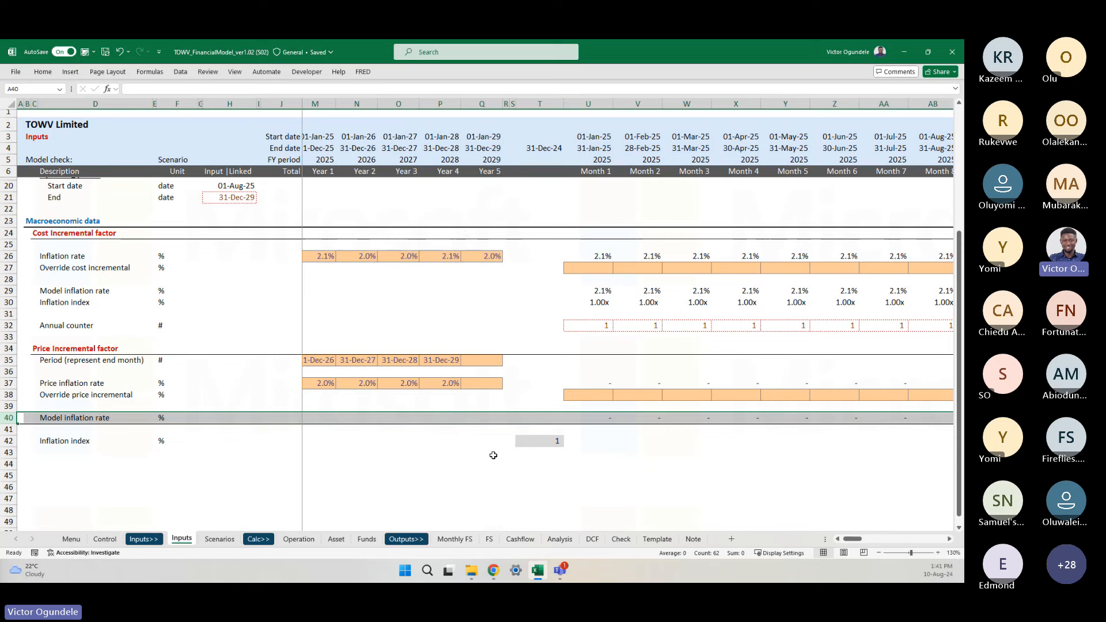
scroll(597, 452, "right", 5)
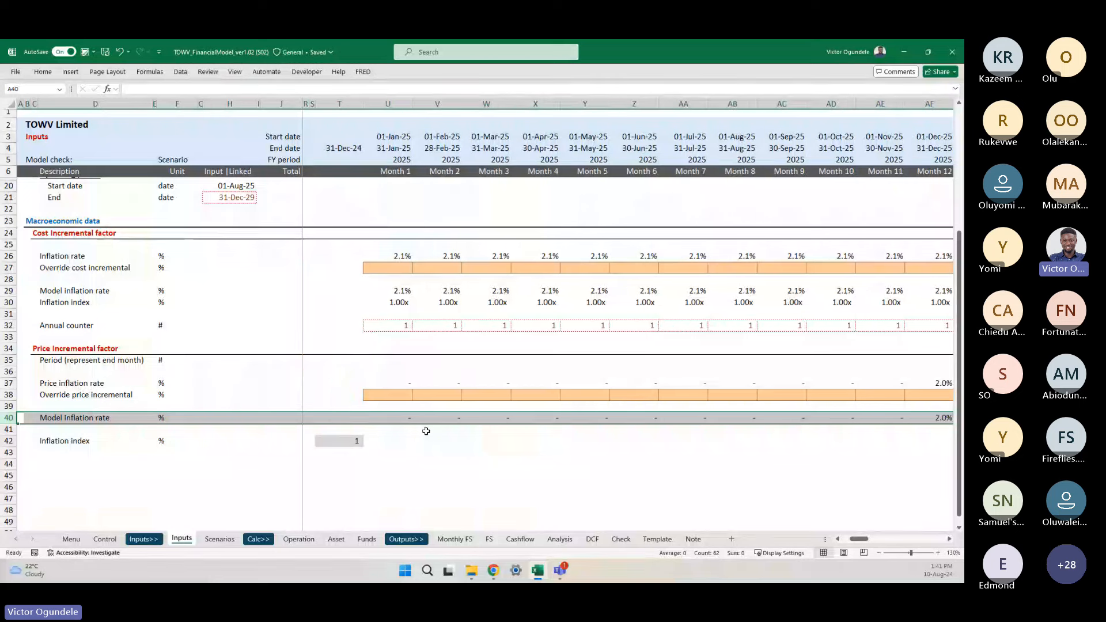
- Rename the row 40 label in D40 to "Model price inflation rate"
left_click(404, 418)
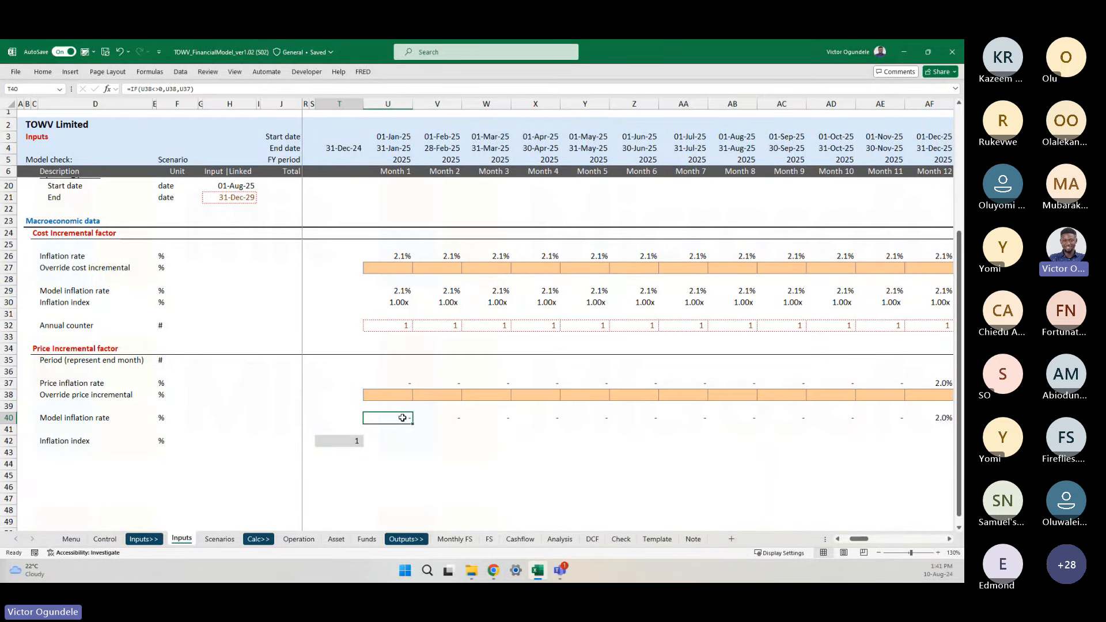
key("ctrl+Left")
key("ctrl+Left")
key("F2")
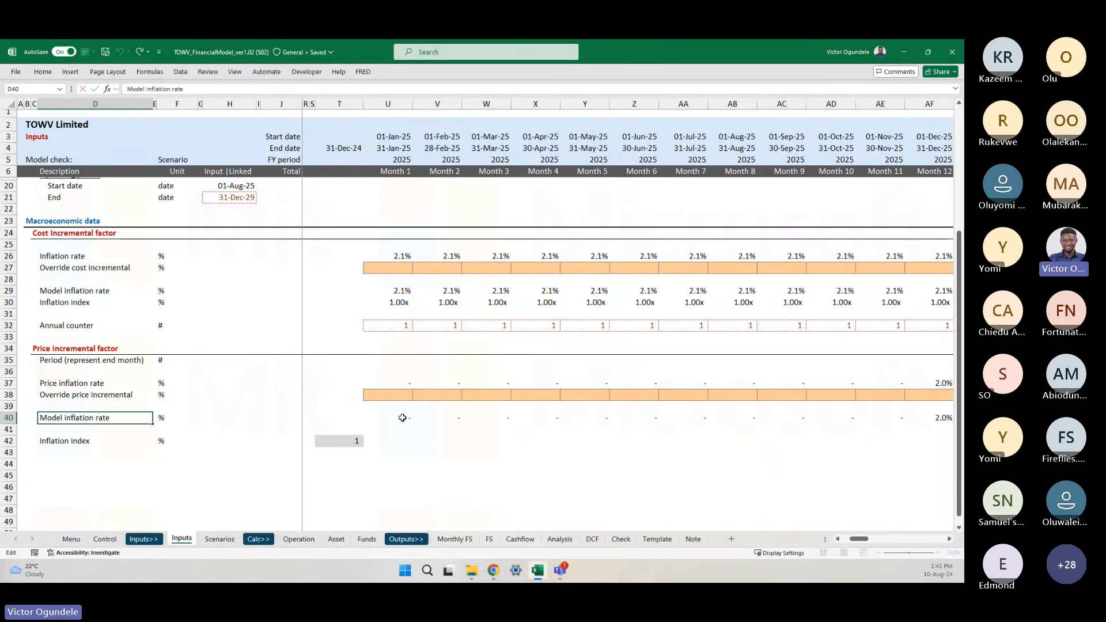
key("ctrl+Left")
key("Left")
key("ctrl+shift+Left")
type("p")
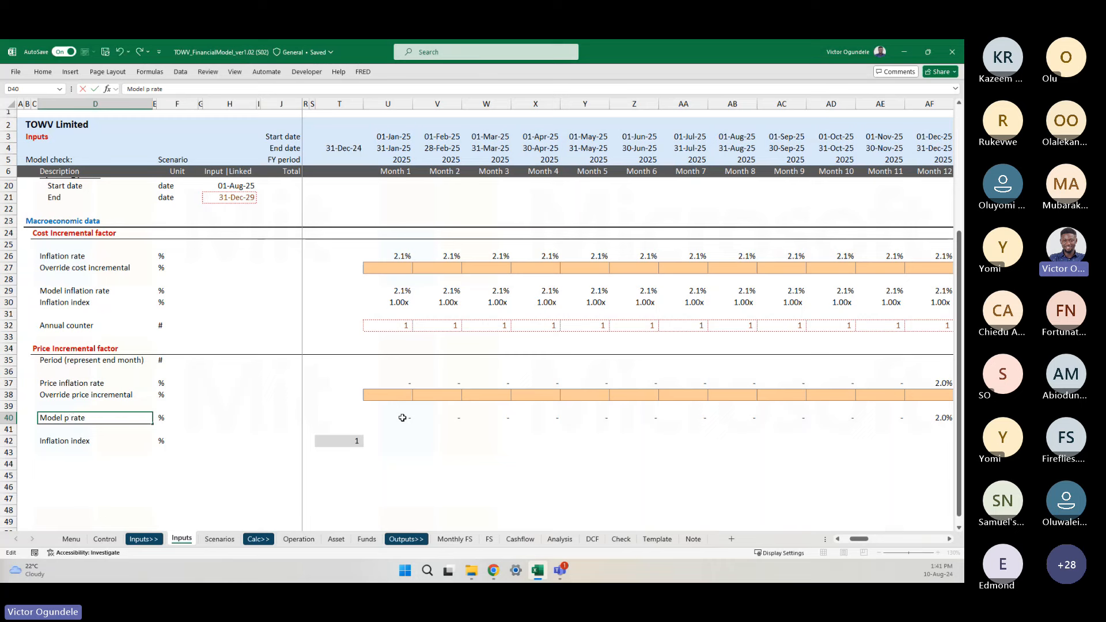
type("rice inc")
key("BackSpace")
type("fla")
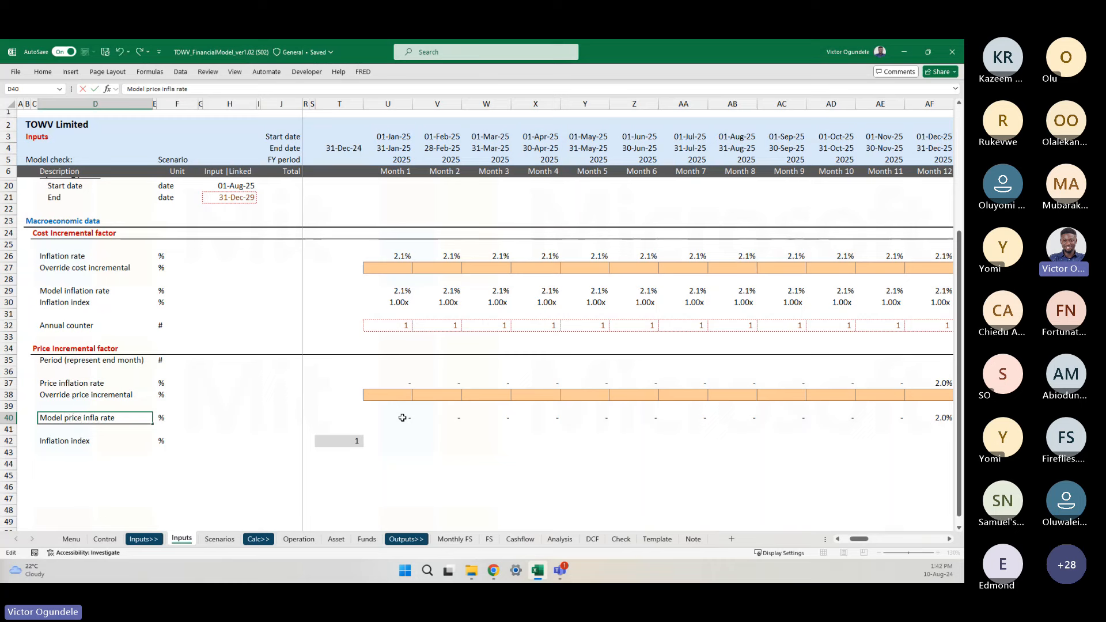
type("tion")
key("ctrl+Return")
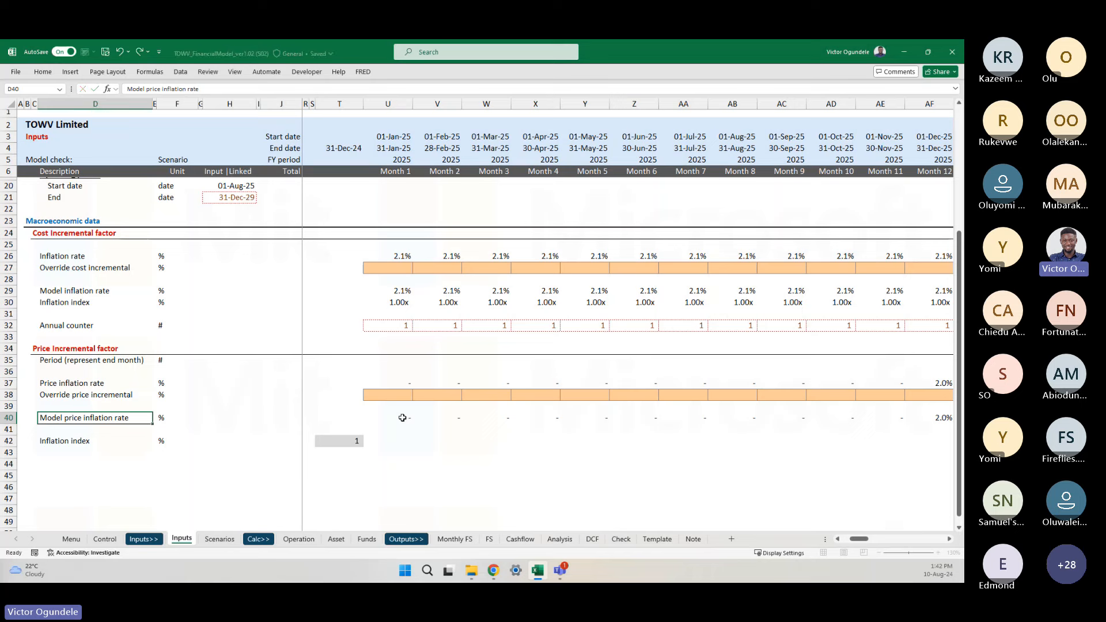
- Delete the blank row 41 between Model price inflation rate and Inflation index
key("Down")
key("Down")
key("Up")
key("Up")
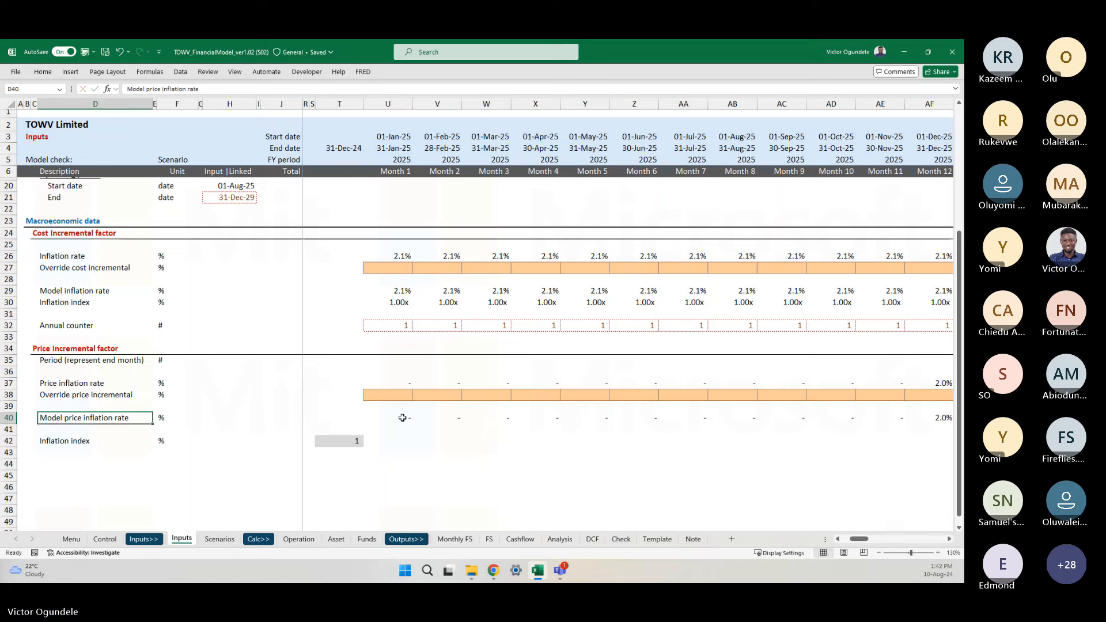
key("Down")
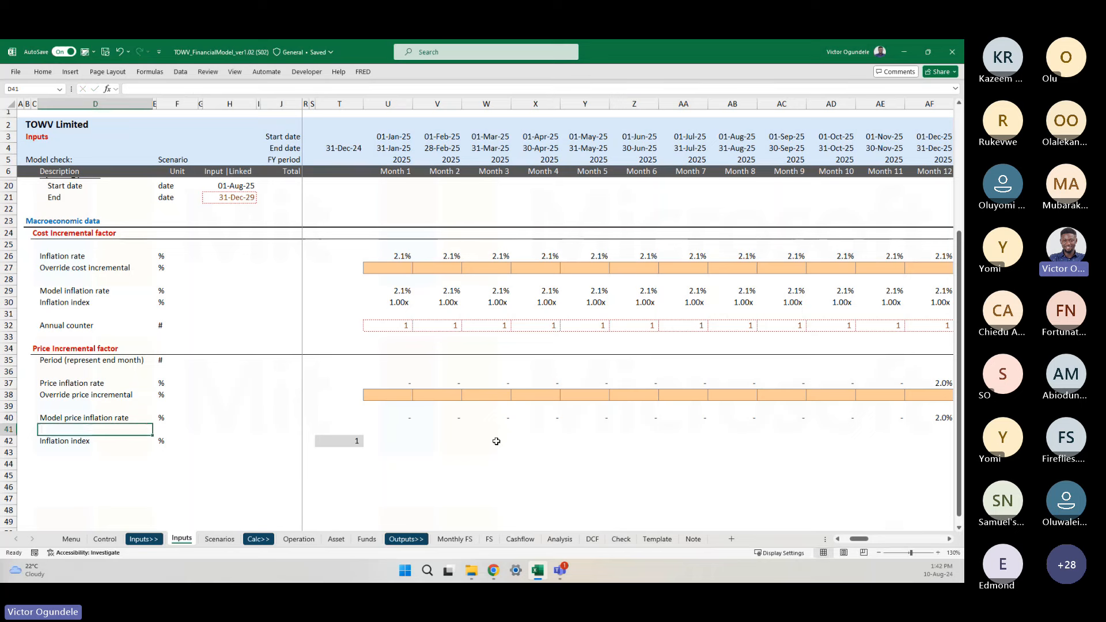
key("shift+space")
key("ctrl+minus")
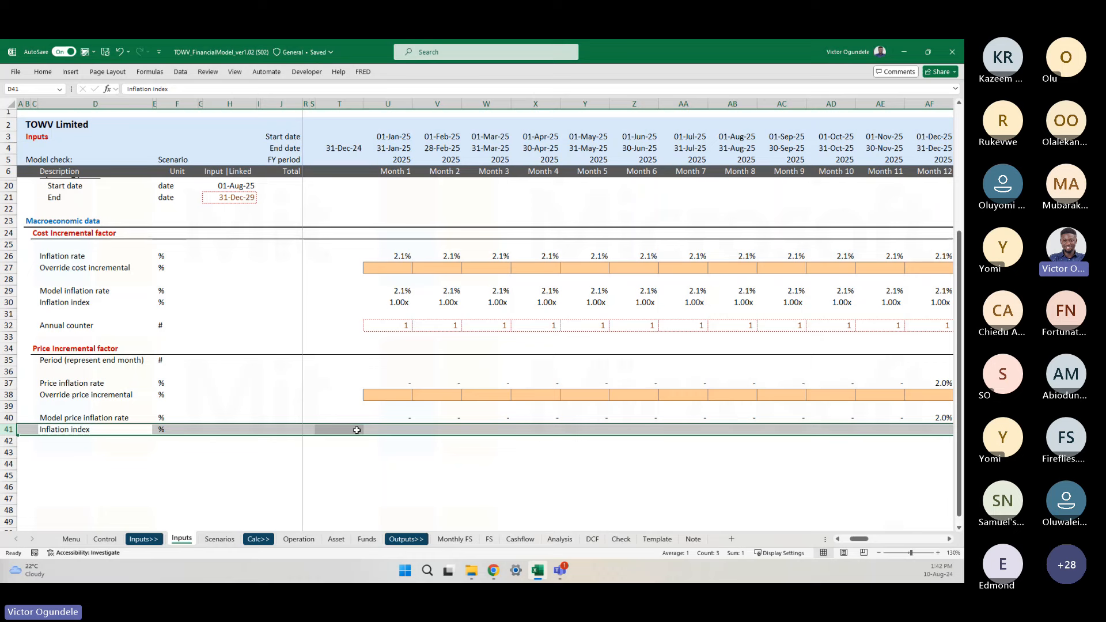
- Enter the formula =T41*(1+U40) in U41 for the Month 1 Inflation index of the Price Incremental factor section
left_click(356, 430)
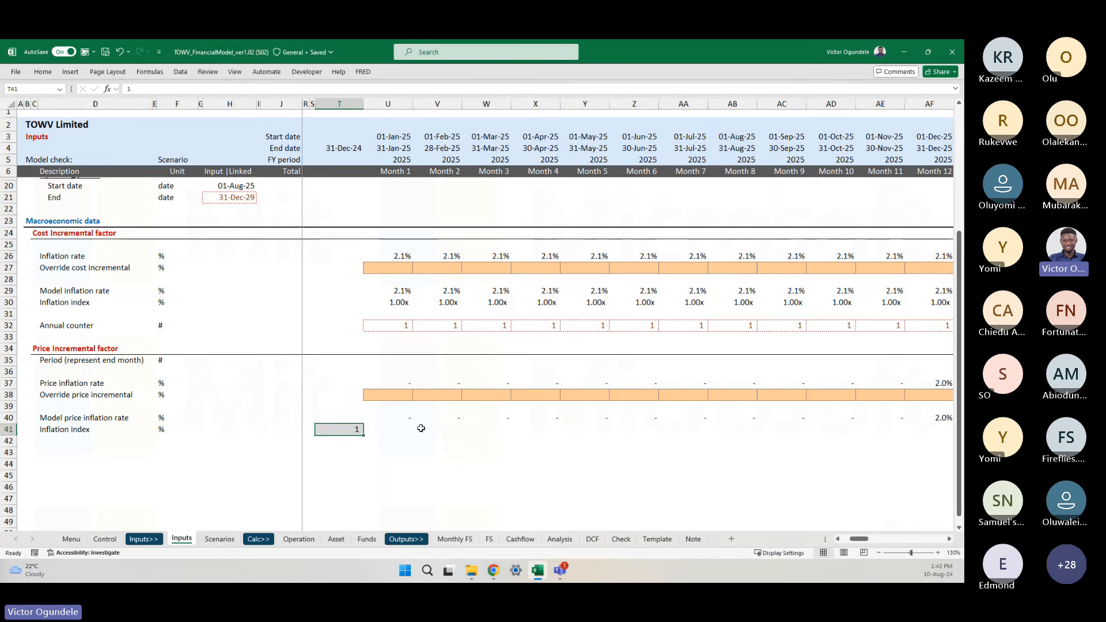
scroll(422, 429, "up", 2, "ctrl")
scroll(496, 466, "down", 3)
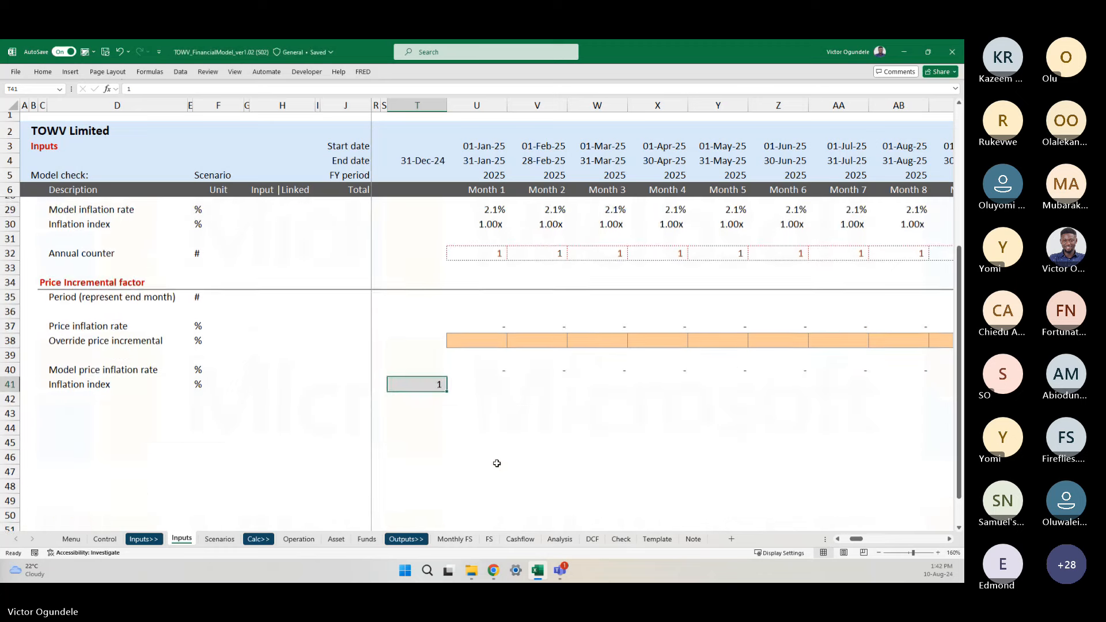
key("Right")
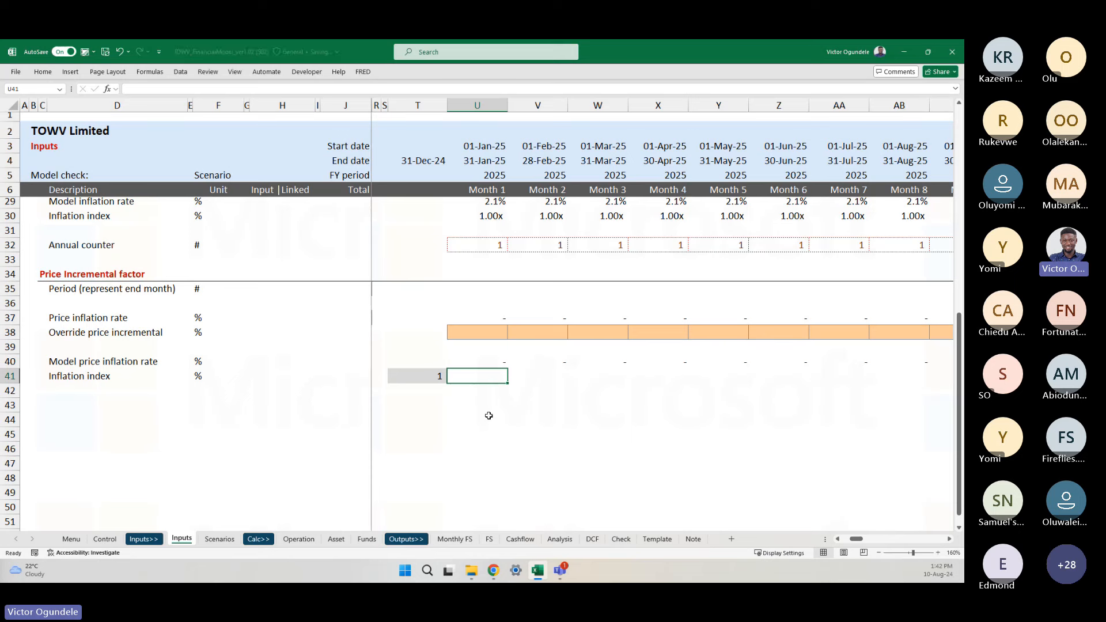
scroll(489, 415, "up", 1, "ctrl")
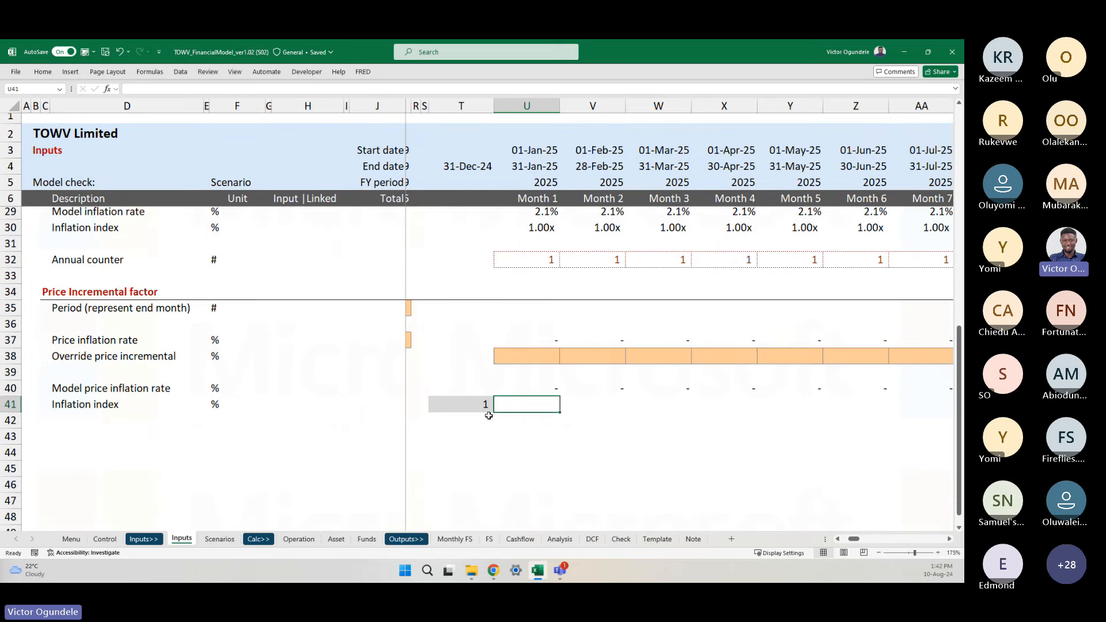
type("=")
left_click(489, 416)
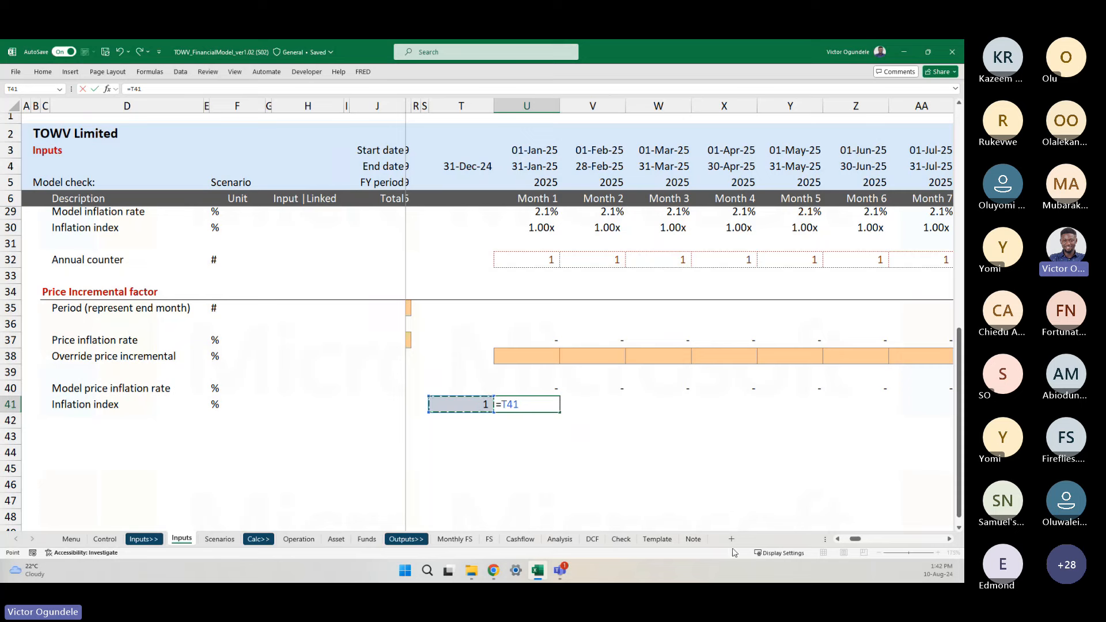
type("*(1+")
key("Up")
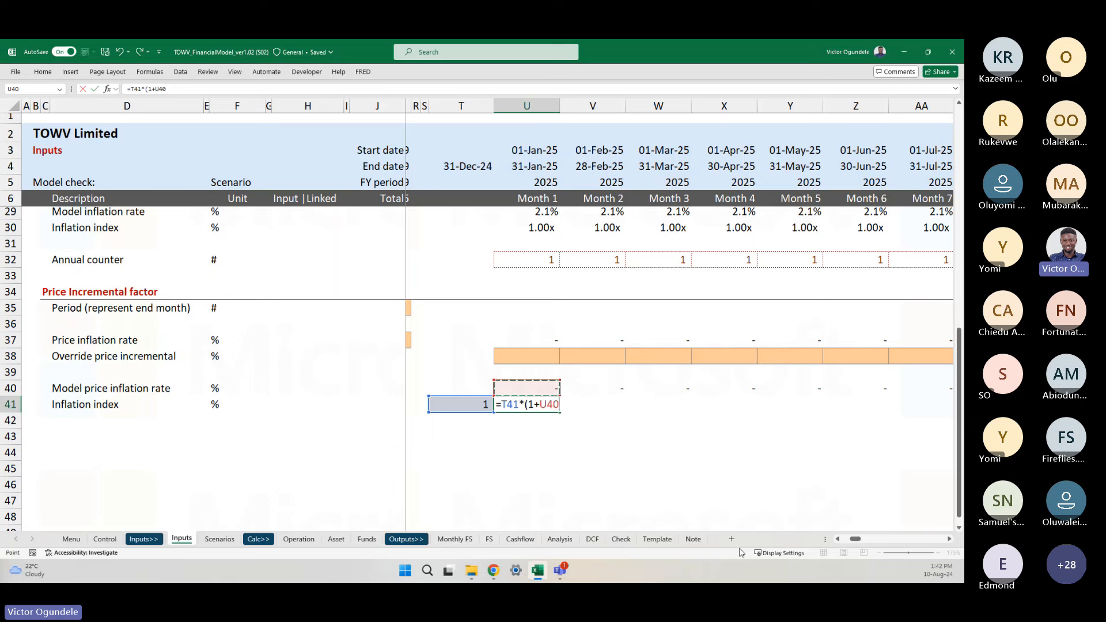
type(")")
key("ctrl+Return")
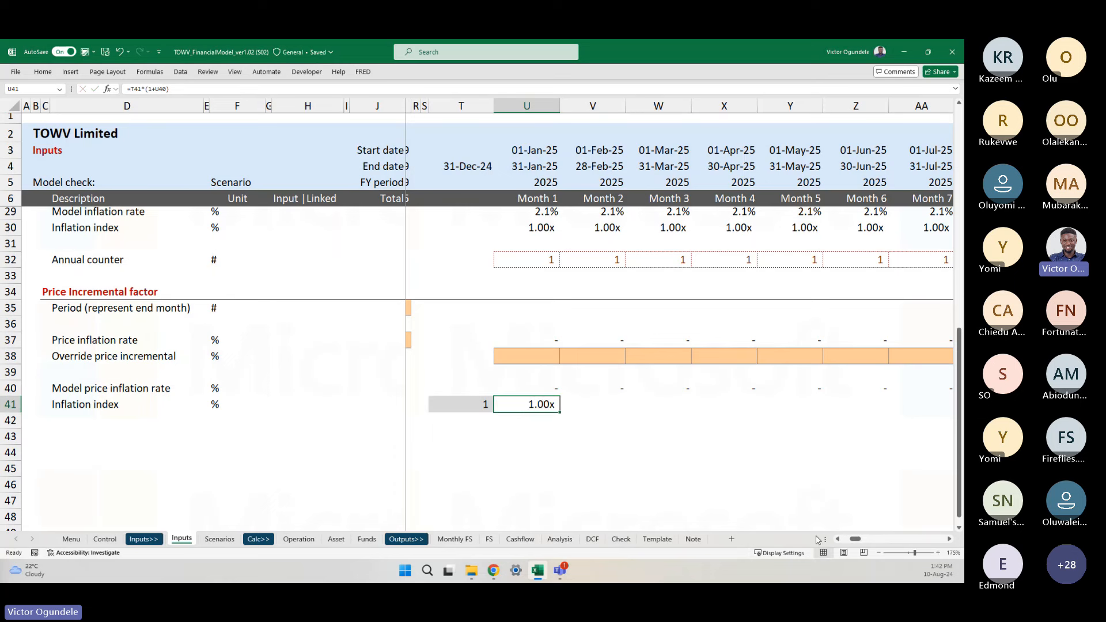
- Compare the price Inflation index formula in U41 with the cost Inflation index formula in U30
scroll(642, 405, "up", 1)
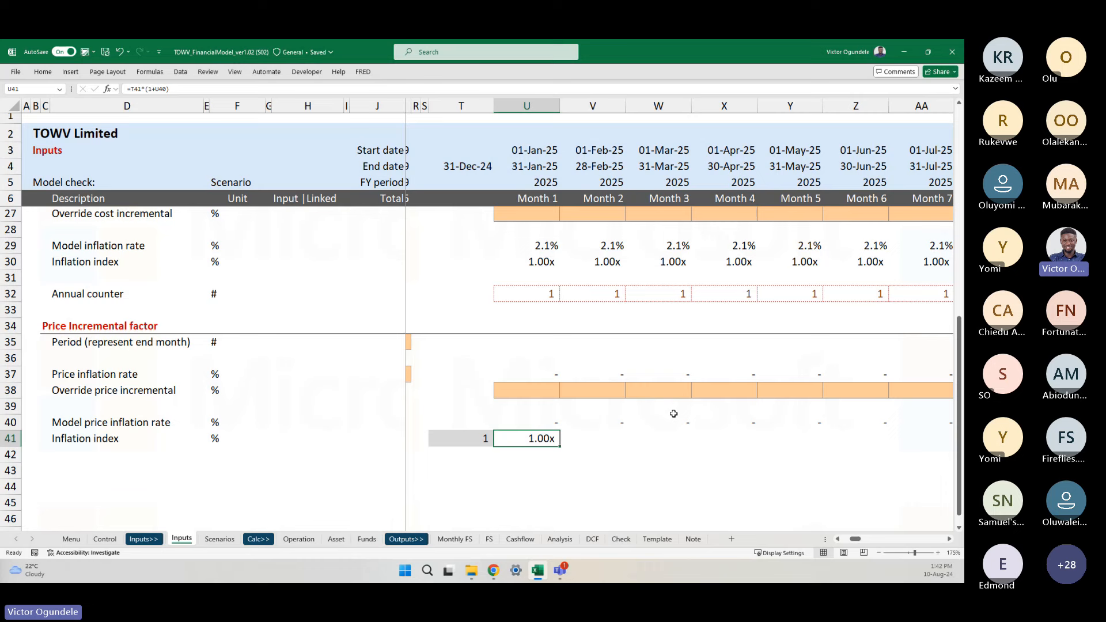
key("F2")
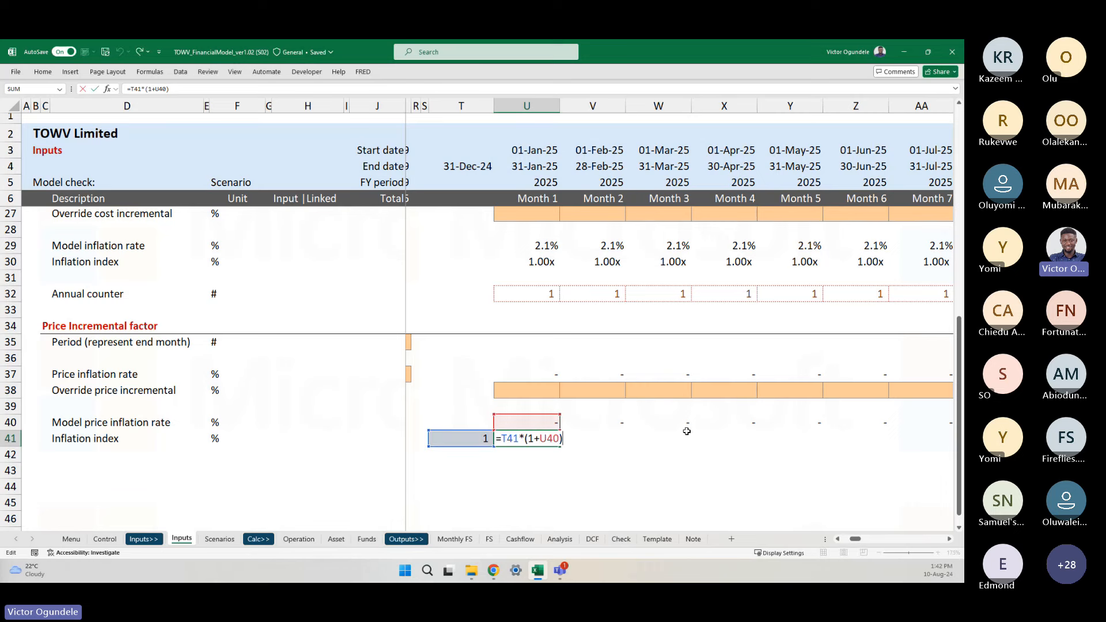
key("Escape")
scroll(594, 312, "up", 1)
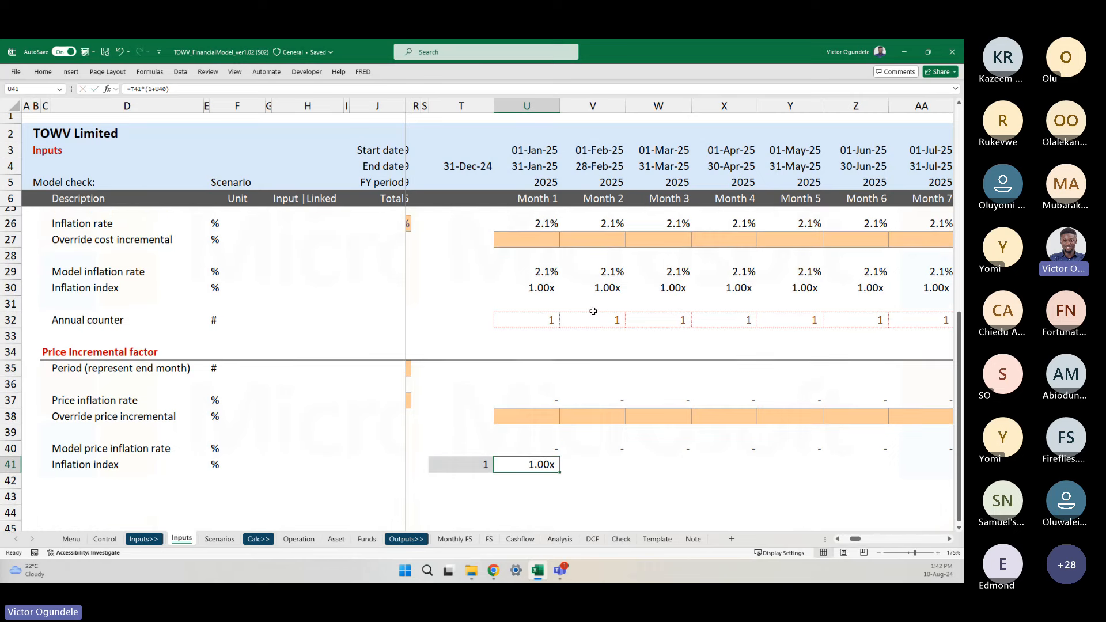
left_click(532, 290)
key("F2")
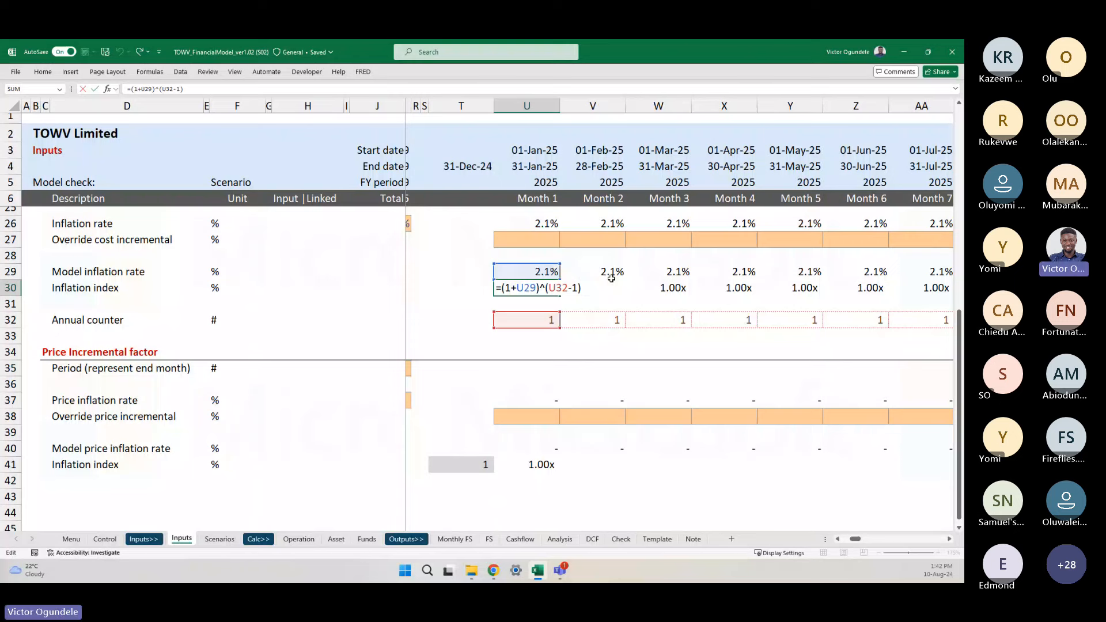
key("Escape")
key("F2")
key("Escape")
left_click(528, 464)
key("F2")
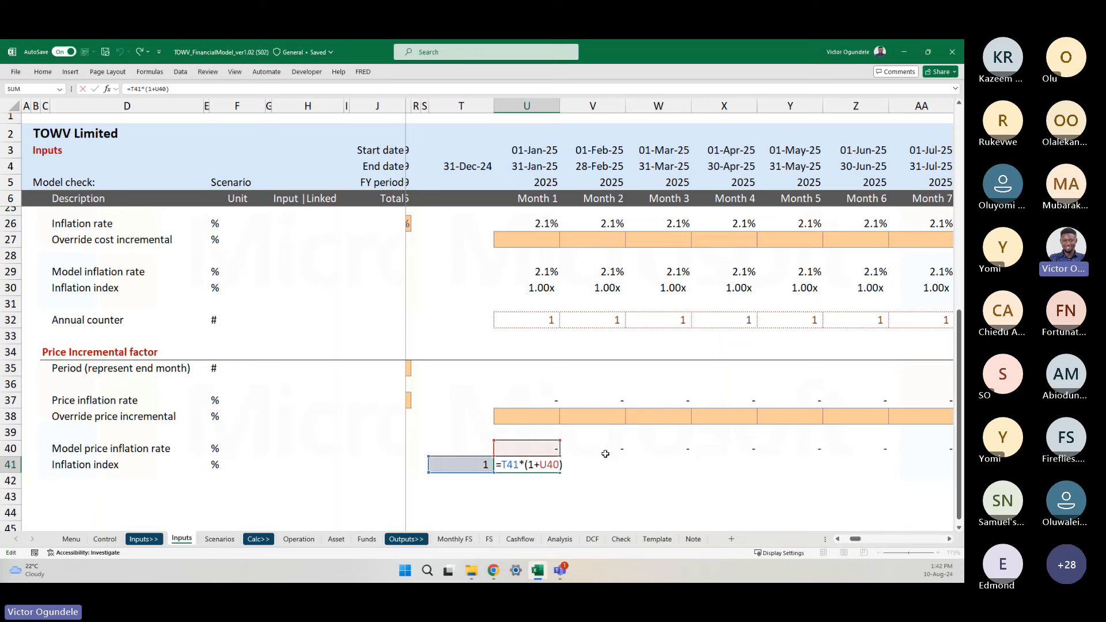
key("Escape")
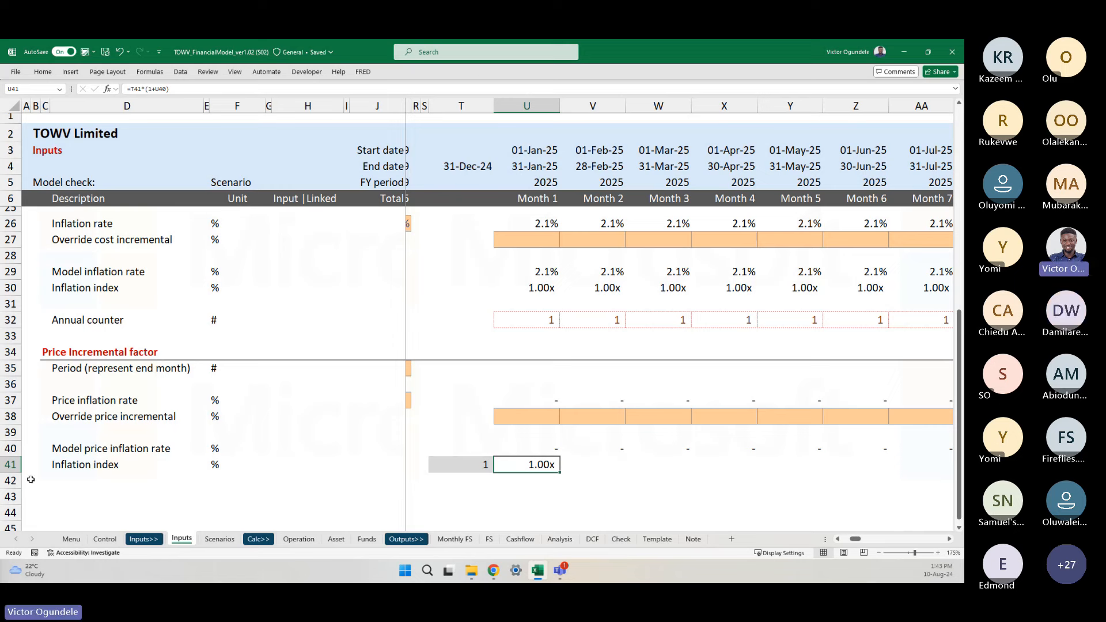
- Compare the two Inflation index rows, 30 and 41, and examine the cells that the U41 formula refers to
left_click(11, 465)
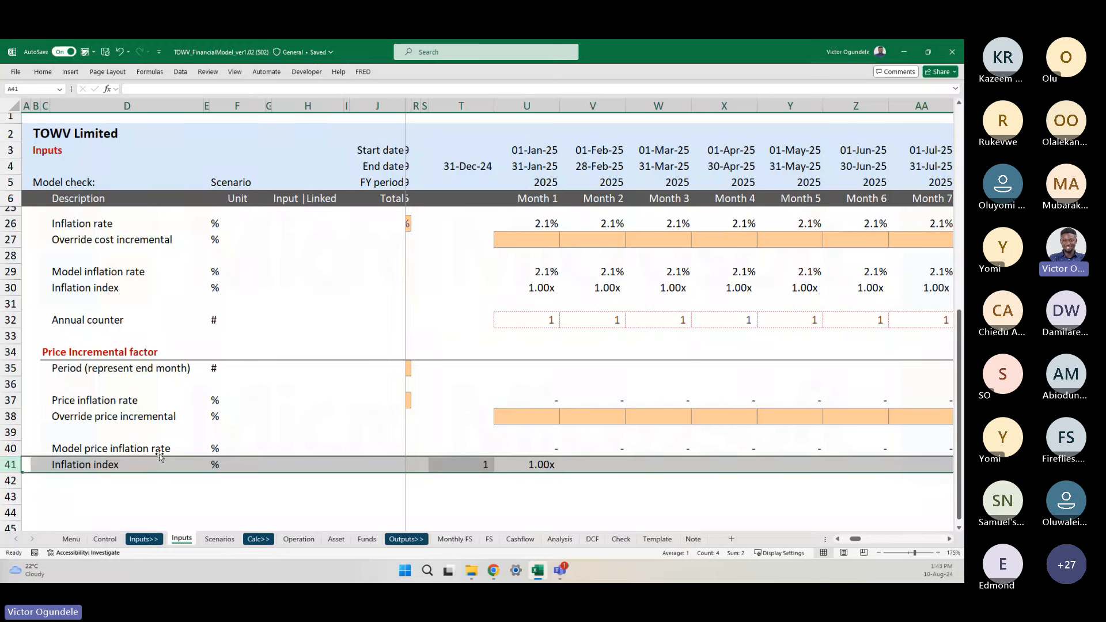
left_click(11, 287)
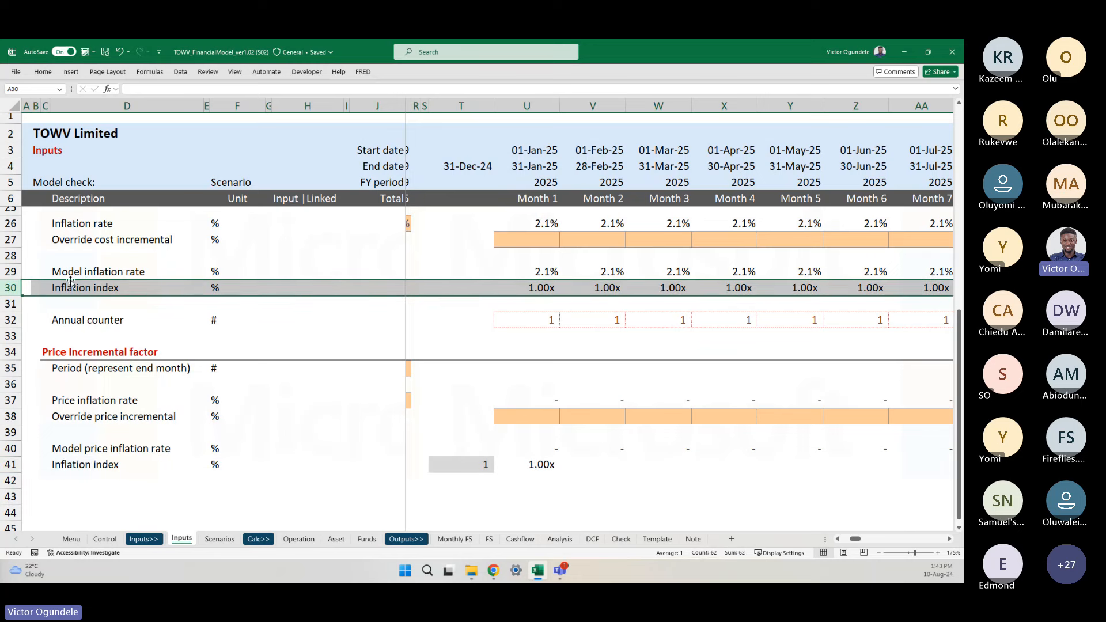
left_click(10, 464)
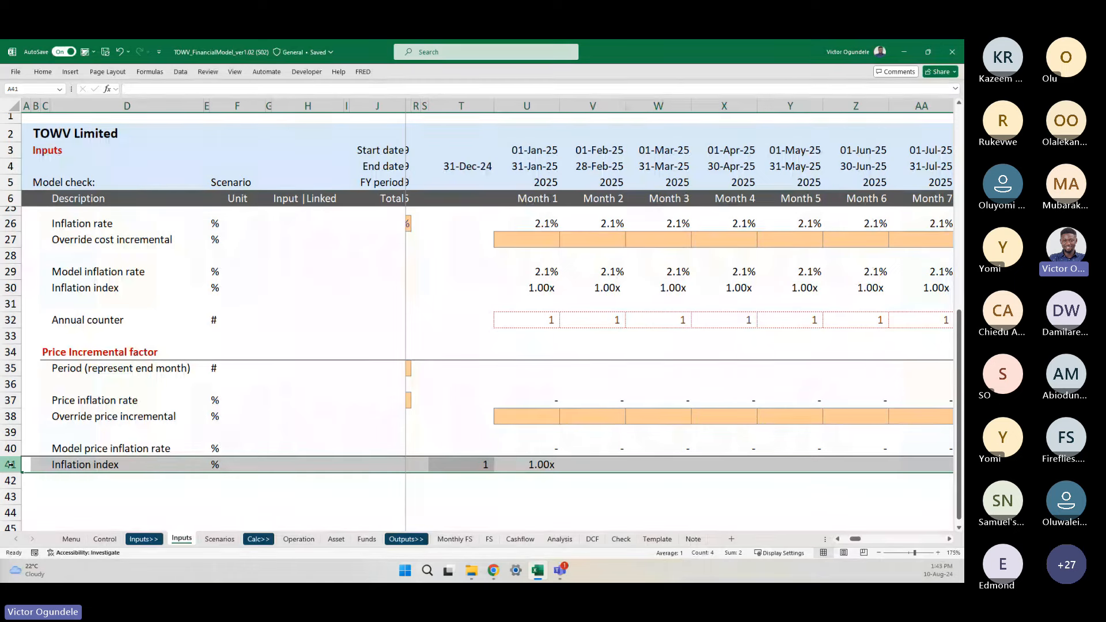
key("Right")
key("Right")
key("Right")
key("Right")
key("Right")
key("Right")
key("Right")
key("Right")
key("Right")
key("Right")
key("Right")
key("Right")
key("Right")
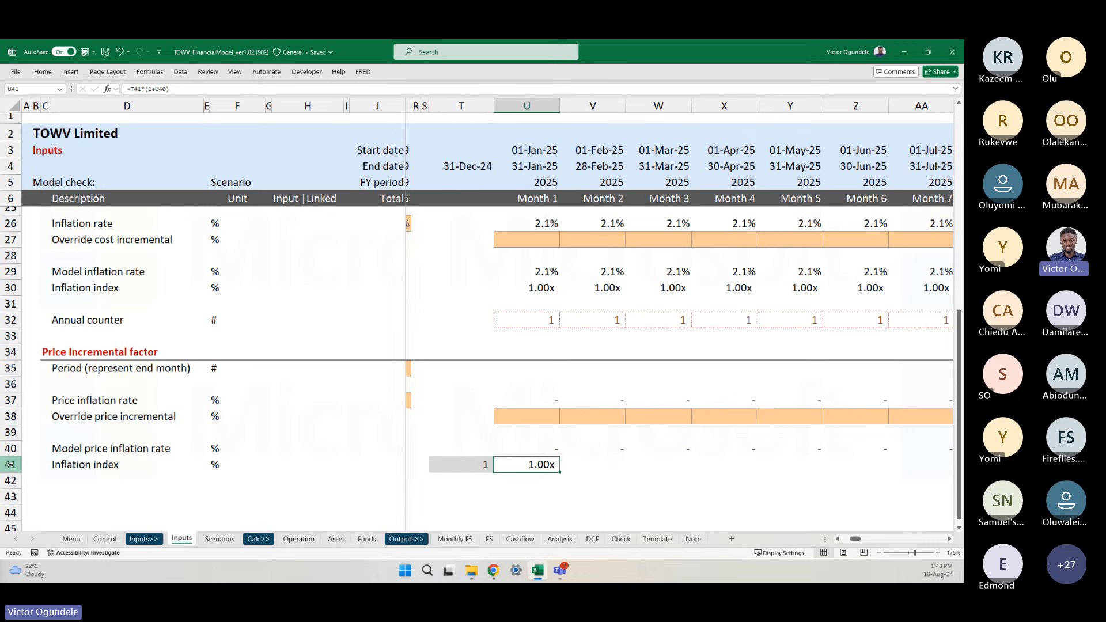
key("F2")
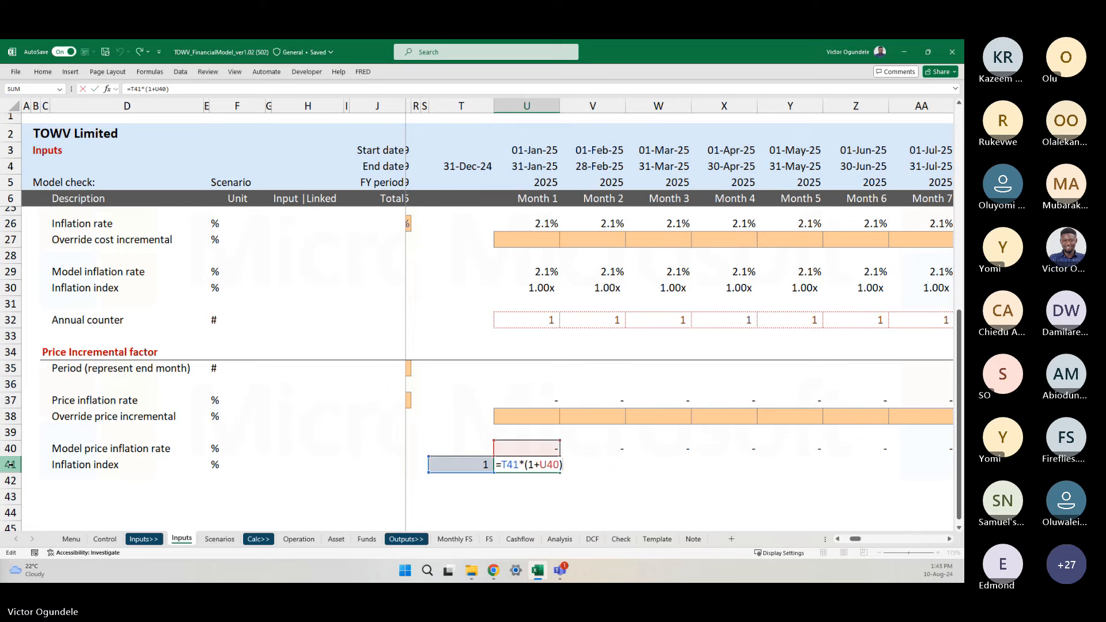
key("super+plus")
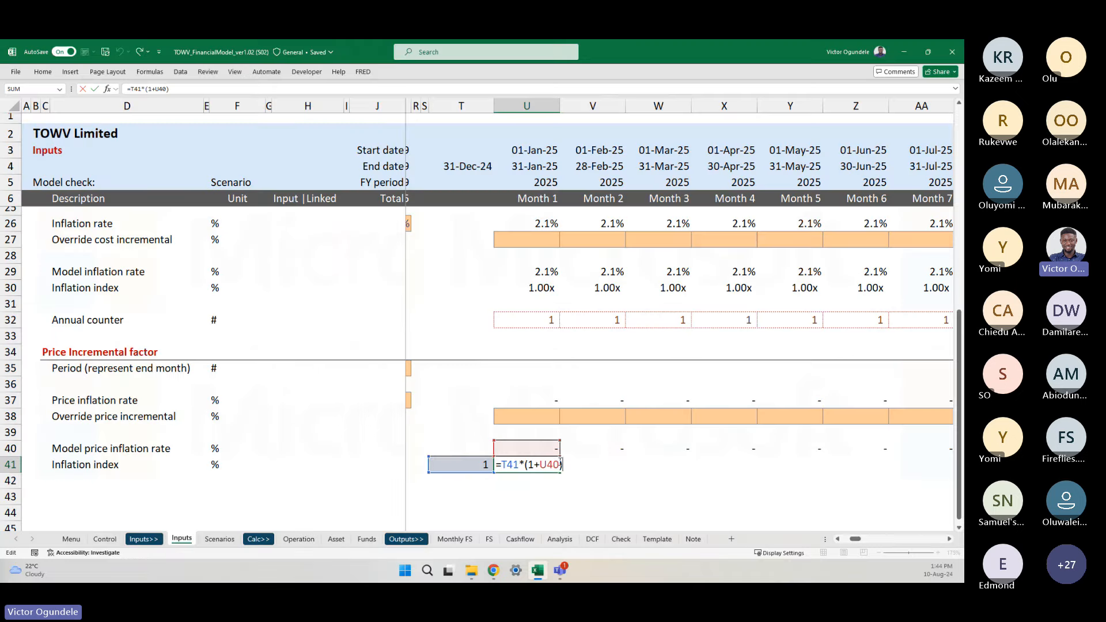
key("ctrl+Return")
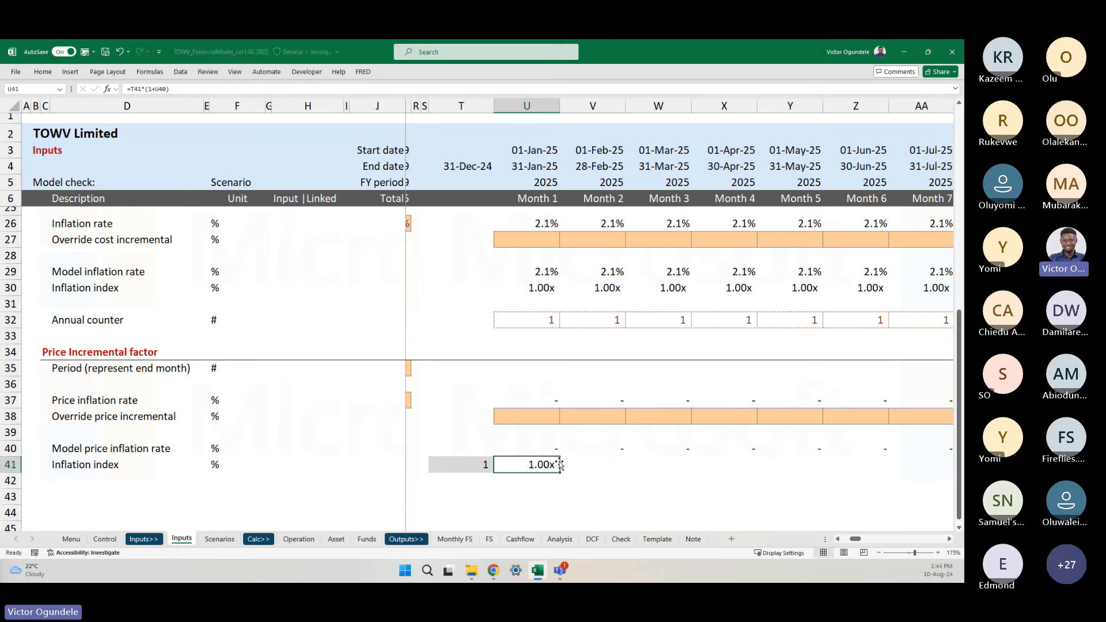
- Fill the price inflation index formula in U41 across row 41 through Month 60 (December 2029)
scroll(559, 464, "down", 1)
scroll(560, 464, "down", 1)
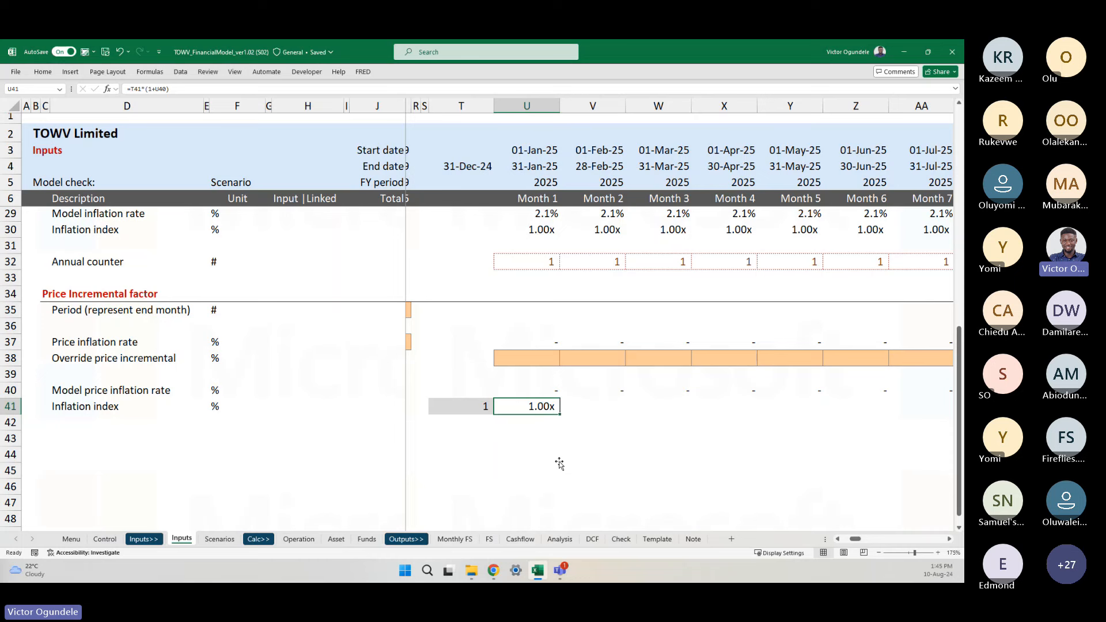
key("ctrl+shift+Right")
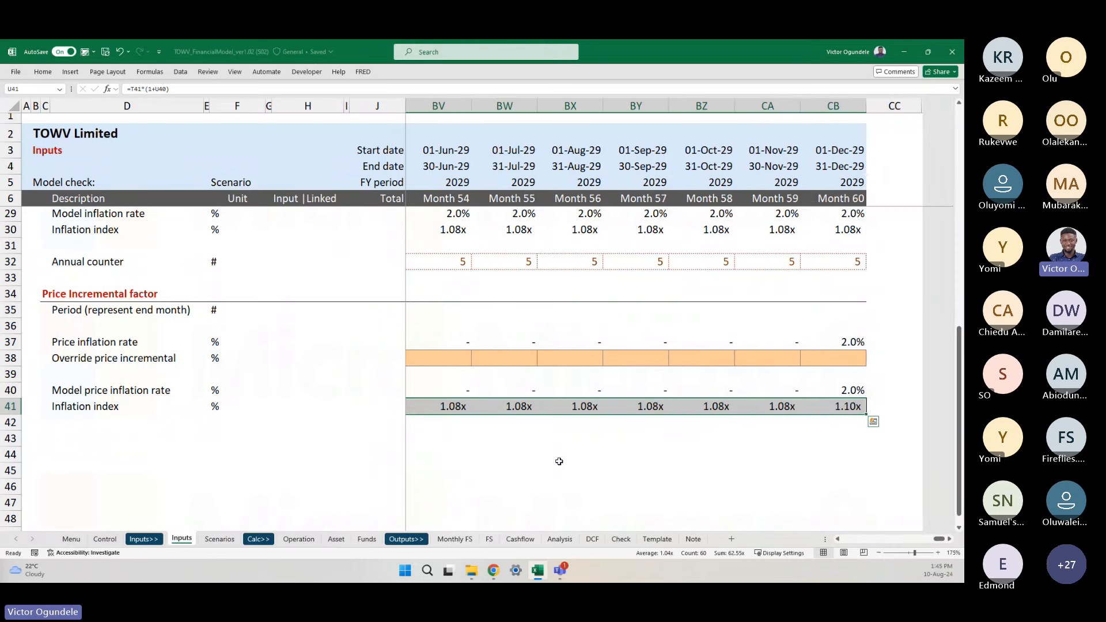
key("Left")
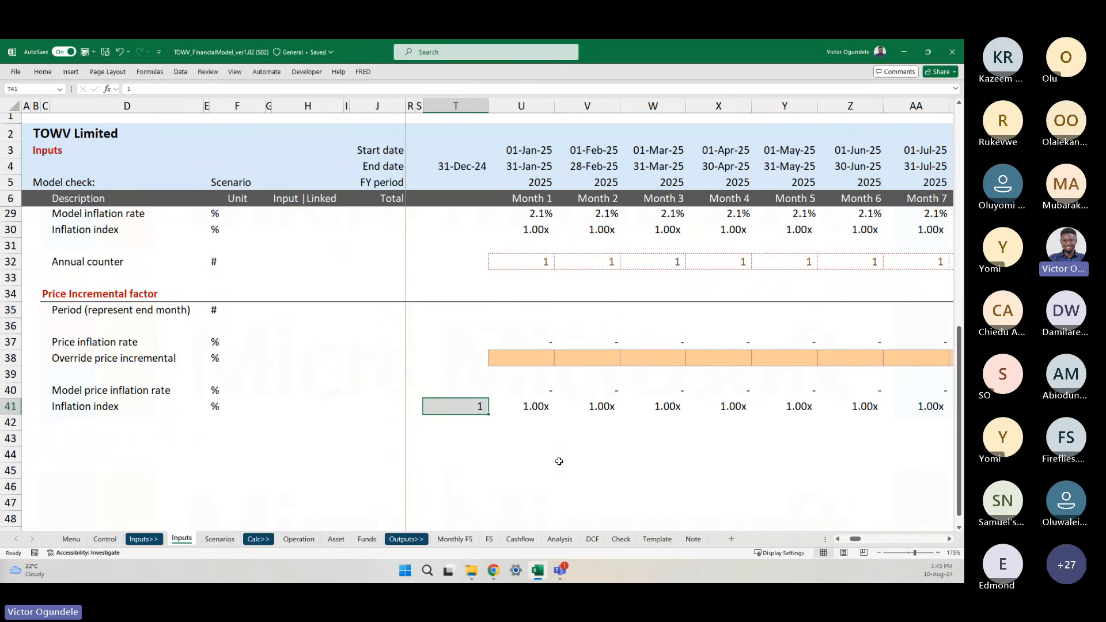
- Examine the price inflation rates and index along row 41 month by month through 2029 and back to the opening column
scroll(559, 461, "down", 4)
key("Right")
key("Right")
key("Right")
key("Right")
key("Right")
key("Right")
key("Right")
key("Right")
key("Right")
key("Right")
key("Right")
key("Right")
key("Right")
key("Right")
key("Right")
key("Right")
key("Right")
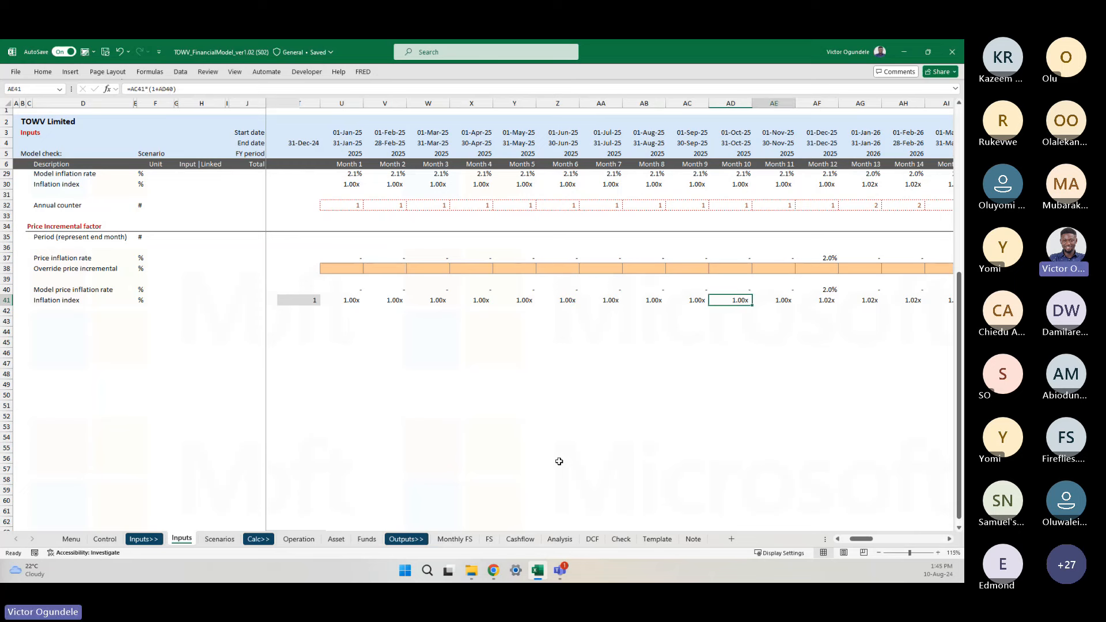
key("Right")
key("Right")
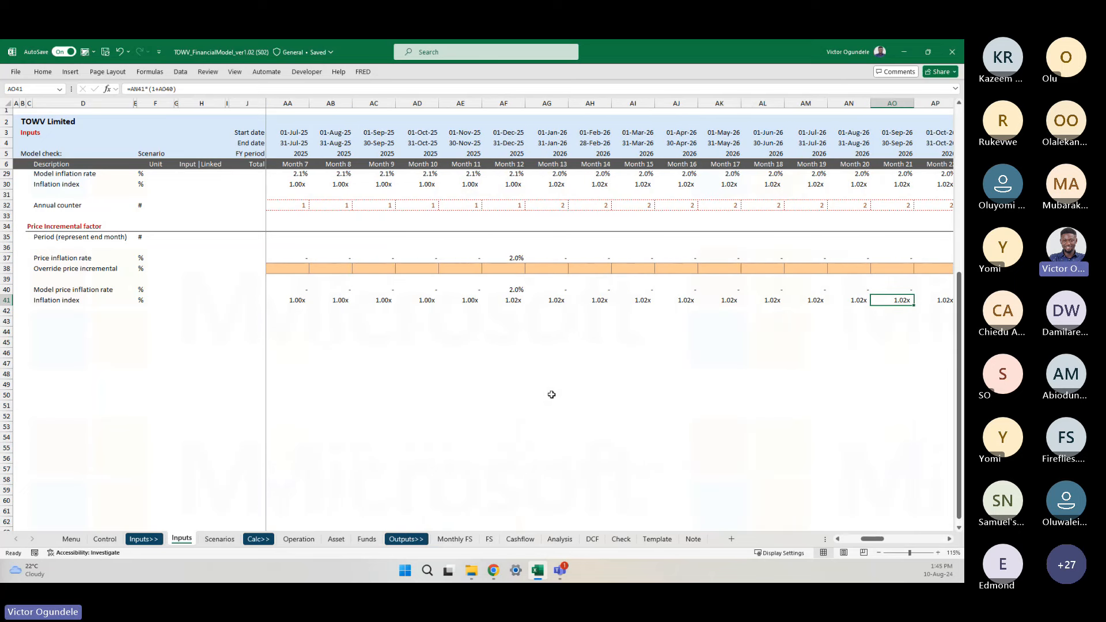
scroll(556, 389, "up", 2)
key("Right")
key("Left")
key("Left")
key("Left")
key("Left")
key("Left")
key("Left")
key("Left")
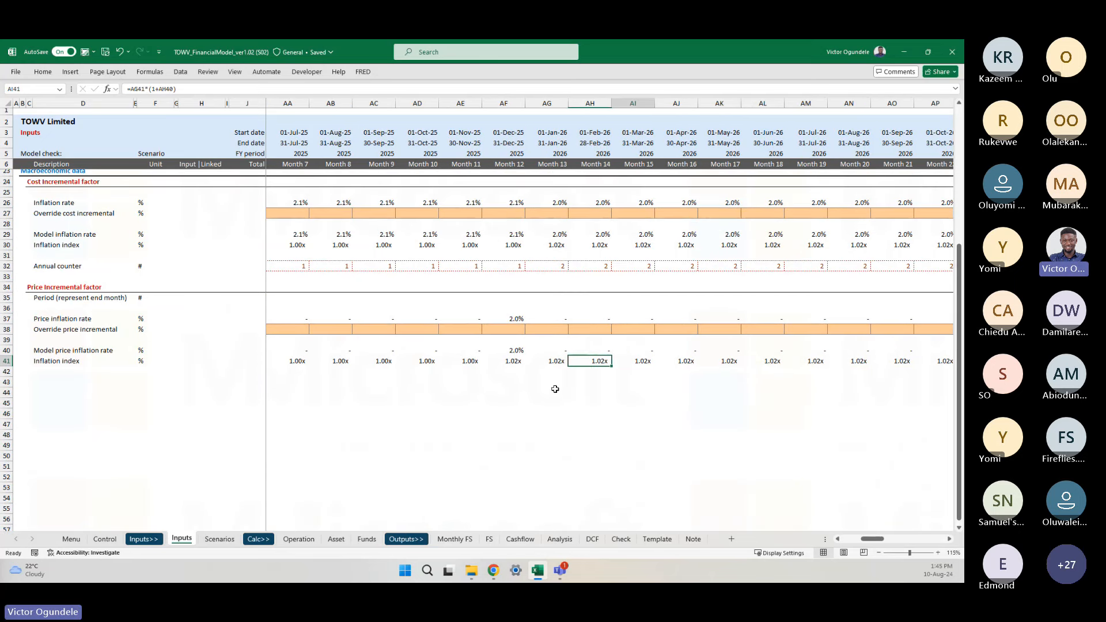
key("Right")
key("Right")
key("Right")
key("Right")
key("Right")
key("Right")
key("Right")
key("Right")
key("Right")
key("Right")
key("Right")
key("Right")
key("Right")
key("Right")
key("Right")
key("Right")
key("Right")
key("Right")
key("Right")
key("Right")
key("Right")
key("Right")
key("Right")
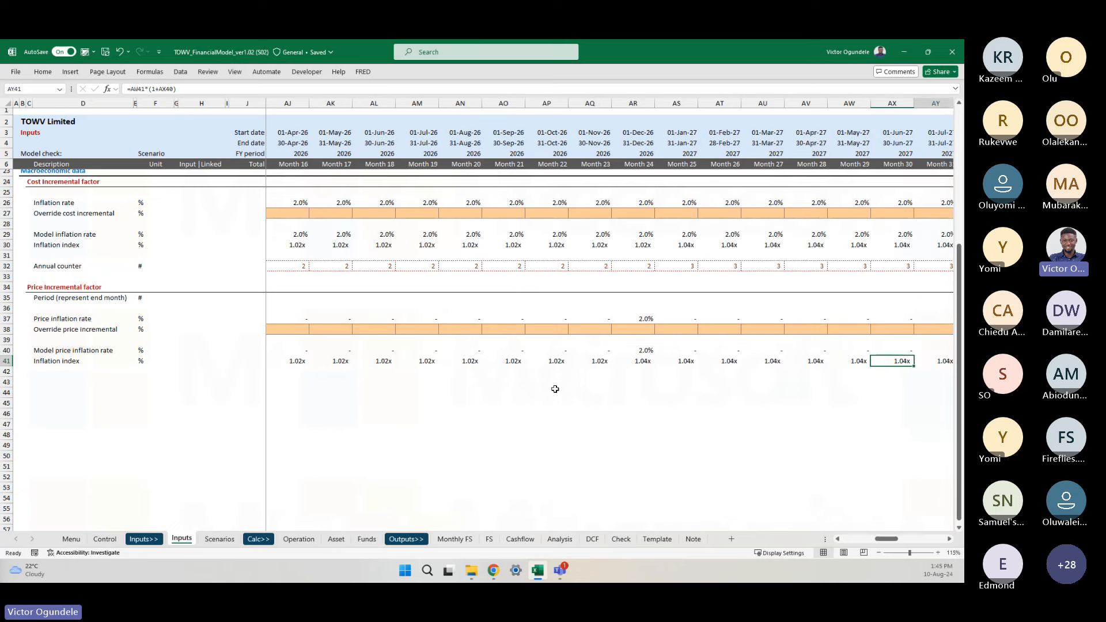
key("Right")
key("Right")
key("Right")
key("Right")
key("Right")
key("Right")
key("Right")
key("Right")
key("Right")
key("Right")
key("Right")
key("Right")
key("Right")
key("Right")
key("Right")
key("Right")
key("Right")
key("Right")
key("Right")
key("Right")
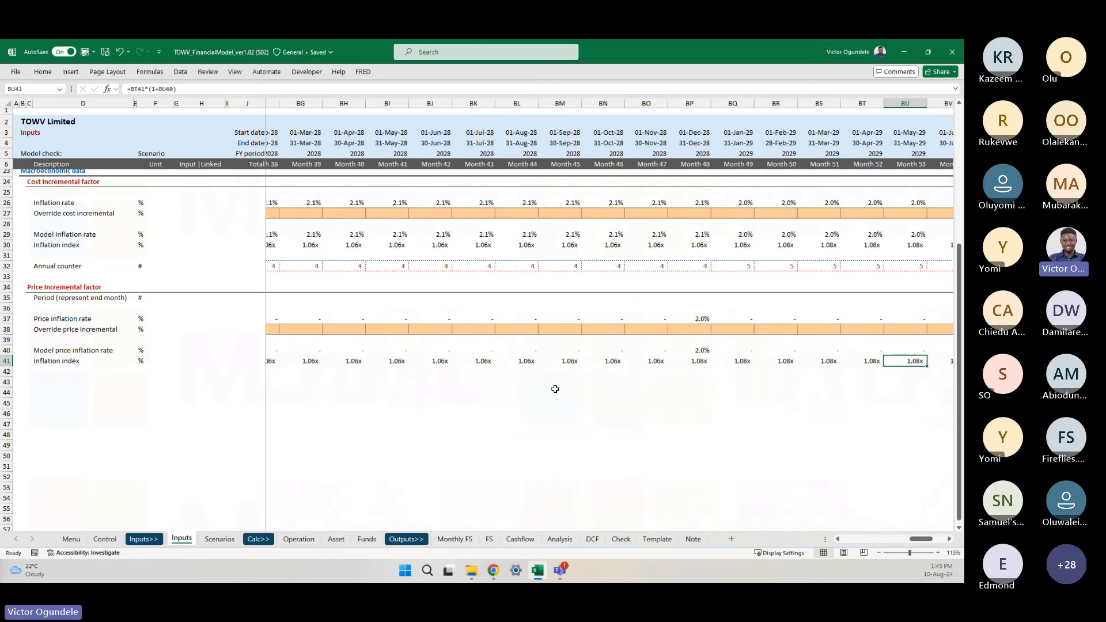
key("Left")
key("Left")
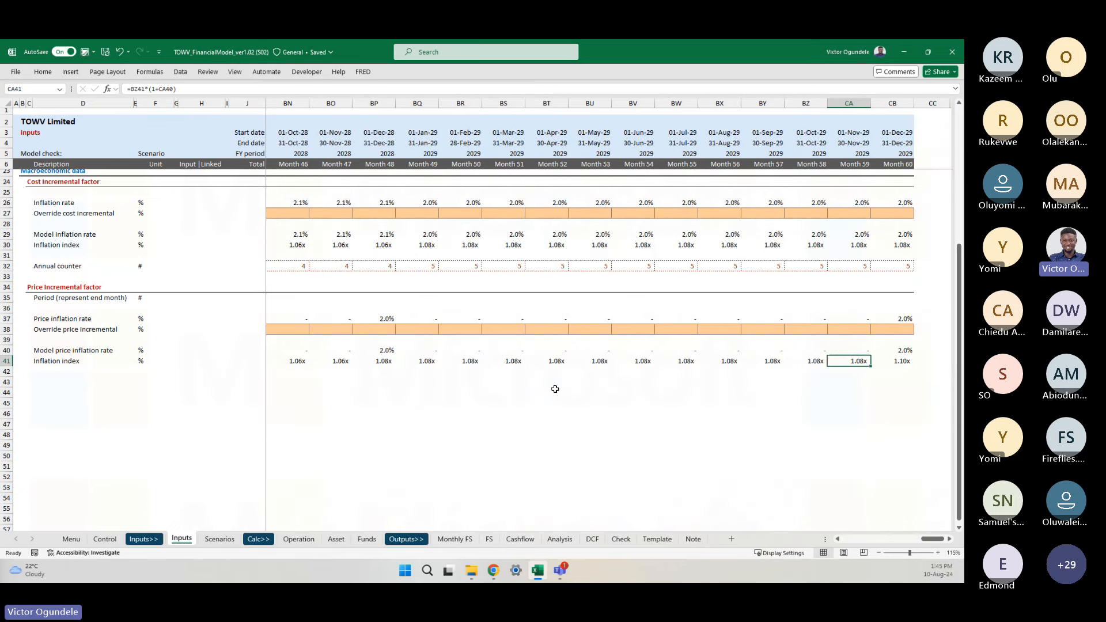
key("Left")
key("Left")
key("Left")
key("Left")
key("Left")
key("Left")
key("Left")
key("Left")
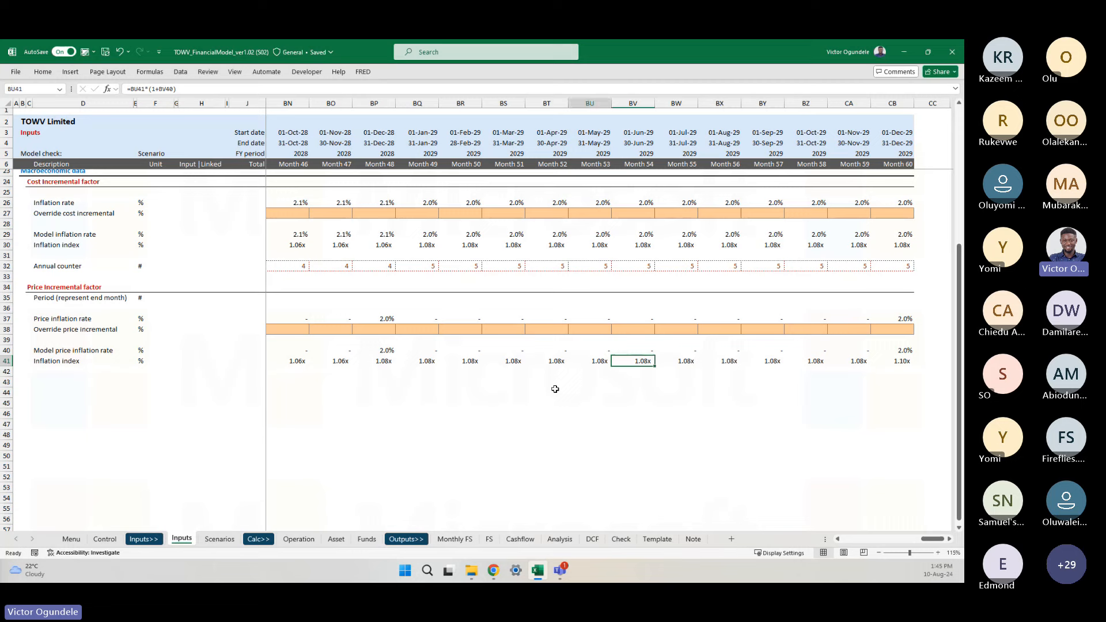
key("Left")
key("Left")
key("Left")
key("Left")
key("Left")
key("Left")
key("Left")
key("Left")
key("Left")
key("Left")
key("Left")
key("Left")
key("Left")
key("Left")
key("Left")
key("Left")
key("Left")
key("Left")
key("Left")
key("Left")
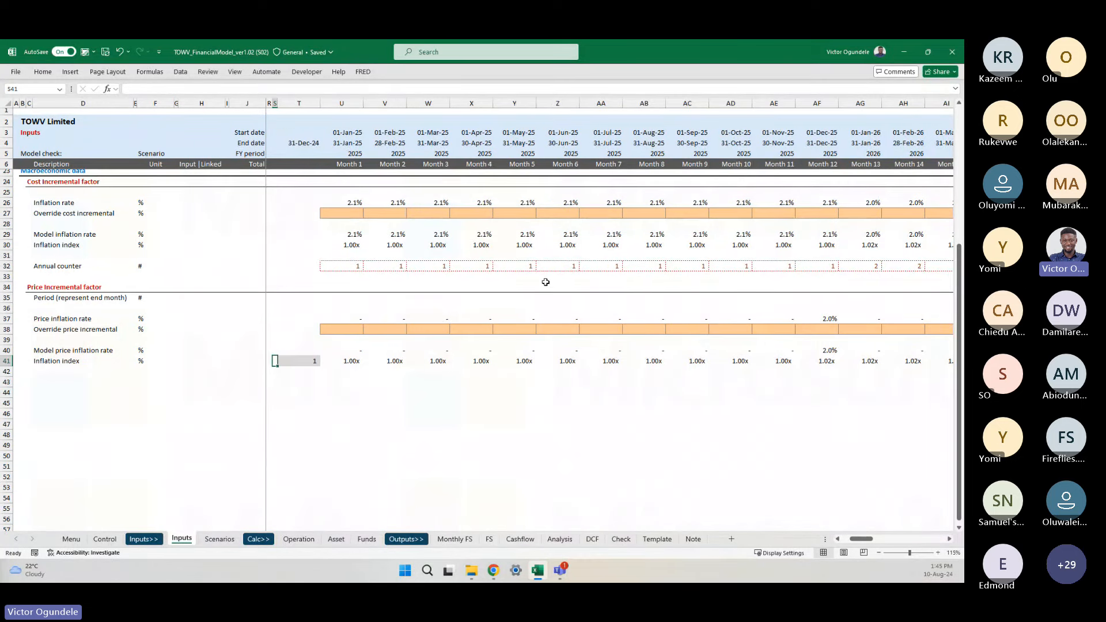
- Compare the cost inflation index formula in U30 with the price incremental rows and their annual period and rate inputs
scroll(548, 279, "up", 2)
left_click(344, 322)
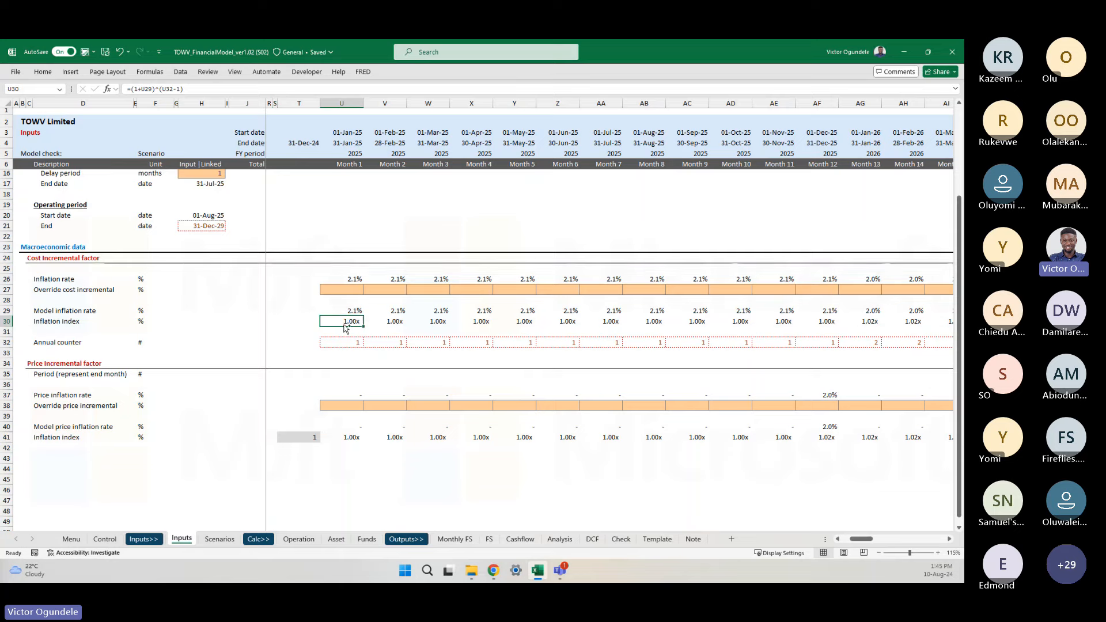
scroll(344, 324, "up", 2, "ctrl")
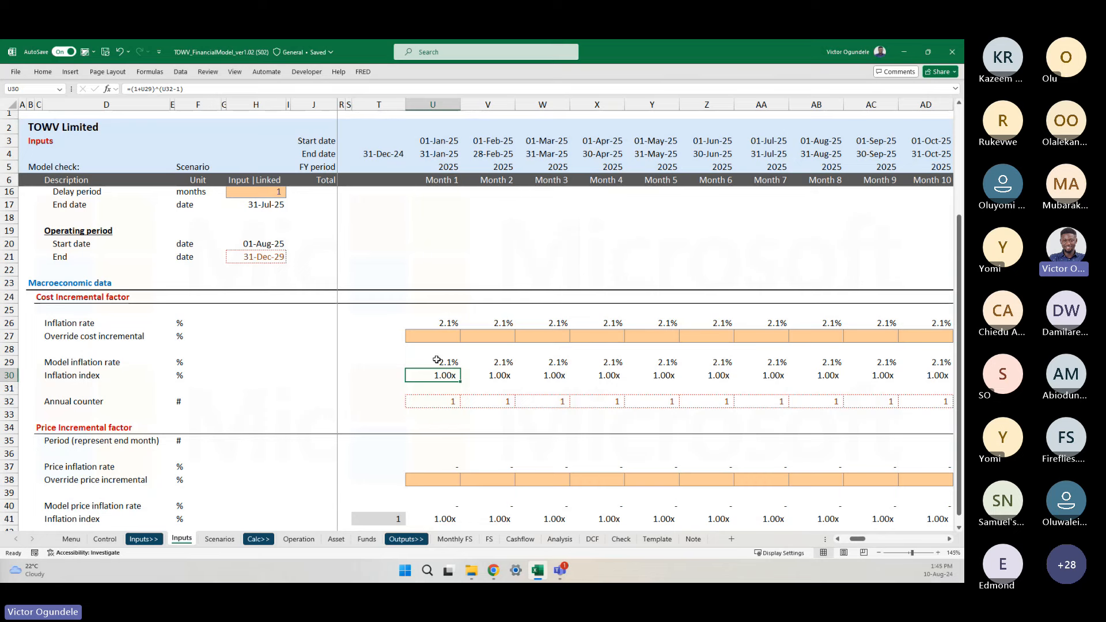
scroll(437, 360, "down", 3)
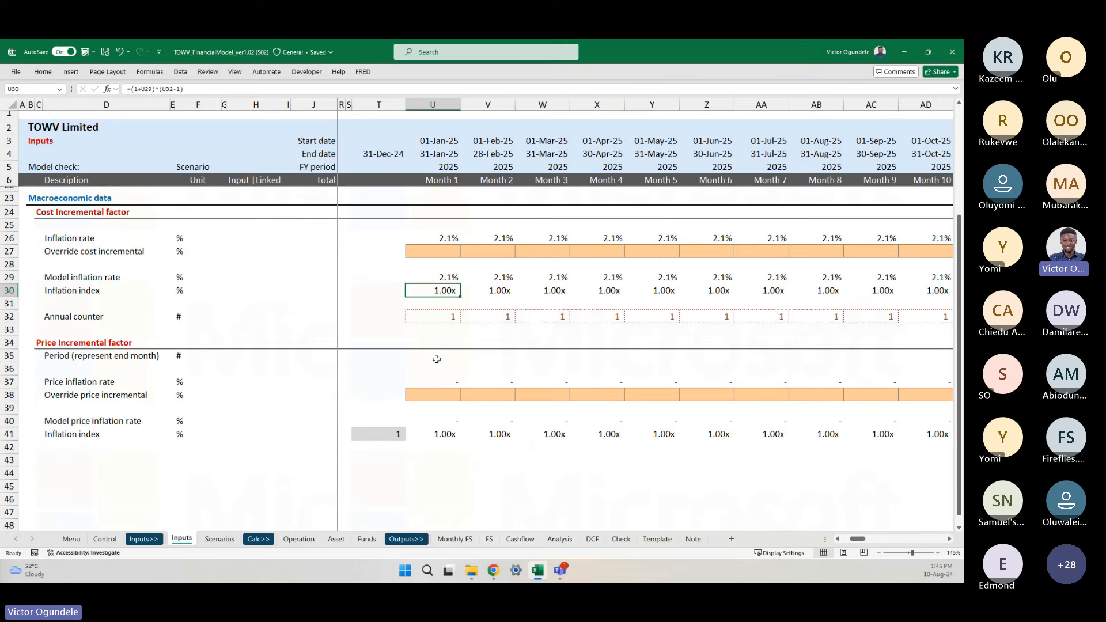
left_click(387, 448)
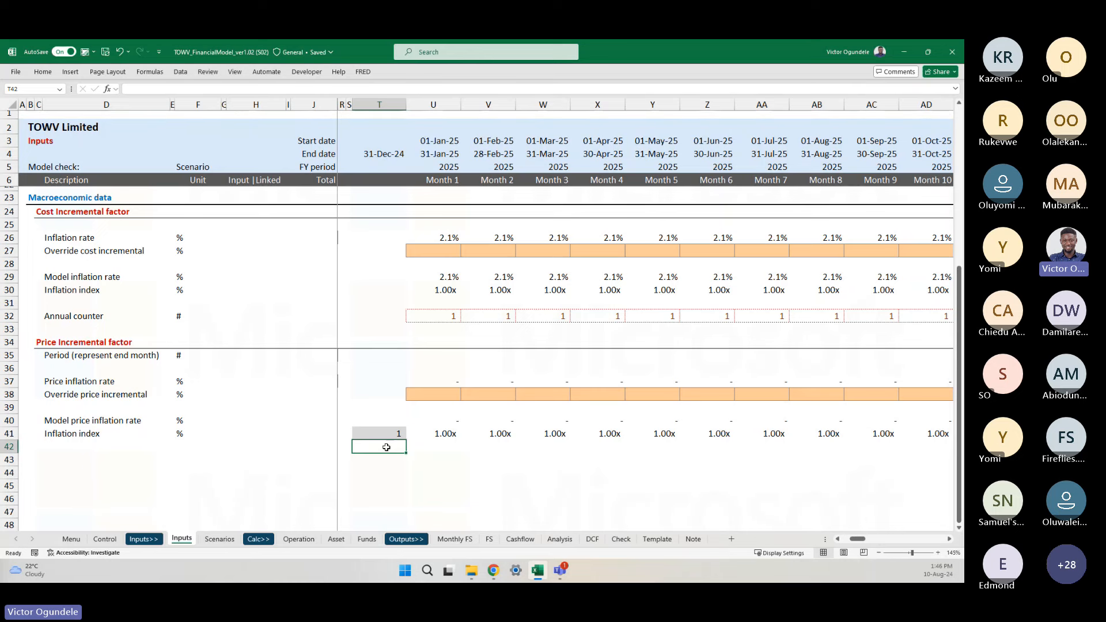
scroll(386, 447, "down", 2)
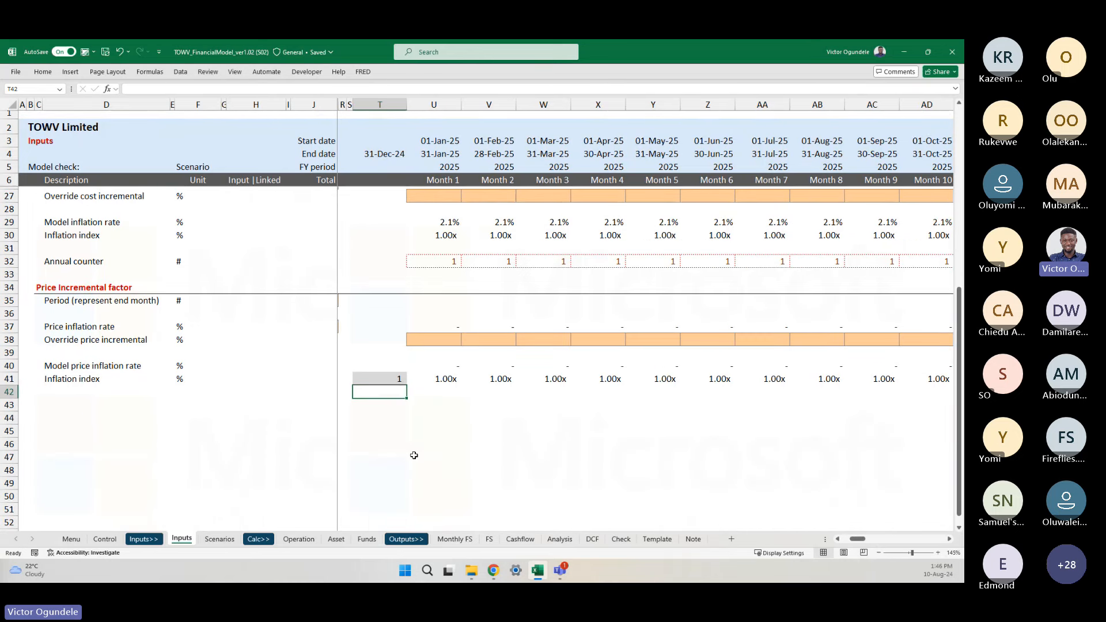
left_click(383, 408)
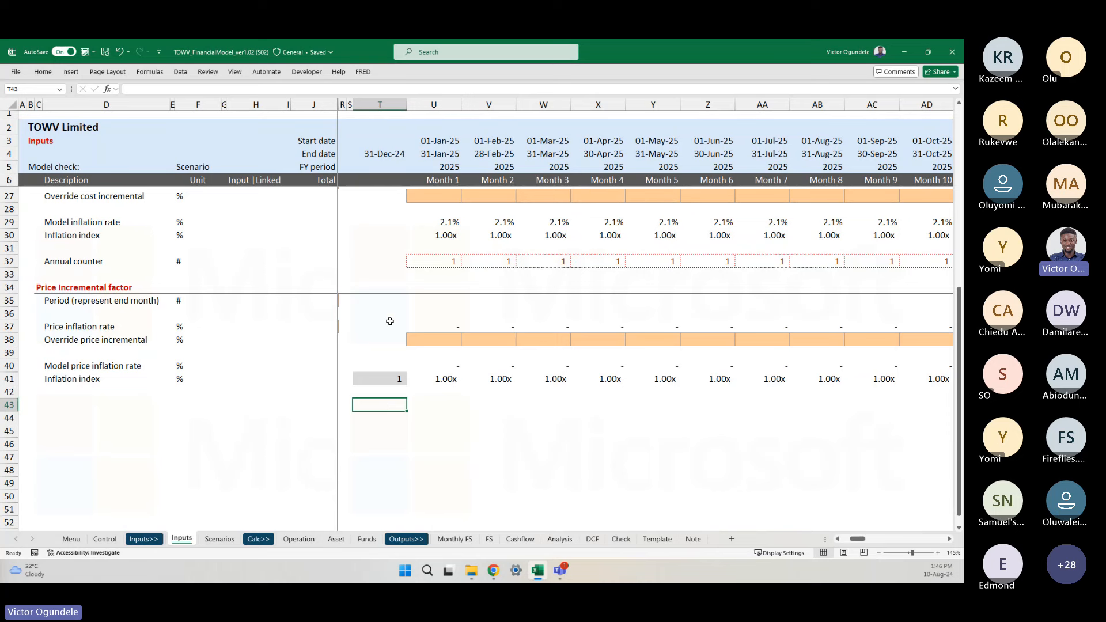
scroll(390, 321, "left", 4)
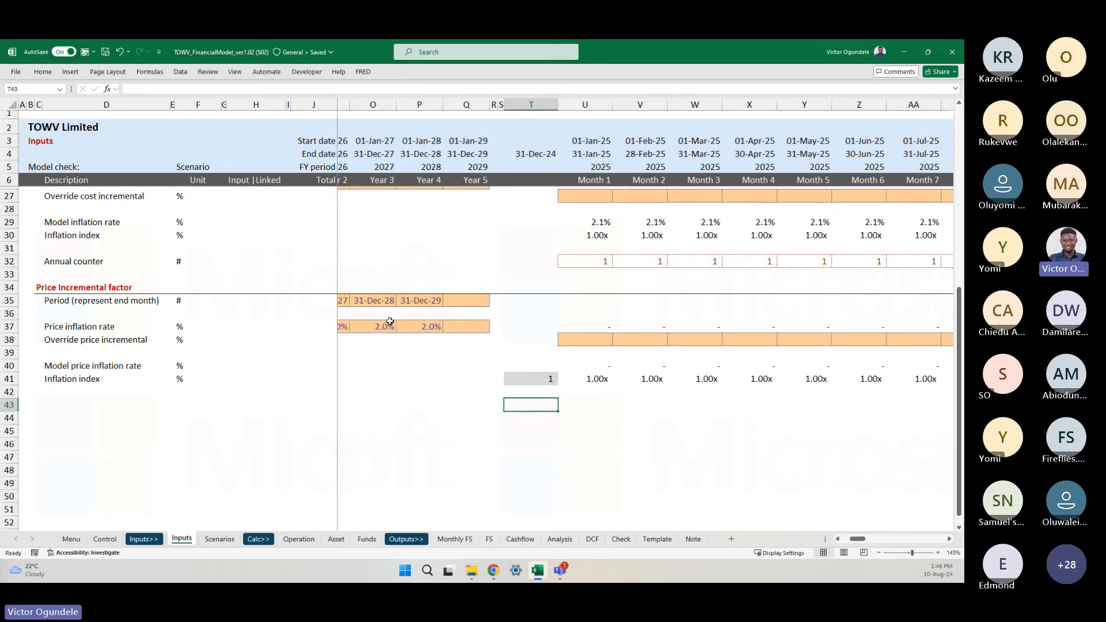
scroll(390, 321, "down", 2, "ctrl")
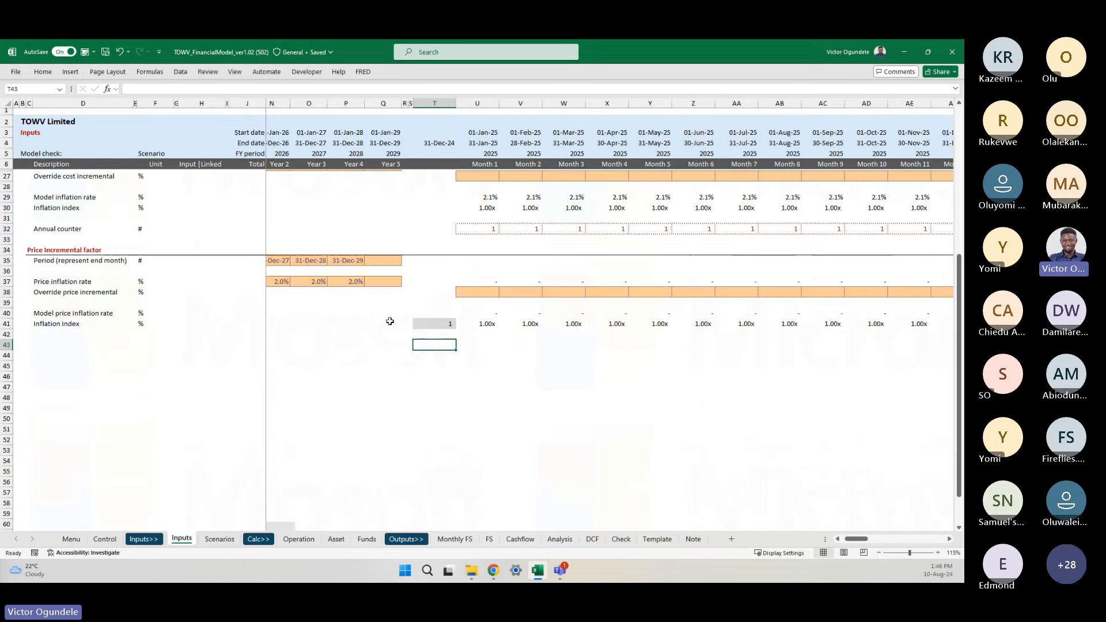
scroll(397, 321, "right", 3)
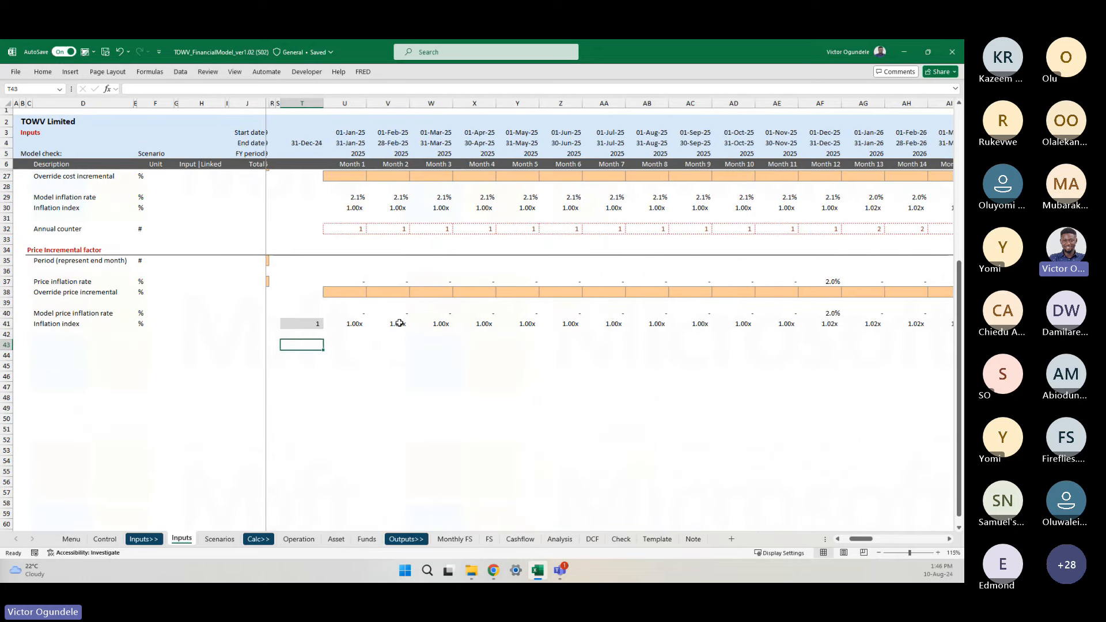
scroll(390, 282, "up", 2)
scroll(390, 281, "up", 2)
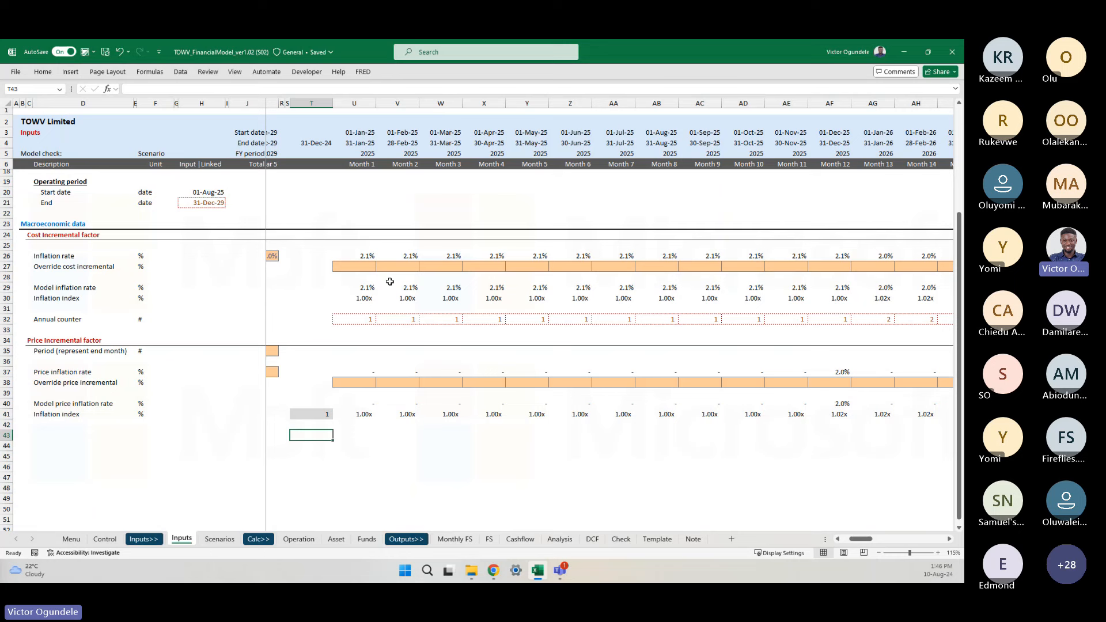
scroll(403, 381, "down", 1)
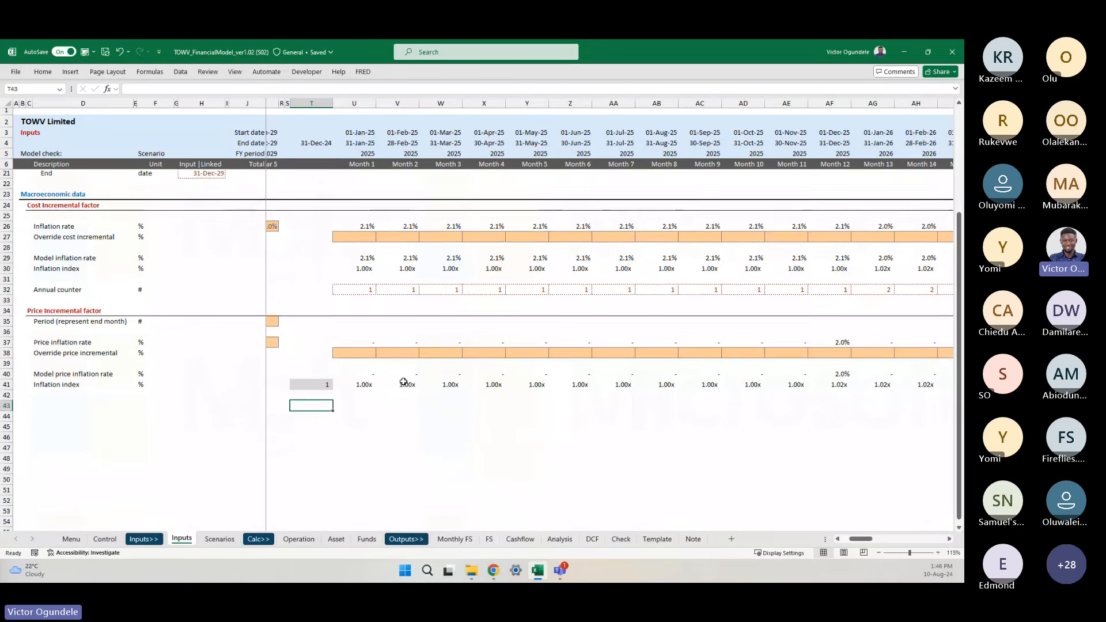
scroll(403, 382, "down", 1)
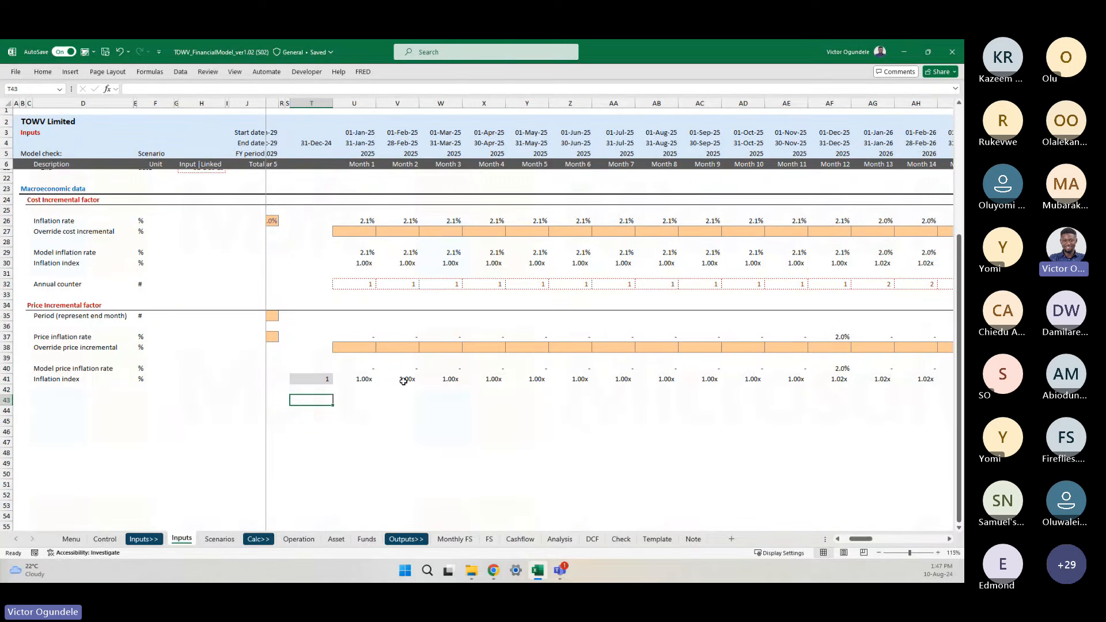
- Enter a trial price override of 5% for Month 18 (June 2026) in AL38
scroll(521, 387, "up", 1, "ctrl")
scroll(521, 388, "right", 4)
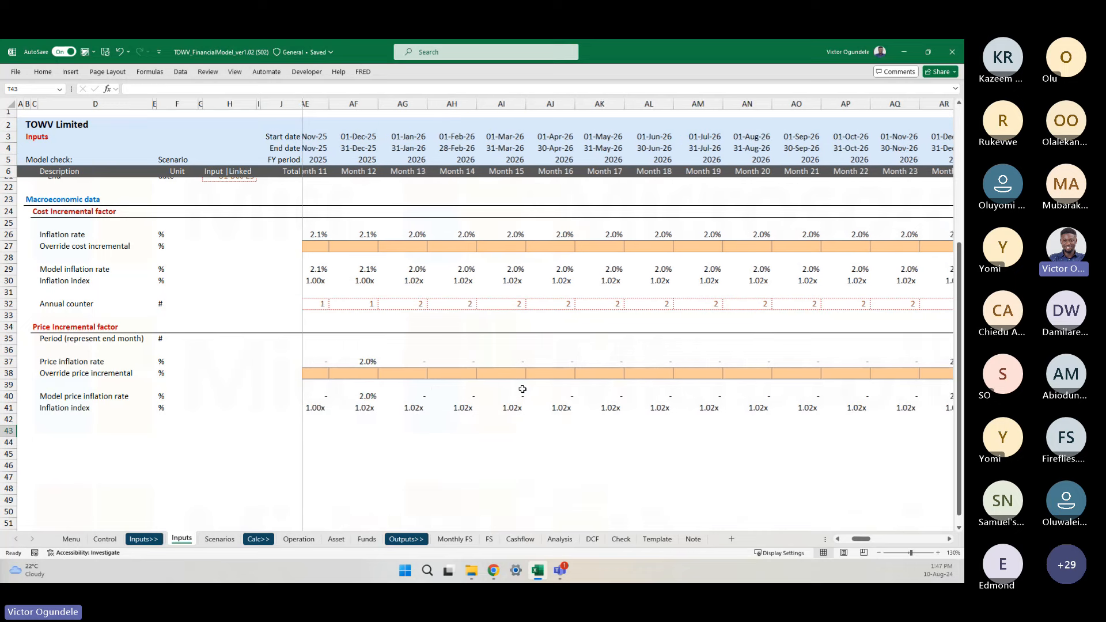
scroll(523, 390, "right", 1)
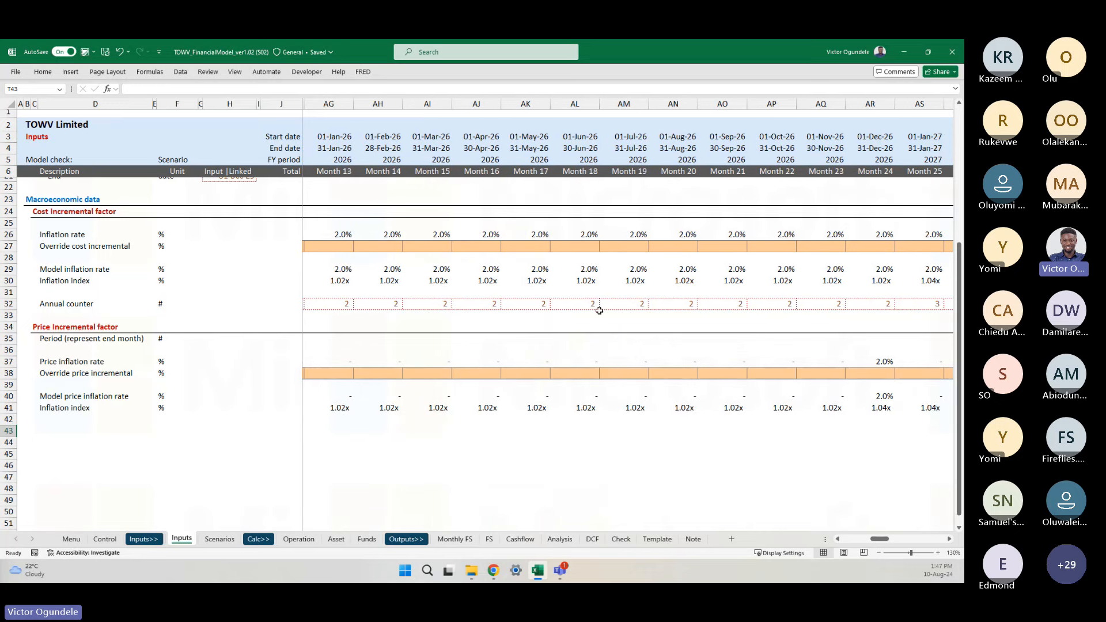
left_click(578, 374)
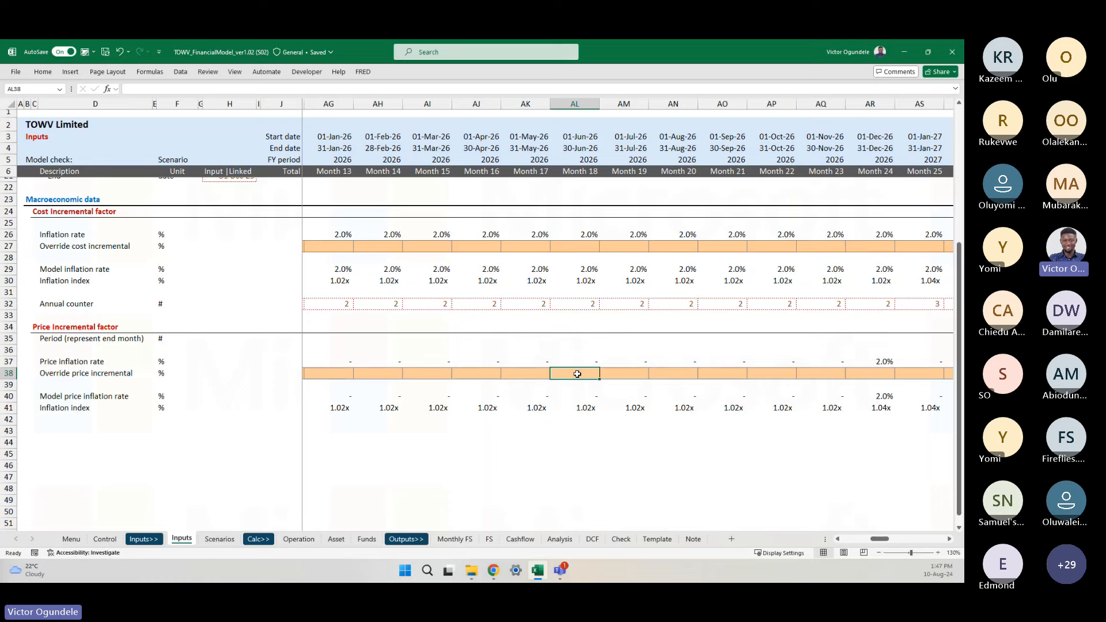
type("2")
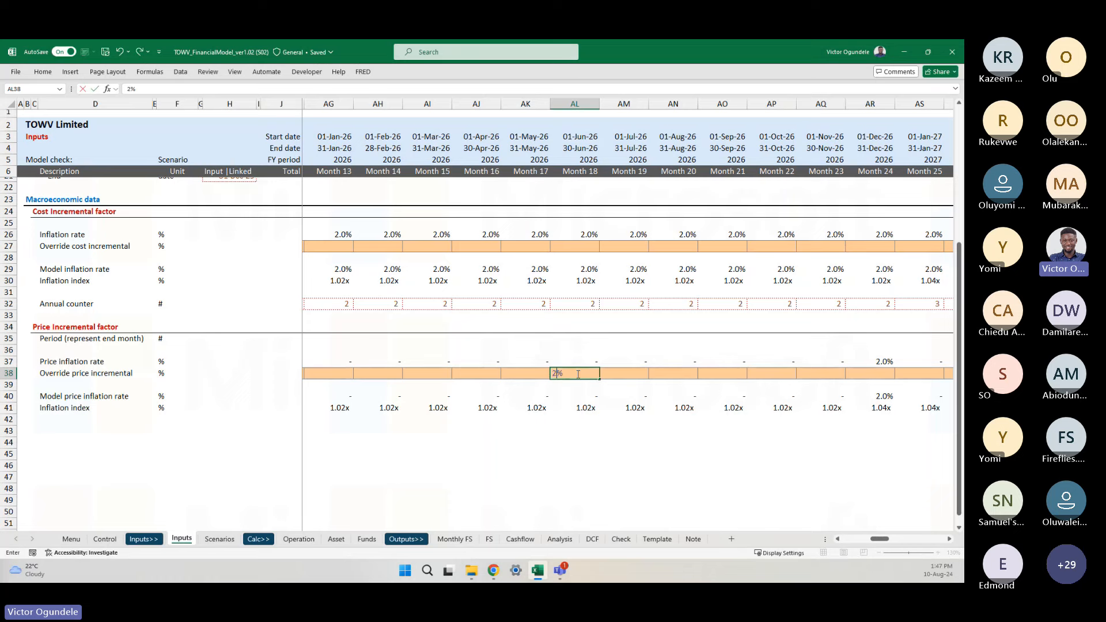
key("BackSpace")
type("5")
key("Return")
key("Up")
key("Up")
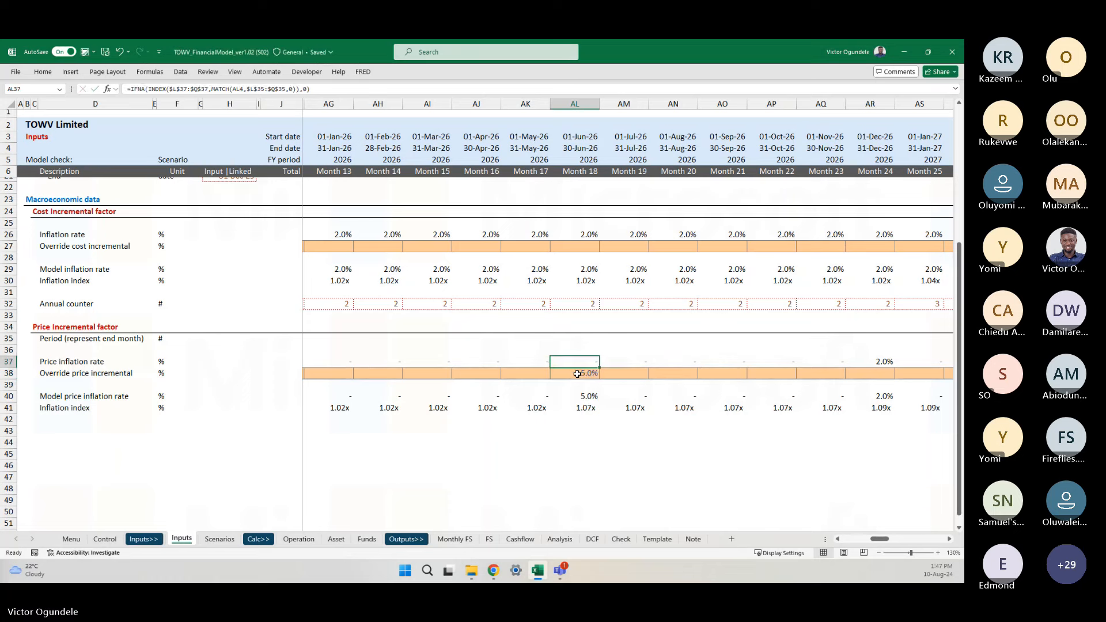
- Clear the trial price override for Month 18 in AL38
scroll(577, 374, "down", 2)
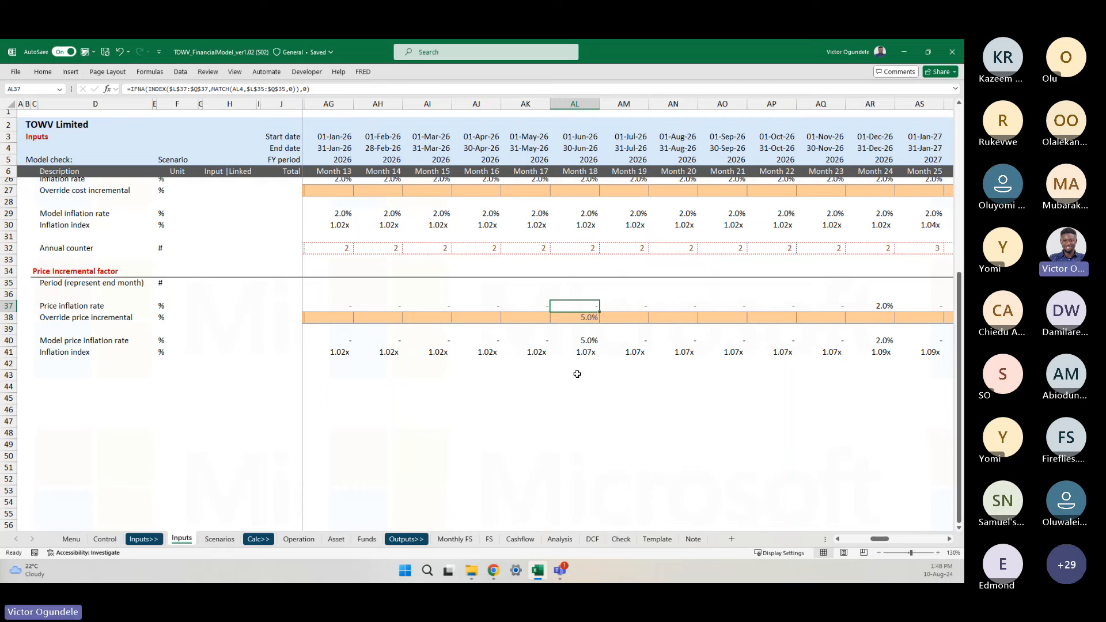
key("Down")
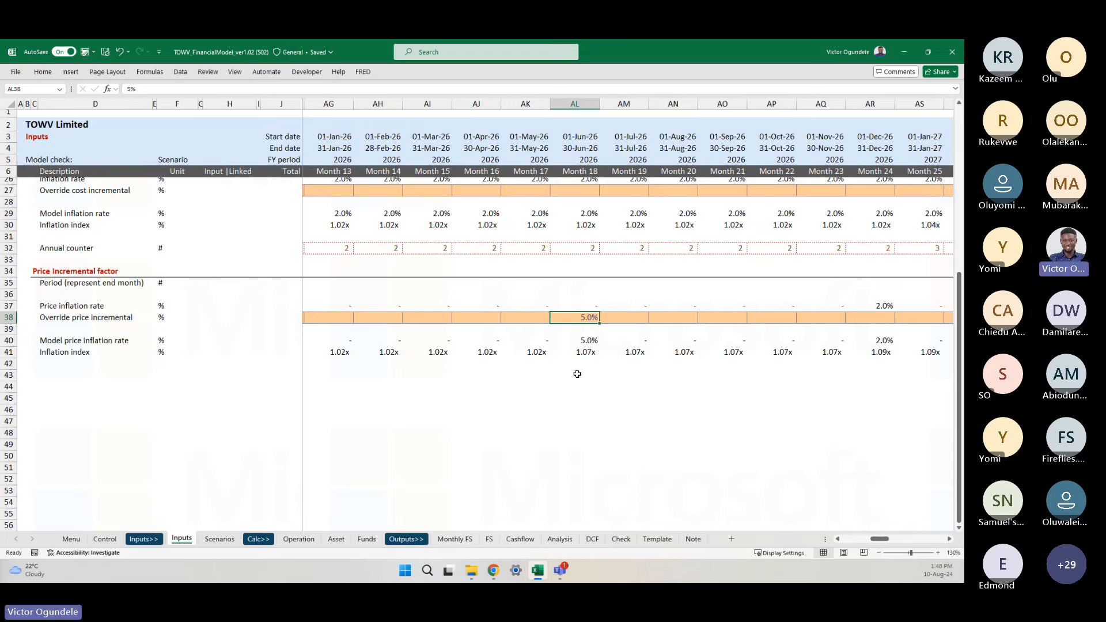
key("Delete")
- Check the override price row and price inflation index out to the final month, returning to the row's labels
key("Right")
key("Right")
key("Right")
key("Right")
key("Right")
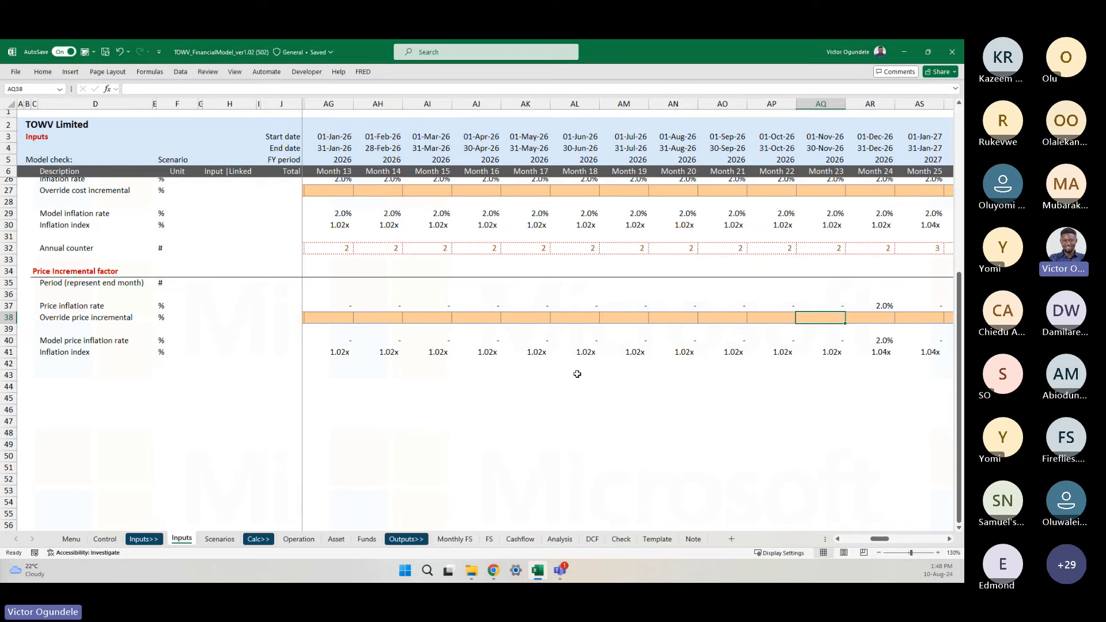
scroll(577, 374, "down", 1)
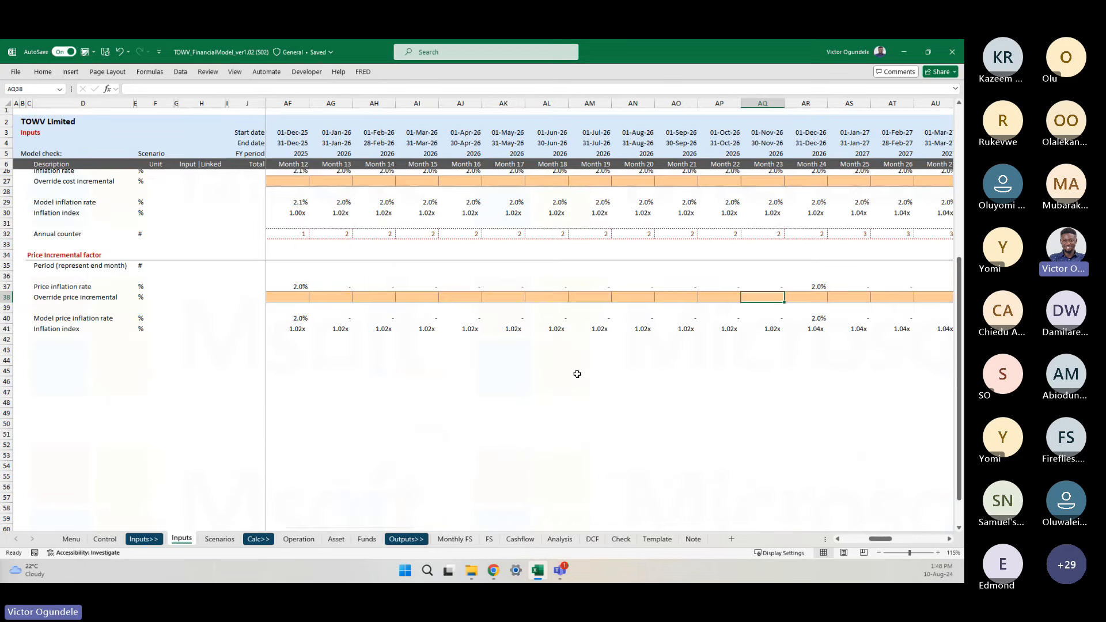
key("ctrl+Right")
key("Down")
key("Down")
key("Down")
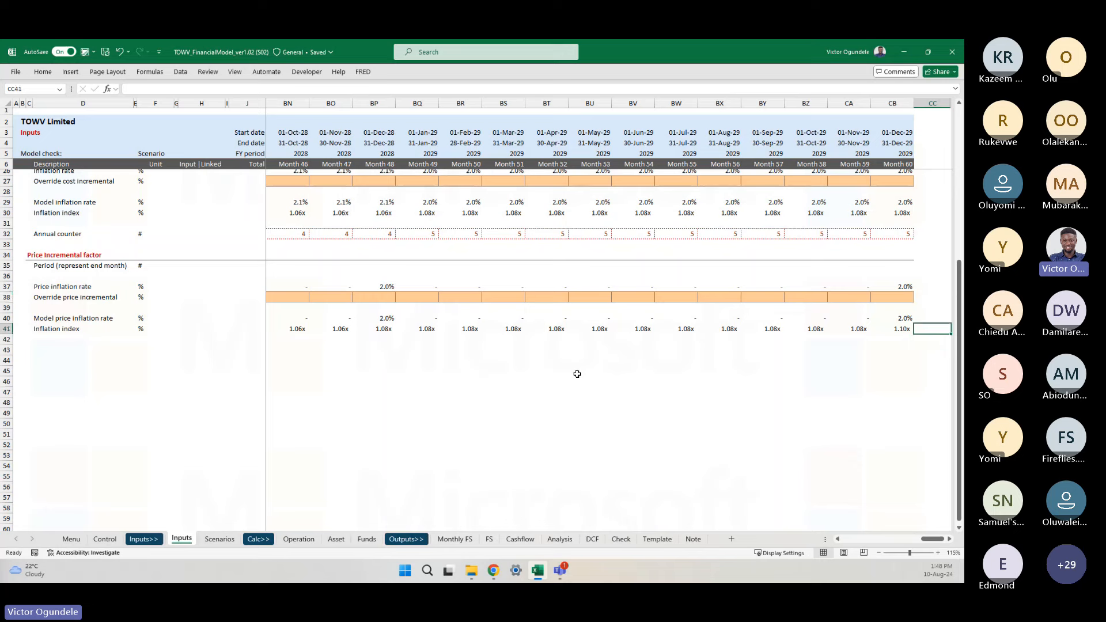
key("ctrl+Left")
key("ctrl+Left")
key("ctrl+Left")
key("Left")
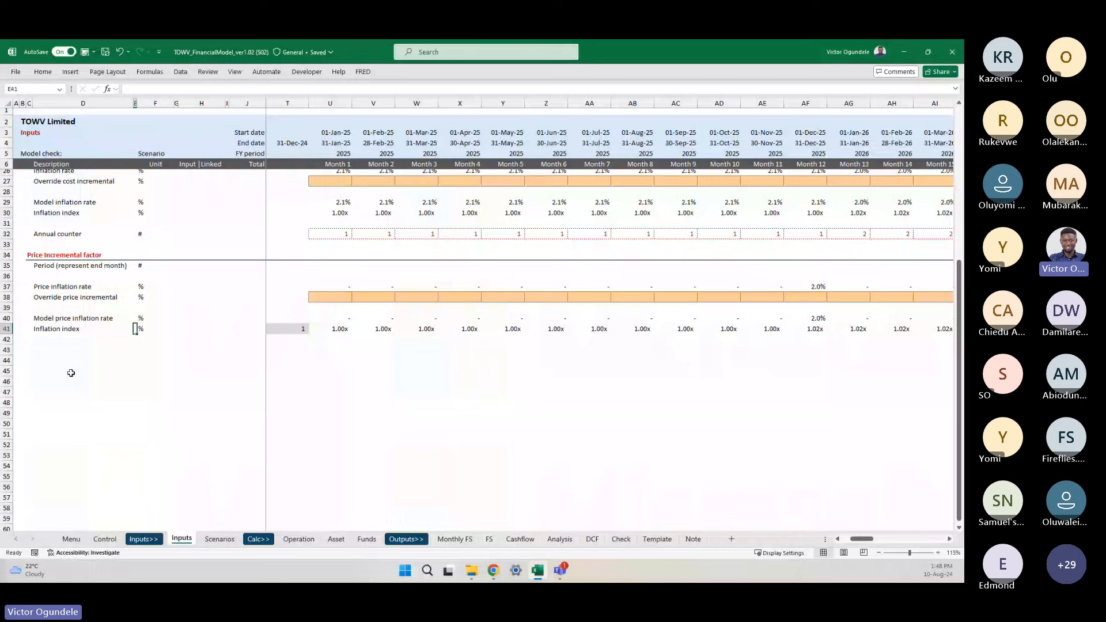
- Copy the Price Incremental factor heading row to row 43 and retitle the copy "Tax rate"
scroll(71, 373, "up", 1)
left_click(6, 275)
key("ctrl+c")
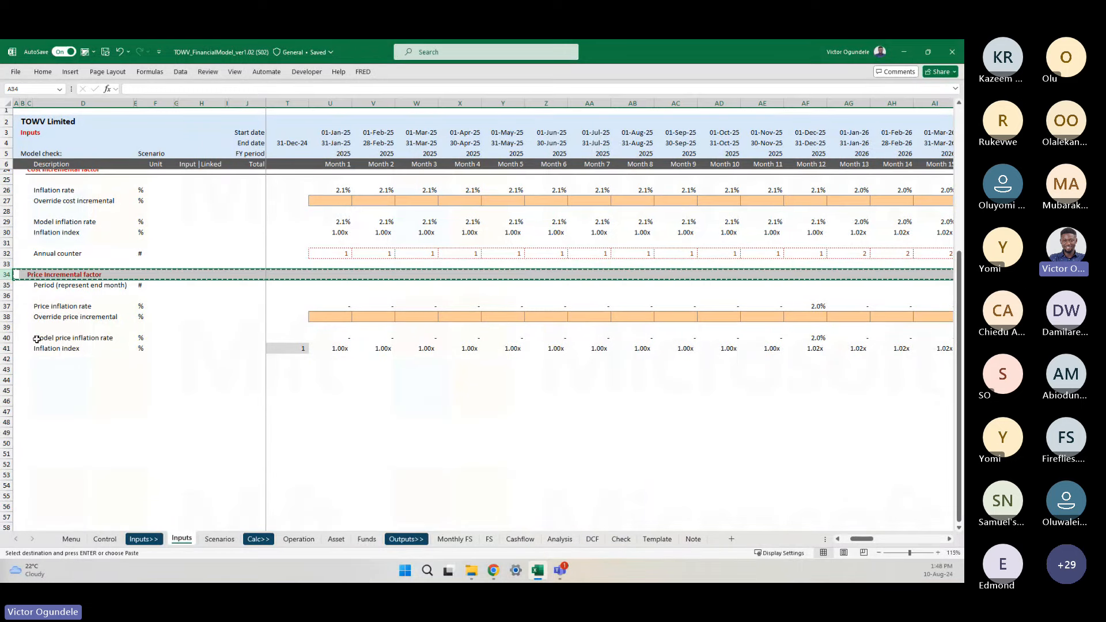
left_click(6, 369)
key("ctrl+v")
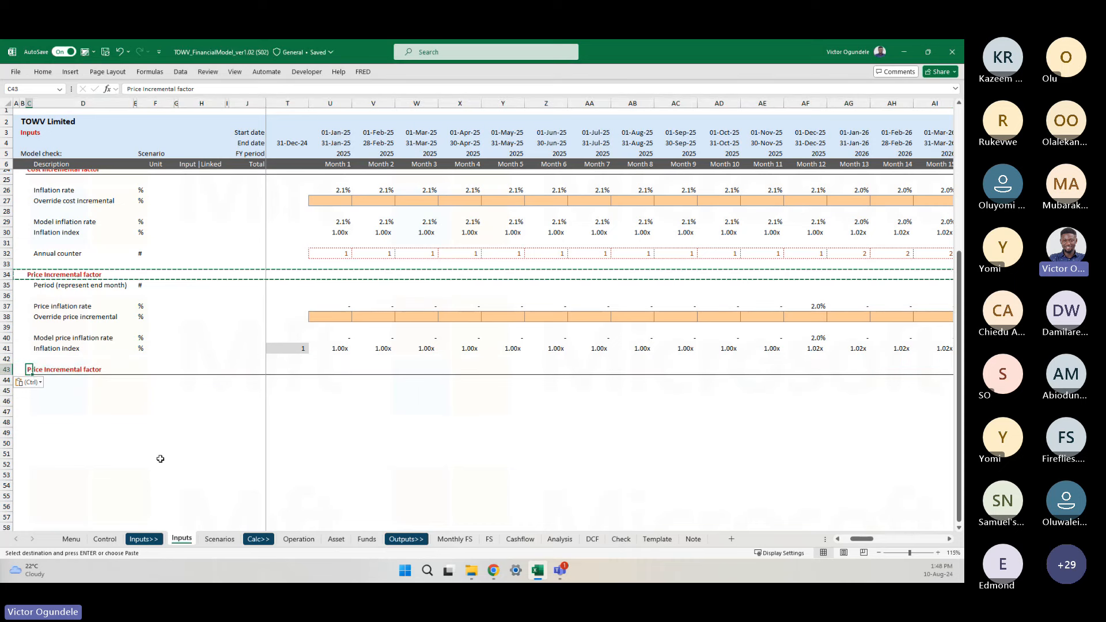
type("TAx")
key("BackSpace")
key("BackSpace")
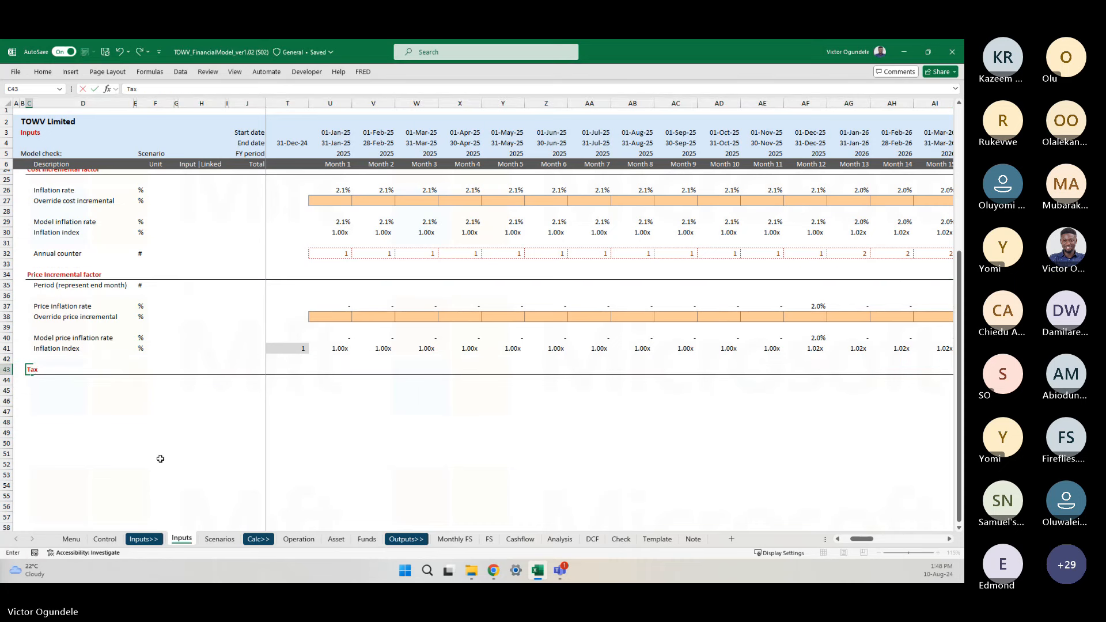
type("ax rate")
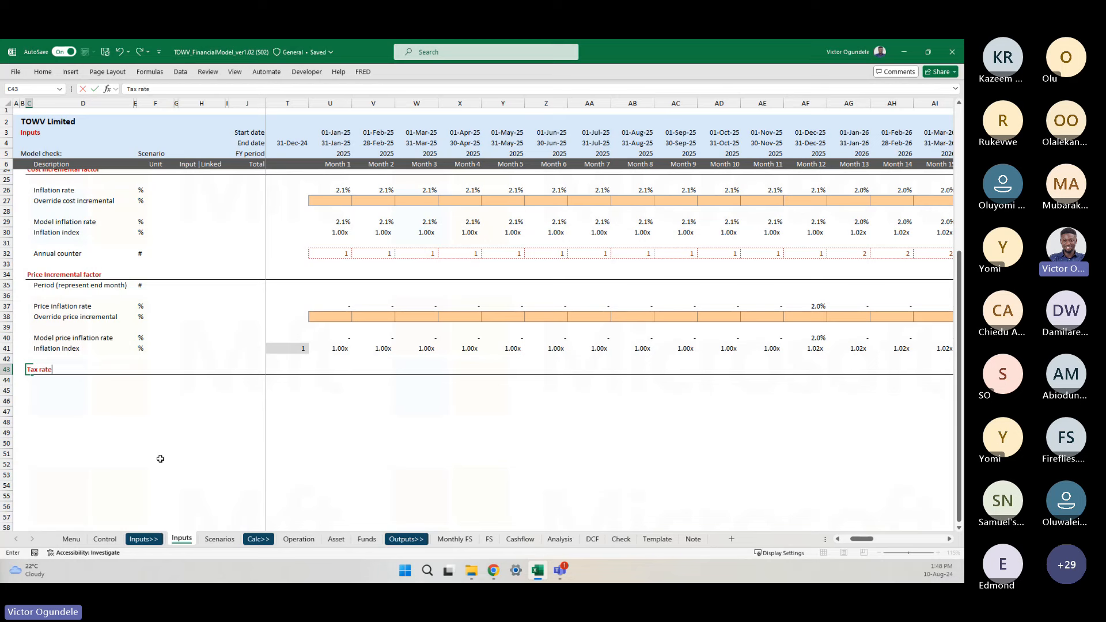
key("Return")
key("Down")
key("Right")
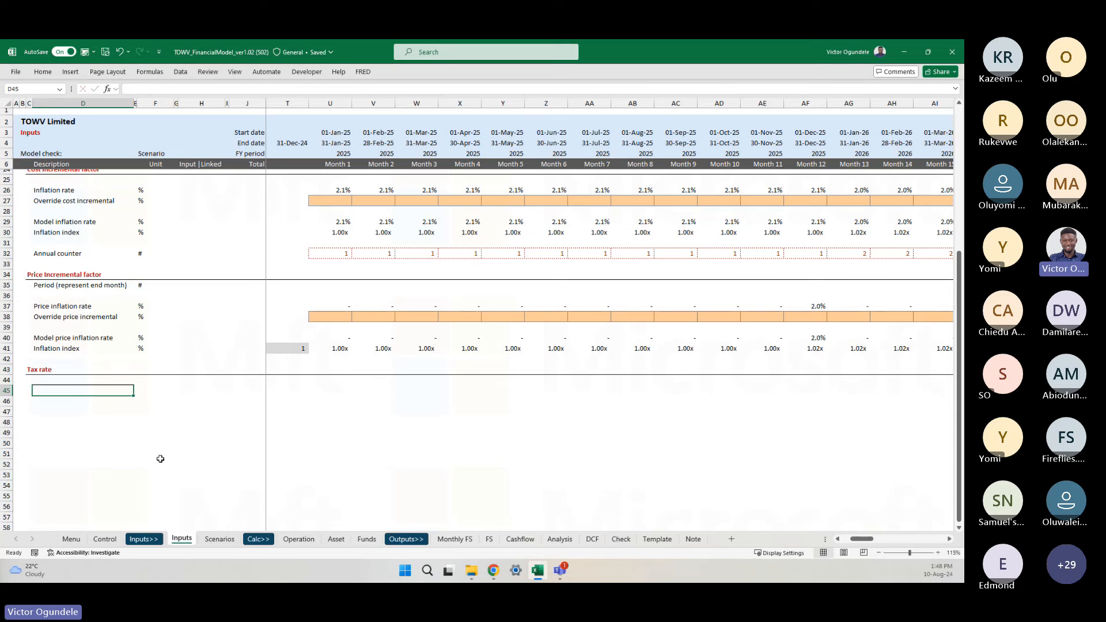
scroll(160, 458, "up", 1)
scroll(160, 444, "down", 2)
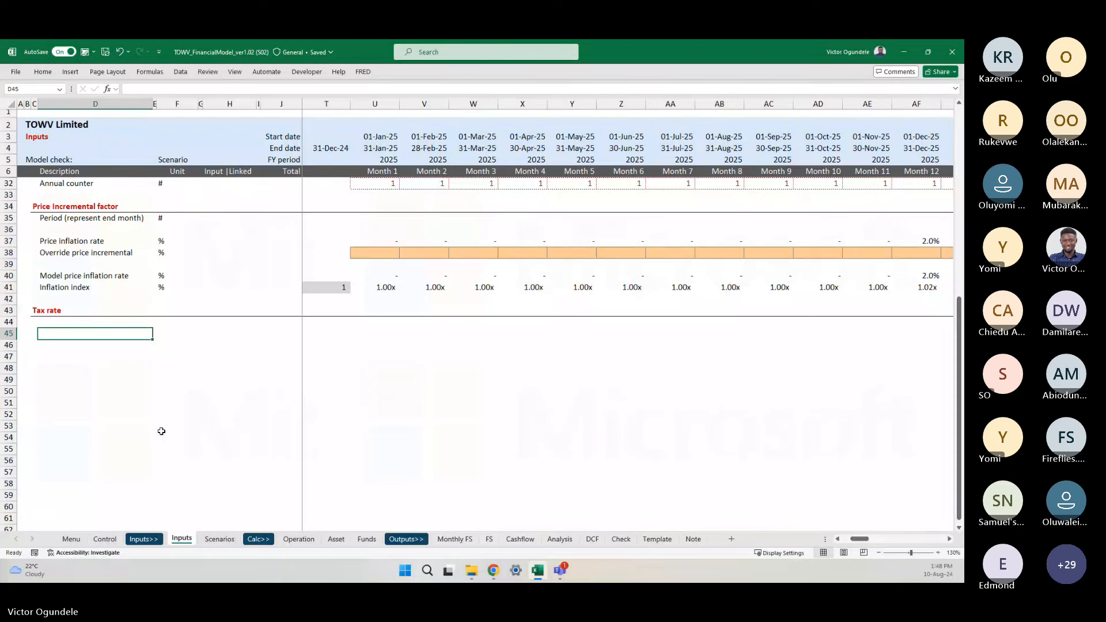
key("Right")
key("Right")
key("Right")
key("Right")
key("Right")
key("Right")
key("Right")
key("Right")
key("Left")
key("Left")
key("Left")
key("Left")
key("Left")
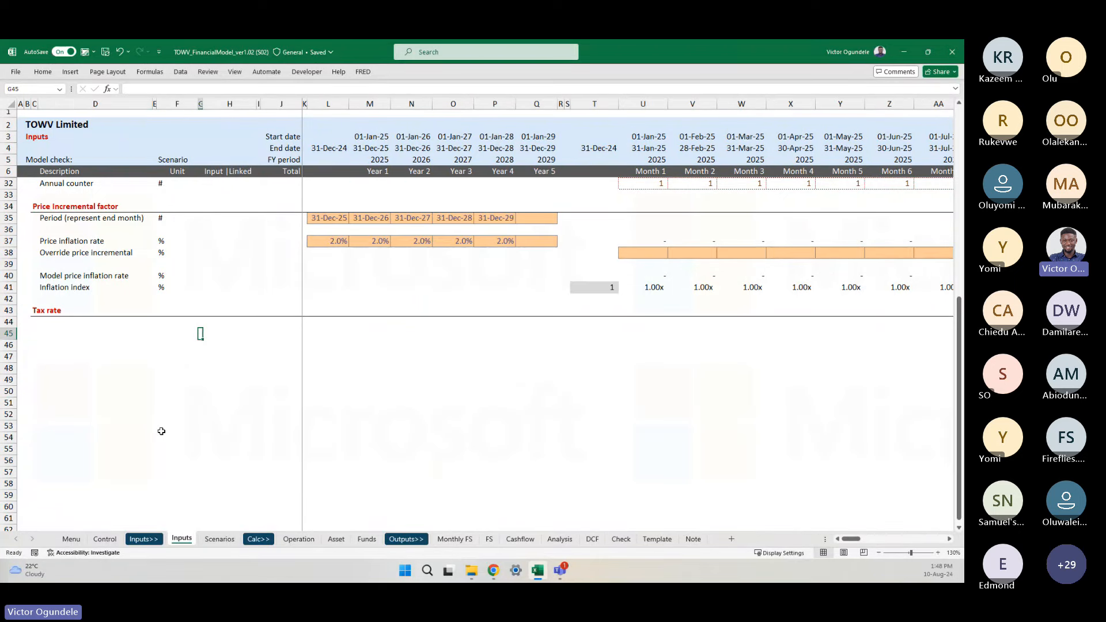
key("Left")
key("Left")
key("Left")
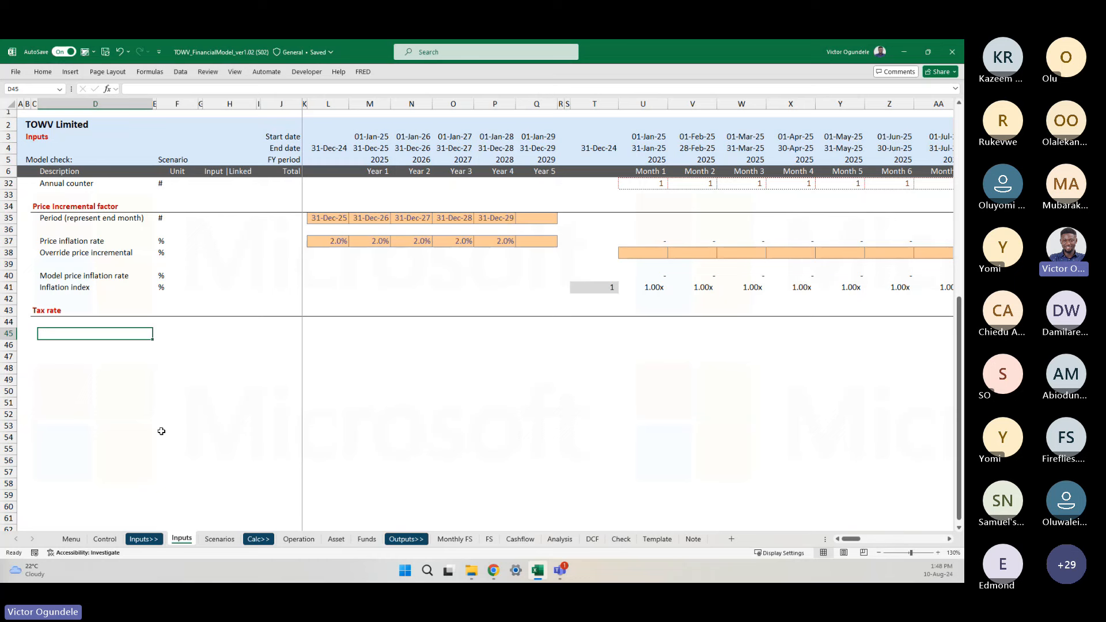
left_click(162, 428)
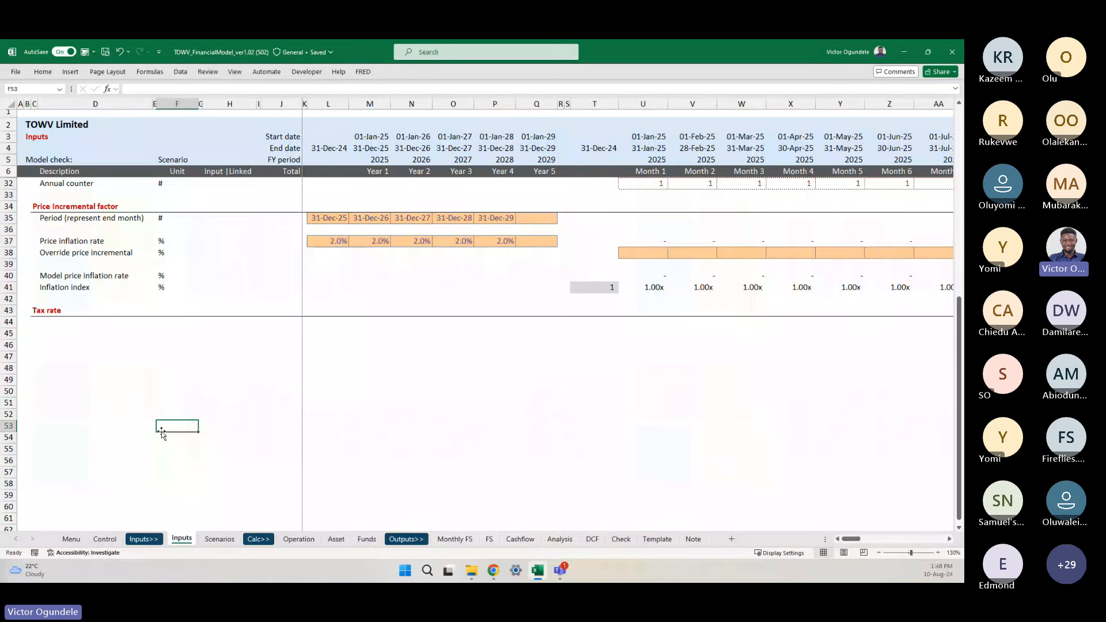
- Label D45 "Corporate tax rate" and D46 "Additional applicable rate" under the Tax rate heading
left_click(74, 334)
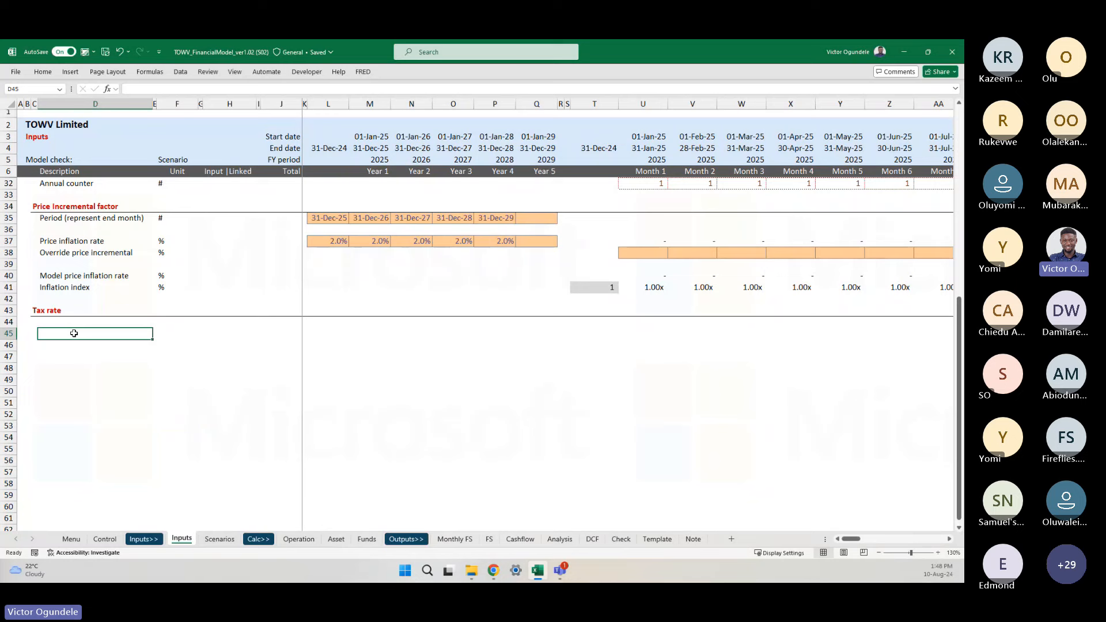
type("Corporate ta")
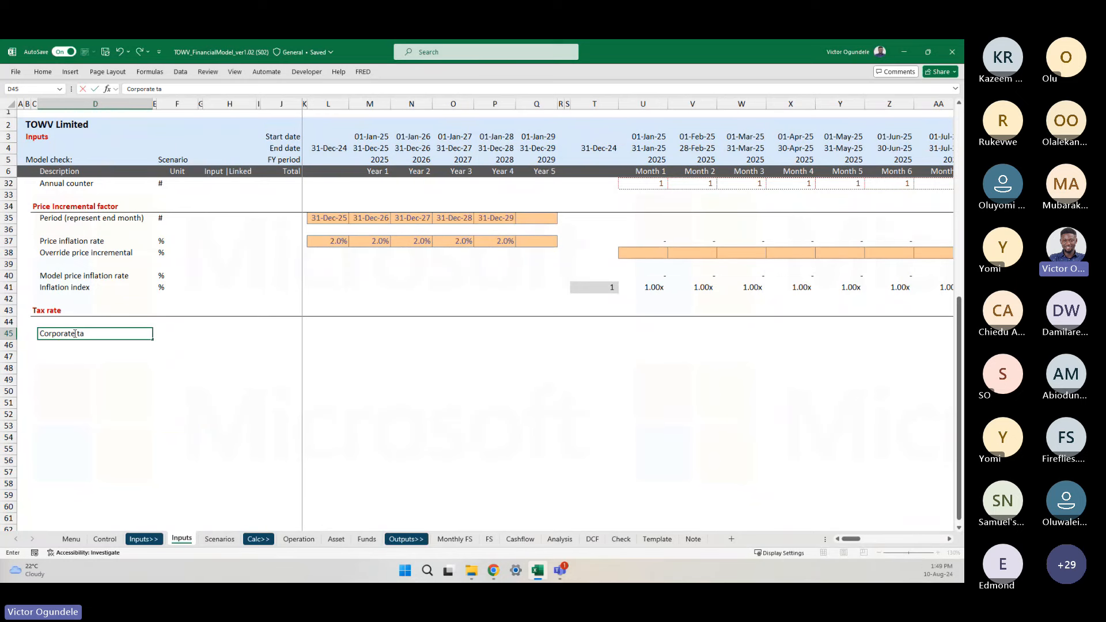
type("x rate")
key("Return")
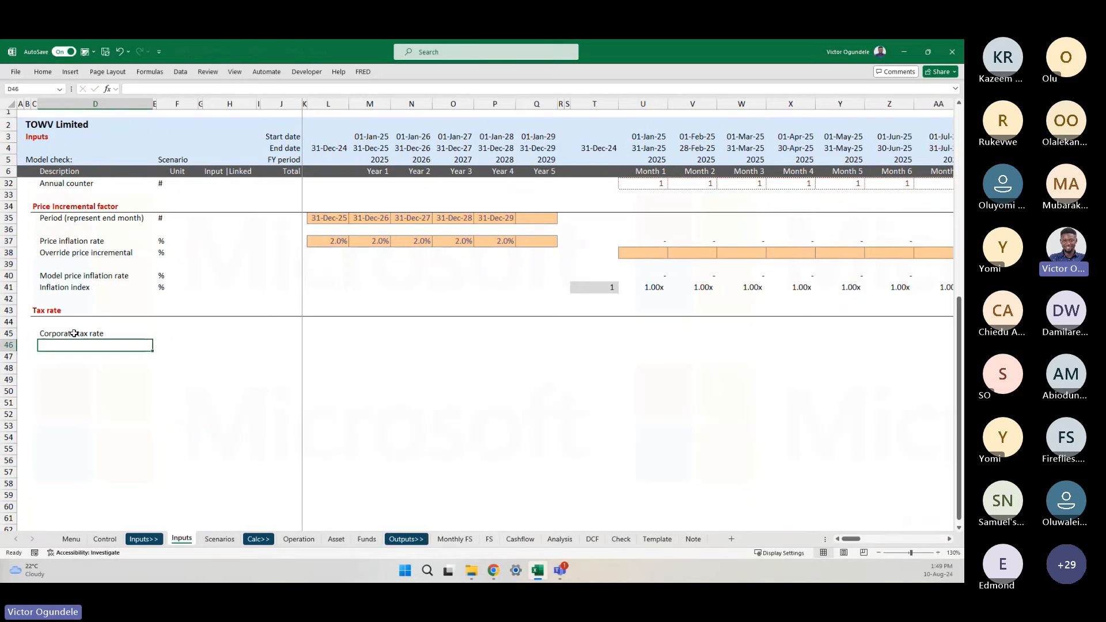
scroll(73, 334, "up", 2)
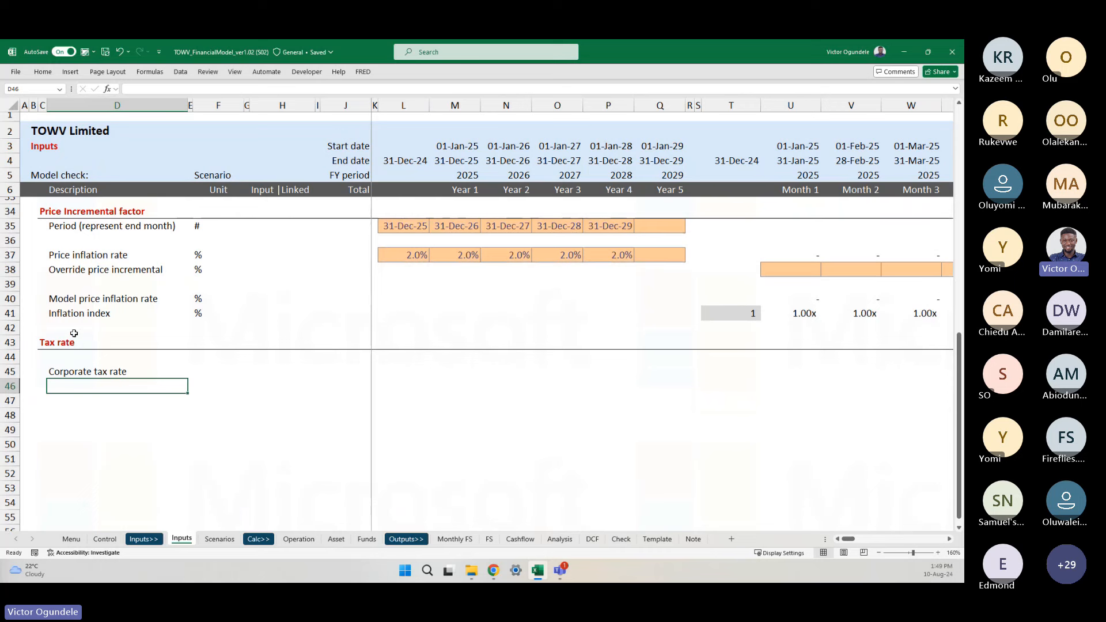
type("Addit")
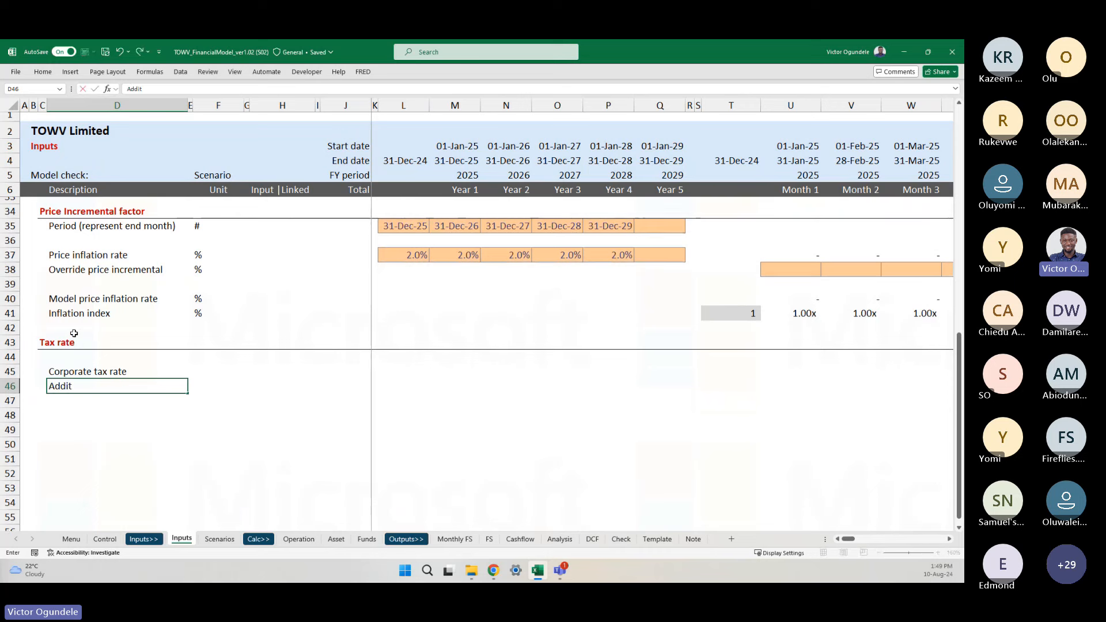
type("ional appluc")
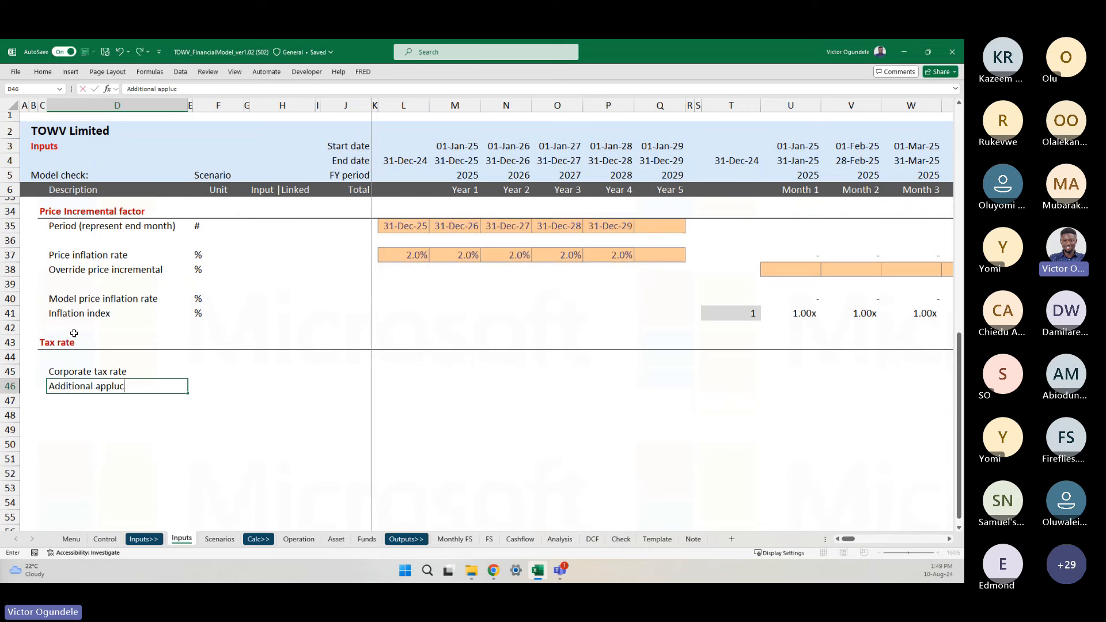
key("BackSpace")
key("BackSpace")
type("ic")
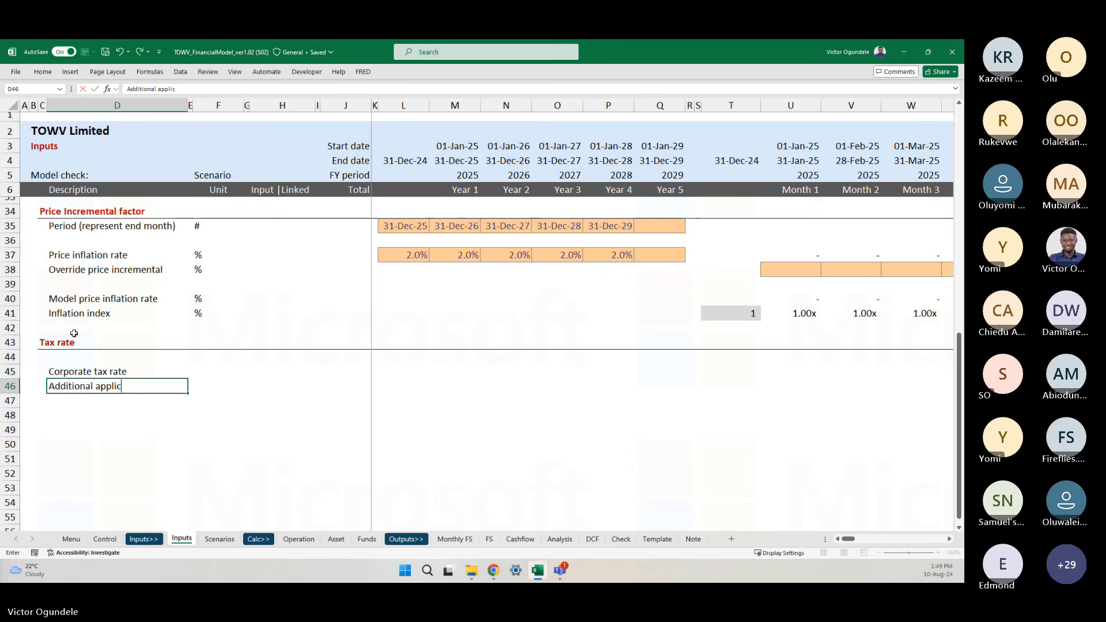
type("able rate")
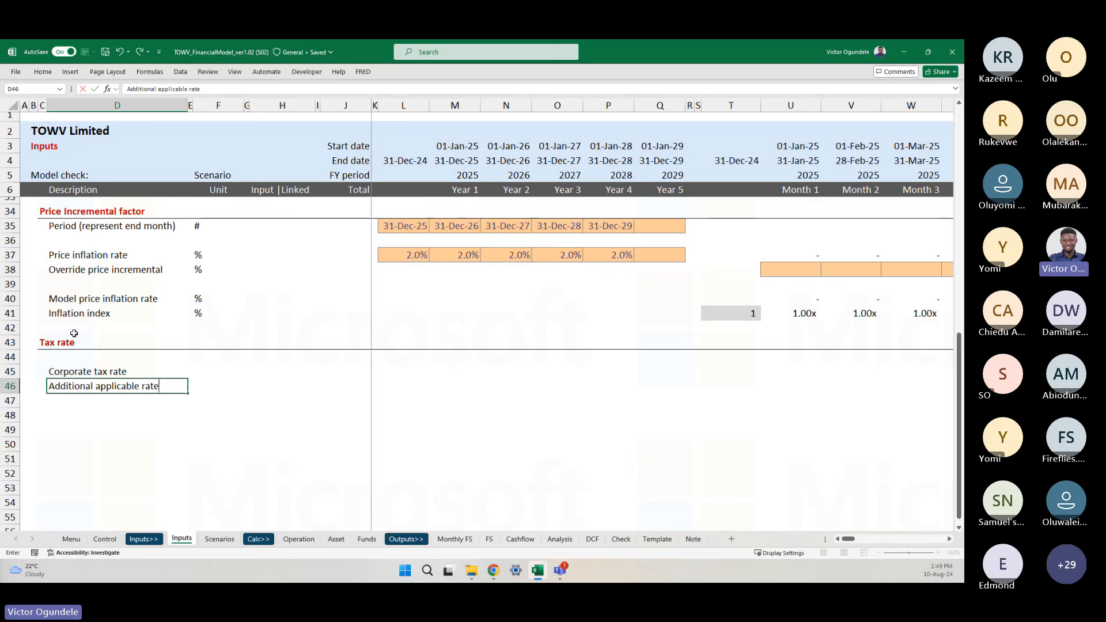
key("Return")
- Label the third tax row in D47 "Model Tax rate"
type("Mo")
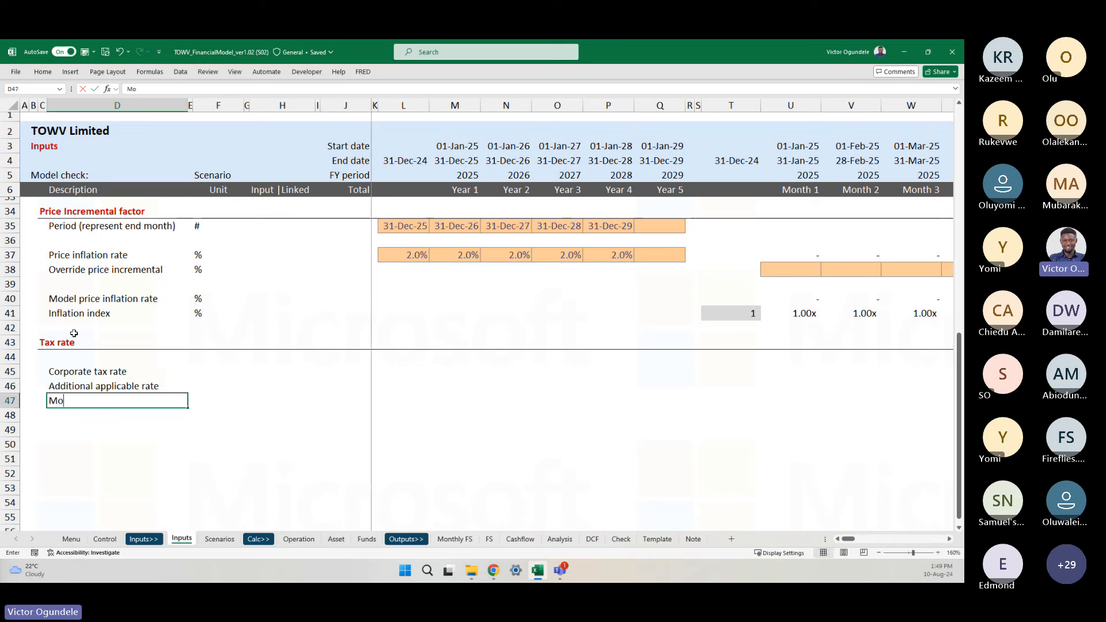
type("del Tax ")
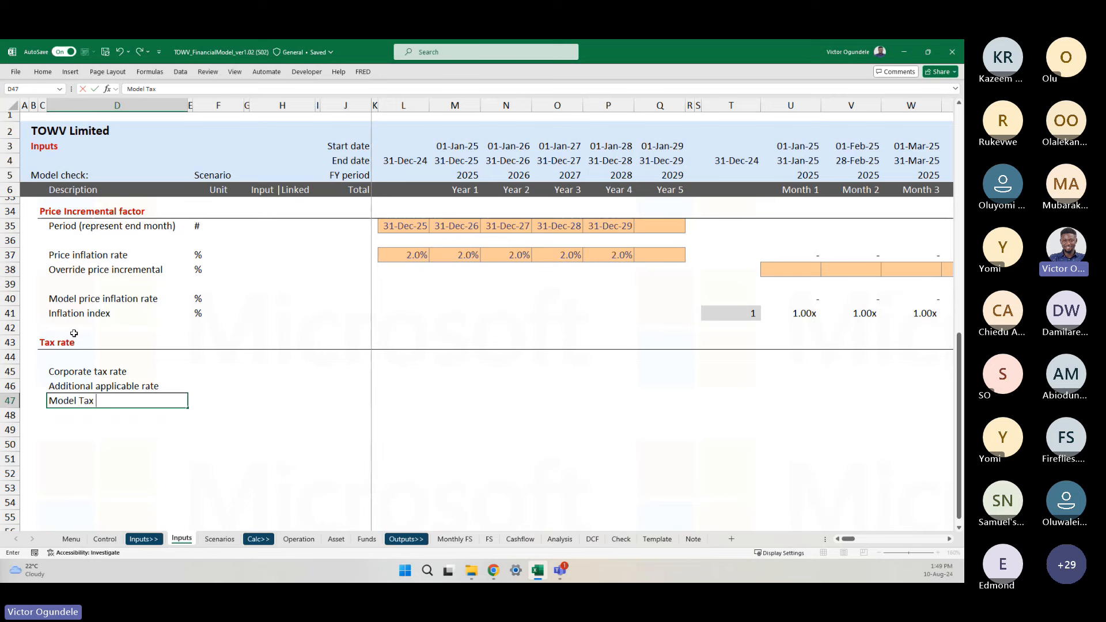
type("rate")
key("Return")
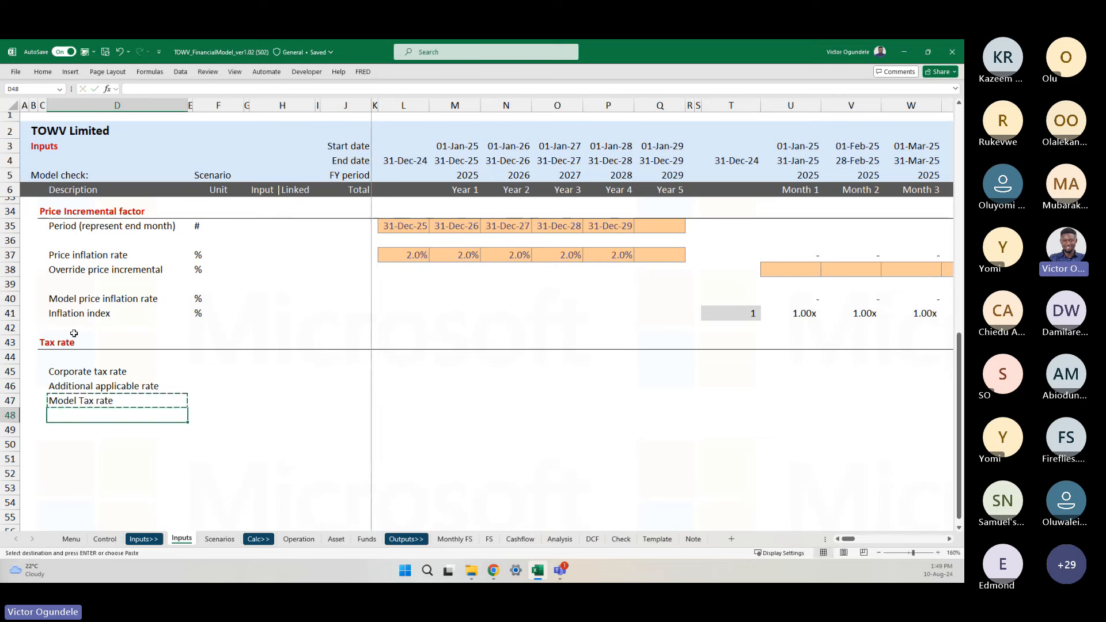
- Try the Model Tax rate label one row lower in D48, and move it back to D47
key("ctrl+v")
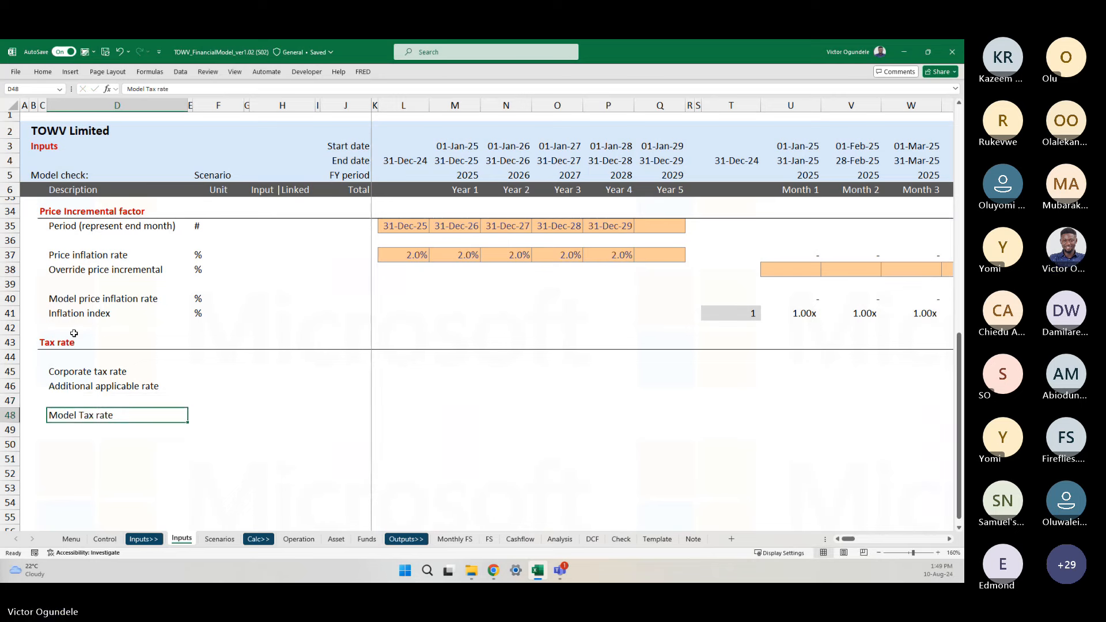
key("ctrl+x")
key("Up")
key("ctrl+v")
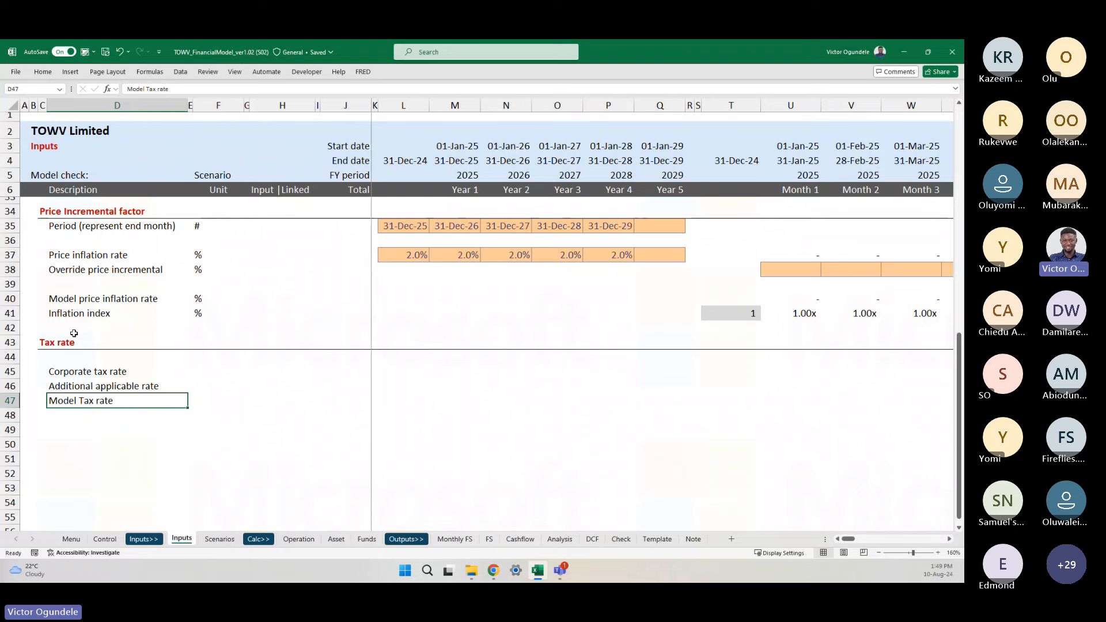
- Copy the % unit from the price inflation index row to the three tax rate rows, F45:F47
key("Right")
key("ctrl+Up")
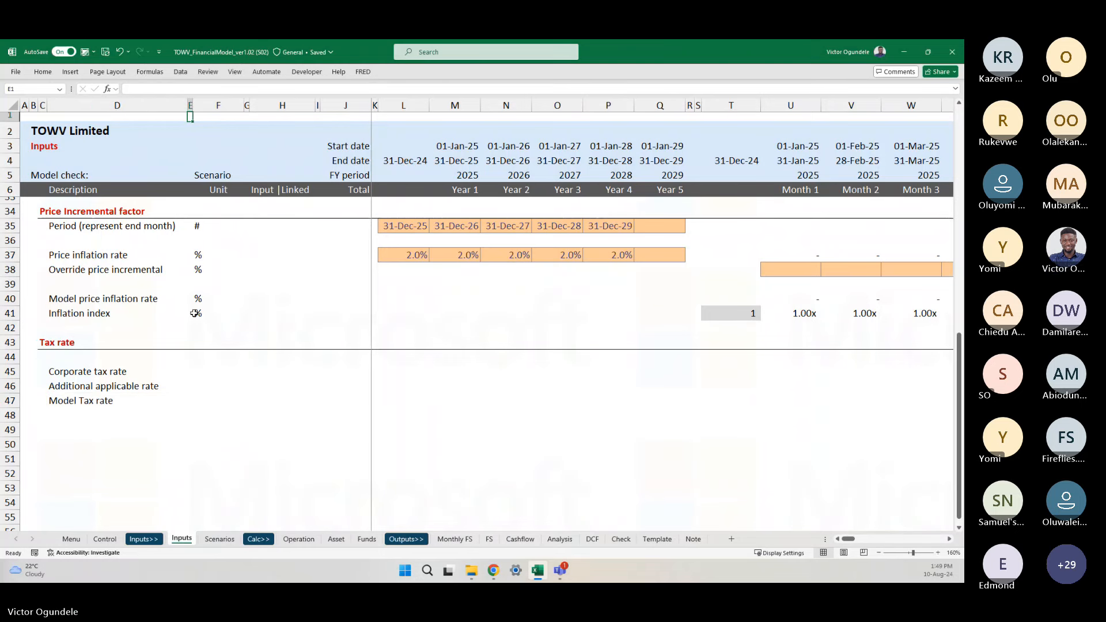
left_click(196, 313)
key("ctrl+c")
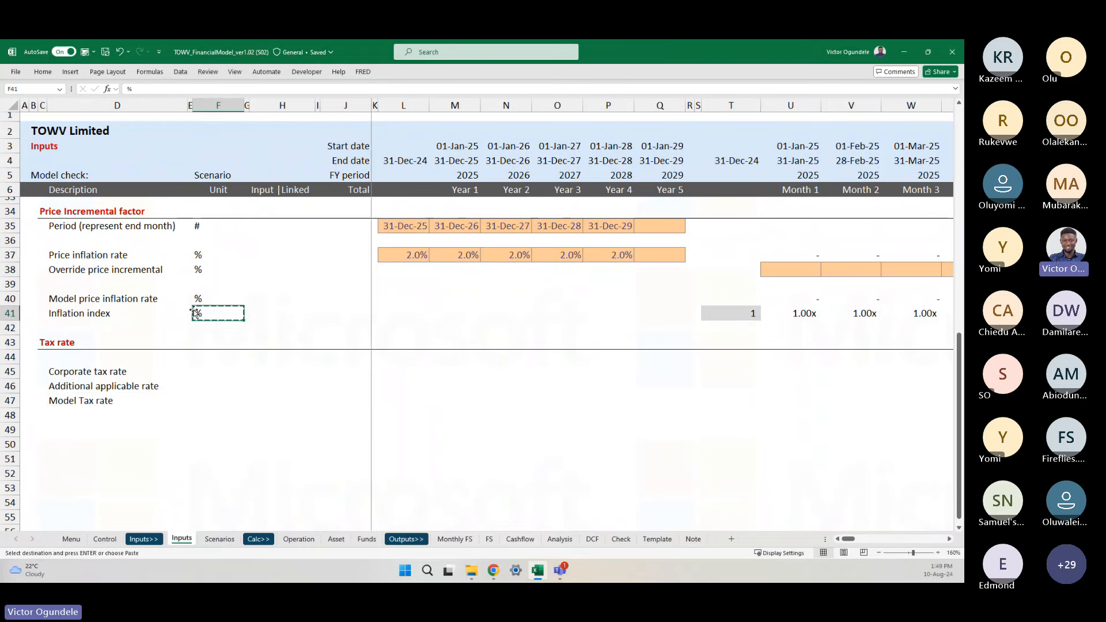
key("Down")
key("Down")
key("Down")
key("Down")
key("shift+Down")
key("shift+Down")
key("ctrl+v")
key("ctrl+Down")
key("ctrl+Left")
key("Right")
key("Right")
key("Right")
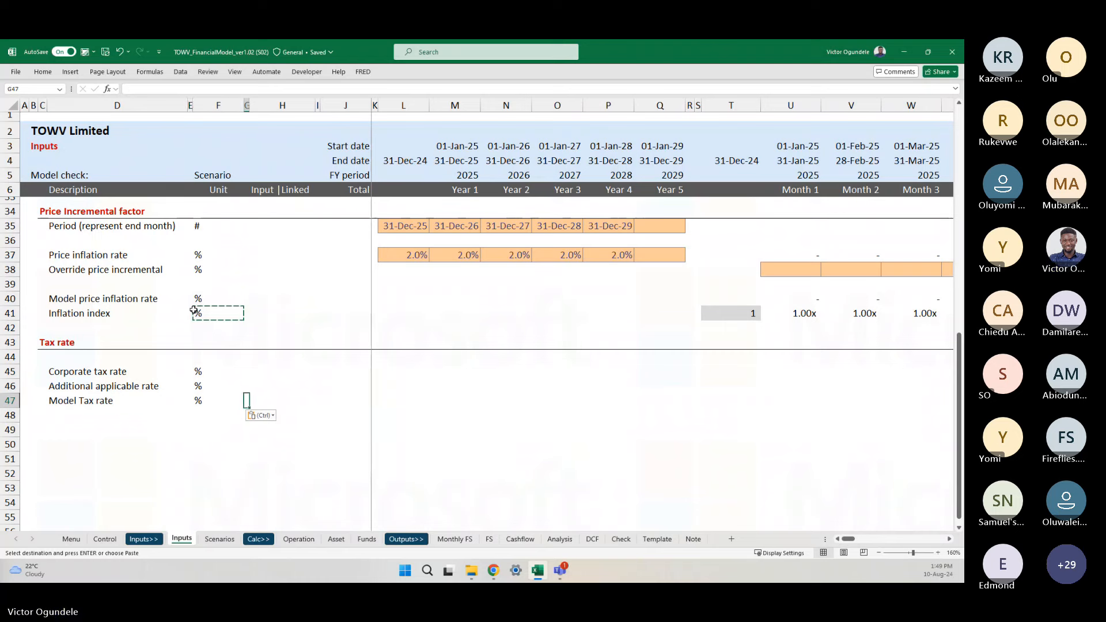
key("Right")
key("Up")
key("Up")
key("Right")
key("Right")
key("Right")
key("Right")
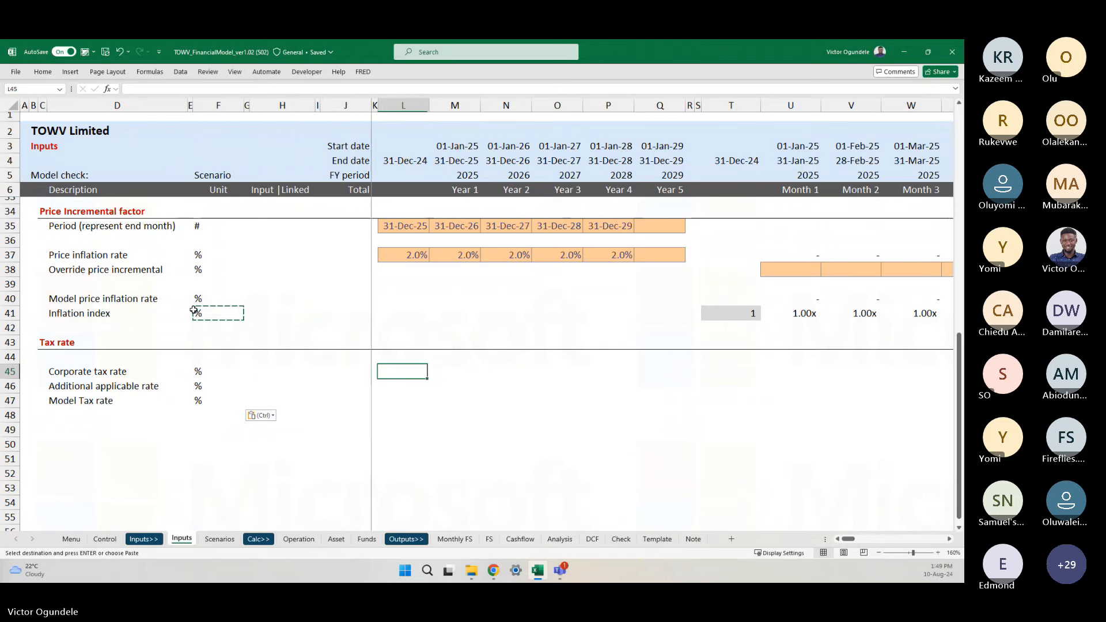
key("Right")
key("Left")
key("ctrl+Up")
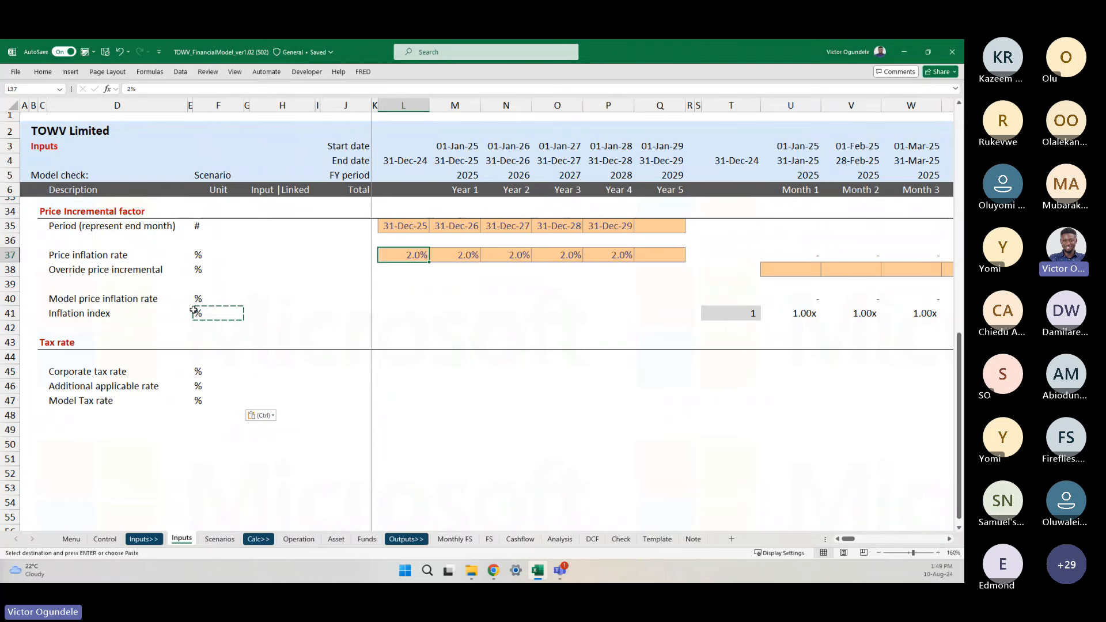
key("shift+Right")
key("shift+Right")
key("shift+Right")
key("shift+Right")
- Copy the Year 1 to Year 5 cost inflation rate inputs, M26:Q26, into the Corporate tax rate row at M45:Q45
scroll(149, 293, "up", 2)
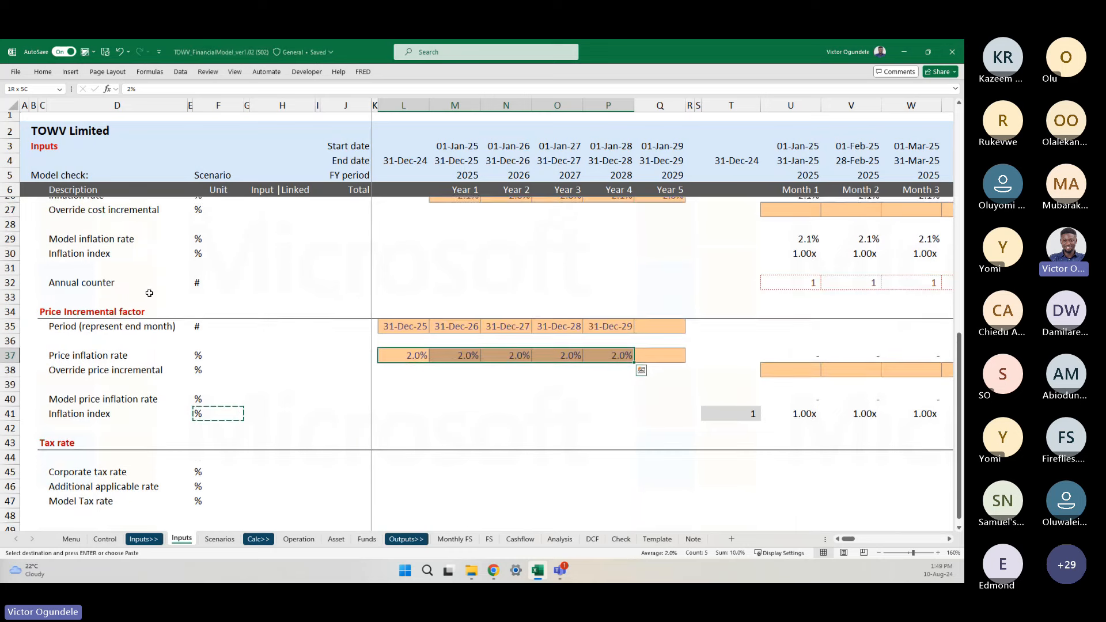
scroll(149, 294, "up", 2)
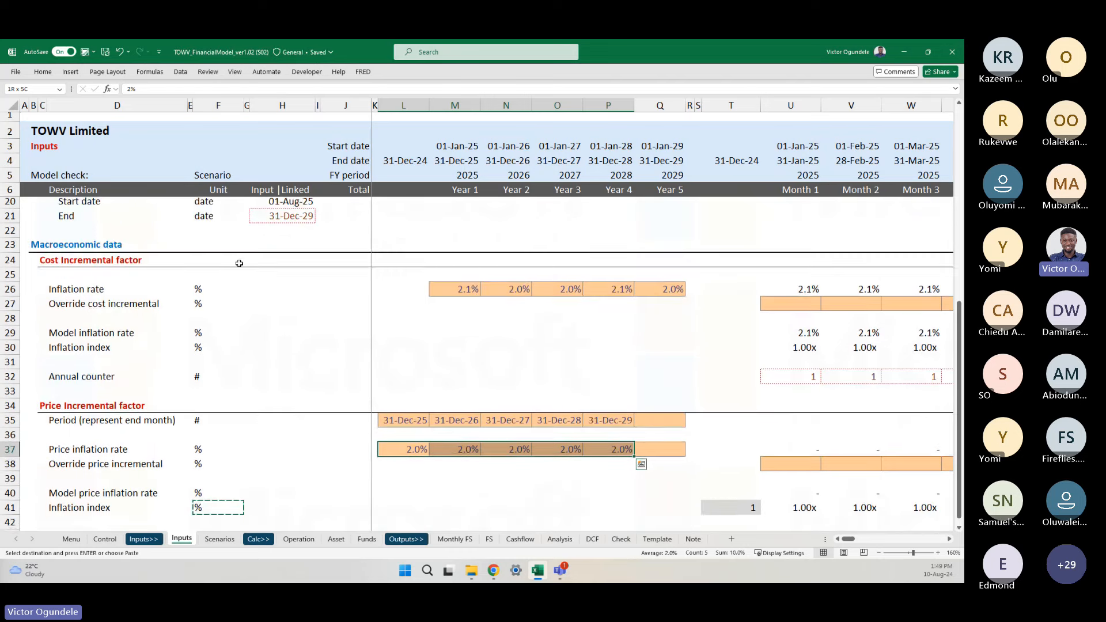
left_click(458, 287)
key("ctrl+shift+Right")
key("ctrl+c")
scroll(461, 287, "down", 3)
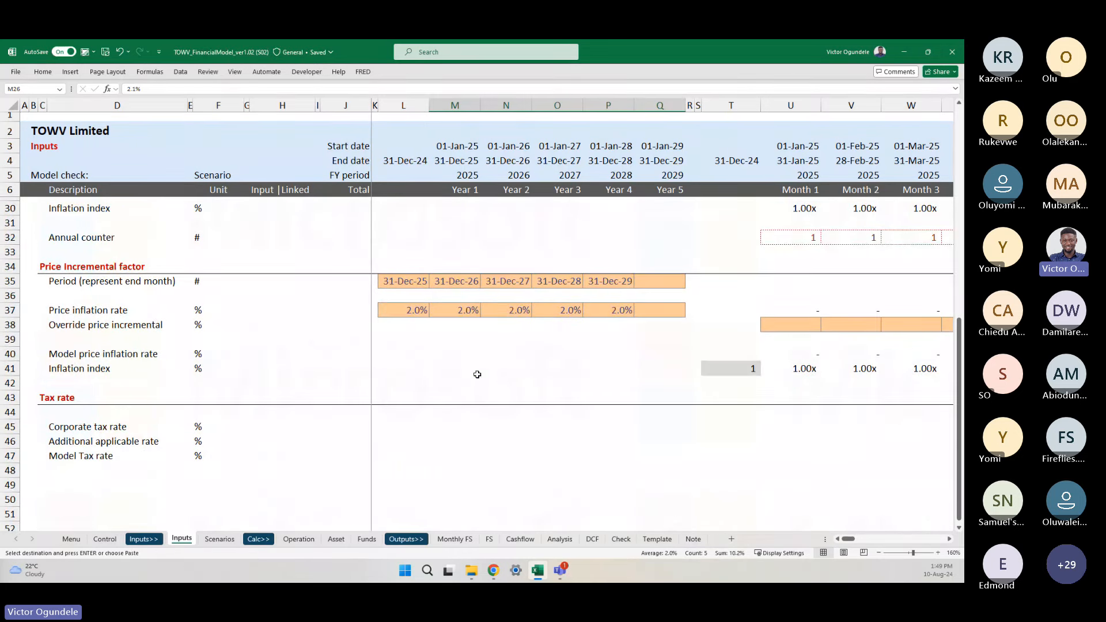
left_click(453, 425)
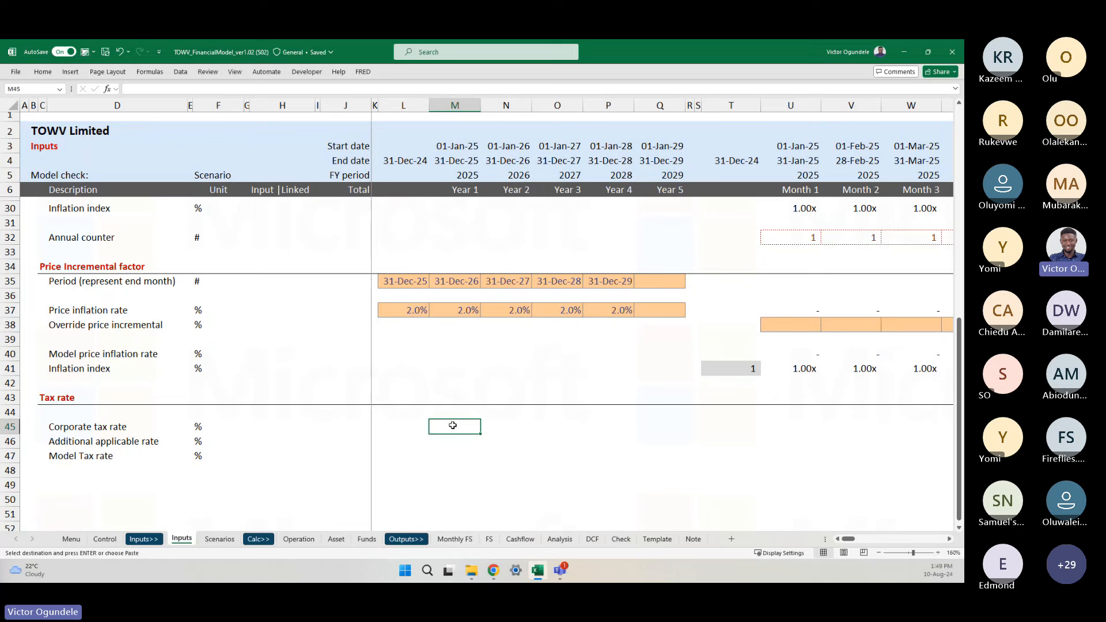
key("ctrl+v")
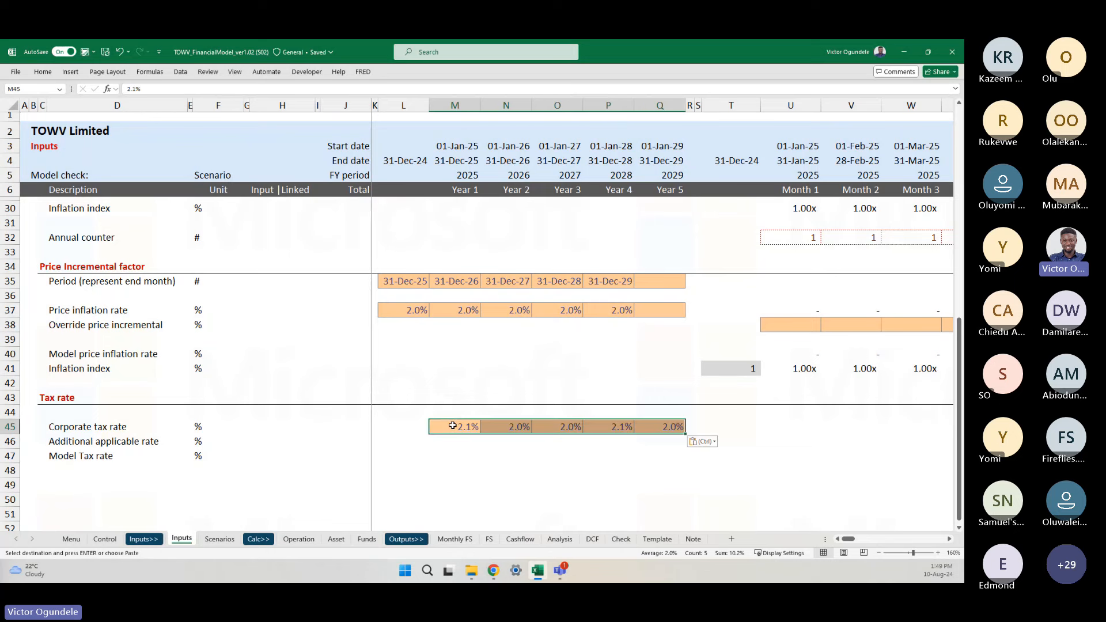
- Fill the formatted input cells down to the Additional applicable rate row and clear the values in M45:Q46
key("shift+Down")
key("ctrl+d")
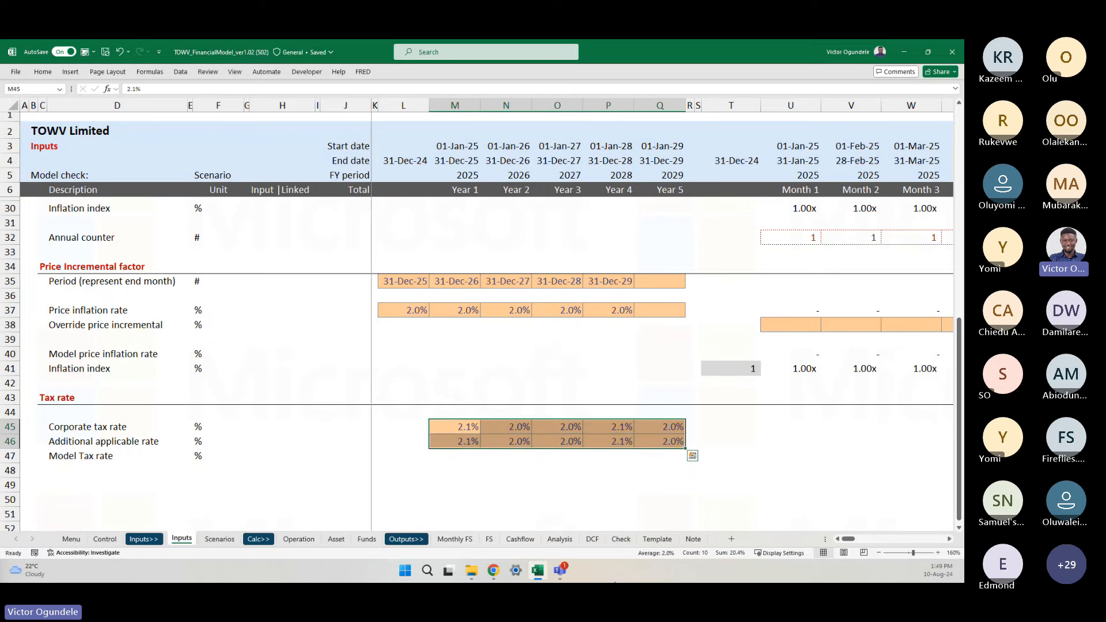
key("Delete")
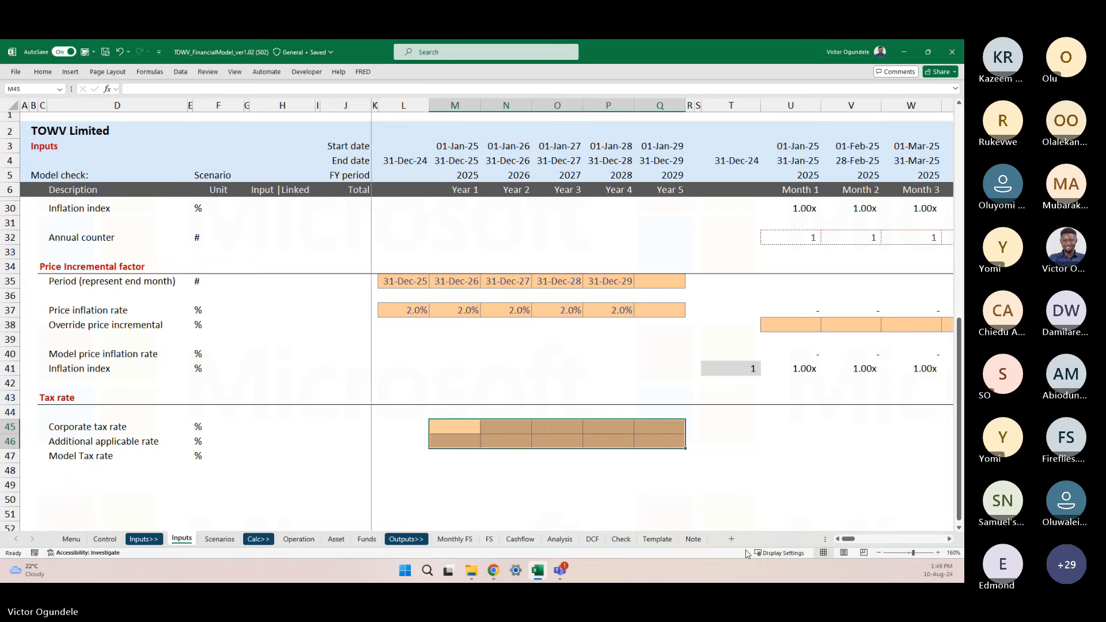
scroll(459, 385, "down", 2)
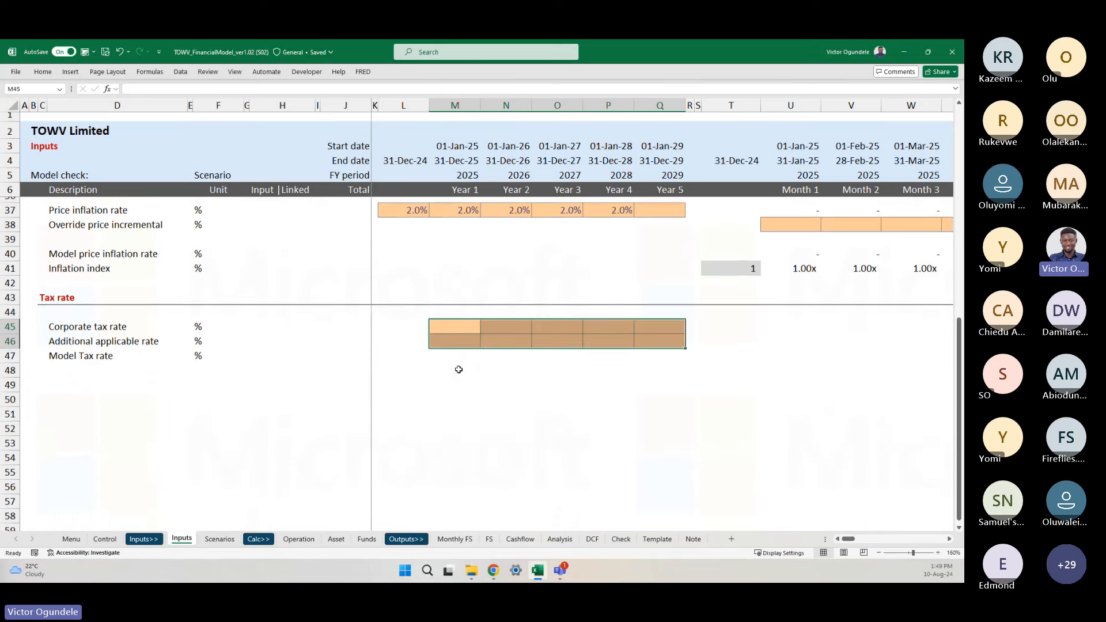
- Enter =M45+M46 in the Year 1 cell of the Model Tax rate row, M47
key("Down")
left_click(446, 360)
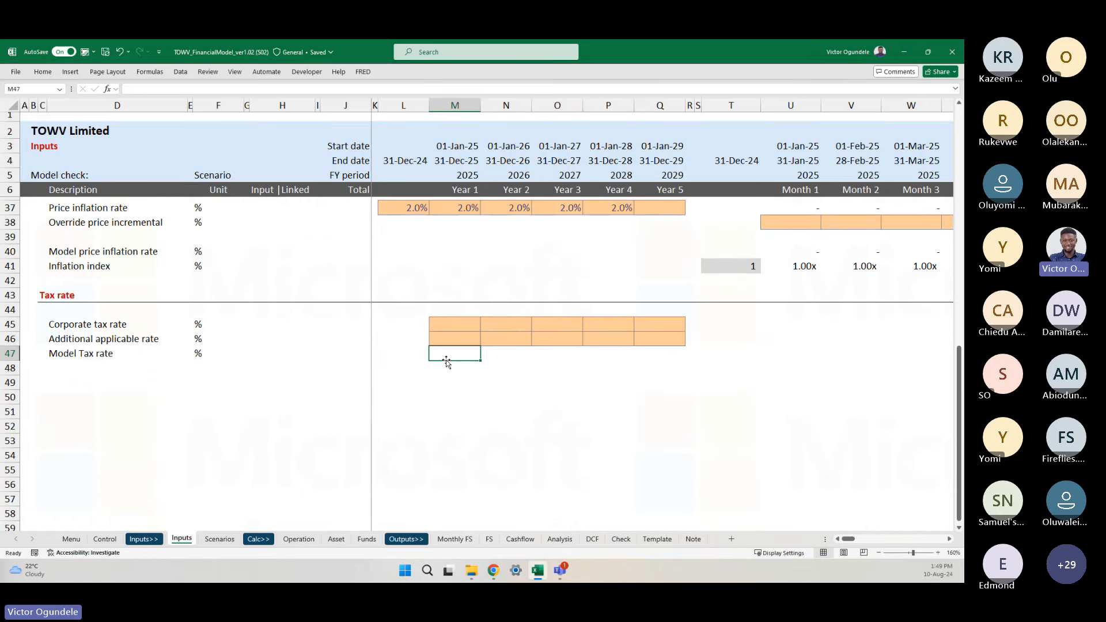
type("=")
key("Up")
key("Up")
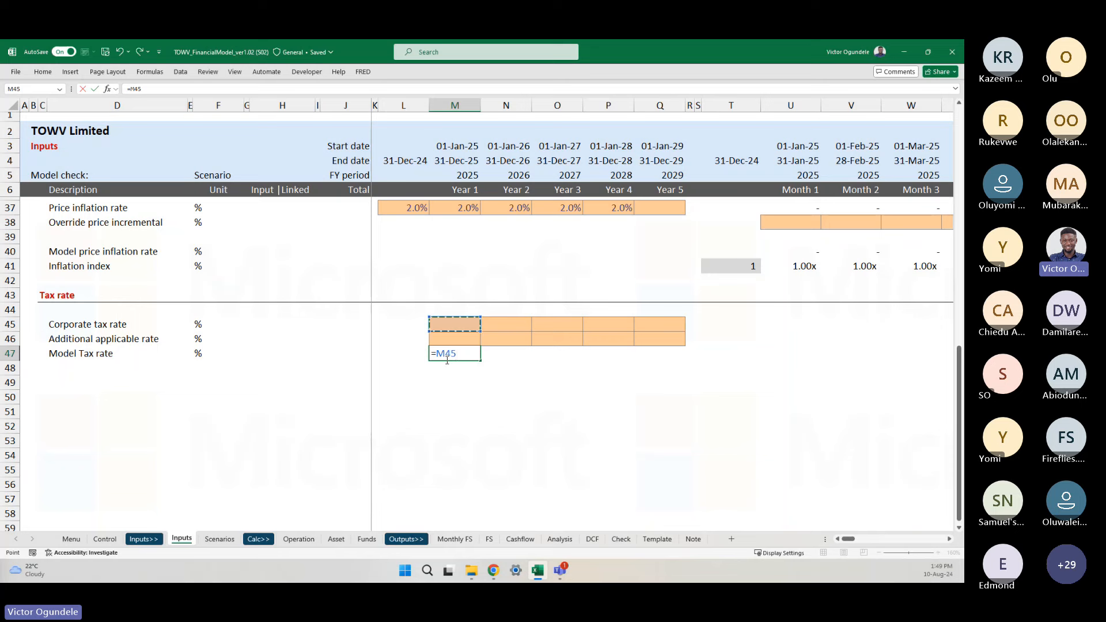
type("+")
key("Up")
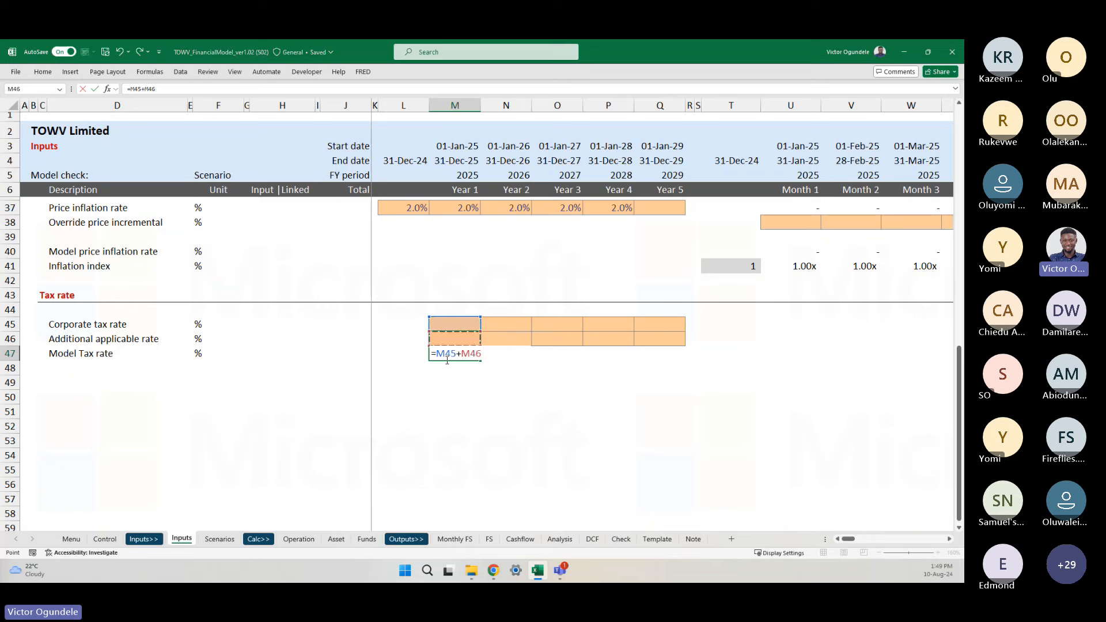
key("ctrl+Return")
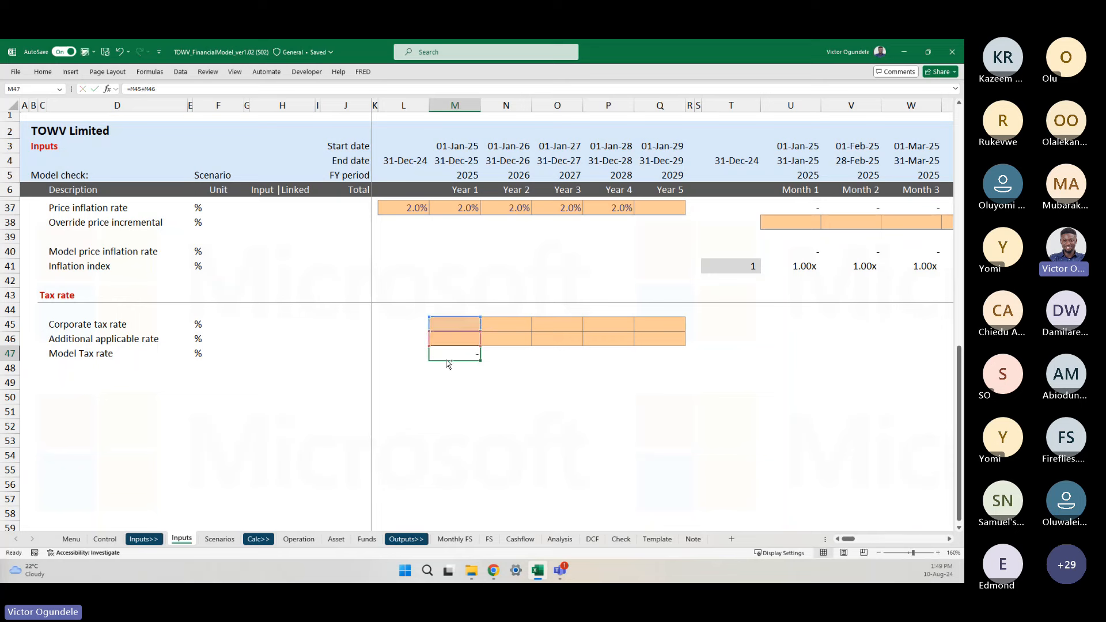
- Fill the Model Tax rate formula across from Year 1 to Year 5, M47:Q47
key("shift+Right")
key("shift+Right")
key("shift+Right")
key("shift+Right")
key("ctrl+r")
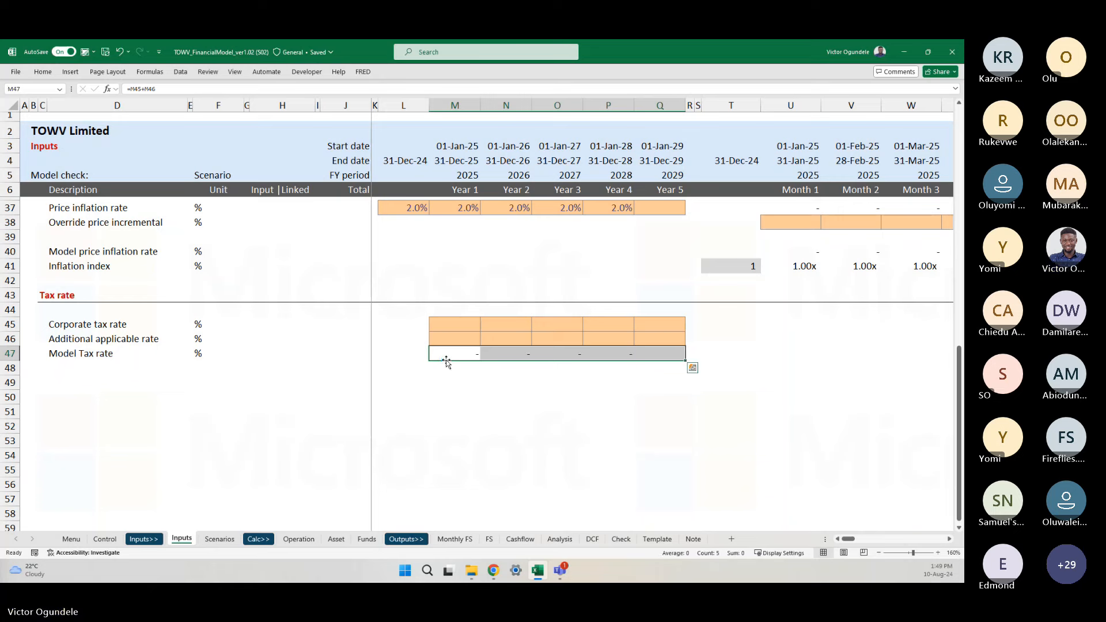
- Copy the format of the Month 1 model price inflation rate cell, U40, onto the Model Tax rate cells M47:Q47
key("alt+h")
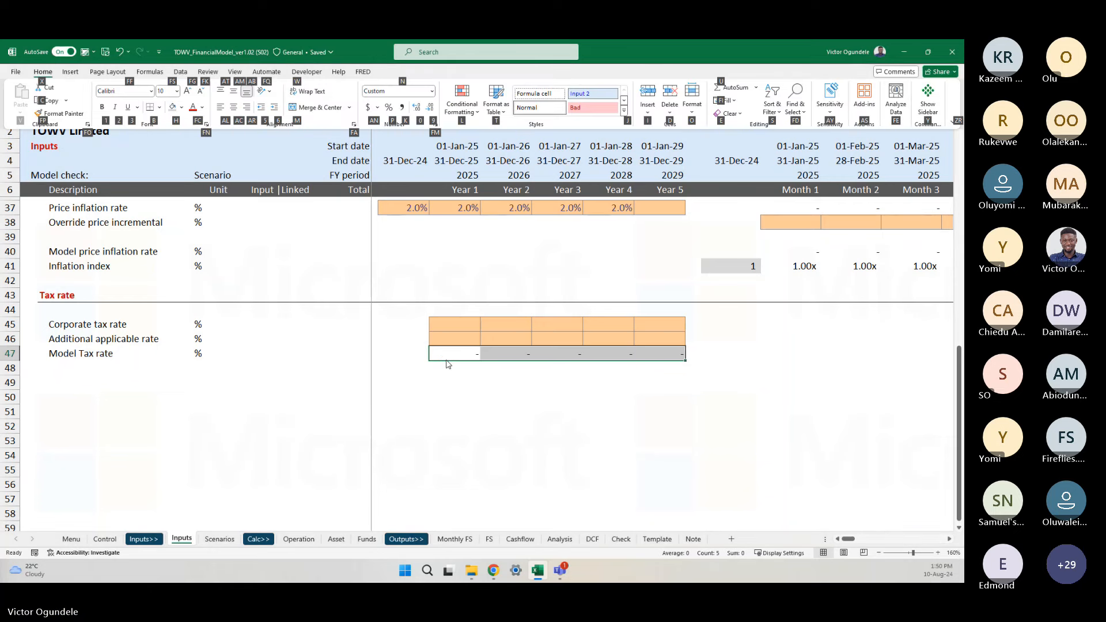
key("Escape")
key("Escape")
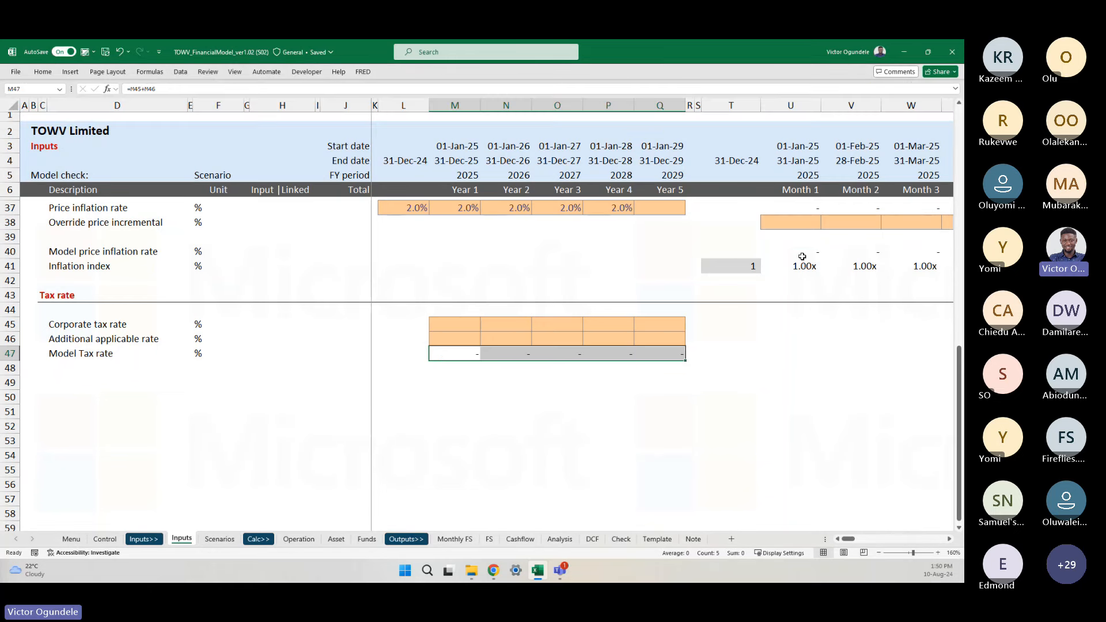
left_click(803, 255)
scroll(790, 329, "up", 1)
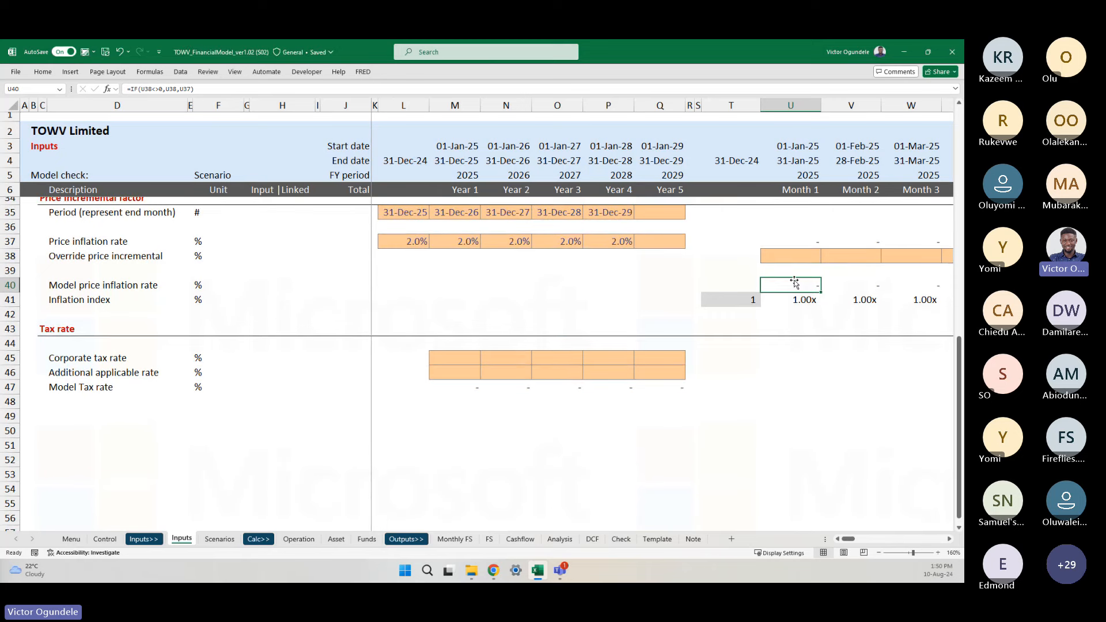
key("alt+h")
key("f")
key("p")
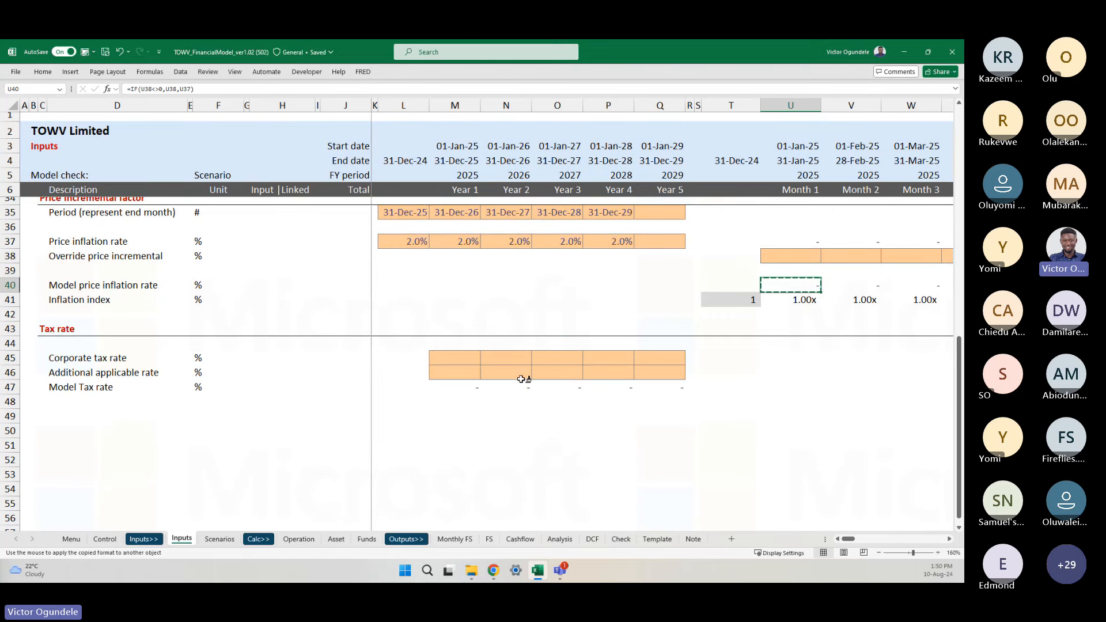
mouse_move(464, 390)
left_mouse_down()
mouse_move(654, 397)
mouse_move(648, 389)
left_mouse_up()
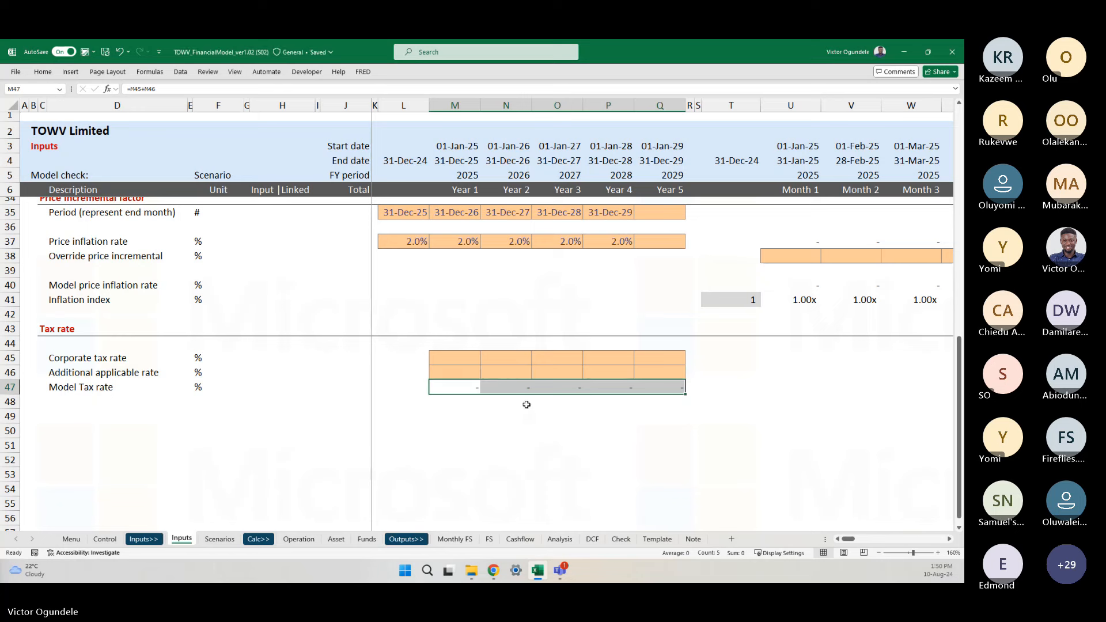
- Switch to Chrome and search the web for the US corporate tax rate
left_click(456, 360)
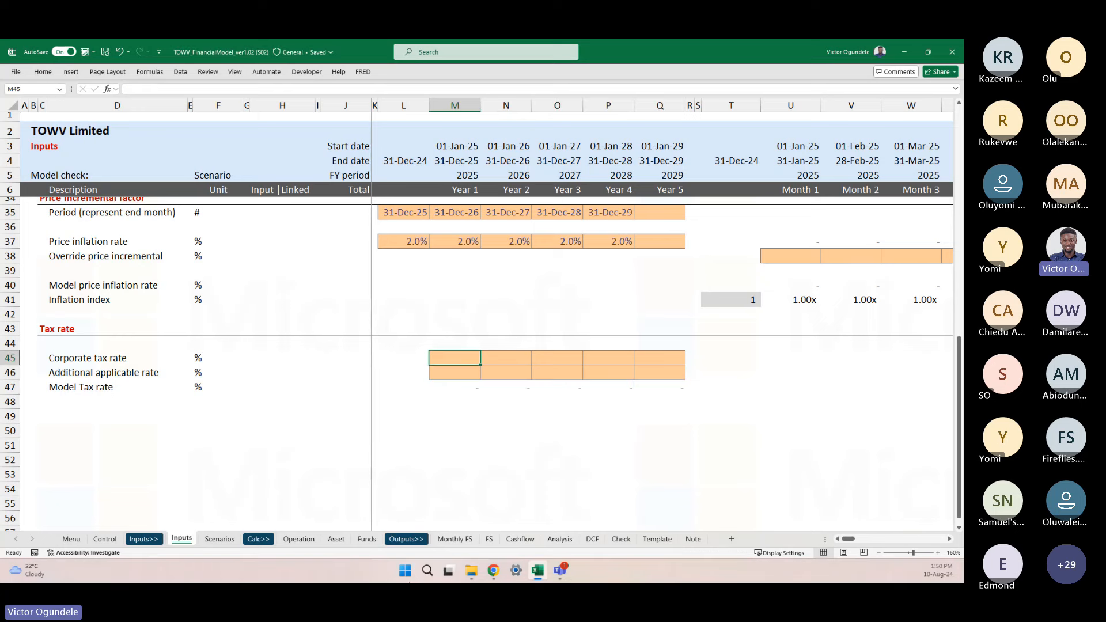
left_click(493, 571)
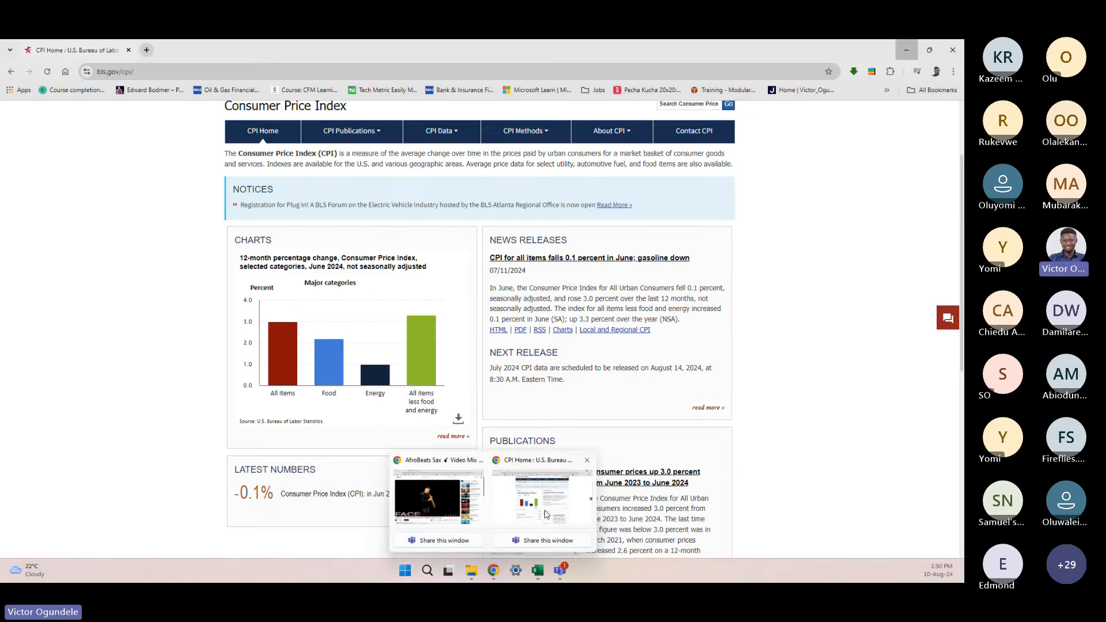
left_click(542, 489)
left_click(178, 71)
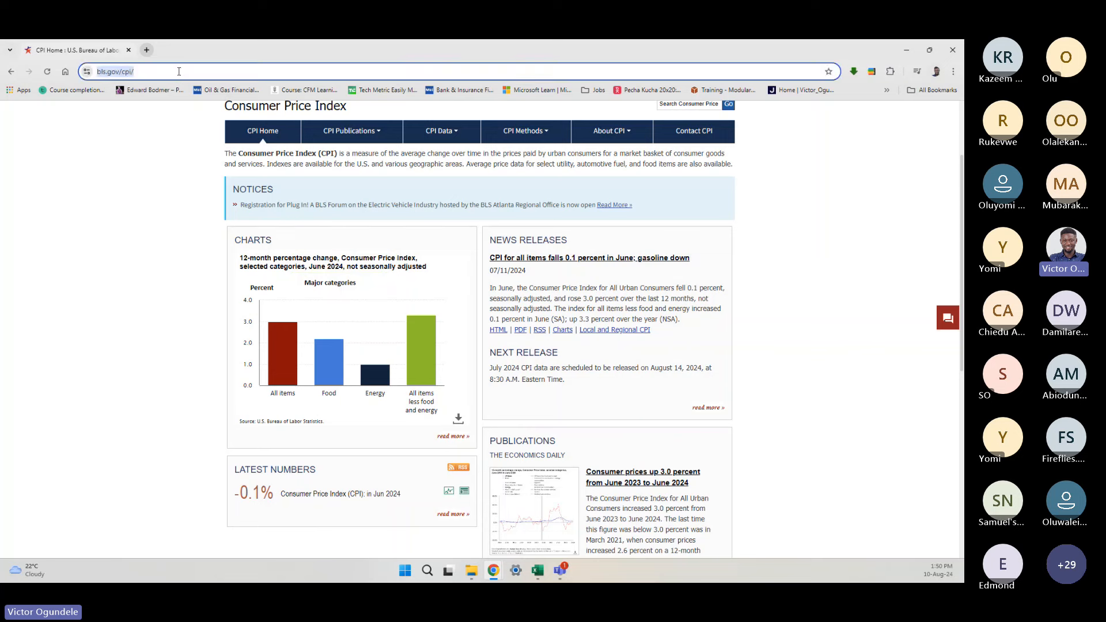
type("US corp")
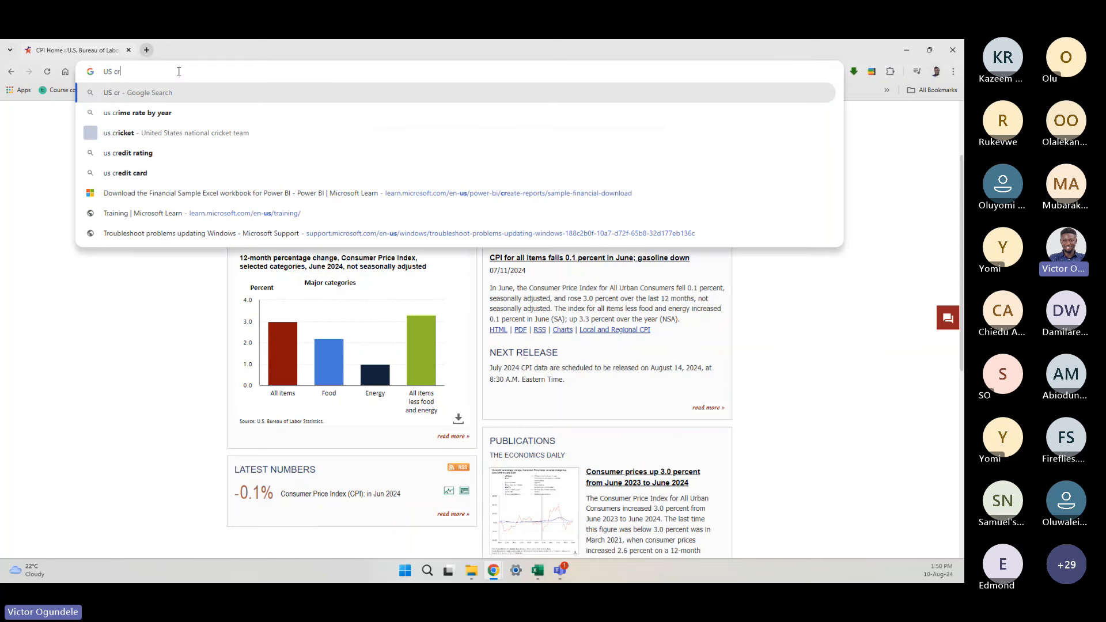
type("r")
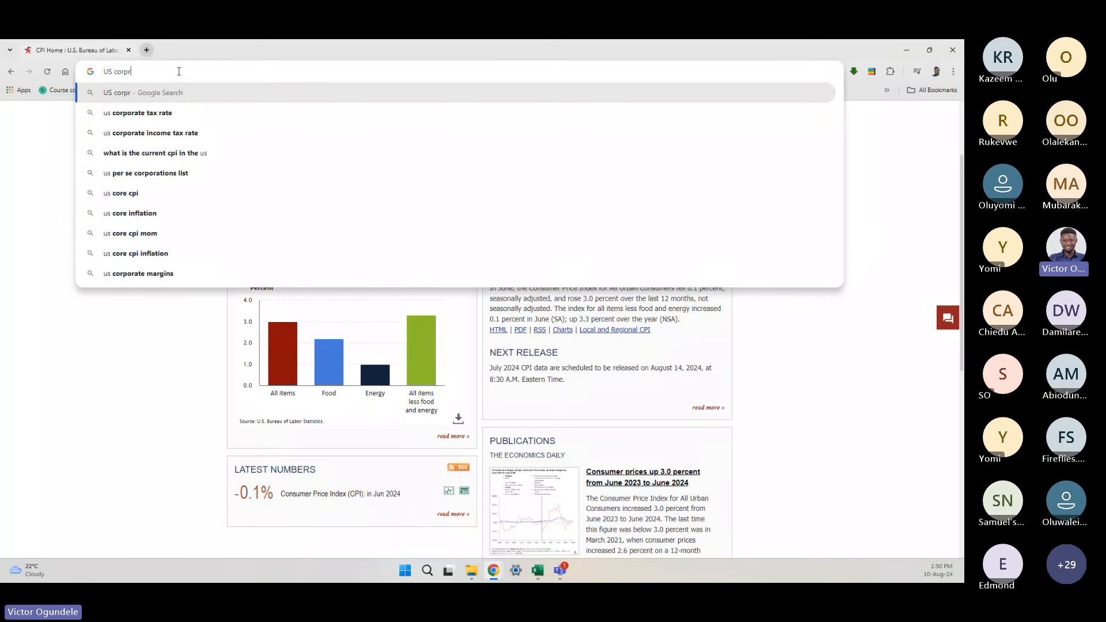
left_click(173, 112)
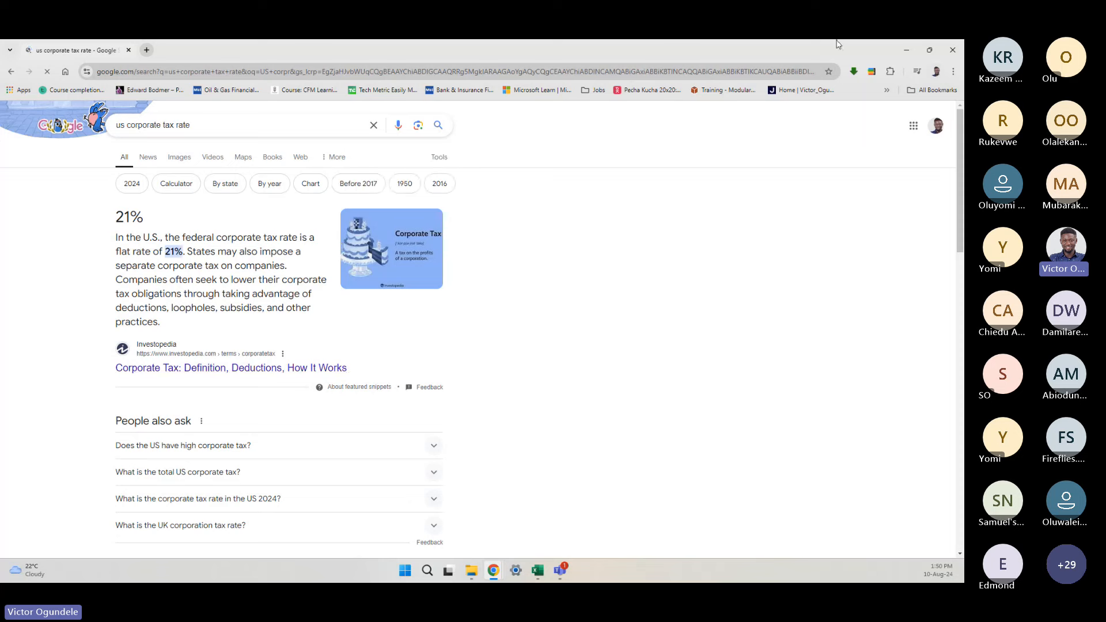
- Return to the Excel workbook, enter 21% as the Year 1 Corporate tax rate in M45, and fill it across to Q45
left_click(905, 47)
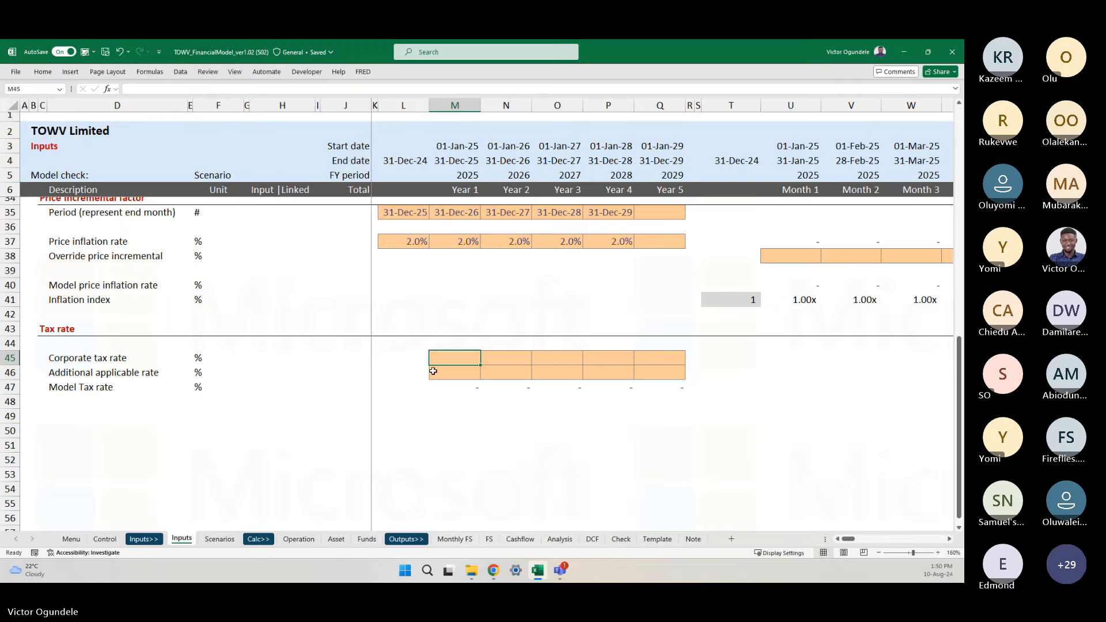
type("21%")
key("ctrl+Return")
key("shift+Right")
key("shift+Right")
key("shift+Right")
key("shift+Right")
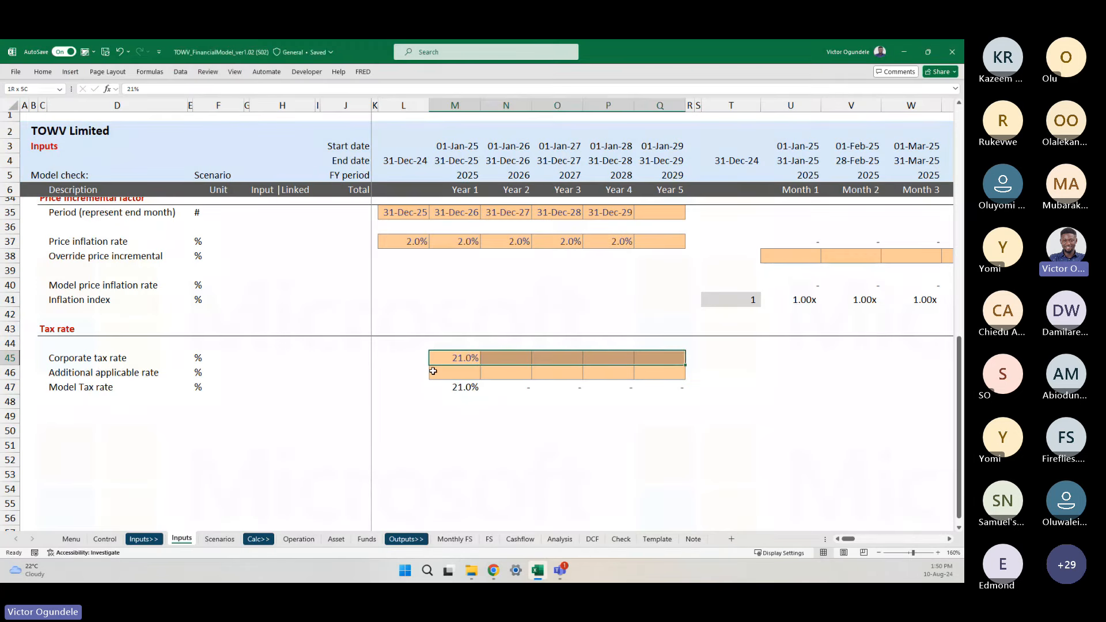
key("ctrl+r")
key("Left")
key("Right")
key("Down")
key("Down")
key("Down")
key("Down")
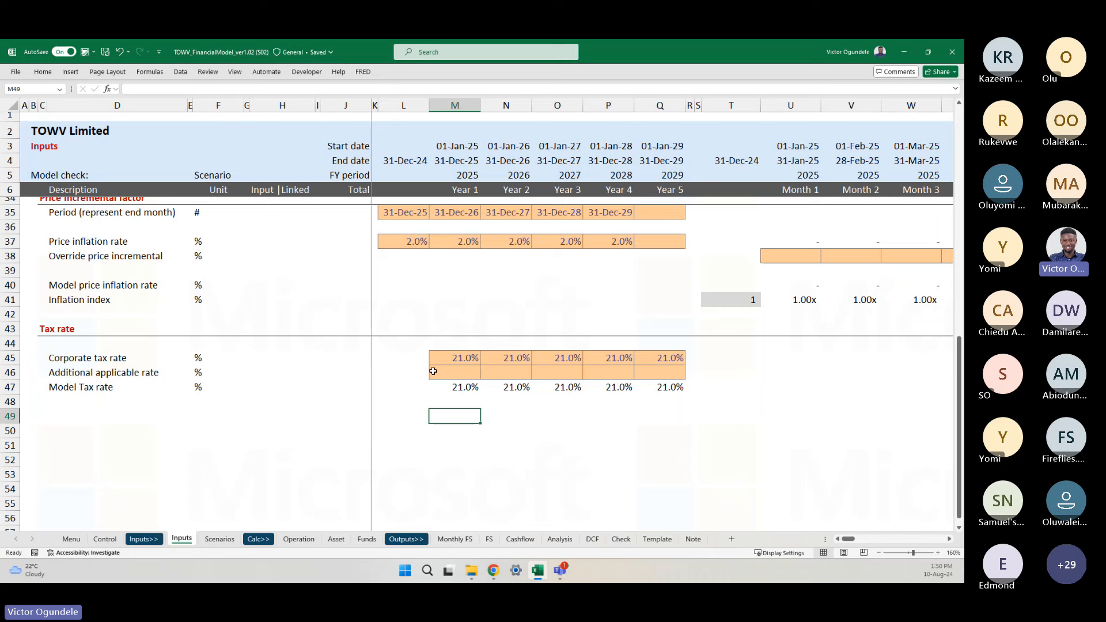
- Indent the Corporate tax rate and Additional applicable rate labels, D45:D46, one level
key("Up")
key("Up")
key("Up")
key("Up")
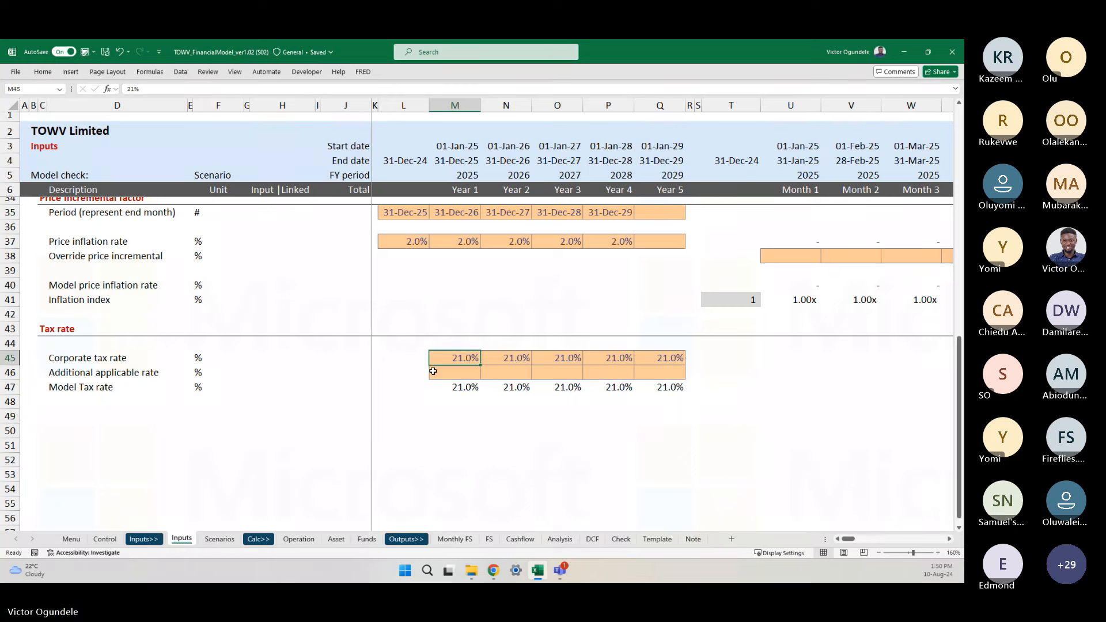
key("ctrl+Left")
key("ctrl+Left")
key("shift+Down")
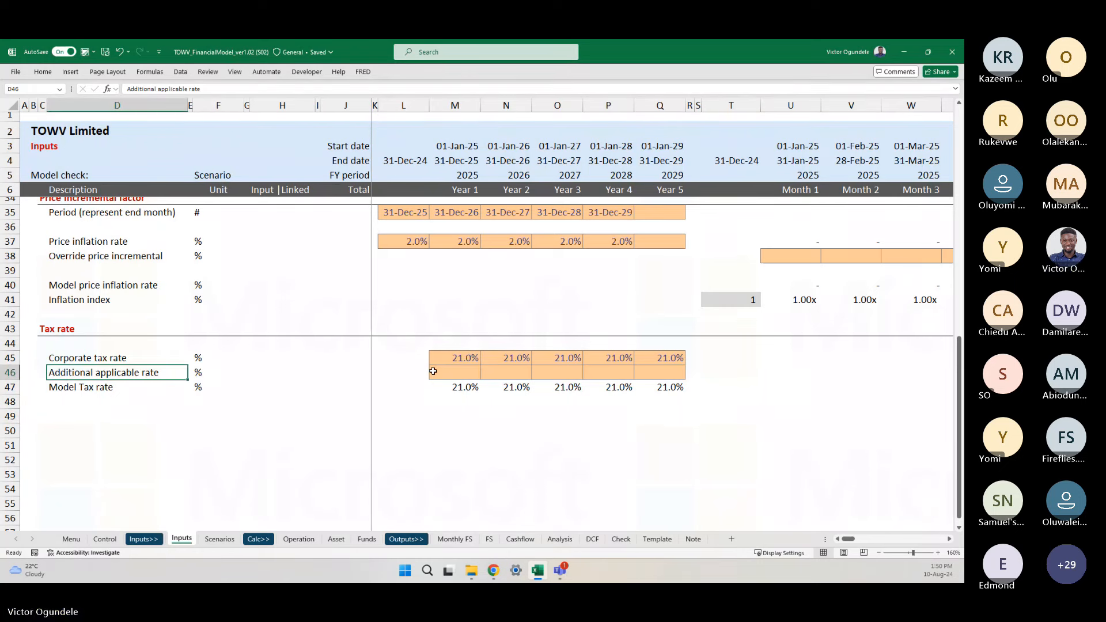
key("alt+h")
key("6")
key("shift+Up")
key("Down")
key("Down")
key("Down")
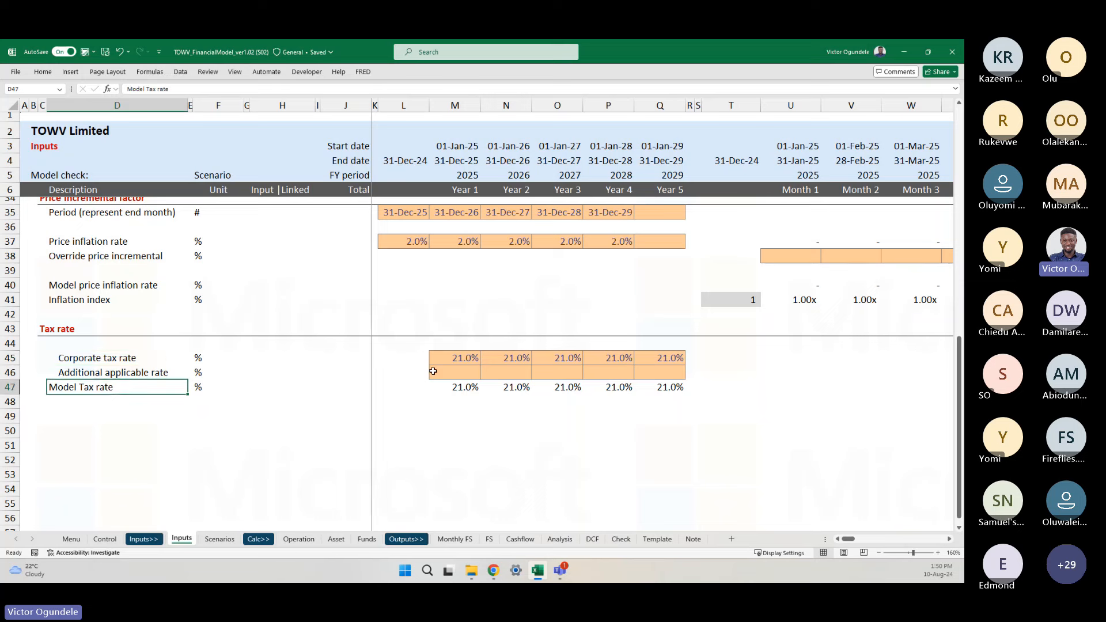
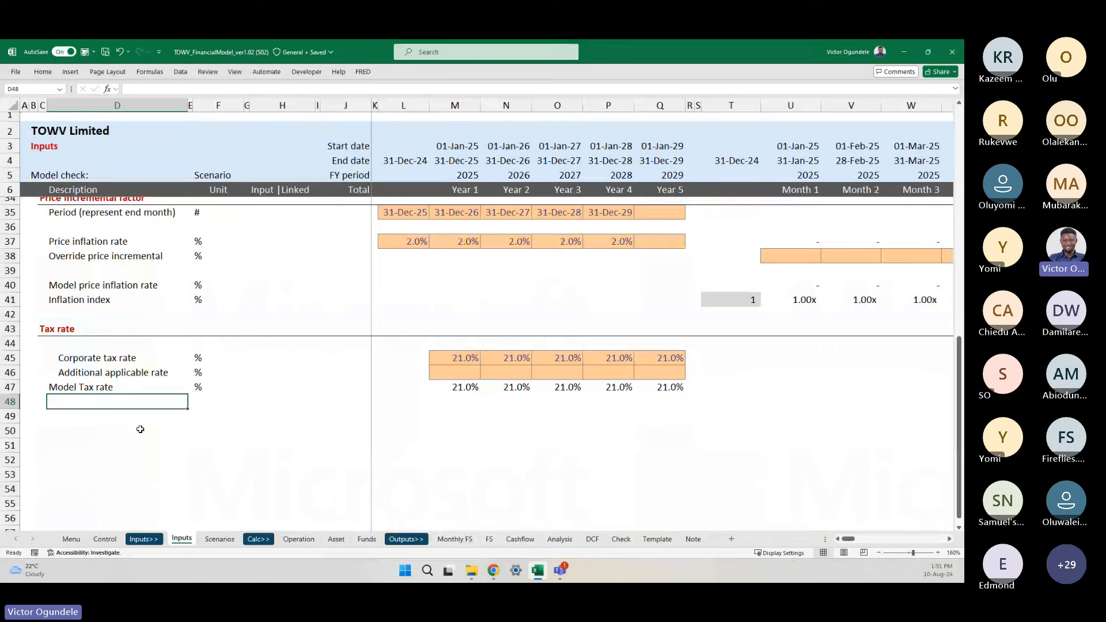
- Look over the macroeconomic data on the Inputs sheet, from the cost incremental factor to the Tax rate section
scroll(140, 429, "down", 1)
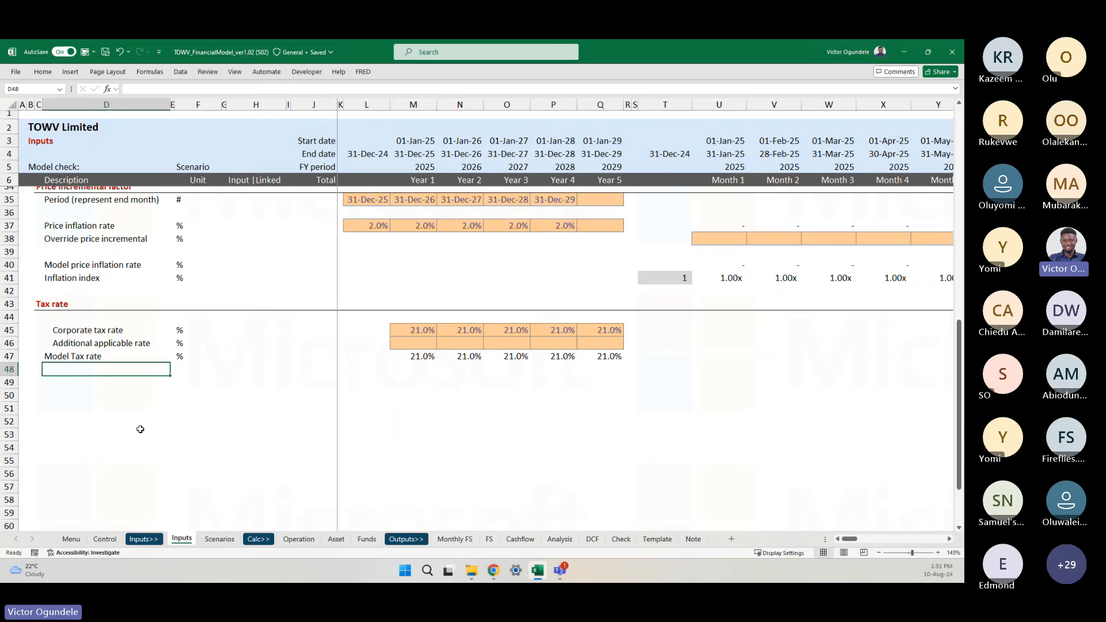
scroll(140, 430, "down", 1, "ctrl")
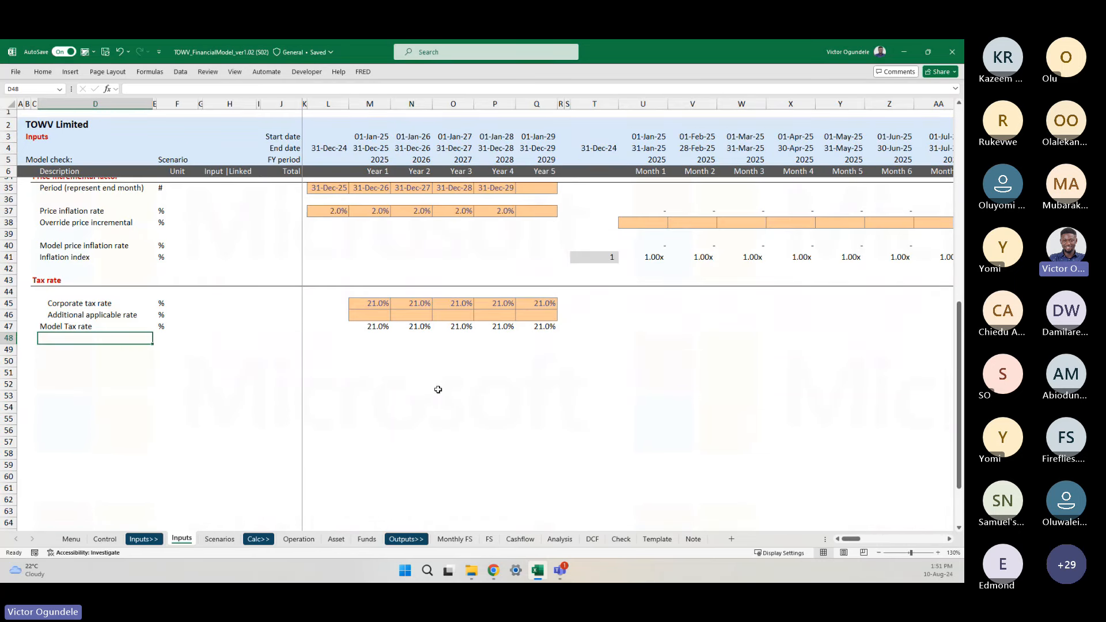
scroll(642, 350, "right", 2)
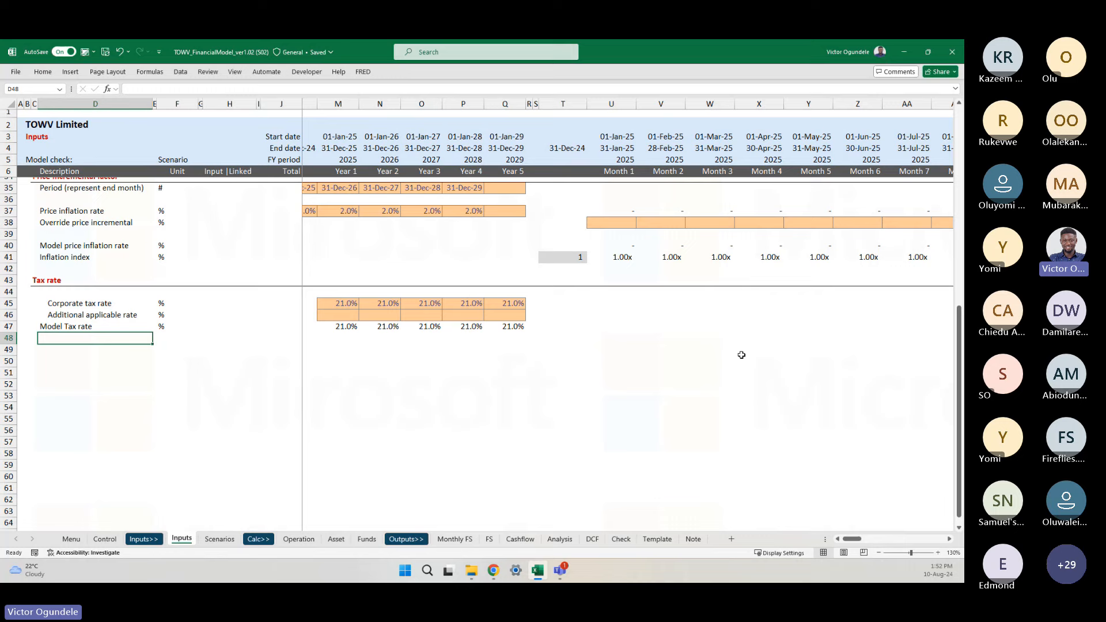
scroll(623, 338, "up", 7)
scroll(623, 339, "down", 2)
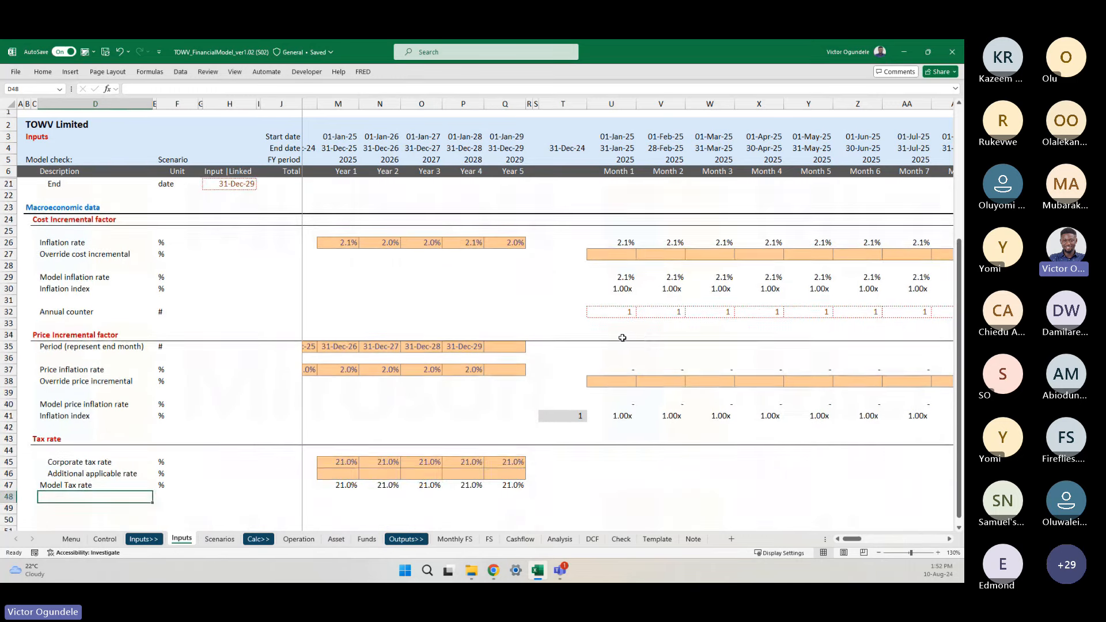
scroll(622, 338, "down", 1)
scroll(507, 469, "down", 4)
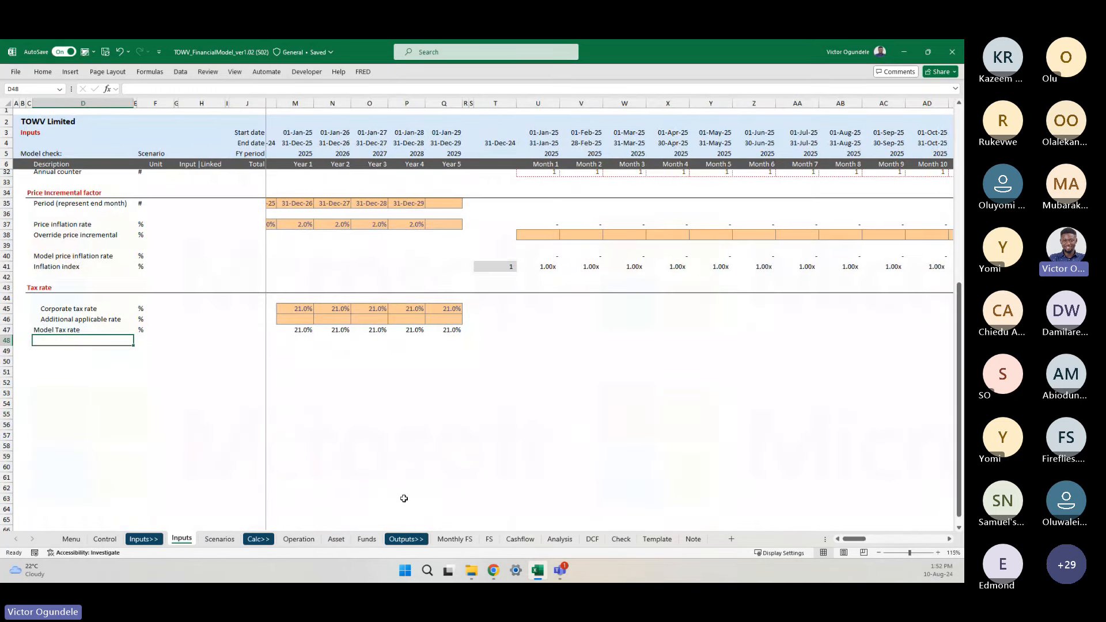
- Review the timeline and timing flags on the Control sheet, and return to the Tax rate section of the Inputs sheet
left_click(105, 539)
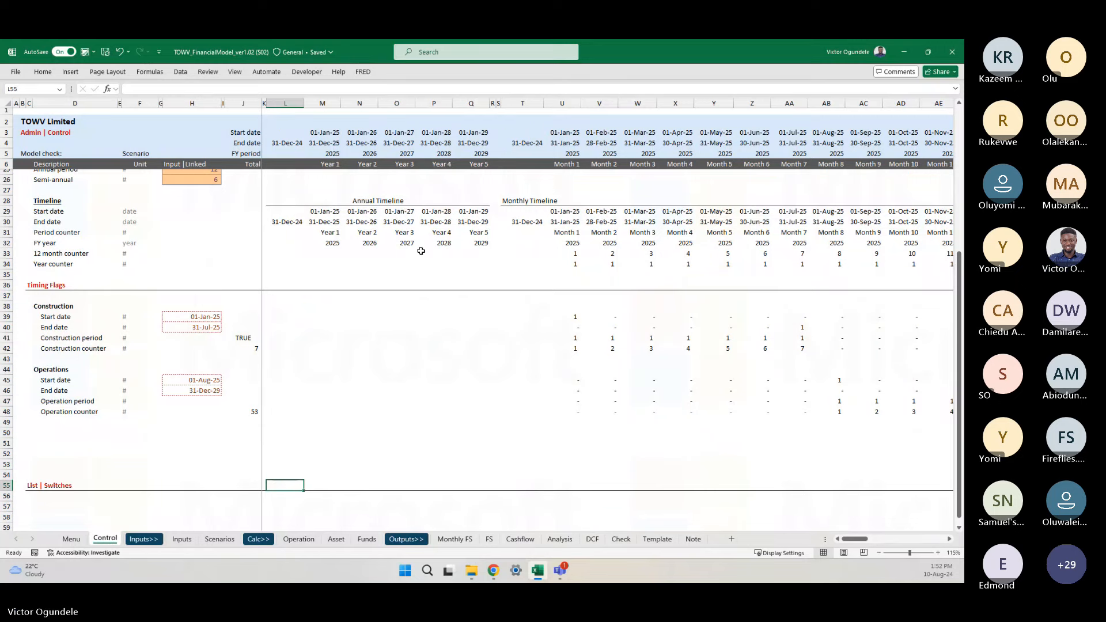
scroll(420, 247, "up", 3)
scroll(420, 280, "right", 5)
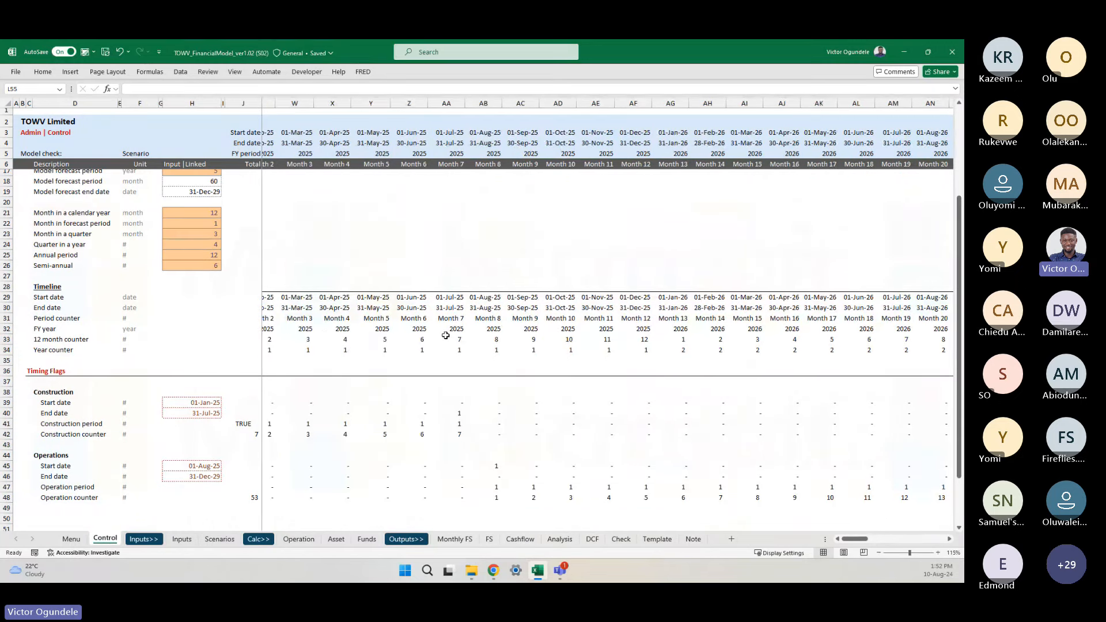
scroll(445, 335, "left", 4)
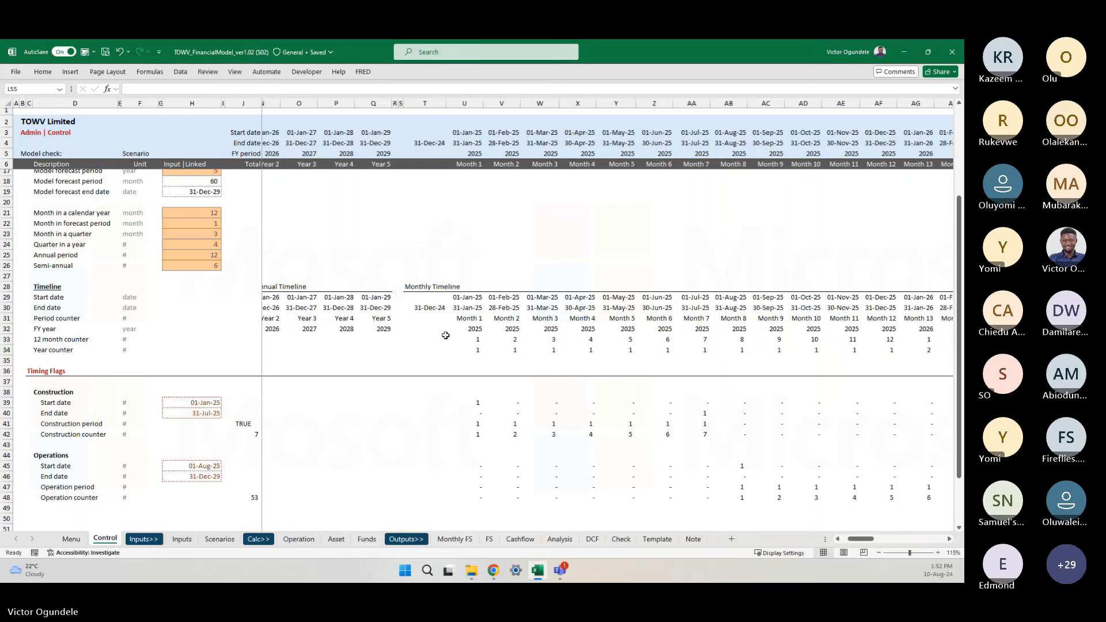
scroll(446, 335, "right", 1)
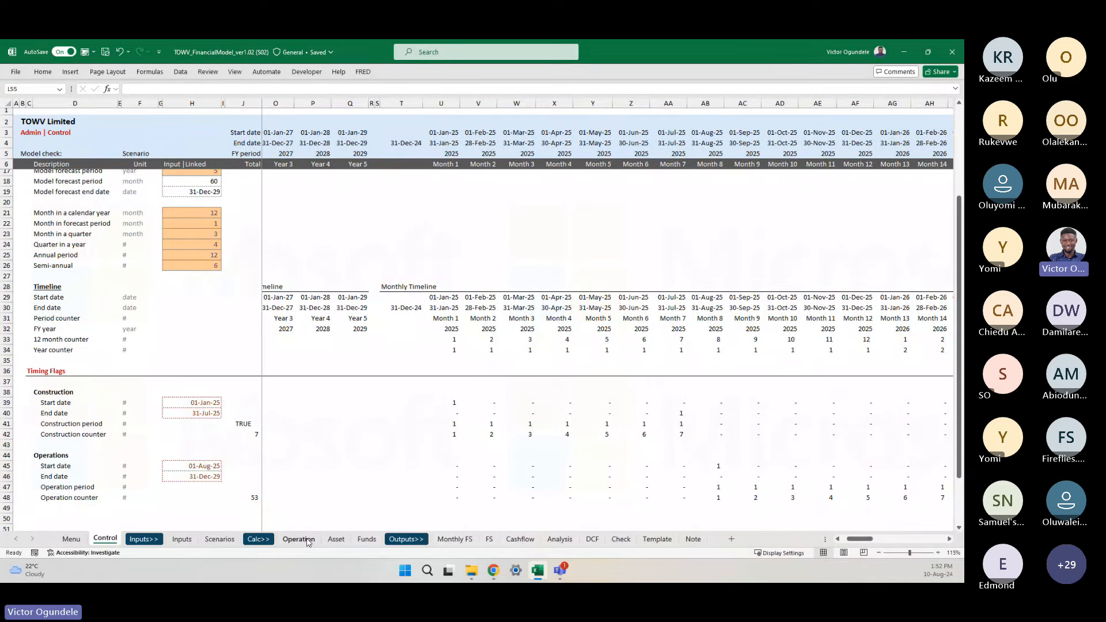
left_click(181, 540)
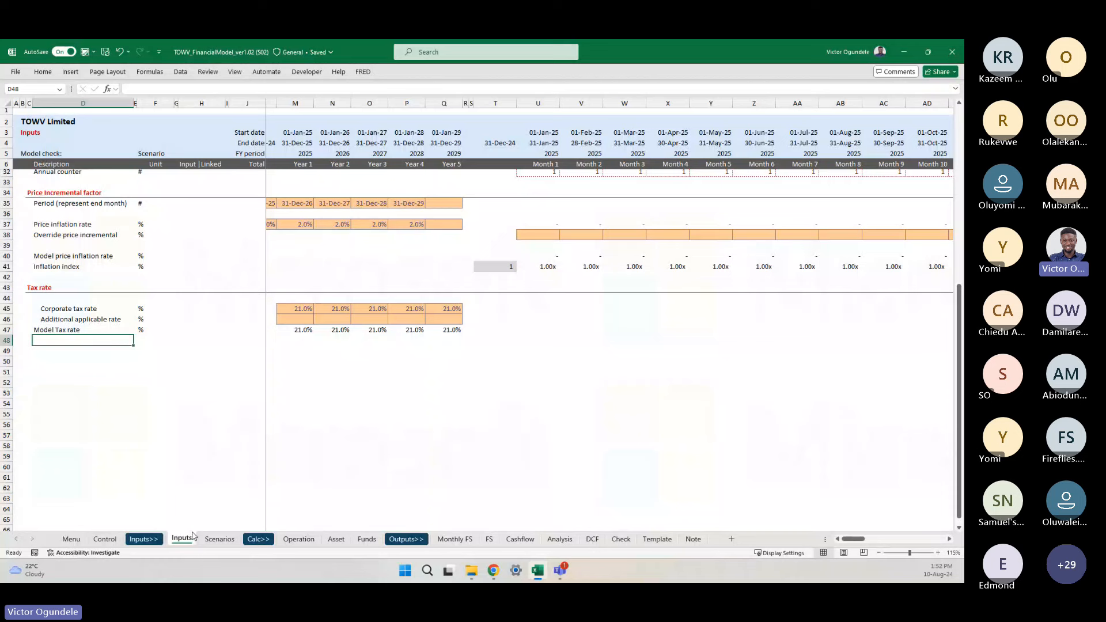
scroll(314, 371, "down", 2)
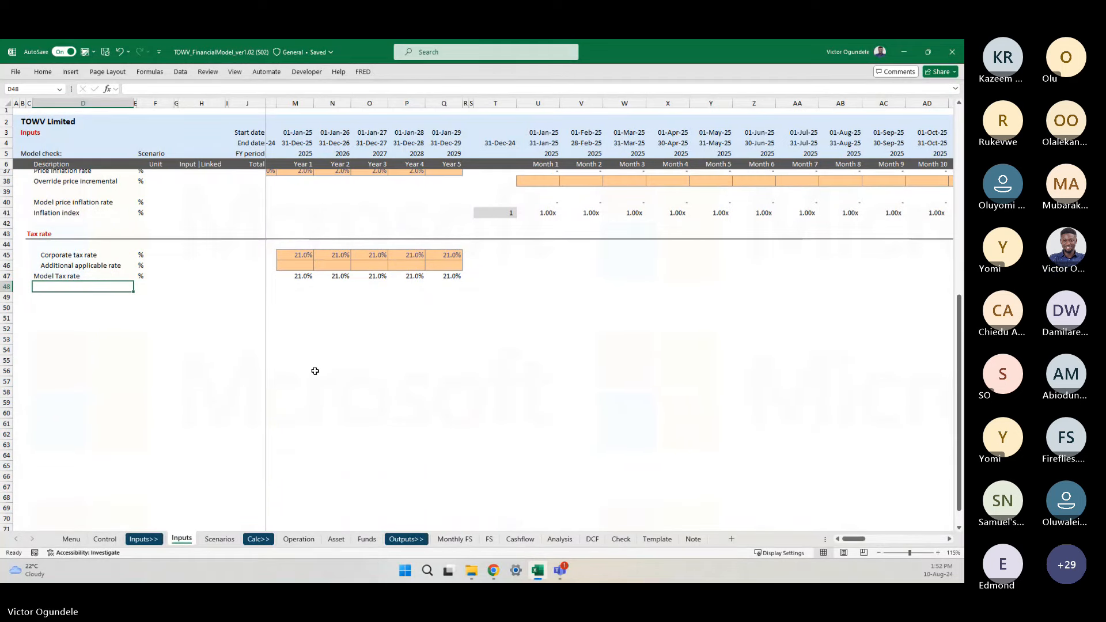
scroll(313, 371, "up", 1, "ctrl")
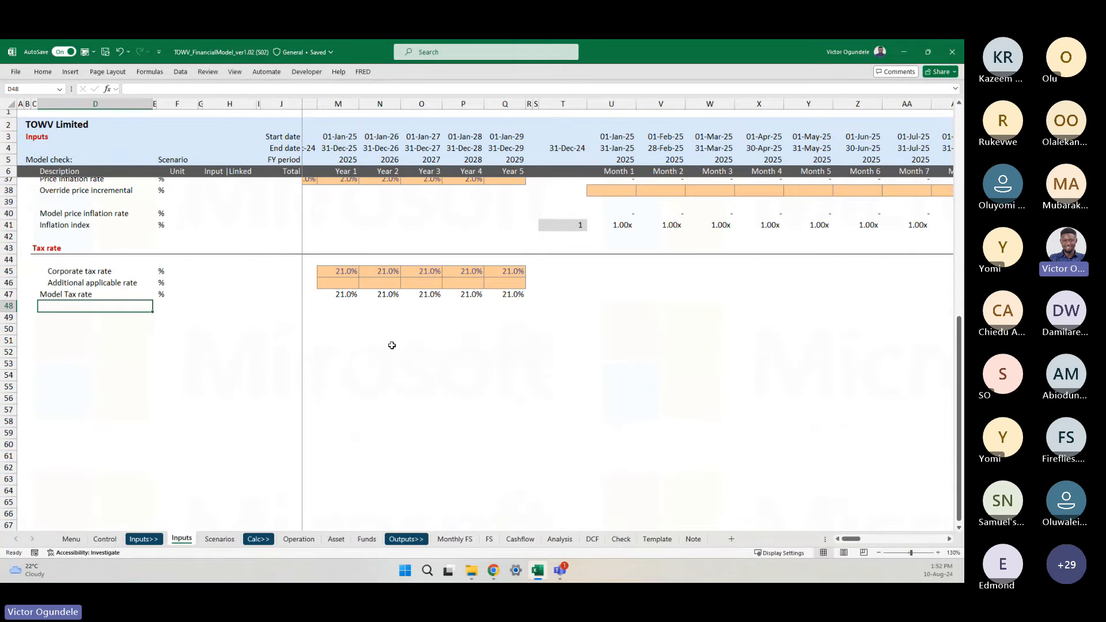
- Insert two blank rows at row 36 of the Control sheet, above the Timing Flags heading
left_click(104, 539)
scroll(227, 322, "down", 2)
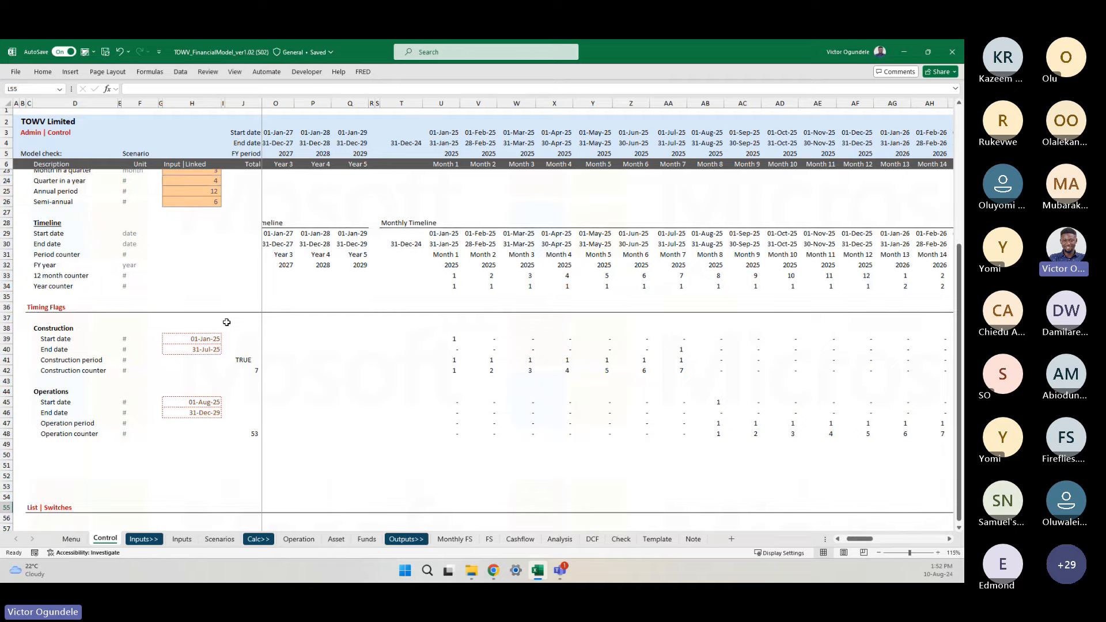
scroll(226, 322, "up", 3, "ctrl")
scroll(227, 323, "up", 4)
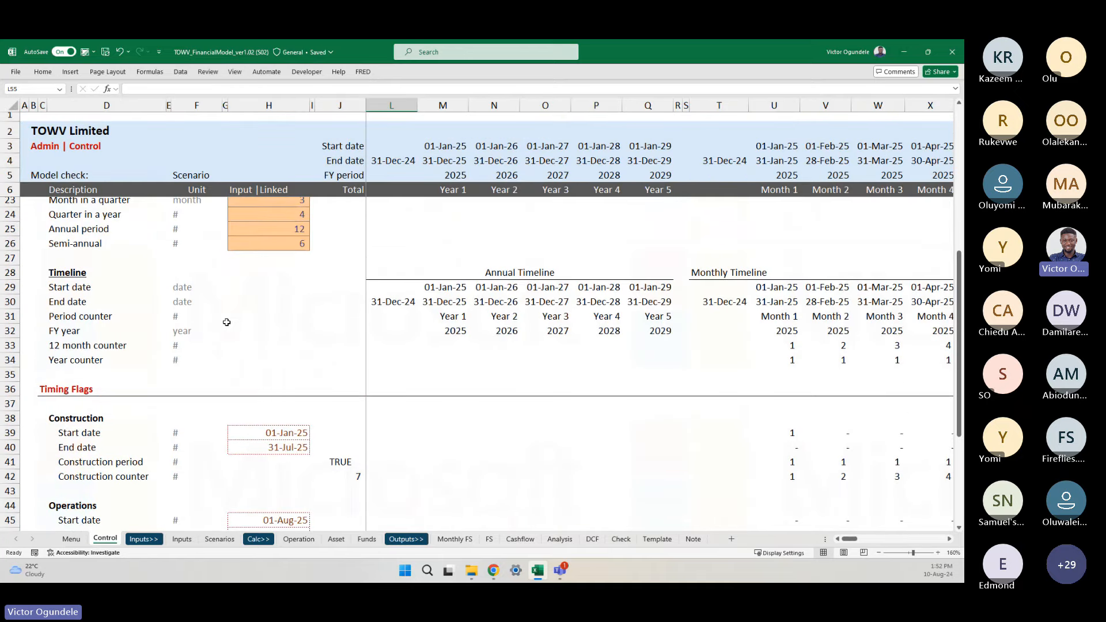
left_click(4, 390)
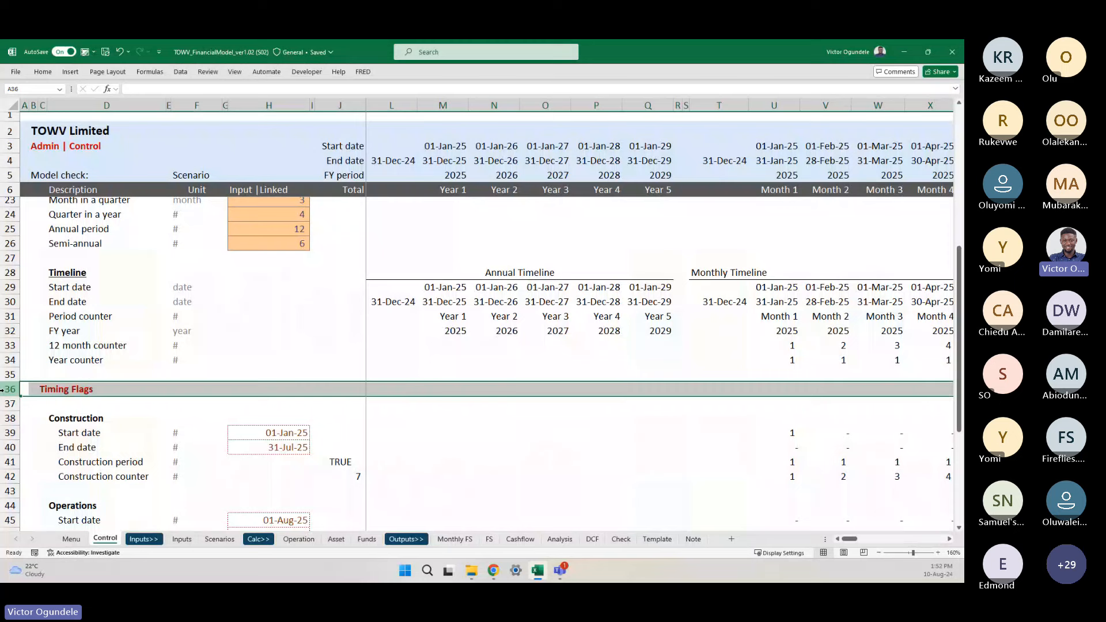
key("ctrl+plus")
key("ctrl+plus")
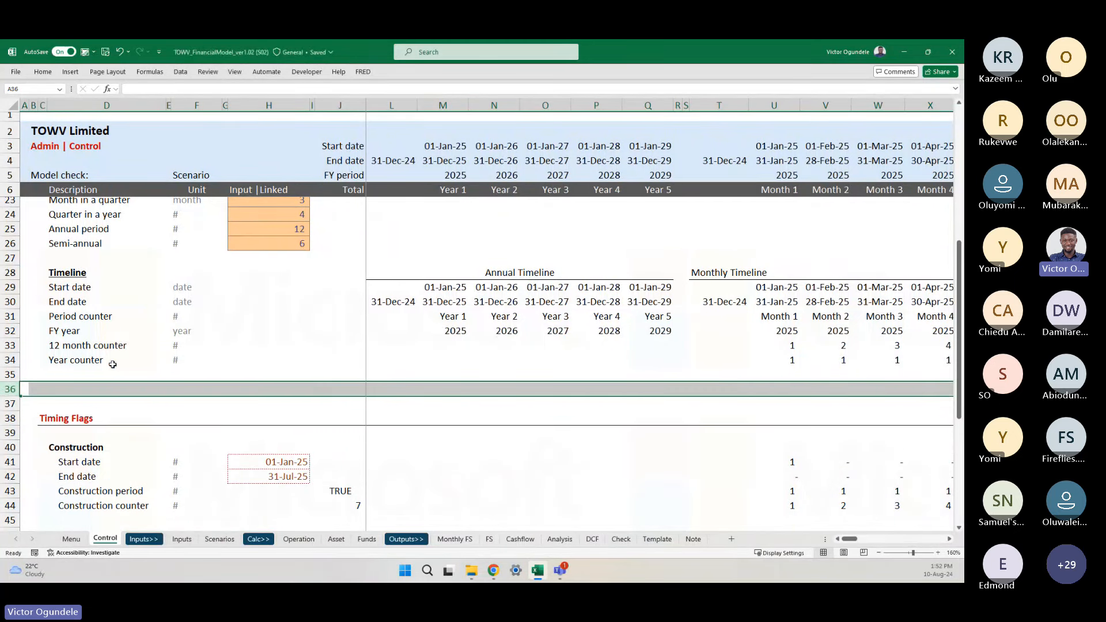
- Label D35 "End of the FY flag" and D36 "Start of the FY flag" below the Year counter in the Timeline section
left_click(75, 372)
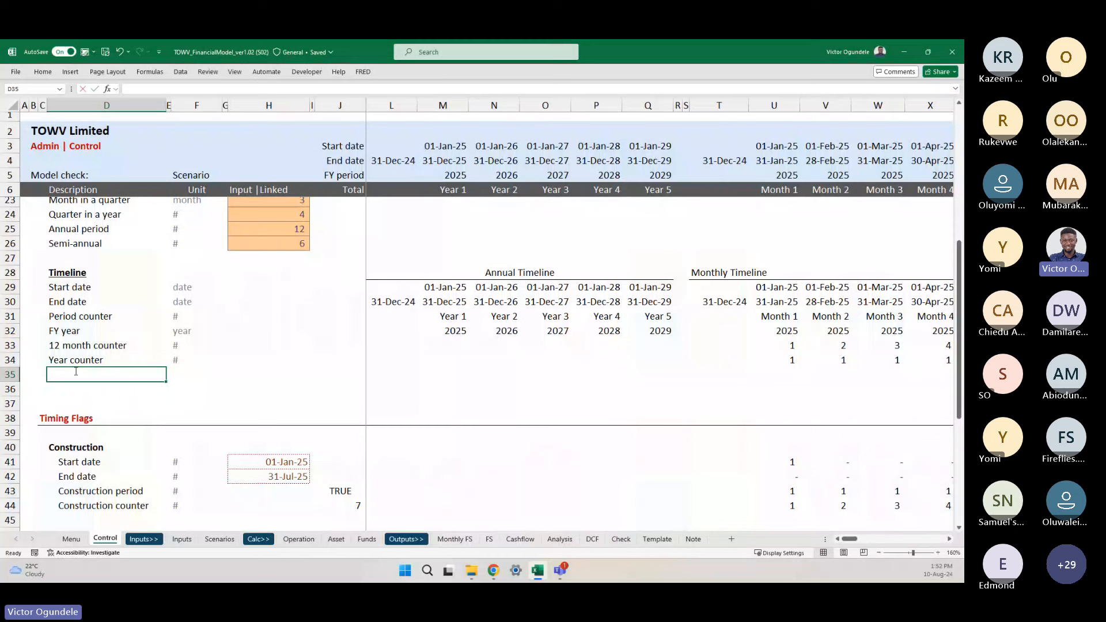
type("End of the ")
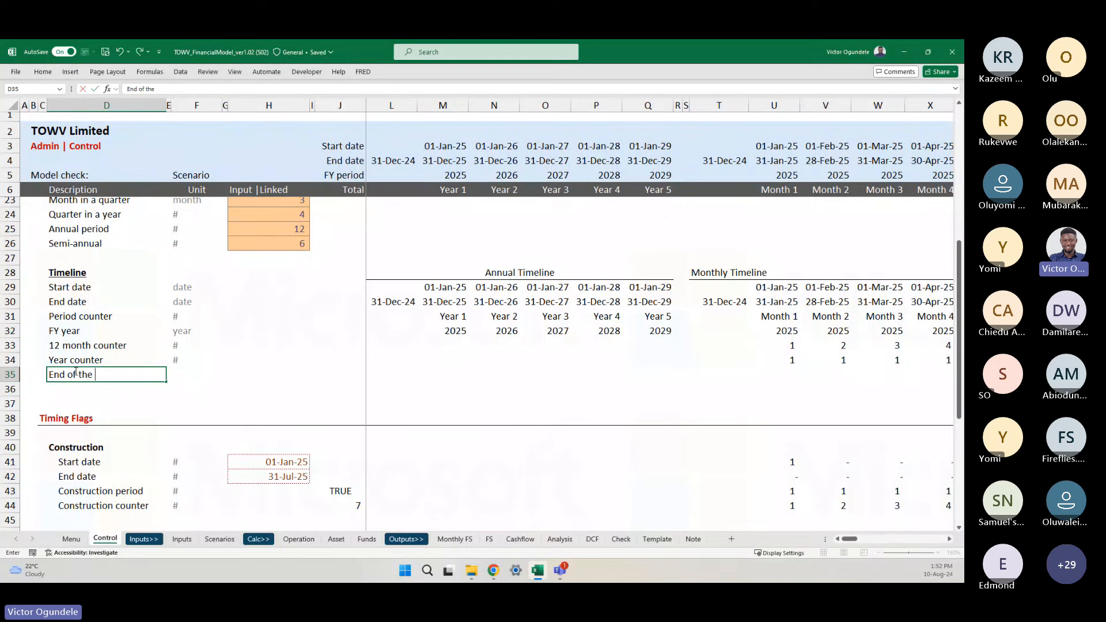
type("FY")
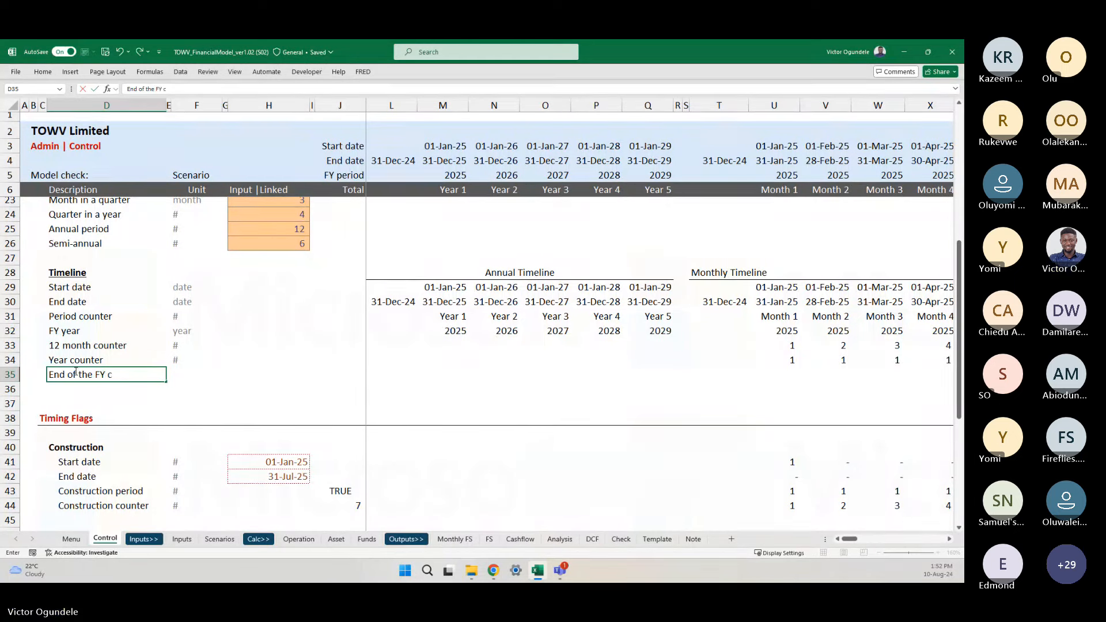
type(" c")
key("BackSpace")
type("flag")
key("Return")
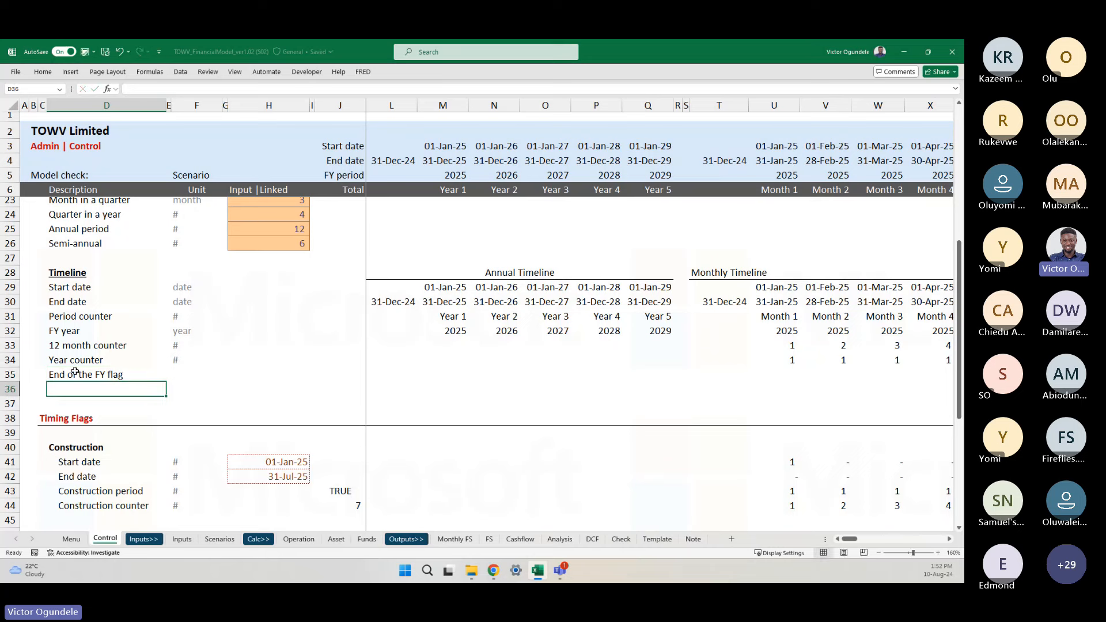
type("Start ")
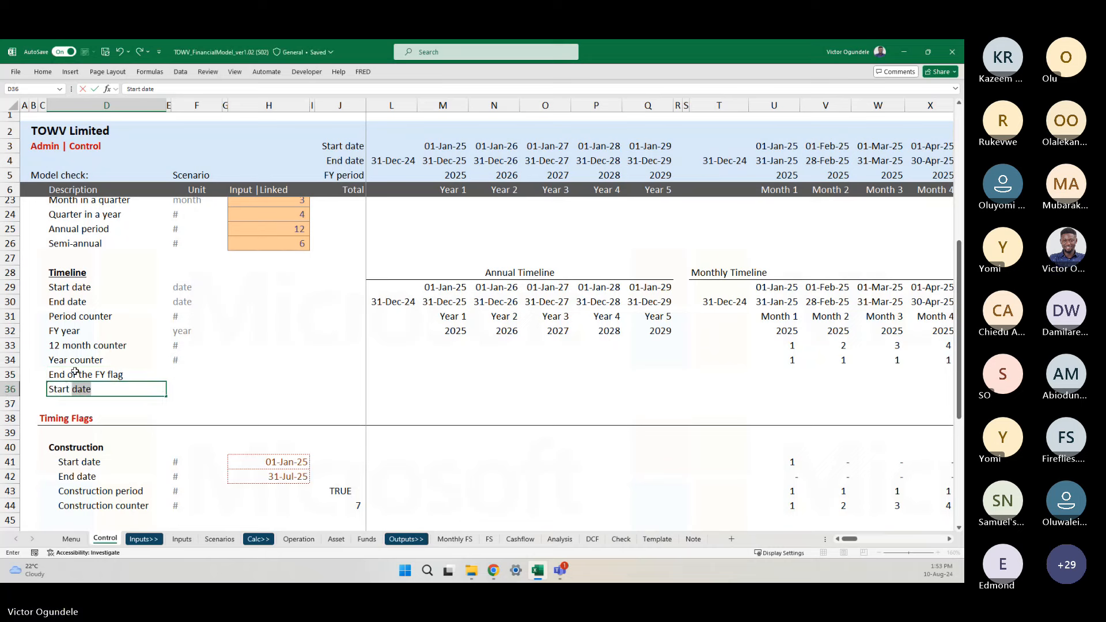
type("of the FY flag")
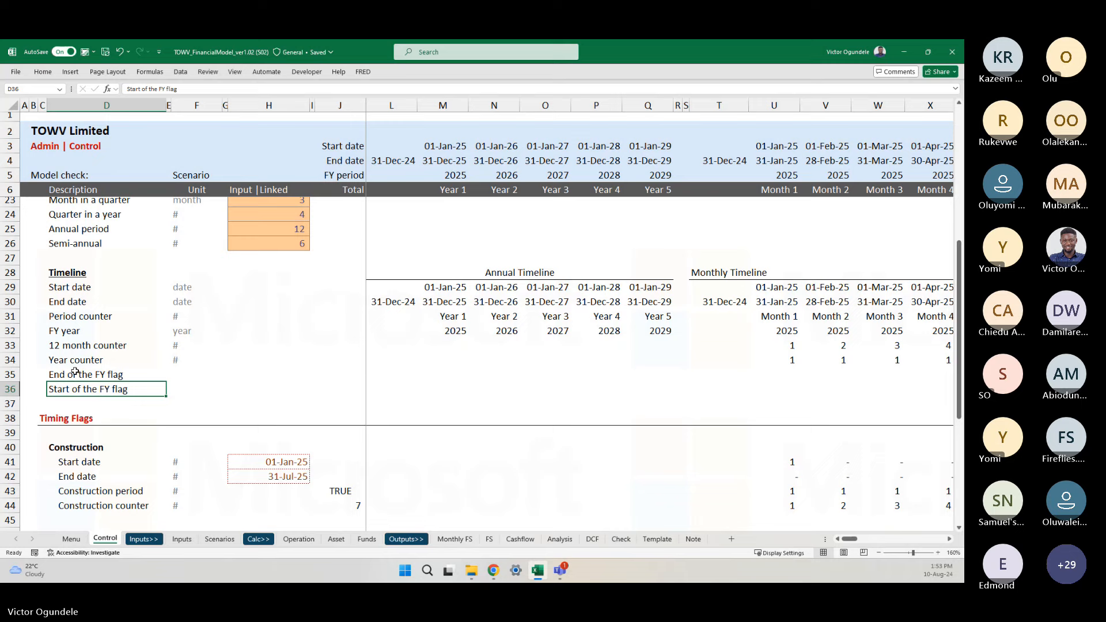
- Enter # as the unit of both FY flag rows in F35 and F36
scroll(75, 371, "up", 2)
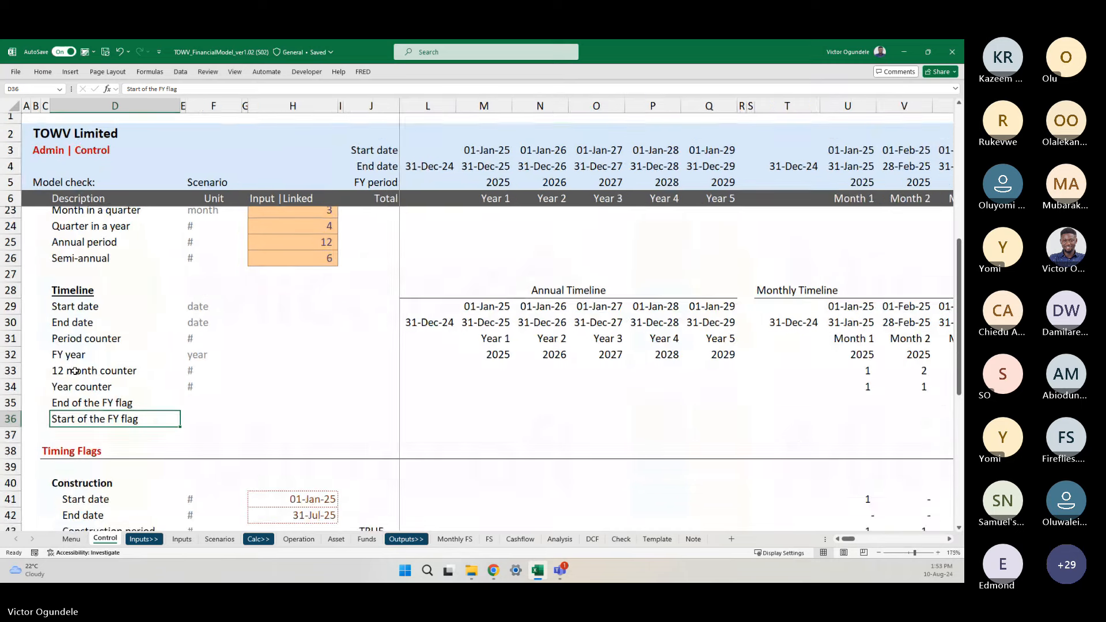
key("Right")
key("Up")
key("Right")
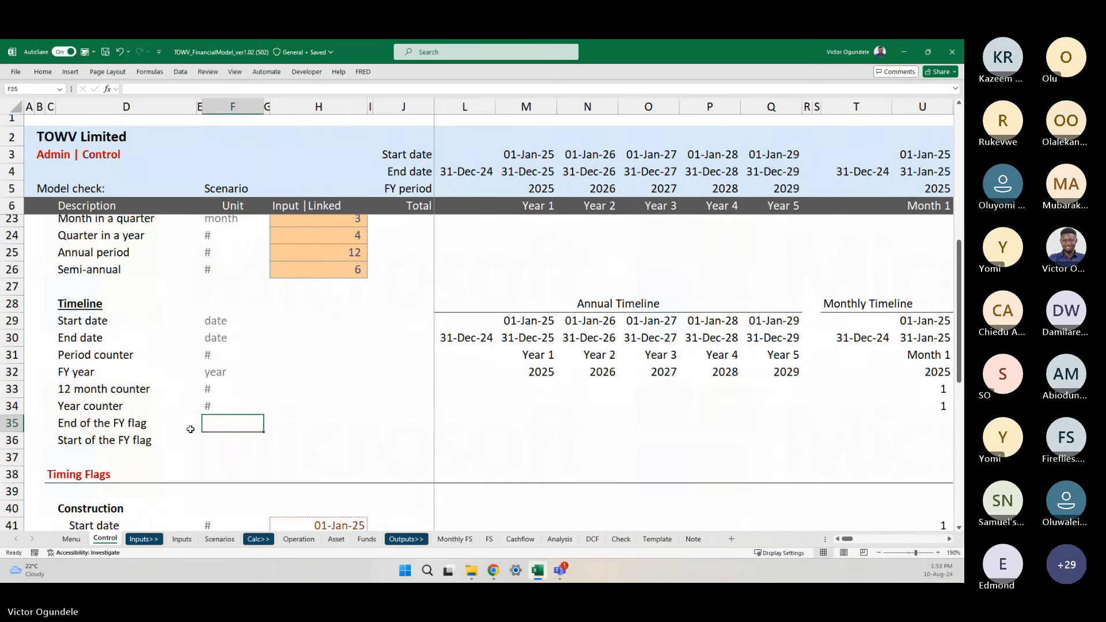
type("#")
key("Return")
type("#")
scroll(265, 420, "down", 1)
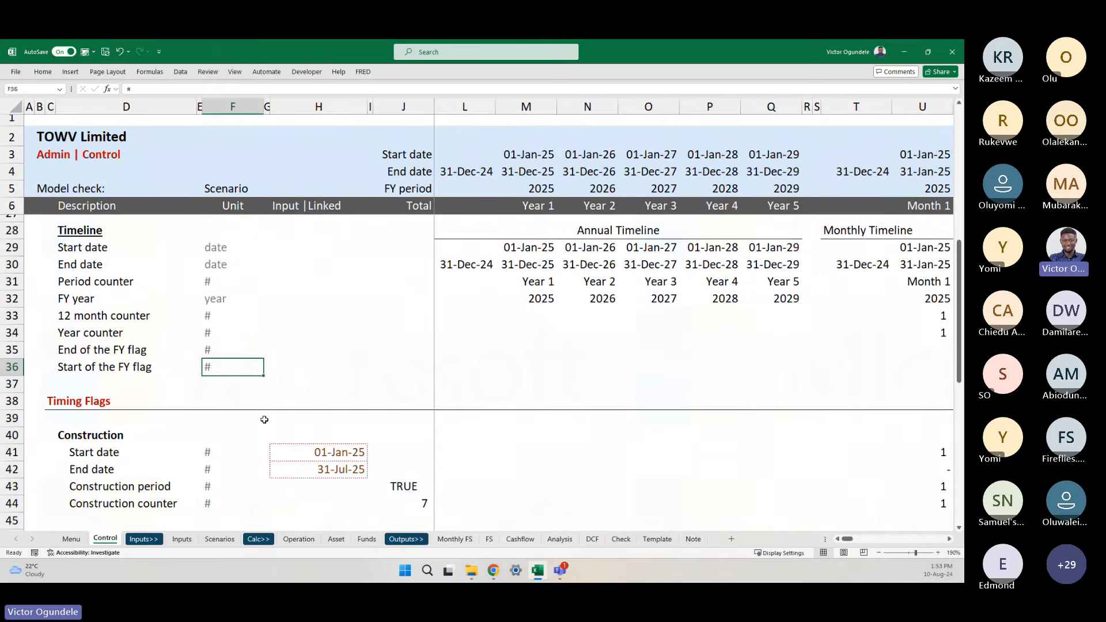
scroll(265, 420, "down", 1)
- Enter the formula =MONTH(U30) in U35, the Month 1 cell of the End of the FY flag row
left_click(207, 335)
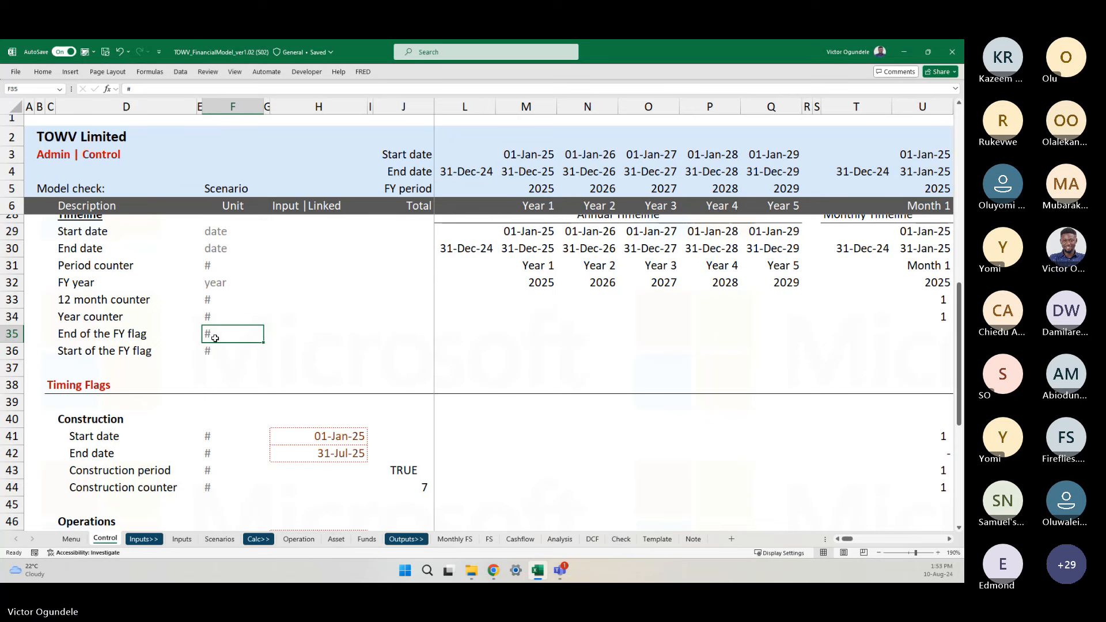
scroll(440, 362, "right", 3)
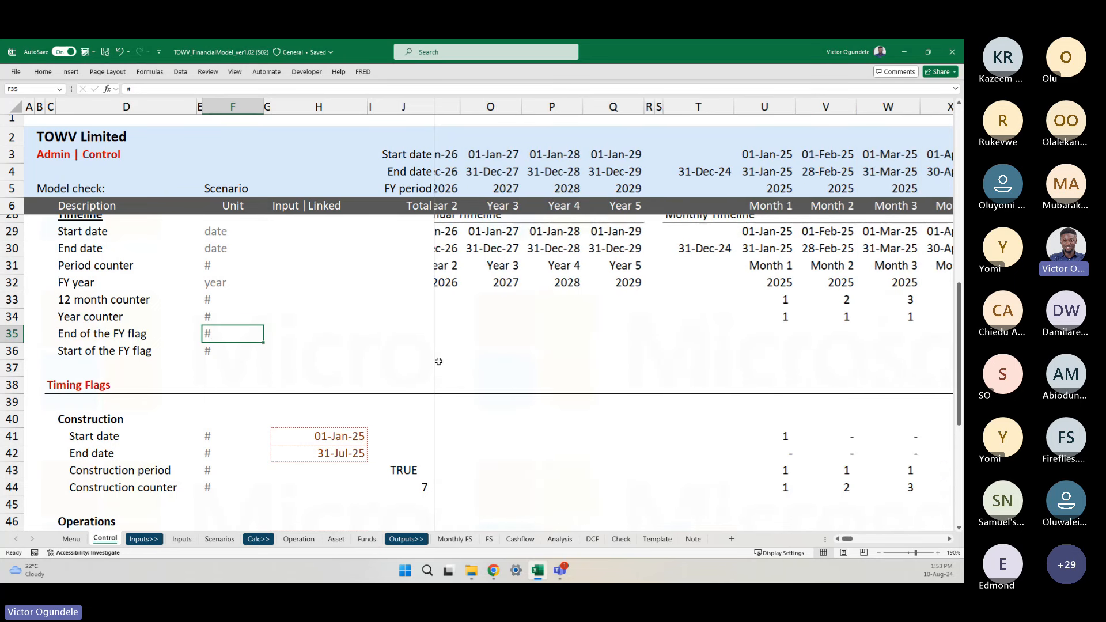
scroll(439, 362, "right", 2)
left_click(457, 336)
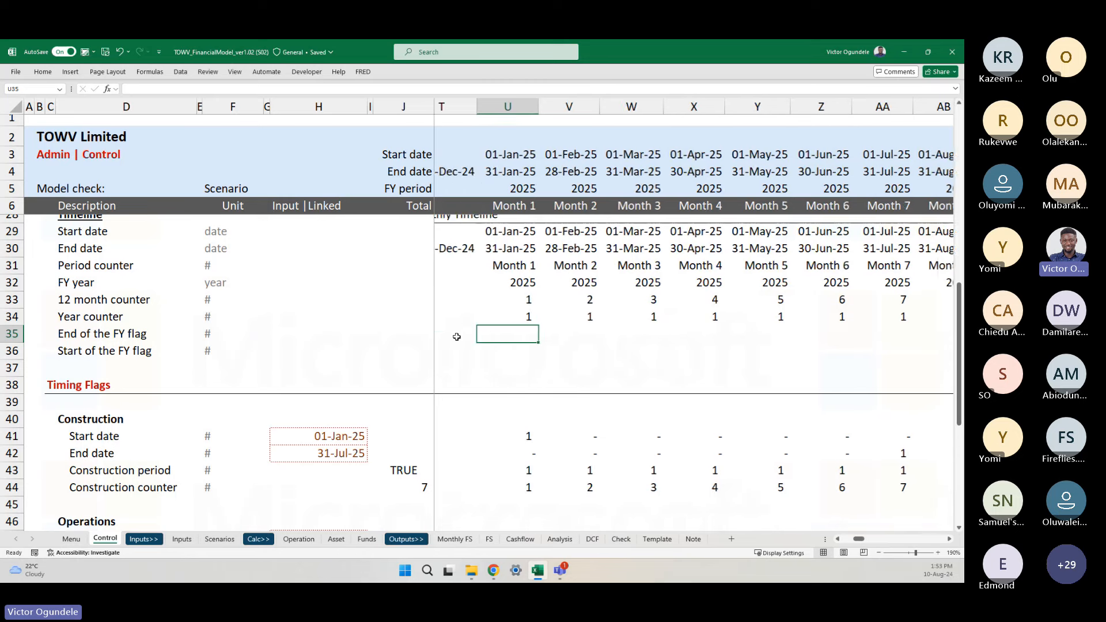
type("=")
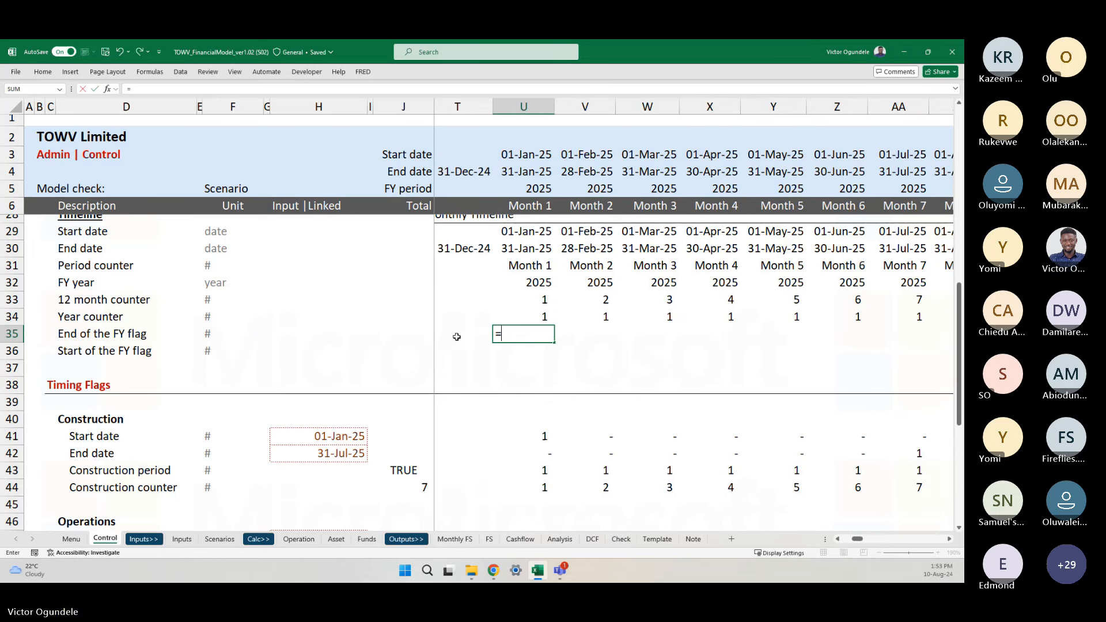
type("mon")
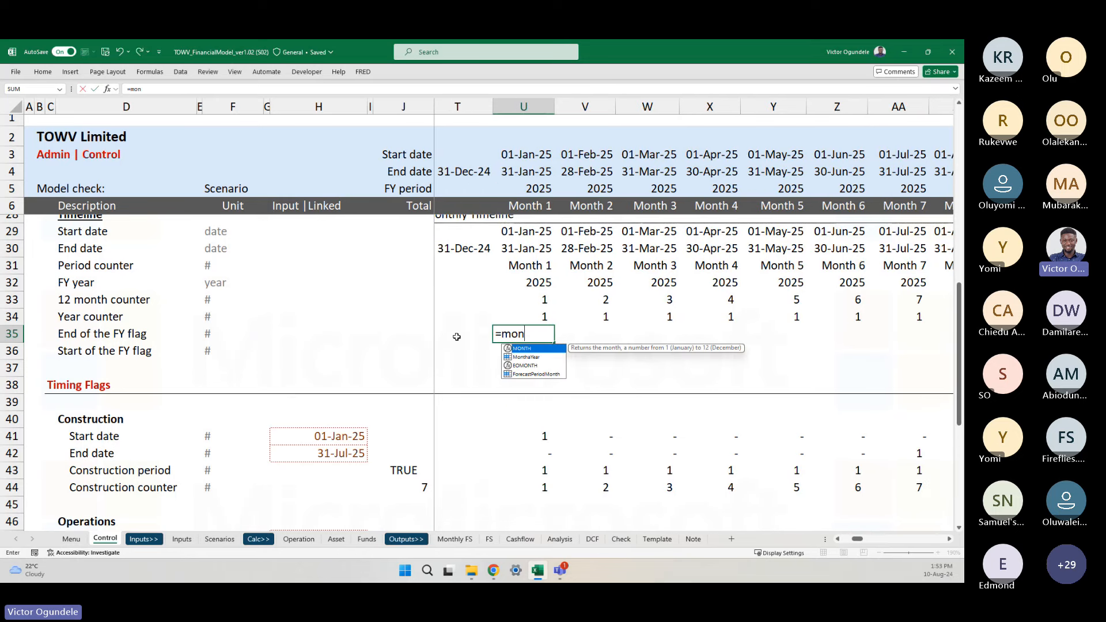
key("Tab")
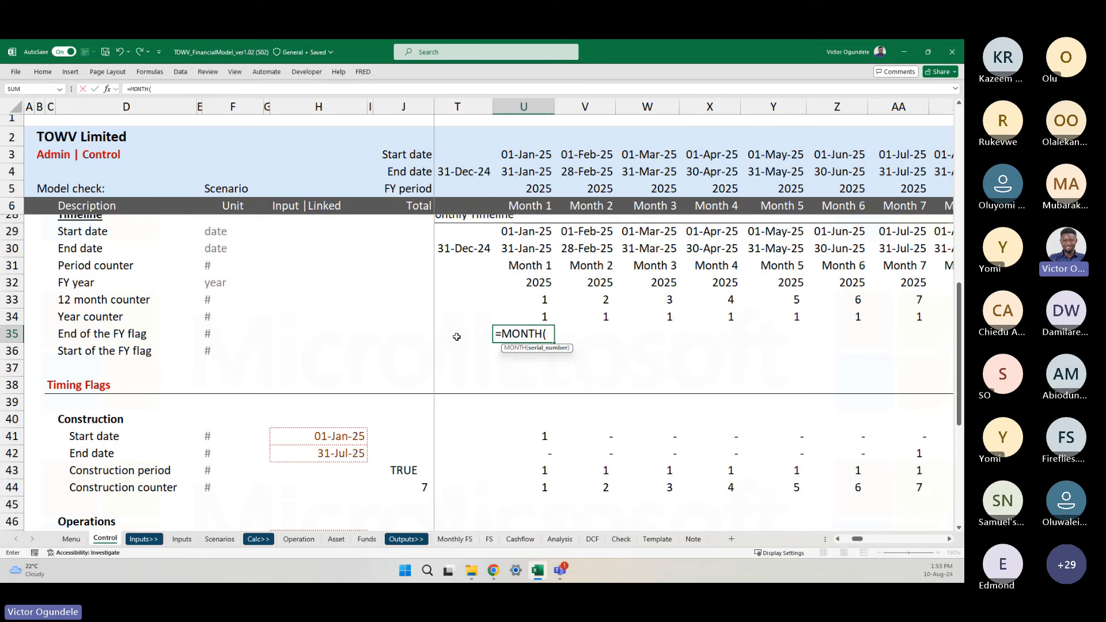
left_click(523, 246)
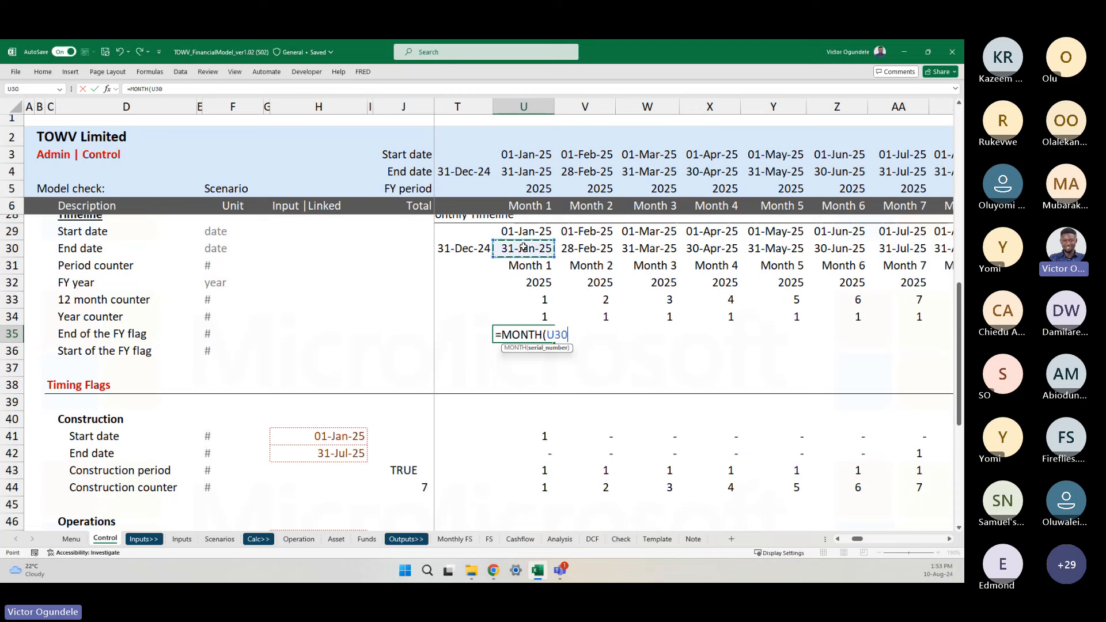
type(")")
key("ctrl+Return")
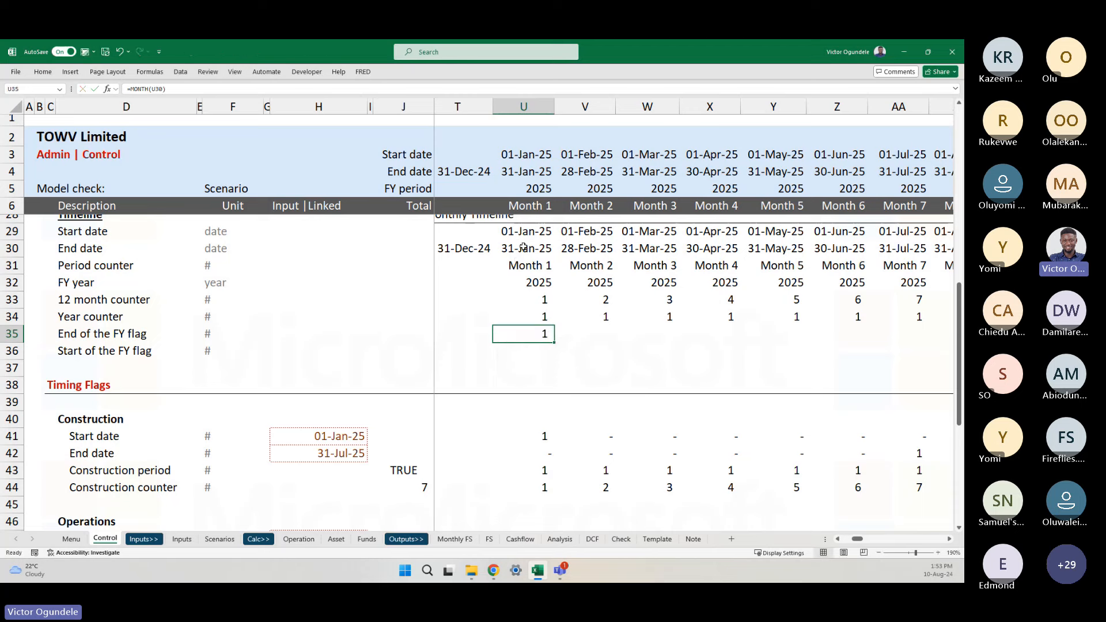
- Try the test =MONTH(U30)=MonthaYear in U35 as the Month 1 End of the FY flag
key("F2")
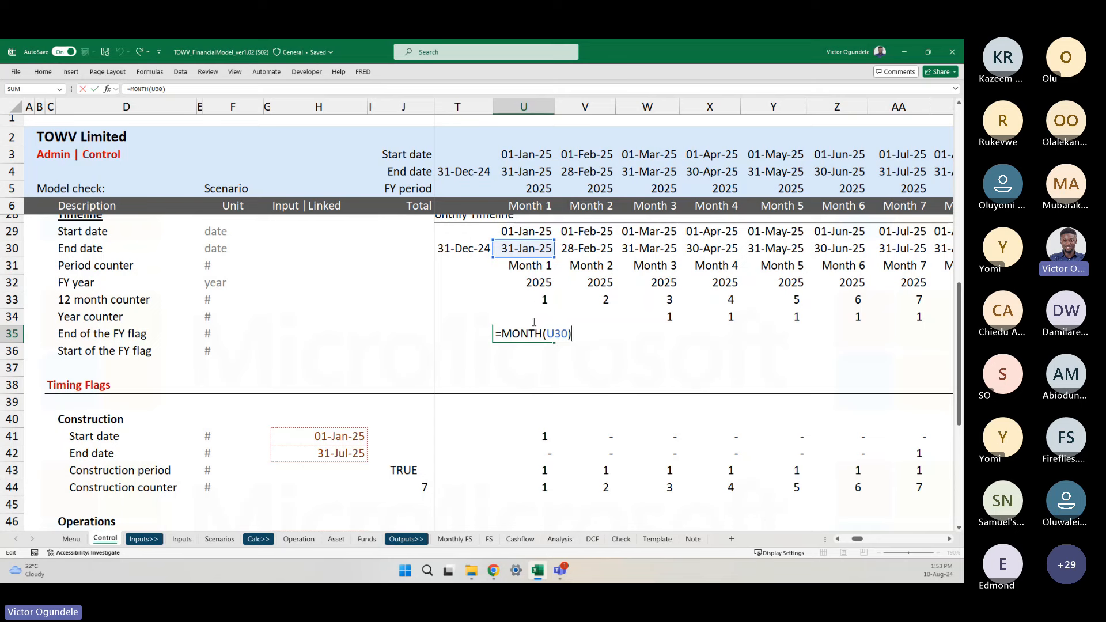
type("=month")
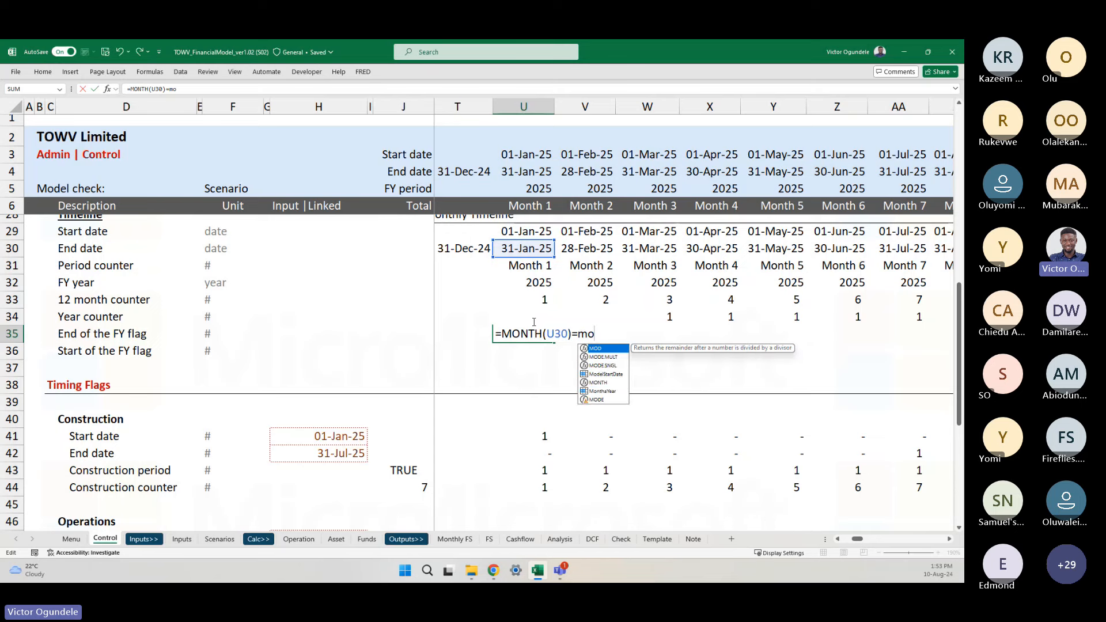
key("Down")
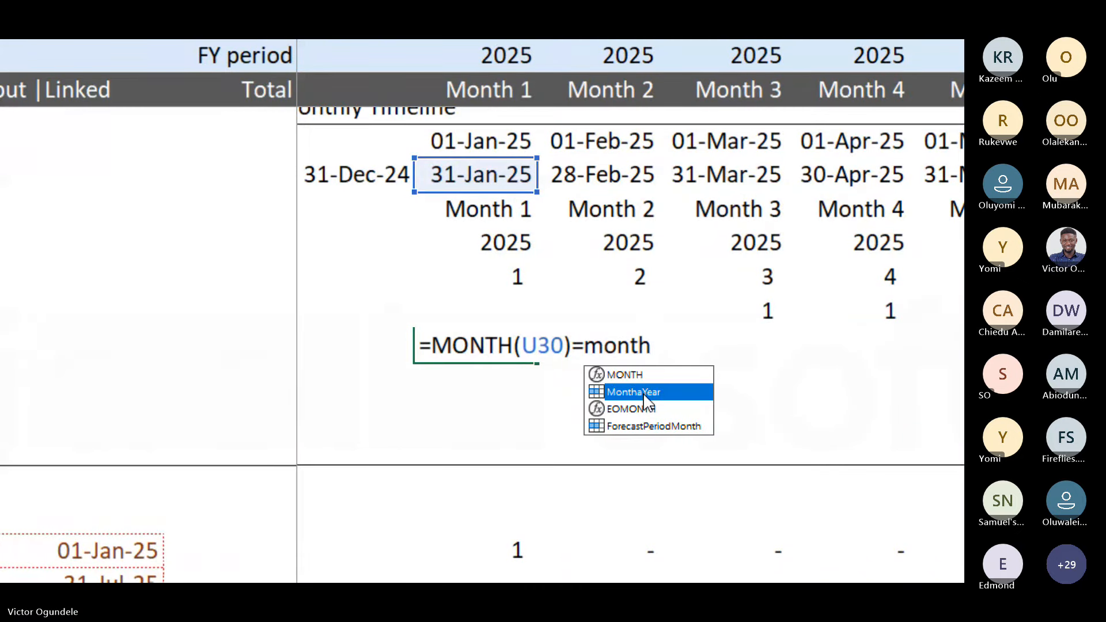
double_click(646, 393)
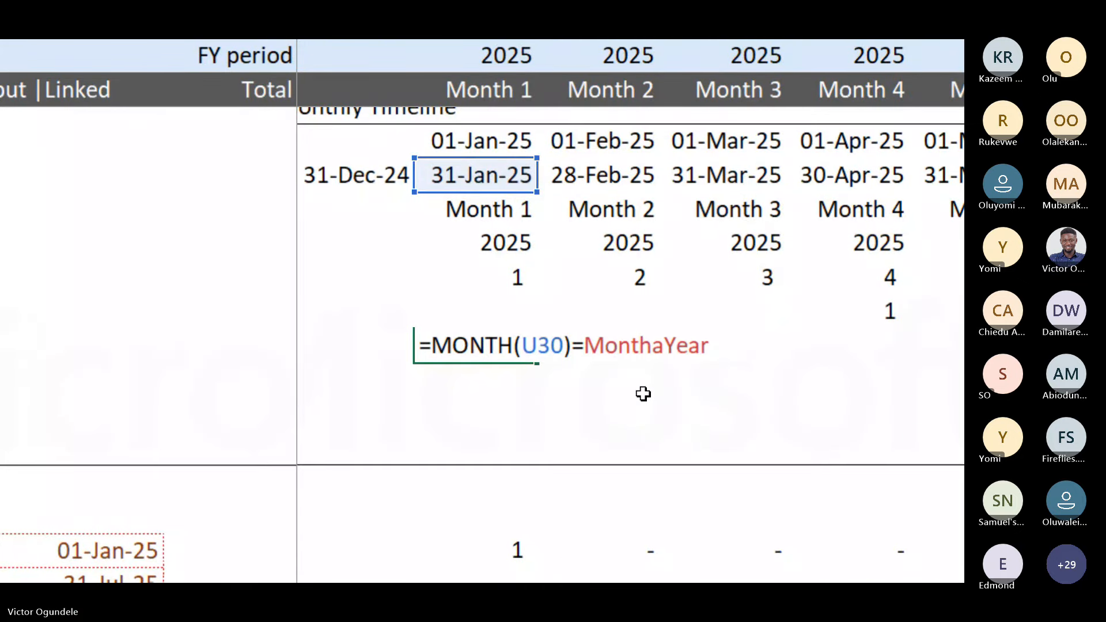
key("ctrl+Return")
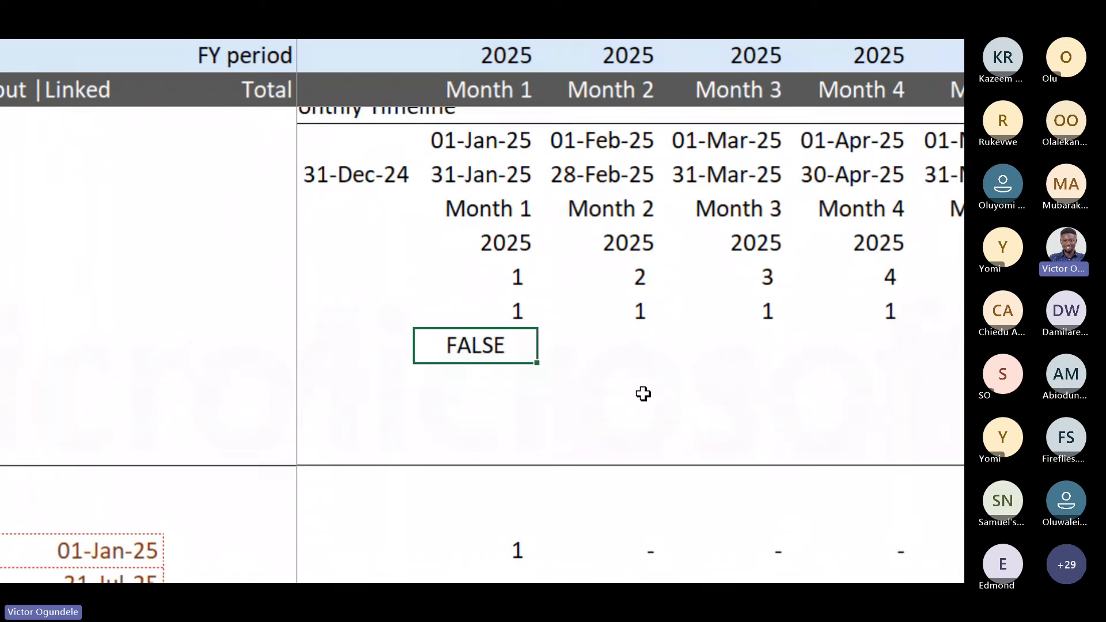
key("F2")
key("Escape")
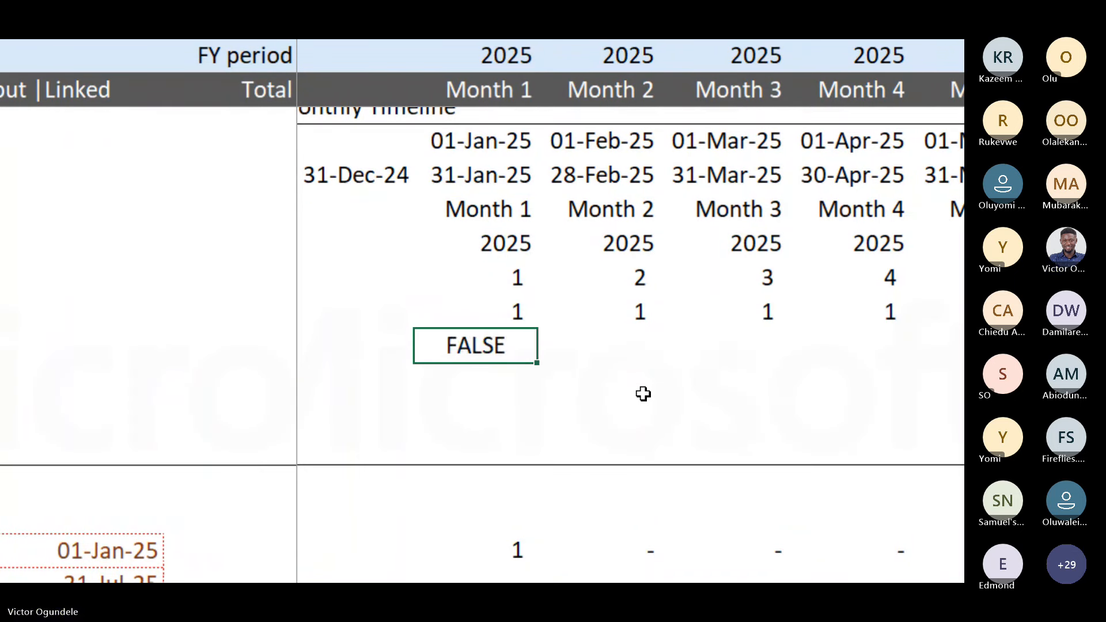
type("=mon")
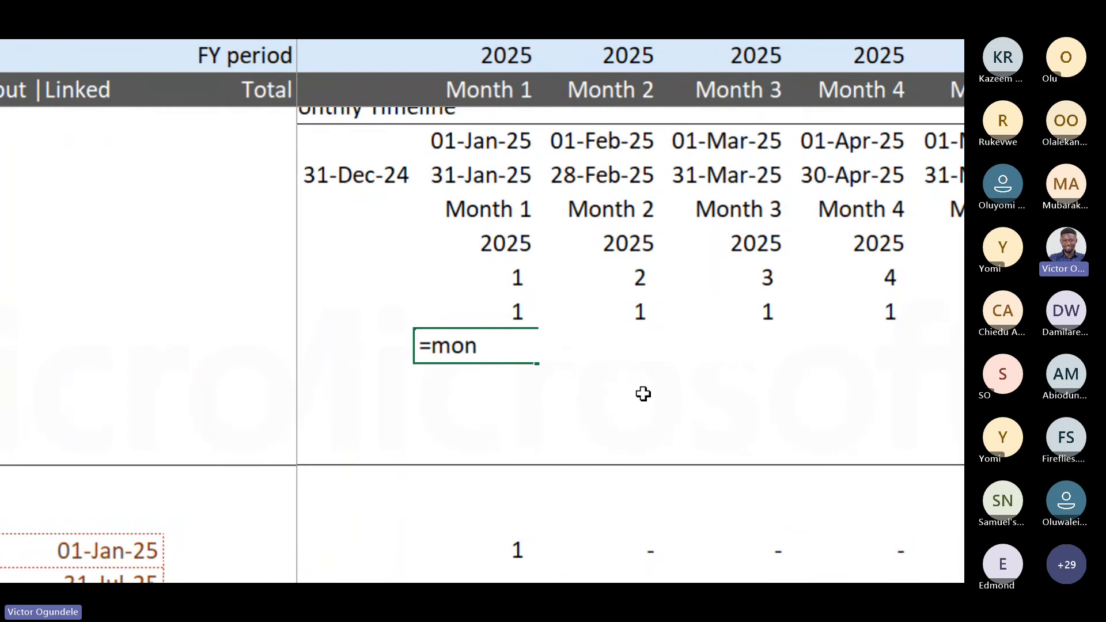
key("Return")
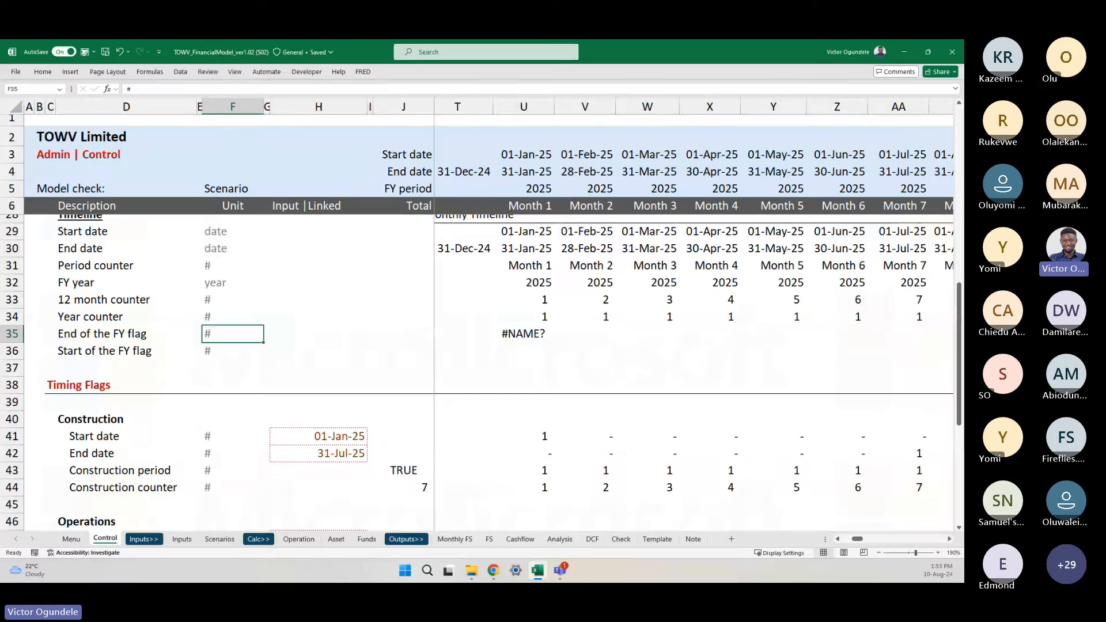
- Review the Year counter and the two FY flag rows, and return to the Month 1 End of the FY flag in U35
scroll(229, 346, "down", 1)
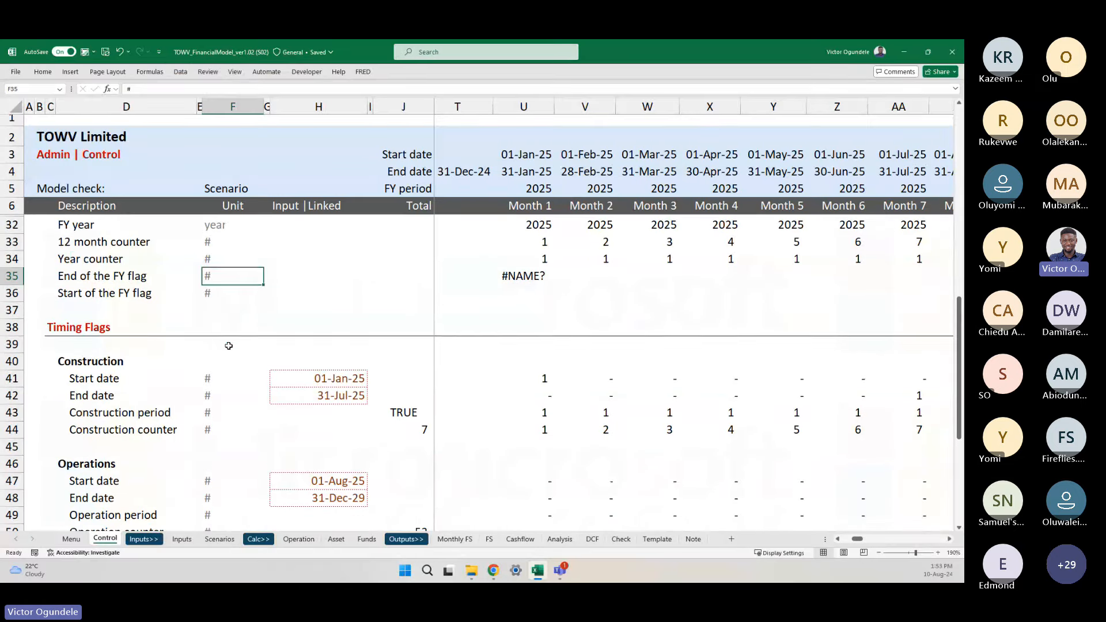
left_click(80, 260)
left_click(10, 258)
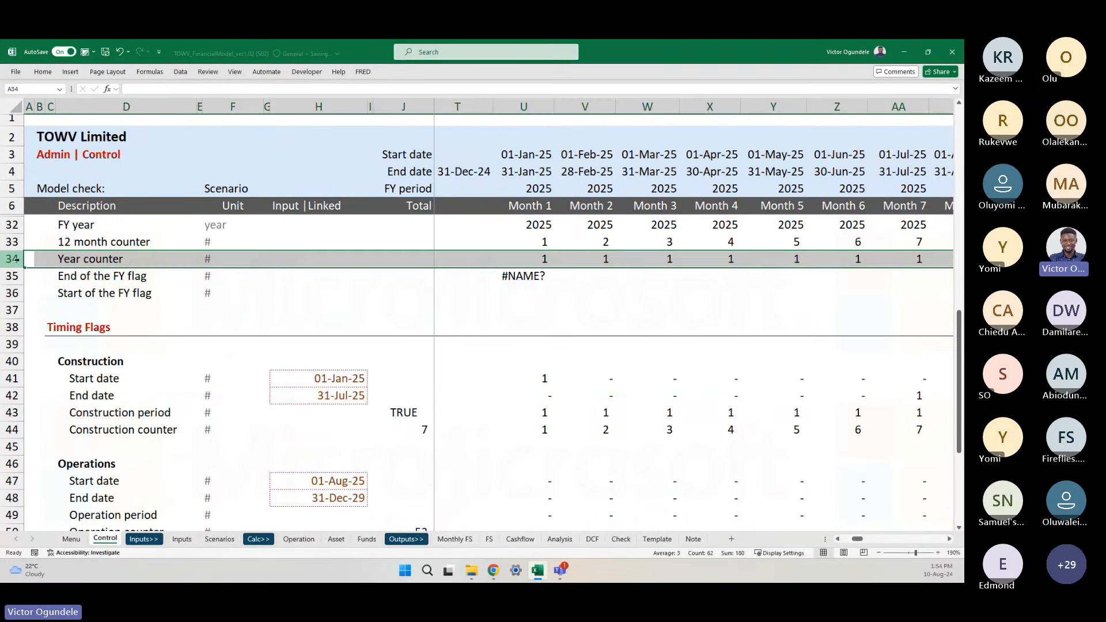
left_click(85, 262)
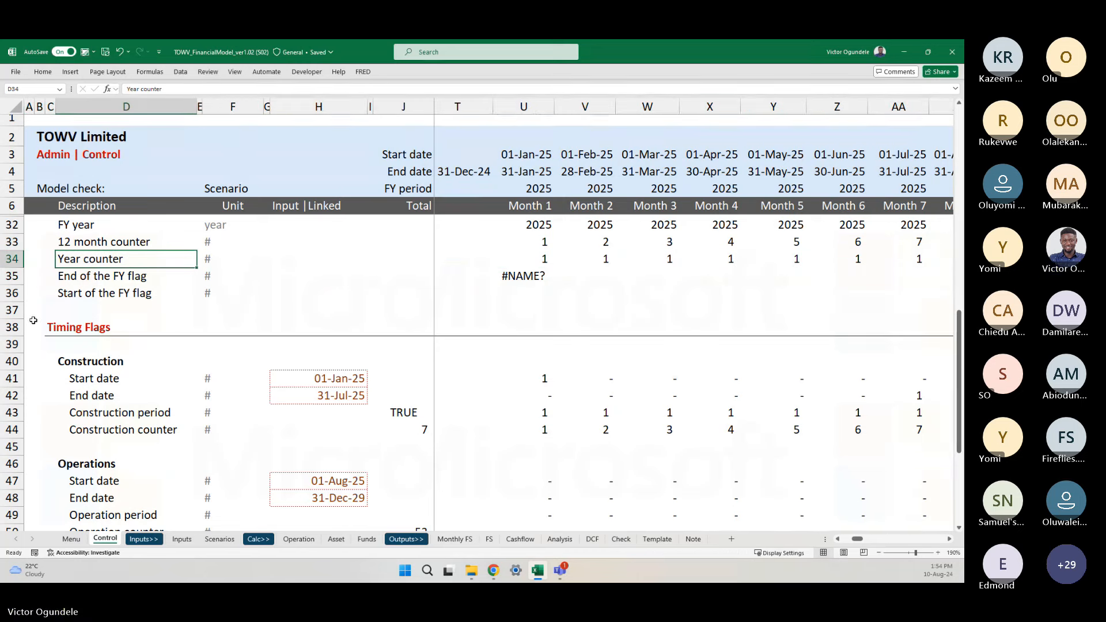
key("Down")
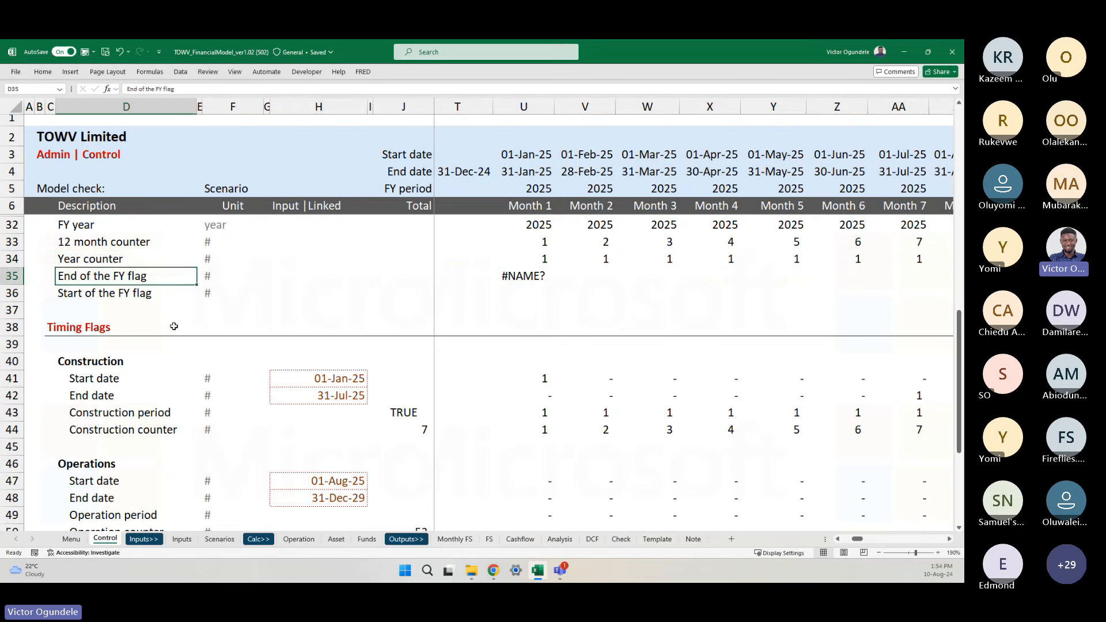
left_click(154, 294)
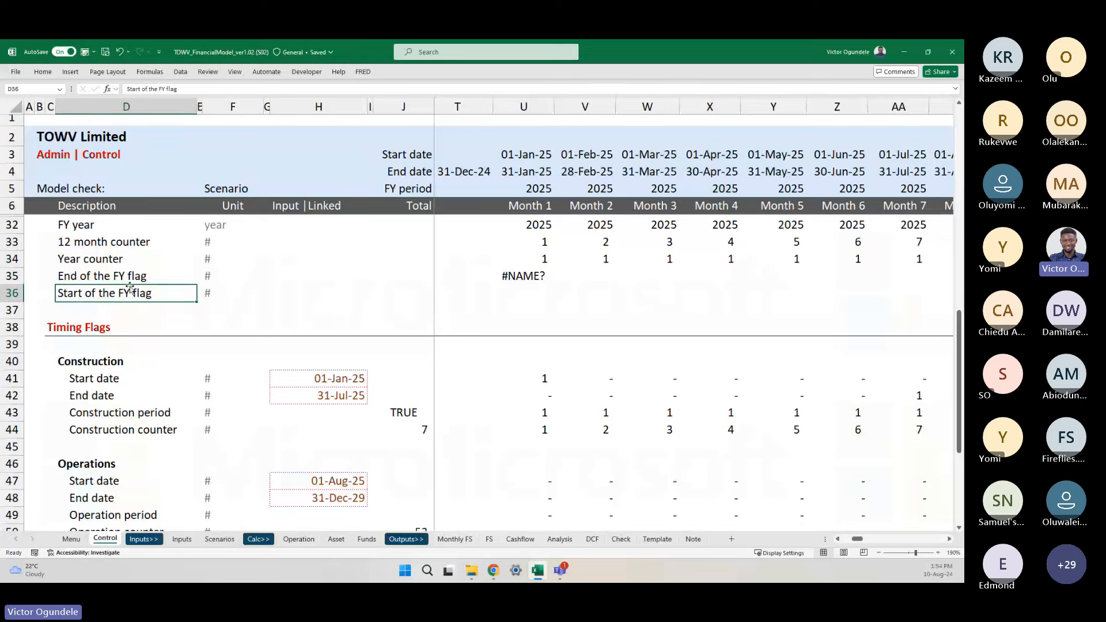
left_click(494, 276)
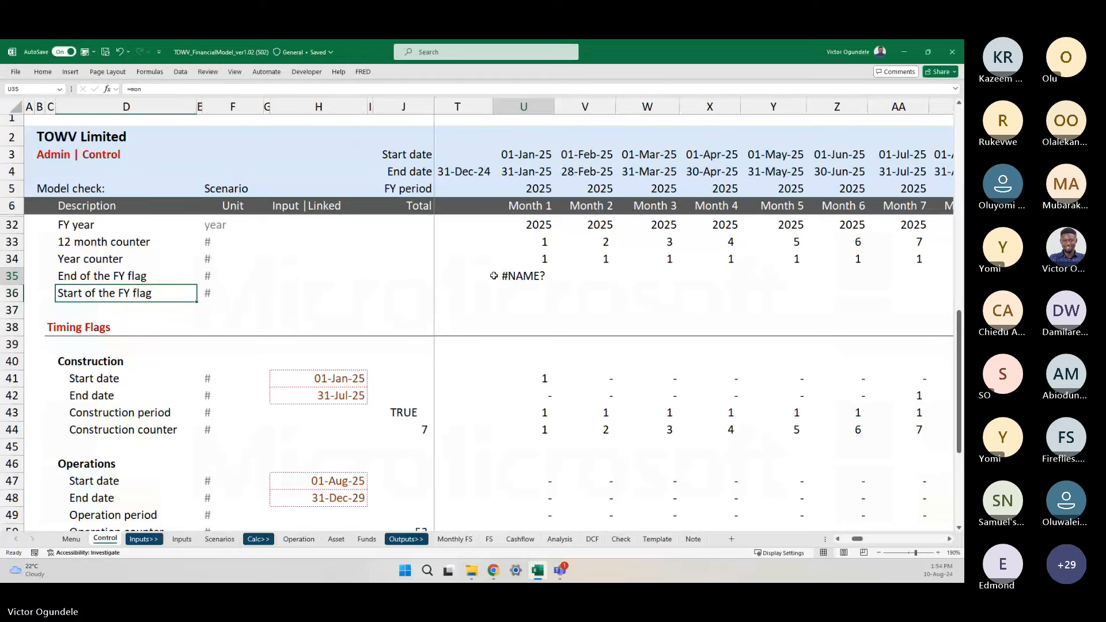
- Clear U35 and enter =(MONTH(U30)=MonthaYear)*1 as the Month 1 End of the FY flag
scroll(538, 295, "up", 1)
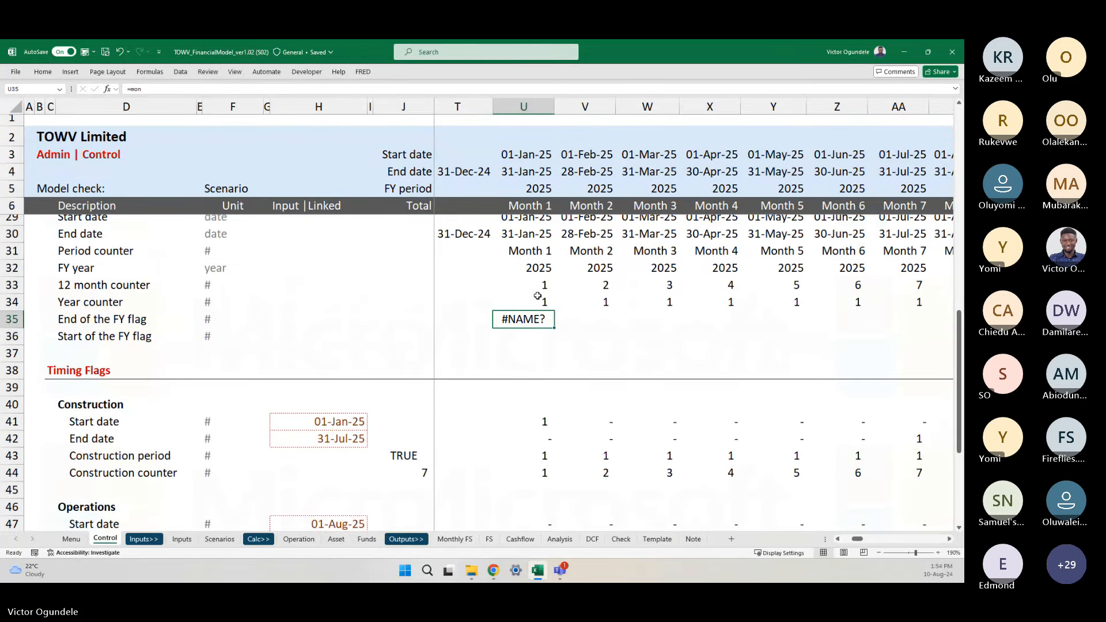
key("Delete")
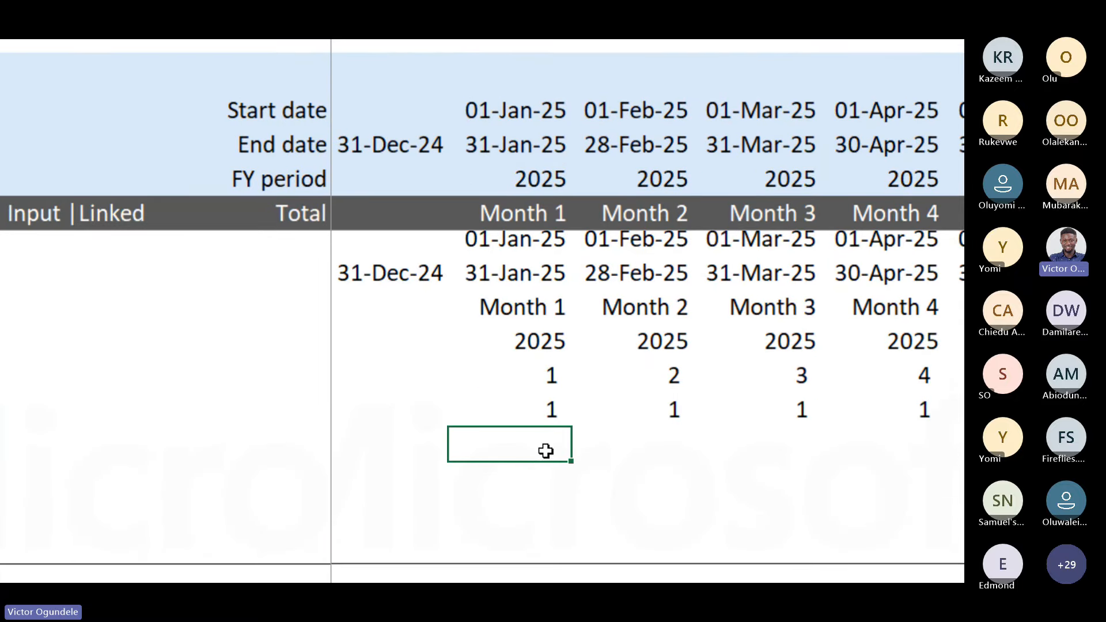
type("=mont")
key("Tab")
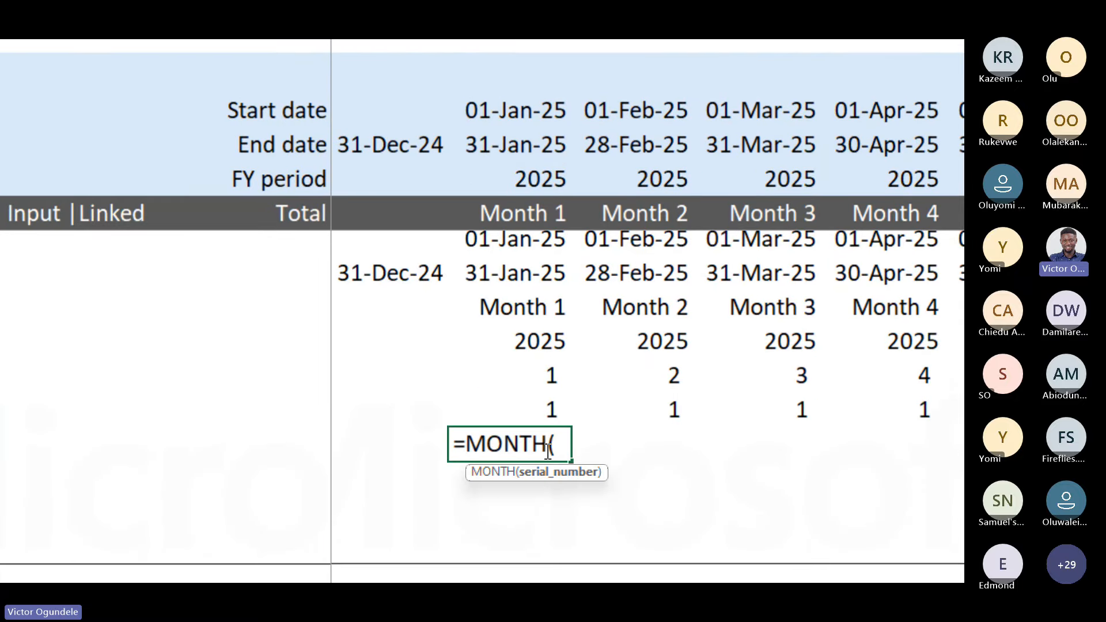
left_click(522, 276)
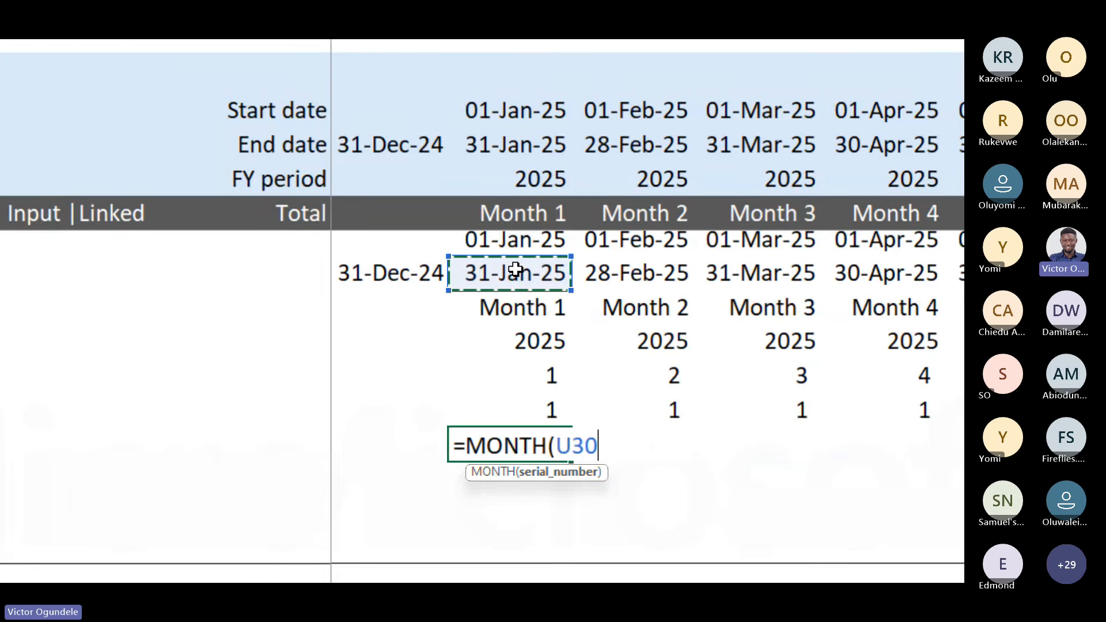
type(")")
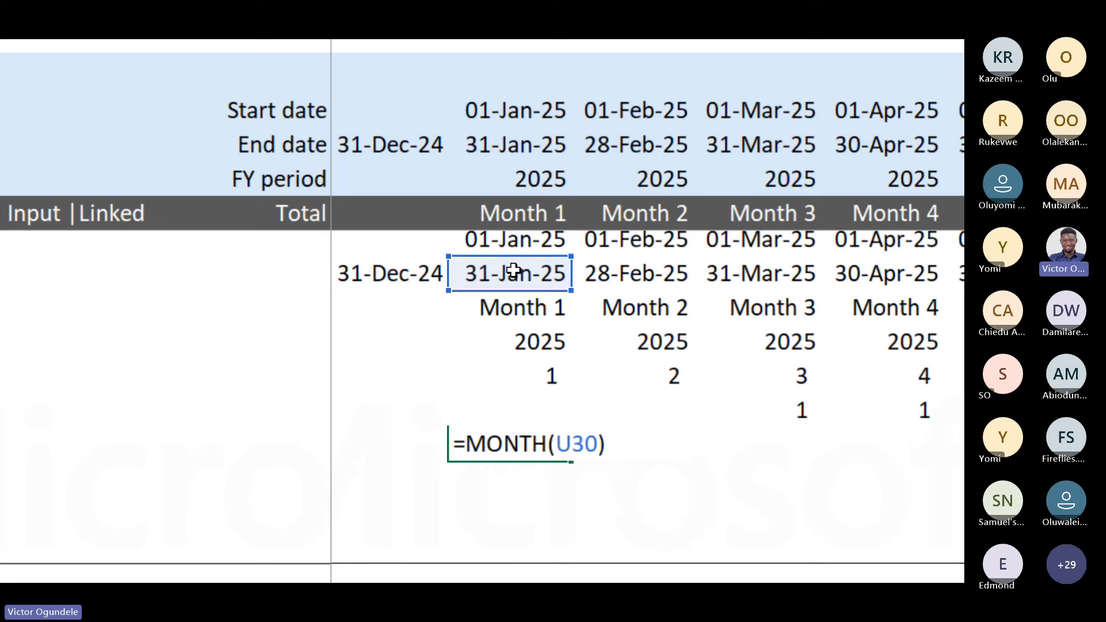
type("=monh")
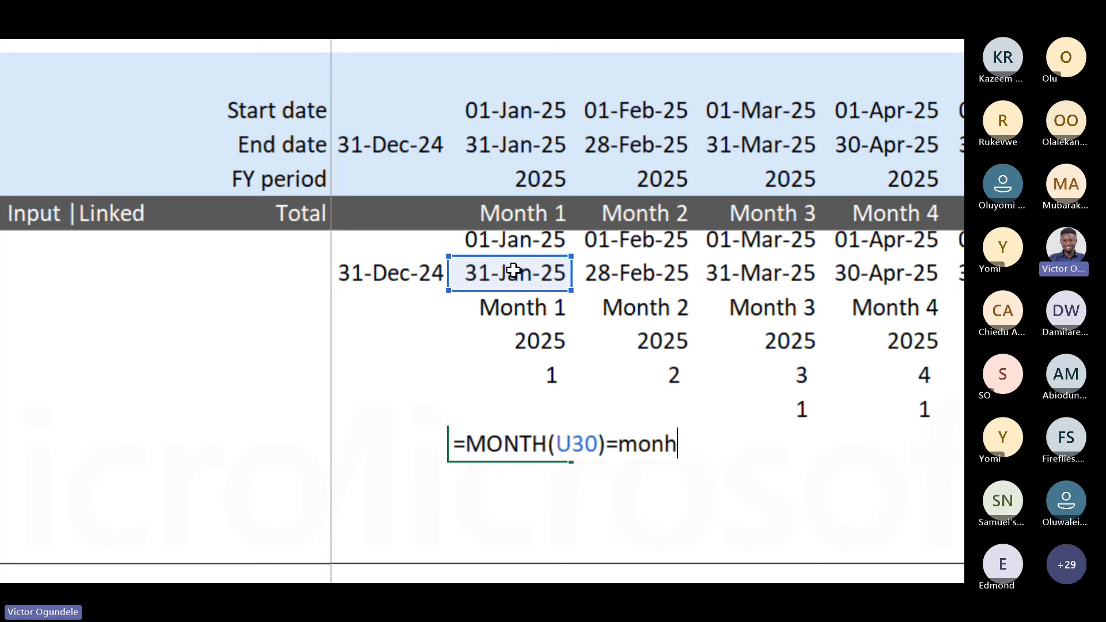
key("BackSpace")
key("Down")
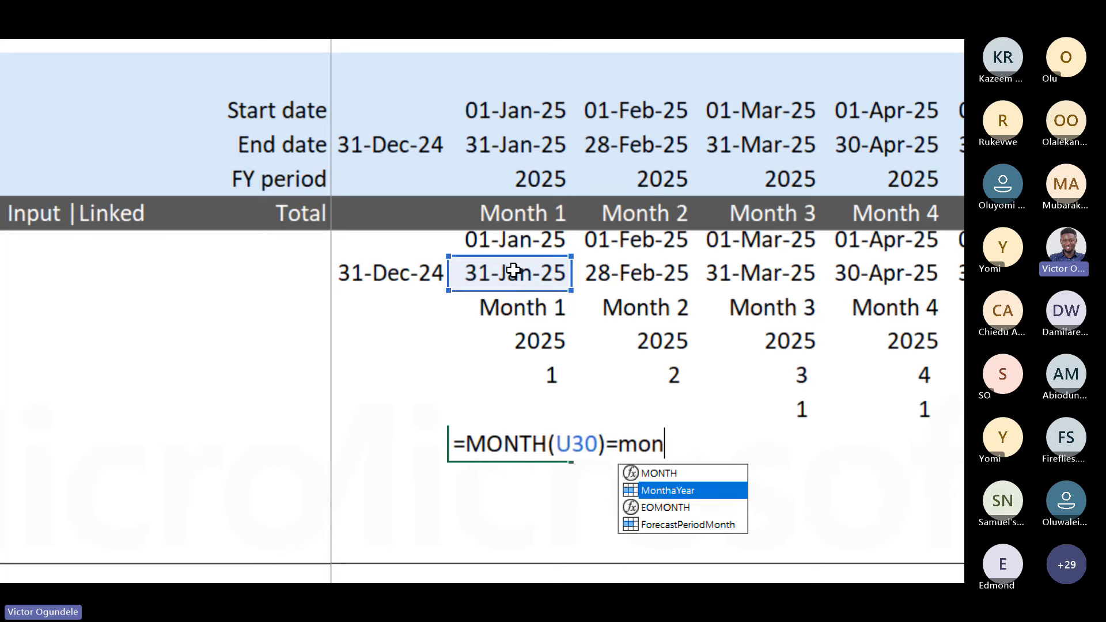
key("Tab")
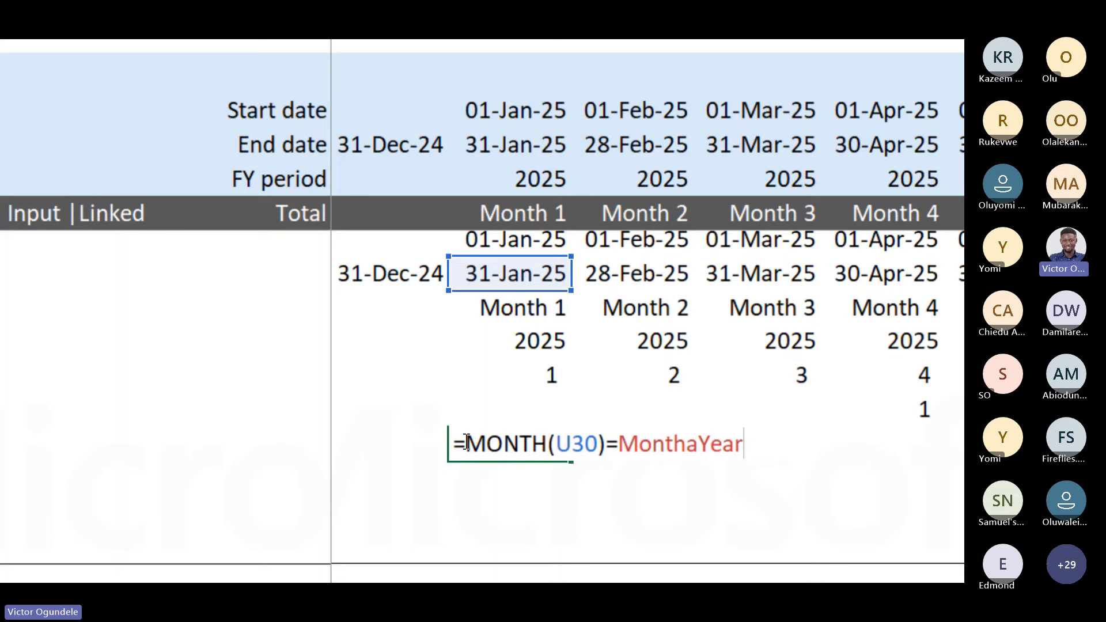
type("(")
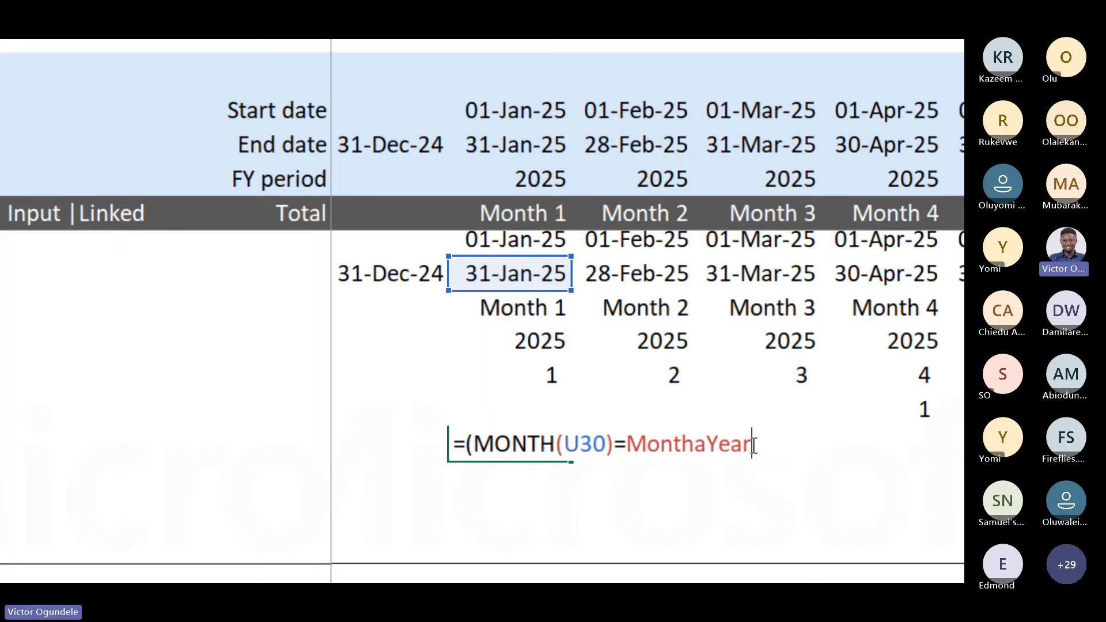
type(")*1")
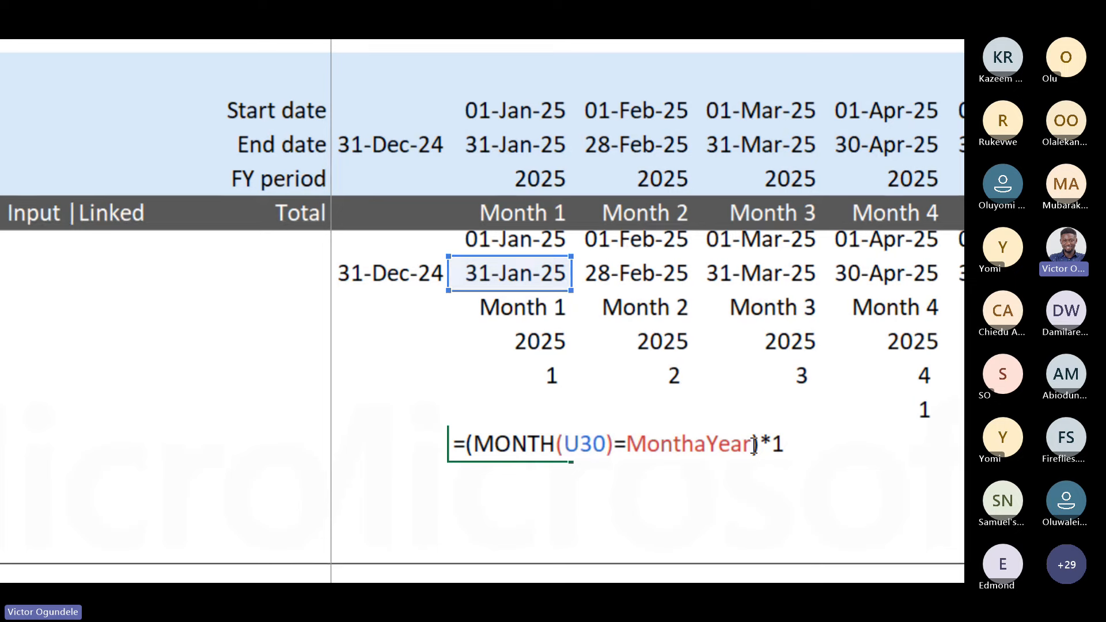
key("ctrl+Return")
- Fill the End of the FY flag formula from U35 across the timeline through Month 60
key("ctrl+shift+1")
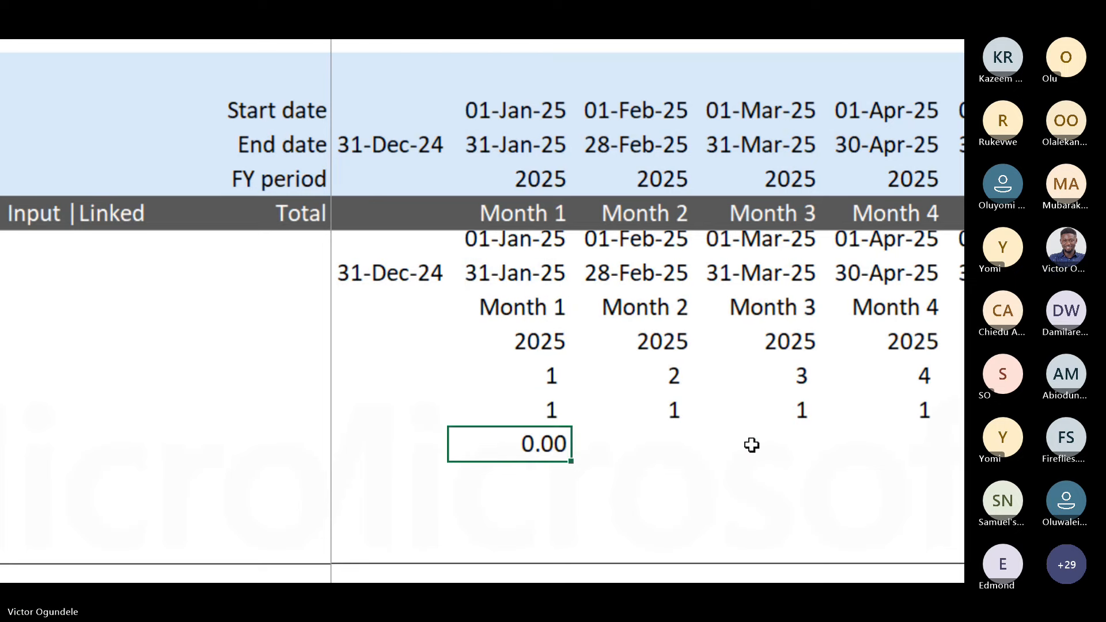
key("ctrl+z")
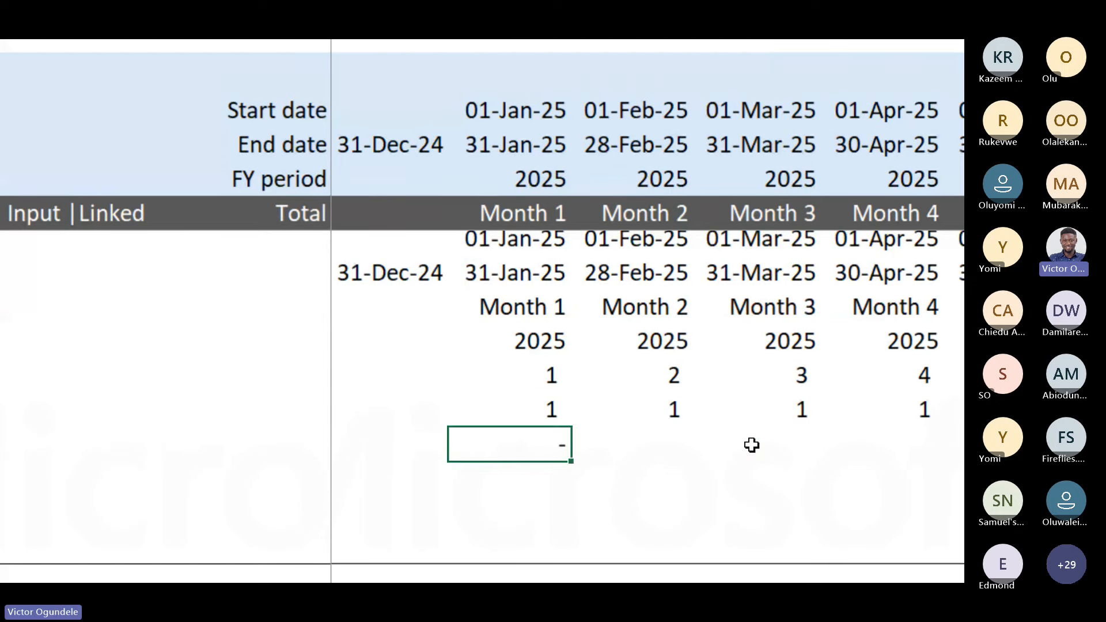
key("ctrl+shift+Right")
key("ctrl+r")
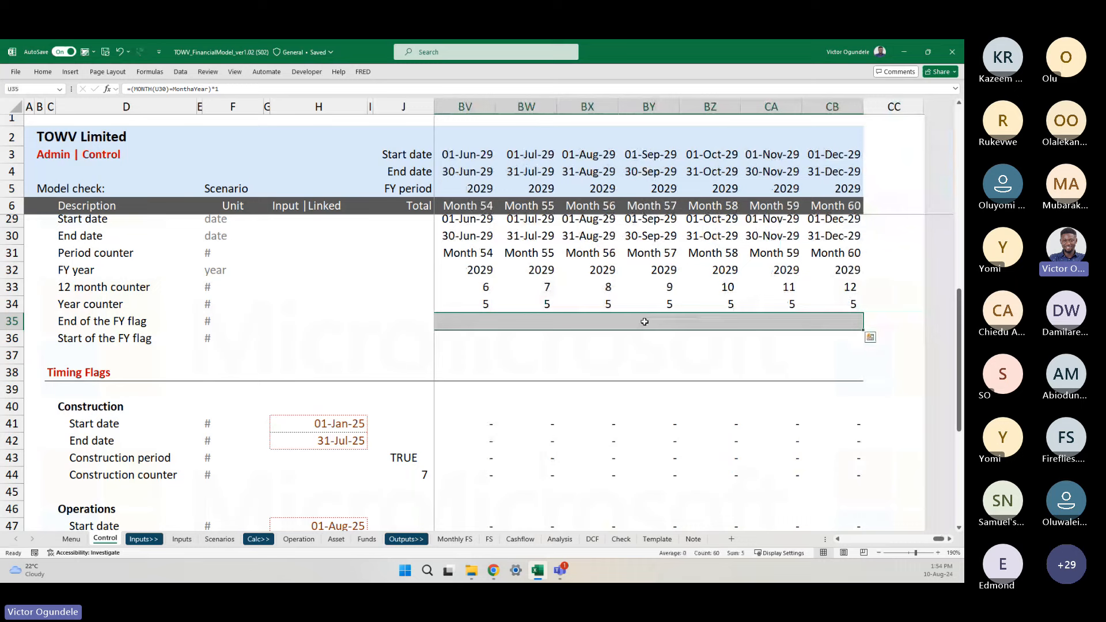
- Check along the End of the FY flag row which months are flagged against the dates and 12 month counter, and return to Month 1
key("Left")
key("Right")
key("Right")
key("Right")
key("Right")
key("Right")
key("Right")
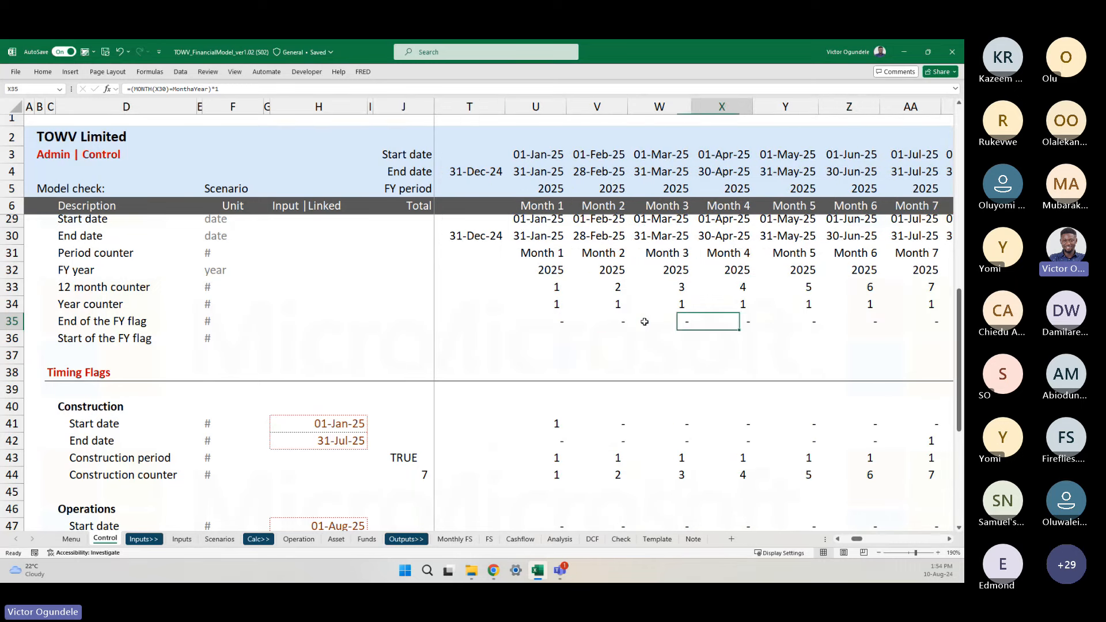
key("Right")
key("Right")
key("Right")
key("Right")
key("Right")
key("Right")
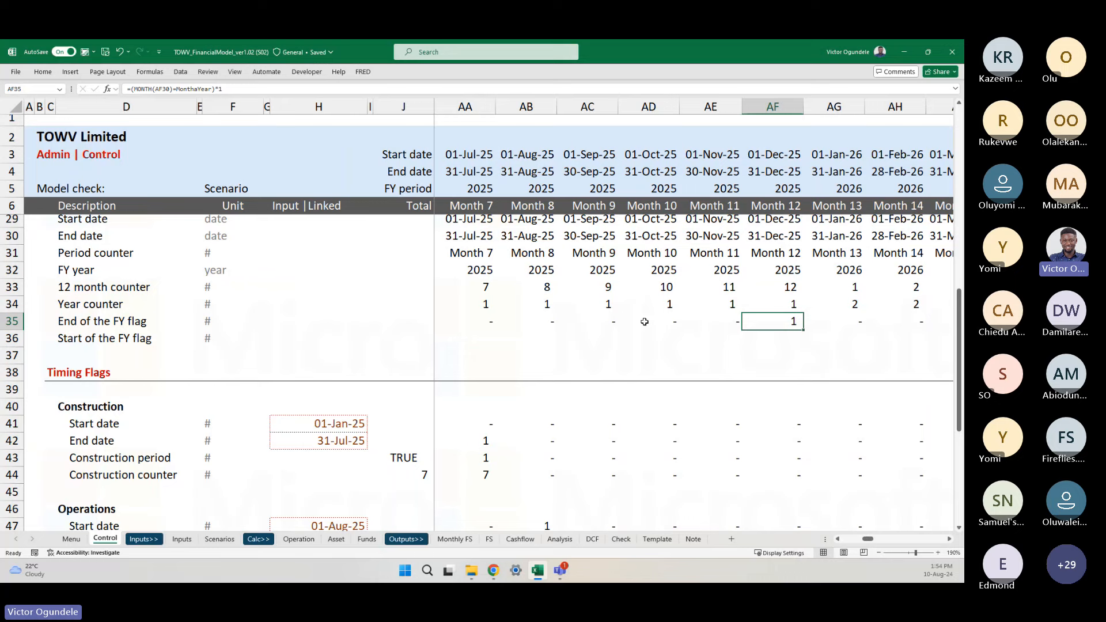
scroll(644, 322, "up", 1)
key("Right")
key("Right")
key("Right")
key("Right")
key("Right")
key("Right")
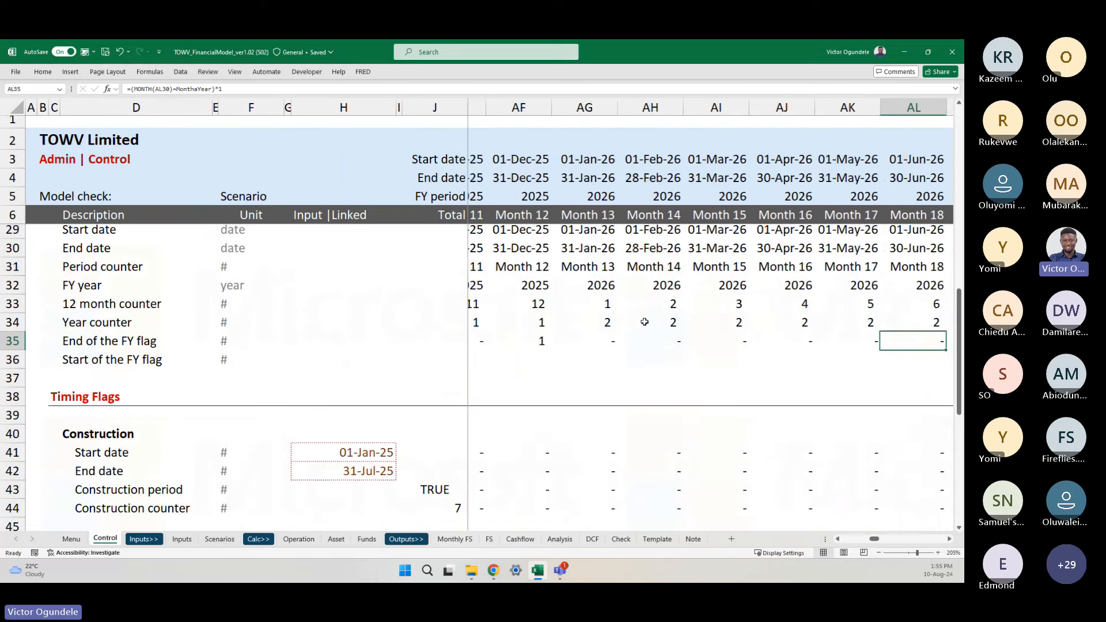
key("Right")
key("Right")
key("Right")
key("Right")
key("Right")
key("Right")
key("Right")
key("Right")
key("Left")
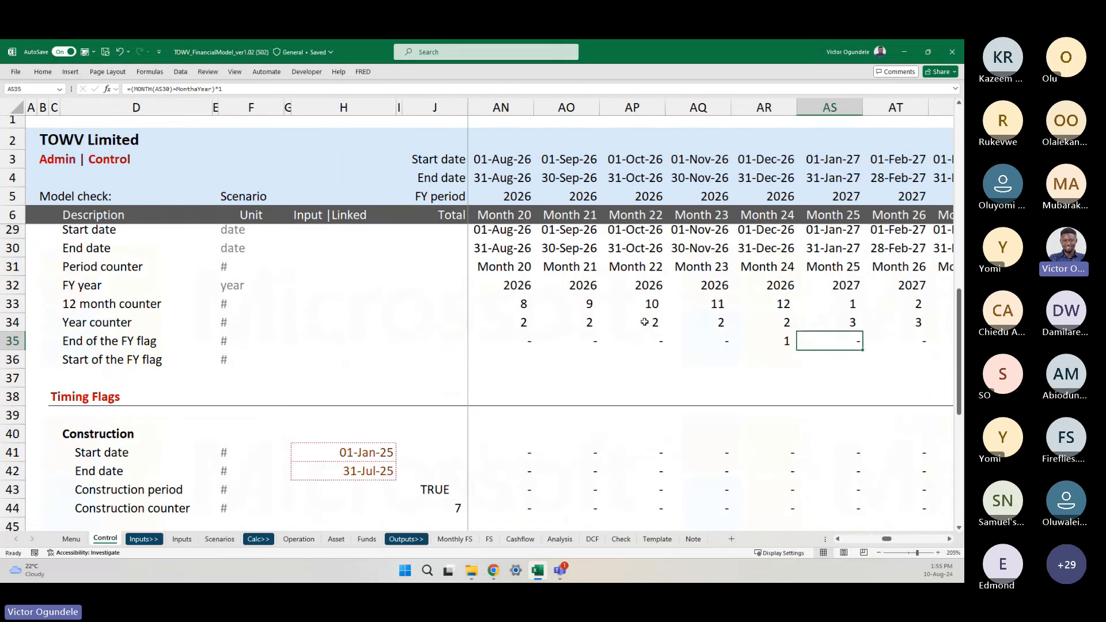
key("Left")
key("Right")
key("Right")
key("Right")
key("Right")
key("Right")
key("Right")
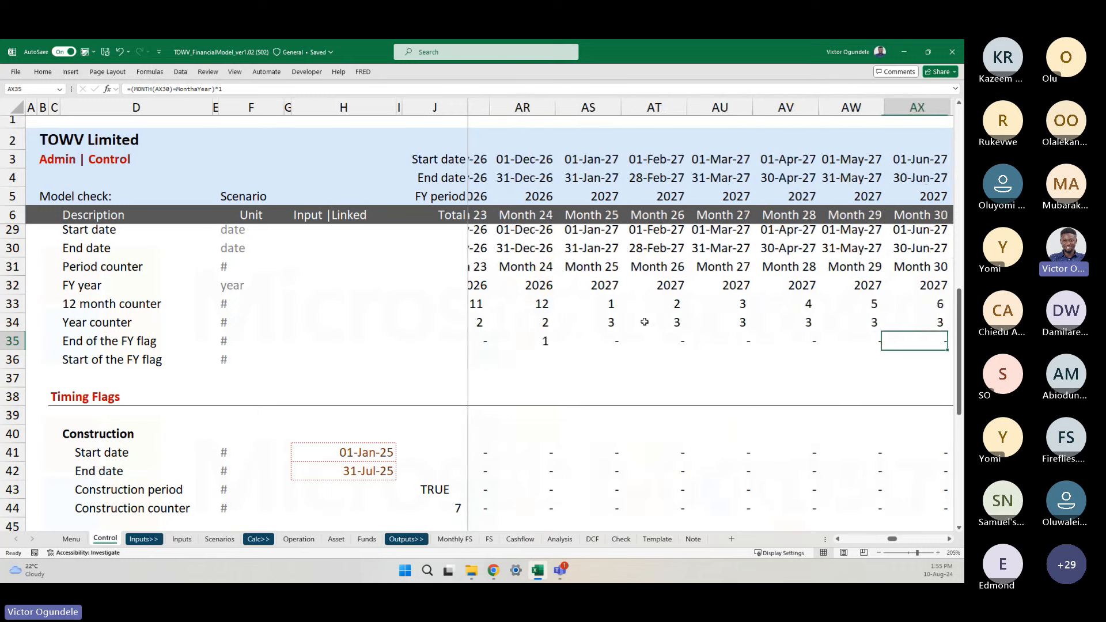
key("Right")
key("Right")
key("Right")
key("Right")
key("Right")
key("Right")
key("Right")
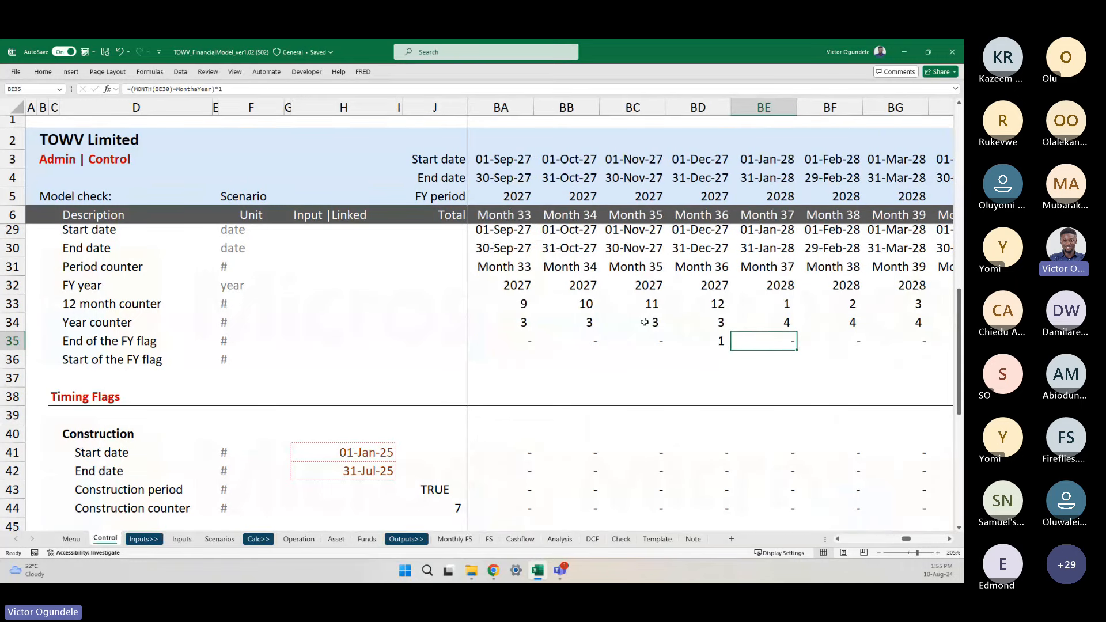
key("Left")
key("Right")
key("Right")
key("Right")
key("Right")
key("Right")
key("Right")
key("Right")
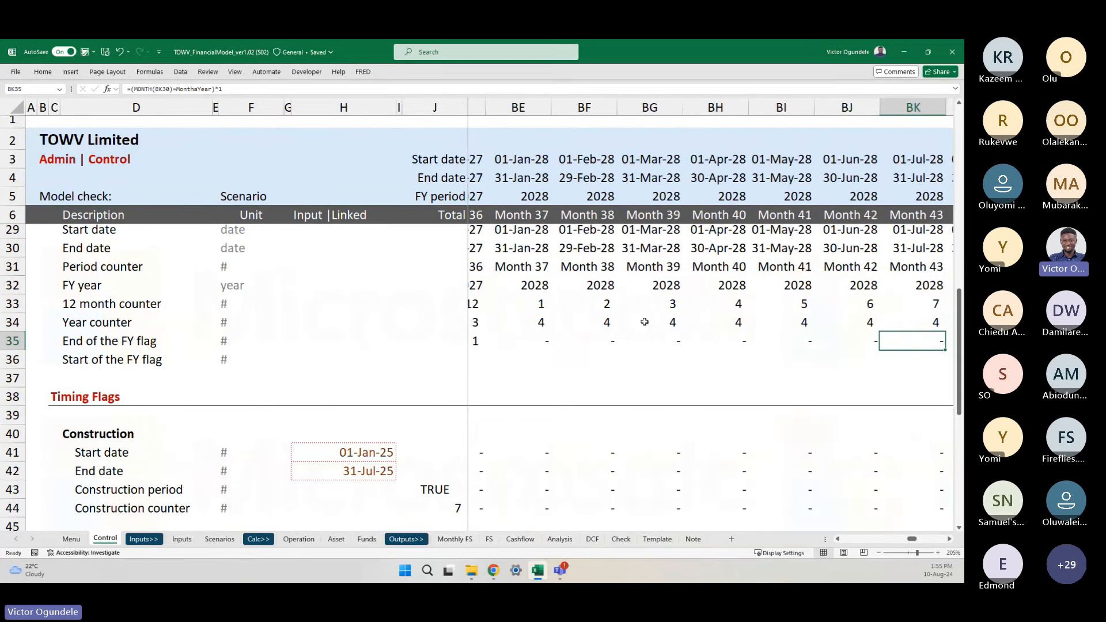
key("Right")
key("Right")
key("ctrl+Left")
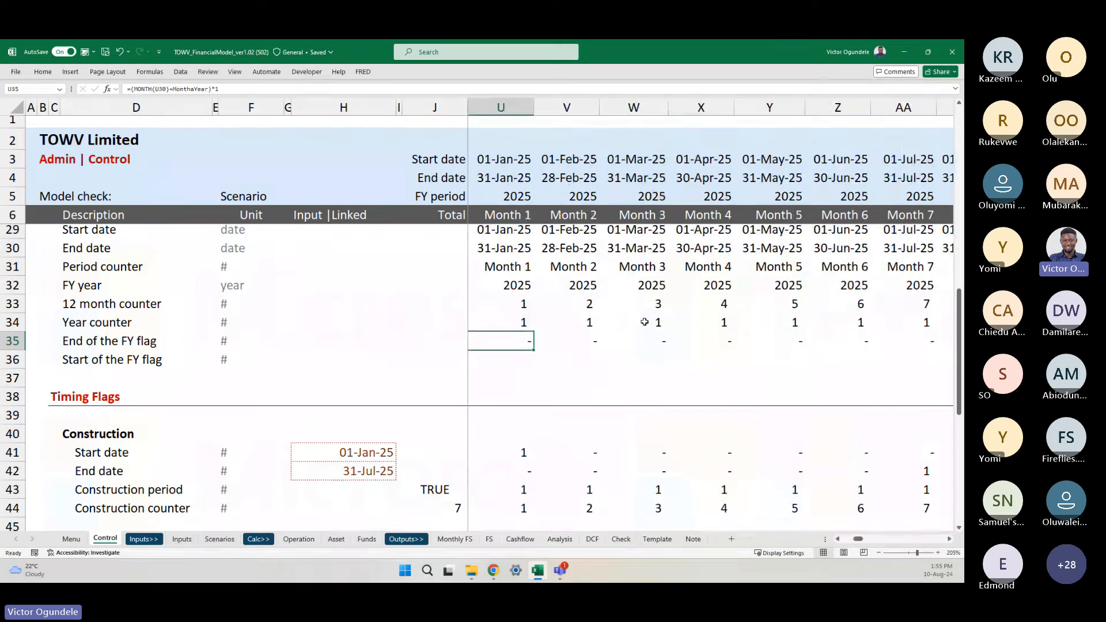
- Enter the test =MONTH(U29)=1 in U36, the Month 1 cell of the Start of the FY flag row
scroll(644, 322, "down", 2)
key("Down")
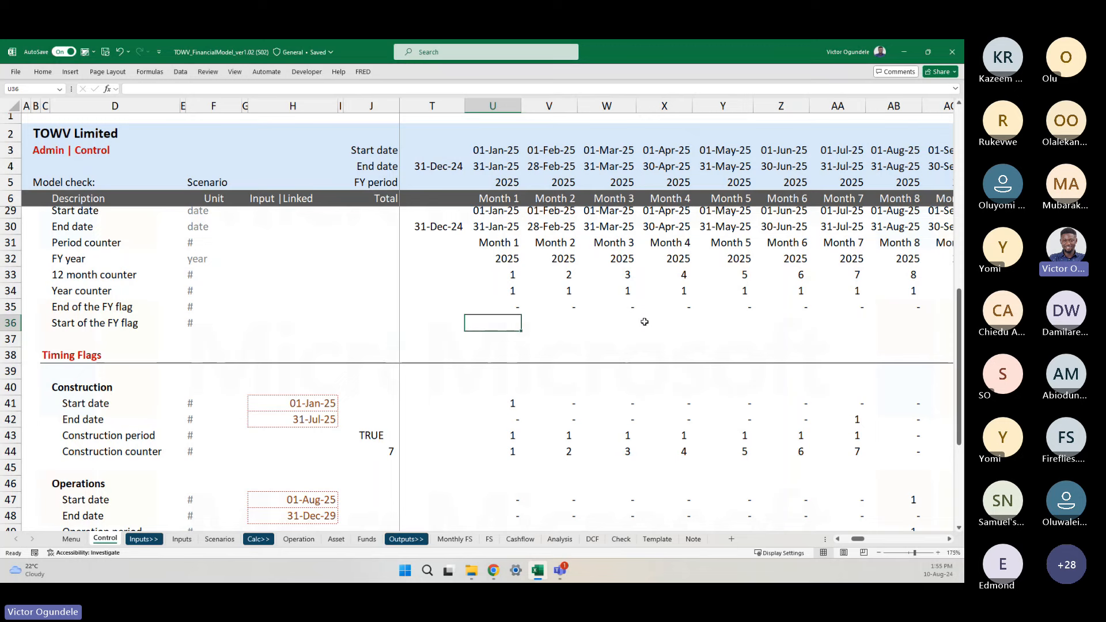
type("=n")
key("BackSpace")
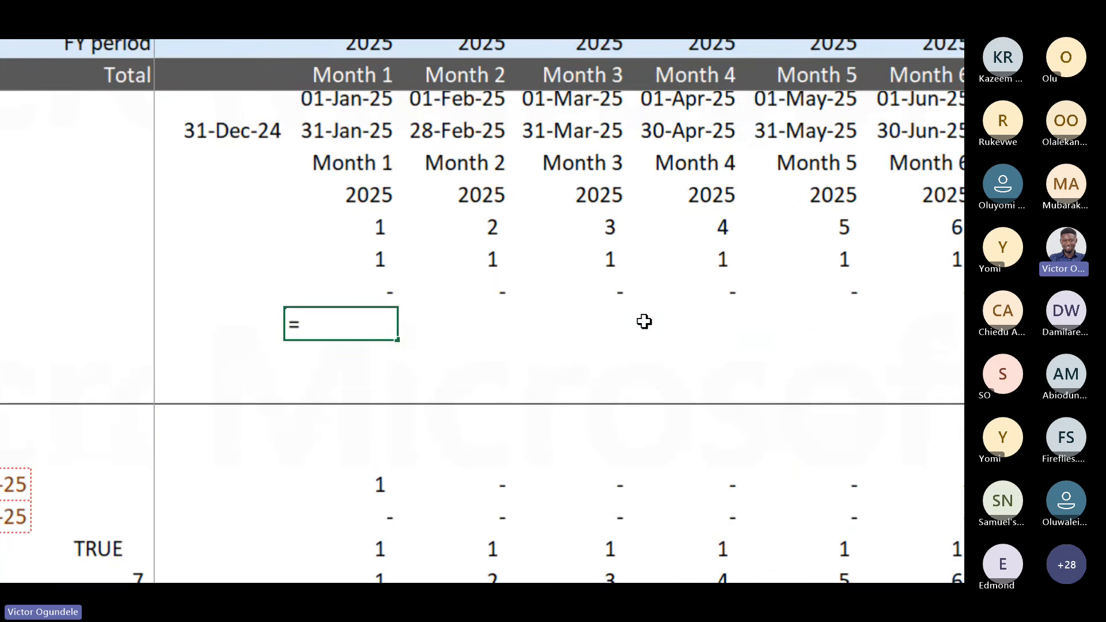
type("mon")
key("Tab")
key("Up")
key("Up")
key("Up")
key("Up")
key("Up")
key("Up")
key("Up")
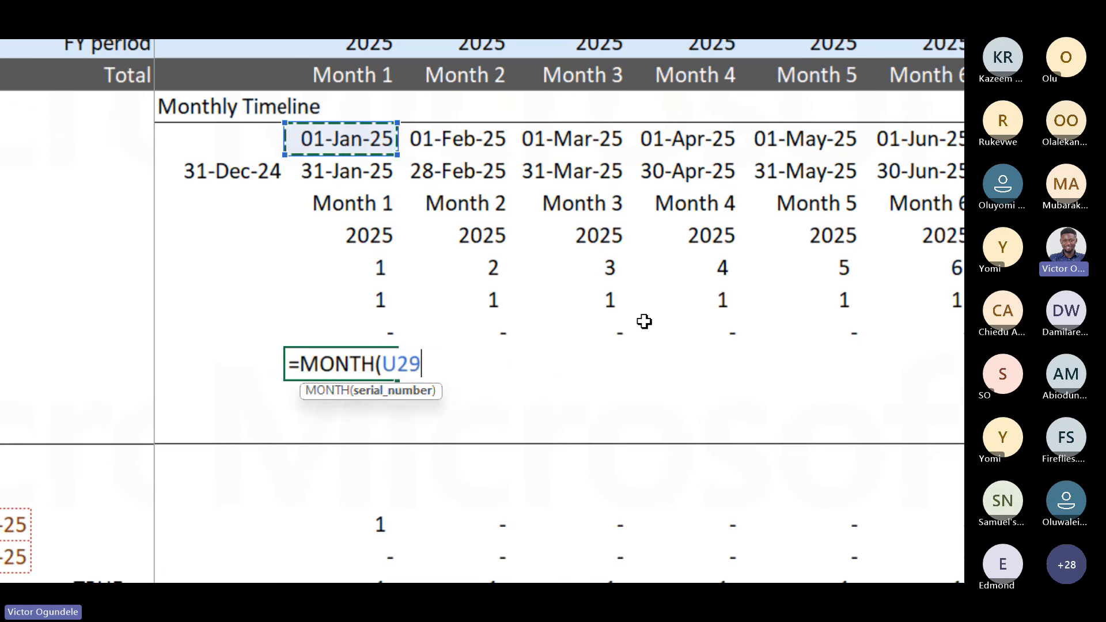
type(")=")
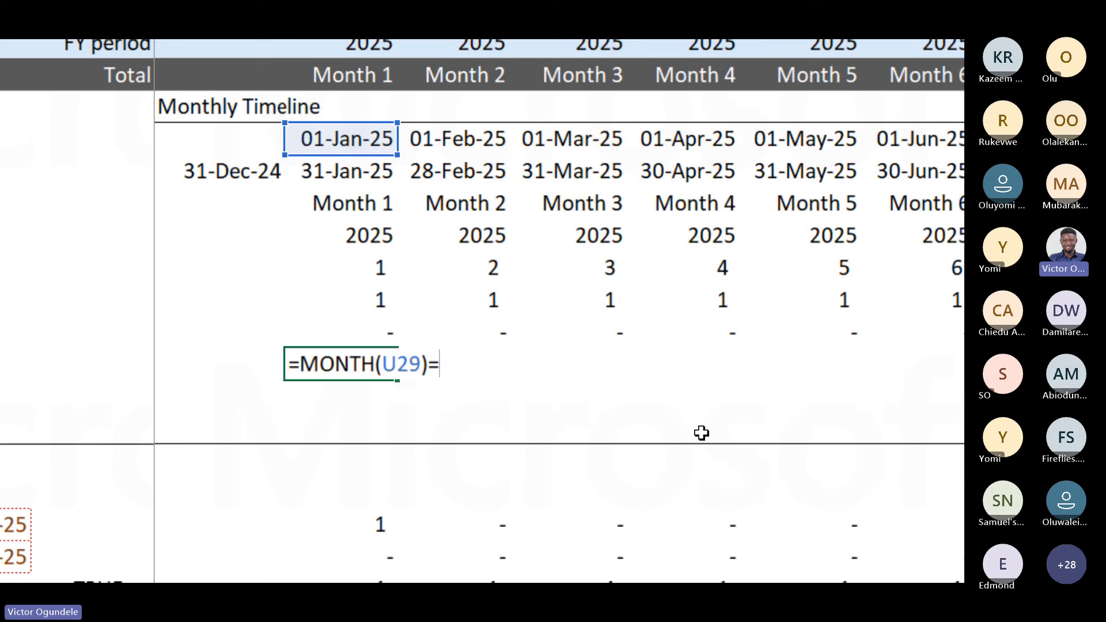
type("1")
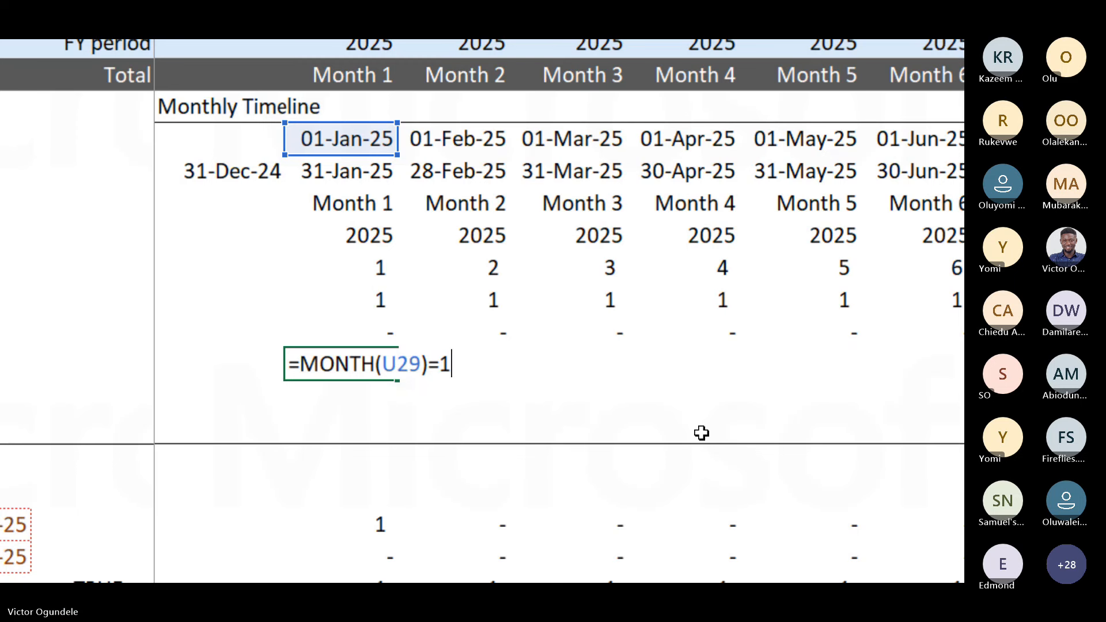
key("ctrl+Return")
- Turn the U36 test into a numeric flag by changing the formula to =(MONTH(U29)=1)*1
key("F2")
key("Left")
key("Left")
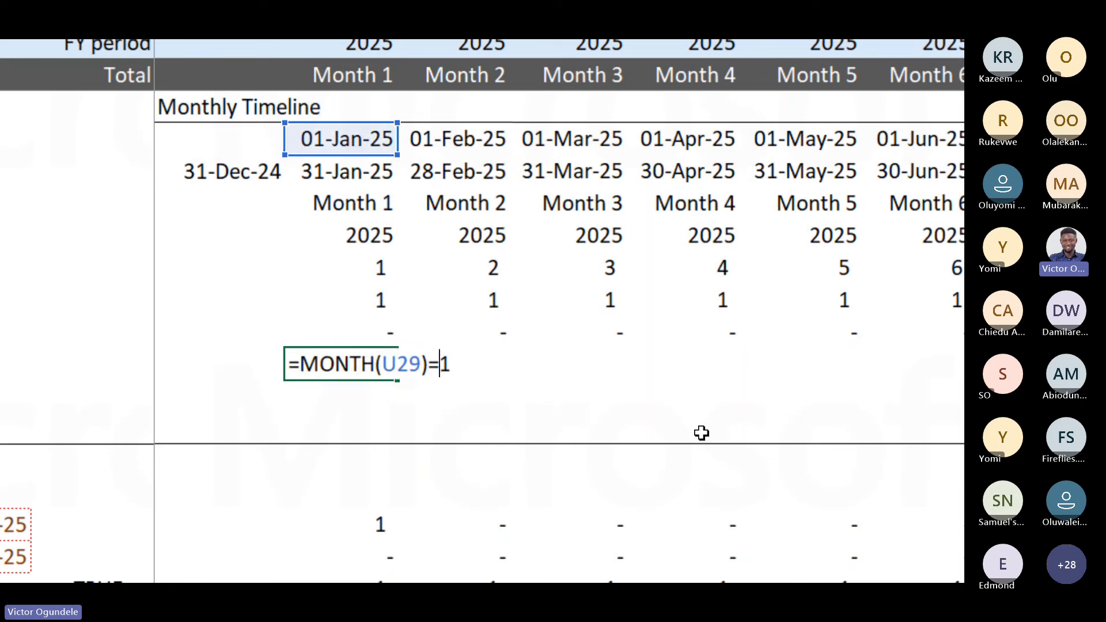
key("Left")
type("(")
key("End")
type(")")
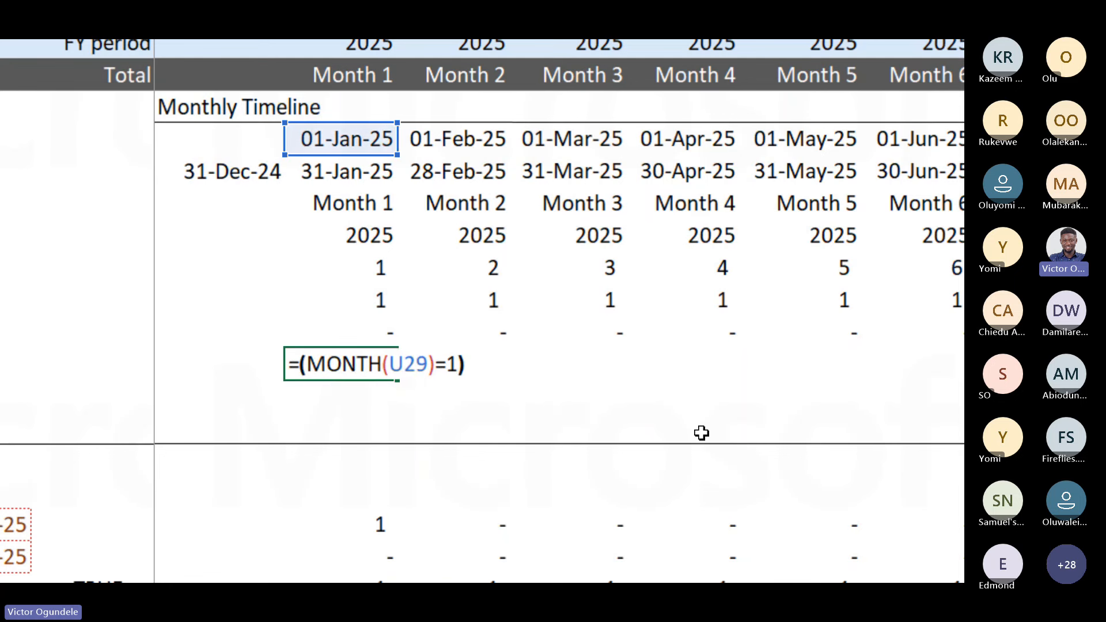
type("*1")
key("ctrl+Return")
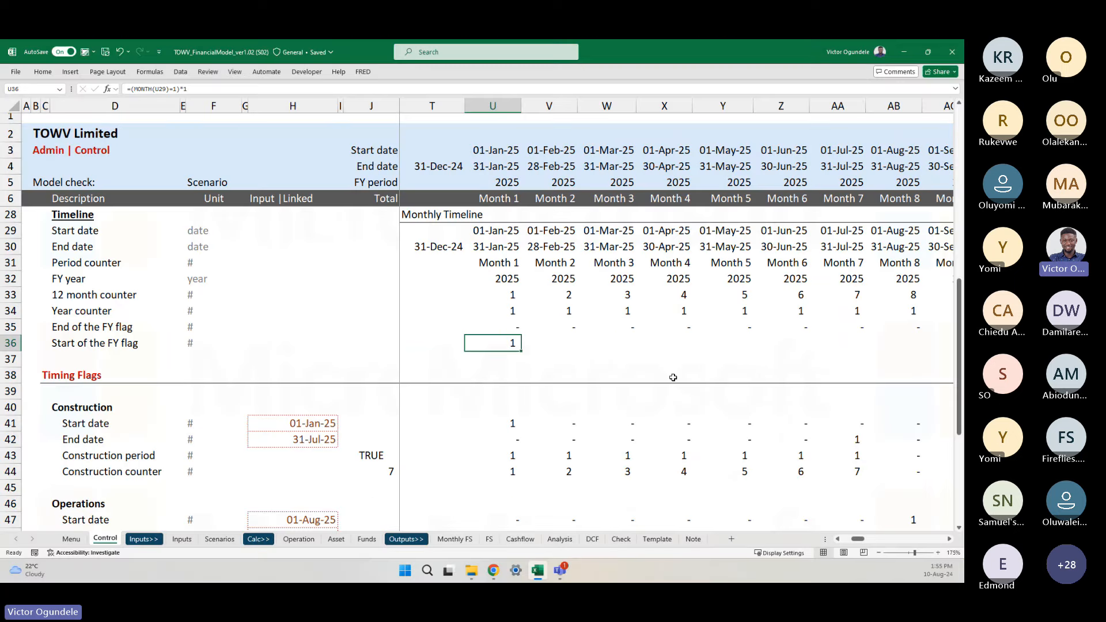
- Fill the Start of the FY flag formula from U36 across the timeline through Month 60
key("ctrl+shift+Right")
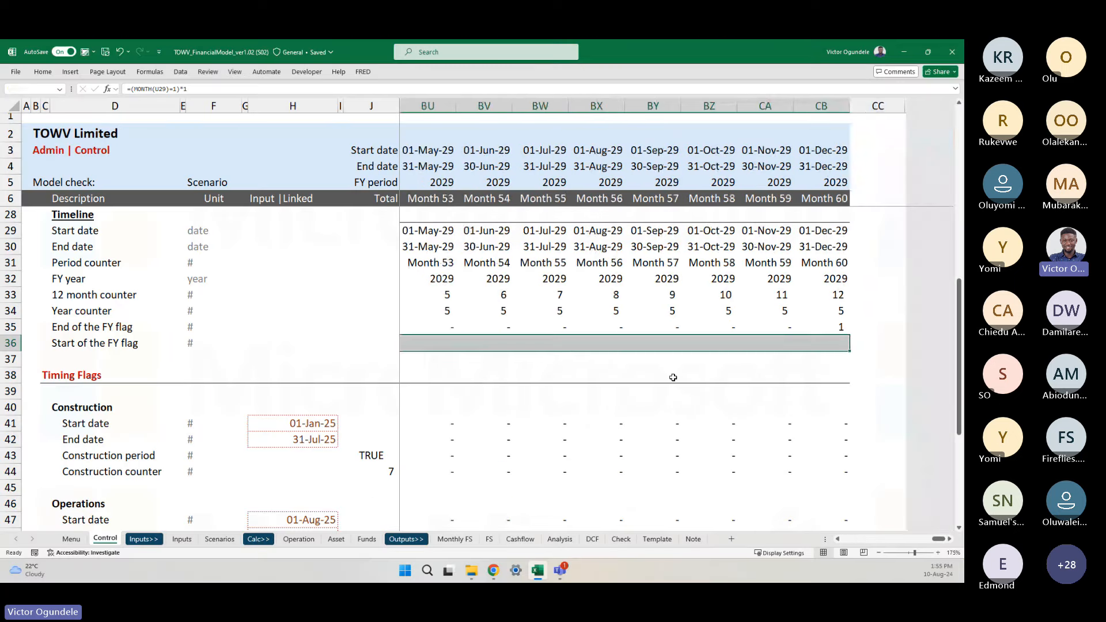
key("ctrl+r")
key("ctrl+shift+Left")
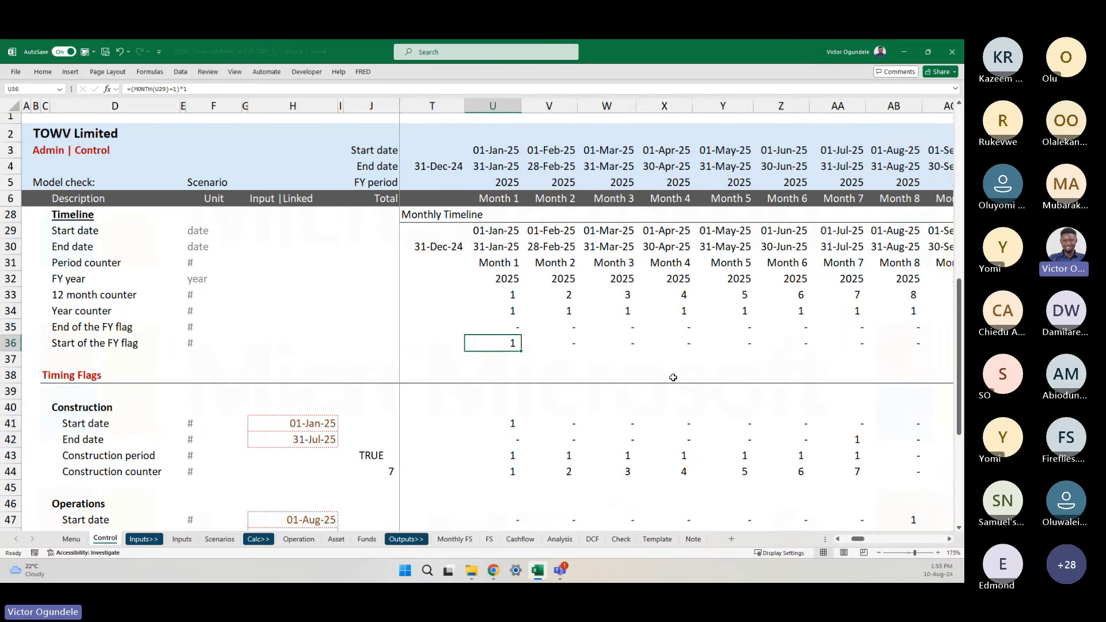
- Check along the Start of the FY flag row which months are flagged, comparing them with the End of the FY flags
key("Right")
key("Right")
key("Right")
key("Right")
key("Right")
key("Right")
key("Right")
key("Right")
key("Right")
key("Right")
key("Right")
key("Right")
key("Right")
key("Right")
key("Left")
key("Left")
key("Left")
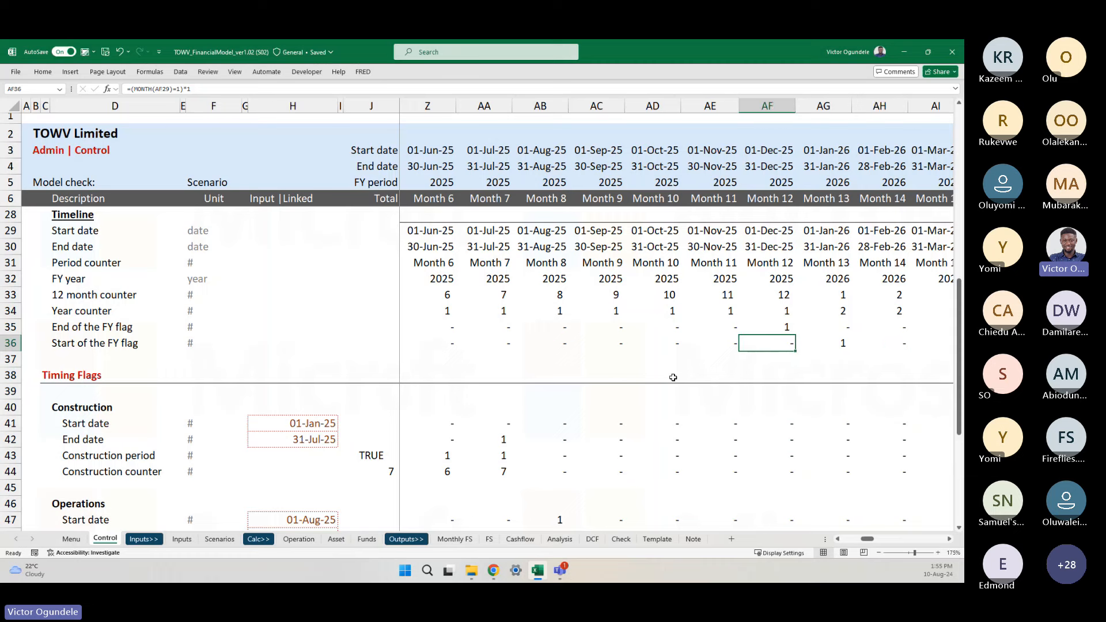
key("Right")
key("Right")
key("Right")
key("Right")
key("Right")
key("Right")
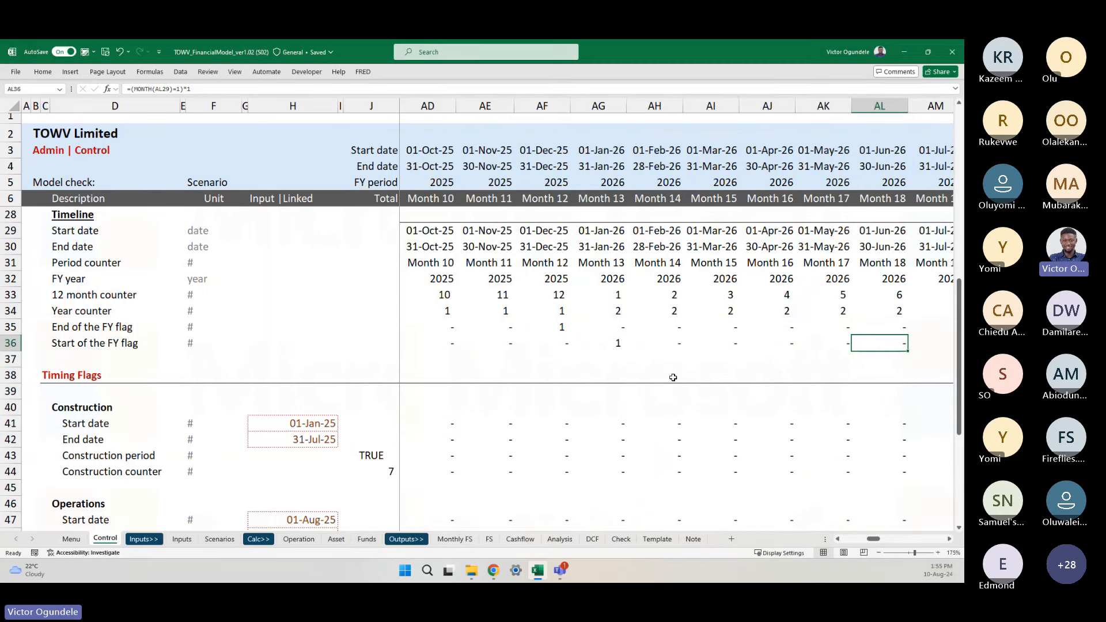
key("Right")
key("Right")
key("Right")
key("Right")
key("Right")
key("Right")
key("Right")
key("Right")
key("Right")
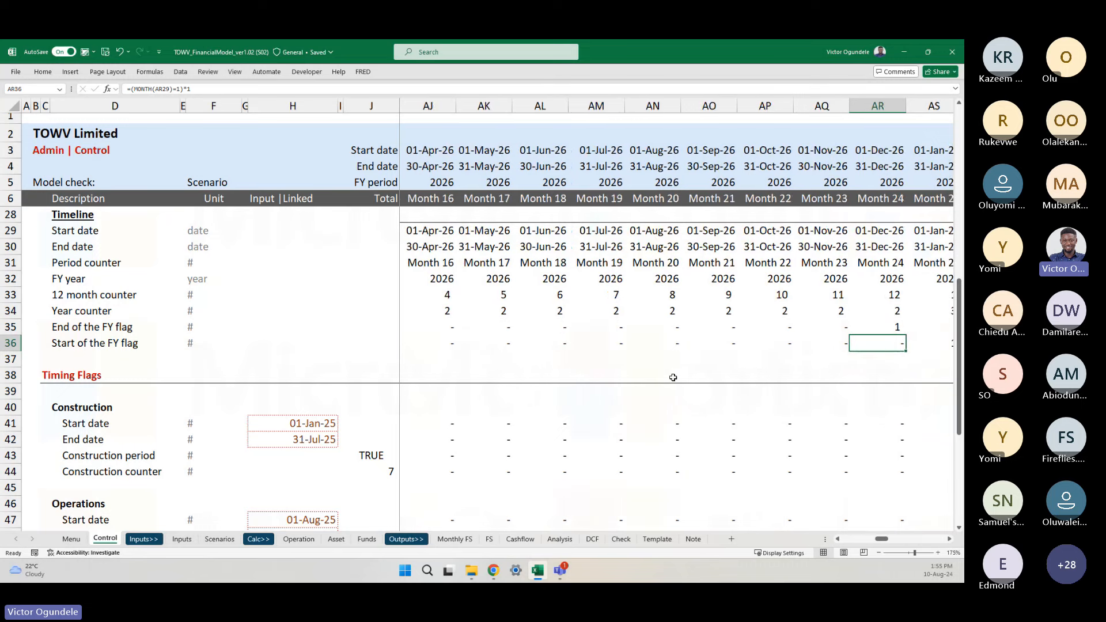
key("Left")
key("Left")
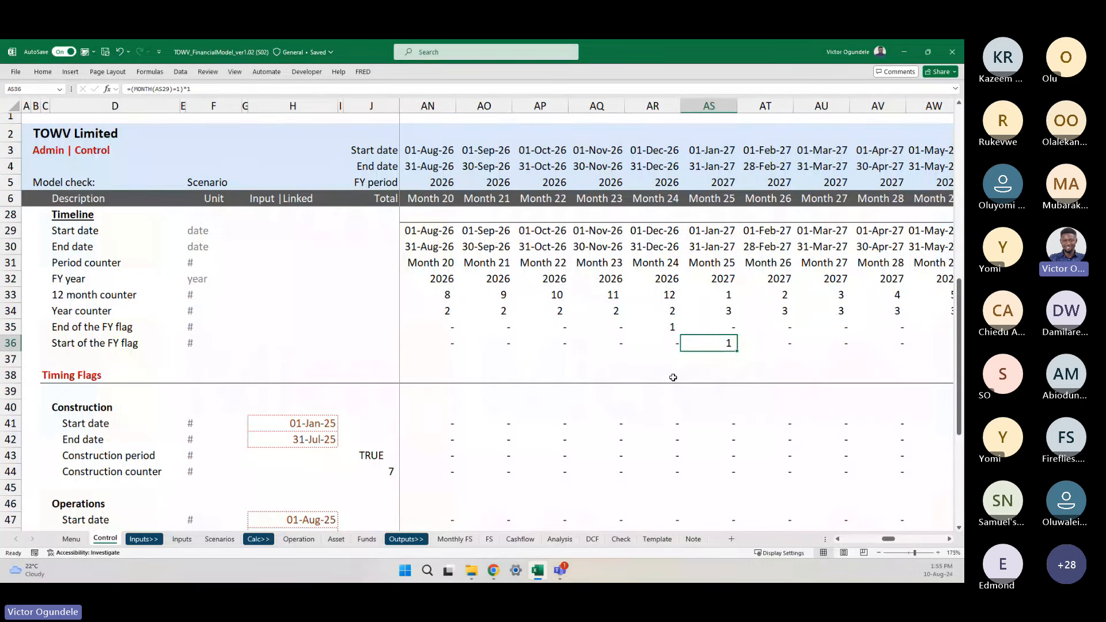
- Continue checking the Start of the FY flag row from January 2027 through 2029 against the End of the FY flags
key("Right")
key("Right")
key("Right")
key("Right")
key("Right")
key("Right")
key("Right")
key("Right")
key("Right")
key("Right")
key("Right")
key("Right")
key("Right")
key("Right")
key("Right")
key("Right")
key("Right")
key("Right")
key("Right")
key("Right")
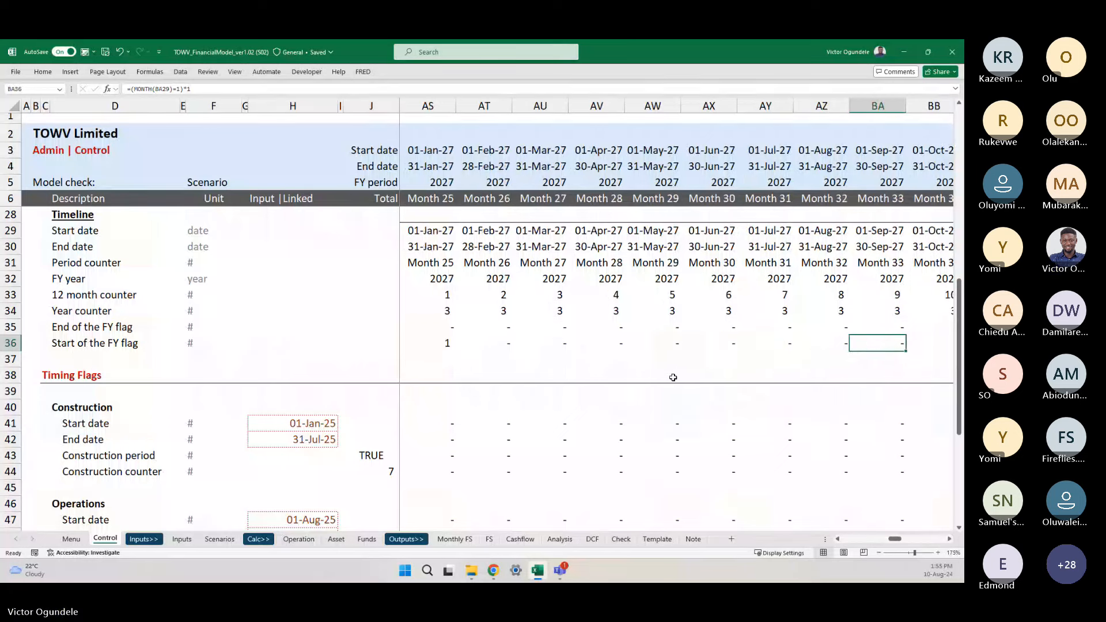
key("Left")
key("Left")
key("Left")
key("Left")
key("Left")
key("Left")
key("Left")
key("Left")
key("Left")
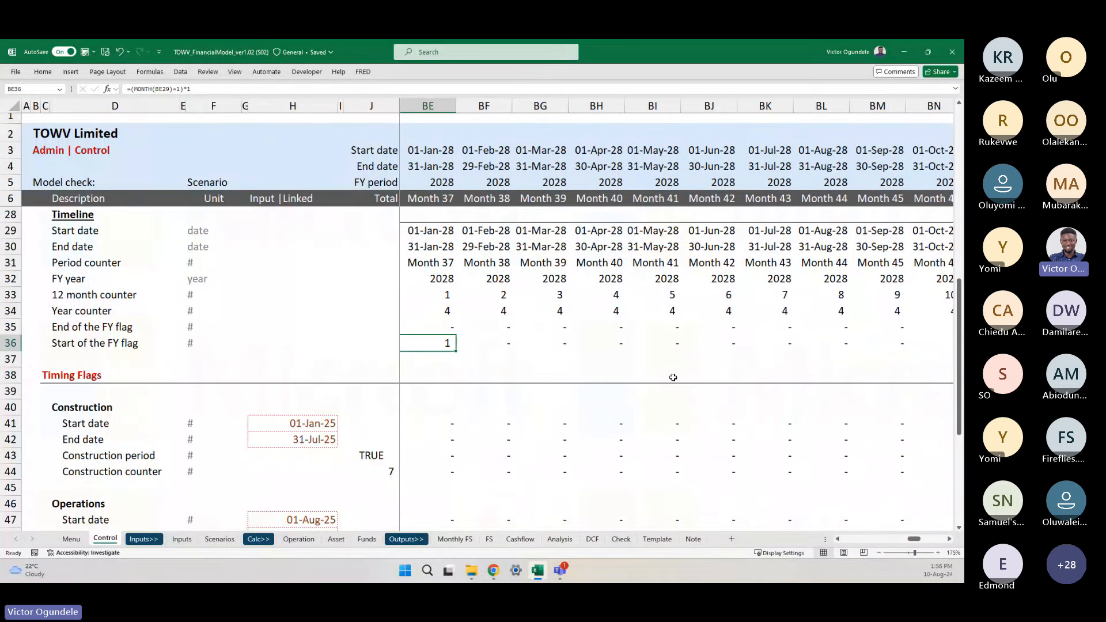
key("Right")
key("Right")
key("Right")
key("Right")
key("Right")
key("Right")
key("Right")
key("Right")
key("Right")
key("Right")
key("Right")
key("Right")
key("Right")
key("Right")
key("Right")
key("Right")
key("Right")
key("Right")
key("Right")
key("Right")
key("Right")
key("Right")
key("Right")
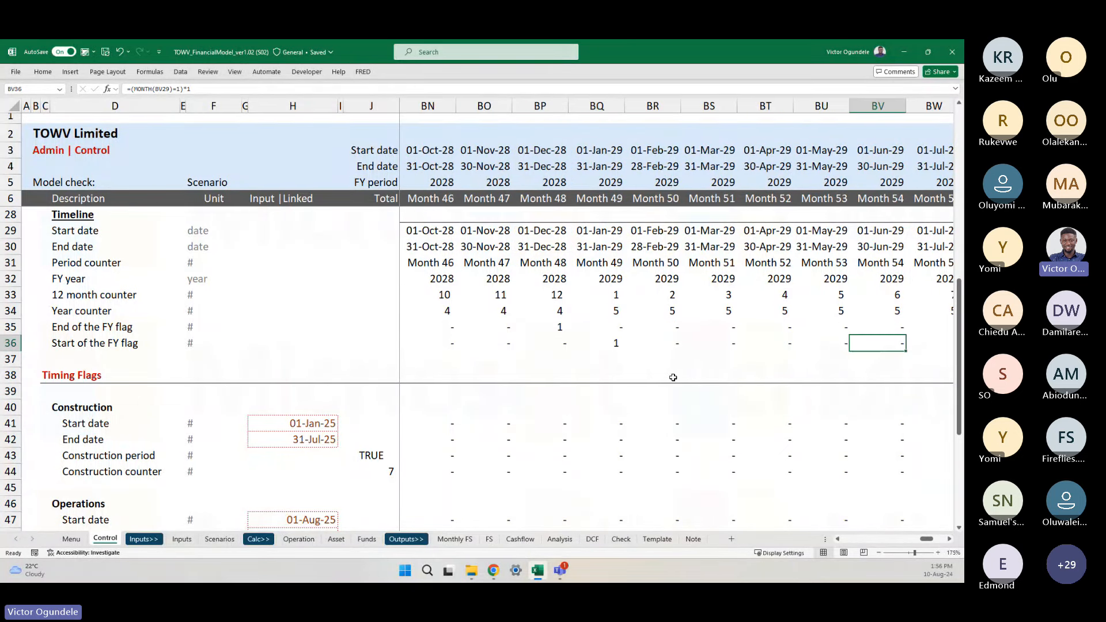
key("Left")
key("Left")
key("Left")
key("Left")
key("Left")
key("Left")
key("Left")
key("Left")
key("Left")
key("Left")
key("Left")
key("Left")
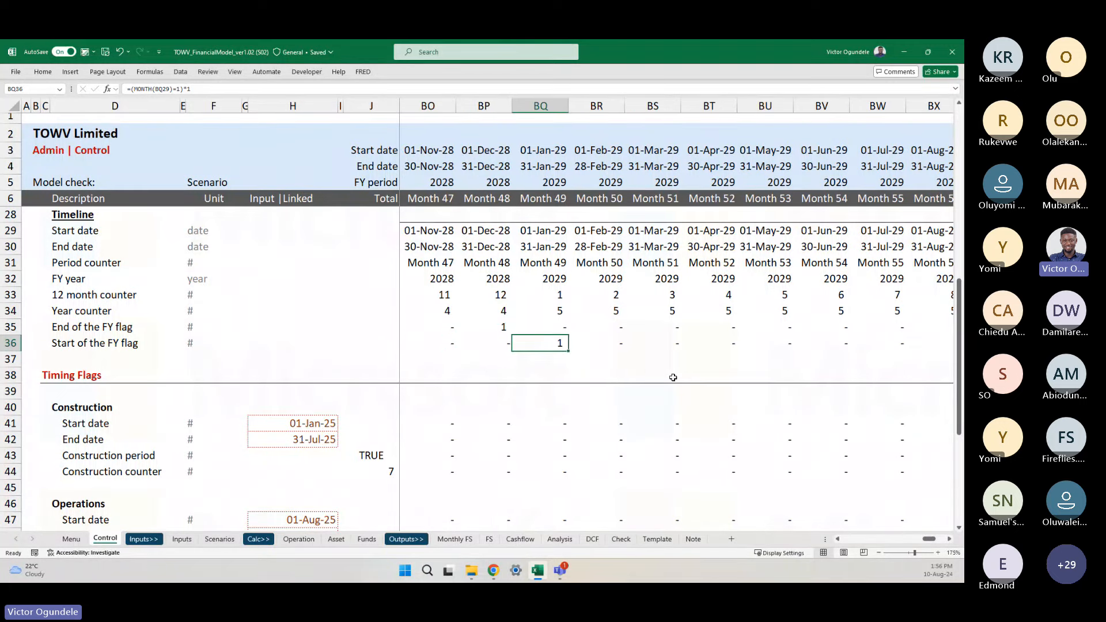
- Return to Month 1 and review the formulas of the End and Start of the FY flags in U35 and U36
key("Left")
key("Left")
key("Left")
key("Left")
key("Left")
key("Left")
key("Left")
key("Left")
key("Left")
key("Left")
key("Left")
key("Left")
key("Left")
key("Left")
key("Left")
key("Left")
key("Left")
key("Left")
key("Left")
key("Left")
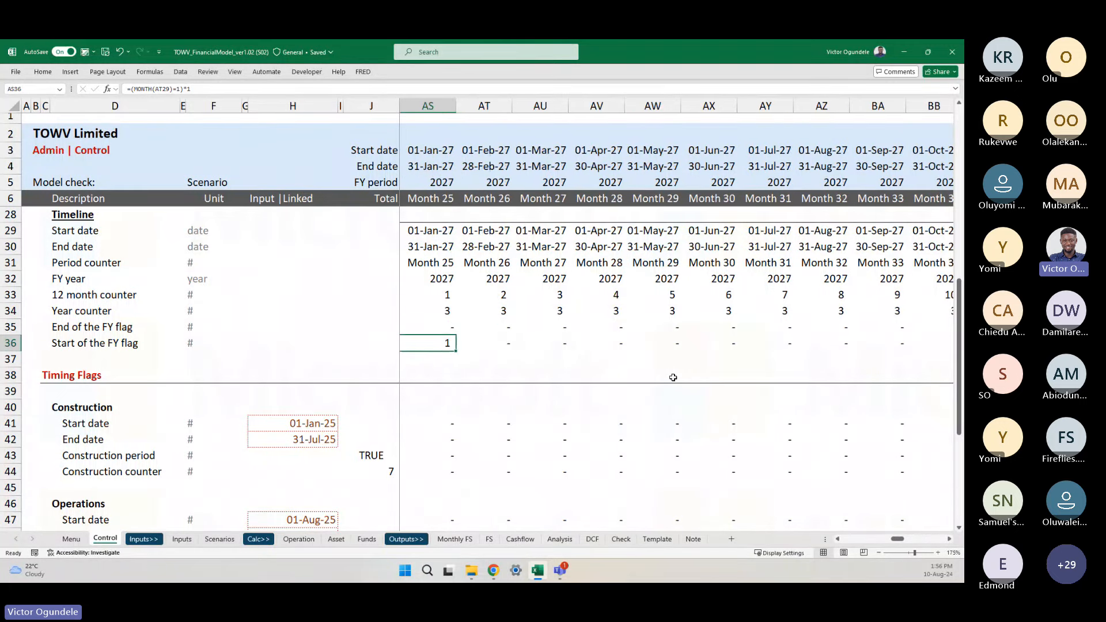
key("Up")
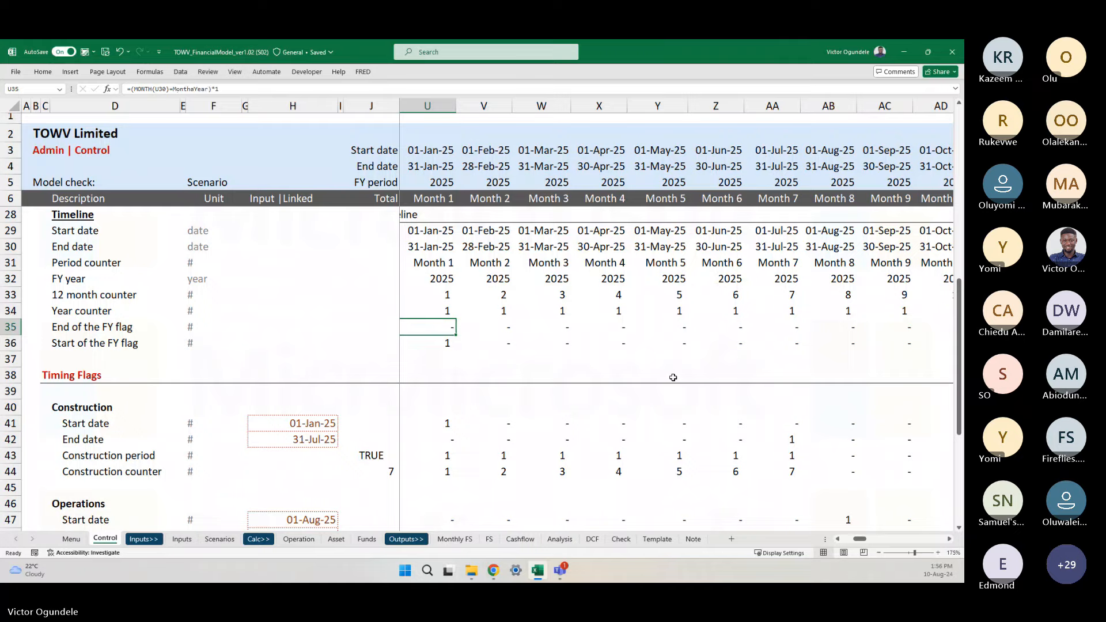
key("ctrl+1")
key("F2")
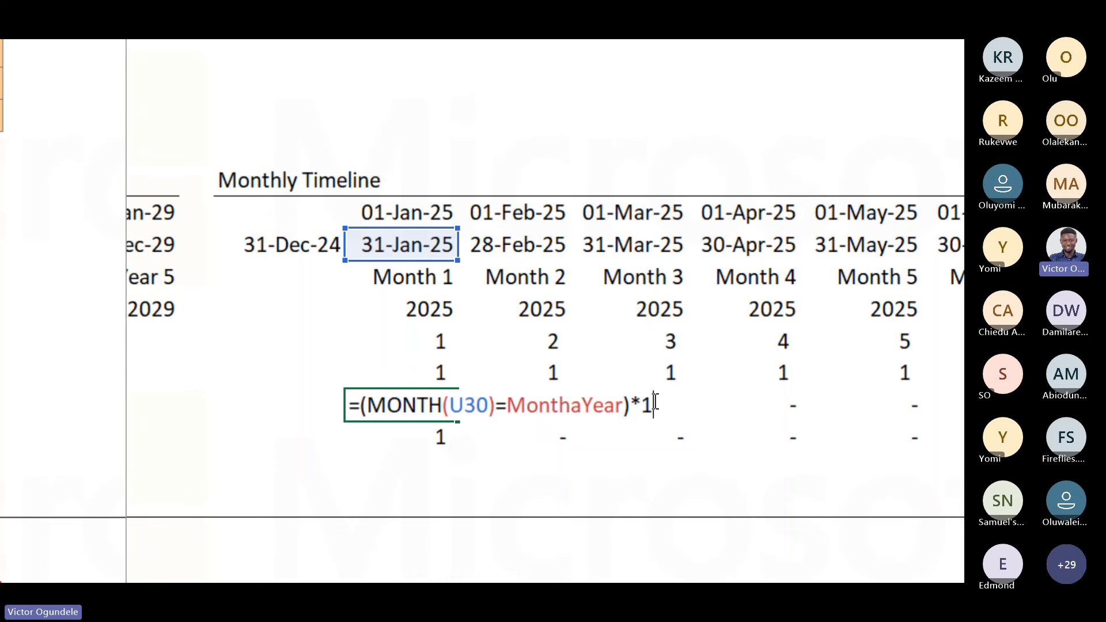
key("ctrl+Return")
key("Down")
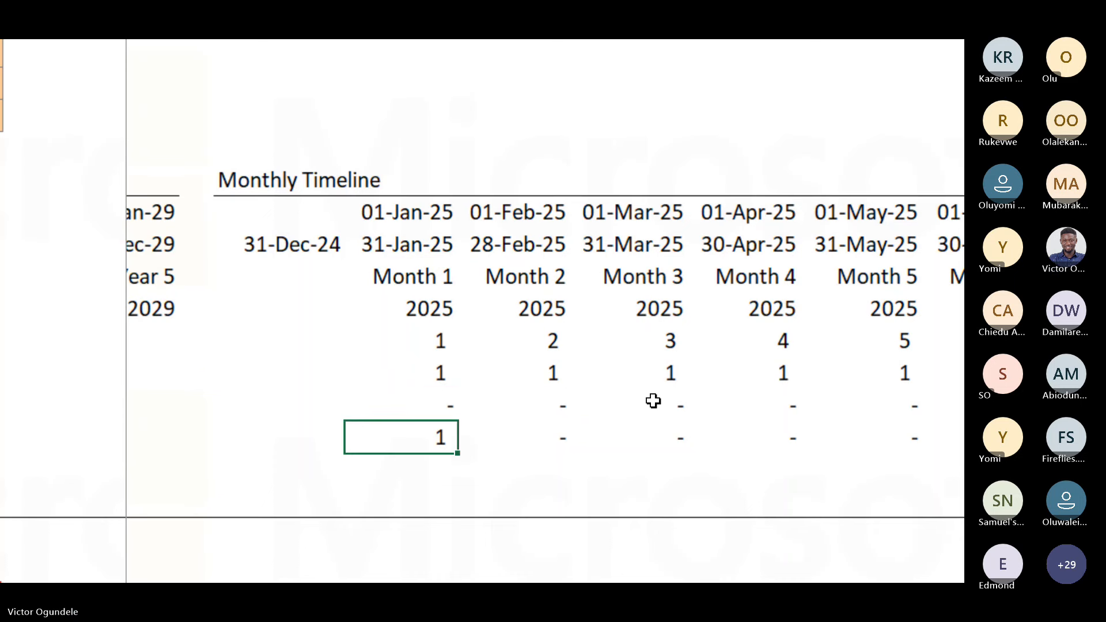
key("F2")
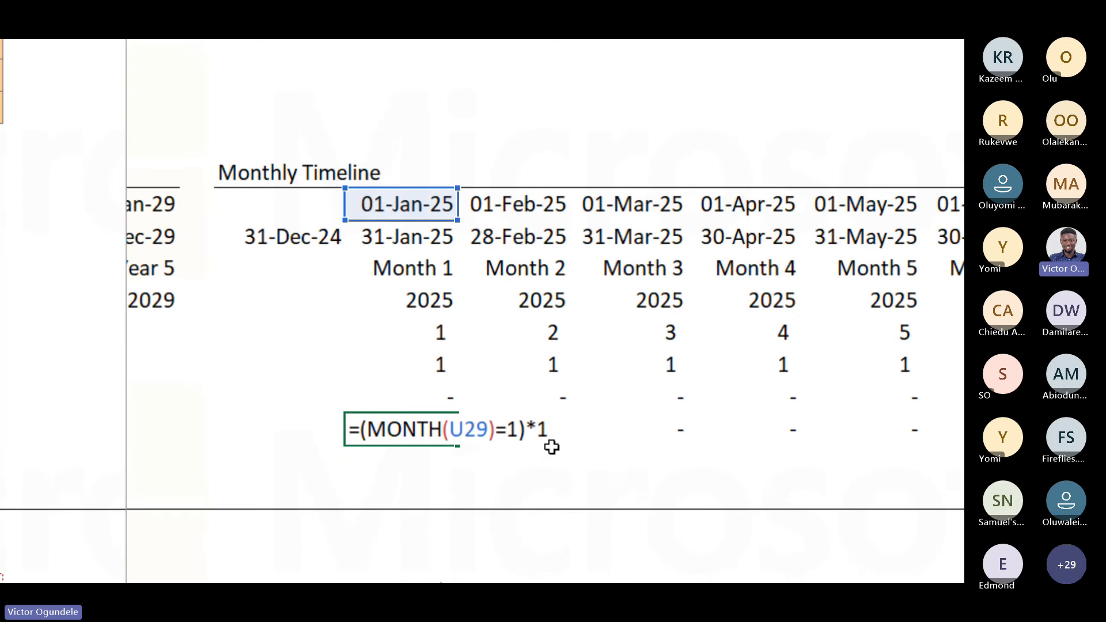
key("ctrl+Return")
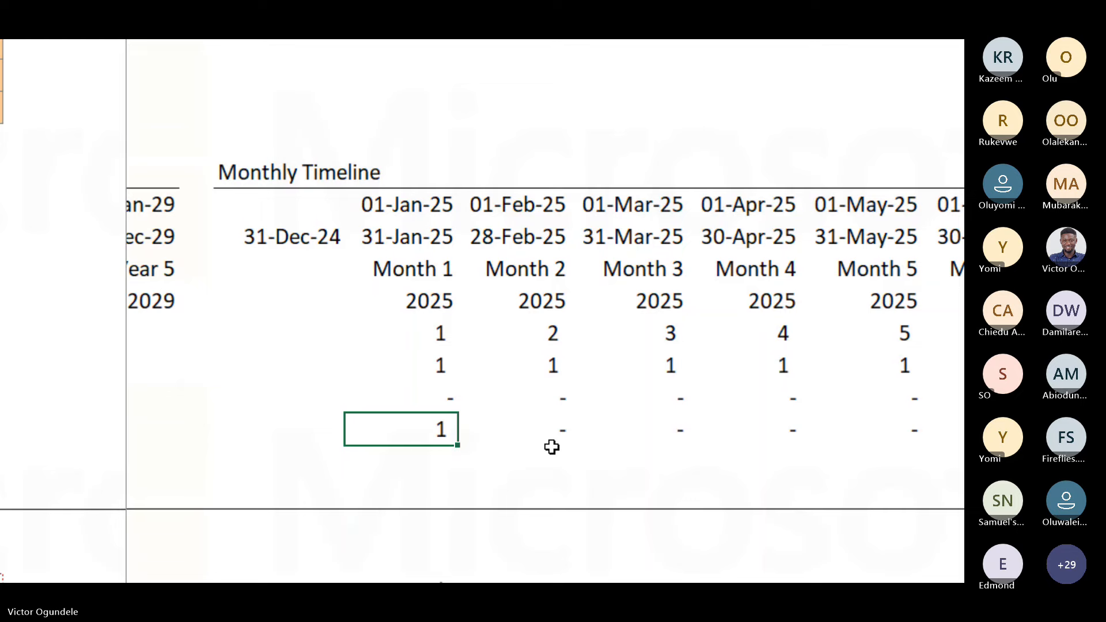
- Look over the annual and monthly timelines and the construction and operations timing flags on the Control sheet
key("ctrl+4")
key("ctrl+Left")
key("ctrl+Left")
key("ctrl+Right")
key("Right")
key("Right")
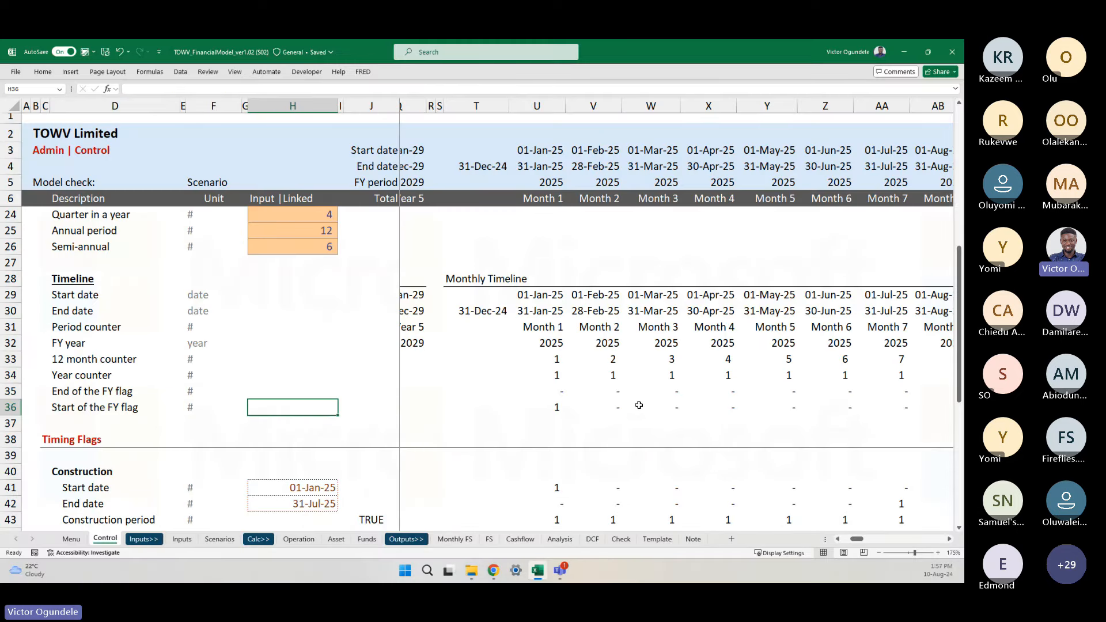
scroll(579, 410, "down", 1)
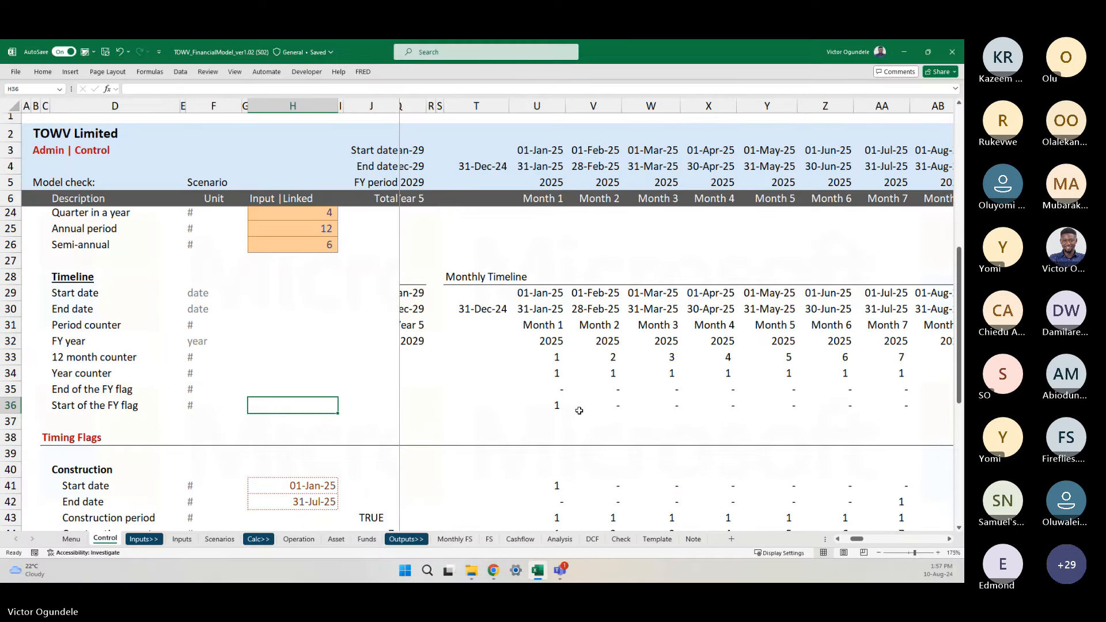
scroll(580, 410, "down", 2)
scroll(579, 410, "down", 1)
scroll(520, 367, "left", 3)
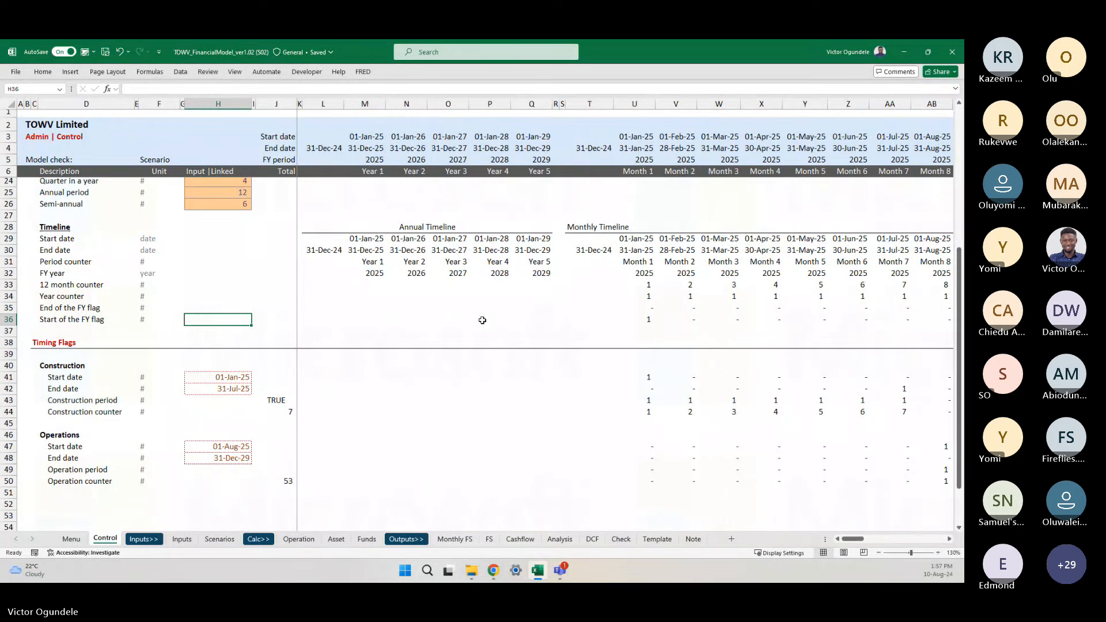
scroll(483, 321, "down", 1)
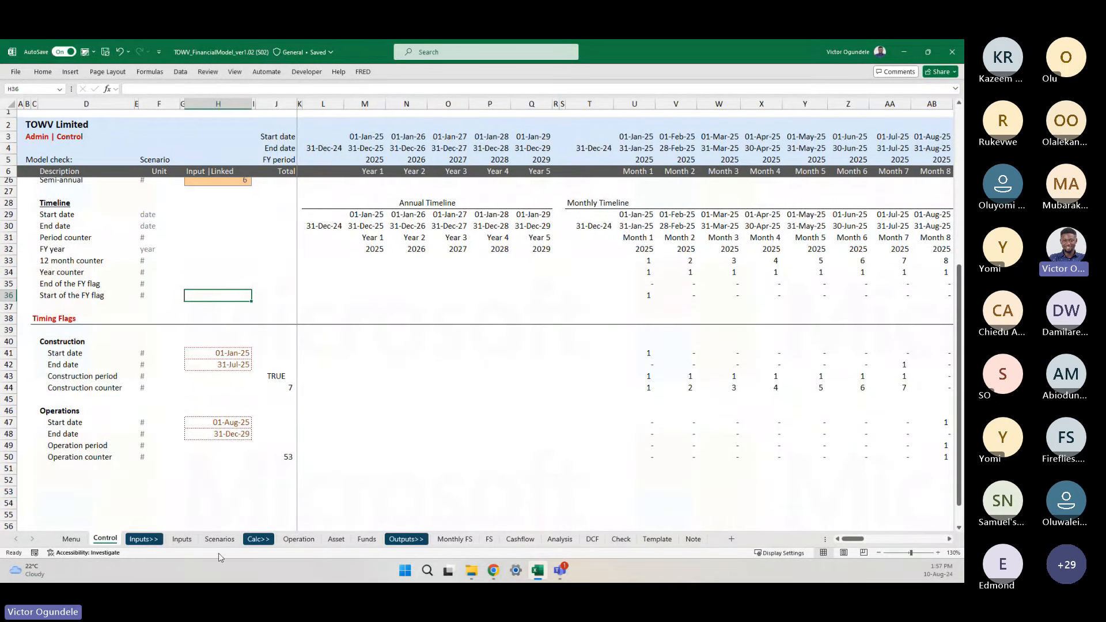
- Below the tax rate rows on the Inputs sheet, enter the label End of the FY flag in D49 and the unit # in F49
left_click(182, 540)
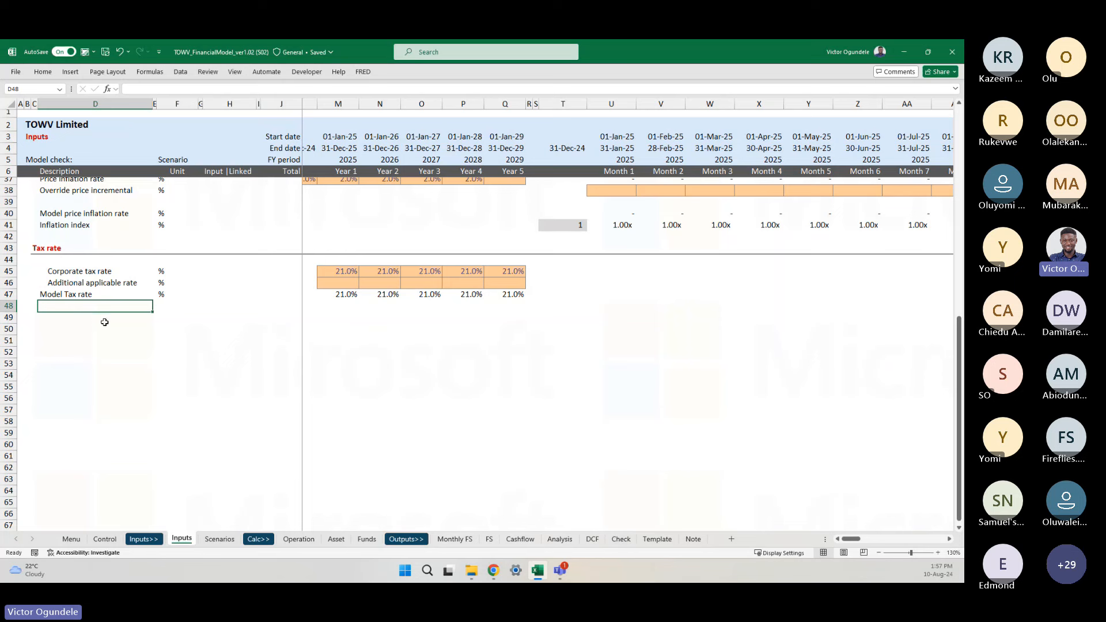
left_click(104, 322)
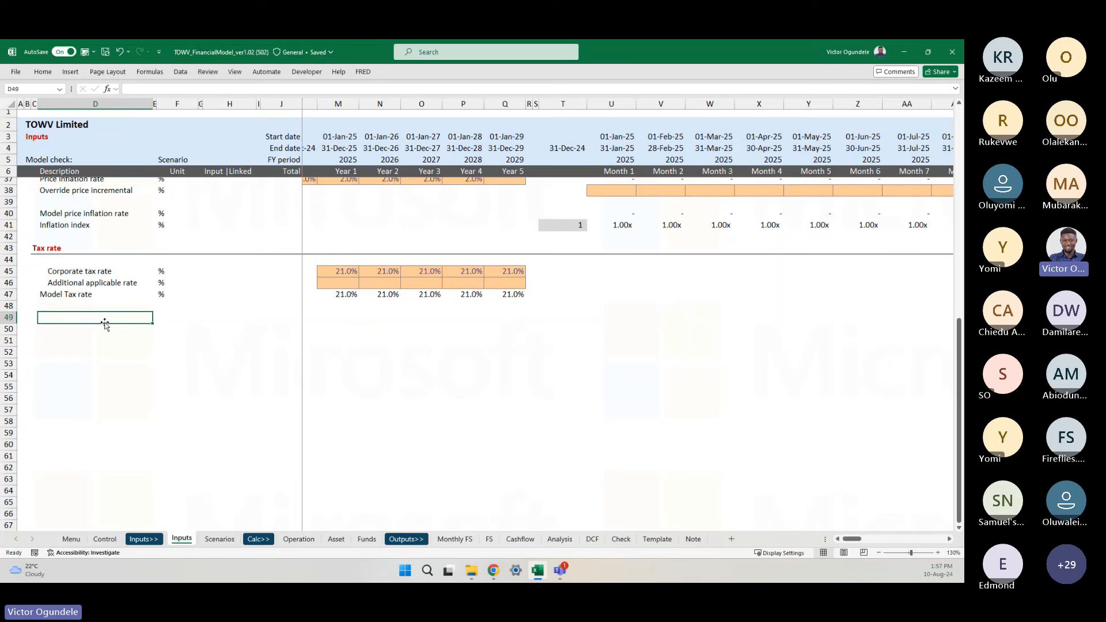
scroll(104, 322, "up", 2)
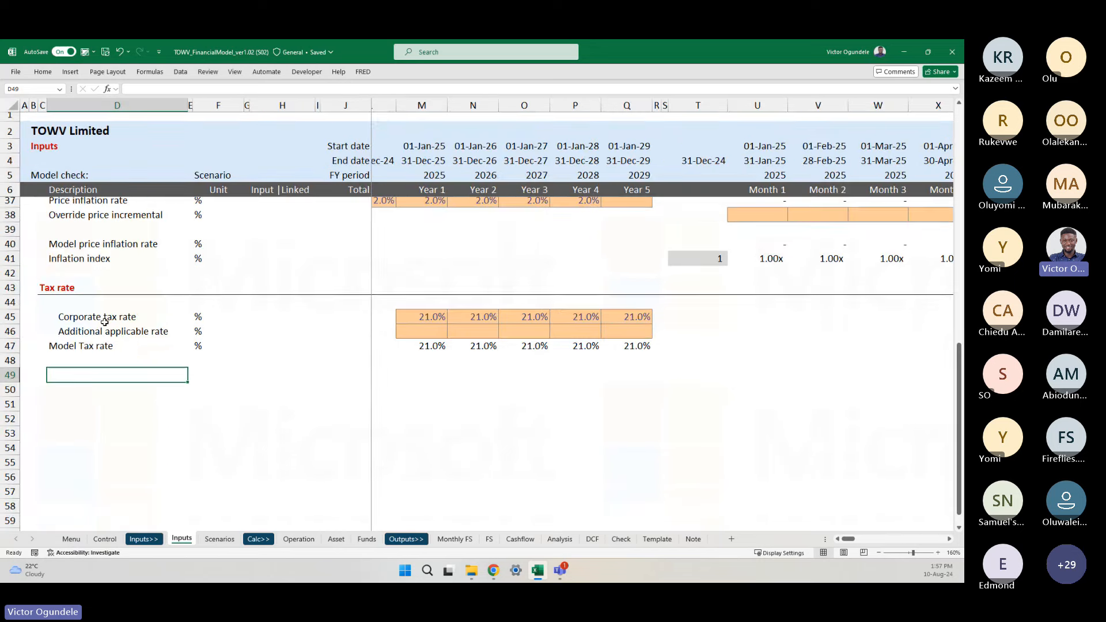
type("End ")
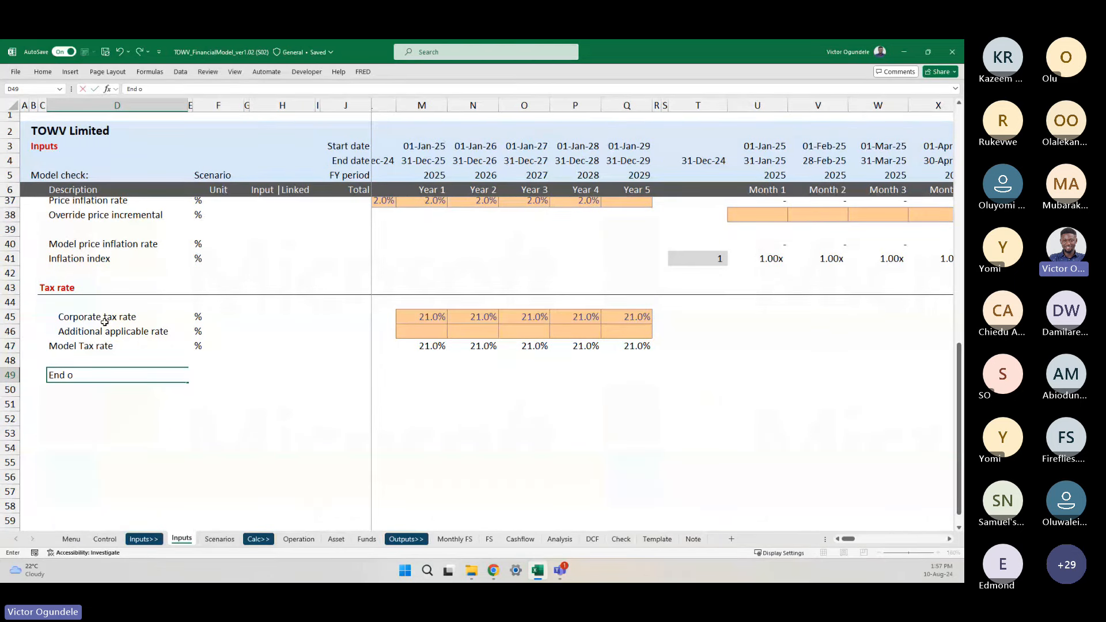
type("of the FY flag")
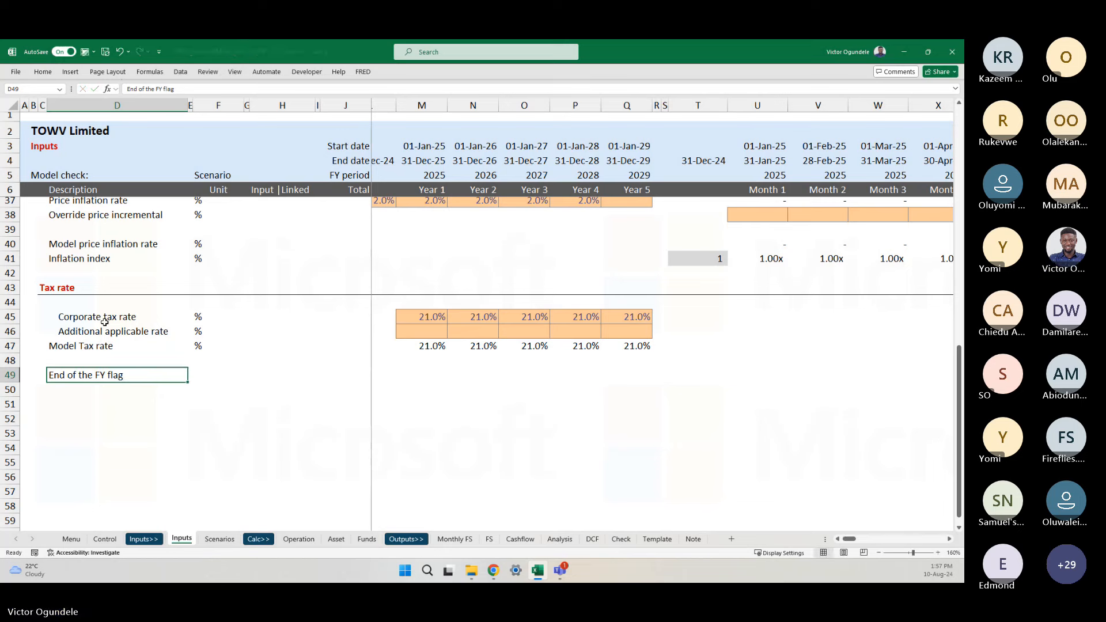
key("Tab")
key("Tab")
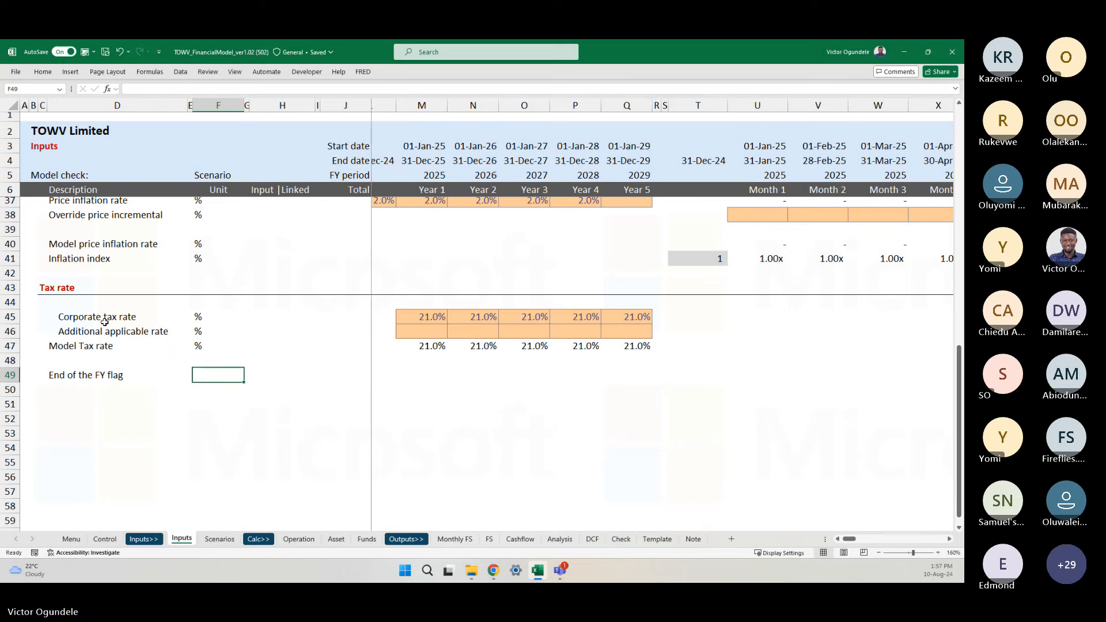
type("#")
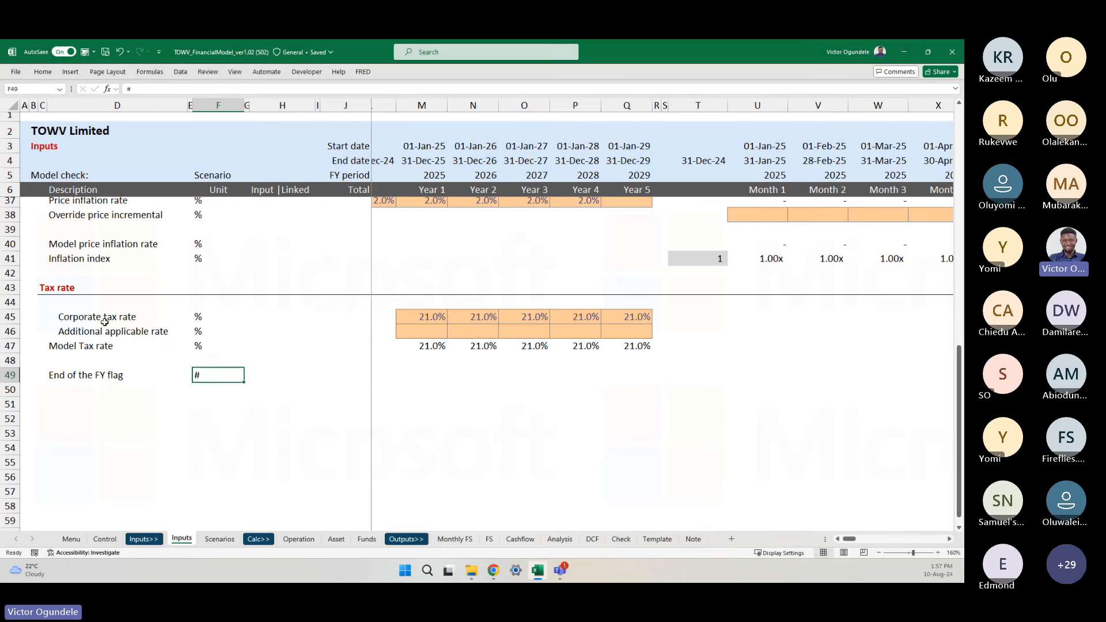
key("shift+Tab")
key("shift+Tab")
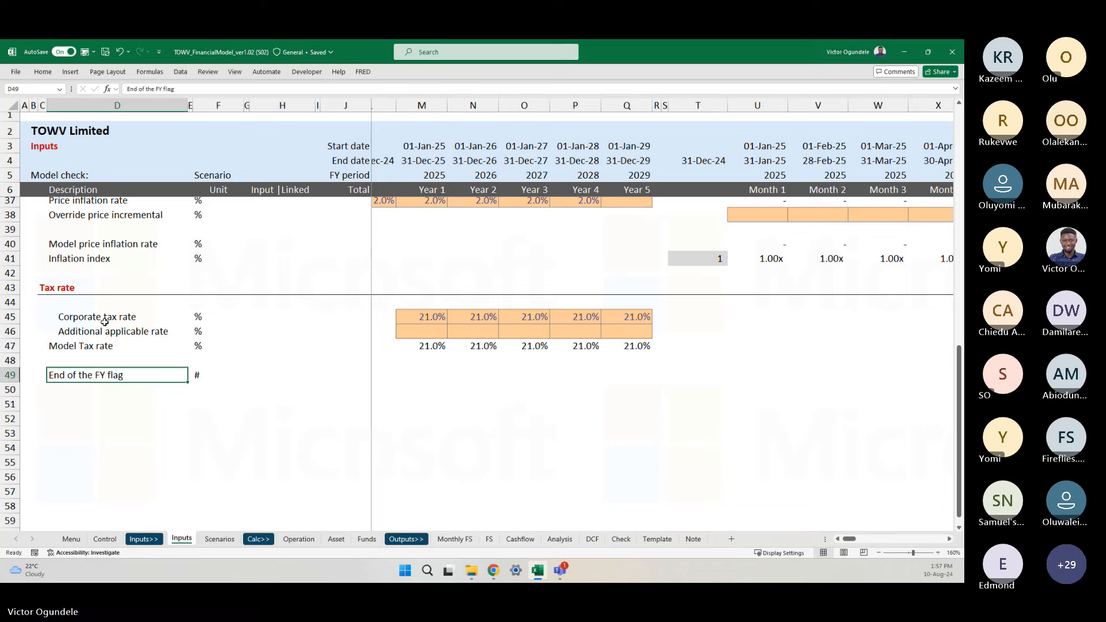
key("Tab")
key("Tab")
key("Tab")
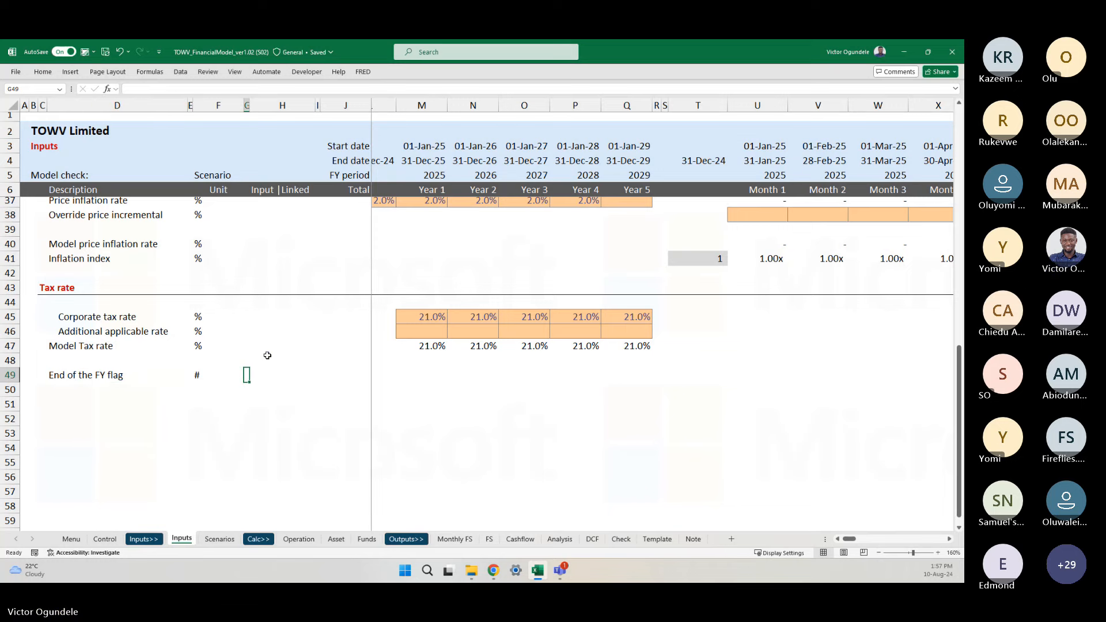
- Examine the Month 1 End of the FY flag formula in U35 on the Control sheet and the date it references
left_click(107, 541)
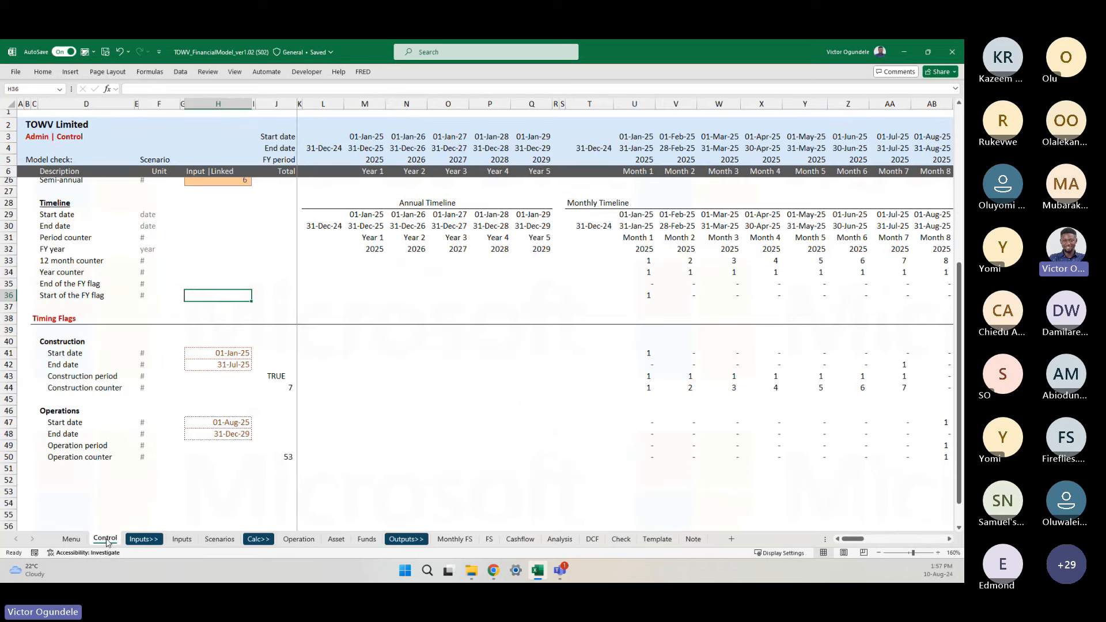
scroll(531, 410, "right", 5)
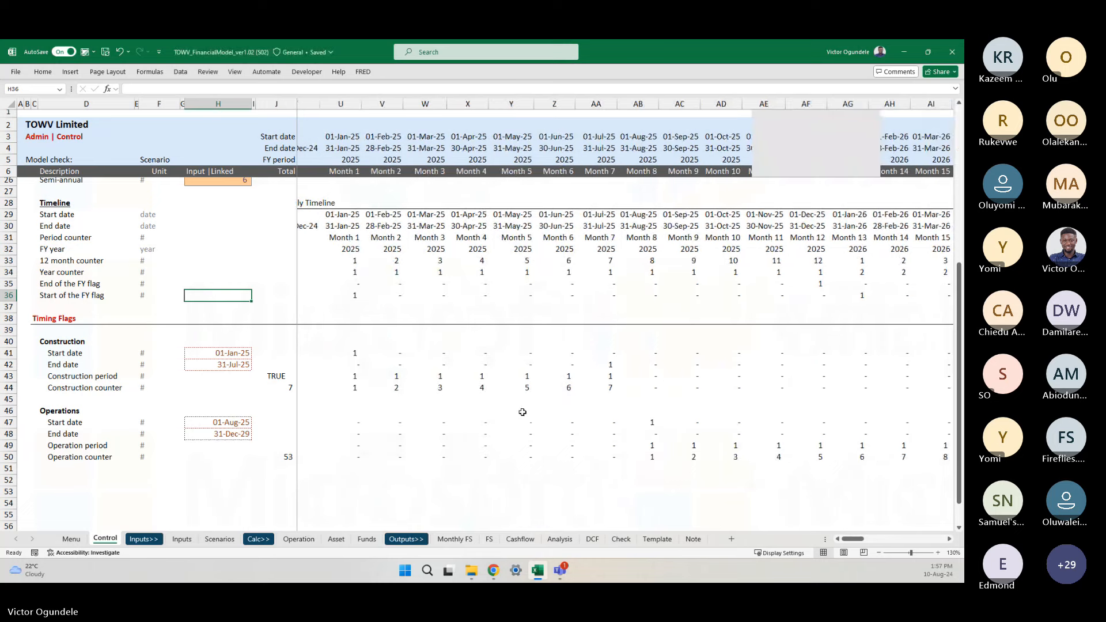
left_click(362, 282)
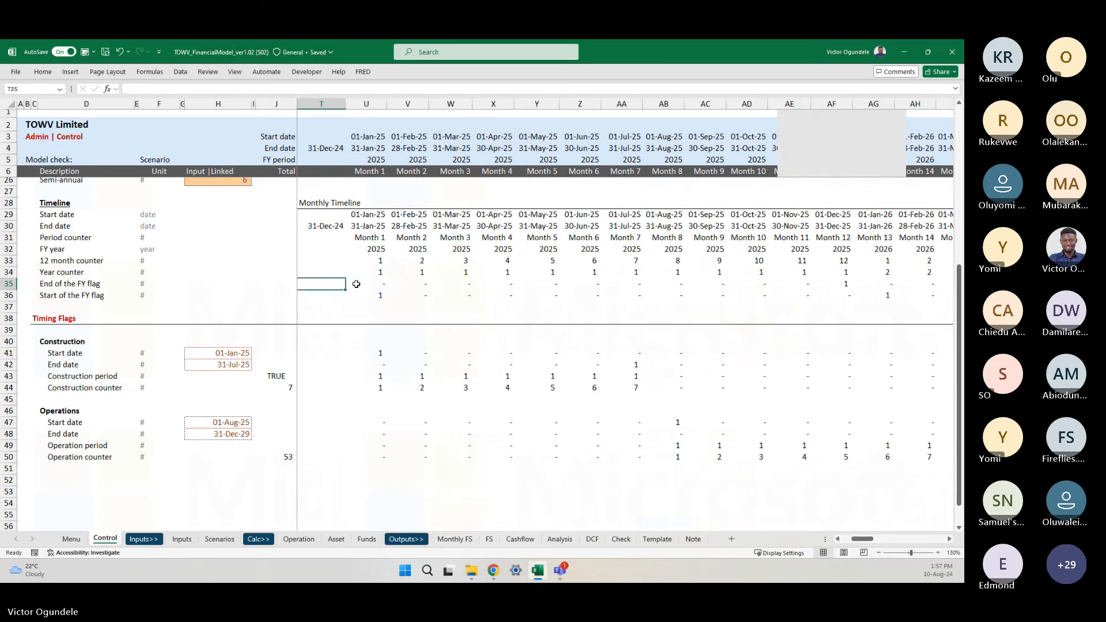
key("super+plus")
key("F2")
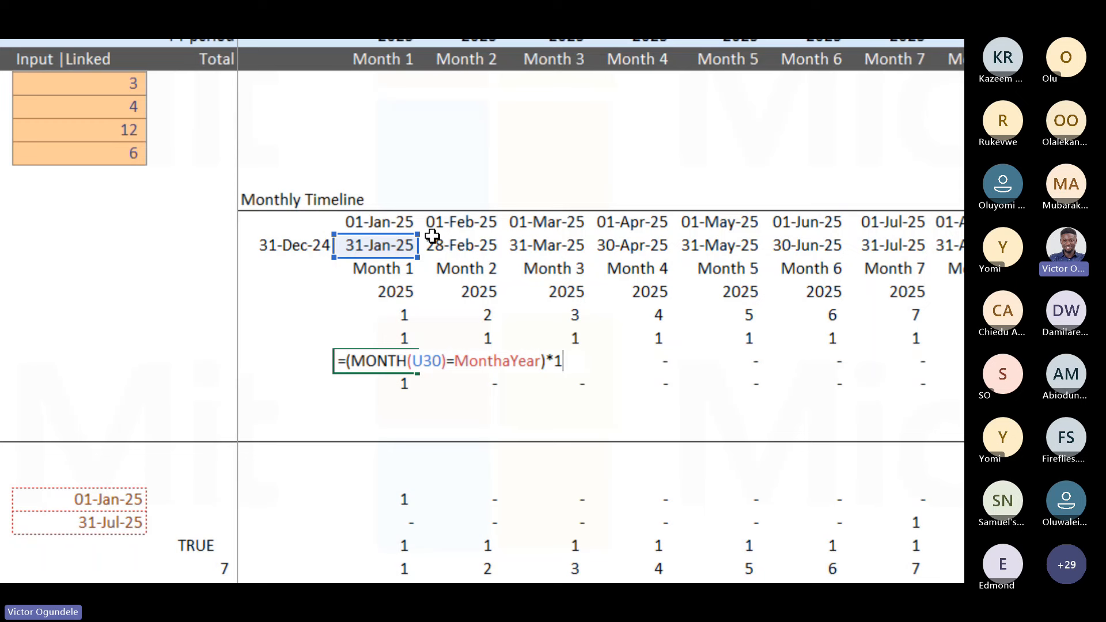
key("Escape")
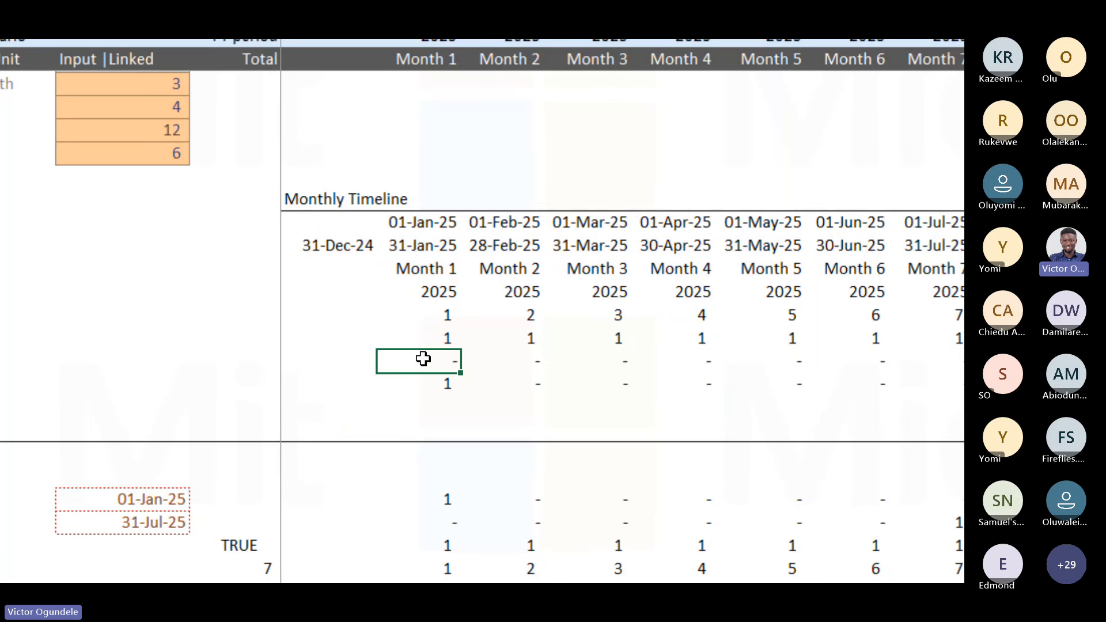
key("F2")
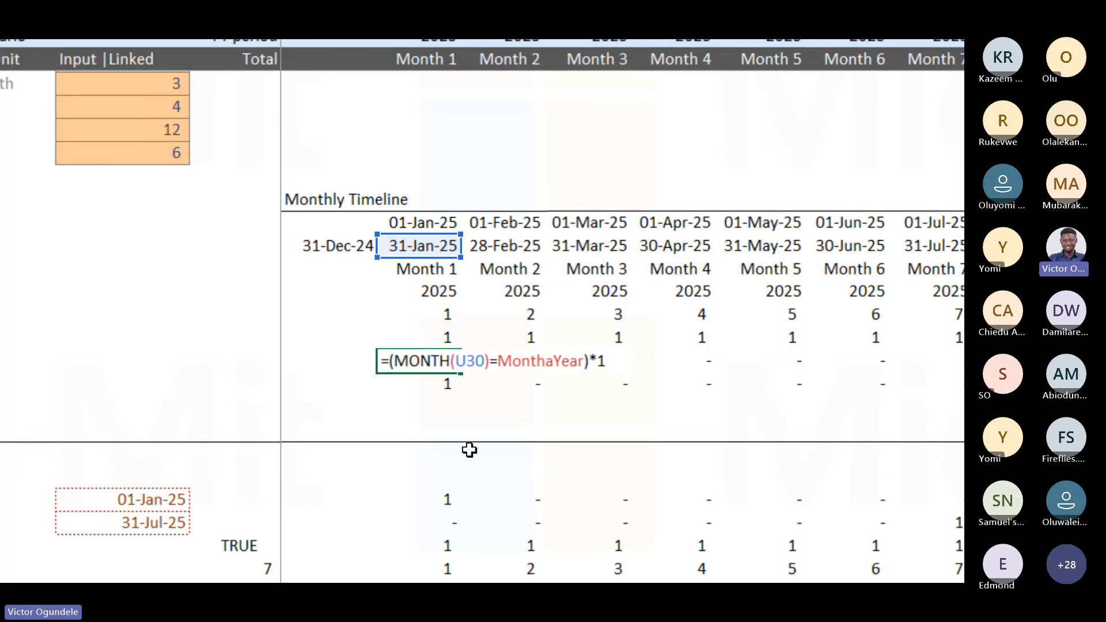
key("Escape")
- Replace the U35 flag formula with just =MONTH(U30) to demonstrate what the MONTH function returns
key("Delete")
type("=mont")
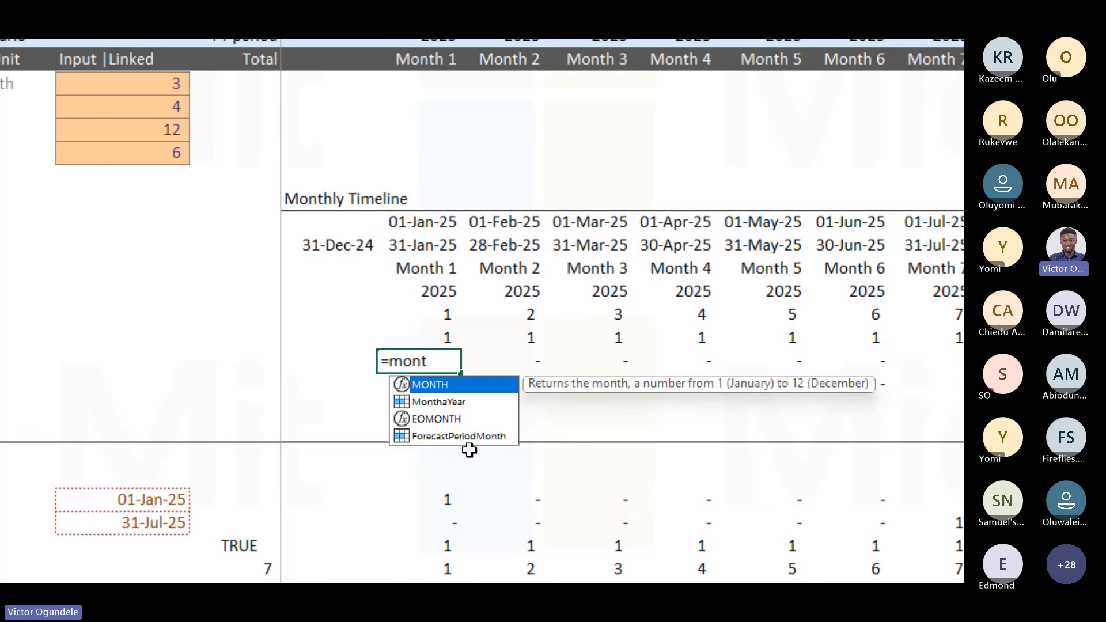
key("Tab")
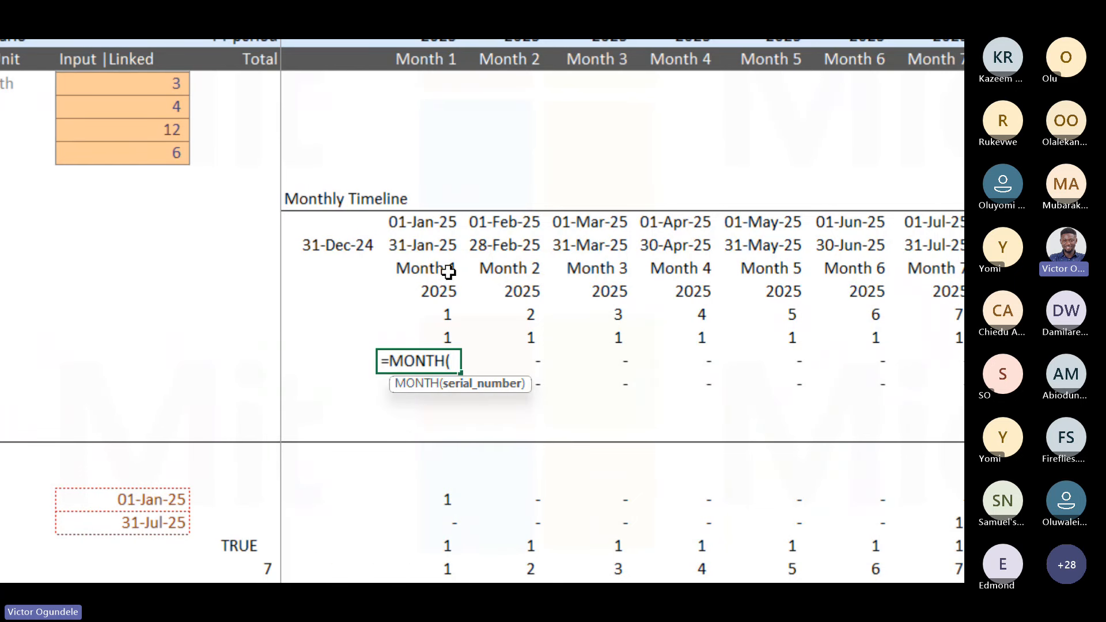
left_click(436, 244)
key("ctrl+Return")
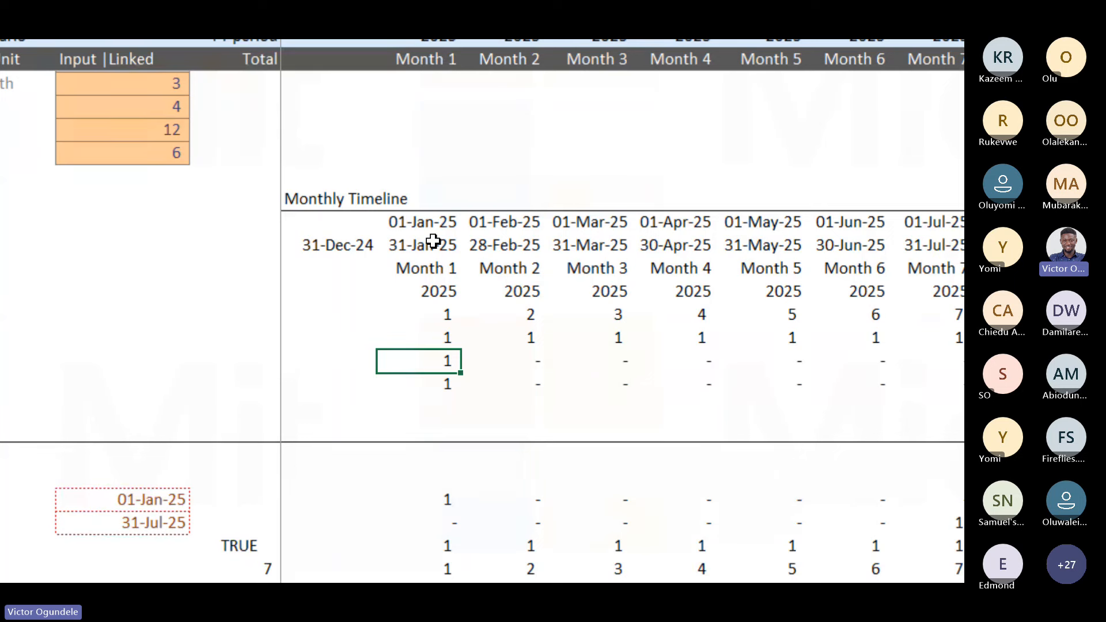
- Restore the End of the FY flag formula in U35 by copying it from the Month 2 cell, and open it for review
key("Right")
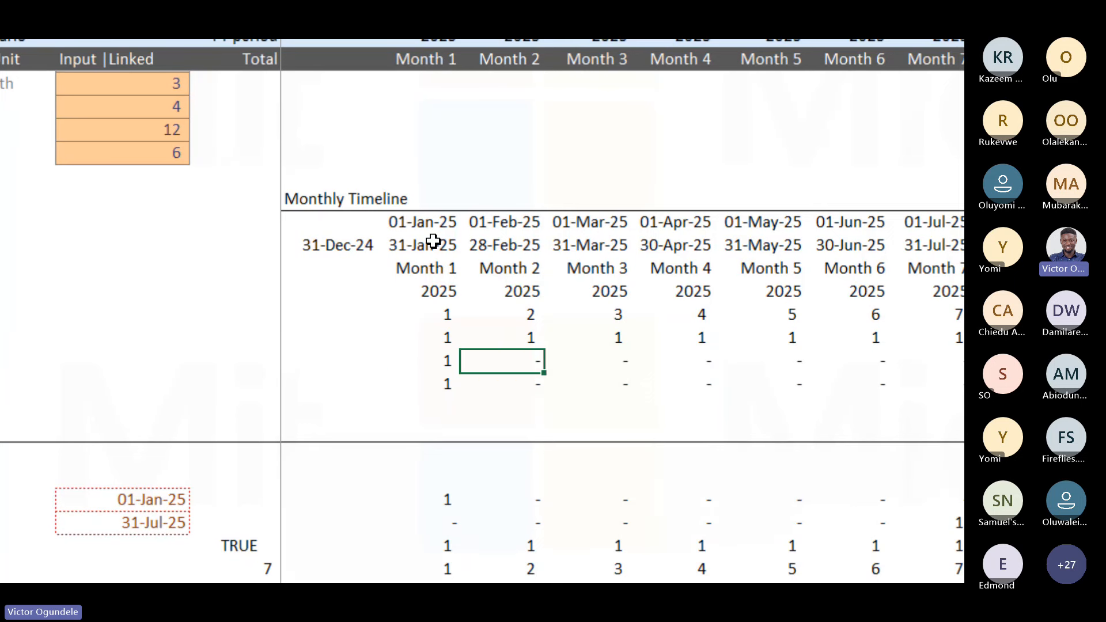
key("ctrl+c")
key("Left")
key("ctrl+v")
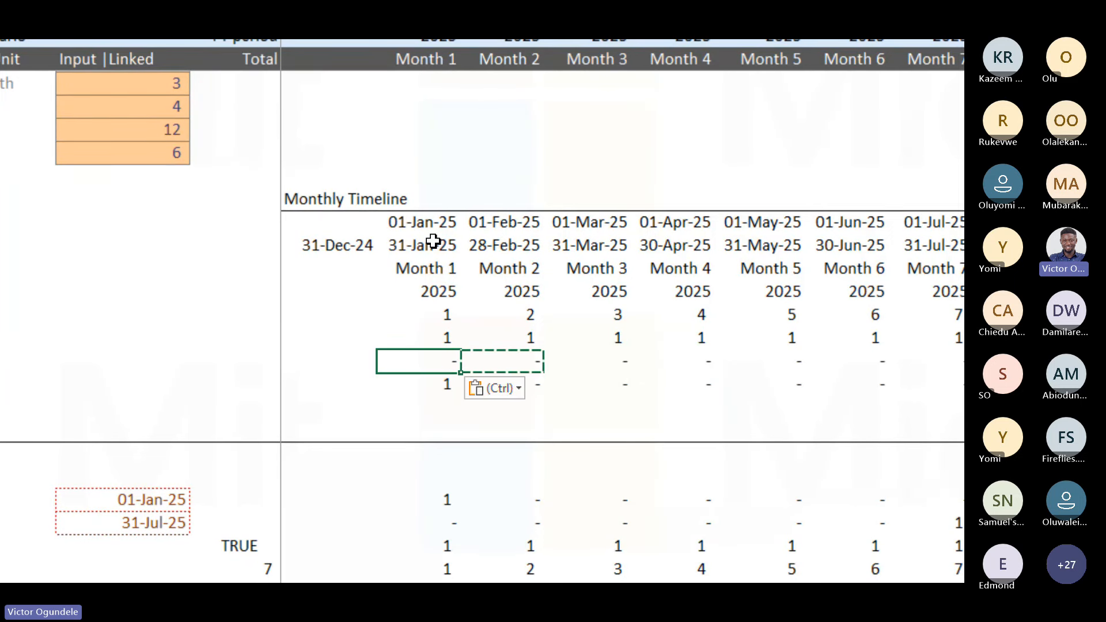
key("F2")
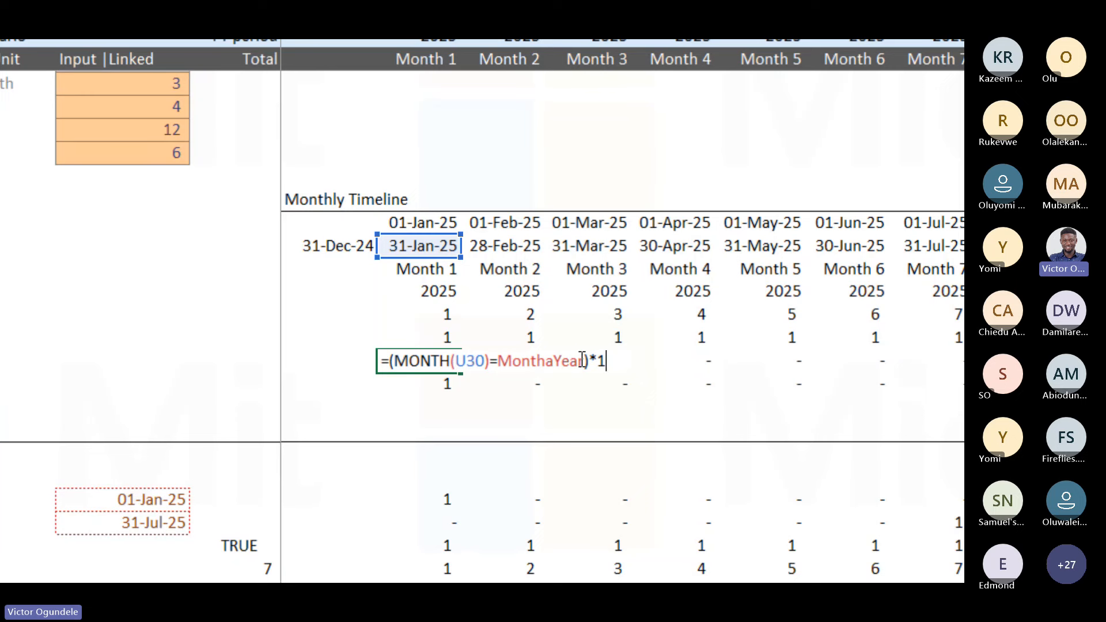
- Close the U35 flag formula and examine the Annual period and Month in a calendar year inputs on the Control sheet
key("ctrl+Return")
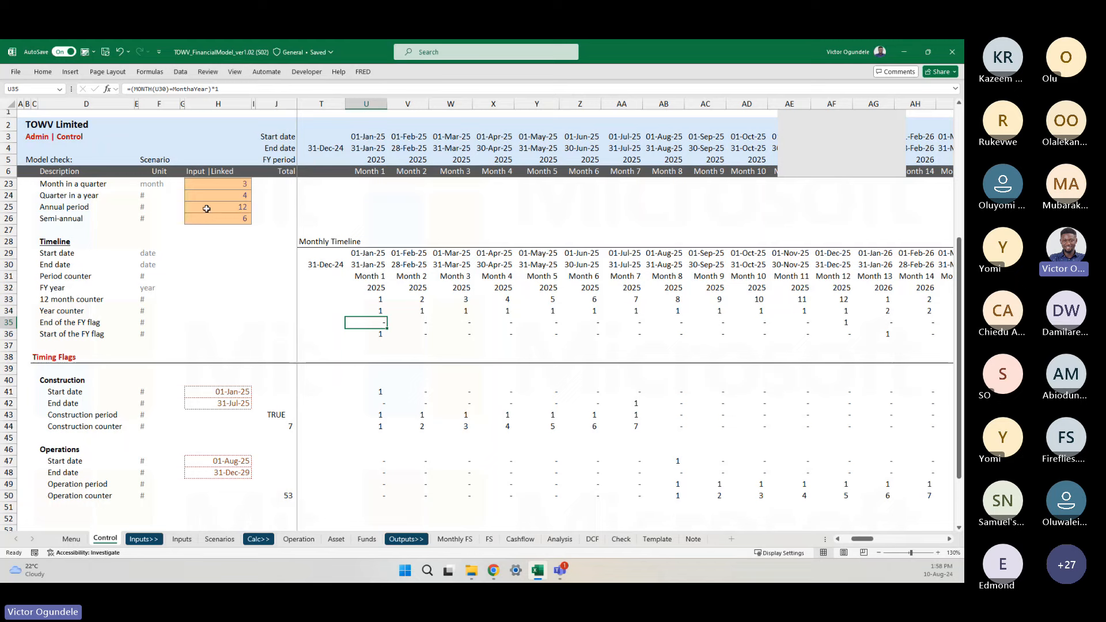
left_click(100, 133)
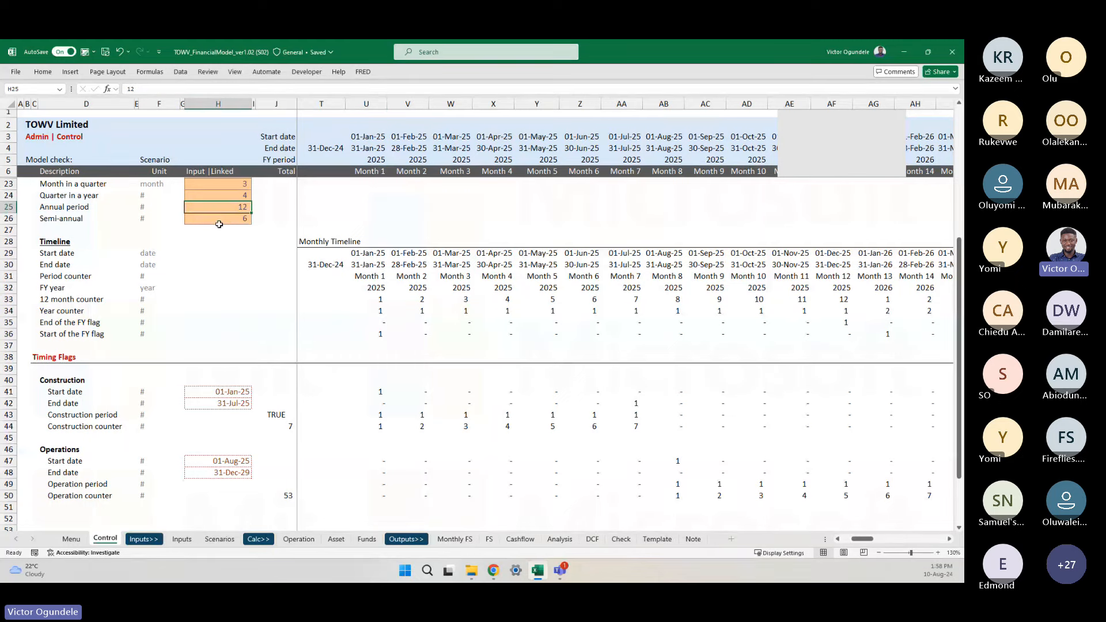
scroll(233, 260, "up", 3)
scroll(237, 266, "up", 2)
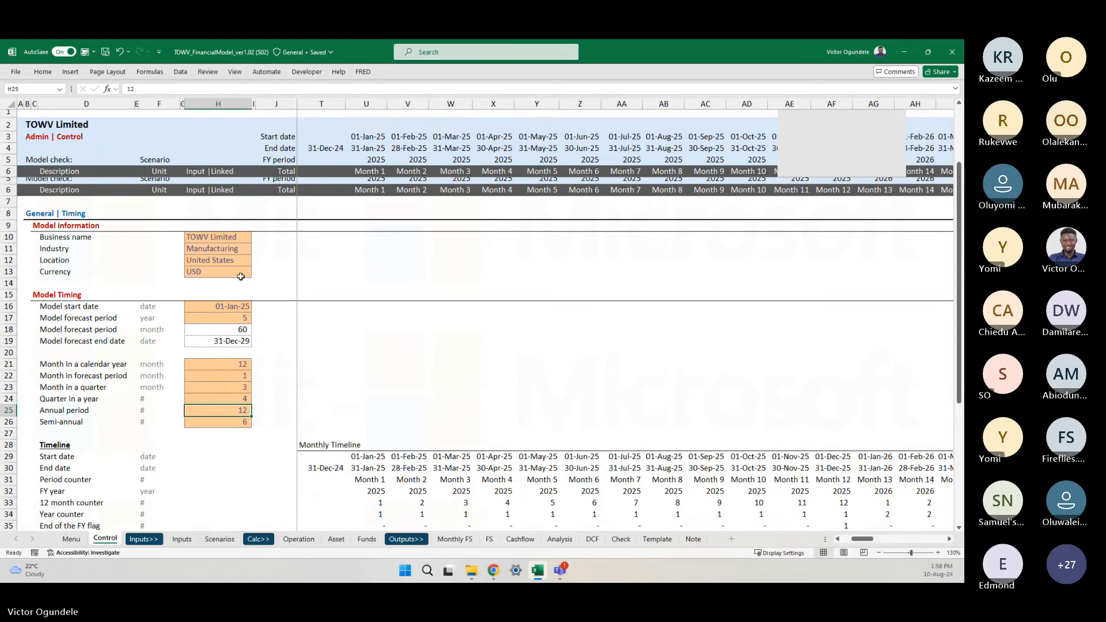
left_click(225, 334)
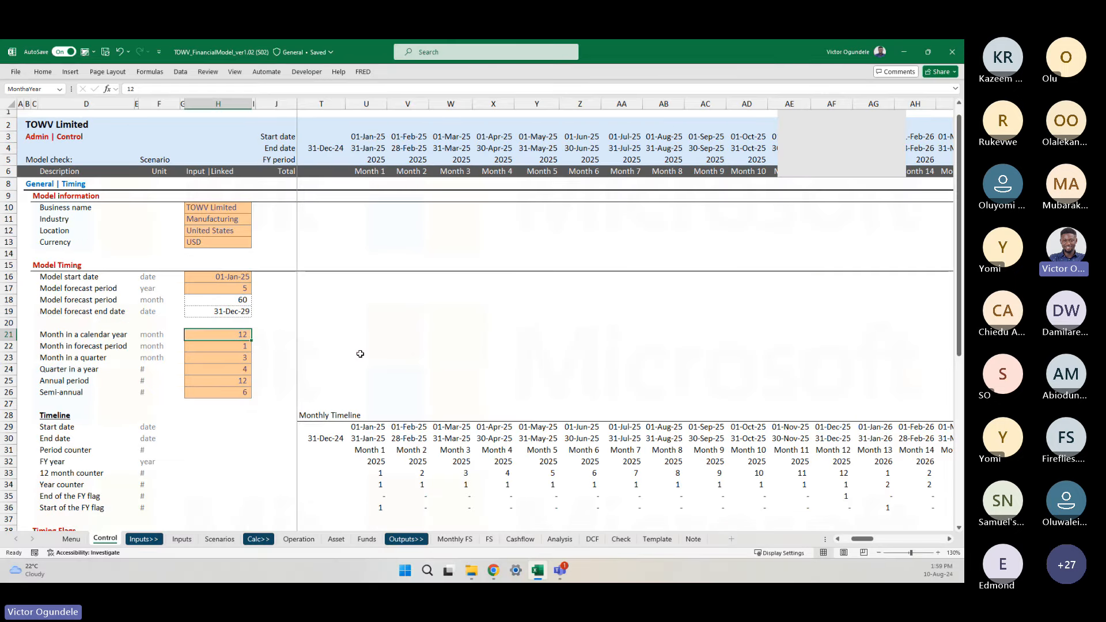
- Review the Month 1 formulas of the End of the FY flag in U35 and the Start of the FY flag in U36
scroll(363, 346, "down", 7)
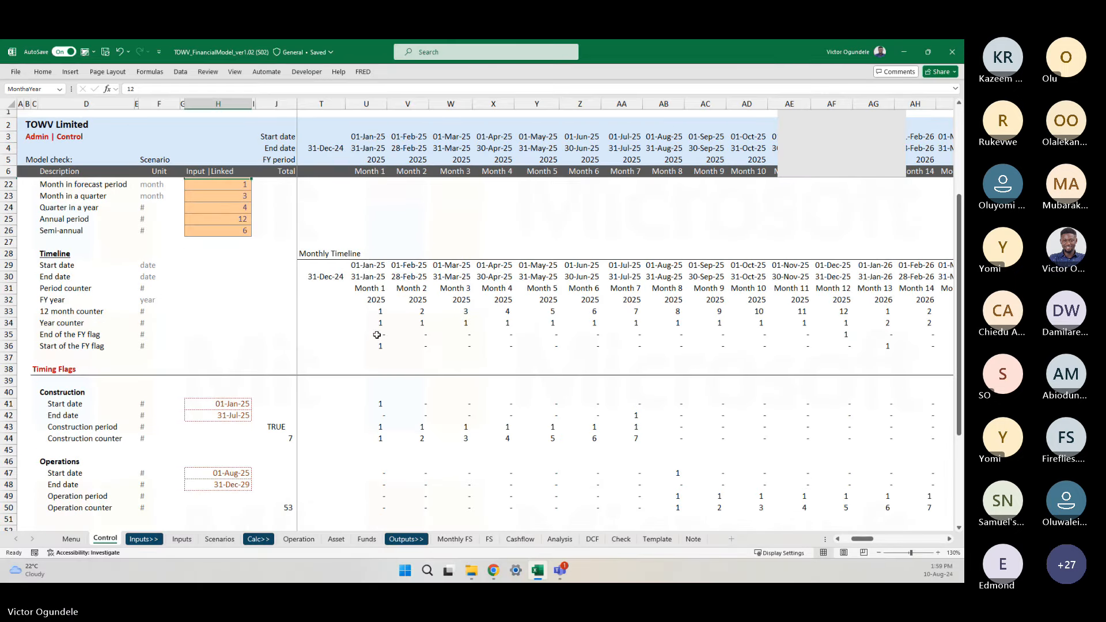
double_click(369, 332)
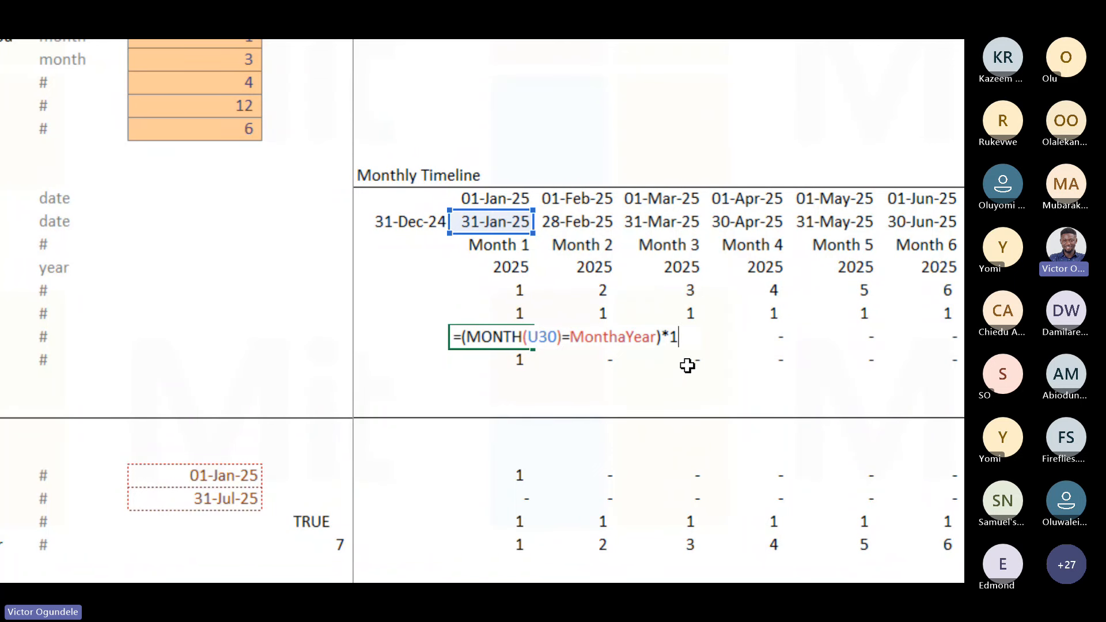
key("ctrl+Return")
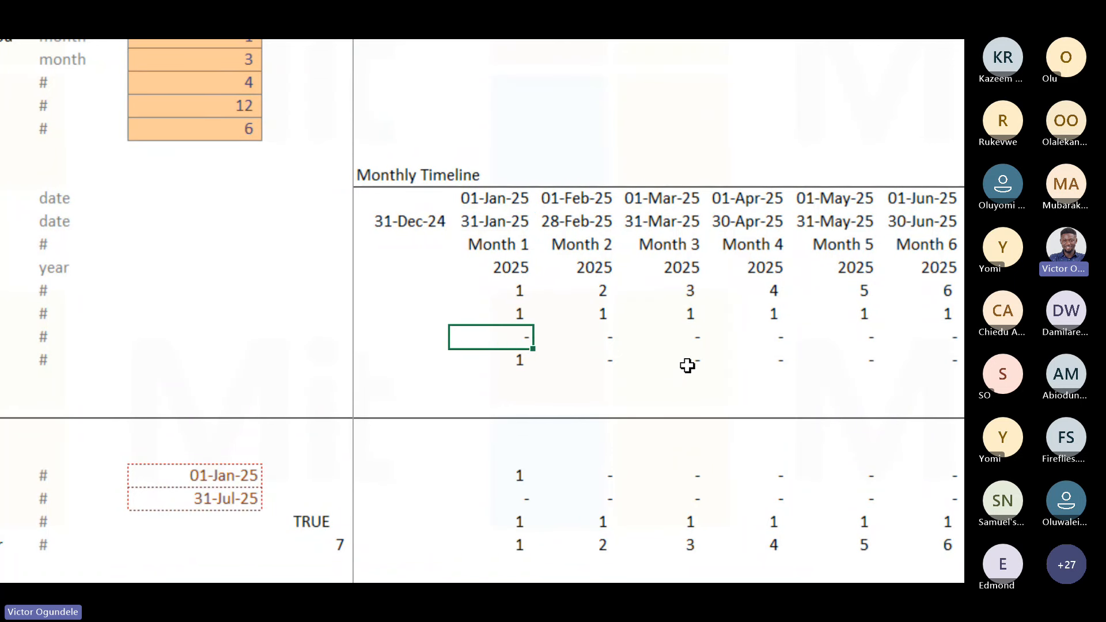
key("Down")
key("F2")
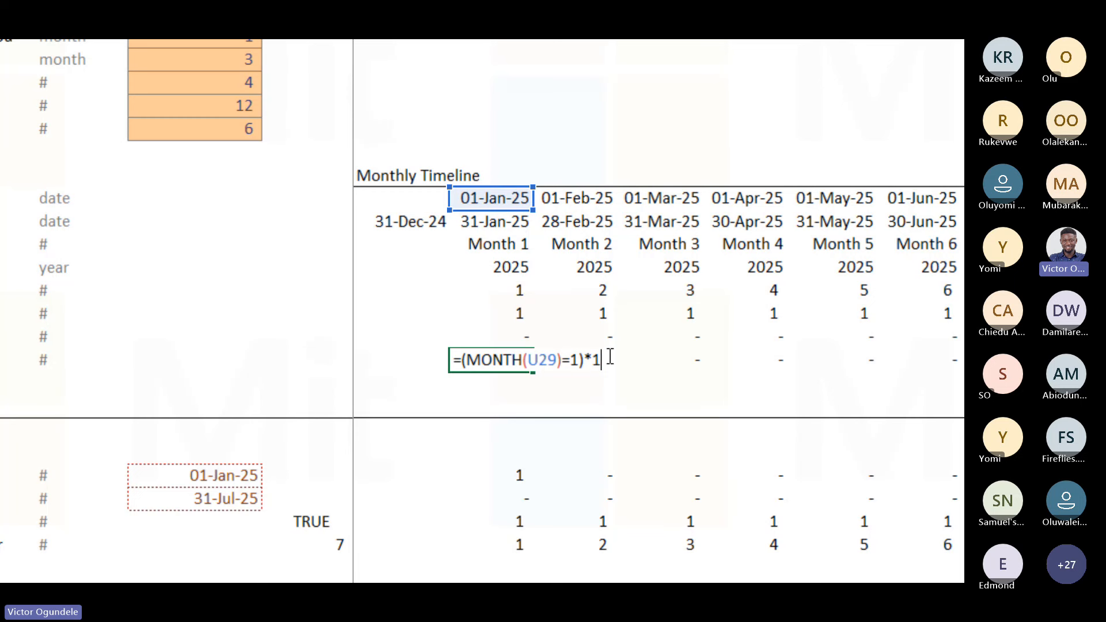
key("ctrl+Return")
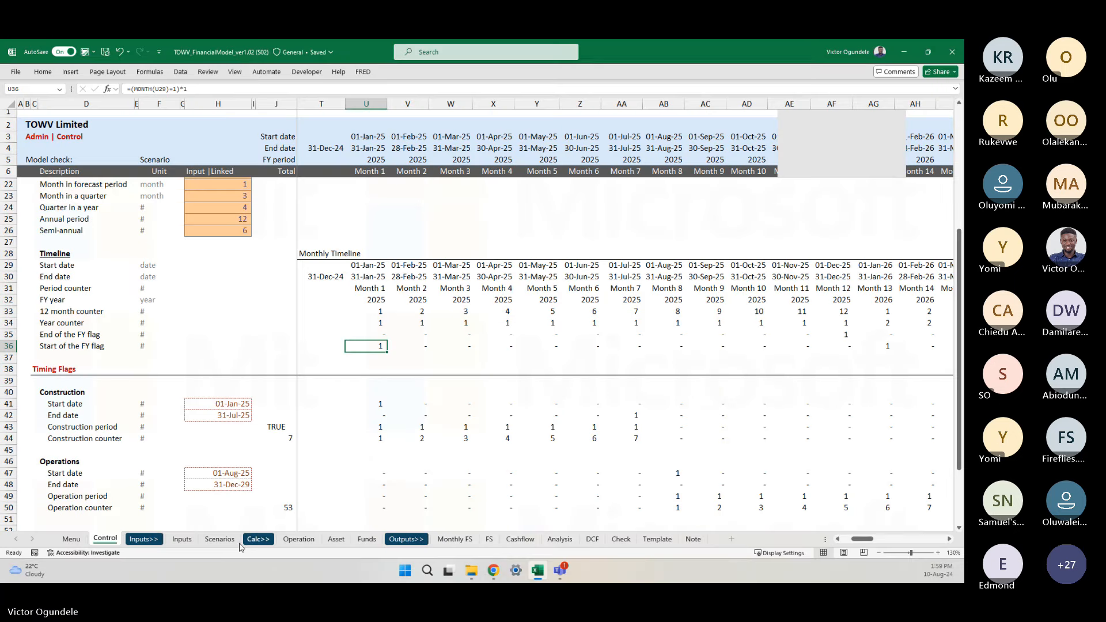
- On the Inputs sheet, link the Month 1 End of the FY flag in U49 to Control!U35
left_click(182, 540)
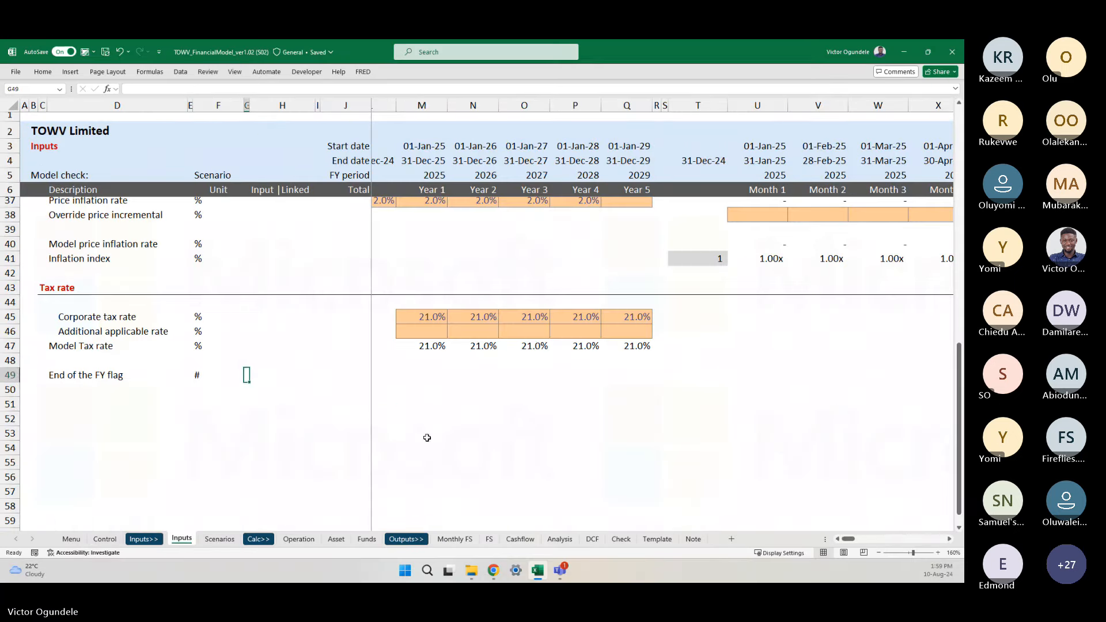
left_click(427, 401)
scroll(426, 402, "down", 1)
scroll(465, 365, "down", 1)
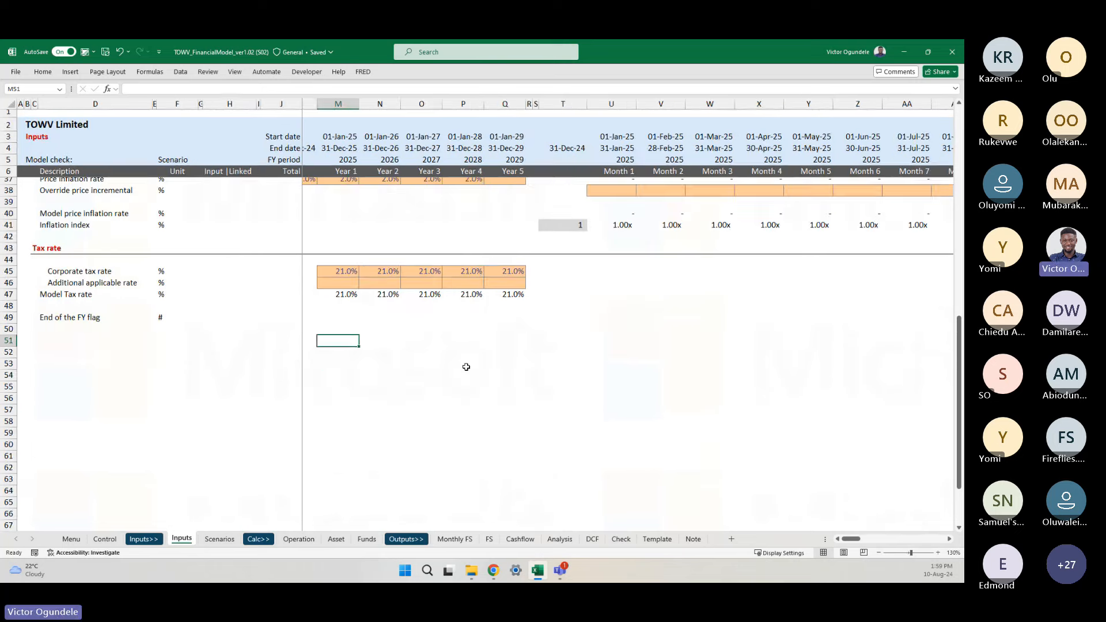
scroll(511, 321, "up", 5)
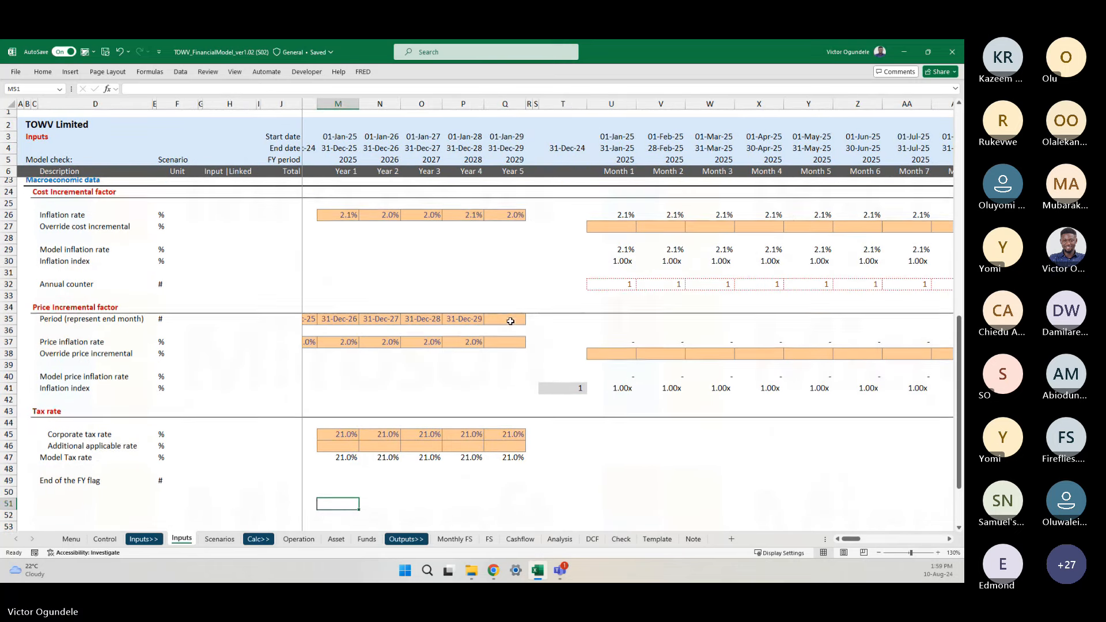
scroll(510, 322, "down", 2)
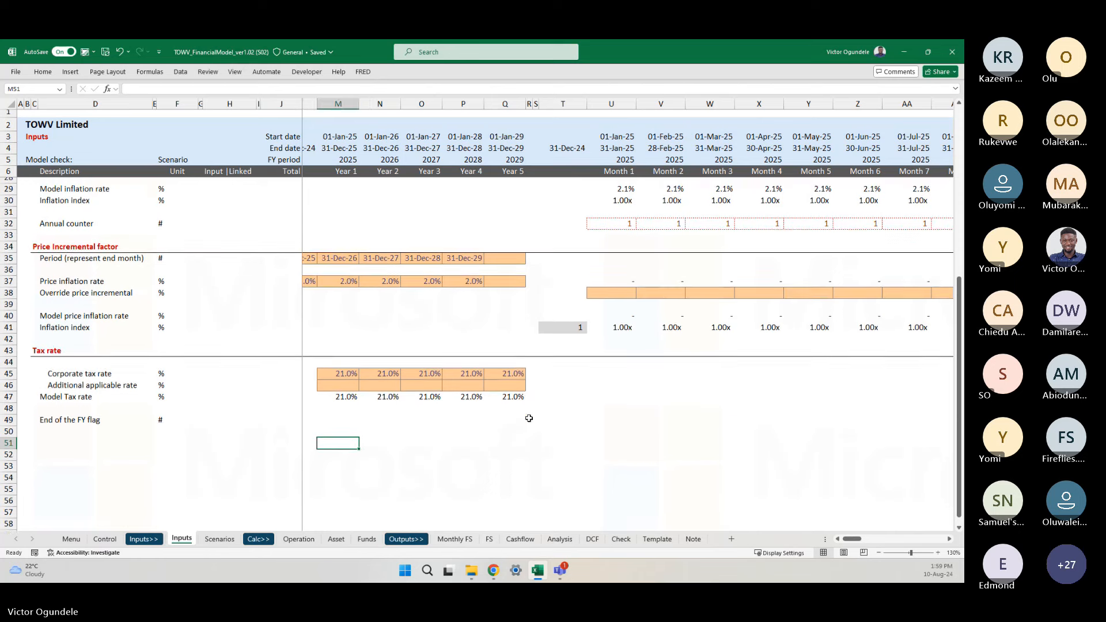
scroll(528, 410, "down", 1)
left_click(354, 417)
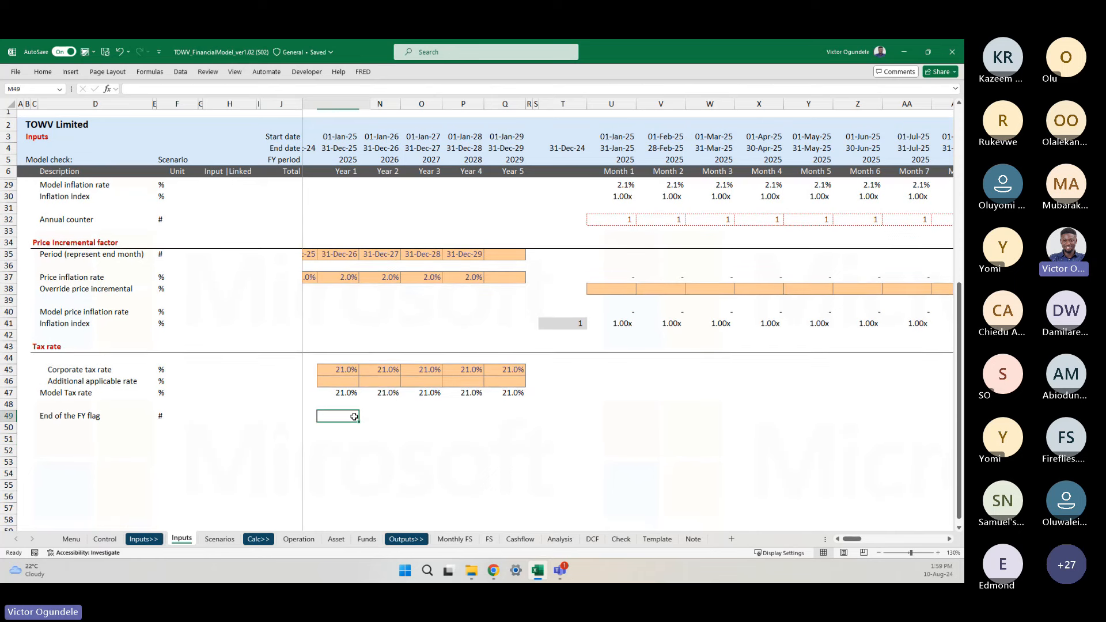
left_click(591, 419)
type("=")
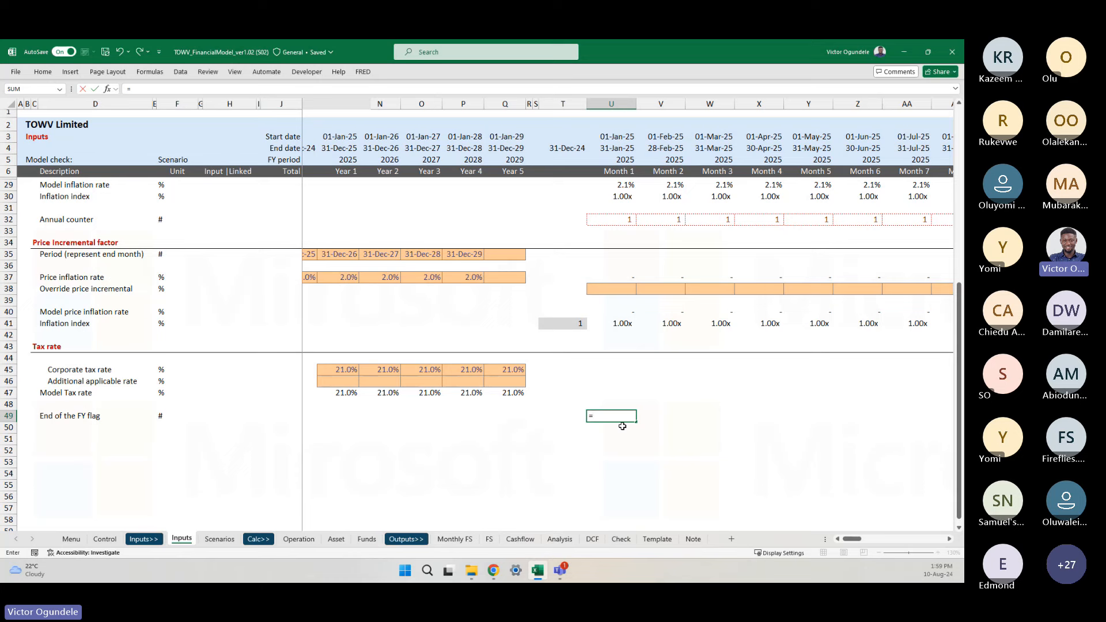
scroll(455, 432, "right", 3)
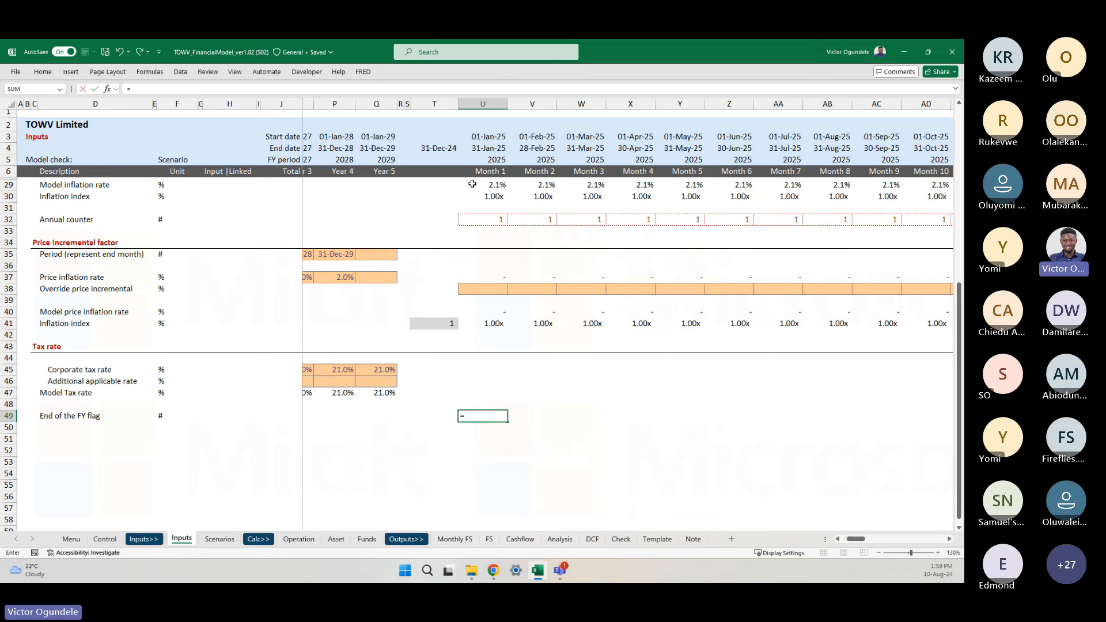
scroll(501, 427, "right", 2)
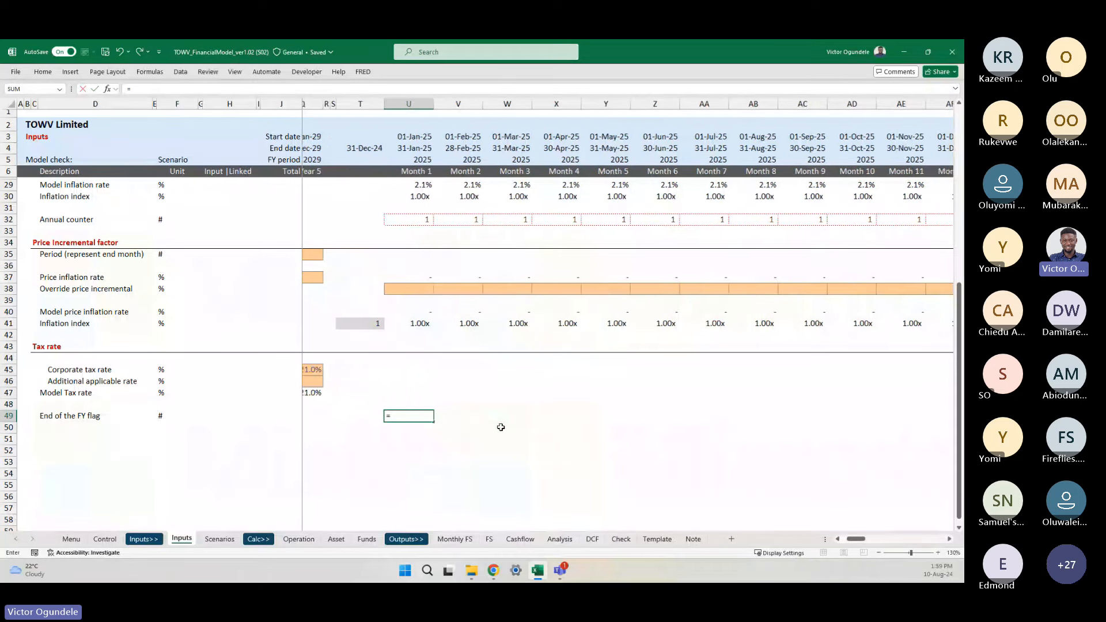
scroll(501, 427, "down", 2)
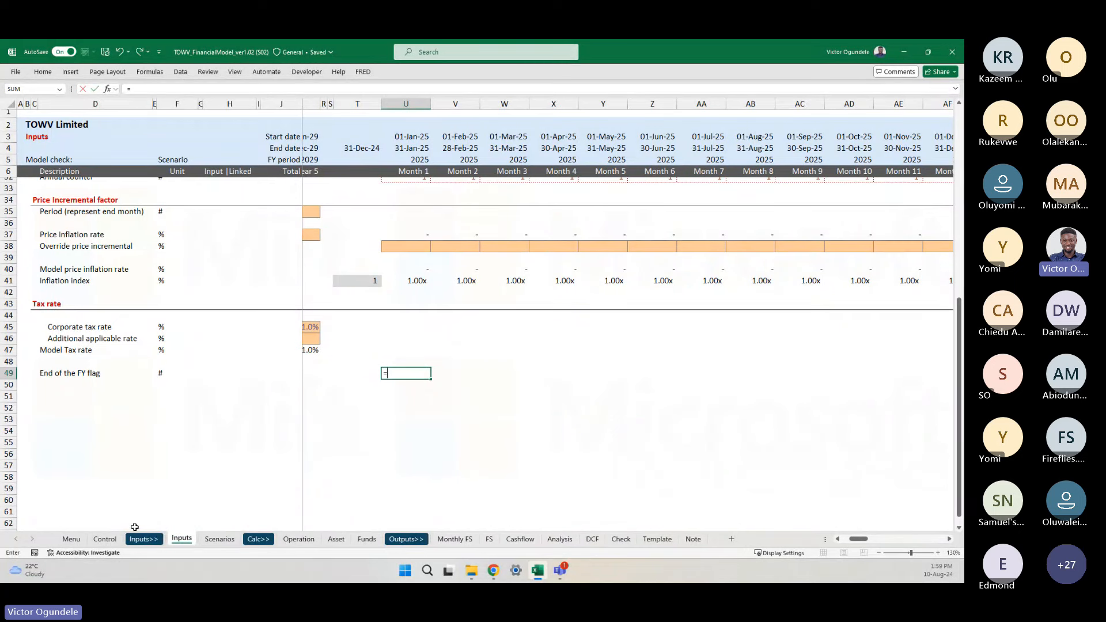
left_click(105, 539)
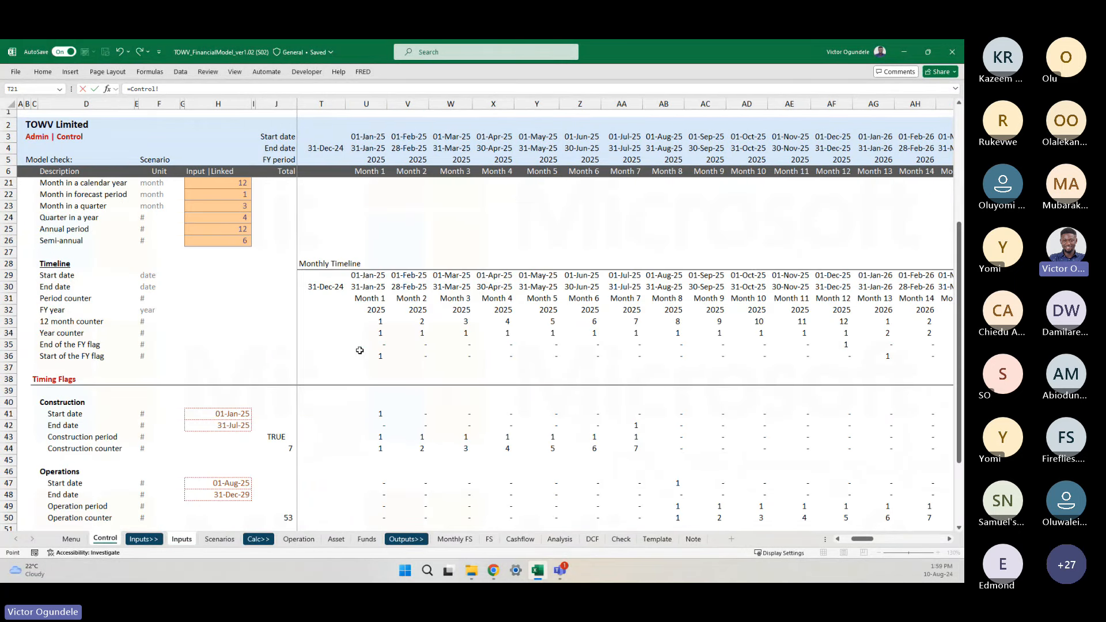
left_click(368, 344)
key("ctrl+Return")
- Copy the End of the FY flag link in U49 across the monthly timeline through Month 60 and check the filled row
key("ctrl+shift+Right")
key("ctrl+r")
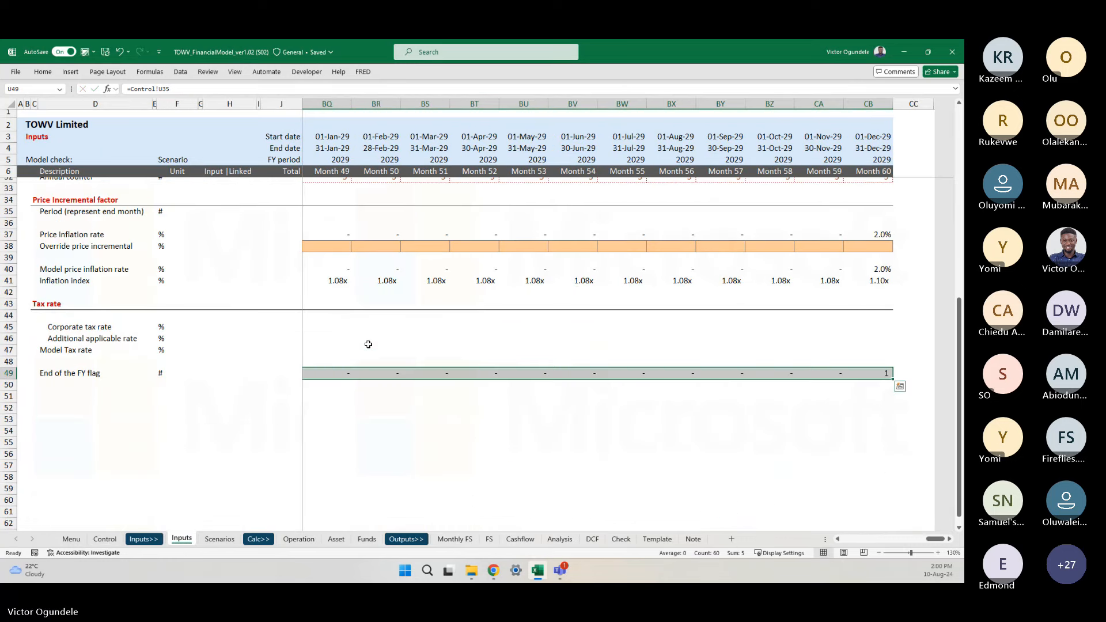
key("Right")
key("Right")
key("Right")
scroll(368, 344, "down", 1)
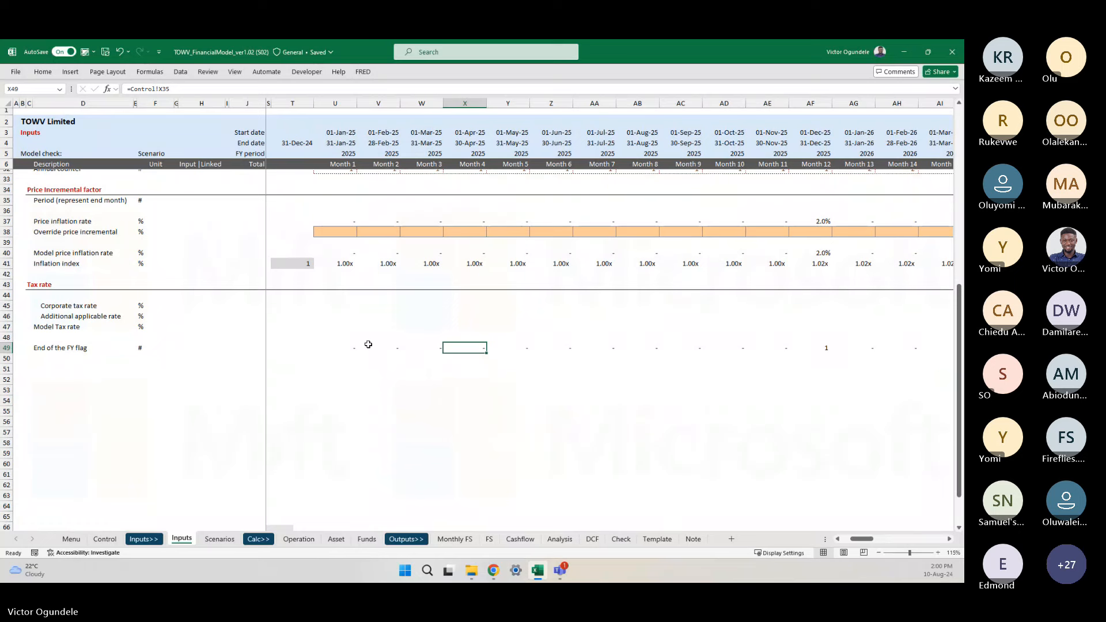
scroll(427, 410, "right", 2)
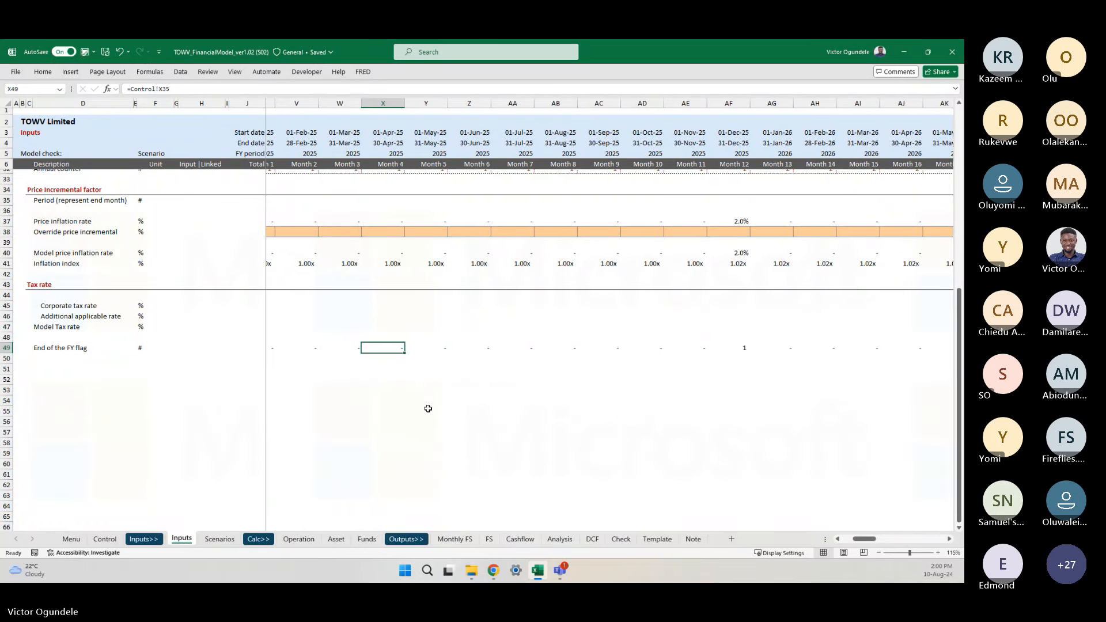
scroll(428, 408, "left", 3)
left_click(388, 340)
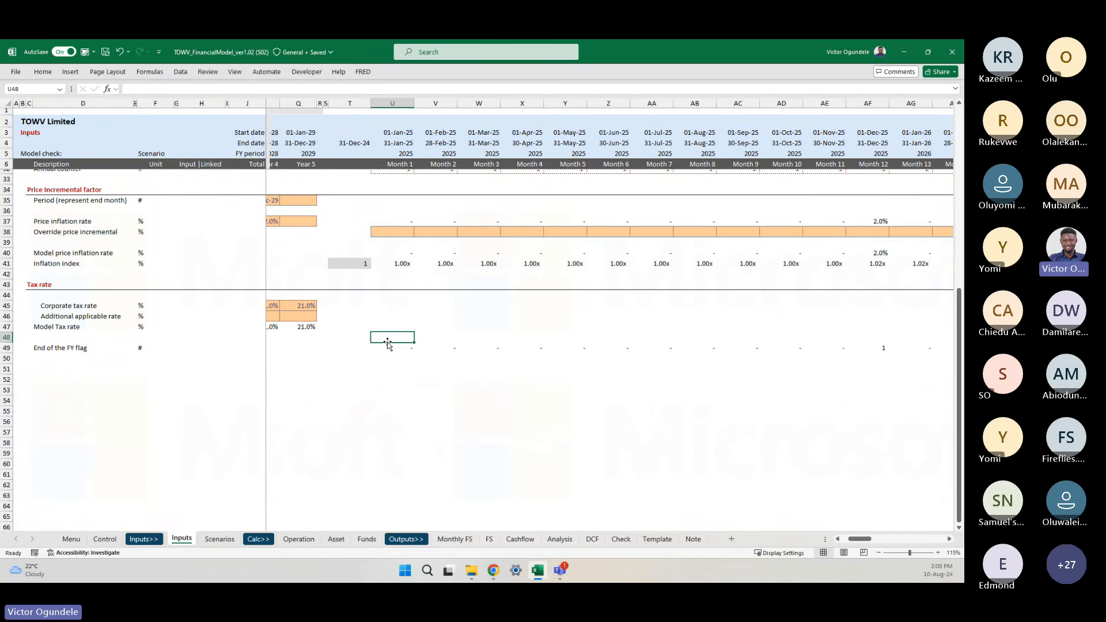
left_click(389, 348)
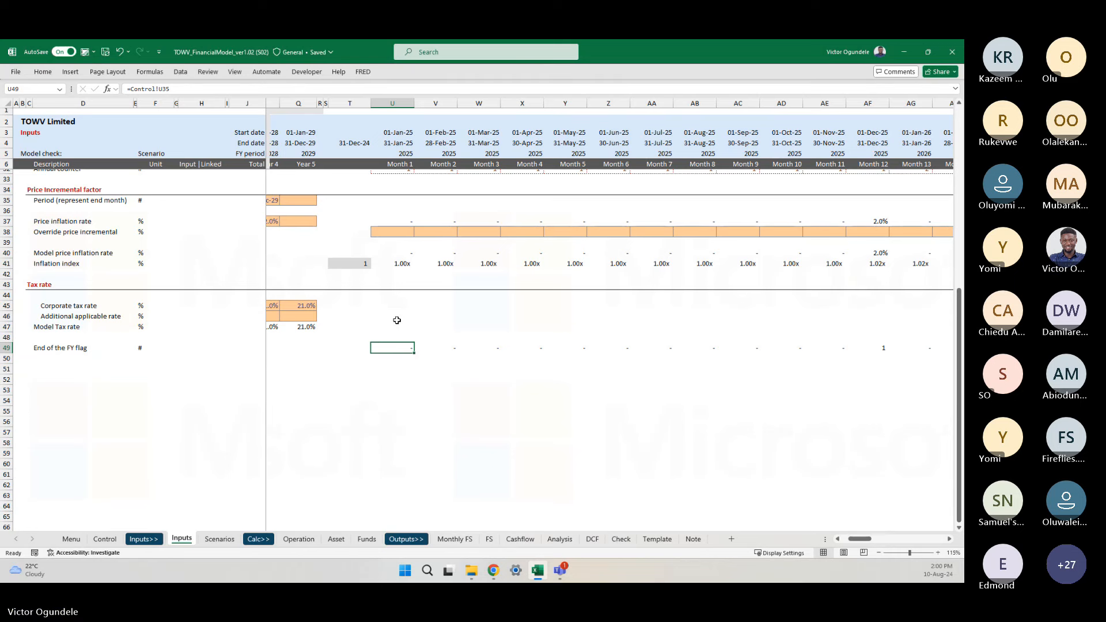
- Start a LOOKUP formula in U47 for the monthly Model Tax rate, using the Month 1 FY period in U5 as lookup value
scroll(397, 320, "left", 2)
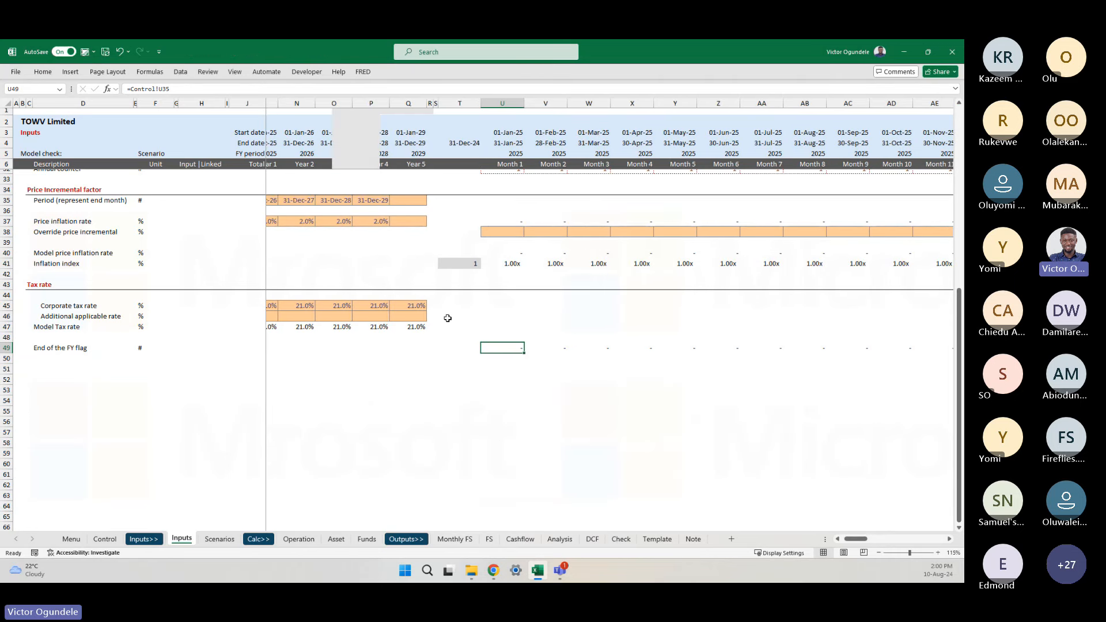
scroll(456, 318, "up", 1)
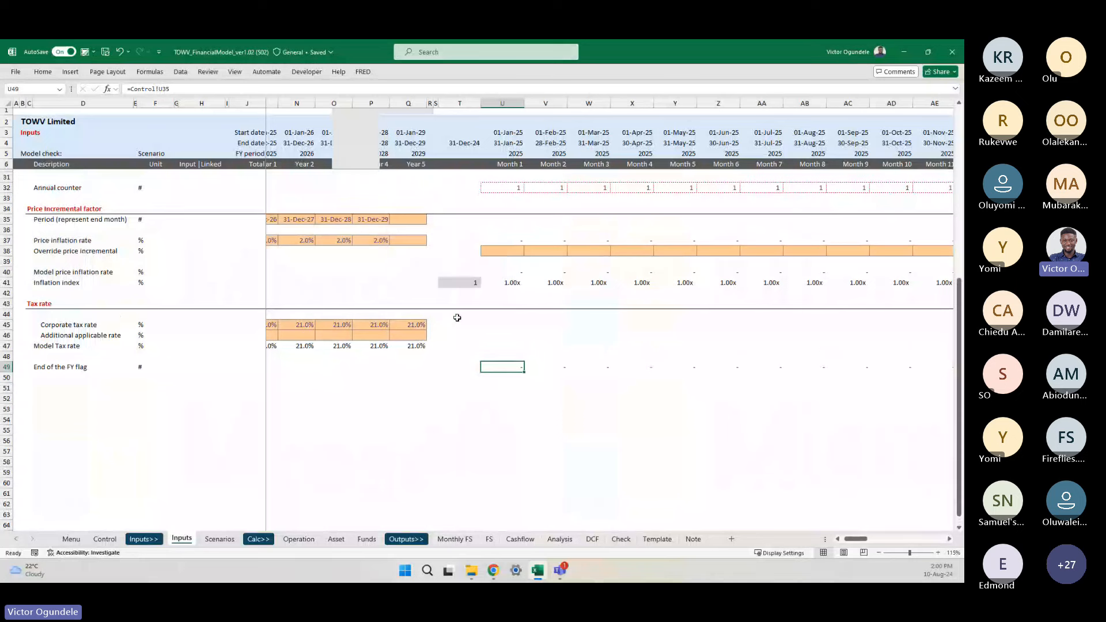
scroll(457, 317, "up", 1, "ctrl")
scroll(524, 419, "down", 1)
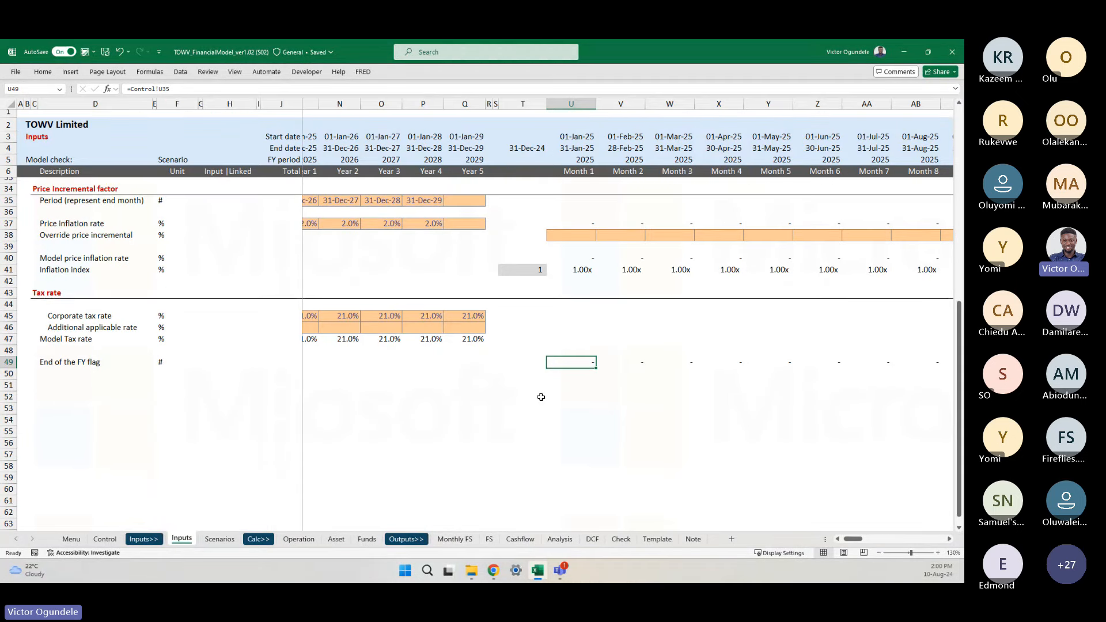
left_click(565, 342)
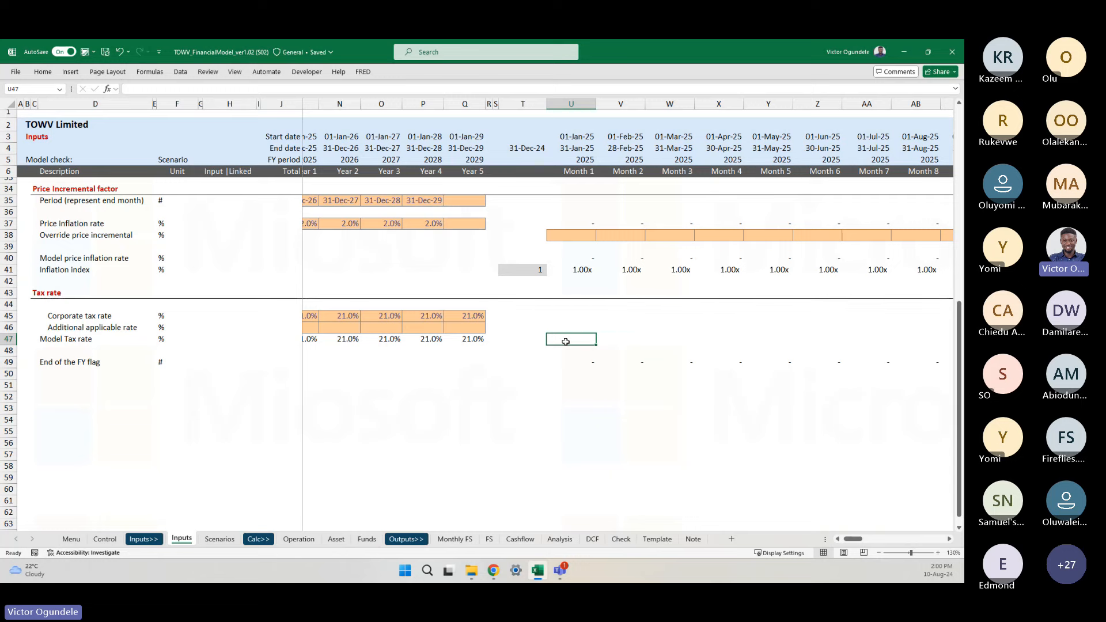
scroll(565, 342, "up", 1, "ctrl")
type("=loo")
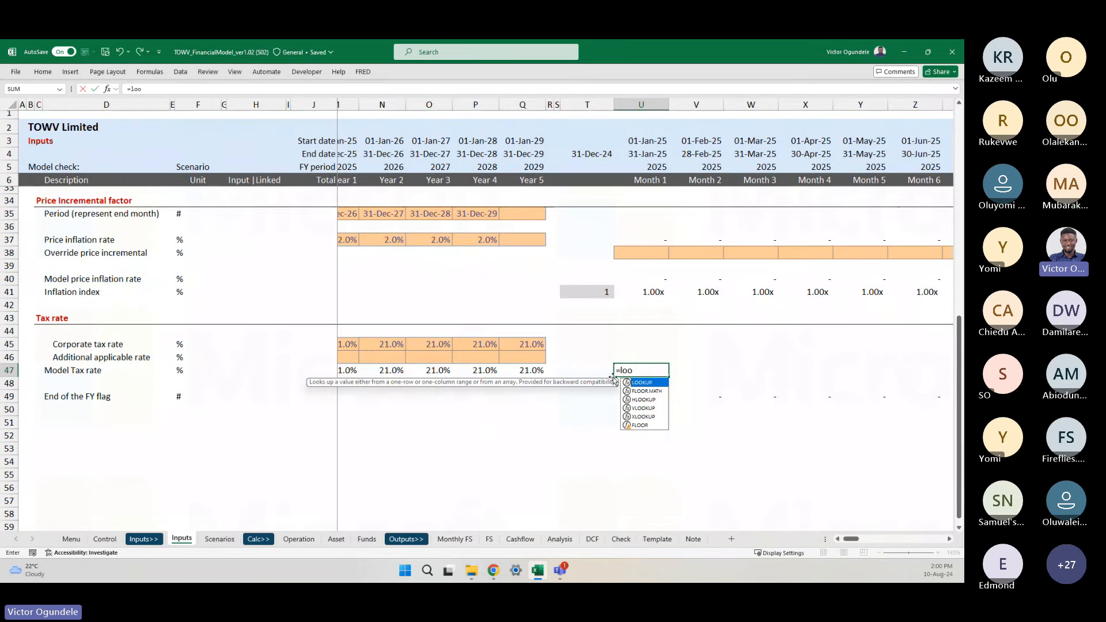
key("Tab")
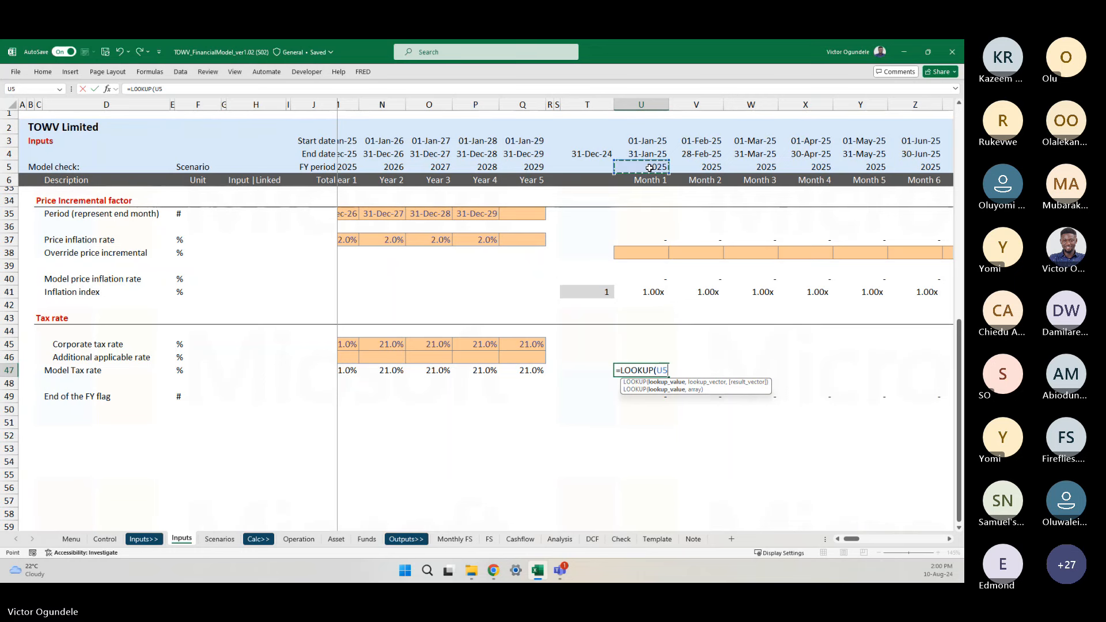
left_click(650, 168)
type(",")
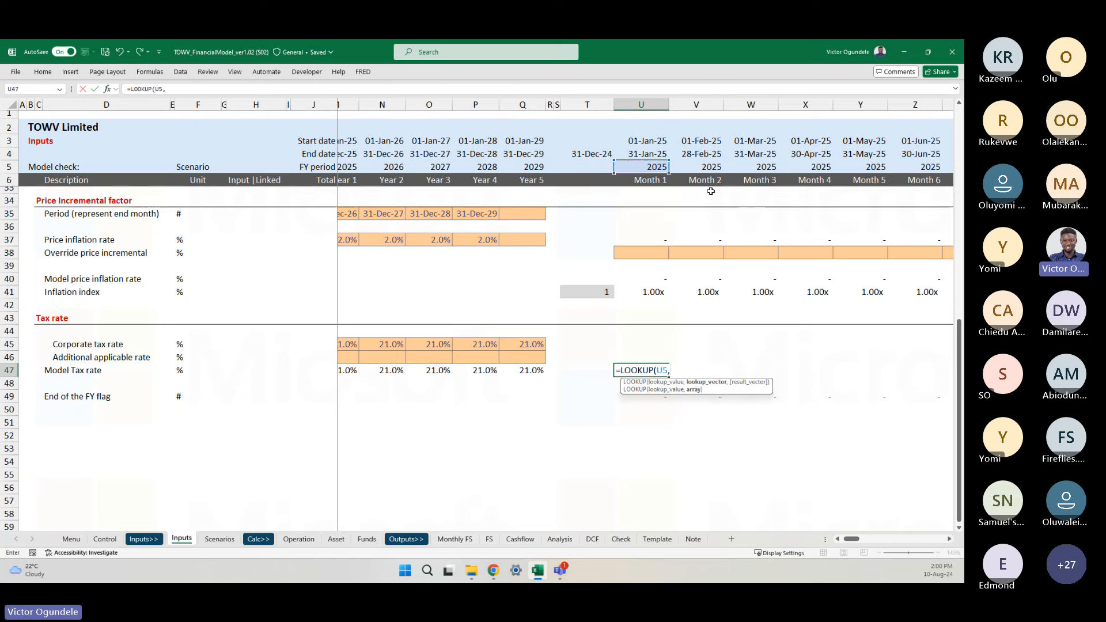
- Set the LOOKUP formula's lookup vector in U47 to the annual FY periods as the absolute range $M$5:$Q$5
left_click(536, 168)
key("Left")
key("Left")
key("Left")
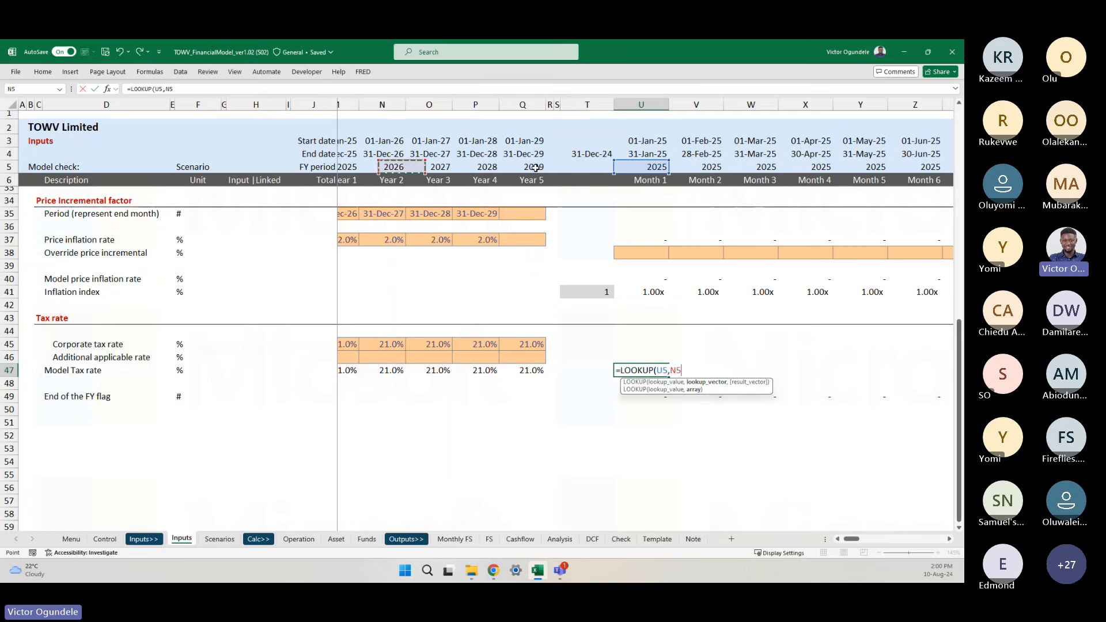
key("Left")
key("shift+Right")
key("shift+Right")
key("shift+Right")
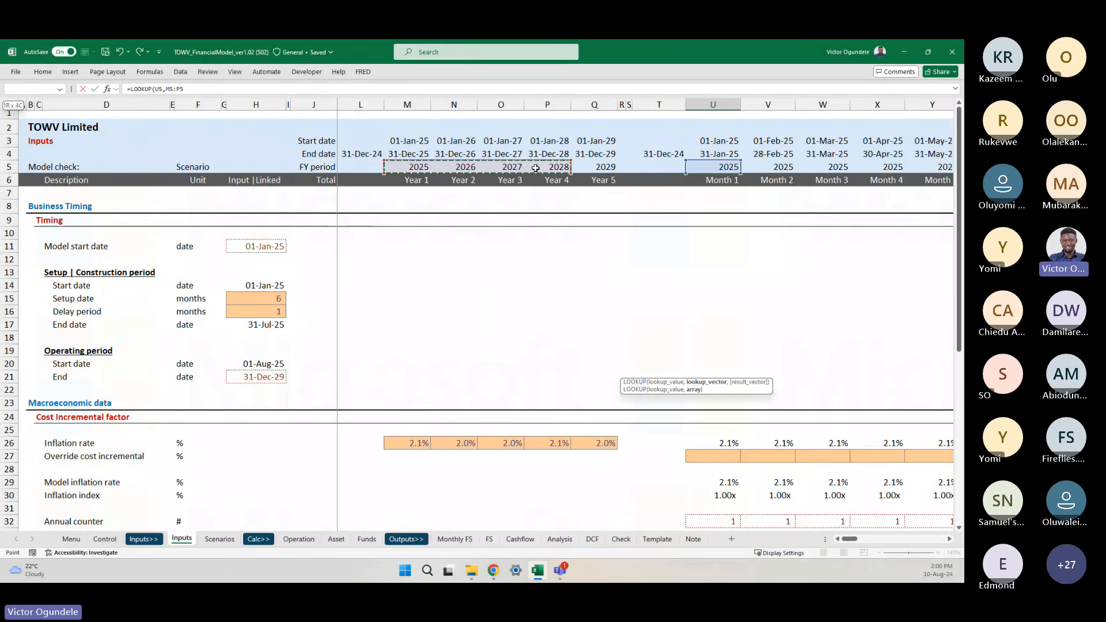
scroll(644, 366, "down", 10)
key("shift+Right")
key("F4")
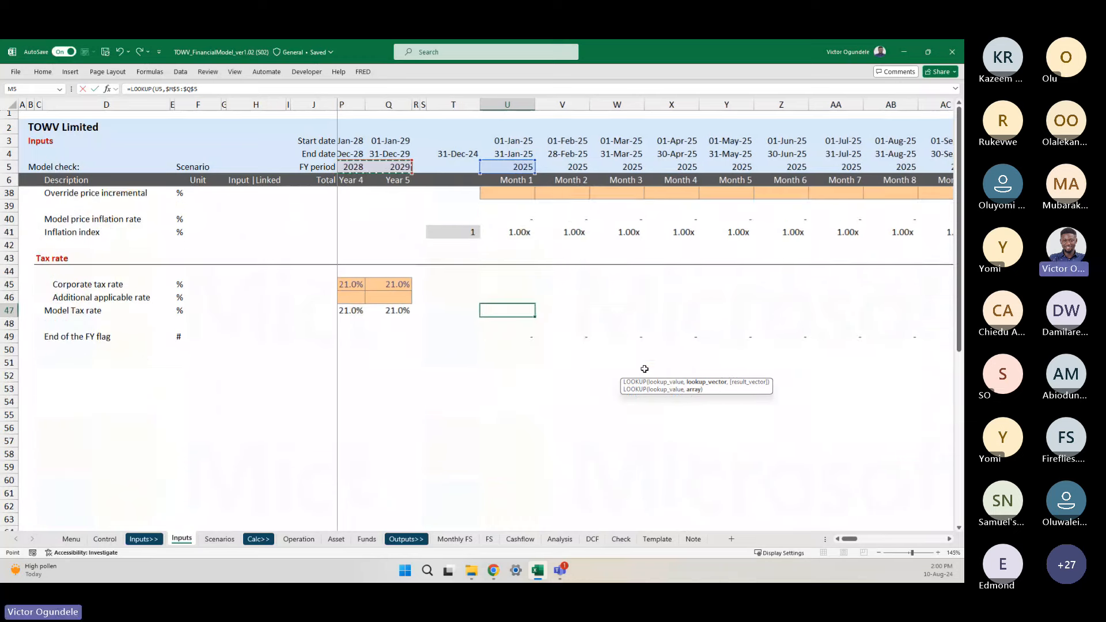
scroll(645, 369, "up", 2)
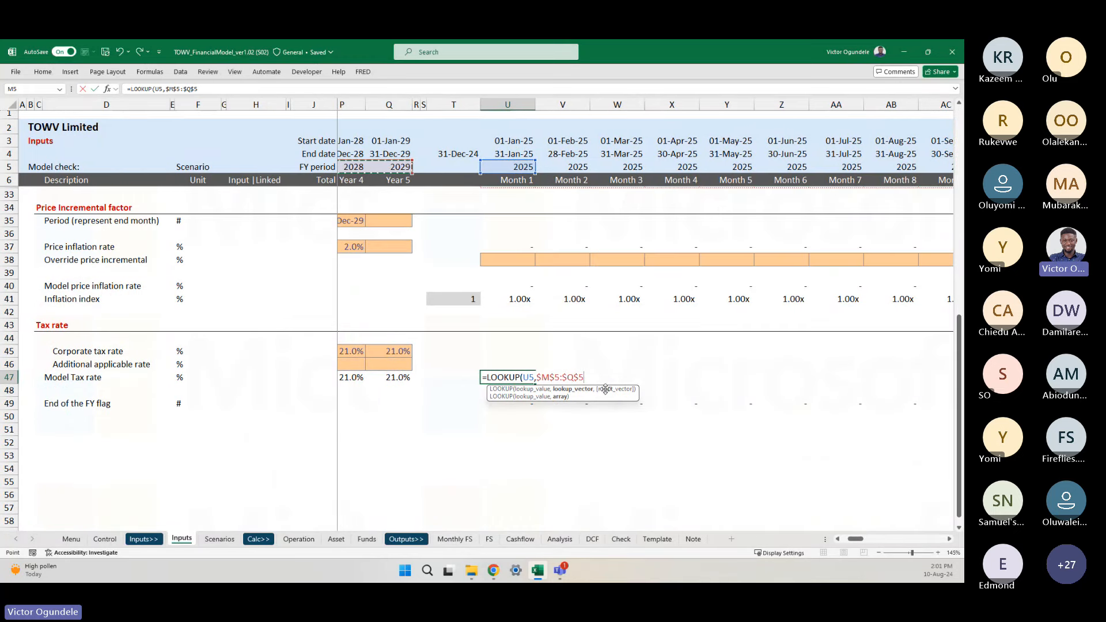
left_click(589, 375)
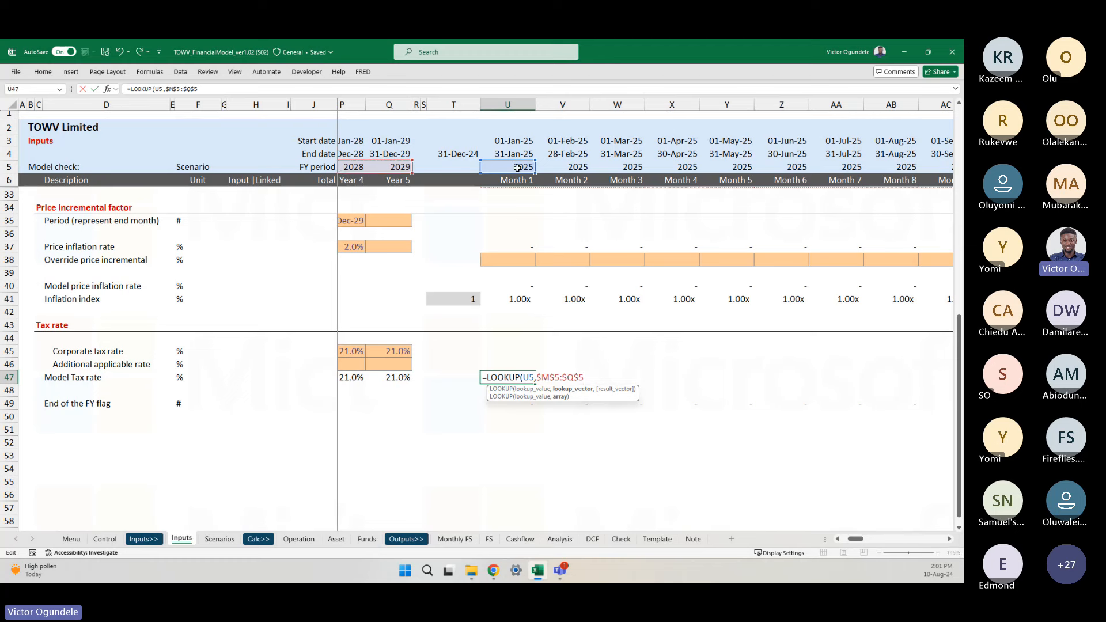
scroll(400, 163, "left", 3)
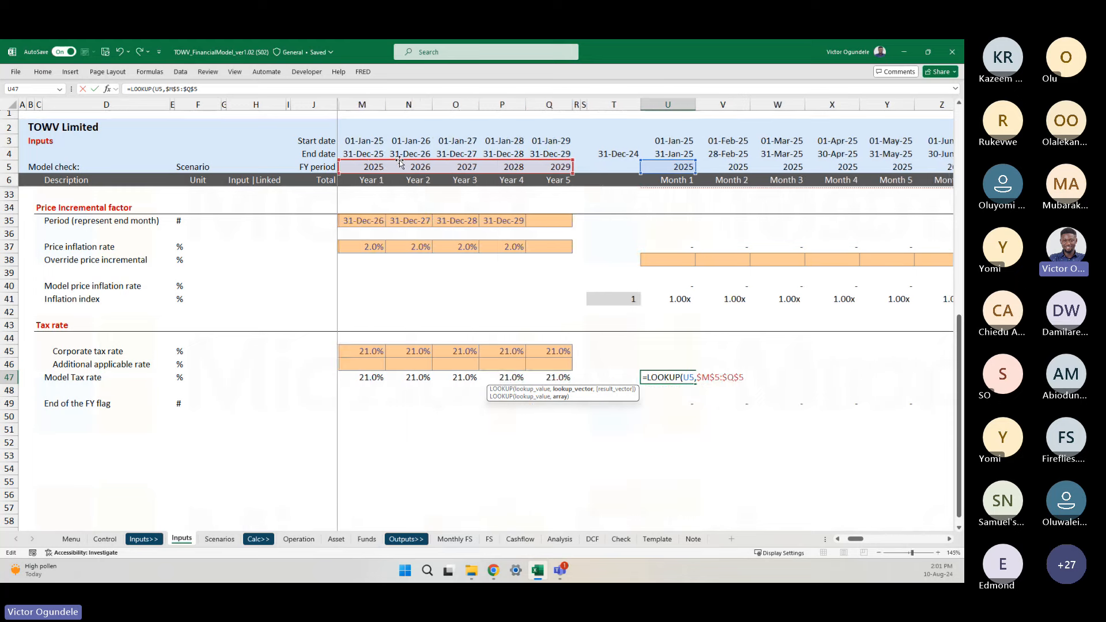
scroll(400, 163, "right", 3)
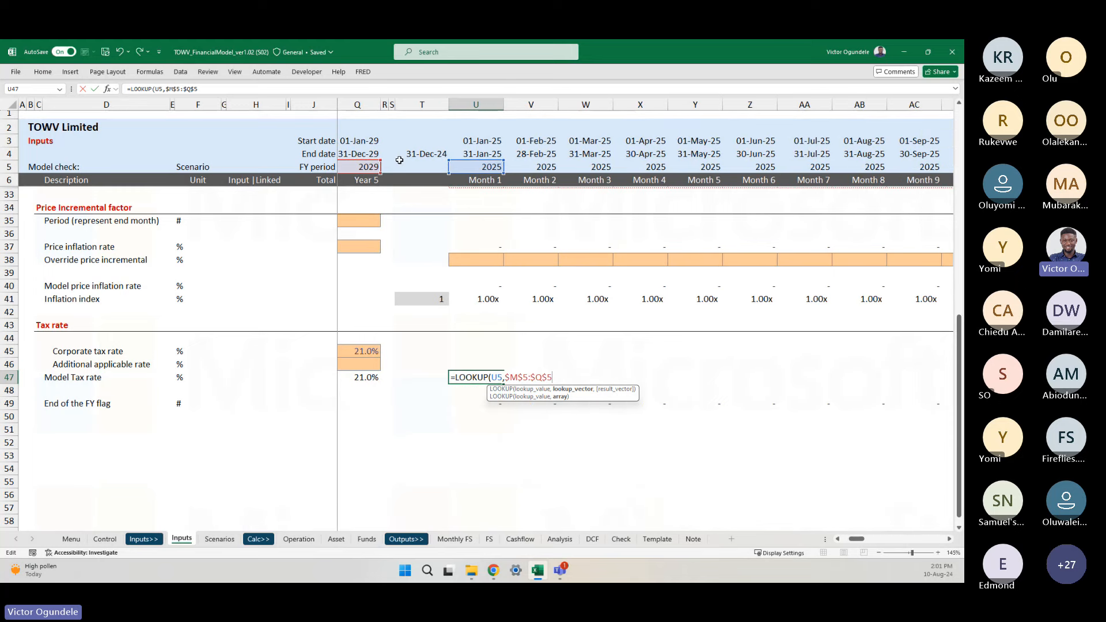
- Add the annual Model Tax rates $M$47:$Q$47 as the result vector and enter the LOOKUP formula in U47
type(",")
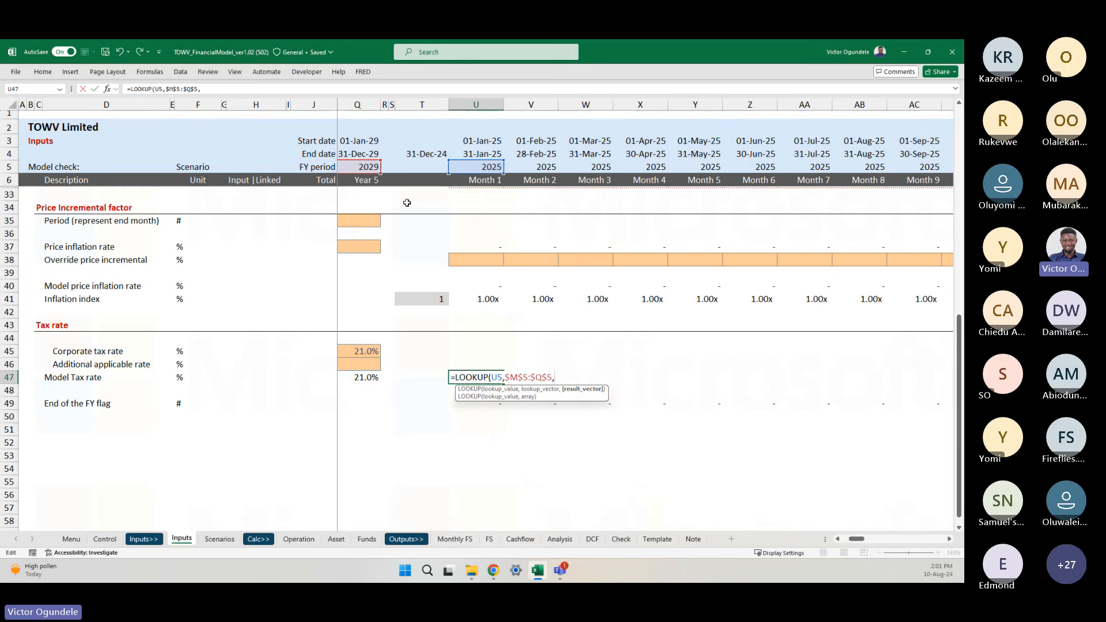
scroll(407, 203, "left", 3)
left_click(409, 378)
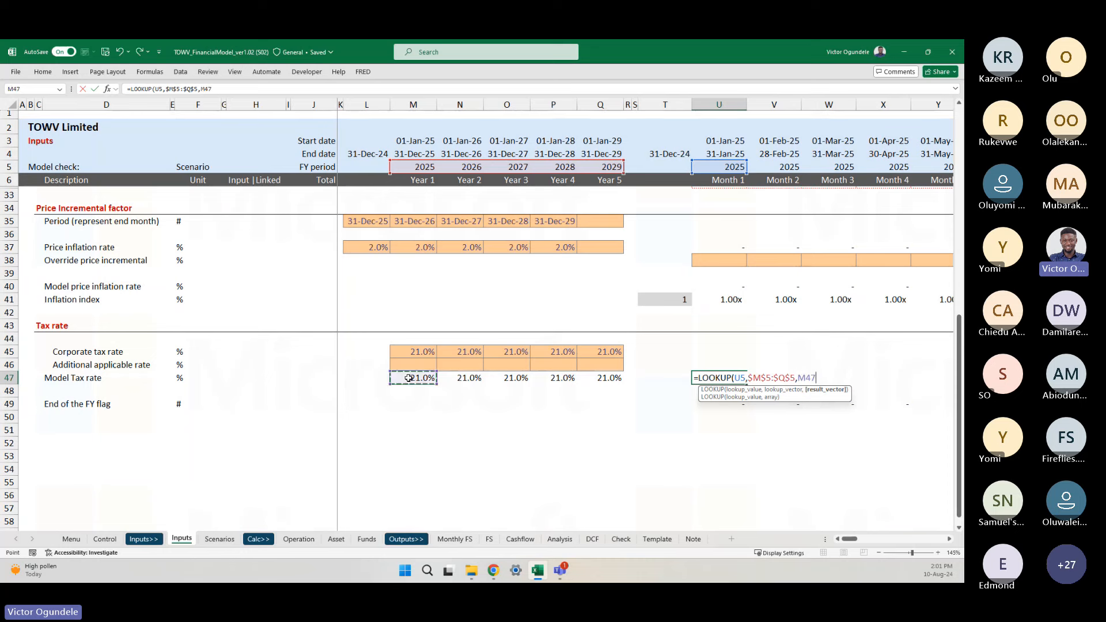
left_click_drag(409, 378, 620, 404)
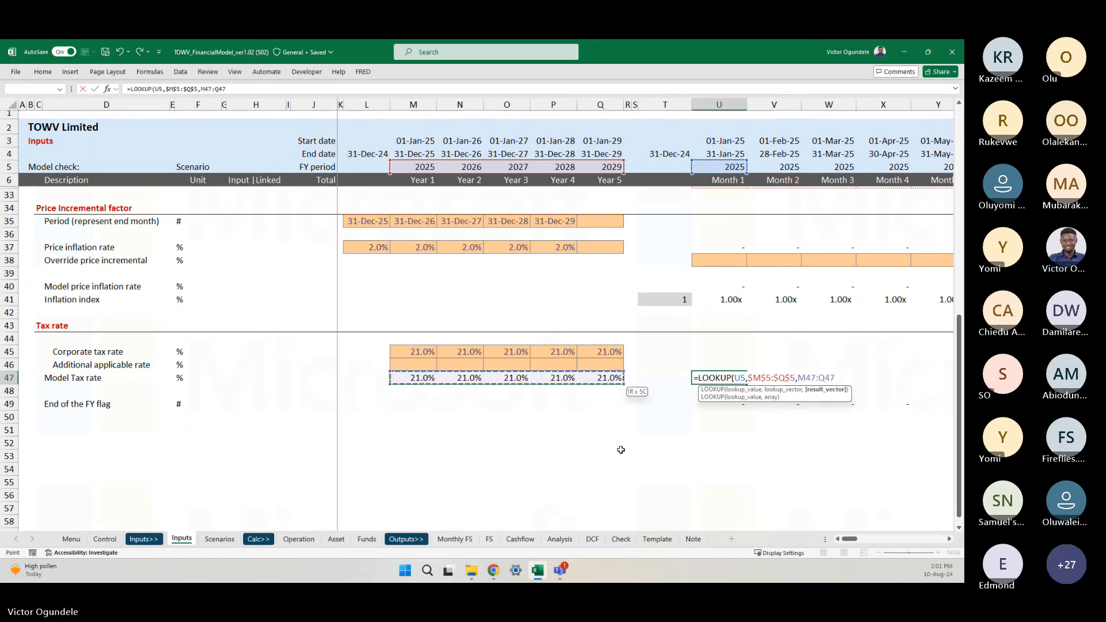
key("F4")
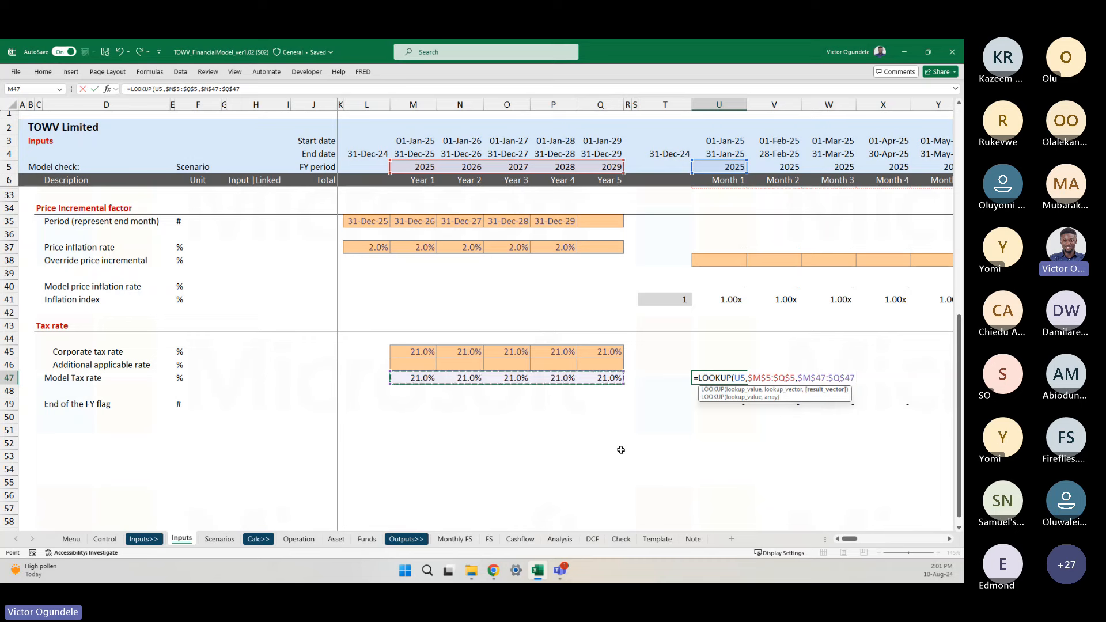
type(")")
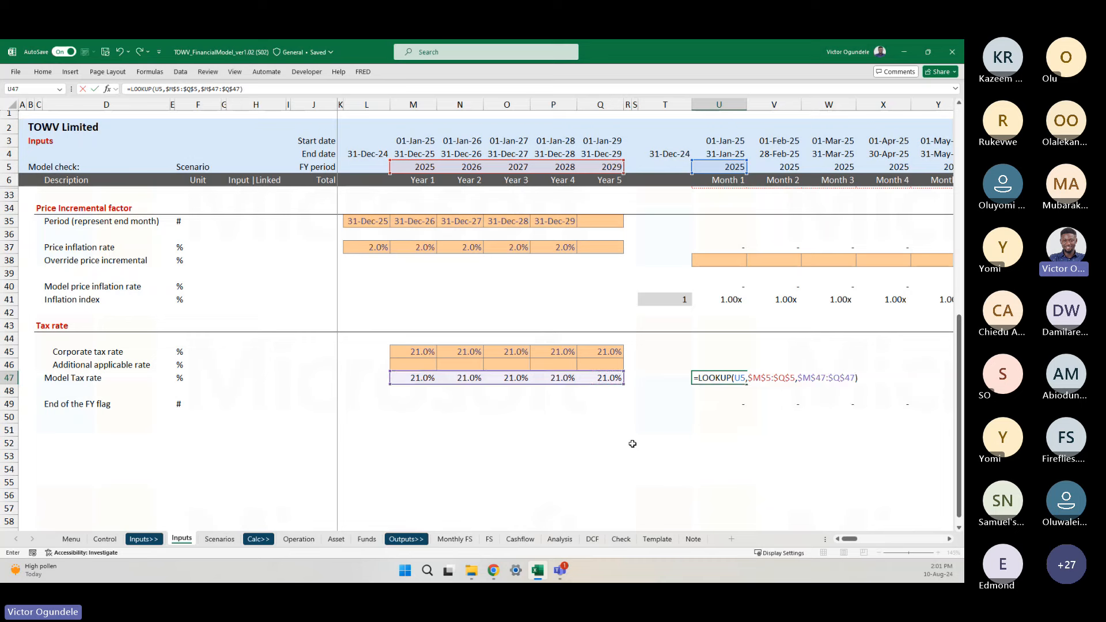
key("ctrl+Return")
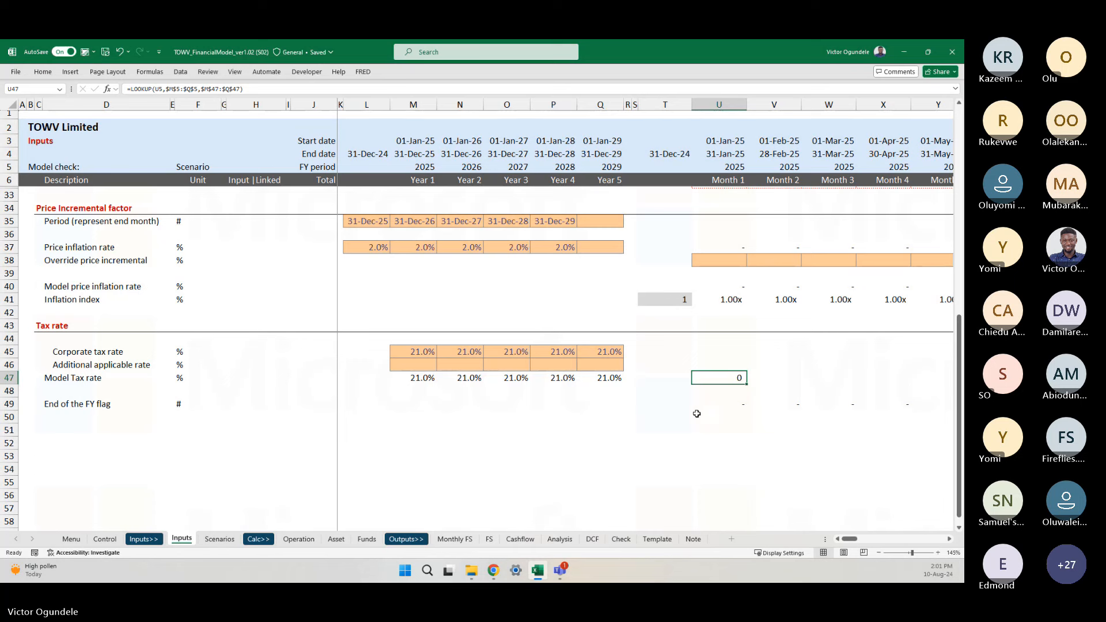
- Copy the percentage format of the Year 5 Model Tax rate in Q47 to the Month 1 cell U47
left_click(724, 249)
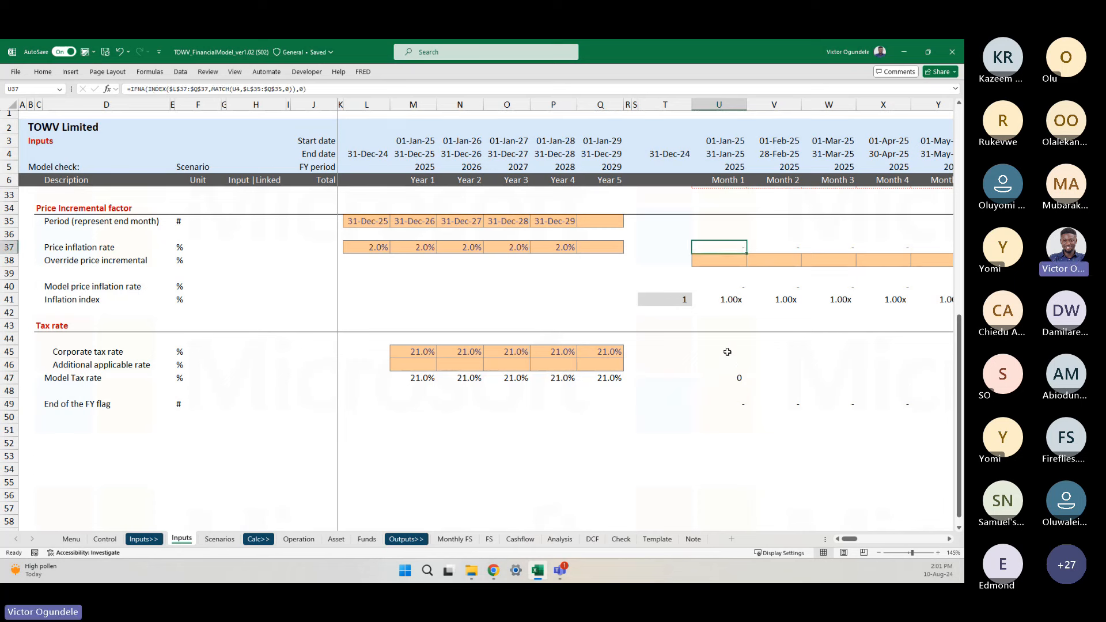
left_click(602, 377)
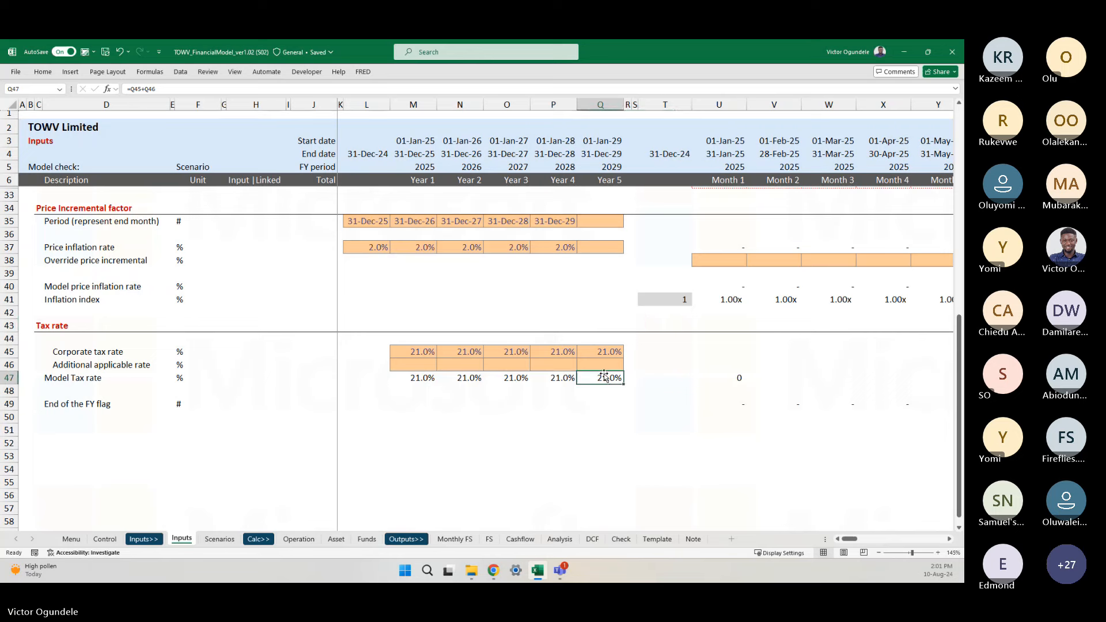
key("f")
key("p")
key("ctrl+Right")
key("Return")
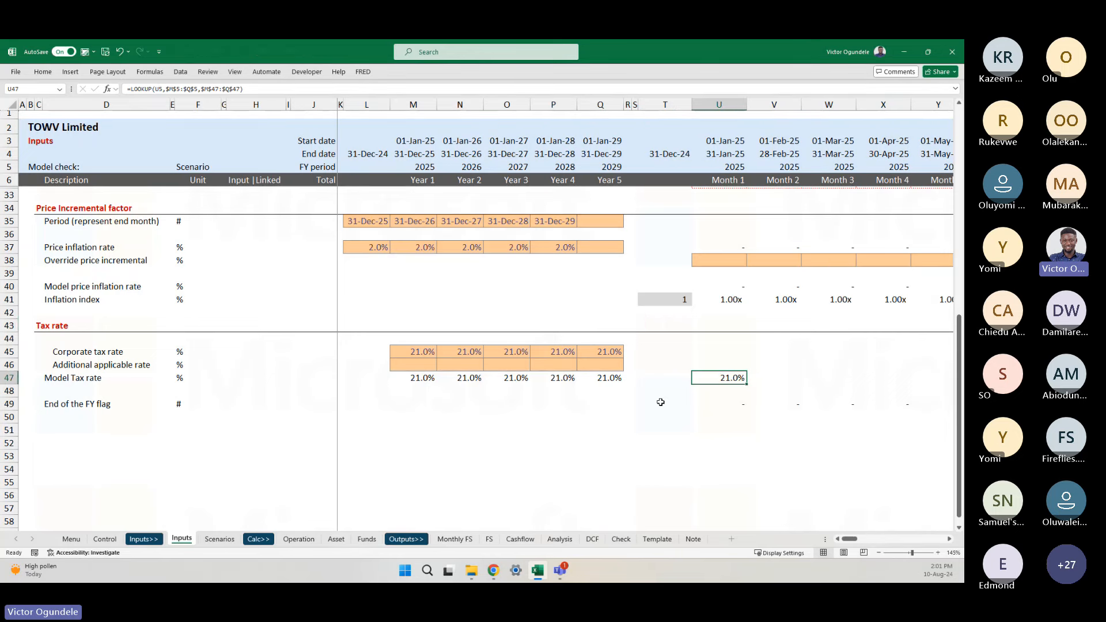
- Copy the Model Tax rate LOOKUP formula in U47 across the monthly timeline through Month 60
scroll(684, 462, "right", 2)
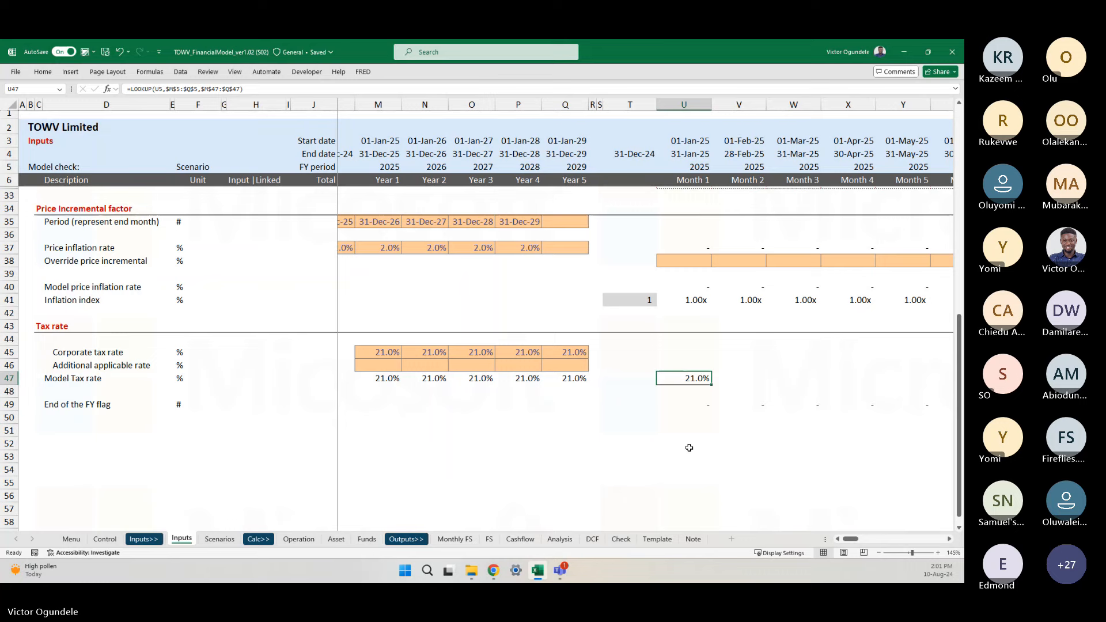
scroll(689, 448, "down", 2)
scroll(579, 309, "right", 1)
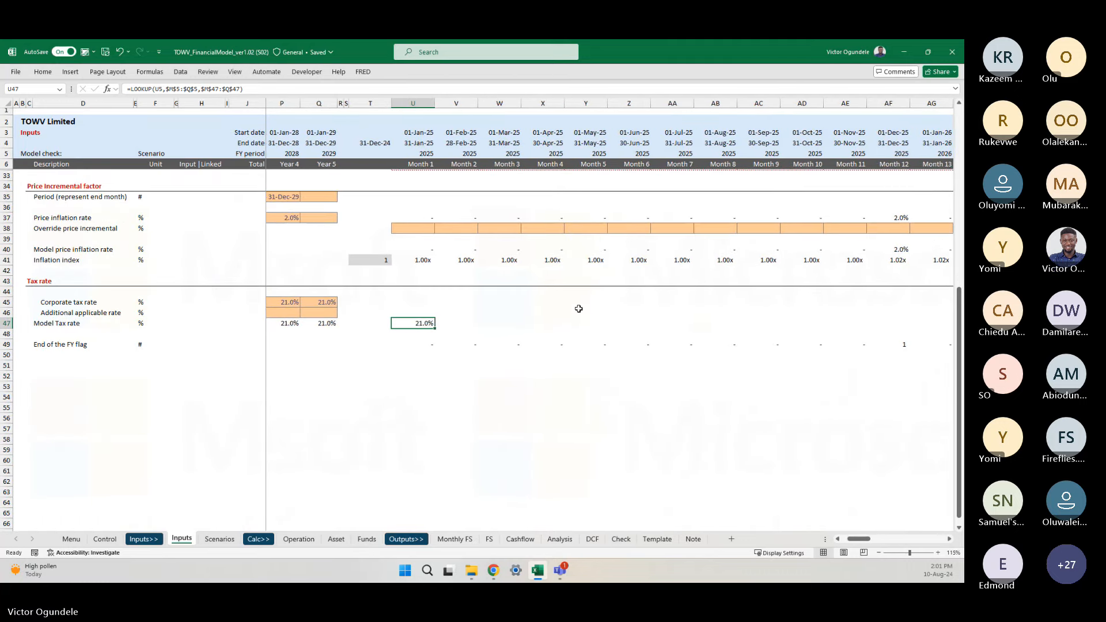
key("ctrl+shift+Right")
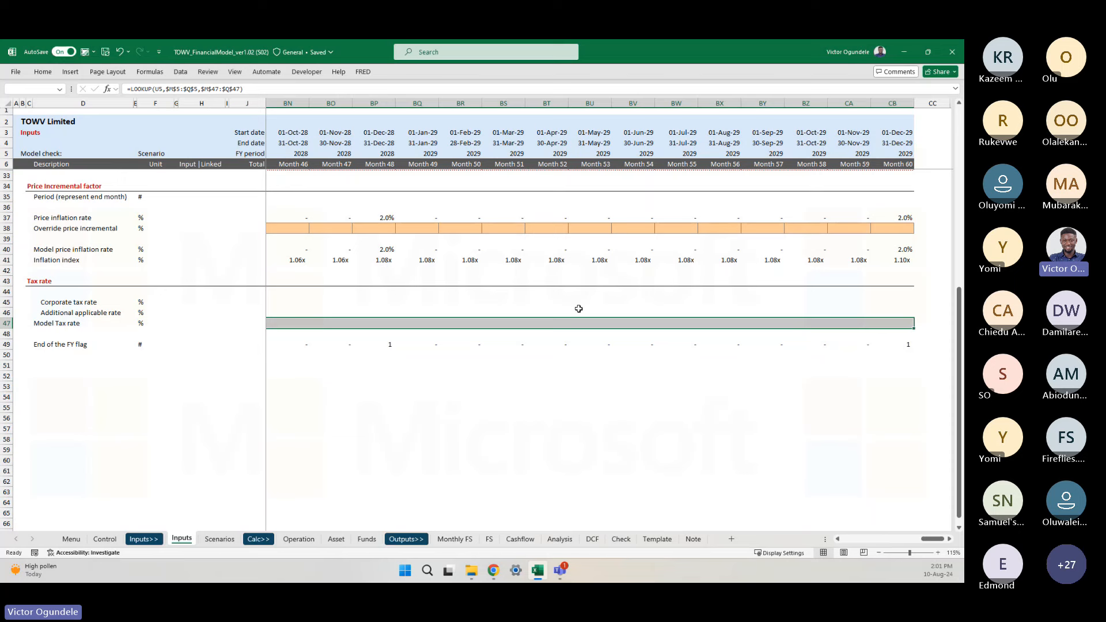
key("ctrl+r")
key("ctrl+shift+Left")
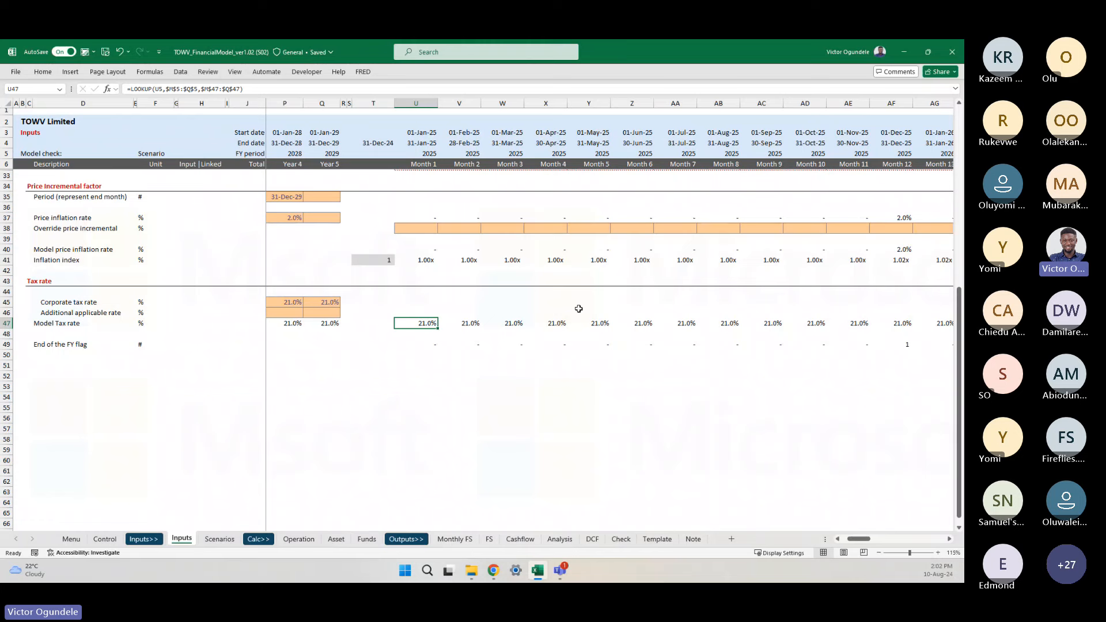
- Multiply the Model Tax rate LOOKUP in U47 by the End of the FY flag in U49 and fill it across through Month 60
scroll(579, 309, "up", 4, "ctrl")
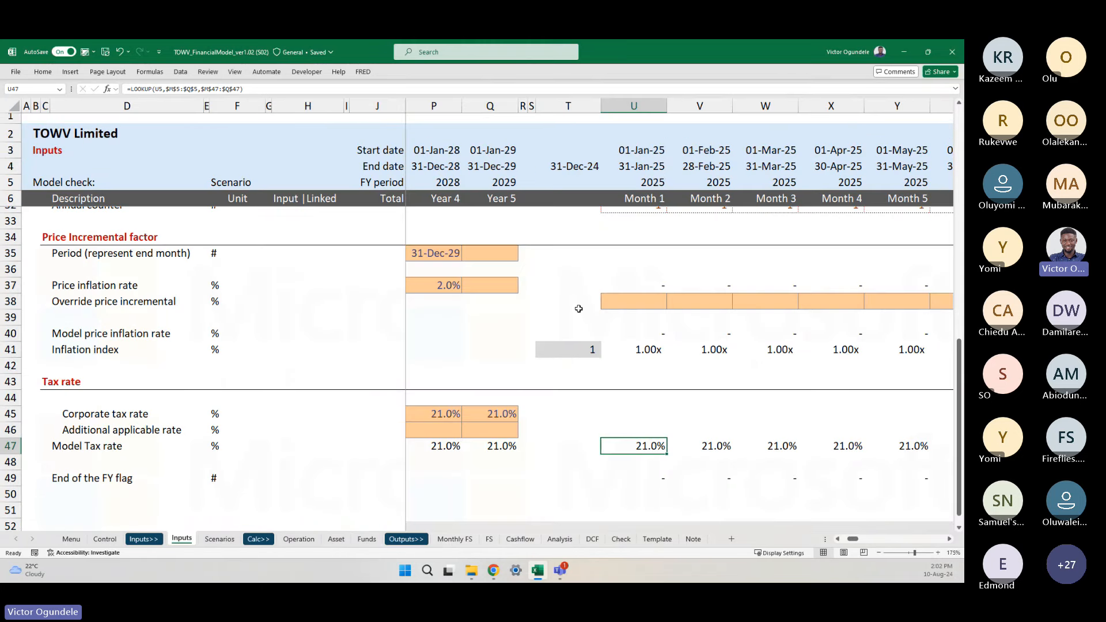
scroll(603, 390, "down", 2)
key("F2")
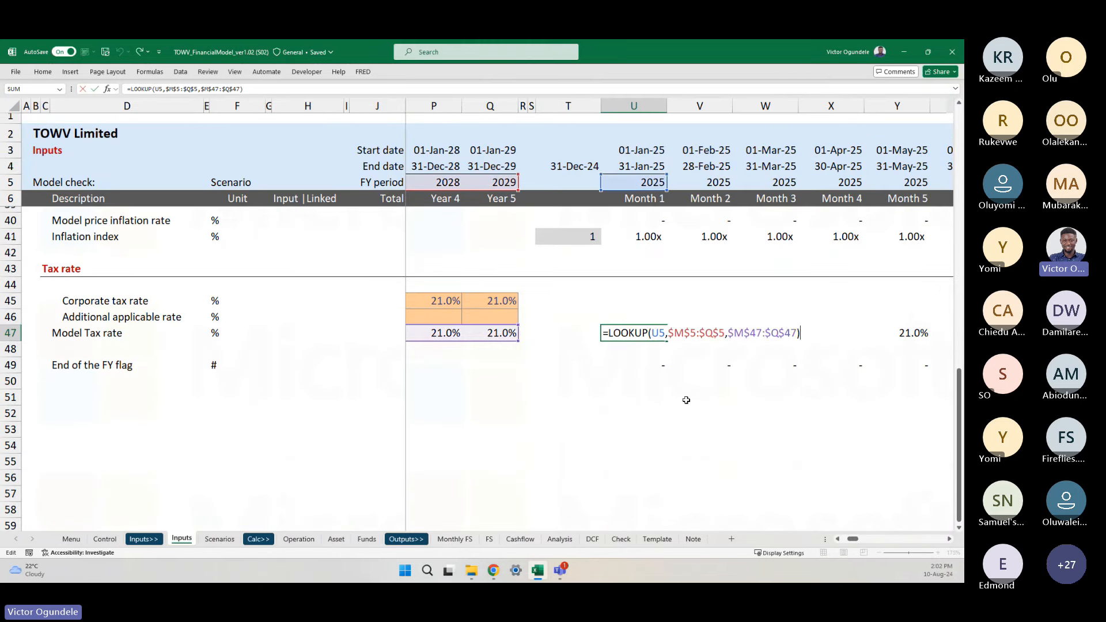
type("*")
key("Down")
key("Down")
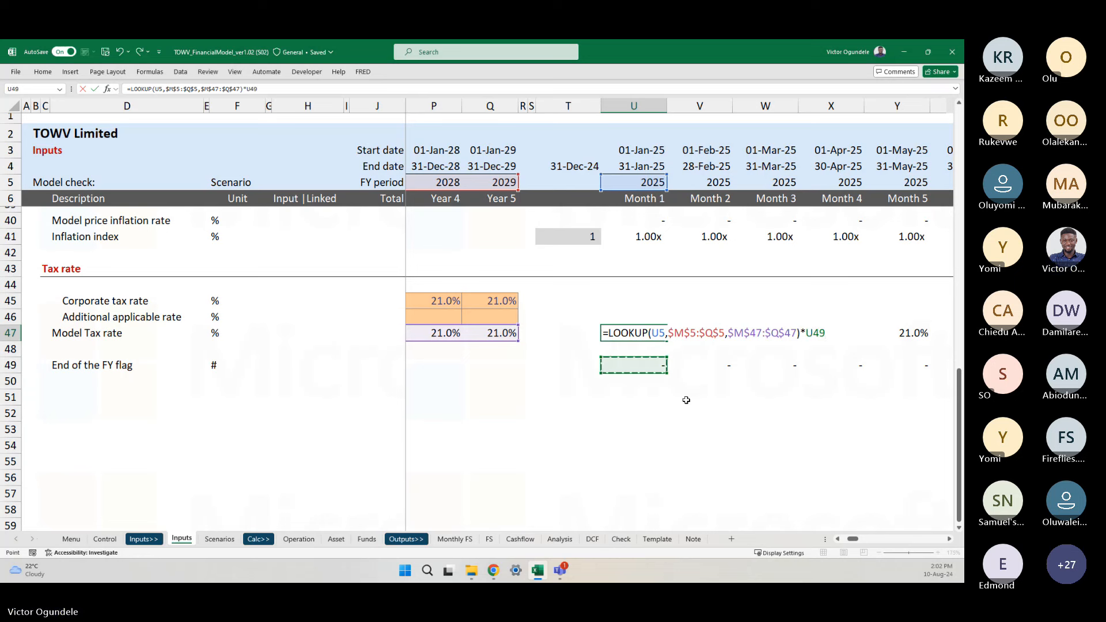
key("ctrl+Return")
key("ctrl+shift+Right")
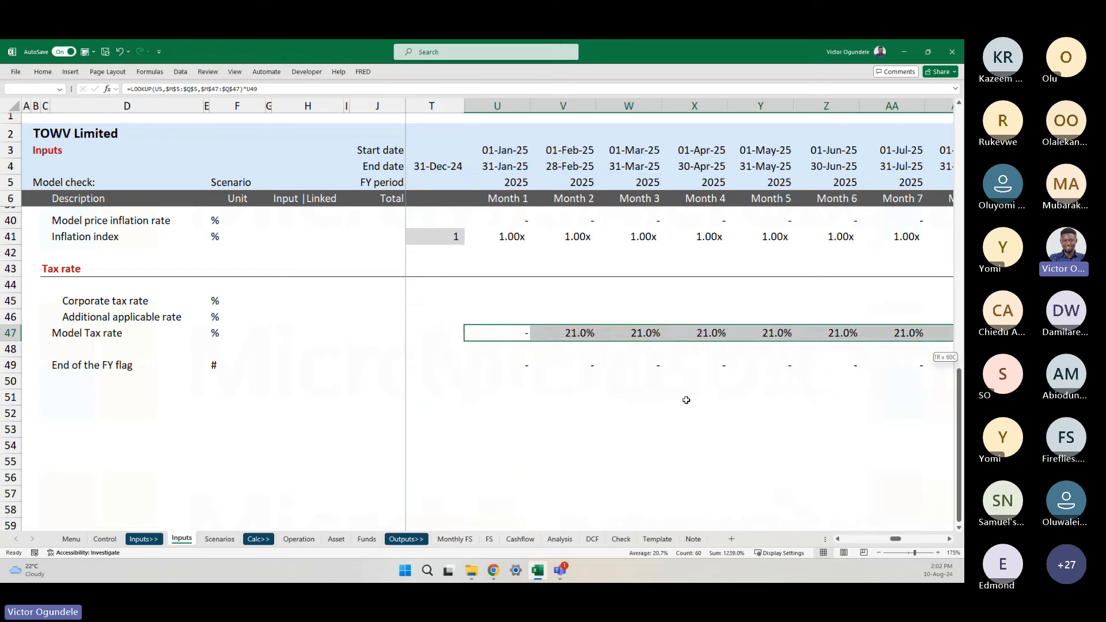
- Check the filled monthly Model Tax rate row against the End of the FY flag month by month, including each December
key("Right")
key("Right")
key("Right")
key("Right")
key("Right")
key("Right")
key("Right")
key("Right")
key("Right")
key("Right")
key("Right")
key("Right")
key("Right")
key("Right")
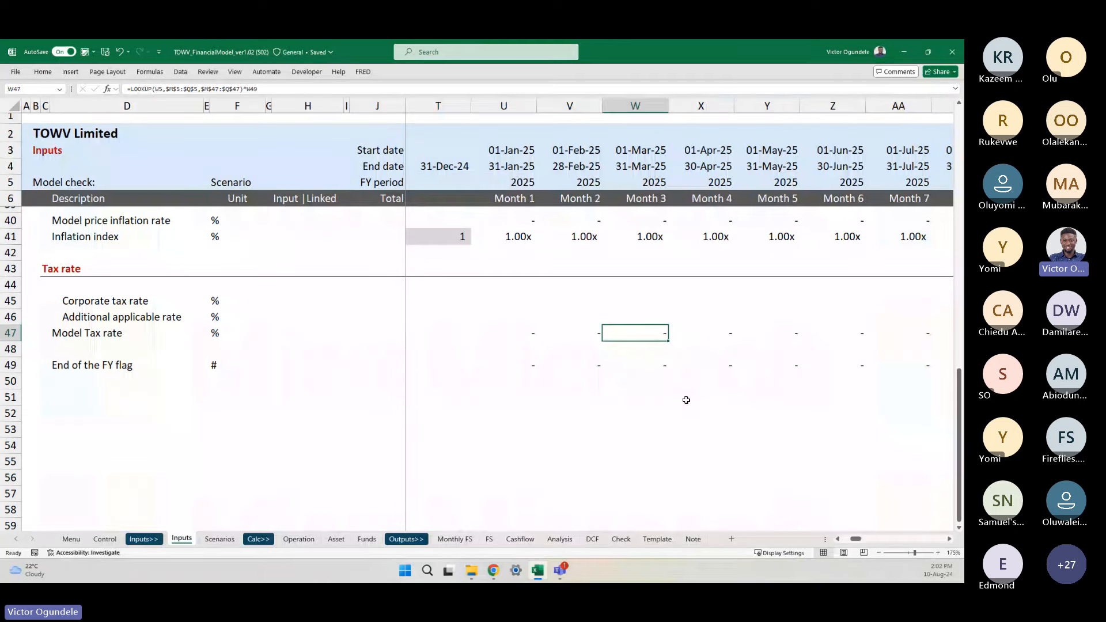
key("Left")
key("Left")
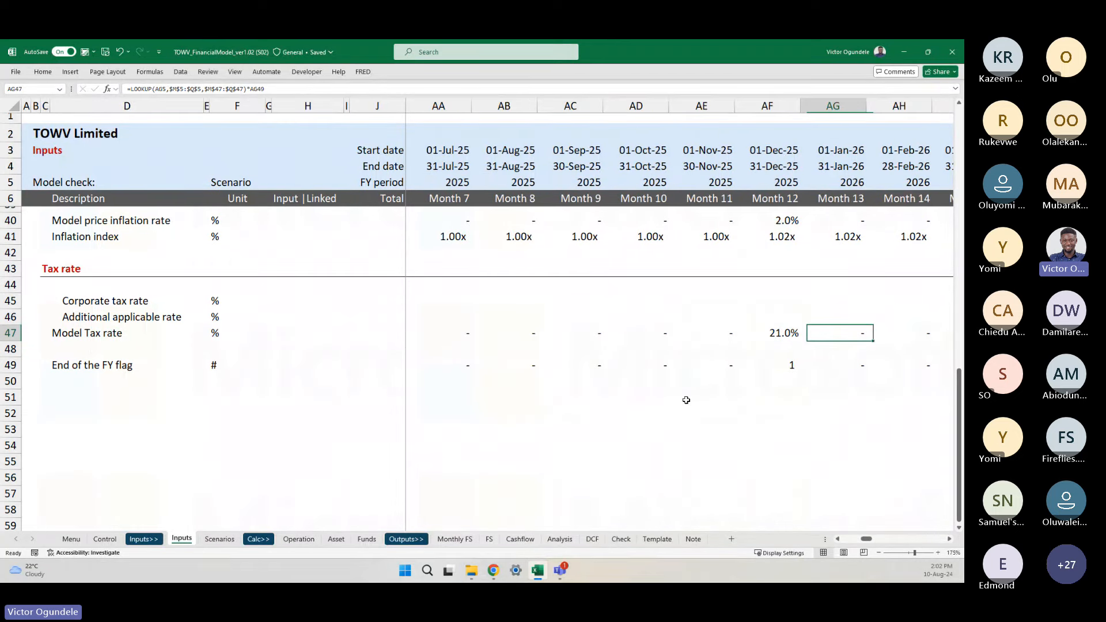
key("Right")
key("Right")
key("Right")
key("Right")
key("Right")
key("Right")
key("Right")
key("Right")
key("Right")
key("Right")
key("Right")
key("Right")
key("Right")
key("Right")
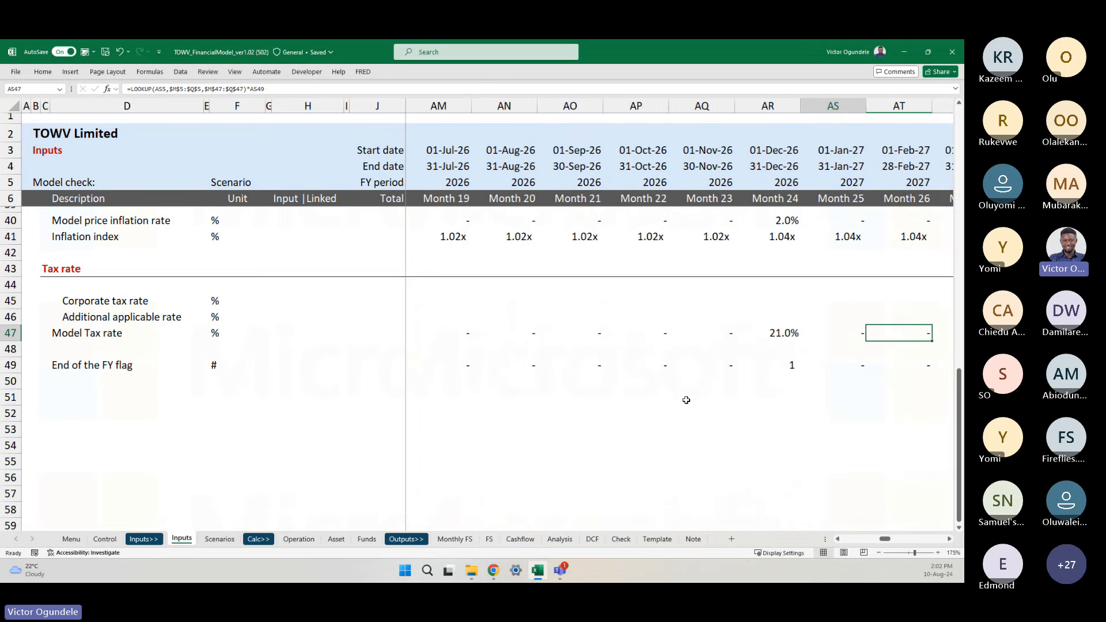
key("Left")
key("Left")
key("Right")
key("Right")
key("Right")
key("Right")
key("Right")
key("Right")
key("Right")
key("Right")
key("Right")
key("Right")
key("Right")
key("Right")
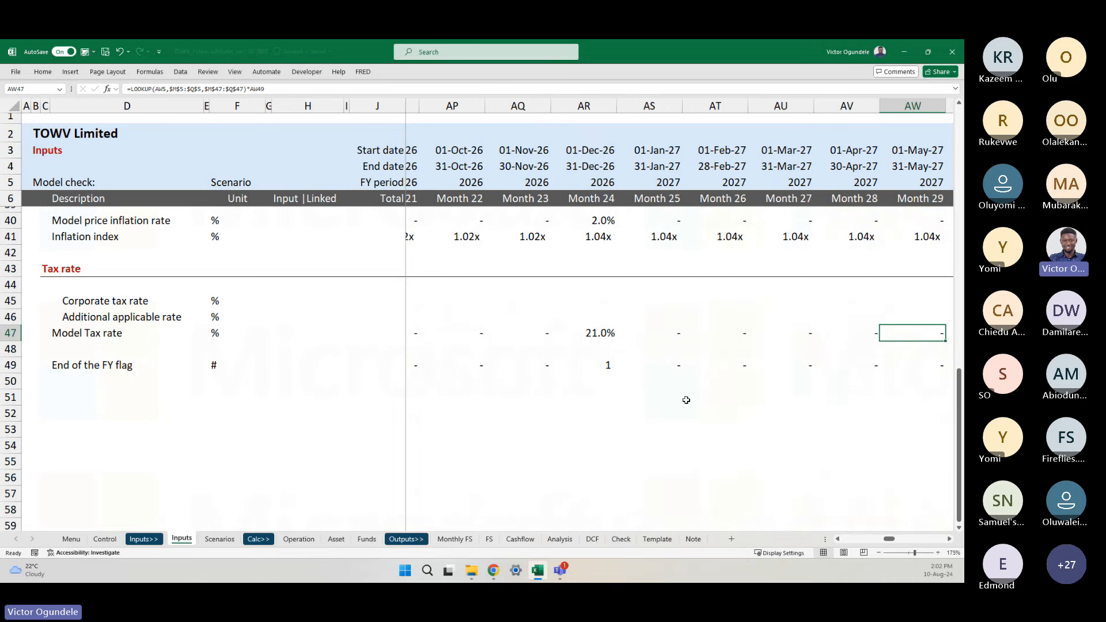
key("Right")
key("Right")
key("Right")
key("Right")
key("Right")
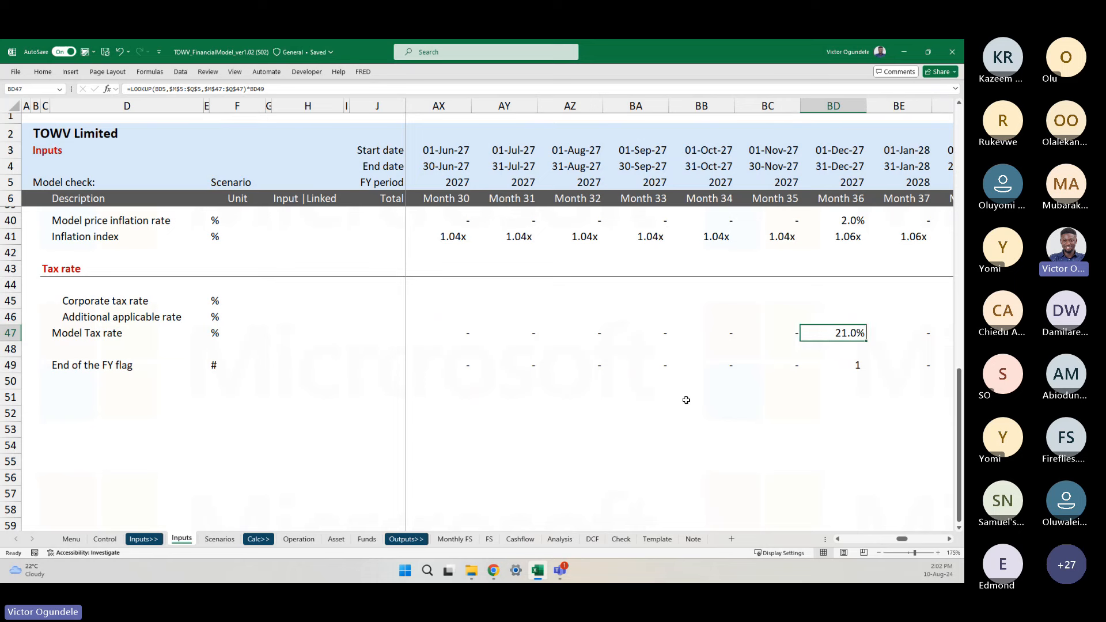
key("Right")
key("Right")
key("Right")
key("Right")
key("Right")
key("Right")
key("Right")
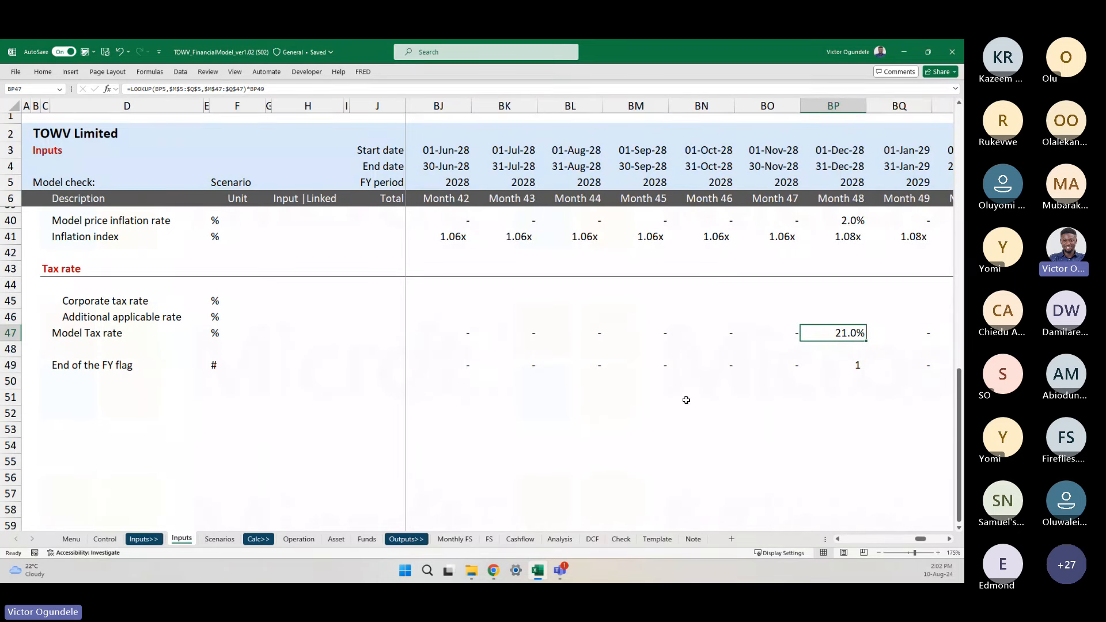
key("ctrl+Left")
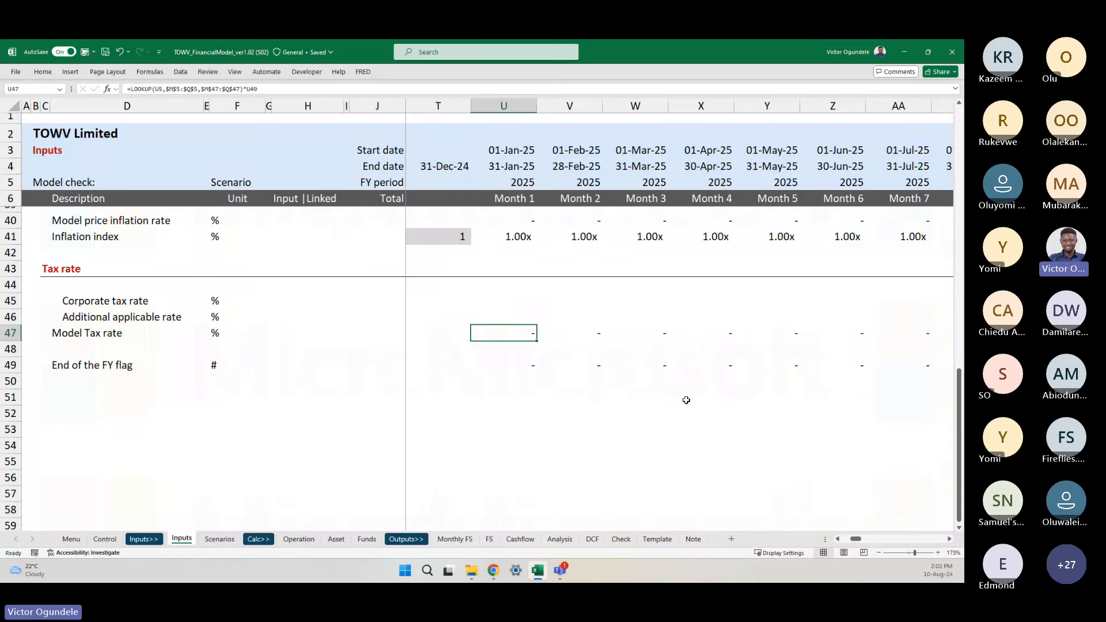
- Examine the Model Tax rate formula in U47 and trace its FY period, annual tax rate and End of the FY flag references
key("F2")
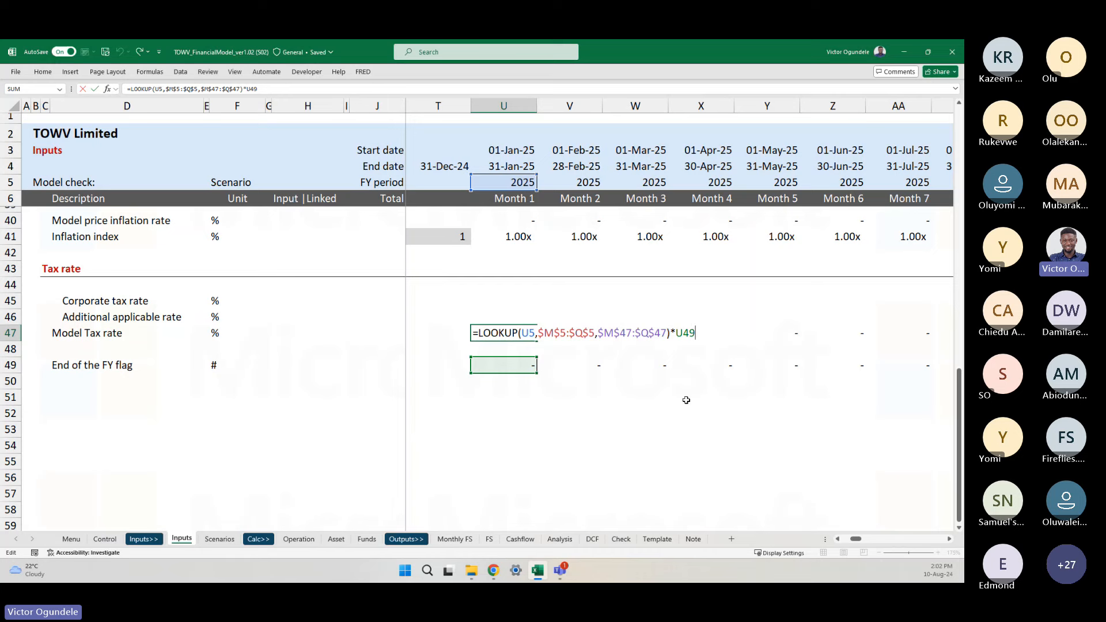
scroll(603, 338, "up", 7)
scroll(603, 337, "down", 4)
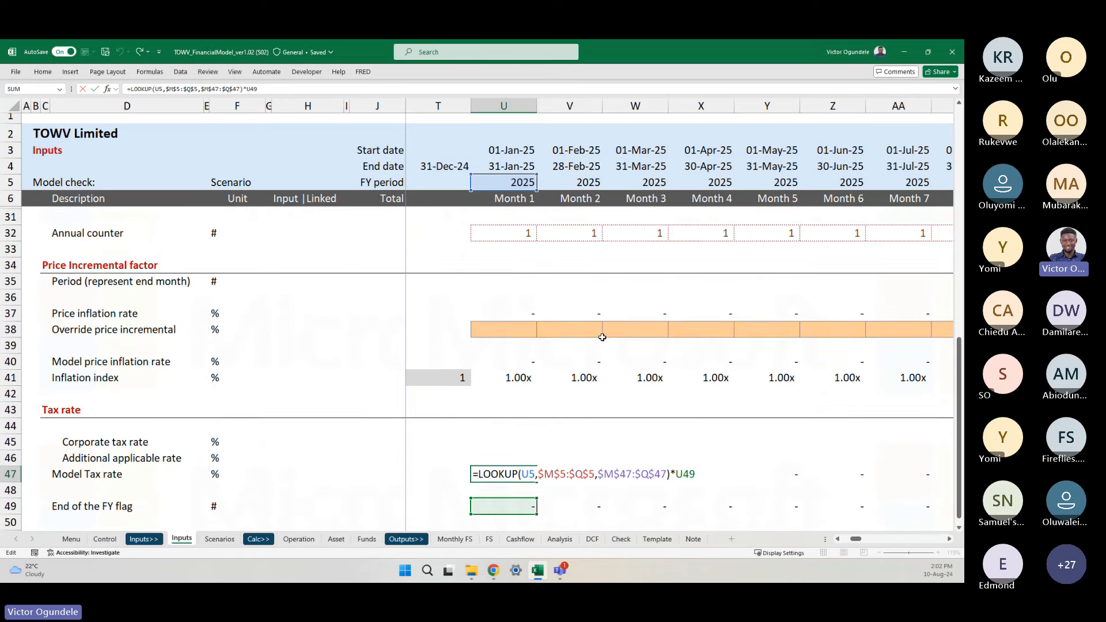
scroll(521, 332, "up", 2)
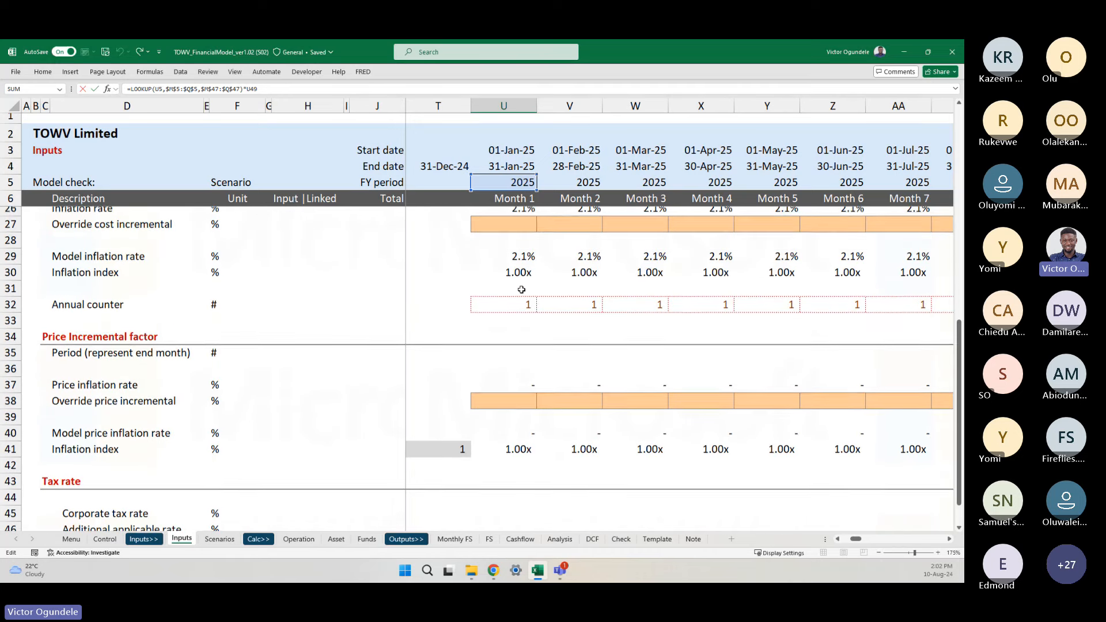
scroll(518, 302, "down", 5)
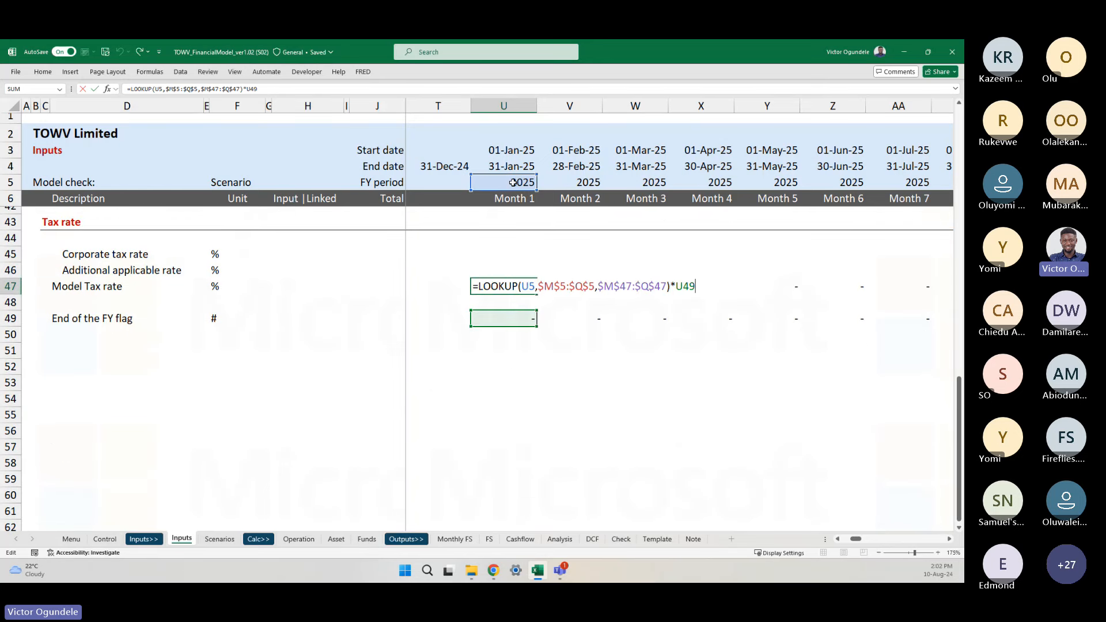
scroll(509, 250, "left", 3)
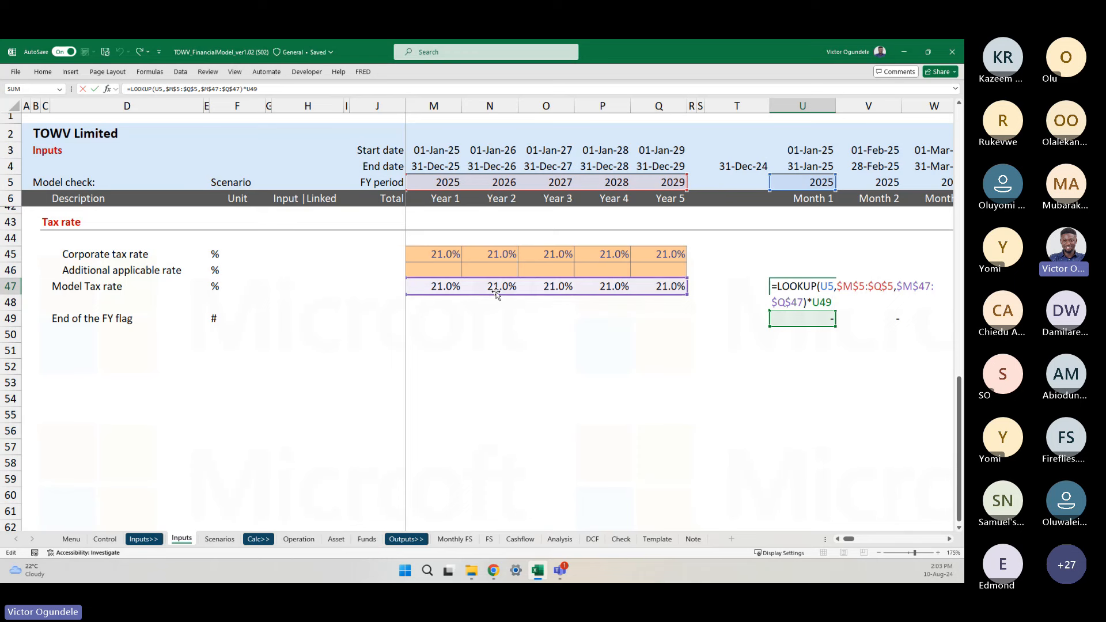
scroll(467, 291, "left", 1)
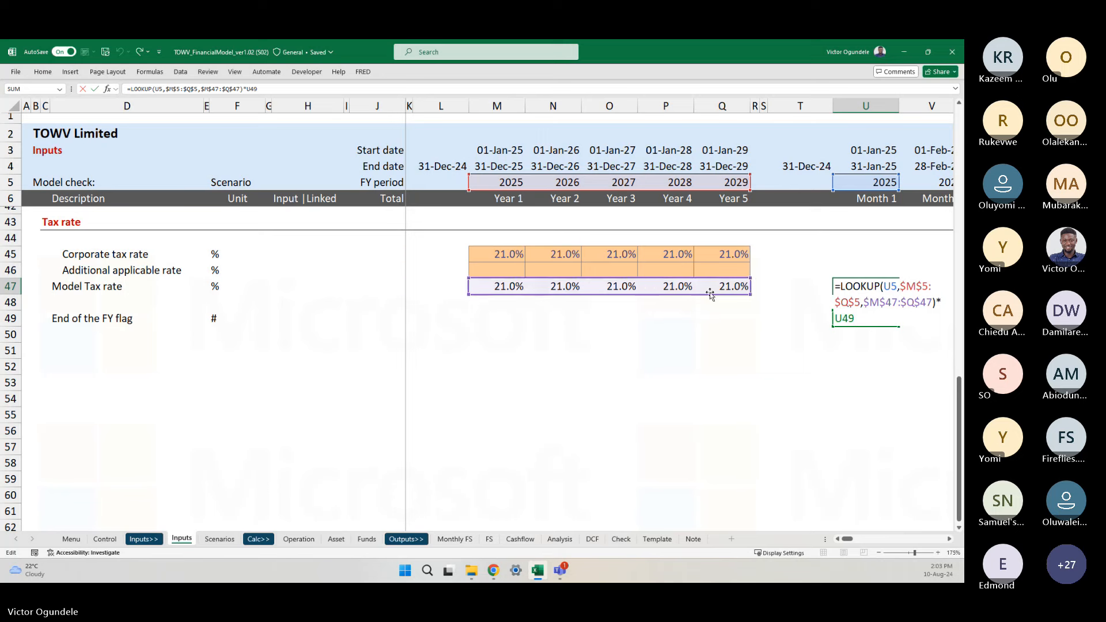
scroll(717, 285, "right", 5)
scroll(706, 297, "right", 1)
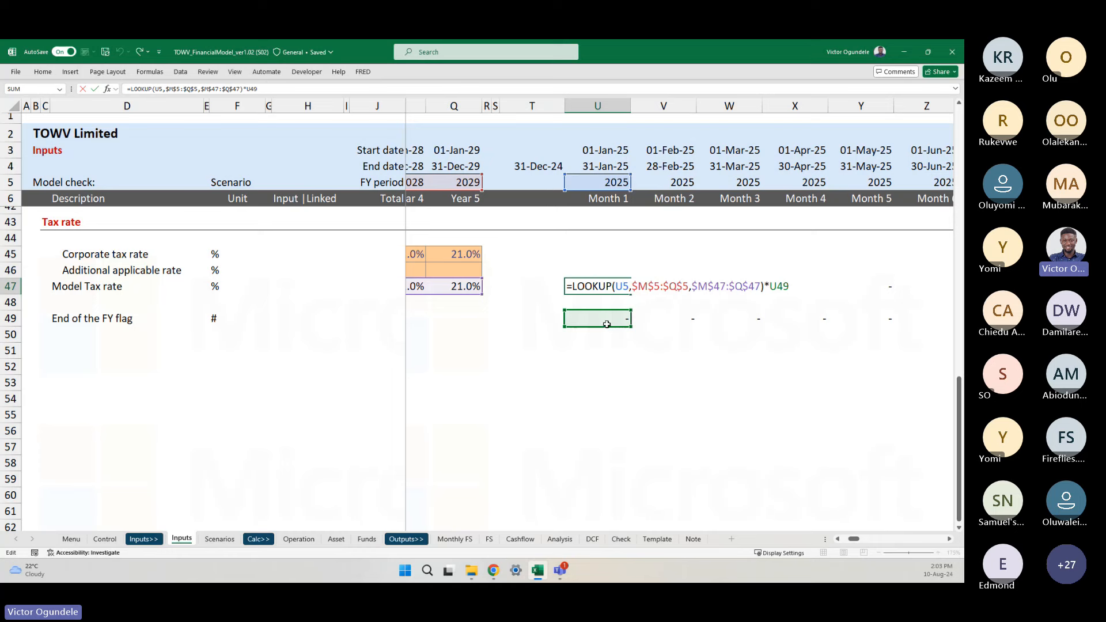
- Re-enter the Model Tax rate formula in U47 and fill it across the monthly timeline
key("ctrl+Return")
key("ctrl+shift+Right")
key("ctrl+r")
key("Left")
scroll(607, 324, "down", 4)
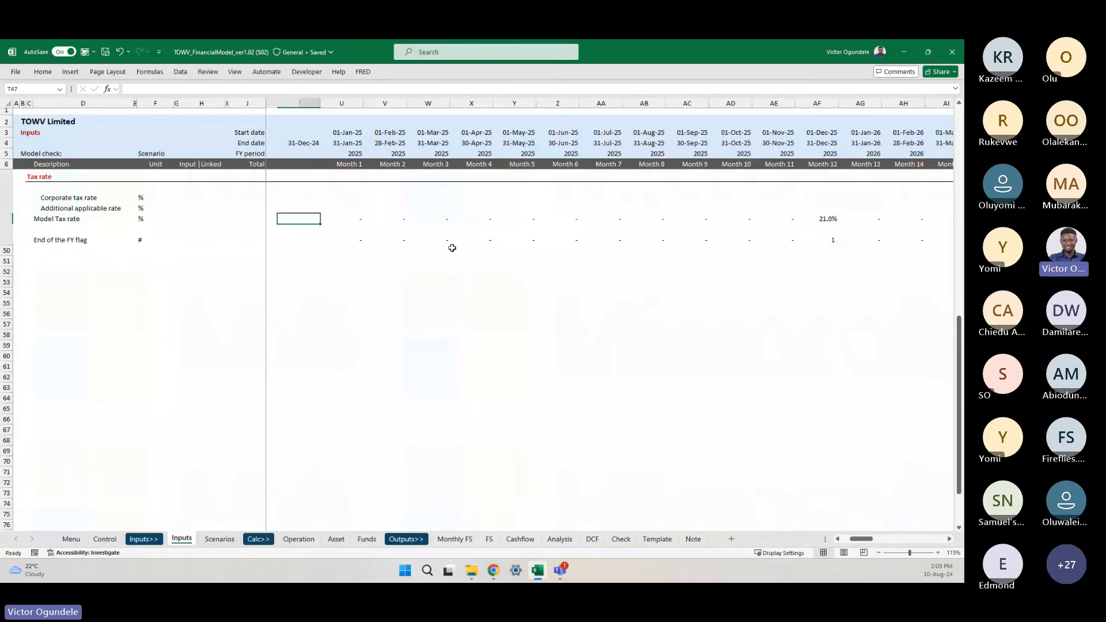
- Review the monthly rows of the Cost Incremental factor, Price Incremental factor and Tax rate sections on Inputs
scroll(452, 248, "up", 5)
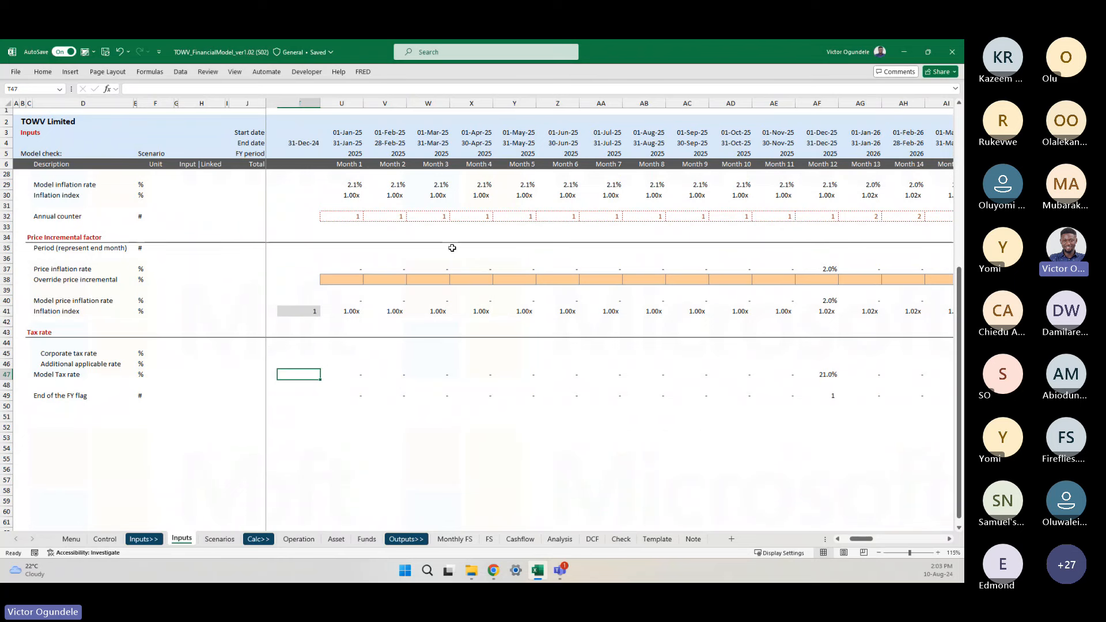
key("Right")
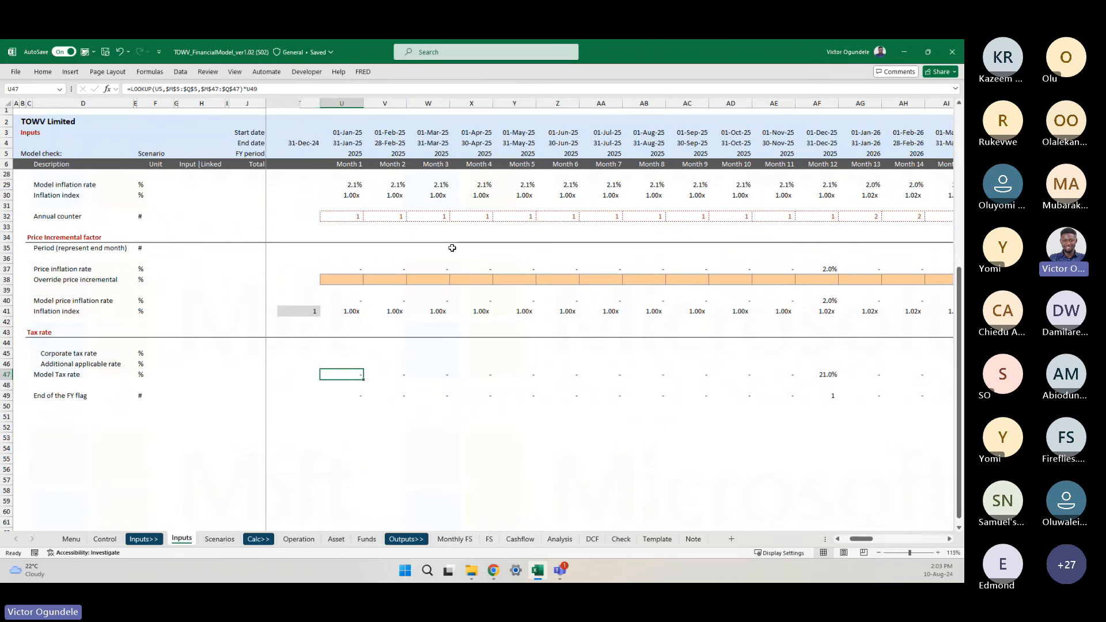
scroll(306, 388, "down", 2)
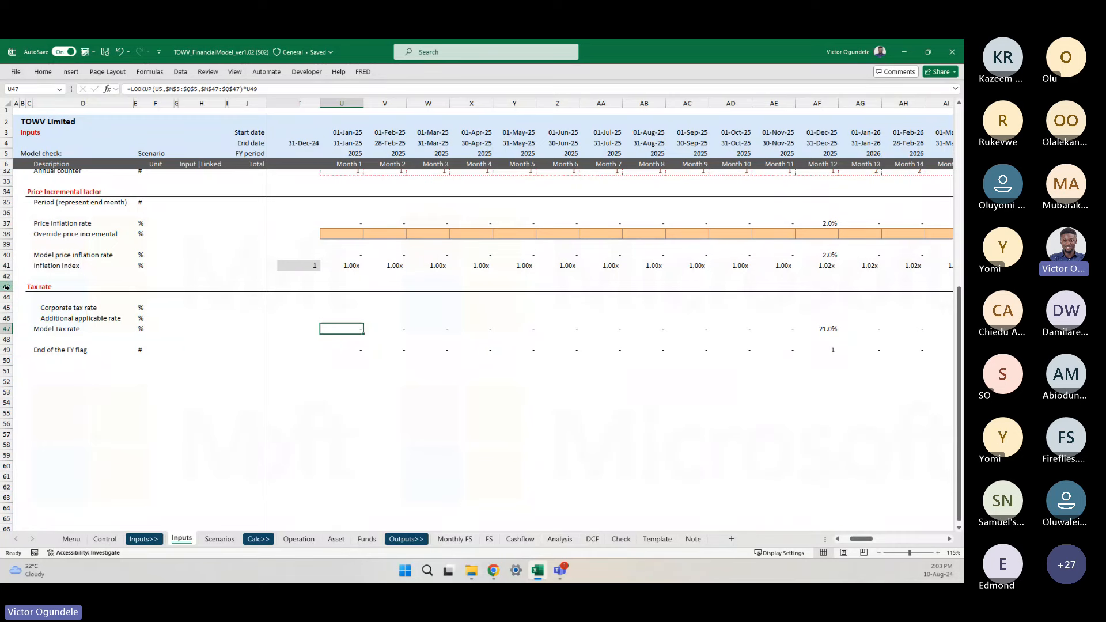
scroll(101, 268, "up", 4)
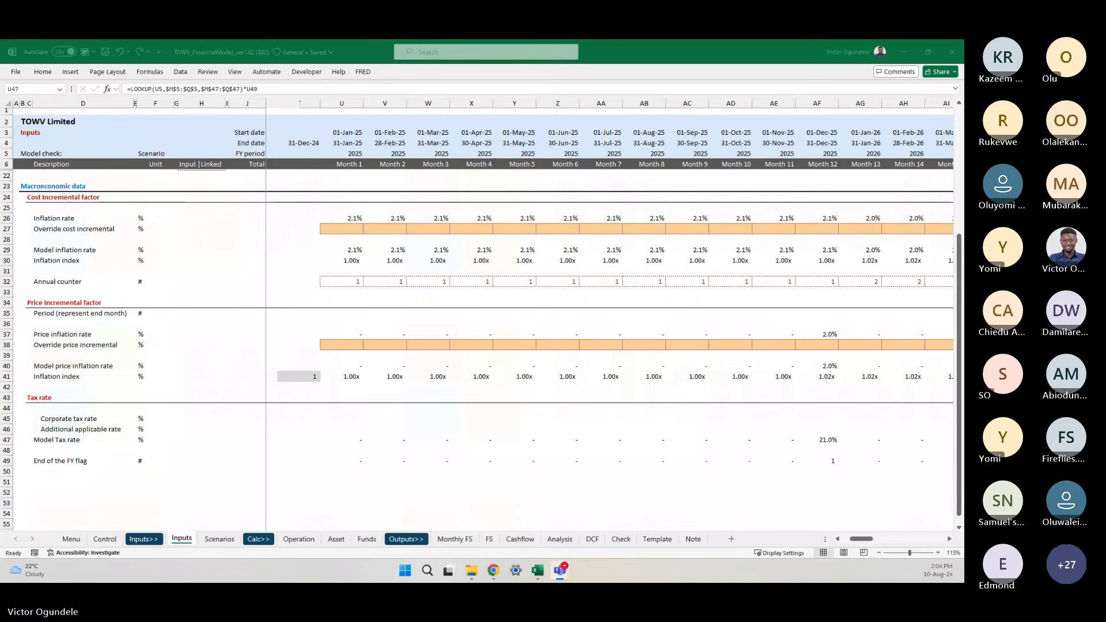
key("alt+Tab")
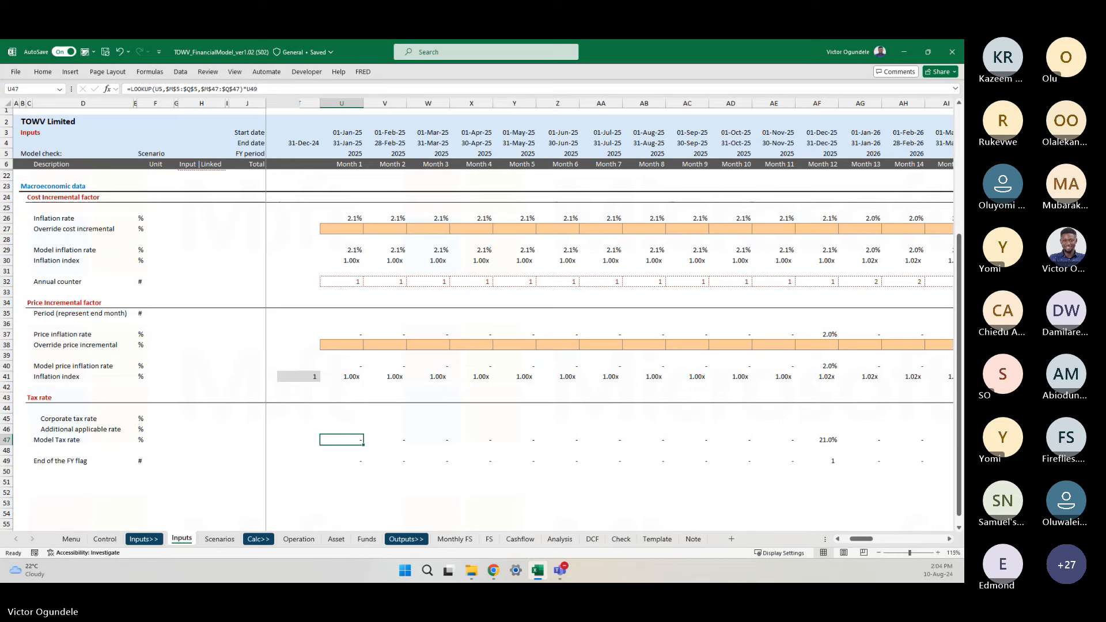
key("alt+Tab")
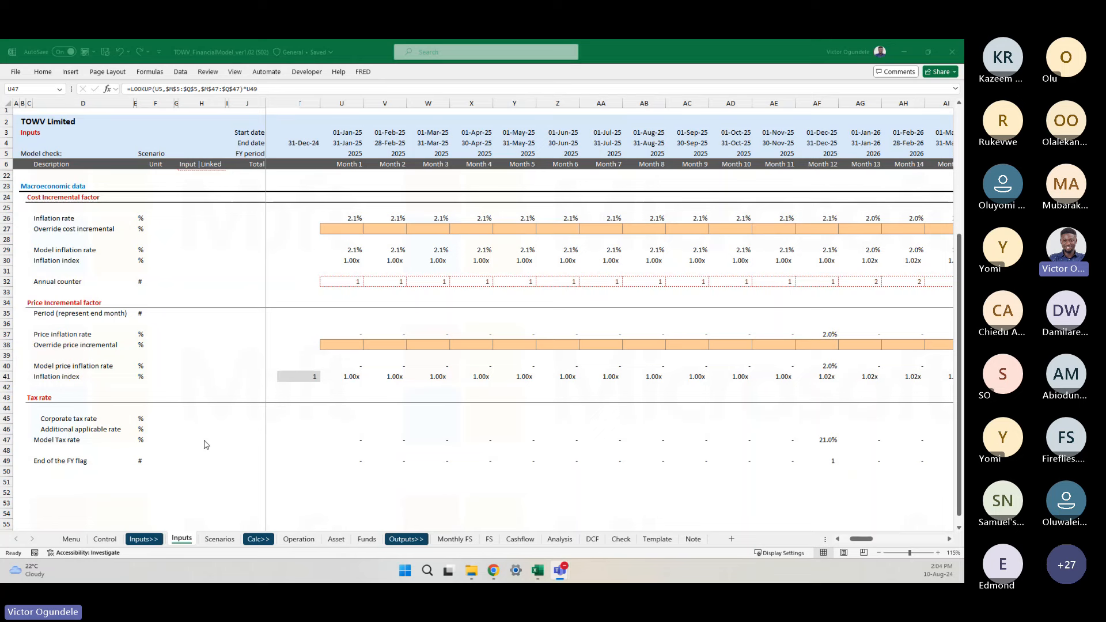
key("alt+Tab")
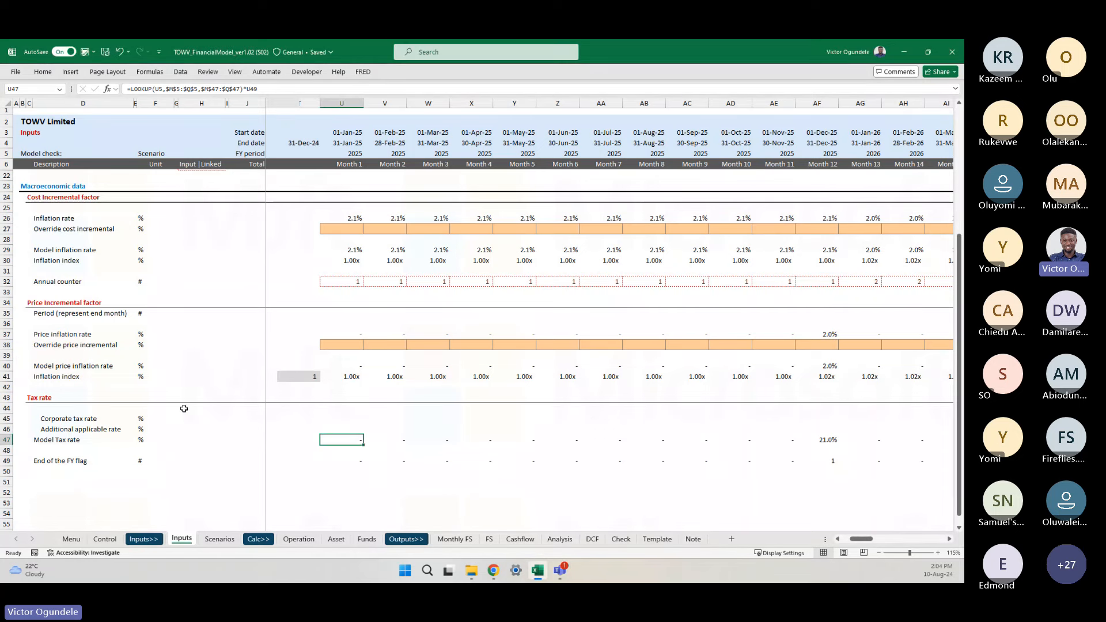
left_click(157, 440)
scroll(160, 439, "down", 2)
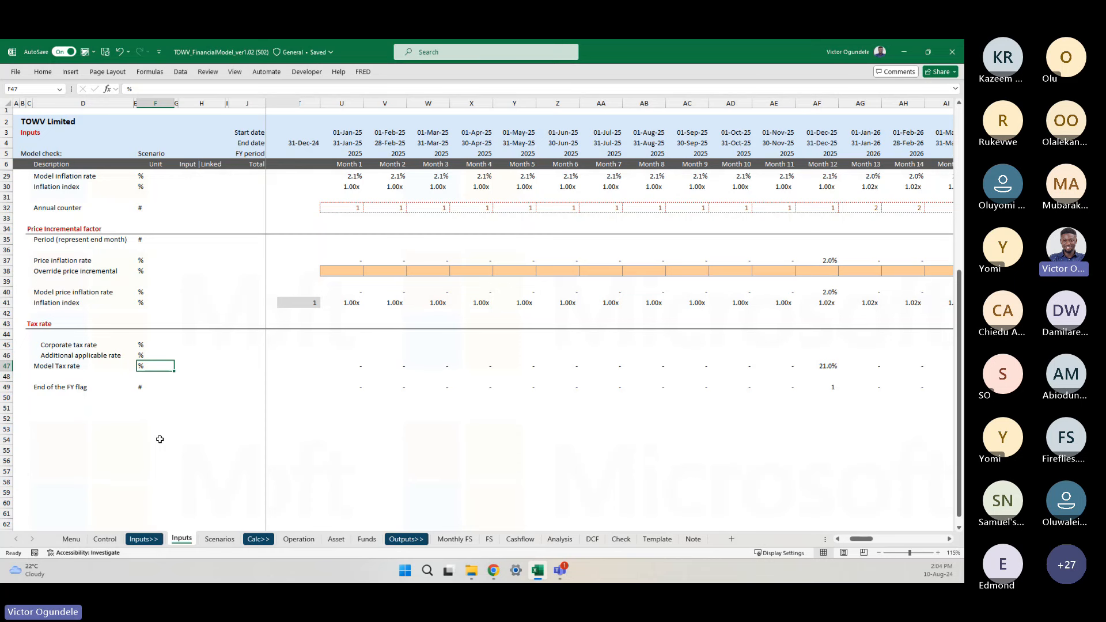
scroll(182, 358, "down", 2)
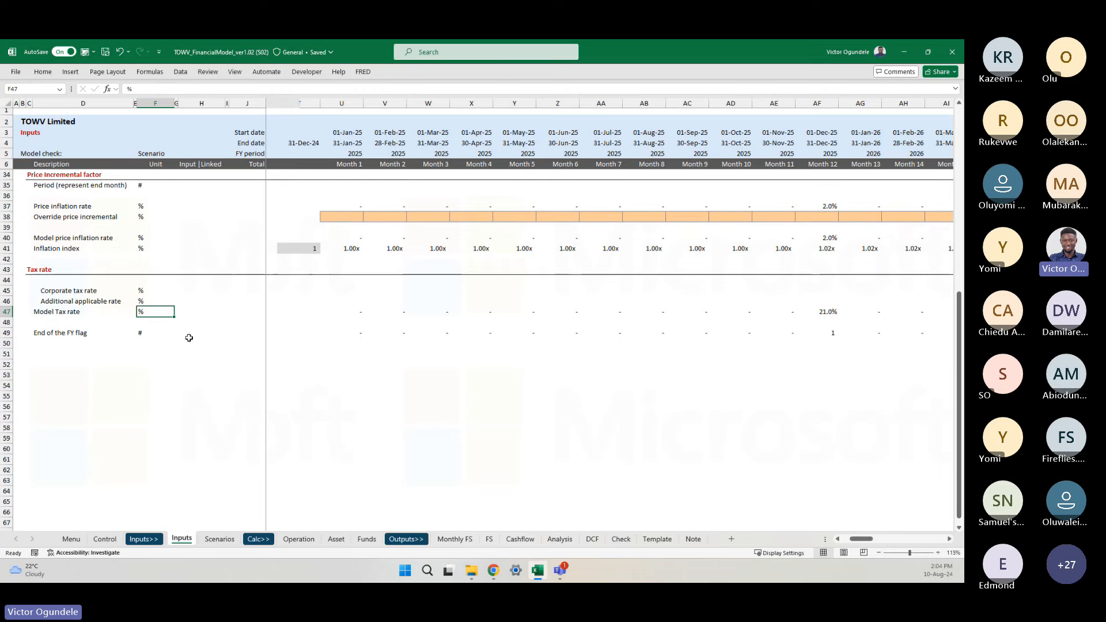
scroll(189, 338, "up", 5)
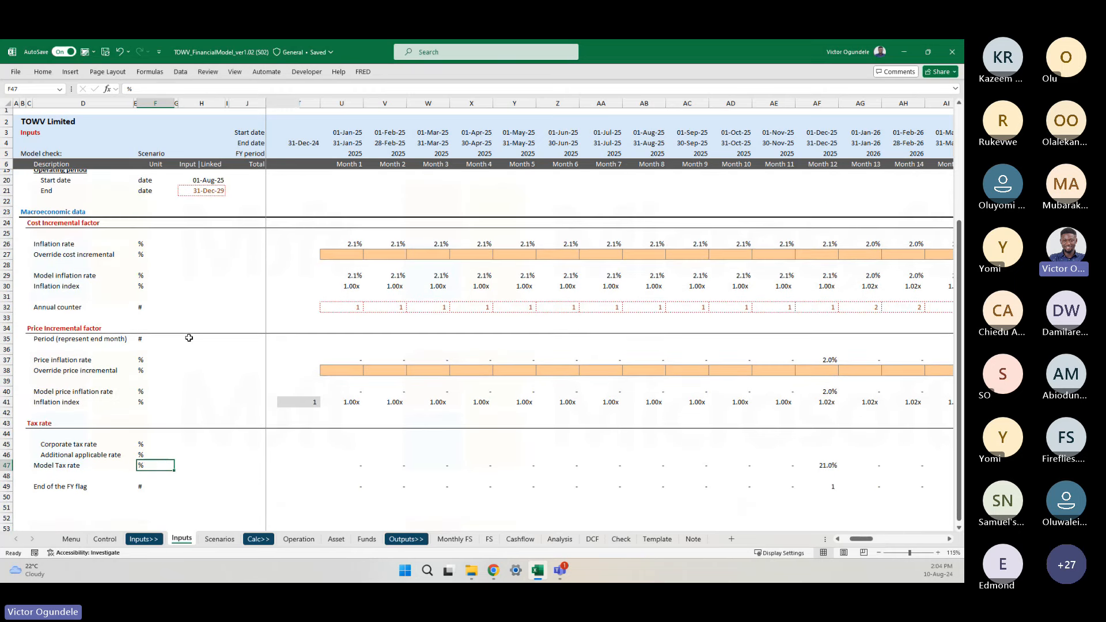
scroll(189, 337, "down", 1)
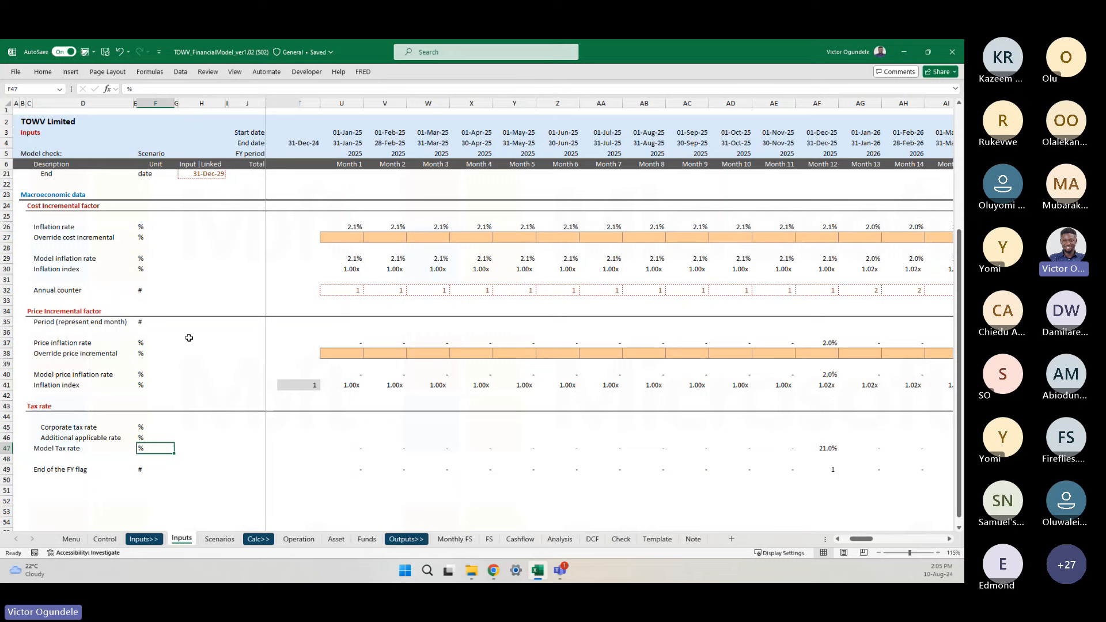
scroll(215, 428, "down", 2)
scroll(215, 429, "down", 2)
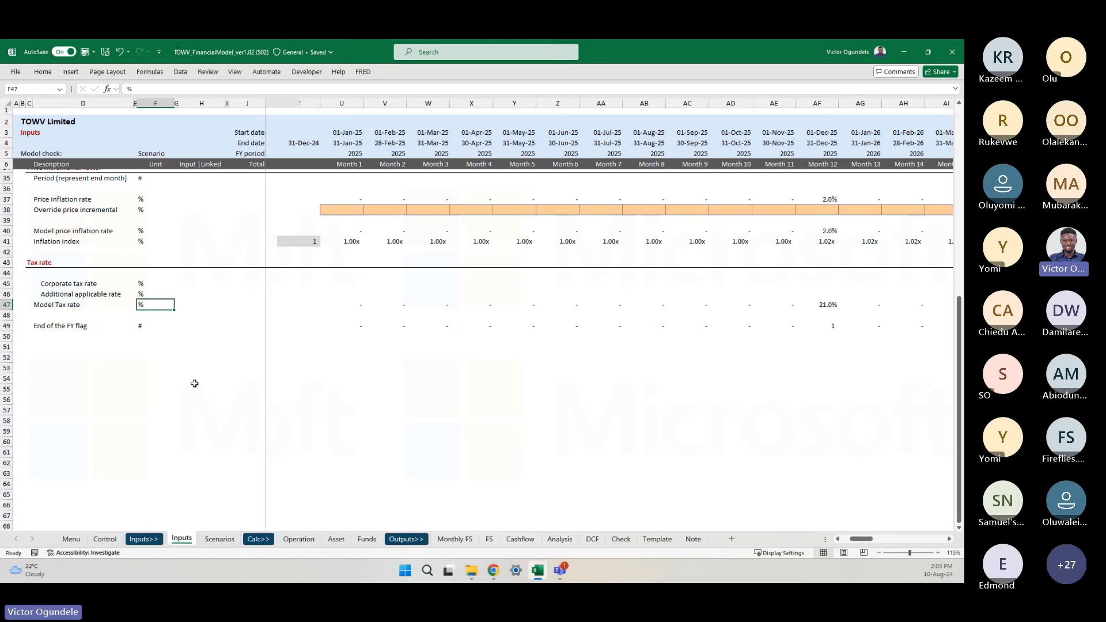
scroll(179, 366, "up", 1)
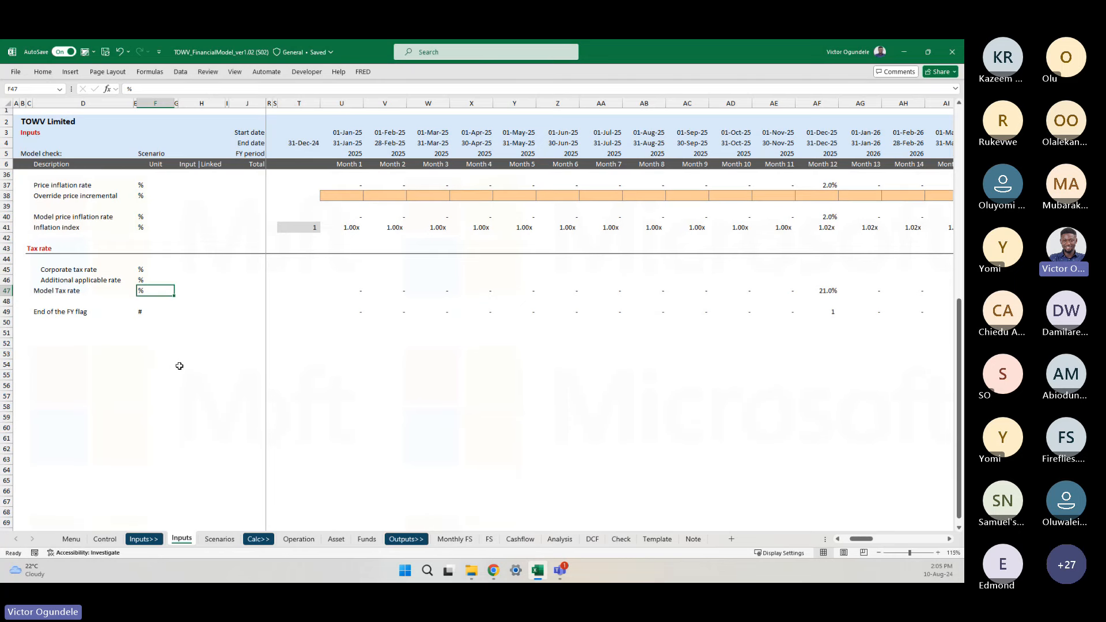
- Copy the Tax rate section heading row 43 to row 51, below the End of the FY flag
scroll(338, 372, "left", 1)
scroll(339, 371, "left", 3)
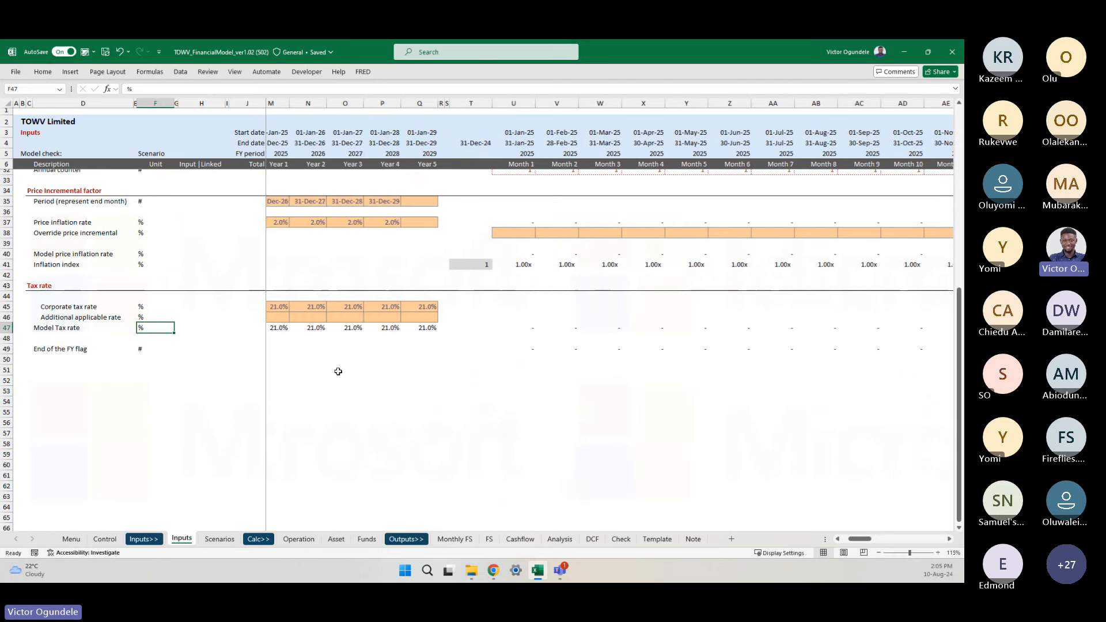
scroll(338, 372, "down", 1)
scroll(338, 372, "down", 1)
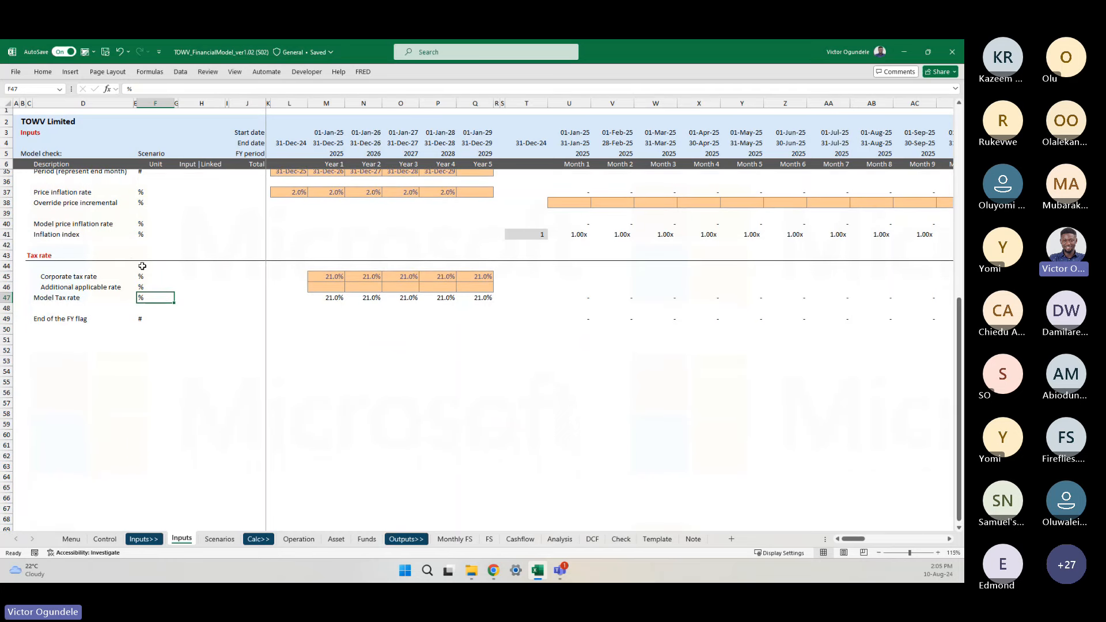
left_click(7, 256)
key("ctrl+c")
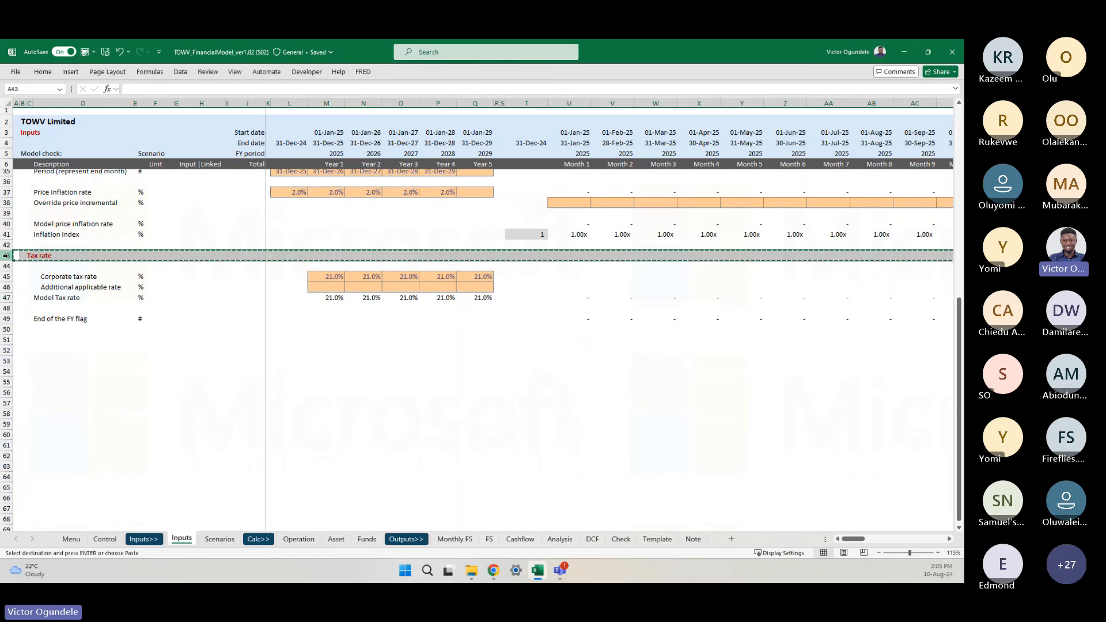
scroll(7, 255, "down", 1)
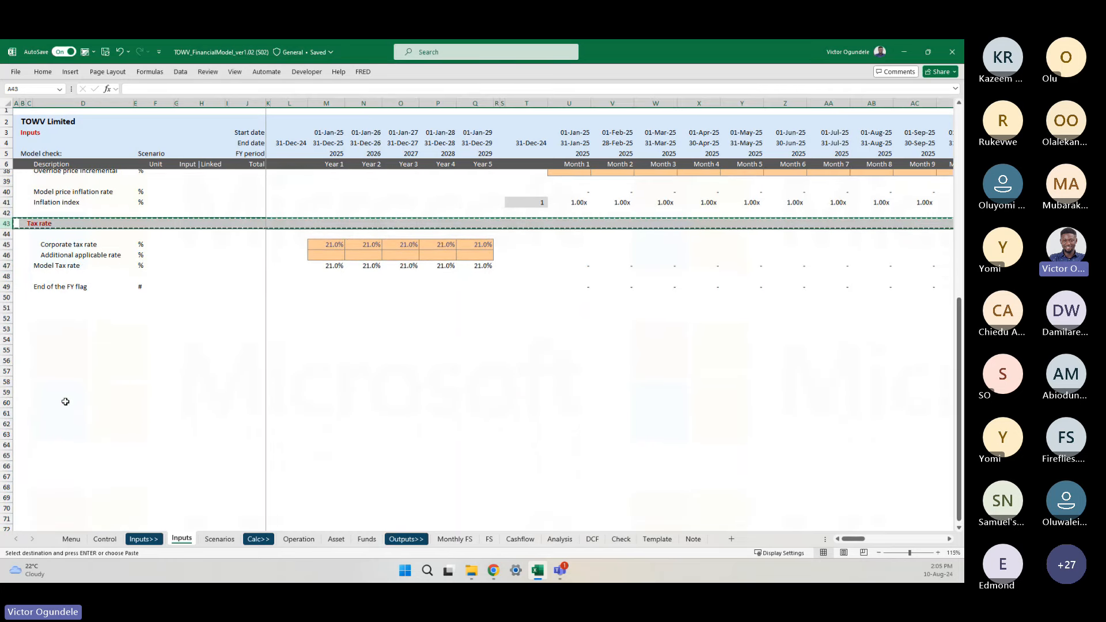
left_click(7, 307)
key("ctrl+v")
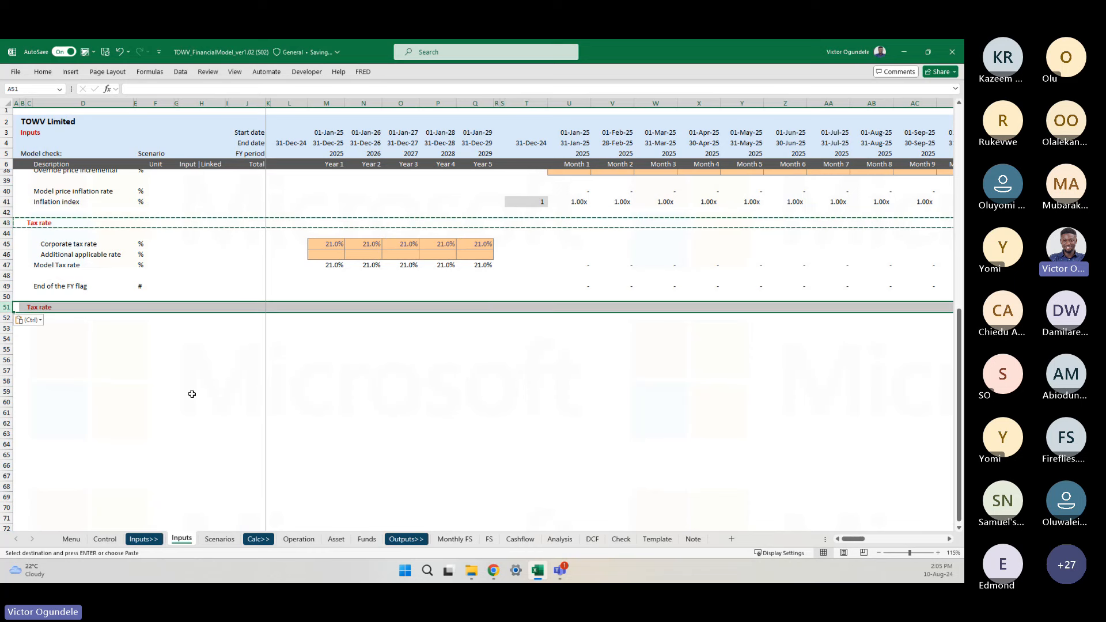
- Rename the copied section heading in C51 as FX rate
key("Right")
key("Right")
type("X")
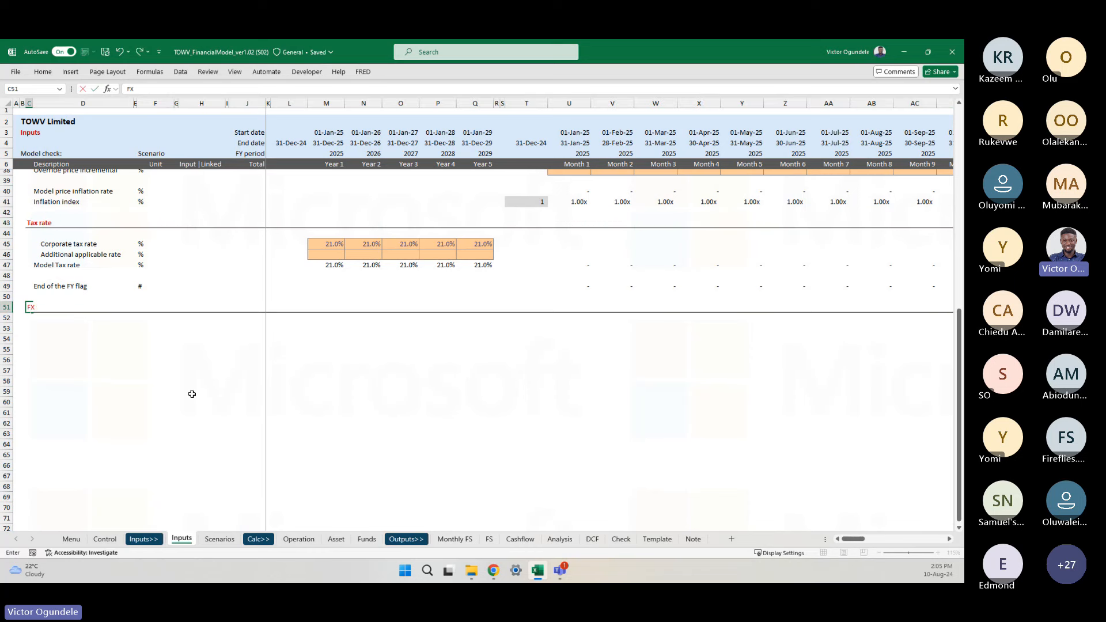
type(" rate")
key("ctrl+Return")
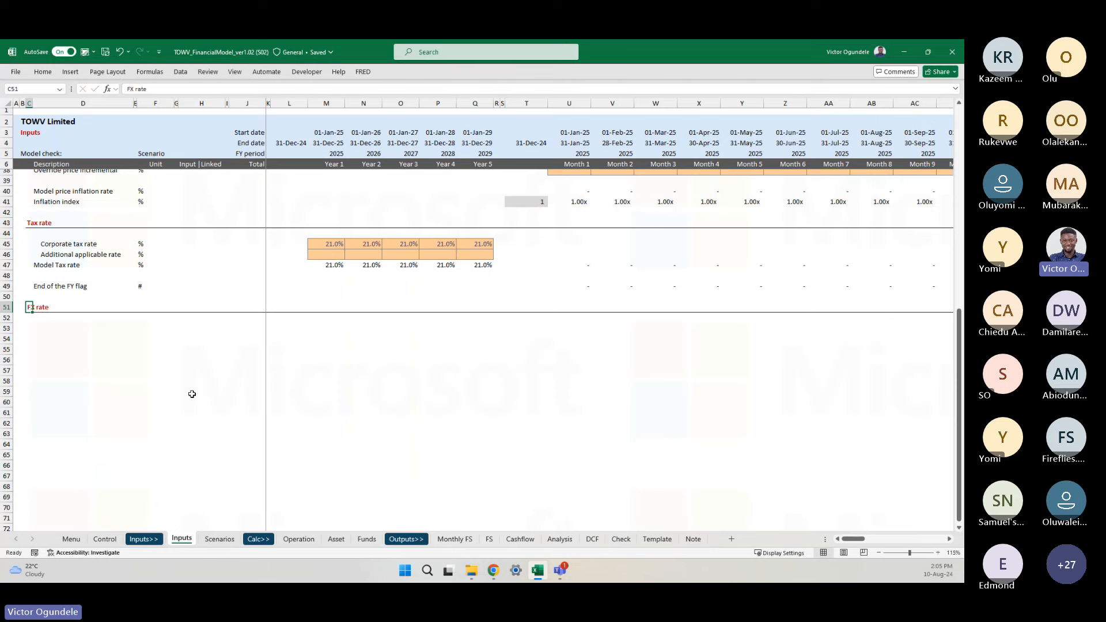
left_click(94, 329)
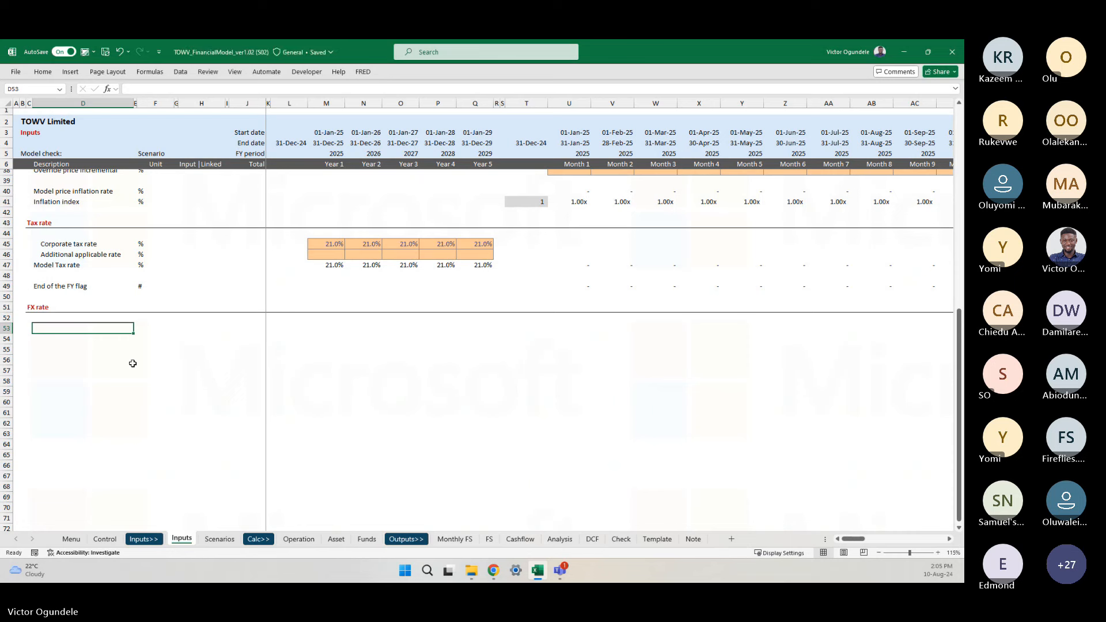
- Recheck how the Month 1 Model Tax rate formula combines the LOOKUP with the year-end flag
left_click(587, 268)
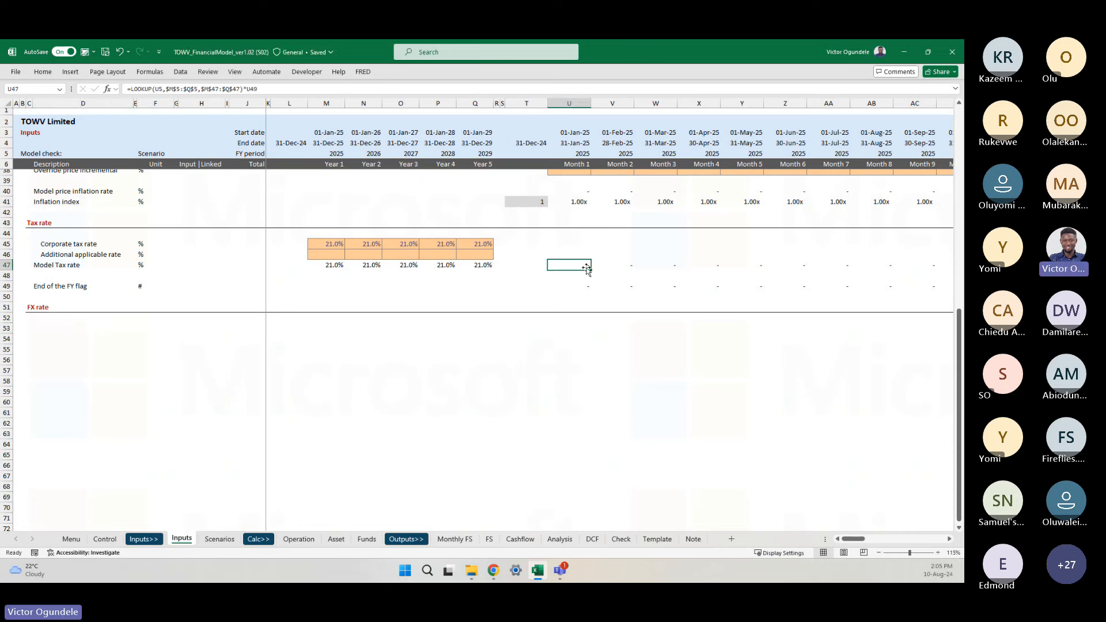
key("F2")
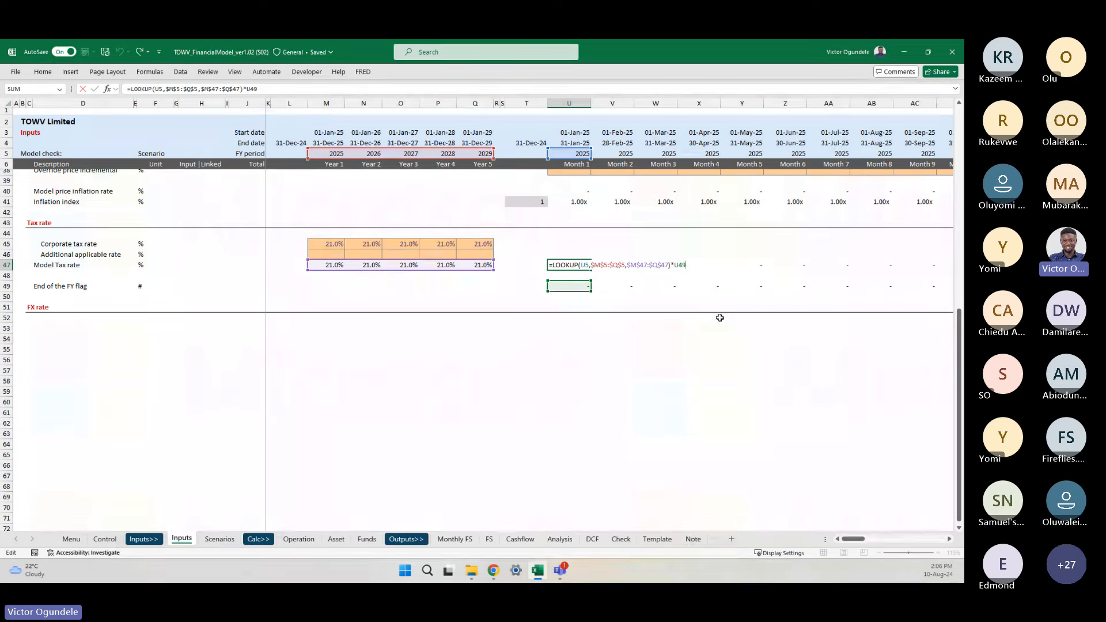
key("ctrl+Return")
key("F2")
key("Escape")
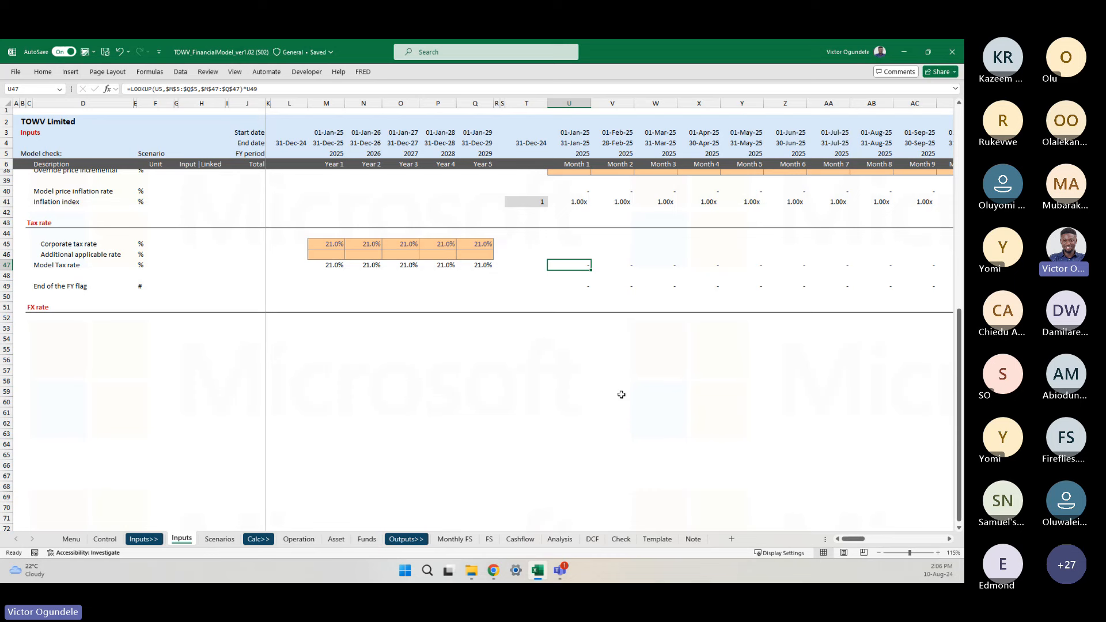
scroll(652, 286, "down", 1)
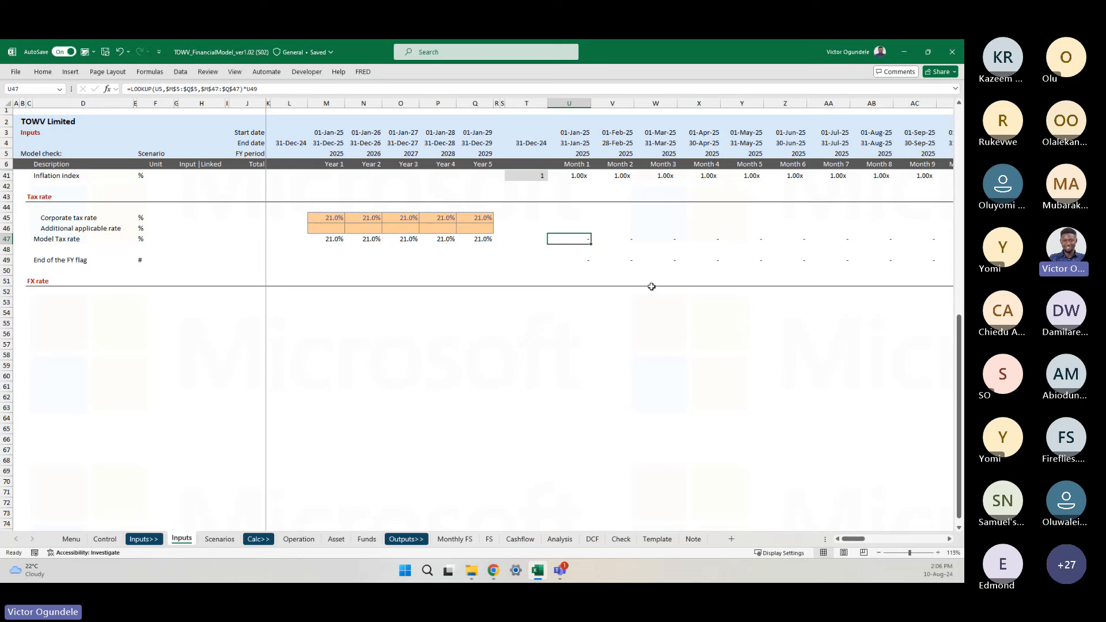
- Delete the FX rate heading row 51 below the Tax rate section on Inputs
left_click(51, 295)
scroll(51, 296, "up", 1, "ctrl")
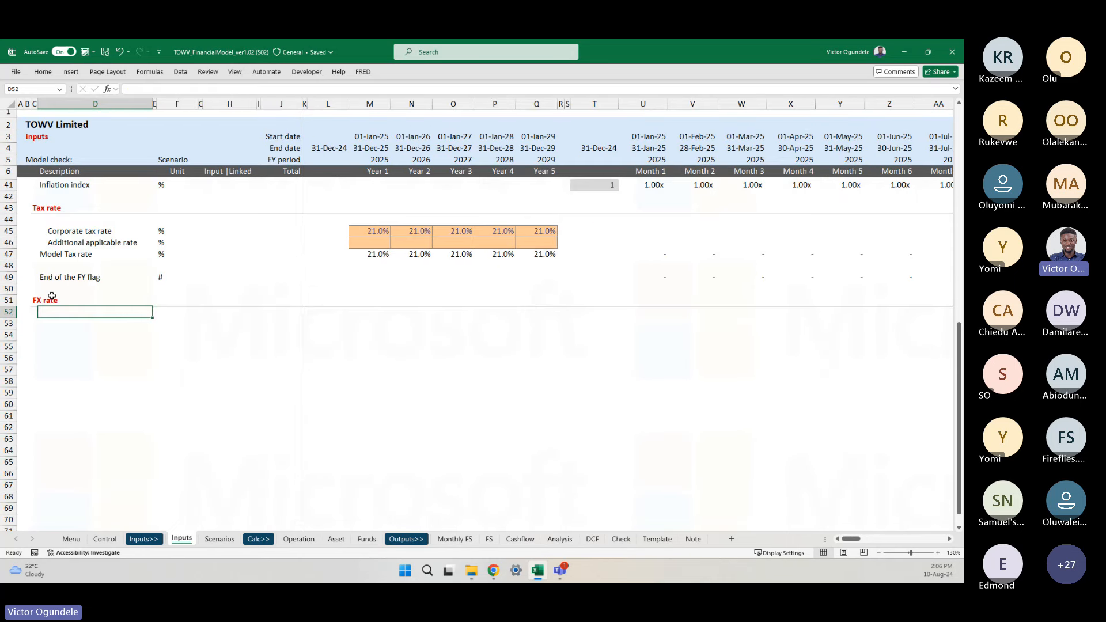
scroll(82, 347, "up", 1)
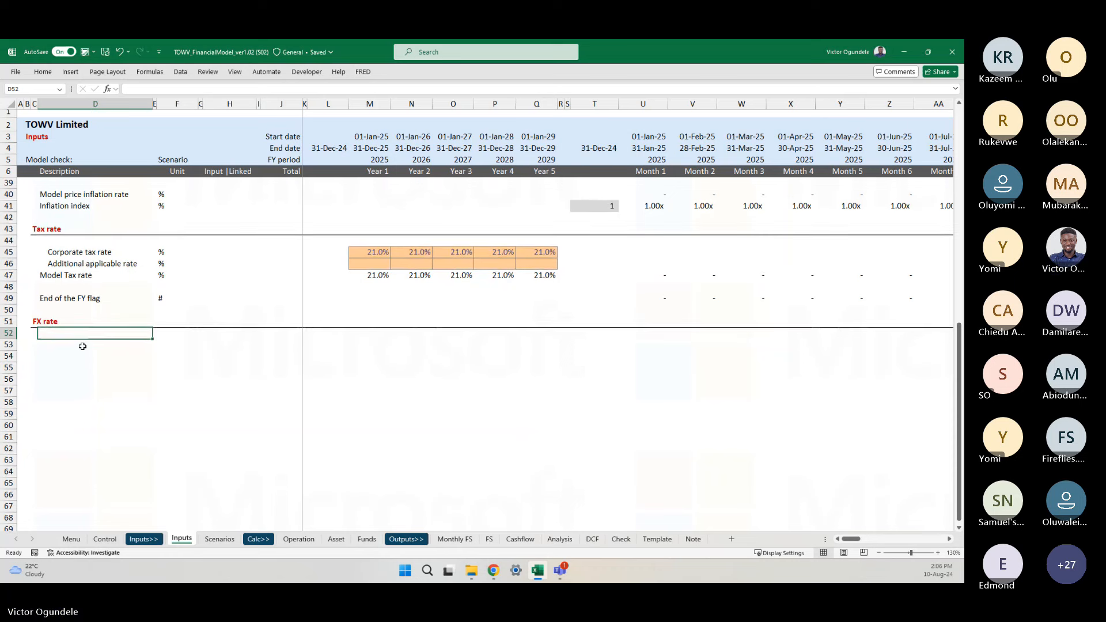
left_click(82, 346)
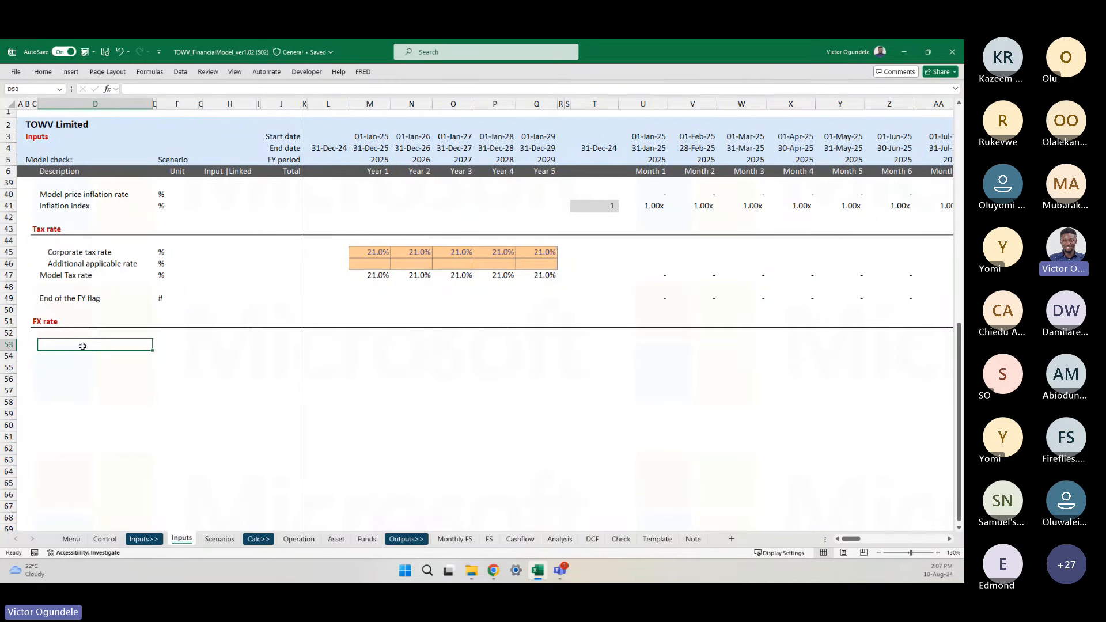
key("Up")
key("Up")
key("Up")
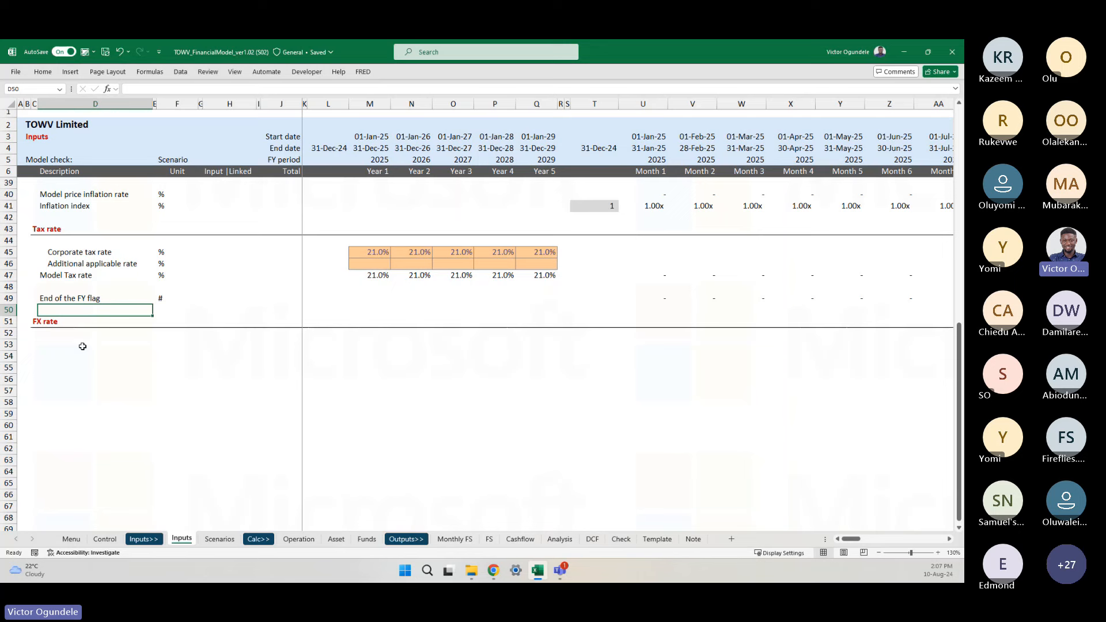
key("Down")
key("shift+space")
key("ctrl+minus")
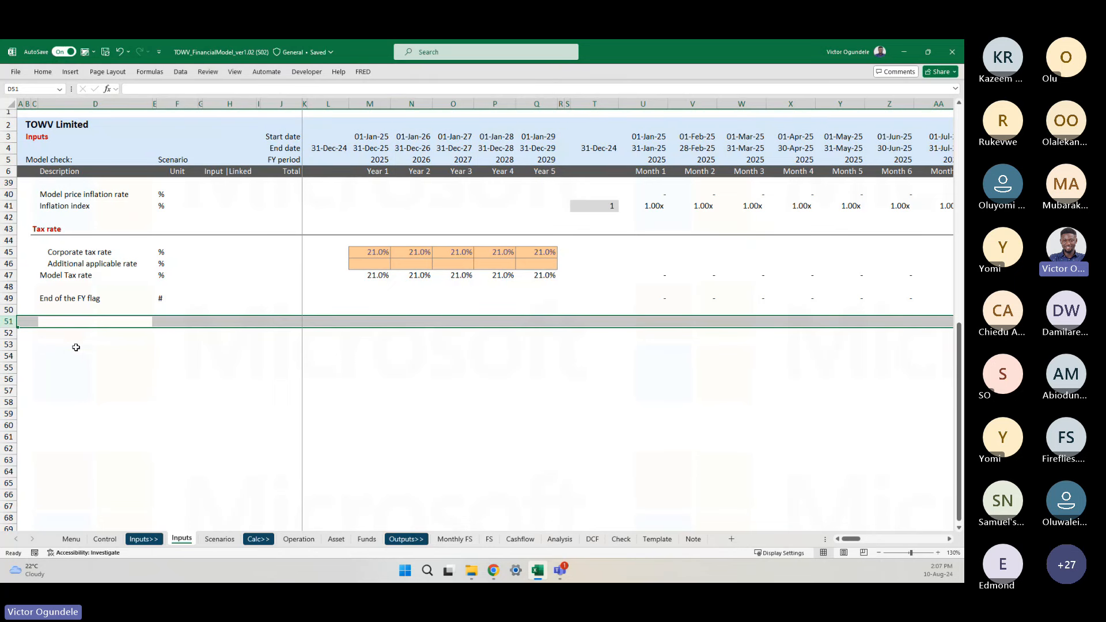
left_click(75, 347)
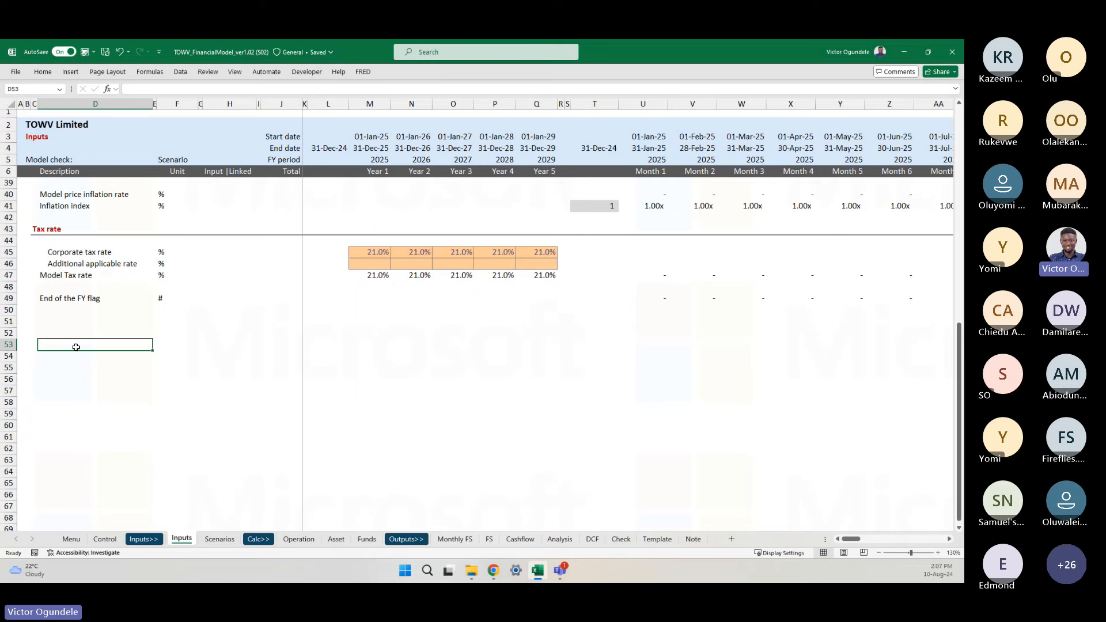
- Copy the Macroeconomic data and Cost Incremental factor heading rows 23:24 to row 51, below the End of the FY flag
scroll(112, 344, "up", 8)
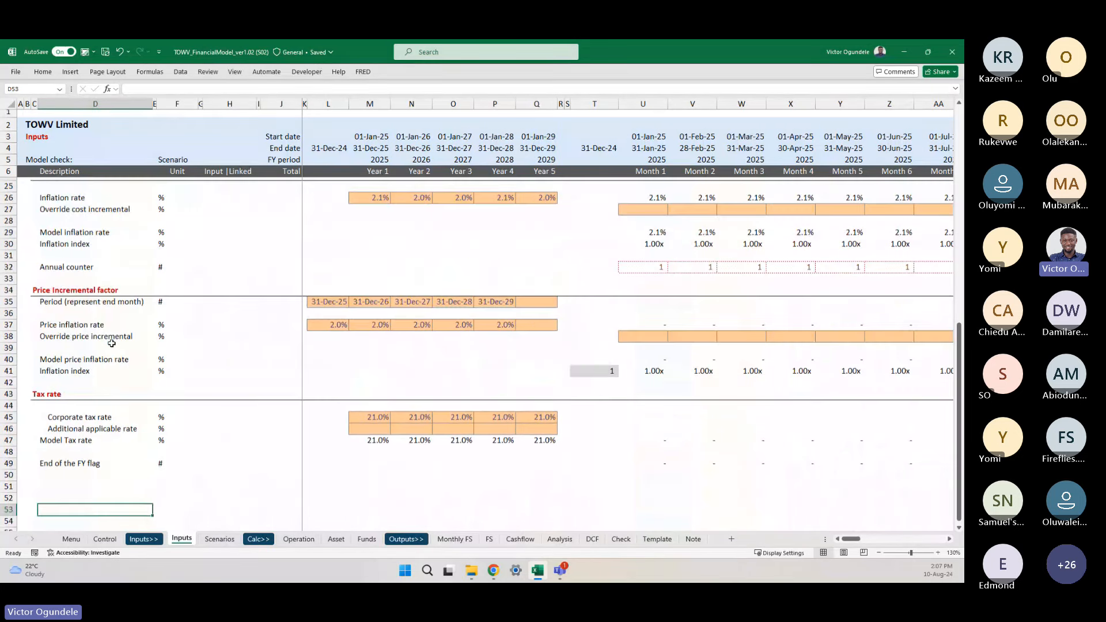
scroll(111, 343, "down", 3)
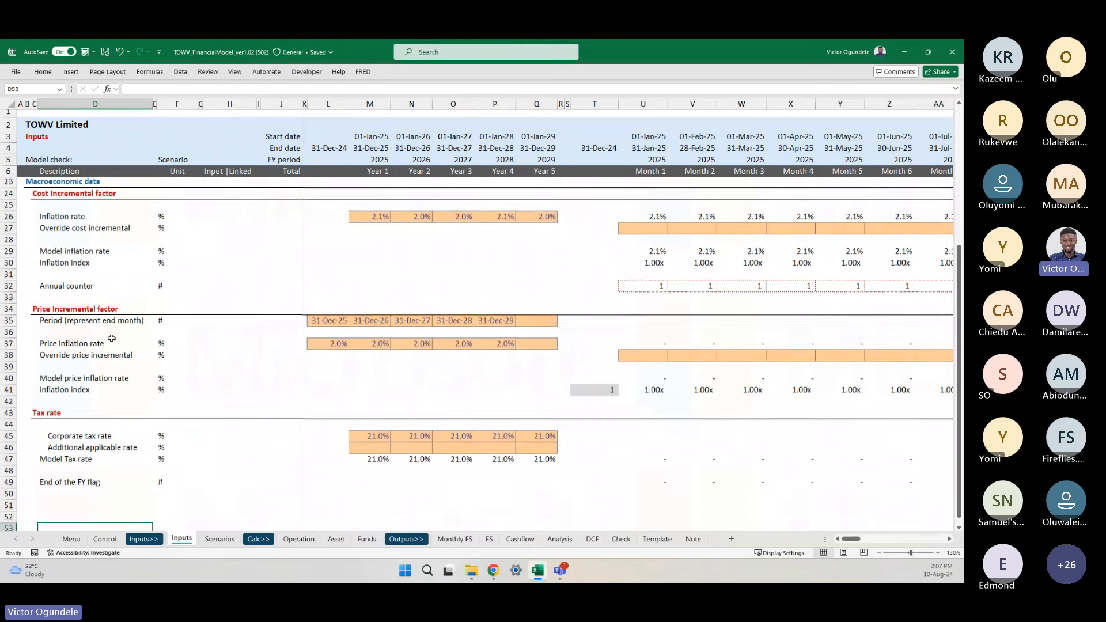
scroll(112, 338, "down", 1, "ctrl")
scroll(87, 315, "up", 3)
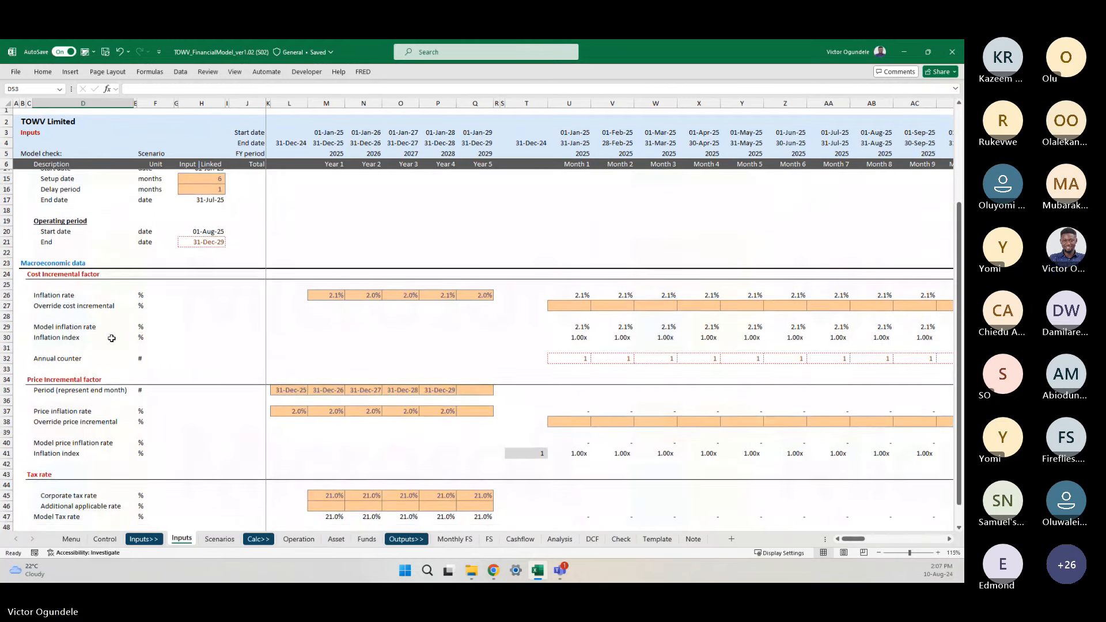
left_click(6, 262)
left_click_drag(6, 263, 4, 271)
key("ctrl+x")
scroll(5, 299, "down", 7)
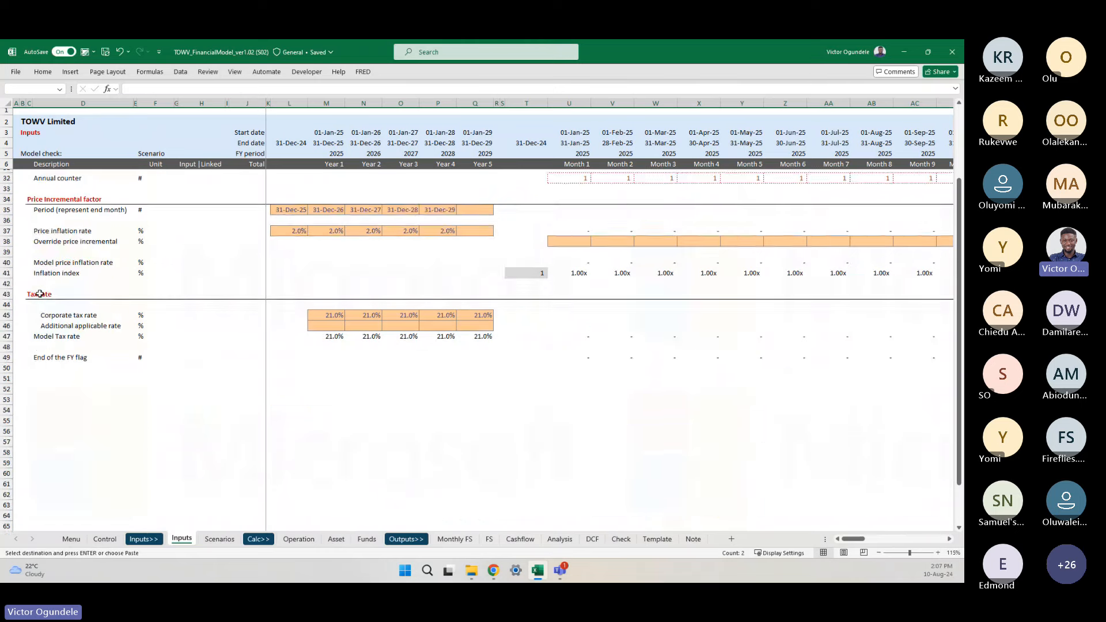
left_click(5, 323)
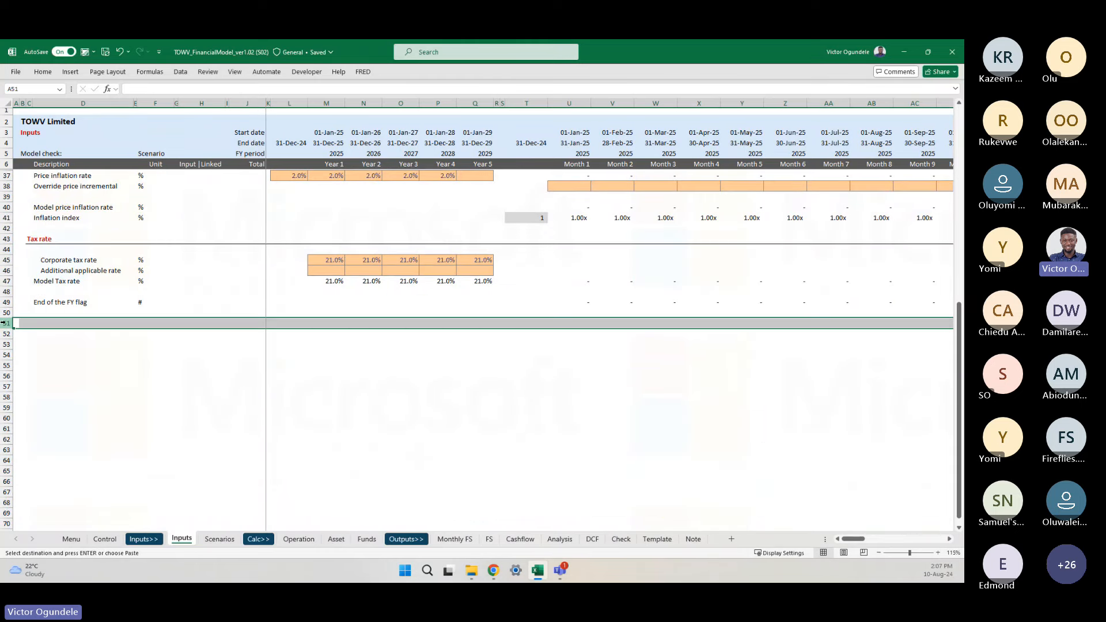
key("ctrl+v")
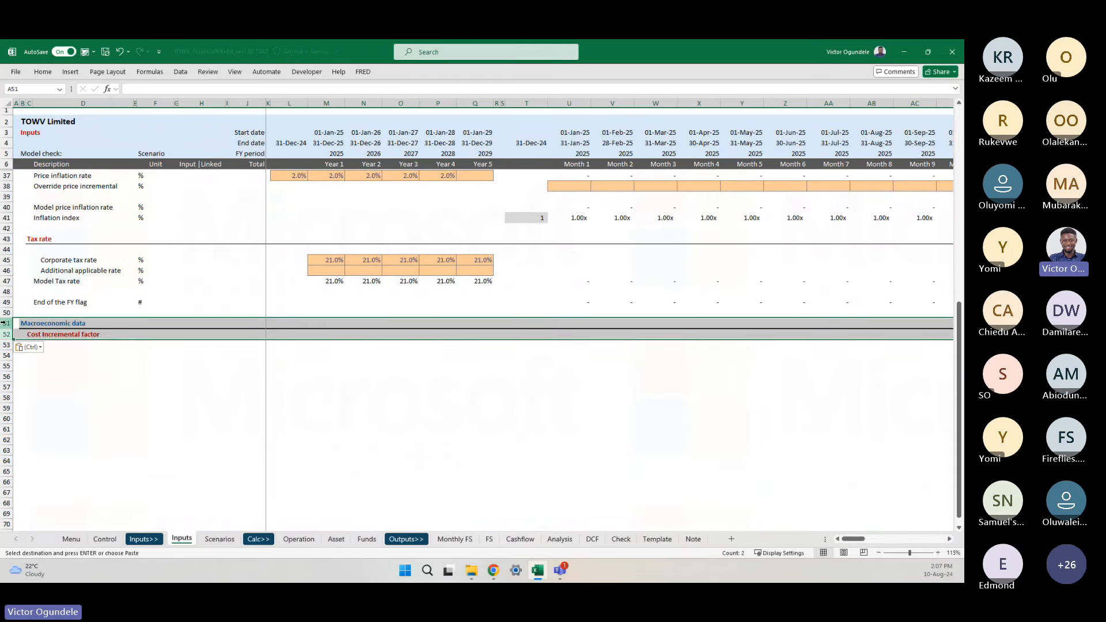
- Rename the copied Macroeconomic data heading in B51 as Operation
key("Right")
key("Right")
key("Right")
key("Right")
key("Left")
key("Left")
key("Left")
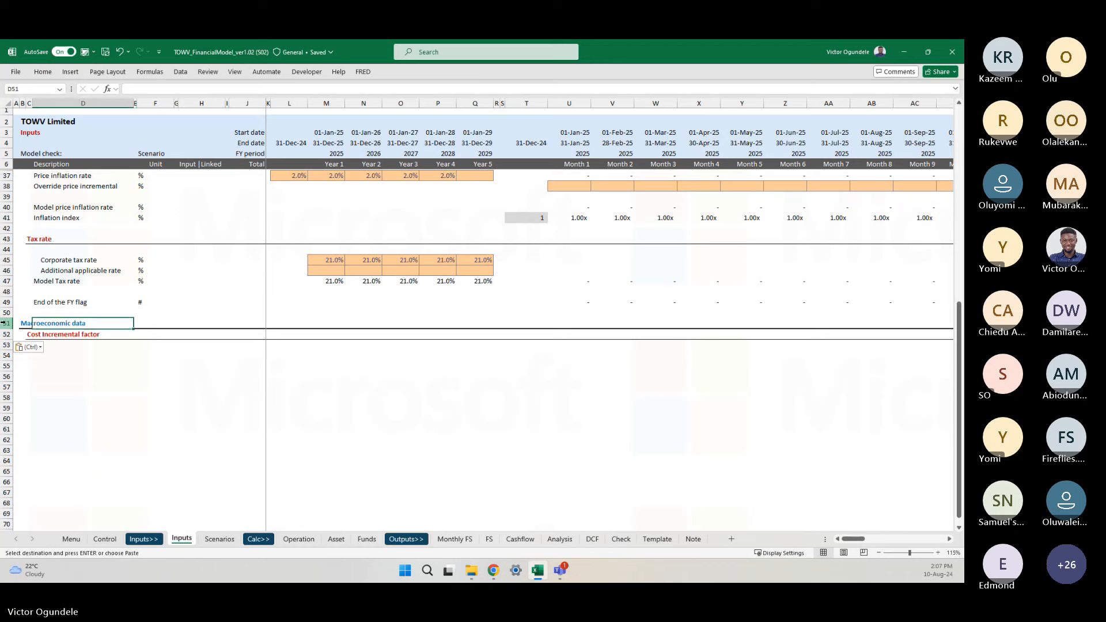
key("Escape")
scroll(3, 324, "up", 1)
scroll(3, 323, "up", 1)
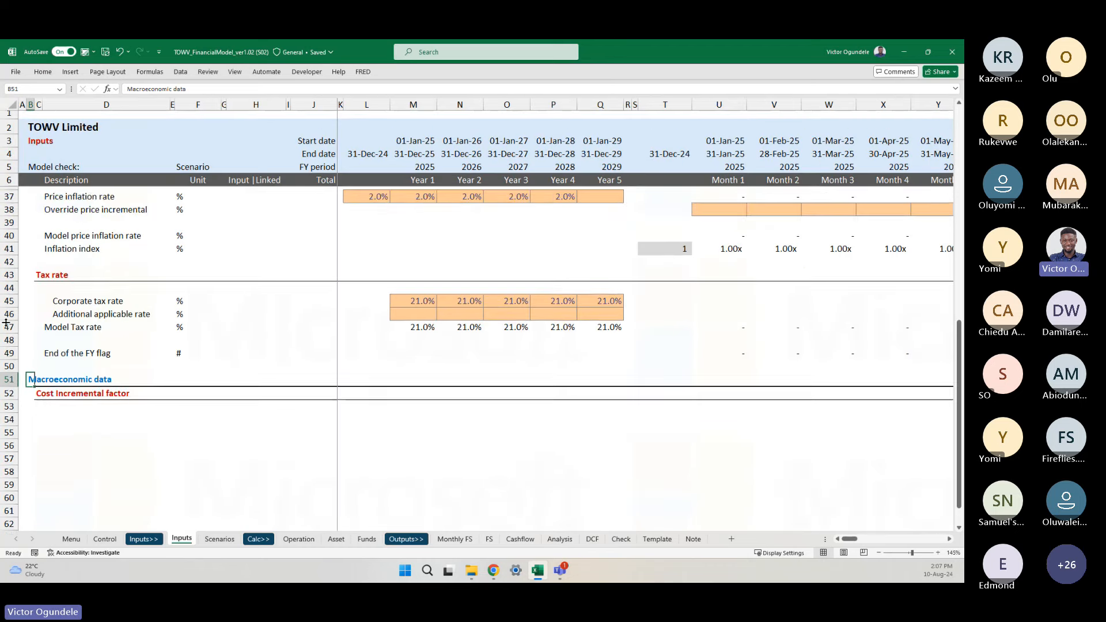
scroll(5, 324, "down", 2)
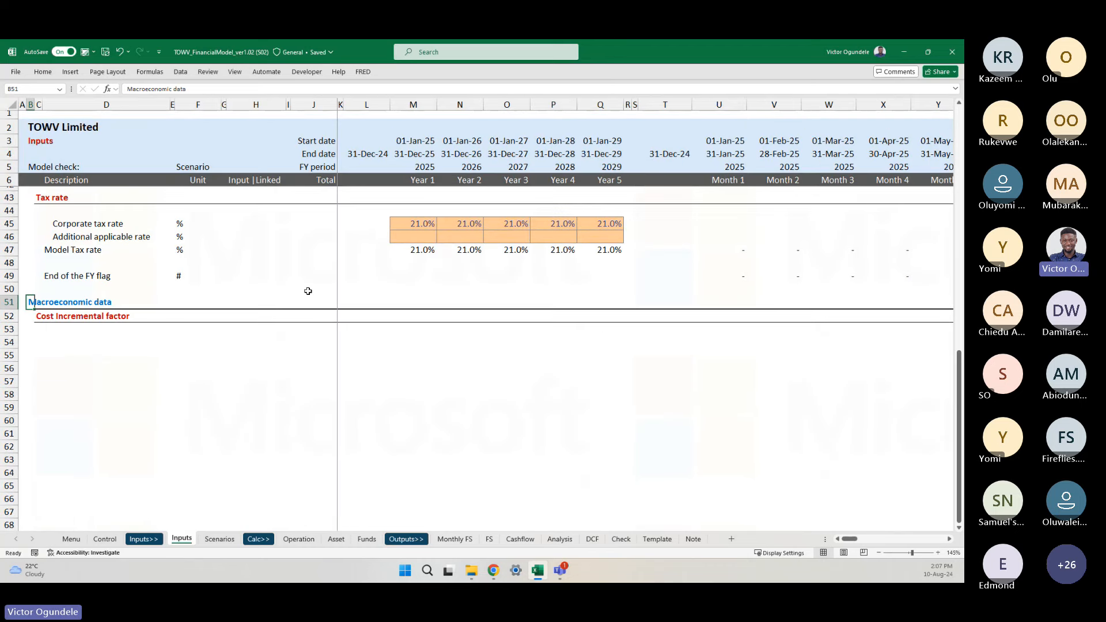
type("Per")
key("BackSpace")
key("BackSpace")
key("BackSpace")
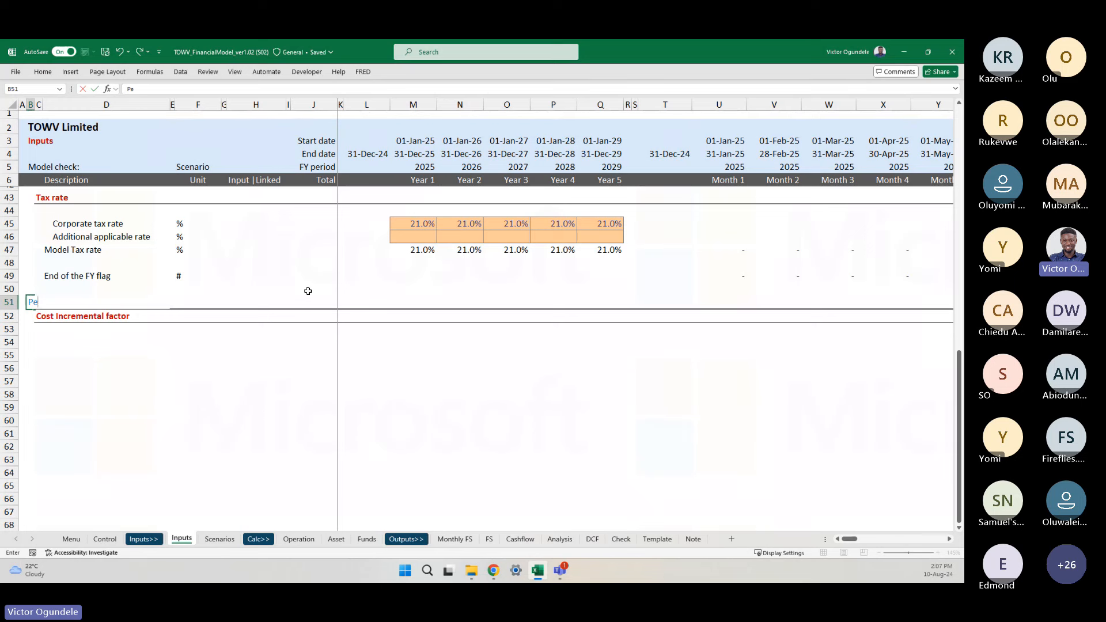
type("Operation")
key("ctrl+Return")
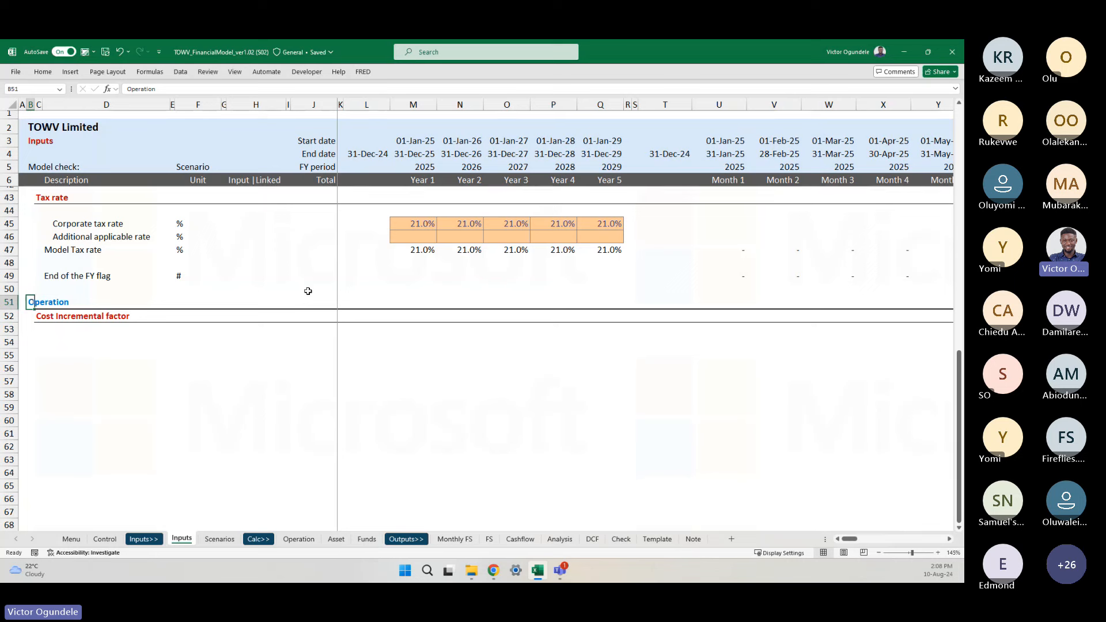
- Rename the copied Cost Incremental factor heading in C52 as Revenue
key("Down")
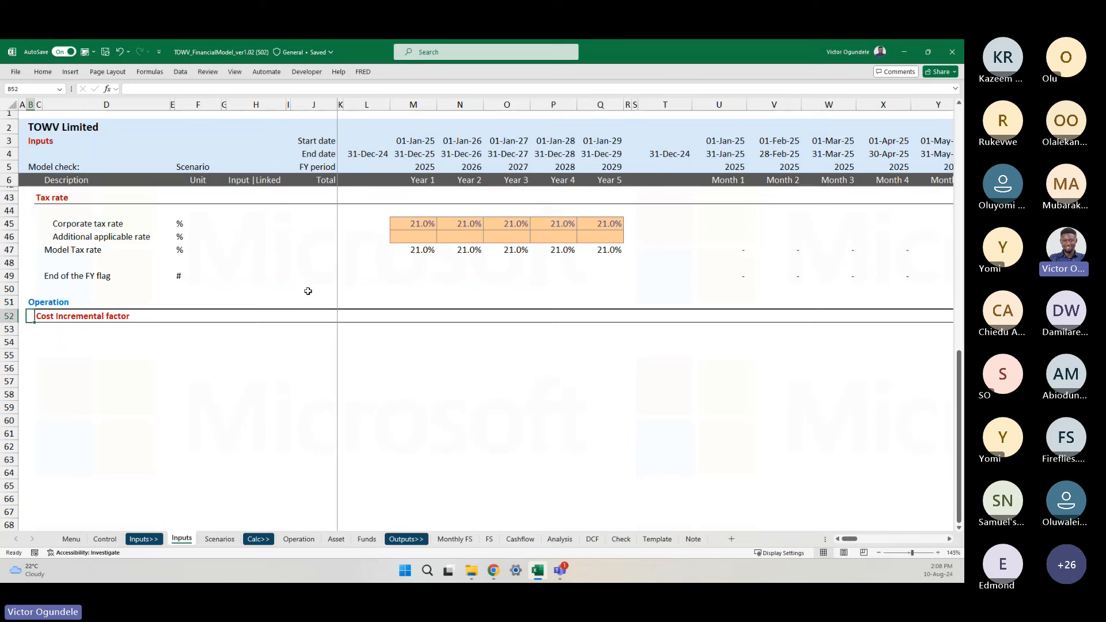
key("Right")
type("Revenue")
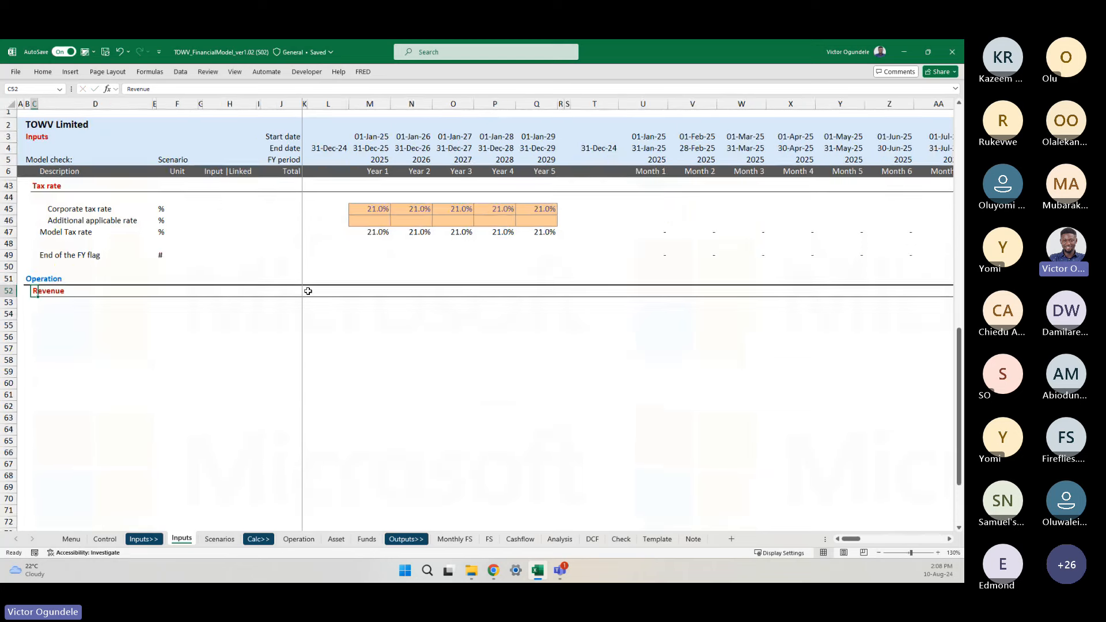
scroll(309, 291, "up", 1)
scroll(268, 392, "down", 1)
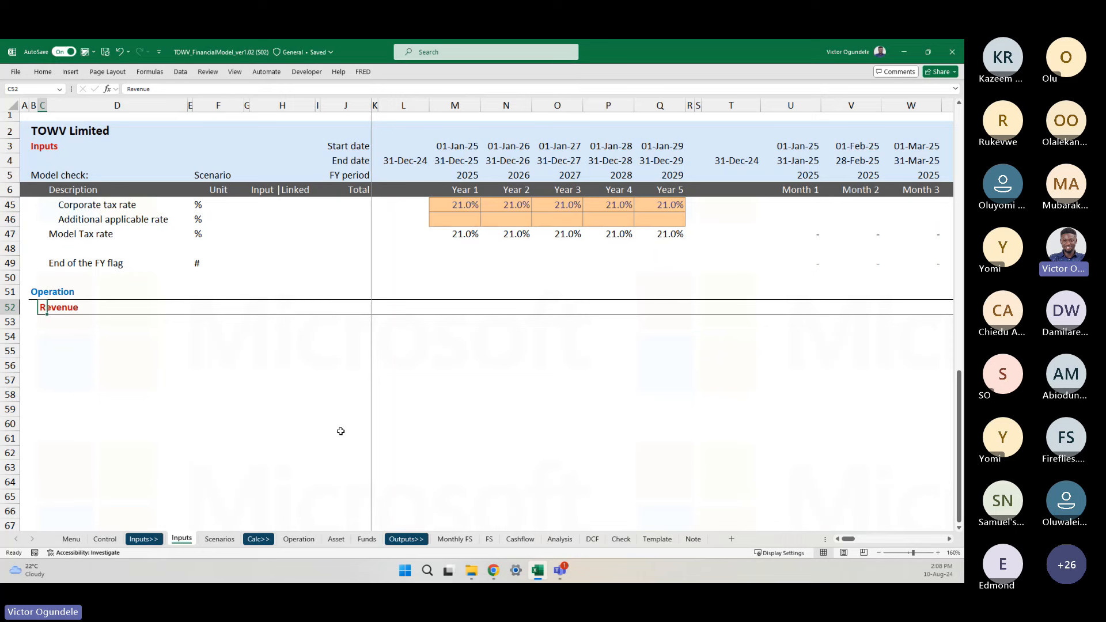
scroll(340, 431, "up", 1)
scroll(341, 432, "down", 3, "ctrl")
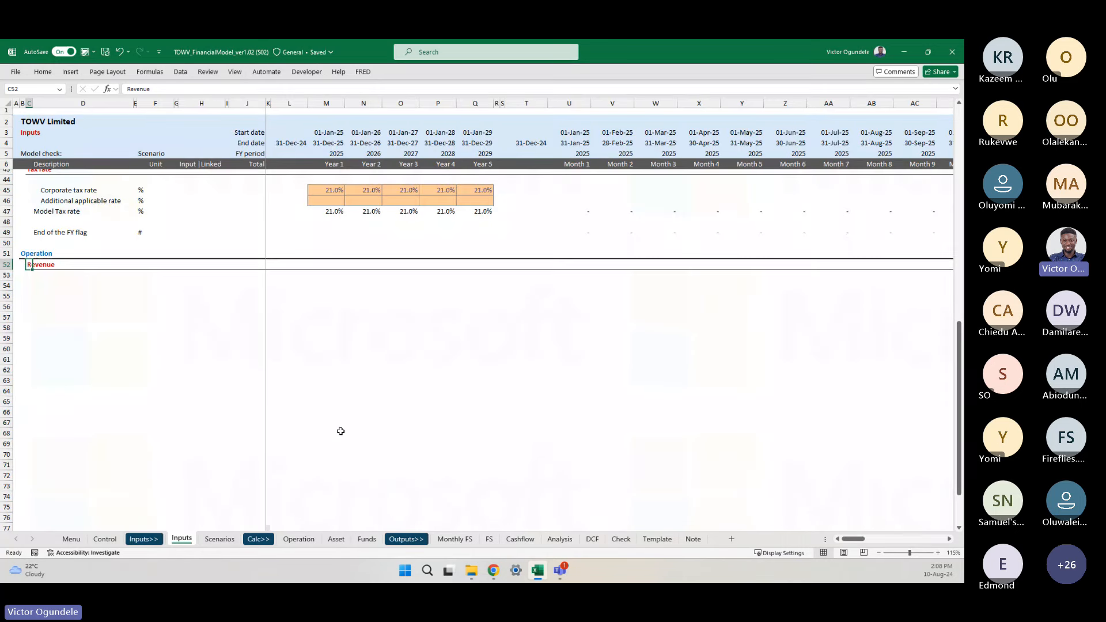
scroll(340, 431, "up", 1)
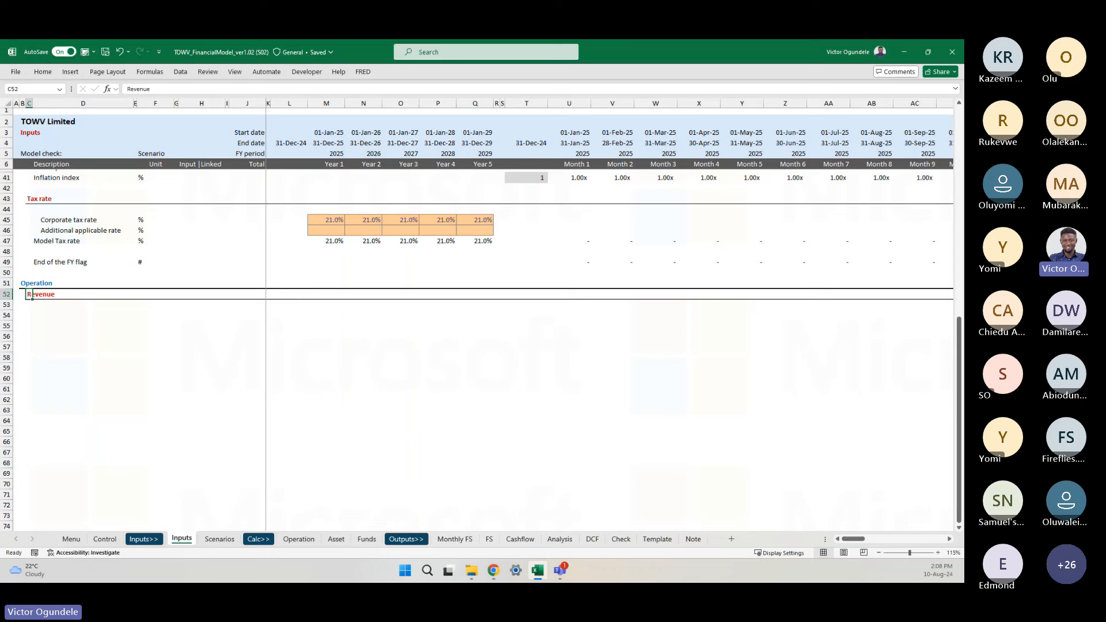
- Switch to the Information request list workbook and examine the Pricing, Quantity and Cost unit data on the Price_Costs sheet
key("alt+Tab")
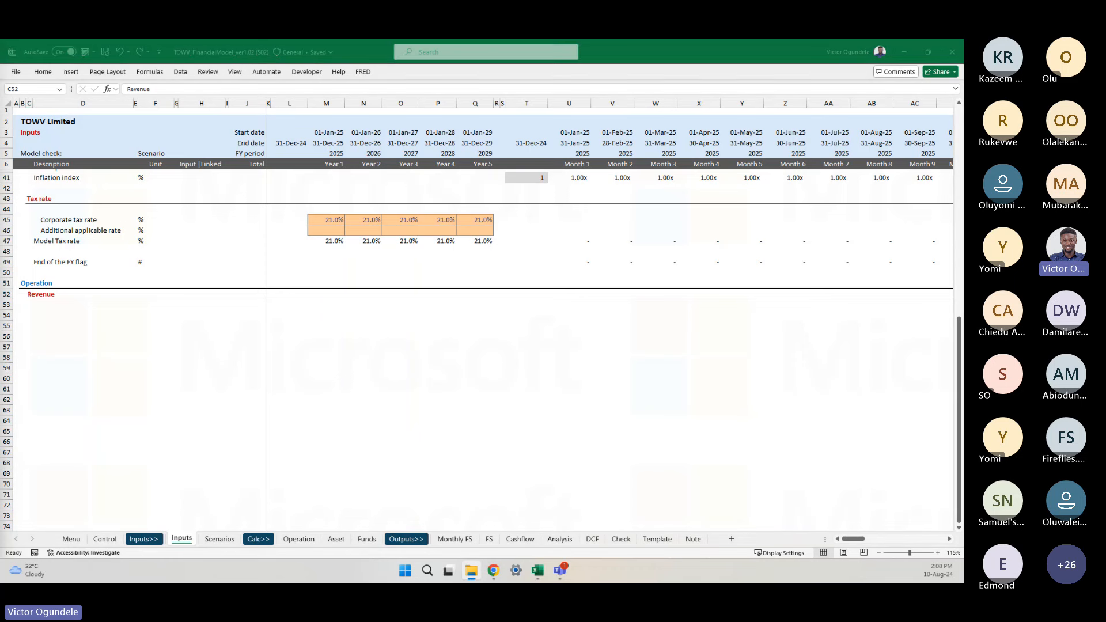
left_click(30, 296)
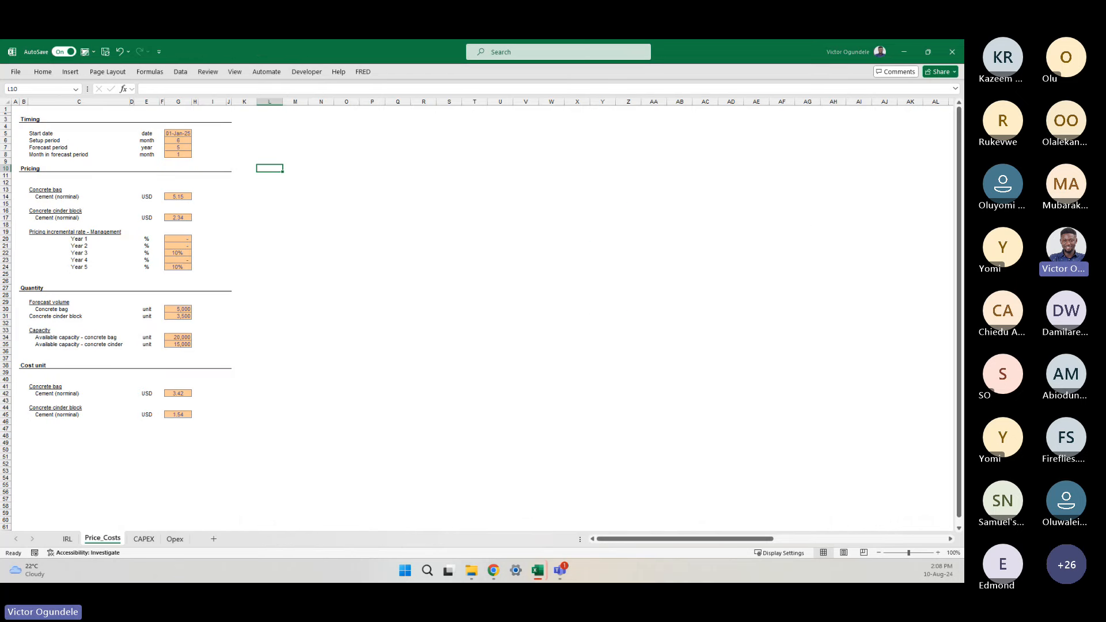
left_click(493, 295)
scroll(493, 295, "up", 3, "ctrl")
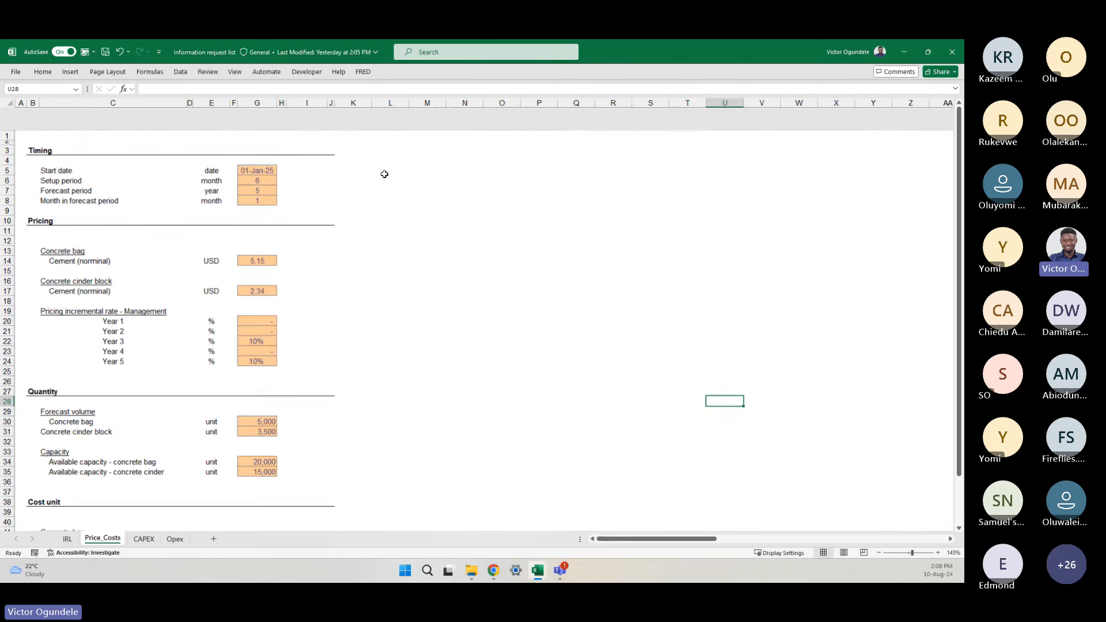
scroll(383, 173, "down", 2)
left_click(282, 176)
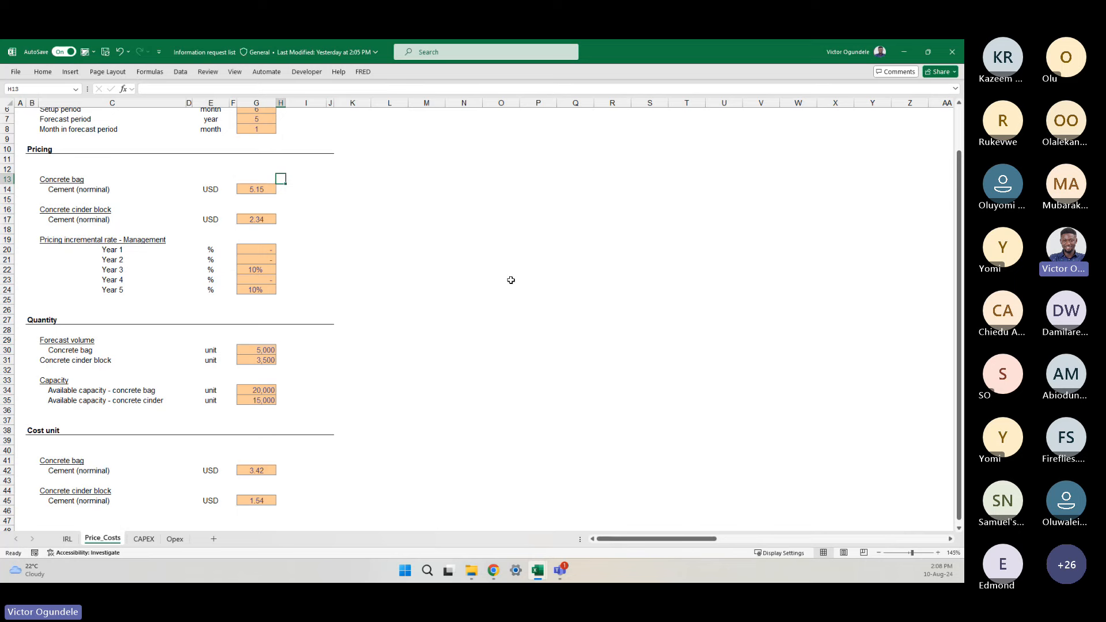
scroll(429, 239, "up", 1)
scroll(429, 239, "up", 2)
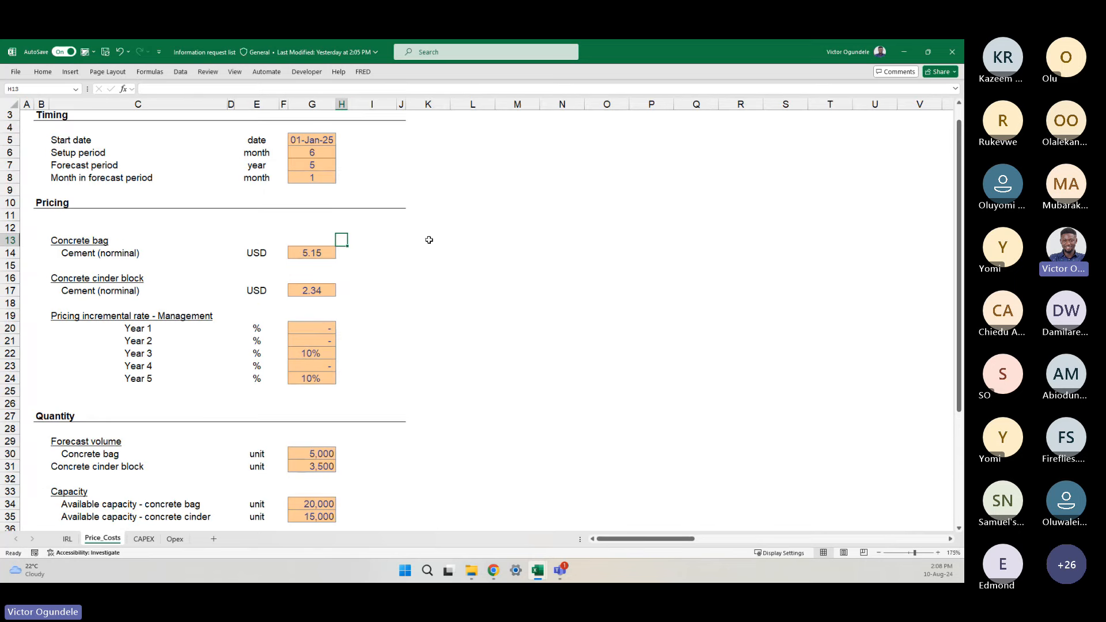
key("ctrl+n")
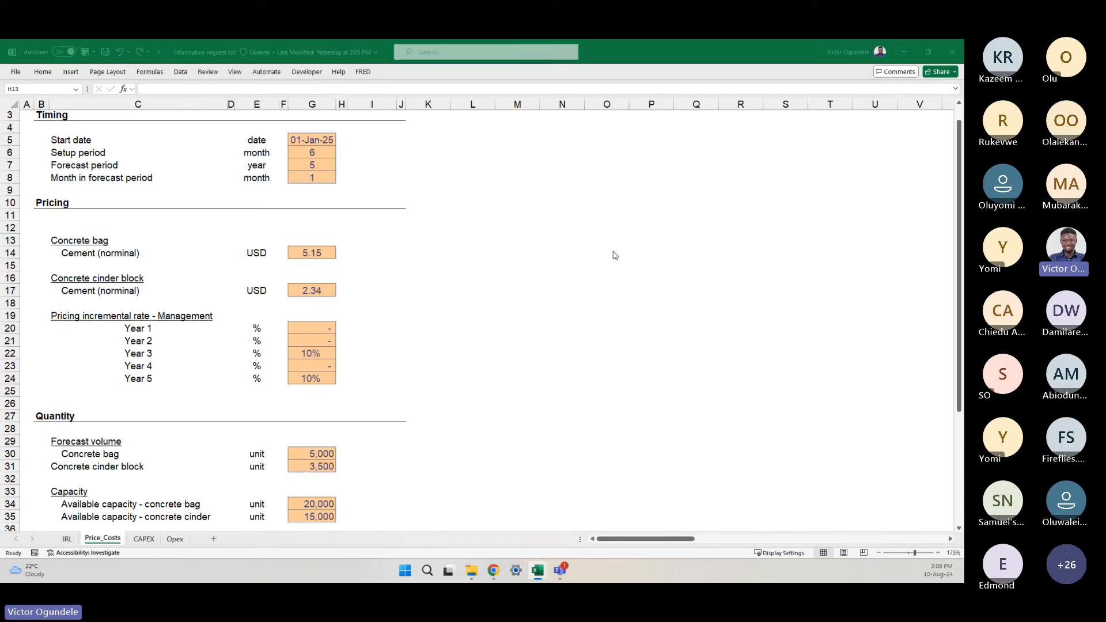
- Return to the TOWV financial model and add a bold Product subheading in D54 under Revenue on Inputs
key("alt+Tab")
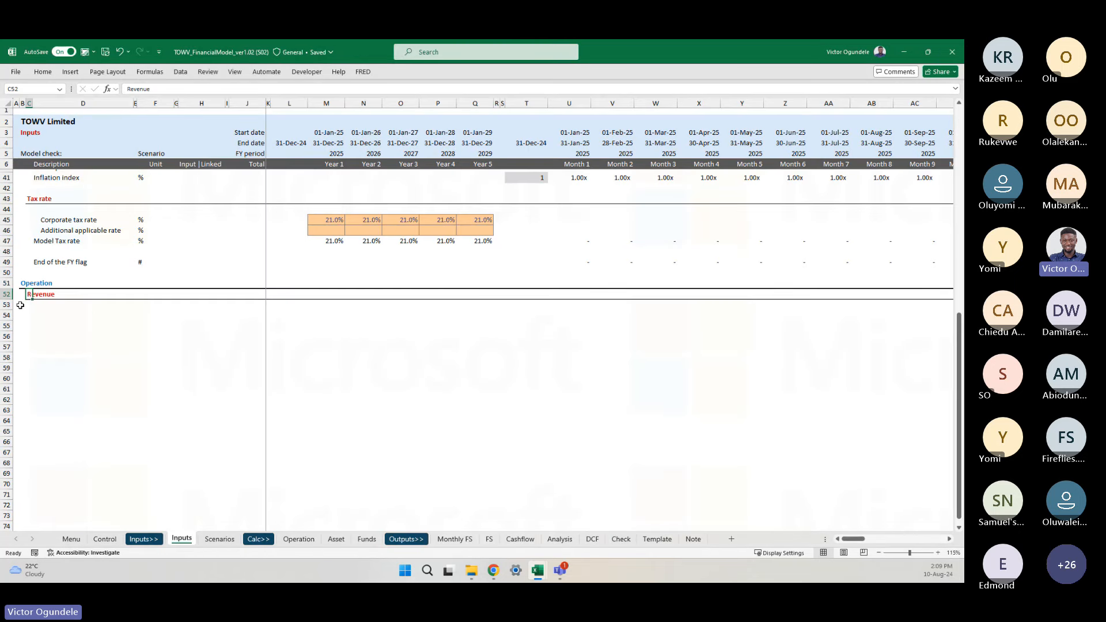
left_click(69, 313)
key("Up")
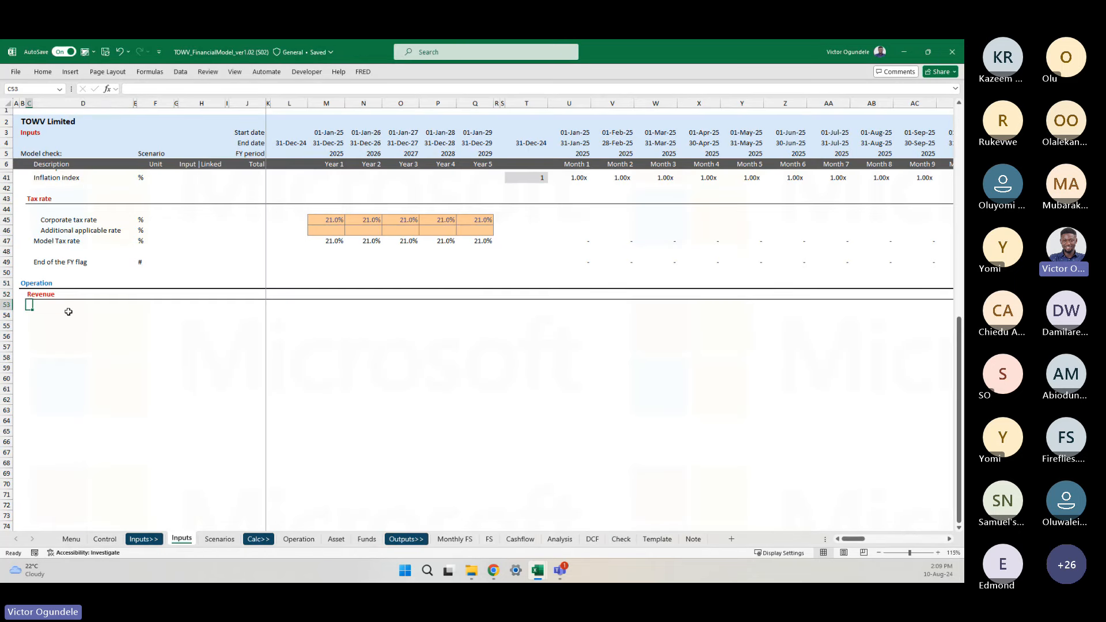
type("Pro")
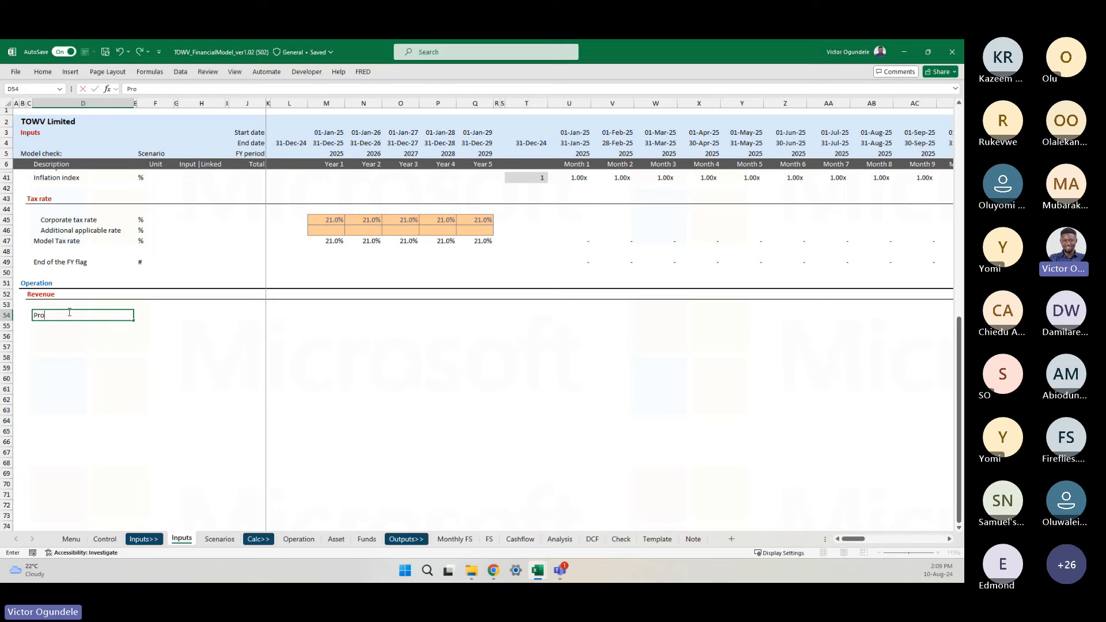
type("duct")
key("ctrl+Return")
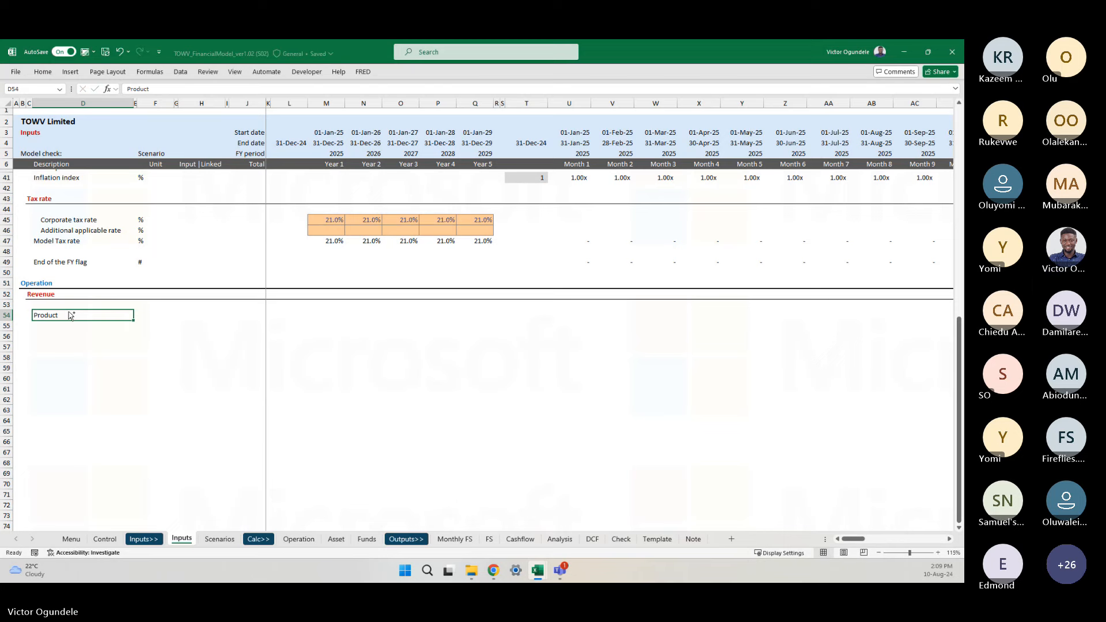
scroll(68, 312, "up", 2)
scroll(68, 312, "up", 1)
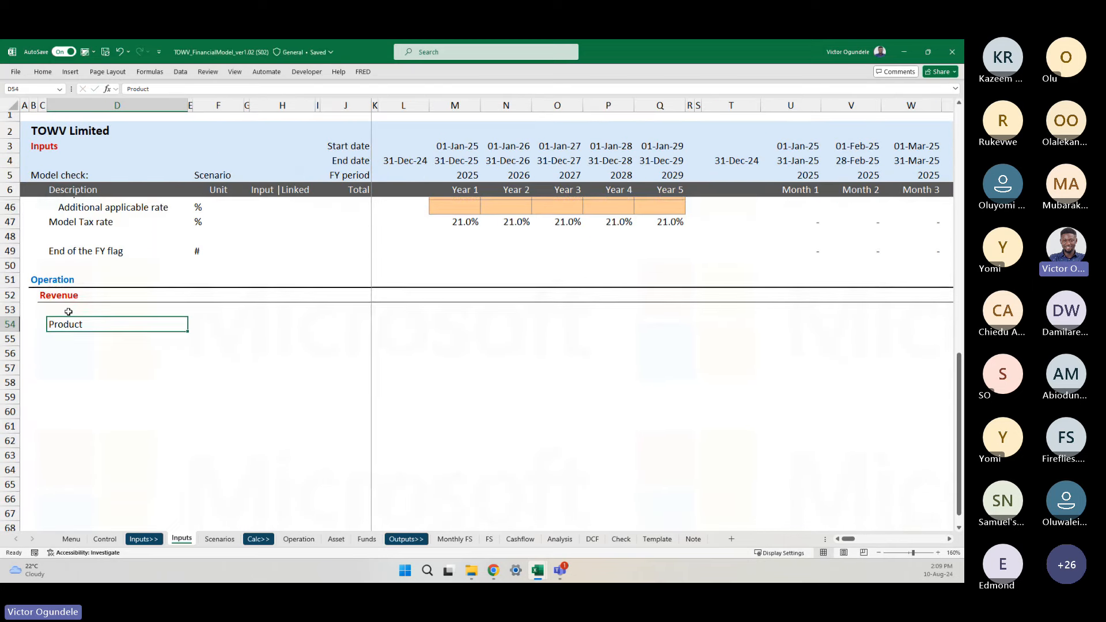
key("Down")
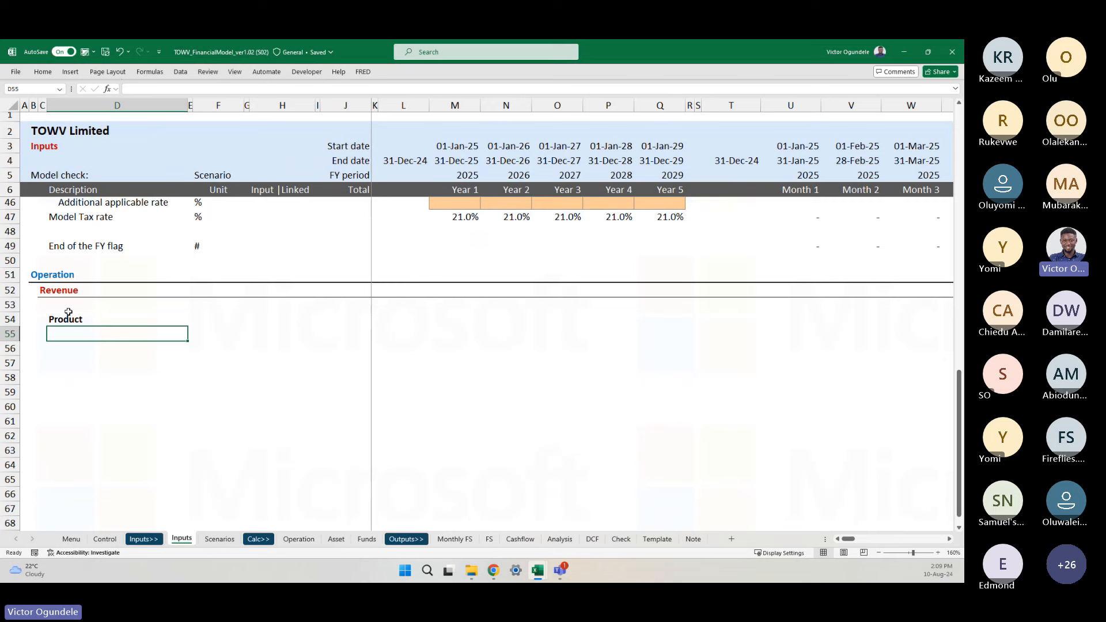
- Switch to the Information request list workbook and copy the Concrete bag and Concrete cinder block names from the Pricing section
key("alt+Tab")
left_click(343, 208)
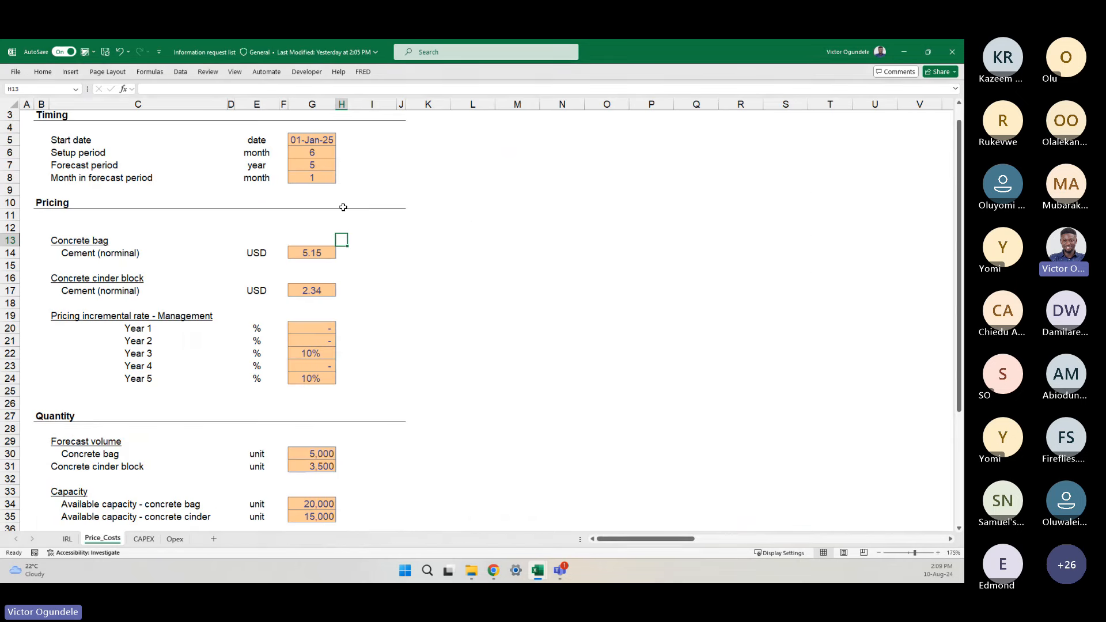
left_click(82, 253)
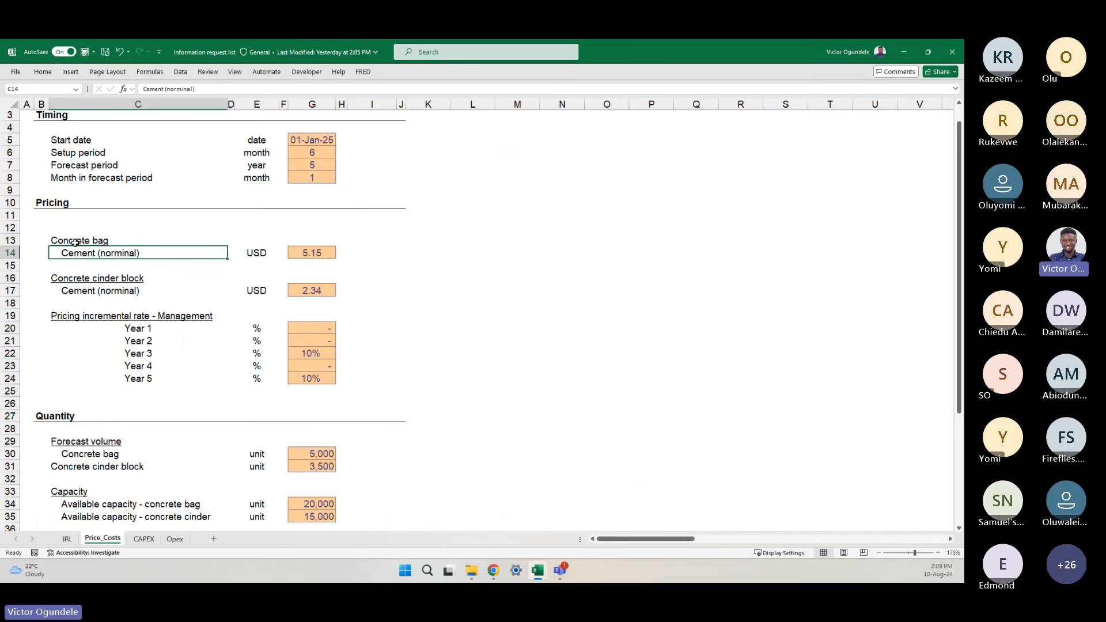
left_click(75, 243)
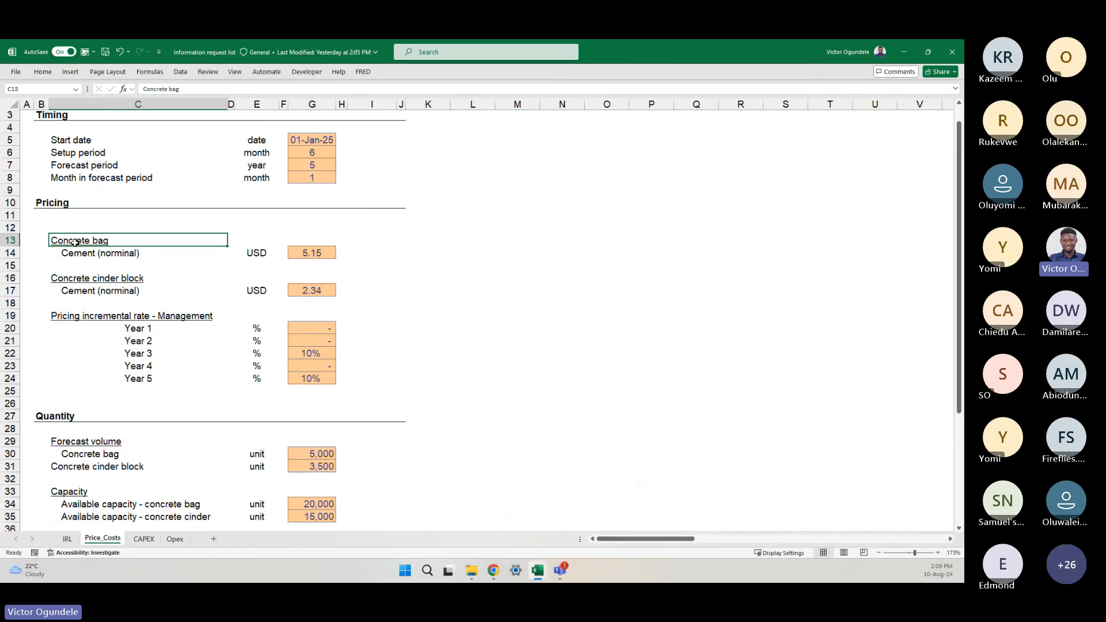
left_click(84, 279, "ctrl")
key("ctrl+c")
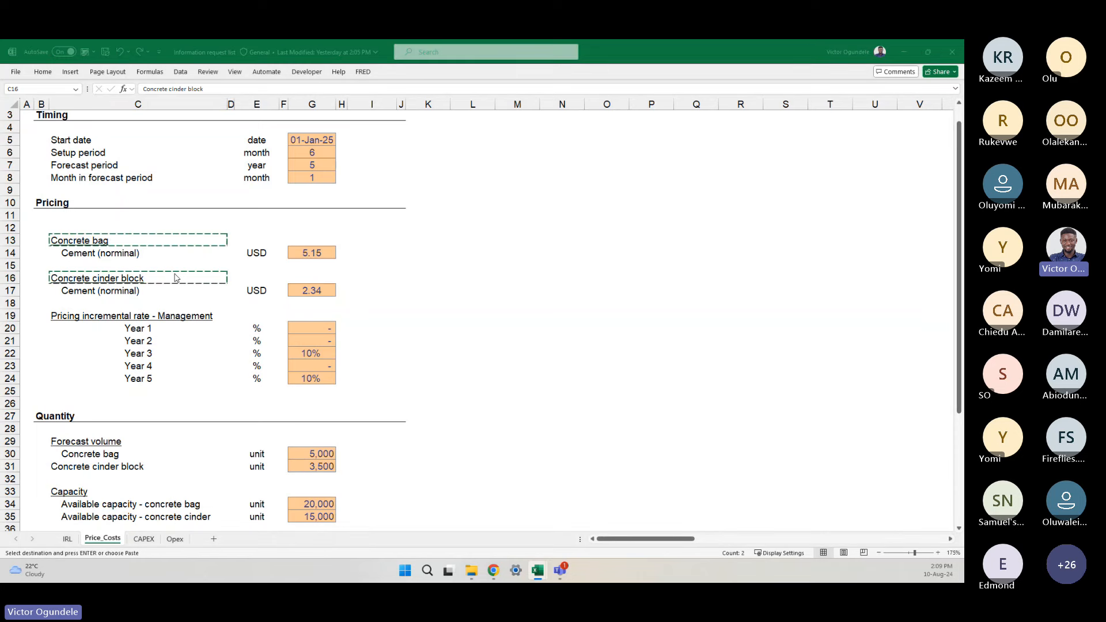
- Paste the two product names as values from D55 on the TOWV model's Inputs sheet and indent them under Product
key("alt+Tab")
key("ctrl+alt+v")
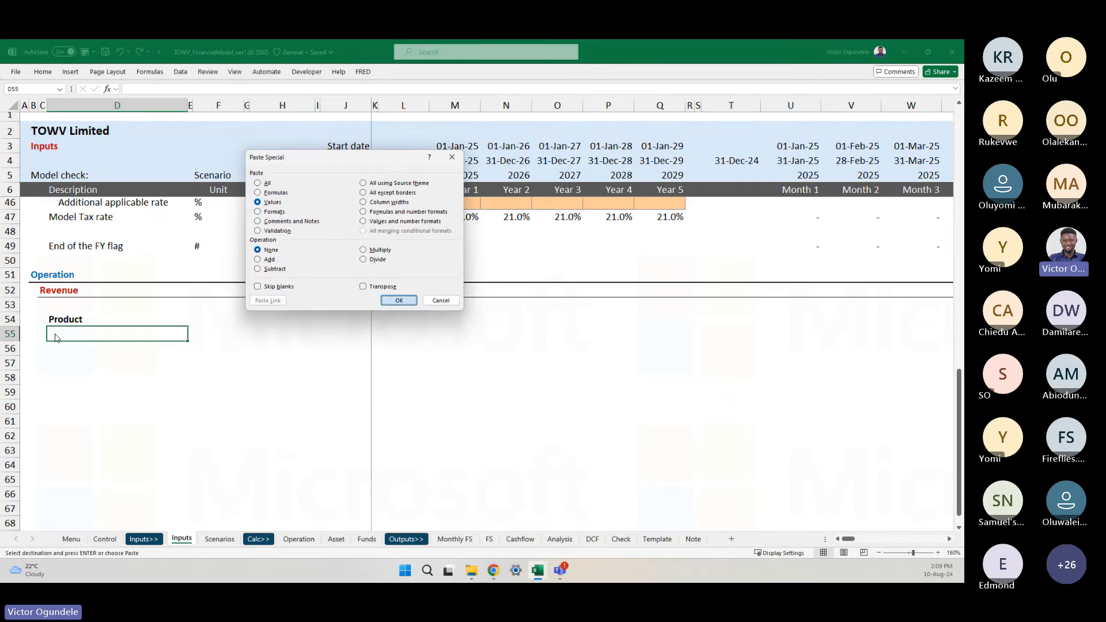
key("Return")
key("6")
key("Left")
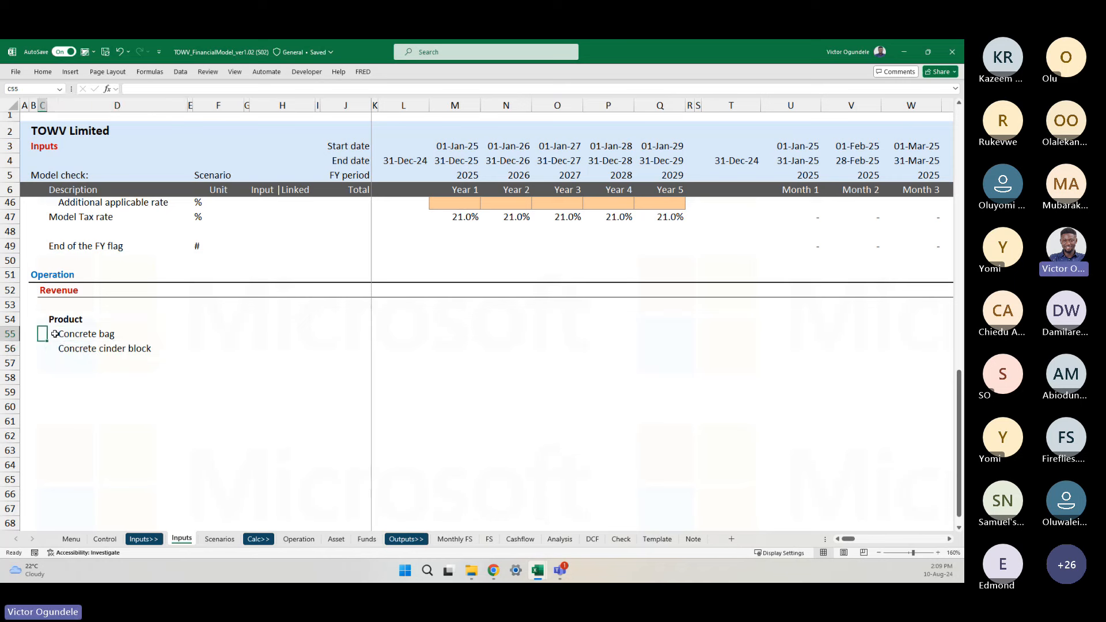
key("Right")
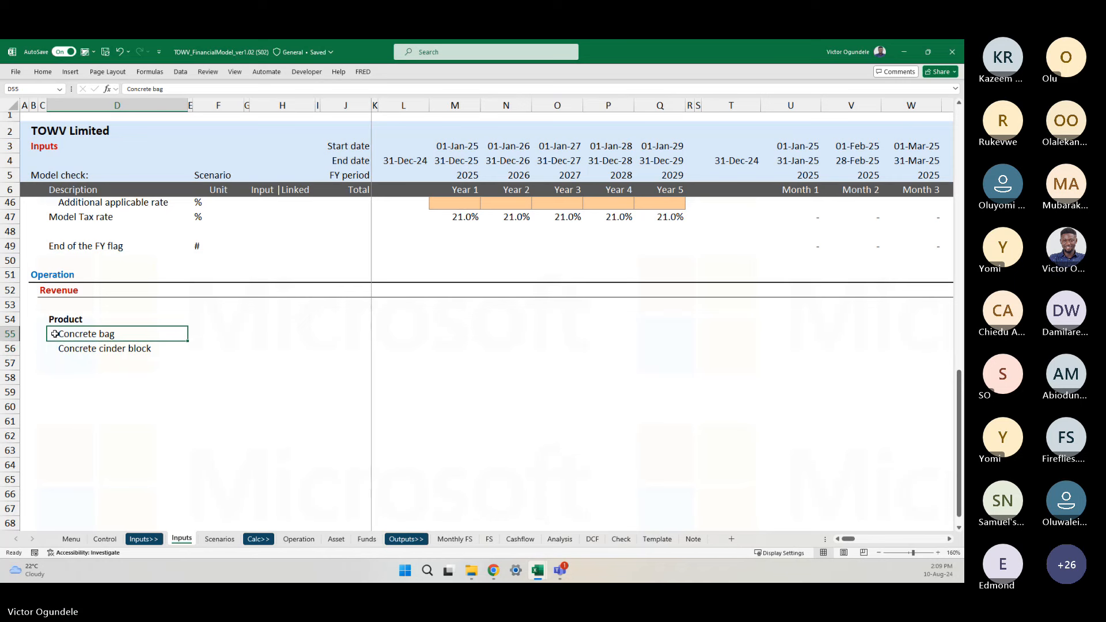
- Rename the Product subheading in D54 as Product type
key("Up")
type("type")
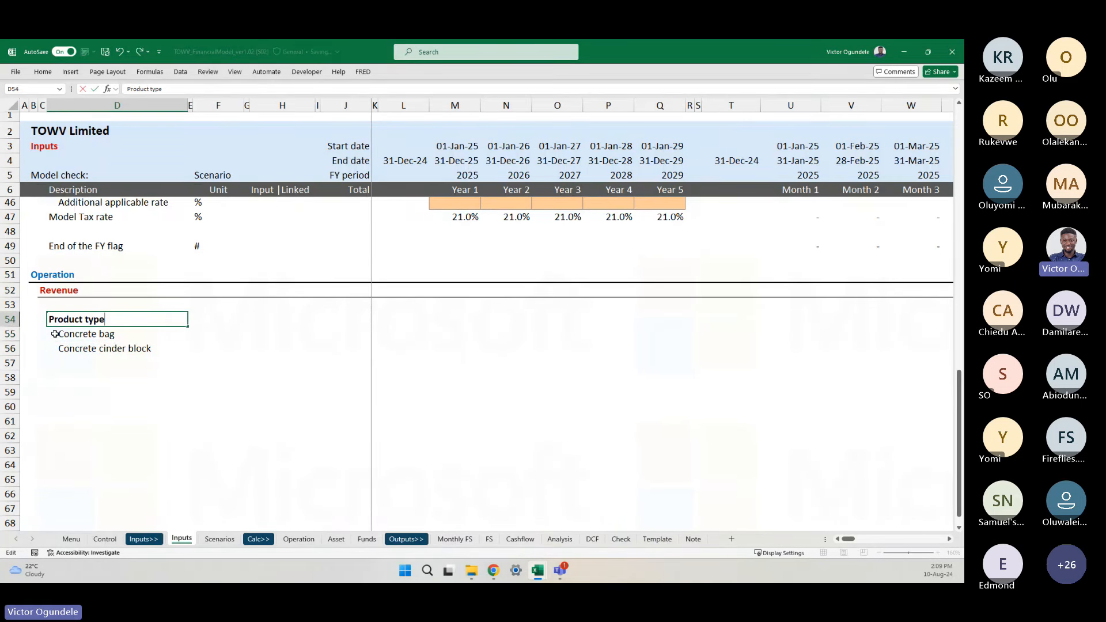
key("ctrl+Return")
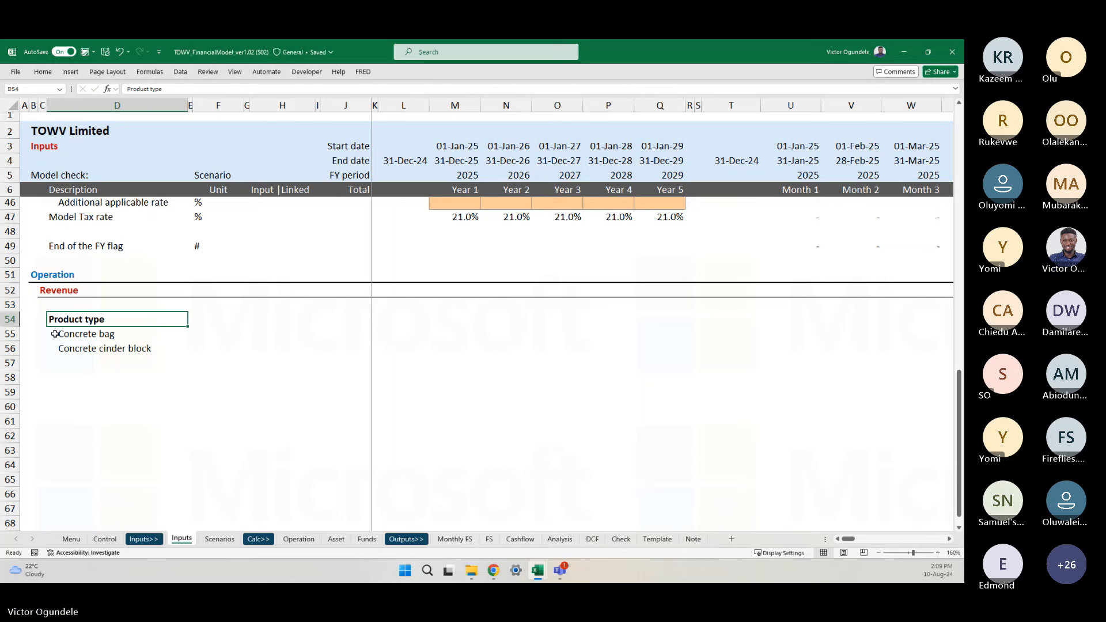
scroll(115, 377, "down", 1)
key("Down")
key("Down")
key("Down")
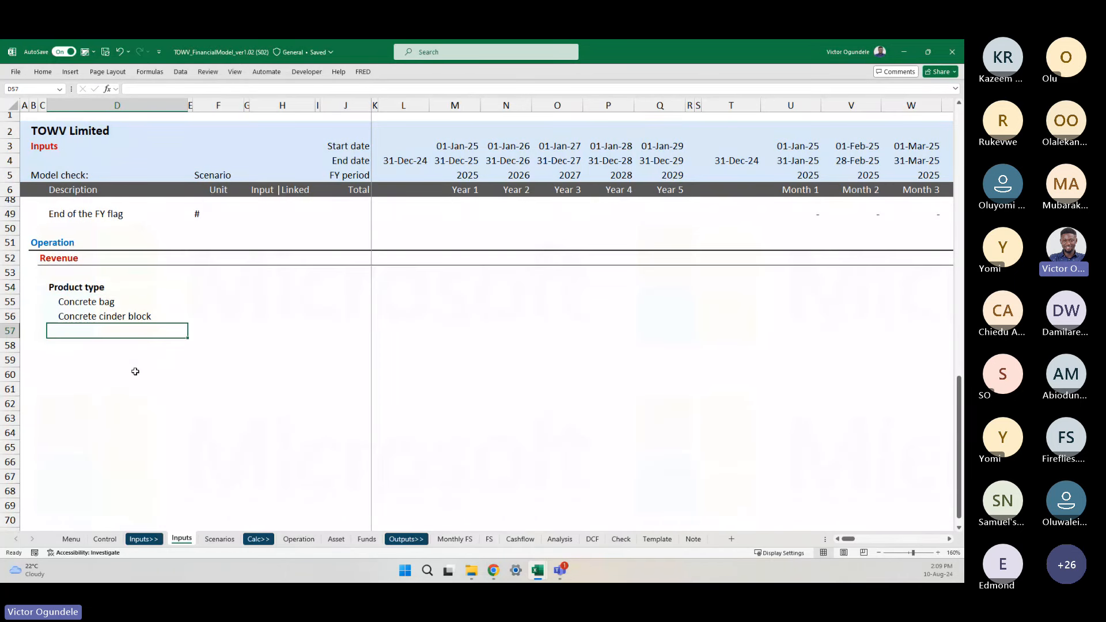
key("Down")
key("Down")
key("Up")
key("Up")
key("Up")
key("Up")
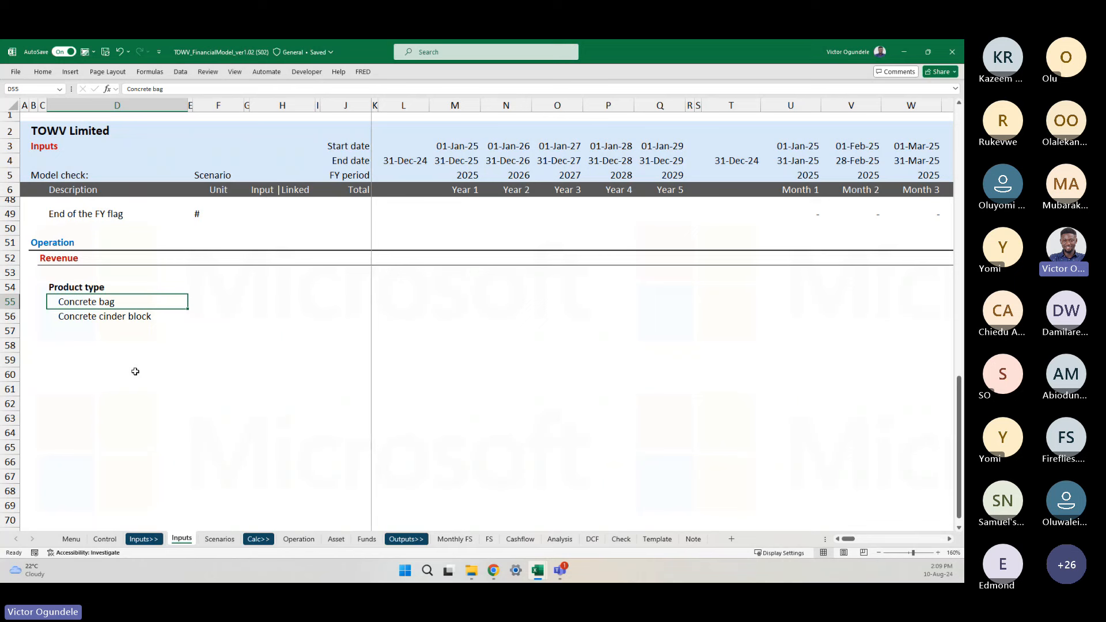
- Add a bold Product pricing subheading in D58, below the product type list
left_click(87, 346)
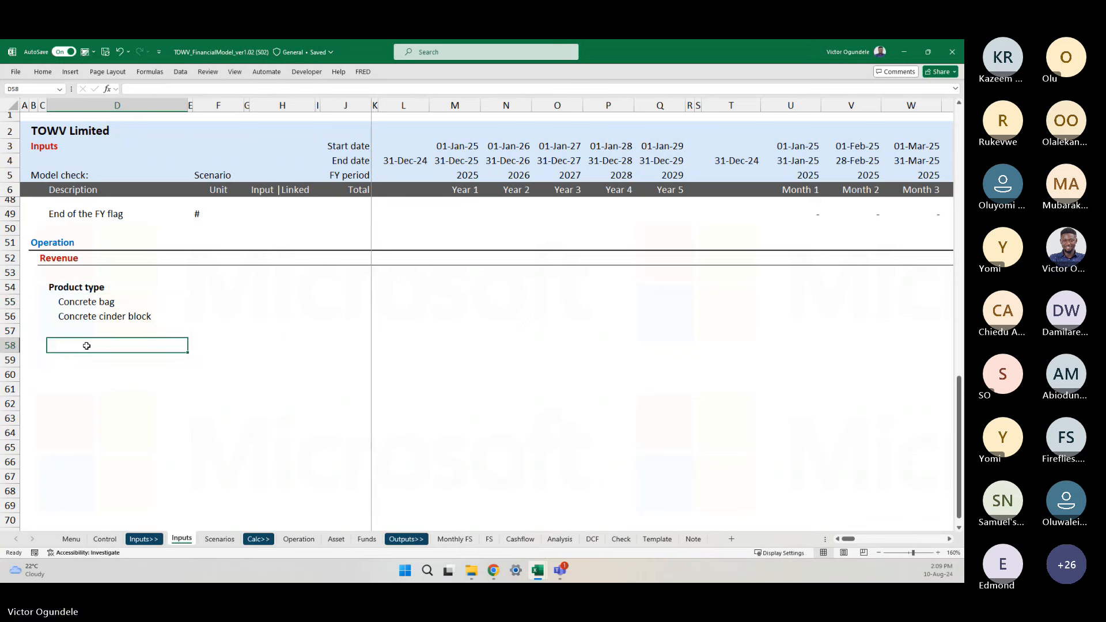
type("Pr")
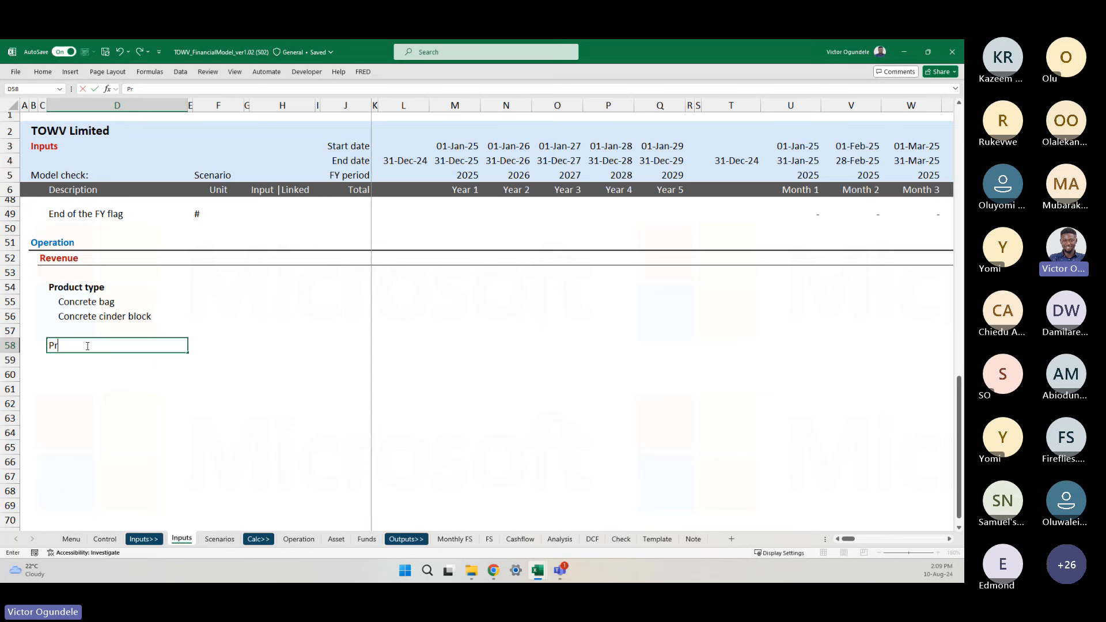
type("oduct pricing")
key("ctrl+Return")
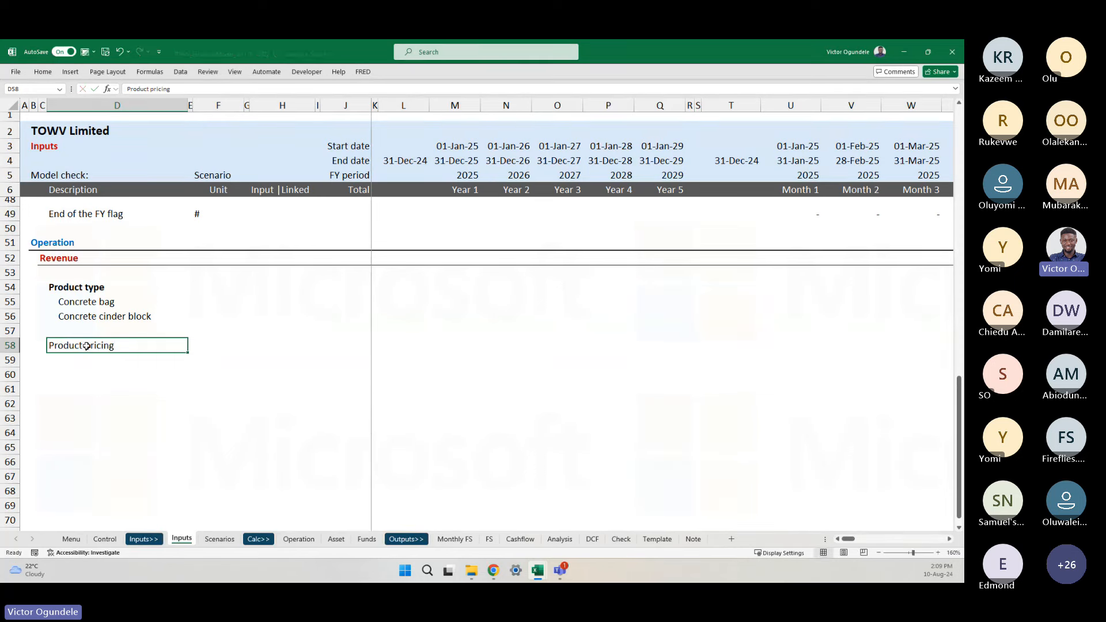
key("ctrl+b")
key("Left")
key("Right")
key("Down")
key("Down")
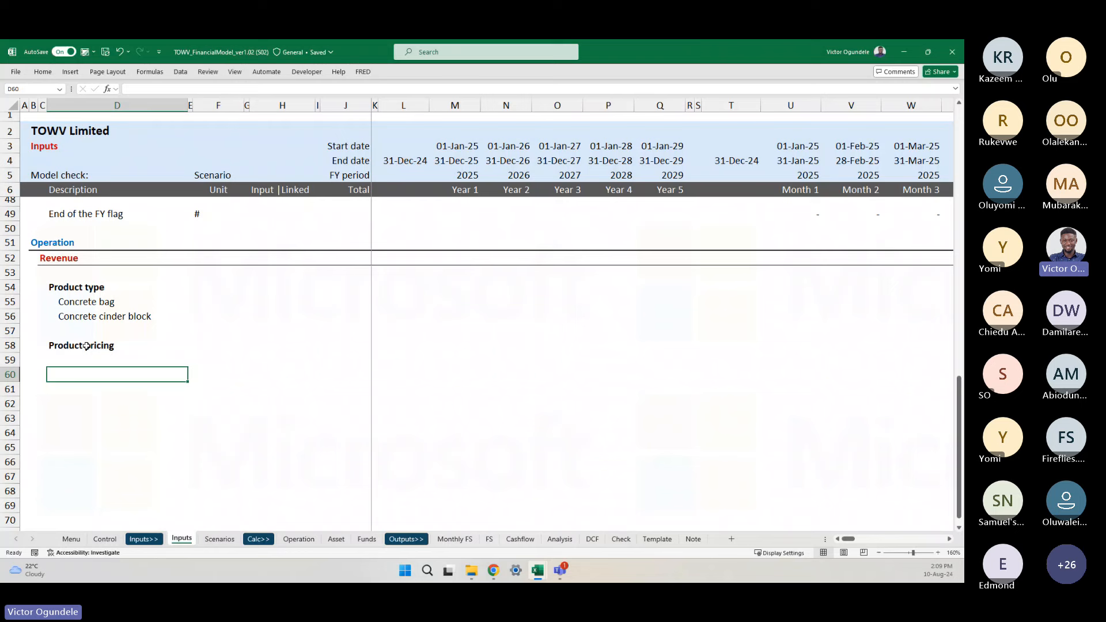
- Check the cement pricing line in the Information request list, and link D60 on the model's Inputs sheet to Concrete bag in D55
key("alt+Tab")
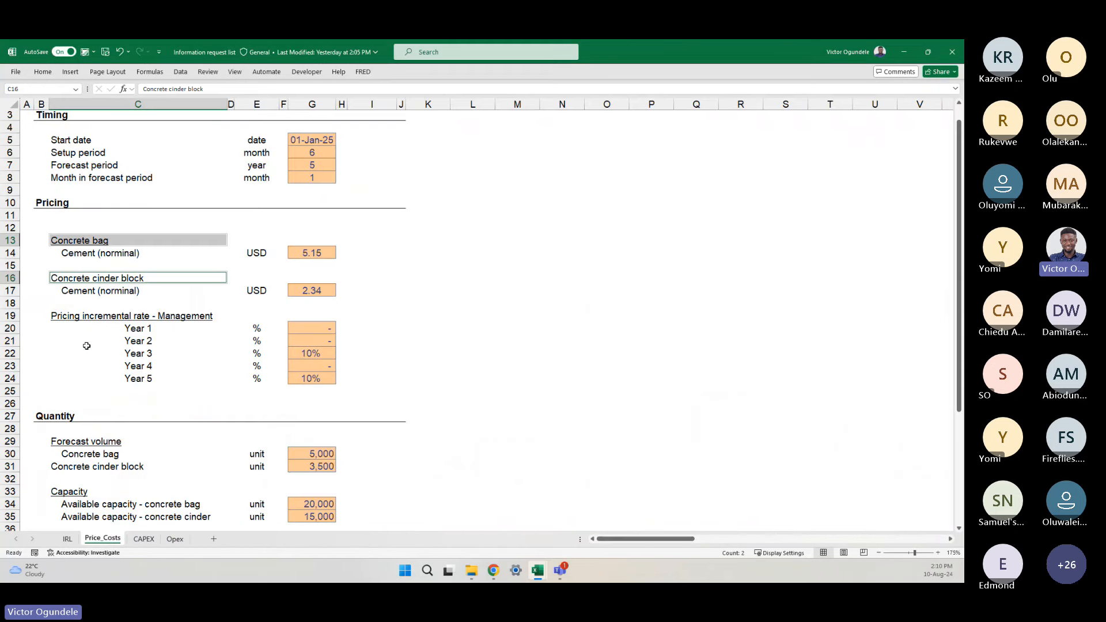
left_click(131, 253)
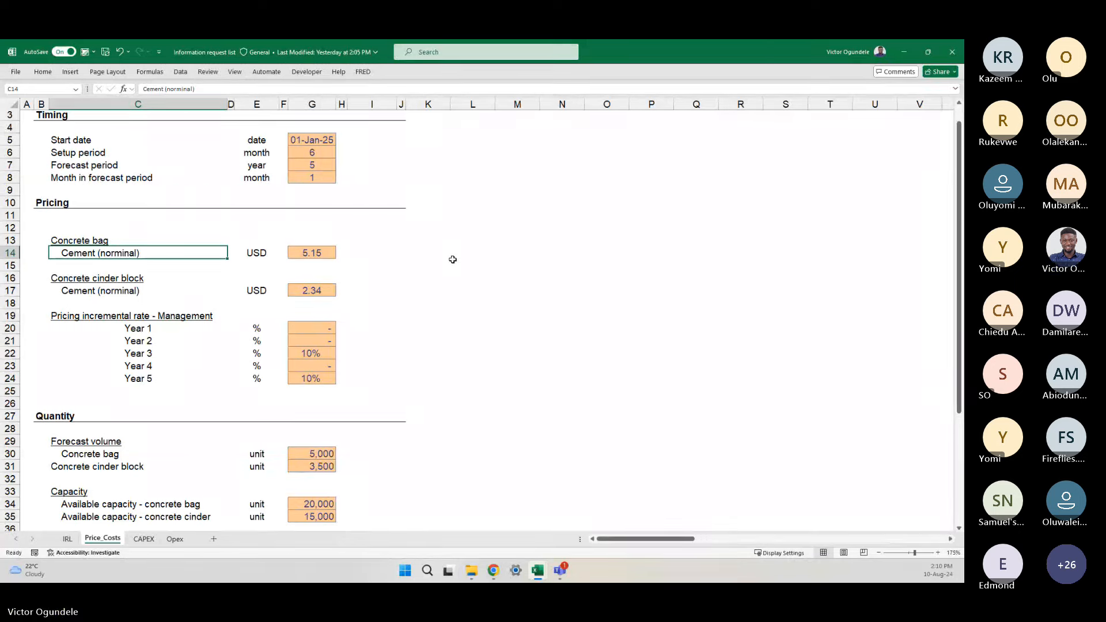
key("alt+Tab")
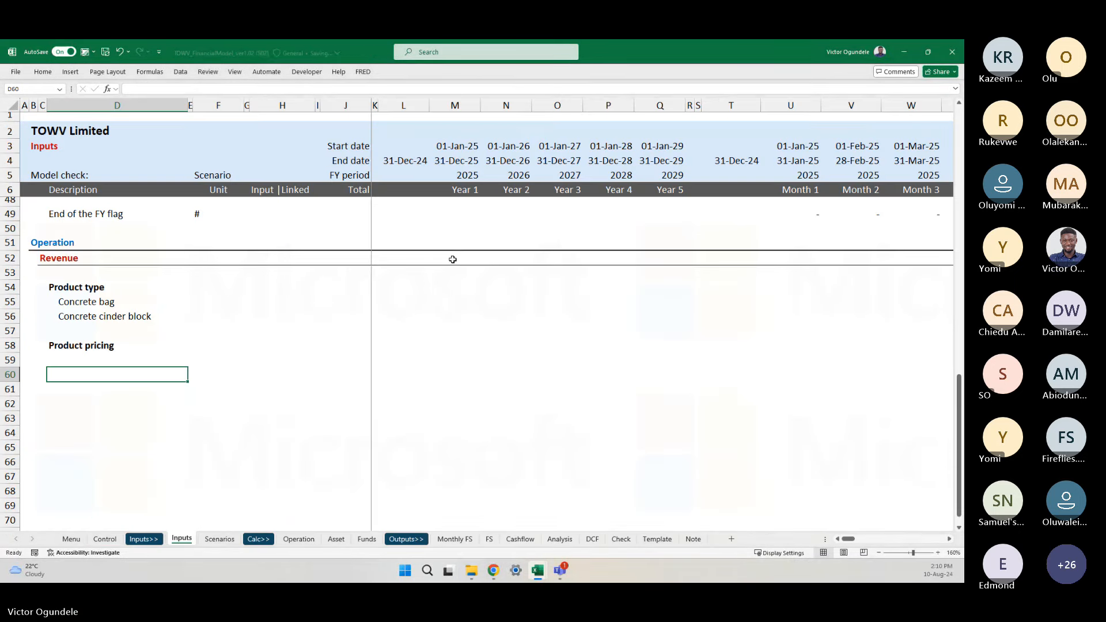
type("=")
key("Up")
key("Up")
key("Up")
key("Up")
key("Up")
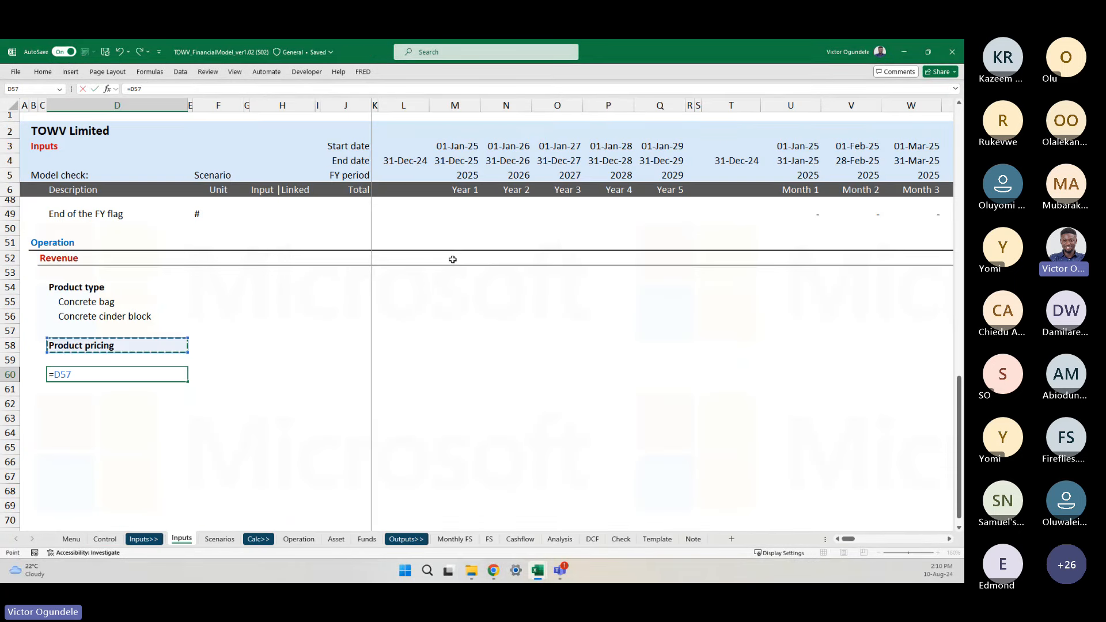
key("ctrl+Return")
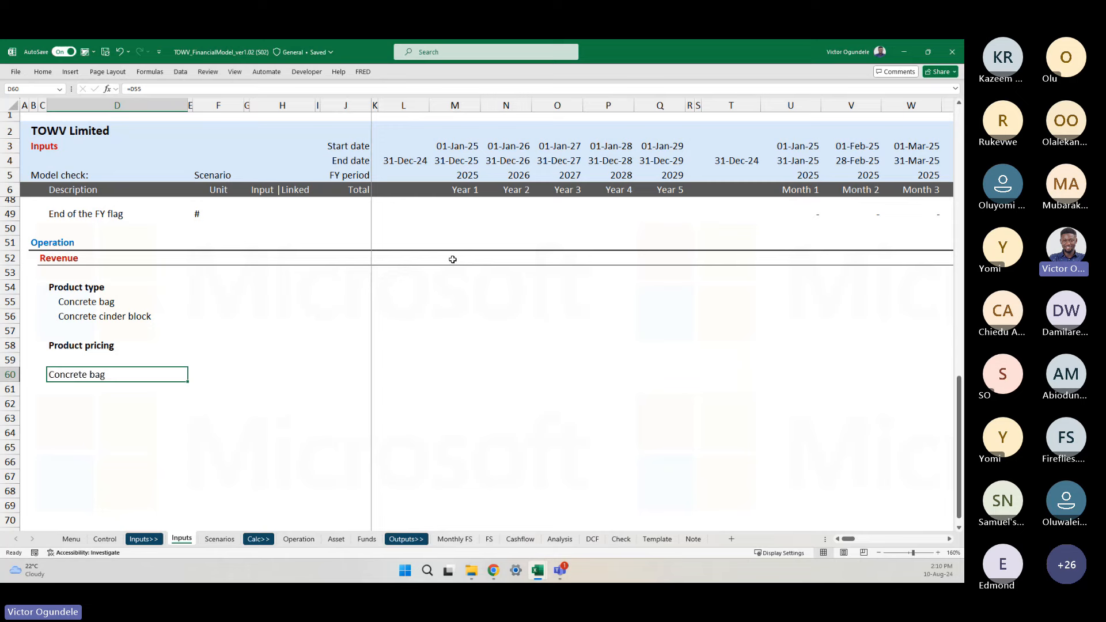
scroll(453, 259, "up", 3)
scroll(452, 380, "down", 1)
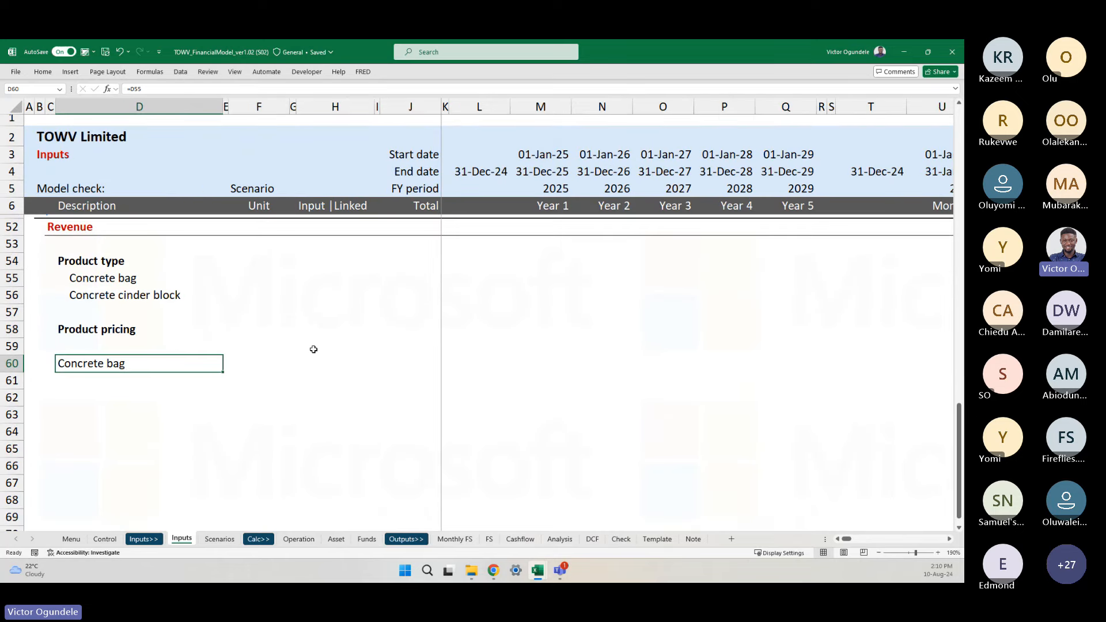
- Indent the linked Concrete bag label in D60 under Product pricing
left_click(93, 276)
key("shift+Down")
key("Down")
key("Down")
key("Down")
key("Down")
key("Down")
key("alt+h")
key("6")
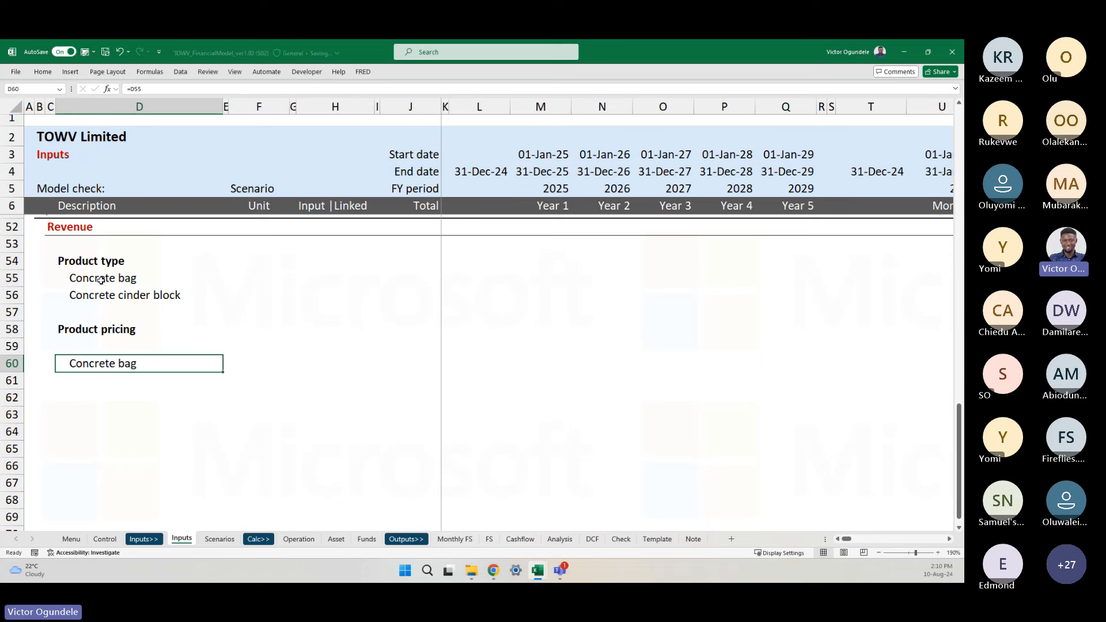
- Fill the Concrete bag link from D60 into D61 to list the second product under Product pricing
left_click(101, 280)
key("shift+Down")
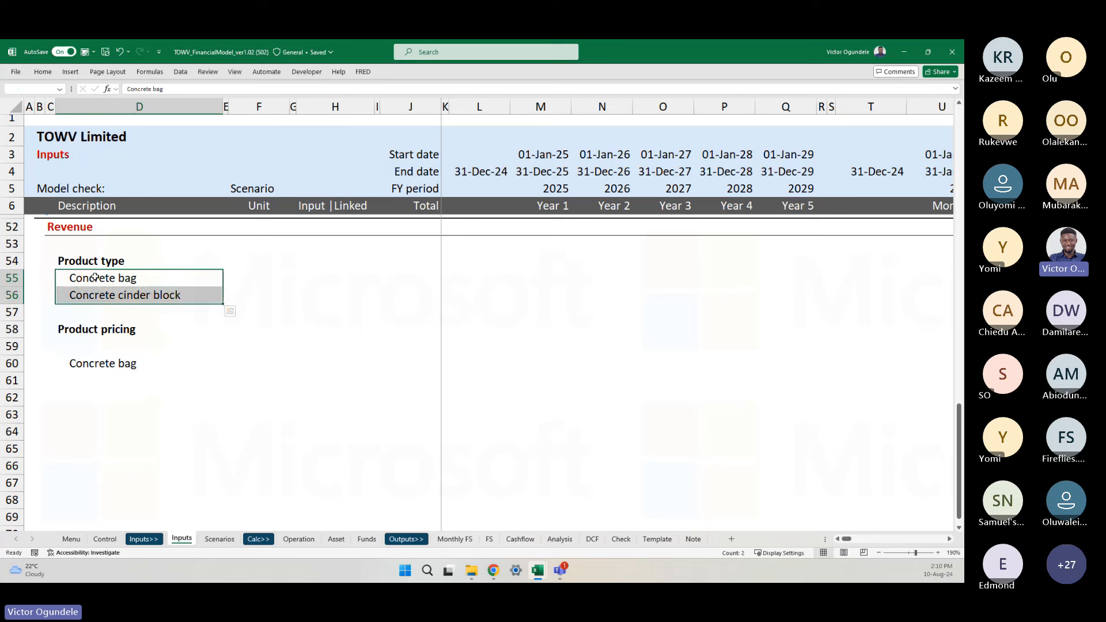
left_click(98, 370)
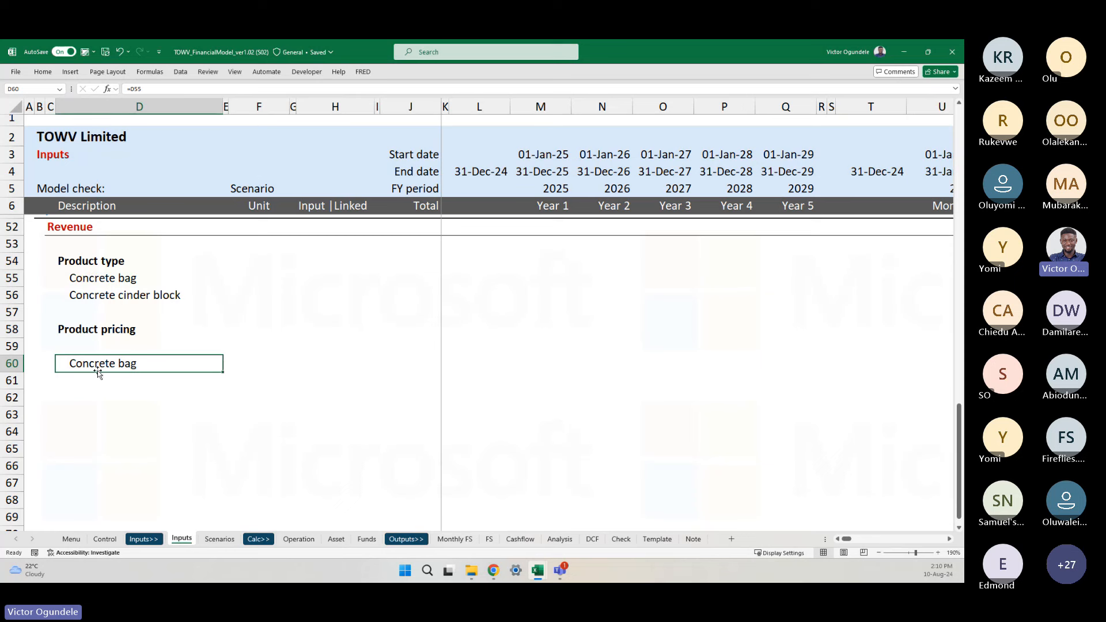
key("Down")
key("ctrl+d")
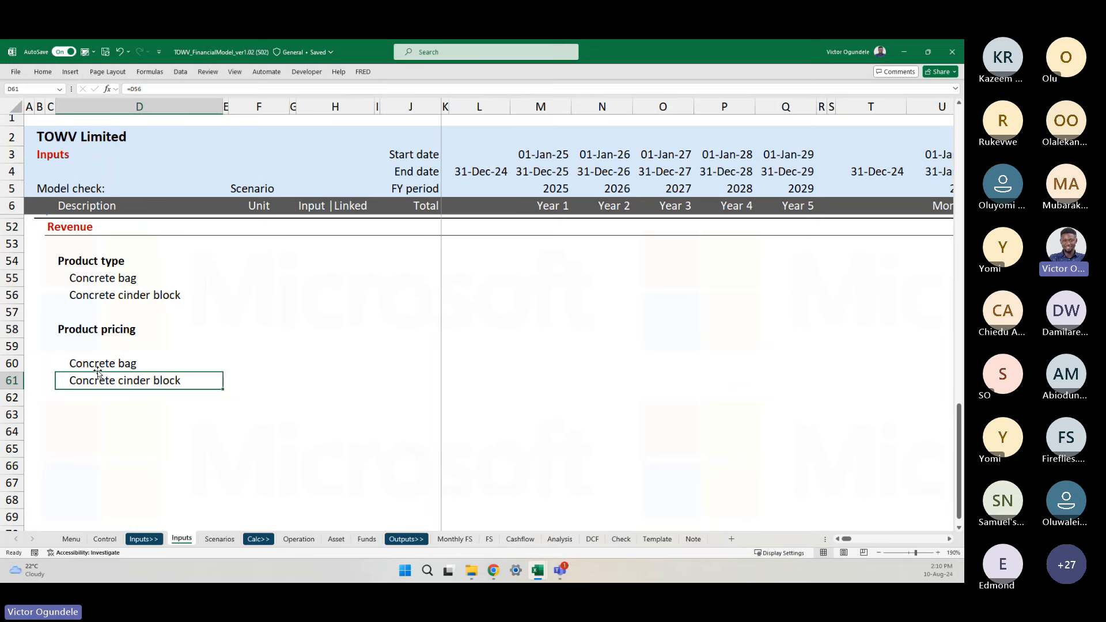
left_click(97, 371)
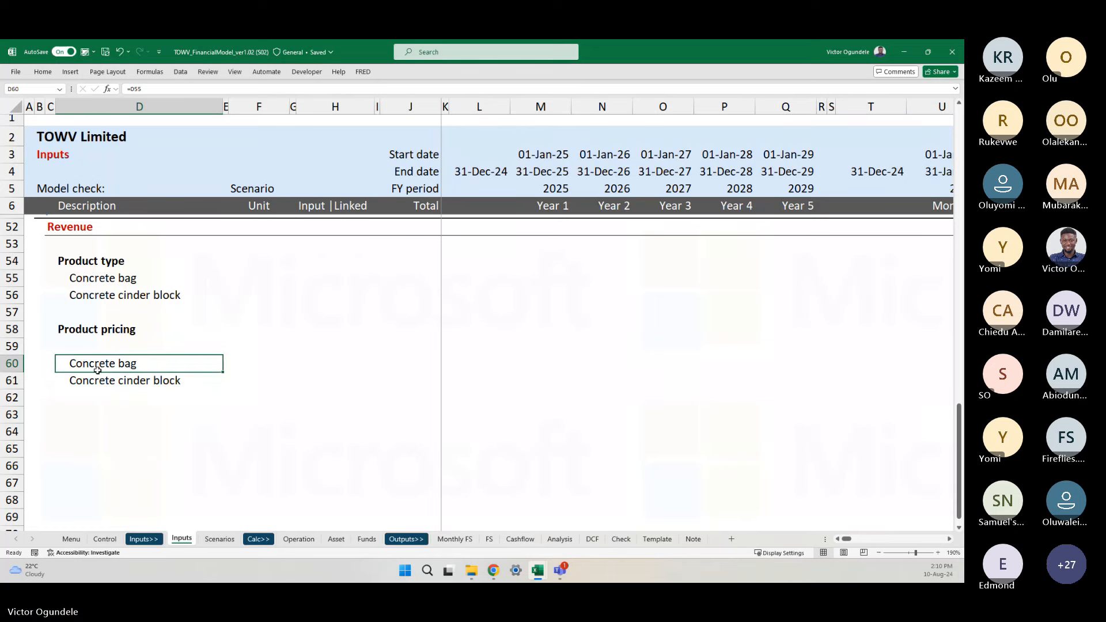
key("Right")
key("Right")
key("ctrl+Tab")
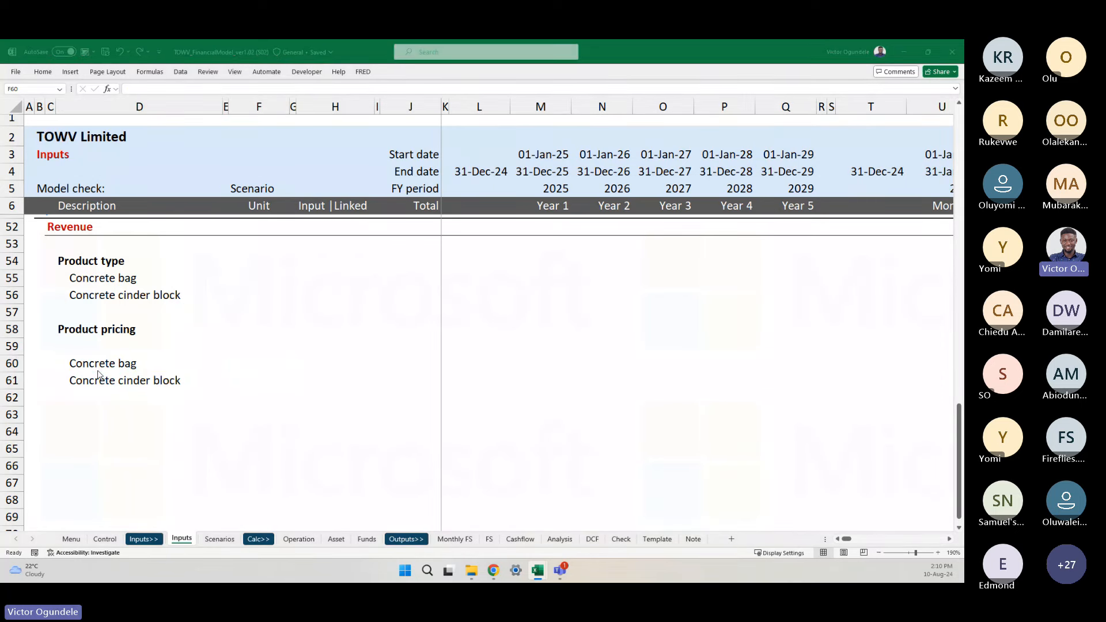
key("ctrl+Tab")
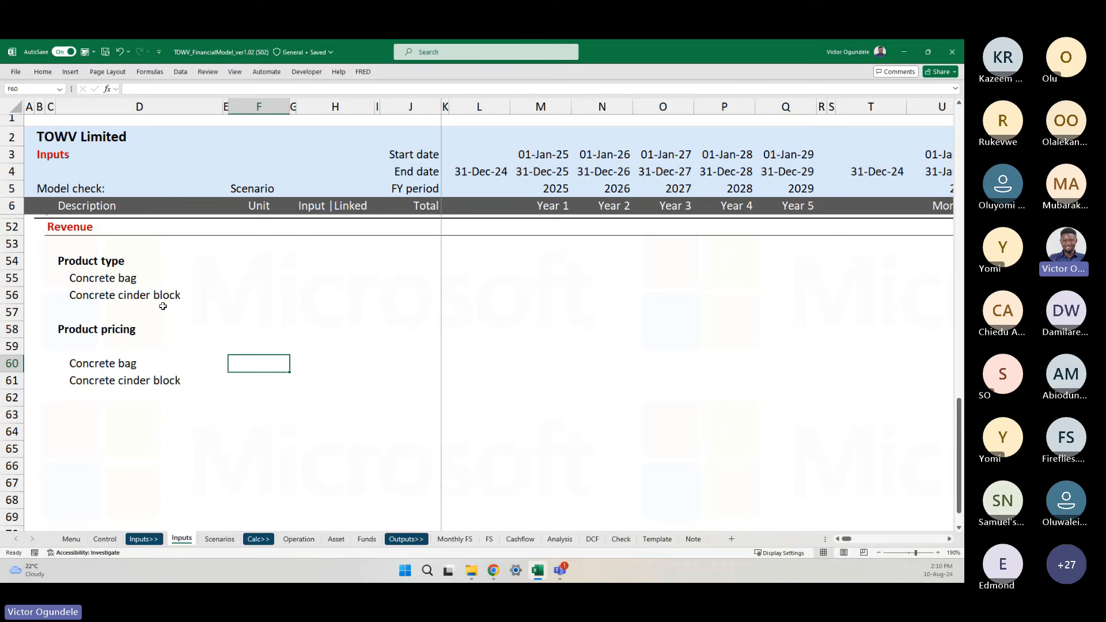
- Open the Control sheet and examine the Currency entry in the Model information section
scroll(163, 306, "down", 2)
scroll(163, 306, "up", 15)
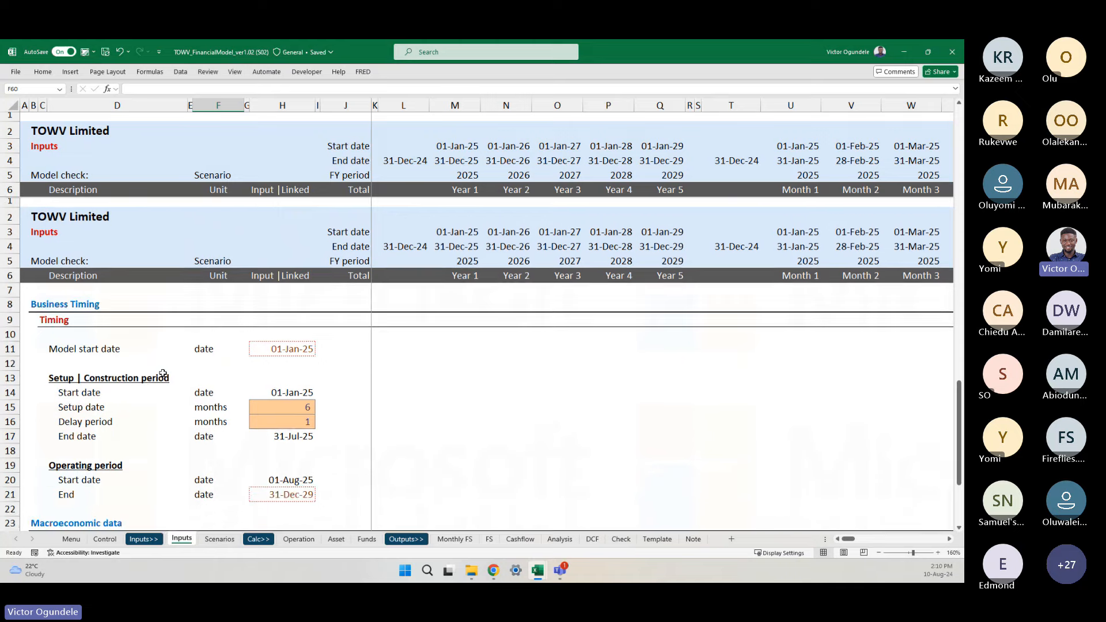
scroll(163, 374, "down", 4)
left_click(105, 539)
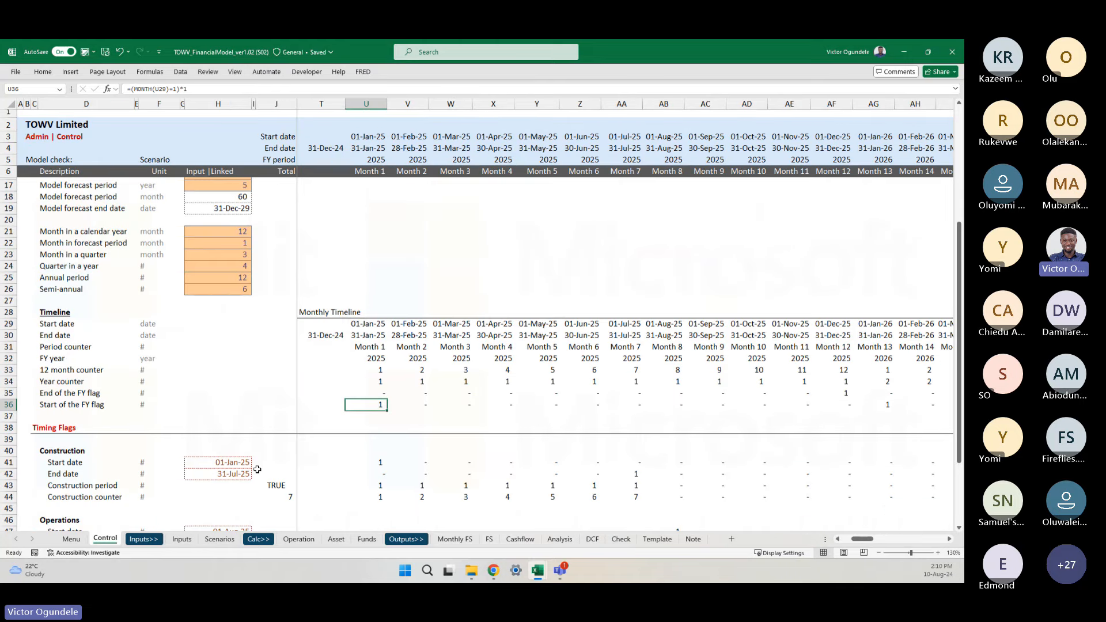
scroll(258, 469, "up", 3)
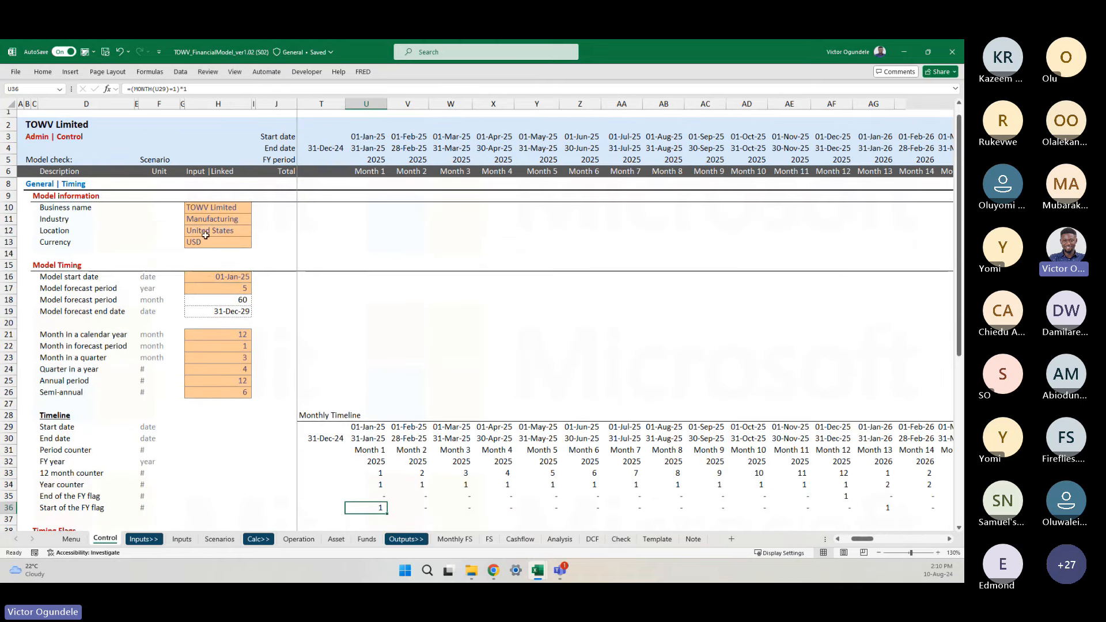
left_click(205, 243)
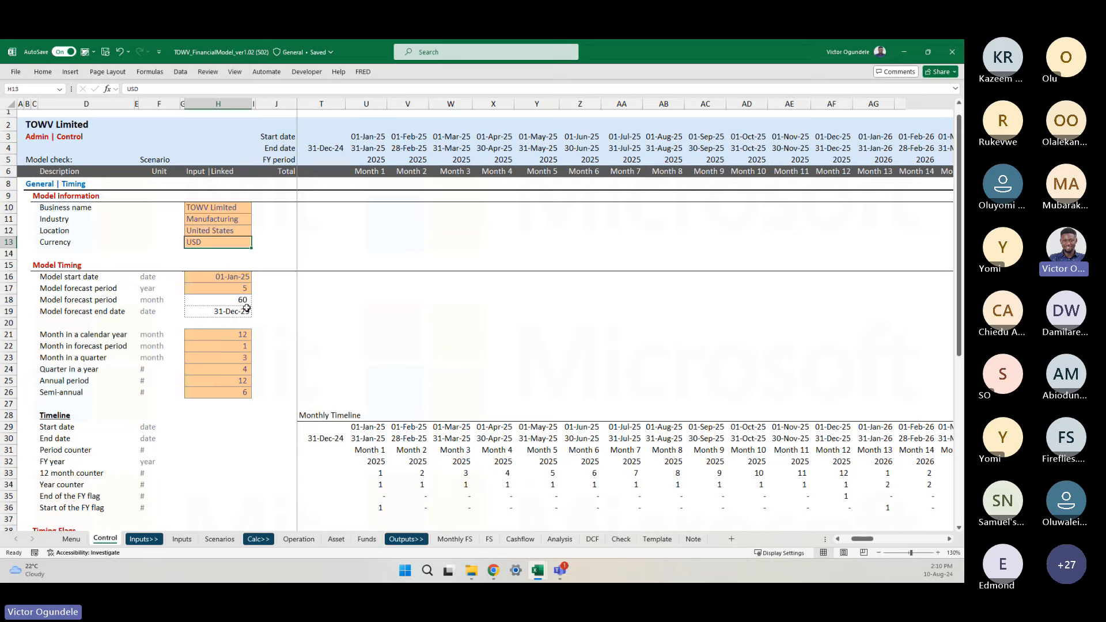
scroll(65, 313, "up", 2, "ctrl")
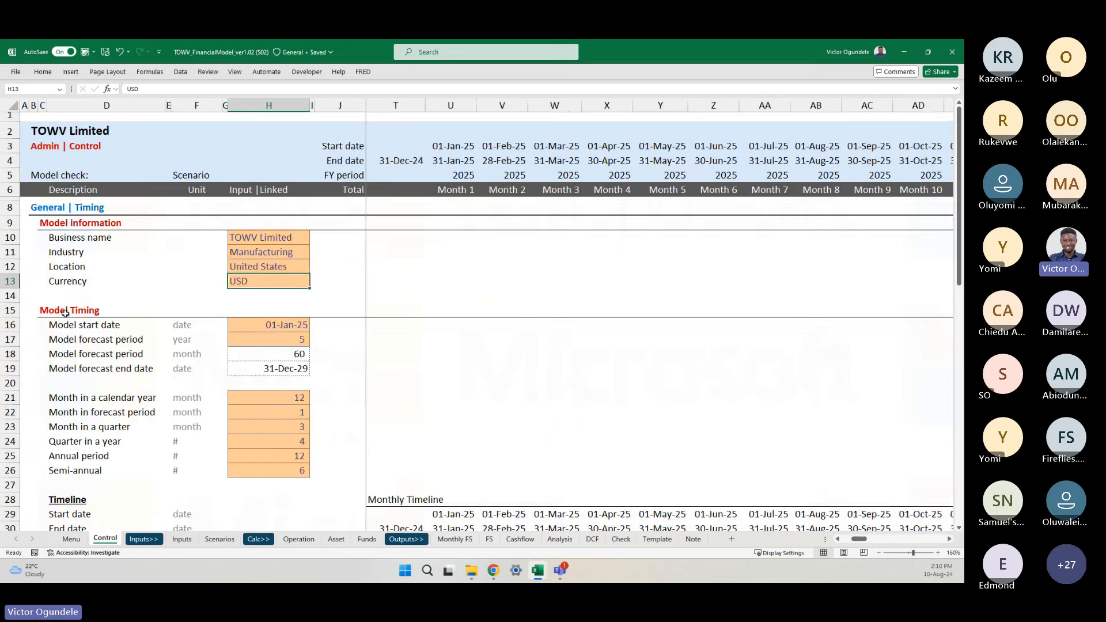
scroll(65, 313, "up", 3, "ctrl")
key("ctrl+Left")
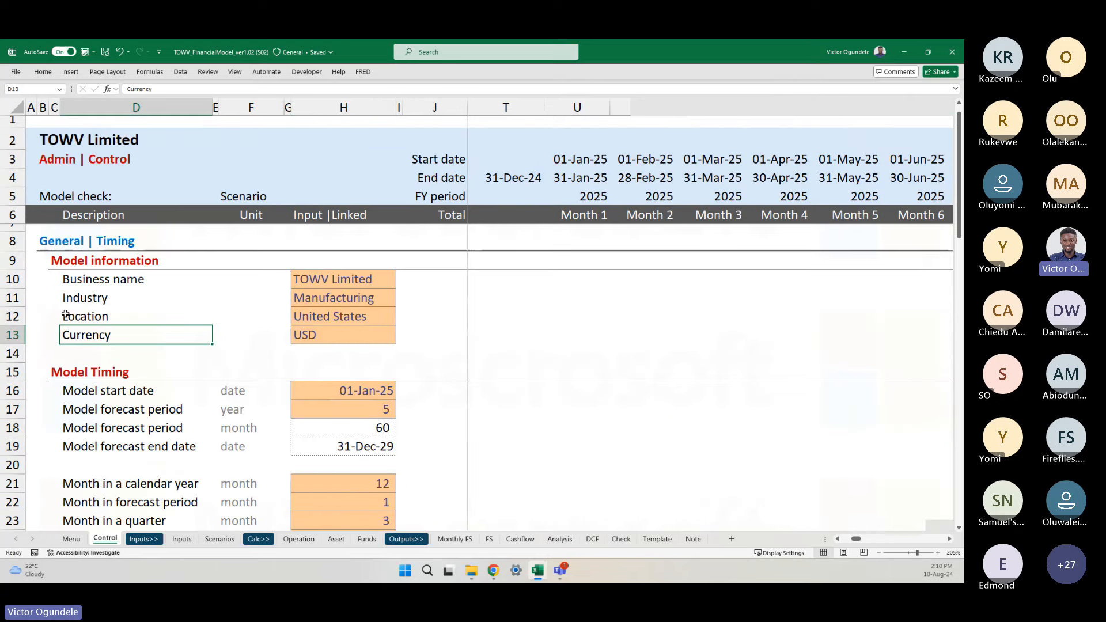
key("Down")
key("Down")
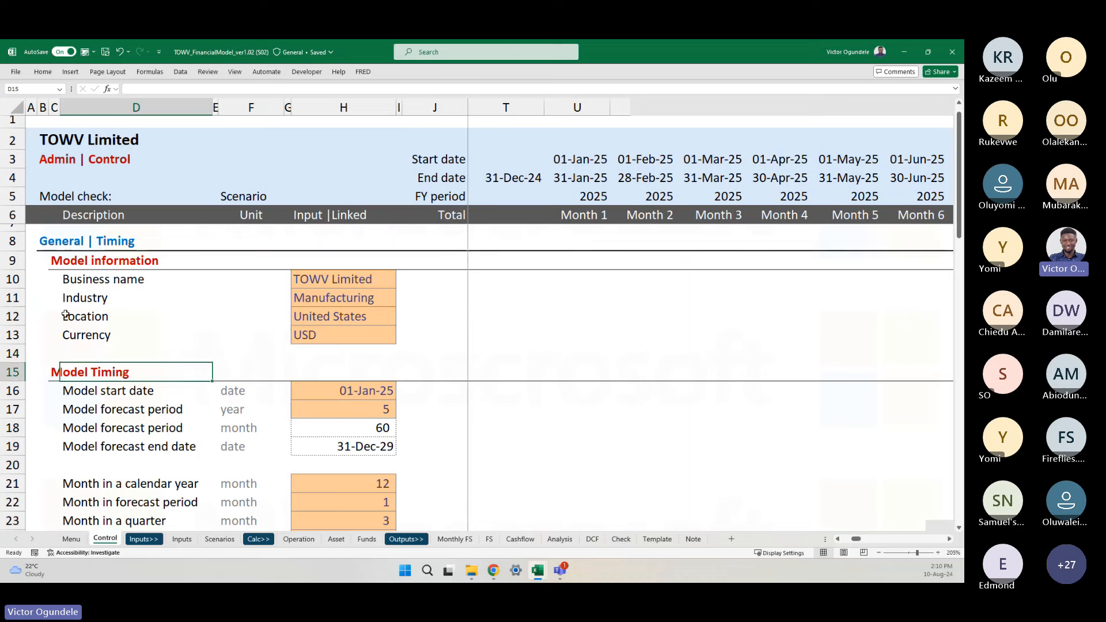
- Insert a row above the Model Timing heading on the Control sheet and rename the Currency label in D13 as Currency 1
key("shift+space")
key("ctrl+shift+plus")
key("Up")
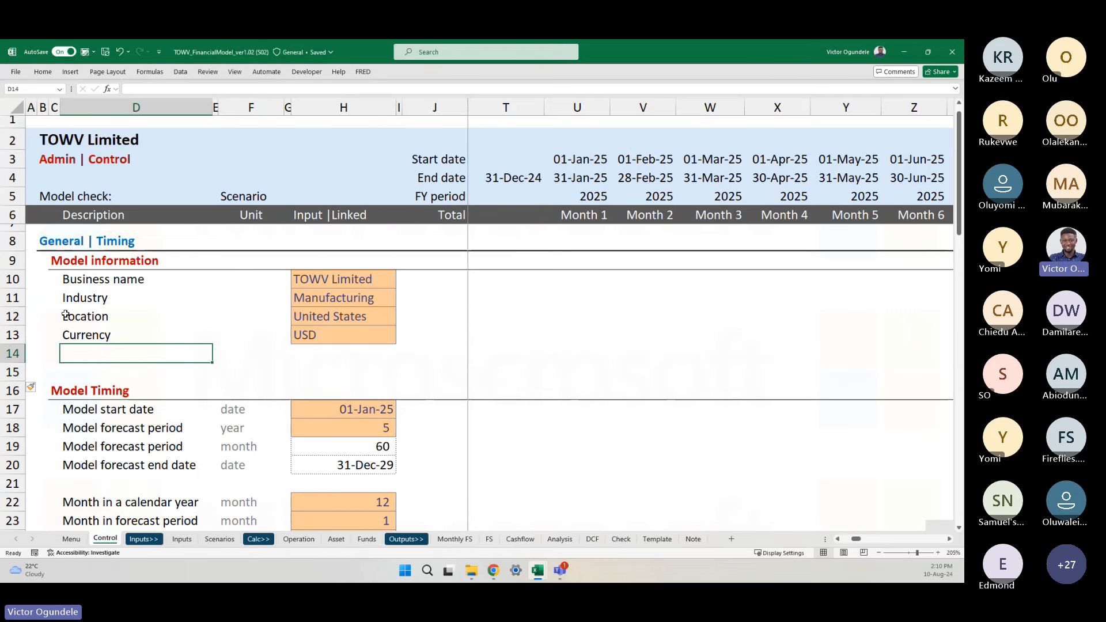
key("Up")
key("F2")
type("1")
key("Return")
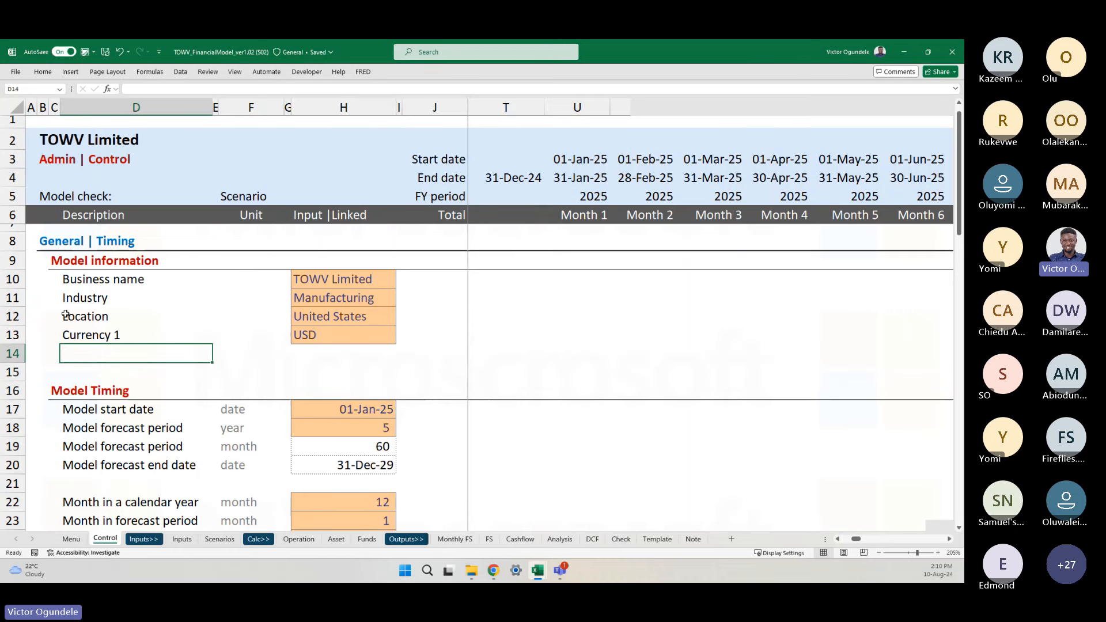
- Add the label Currency 2 in D14 below Currency 1 in the Model information section
type("Currency 1")
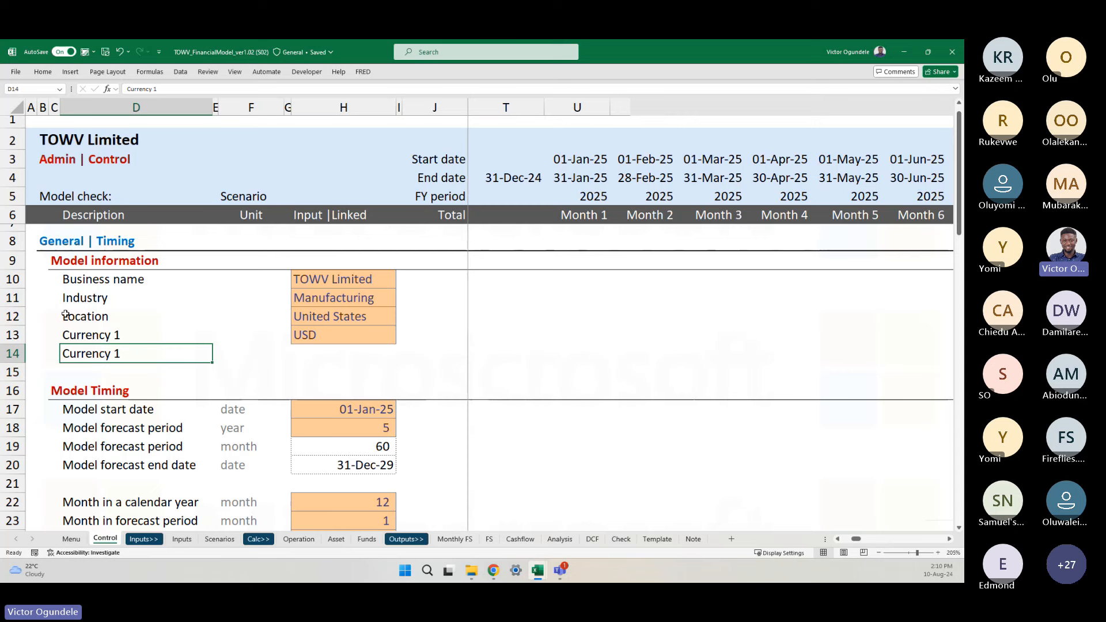
key("BackSpace")
type("2")
key("Return")
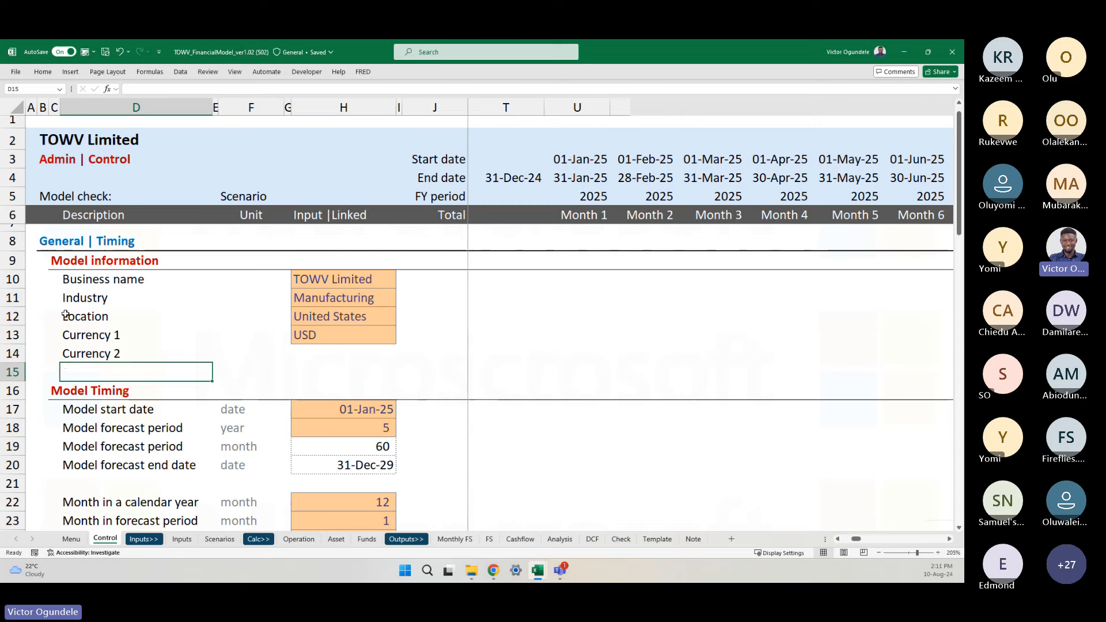
- Assign the range name Currency1 to the USD input cell H13
key("Up")
key("Up")
key("Right")
key("Right")
key("Right")
key("Right")
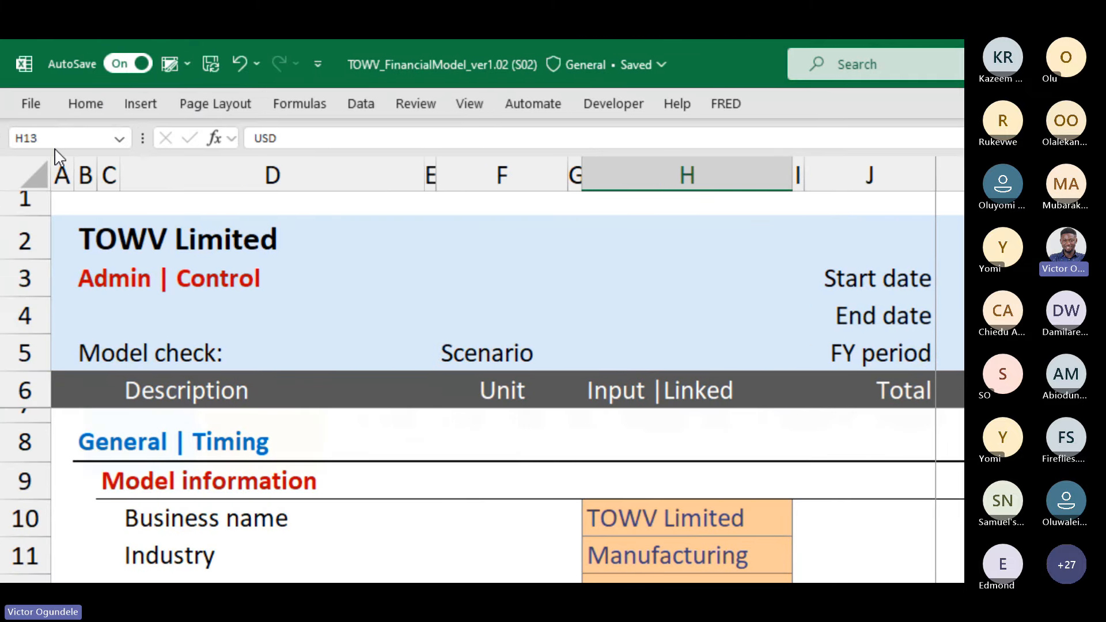
left_click(60, 139)
type("Currency1")
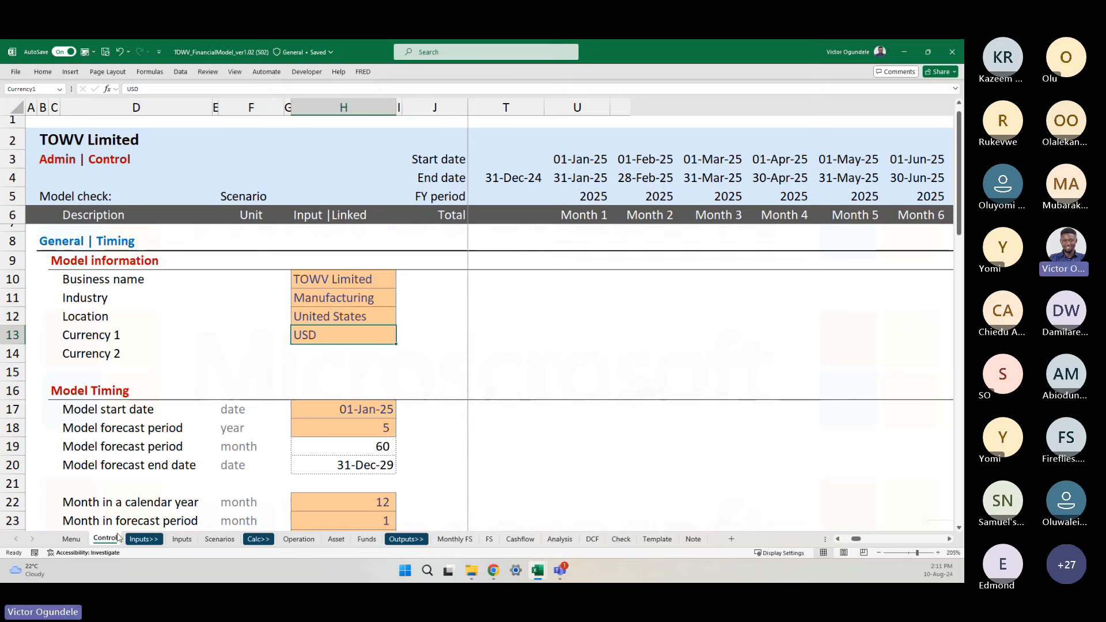
left_click(85, 336)
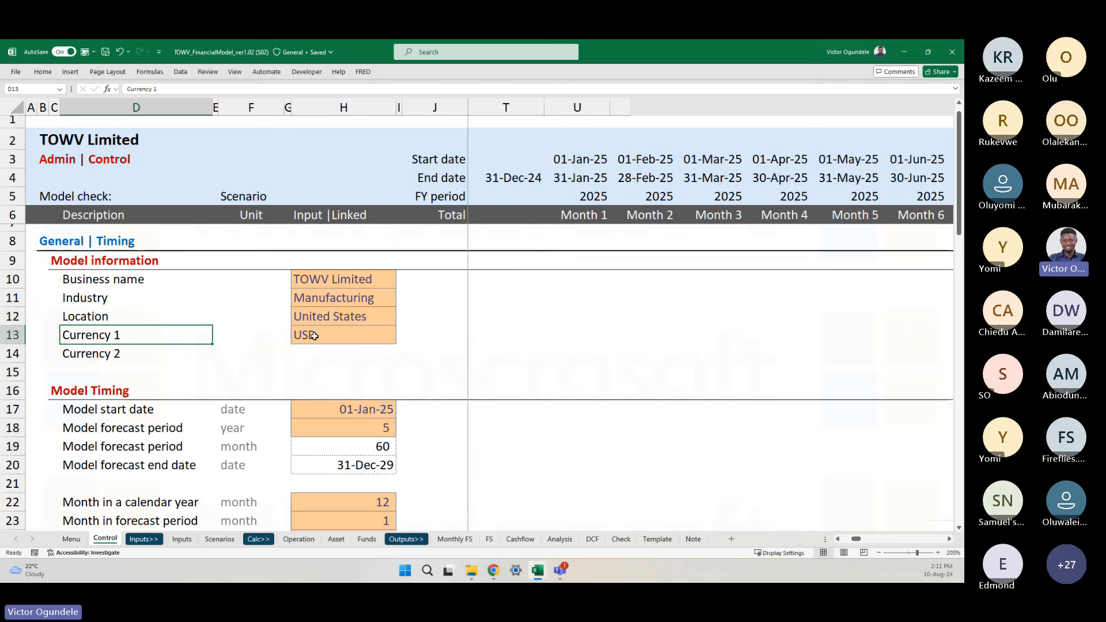
left_click(135, 351)
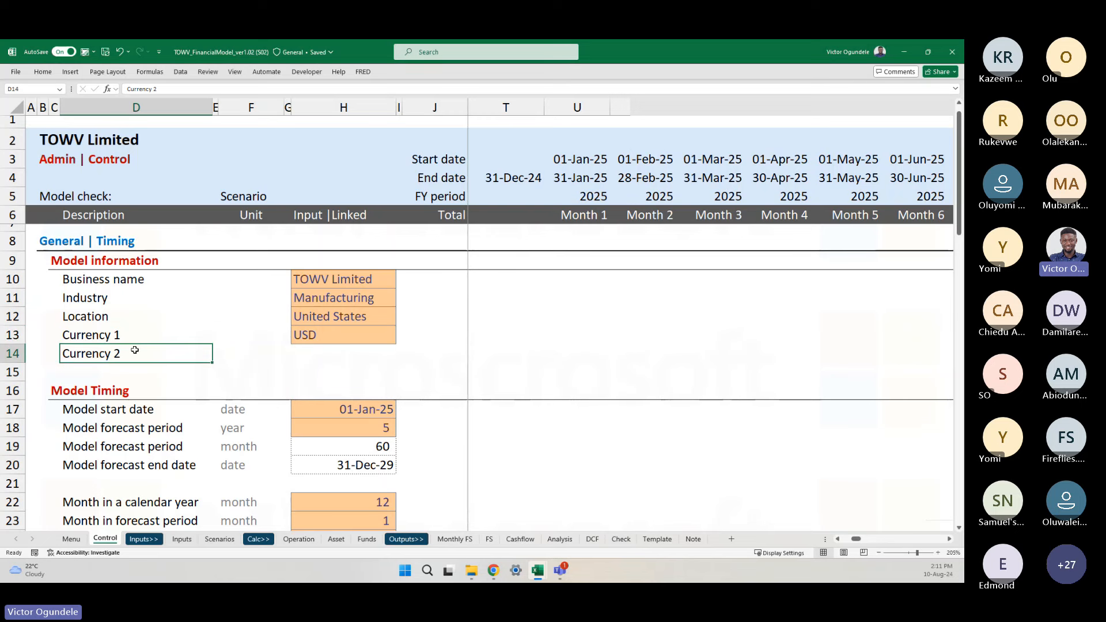
left_click(323, 353)
- Insert another row above the Model Timing heading and enter a label starting with "Model valu" in D15 below Currency 2
left_click(53, 393)
key("shift+space")
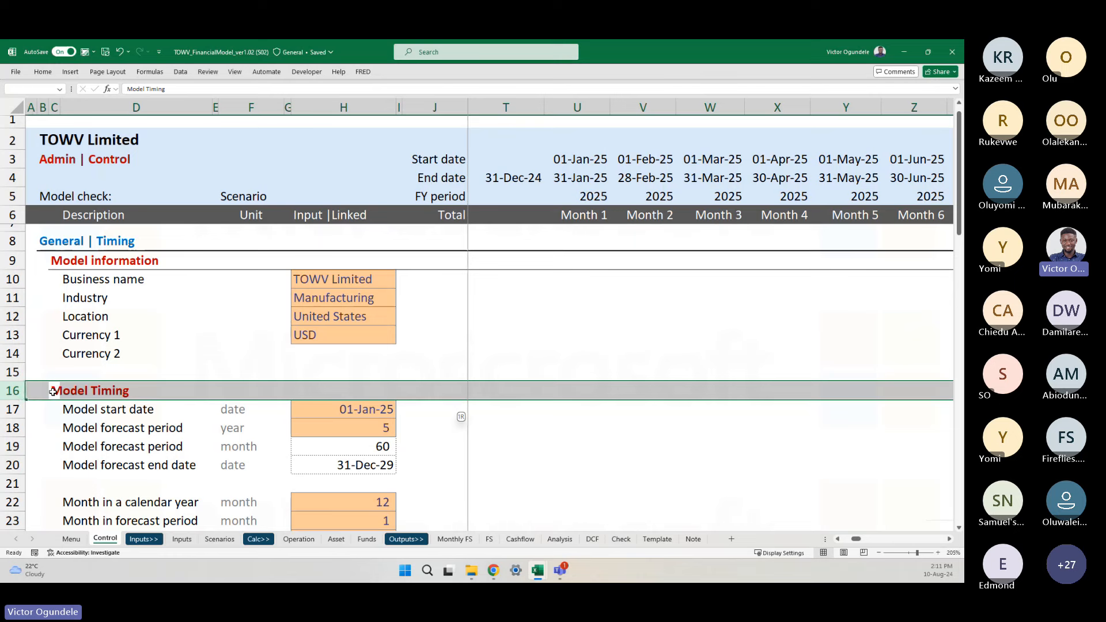
key("ctrl+shift+plus")
key("Up")
key("Right")
type("Mo")
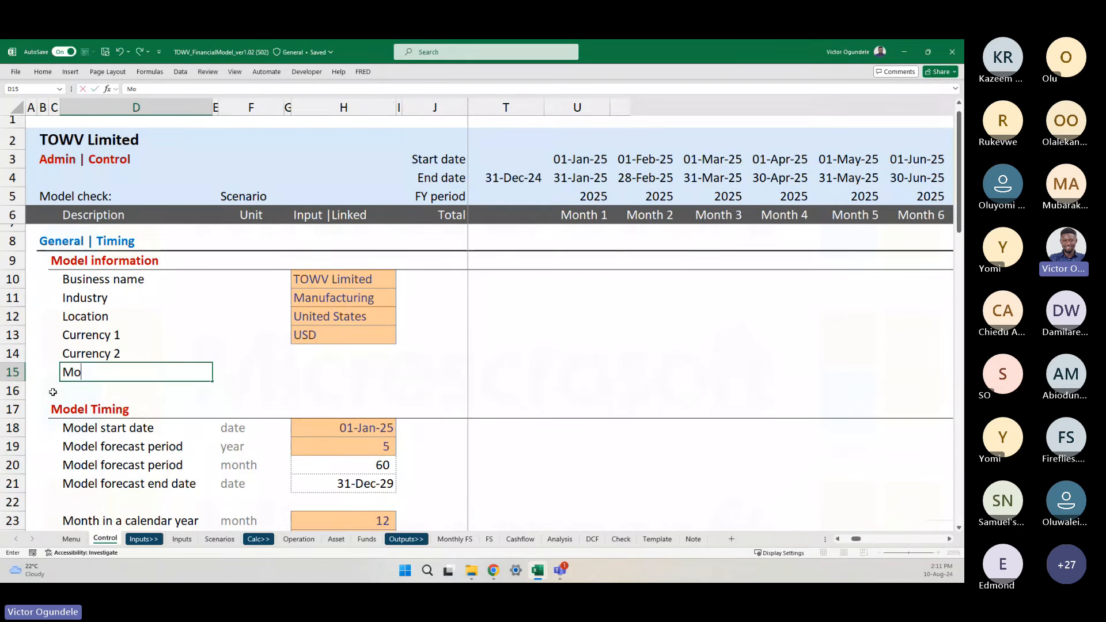
type("del valu")
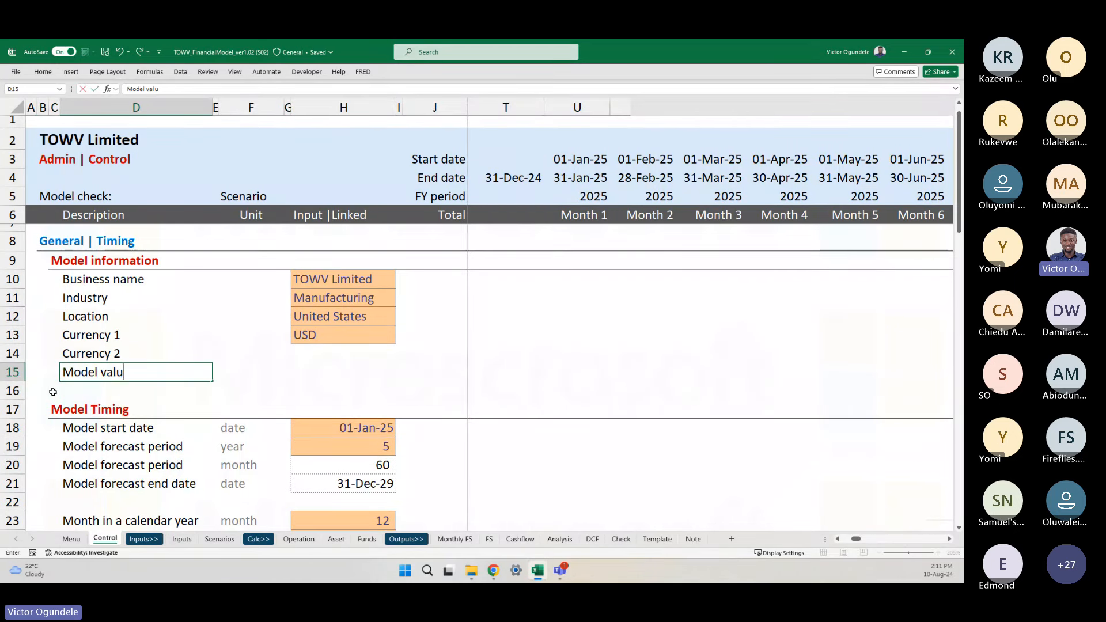
- Complete the row 15 label as "Model value division" and enter 1,000 in H15 with the Currency 1 input cell's format
type("e division")
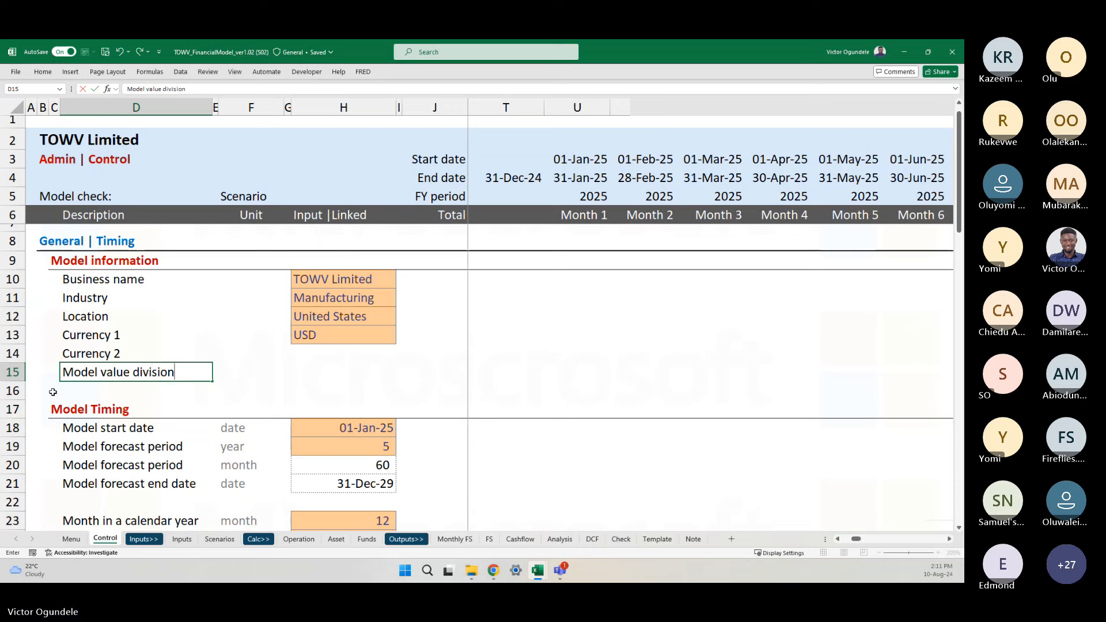
key("Right")
key("Right")
key("Right")
key("Right")
key("Up")
key("Up")
key("ctrl+c")
key("Down")
key("Down")
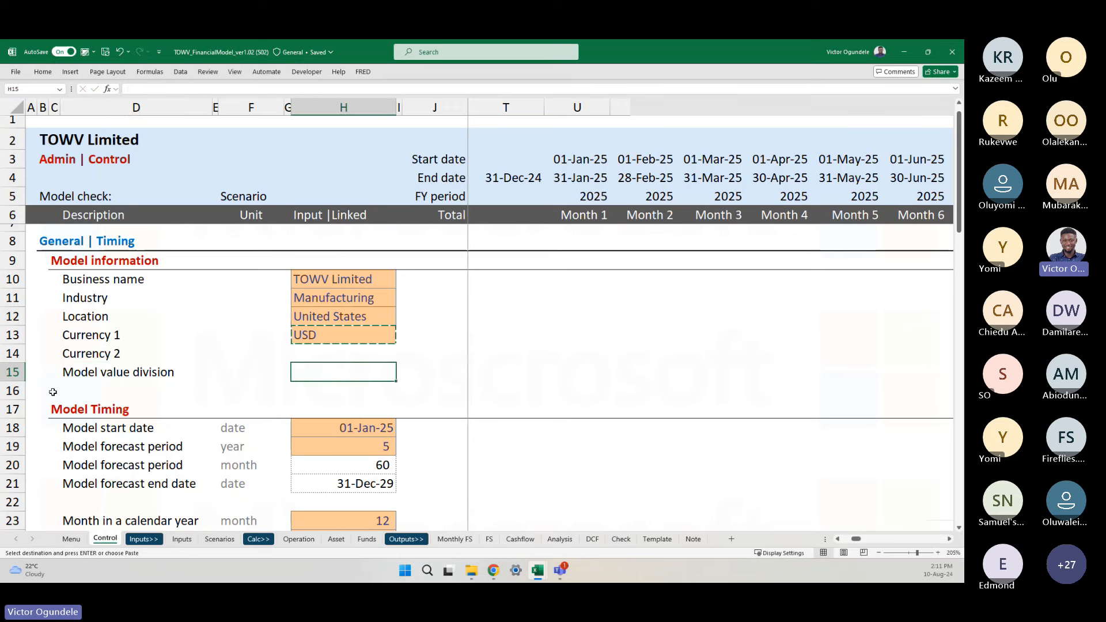
key("ctrl+v")
type("1,00")
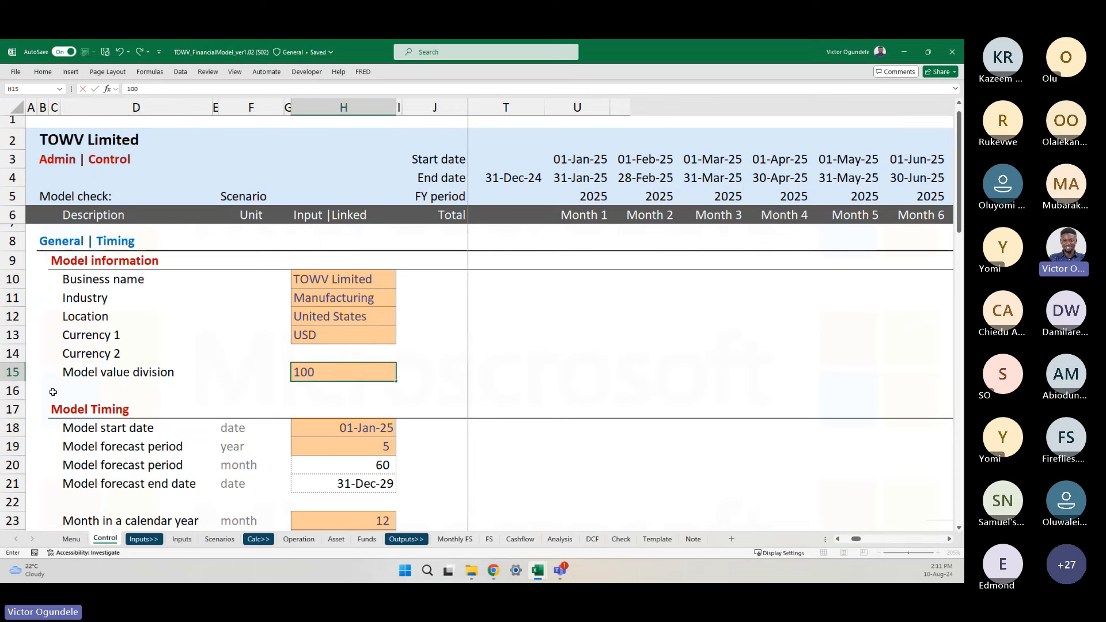
type("0")
key("ctrl+Return")
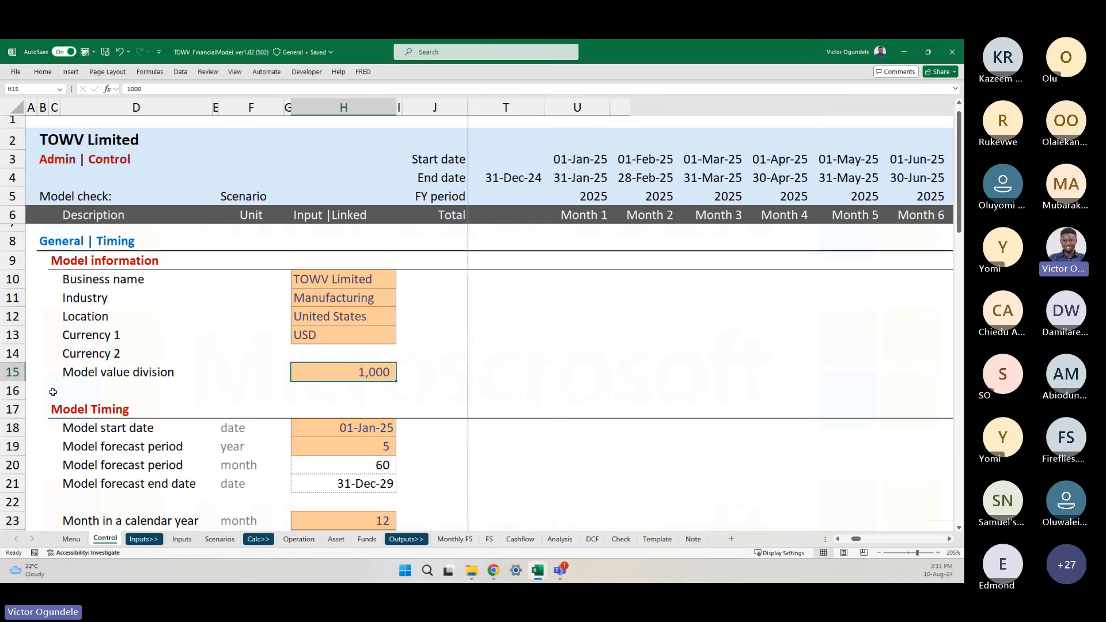
- Left-align the Model value division input in H15
key("alt+h")
key("a")
key("l")
- Fill the Currency 2 input in H14 from the cell above and change its text to USD'000
key("Up")
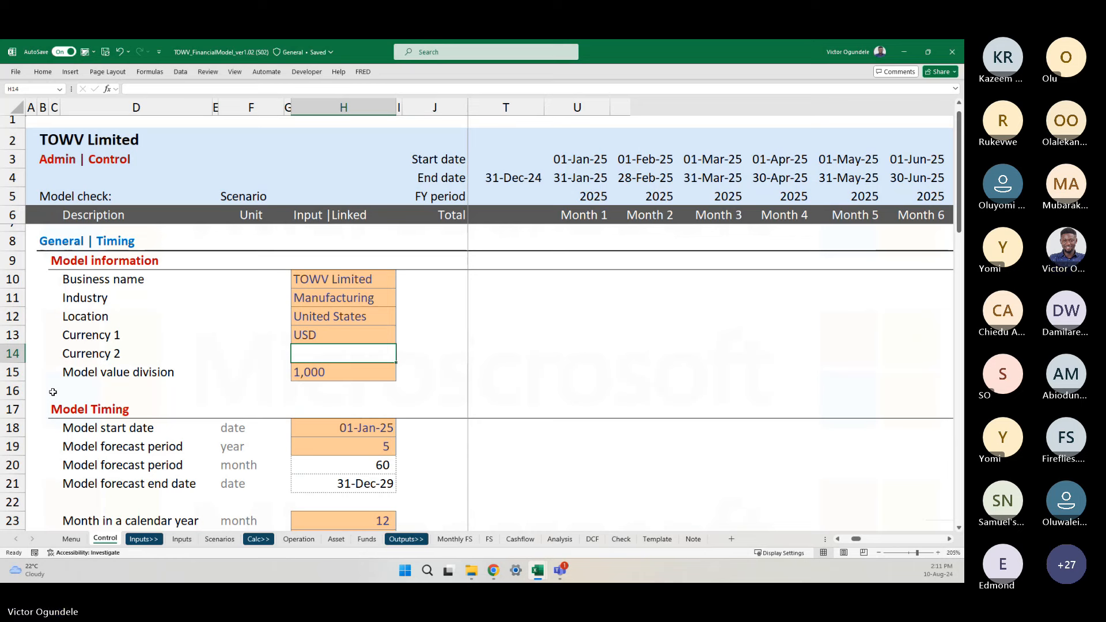
key("ctrl+d")
key("F2")
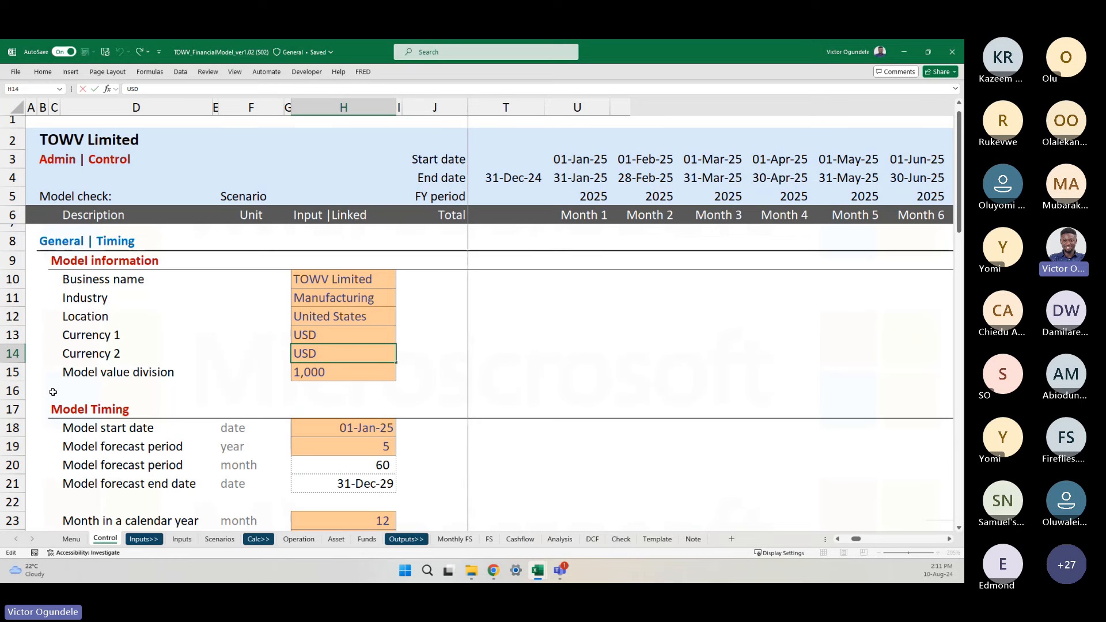
type("'")
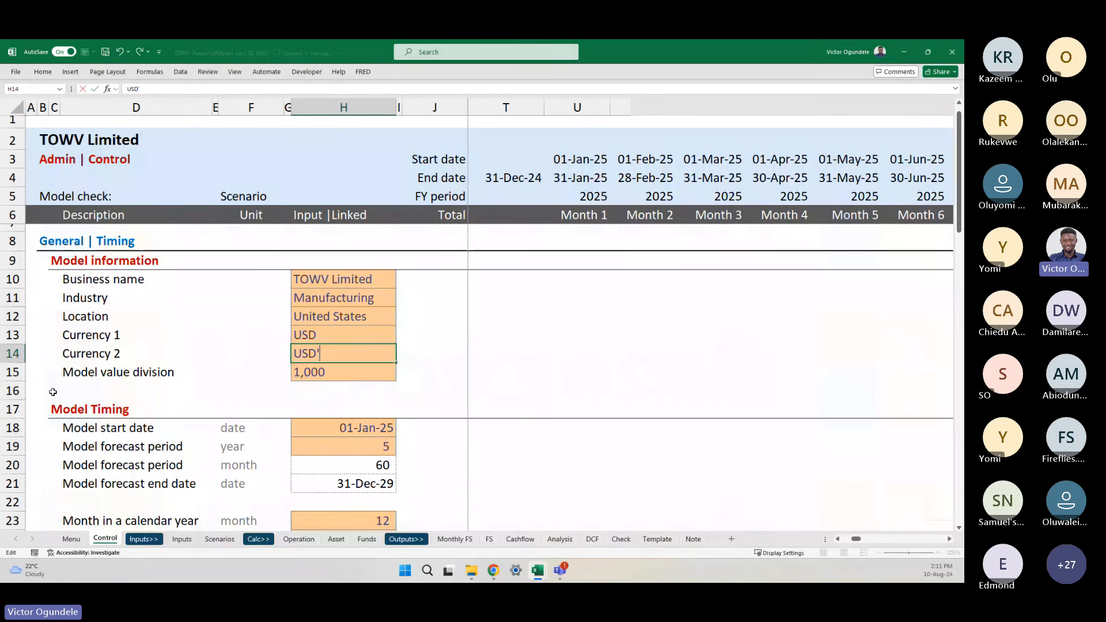
type("000")
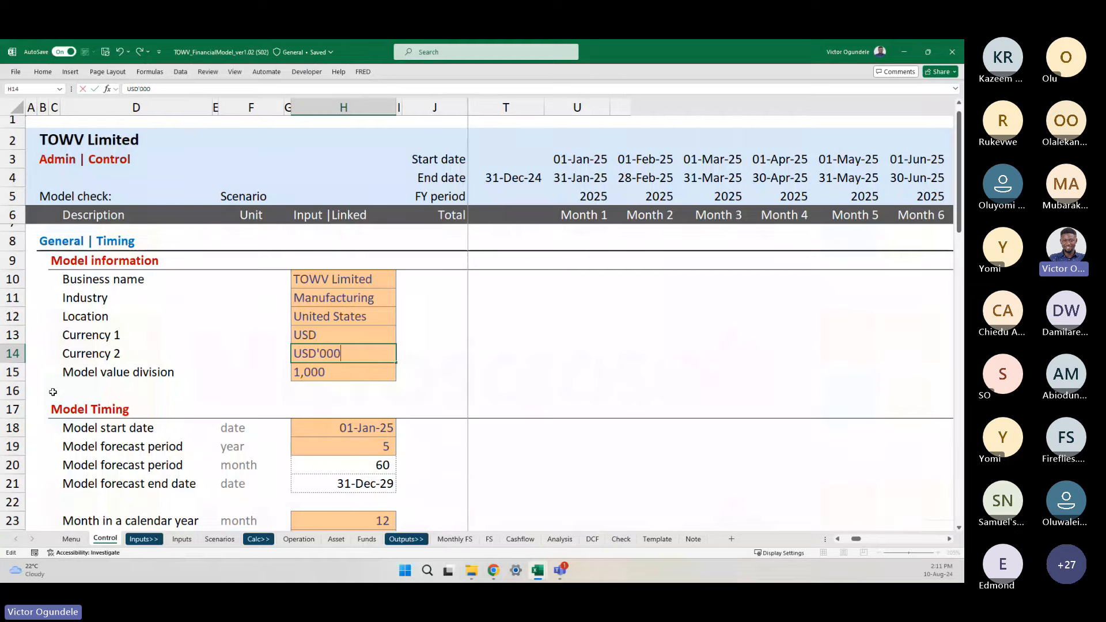
key("ctrl+Return")
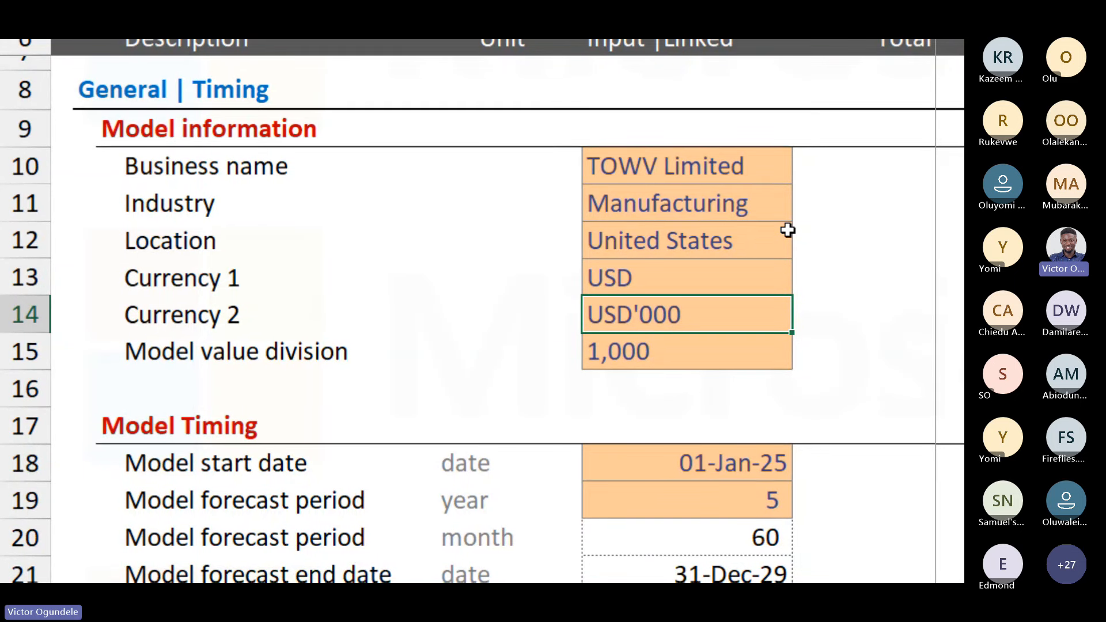
key("Up")
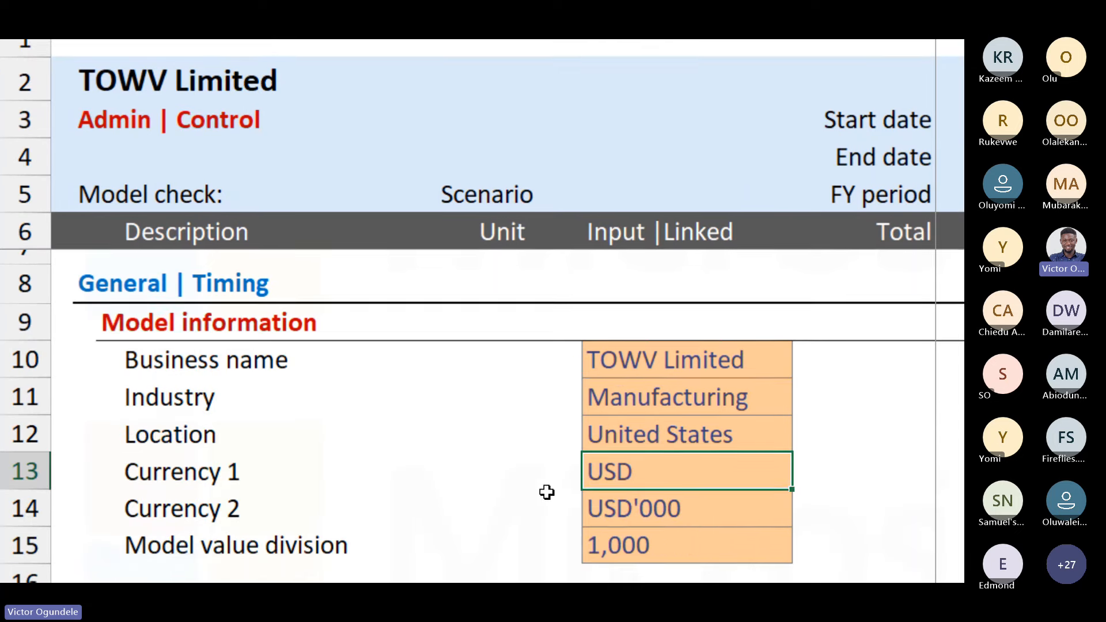
left_click(290, 510)
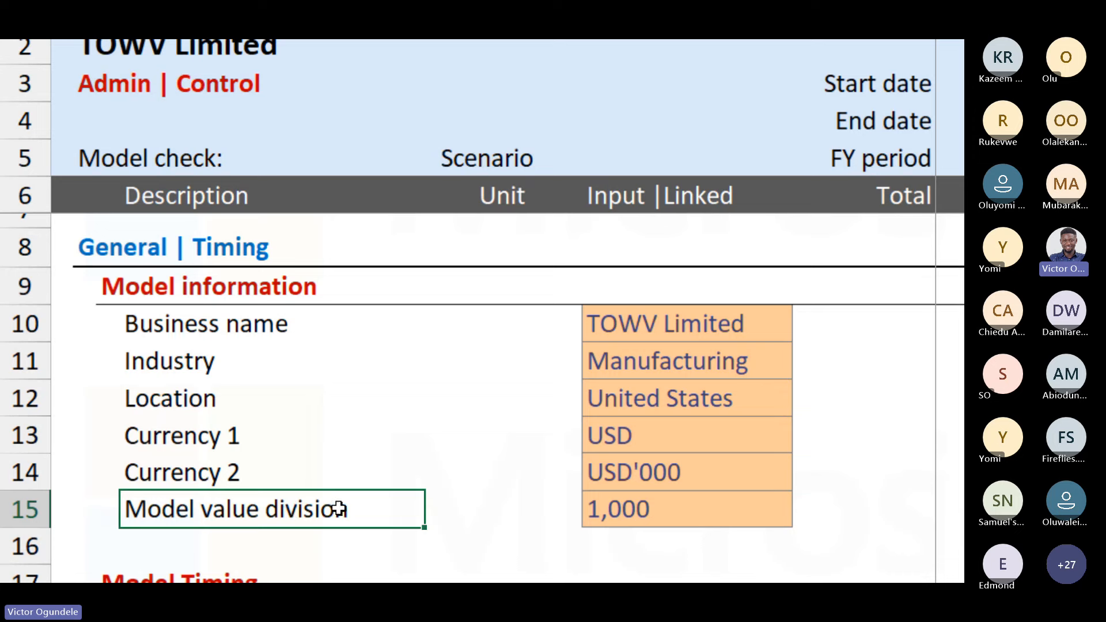
left_click(612, 510)
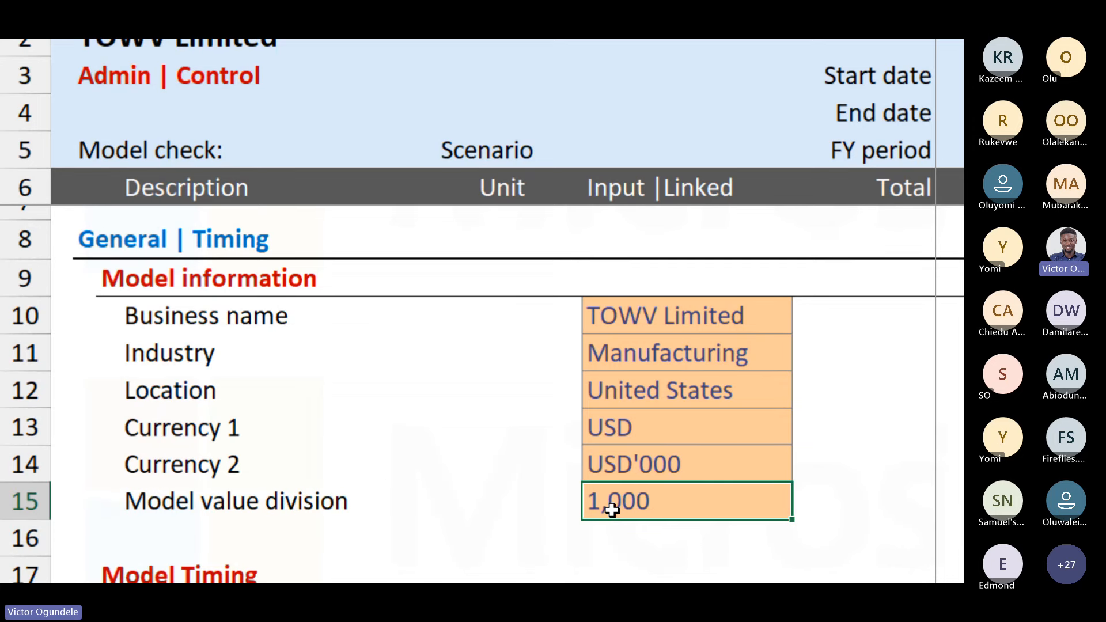
- Define the name Currency2 for the Currency 2 input cell H14
left_click(631, 453)
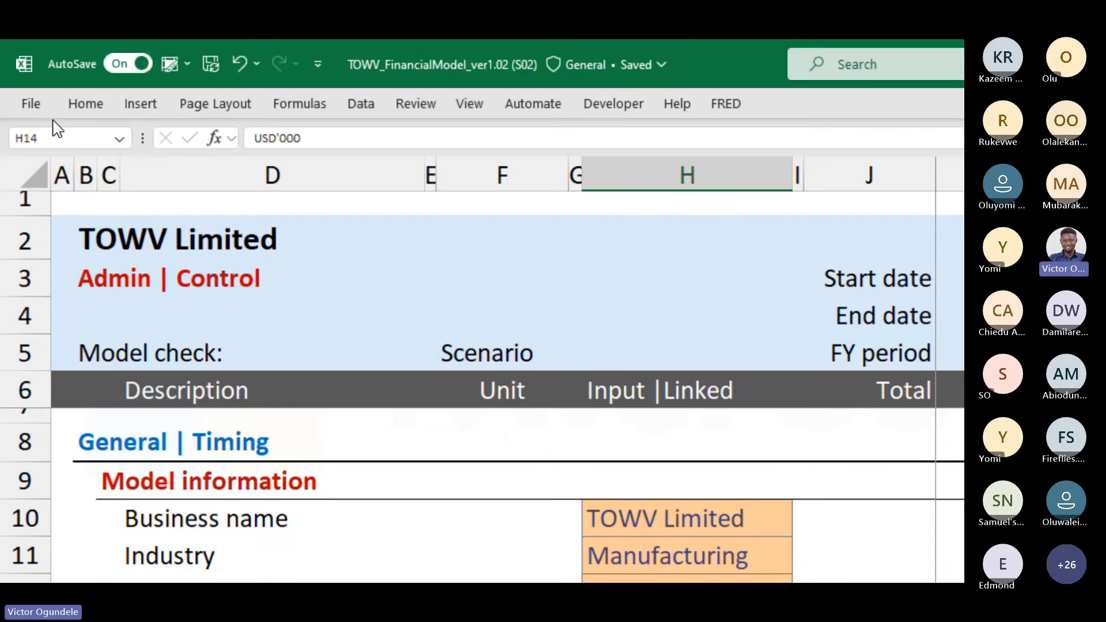
left_click(57, 136)
type("Currency2")
key("Return")
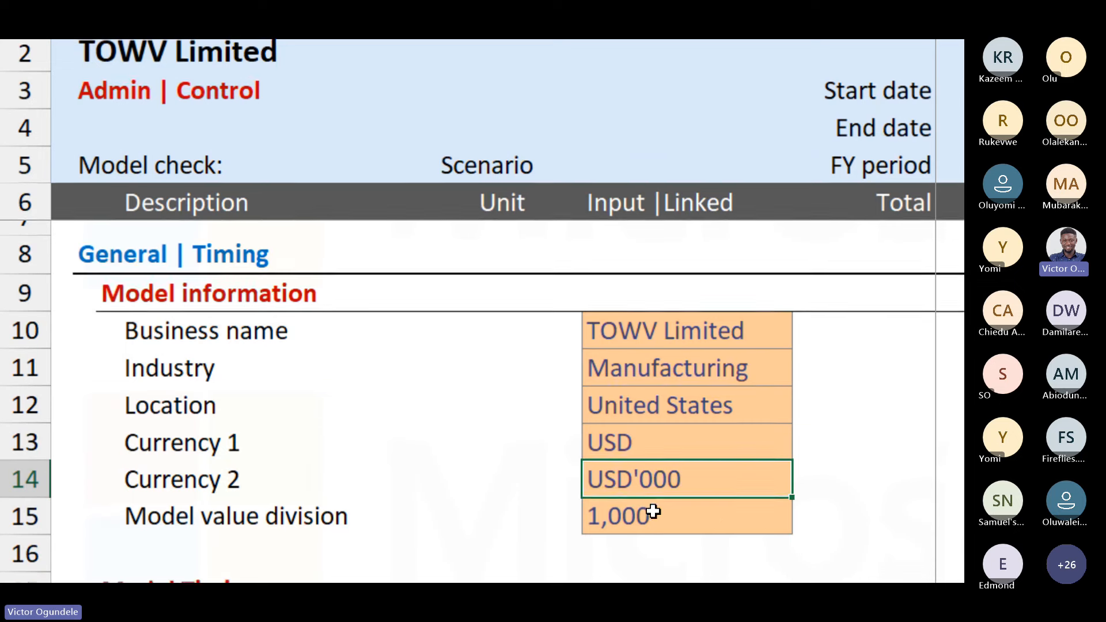
- Define the name Thousand for the Model value division cell H15
left_click(649, 512)
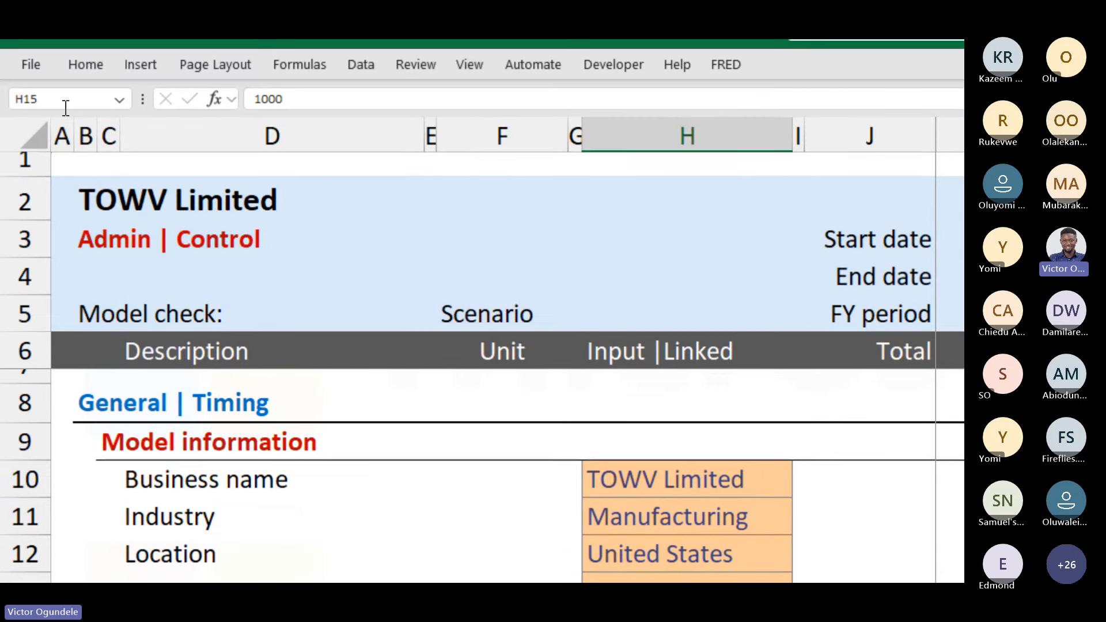
left_click(56, 99)
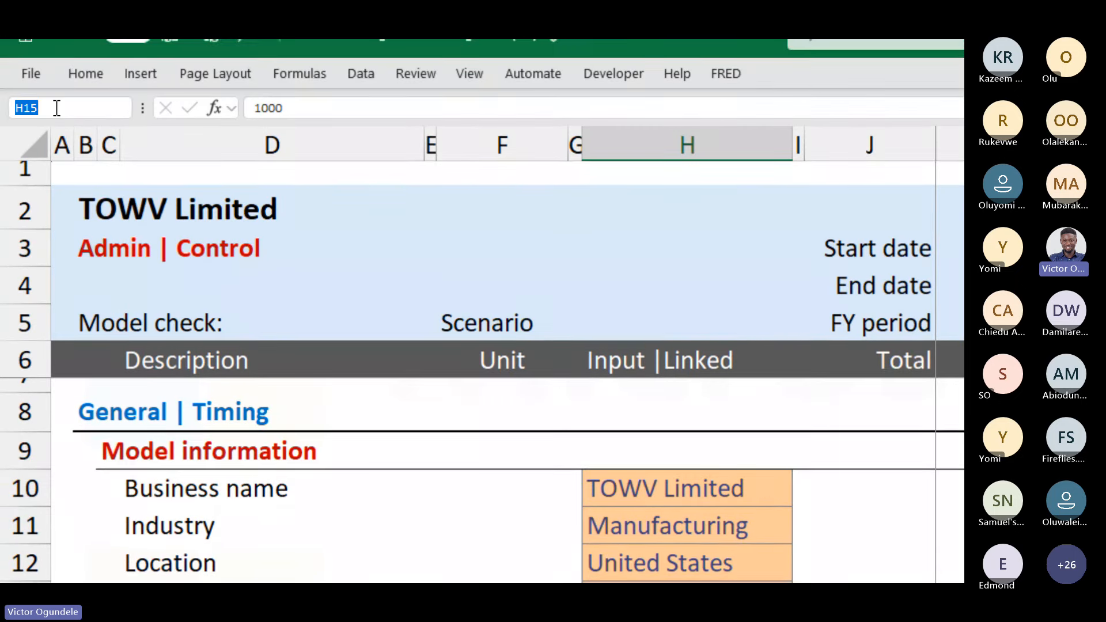
type("Thousand")
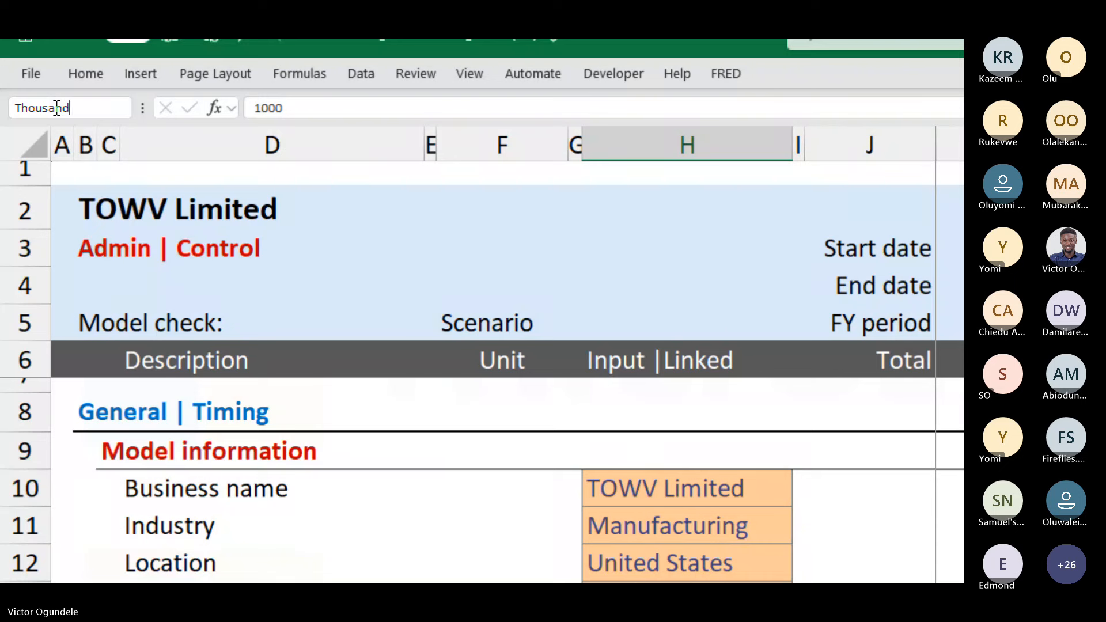
key("Return")
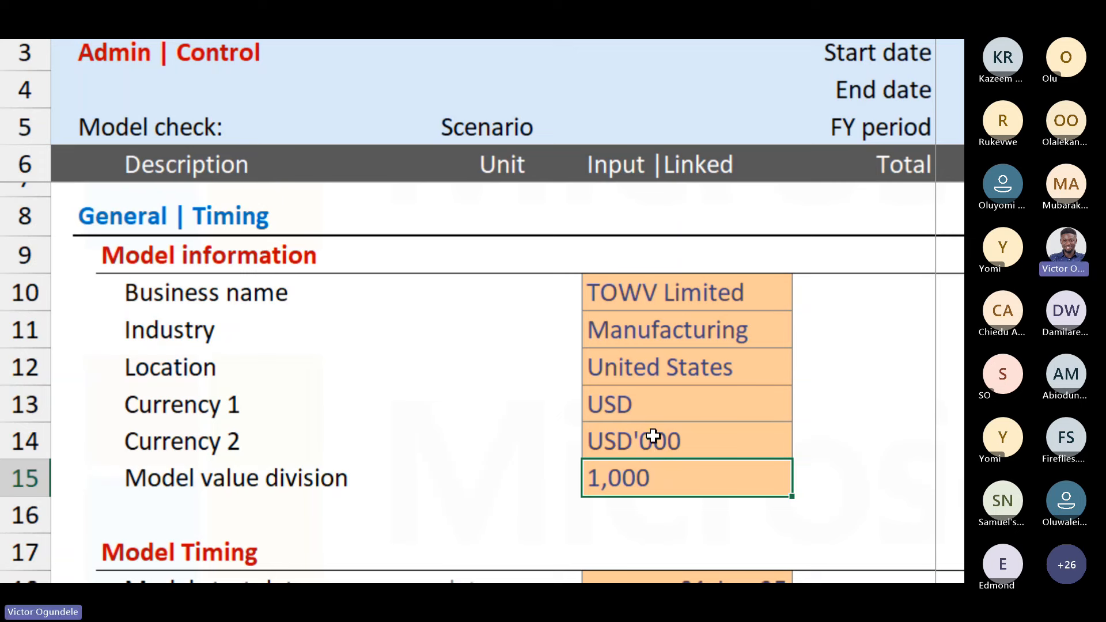
- Review the currency and value division cells on the Control sheet, and look over the annual timeline columns
left_click(649, 437)
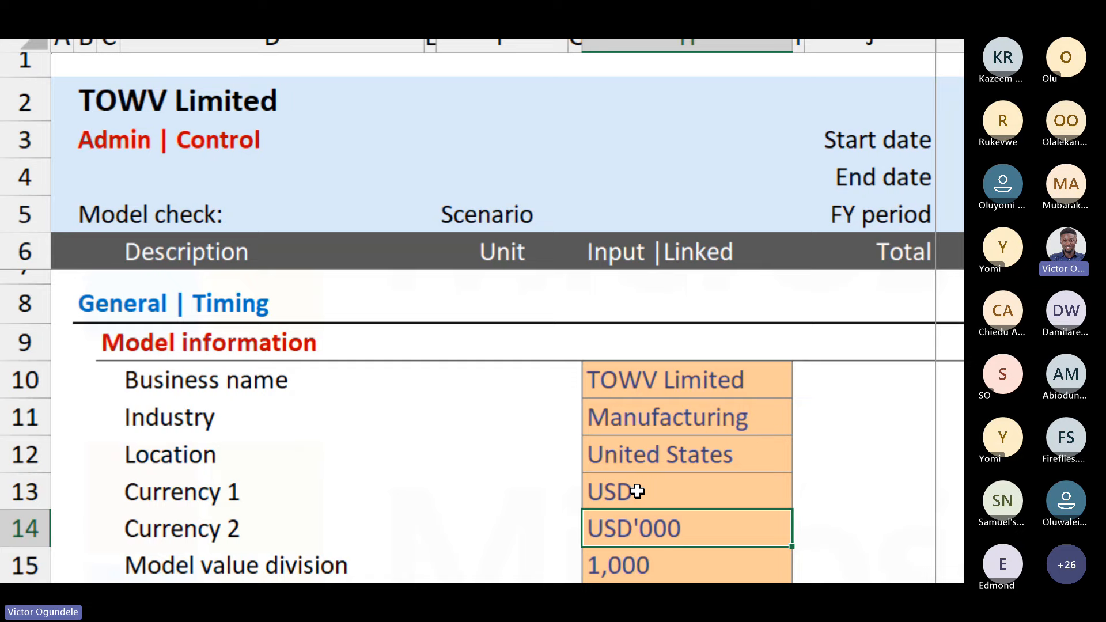
left_click(637, 491)
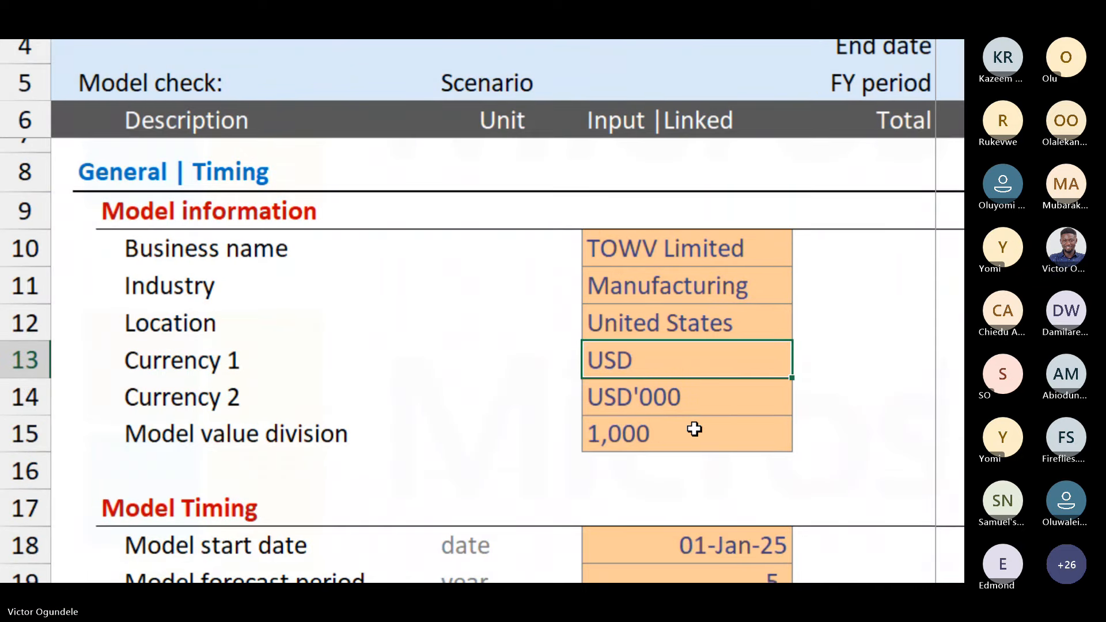
left_click(694, 437)
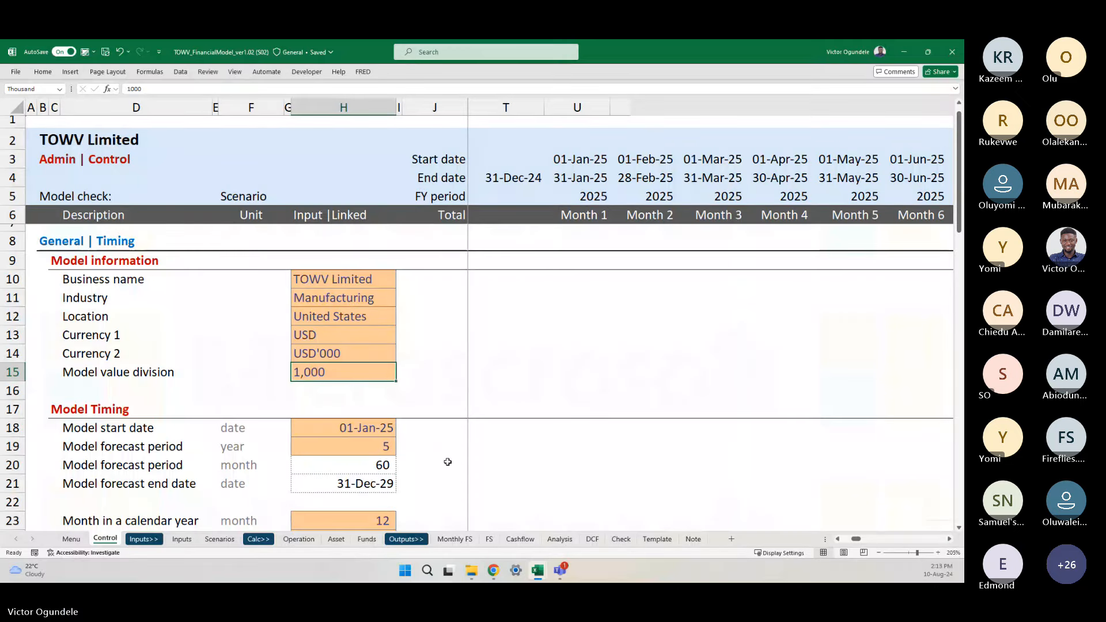
scroll(448, 463, "down", 7, "ctrl")
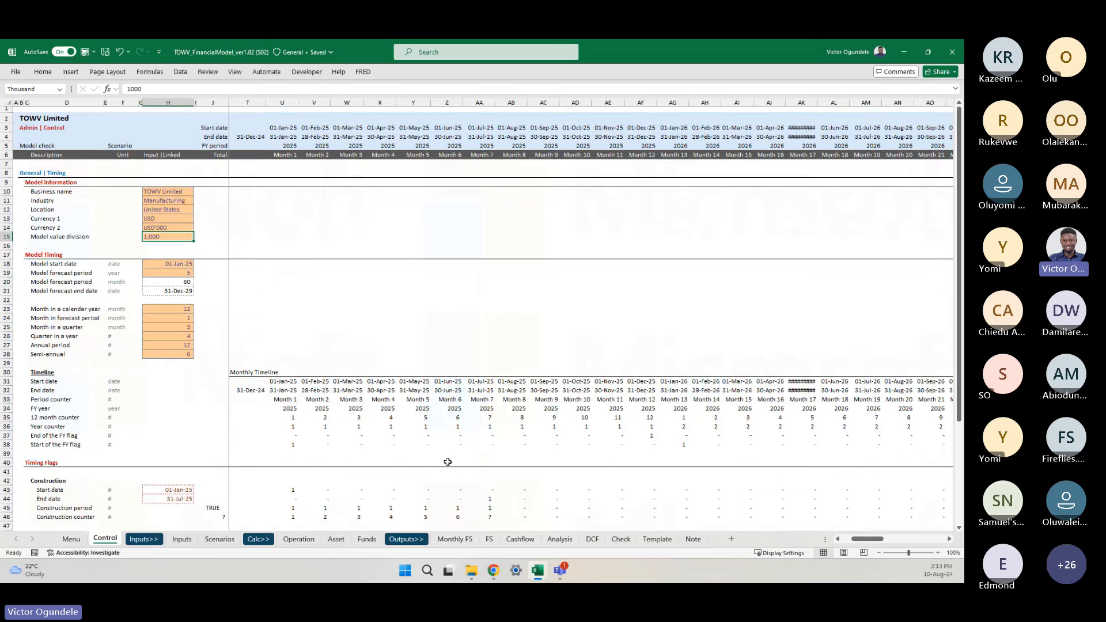
left_click(213, 236)
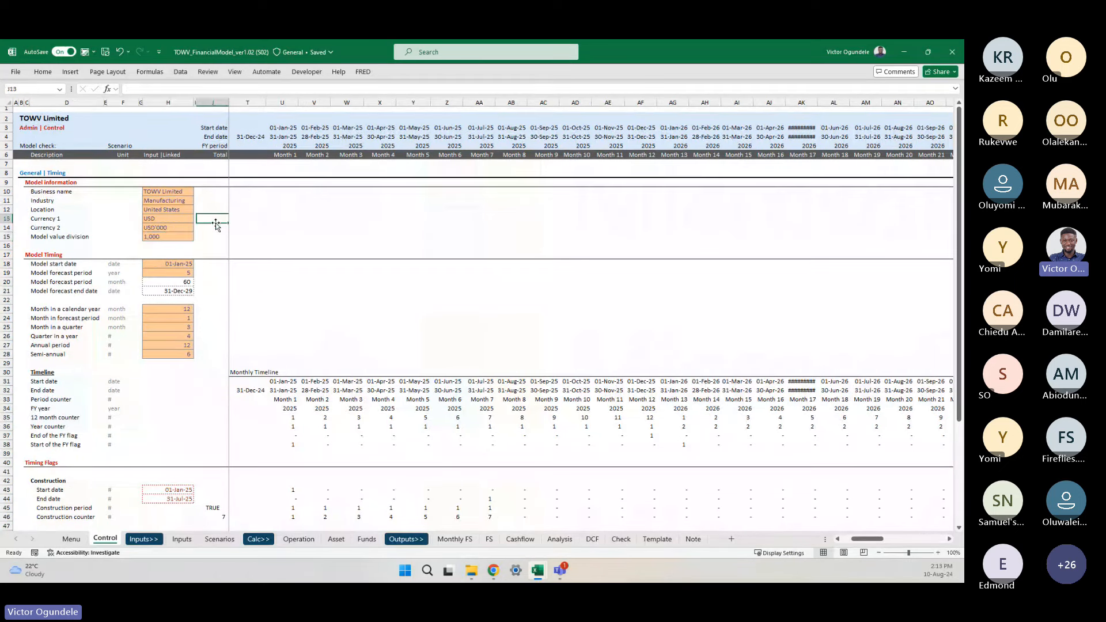
left_click(254, 230)
key("Left")
key("Left")
key("Left")
key("Left")
key("Left")
key("Left")
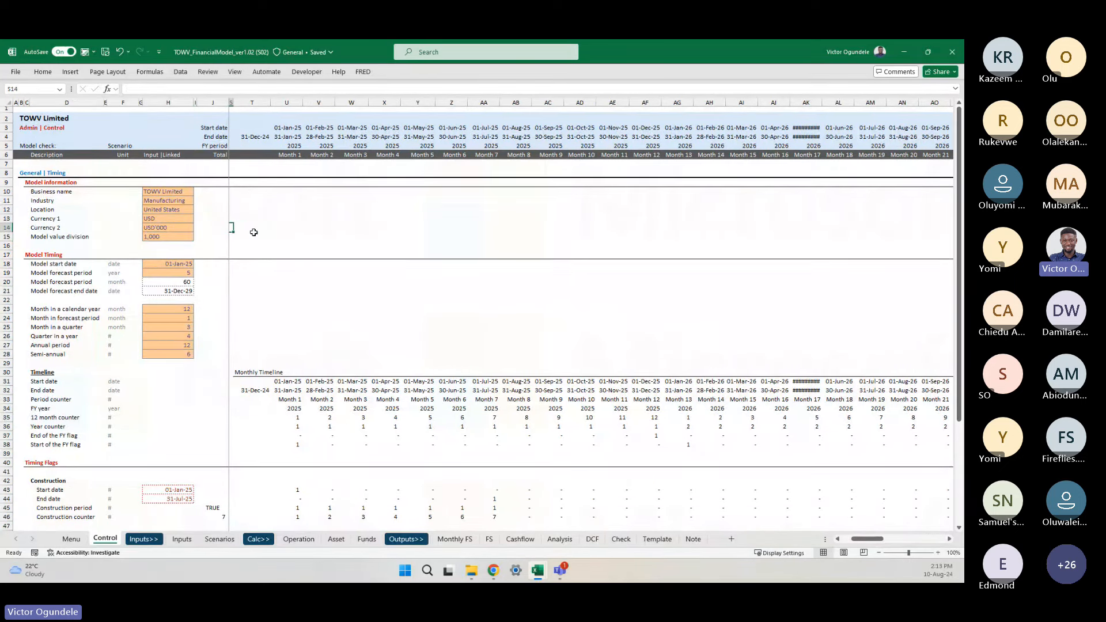
key("Right")
key("Right")
key("Right")
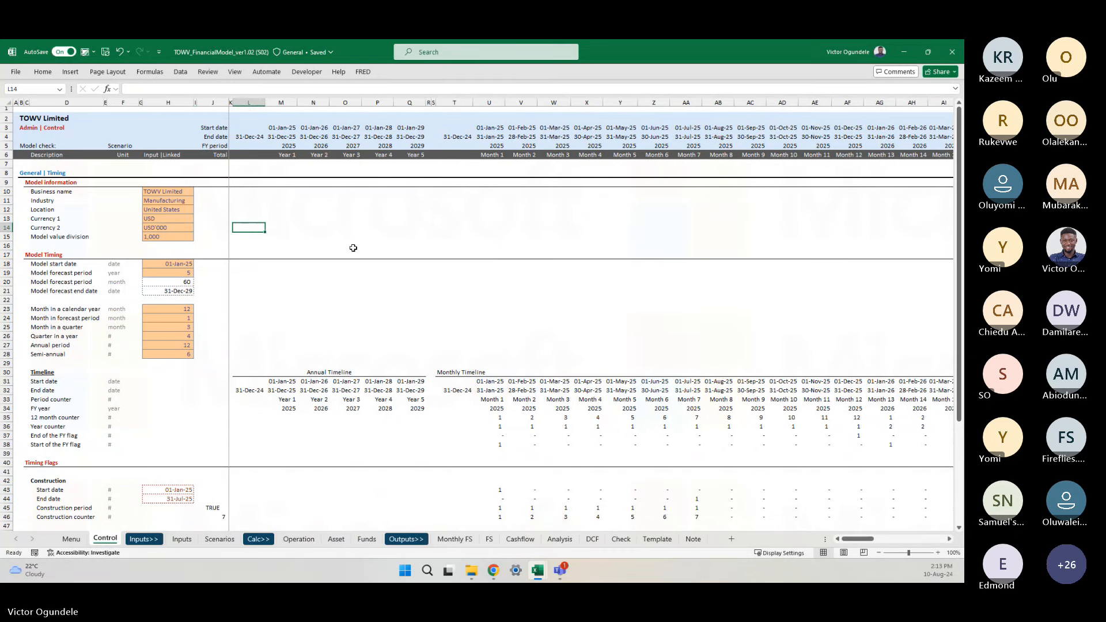
- On the Inputs sheet, fill the Product pricing units for Concrete bag and Concrete cinder block with =Currency1
left_click(182, 539)
scroll(292, 419, "down", 5)
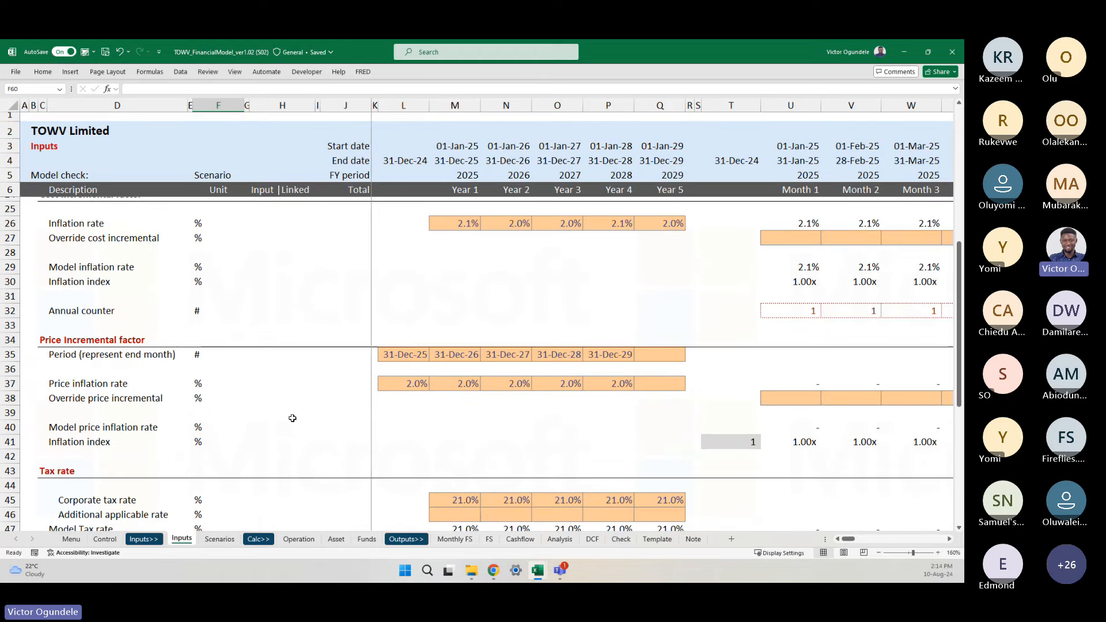
scroll(292, 419, "down", 5)
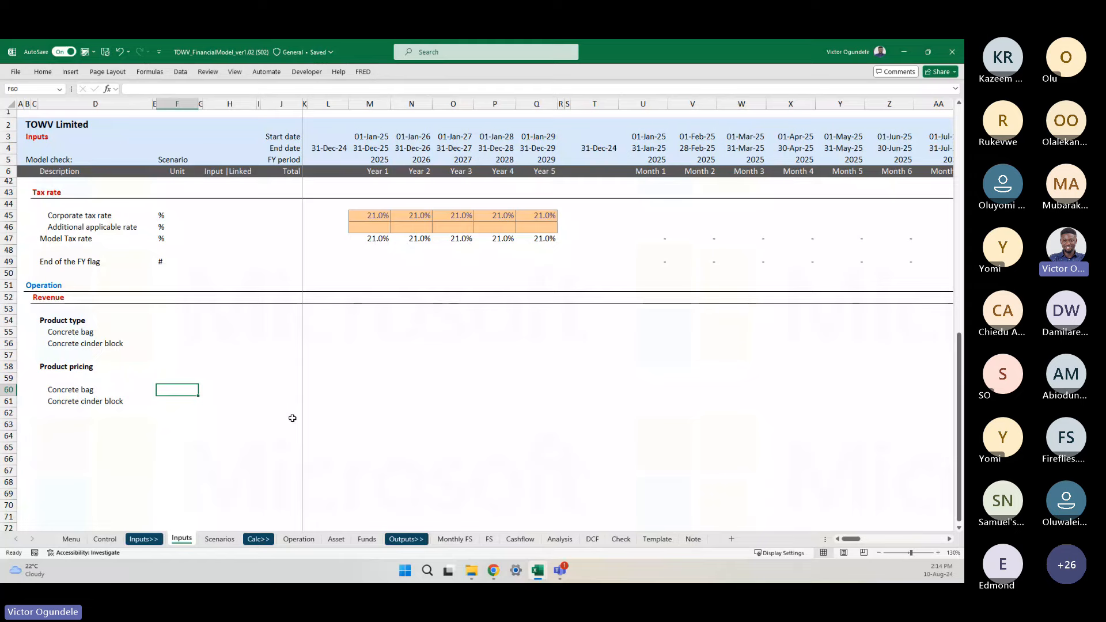
scroll(292, 419, "up", 3)
scroll(293, 419, "down", 2)
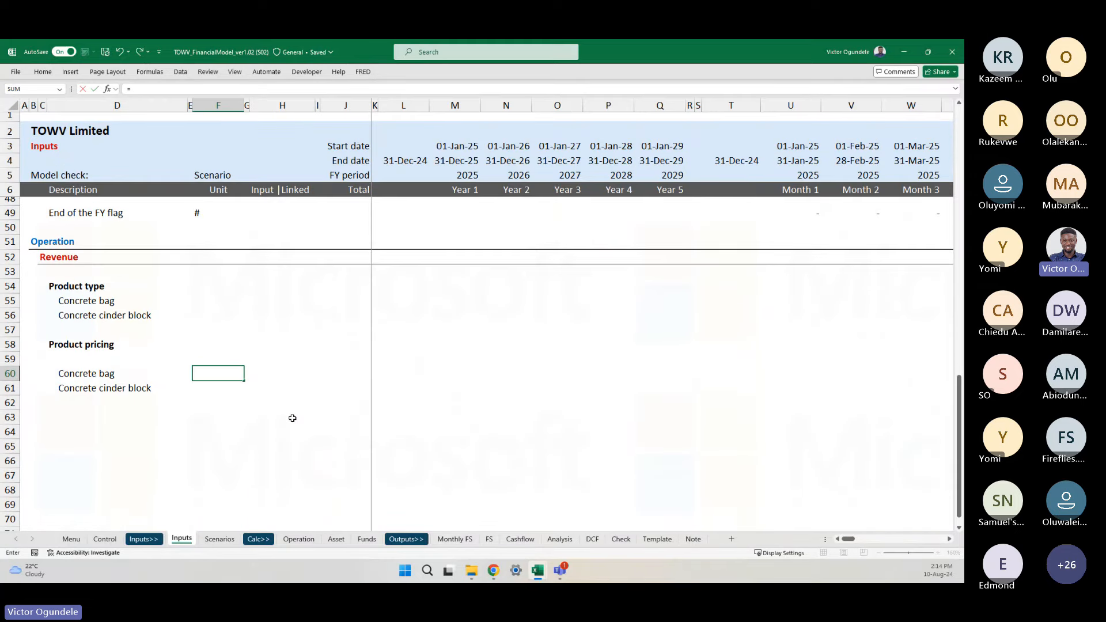
type("=curr")
key("Tab")
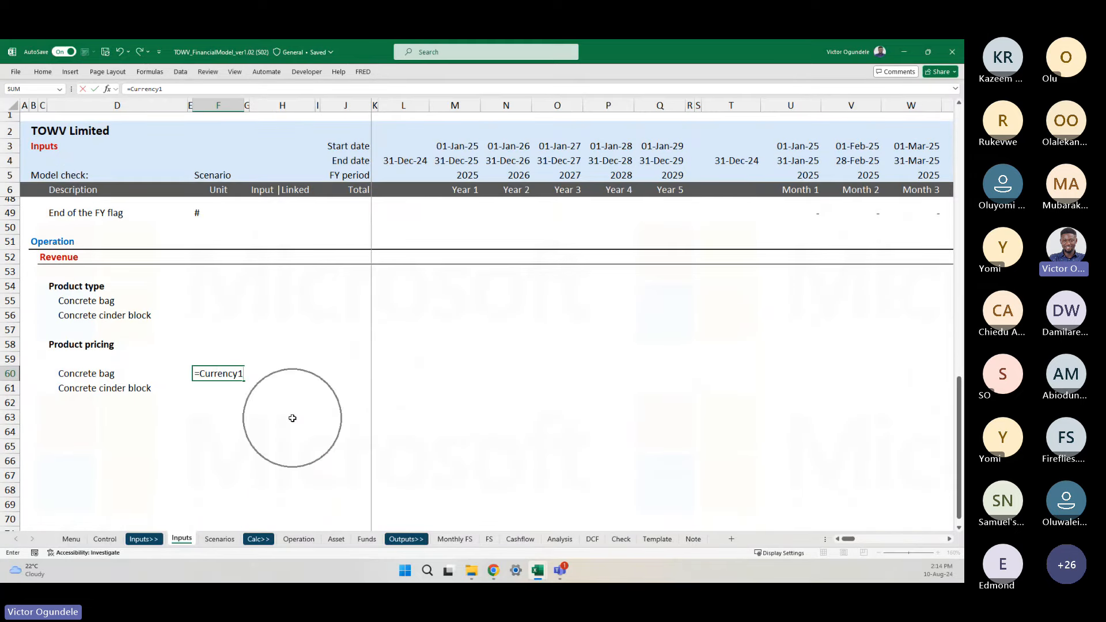
key("Return")
key("Up")
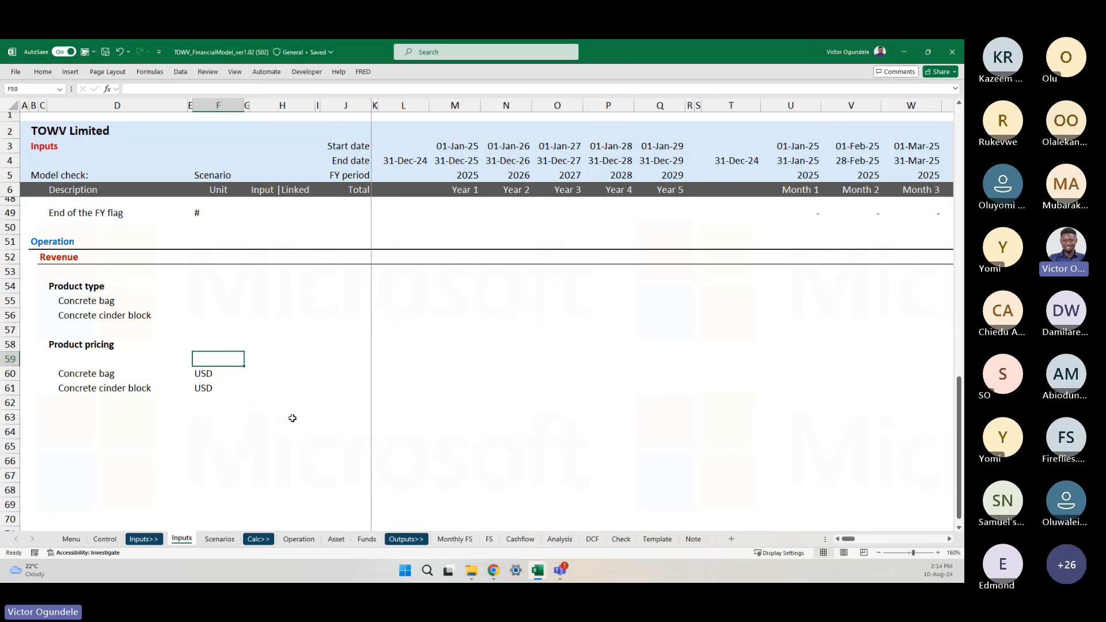
key("Down")
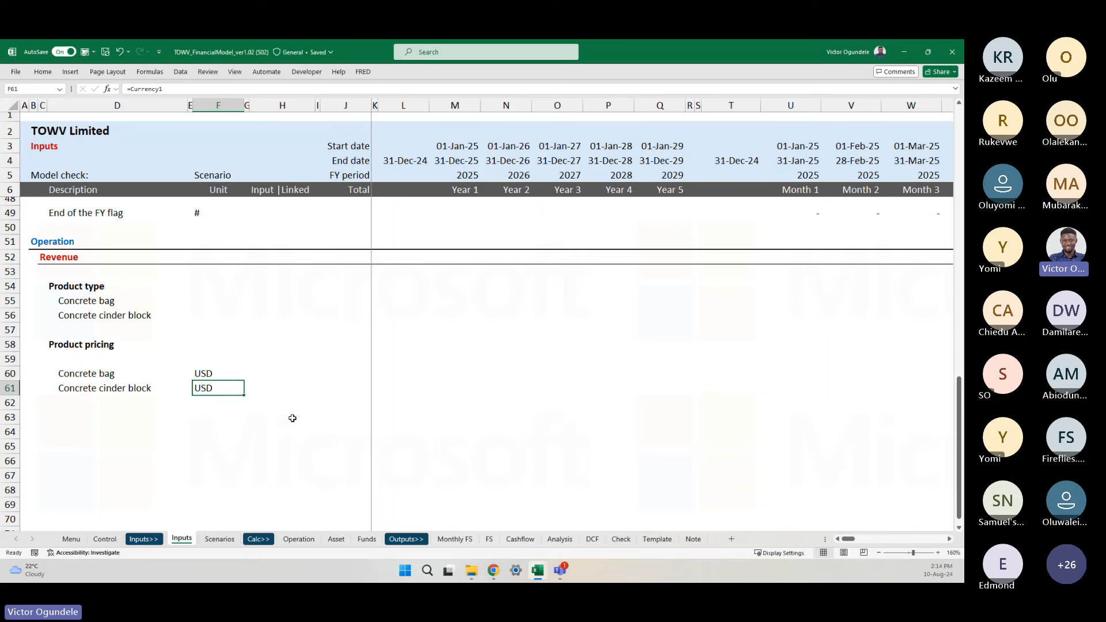
key("Up")
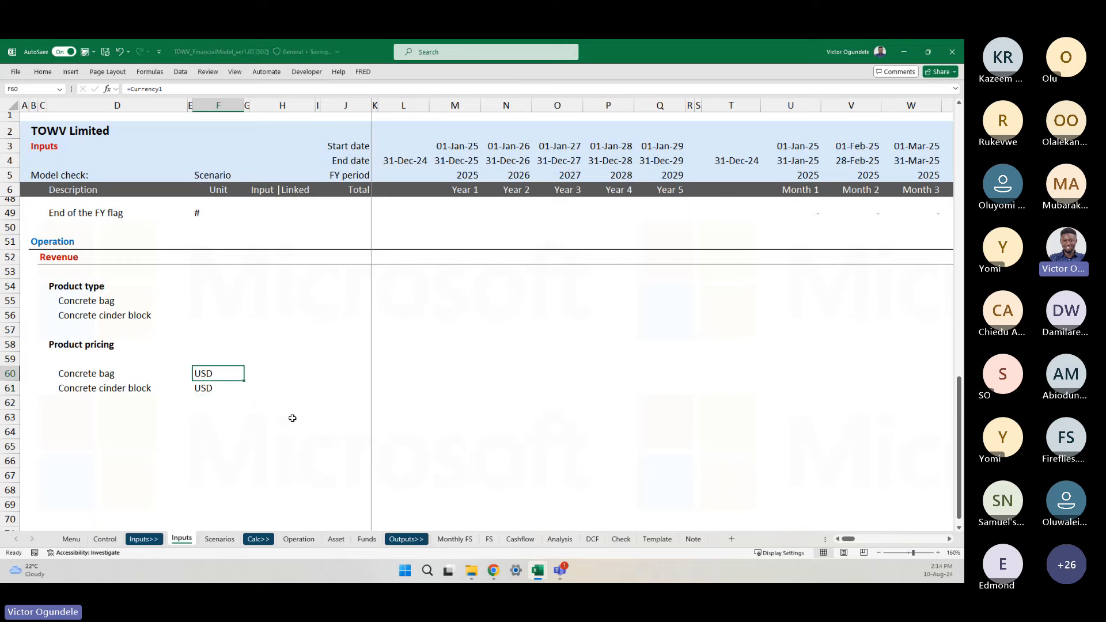
- Apply the orange input-cell format to the Concrete bag and Concrete cinder block price cells, H60 and H61
key("Right")
key("Right")
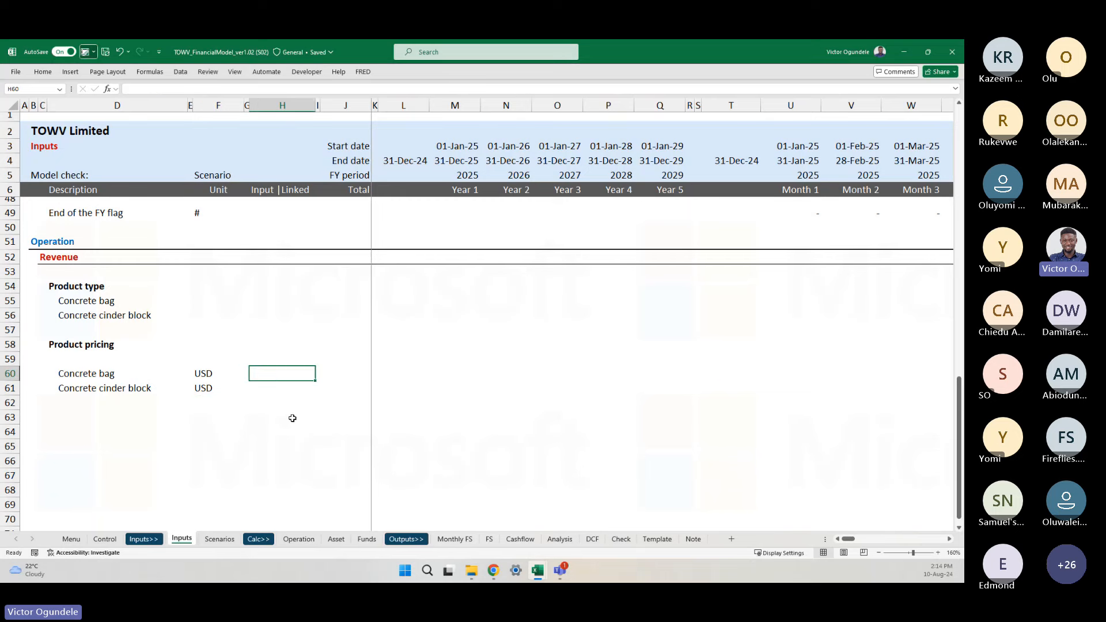
left_click(84, 52)
left_click(267, 147)
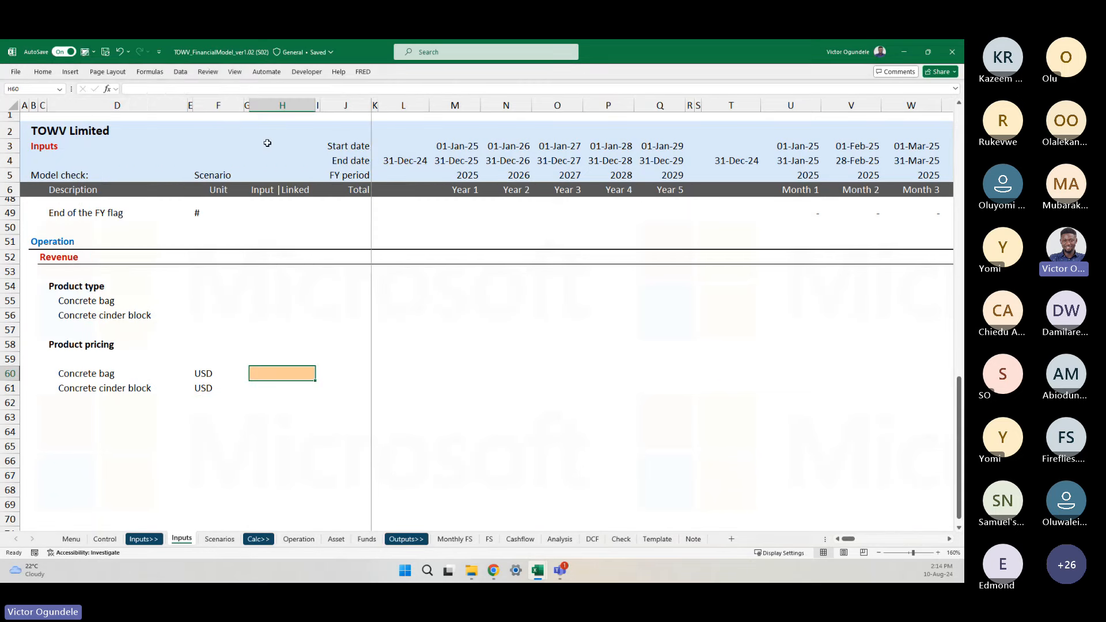
key("Down")
key("F4")
key("Up")
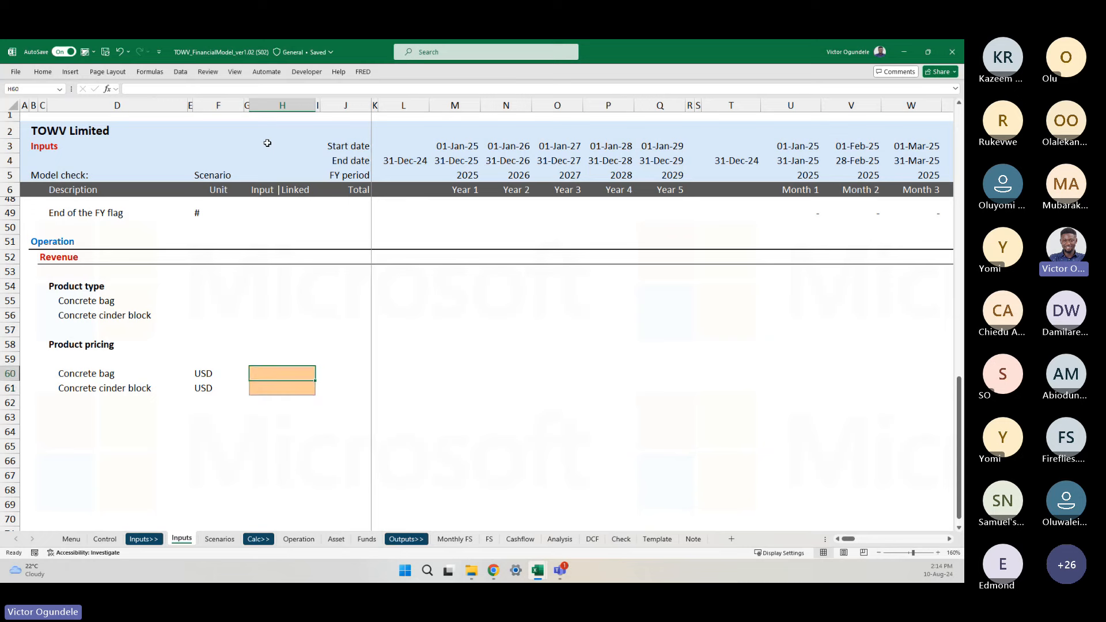
- Copy the Concrete bag and Concrete cinder block prices, 5.15 and 2.34, from the Information request list workbook into H60:H61 as values
key("alt+Tab")
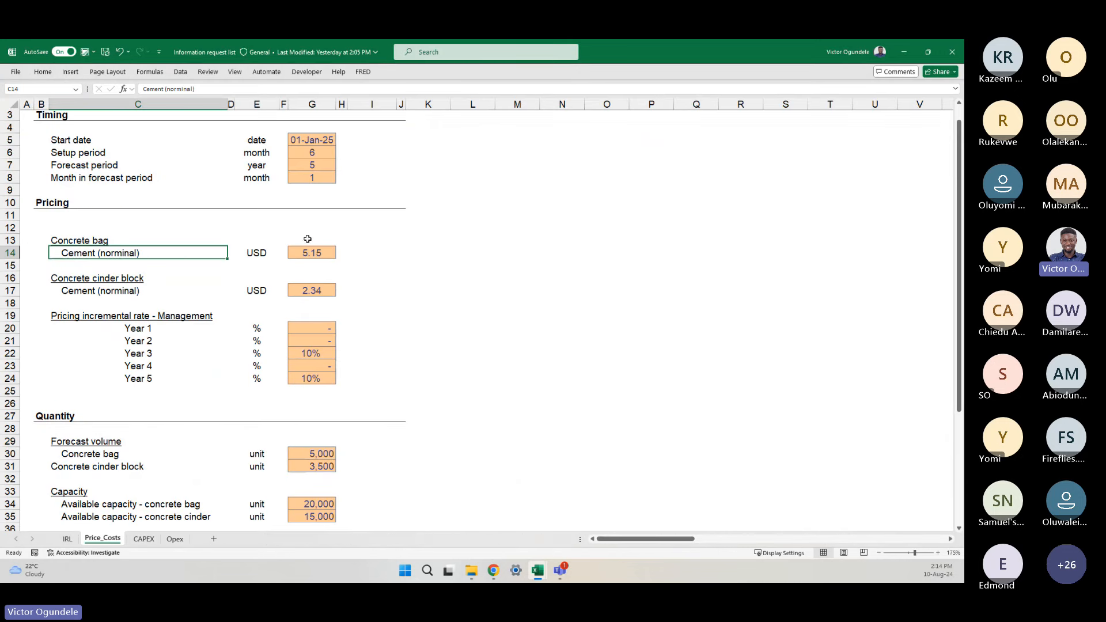
left_click(308, 249)
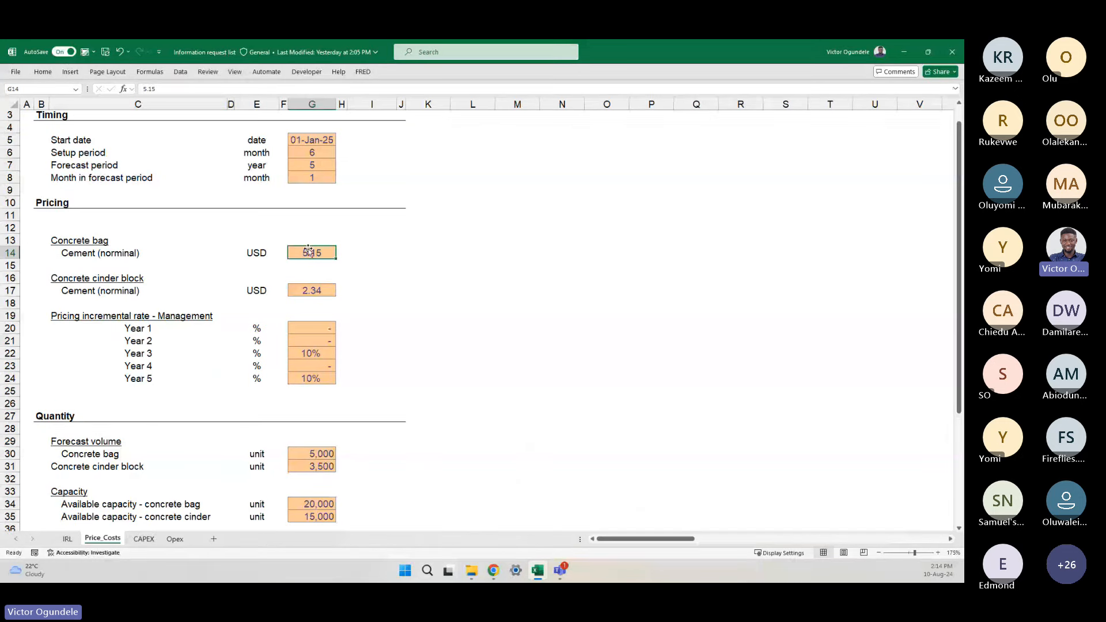
left_click(312, 290, "ctrl")
key("ctrl+c")
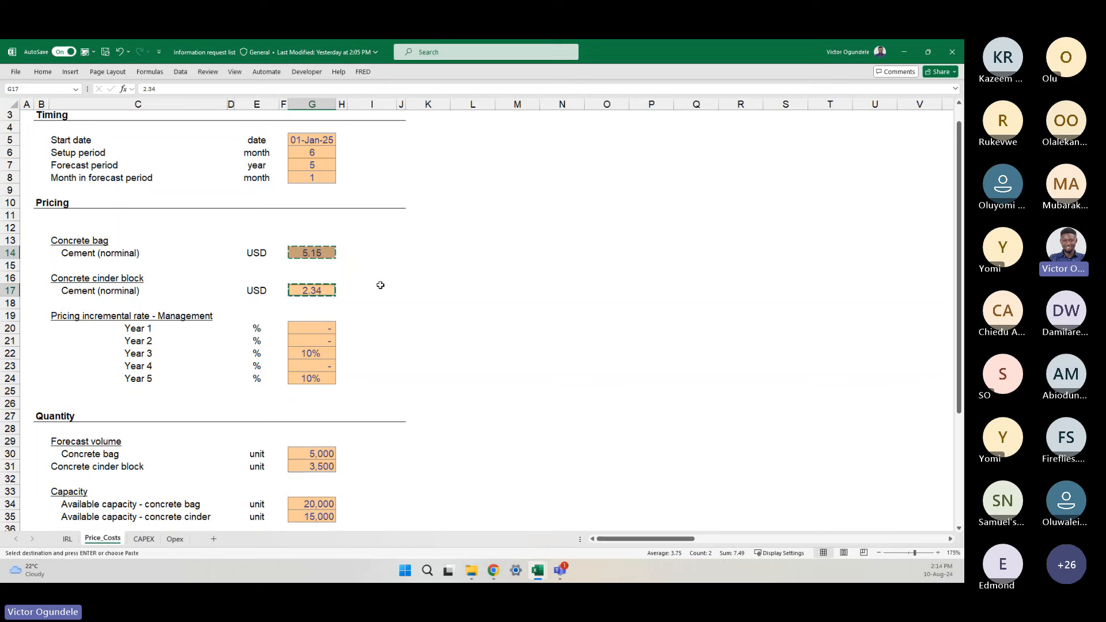
key("ctrl+Tab")
key("ctrl+alt+v")
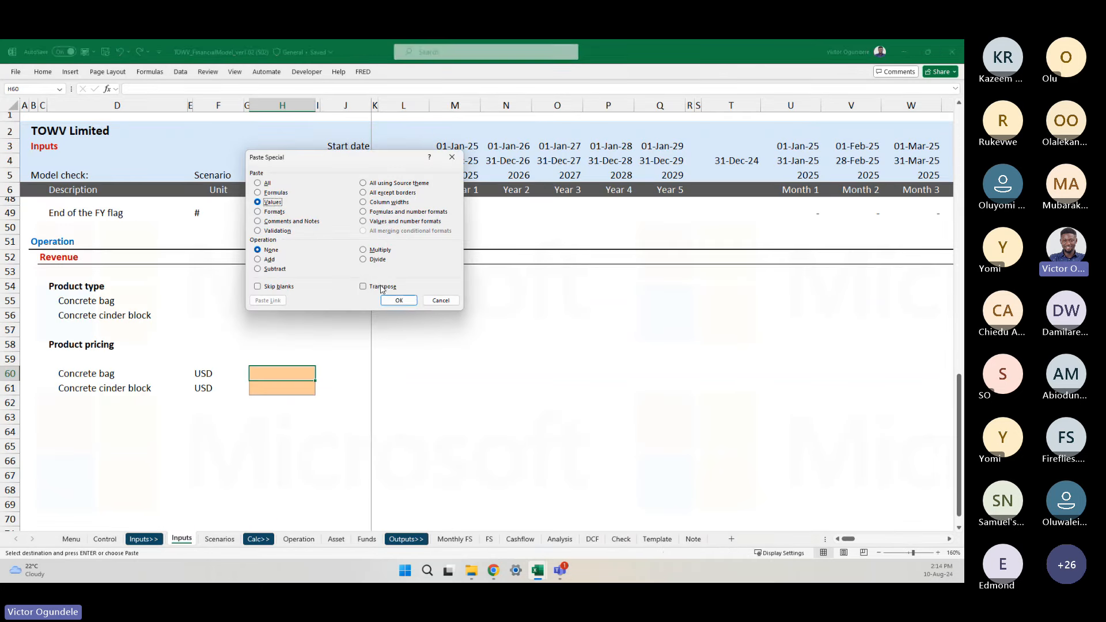
key("Return")
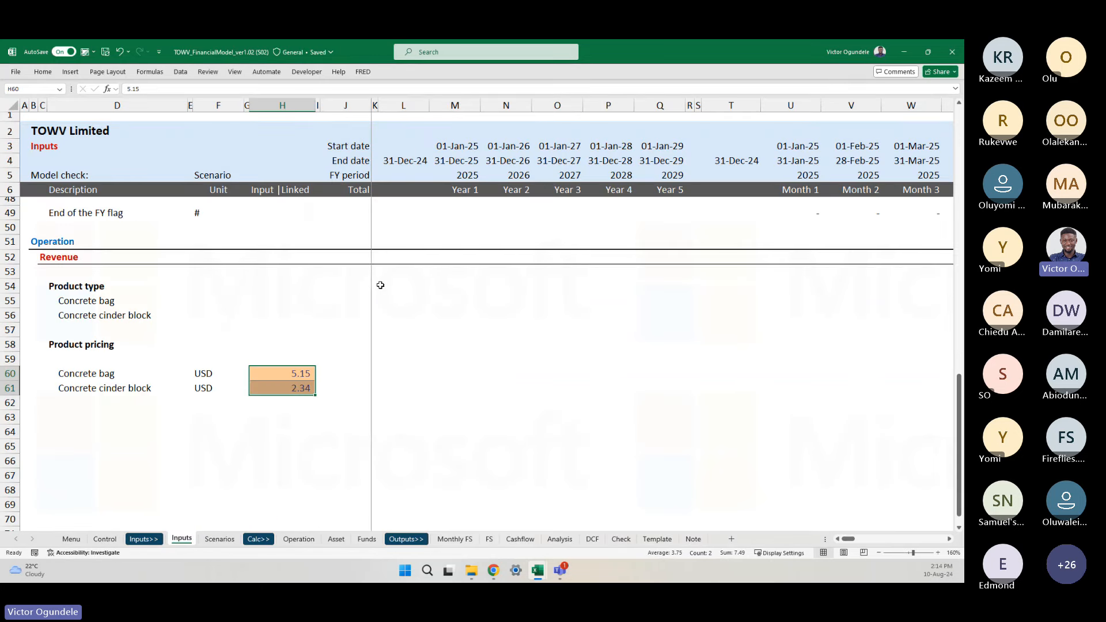
key("Right")
key("Right")
key("Left")
key("Left")
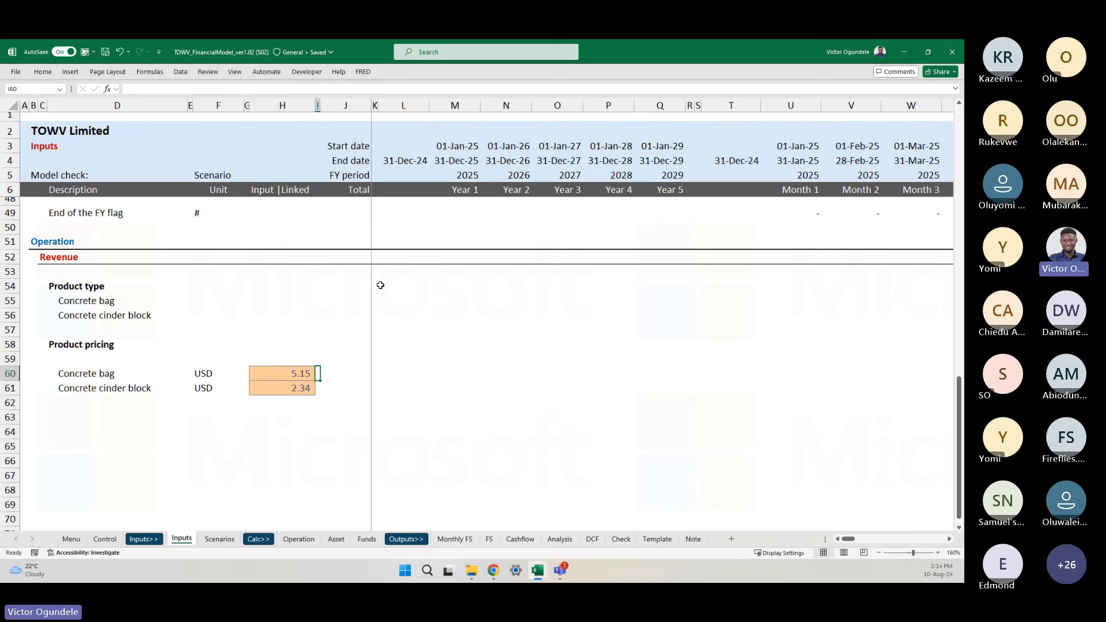
key("Right")
key("Right")
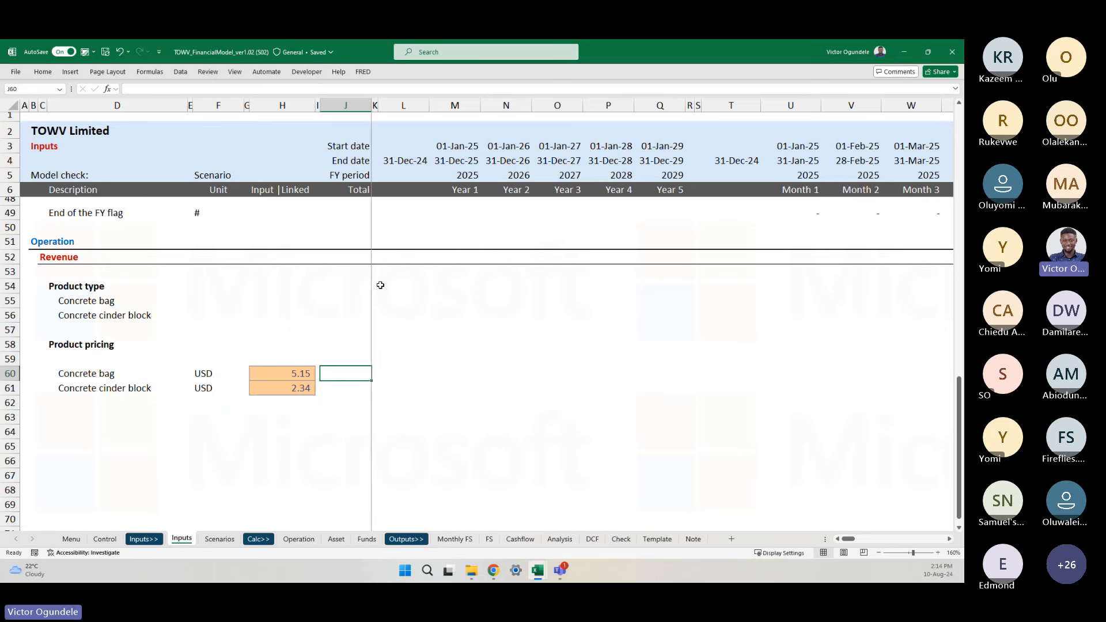
scroll(381, 285, "down", 2)
scroll(380, 285, "up", 2)
key("ctrl+Left")
key("ctrl+Left")
key("ctrl+Left")
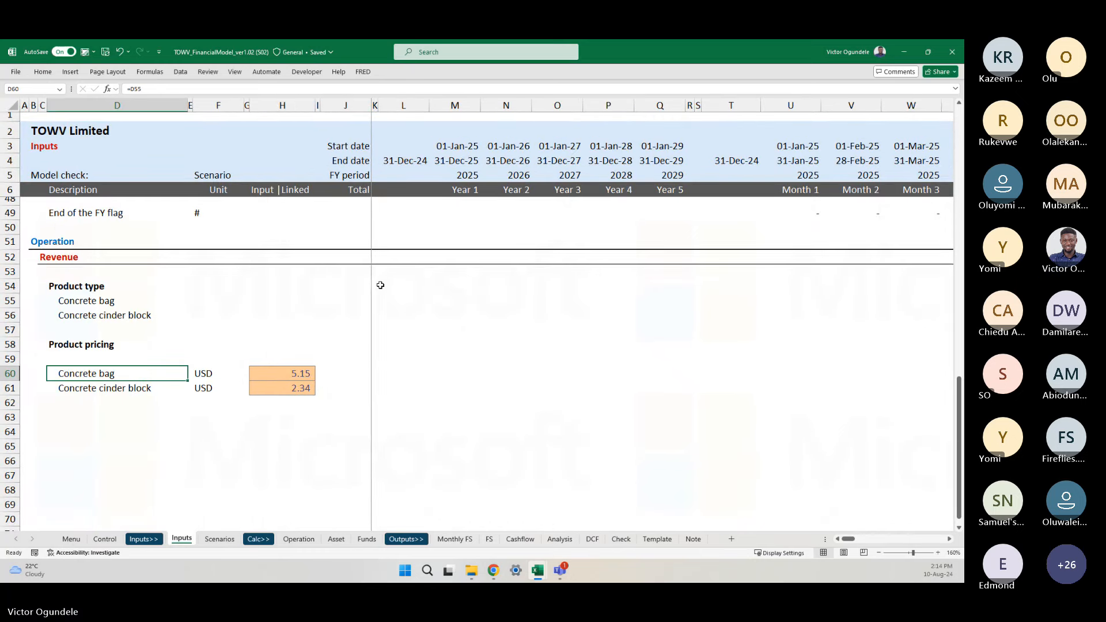
- Copy the Pricing incremental rate - Management heading from the Information request list workbook and paste it as a value into D63
key("Down")
key("Down")
key("ctrl+Tab")
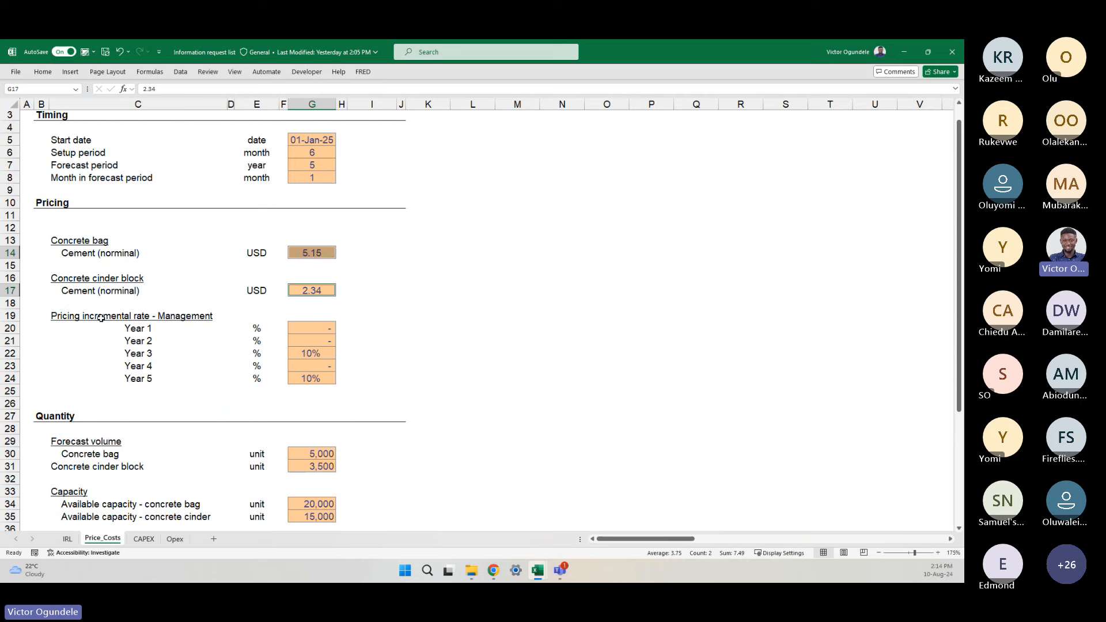
scroll(101, 318, "down", 2)
left_click(95, 271)
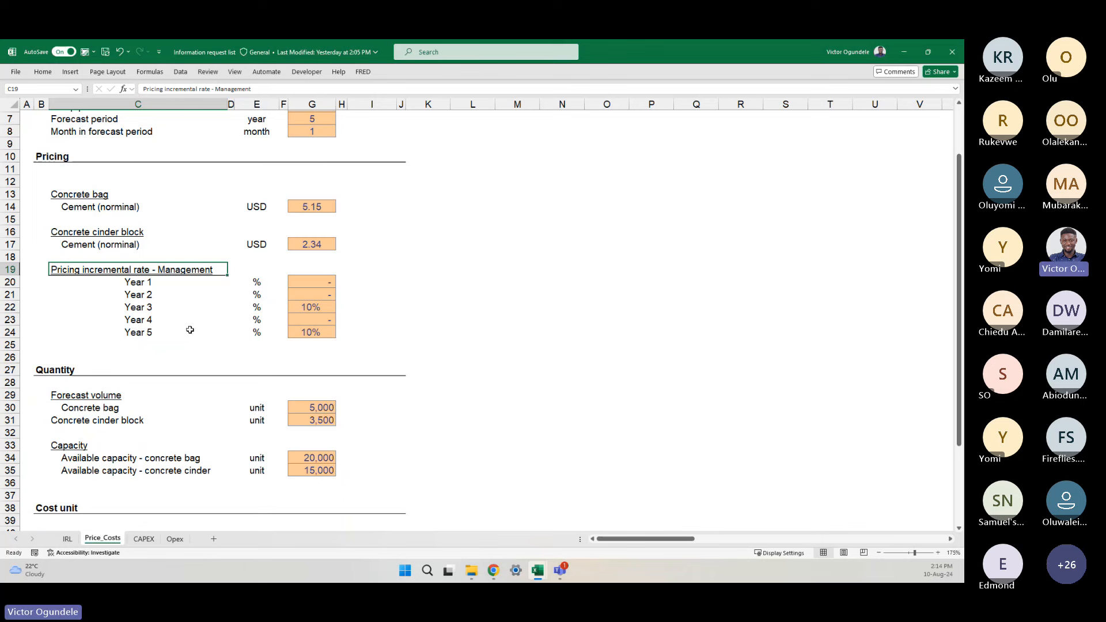
scroll(170, 296, "down", 1)
scroll(182, 322, "down", 1)
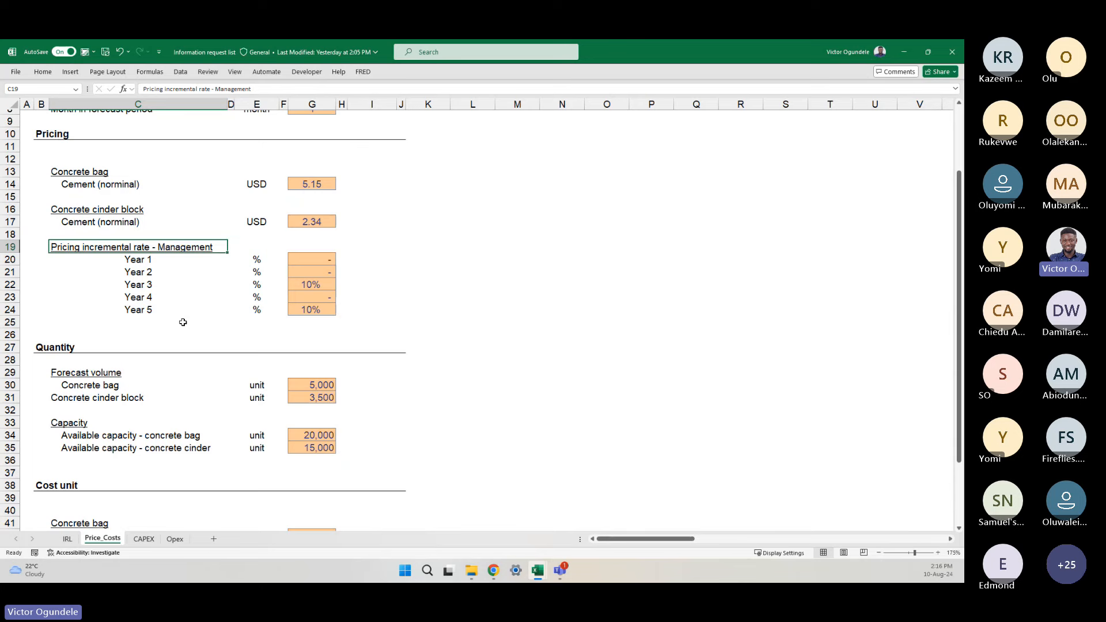
key("ctrl+c")
key("alt+Tab")
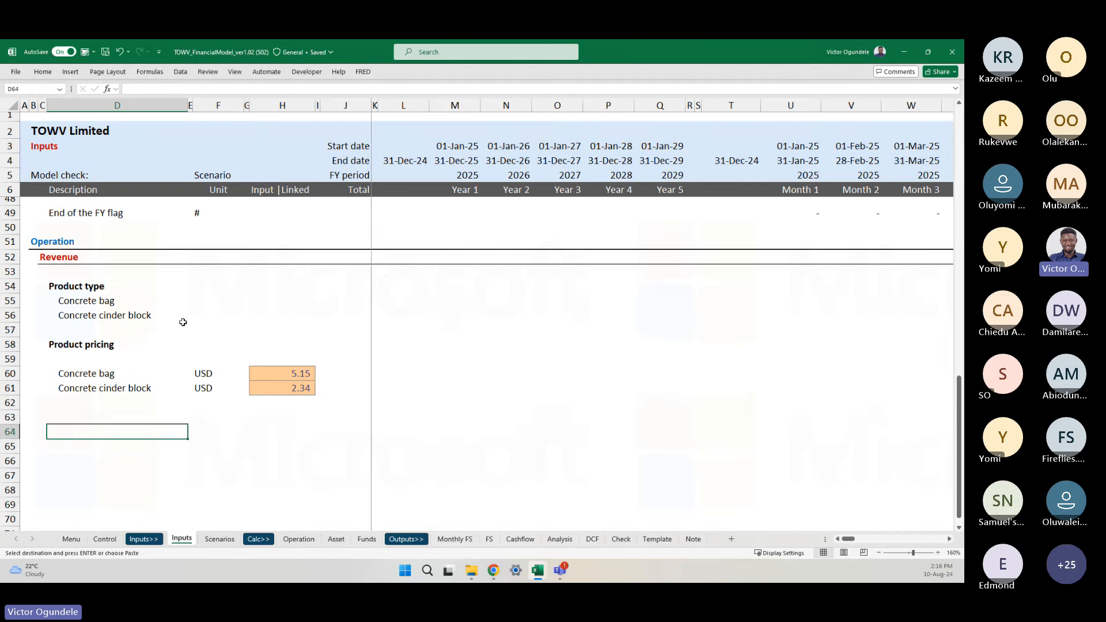
key("Up")
key("ctrl+alt+v")
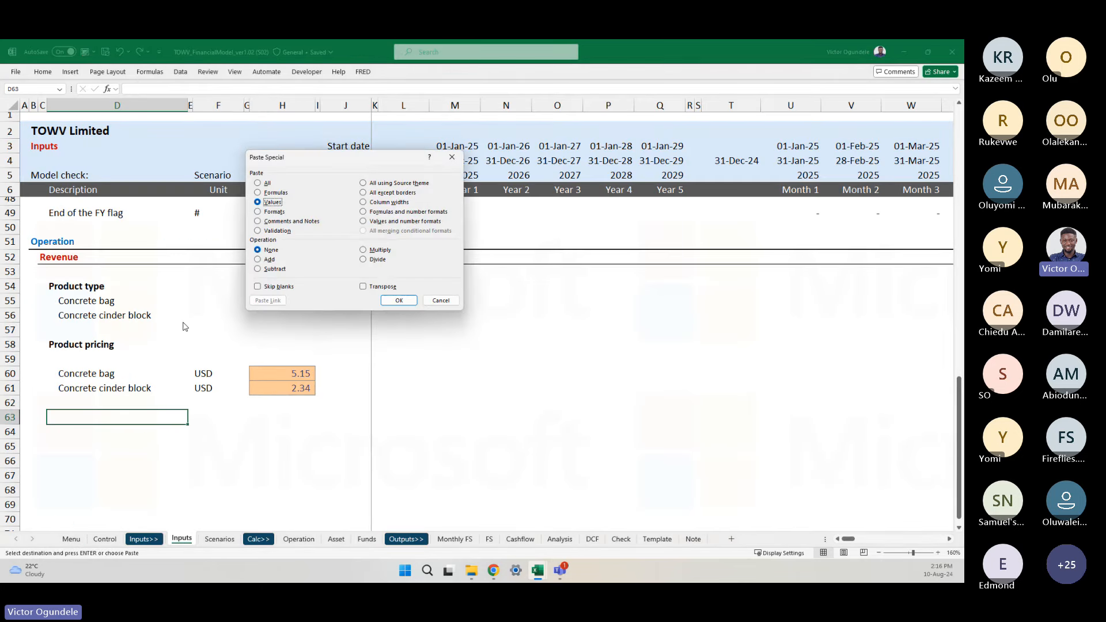
key("Return")
key("Right")
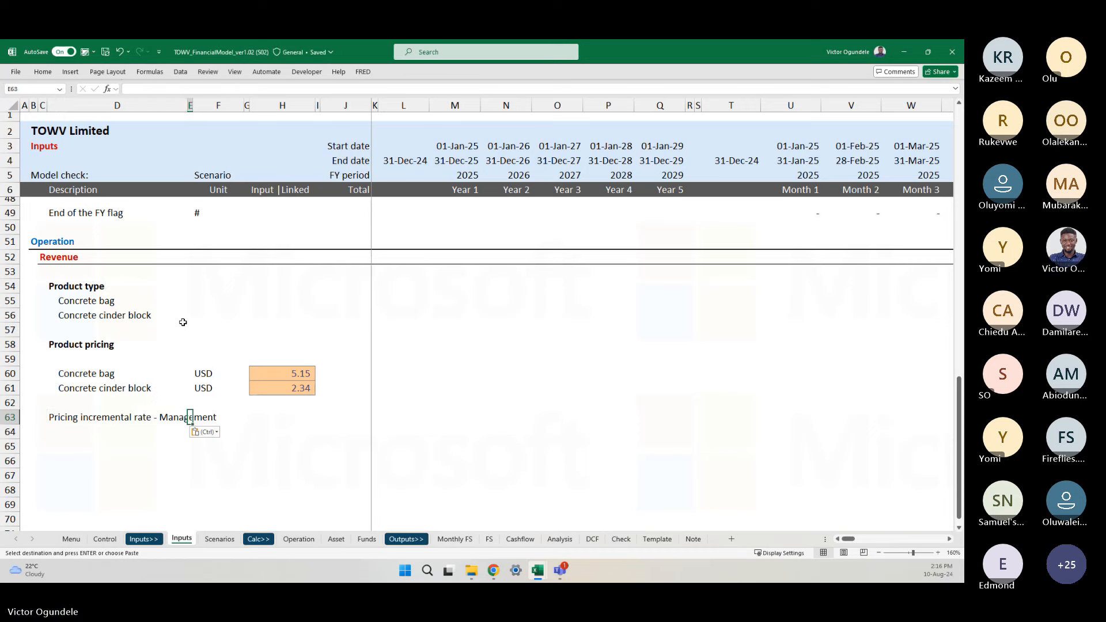
- Rename the label in D63 to Management growth and enter % as its unit in F63
key("Left")
key("Right")
key("Left")
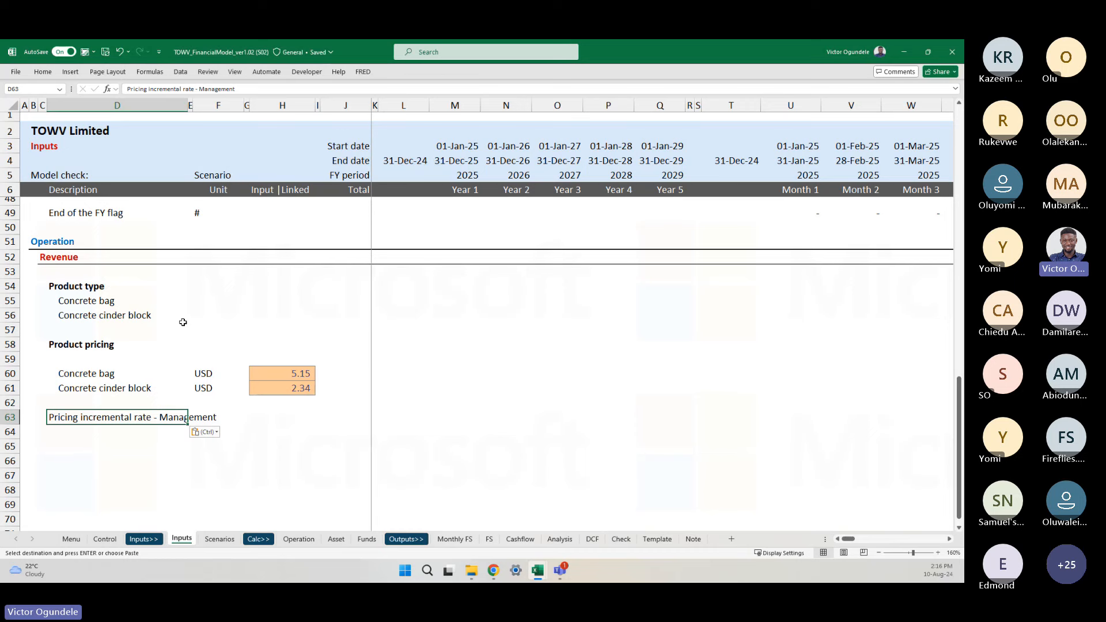
key("F2")
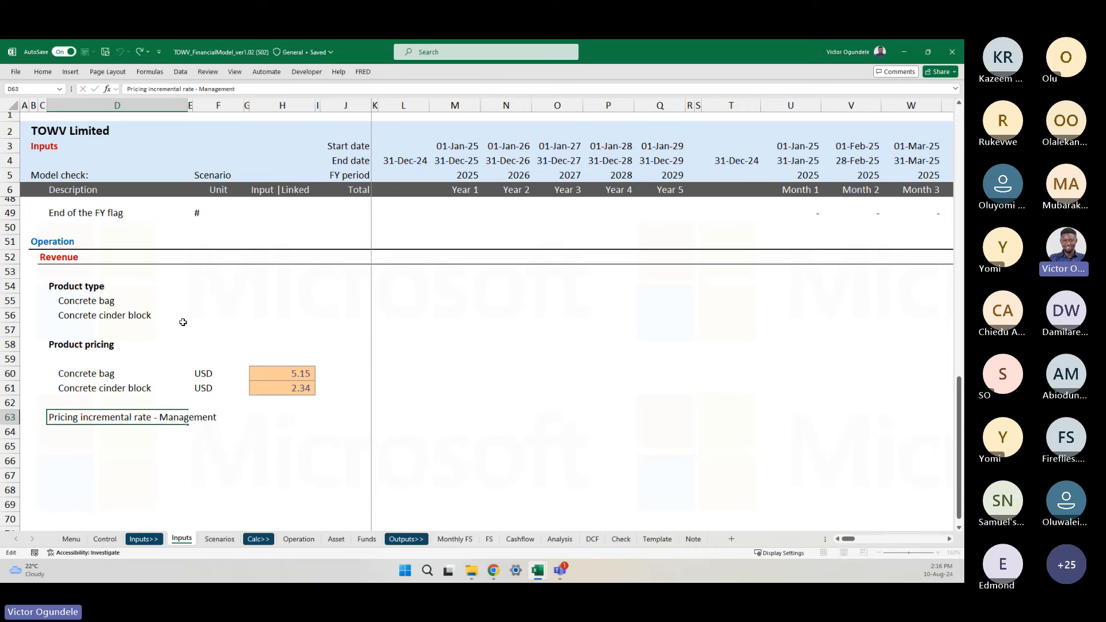
key("ctrl+shift+Left")
key("ctrl+shift+Left")
key("ctrl+shift+Left")
key("ctrl+shift+Left")
key("BackSpace")
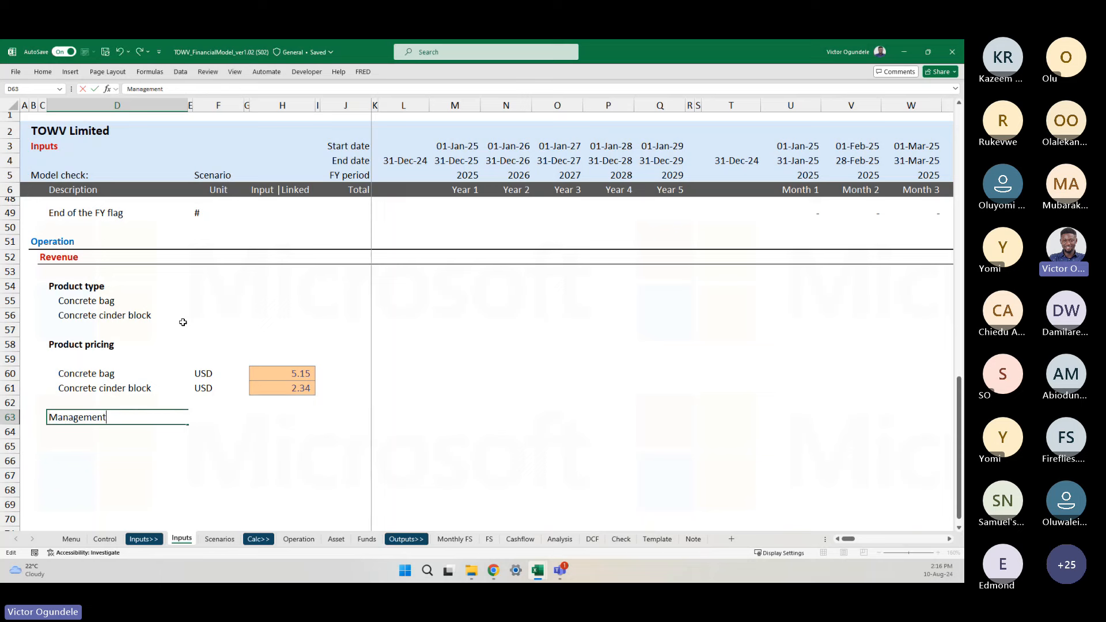
type("growth")
key("Tab")
key("Tab")
type("%")
key("ctrl+Return")
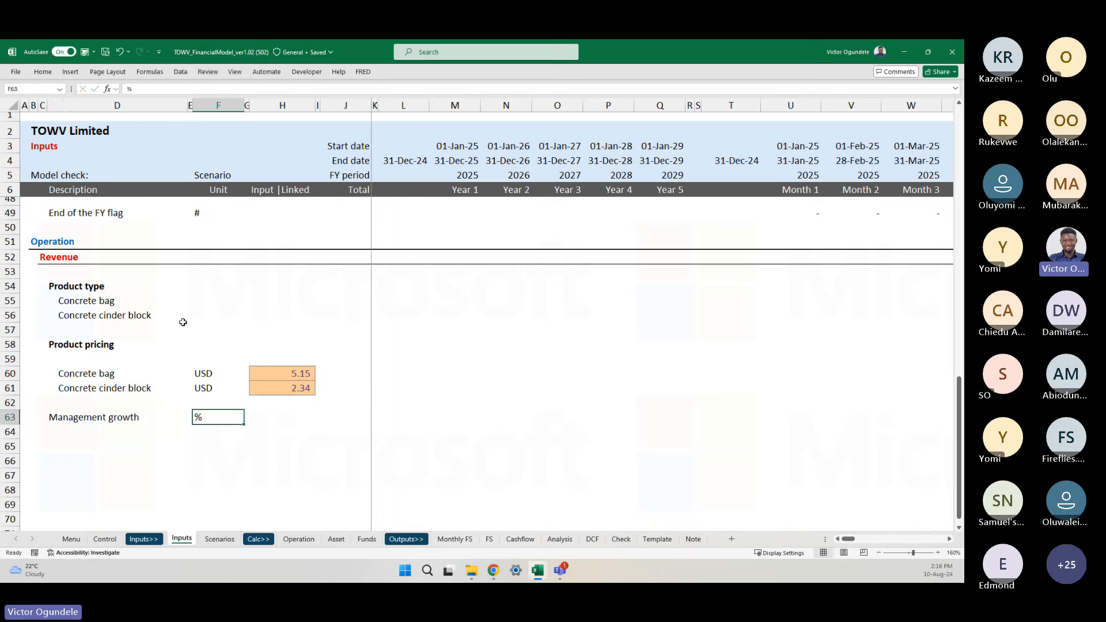
- Apply the Input cell style to the Management growth cells for Year 1 to Year 5, M63:Q63
key("Right")
key("Right")
key("Right")
key("Right")
key("Right")
key("Right")
key("Right")
key("shift+Right")
key("shift+Right")
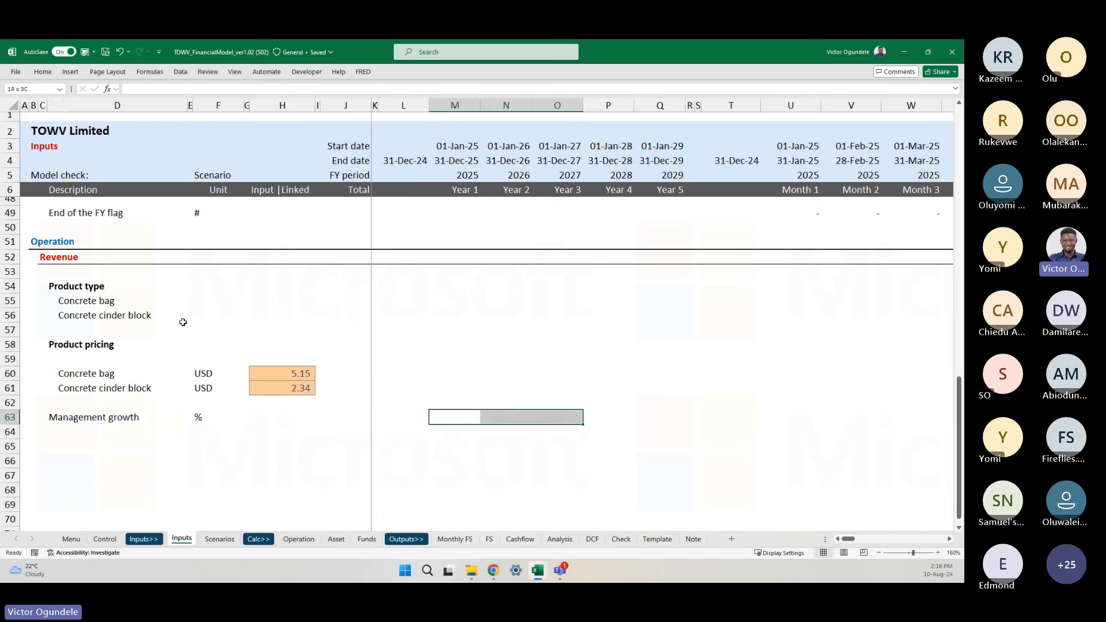
key("shift+Right")
key("shift+Right")
key("alt+2")
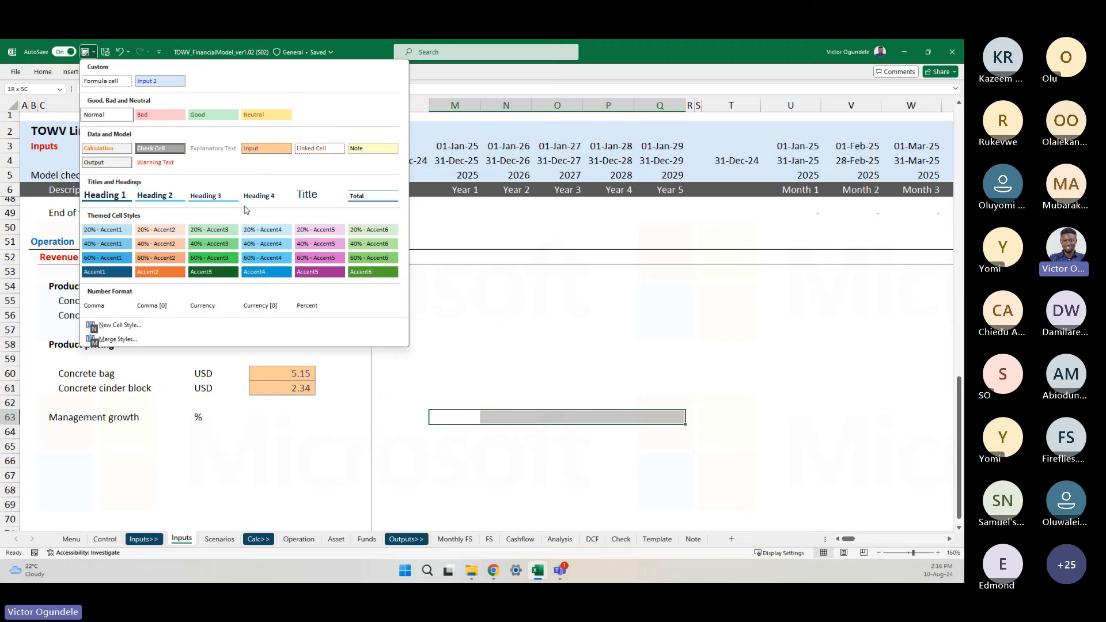
left_click(269, 148)
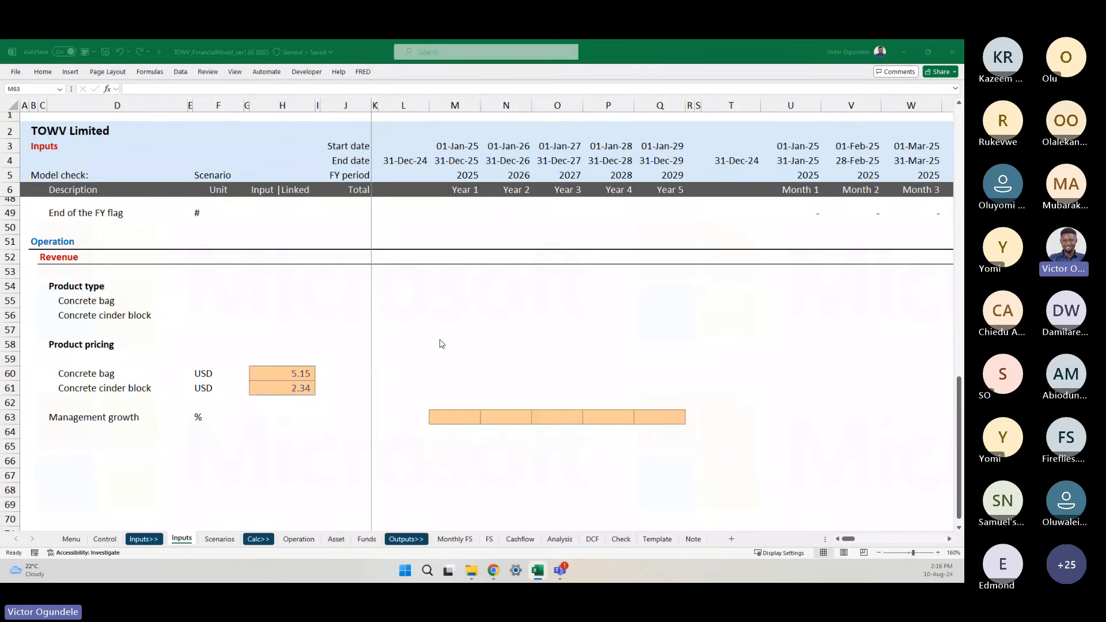
- Check the yearly management pricing increment rates on the Price_Costs sheet of the Information request list workbook
key("alt+Tab")
left_click(308, 255)
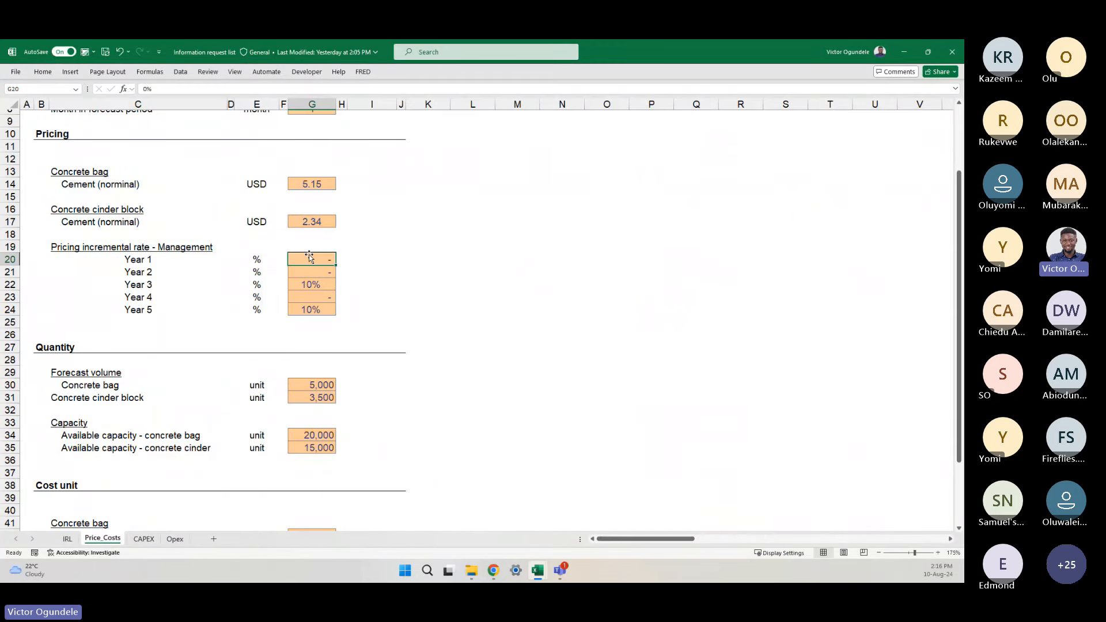
key("Down")
key("Down")
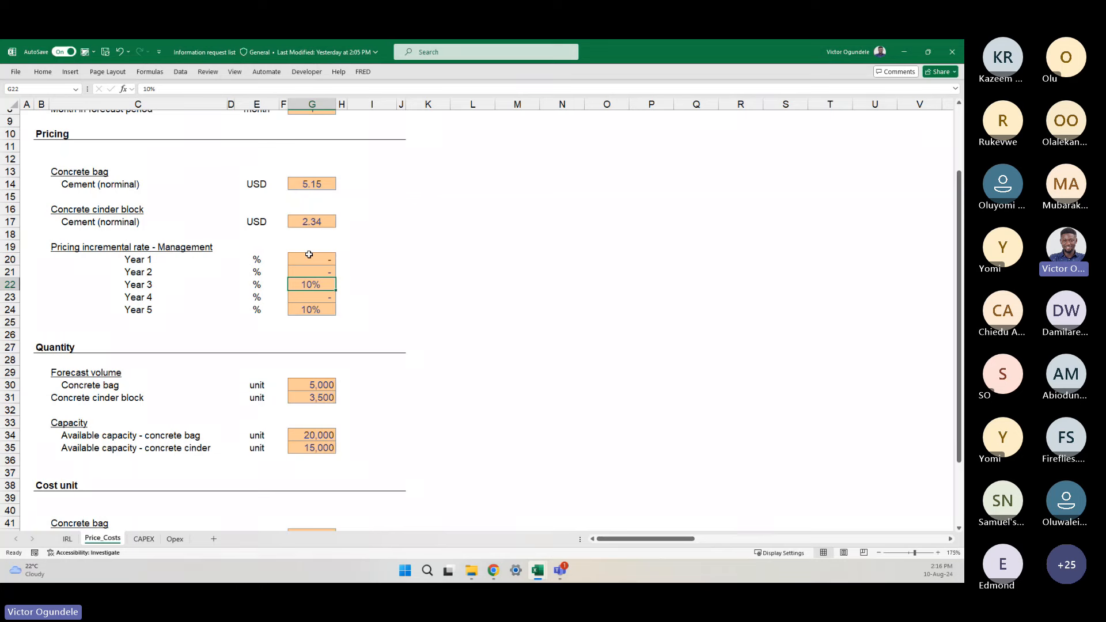
key("alt+Tab")
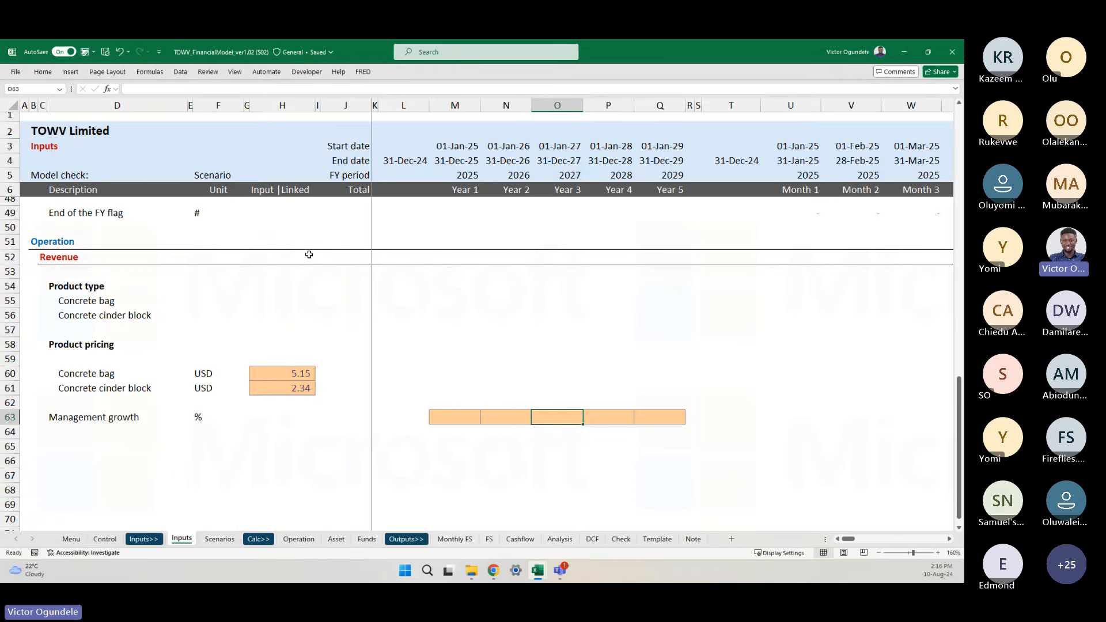
- Enter 10 as the Management growth for Year 3 and Year 5
type("10")
key("Tab")
key("Tab")
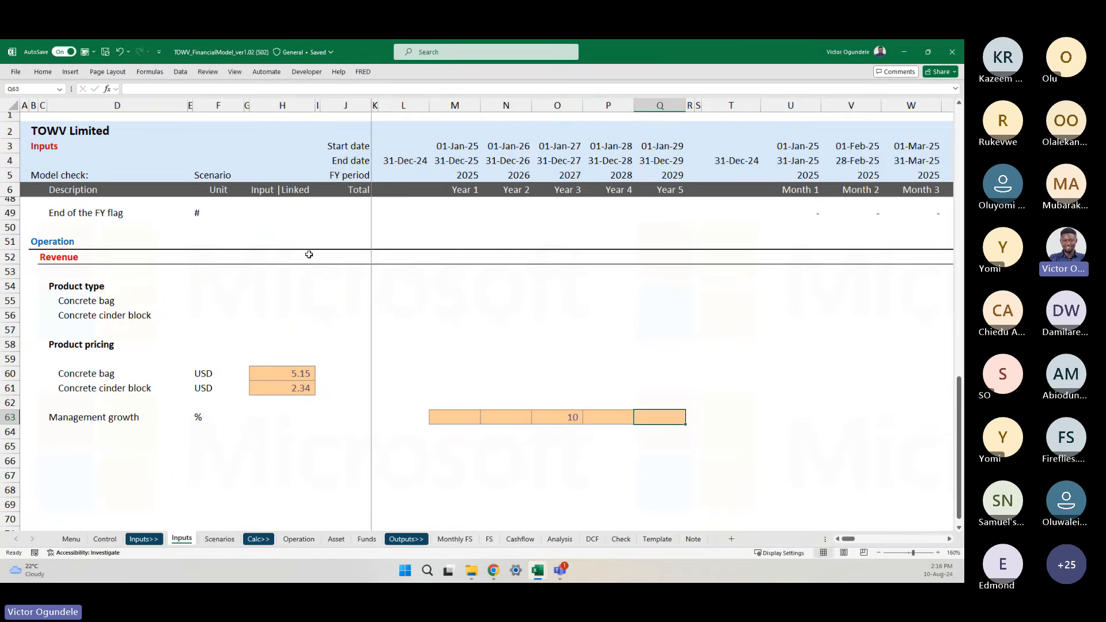
type("10")
key("Return")
- Format the Management growth cells M63:Q63 as percentages
key("Up")
key("Left")
key("Left")
key("Left")
key("Left")
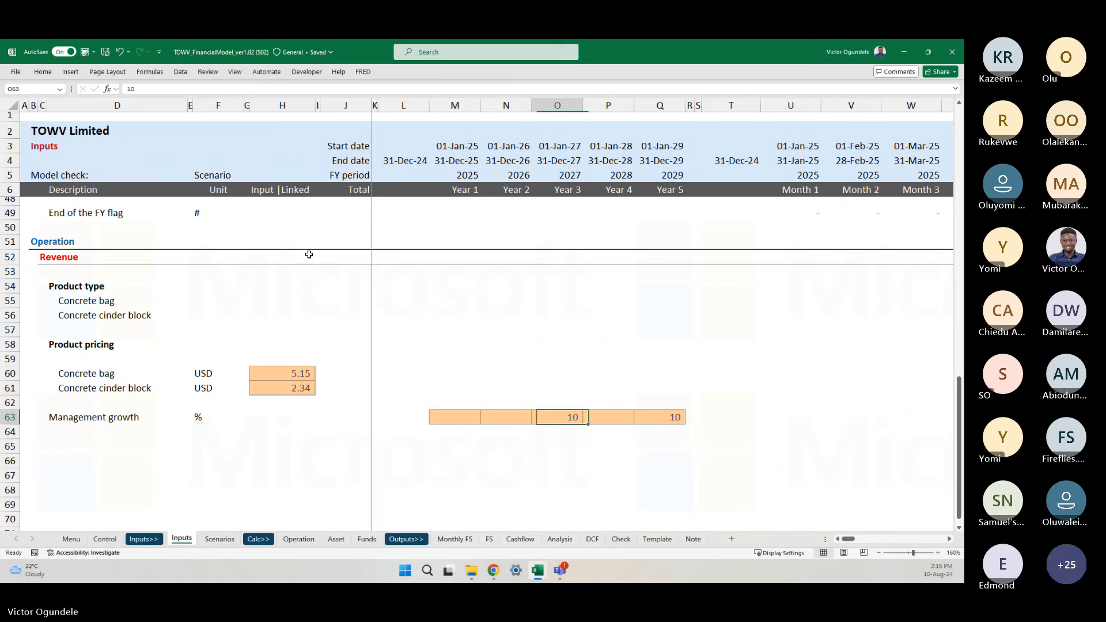
key("shift+Right")
key("shift+Right")
key("shift+Right")
key("shift+Right")
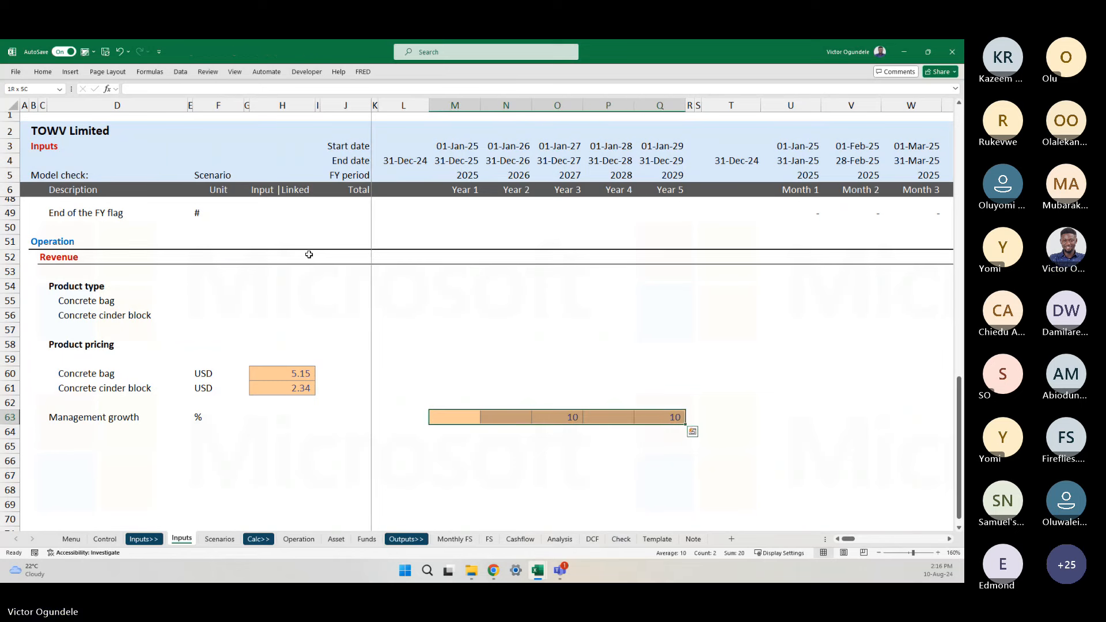
key("ctrl+shift+5")
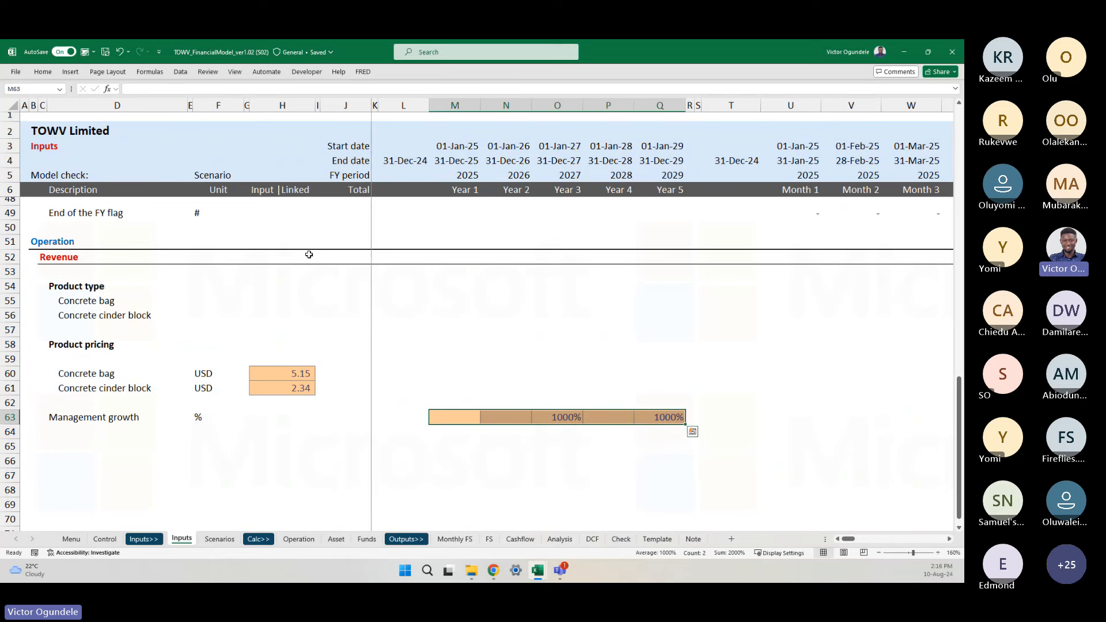
- Clear the Management growth values in M63:Q63 and re-enter 10% for Year 3 and Year 5
key("Delete")
key("Left")
key("Right")
key("Right")
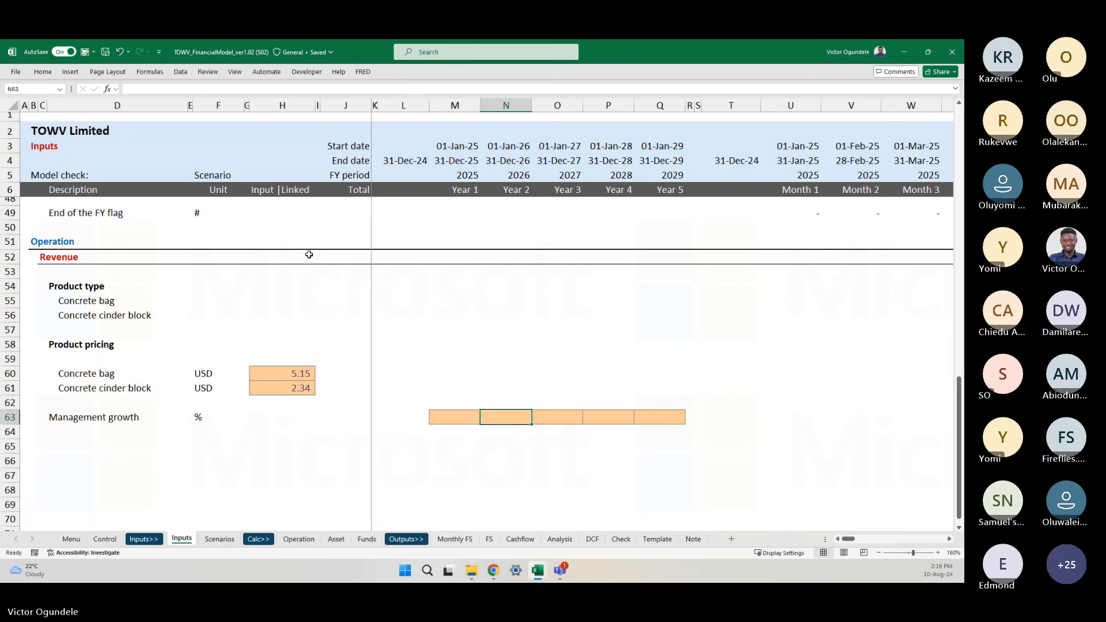
key("Right")
type("10")
key("Right")
key("Right")
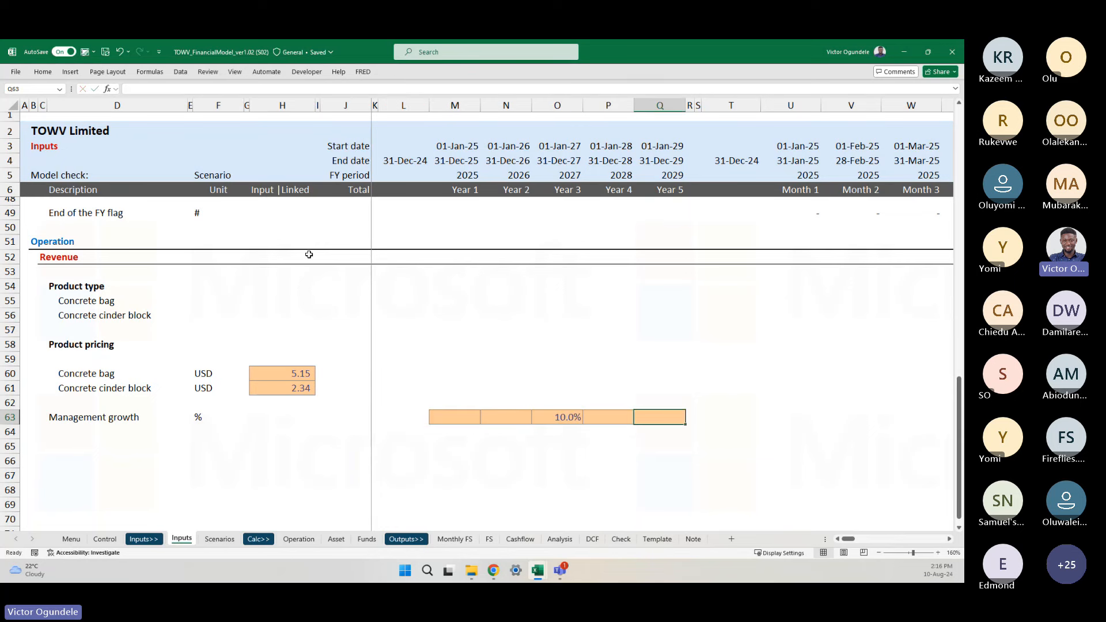
type("10")
key("Return")
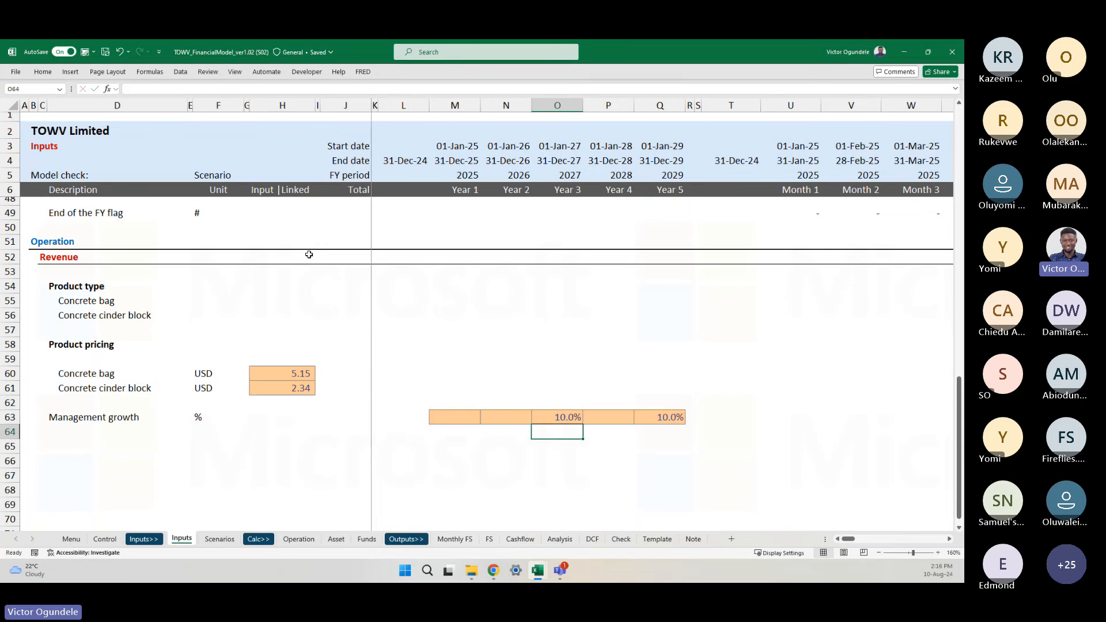
scroll(309, 254, "down", 1)
scroll(309, 254, "down", 2)
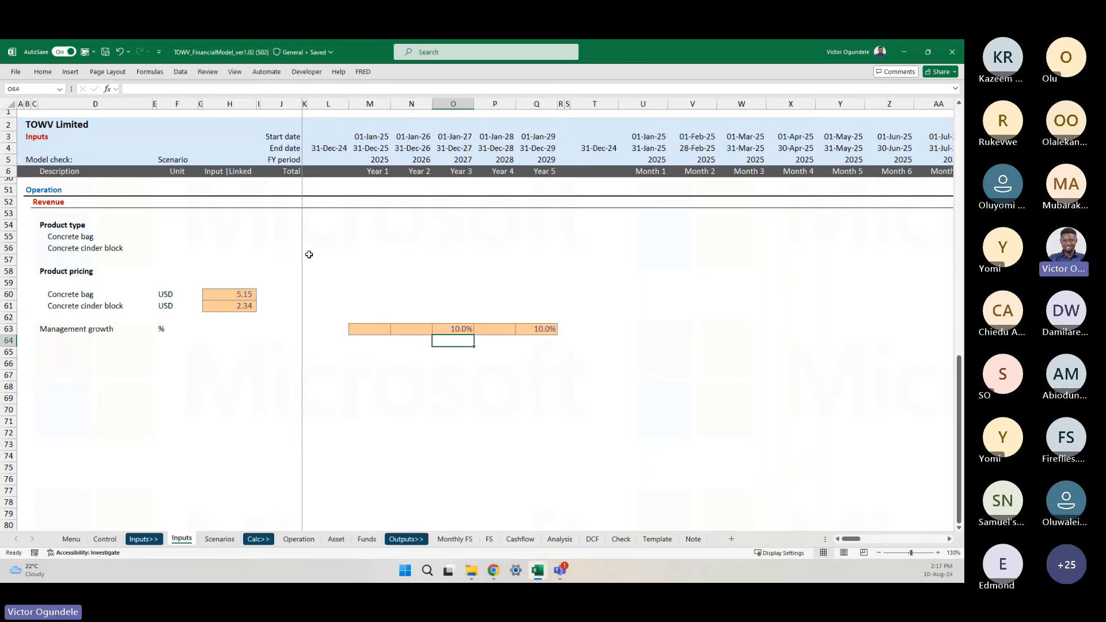
key("alt+Tab")
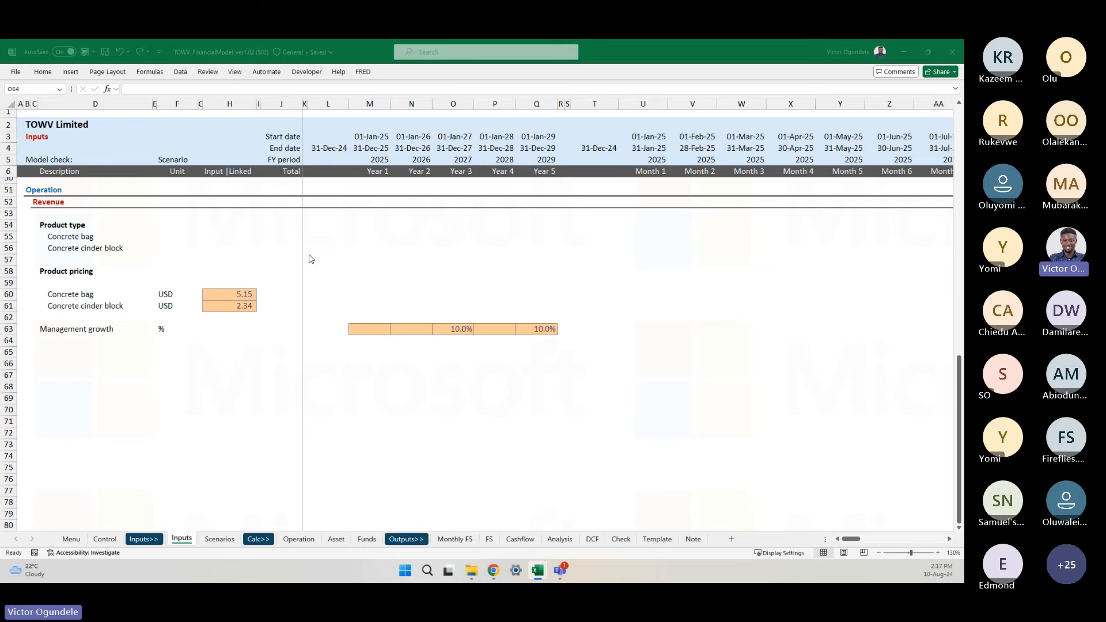
key("alt+Tab")
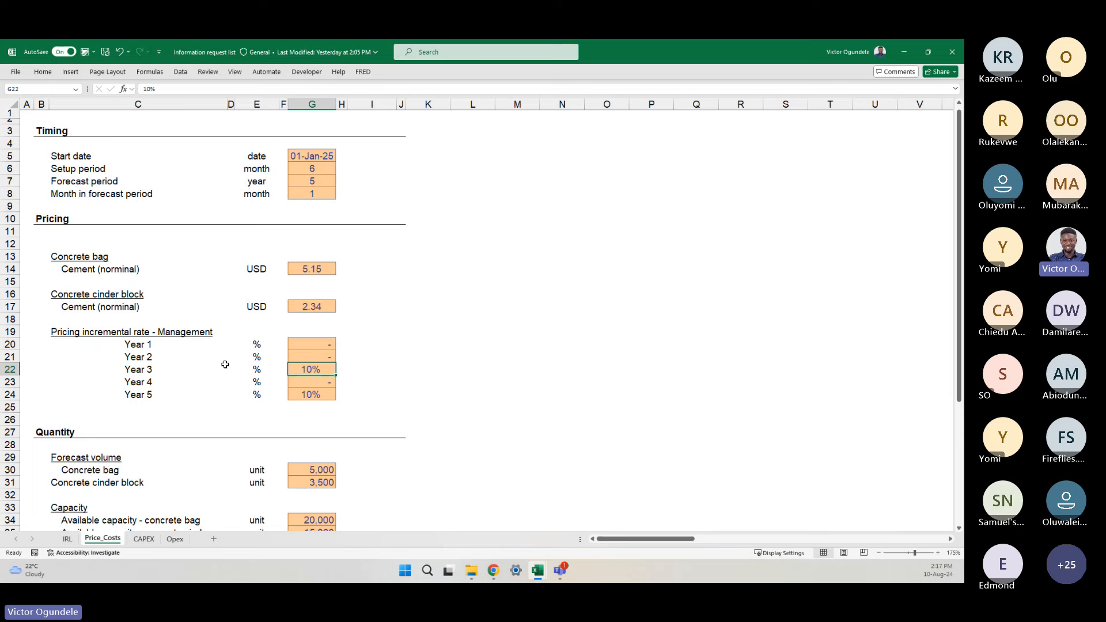
key("alt+Tab")
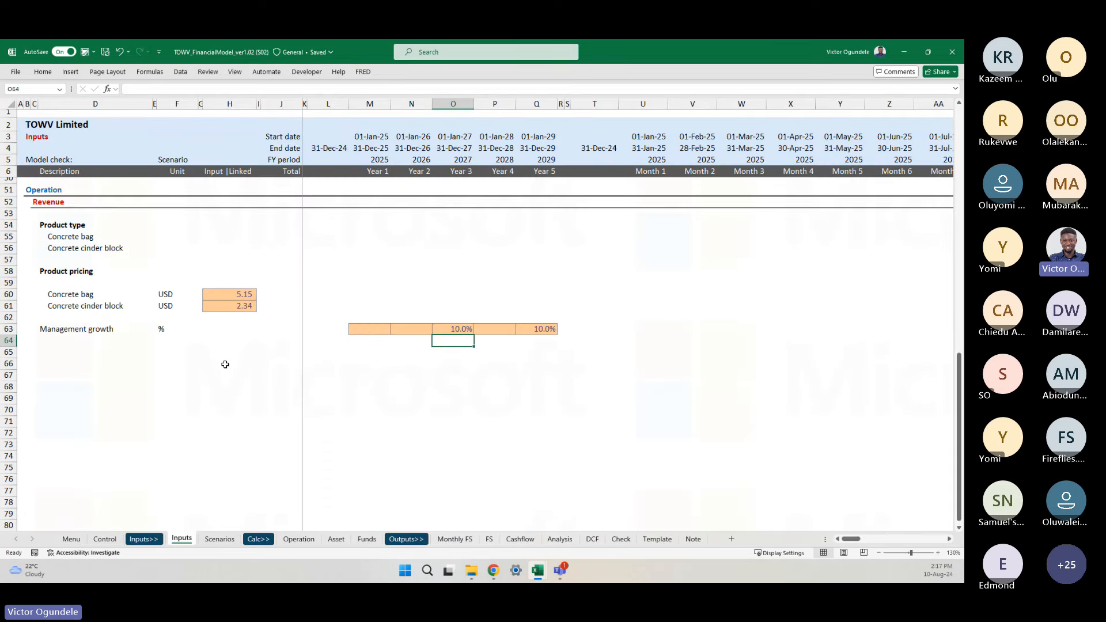
- Indent the Management growth label in D63 to align with the product names above it
scroll(225, 364, "up", 2, "ctrl")
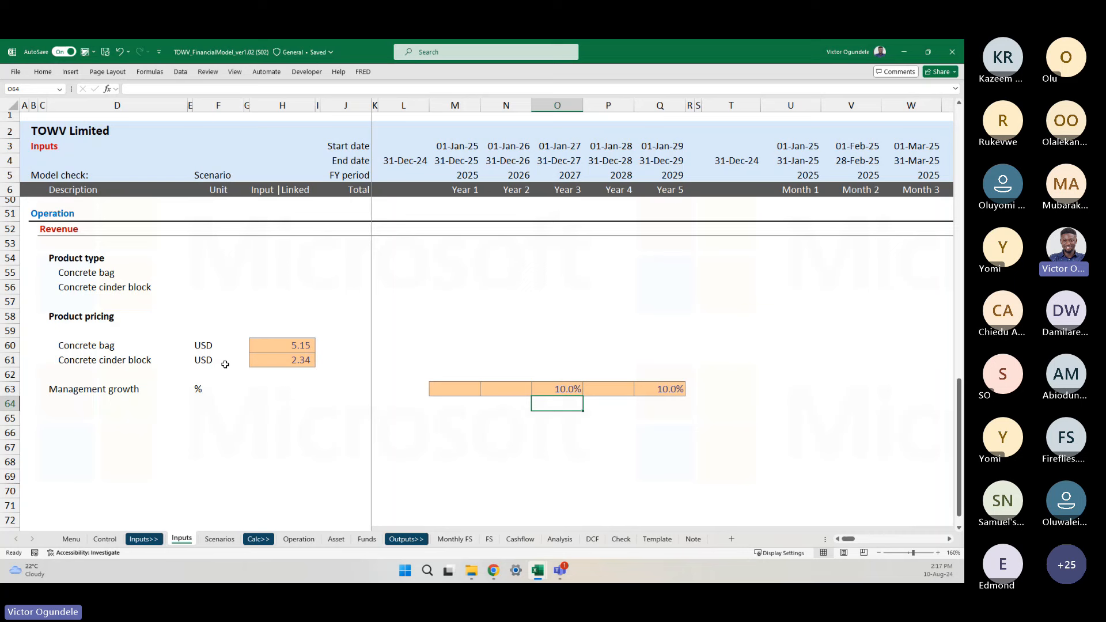
left_click(68, 394)
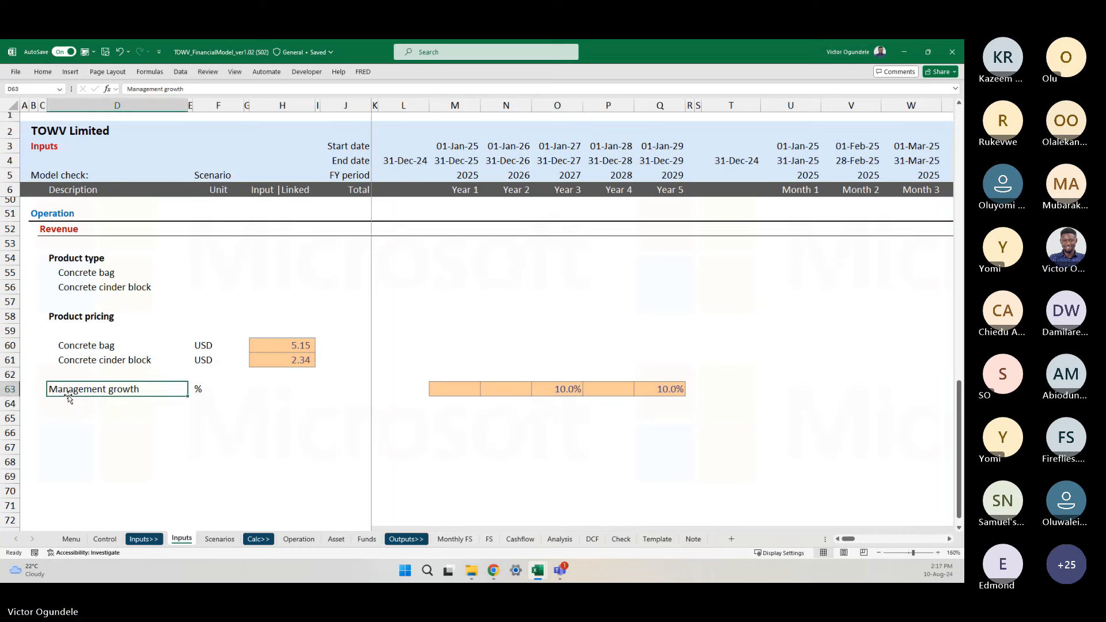
key("alt+h")
key("Escape")
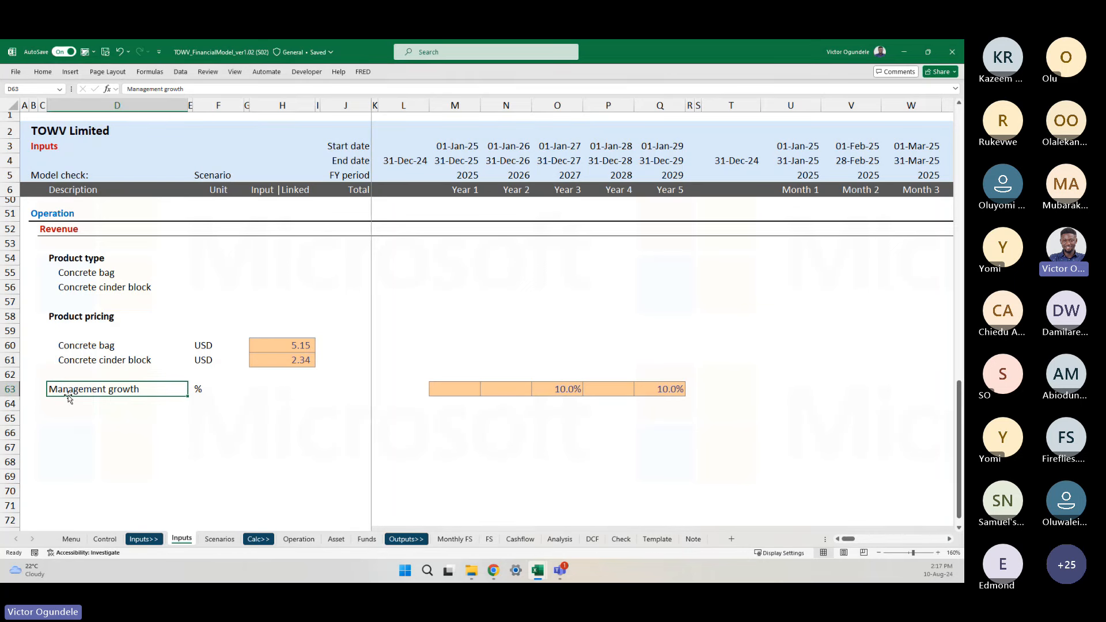
key("alt+h")
key("Escape")
key("alt+h")
key("6")
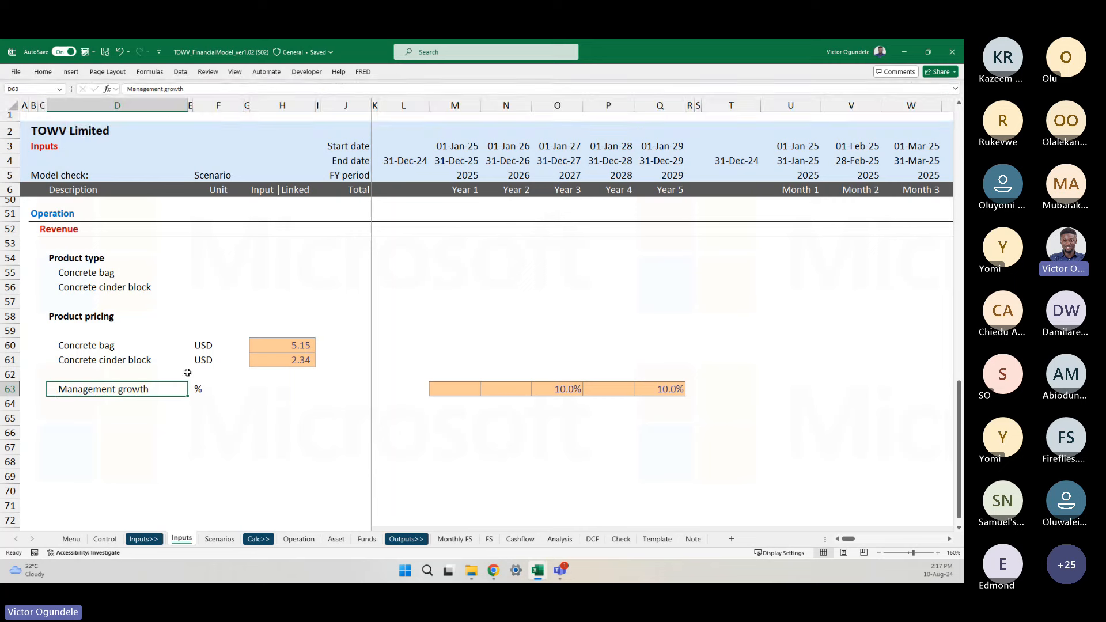
- Compare the yearly Management growth inputs with the management pricing incremental rates on the Price_Costs sheet of the Information request list workbook
left_click(543, 395)
left_click(656, 389)
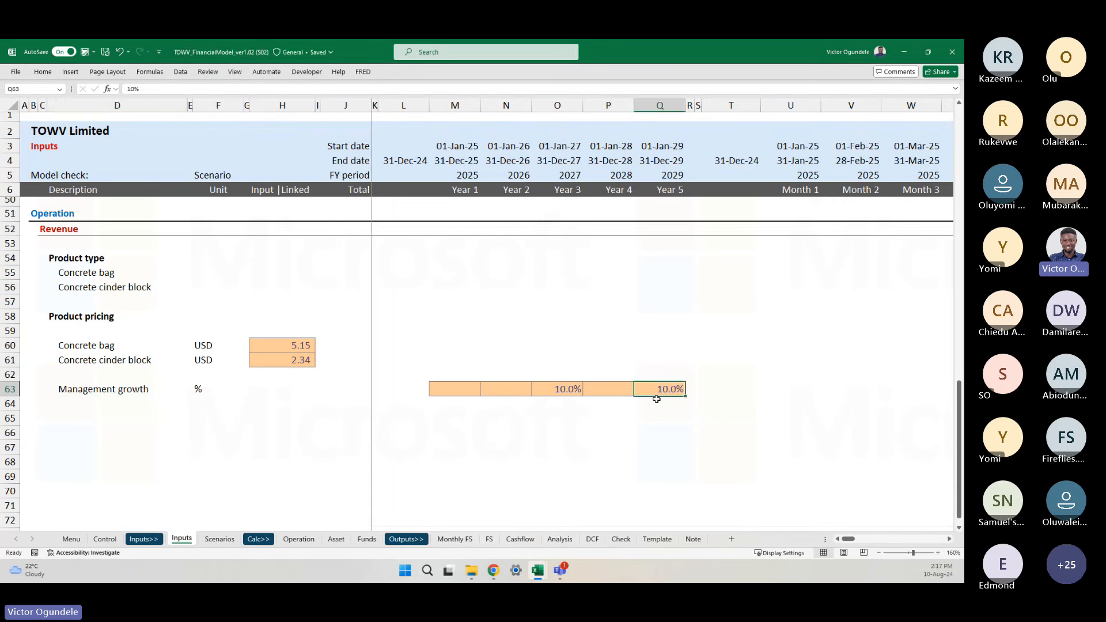
left_click(448, 393)
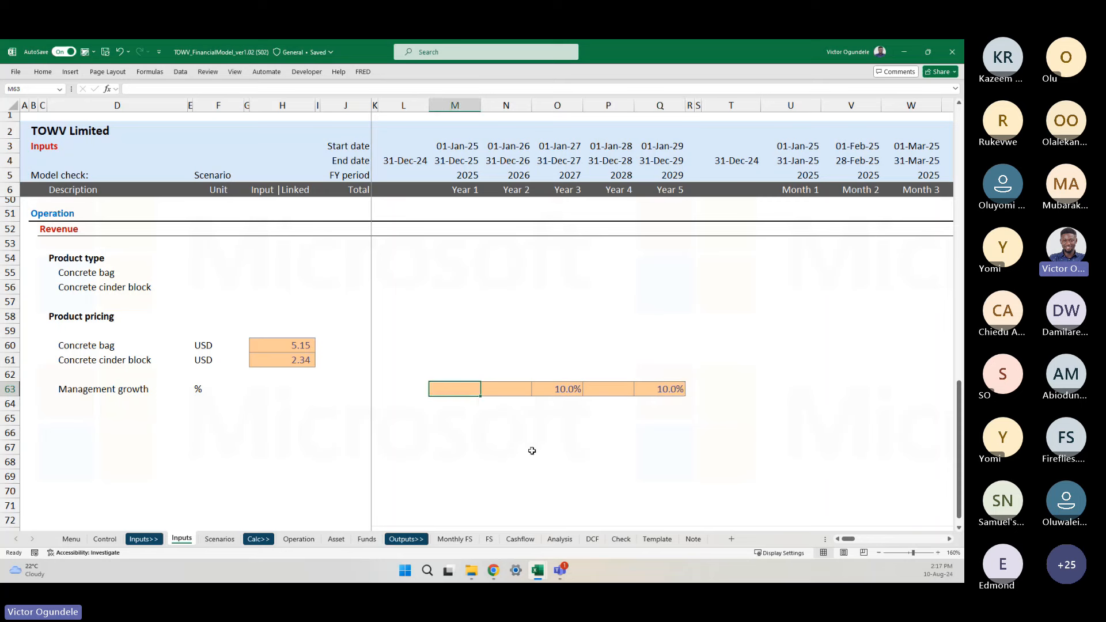
key("alt+Tab")
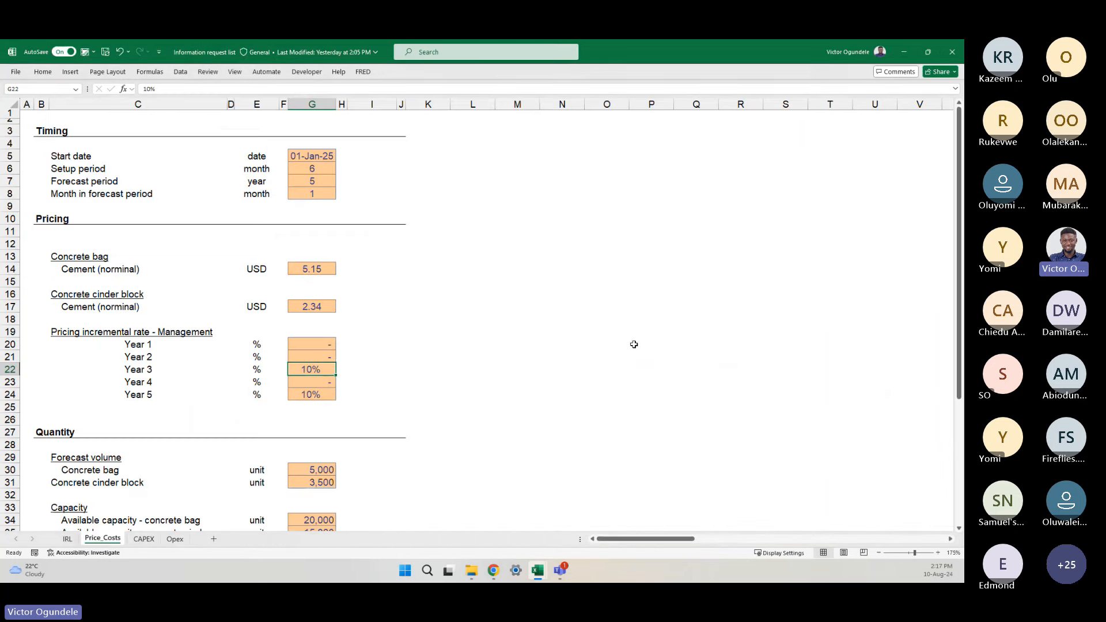
scroll(414, 336, "down", 1)
scroll(414, 336, "up", 1)
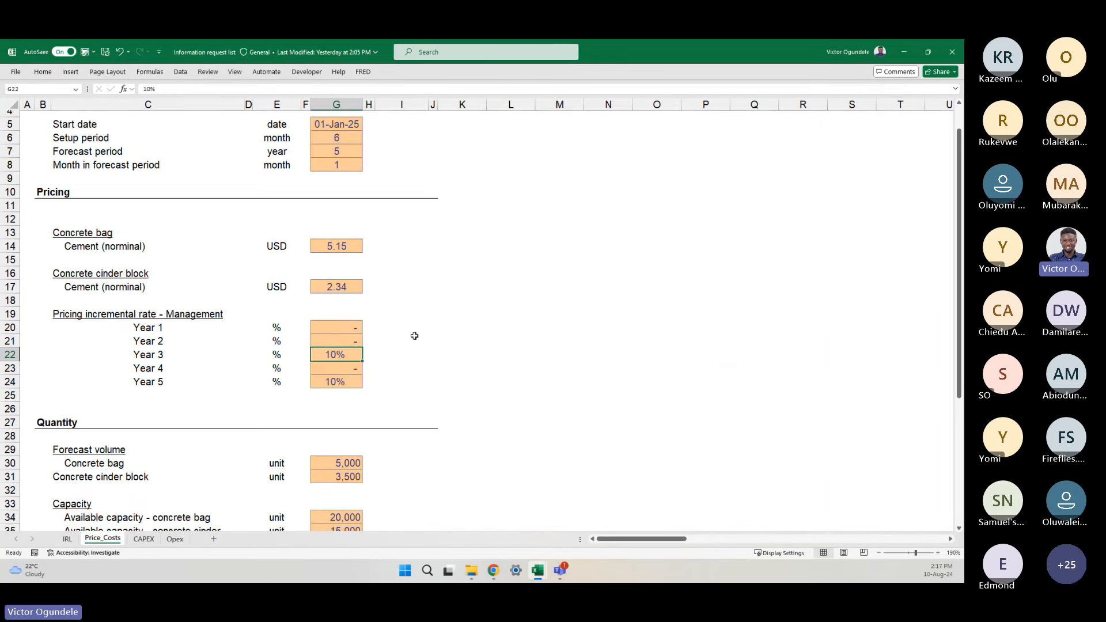
scroll(414, 336, "down", 1)
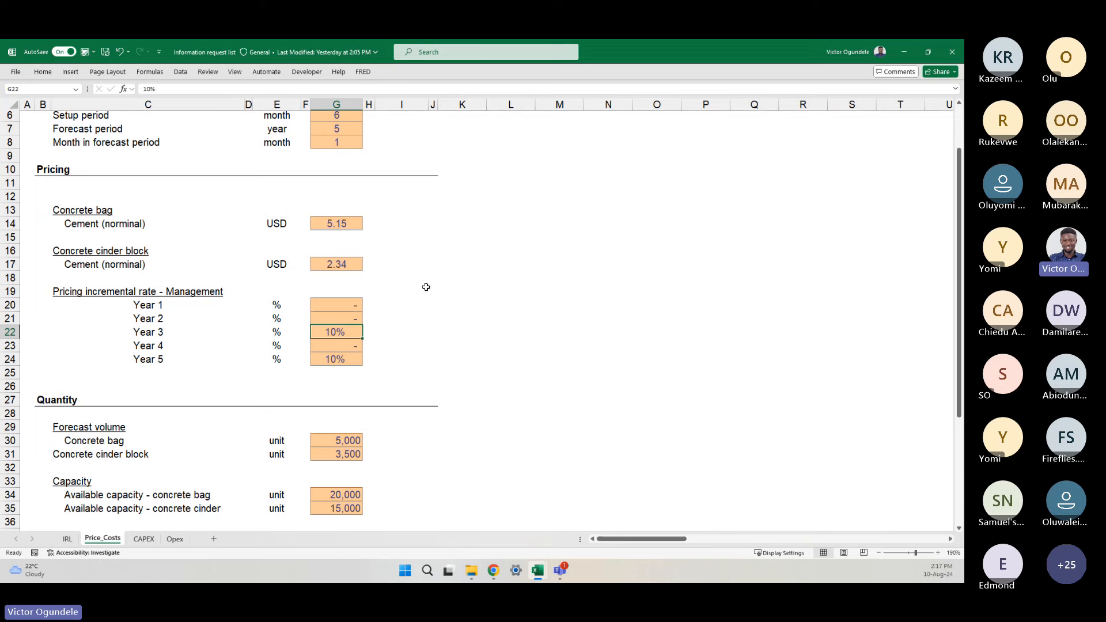
scroll(482, 215, "up", 1)
scroll(482, 267, "down", 2)
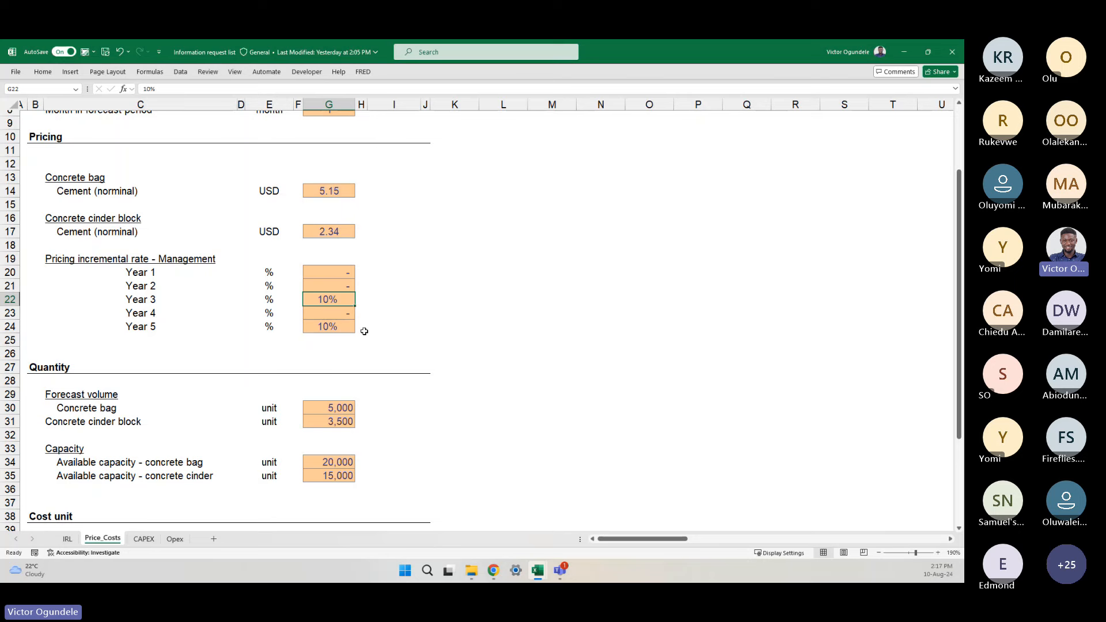
key("alt+Tab")
- Review the Price Incremental factor and Tax rate sections above the Revenue inputs on the Inputs sheet
left_click(118, 391)
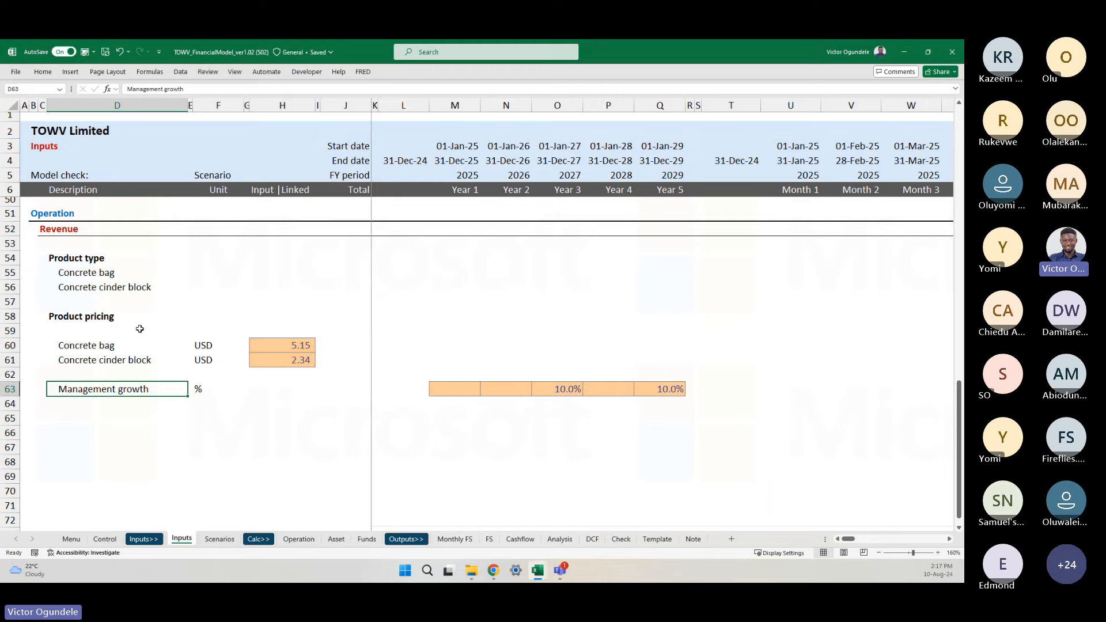
scroll(138, 330, "up", 5)
scroll(139, 329, "up", 2)
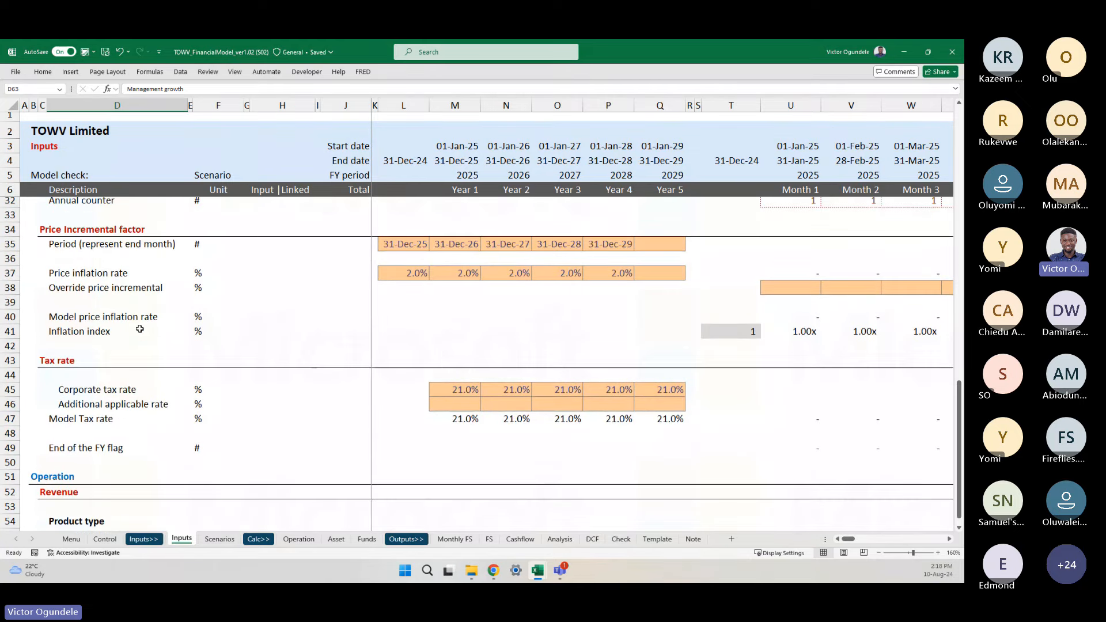
scroll(139, 329, "down", 2)
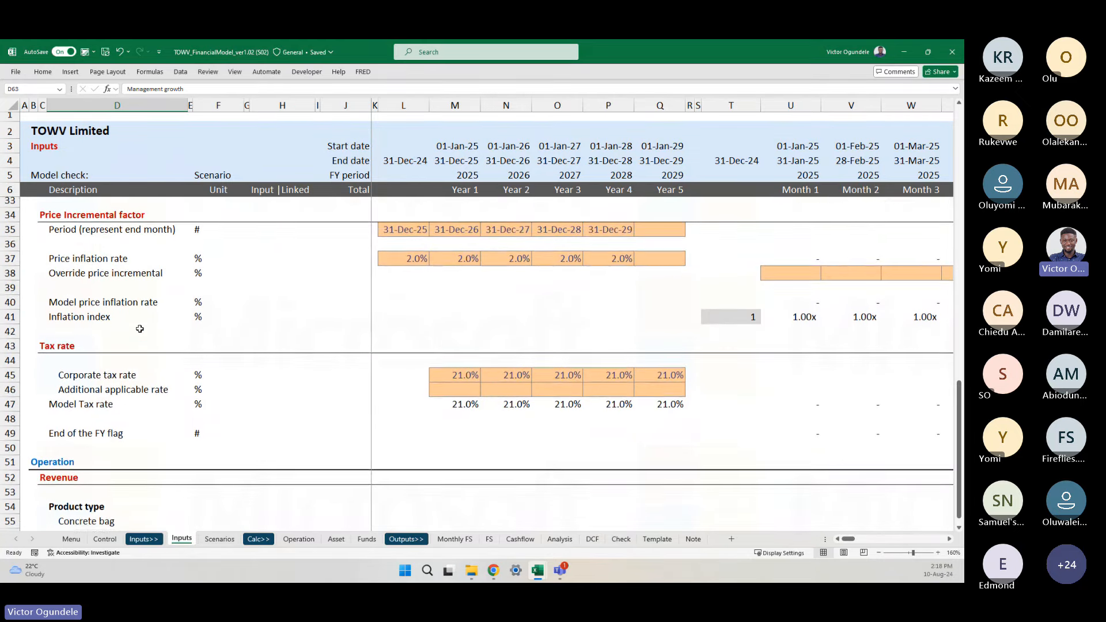
scroll(139, 329, "down", 3)
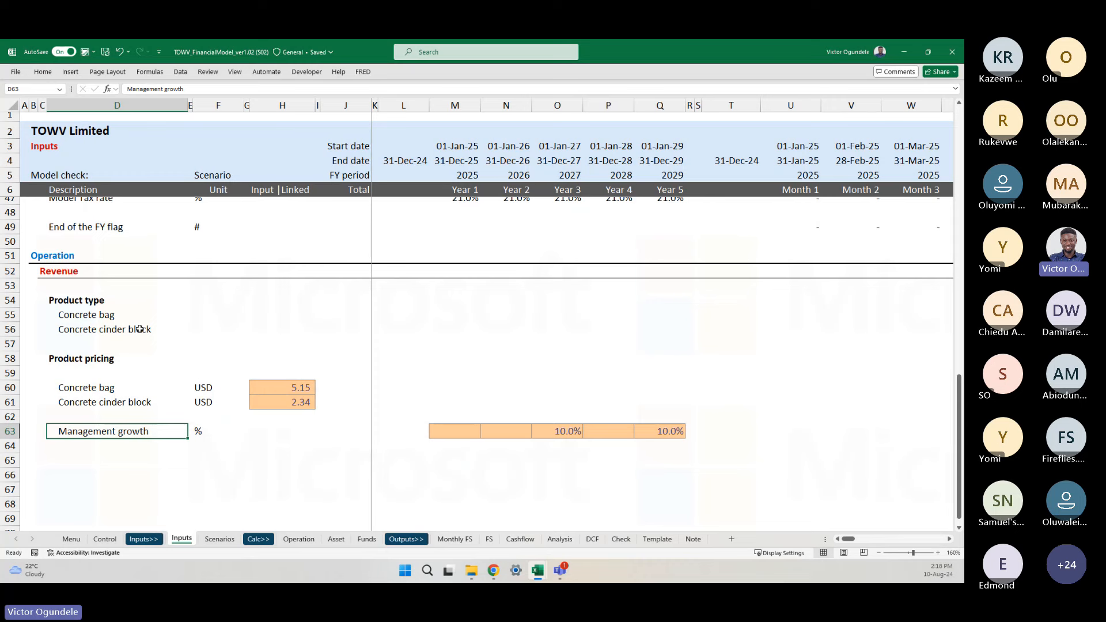
scroll(139, 328, "down", 3)
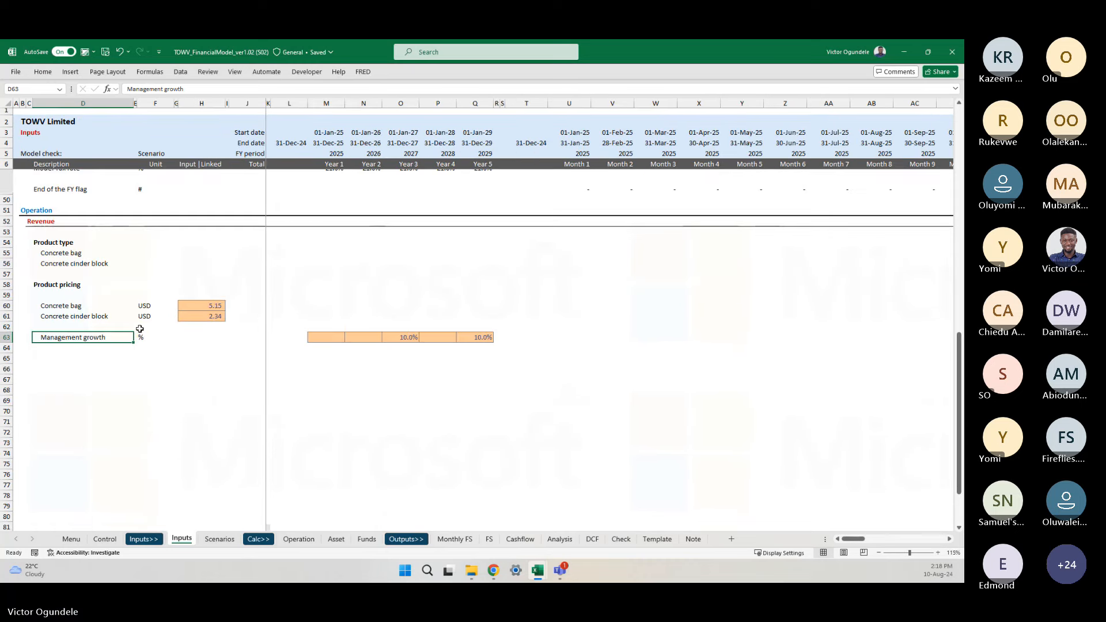
scroll(140, 329, "up", 2)
key("Escape")
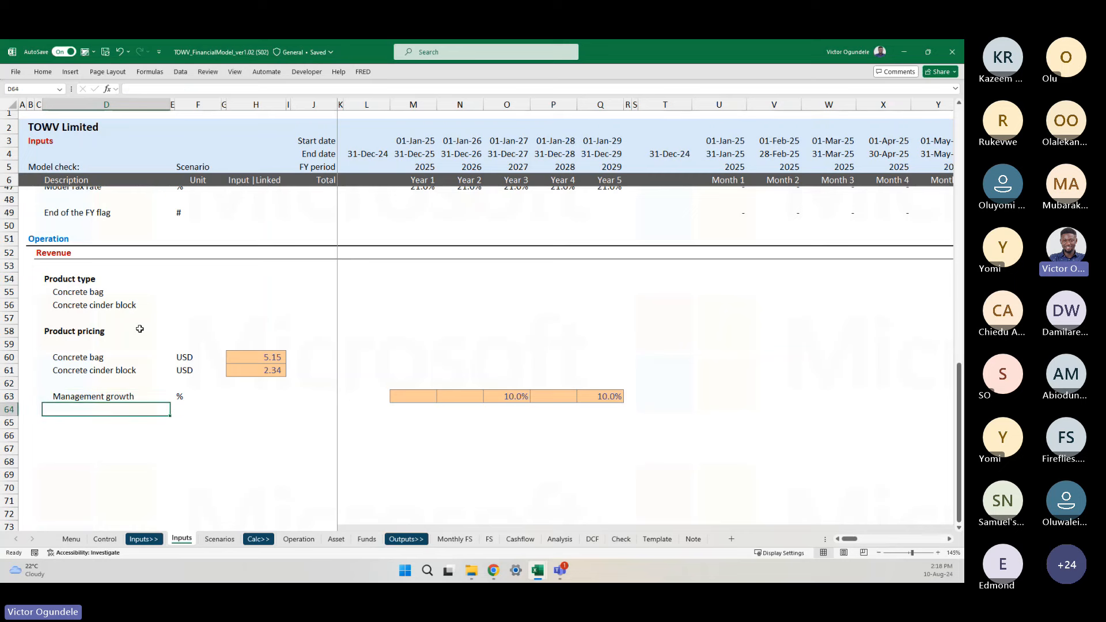
key("Right")
key("Right")
key("Right")
key("Right")
key("Right")
key("Right")
key("Right")
key("Right")
key("Right")
key("Right")
key("Right")
key("Right")
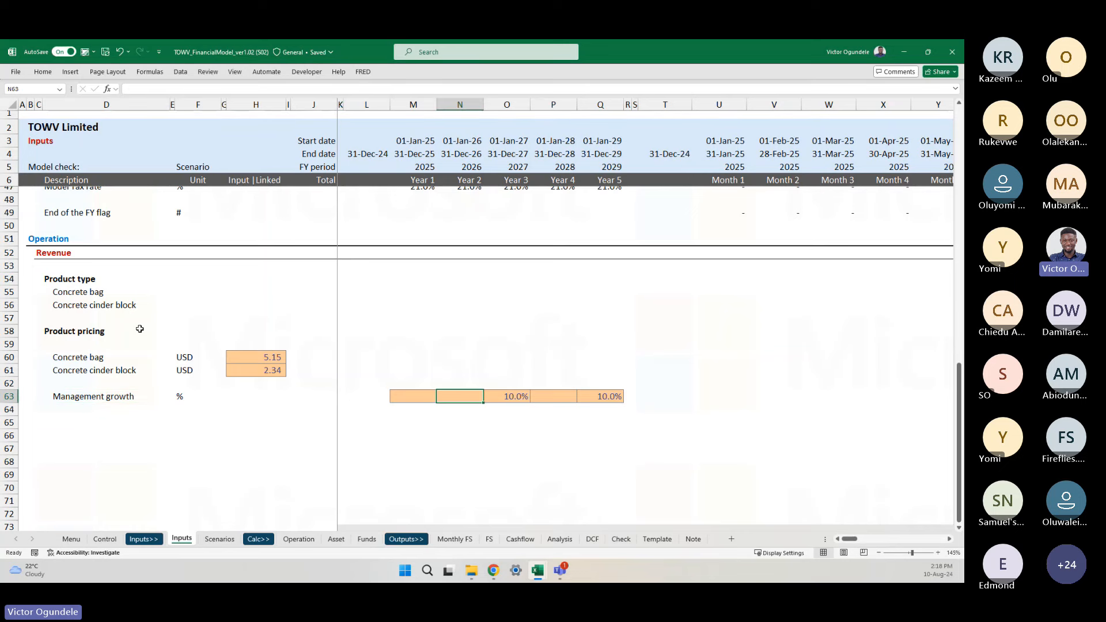
key("Right")
key("Right")
key("Right")
key("Right")
key("Right")
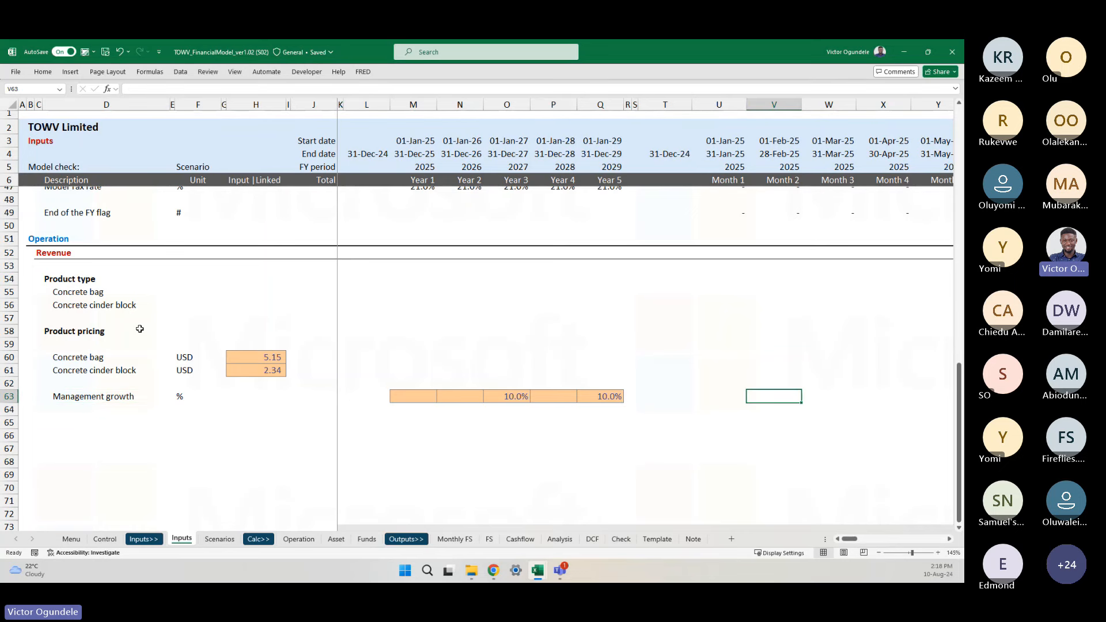
scroll(140, 329, "down", 2)
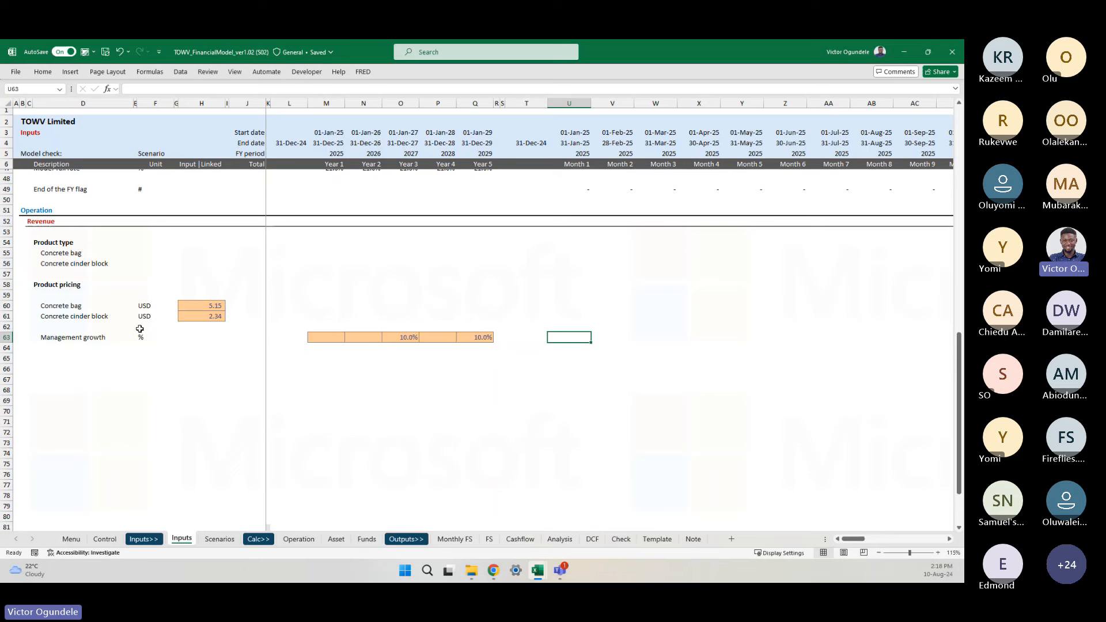
key("Right")
key("Right")
key("Right")
key("Left")
key("Left")
key("Left")
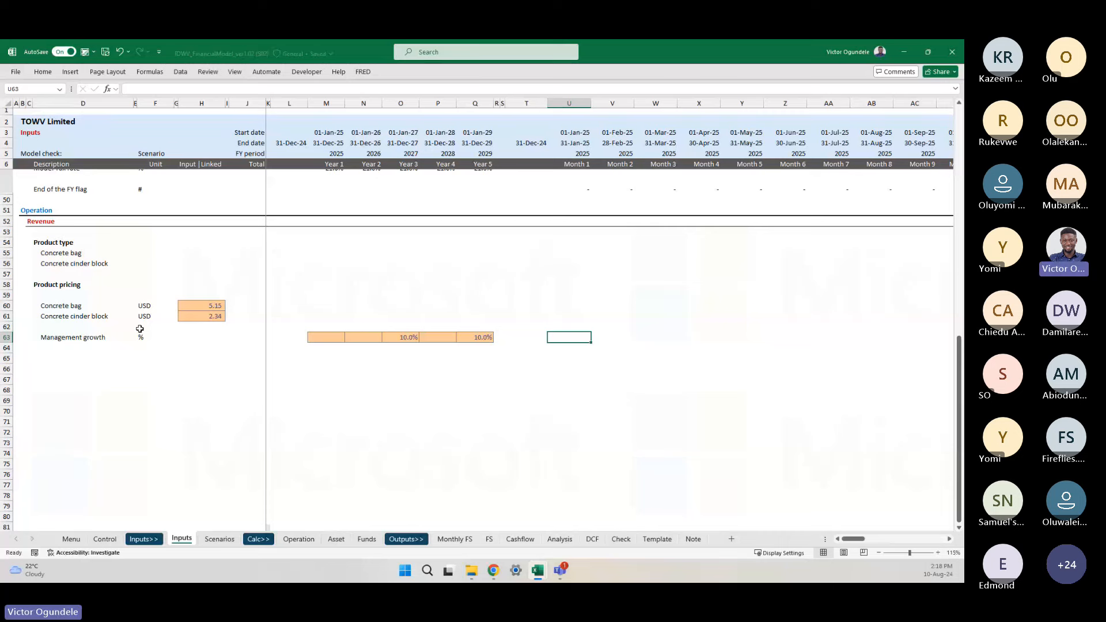
- Examine the Month 1 formulas for the model inflation rate in U29 and the inflation rate in U26
scroll(575, 266, "up", 10)
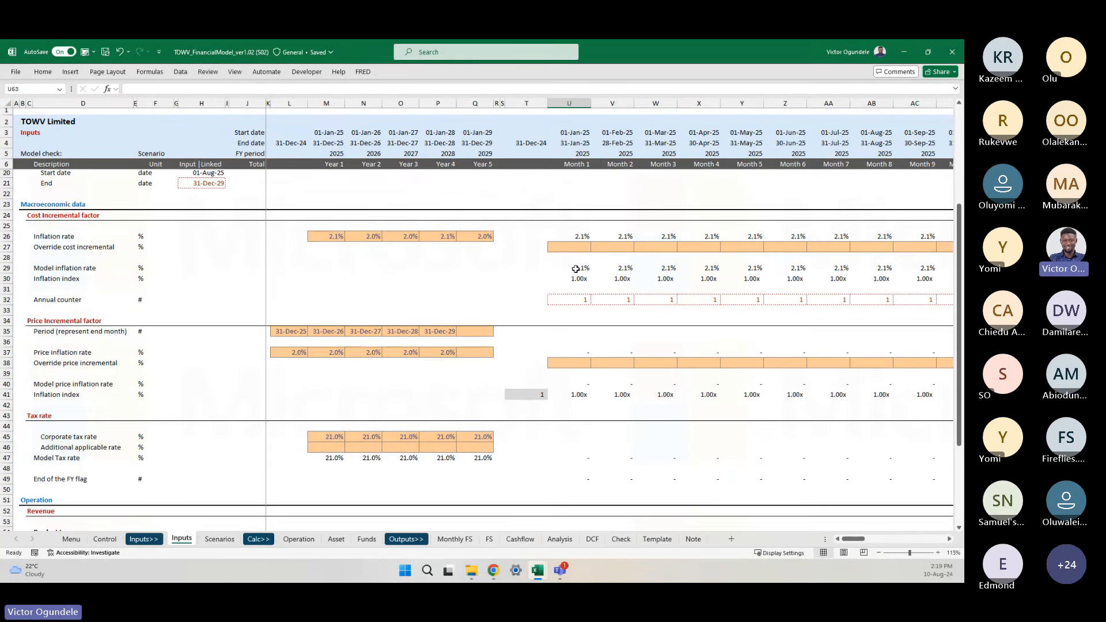
left_click(576, 269)
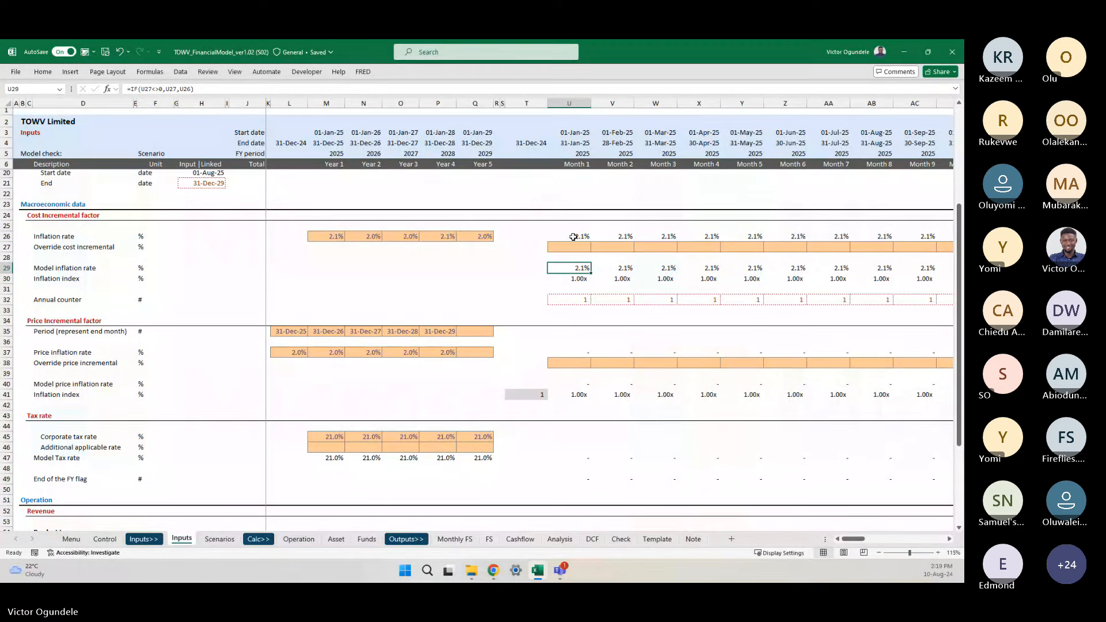
left_click(573, 236)
key("F2")
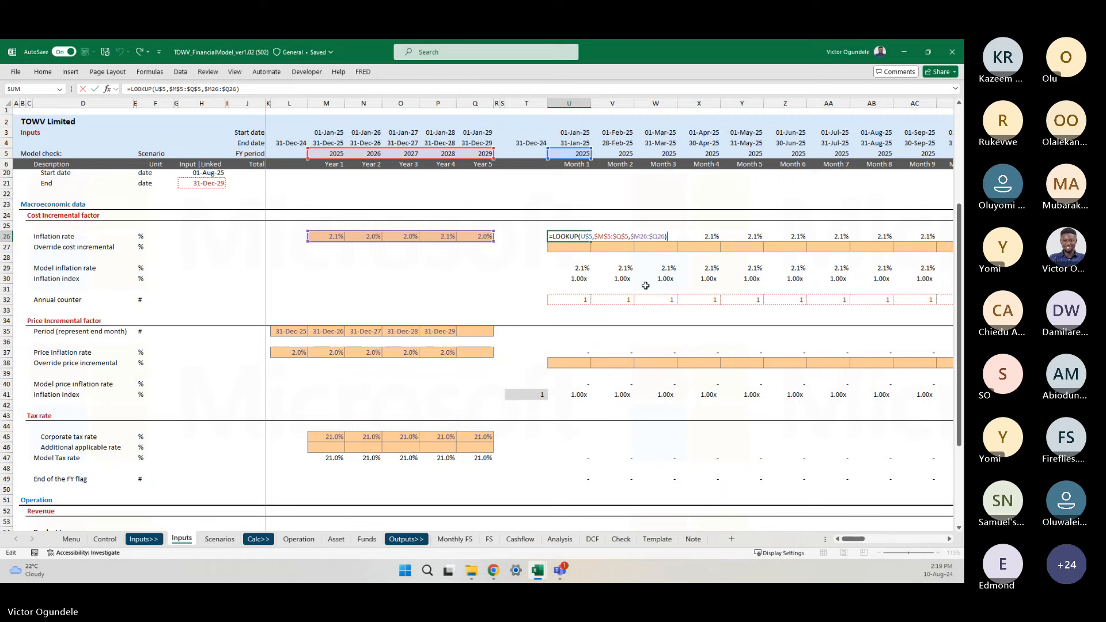
key("Escape")
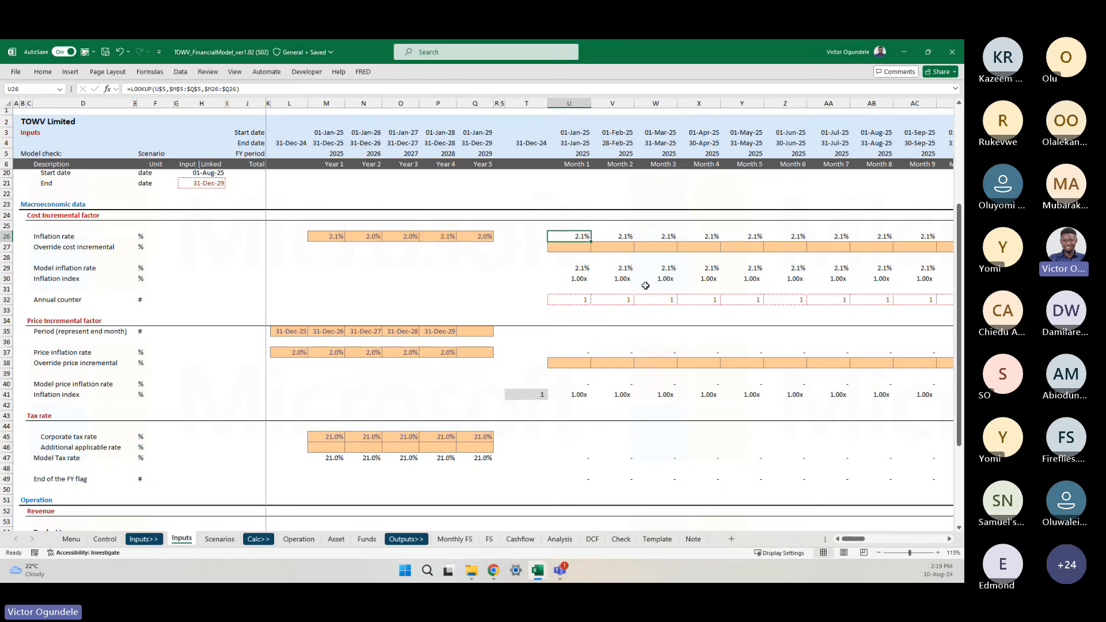
key("F2")
key("Escape")
scroll(649, 317, "down", 5)
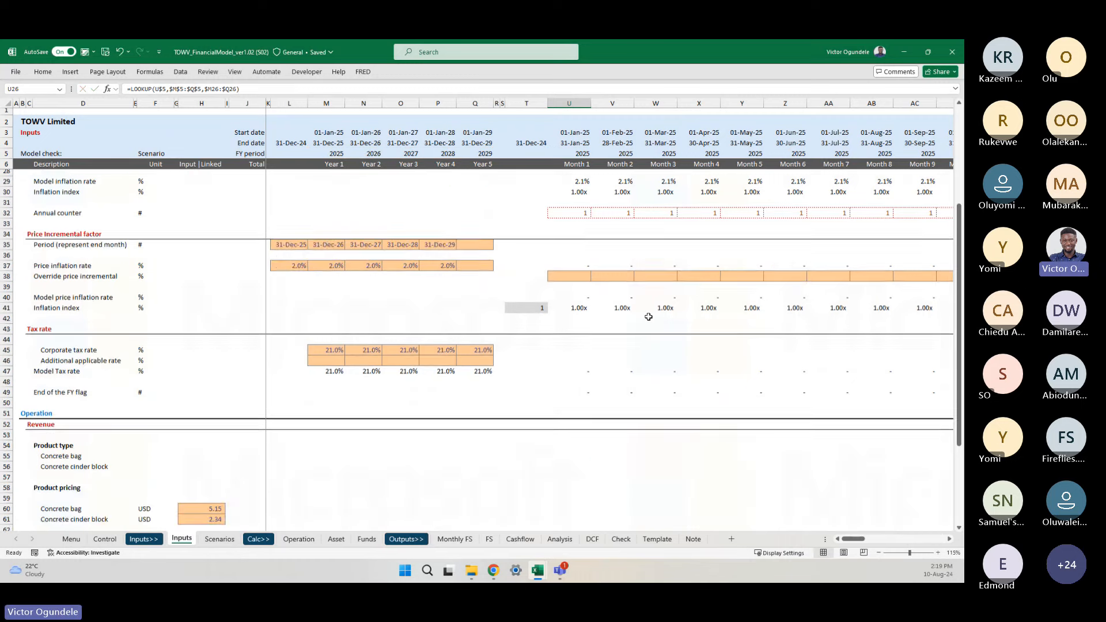
scroll(627, 439, "up", 5)
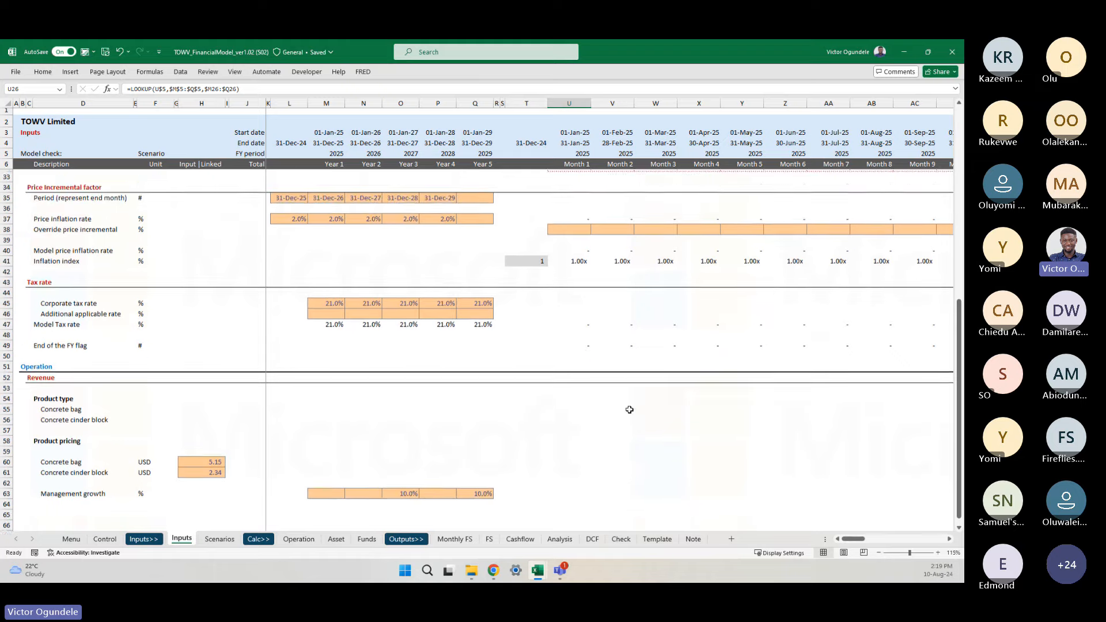
key("F2")
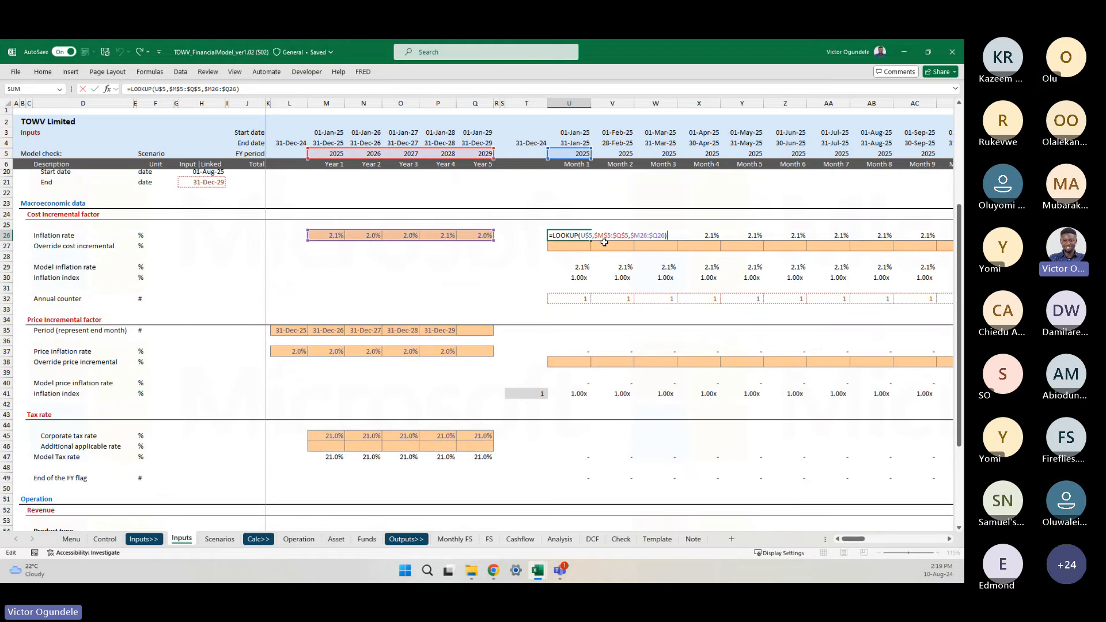
- Copy the Month 1 inflation rate LOOKUP formula from U26 into the Management growth cell U63
key("Escape")
key("ctrl+c")
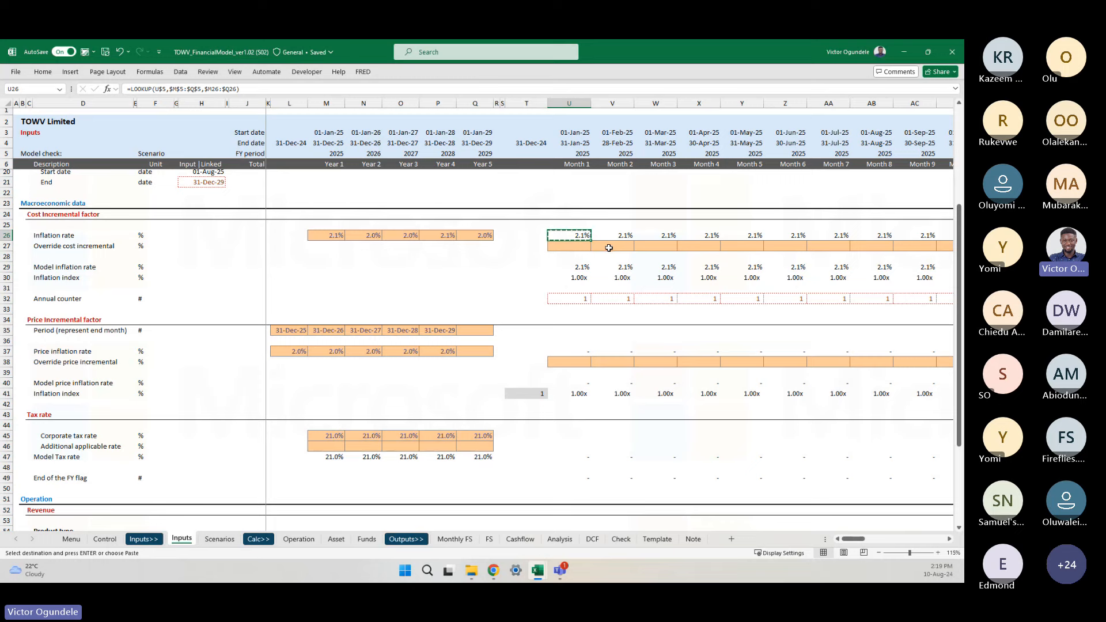
scroll(606, 319, "down", 7)
left_click(563, 416)
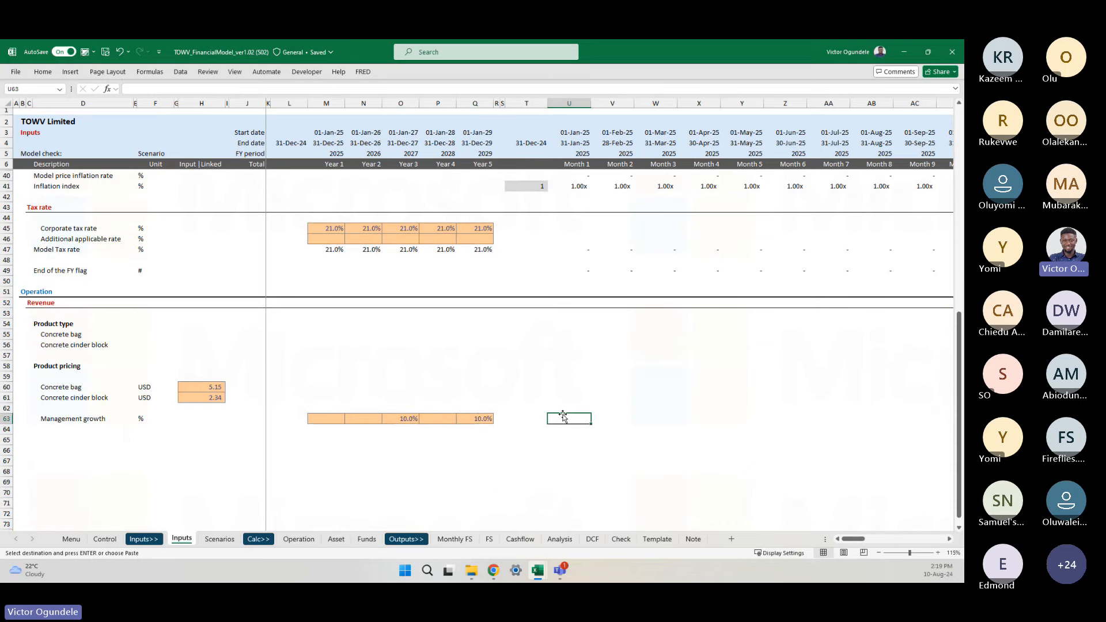
key("ctrl+v")
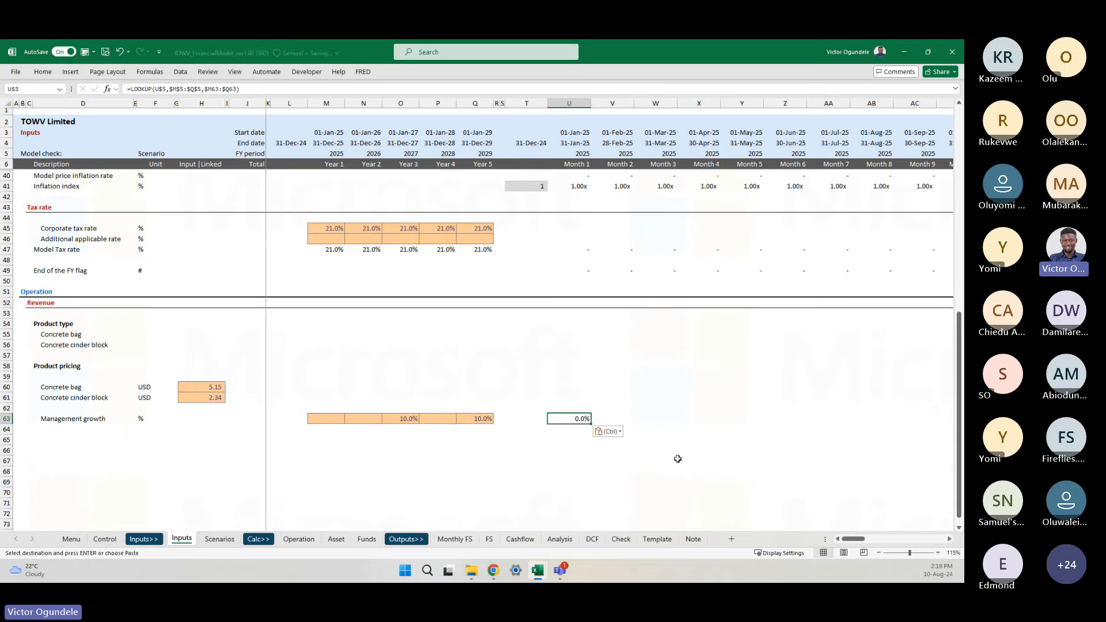
- Examine the Month 1 Management growth LOOKUP formula in U63 and the macroeconomic and tax rate rows above it
key("F2")
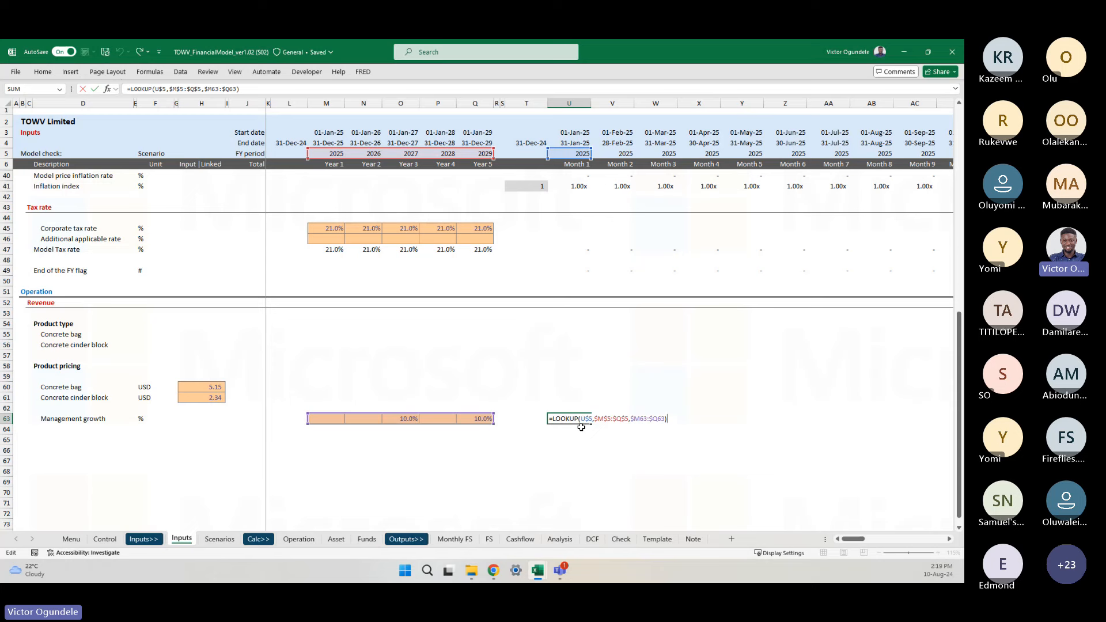
scroll(584, 336, "down", 2)
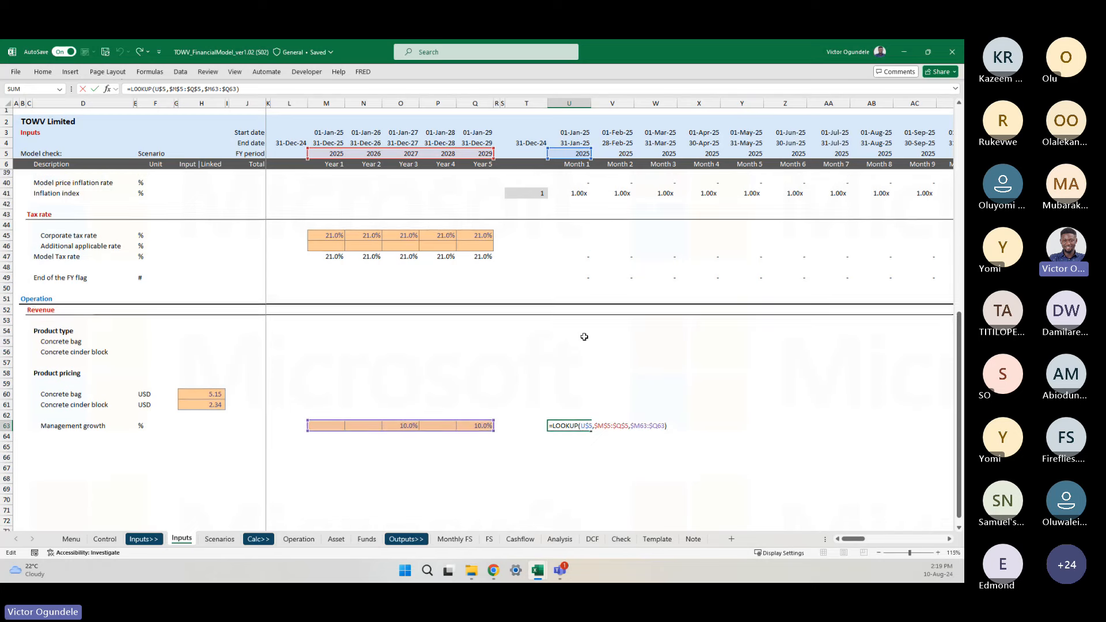
key("Escape")
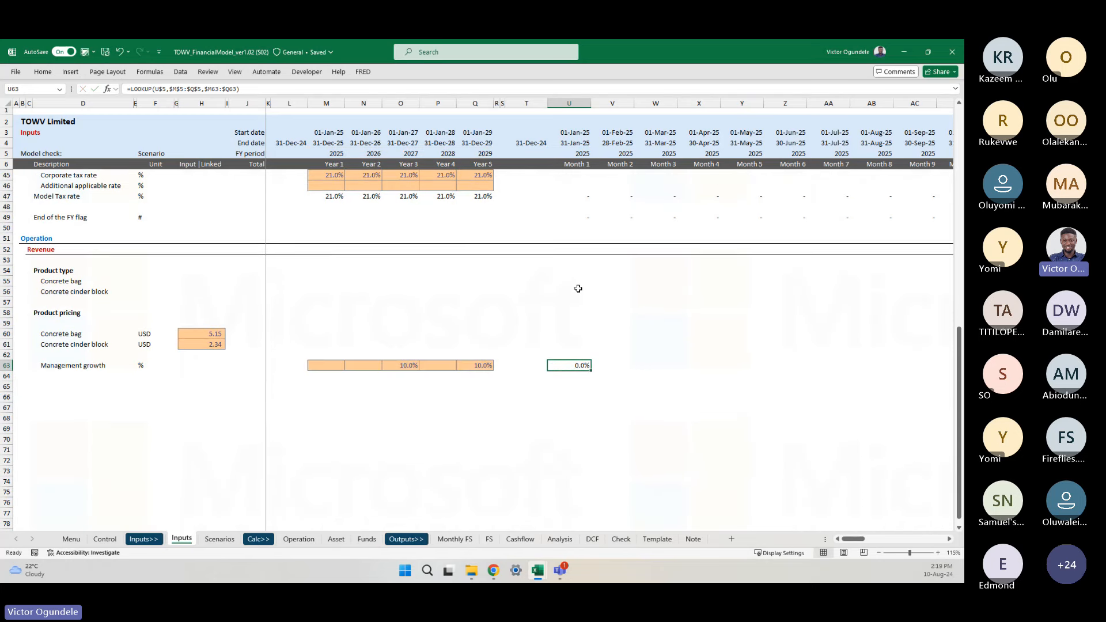
scroll(579, 289, "up", 9)
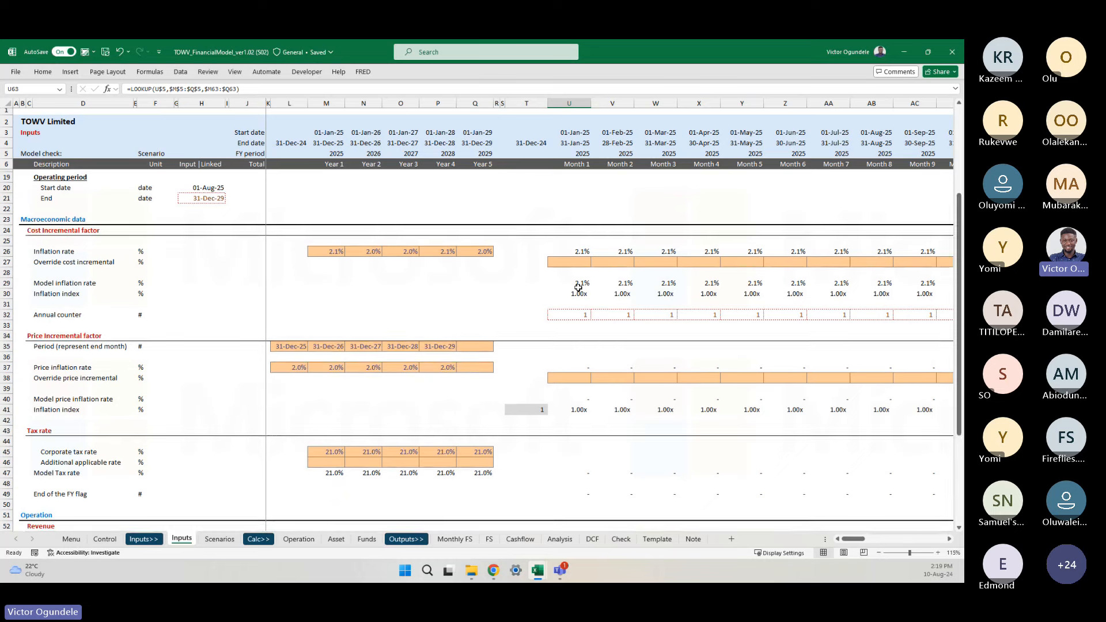
scroll(586, 389, "down", 2)
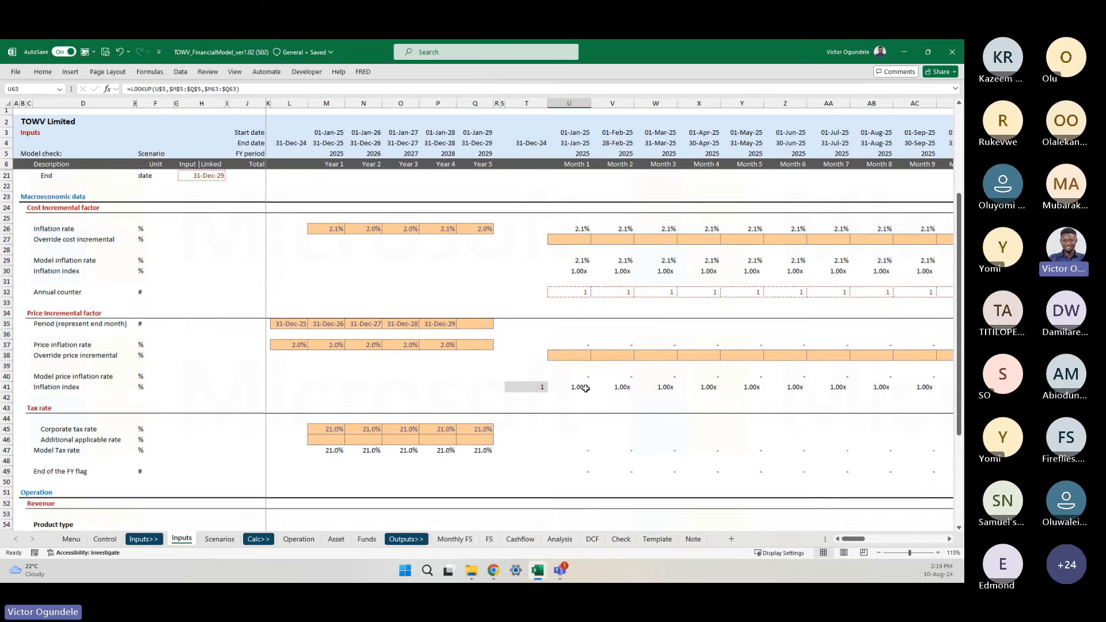
scroll(586, 389, "down", 6)
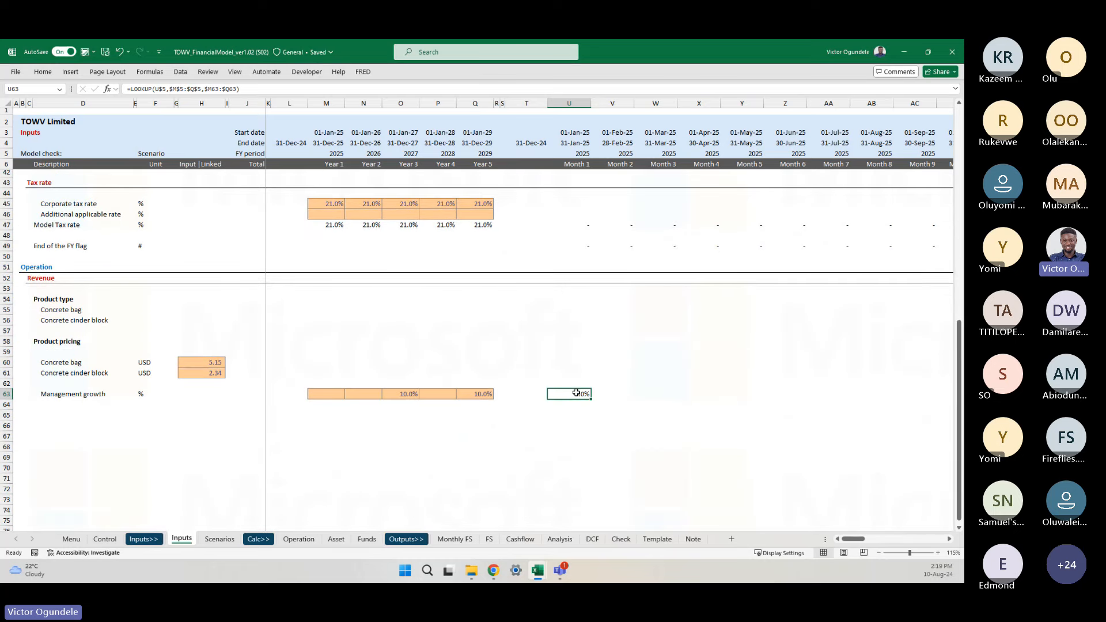
- Copy the cell formatting of the Month 1 Model Tax rate in U47 onto the Management growth cell U63
left_click(567, 224)
key("alt+h")
key("f")
key("p")
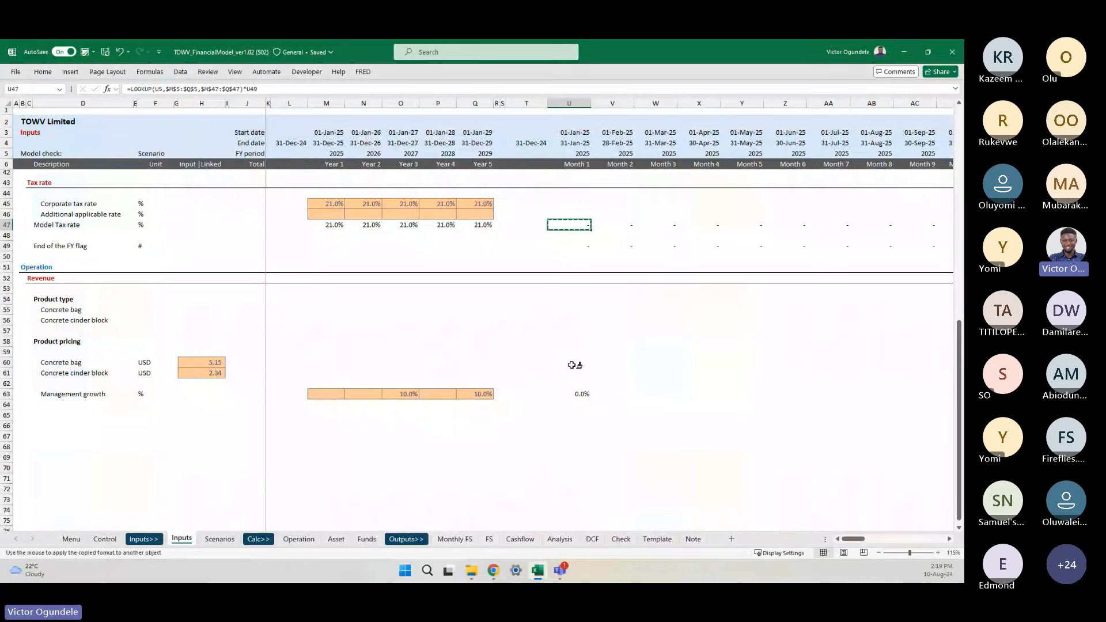
left_click(571, 394)
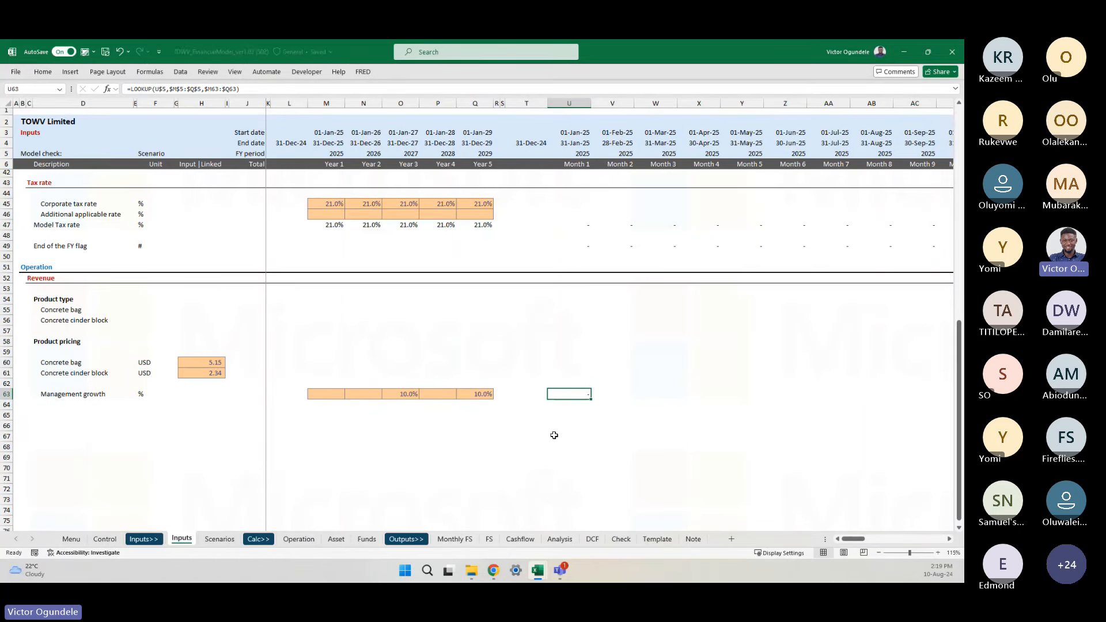
- Fill the Management growth LOOKUP formula from U63 across the monthly columns through Month 60 in CB63
key("ctrl+shift+Right")
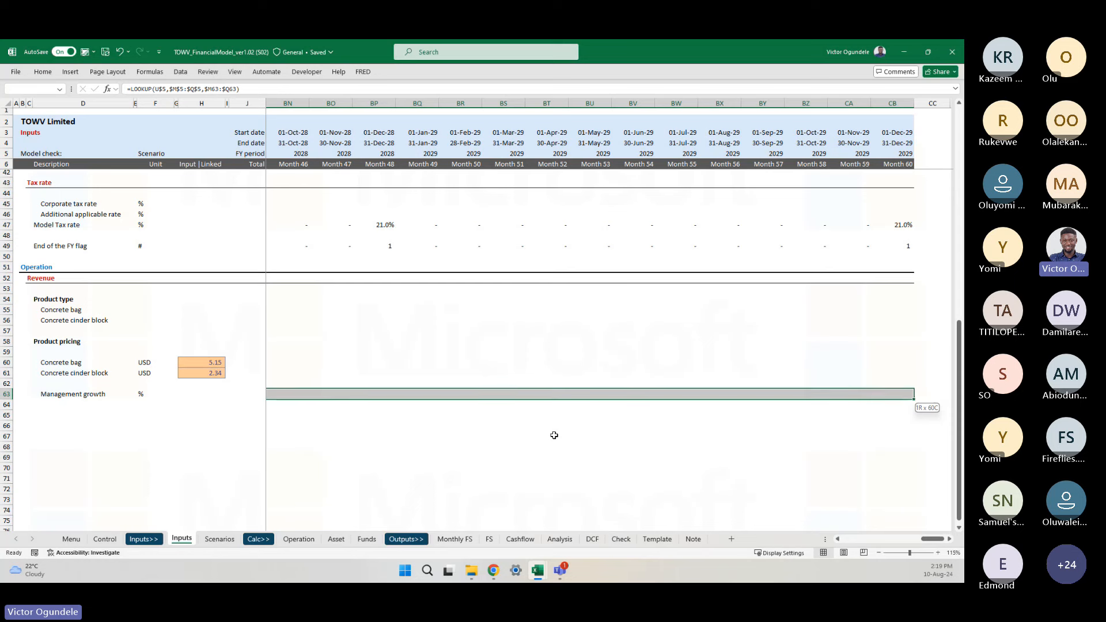
key("ctrl+r")
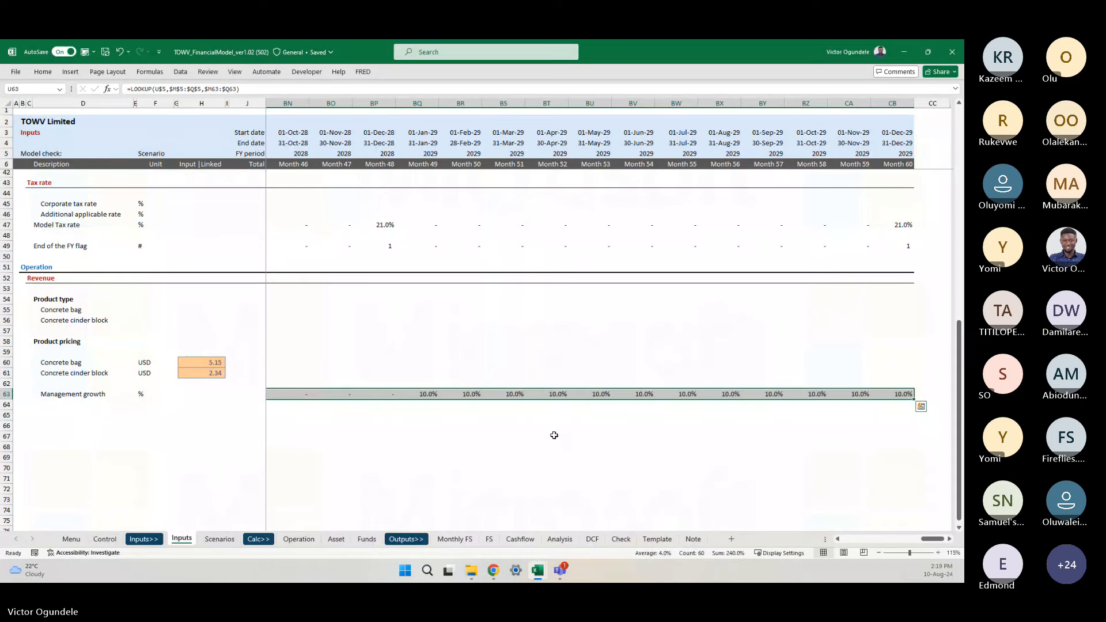
key("Home")
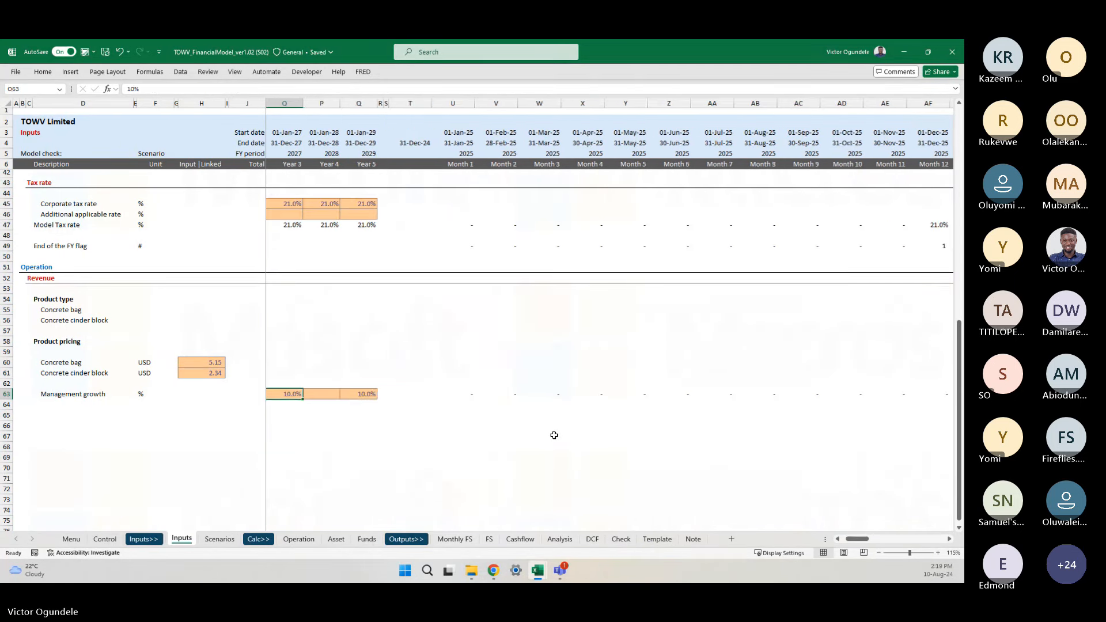
- Review the monthly Management growth values in row 63 from Month 1 through the 2025 and 2026 columns
key("Right")
key("Right")
key("Right")
key("Right")
key("Right")
key("Right")
key("Right")
key("Right")
key("Right")
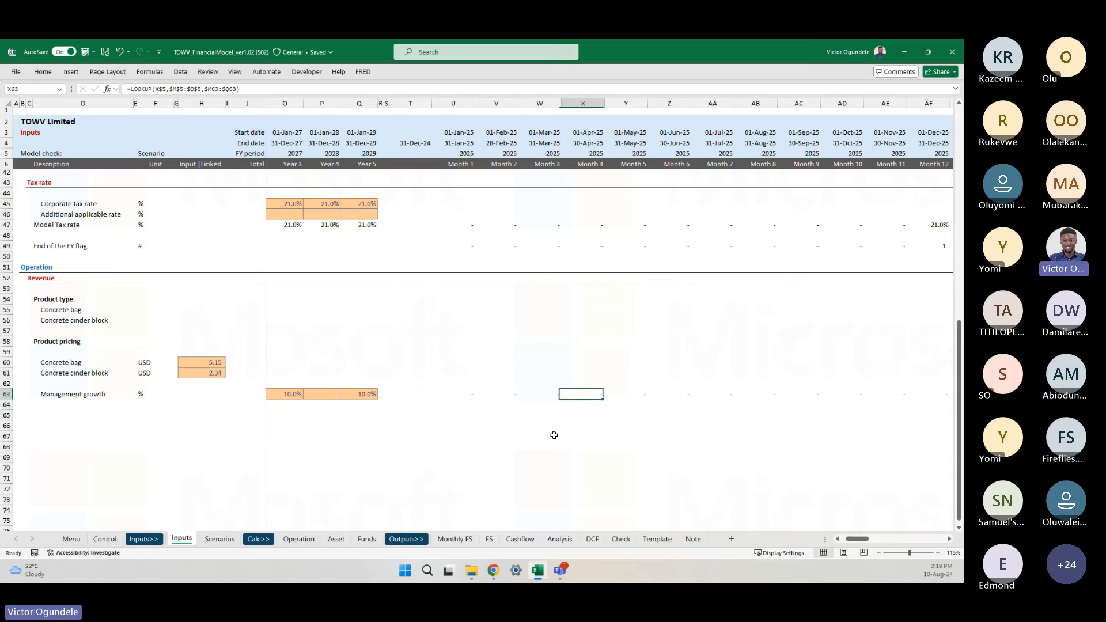
key("Left")
key("Left")
key("Left")
scroll(555, 435, "down", 1)
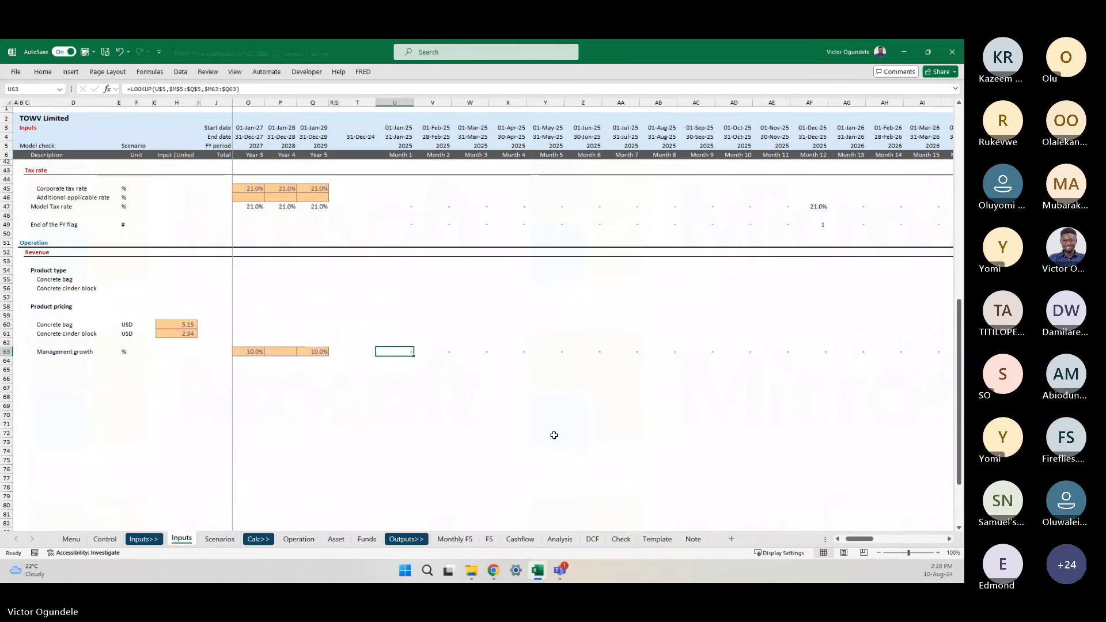
key("Right")
key("Right")
key("Right")
key("Right")
key("Right")
key("Right")
key("Right")
key("Right")
key("Right")
key("Right")
key("Right")
key("Right")
key("Right")
key("Right")
key("Right")
key("Right")
key("Right")
key("Right")
key("Right")
key("Right")
key("Right")
key("Right")
key("Right")
key("Right")
key("Right")
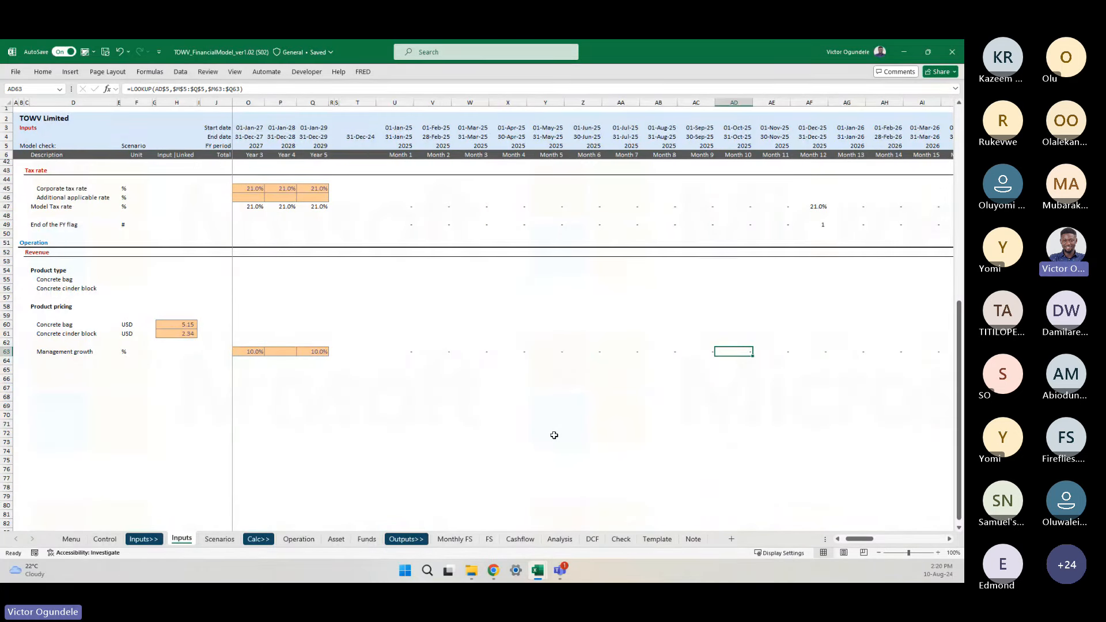
- Check the monthly Management growth values for 2027, including the changes at the start and end of that year
key("Left")
key("Left")
key("Left")
key("Left")
key("Left")
key("Left")
key("Left")
key("Left")
key("Left")
key("Left")
key("Left")
key("Left")
key("Left")
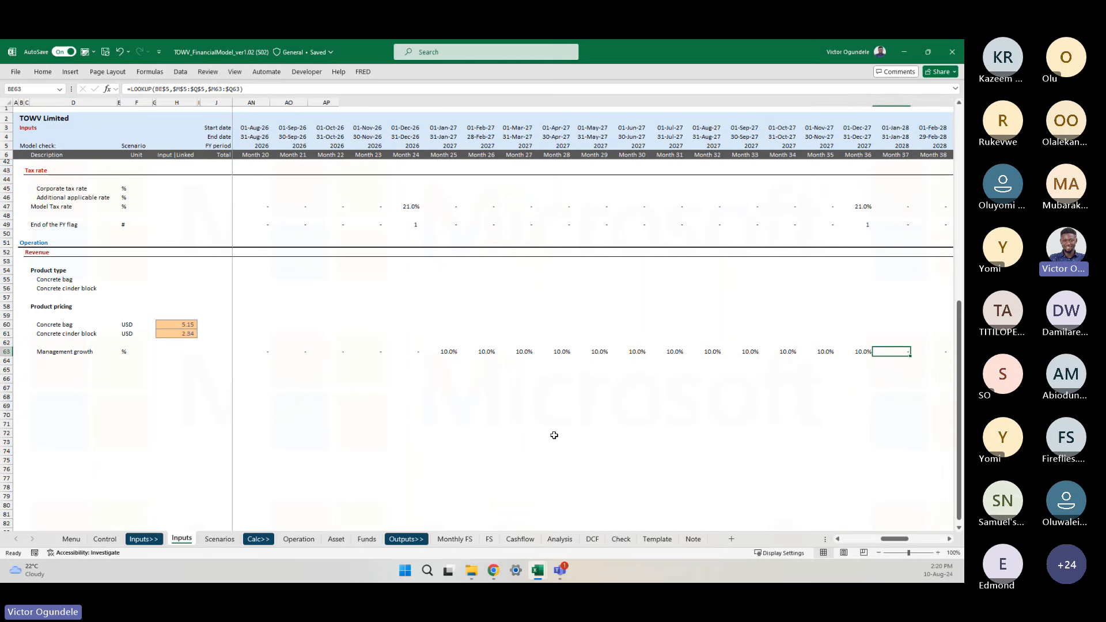
key("Right")
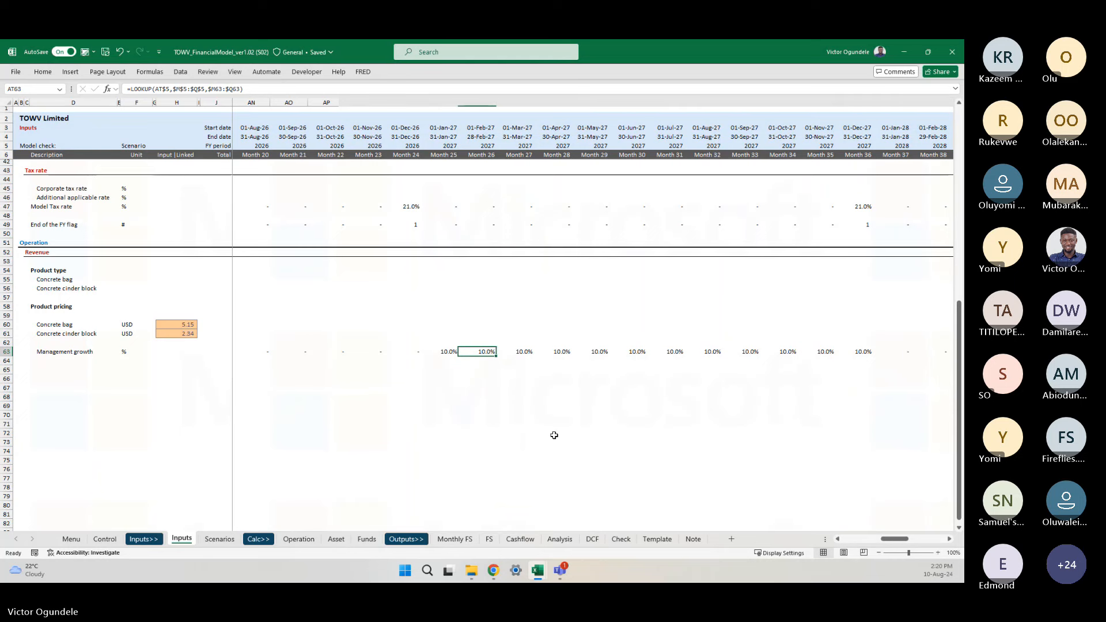
key("Left")
key("shift+Right")
key("shift+Right")
key("shift+Right")
key("shift+Right")
key("shift+Right")
key("shift+Right")
key("shift+Right")
key("shift+Right")
key("shift+Right")
key("shift+Right")
key("Left")
key("Left")
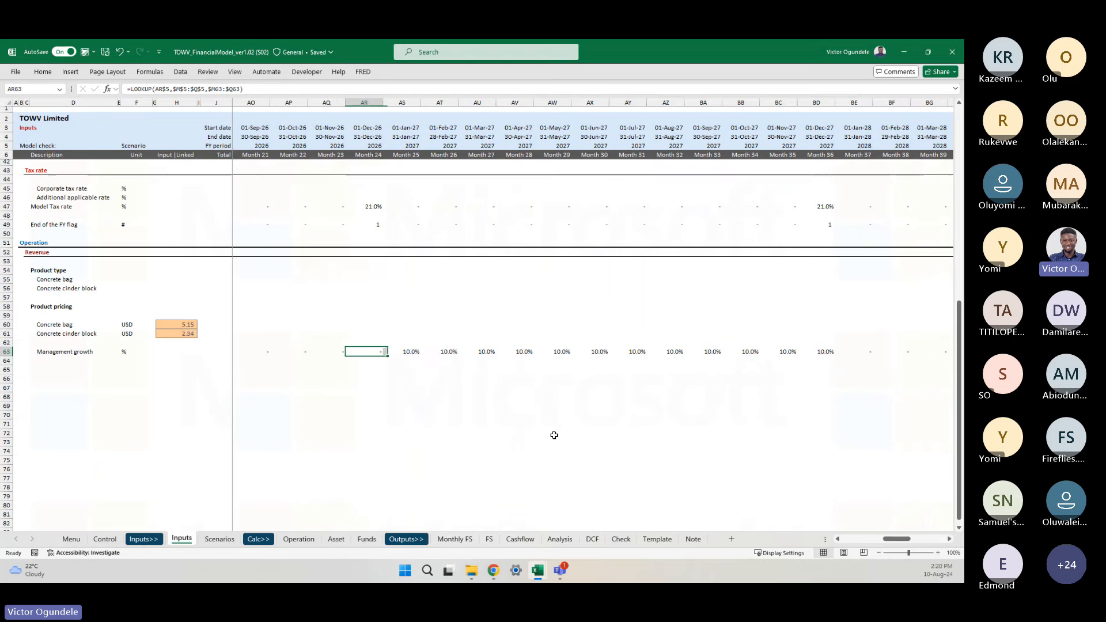
- Check the monthly Management growth values across 2028 and 2029, up to Month 60
key("Right")
key("Right")
key("Right")
key("Right")
key("Right")
key("Right")
key("Right")
key("Right")
key("Right")
key("Right")
key("Right")
key("Right")
key("Right")
key("Right")
key("Right")
key("Right")
key("Right")
key("Right")
key("Right")
key("Right")
key("Right")
key("Right")
key("Right")
key("Right")
key("Right")
key("Right")
key("Right")
key("Right")
key("Right")
key("Right")
key("Right")
key("Right")
key("Right")
key("Right")
key("Right")
key("Right")
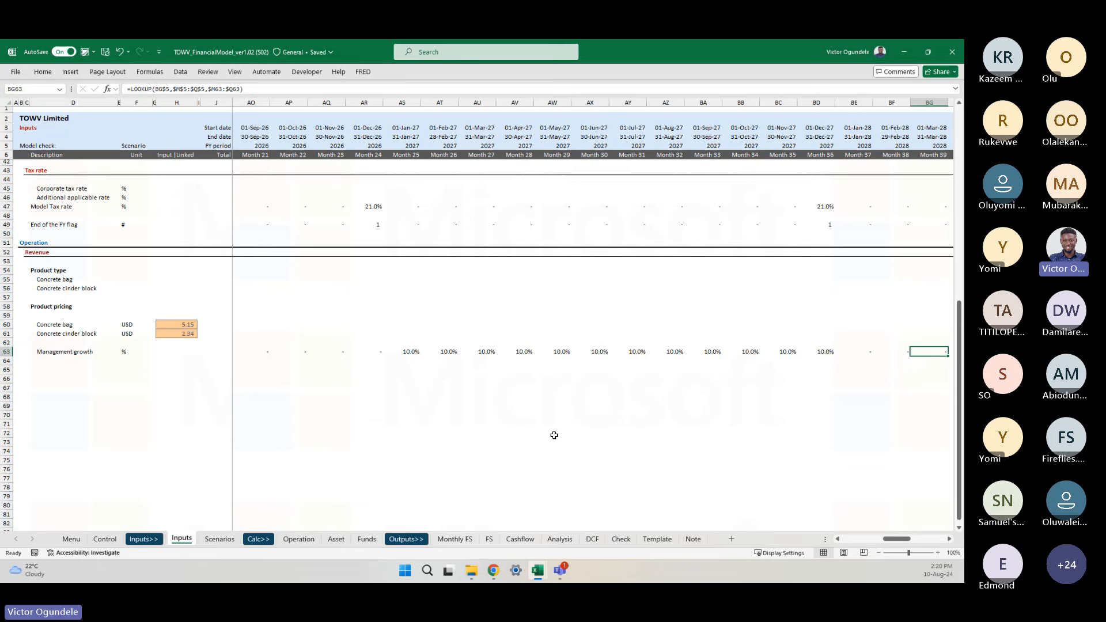
key("Left")
key("Left")
key("Left")
key("Left")
key("Left")
key("Left")
key("Left")
key("Left")
key("Left")
key("Left")
key("Left")
key("Left")
key("Left")
key("Left")
key("Left")
key("Left")
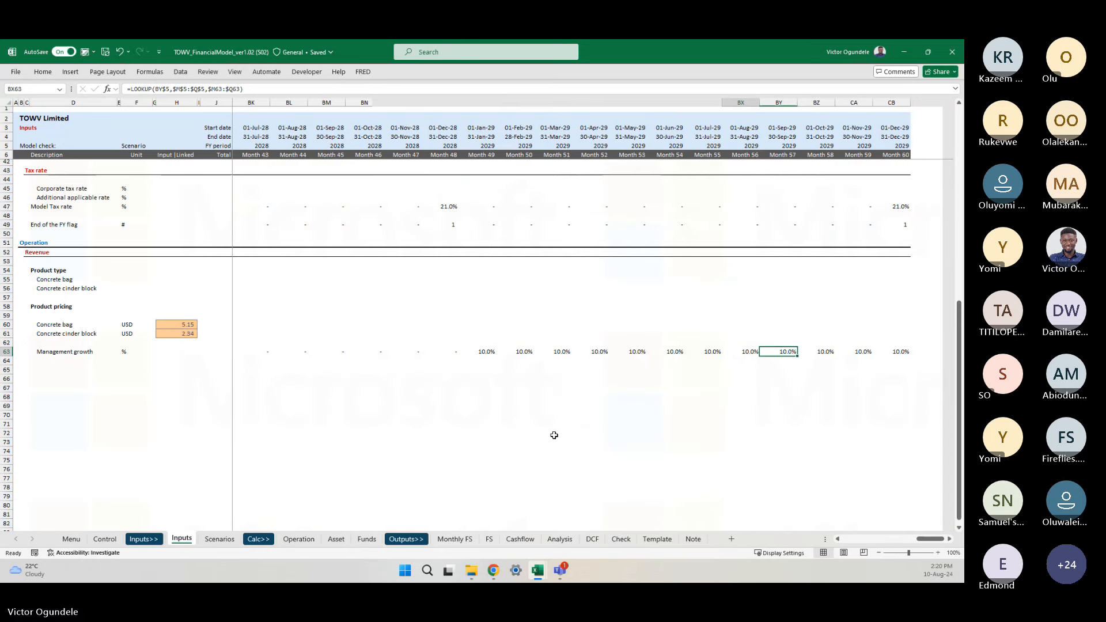
key("Right")
key("Right")
key("Right")
key("Right")
key("Right")
key("Right")
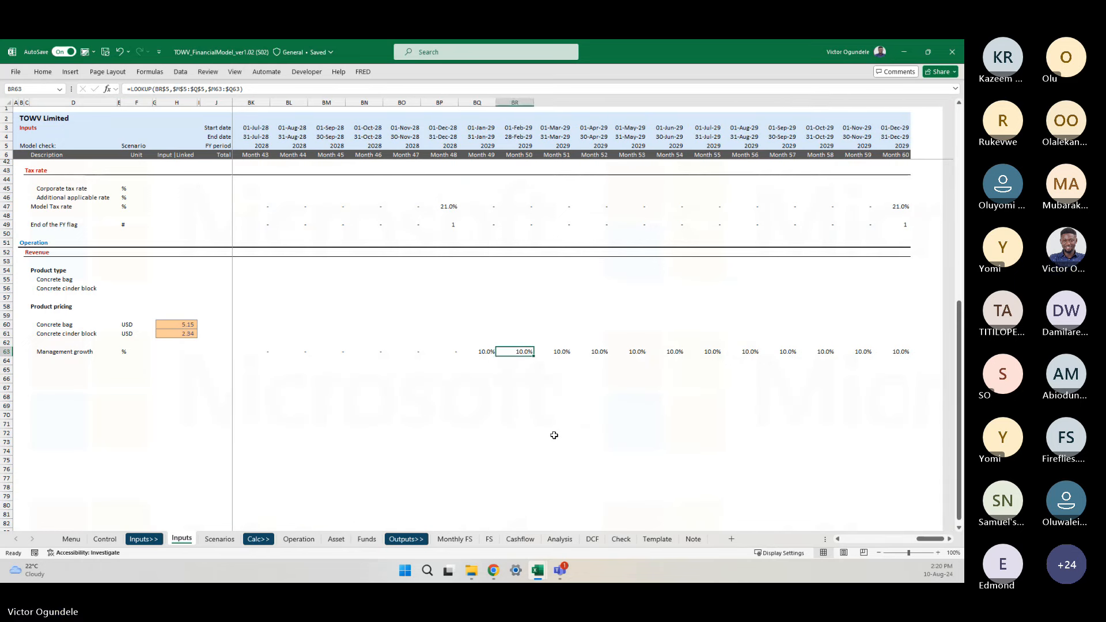
key("Left")
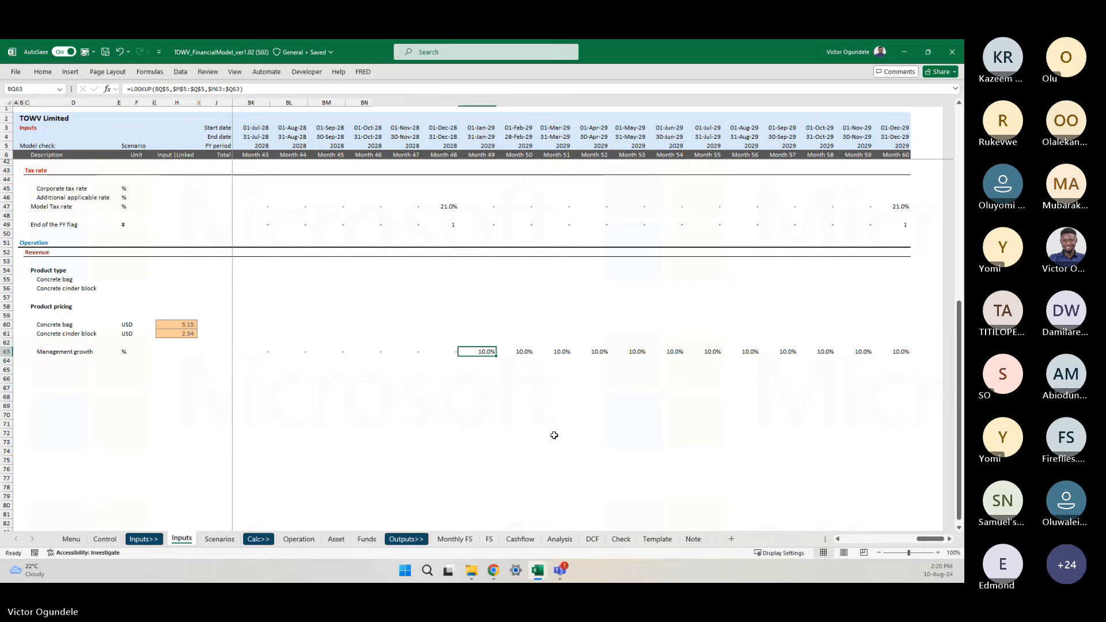
- Return to the start of the Management growth row, before its yearly inputs
key("Home")
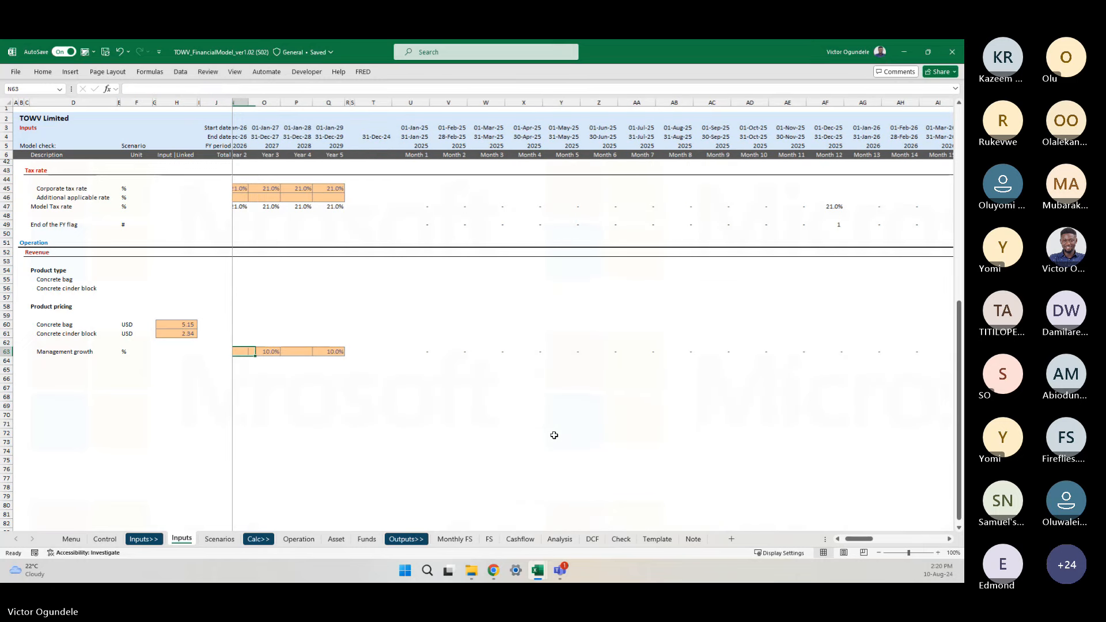
key("Left")
key("Left")
key("Left")
key("Left")
key("Left")
key("Left")
key("Left")
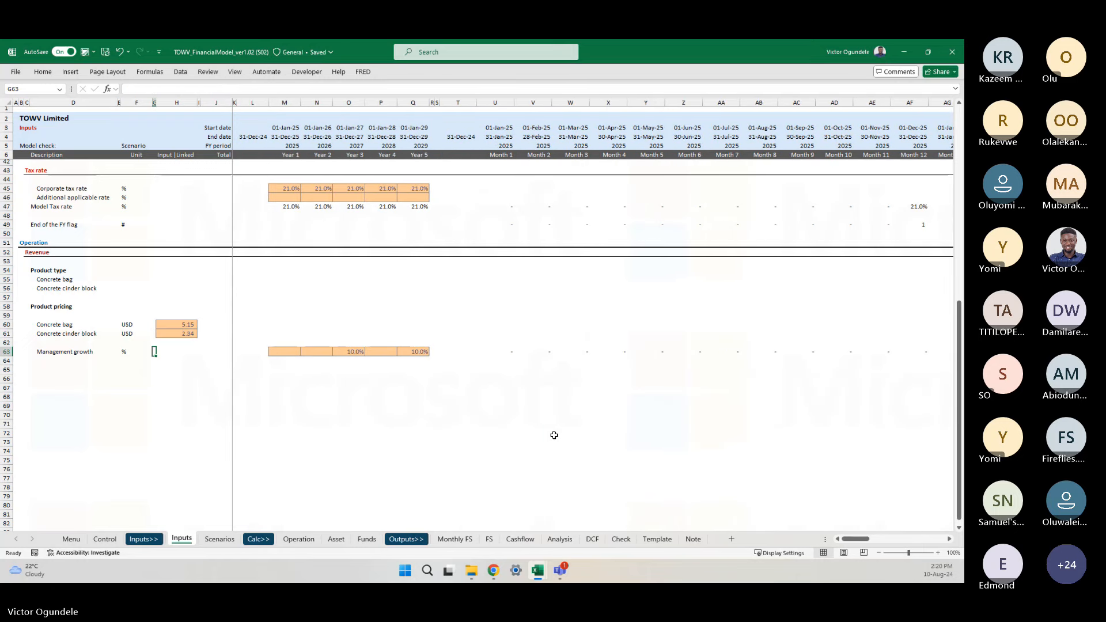
- Examine the lookup formula in the Month 1 cell of the Management growth row
key("Right")
key("Right")
key("Right")
key("Right")
key("Right")
key("Right")
key("Right")
key("Right")
key("Right")
key("Right")
key("Right")
key("Right")
key("Right")
key("Right")
key("Right")
key("Left")
scroll(554, 435, "up", 1)
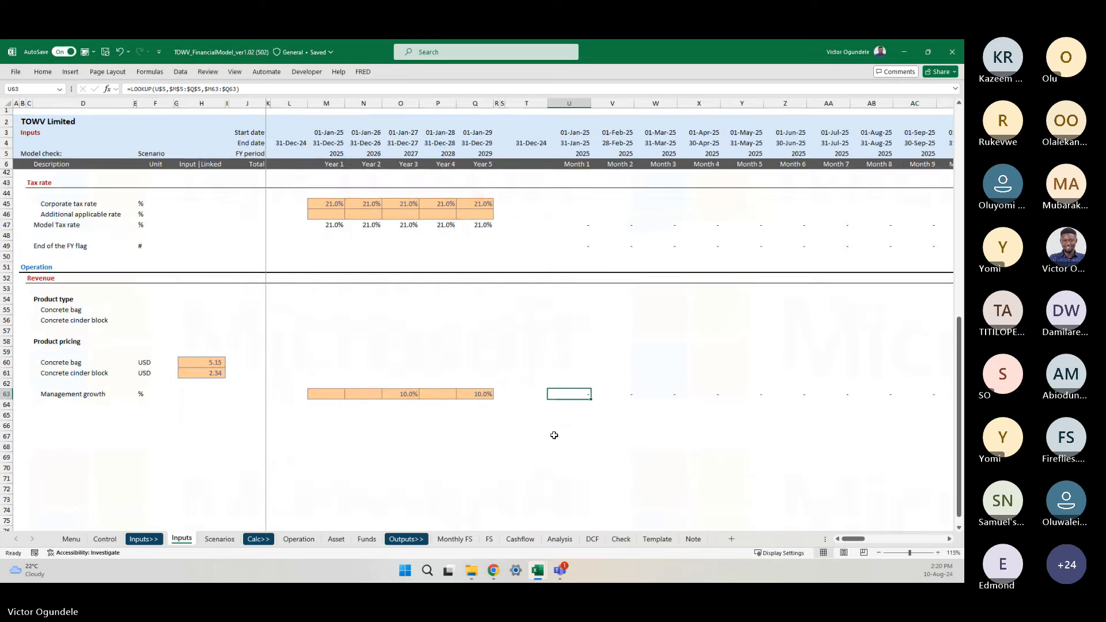
scroll(671, 445, "up", 1)
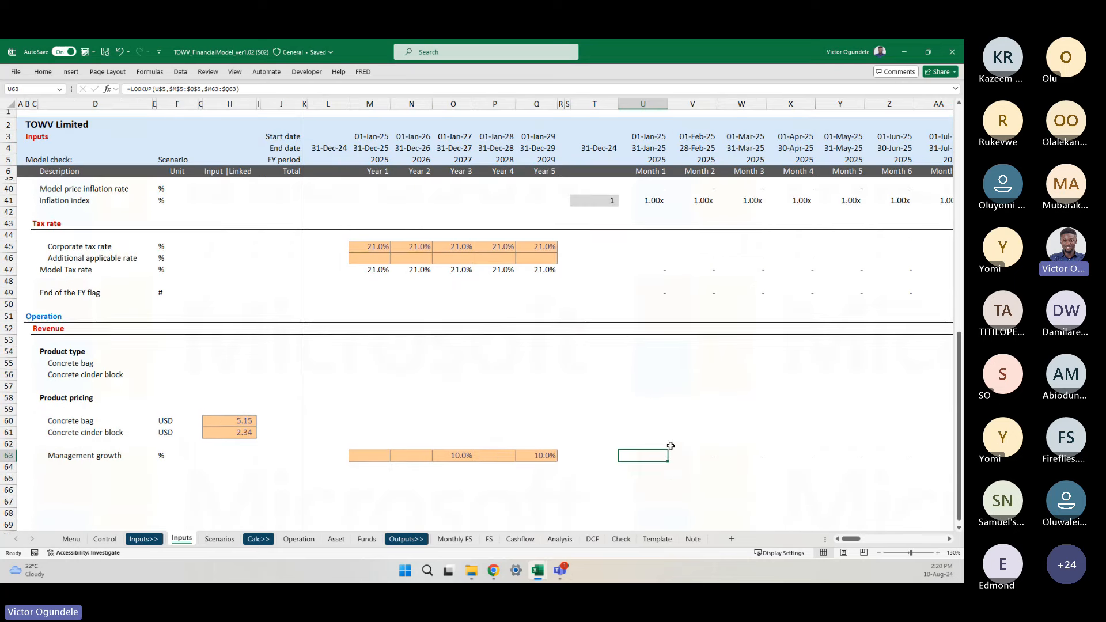
- Copy the Month 1 lookup formula from the cost Inflation rate row into the Month 1 Management growth cell U63
scroll(671, 445, "up", 7)
left_click(662, 268)
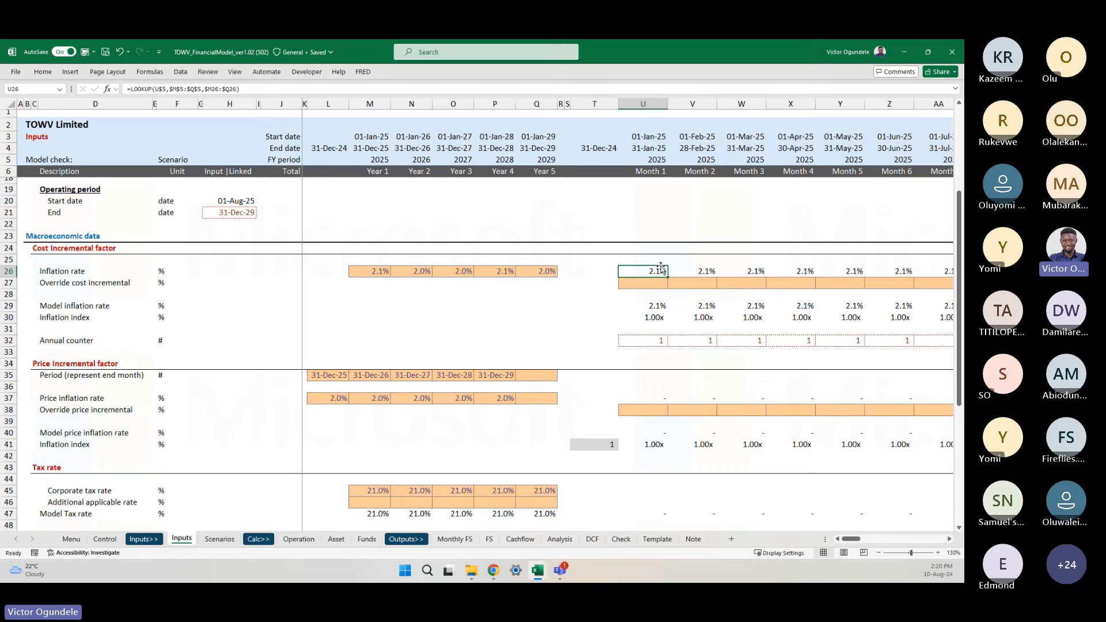
key("F2")
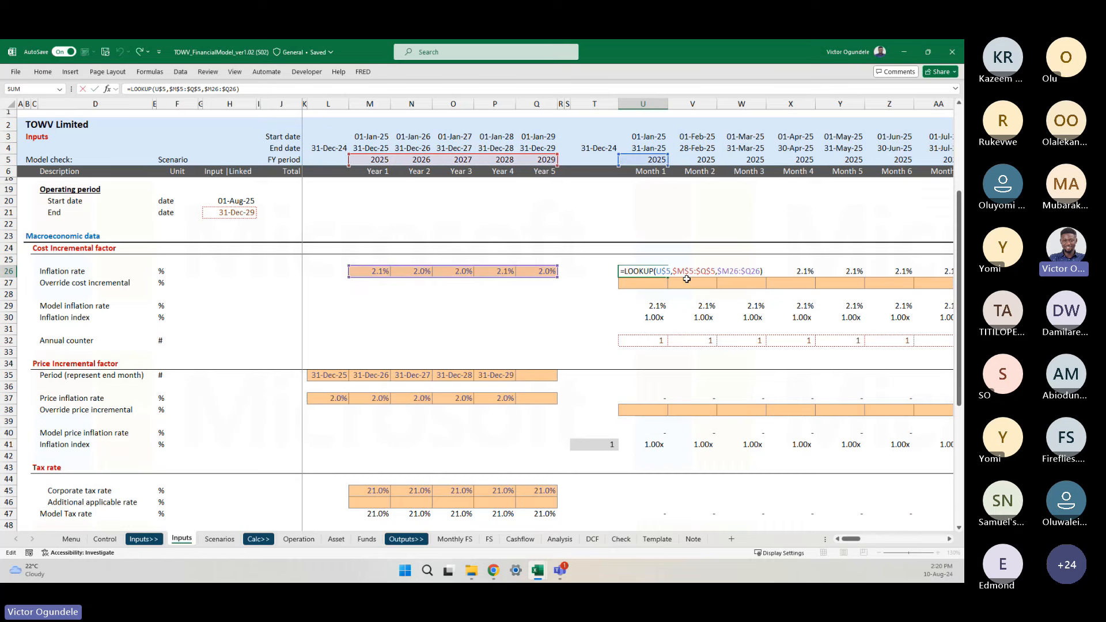
key("Escape")
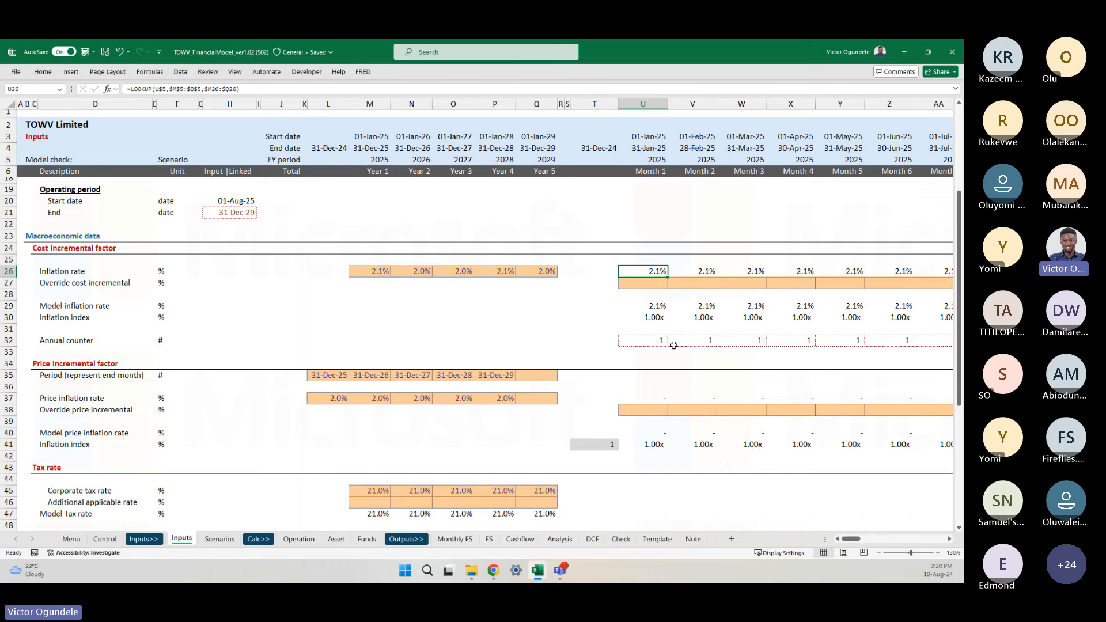
key("ctrl+c")
scroll(674, 345, "down", 10)
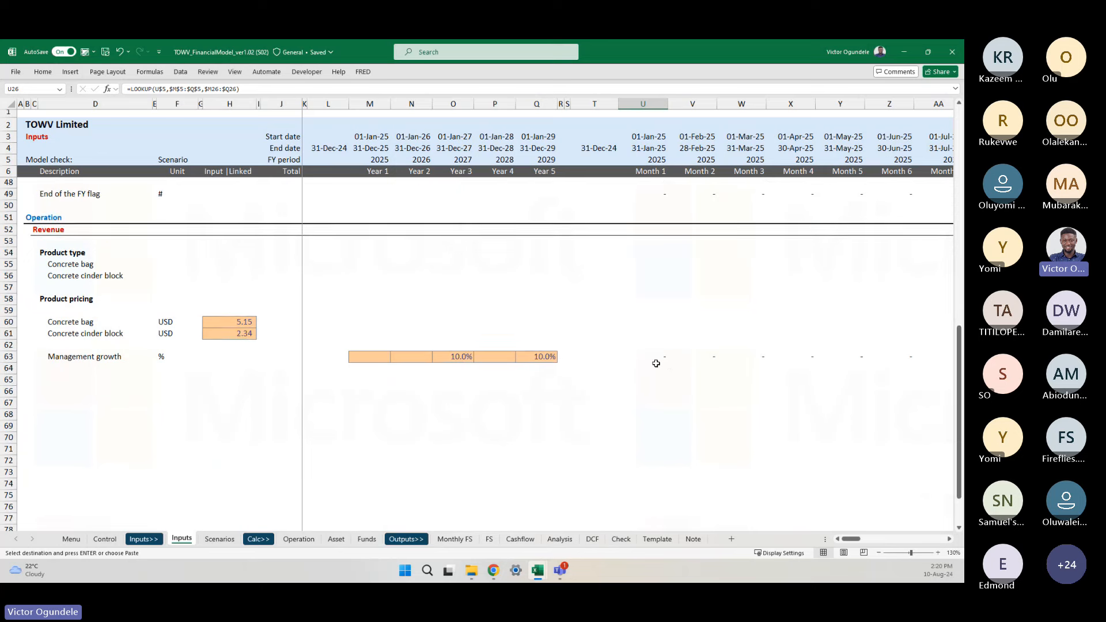
left_click(654, 355)
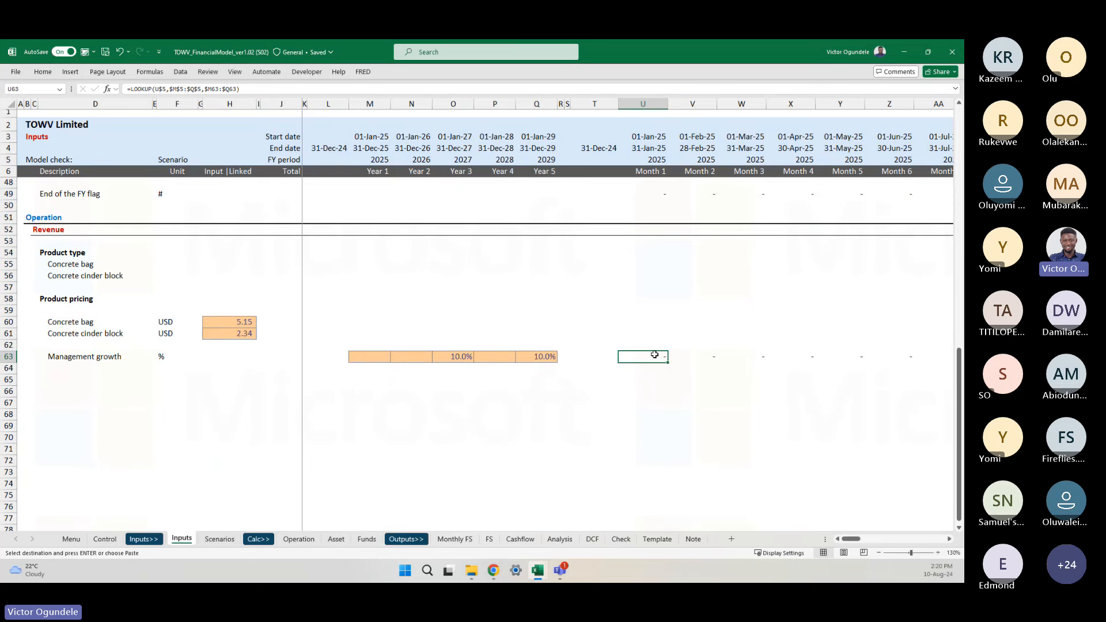
key("ctrl+v")
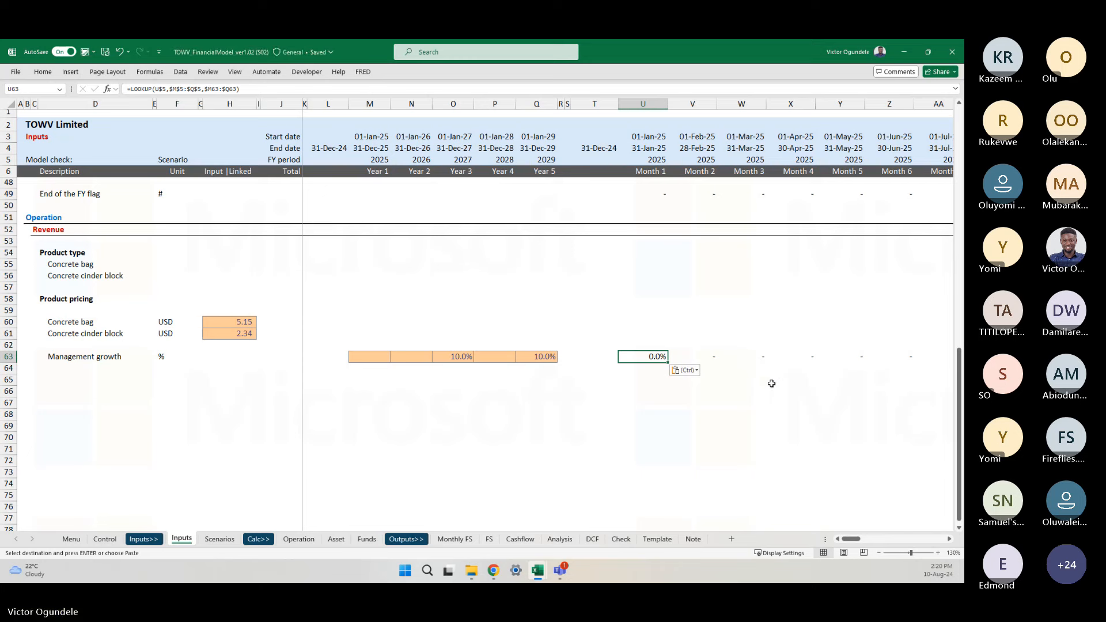
- Apply the number format of the Month 1 Model Tax rate cell to the Month 1 Management growth cell
scroll(776, 384, "up", 4)
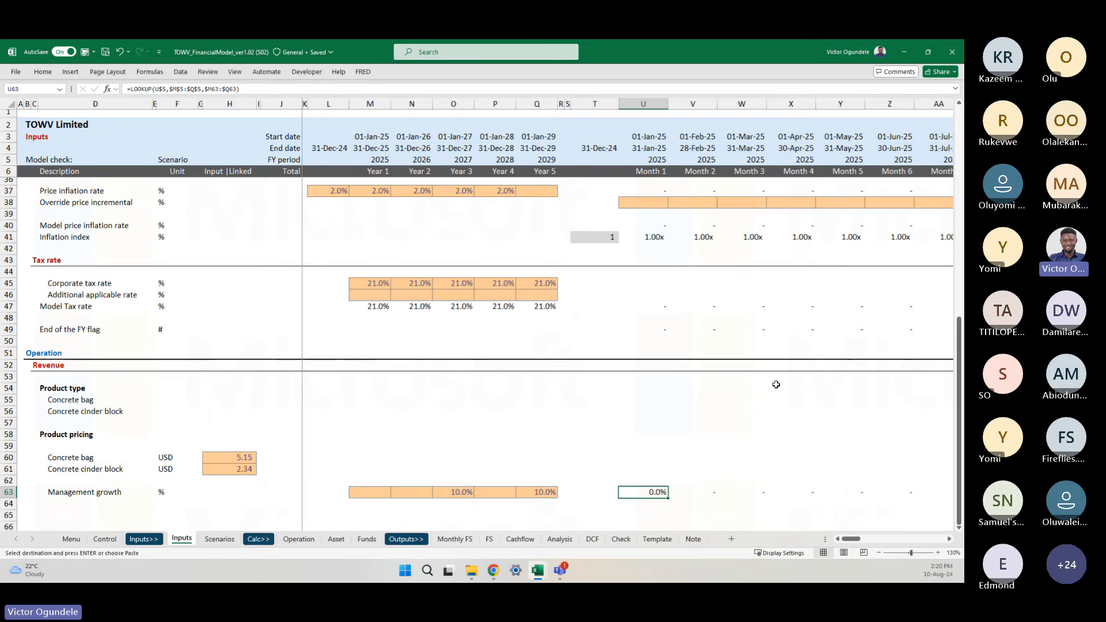
left_click(667, 311)
key("alt+h")
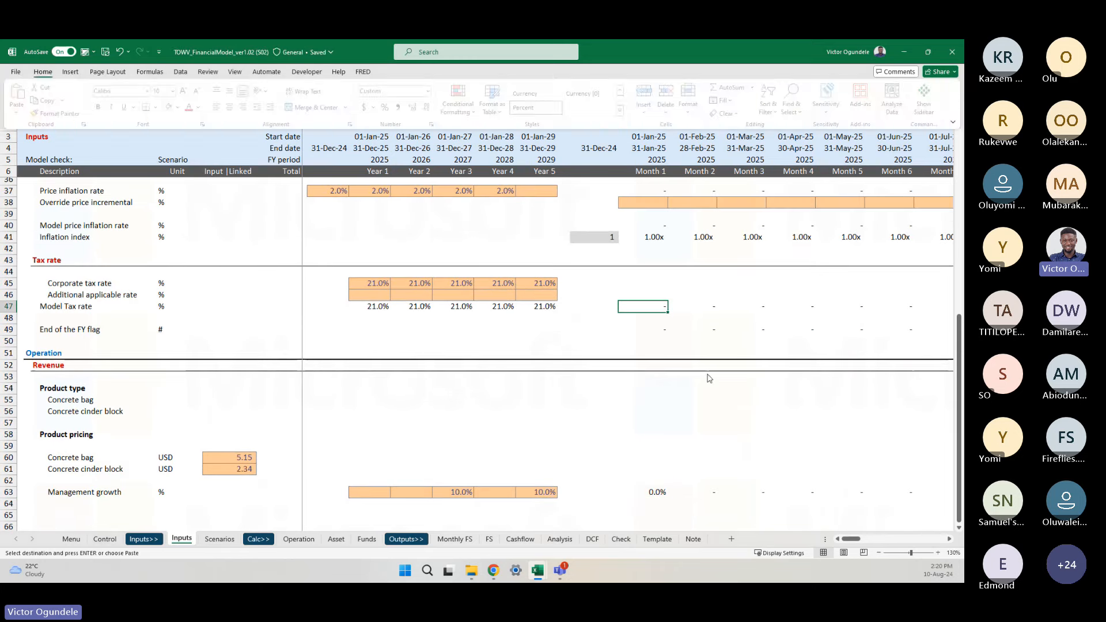
key("f")
key("p")
scroll(710, 374, "down", 5)
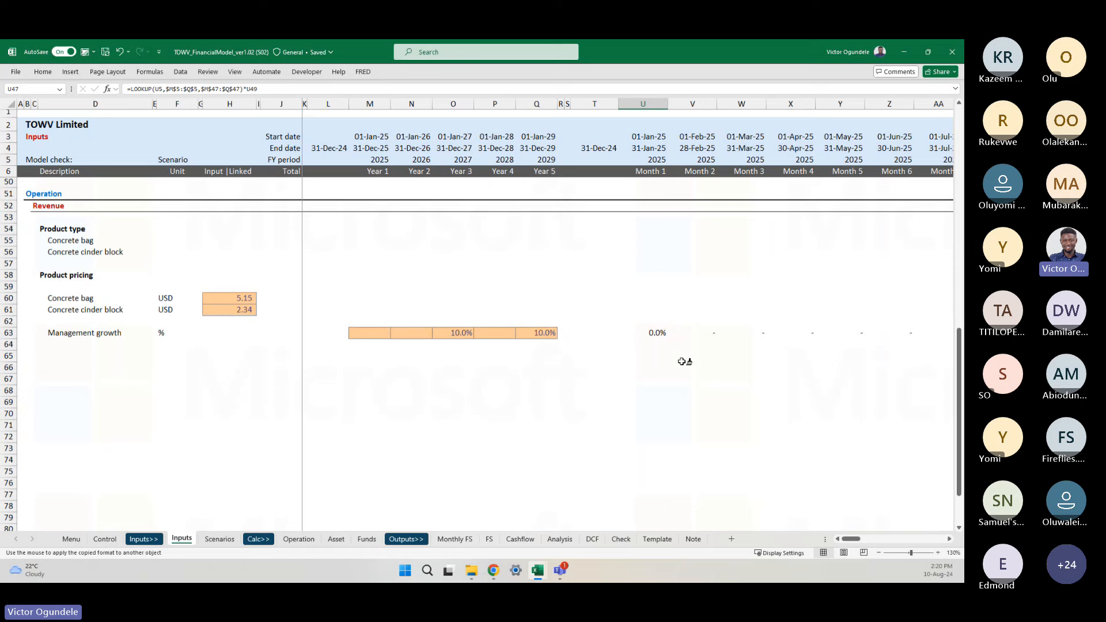
left_click(657, 333)
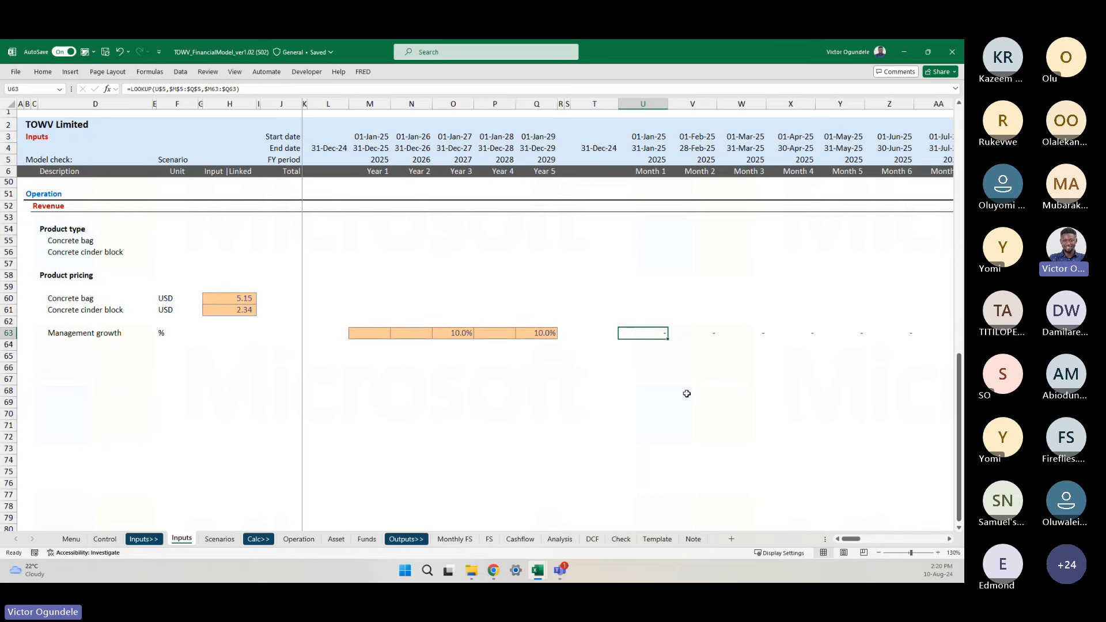
- Review the monthly Management growth values from the first months of 2025 through 2027
key("ctrl+shift+Right")
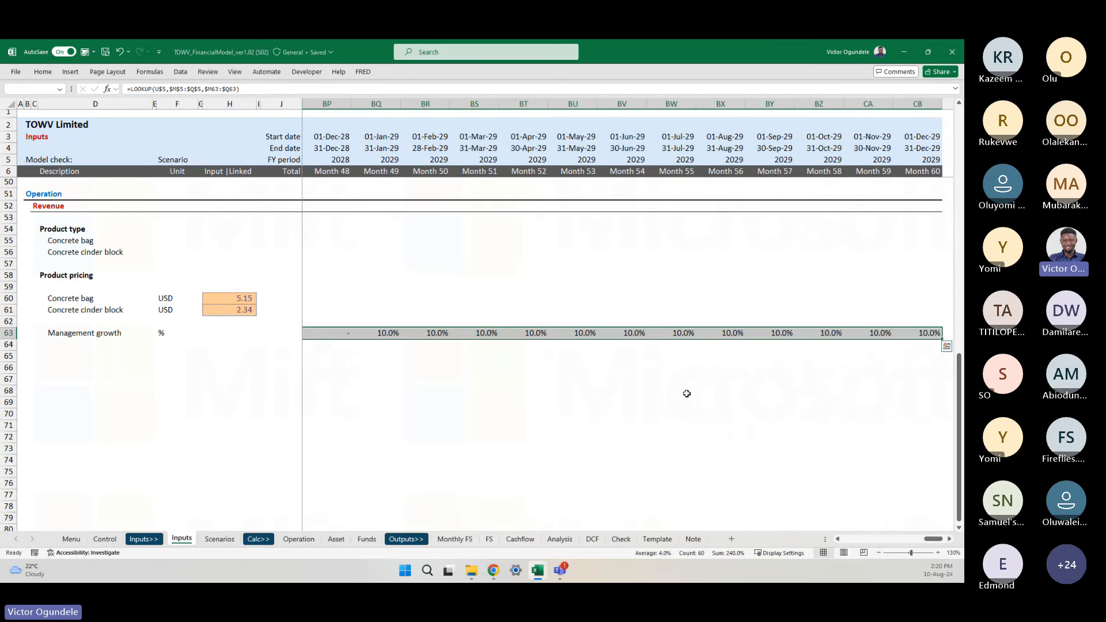
key("Right")
key("Right")
key("Right")
key("Right")
key("Right")
key("Right")
key("Right")
key("Right")
key("Right")
key("Right")
key("Right")
key("Right")
key("Right")
key("Right")
key("Right")
key("Right")
key("Right")
key("Right")
key("Right")
key("Right")
key("Right")
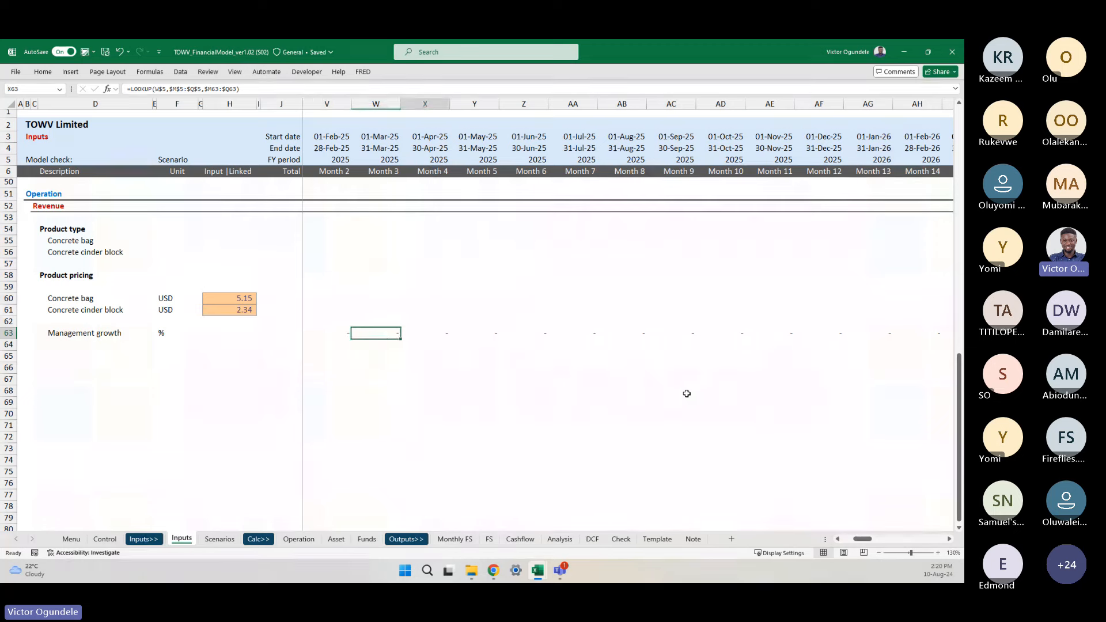
key("Left")
key("Left")
key("Left")
key("Left")
key("Left")
key("Left")
key("Left")
key("Left")
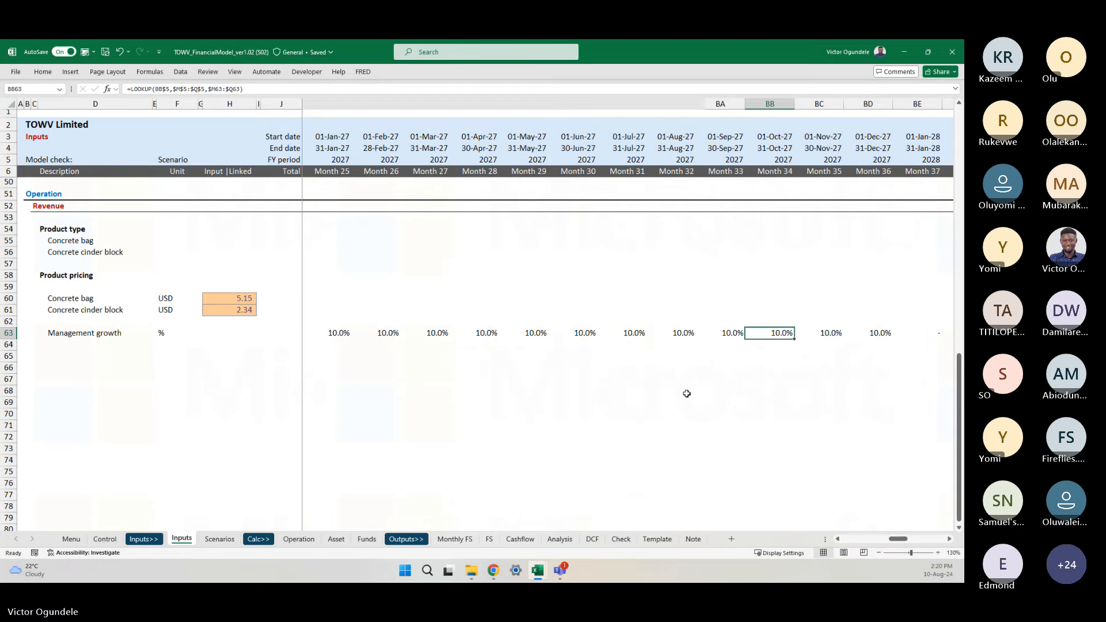
- Check the monthly Management growth values from late 2027 through 2028 and 2029, up to Month 60
key("Right")
key("Right")
key("Right")
key("Right")
key("Right")
key("Right")
key("Right")
key("Right")
key("Right")
key("Right")
key("Right")
key("Right")
key("Right")
key("Right")
key("Right")
key("Right")
key("Right")
key("Right")
key("Right")
key("Right")
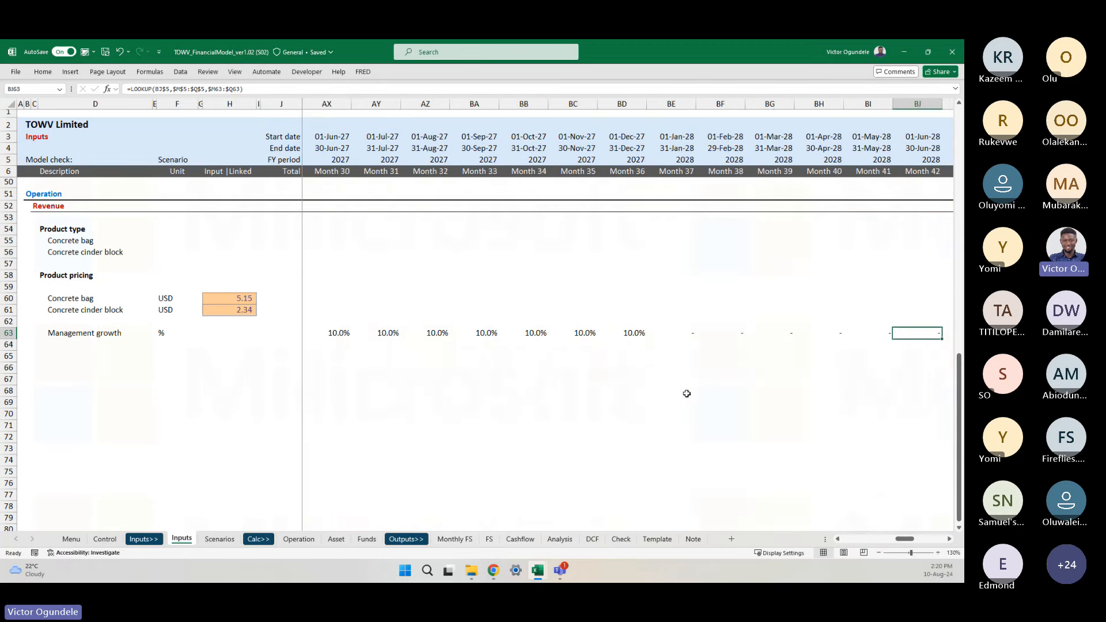
key("Right")
key("Right")
key("Right")
key("Right")
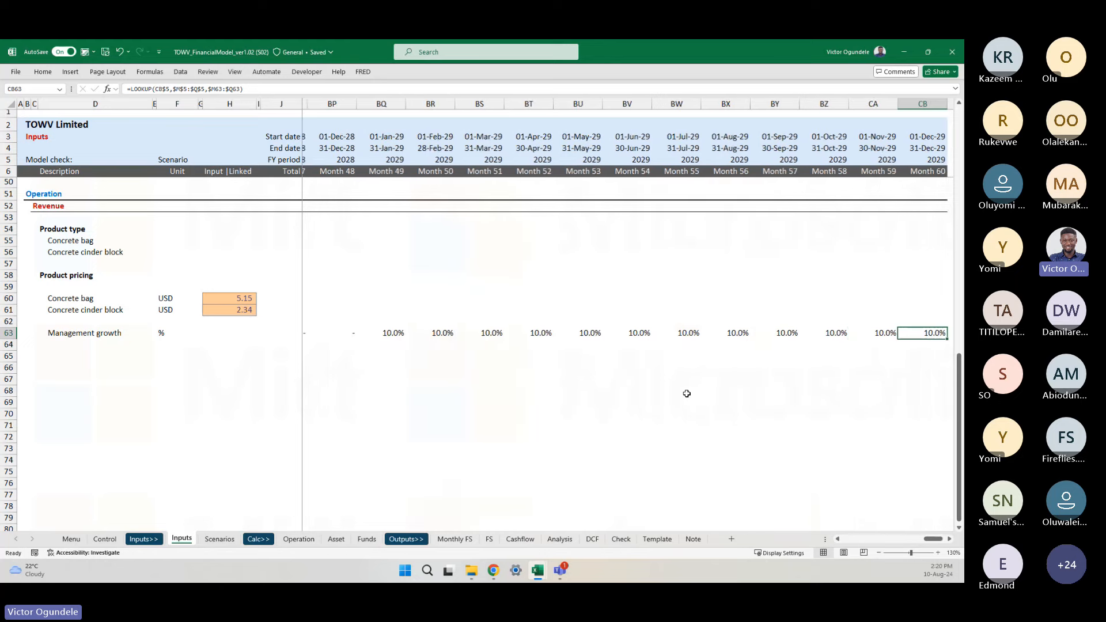
- Label the row directly below Management growth "Management growth facto" and give it the unit %
key("Home")
key("Left")
key("Left")
key("Left")
key("Left")
key("Left")
key("Left")
key("Left")
key("Left")
key("Left")
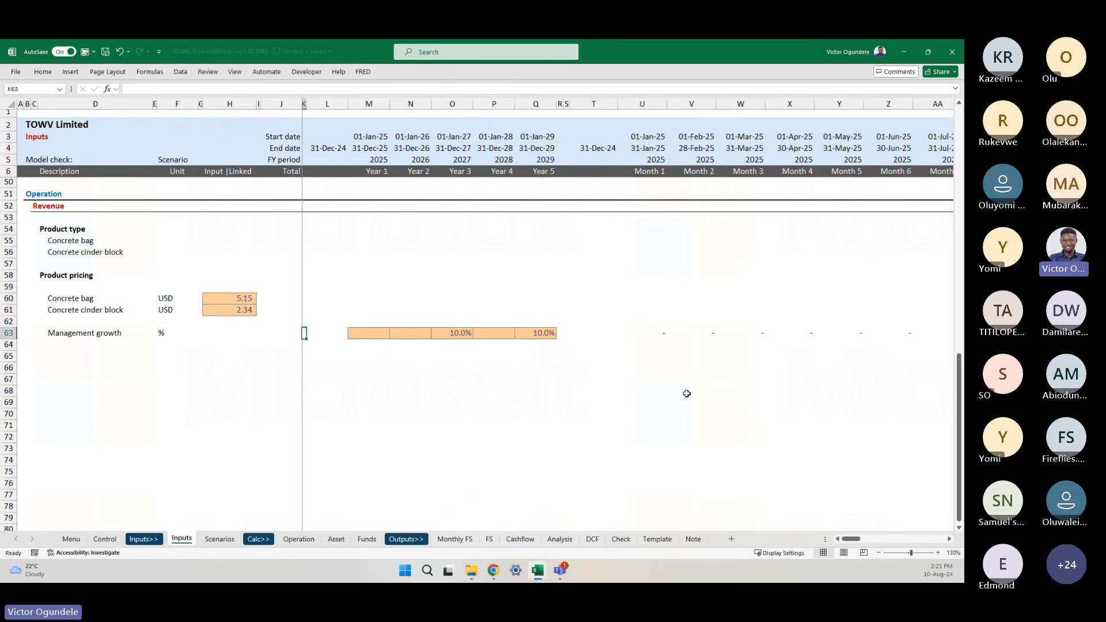
key("Left")
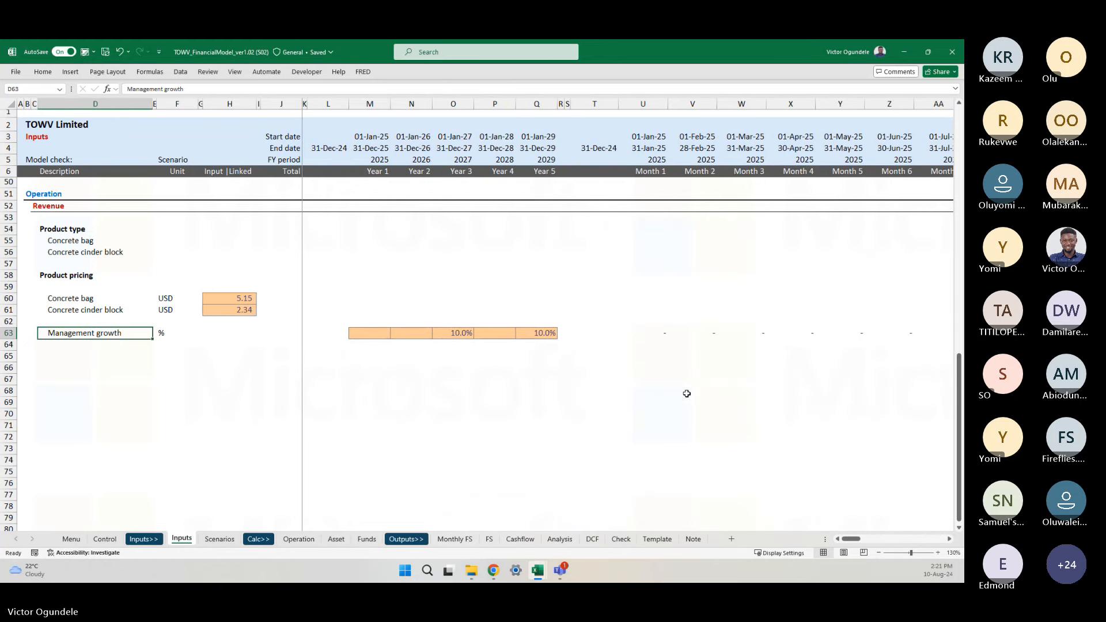
key("Down")
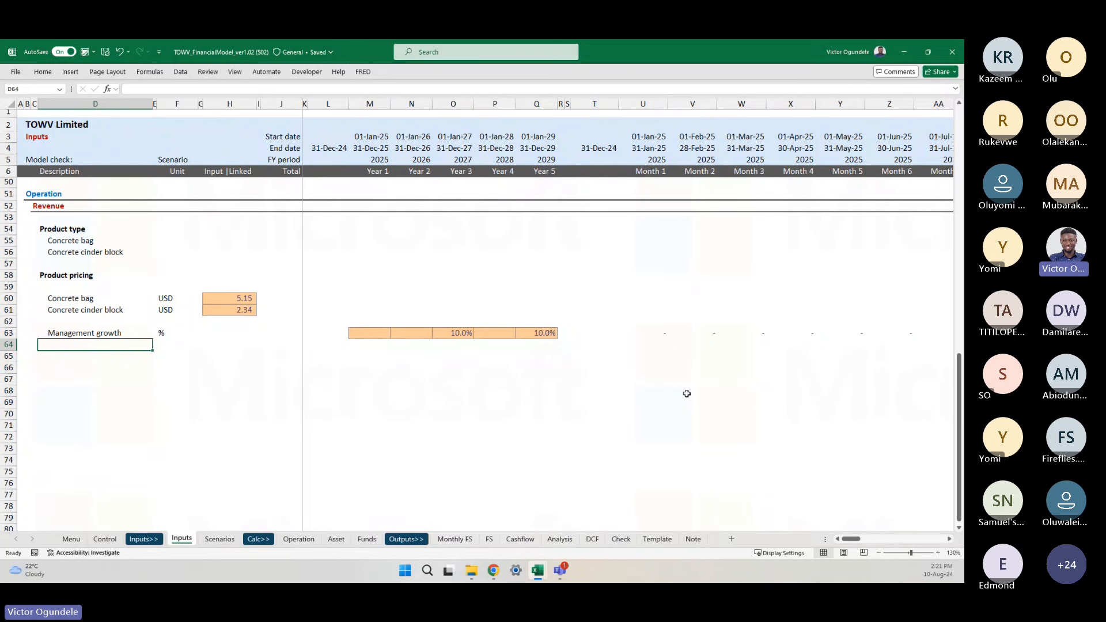
type("Management growth facto")
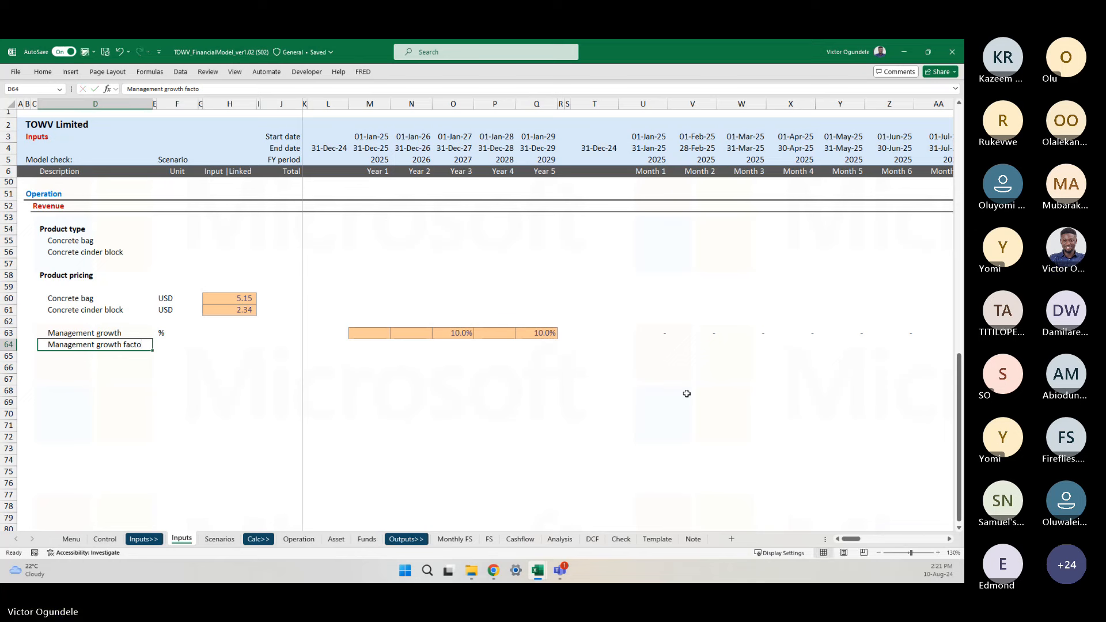
key("Tab")
key("Tab")
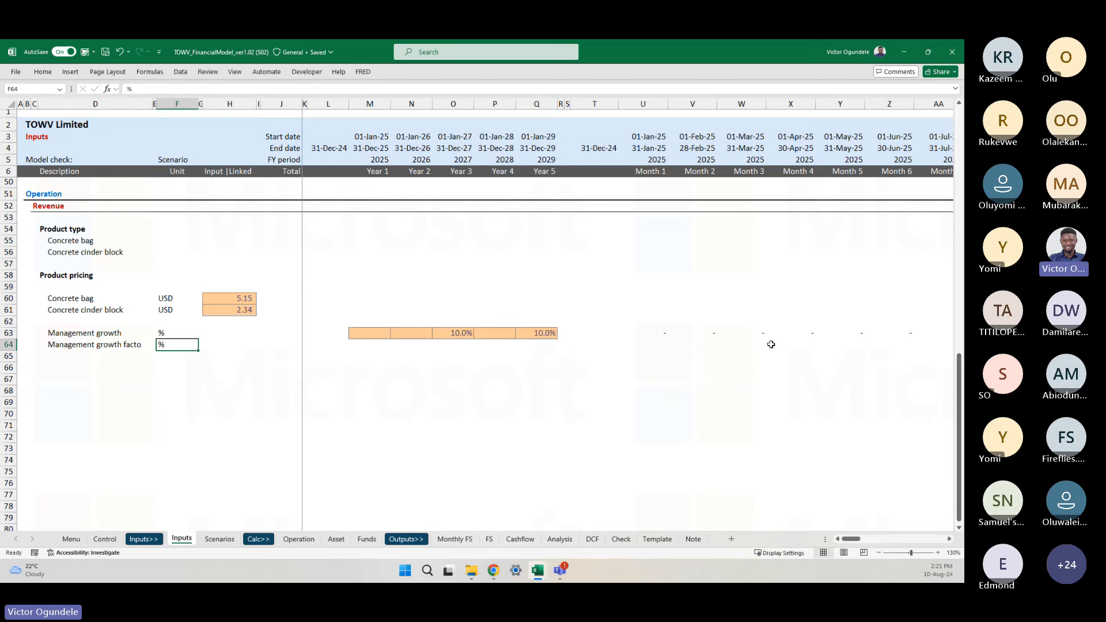
- Copy the Month 1 Inflation index formula from the Cost Incremental factor section into the Month 1 growth factor cell U64
scroll(772, 342, "up", 9)
scroll(771, 342, "up", 1)
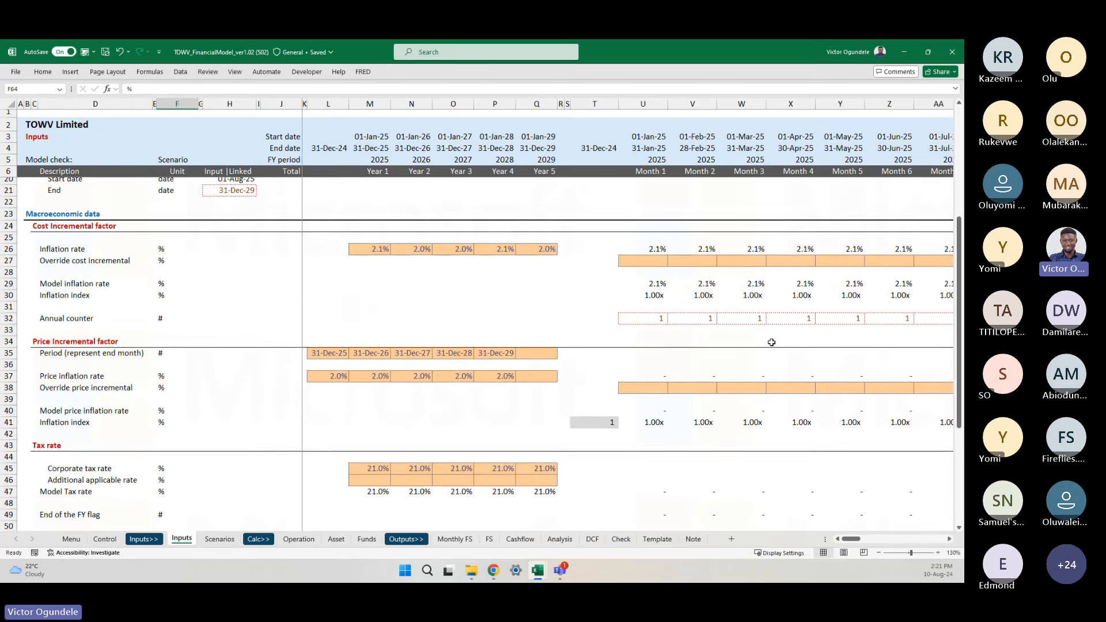
left_click(650, 294)
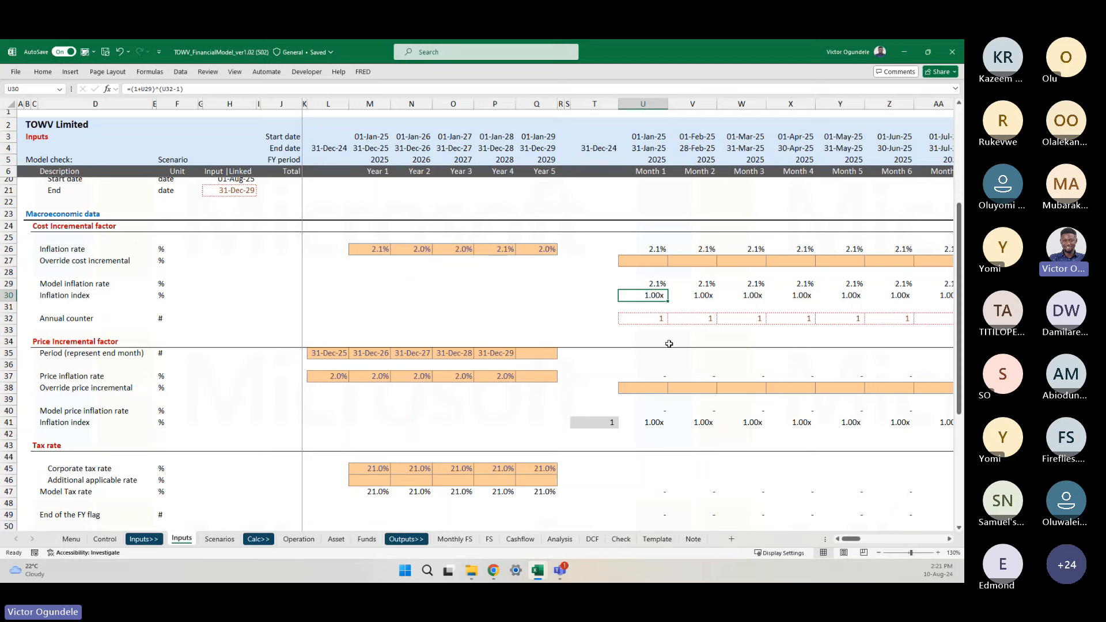
scroll(695, 385, "down", 2)
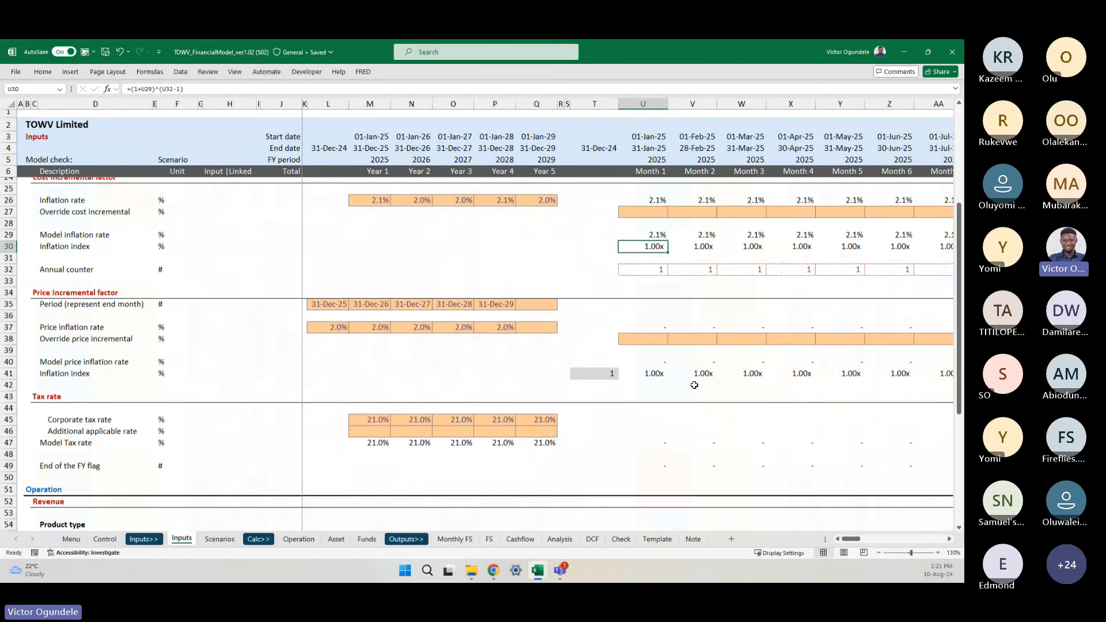
key("ctrl+c")
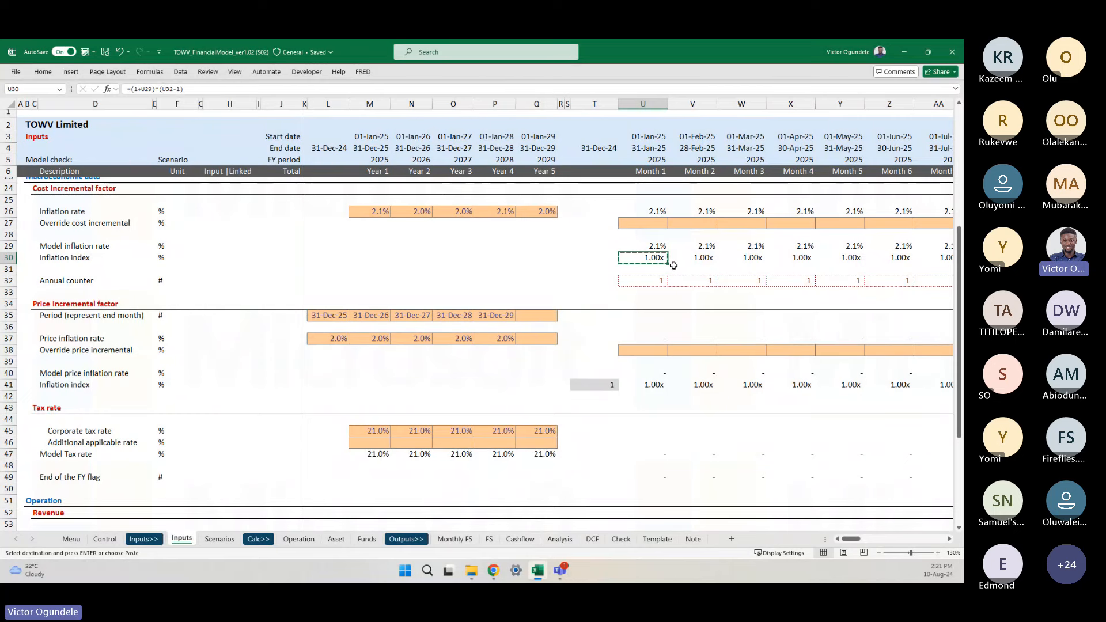
scroll(658, 410, "down", 5)
scroll(658, 409, "down", 4)
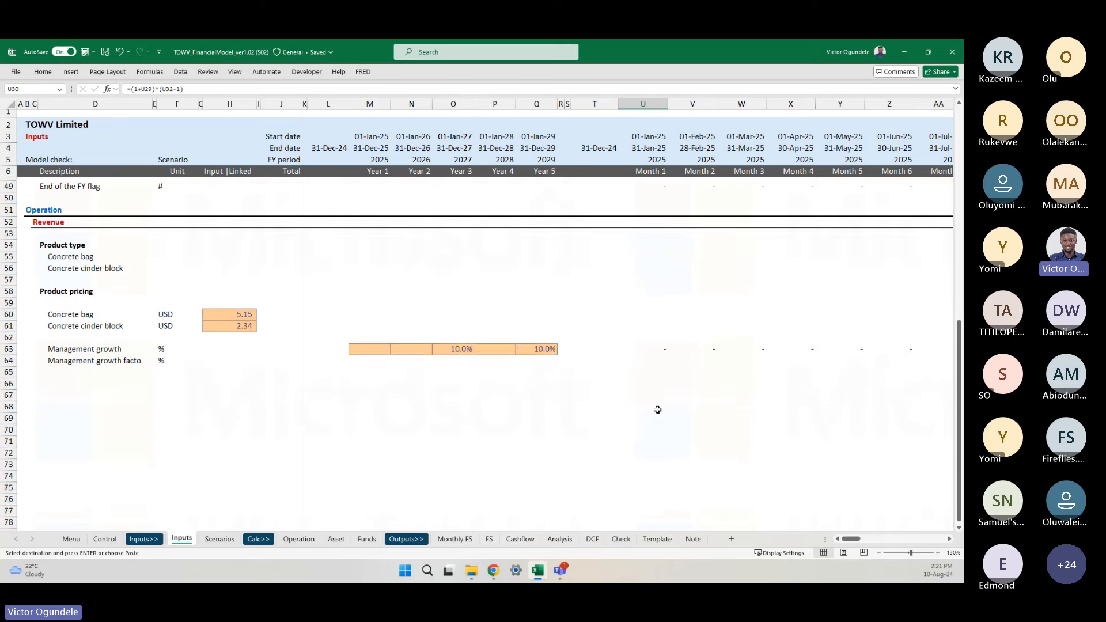
left_click(658, 358)
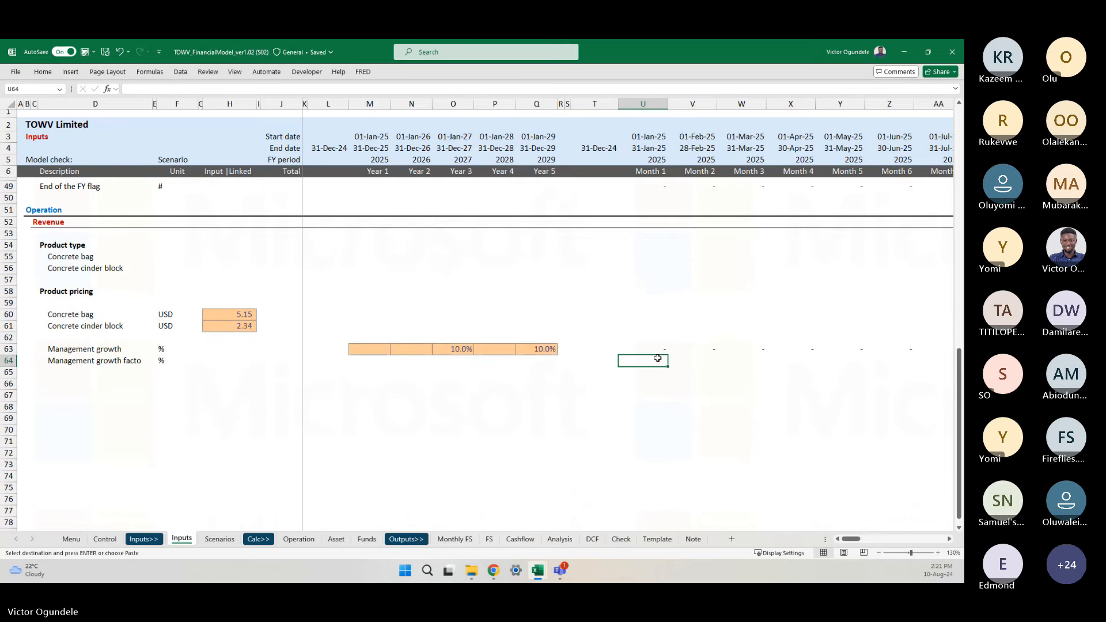
key("ctrl+v")
- Inspect the cell references in the Month 1 growth factor formula without changing it
key("F2")
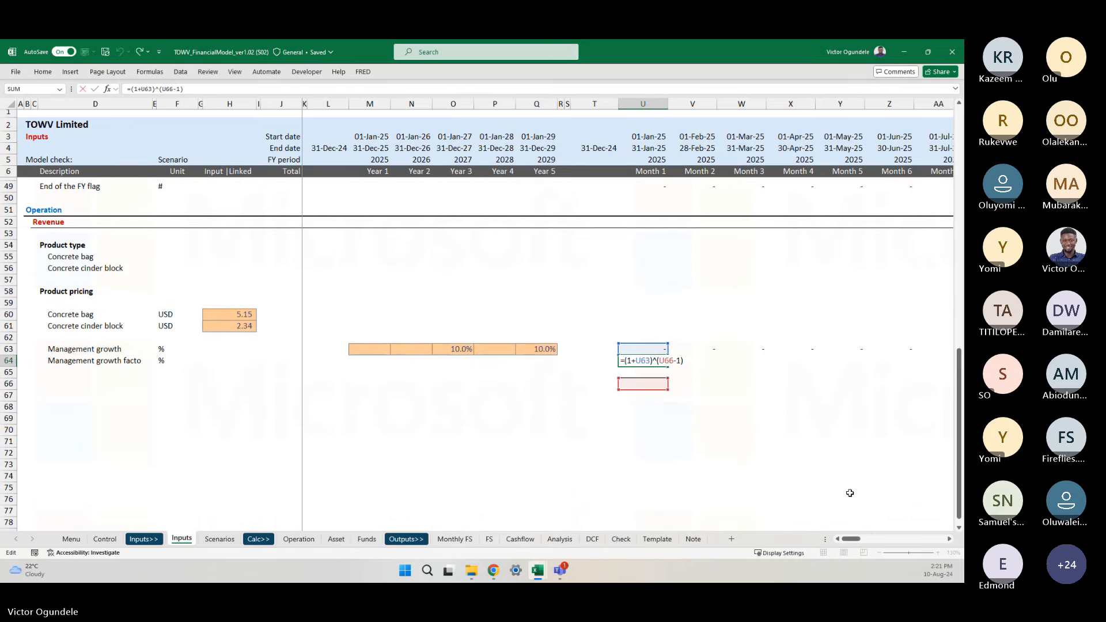
scroll(691, 322, "up", 6)
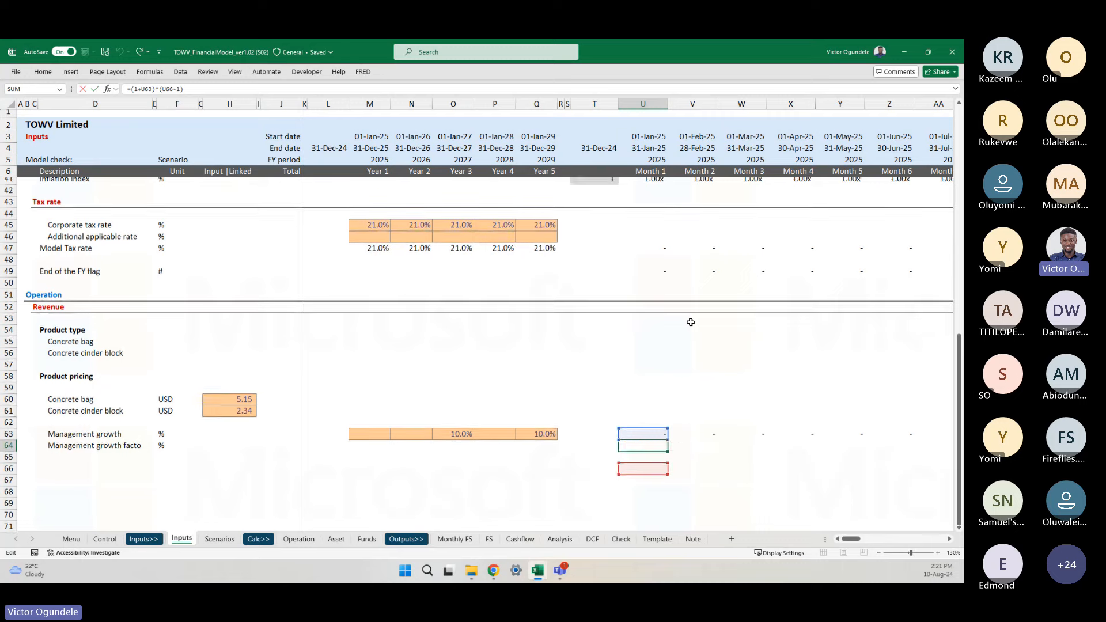
scroll(691, 322, "down", 6)
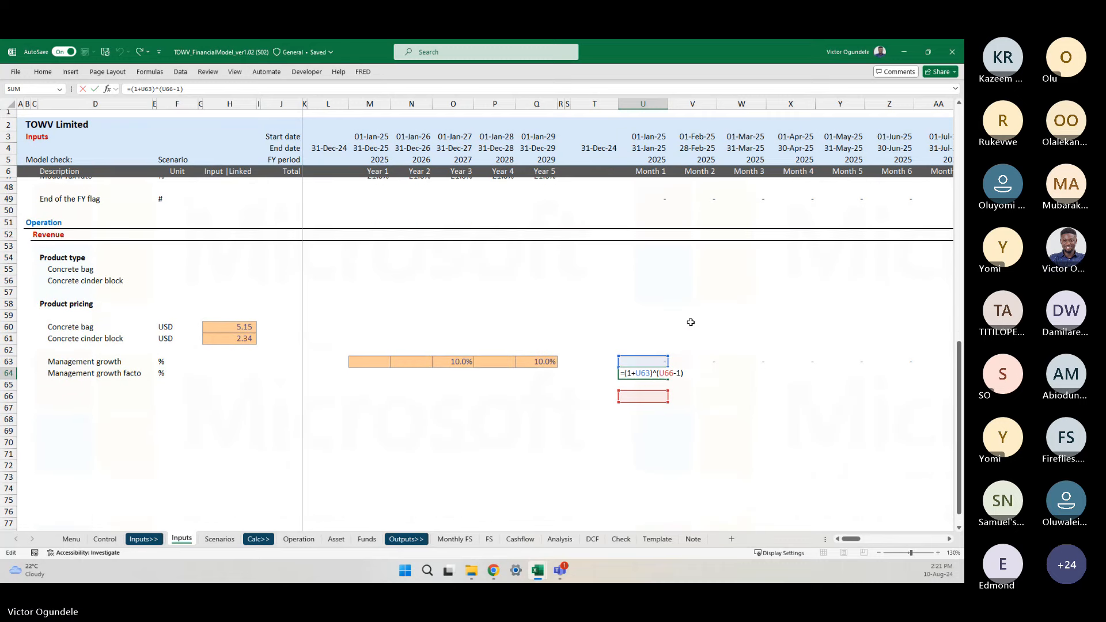
key("Escape")
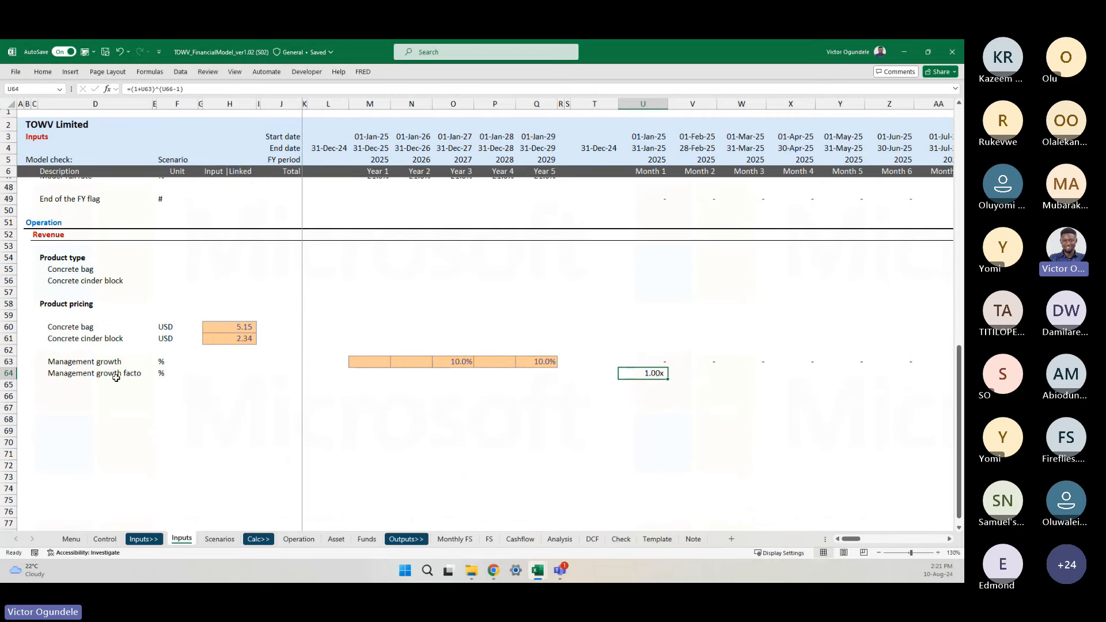
- Autofit column D to the row 64 label and correct that label to "Management growth factor"
left_click(116, 376)
key("alt+h")
key("o")
key("i")
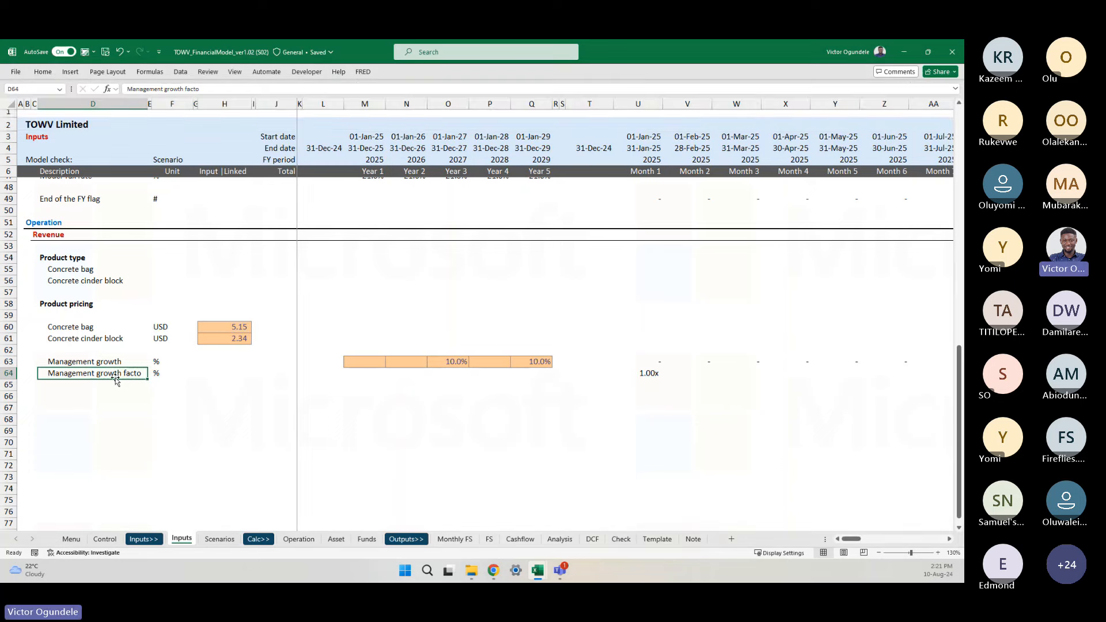
key("F2")
type("e")
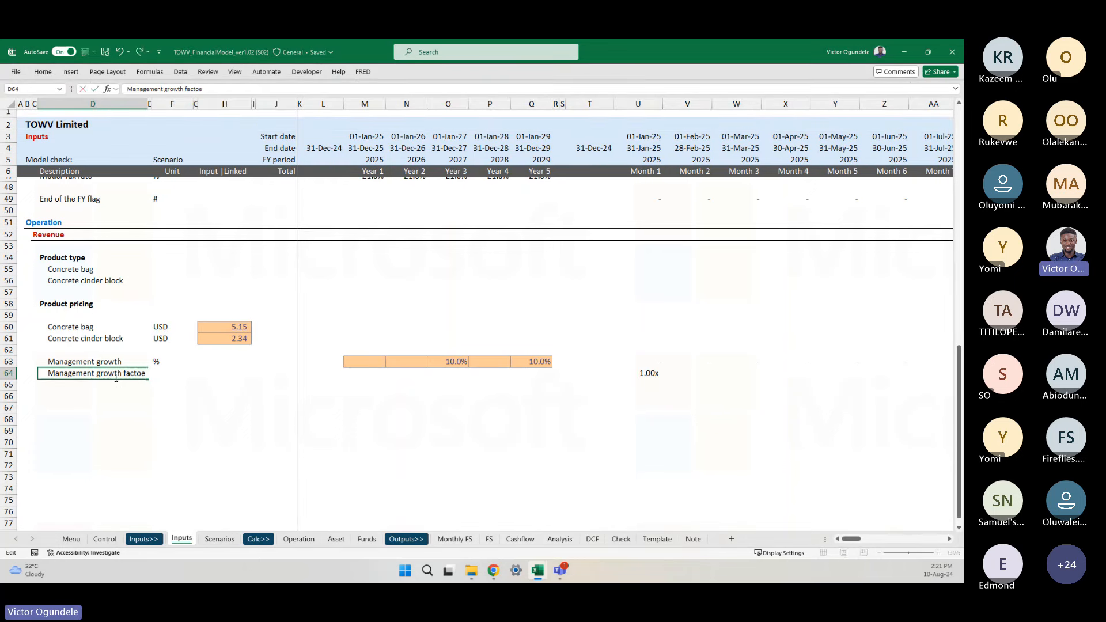
key("BackSpace")
type("r")
key("Return")
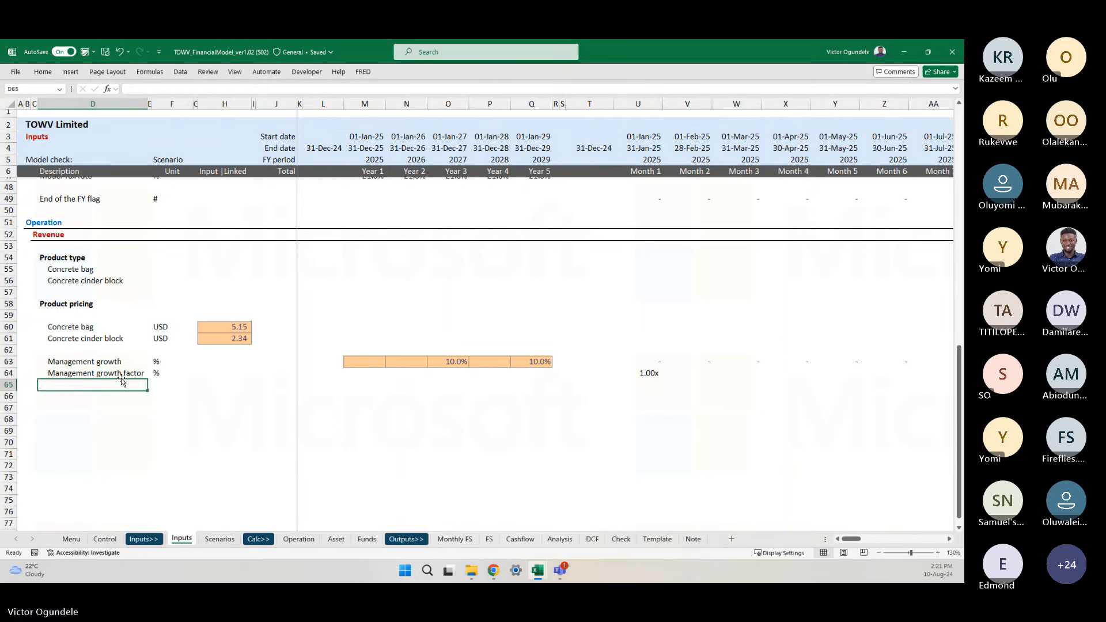
- Copy the Month 1 Inflation index formula from the Cost Incremental factor section into the Management growth factor cell U64 again
left_click(635, 373)
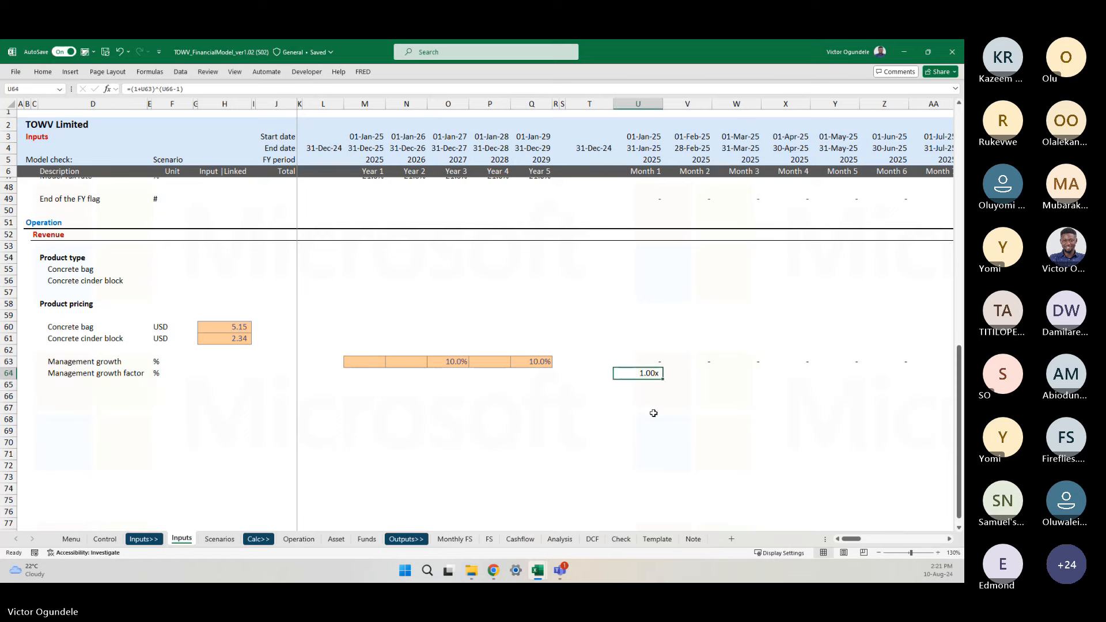
key("F2")
key("Escape")
scroll(649, 275, "up", 2)
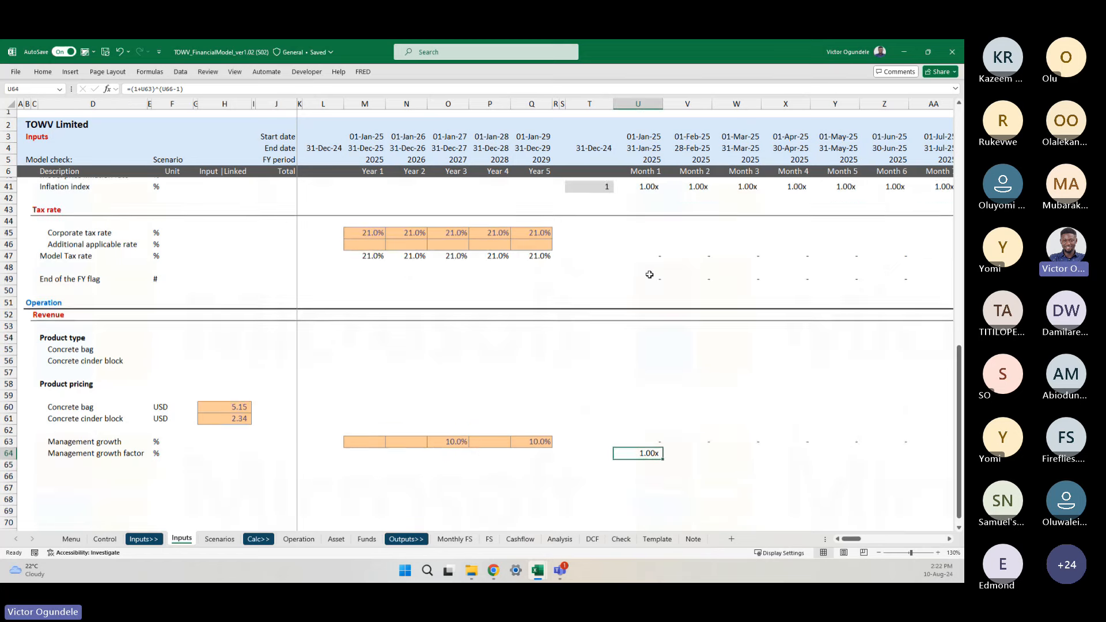
scroll(649, 274, "up", 8)
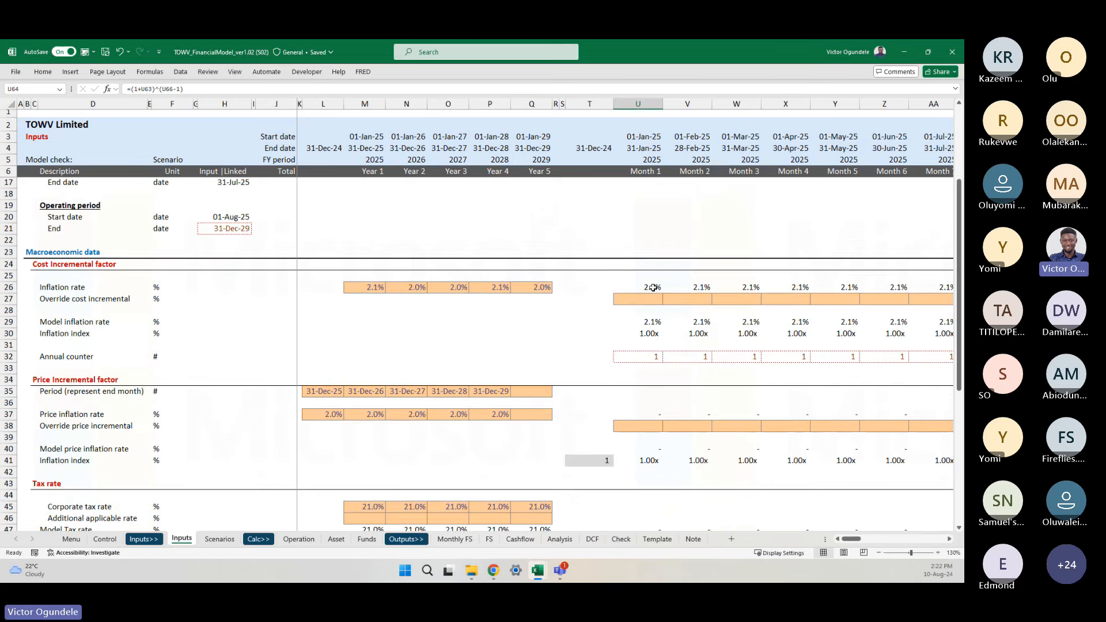
left_click(626, 333)
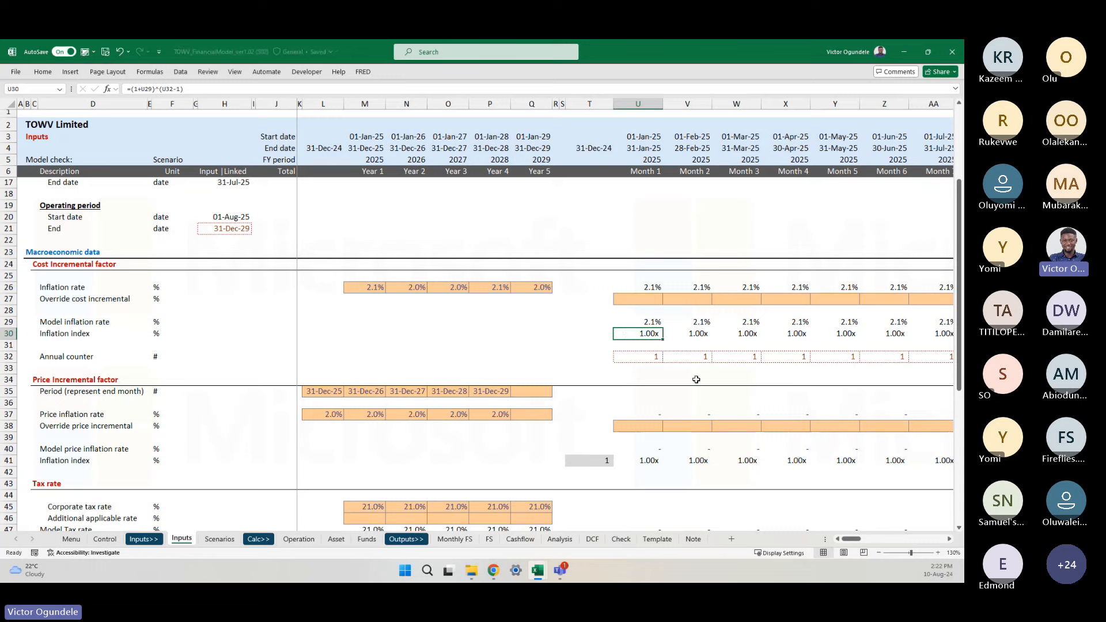
key("ctrl+c")
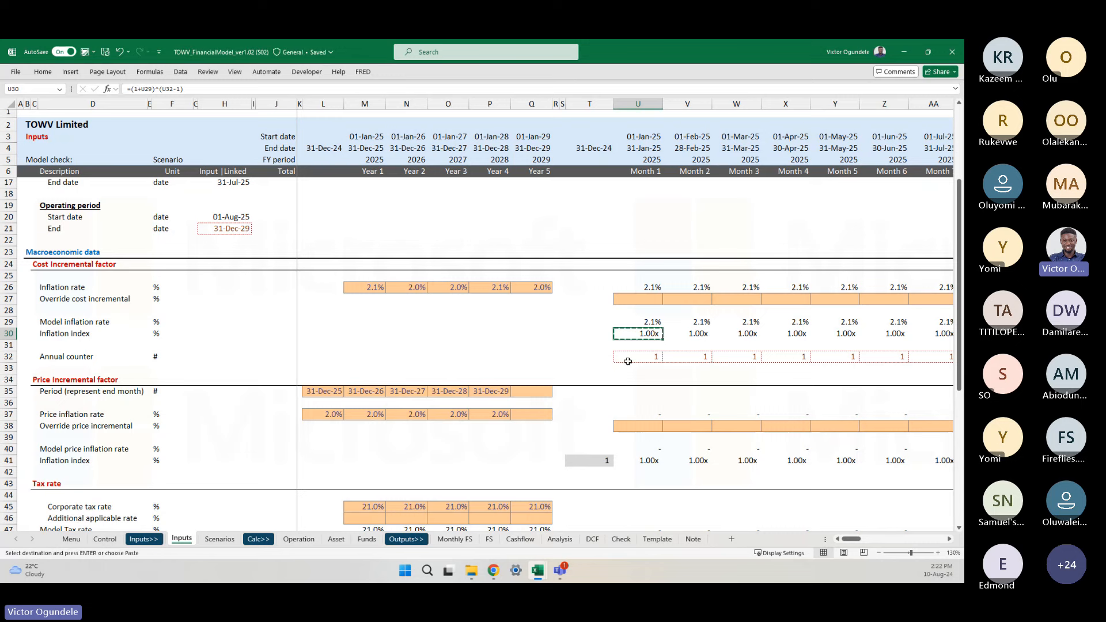
scroll(629, 361, "down", 1)
scroll(631, 363, "down", 9)
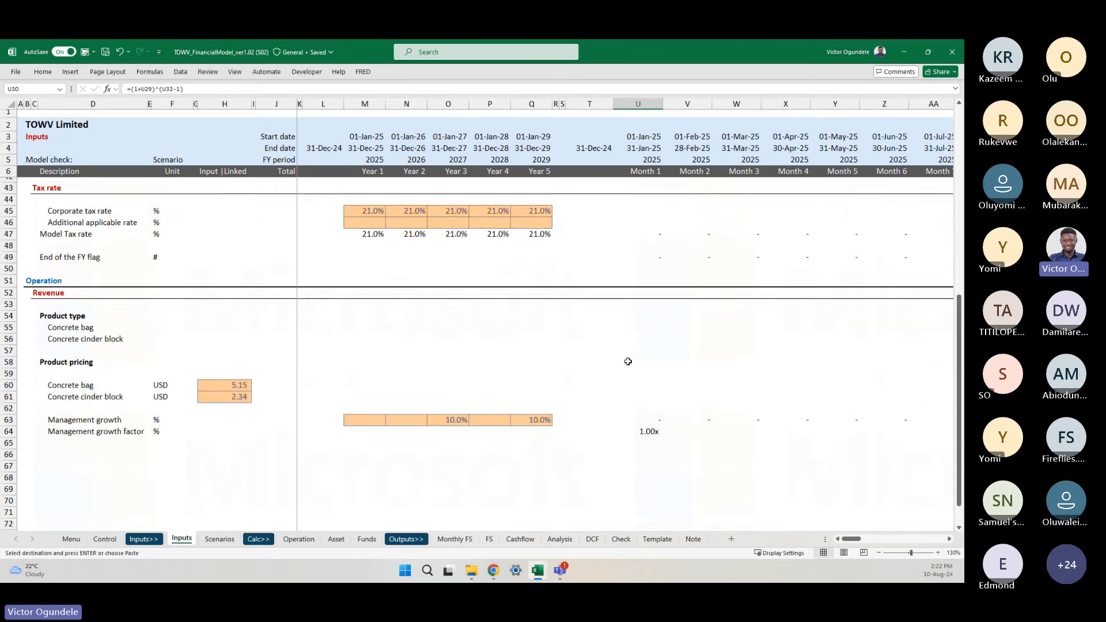
left_click(639, 379)
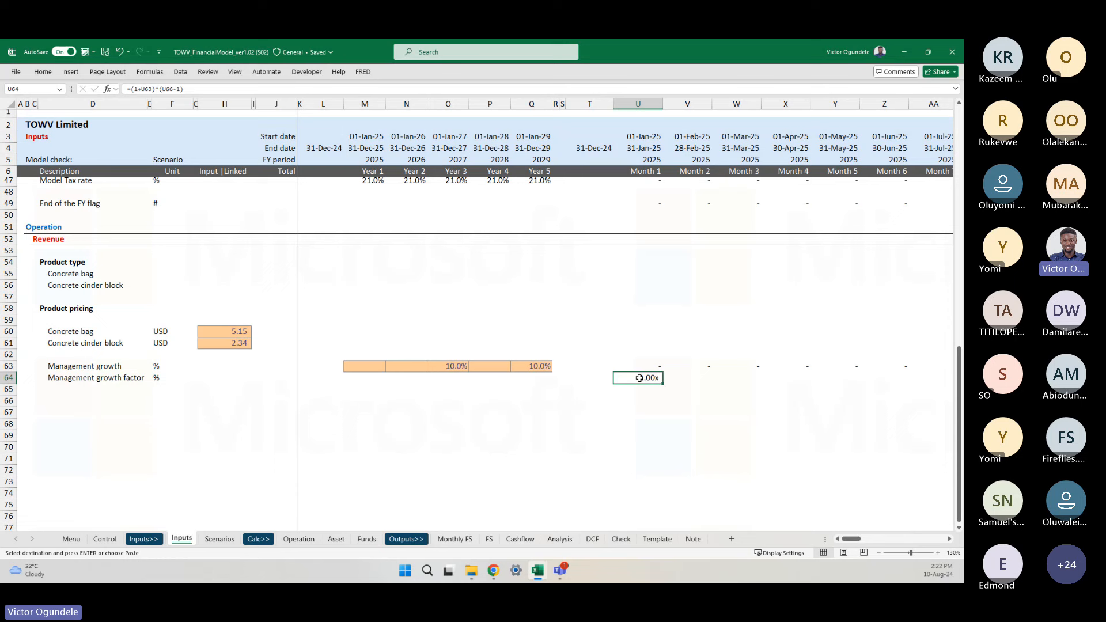
key("ctrl+v")
- Examine the references in the U64 growth factor formula and compare them with the rows of the macroeconomic sections
key("F2")
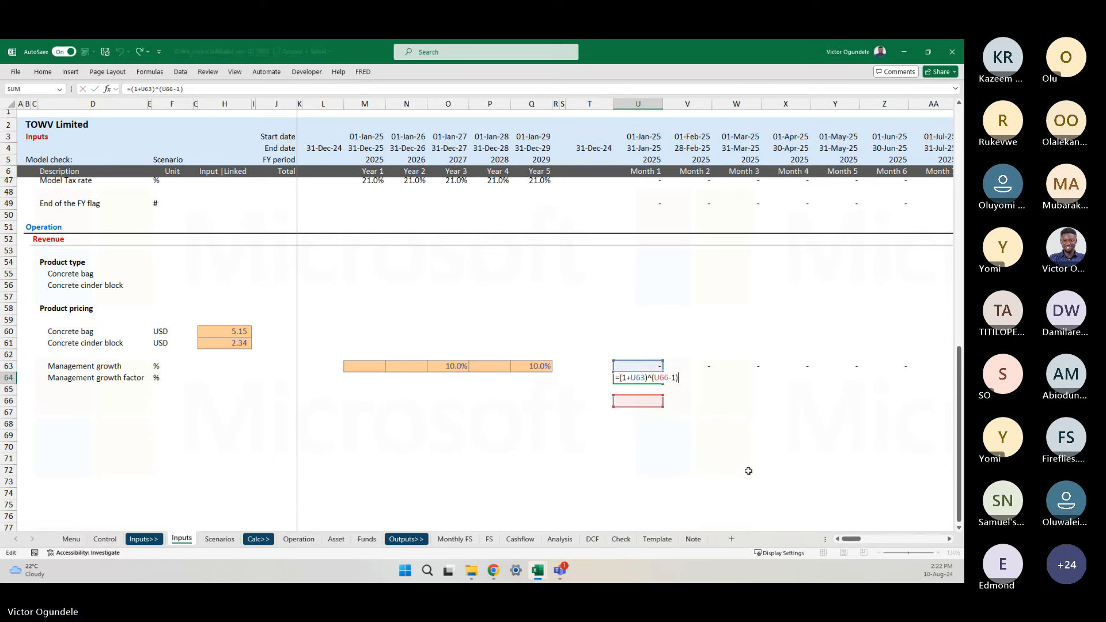
key("Escape")
key("F2")
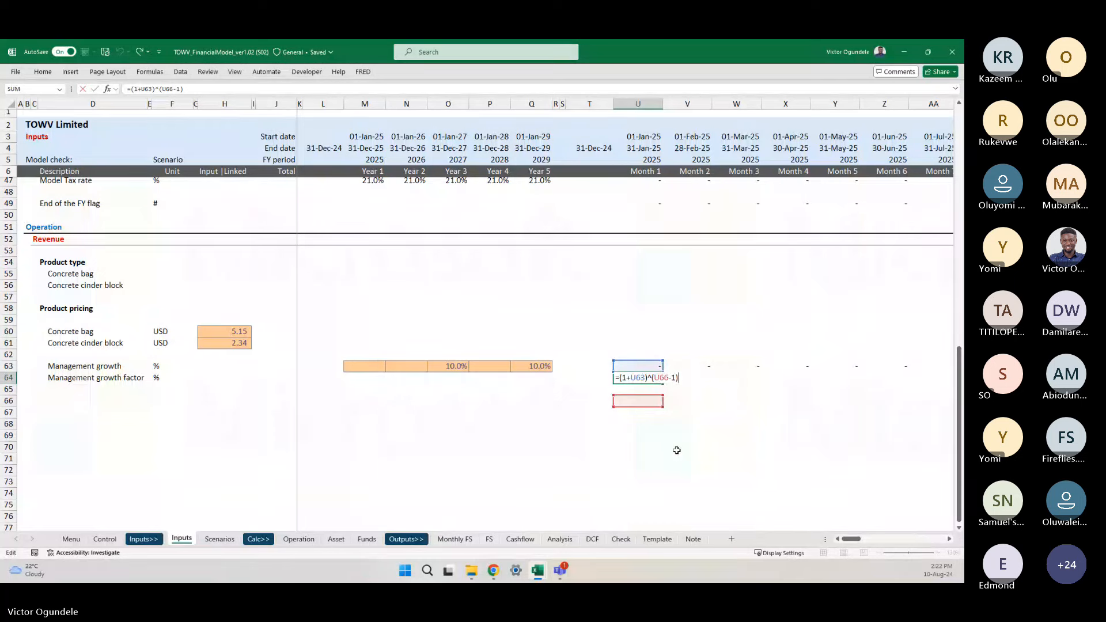
key("Escape")
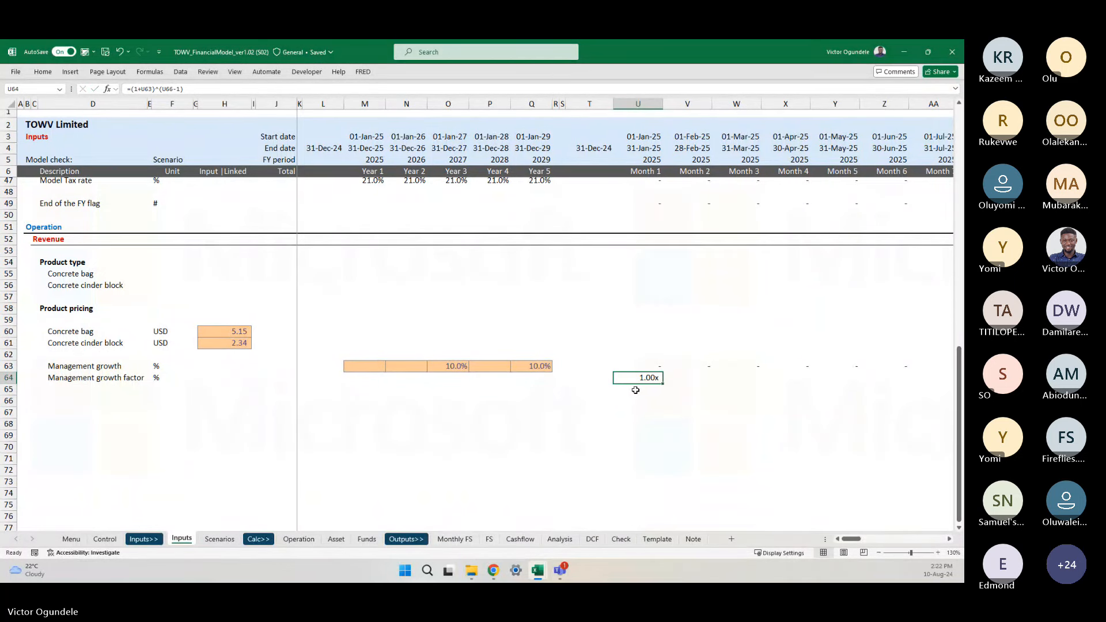
key("F2")
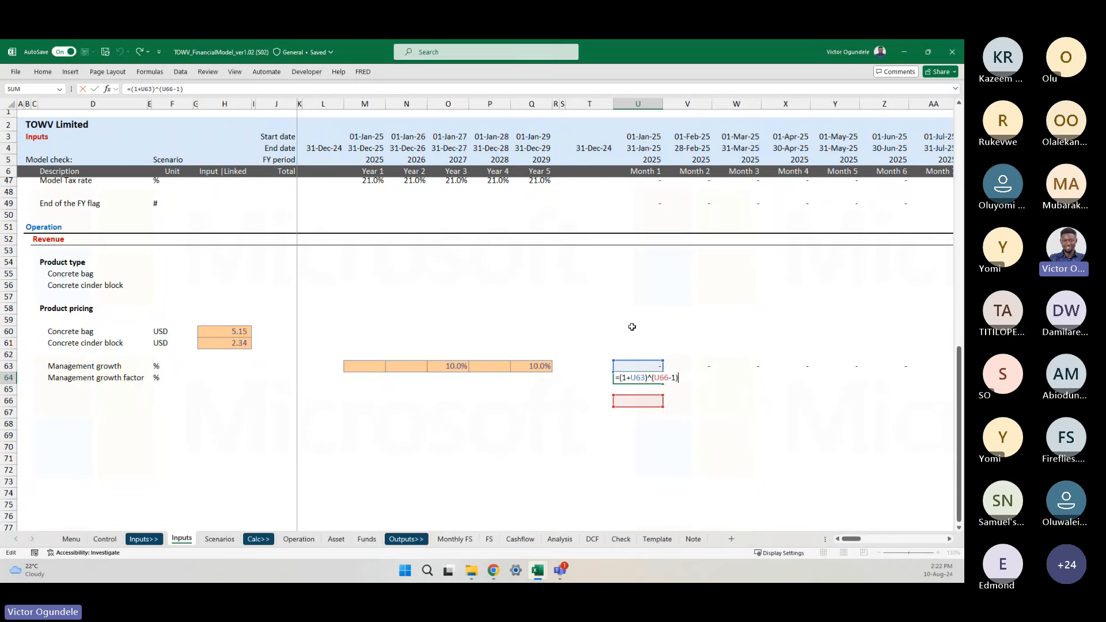
scroll(631, 326, "up", 8)
scroll(631, 327, "down", 1)
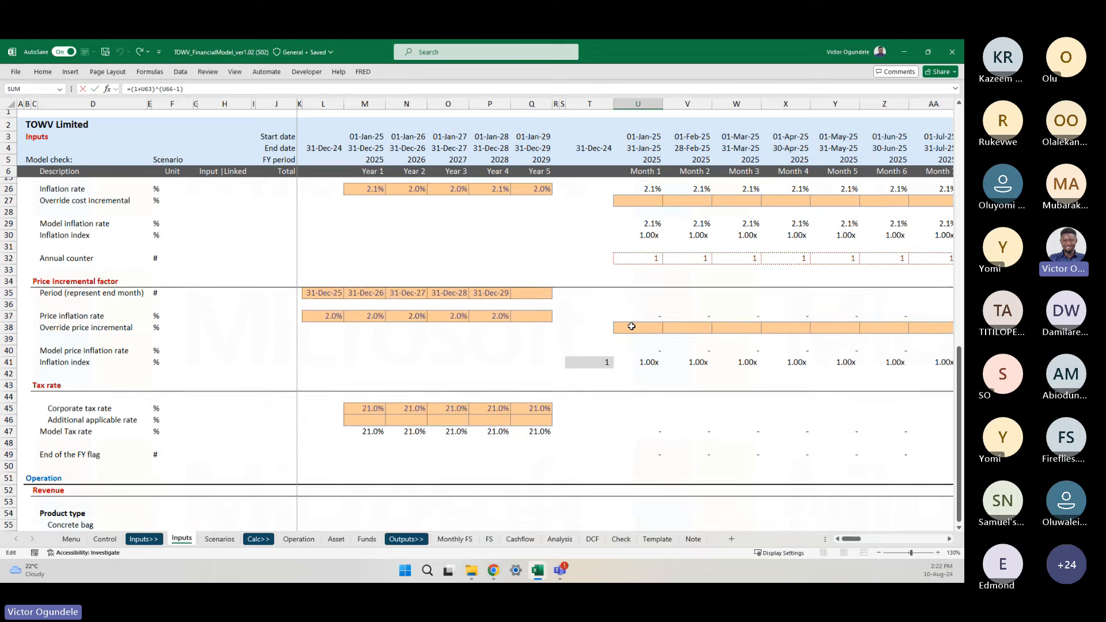
scroll(637, 345, "down", 3)
scroll(640, 350, "down", 4)
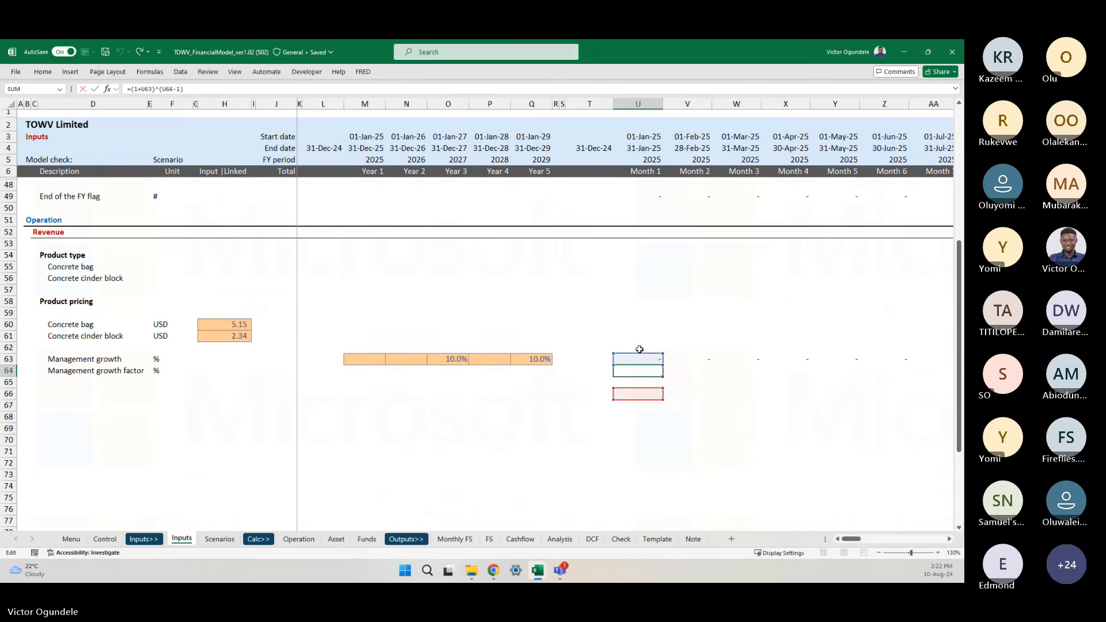
key("Escape")
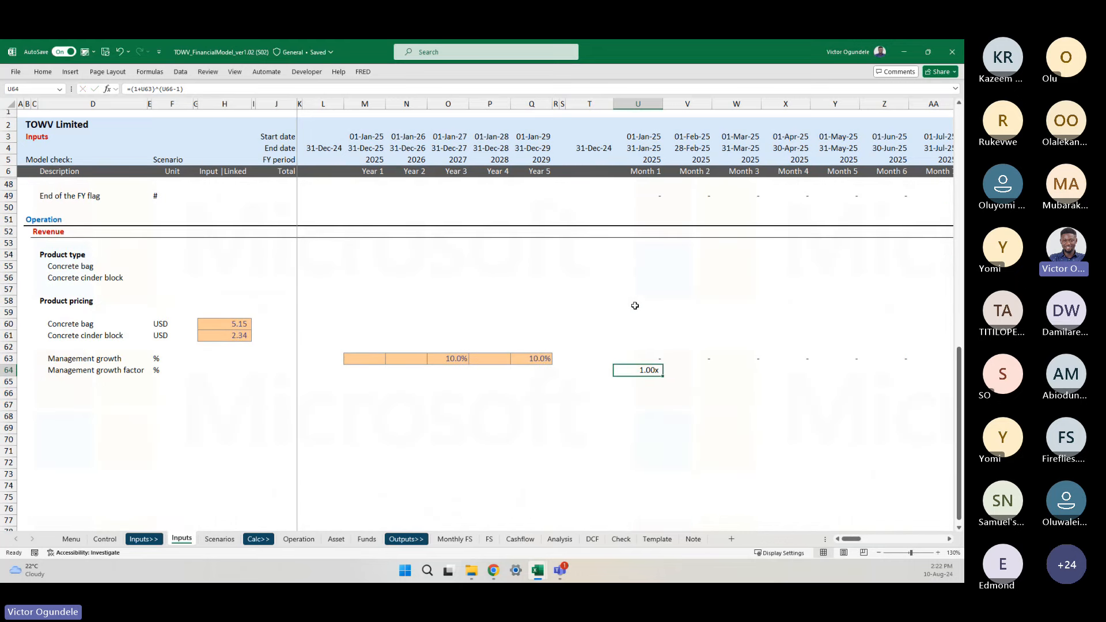
- Copy the whole Annual counter row from the Cost Incremental factor section into row 66, below Management growth factor
scroll(371, 275, "up", 6)
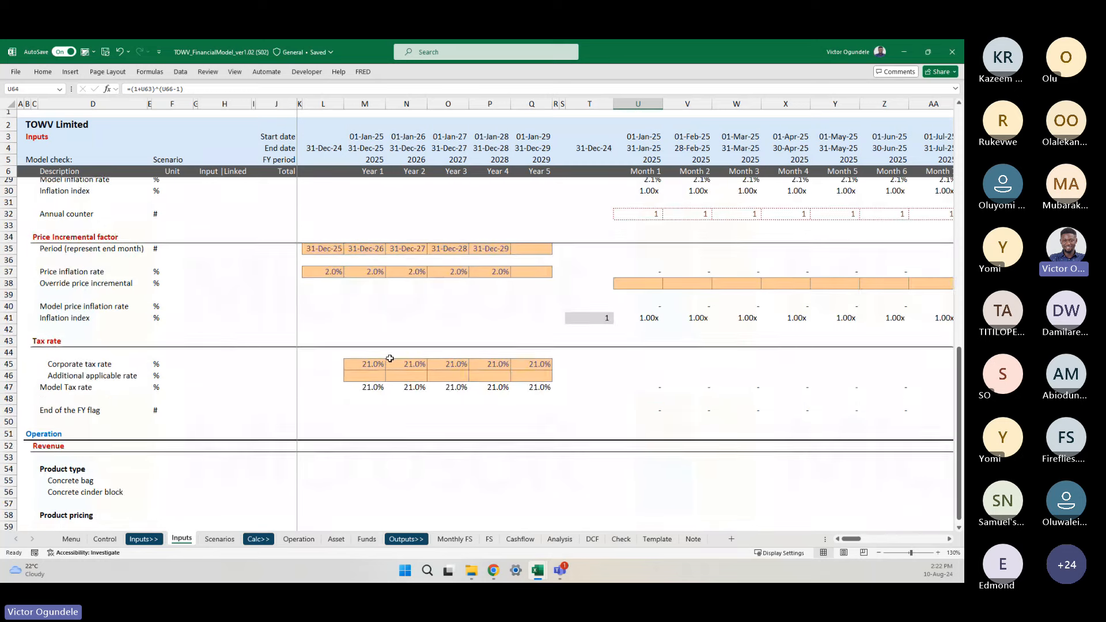
left_click(639, 214)
scroll(638, 215, "up", 2)
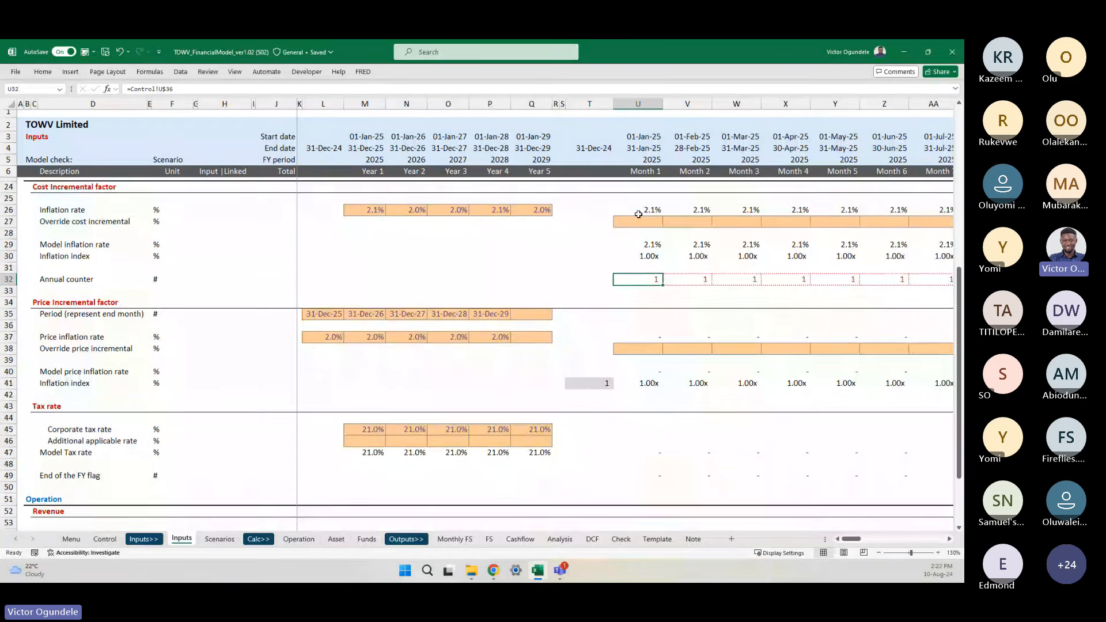
scroll(639, 214, "up", 1)
left_click(5, 291)
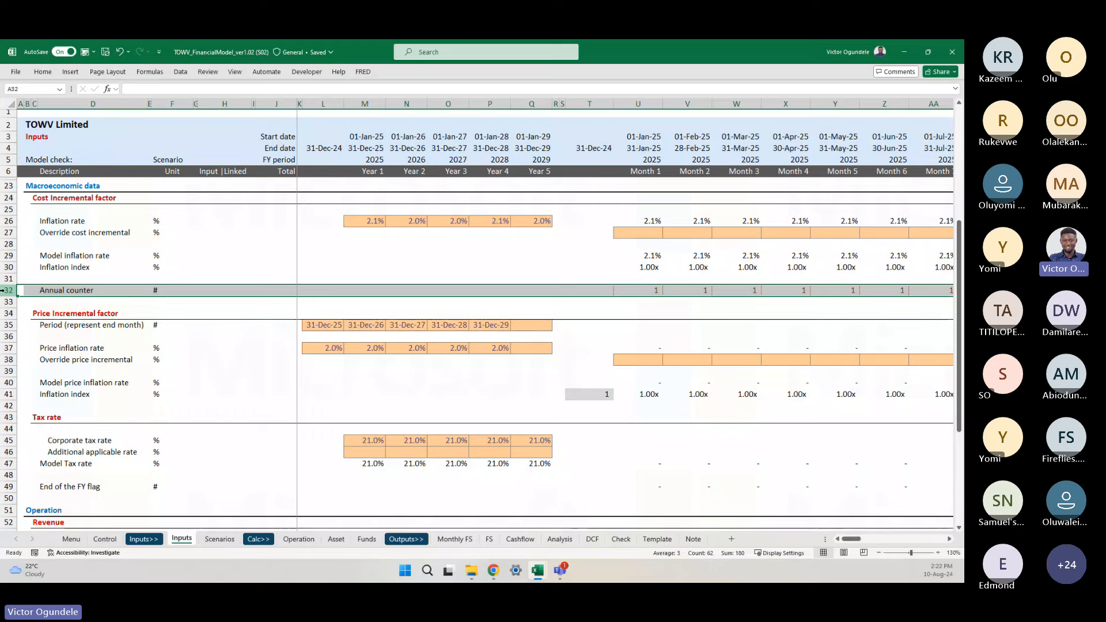
key("ctrl+c")
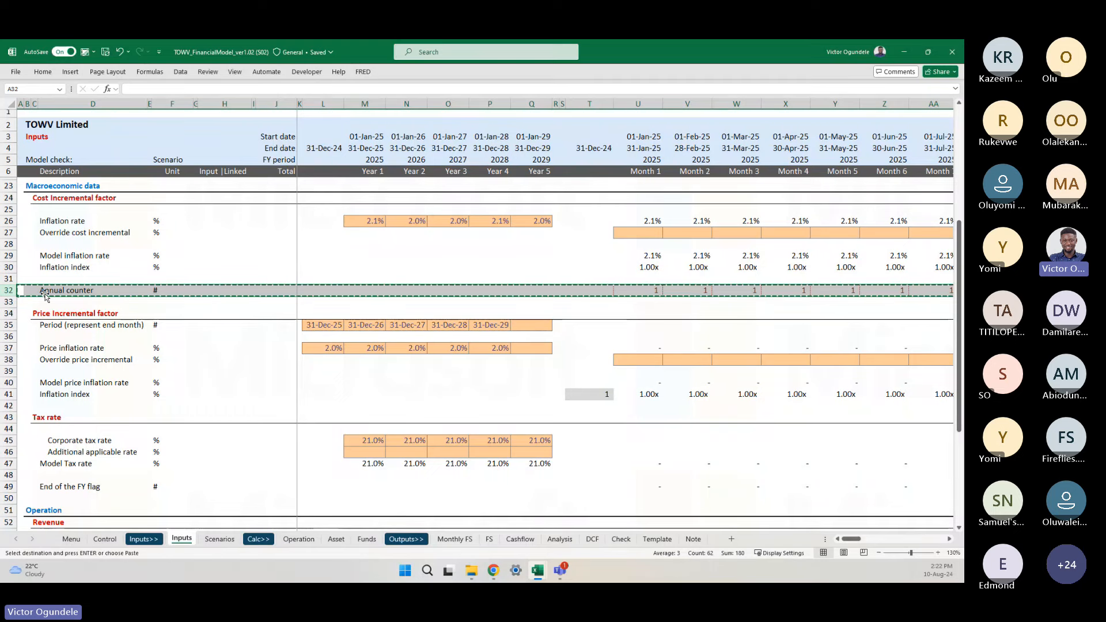
scroll(108, 404, "down", 7)
left_click(11, 451)
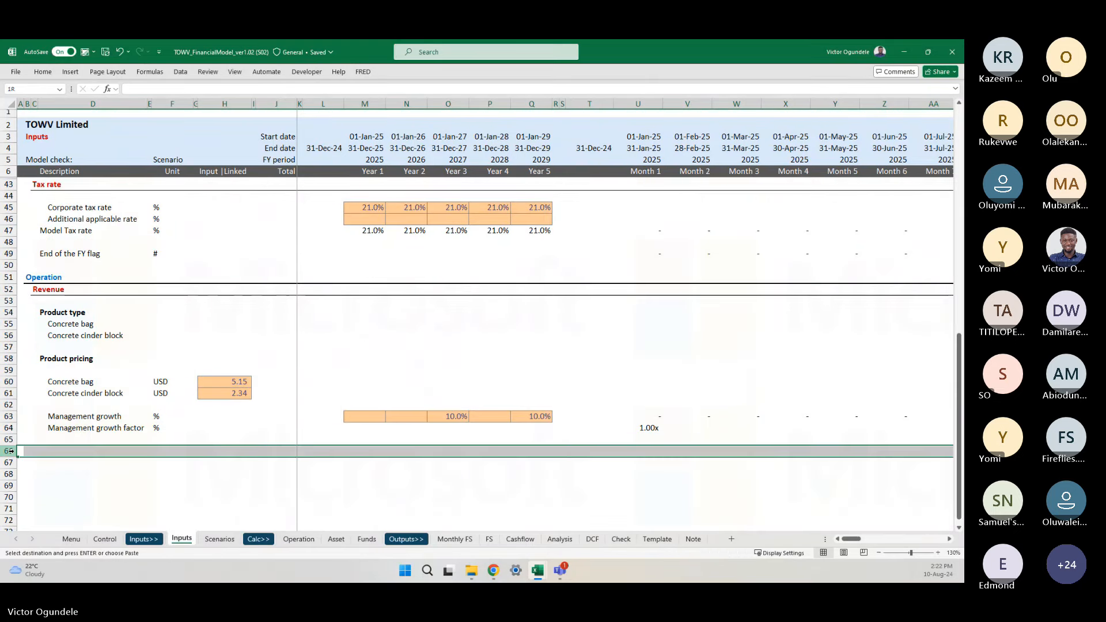
key("ctrl+v")
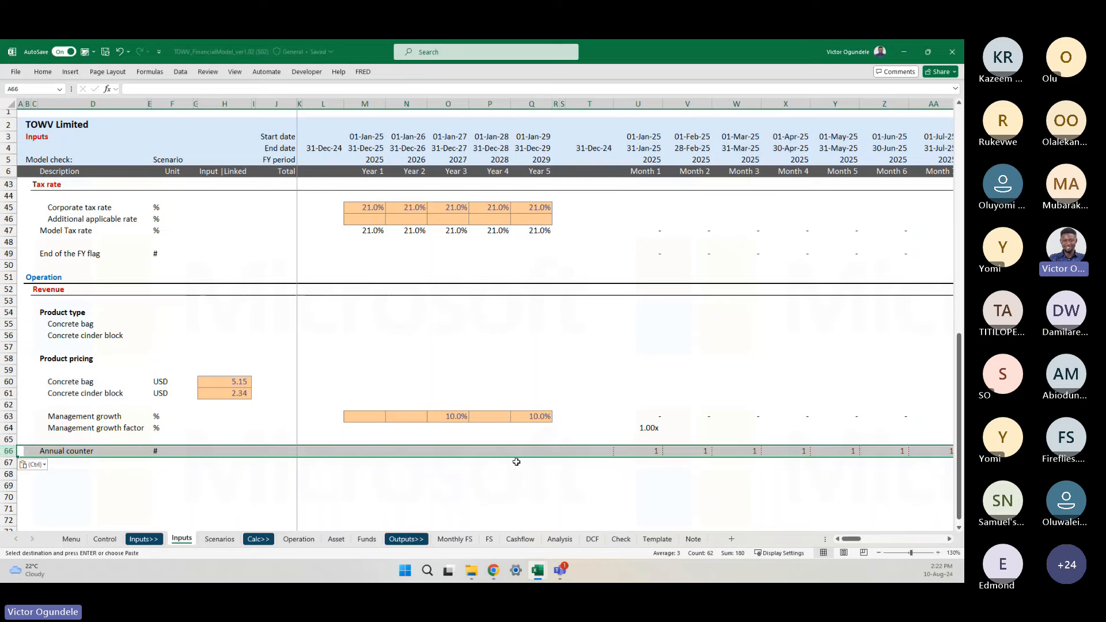
key("Escape")
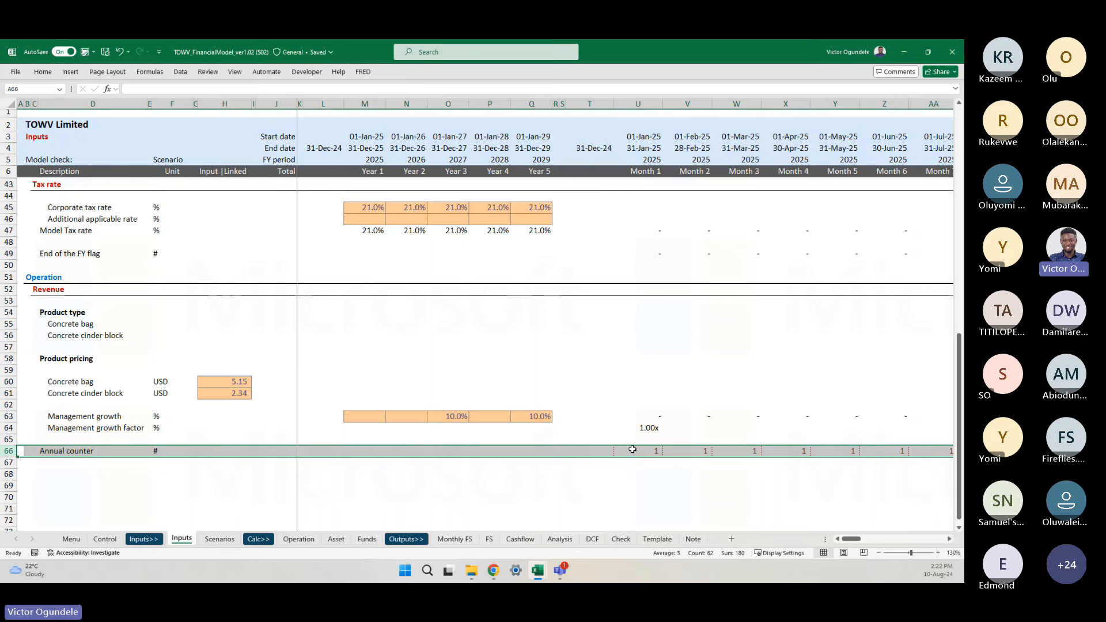
- Indent the Annual counter label in row 66 to align with the Management growth factor label
left_click(633, 449)
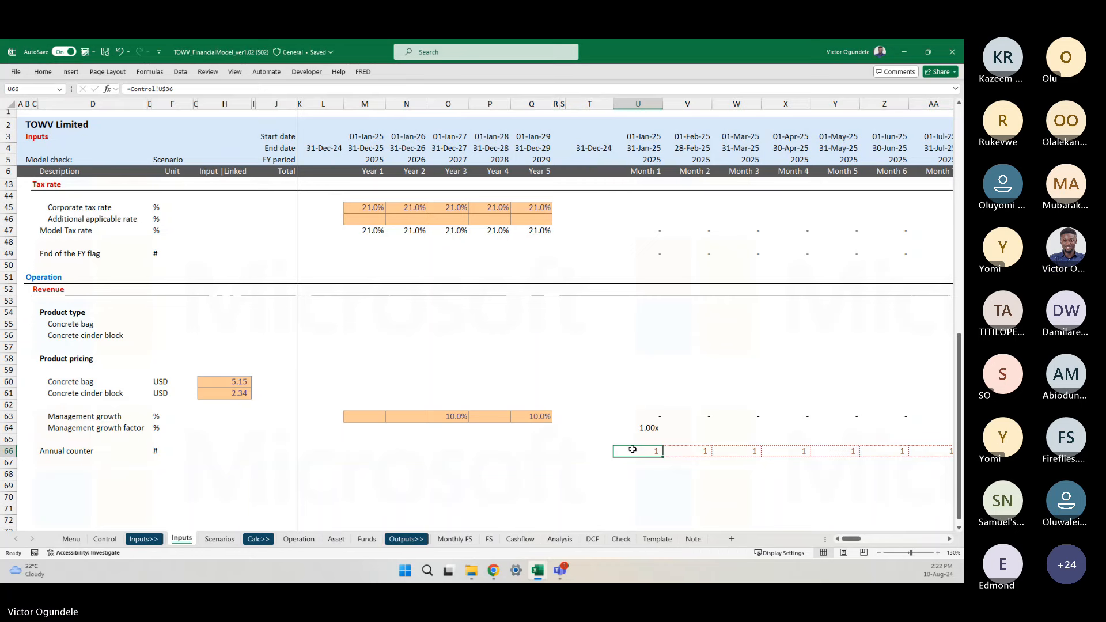
key("ctrl+Left")
key("ctrl+Left")
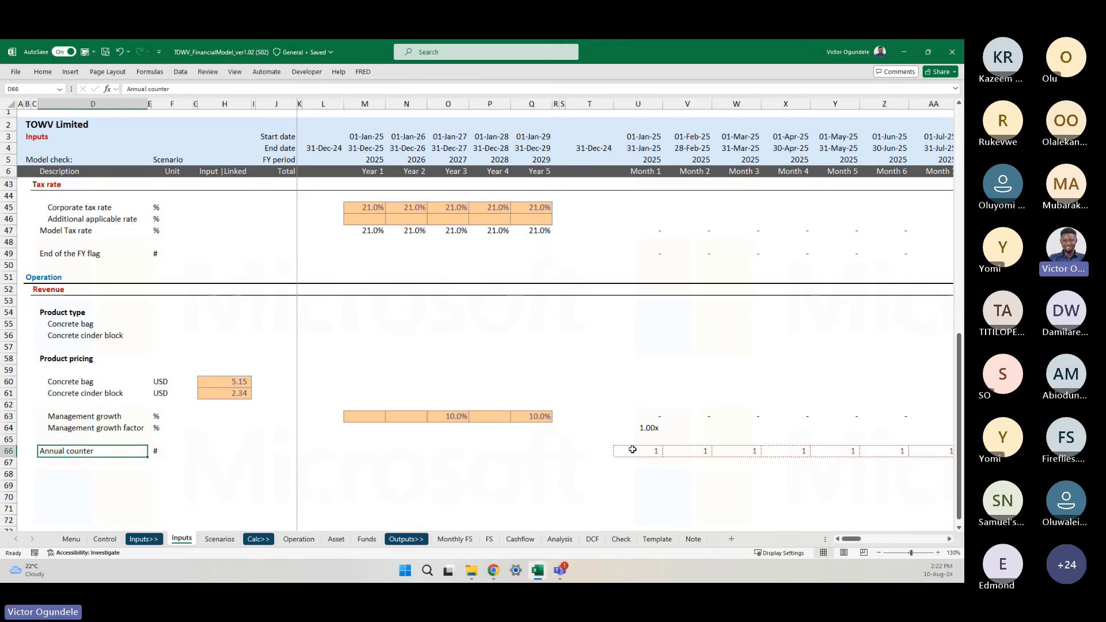
key("ctrl+Right")
key("ctrl+Right")
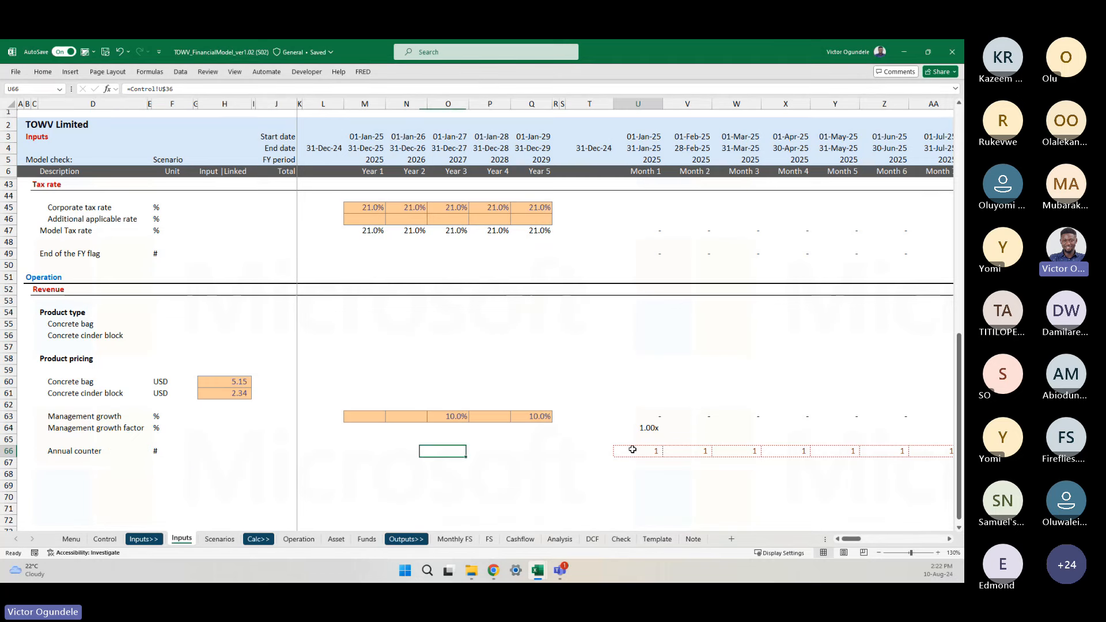
- Fill the Month 1 Management growth factor formula across row 64 through Month 60
scroll(633, 450, "left", 1)
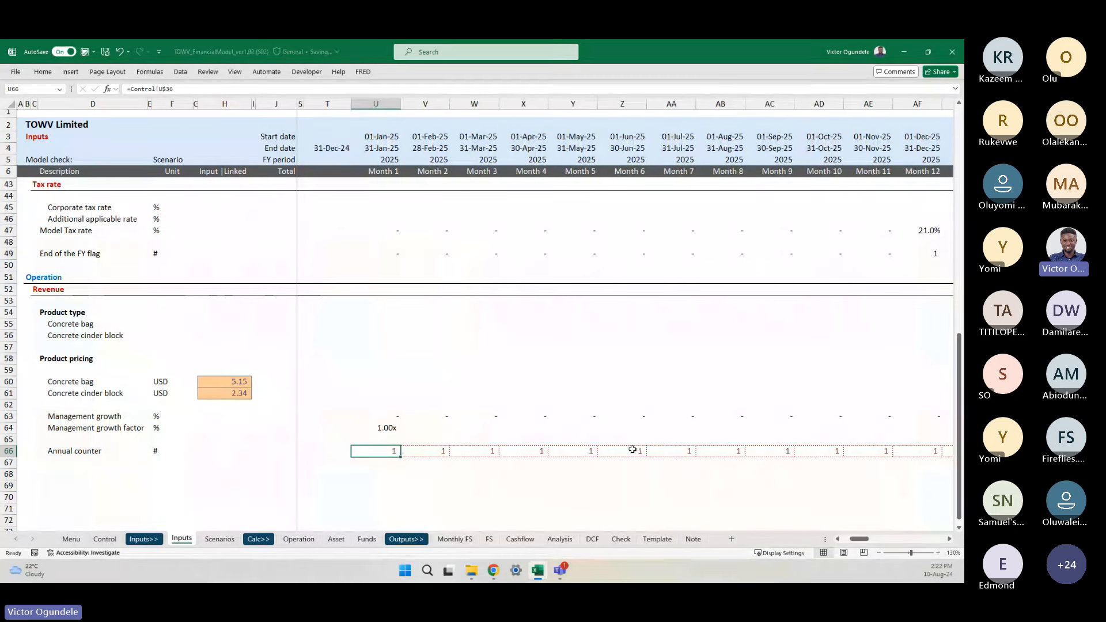
key("Up")
key("Up")
key("ctrl+shift+Right")
key("shift+Left")
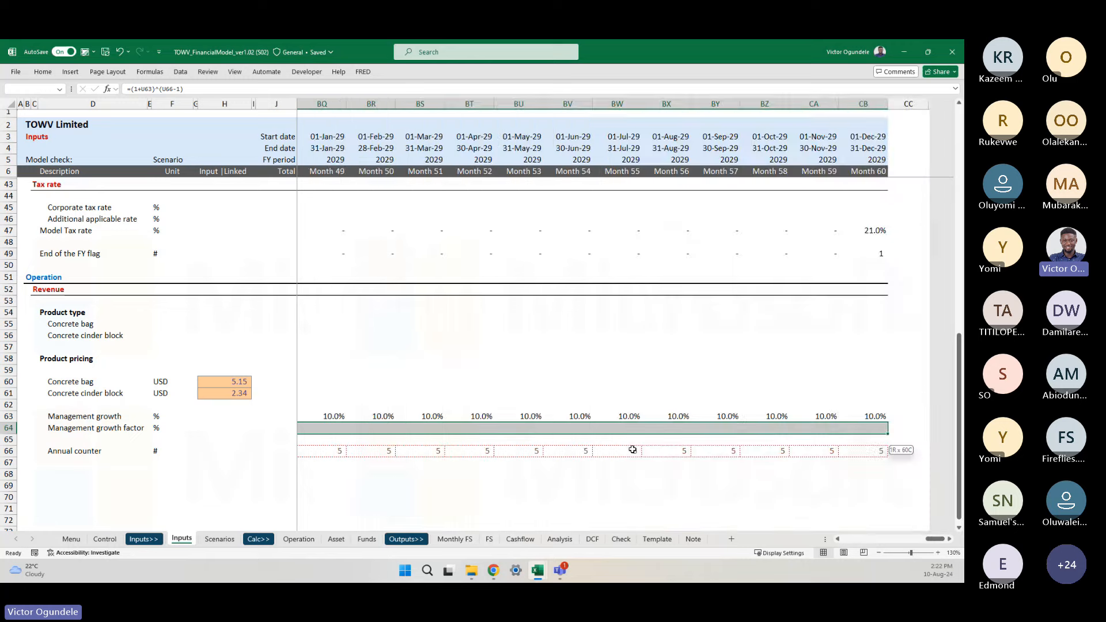
key("Left")
key("Right")
key("Right")
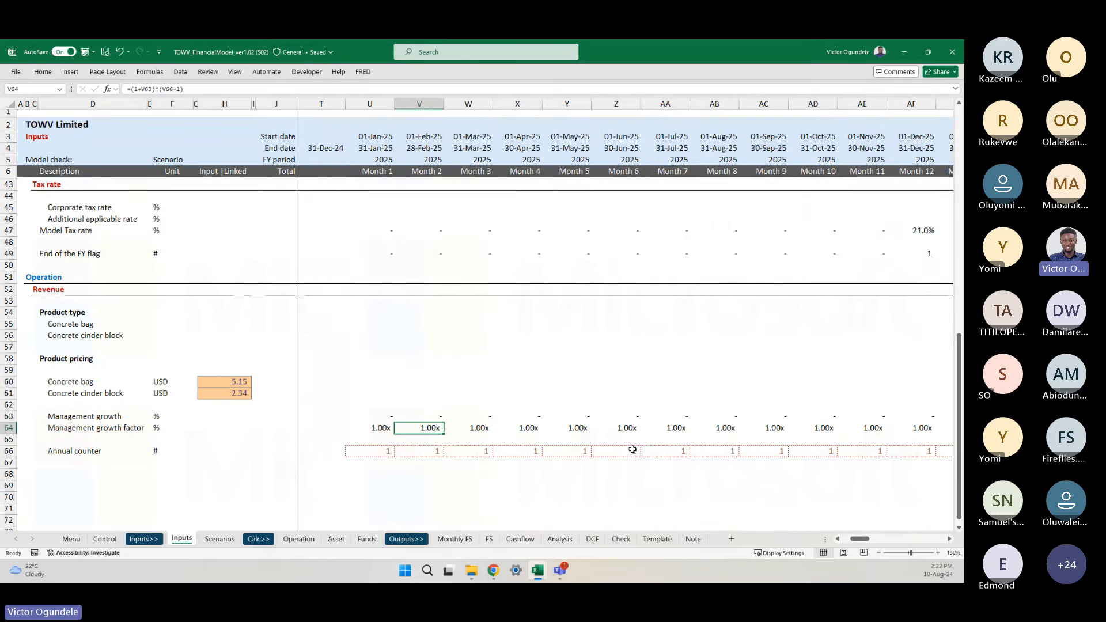
key("Left")
- Review the Management growth factor values against the growth rates and annual counter across the months through Month 60
scroll(788, 461, "down", 2)
scroll(788, 461, "right", 7)
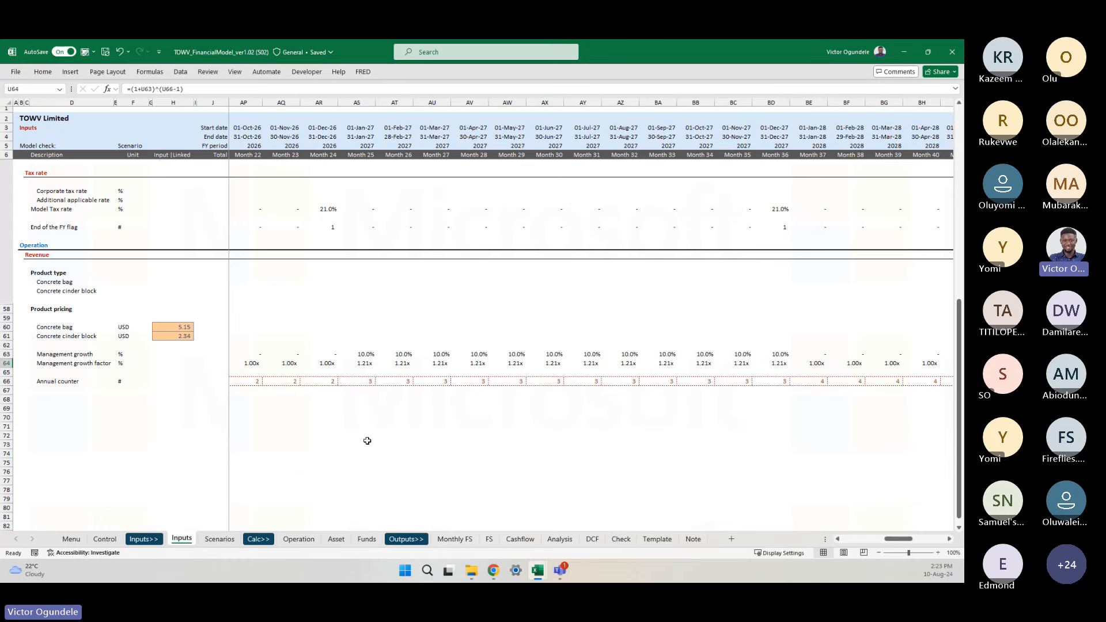
scroll(490, 443, "right", 1)
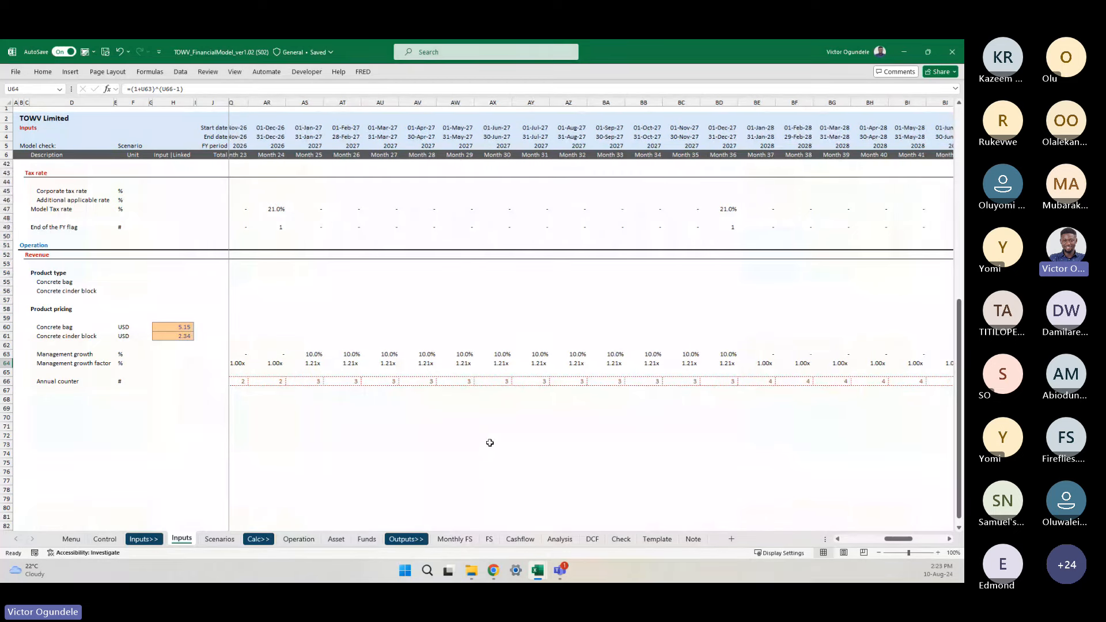
scroll(490, 443, "right", 4)
left_click(507, 361)
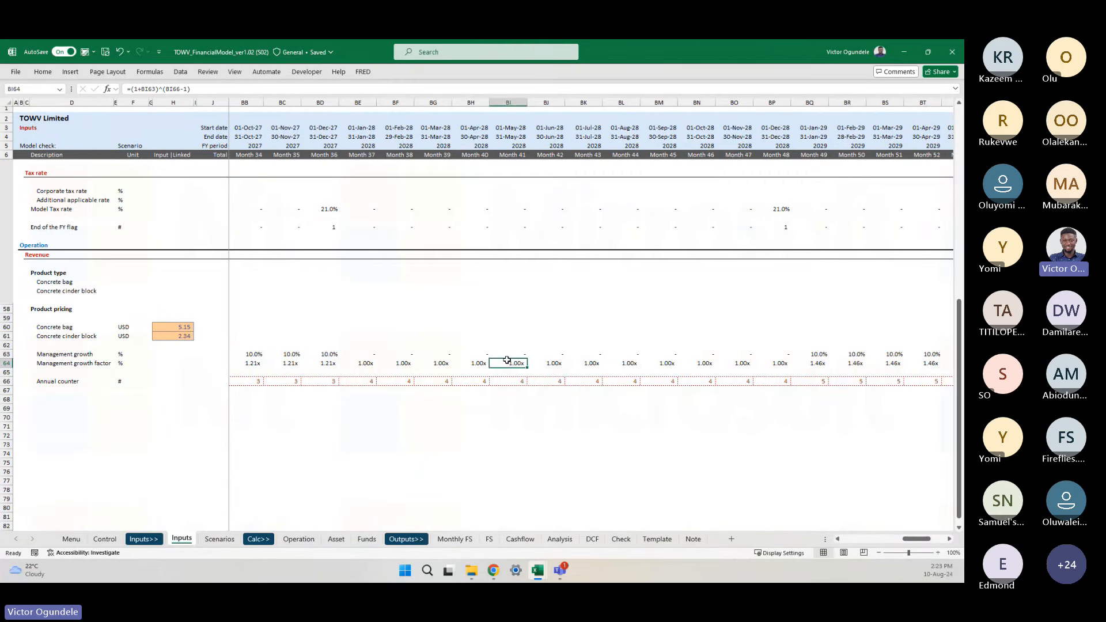
key("Right")
key("Right")
key("Right")
key("Right")
key("Right")
key("Right")
key("Right")
key("Right")
key("Right")
key("Right")
key("Right")
key("Right")
key("Right")
key("Right")
key("Right")
key("Right")
key("Right")
key("Right")
key("Right")
key("Right")
key("Left")
key("Left")
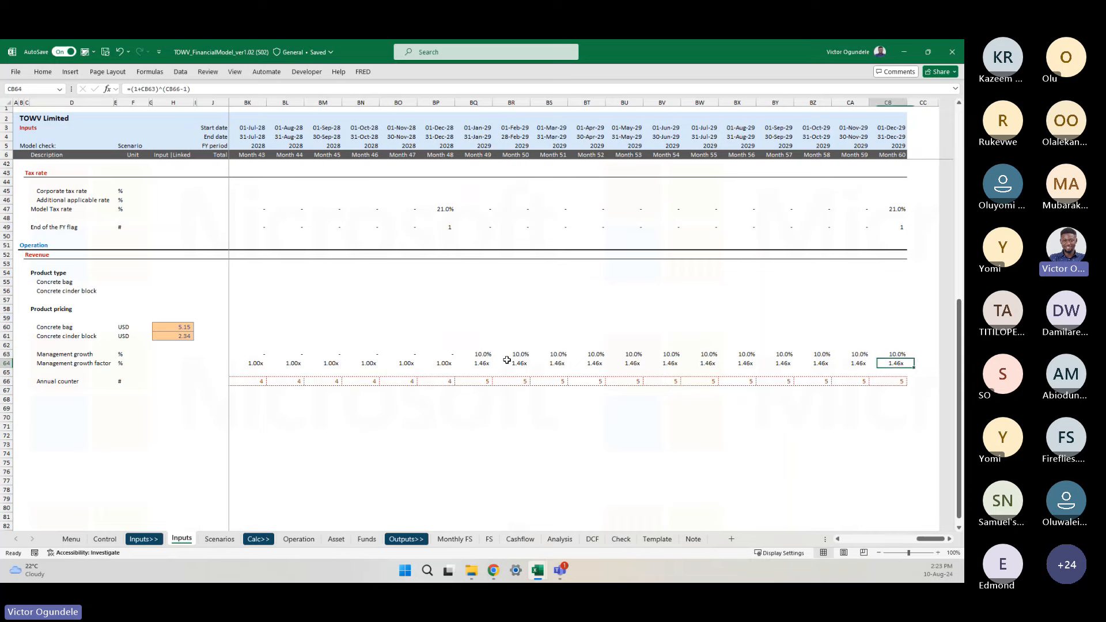
key("ctrl+Left")
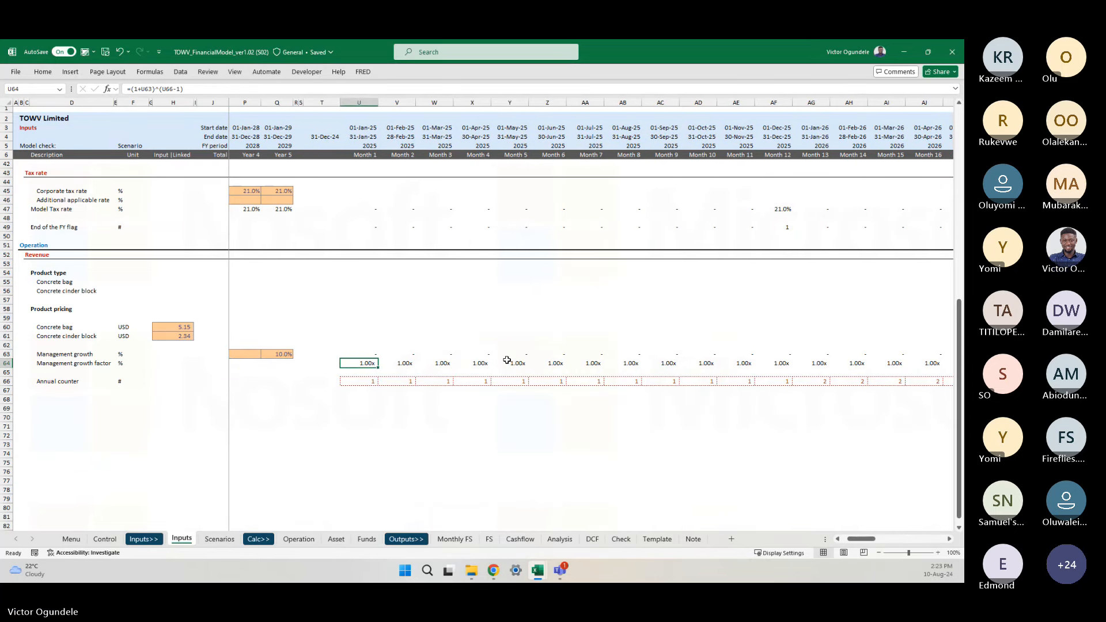
- Inspect the Month 1 formulas for Annual counter, Management growth factor and Management growth, including the LOOKUP references
key("Down")
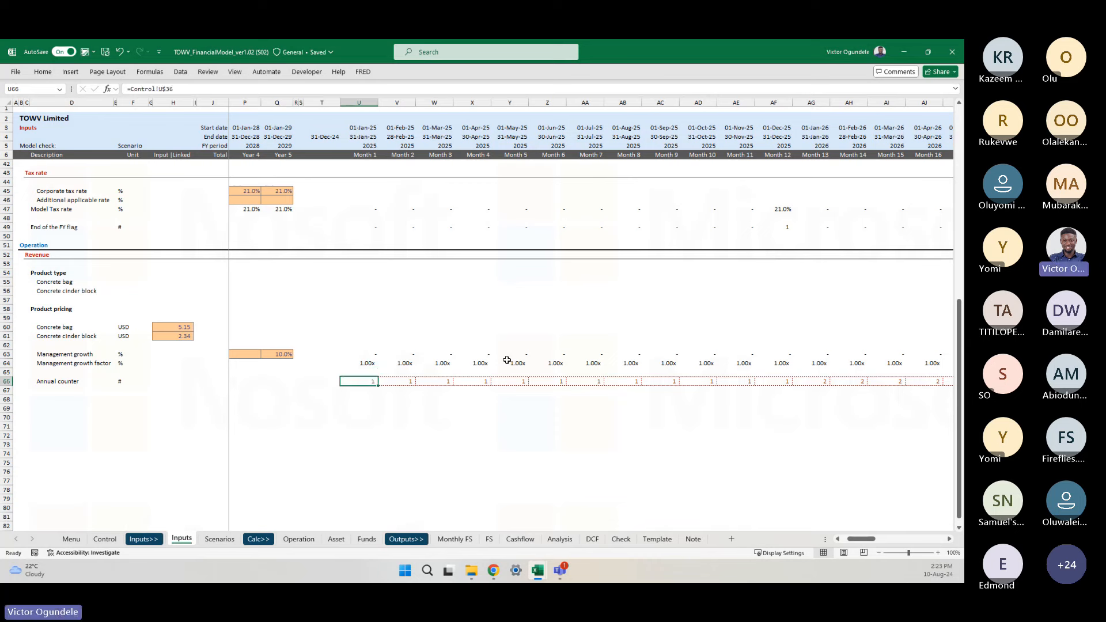
key("Up")
key("Up")
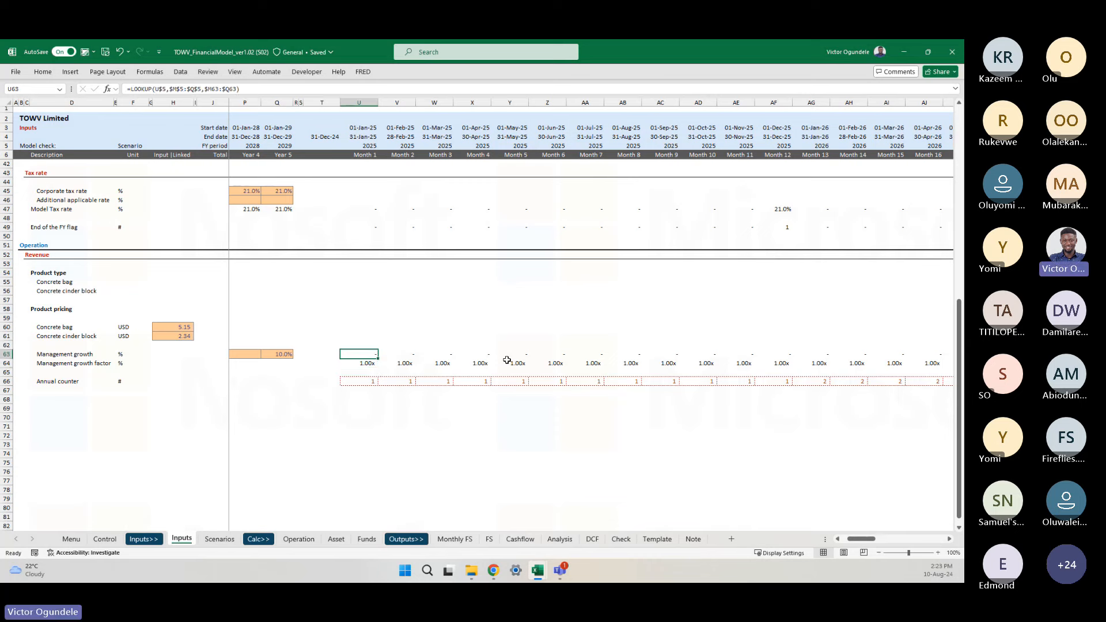
key("F2")
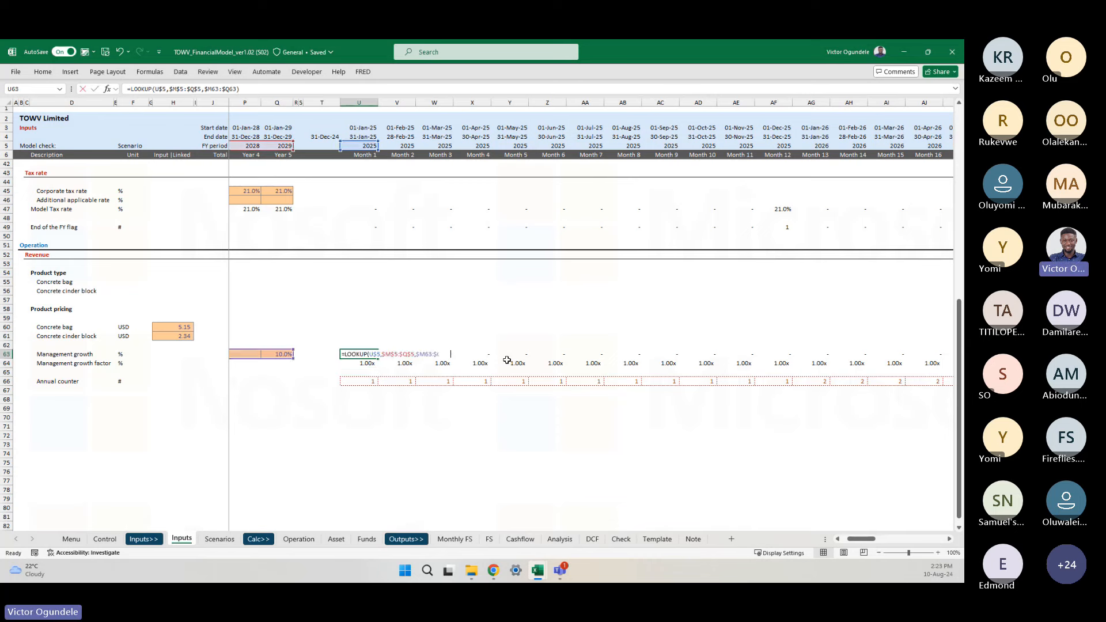
key("Escape")
- Review the monthly Management growth rates in row 63 against the yearly growth inputs and the Annual counter
key("Right")
key("Right")
key("Right")
key("Right")
key("Right")
key("Right")
key("Right")
key("Right")
key("Right")
key("Right")
key("Right")
key("Right")
key("Right")
key("Right")
key("Right")
key("Right")
key("Right")
key("Right")
key("Right")
key("Right")
key("Right")
key("Right")
key("Right")
key("Right")
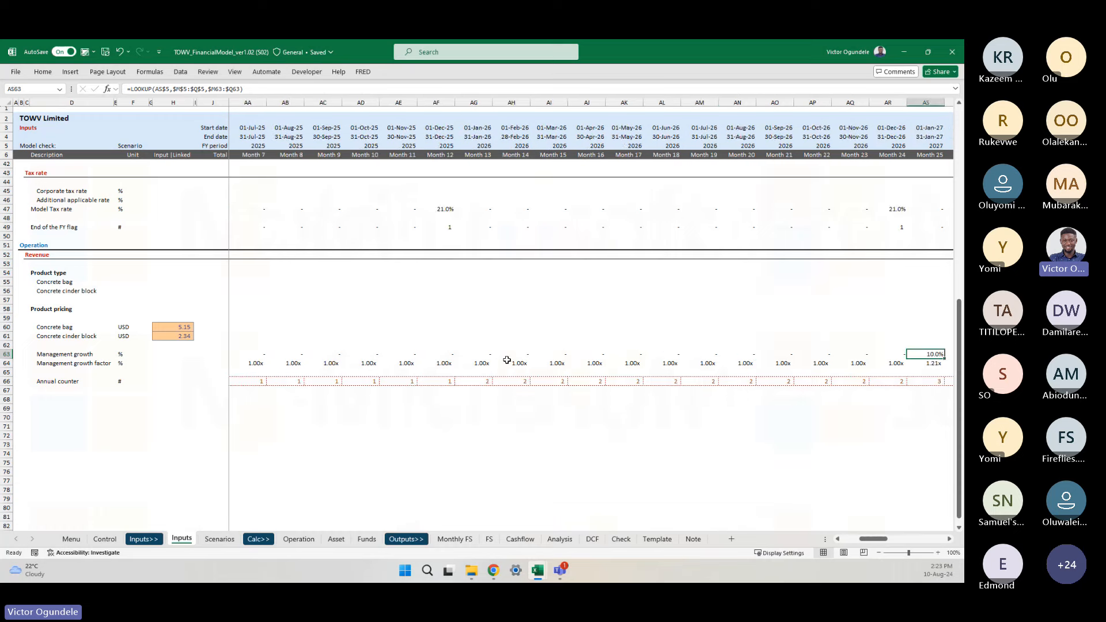
key("Left")
key("Left")
key("Left")
key("Left")
key("Left")
key("Left")
key("Left")
key("Left")
key("Left")
key("Left")
key("Left")
key("Left")
key("Left")
key("Left")
key("Left")
key("Left")
key("Left")
key("Left")
key("Left")
key("Left")
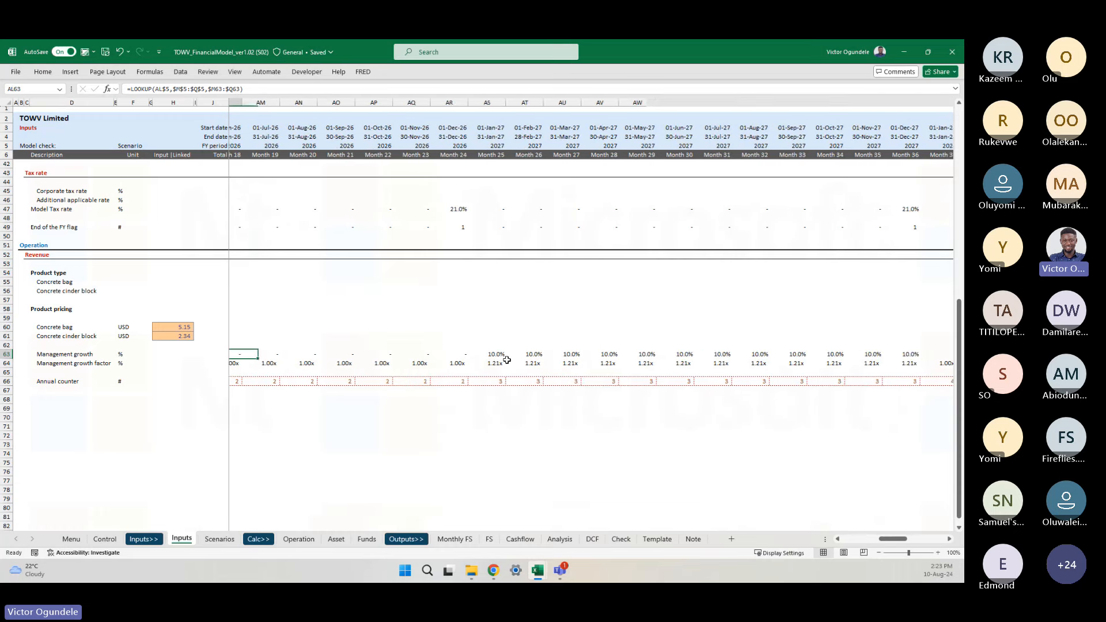
key("Left")
key("Left")
key("Left")
key("Left")
key("Left")
key("Left")
key("Left")
key("Right")
key("Right")
key("Right")
key("Right")
key("Right")
key("Right")
key("Right")
key("Right")
key("Right")
key("Right")
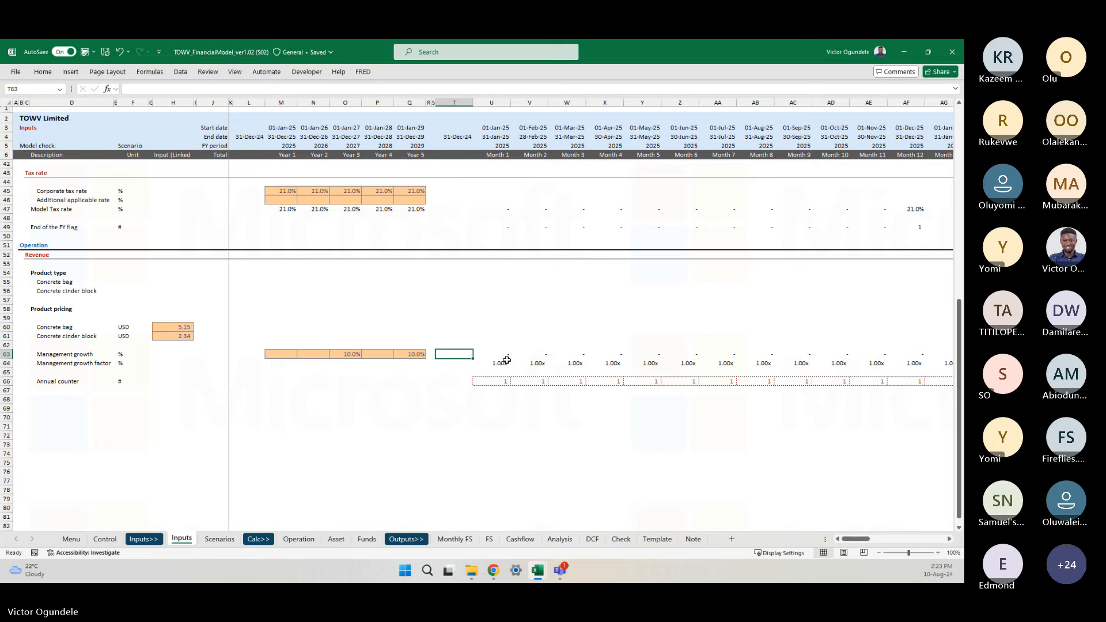
key("Right")
key("Down")
key("Down")
key("Down")
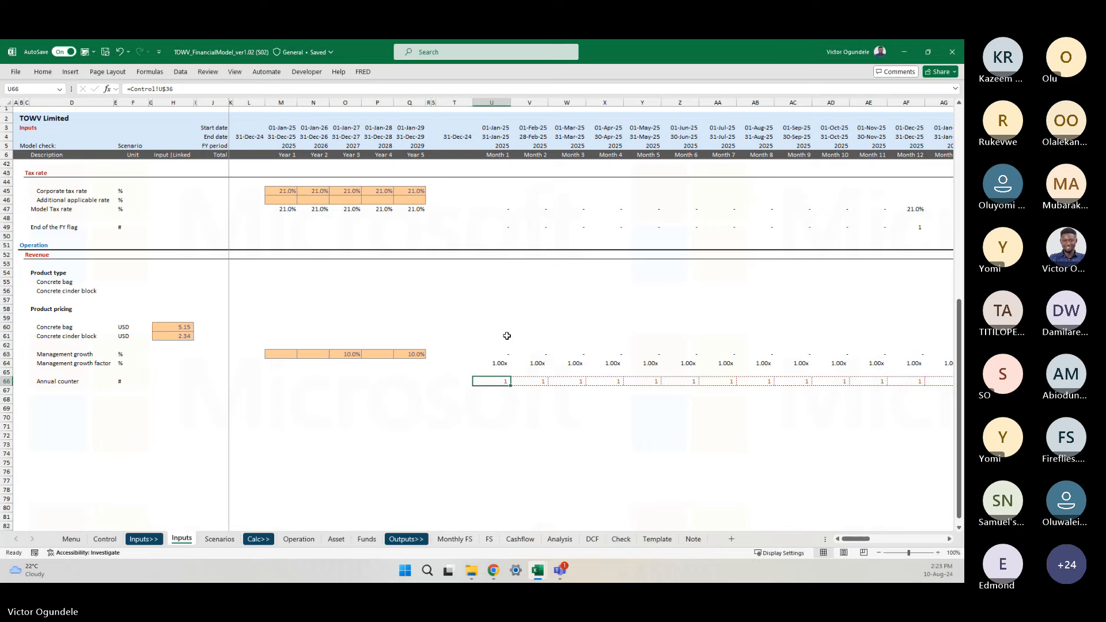
- Copy the whole Annual counter row 32 from the Cost Incremental factor section over row 66
scroll(500, 318, "up", 4)
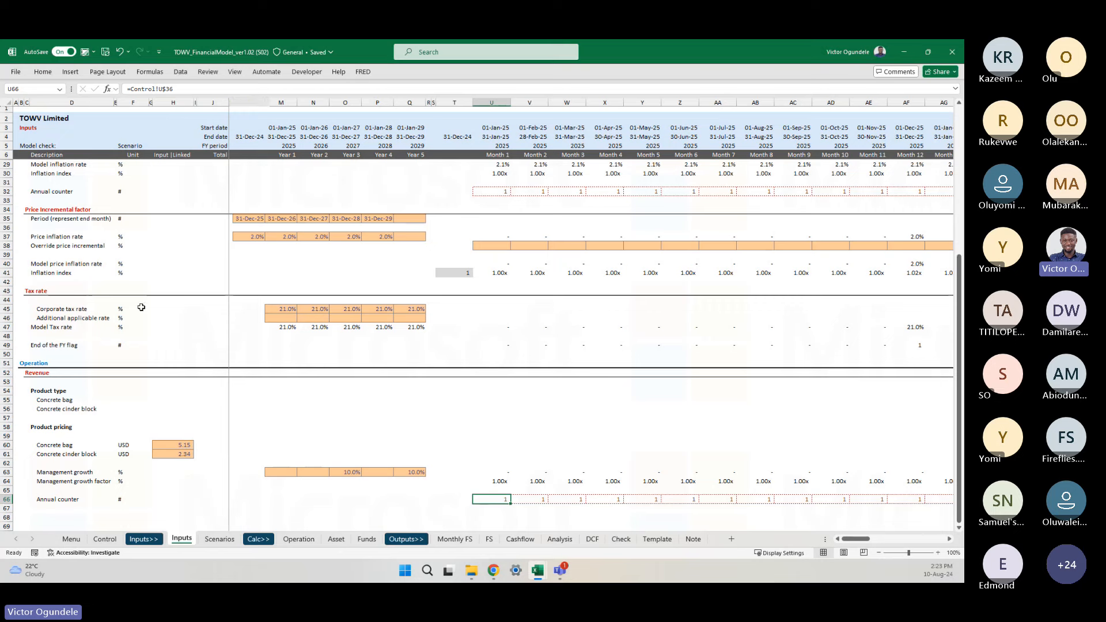
scroll(141, 307, "up", 3)
left_click(3, 277)
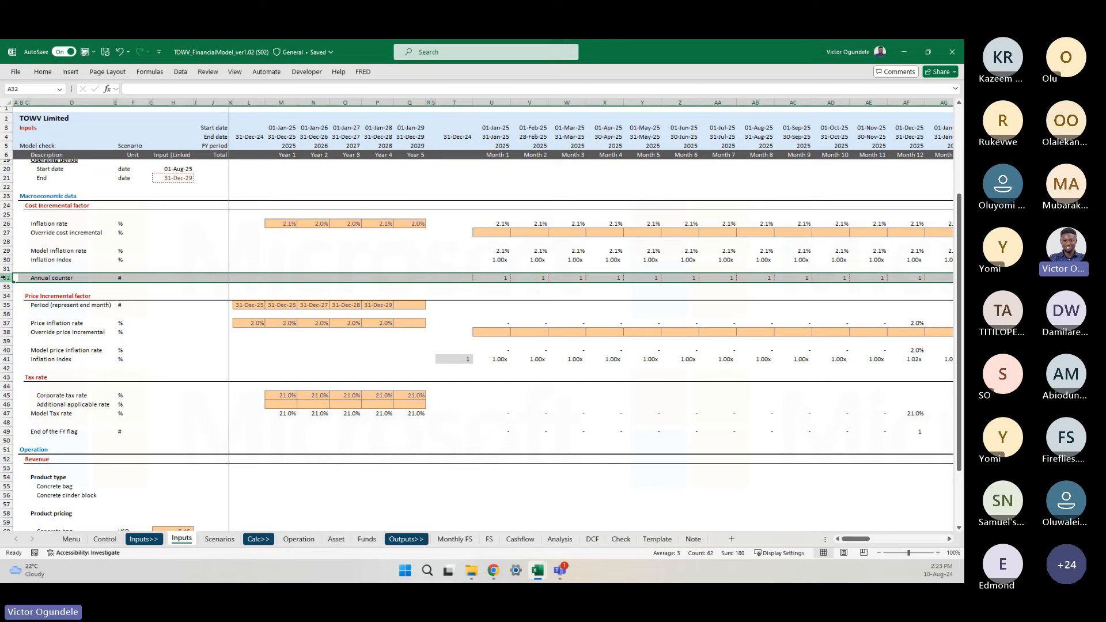
key("ctrl+c")
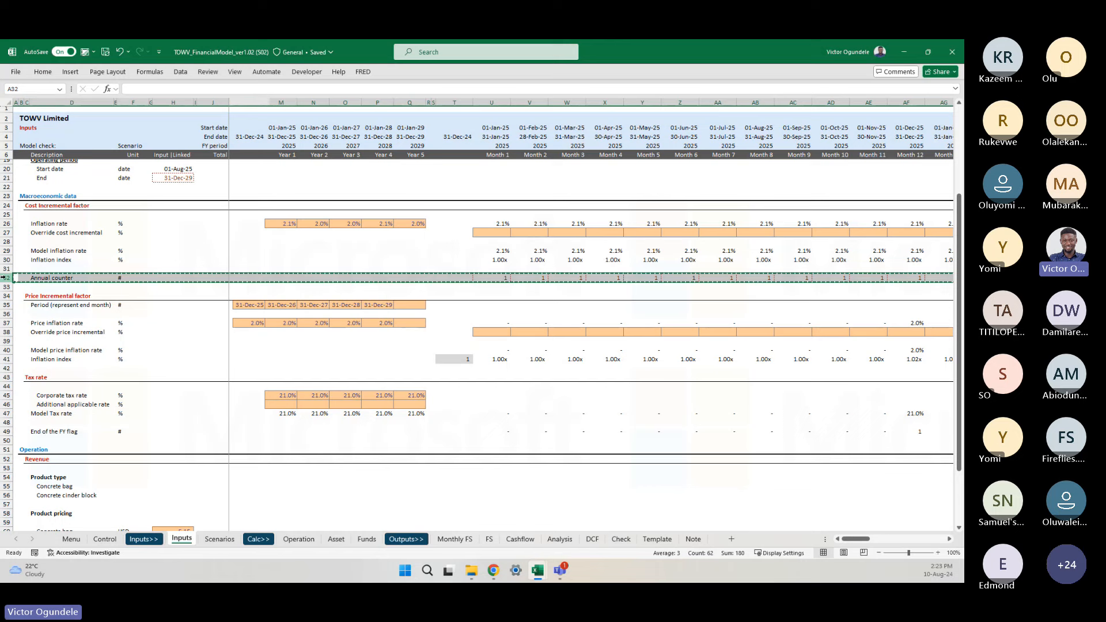
scroll(5, 277, "down", 9)
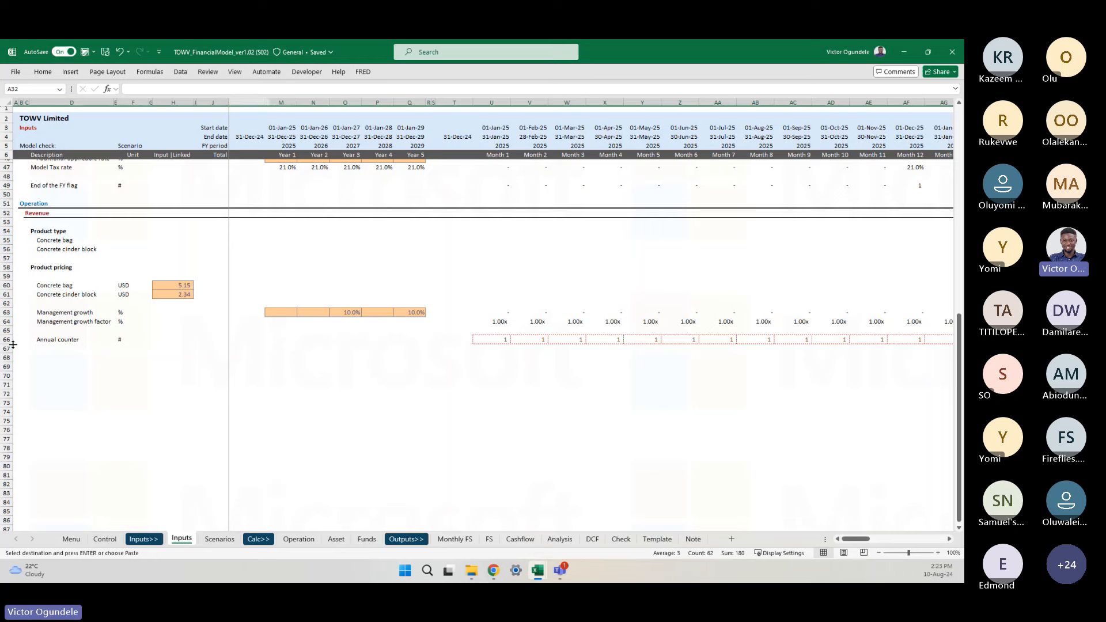
left_click(6, 340)
key("ctrl+v")
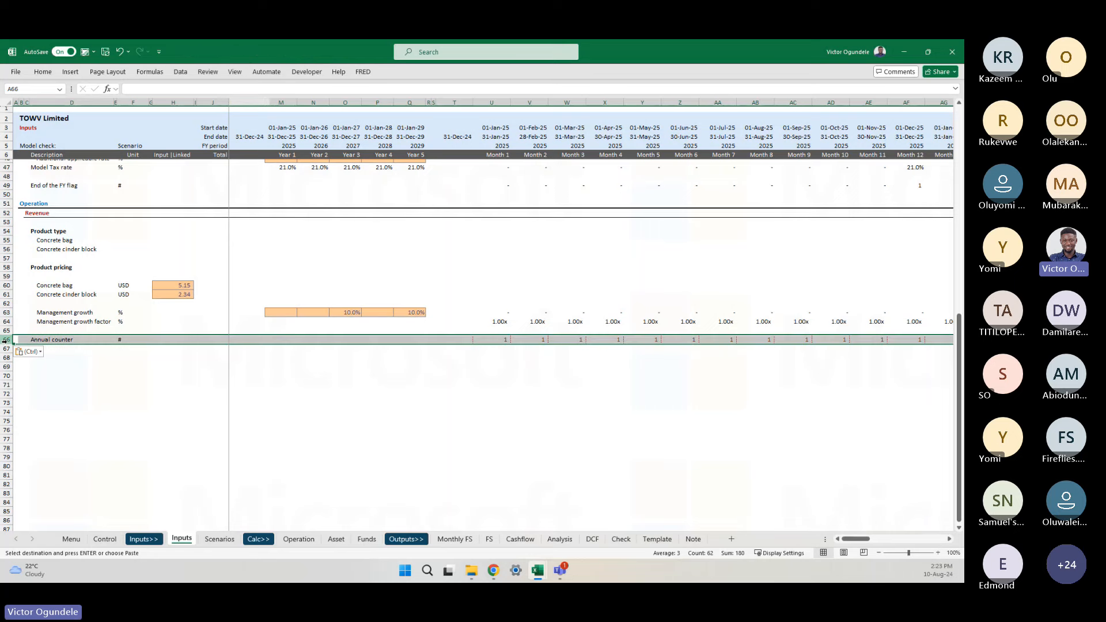
- Indent the Annual counter label in row 66 to align with the Management growth factor label above it
key("Right")
key("Right")
key("Right")
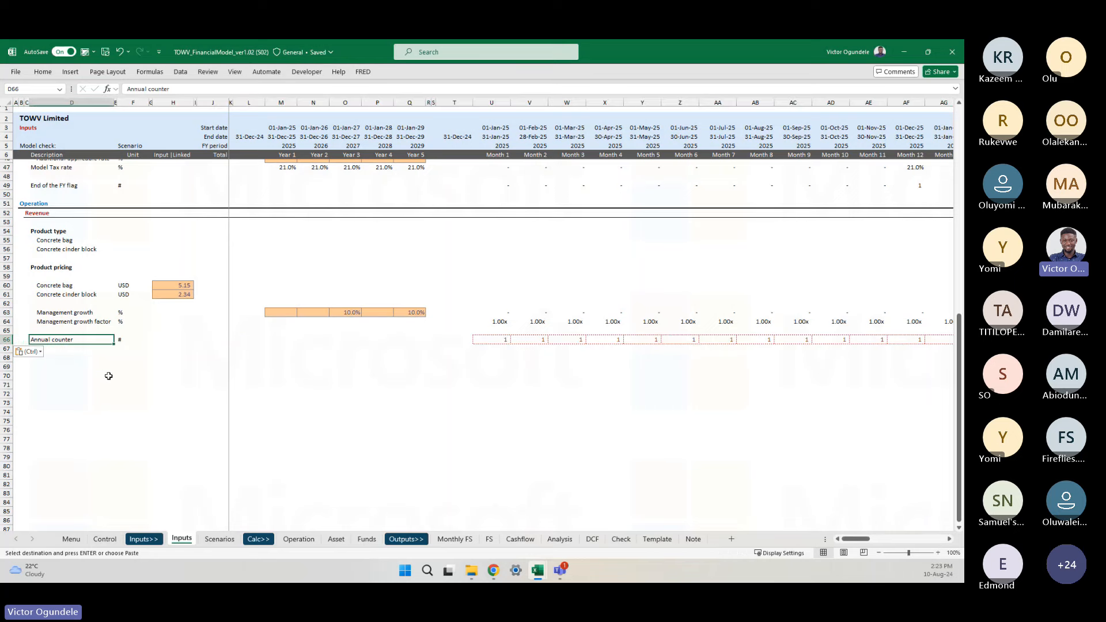
key("Escape")
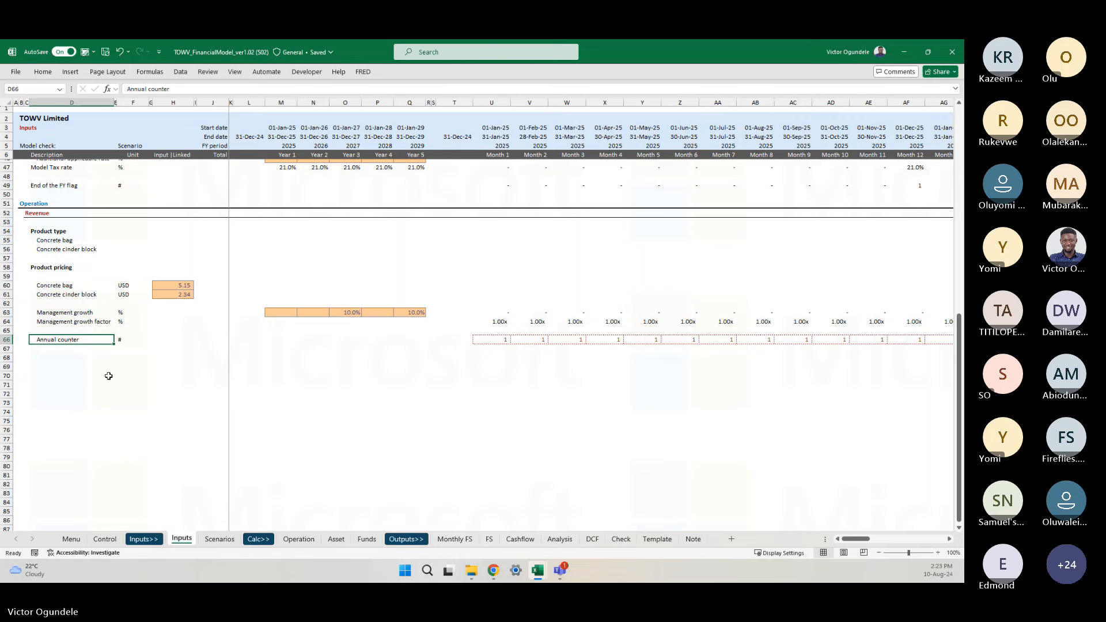
key("alt+h")
key("6")
key("Up")
key("Down")
key("alt+h")
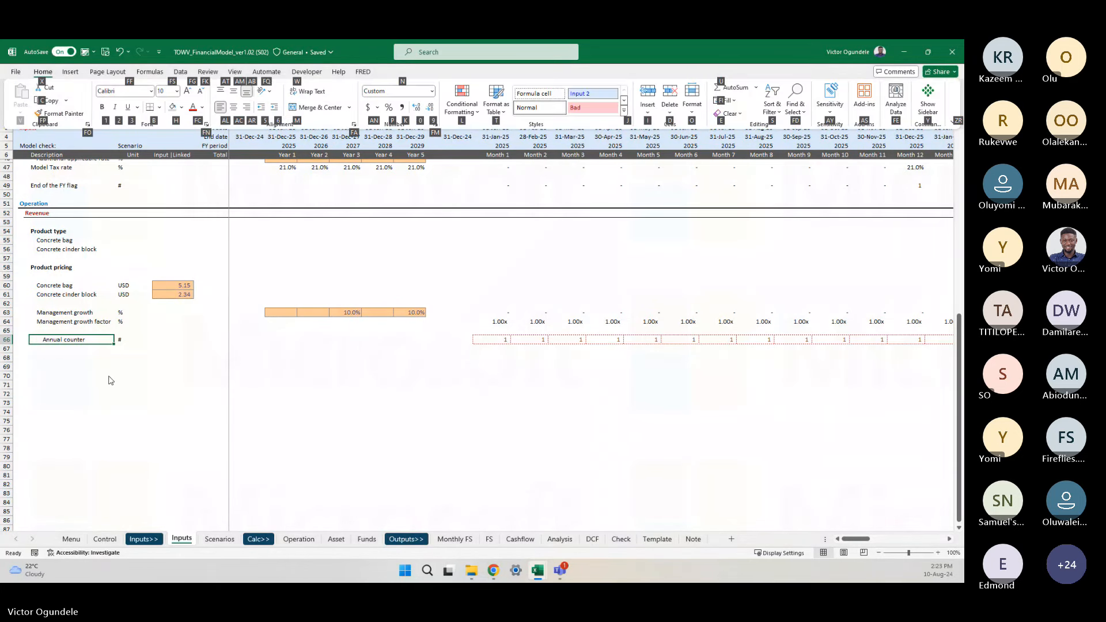
key("5")
key("Up")
key("Up")
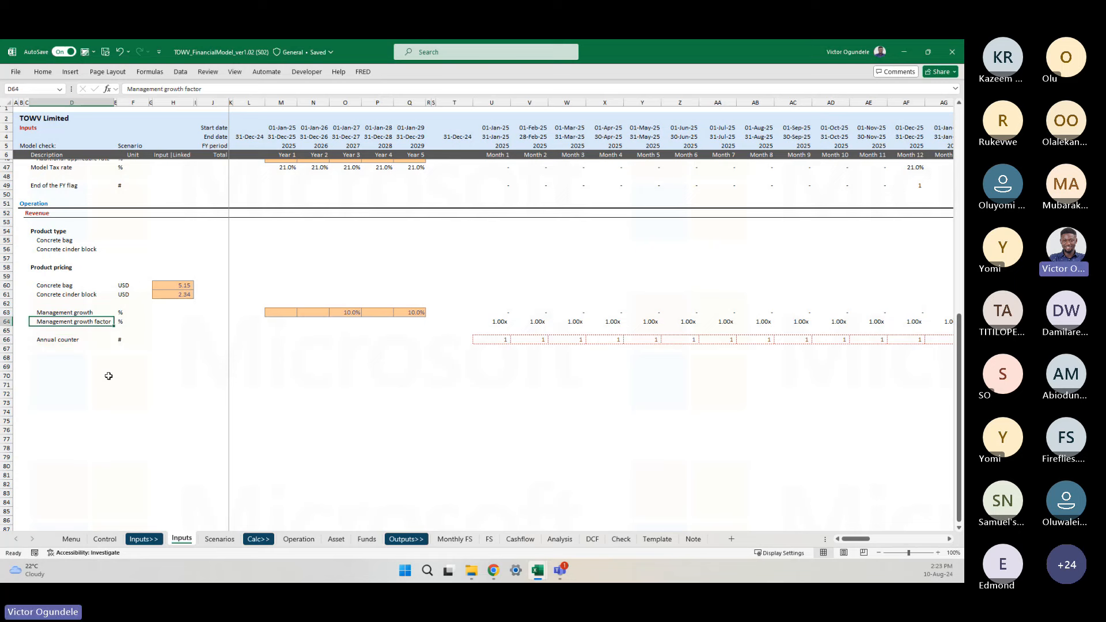
- Check the Management growth factor row at Month 60 and back at Month 1
key("ctrl+Right")
key("ctrl+Right")
key("ctrl+Right")
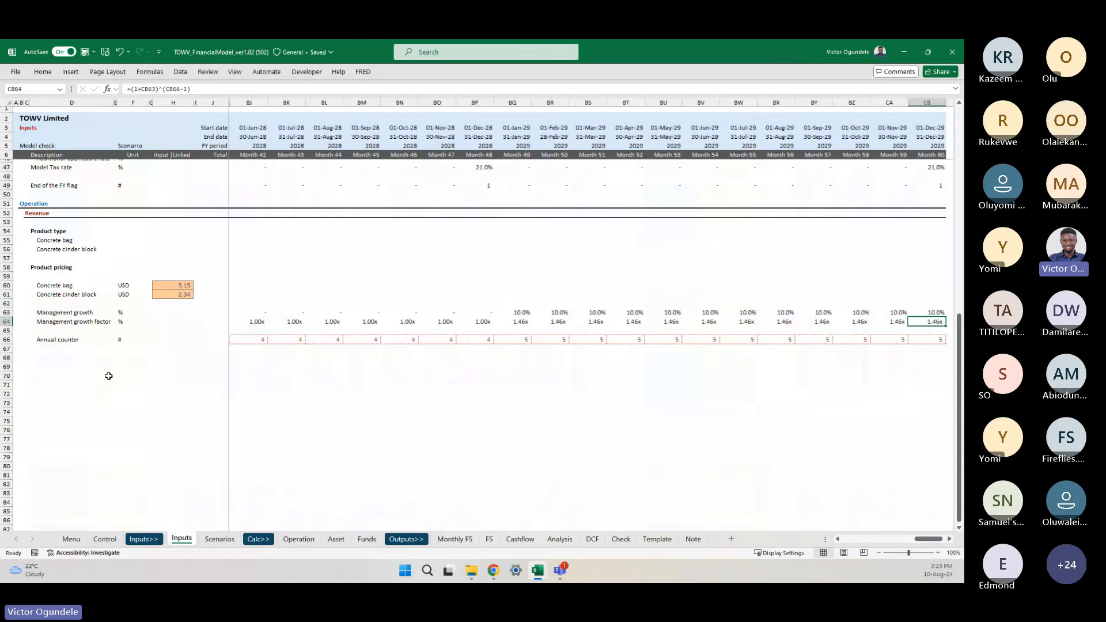
key("ctrl+Left")
key("Left")
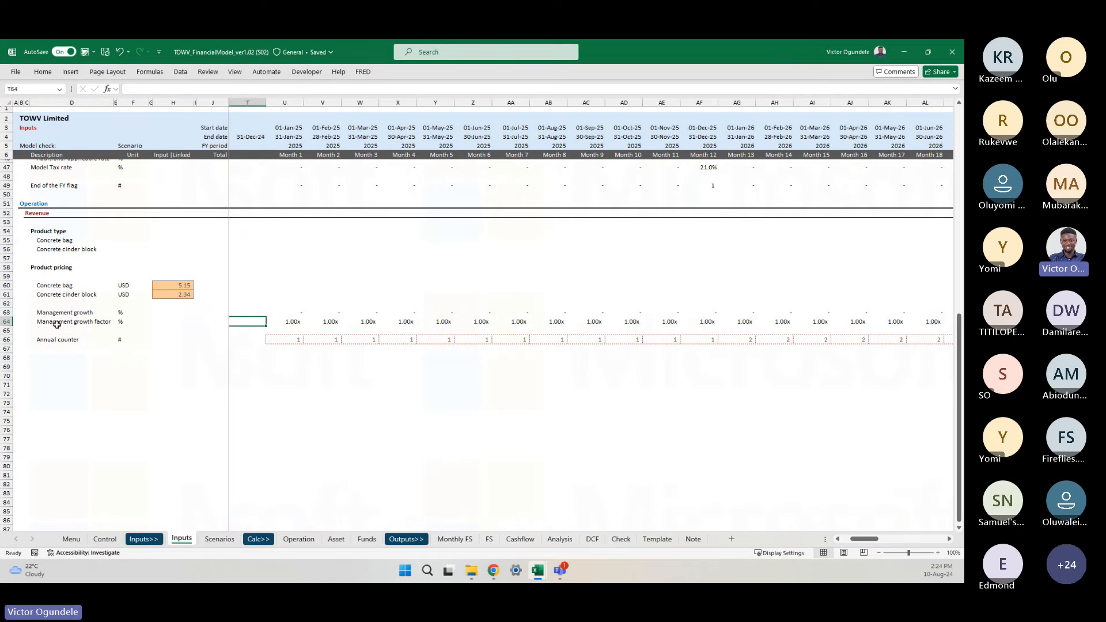
- Copy the Month 1 Inflation index formula from the Cost Incremental factor section into Month 1 Management growth factor and check its references
scroll(57, 325, "left", 3)
scroll(410, 296, "up", 6)
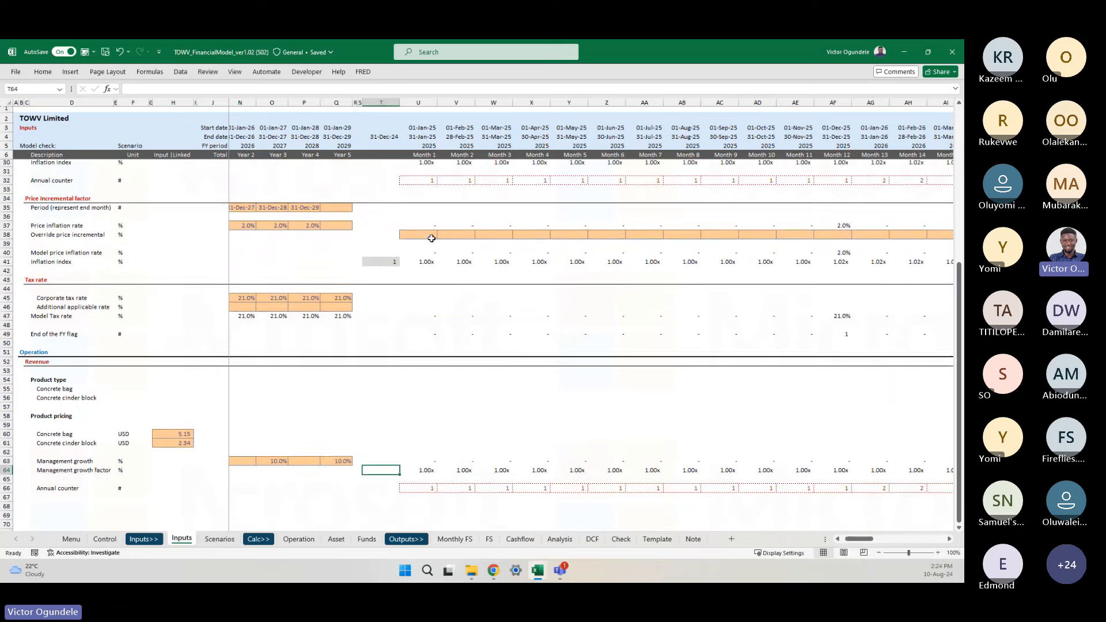
scroll(432, 238, "up", 4)
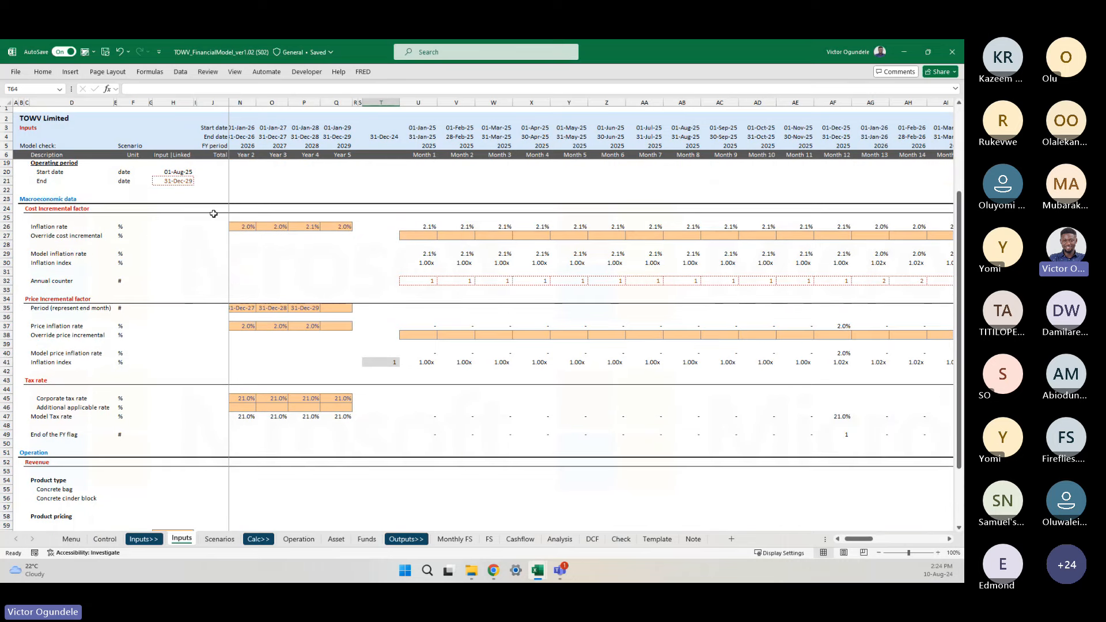
left_click(415, 264)
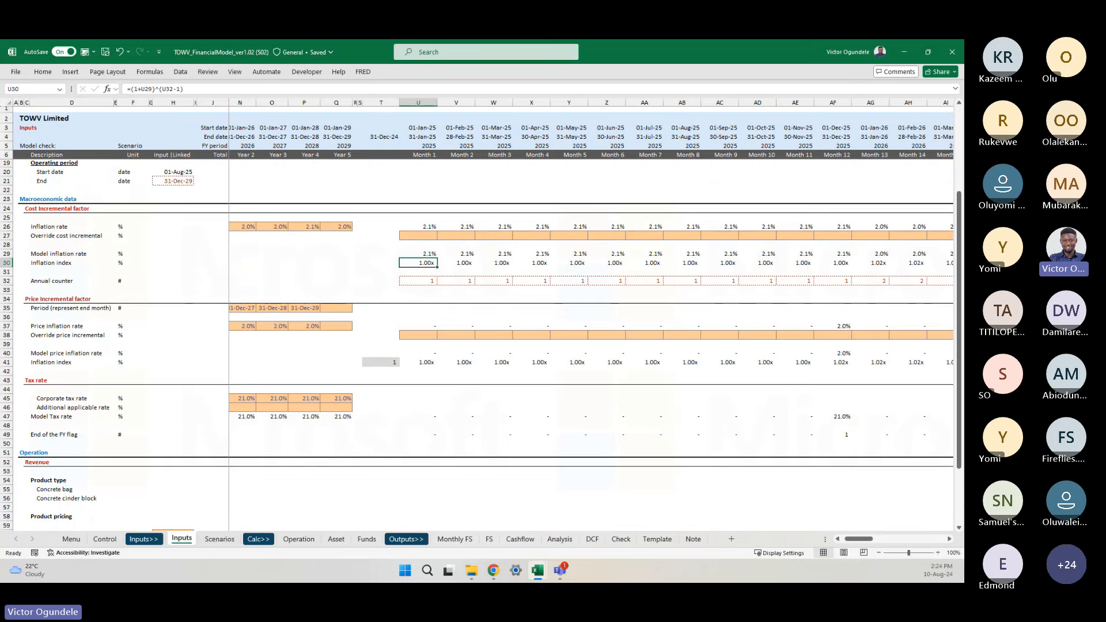
left_click(7, 262)
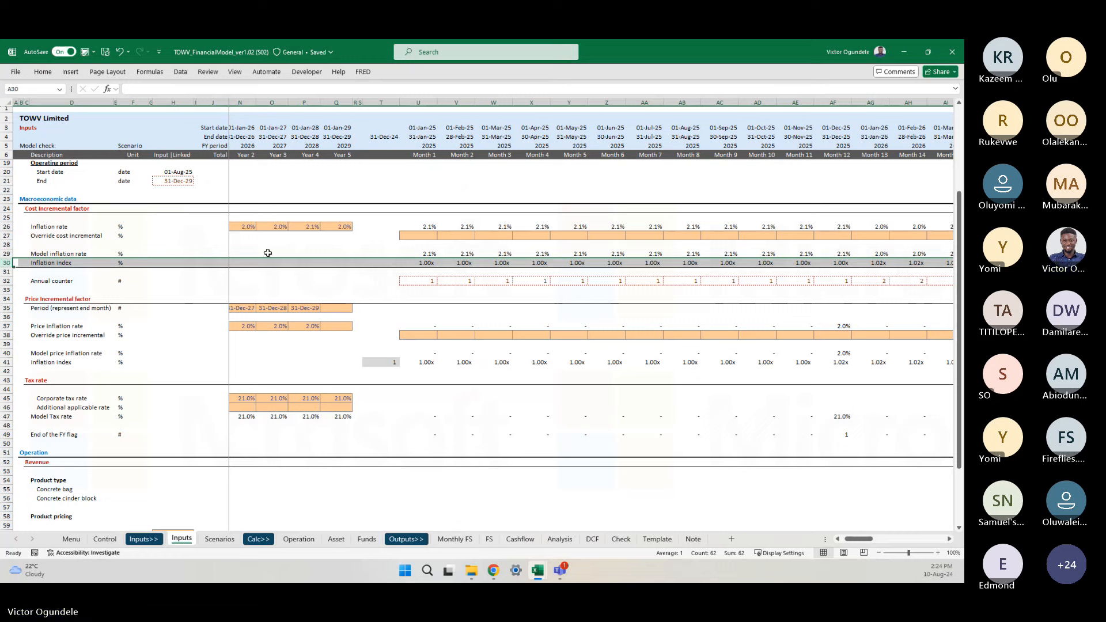
left_click(425, 263)
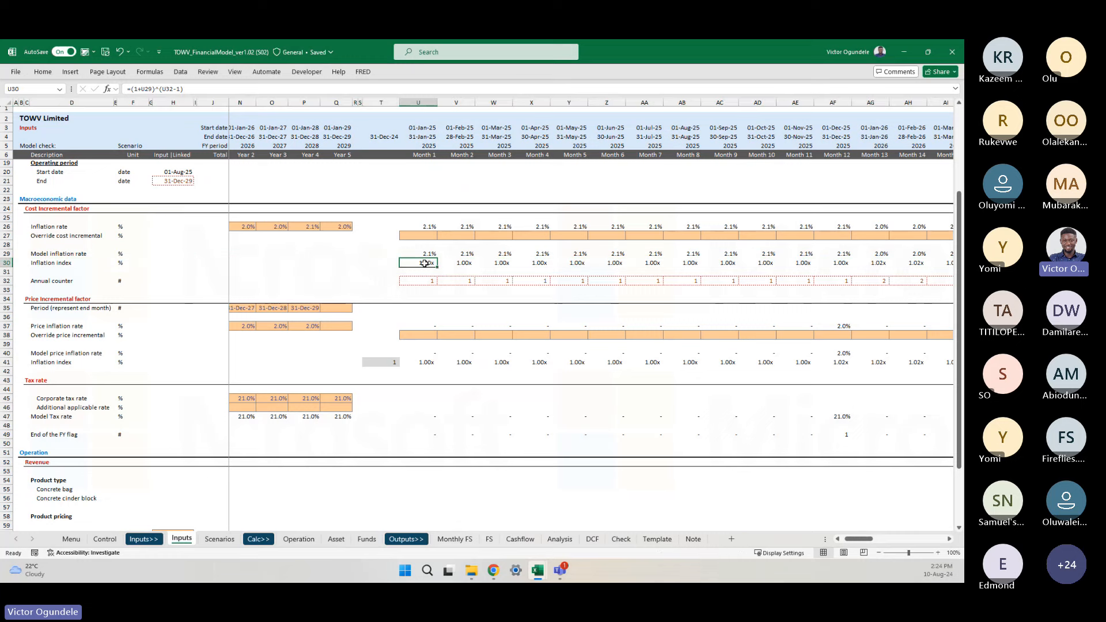
key("ctrl+c")
scroll(425, 264, "down", 9)
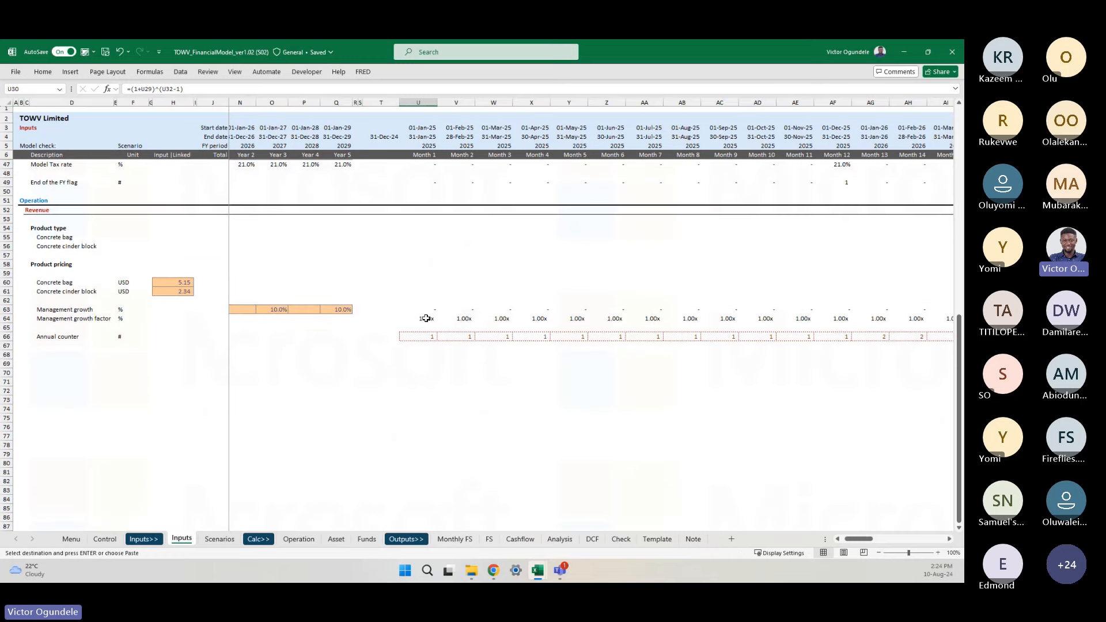
left_click(426, 318)
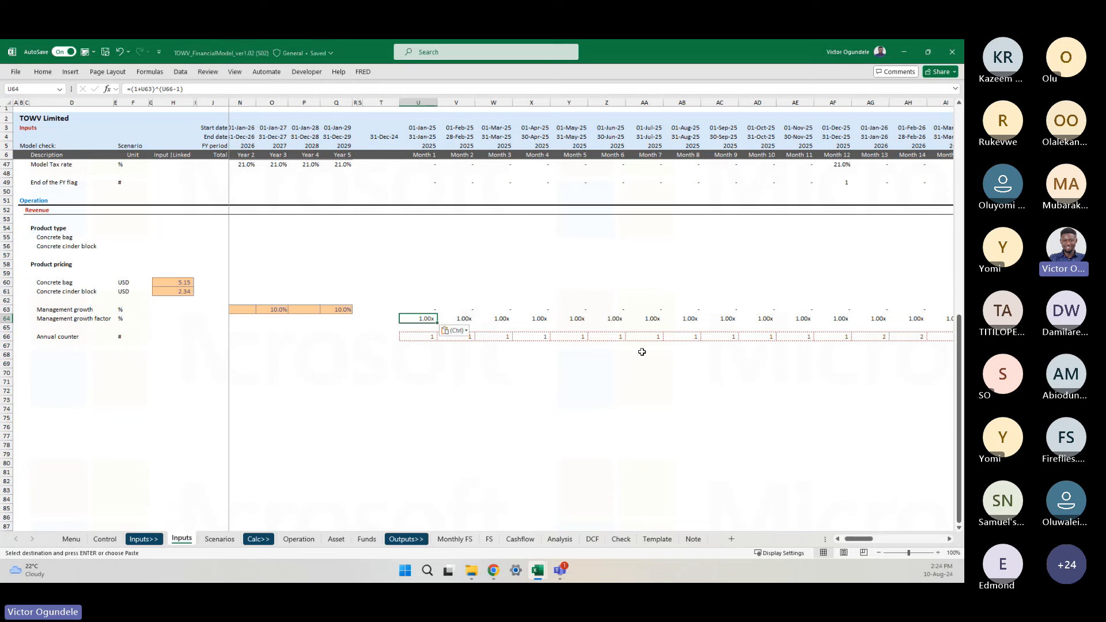
key("F2")
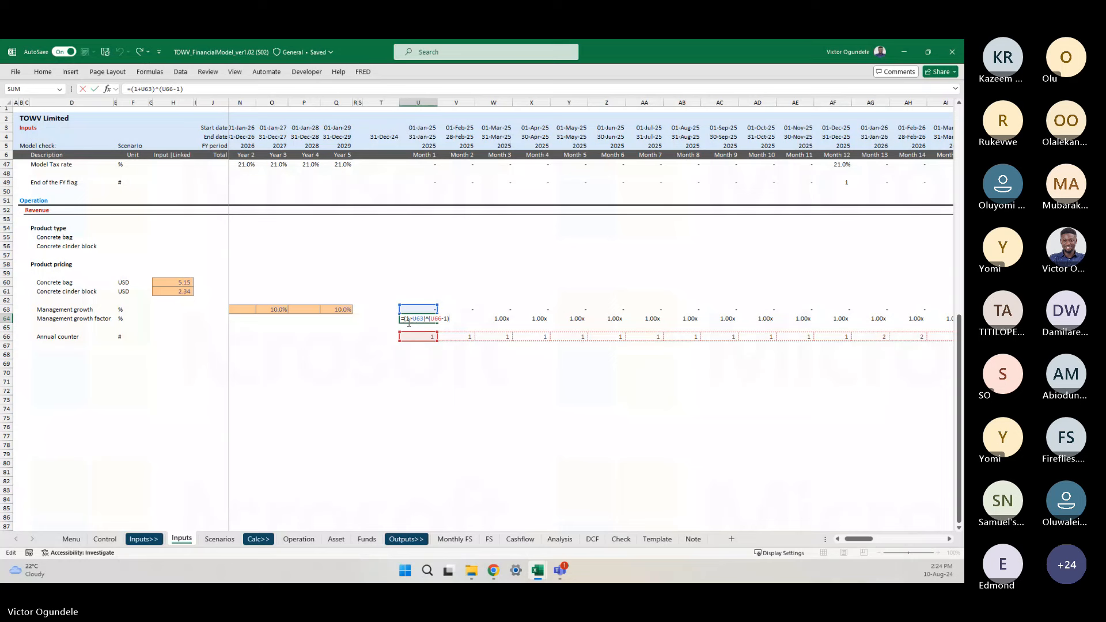
scroll(425, 376, "up", 13)
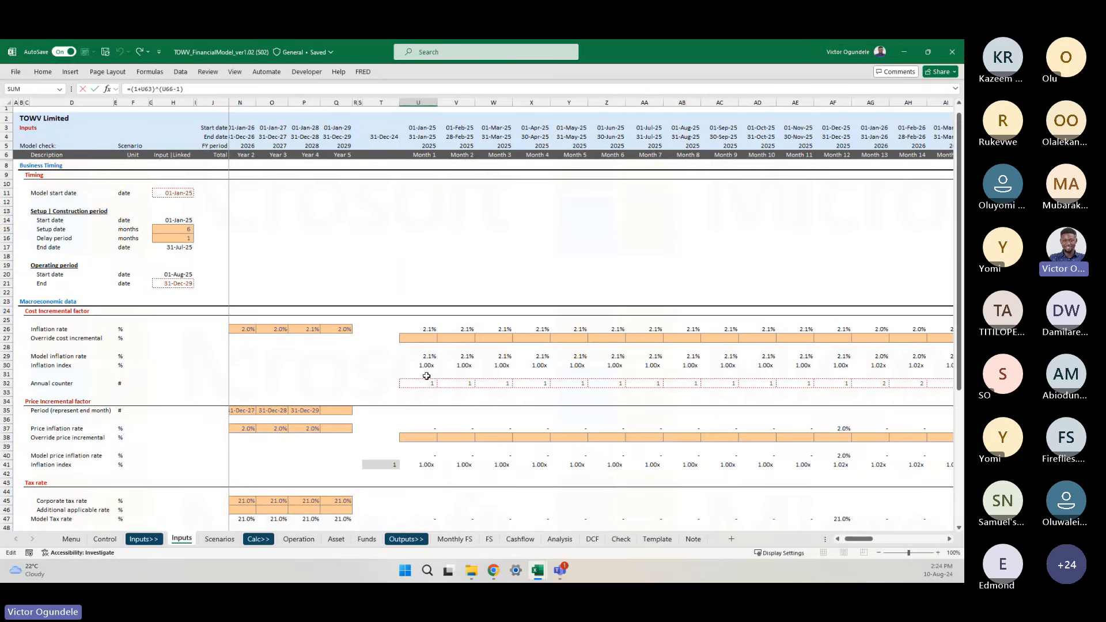
scroll(445, 440, "down", 12)
scroll(453, 458, "down", 1)
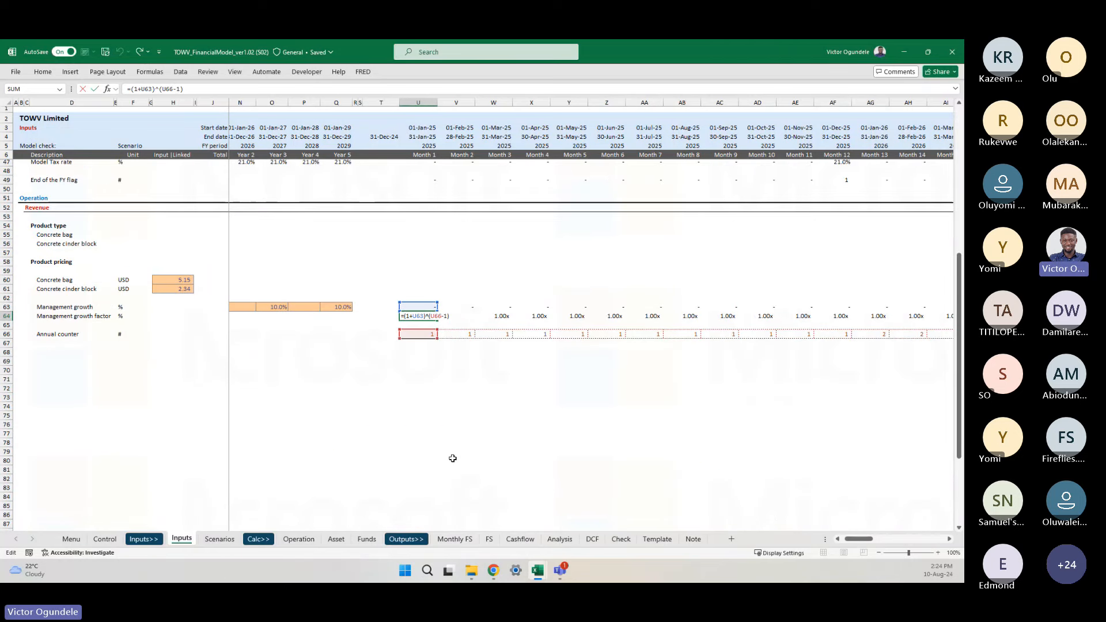
key("Escape")
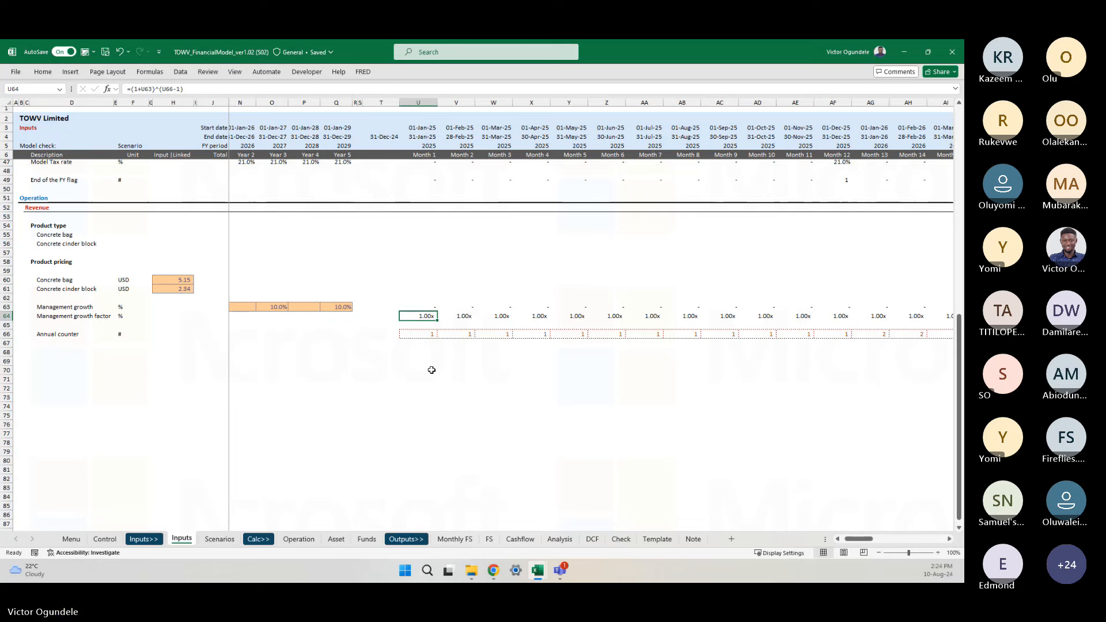
left_click(411, 338)
scroll(383, 253, "up", 9)
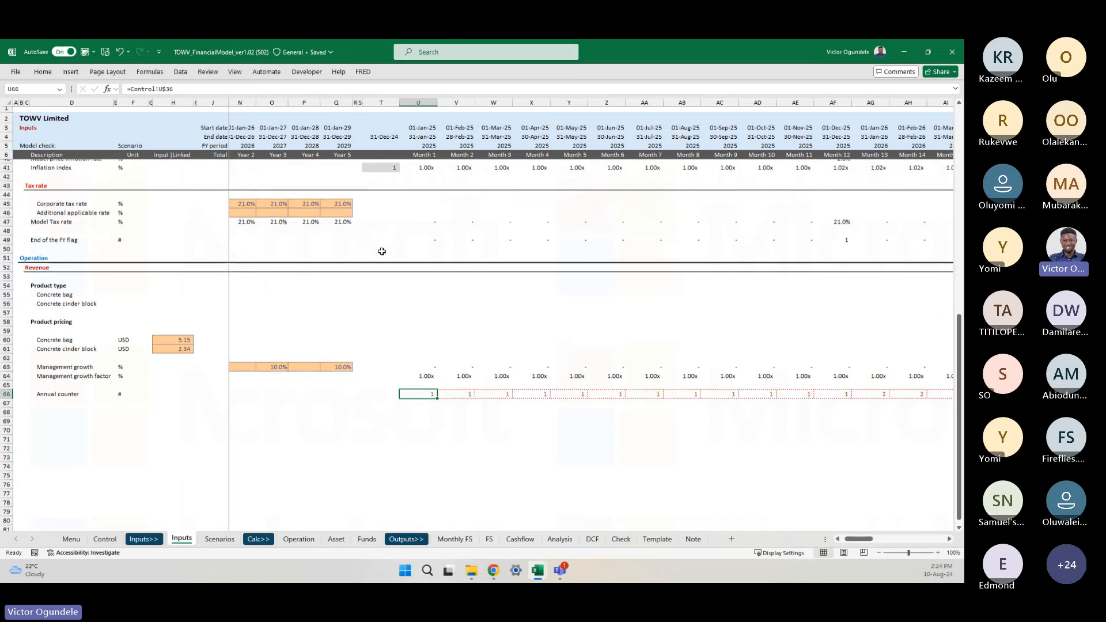
right_click(383, 255)
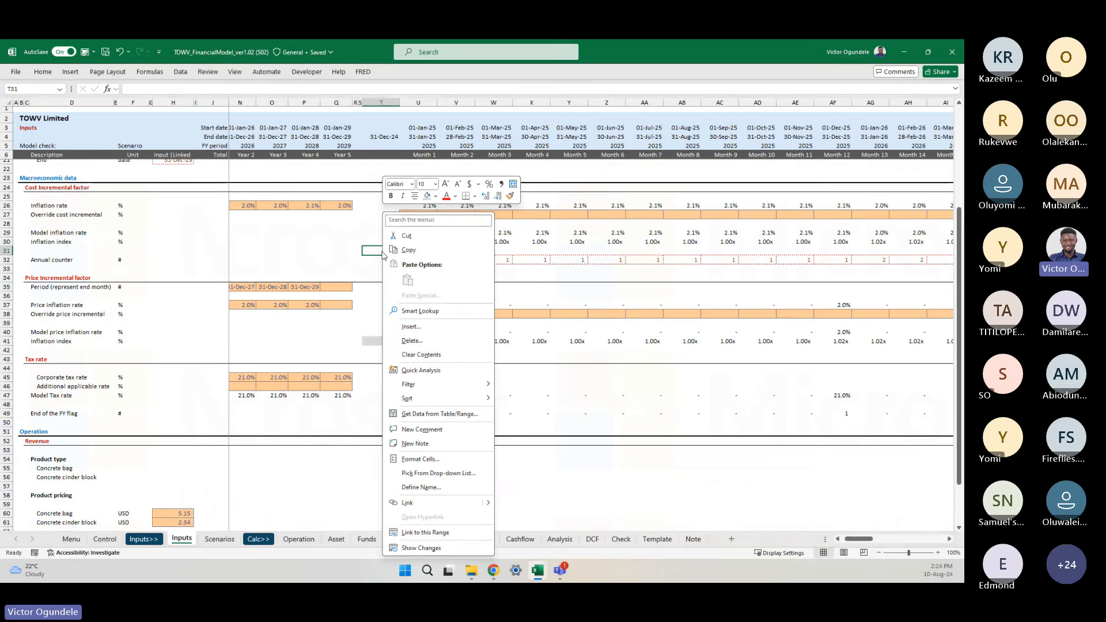
key("Escape")
left_click(6, 260)
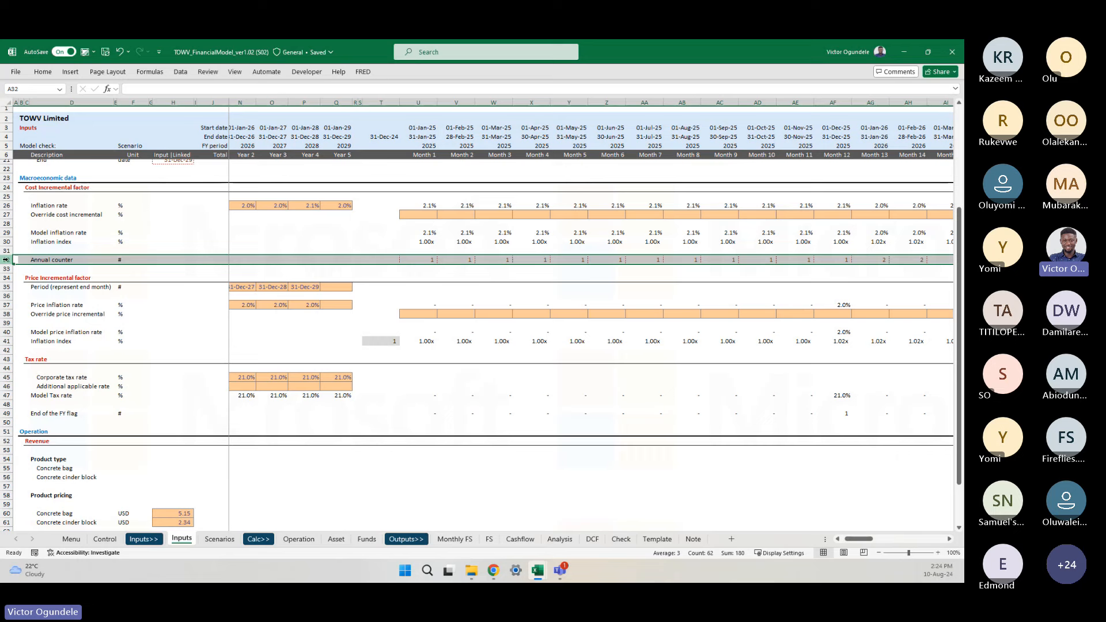
key("ctrl+c")
double_click(419, 260)
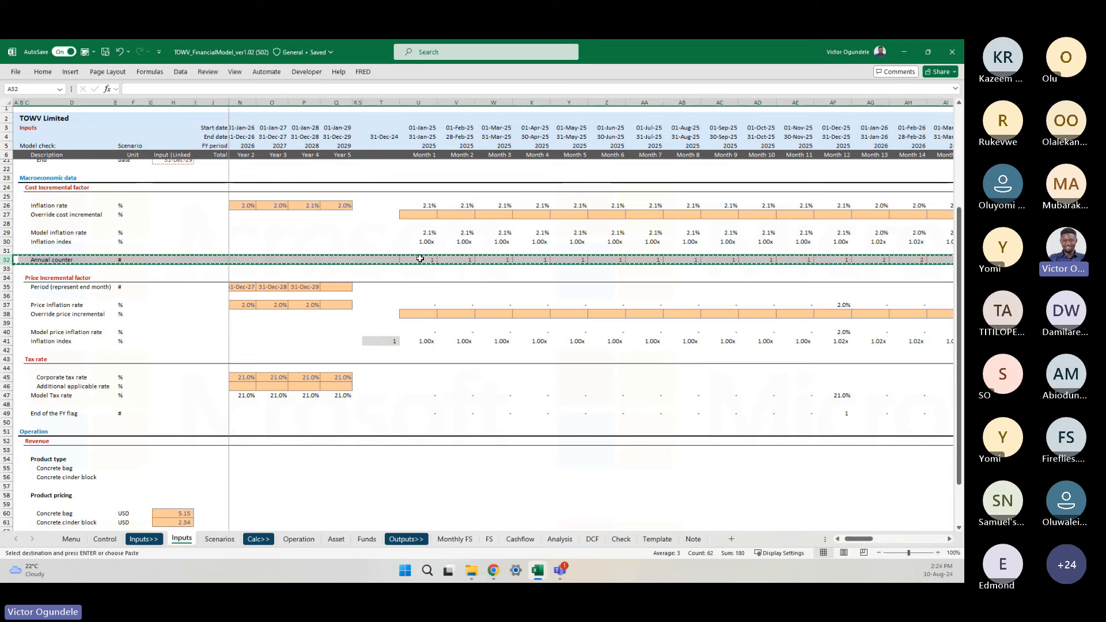
key("Escape")
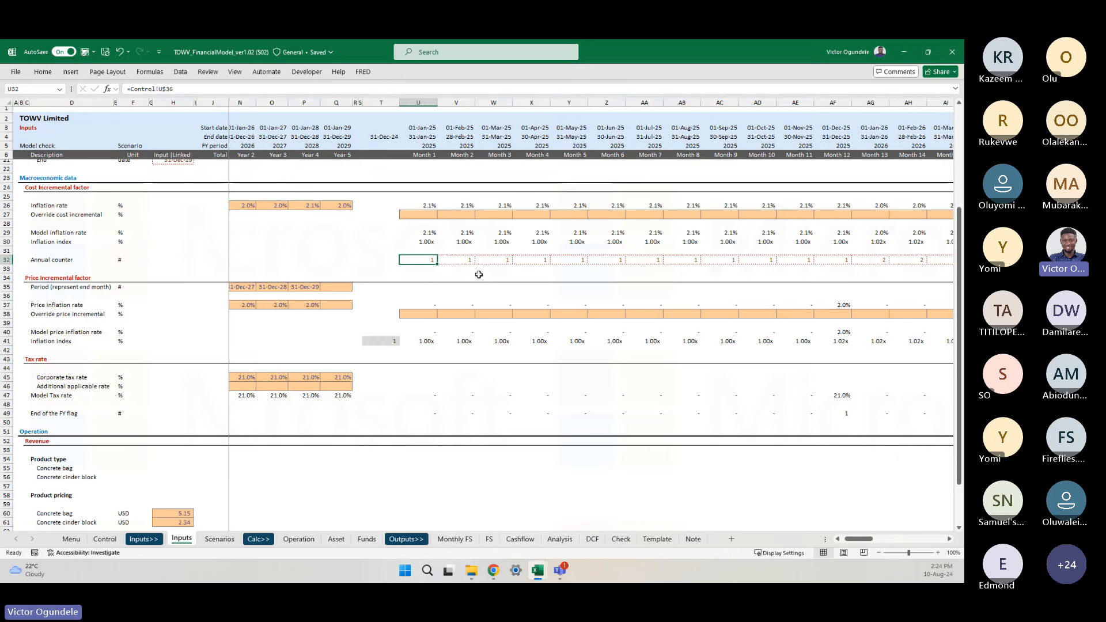
key("shift+space")
key("ctrl+c")
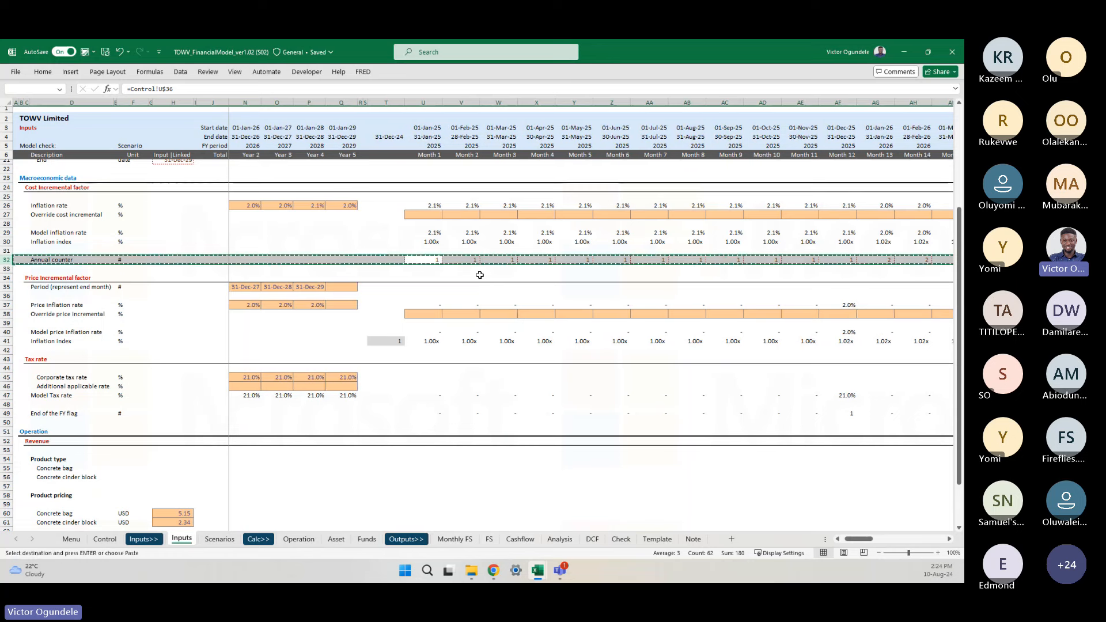
scroll(479, 275, "down", 6)
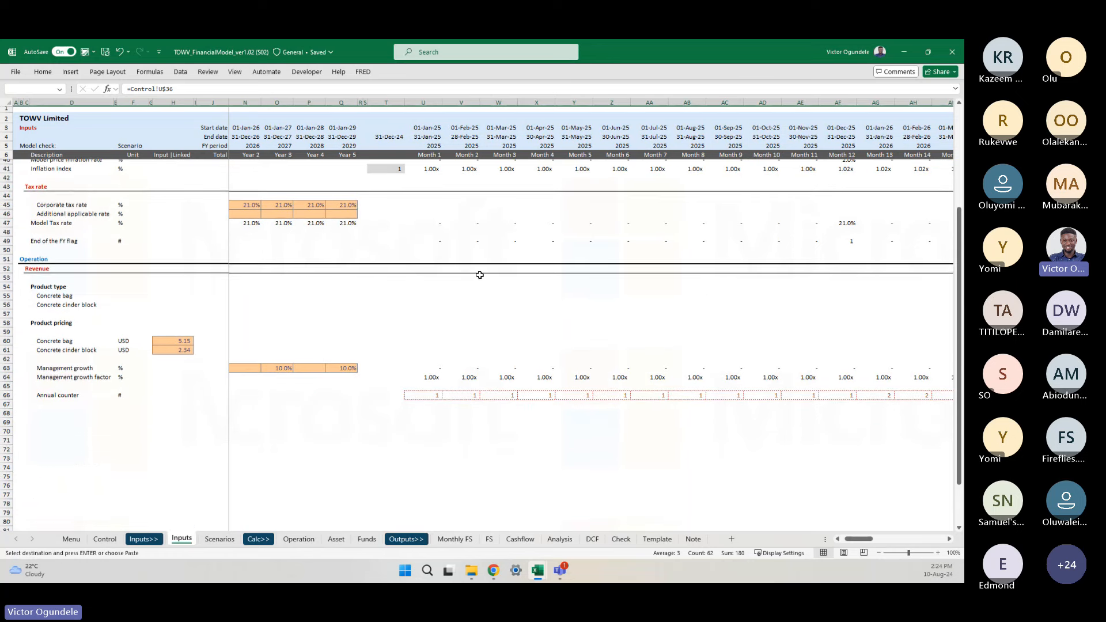
left_click(3, 395)
- Check the Month 1 Management growth factor formula in row 64 and fill it across through Month 60
left_click(433, 377)
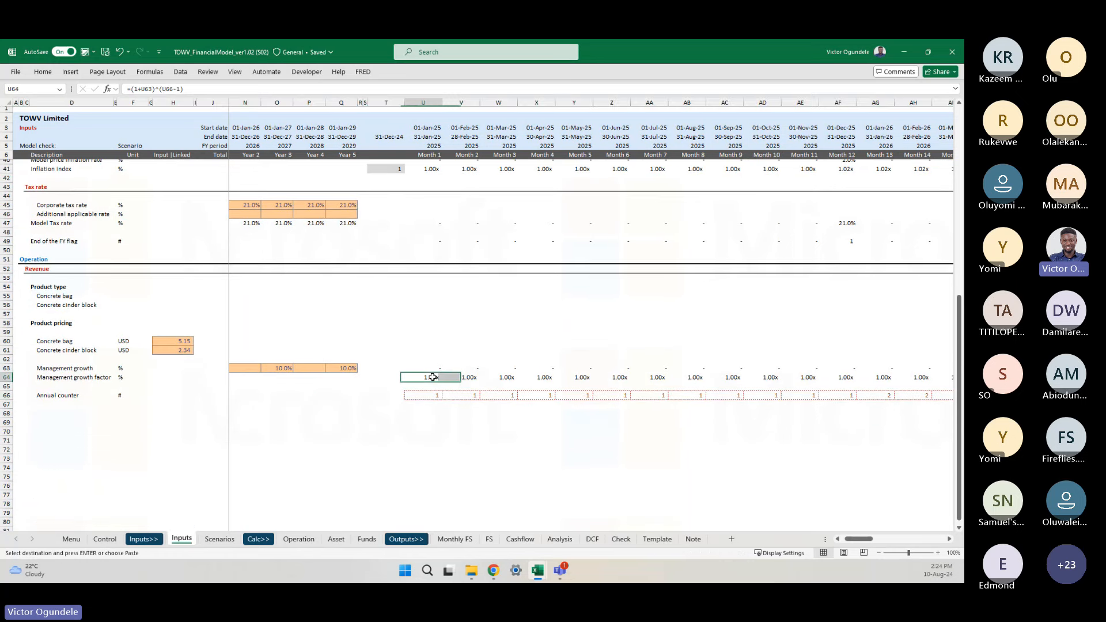
key("F2")
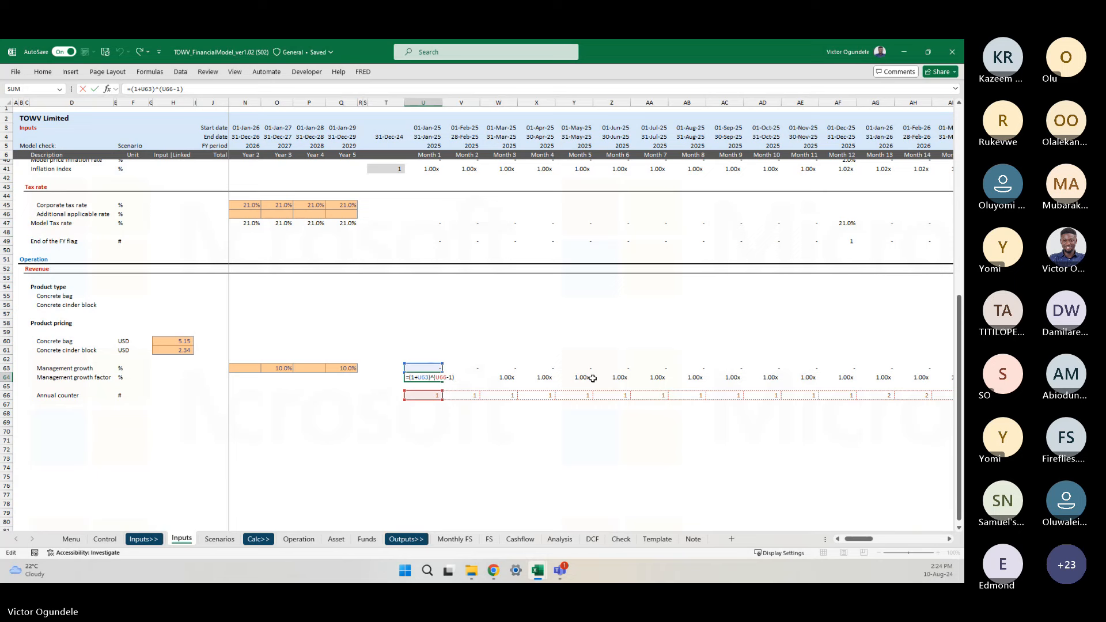
key("ctrl+Return")
key("ctrl+shift+Right")
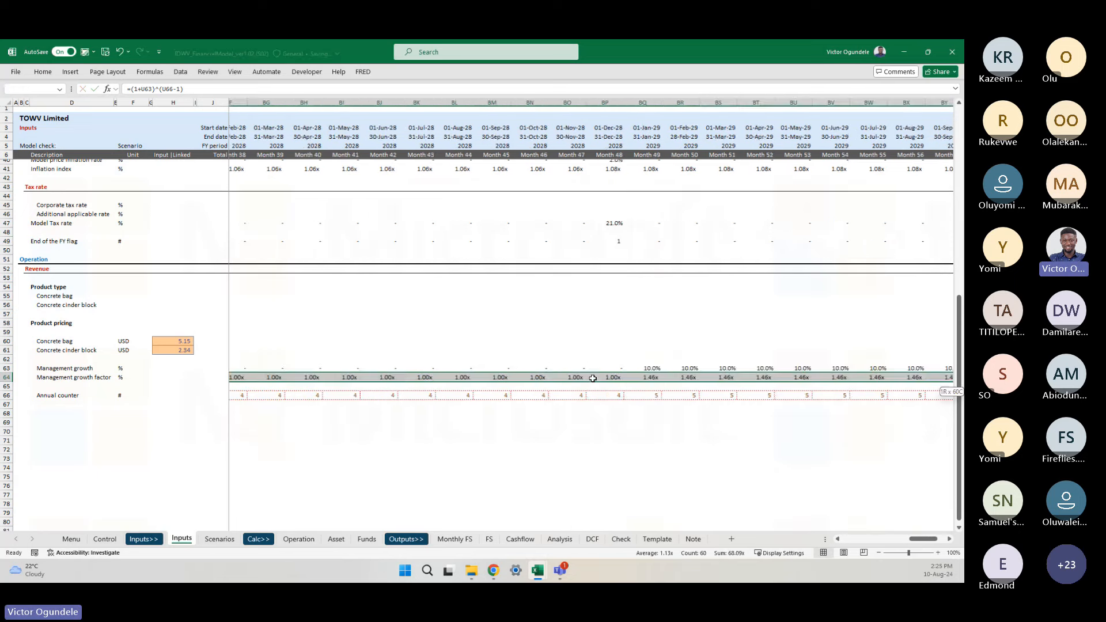
key("ctrl+r")
key("Left")
key("Left")
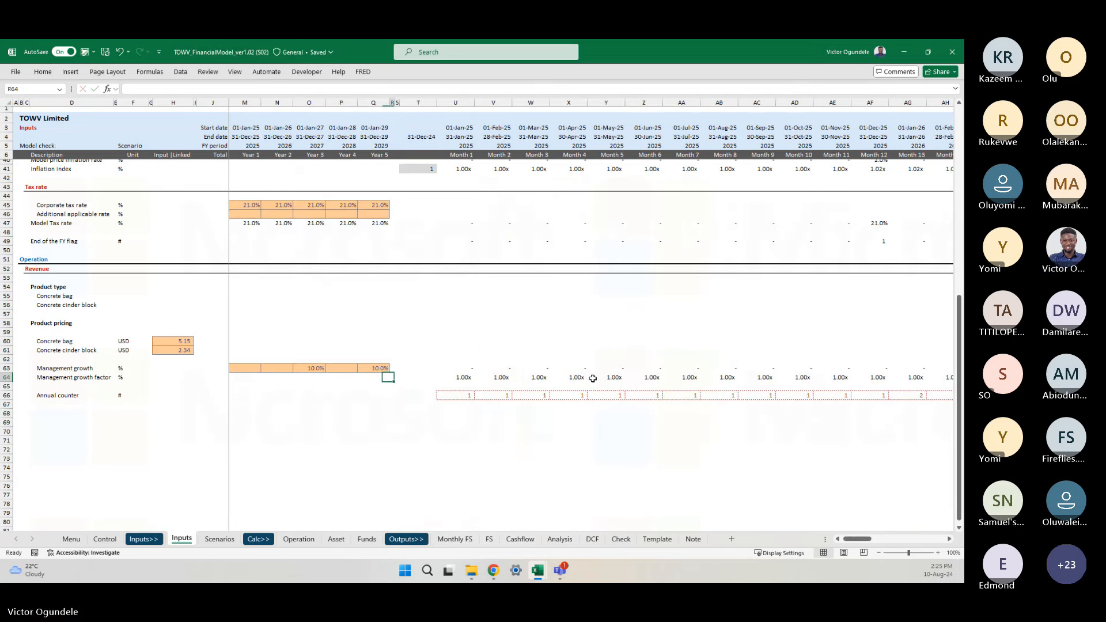
key("Right")
key("Right")
key("Up")
key("Up")
key("Up")
key("Up")
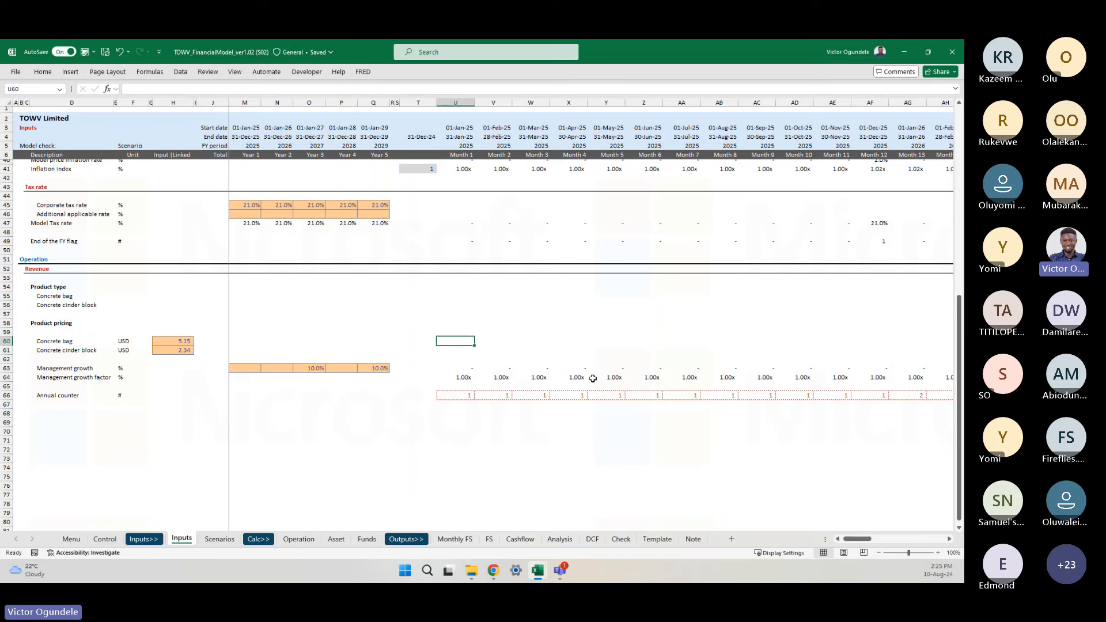
type("=")
key("ctrl+Left")
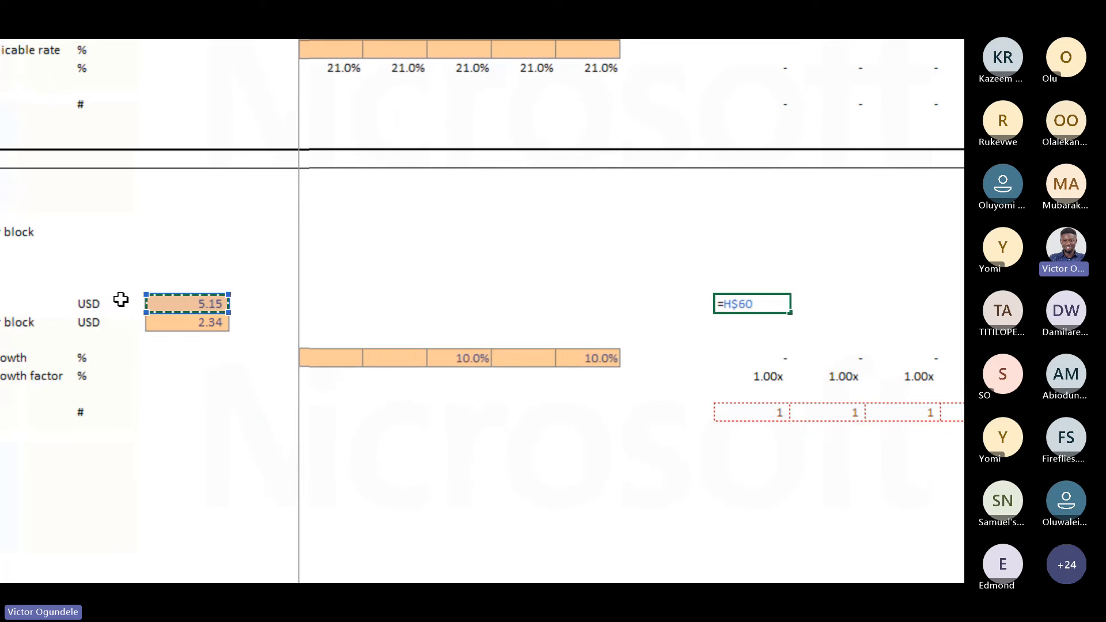
key("F4")
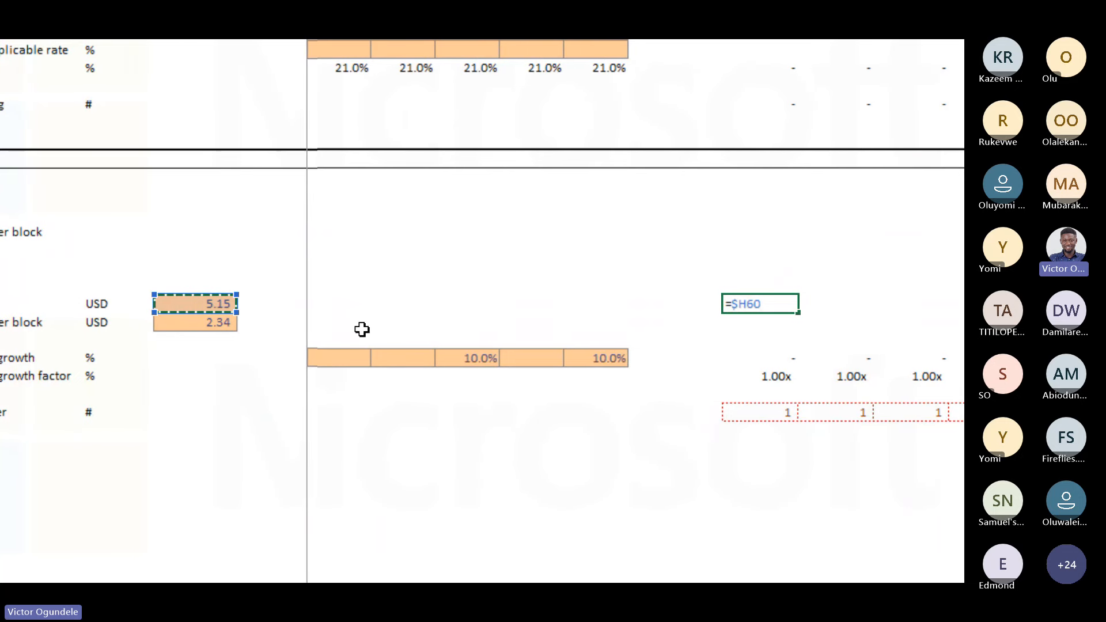
type("*")
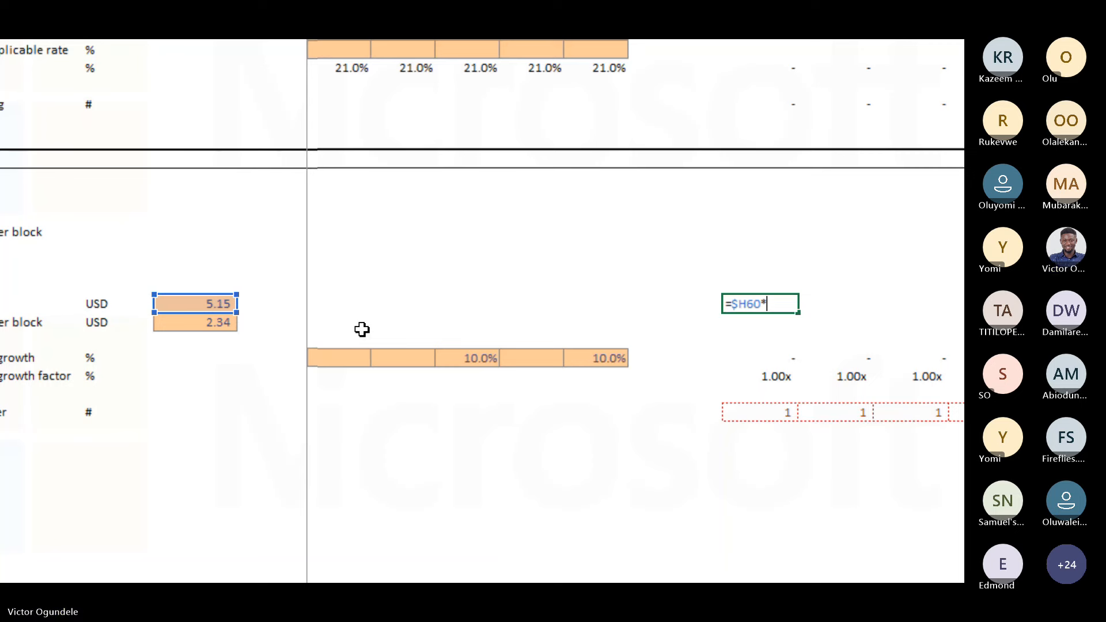
key("Down")
key("Down")
key("Down")
key("Down")
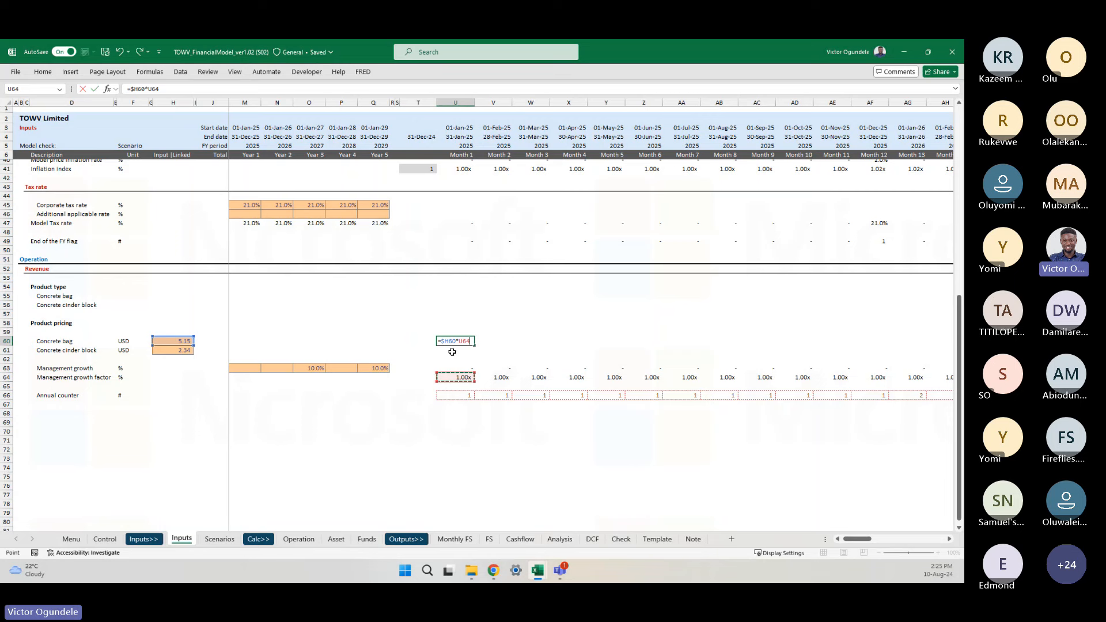
key("Escape")
- Enter the Month 1 Concrete bag price formula =$H60*U64, multiplying its column-locked base price by the Management growth factor
scroll(452, 353, "up", 5)
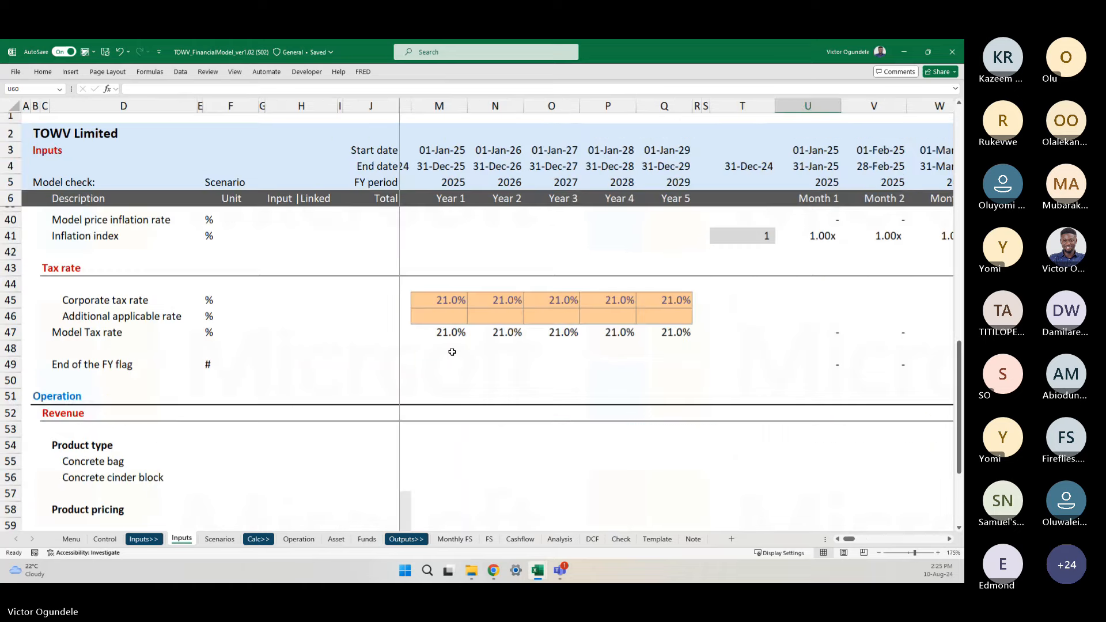
scroll(452, 352, "down", 5)
scroll(660, 410, "right", 3)
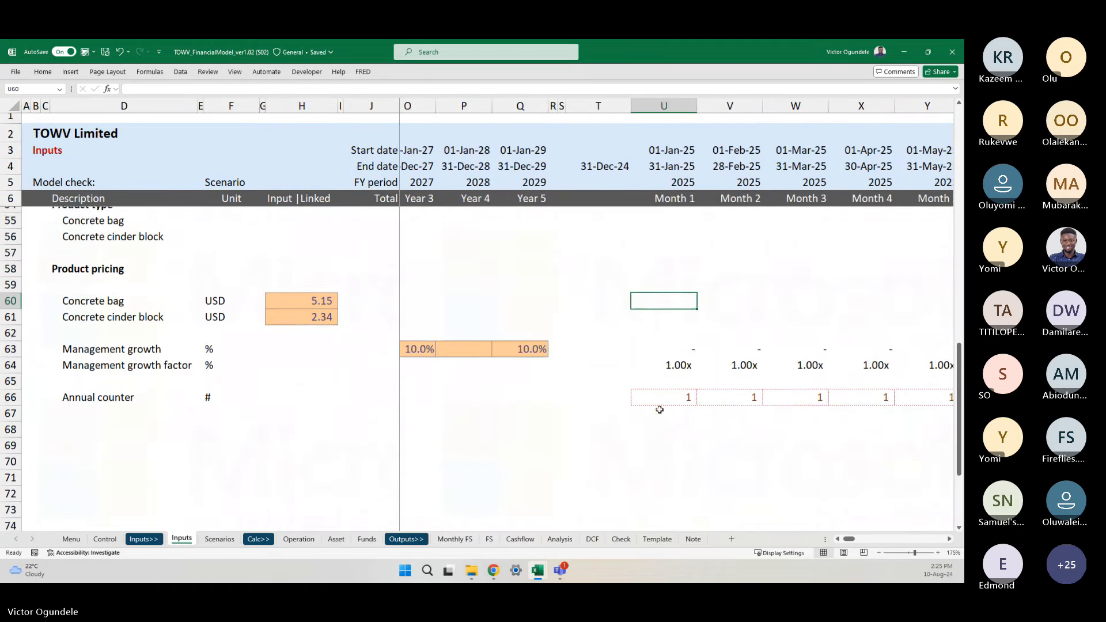
scroll(660, 410, "right", 1)
type("=")
key("ctrl+Left")
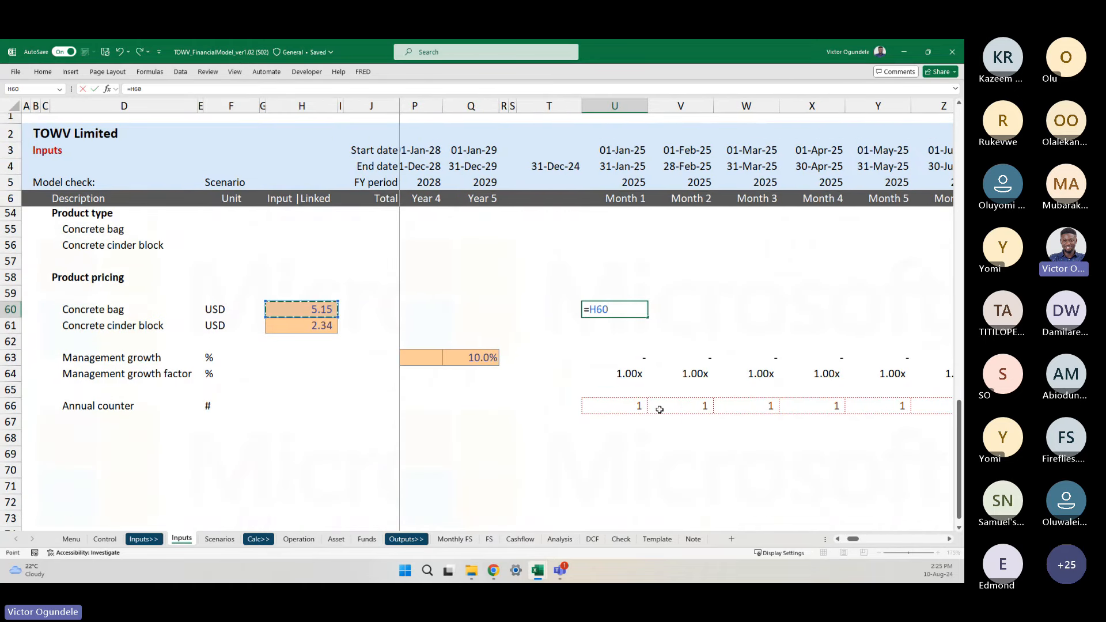
key("F4")
key("F4")
key("F4")
type("*")
key("Down")
key("Down")
key("Down")
key("Down")
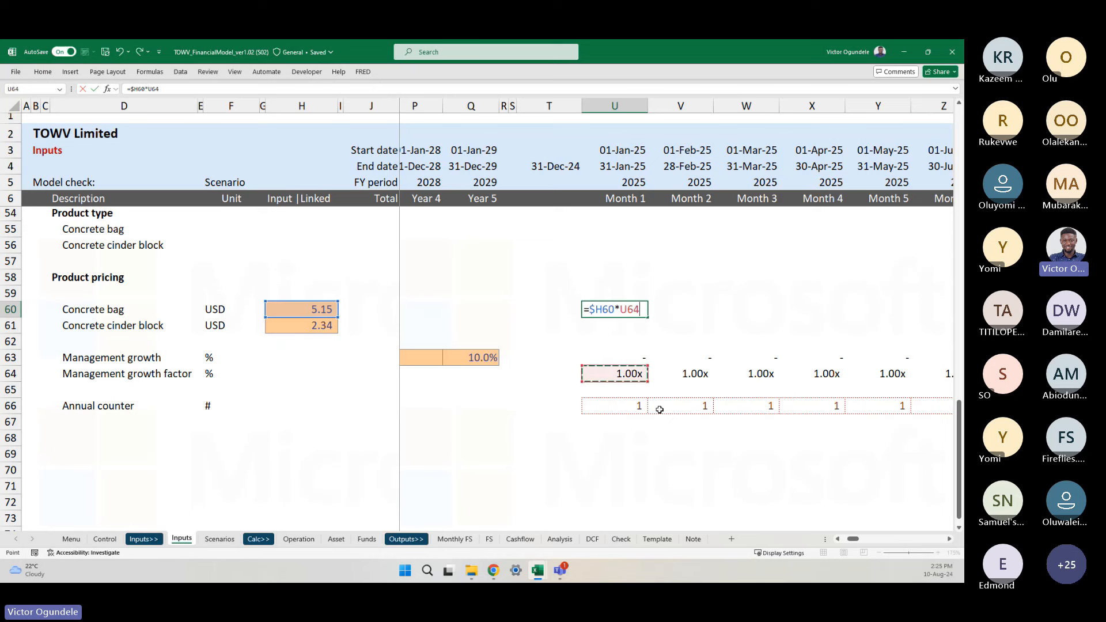
key("Return")
key("Return")
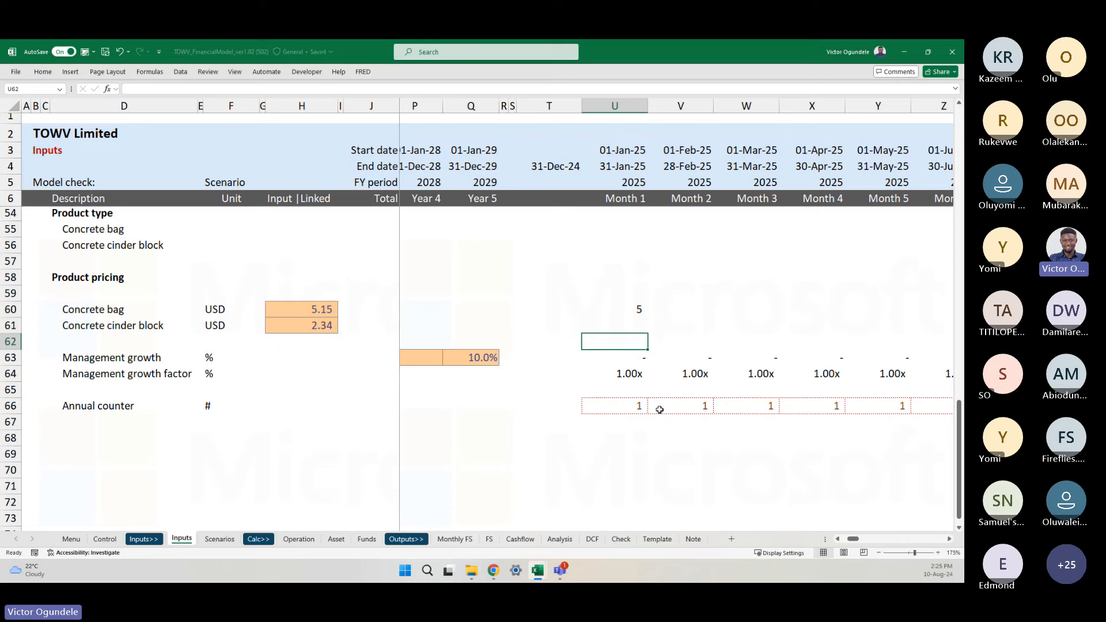
- Format the Month 1 Concrete bag price to show two decimal places
key("Up")
key("Up")
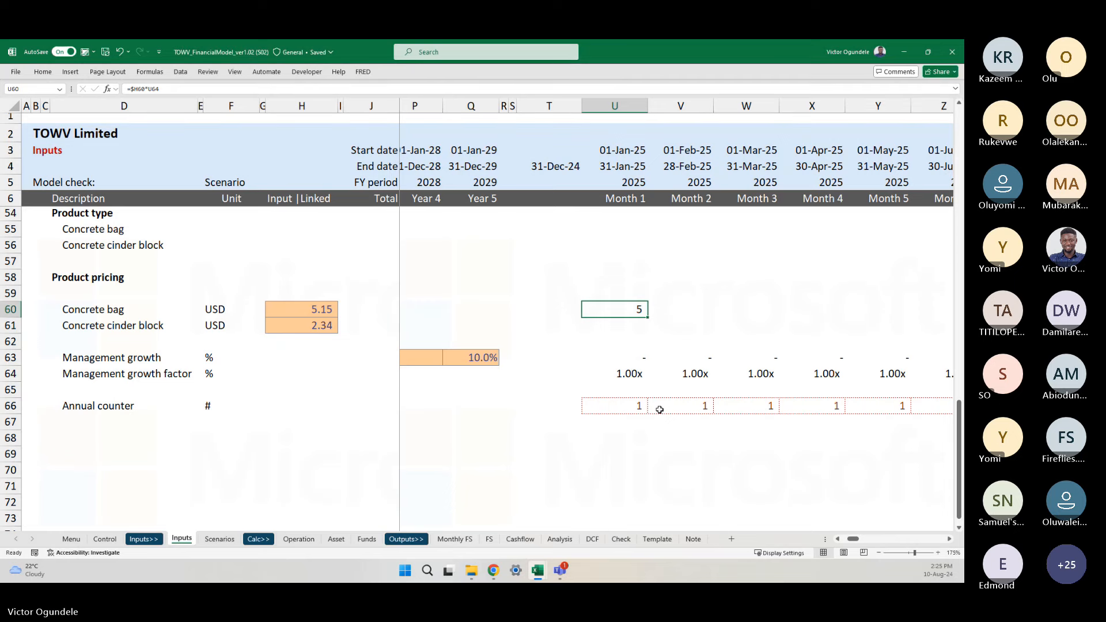
key("alt+h")
key("0")
key("Down")
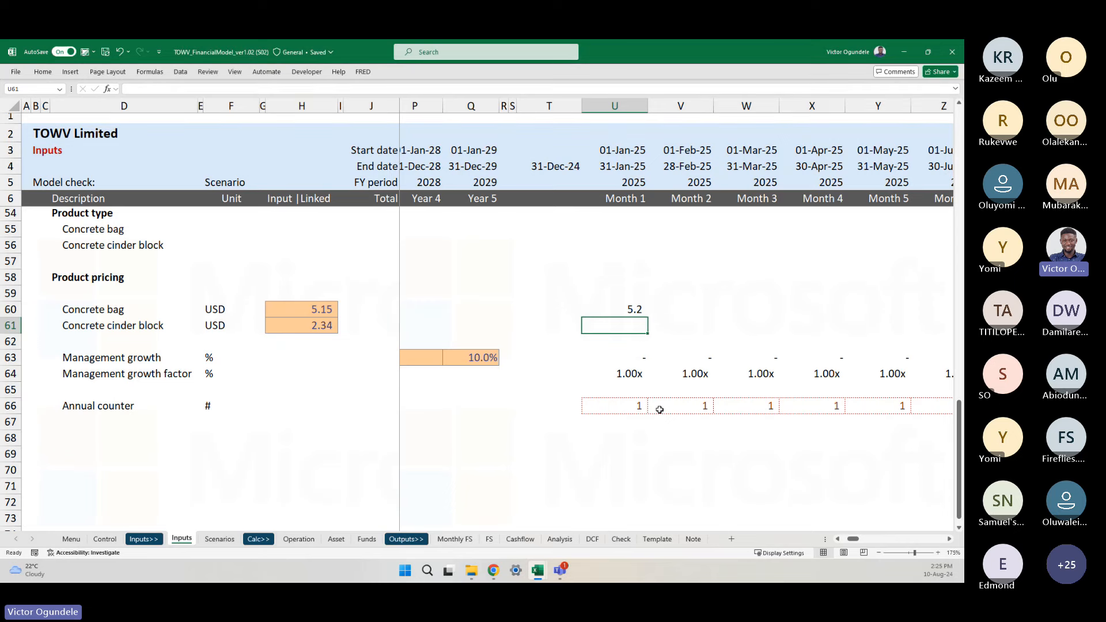
key("Up")
key("alt+h")
key("0")
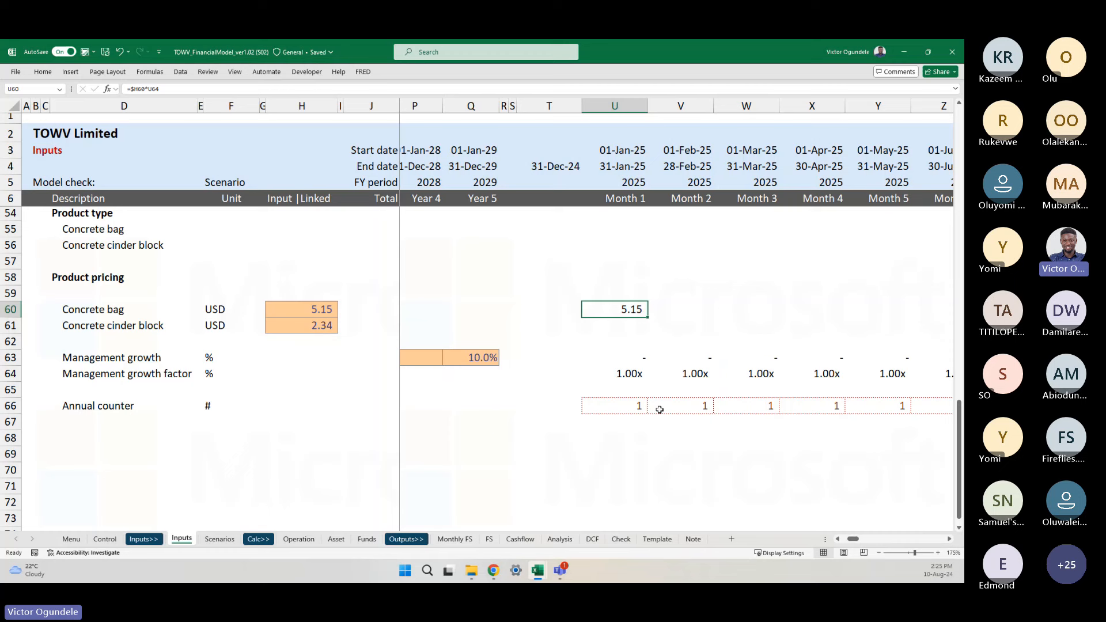
- Check the Month 1 Concrete cinder block formula's references and replace it with =$H61*U64
key("Down")
key("F2")
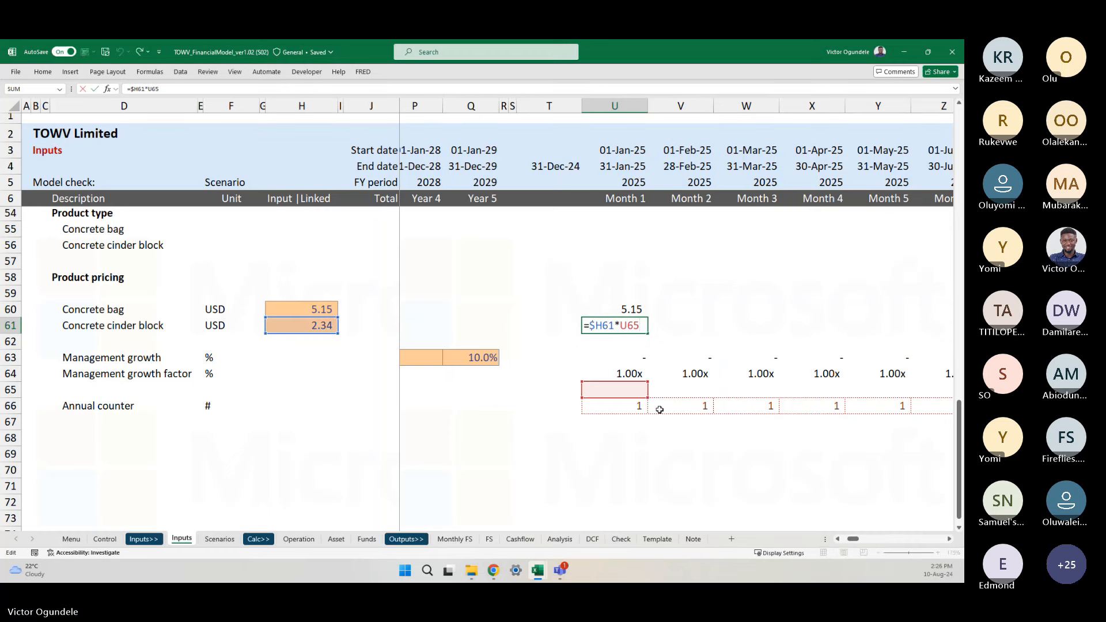
key("Escape")
type("=")
key("ctrl+Left")
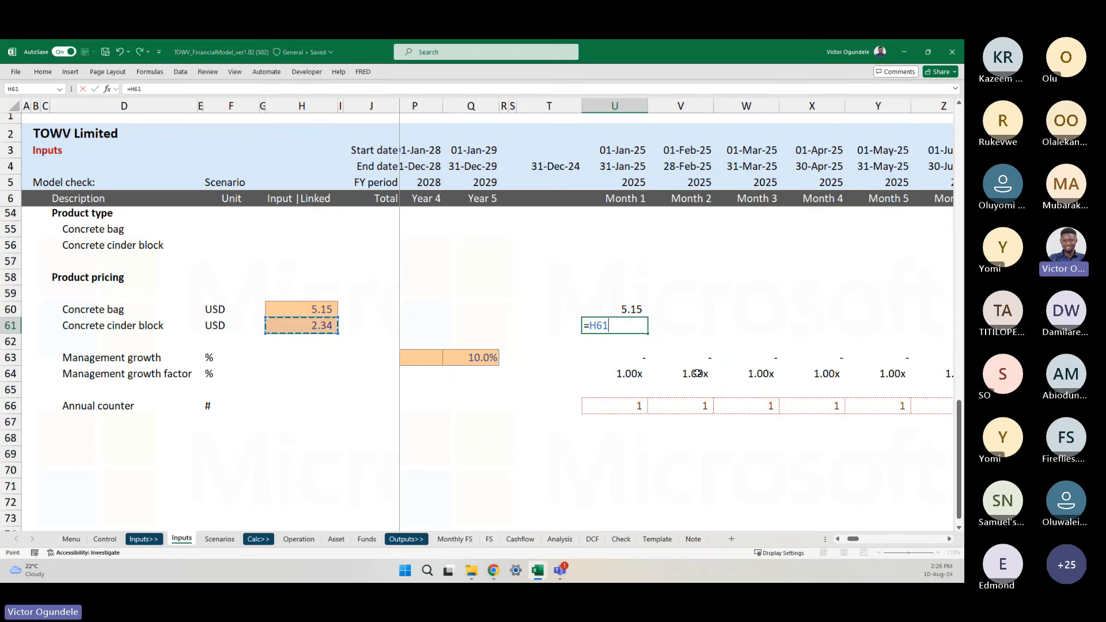
key("F4")
key("F4")
key("F4")
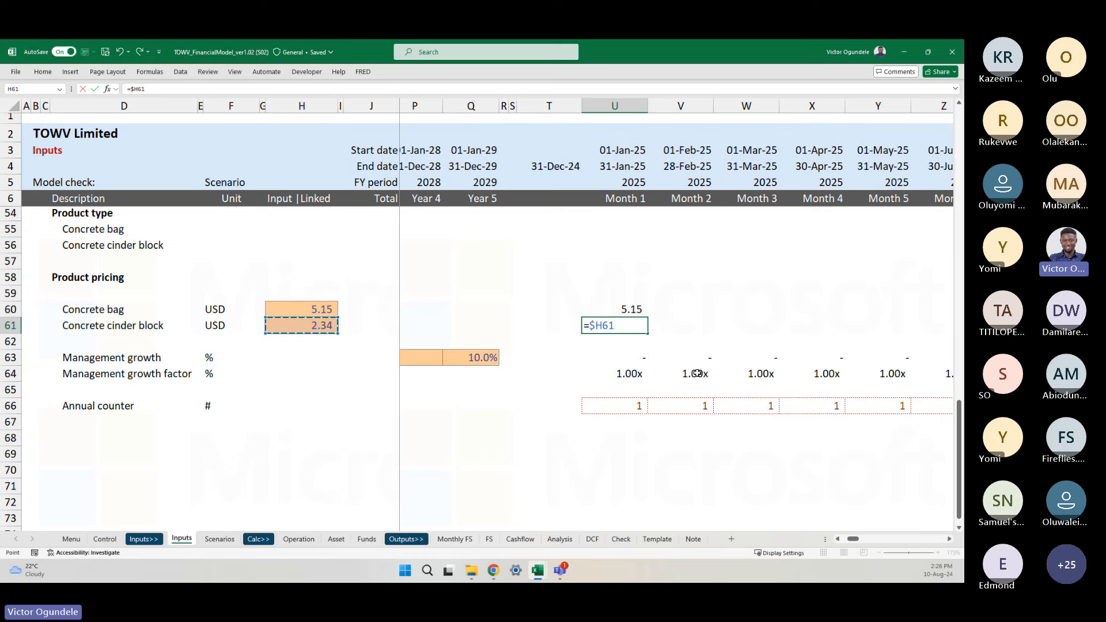
type("*")
key("Down")
key("Down")
key("Down")
key("Down")
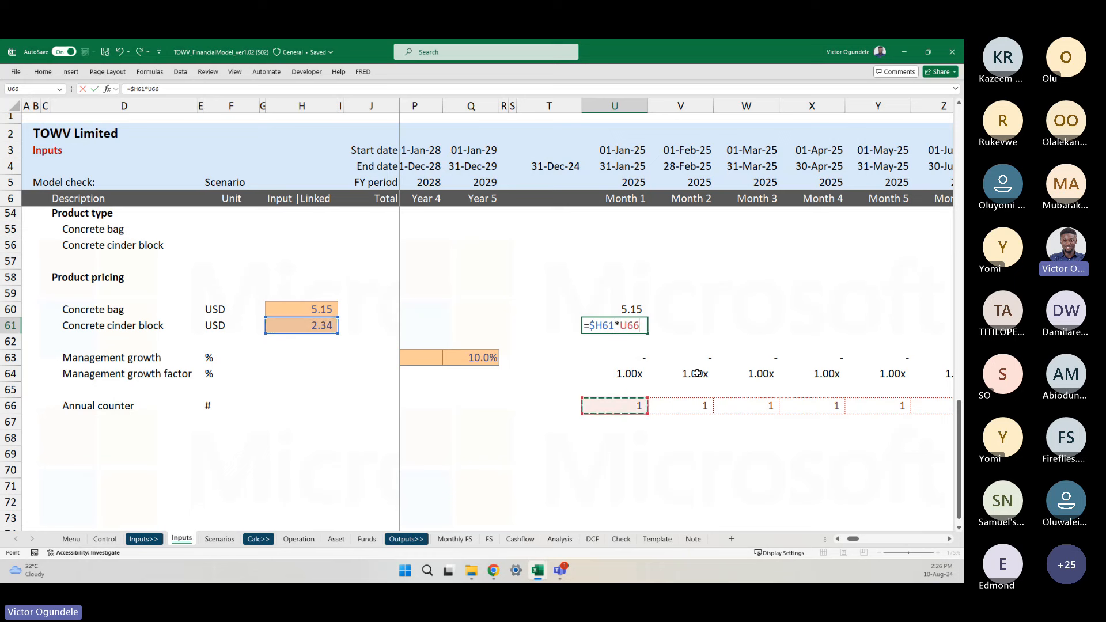
key("Up")
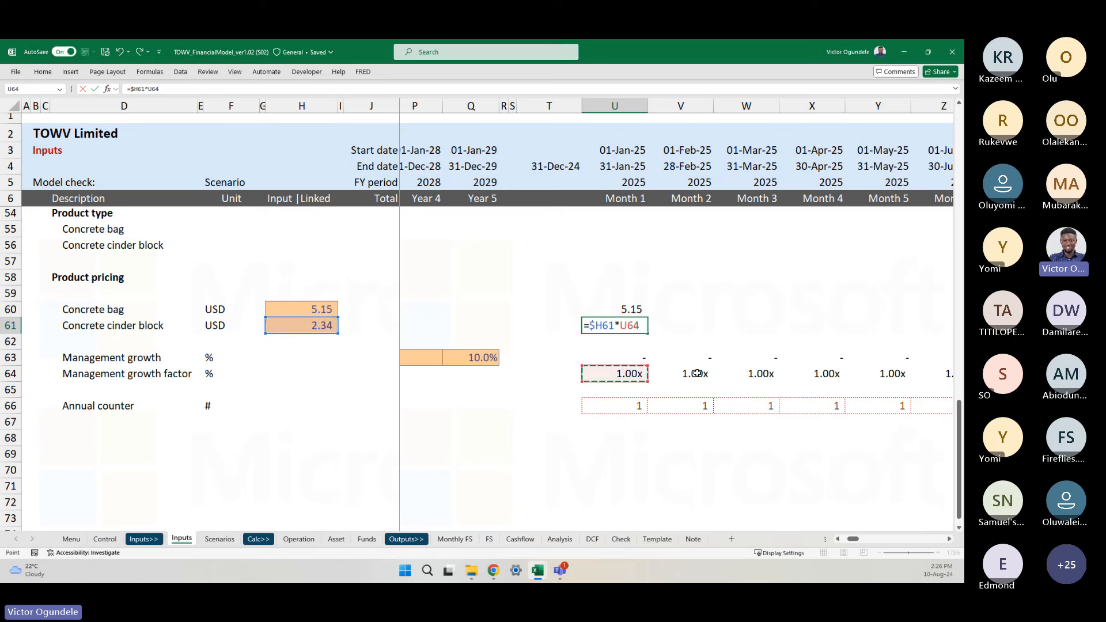
key("ctrl+Return")
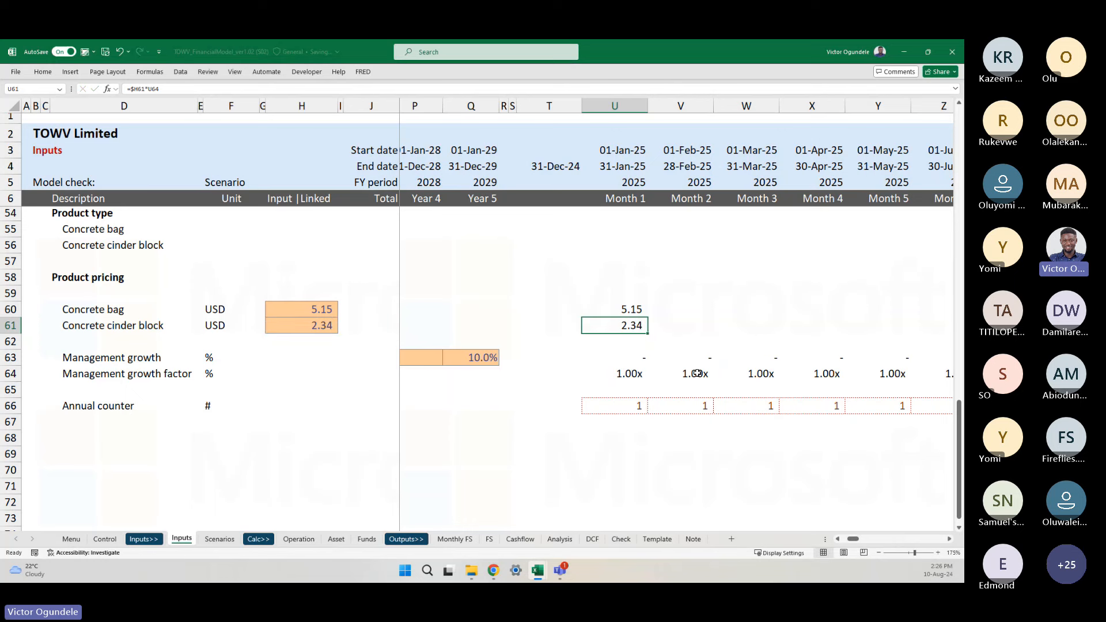
- Fill the Concrete bag and Concrete cinder block Month 1 price formulas across through Month 60 and return to Month 1
key("Up")
key("shift+Down")
key("ctrl+shift+Right")
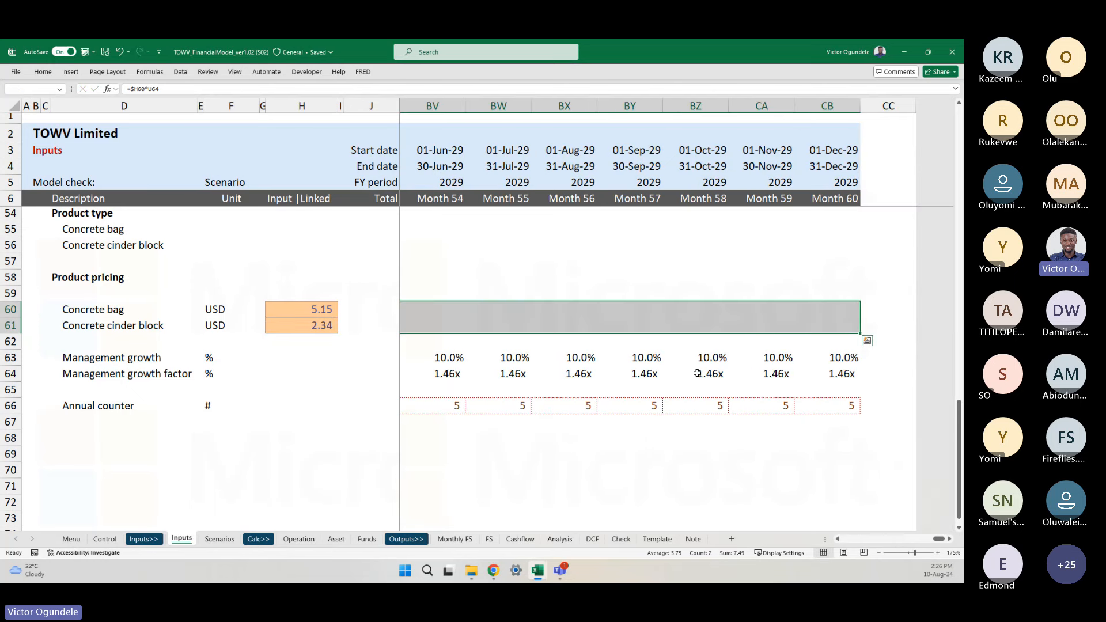
key("ctrl+Return")
key("Home")
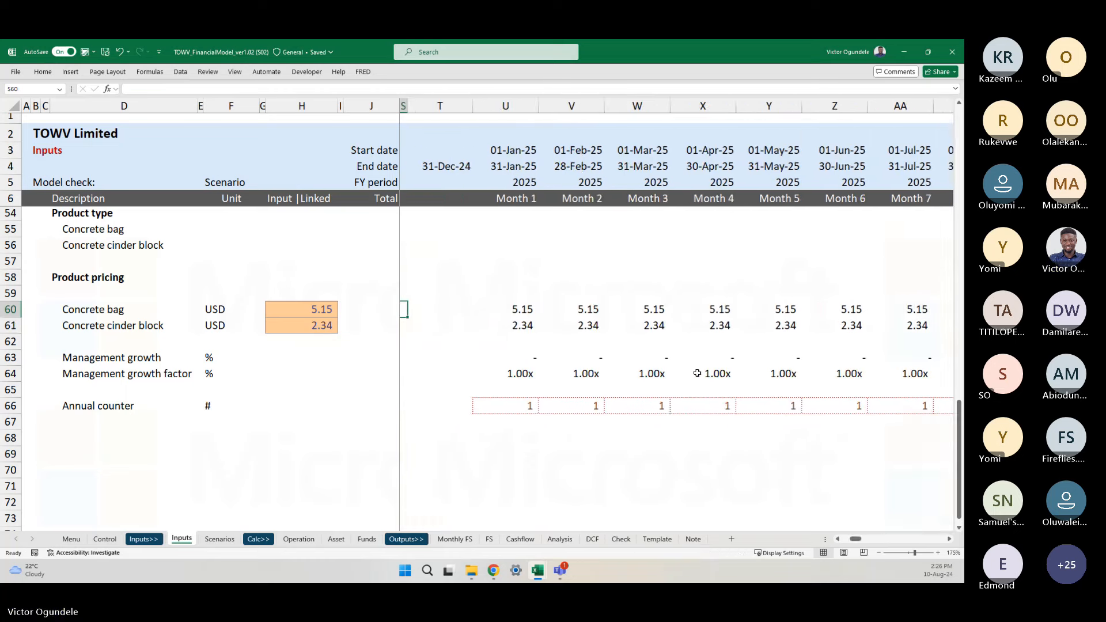
key("Right")
key("Right")
scroll(698, 373, "down", 2)
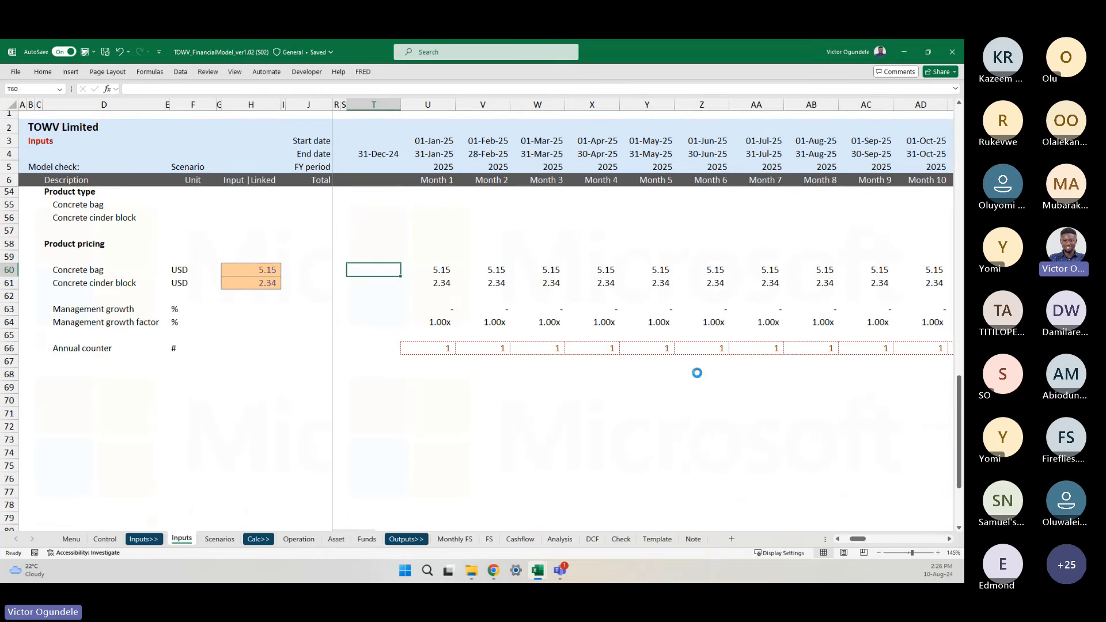
scroll(697, 373, "down", 1)
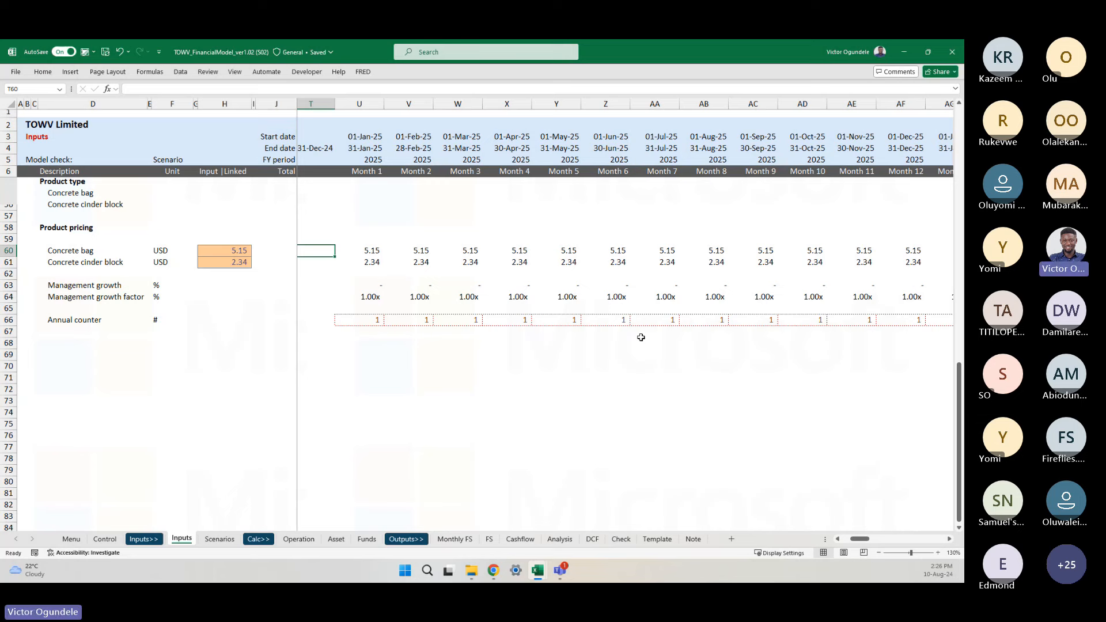
key("Right")
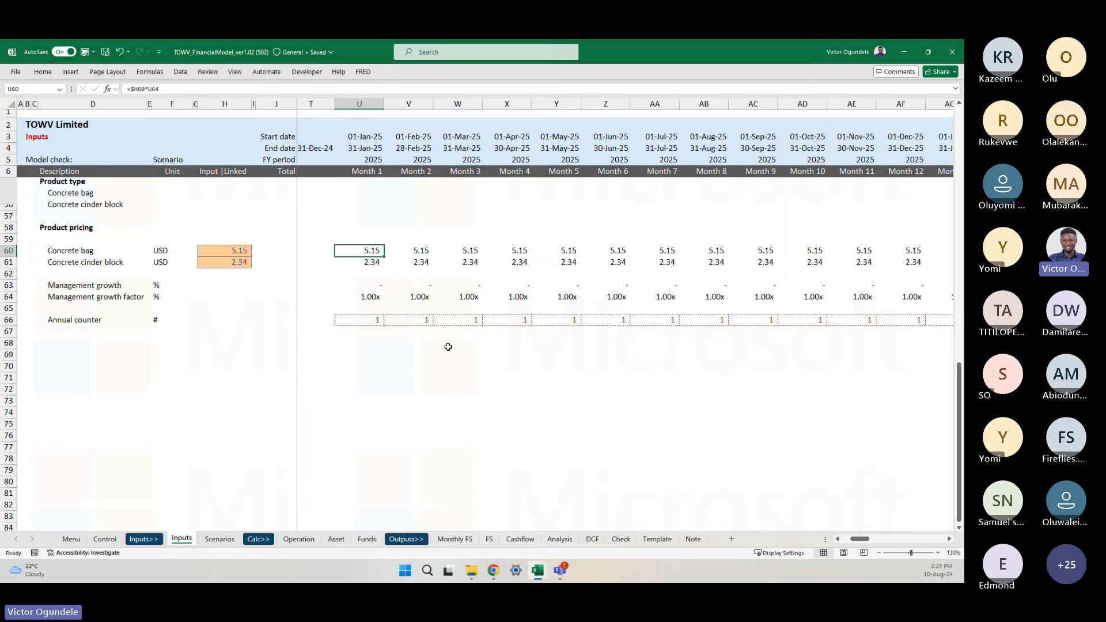
- Review the Concrete bag monthly prices along row 60 from Month 1 through Month 60
left_click(363, 354)
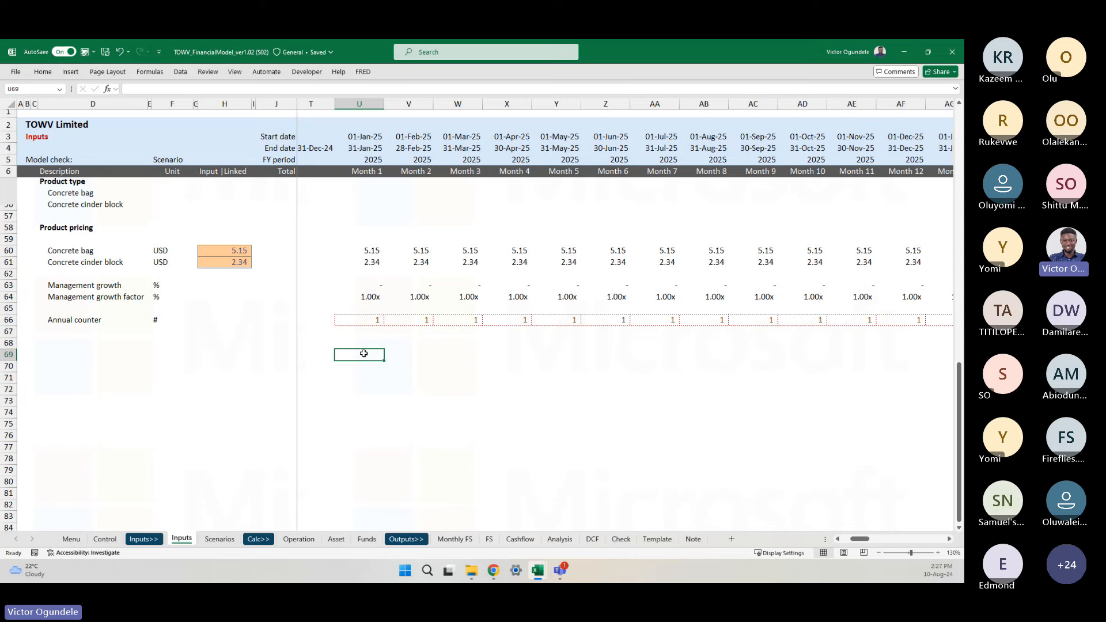
key("Up")
key("Up")
key("Up")
key("Up")
key("Up")
key("Up")
key("Up")
key("Up")
key("Up")
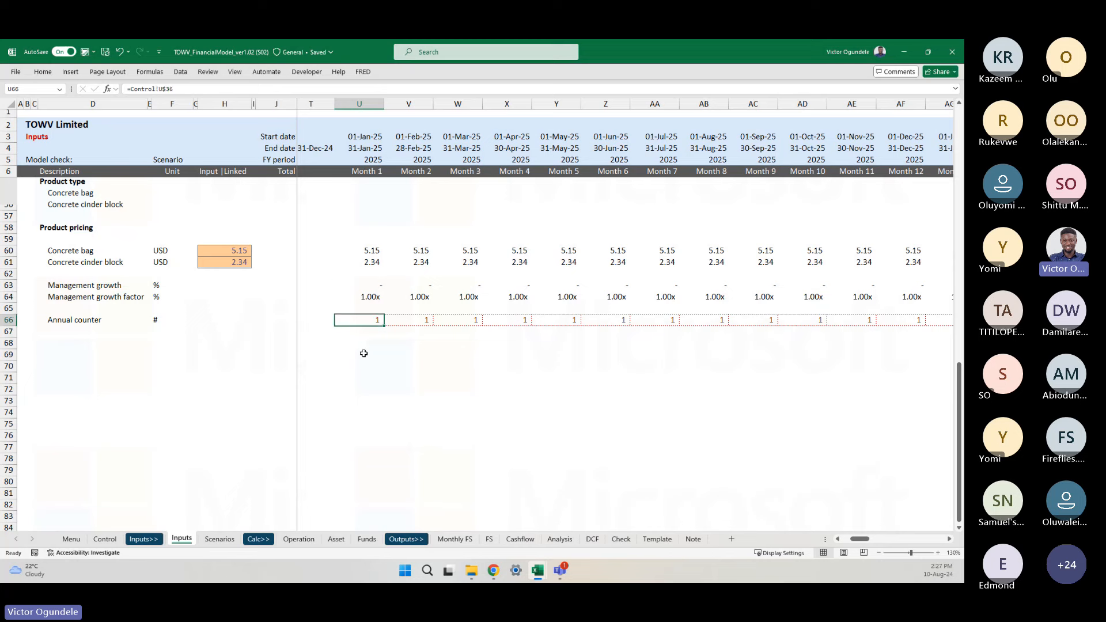
key("Up")
key("Up")
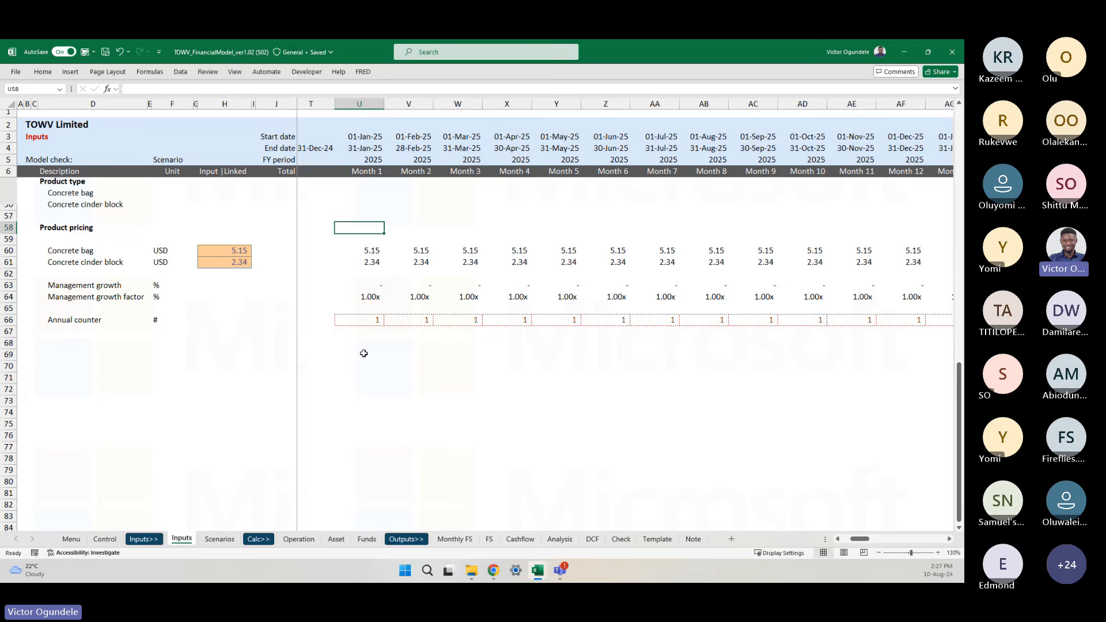
key("Down")
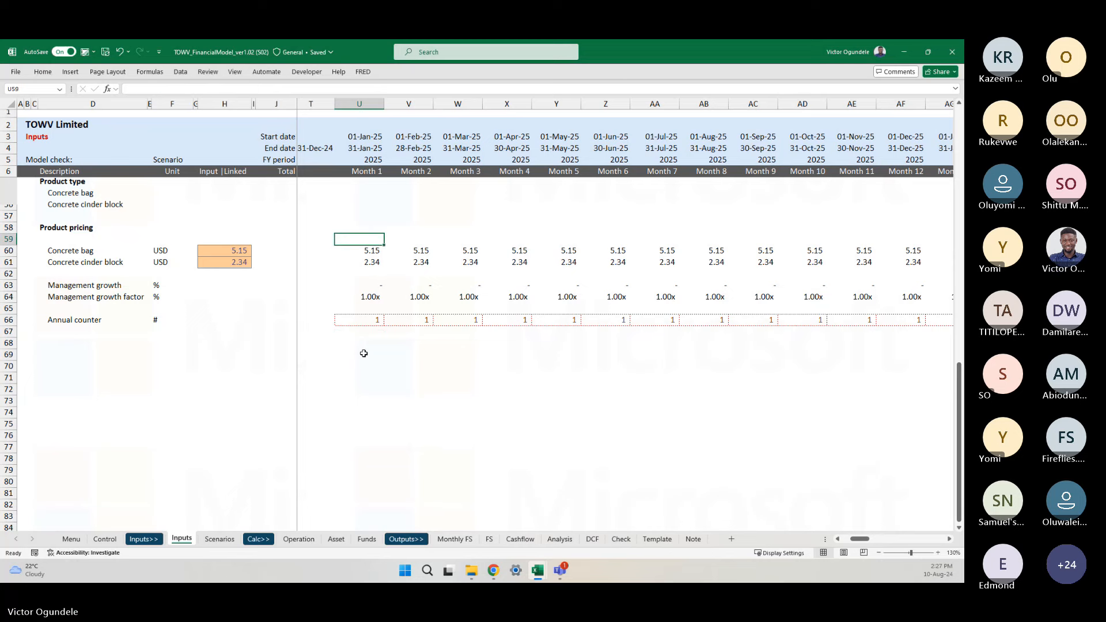
scroll(381, 374, "up", 2)
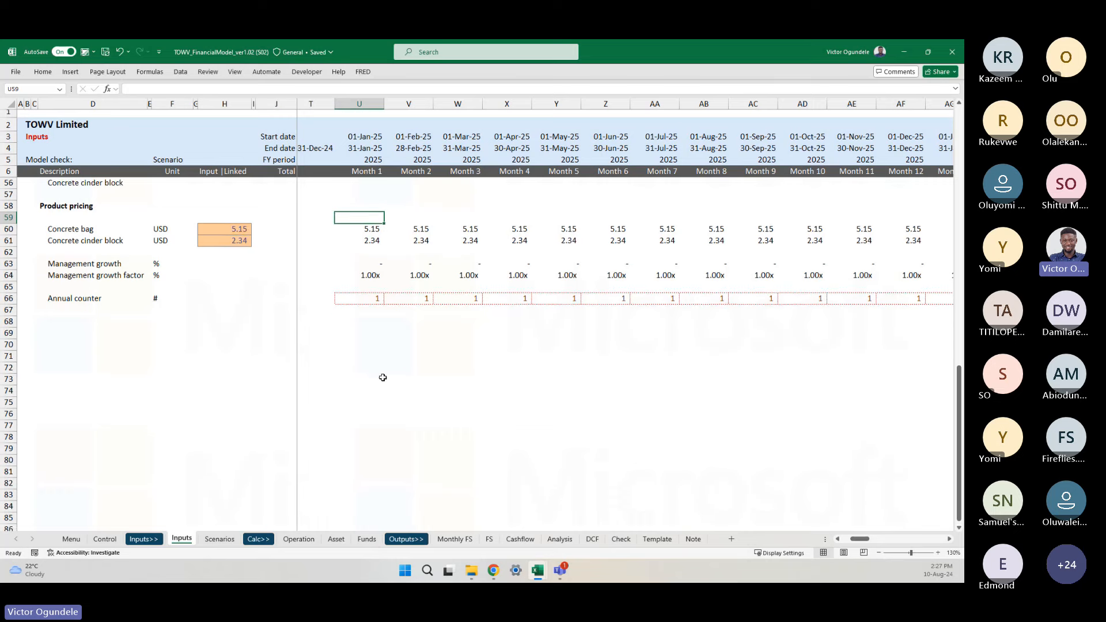
key("Down")
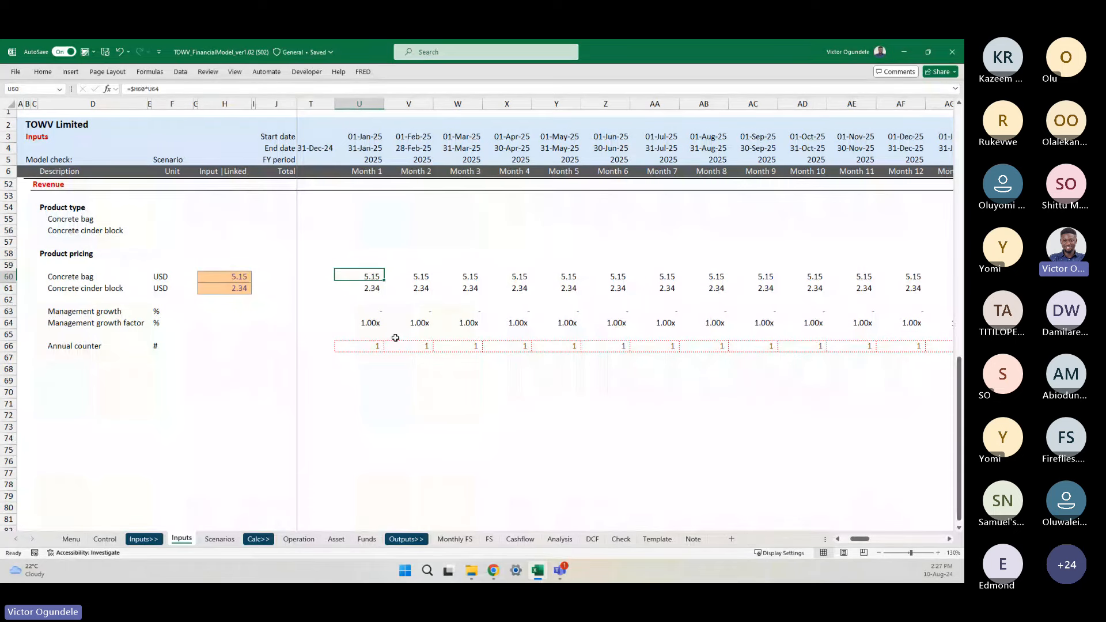
key("Right")
key("Right")
key("Right")
key("Right")
key("Right")
key("Right")
key("Right")
key("Right")
key("Right")
key("Right")
key("Right")
key("Right")
key("Right")
key("Right")
key("Right")
key("Right")
key("Right")
key("Right")
key("Right")
key("Right")
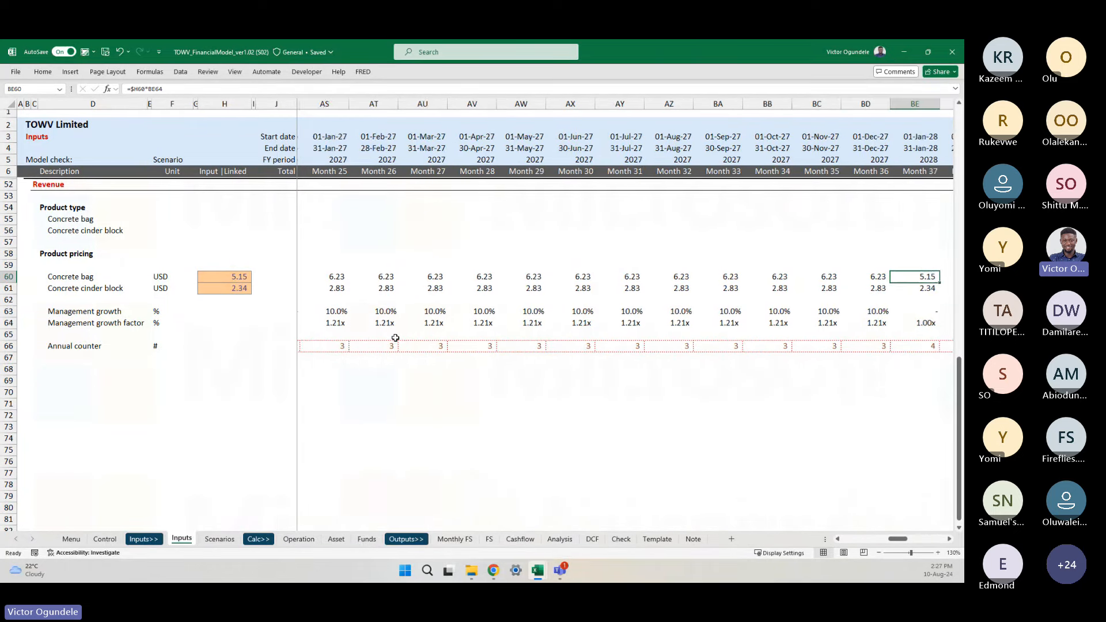
key("Right")
key("Right")
key("Right")
key("Right")
key("Right")
key("Right")
key("Right")
key("Right")
key("Right")
key("Right")
key("Right")
key("Right")
key("Right")
key("Right")
key("Right")
key("Right")
key("Right")
key("Right")
key("Right")
key("Right")
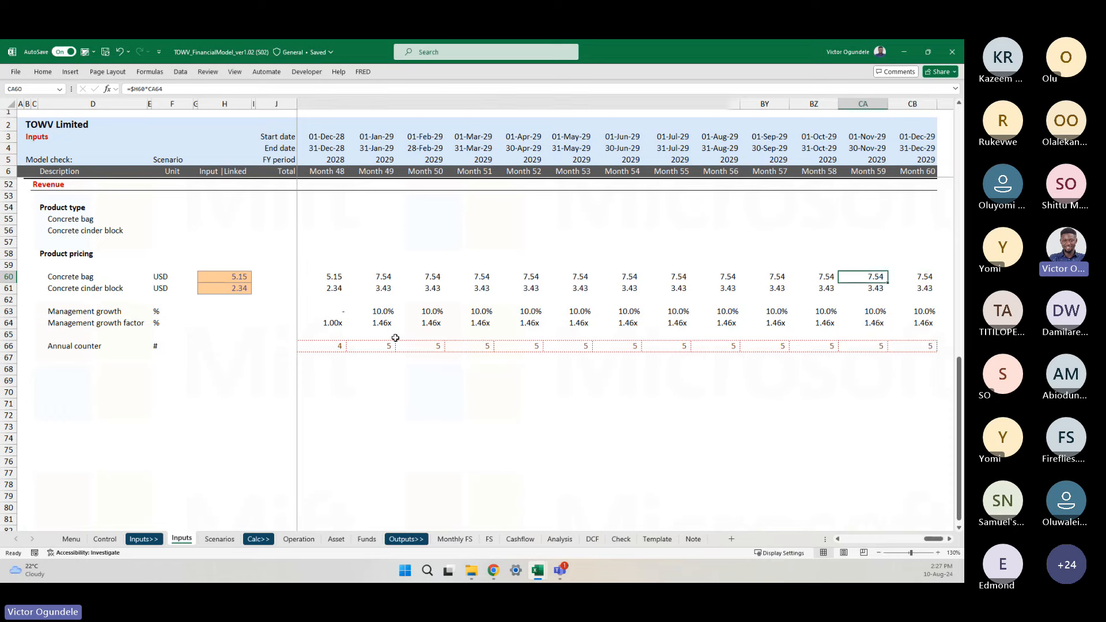
key("Left")
key("Left")
key("Left")
key("Left")
key("Left")
key("Left")
key("Left")
key("Left")
key("Left")
key("Left")
key("Left")
key("Right")
key("Right")
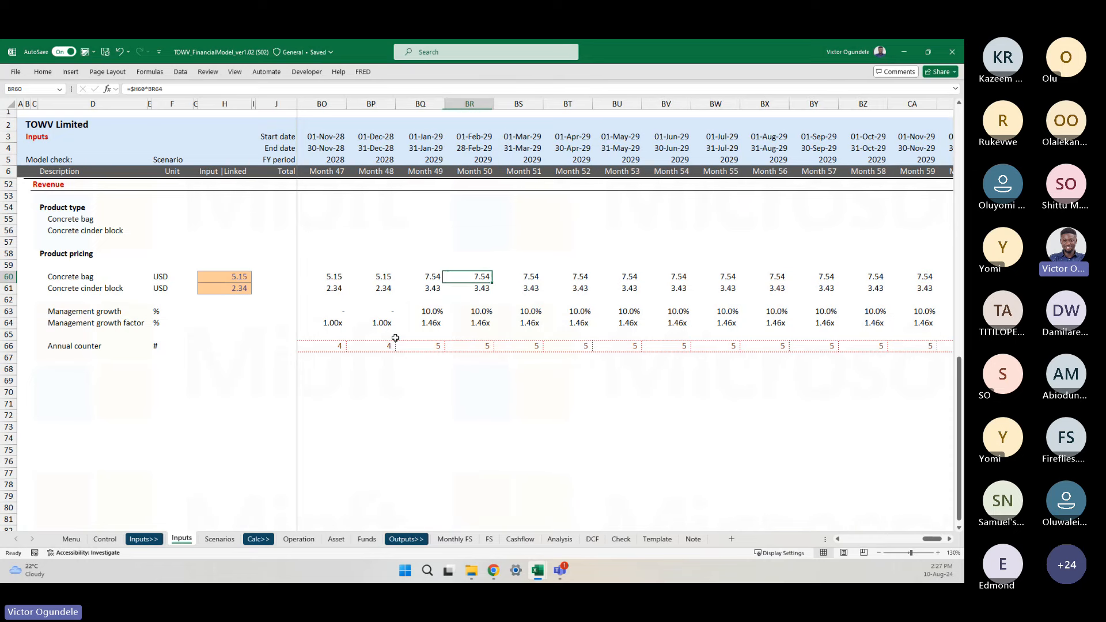
key("Right")
key("Right")
key("Right")
key("Right")
key("Right")
key("Right")
key("Right")
key("Right")
key("Right")
key("Right")
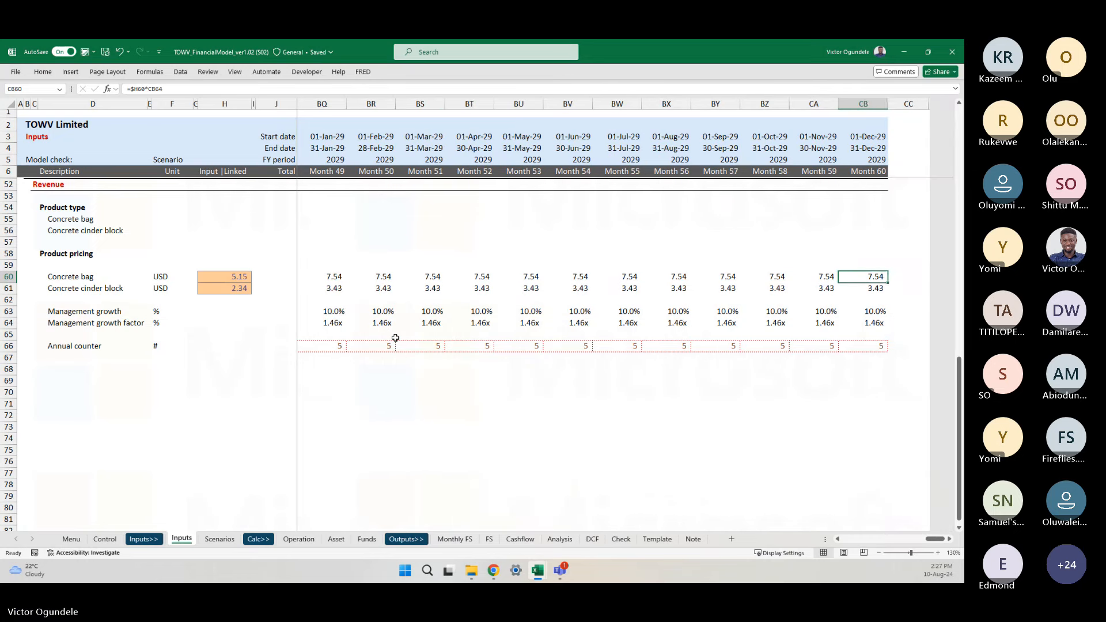
- Trace the Concrete bag prices back from Month 60 and compare the 2027 months with the preceding 2026 months
key("Left")
key("Left")
key("Left")
key("Left")
key("Left")
key("Left")
key("Left")
key("Left")
key("Left")
key("Left")
key("Left")
key("Left")
key("Left")
key("Left")
key("Left")
key("Left")
key("Left")
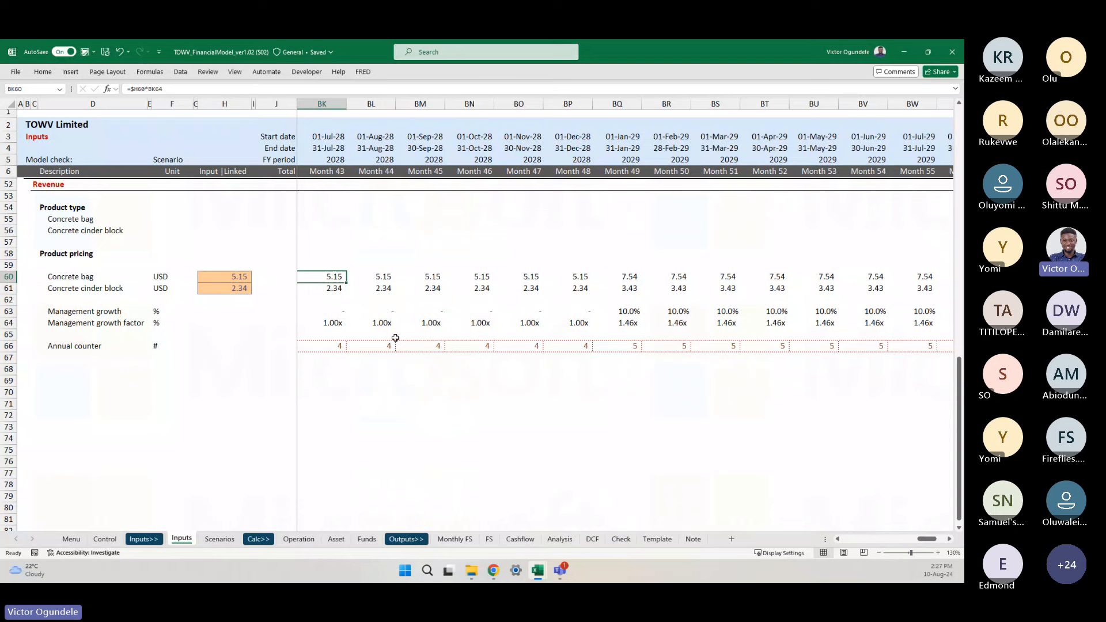
key("Left")
key("Left")
key("Left")
key("Left")
key("Left")
key("Left")
key("Left")
key("Left")
key("Left")
key("Left")
key("Left")
key("Left")
key("Left")
key("Left")
key("Left")
key("Left")
key("Left")
key("Left")
key("Left")
key("Left")
key("Right")
key("Right")
key("Right")
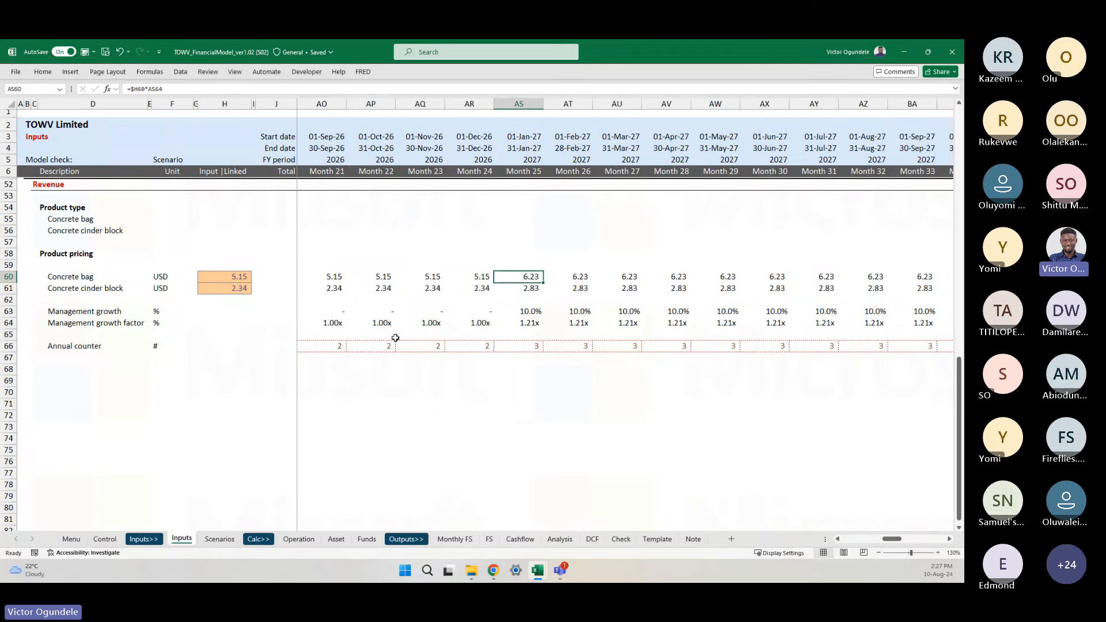
key("Right")
key("Right")
key("Right")
key("Right")
key("Right")
key("Right")
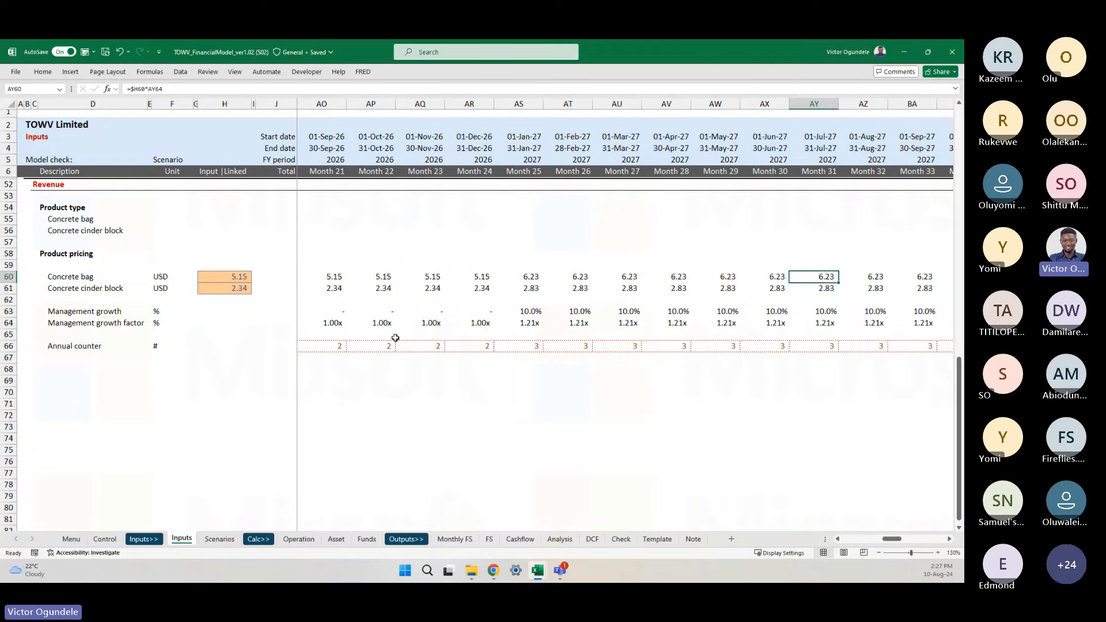
key("Right")
key("Right")
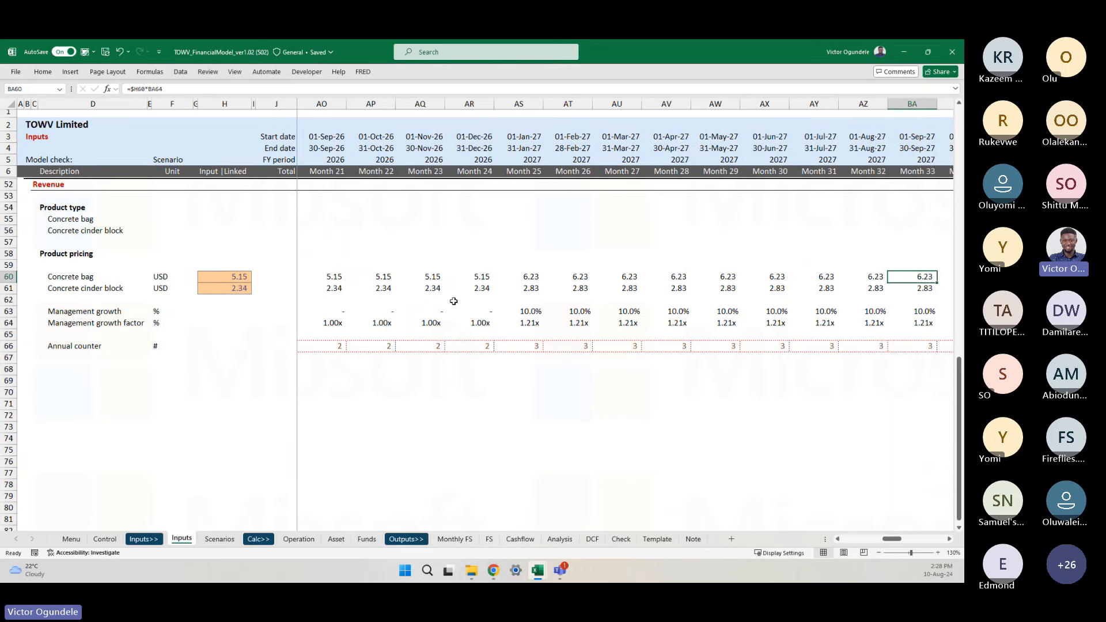
- Examine the annual Management growth inputs and the Month 1 Management growth lookup formula
scroll(453, 301, "left", 10)
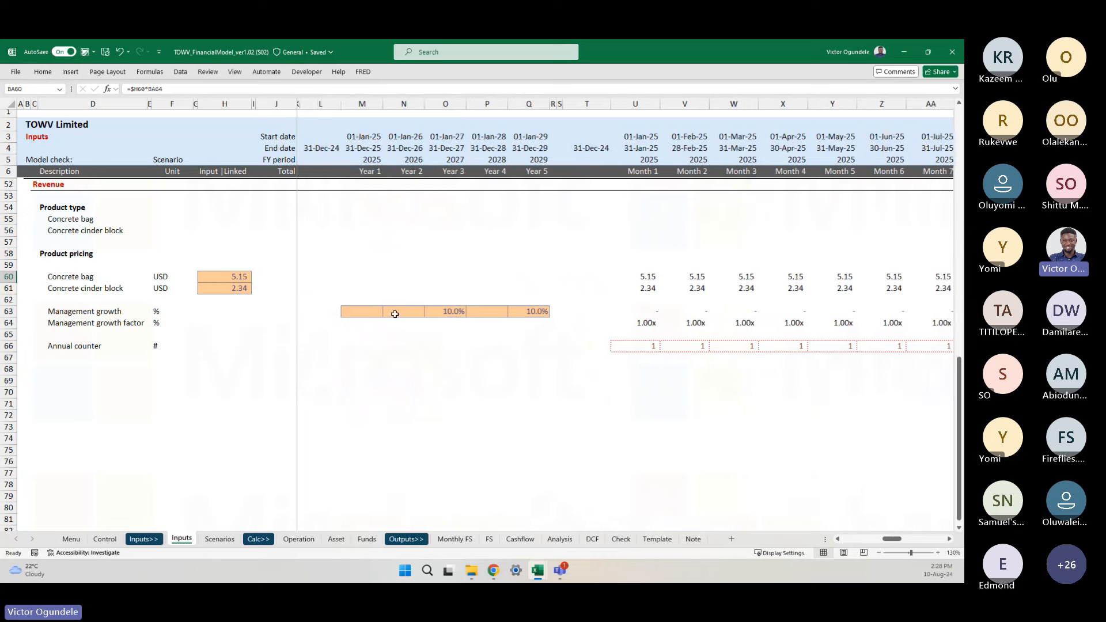
left_click(64, 311)
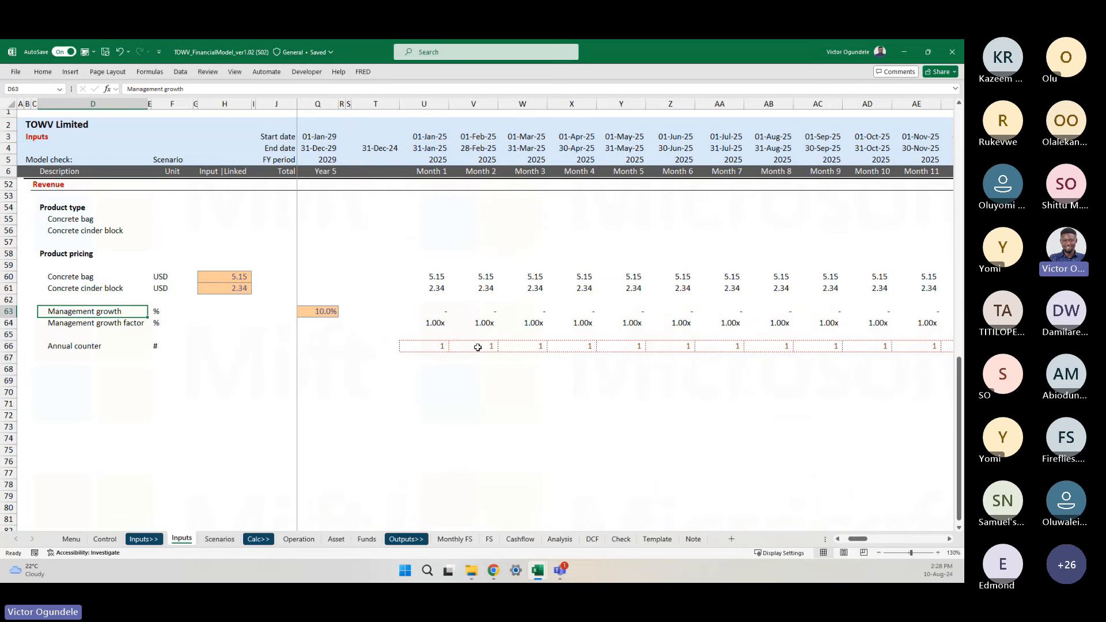
scroll(464, 349, "right", 2)
left_click(345, 311)
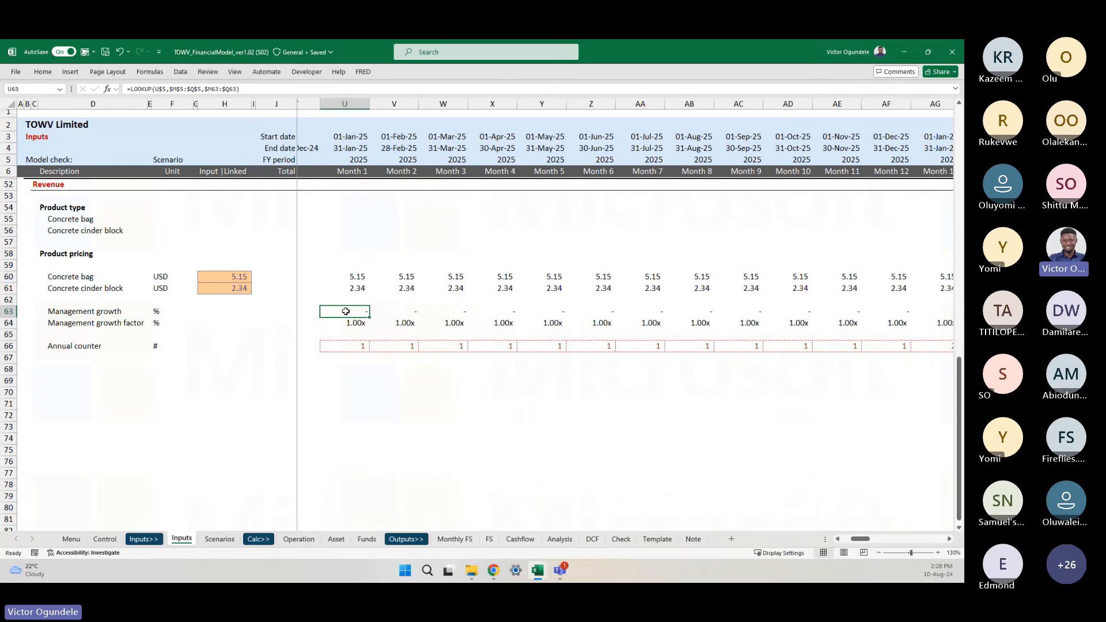
key("F2")
key("Escape")
left_click_drag(349, 326, 376, 251)
left_click_drag(376, 248, 353, 264)
key("ctrl+z")
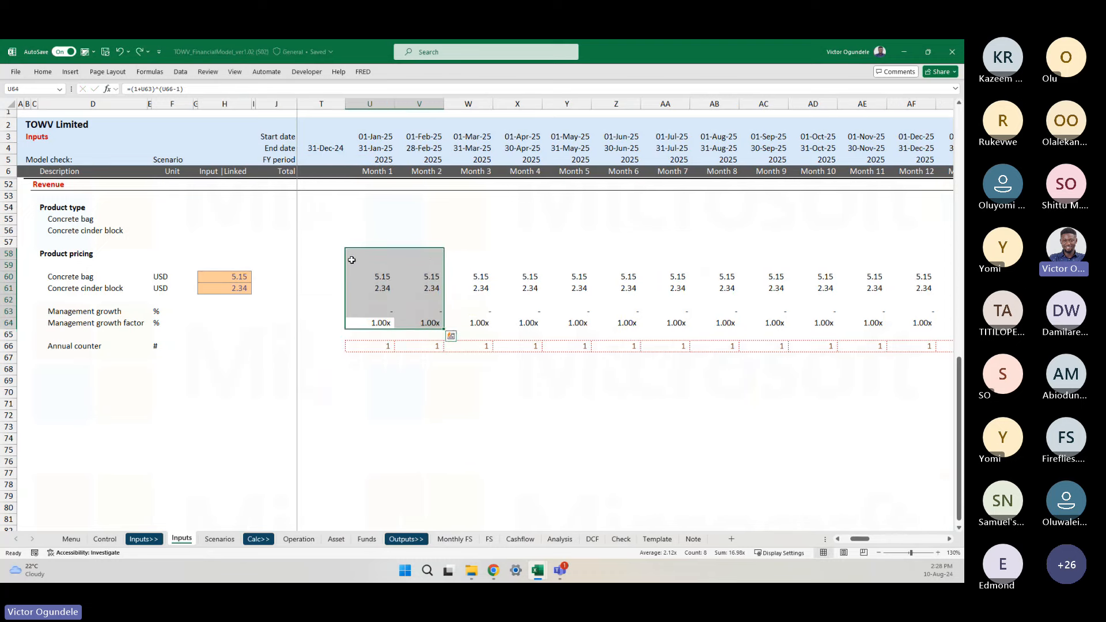
- Copy the Month 1 cost Inflation index formula into the Month 1 Management growth factor cell and check its references
scroll(361, 236, "up", 10)
scroll(361, 236, "up", 1)
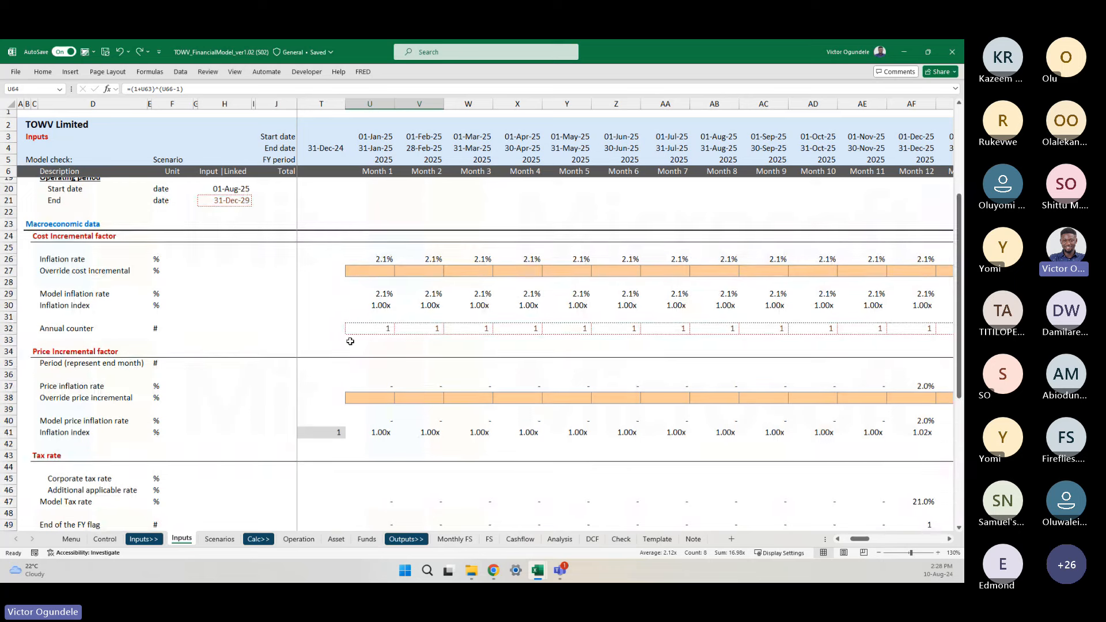
left_click(372, 304)
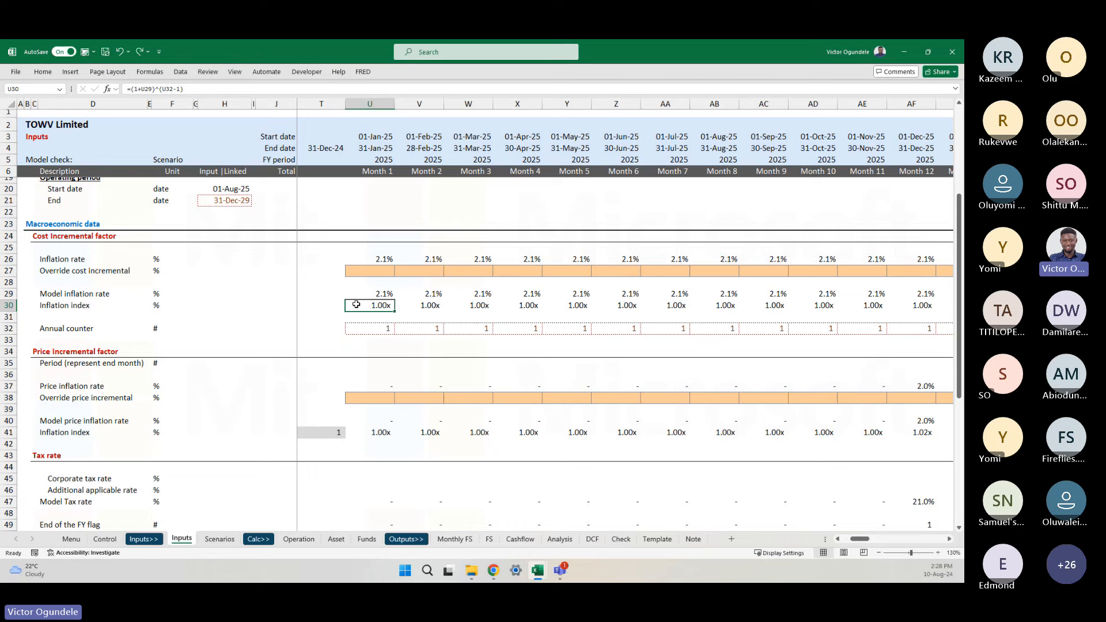
key("ctrl+c")
scroll(369, 304, "down", 11)
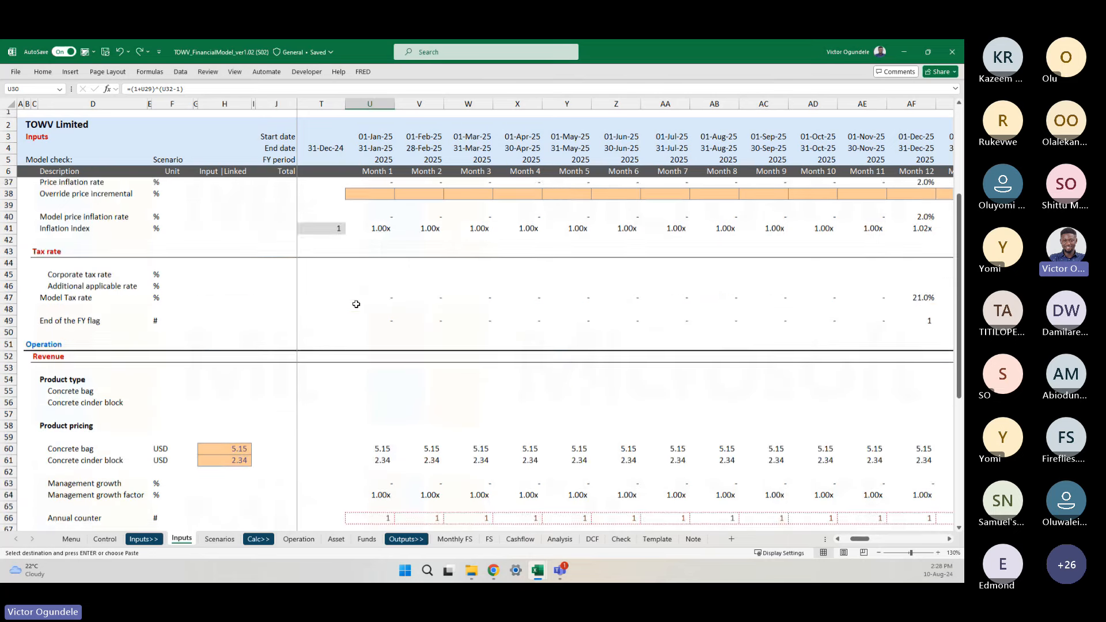
left_click(377, 304)
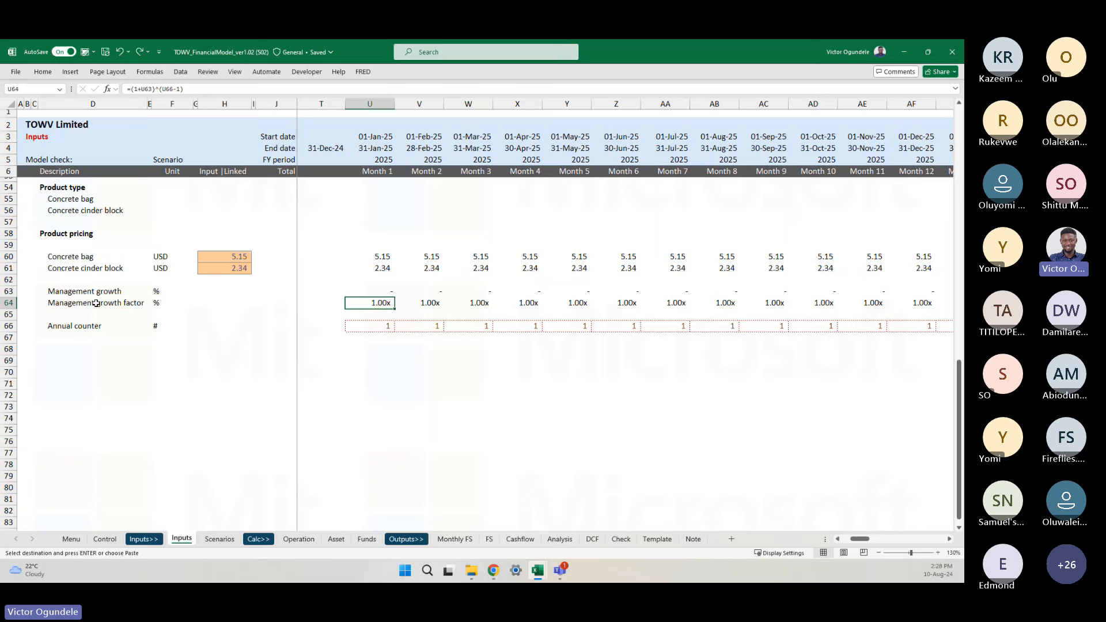
key("ctrl+v")
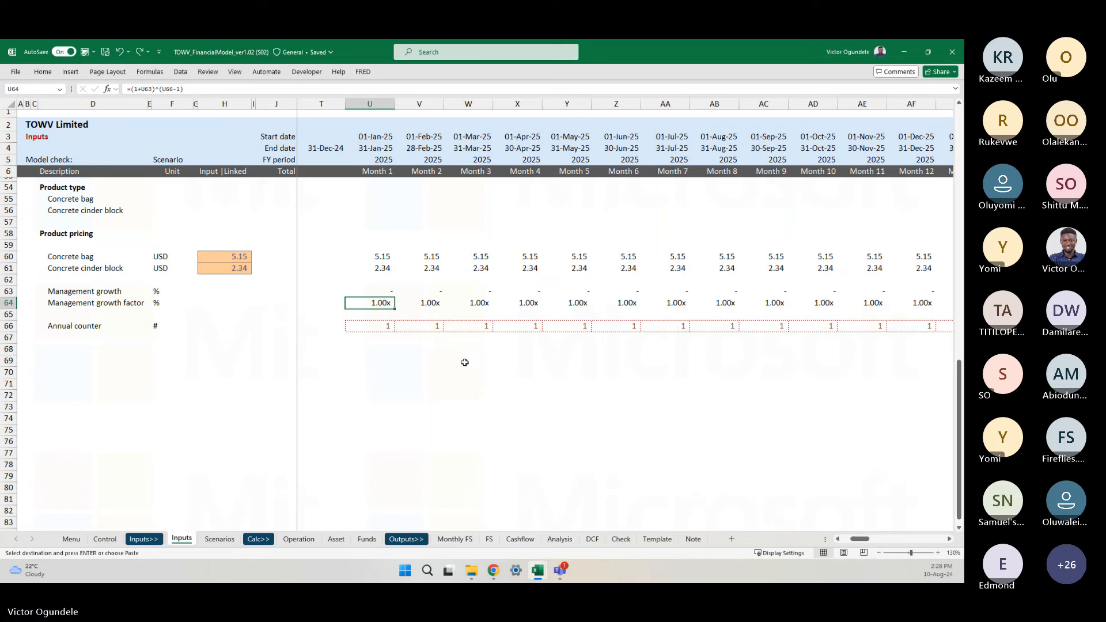
key("F2")
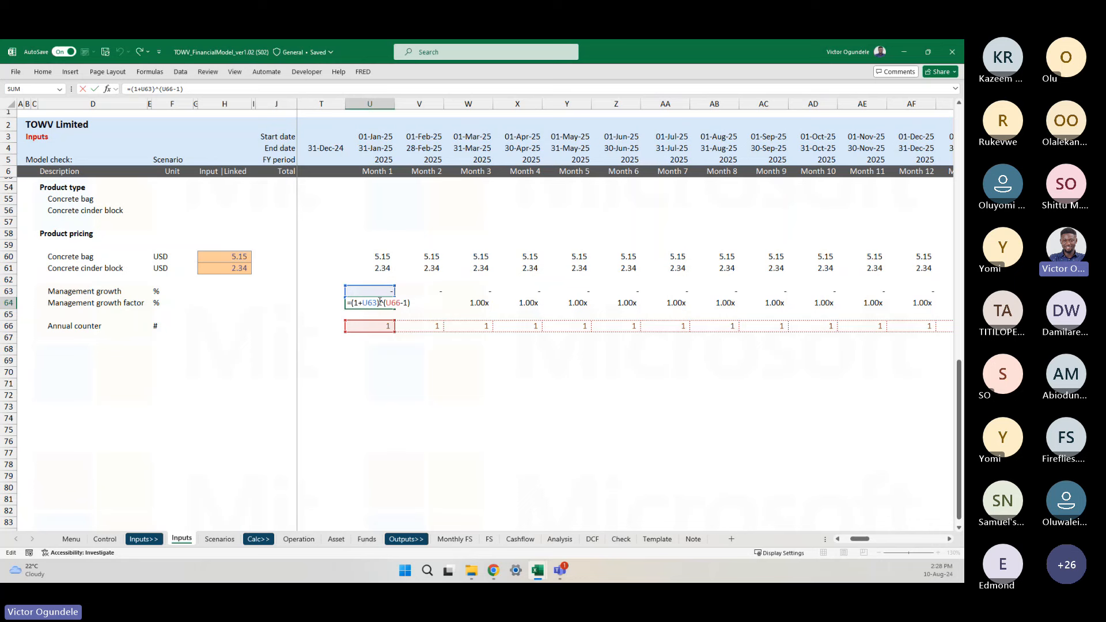
key("Escape")
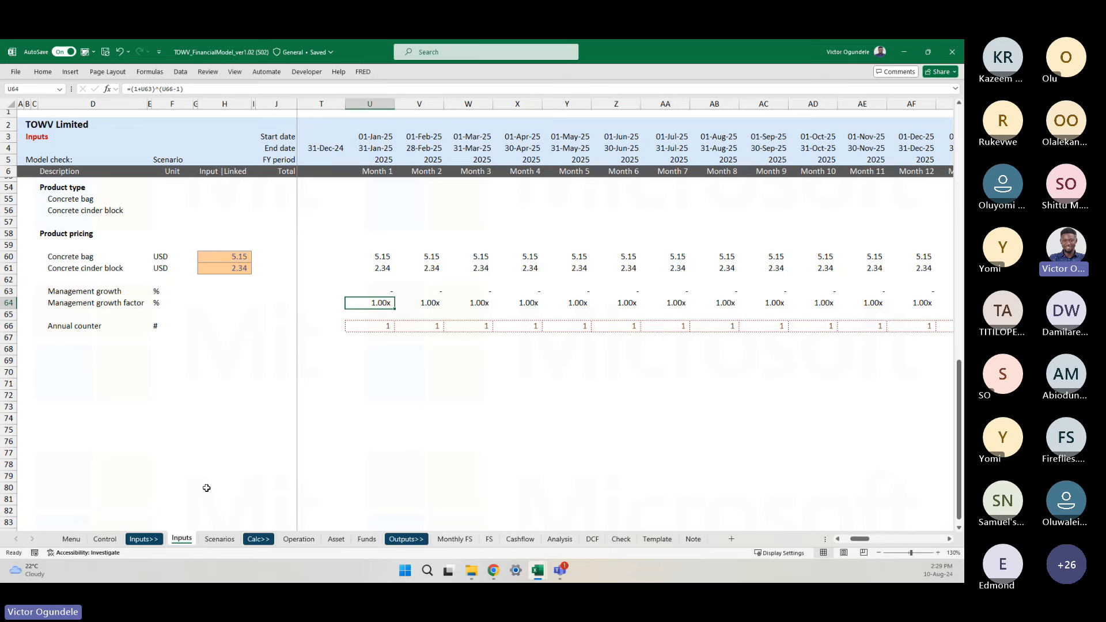
- Examine the Control sheet's monthly timeline and the Month 1 End of the FY flag formula
left_click(108, 540)
scroll(287, 431, "down", 2)
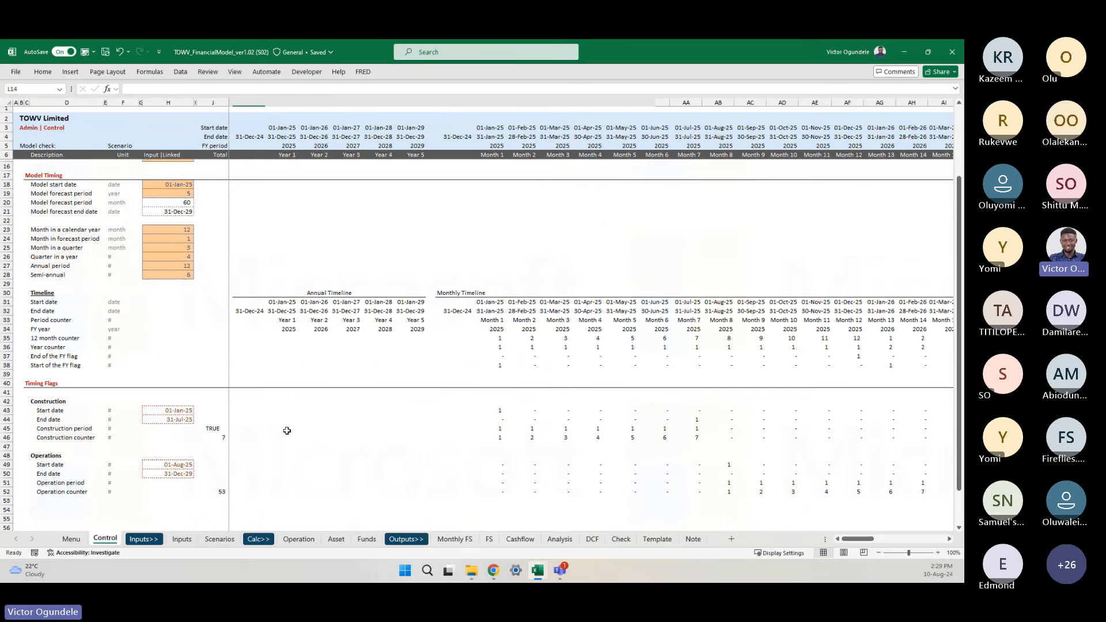
scroll(287, 431, "up", 3)
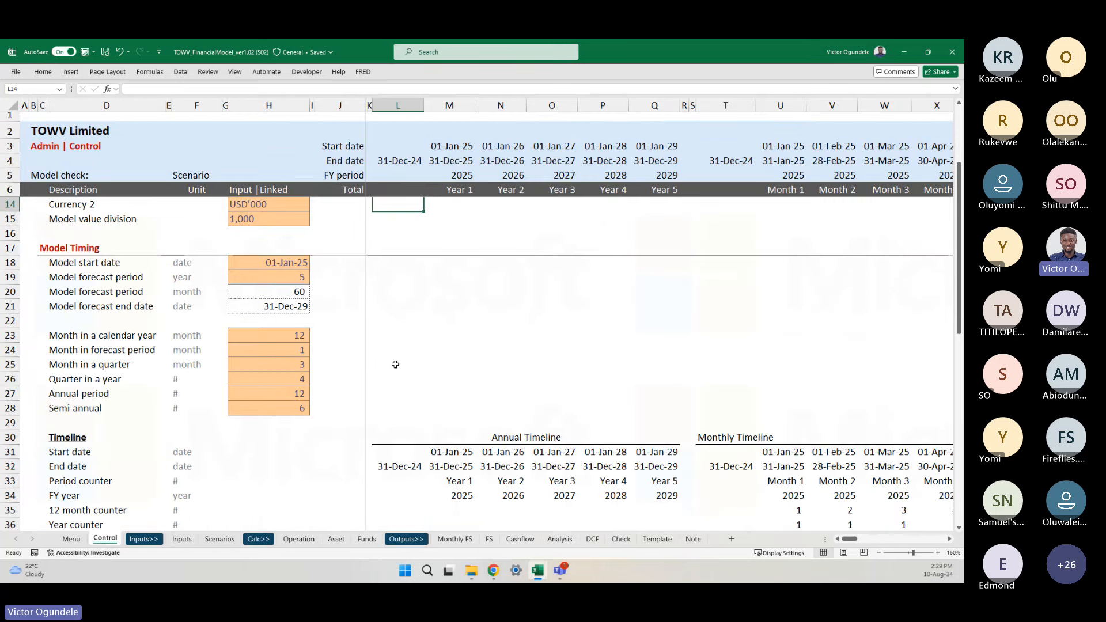
scroll(395, 364, "down", 4)
scroll(395, 364, "down", 1)
scroll(563, 372, "right", 4)
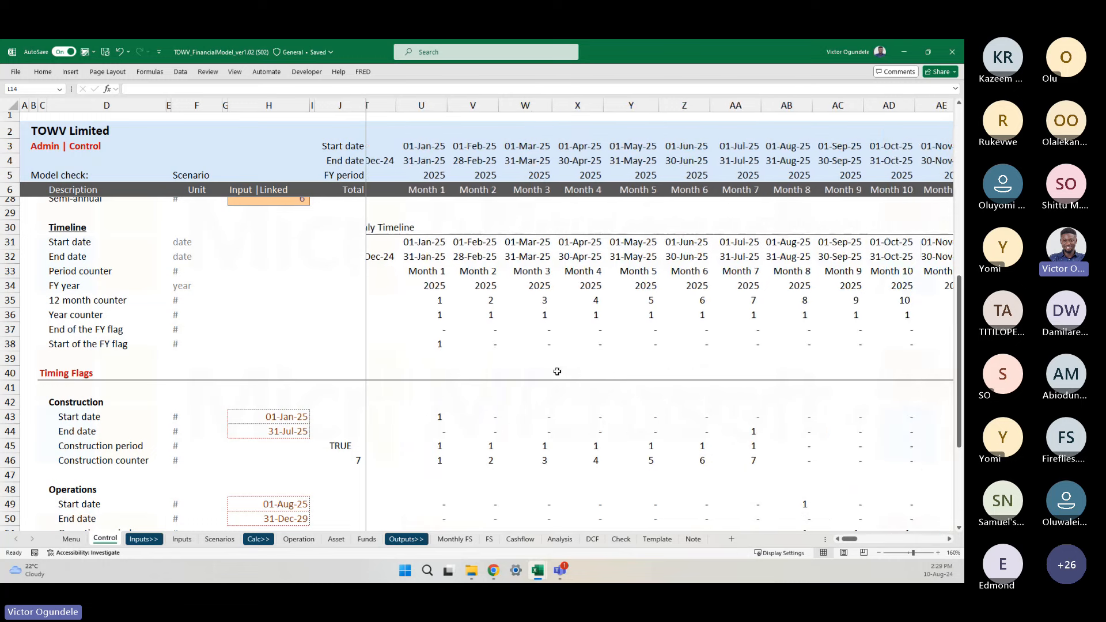
scroll(532, 349, "up", 1)
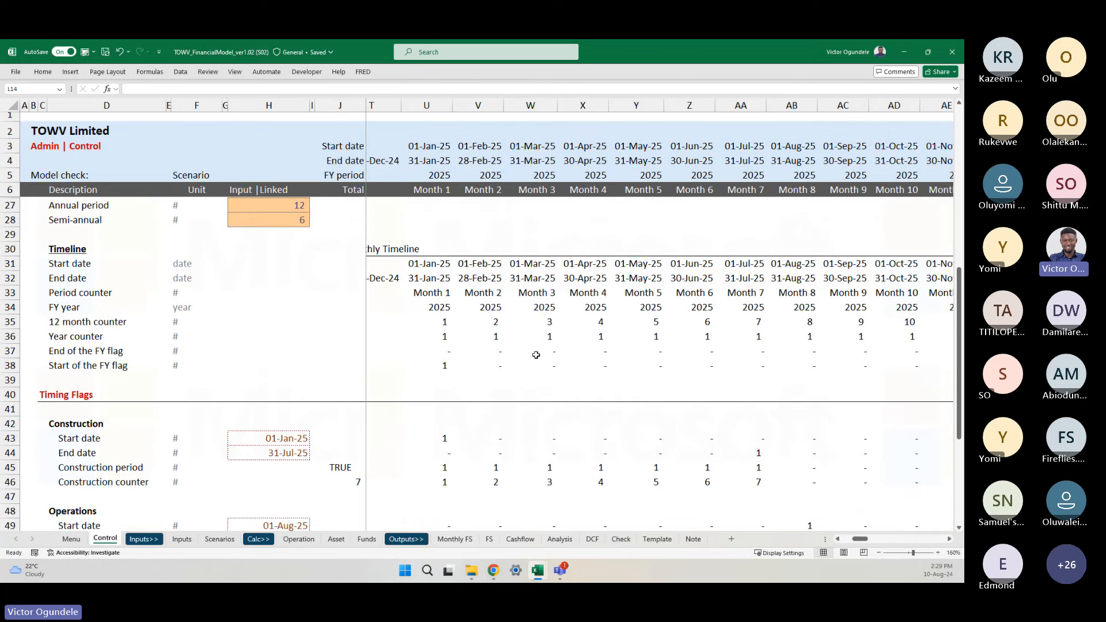
left_click(424, 358)
key("F2")
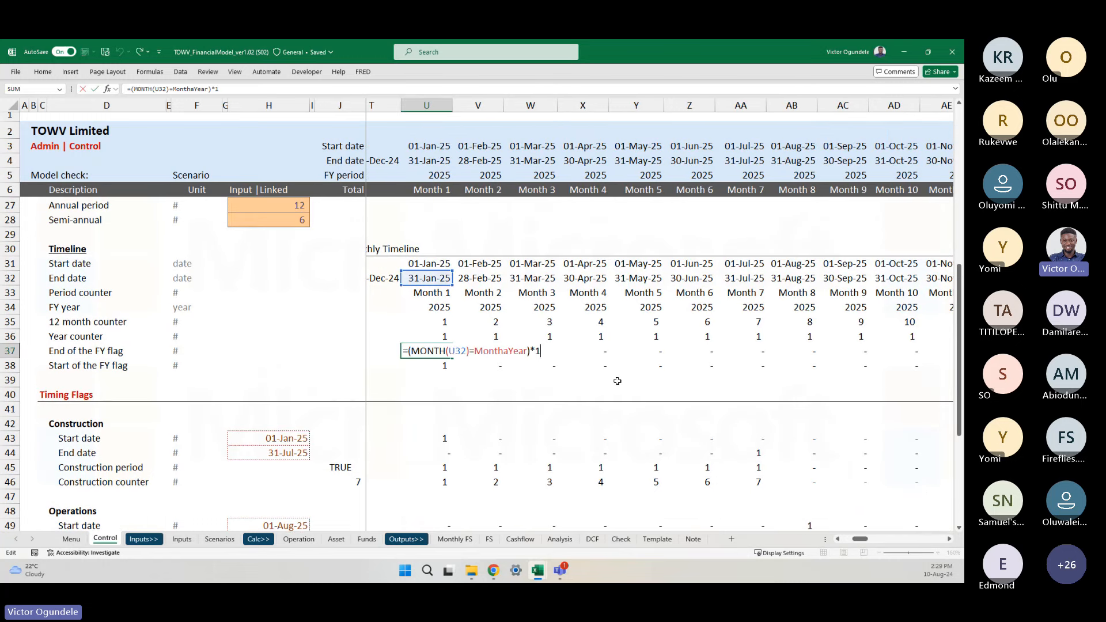
scroll(385, 376, "left", 1)
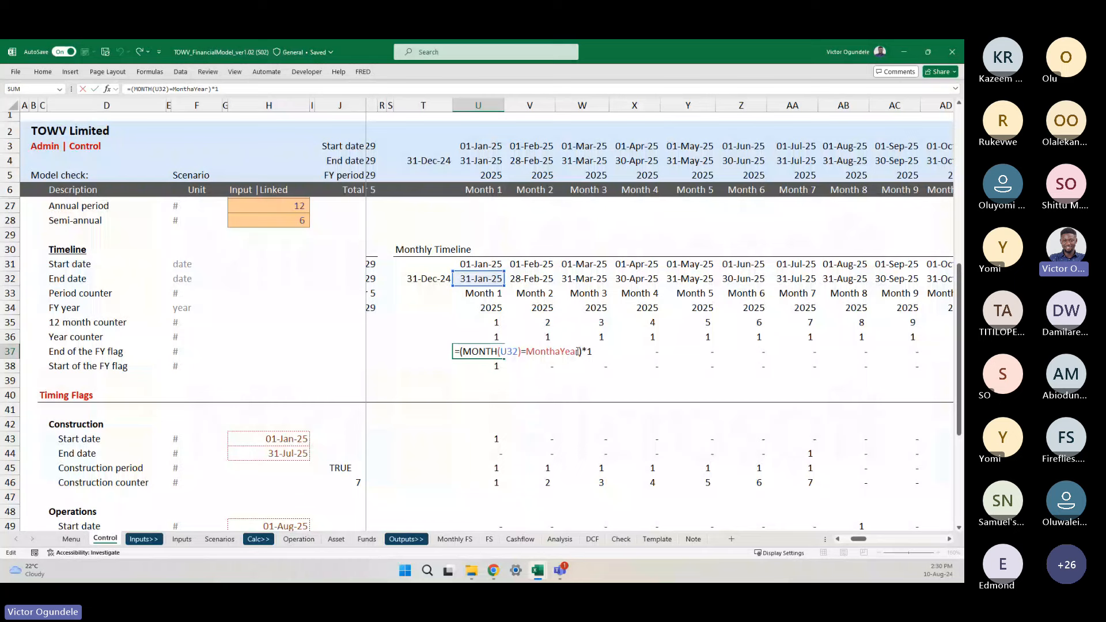
key("Escape")
- Replace the Month 1 End of the FY flag formula with a trial =MONTH(U32) formula on the period's end date
key("Delete")
type("=")
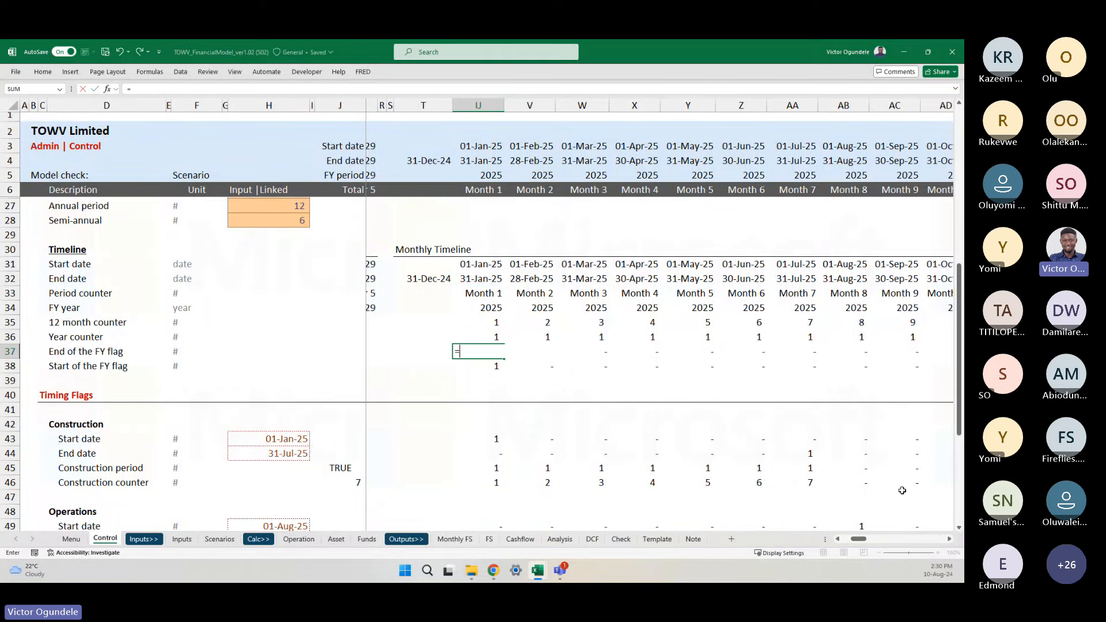
type("mon")
key("Tab")
key("Up")
key("Up")
key("Up")
key("Up")
key("Up")
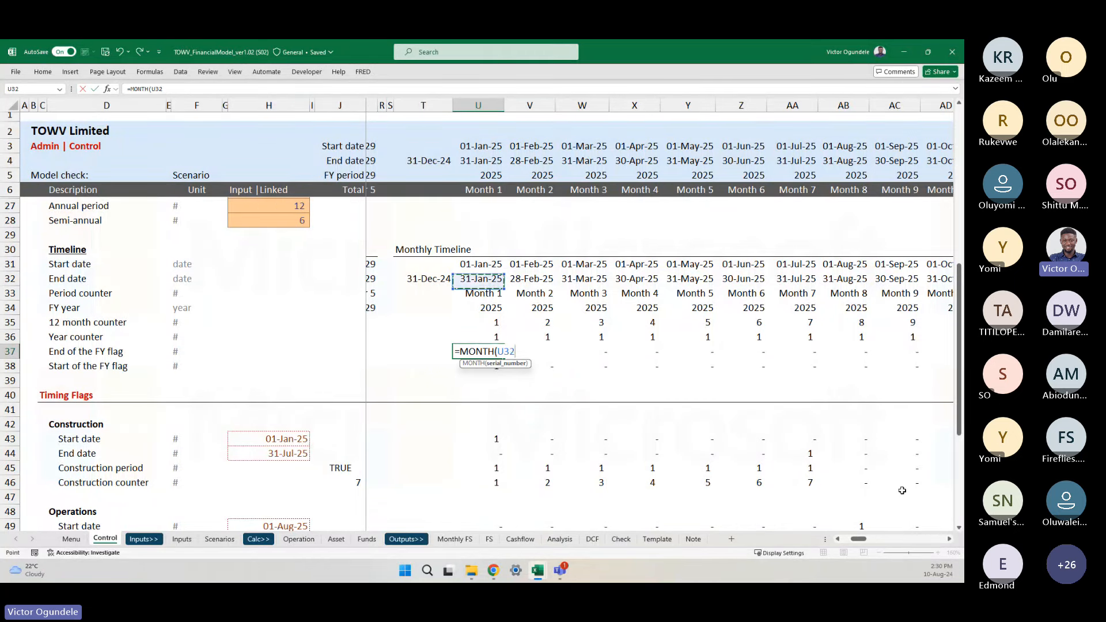
key("ctrl+Return")
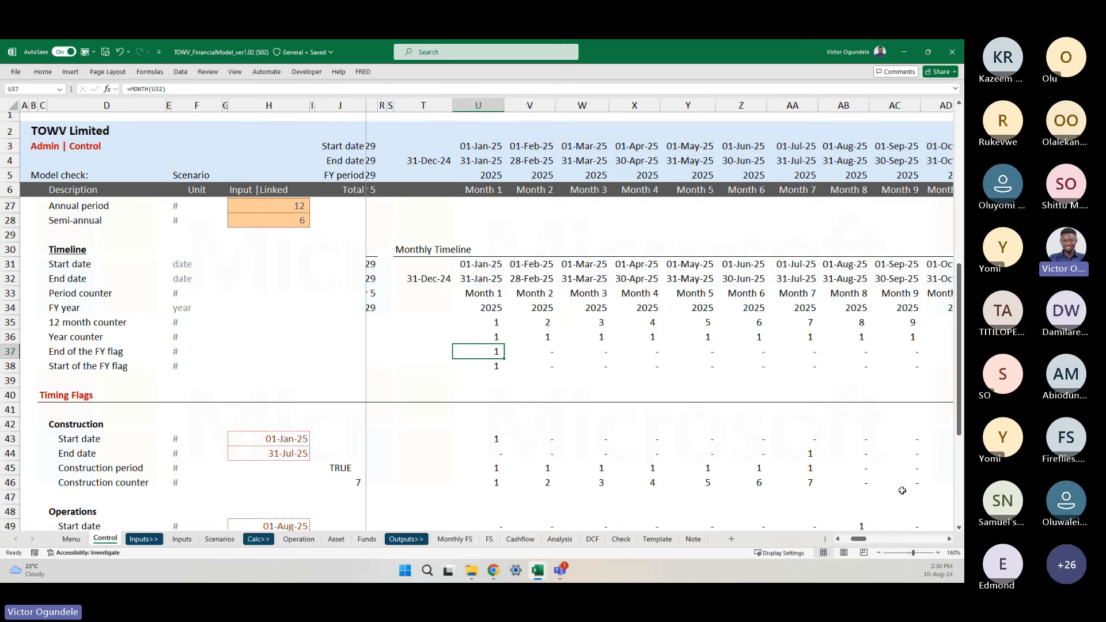
- Fill the trial MONTH formula across the End of the FY flag row from Month 1 to Month 4
key("shift+Right")
key("ctrl+r")
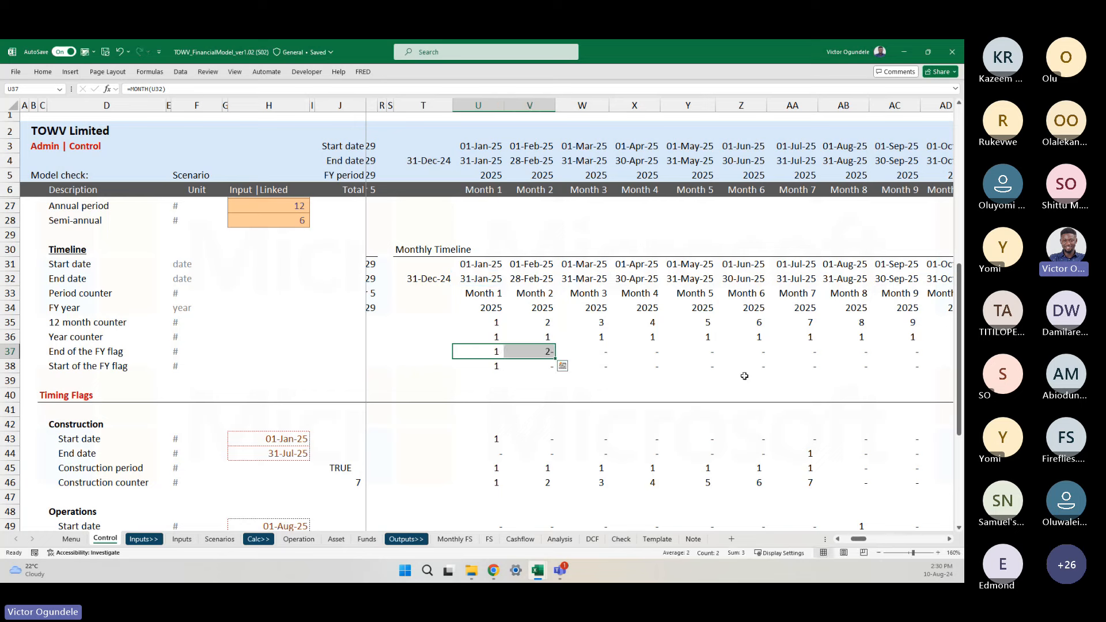
key("shift+Right")
key("ctrl+r")
key("shift+Right")
key("ctrl+r")
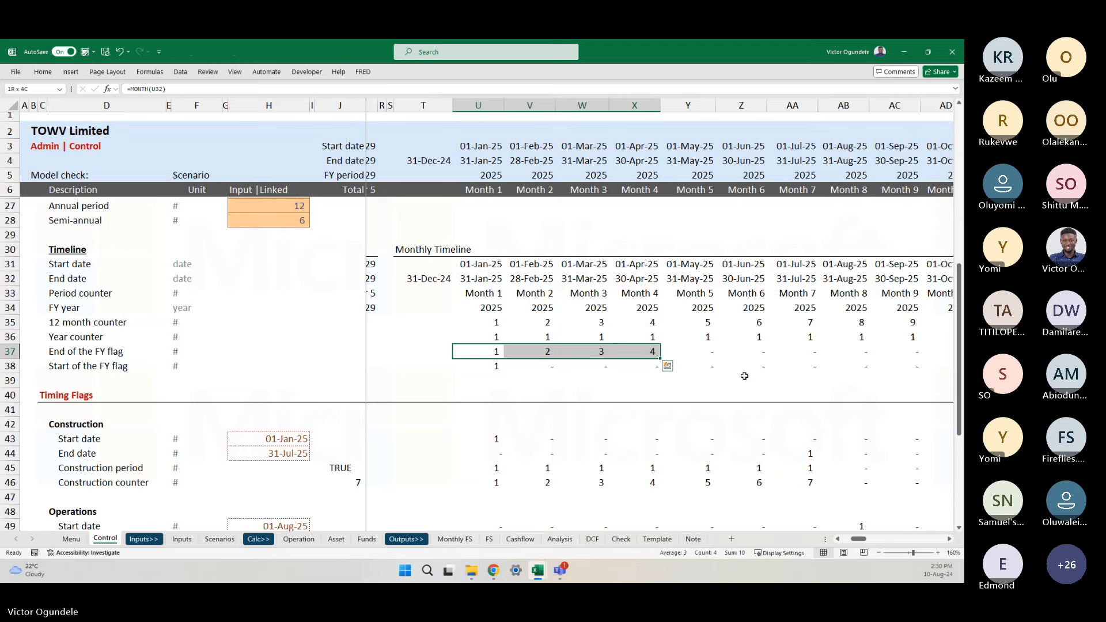
- Undo the trial MONTH formulas in the End of the FY flag row and recheck the original Month 1 formula
key("ctrl+z")
key("ctrl+z")
key("ctrl+z")
key("ctrl+z")
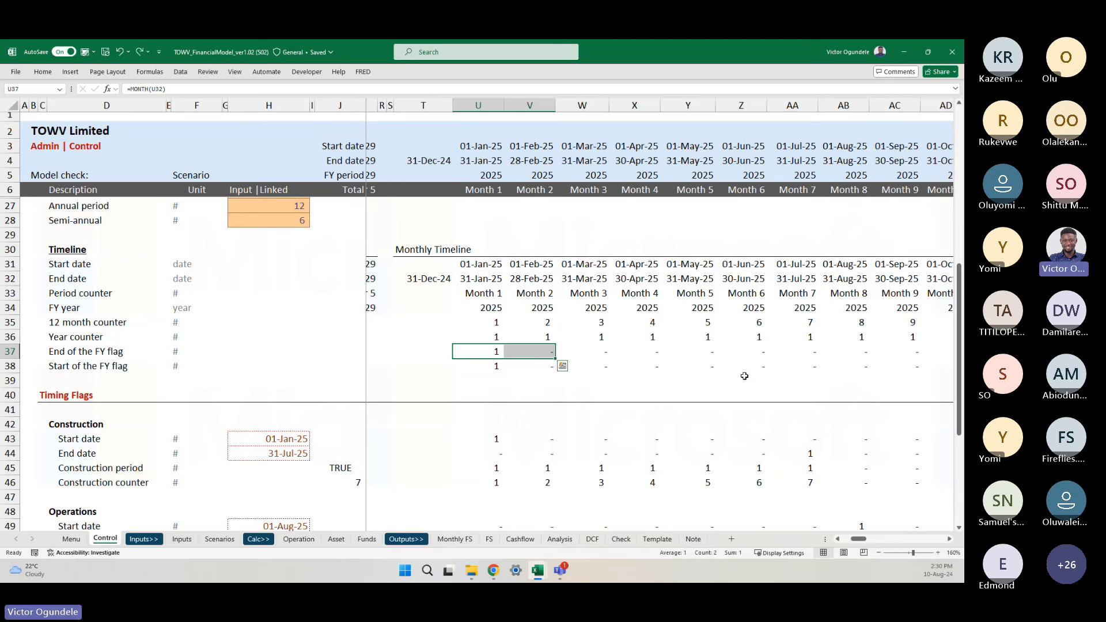
key("Left")
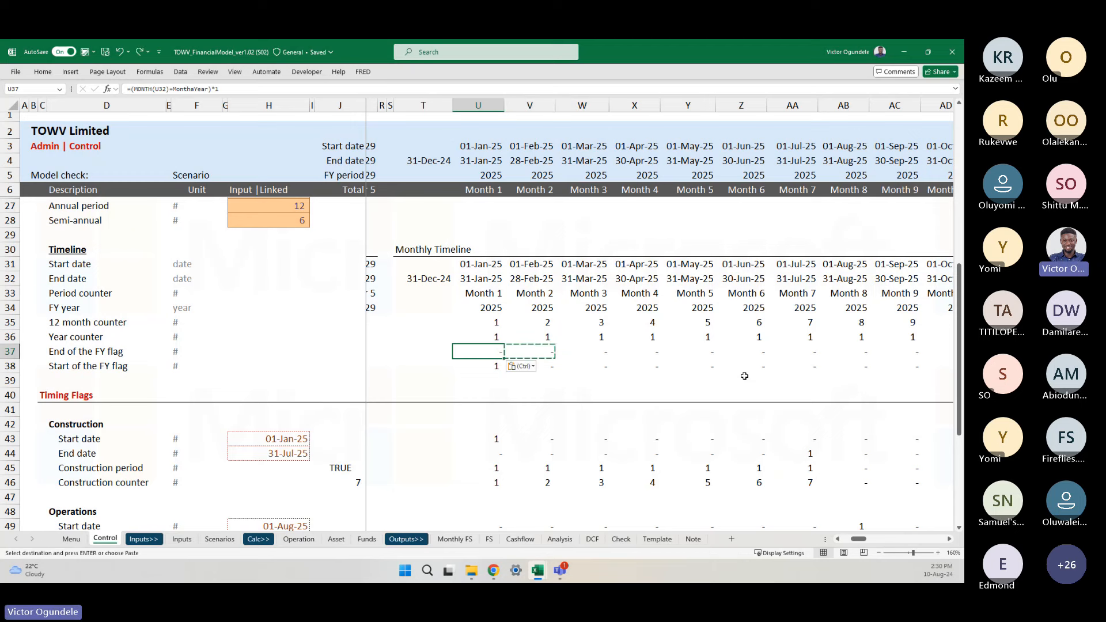
key("F2")
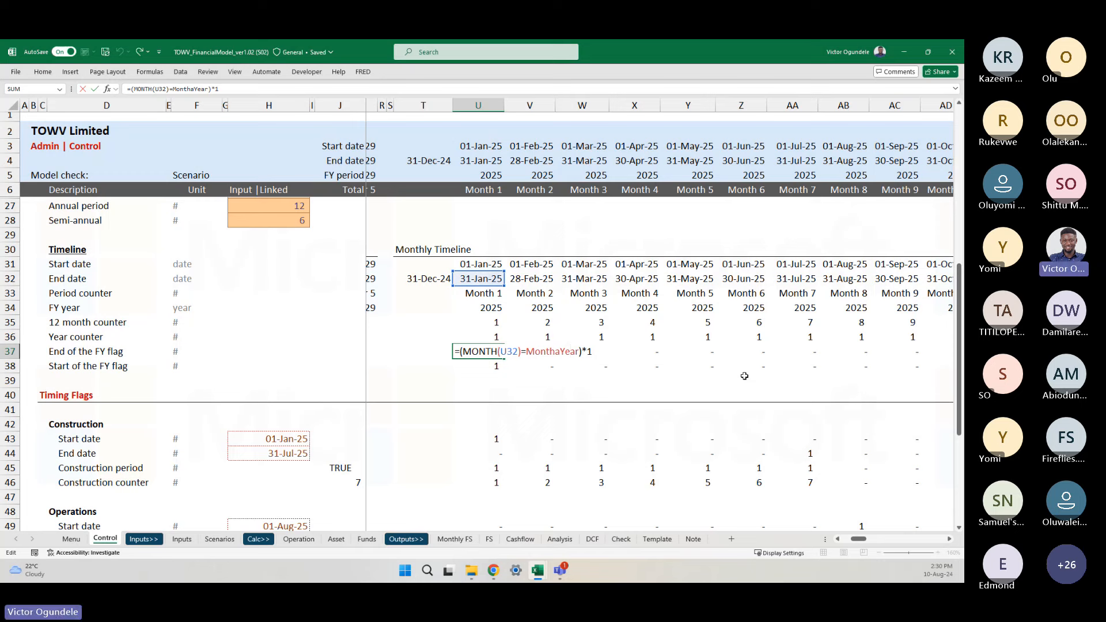
key("ctrl+Return")
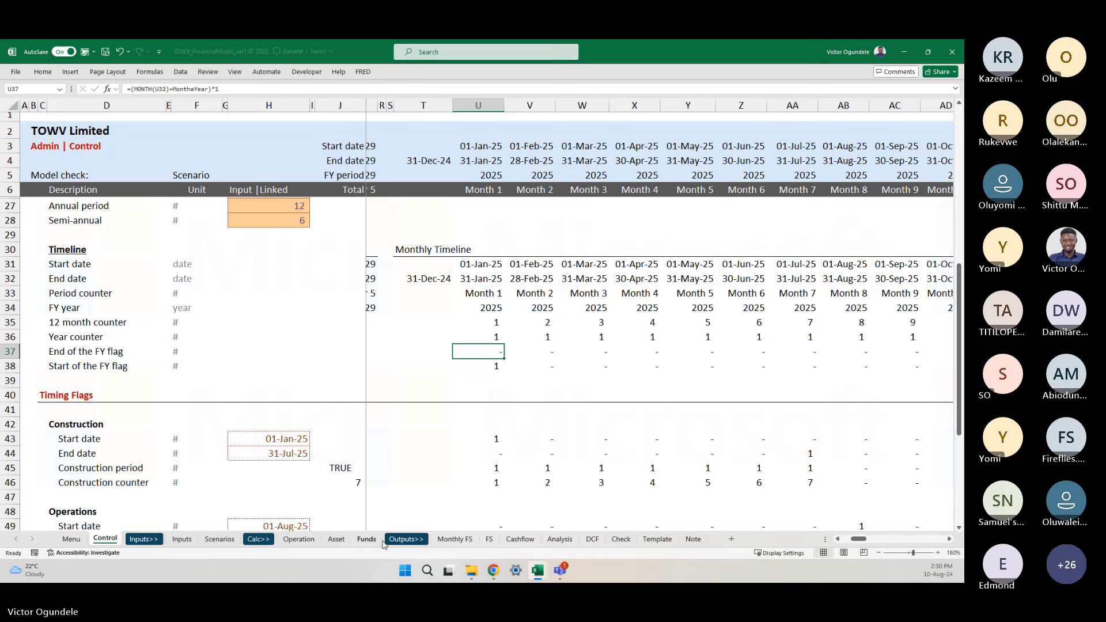
- Return to the Inputs sheet and review the product pricing, Management growth, growth factor and Annual counter rows across the annual and monthly columns
left_click(305, 540)
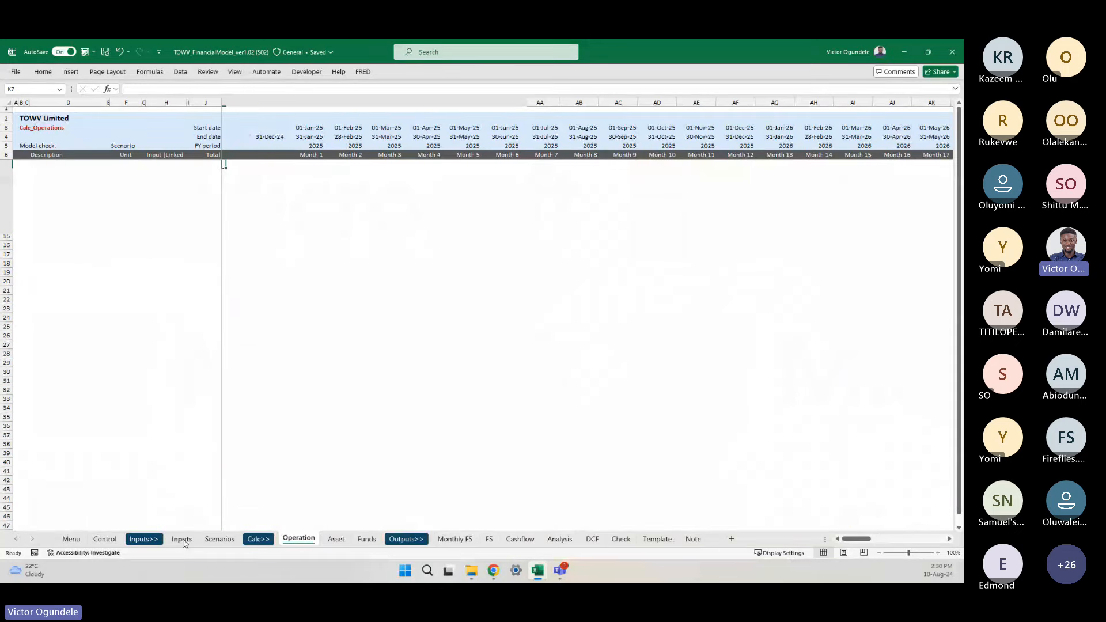
left_click(183, 540)
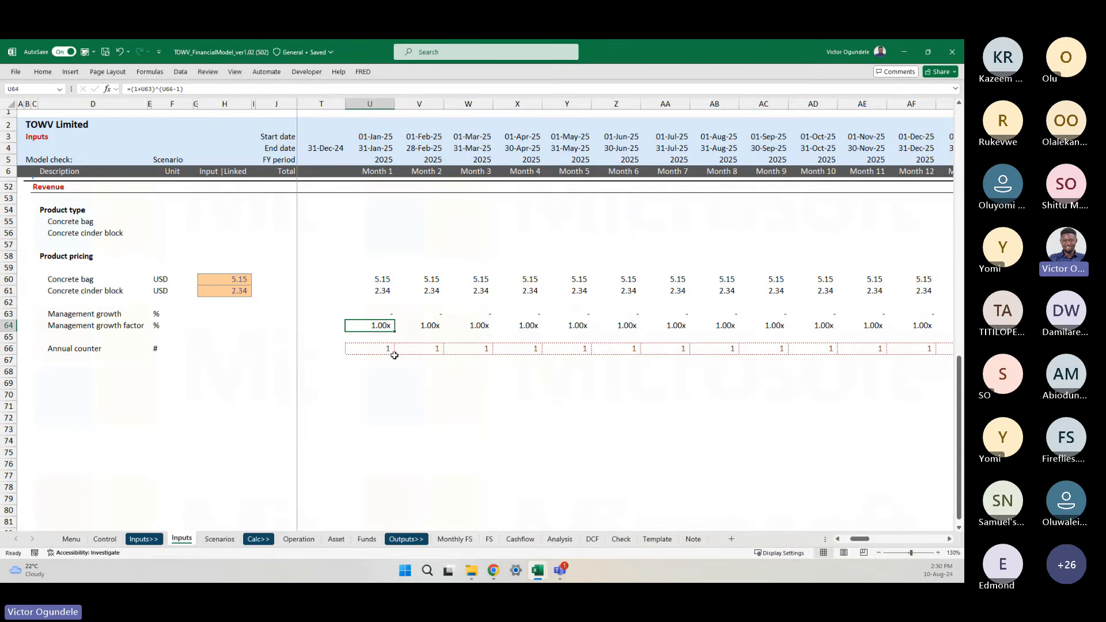
key("alt")
key("Escape")
scroll(395, 356, "up", 1)
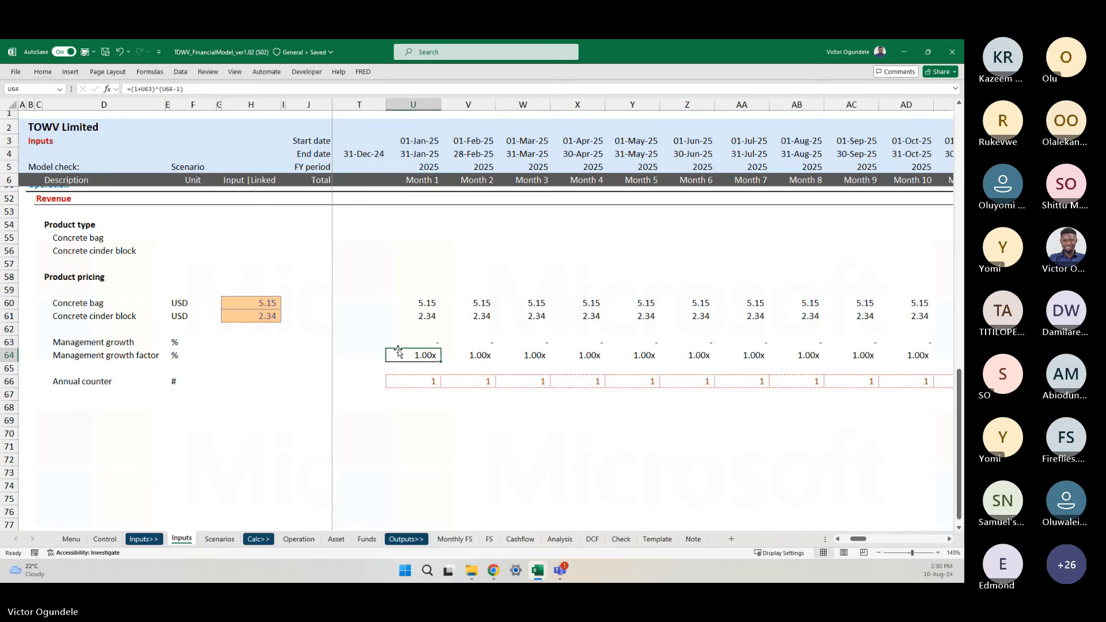
scroll(400, 362, "down", 1)
scroll(401, 362, "up", 2)
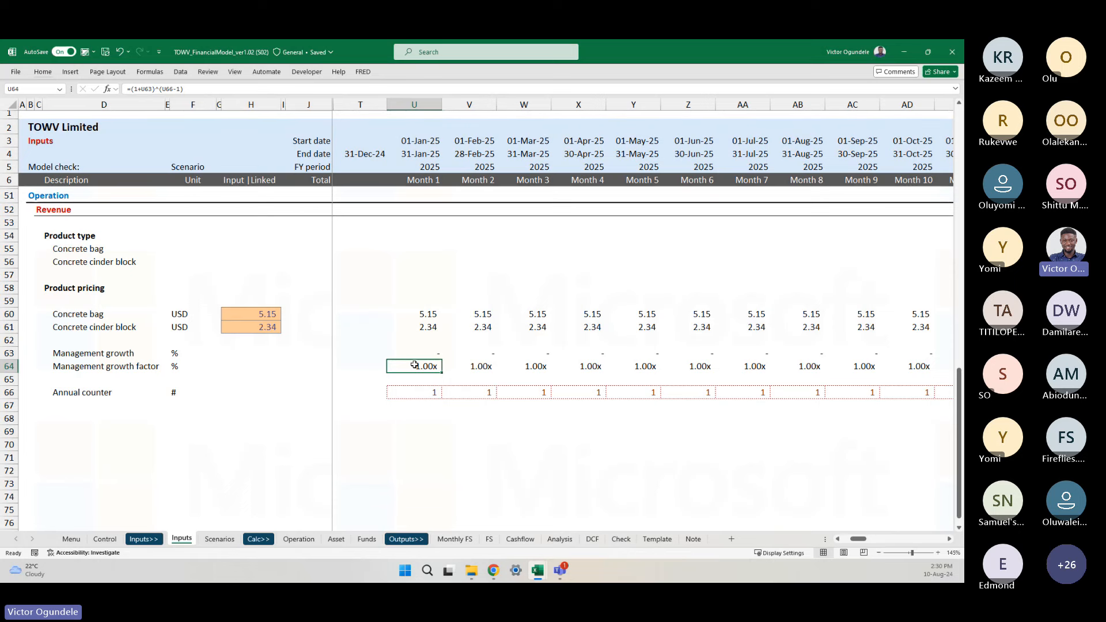
scroll(423, 427, "down", 1)
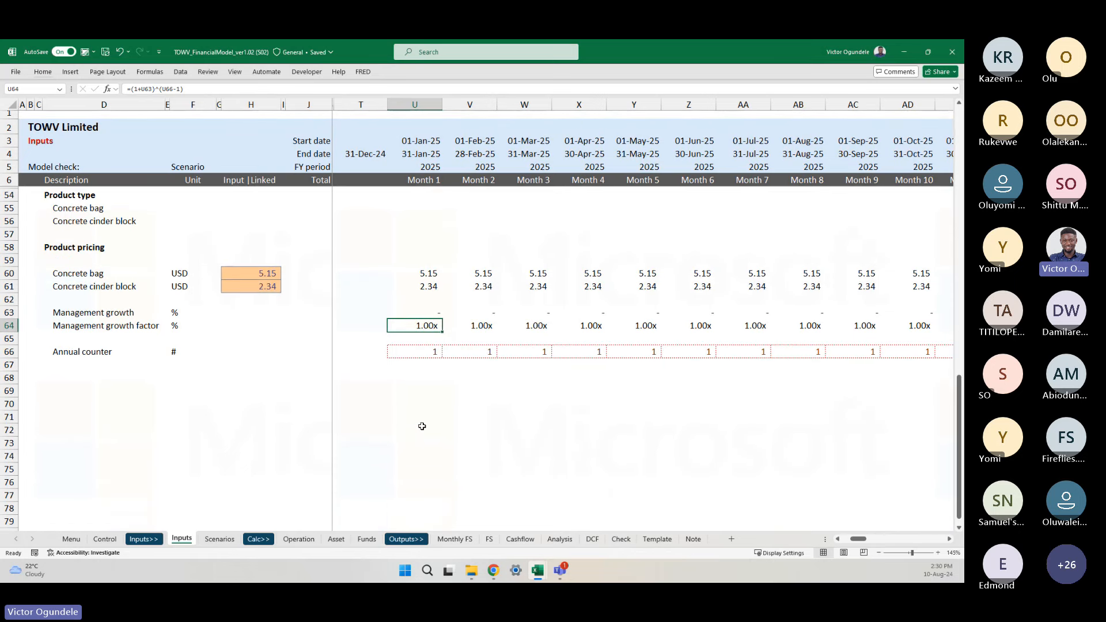
scroll(422, 426, "down", 2)
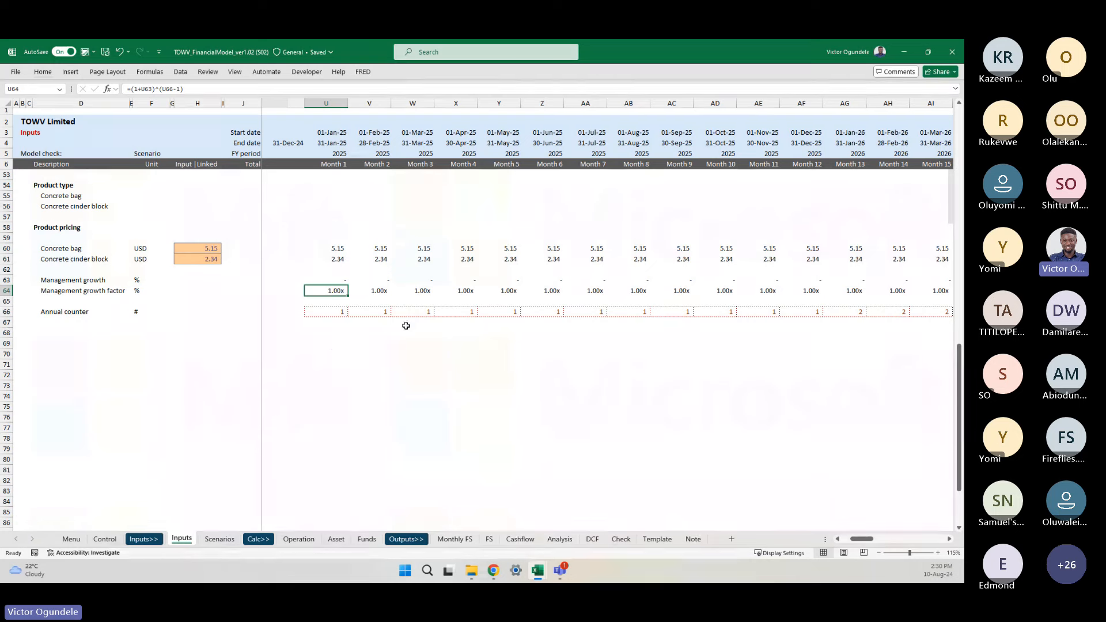
scroll(407, 325, "up", 3)
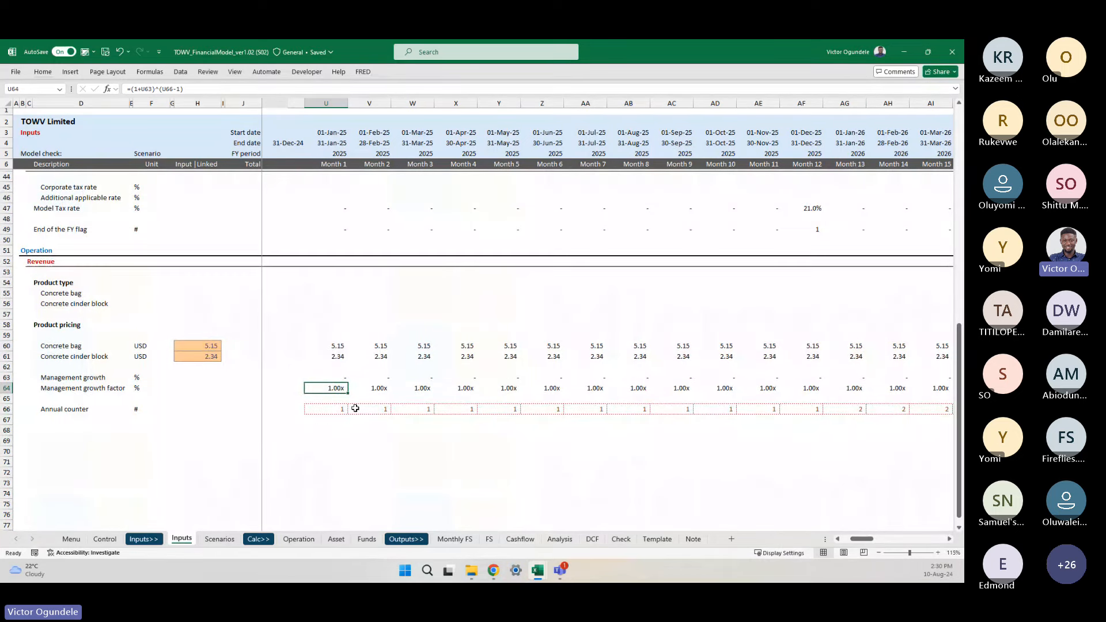
left_click(106, 408)
scroll(105, 408, "up", 1)
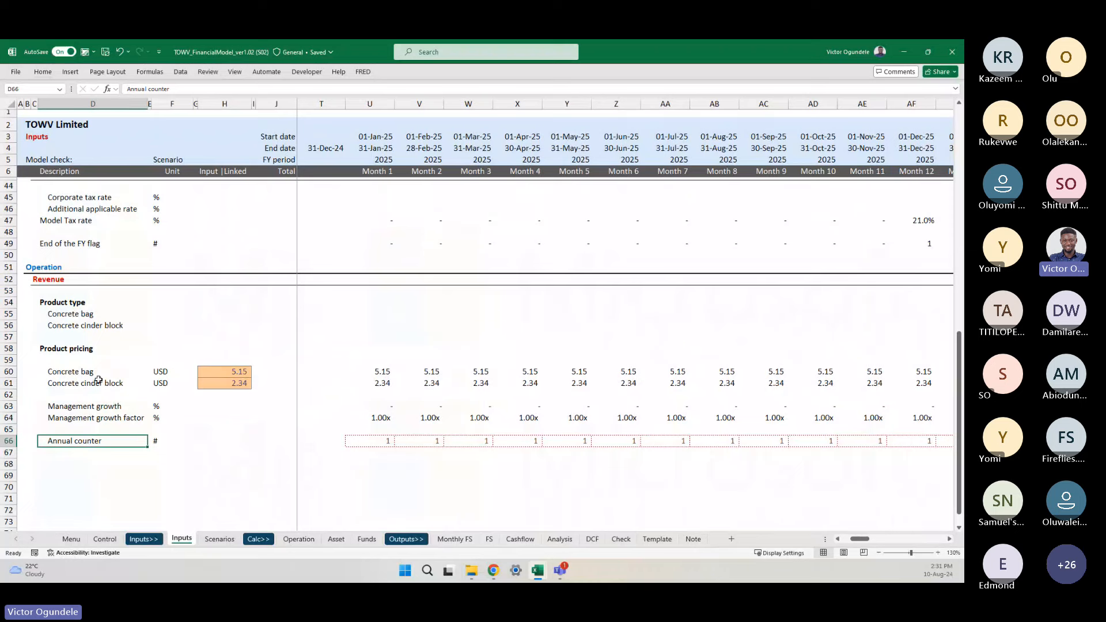
left_click(88, 371)
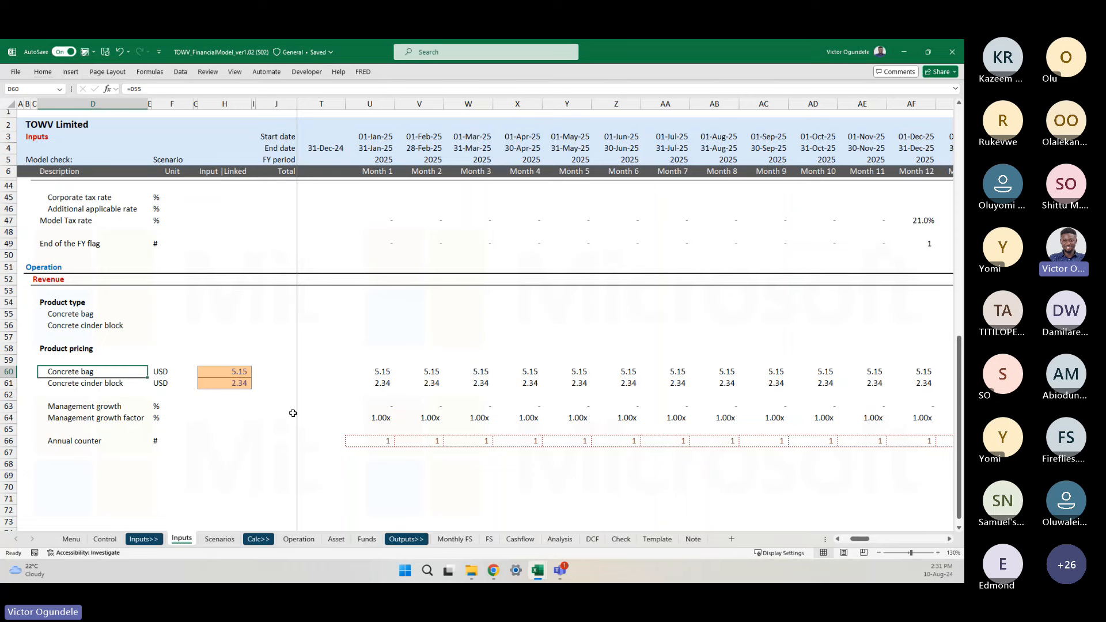
scroll(382, 407, "left", 5)
scroll(383, 407, "right", 3)
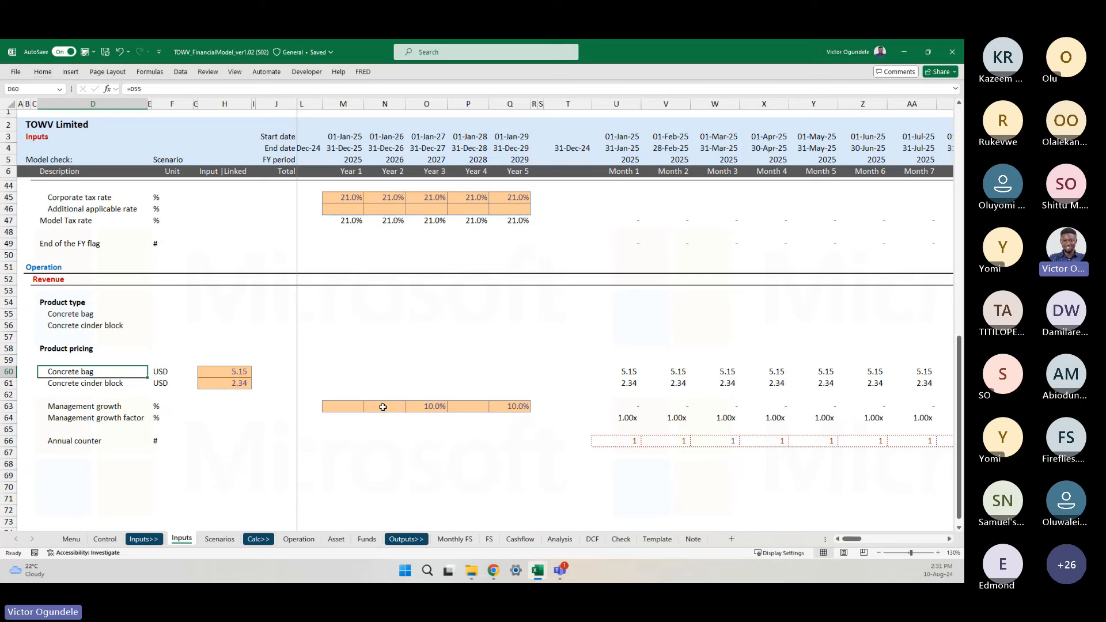
- Copy the Product pricing heading to cell D68, two rows below the Annual counter
key("Up")
key("Up")
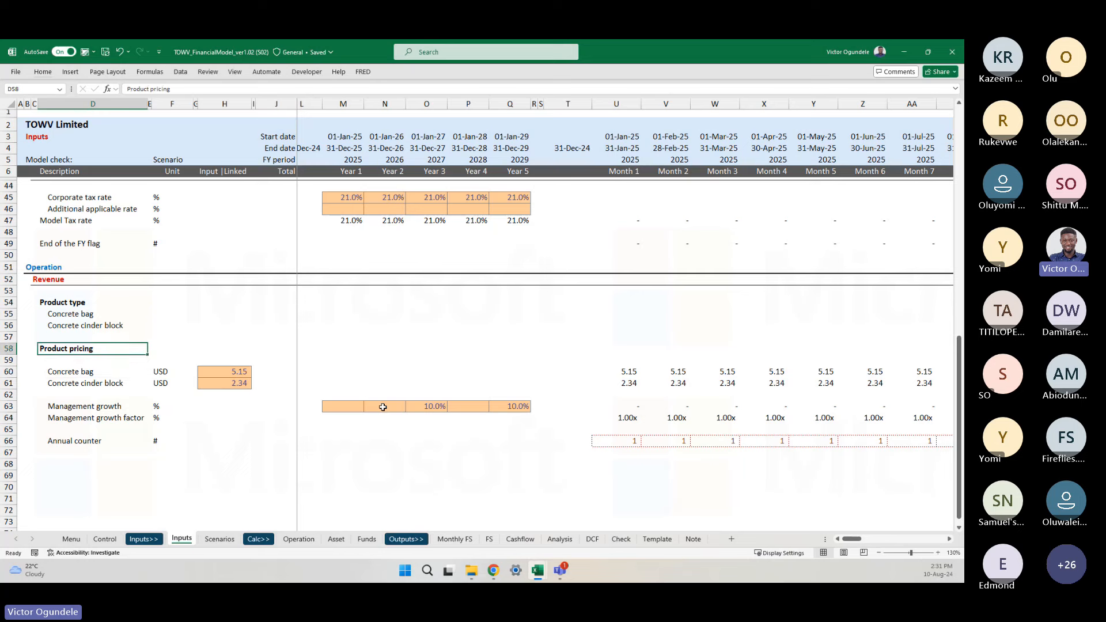
key("ctrl+c")
key("Down")
key("Down")
key("Down")
key("Down")
key("Down")
key("Down")
key("Down")
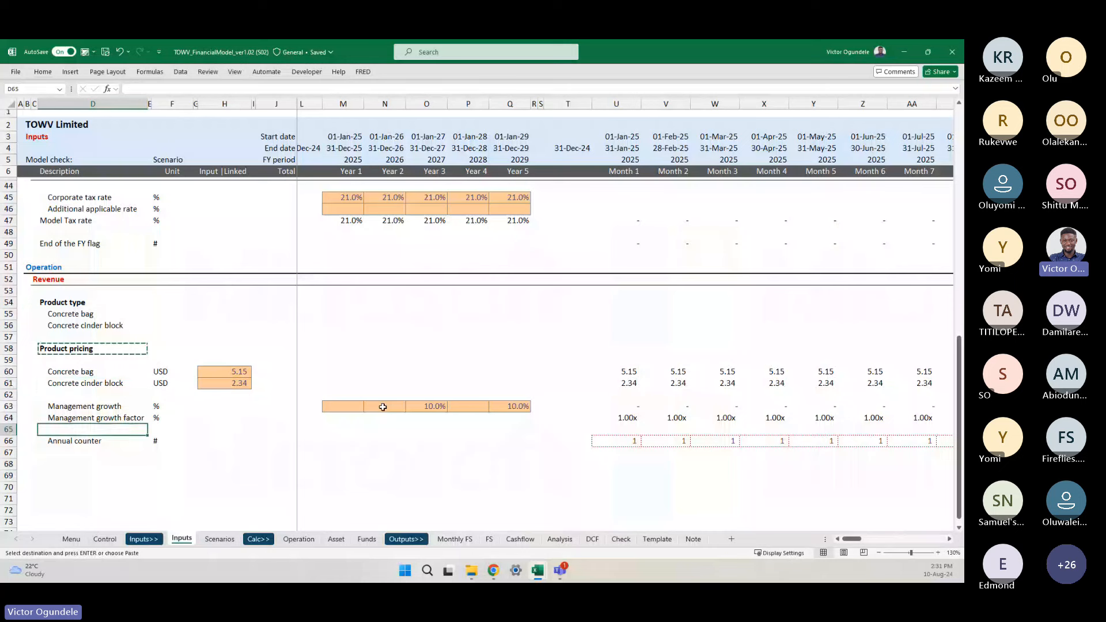
key("Down")
key("Down")
key("Down")
key("Down")
key("Up")
key("ctrl+v")
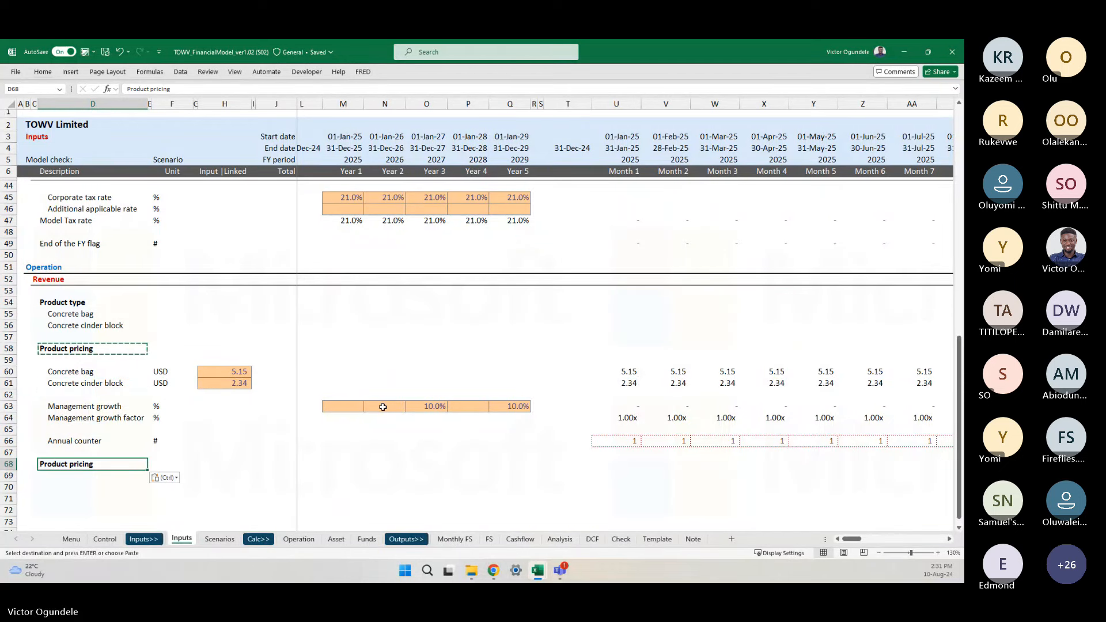
- Consult the Price_Costs sheet of the information request list and rename the copied heading in D68 as Quantity
key("ctrl+Tab")
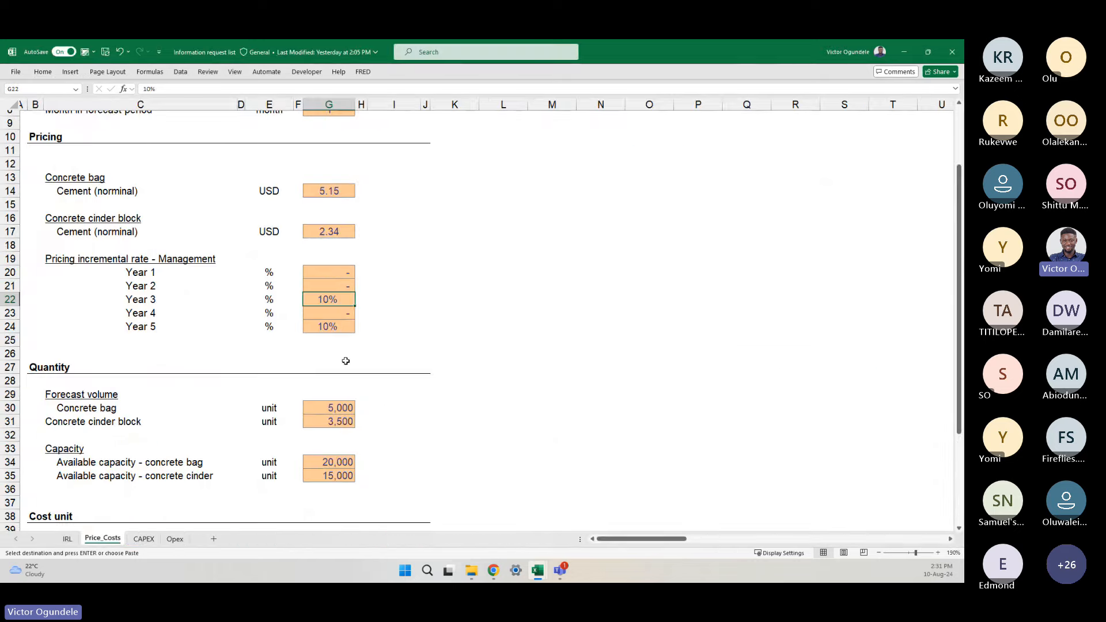
key("ctrl+Tab")
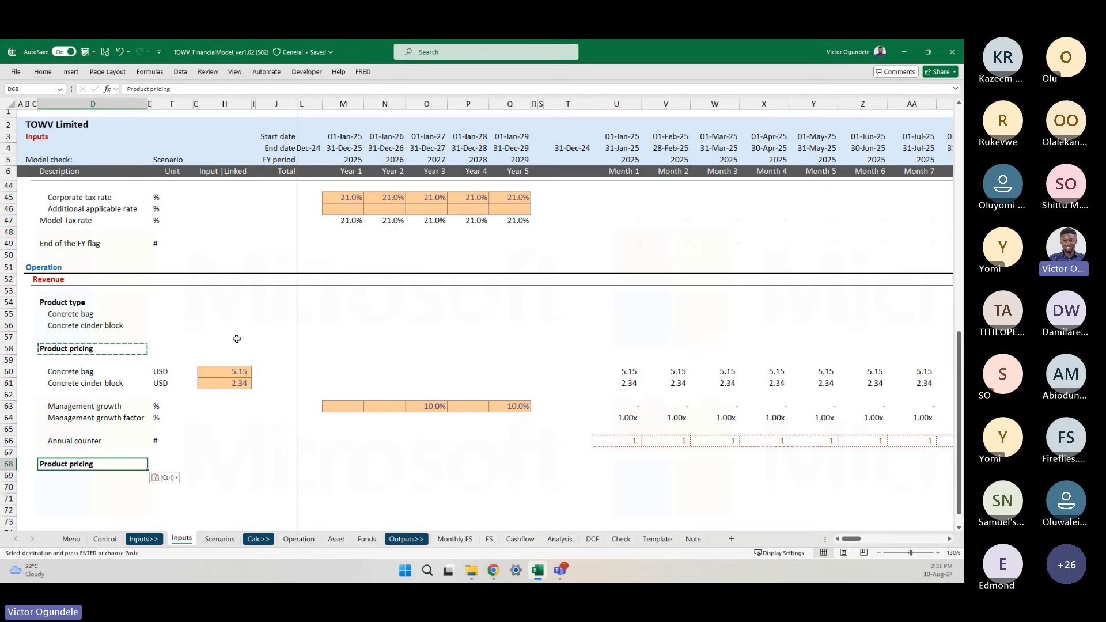
type("Qu")
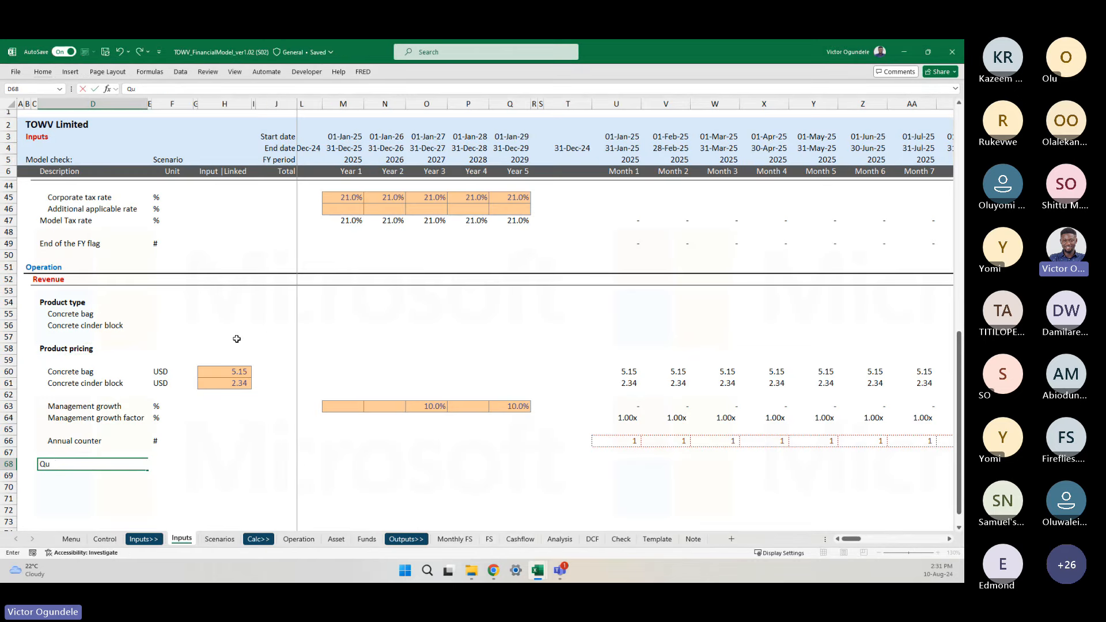
type("antit")
key("BackSpace")
key("BackSpace")
type("tity")
key("ctrl+Return")
scroll(236, 339, "down", 3)
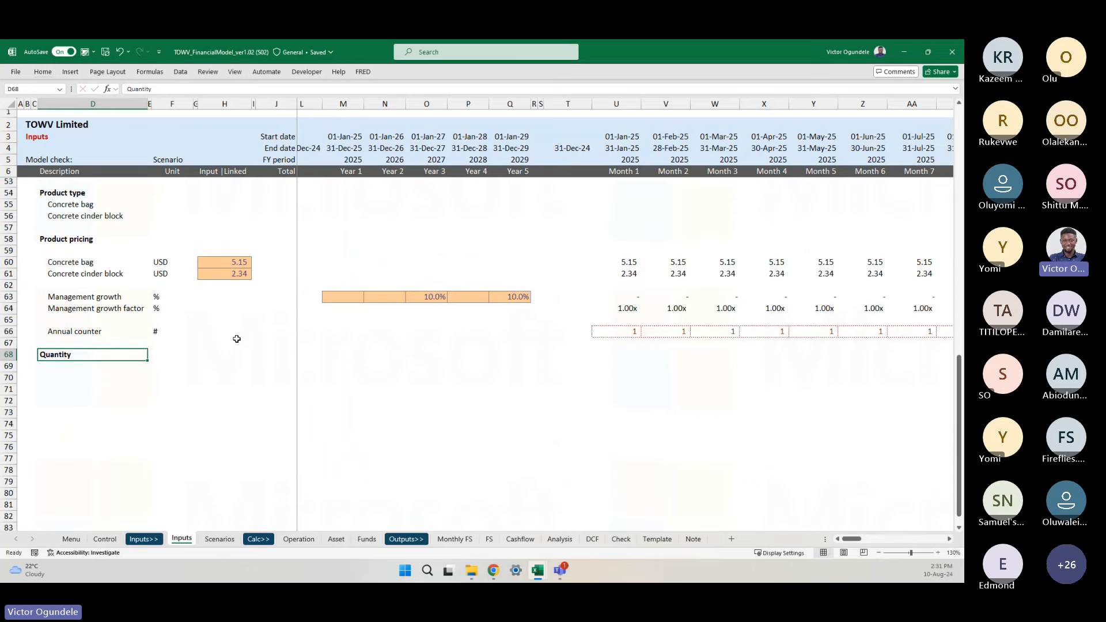
- Consult the Quantity inputs in the information request list and enter the label "Forcast volume" in cell D70 of the Inputs sheet
scroll(382, 407, "up", 1, "ctrl")
scroll(445, 462, "right", 2)
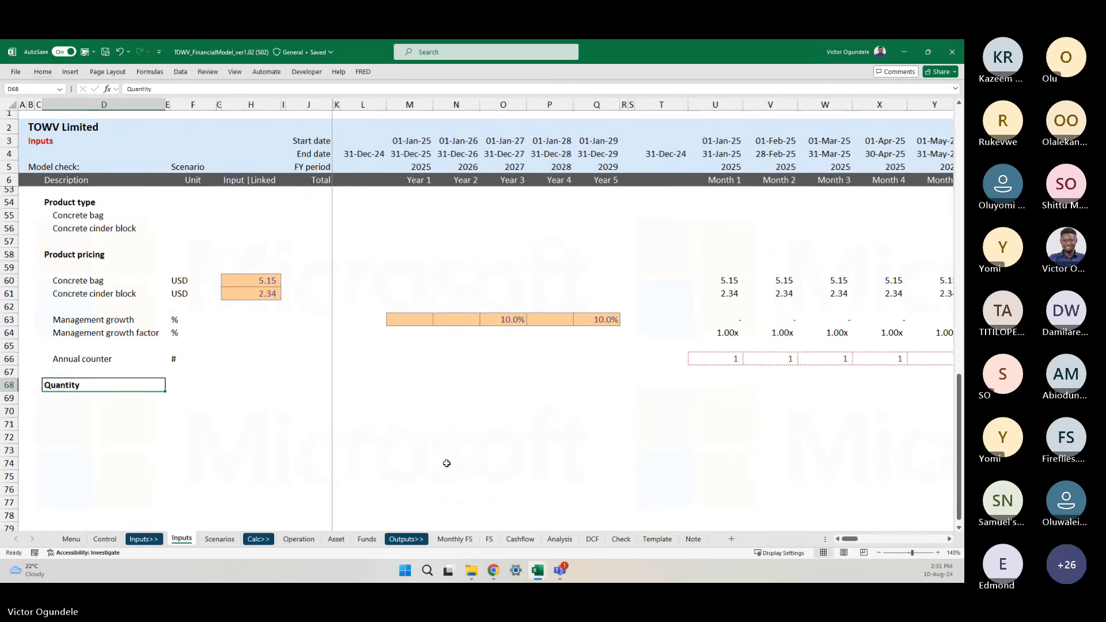
scroll(435, 465, "right", 5)
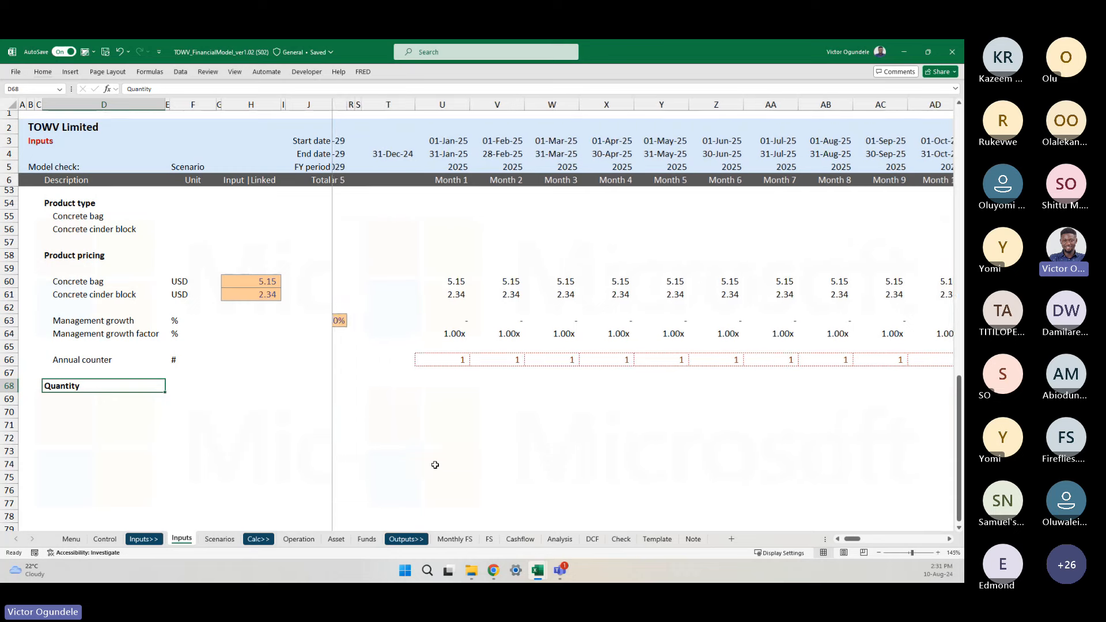
left_click(412, 416)
scroll(412, 416, "down", 3, "ctrl")
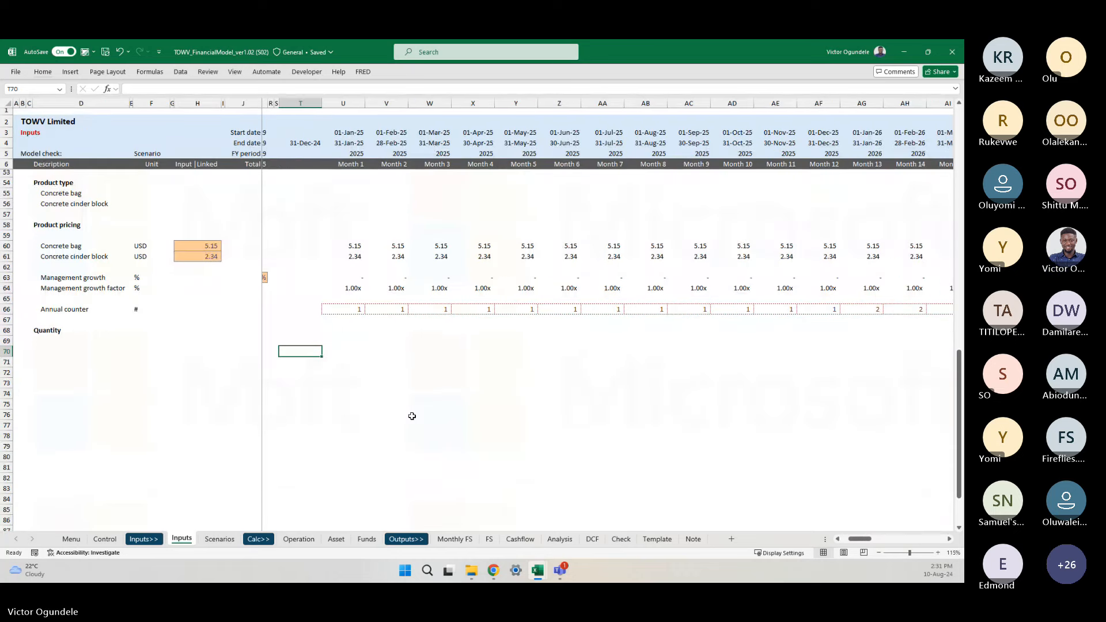
left_click(337, 329)
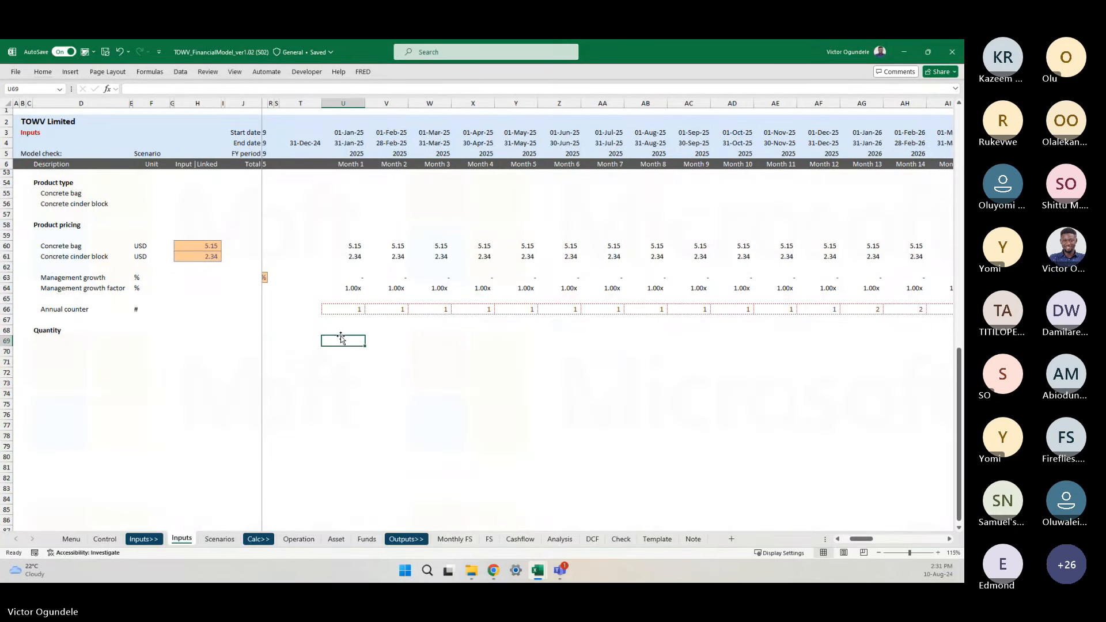
key("ctrl+Left")
key("Down")
key("Down")
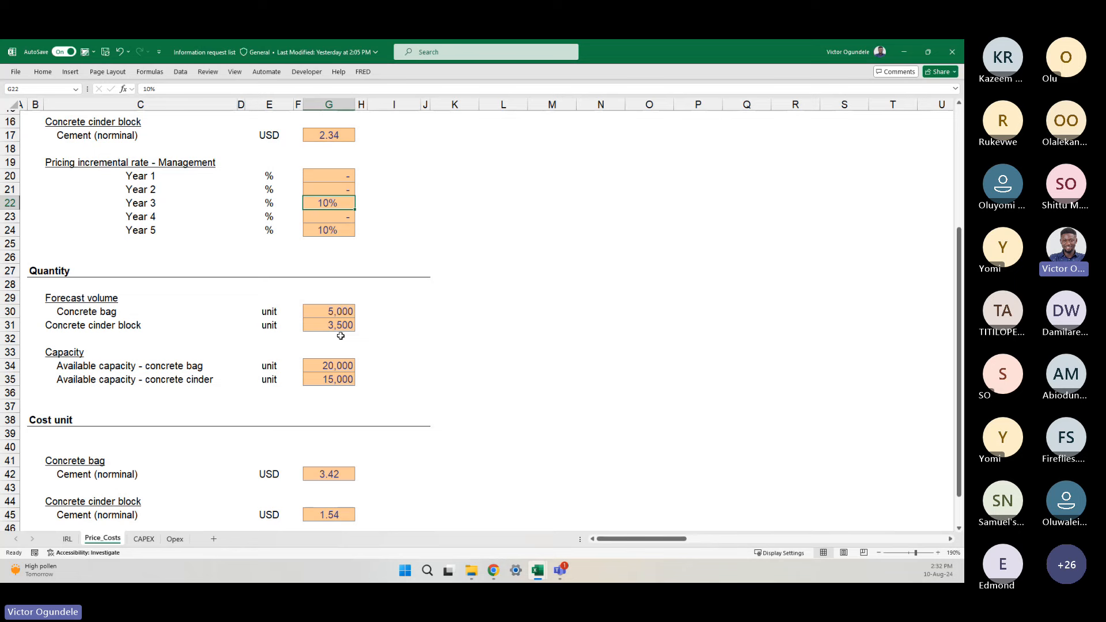
key("alt+Tab")
type("Fo")
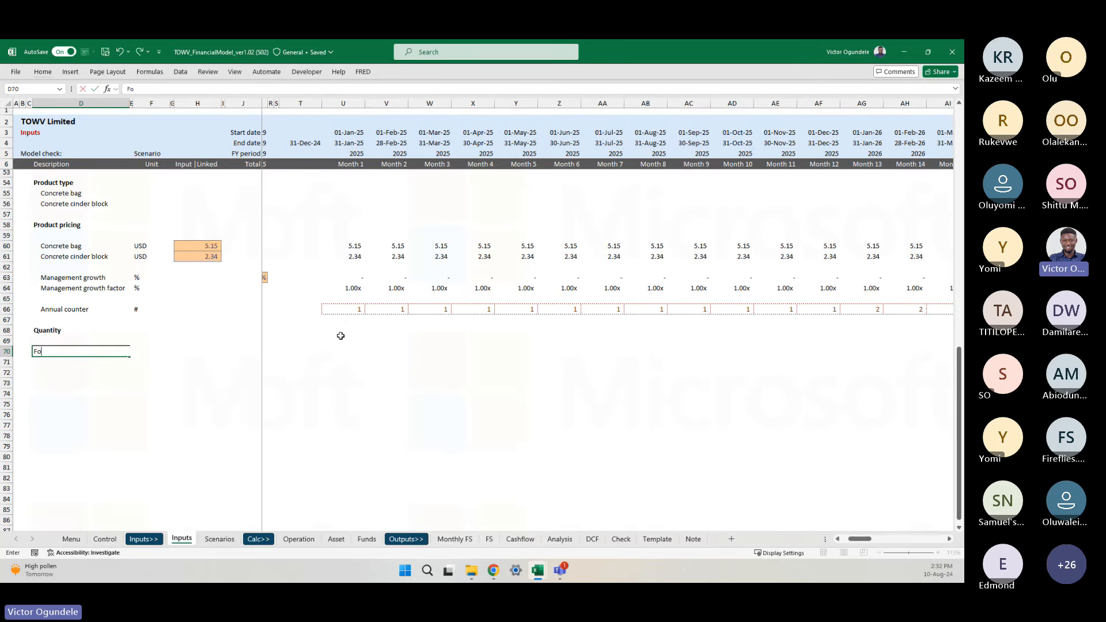
type("rcast volume")
key("ctrl+Return")
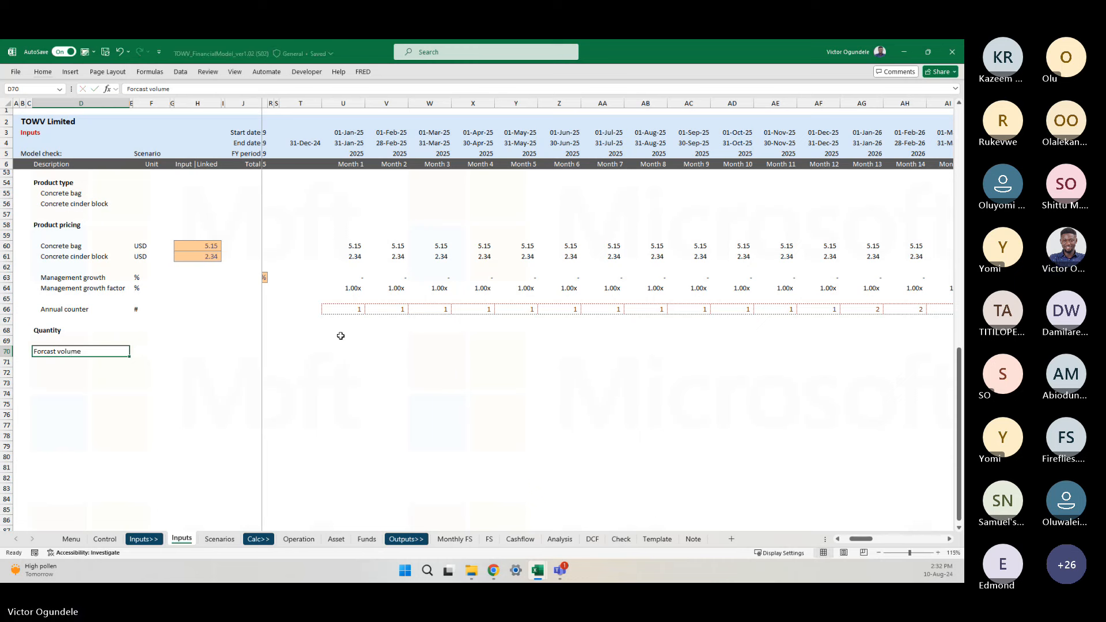
- Indent the Forcast volume label under Quantity and make it bold
key("alt+h")
key("6")
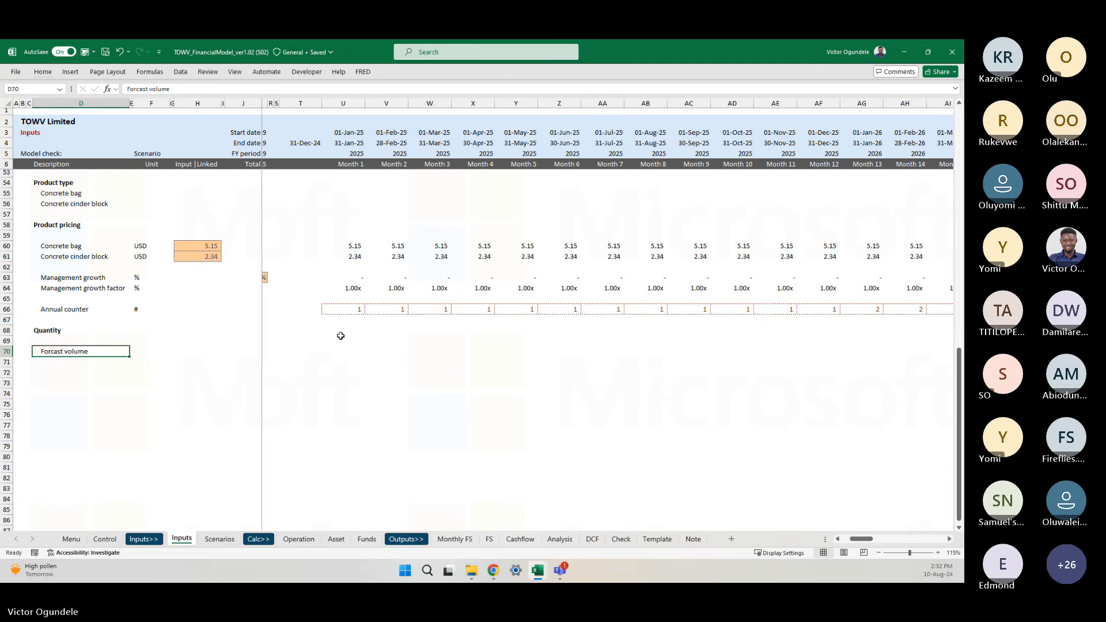
key("ctrl+b")
scroll(136, 366, "down", 2)
key("Down")
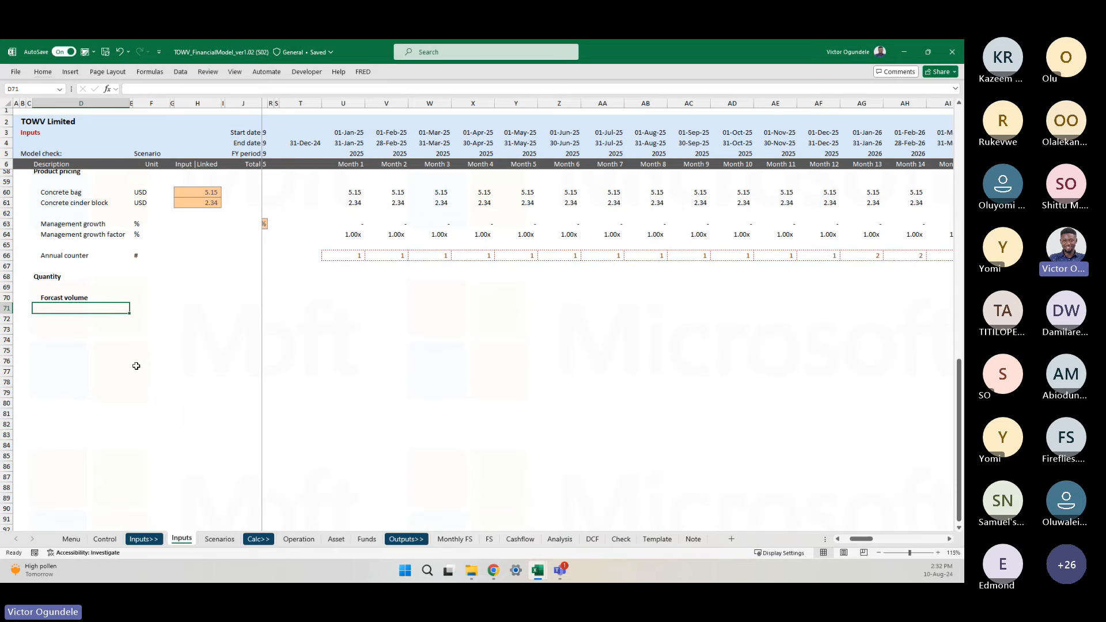
- Correct the label in D70 under Quantity to "Forecast volume (base unit)"
key("Up")
key("F2")
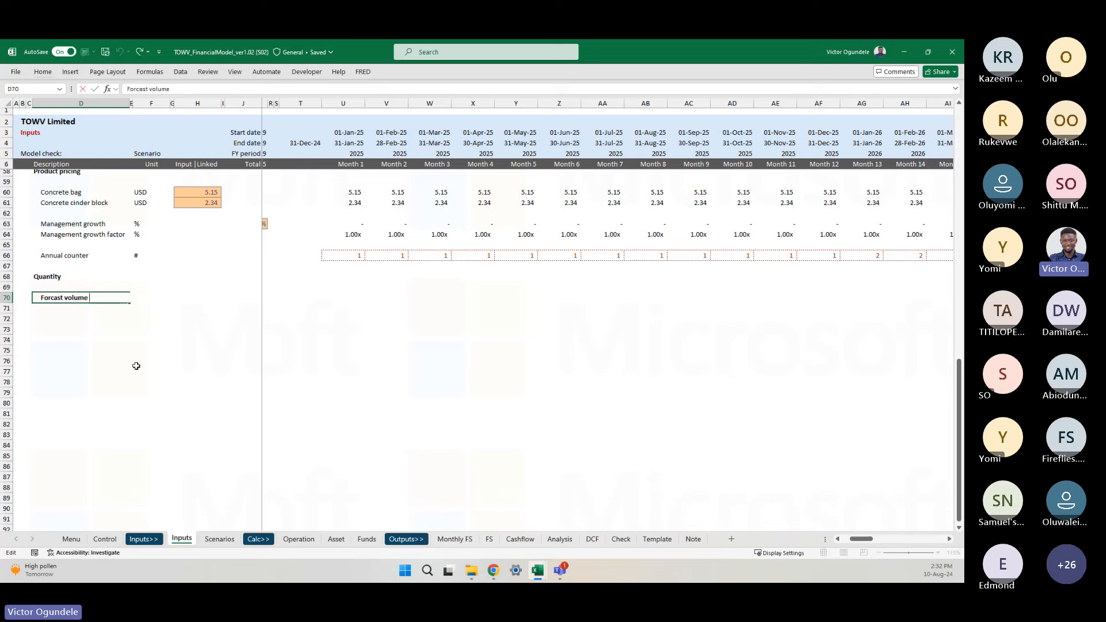
type("(base unit)")
key("ctrl+Return")
scroll(136, 366, "up", 2)
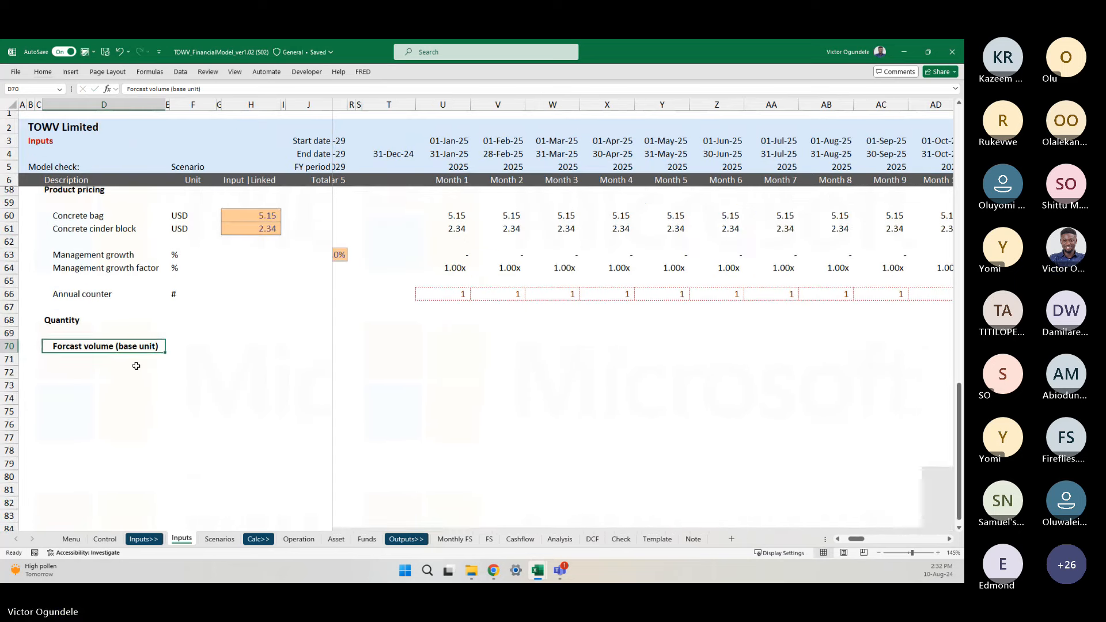
key("F2")
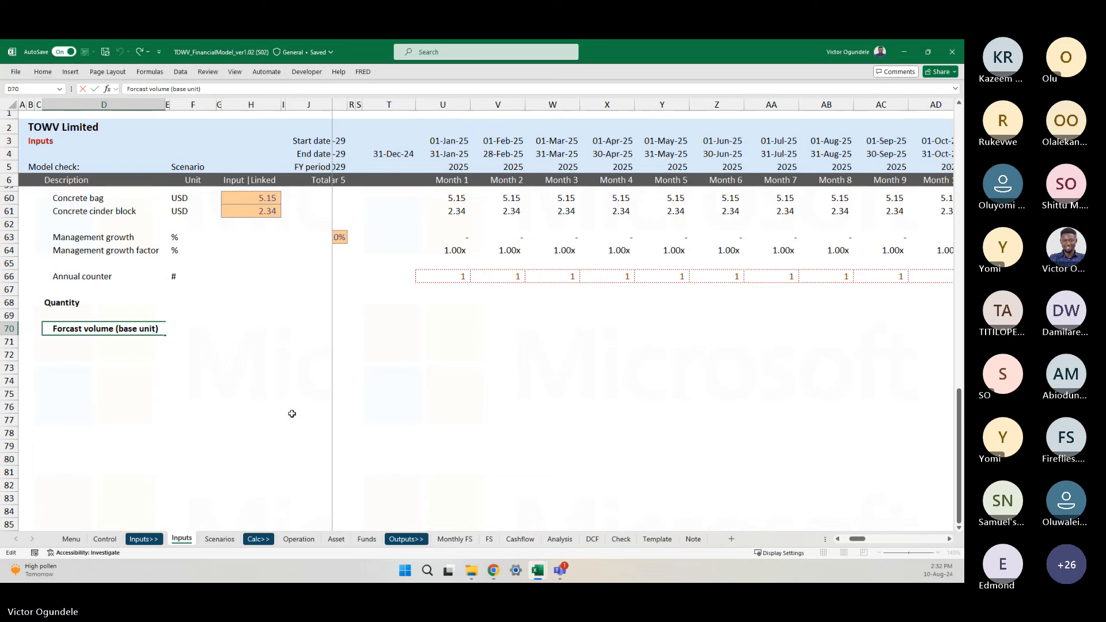
type("e")
key("Return")
- Link D72 to the Concrete bag product type with =D55 and fill the formula down to D73 for Concrete cinder block
key("Return")
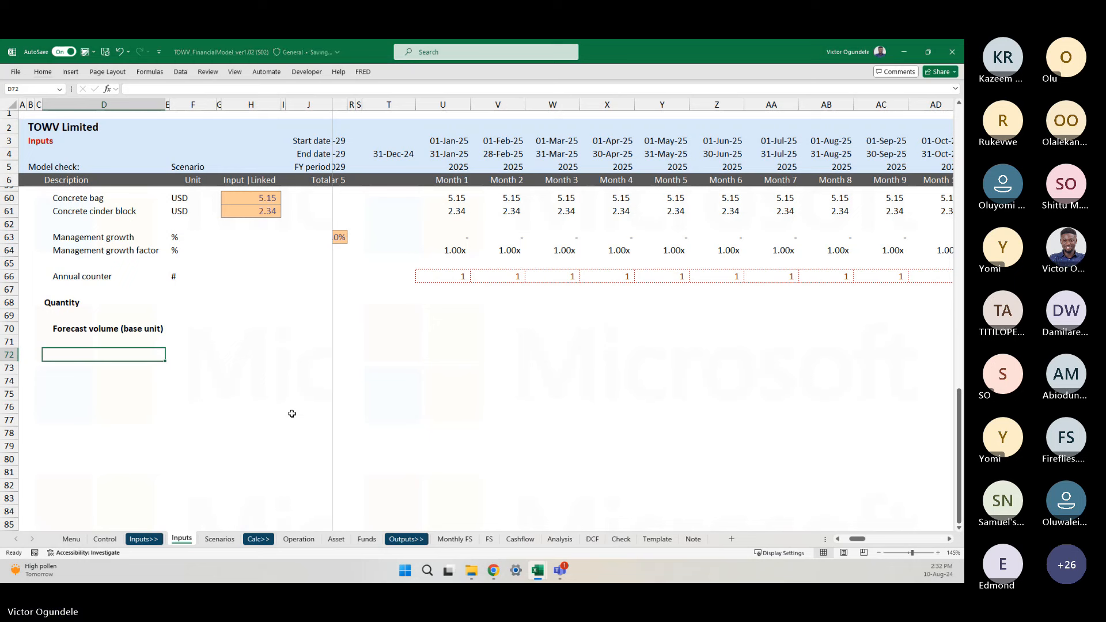
type("=")
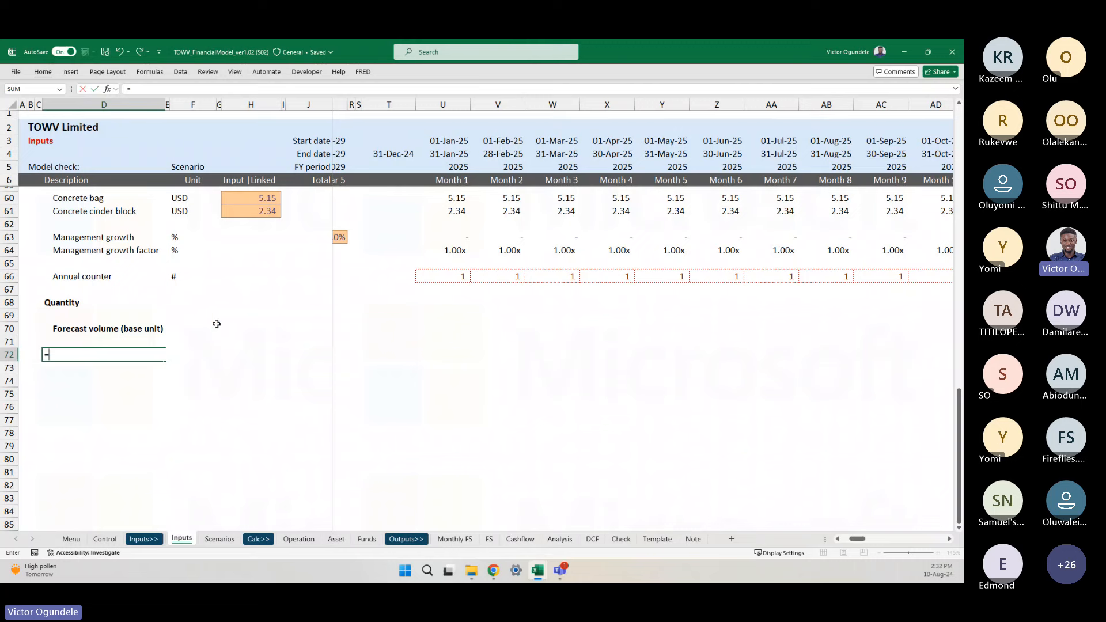
scroll(219, 321, "up", 3)
left_click(98, 228)
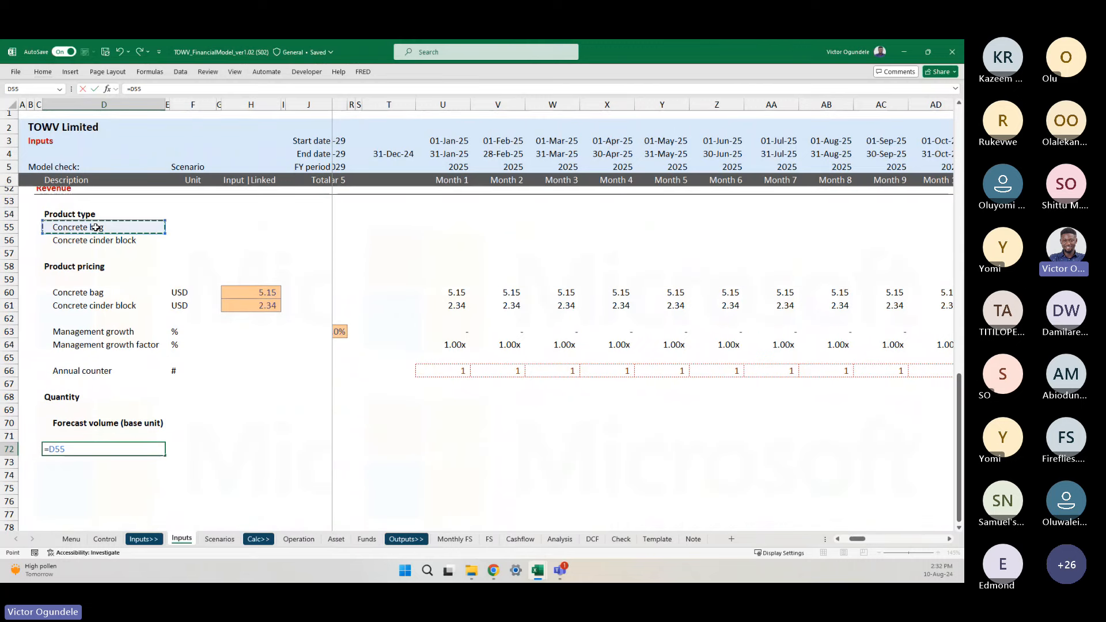
key("Return")
key("ctrl+d")
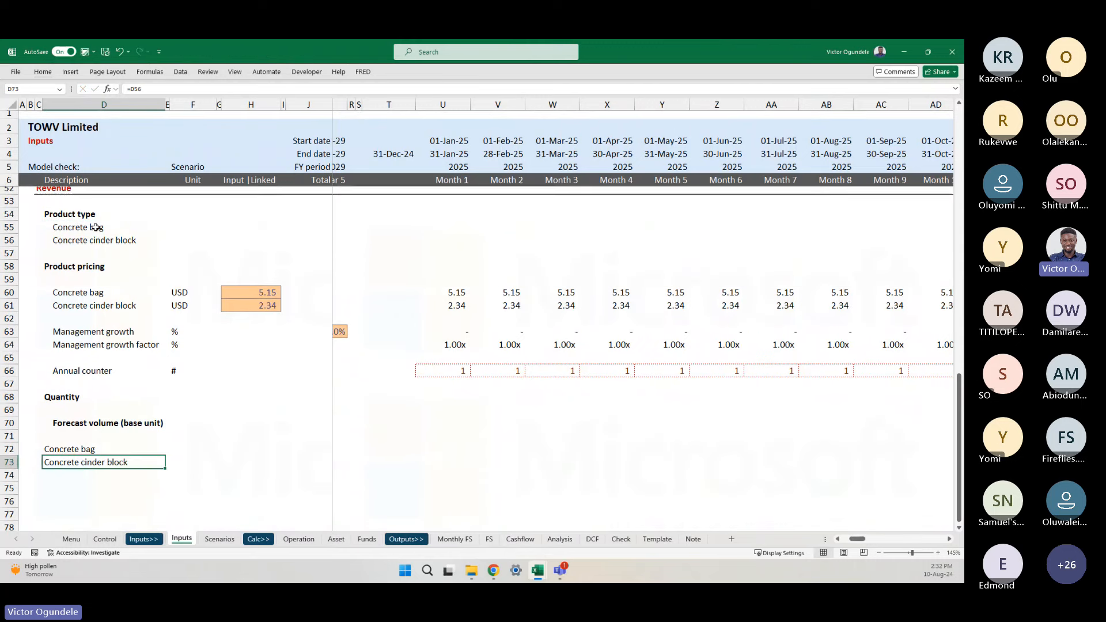
scroll(97, 405, "down", 2)
scroll(97, 407, "down", 2)
- Indent the product names in D72:D73 two levels under the Forecast volume heading
key("Up")
key("shift+Down")
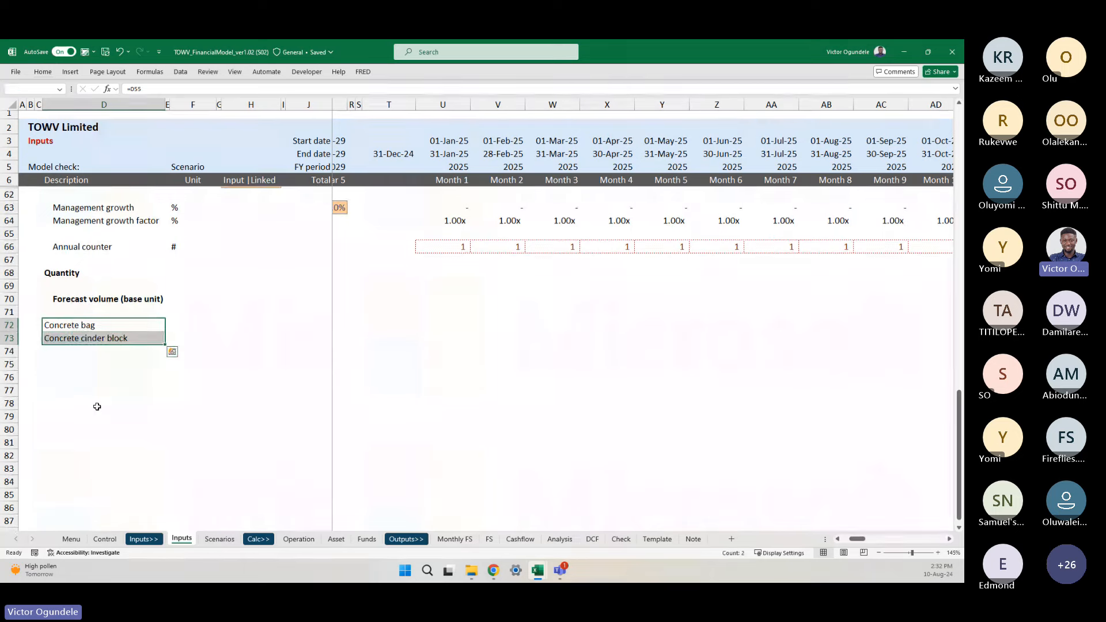
key("alt+h")
key("6")
key("alt+h")
key("6")
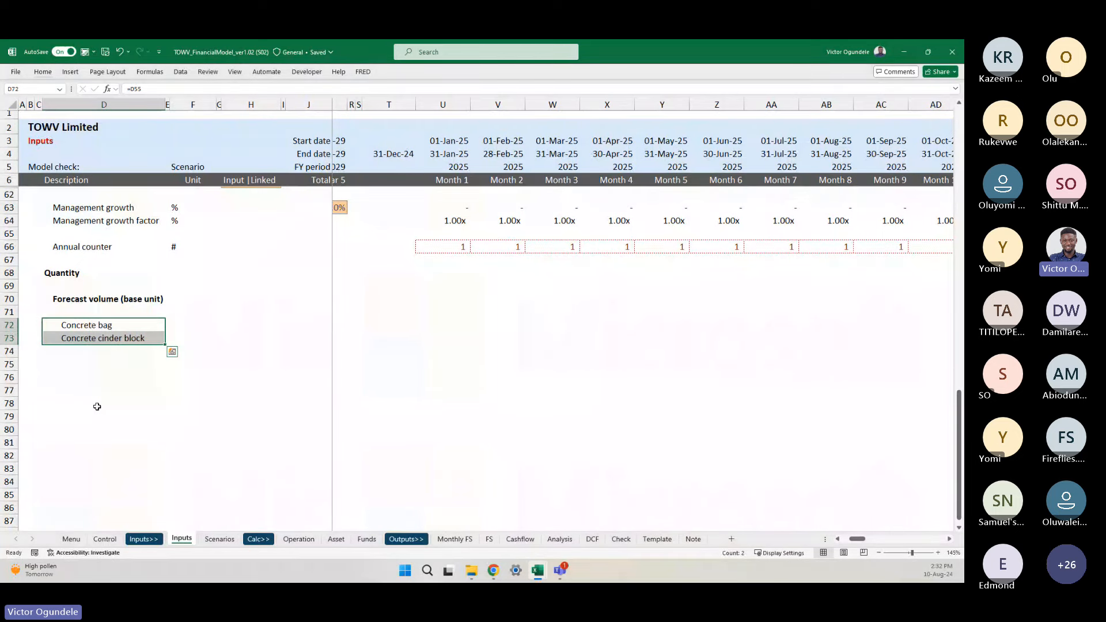
- Enter "units" as the unit for both Forecast volume products in F72:F73
key("Right")
key("Right")
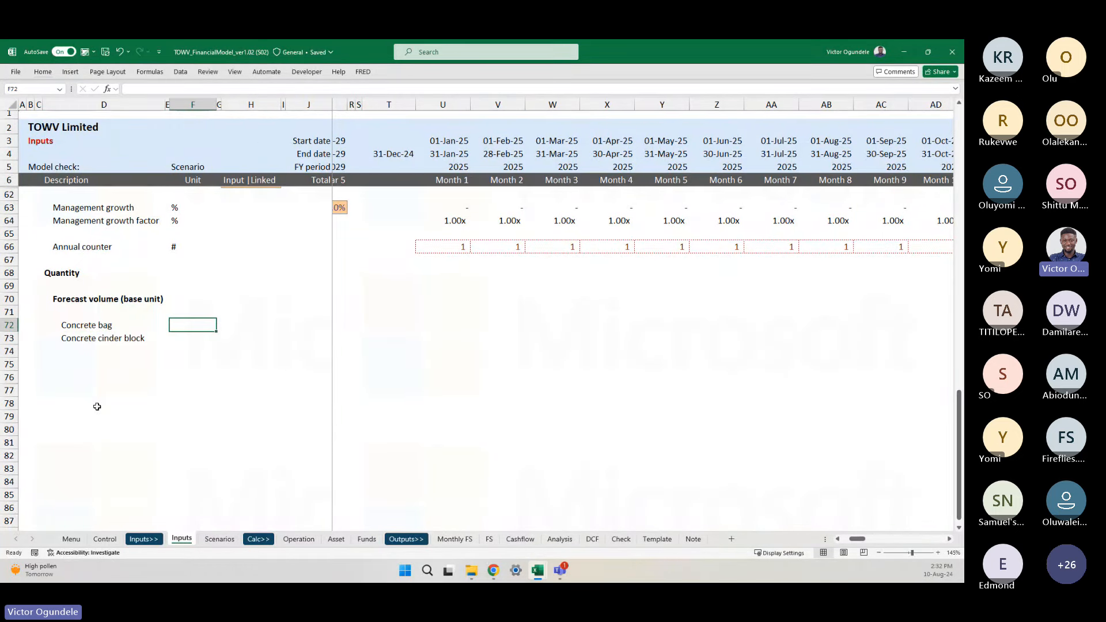
type("units")
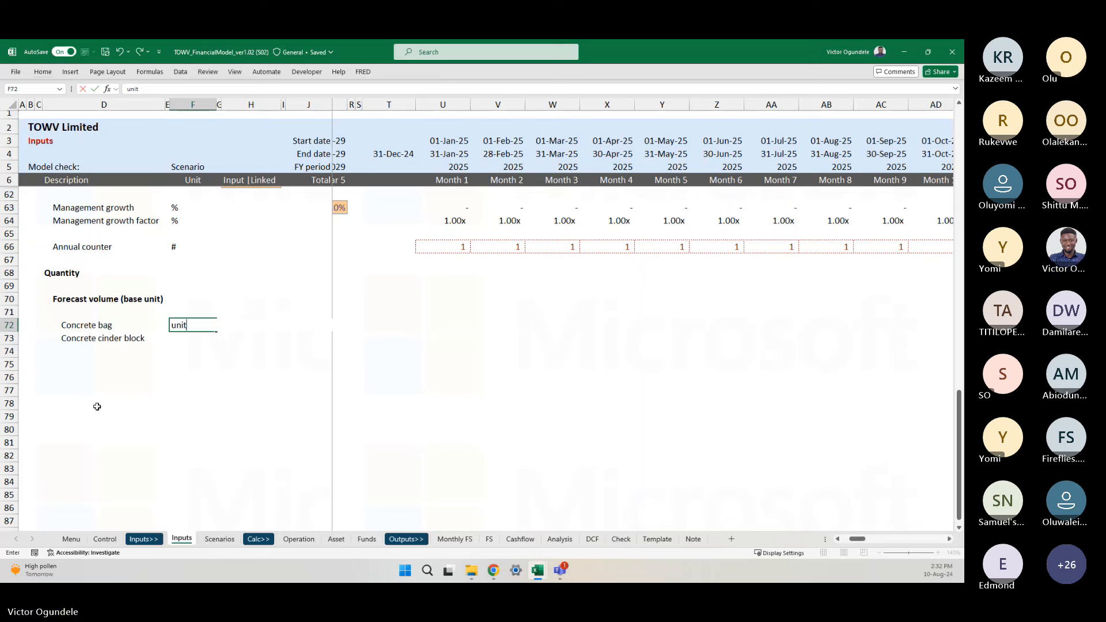
key("Return")
key("ctrl+d")
key("Up")
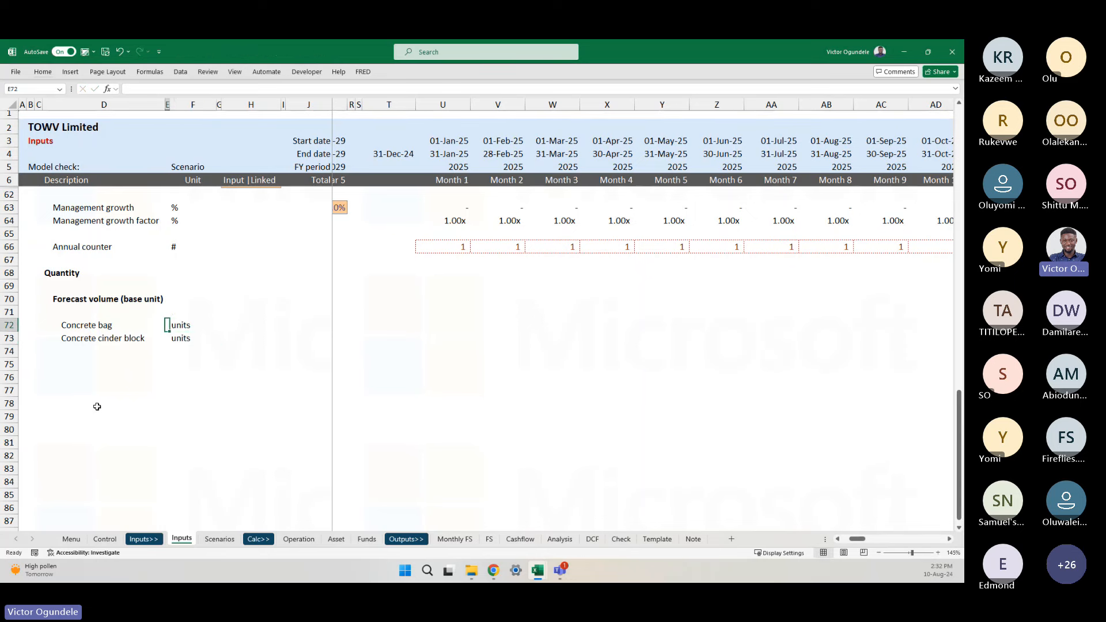
- Consult the Forecast volume figures in the information request list and apply the Input cell style to H72
key("Right")
key("Right")
key("alt+Tab")
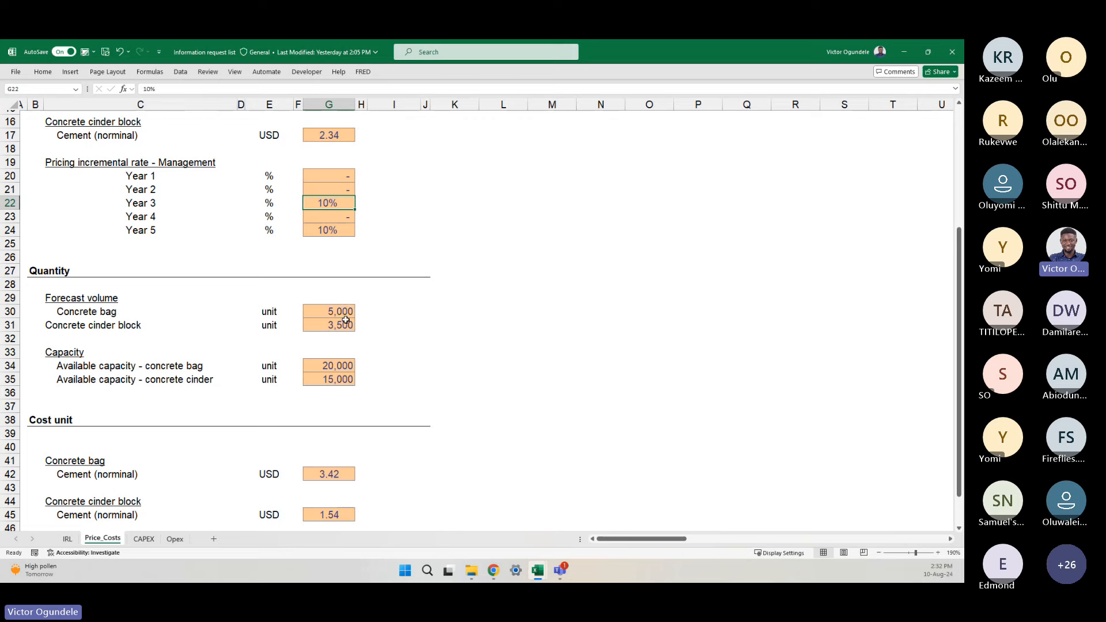
key("alt+Tab")
key("alt+2")
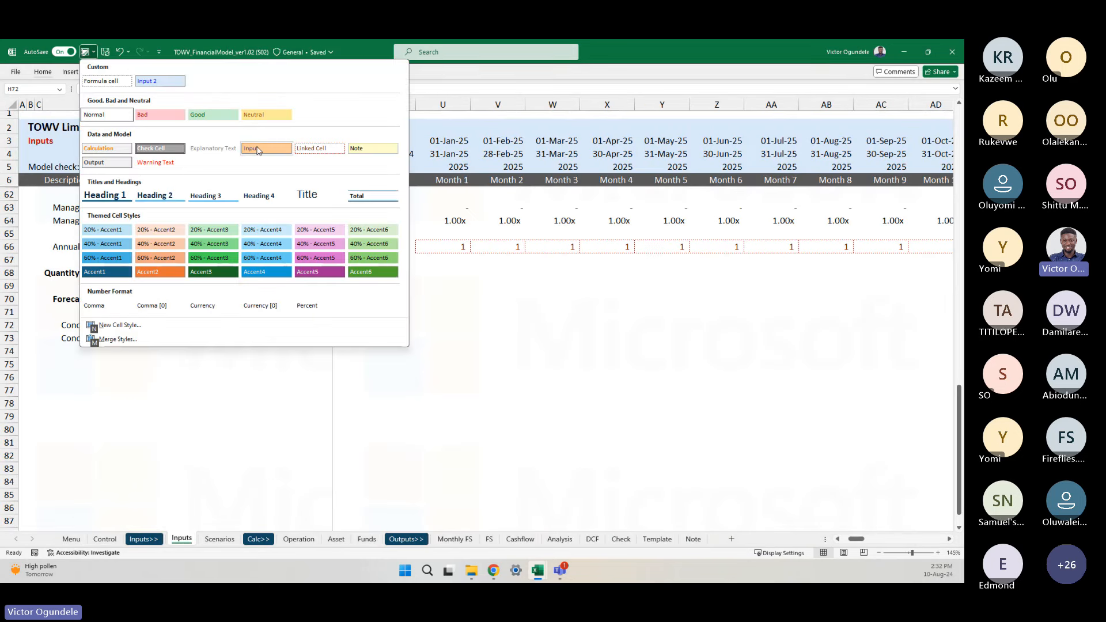
left_click(257, 147)
- Enter forecast volumes of 5,000 for Concrete bag in H72 and 3,500 for Concrete cinder block in H73, carrying the input format down
key("alt+Tab")
key("alt+Tab")
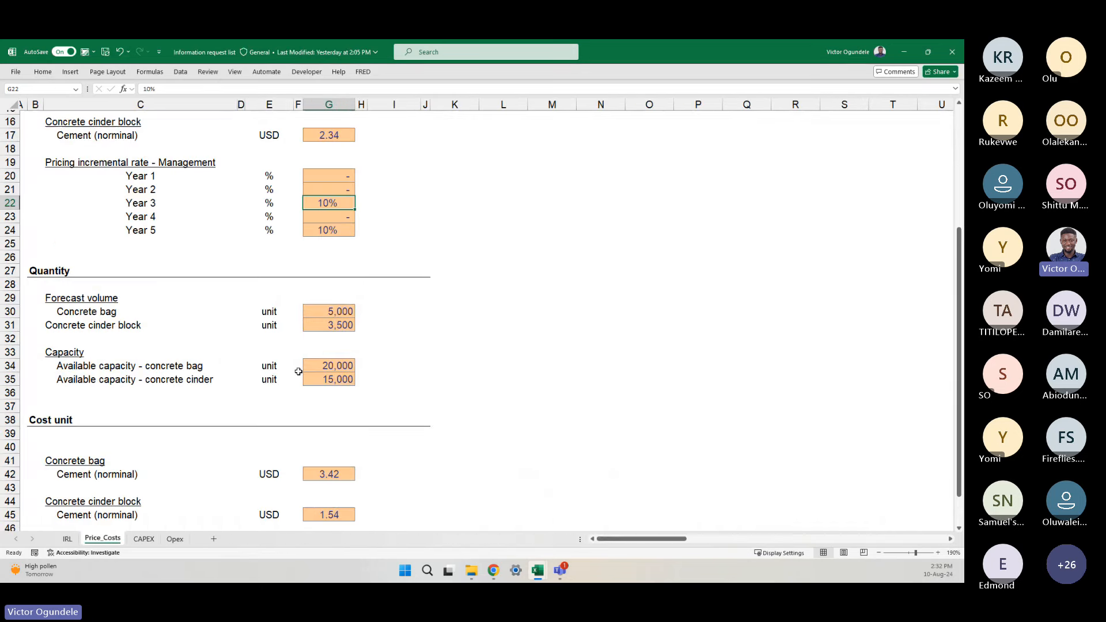
key("alt+Tab")
type("5000")
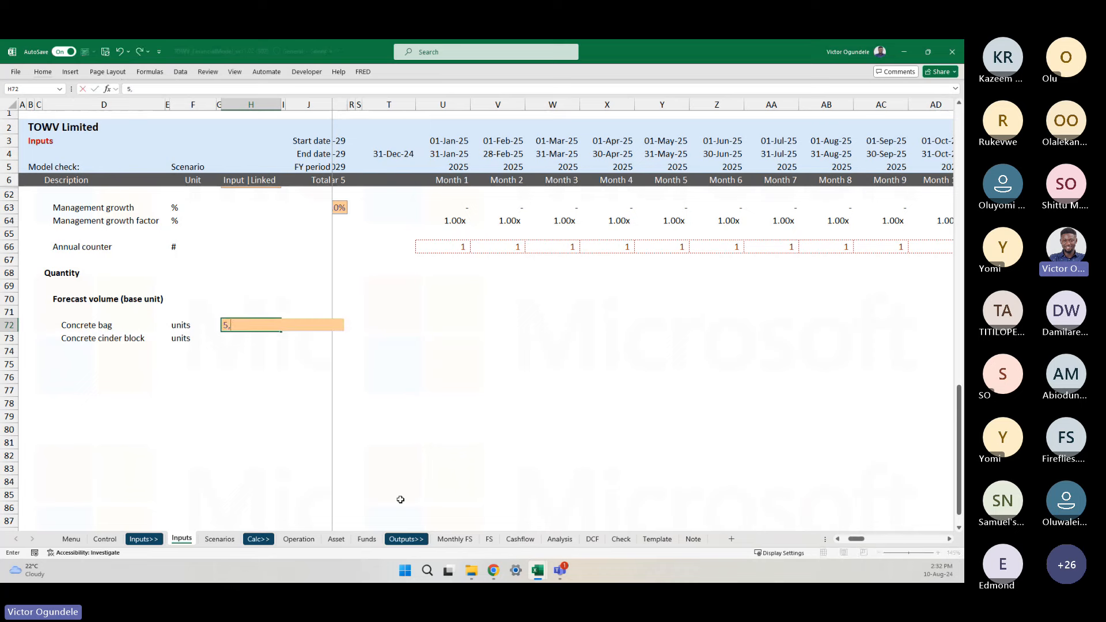
key("Return")
key("ctrl+d")
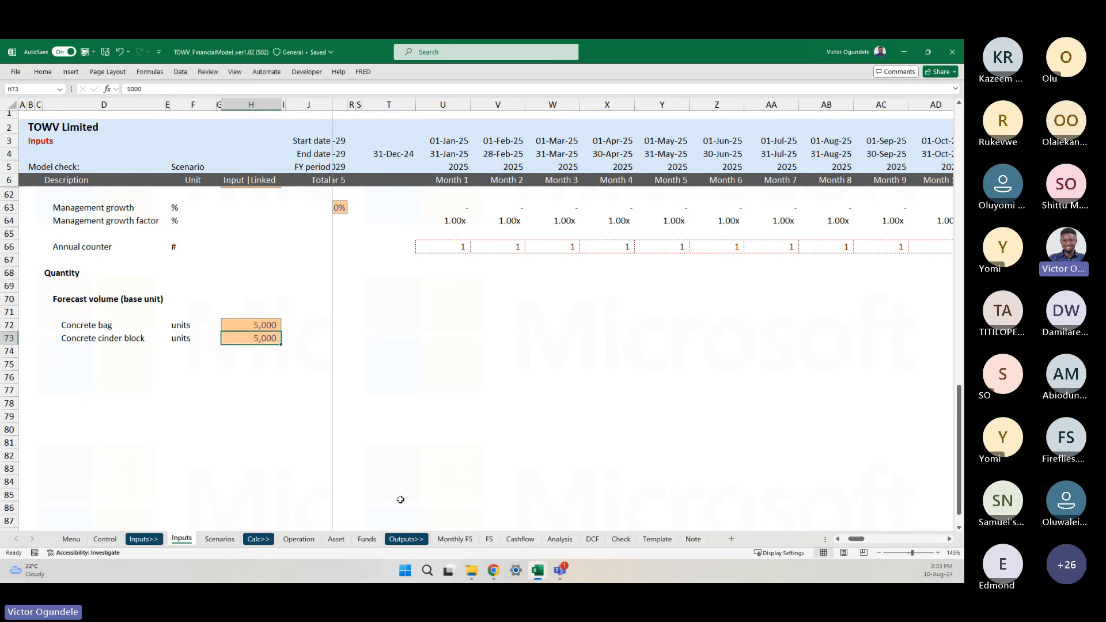
type("3,500")
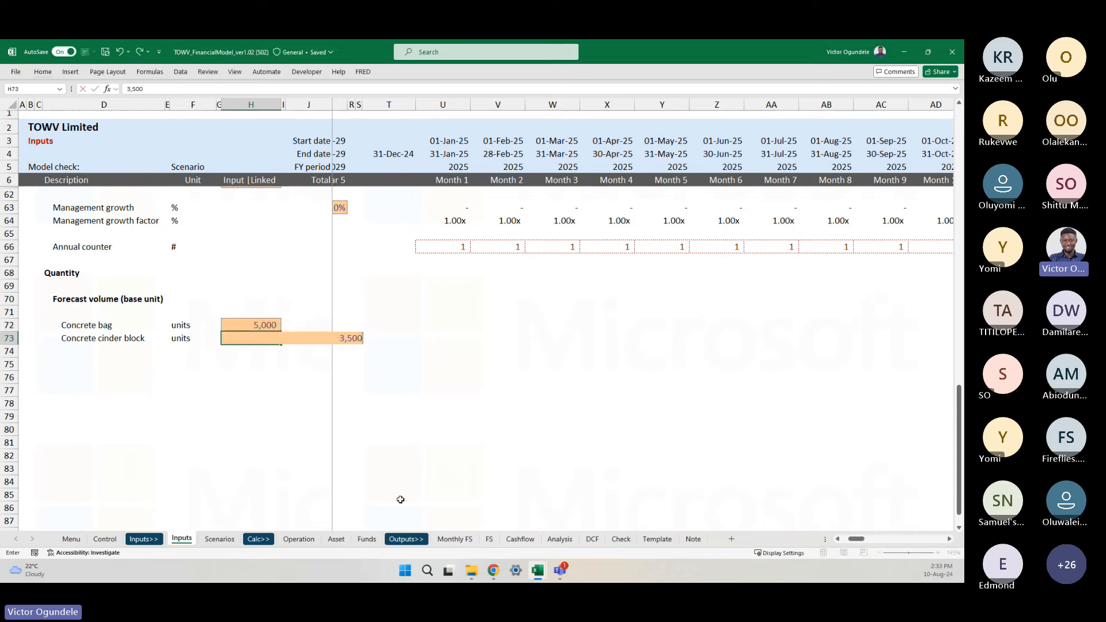
key("Return")
- Copy the Forecast volume (base unit) heading to D75, two rows below Concrete cinder block
key("Left")
key("Left")
key("Left")
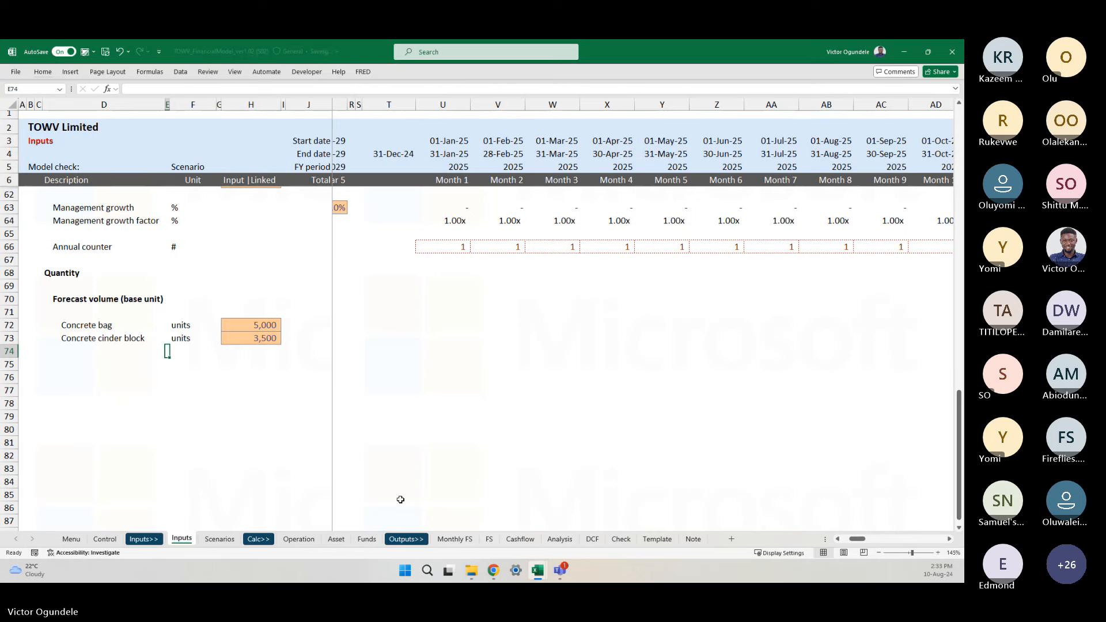
scroll(400, 500, "down", 1)
key("Left")
key("Left")
key("Right")
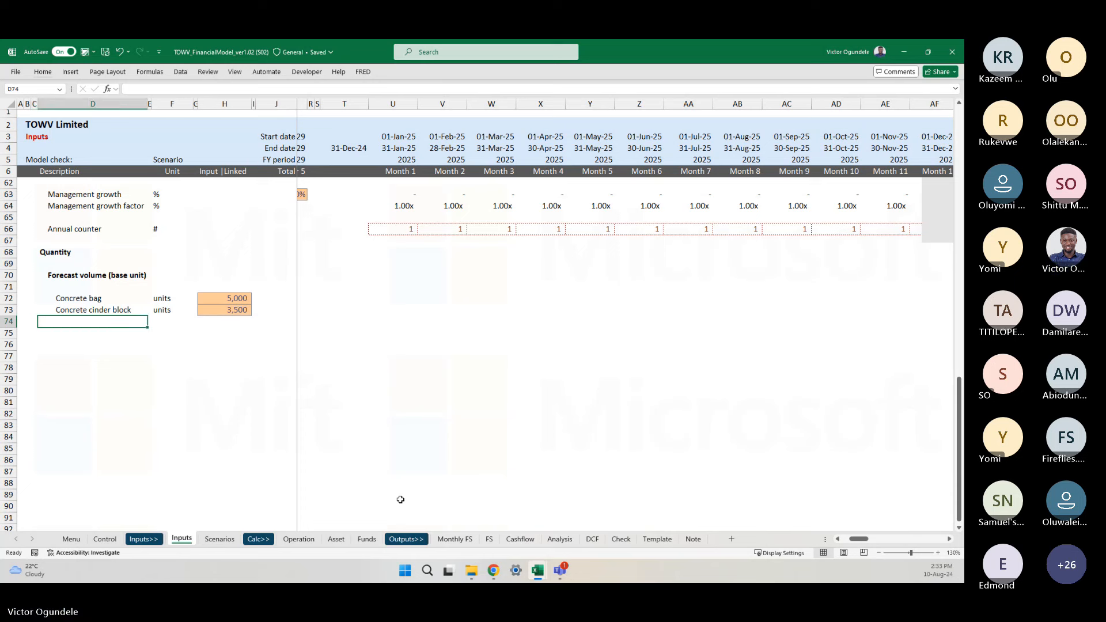
key("Down")
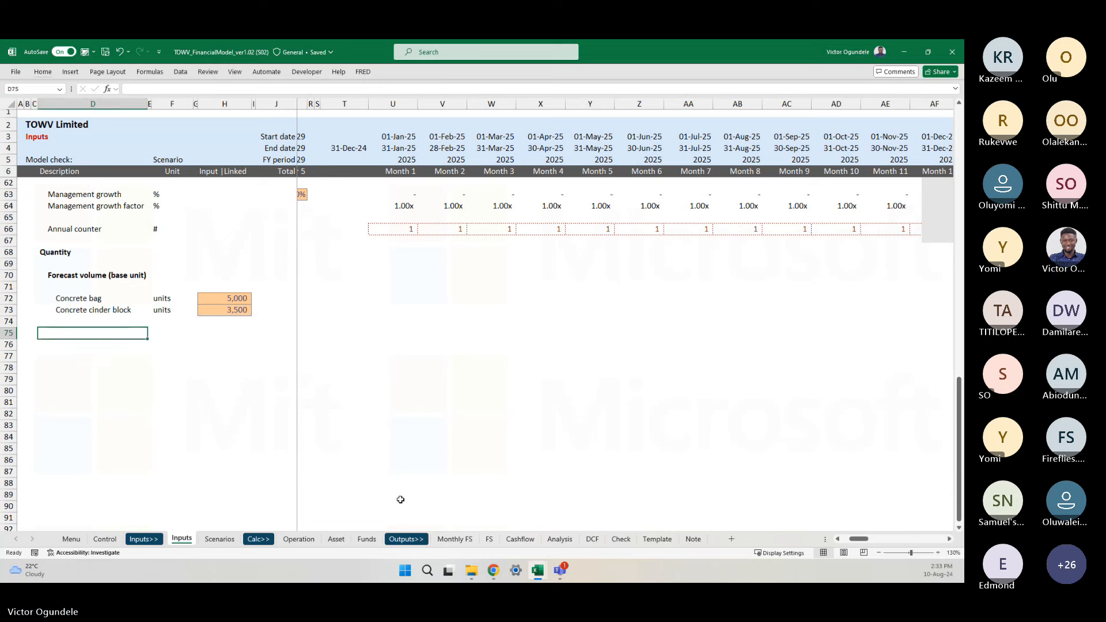
key("Up")
key("Up")
key("Up")
key("Up")
key("Up")
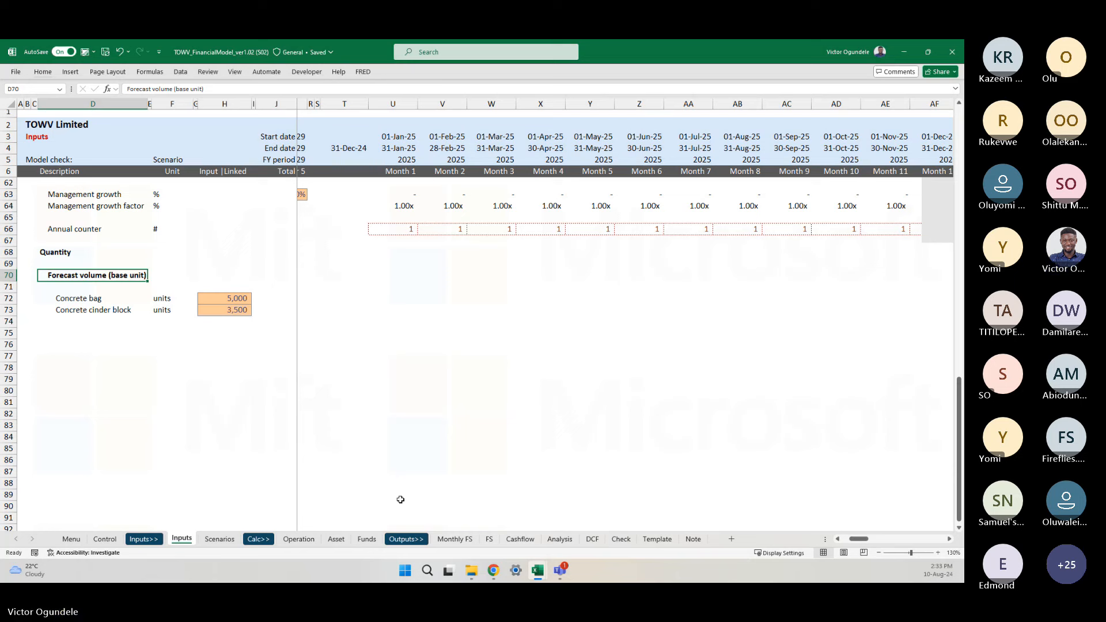
key("ctrl+c")
key("Down")
key("Down")
key("Down")
key("Down")
key("Down")
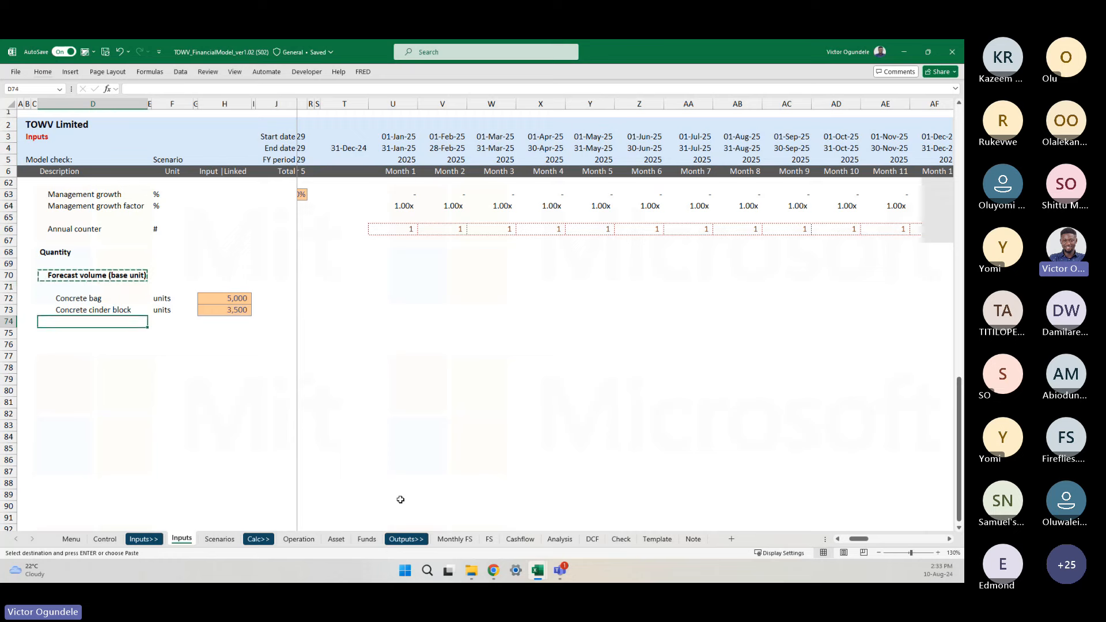
key("ctrl+v")
- Consult the Capacity inputs in the information request list and rename the copied heading in D75 as "Production capacity"
key("alt+Tab")
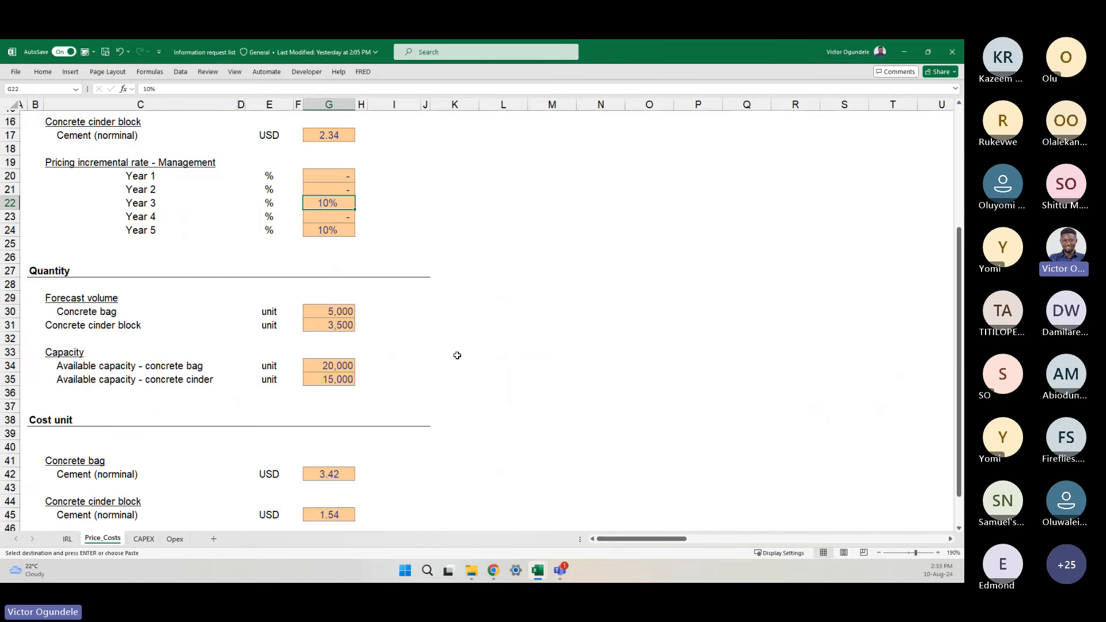
scroll(461, 363, "down", 2)
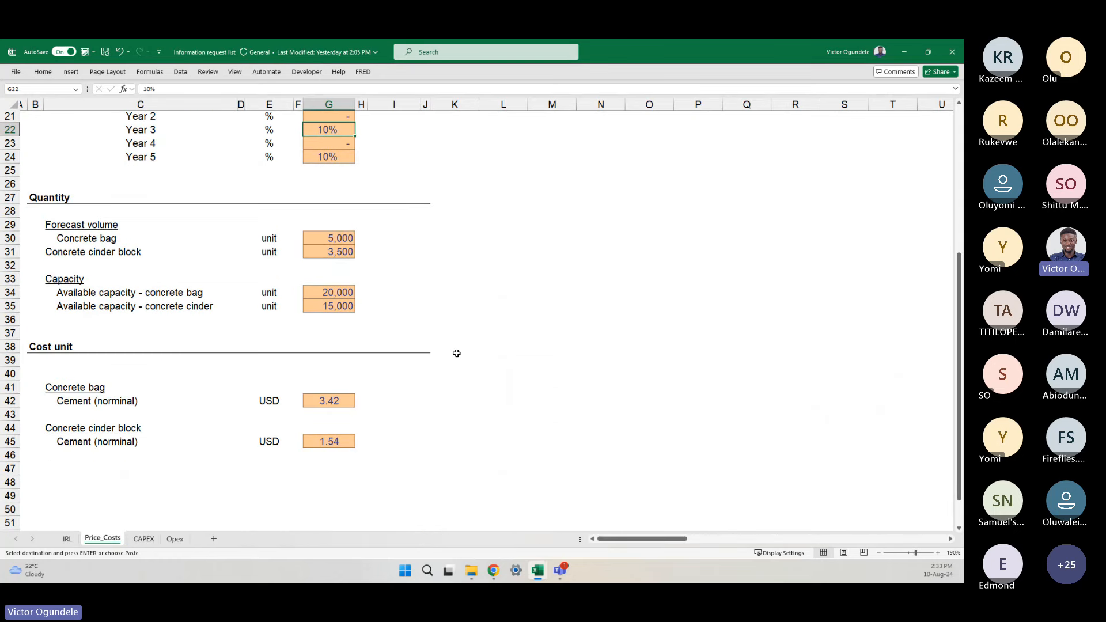
left_click(86, 281)
key("alt+Tab")
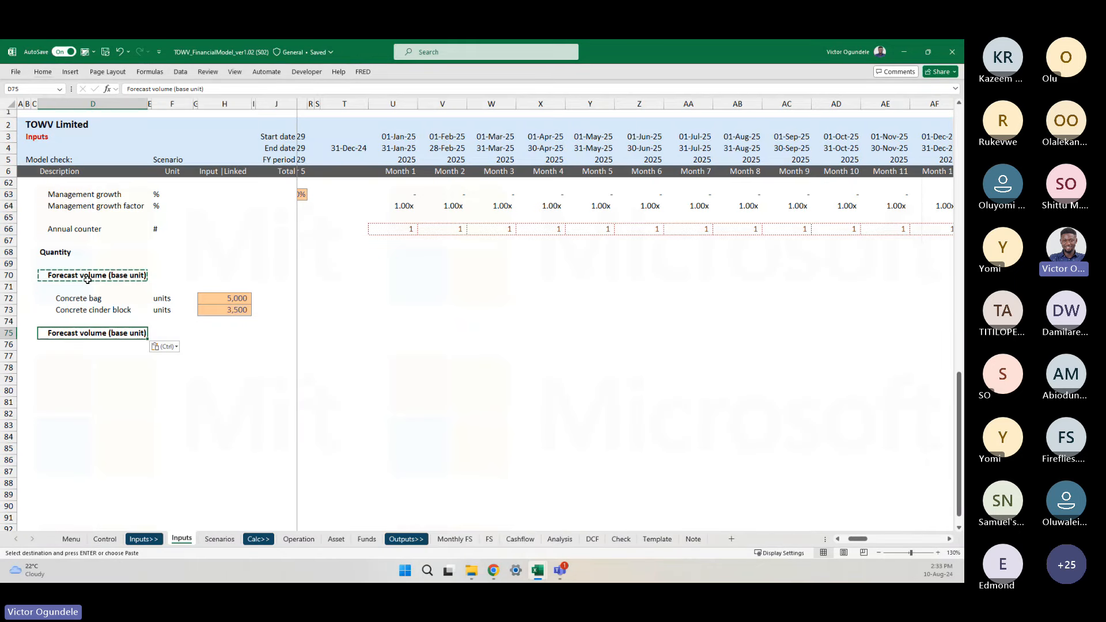
type("Production capa")
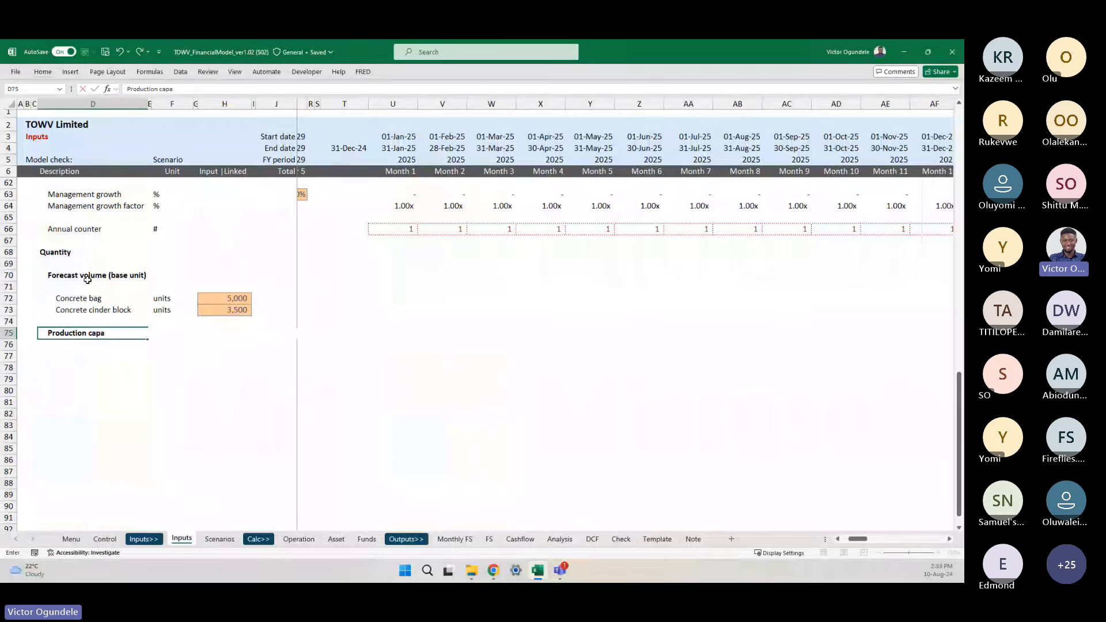
type("city")
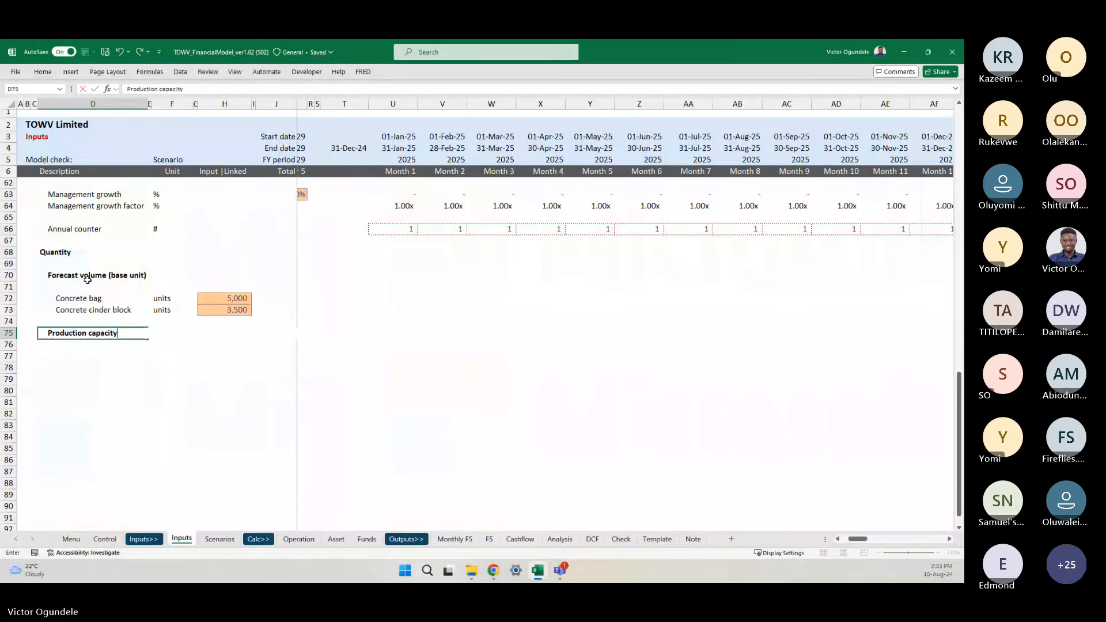
key("ctrl+Return")
- Link D76 to the Concrete bag product type in D55 and fill the formula down to D77 for Concrete cinder block
scroll(87, 280, "up", 2)
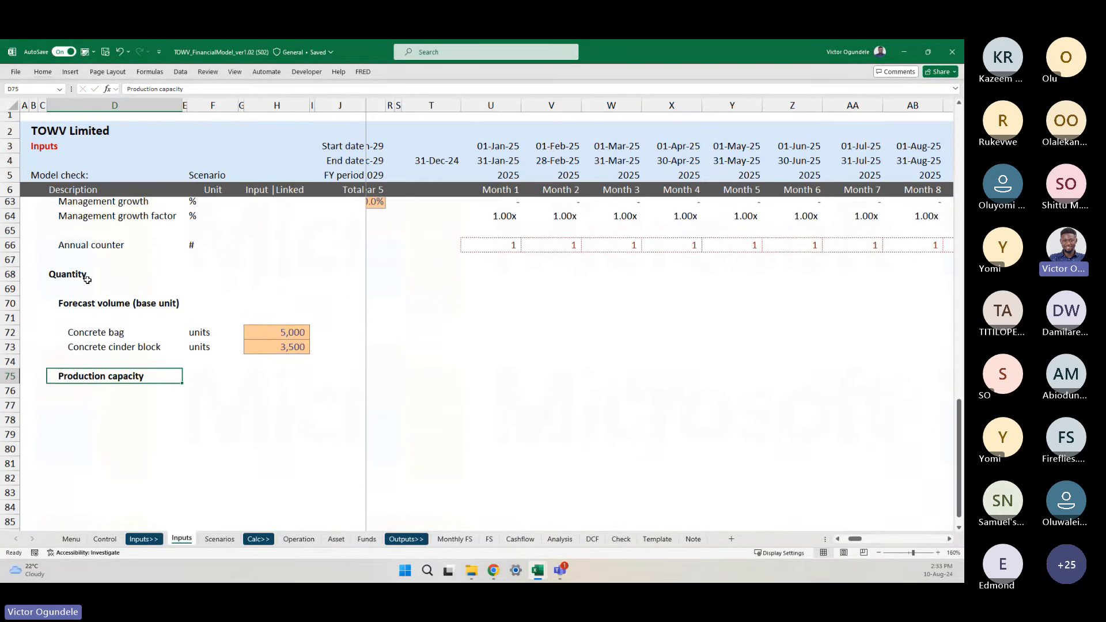
key("Down")
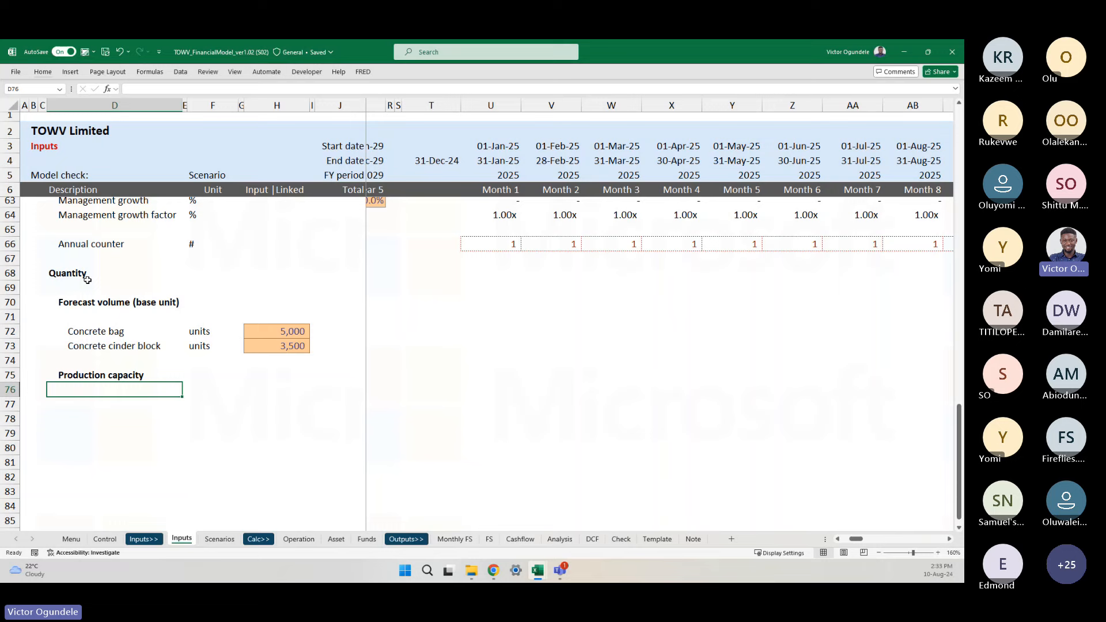
type("=")
scroll(87, 283, "up", 4)
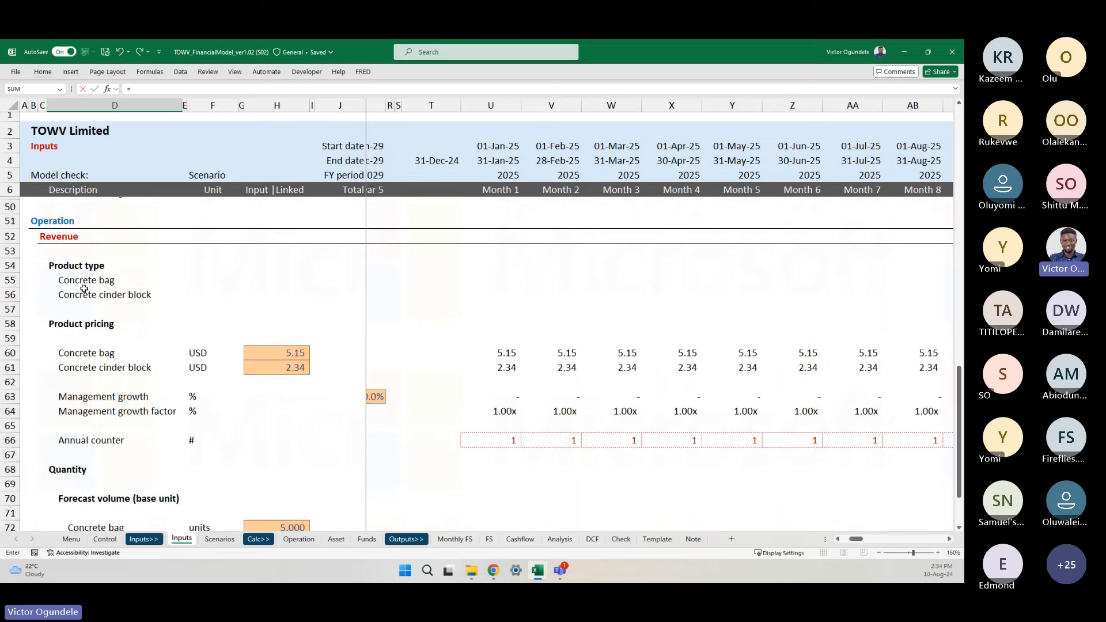
left_click(75, 278)
key("Return")
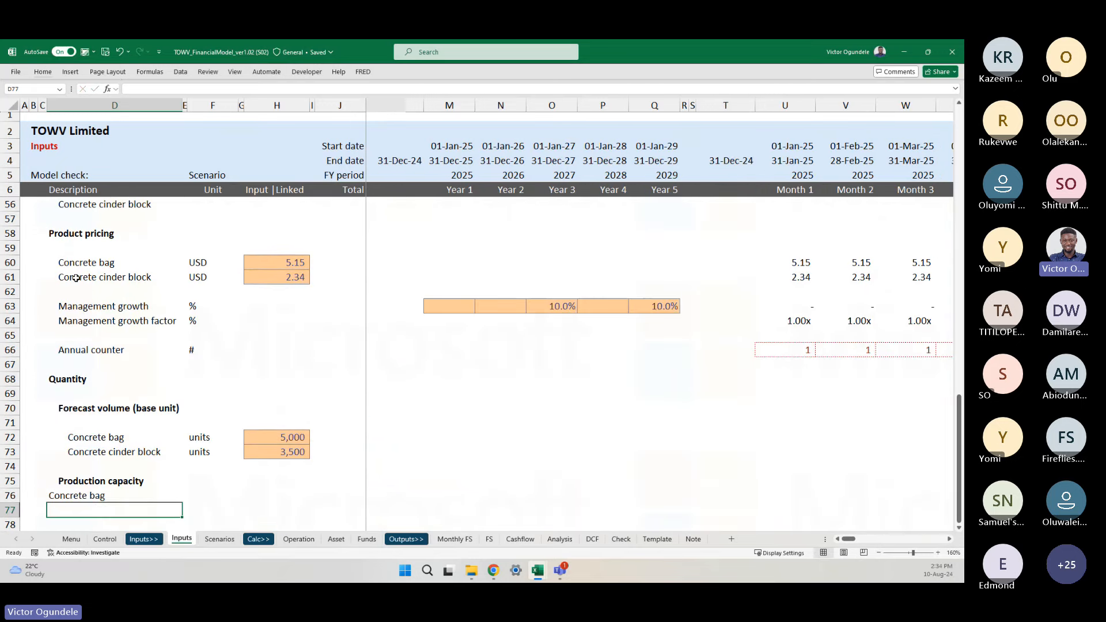
key("ctrl+d")
key("Down")
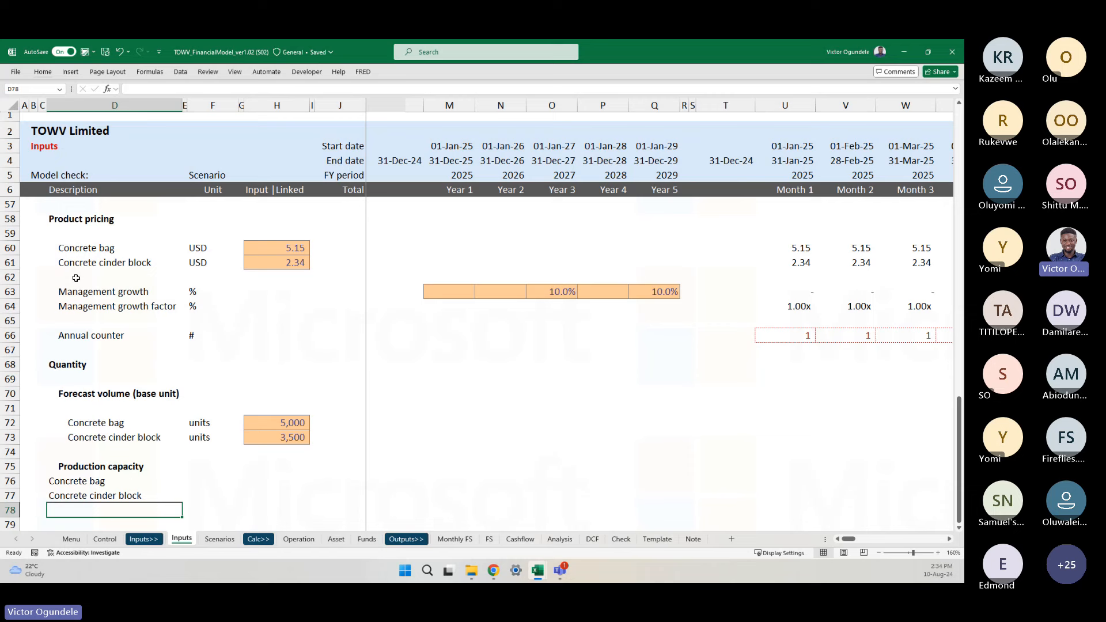
- Indent the product names in D76:D77 two levels under the Production capacity heading
key("Up")
key("Up")
key("shift+Down")
key("alt+h")
key("6")
key("alt+h")
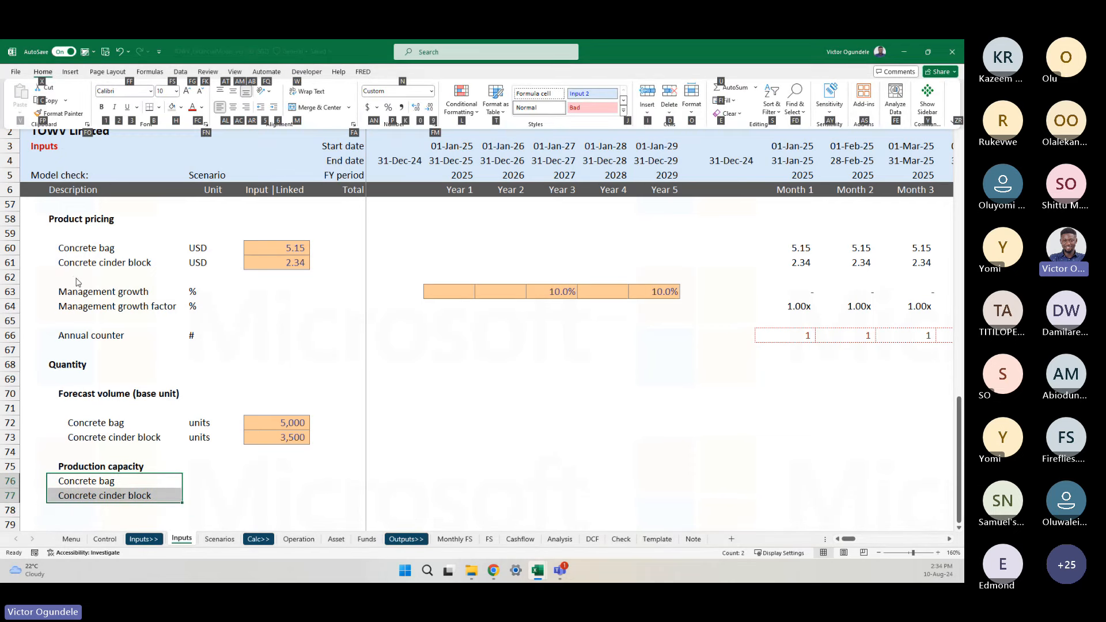
key("6")
- Copy the unit labels and input cells F72:H73 from Forecast volume to the Production capacity rows starting at F76
key("Right")
key("Right")
key("Up")
key("Up")
key("Up")
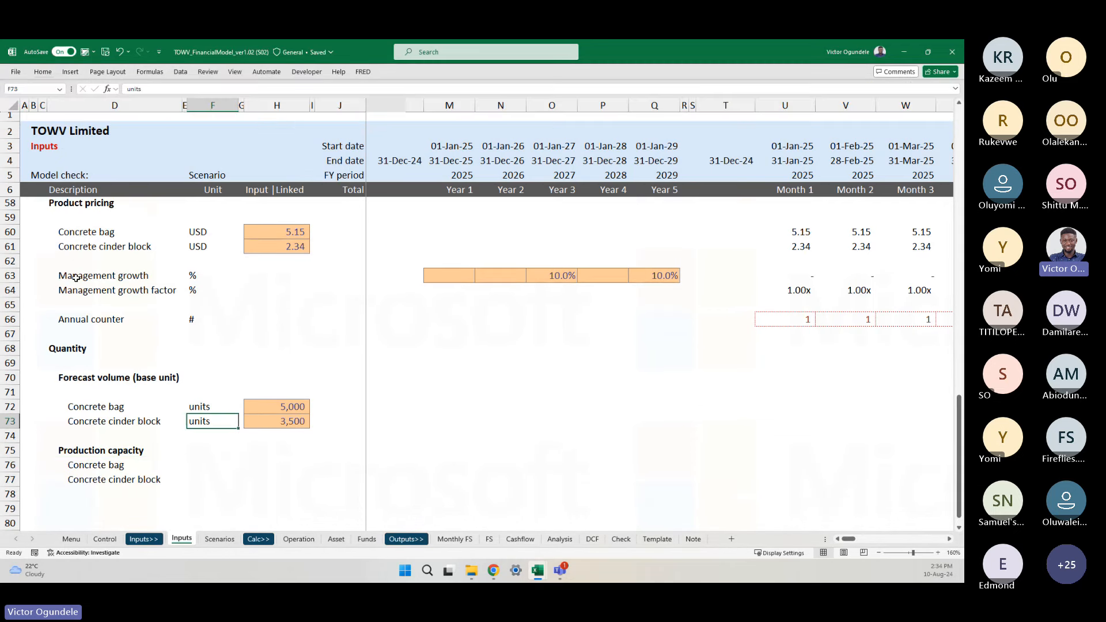
key("shift+Up")
key("shift+Right")
key("shift+Right")
key("ctrl+c")
key("Down")
key("Down")
key("Down")
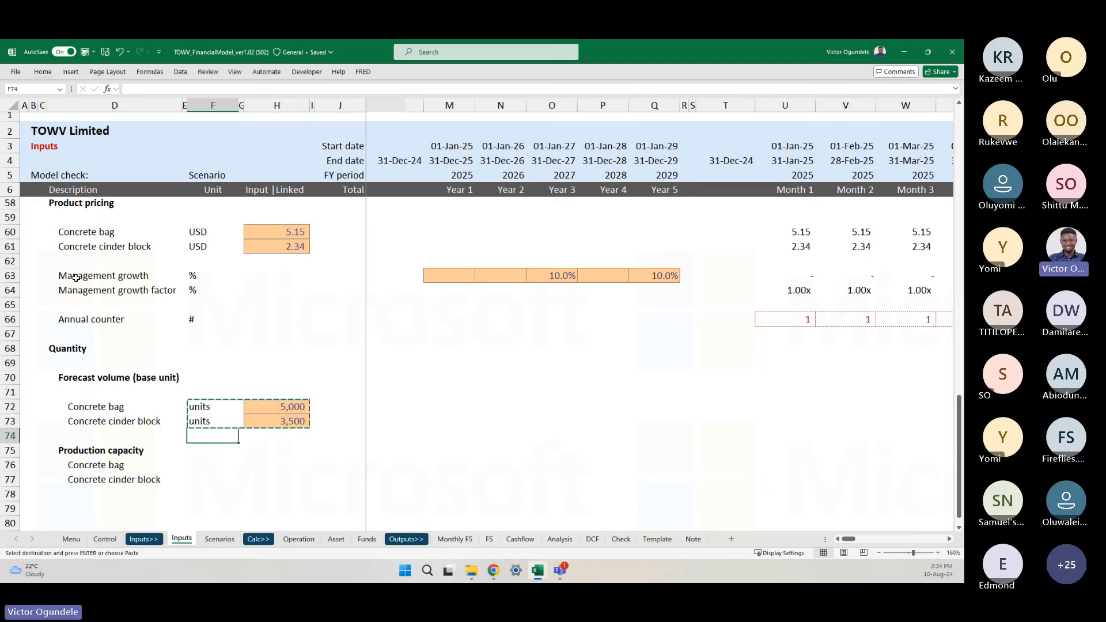
key("ctrl+v")
- Switch to the information request list and copy the available capacity figures for concrete bag and concrete cinder in G34:G35
key("Down")
key("Right")
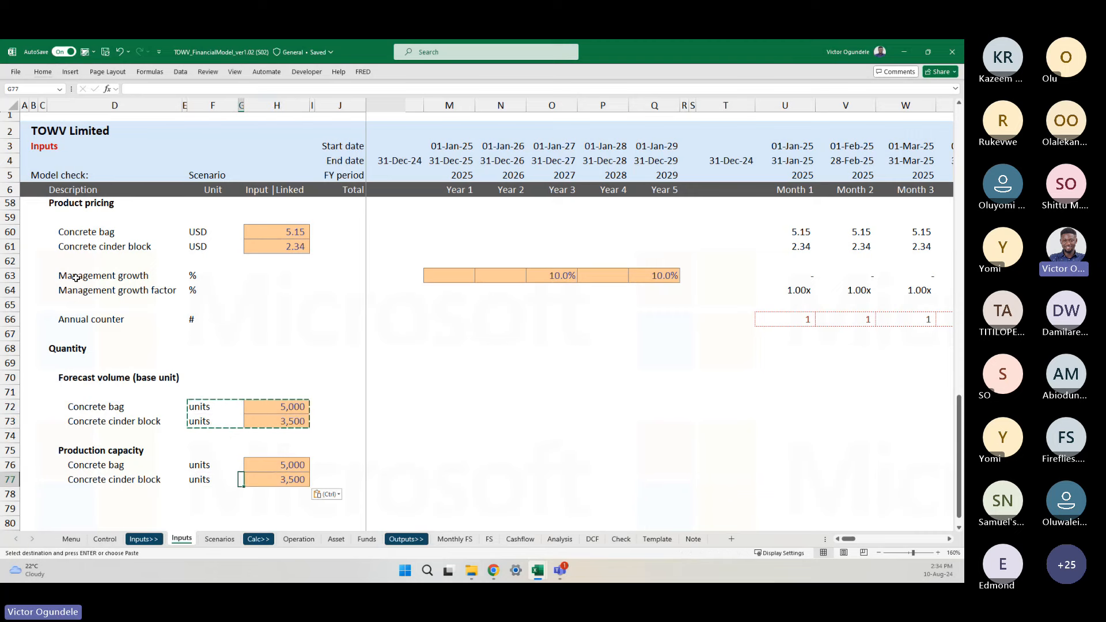
key("alt+Tab")
key("Right")
key("Right")
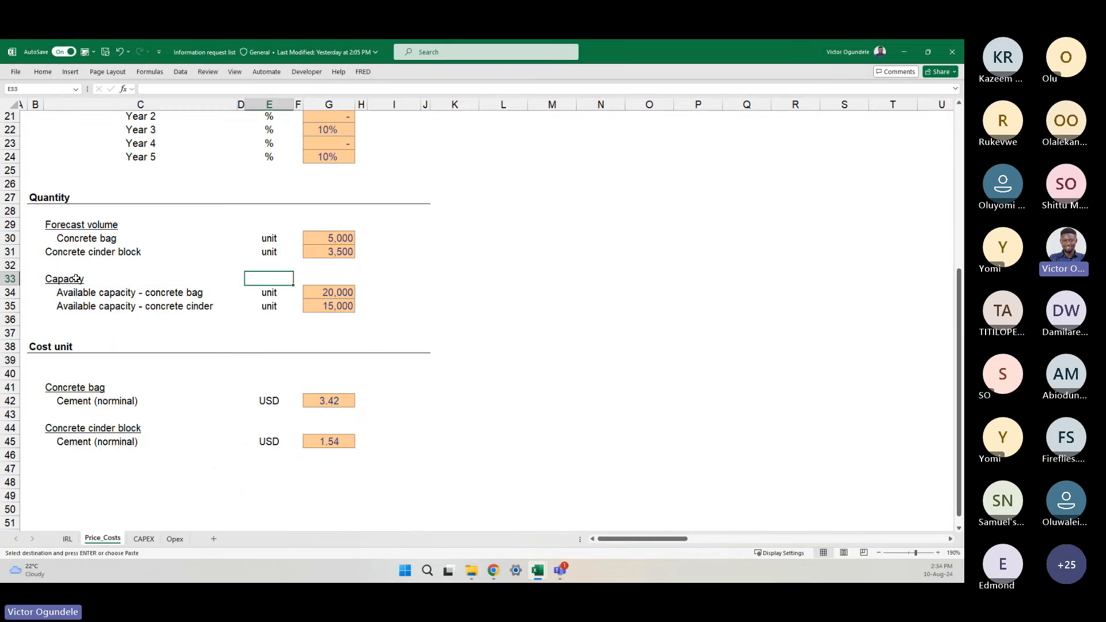
key("Right")
key("Down")
key("Right")
key("shift+Down")
key("ctrl+c")
- Paste the copied capacities of 20,000 and 15,000 as values into H76:H77 of the TOWV model's Inputs sheet
key("alt+Tab")
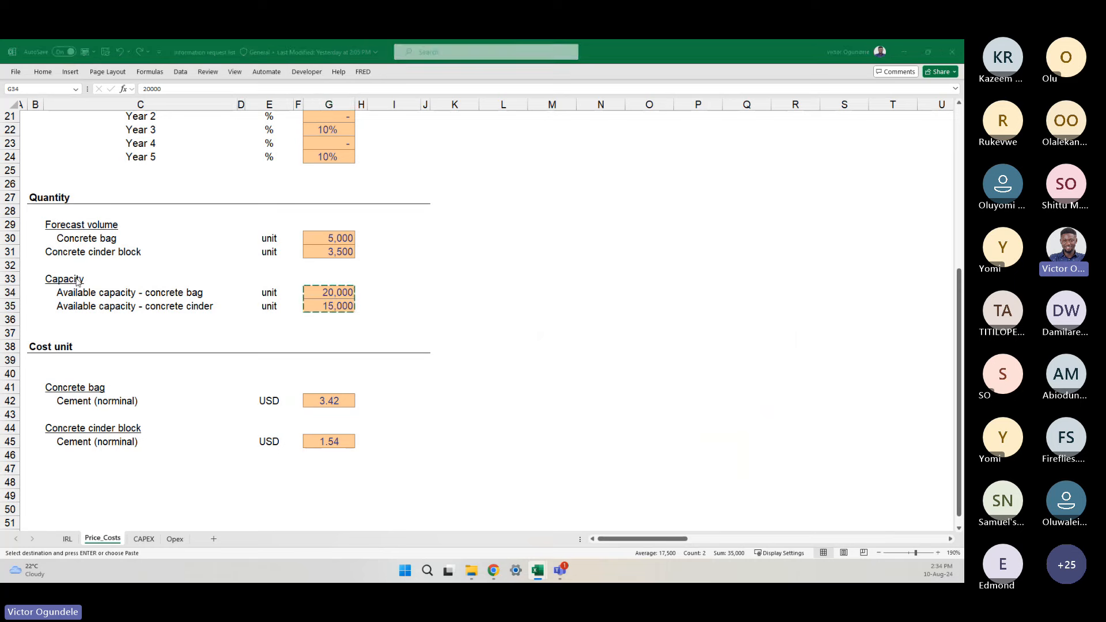
key("Up")
key("Right")
key("ctrl+alt+v")
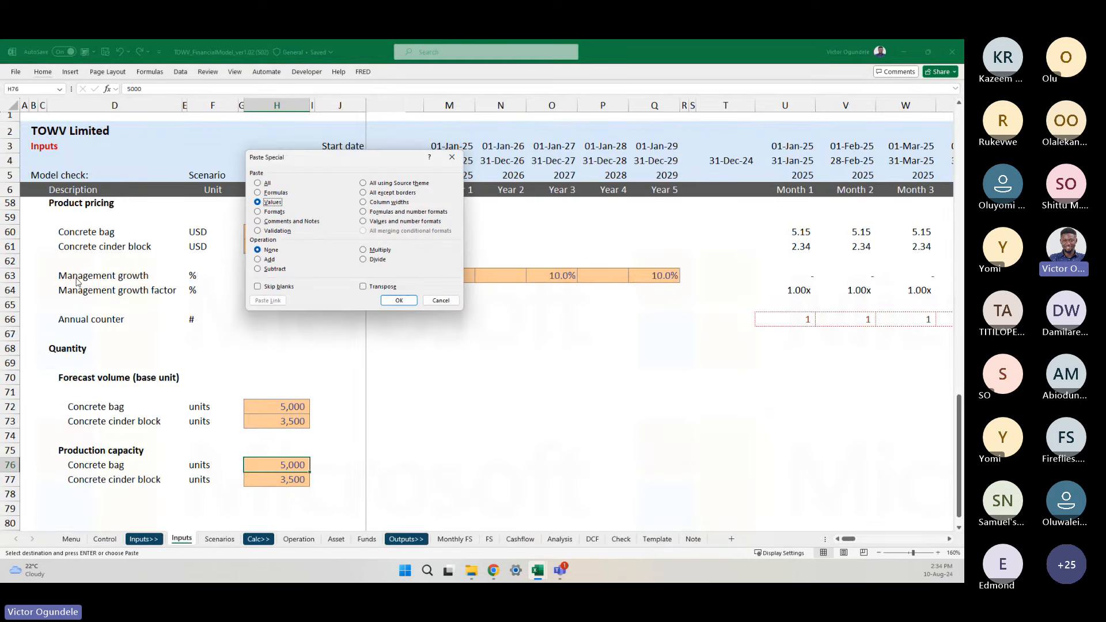
key("Return")
scroll(223, 445, "down", 3)
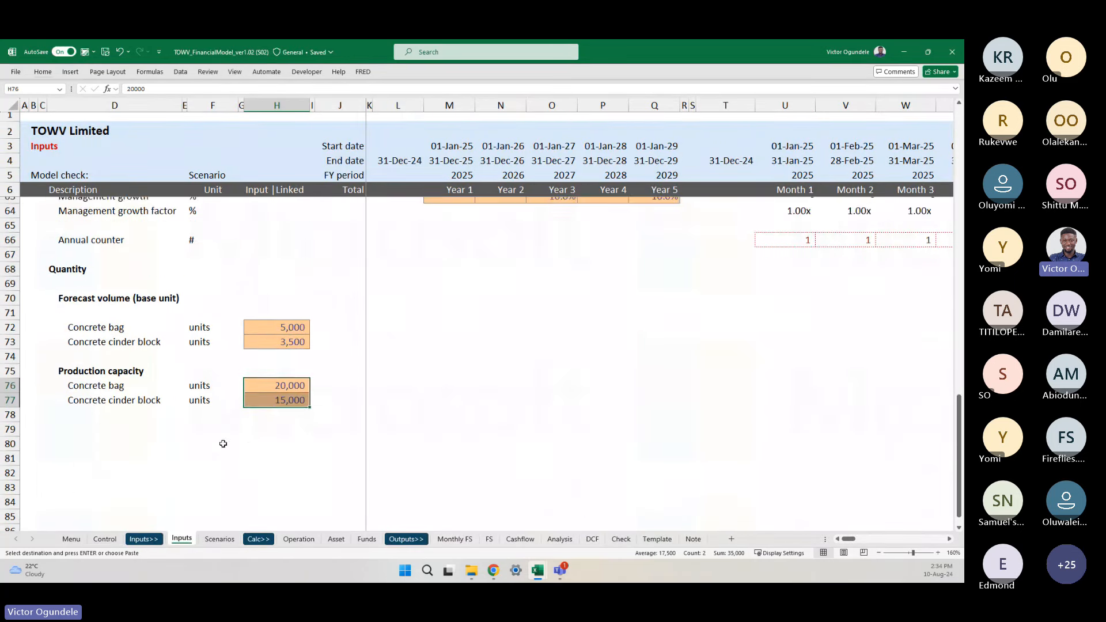
left_click(331, 340)
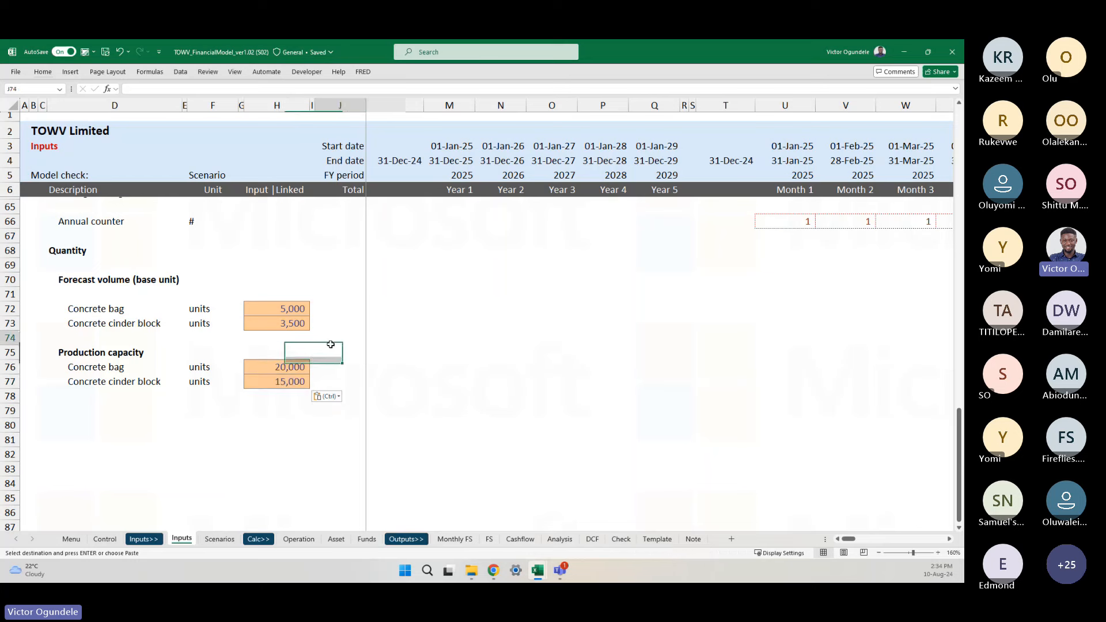
left_click(286, 351)
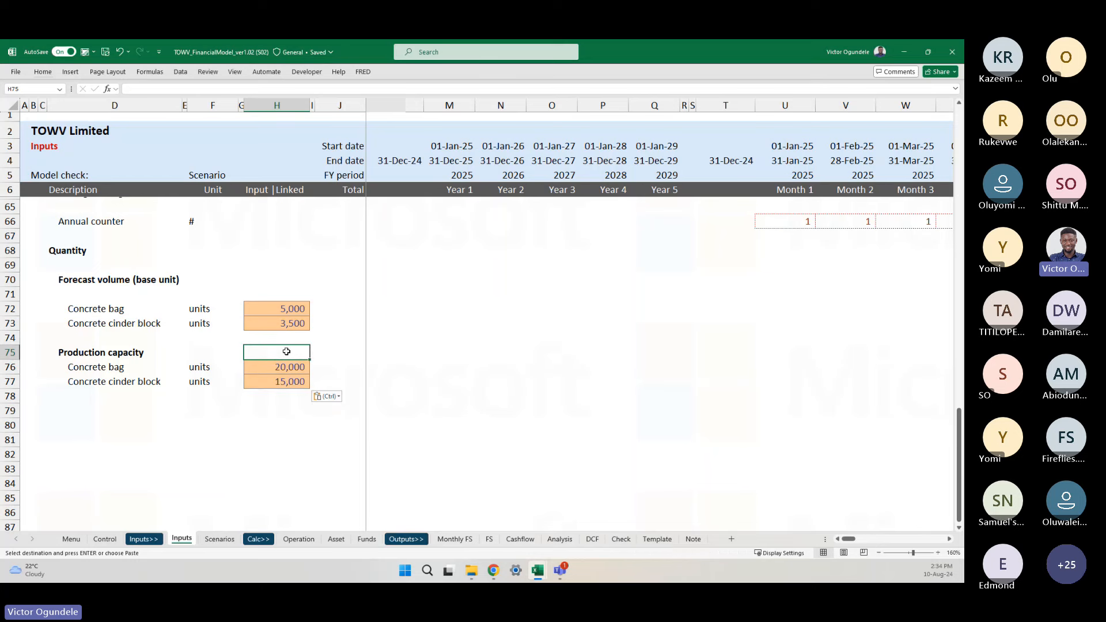
scroll(286, 351, "up", 2)
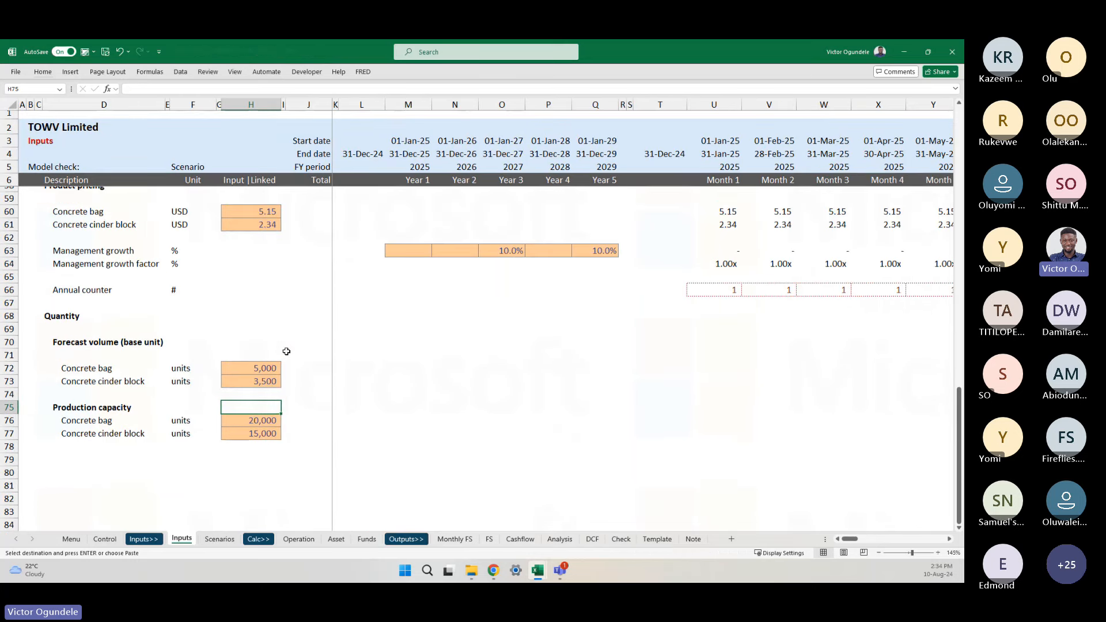
scroll(287, 351, "down", 2)
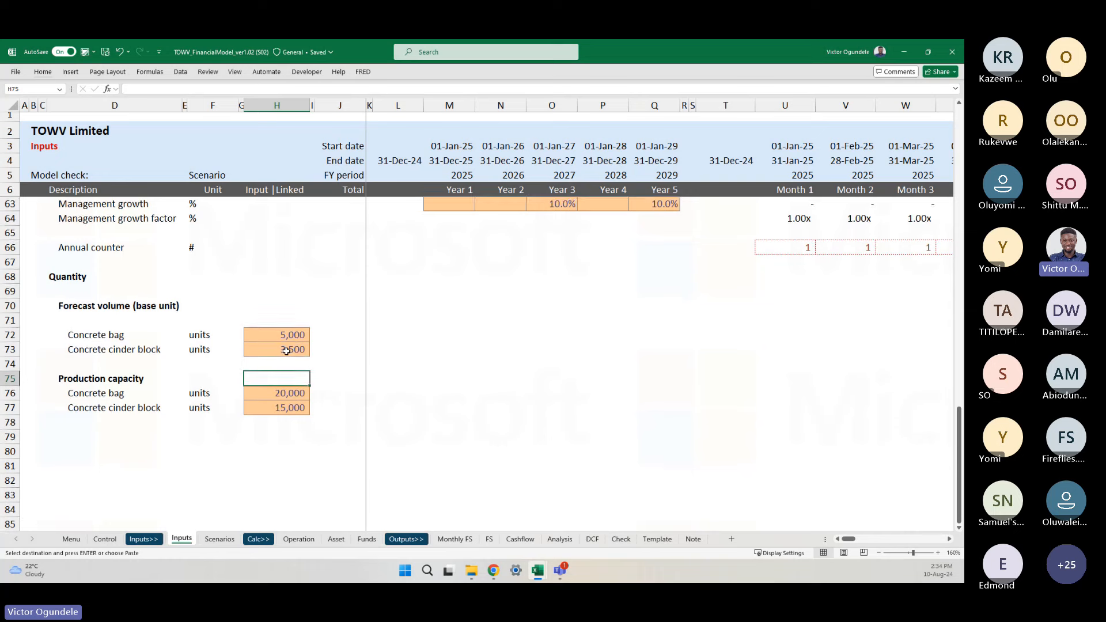
scroll(287, 352, "up", 1)
scroll(287, 351, "down", 1)
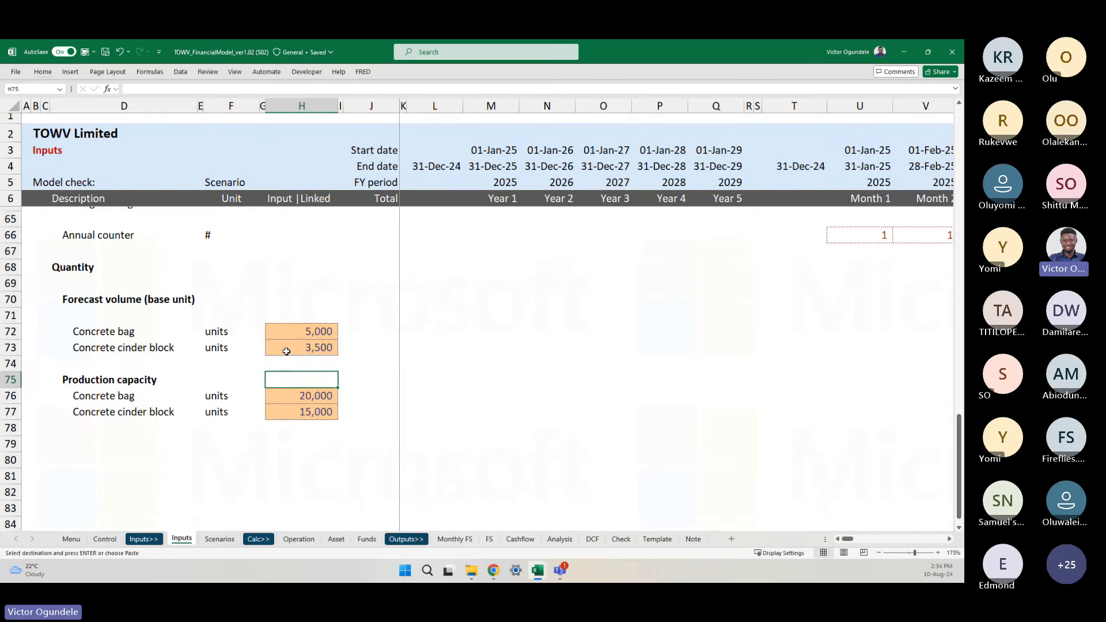
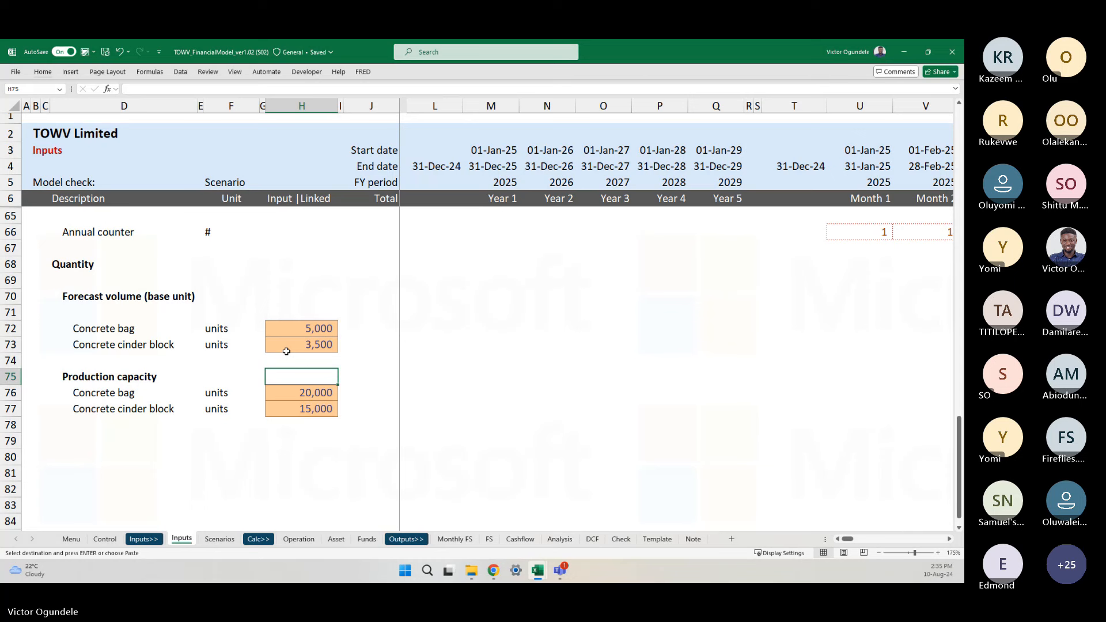
scroll(287, 351, "down", 1)
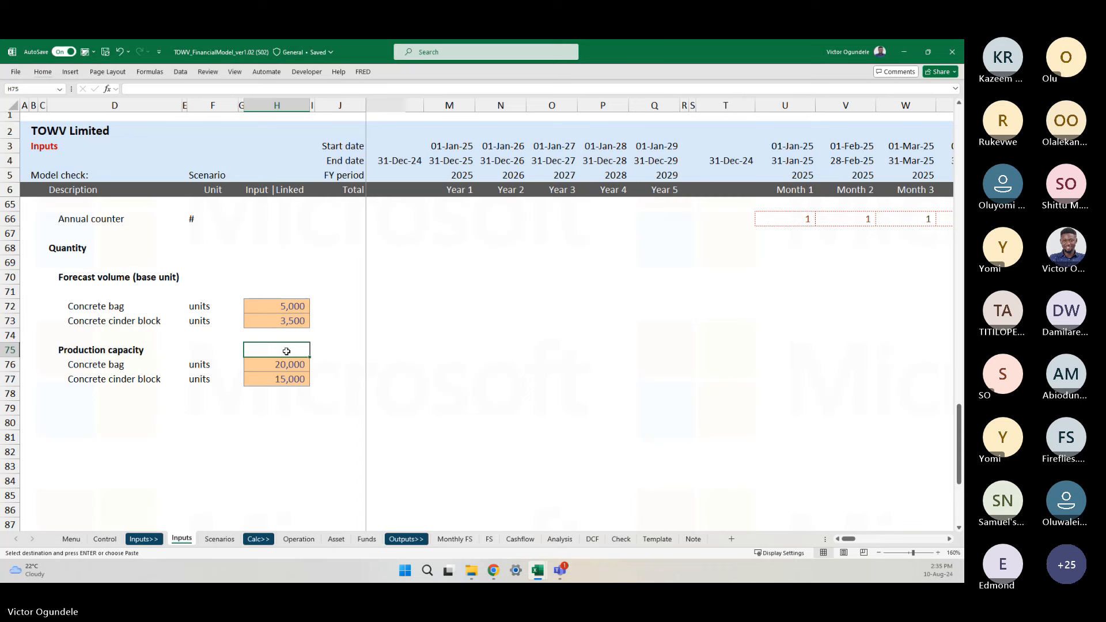
key("Right")
key("Right")
- Compare the Forecast volume and Capacity inputs in the information request list with the model's Quantity section
key("alt+Tab")
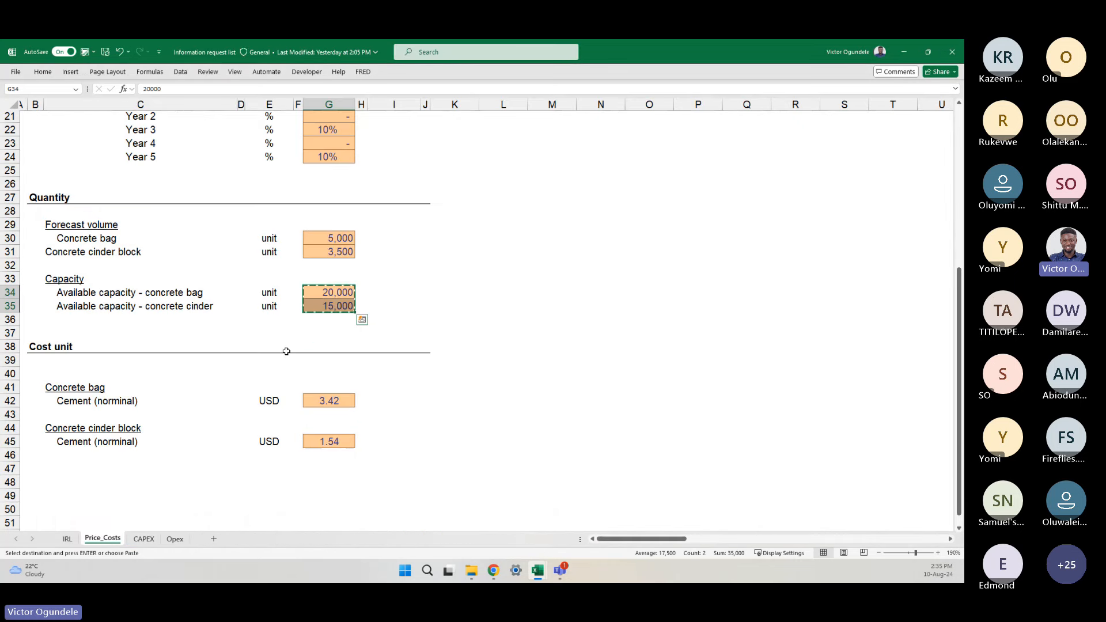
left_click(475, 282)
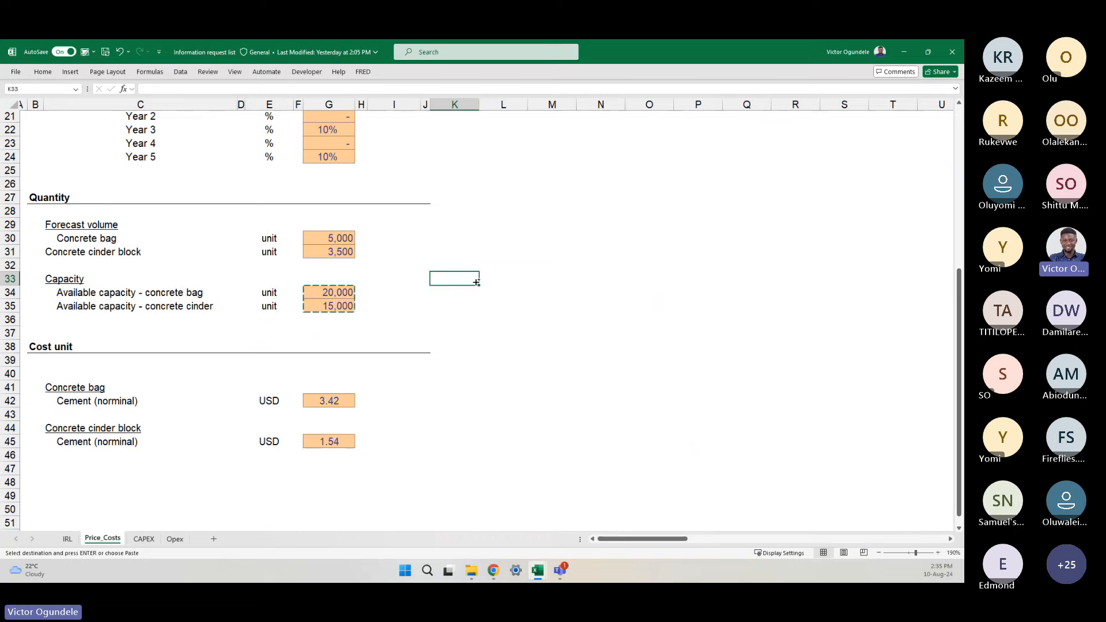
scroll(475, 281, "down", 3)
key("Escape")
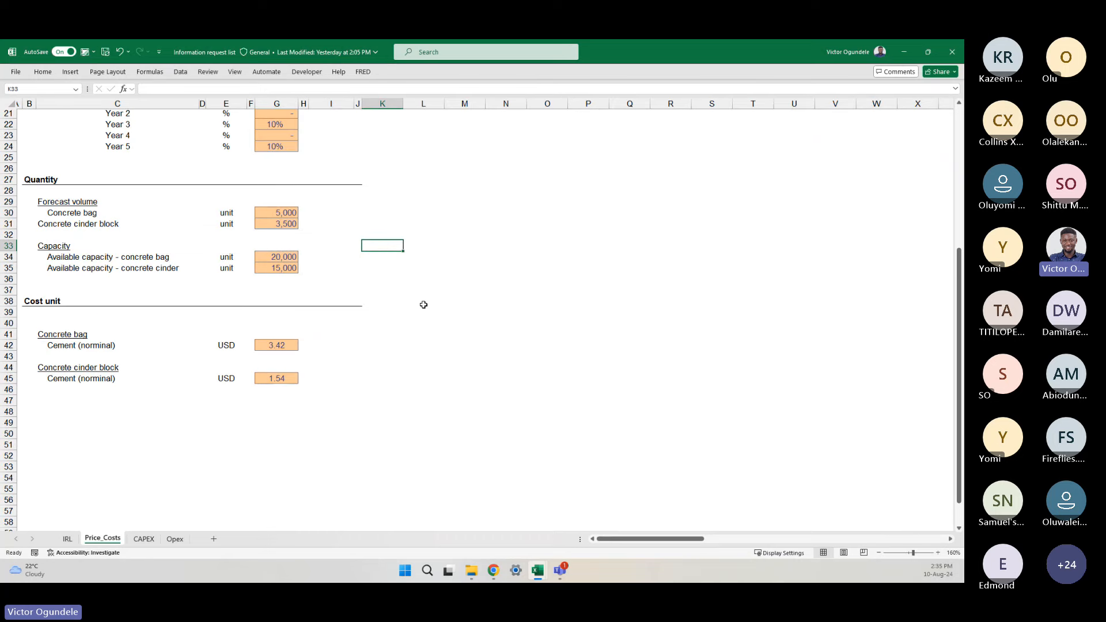
scroll(357, 241, "up", 1)
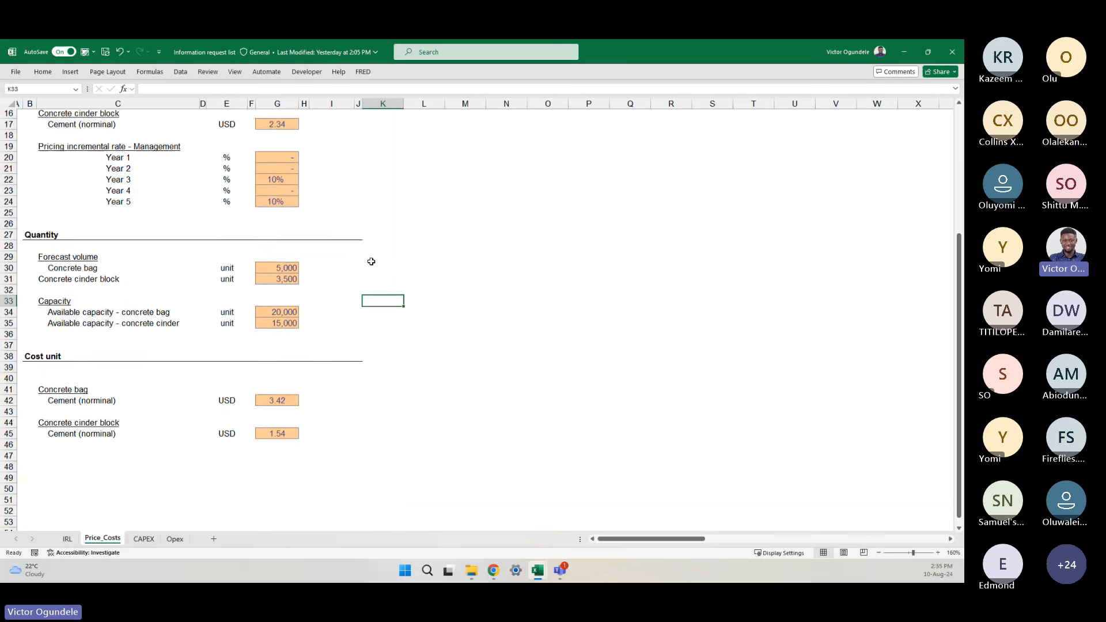
scroll(369, 262, "up", 1)
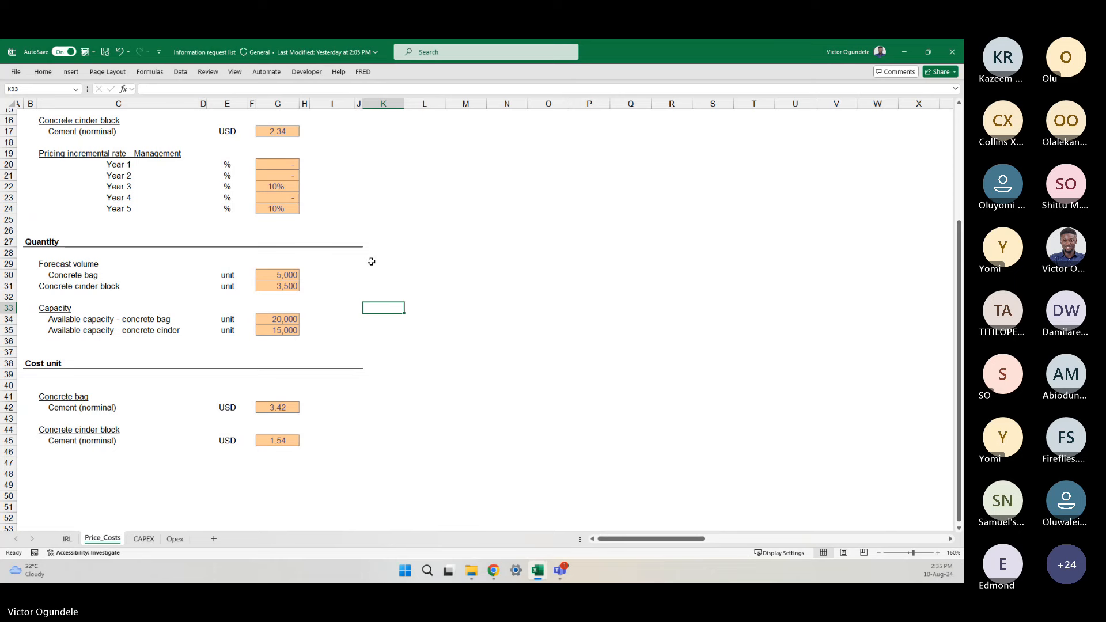
key("alt+Tab")
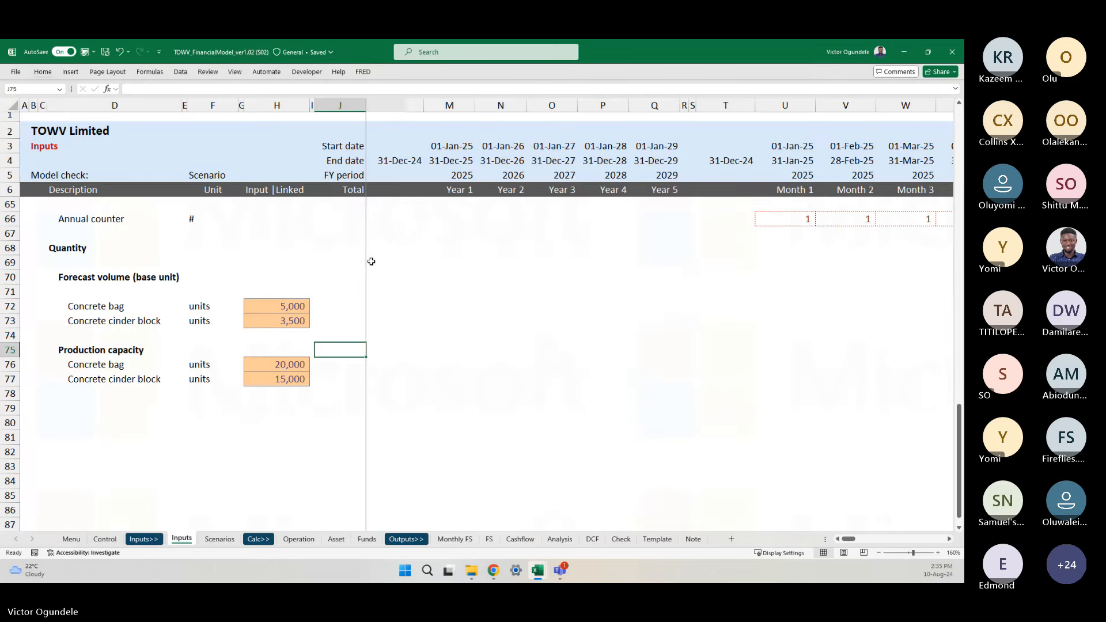
left_click(259, 421)
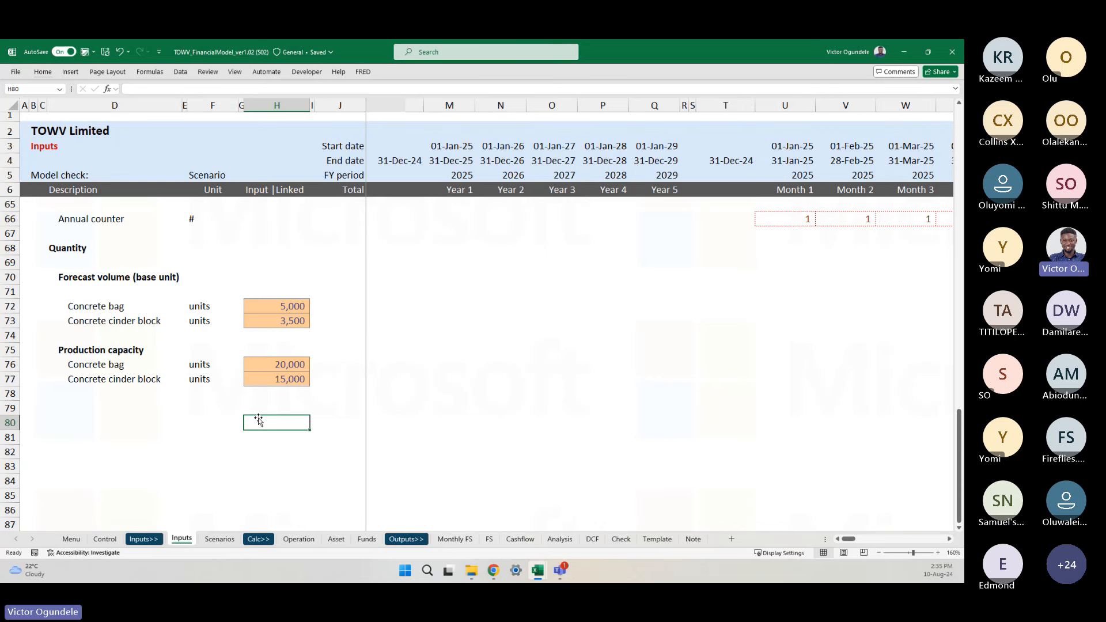
- Review the timing, pricing, quantity and cost unit inputs on the information request list's Price_Costs sheet, then return to the model
key("alt+Tab")
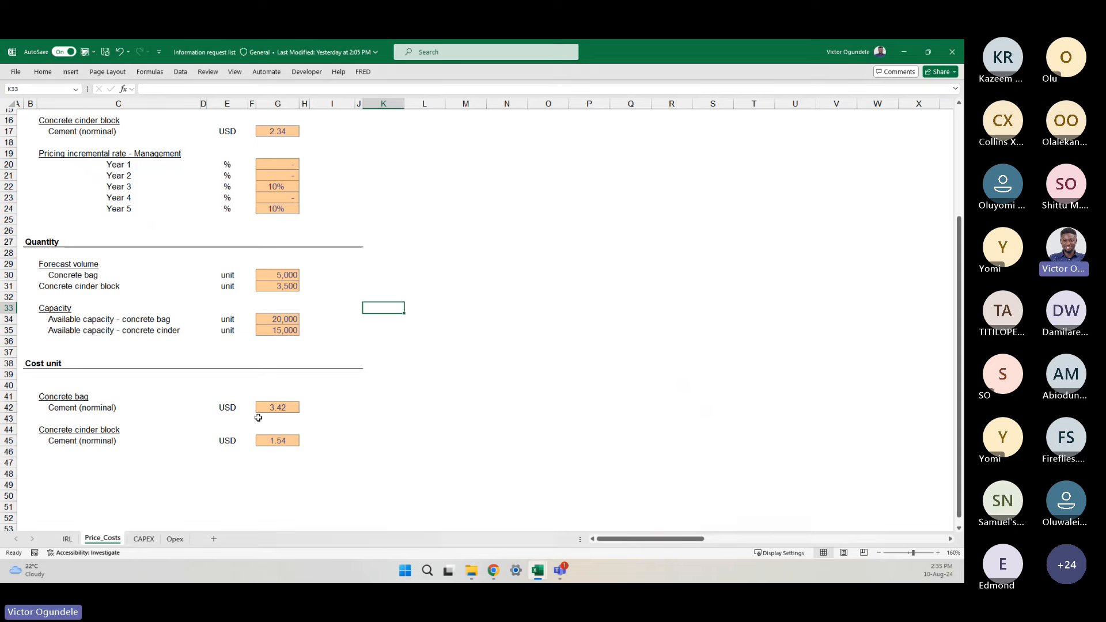
scroll(282, 380, "up", 2)
scroll(291, 351, "down", 1)
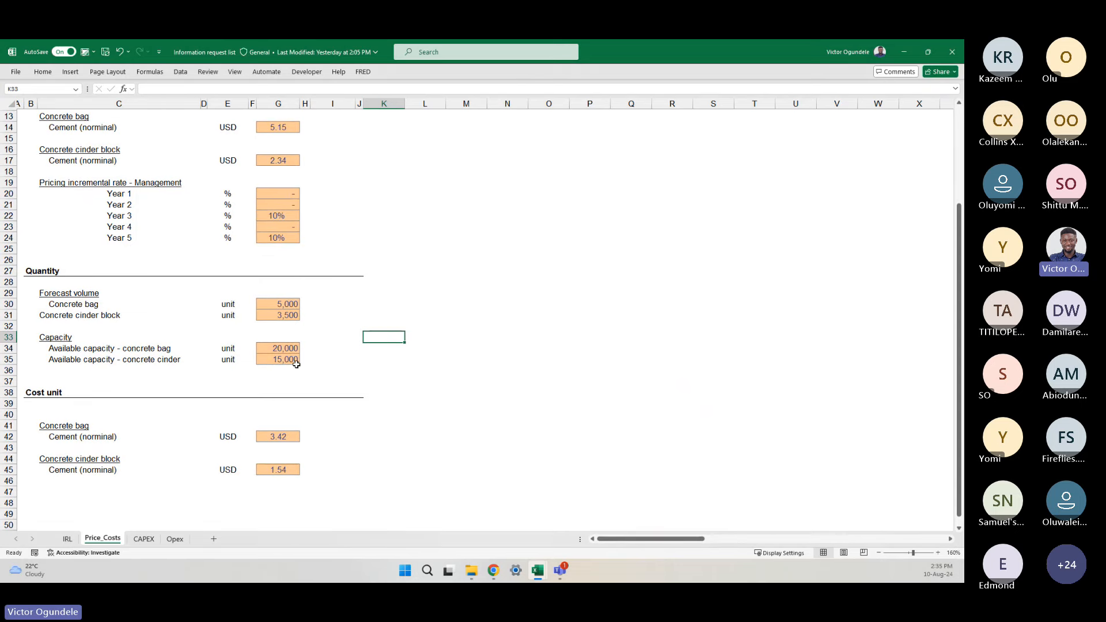
scroll(232, 300, "up", 4)
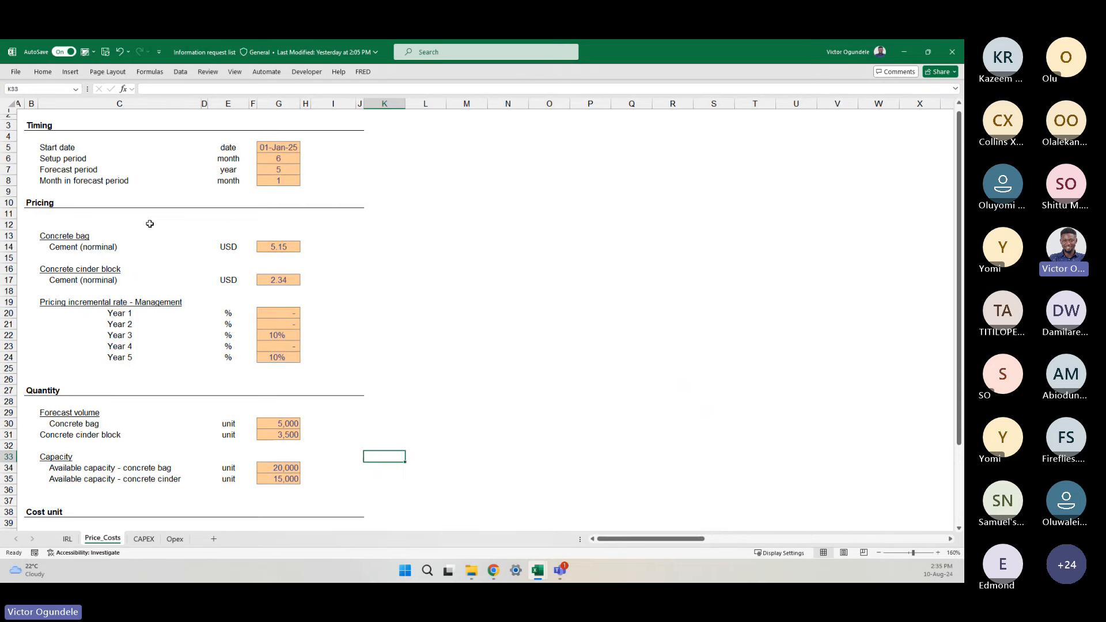
scroll(112, 314, "down", 2)
left_click(128, 247)
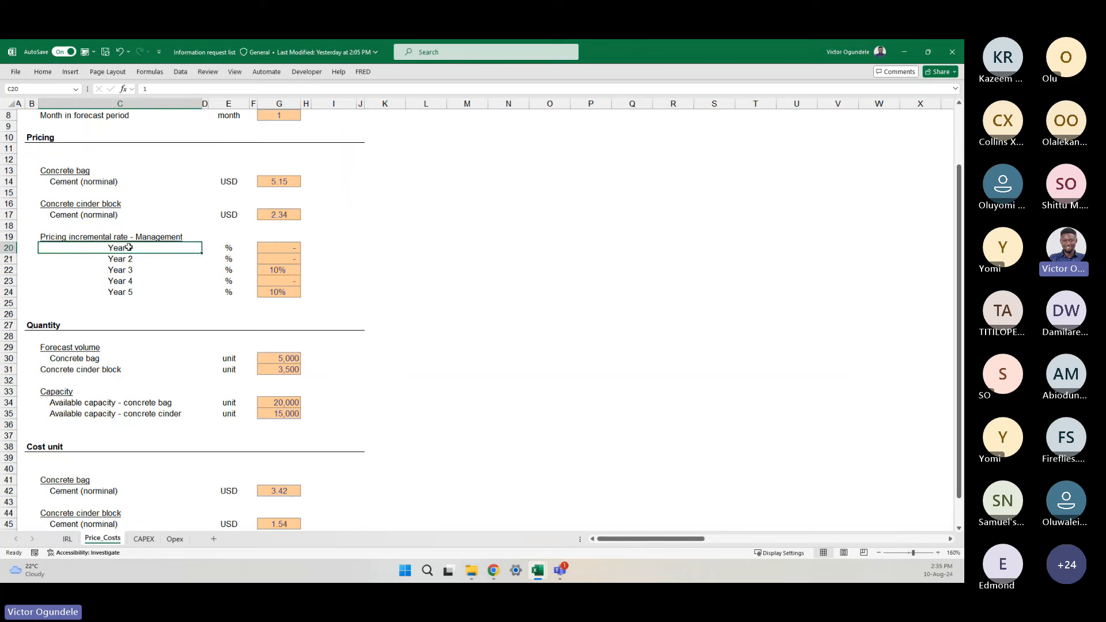
scroll(161, 362, "down", 2)
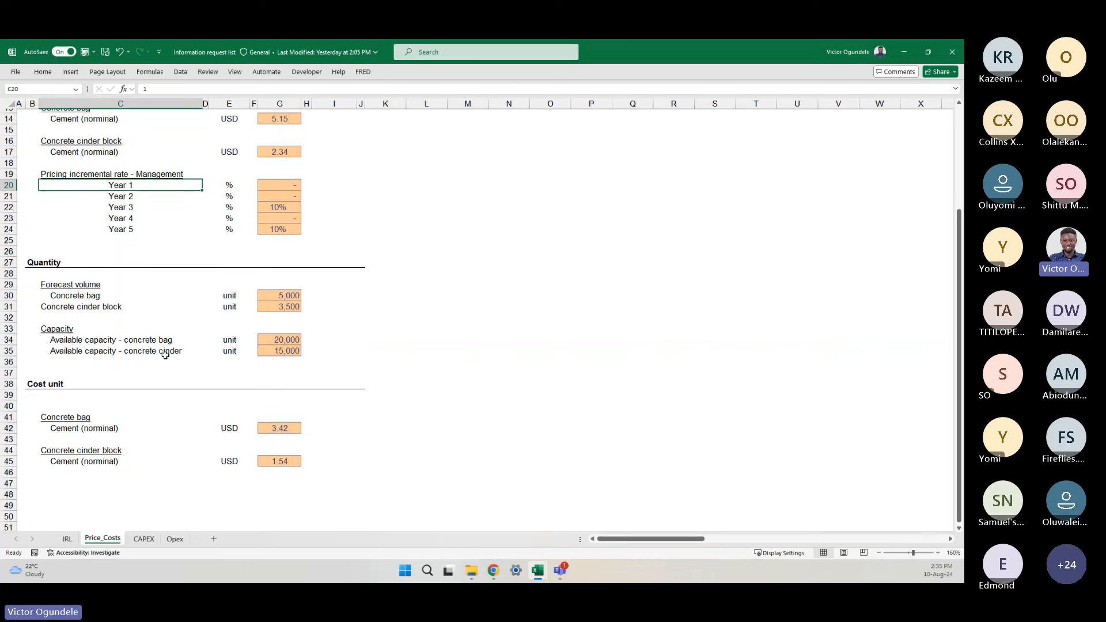
left_click(155, 304)
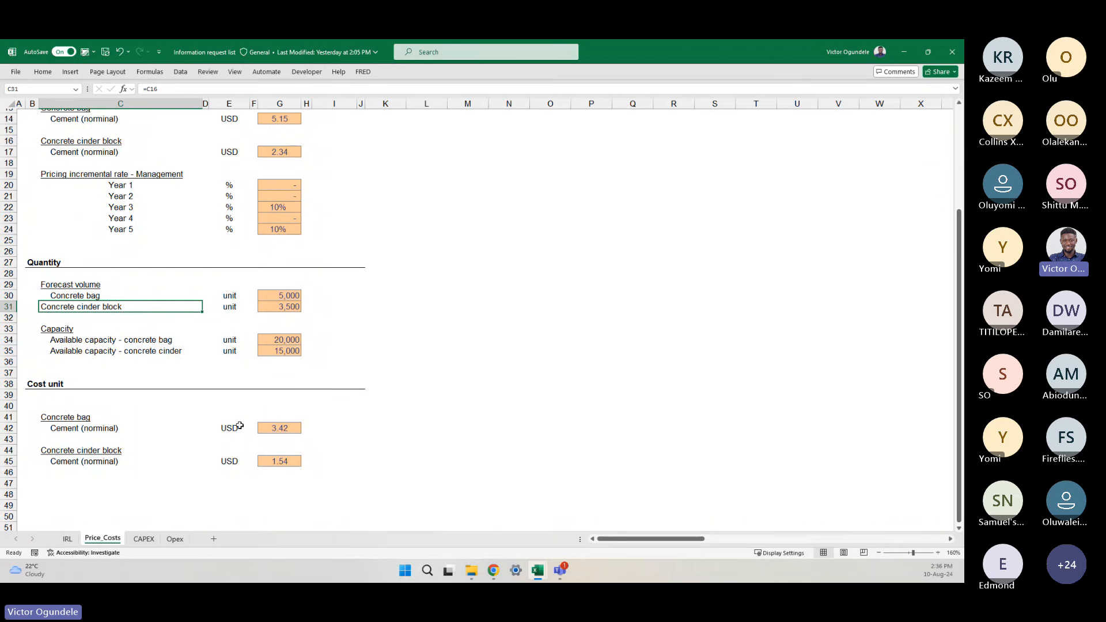
left_click(898, 54)
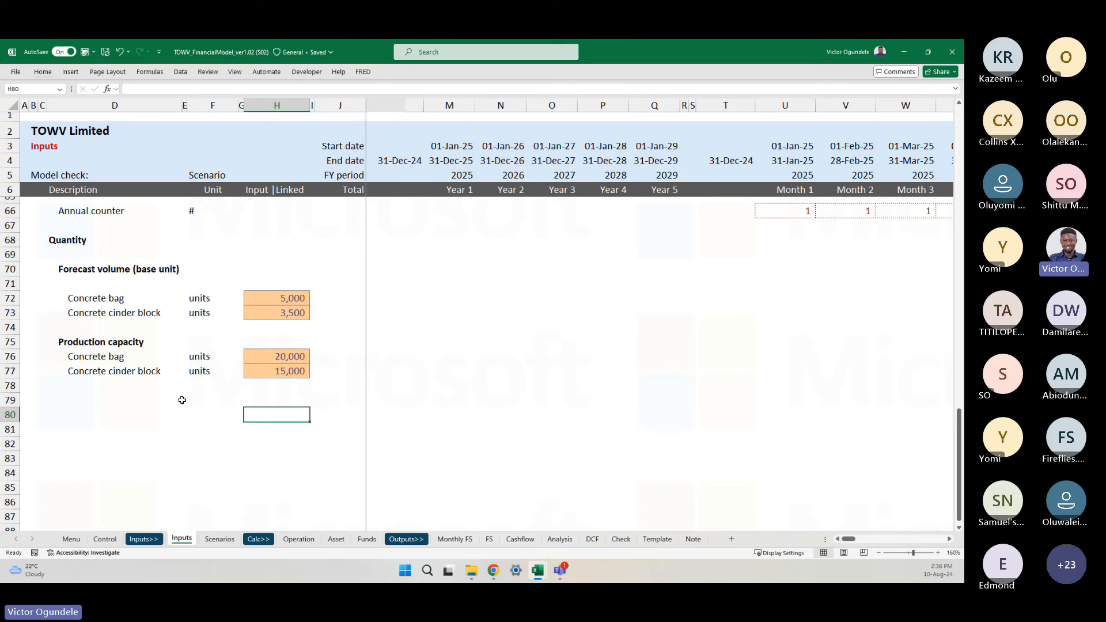
key("Right")
key("Right")
key("Right")
key("Right")
key("Right")
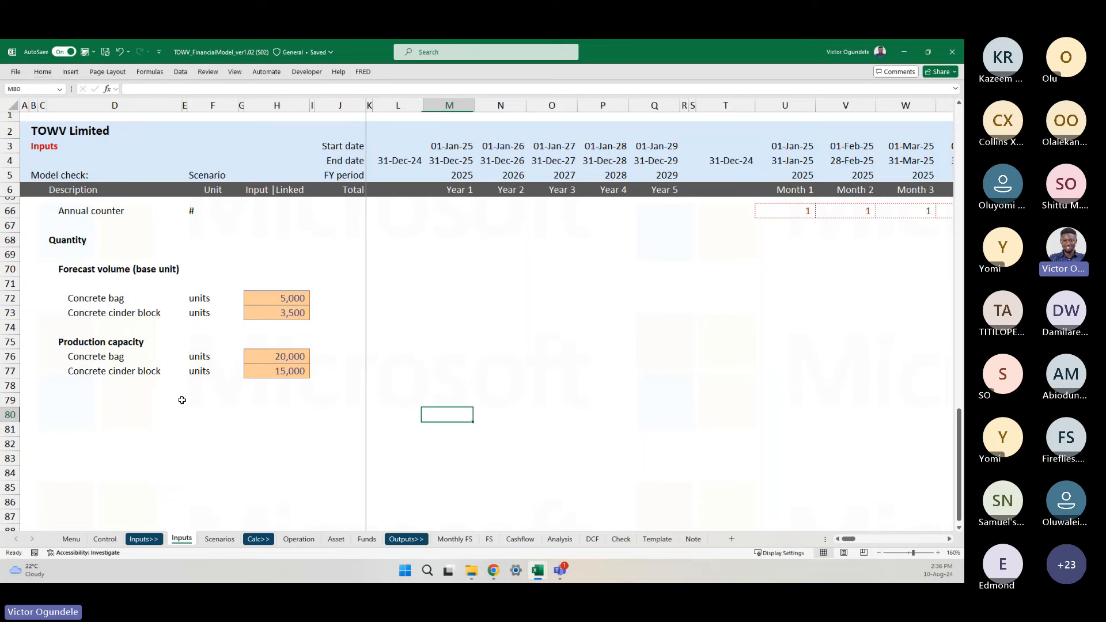
- Enter the heading "Unit forecast growth" in D79, below the production capacity inputs
key("Left")
key("Left")
key("Left")
key("Left")
key("Left")
key("Left")
key("Left")
key("Left")
key("Left")
key("Up")
key("Up")
key("Up")
key("Up")
key("Up")
key("Up")
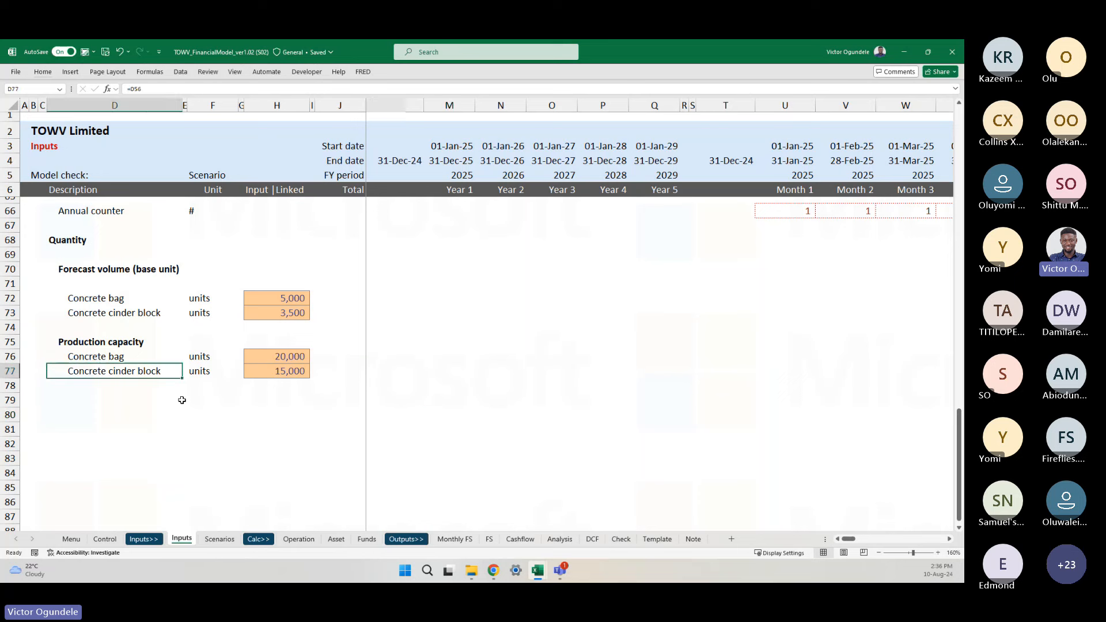
key("Up")
key("Up")
key("Up")
key("Up")
key("Down")
key("Down")
key("Down")
key("Down")
key("Down")
key("Down")
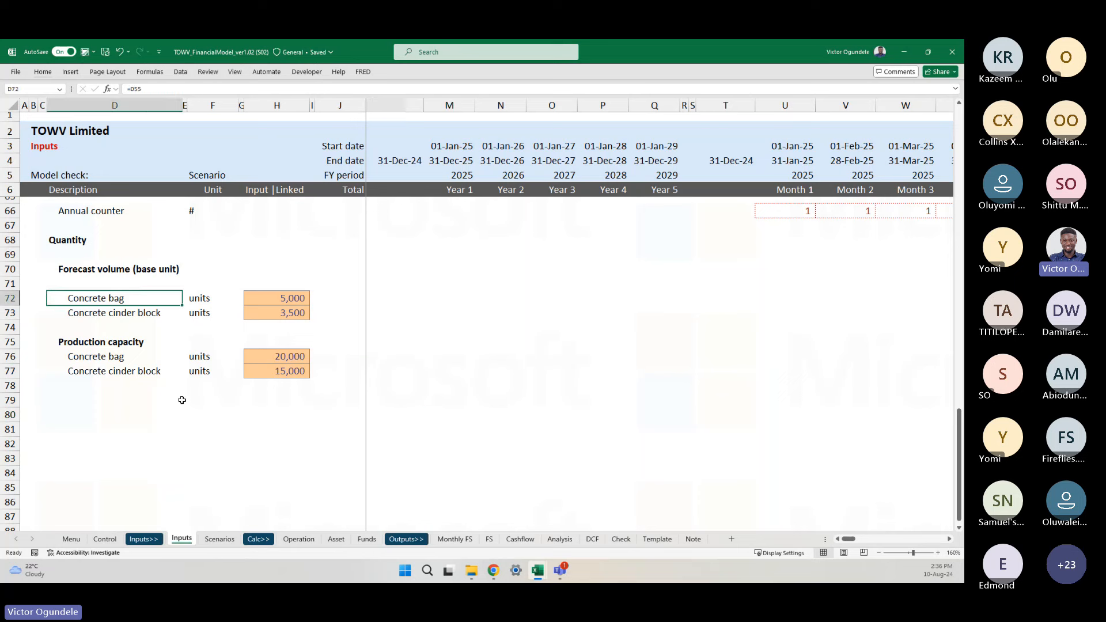
key("Down")
key("Down")
key("Down")
type("Forecc")
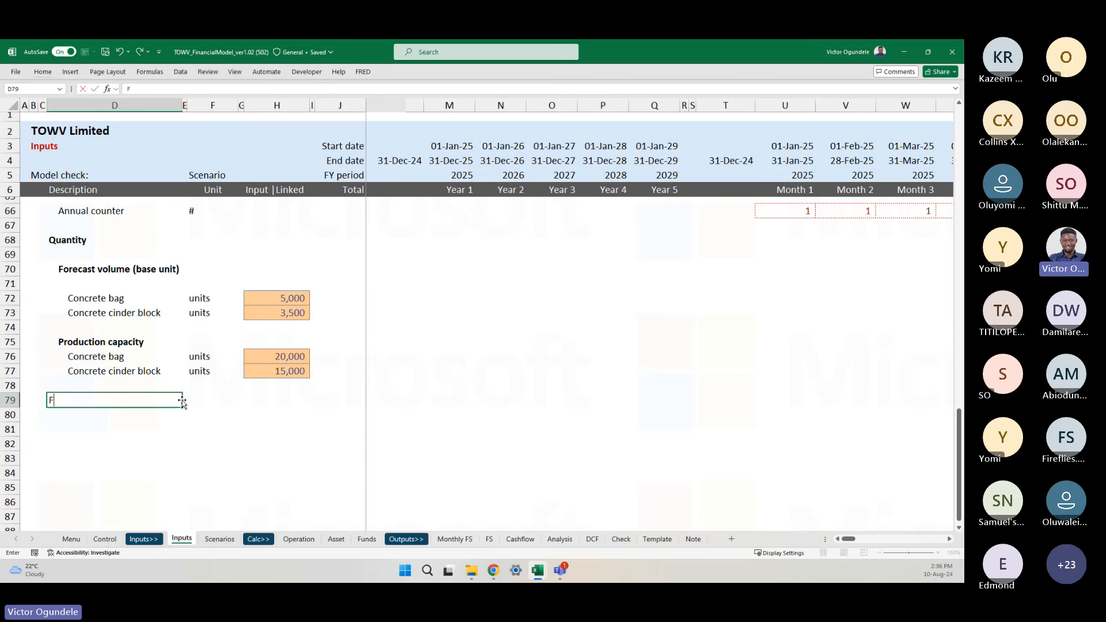
key("BackSpace")
key("BackSpace")
key("BackSpace")
key("BackSpace")
key("BackSpace")
key("BackSpace")
type("Unit forecast gro")
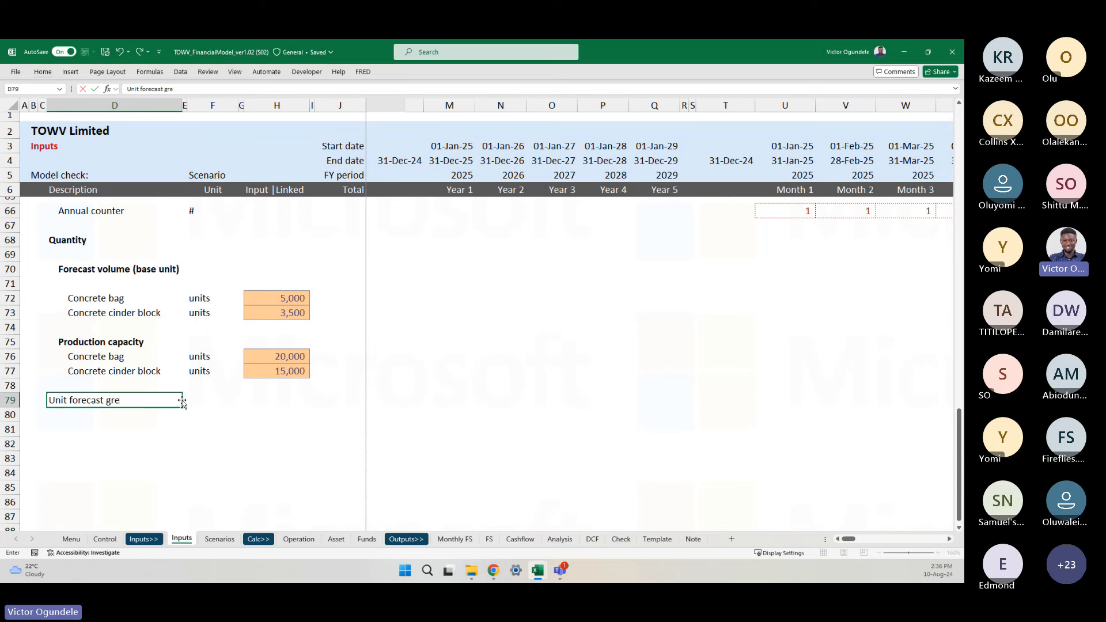
type("wth")
key("ctrl+Return")
- Make the "Unit forecast growth" heading bold and indent it one level to match the other section headings
key("ctrl+b")
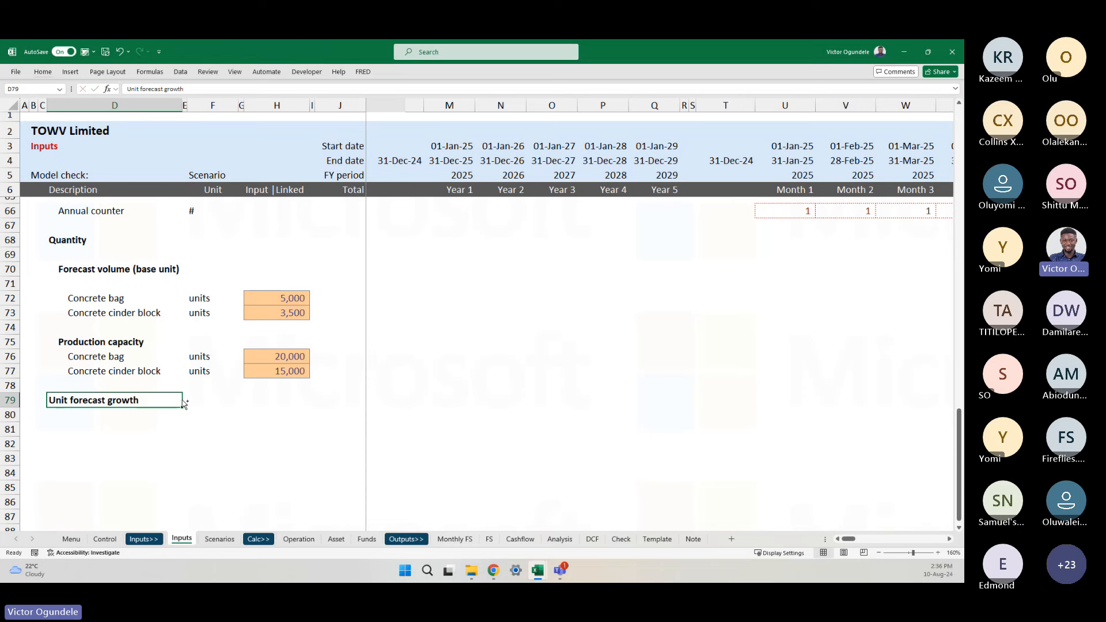
scroll(184, 404, "up", 2)
scroll(218, 477, "down", 2)
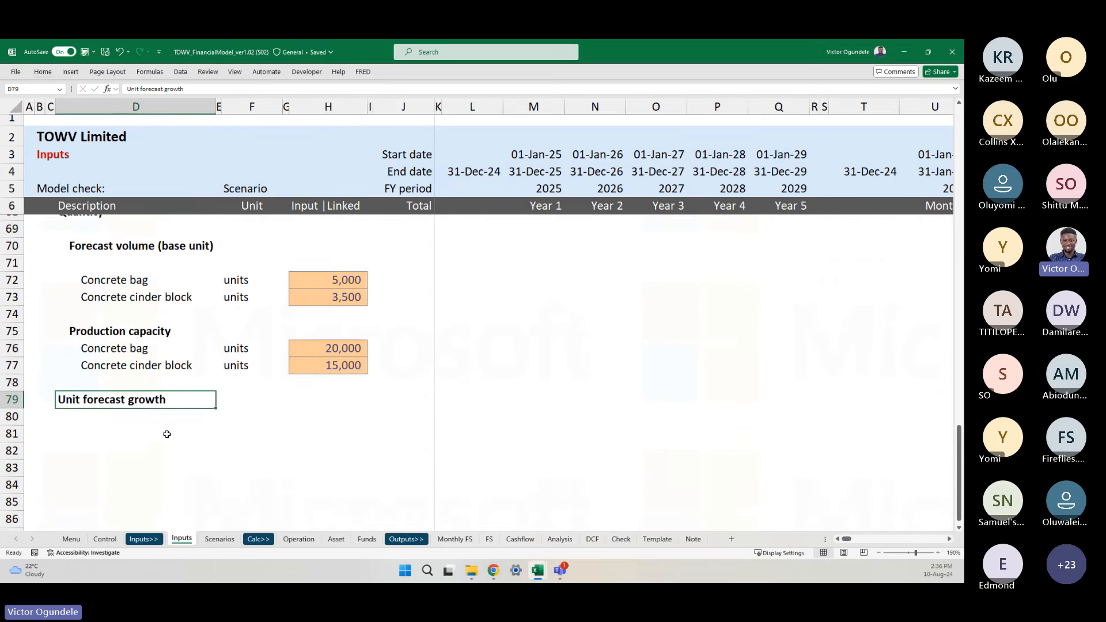
key("alt+h")
key("6")
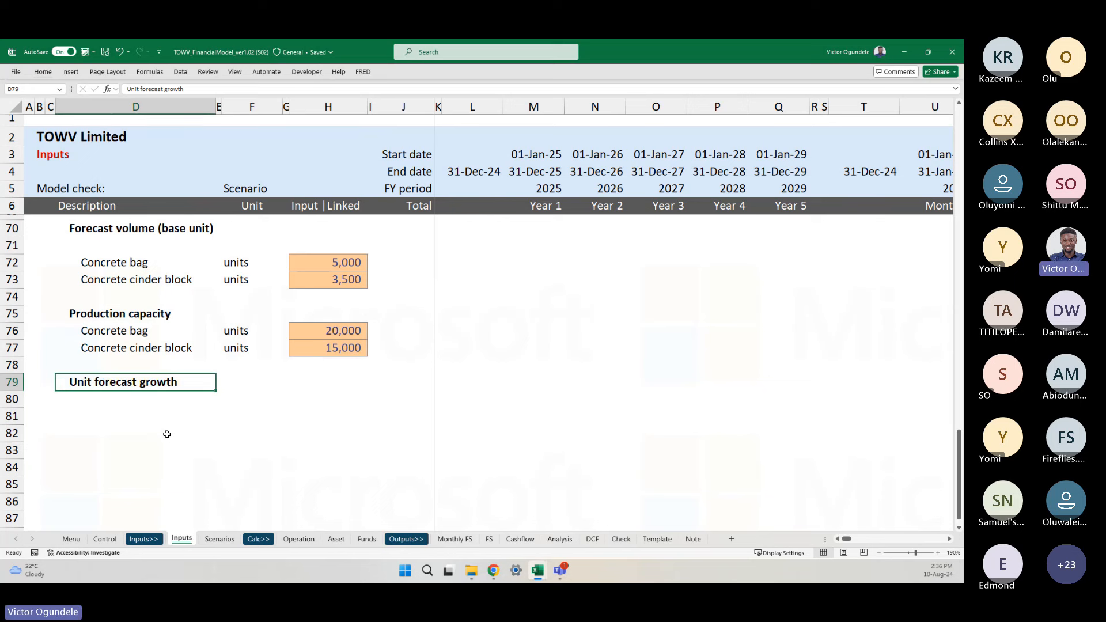
- Start a counter under the growth heading with 1 in D82 and the formula =D82+1 in D83
key("Down")
key("Down")
scroll(167, 435, "down", 1)
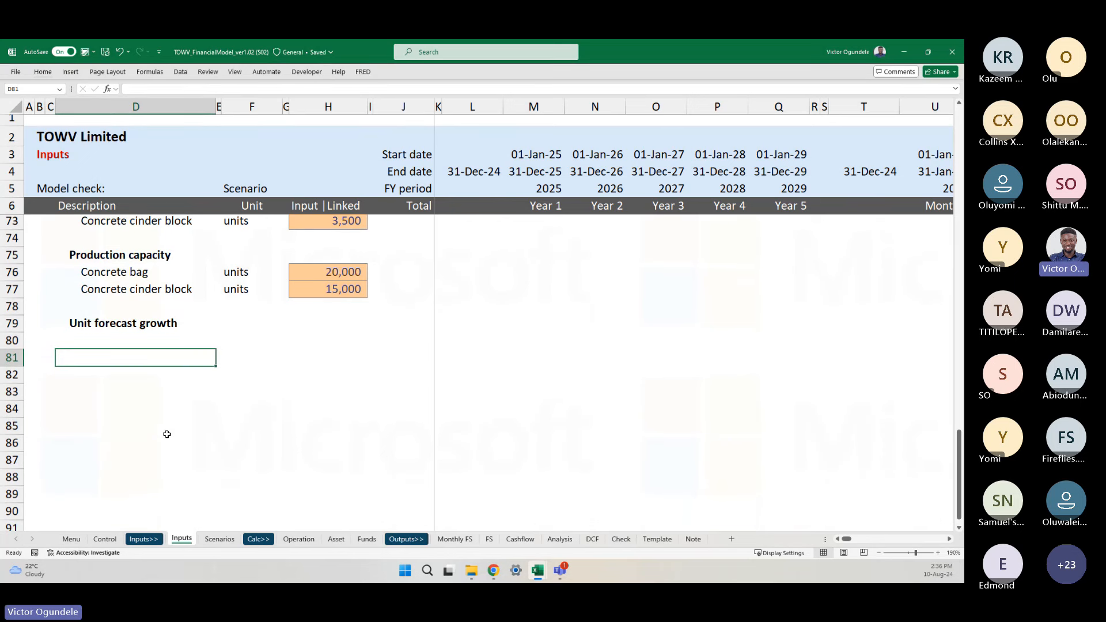
key("Down")
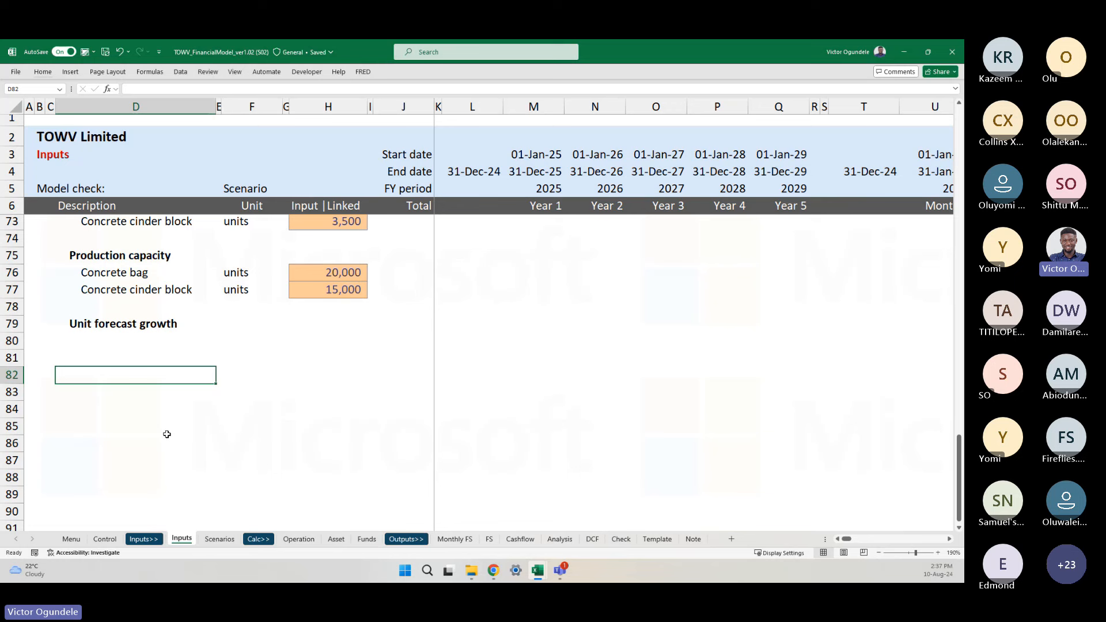
type("1")
key("Return")
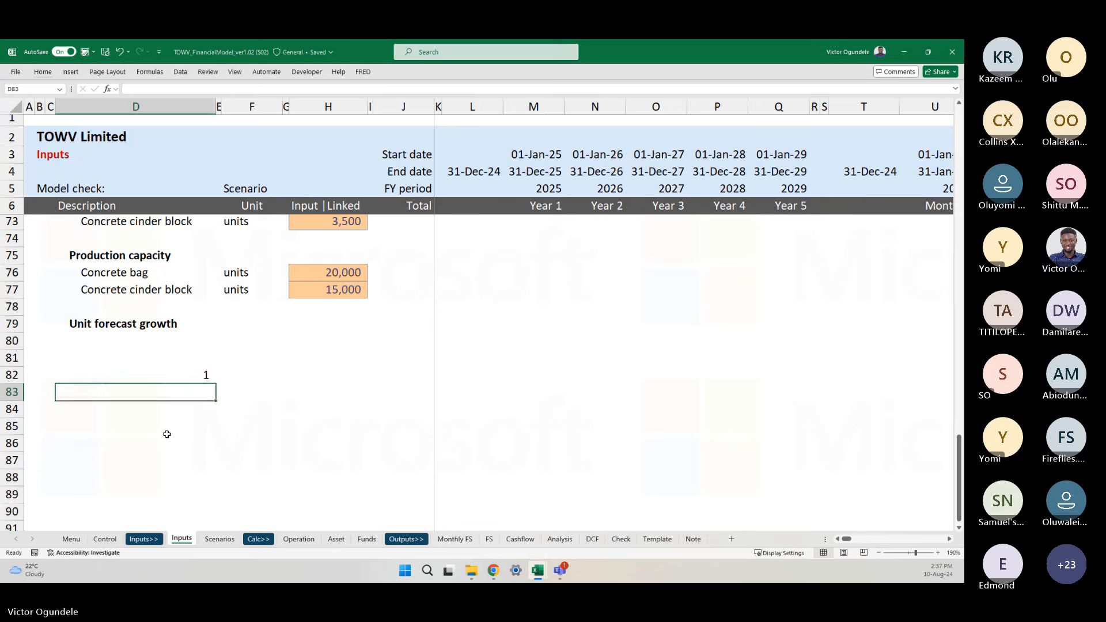
type("=")
key("Up")
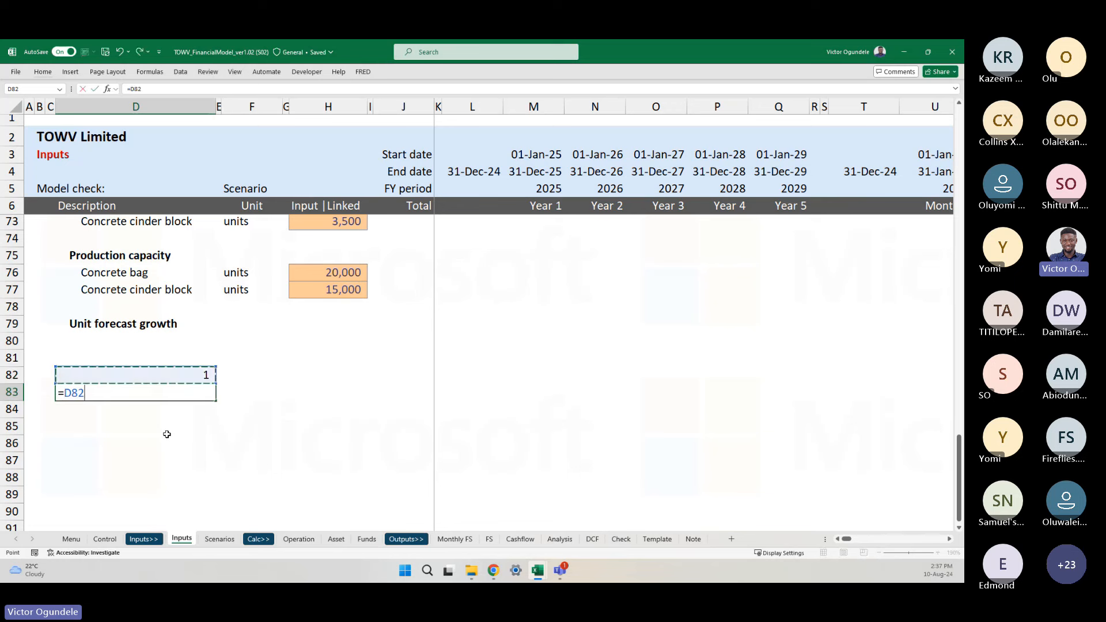
type("+1")
key("ctrl+Return")
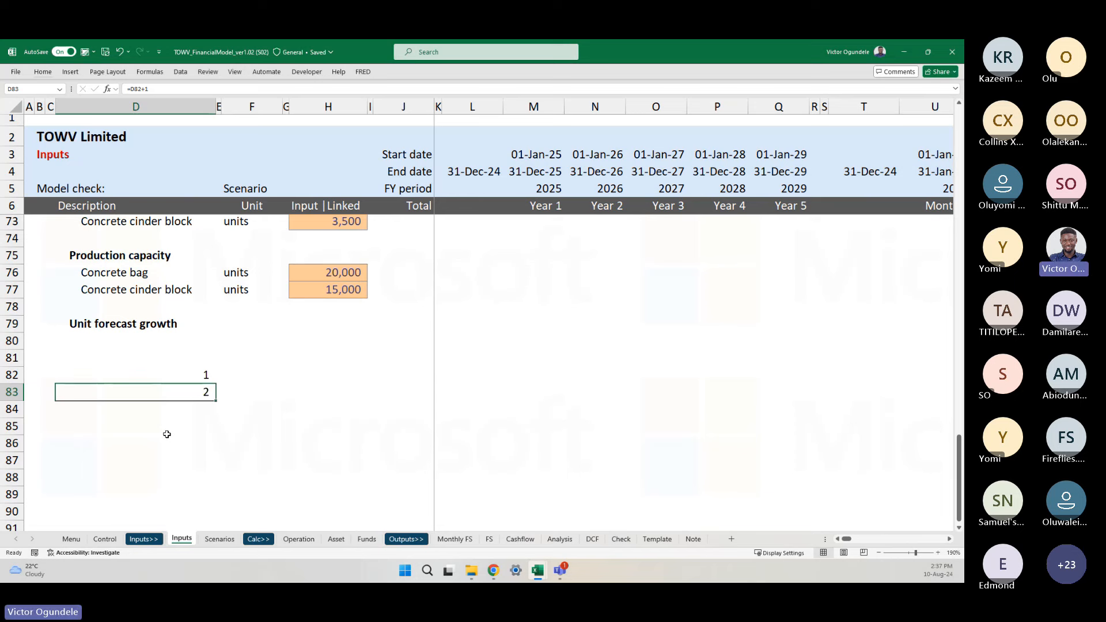
- Fill the counter formula from D83 down to D86
key("shift+Down")
key("shift+Down")
key("shift+Down")
key("ctrl+d")
key("Down")
key("Down")
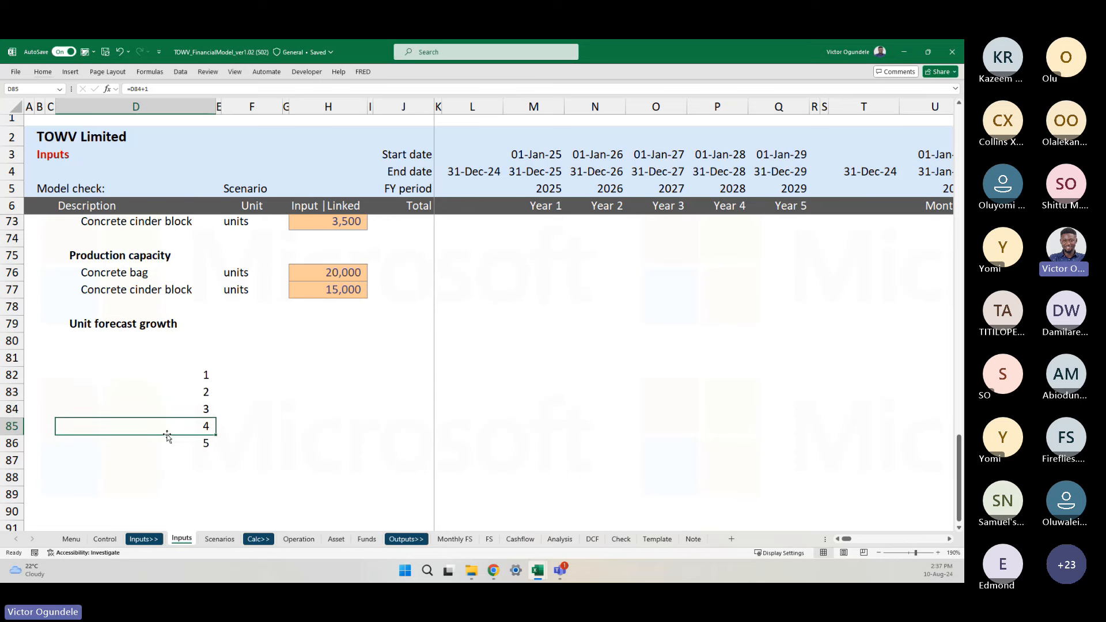
- Apply the custom "Year "0 number format to the counter in D82:D86 and centre the cells
key("Up")
key("Up")
key("Up")
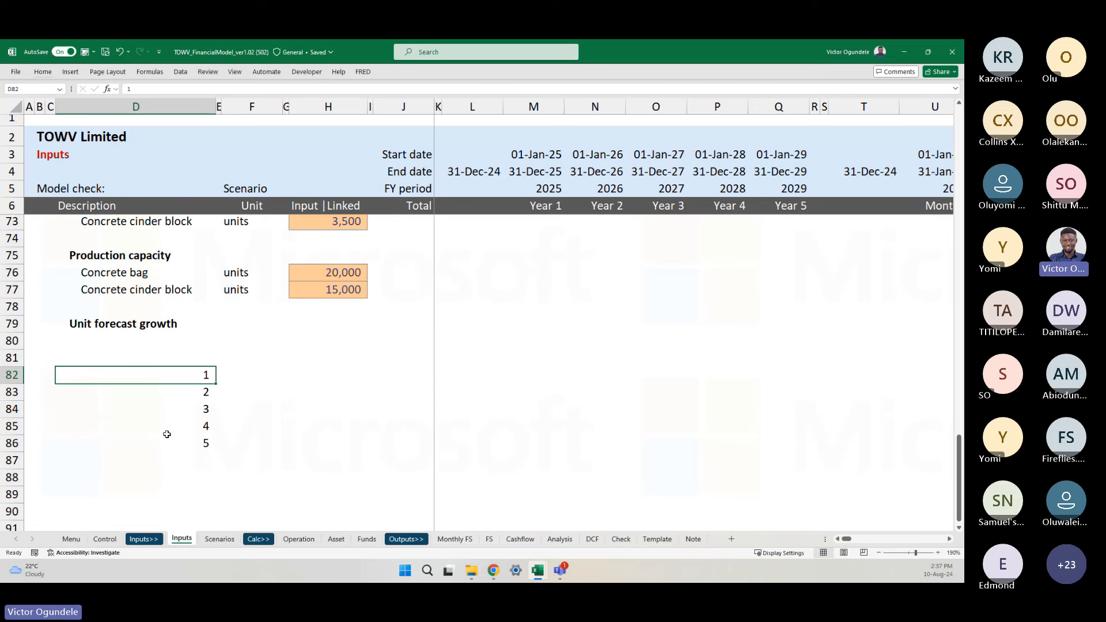
scroll(213, 413, "up", 1)
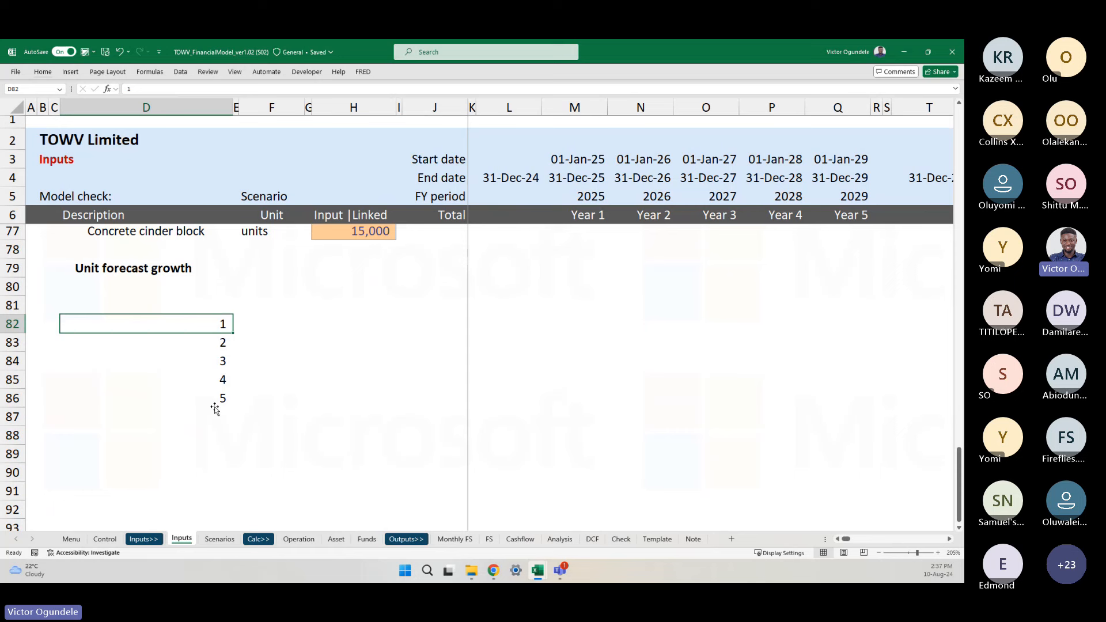
key("Down")
key("Down")
key("Down")
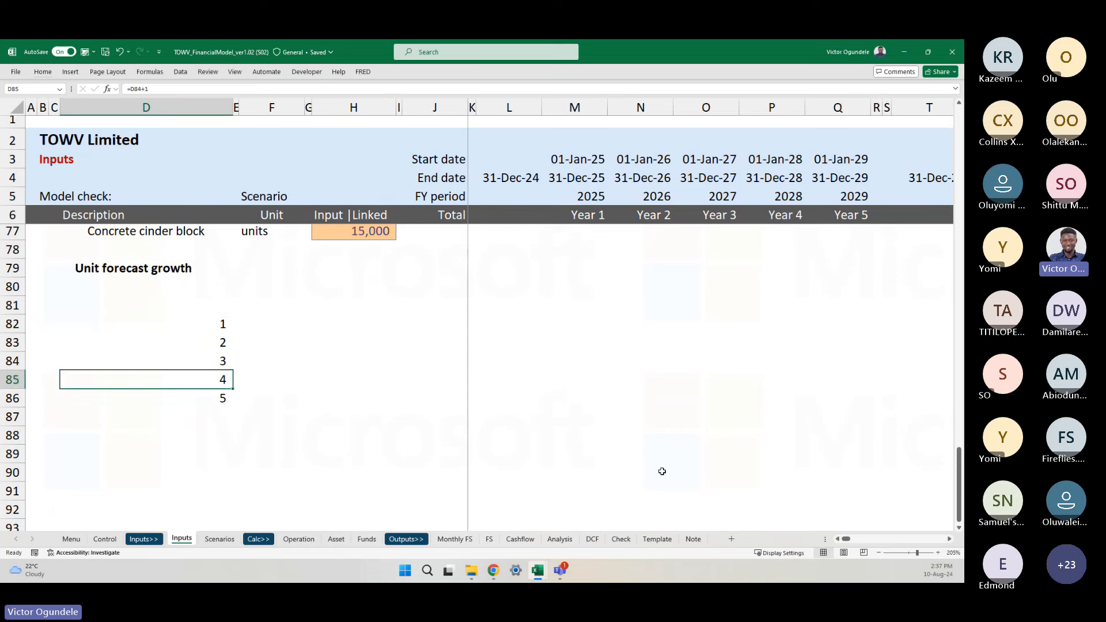
key("Down")
key("Down")
key("Up")
key("Up")
key("Up")
key("Up")
key("Up")
key("ctrl+shift+Down")
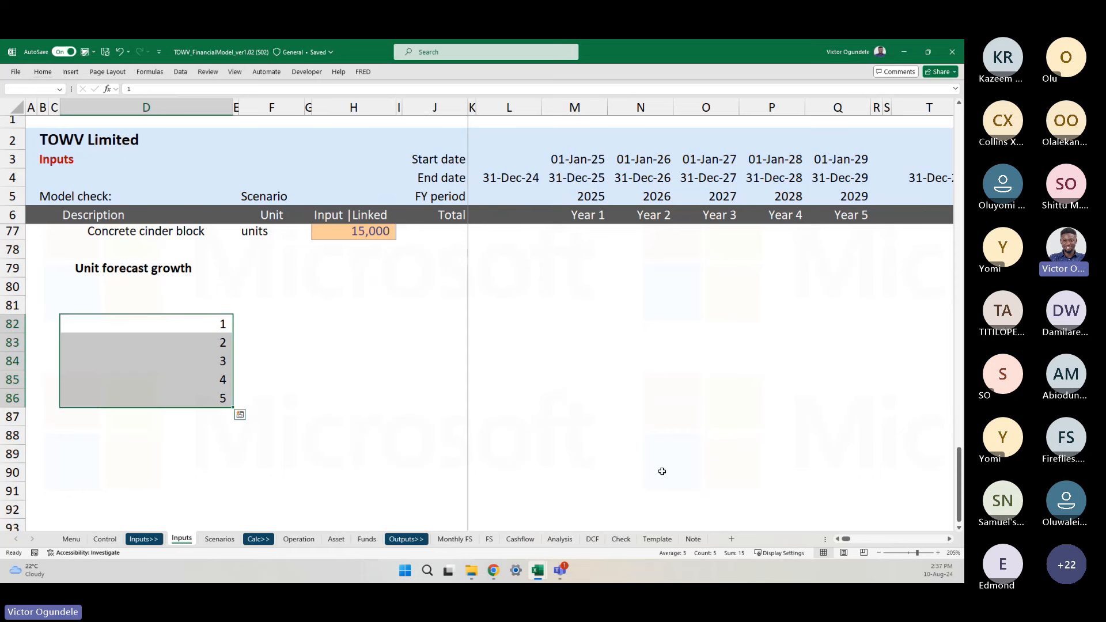
key("ctrl+1")
left_click(258, 190)
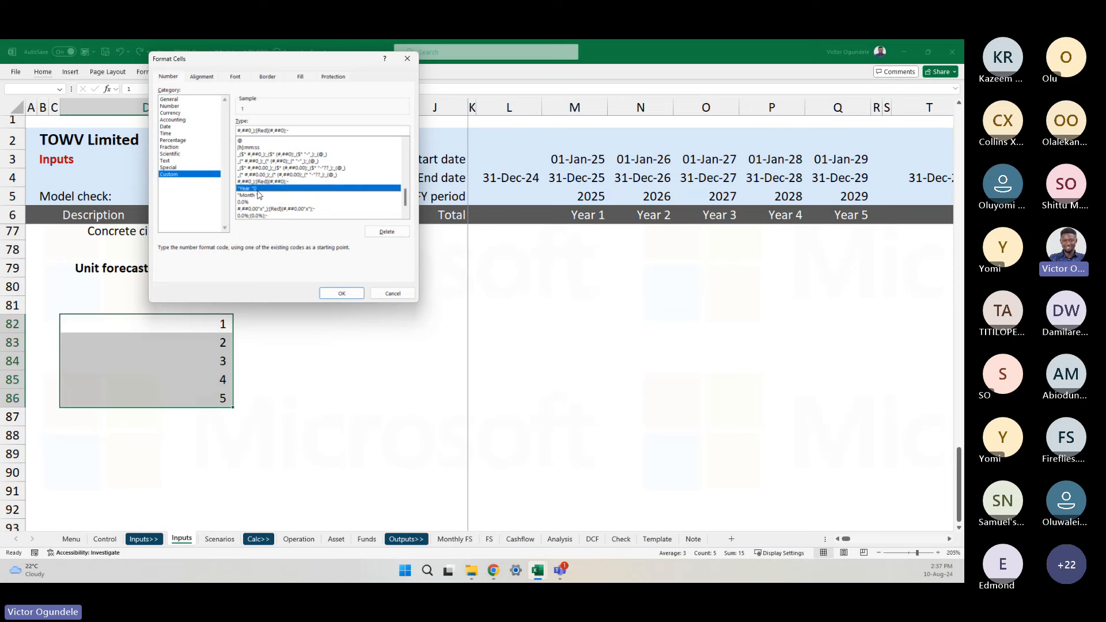
left_click(352, 297)
key("a")
key("c")
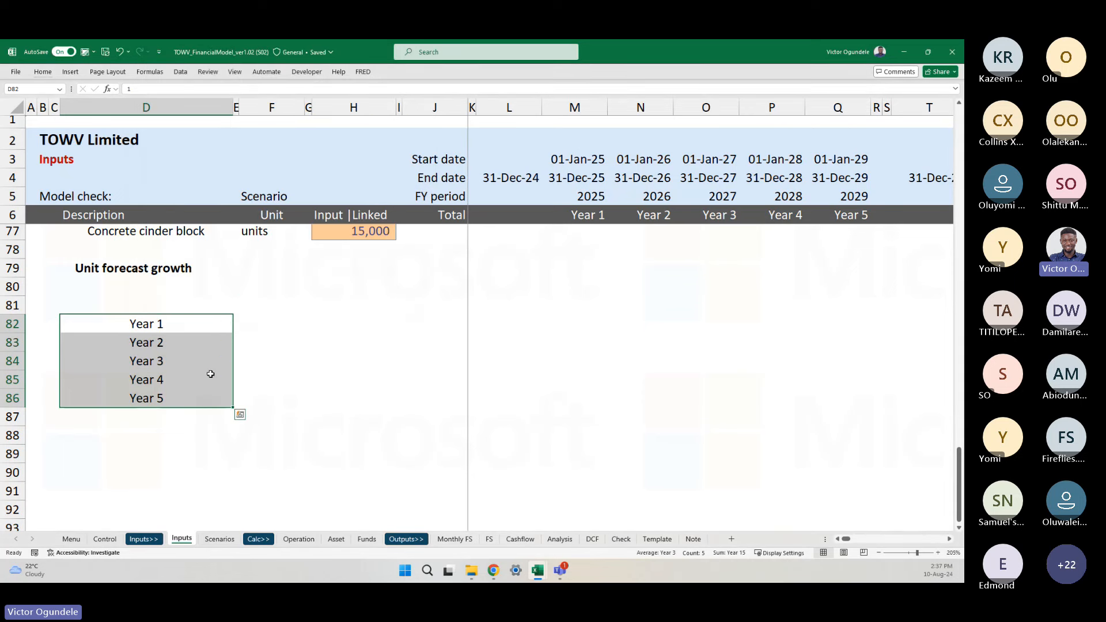
- Enter 1 in L80 and apply the custom "Month "0 number format to it
key("Right")
key("Right")
key("Up")
key("Up")
key("Right")
key("Right")
key("Right")
key("Right")
key("Right")
key("Right")
key("Right")
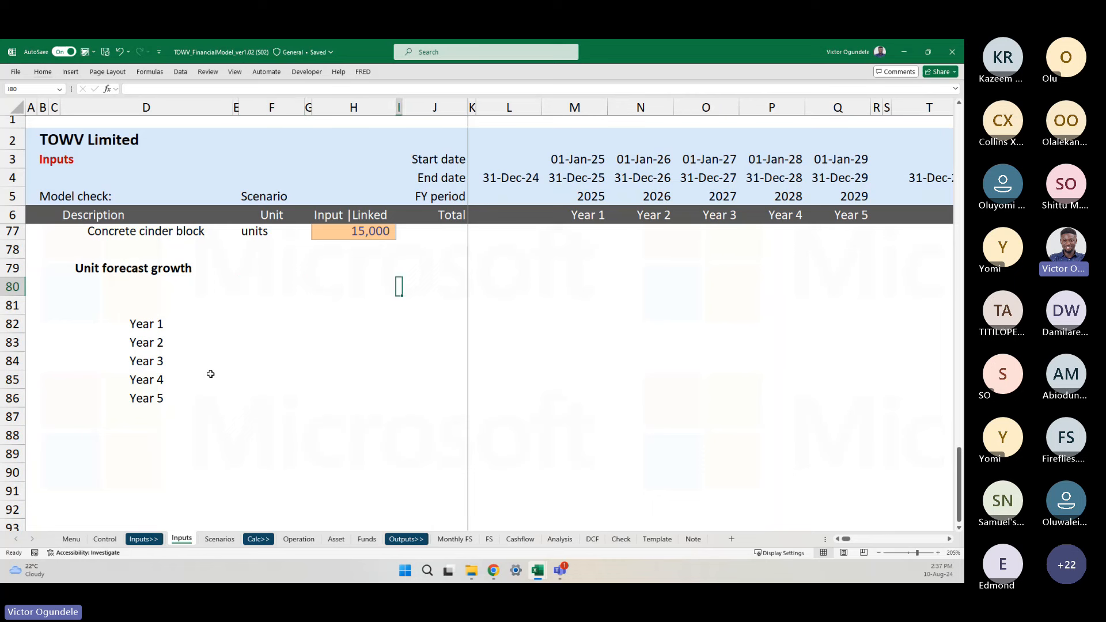
key("Left")
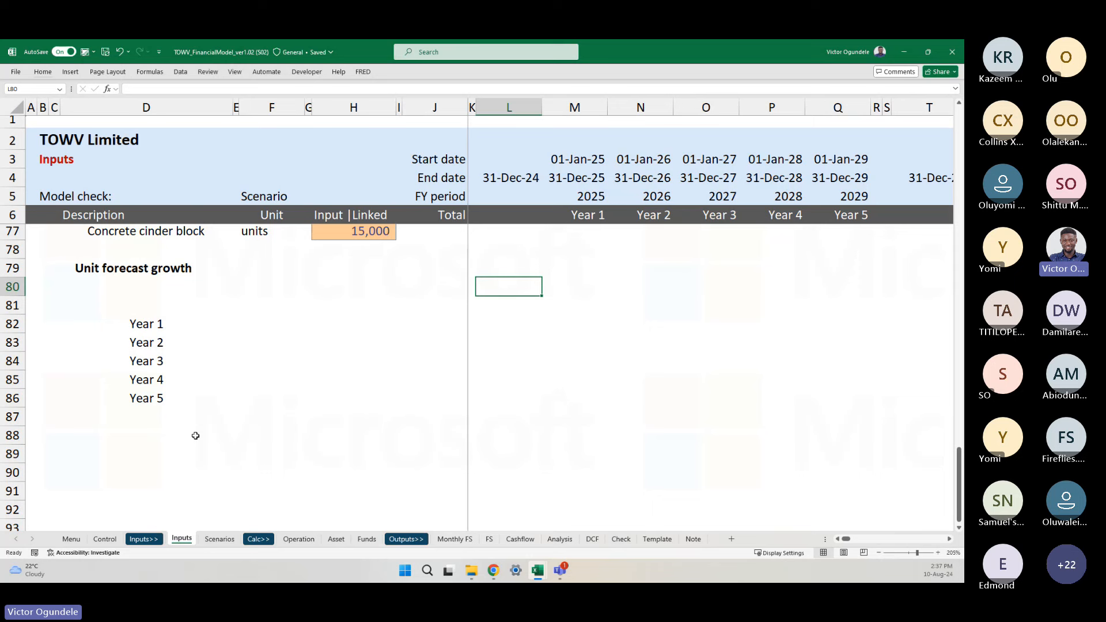
type("1")
key("Escape")
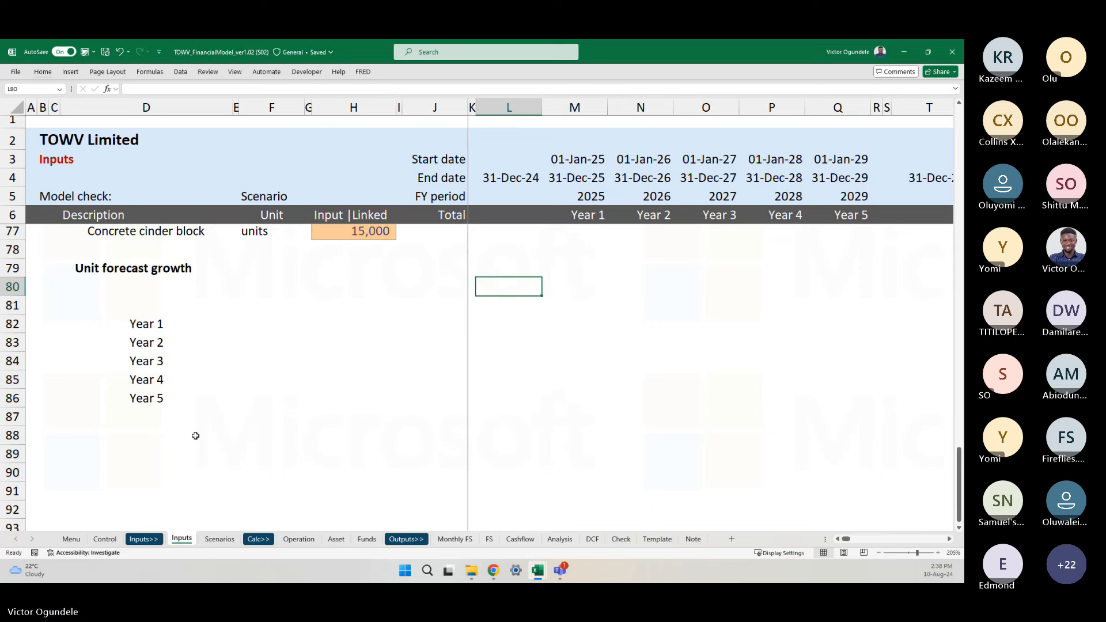
type("1")
key("ctrl+Return")
key("ctrl+1")
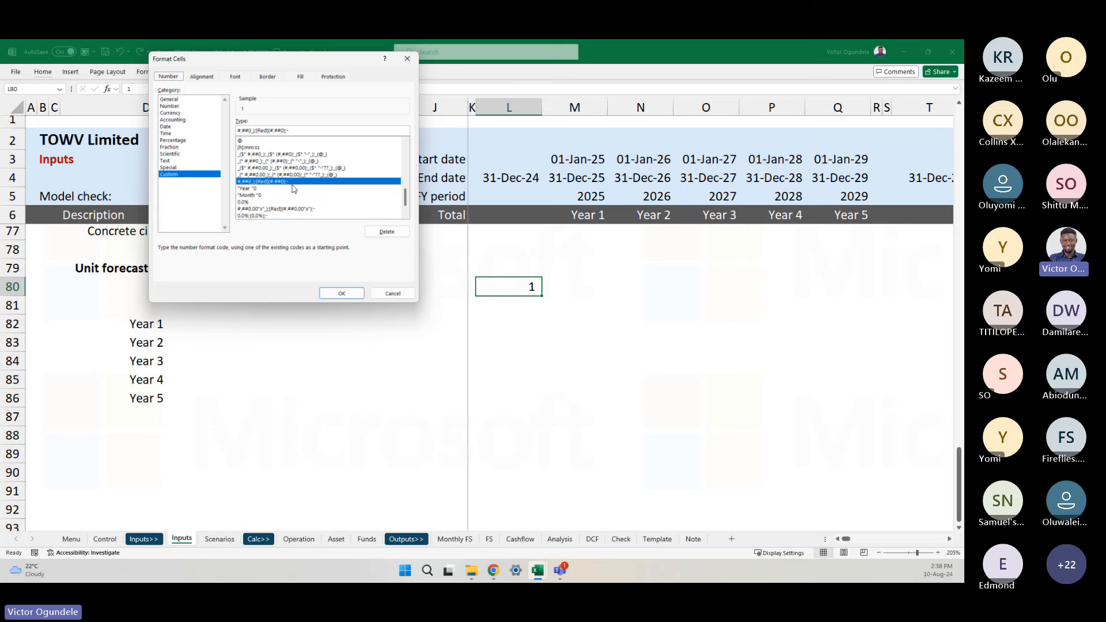
left_click(258, 195)
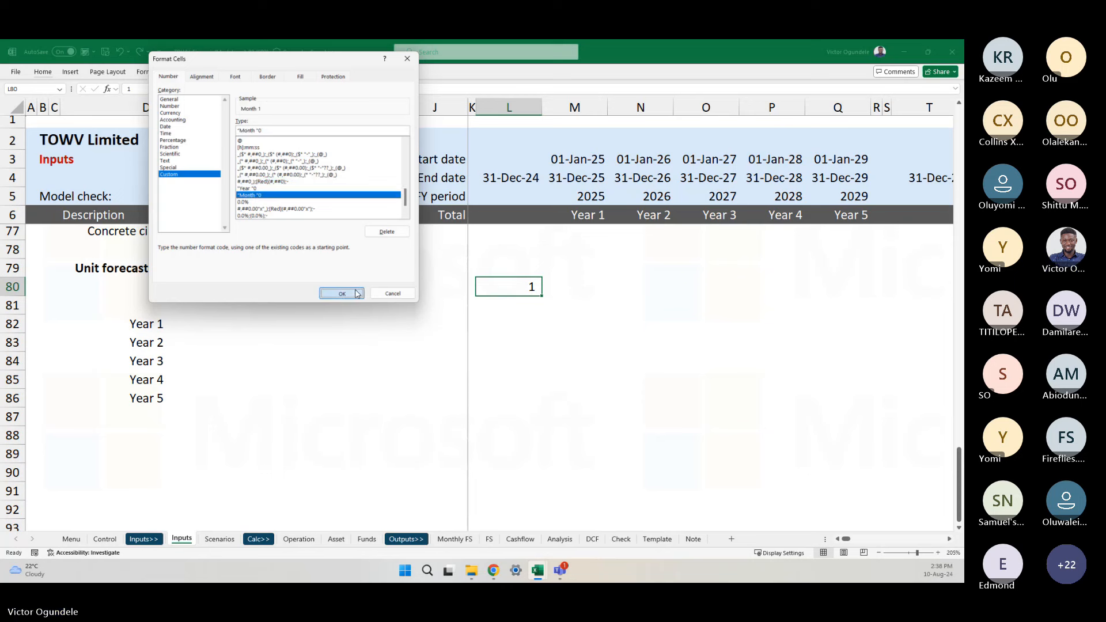
left_click(356, 294)
- Enter =L80+1 in M80 with the month format and fill it across row 80 to column R
key("Right")
key("ctrl+r")
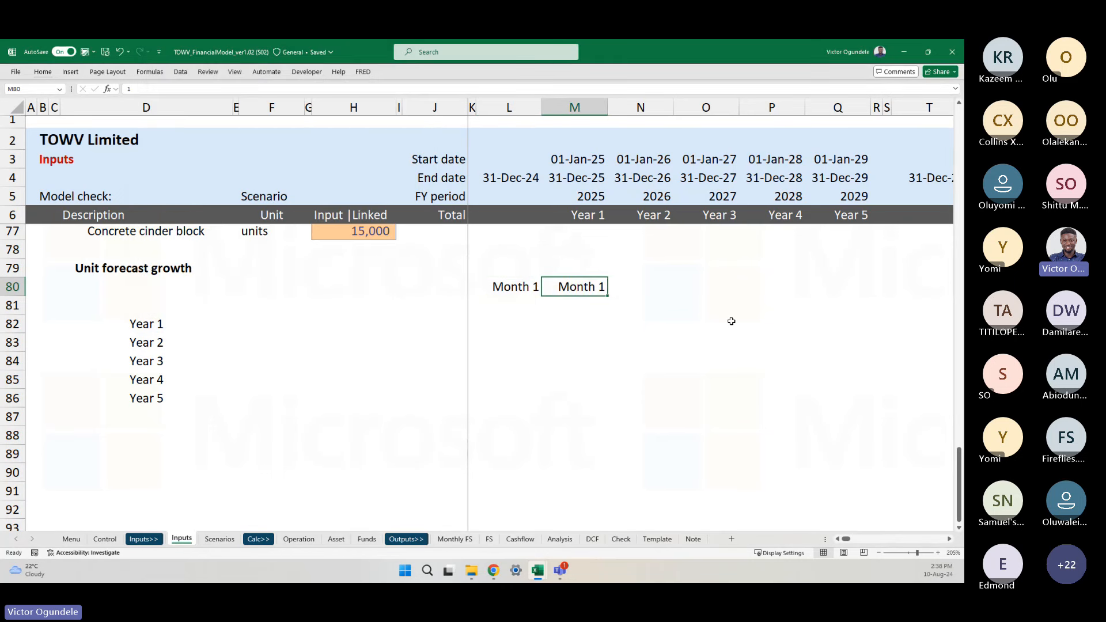
type("=L80+1")
key("ctrl+Return")
key("shift+Right")
key("shift+Right")
key("shift+Right")
key("shift+Right")
key("shift+Right")
key("shift+Right")
key("ctrl+r")
key("Right")
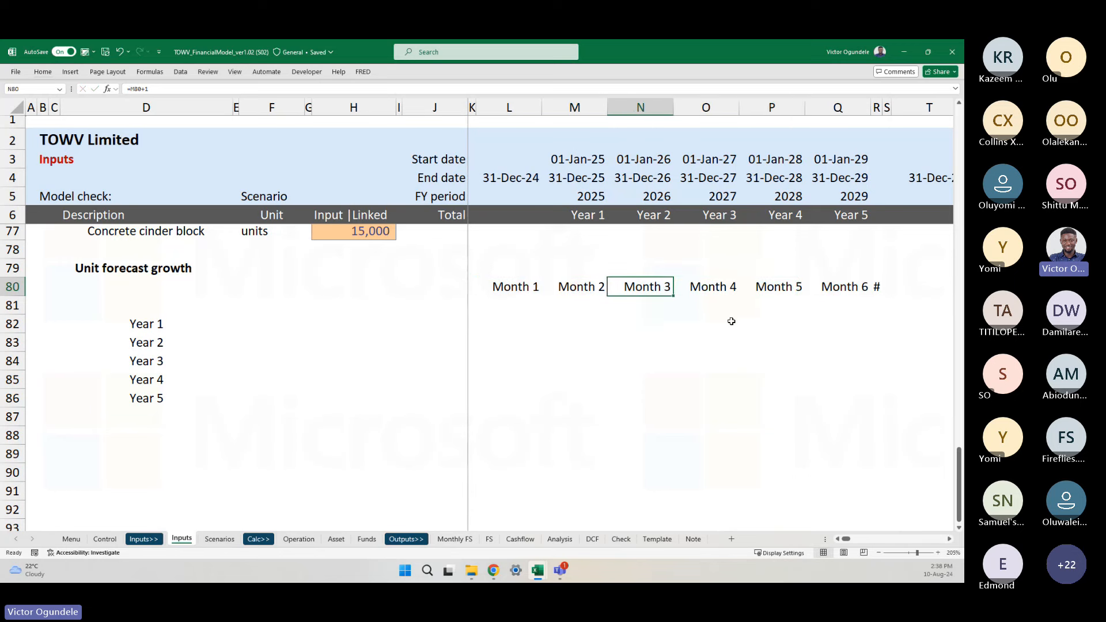
- Autofit the width of column R to its month label in row 80
key("Right")
key("Right")
key("Right")
key("Right")
key("alt+h")
key("o")
key("i")
- Extend the month counter in row 80 from R80 across to V80
key("shift+Right")
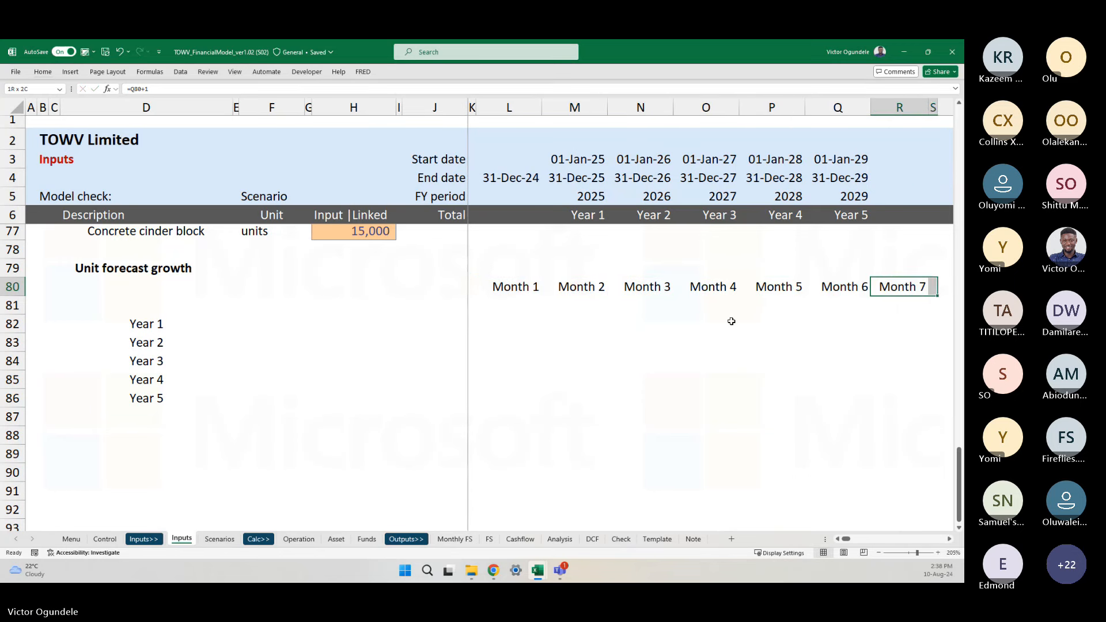
key("shift+Right")
key("shift+Right")
key("shift+Right")
key("ctrl+r")
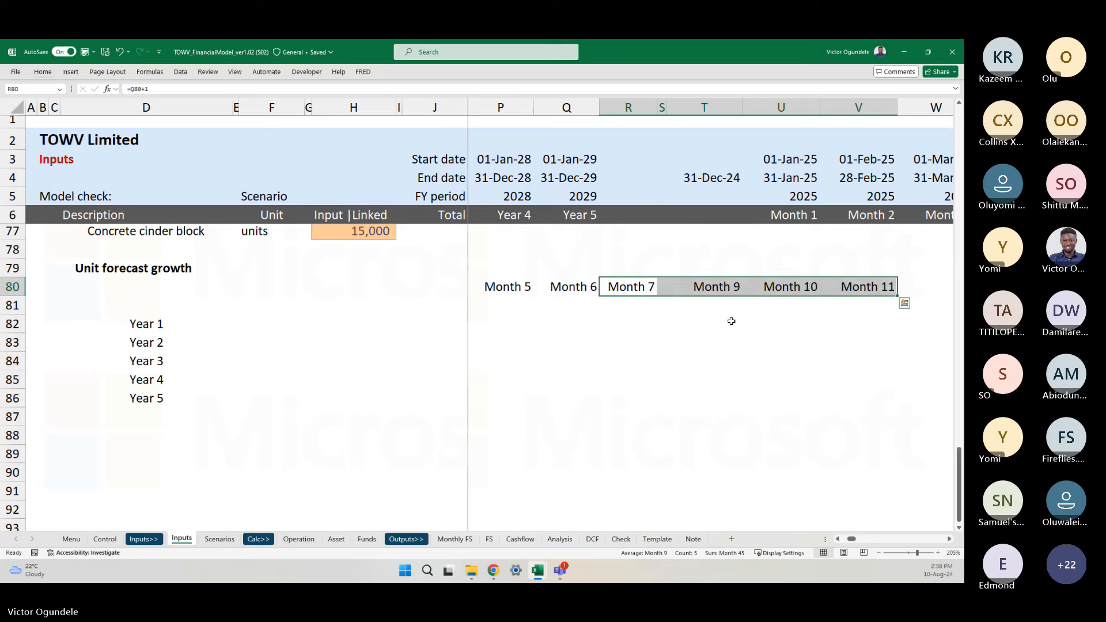
- Autofit the width of column S to its month label in row 80
key("shift+Left")
key("shift+Left")
key("shift+Left")
key("shift+Left")
key("Right")
key("alt+h")
key("o")
key("i")
- Extend the month counter into W80 to complete the row with Month 12
key("Right")
key("Right")
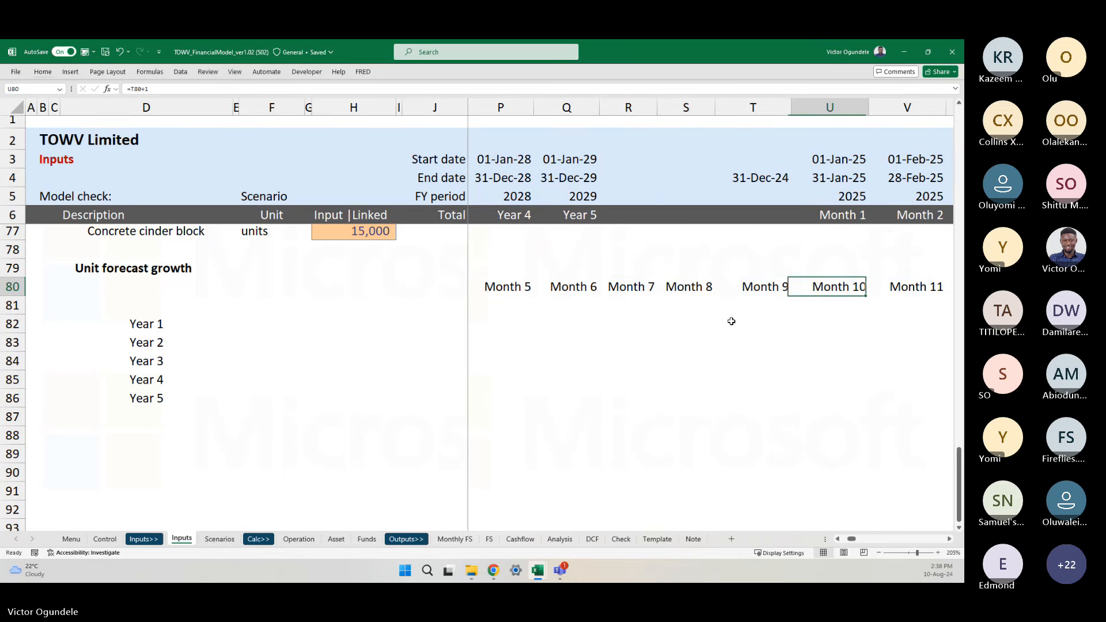
key("Right")
key("Right")
key("Right")
key("Left")
key("ctrl+r")
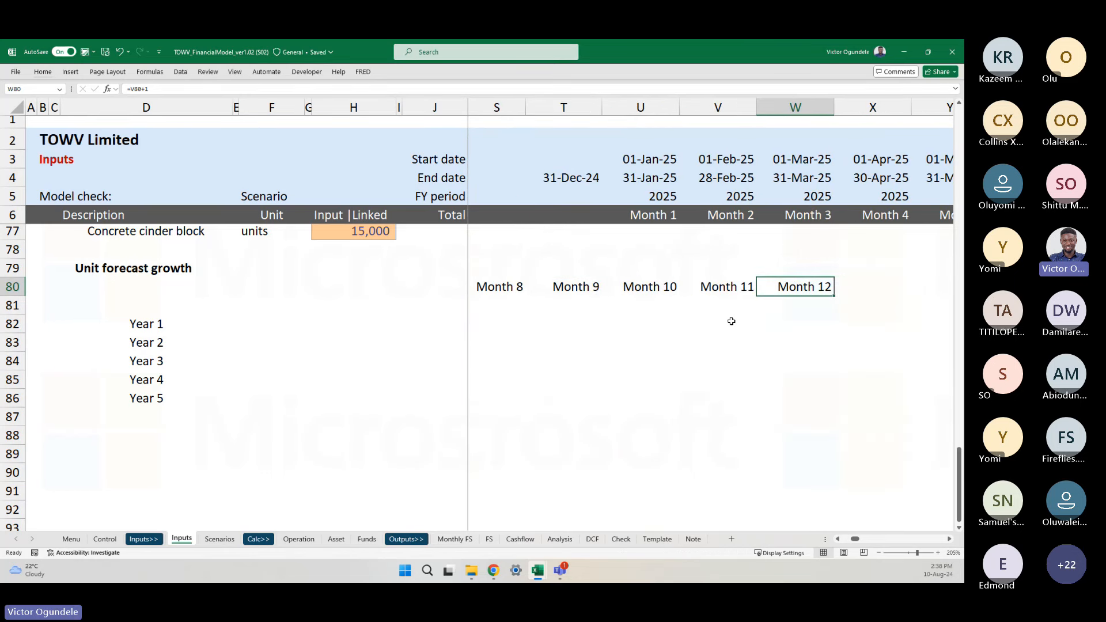
key("Left")
key("ctrl+Left")
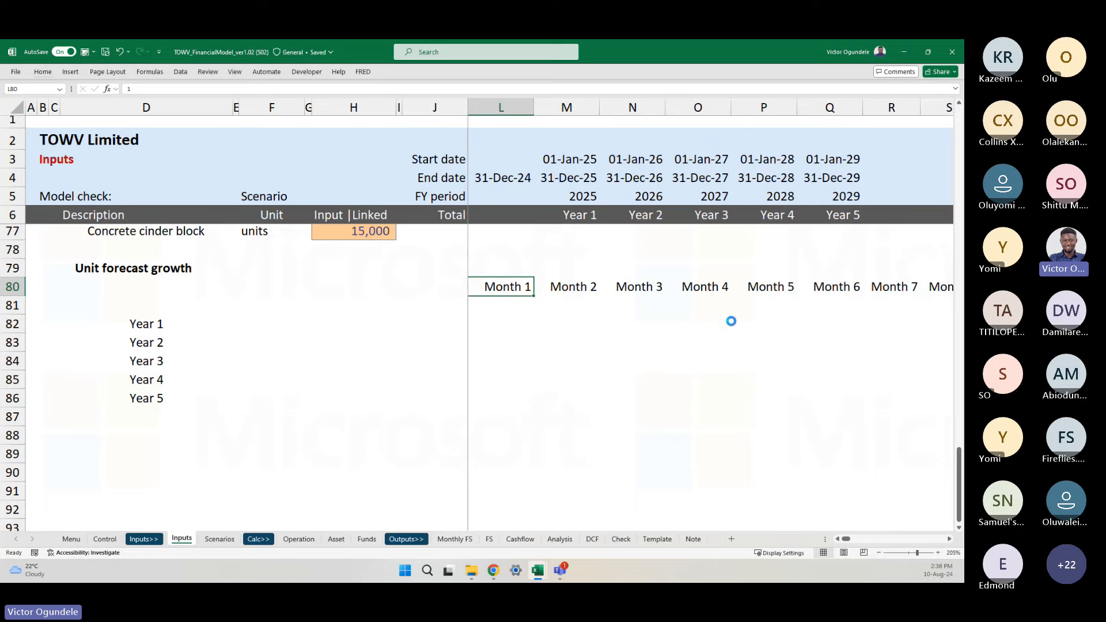
- Check how the Year 1, Year 2 and Year 3 rows line up with the Month 1–12 columns under Unit forecast growth
scroll(732, 321, "down", 3)
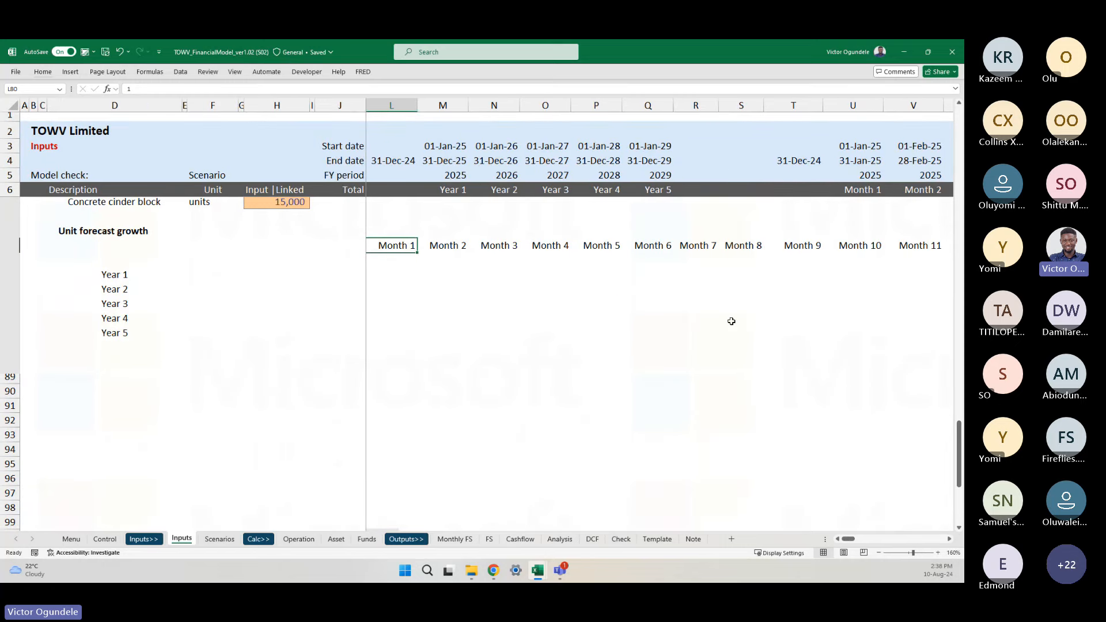
scroll(559, 315, "left", 1)
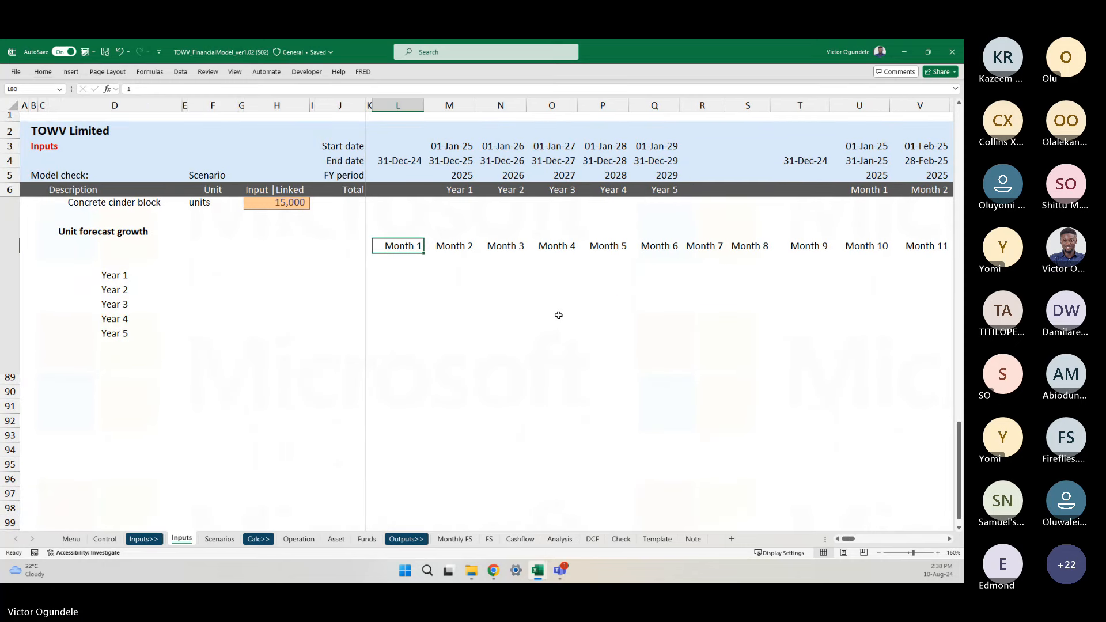
left_click(120, 269)
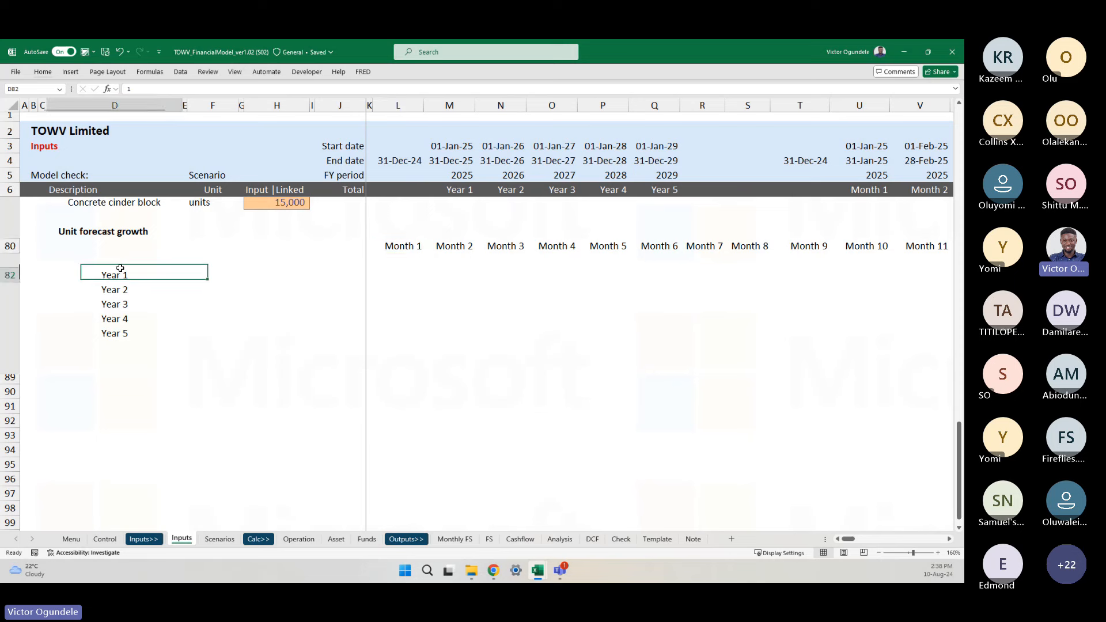
key("ctrl+Up")
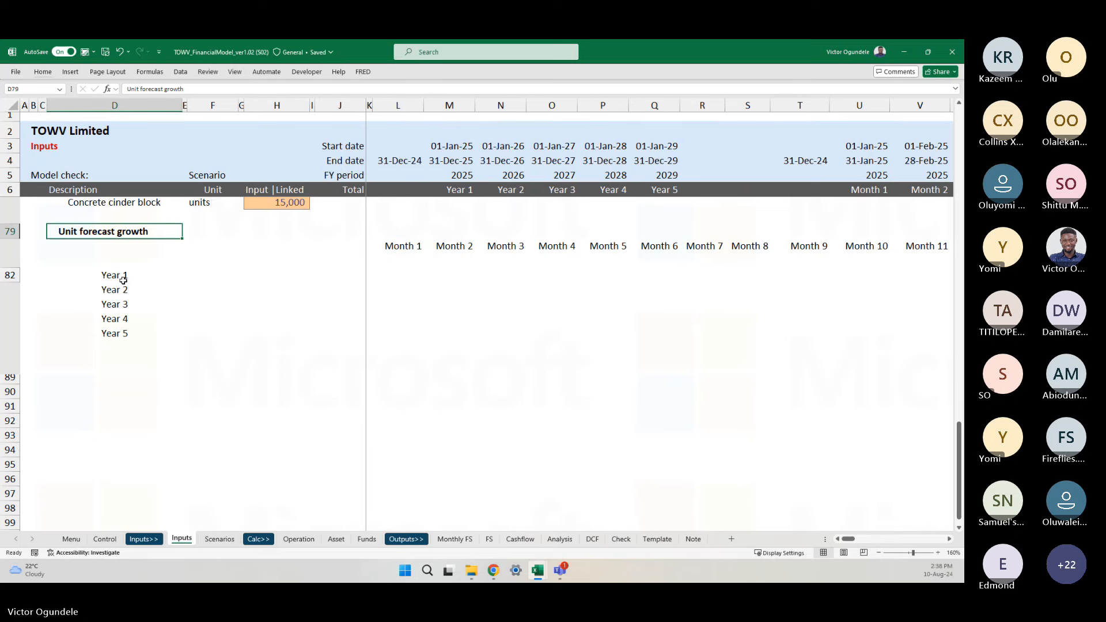
left_click(123, 280)
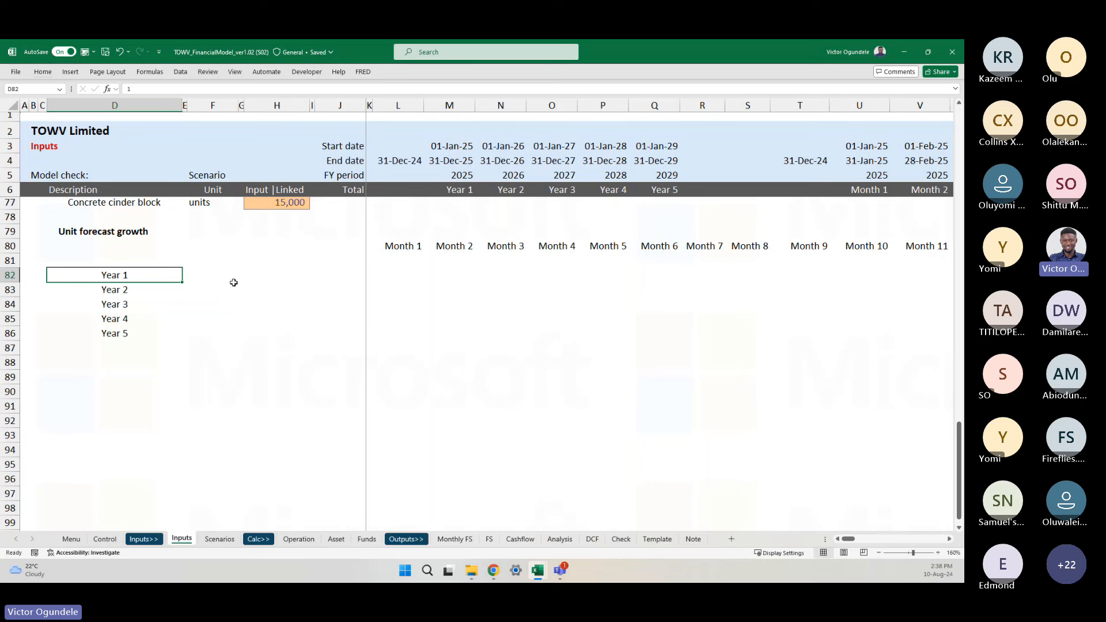
left_click(393, 272)
key("shift+Right")
key("shift+Right")
key("shift+Right")
key("shift+Right")
key("shift+Right")
key("shift+Right")
key("shift+Right")
key("shift+Right")
key("shift+Right")
key("shift+Right")
key("shift+Right")
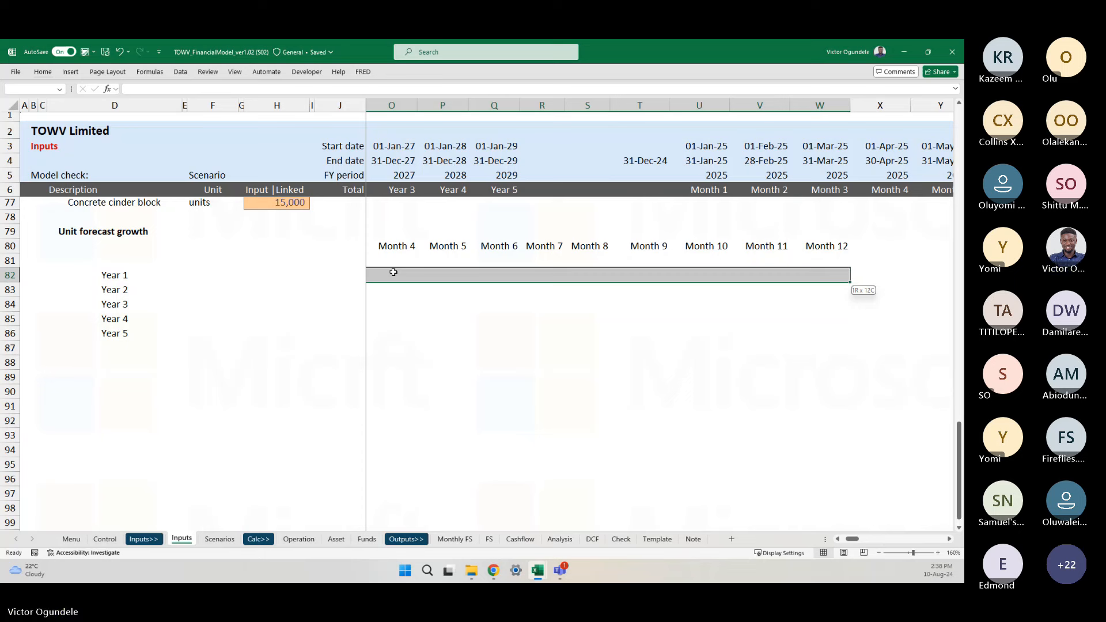
scroll(393, 272, "down", 1)
key("Left")
key("Right")
key("shift+Right")
key("shift+Right")
key("shift+Right")
key("shift+Right")
key("shift+Right")
key("shift+Right")
key("shift+Right")
key("shift+Right")
key("shift+Right")
key("shift+Right")
key("shift+Right")
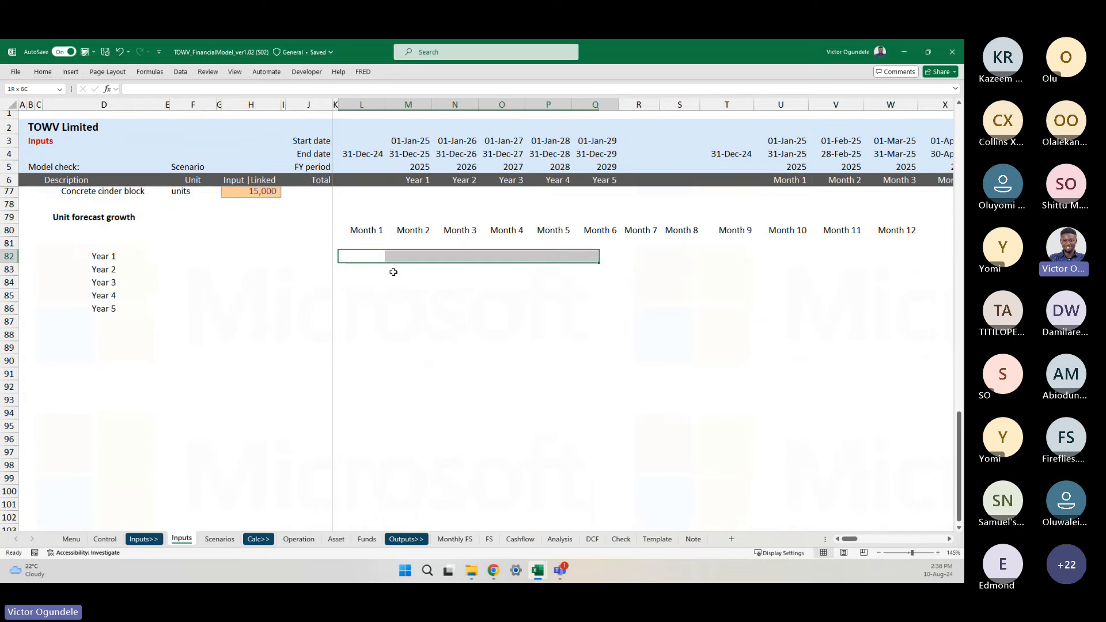
key("Down")
key("shift+Right")
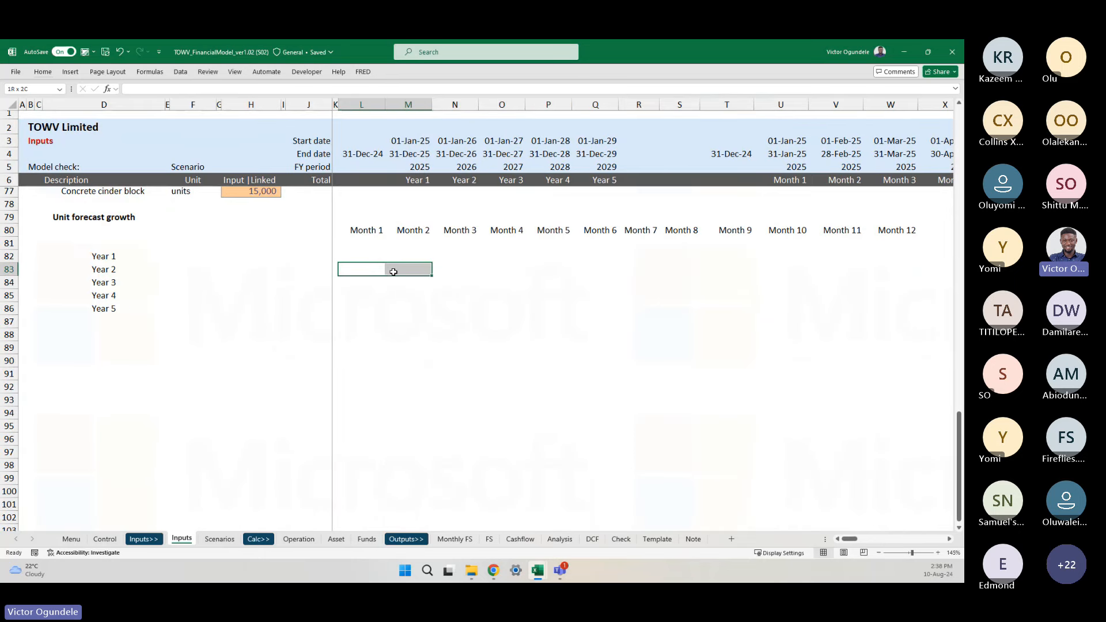
key("shift+Right")
key("shift+Right")
key("shift+Right")
key("shift+Right")
key("shift+Right")
key("shift+Right")
key("shift+Right")
key("shift+Right")
key("shift+Right")
key("shift+Right")
key("shift+Right")
key("shift+Left")
key("shift+Left")
key("shift+Left")
key("Down")
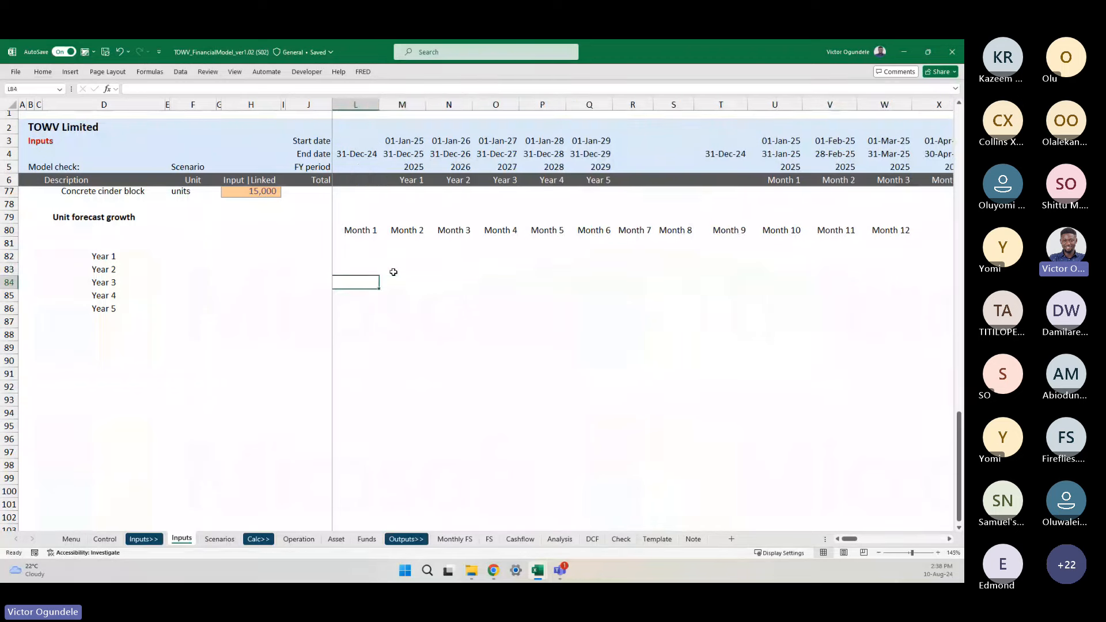
key("shift+Right")
key("shift+Right")
key("shift+Right")
key("shift+Right")
key("shift+Right")
key("shift+Right")
key("shift+Right")
key("shift+Right")
key("shift+Right")
key("Left")
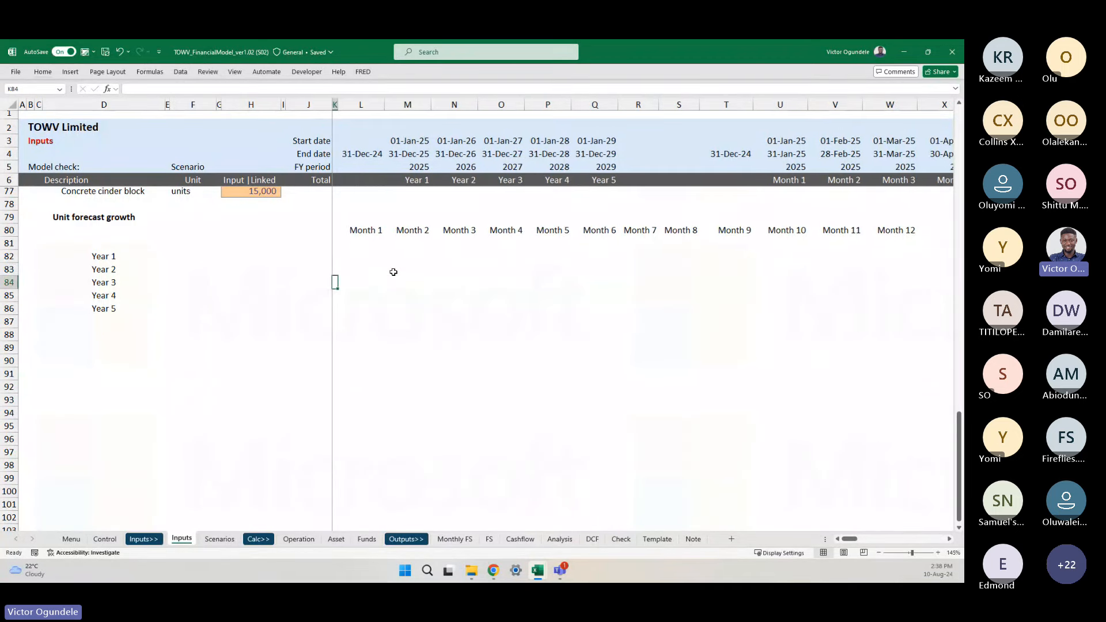
- Format L82:W86, covering Year 1–5 and Month 1–12, as bordered orange input cells
key("Up")
key("Up")
key("Up")
key("Right")
key("Down")
key("shift+Down")
key("shift+Down")
key("shift+Down")
key("shift+Down")
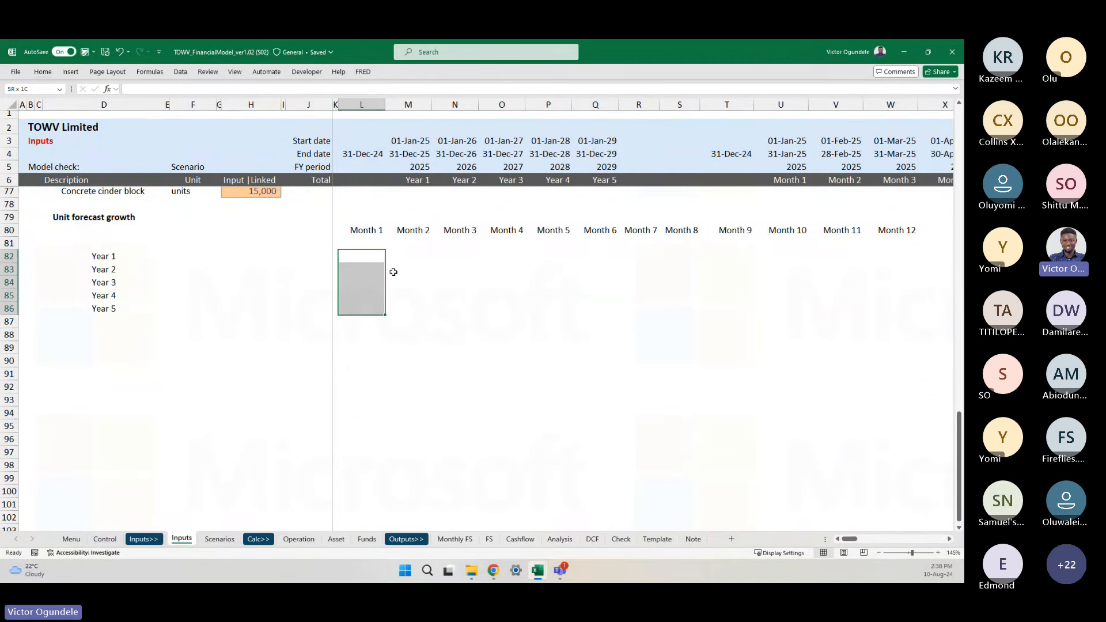
key("shift+Right")
key("shift+Right")
key("shift+Right")
key("shift+Right")
key("shift+Right")
key("shift+Right")
key("shift+Right")
key("shift+Right")
key("shift+Right")
key("shift+Right")
key("shift+Right")
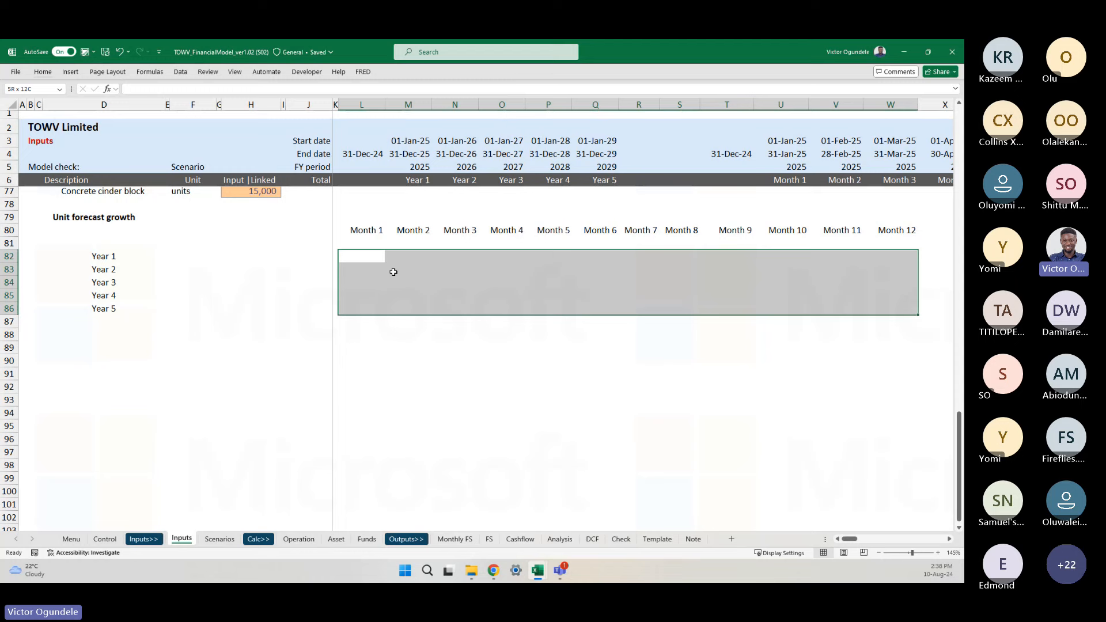
key("alt+2")
left_click(271, 151)
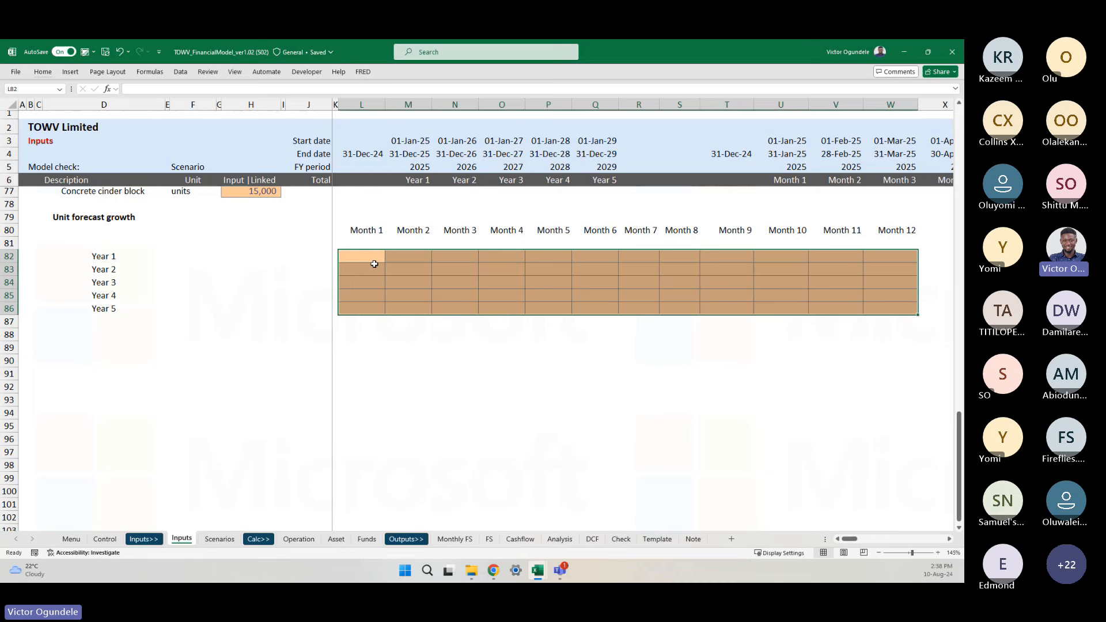
left_click(445, 310)
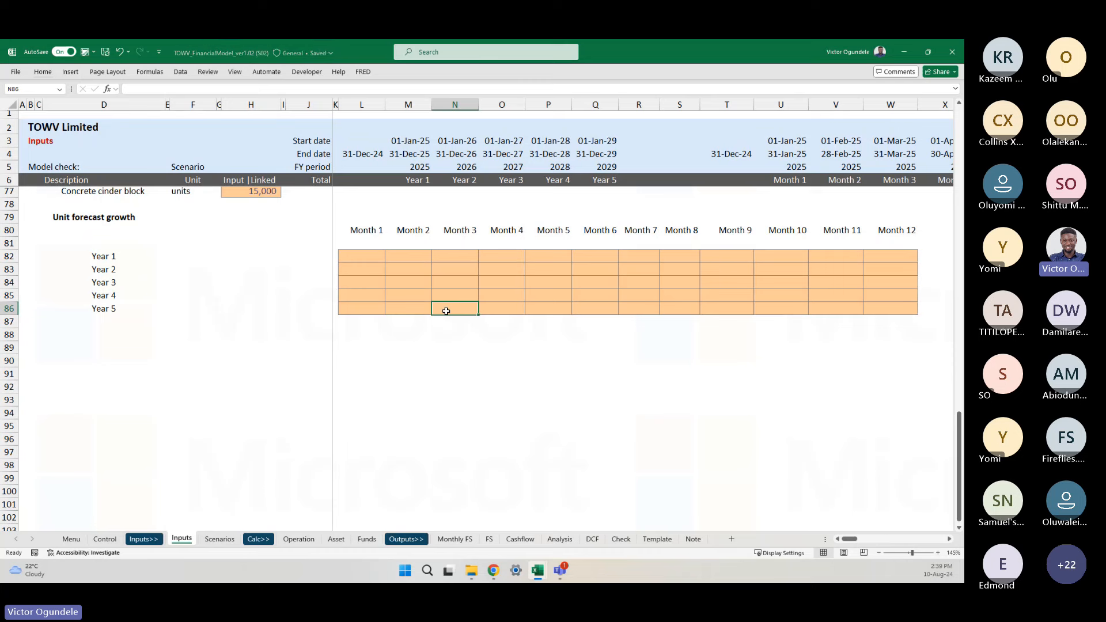
- Review the unit forecast growth grid, tracing the Year 1 and Year 2 rows across all twelve months
scroll(446, 312, "up", 1)
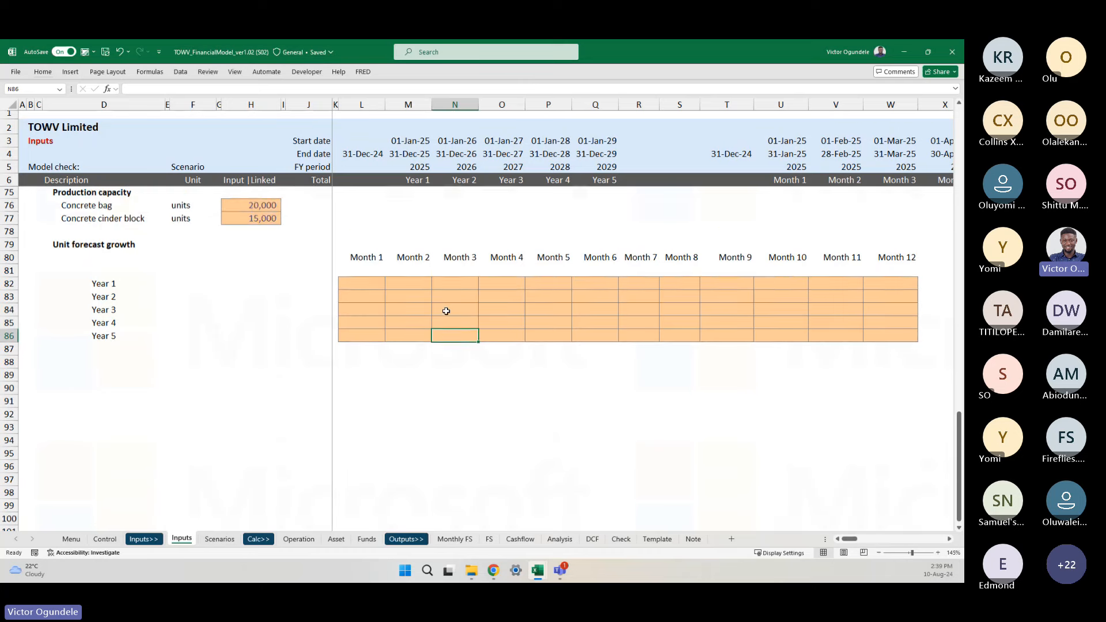
scroll(446, 311, "down", 2, "ctrl")
scroll(448, 272, "up", 3)
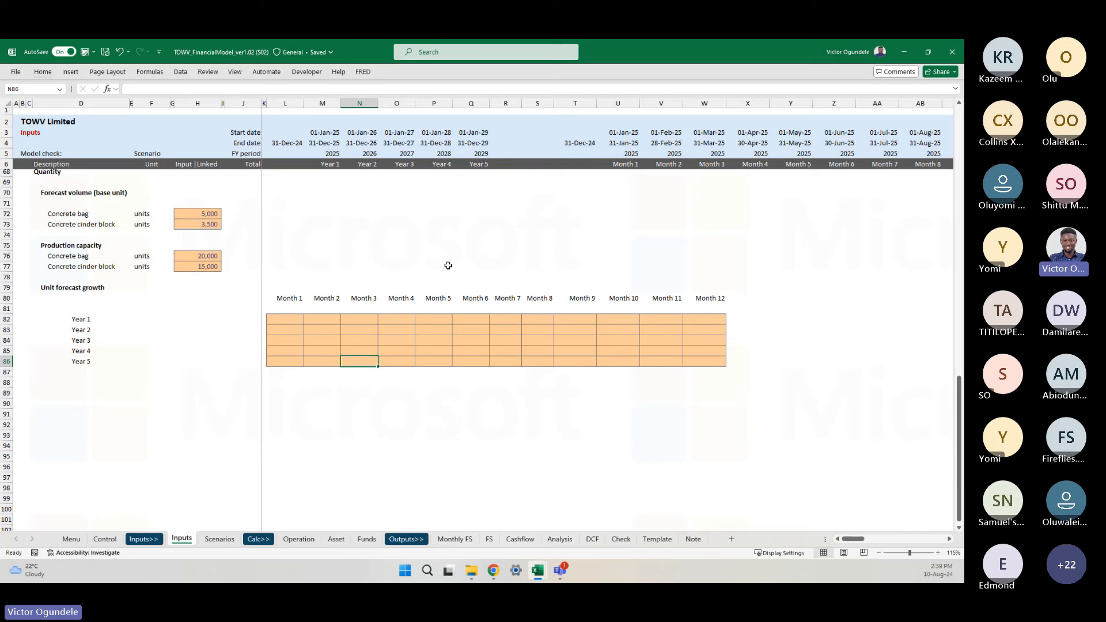
left_click(103, 318)
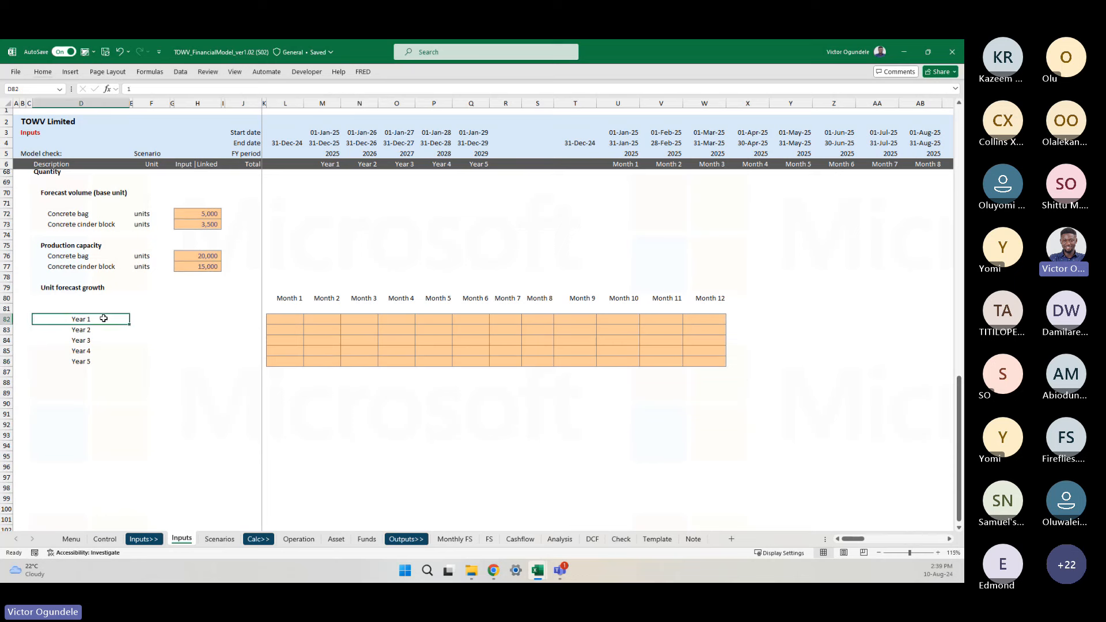
left_click(285, 319)
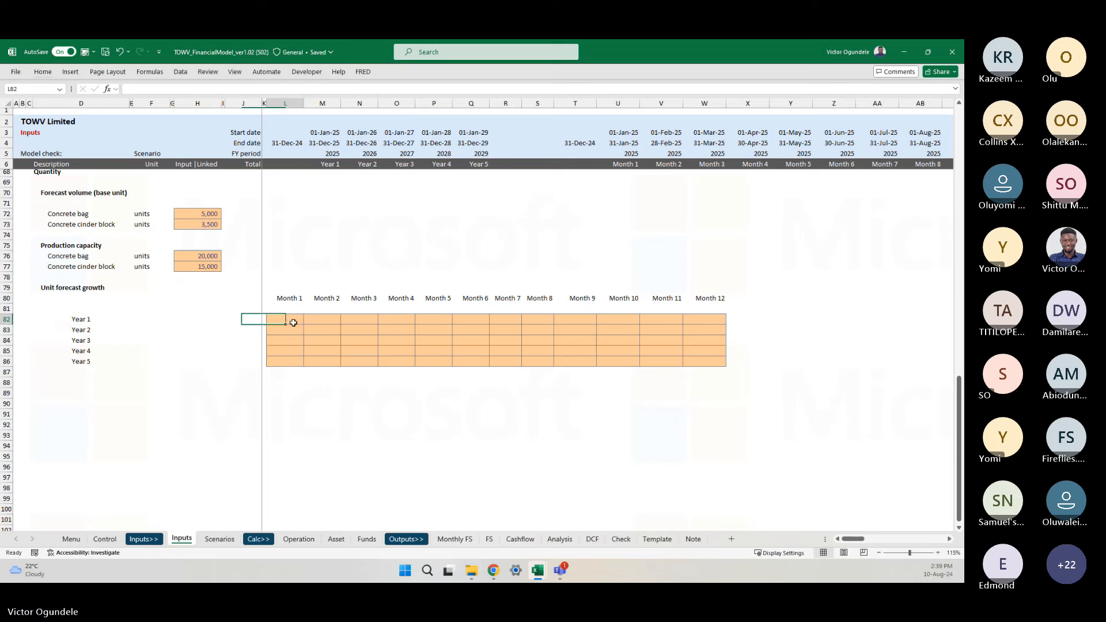
left_click(689, 316, "shift")
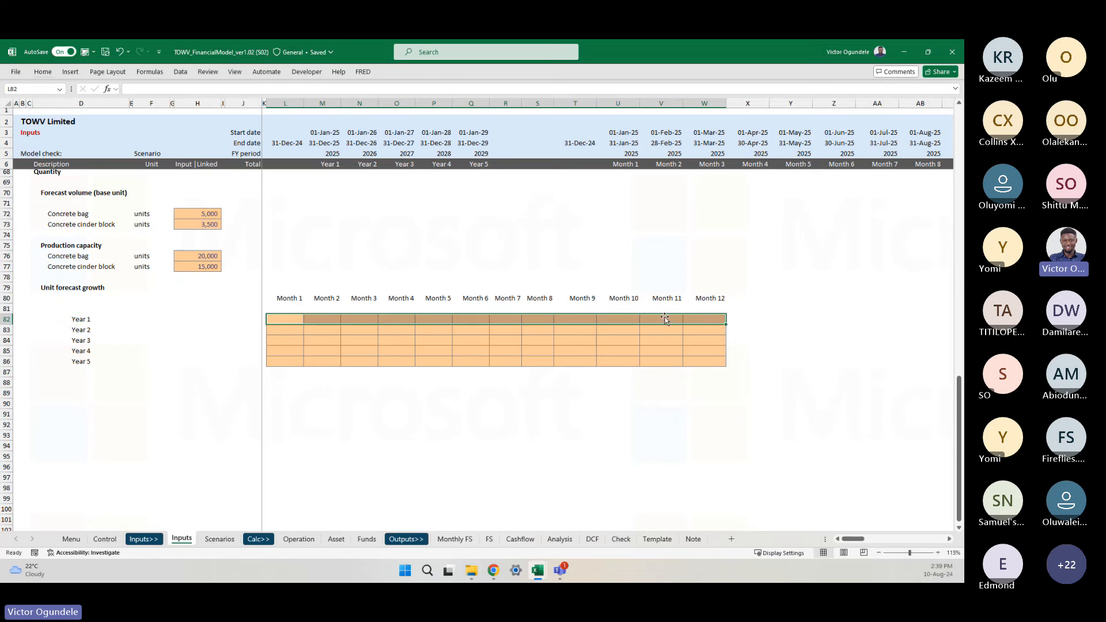
left_click(77, 330)
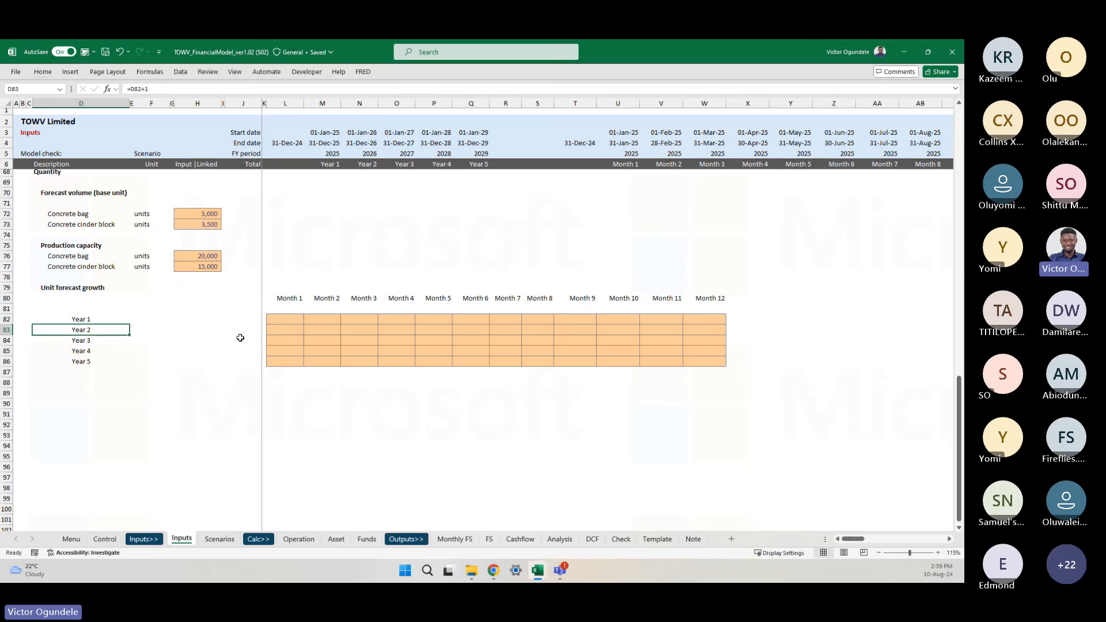
left_click(285, 331)
left_click(706, 332, "shift")
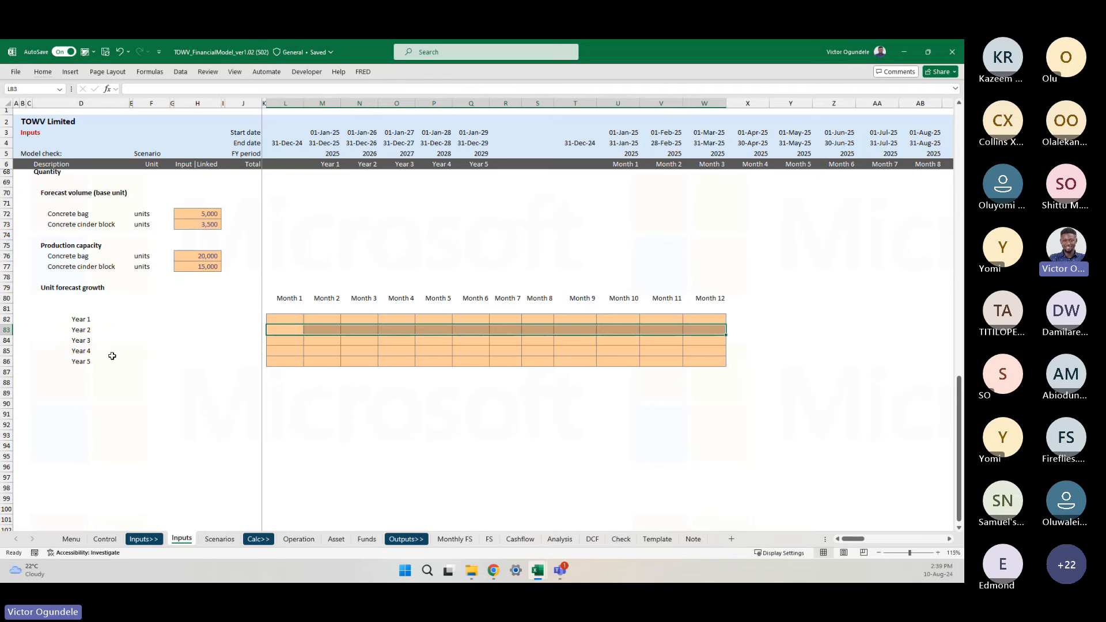
left_click(86, 342)
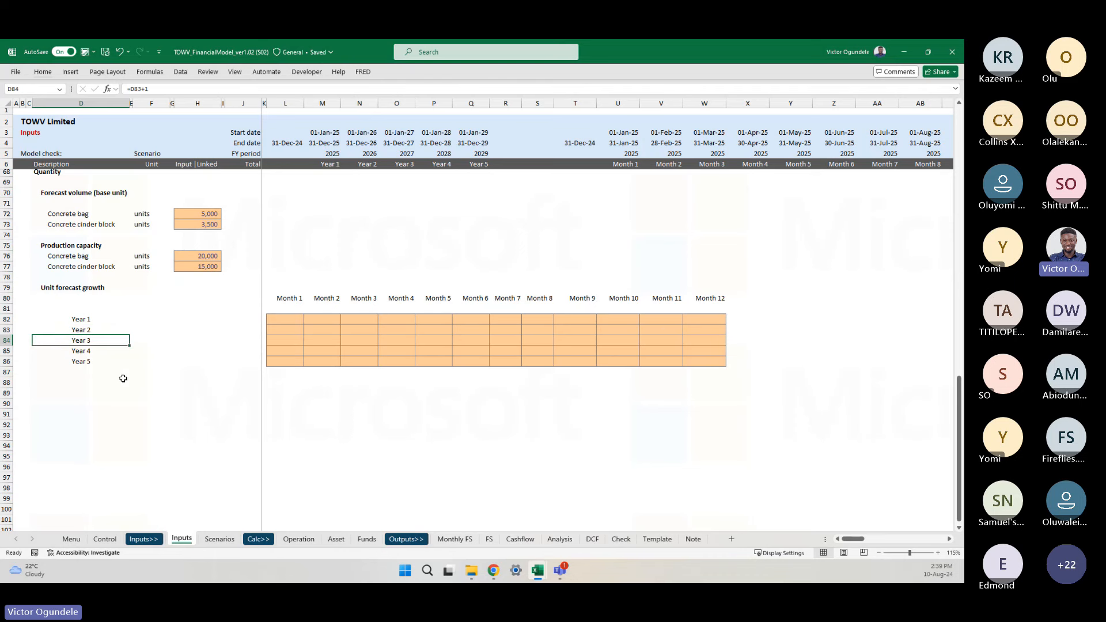
scroll(573, 448, "up", 1)
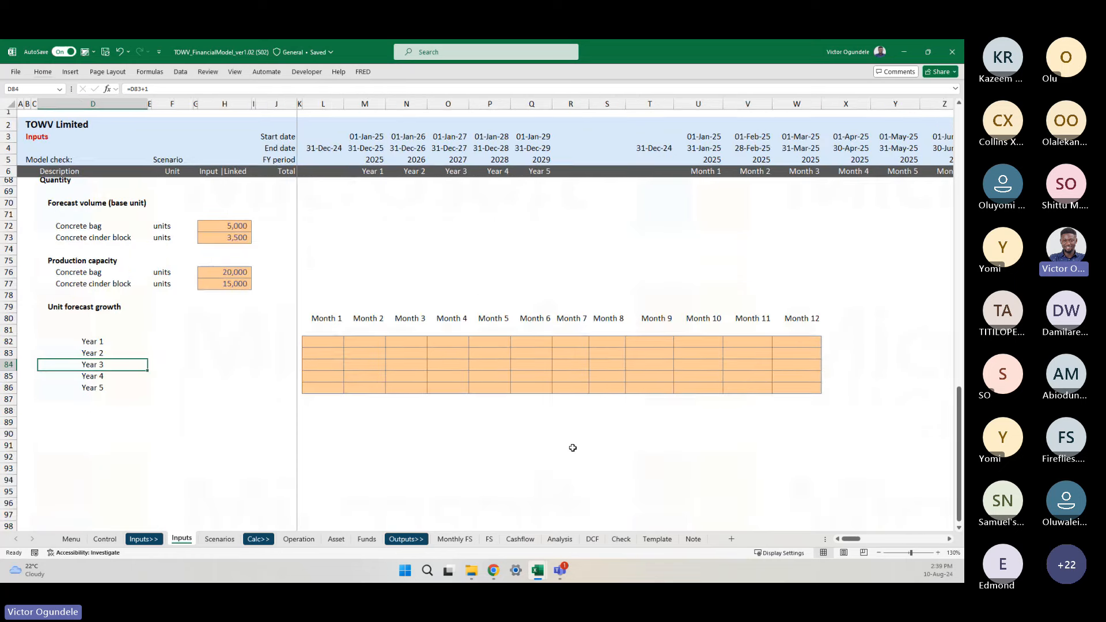
scroll(478, 373, "down", 1)
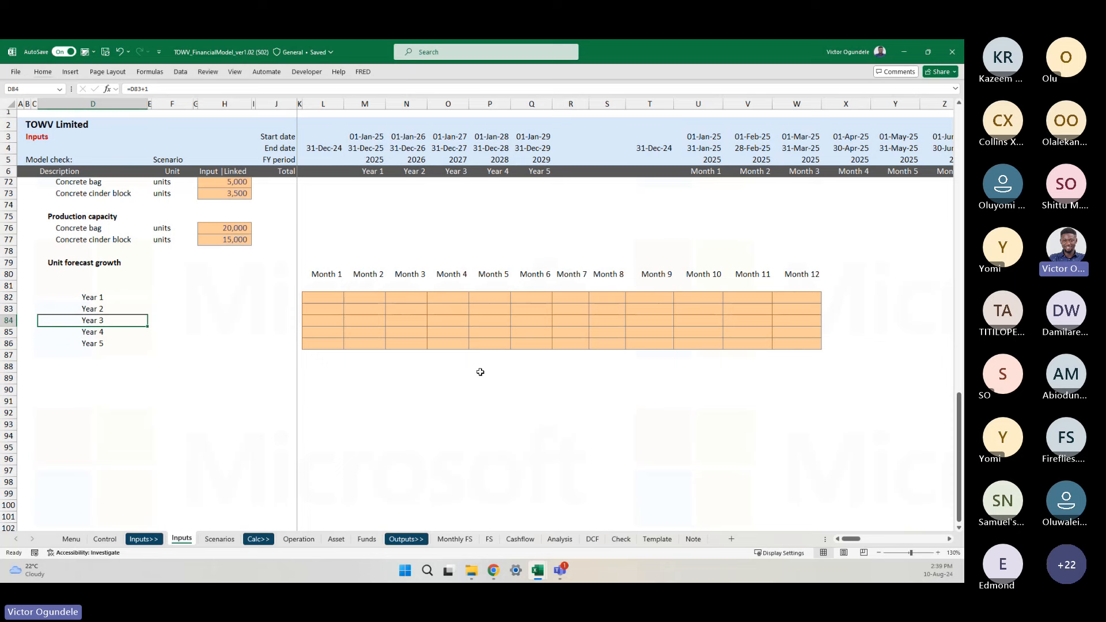
scroll(702, 332, "up", 1)
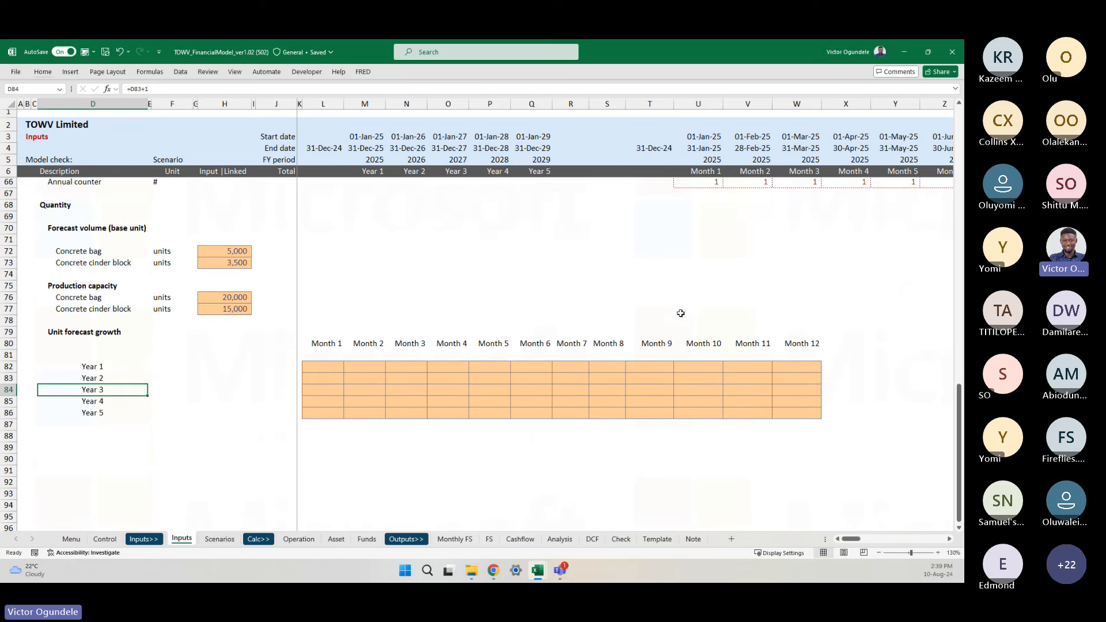
scroll(681, 311, "down", 1)
scroll(680, 329, "down", 1)
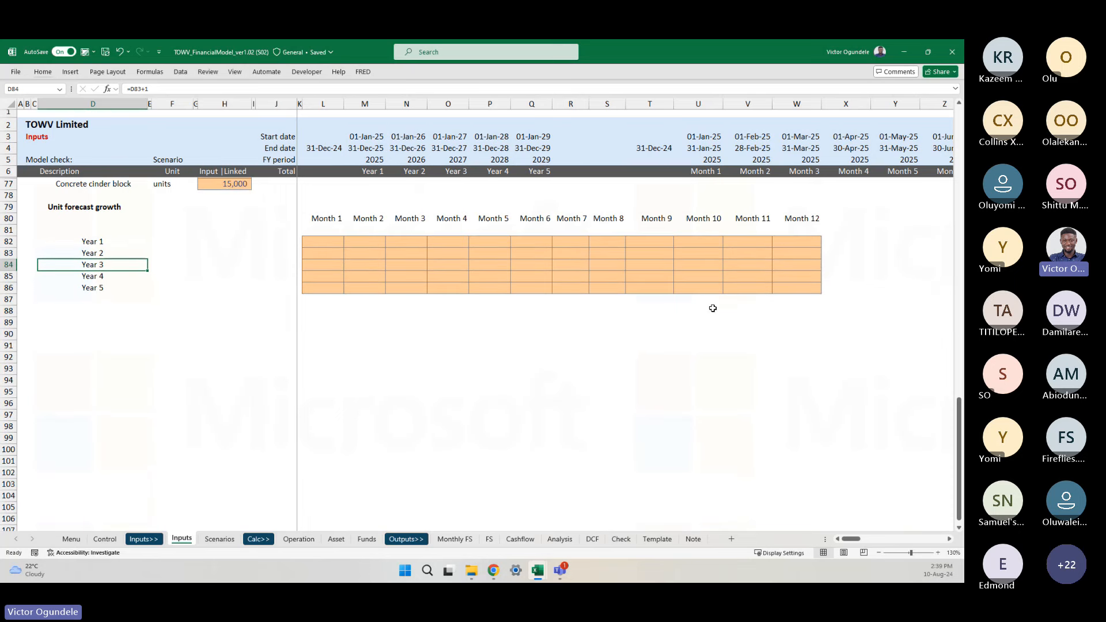
scroll(703, 247, "up", 1)
- Examine the monthly timeline from Month 1 to its far end along row 78, and return to the unit forecast growth grid
left_click(701, 230)
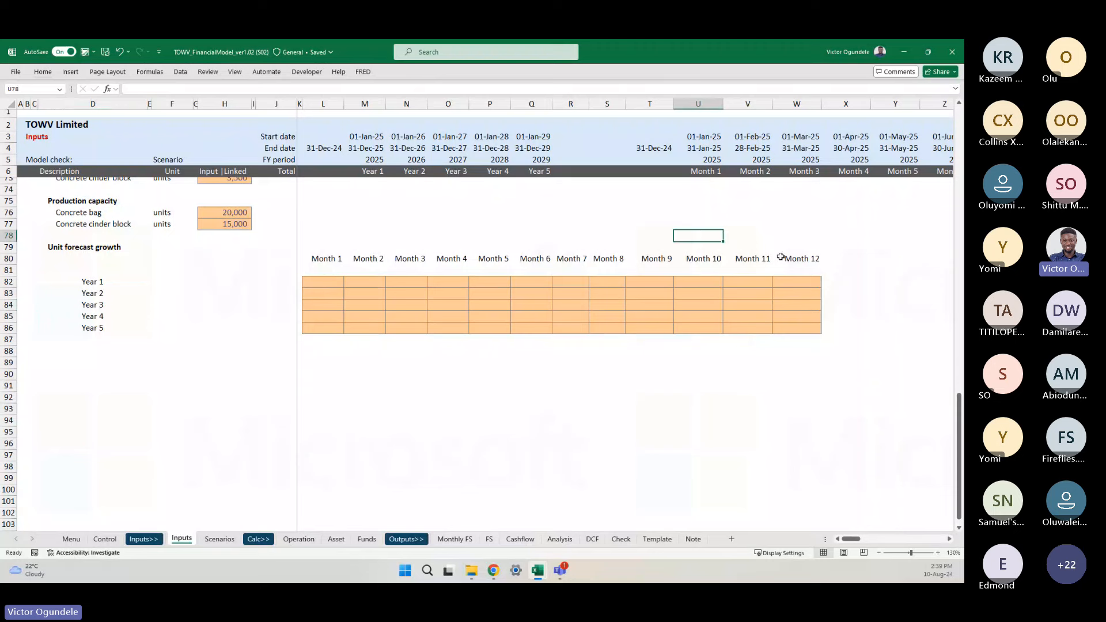
key("ctrl+shift+Right")
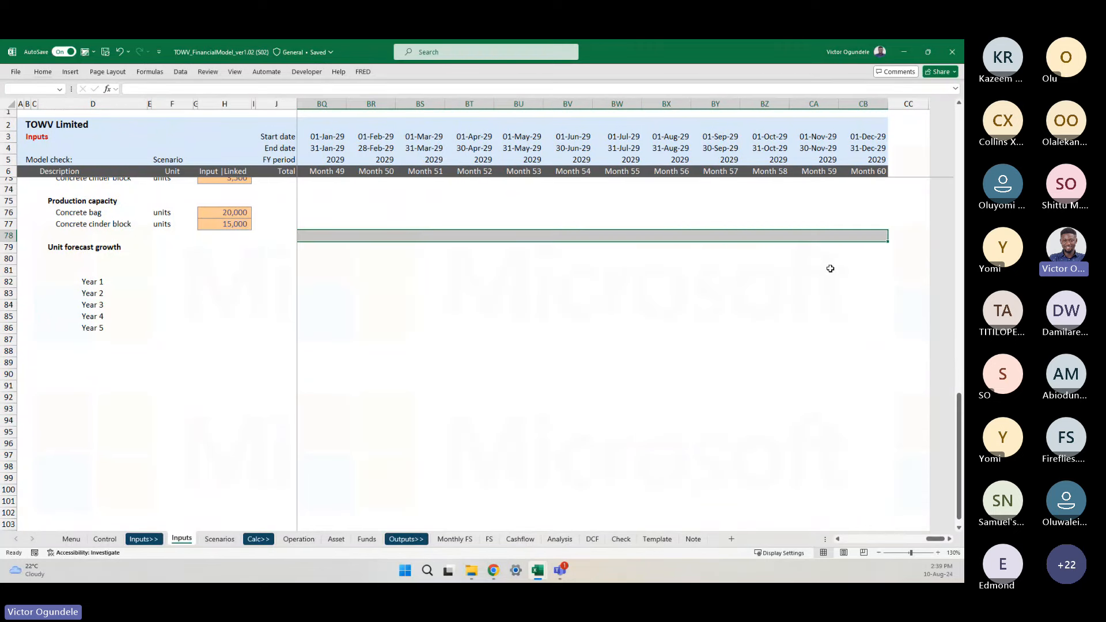
key("Left")
key("Left")
key("Left")
key("Left")
key("Left")
key("Left")
key("Left")
key("Left")
key("Left")
key("Left")
key("Left")
key("Left")
key("Left")
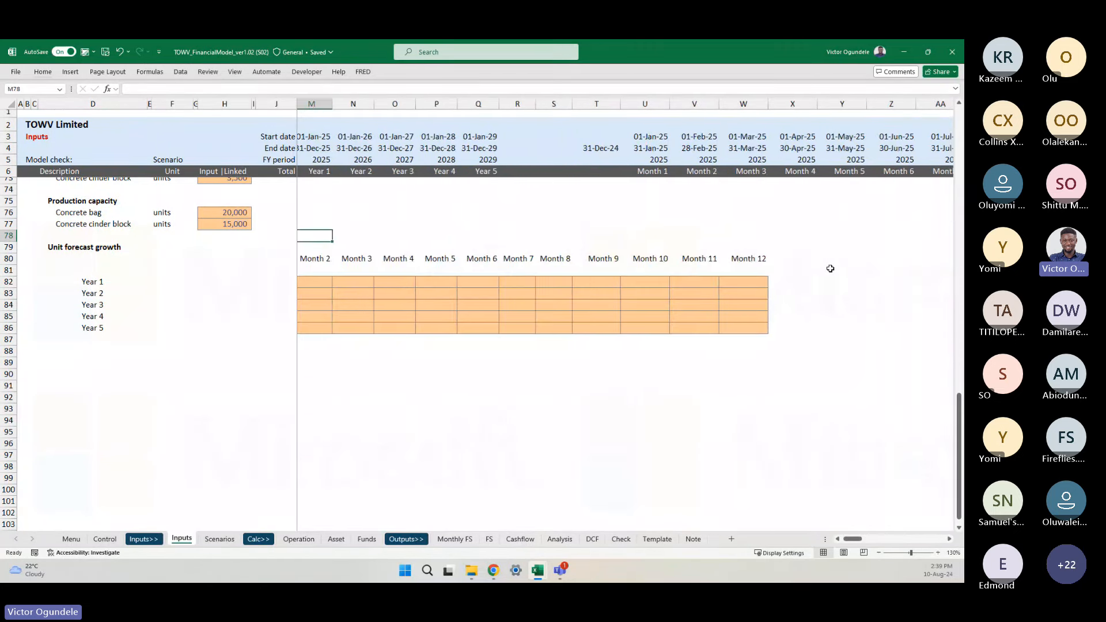
key("Down")
key("Down")
scroll(831, 268, "down", 1)
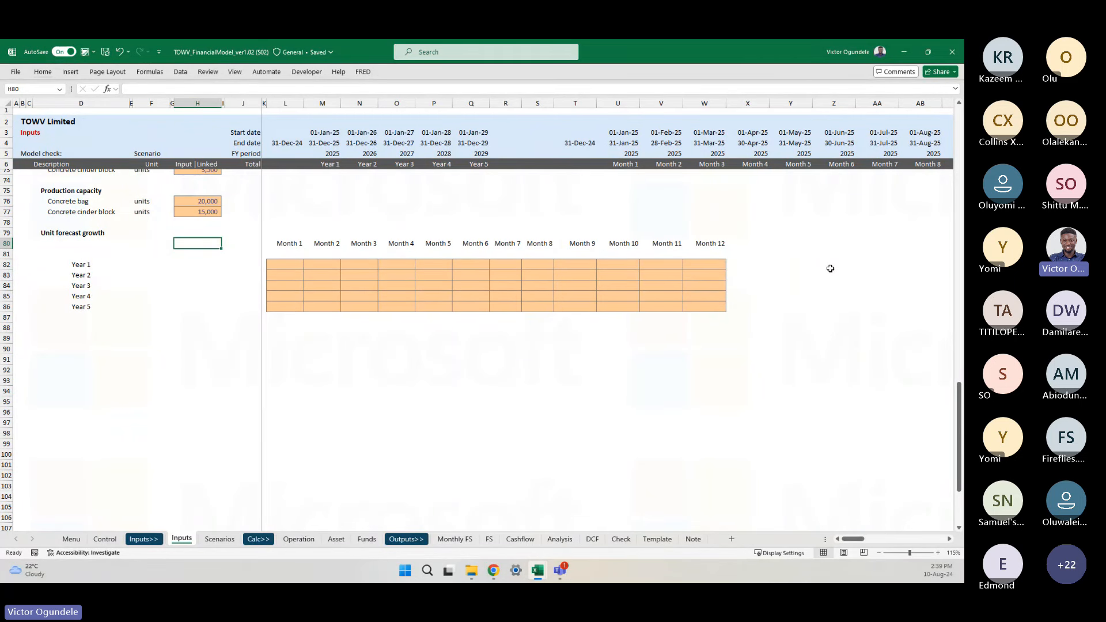
- Review the whole growth block D80:W86 and its Year 1 input row from Month 1 to Month 12
left_click(88, 246)
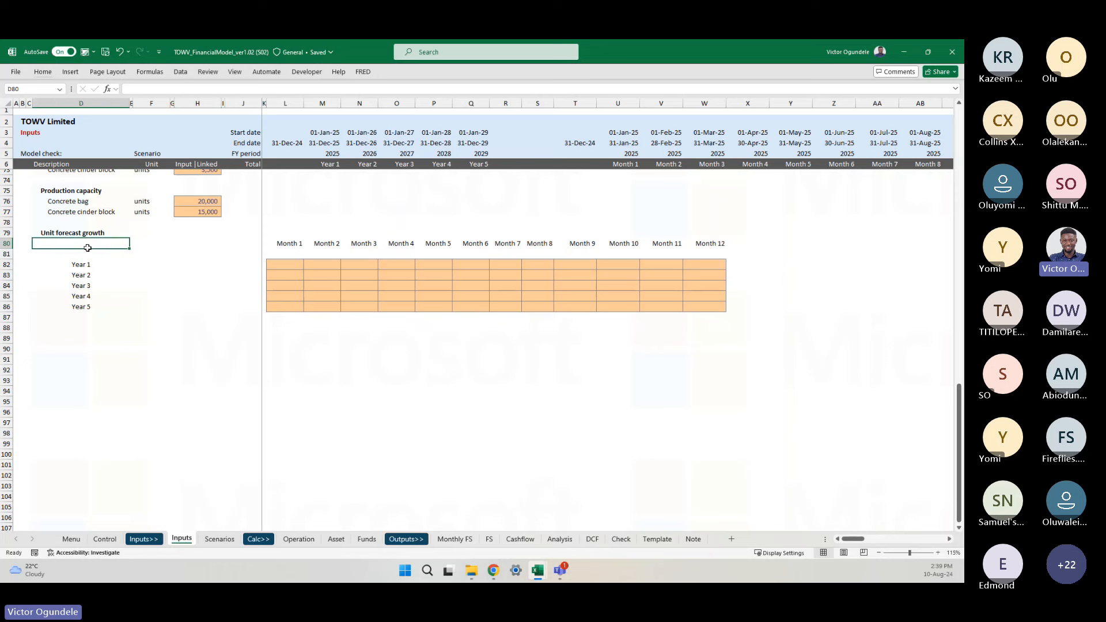
left_click(712, 306, "shift")
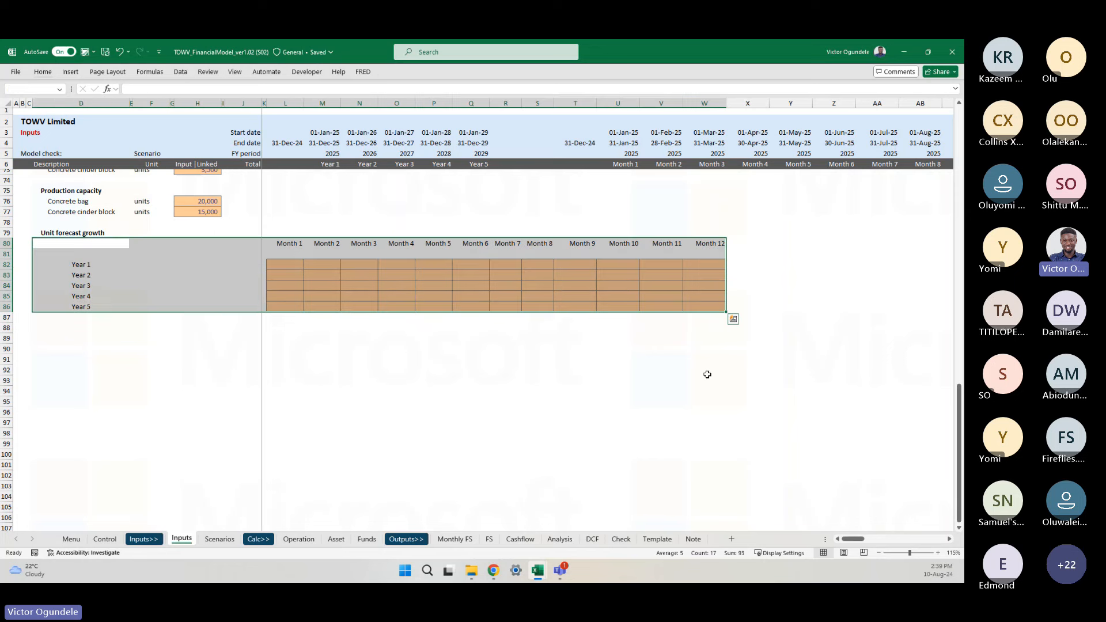
left_click(86, 267)
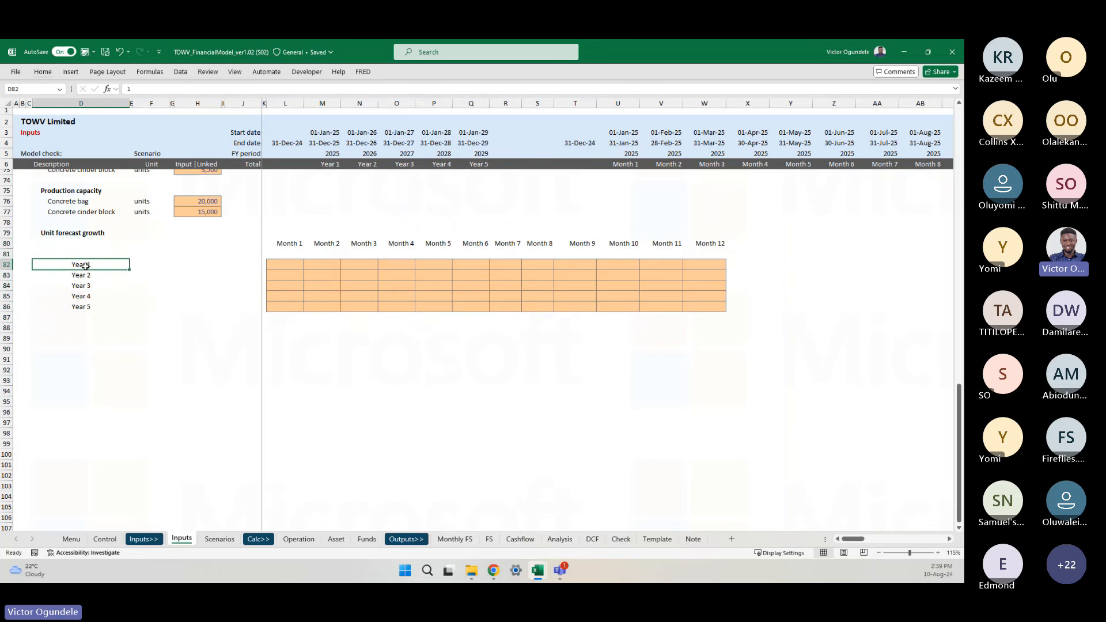
left_click(280, 264)
left_click(699, 263, "shift")
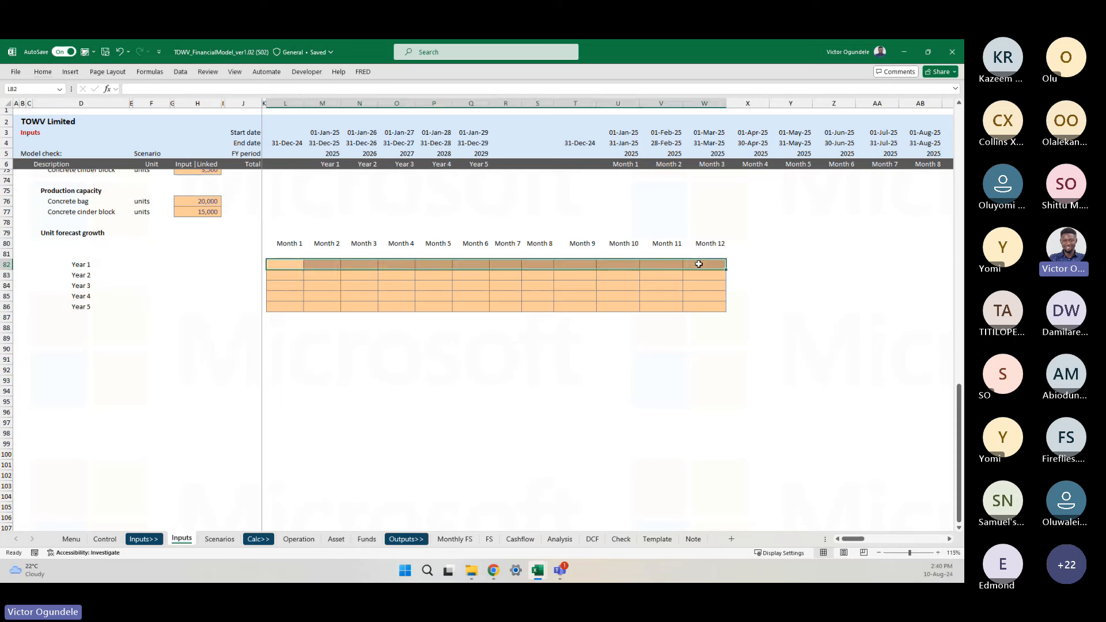
left_click(98, 338)
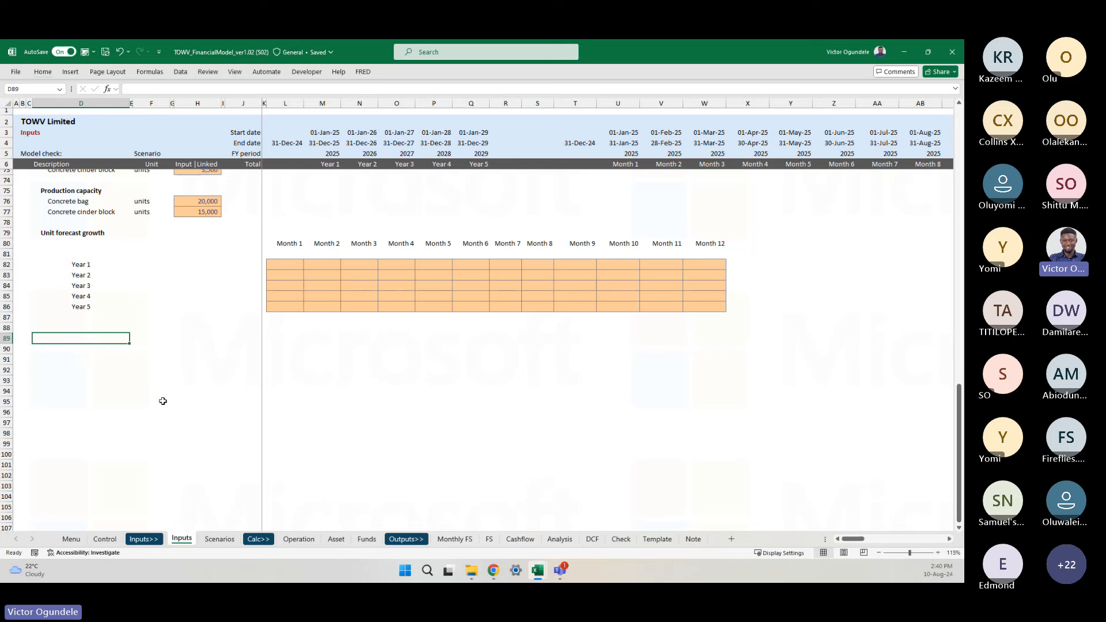
- Enter 1 and 2 in D89:D90 and apply the custom "Month "0 number format to both cells
type("1")
key("ctrl+Return")
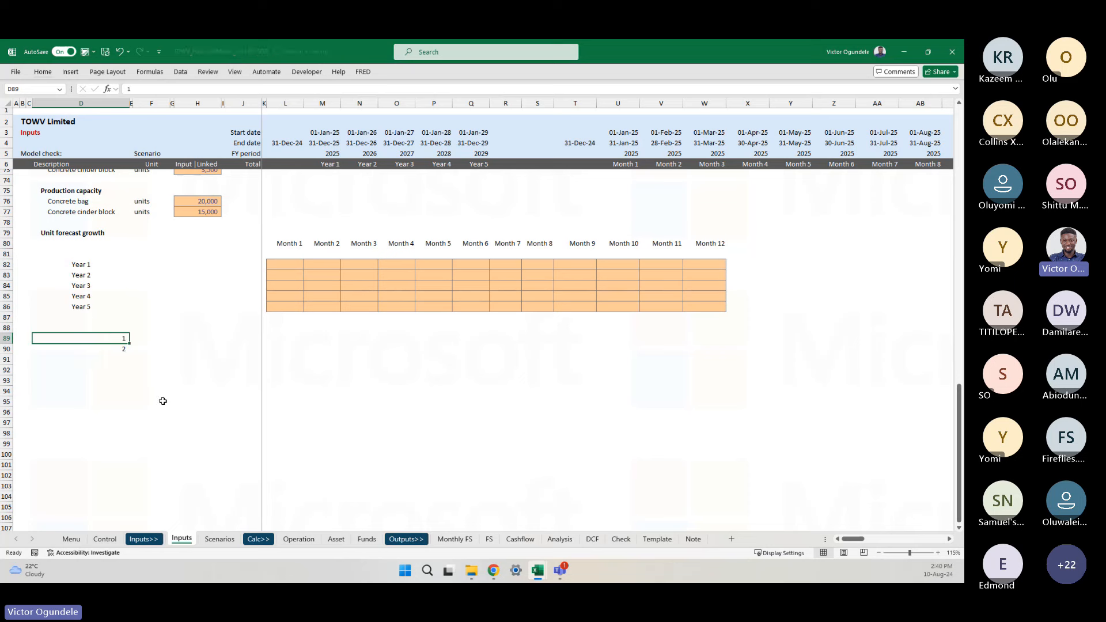
key("shift+Down")
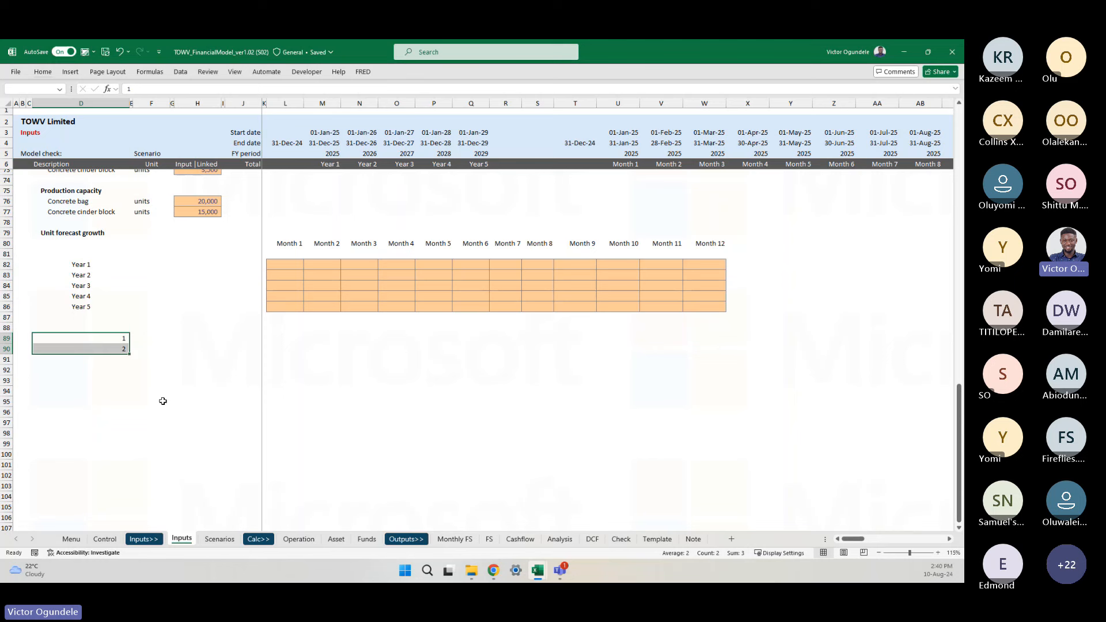
key("ctrl+1")
left_click(253, 195)
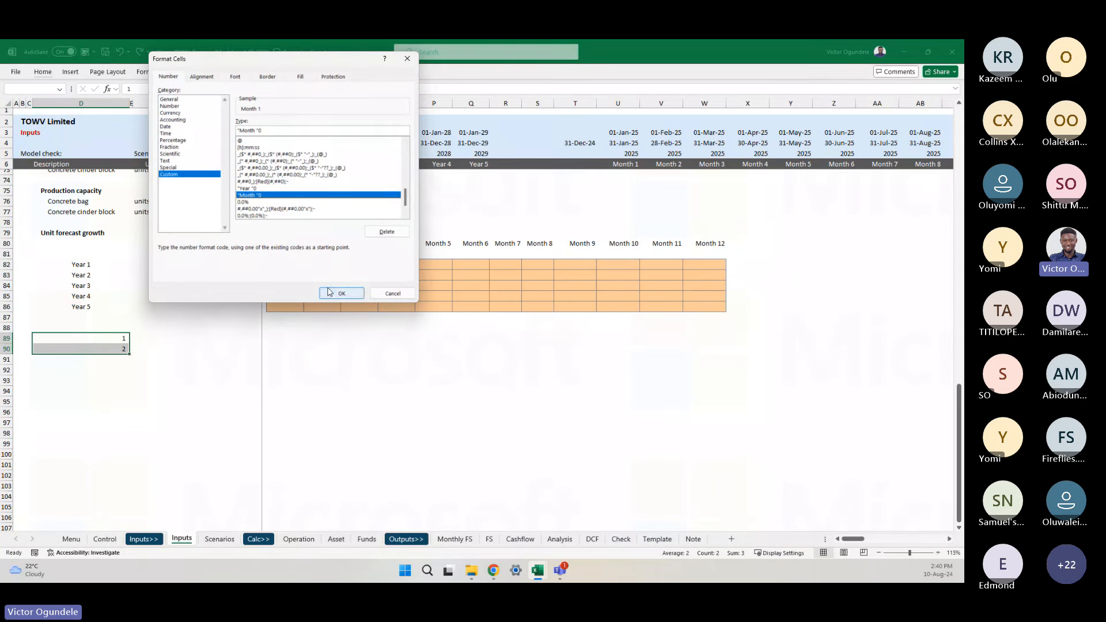
left_click(342, 294)
key("Down")
key("Down")
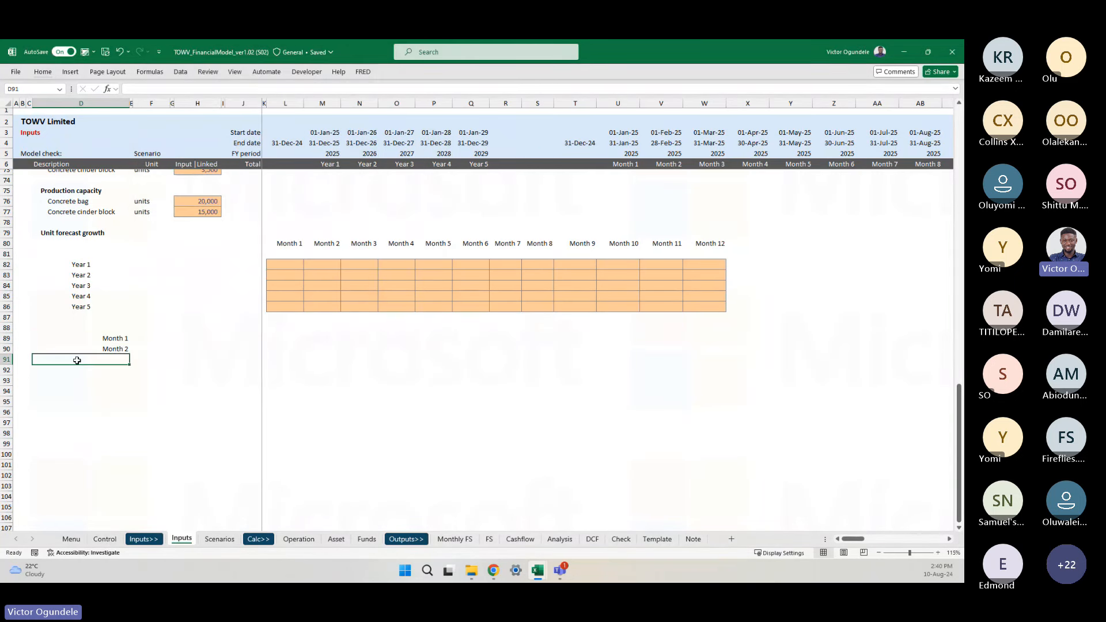
- Enter =D89+1 in D90 and fill it down to D100 to complete the Month 1 to Month 12 labels
key("Up")
type("=D89+1")
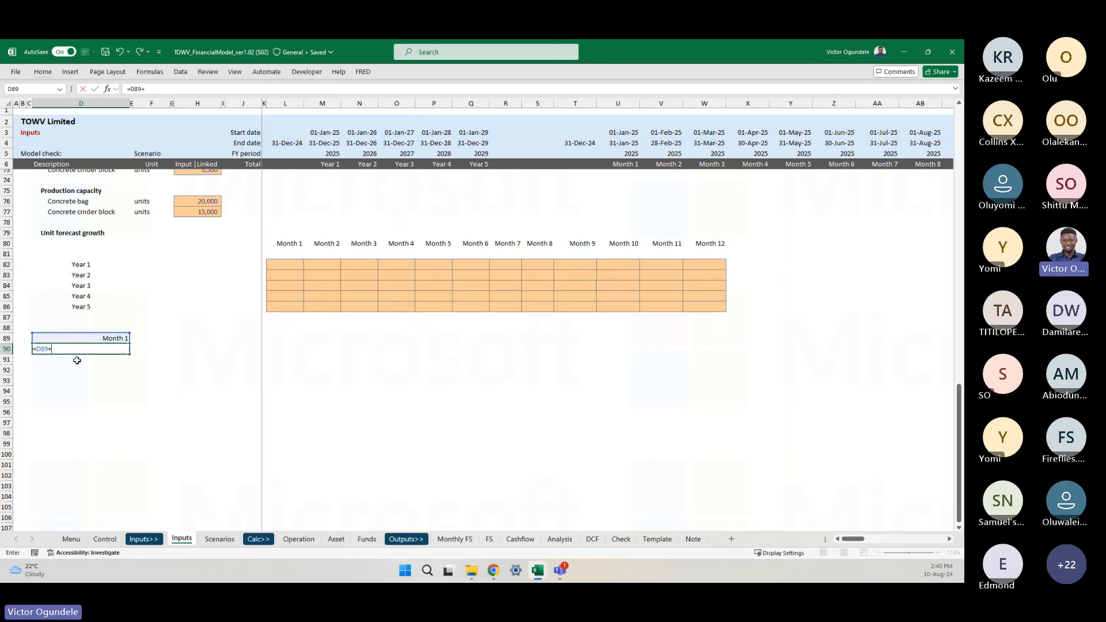
key("ctrl+Return")
key("shift+Down")
key("shift+Down")
key("shift+Down")
key("shift+Down")
key("shift+Down")
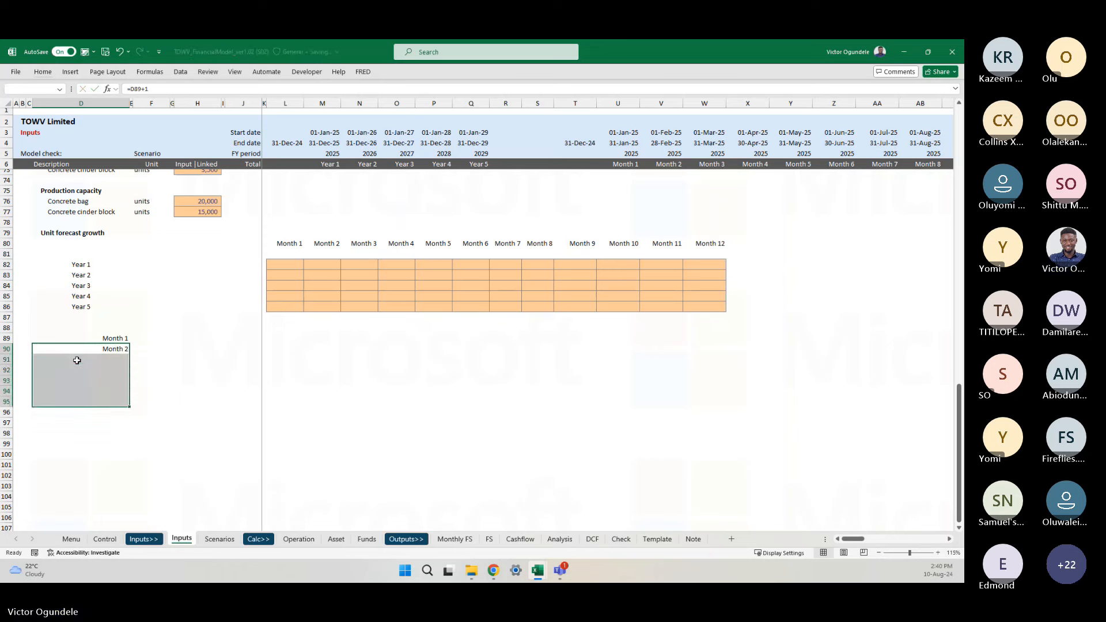
key("ctrl+d")
key("shift+Down")
key("shift+Down")
key("shift+Down")
key("shift+Down")
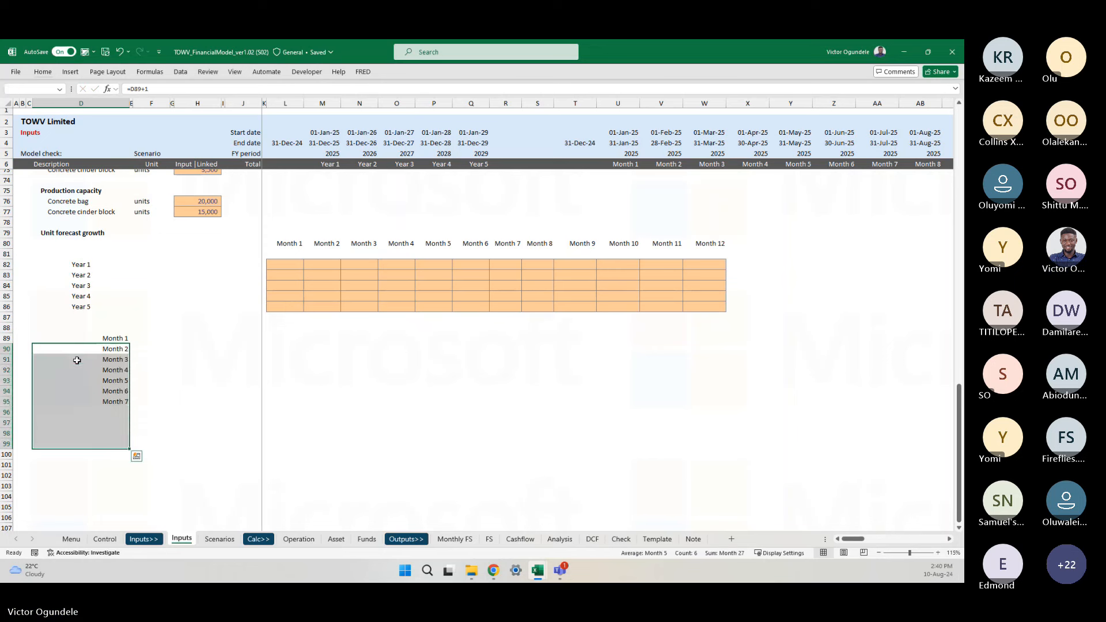
key("ctrl+d")
key("ctrl+Down")
key("Down")
key("ctrl+d")
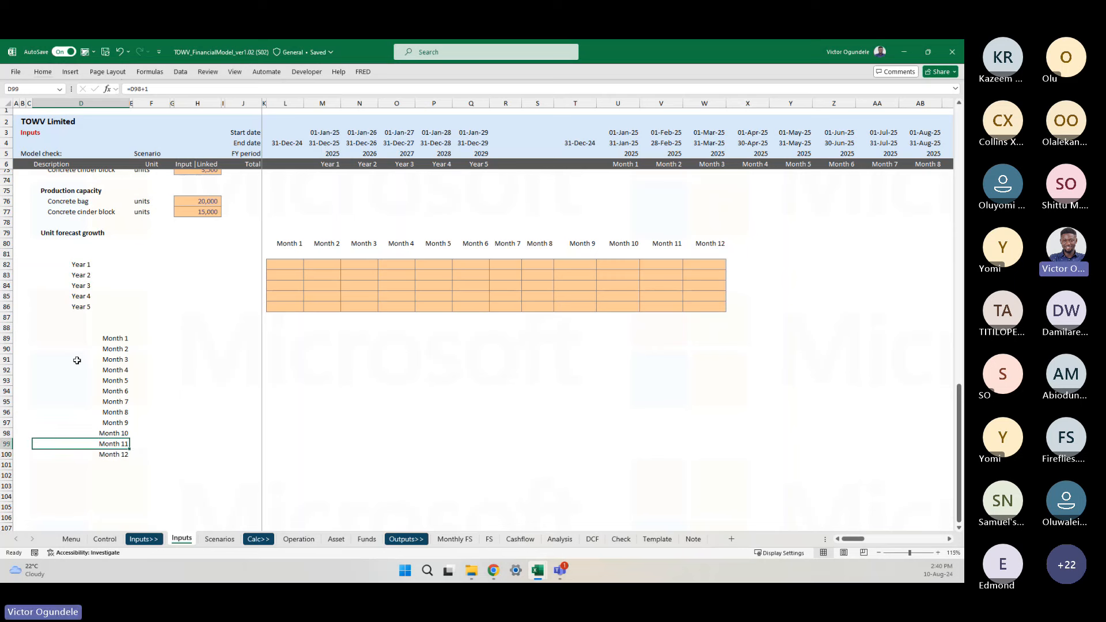
- Center the Month 1 to Month 12 labels in D89:D100
key("ctrl+Up")
key("ctrl+shift+Down")
key("alt+h")
key("a")
key("c")
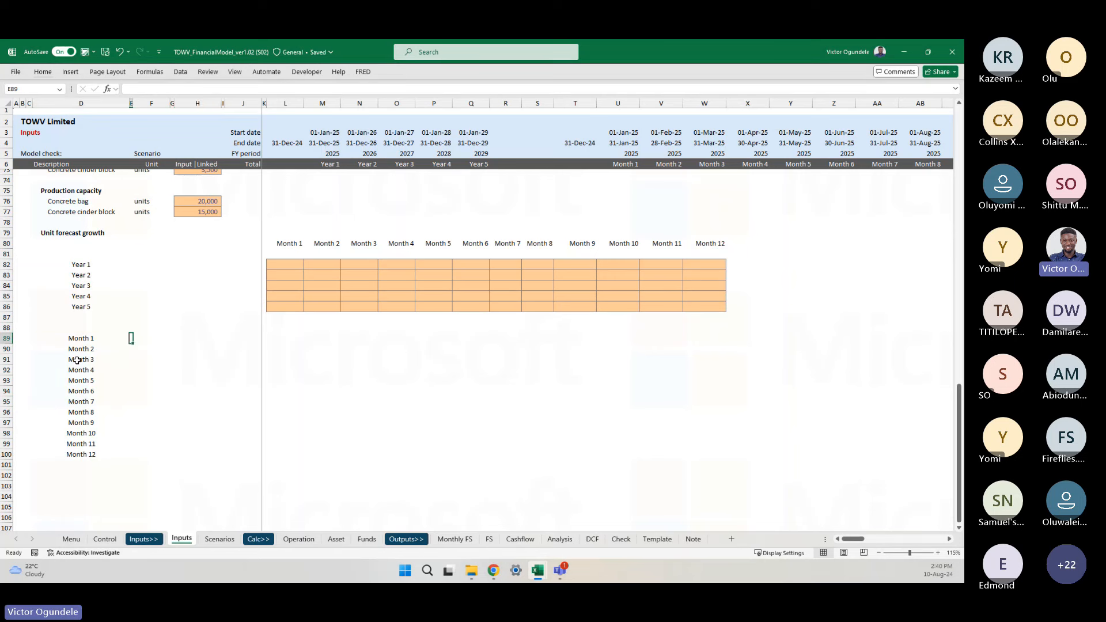
- Insert a blank row at row 89, directly above the vertical Month 1 label
key("Right")
key("Right")
key("Right")
key("Right")
key("Right")
key("Right")
key("Right")
key("Right")
key("Right")
key("Up")
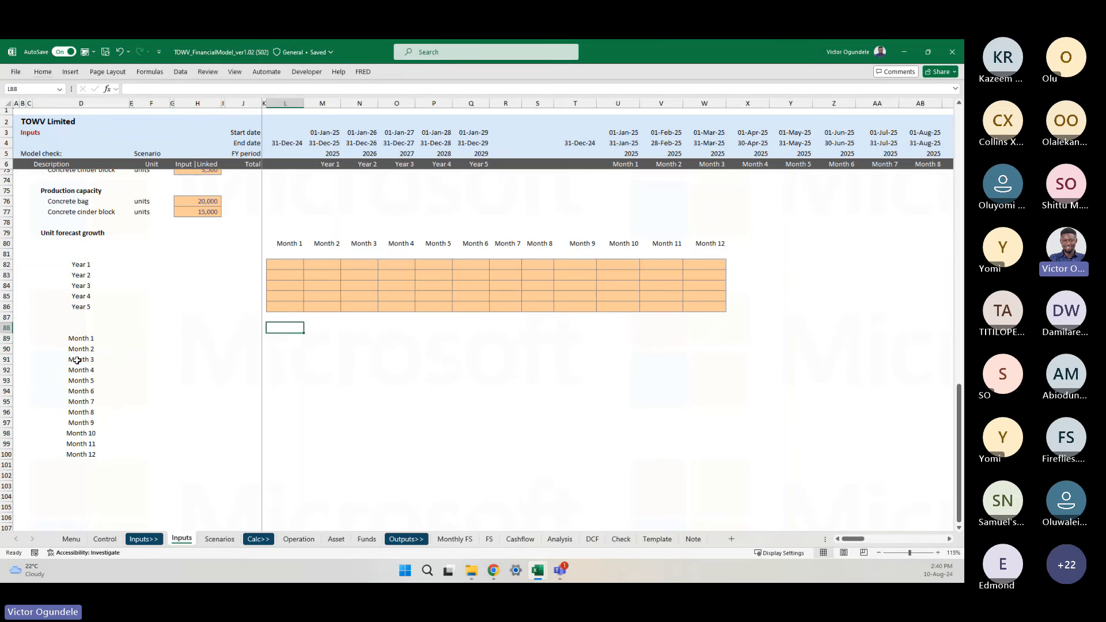
left_click(323, 171)
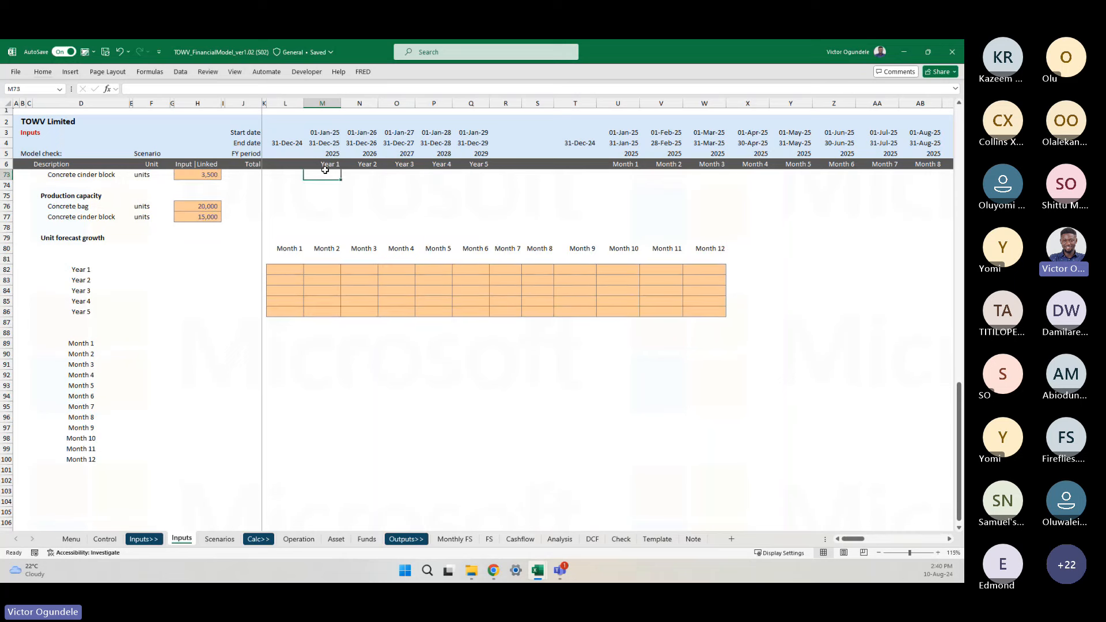
left_click(333, 327)
key("Left")
key("Down")
key("shift+space")
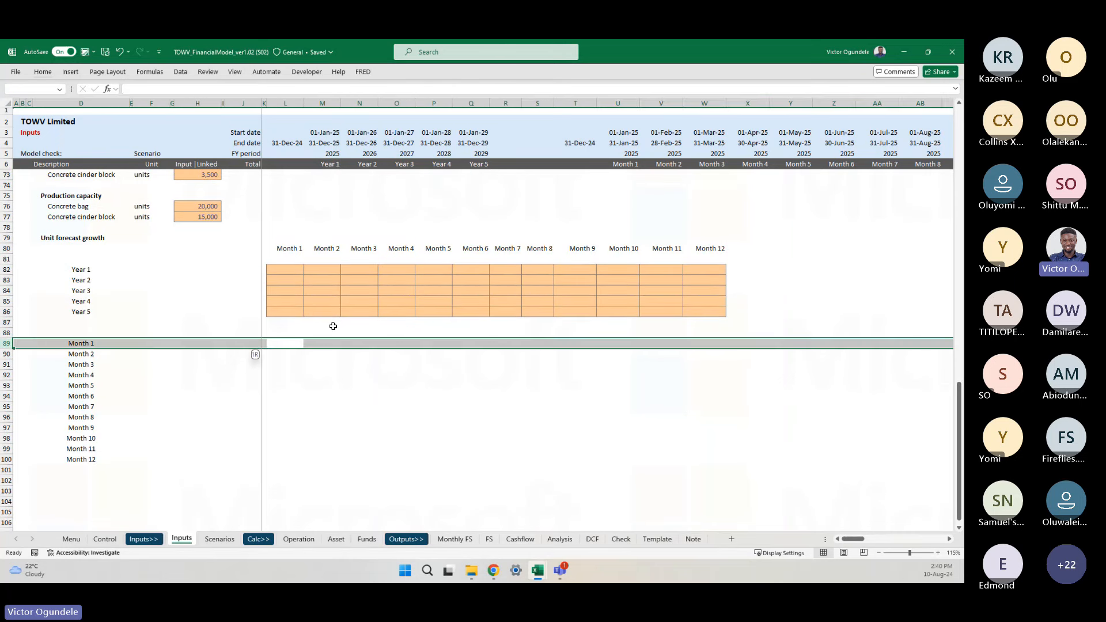
key("ctrl+shift+plus")
key("Right")
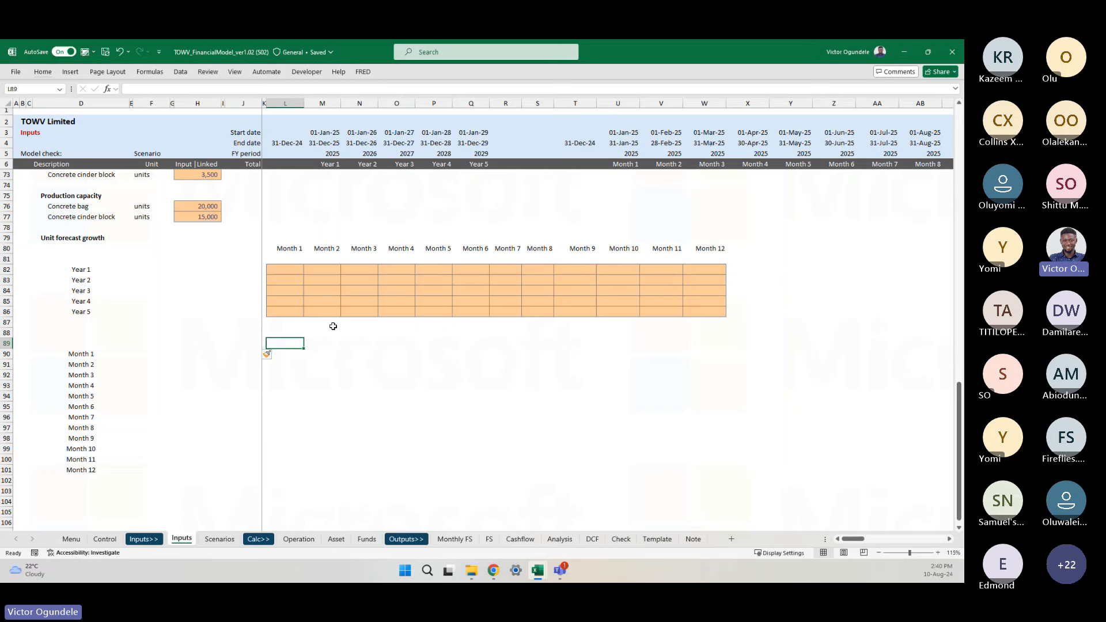
- Enter 1, 2, 3 and 45 across M89:P89 above the vertical month list
type("1")
key("Right")
type("2")
key("Right")
type("3")
key("Right")
type("45")
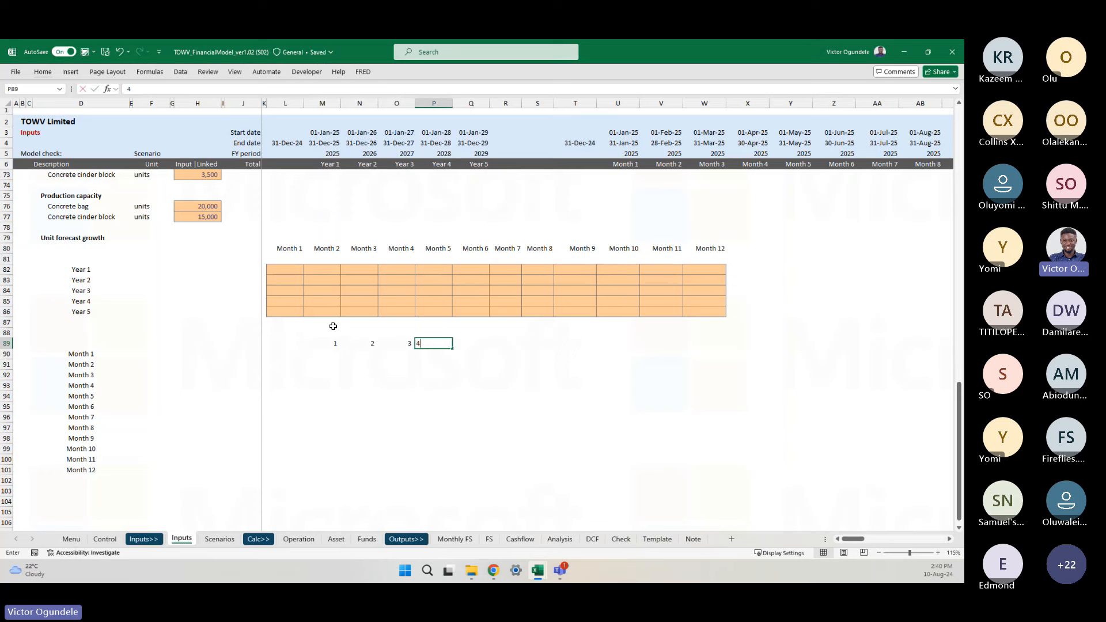
key("Right")
key("Left")
key("Left")
key("Left")
key("Right")
key("Right")
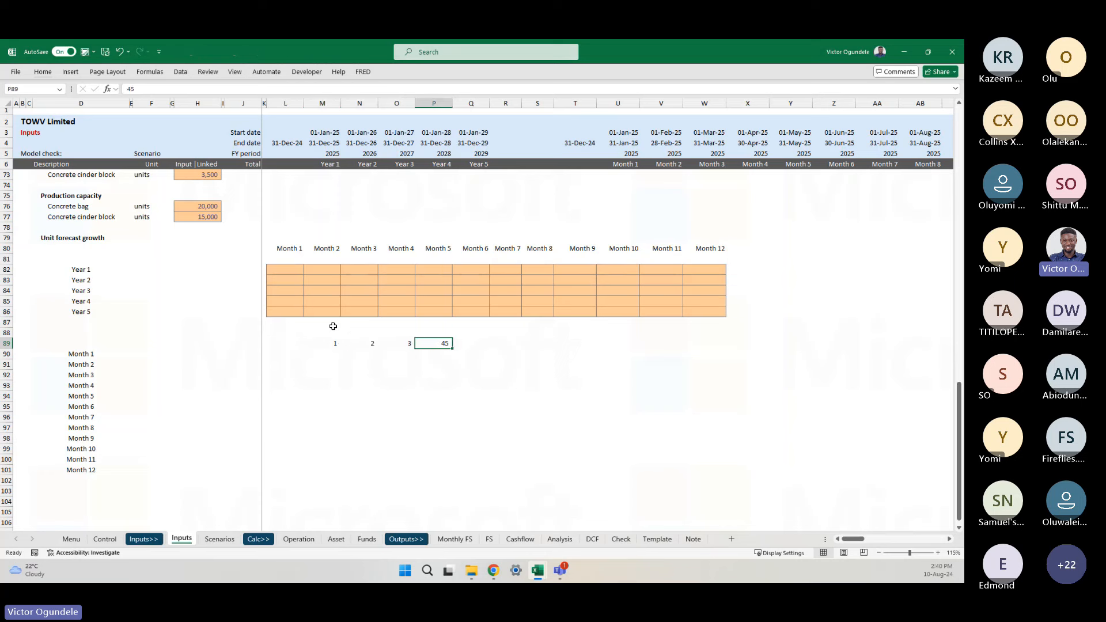
- Replace N89:P89 with formulas adding 1 to the preceding cell, starting with =M89+1, and extend the series to Q89
key("Left")
key("Left")
key("shift+Right")
key("shift+Right")
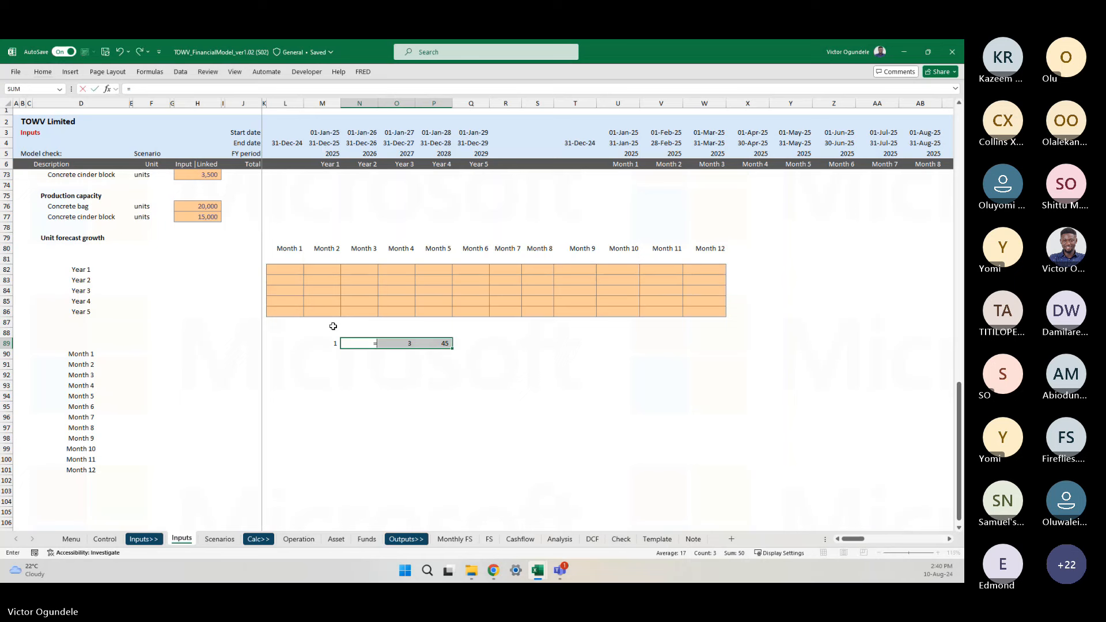
type("=")
key("Left")
type("+1")
key("ctrl+Return")
key("Right")
key("Right")
key("Right")
key("Right")
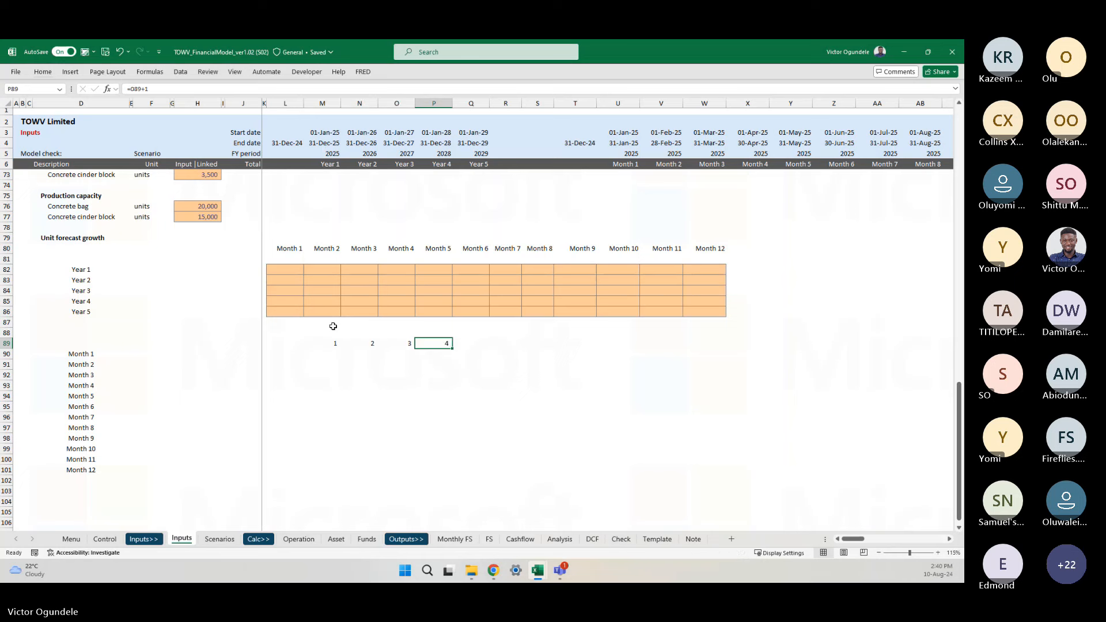
key("Left")
key("ctrl+r")
- Apply the Input cell style to M90:Q101, covering the twelve month rows under headings 1 to 5
key("Left")
key("Left")
key("Left")
key("Left")
key("Left")
key("Left")
key("Left")
key("Left")
key("Left")
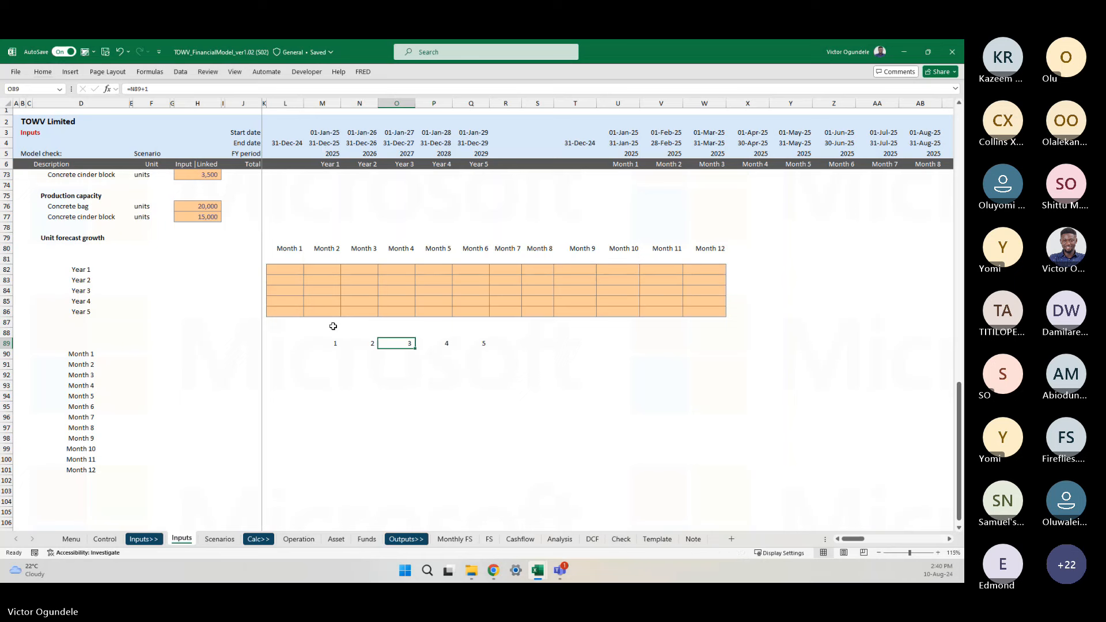
key("Right")
key("Right")
key("Right")
key("Right")
key("Right")
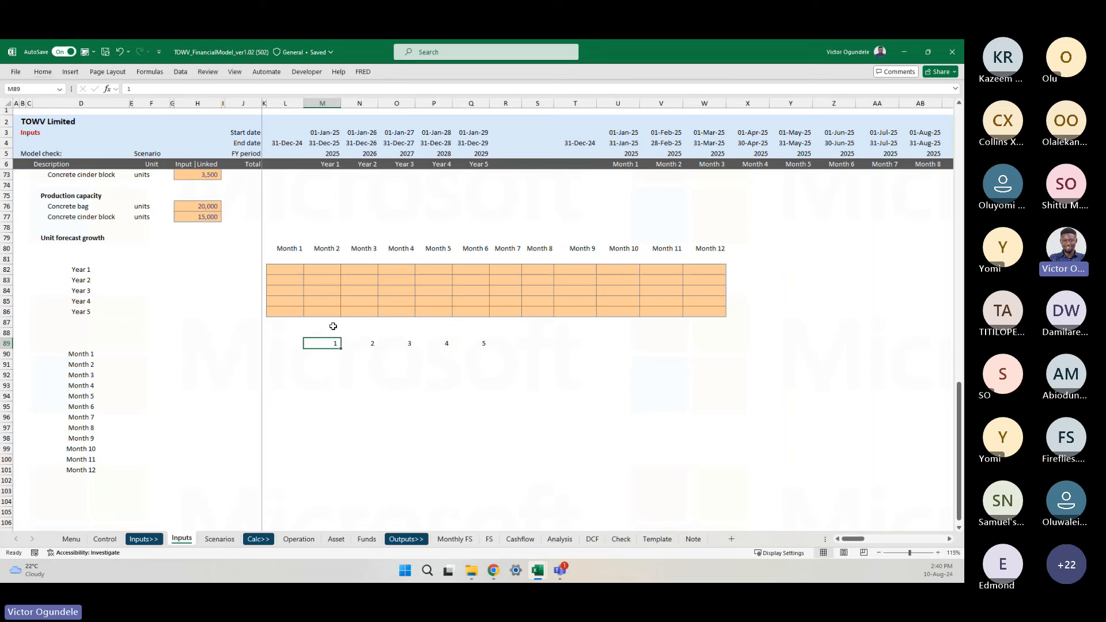
key("Down")
key("shift+Down")
key("shift+Down")
key("shift+Down")
key("shift+Down")
key("shift+Down")
key("shift+Down")
key("shift+Down")
key("shift+Down")
key("shift+Down")
key("shift+Down")
key("shift+Down")
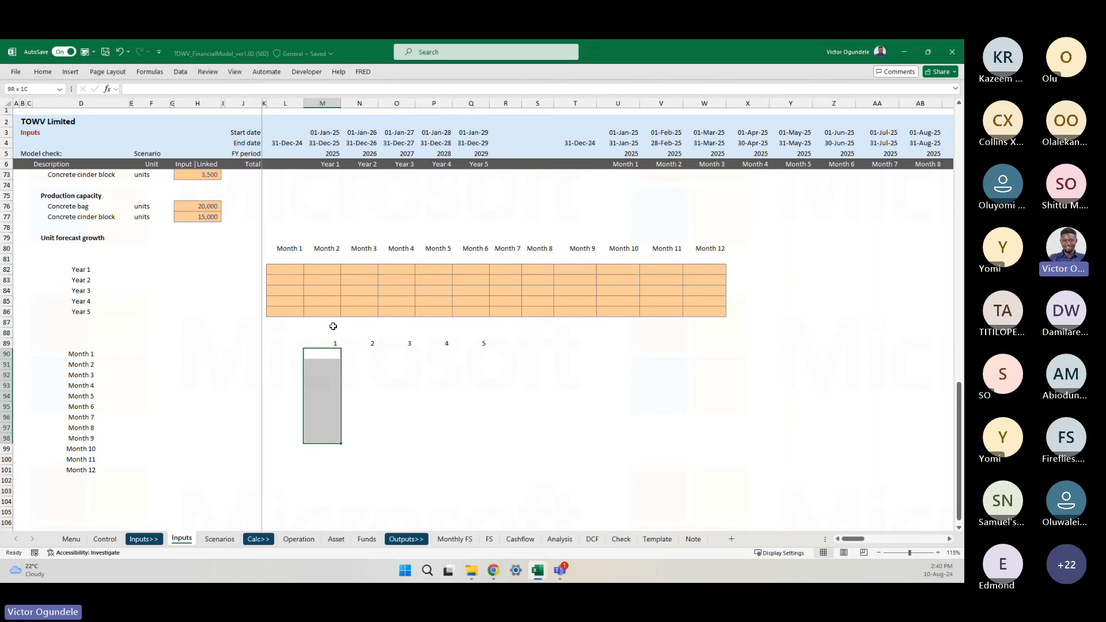
key("shift+Right")
key("shift+Right")
key("shift+Right")
key("shift+Right")
key("alt+2")
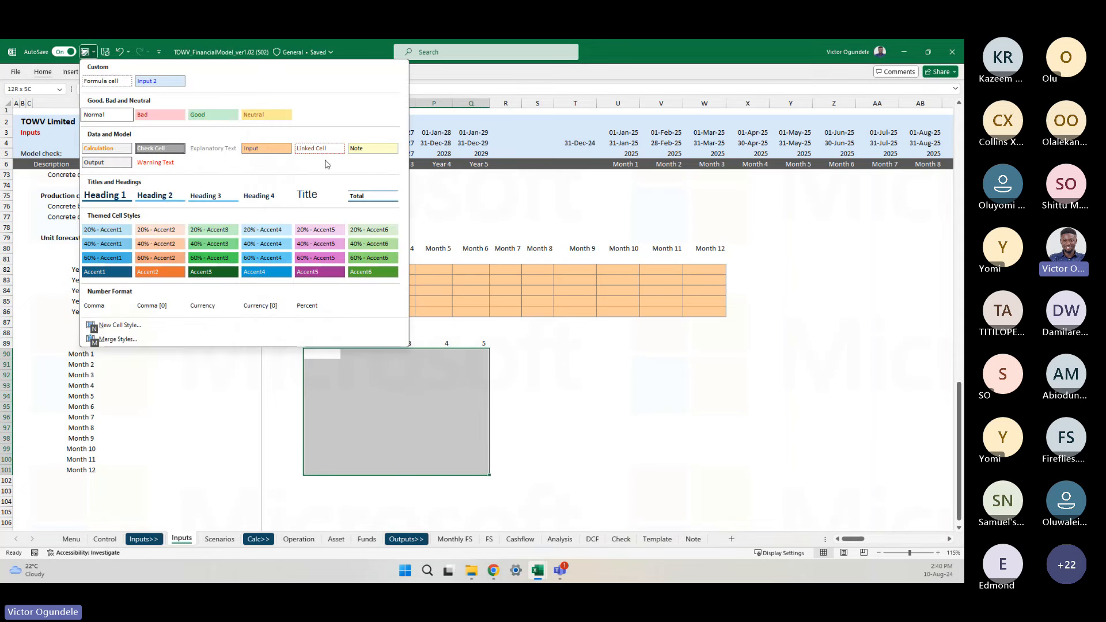
left_click(283, 154)
left_click(337, 358)
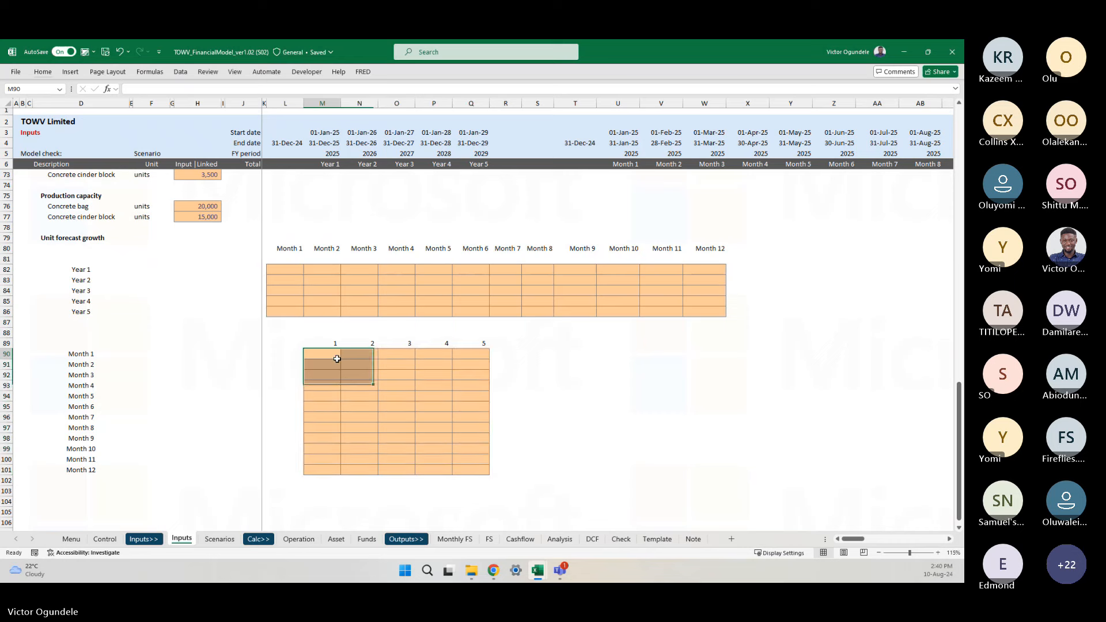
- Compare the growth grid in D80:W86 with the vertical month layout, checking its column headings against the Year 1–5 timeline in row 6
scroll(542, 421, "down", 1)
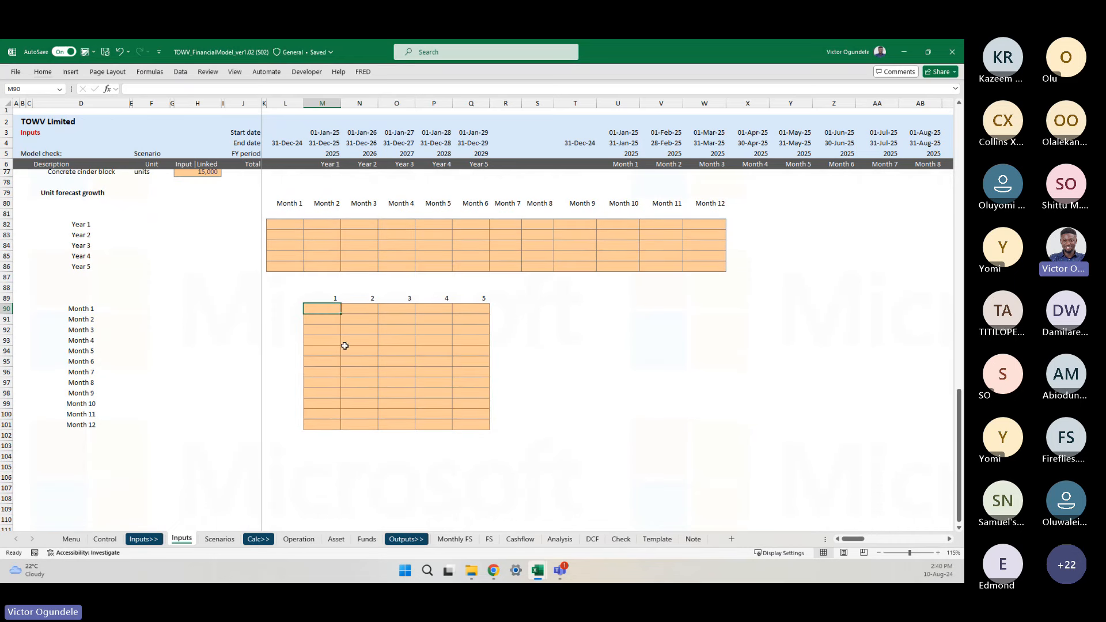
left_click(89, 312)
scroll(173, 332, "up", 1)
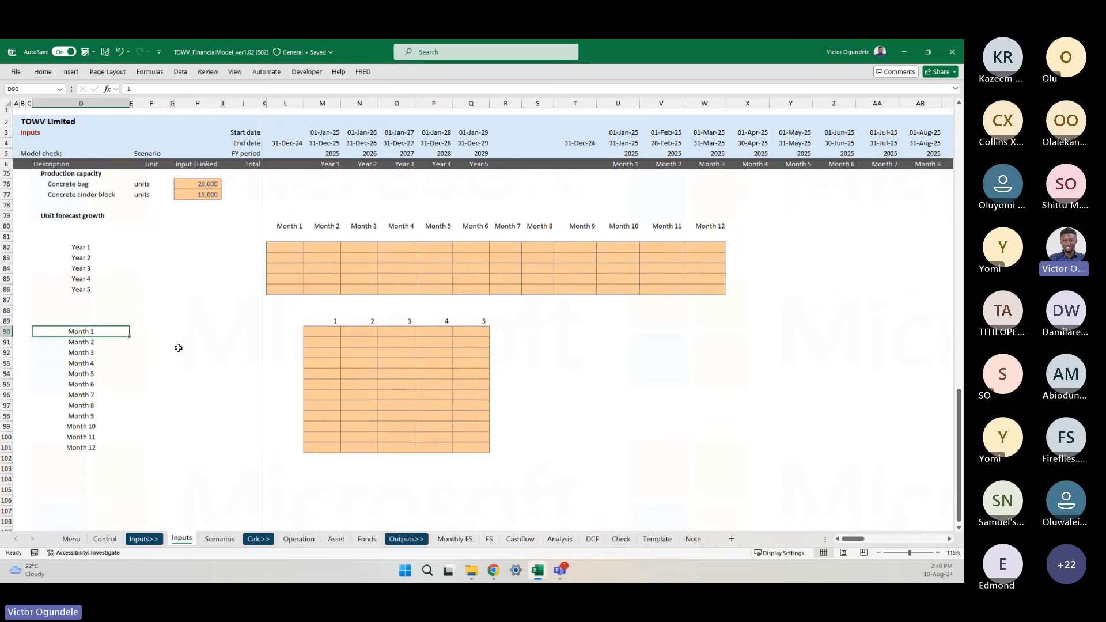
left_click(73, 246)
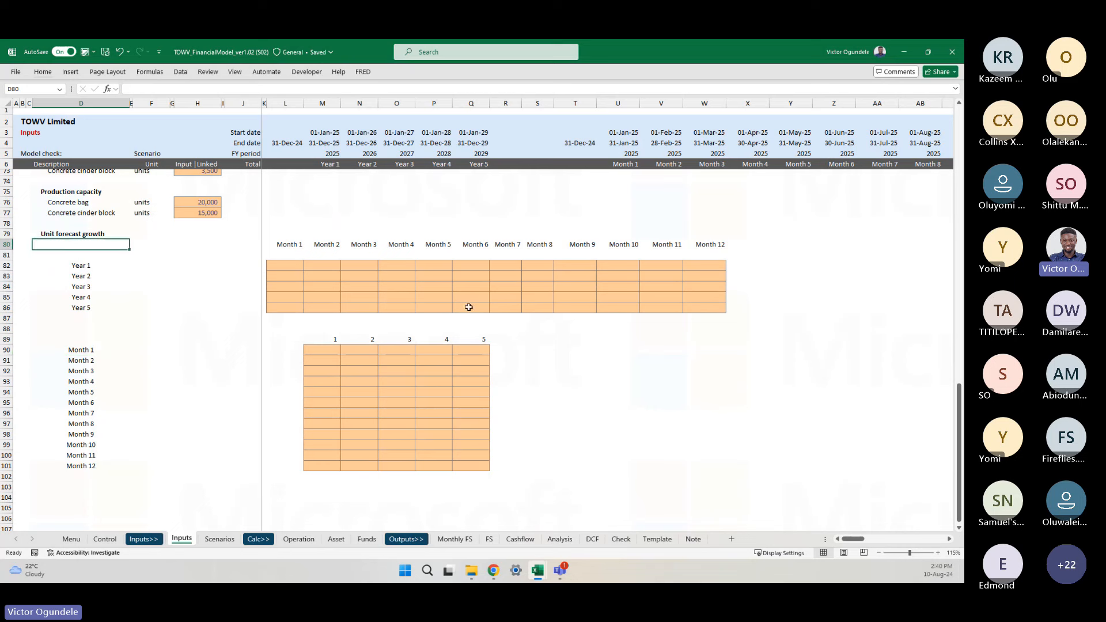
left_click(712, 307, "shift")
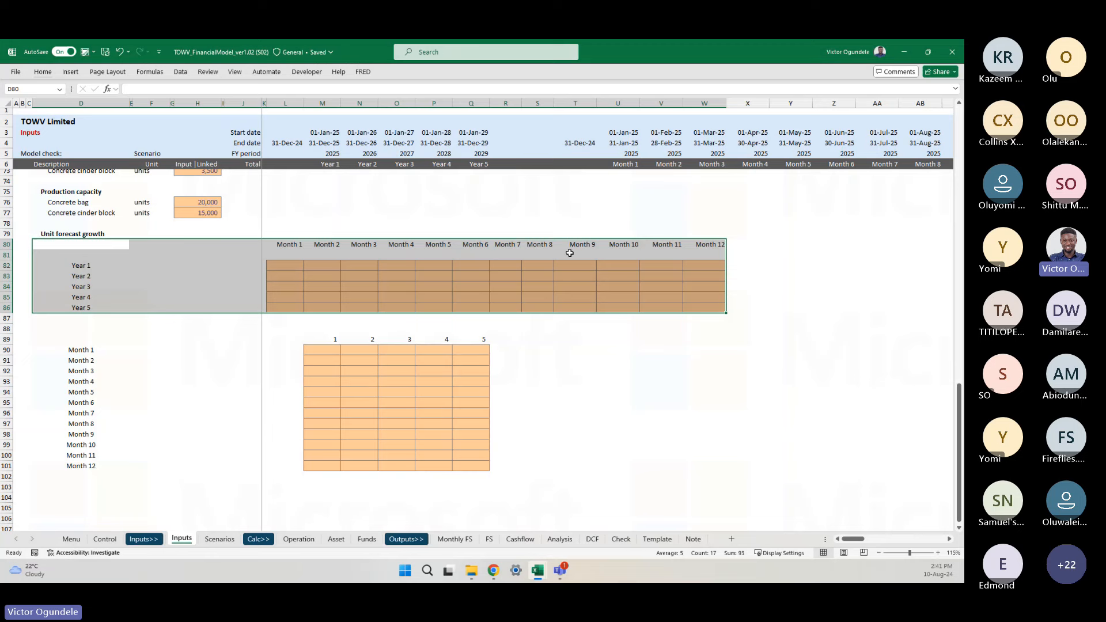
left_click(84, 357)
left_click(84, 341)
left_click(92, 464, "shift")
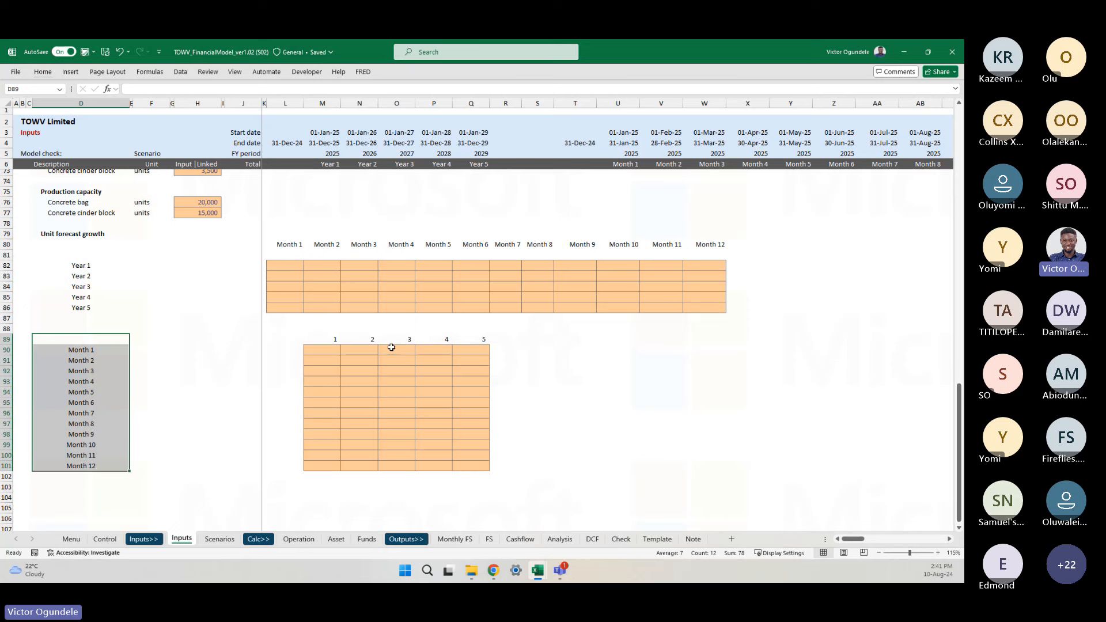
left_click(316, 336)
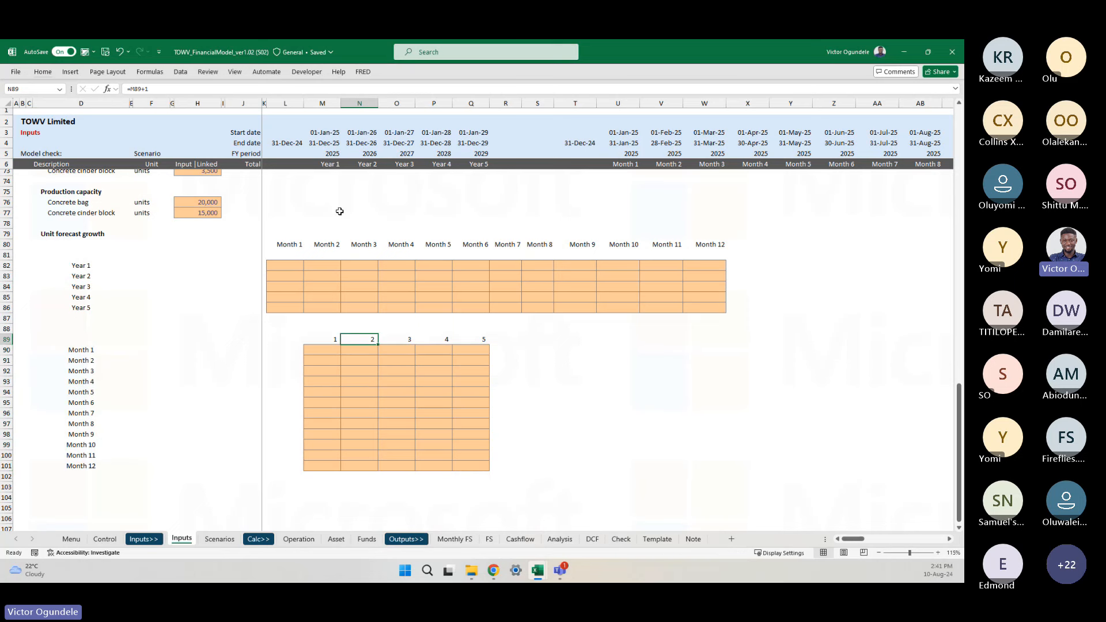
left_click(329, 170)
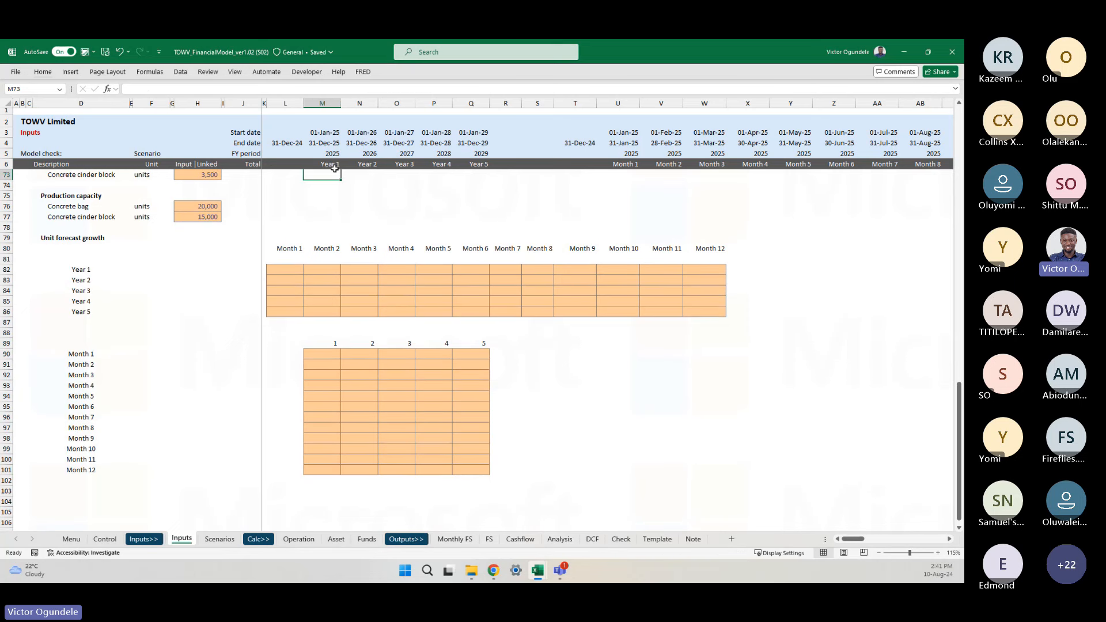
left_click(330, 164)
left_click(482, 164, "shift")
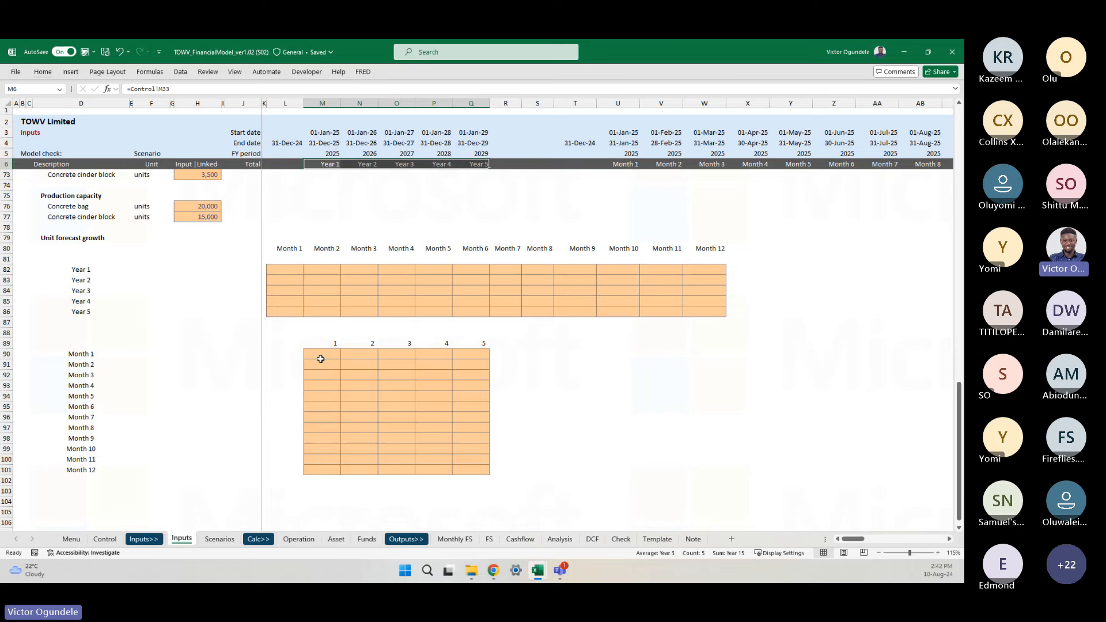
- Apply the custom "Year "0 number format to the headings M89:Q89 and check column M's alignment with the Year 1 timeline
scroll(321, 359, "down", 1)
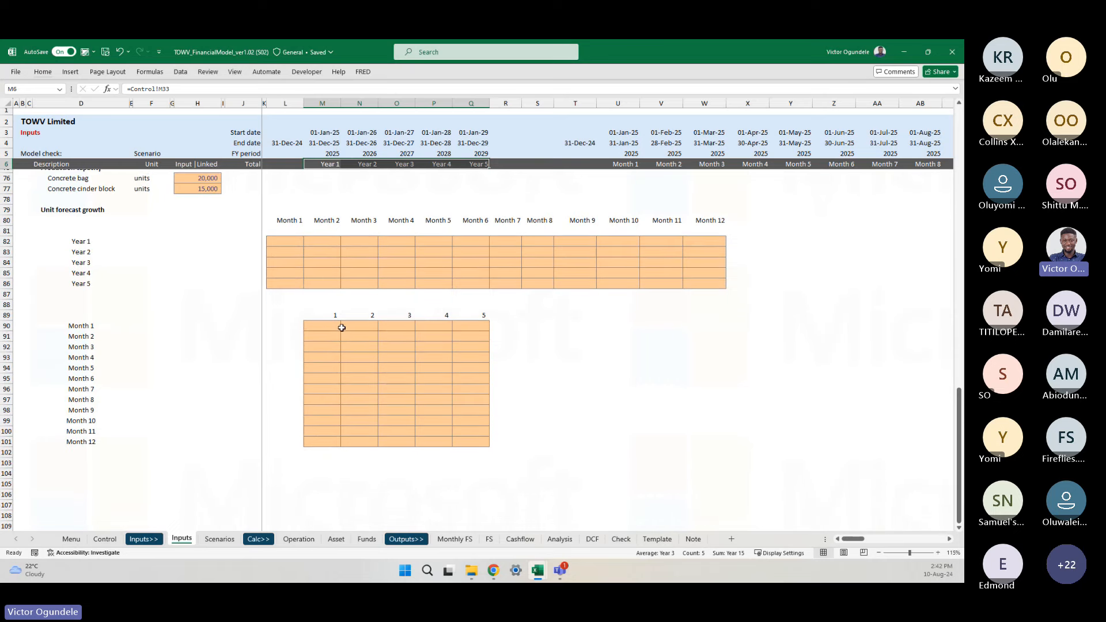
left_click(327, 314)
key("ctrl+shift+Right")
key("ctrl+1")
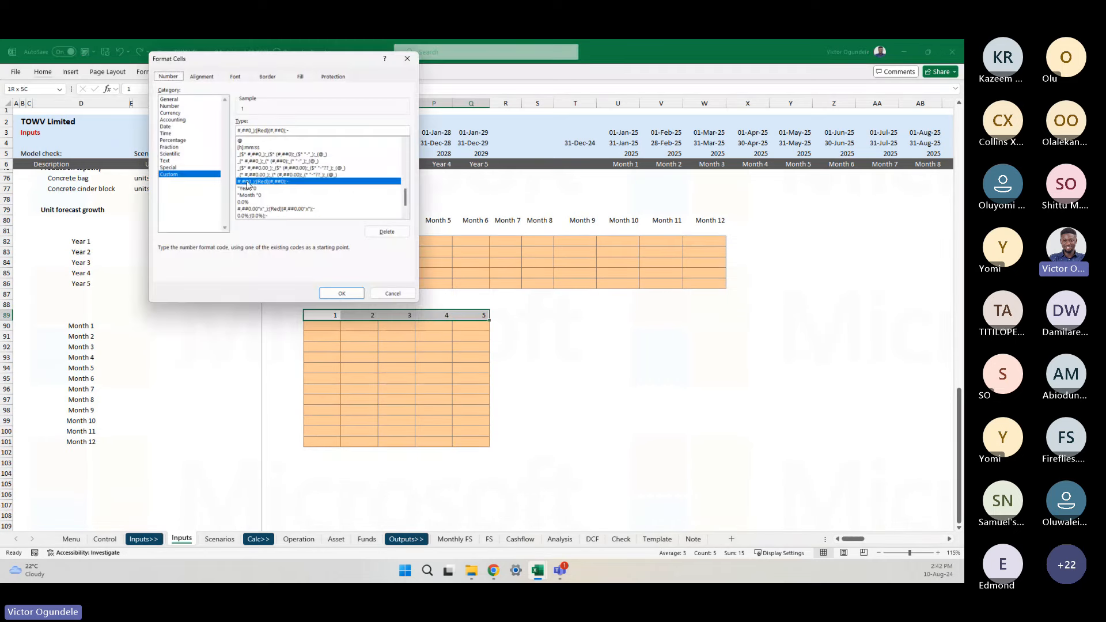
left_click(248, 188)
left_click(340, 292)
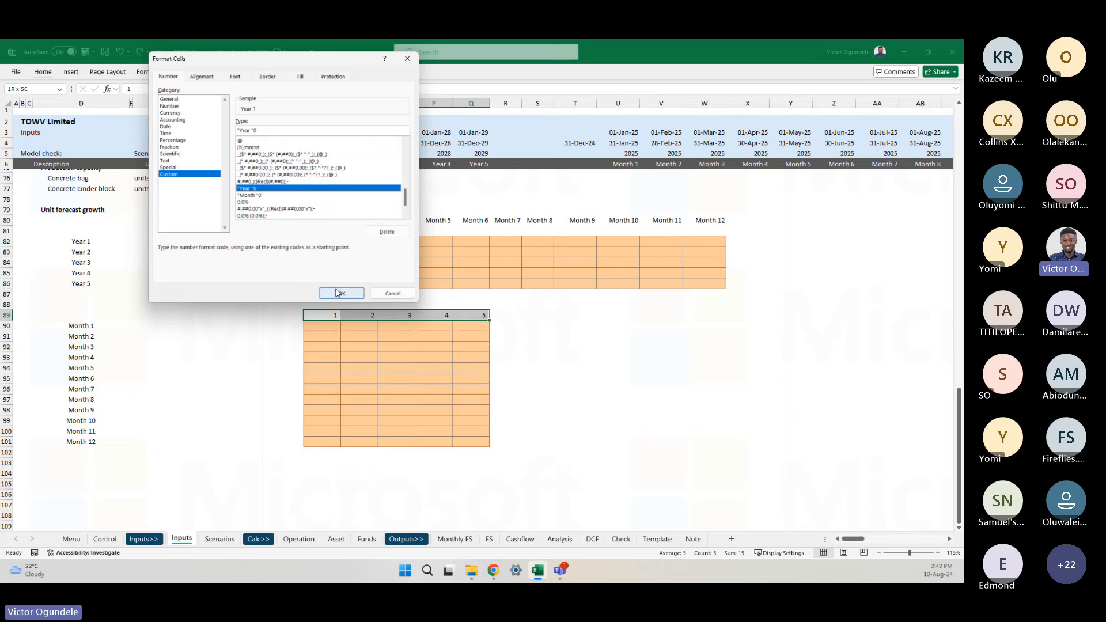
left_click(325, 100)
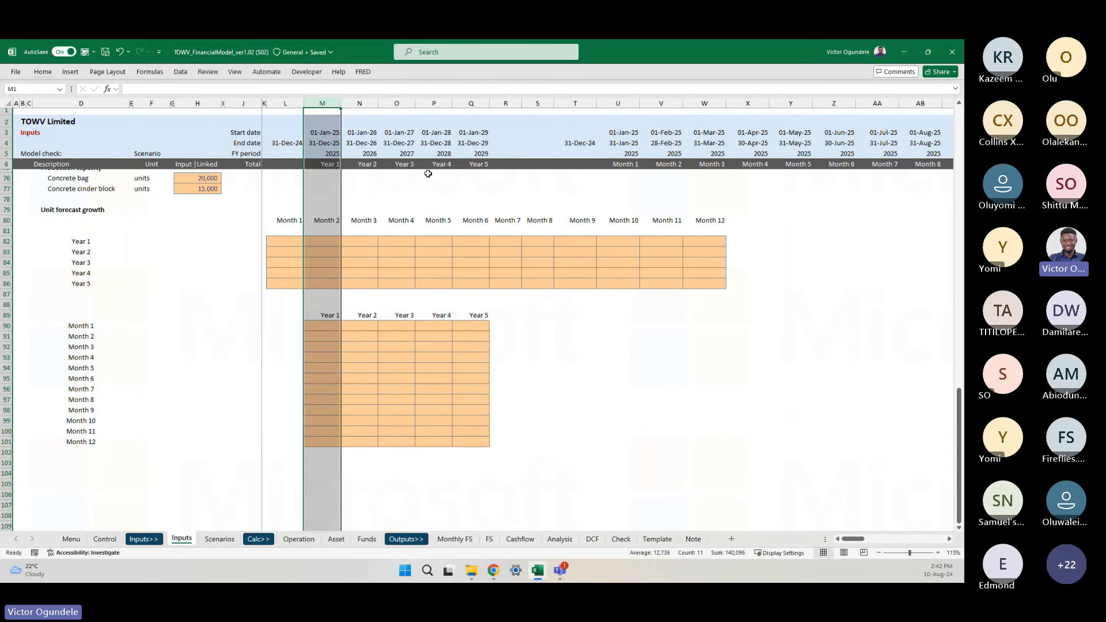
left_click(370, 326)
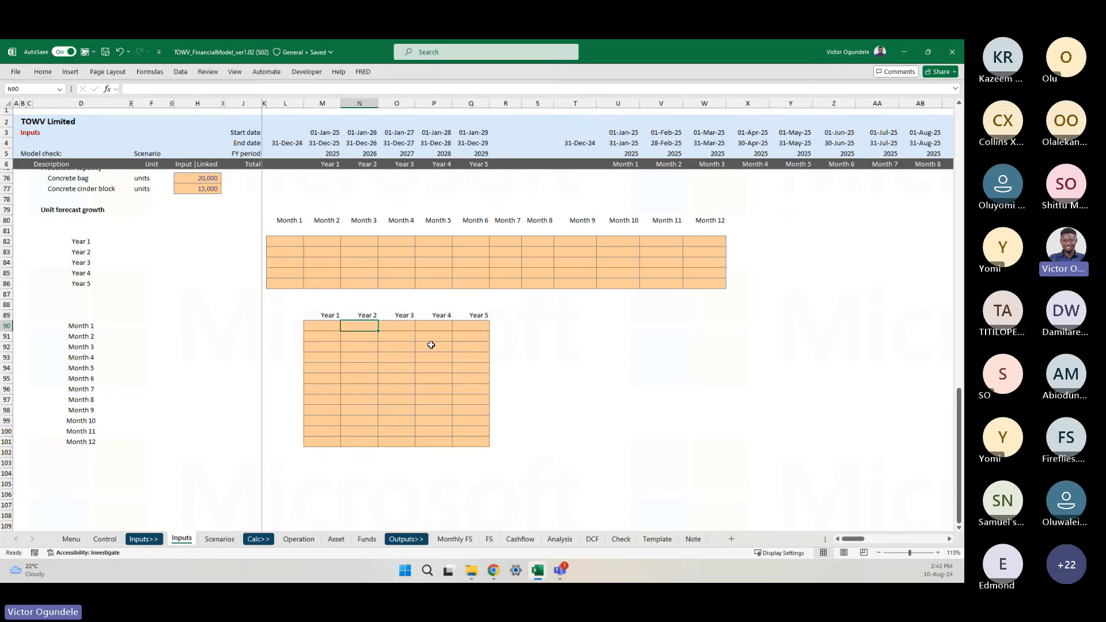
- Delete rows 80 to 86, which hold the horizontal Month 1–12 by Year 1–5 growth grid
scroll(431, 345, "up", 2)
scroll(431, 345, "down", 1)
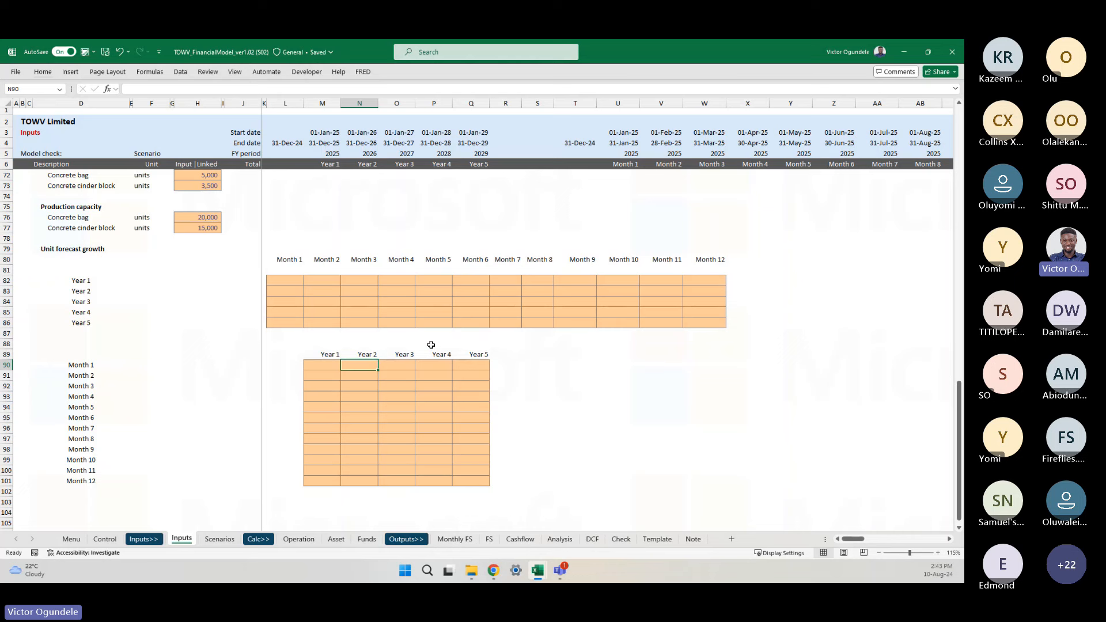
left_click(334, 258)
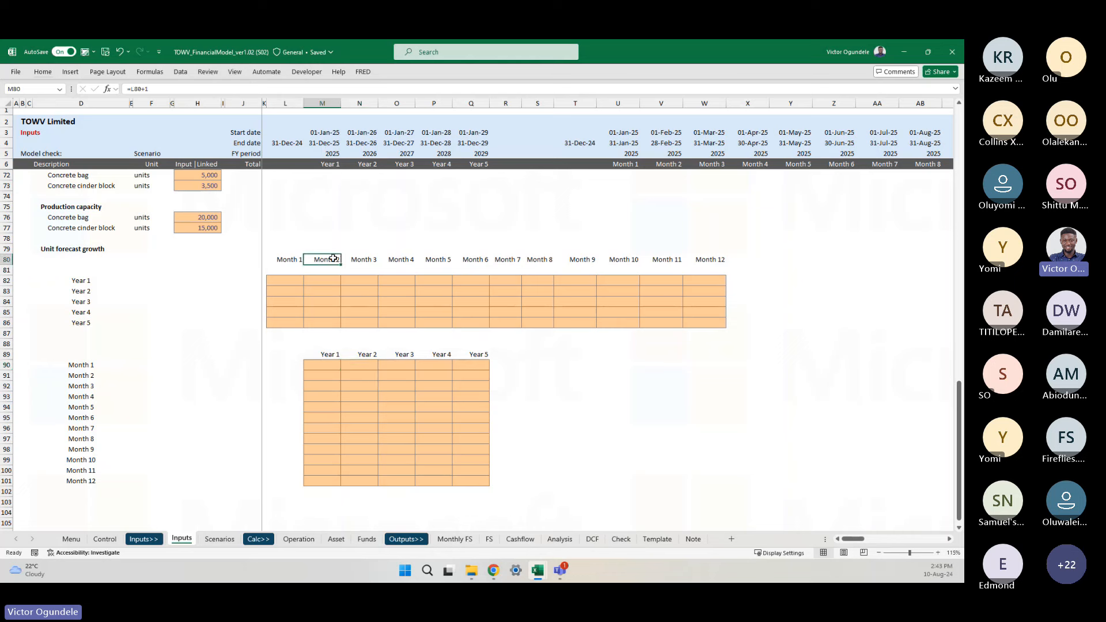
key("shift+space")
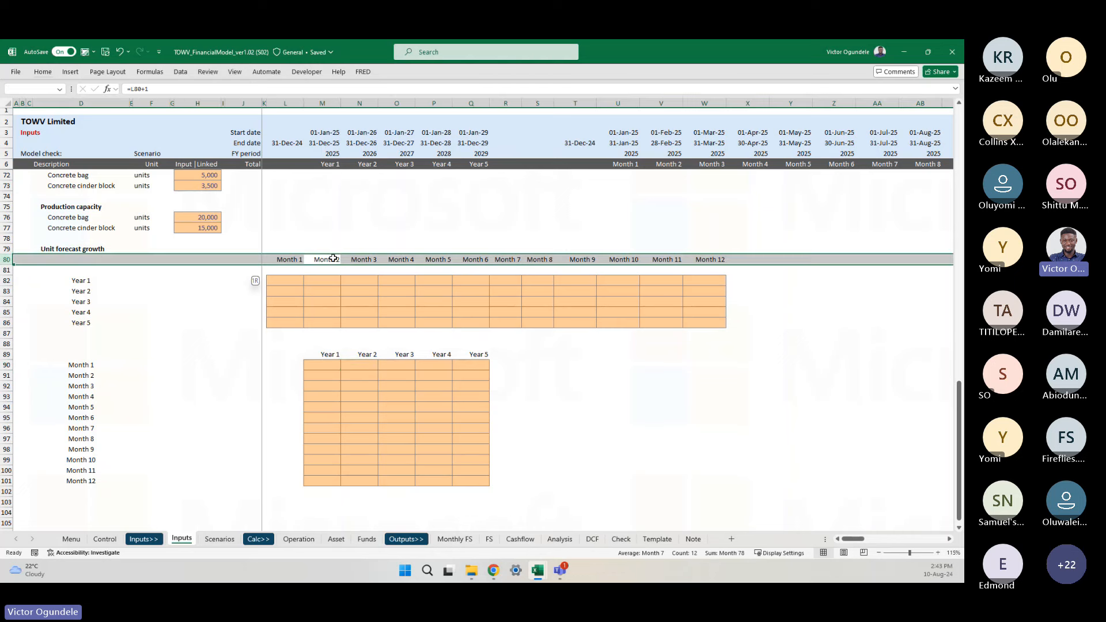
key("shift+Down")
key("shift+Down")
key("shift+Down")
key("shift+Down")
key("shift+Down")
key("shift+Down")
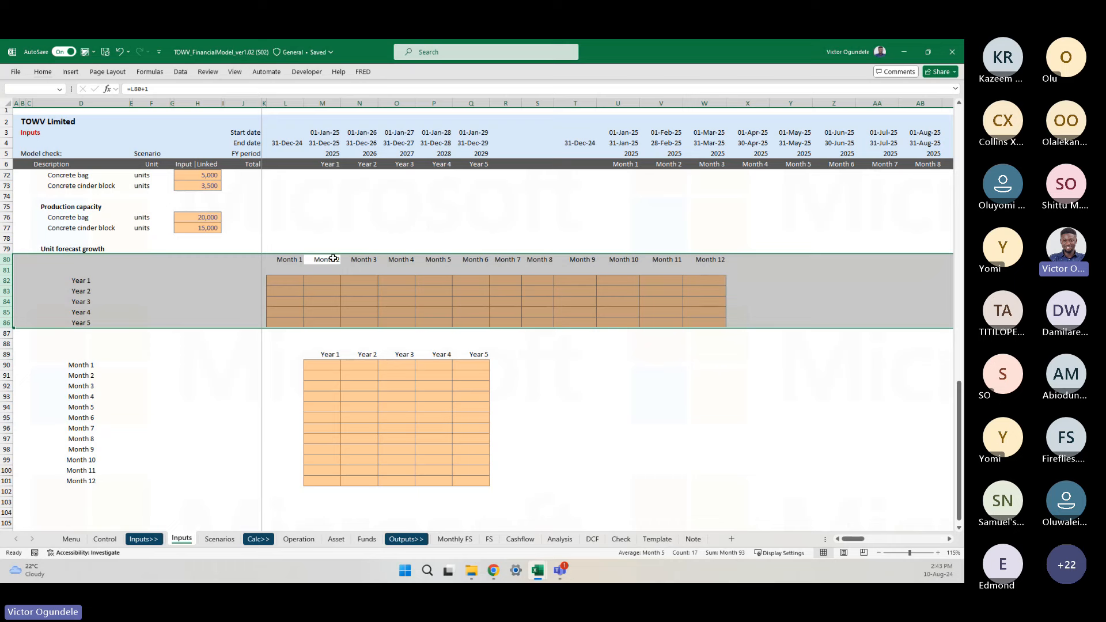
key("ctrl+minus")
- Delete the two blank rows between the Unit forecast growth title and the Year 1–5 headings
left_click(333, 258)
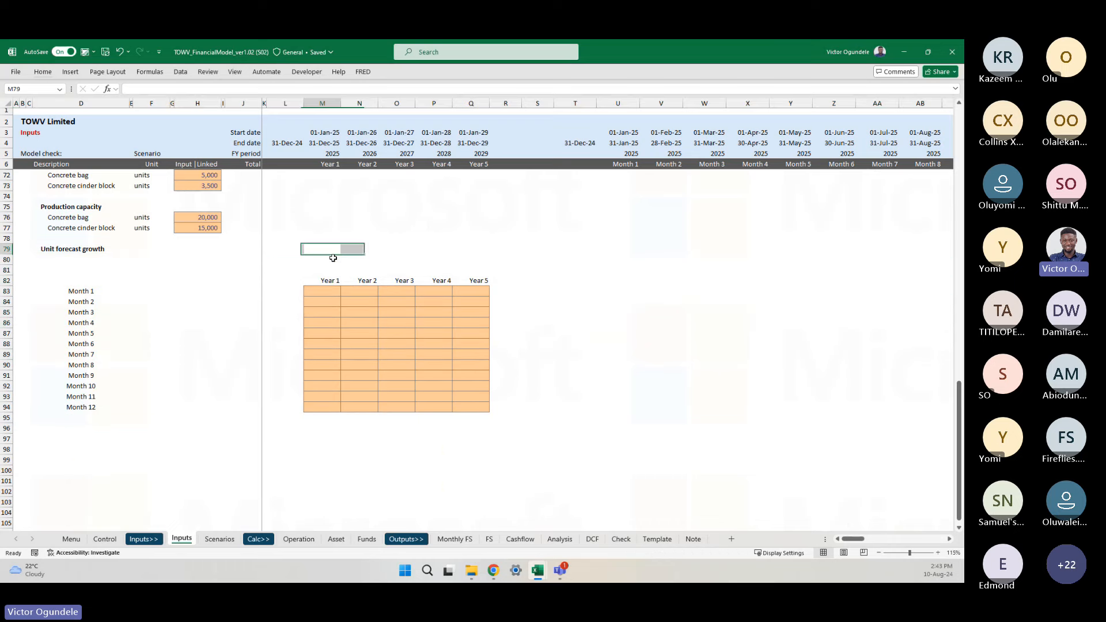
key("shift+space")
key("shift+Down")
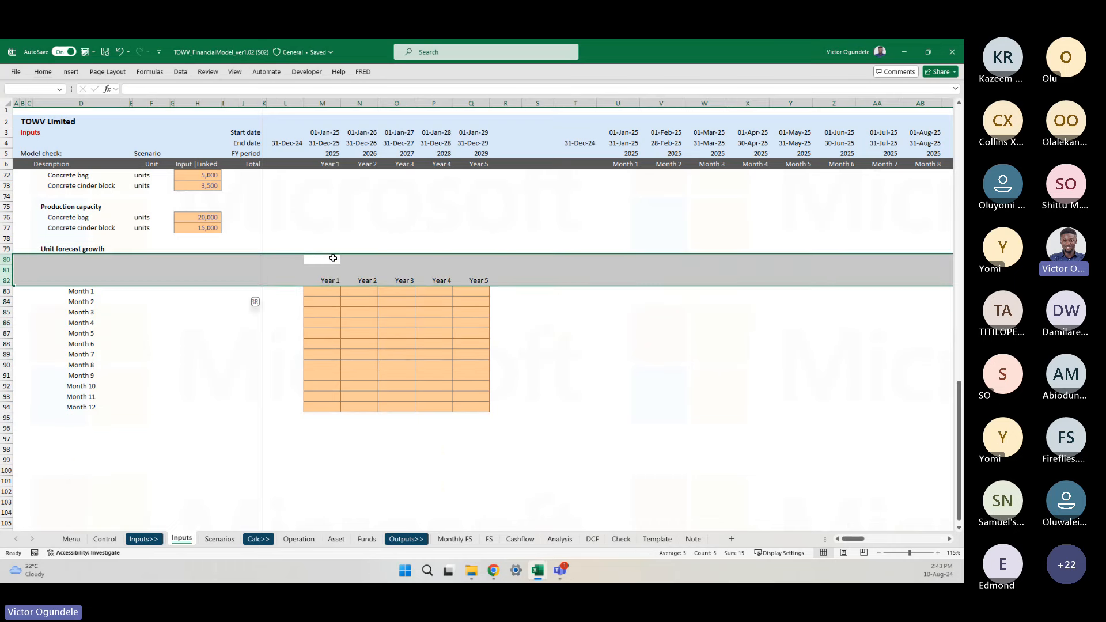
key("ctrl+minus")
- Enter Jan in F81 beside Month 1 and fill the month names down to Dec in F92
key("Left")
key("Left")
key("Left")
key("Left")
key("Left")
key("Left")
key("Left")
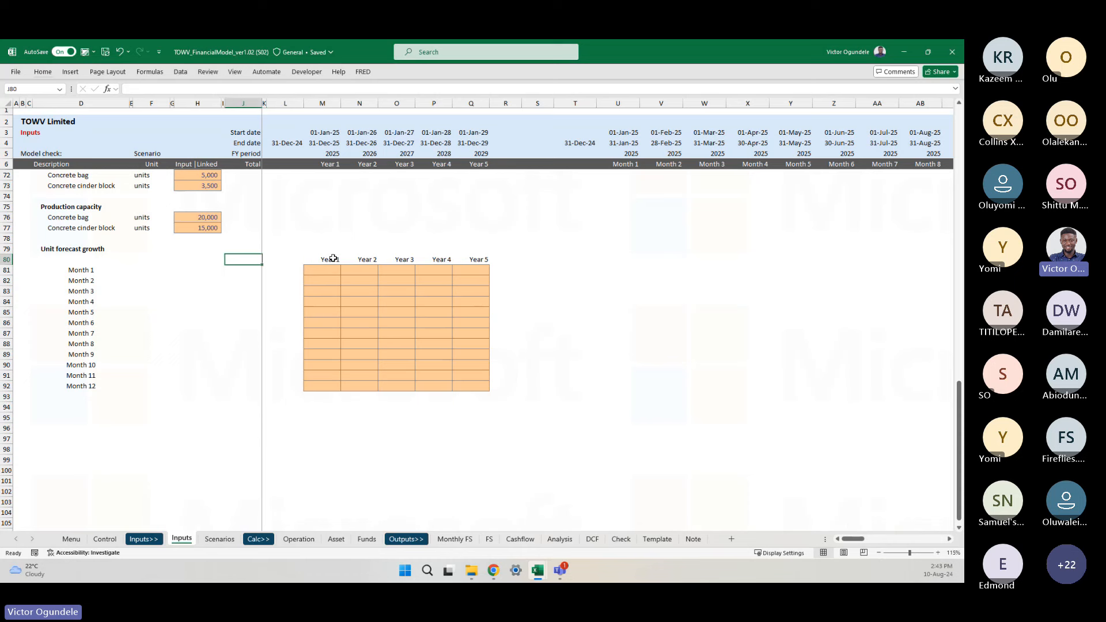
key("Down")
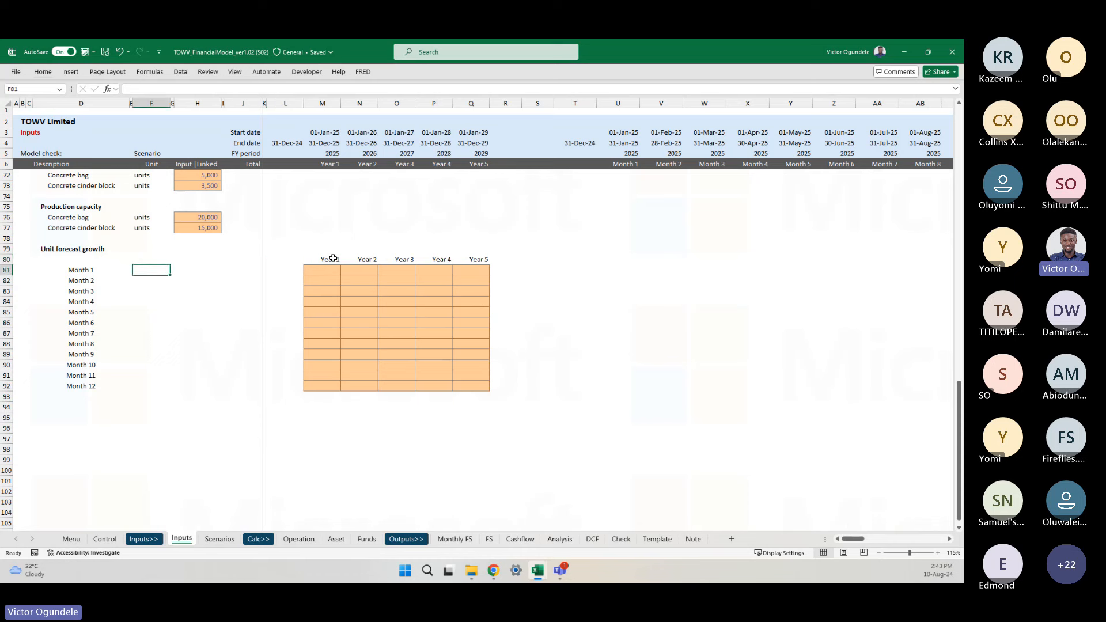
type("Jan")
left_click_drag(170, 275, 173, 389)
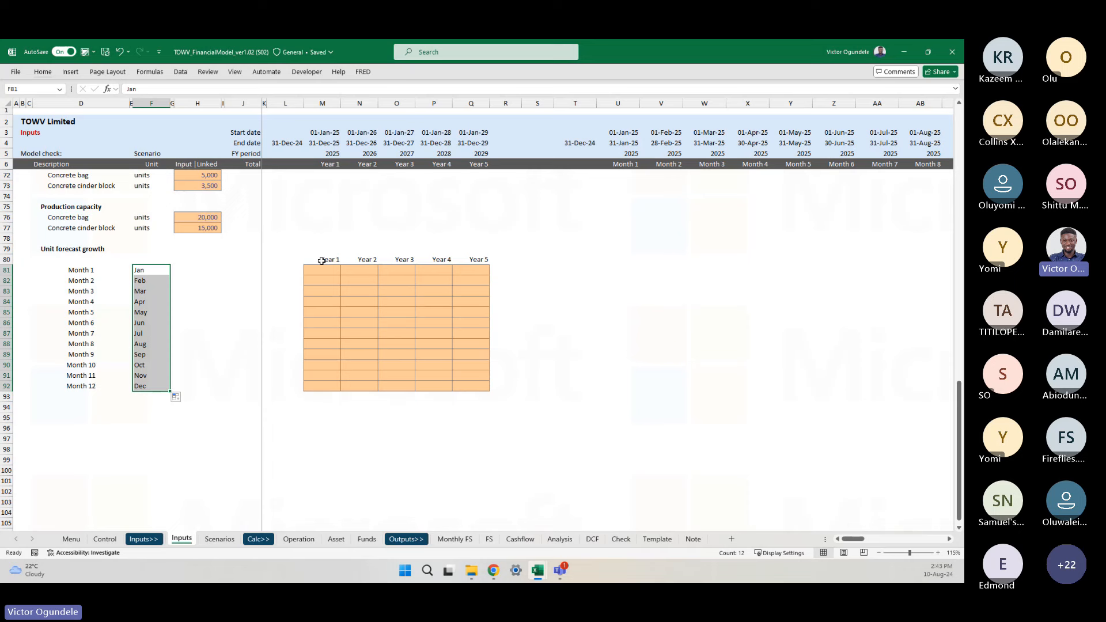
- Move the month names from F81:F92 to H81:H92 in the Input |Linked column
key("ctrl+x")
key("Right")
key("Right")
key("ctrl+v")
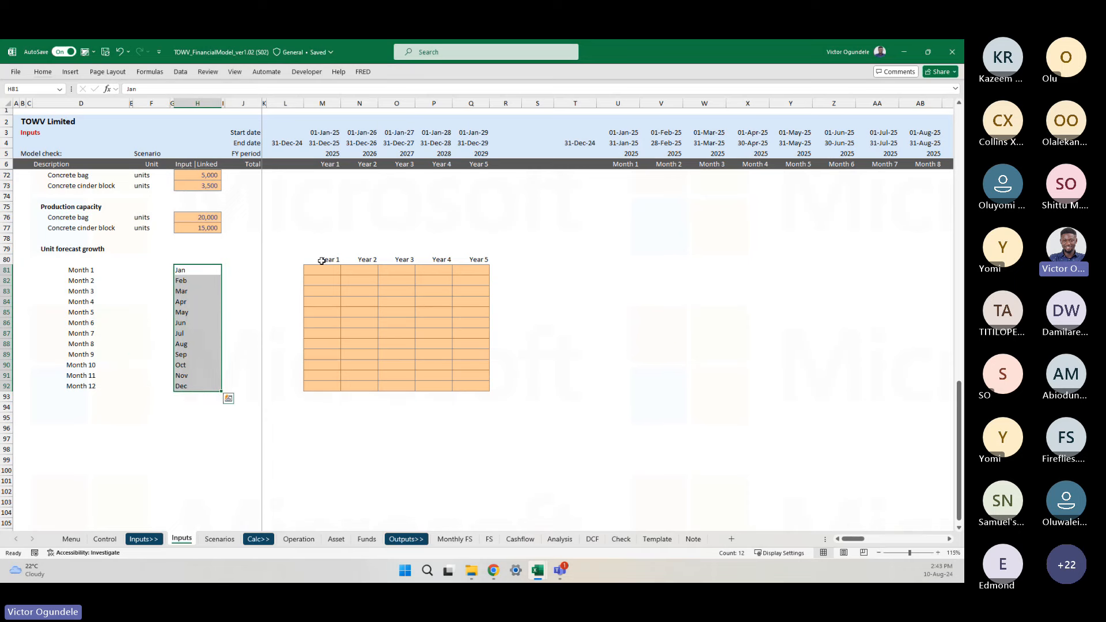
scroll(321, 261, "up", 1)
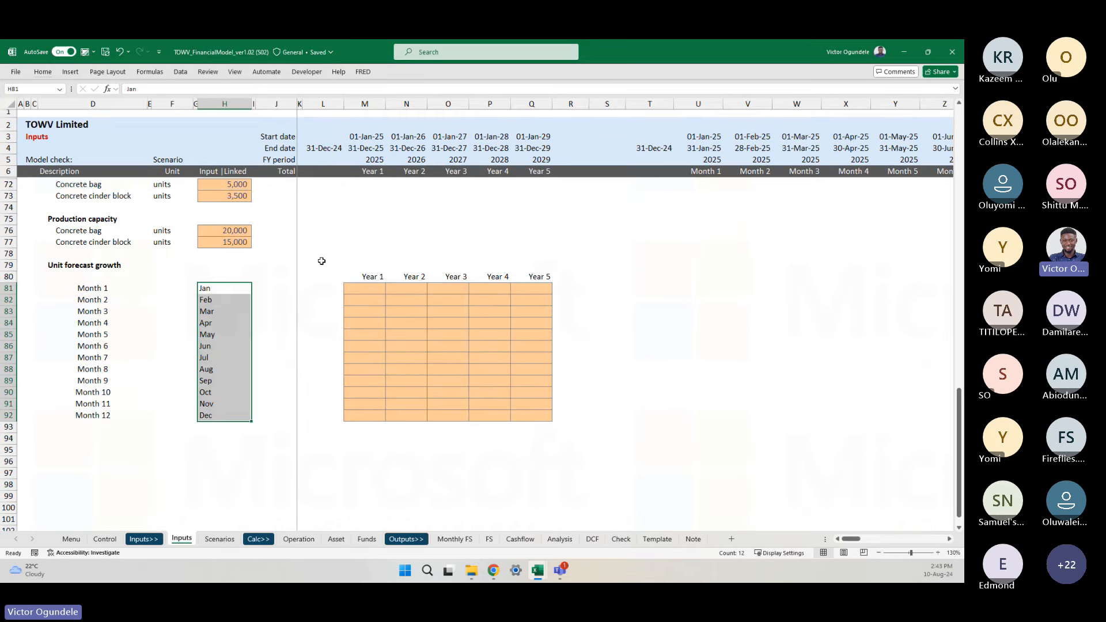
scroll(424, 316, "up", 1)
left_click(424, 317)
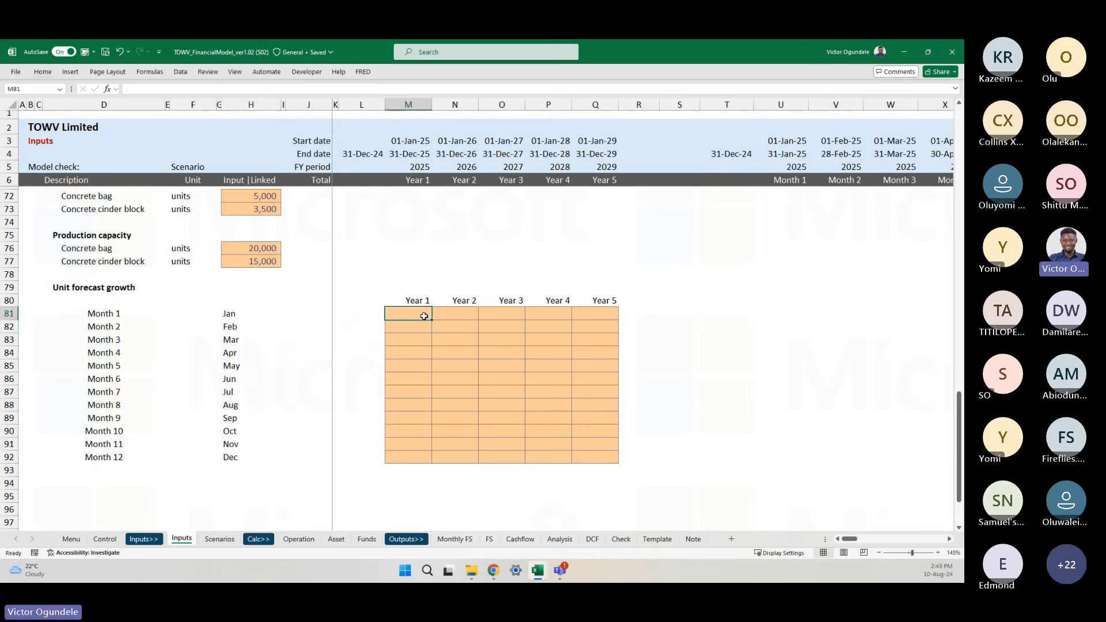
left_click_drag(424, 316, 595, 457)
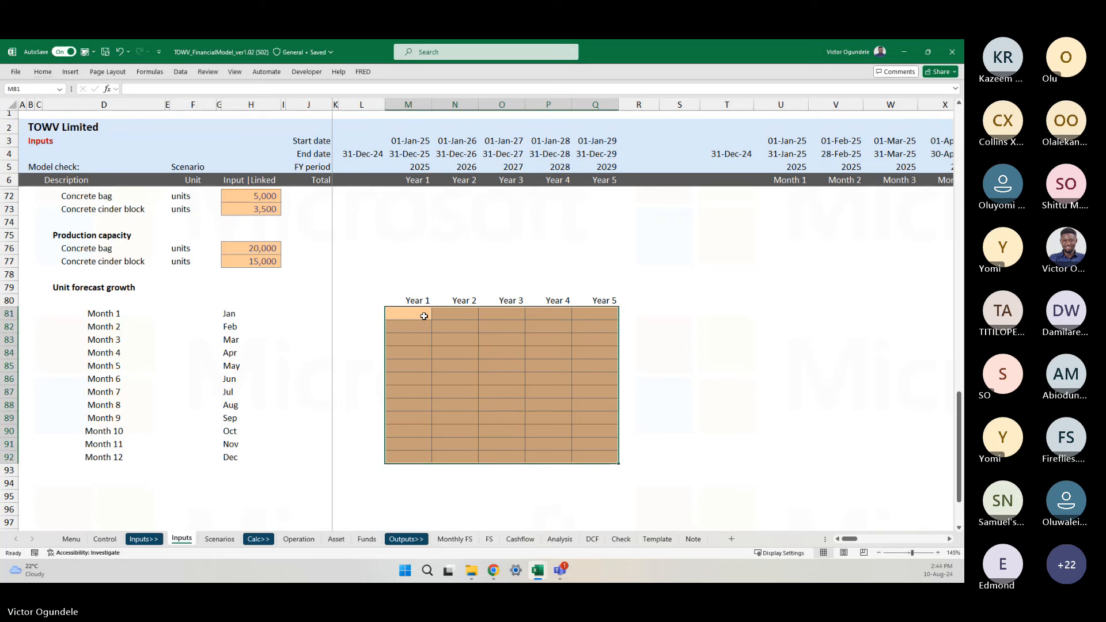
key("Left")
key("ctrl+z")
left_click(424, 317)
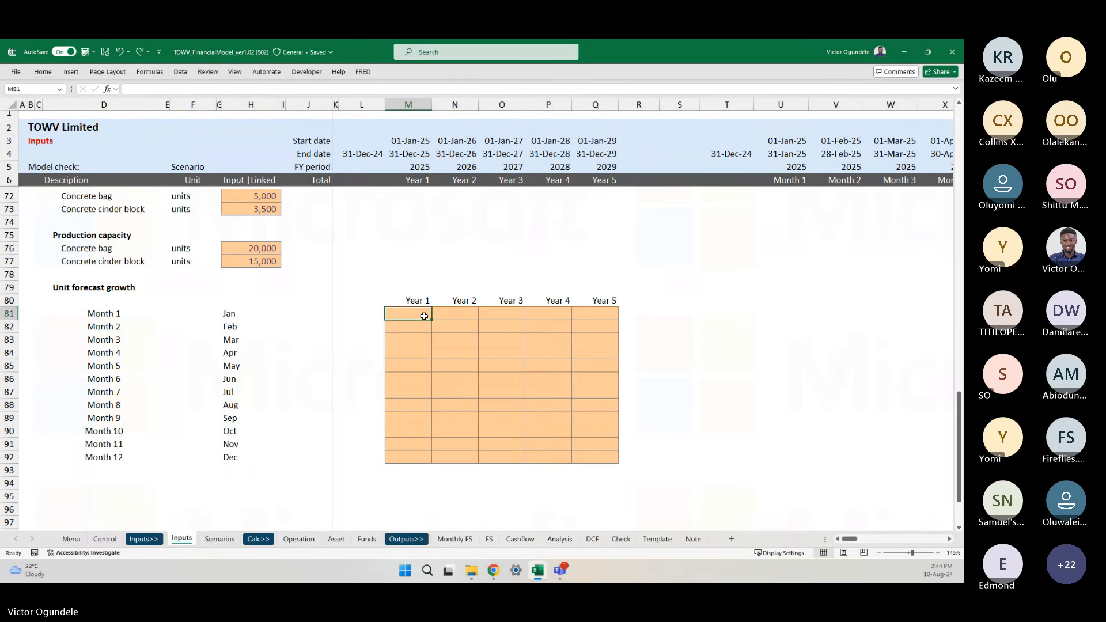
key("Right")
key("Down")
key("Left")
key("Up")
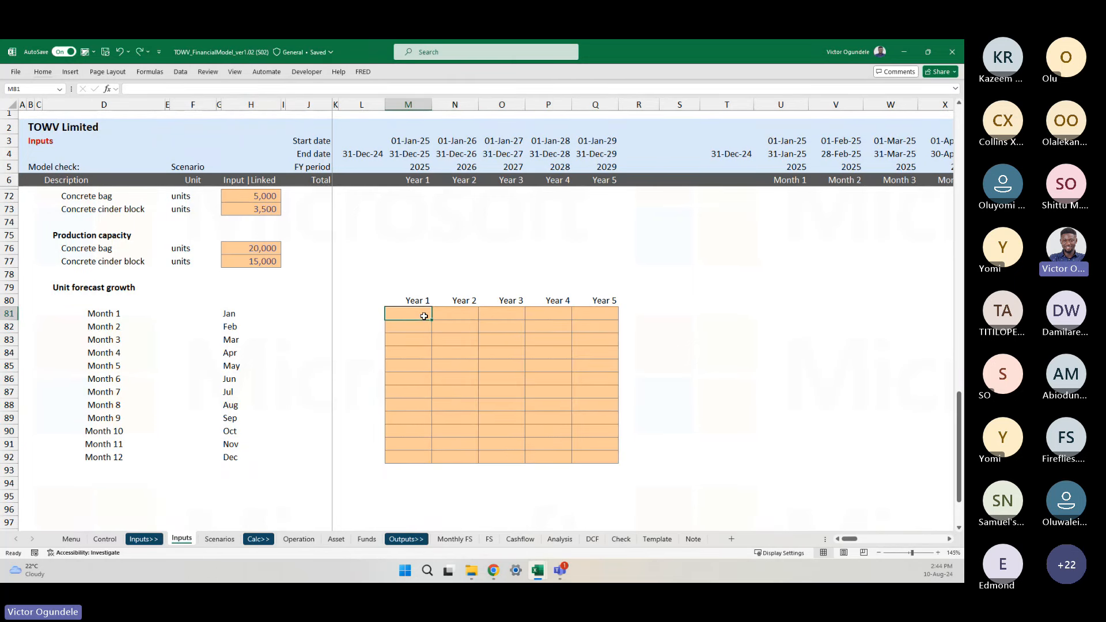
- Enter 0 in M81 as the Month 1 growth for Year 1
type("0")
key("ctrl+Return")
key("shift+Down")
key("shift+Down")
key("shift+Down")
key("shift+Down")
key("shift+Down")
- Copy the blank Management growth input cell M63 onto the unit growth grid M81:Q92 to apply its percentage format
scroll(424, 316, "up", 7)
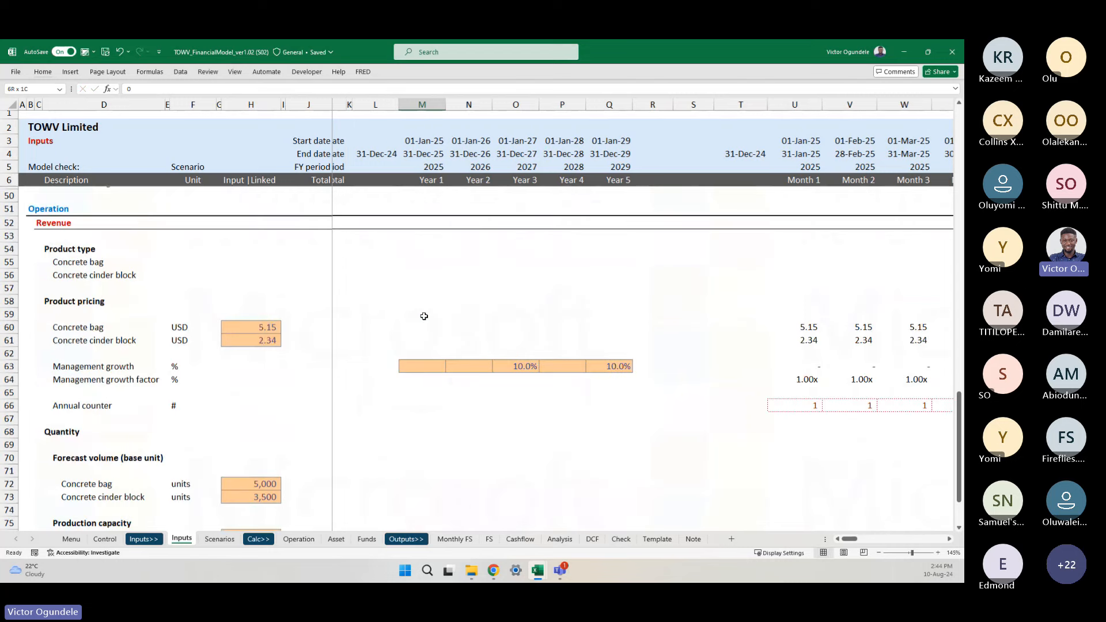
left_click(406, 346)
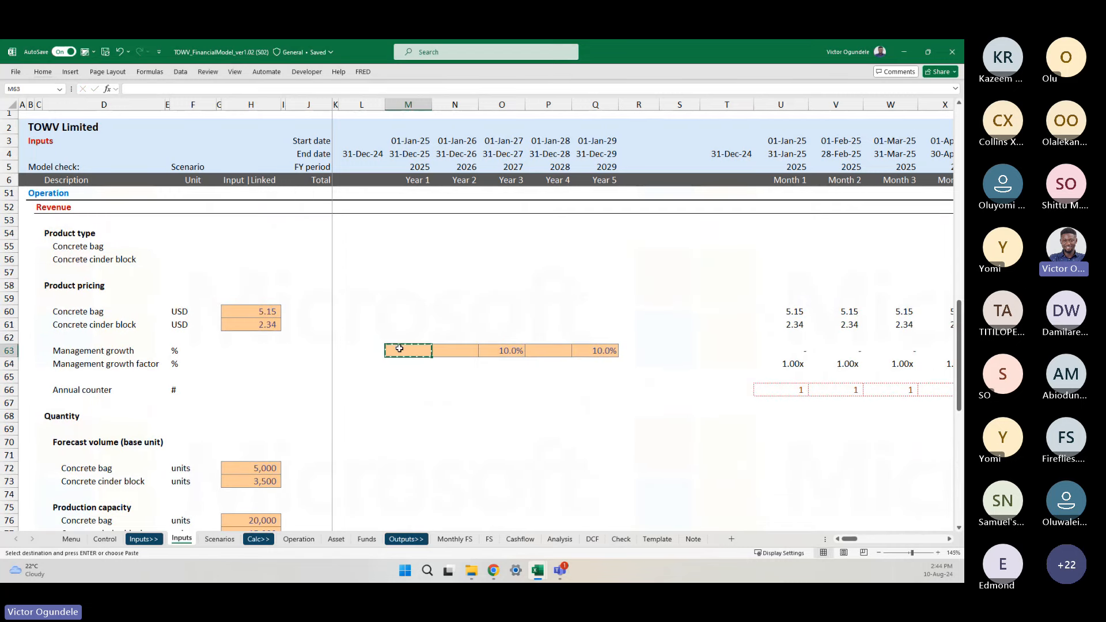
key("ctrl+c")
scroll(399, 348, "down", 3)
scroll(399, 348, "down", 1)
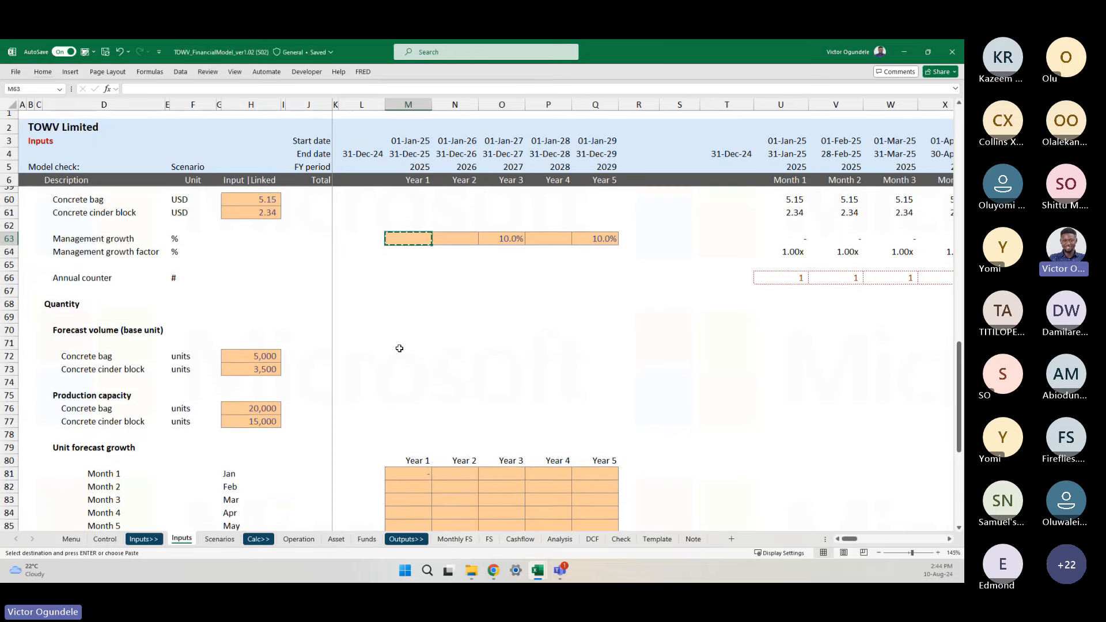
scroll(396, 370, "down", 4)
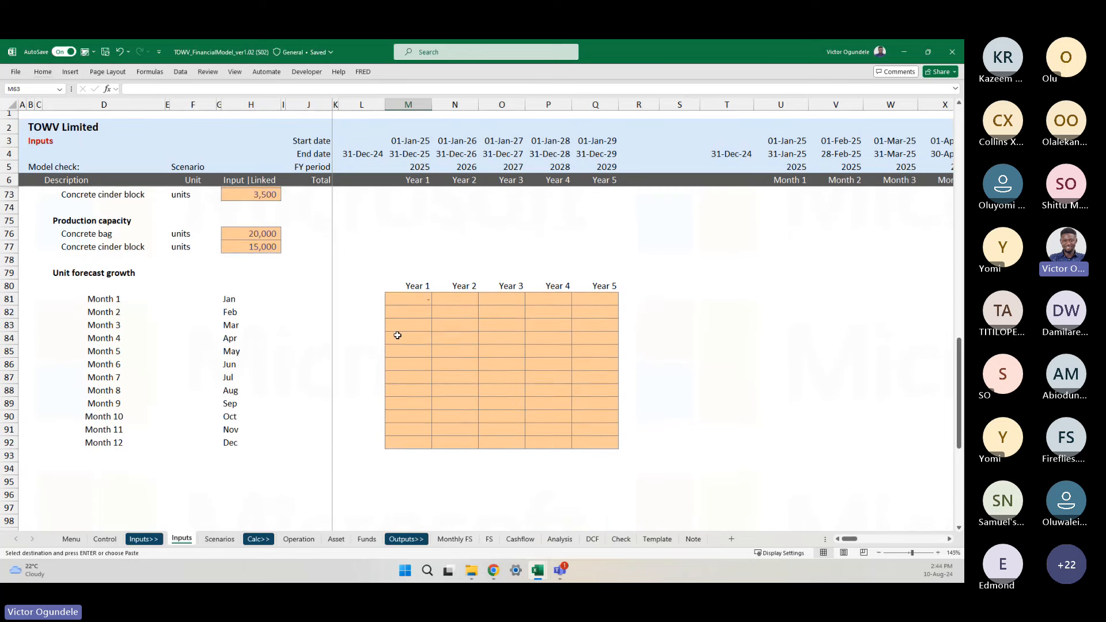
left_click(397, 299)
left_click(600, 445, "shift")
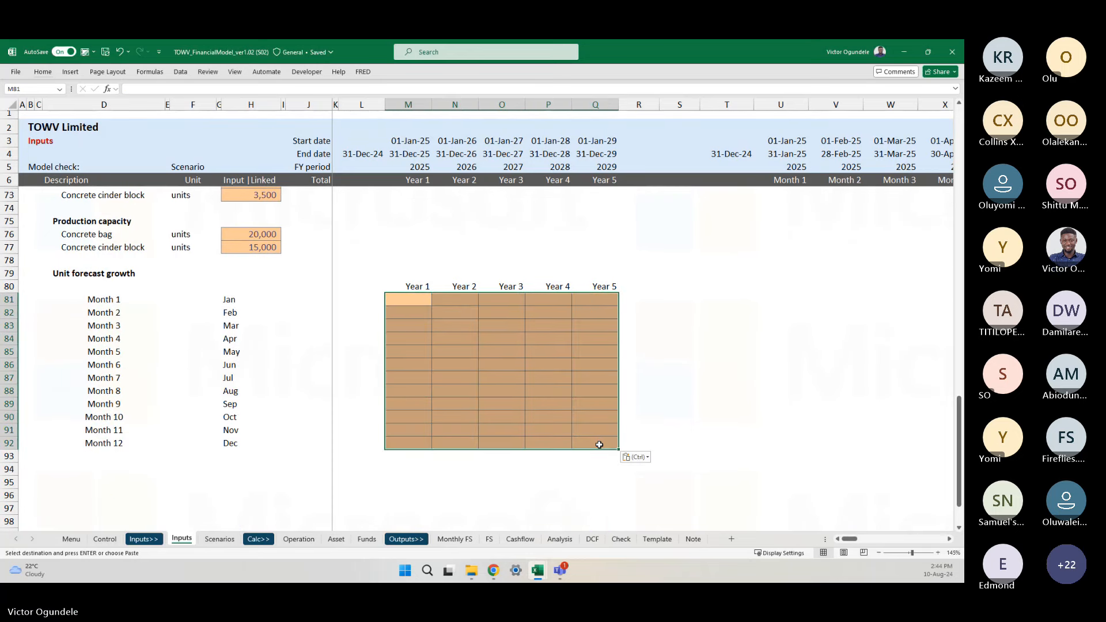
key("Return")
- Set the Month 1 growth for Year 1 in M81 to 0%
key("Left")
key("Right")
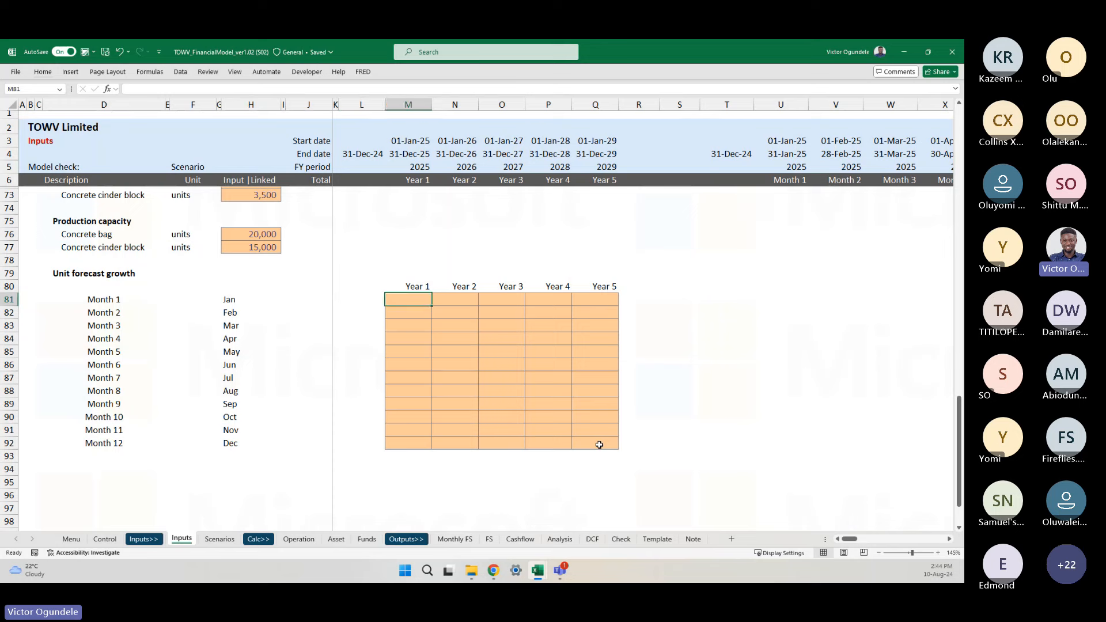
type("0")
key("Return")
- Review the yearly percentage inputs in the Price Incremental factor and Tax rate sections above the growth grid
scroll(599, 445, "up", 1)
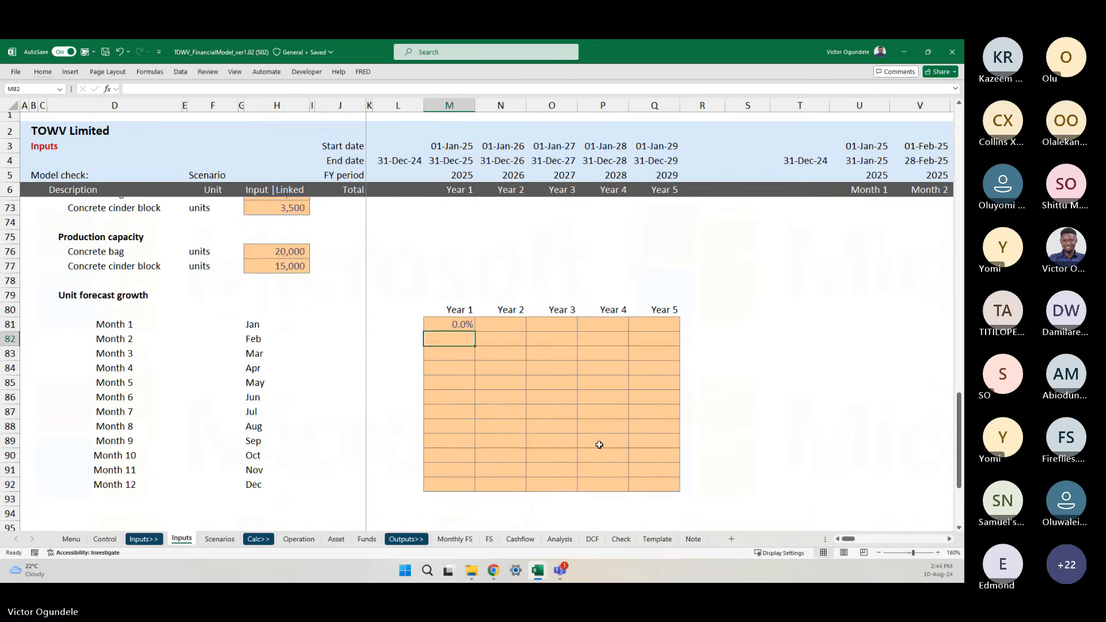
scroll(600, 444, "up", 8)
scroll(599, 445, "up", 5)
scroll(594, 443, "down", 1)
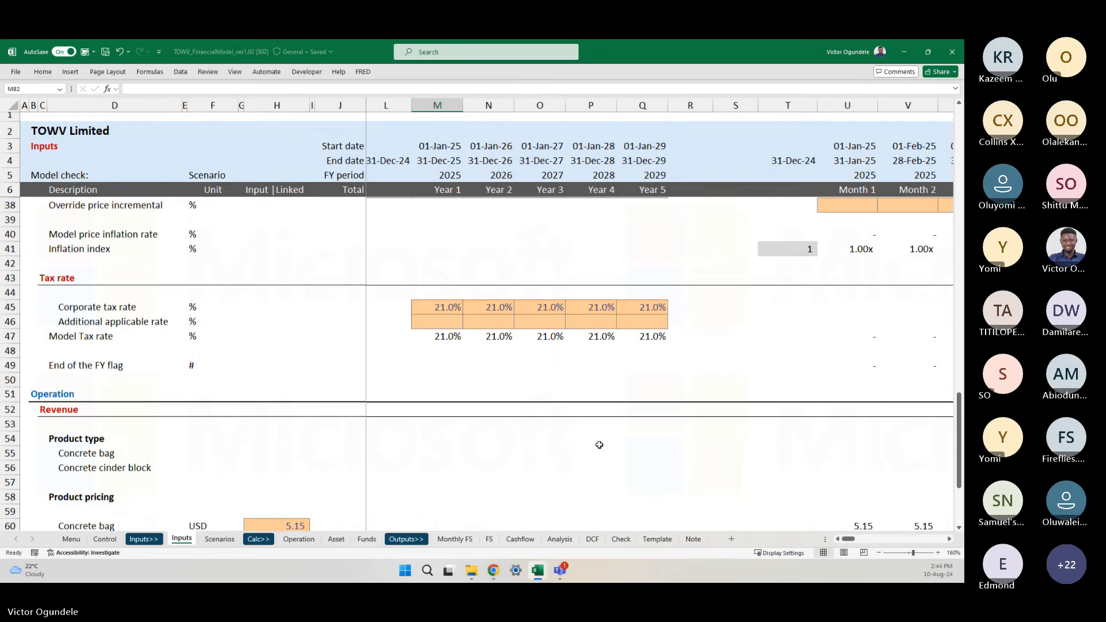
scroll(583, 439, "up", 1)
scroll(583, 438, "up", 1)
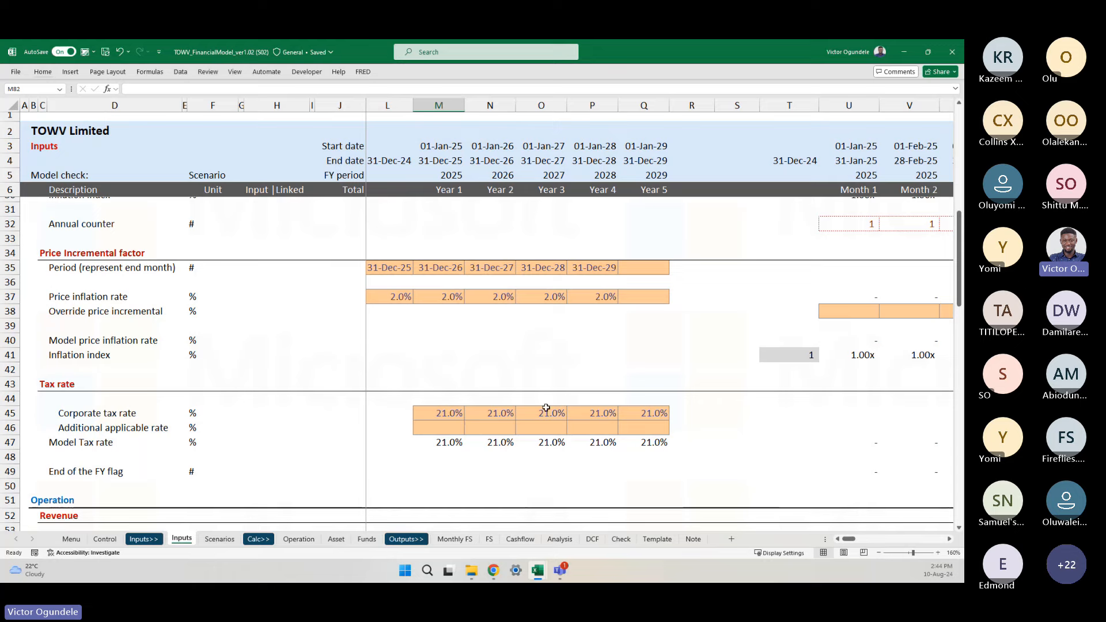
scroll(547, 409, "down", 10)
scroll(547, 407, "down", 3)
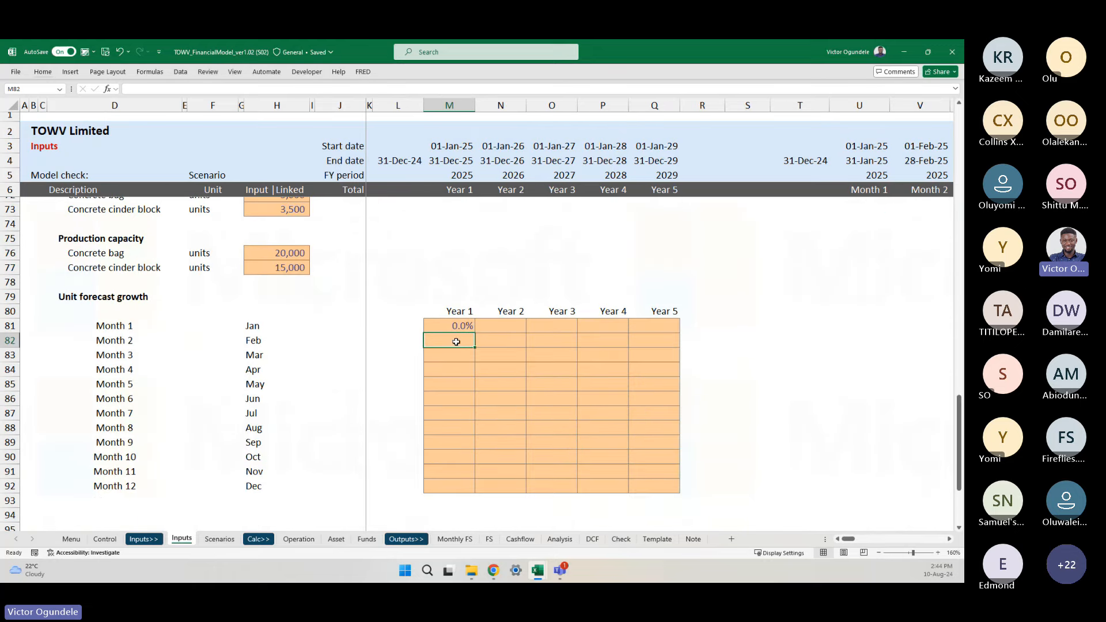
key("Up")
key("shift+Down")
key("Down")
key("shift+Down")
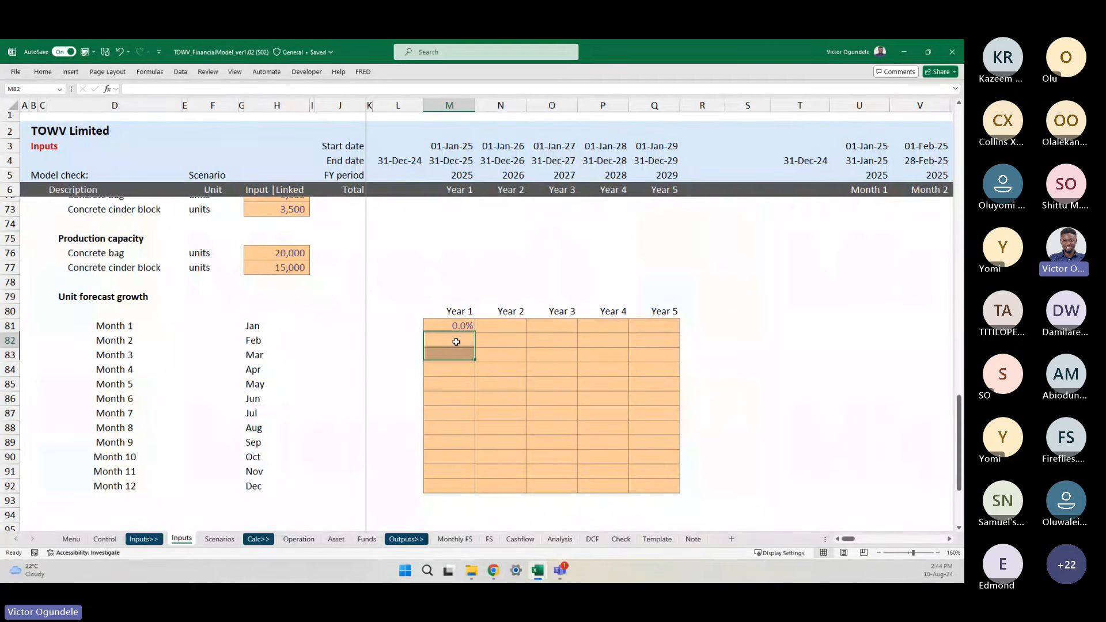
key("shift+Up")
key("Up")
scroll(457, 341, "up", 1, "ctrl")
scroll(456, 342, "down", 1)
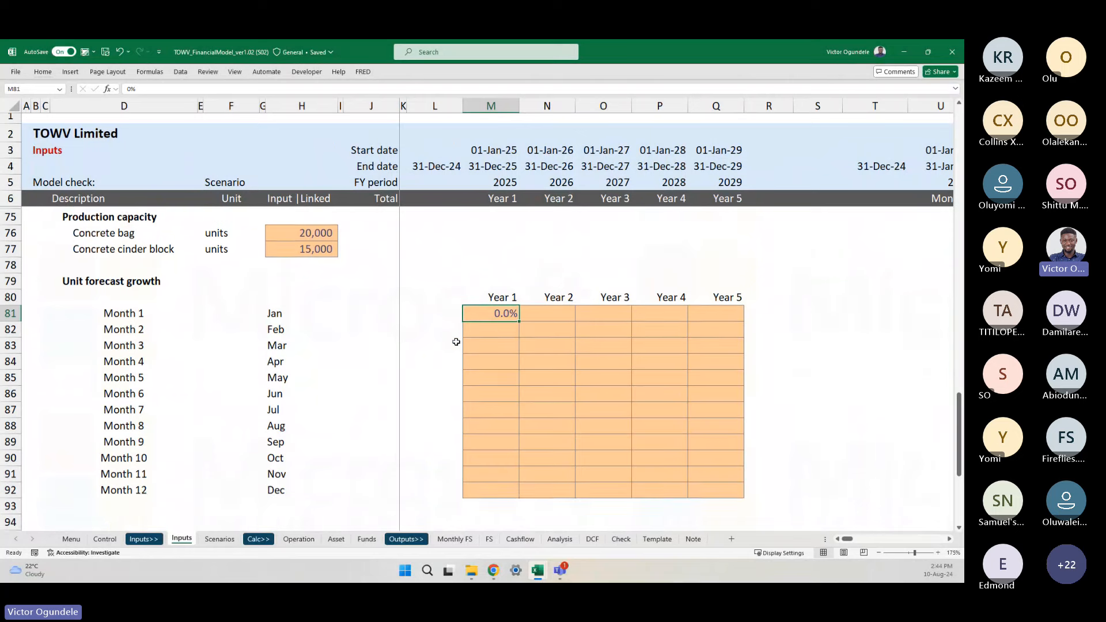
- Fill the Year 1 growth cells M82:M92, for Month 2 through Month 12, with 2.5%
left_click(491, 326)
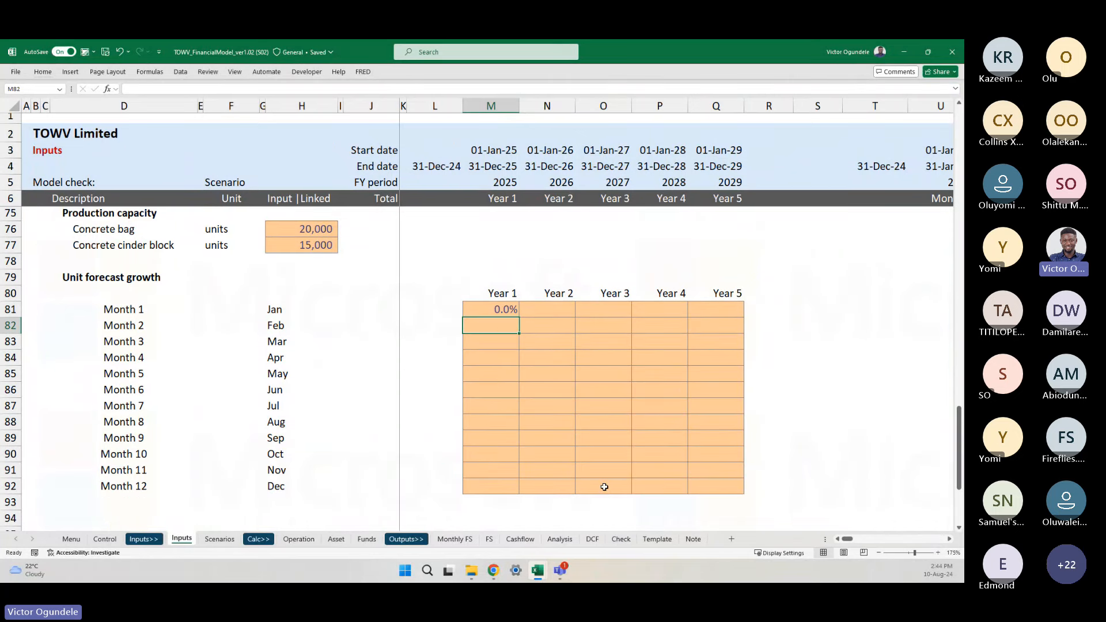
key("shift+Down")
key("shift+Down")
key("shift+Down")
key("shift+Down")
key("shift+Down")
key("shift+Down")
key("shift+Down")
key("shift+Down")
key("shift+Down")
key("shift+Down")
type("2.5")
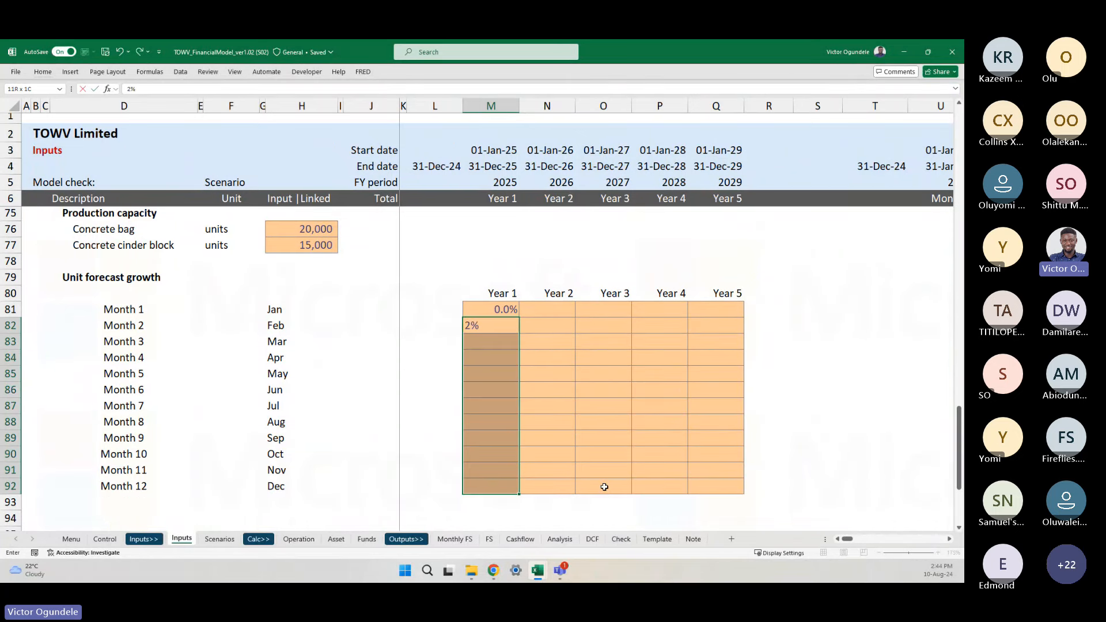
key("ctrl+Return")
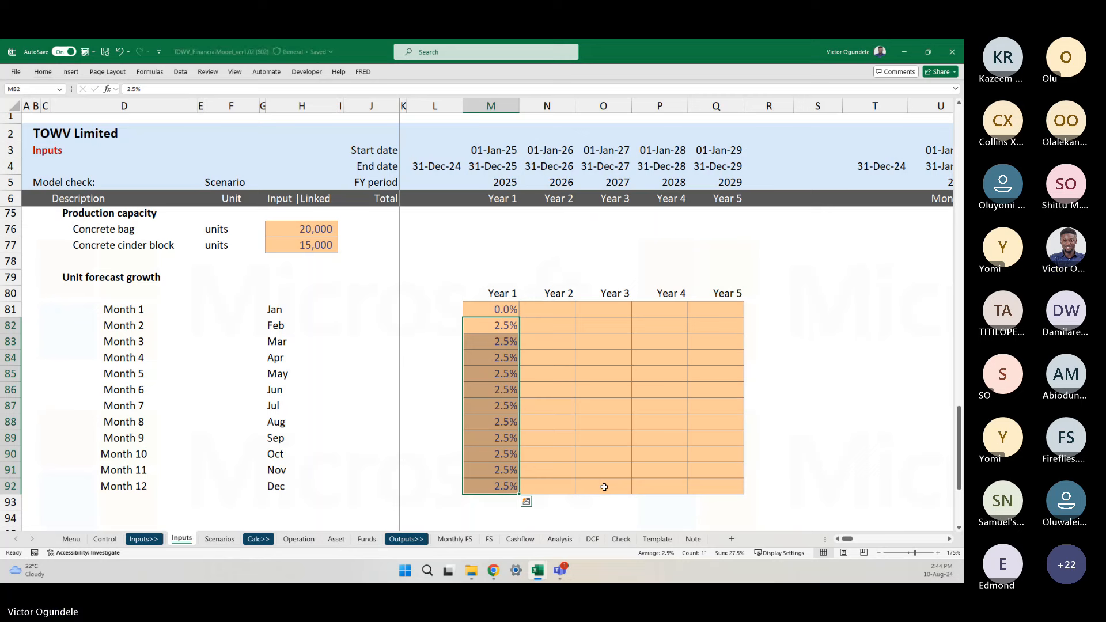
- Fill the Year 2 growth cells N81:N92, for all twelve months, with 3%
key("Right")
key("Up")
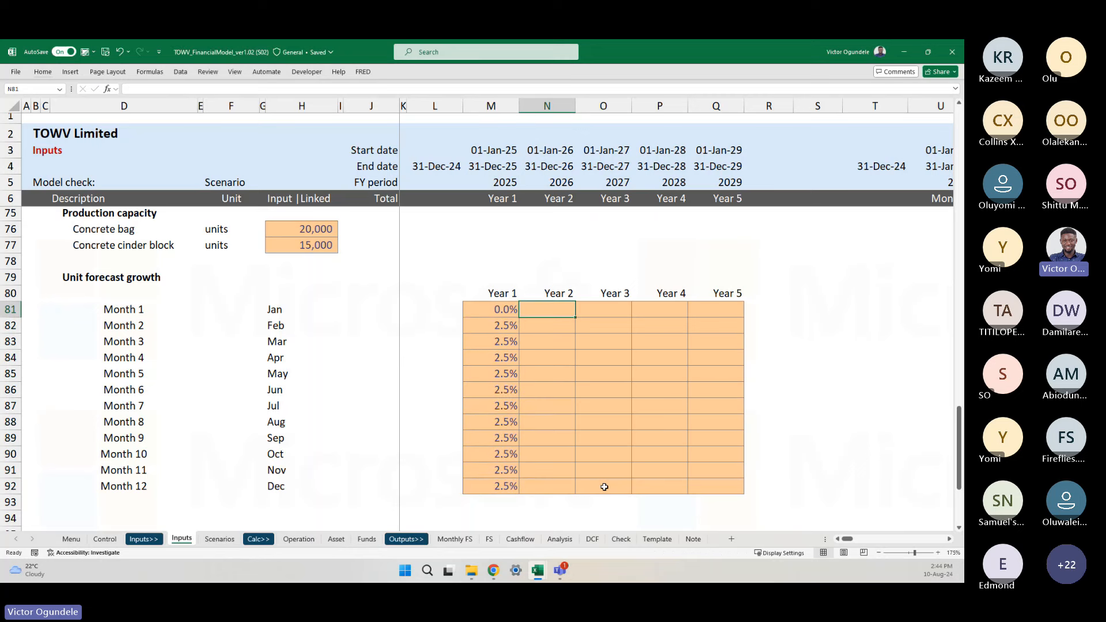
key("shift+Down")
key("shift+Down")
key("shift+Down")
key("shift+Down")
key("shift+Down")
key("shift+Down")
key("shift+Down")
key("shift+Down")
key("shift+Down")
key("shift+Down")
key("shift+Down")
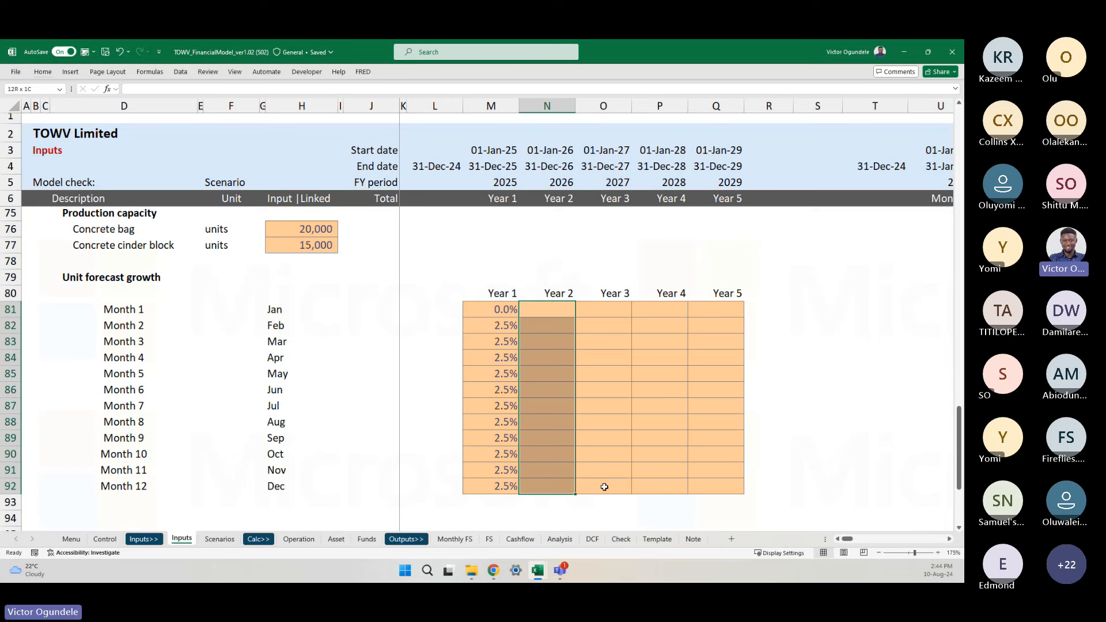
type("3%")
key("ctrl+Return")
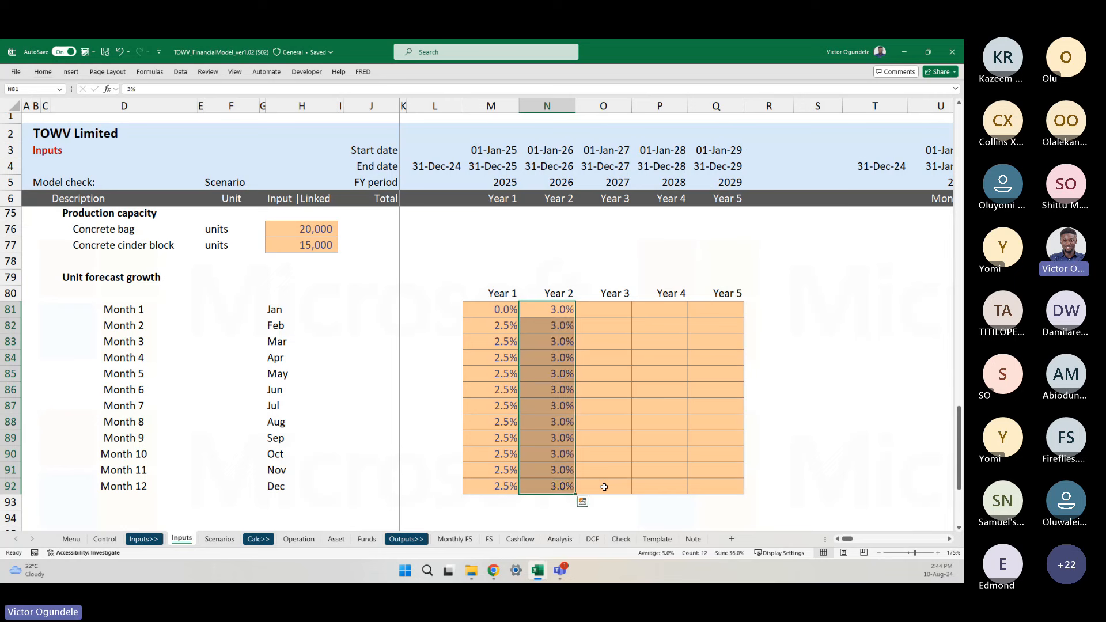
- Fill the Year 3 growth cells O81:O92, for all twelve months, with 2%
key("Right")
key("shift+Down")
key("shift+Down")
key("shift+Down")
key("shift+Down")
key("shift+Down")
key("shift+Down")
key("shift+Down")
key("shift+Down")
key("shift+Down")
key("shift+Down")
key("shift+Down")
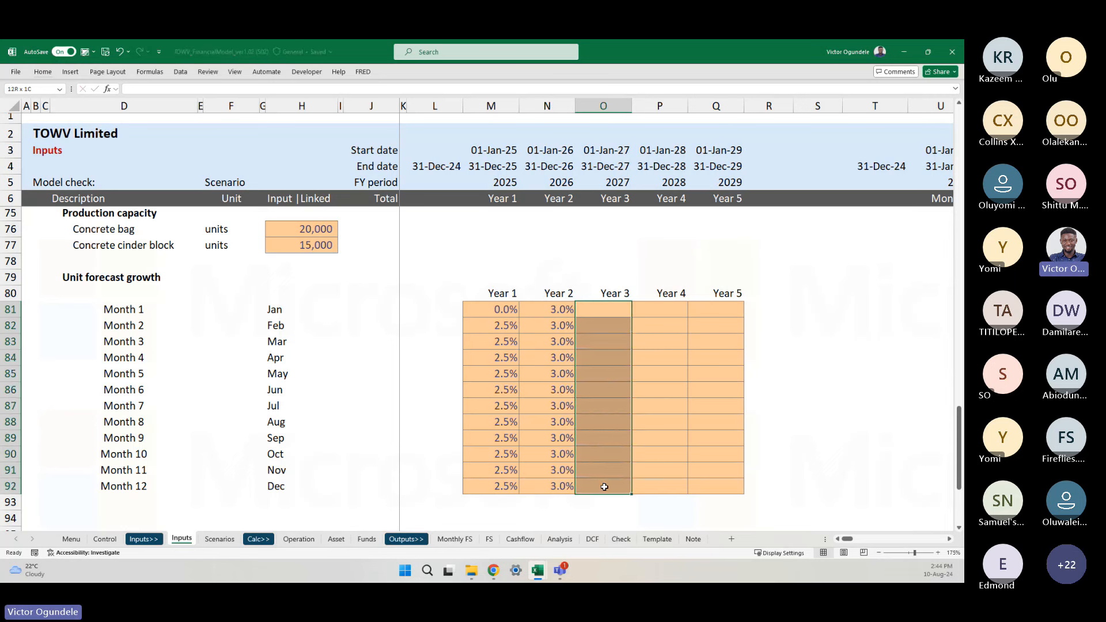
type("2%")
key("ctrl+Return")
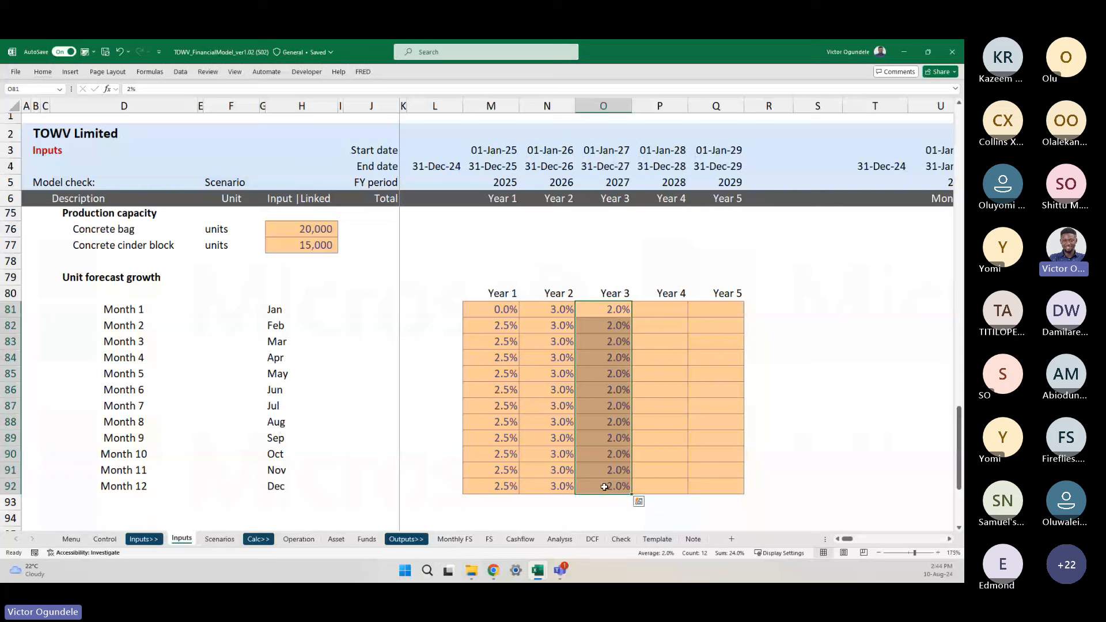
- Fill the Year 4 growth cells P81:P92, for all twelve months, with 1.8%
key("Right")
key("shift+Down")
key("shift+Down")
key("shift+Down")
key("shift+Down")
key("shift+Down")
key("shift+Down")
key("shift+Down")
key("shift+Down")
key("shift+Down")
key("shift+Down")
key("shift+Down")
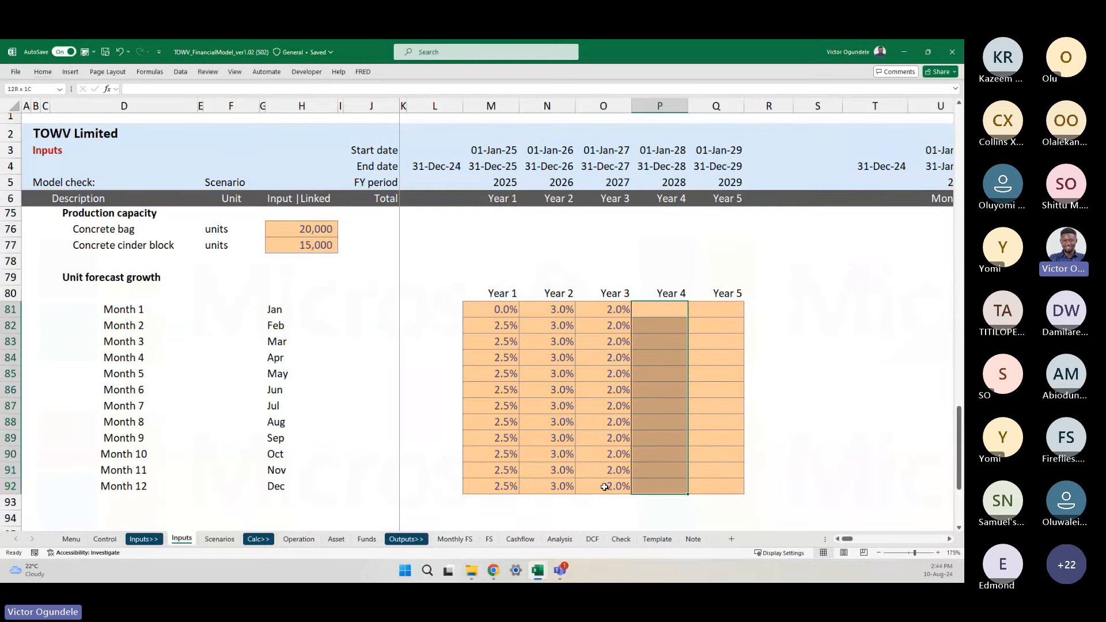
type("1.")
type("8")
key("ctrl+Return")
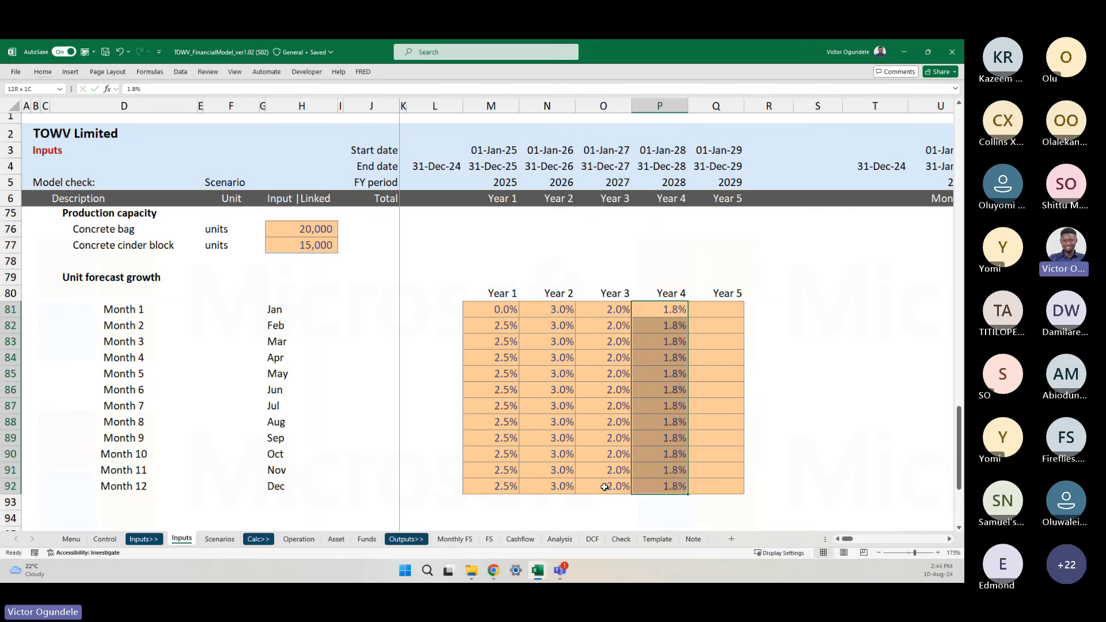
- Fill the Year 5 growth cells Q81:Q92, for all twelve months, with 2.2%
key("Right")
key("shift+Down")
key("shift+Down")
key("shift+Down")
key("shift+Down")
key("shift+Down")
key("shift+Down")
key("shift+Down")
key("shift+Down")
key("shift+Down")
key("shift+Down")
key("shift+Down")
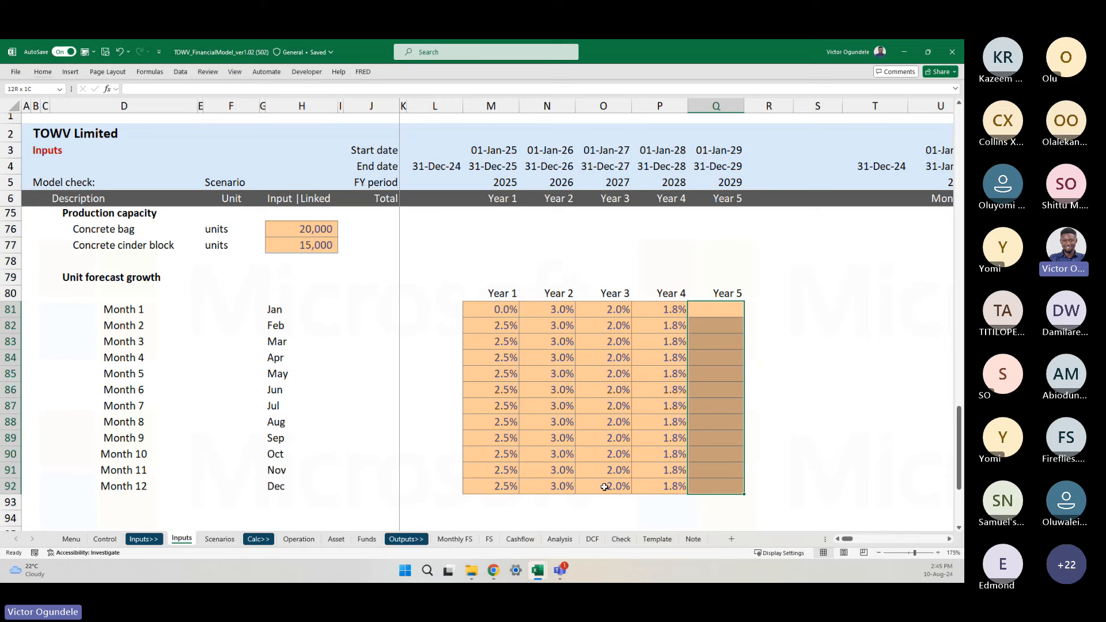
type("2.")
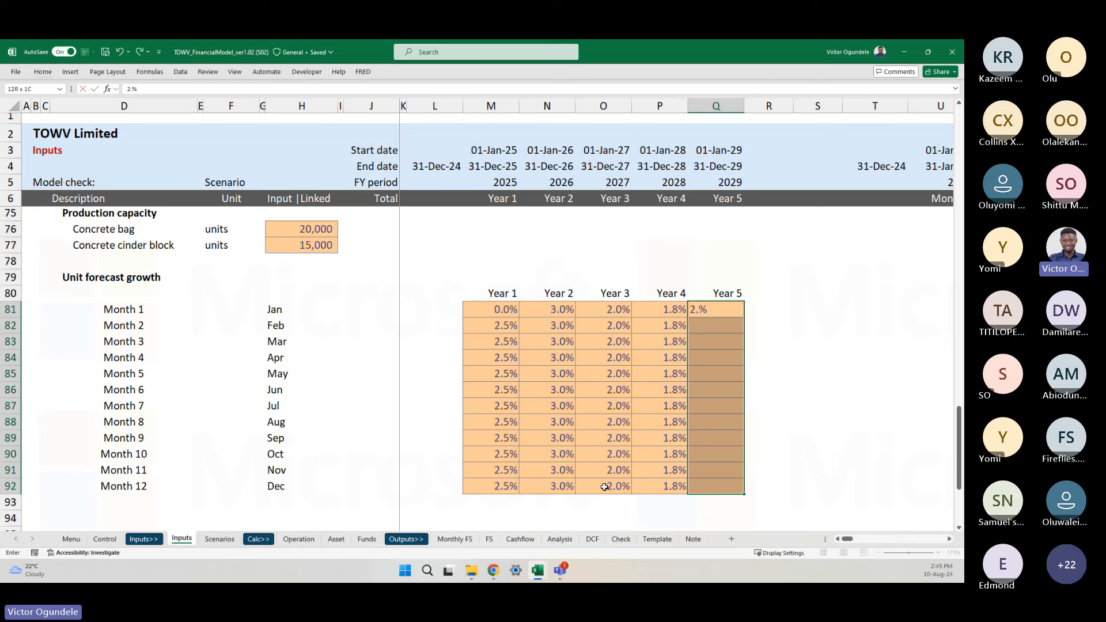
type("2")
key("ctrl+Return")
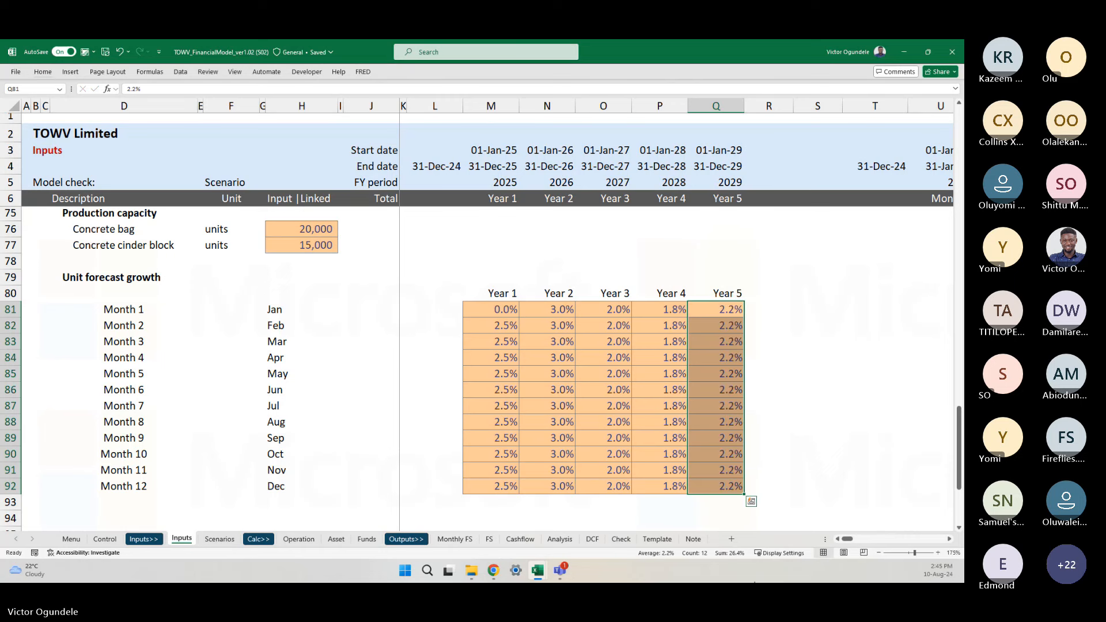
- Check the summed monthly growth of each year's column in the unit forecast growth grid, from Year 1 through Year 5
scroll(536, 464, "down", 1)
left_click(471, 475)
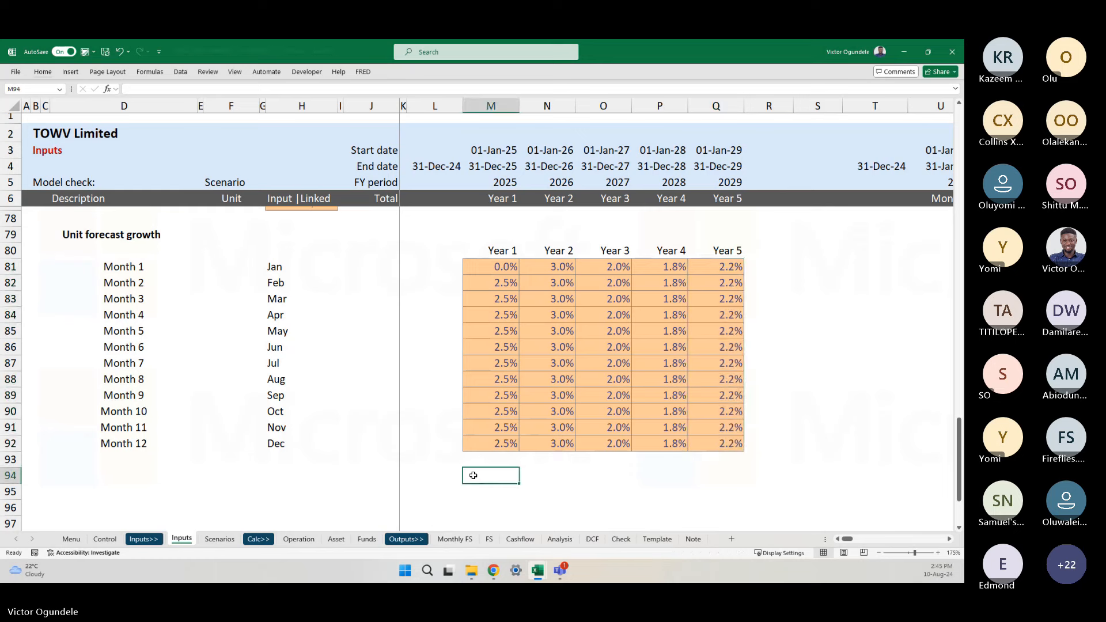
scroll(523, 410, "up", 1)
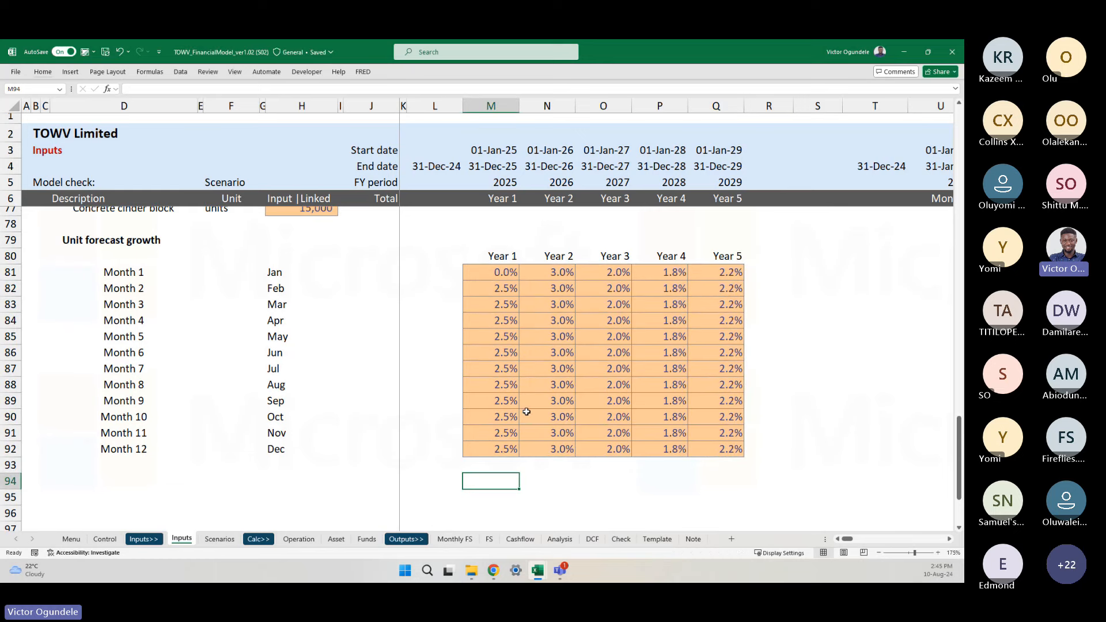
left_click(503, 269)
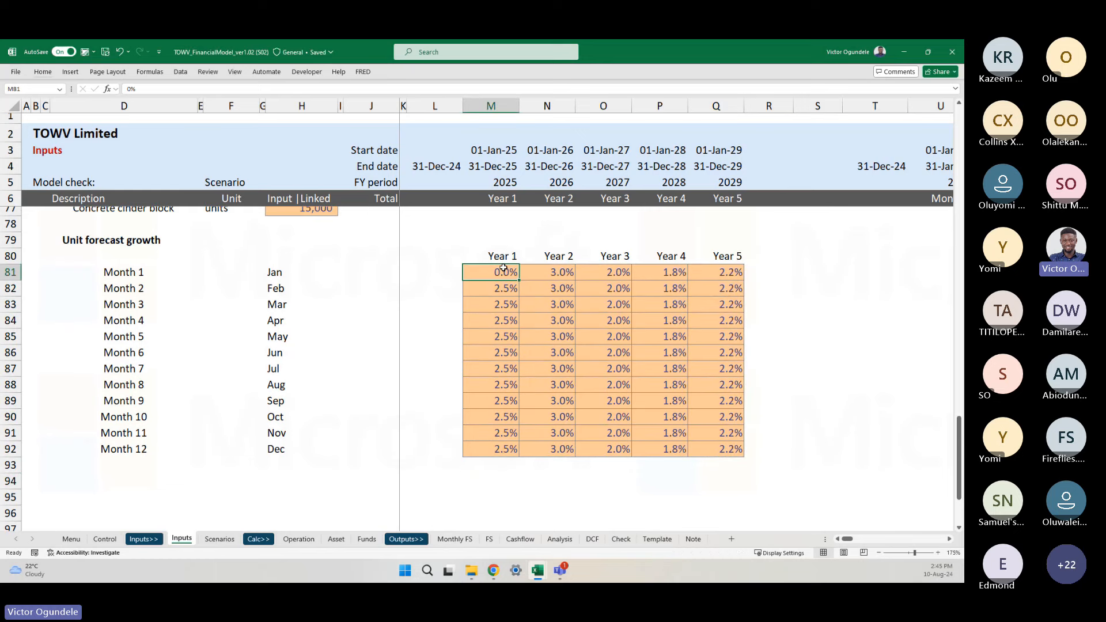
key("ctrl+shift+Down")
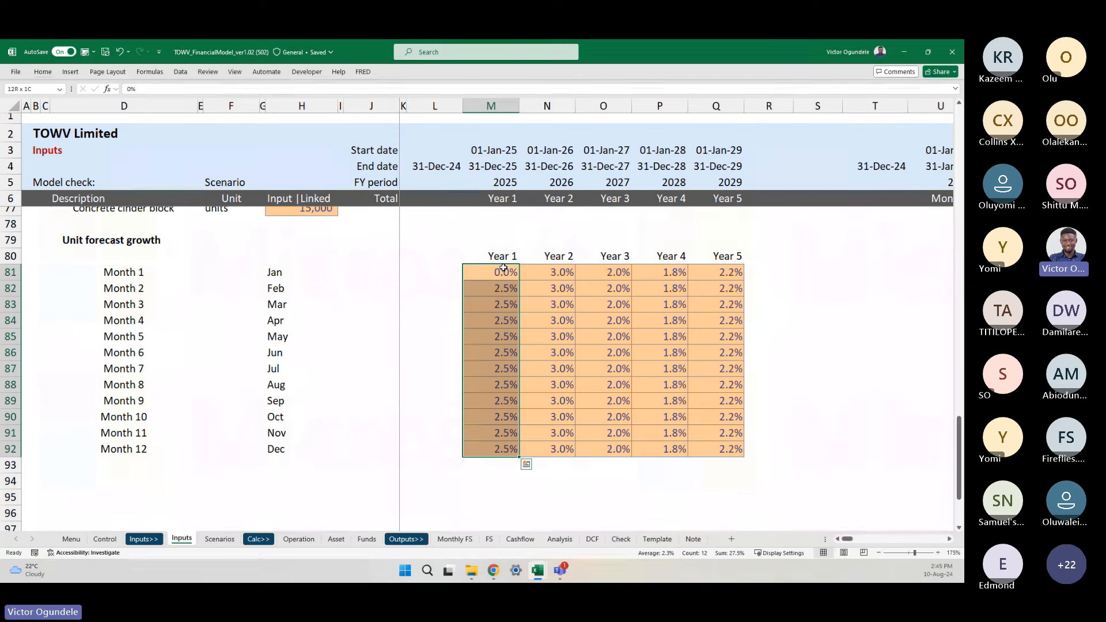
key("Right")
key("ctrl+shift+Down")
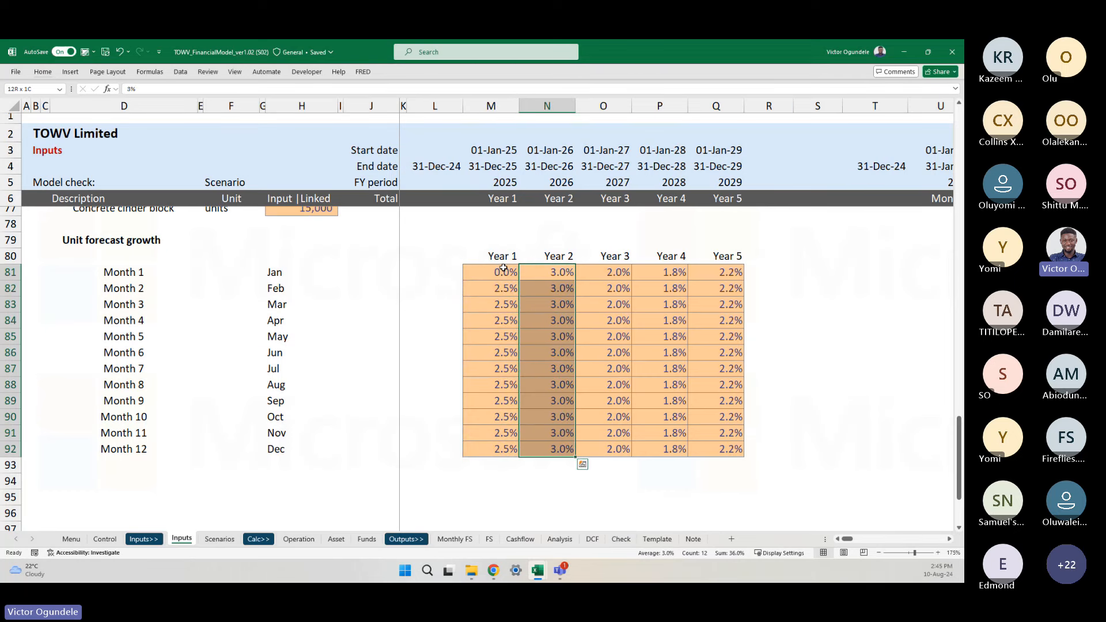
key("Right")
key("ctrl+shift+Down")
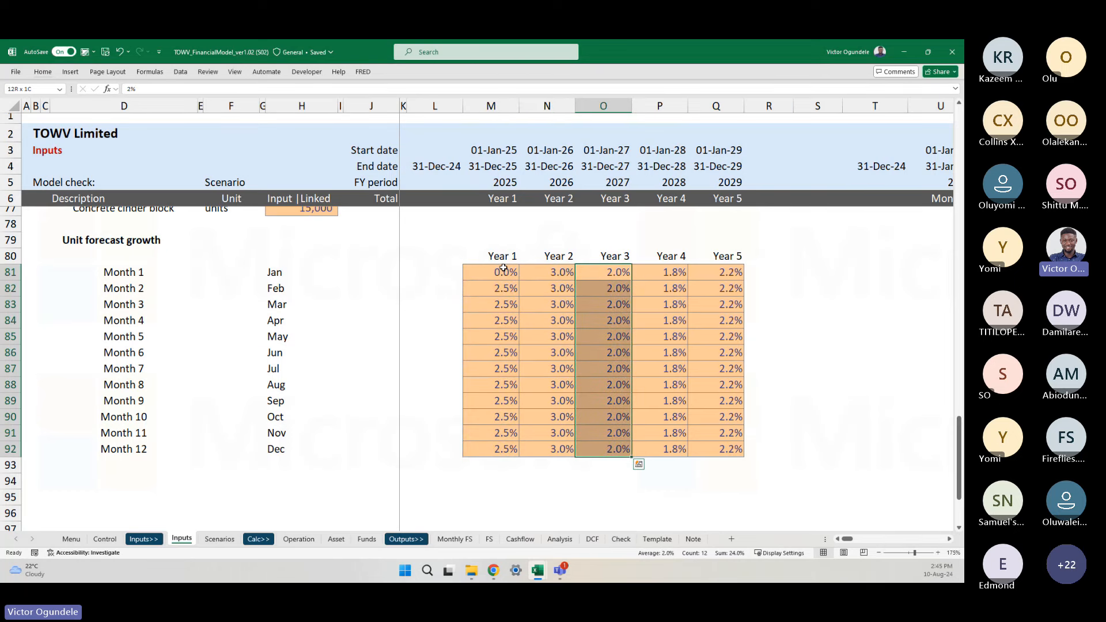
key("Right")
key("ctrl+shift+Down")
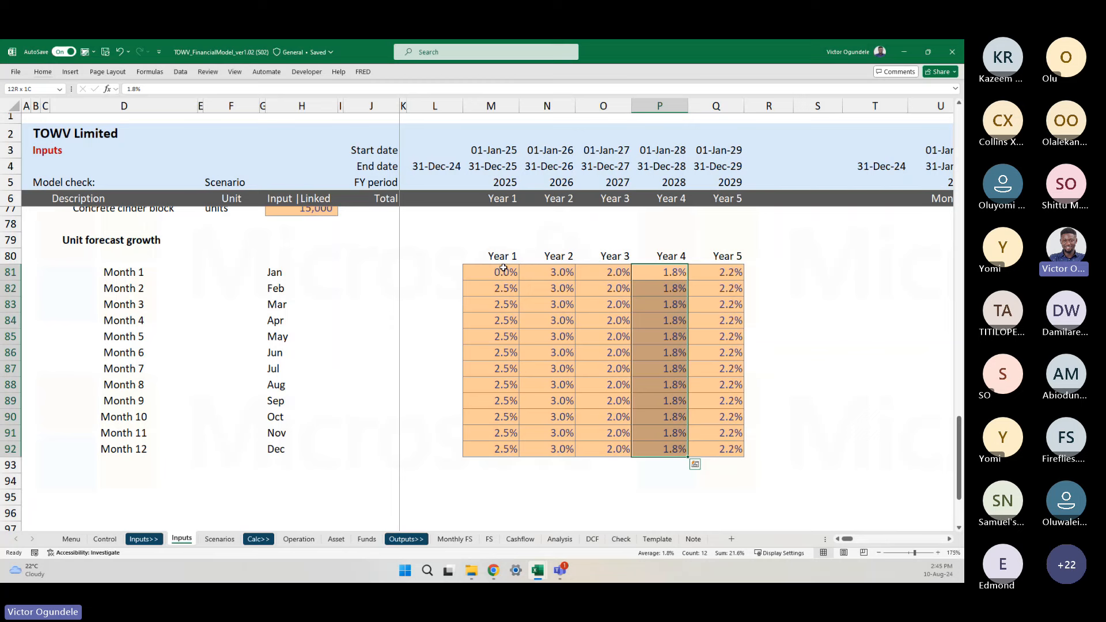
key("Right")
key("ctrl+shift+Down")
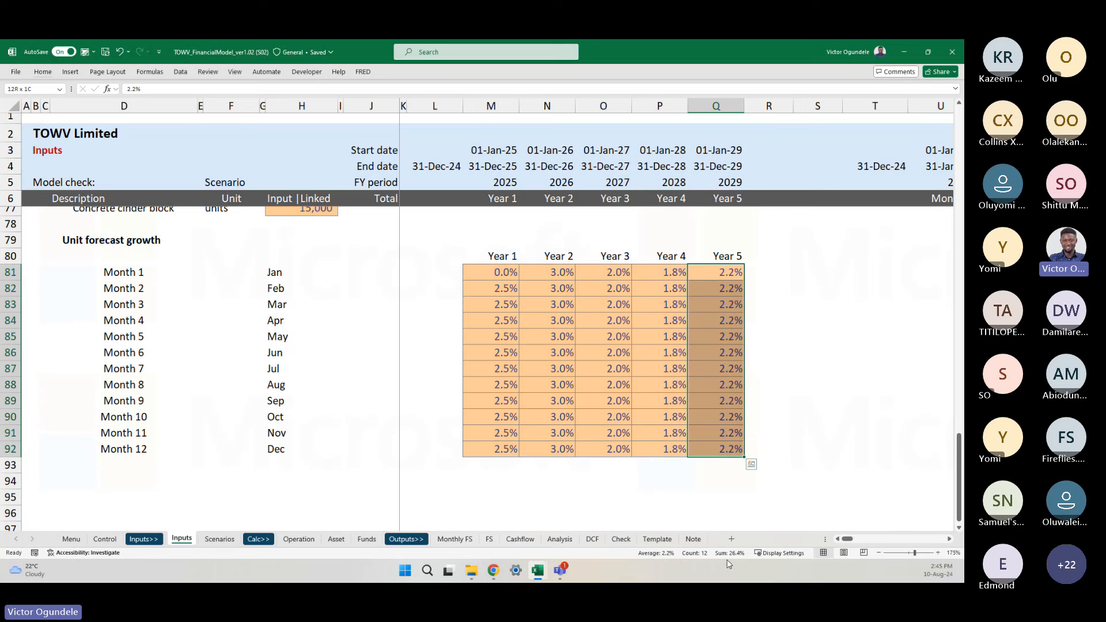
left_click(817, 323)
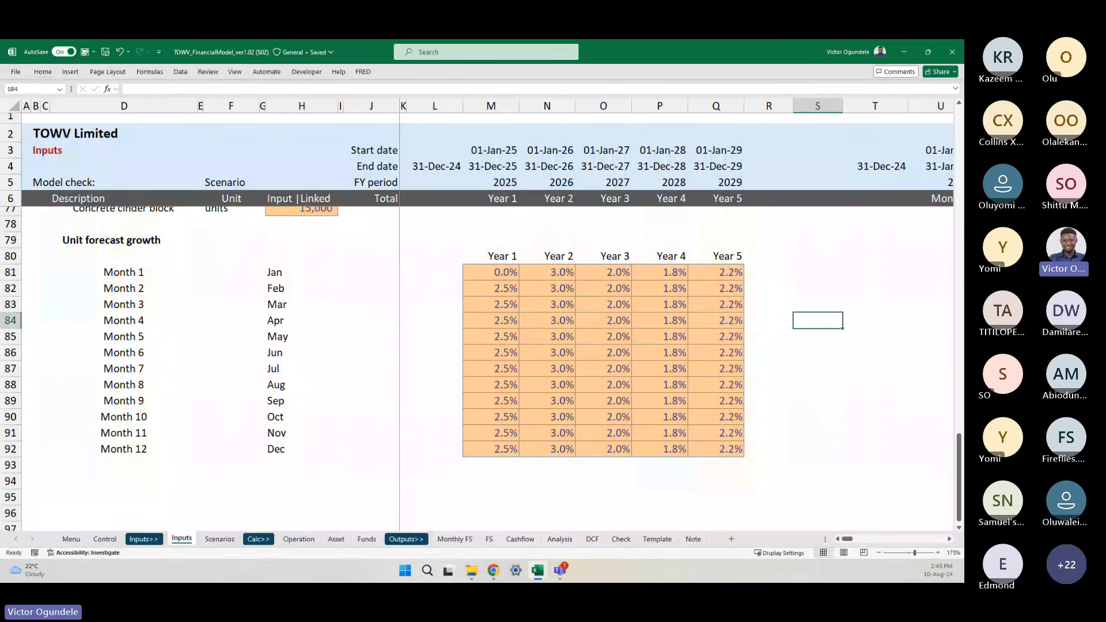
key("alt+Tab")
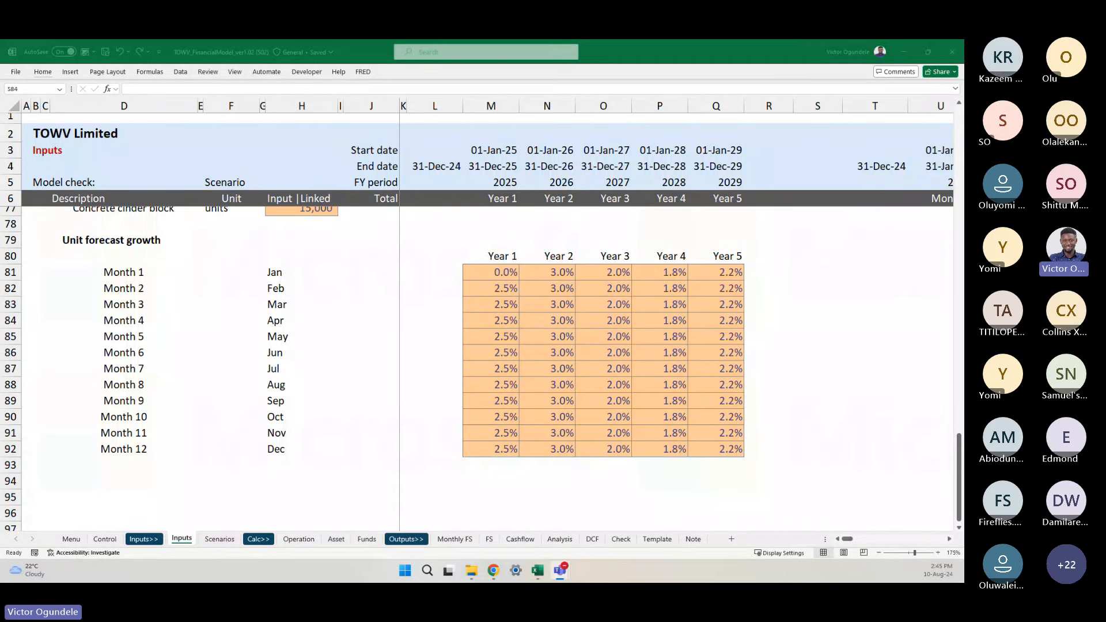
left_click(505, 273)
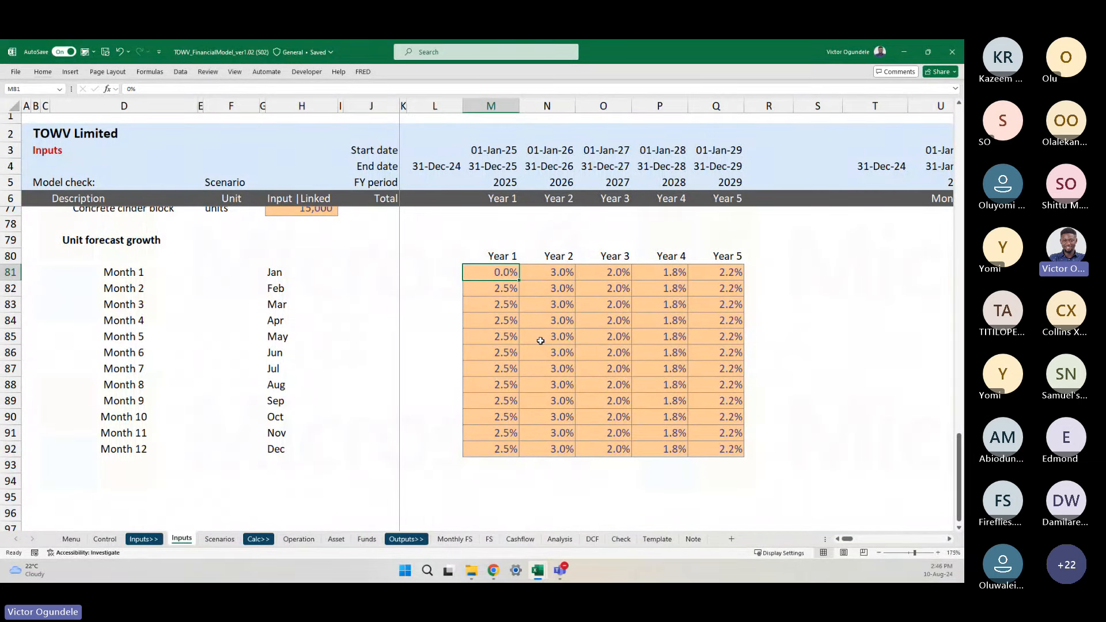
scroll(541, 341, "up", 2)
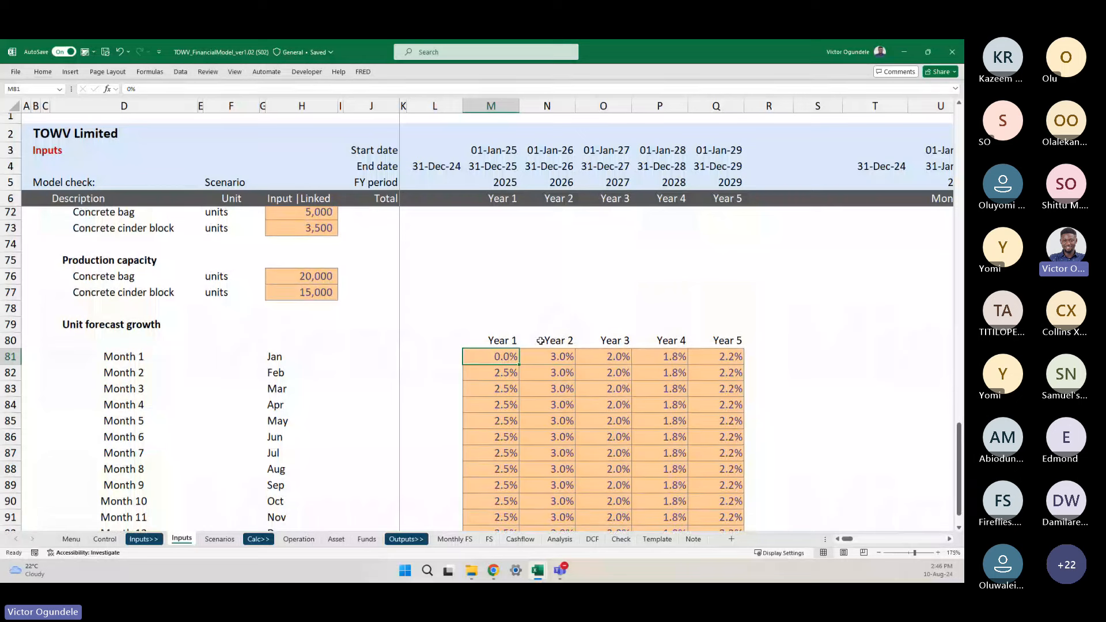
left_click(492, 375)
scroll(492, 374, "down", 1)
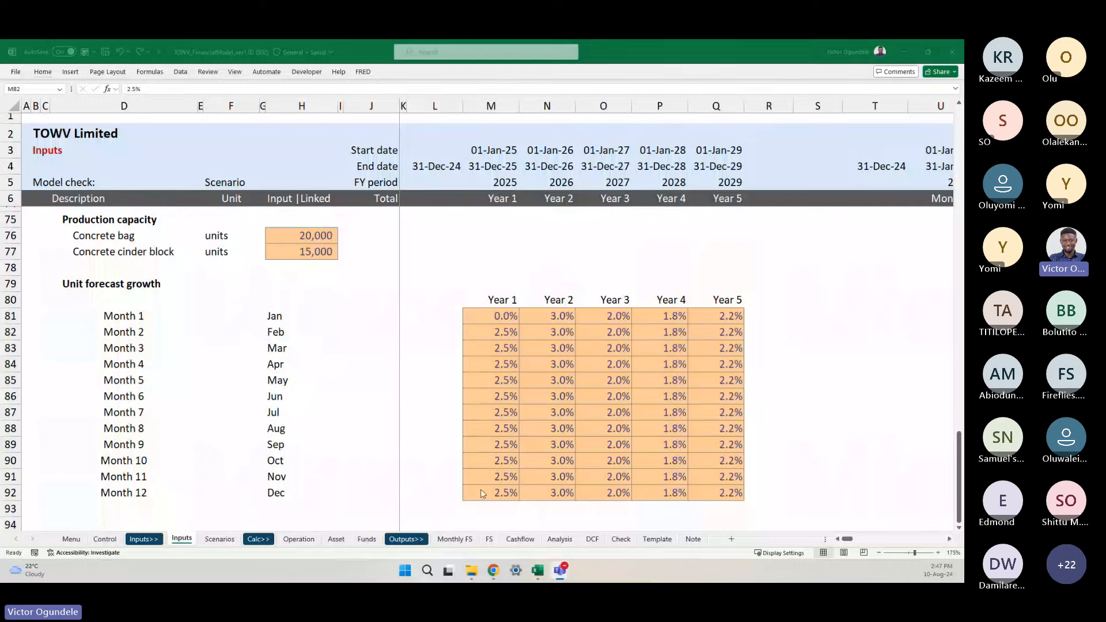
left_click(433, 439)
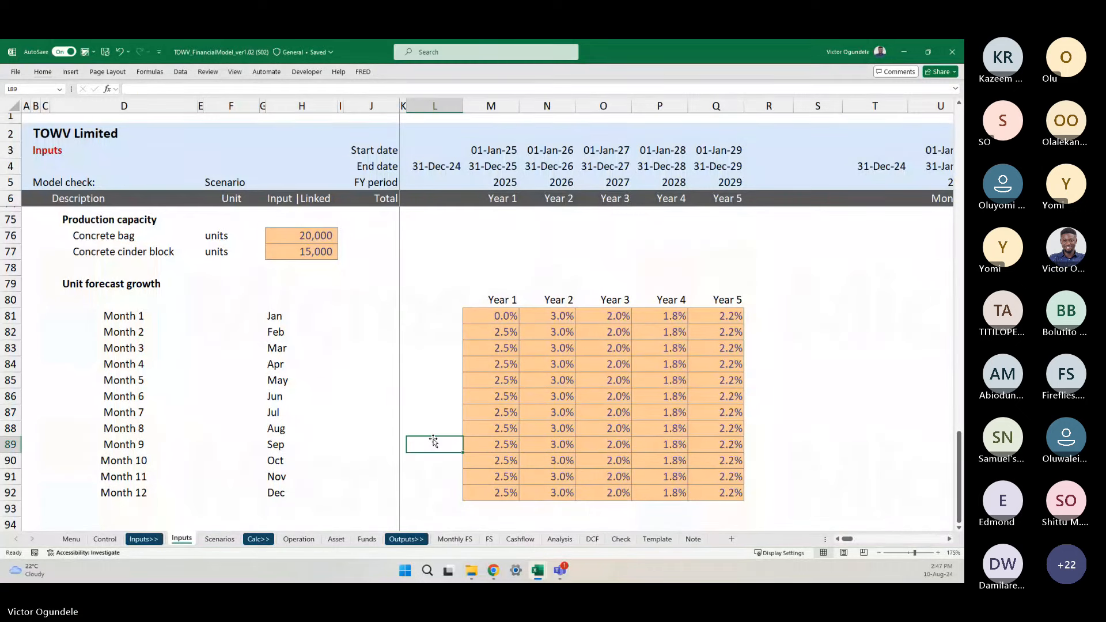
scroll(433, 440, "down", 3, "ctrl")
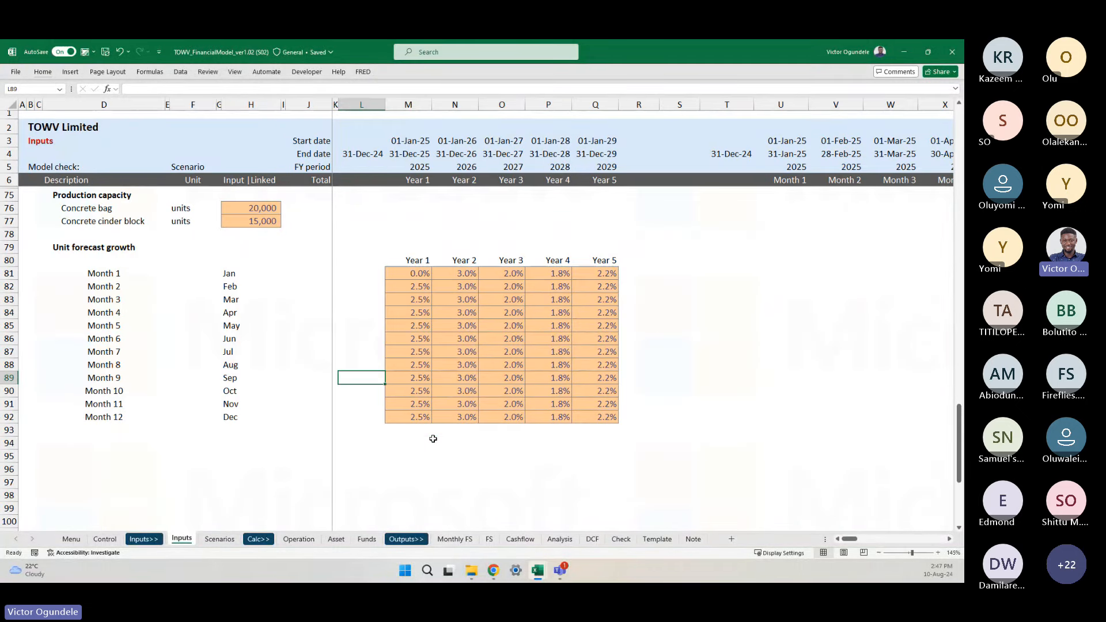
scroll(436, 364, "up", 2)
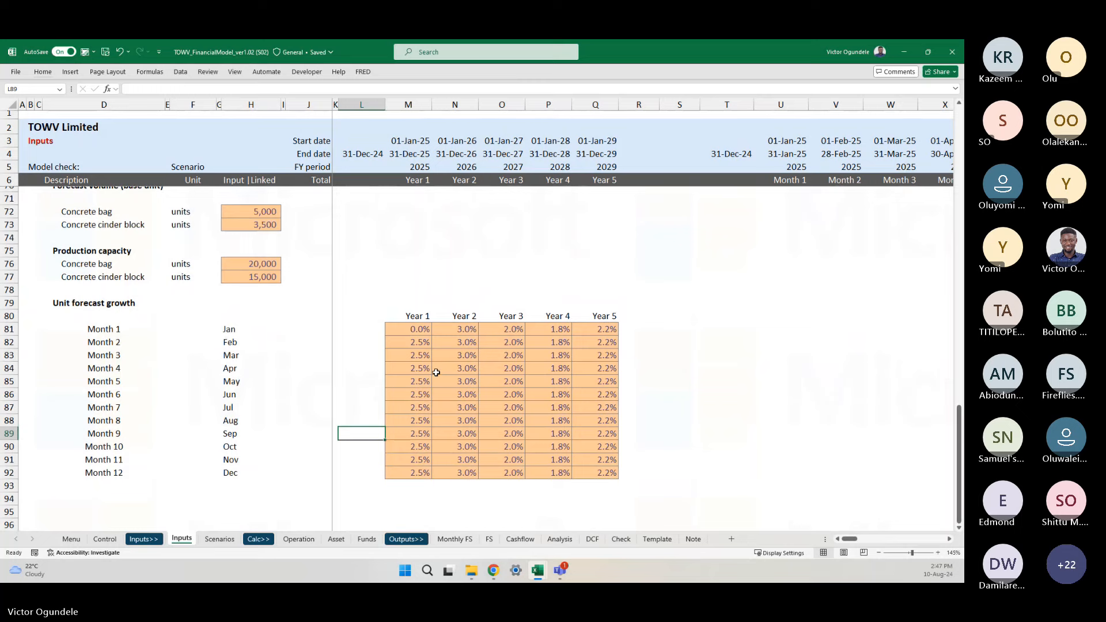
scroll(436, 365, "up", 1)
scroll(437, 372, "down", 1)
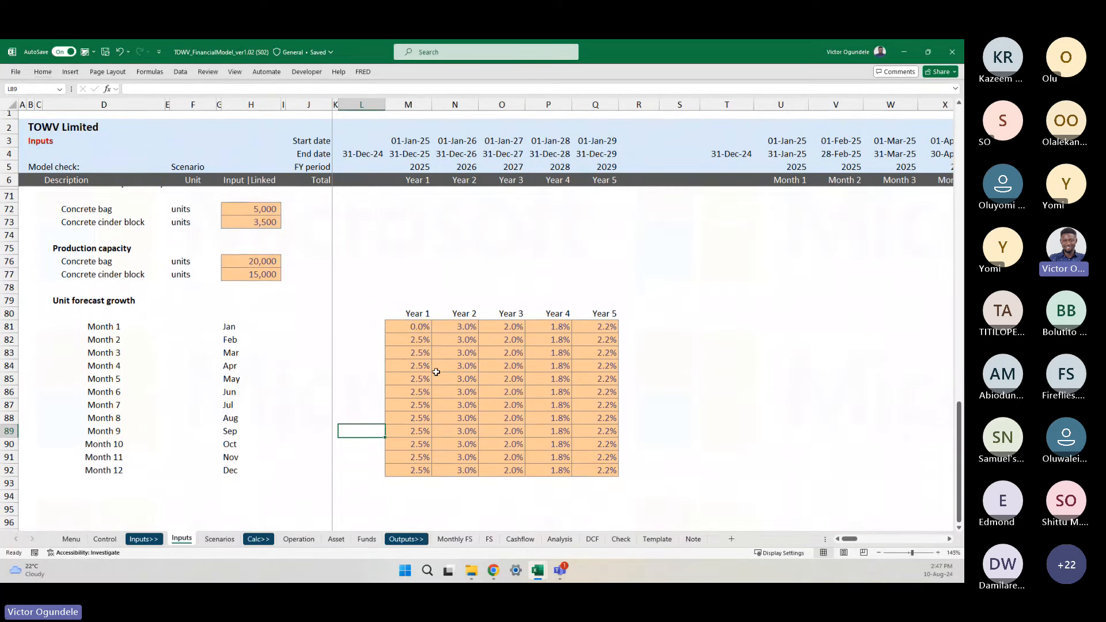
left_click(404, 289)
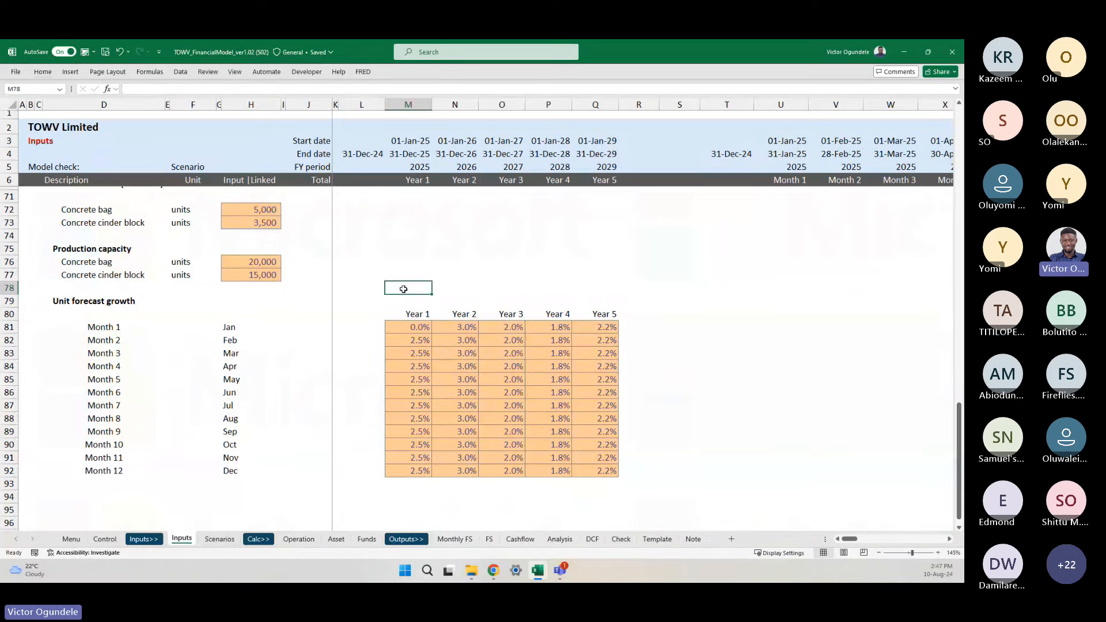
scroll(403, 289, "down", 2, "ctrl")
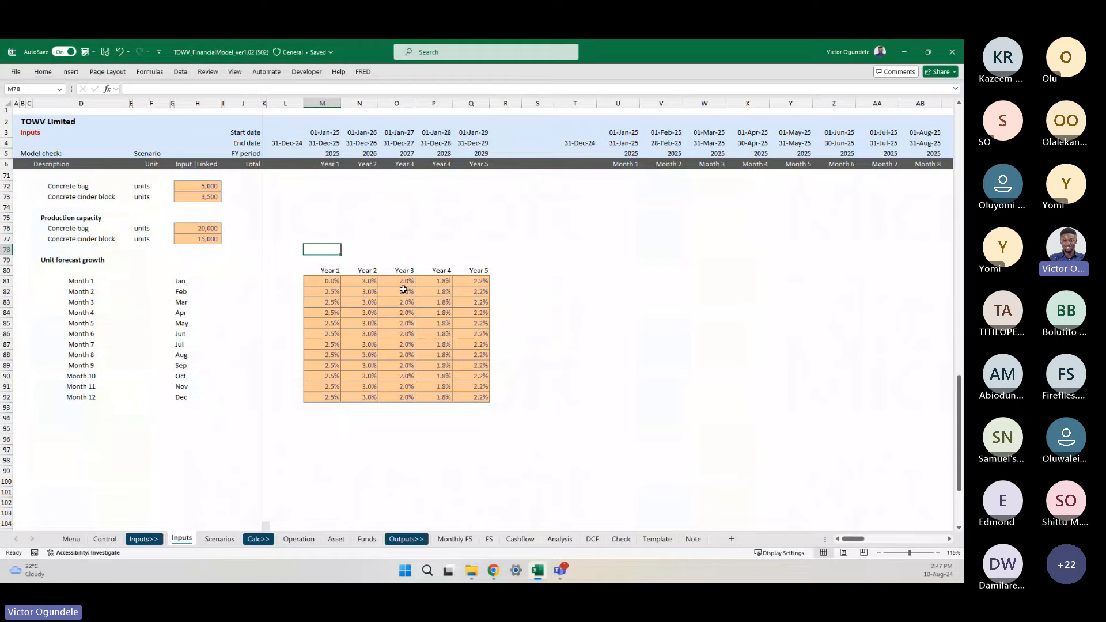
scroll(404, 288, "up", 2)
scroll(404, 289, "up", 1, "ctrl")
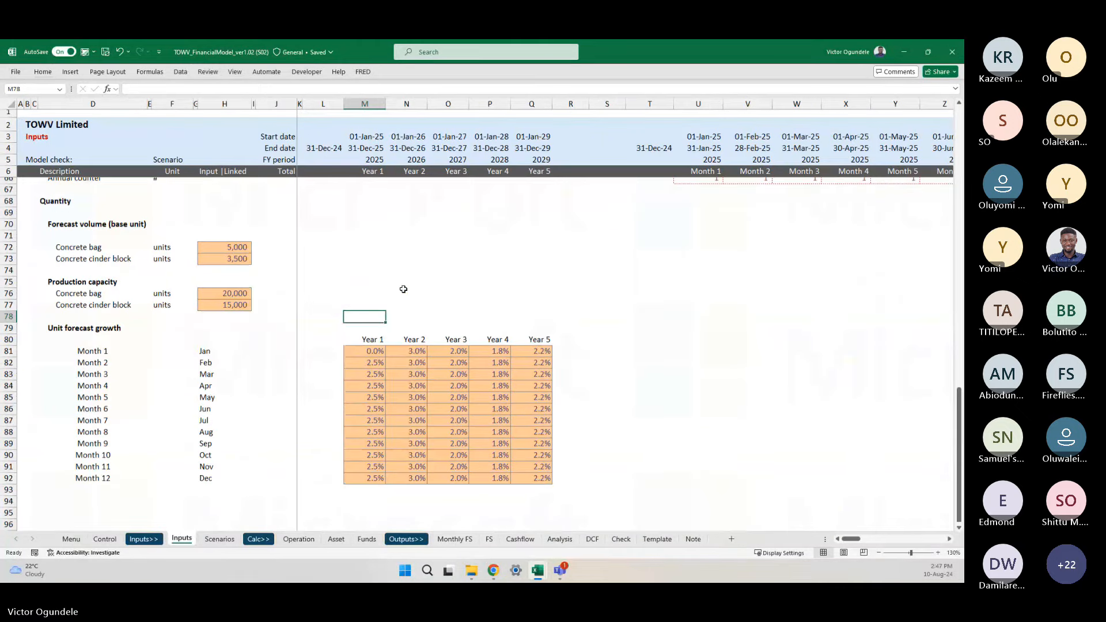
scroll(403, 288, "down", 2)
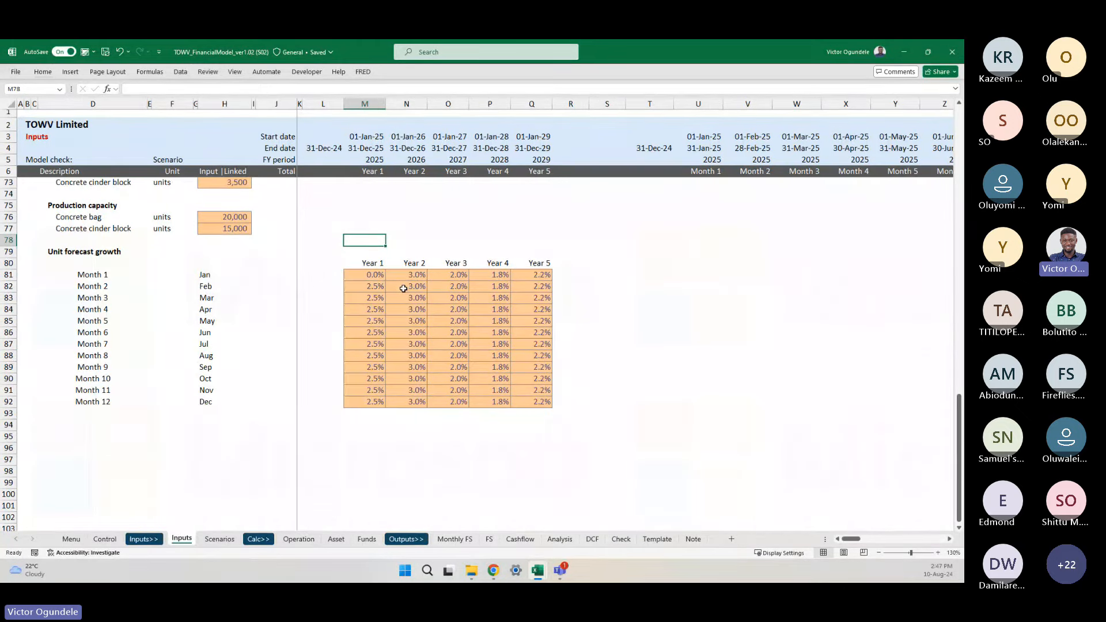
- Review the unit forecast growth section against the Quantity inputs above it and the monthly timeline columns beside it
left_click(54, 252)
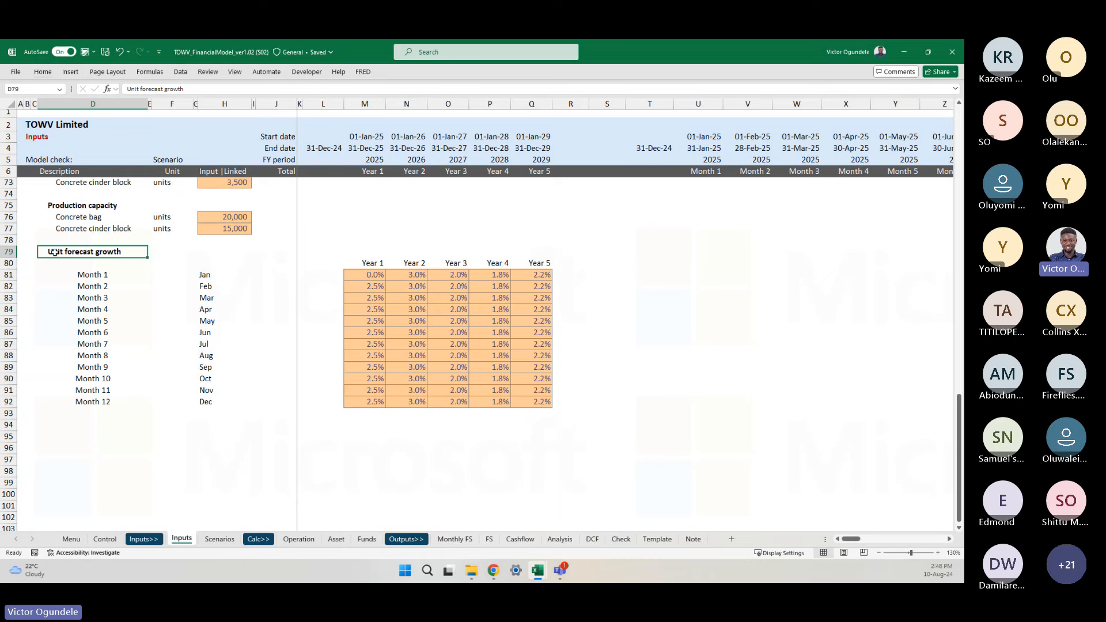
scroll(54, 253, "down", 2)
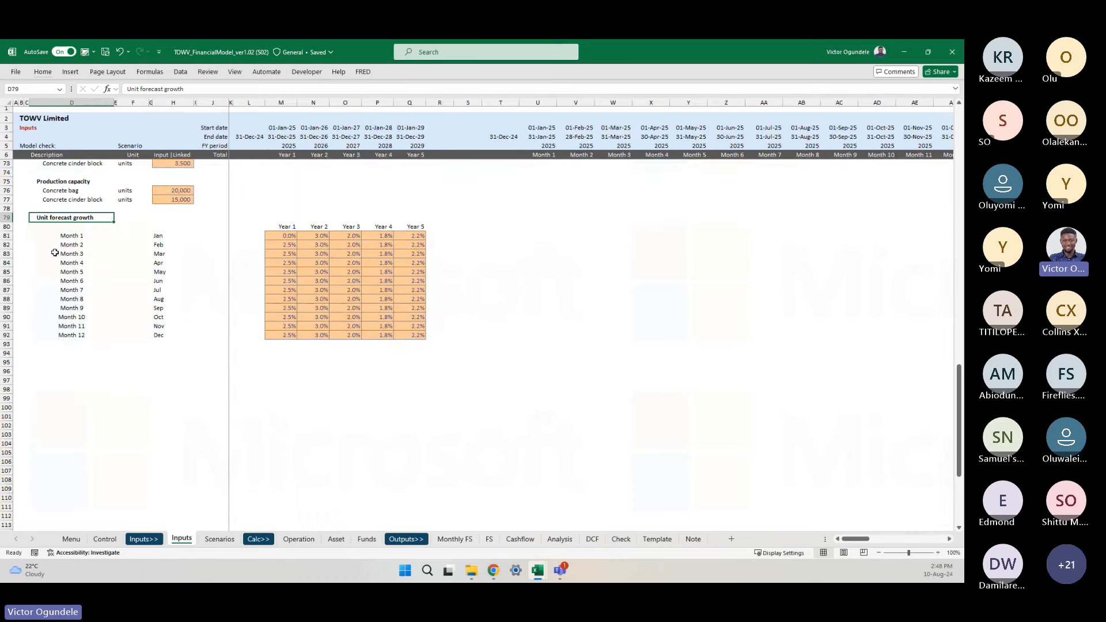
scroll(179, 184, "up", 4)
scroll(180, 183, "up", 1)
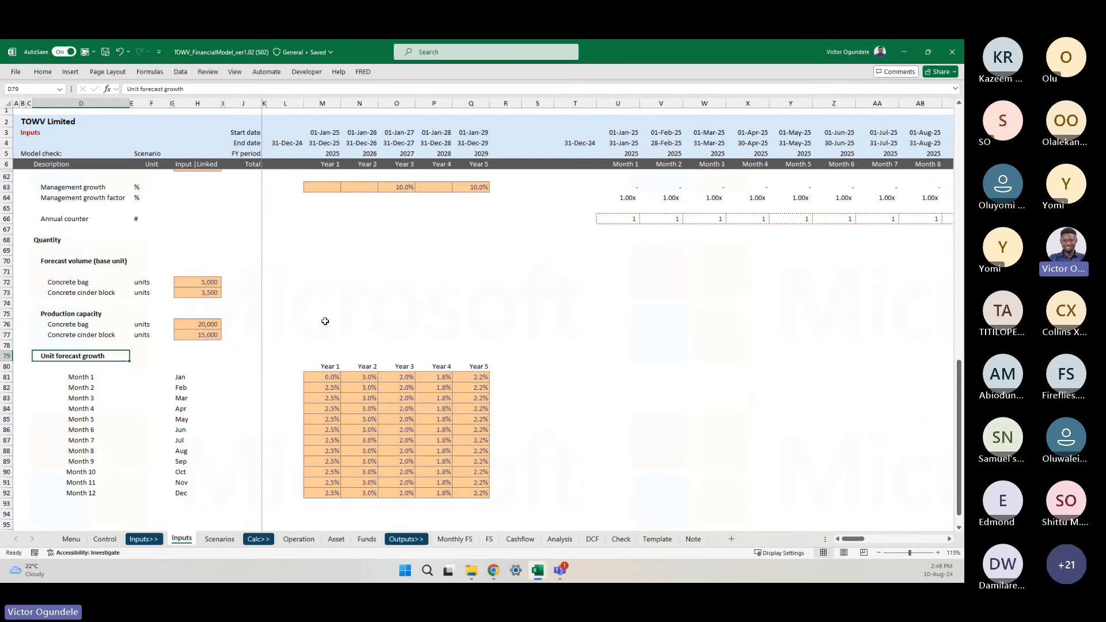
left_click(598, 314)
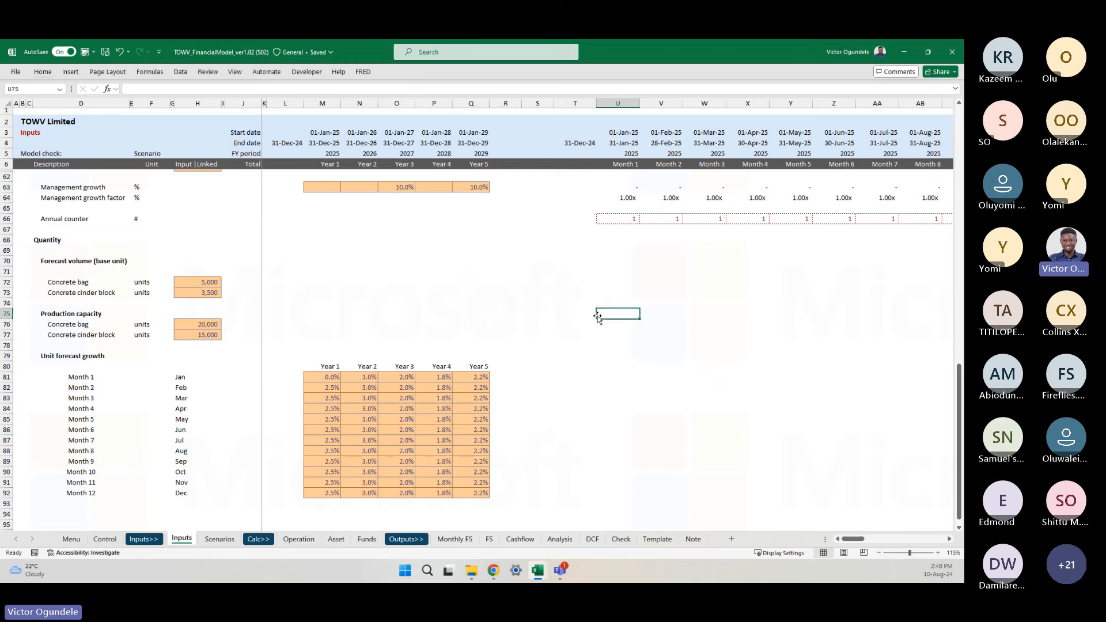
key("Down")
key("Down")
key("Down")
key("Down")
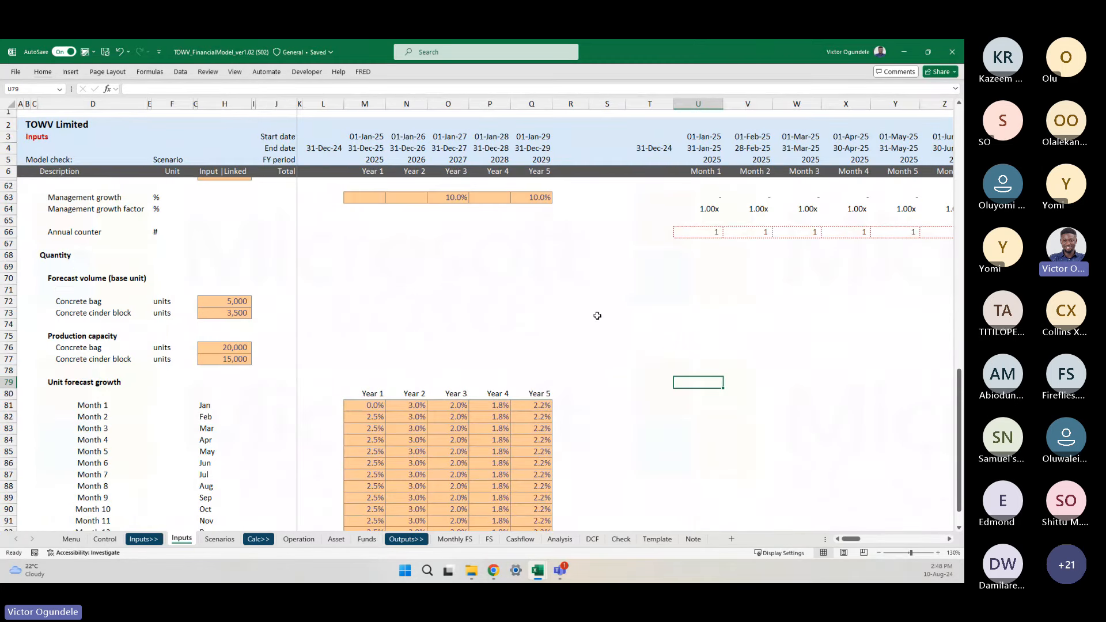
scroll(641, 362, "up", 1)
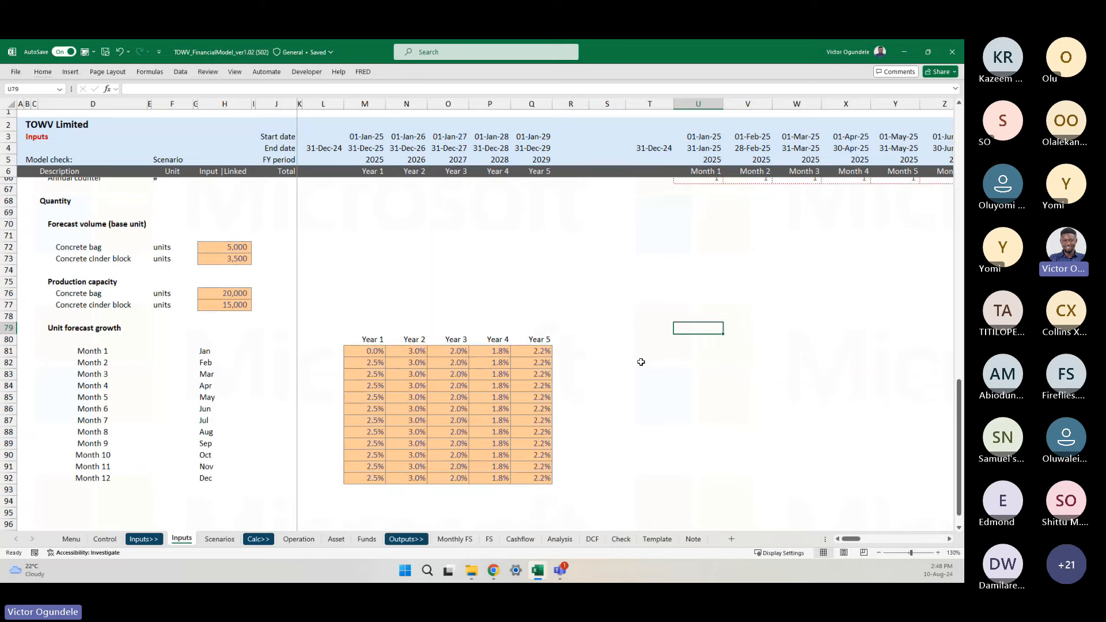
scroll(641, 362, "right", 1)
scroll(641, 361, "left", 1)
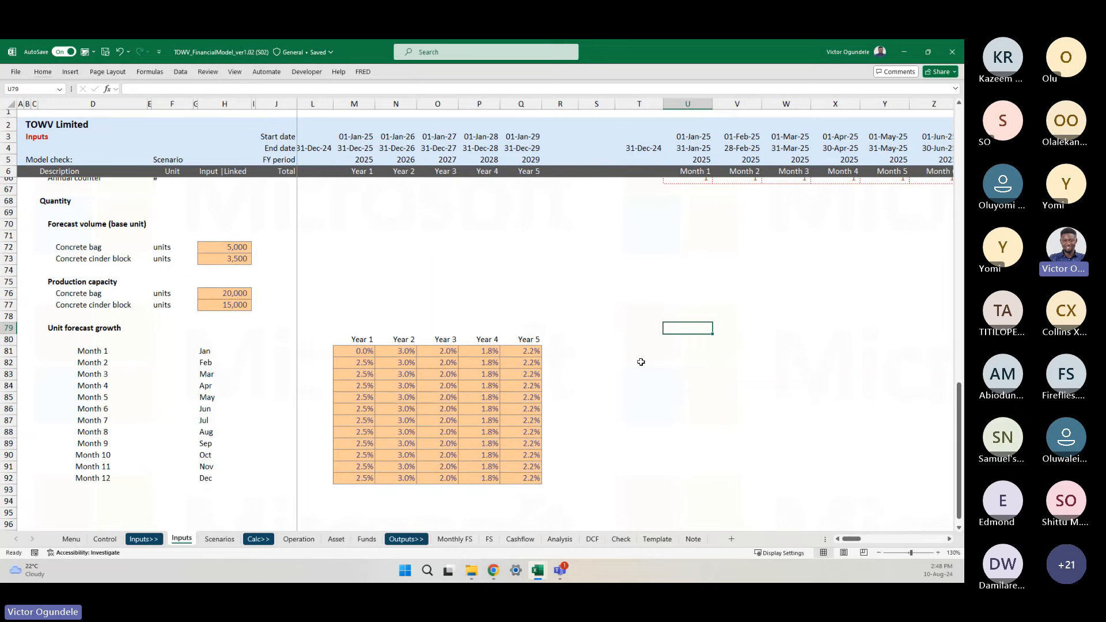
scroll(639, 361, "up", 1)
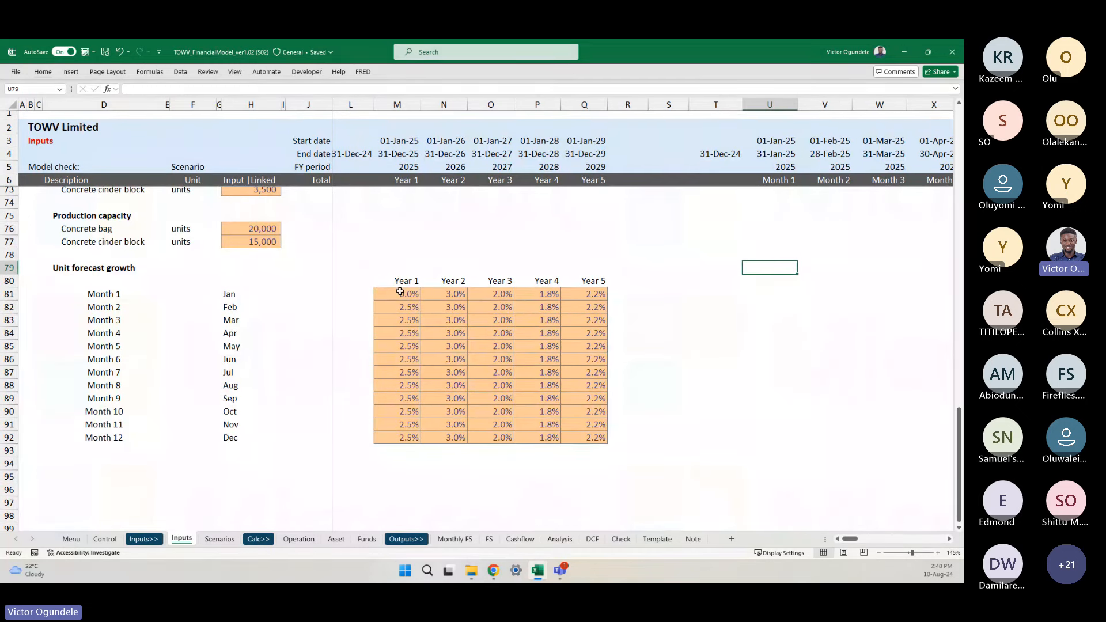
left_click(397, 293, "shift")
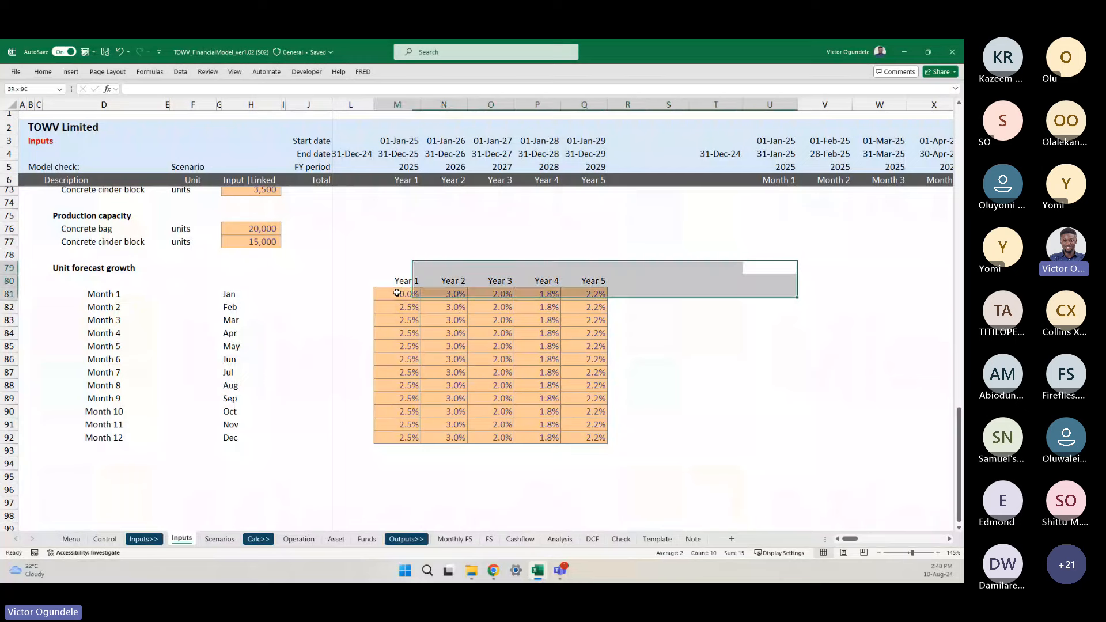
left_click(397, 293)
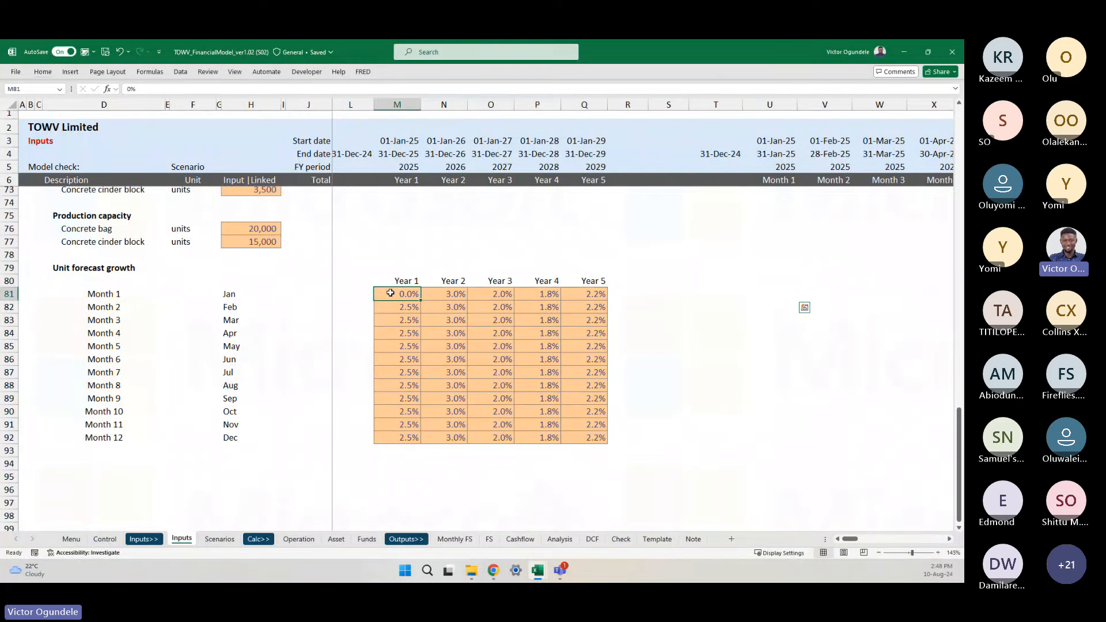
left_click(590, 434, "shift")
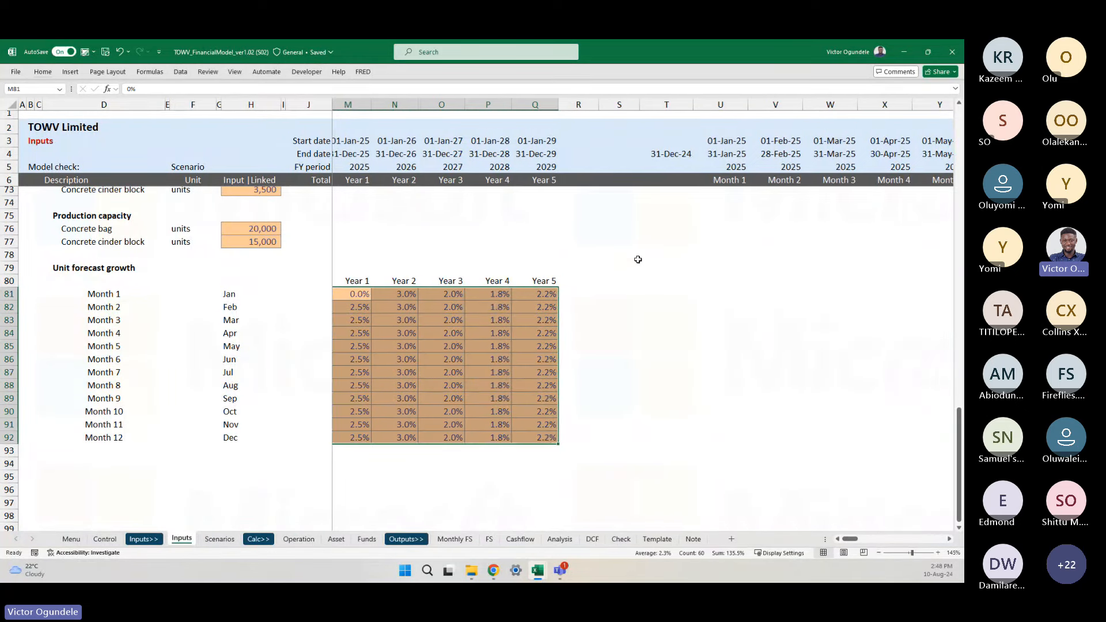
scroll(640, 260, "right", 1)
left_click(683, 241)
key("Right")
key("Right")
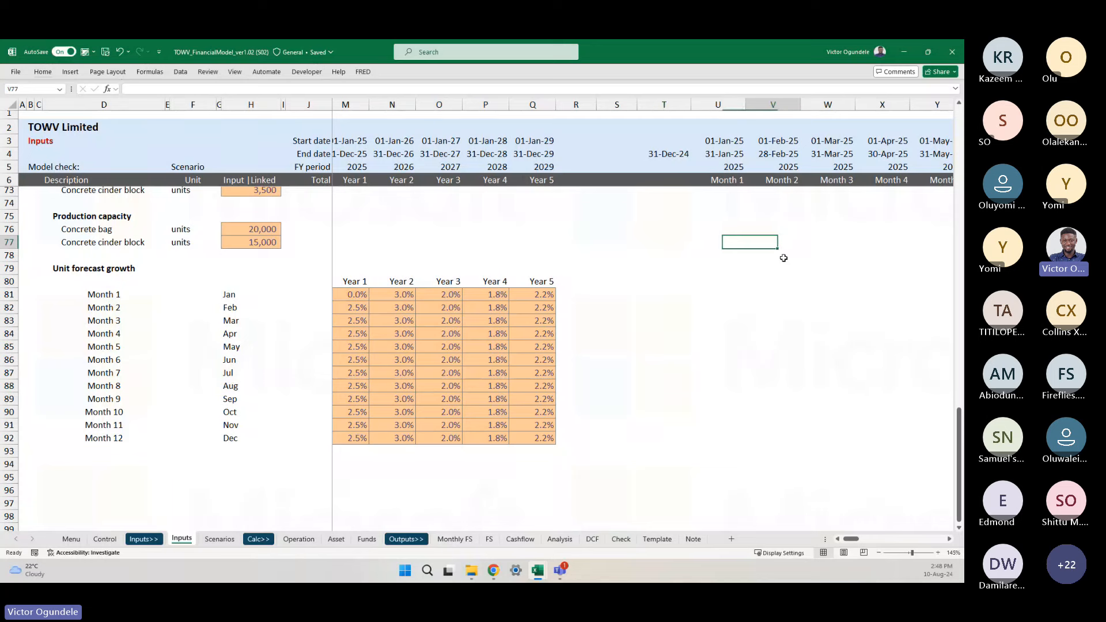
- Insert two blank rows between the Unit forecast growth heading and the Year 1–5 header row
key("Down")
key("Down")
key("ctrl+Left")
key("Right")
key("Right")
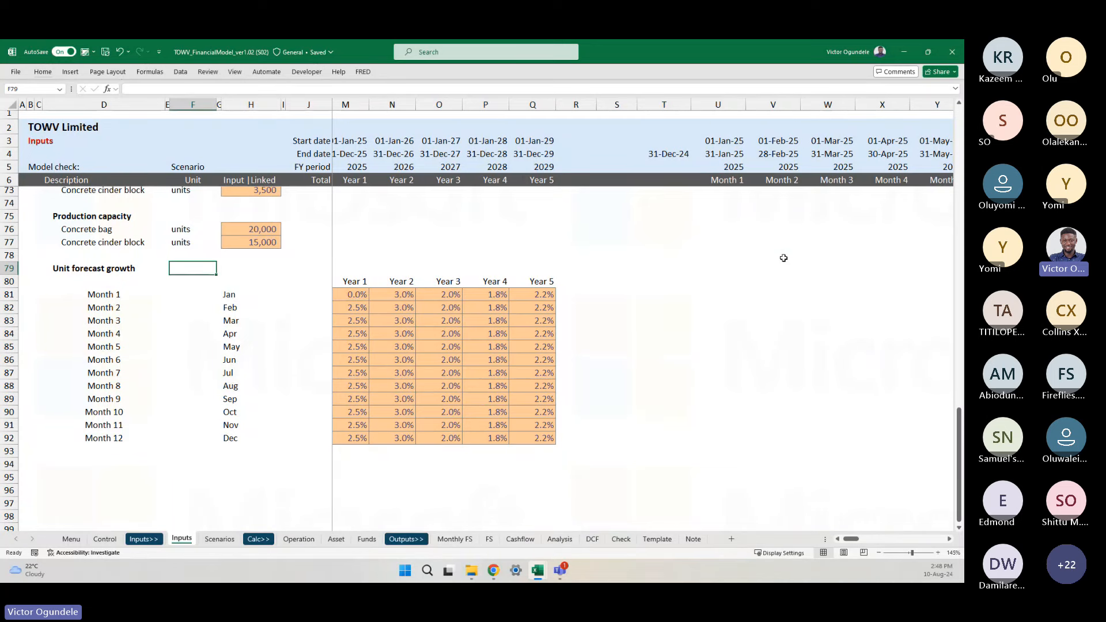
key("Down")
key("Down")
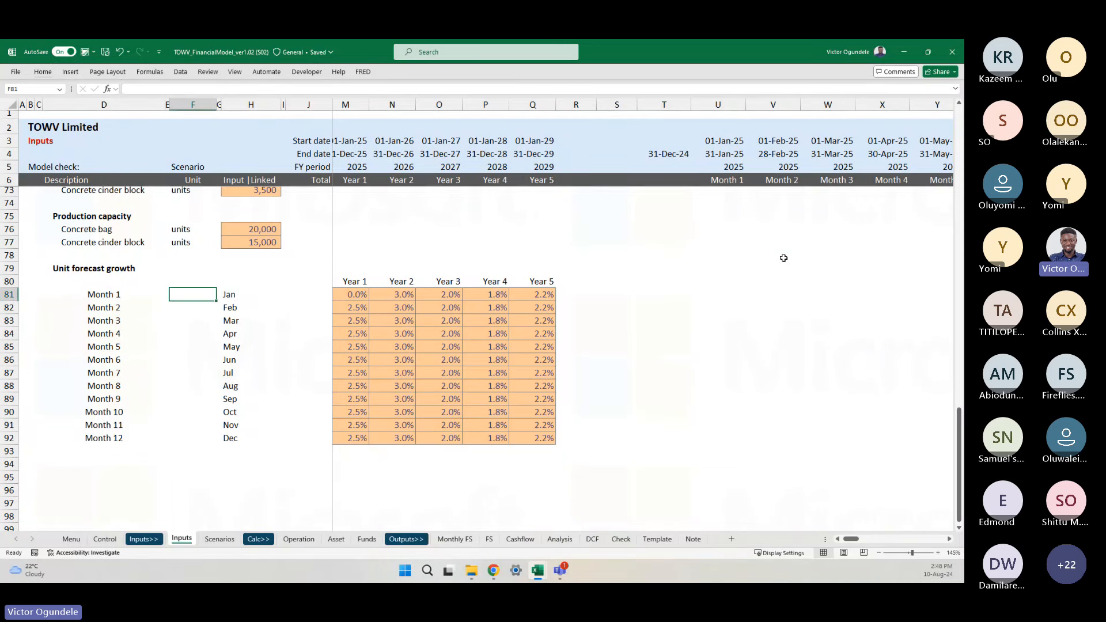
key("Up")
key("shift+space")
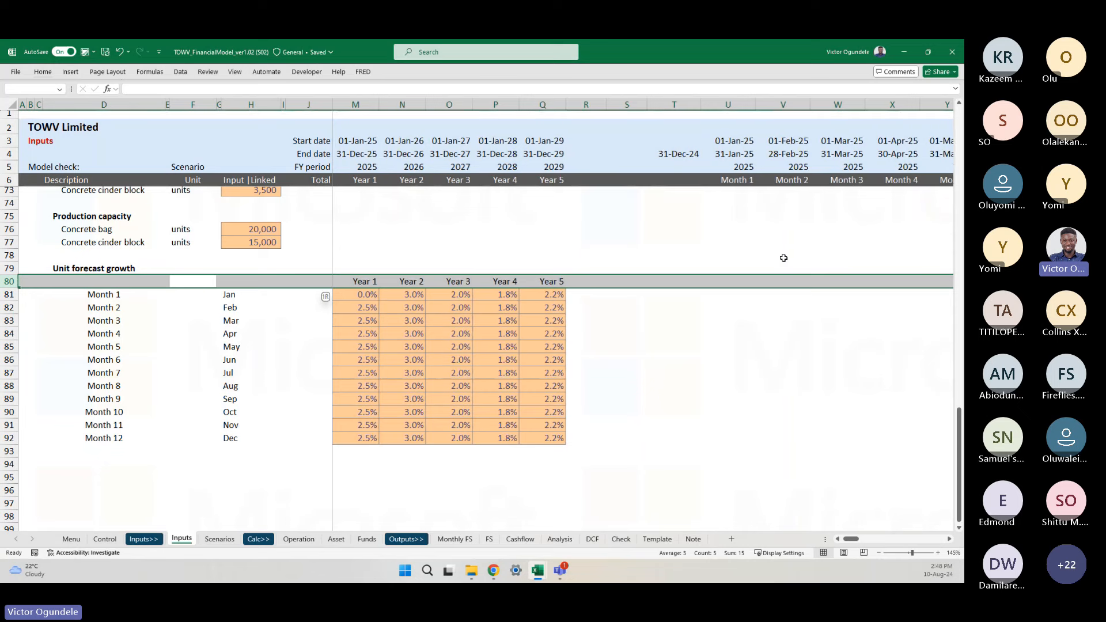
key("ctrl+shift+equal")
key("ctrl+shift+equal")
key("Down")
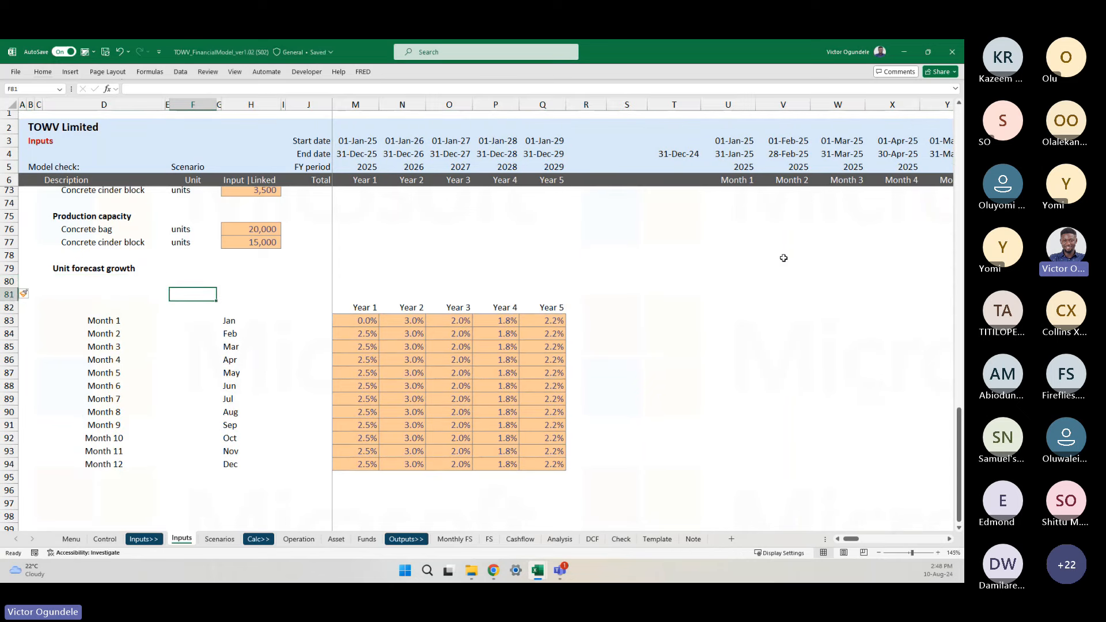
- Label cell D80, directly below the section heading, "Unit forecast growth rate" as an indented, non-bold line item
key("Up")
key("Left")
key("Left")
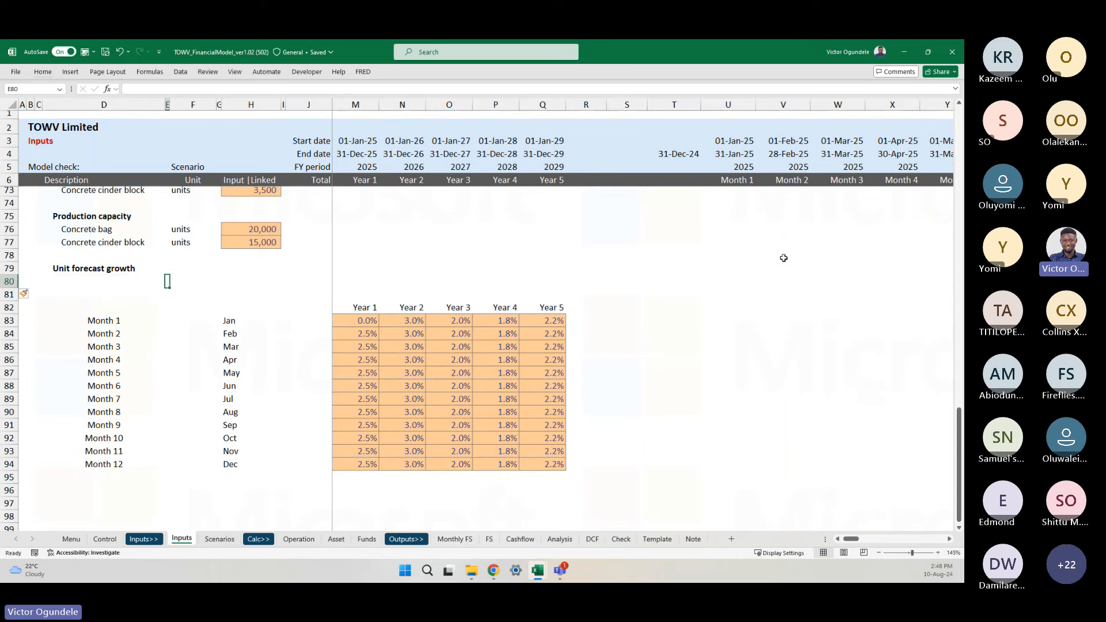
type("Uni")
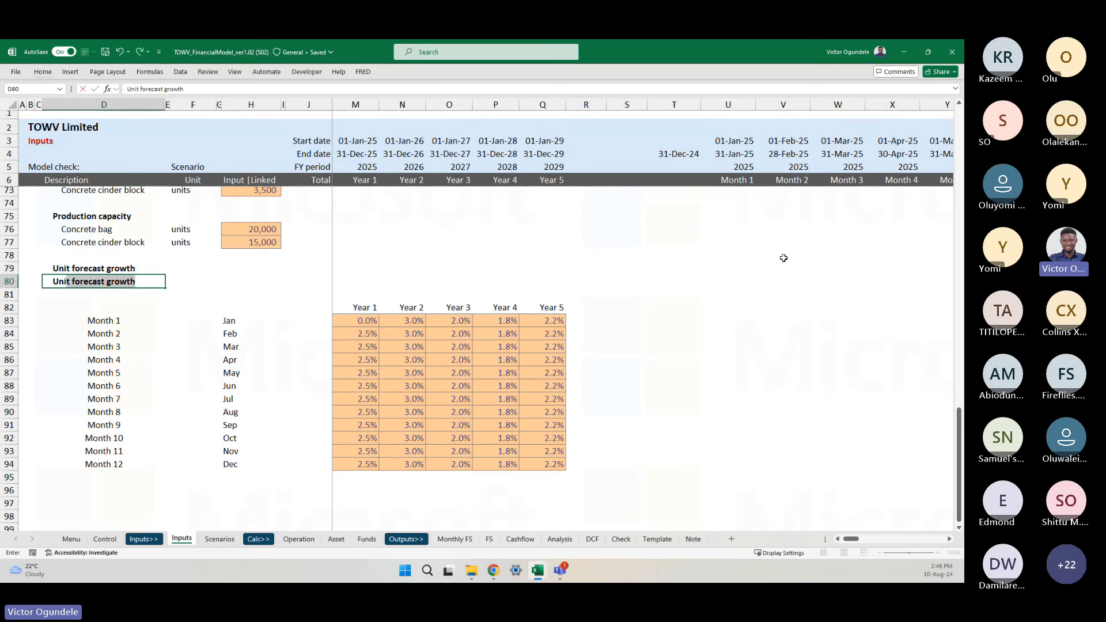
type("t fore")
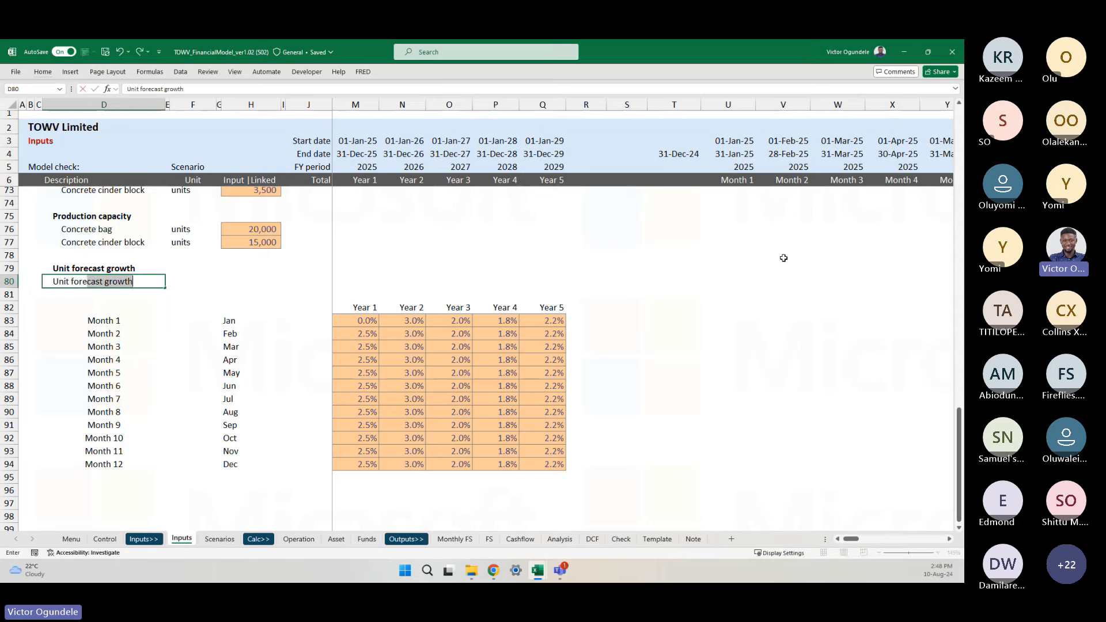
key("ctrl+Return")
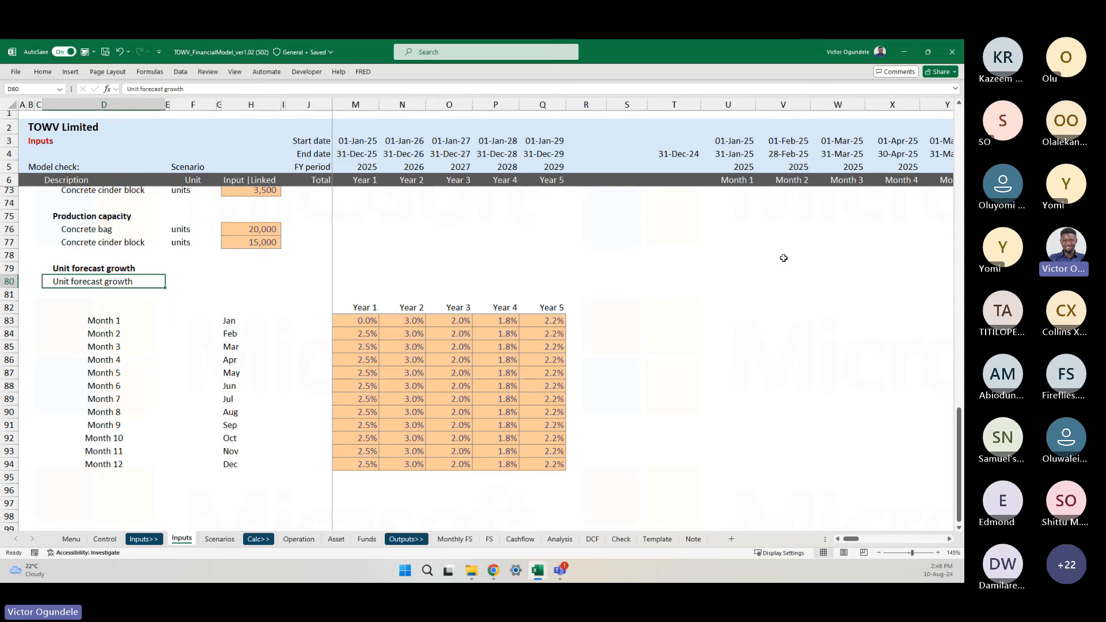
key("F2")
type("rate")
key("ctrl+Return")
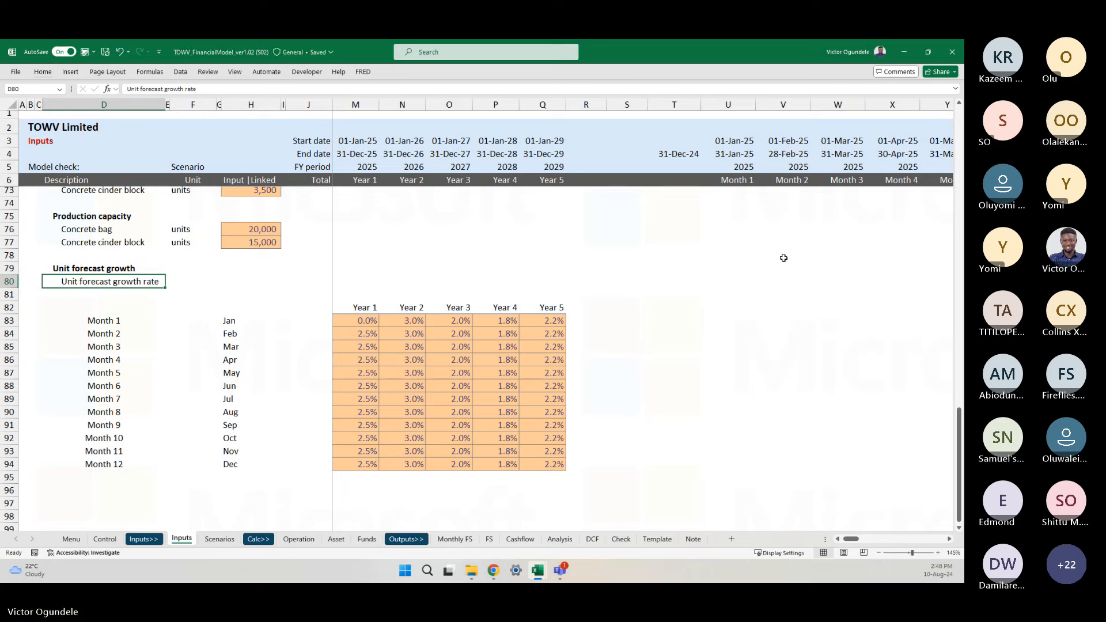
- Add a bottom border along the growth grid's header row, from D82 through the Year 5 cell Q82
key("Down")
key("Down")
key("Right")
key("Left")
key("Right")
key("Right")
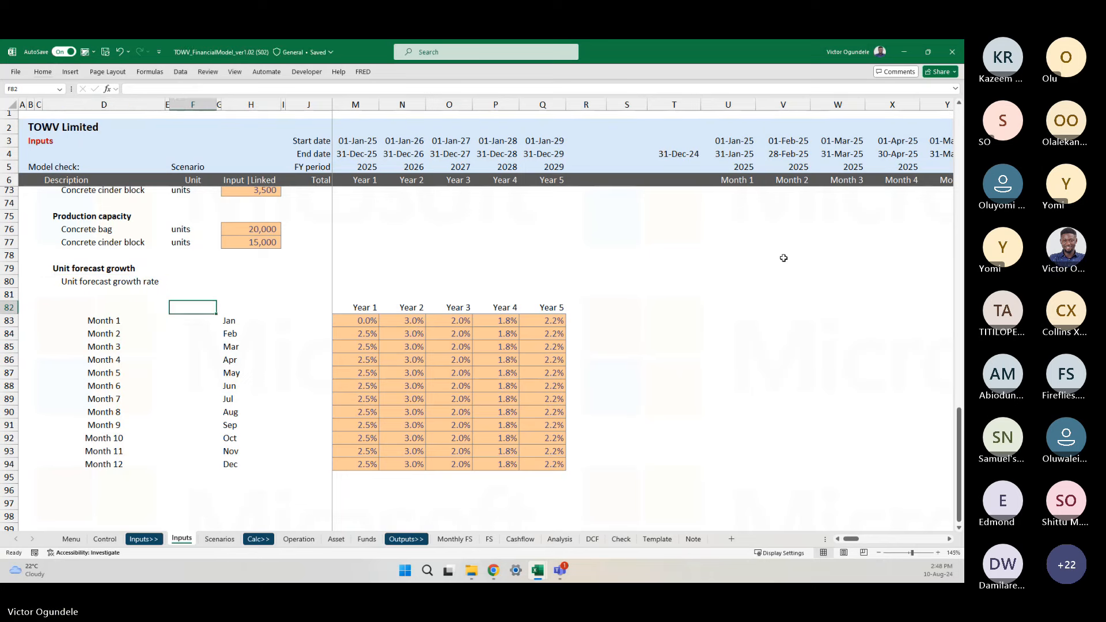
key("ctrl+Right")
key("Left")
key("Left")
key("Left")
key("Left")
key("Left")
key("Left")
key("Left")
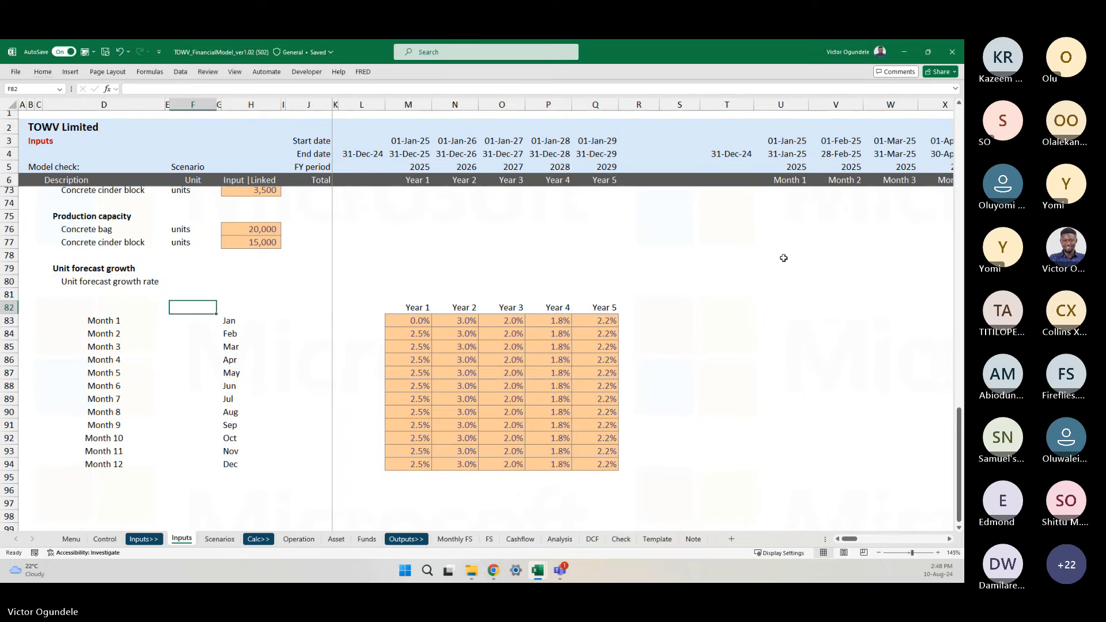
key("Left")
key("Left")
key("shift+Right")
key("shift+Right")
key("shift+Right")
key("shift+Right")
key("shift+Right")
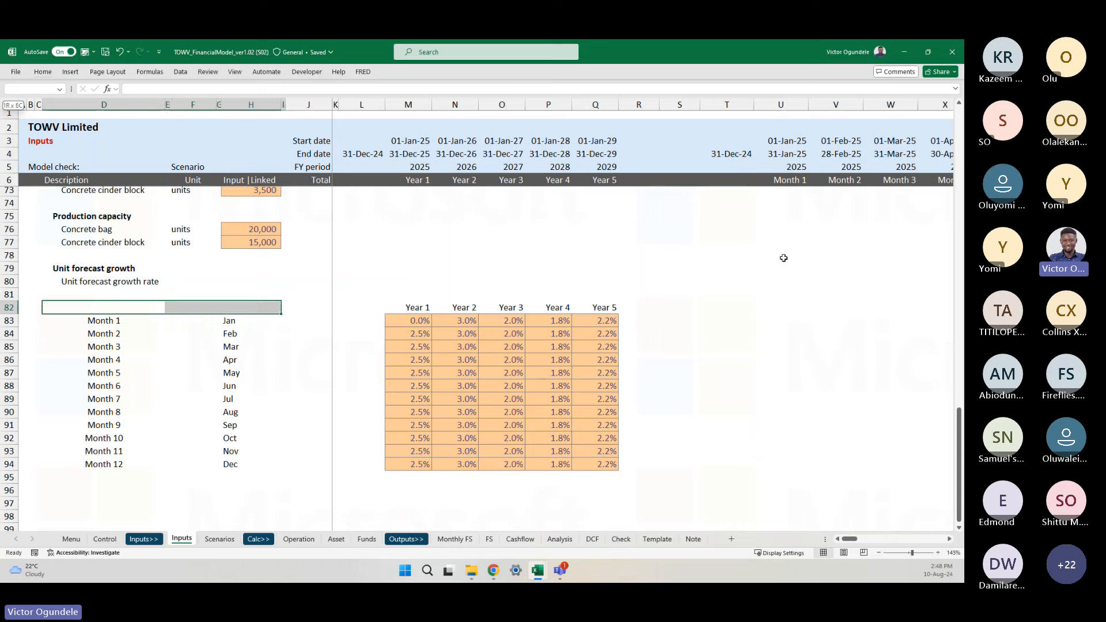
key("shift+Right")
key("shift+Right")
key("shift+Right")
key("shift+Right")
key("shift+Right")
key("shift+Right")
key("shift+Right")
key("shift+Right")
key("alt+h")
key("b")
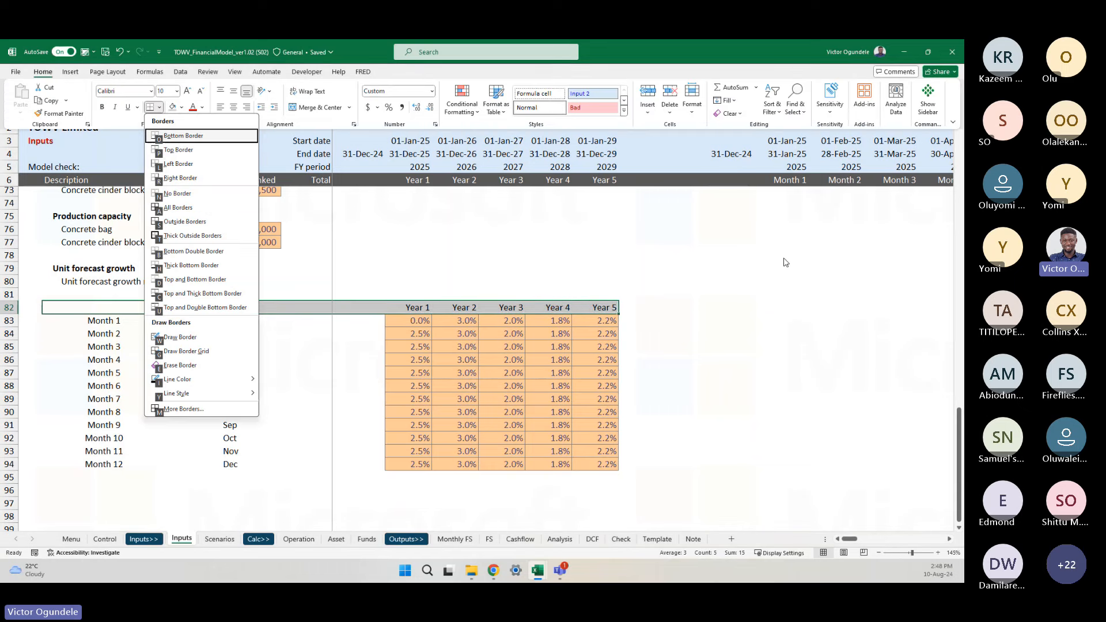
key("o")
key("Down")
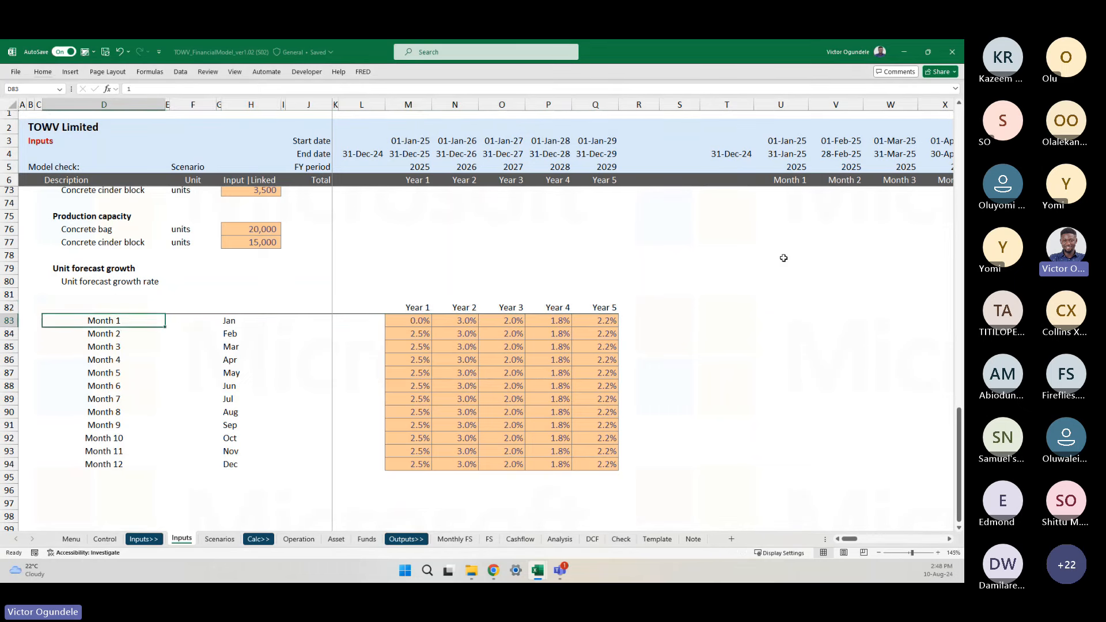
- Enter the centred header "Month period" in D82, above the list of months
key("Up")
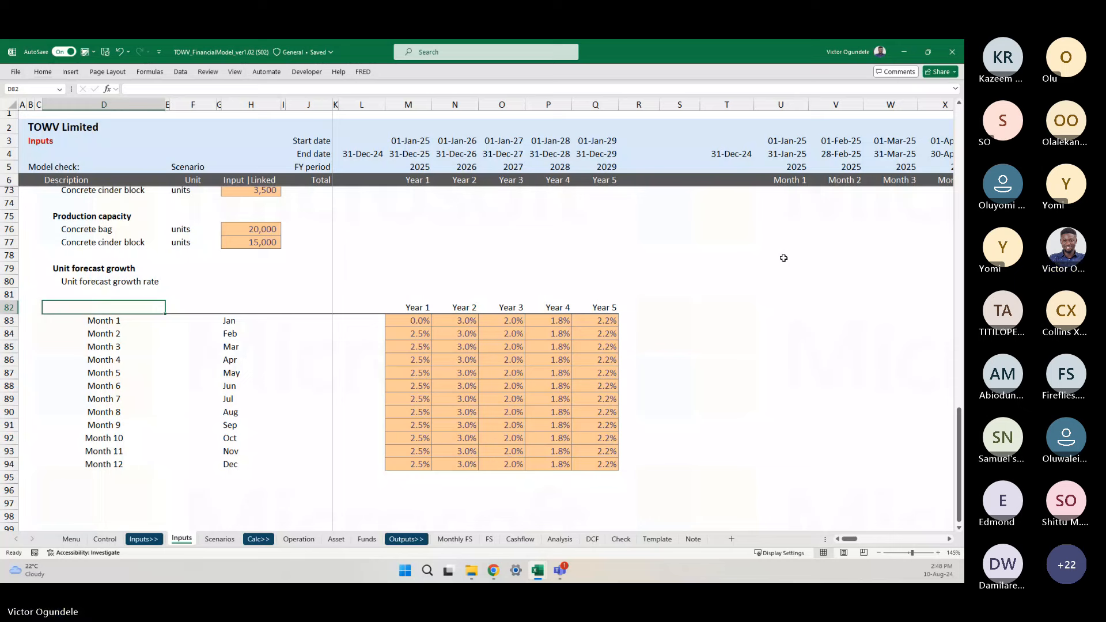
type("Month pri")
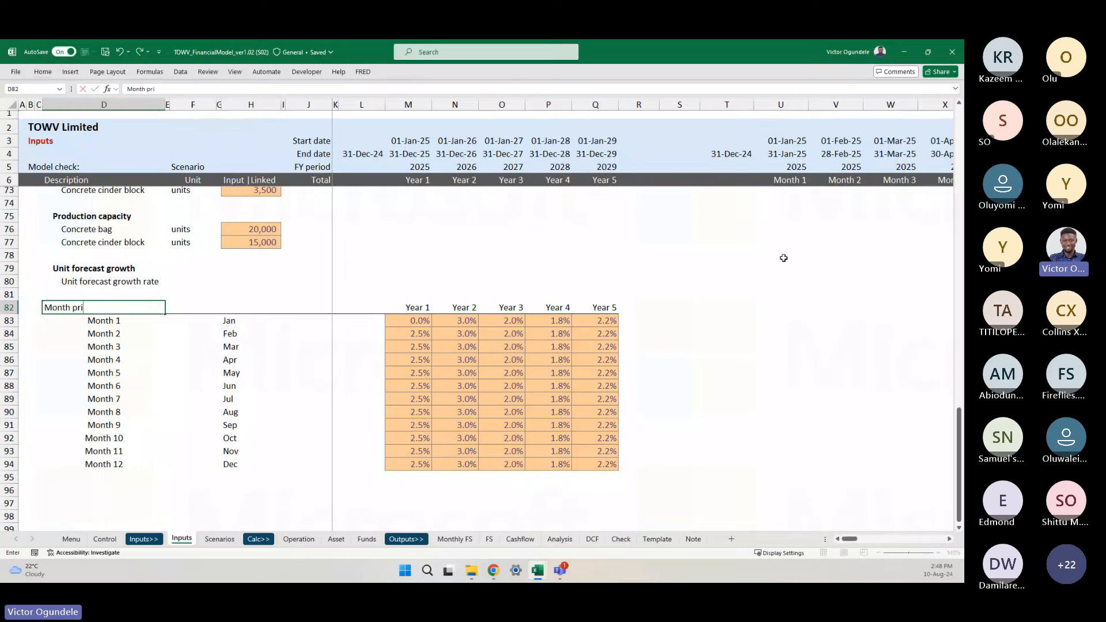
key("BackSpace")
key("BackSpace")
type("eriod")
key("ctrl+Return")
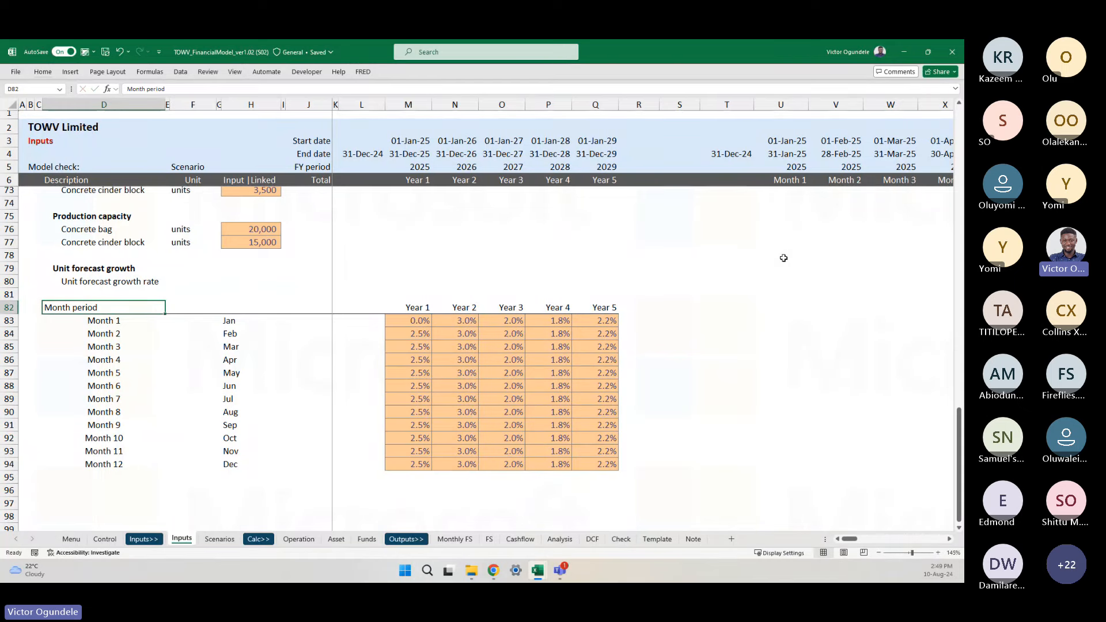
key("alt+h")
key("a")
key("c")
- Set the unit of the Unit forecast growth rate row to % in F80
key("Down")
key("Up")
key("Up")
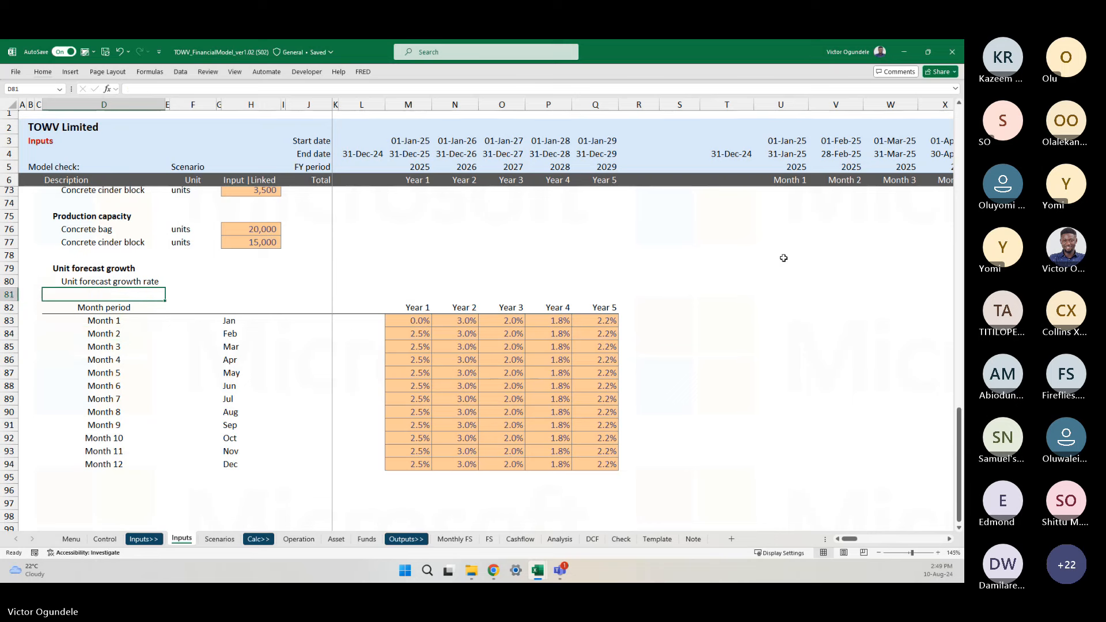
key("Right")
key("Right")
key("Right")
key("Right")
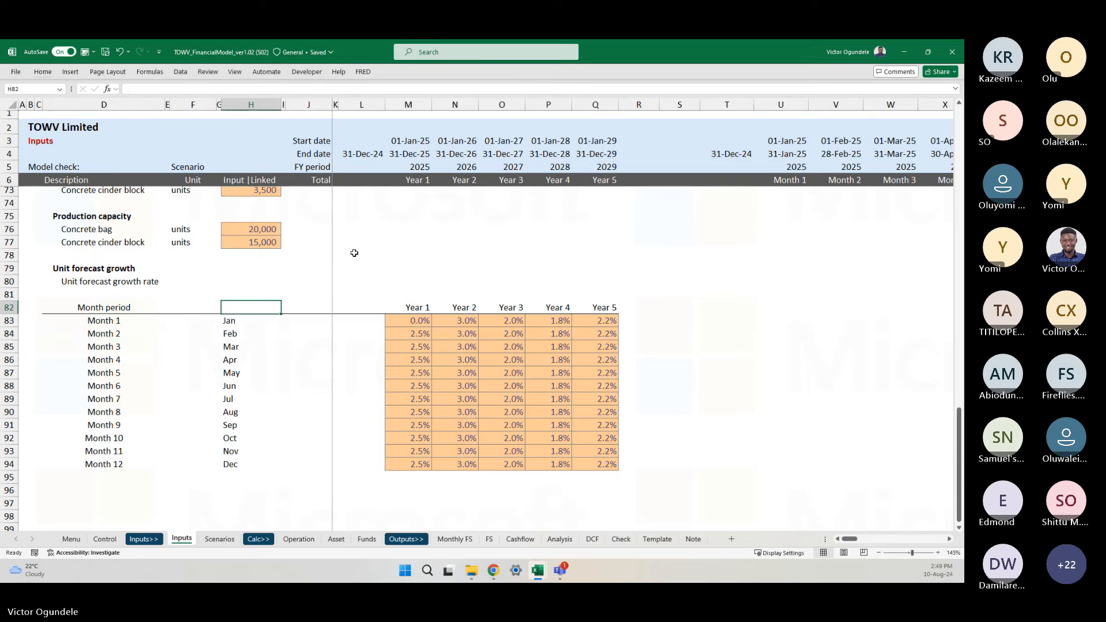
scroll(332, 253, "up", 1)
scroll(331, 253, "down", 1)
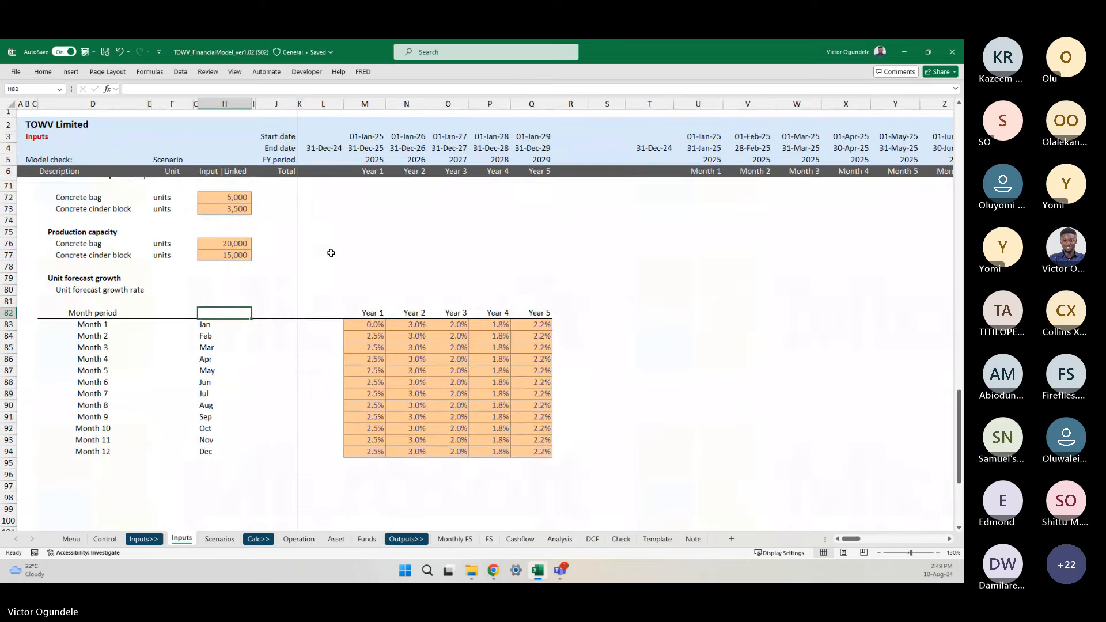
scroll(375, 382, "down", 1)
key("Left")
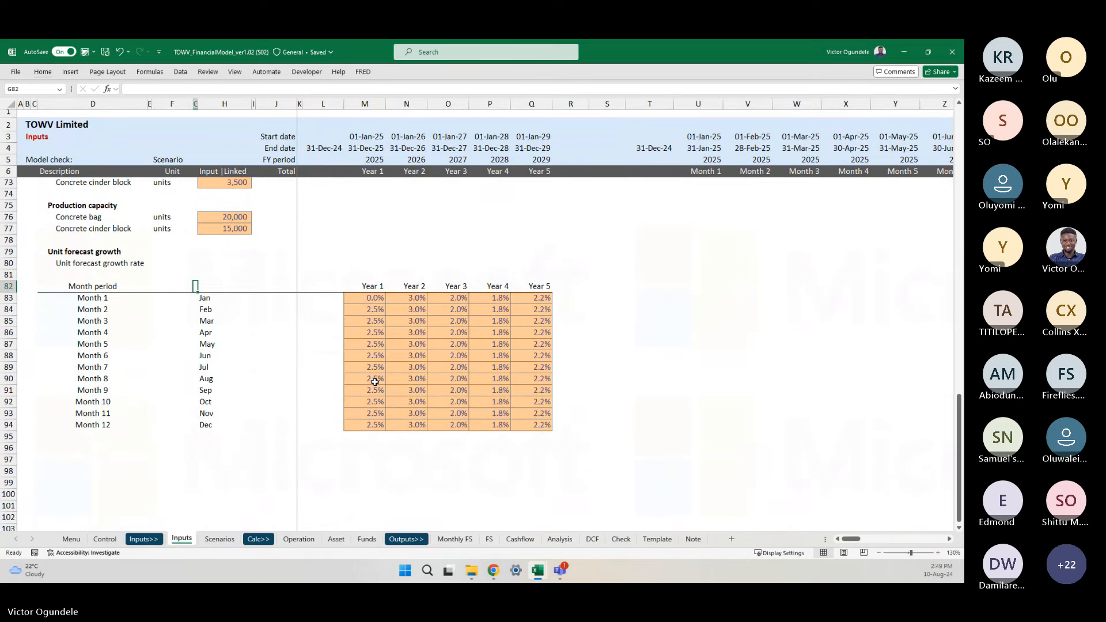
key("Up")
key("Up")
key("Left")
key("Left")
key("Right")
type("%")
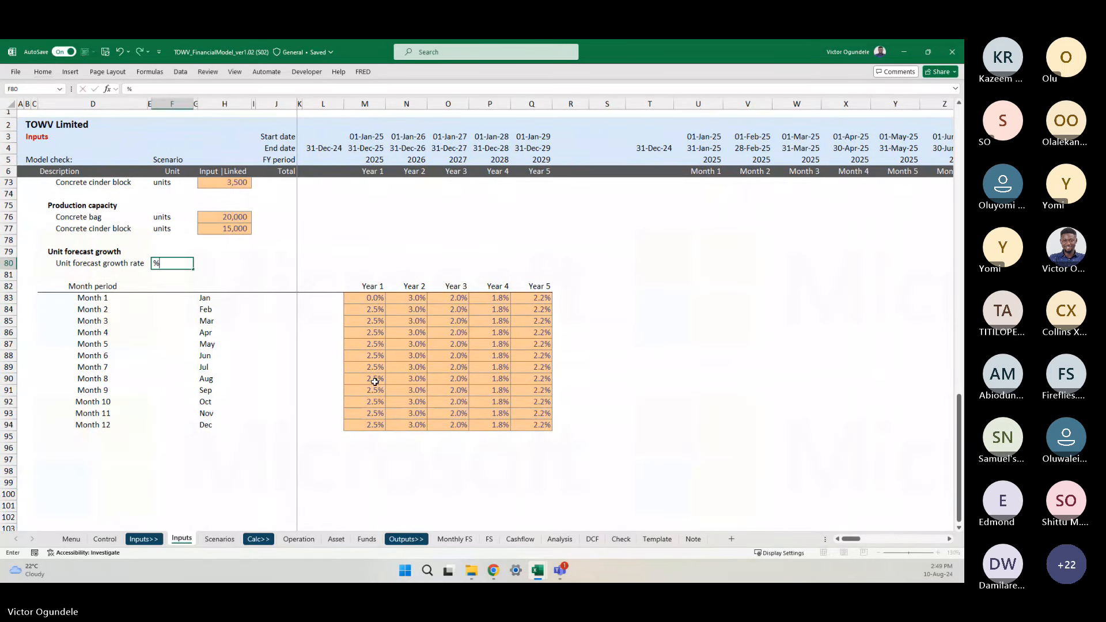
key("Return")
- Examine the growth rate row under the monthly timeline and the Month 1 column header in relation to the growth grid
key("Right")
key("Right")
key("Right")
key("Right")
key("Right")
key("Right")
key("Right")
key("Right")
key("Right")
key("Right")
key("Right")
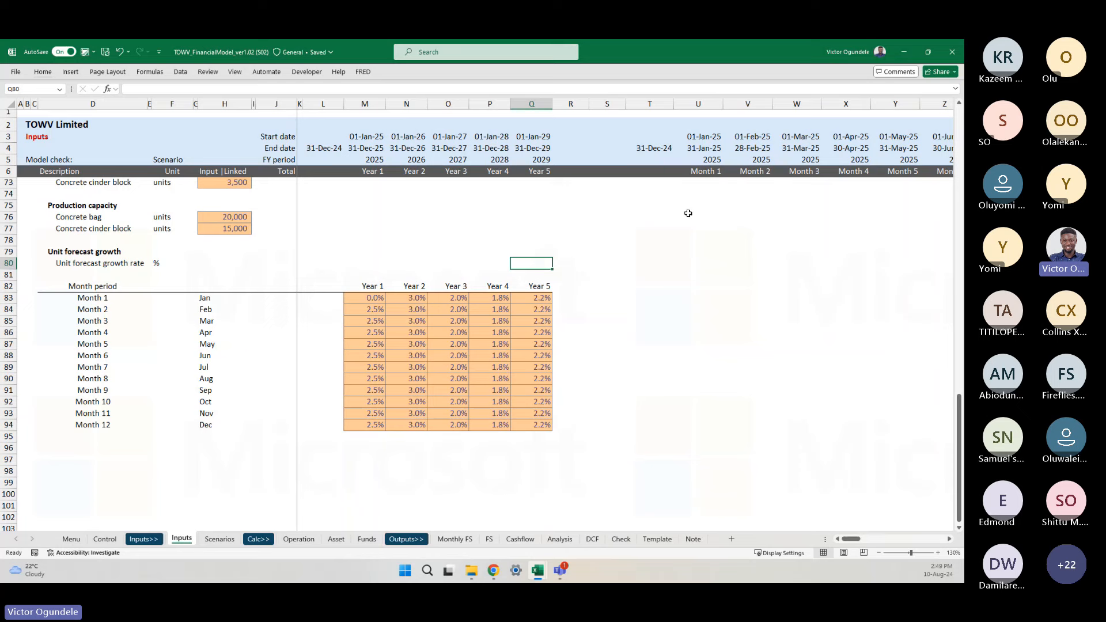
left_click(685, 263)
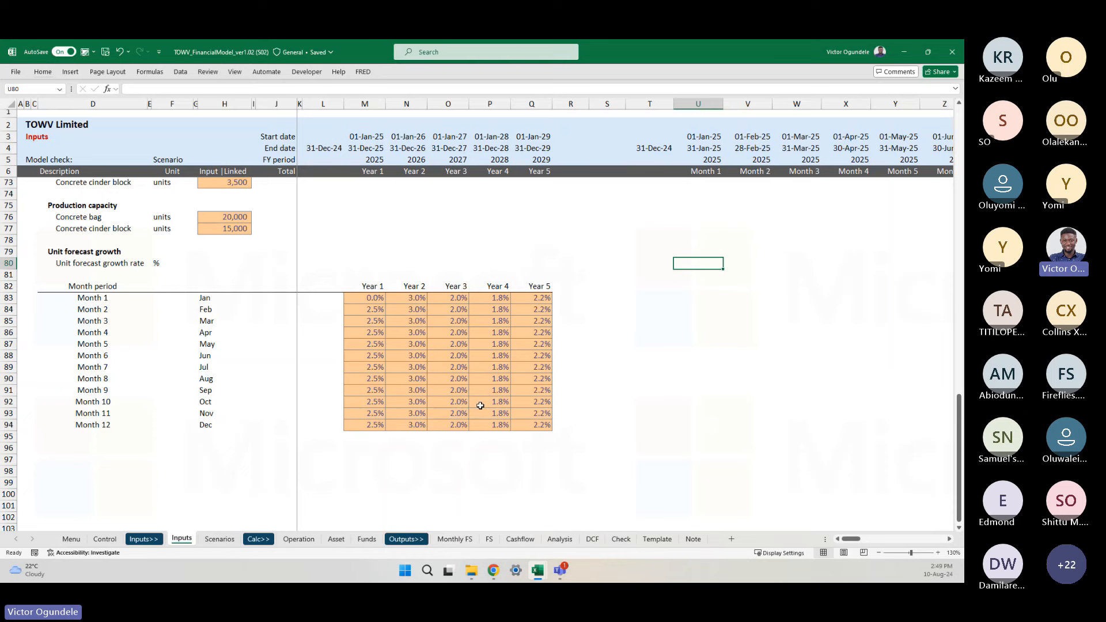
scroll(481, 406, "up", 1)
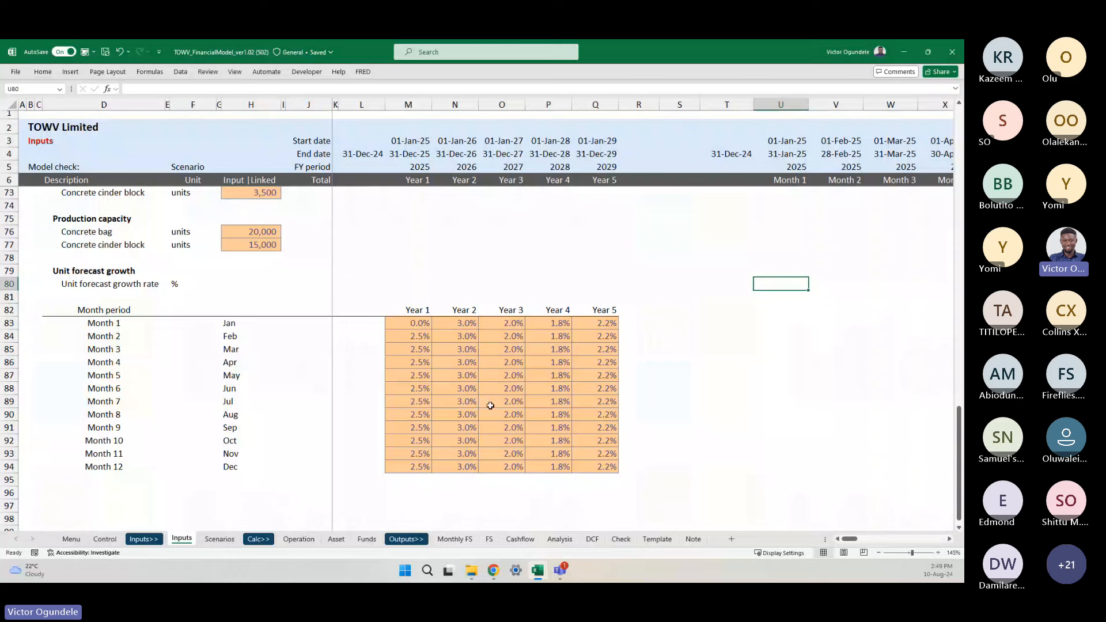
scroll(746, 378, "right", 1)
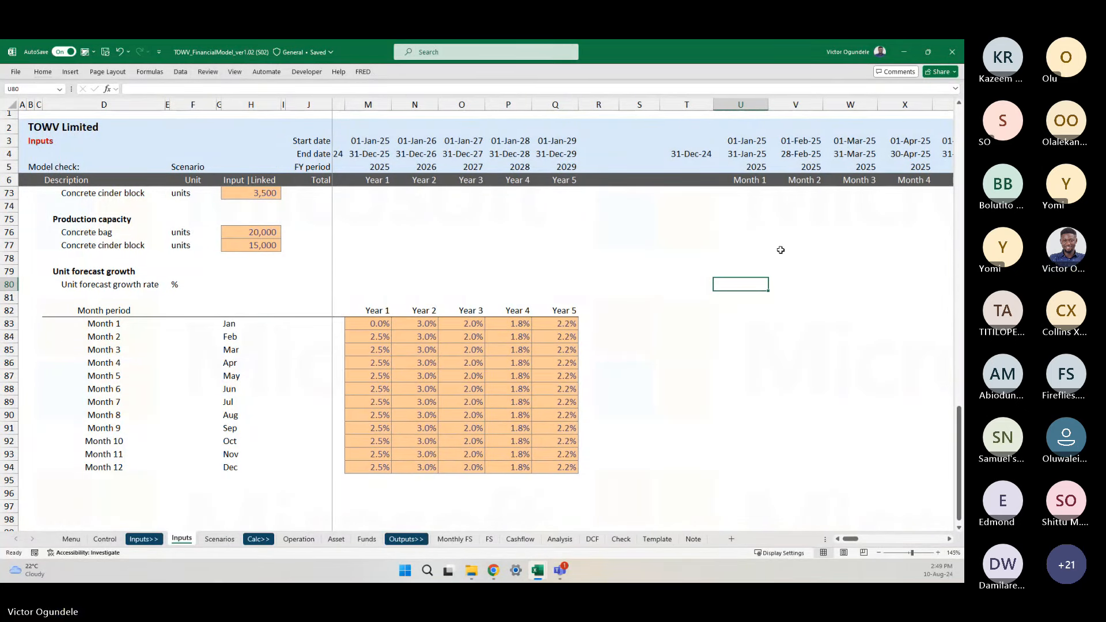
left_click(754, 177)
scroll(773, 247, "up", 2)
scroll(772, 247, "down", 4)
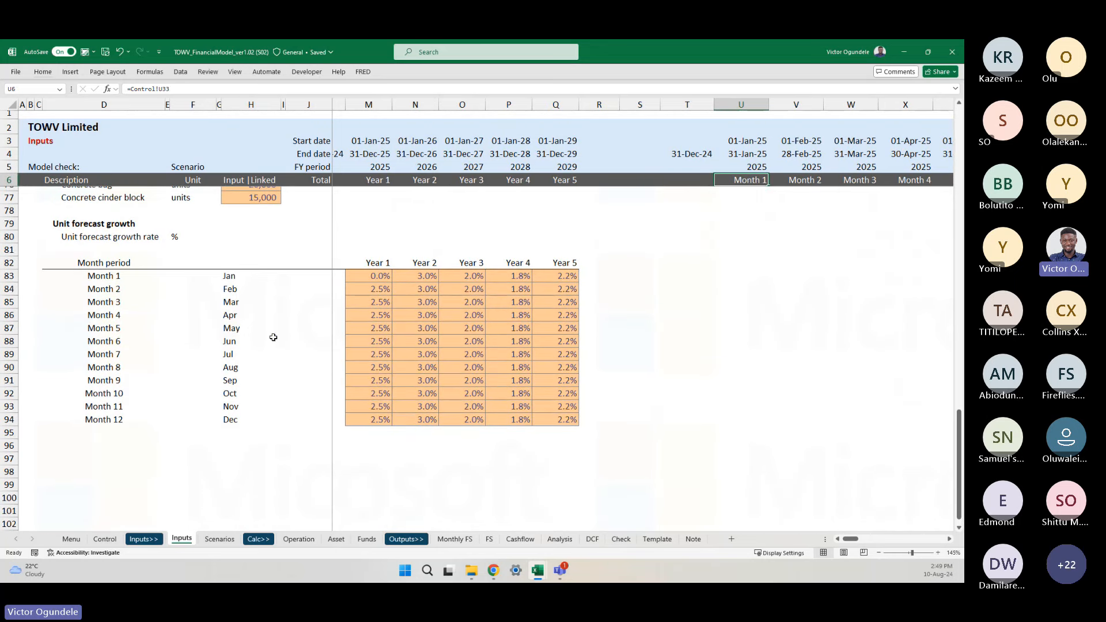
left_click(90, 449)
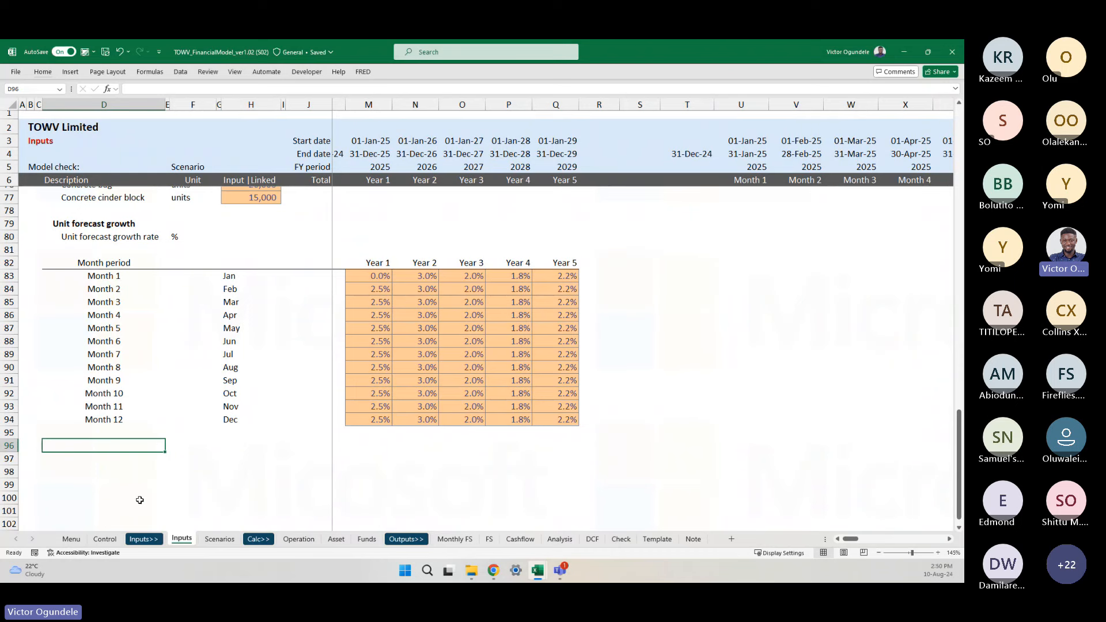
- Review the Year counter row on the Control sheet across the monthly timeline
left_click(104, 539)
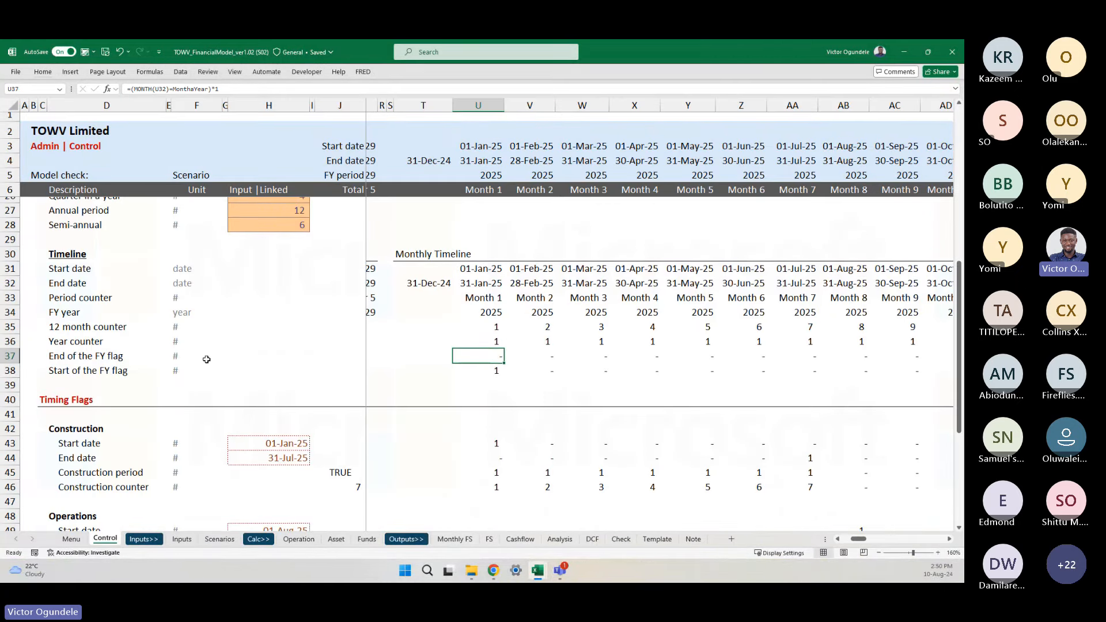
scroll(207, 360, "down", 3)
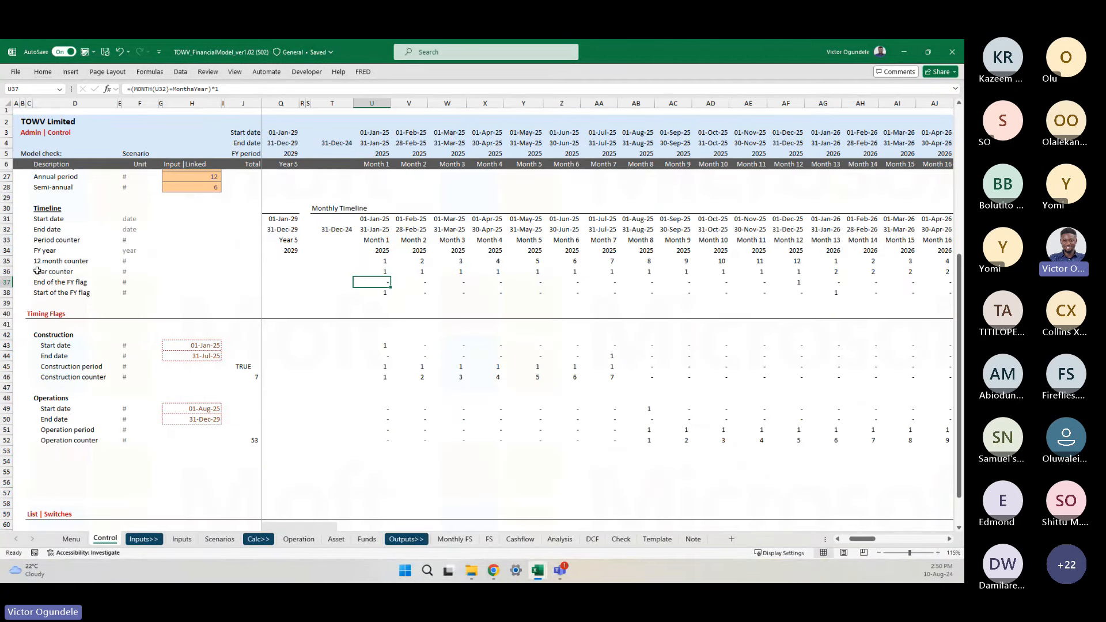
left_click(11, 272)
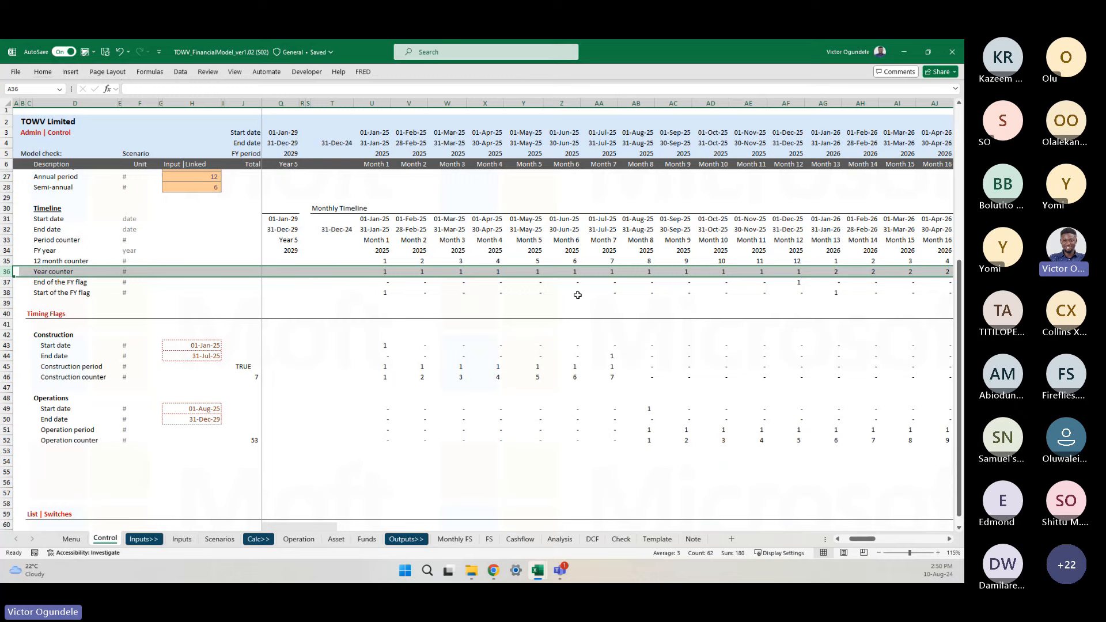
scroll(651, 312, "right", 2)
scroll(652, 312, "right", 2)
scroll(634, 313, "down", 1)
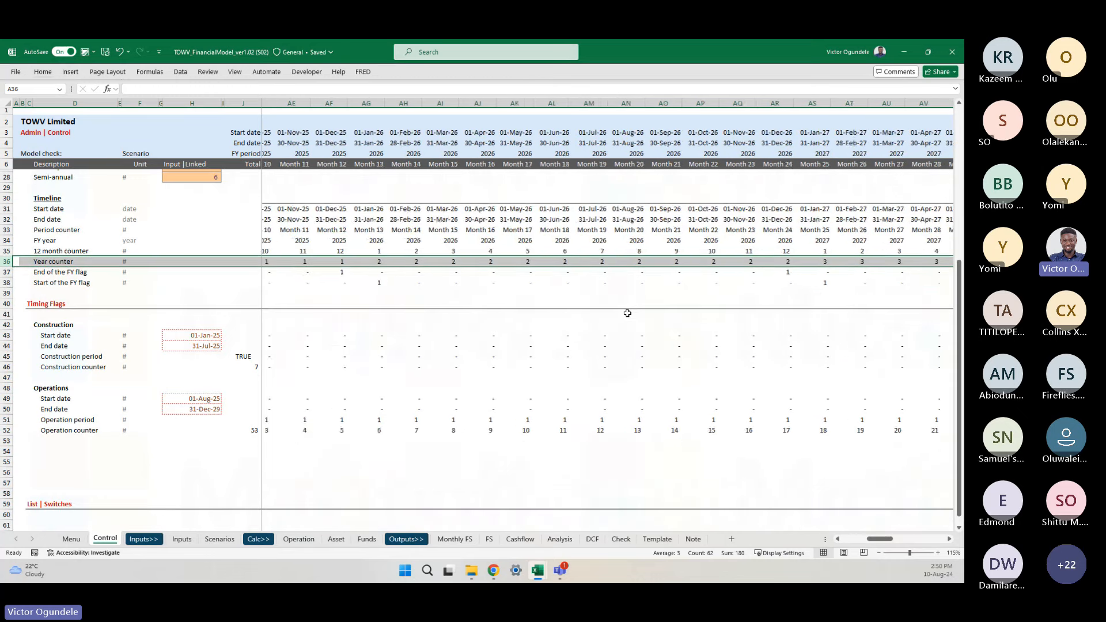
- Examine how the Year counter on the Control sheet moves from one year to the next around Months 12 and 24
scroll(627, 313, "left", 4)
scroll(622, 313, "up", 2)
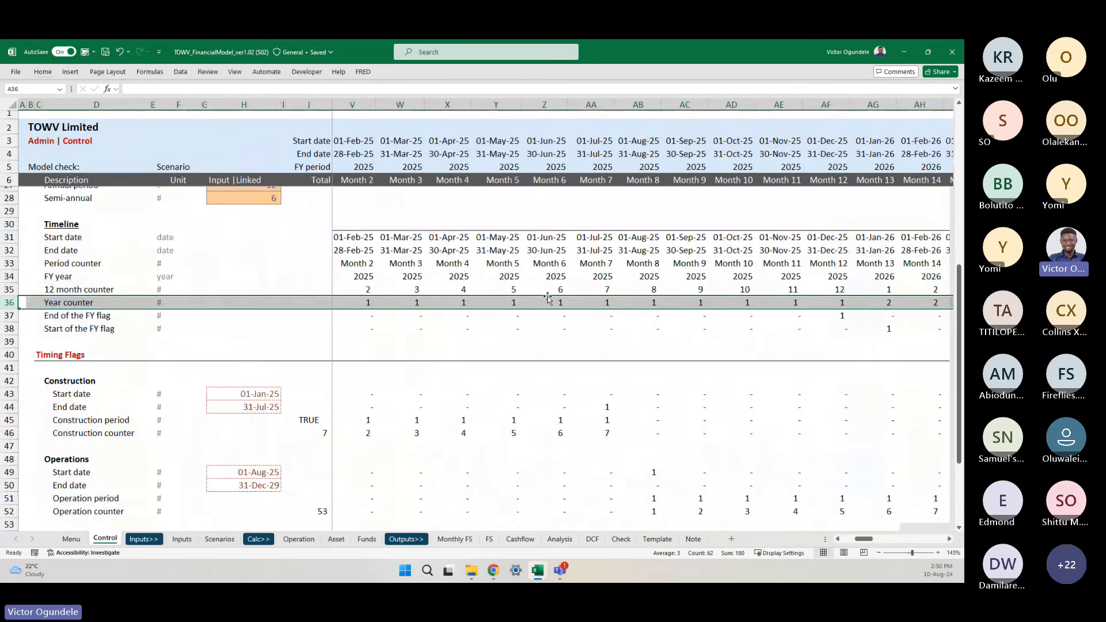
scroll(611, 311, "down", 2)
scroll(630, 314, "right", 3)
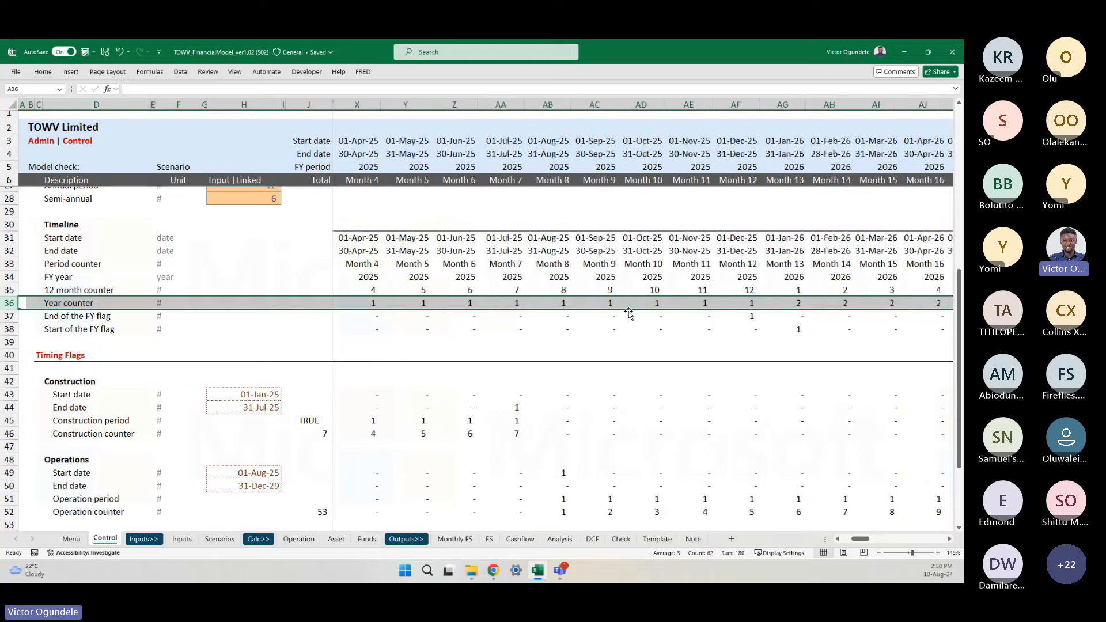
scroll(729, 294, "up", 2)
left_click(737, 303)
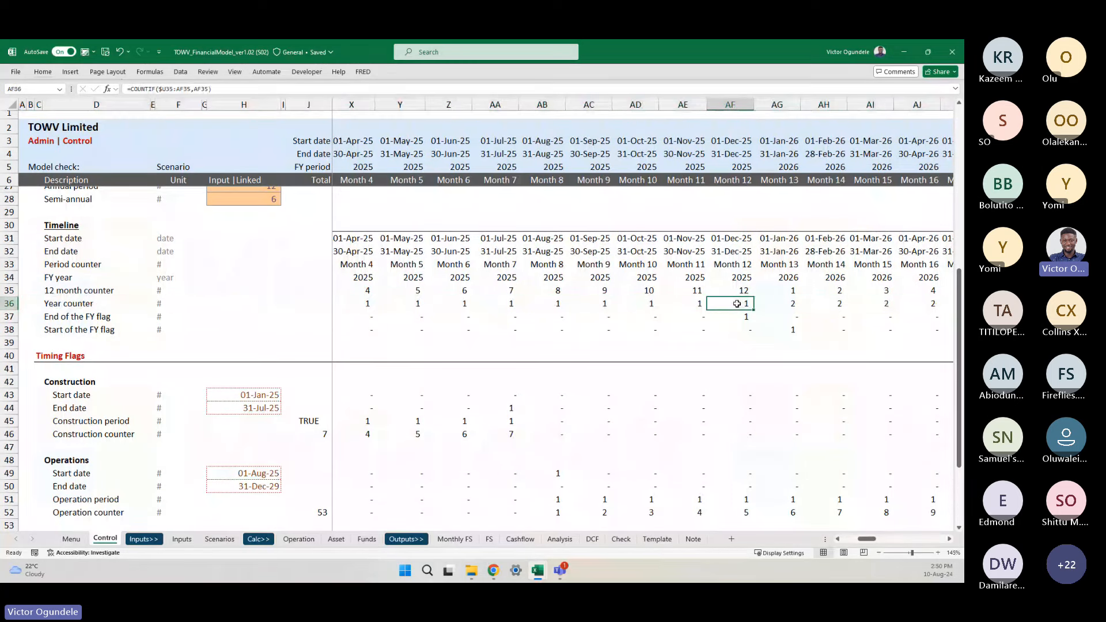
scroll(771, 314, "right", 3)
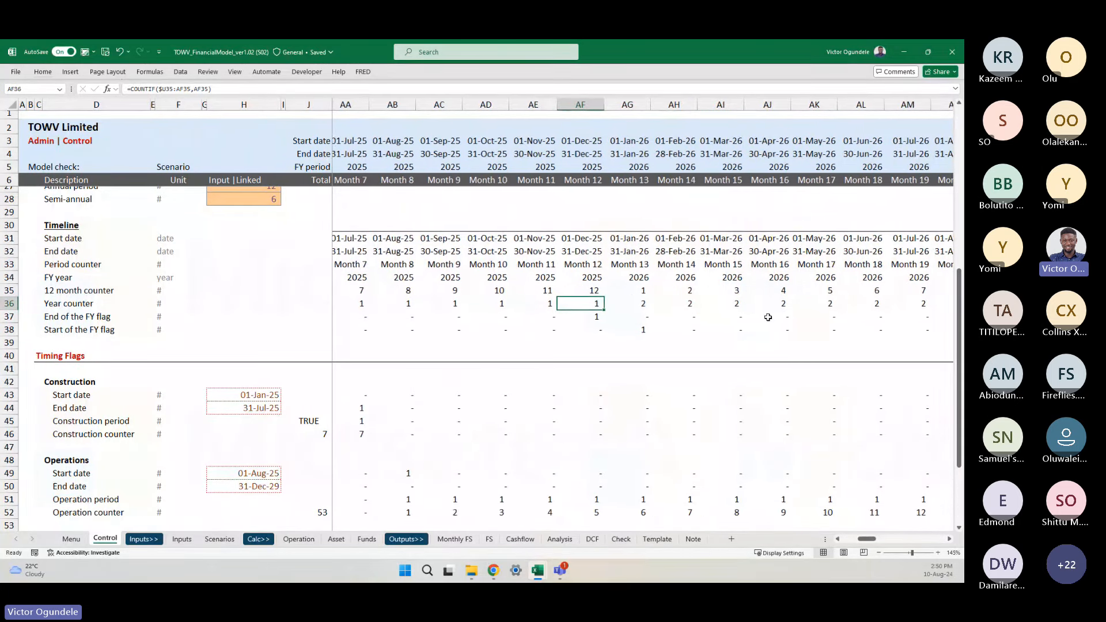
left_click(632, 301)
scroll(855, 332, "right", 13)
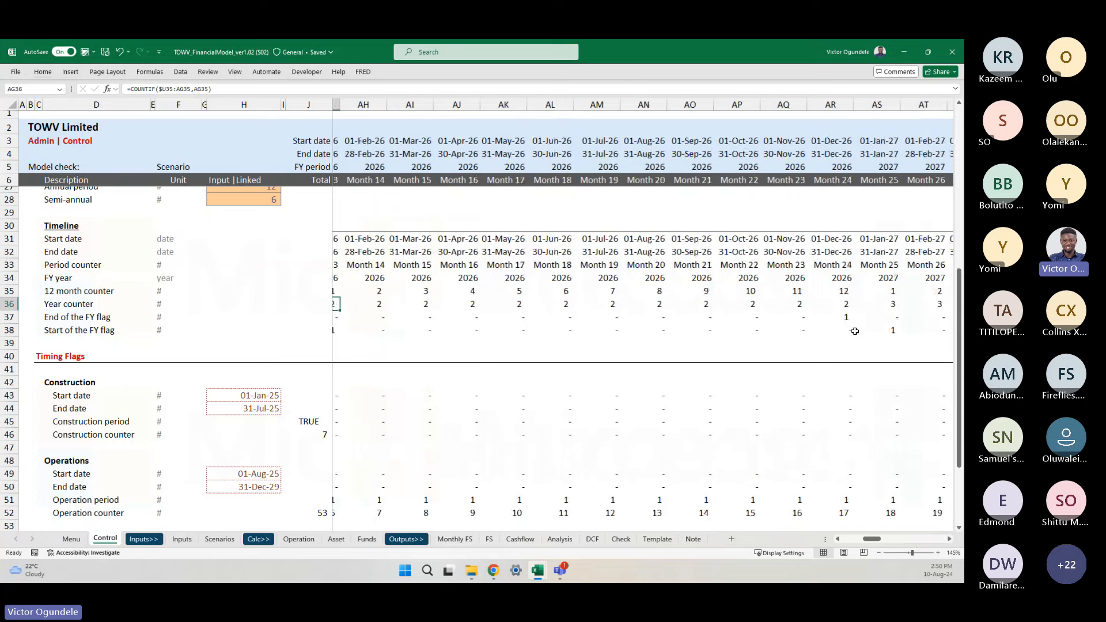
scroll(855, 331, "left", 20)
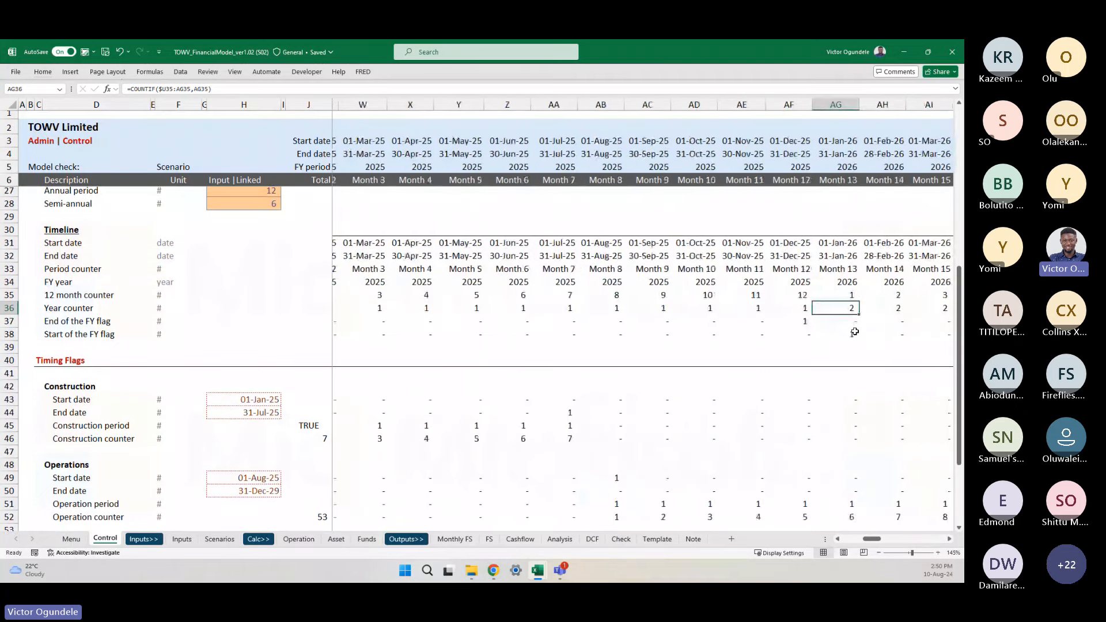
left_click(96, 308)
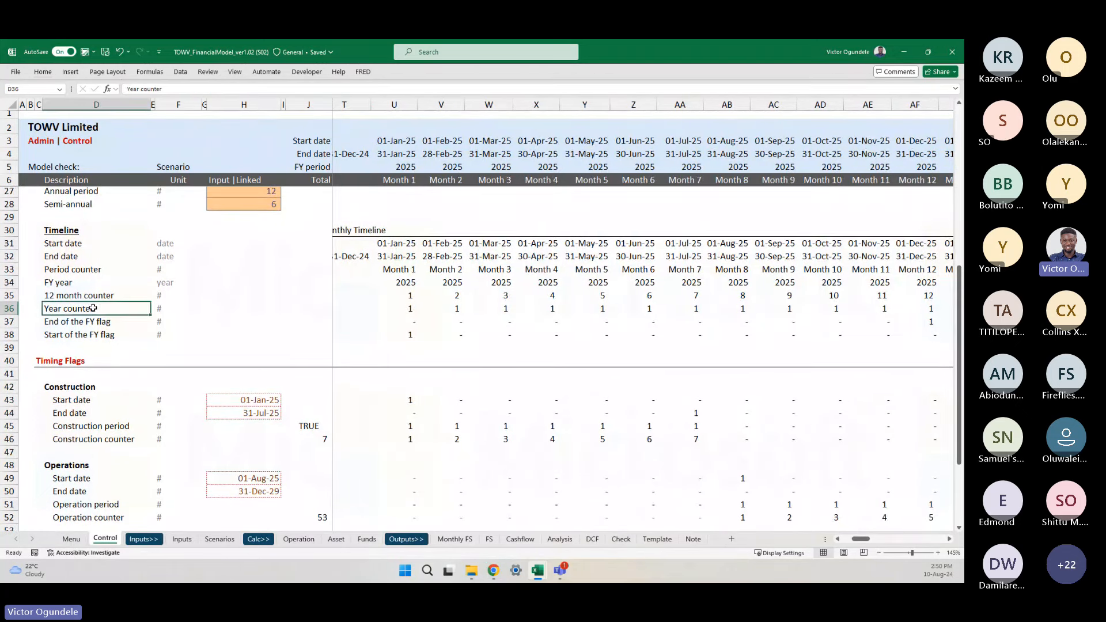
- Enter the indented label "Yearly counter" in D96 of the Inputs sheet, below the growth grid
left_click(182, 539)
type("Ye")
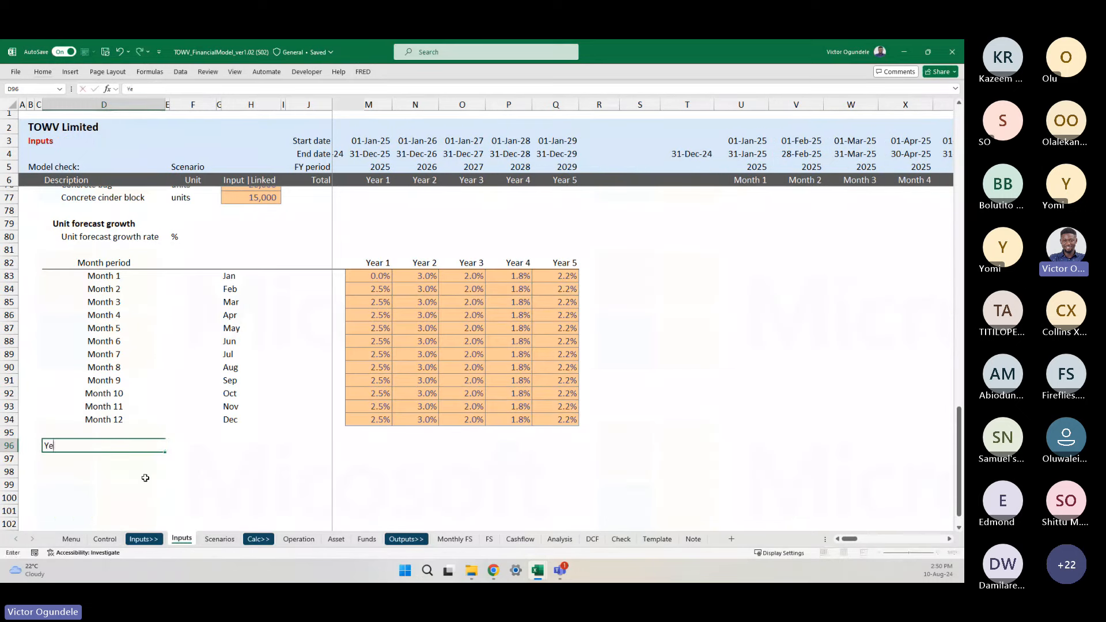
type("arly counter")
key("ctrl+Return")
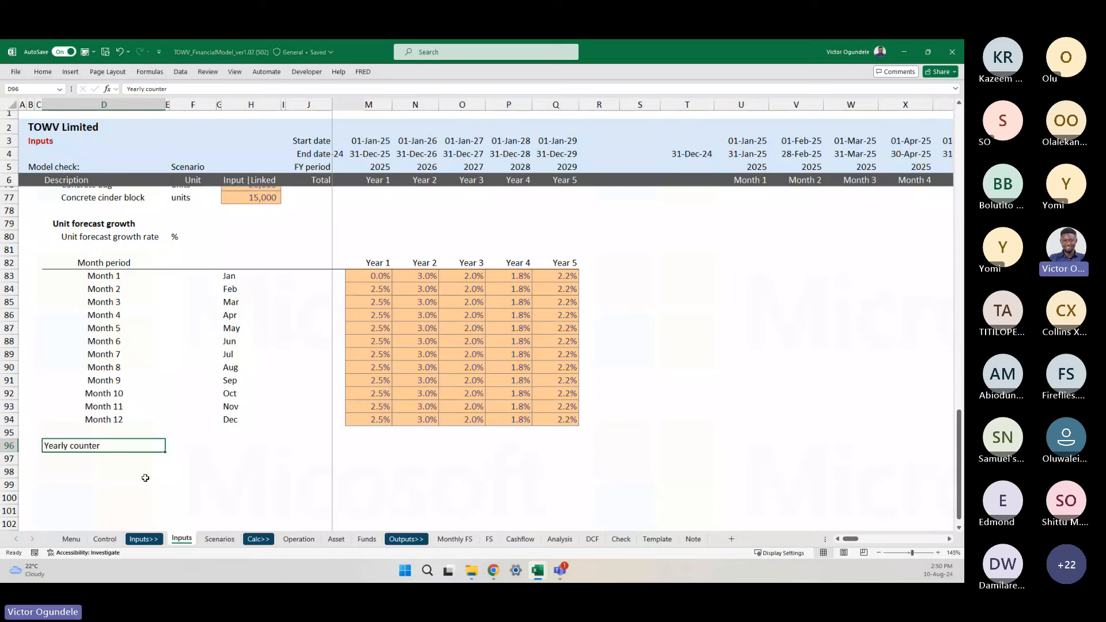
key("alt+h")
key("6")
- Set the unit of the Yearly counter row to # in F96
key("Right")
key("Right")
key("Right")
key("Right")
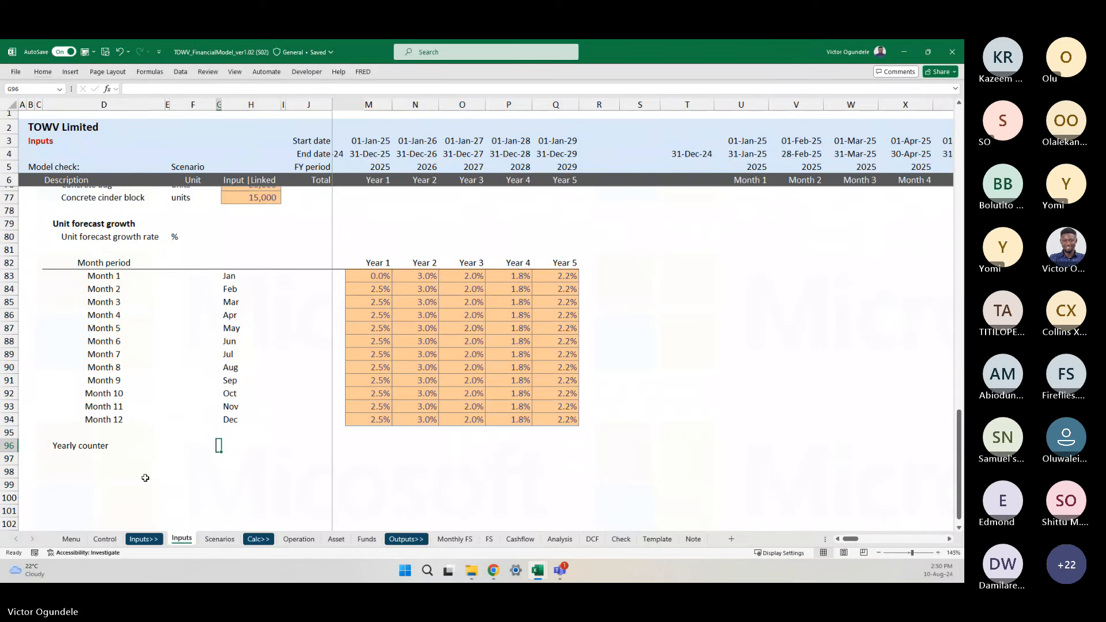
key("Left")
key("Left")
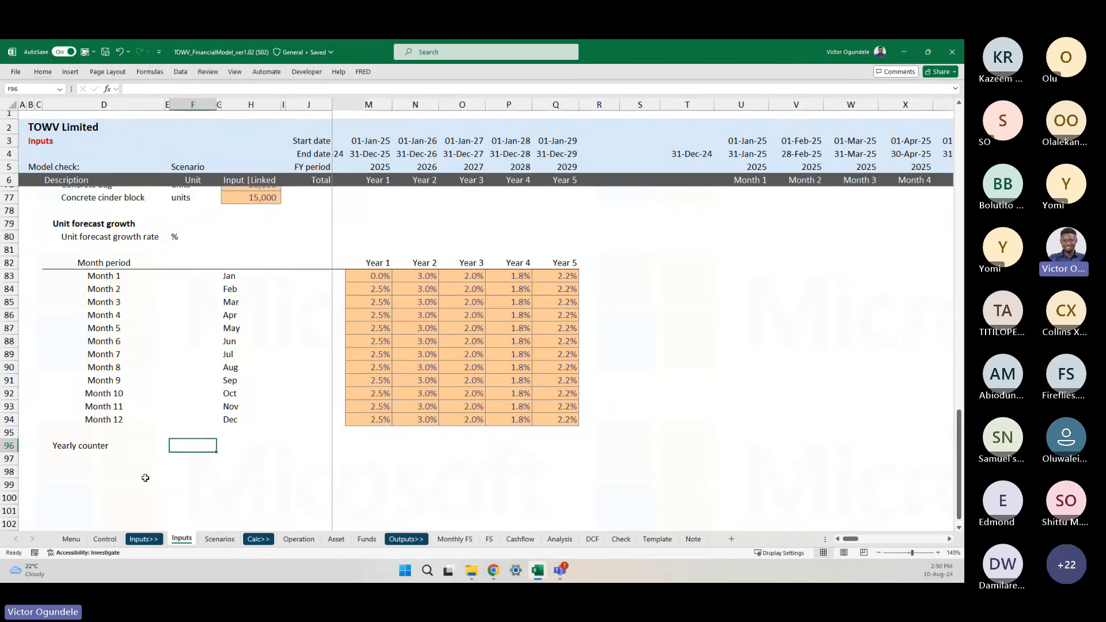
type("#")
key("Right")
- Link the Yearly counter's Month 1 cell U96 to the Year counter in U36 of the Control sheet
key("Right")
key("Right")
key("Right")
key("Right")
key("Right")
key("Right")
key("Right")
key("Right")
key("Right")
key("Right")
key("Right")
key("Right")
key("Right")
key("Right")
key("Right")
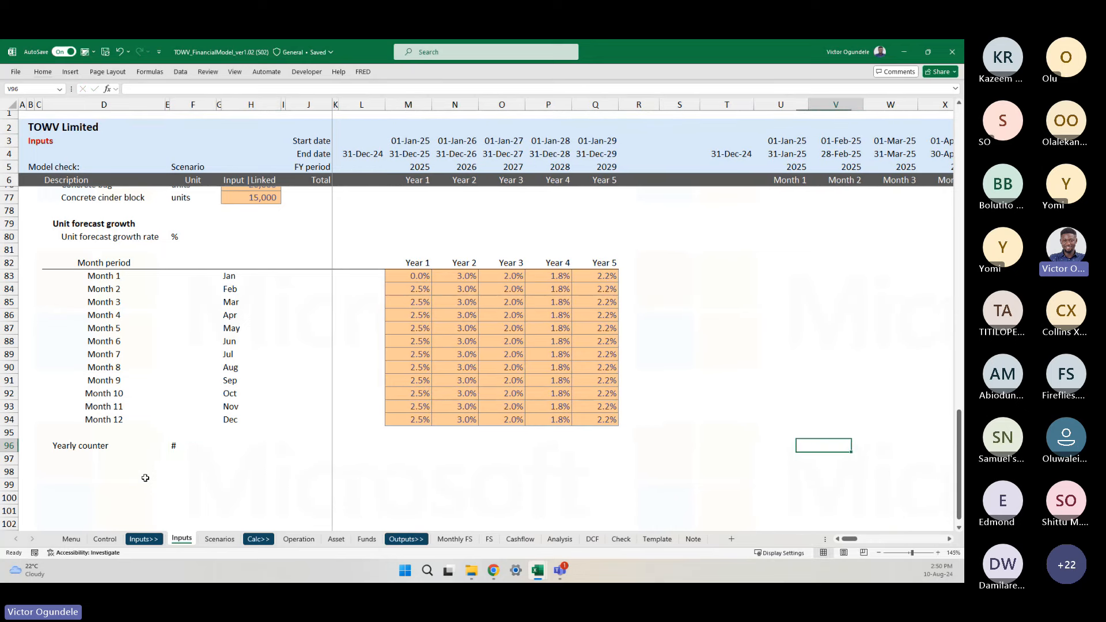
scroll(620, 430, "right", 2)
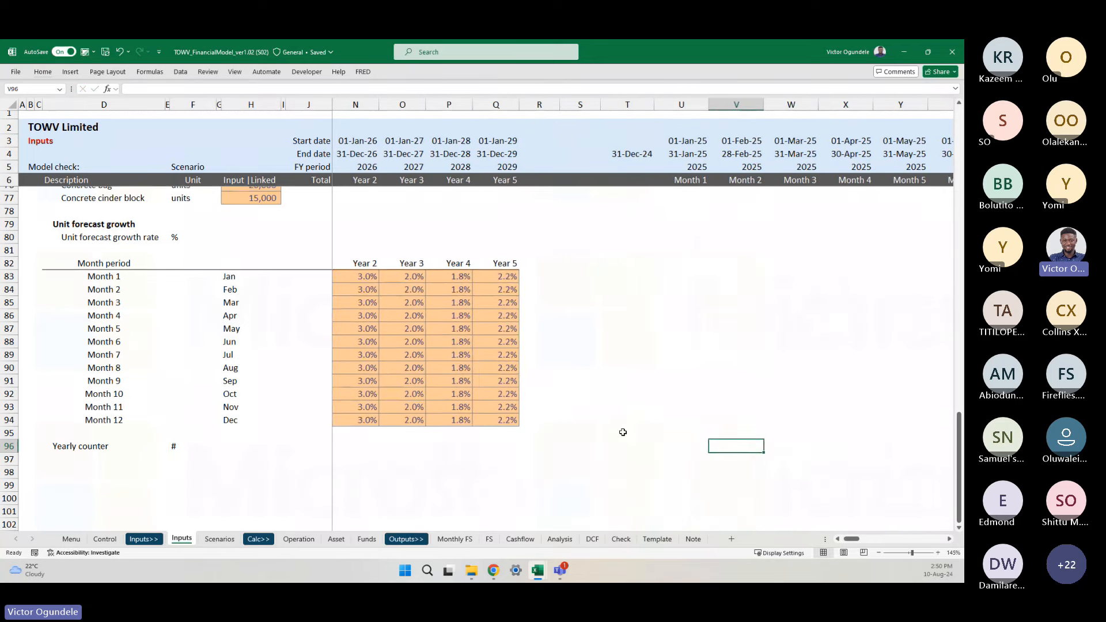
scroll(623, 432, "down", 1)
scroll(623, 432, "down", 1)
scroll(210, 402, "right", 1)
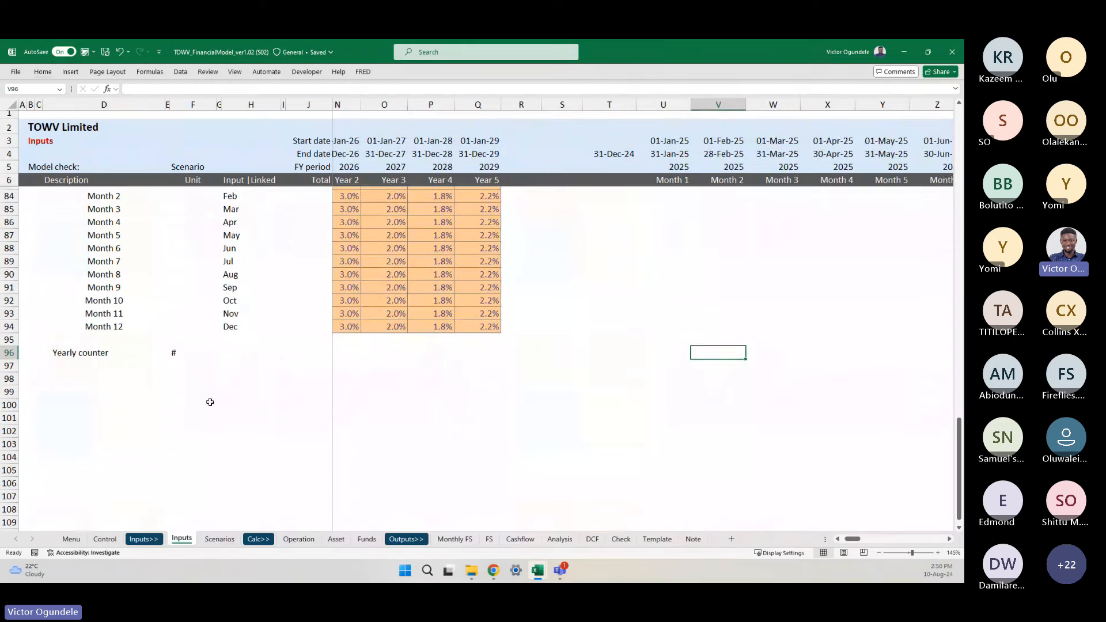
left_click(80, 355)
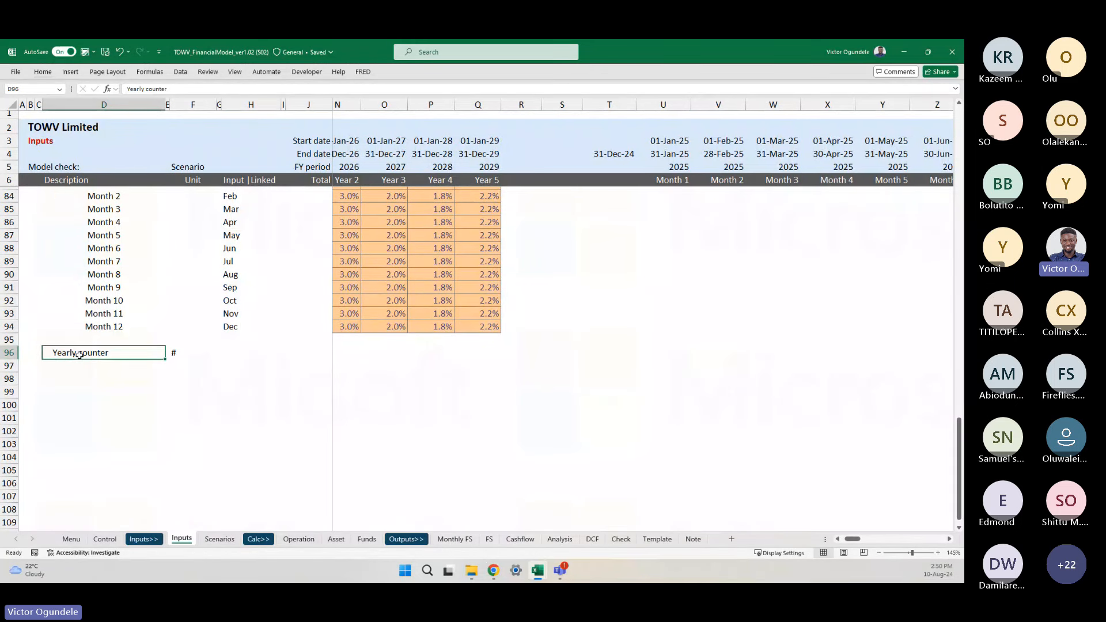
scroll(575, 393, "right", 2)
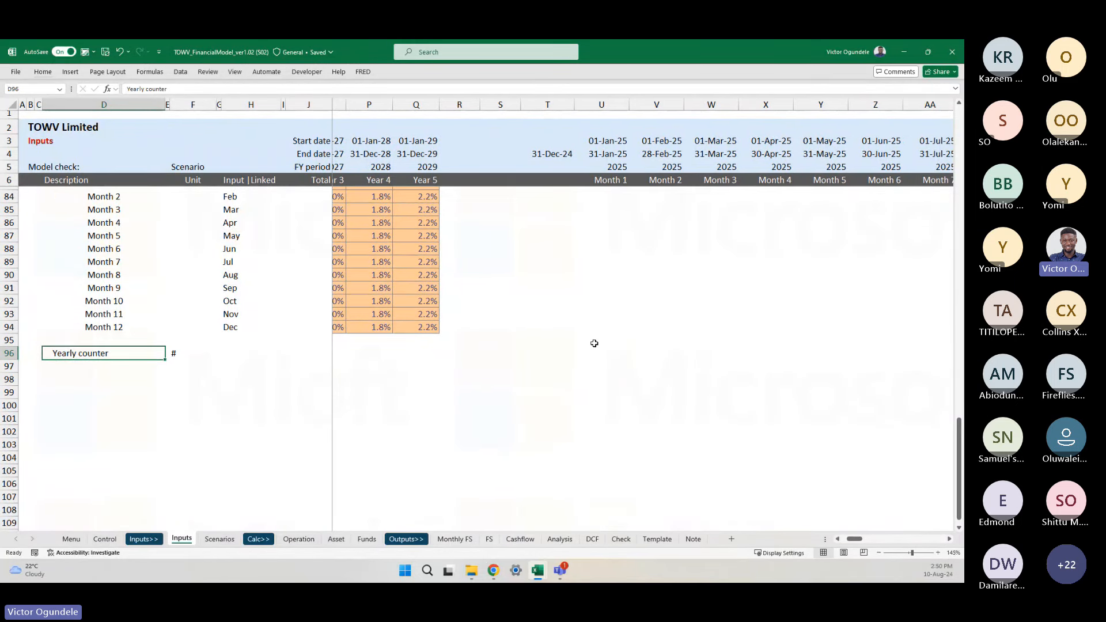
left_click(596, 341)
left_click(607, 357)
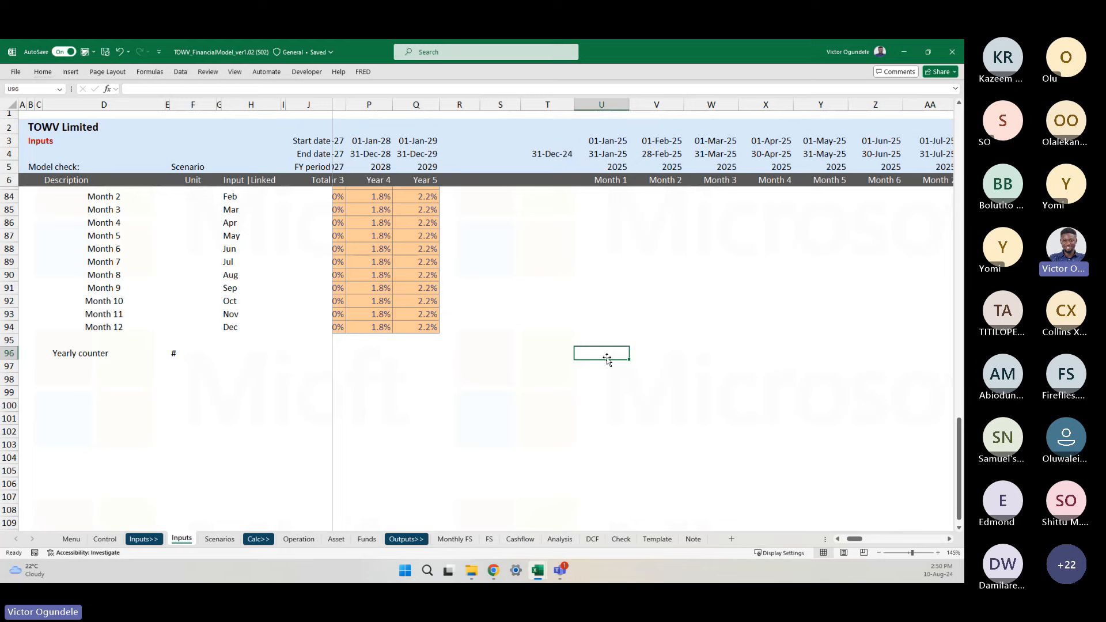
type("=")
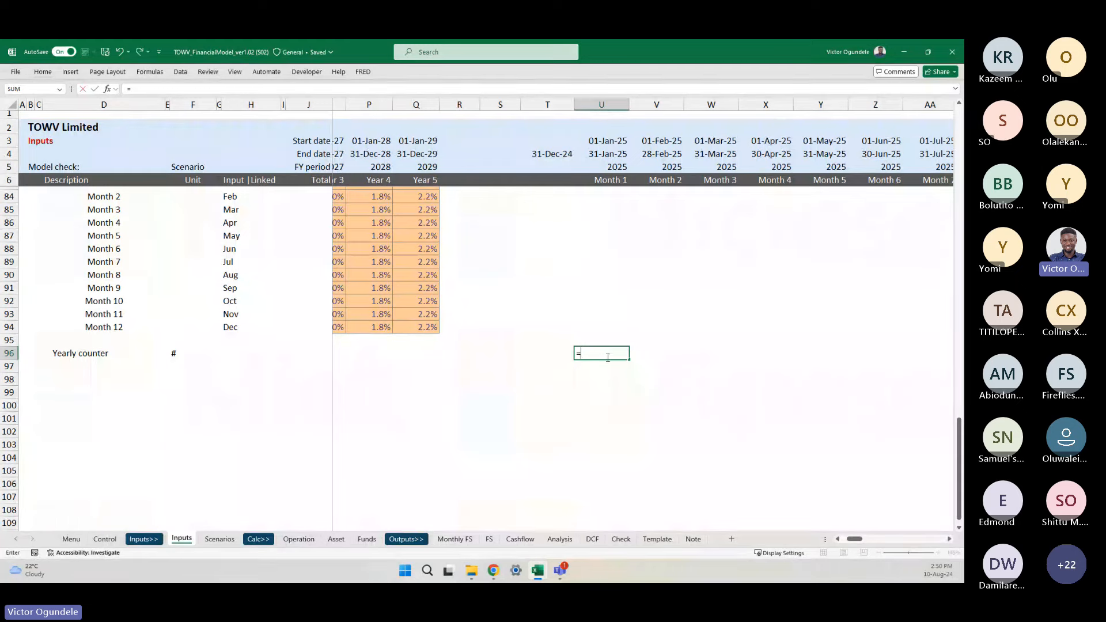
left_click(105, 539)
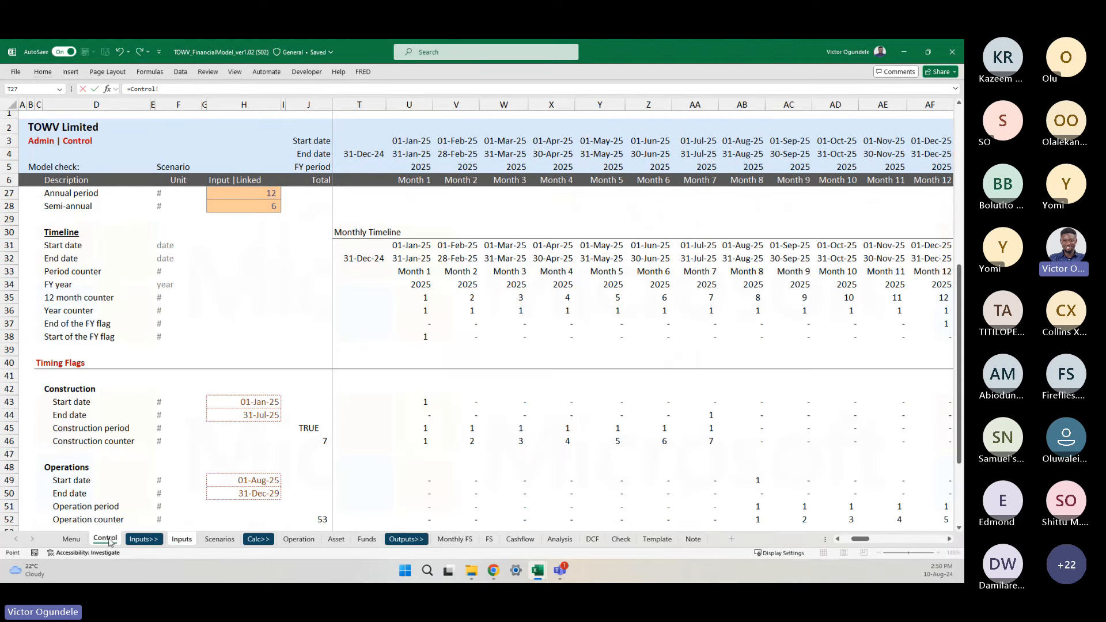
left_click(411, 312)
key("Return")
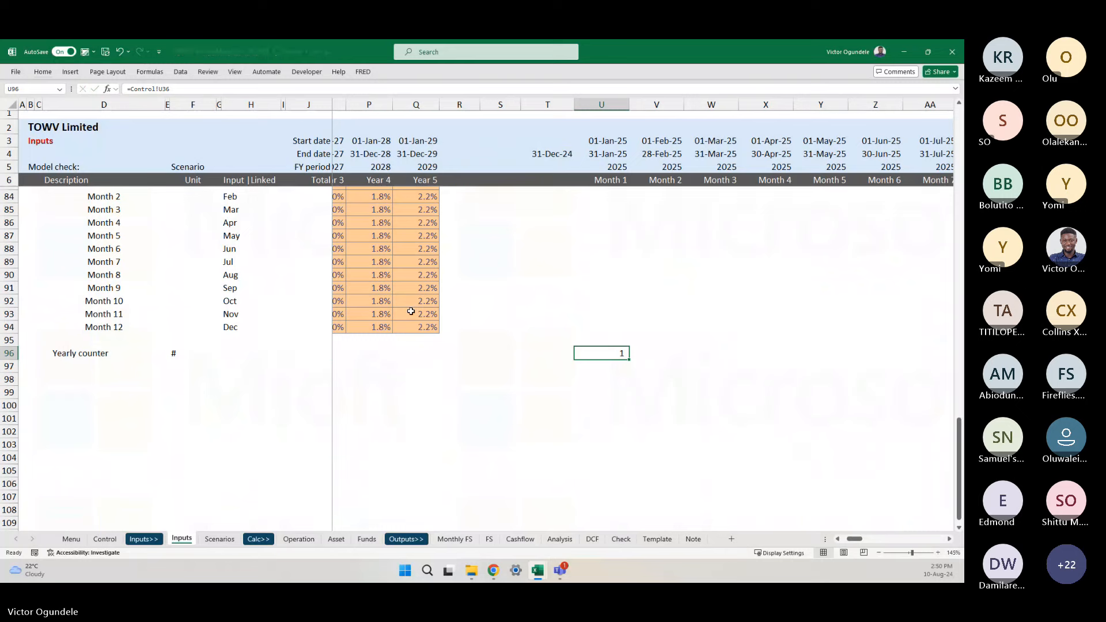
- Fill the Yearly counter link across to Month 60 and give the row the linked-cell format with a red dashed border
key("ctrl+shift+Right")
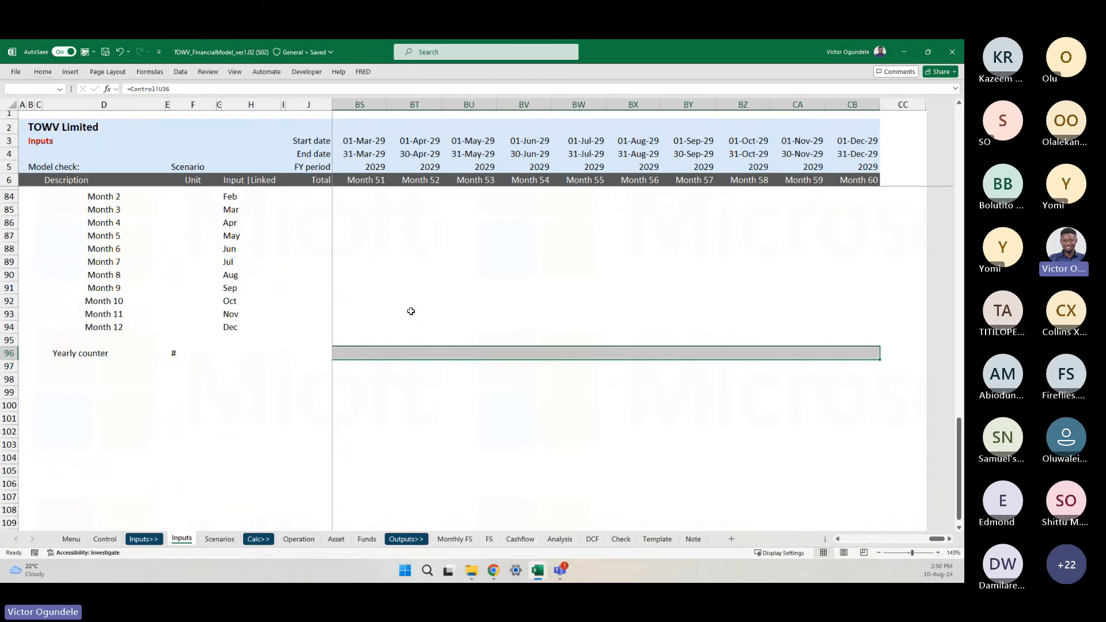
key("ctrl+r")
key("alt+2")
left_click(316, 148)
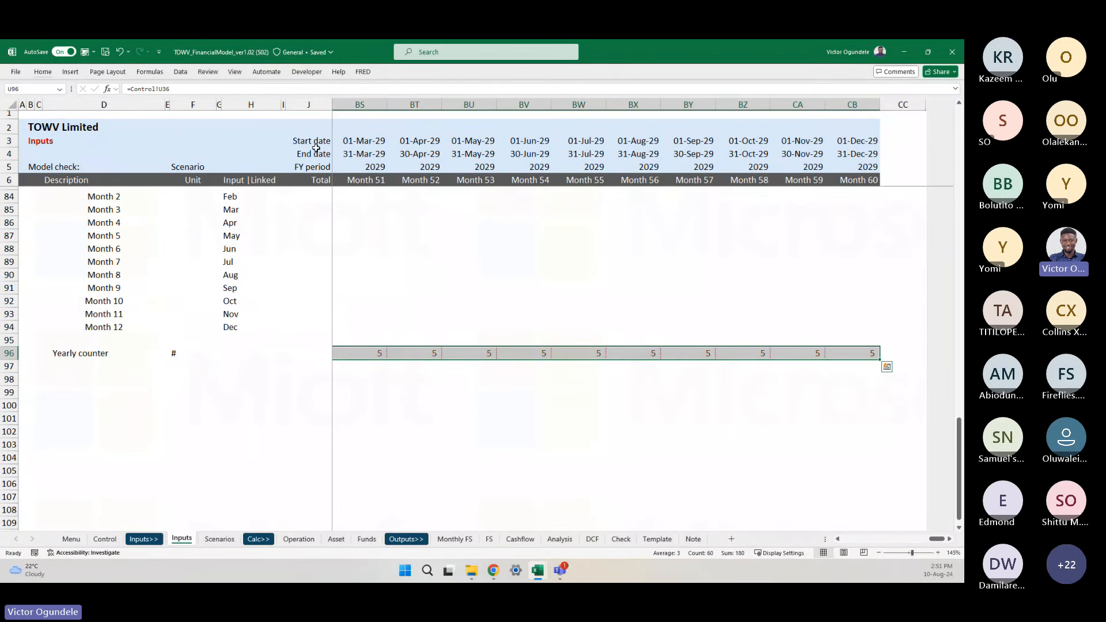
key("Left")
key("Left")
key("Right")
key("Right")
key("Right")
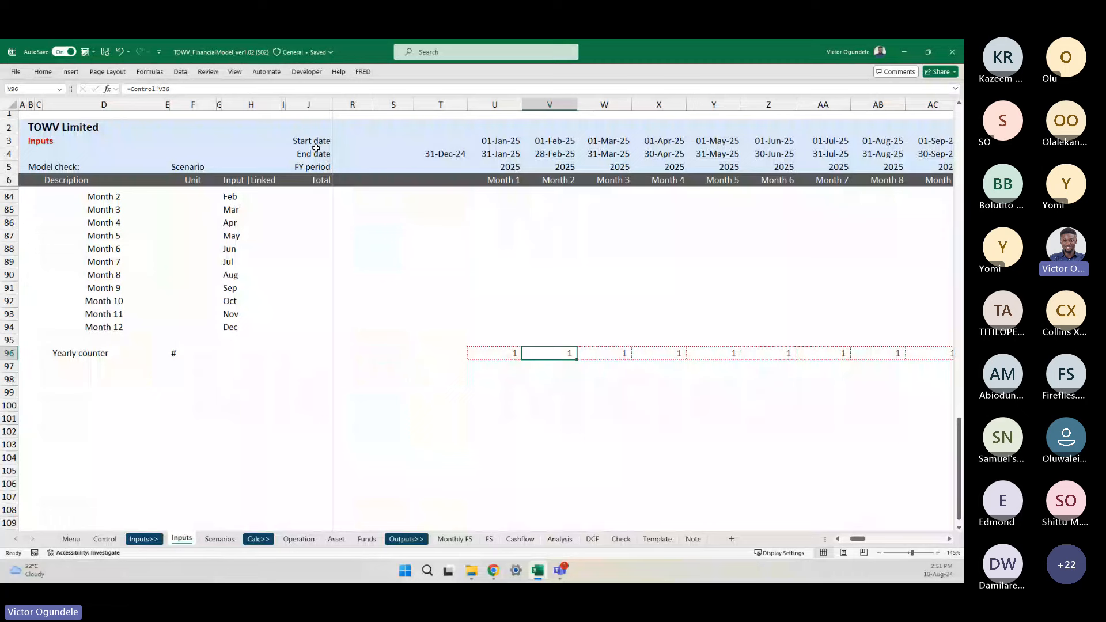
- Compare the Yearly counter row with the Year 1–5 growth grid and with the Year counter on the Control sheet
scroll(317, 148, "down", 2)
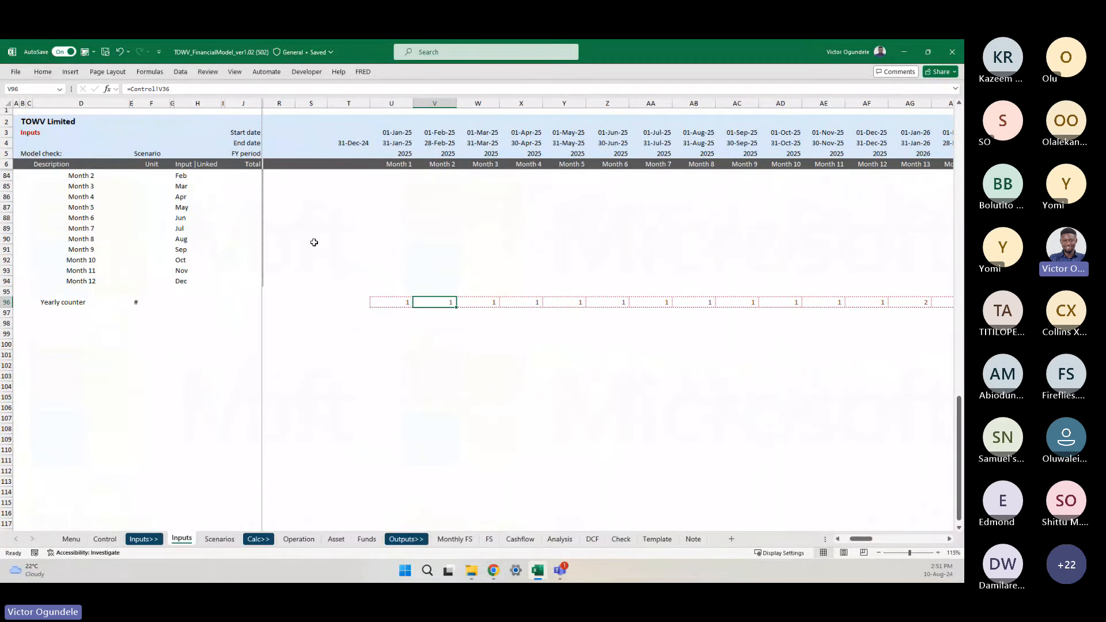
scroll(314, 242, "up", 4)
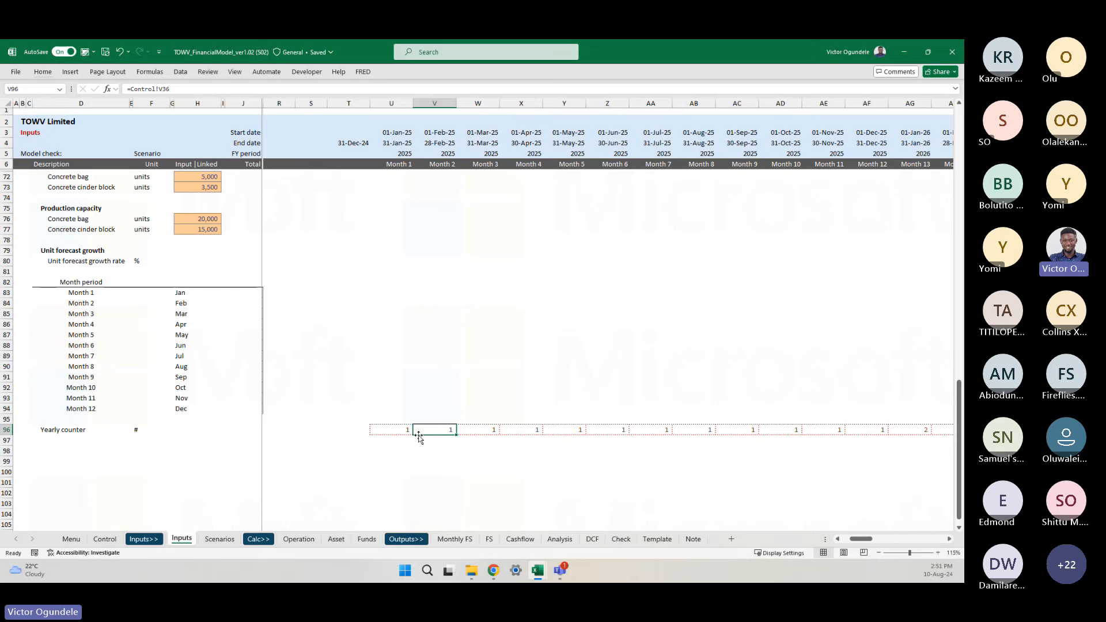
scroll(419, 435, "left", 5)
scroll(419, 438, "down", 2)
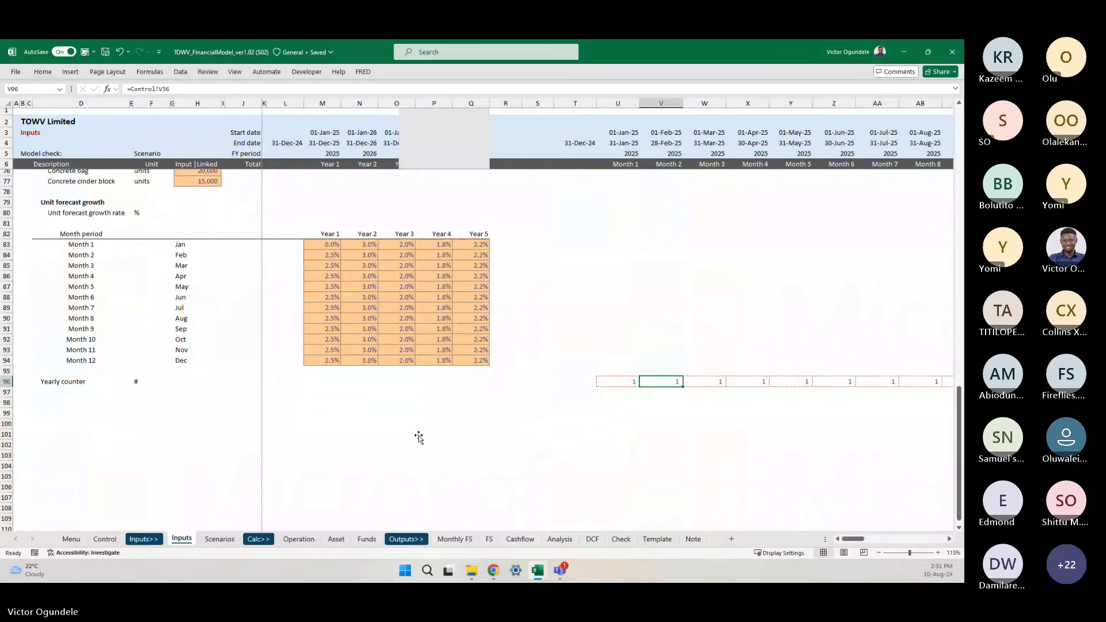
scroll(419, 437, "right", 1)
scroll(419, 437, "down", 2)
left_click(396, 288)
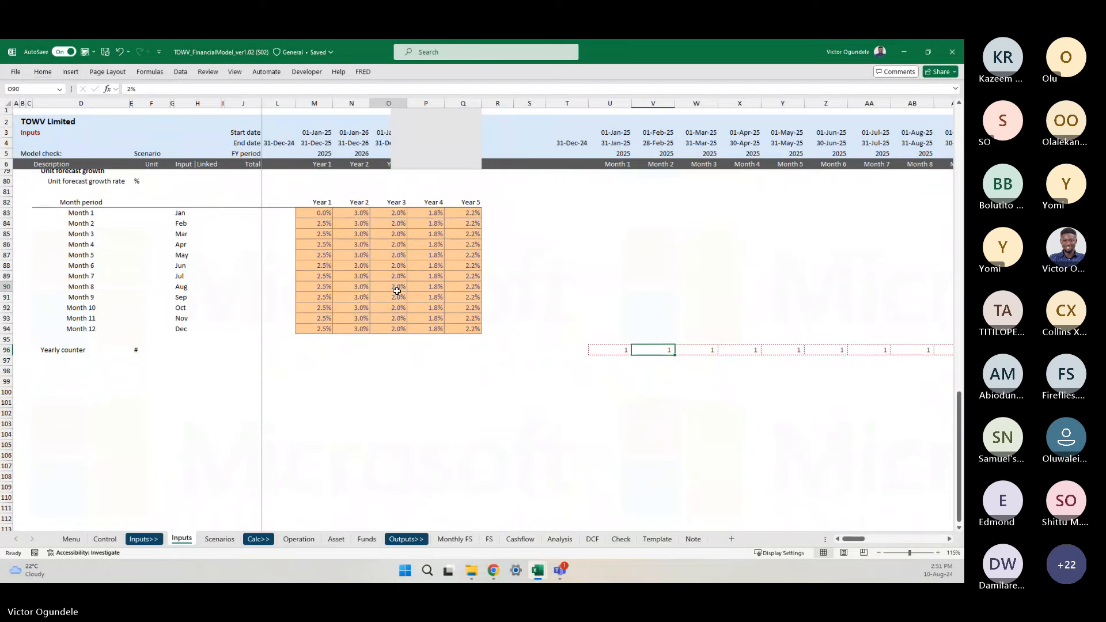
left_click(470, 374)
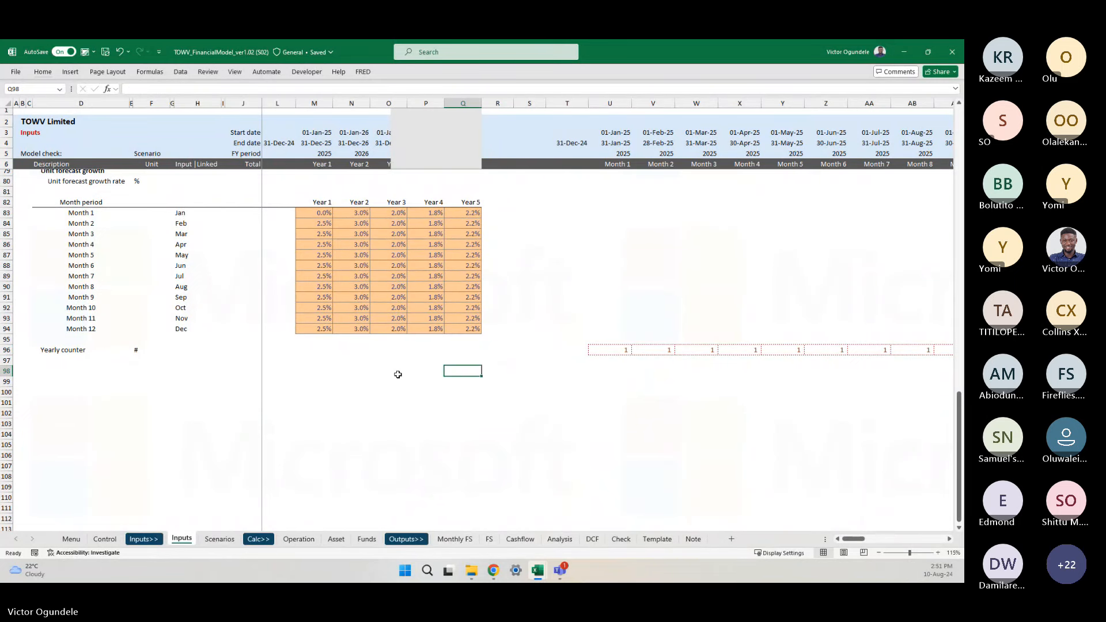
key("ctrl+Page_Up")
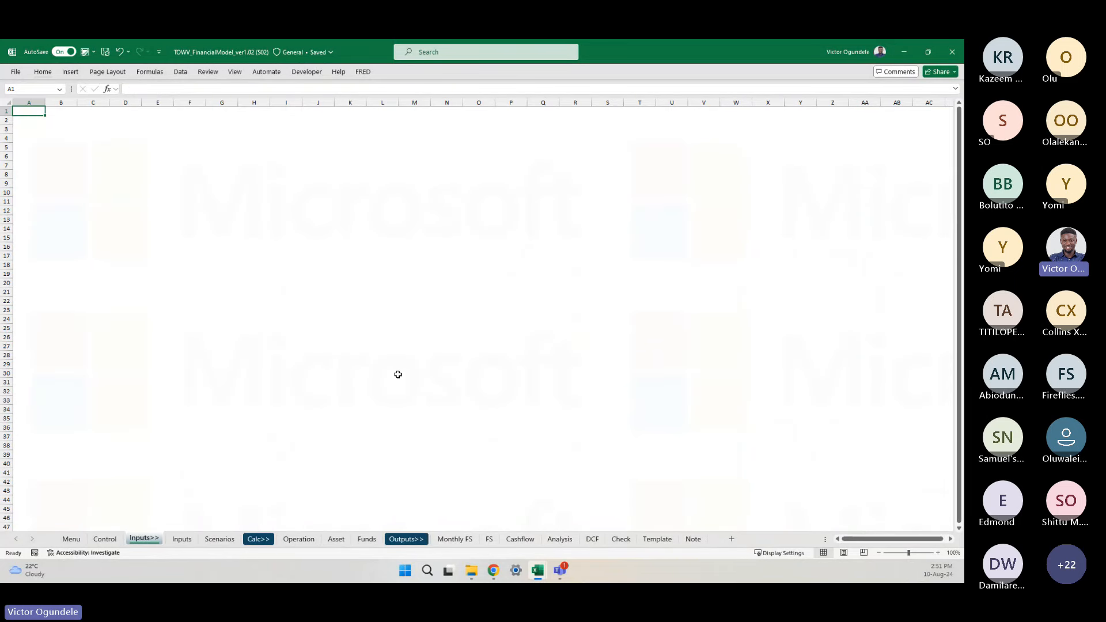
key("ctrl+Page_Up")
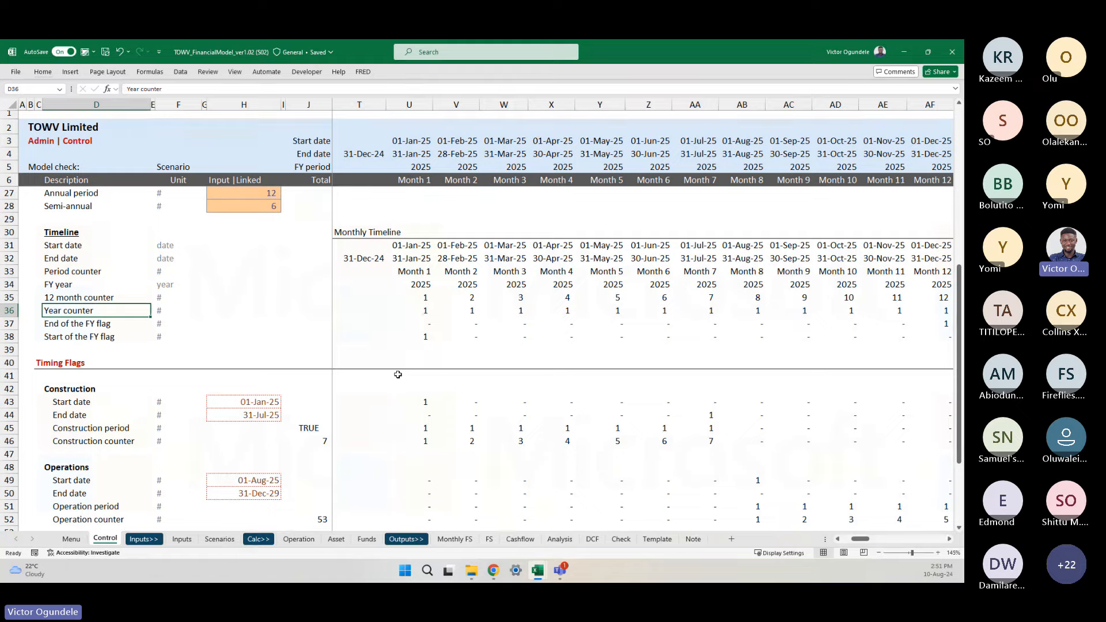
key("ctrl+Page_Down")
key("ctrl+Page_Down")
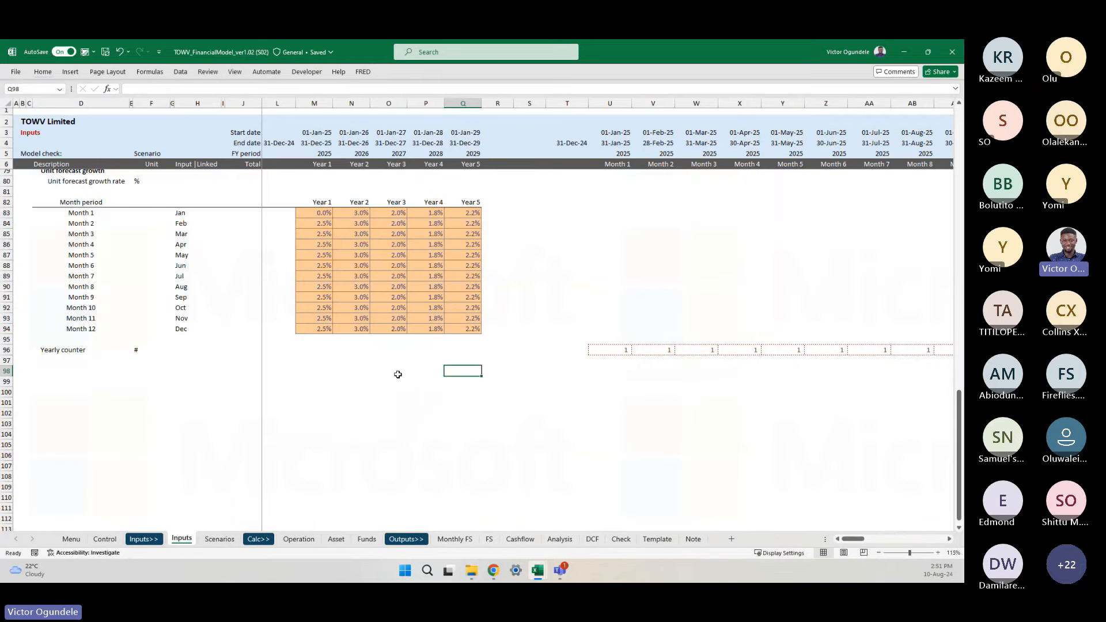
- Review the Yearly counter link in U96 of the Inputs sheet against the Year counter in row 36 of the Control sheet
scroll(563, 390, "right", 2)
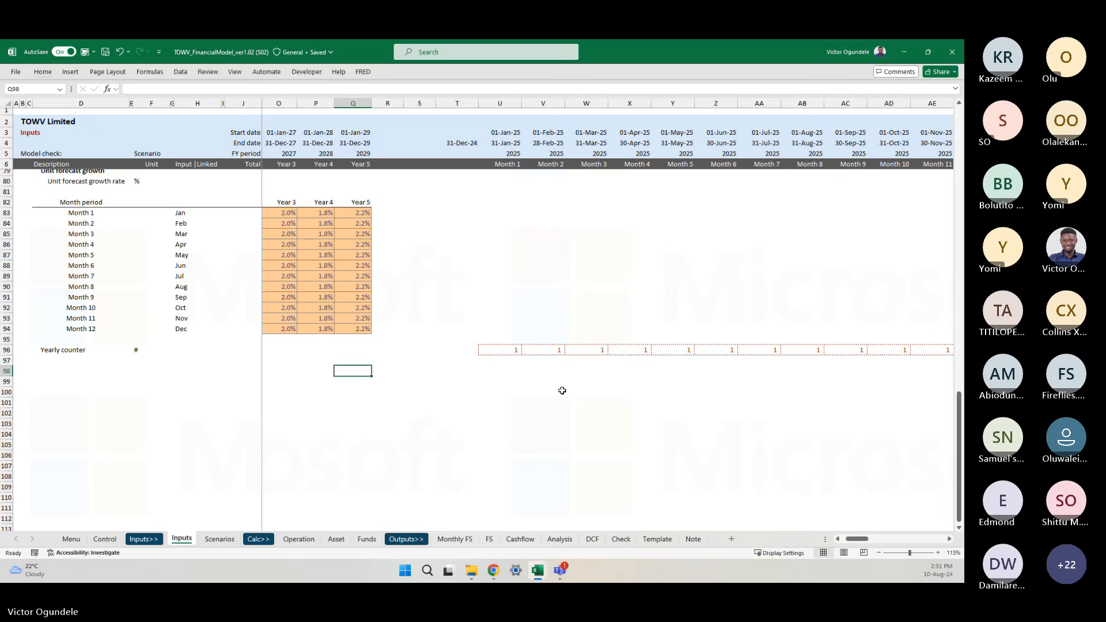
scroll(487, 378, "up", 2)
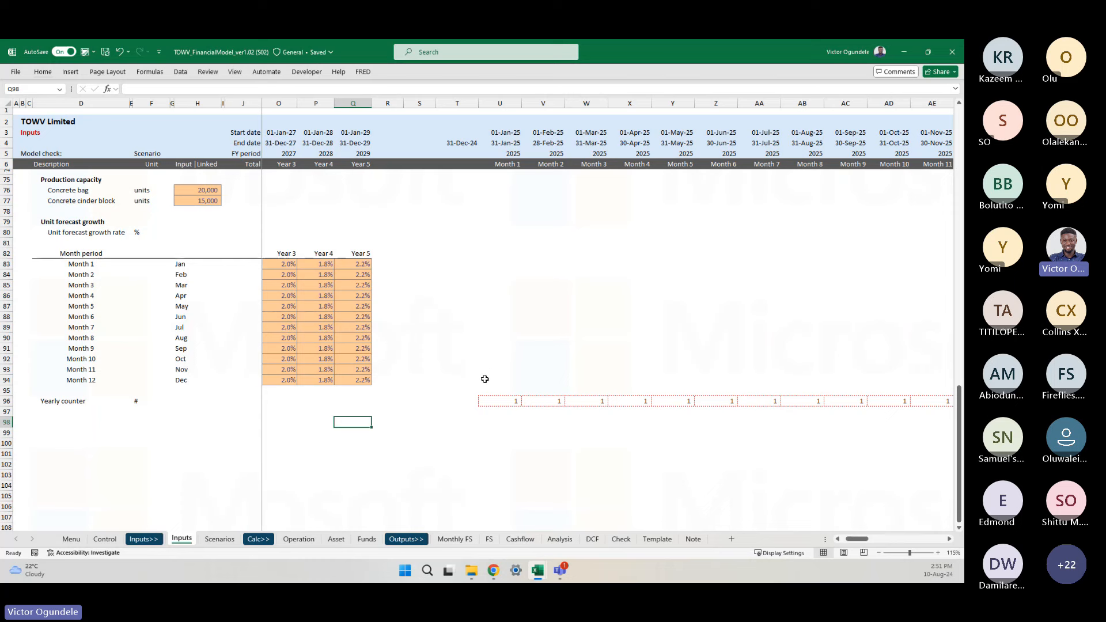
left_click(507, 399)
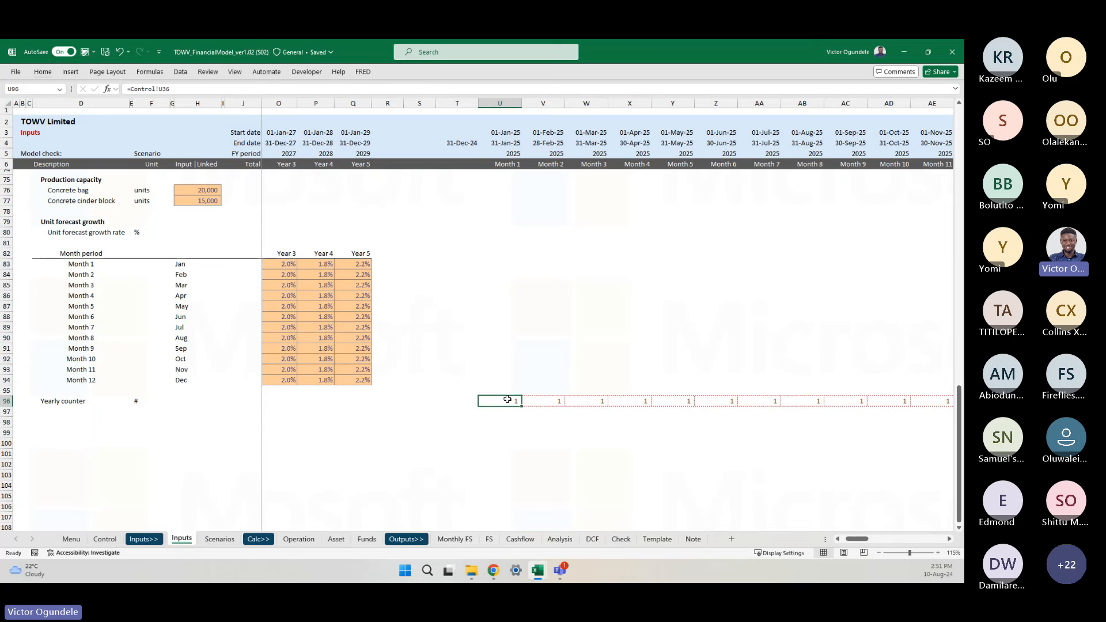
left_click(482, 234)
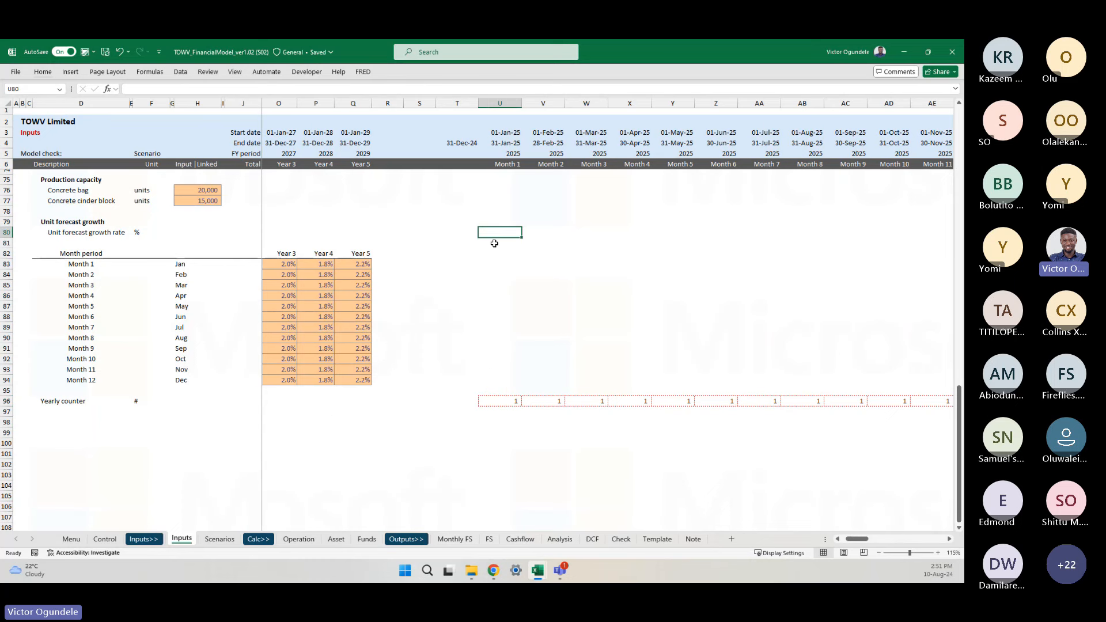
scroll(513, 290, "up", 1)
scroll(513, 290, "left", 4)
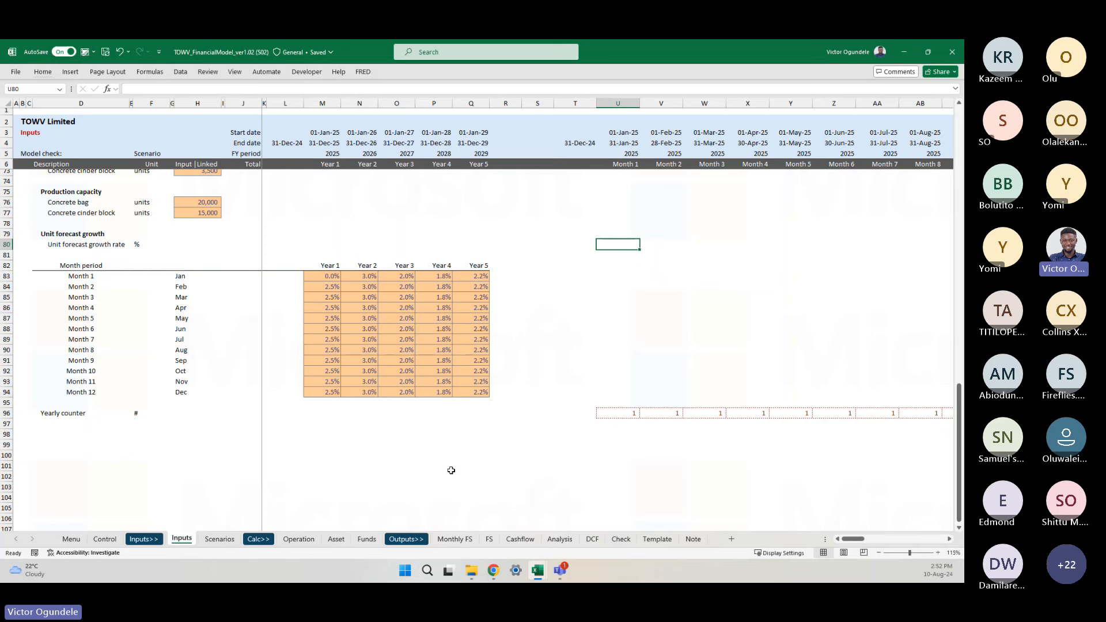
left_click(106, 541)
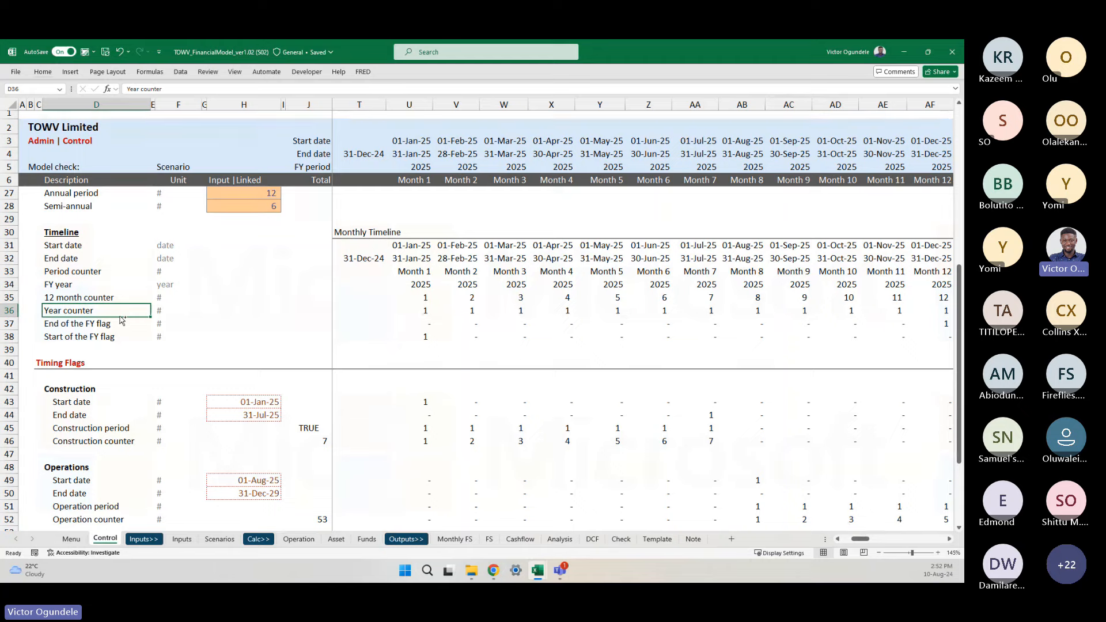
scroll(118, 318, "down", 3)
scroll(87, 276, "up", 6)
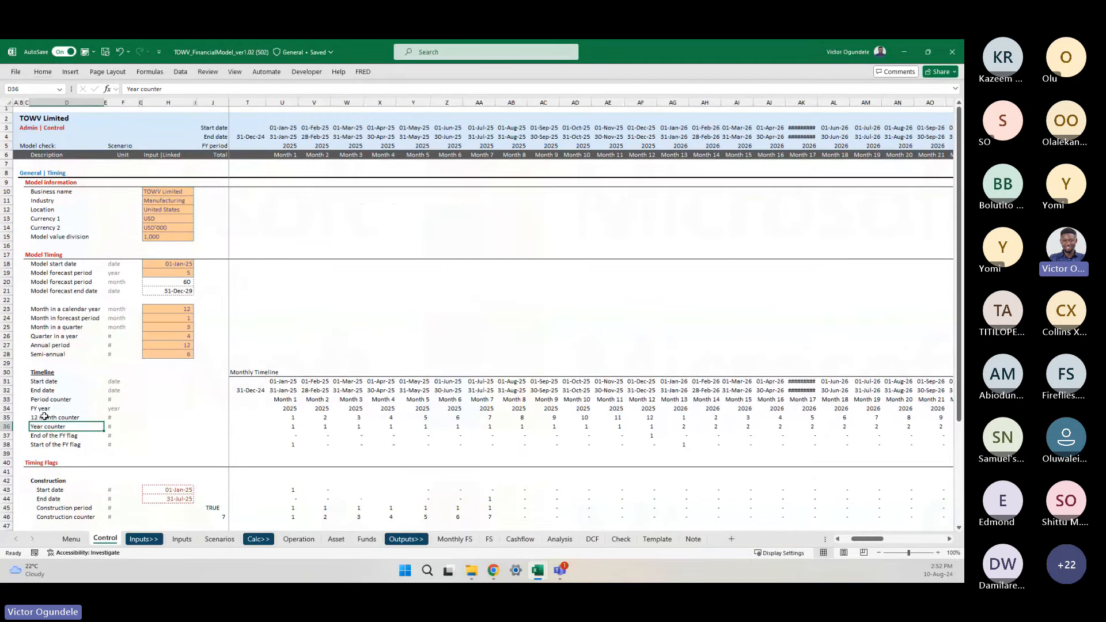
left_click(3, 426)
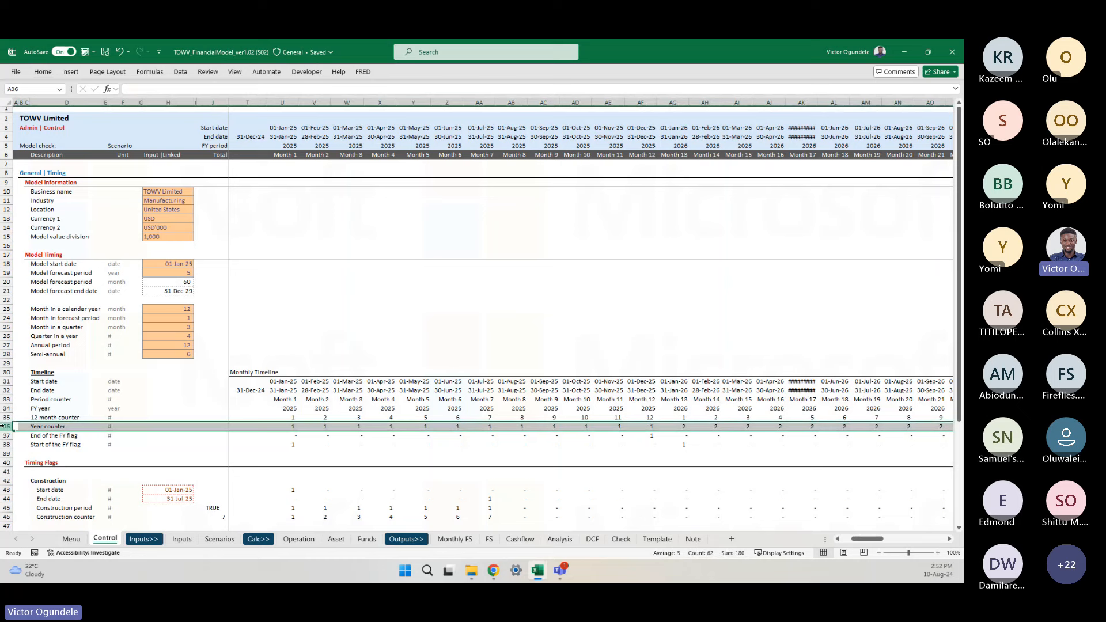
left_click(182, 540)
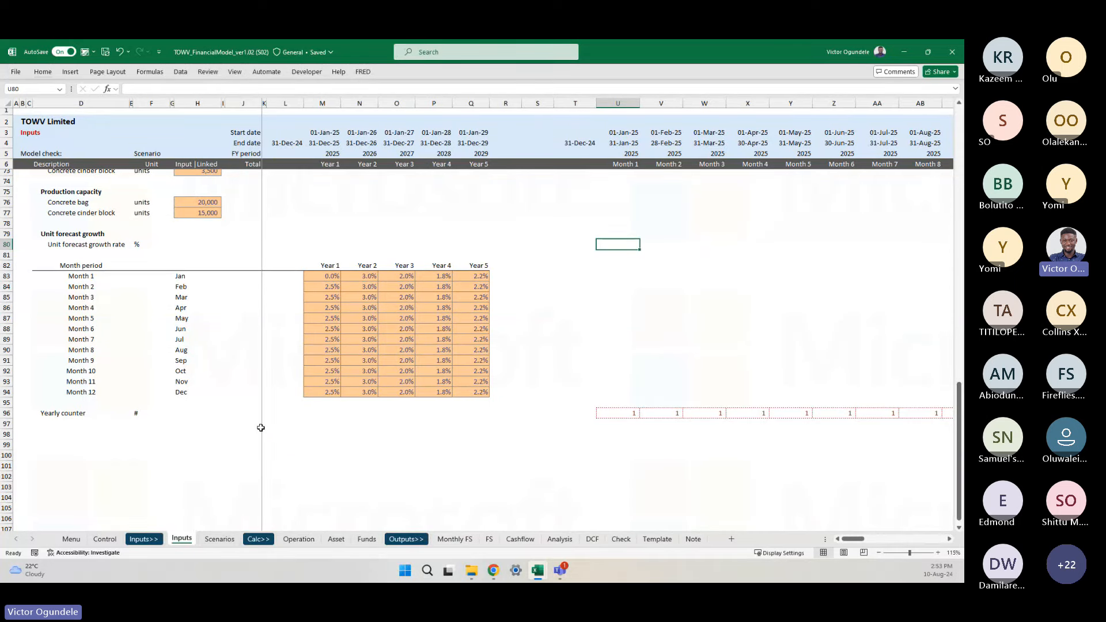
scroll(494, 375, "up", 3)
scroll(496, 375, "up", 1)
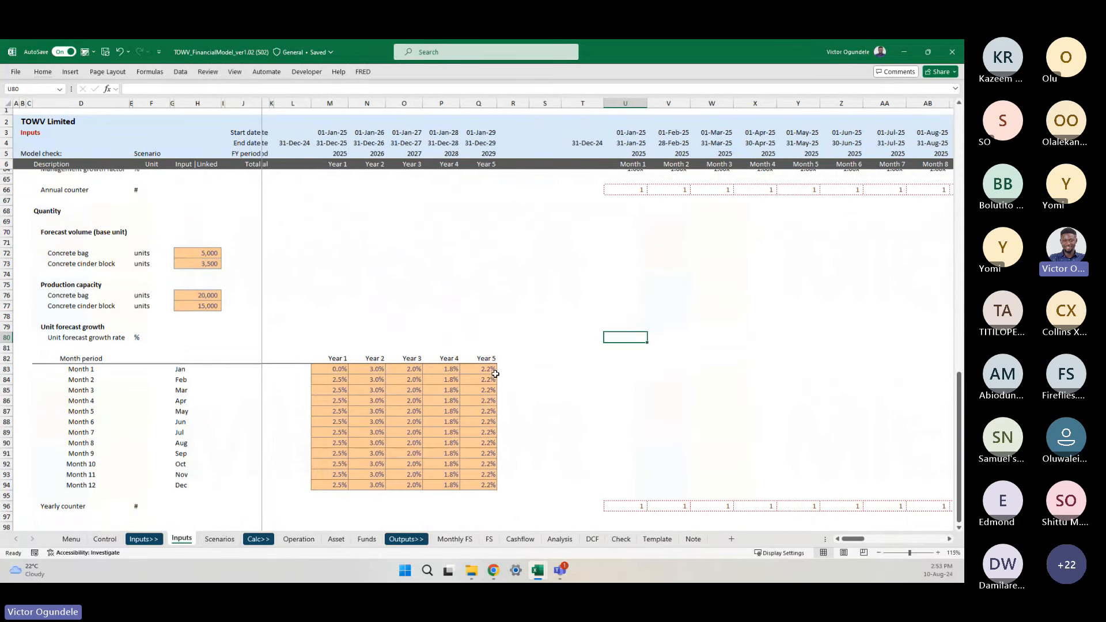
scroll(595, 366, "down", 1)
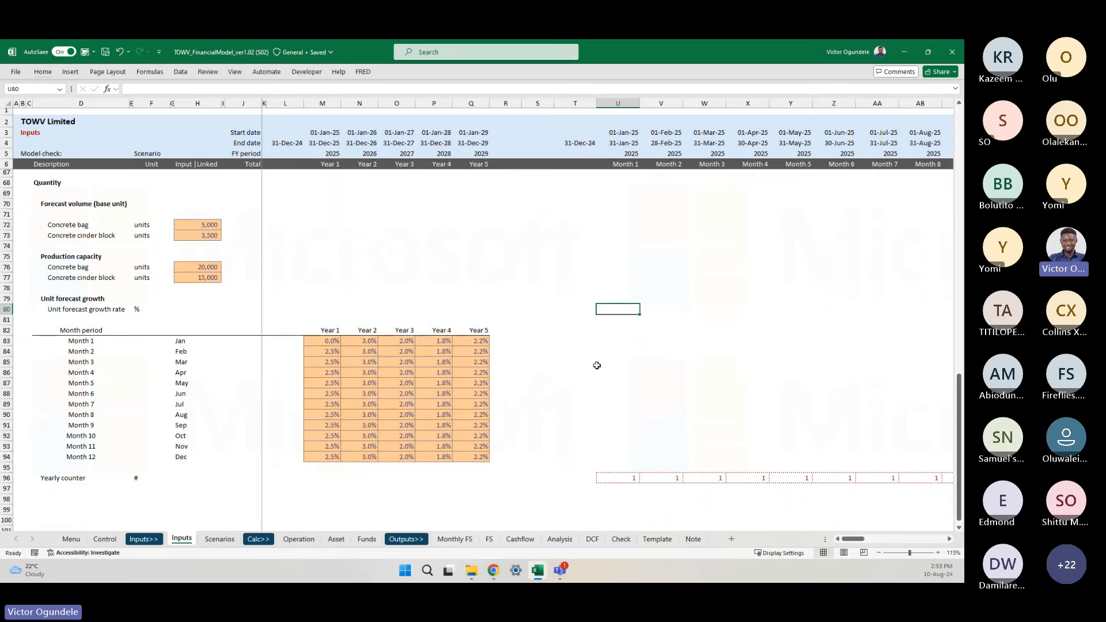
type("=")
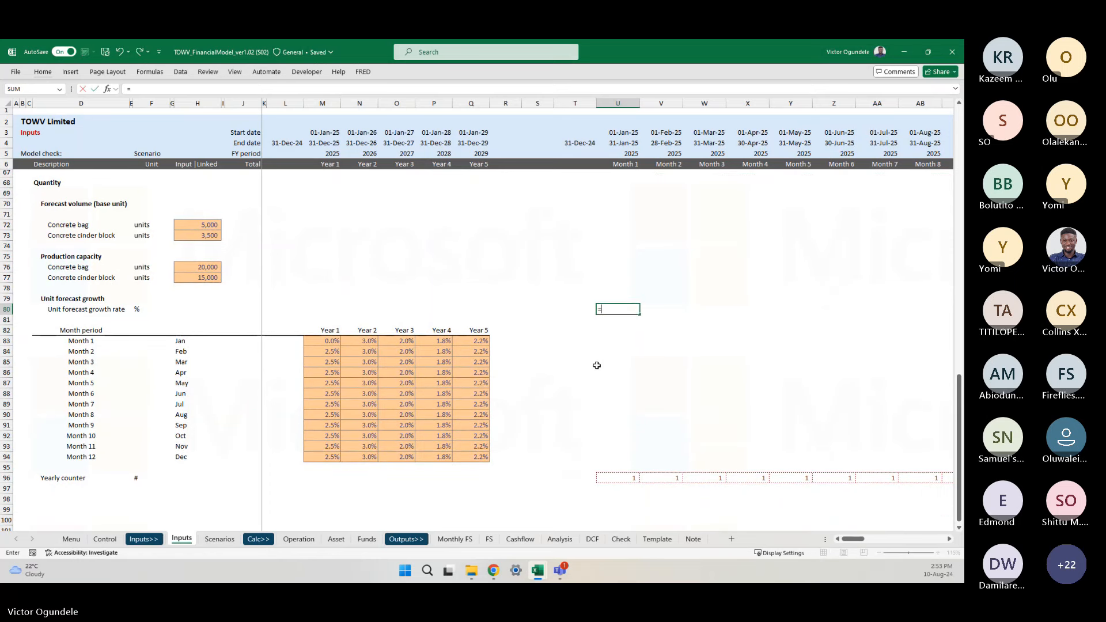
type("INDEX(")
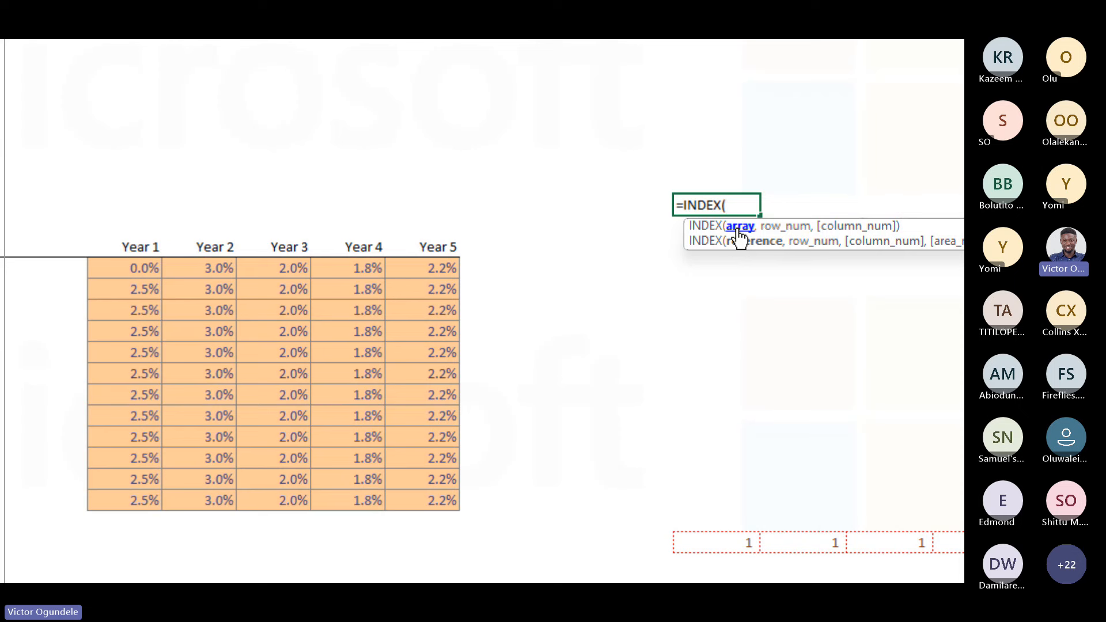
left_click(119, 267)
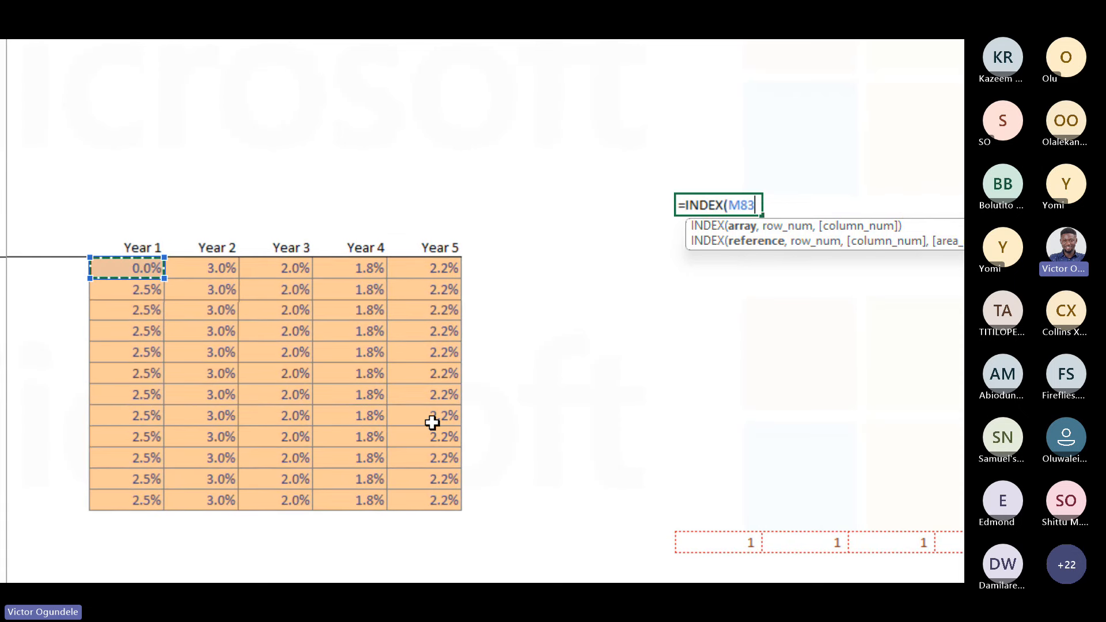
left_click(436, 496, "shift")
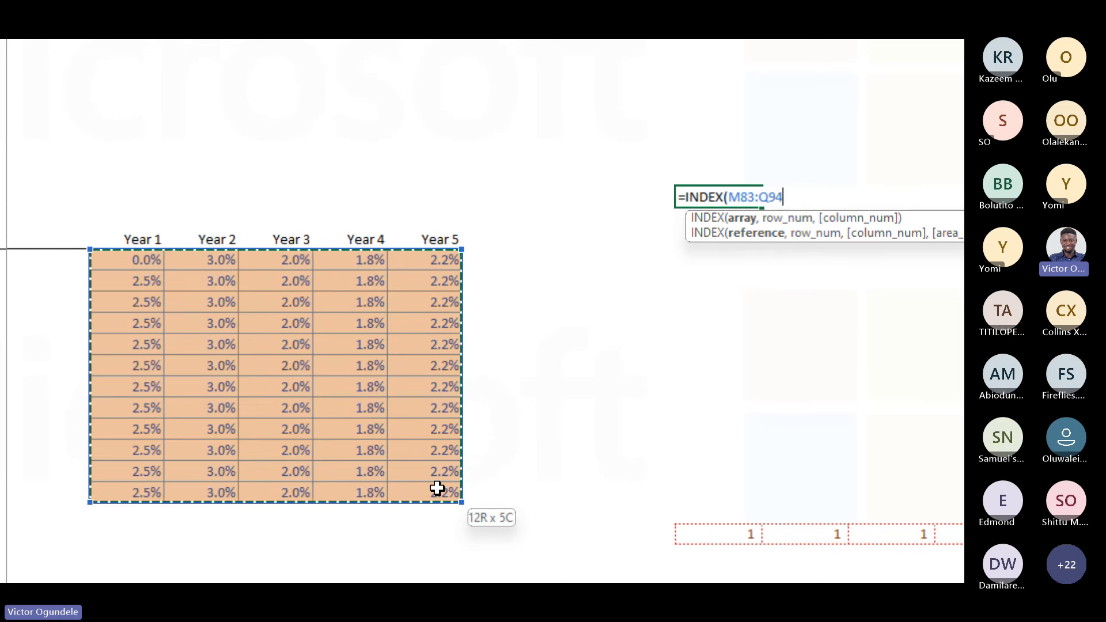
key("F4")
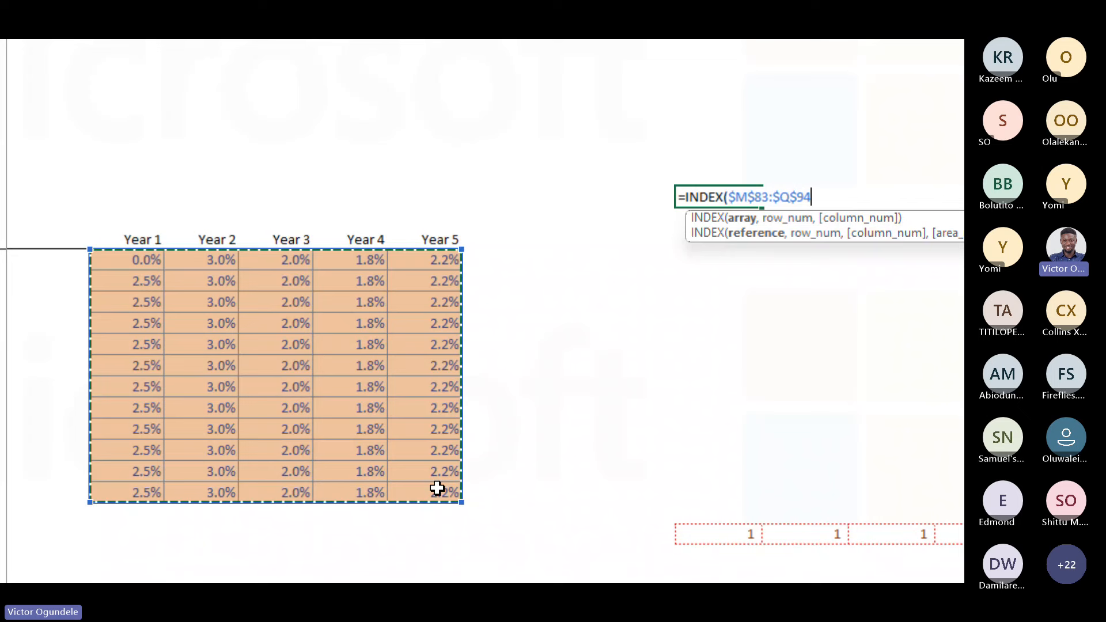
key("super+plus")
key("super+plus")
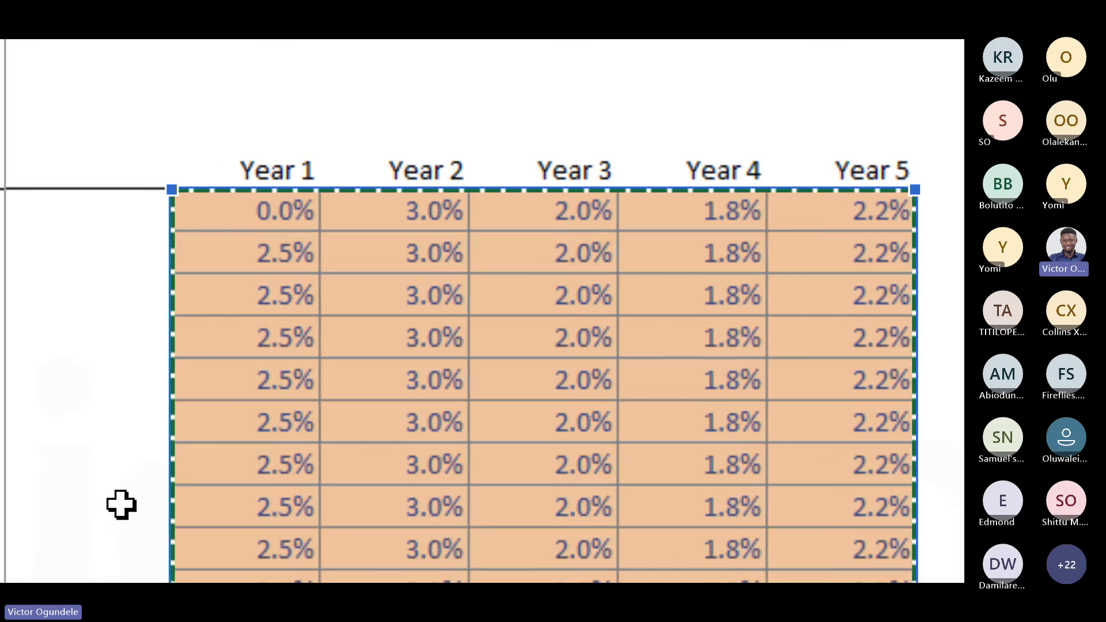
key("super+minus")
key("super+minus")
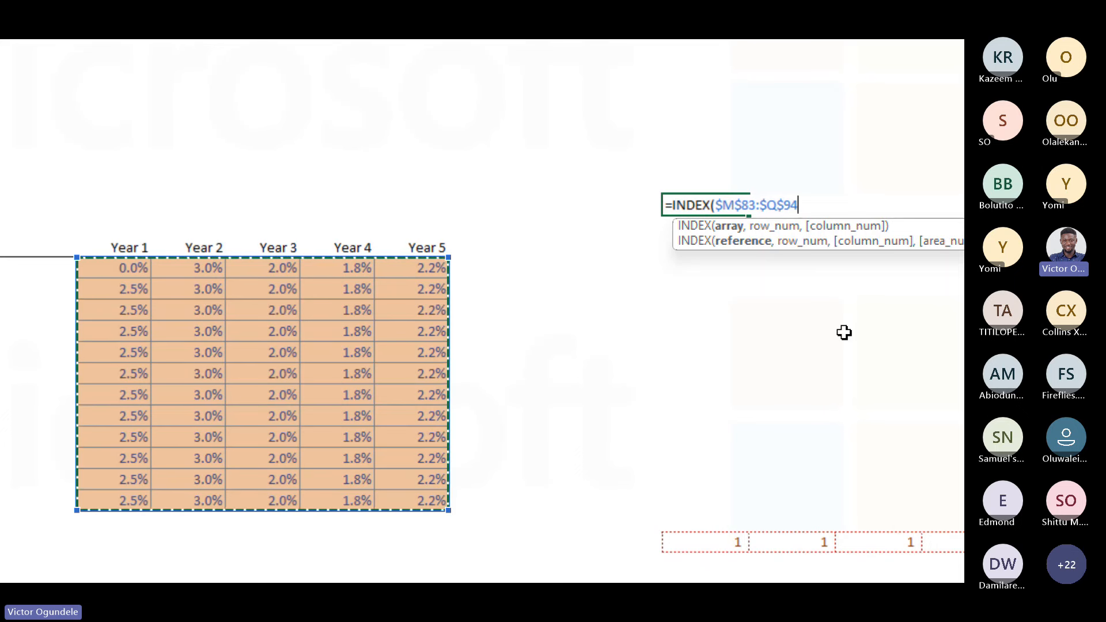
type(",")
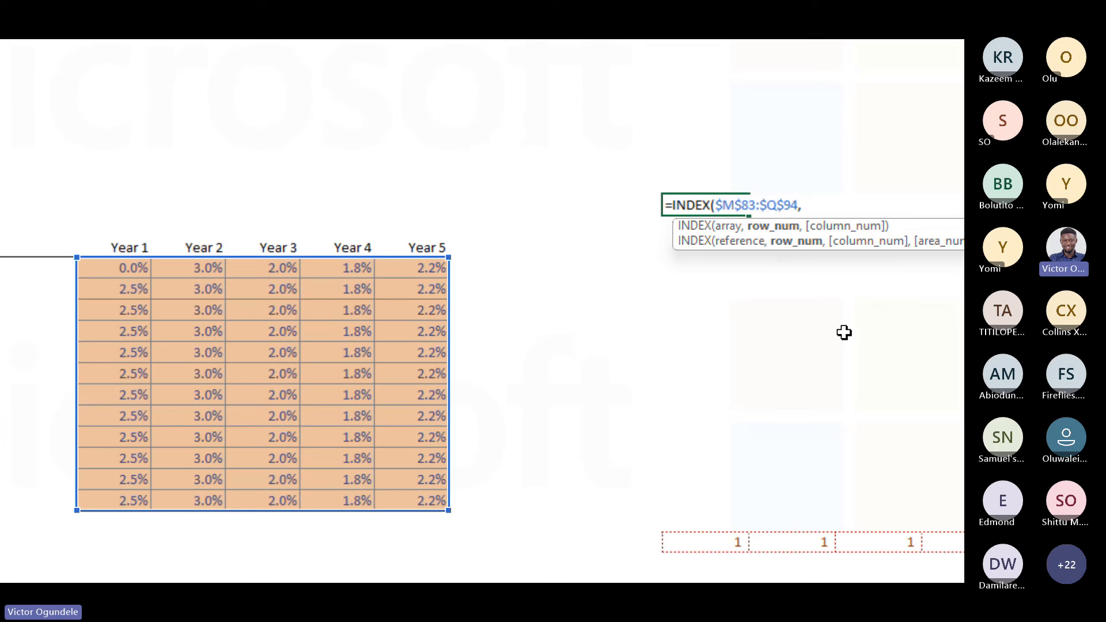
type("mat")
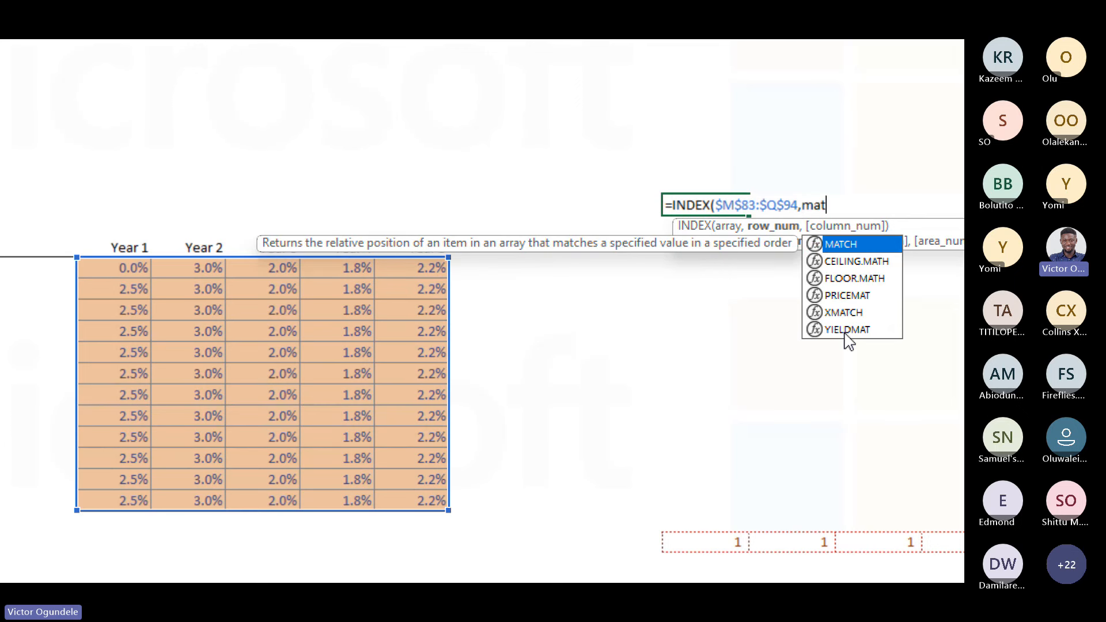
key("Tab")
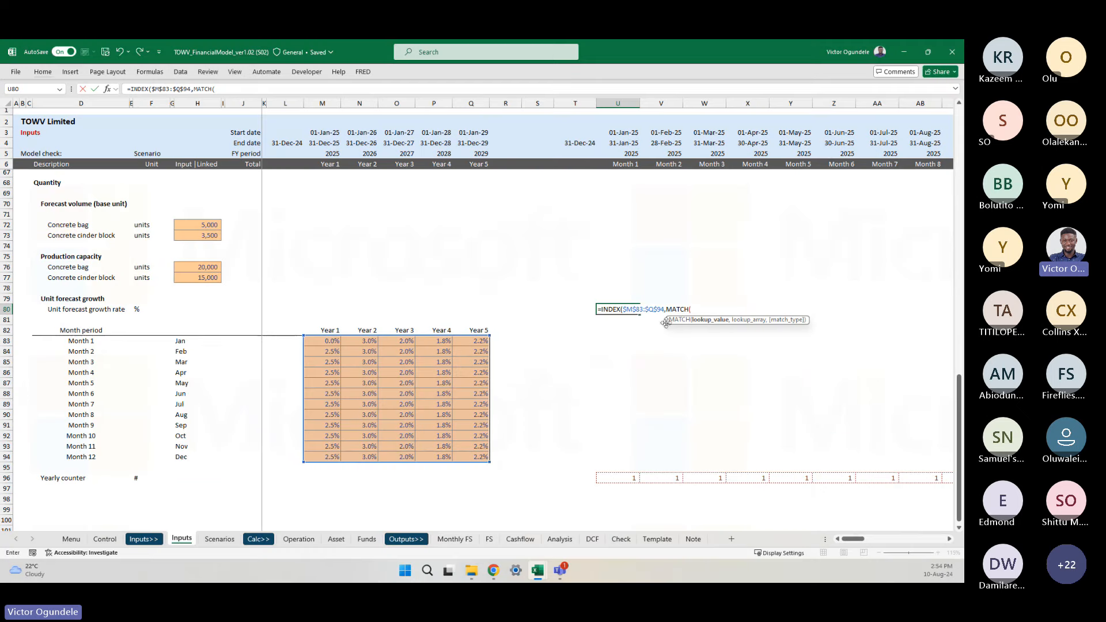
left_click(630, 163)
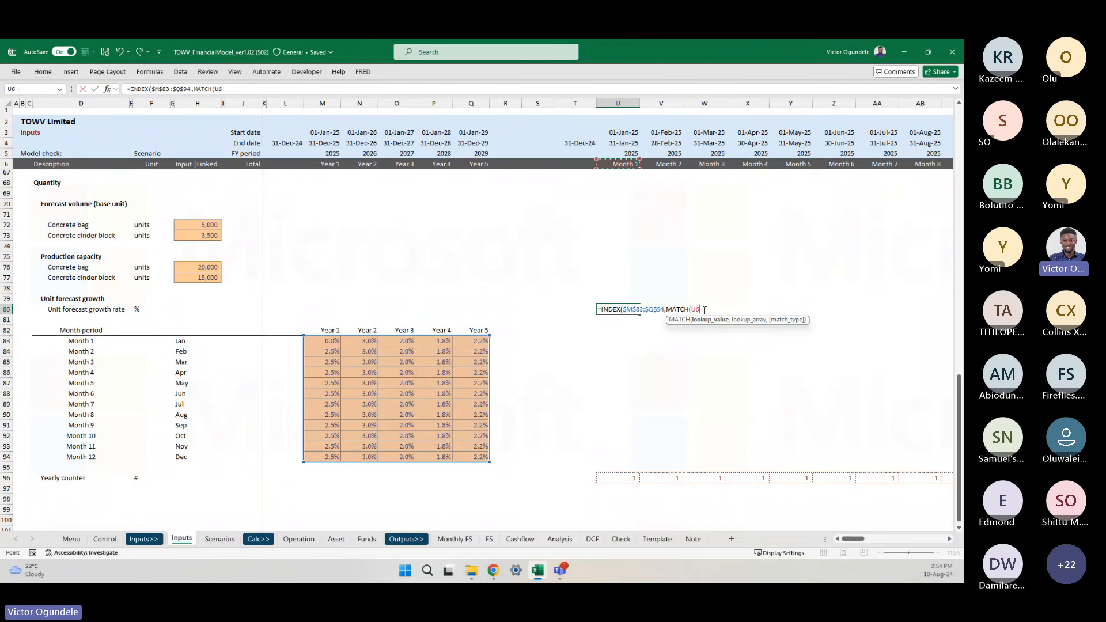
scroll(740, 252, "right", 8)
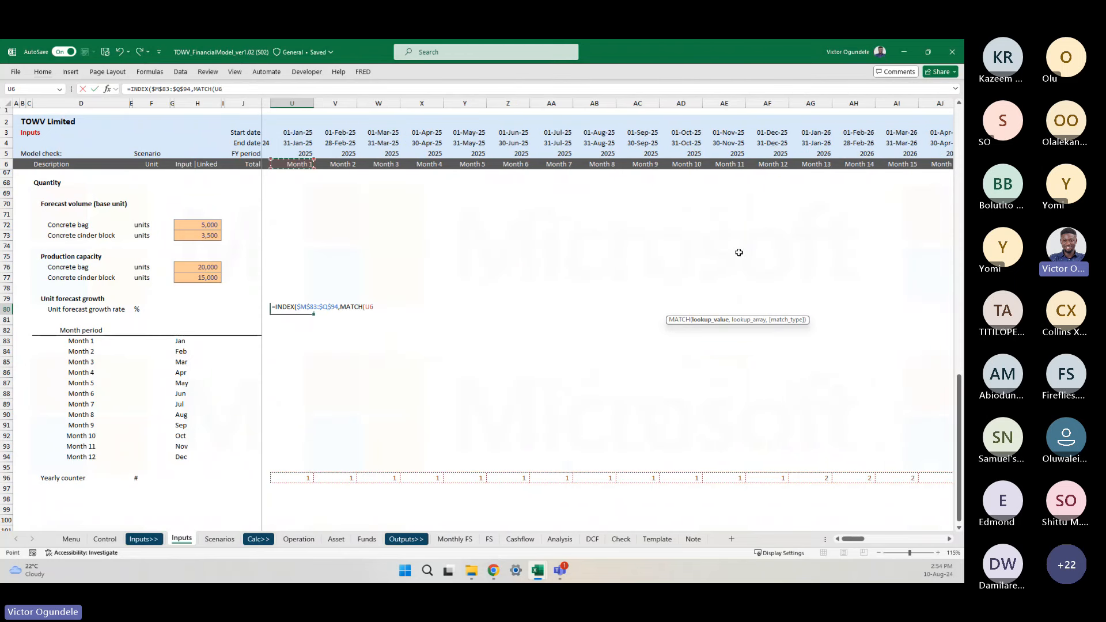
scroll(740, 252, "left", 8)
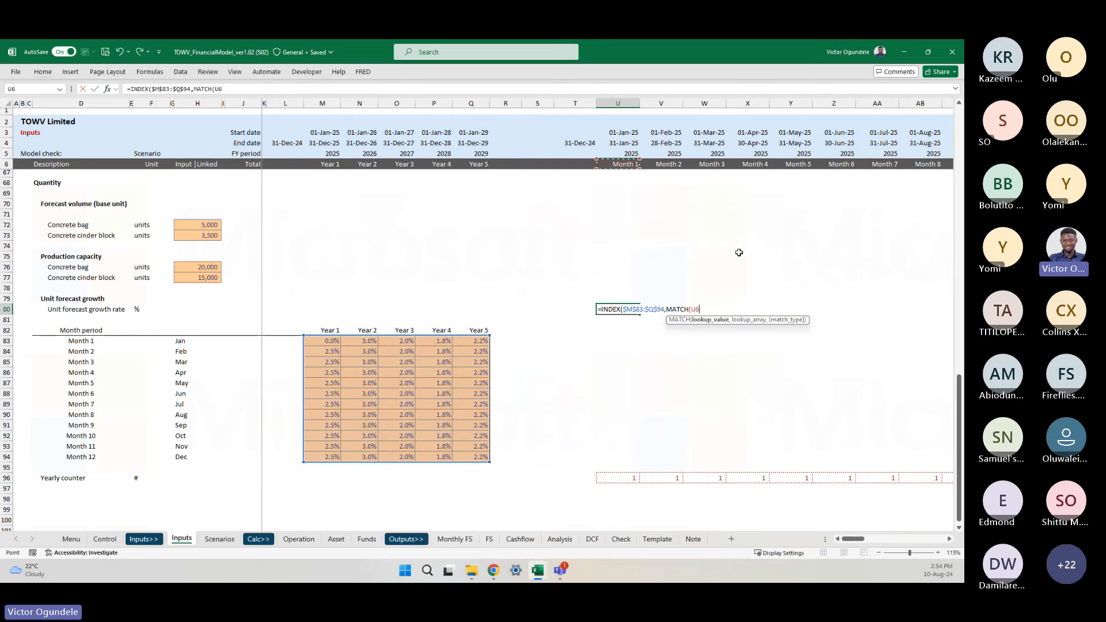
key("Escape")
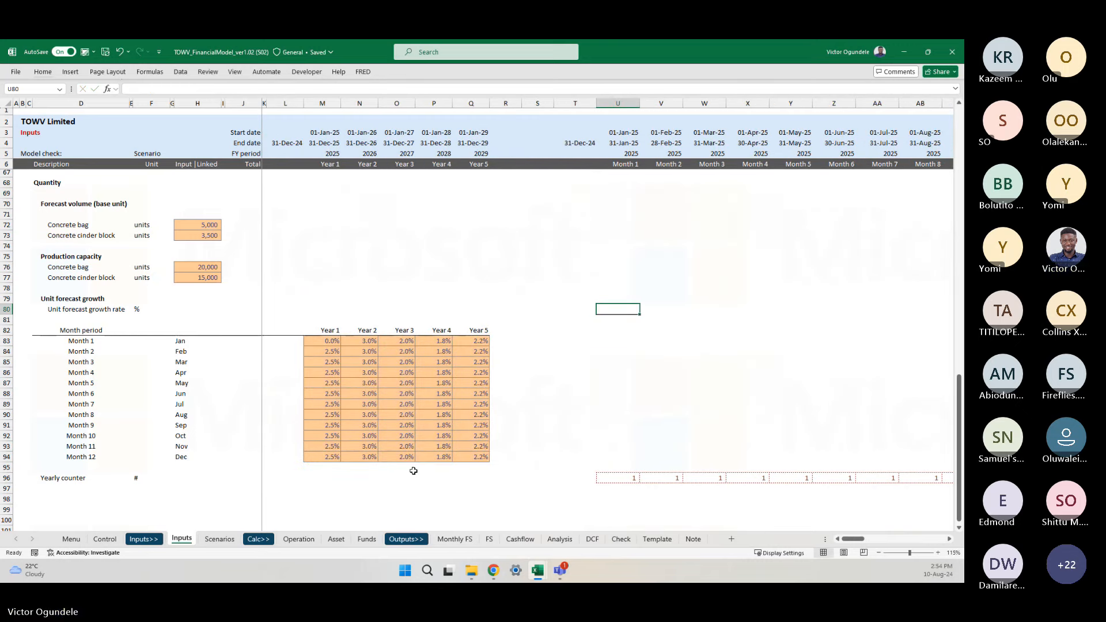
- Examine the Yearly counter row on the Inputs sheet and the 12 month counter row in the Control sheet's Timeline section
left_click(61, 487)
scroll(62, 487, "down", 2)
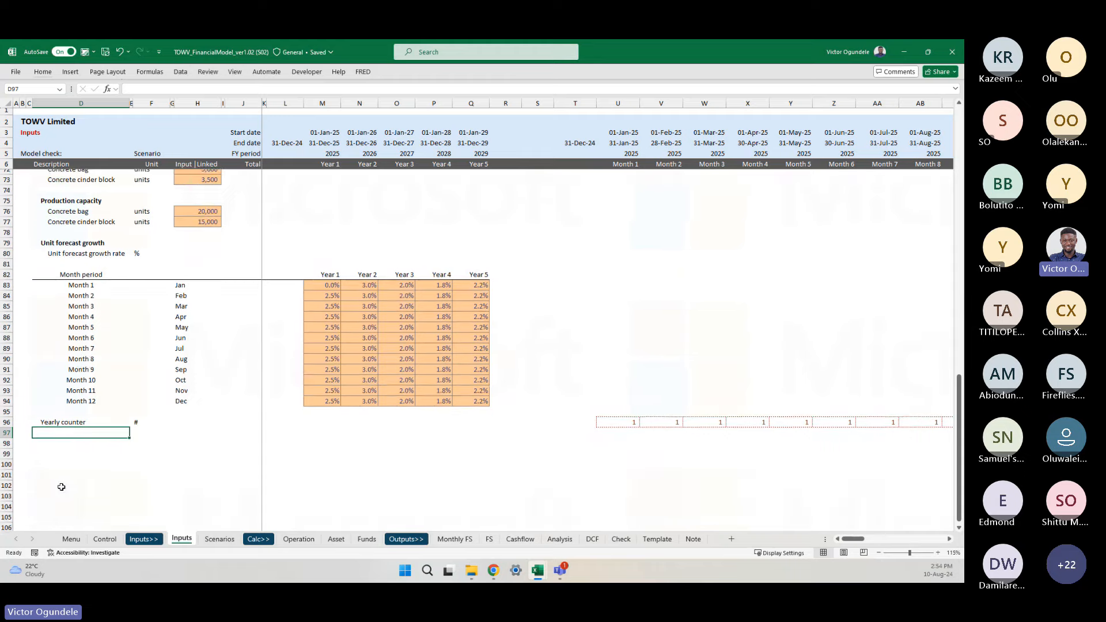
scroll(61, 488, "up", 2, "ctrl")
scroll(61, 488, "down", 3)
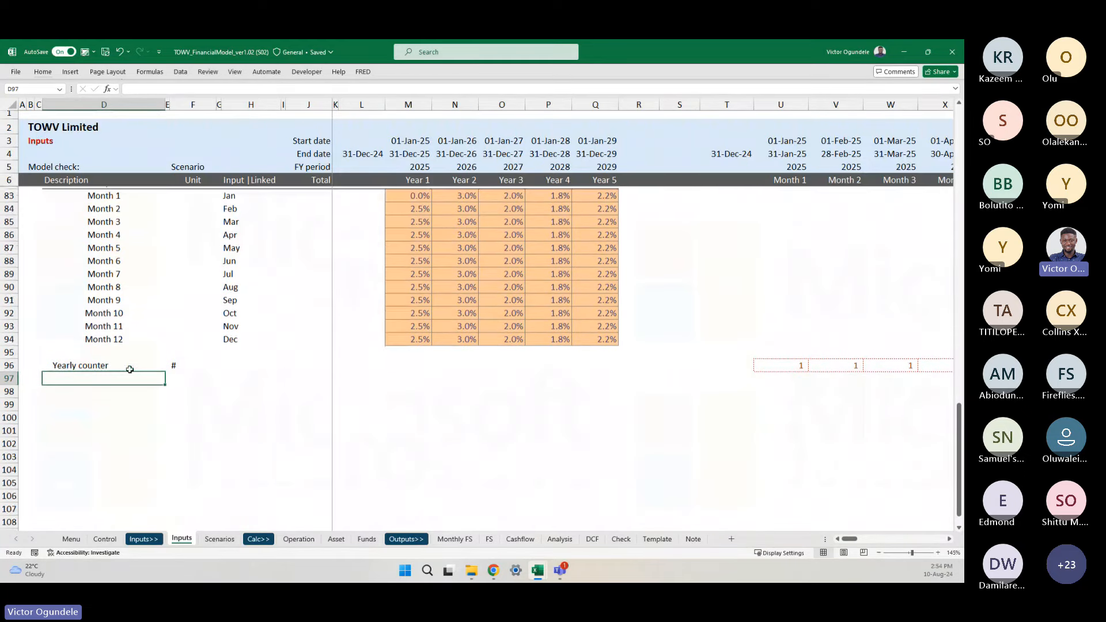
left_click(17, 366)
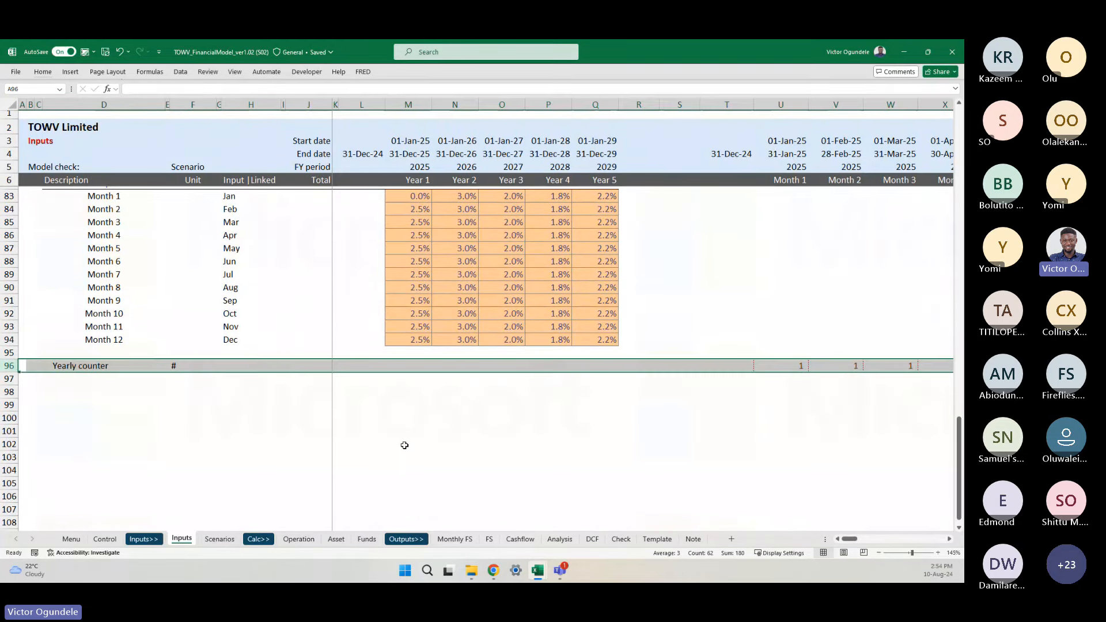
scroll(473, 427, "right", 1)
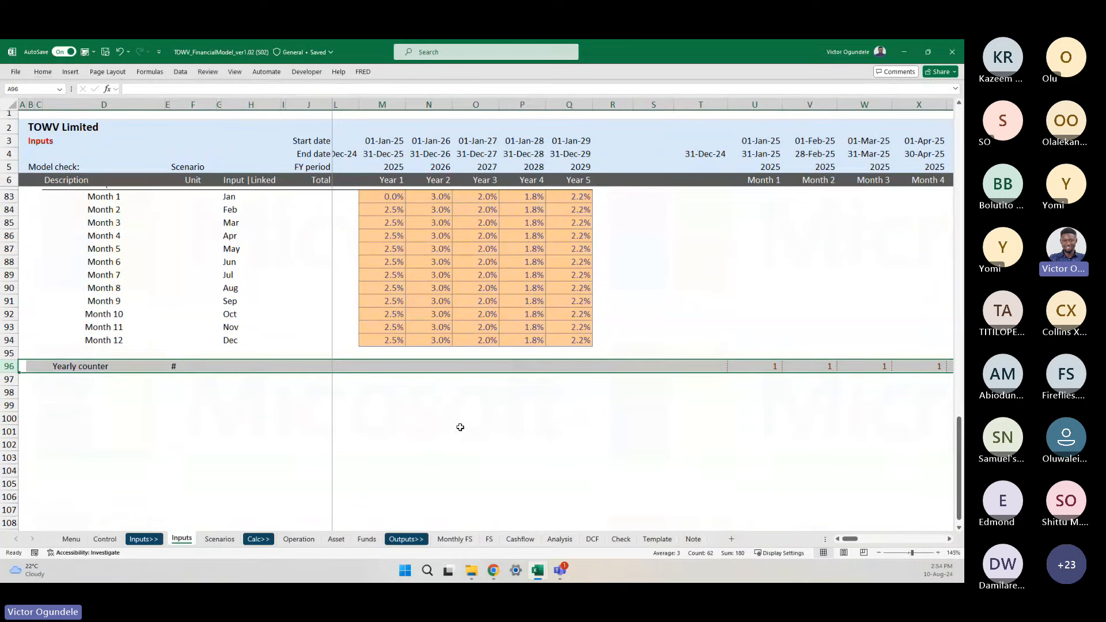
left_click(106, 540)
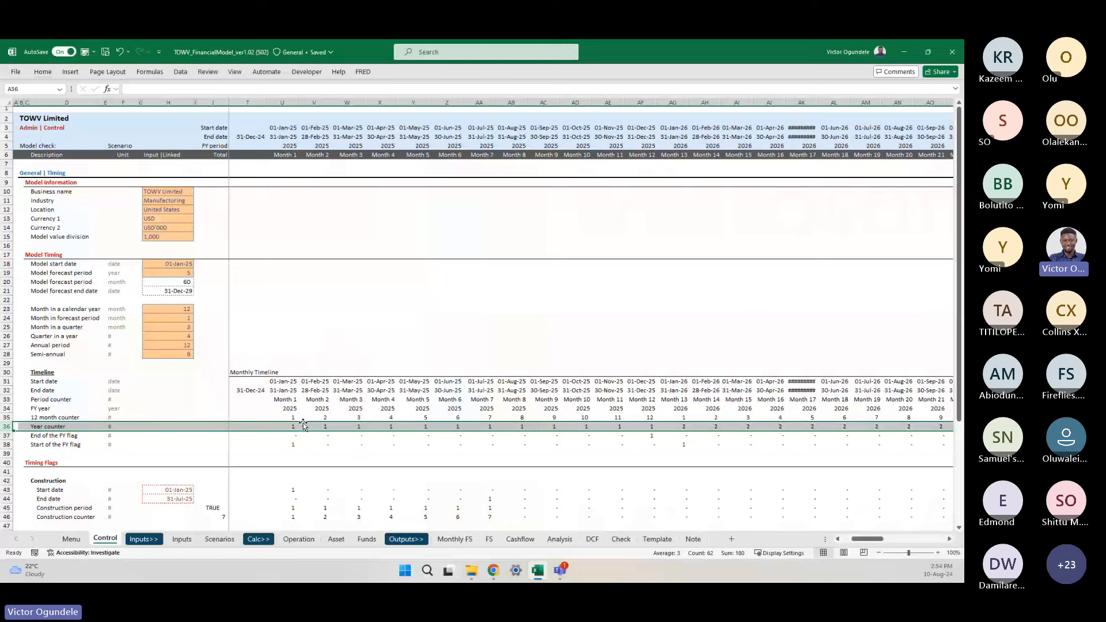
scroll(304, 426, "down", 2)
left_click(56, 372)
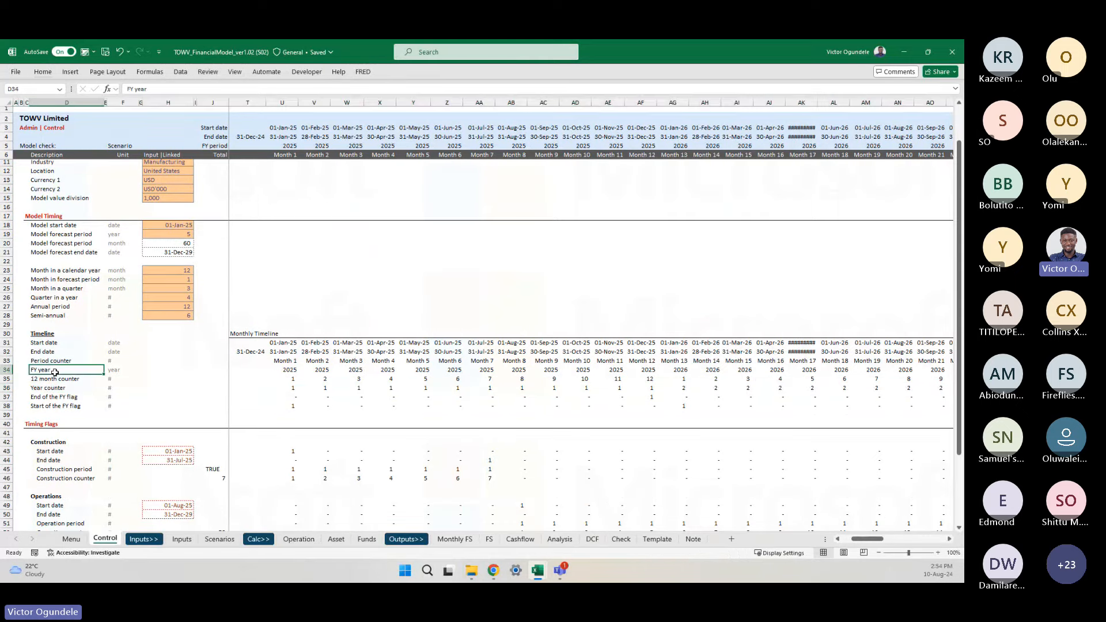
scroll(92, 411, "up", 2, "ctrl")
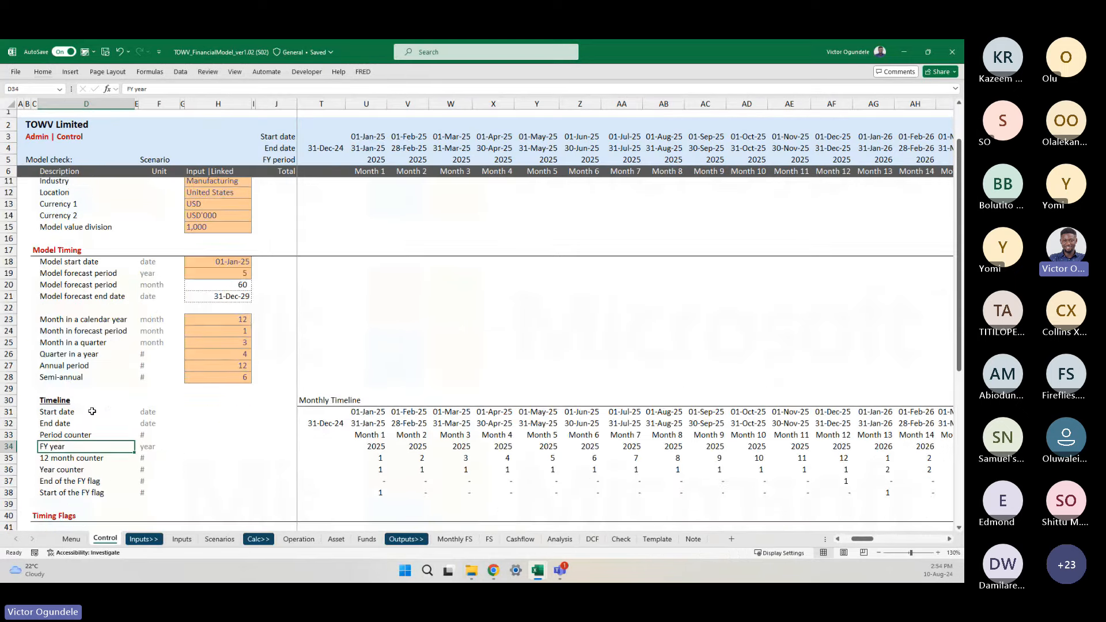
scroll(92, 411, "down", 5)
left_click(73, 296)
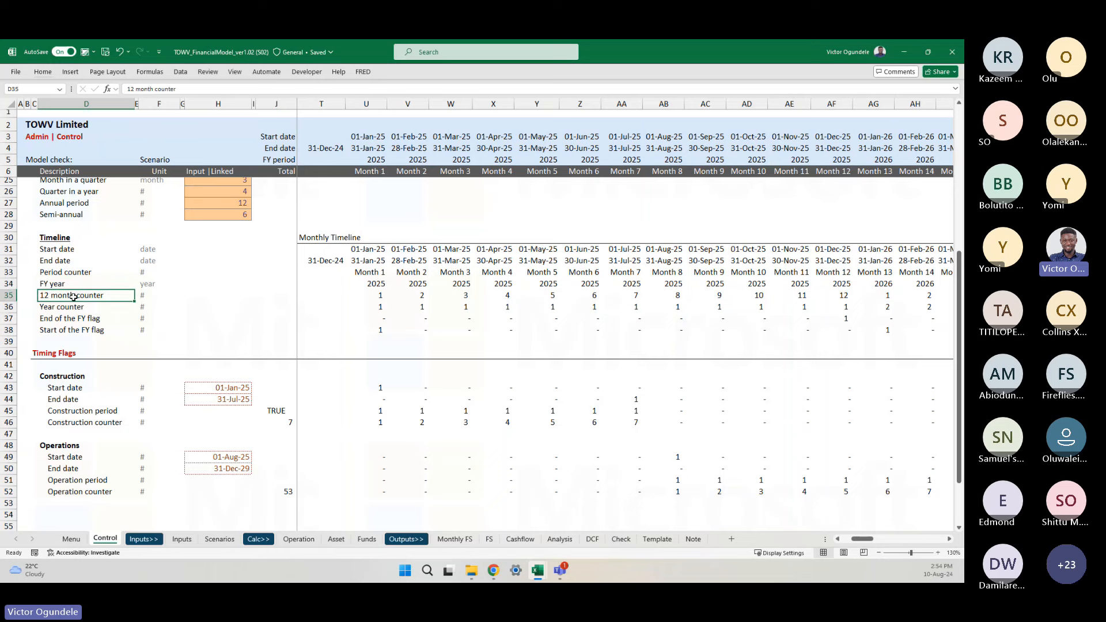
key("shift+space")
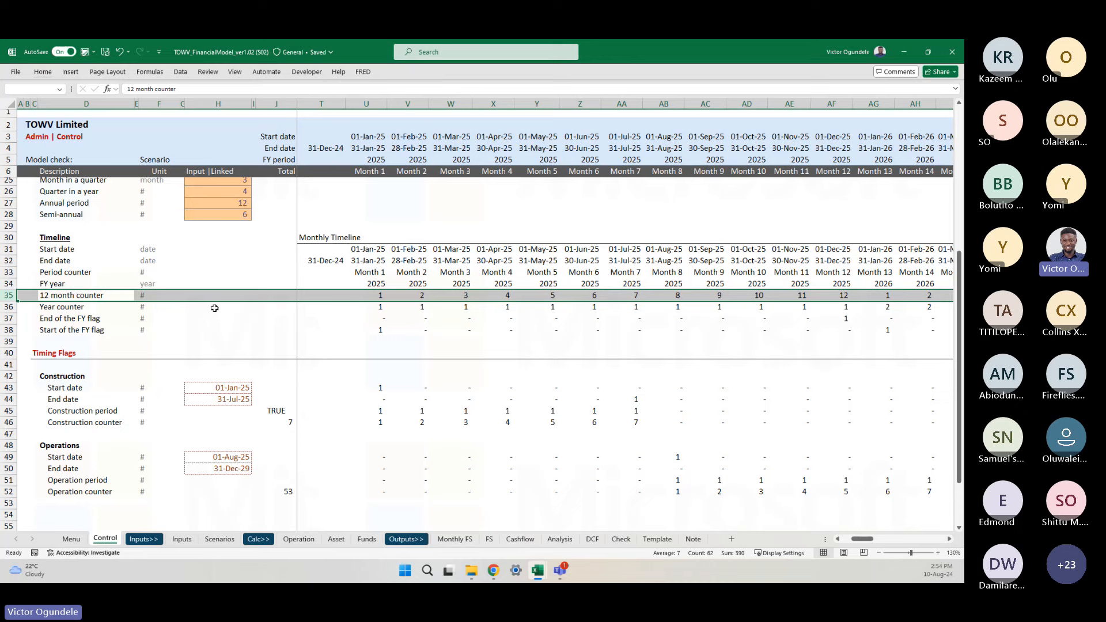
left_click(236, 295)
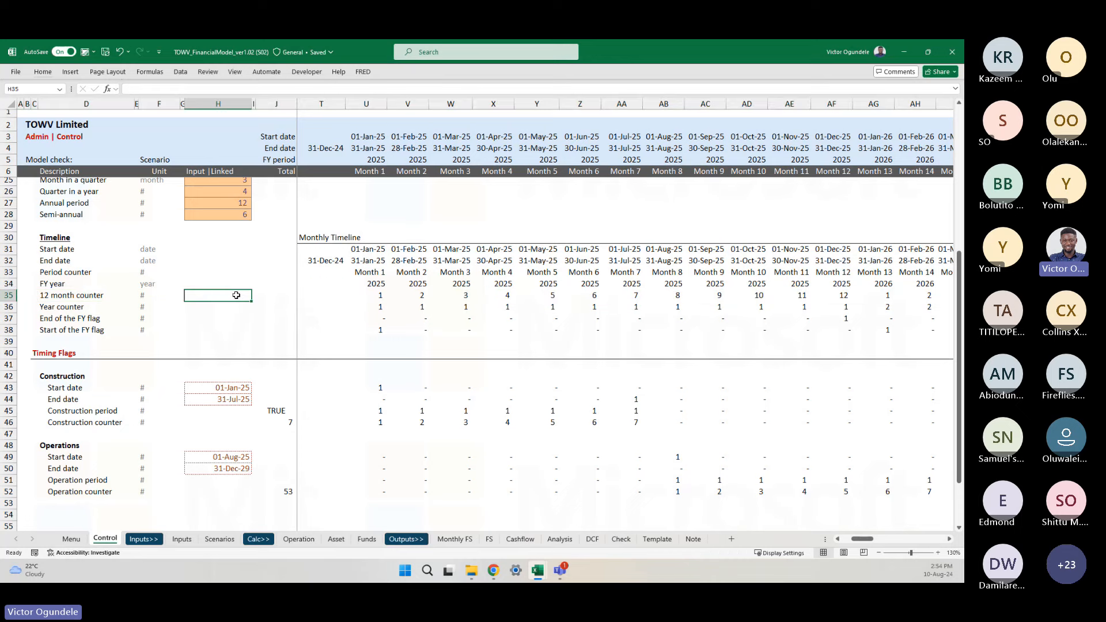
- Examine the 12 month counter in row 35 of the Control sheet across Months 1–12 and into the following year
scroll(236, 295, "up", 1)
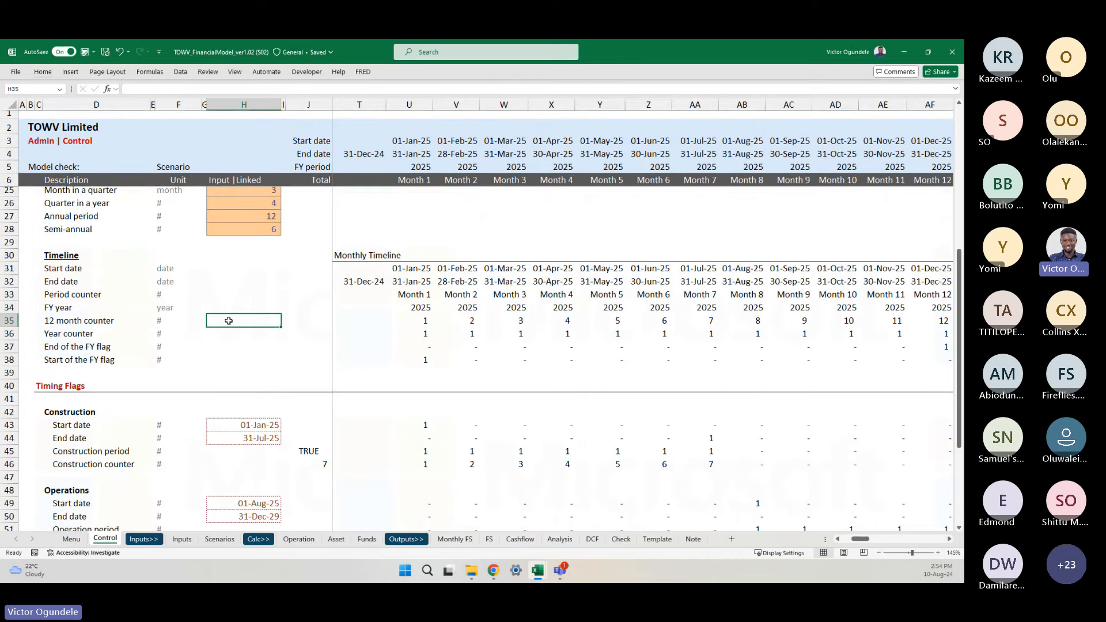
scroll(233, 321, "down", 1)
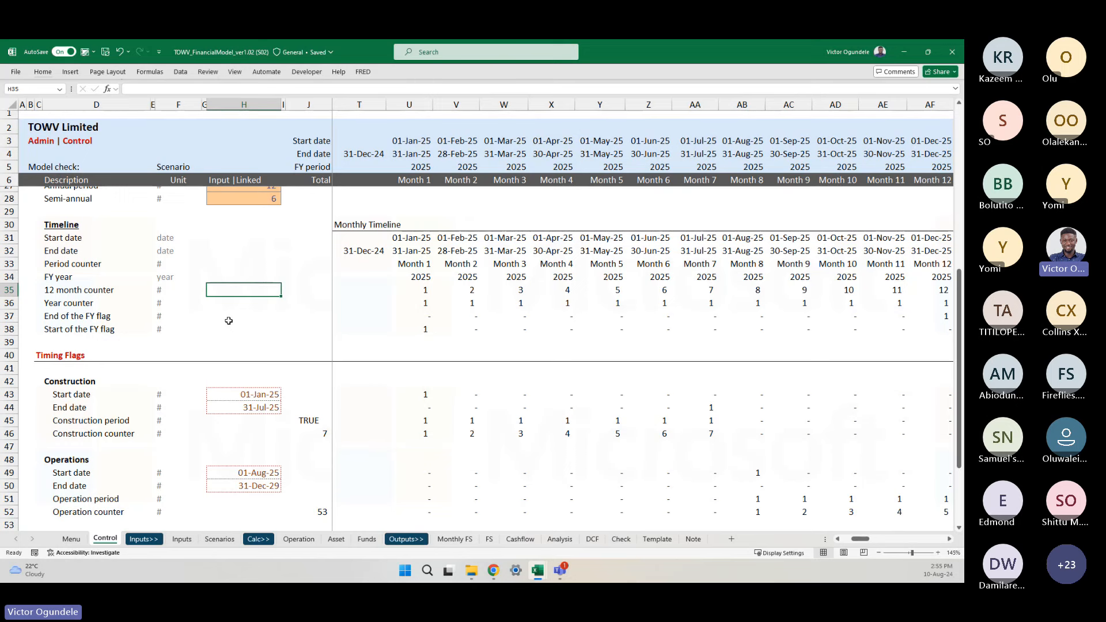
key("Right")
key("Right")
key("Right")
key("Right")
key("Right")
key("Right")
key("Right")
key("Right")
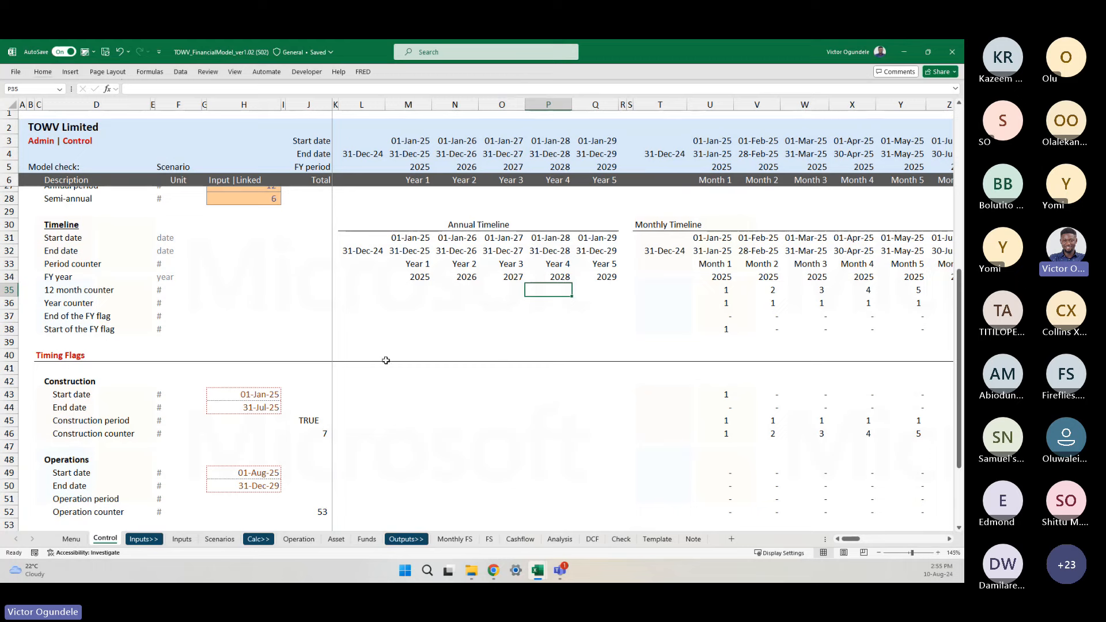
key("Right")
key("Right")
key("Right")
key("Right")
key("Right")
key("shift+Right")
key("shift+Right")
key("shift+Right")
key("shift+Right")
key("shift+Right")
key("shift+Right")
key("shift+Right")
key("shift+Right")
key("shift+Right")
key("shift+Right")
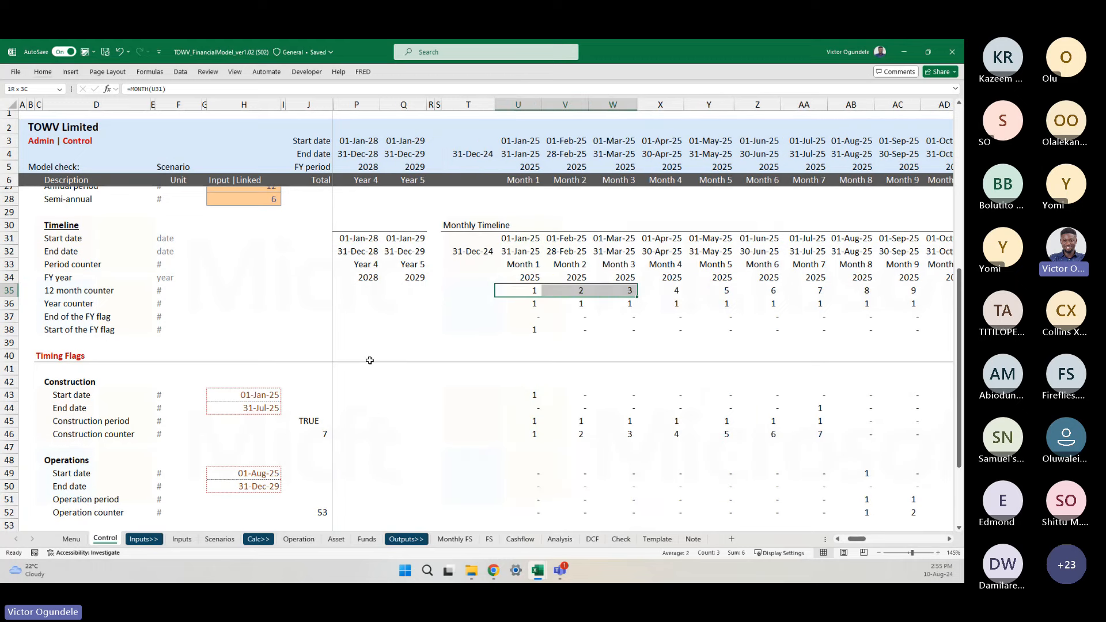
key("shift+Right")
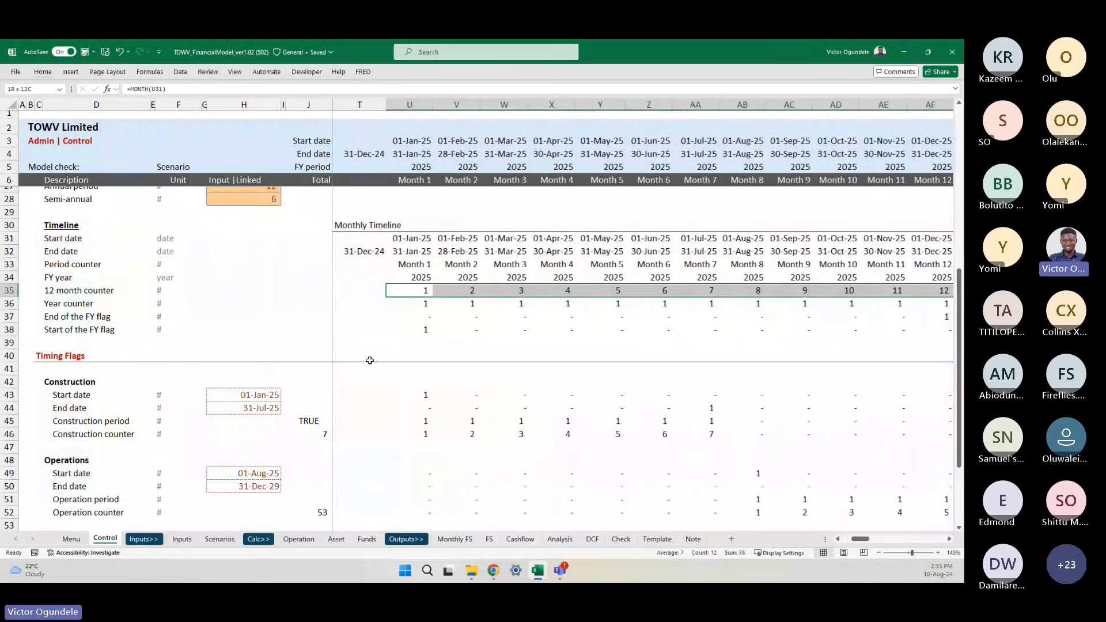
scroll(773, 290, "right", 2)
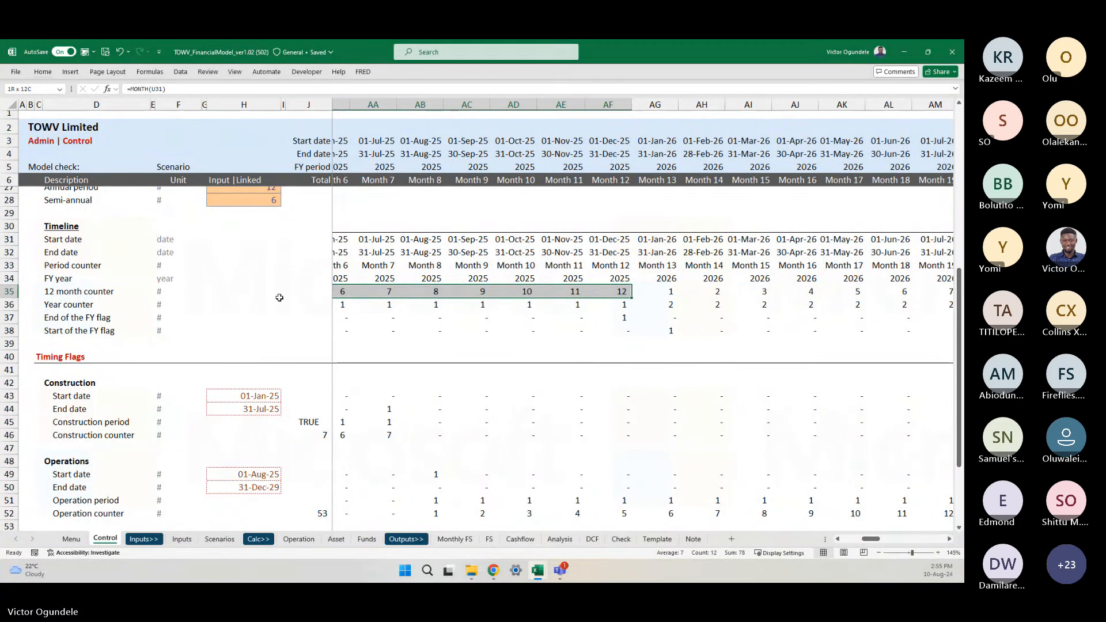
- Copy the "12 month counter" label from the Control sheet to D97 on the Inputs sheet, indent it and enter # as its unit
left_click(81, 292)
key("ctrl+c")
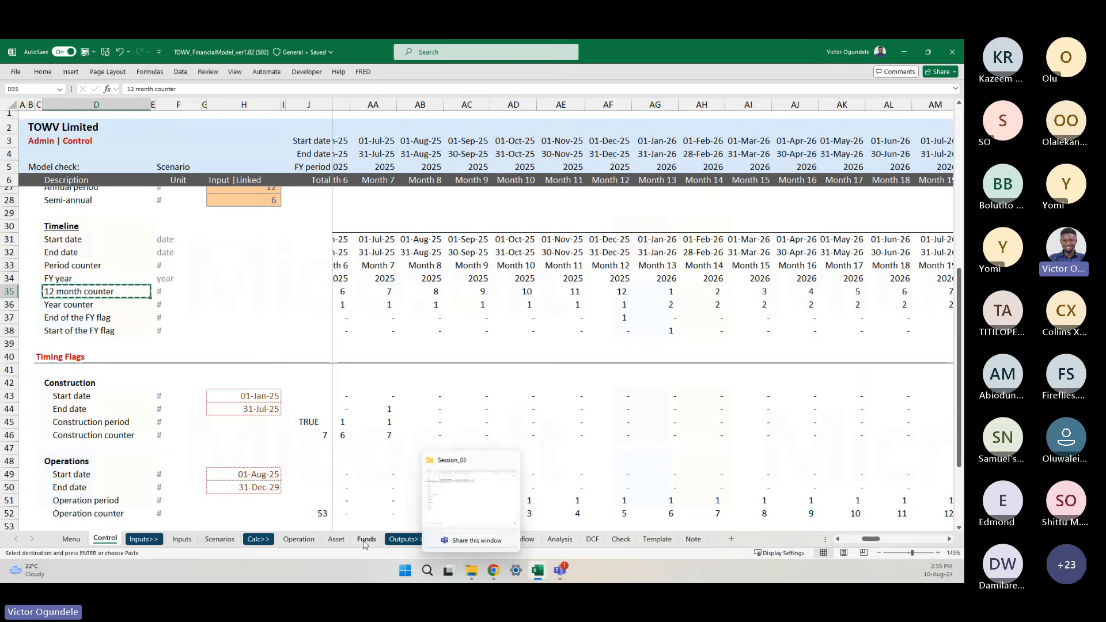
left_click(182, 538)
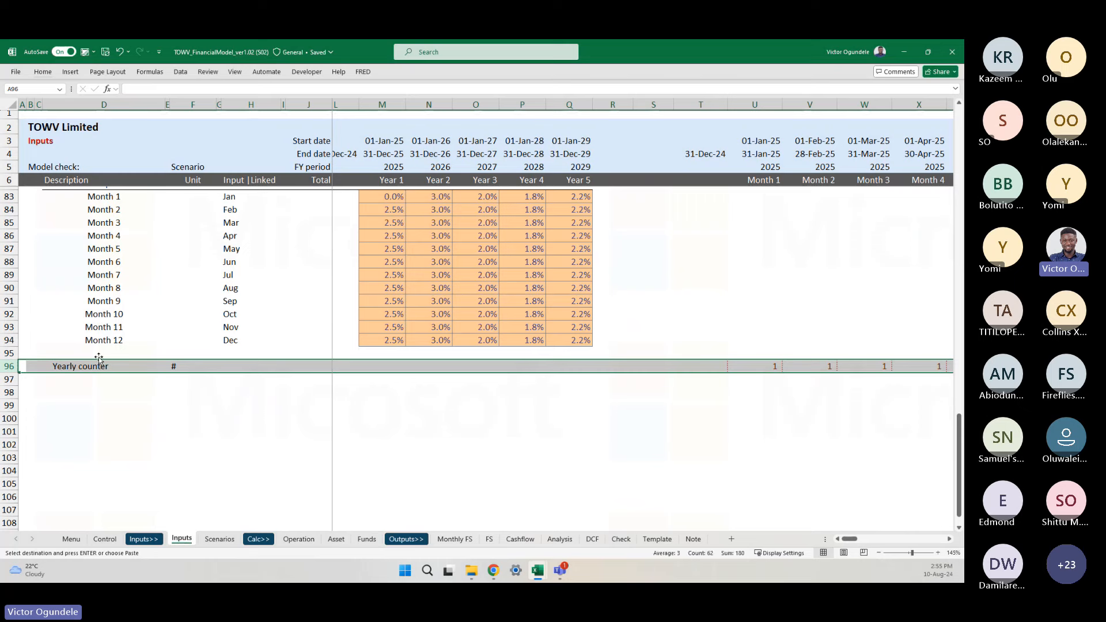
left_click(77, 381)
key("ctrl+v")
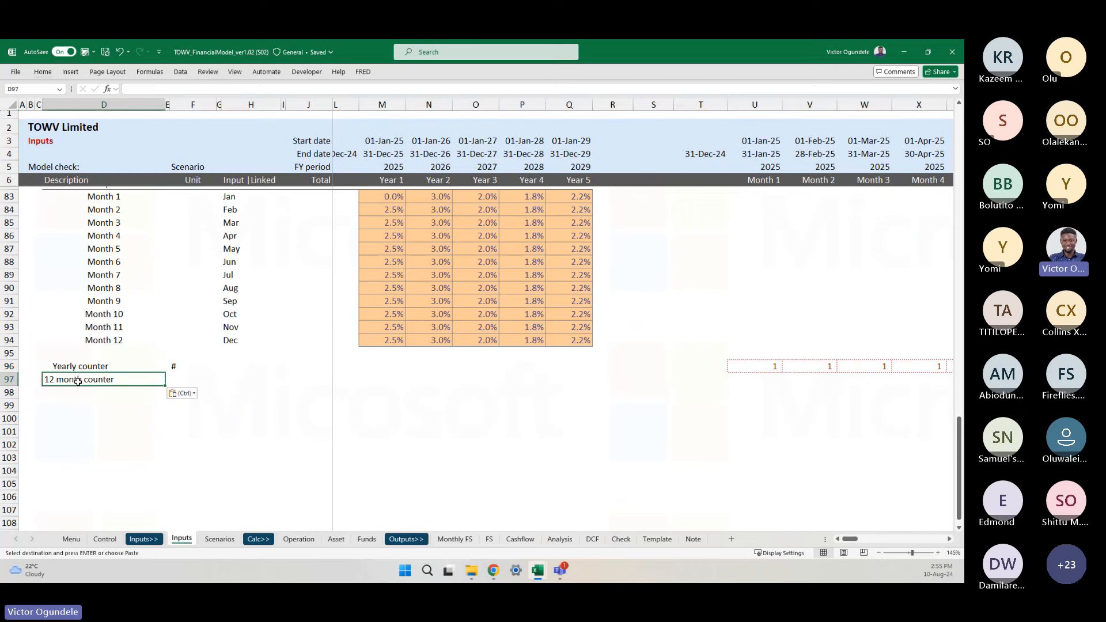
key("Escape")
key("Right")
key("Right")
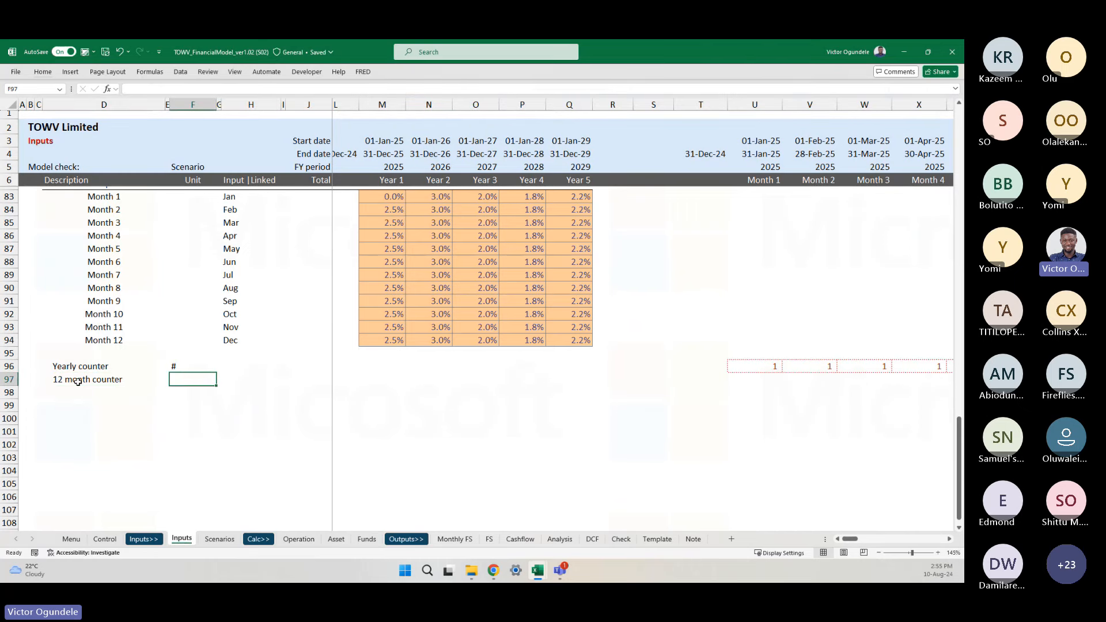
type("#")
key("Right")
key("Right")
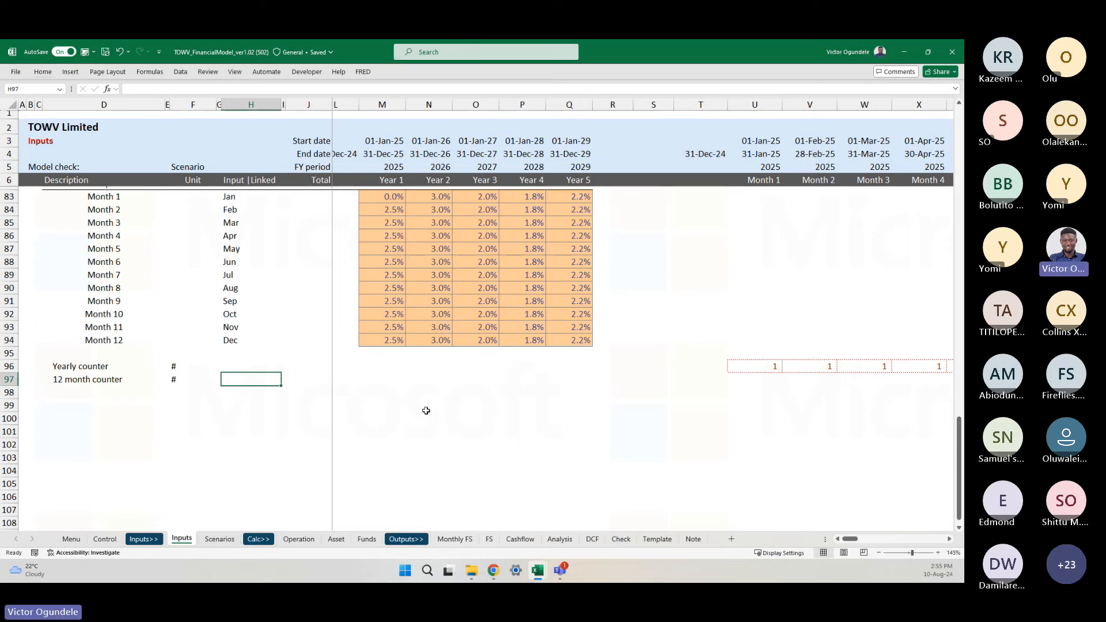
- Link the Month 1 cell U97 of the 12 month counter row on the Inputs sheet to Control!U35
scroll(700, 402, "right", 2)
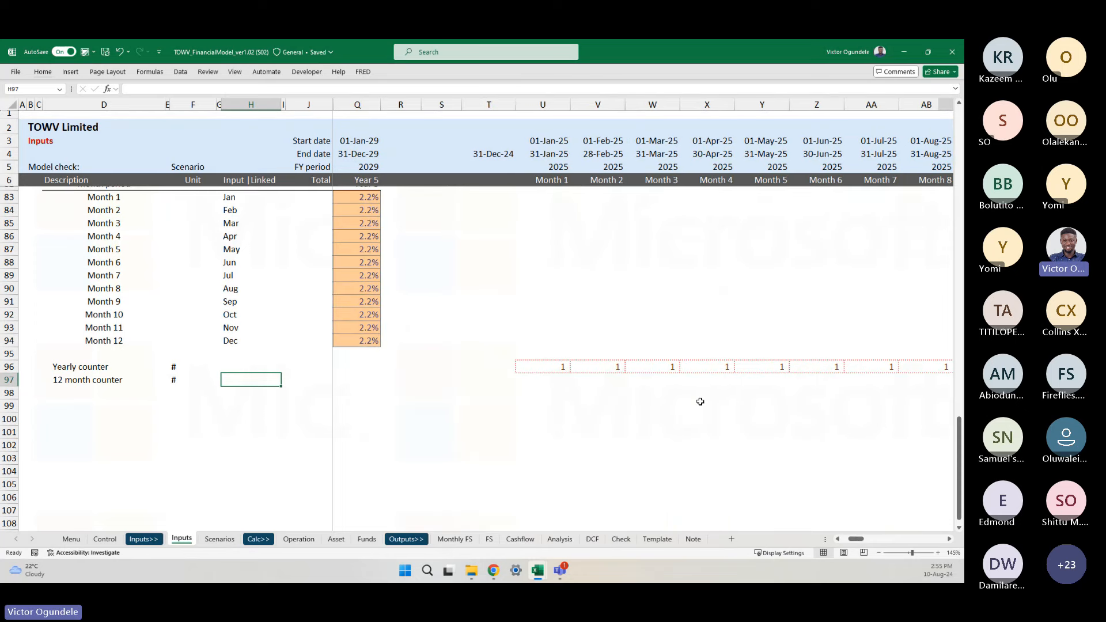
scroll(700, 401, "right", 2)
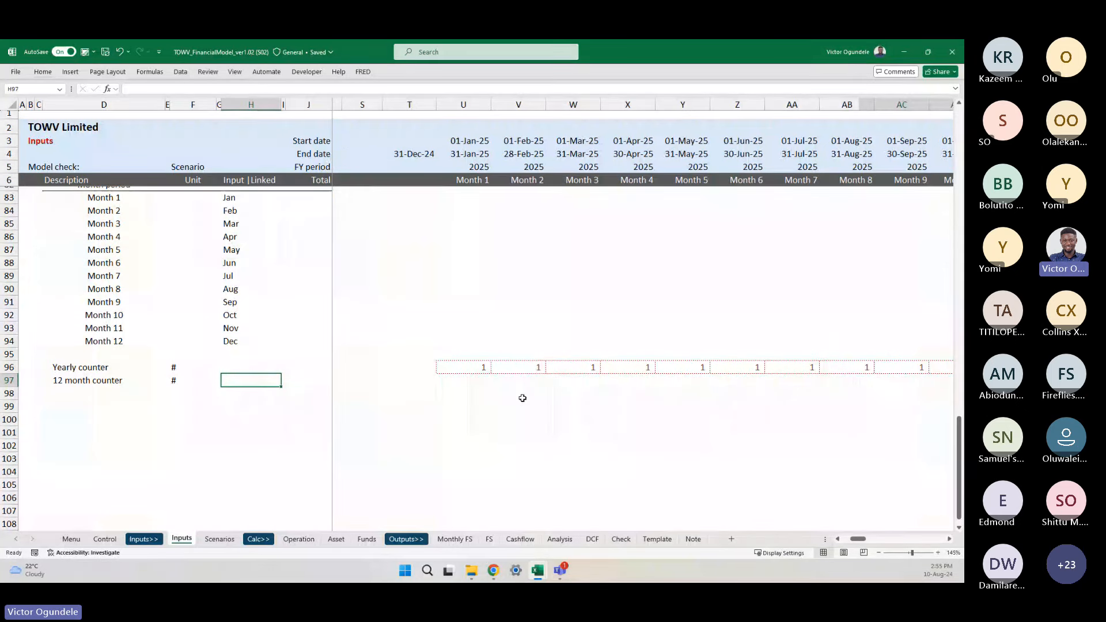
left_click(472, 382)
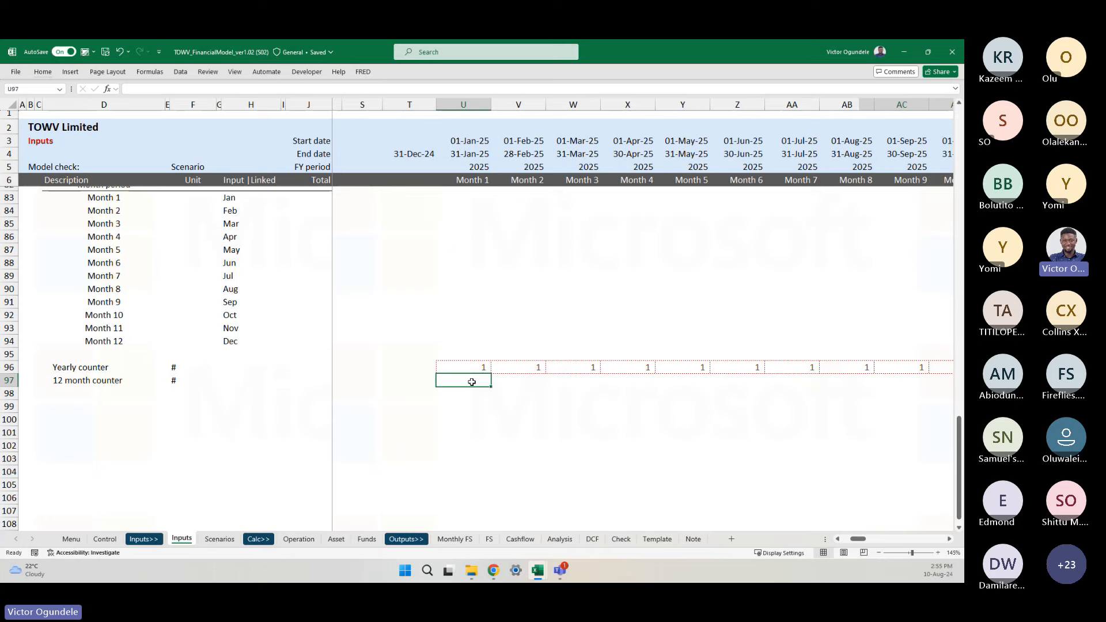
scroll(472, 383, "down", 1)
scroll(472, 383, "up", 2)
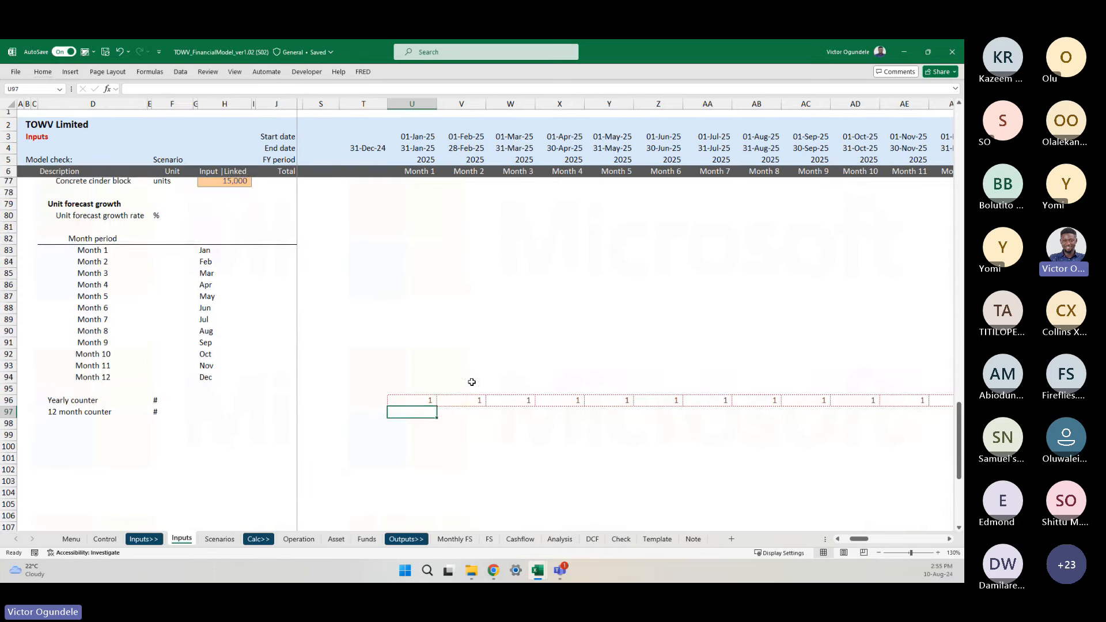
type("=")
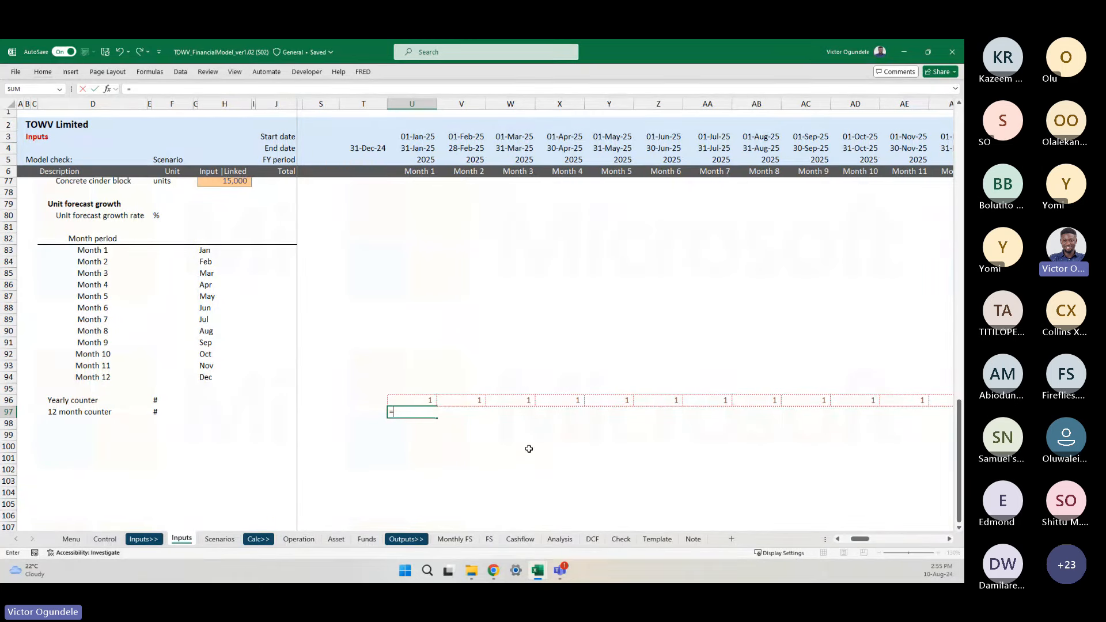
left_click(105, 539)
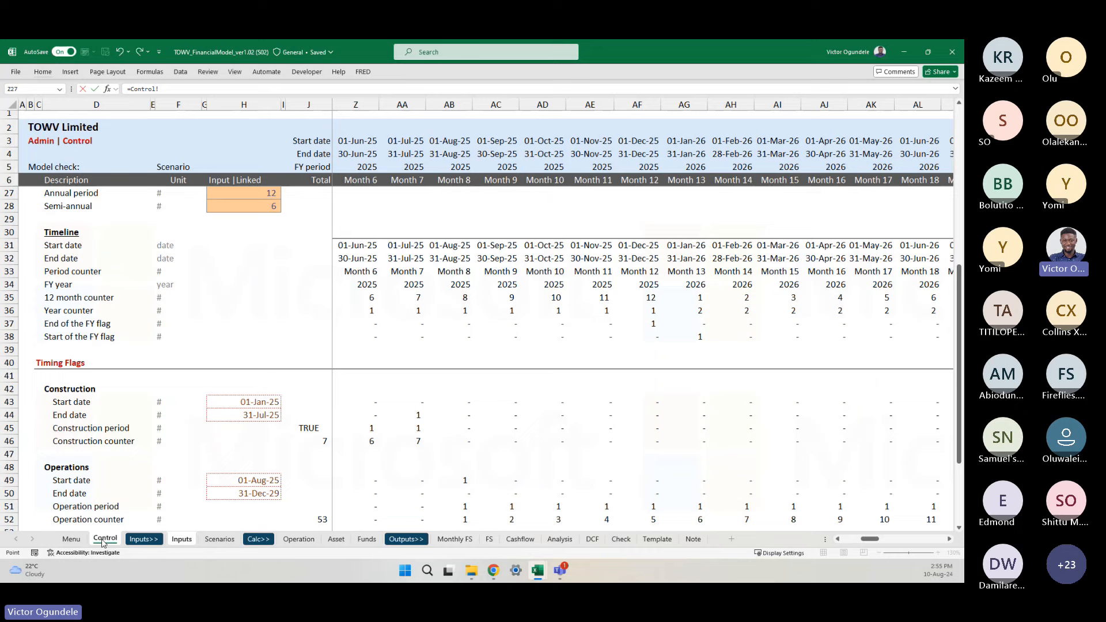
left_click(363, 311)
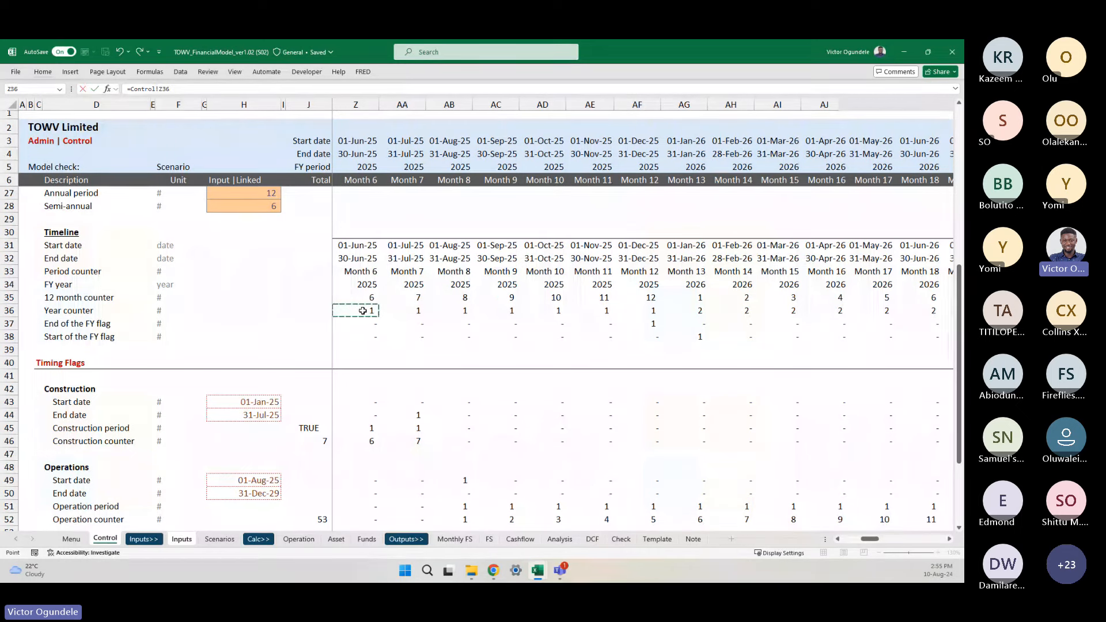
key("Left")
key("Left")
key("Left")
key("Left")
key("Left")
key("Up")
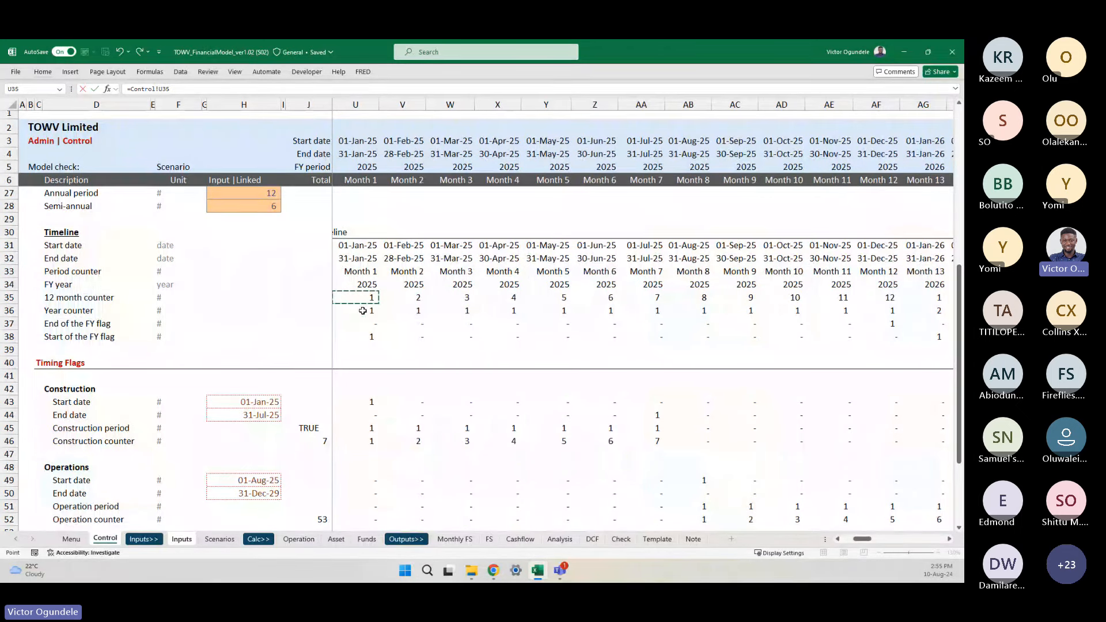
key("ctrl+Return")
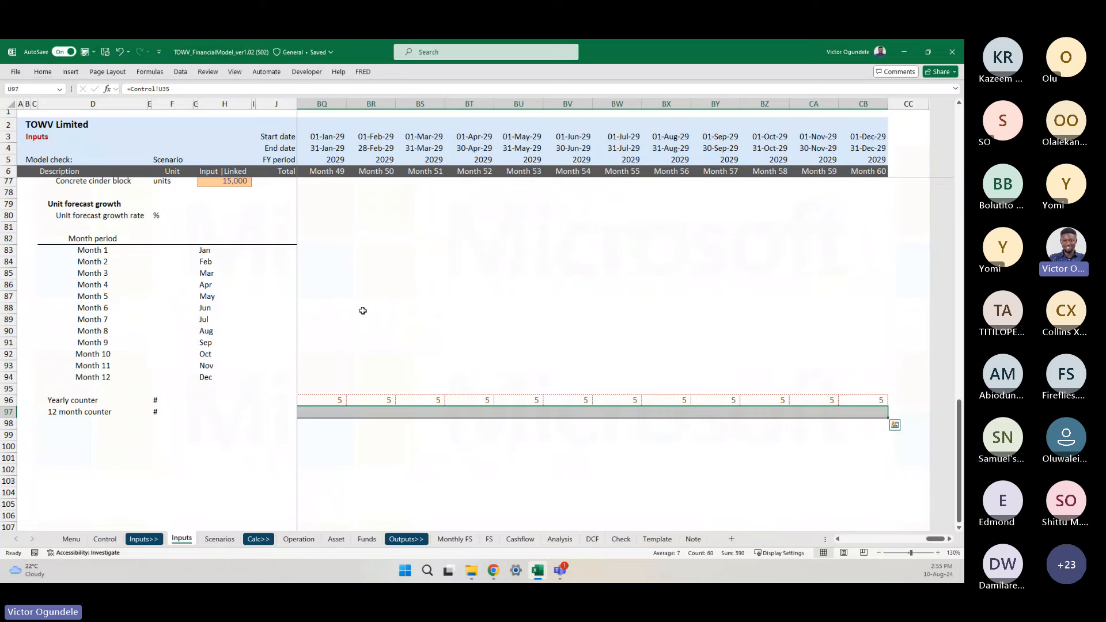
- Fill the 12 month counter link across to Month 60 and give the row the linked-cell format with a red dashed border
key("Left")
key("Left")
key("Right")
key("Right")
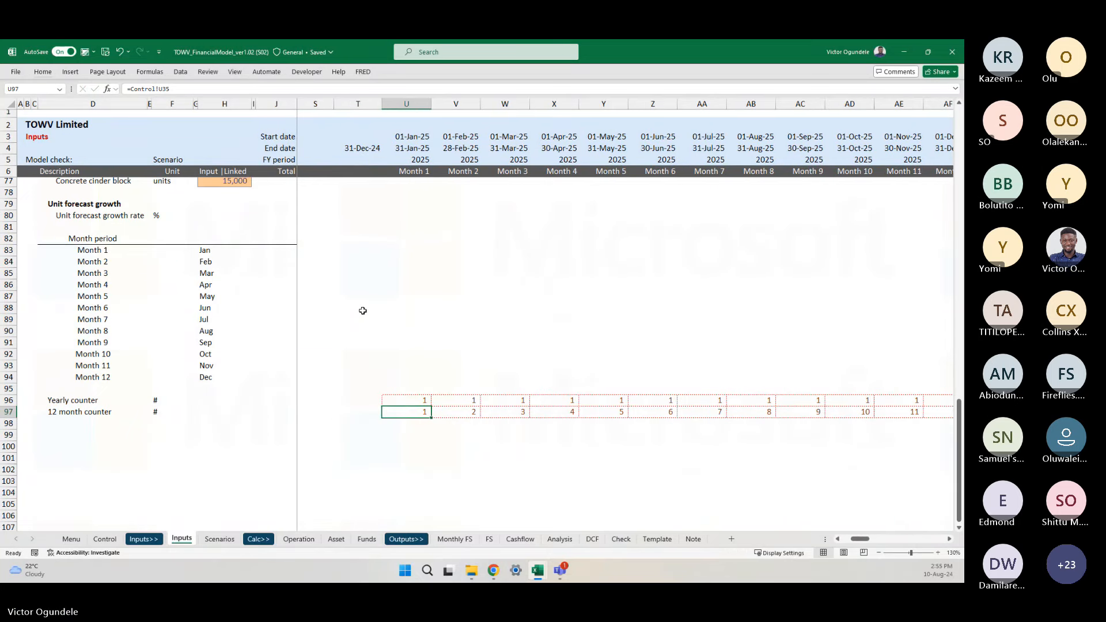
- Compare the Yearly counter and 12 month counter rows on the Inputs sheet year by year, from Month 1 into the third year
scroll(441, 456, "down", 3)
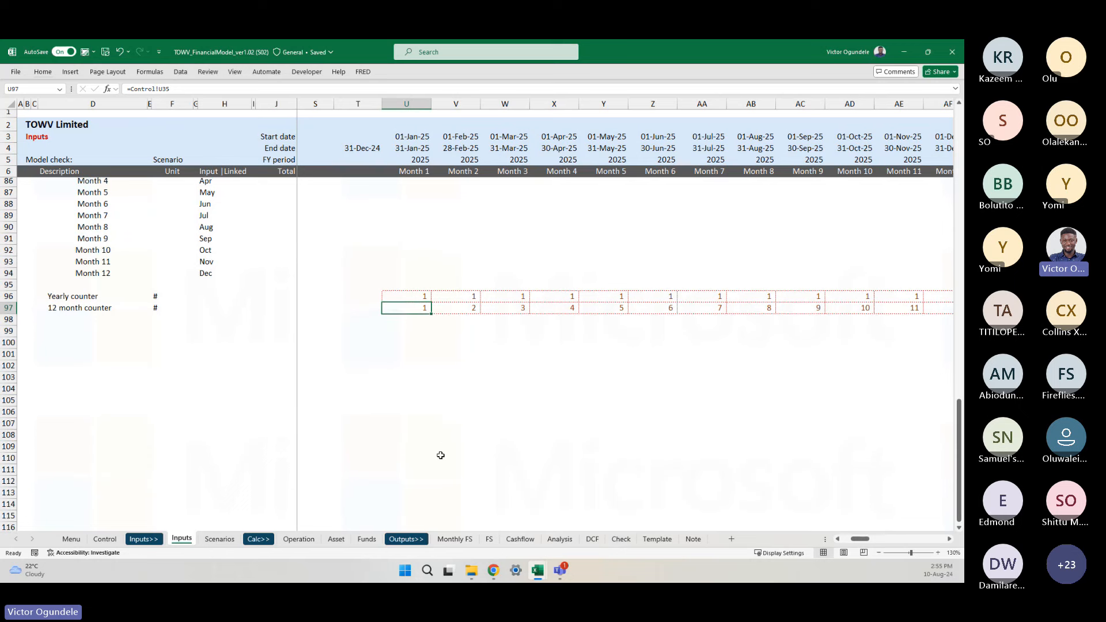
left_click(422, 293)
key("shift+Right")
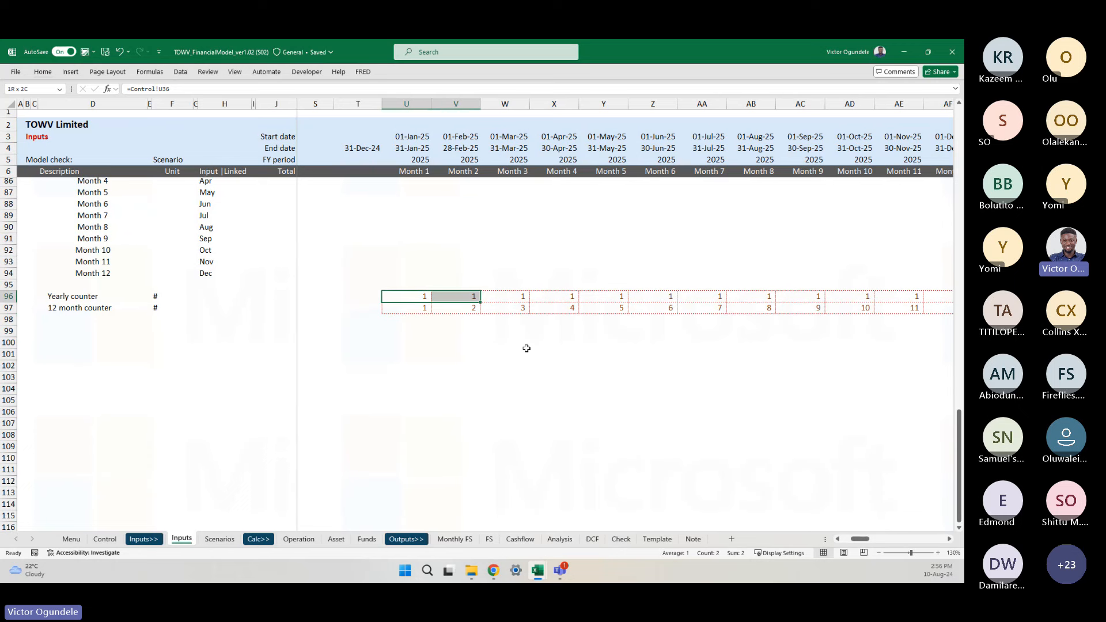
key("shift+Right")
key("shift+Right")
key("shift+Right")
key("shift+Right")
key("shift+Right")
key("shift+Right")
key("shift+Right")
key("shift+Right")
key("shift+Right")
key("shift+Right")
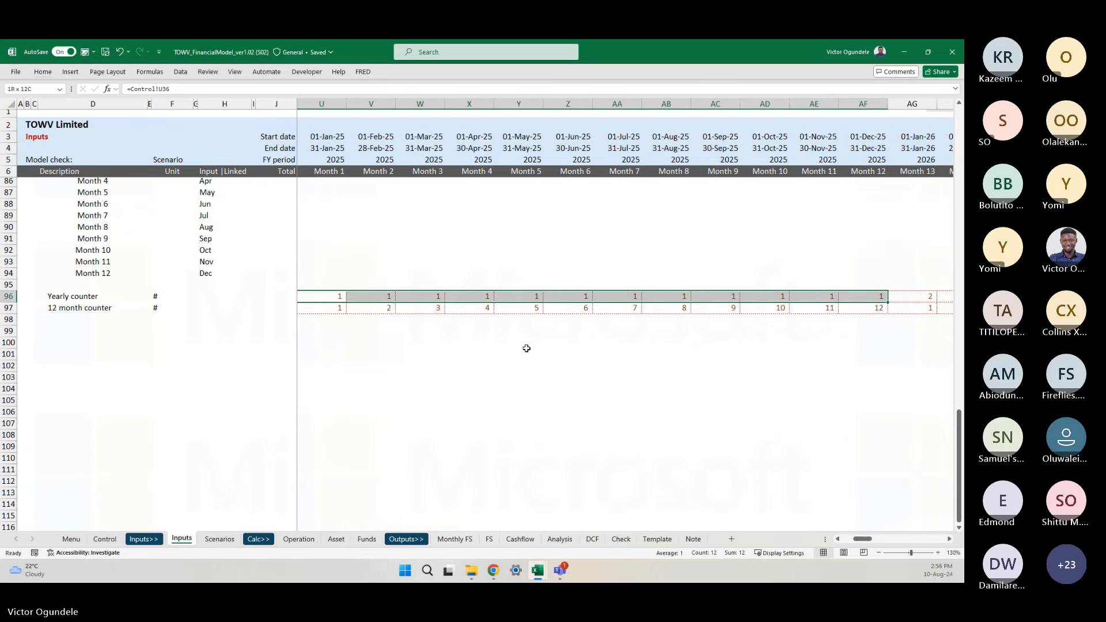
scroll(679, 417, "right", 3)
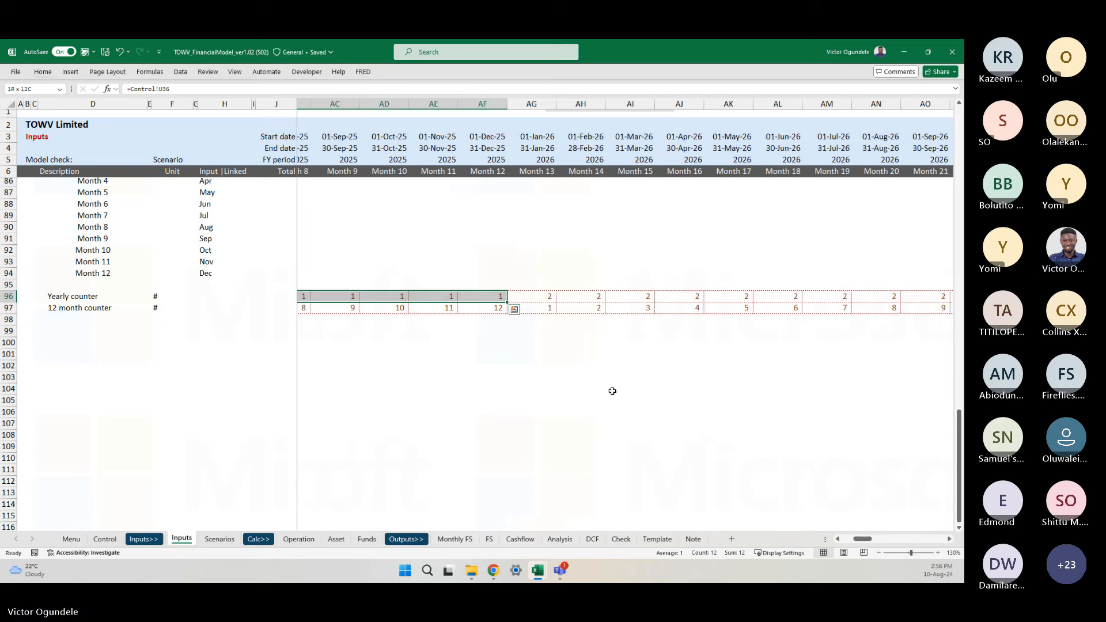
left_click(537, 296)
scroll(719, 405, "right", 3)
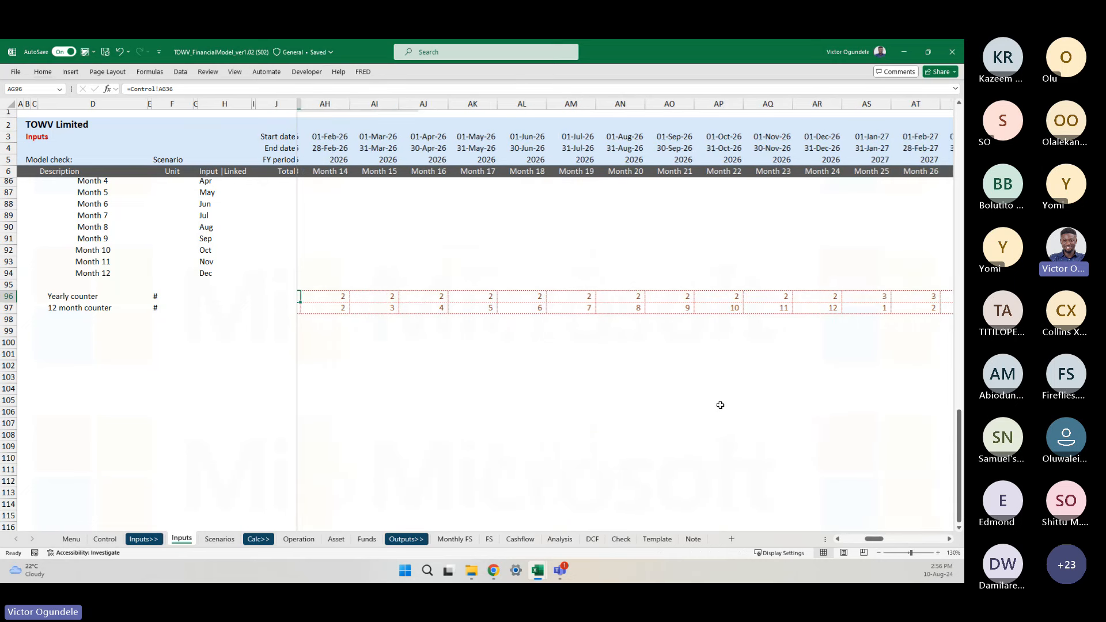
scroll(763, 318, "right", 2)
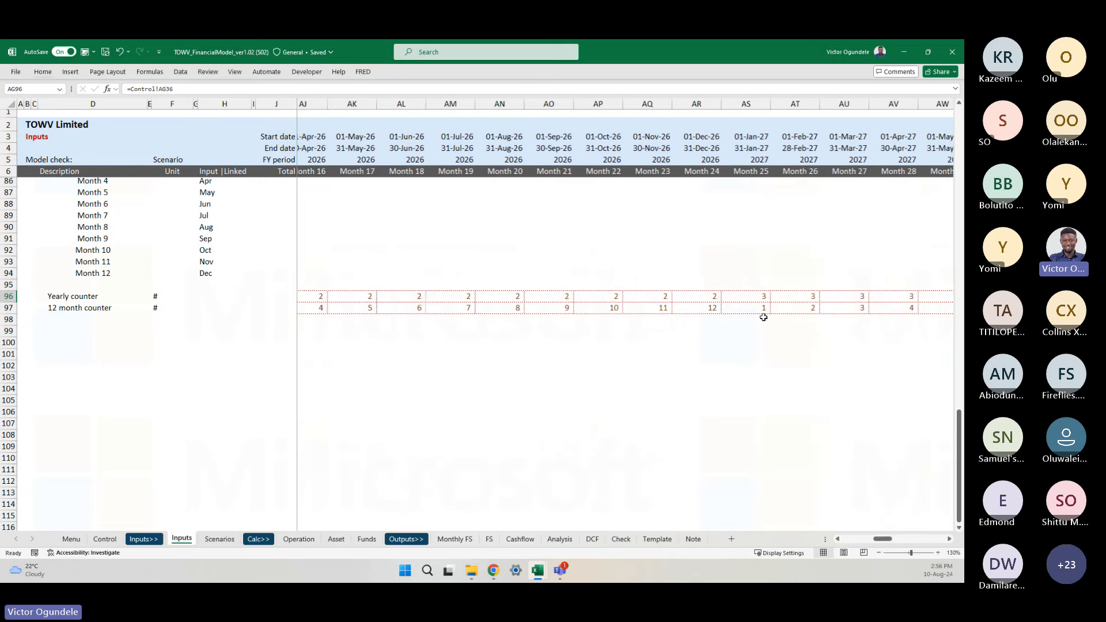
left_click(707, 297, "shift")
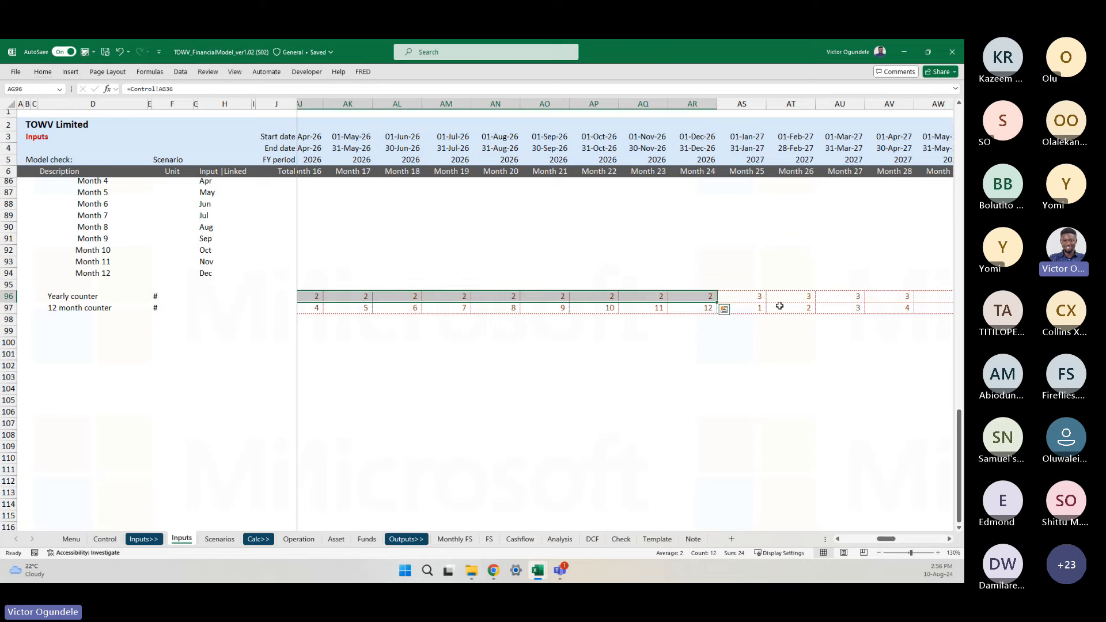
left_click(744, 296)
scroll(650, 319, "right", 2)
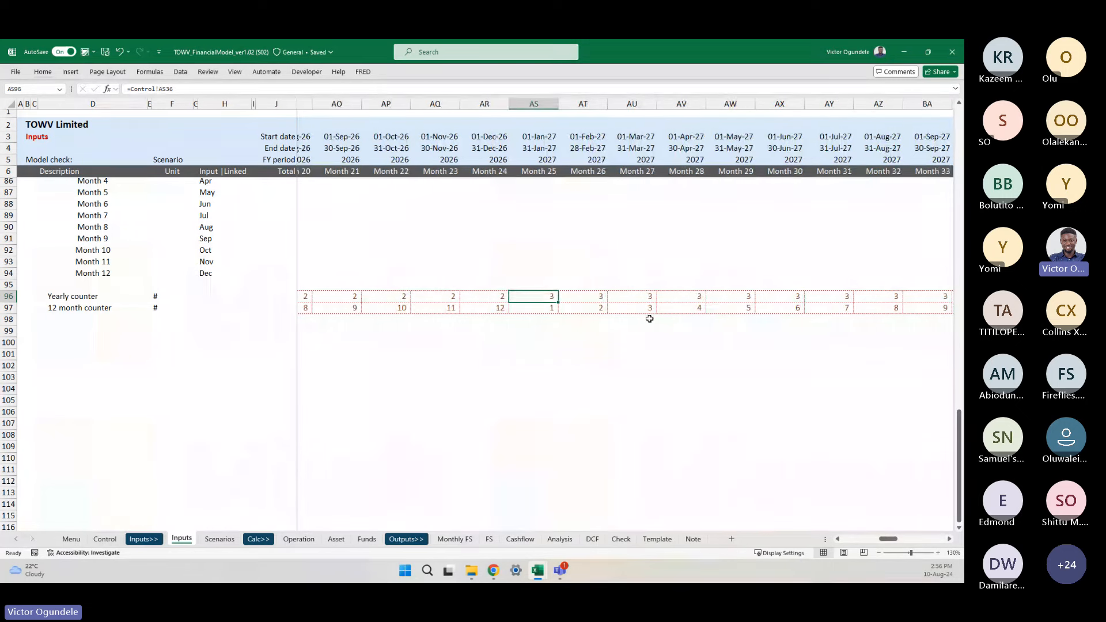
- Review the Month 1 counters, the unit forecast growth section and the Quantity inputs above it on the Inputs sheet
scroll(604, 312, "left", 10)
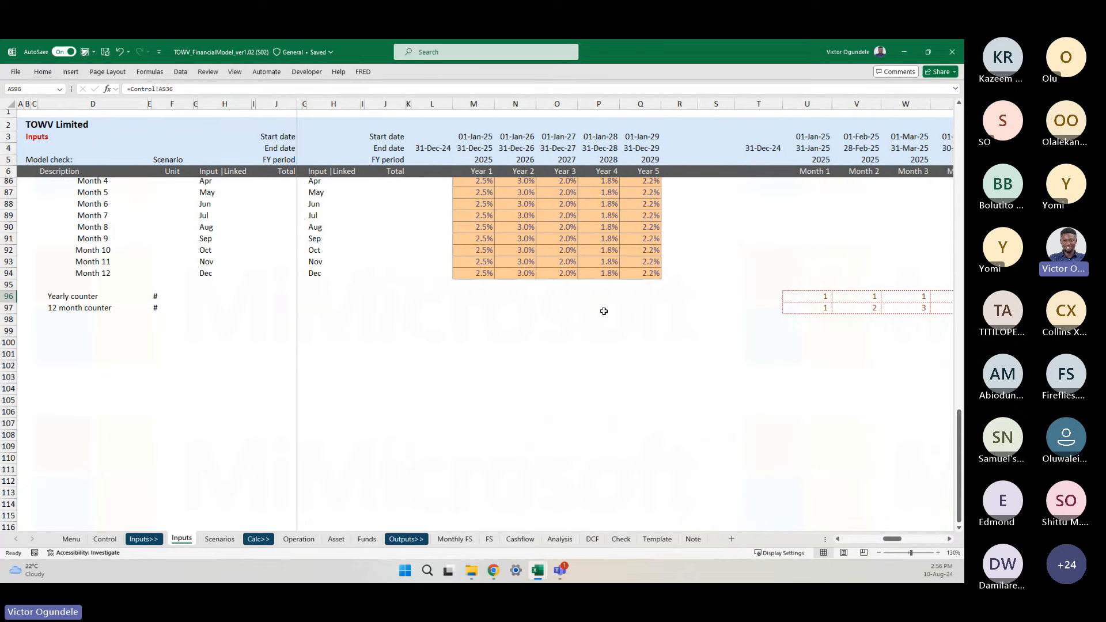
scroll(604, 311, "down", 1)
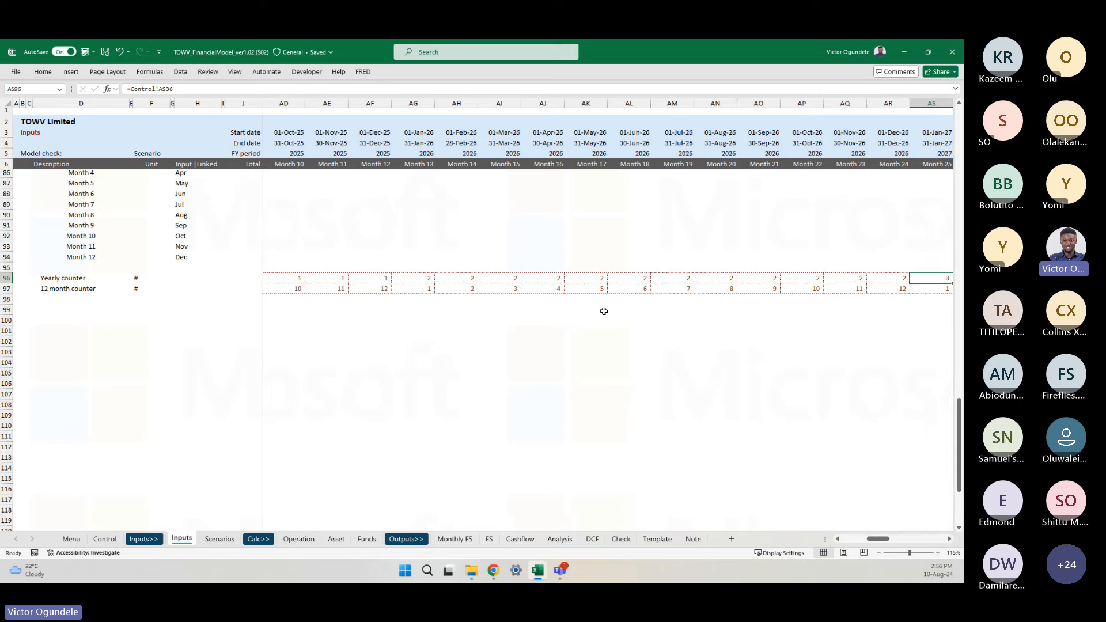
key("ctrl+Left")
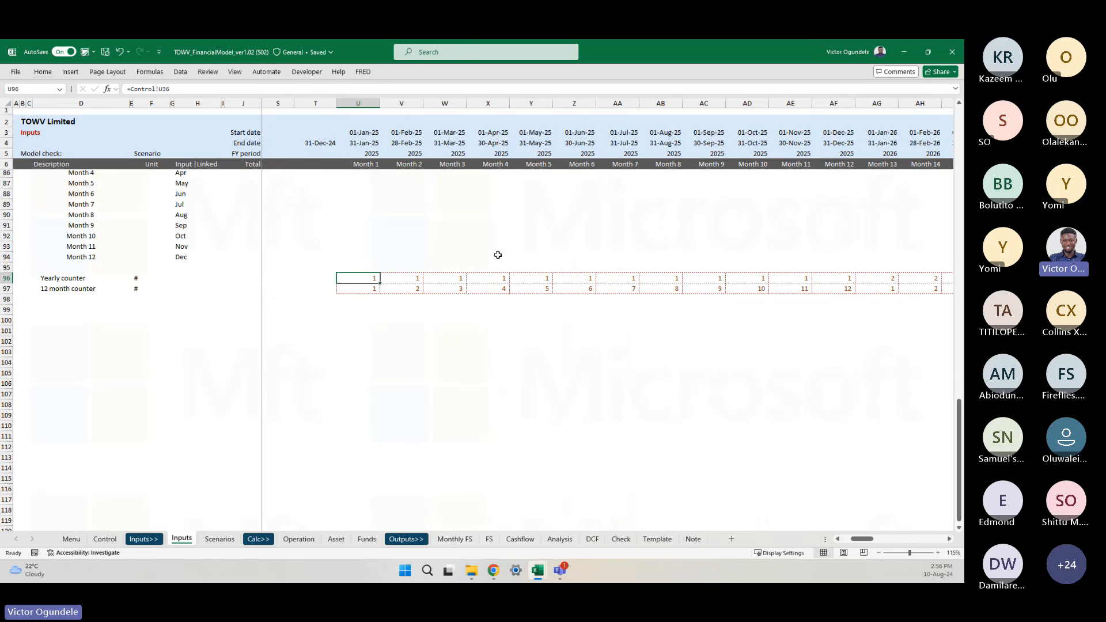
scroll(347, 254, "up", 3)
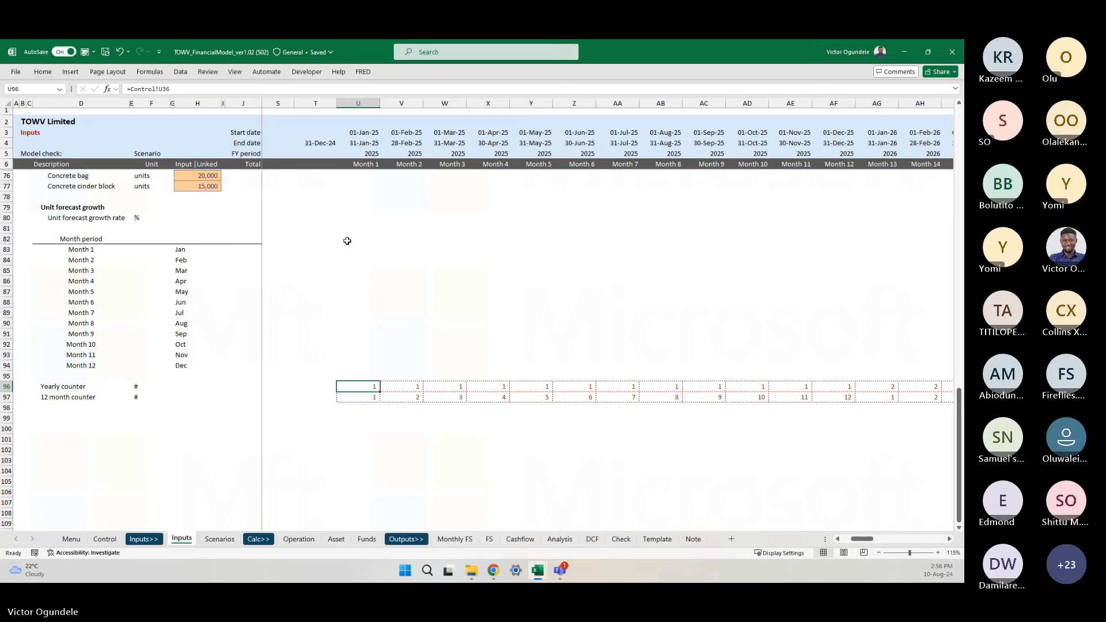
scroll(348, 238, "up", 2)
scroll(349, 238, "up", 2)
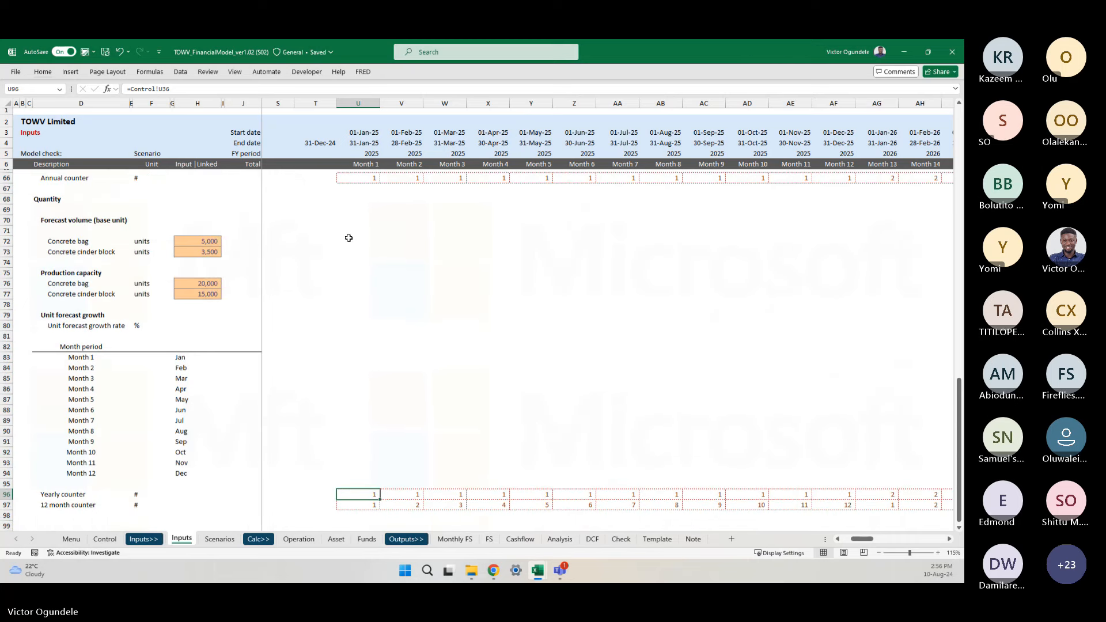
left_click(354, 263)
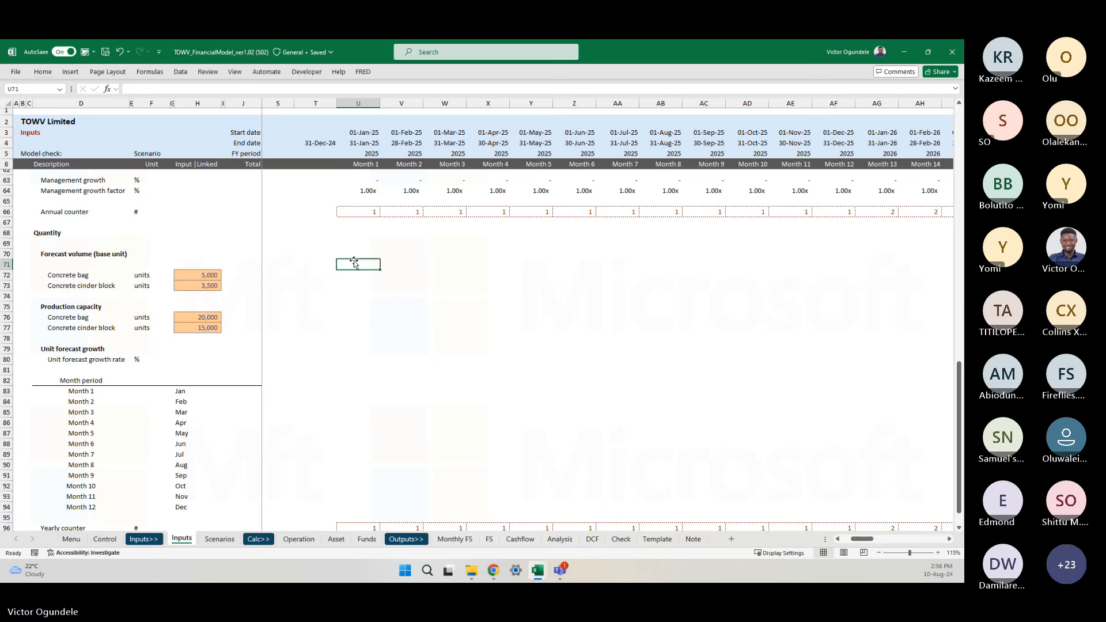
- Start an INDEX formula in Month 1 cell U80 of the Unit forecast growth rate row, with the growth grid locked as $M$83:$Q$94
key("Down")
key("Down")
key("Down")
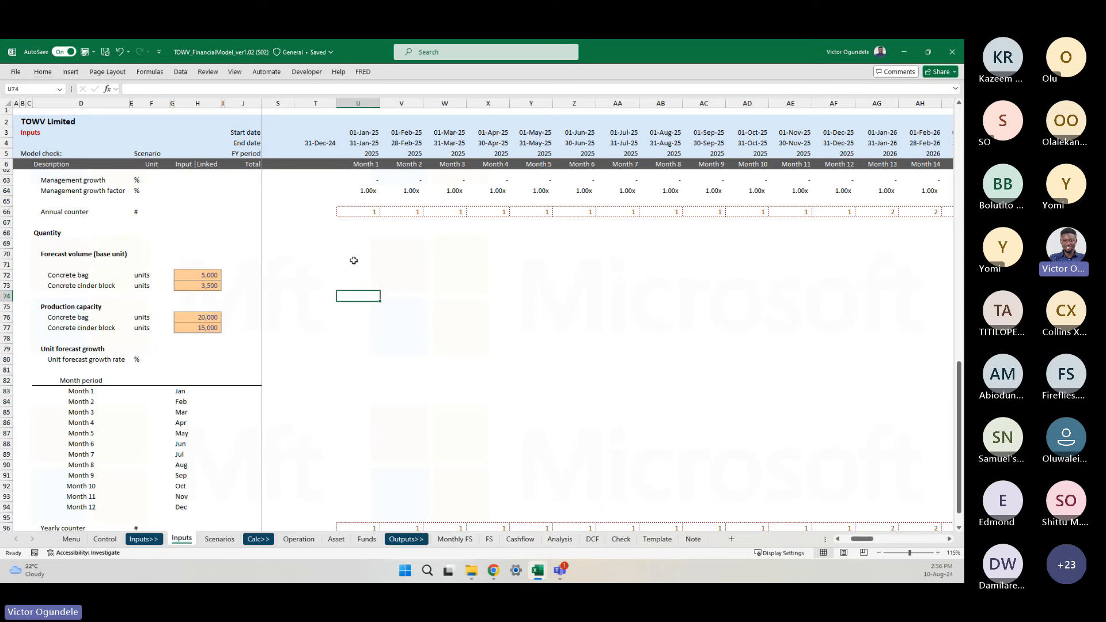
key("Down")
key("Down")
key("Down")
key("Down")
key("Down")
key("Down")
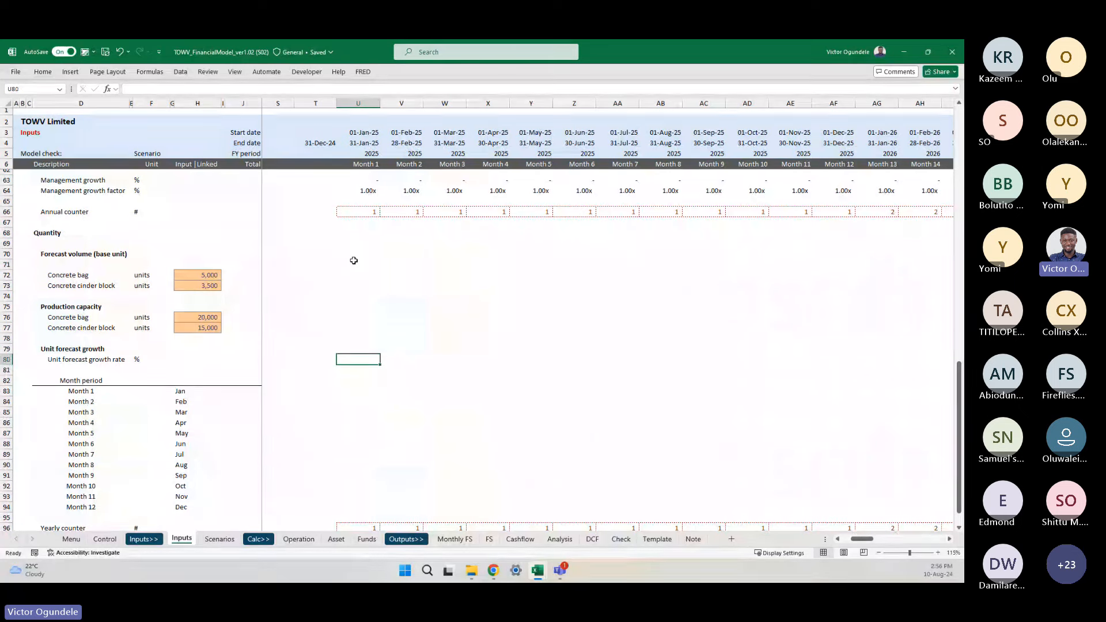
scroll(361, 360, "down", 5)
scroll(361, 360, "left", 4)
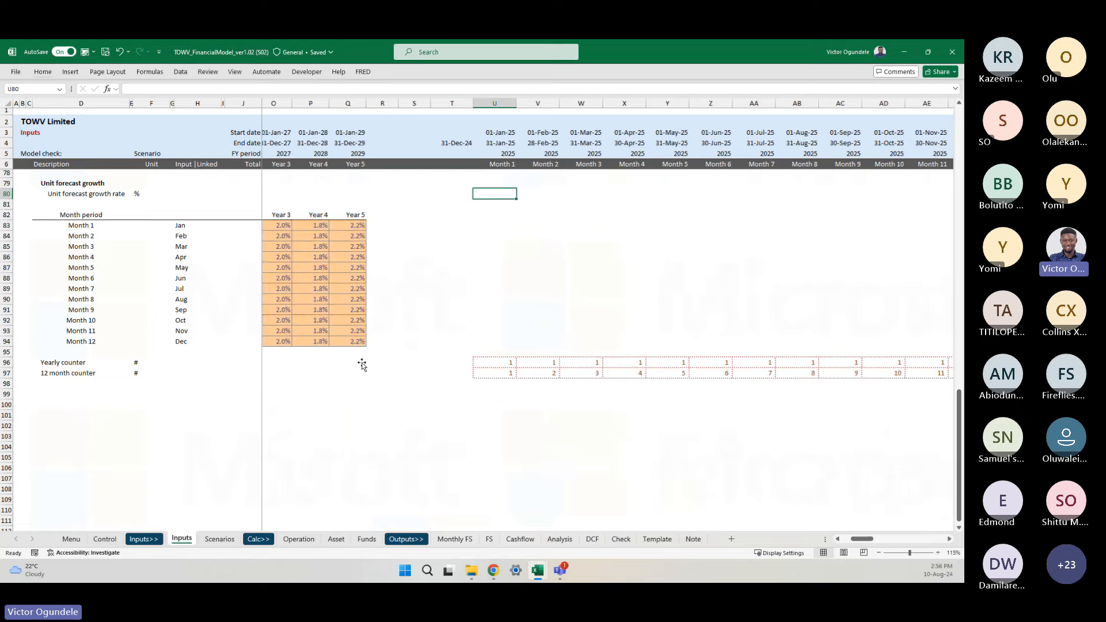
scroll(362, 361, "up", 2)
scroll(362, 362, "left", 3)
scroll(362, 362, "up", 1)
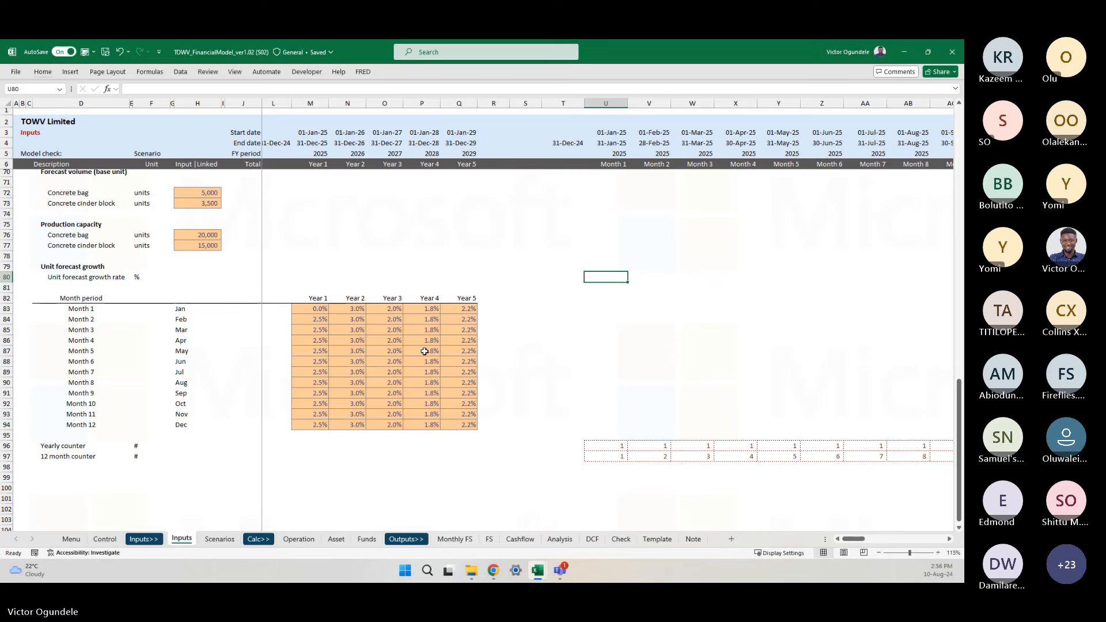
scroll(424, 352, "up", 1)
scroll(424, 351, "down", 1)
type("=inde")
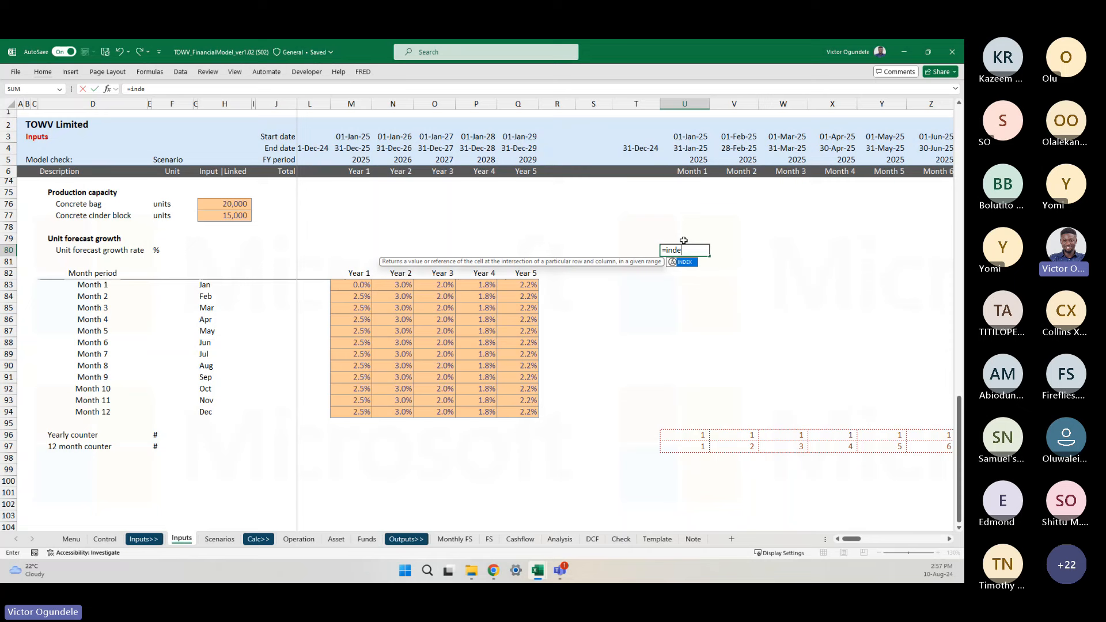
key("Tab")
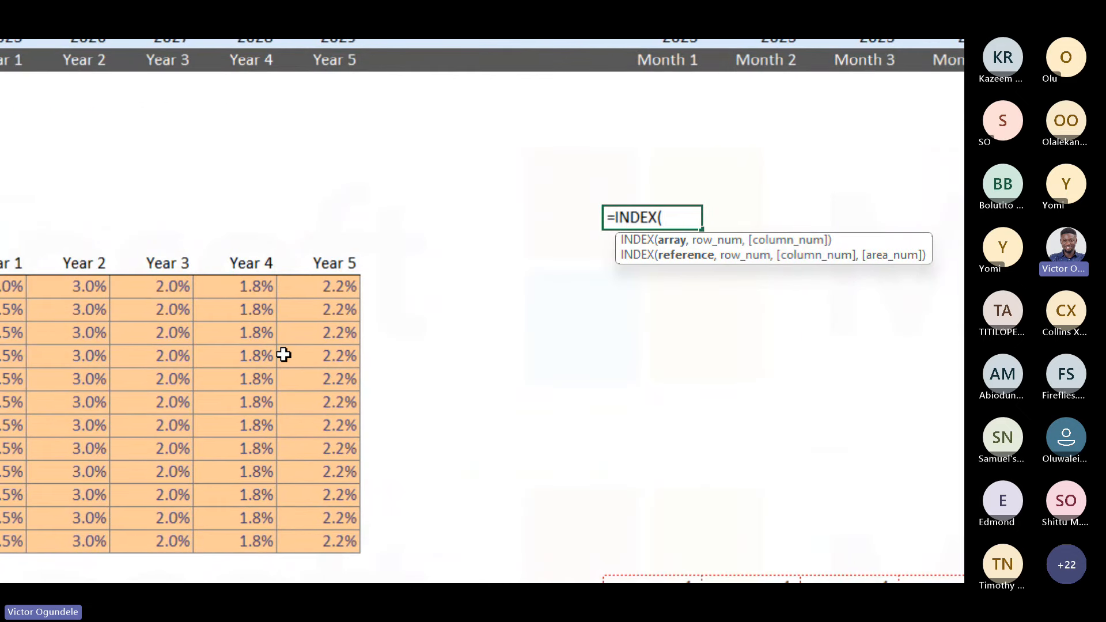
left_click(121, 280)
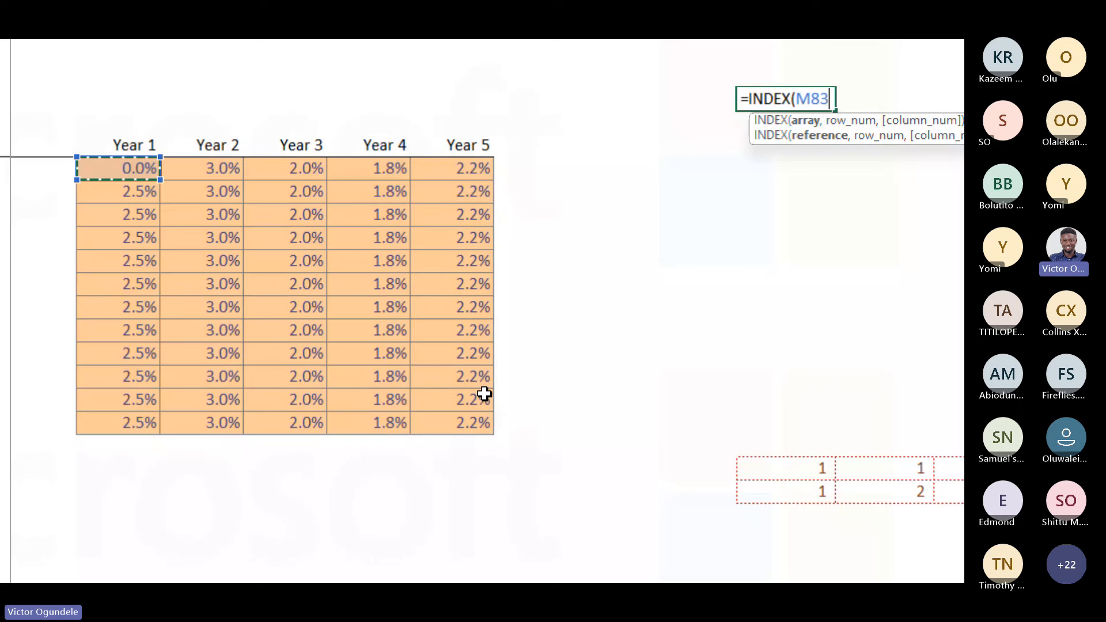
left_click(469, 419, "shift")
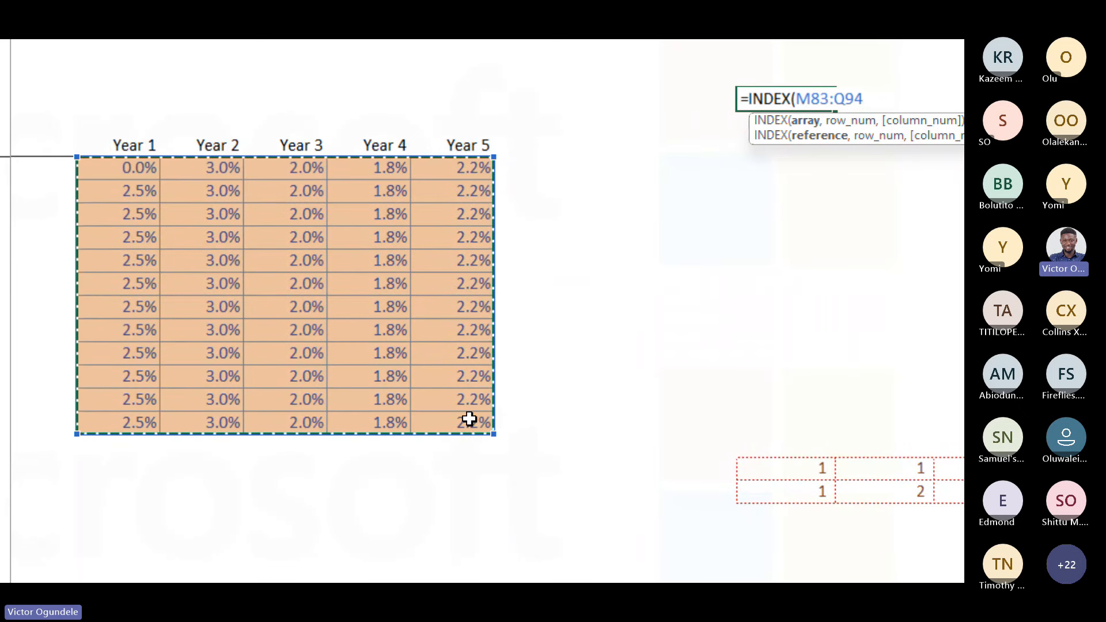
key("F4")
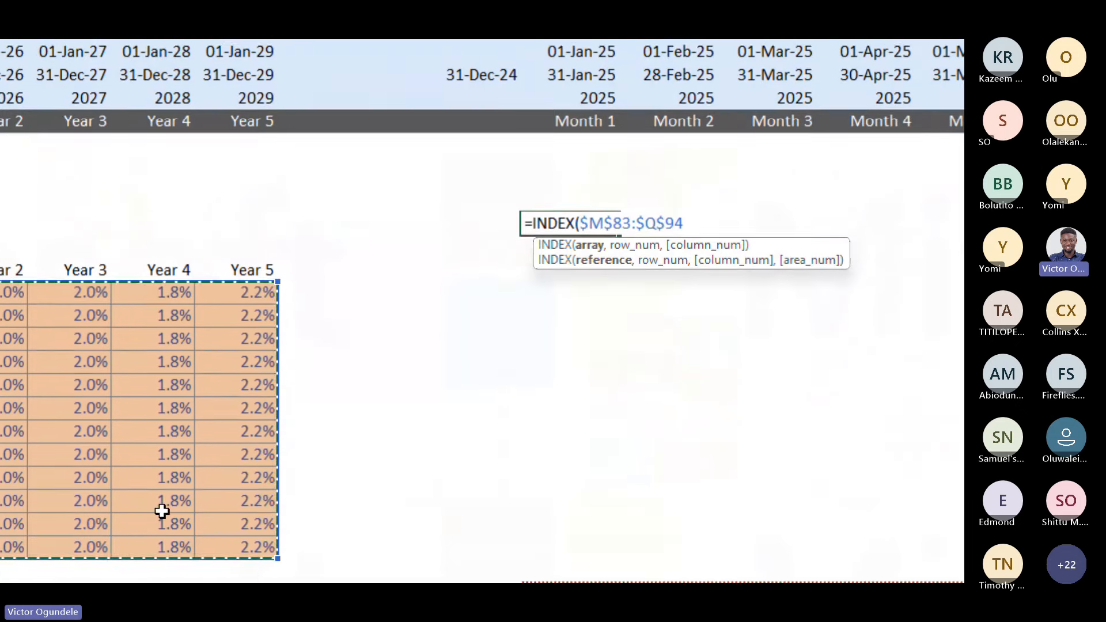
type(",")
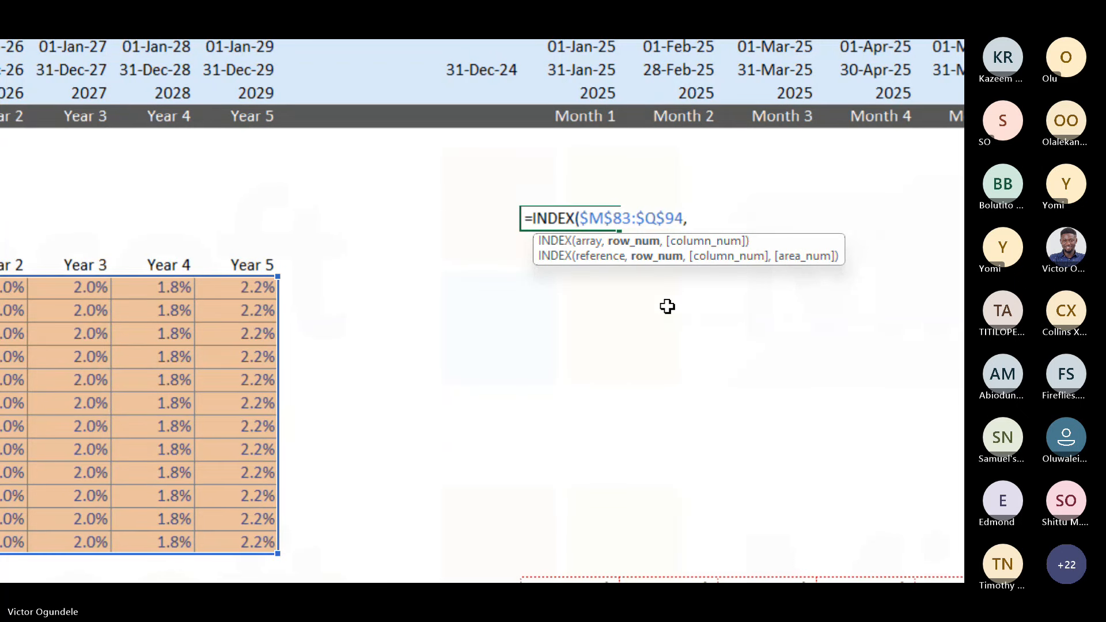
type("MATCH(")
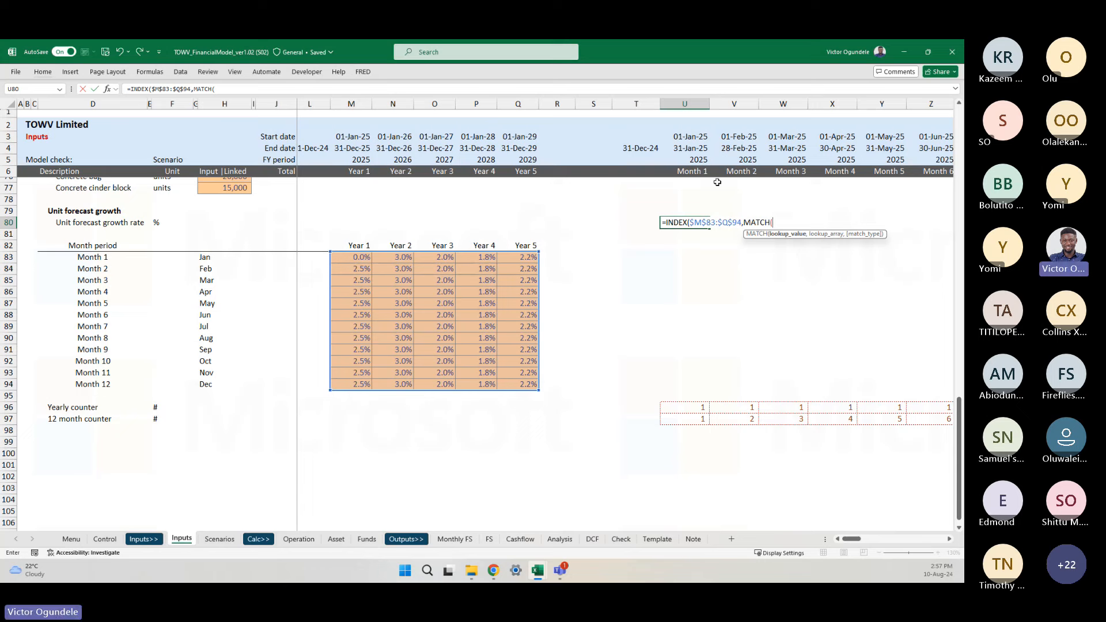
left_click(693, 421)
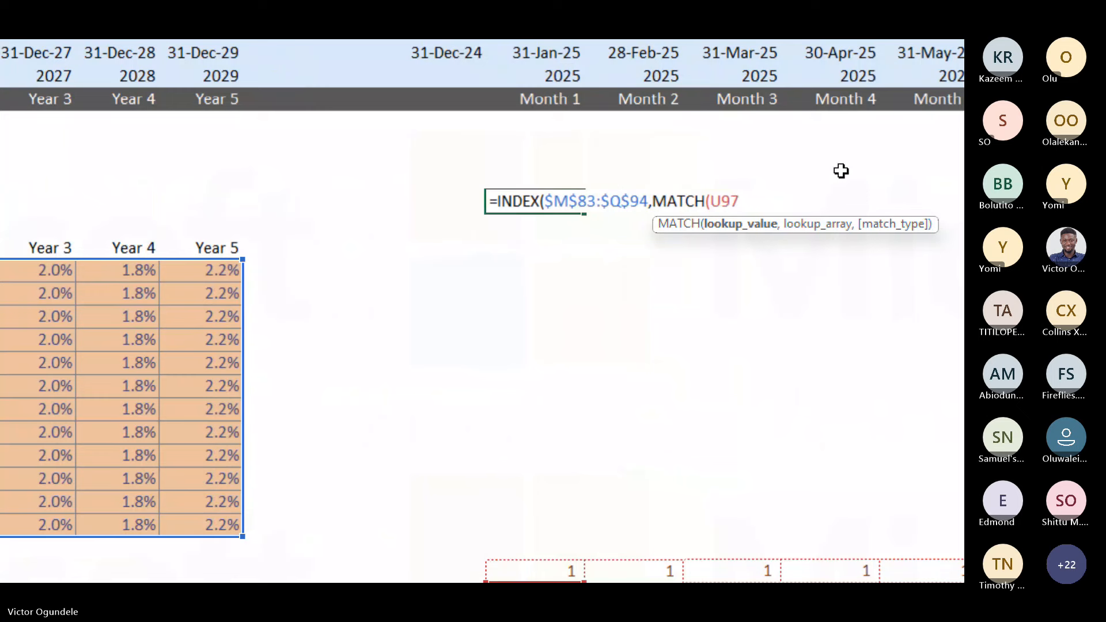
type(",")
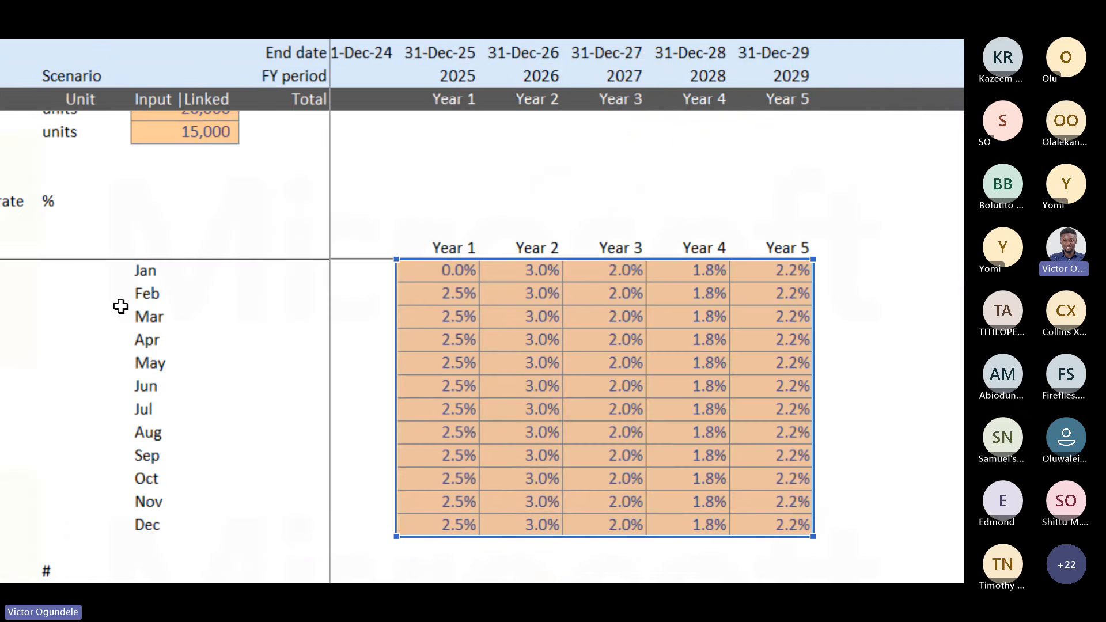
left_click(121, 269)
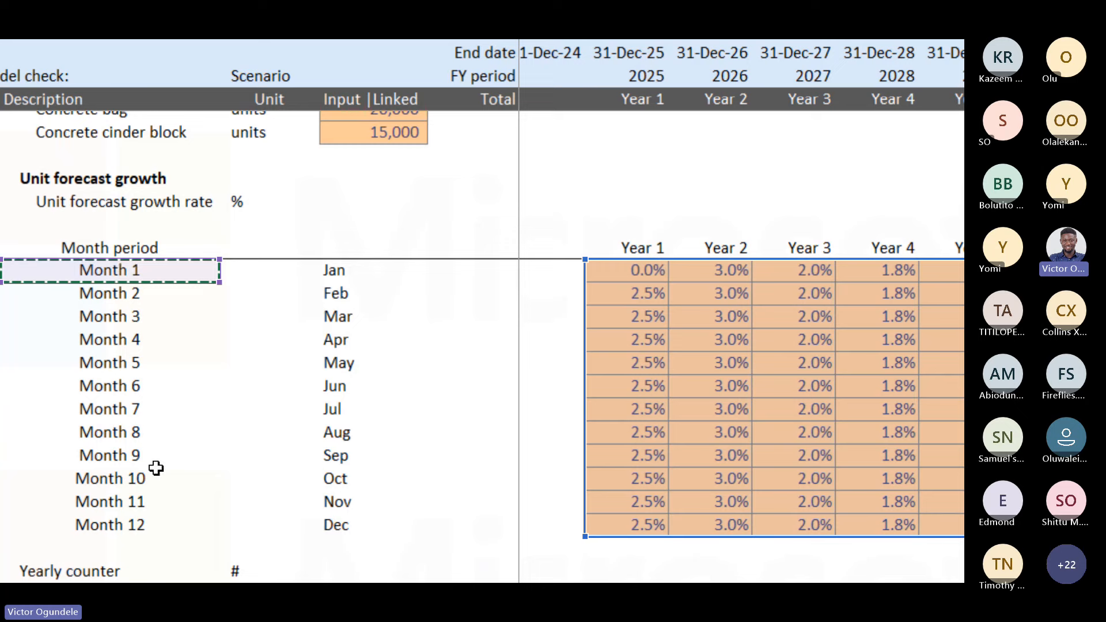
left_click_drag(125, 476, 125, 478)
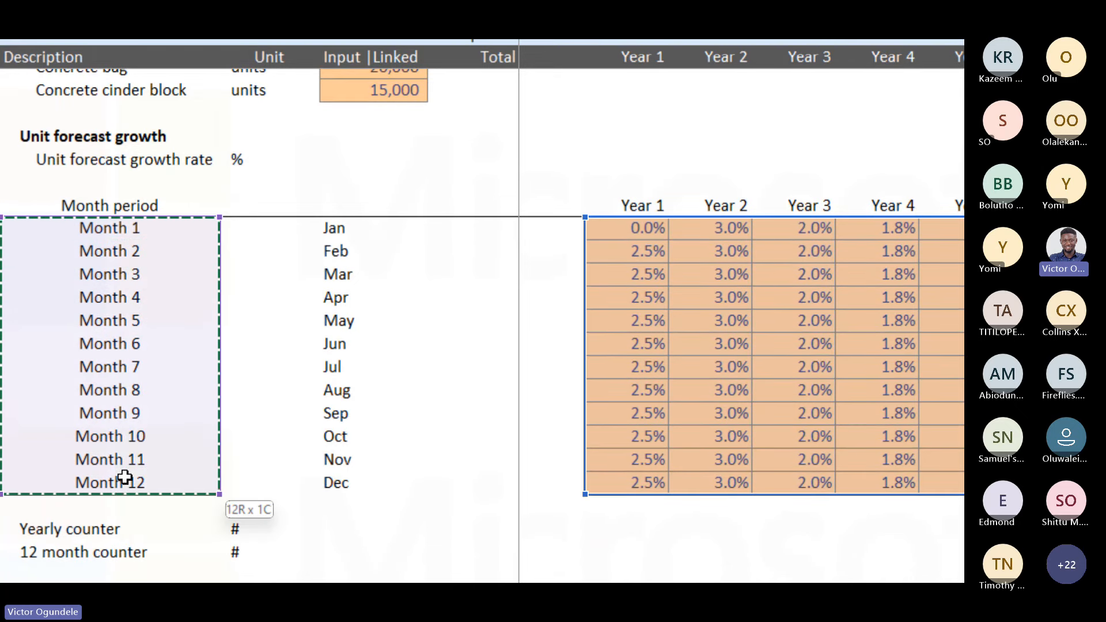
left_click_drag(125, 477, 125, 477)
key("F4")
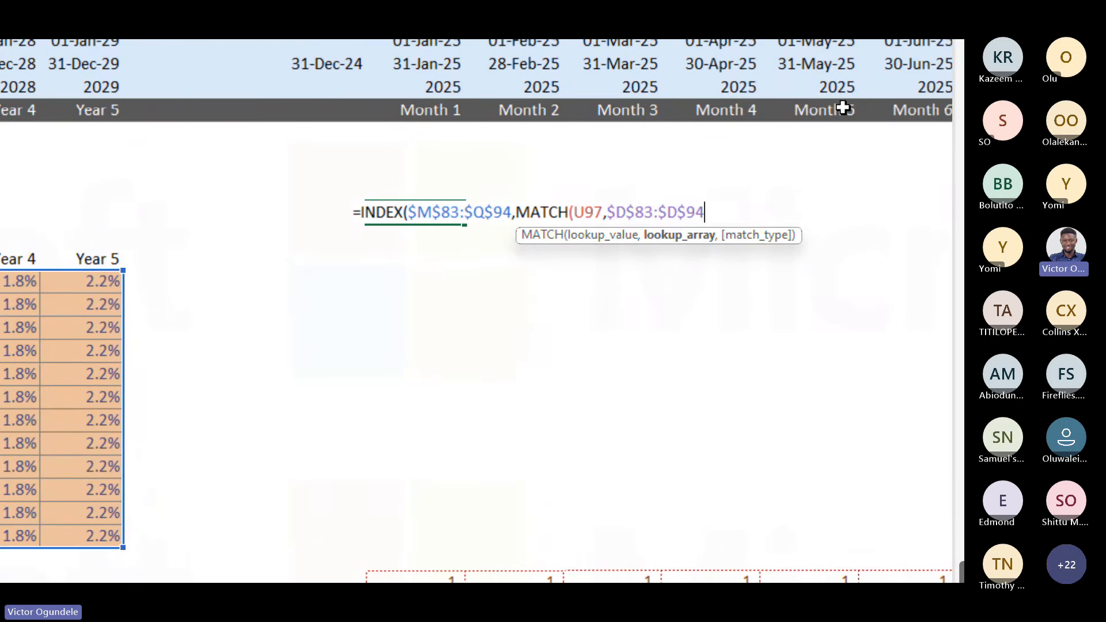
key("ctrl+shift+Left")
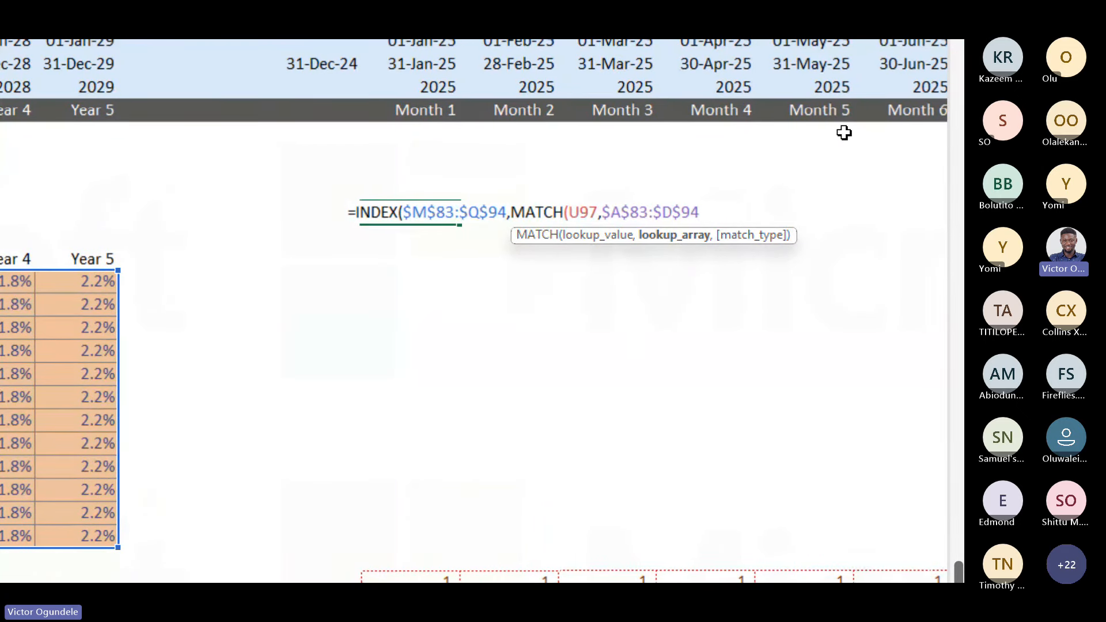
key("ctrl+shift+Left")
key("ctrl+shift+Left")
key("ctrl+shift+Left")
key("ctrl+shift+Left")
key("ctrl+shift+Left")
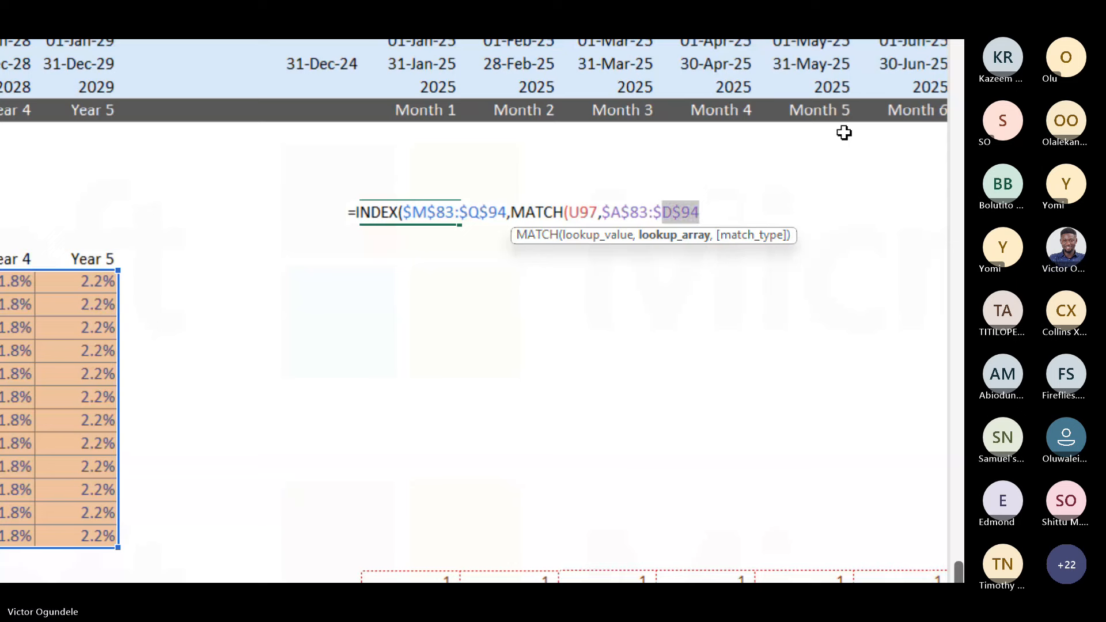
key("ctrl+shift+Left")
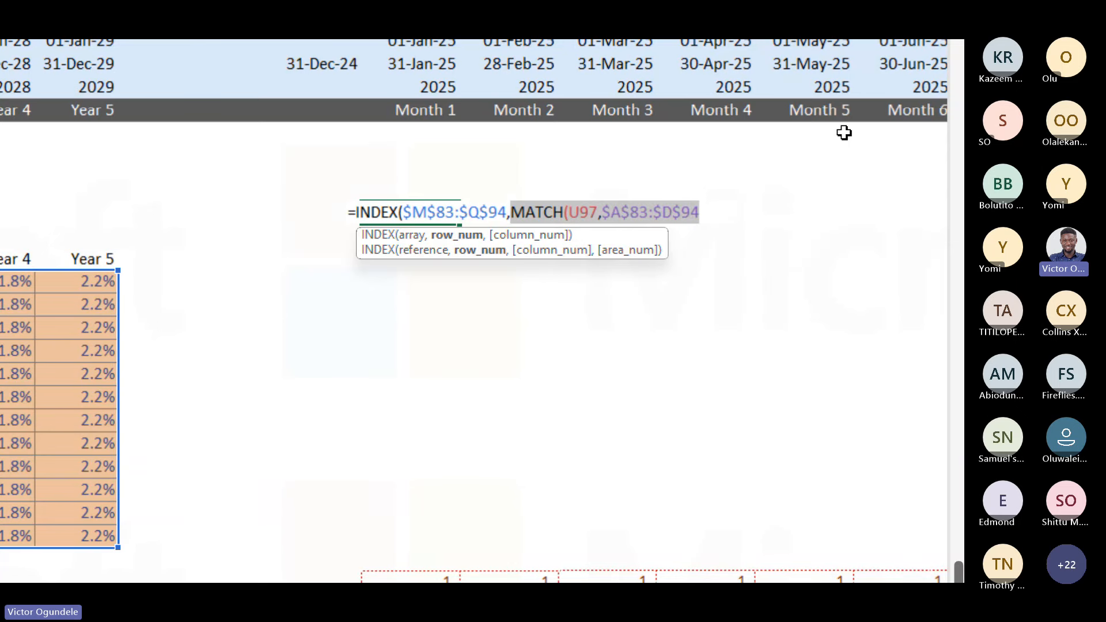
key("BackSpace")
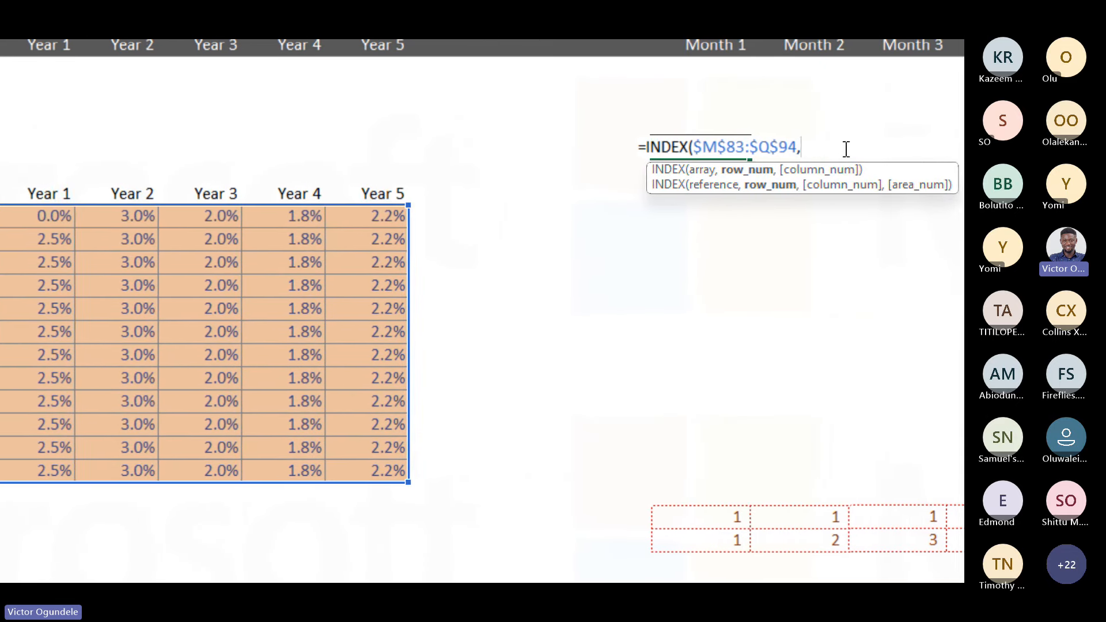
- Set the INDEX row number to an exact MATCH of 12 month counter U97 in the locked month period list $D$83:$D$94
type("MATCH(")
left_click(686, 542)
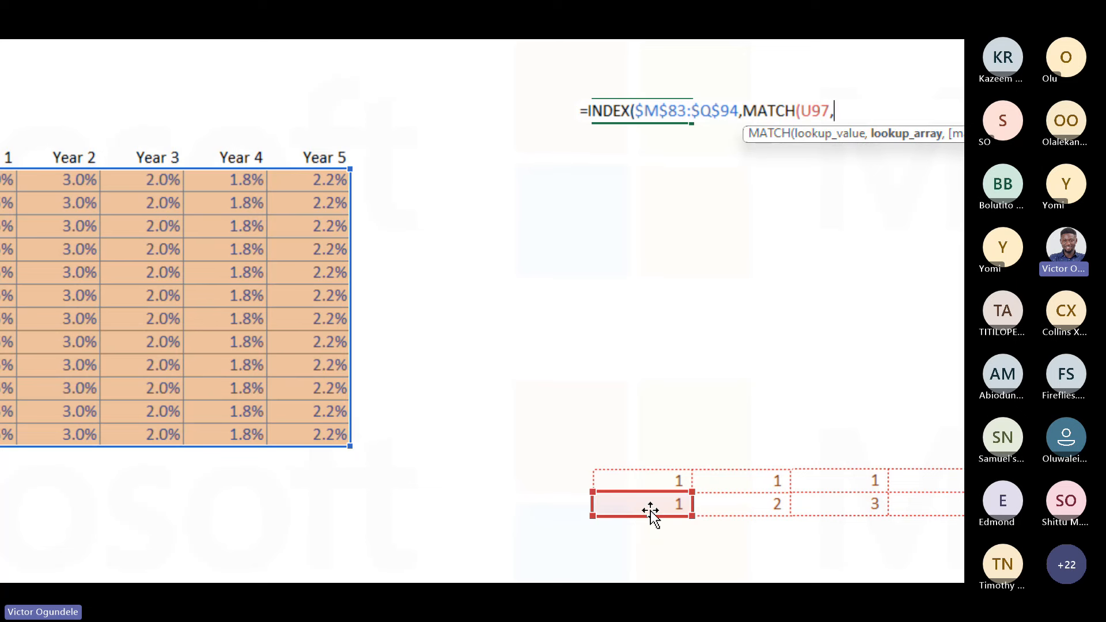
type(",")
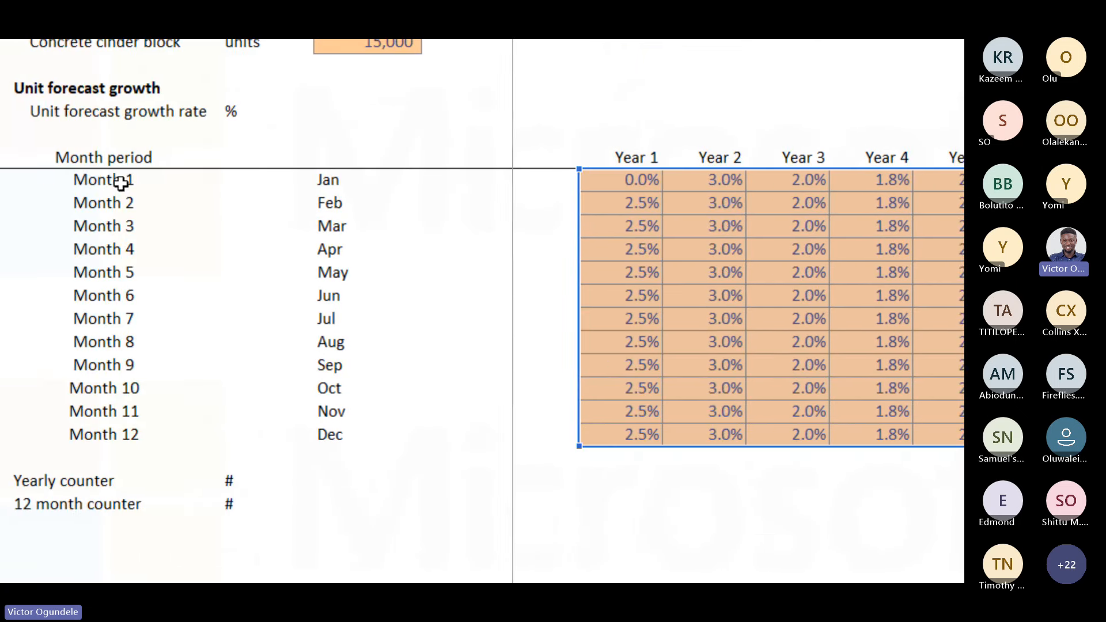
left_click(118, 179)
left_click_drag(120, 438, 115, 427)
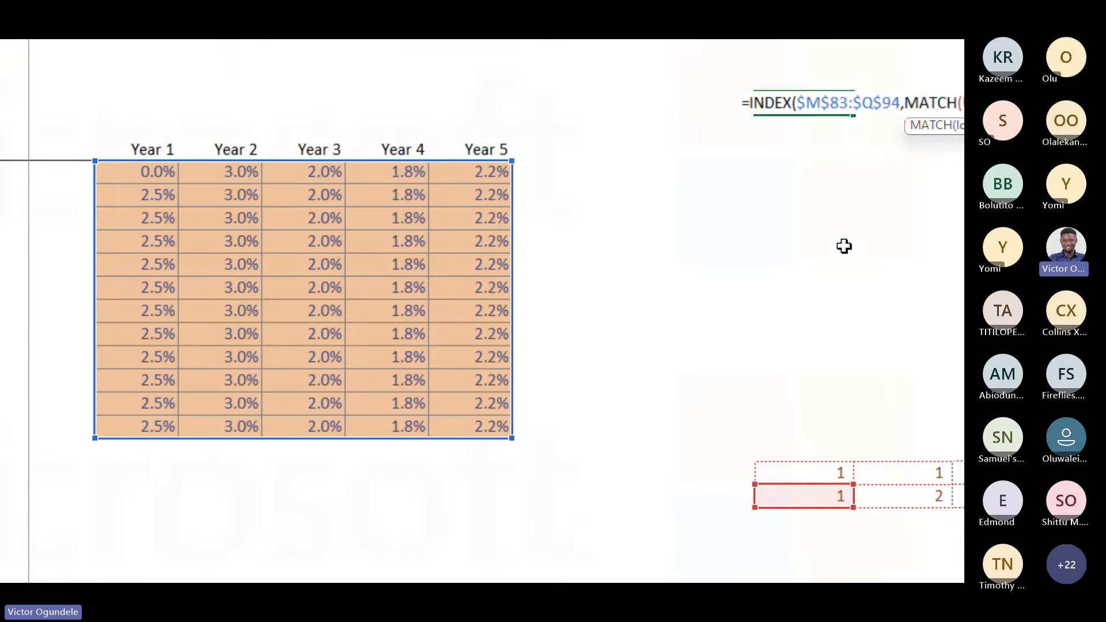
type(",0)")
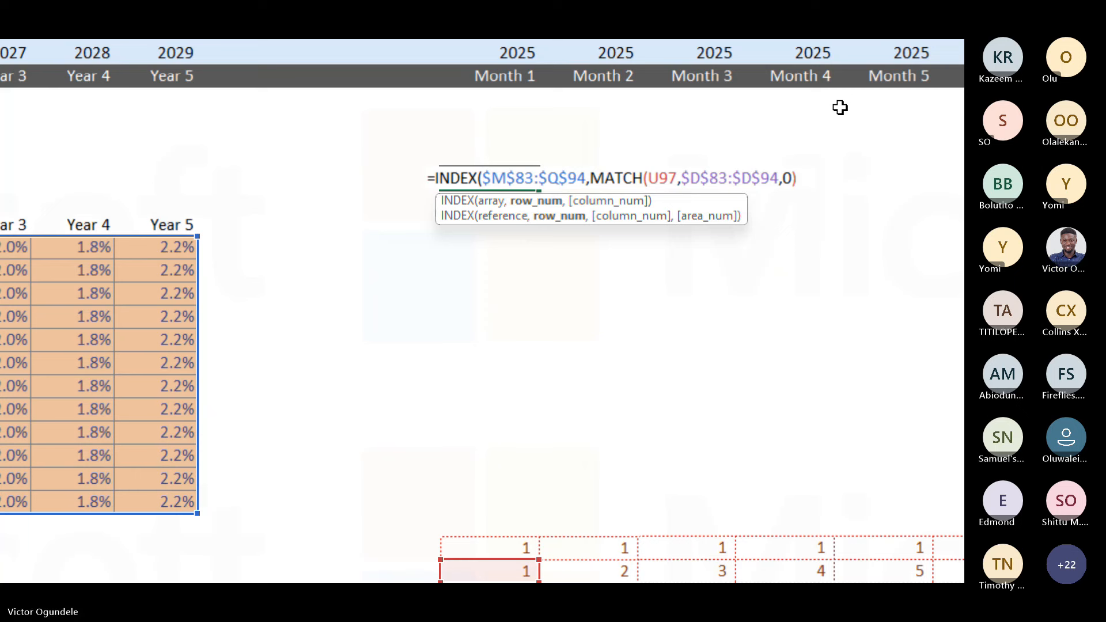
- Set the INDEX column number to an exact MATCH of Yearly counter U96 in the locked year headers $M$82:$Q$82 and enter the formula in U80
type(",")
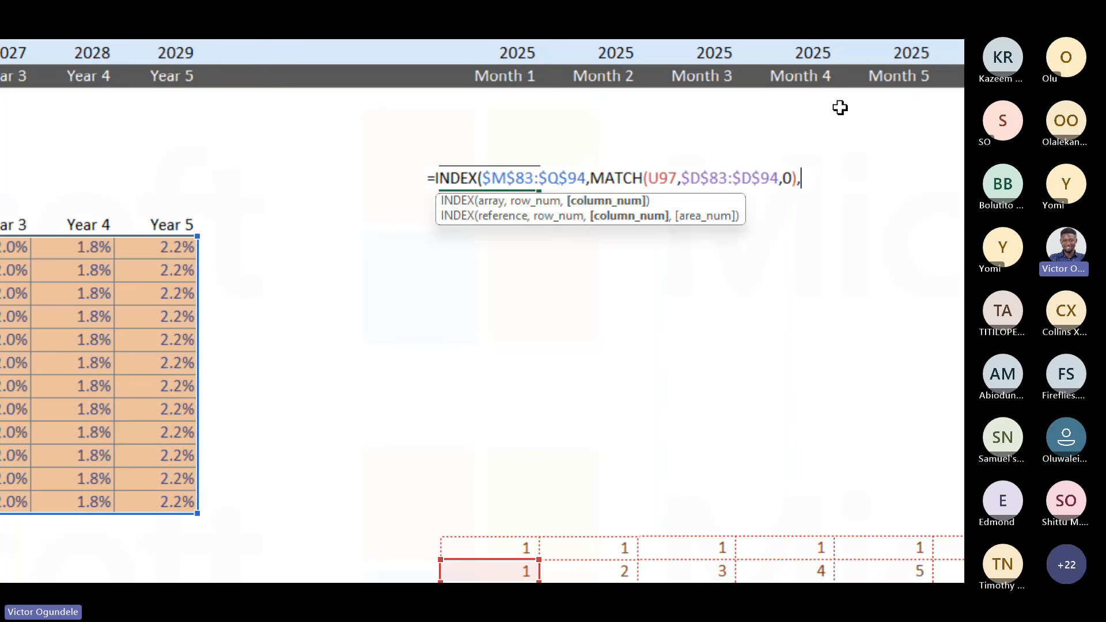
type("mat")
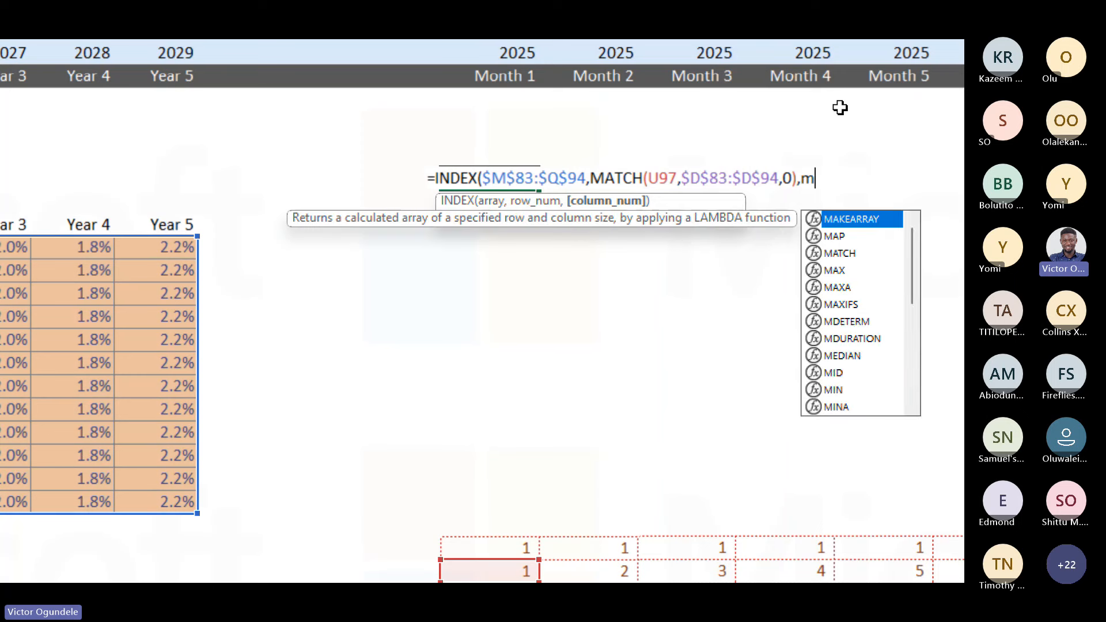
key("Tab")
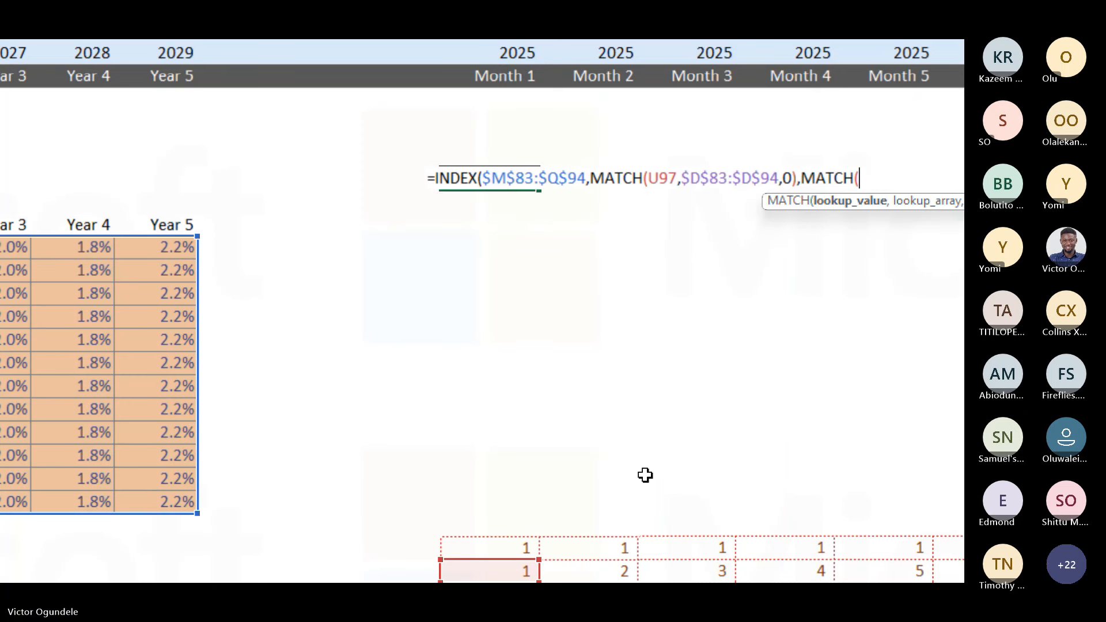
scroll(645, 474, "down", 1)
left_click(468, 450)
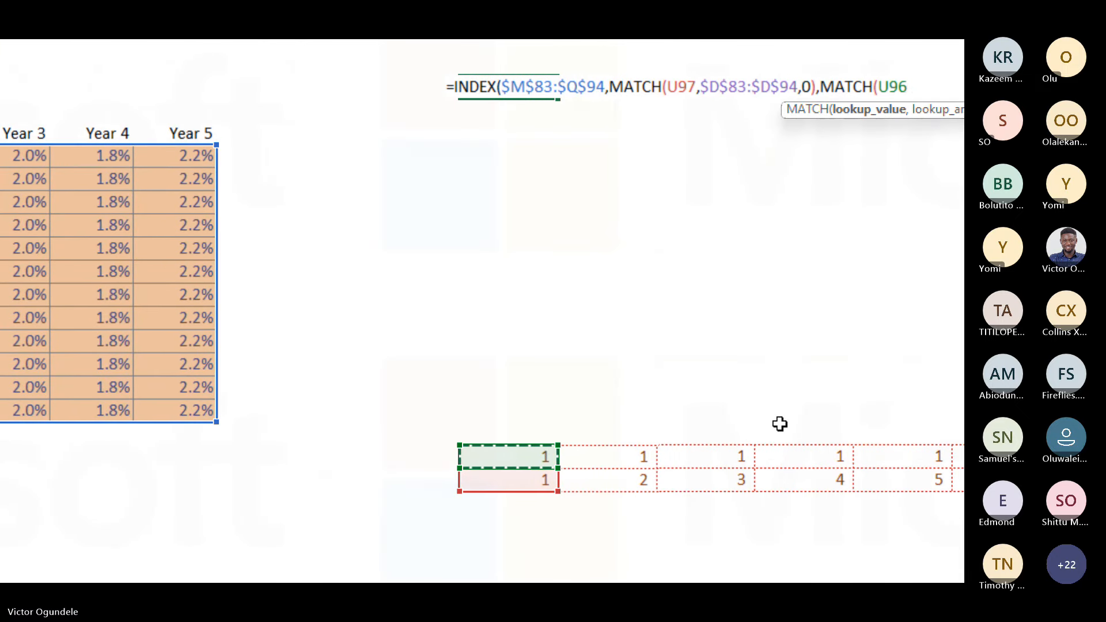
type(",")
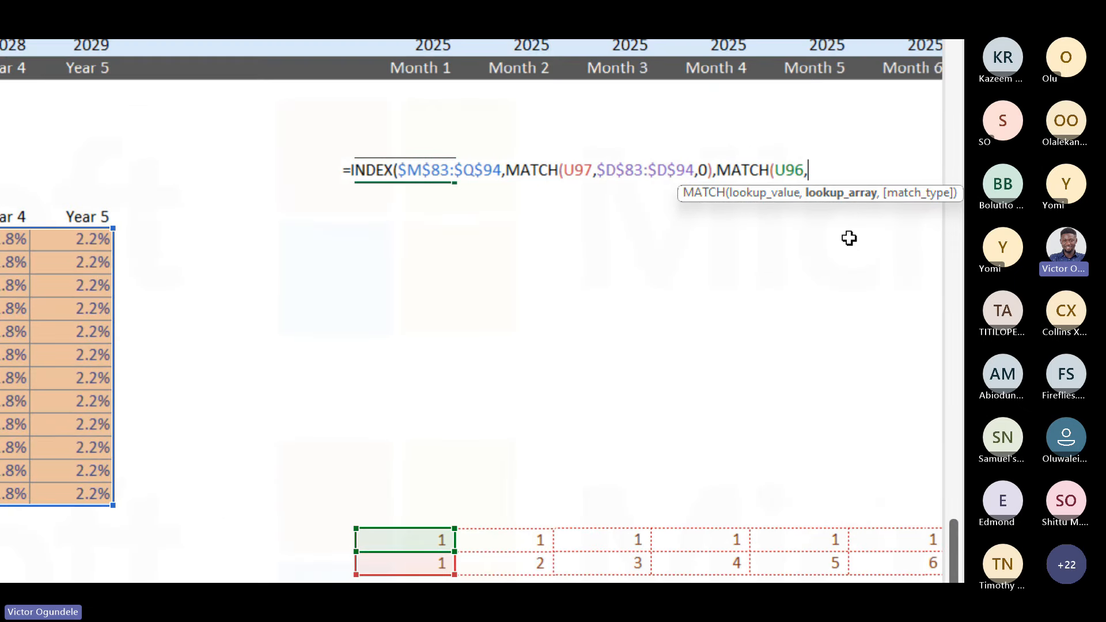
left_click(159, 218)
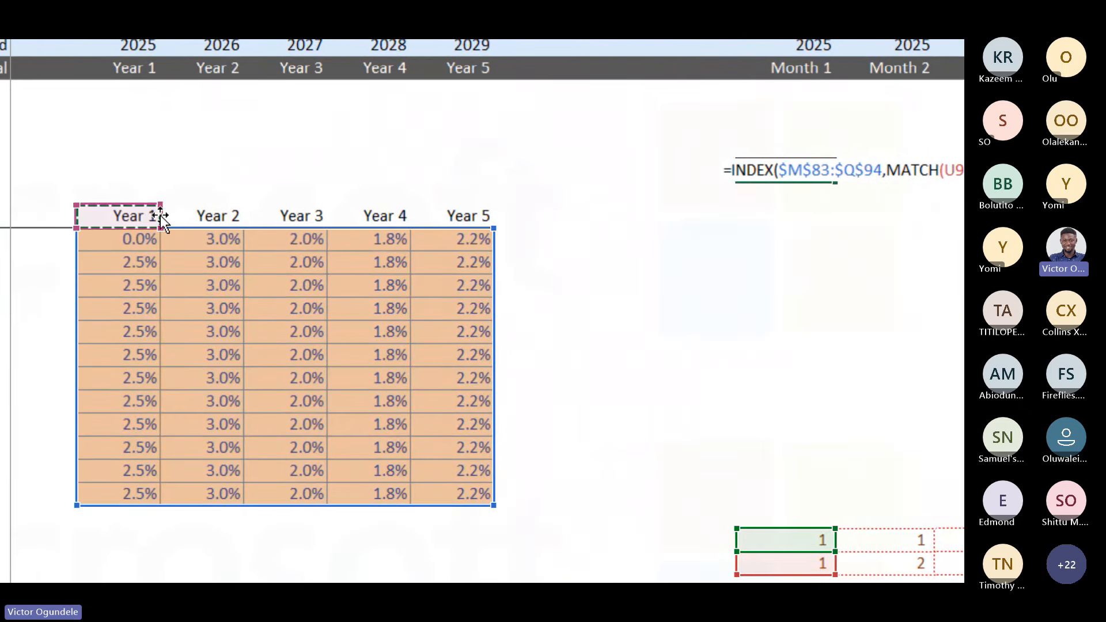
left_click(467, 218, "shift")
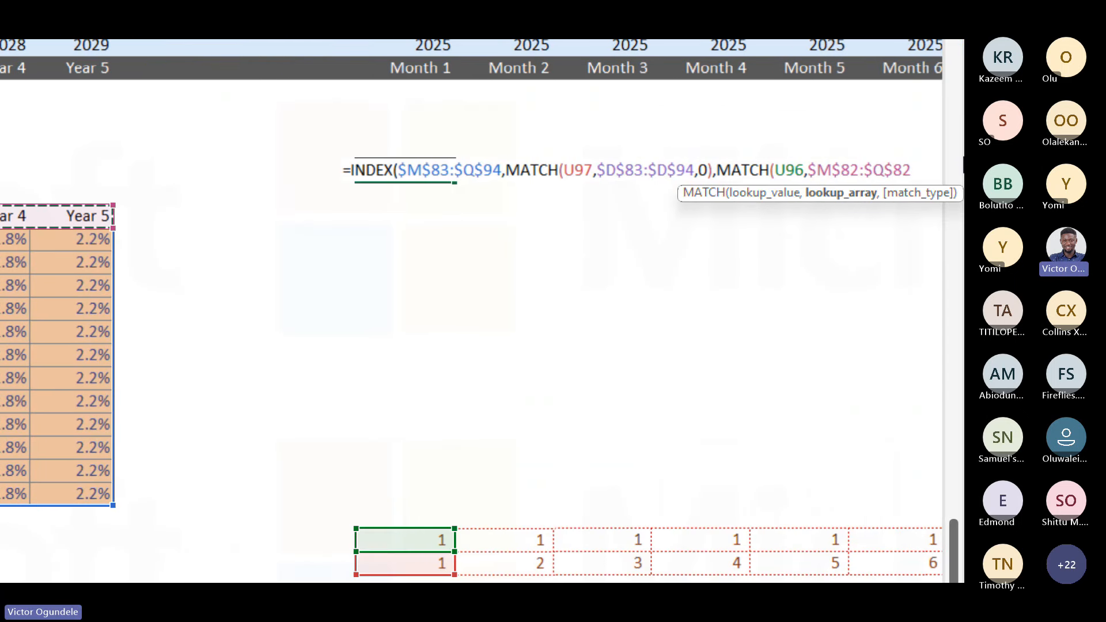
type(",")
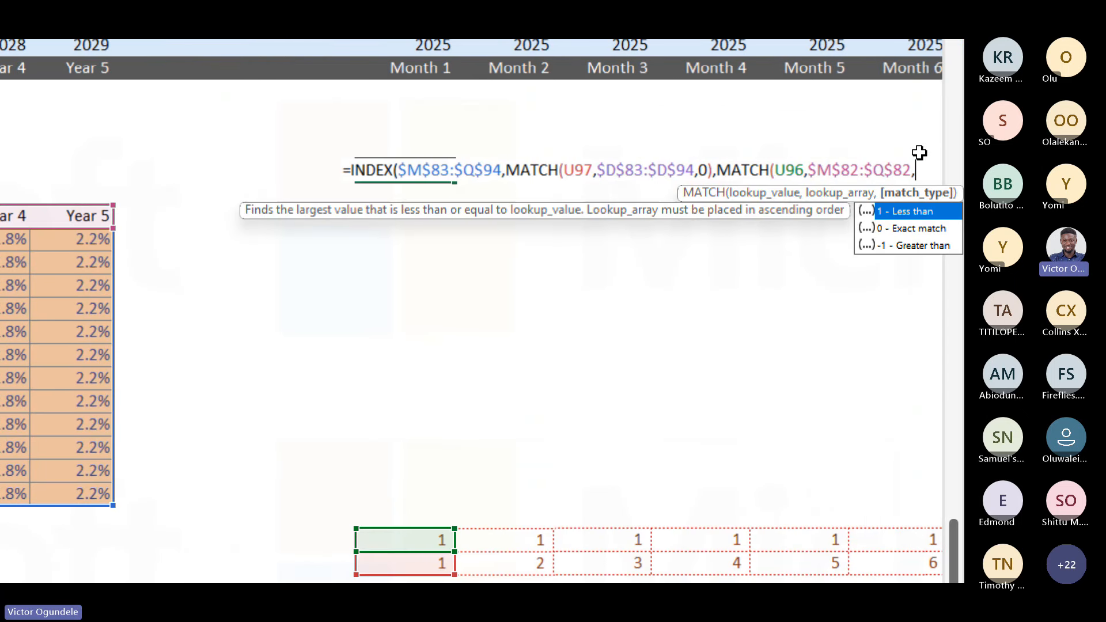
type("0)")
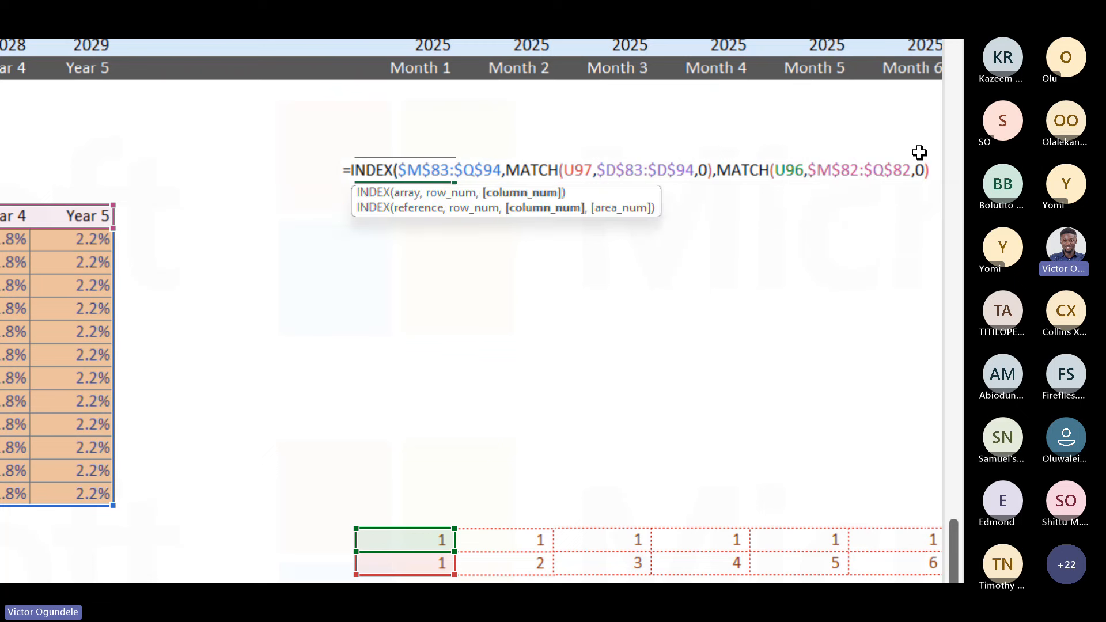
type(")")
key("ctrl+Return")
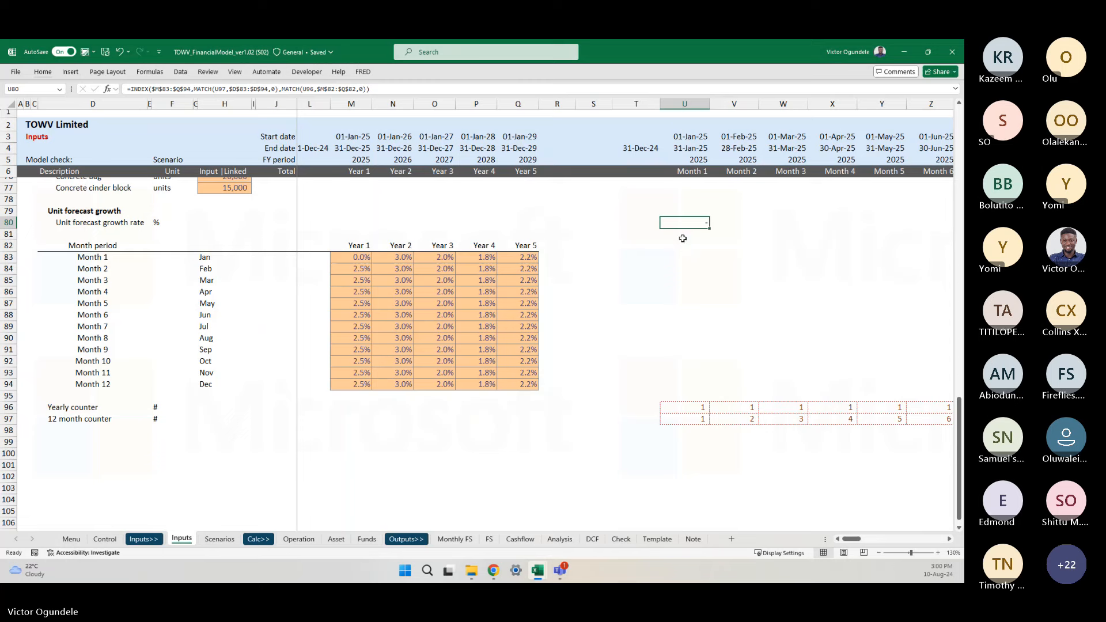
scroll(683, 232, "up", 7)
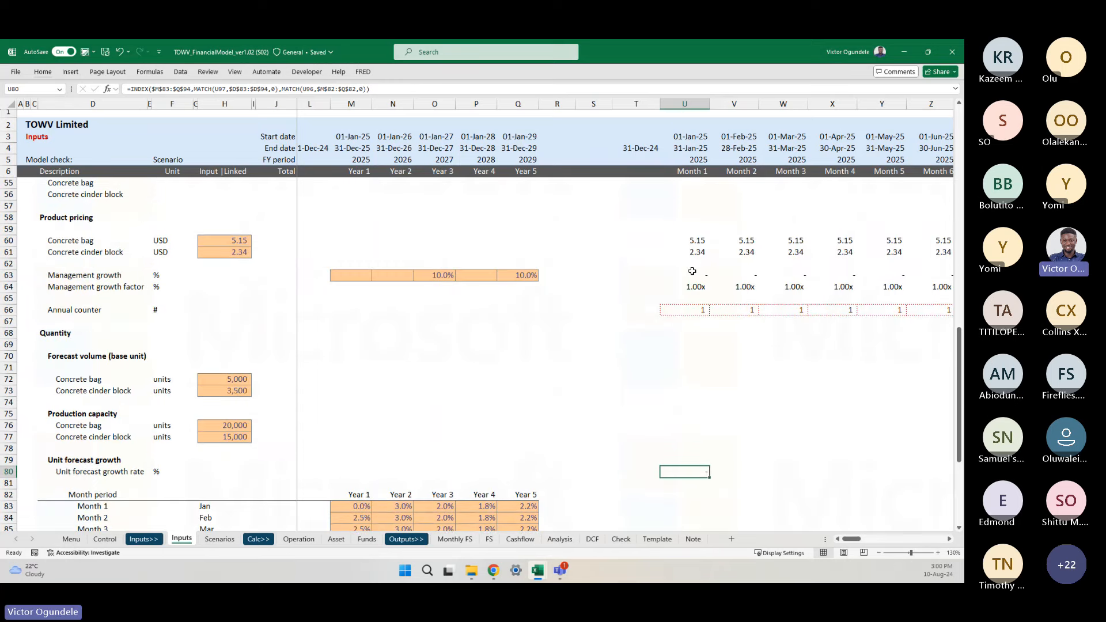
left_click(691, 274)
key("alt+h")
key("f")
key("o")
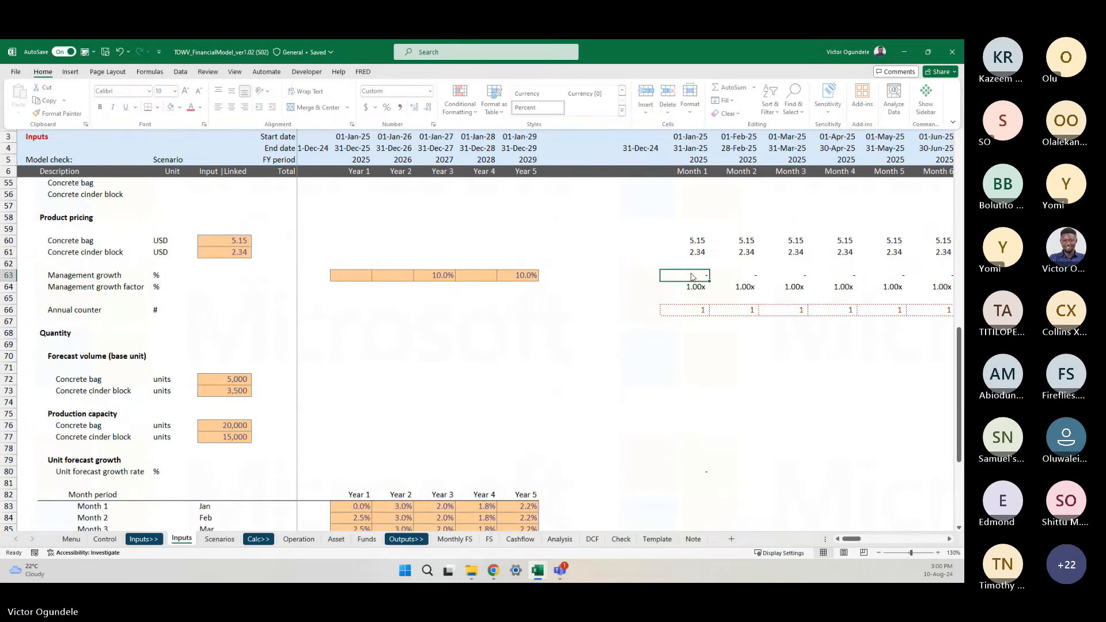
scroll(691, 273, "down", 3)
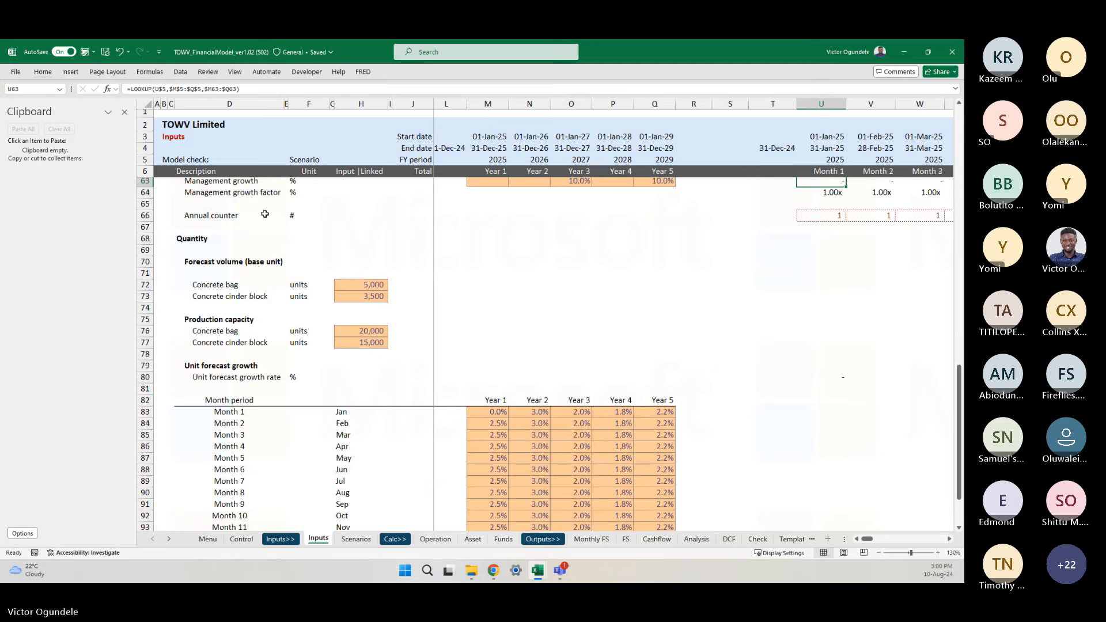
left_click(124, 112)
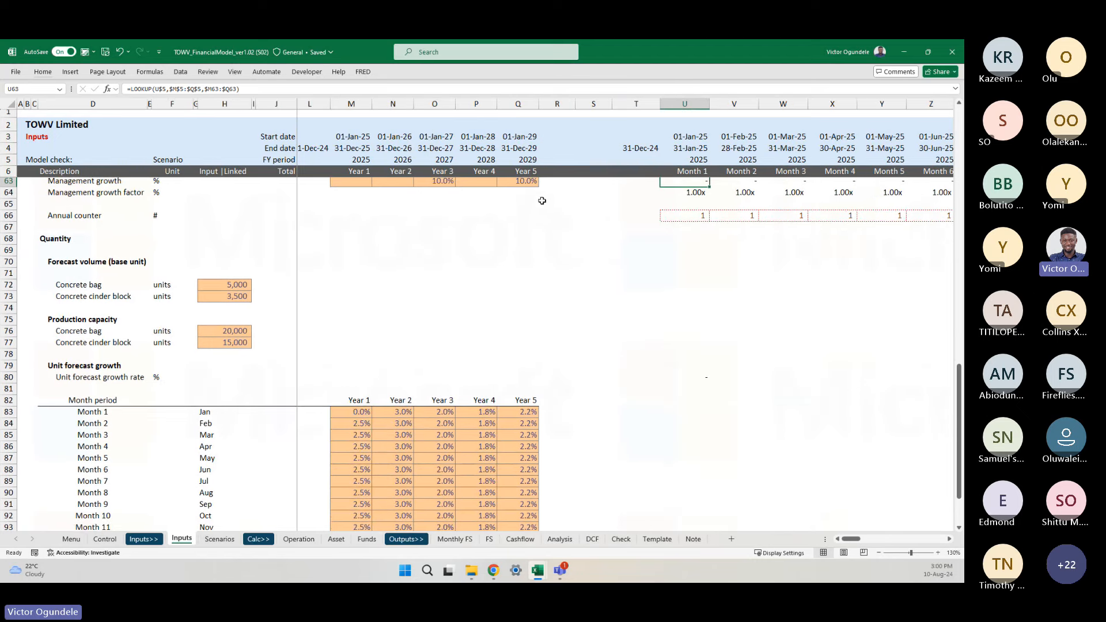
- Copy the formatting of Management growth cell U63 to Unit forecast growth rate cell U80 and fill U80 right across the monthly columns
scroll(540, 219, "up", 1)
key("alt+h")
key("f")
key("p")
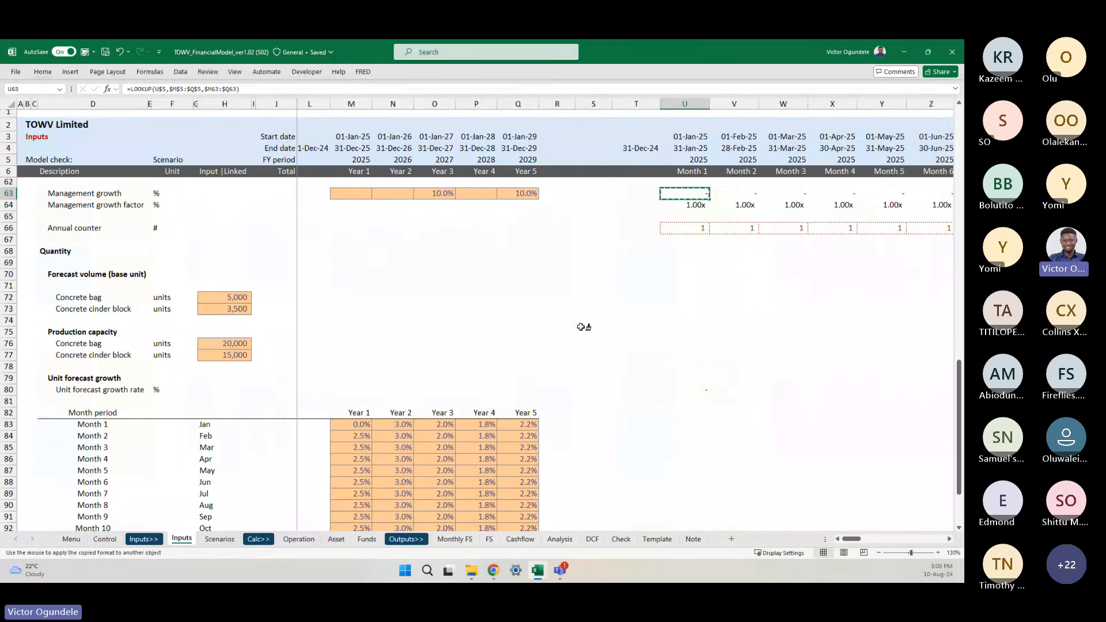
scroll(583, 321, "down", 4)
left_click(694, 243)
key("ctrl+shift+Right")
key("ctrl+r")
- Review the monthly Unit forecast growth rate row against the growth grid and counters, and inspect the formula in U80
key("Left")
key("Left")
key("Left")
key("Left")
key("Left")
key("Left")
scroll(605, 380, "down", 2)
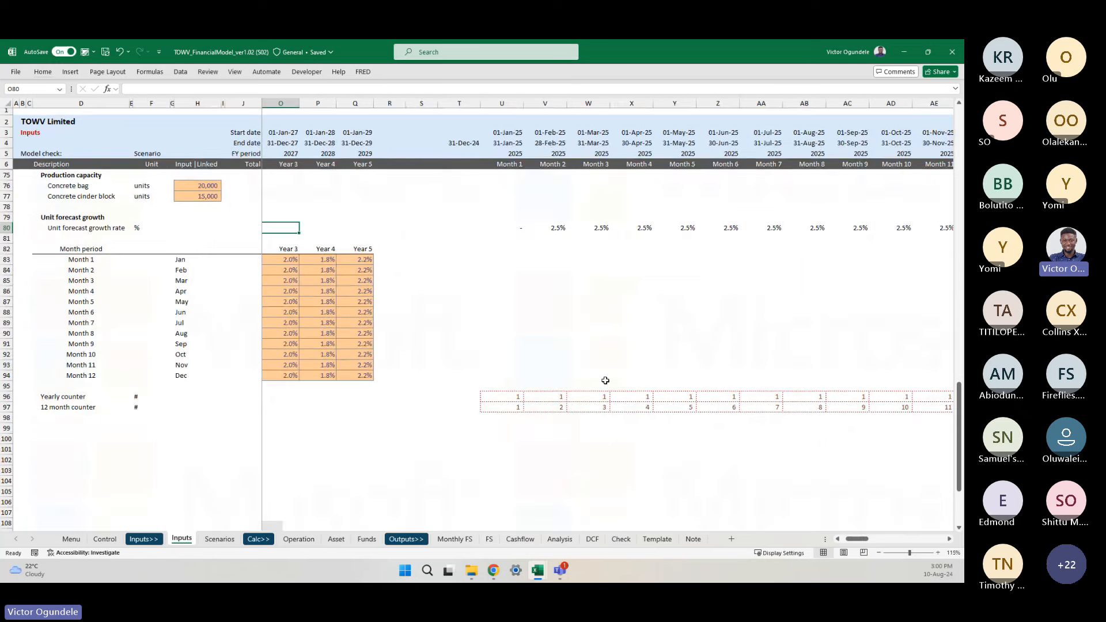
scroll(514, 334, "left", 3)
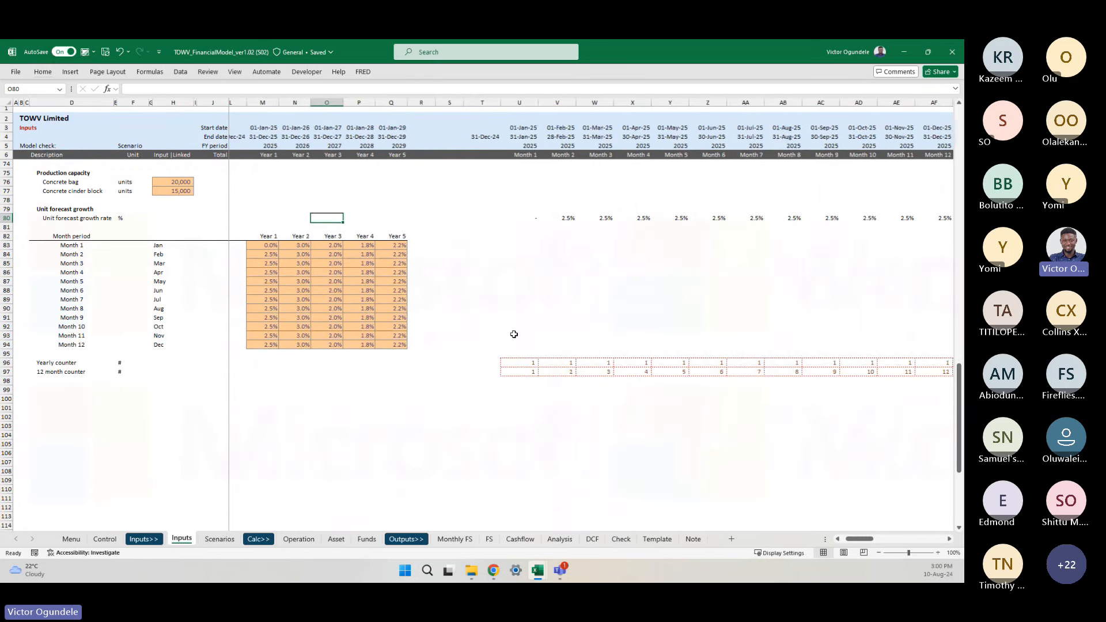
scroll(503, 293, "up", 2)
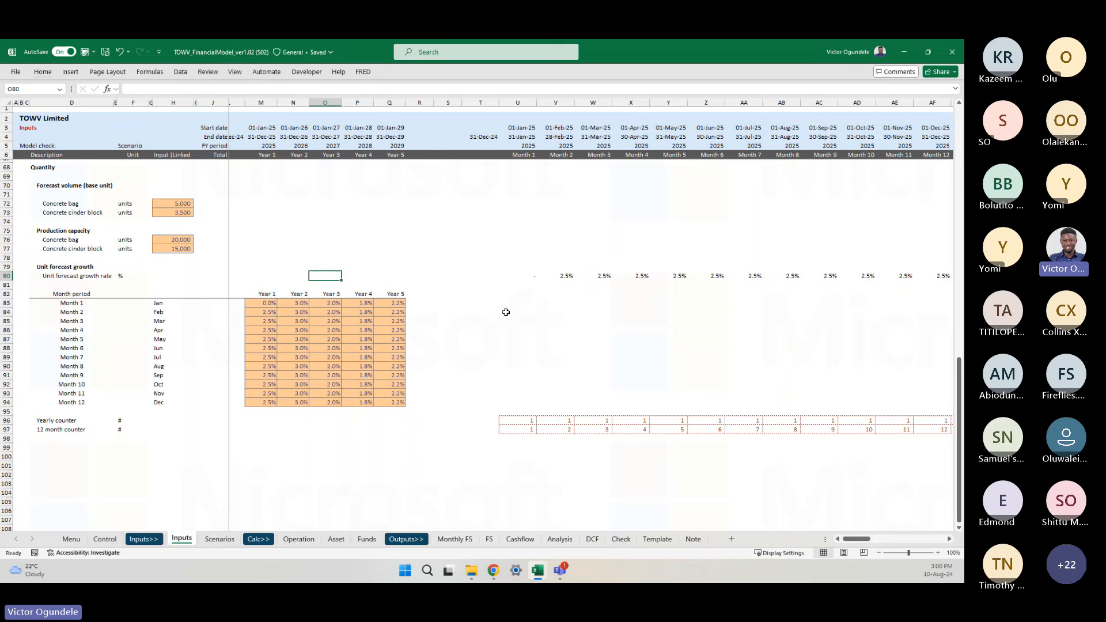
scroll(554, 314, "down", 1)
scroll(582, 337, "right", 1)
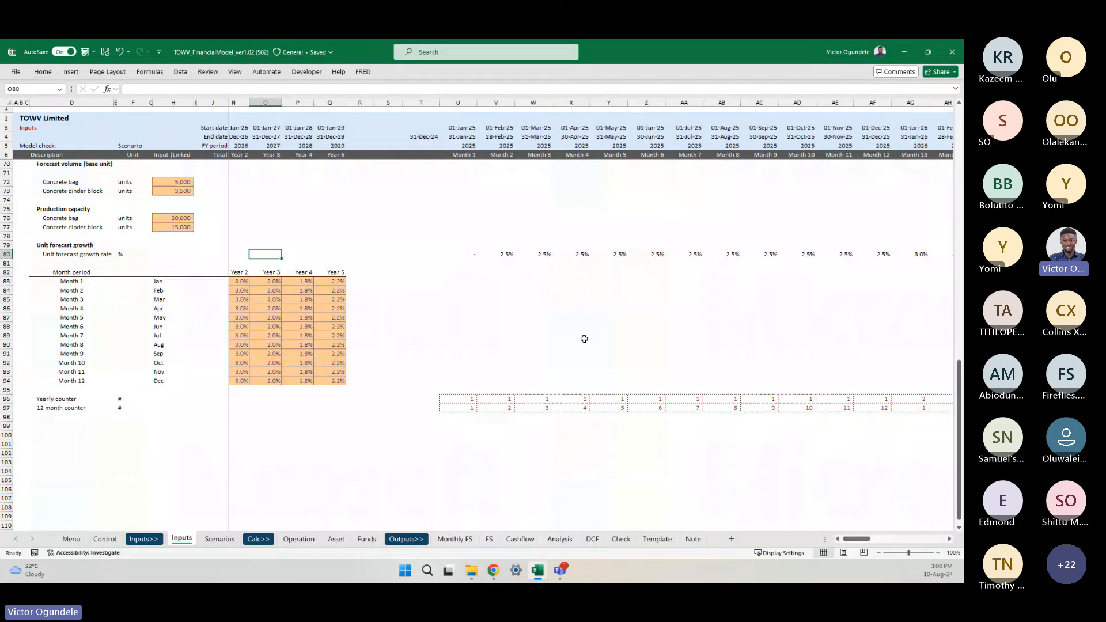
scroll(585, 339, "left", 1)
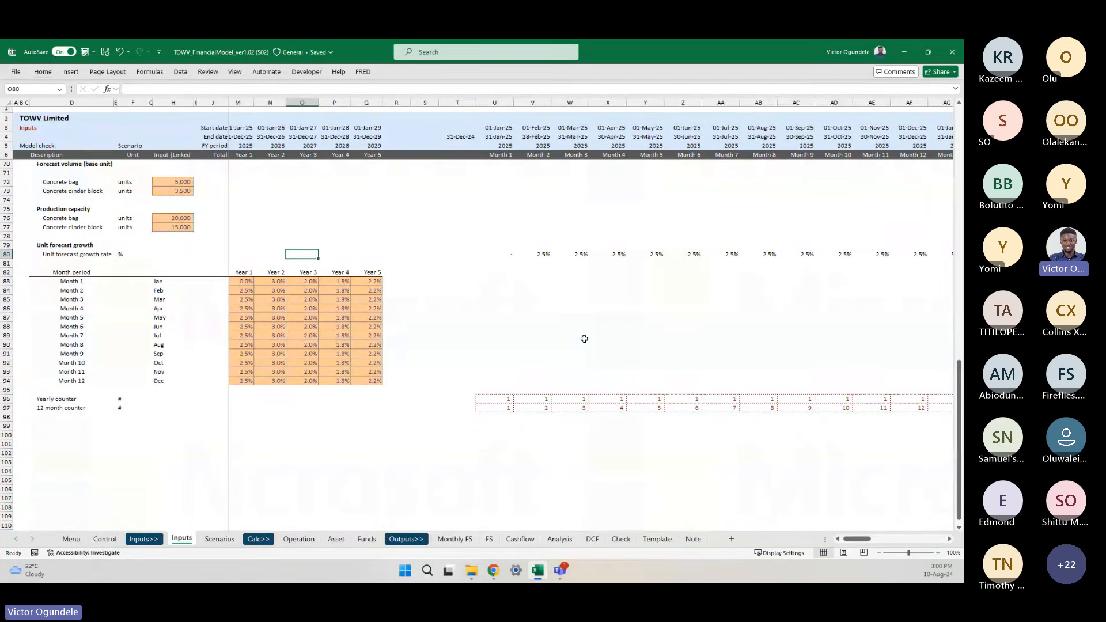
key("ctrl+Right")
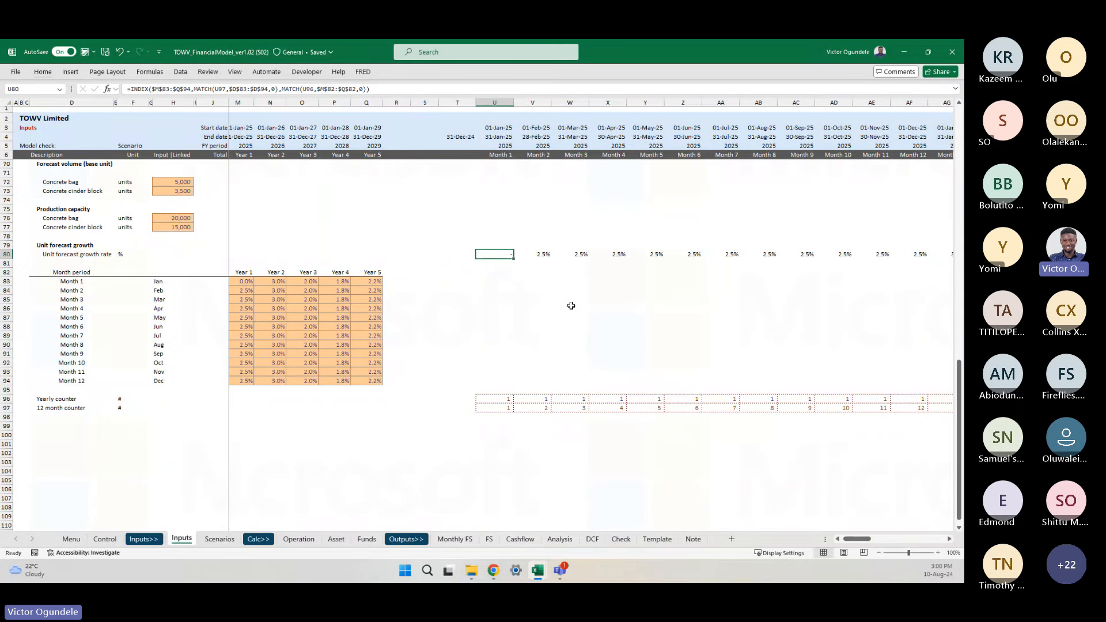
scroll(570, 304, "up", 1)
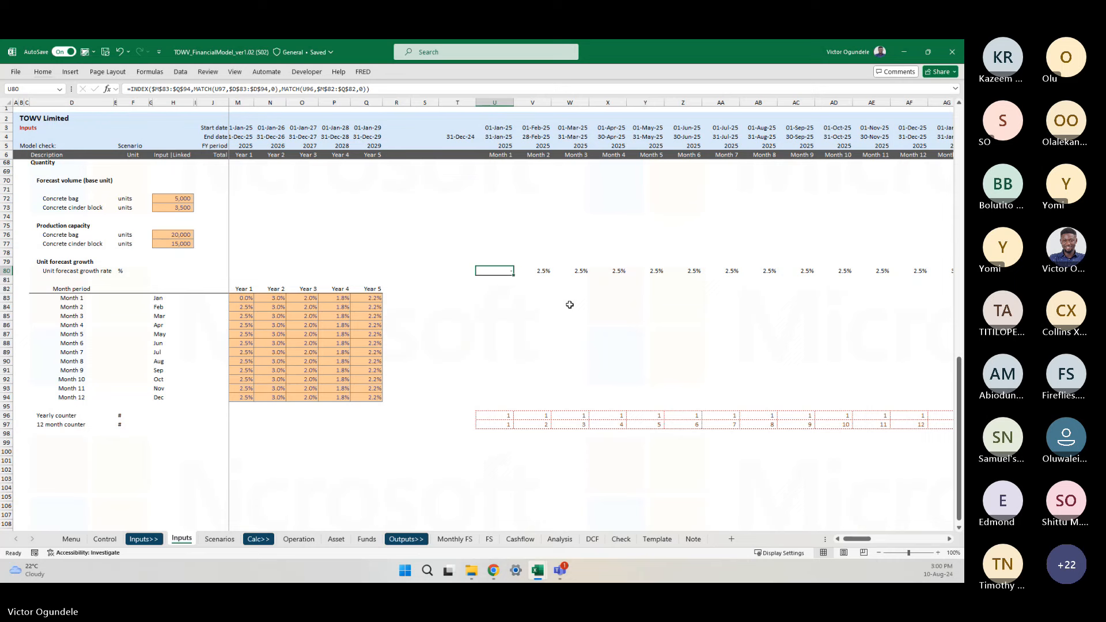
scroll(617, 305, "right", 4)
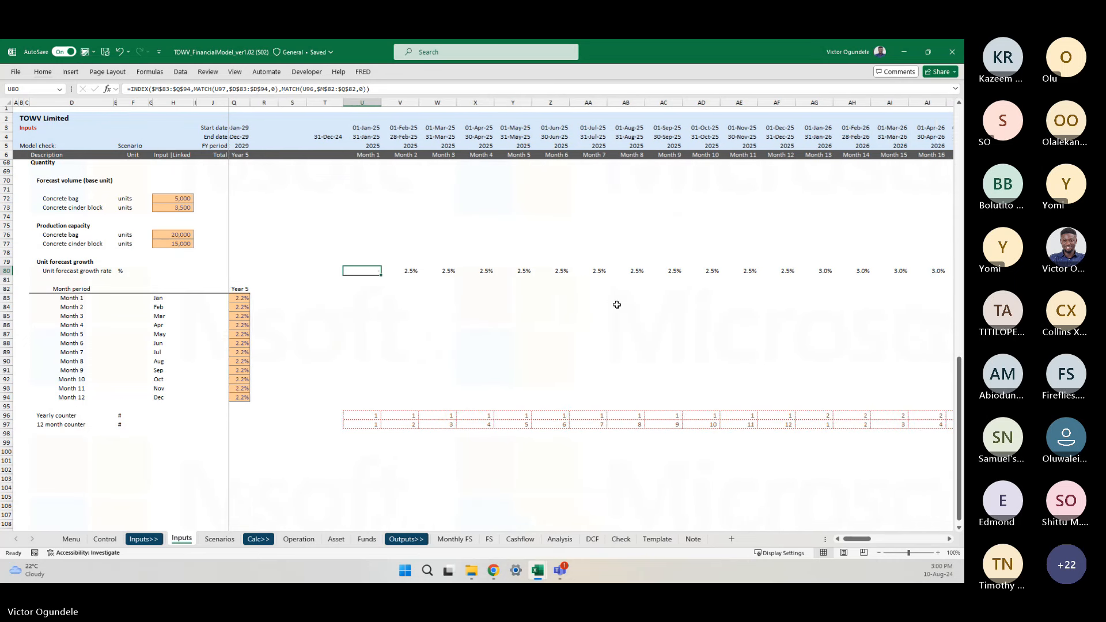
scroll(617, 304, "left", 1)
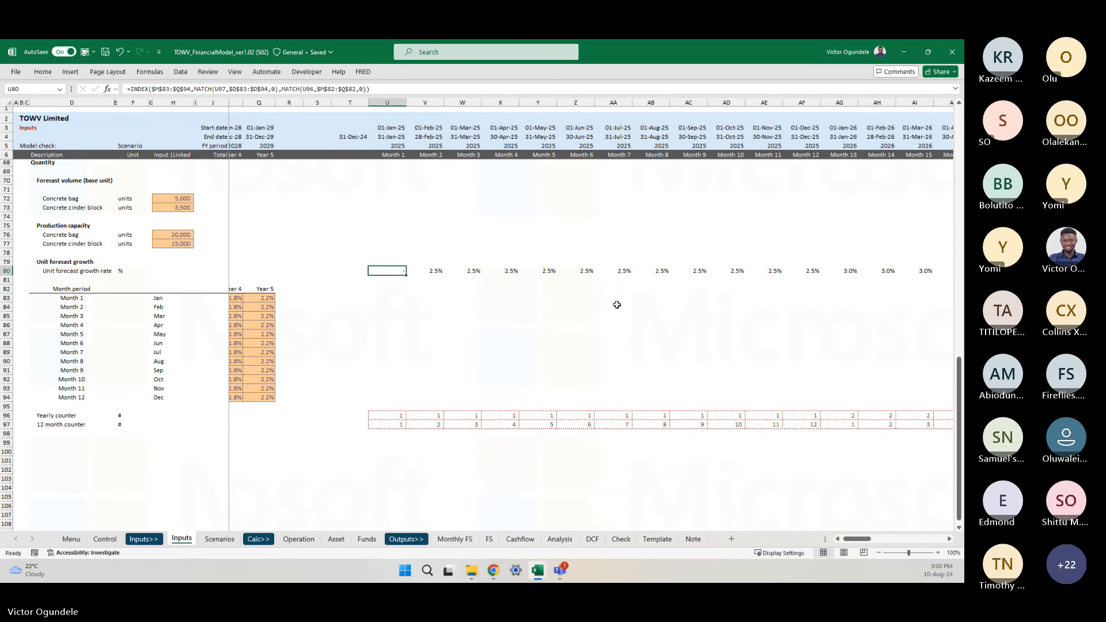
key("F2")
key("Escape")
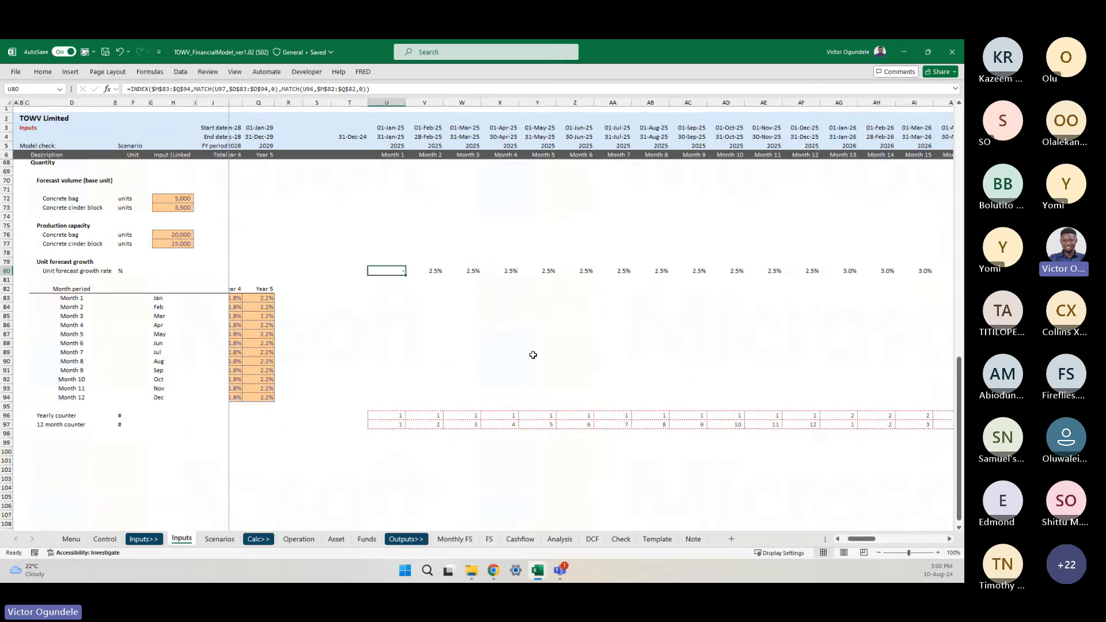
- Rebuild the formula in U80 from scratch, starting with INDEX on the growth grid locked as $M$83:$Q$94
scroll(533, 355, "up", 4)
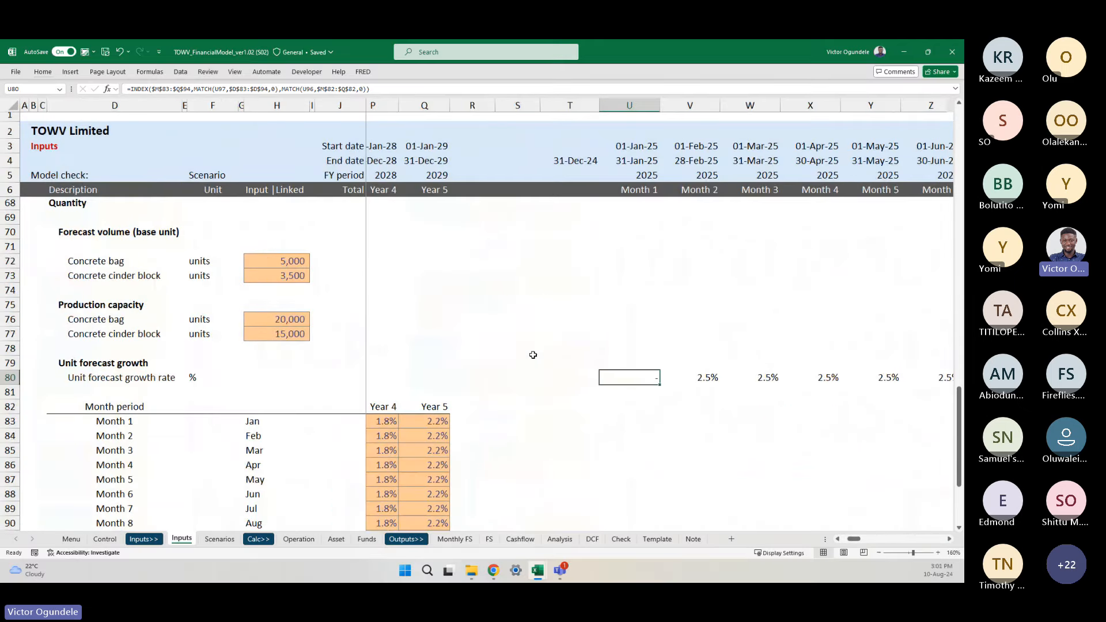
type("=ind")
key("Tab")
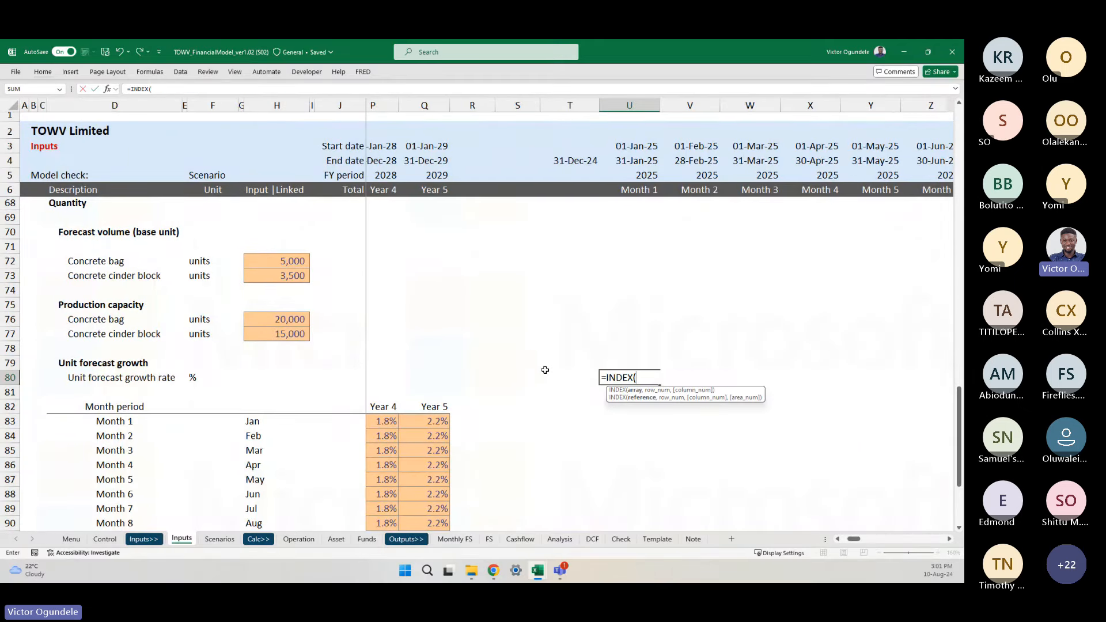
scroll(544, 379, "down", 1)
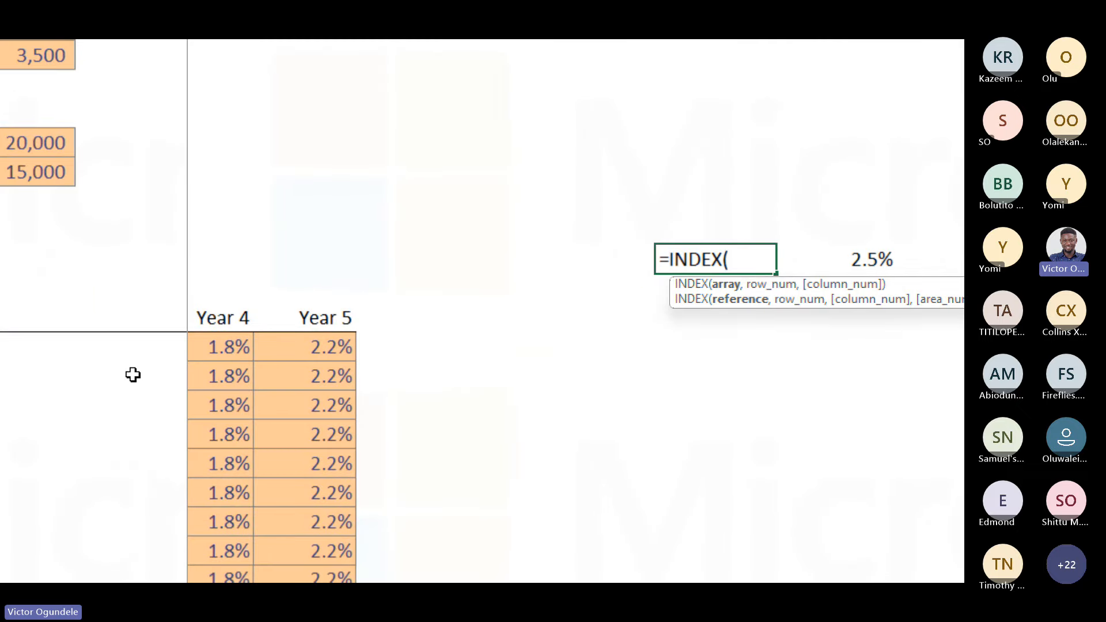
left_click(198, 348)
key("Left")
key("Left")
key("Left")
key("Left")
key("Left")
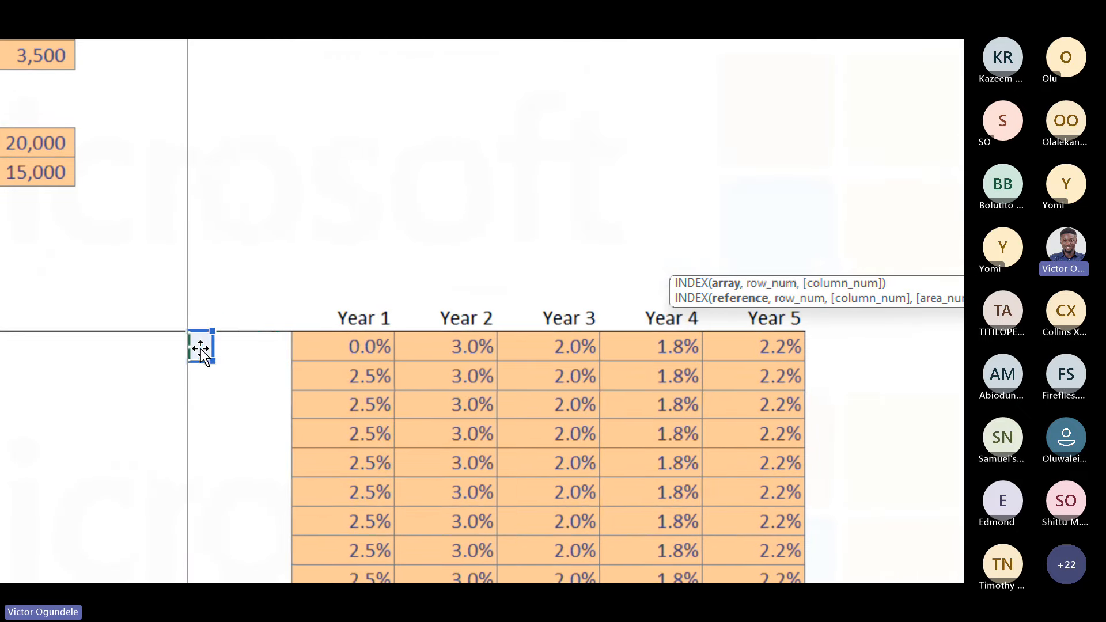
key("Right")
key("ctrl+shift+Right")
key("ctrl+shift+Down")
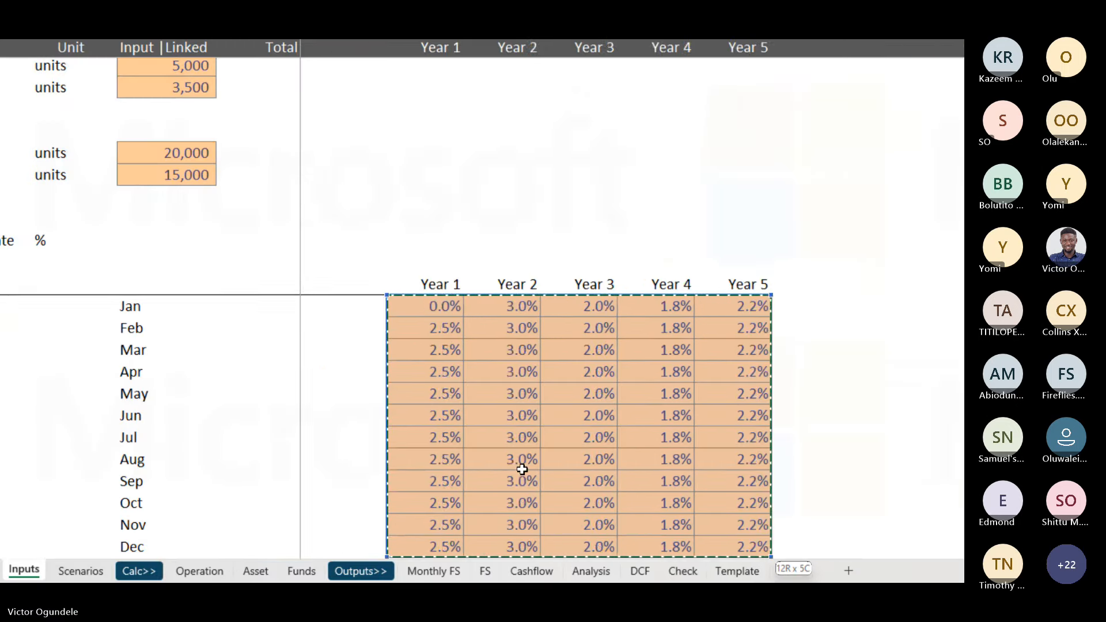
scroll(770, 413, "right", 3)
scroll(737, 463, "right", 3)
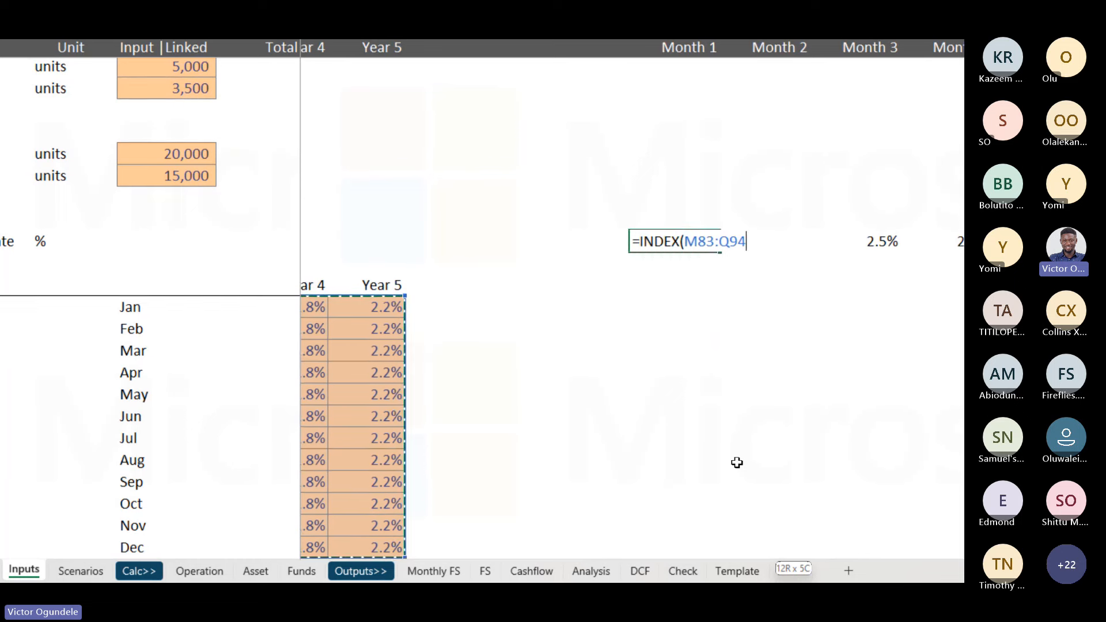
key("F4")
type(",")
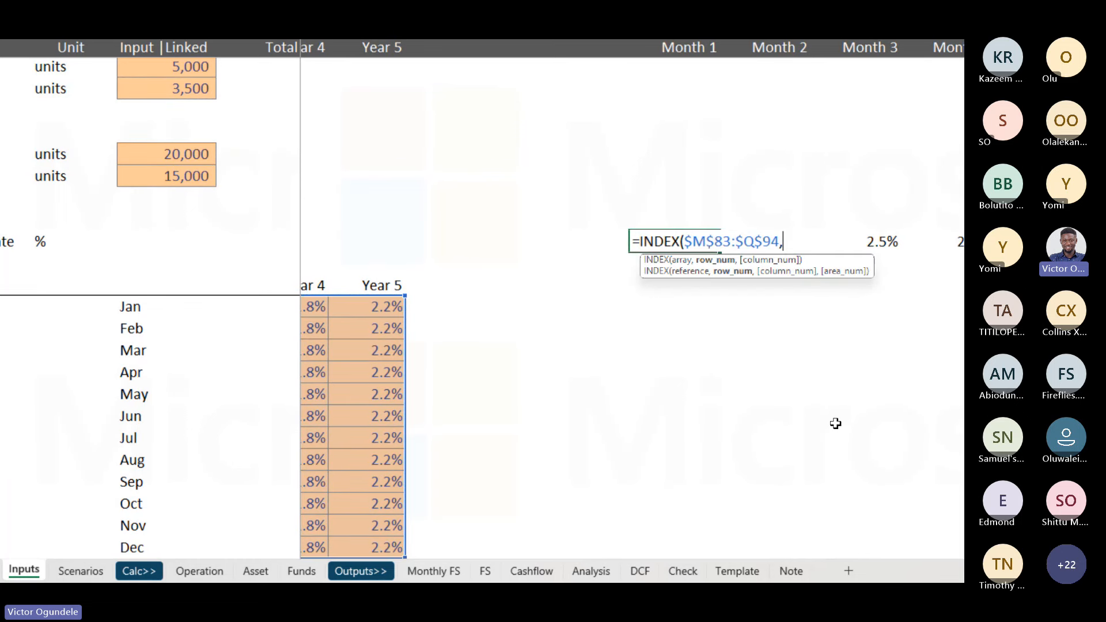
- Add the row number as an exact MATCH of 12 month counter U97 in the locked month period list $D$83:$D$94
type("MATCH(")
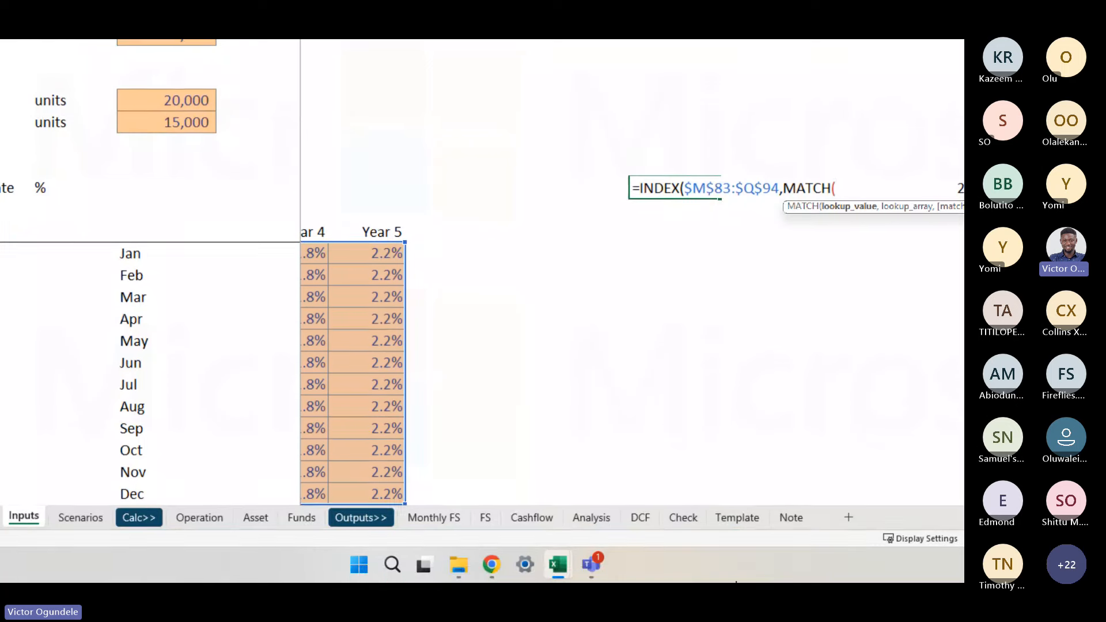
left_click(683, 425)
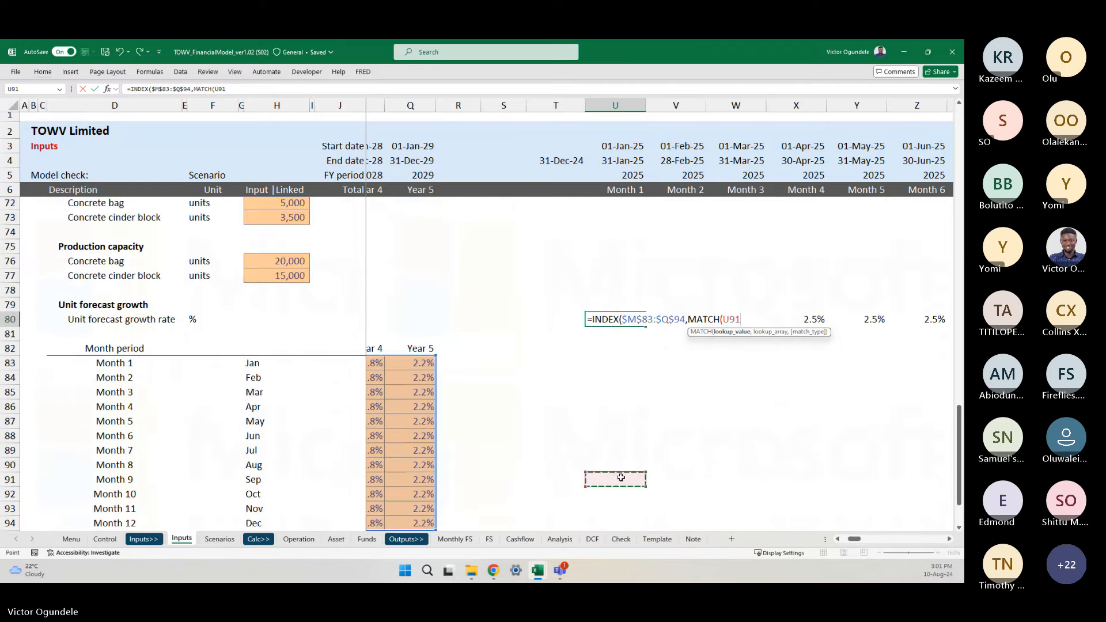
scroll(682, 425, "down", 3)
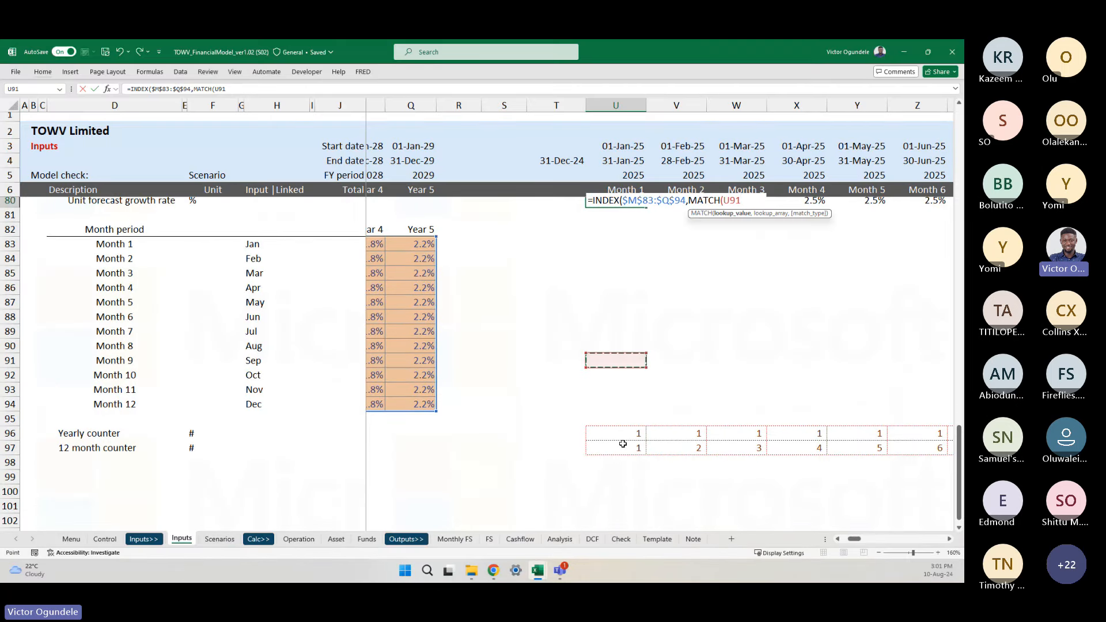
left_click(622, 445)
scroll(624, 447, "up", 1)
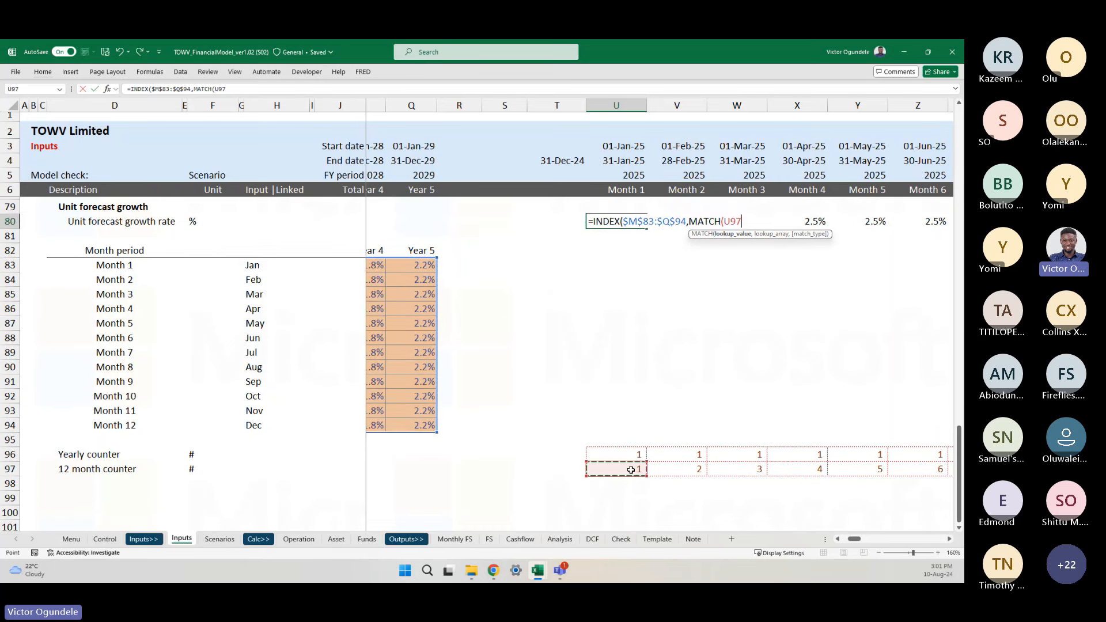
type(",")
left_click(120, 269)
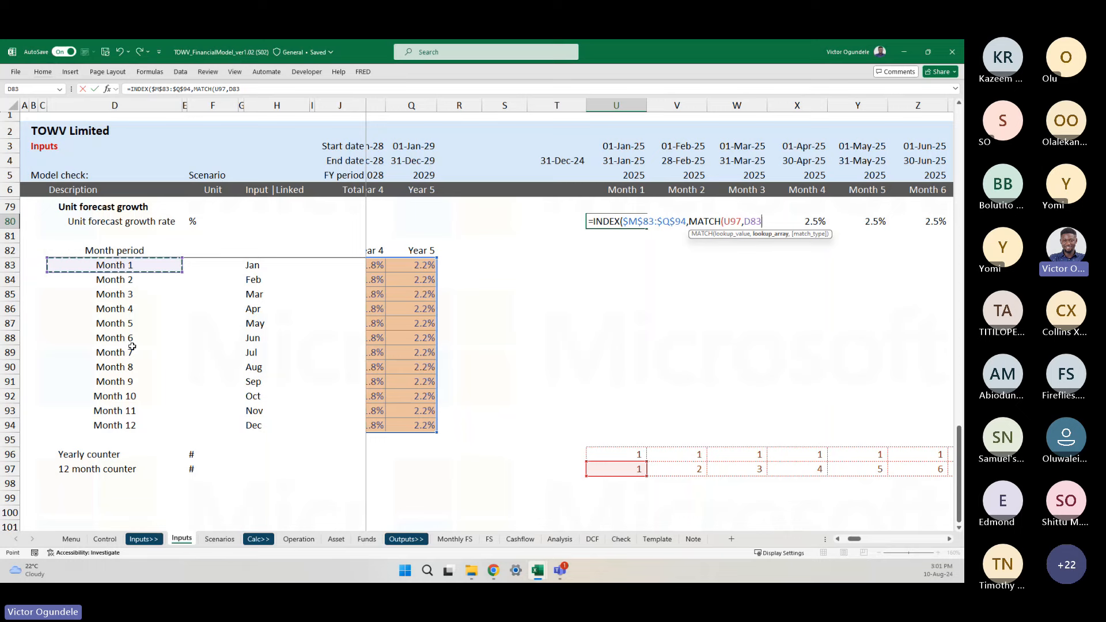
left_click(111, 425, "shift")
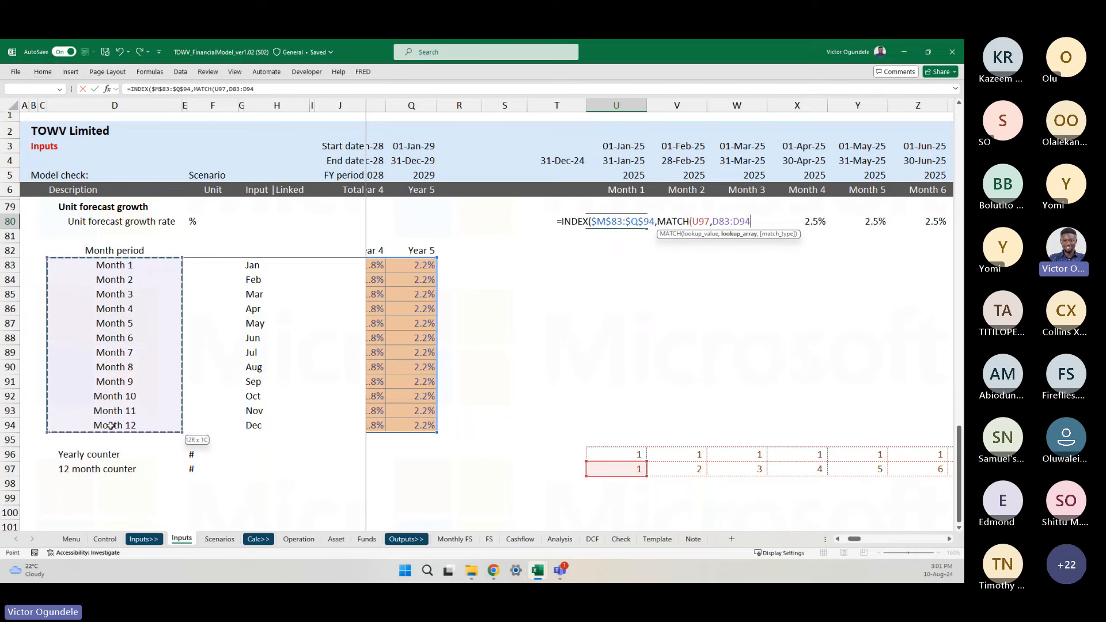
key("F4")
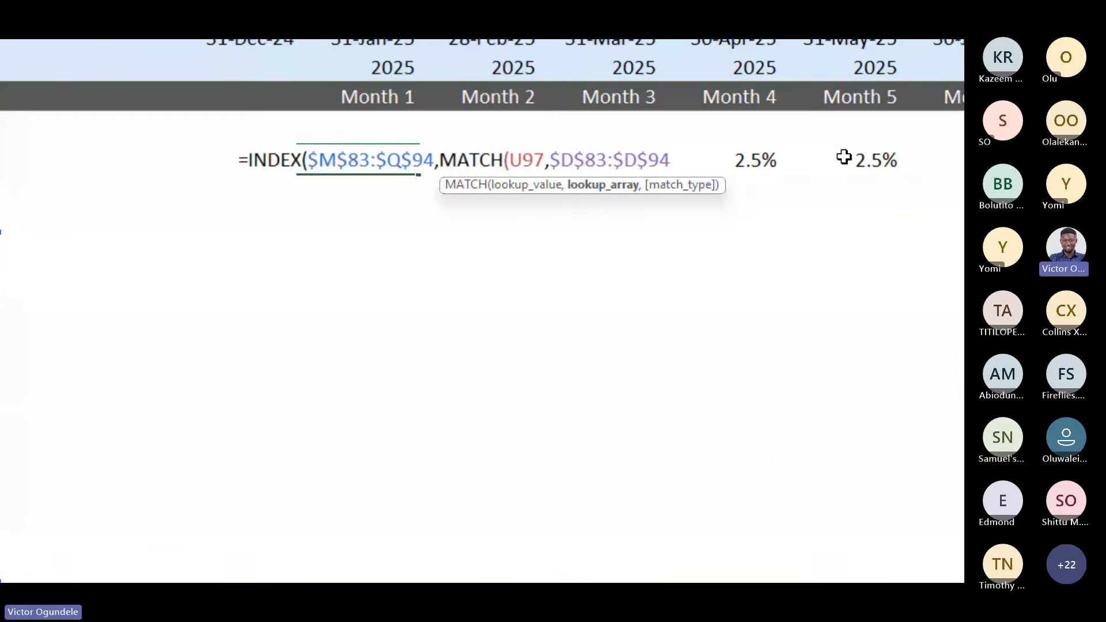
type(",0")
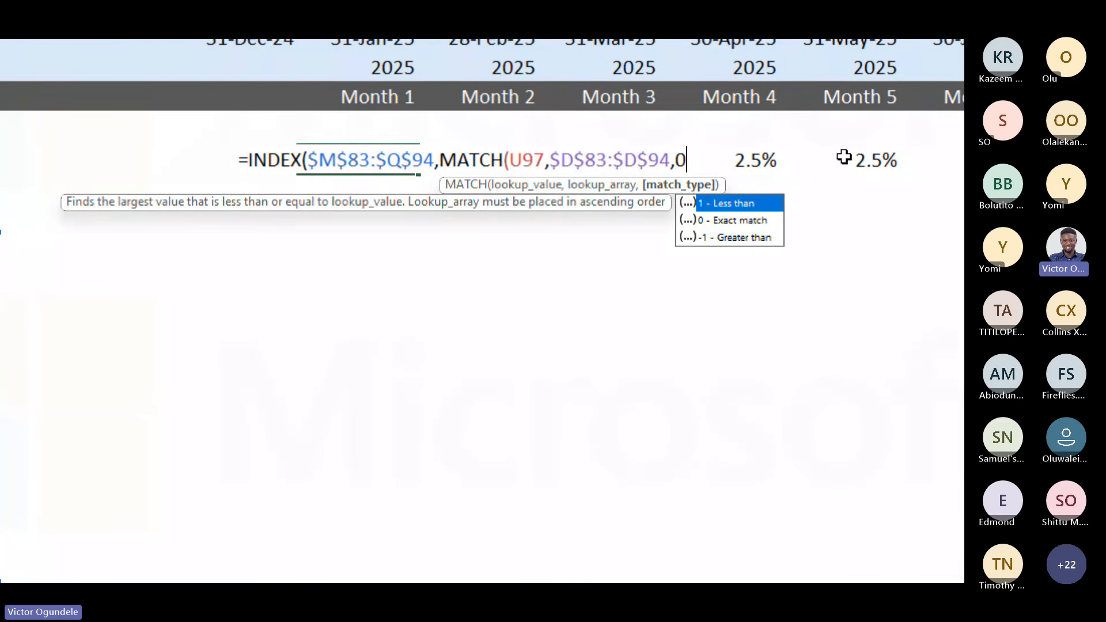
type(")")
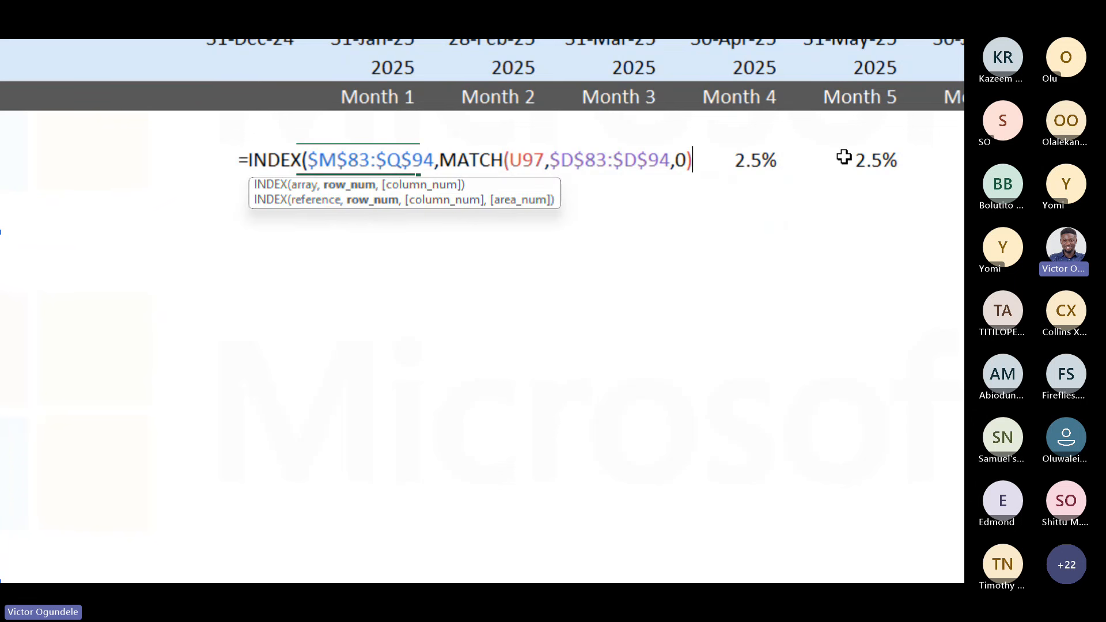
- Complete U80's INDEX formula with a column number that exactly matches yearly counter U96 in the locked year header range $M$82:$Q$82
type(",")
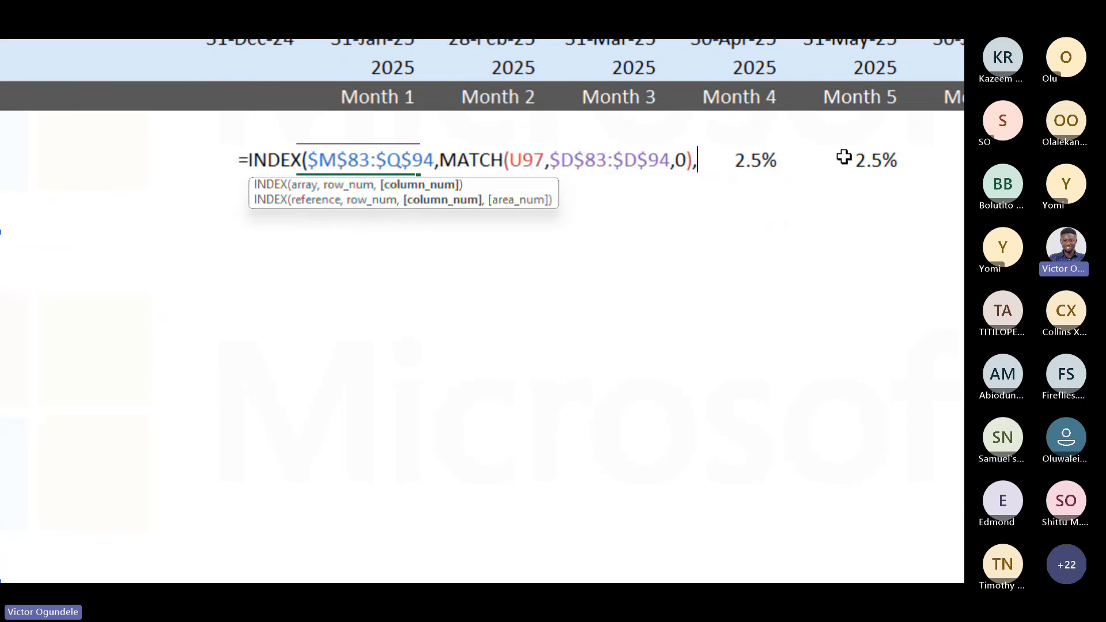
type("mat")
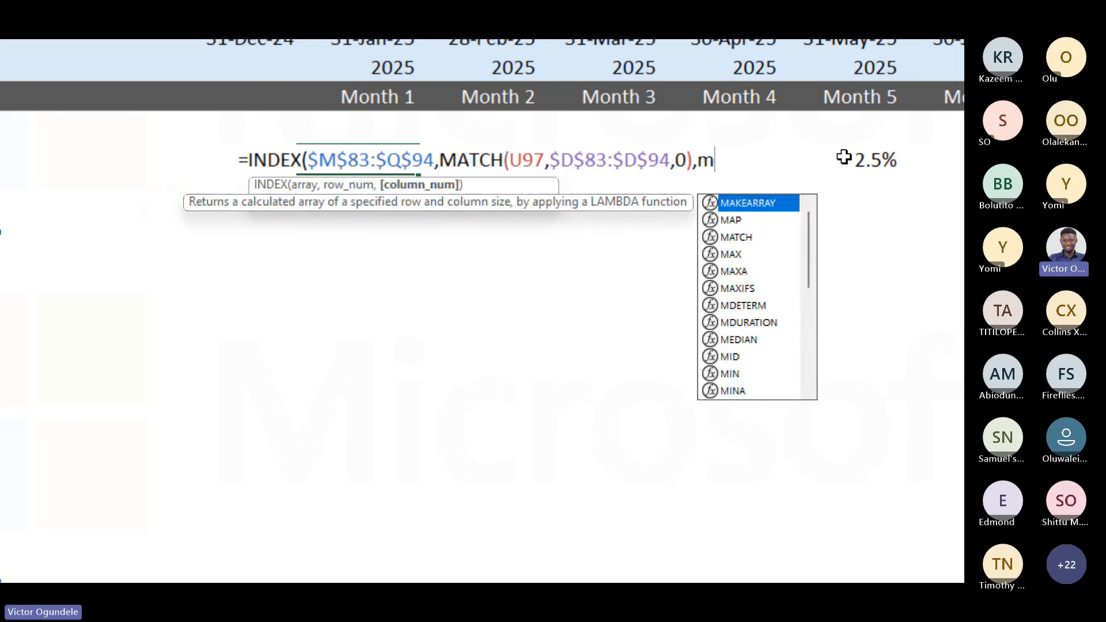
key("Tab")
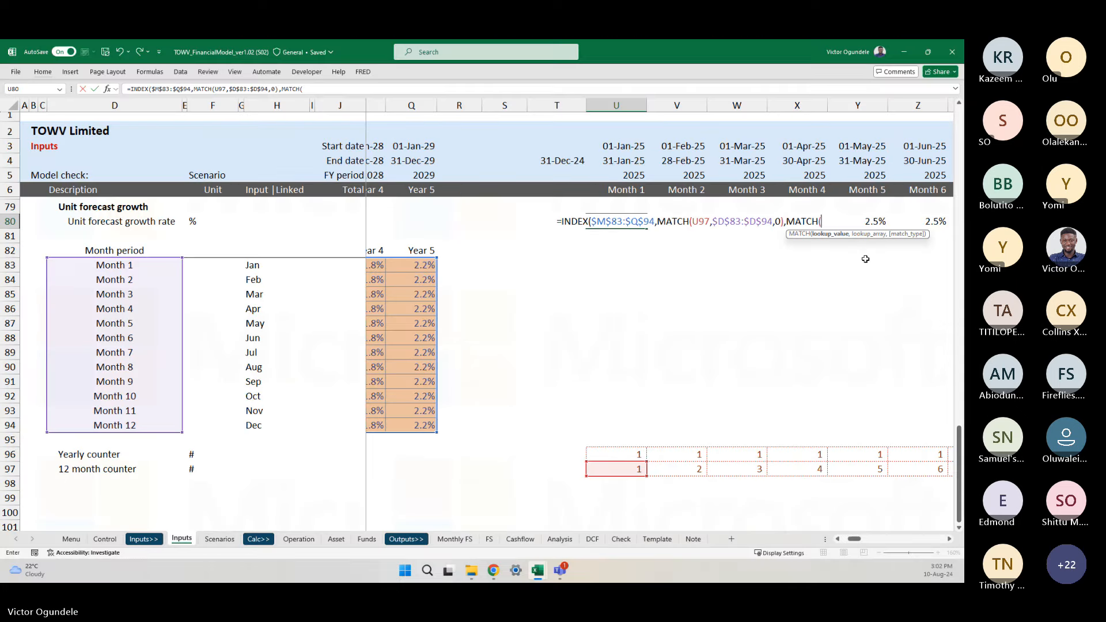
left_click(617, 452)
type(",")
scroll(617, 452, "left", 3)
left_click_drag(403, 251, 603, 251)
key("F4")
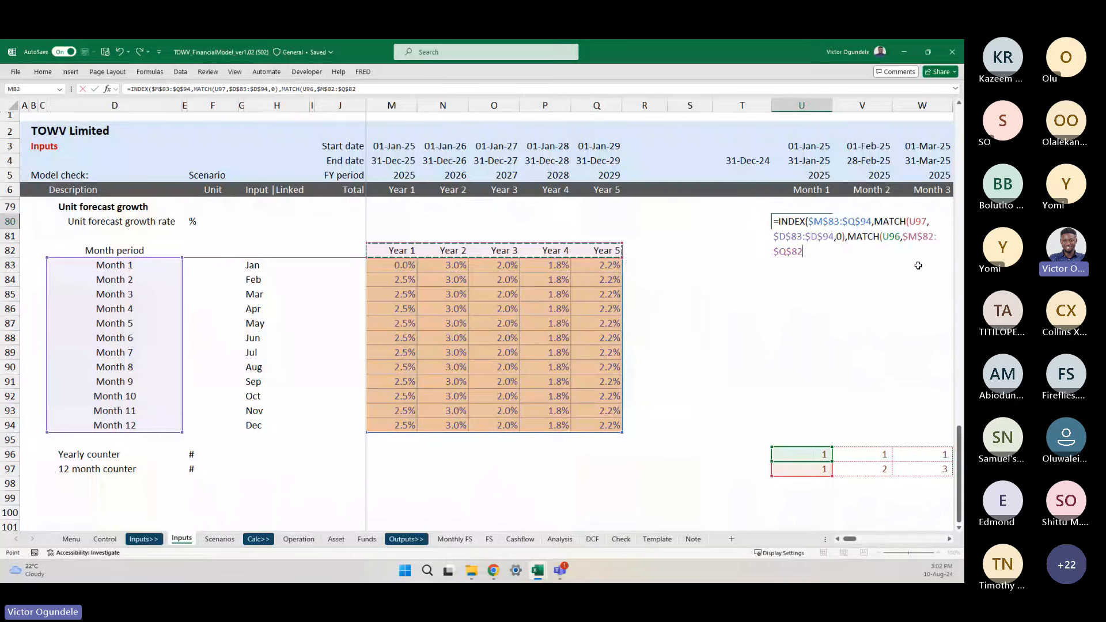
scroll(519, 225, "right", 6)
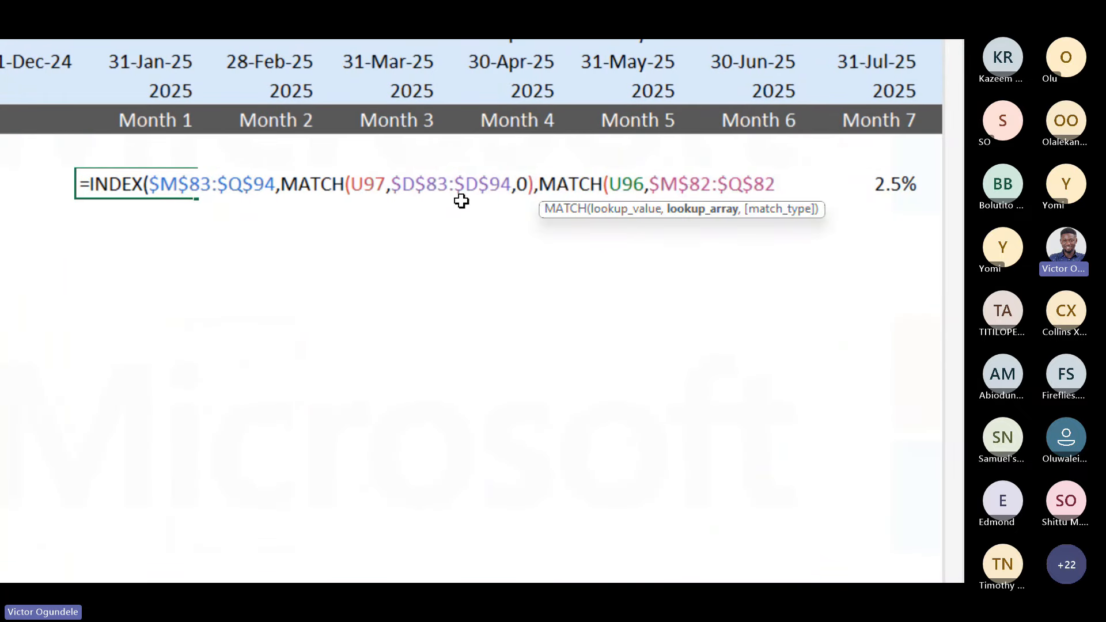
type(",0)")
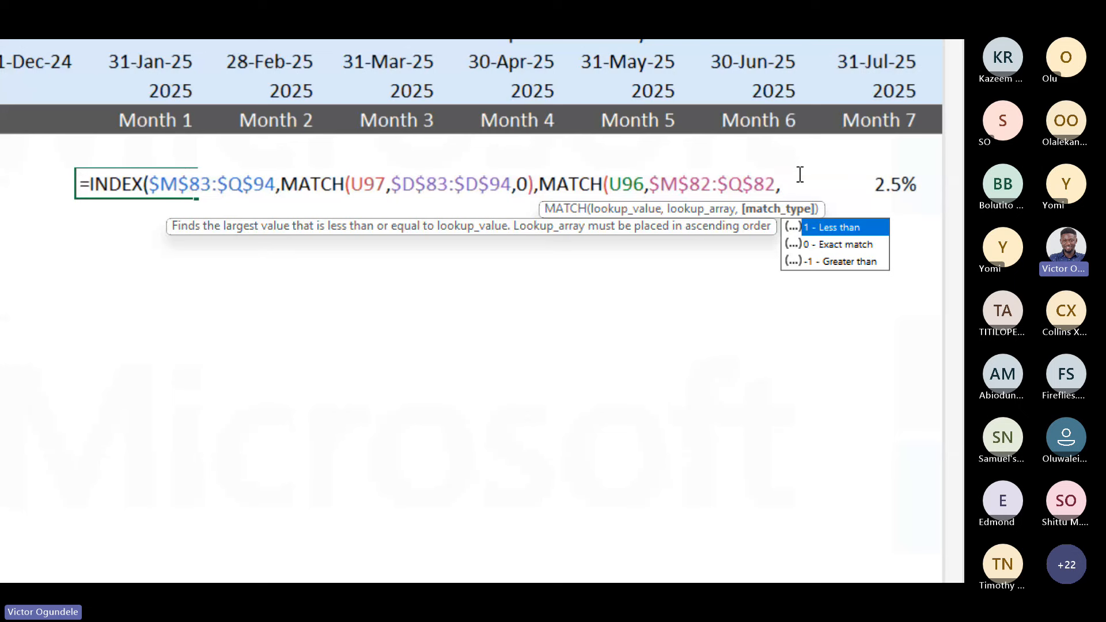
key("ctrl+Return")
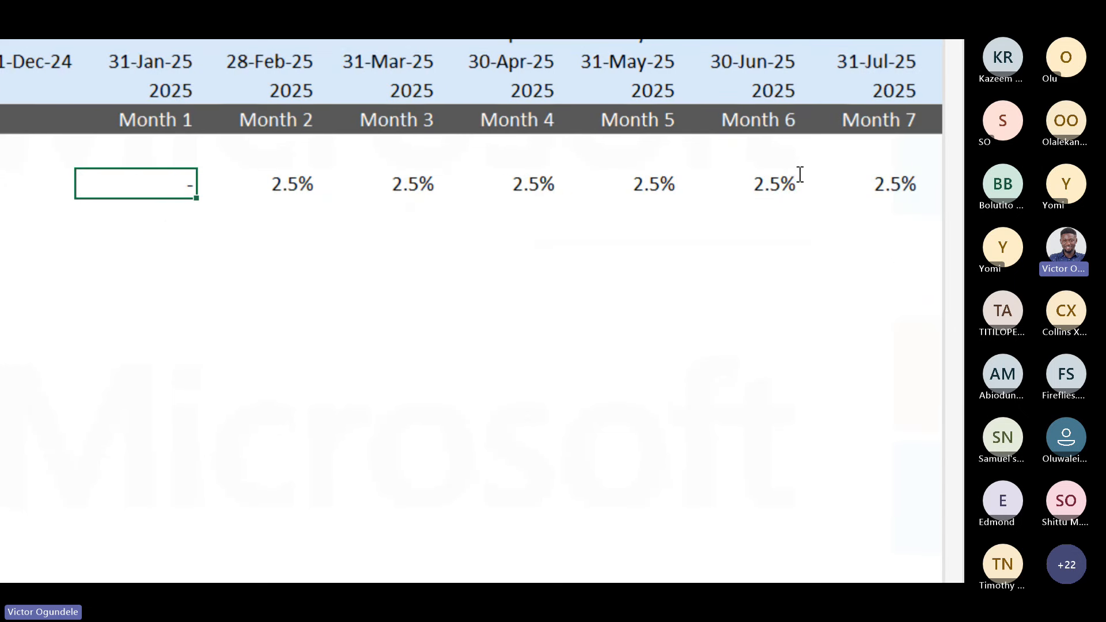
- Fill the rebuilt U80 growth rate formula right through Month 60 in column CB, and check the copied formula in V80
key("ctrl+shift+Right")
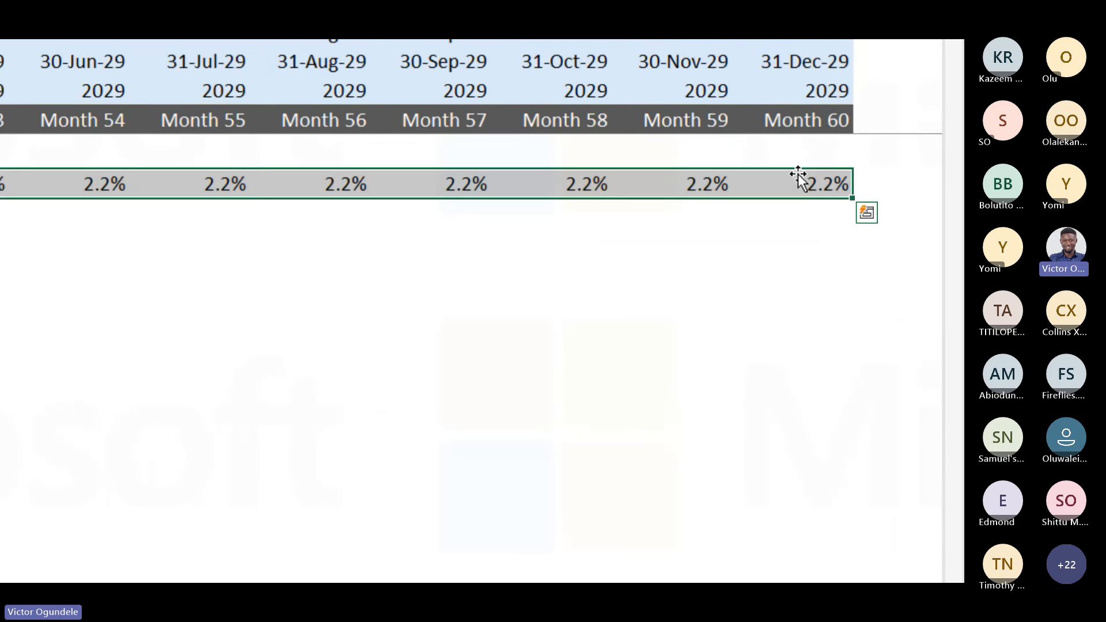
key("super+Escape")
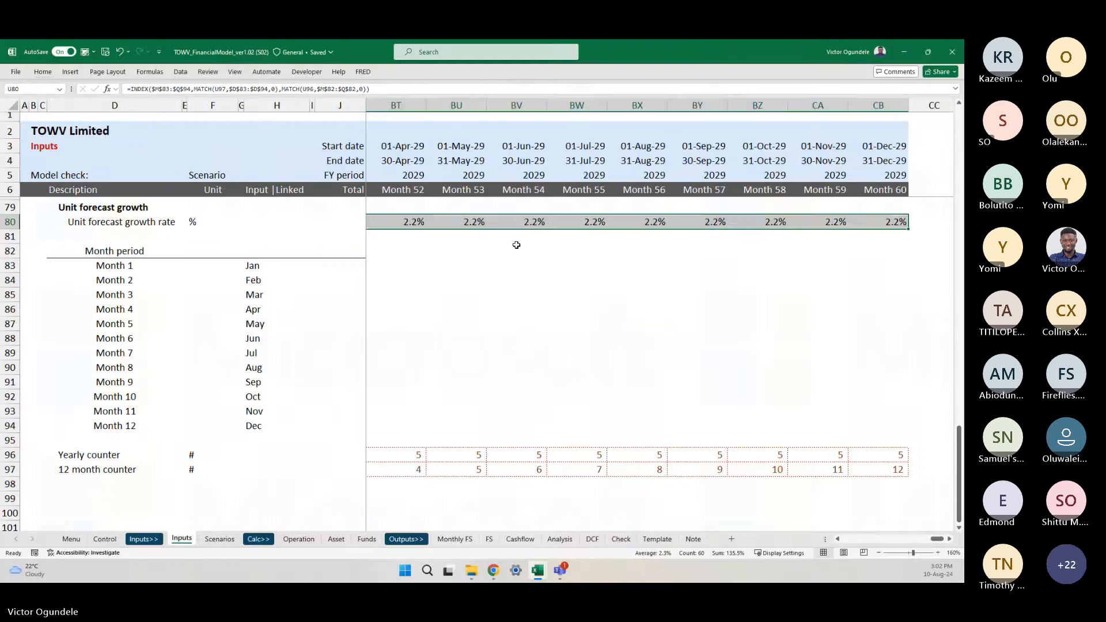
key("Home")
key("Right")
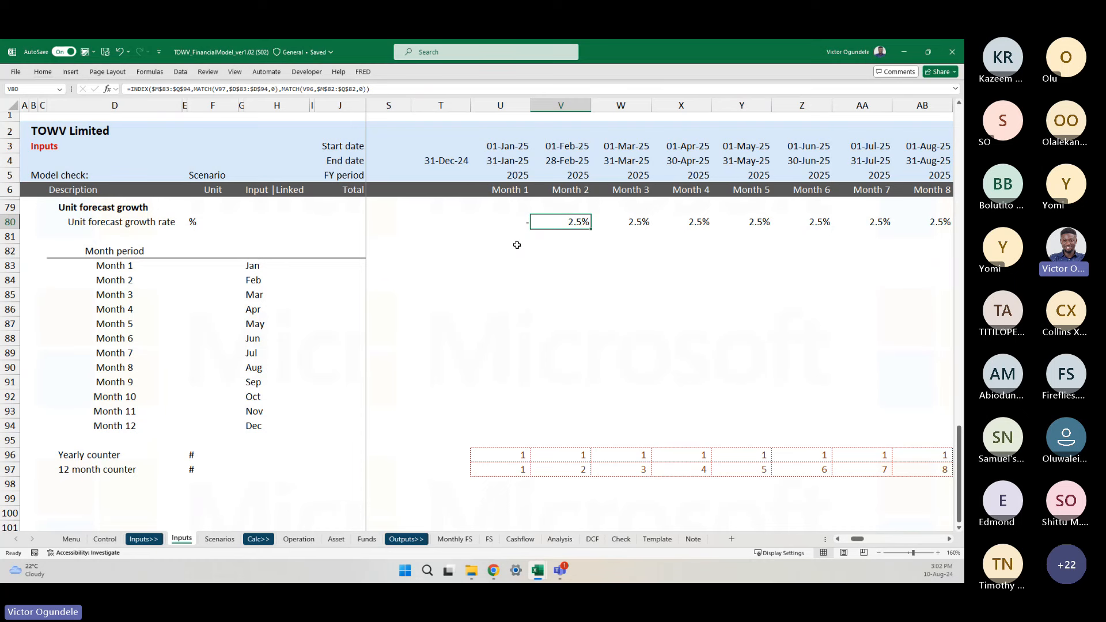
scroll(517, 245, "down", 1)
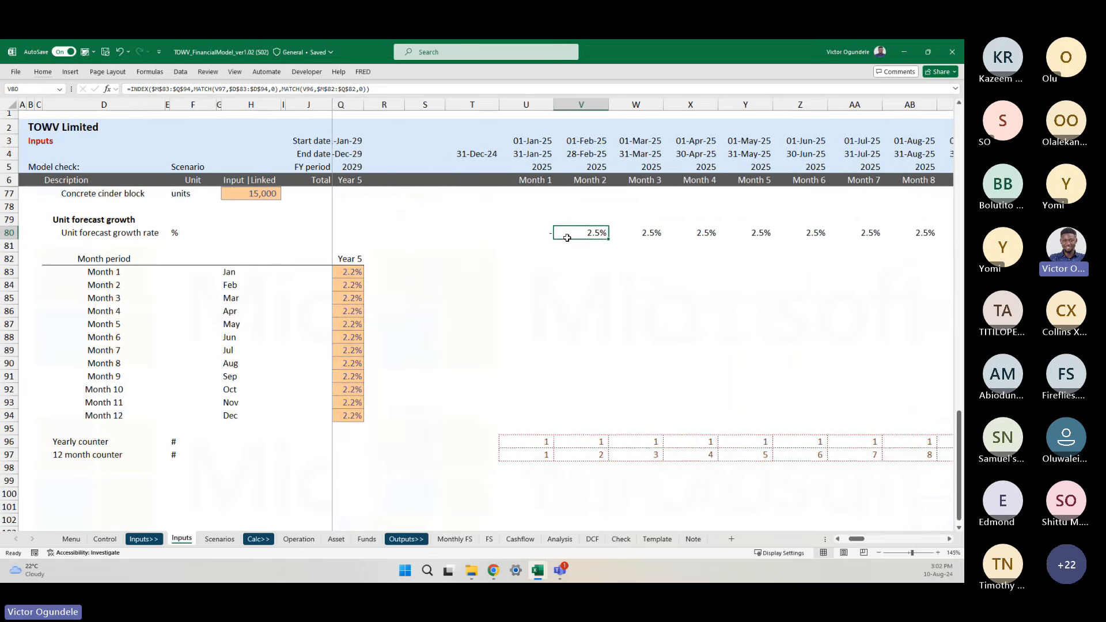
scroll(567, 238, "up", 4)
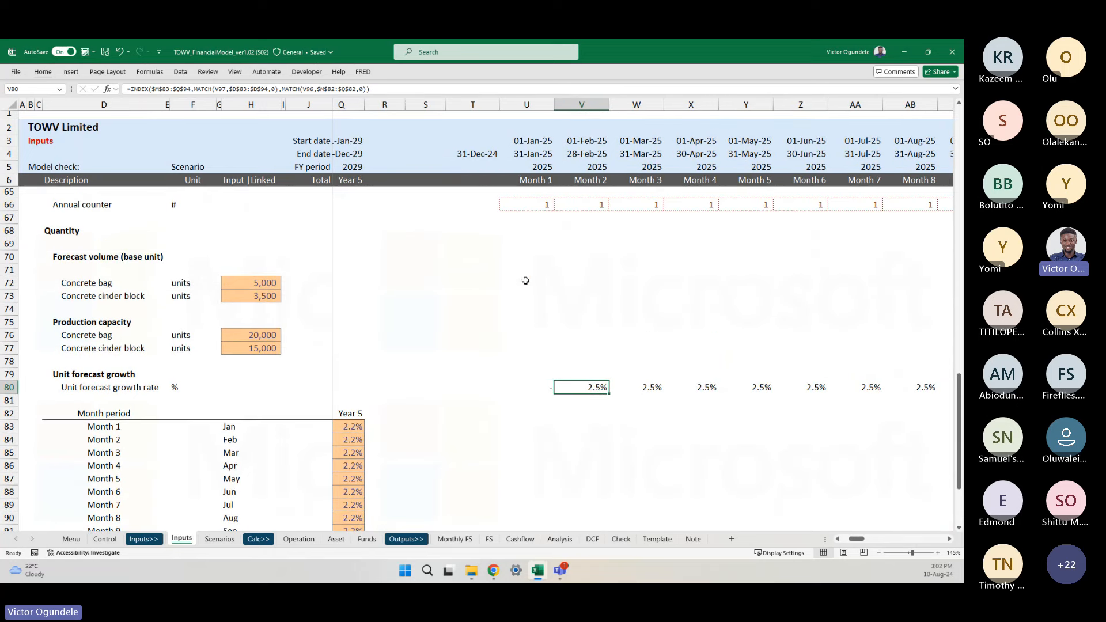
- Examine the unit forecast growth rate row from Month 1 through the final forecast month
left_click(526, 281)
scroll(567, 360, "down", 2)
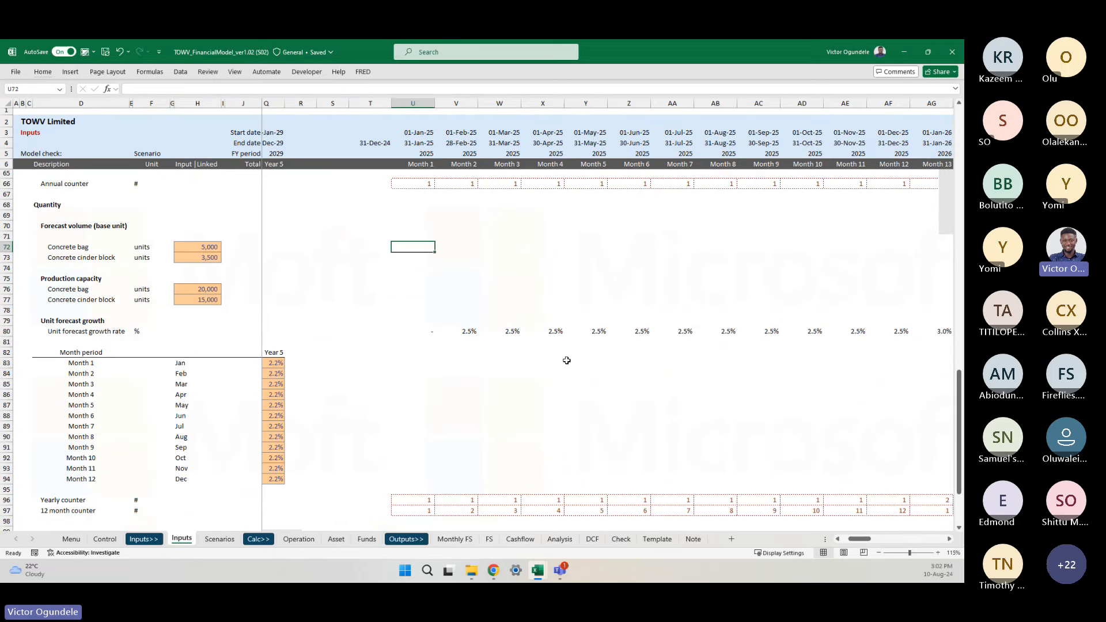
left_click(428, 329)
key("ctrl+Right")
left_click(461, 330)
key("ctrl+shift+Right")
scroll(311, 435, "left", 18)
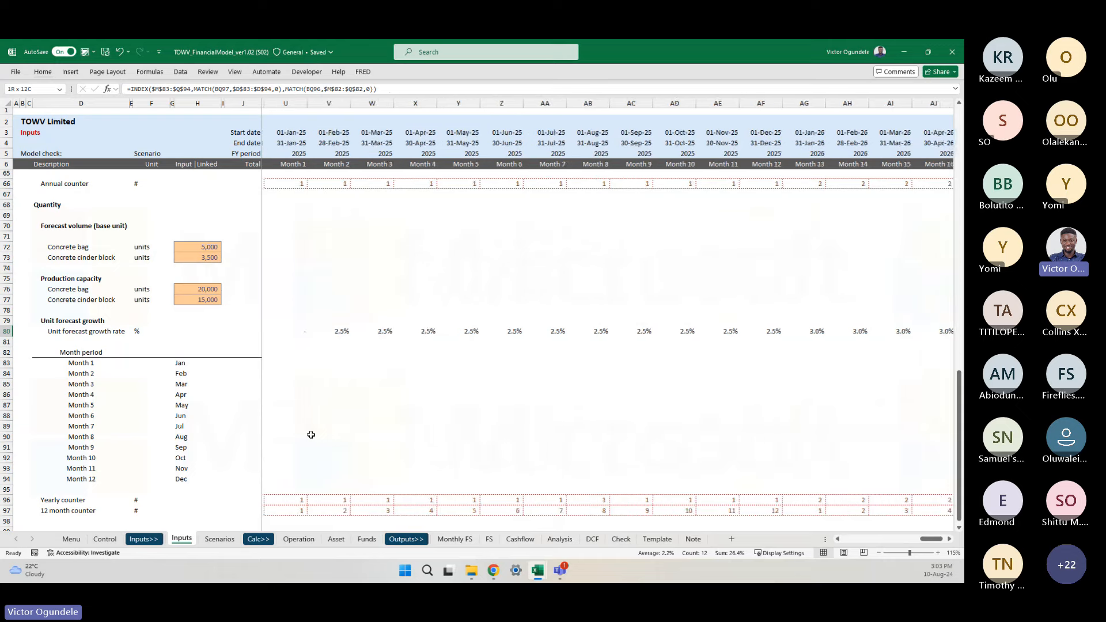
- Review the Year 1 to Year 5 monthly growth table and inspect the Month 1 growth rate formula in U80
scroll(320, 435, "down", 1)
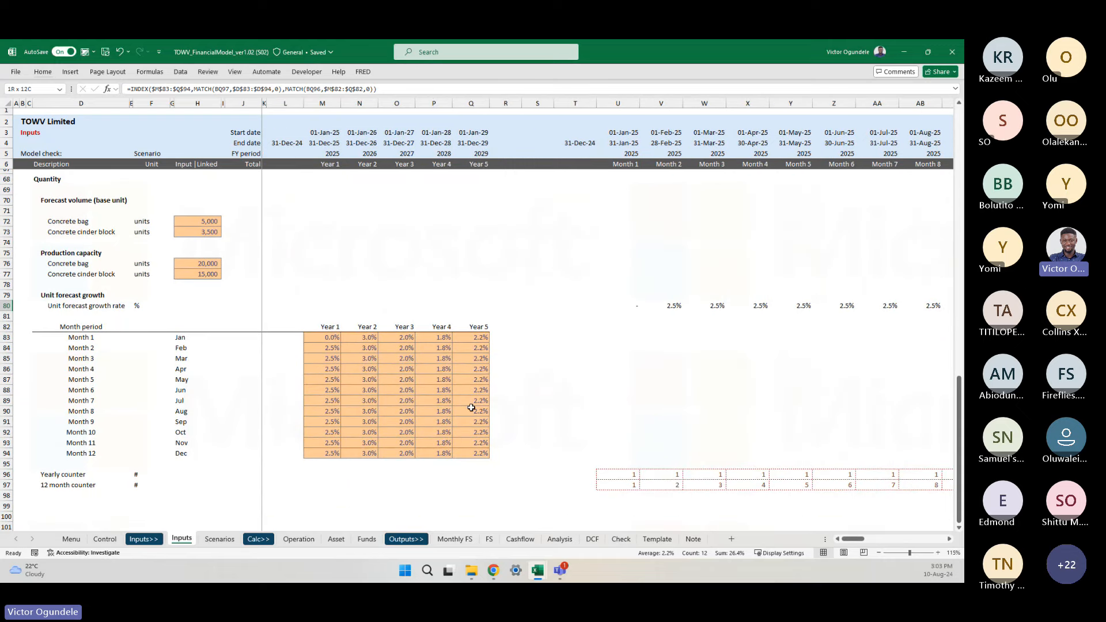
scroll(471, 408, "down", 1)
left_click(471, 380)
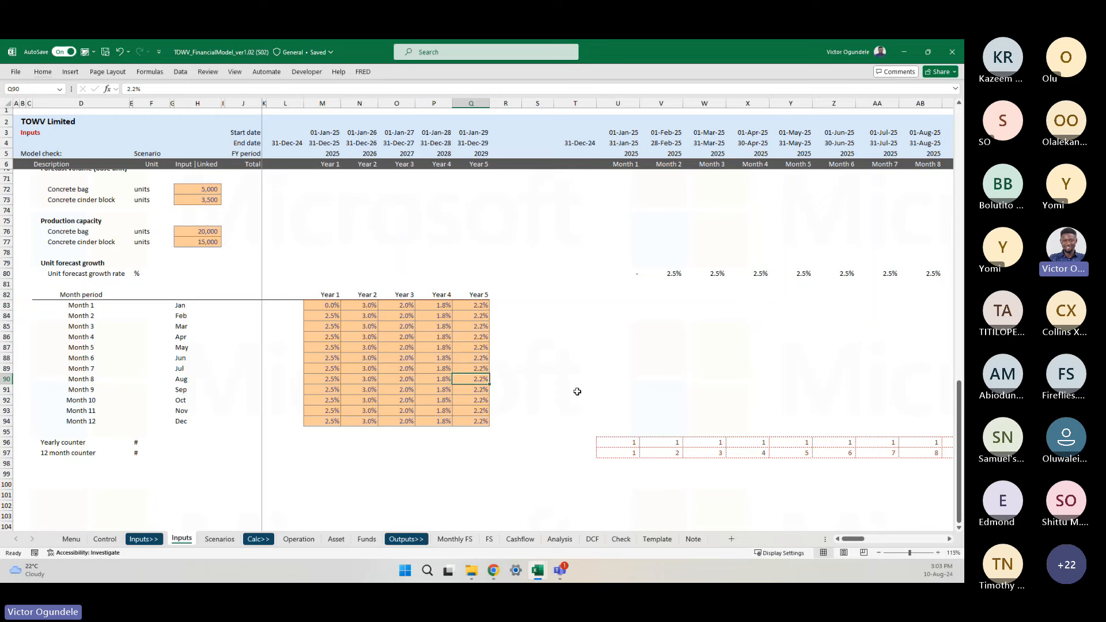
scroll(650, 368, "right", 5)
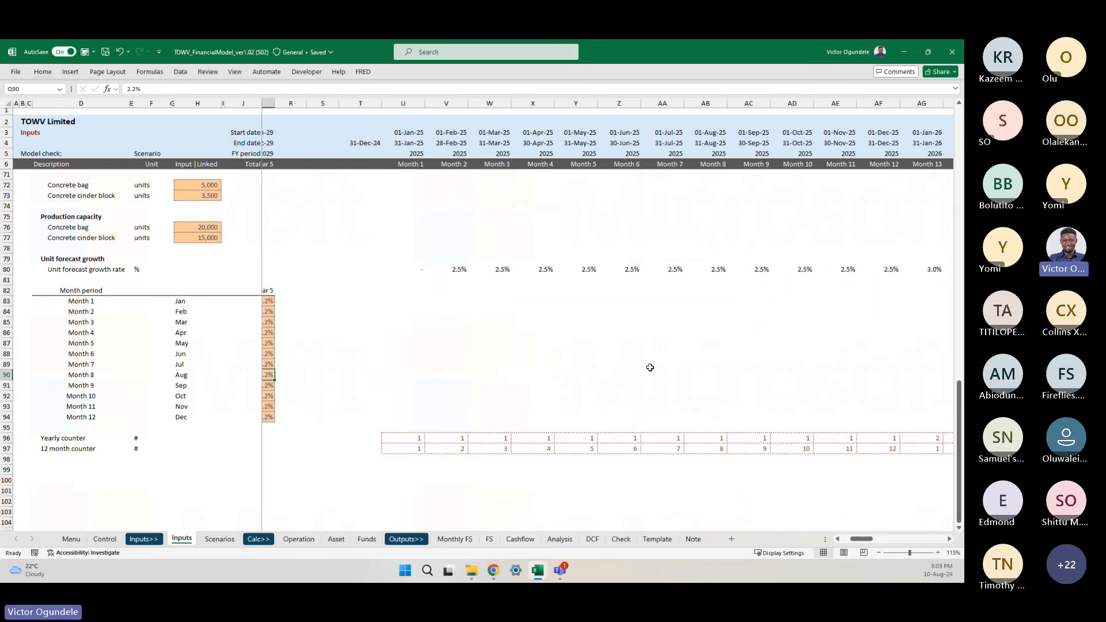
scroll(651, 368, "left", 5)
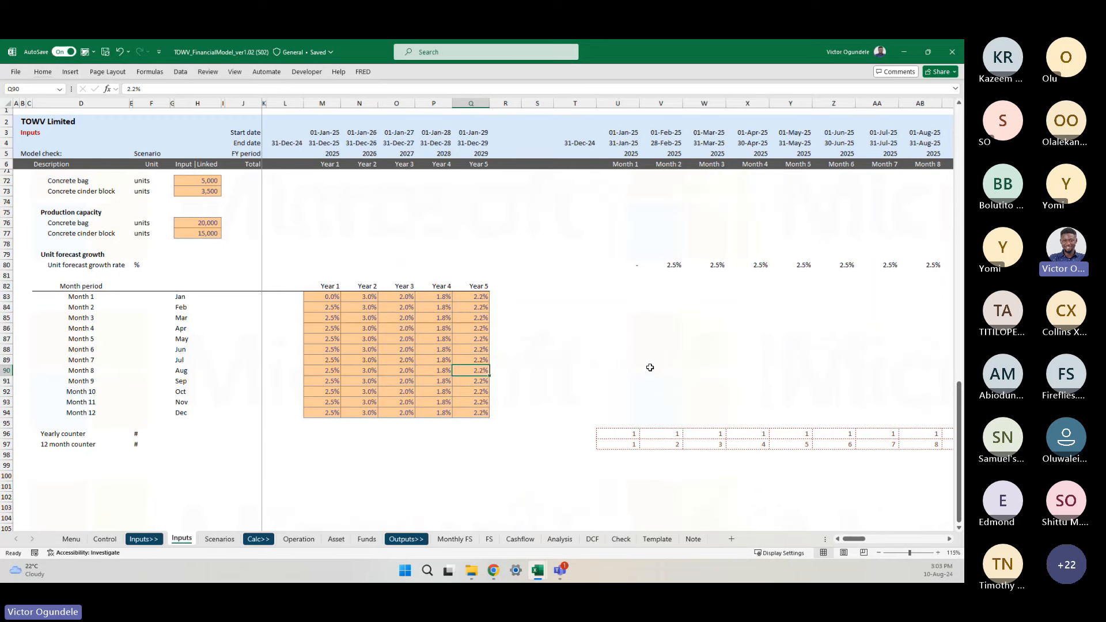
left_click(627, 265)
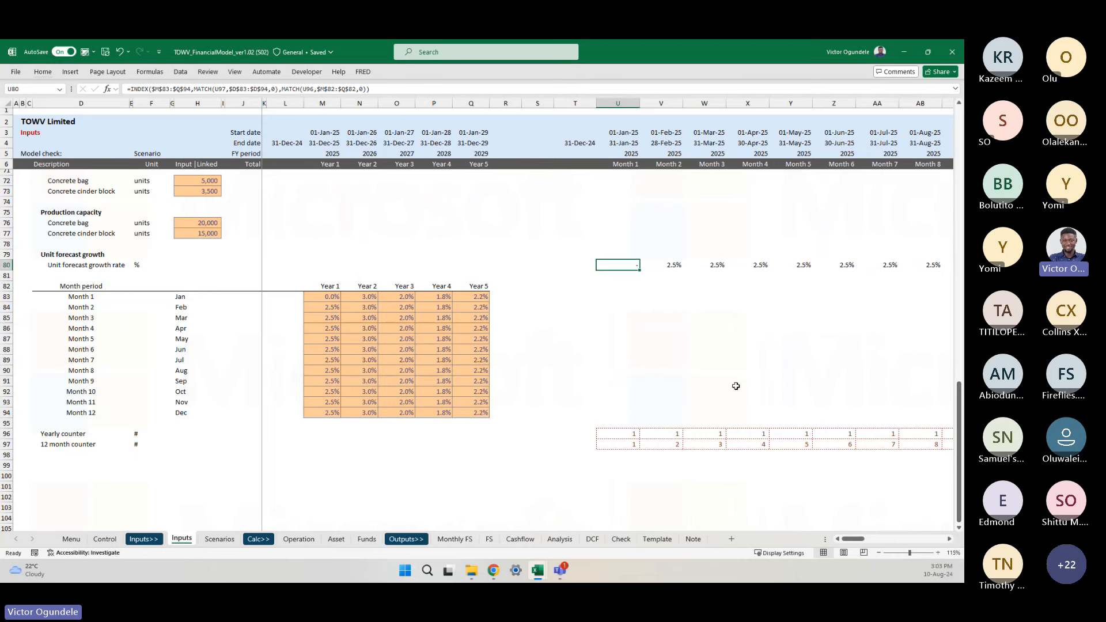
key("F2")
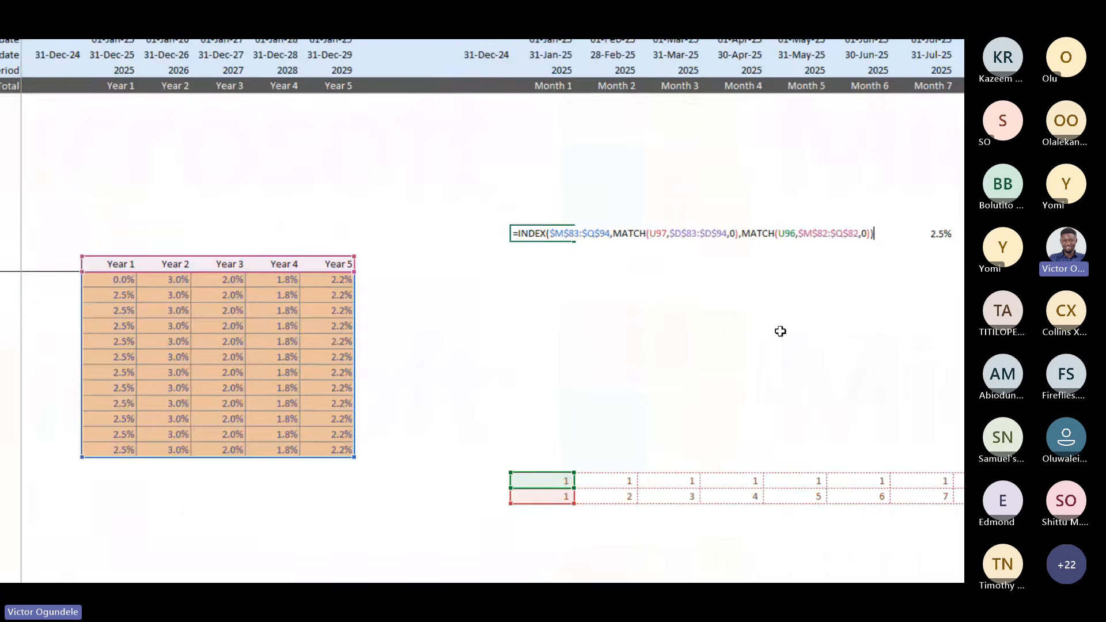
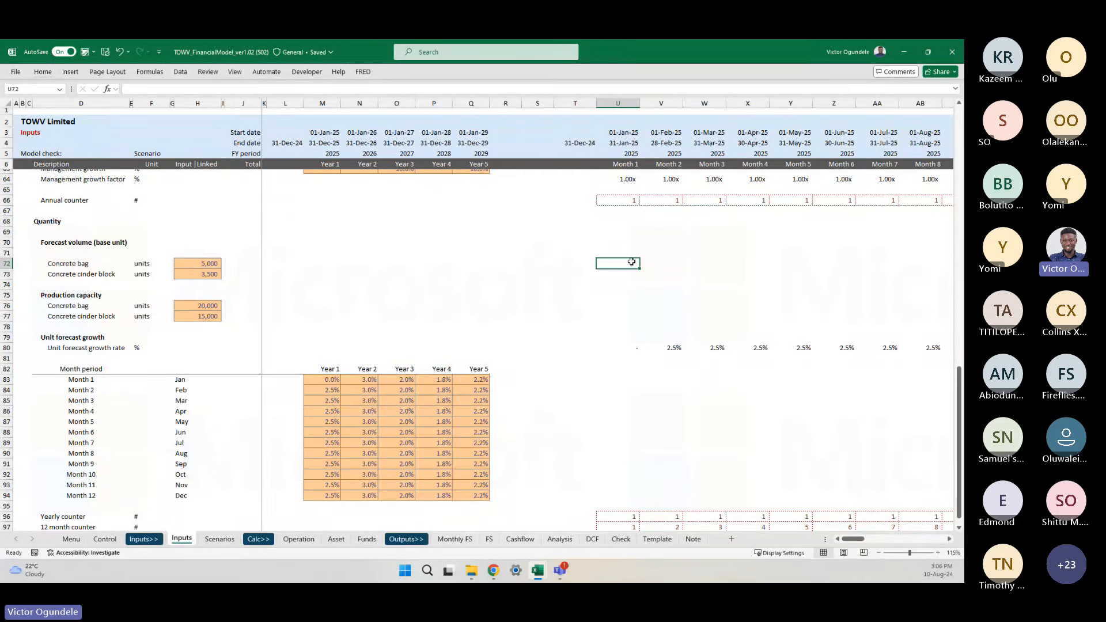
- Link T72 to the concrete bag base volume with =H72 and copy the formula down to T73 for concrete cinder block
scroll(631, 262, "up", 2, "ctrl")
scroll(632, 261, "right", 3)
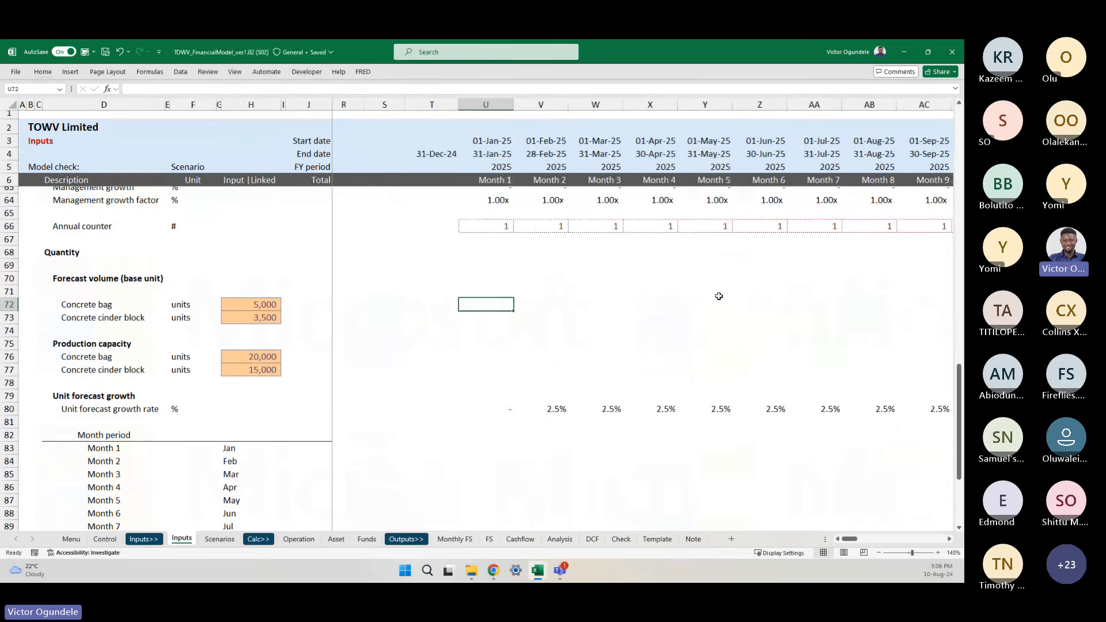
scroll(719, 296, "down", 1)
key("Left")
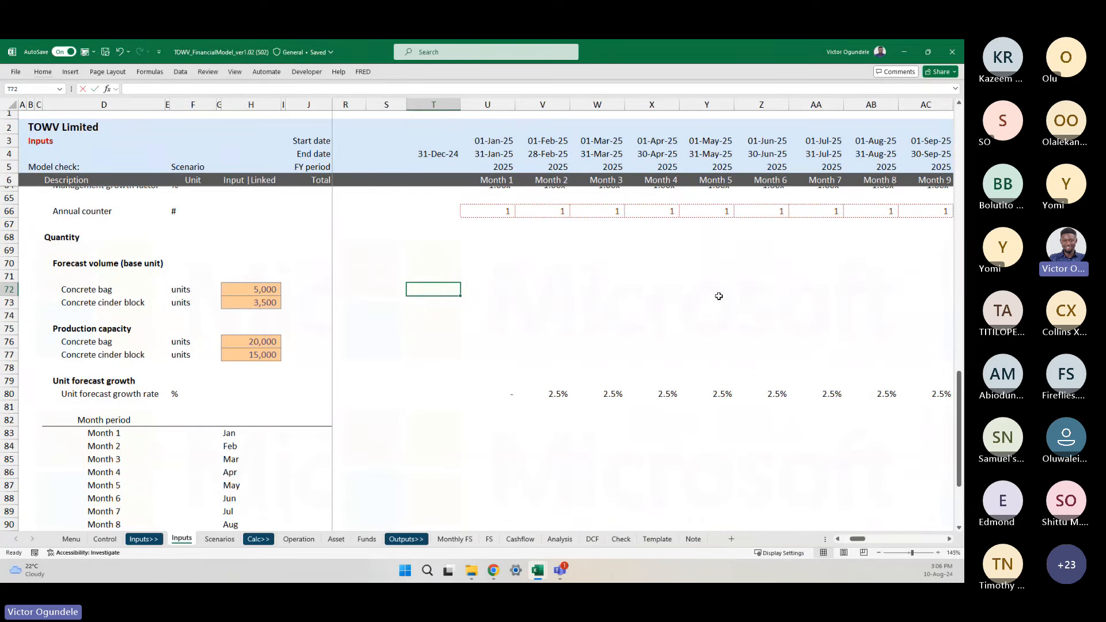
type("=")
left_click(252, 289)
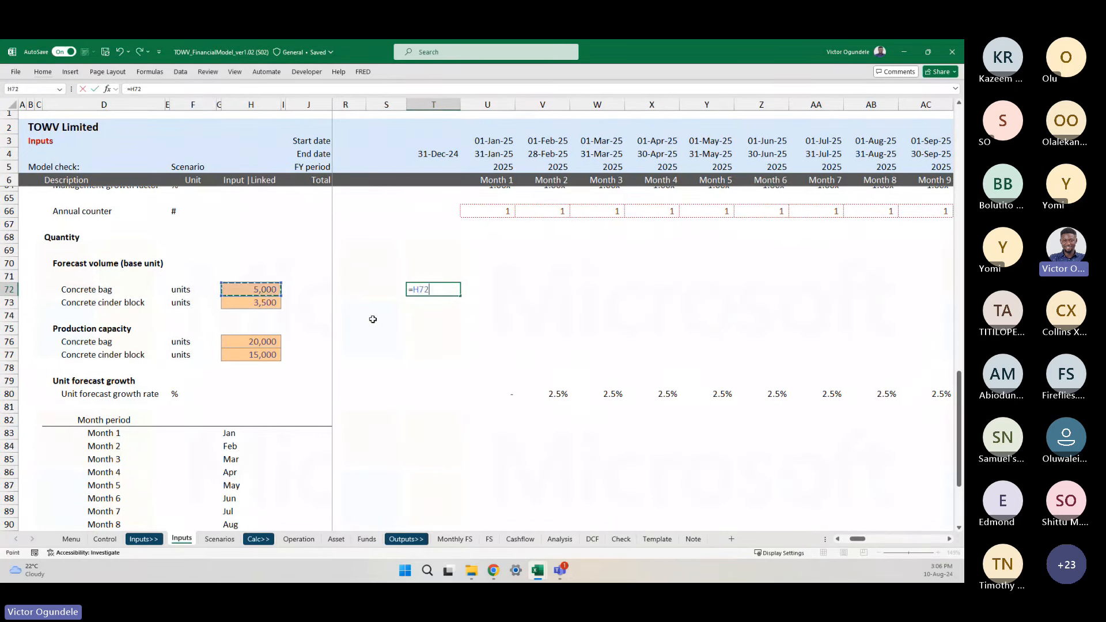
key("ctrl+Return")
key("shift+Down")
key("ctrl+d")
scroll(486, 305, "up", 1)
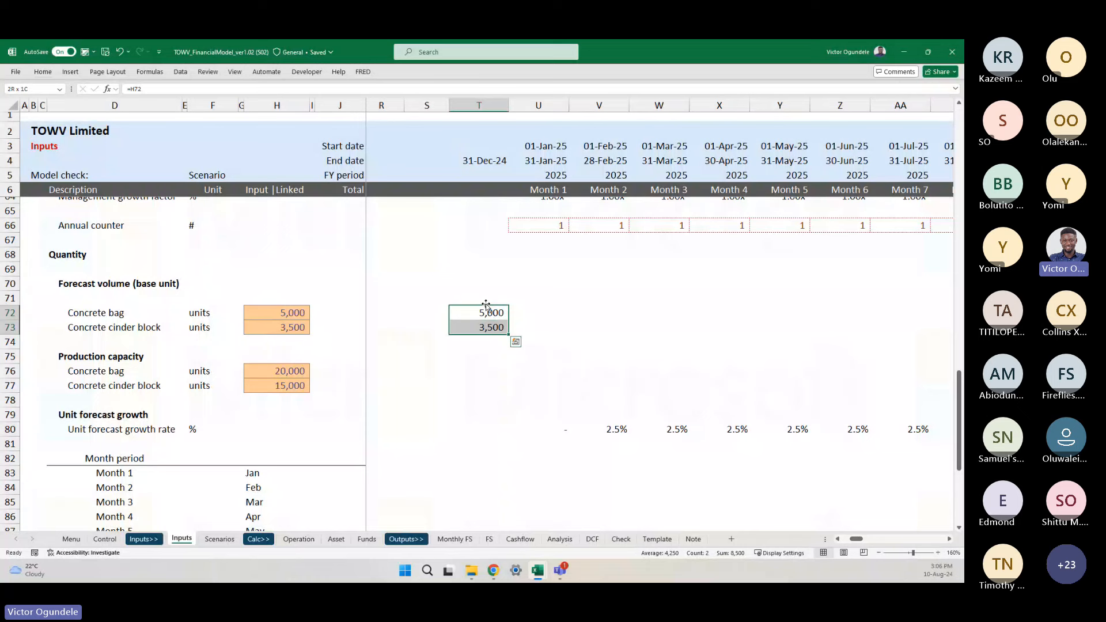
right_click(488, 314)
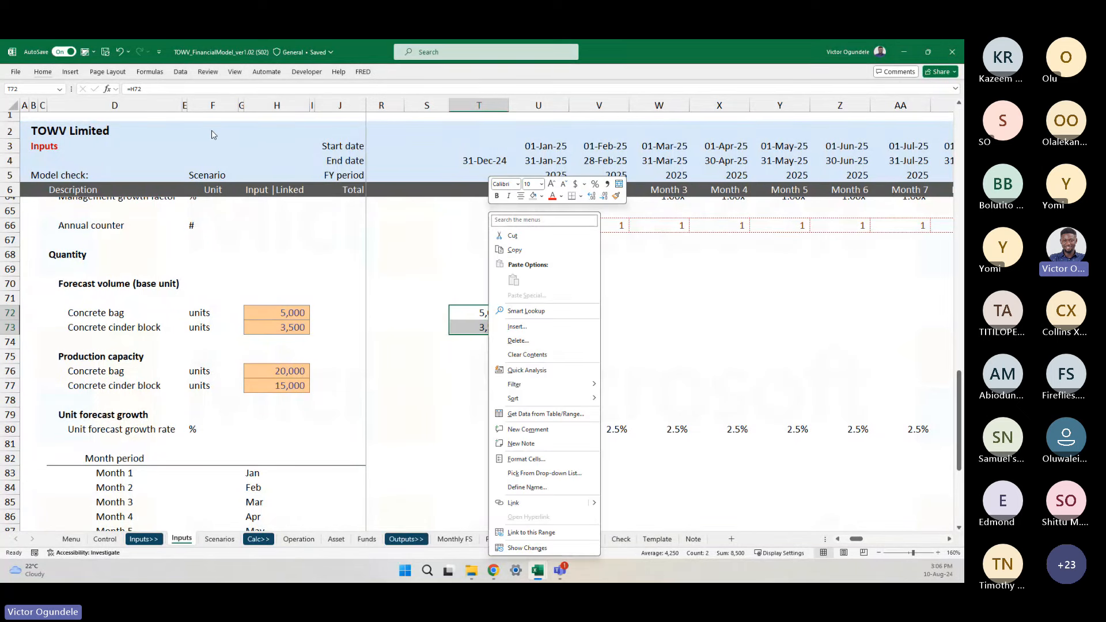
double_click(43, 72)
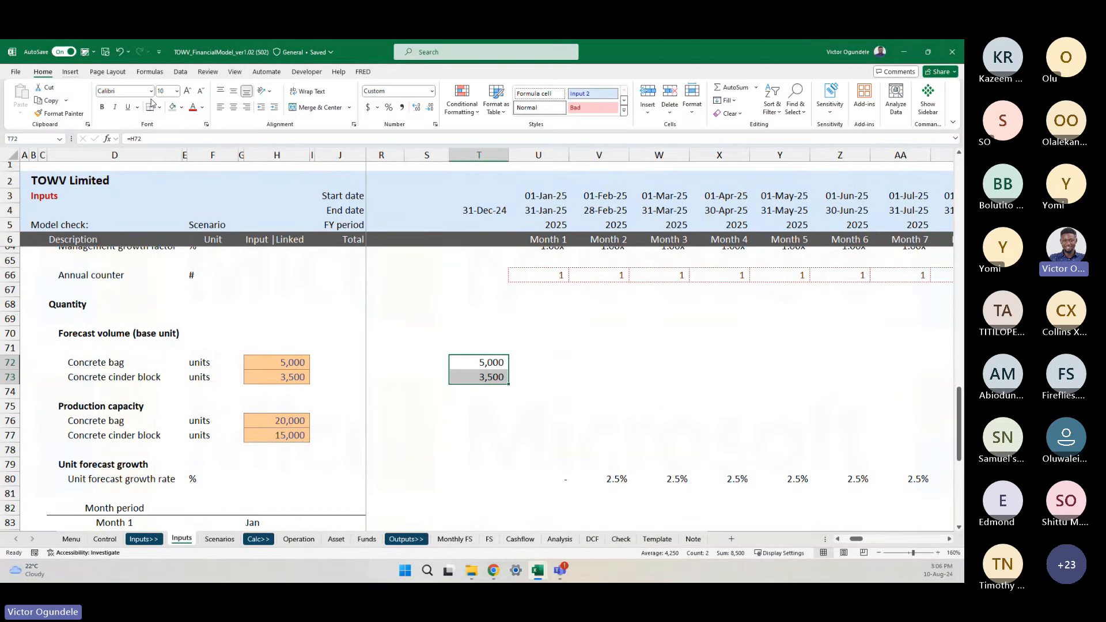
left_click(203, 107)
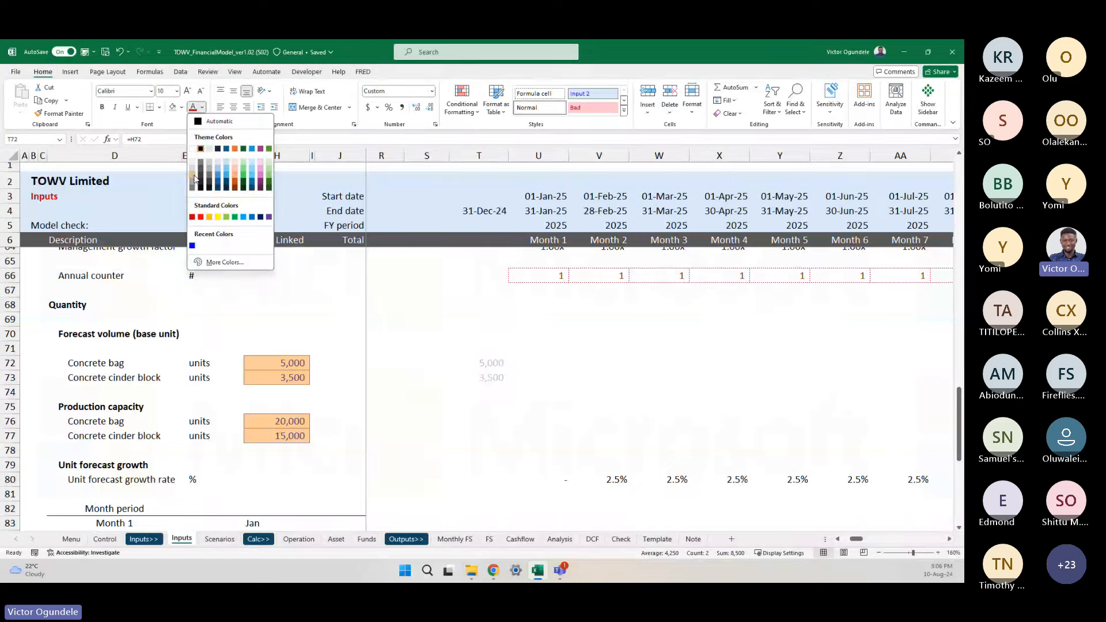
left_click(432, 322)
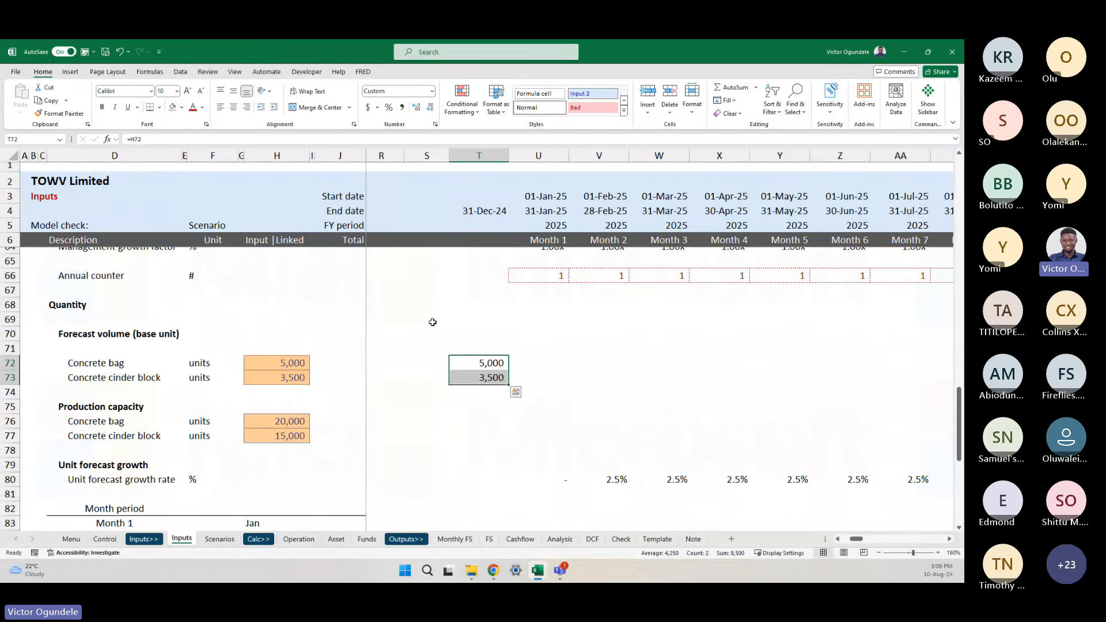
- Shade the opening forecast volume cells T72:T73 with a light grey fill
scroll(433, 323, "up", 10)
left_click(476, 331)
scroll(477, 333, "down", 4)
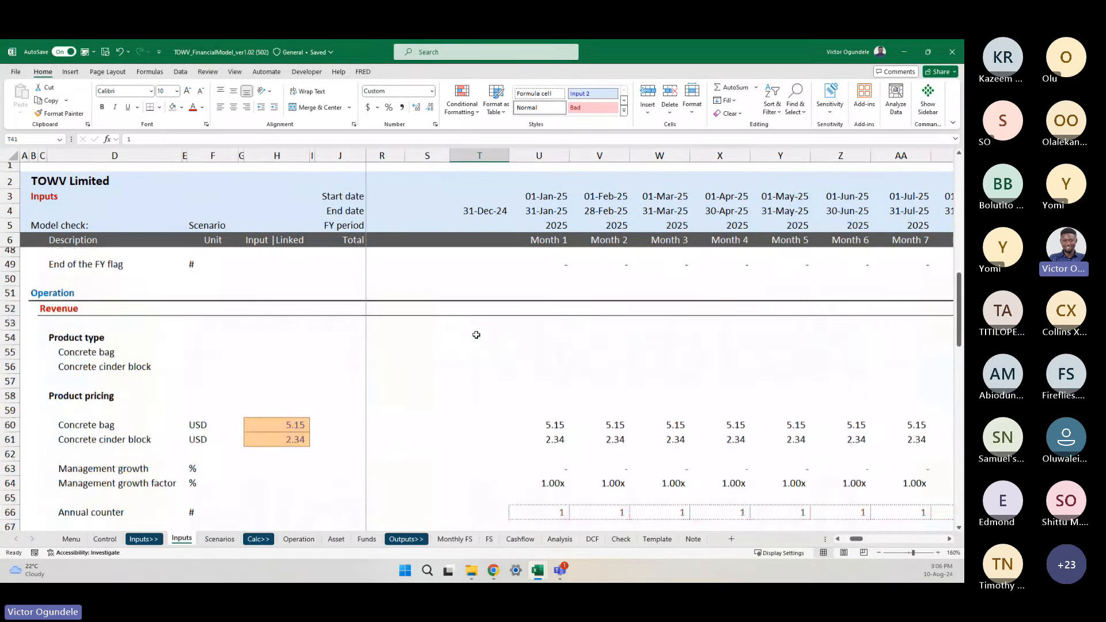
scroll(477, 335, "down", 5)
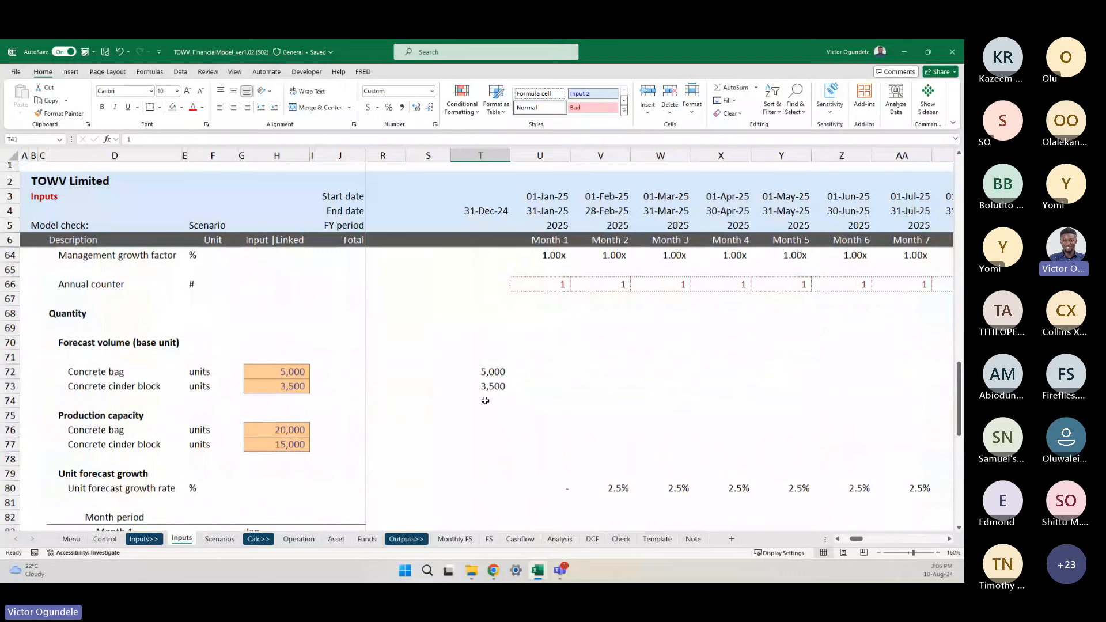
scroll(485, 401, "down", 1)
left_click_drag(486, 361, 489, 376)
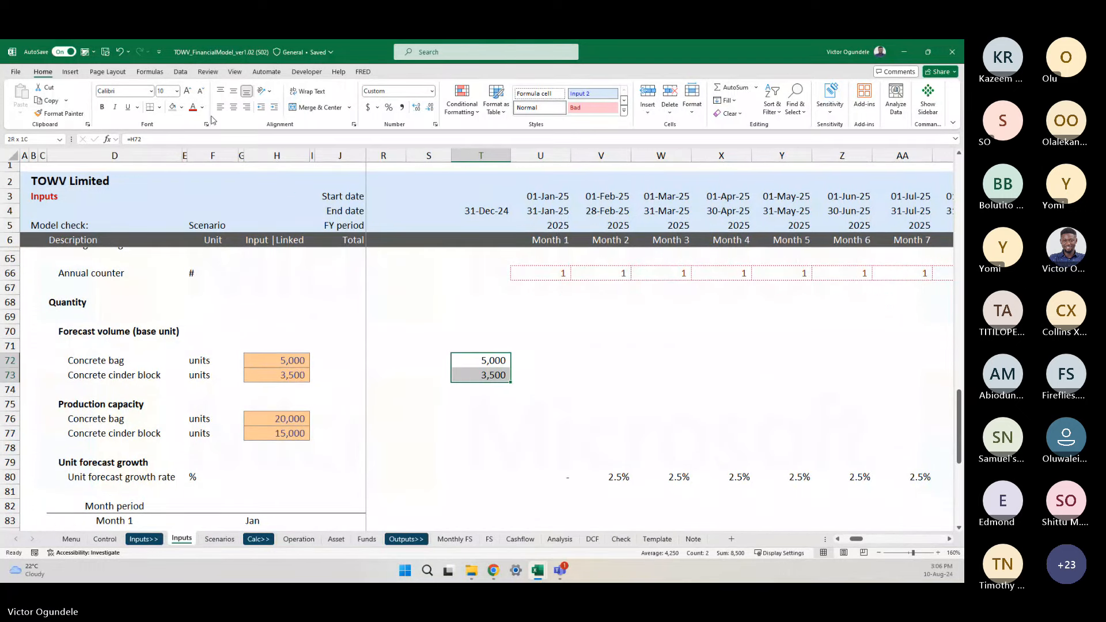
left_click(182, 107)
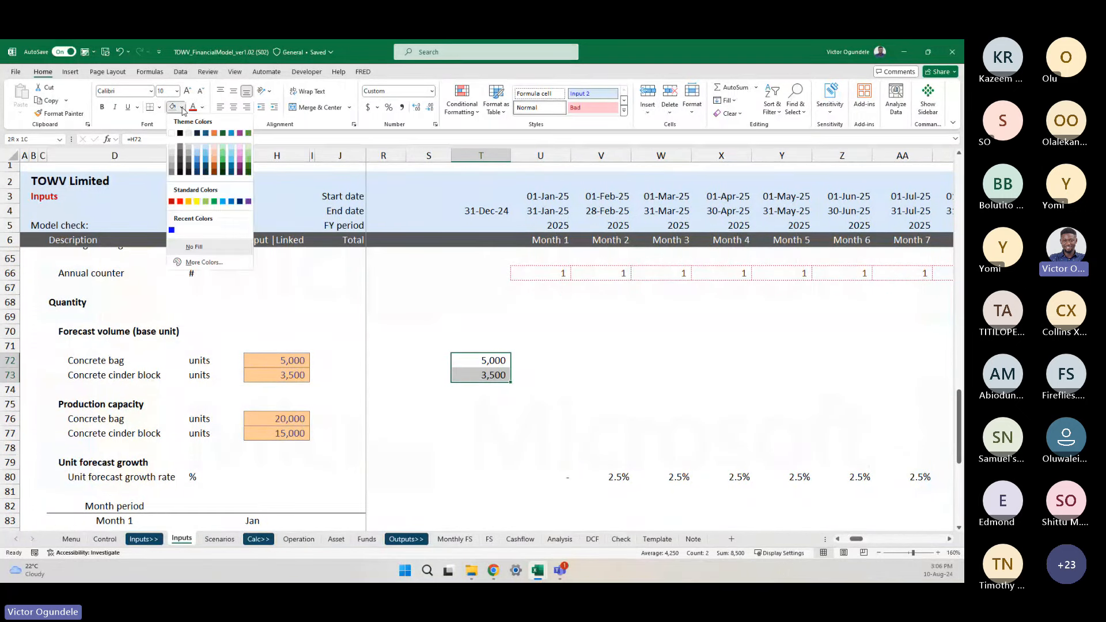
left_click(173, 156)
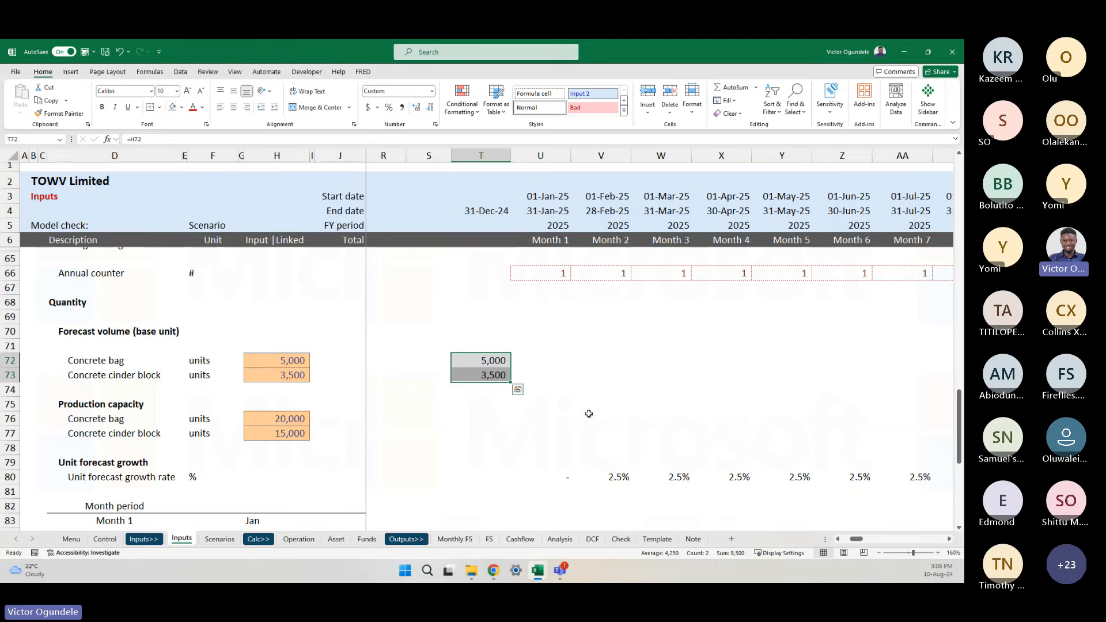
left_click(559, 375)
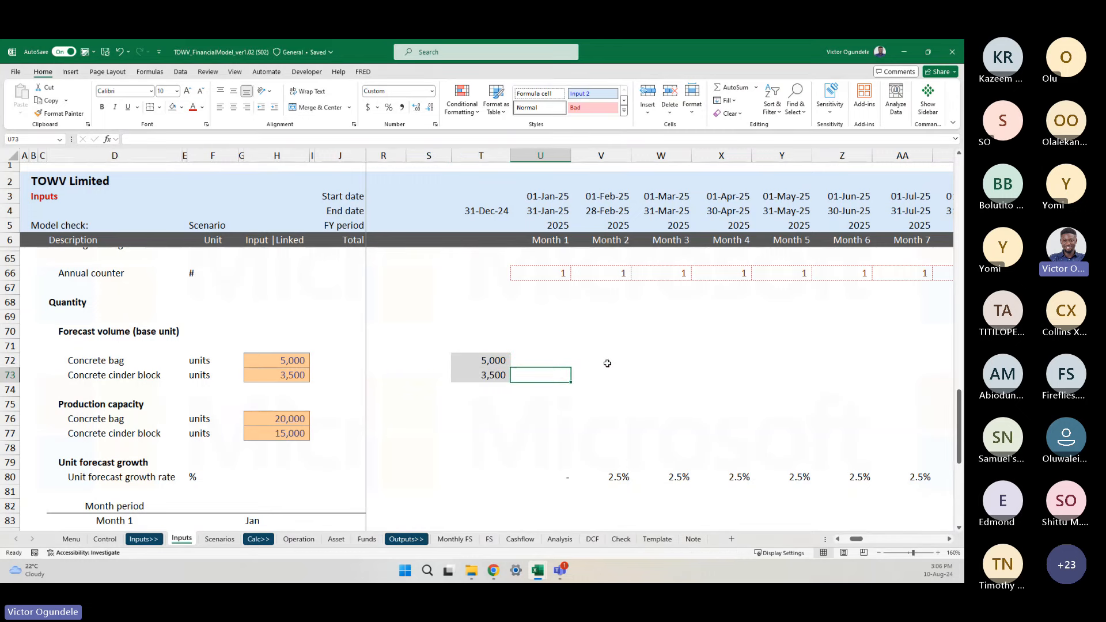
scroll(605, 362, "down", 1)
scroll(608, 364, "down", 2)
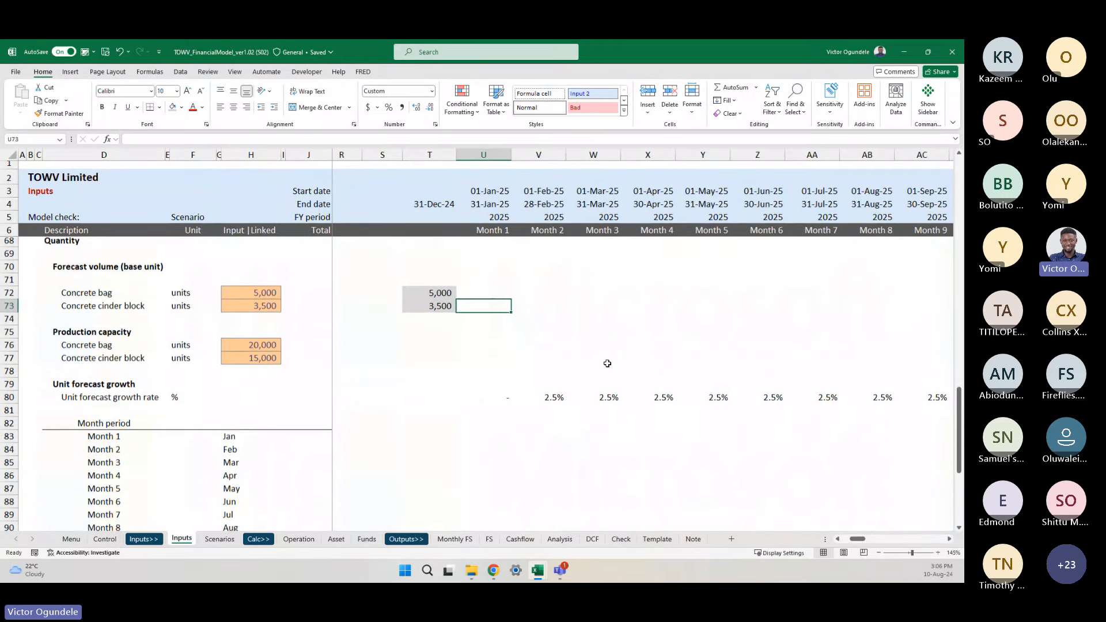
left_click(442, 288)
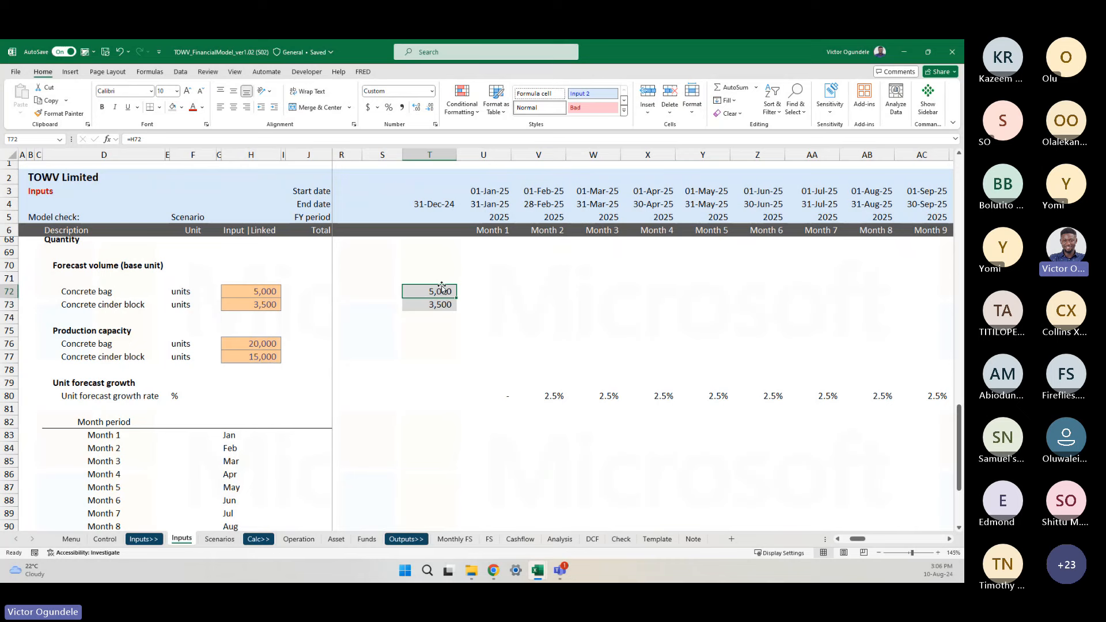
left_click_drag(442, 288, 440, 305)
left_click(260, 291)
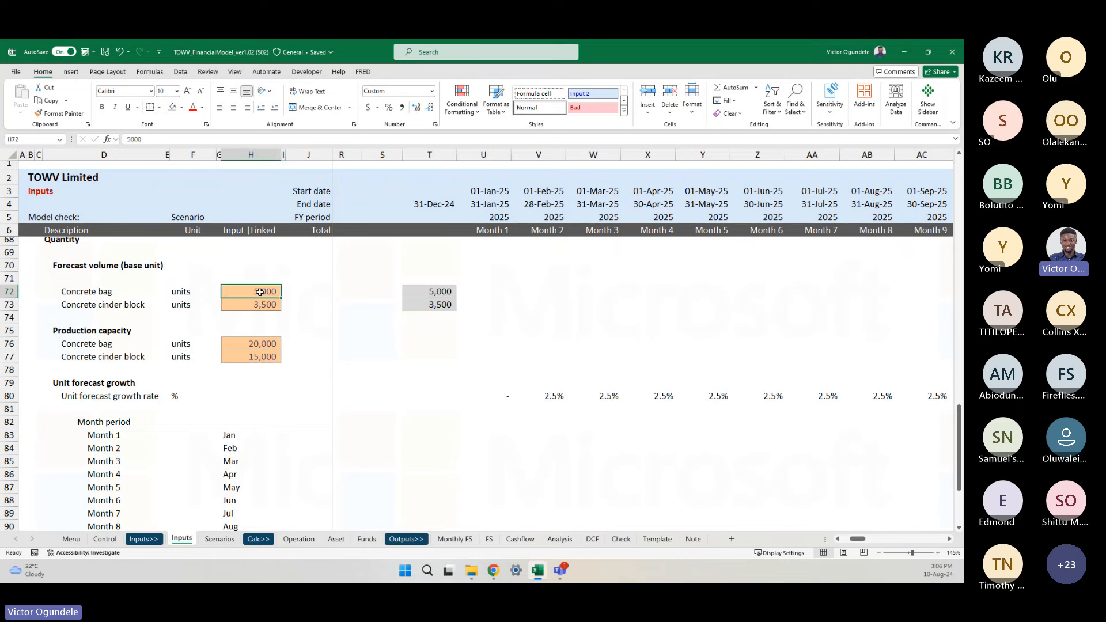
- Calculate the Month 1 concrete bag volume in U72 with the formula =T72*(1+U80)
left_click(448, 291)
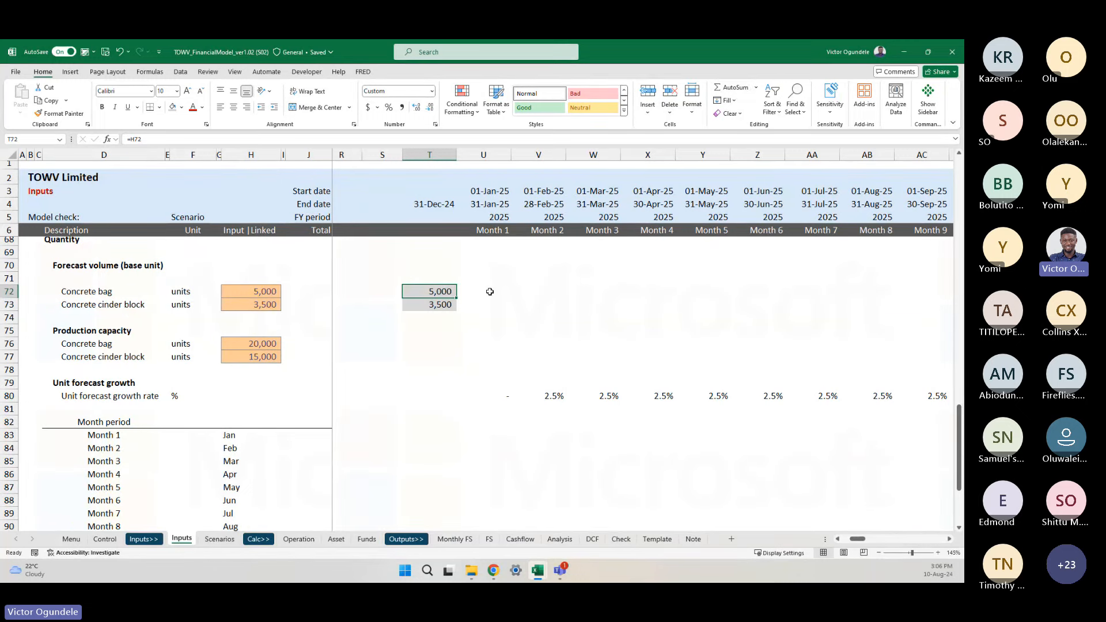
scroll(490, 292, "up", 2)
scroll(598, 364, "down", 1)
key("Right")
type("=")
key("Left")
type("*(1+")
key("Down")
key("Down")
key("Down")
key("Down")
key("Down")
key("Down")
key("Down")
key("Down")
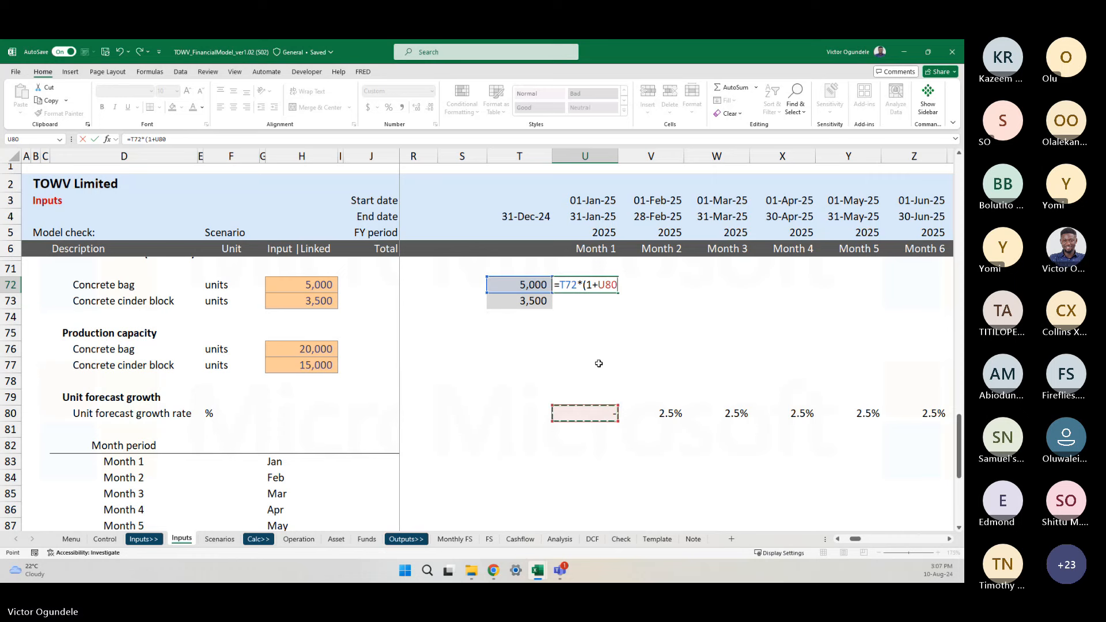
type(")")
key("ctrl+Return")
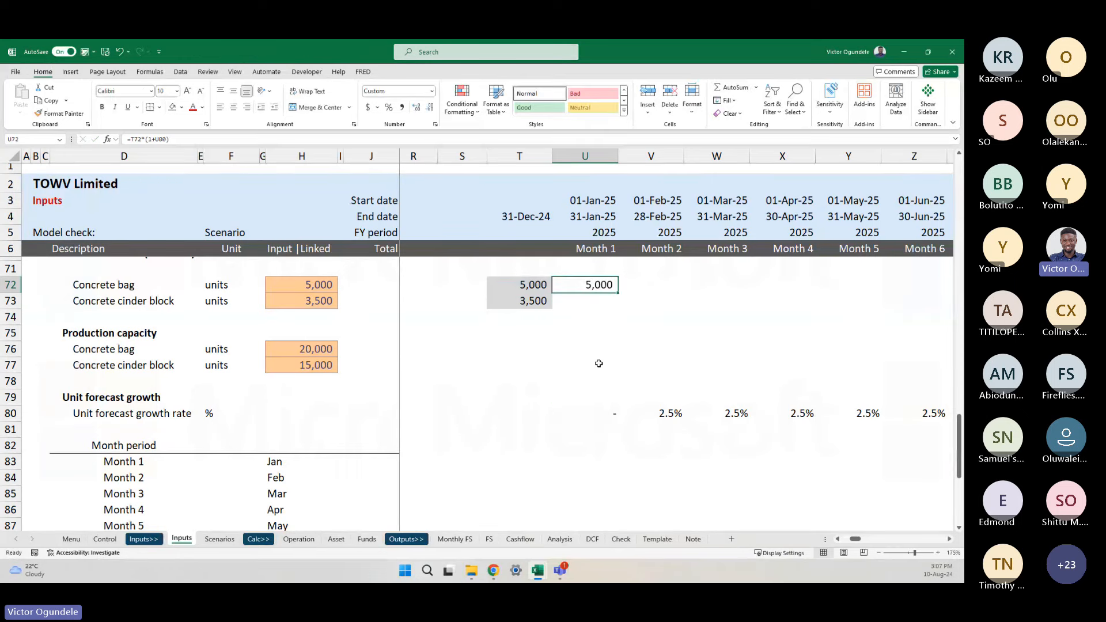
- Calculate the Month 1 concrete cinder block volume in U73 with the formula =T73*(1+U80)
key("Down")
key("ctrl+d")
type("=")
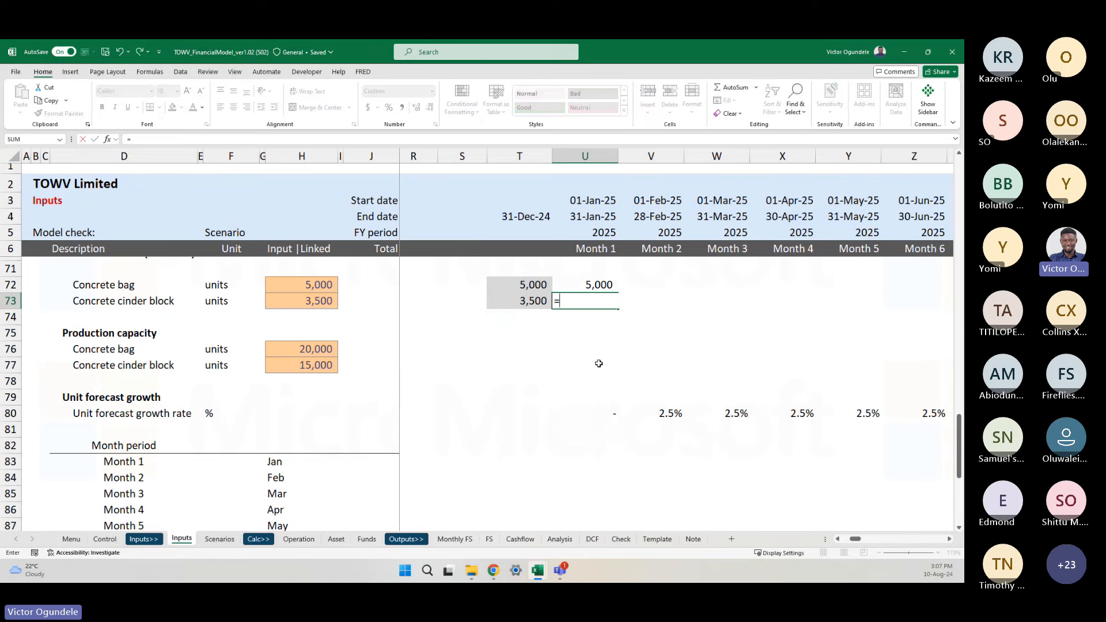
key("Left")
type("*(1+")
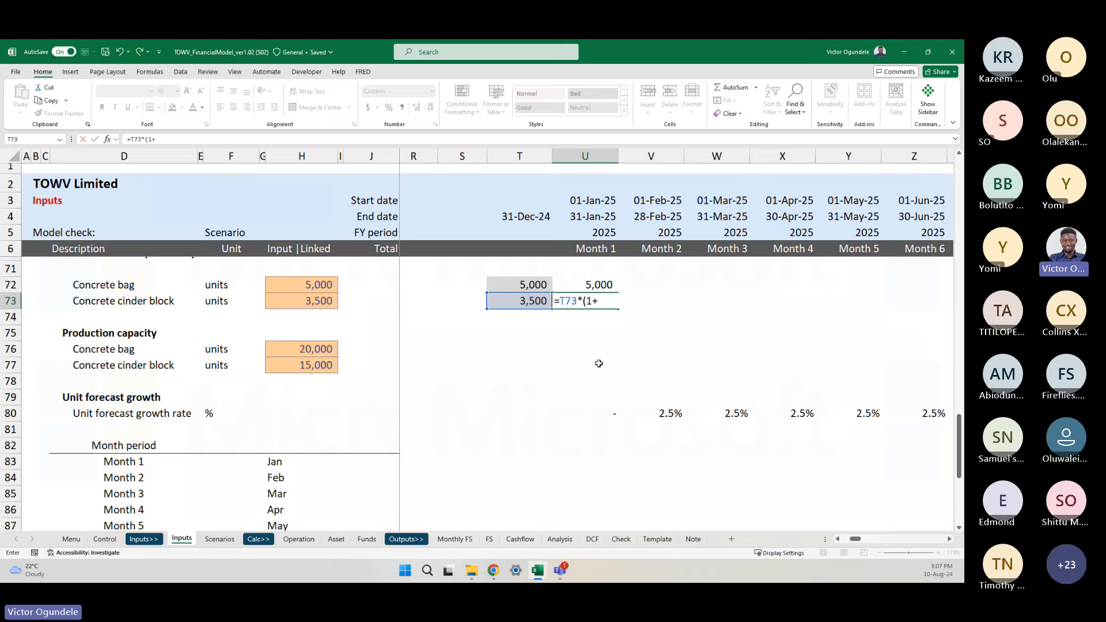
key("ctrl+Down")
type(")")
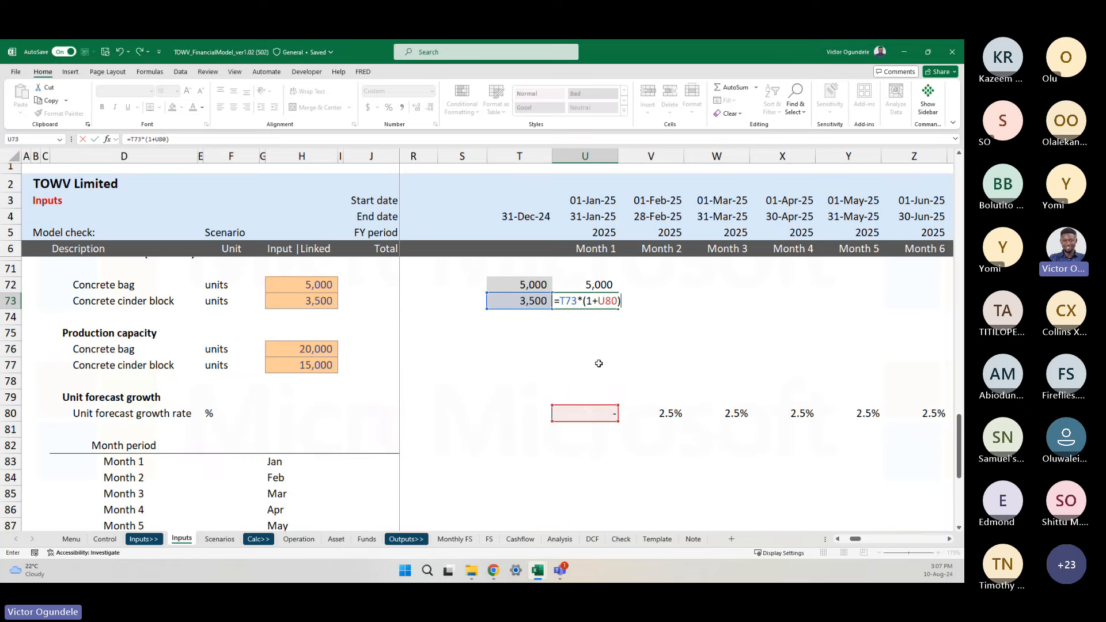
key("Up")
- Fill both forecast volume formulas from Month 1 across to Month 60 in column CB
key("shift+Down")
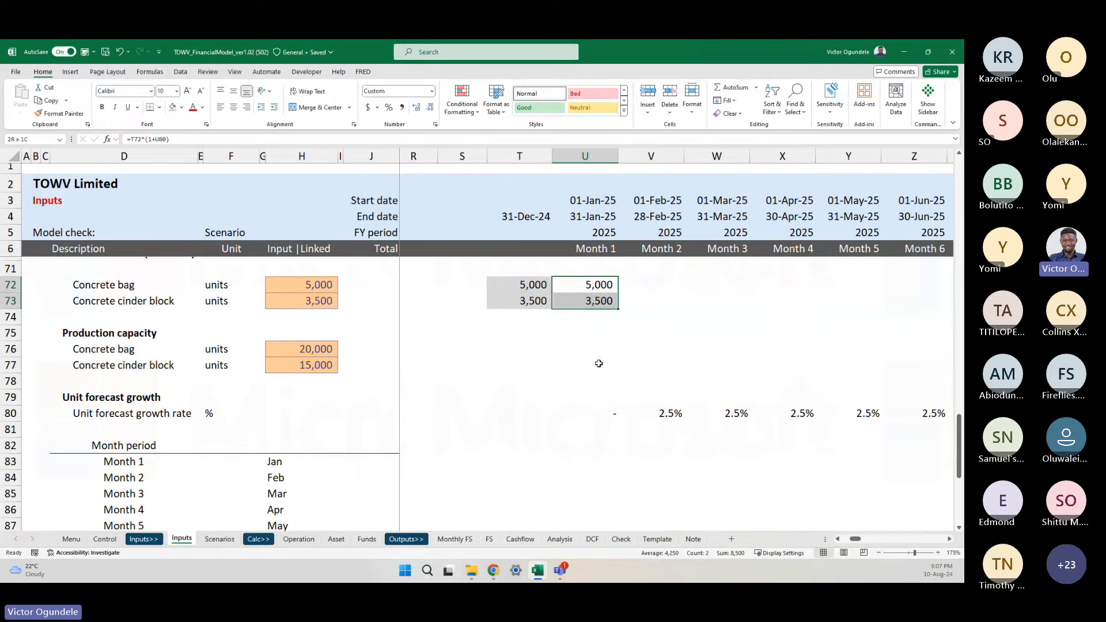
key("ctrl+shift+Right")
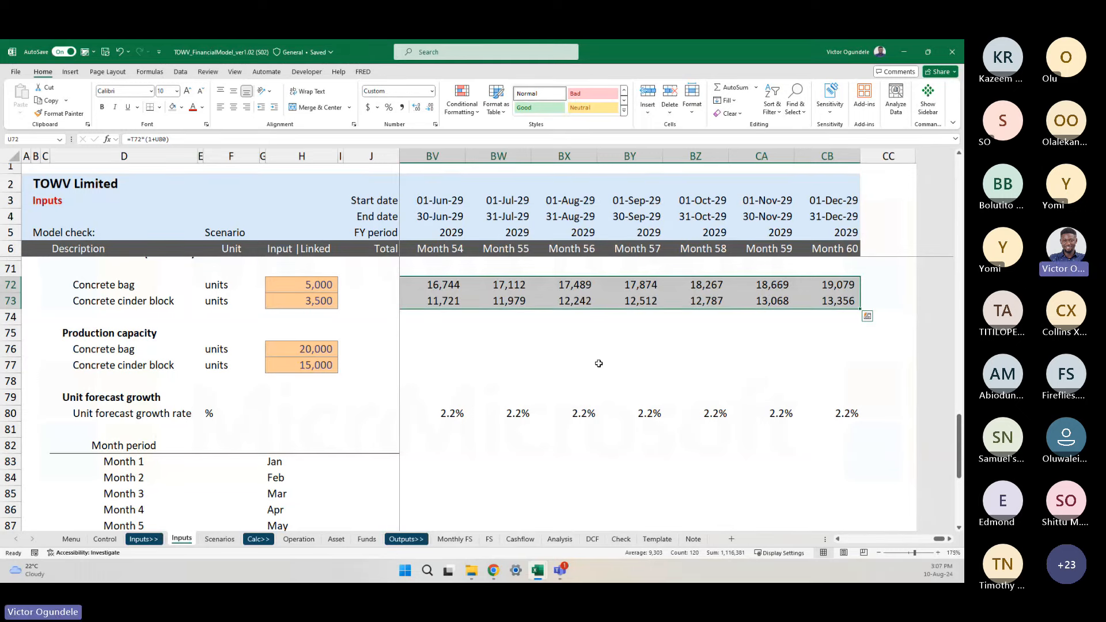
key("Left")
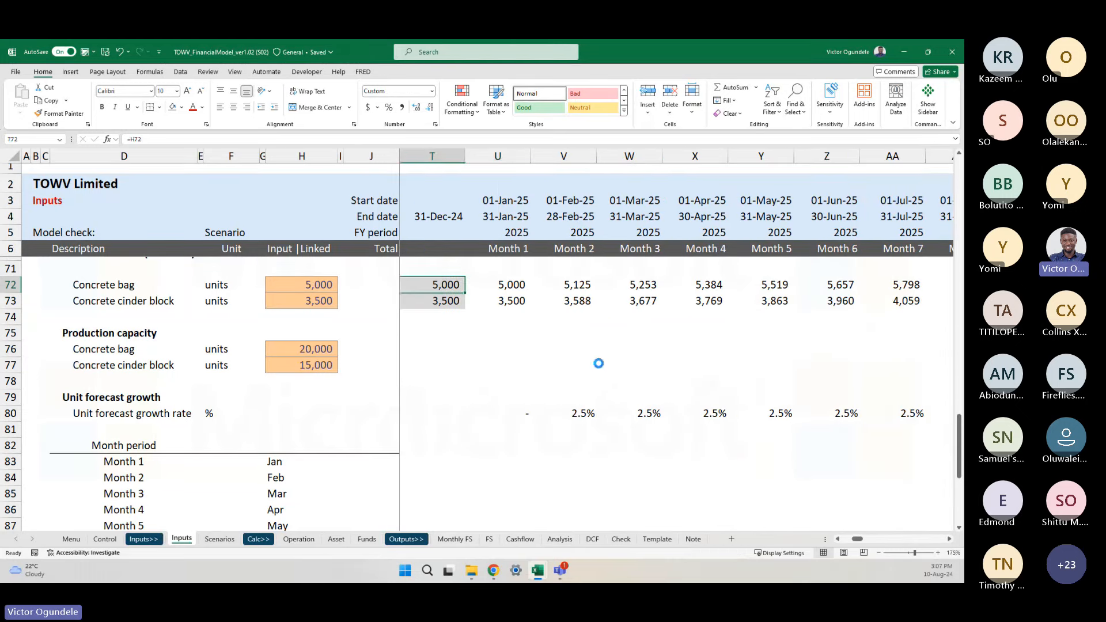
- Collapse the ribbon to give the Inputs sheet more room around the forecast volume rows
scroll(599, 364, "down", 3)
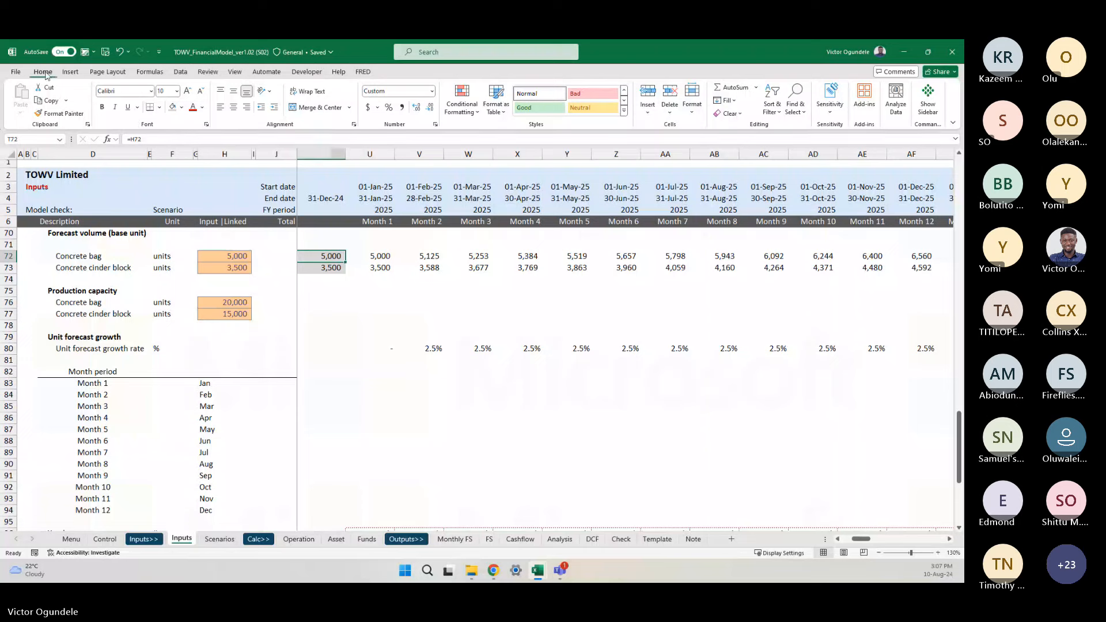
double_click(43, 72)
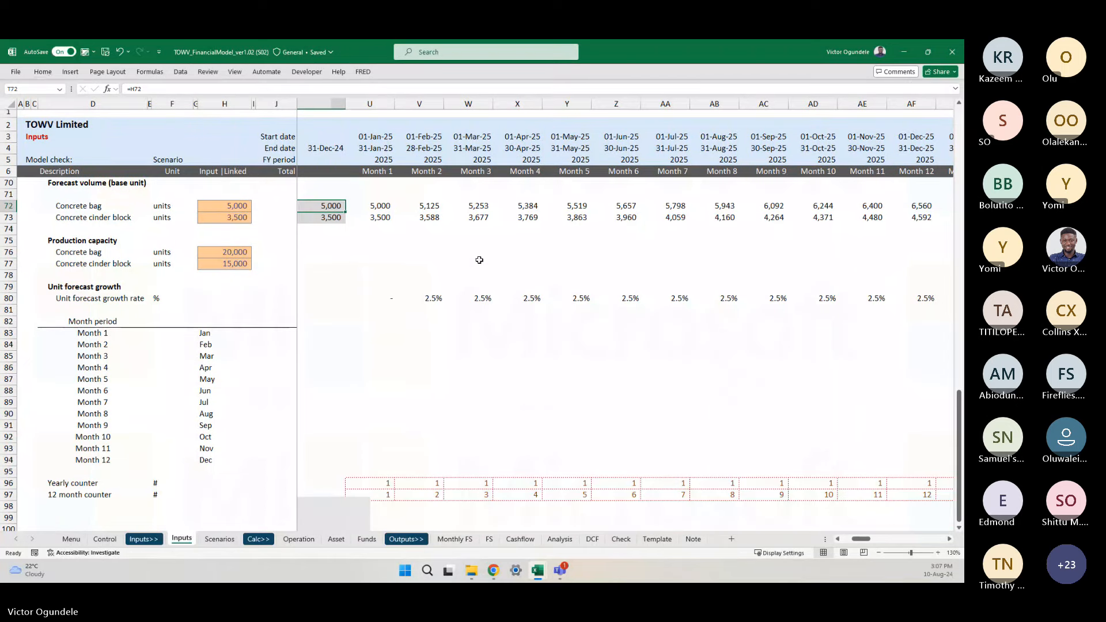
scroll(481, 262, "up", 2)
scroll(512, 342, "left", 1)
scroll(512, 342, "left", 1)
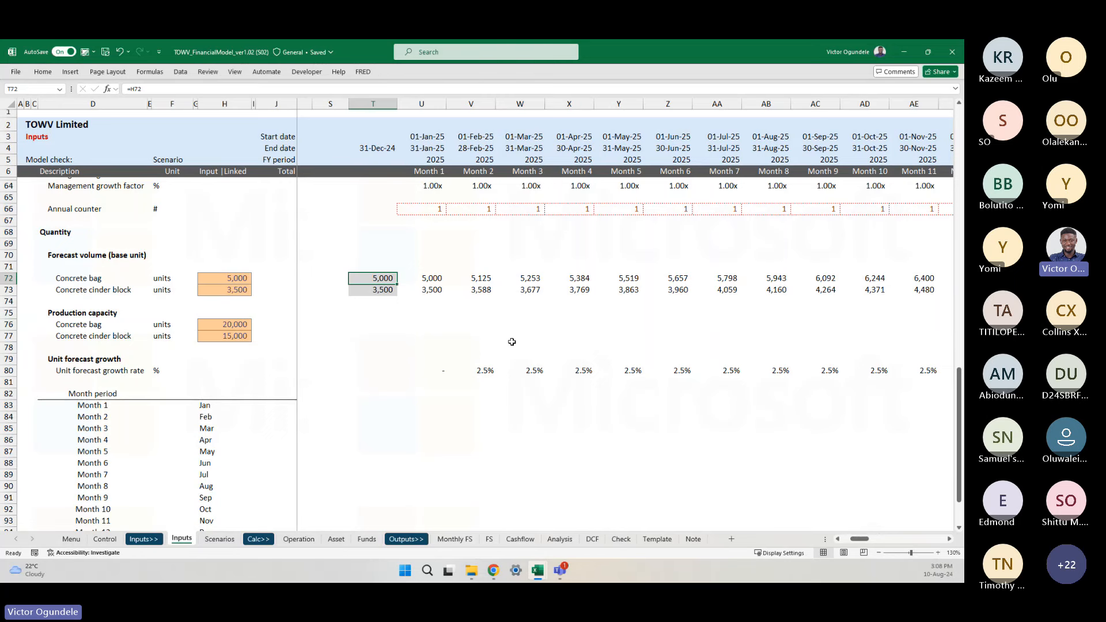
- Insert five blank rows directly above the Production capacity heading in row 75
scroll(512, 342, "down", 2)
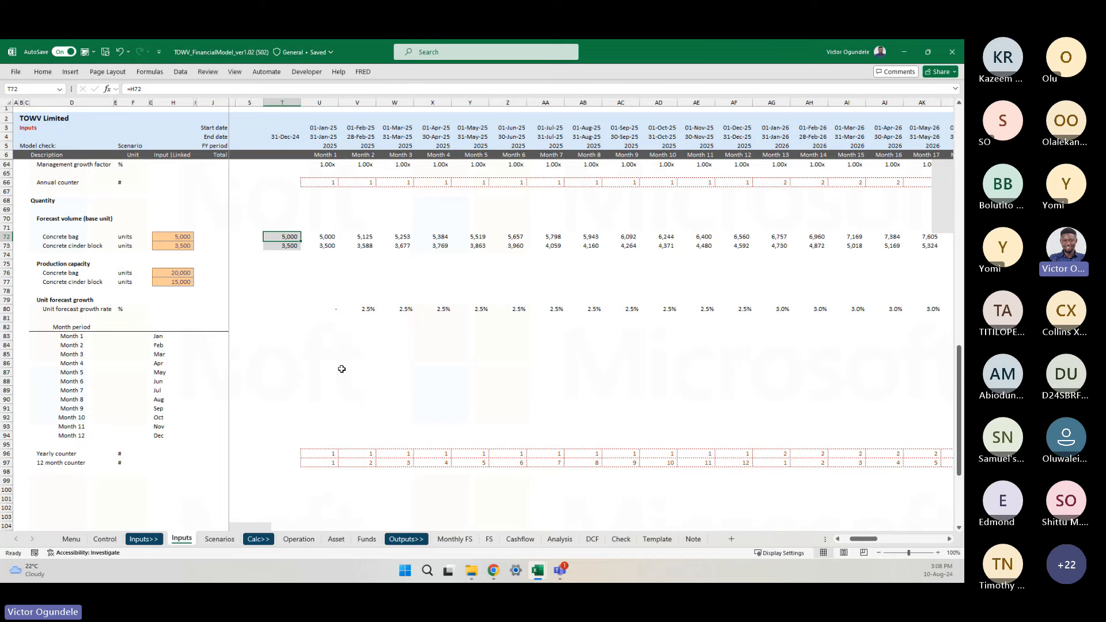
scroll(358, 310, "up", 2)
scroll(358, 311, "down", 1)
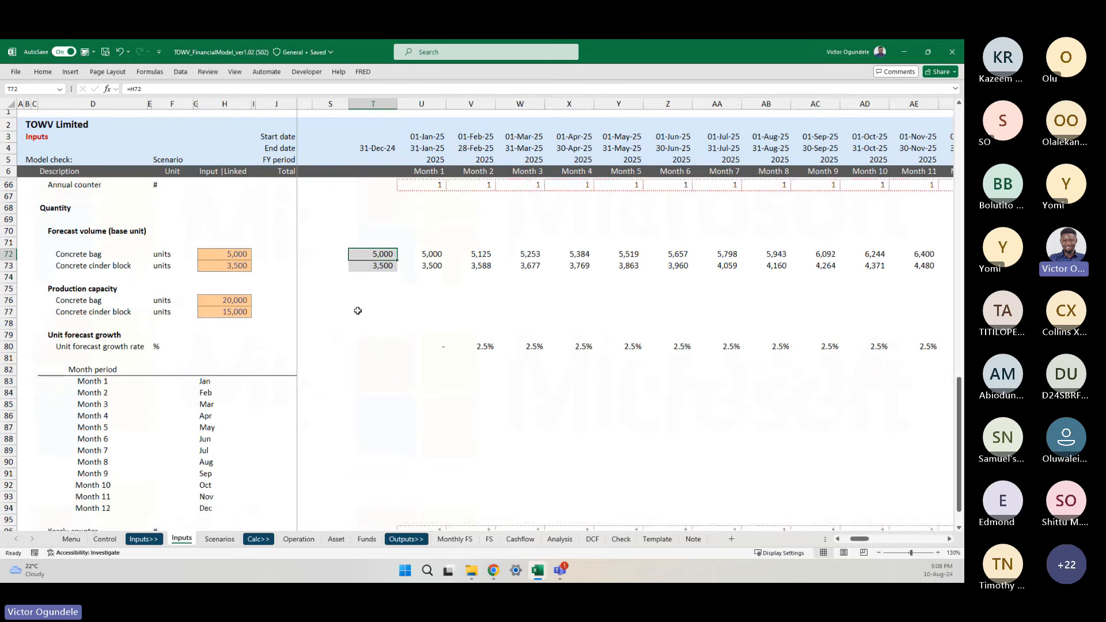
scroll(358, 311, "down", 3)
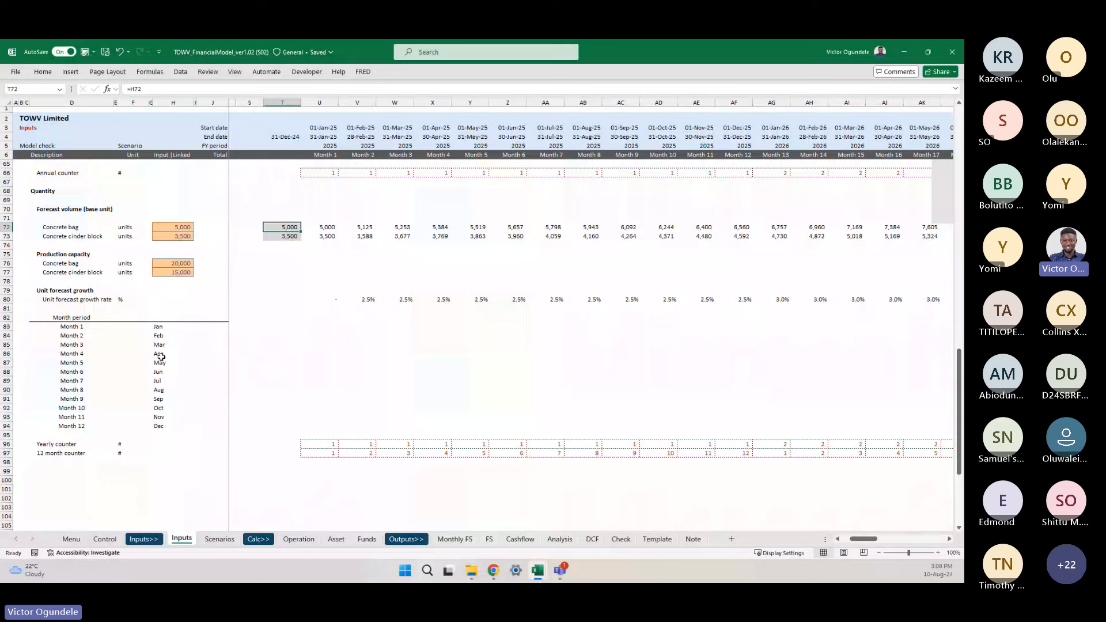
scroll(87, 282, "up", 1)
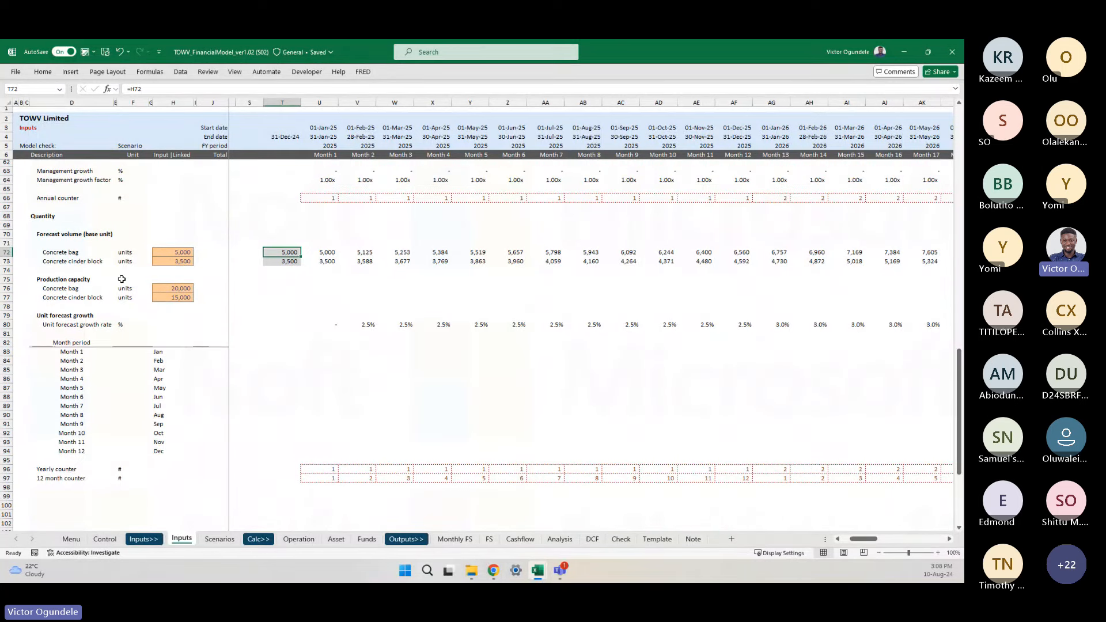
left_click(77, 279)
scroll(75, 280, "up", 2)
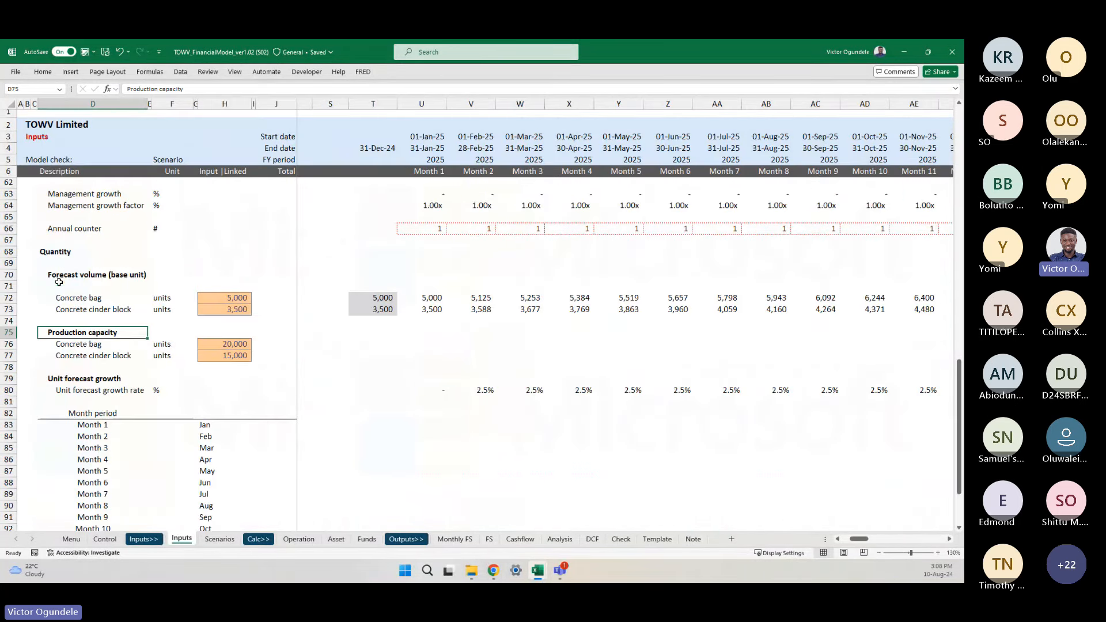
key("shift+space")
key("shift+Down")
key("shift+Down")
key("shift+Down")
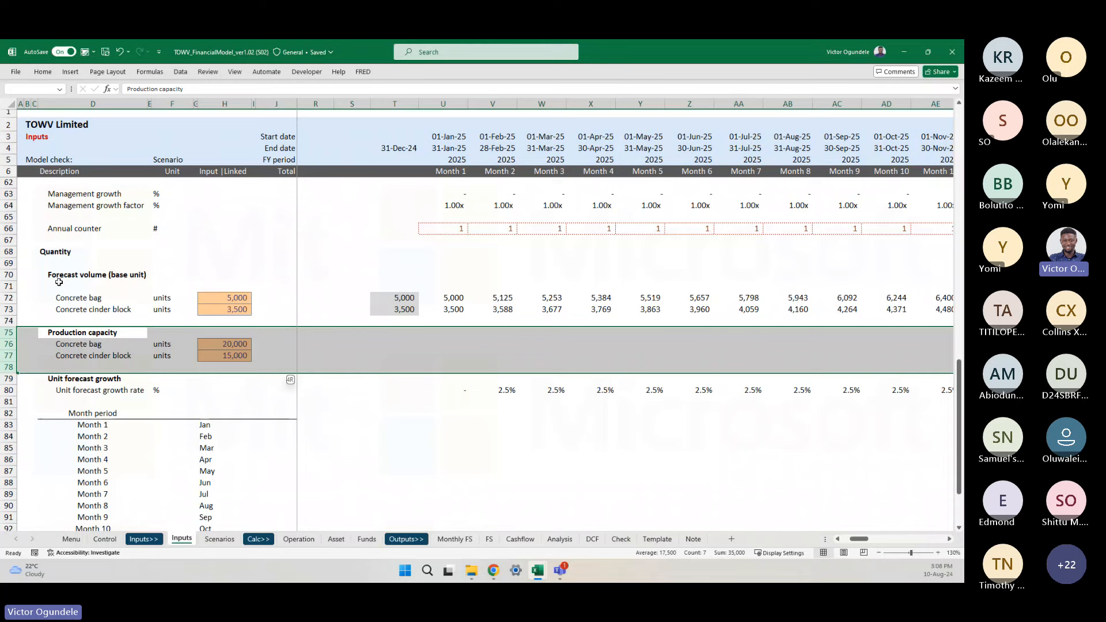
key("ctrl+plus")
scroll(59, 282, "up", 2)
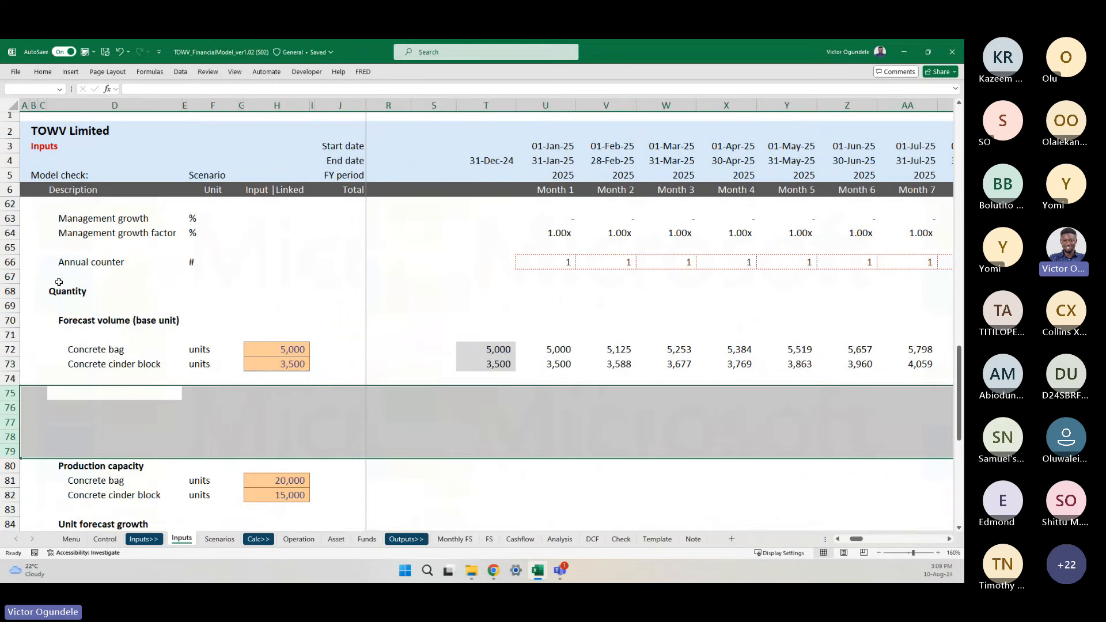
- Enter the heading "Actual volume based on capacity" in D75, make it bold and indent it one level
key("Down")
key("Up")
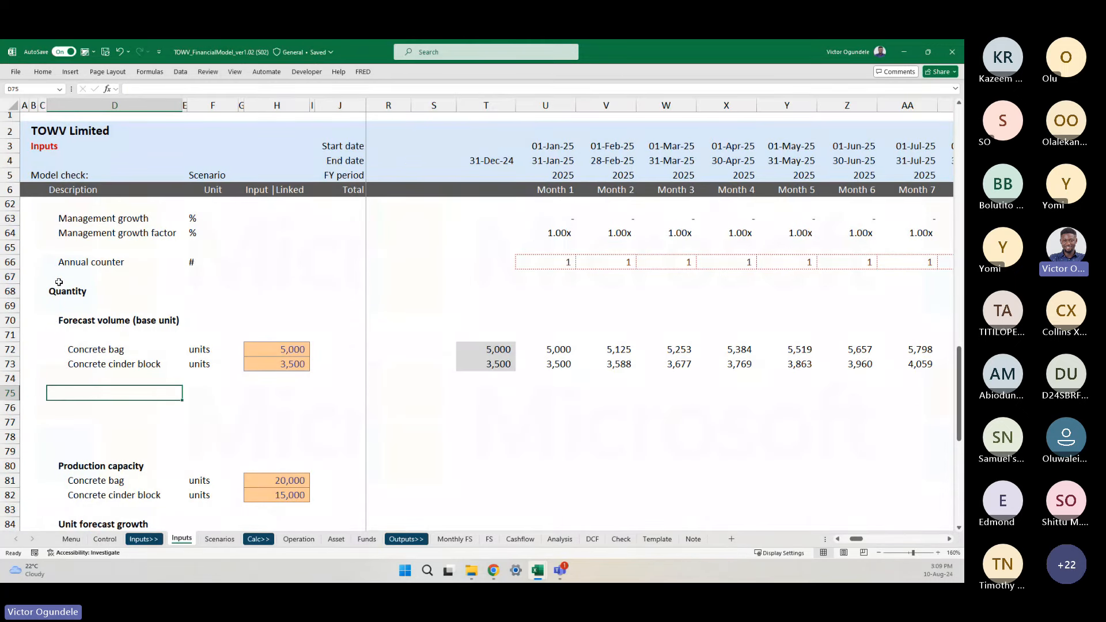
type("Actual")
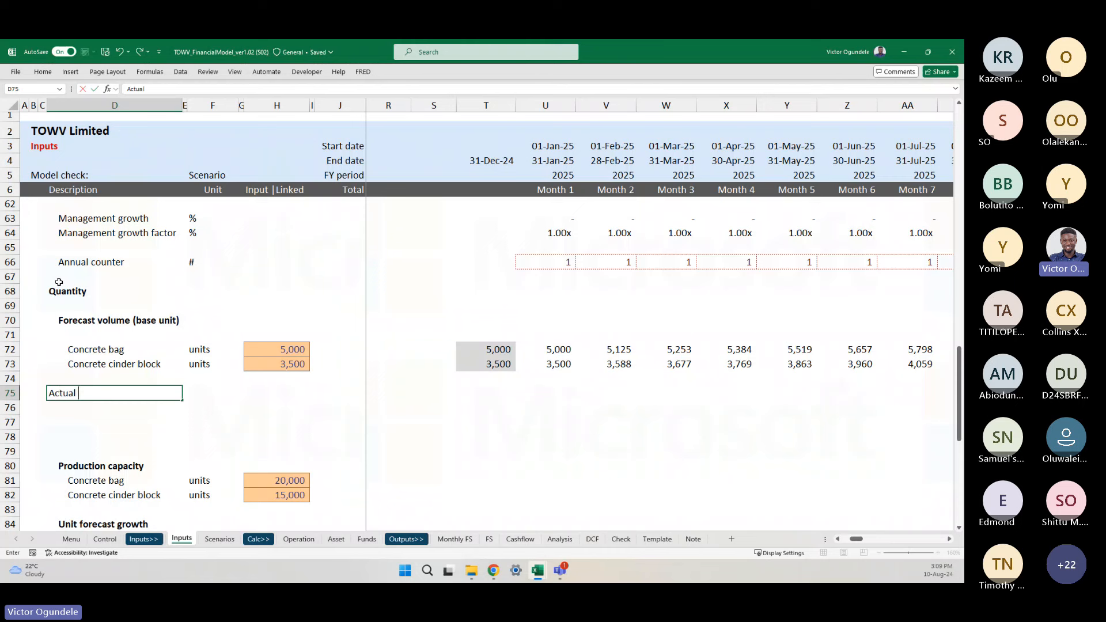
type(" volume based on capacit")
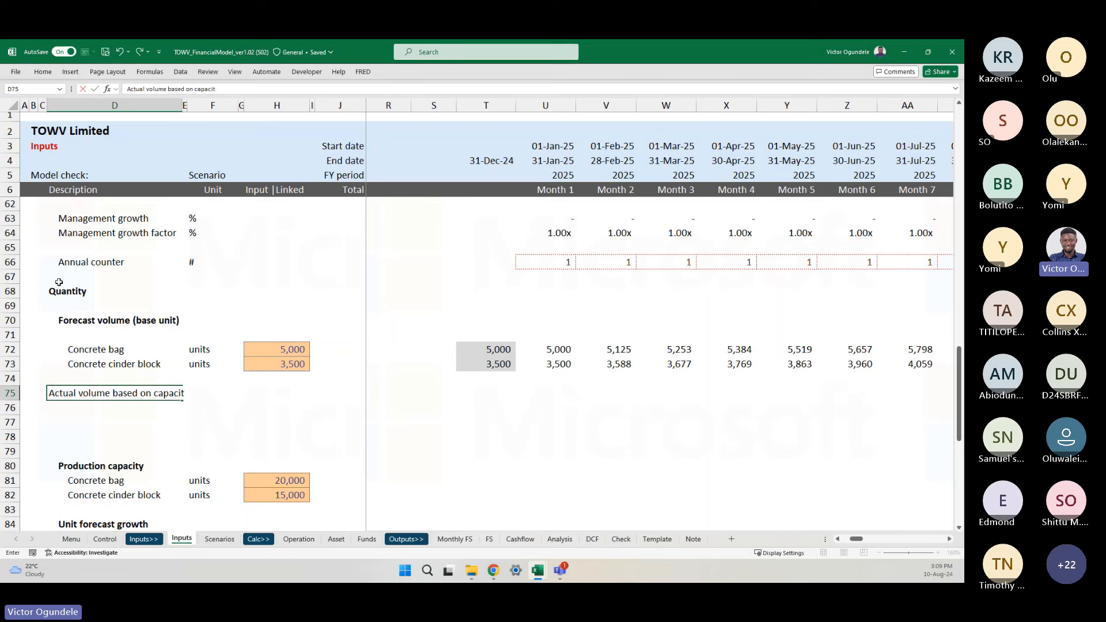
type("y")
key("ctrl+Return")
key("ctrl+b")
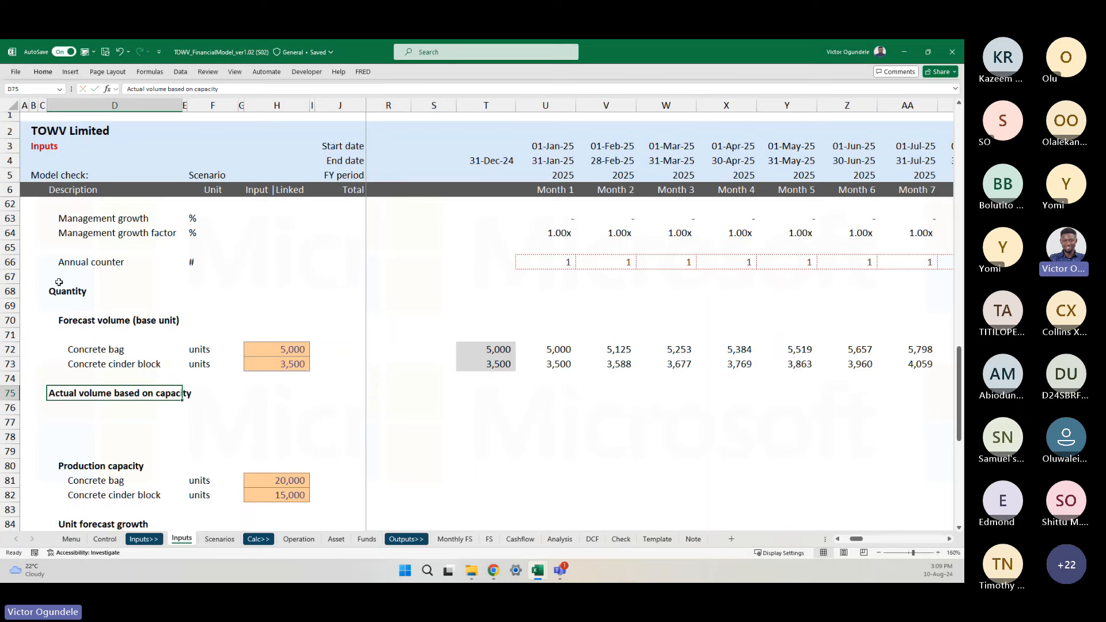
key("alt+h")
key("6")
key("Right")
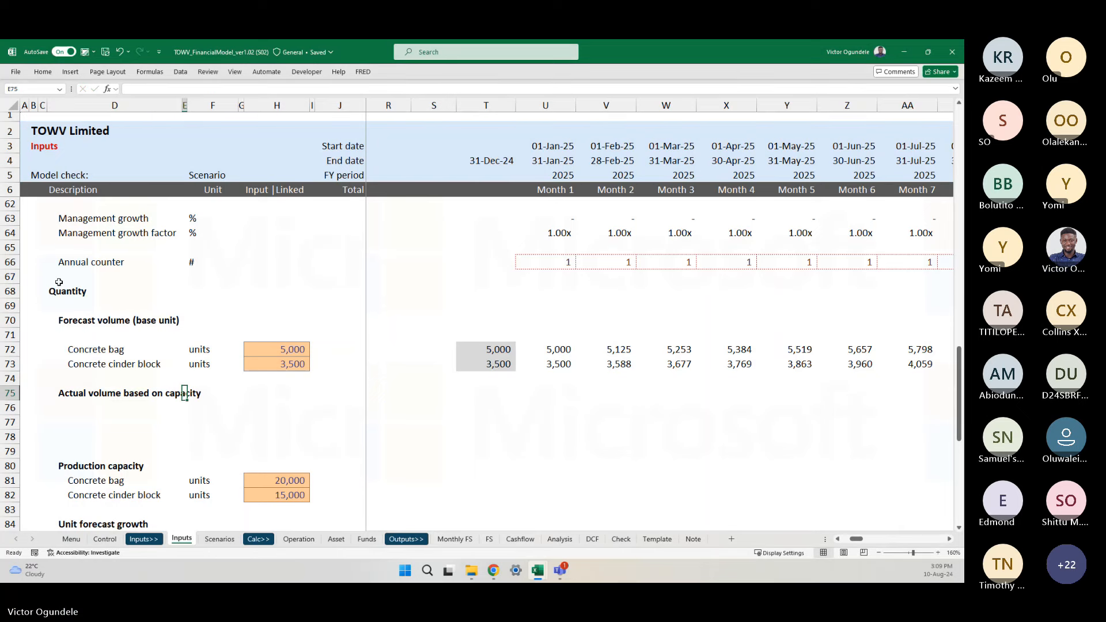
- Link the product labels in D76:D77 to the names in D72:D73 and indent them two levels
key("Down")
key("Left")
type("=")
key("Up")
key("Up")
key("Up")
key("Up")
key("ctrl+Return")
key("shift+Down")
key("ctrl+d")
key("alt+h")
key("6")
key("alt+h")
key("6")
- Copy the "units" label from F72 into F76:F77 for the two actual volume rows
key("Right")
key("Right")
key("Up")
key("Up")
key("Up")
key("Up")
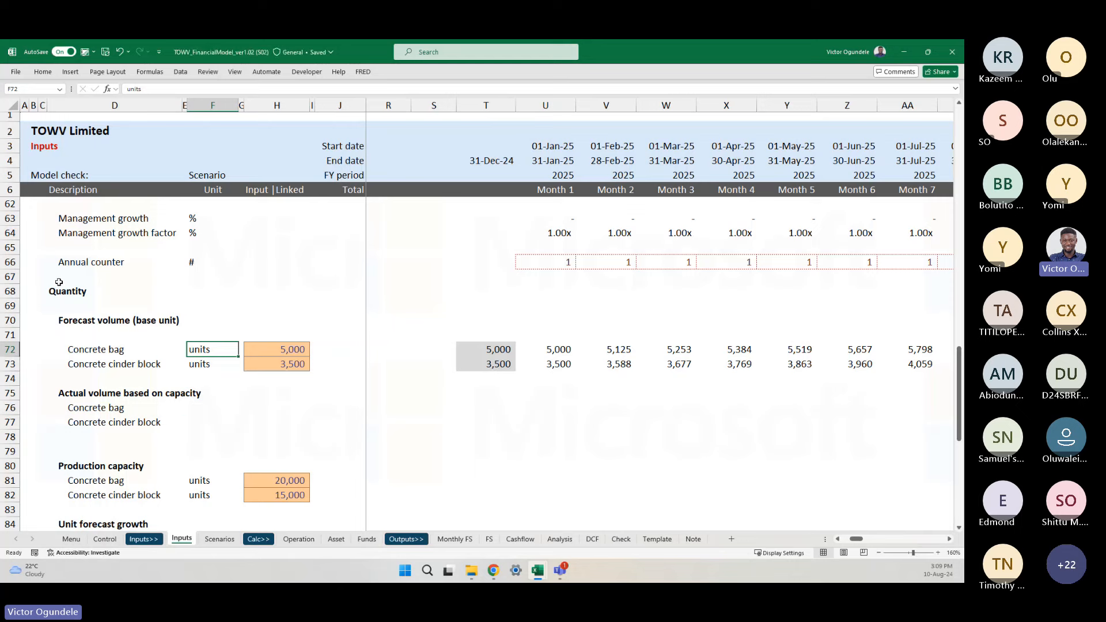
key("ctrl+c")
key("Down")
key("Down")
key("Down")
key("Down")
key("shift+Down")
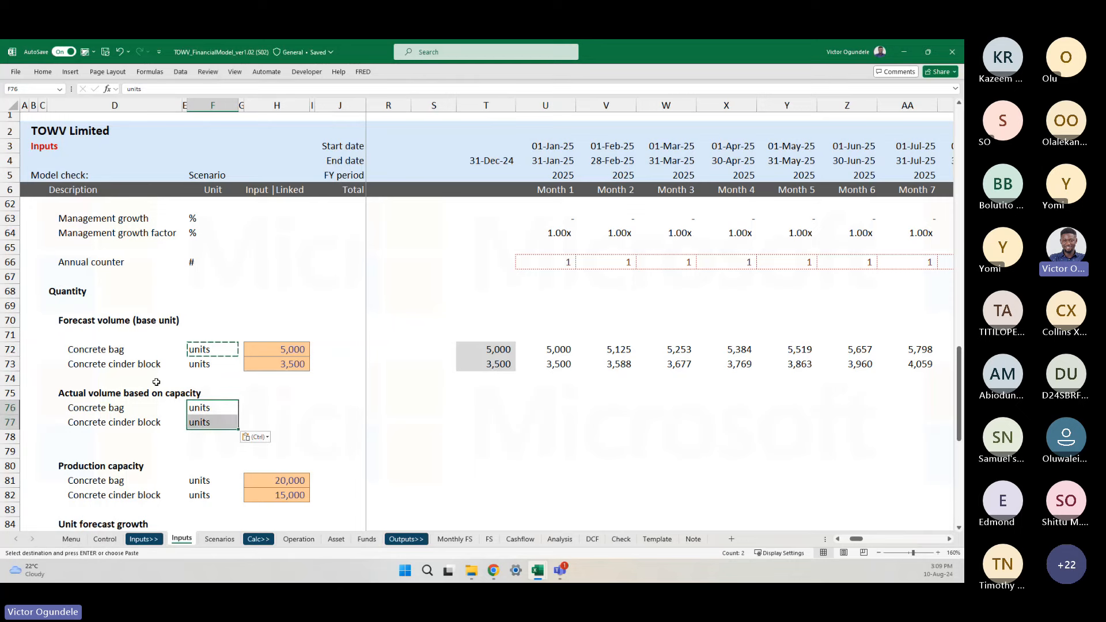
key("Escape")
scroll(262, 427, "down", 1)
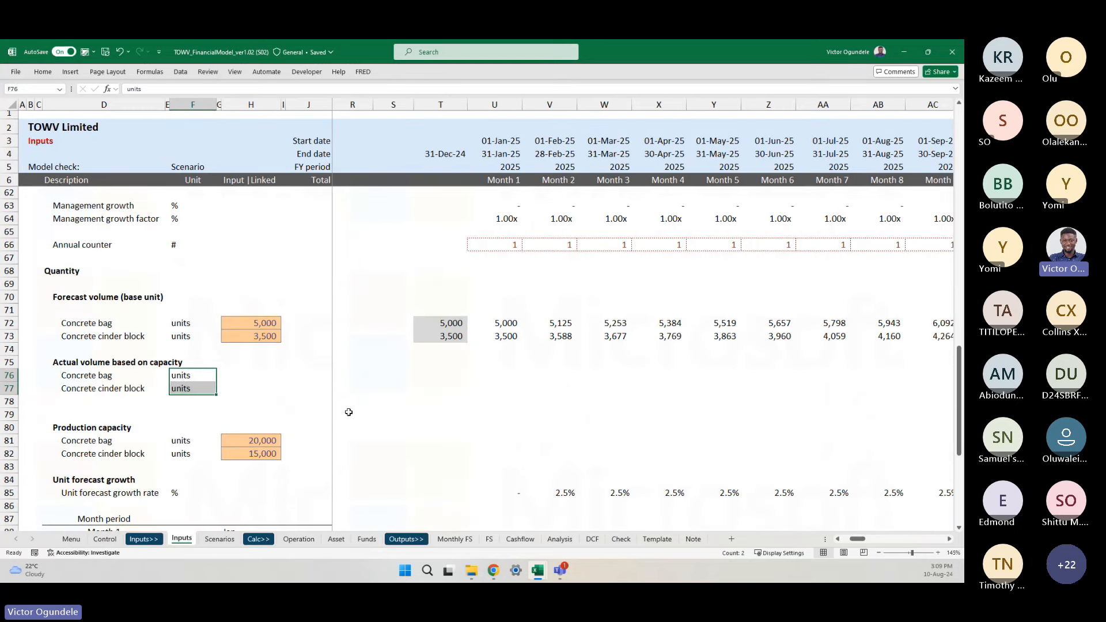
scroll(349, 412, "down", 1)
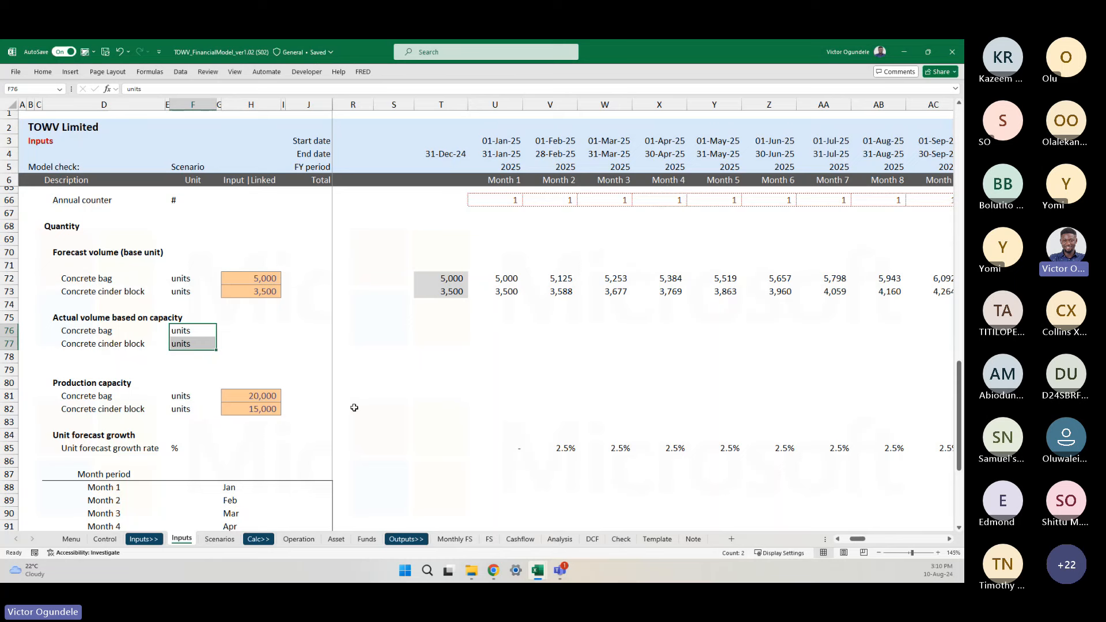
scroll(524, 378, "down", 1)
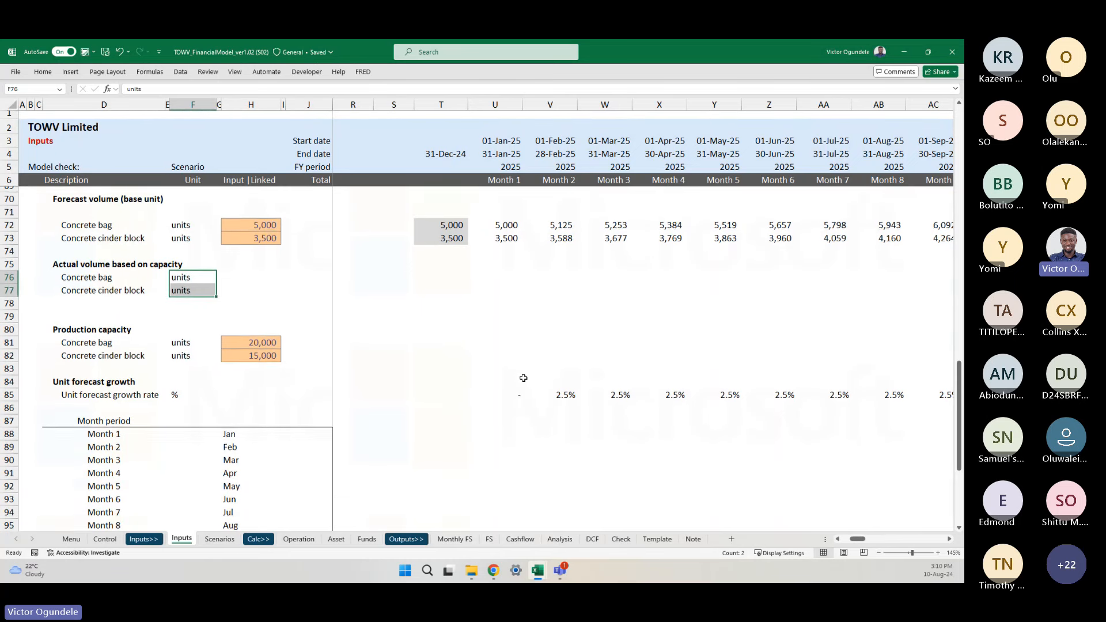
left_click(524, 341)
key("Left")
key("Up")
key("Up")
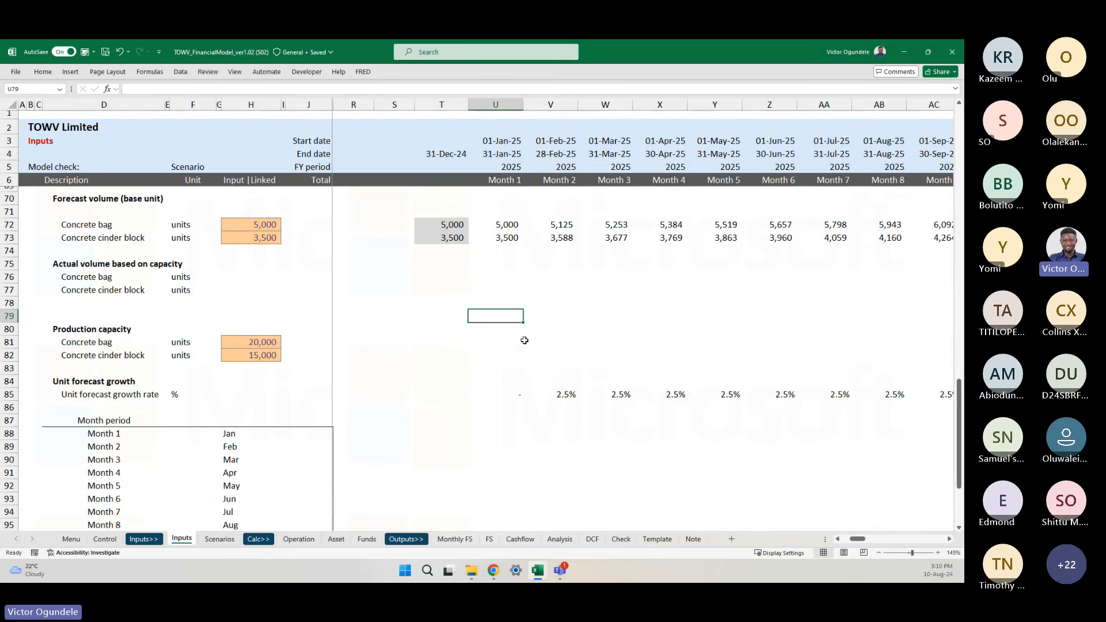
key("shift+space")
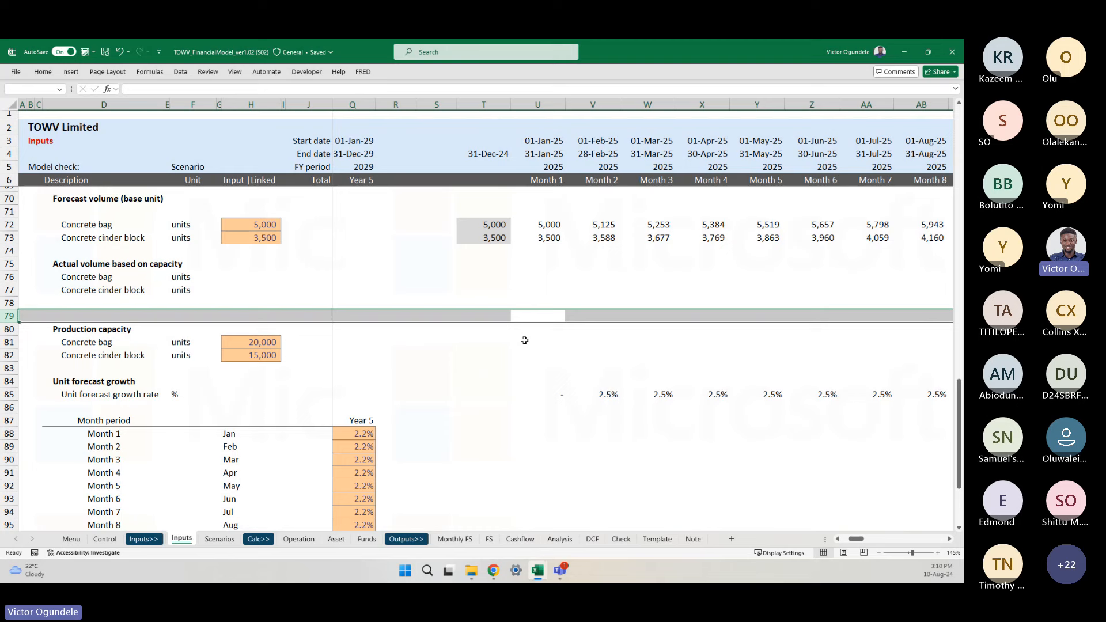
key("Left")
key("Down")
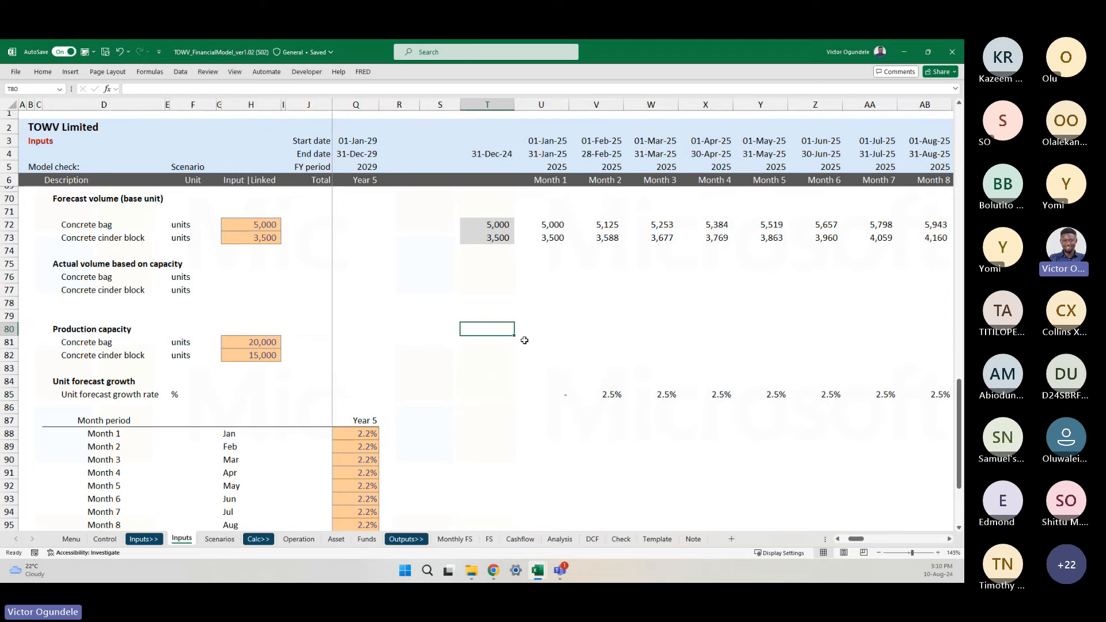
- Link the Month 1 concrete bag capacity in U81 with =$H81 and copy the formula down to U82 for cinder blocks
key("Right")
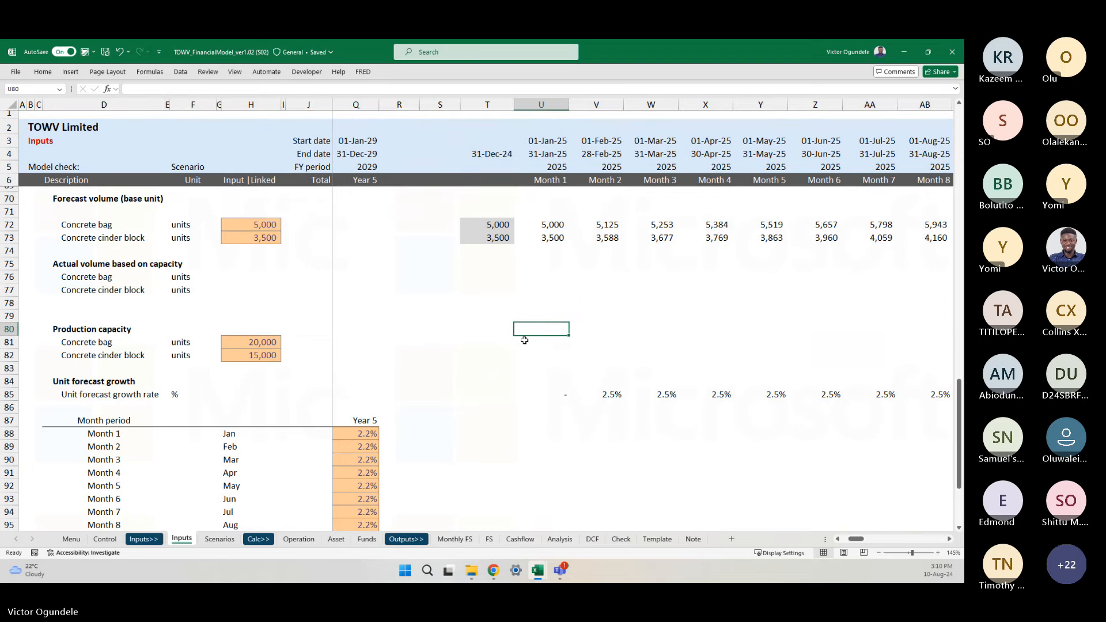
key("Down")
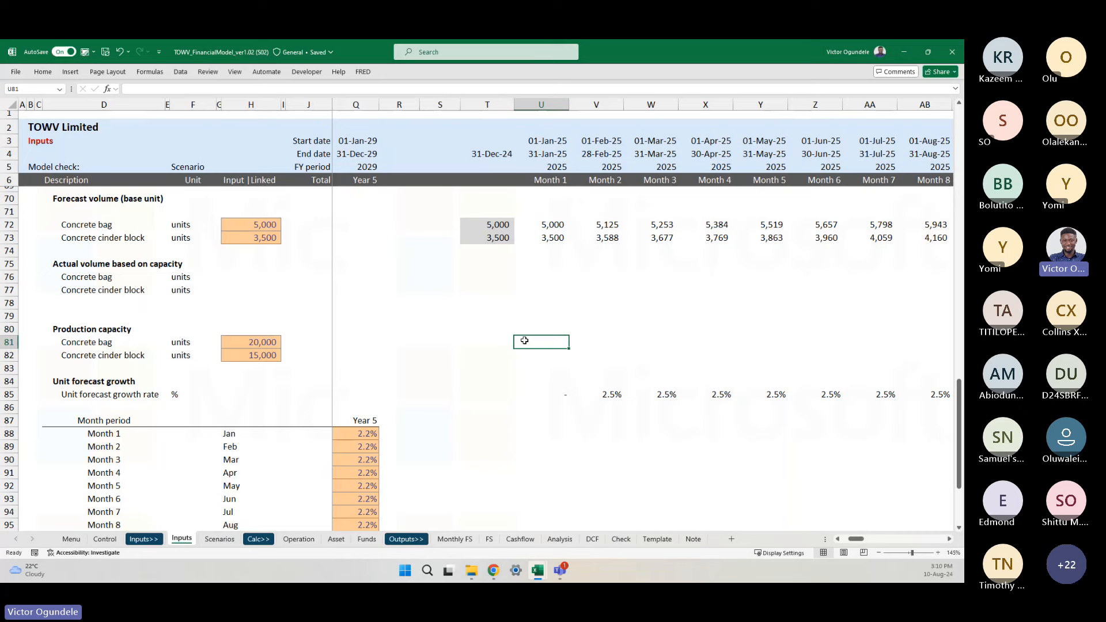
type("=")
key("Left")
key("Left")
key("Left")
key("Left")
key("Left")
key("Left")
key("Left")
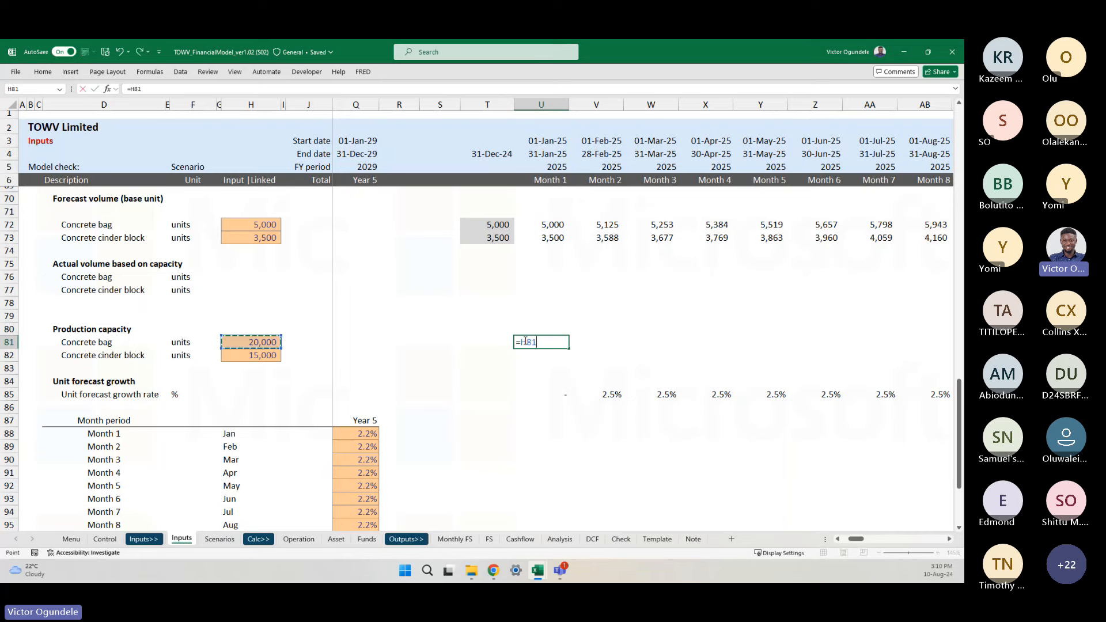
key("F4")
key("F4")
key("F4")
key("ctrl+Return")
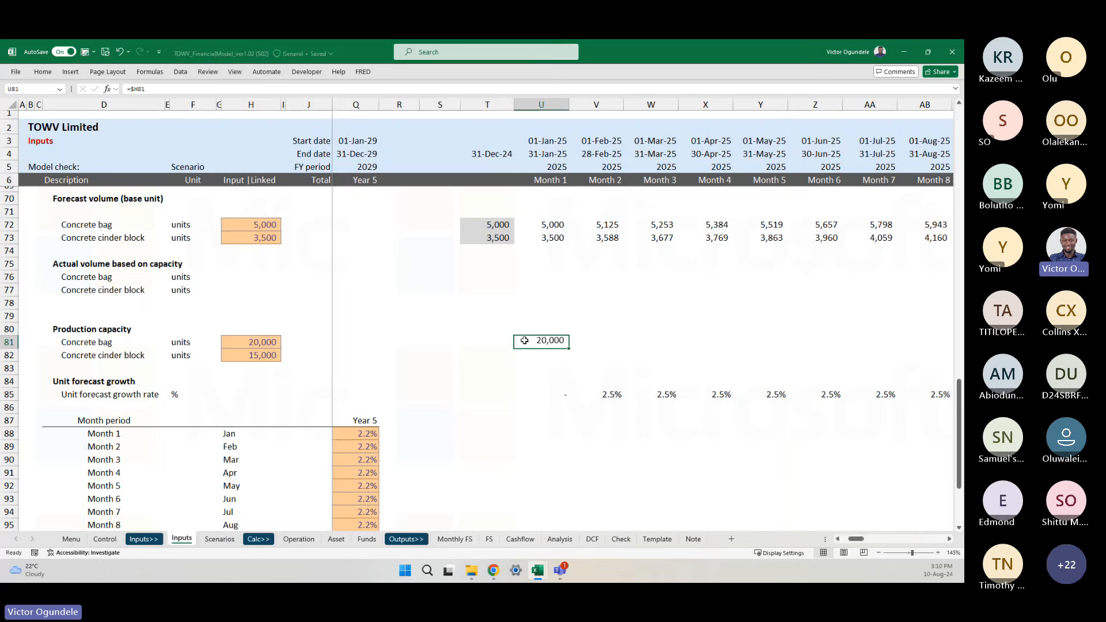
key("Down")
key("ctrl+d")
scroll(579, 449, "down", 1)
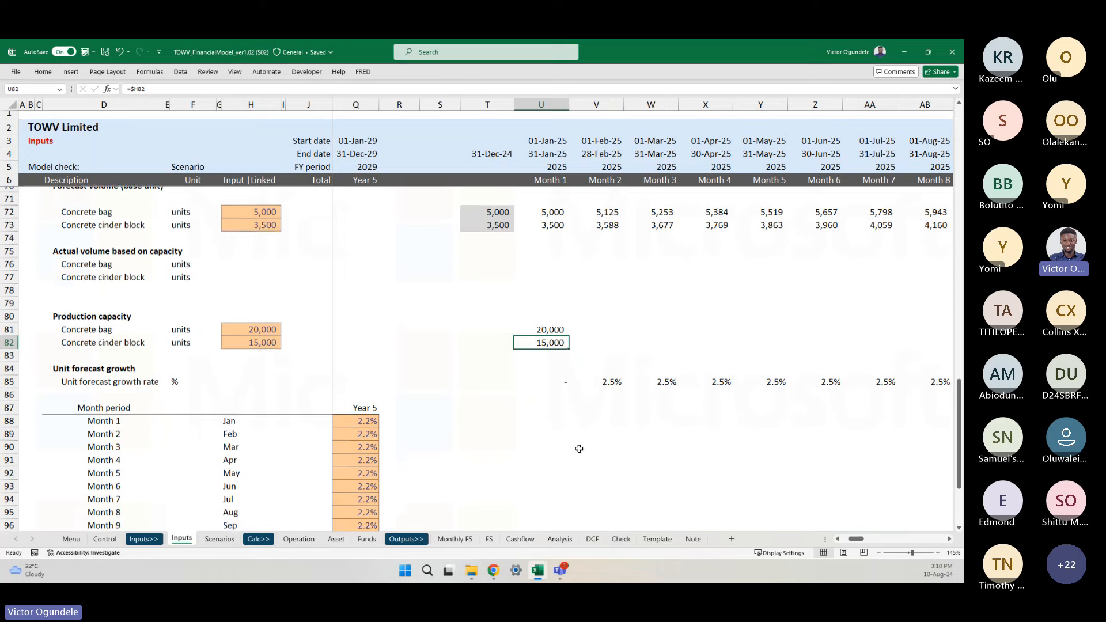
scroll(579, 449, "down", 3)
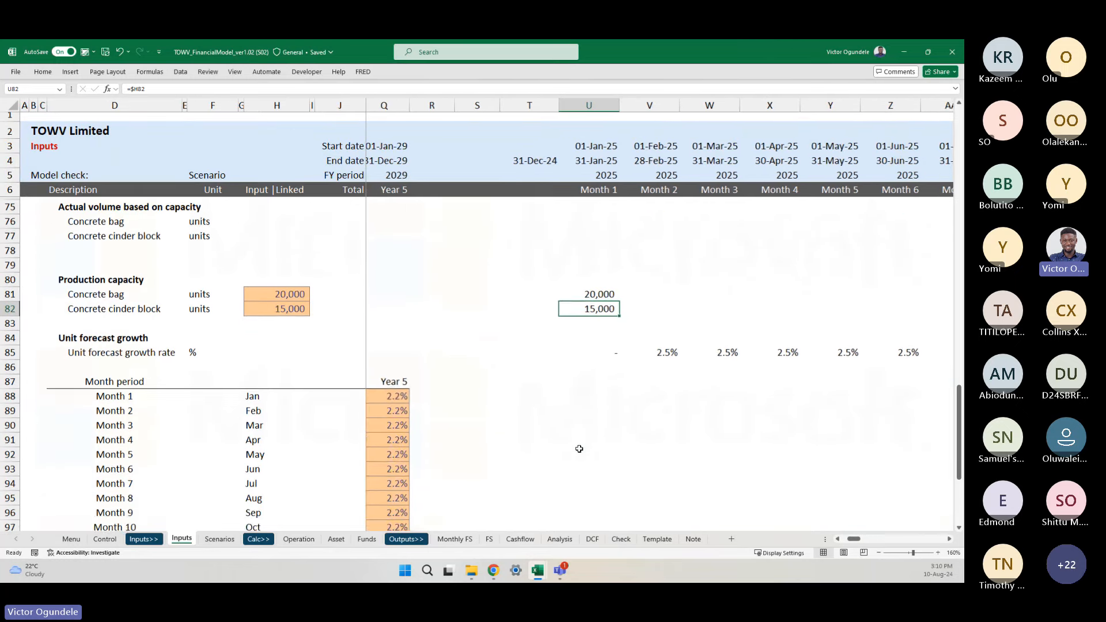
scroll(579, 448, "up", 1)
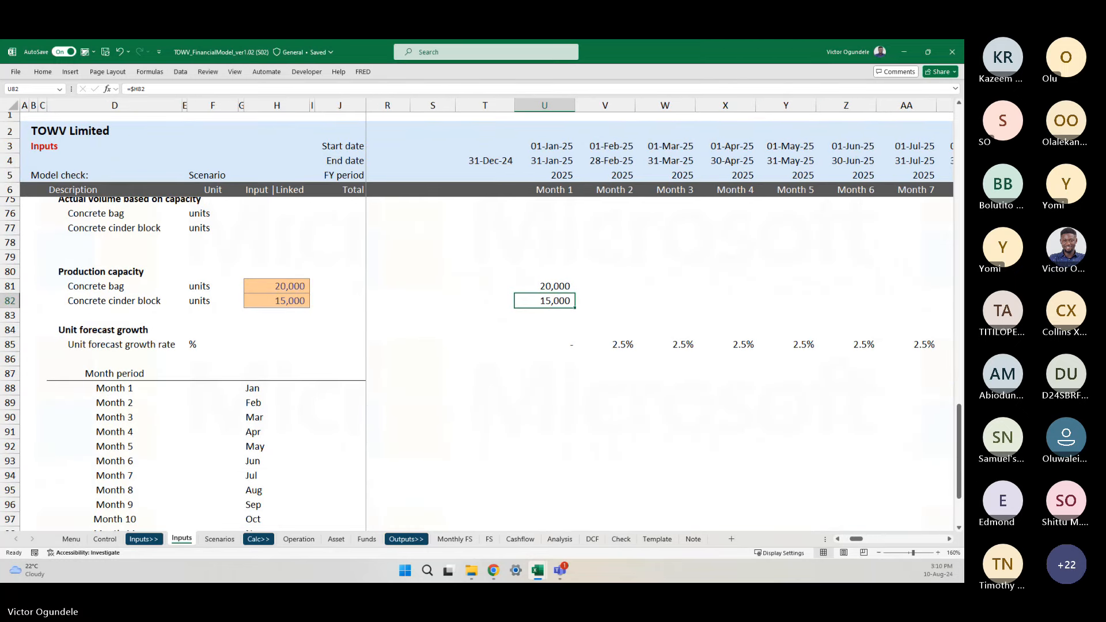
key("alt+Tab")
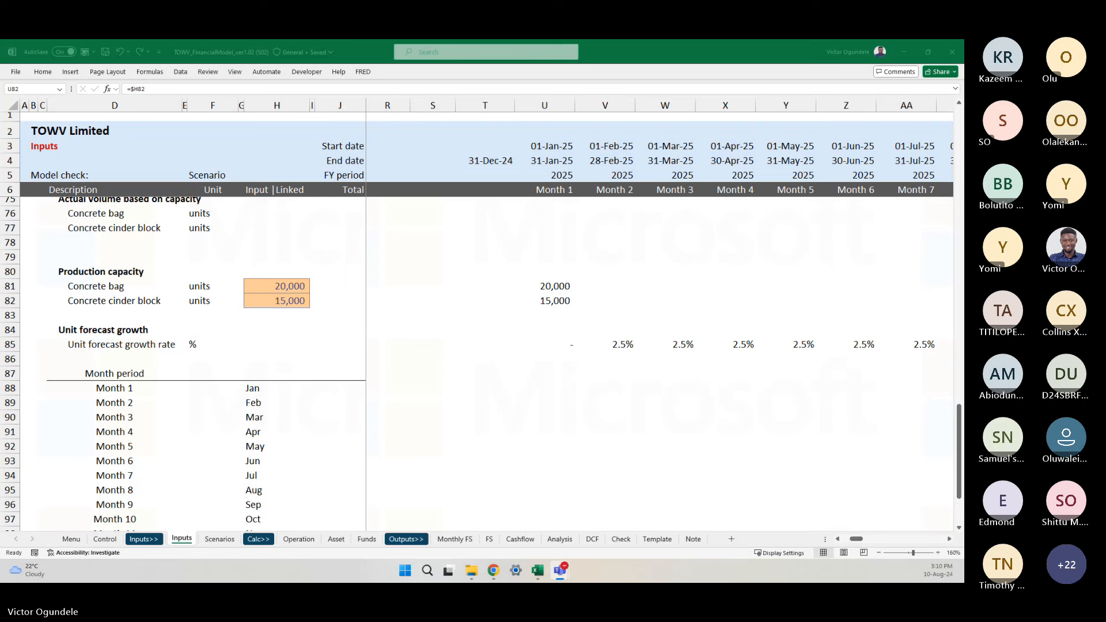
left_click(563, 287)
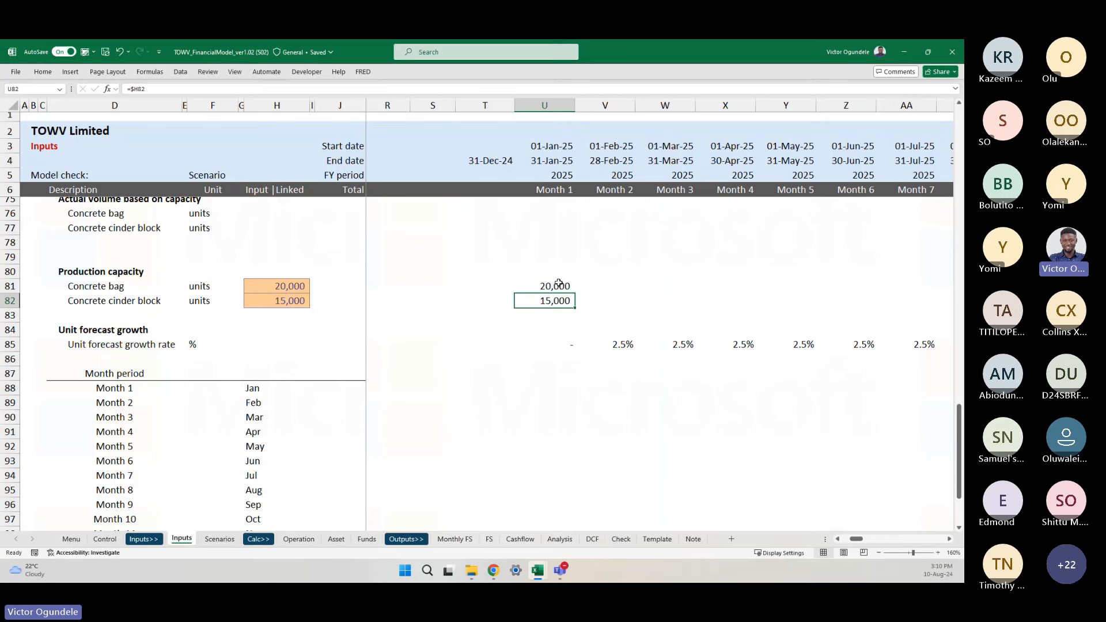
- Fill both production capacity formulas in U81:U82 across to Month 60 in column CB
left_click(560, 285)
key("shift+Down")
key("ctrl+shift+Right")
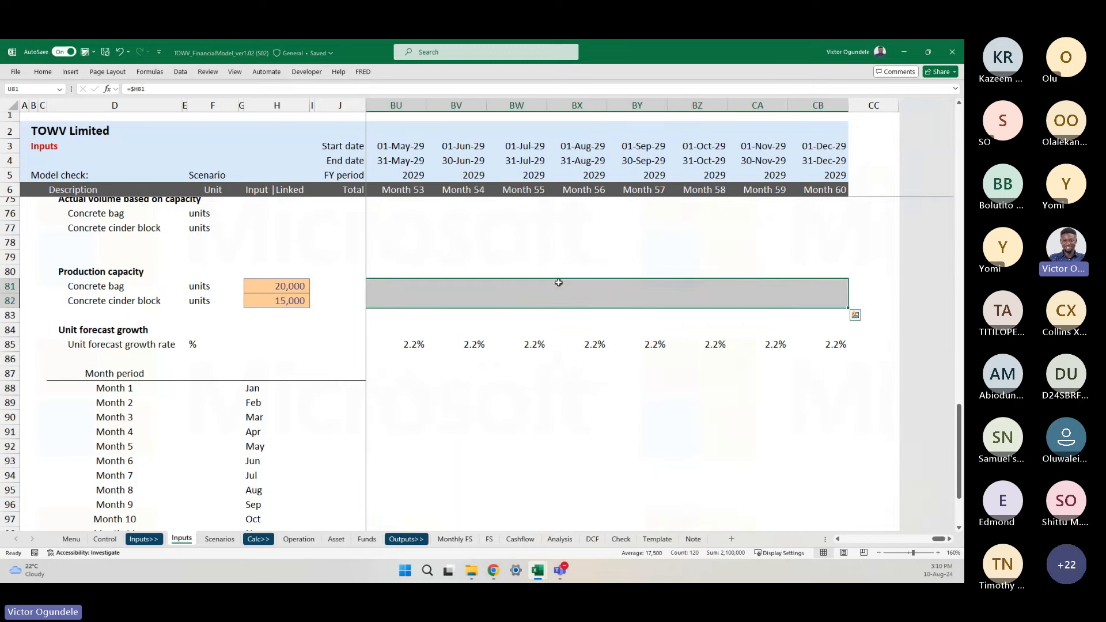
key("ctrl+r")
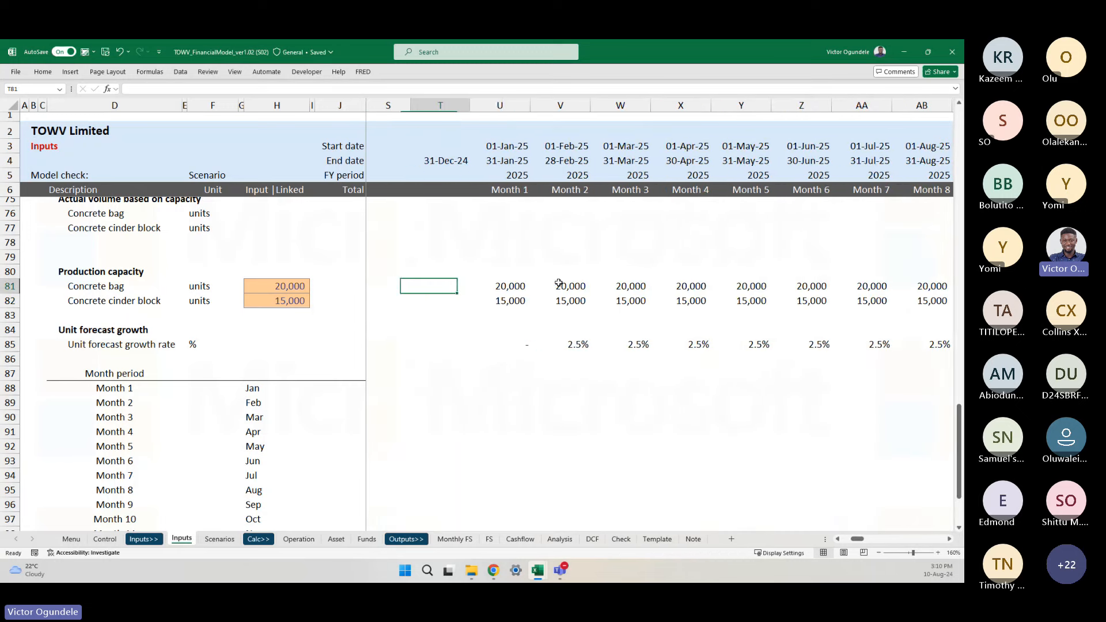
key("Right")
scroll(559, 283, "down", 1)
scroll(559, 283, "up", 2)
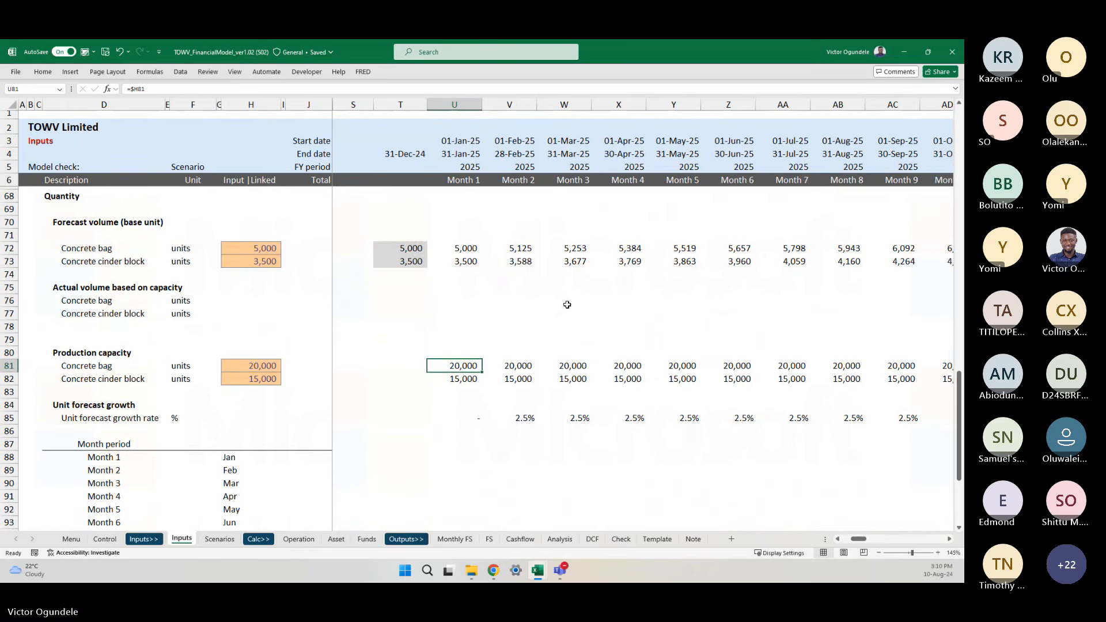
- Check that the production capacity values in row 81 run across the monthly columns through Month 60
key("Right")
key("Right")
key("Right")
key("Right")
key("Right")
key("Right")
key("Right")
key("Right")
key("Right")
key("Right")
key("Right")
key("Right")
key("Right")
key("Right")
key("Right")
key("Right")
key("Right")
key("Right")
key("Right")
key("Right")
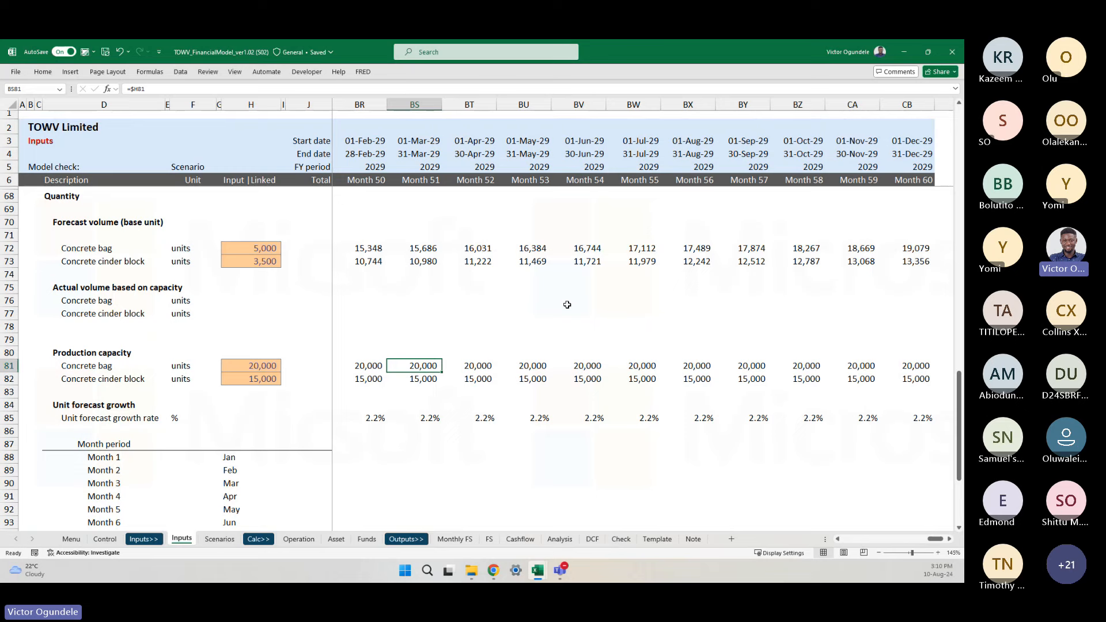
key("ctrl+Left")
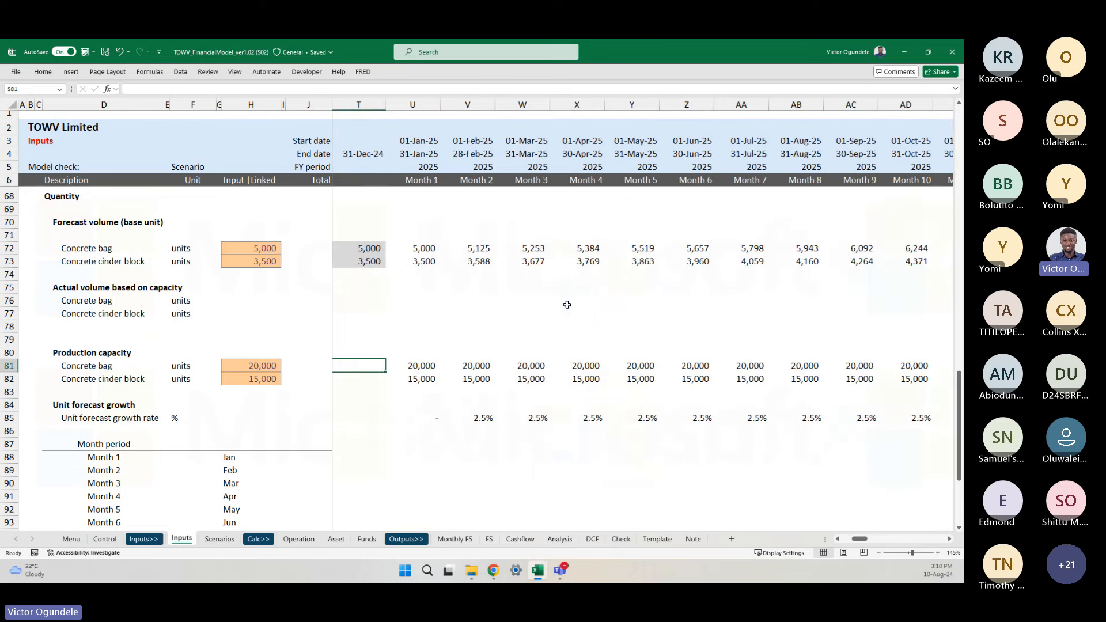
key("Right")
key("Left")
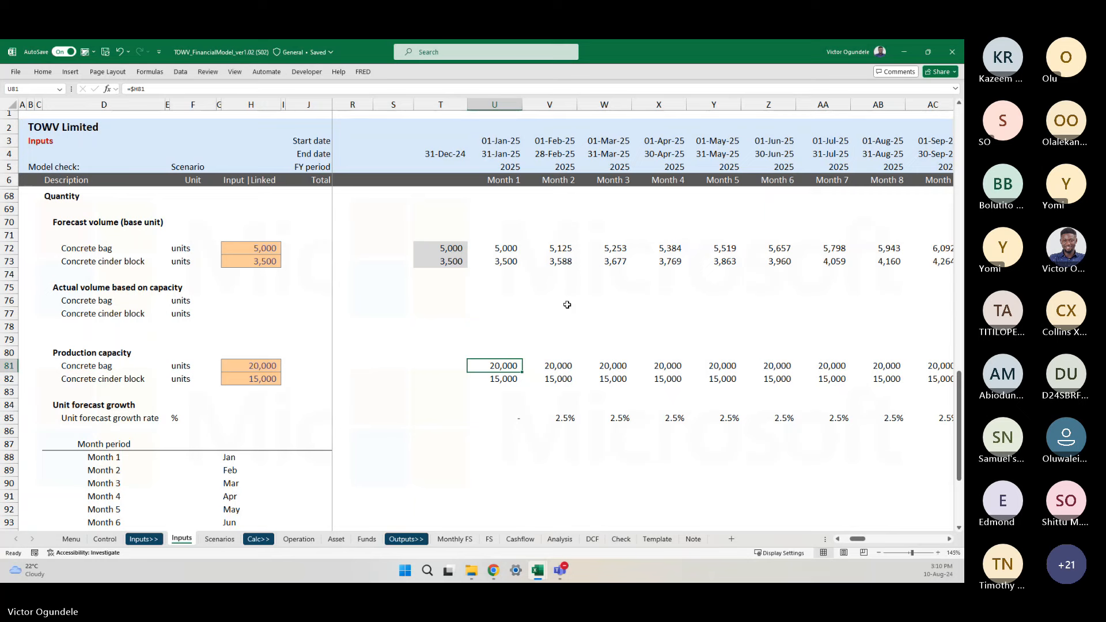
key("Up")
key("Up")
key("Up")
key("Up")
key("Up")
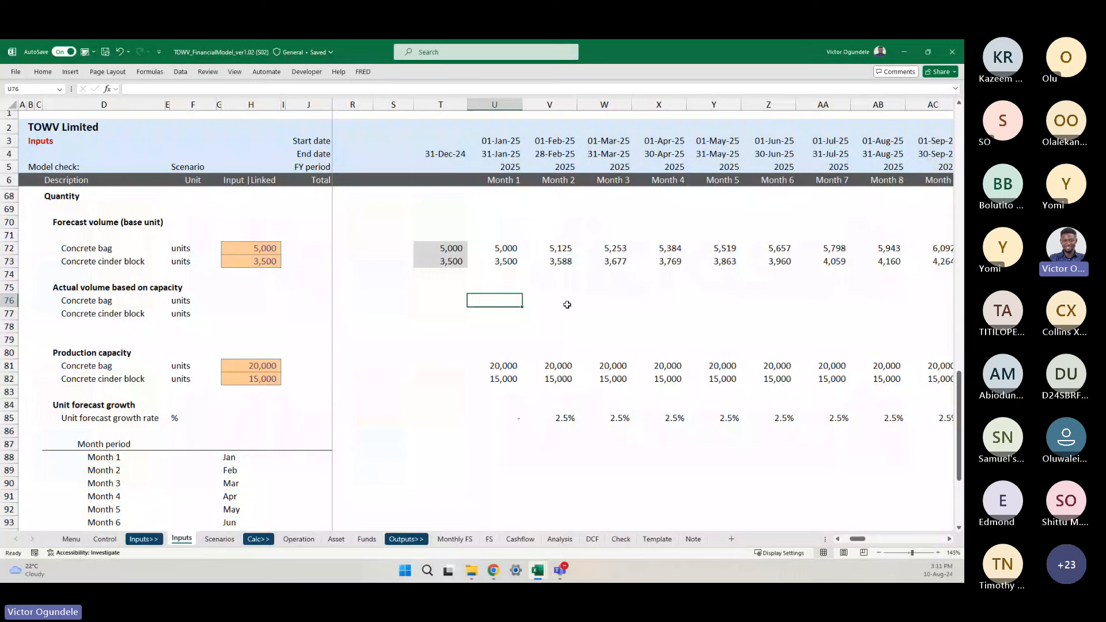
scroll(562, 367, "up", 1)
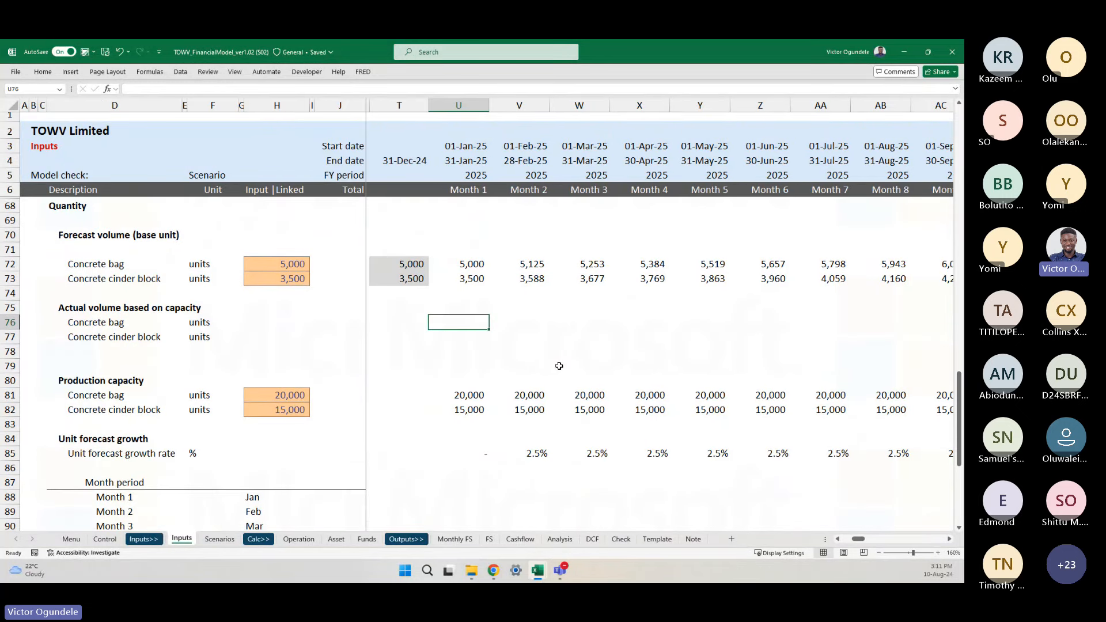
type("=")
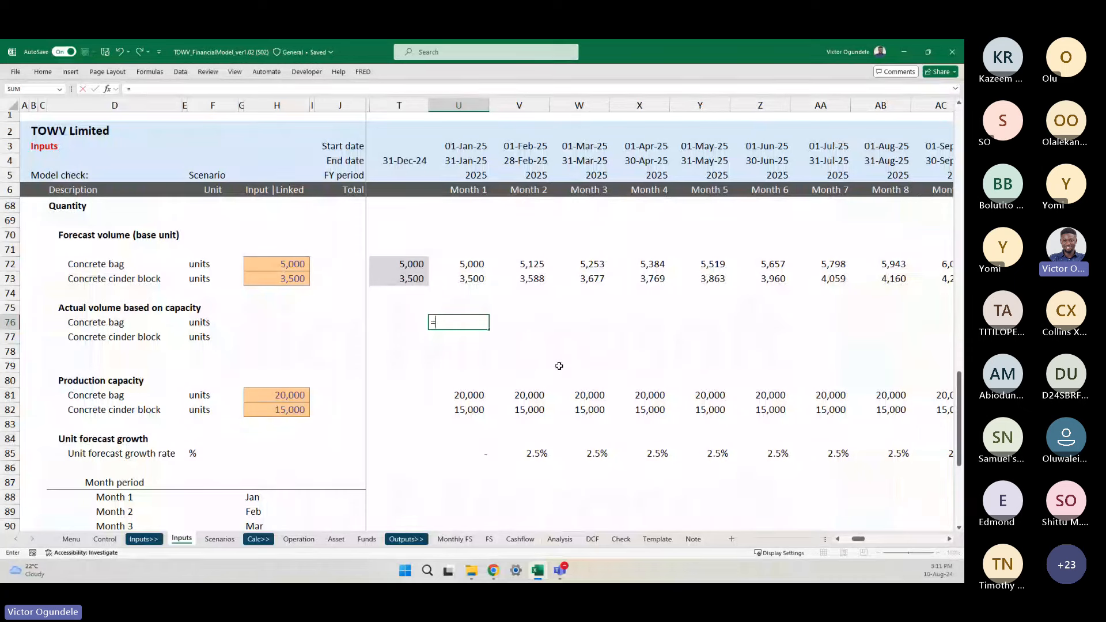
type("min")
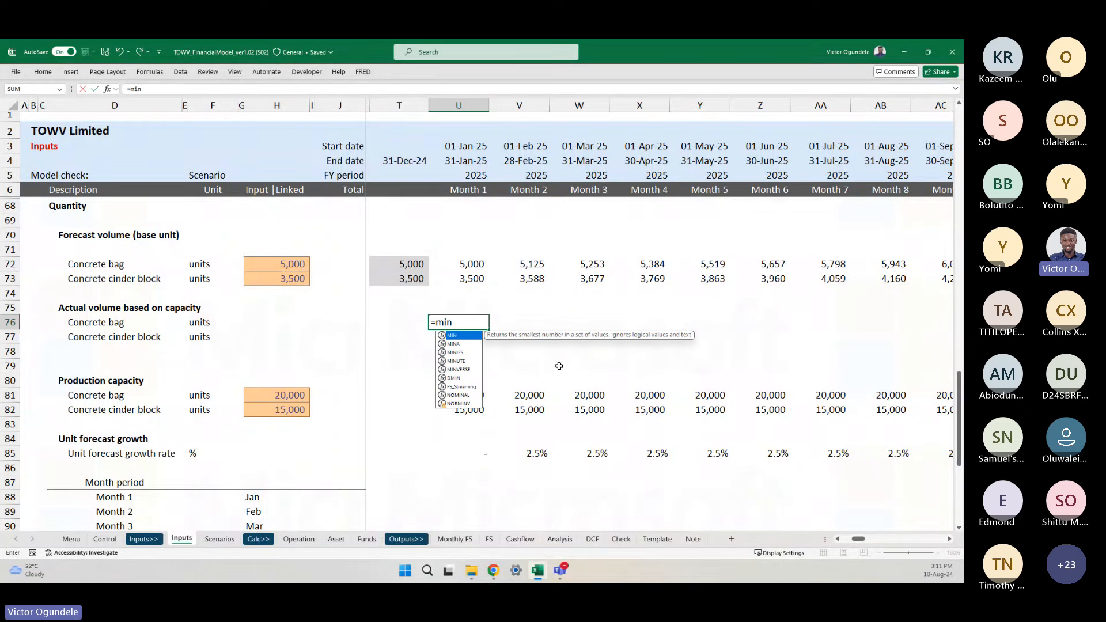
key("Tab")
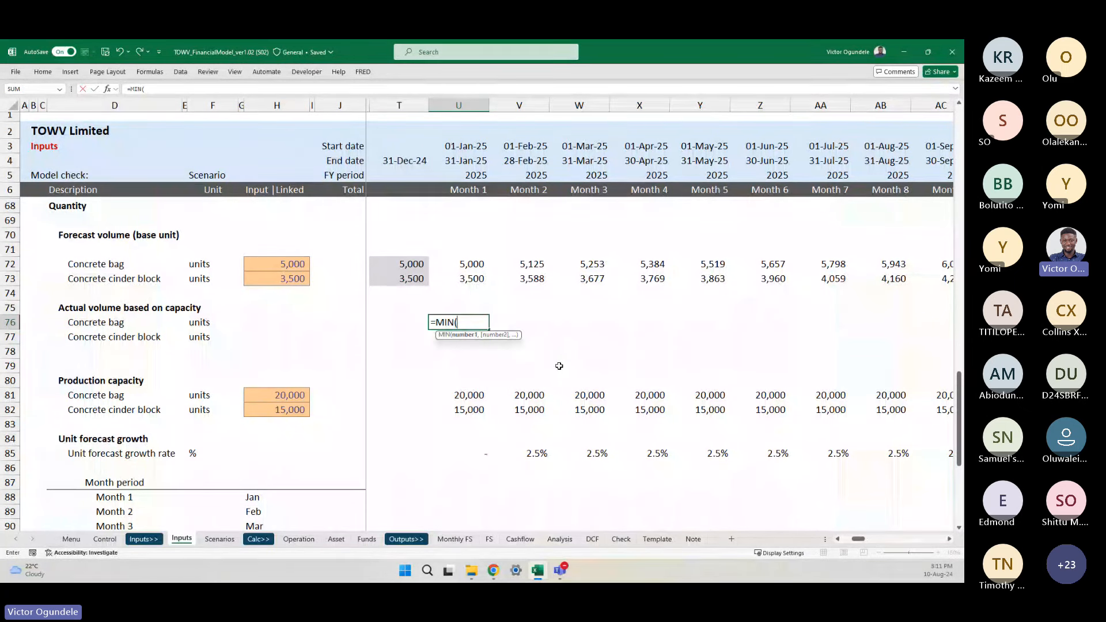
left_click(467, 265)
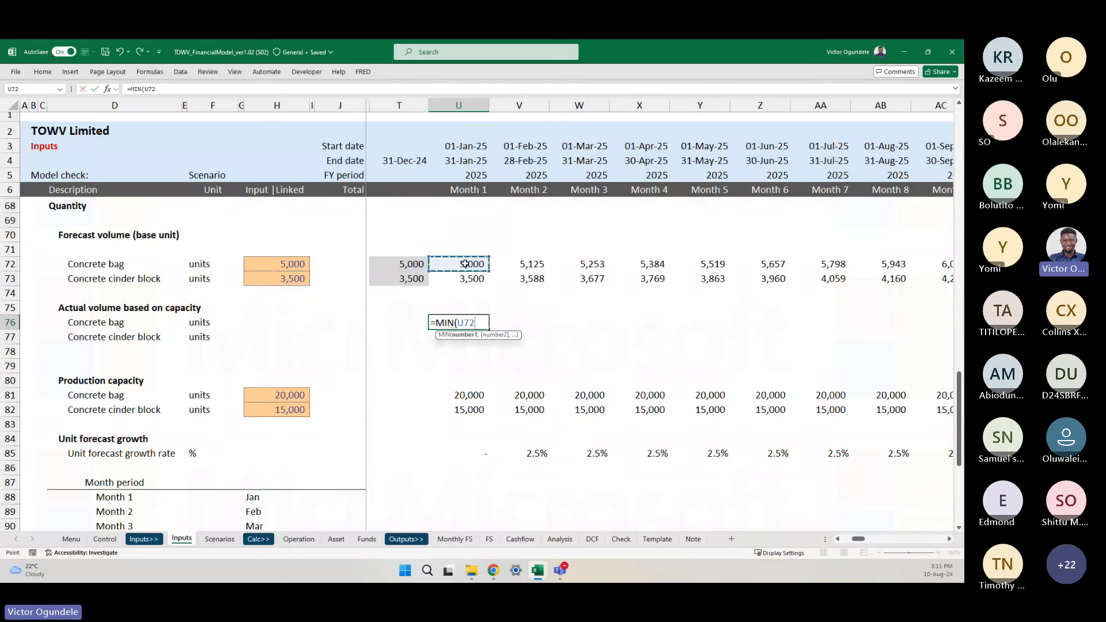
type(",")
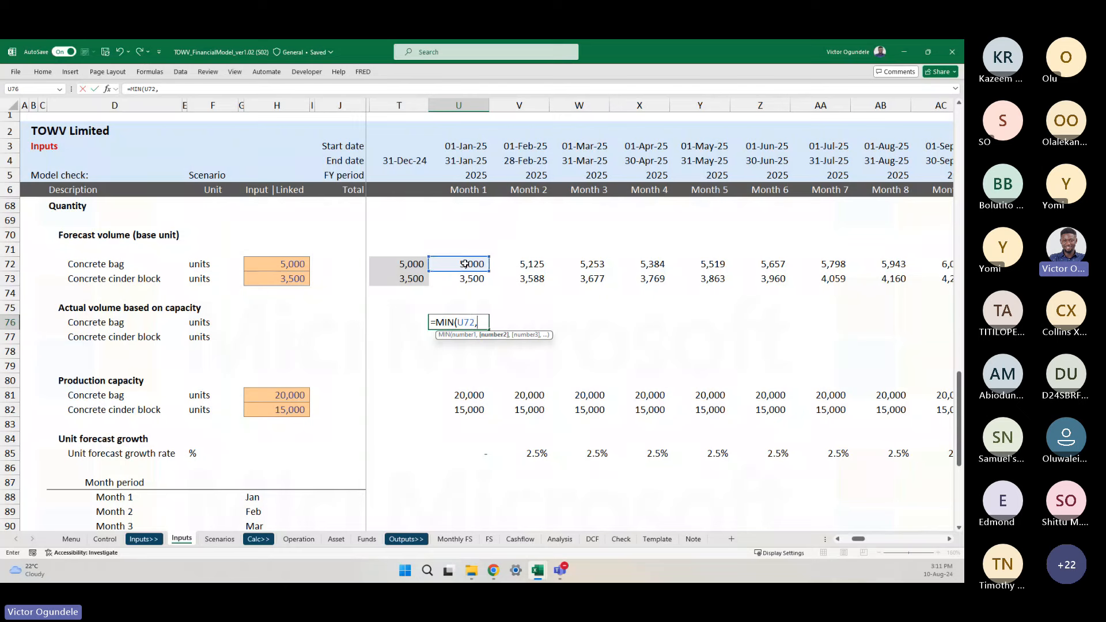
key("Down")
key("Down")
key("Down")
key("Down")
key("Down")
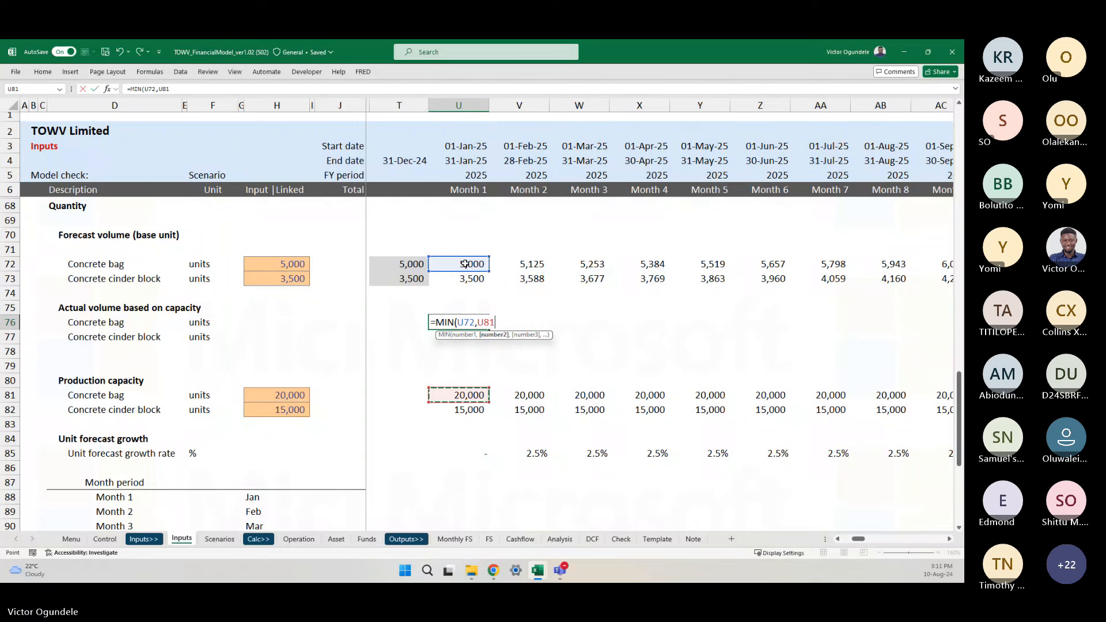
key("Escape")
- Look through the capacity, growth and counter sections on the Inputs sheet for free space for a new section
left_click(144, 356)
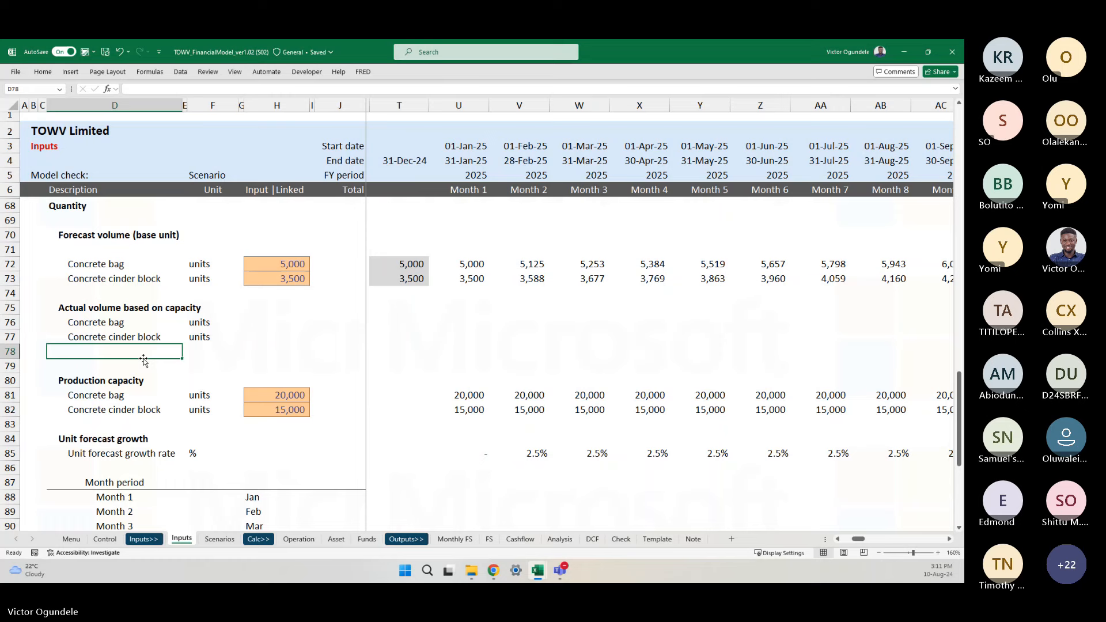
left_click(146, 365)
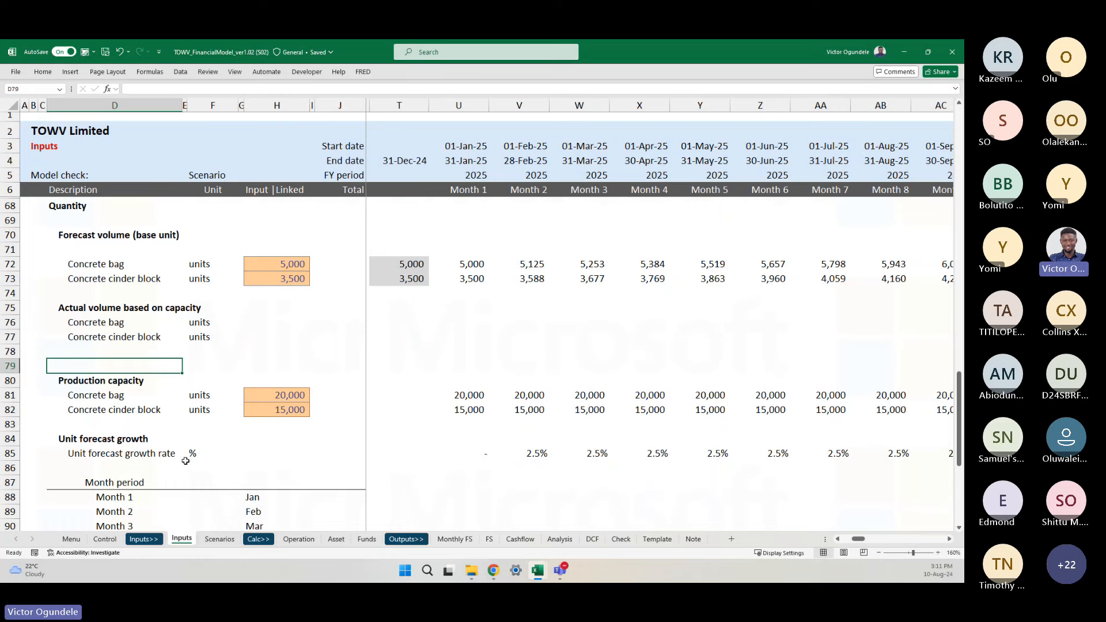
scroll(185, 461, "down", 2)
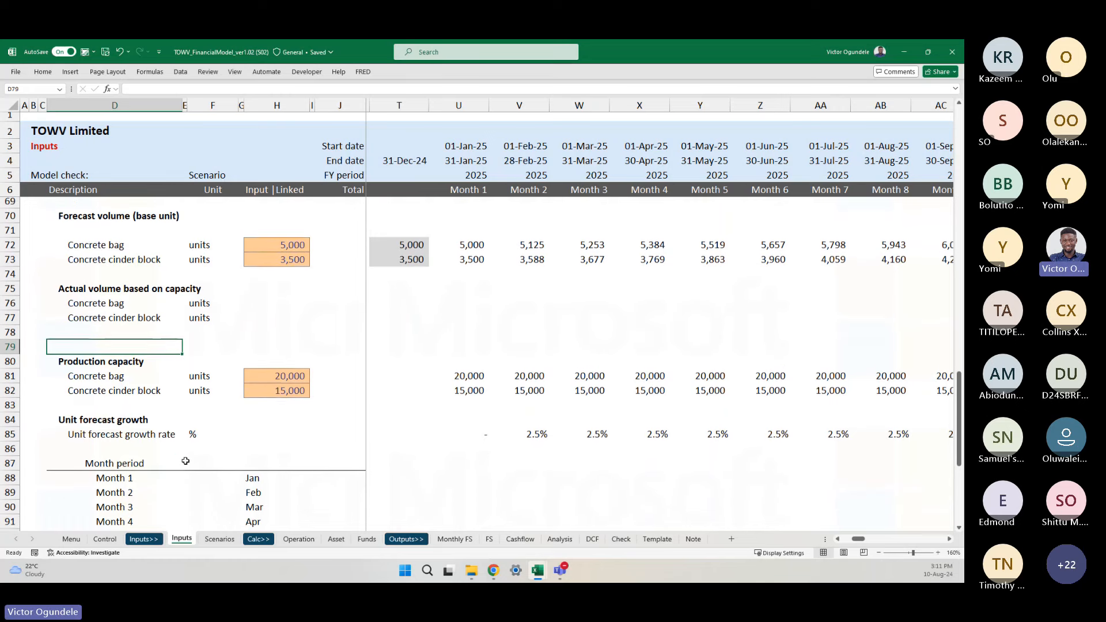
scroll(186, 461, "down", 6)
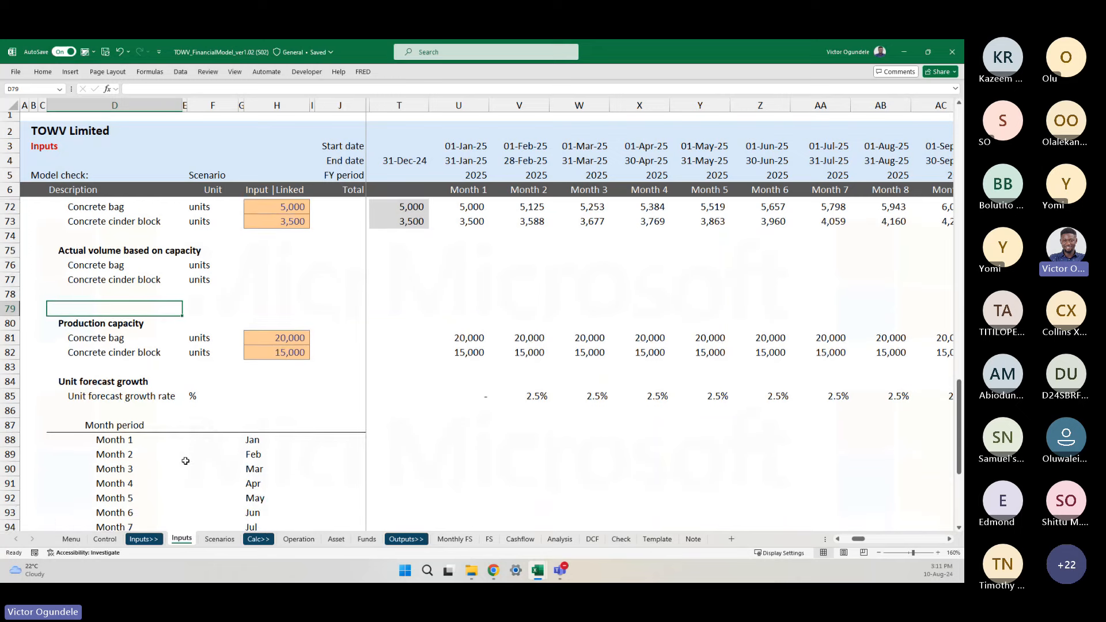
scroll(186, 461, "up", 6)
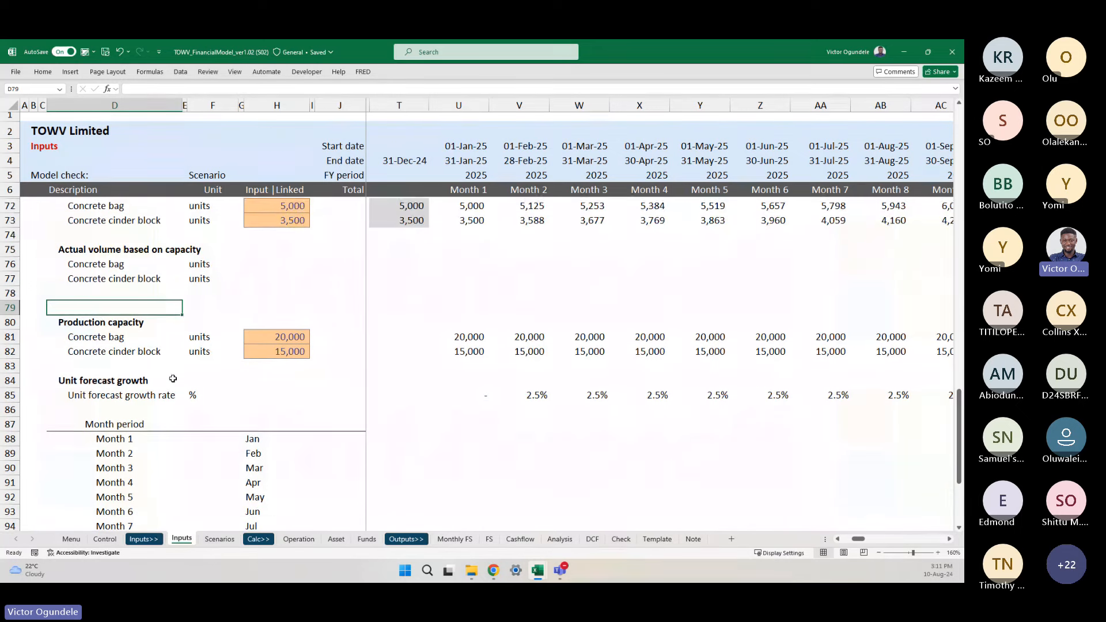
scroll(184, 415, "up", 1)
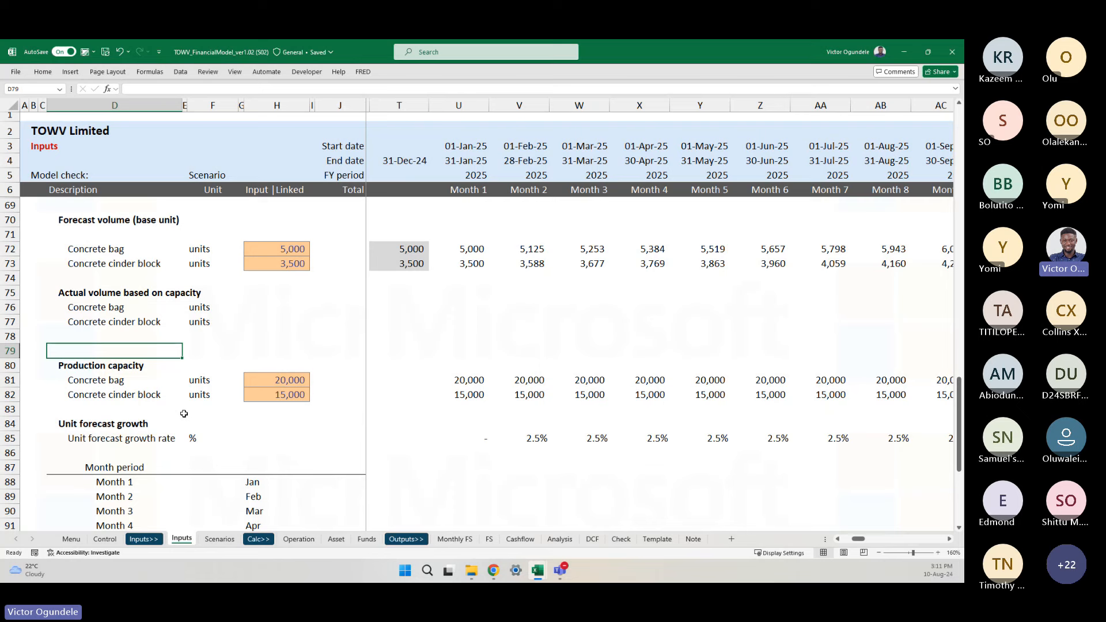
scroll(184, 413, "down", 6)
left_click(87, 483)
scroll(81, 382, "up", 2)
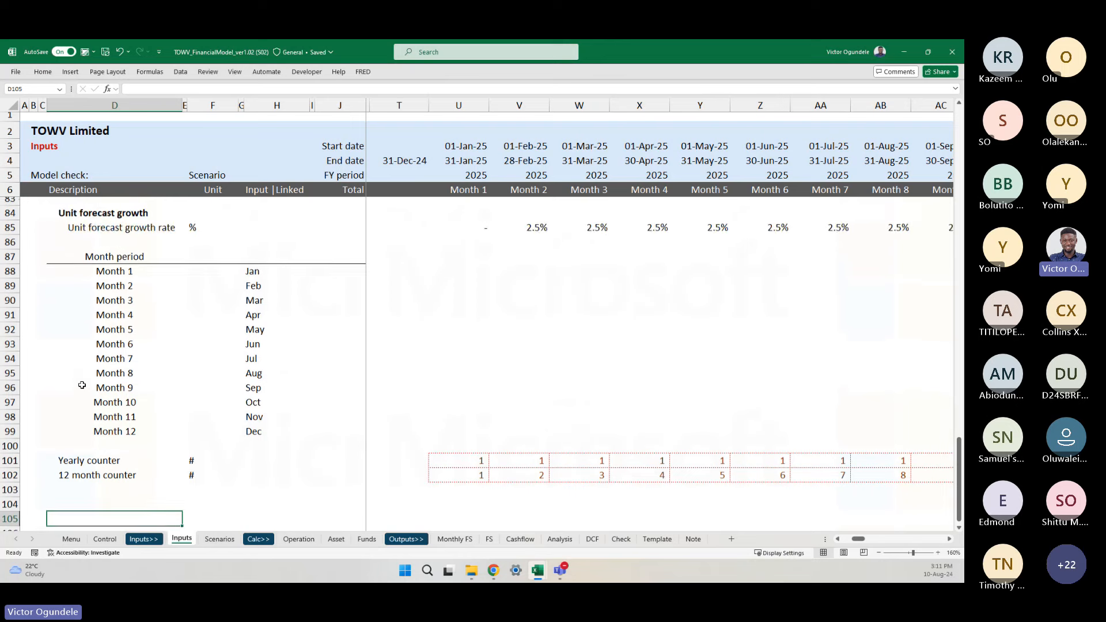
- Add a bold "Seasonality" heading in D104 below the counters, formatted like the Unit forecast growth heading in D84
scroll(81, 381, "down", 1)
left_click(85, 259)
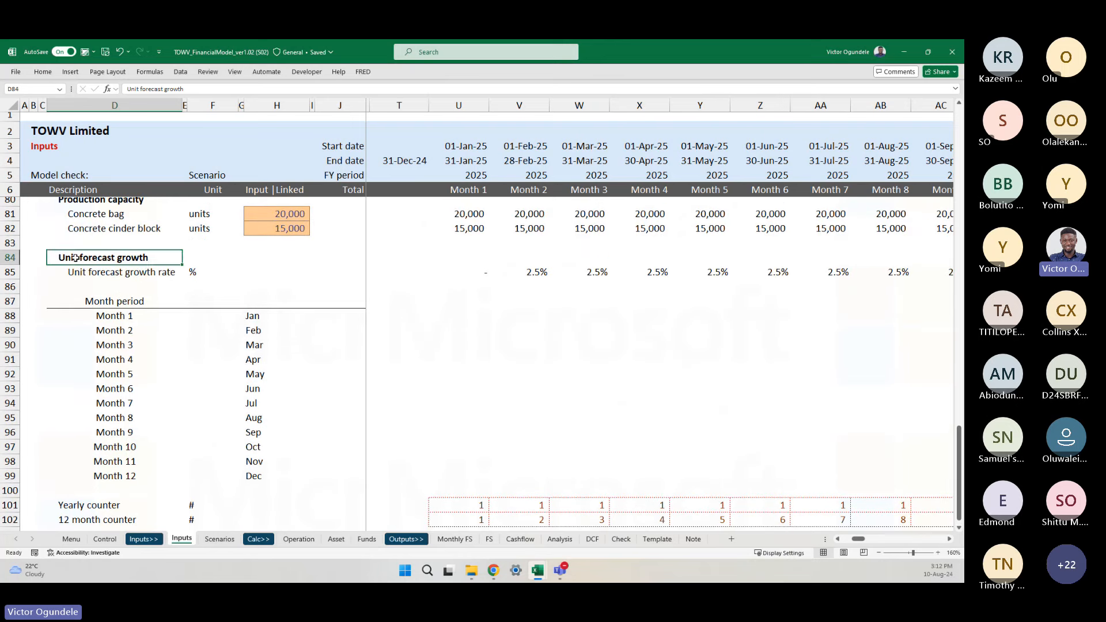
key("ctrl+c")
scroll(105, 378, "down", 4)
scroll(98, 380, "down", 1)
left_click(87, 380)
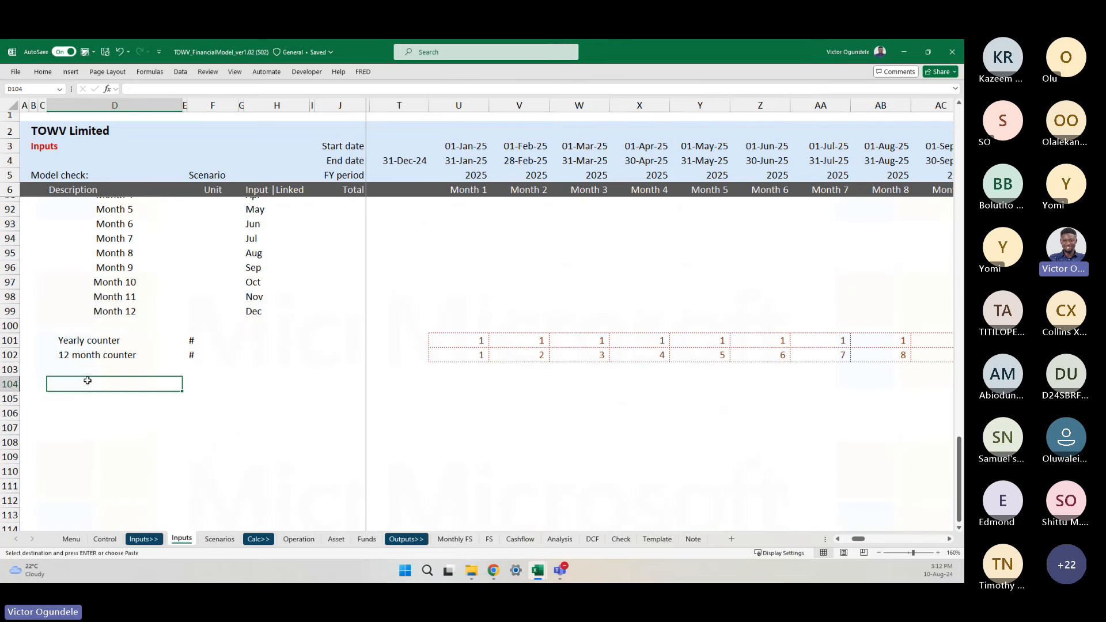
key("ctrl+v")
key("ctrl+z")
type("Seas")
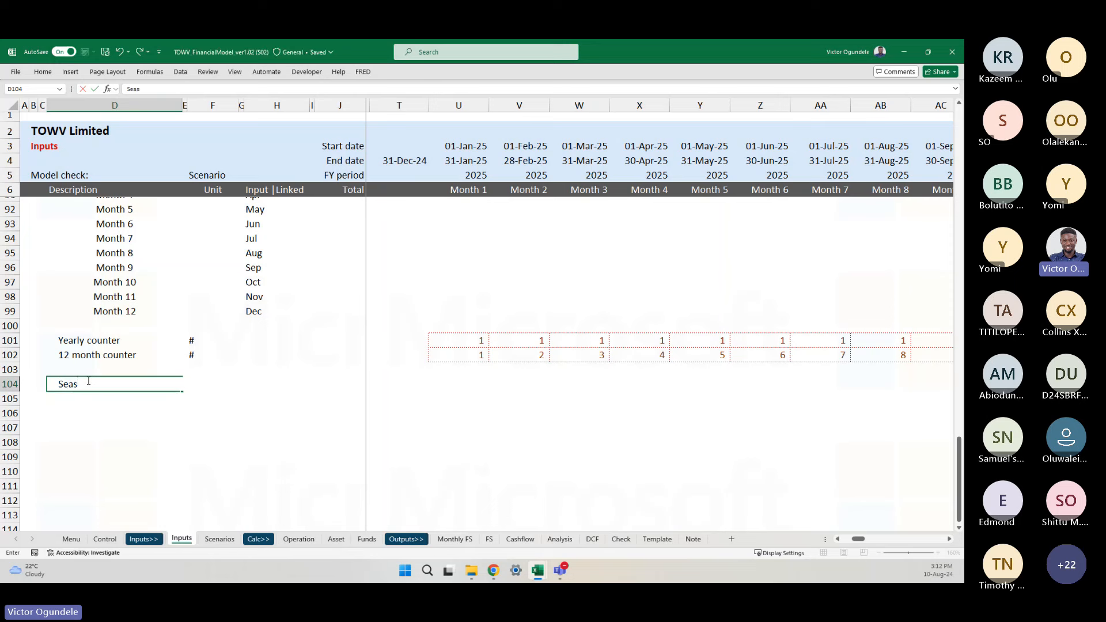
type("onality")
key("Return")
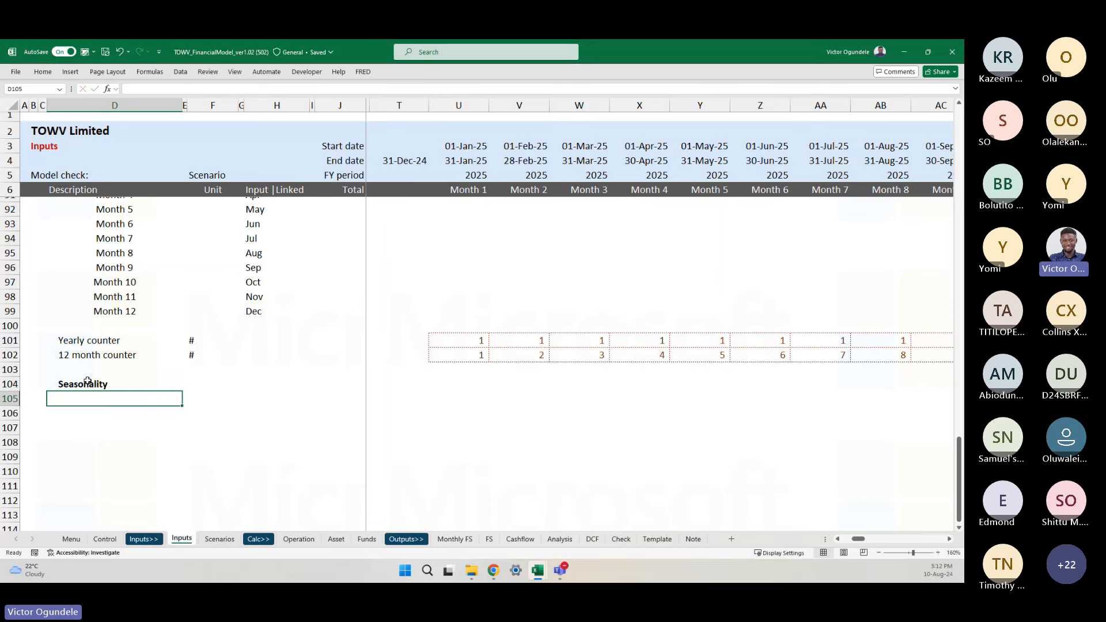
scroll(87, 382, "down", 3)
scroll(86, 377, "up", 2)
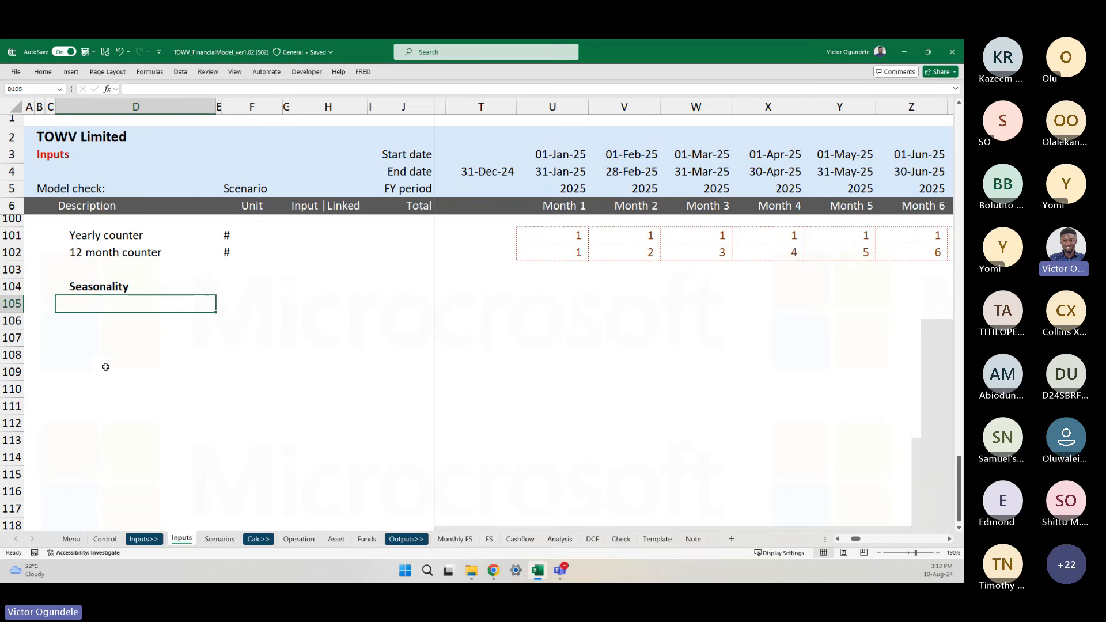
left_click(107, 367)
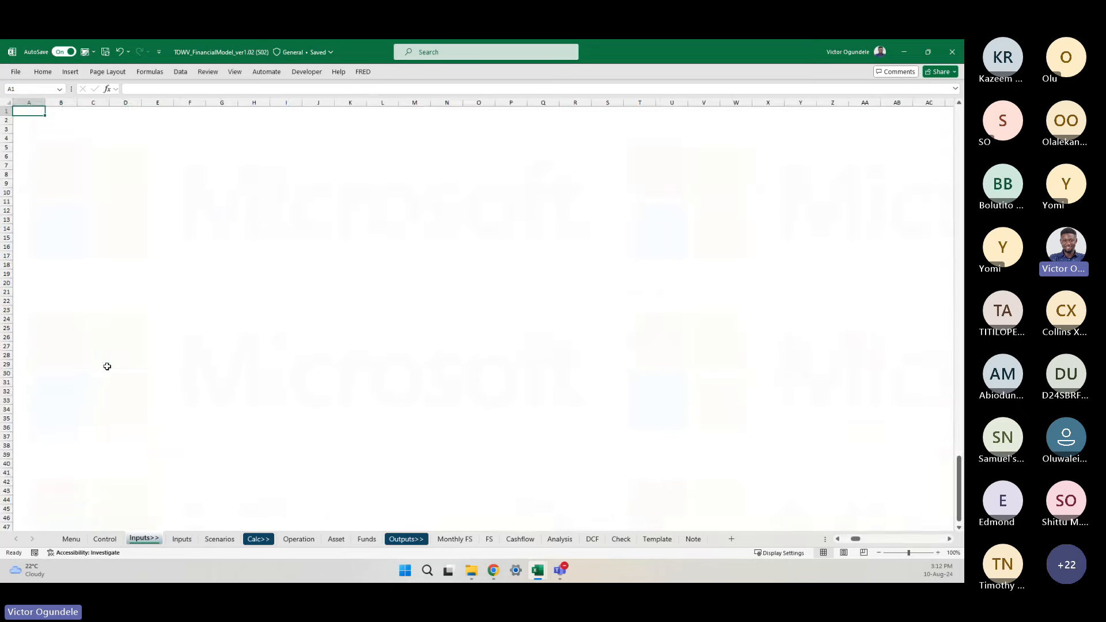
key("Up")
key("Up")
key("Up")
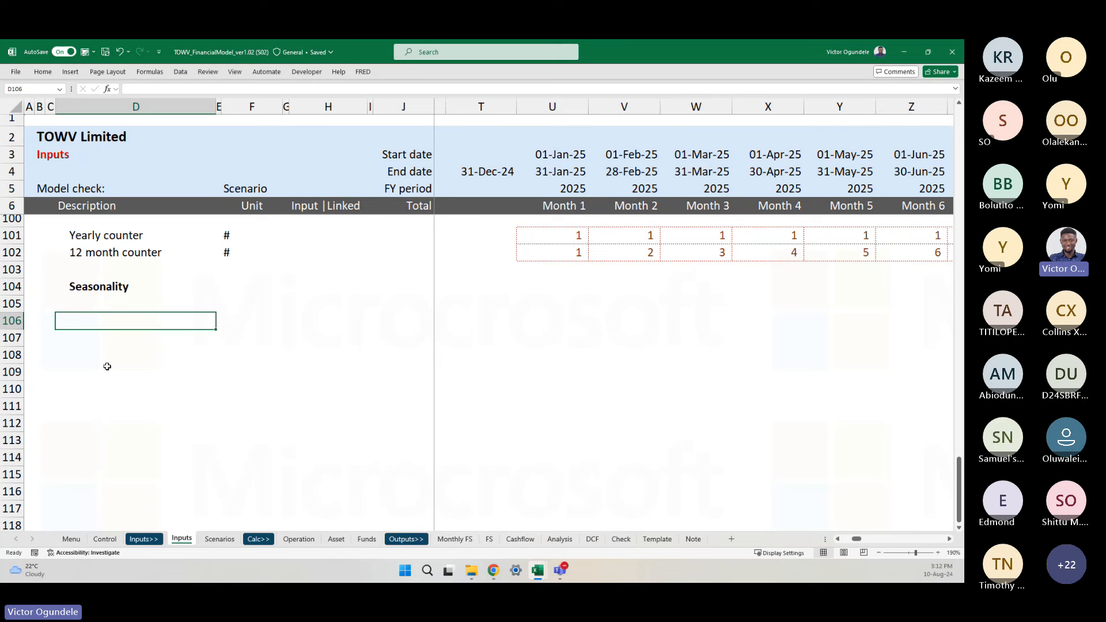
- Copy the Month 1 to Month 12 labels from D88:D99 into D105:D116 under the Seasonality heading
scroll(107, 366, "up", 5)
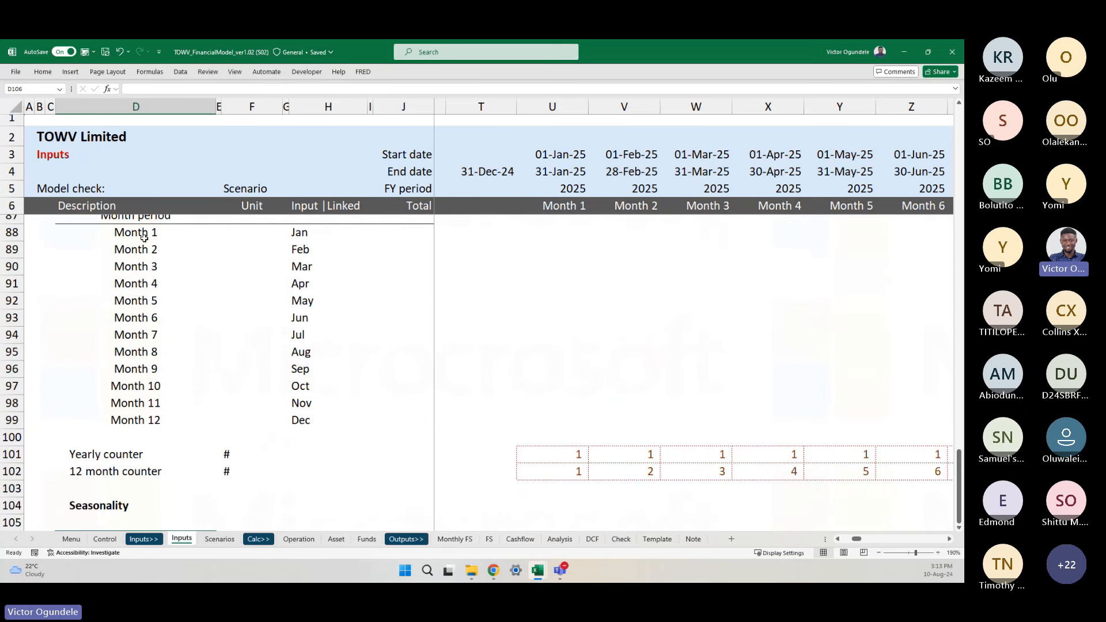
scroll(144, 238, "up", 1)
left_click(147, 259)
left_click(151, 438, "shift")
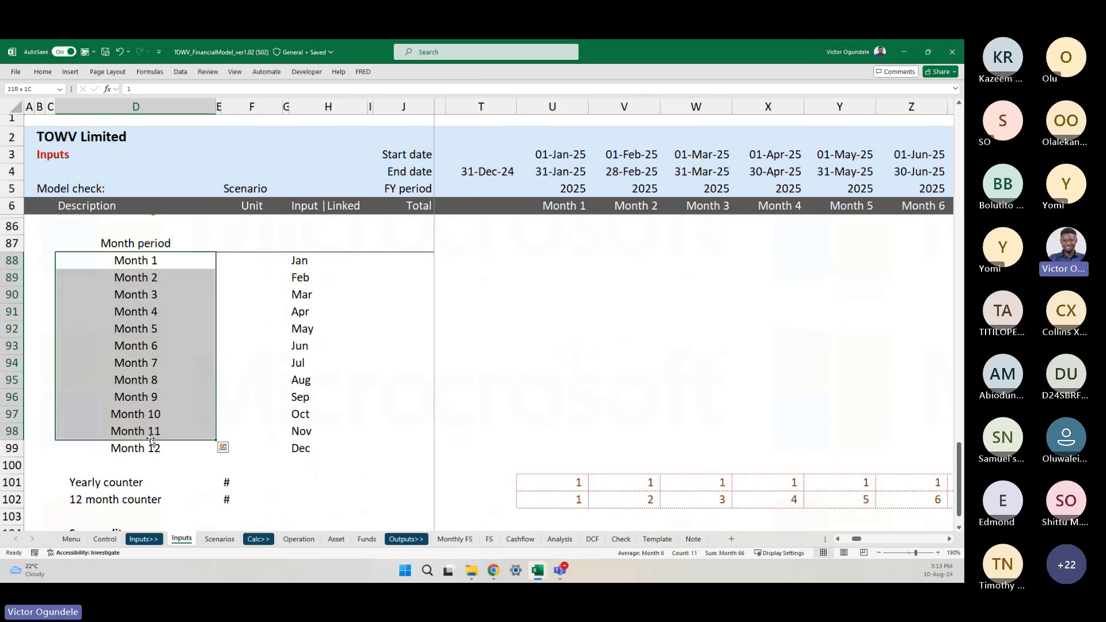
left_click(151, 443, "shift")
key("ctrl+c")
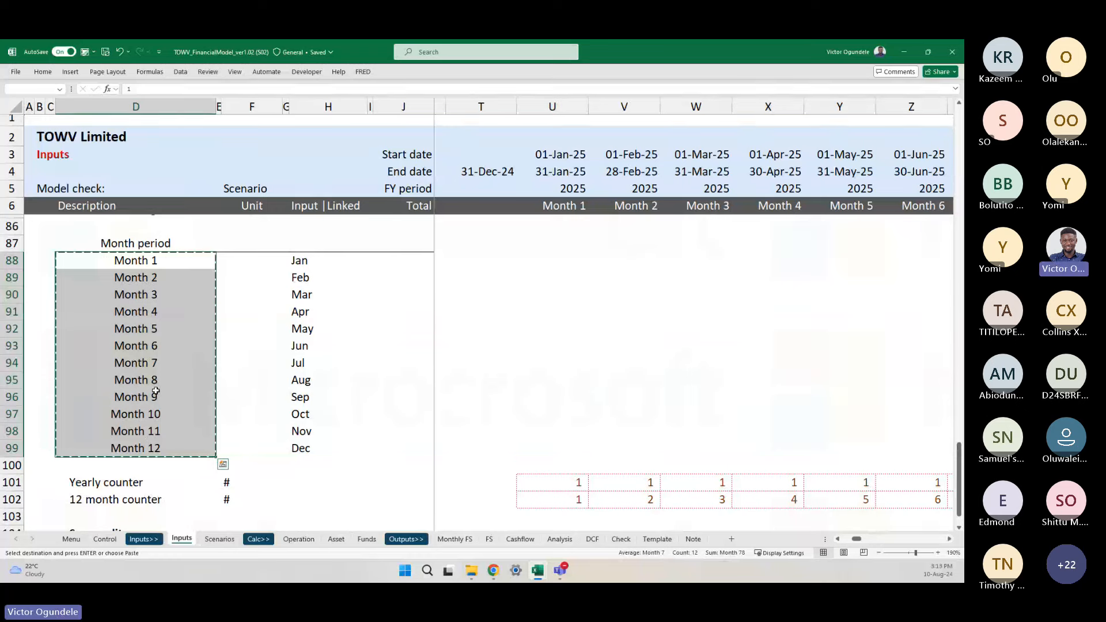
scroll(157, 375, "down", 3)
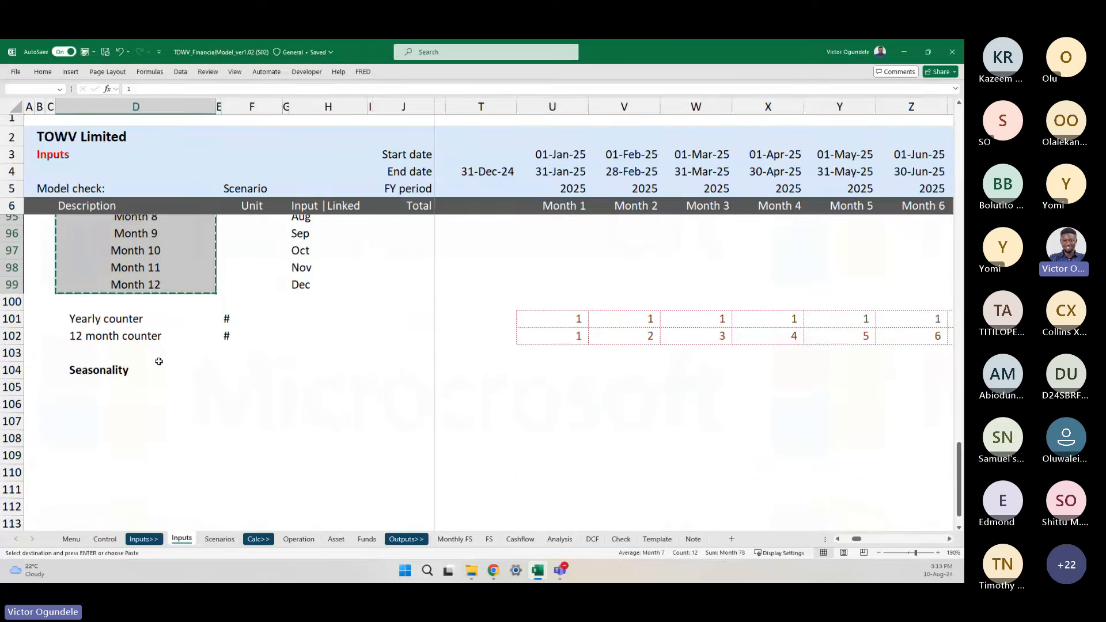
left_click(114, 386)
key("ctrl+v")
scroll(173, 374, "down", 2)
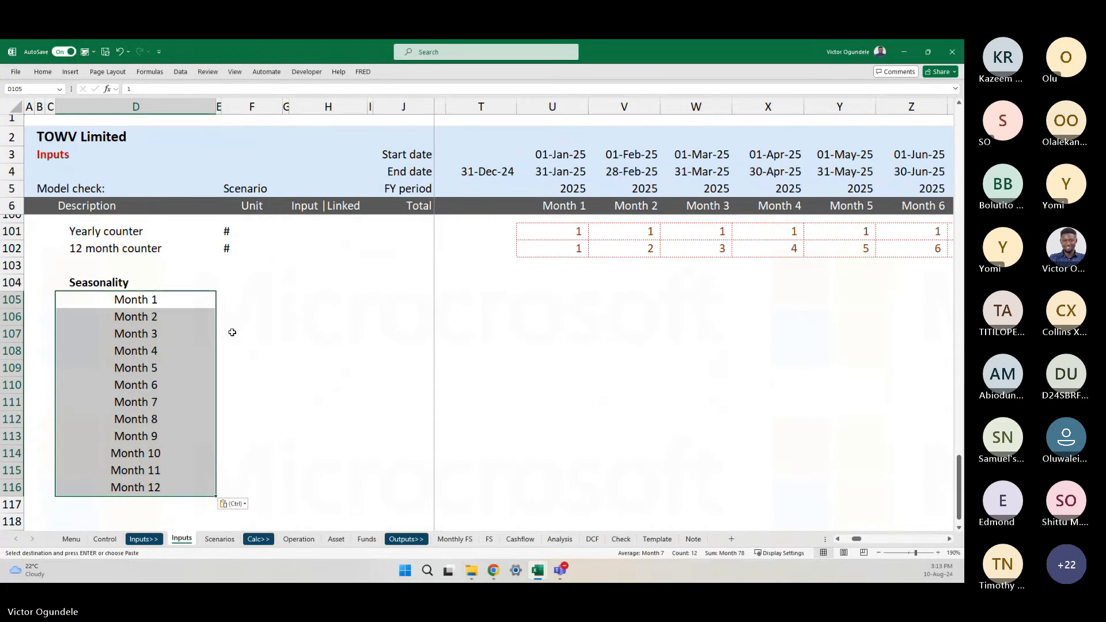
- Enter % as the unit in F105:F116 for all twelve seasonality months
left_click_drag(240, 298, 240, 298)
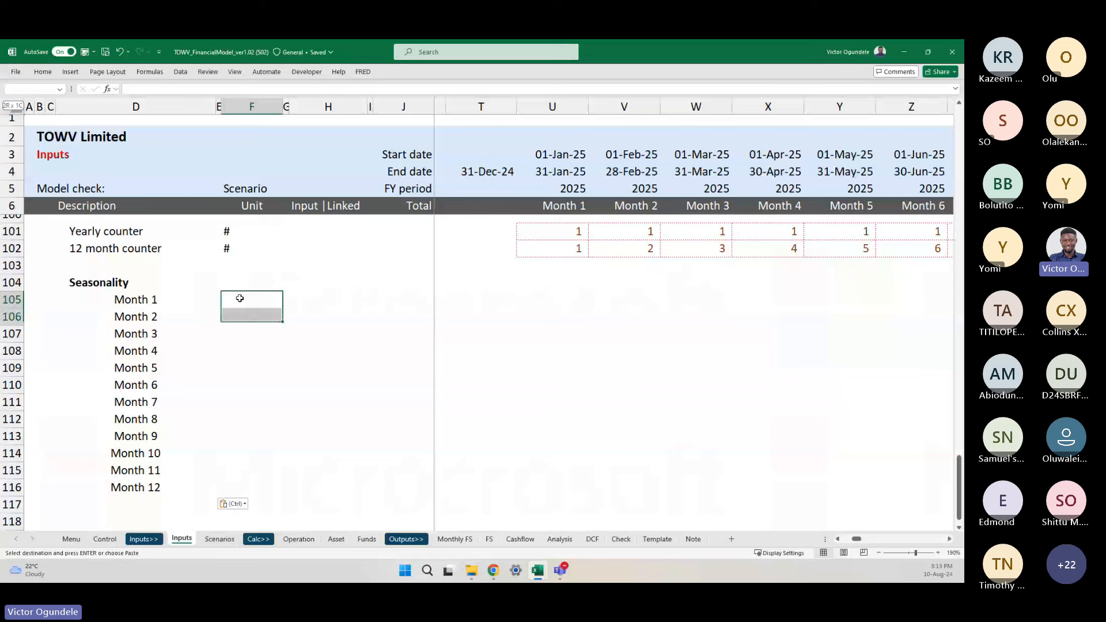
key("shift+Down")
key("shift+Down")
key("shift+Down")
key("shift+Down")
key("shift+Down")
key("shift+Down")
key("shift+Down")
key("shift+Down")
key("shift+Down")
key("shift+Down")
key("Escape")
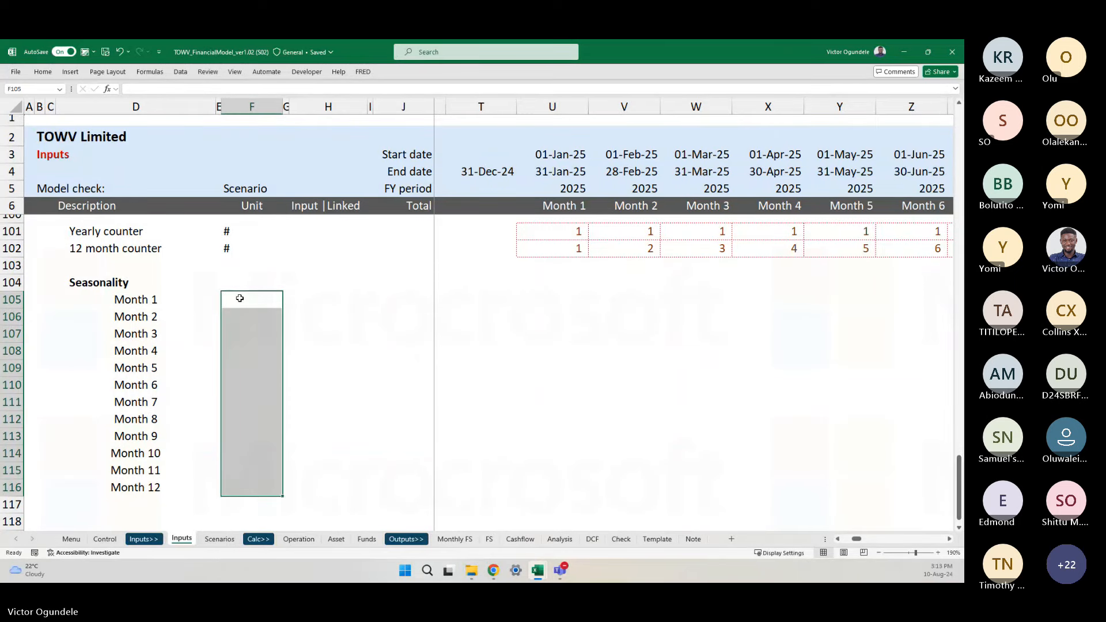
type("%")
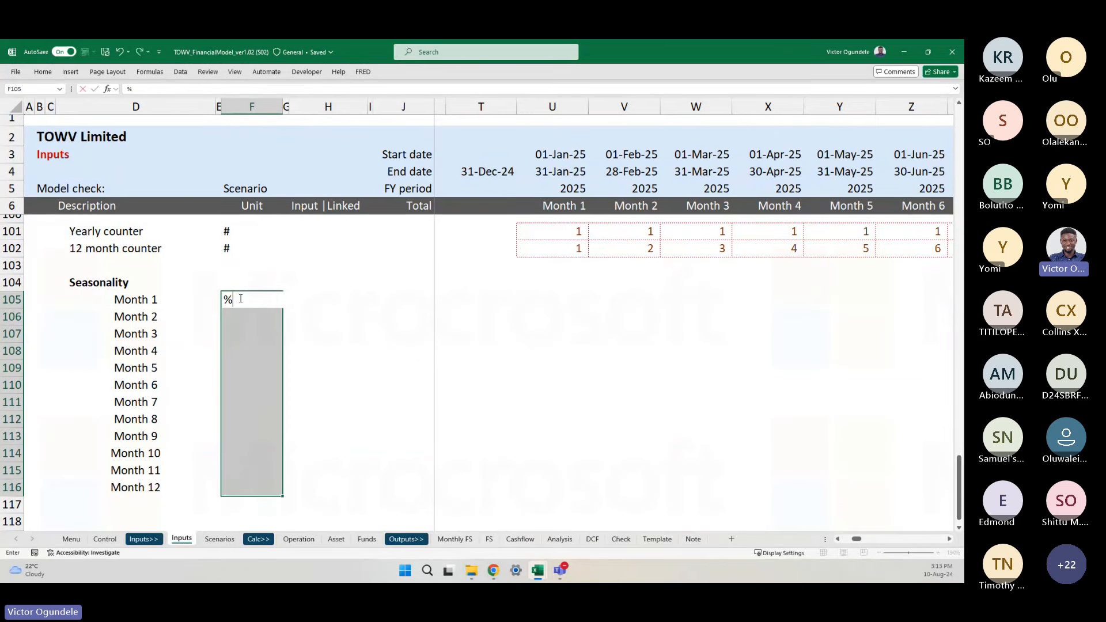
key("ctrl+Return")
- Copy the orange input-cell formatting from the growth table into H105:H115 of the Seasonality section, leaving those cells empty
scroll(346, 266, "up", 1)
scroll(346, 266, "up", 4)
scroll(345, 266, "left", 3)
scroll(346, 266, "down", 1)
left_click(484, 469)
key("ctrl+c")
scroll(484, 470, "down", 5)
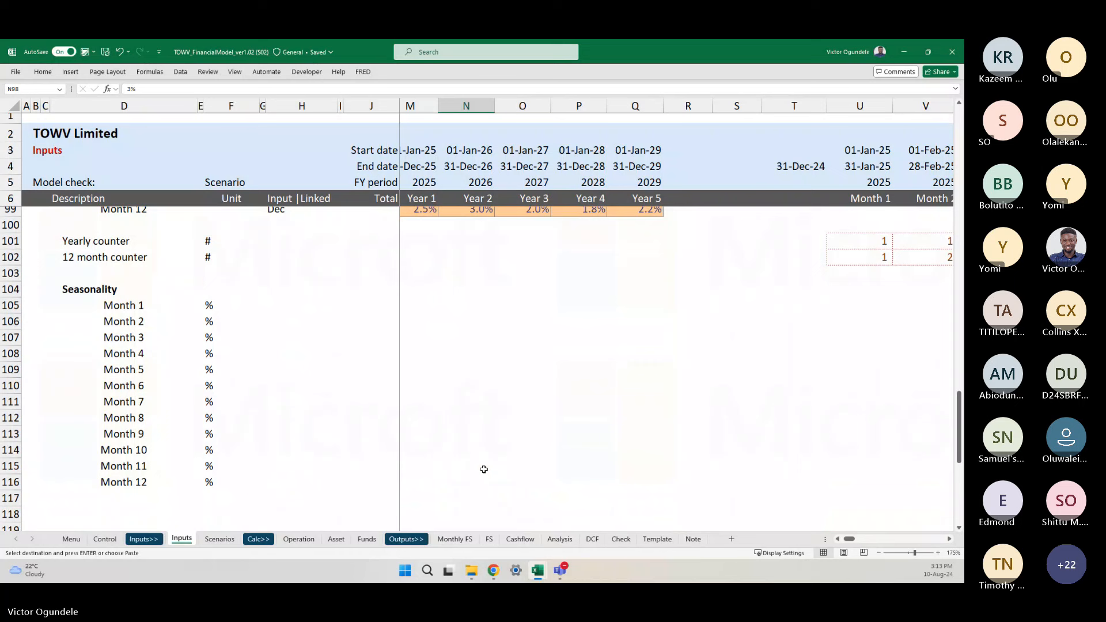
left_click(276, 306)
key("shift+Down")
key("shift+Down")
key("shift+Down")
key("shift+Down")
key("shift+Down")
key("shift+Down")
key("shift+Down")
key("shift+Down")
key("shift+Down")
key("shift+Down")
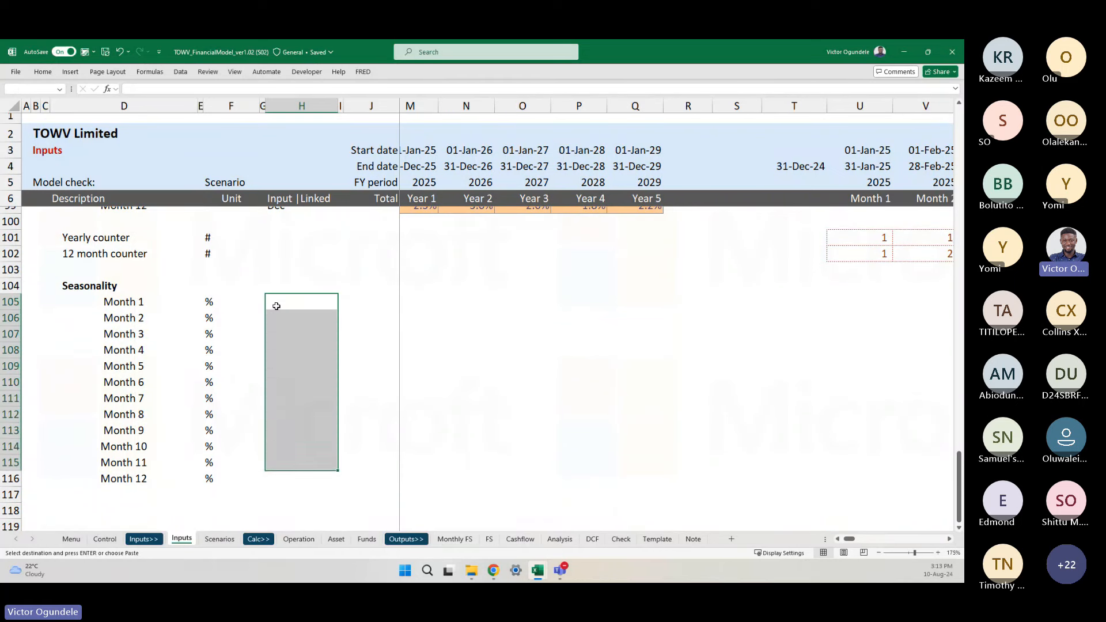
key("ctrl+v")
key("Delete")
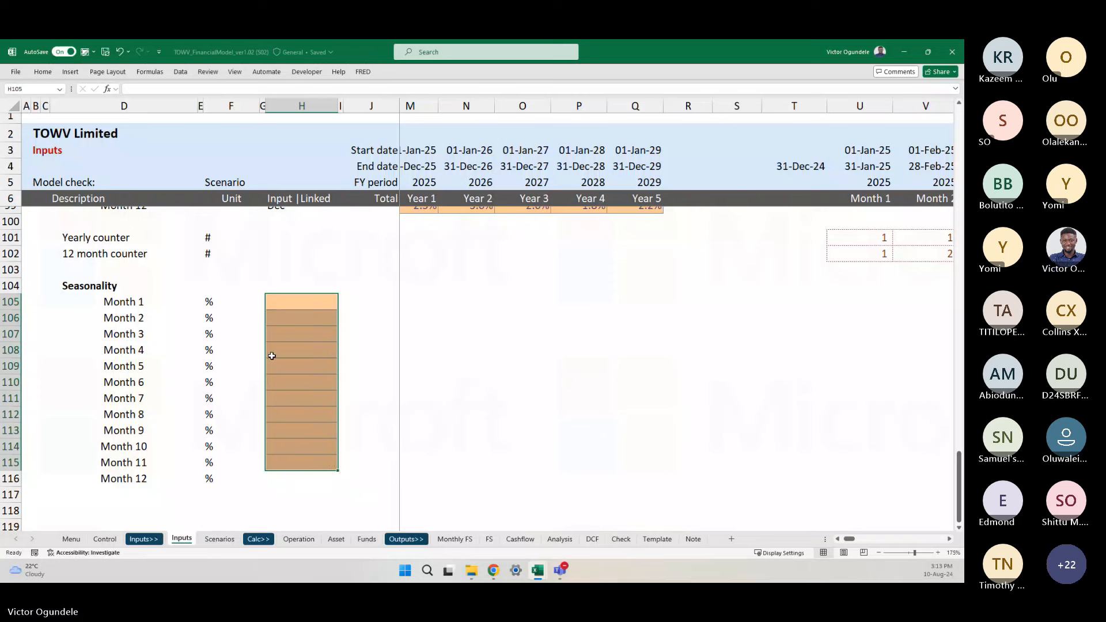
scroll(268, 375, "down", 1)
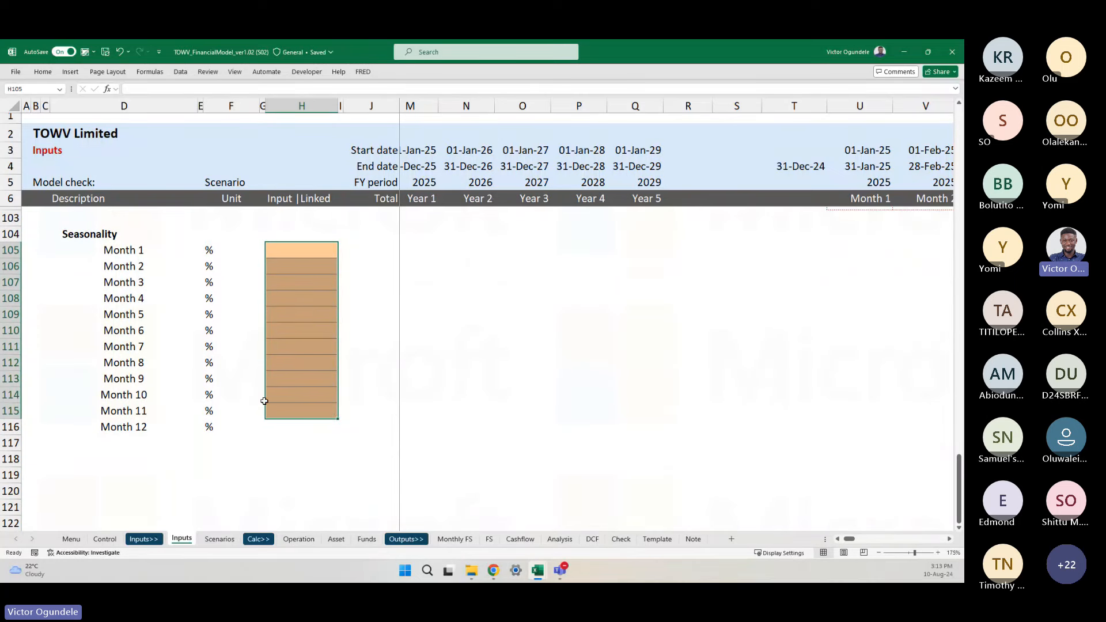
scroll(265, 401, "down", 1)
scroll(262, 349, "up", 1)
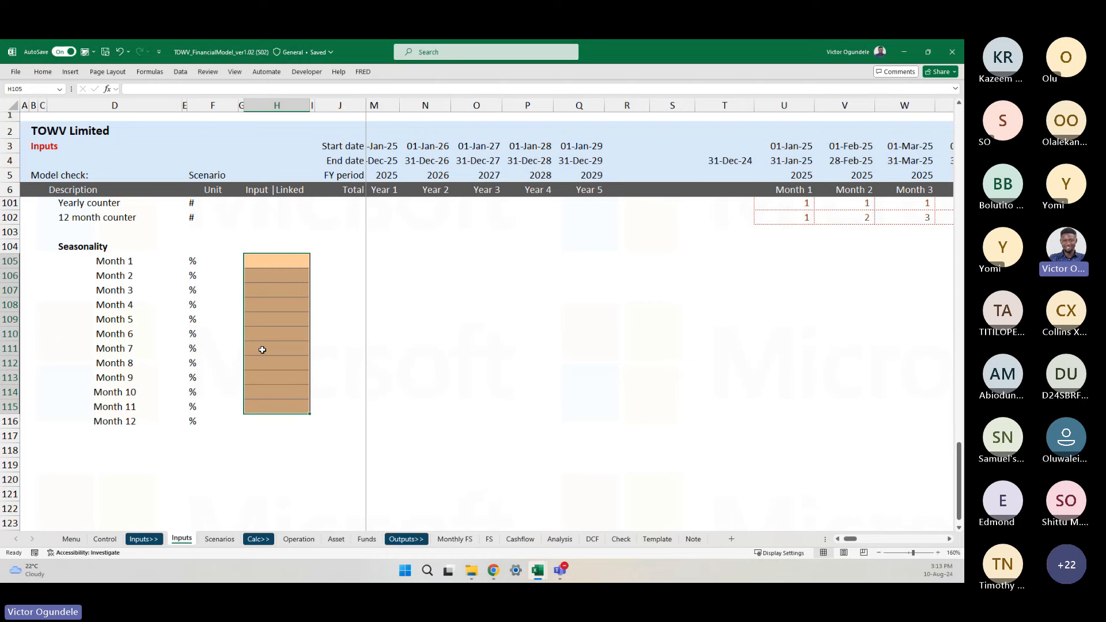
scroll(262, 350, "up", 1)
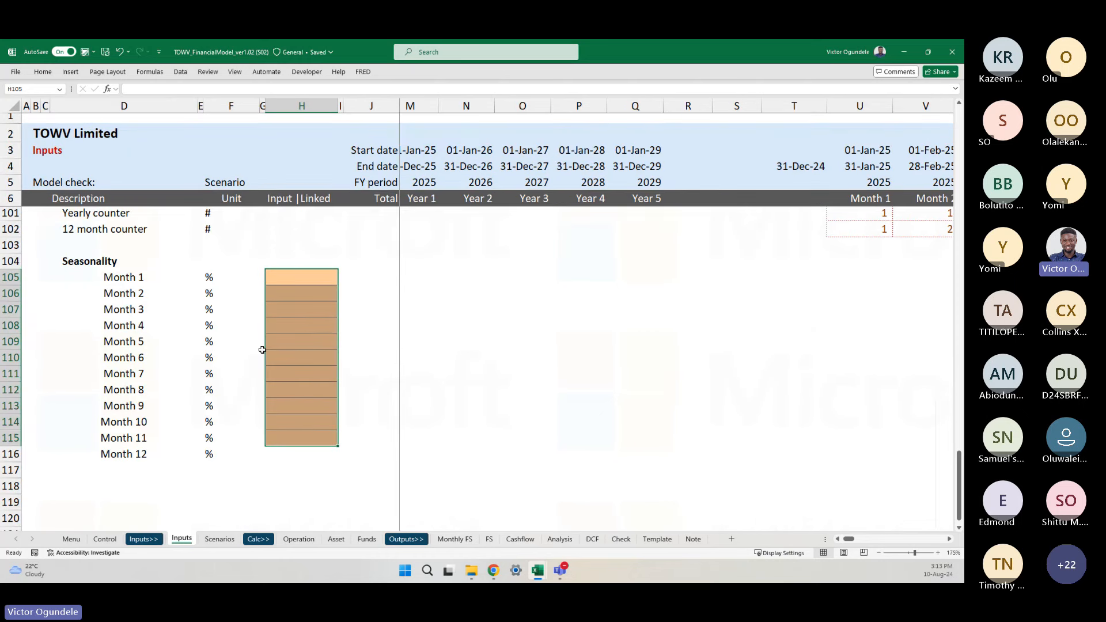
scroll(262, 349, "down", 1)
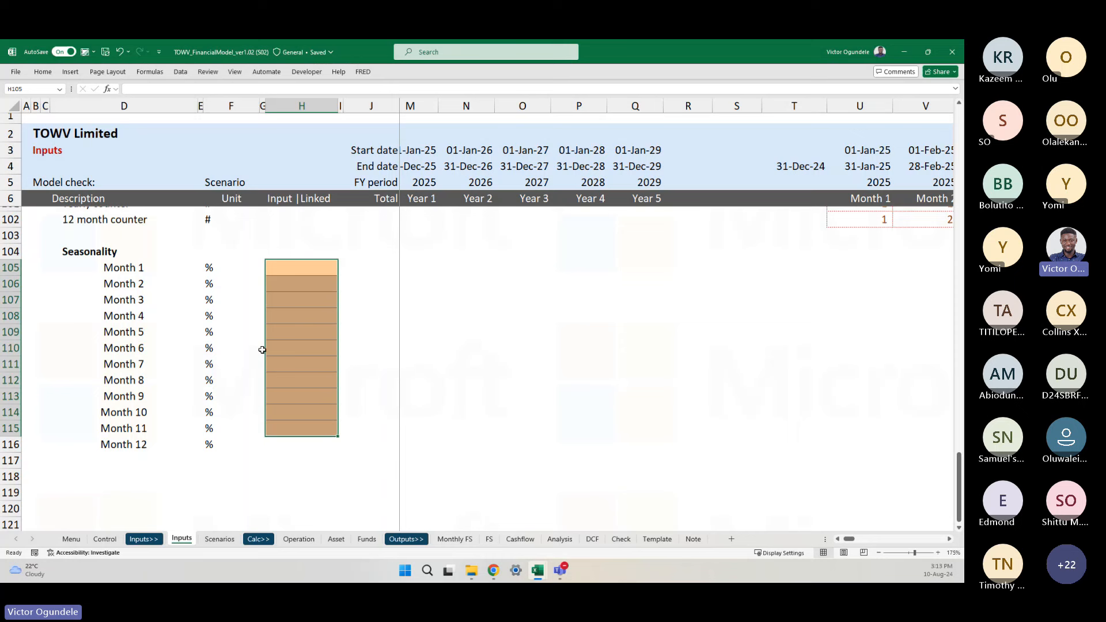
left_click(280, 447)
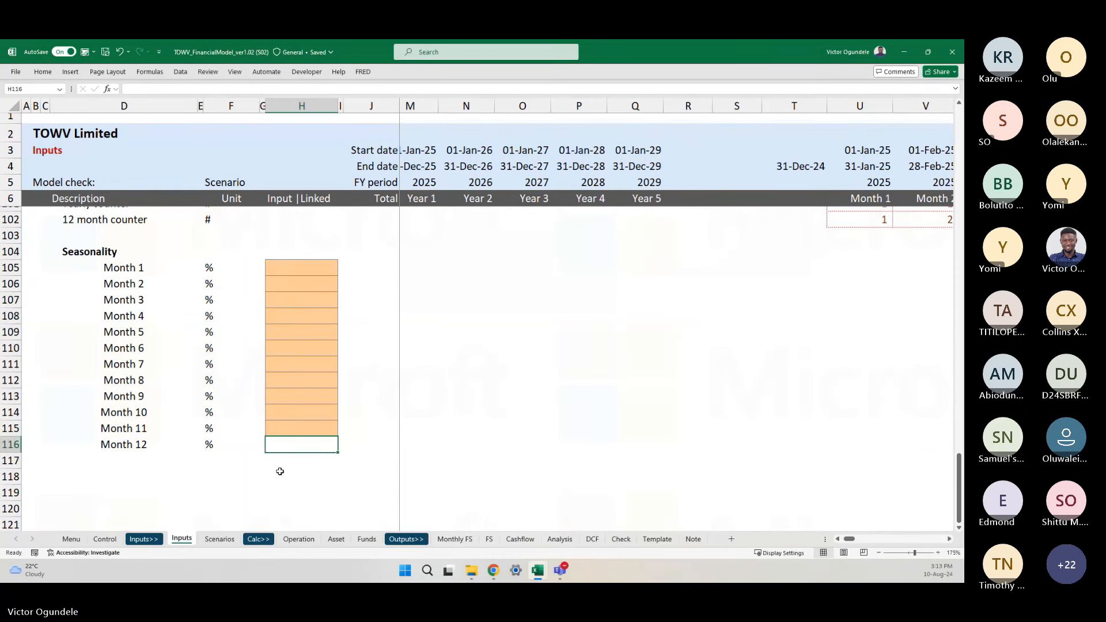
left_click(284, 472)
key("Up")
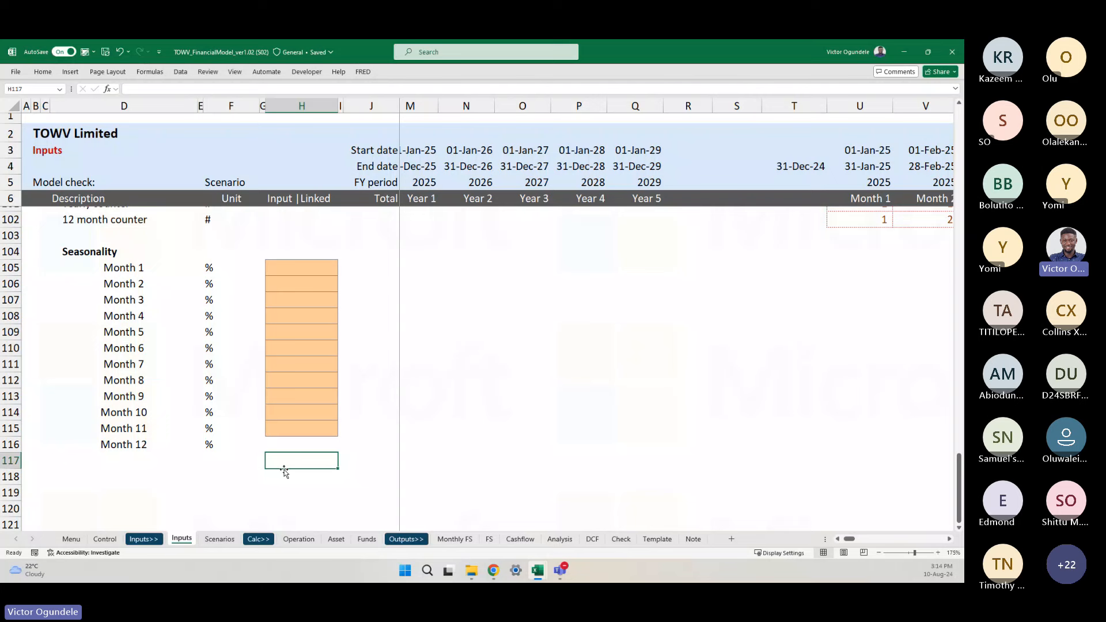
scroll(284, 472, "up", 2, "ctrl")
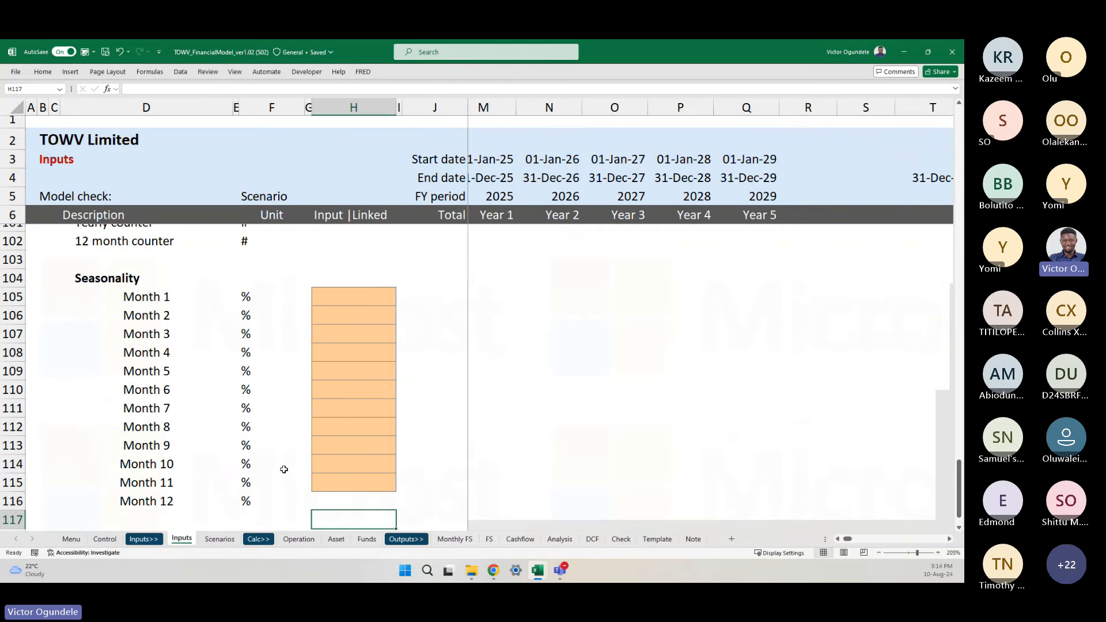
scroll(324, 468, "down", 1)
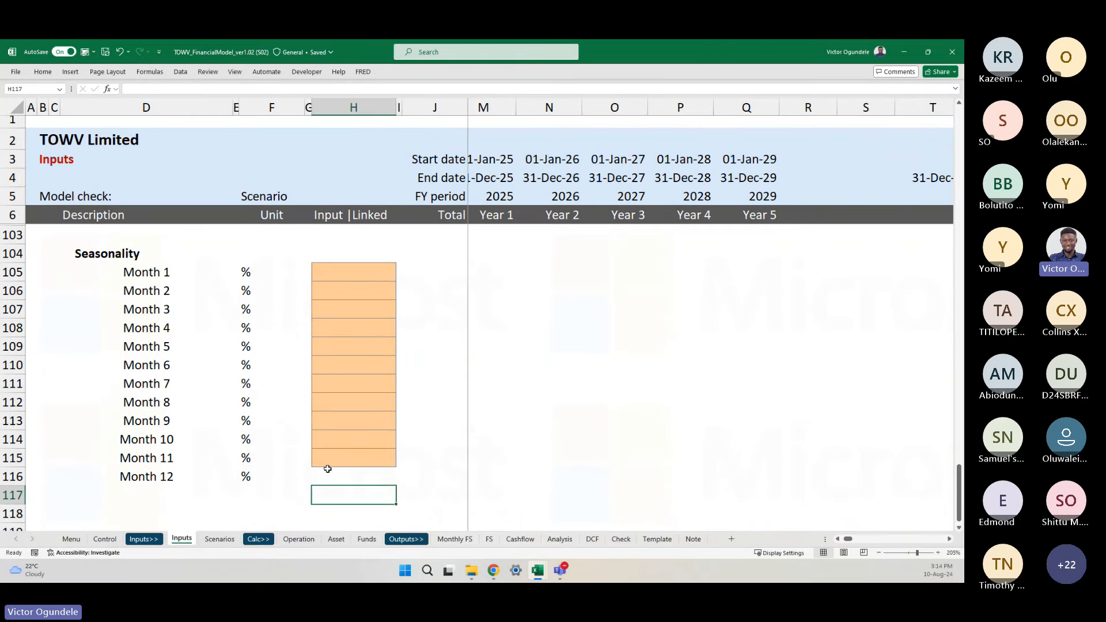
left_click(347, 269)
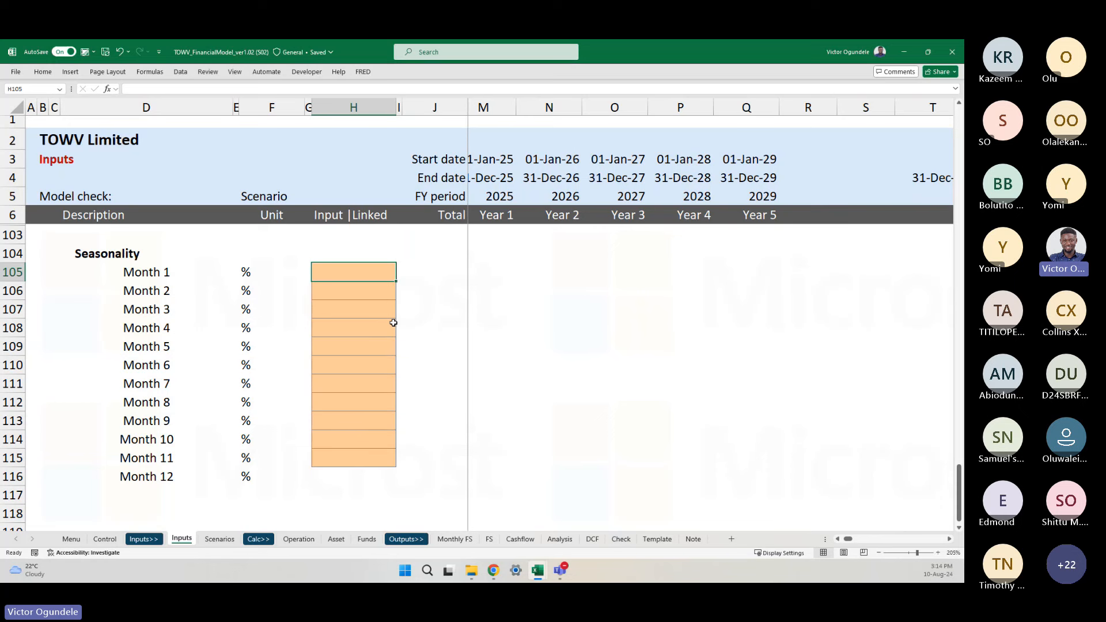
scroll(394, 323, "up", 5)
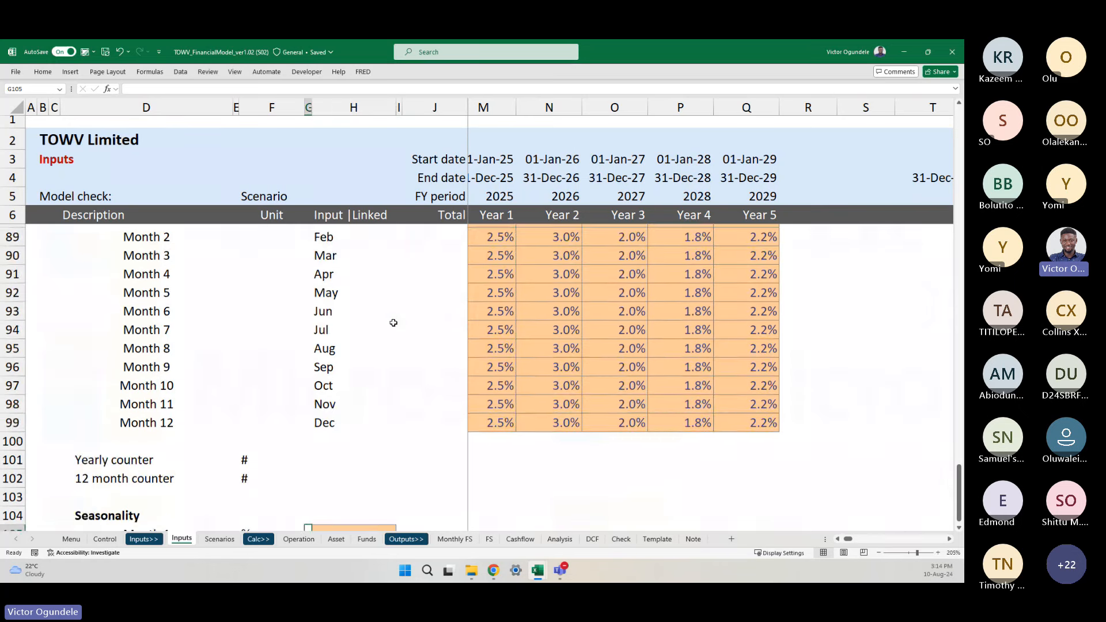
key("Left")
scroll(353, 346, "down", 2)
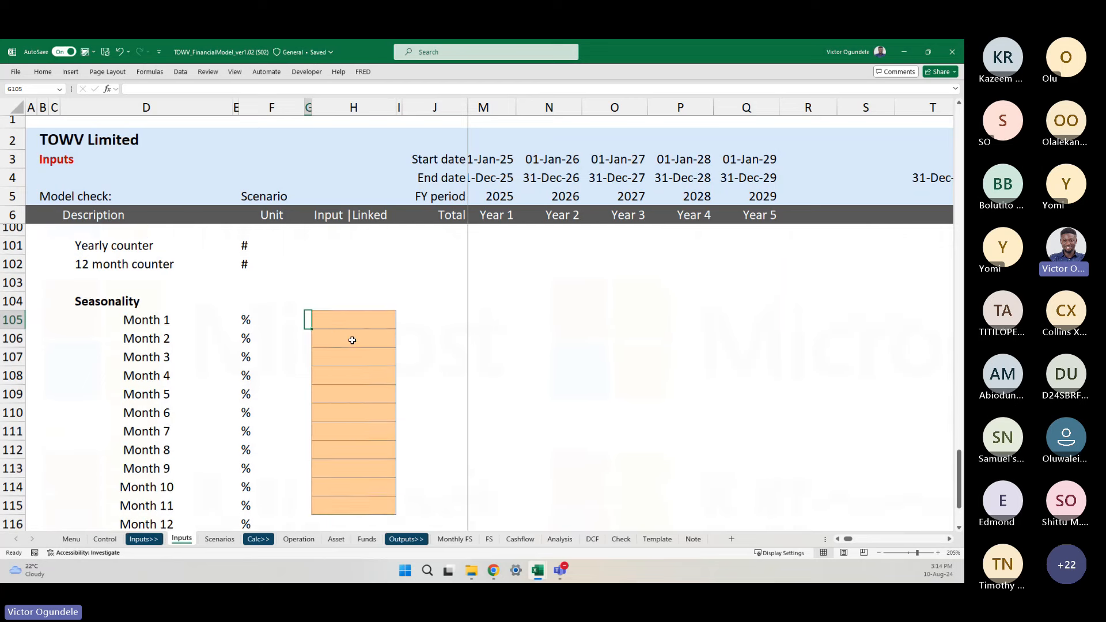
left_click(356, 297)
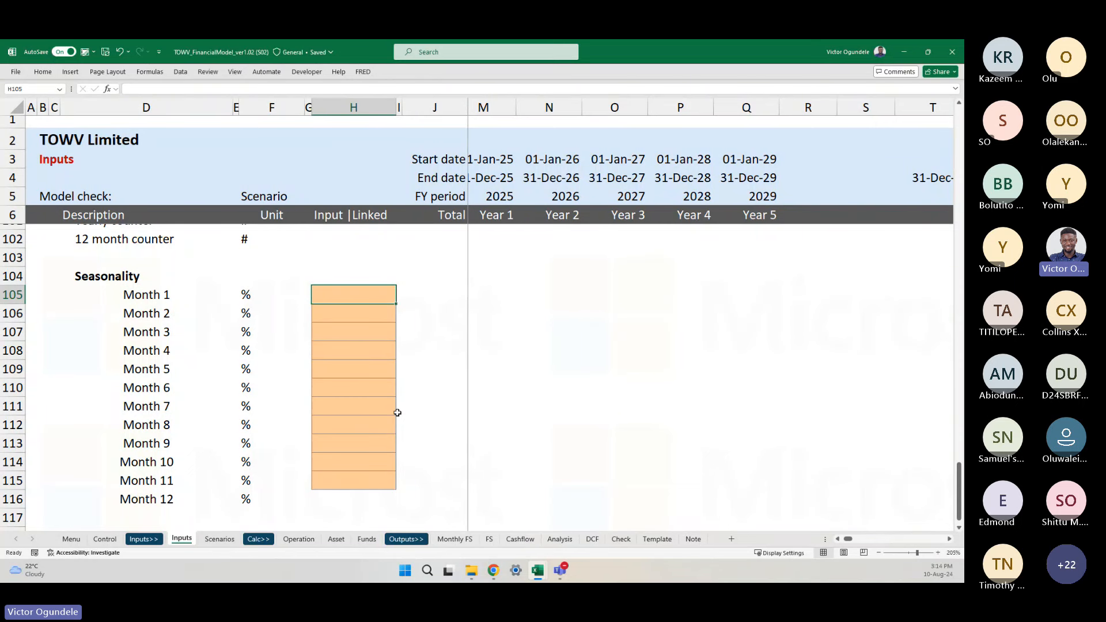
scroll(397, 413, "down", 1)
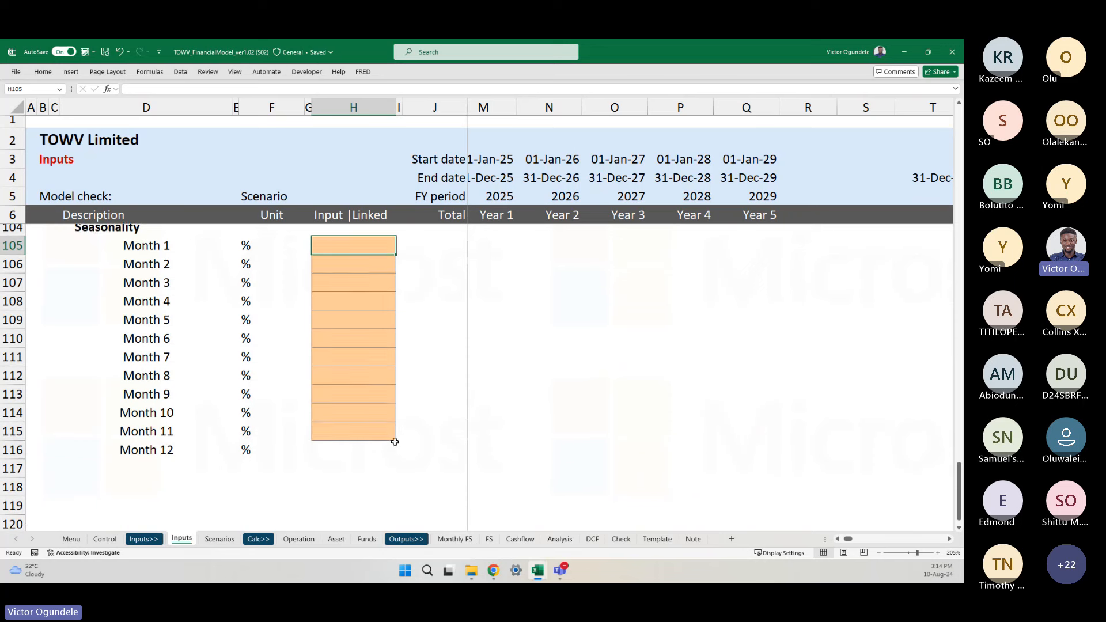
left_click(336, 470)
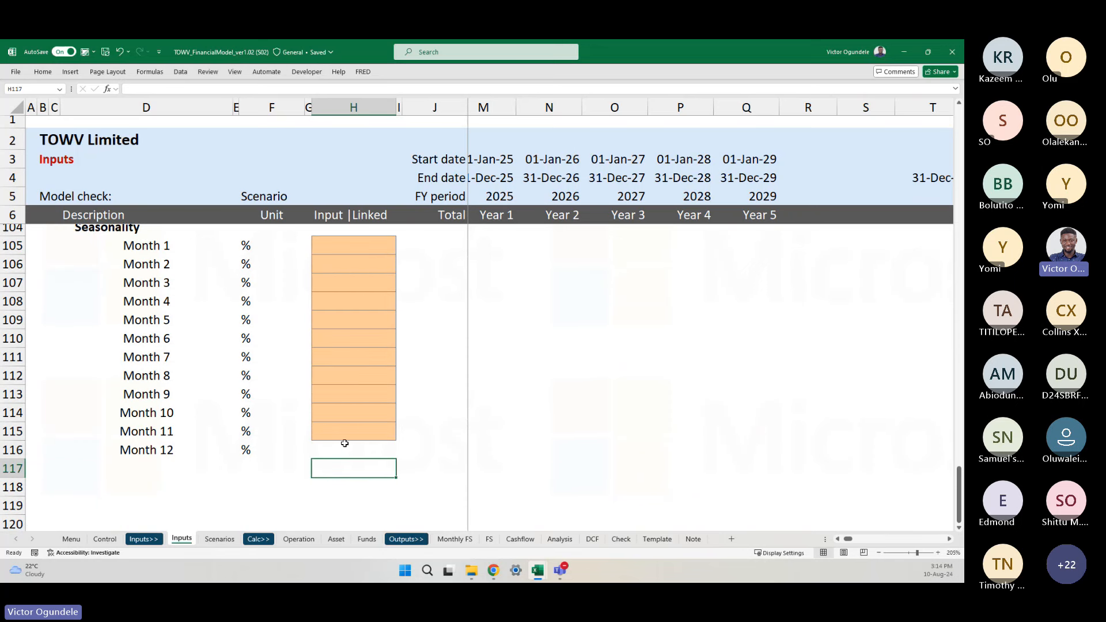
- Enter =1-SUM(H105:H115) in H116 so that Month 12 takes the remaining seasonality share
left_click(344, 444)
scroll(345, 443, "up", 1)
type("=")
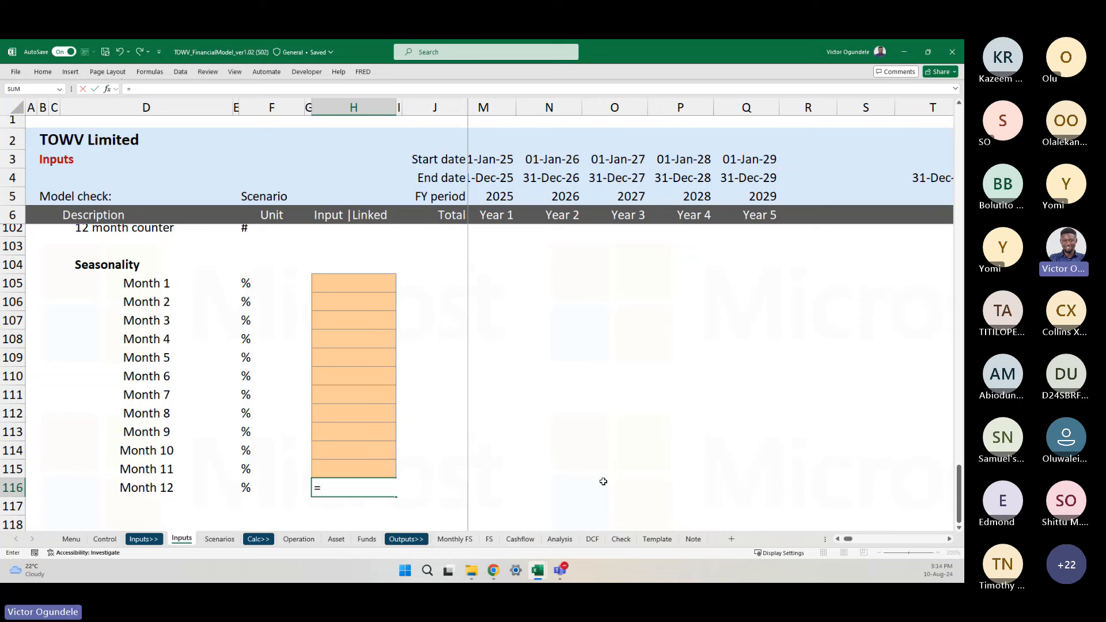
type("1-SUM(")
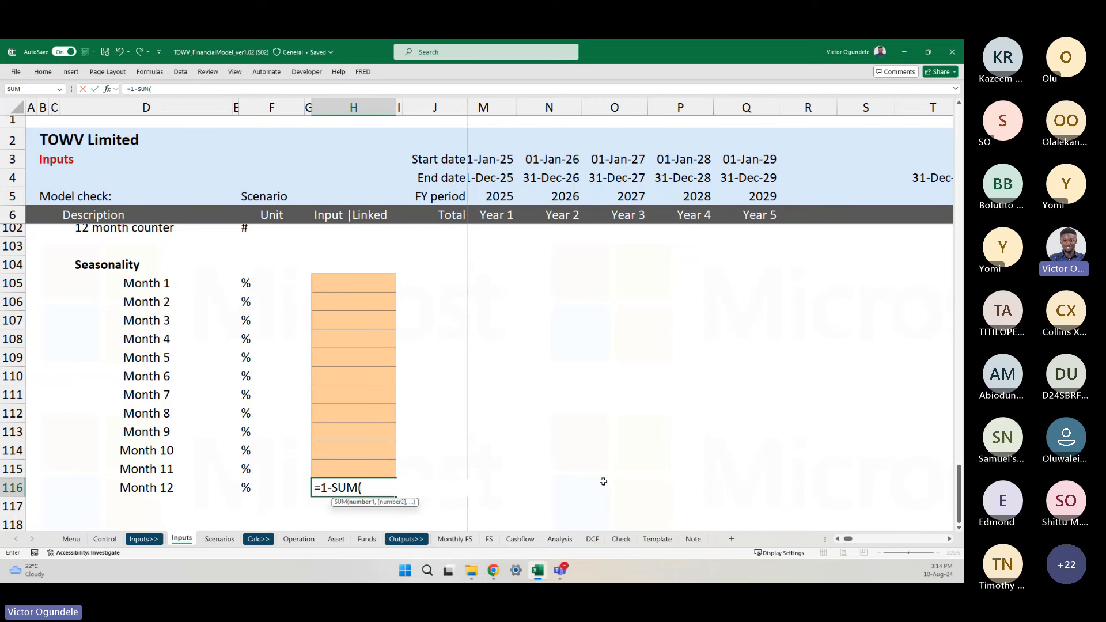
key("Up")
key("shift+Up")
key("shift+Up")
key("shift+Up")
key("shift+Up")
key("shift+Up")
key("shift+Up")
key("shift+Up")
key("shift+Up")
key("shift+Up")
key("shift+Up")
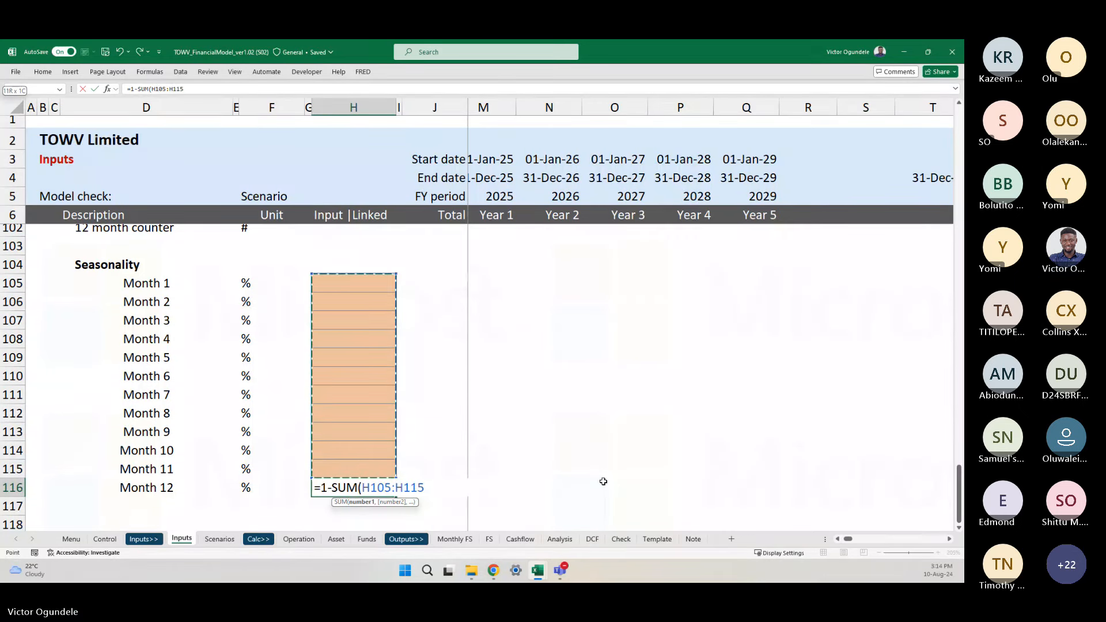
type(")")
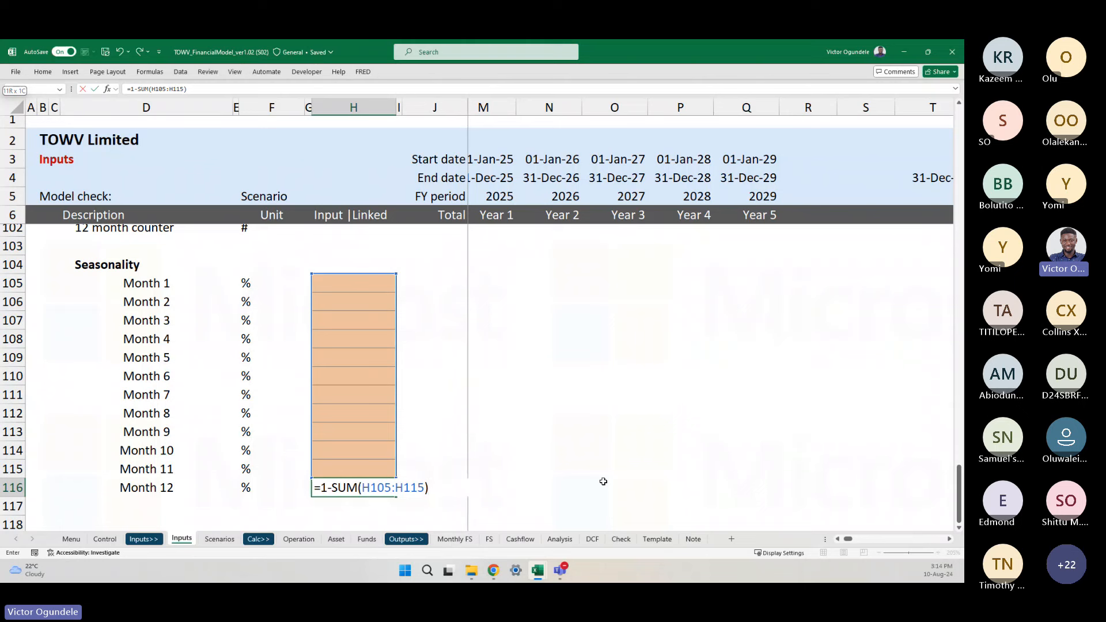
key("Return")
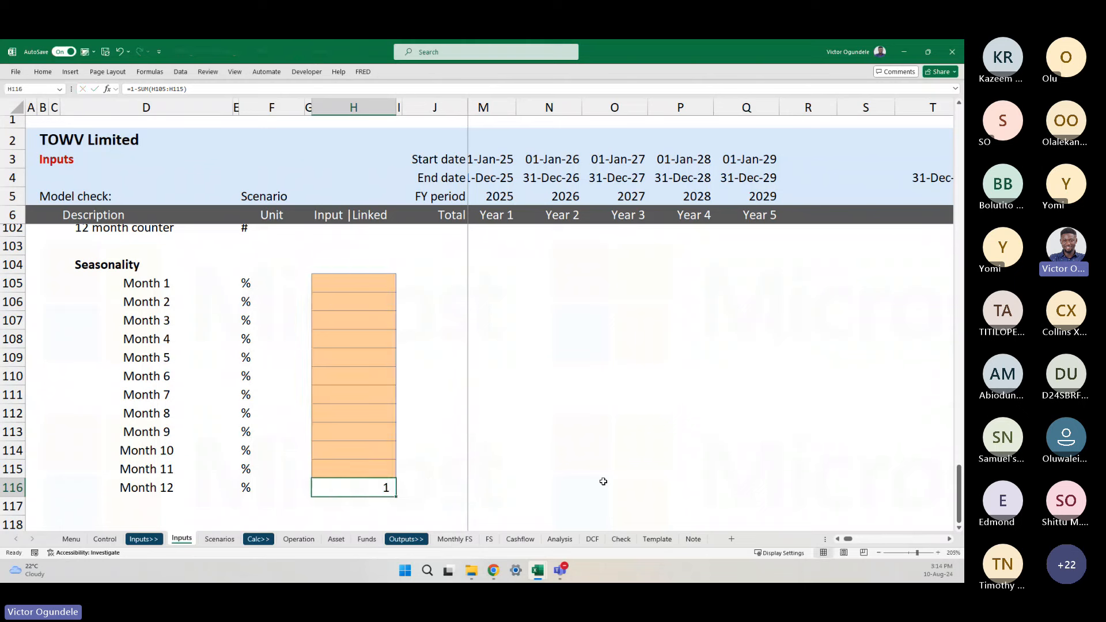
- Total the twelve monthly seasonality shares in H117 with =SUM(H105:H116)
key("alt+=")
key("Escape")
type("=SUM(H105:H116)")
key("Return")
- Format H116:H117 as whole percentages and add a border line above the total in H117
key("Up")
key("Up")
key("shift+Down")
key("ctrl+shift+5")
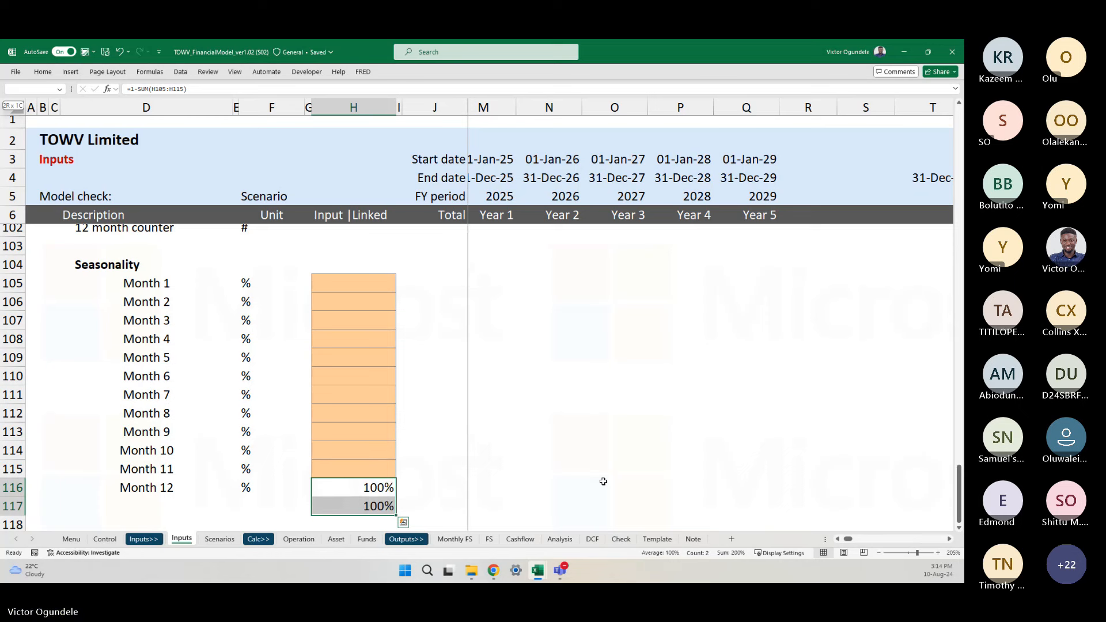
key("Down")
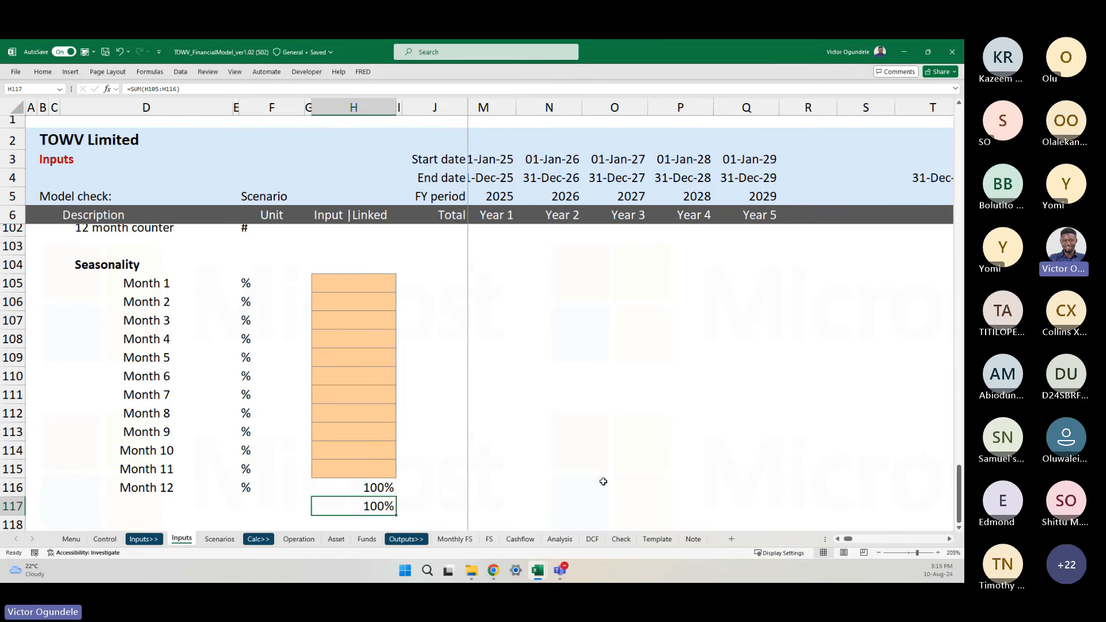
scroll(594, 432, "down", 1)
scroll(594, 430, "down", 1)
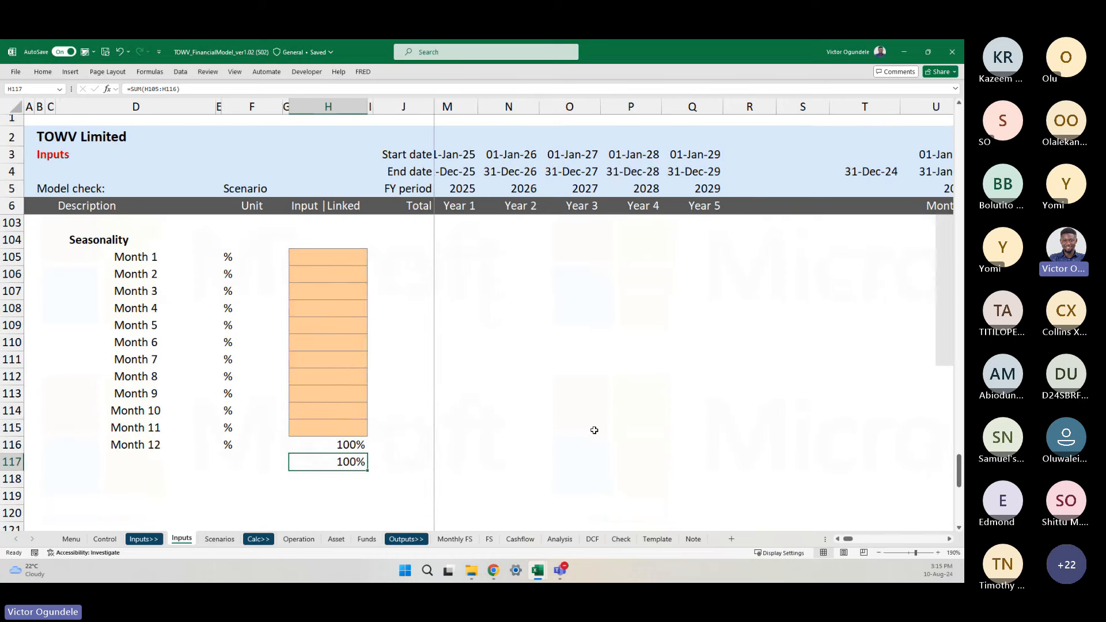
- Review the Month 1 to Month 11 input range and the cells referenced by the Month 12 formula in H116
left_click_drag(321, 270, 321, 254)
key("shift+Down")
key("shift+Down")
key("shift+Down")
key("shift+Down")
key("shift+Down")
key("shift+Down")
key("shift+Down")
key("shift+Down")
key("shift+Down")
key("shift+Down")
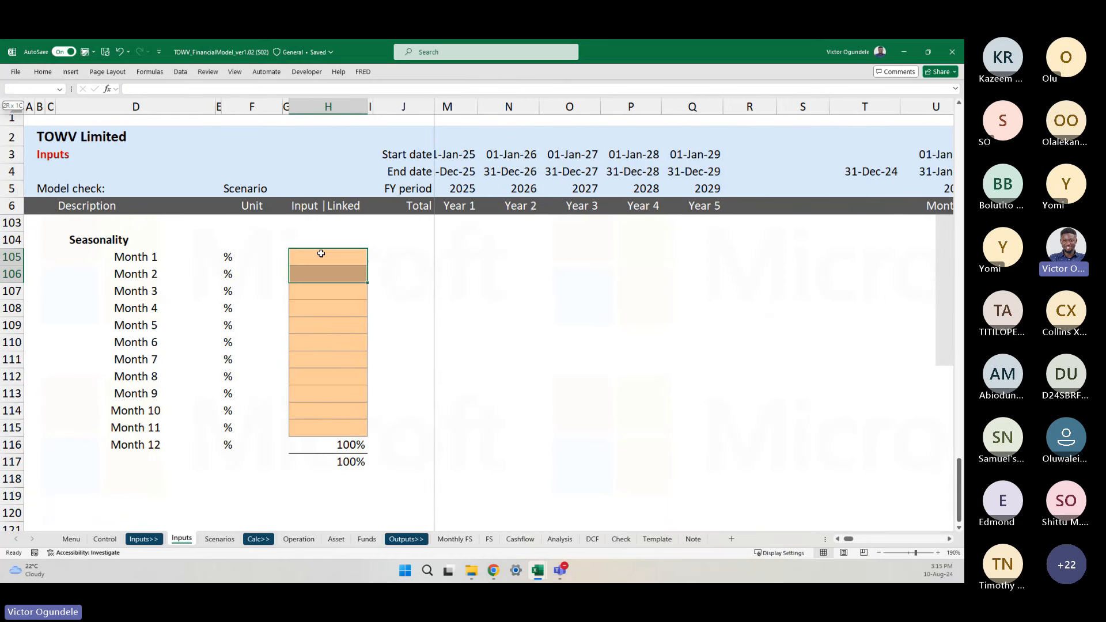
key("shift+Up")
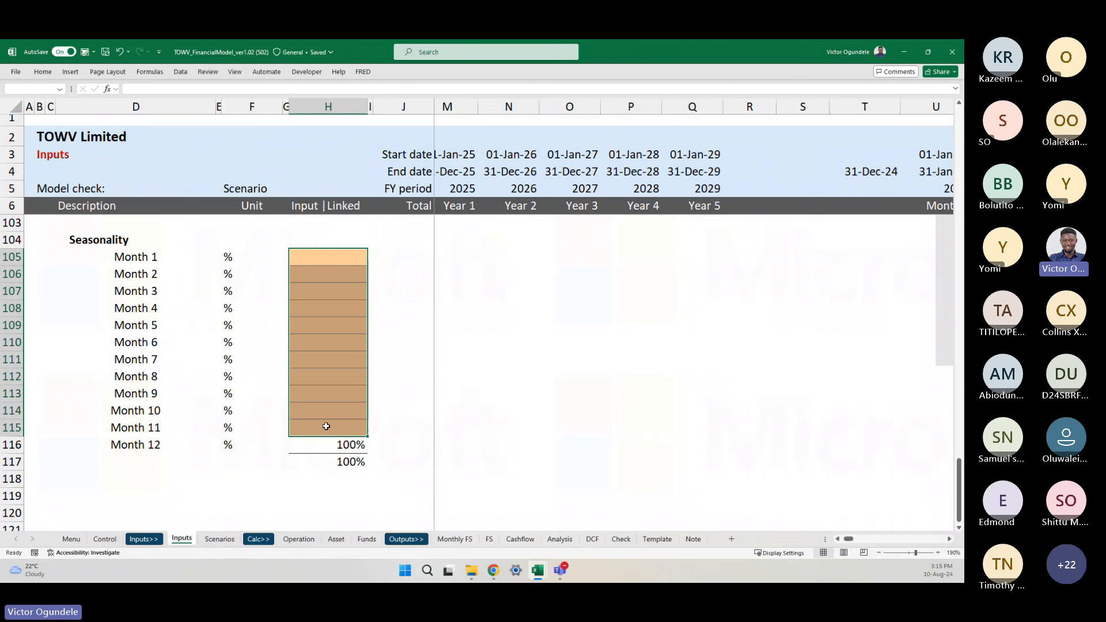
left_click(321, 444)
key("F2")
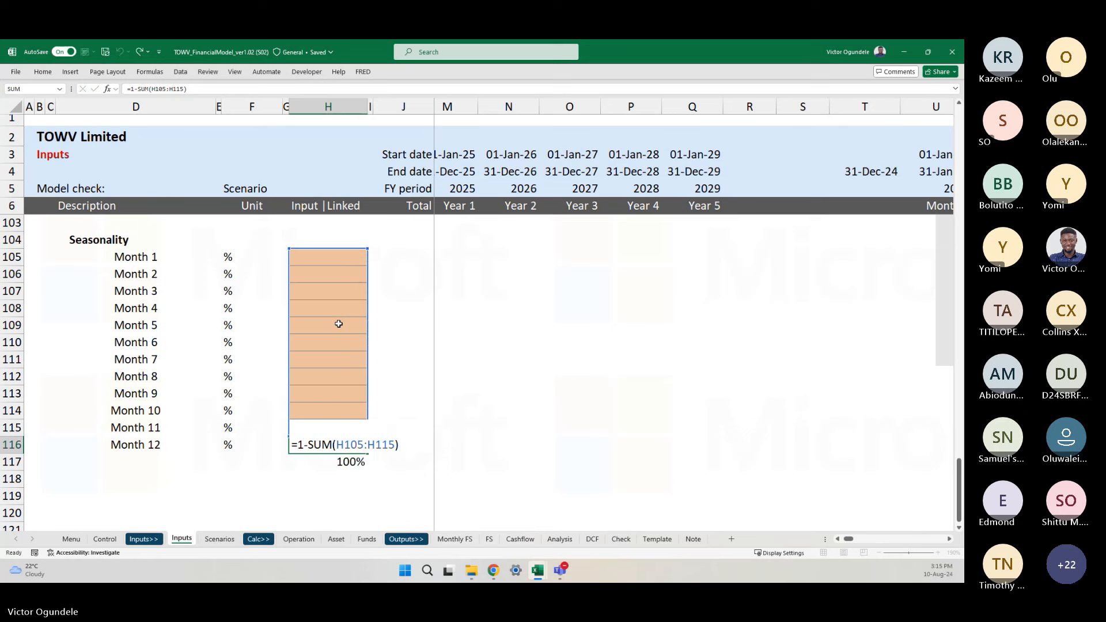
key("ctrl+Return")
key("Down")
key("Down")
key("Down")
- Enter the seasonality shares for Months 1, 2 and 3 in H105:H107 as 5%, 5.5% and 5.5%
key("Up")
key("Up")
key("Up")
key("Up")
key("Up")
key("Up")
key("Up")
key("Up")
key("Up")
key("Up")
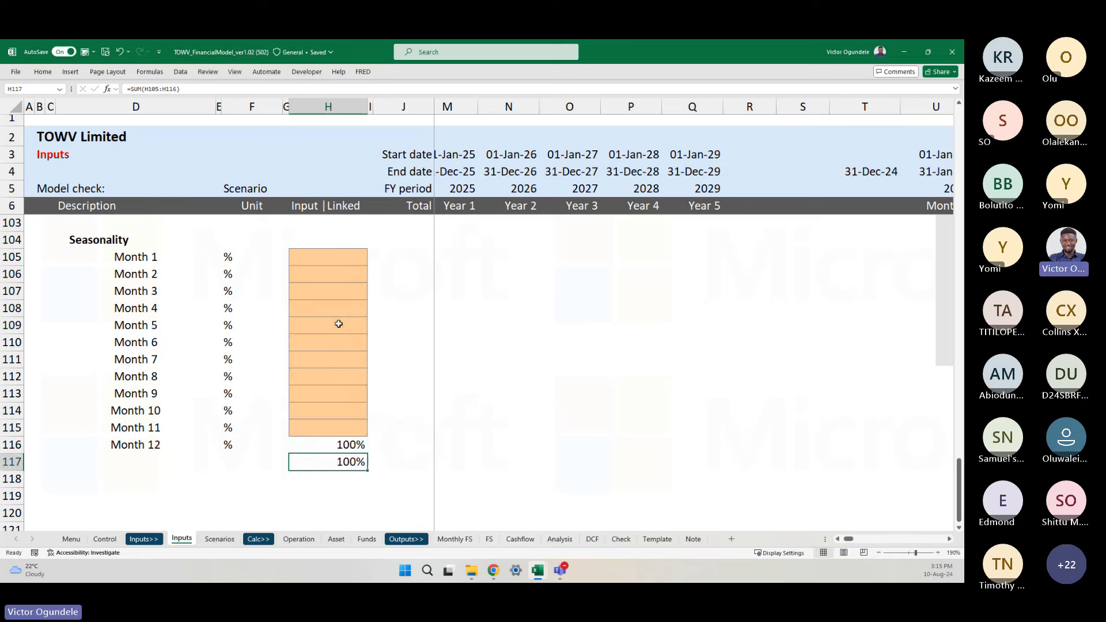
key("Up")
key("Up")
key("Up")
key("Up")
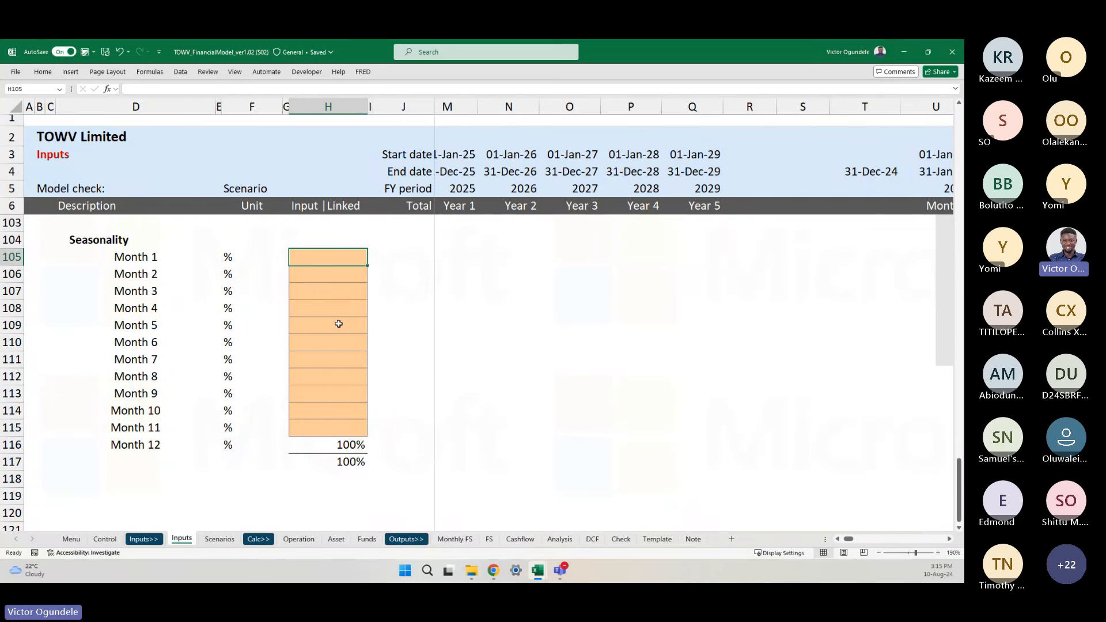
scroll(339, 324, "up", 1)
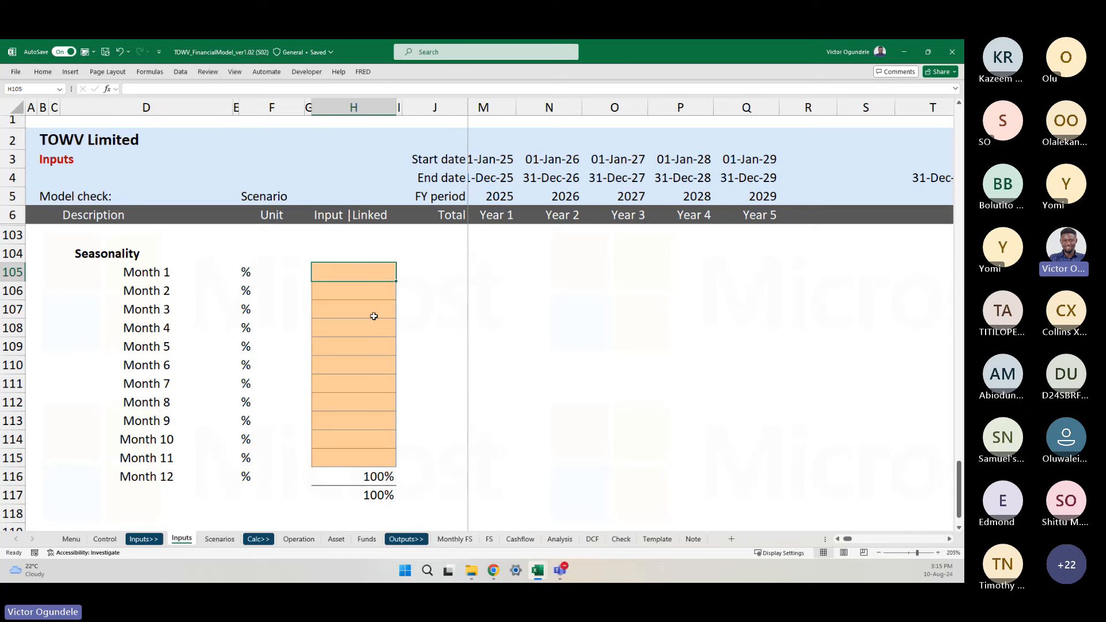
type("5")
key("Return")
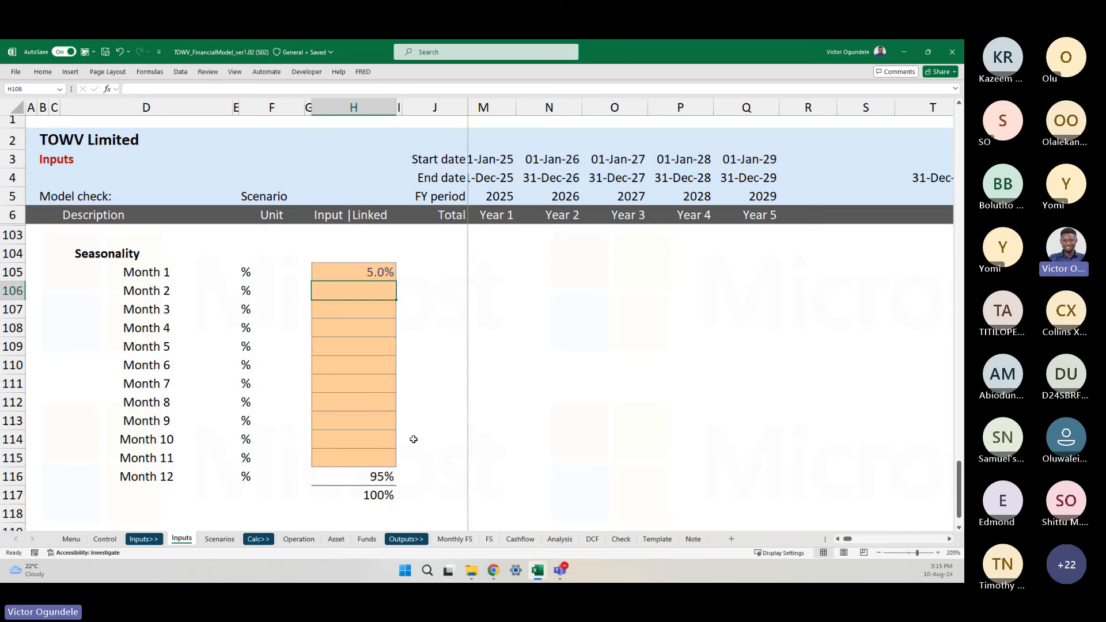
type("5.5")
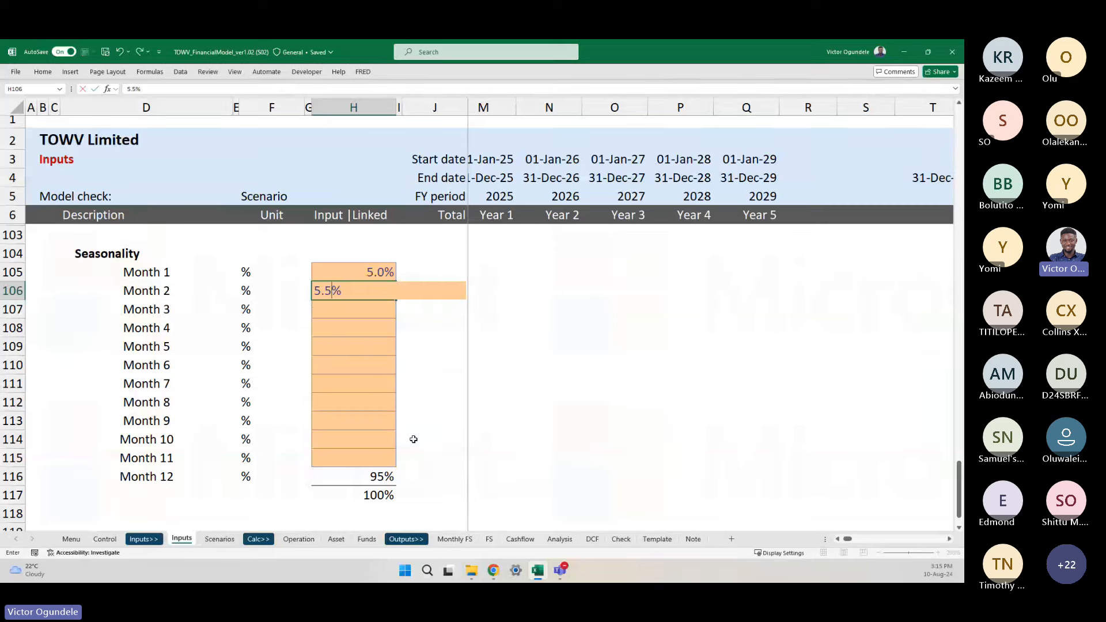
key("Return")
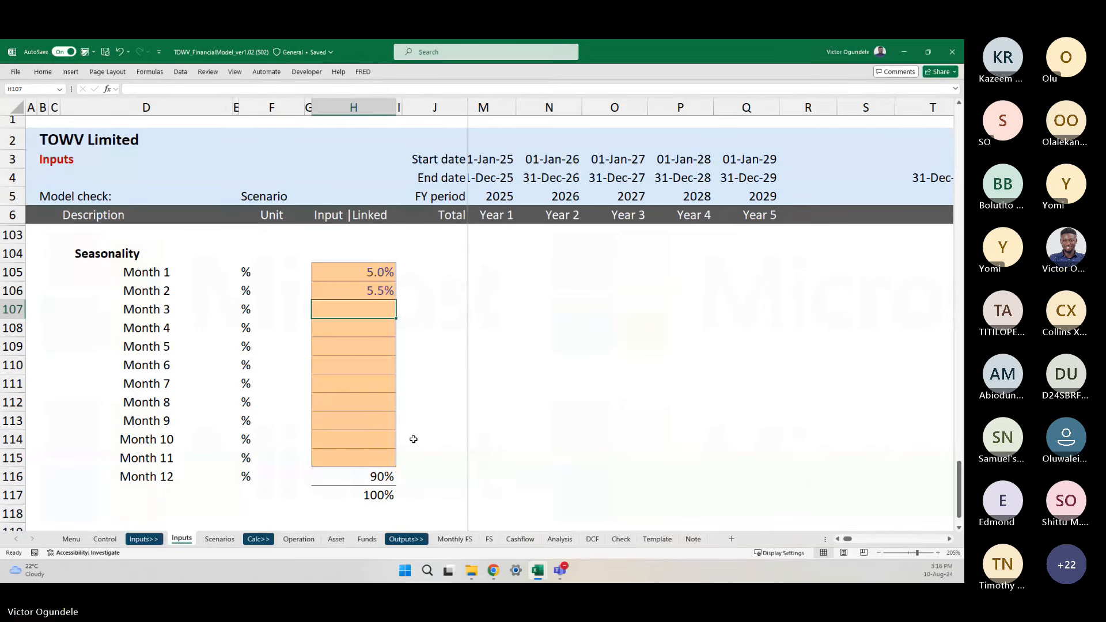
key("ctrl+d")
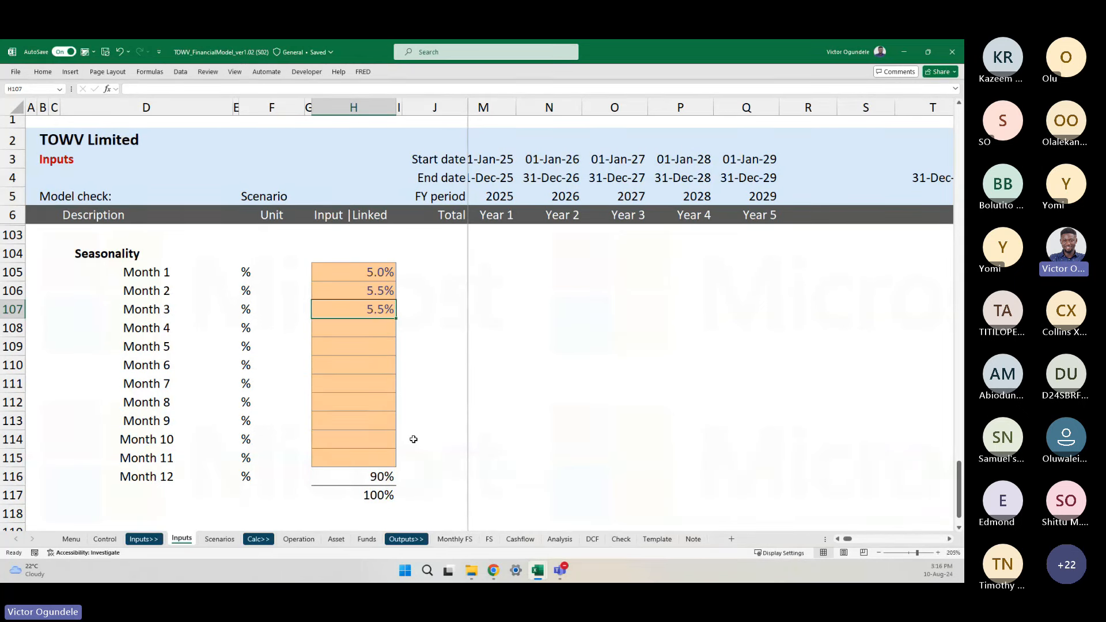
key("Down")
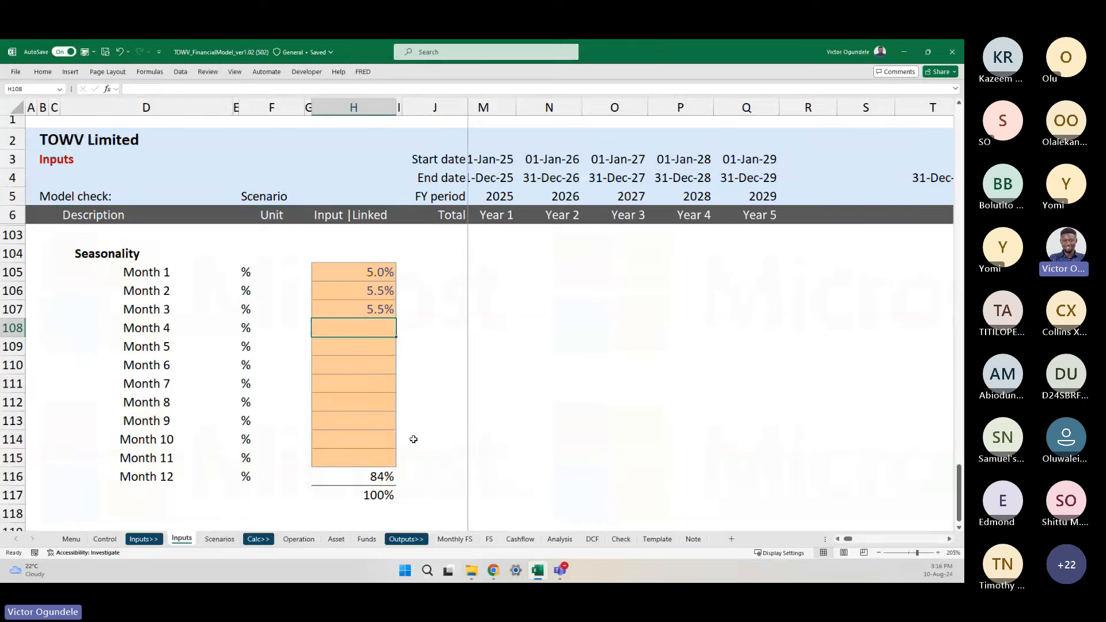
- Enter the seasonality shares for Months 4, 5 and 6 in H108:H110 as 5%, 6% and 7%
type("5")
key("Return")
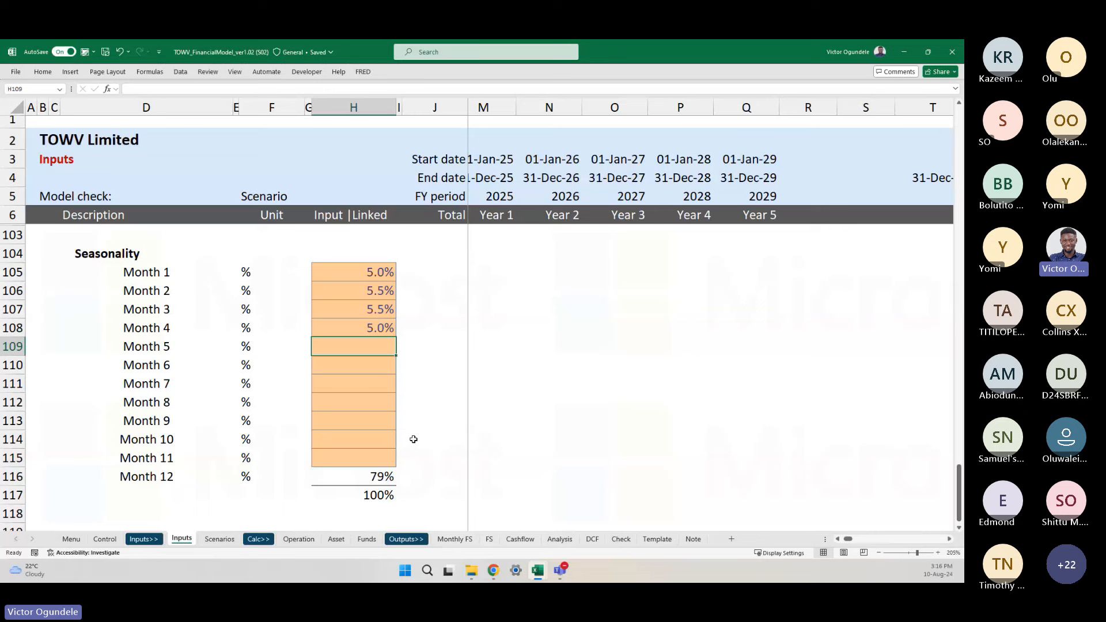
type("6")
key("Return")
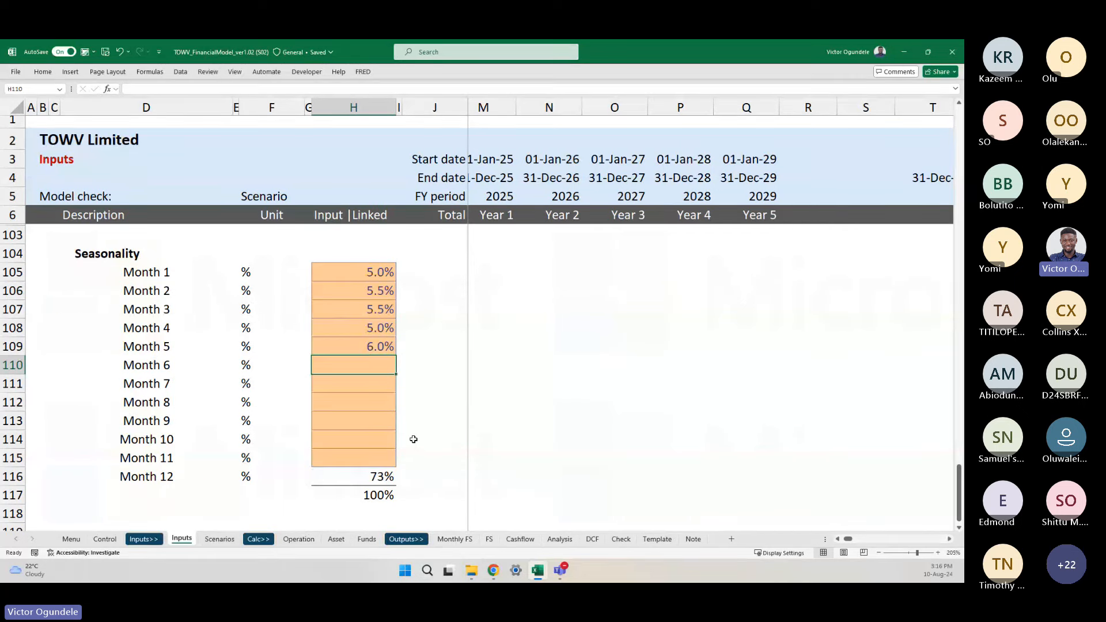
type("7")
key("Return")
key("Return")
key("Return")
key("Return")
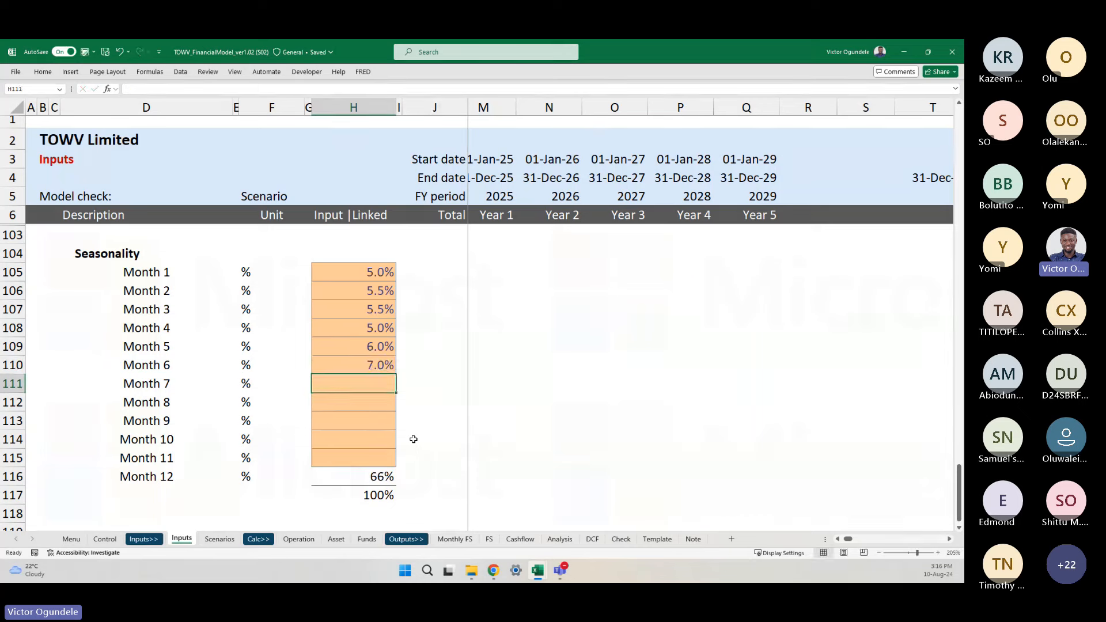
key("Up")
key("Up")
key("Up")
key("Up")
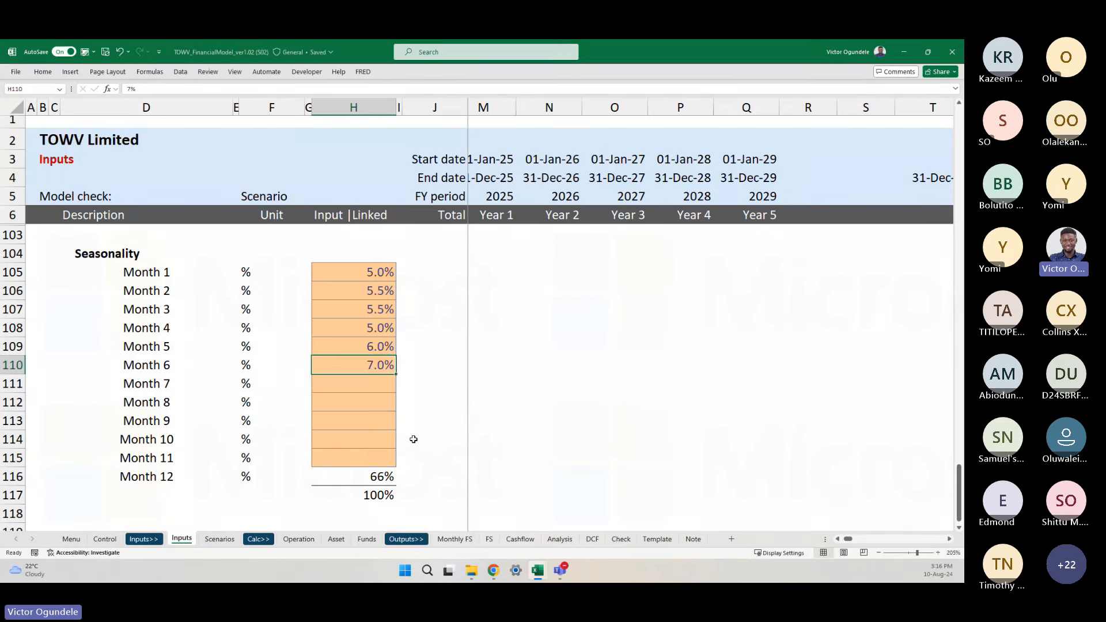
- Enter the seasonality shares for Months 7, 8 and 9 in H111:H113 as 8%, 10% and 12%
key("Down")
type("8")
key("Return")
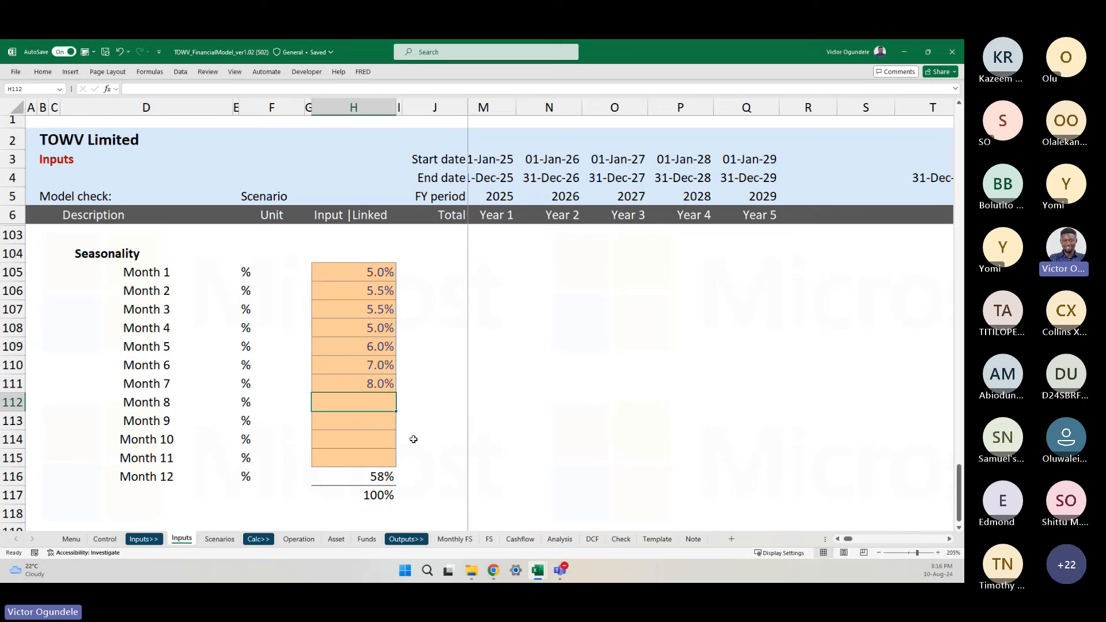
type("10")
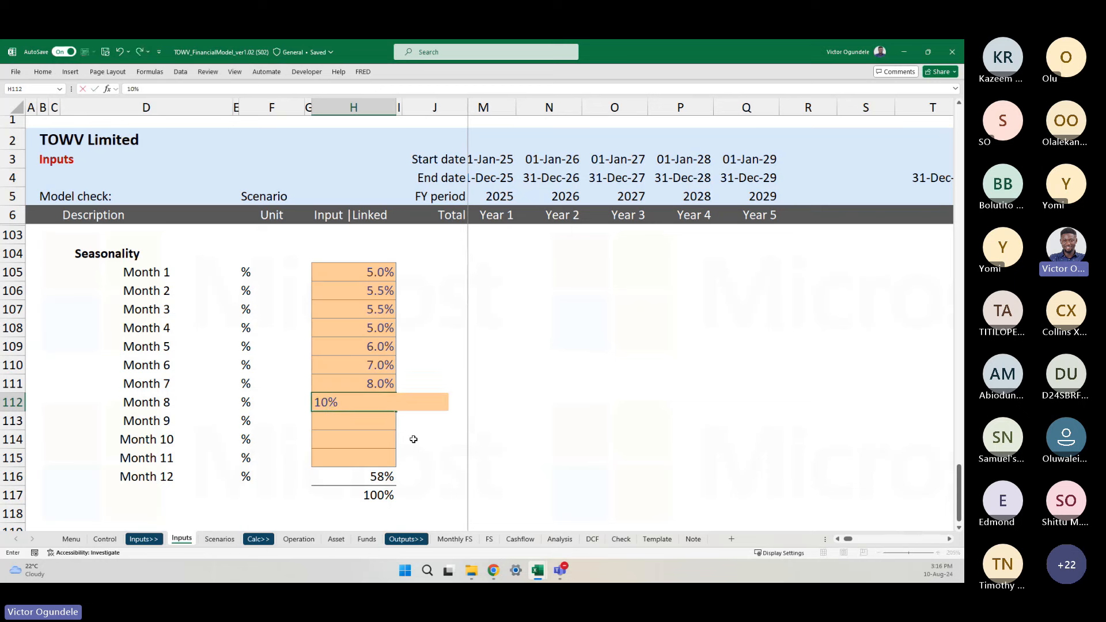
key("Return")
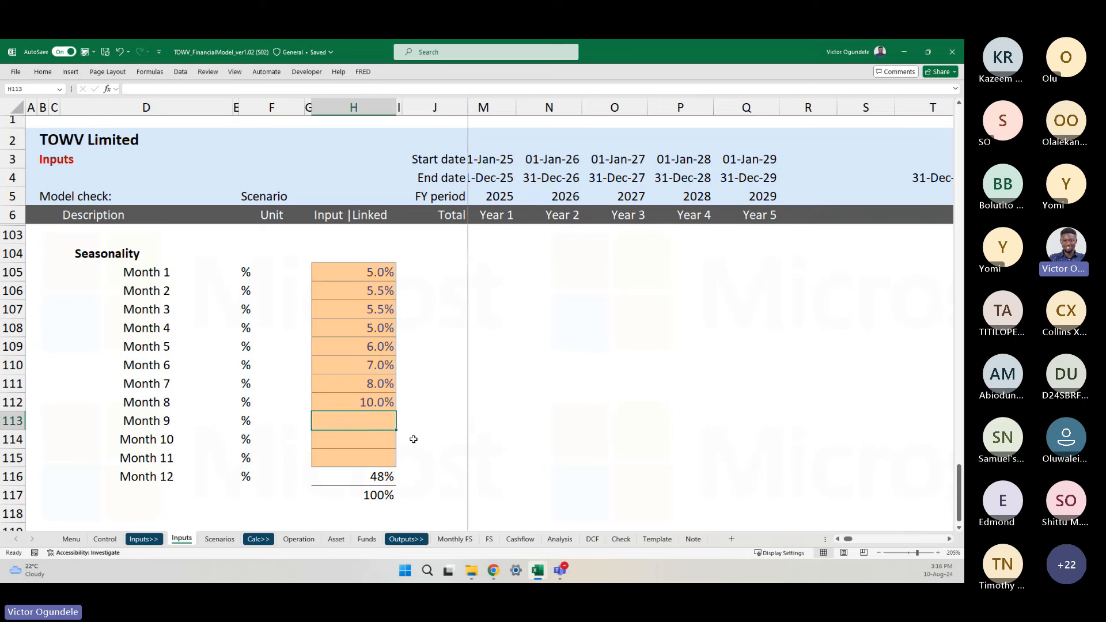
type("12")
key("Return")
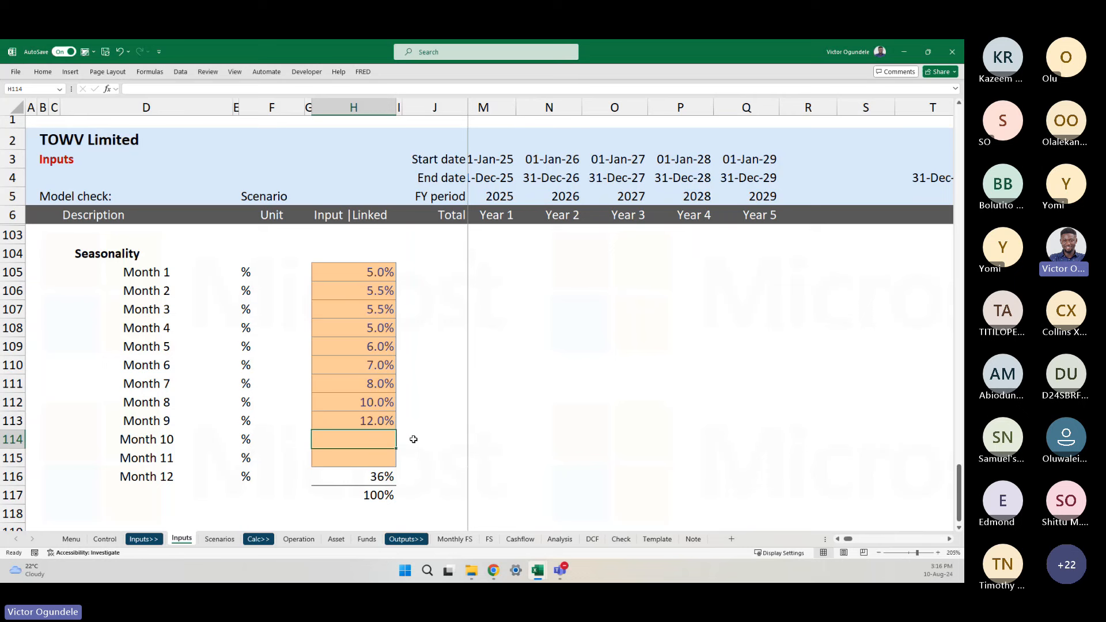
- Enter 11% for Month 10 in H114 and 8% for Month 11 in H115
type("11")
key("Return")
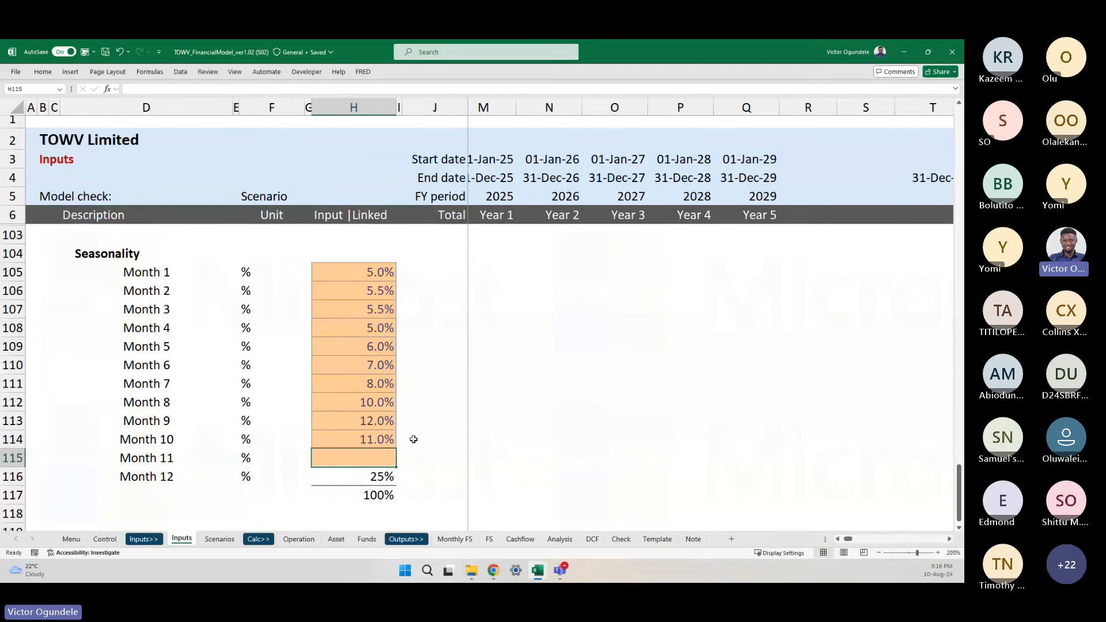
type("8")
key("Return")
- Change the Month 4 seasonality share in H108 to 7%
key("Up")
key("Up")
key("Up")
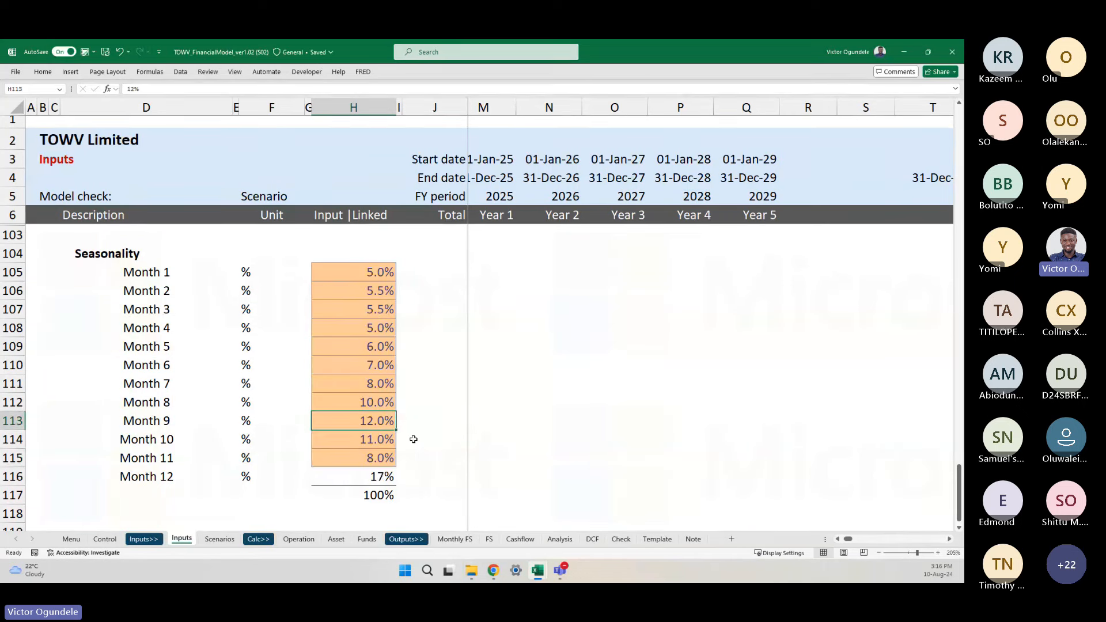
key("Up")
key("Up")
key("Up")
key("Up")
key("Up")
key("Up")
key("Up")
key("Down")
key("Down")
type("7")
key("Return")
- Show one decimal place in the Month 12 share in H116 and the seasonality total in H117
key("Up")
key("Up")
key("Up")
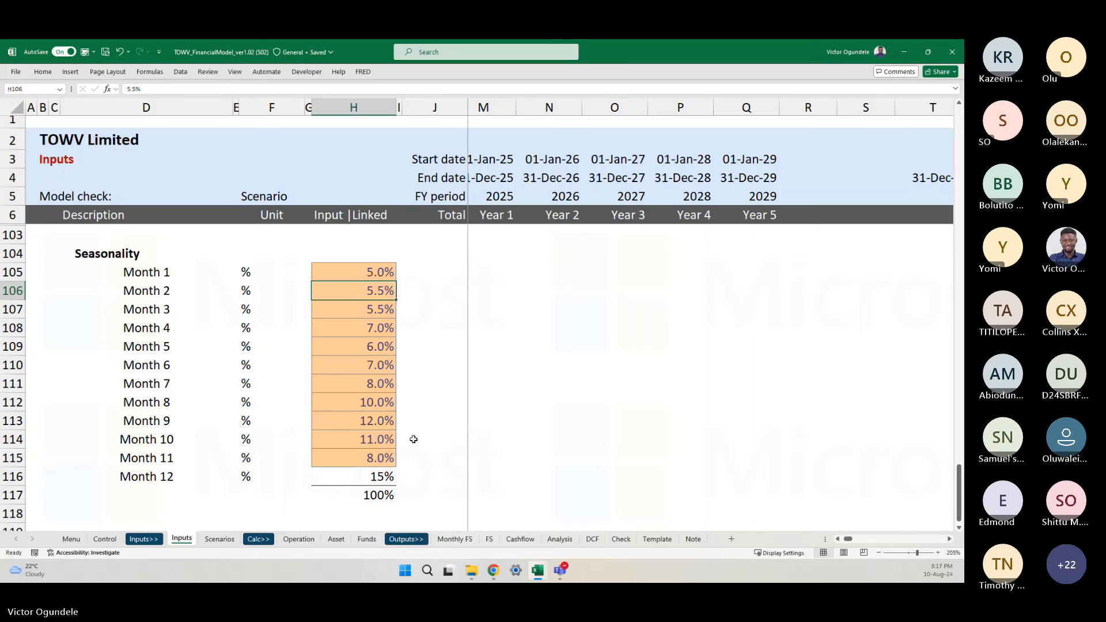
key("Up")
key("ctrl+Down")
key("Up")
key("alt+h")
key("0")
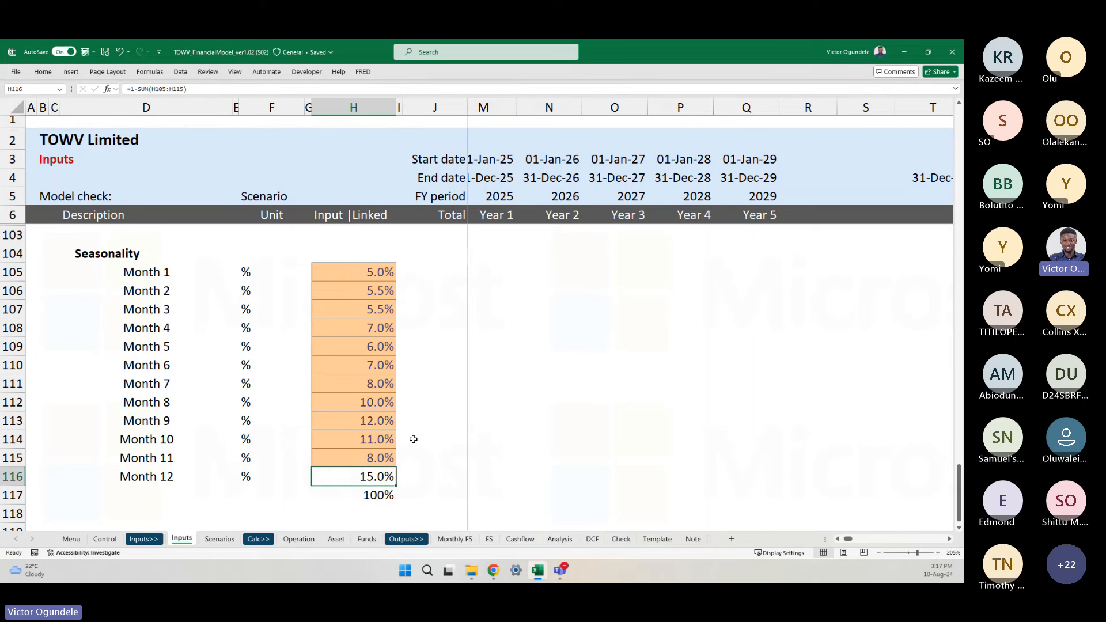
key("Down")
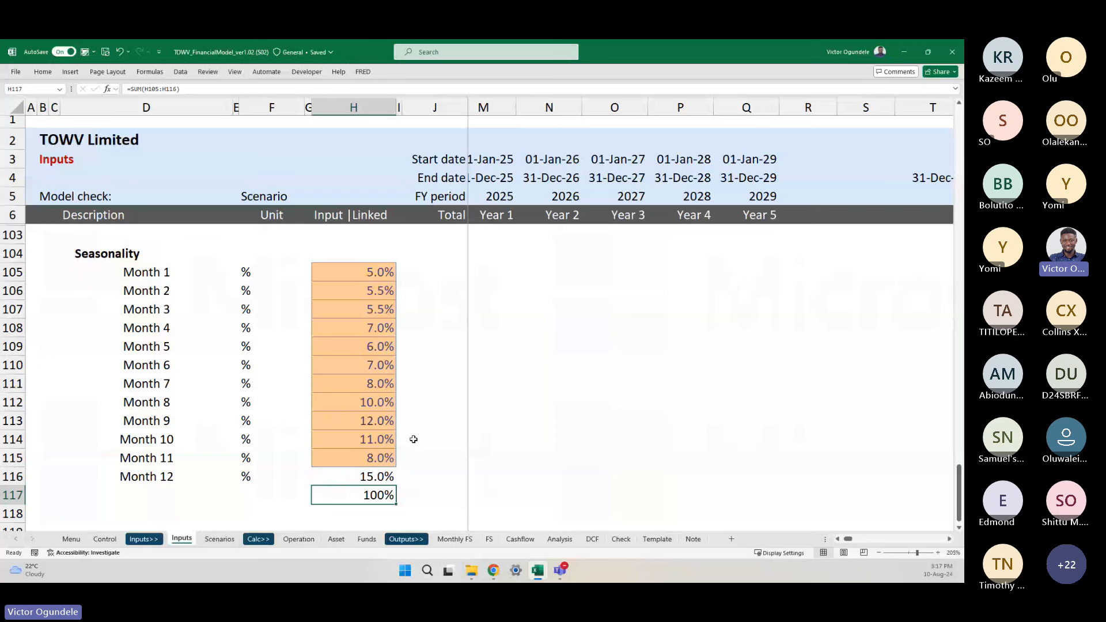
key("alt+h")
key("0")
- Change the Month 6 seasonality share in H110 to 7.5%
key("Up")
key("Up")
key("Up")
key("Up")
key("Up")
key("Up")
key("Up")
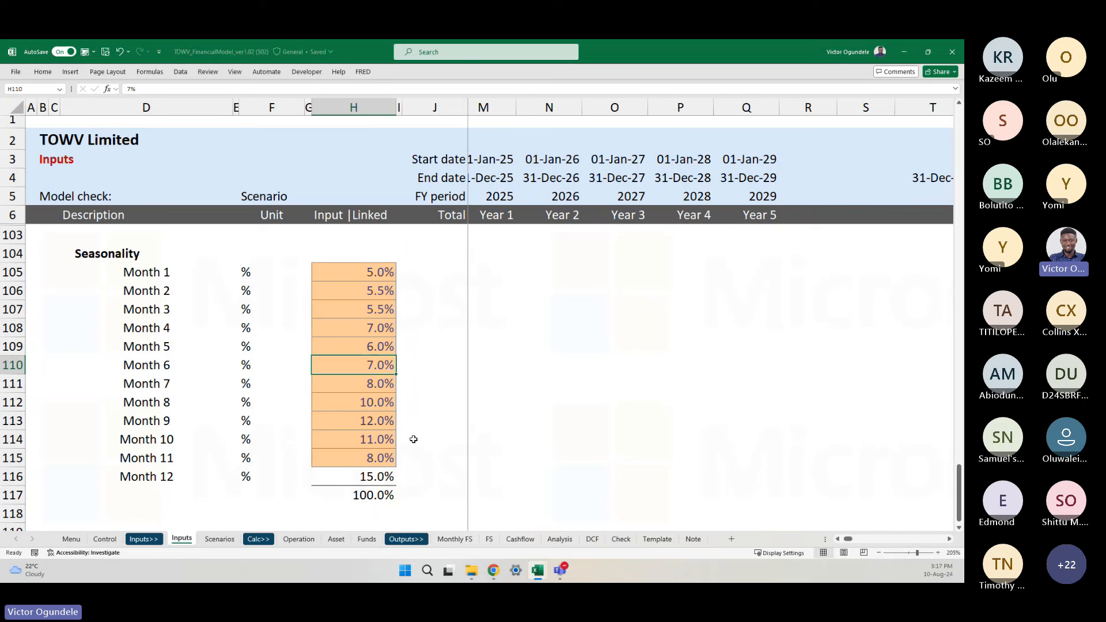
key("Up")
key("Up")
key("Up")
key("Up")
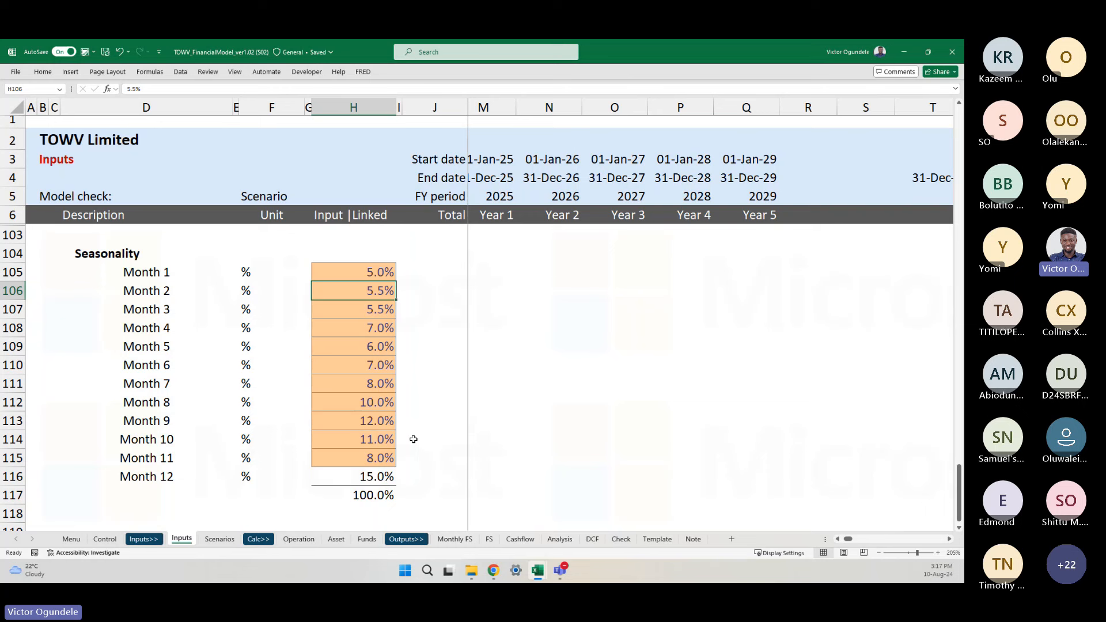
key("Down")
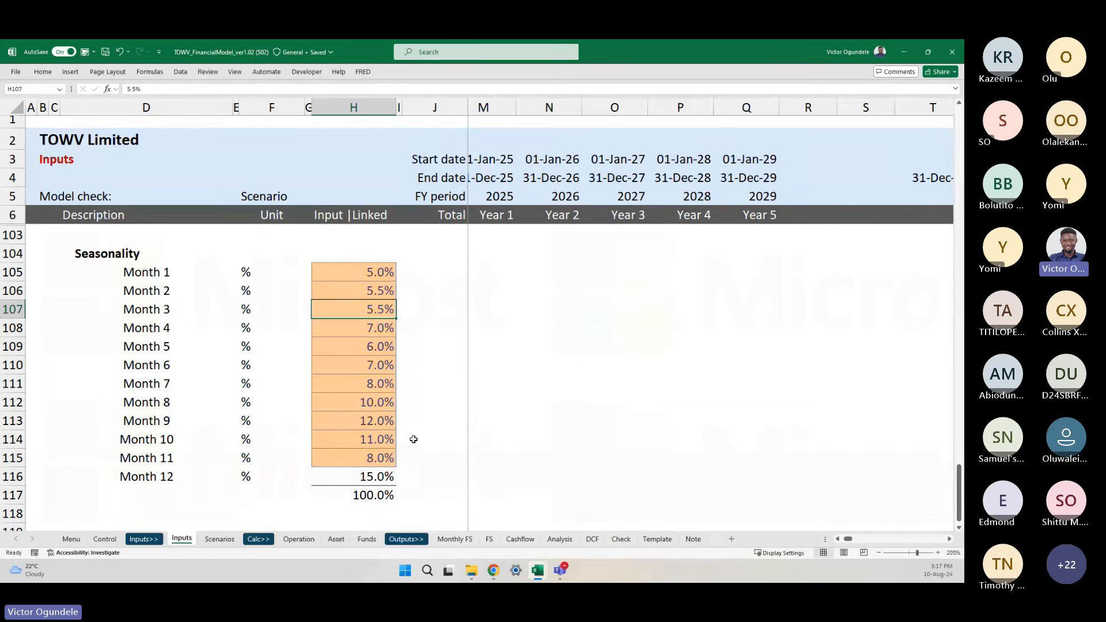
key("Down")
key("Down")
key("Down")
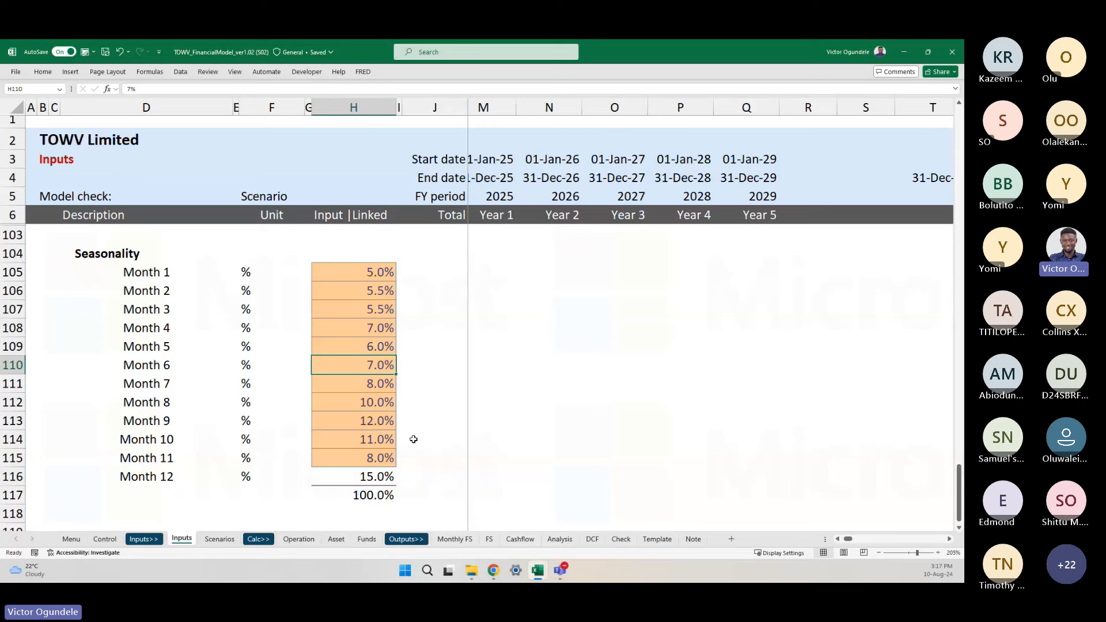
type("7.5")
key("Return")
- Raise the Month 7 seasonality share in H111 to 9%
key("Down")
key("Down")
key("Down")
key("Up")
key("Up")
key("Up")
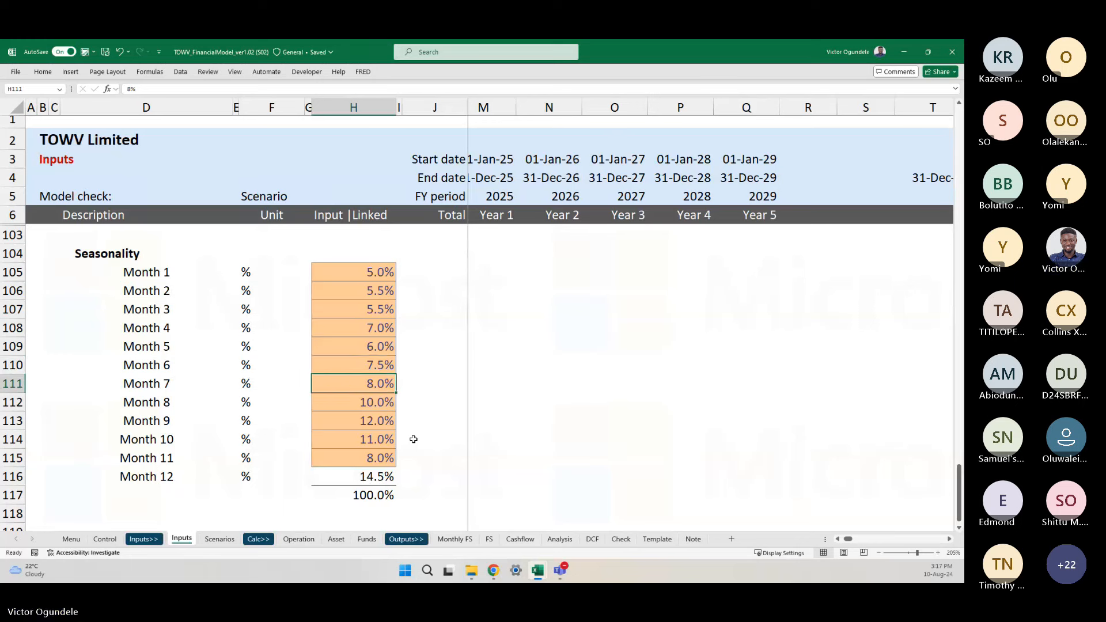
key("Up")
key("Down")
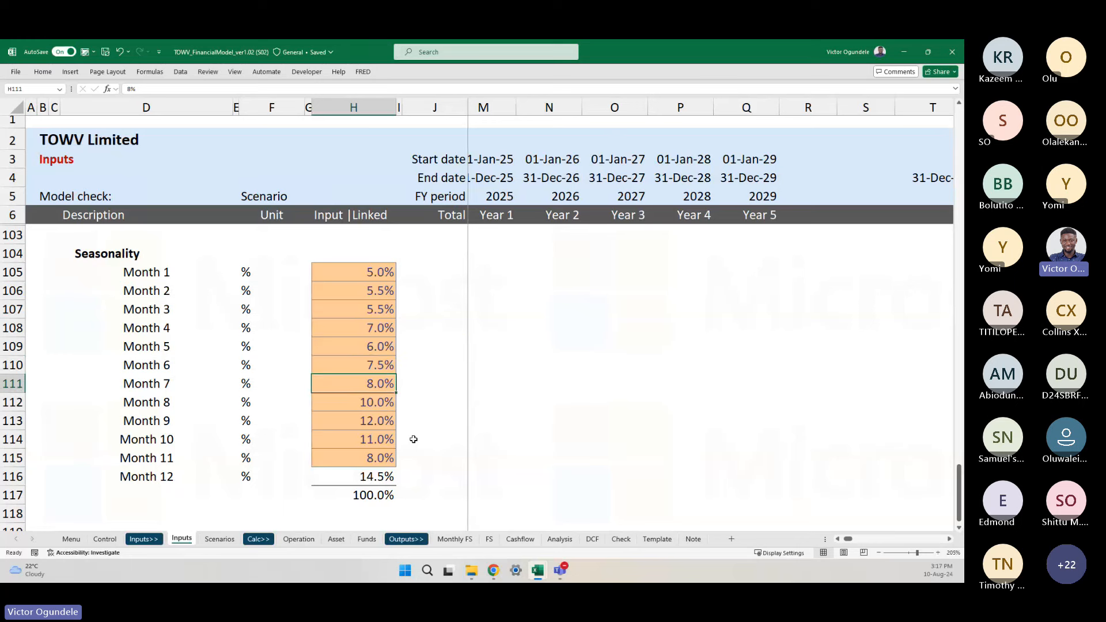
type("9")
key("Return")
- Set the Month 6 seasonality share in H110 to 9.5%
key("Up")
key("Up")
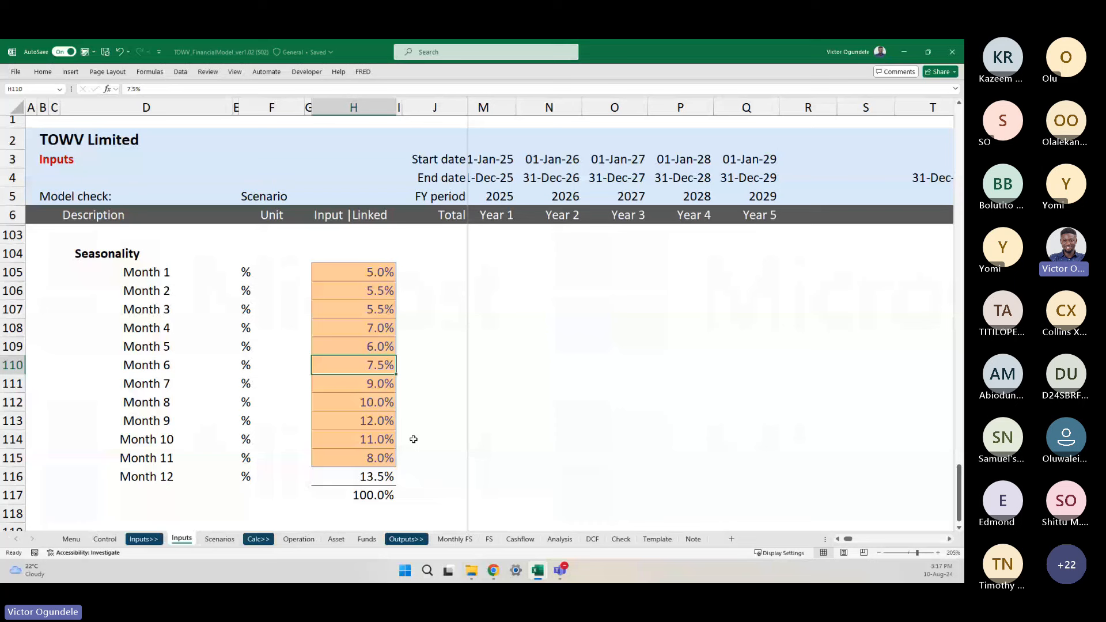
type("9.")
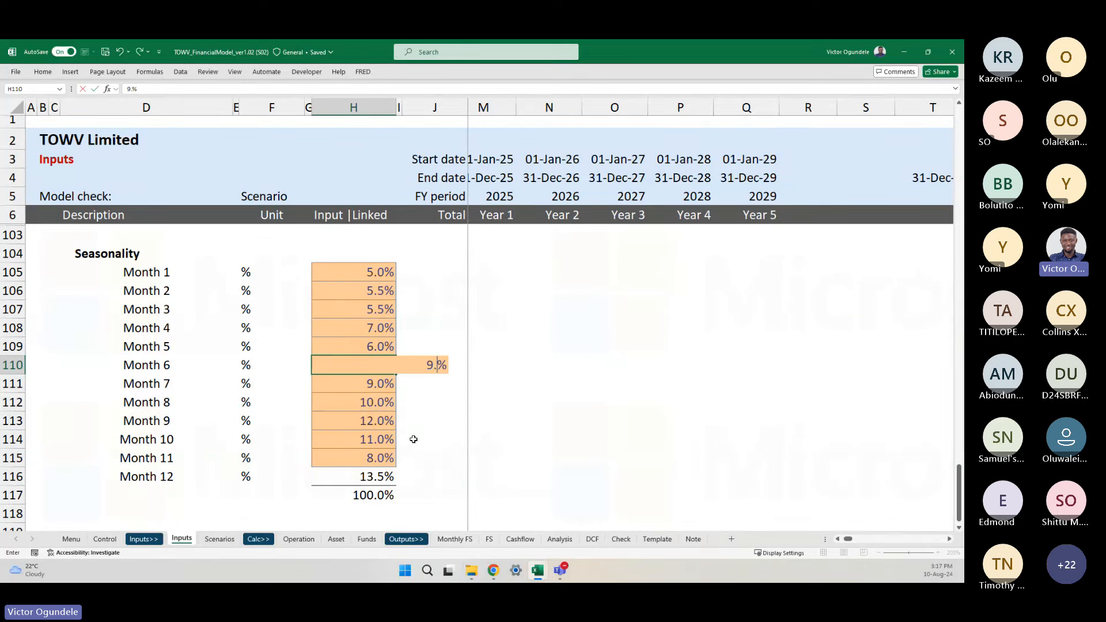
type("5")
key("Return")
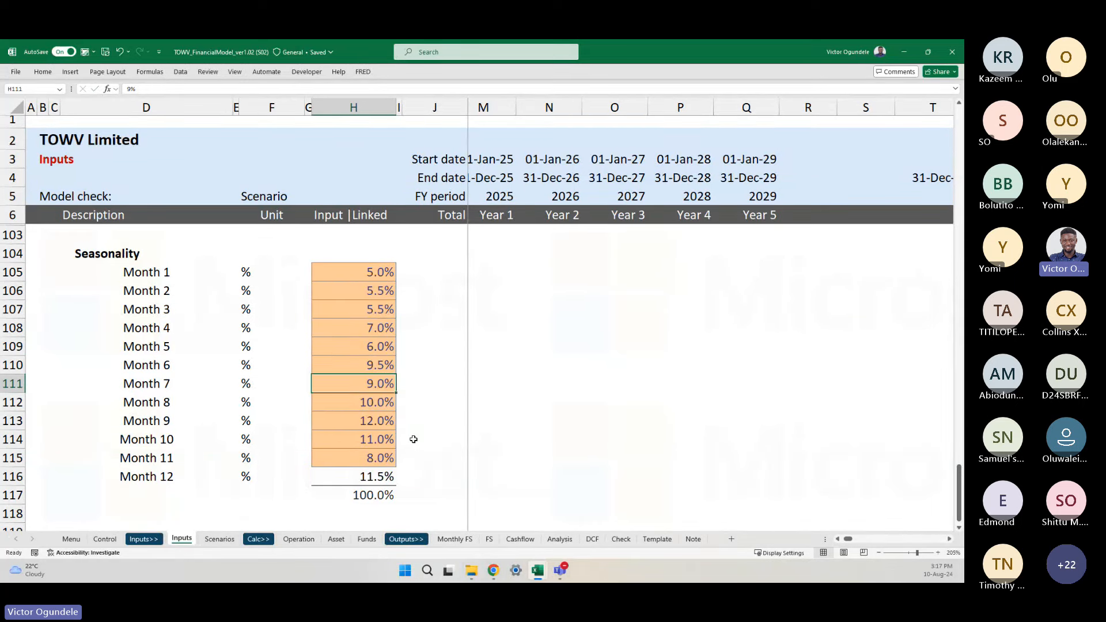
- Copy the Month 1 to Month 12 seasonality shares in H105:H116, then clear the copy marquee
key("Up")
key("Up")
key("Up")
key("Up")
key("Up")
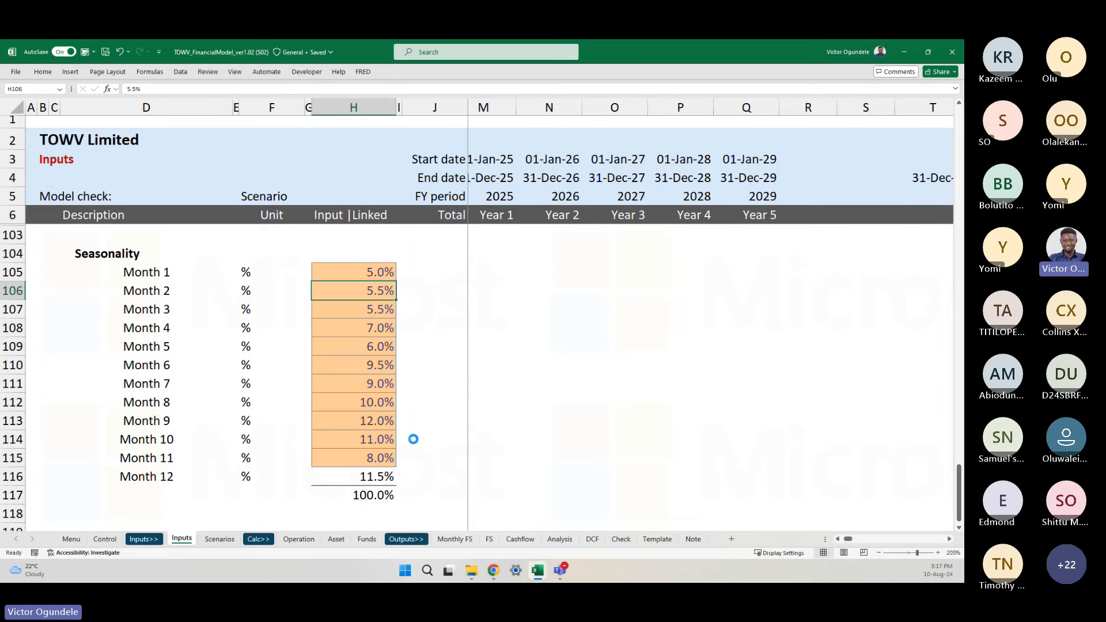
scroll(413, 439, "up", 1, "ctrl")
key("Up")
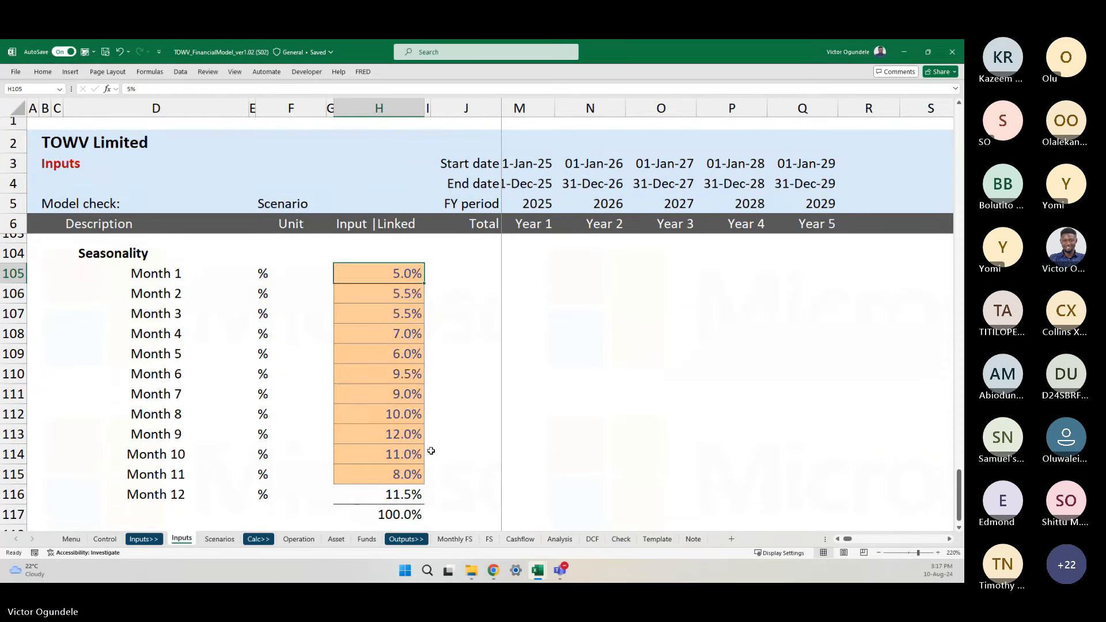
key("shift+Down")
key("shift+Down")
key("shift+Down")
key("shift+Down")
key("shift+Down")
key("shift+Down")
key("shift+Down")
key("shift+Down")
key("shift+Down")
key("shift+Down")
key("shift+Down")
key("shift+Down")
key("shift+Up")
key("shift+Up")
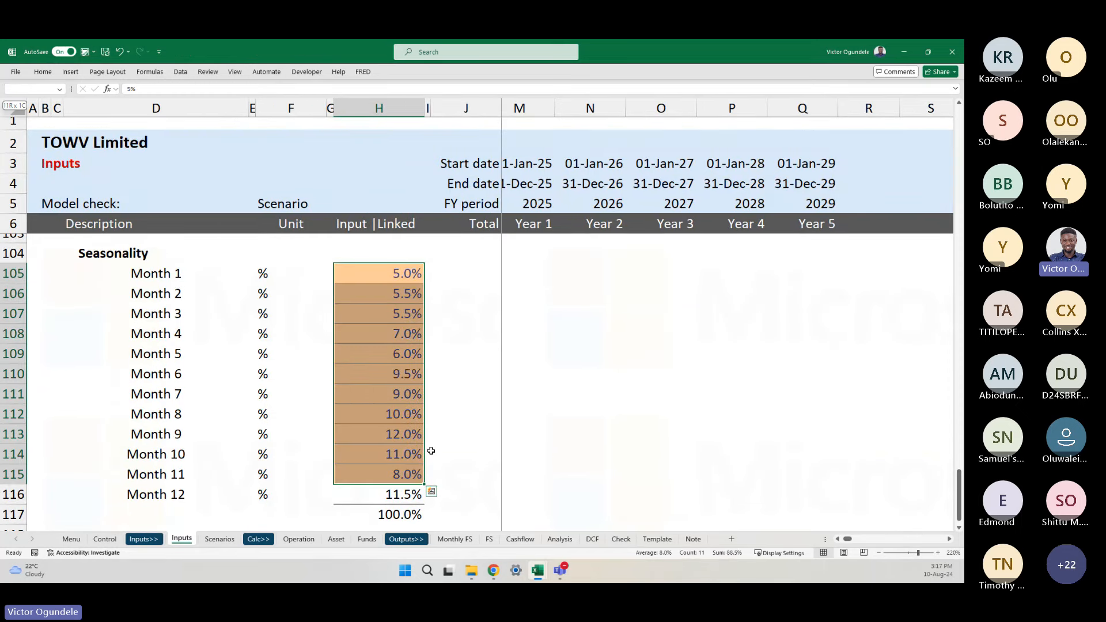
key("shift+Down")
key("ctrl+c")
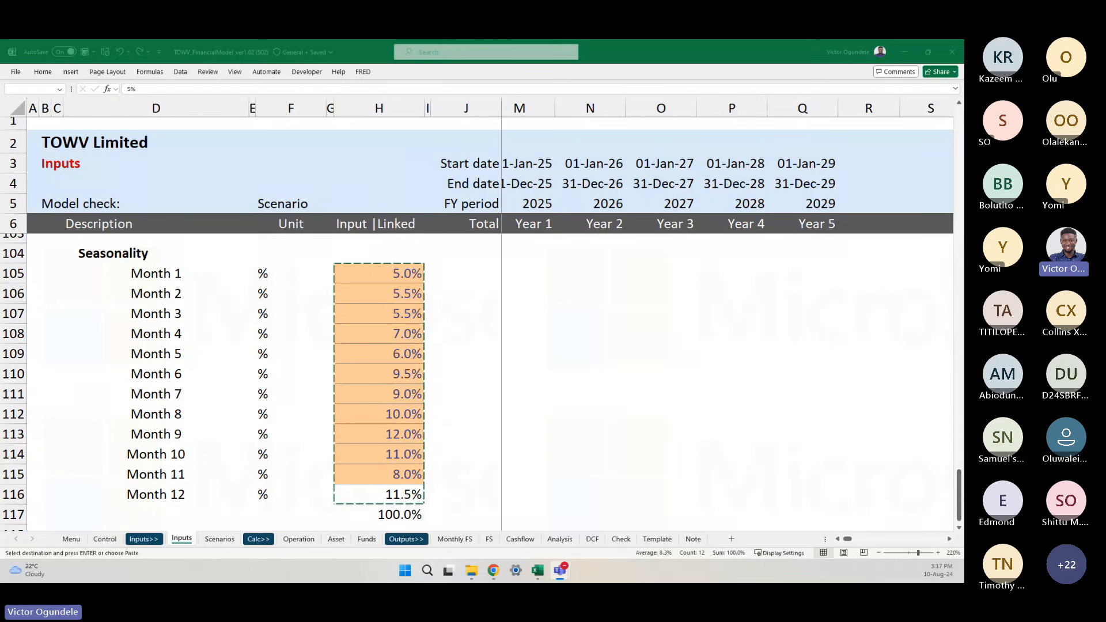
key("Escape")
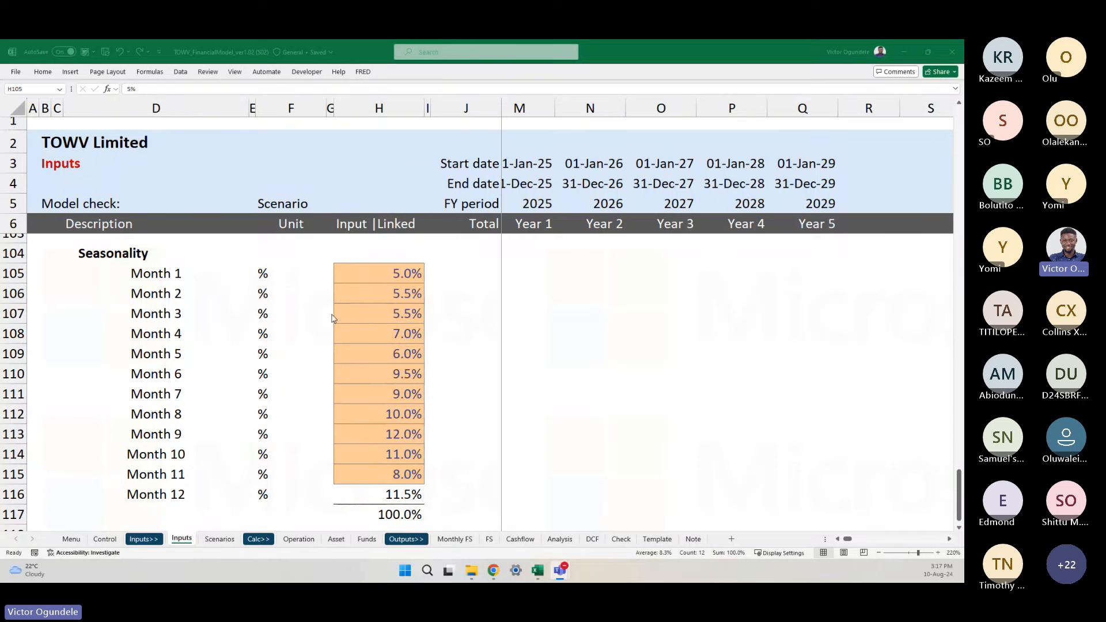
- Paste the copied seasonality shares over H105:H116 and format them as percentages
left_click(401, 273)
key("ctrl+v")
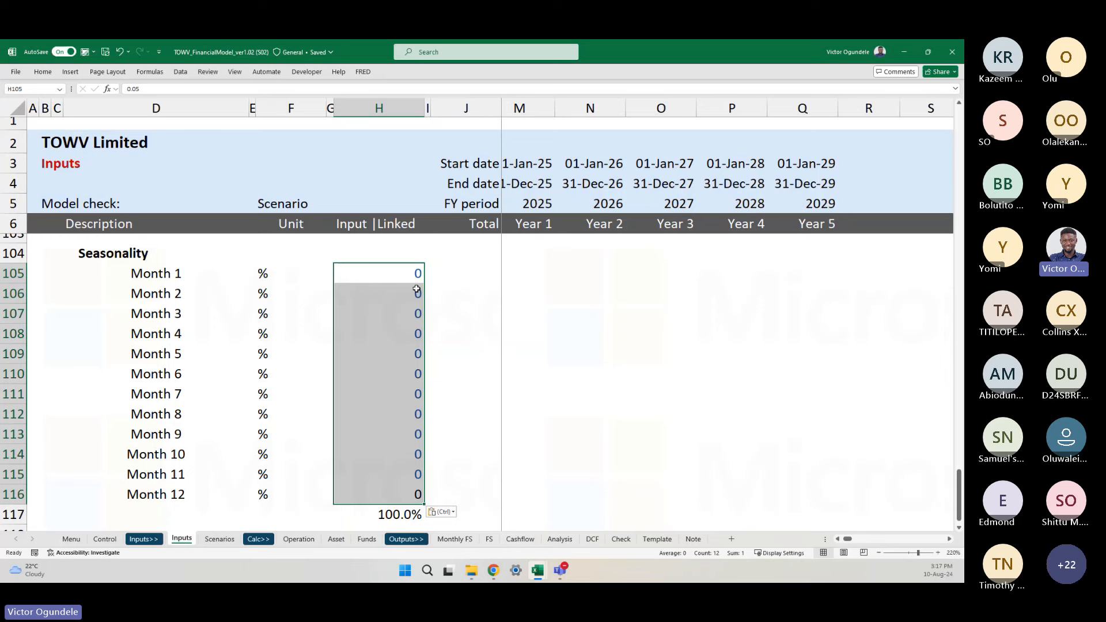
key("ctrl+z")
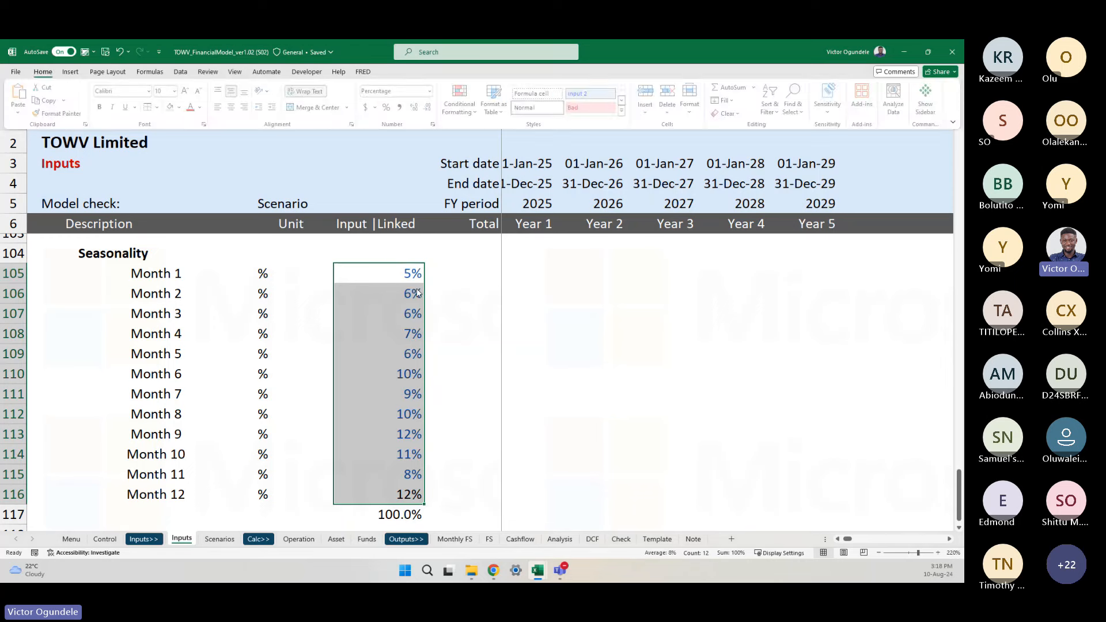
- Show the seasonality shares with one decimal and apply the Input cell style to Months 1 to 11 in H105:H115
key("shift+Up")
key("alt+2")
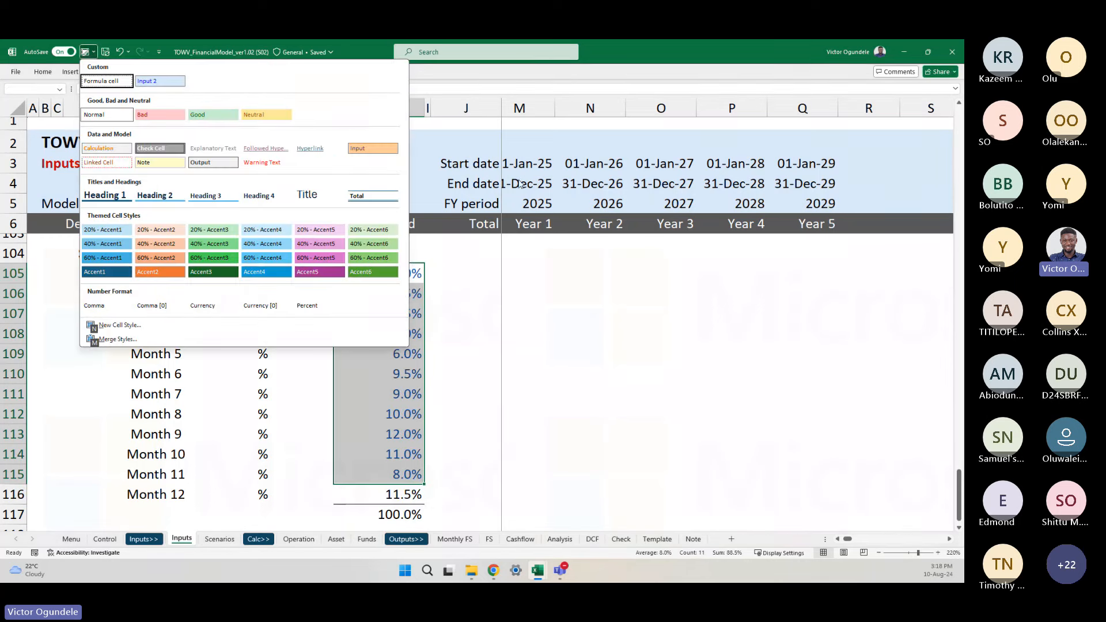
left_click(372, 148)
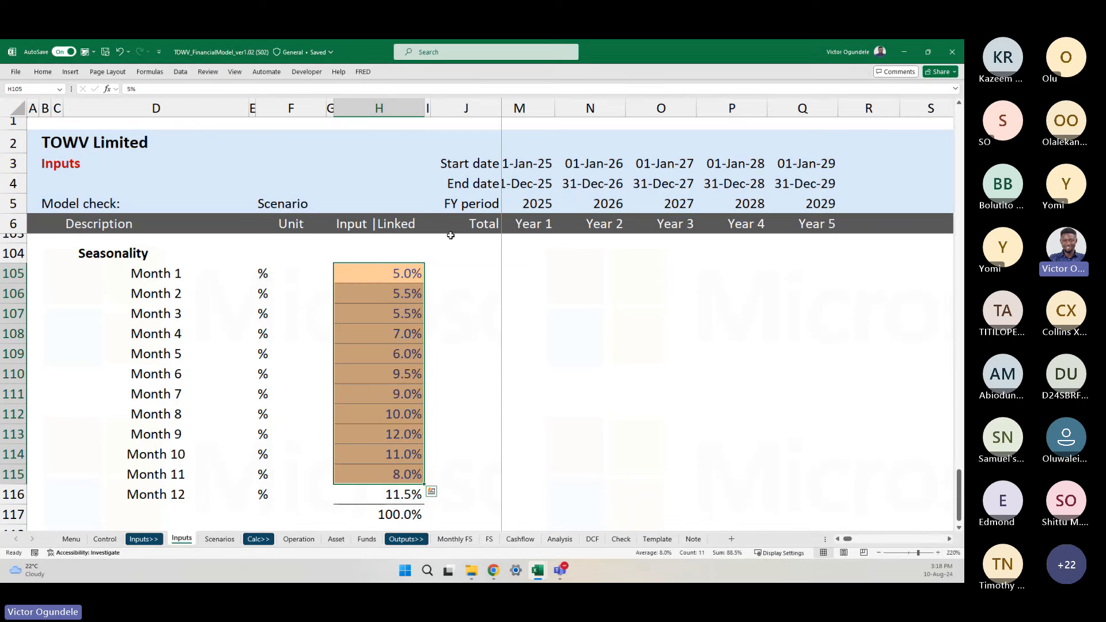
left_click(475, 290)
key("alt+Tab")
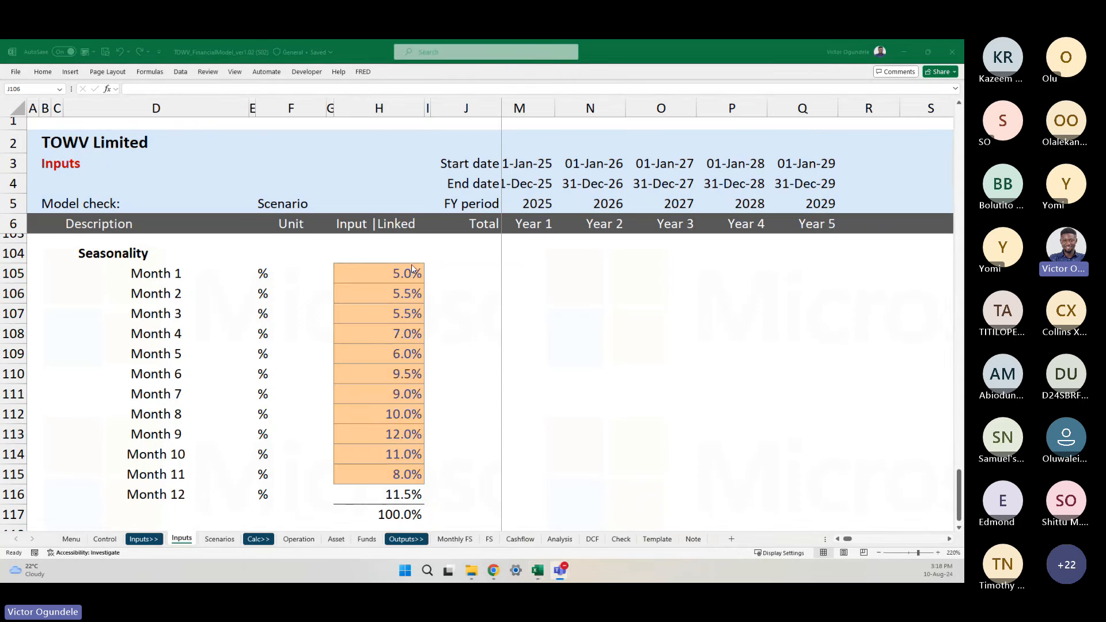
- Paste the seasonality shares again from H105 down and apply the Input cell style to H105:H115
left_click(382, 272)
key("ctrl+v")
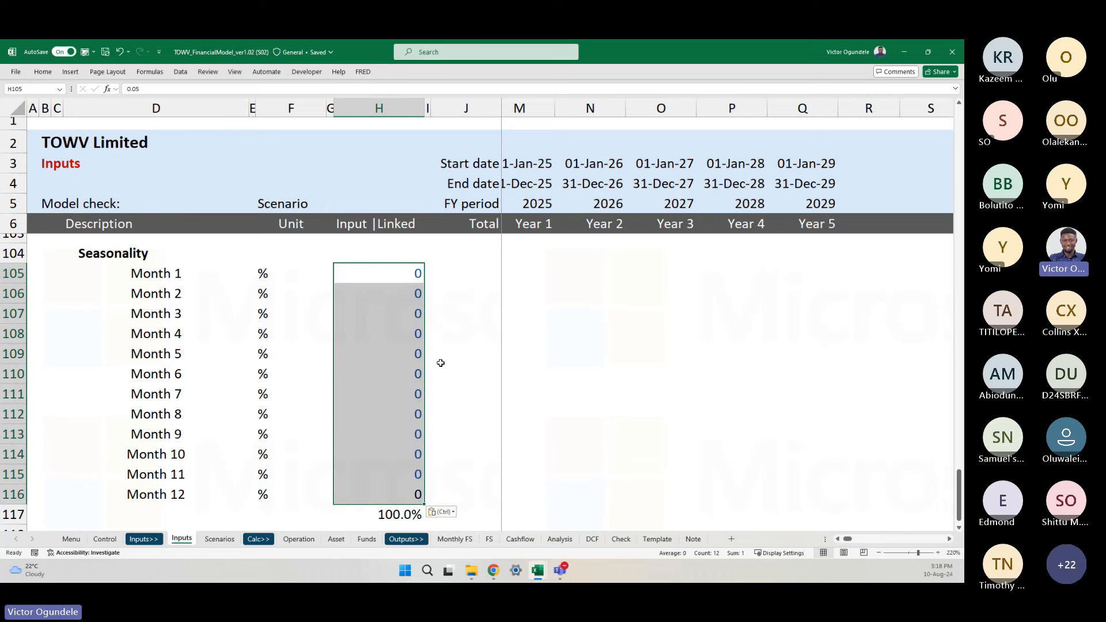
key("shift+Up")
key("alt+2")
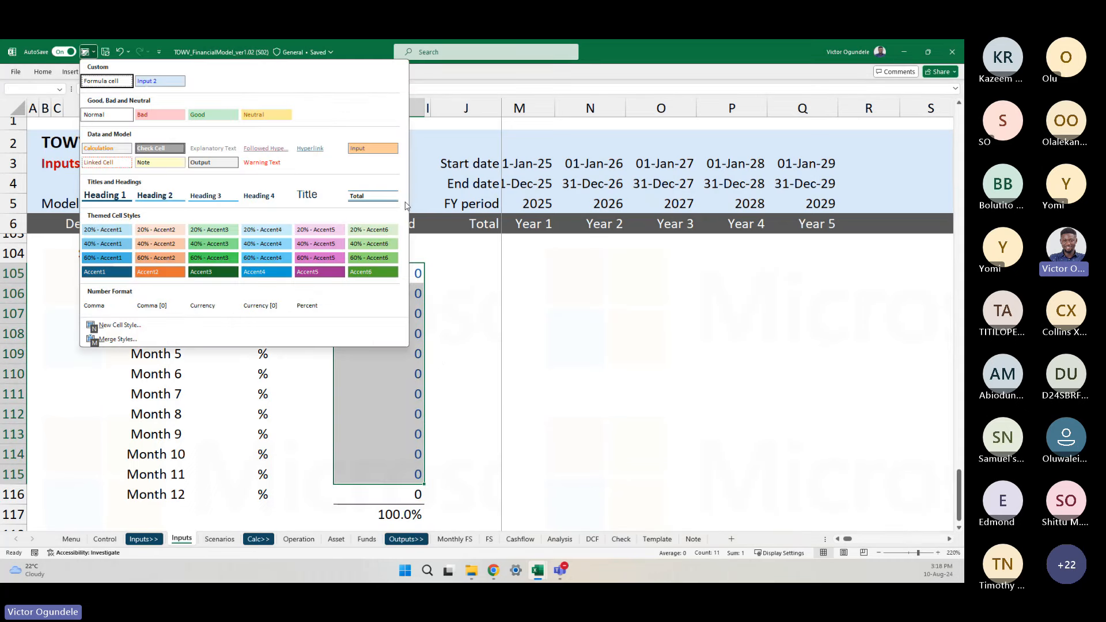
left_click(376, 150)
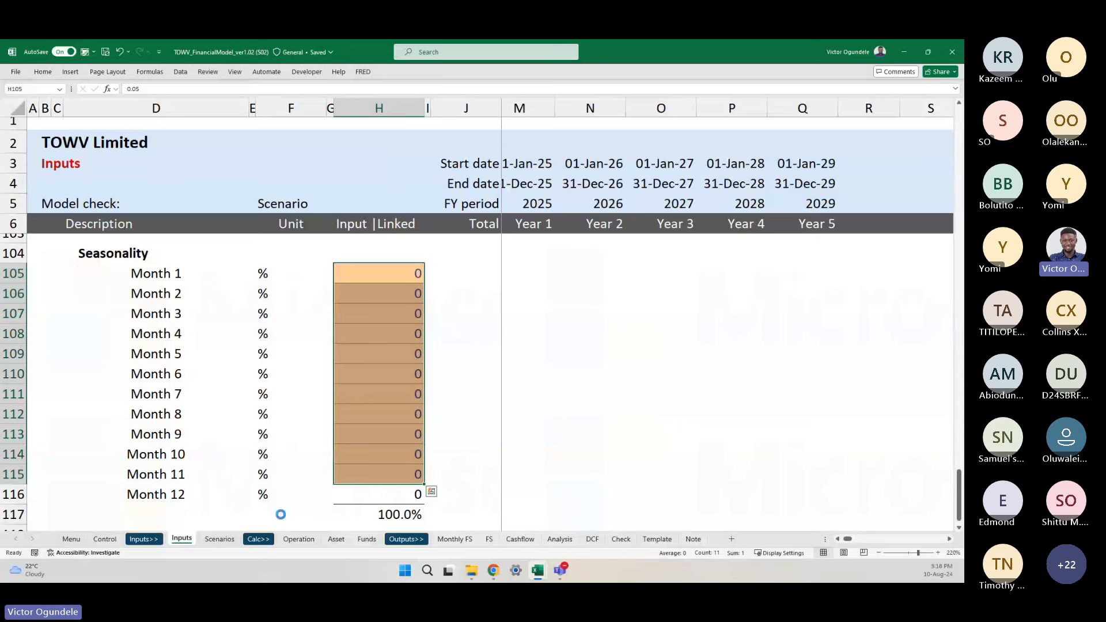
- Format the Month 1 to Month 11 shares and the Month 12 share in H116 as percentages with one decimal
key("ctrl+shift+5")
key("alt+h")
key("0")
key("ctrl+Down")
key("Up")
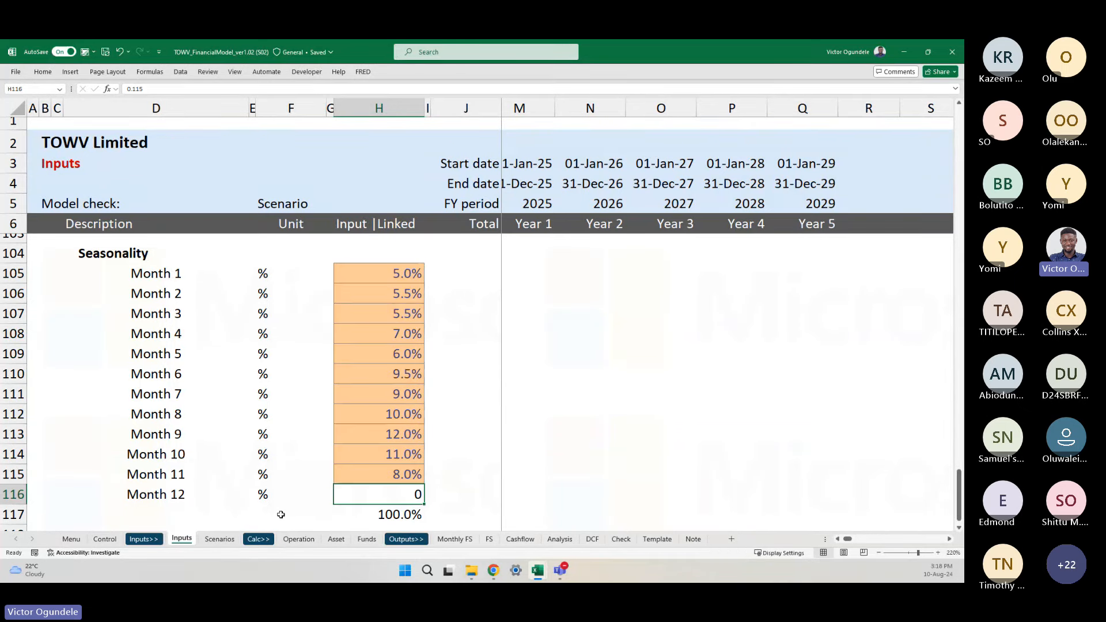
key("ctrl+shift+5")
key("alt+h")
key("0")
left_click(457, 379)
- Look over the monthly growth rate table, the yearly and 12 month counters, and the Seasonality block on the Inputs sheet
scroll(458, 379, "down", 4)
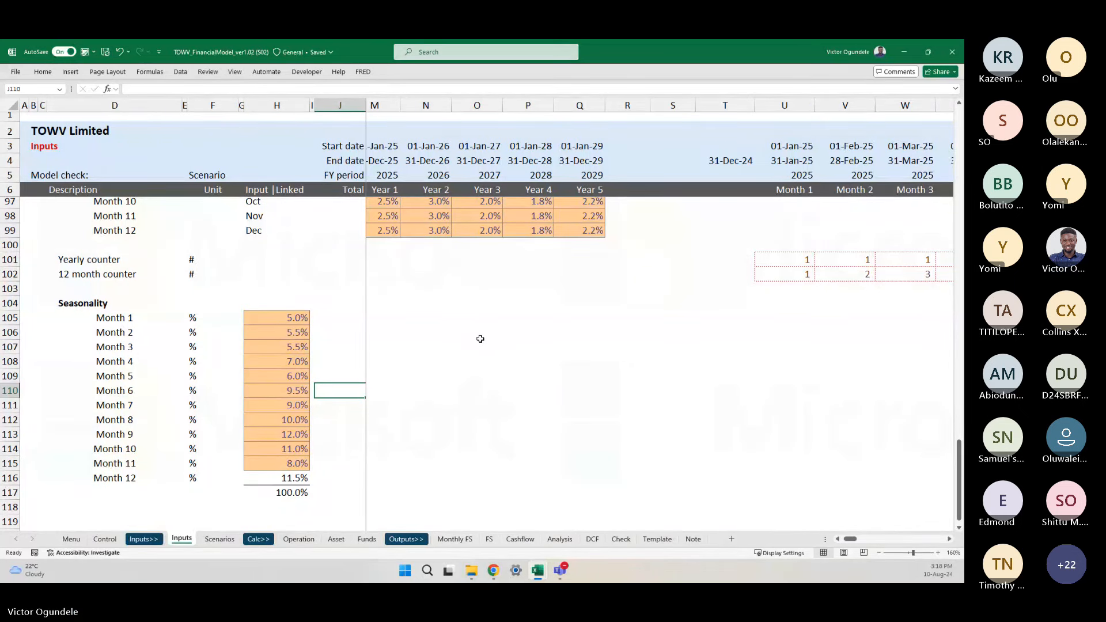
scroll(480, 339, "left", 2)
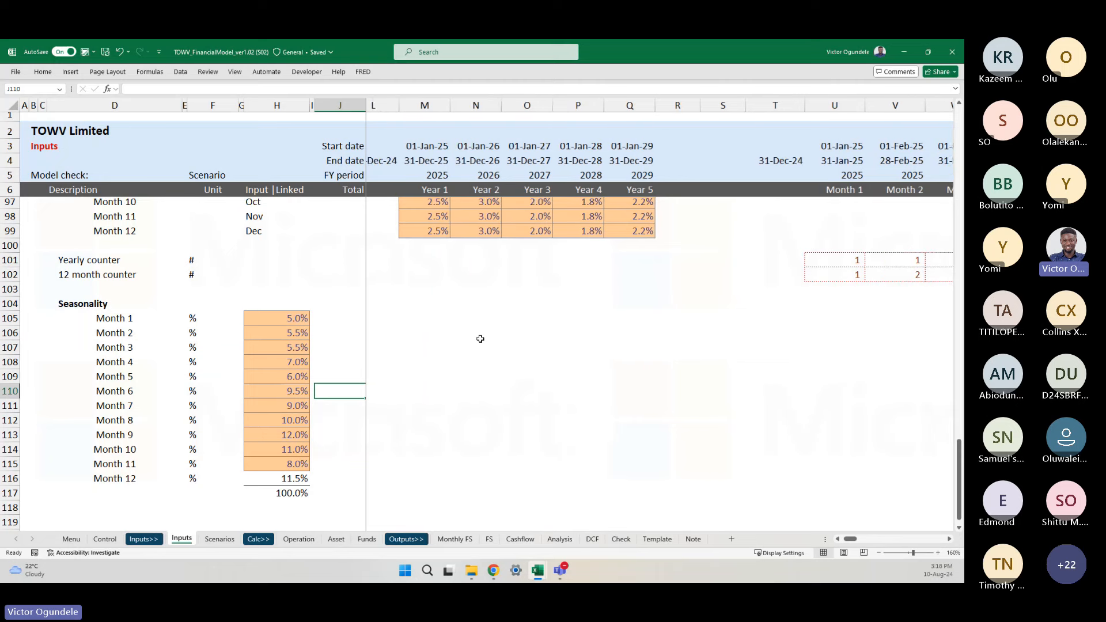
left_click(527, 317)
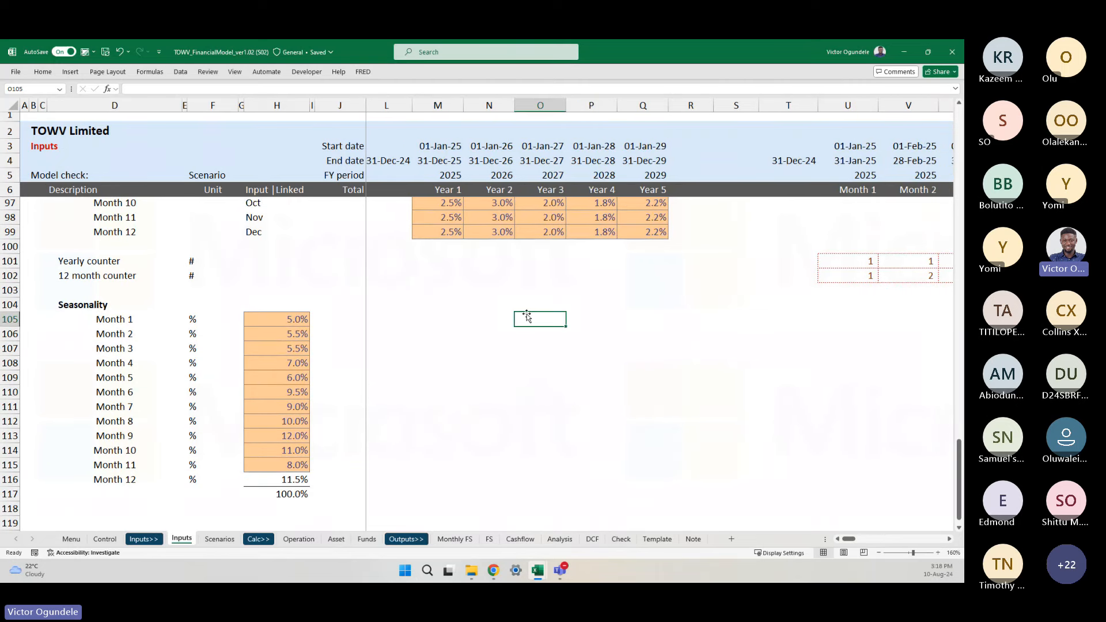
left_click(543, 294)
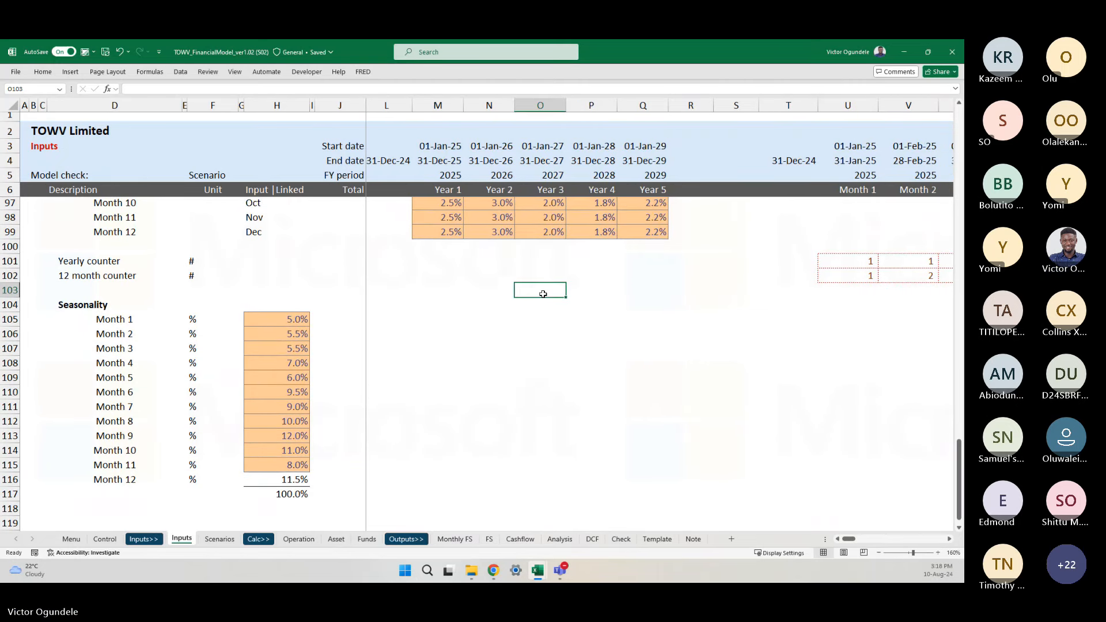
key("Down")
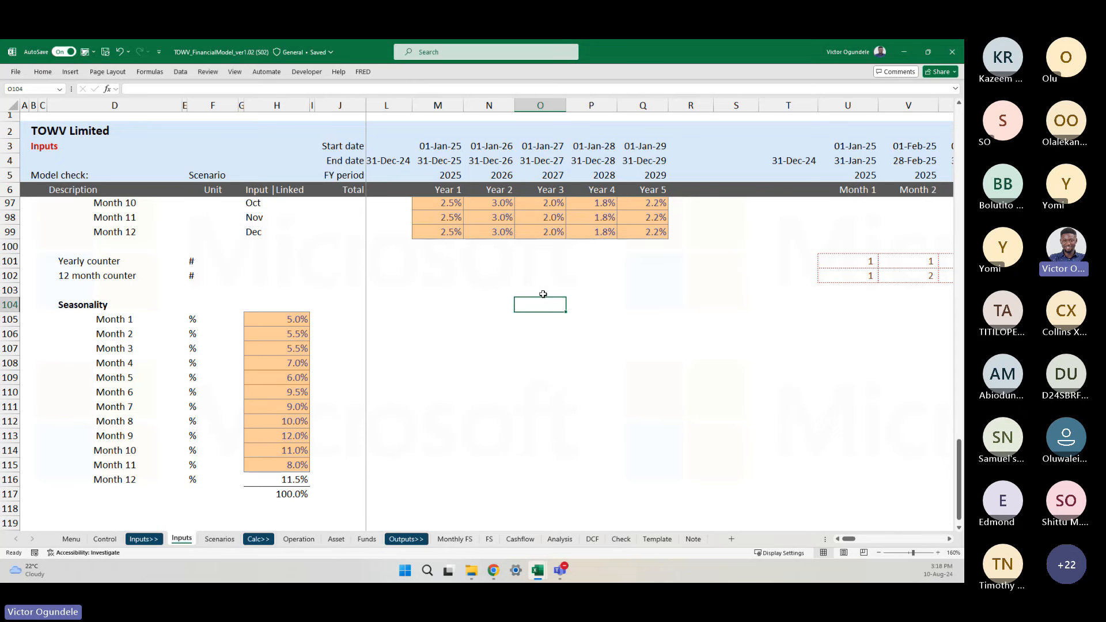
scroll(543, 295, "down", 2, "ctrl")
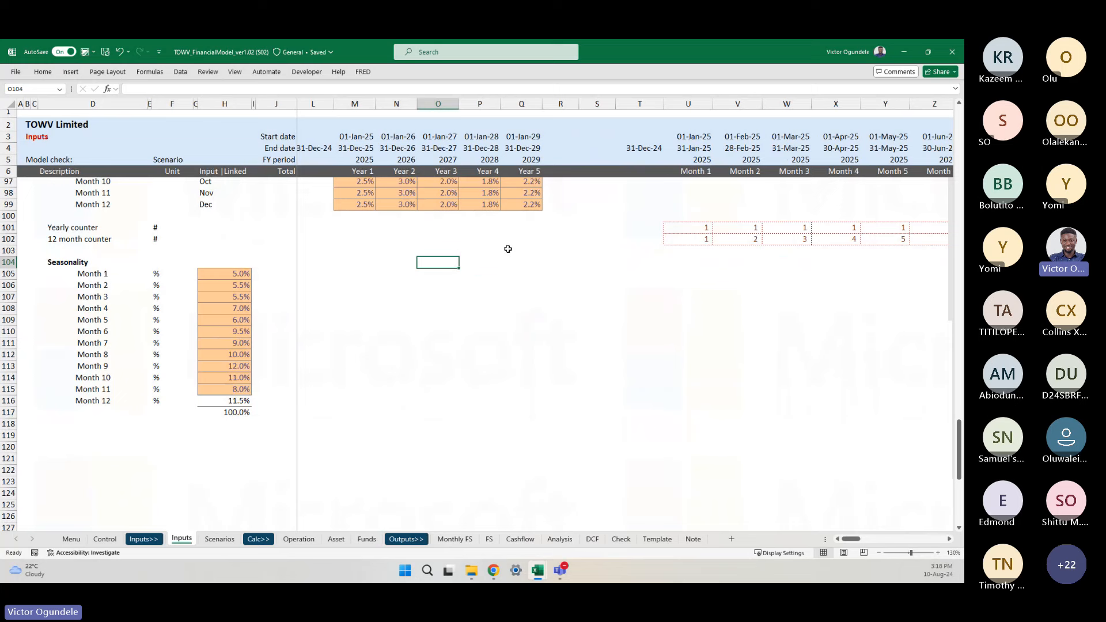
scroll(509, 262, "up", 4)
scroll(509, 262, "up", 3)
scroll(509, 262, "down", 3)
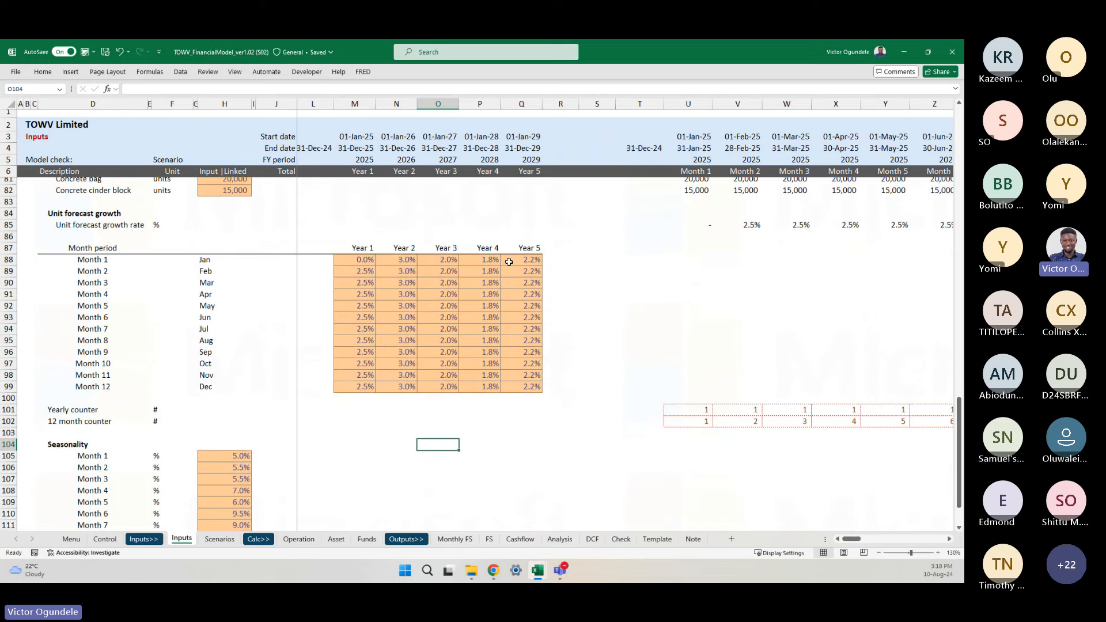
scroll(577, 352, "down", 1)
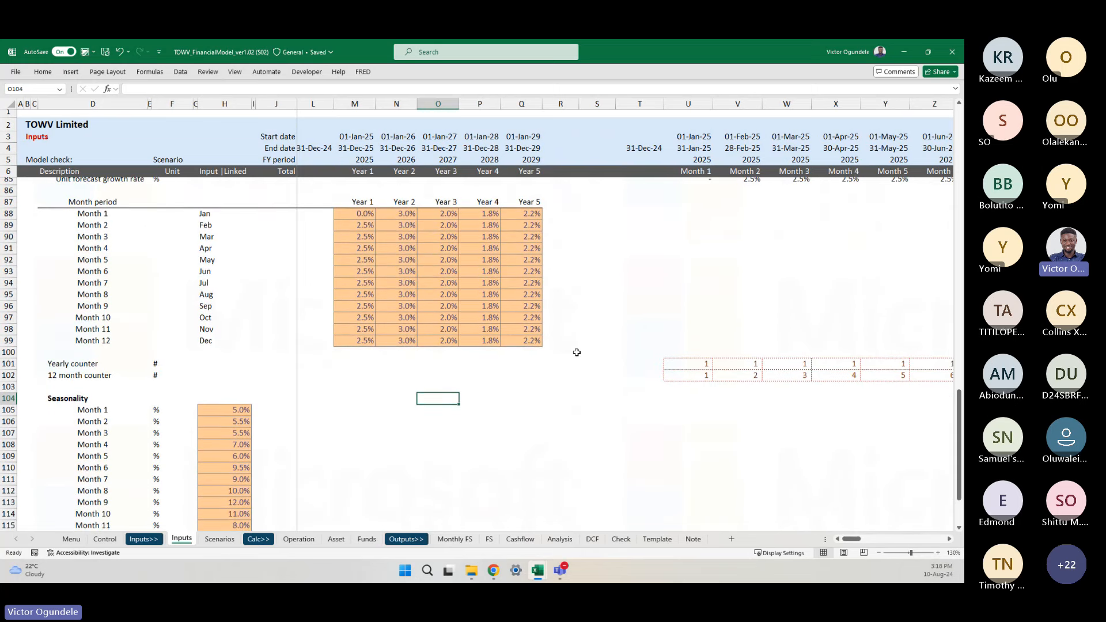
scroll(577, 352, "down", 2)
scroll(577, 352, "right", 3)
- Examine the 12 month counter cells U102 and V102 together with the monthly quantity, capacity and growth rate rows
left_click(538, 328)
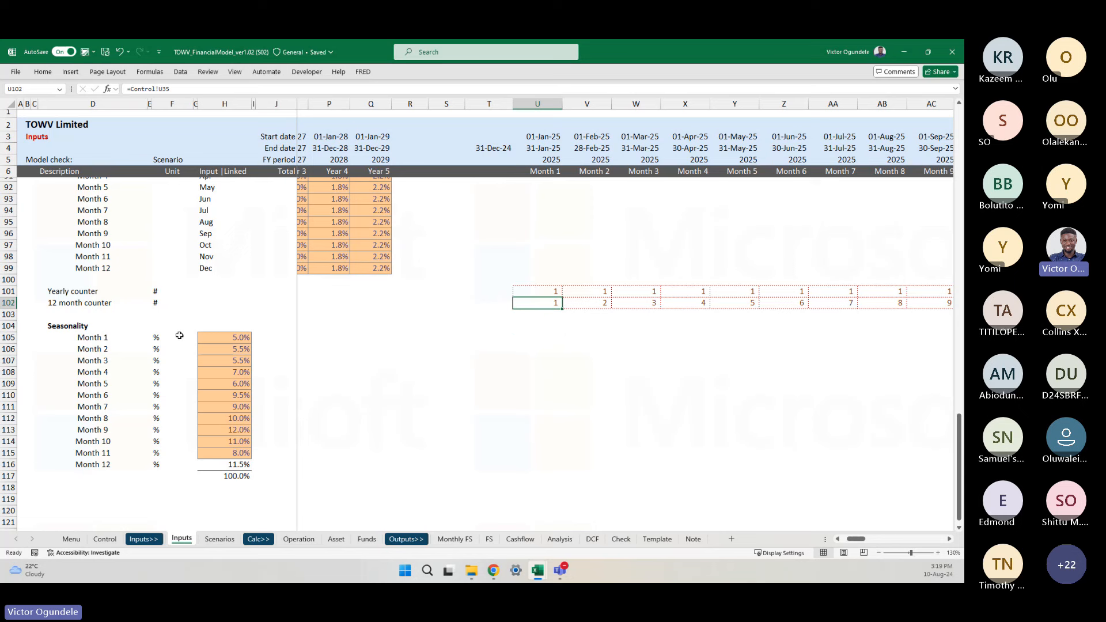
left_click(588, 301)
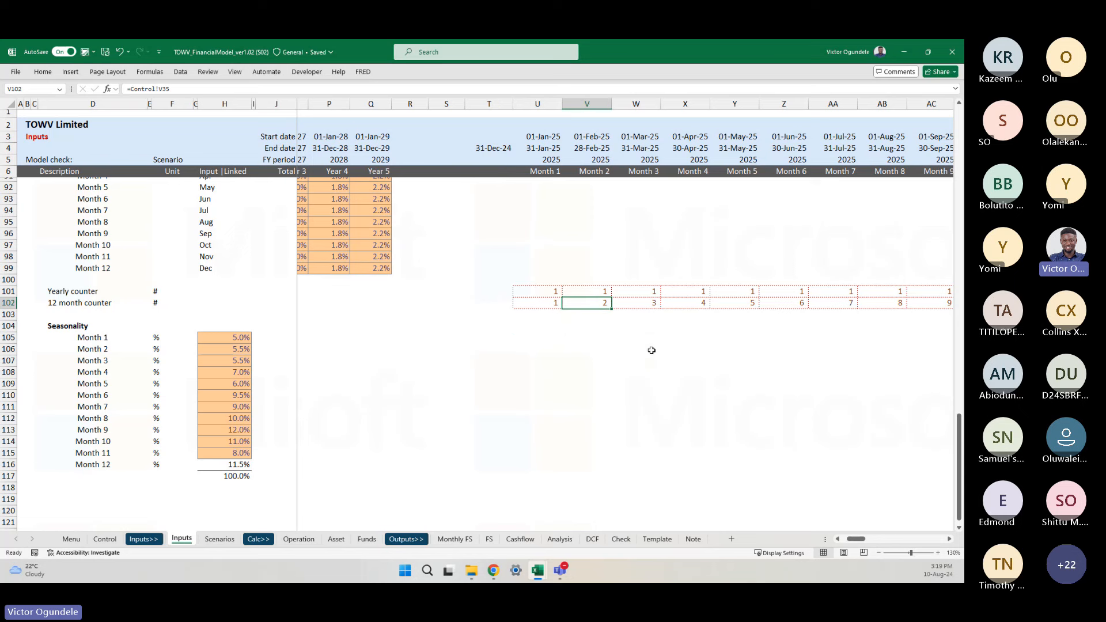
scroll(587, 348, "up", 2)
scroll(587, 348, "up", 5)
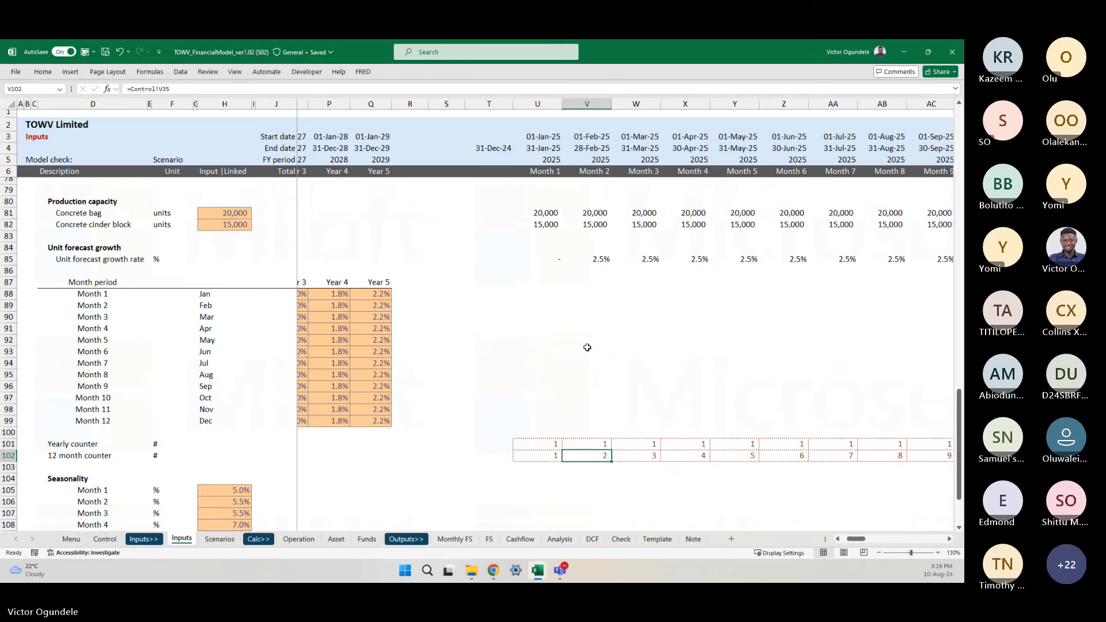
scroll(587, 347, "down", 1)
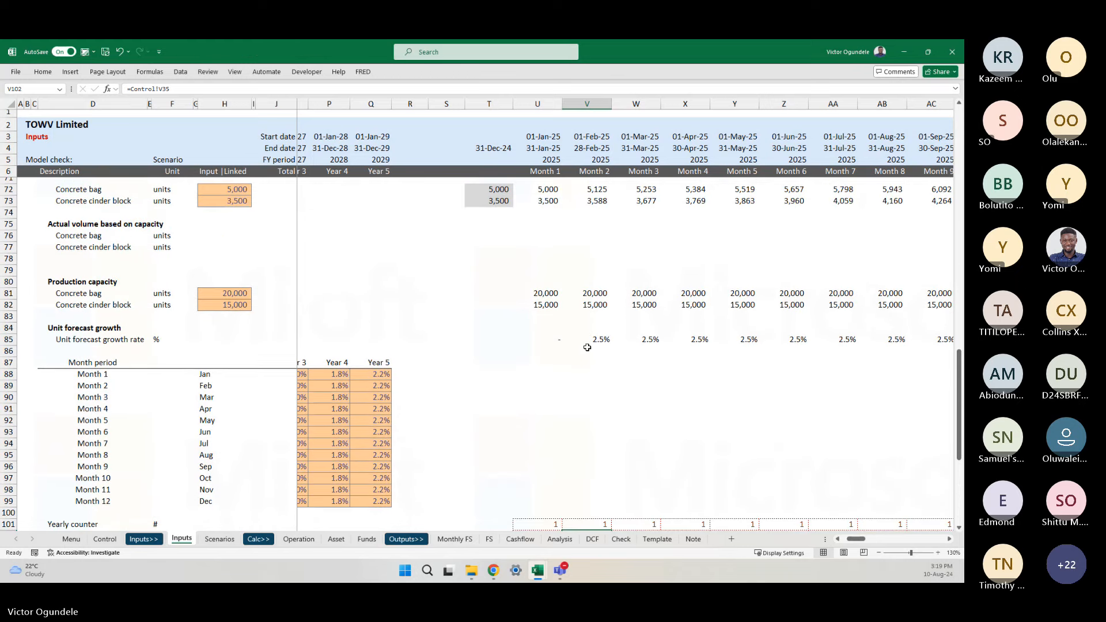
scroll(587, 348, "up", 1)
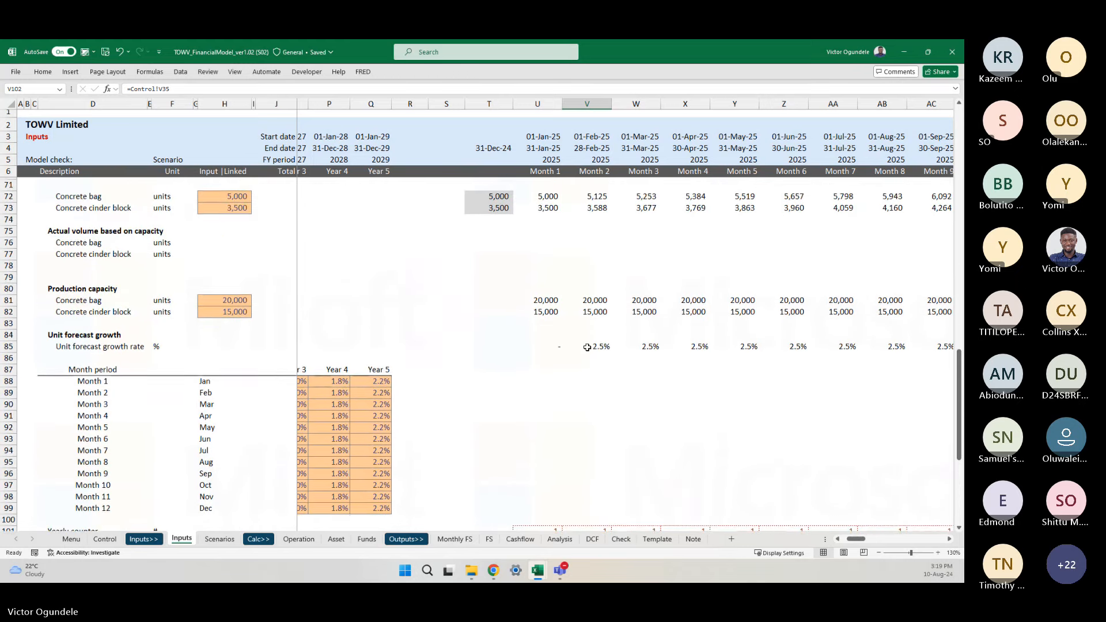
scroll(562, 412, "down", 3)
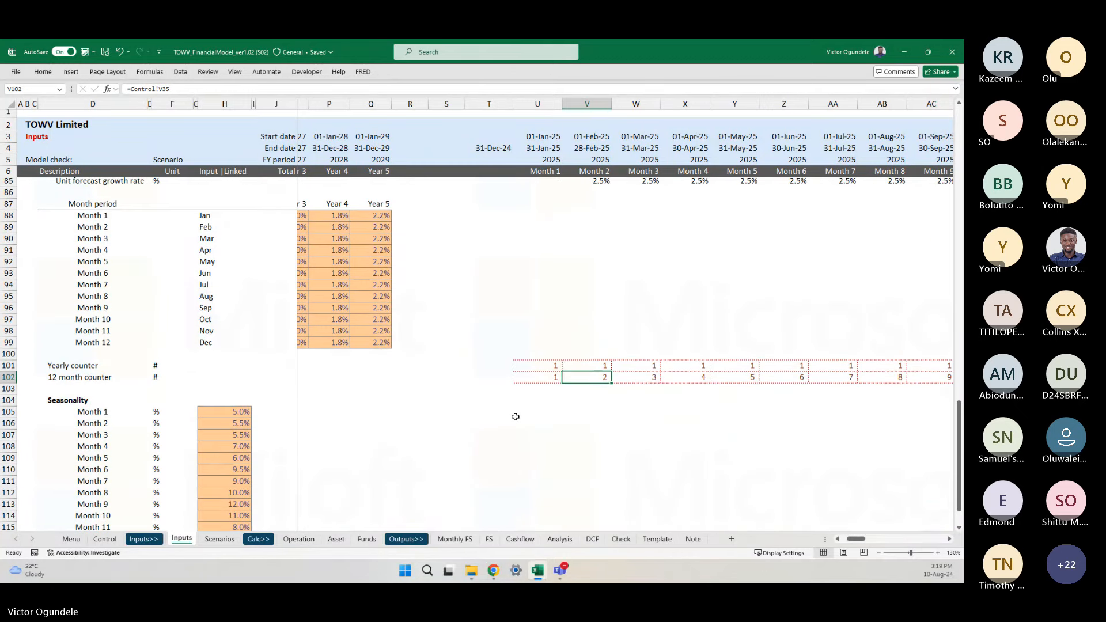
- Start an INDEX formula in the Month 1 Seasonality cell U104 with the absolute array $H$105:$H$116
left_click(542, 403)
scroll(543, 406, "up", 2, "ctrl")
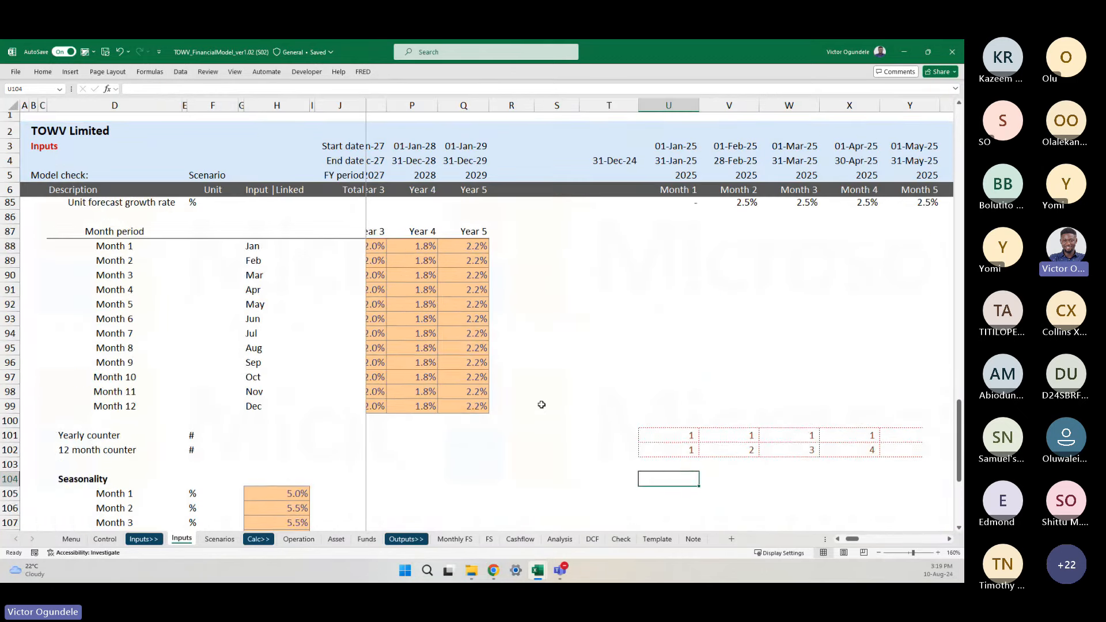
scroll(615, 431, "right", 3)
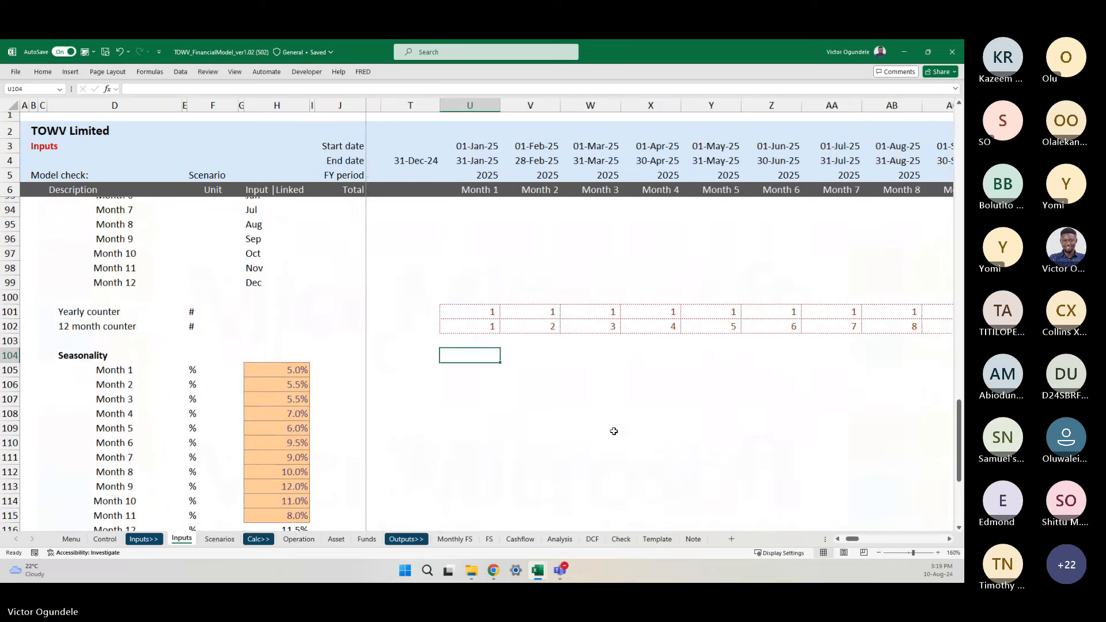
type("=")
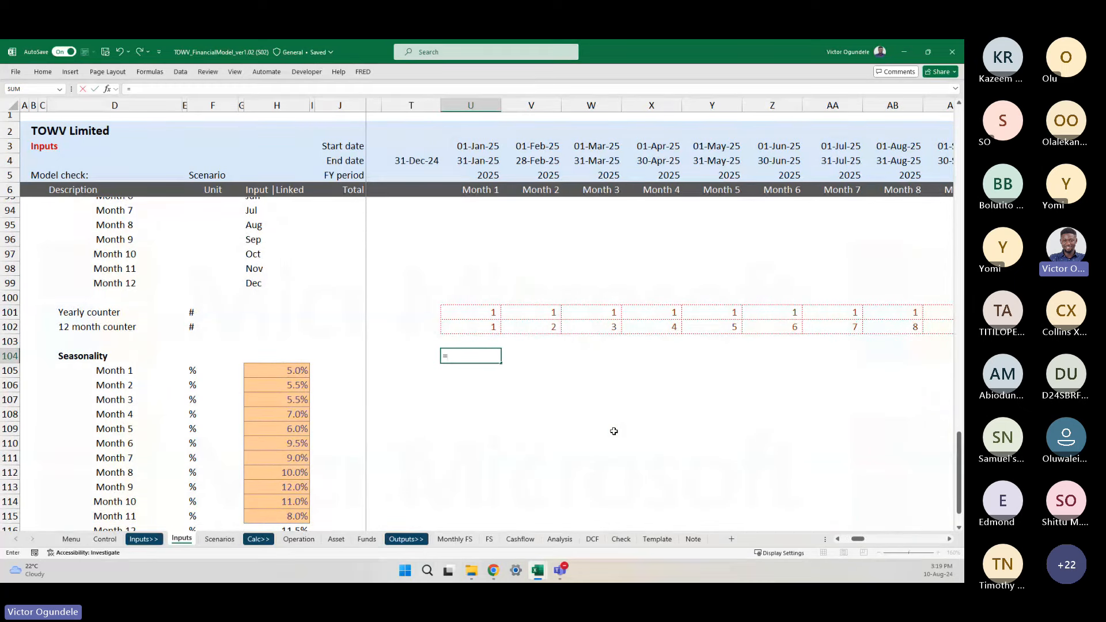
scroll(615, 431, "up", 2)
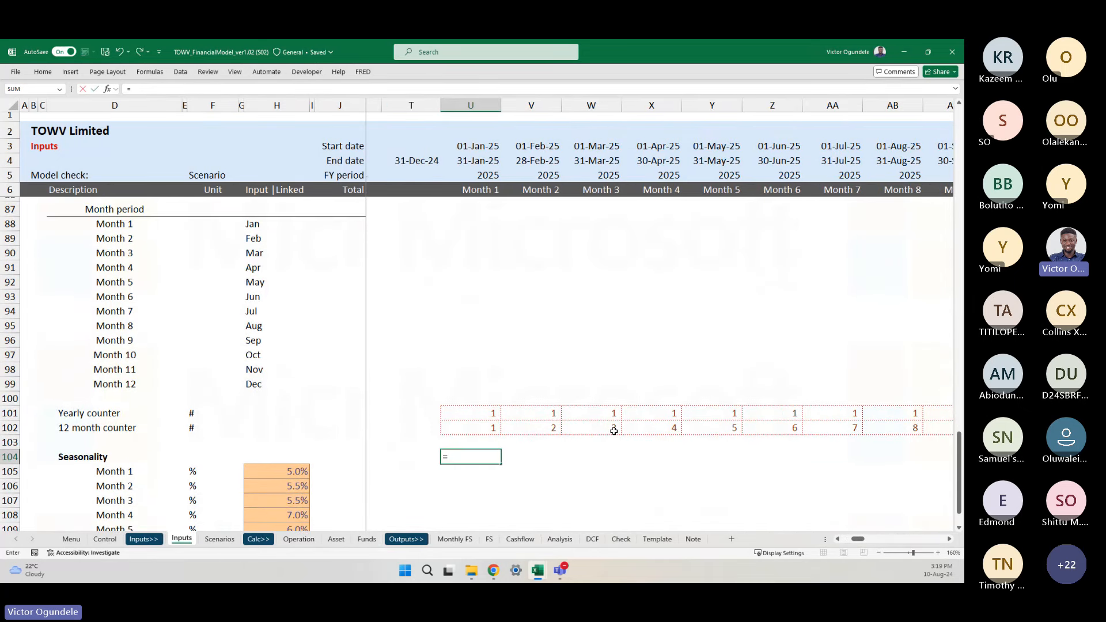
scroll(615, 431, "up", 3)
scroll(615, 431, "down", 3)
scroll(614, 431, "down", 4)
type("INDEX(")
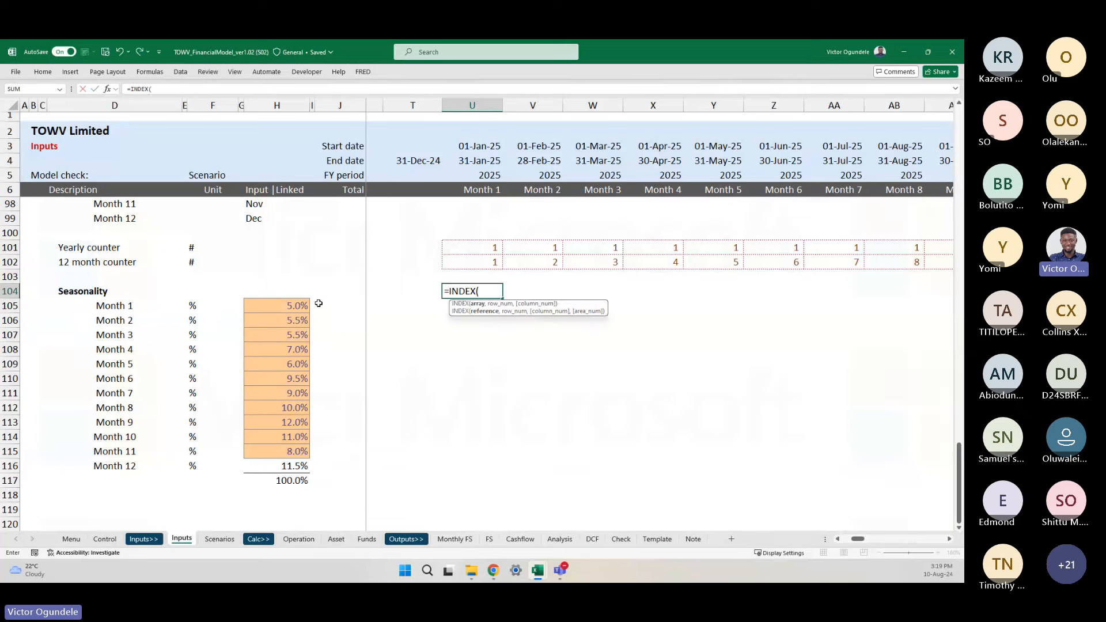
left_click_drag(302, 305, 283, 465)
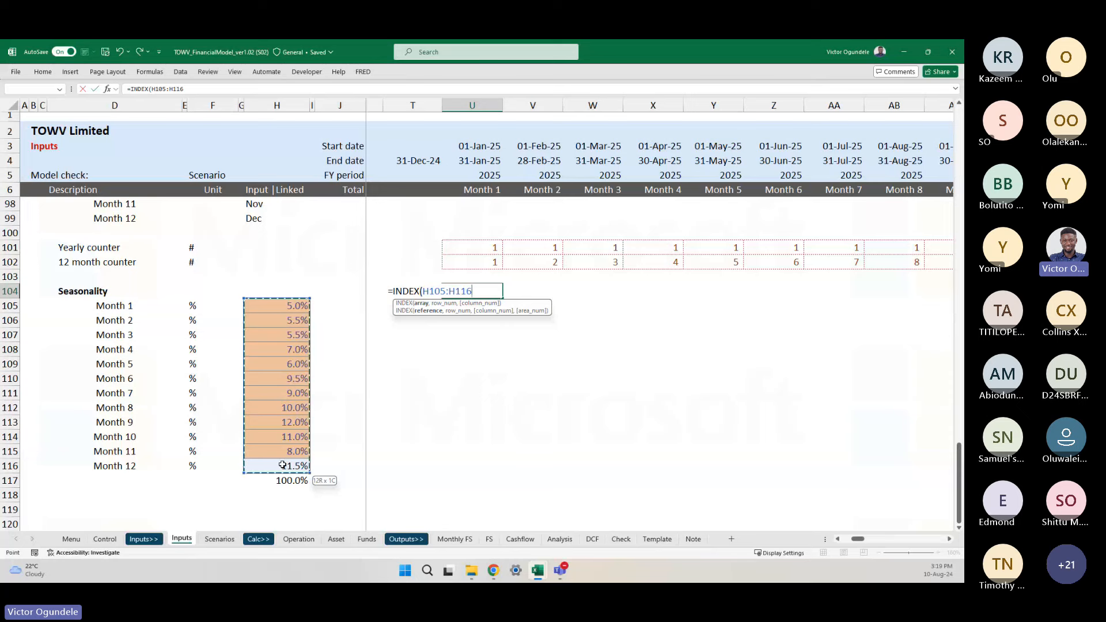
key("F4")
- Nest a MATCH function as the row number of U104's INDEX formula, with the 12 month counter U102 as its lookup value
type(",ma")
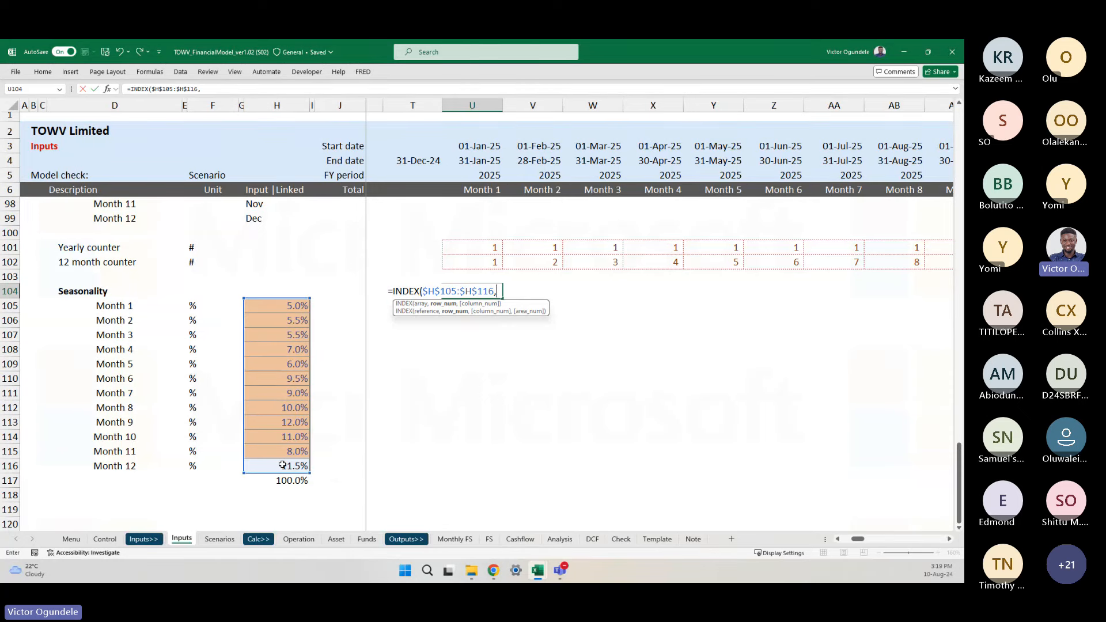
key("Down")
key("Down")
key("Tab")
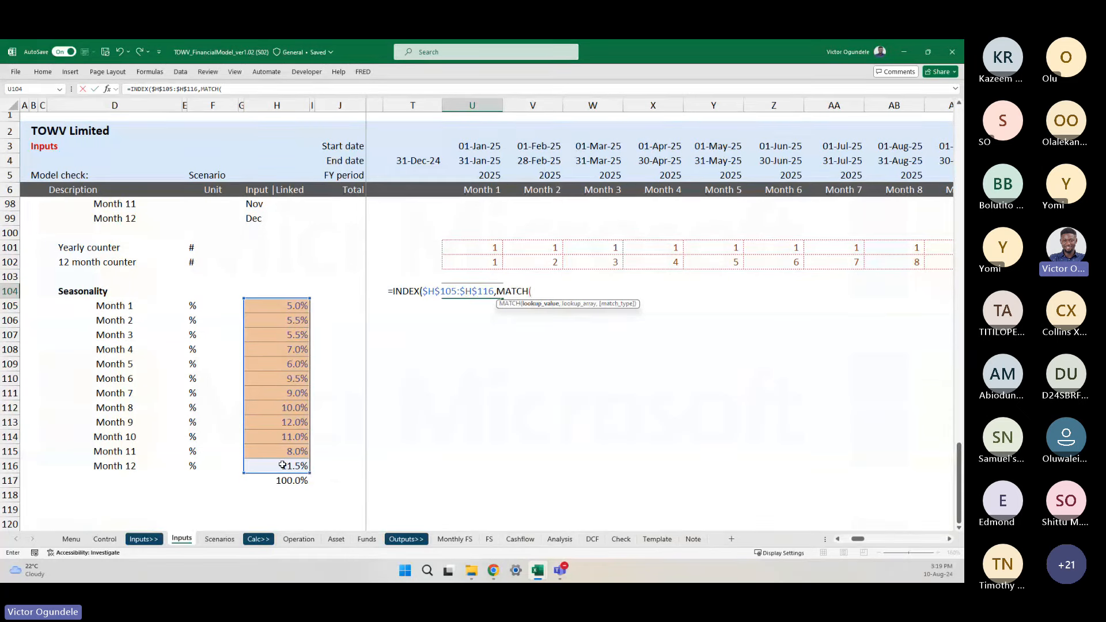
left_click(486, 265)
type(",")
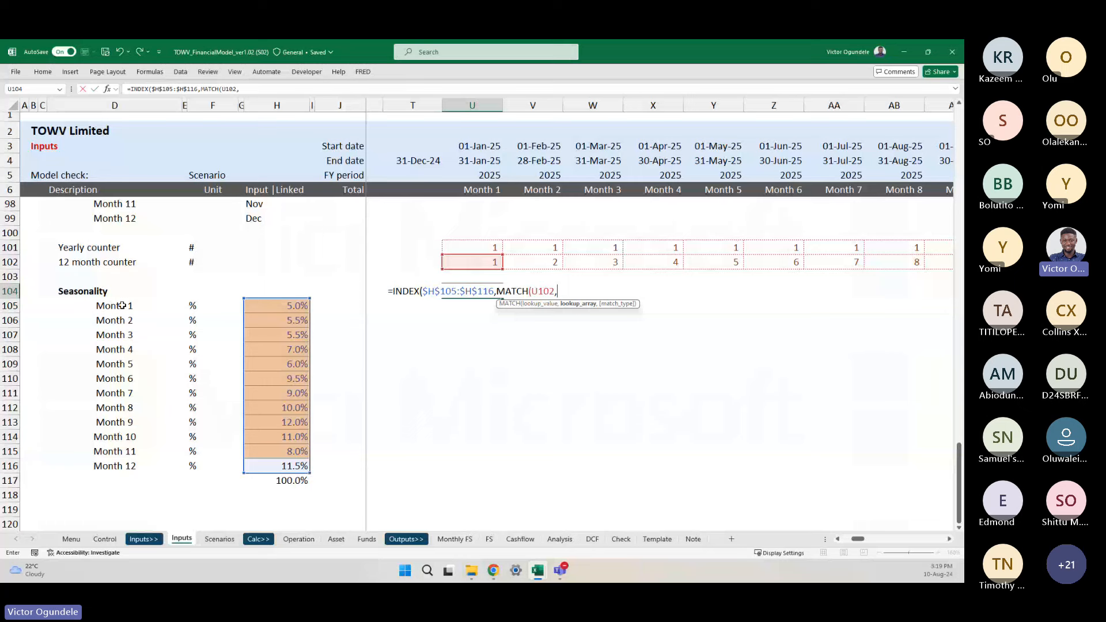
- Complete the MATCH with the absolute lookup array $D$105:$D$116 and match type 0, and enter the formula in U104
left_click(122, 306)
left_click(117, 467, "shift")
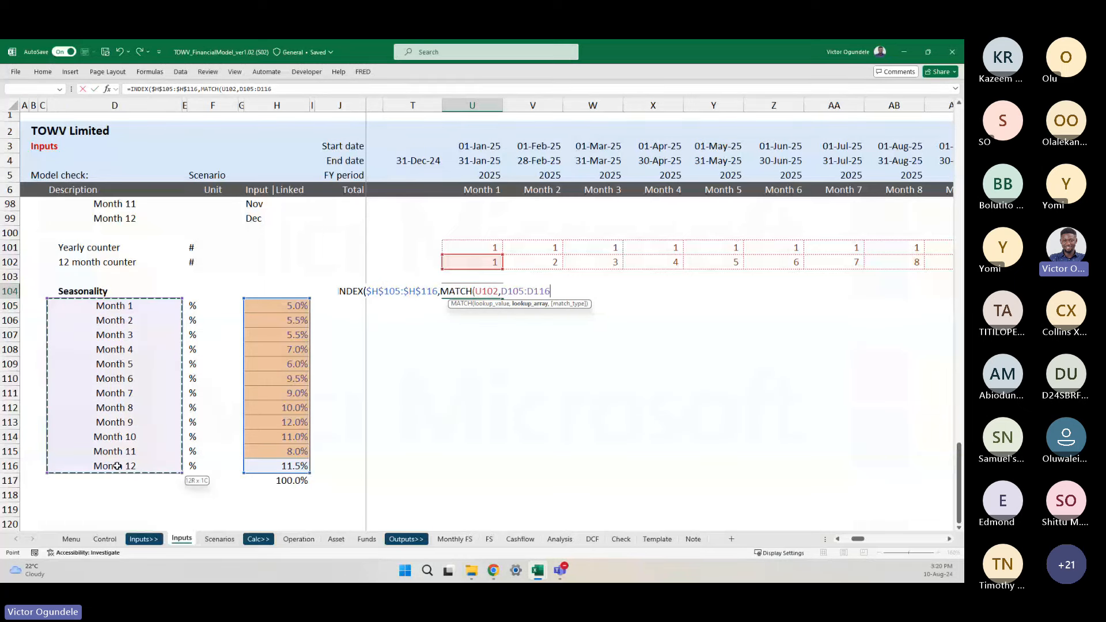
key("F4")
type(",")
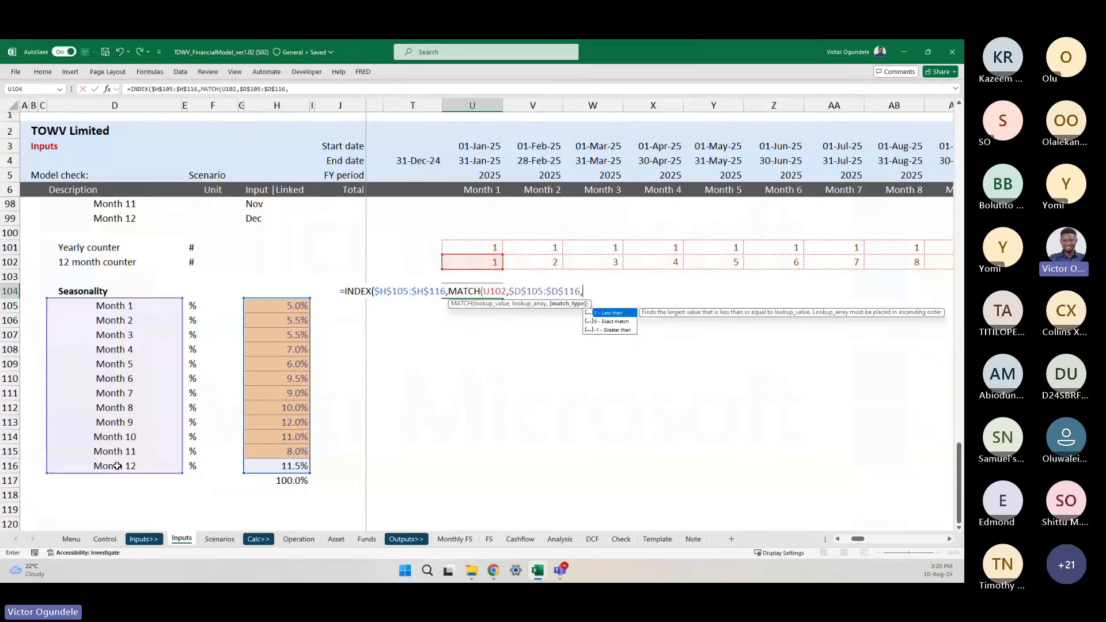
type("0)")
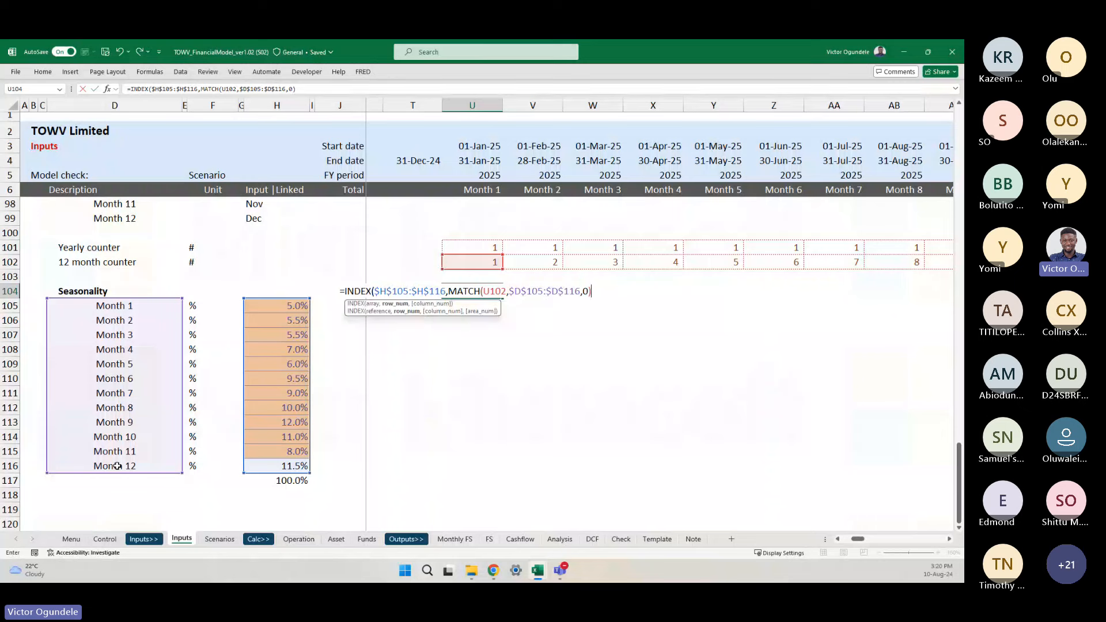
type(")")
key("ctrl+Return")
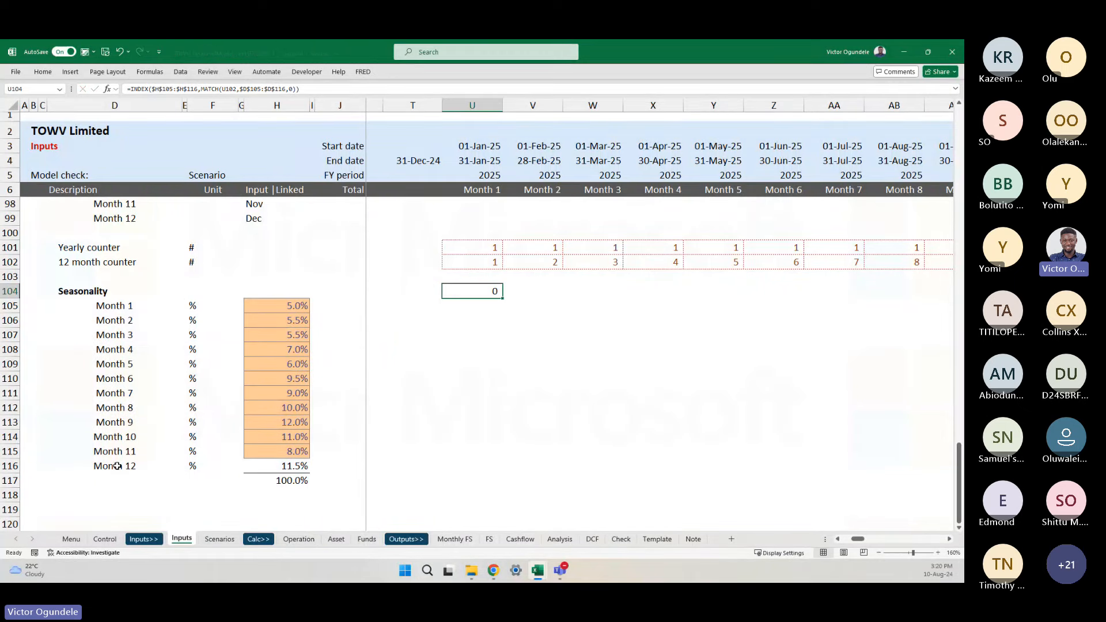
- Copy the percentage format of the Month 1 unit forecast growth rate cell U85 onto the Seasonality cell U104
scroll(117, 467, "up", 4)
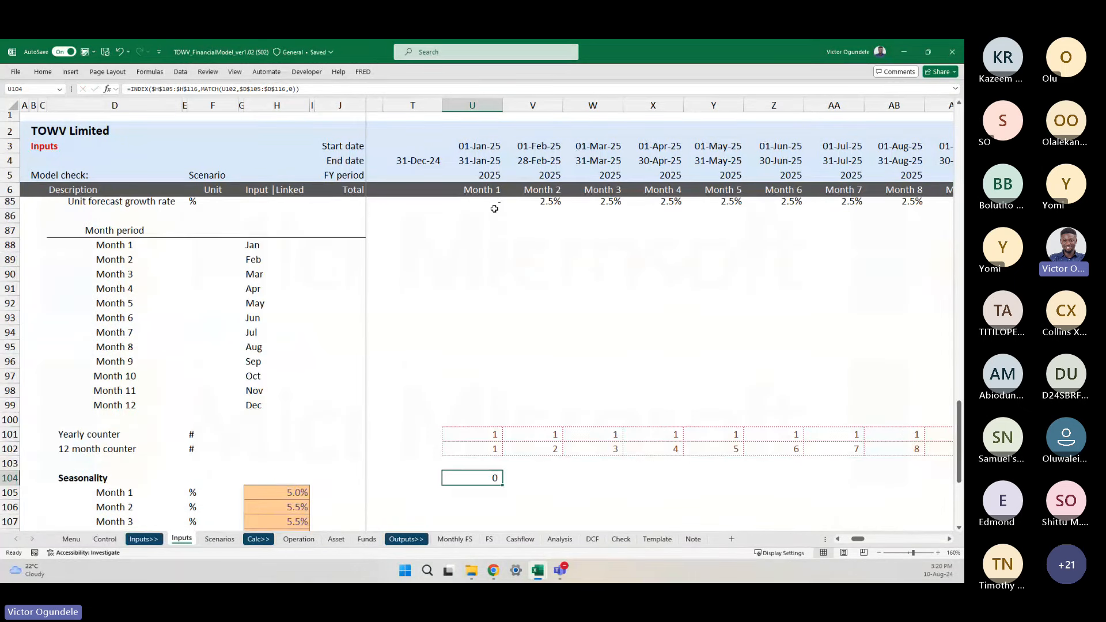
left_click(495, 205)
key("alt+h")
key("f")
key("p")
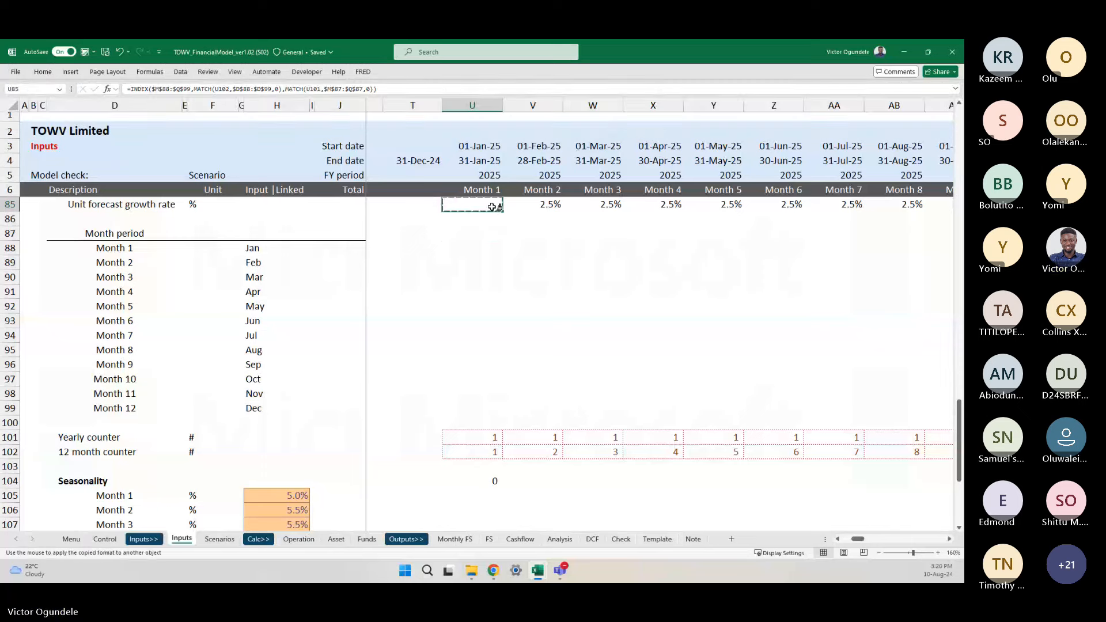
scroll(487, 312, "down", 3)
left_click(487, 346)
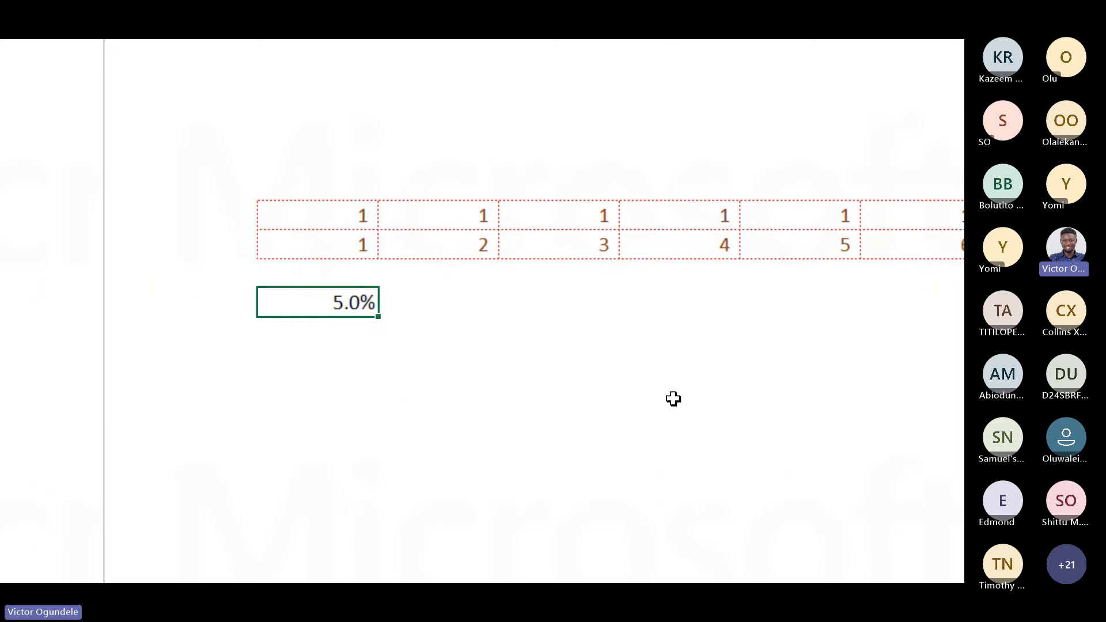
- Check the references of the INDEX/MATCH formula in U104 and fill it across row 104 through Month 60
key("F2")
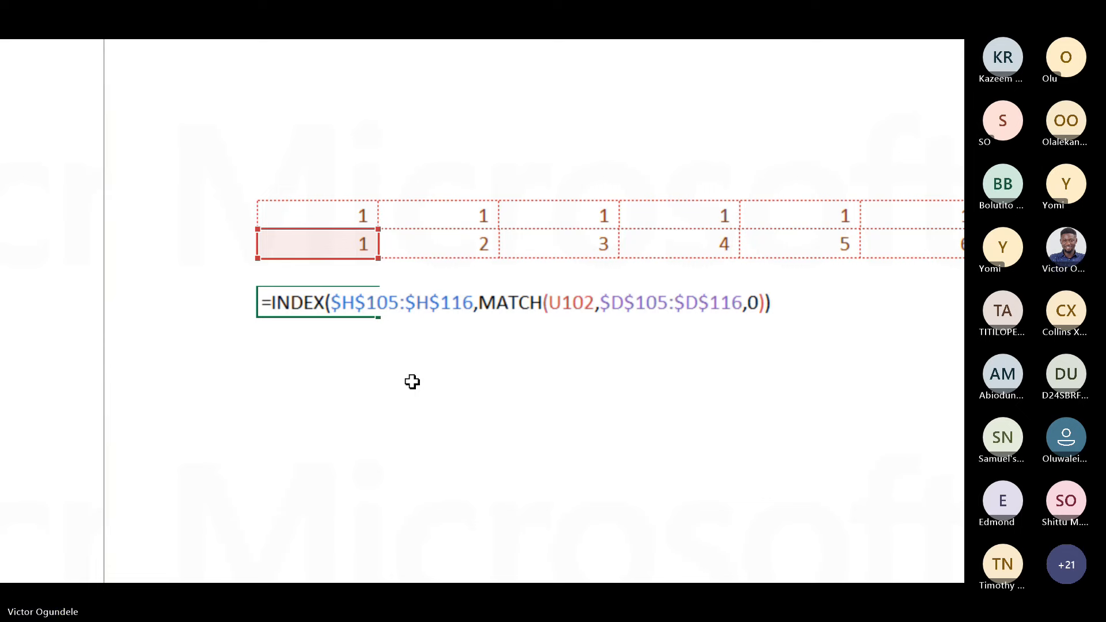
scroll(329, 400, "left", 1)
scroll(463, 400, "down", 3)
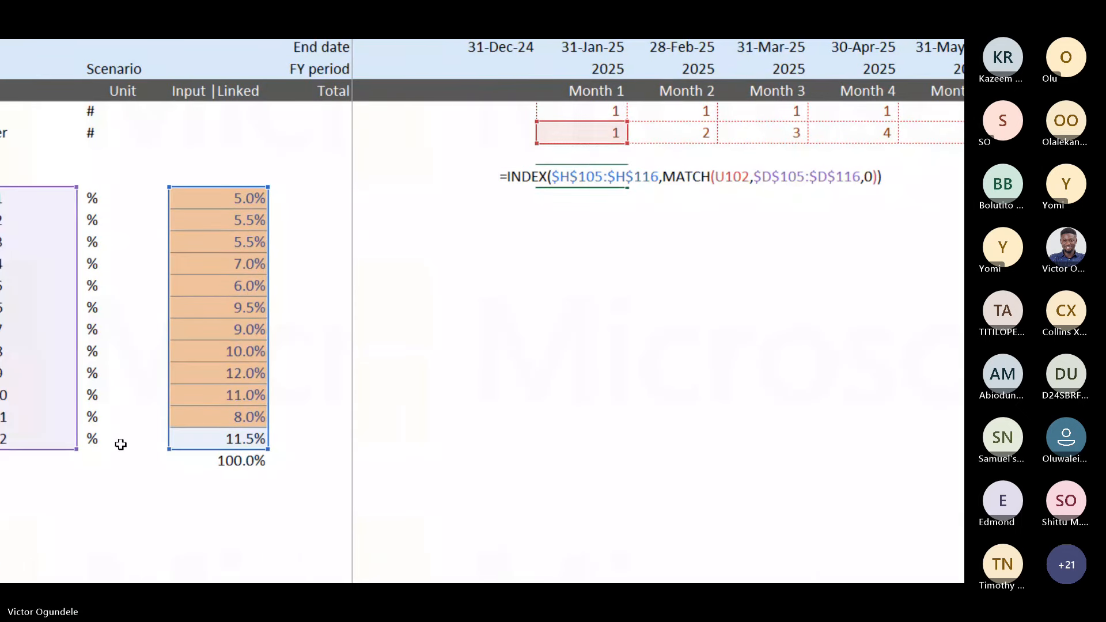
scroll(121, 445, "left", 1)
scroll(642, 302, "right", 2)
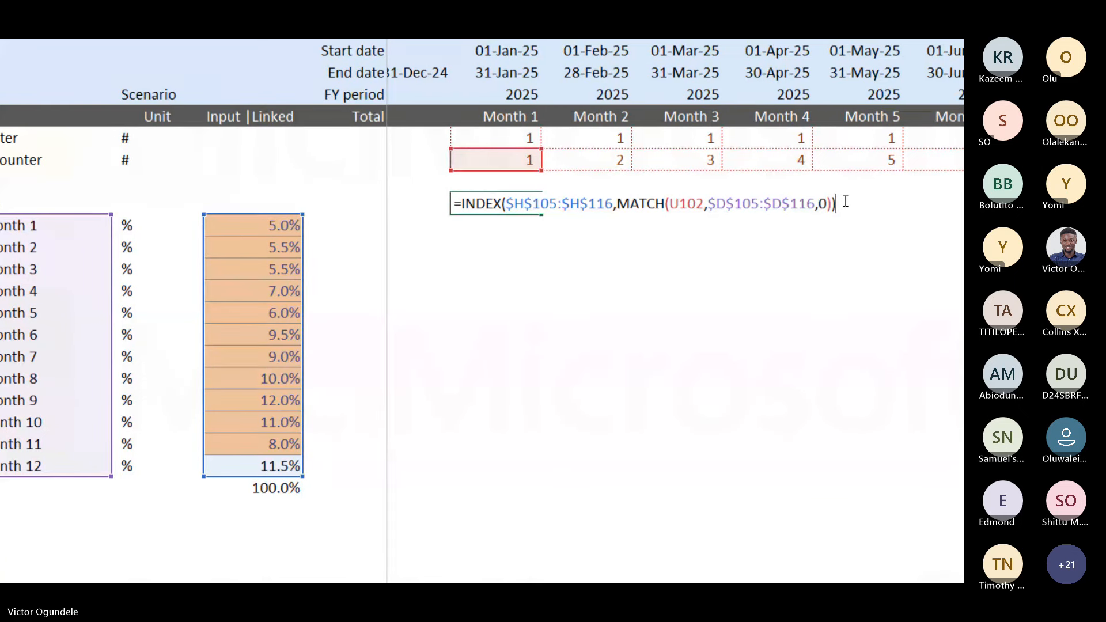
key("ctrl+Return")
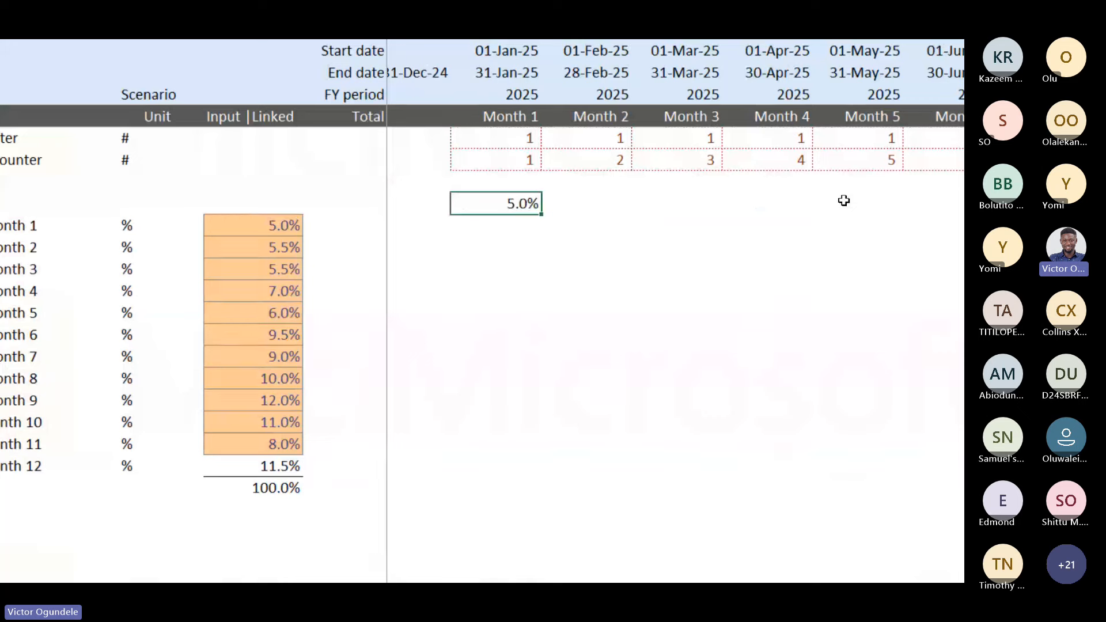
key("ctrl+shift+Right")
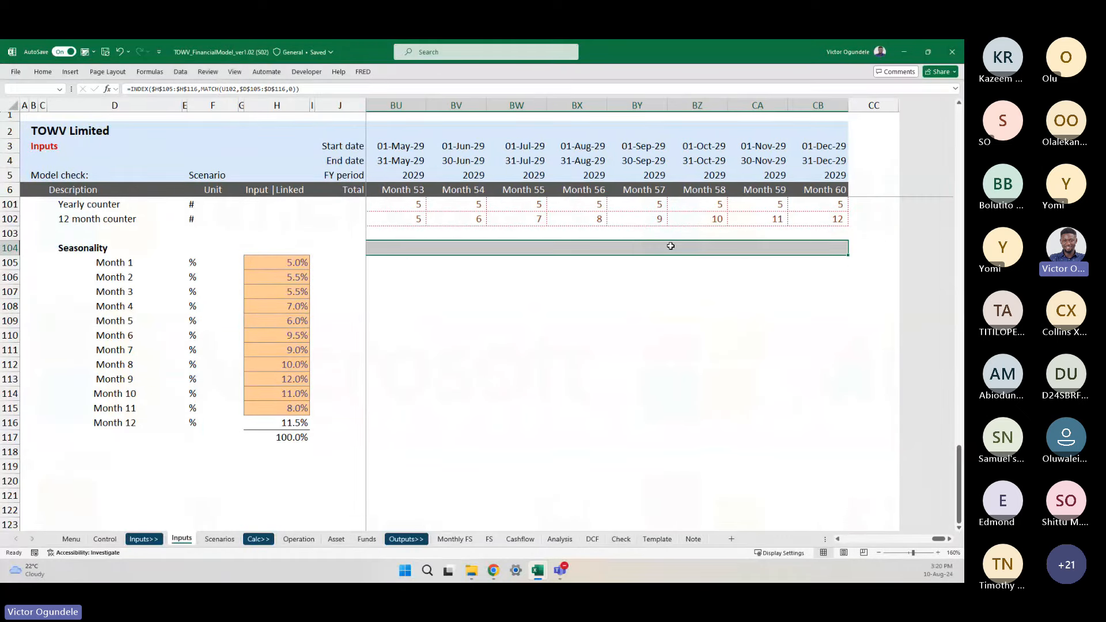
key("ctrl+r")
key("Left")
key("Right")
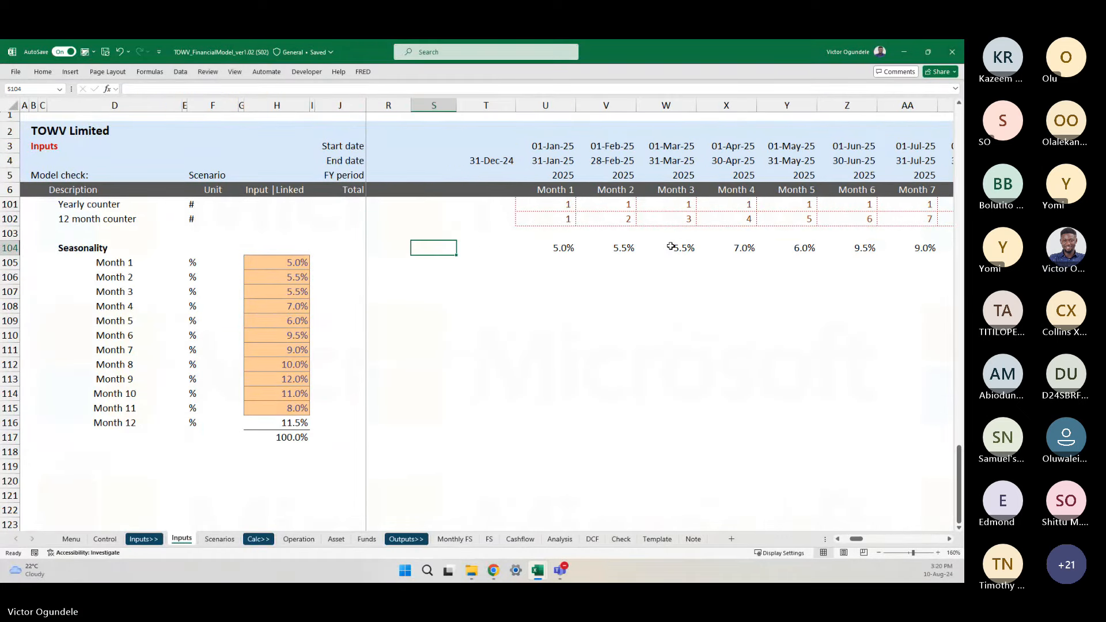
- Compare the monthly Seasonality percentages in row 104 with the yearly and 12 month counters from 2025 into 2027
scroll(671, 246, "down", 2)
key("Right")
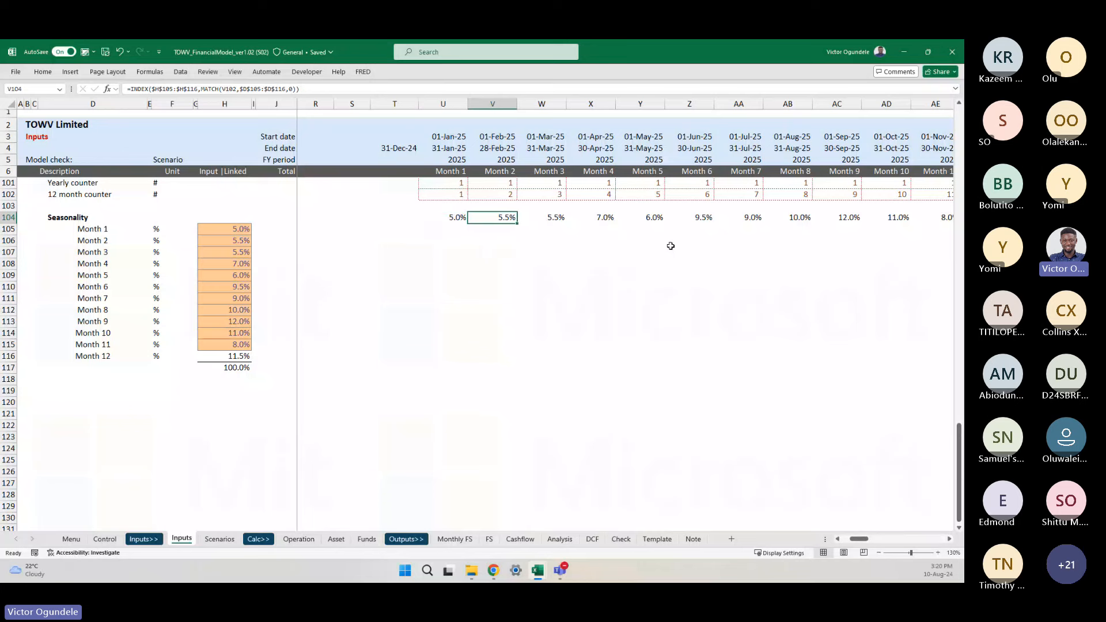
scroll(866, 243, "right", 3)
scroll(841, 245, "left", 2)
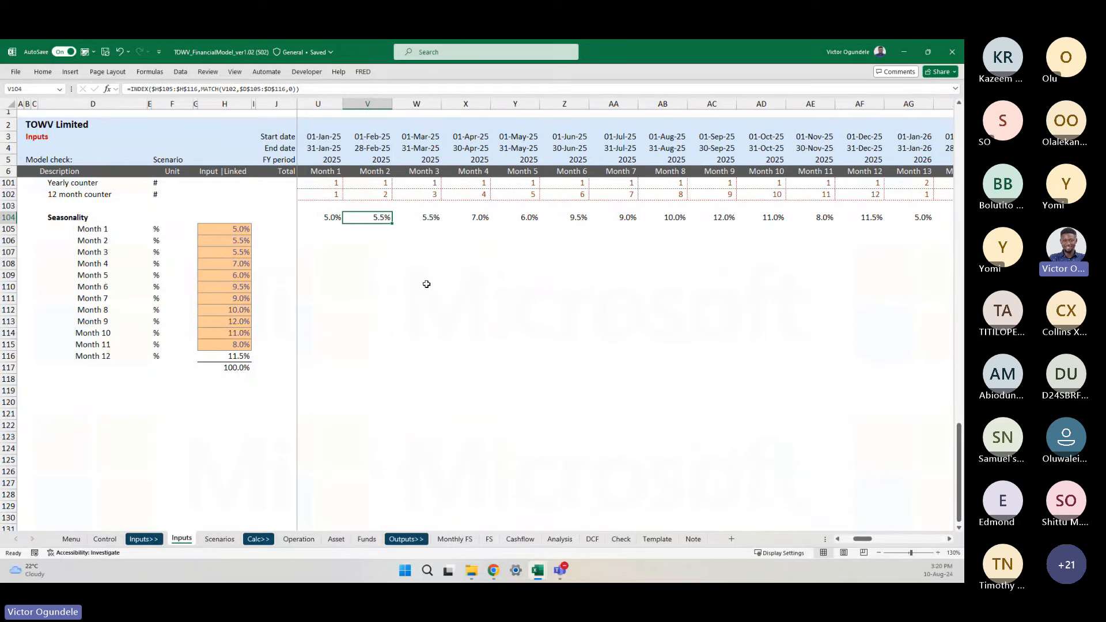
scroll(600, 267, "right", 3)
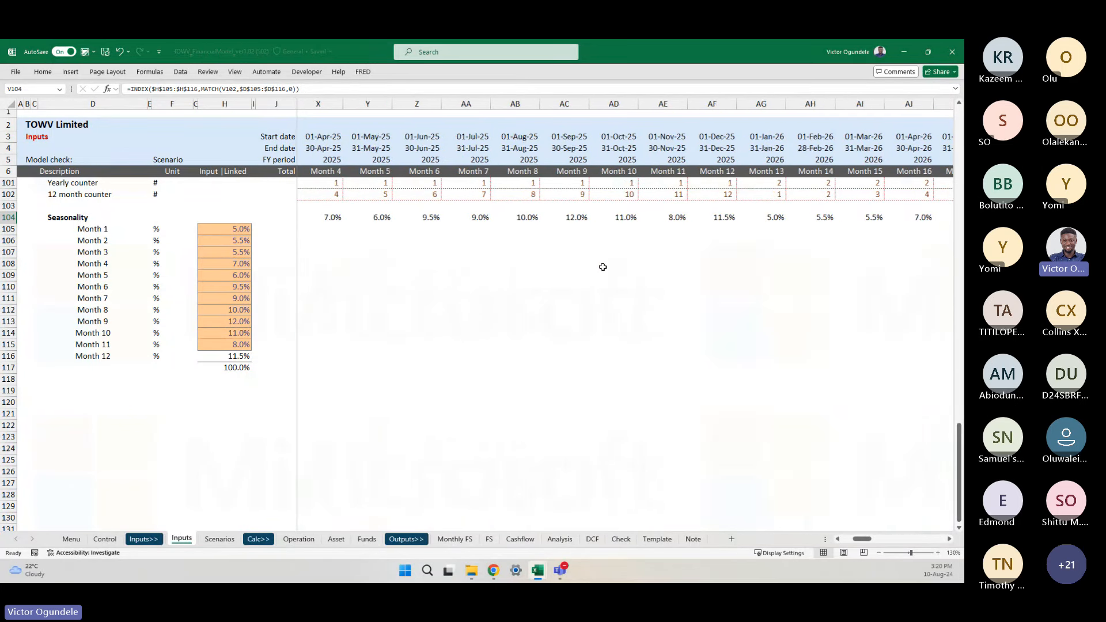
scroll(701, 251, "right", 1)
scroll(704, 254, "right", 5)
scroll(848, 246, "up", 1)
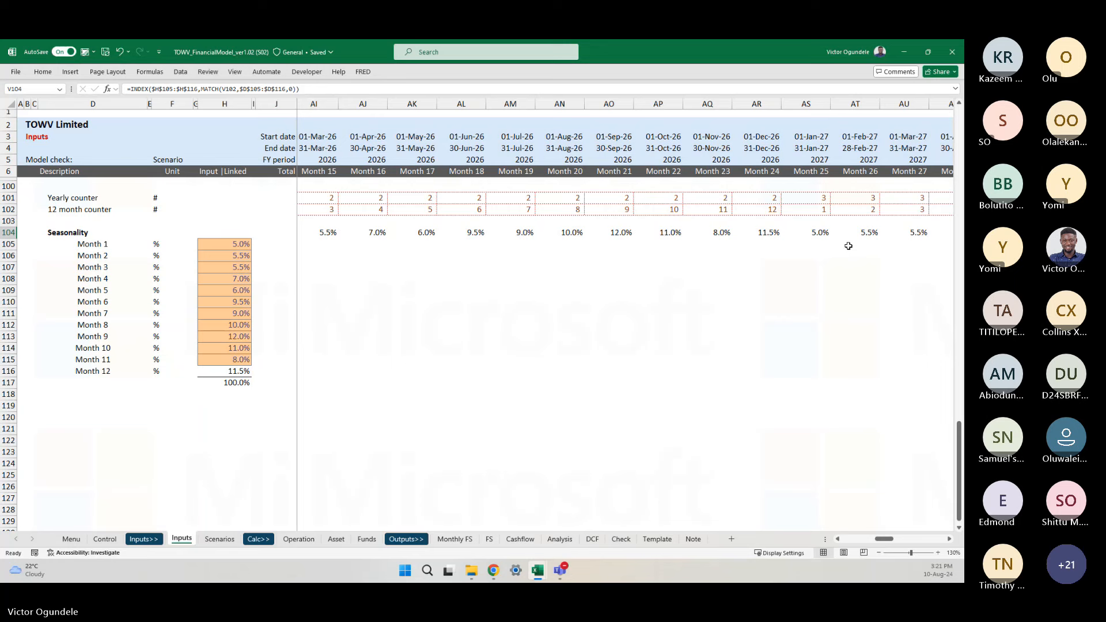
left_click(845, 232)
key("Home")
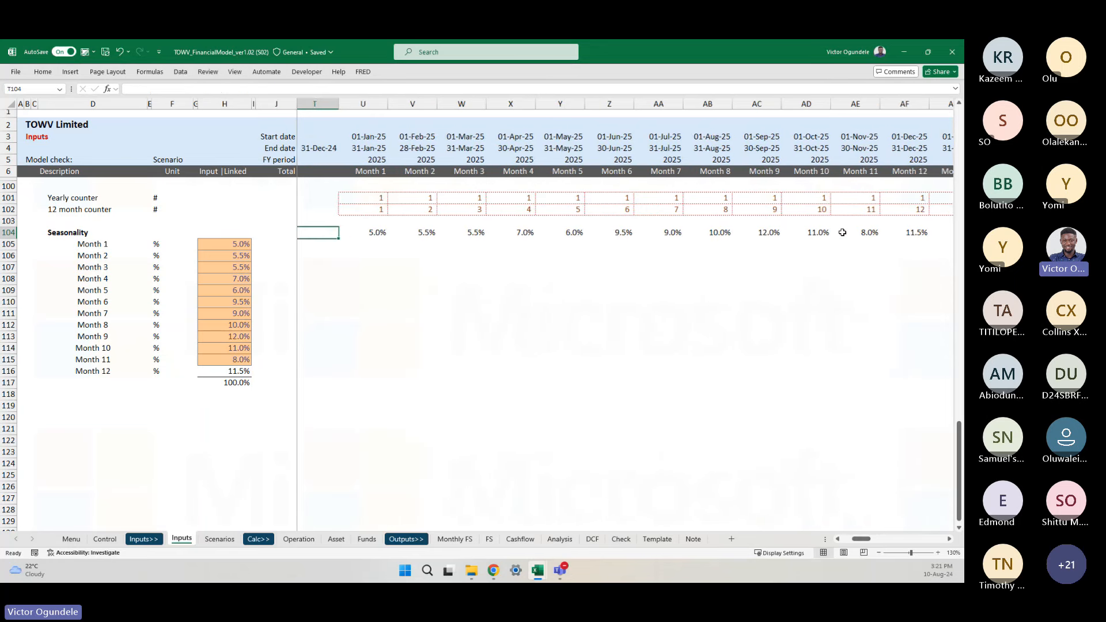
key("Right")
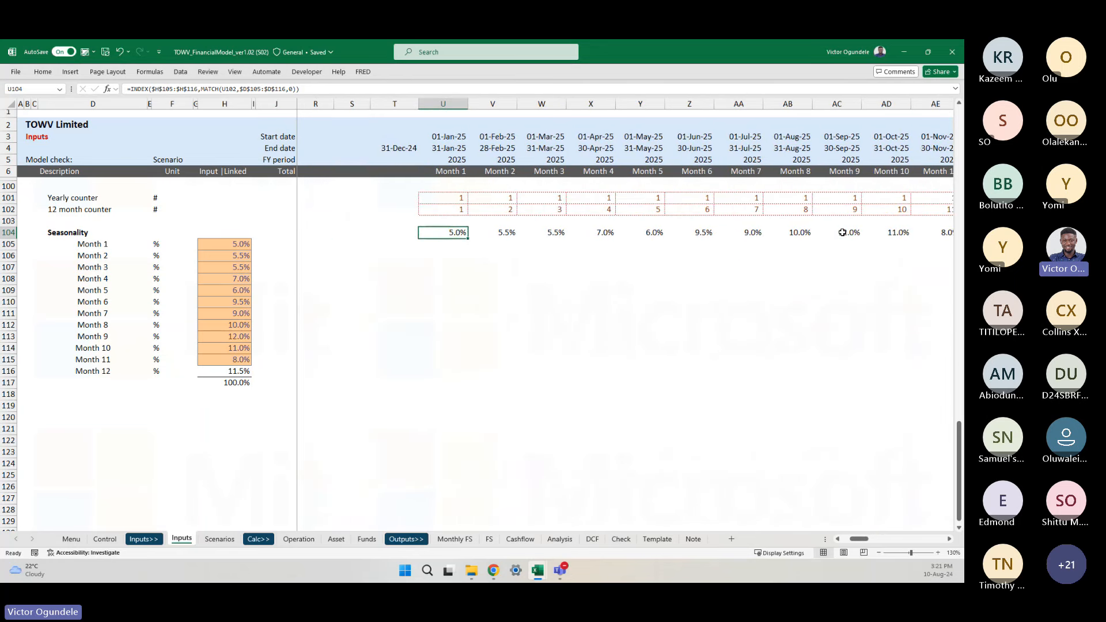
- Step through the Month 1 to Month 6 Seasonality cells and examine the ranges referenced by the U104 formula
key("Right")
key("Right")
key("Right")
key("Right")
key("Right")
key("Left")
key("Left")
key("Left")
key("Left")
key("Left")
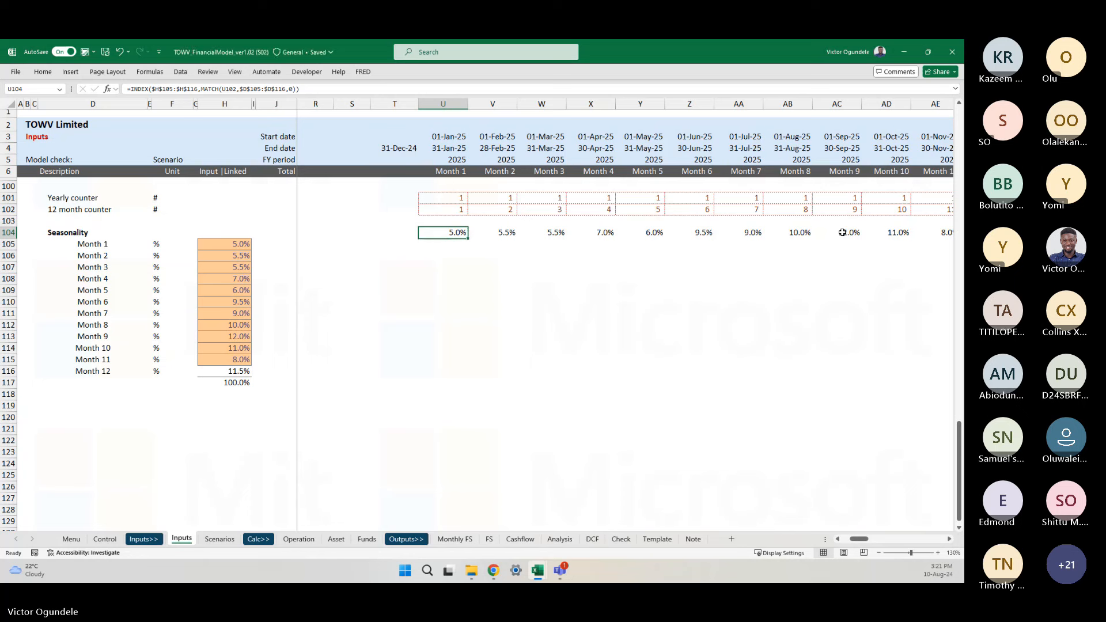
key("F2")
scroll(496, 301, "up", 3)
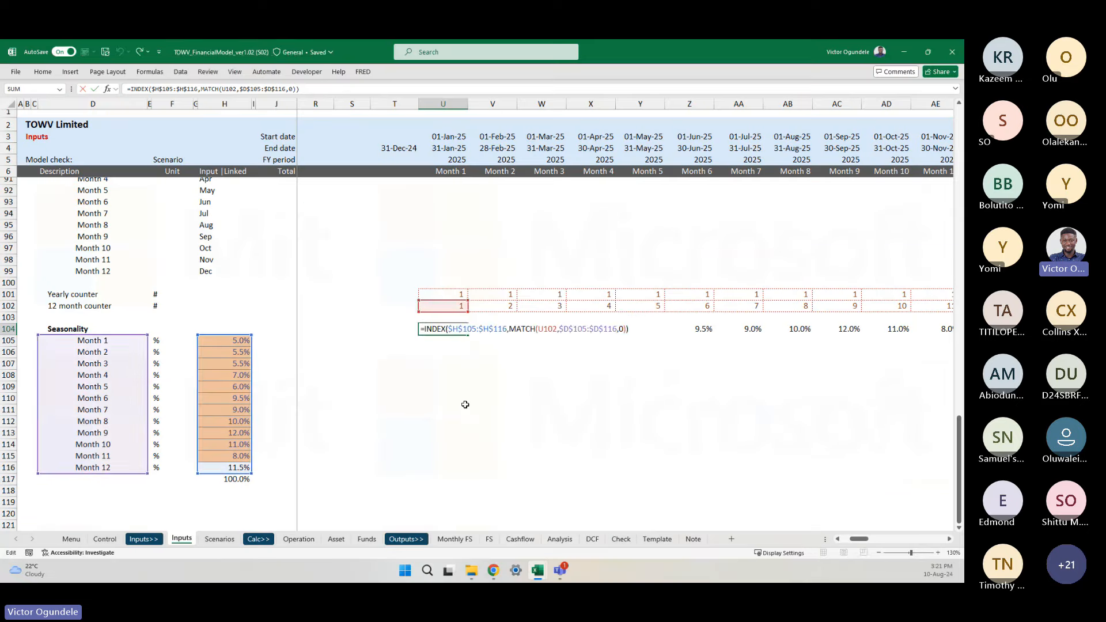
key("ctrl+Return")
scroll(410, 302, "down", 2)
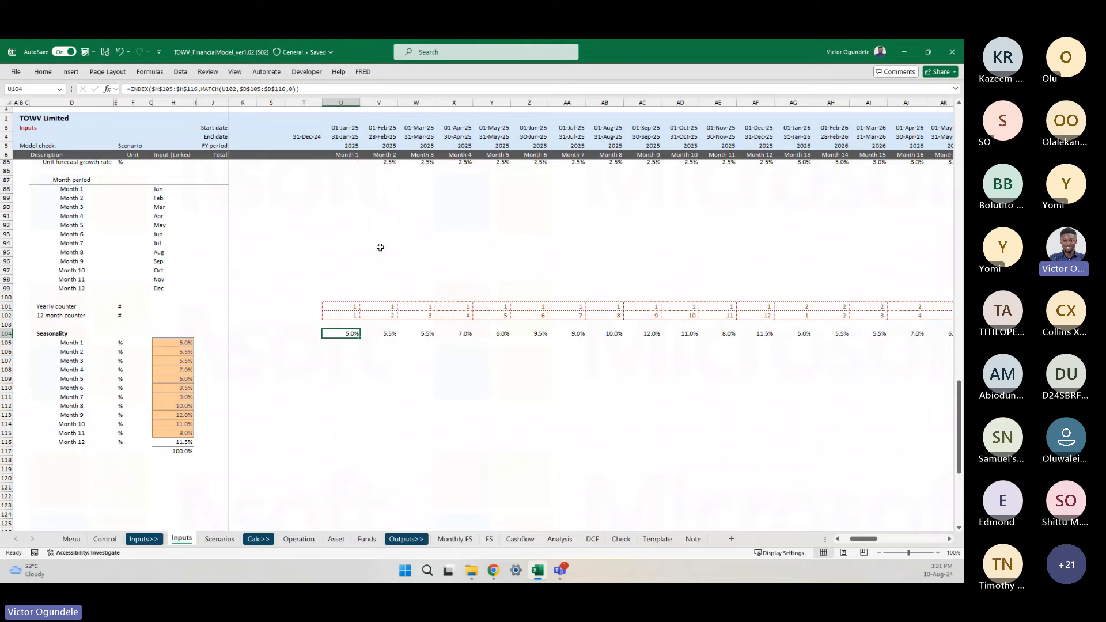
- Examine the forecast volume, production capacity, growth rate and seasonality rows in relation to the empty Month 1 actual volume cell U76
scroll(380, 247, "up", 1)
scroll(380, 247, "up", 5)
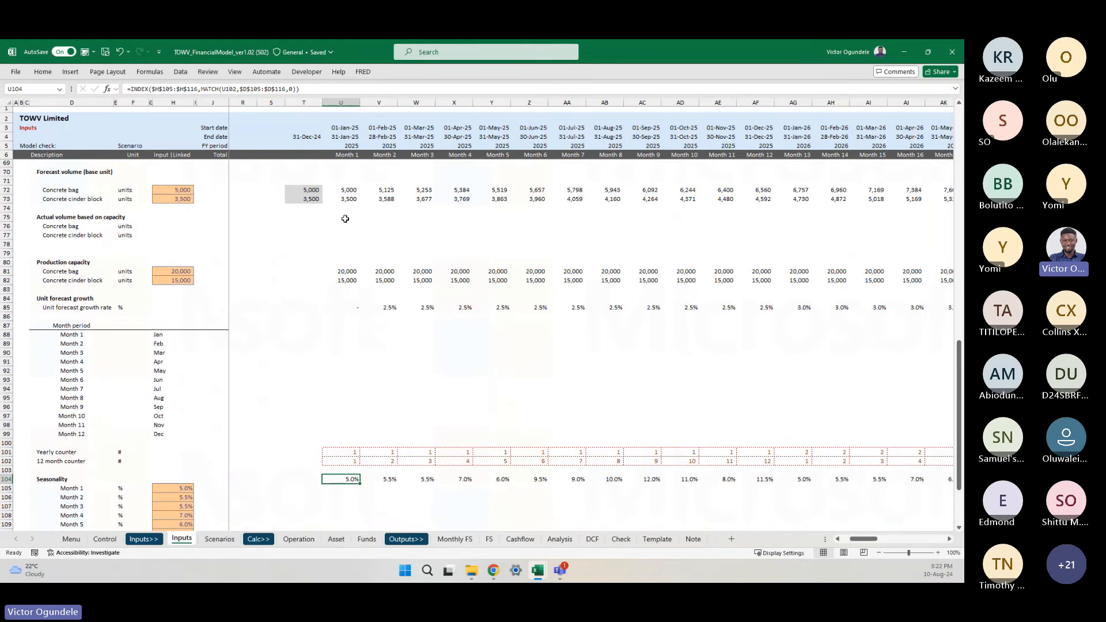
left_click(344, 225)
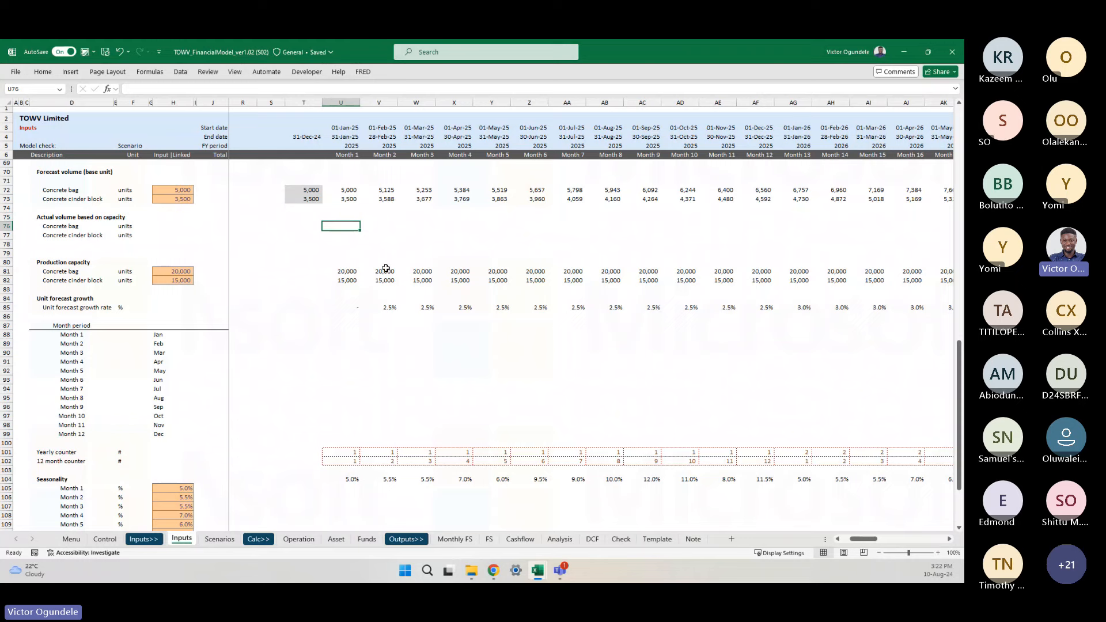
scroll(386, 269, "up", 1)
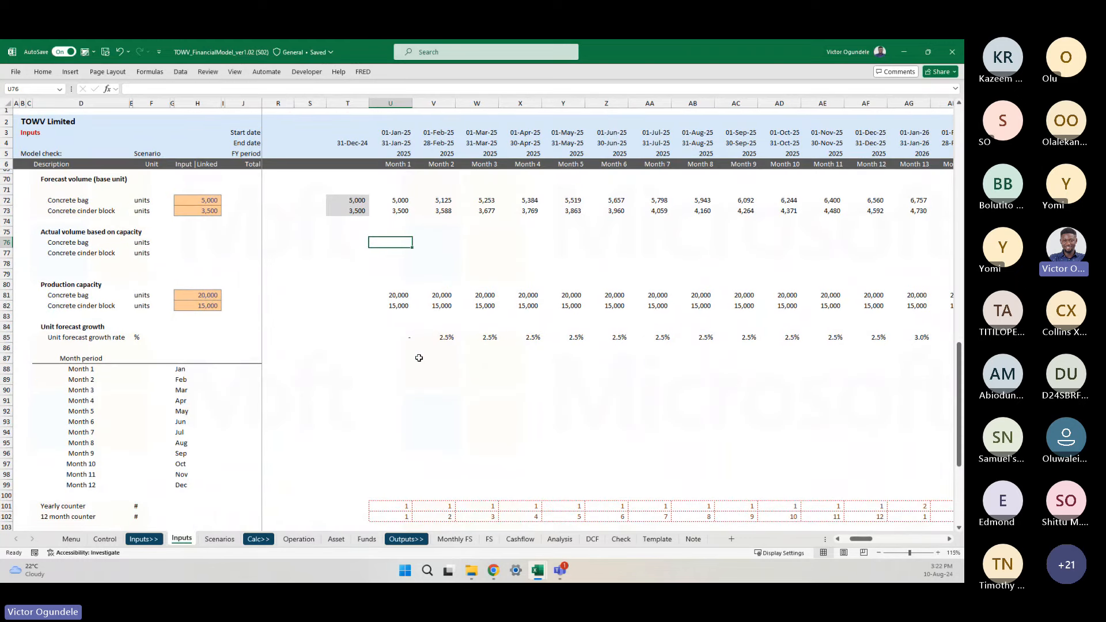
scroll(419, 358, "down", 2)
scroll(419, 358, "down", 1)
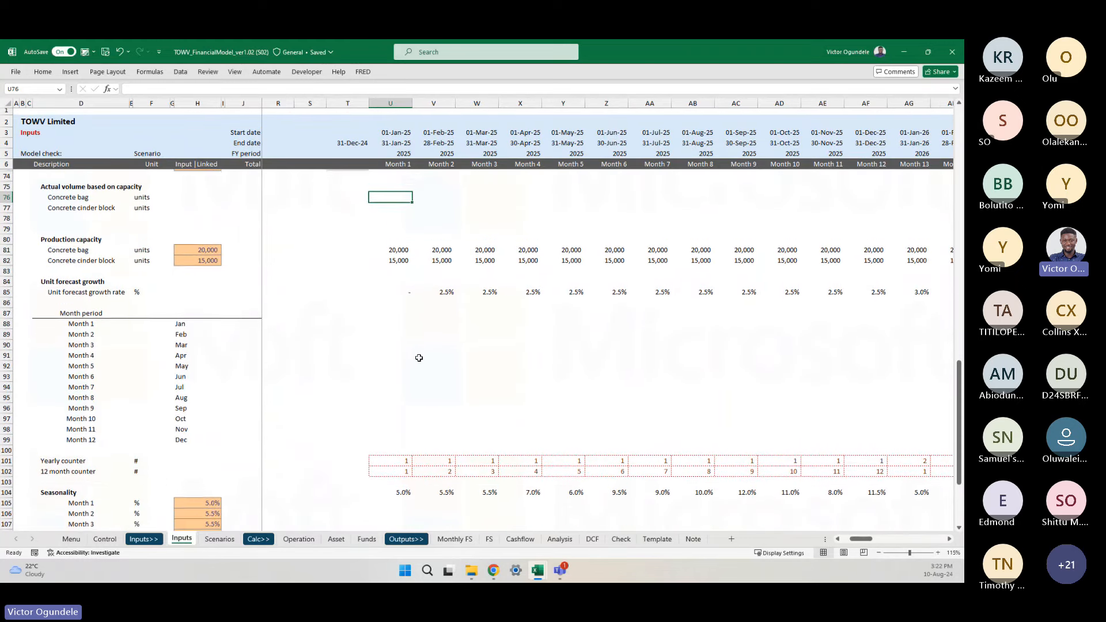
scroll(419, 358, "up", 6)
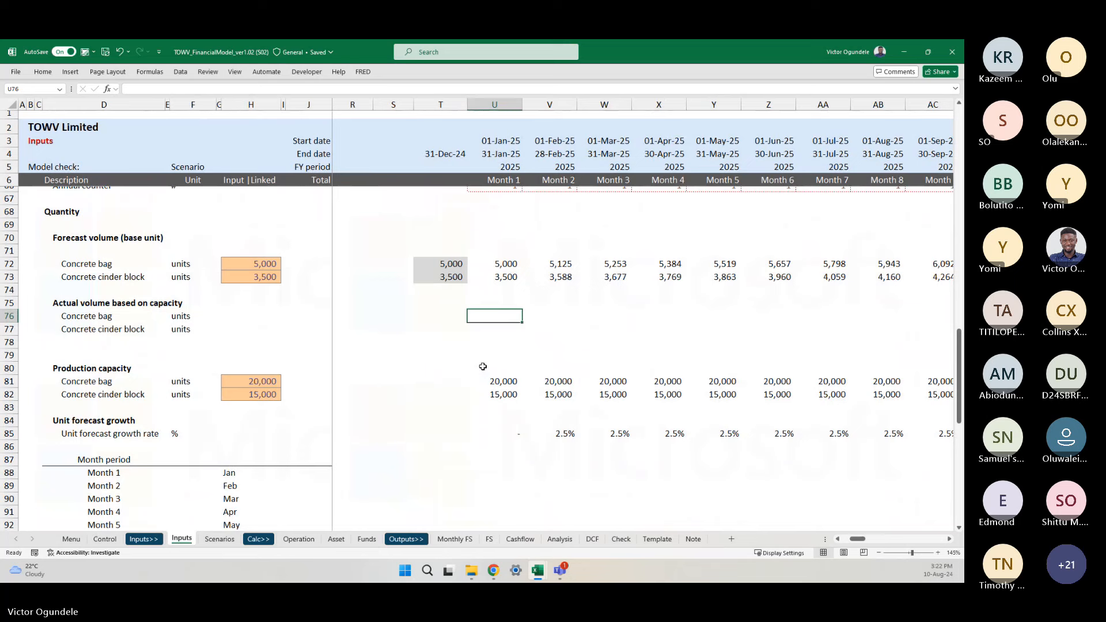
scroll(483, 367, "right", 1)
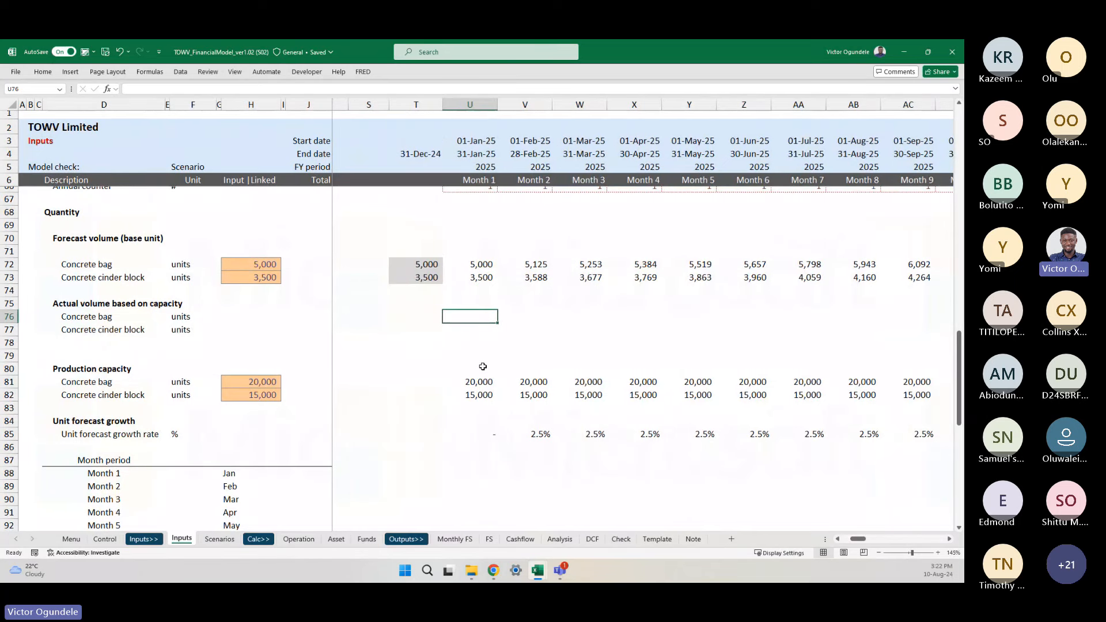
- Change the heading in D75 to "Actual volume based on seasonality"
key("Up")
key("ctrl+Left")
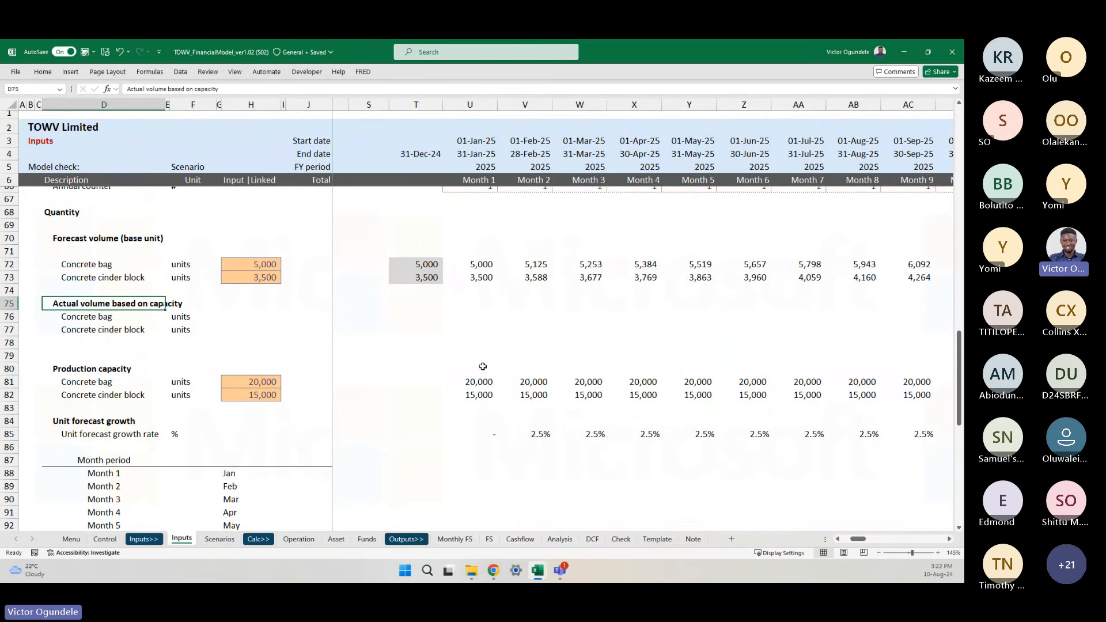
key("Down")
key("Down")
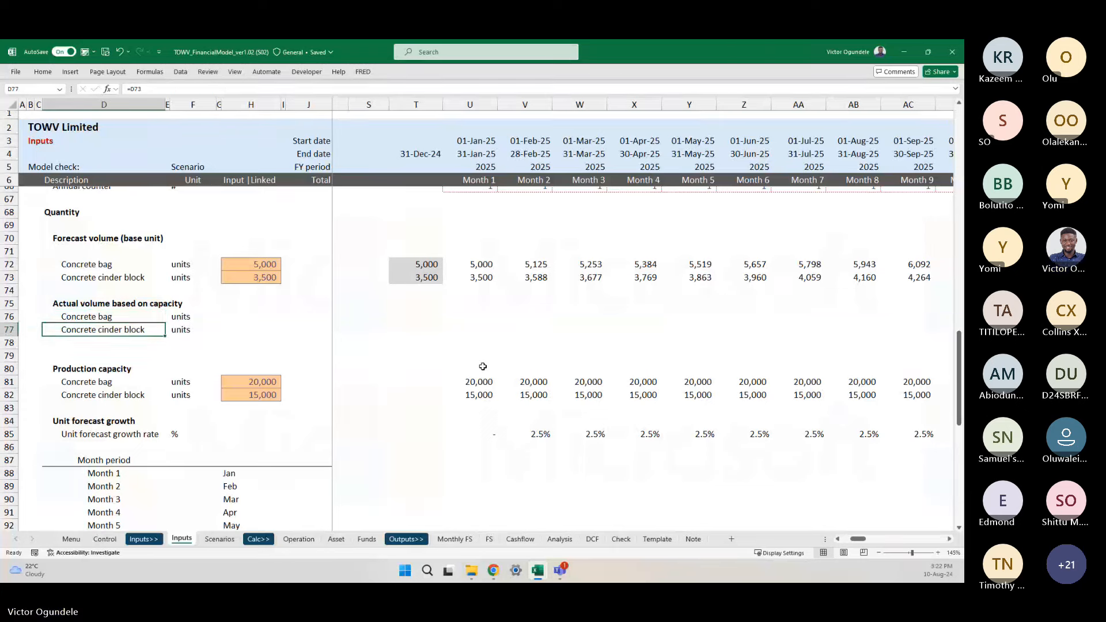
key("Up")
key("Up")
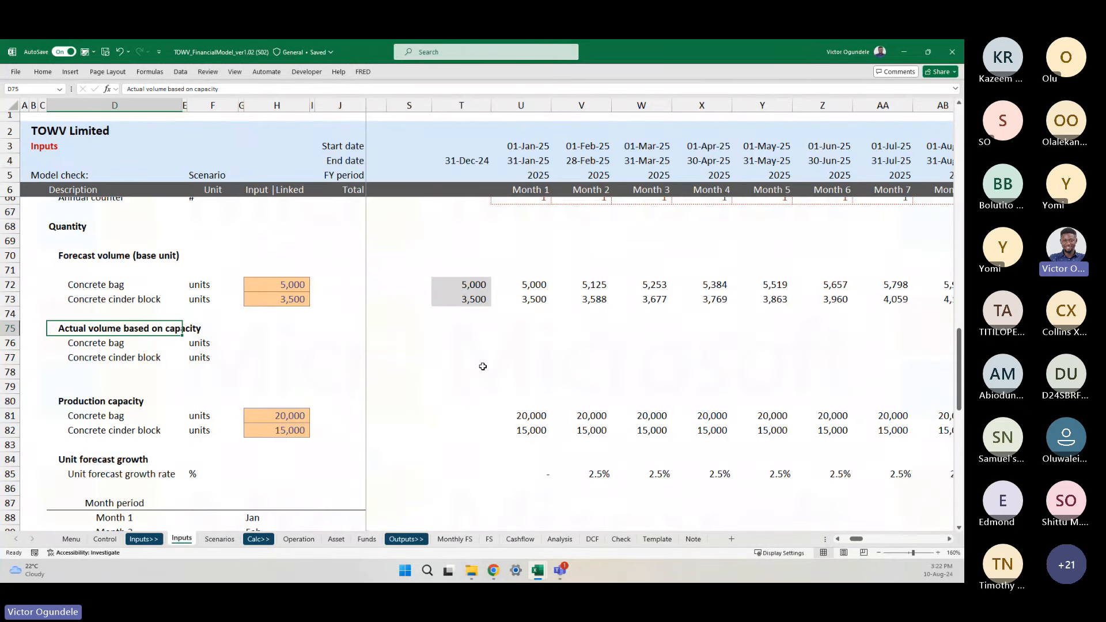
scroll(483, 367, "up", 1)
key("F2")
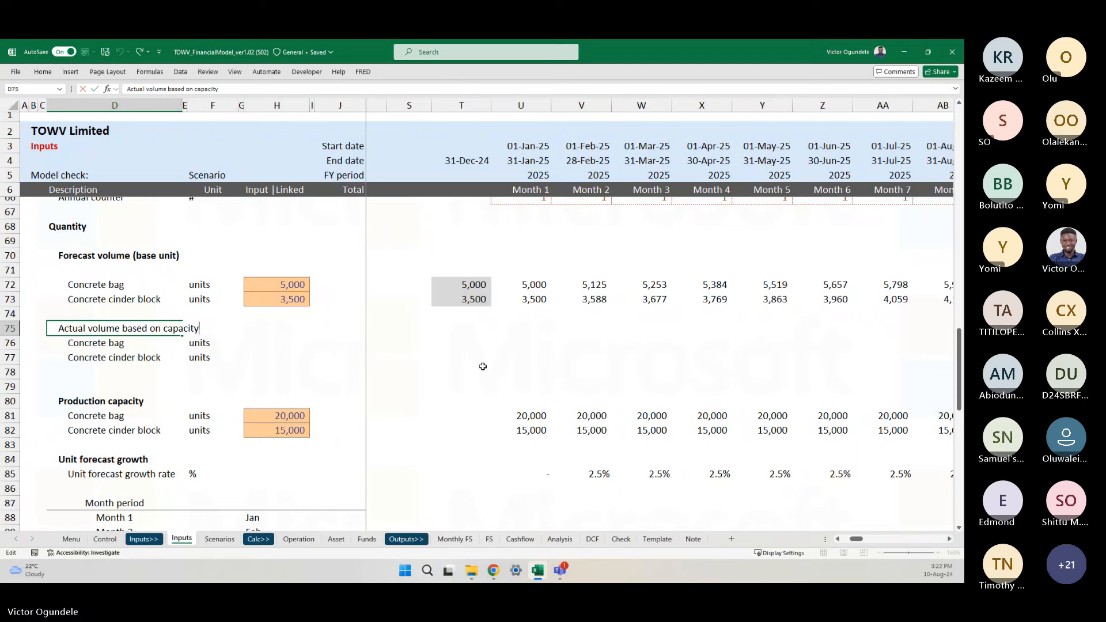
key("BackSpace")
key("BackSpace")
key("BackSpace")
key("BackSpace")
key("BackSpace")
key("BackSpace")
key("BackSpace")
key("BackSpace")
type("seasonality")
key("ctrl+Return")
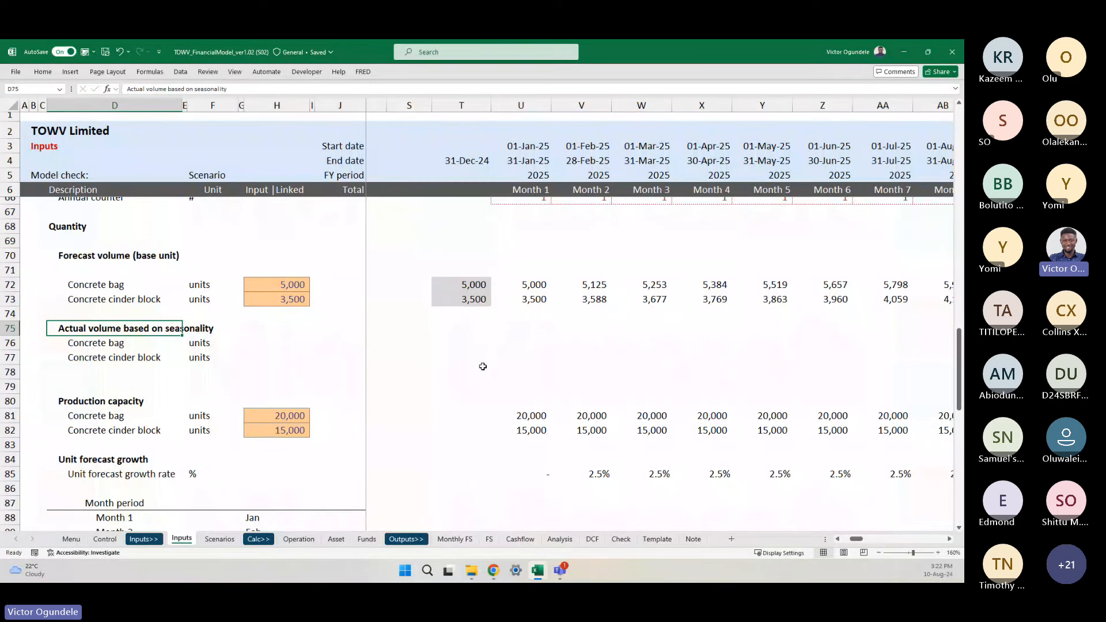
- Begin the Month 1 Concrete bag formula in U76 by multiplying forecast volume U72 by the named value MonthaYear
key("Down")
key("Right")
key("Right")
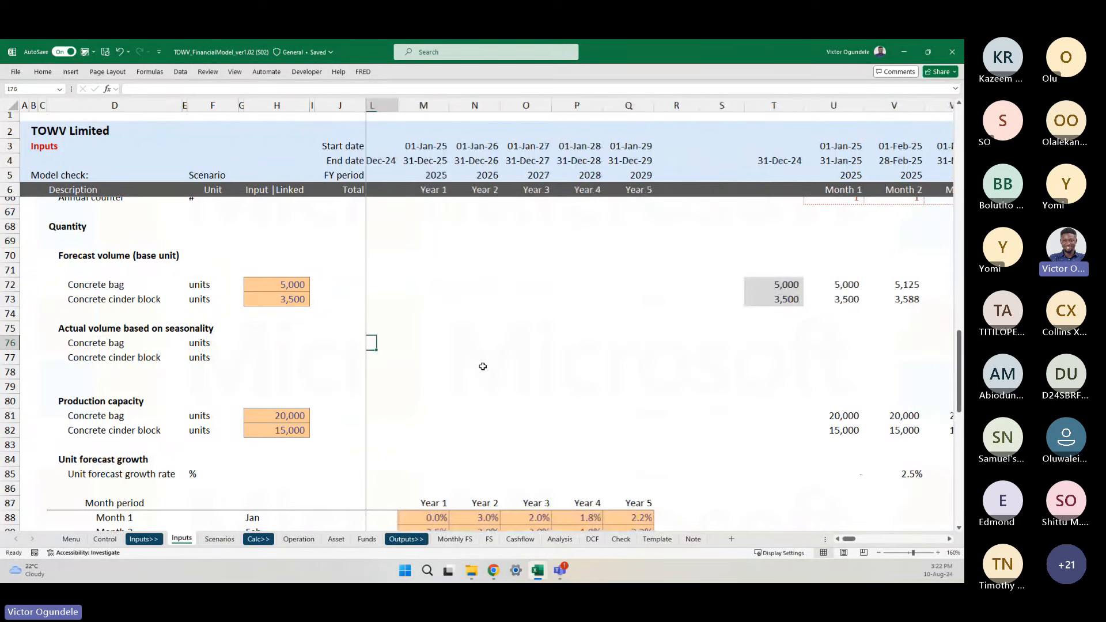
key("Right")
key("Right")
key("Right")
key("Right")
key("Right")
key("Right")
key("Right")
key("Right")
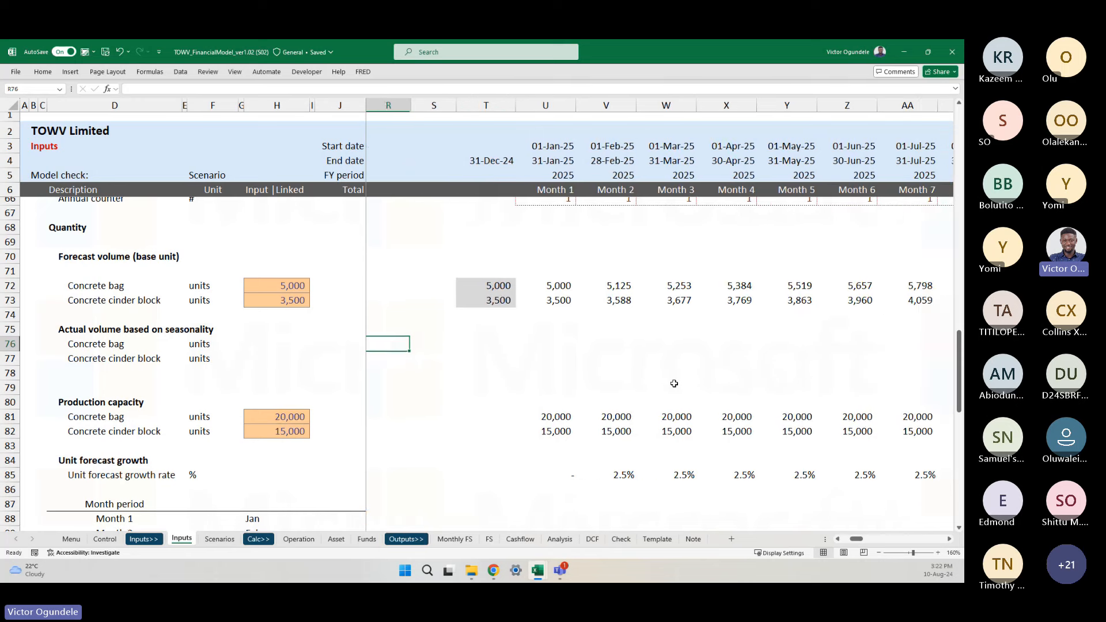
key("Right")
key("Right")
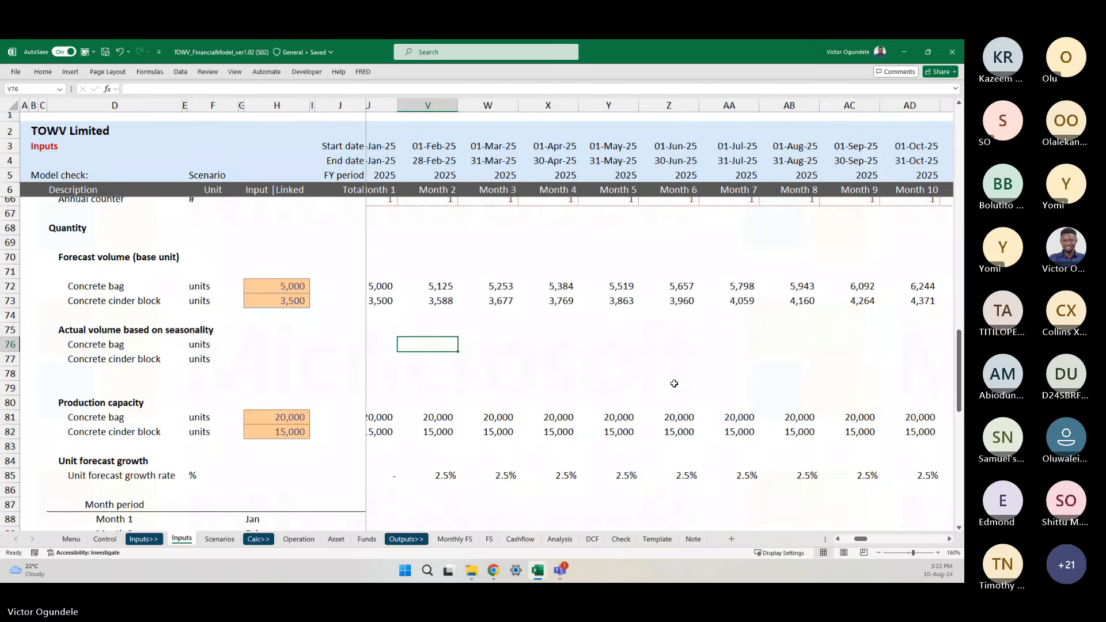
key("Left")
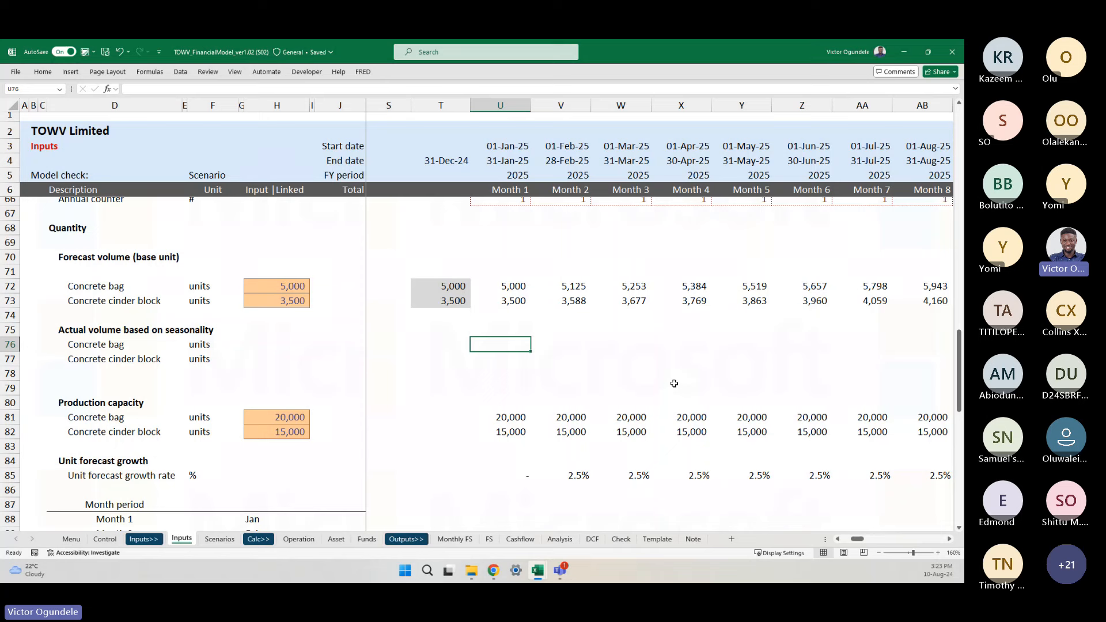
type("=")
key("Up")
key("Up")
key("Up")
key("Up")
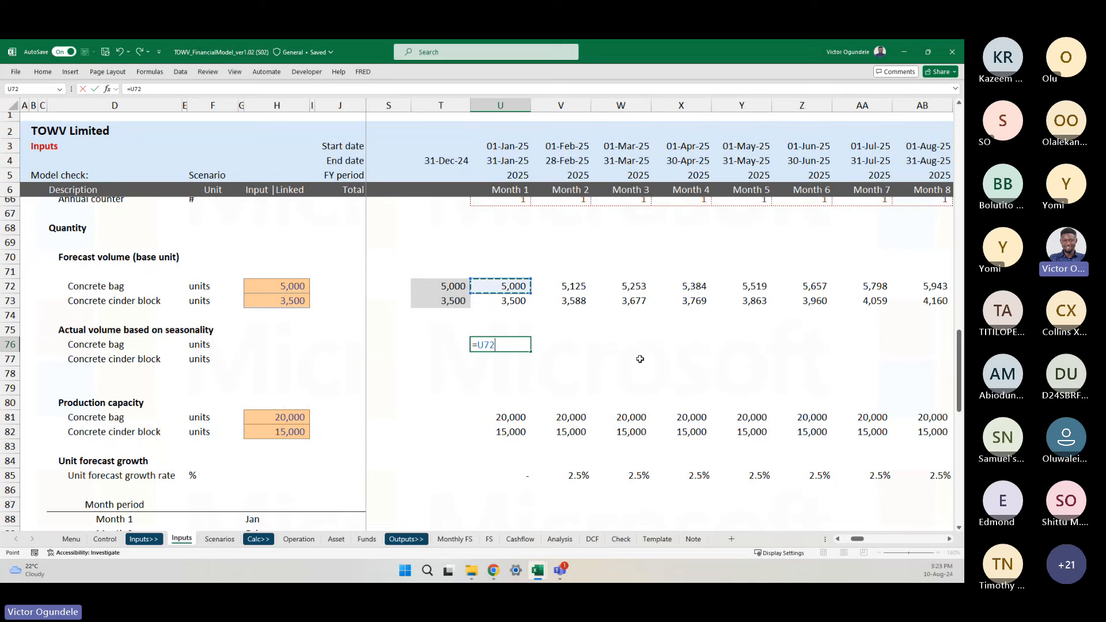
type("*month")
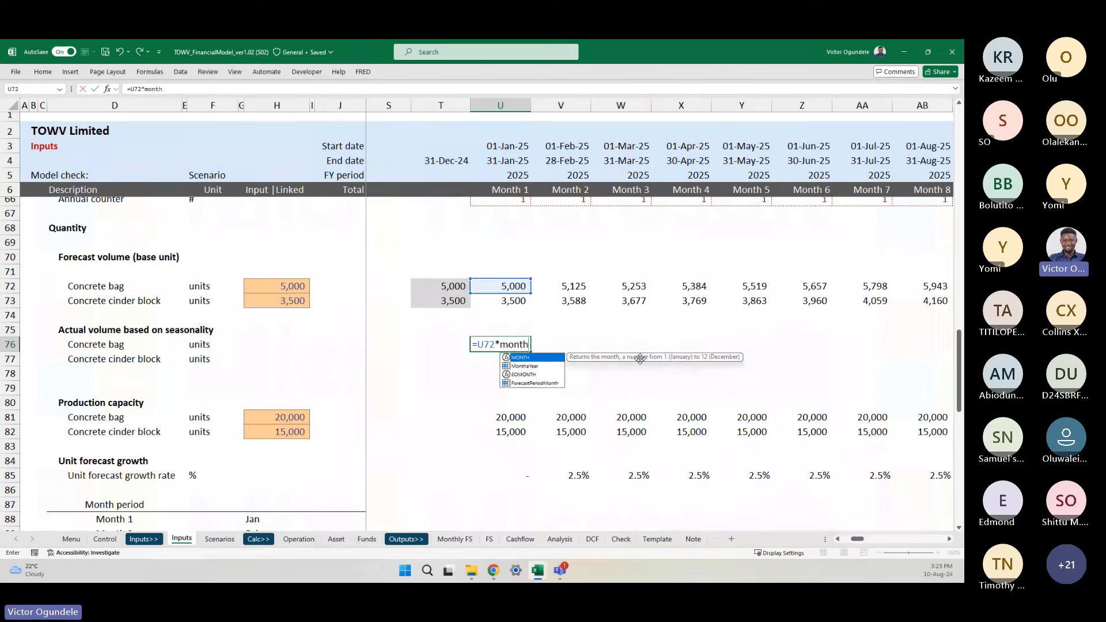
key("Tab")
key("BackSpace")
key("Down")
key("Tab")
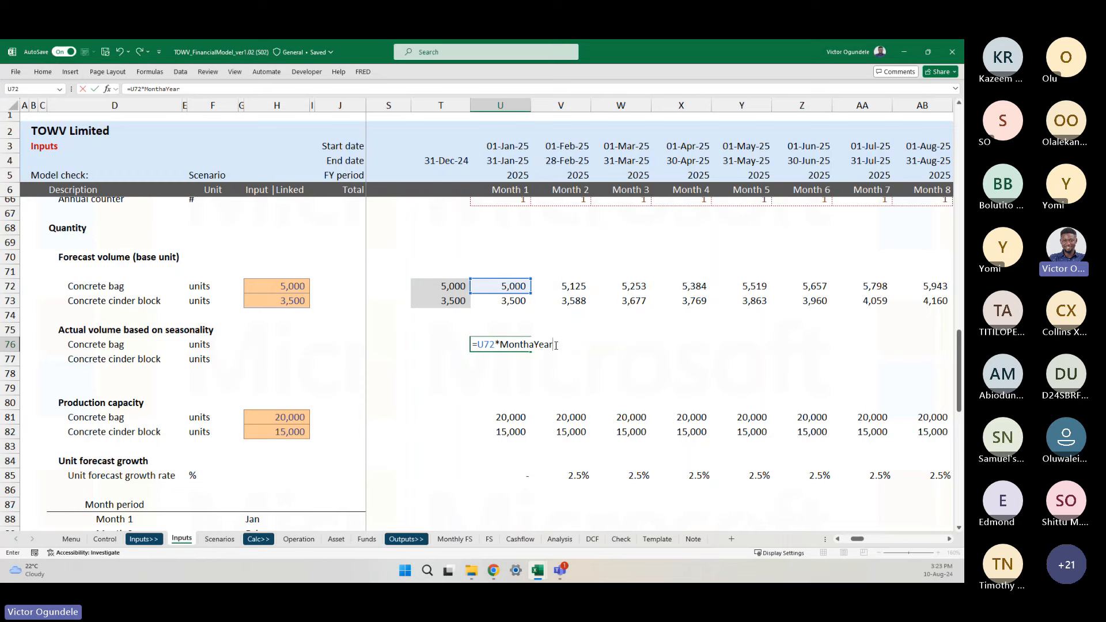
- Bracket the U76 product and multiply it by the Month 1 seasonality, completing the formula =(U72*MonthaYear)*U104
type("*")
key("super+plus")
left_click(477, 345)
type("(")
left_click(557, 345)
type(")*")
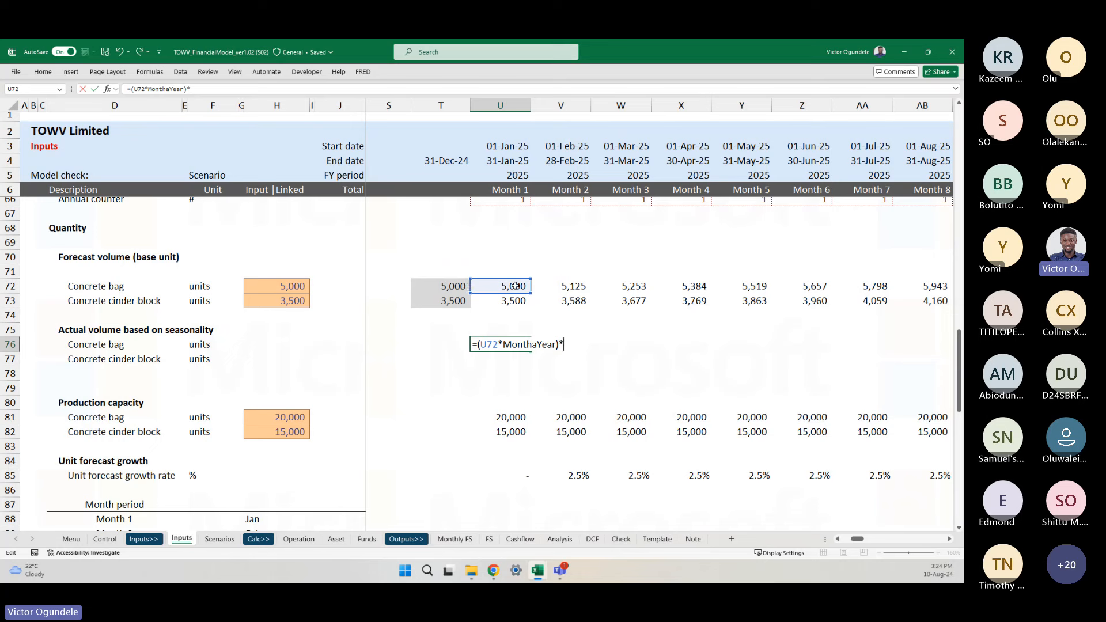
scroll(533, 445, "down", 9)
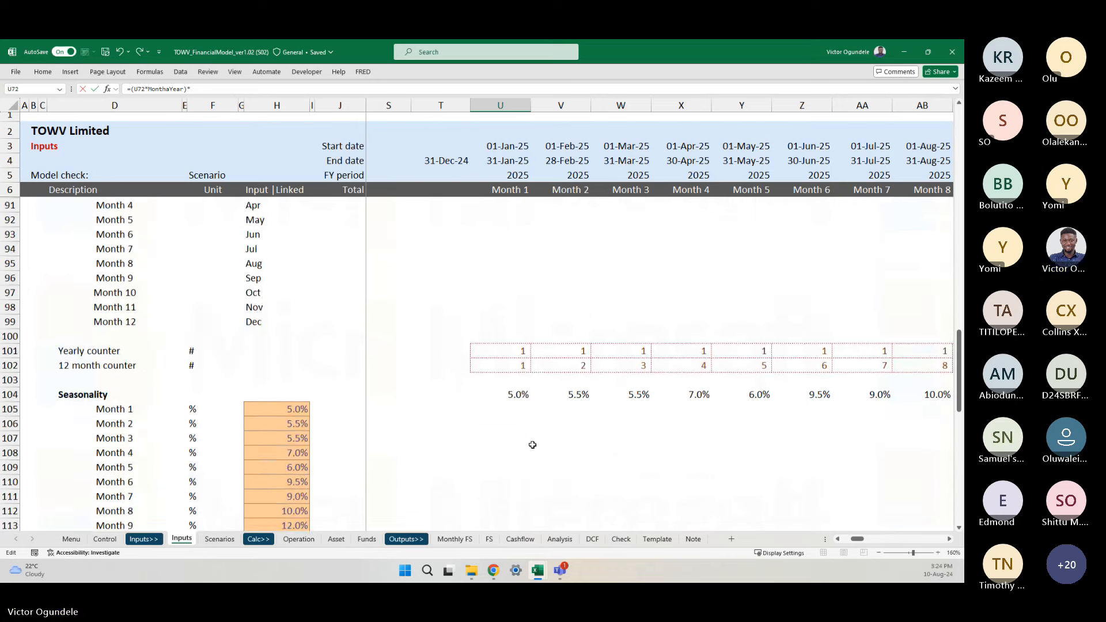
left_click(513, 348)
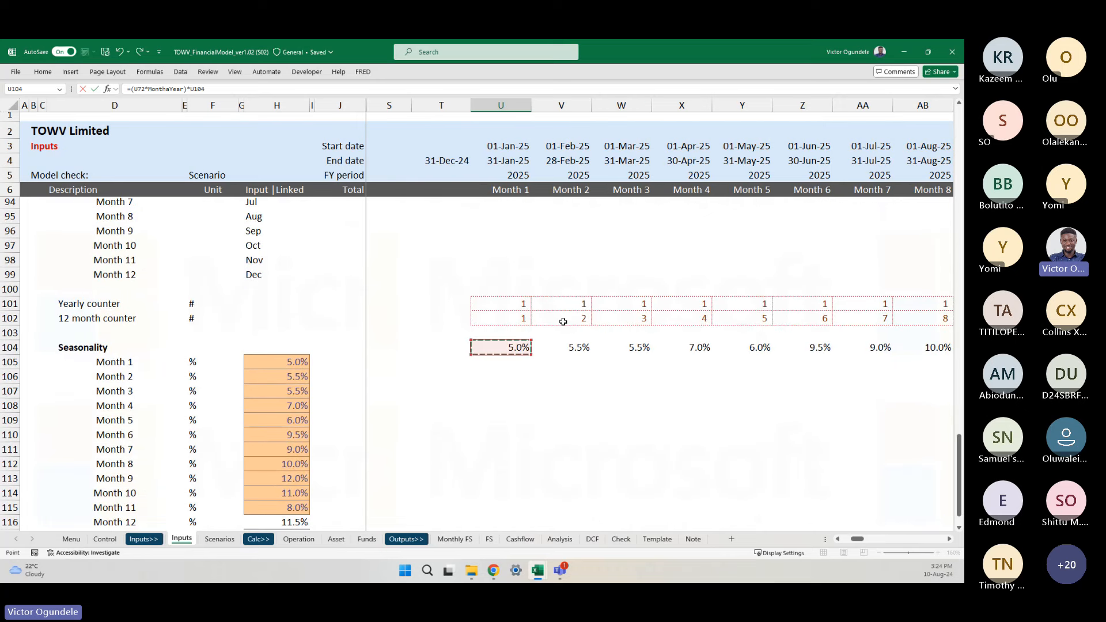
scroll(584, 261, "up", 6)
scroll(585, 262, "up", 3)
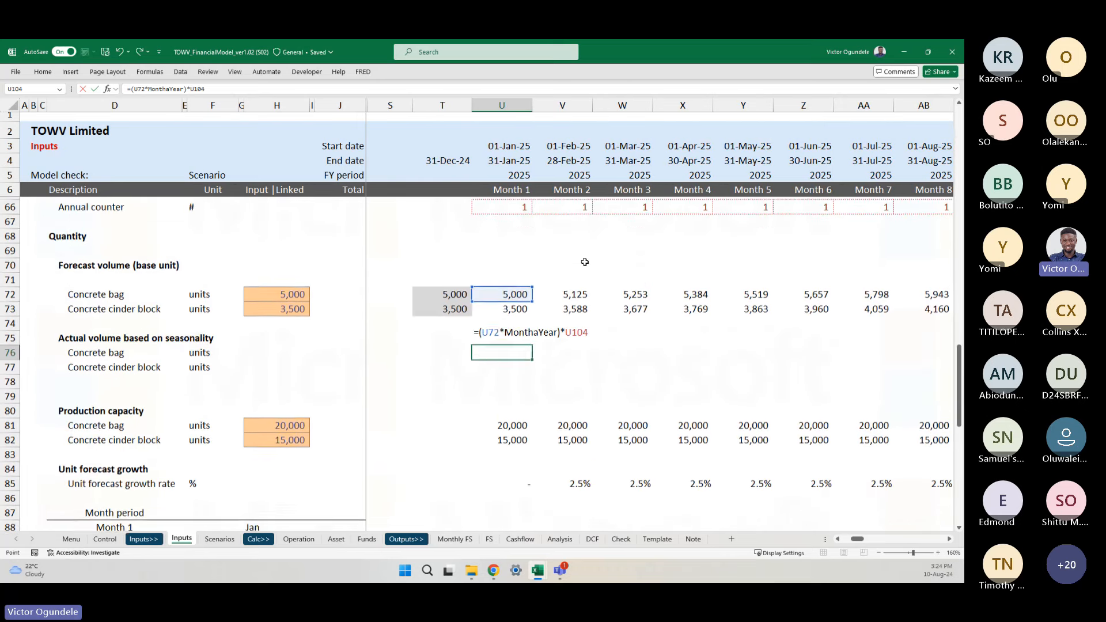
key("ctrl+Return")
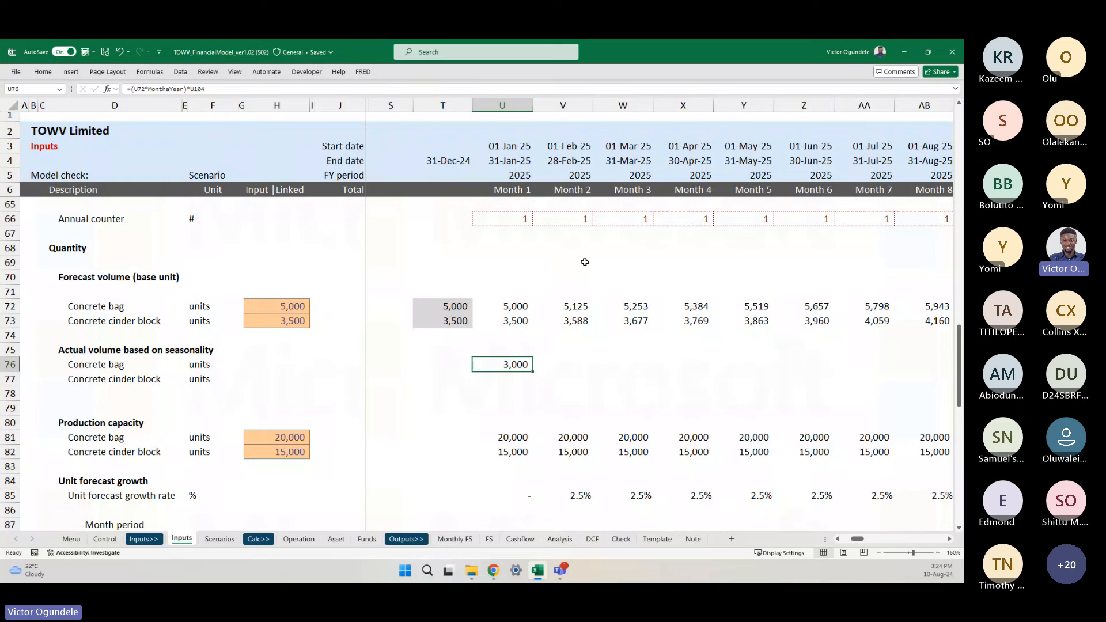
- Begin the Month 1 Concrete cinder block formula in U77 by multiplying U73 by MonthaYear
key("Down")
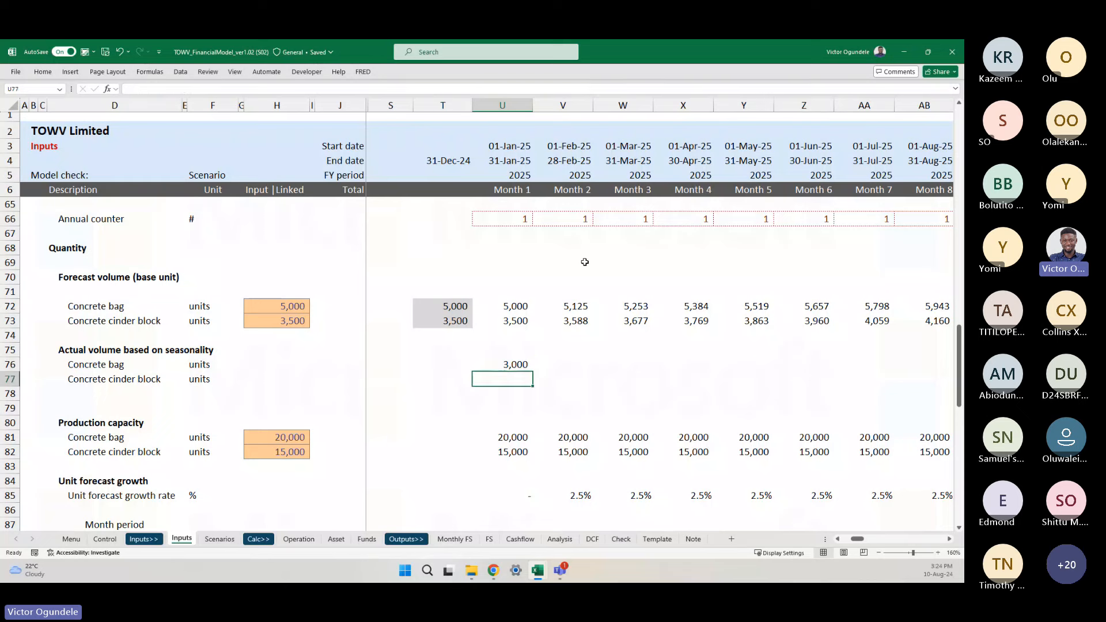
type("=")
key("Up")
key("Up")
key("Up")
key("Up")
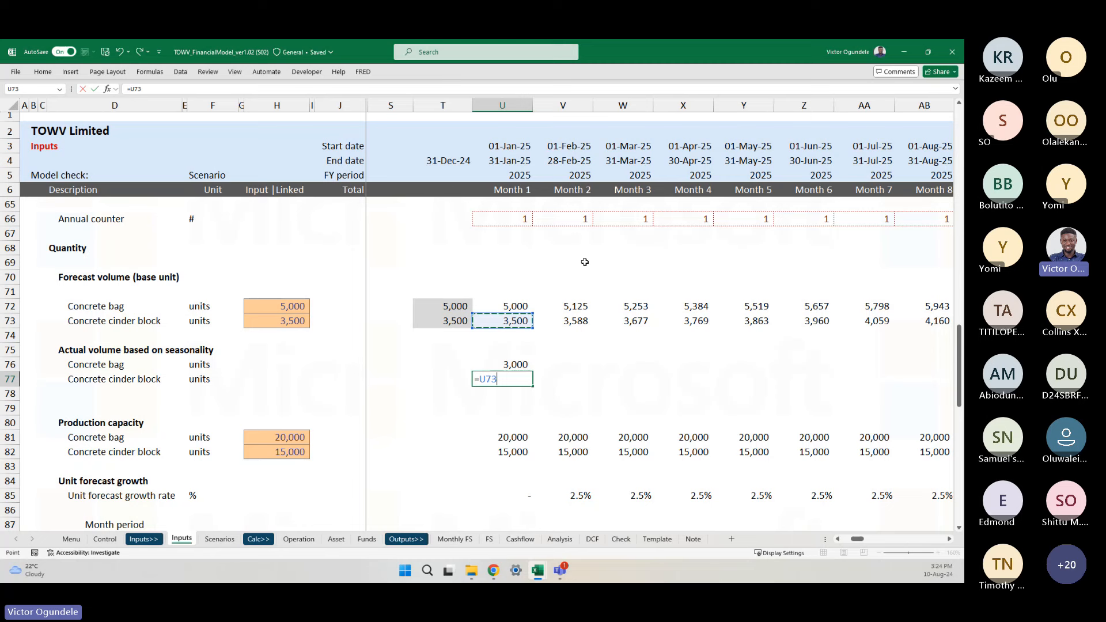
type("*MONTH")
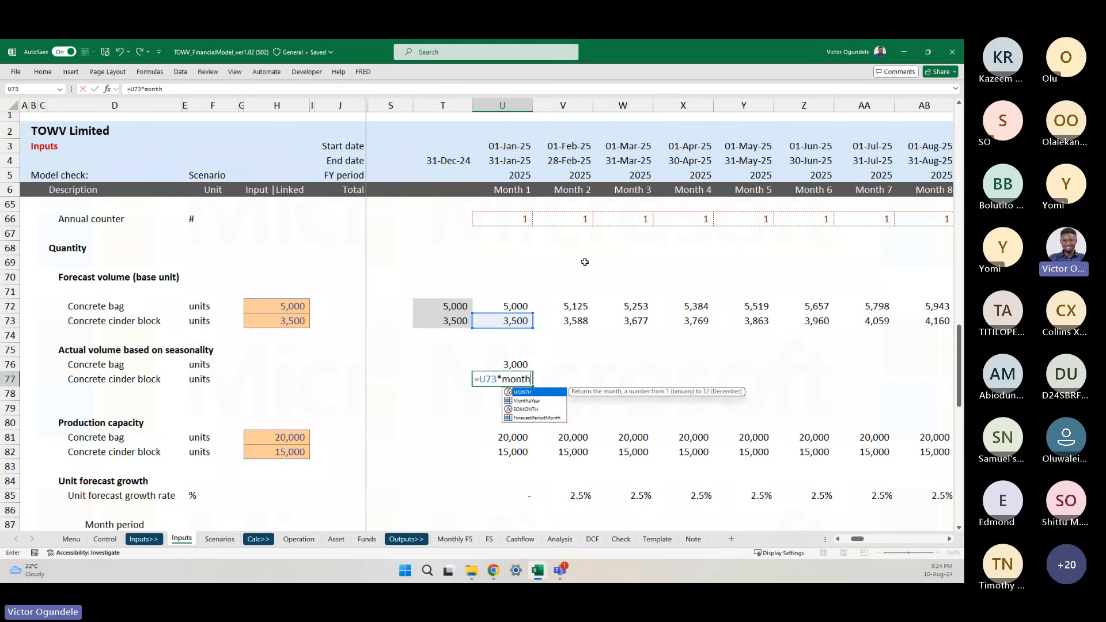
key("Down")
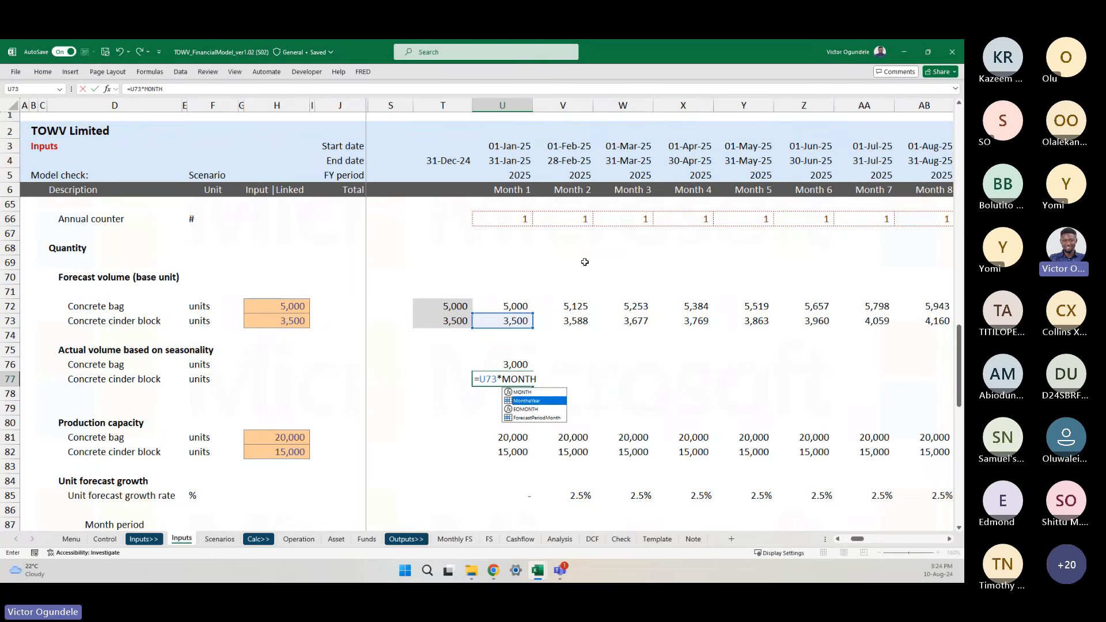
key("Tab")
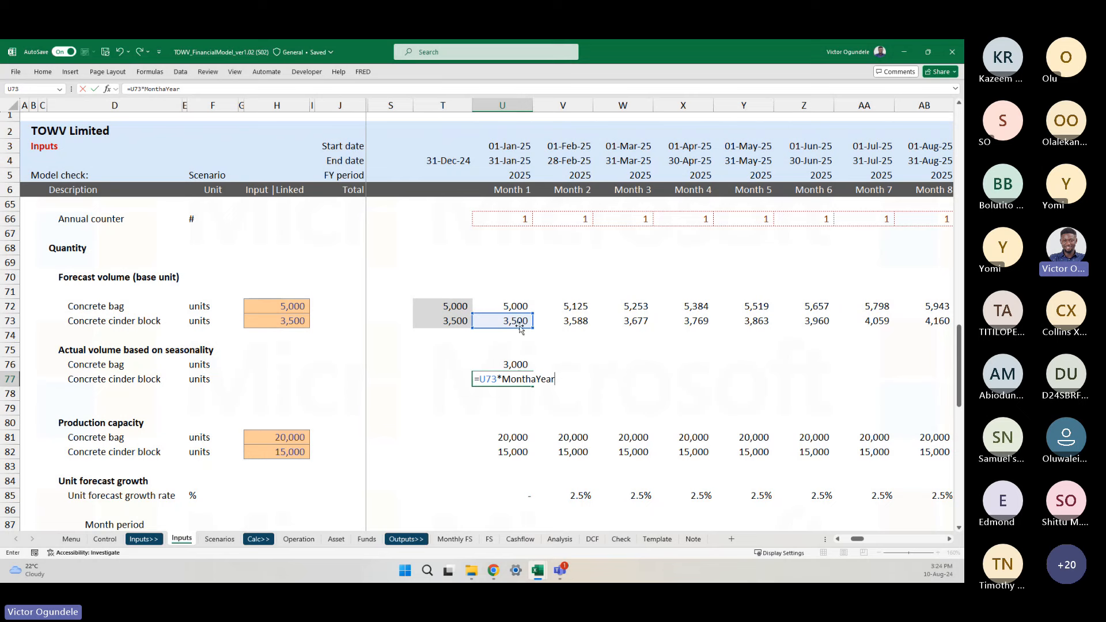
- Bracket the U77 product and multiply it by the Month 1 seasonality, completing the formula =(U73*MonthaYear)*U104
left_click(478, 381)
type("(")
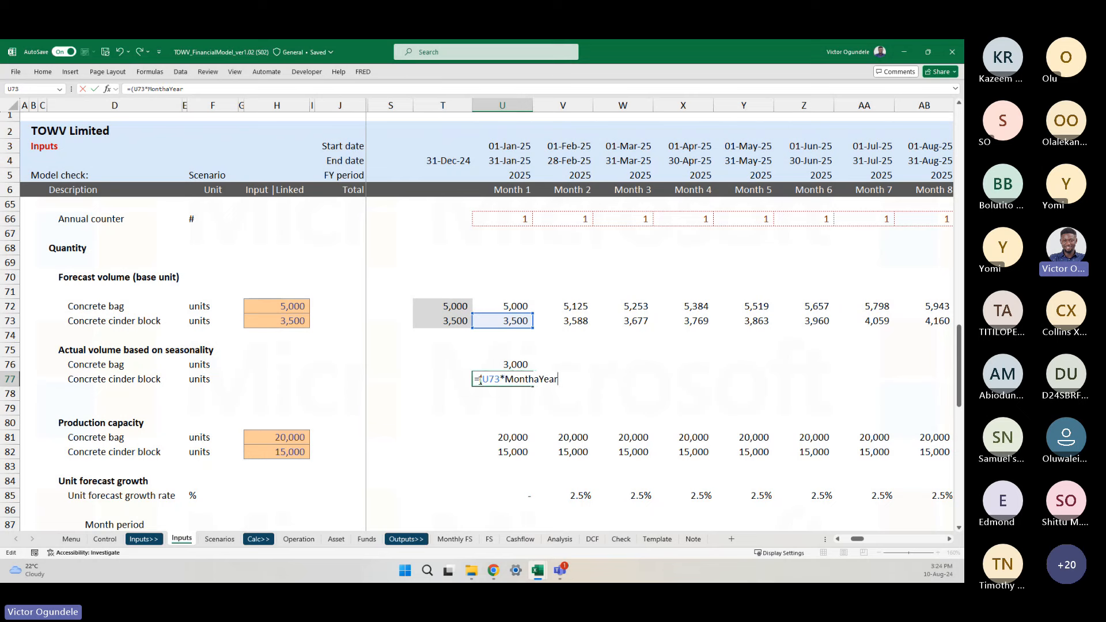
type(")*")
scroll(506, 452, "down", 8)
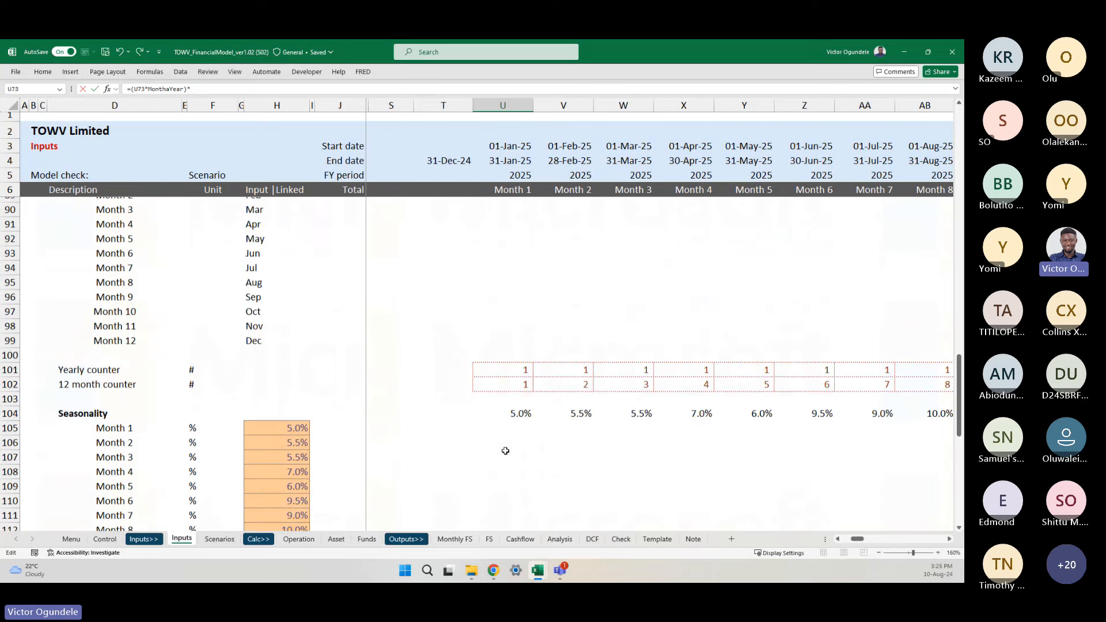
left_click(512, 414)
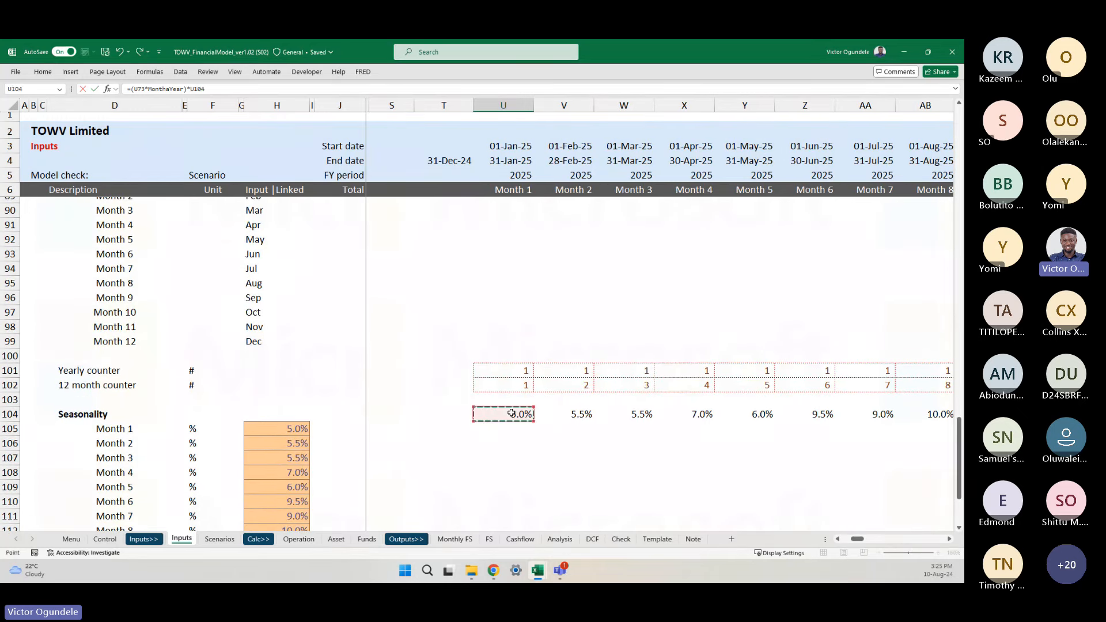
key("Return")
scroll(512, 412, "up", 3)
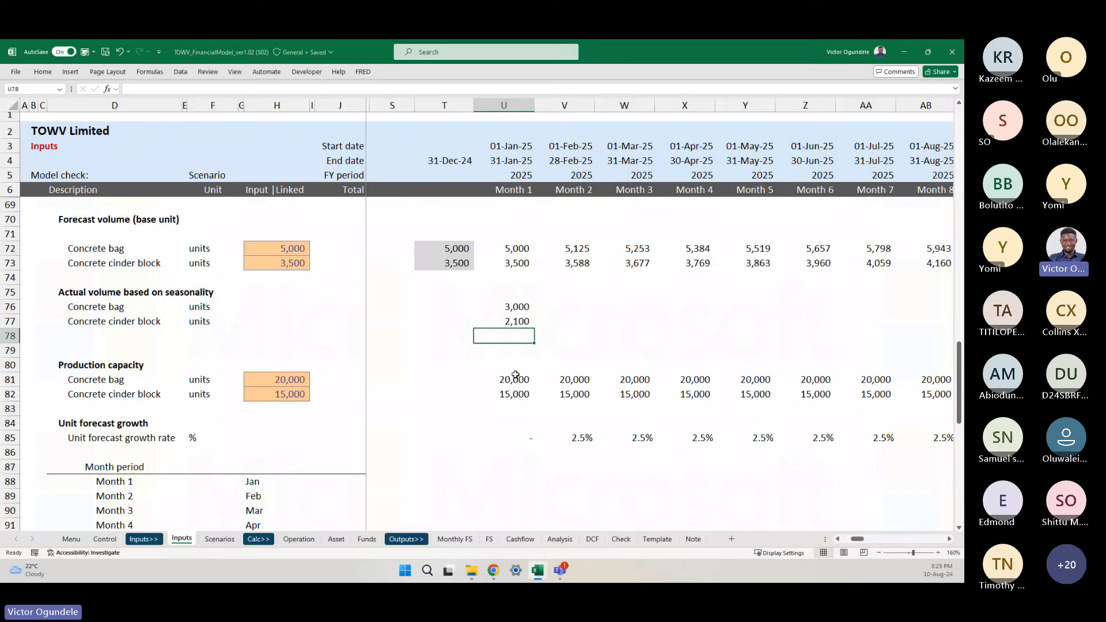
- Fill both seasonality-based volume formulas in U76:U77 across rows 76 and 77 through Month 60
left_click(512, 275)
key("Up")
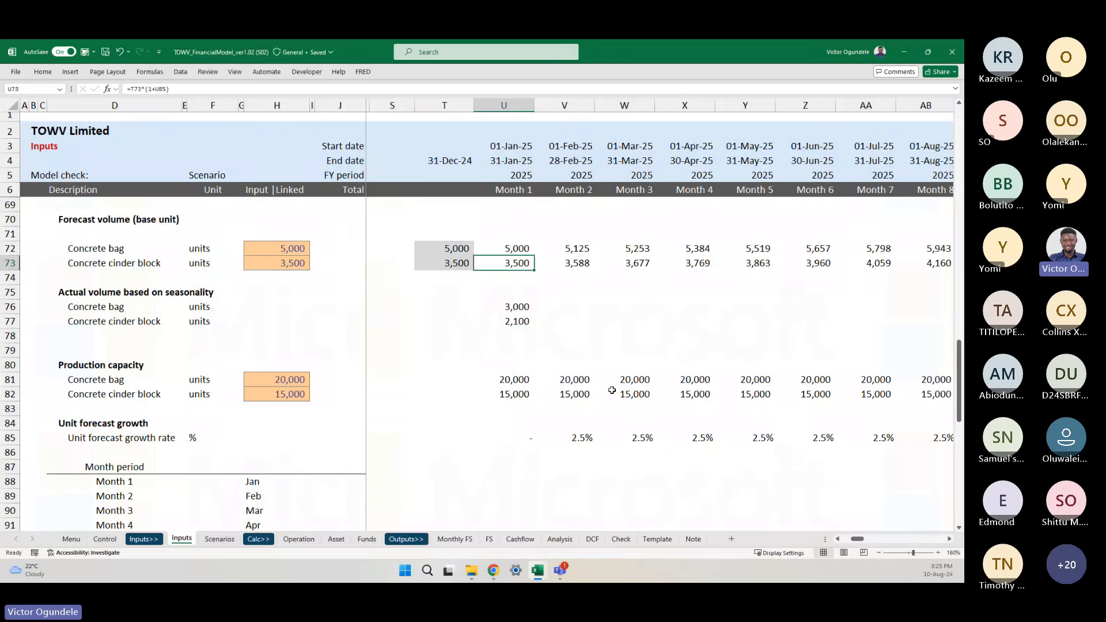
key("Down")
key("Down")
key("Down")
key("Down")
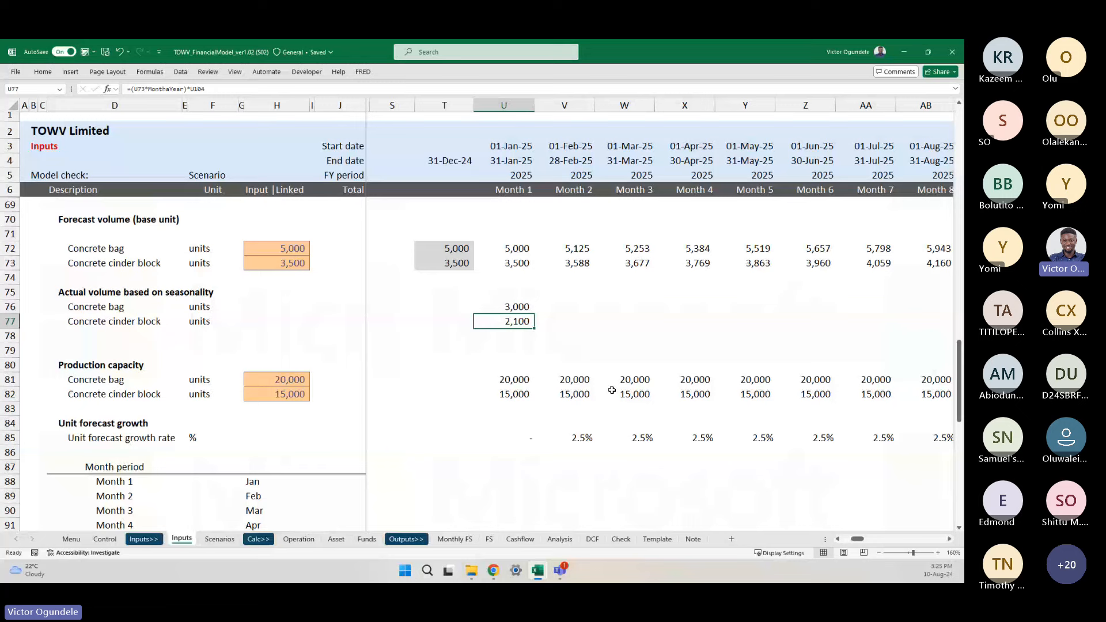
key("shift+Up")
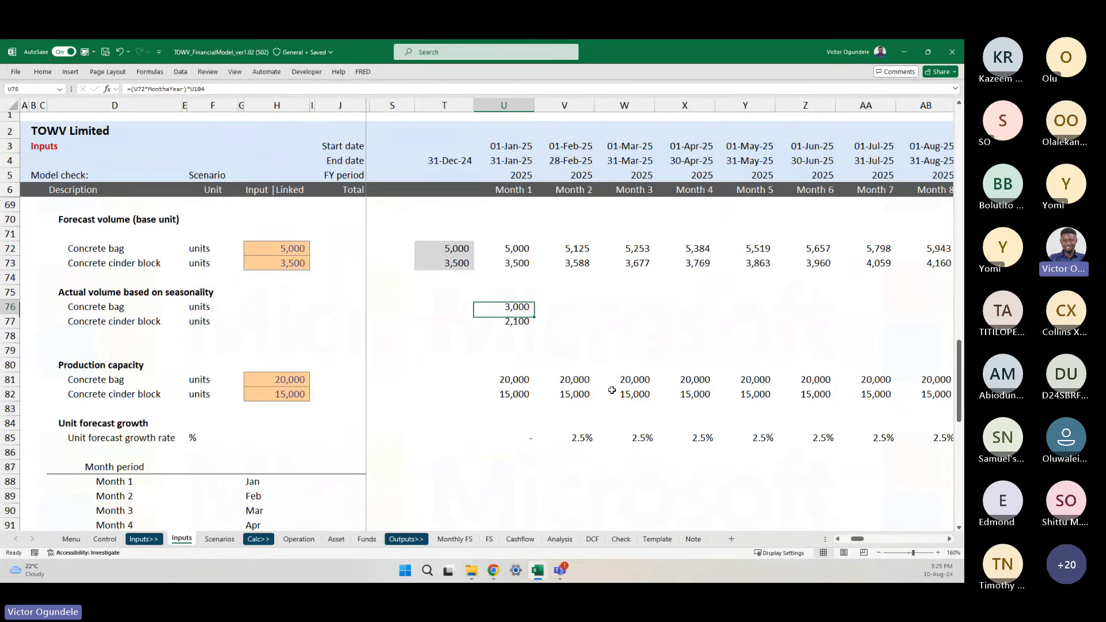
key("ctrl+shift+Right")
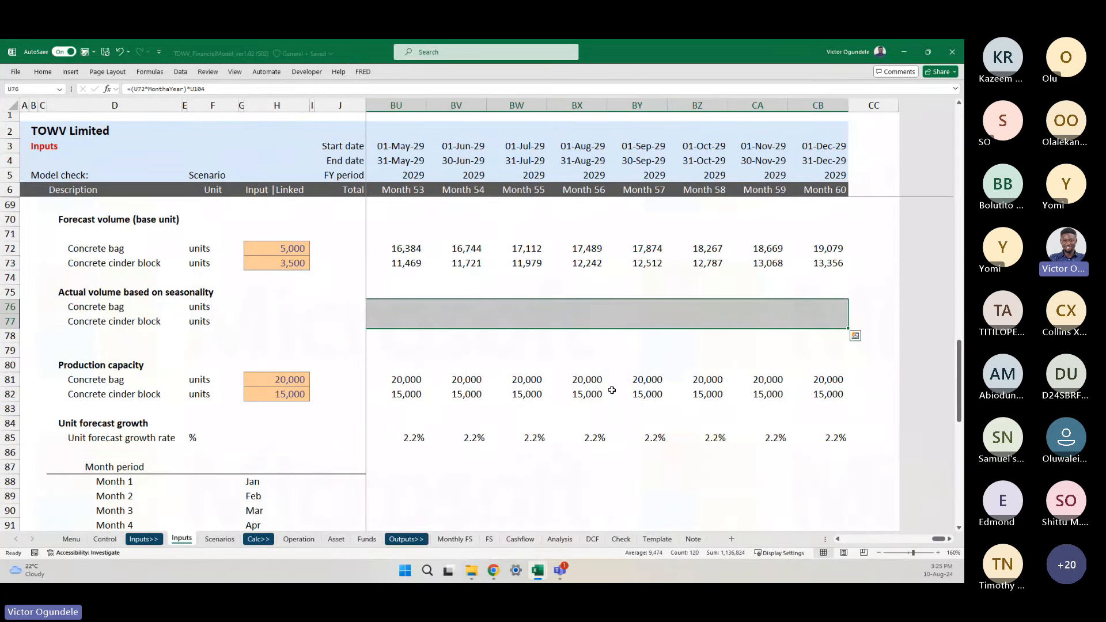
key("ctrl+r")
- Step through the monthly Concrete bag volumes in row 76 across 2025 and 2026 to review the filled formulas
key("Left")
key("Right")
key("Right")
key("Right")
key("Right")
key("Right")
key("Right")
key("Right")
key("Right")
key("Right")
key("Right")
key("Right")
key("Right")
key("Right")
key("Right")
key("Right")
key("Right")
key("Right")
key("Right")
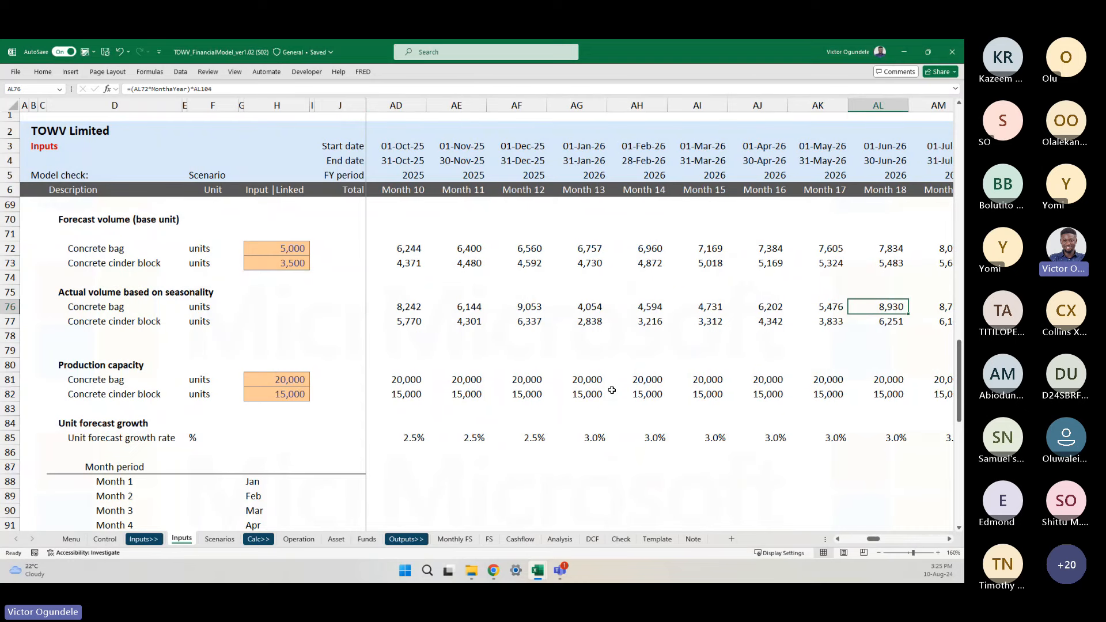
key("Right")
key("Right")
key("Right")
key("Left")
key("Left")
key("Left")
key("Left")
key("Left")
key("Left")
key("Left")
key("Left")
key("Left")
key("Left")
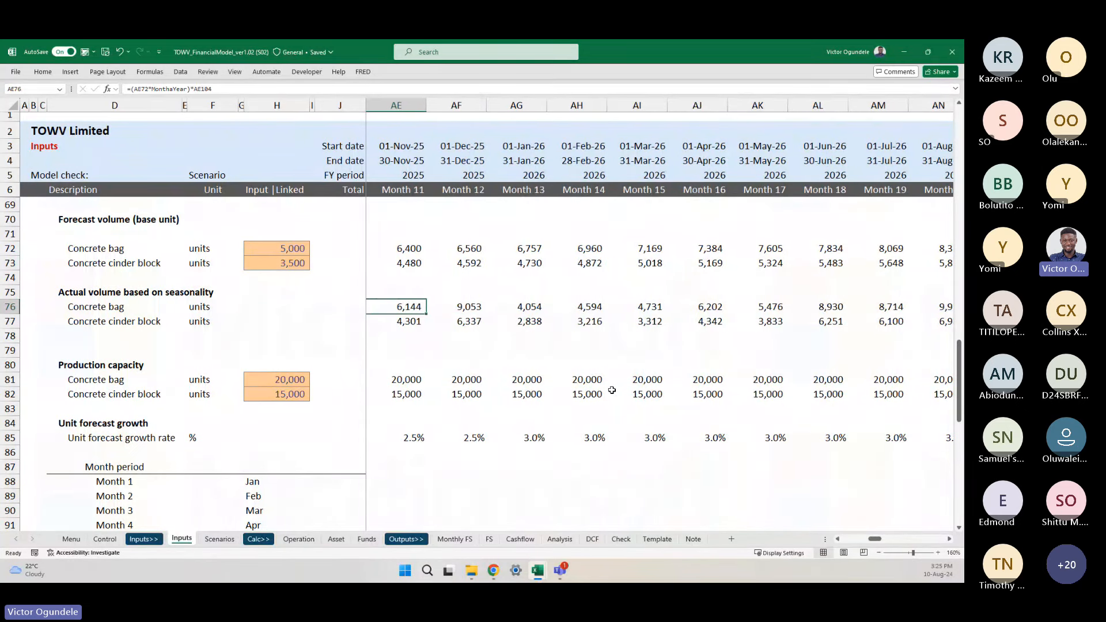
- Compare the Month 12 Concrete bag forecast volume in AF72 with the seasonality-based actual volume in AF76
key("Right")
scroll(612, 391, "left", 2)
left_click(581, 250)
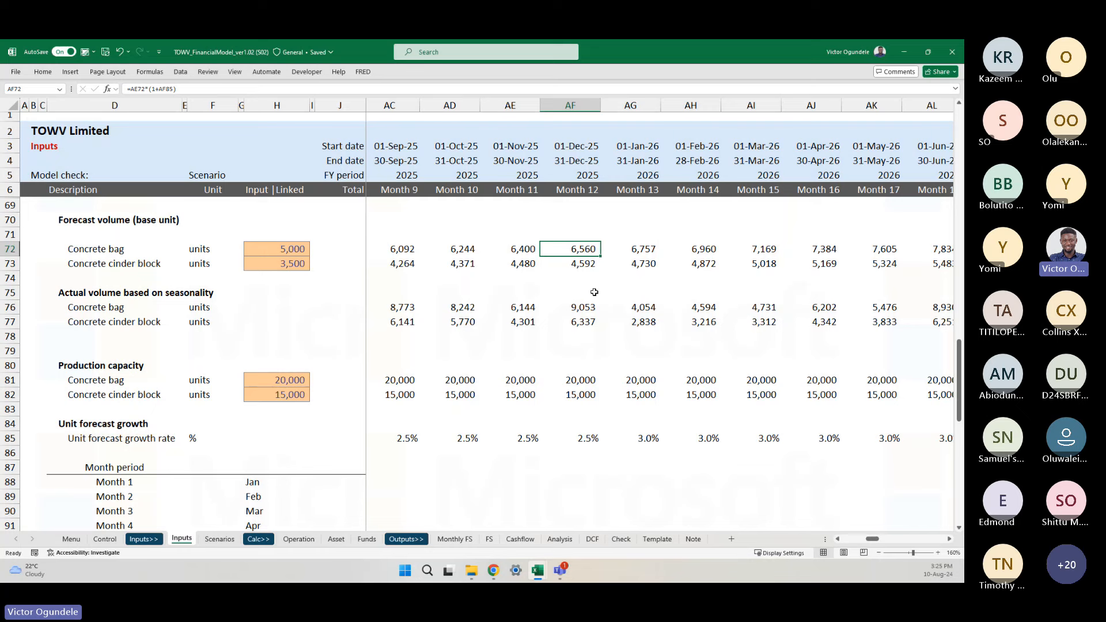
left_click(575, 303)
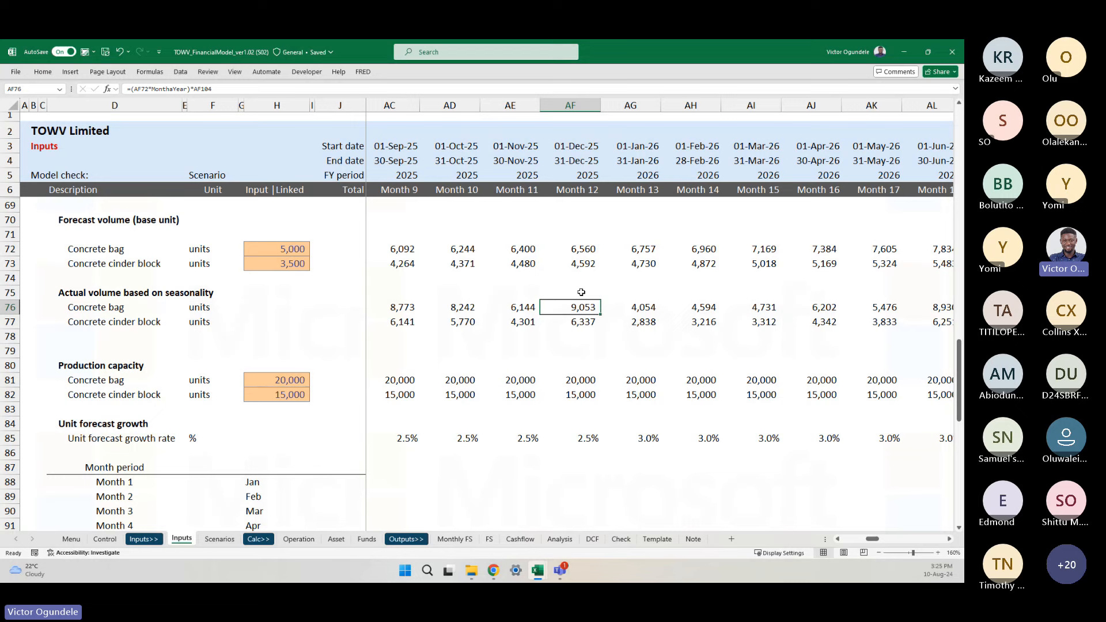
scroll(452, 314, "left", 3)
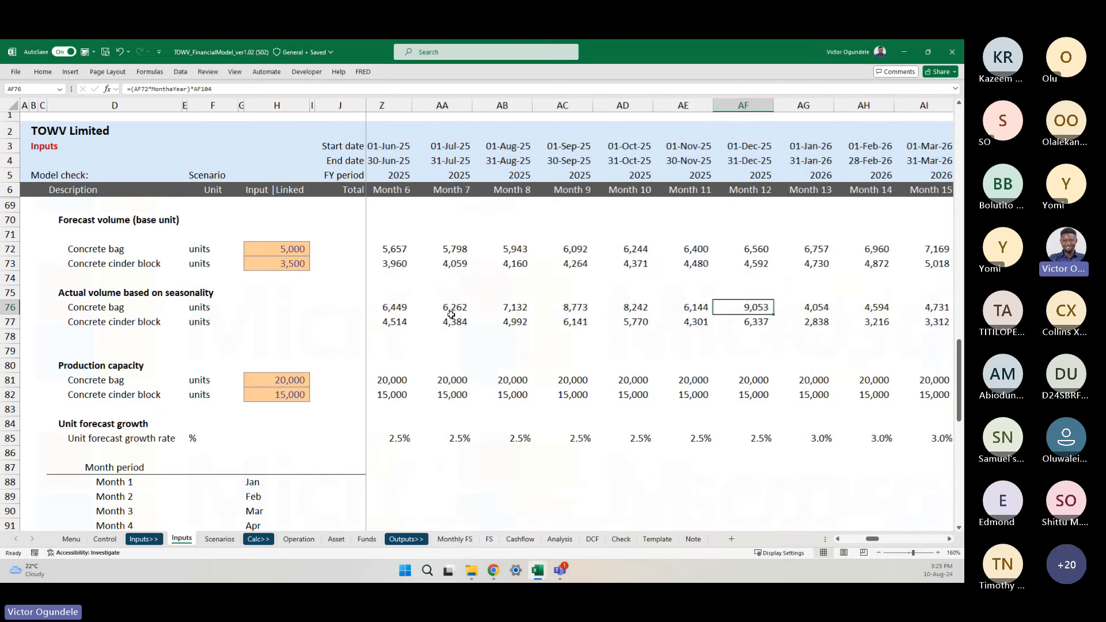
- Compare the monthly Concrete bag forecast volumes in row 72 with the seasonality-based actual volumes in row 76 across 2025
scroll(451, 315, "left", 3)
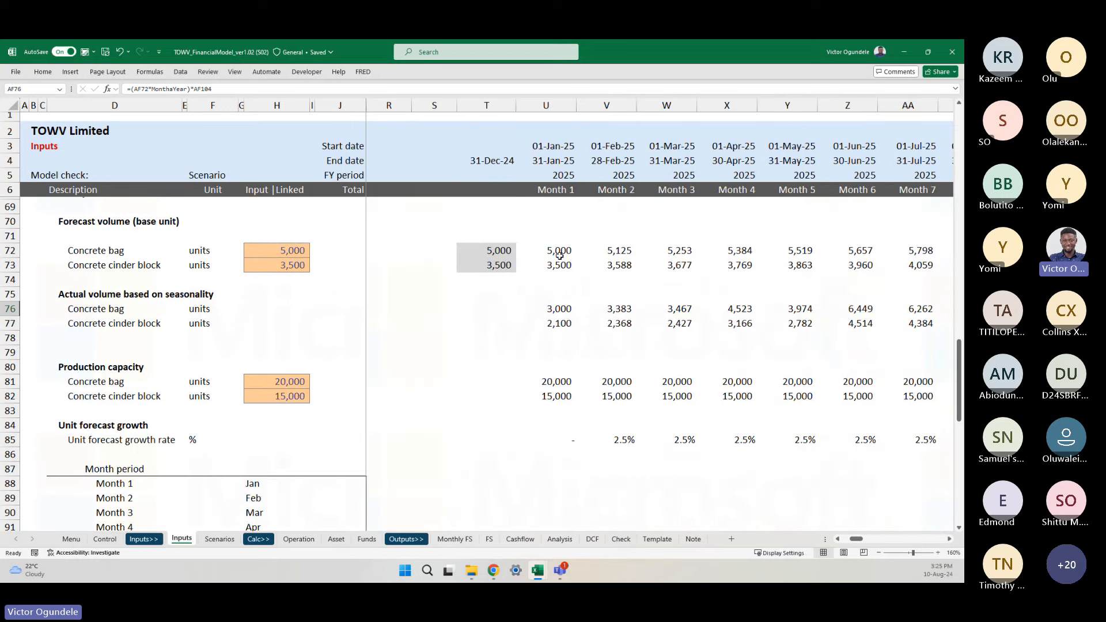
left_click(560, 310)
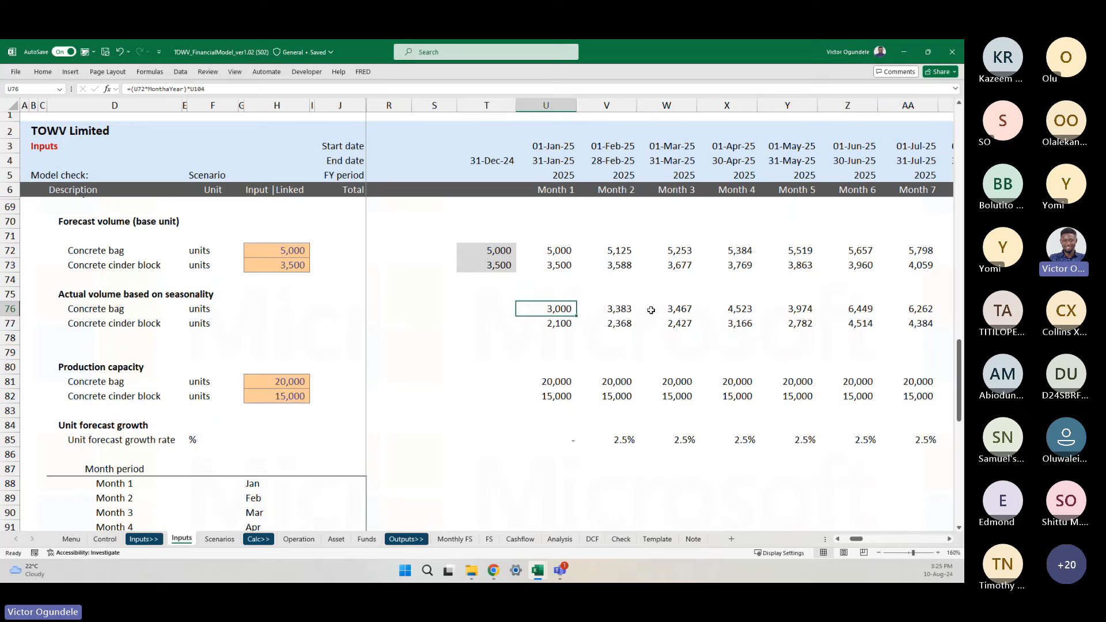
left_click(615, 250)
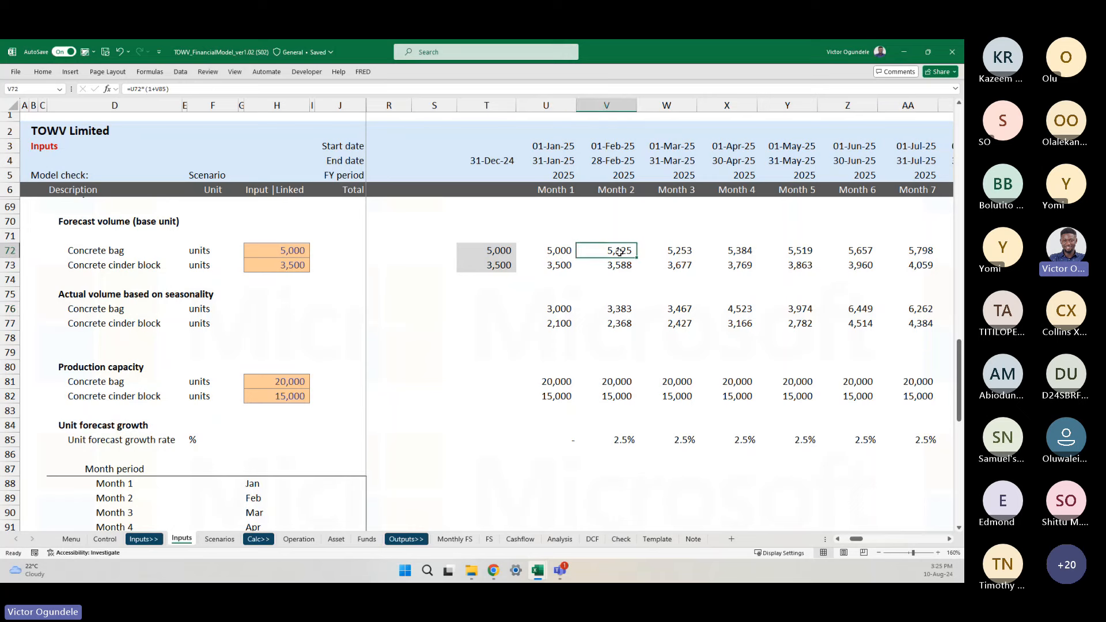
left_click(621, 310)
left_click(658, 311)
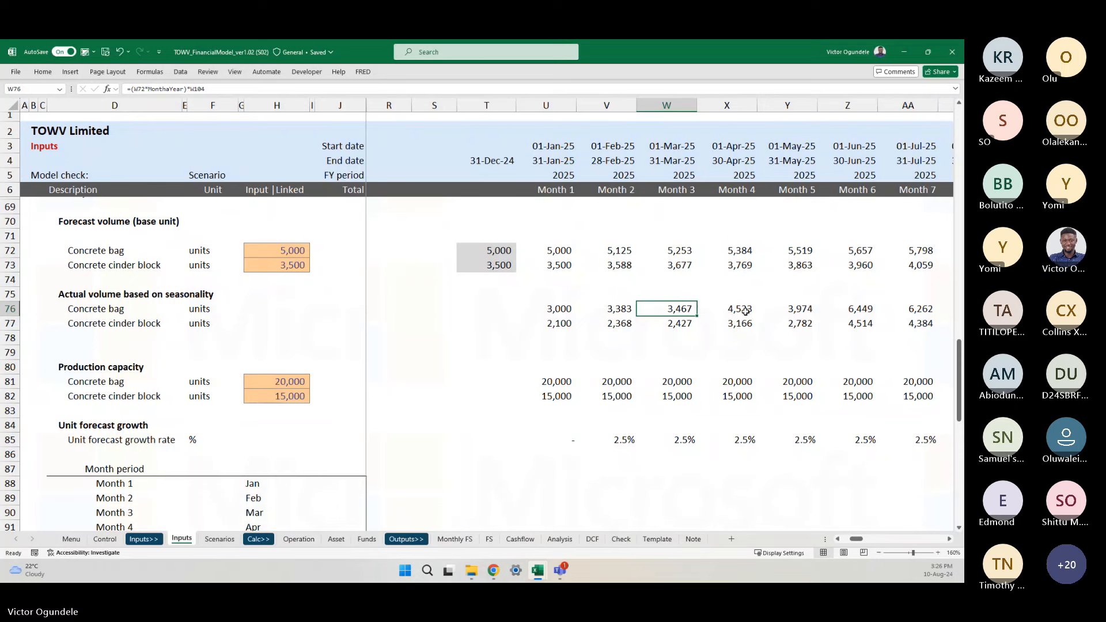
scroll(744, 310, "right", 3)
scroll(785, 313, "right", 1)
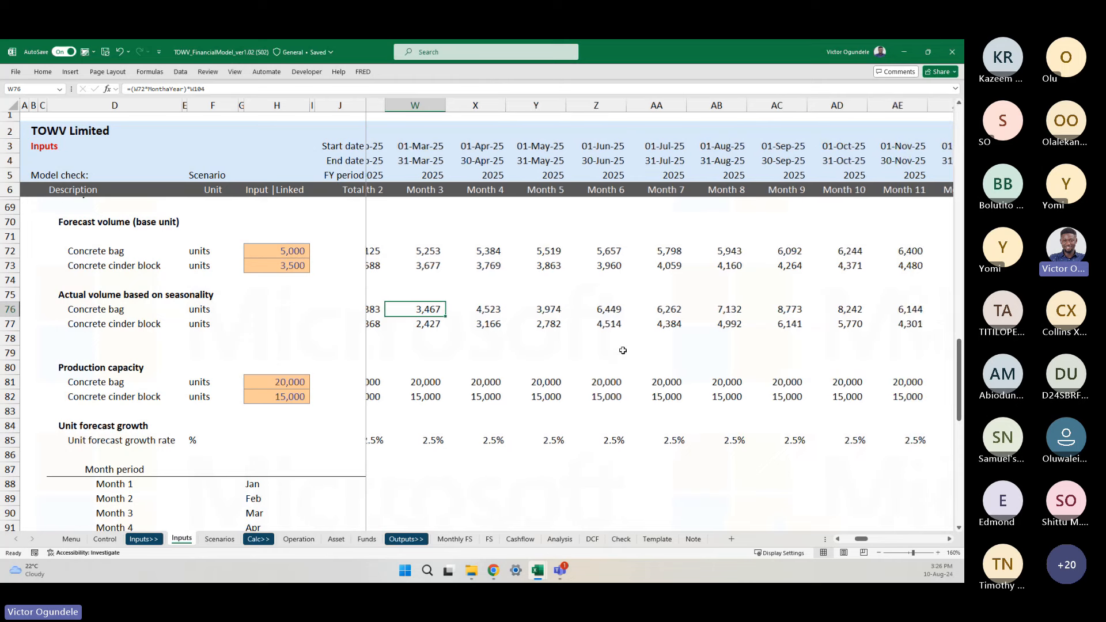
left_click(773, 308)
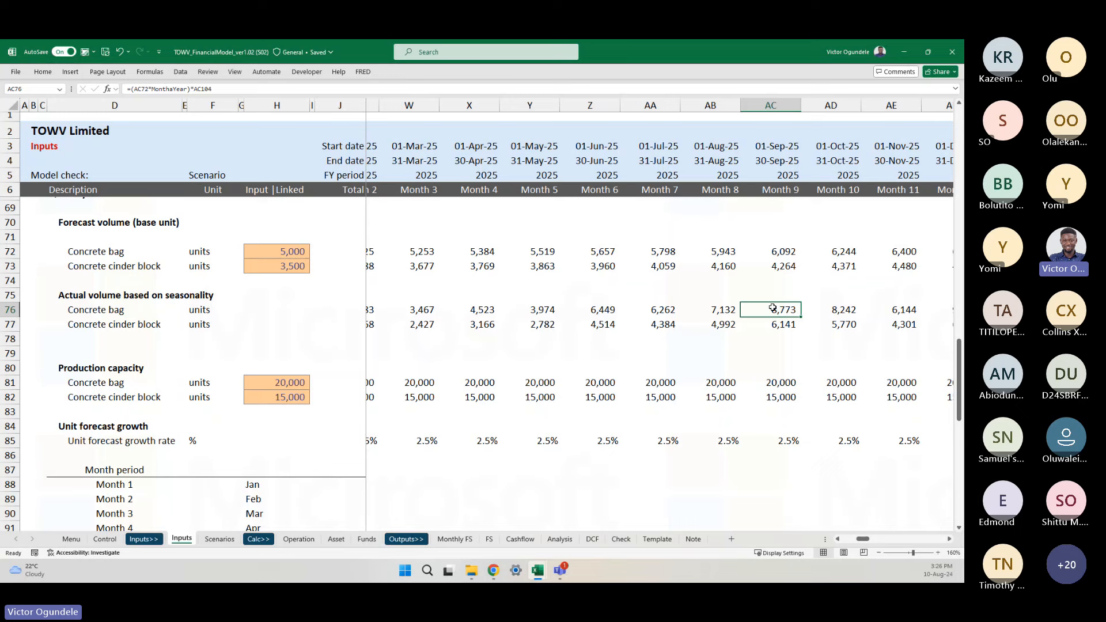
scroll(772, 308, "down", 2)
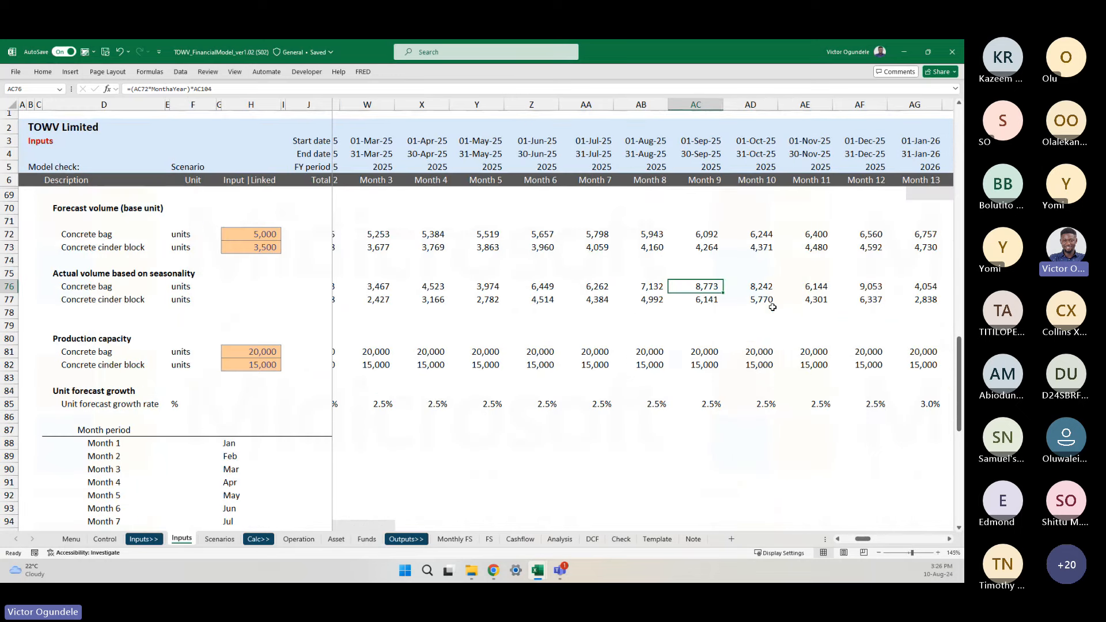
scroll(638, 318, "up", 1)
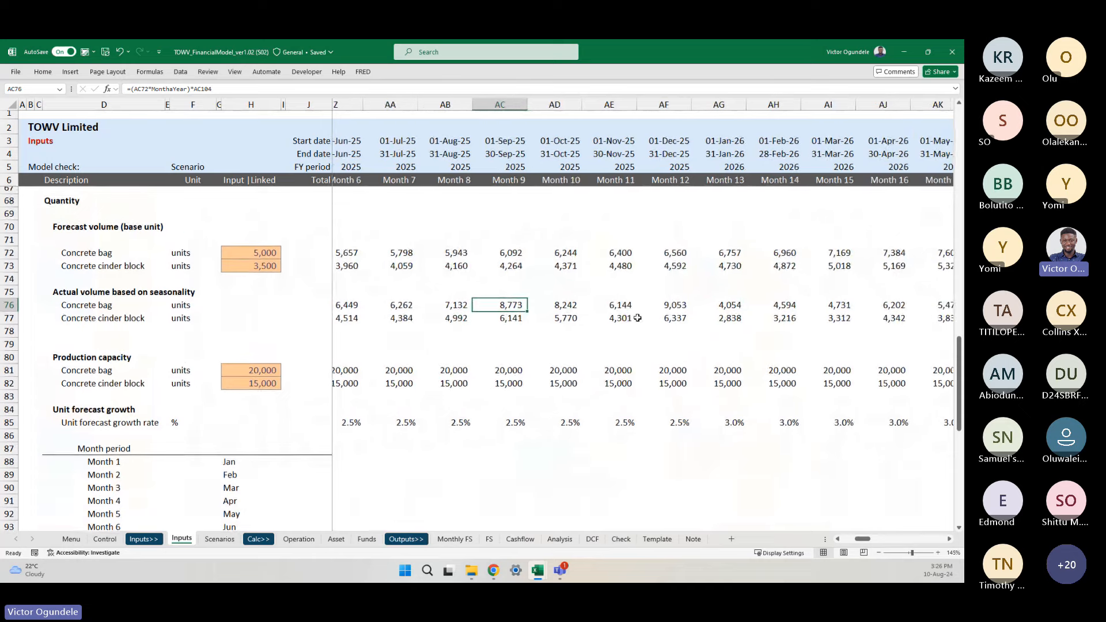
scroll(638, 320, "up", 3)
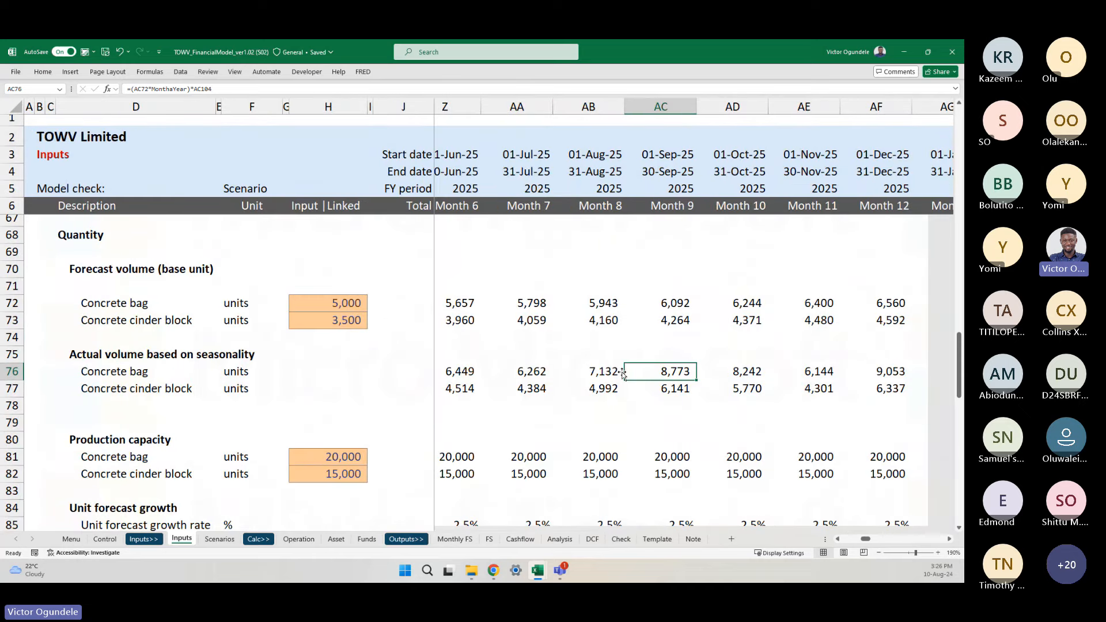
scroll(640, 377, "down", 2)
scroll(645, 382, "right", 2)
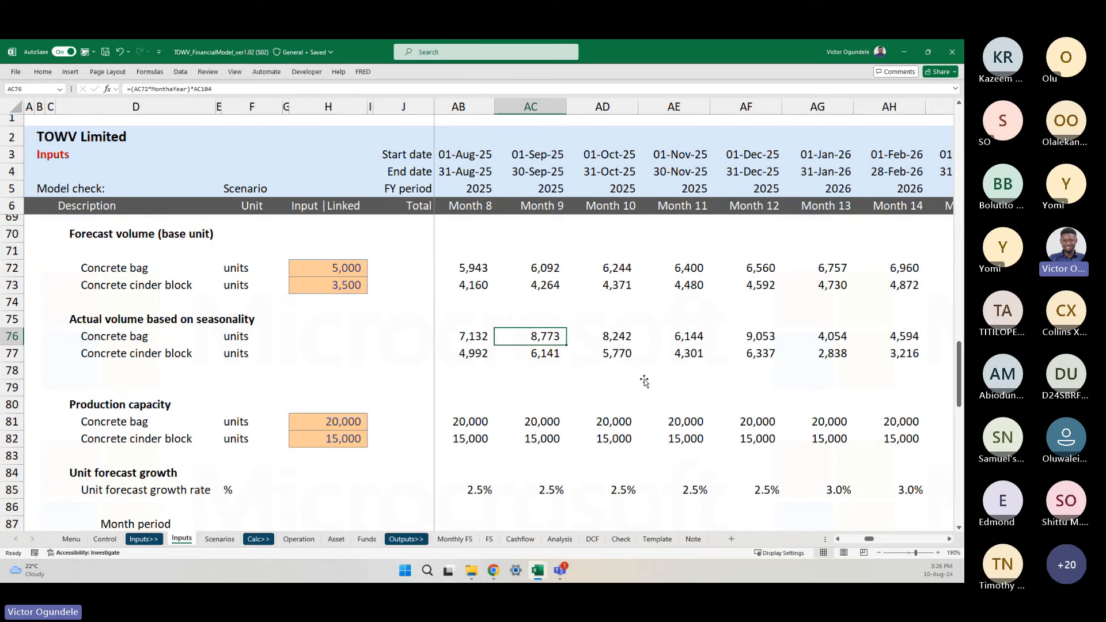
scroll(645, 382, "down", 2, "ctrl")
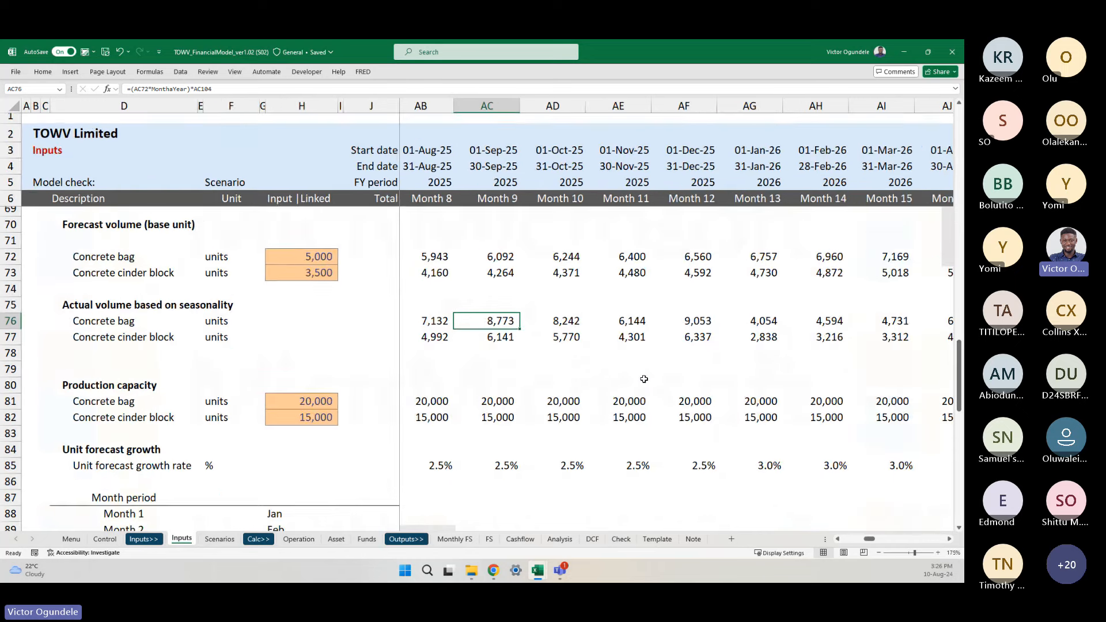
- Insert two blank rows at row 79, above the Production capacity section
key("Home")
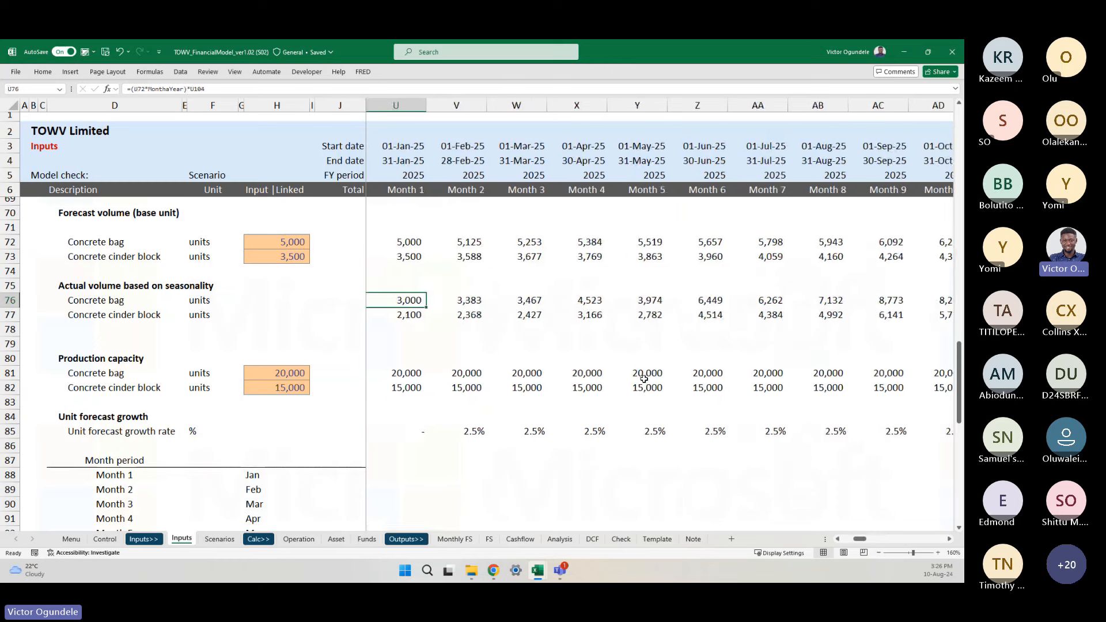
key("Left")
key("Left")
key("Left")
key("Left")
key("Left")
key("Left")
key("Left")
key("Left")
key("Down")
key("Down")
key("Down")
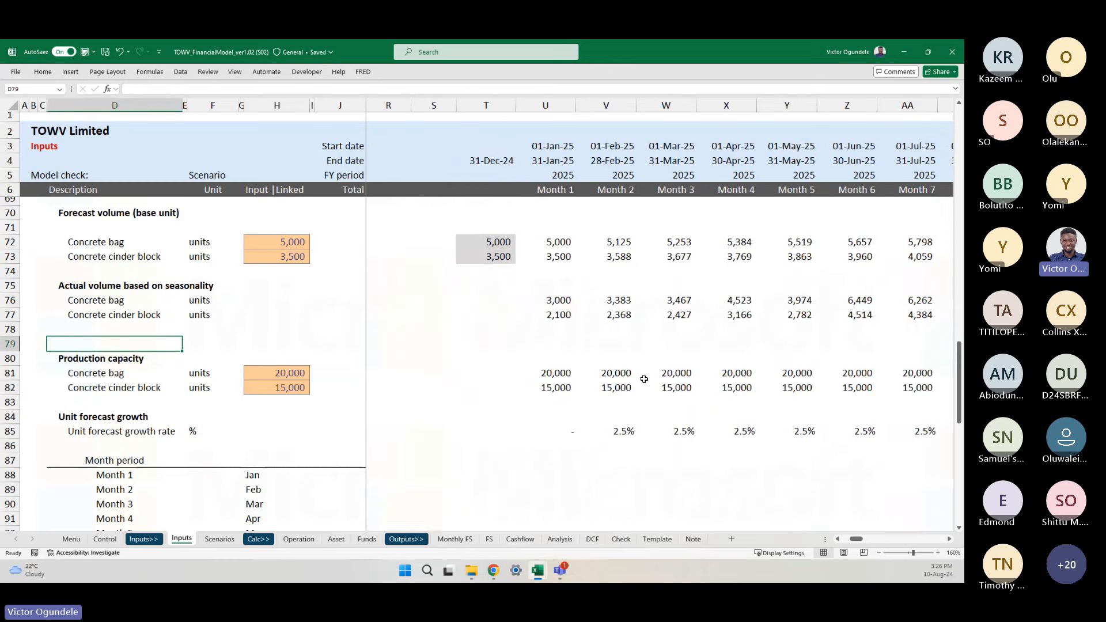
key("shift+space")
key("ctrl+shift+equal")
key("ctrl+shift+equal")
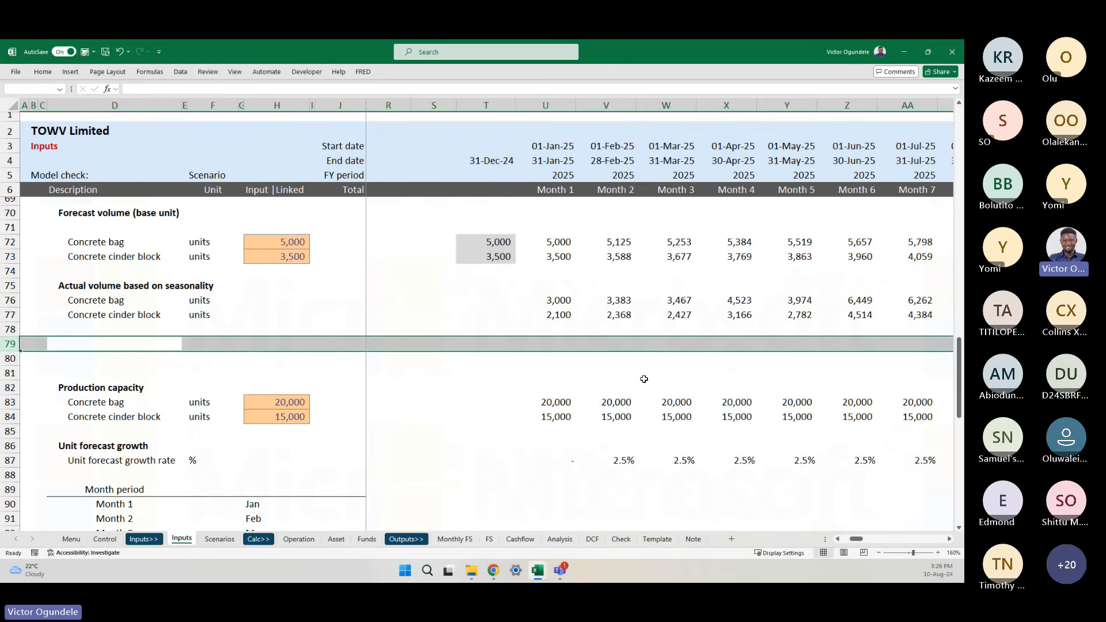
- Enter the heading "Actual volume based on capacity" in D79, indented one level and bold
key("Down")
key("Up")
type("Actual volume based on capacity")
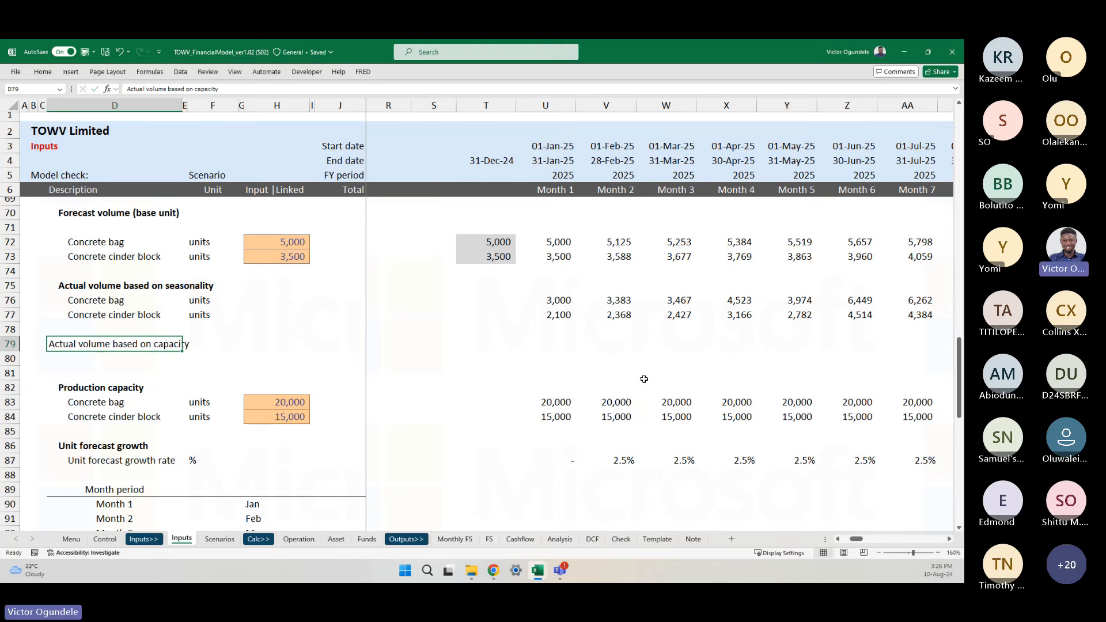
key("alt+h")
key("6")
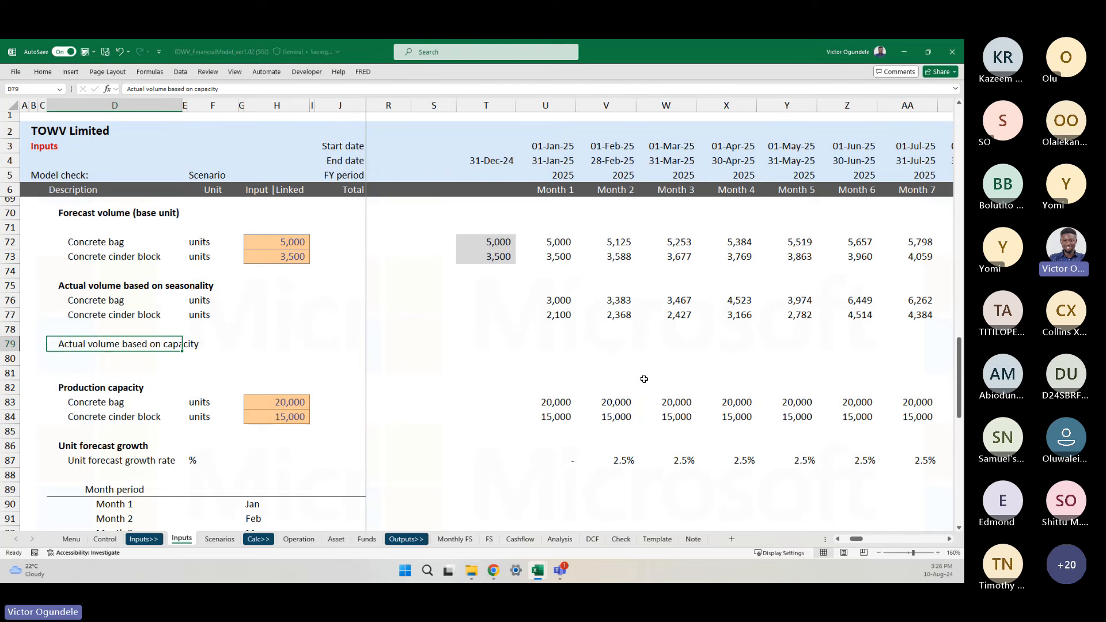
key("ctrl+b")
- Insert one more blank row at row 81, above the Production capacity heading
key("Down")
key("Down")
key("shift+space")
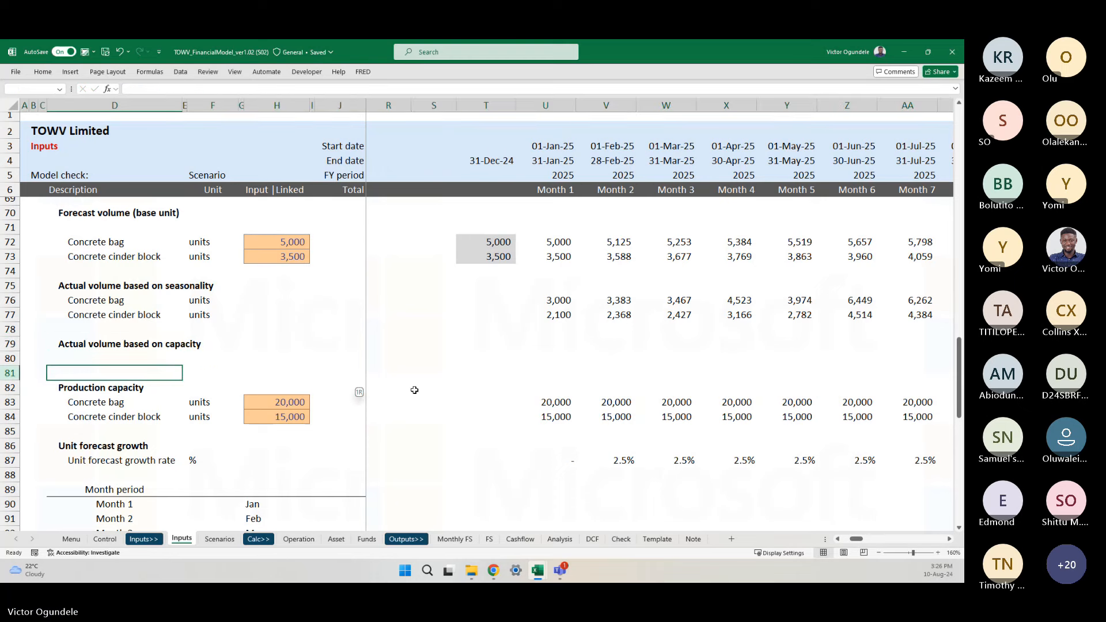
key("ctrl+shift+plus")
- Copy the Concrete bag label formula =D72 from D76 into D80 under the new capacity heading
key("Up")
key("Up")
key("Up")
key("Up")
key("Up")
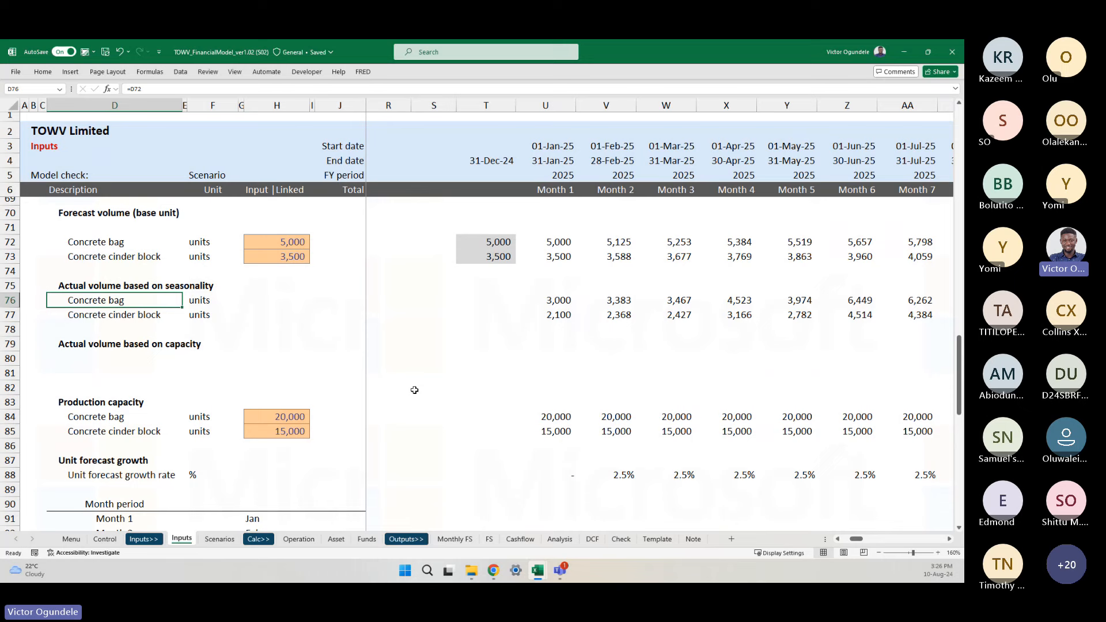
key("F2")
key("shift+Home")
key("ctrl+c")
key("Return")
key("Down")
key("Down")
key("Down")
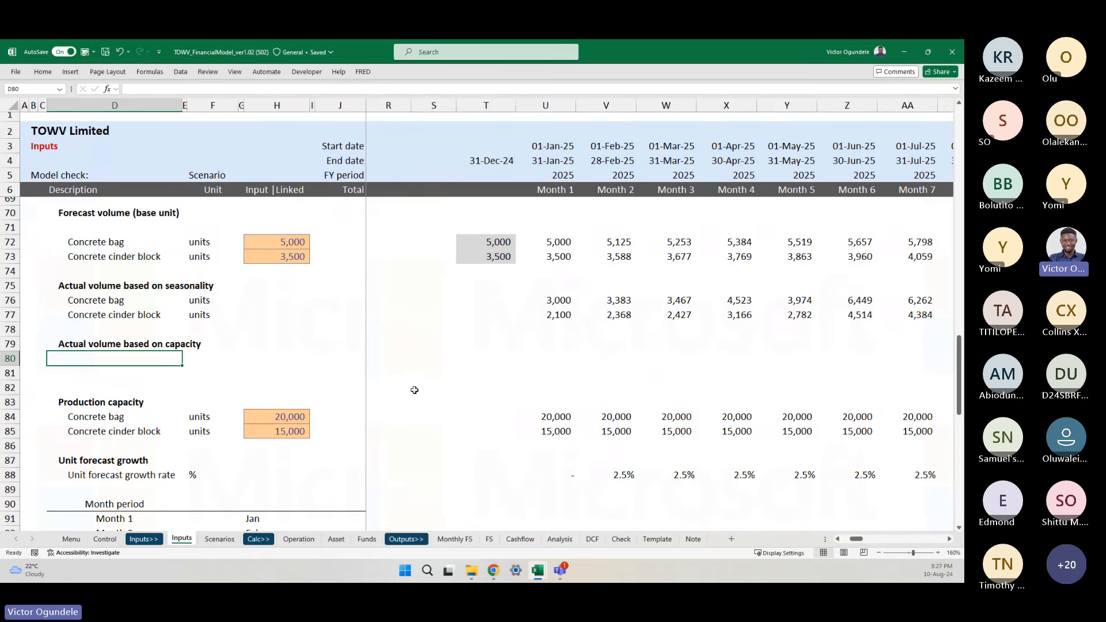
key("ctrl+v")
key("Return")
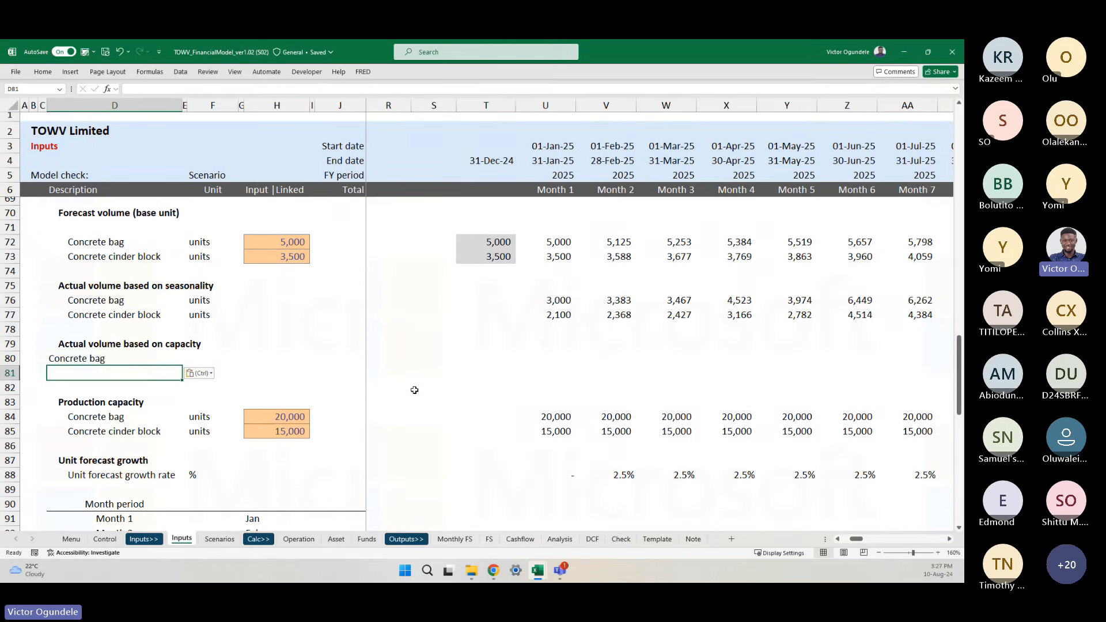
- Fill the product label from D80 down to D81 and indent both labels two levels
key("Up")
key("shift+Down")
key("ctrl+d")
key("alt+h")
key("6")
key("alt+h")
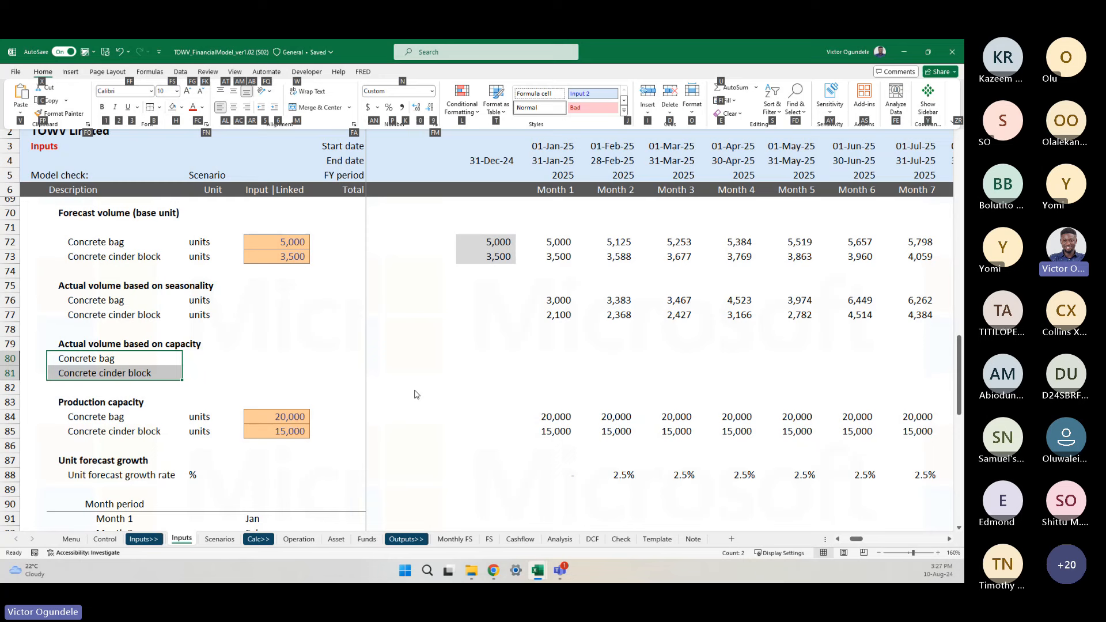
key("Escape")
- Change the D79 heading to "Actual model volume based on capacity" and make it bold
key("Up")
key("F2")
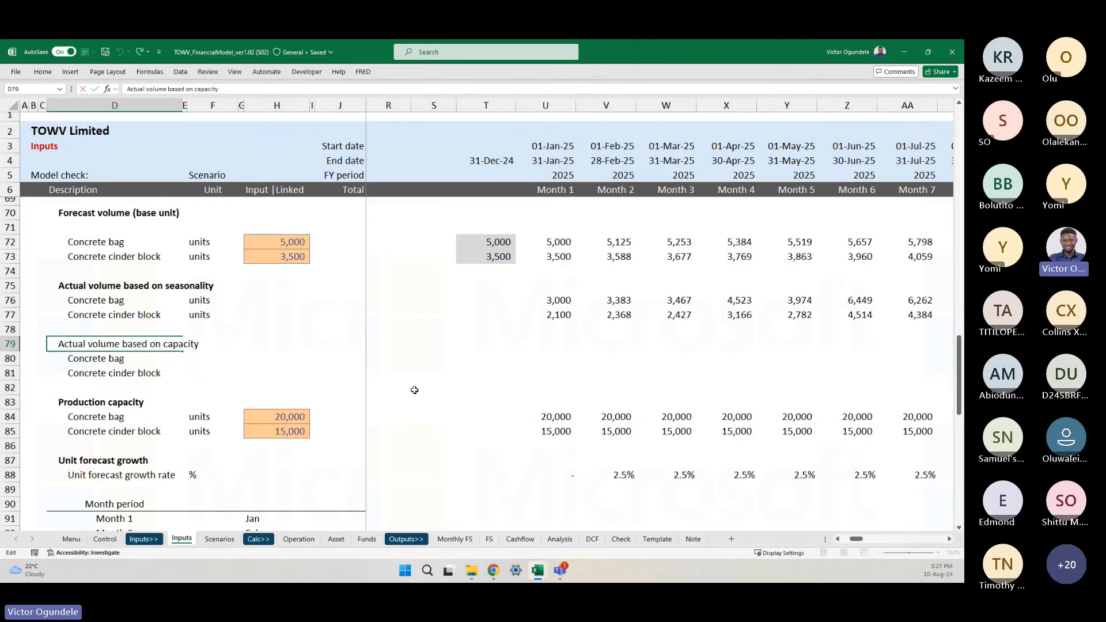
key("ctrl+Left")
key("ctrl+Left")
key("ctrl+Left")
key("ctrl+Left")
type("model")
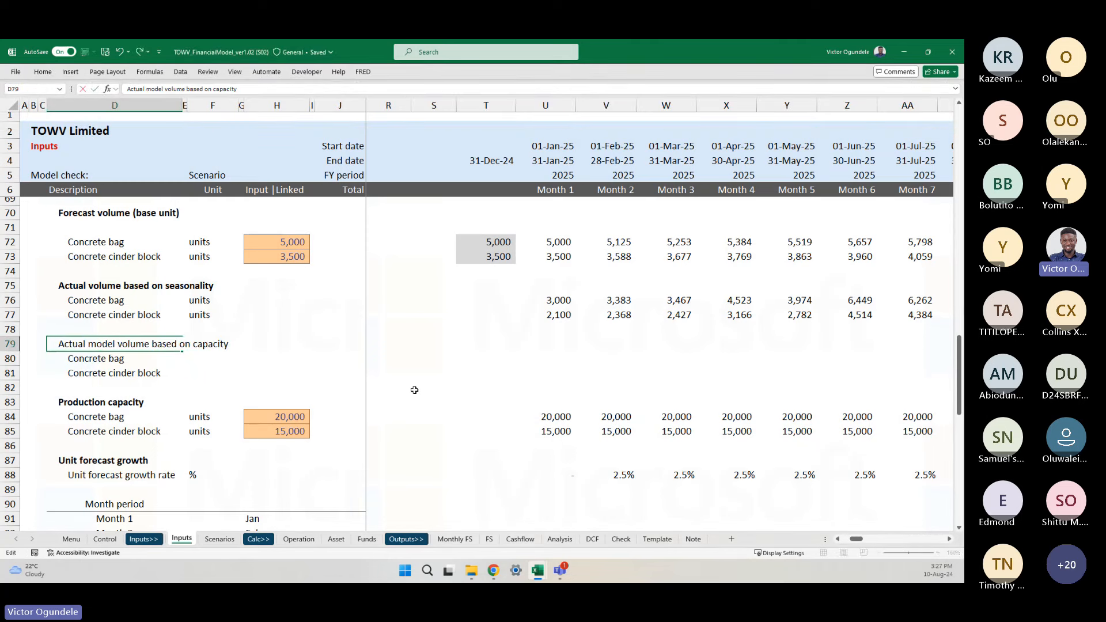
key("ctrl+Return")
key("ctrl+b")
- Extend the D79 heading to "Actual model volume forecast based on capacity"
scroll(240, 373, "down", 1)
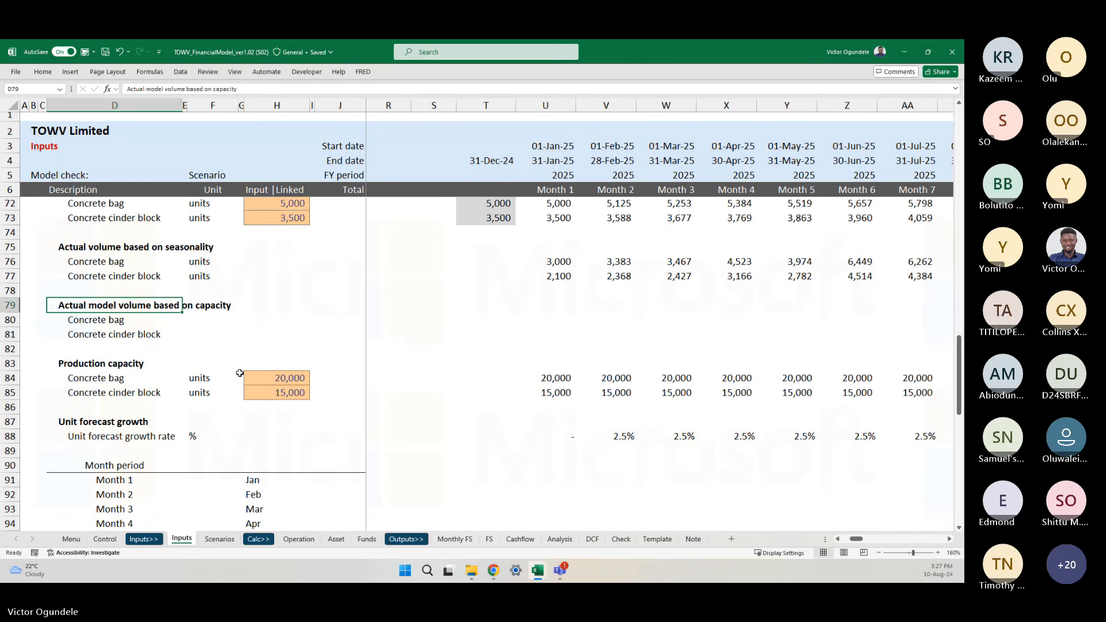
key("F2")
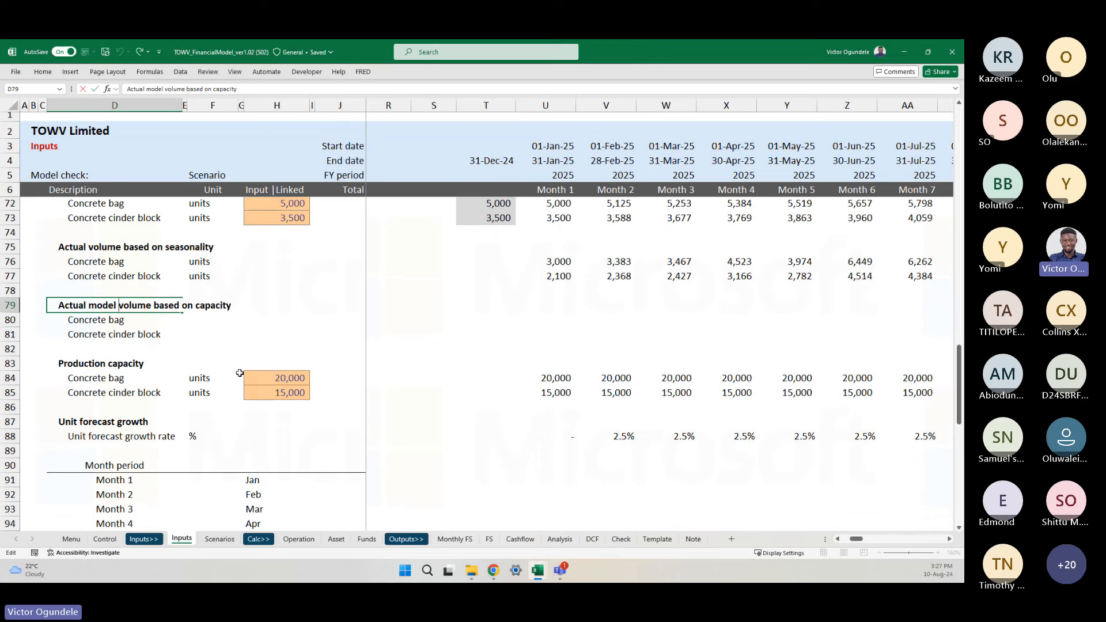
key("ctrl+Left")
key("ctrl+Left")
key("ctrl+Left")
type("fore")
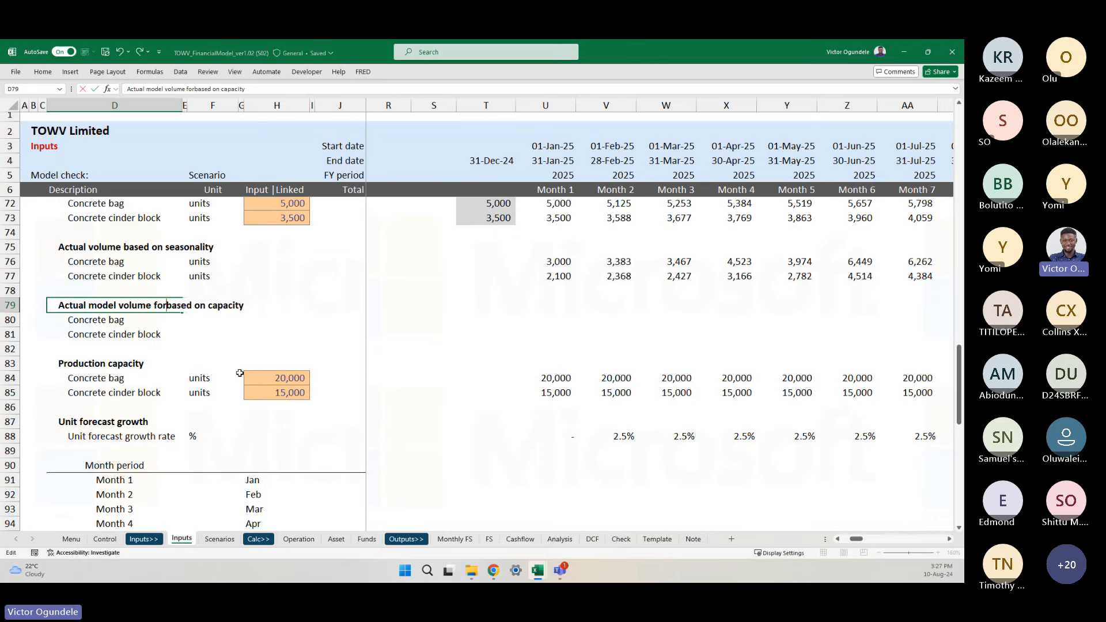
type("cast")
key("Tab")
- Copy the "units" label from F77 into F80:F81 for both capacity-based product rows
key("Right")
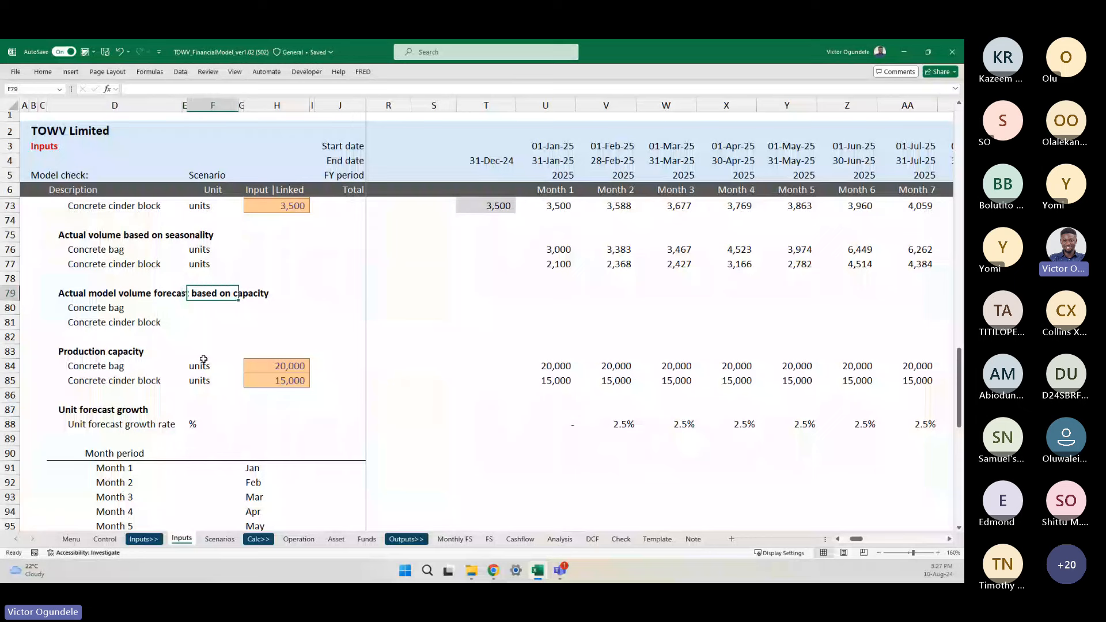
key("Down")
key("Up")
key("Up")
key("Up")
key("ctrl+c")
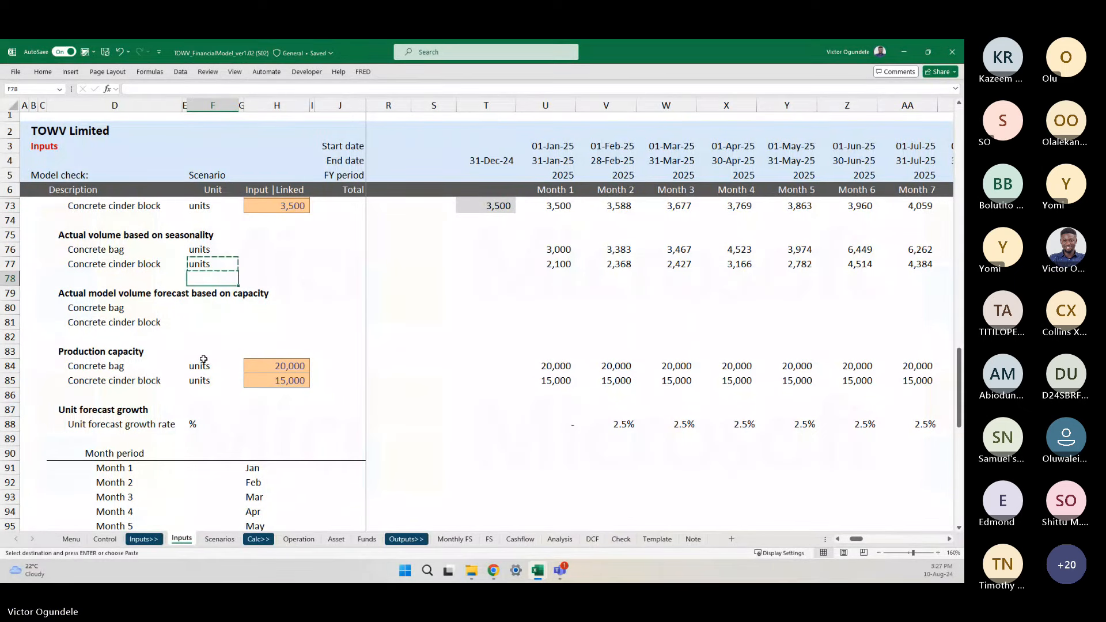
key("Down")
key("Down")
key("Down")
key("shift+Down")
key("ctrl+v")
key("shift+Up")
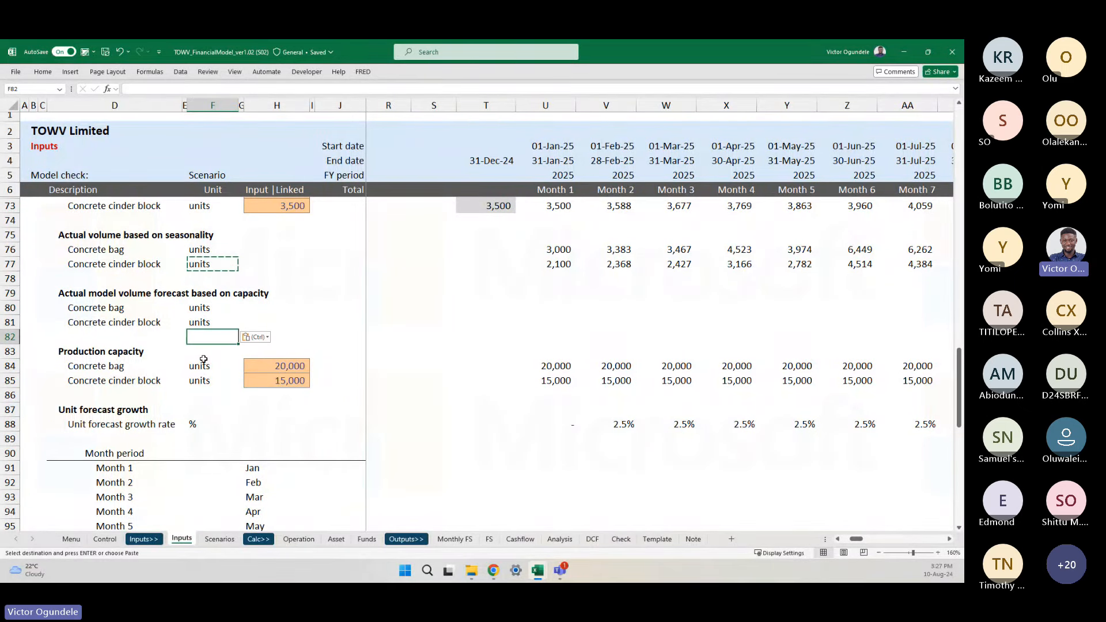
key("Up")
key("Escape")
- Enter =MIN(U76,U84) in U80 for the Month 1 concrete bag volume forecast based on capacity
key("Right")
key("Right")
key("Right")
key("Right")
key("Right")
key("Right")
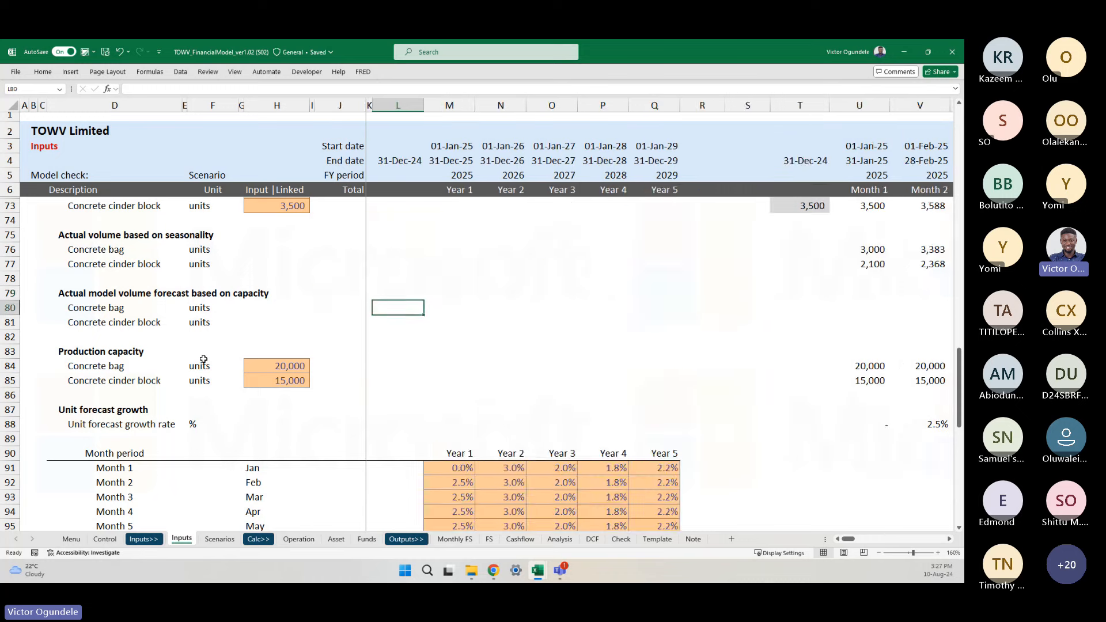
key("Down")
key("Down")
scroll(555, 358, "up", 1)
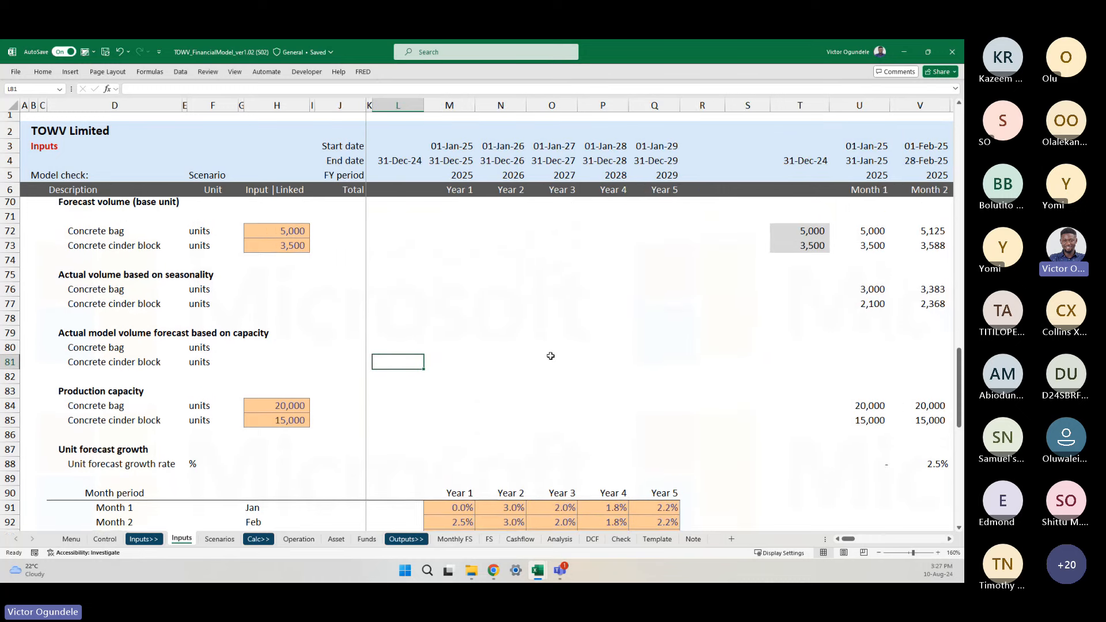
scroll(553, 358, "down", 3)
scroll(415, 304, "up", 2)
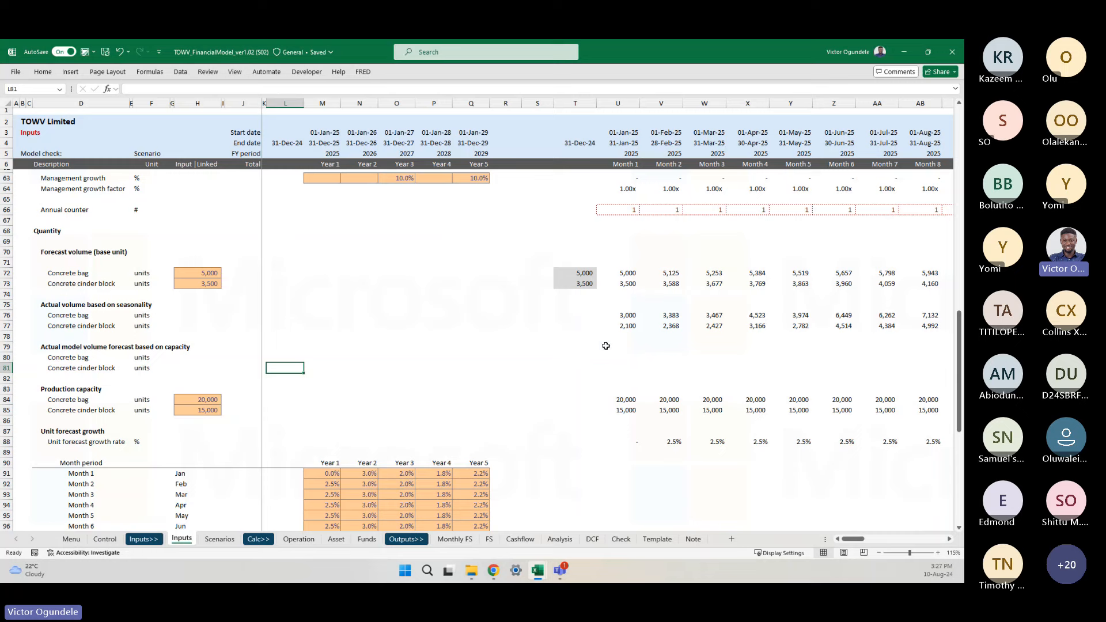
scroll(605, 347, "right", 5)
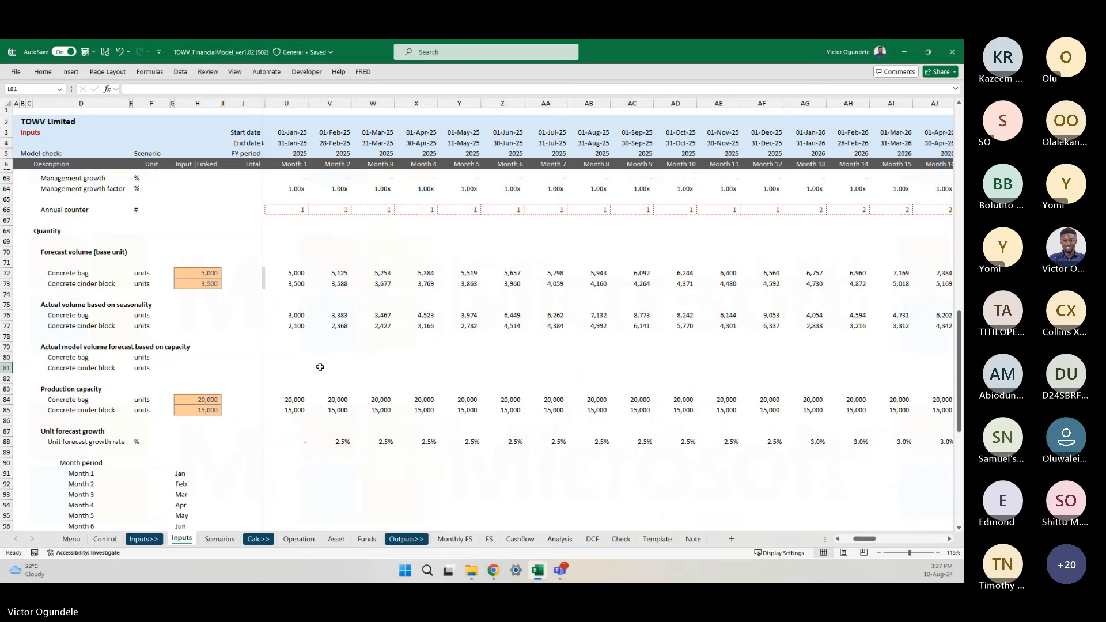
scroll(408, 323, "left", 3)
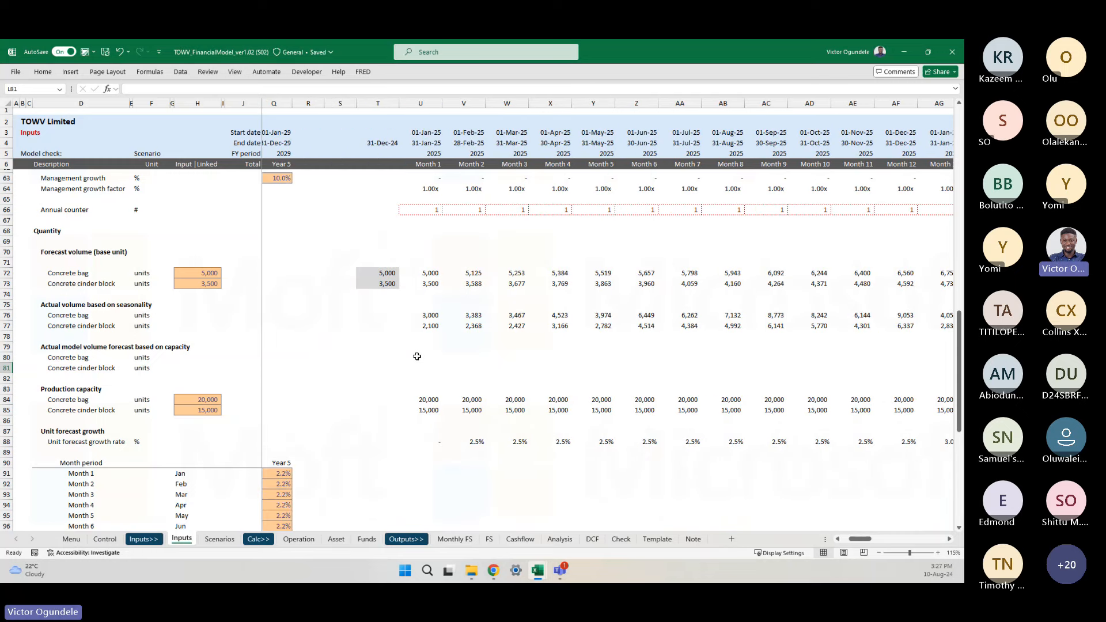
left_click(419, 358)
scroll(419, 357, "up", 2)
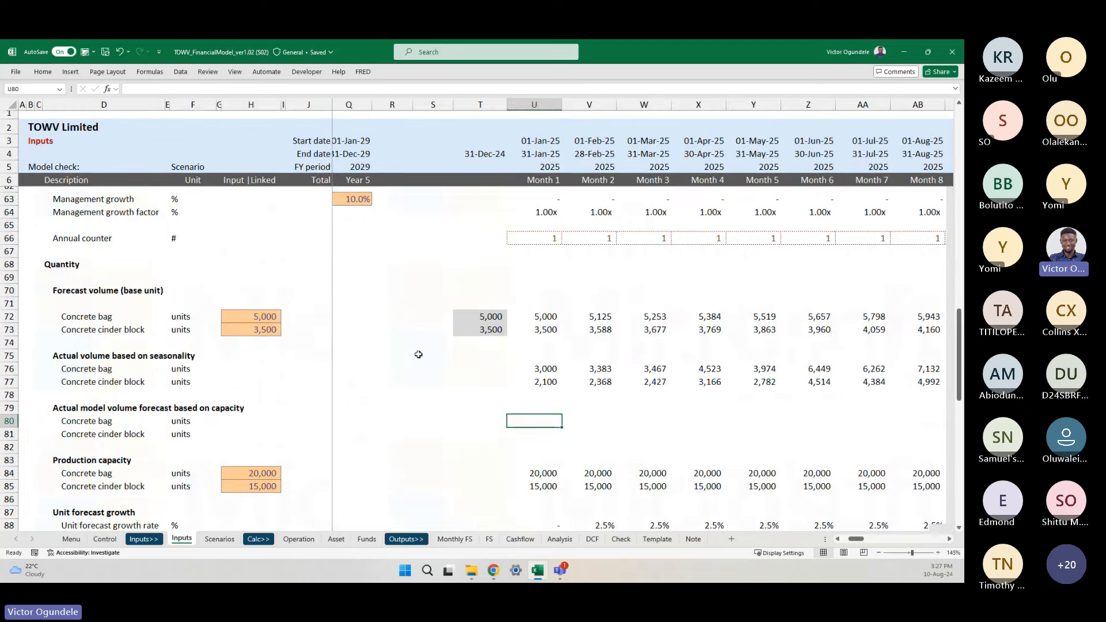
type("=min")
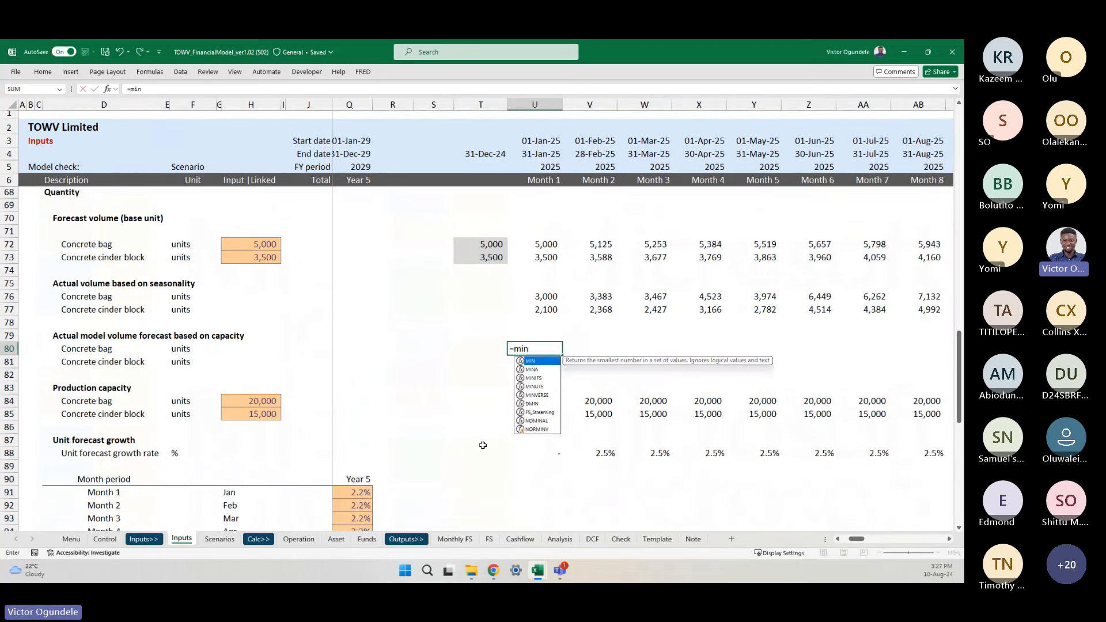
key("Tab")
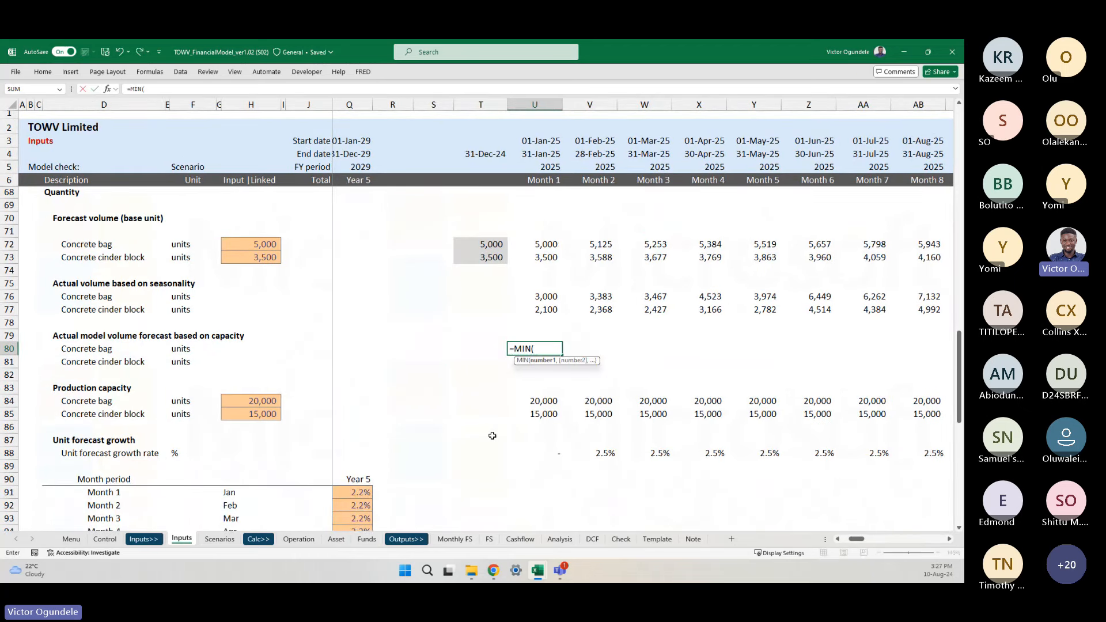
left_click(530, 299)
type(",U84)")
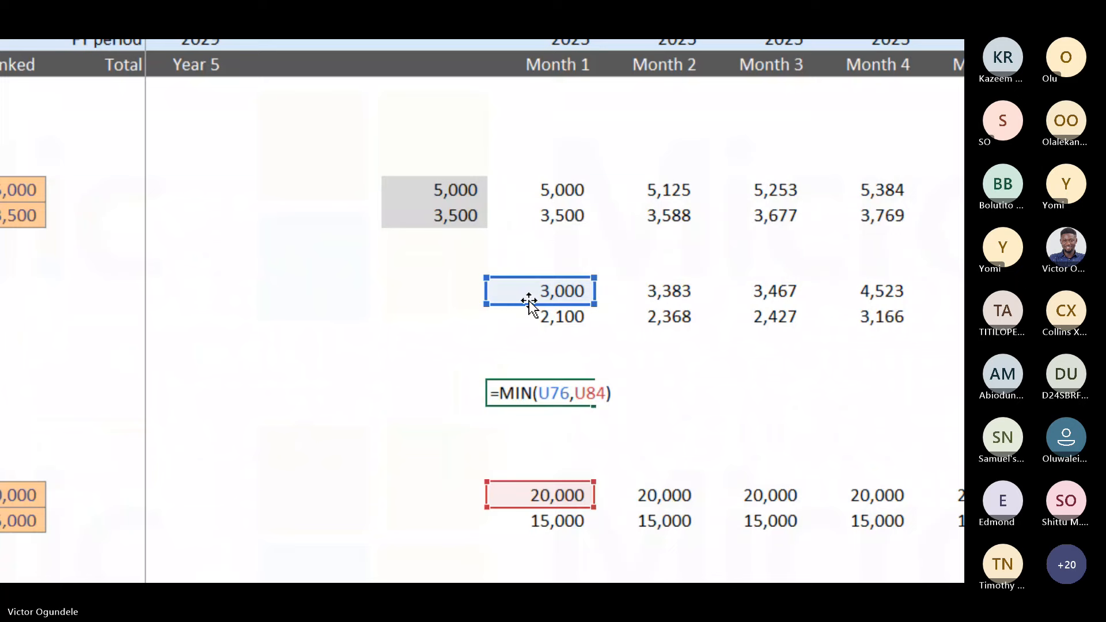
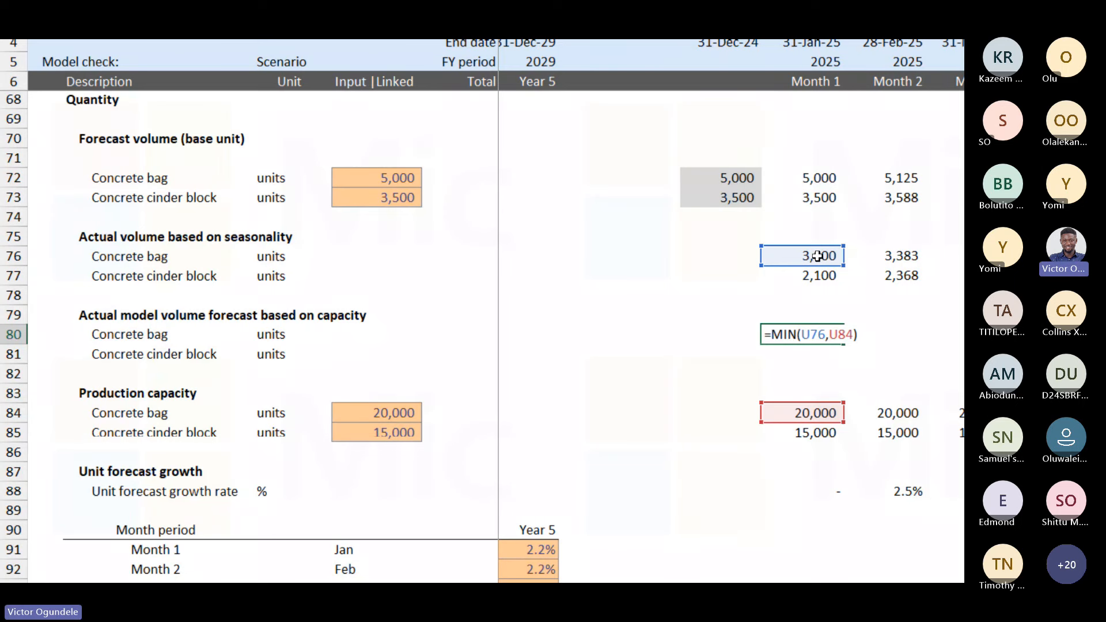
key("ctrl+Return")
- Fill the MIN formula down to U81 for the concrete cinder block and check its cell references
key("Down")
key("ctrl+d")
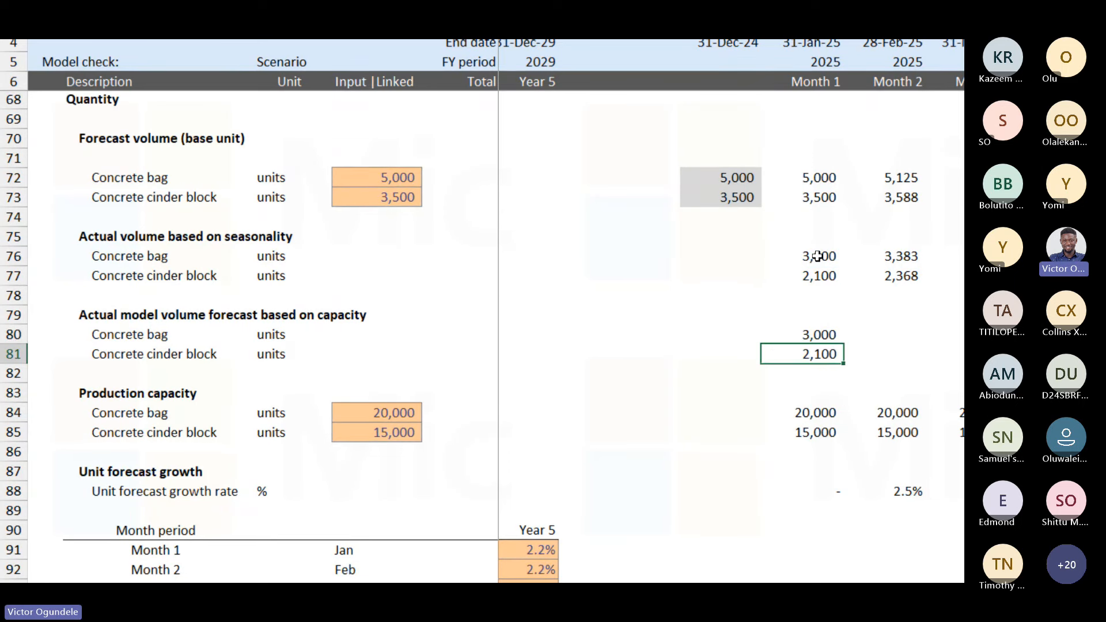
key("F2")
key("Escape")
- Fill the U80:U81 capacity formulas across all months through column CB
key("super+minus")
key("Up")
key("shift+Down")
key("ctrl+shift+Right")
key("shift+Left")
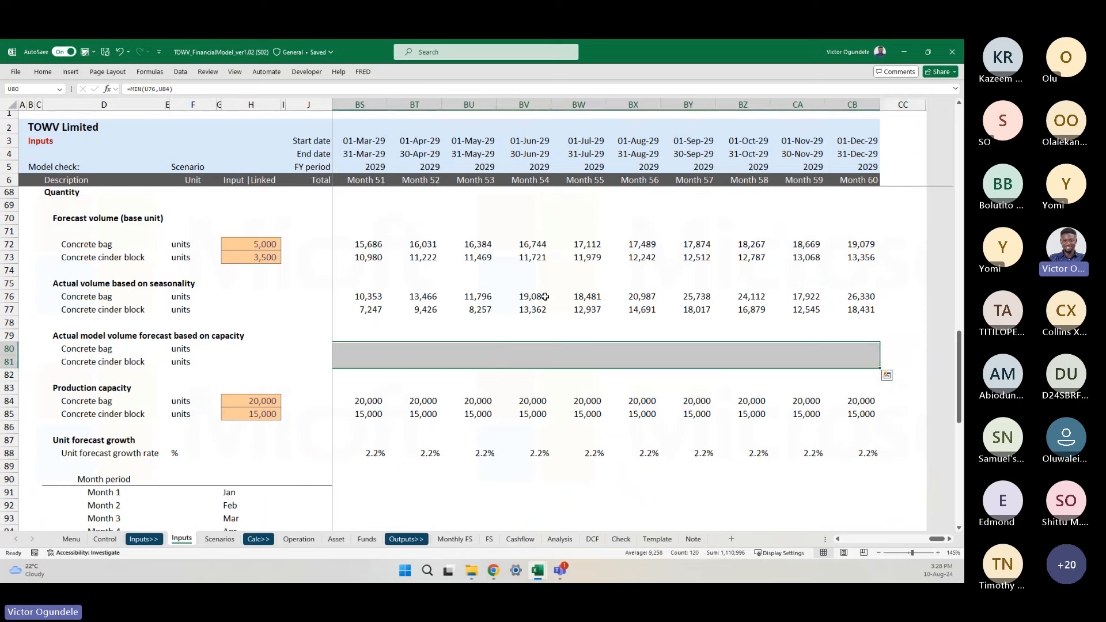
key("ctrl+r")
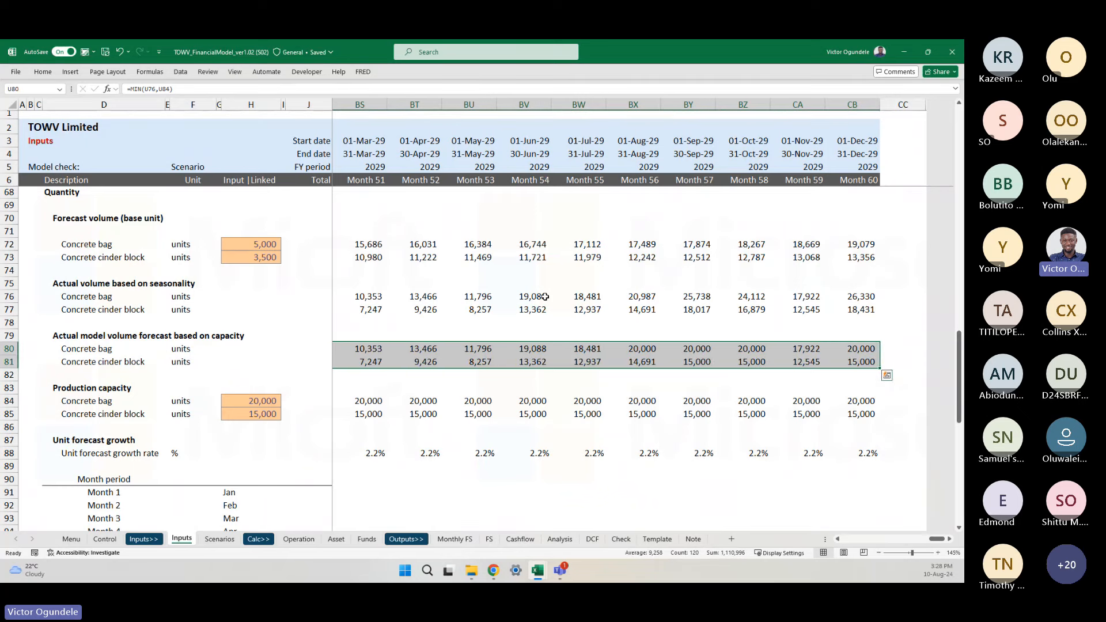
- Examine the capacity-based concrete bag forecast in BX80:BZ80 and CB80, and compare the volume sections from Month 1
left_click(643, 349)
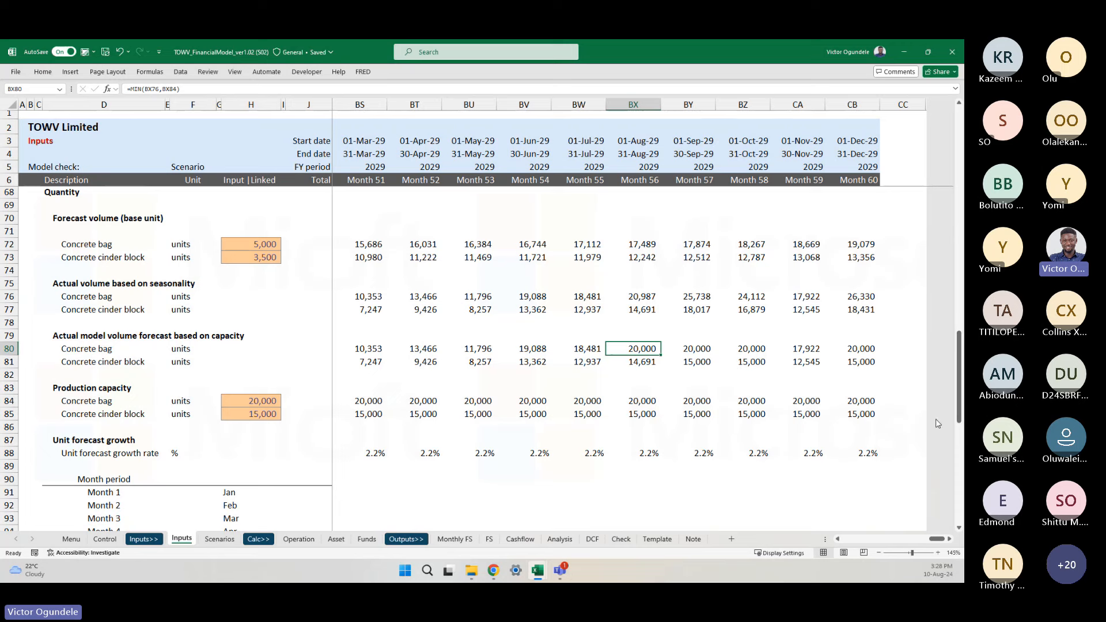
key("shift+Right")
key("shift+Right")
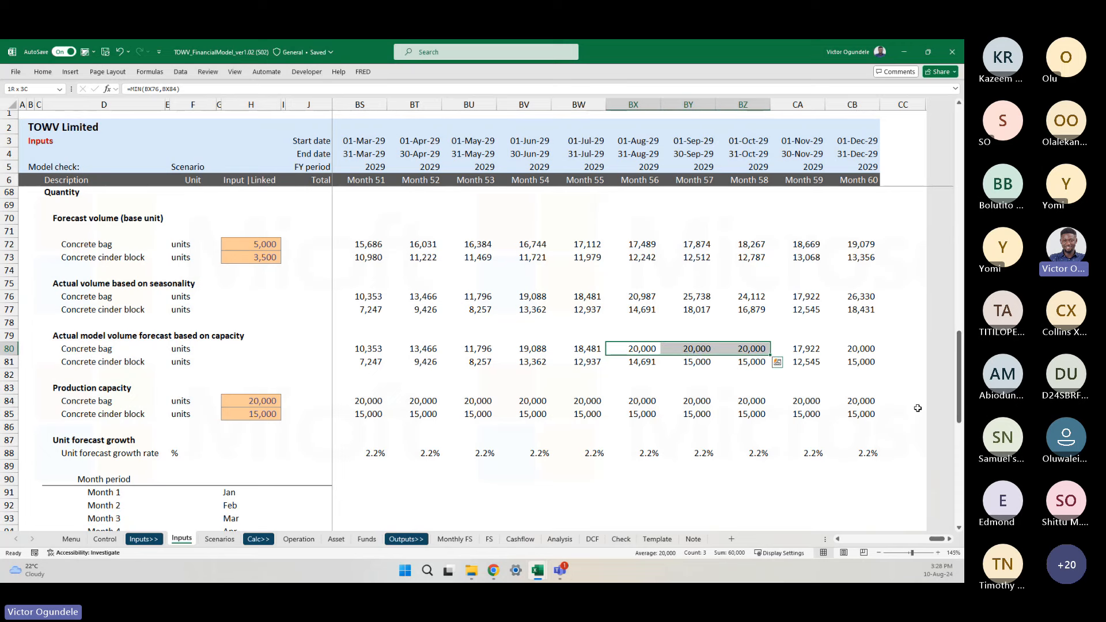
left_click(855, 348)
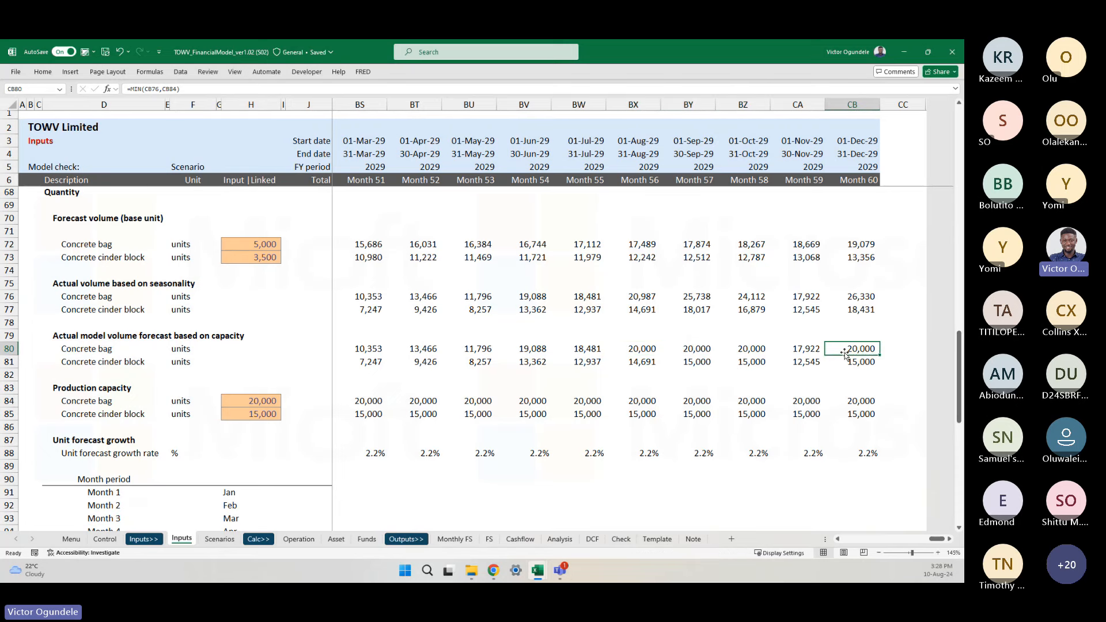
scroll(845, 355, "down", 1)
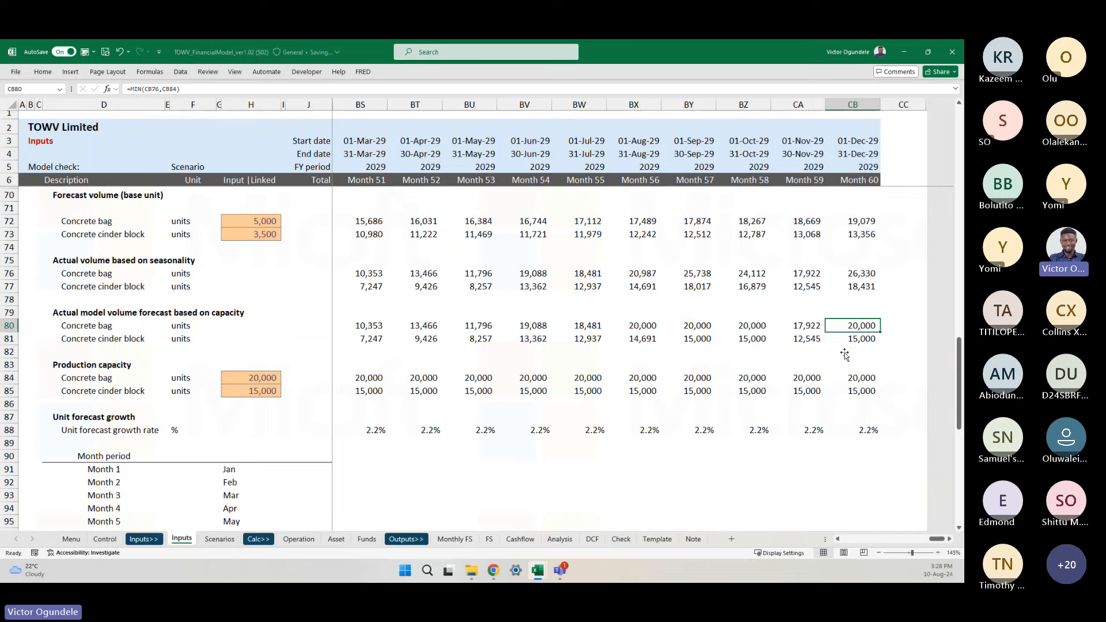
key("ctrl+Left")
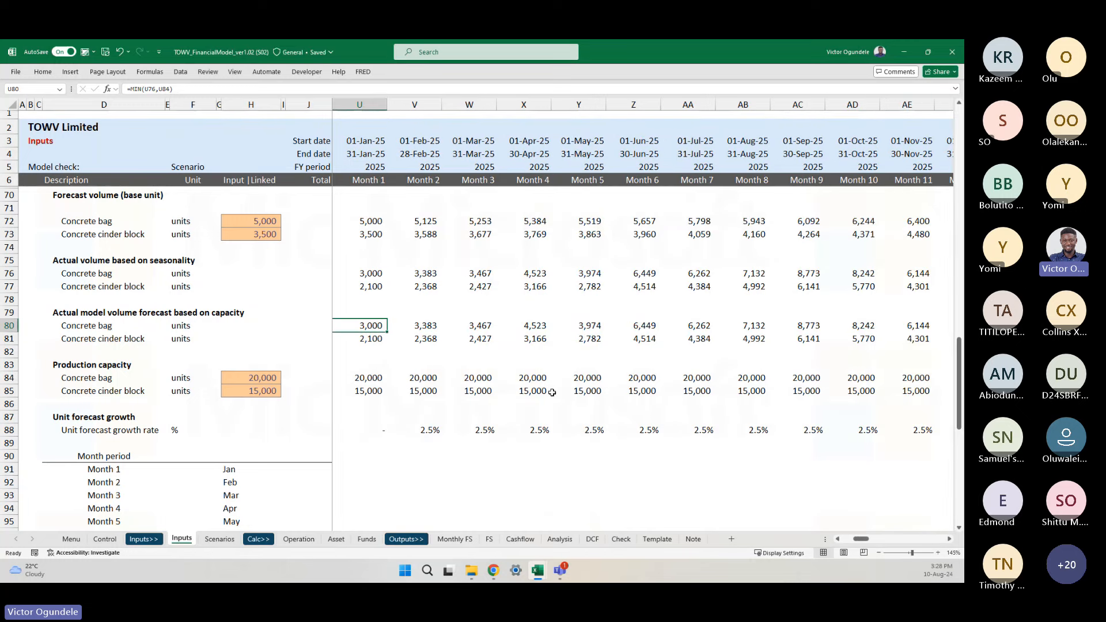
scroll(552, 393, "up", 2)
scroll(516, 291, "up", 1)
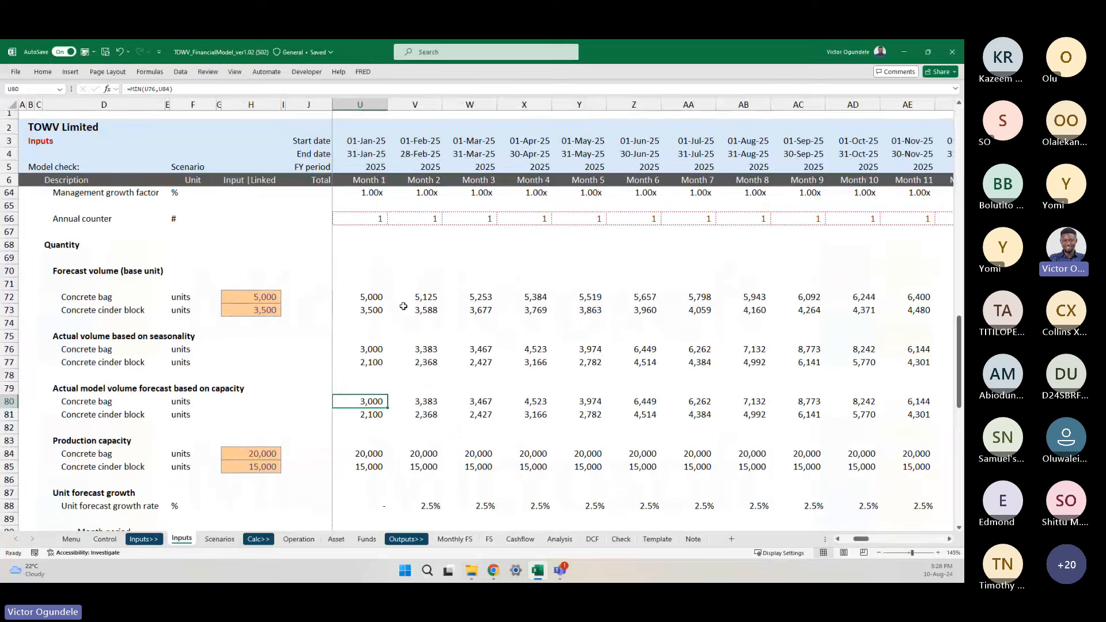
scroll(398, 304, "down", 1)
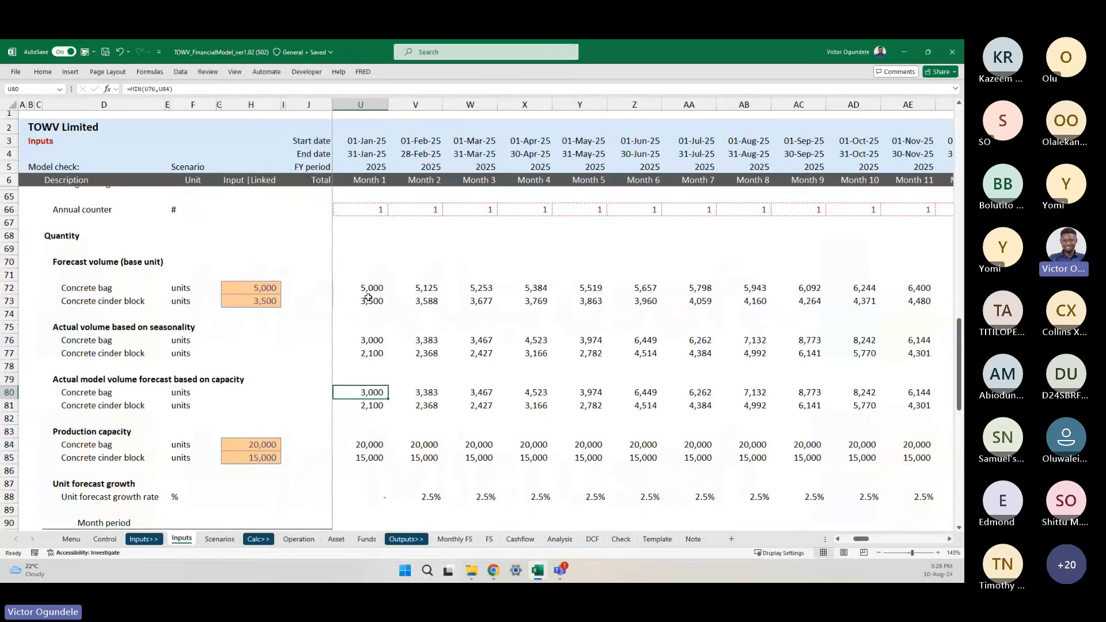
- Insert a line chart of the concrete bag base and capacity-based volumes from U72:CB72 and U80:CB80, and enlarge it slightly
left_click(369, 289)
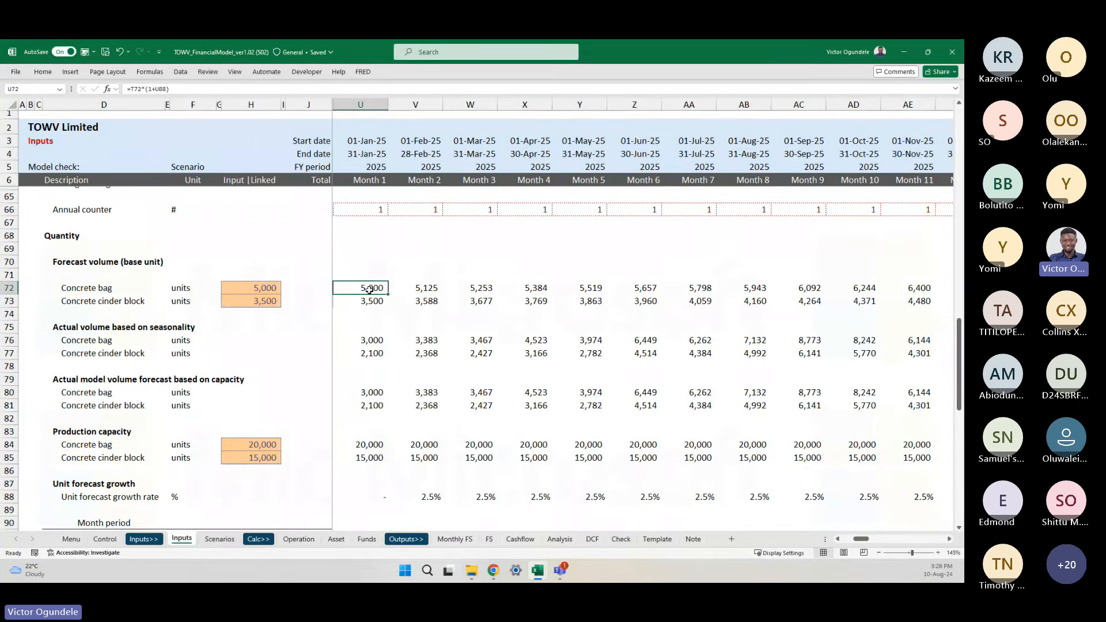
key("ctrl+shift+Right")
key("ctrl+BackSpace")
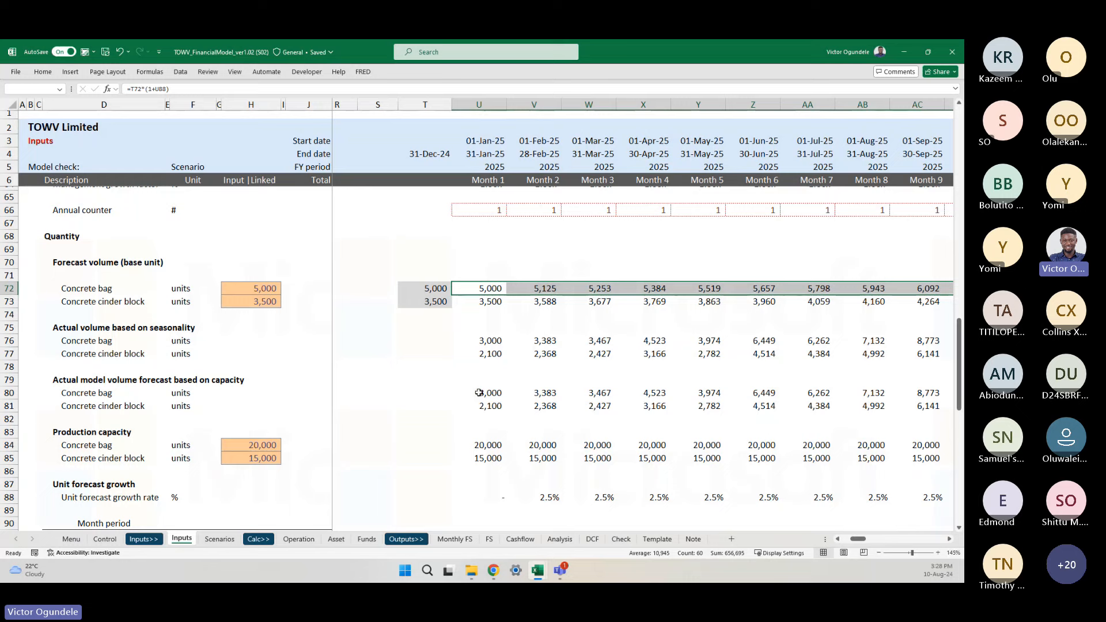
left_click(479, 392)
key("ctrl+shift+Right")
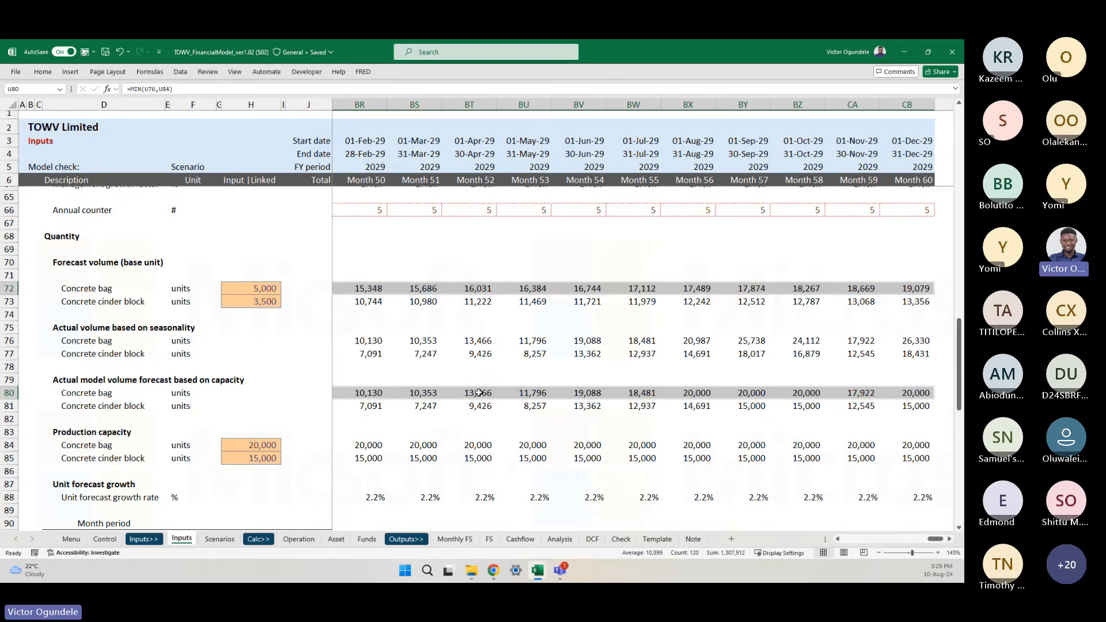
left_click(64, 74)
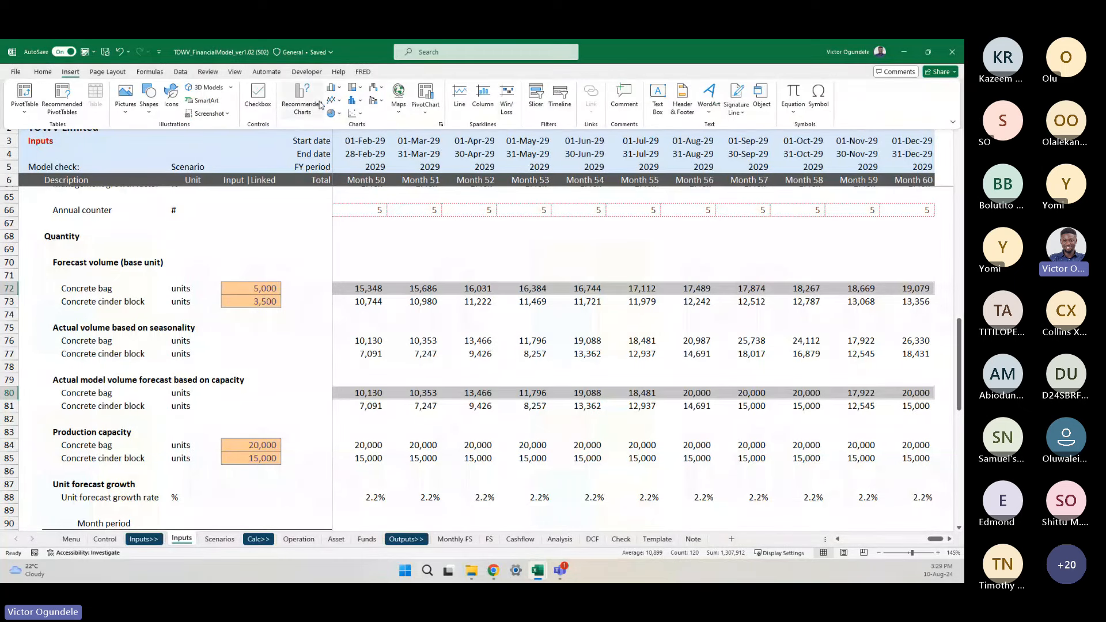
left_click(302, 106)
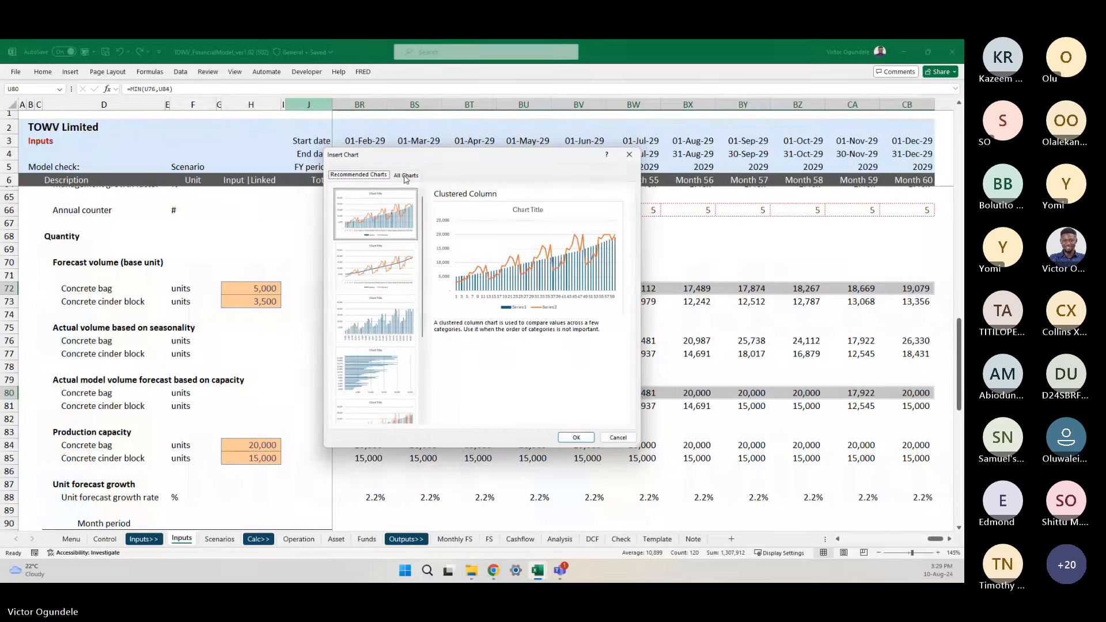
left_click(402, 271)
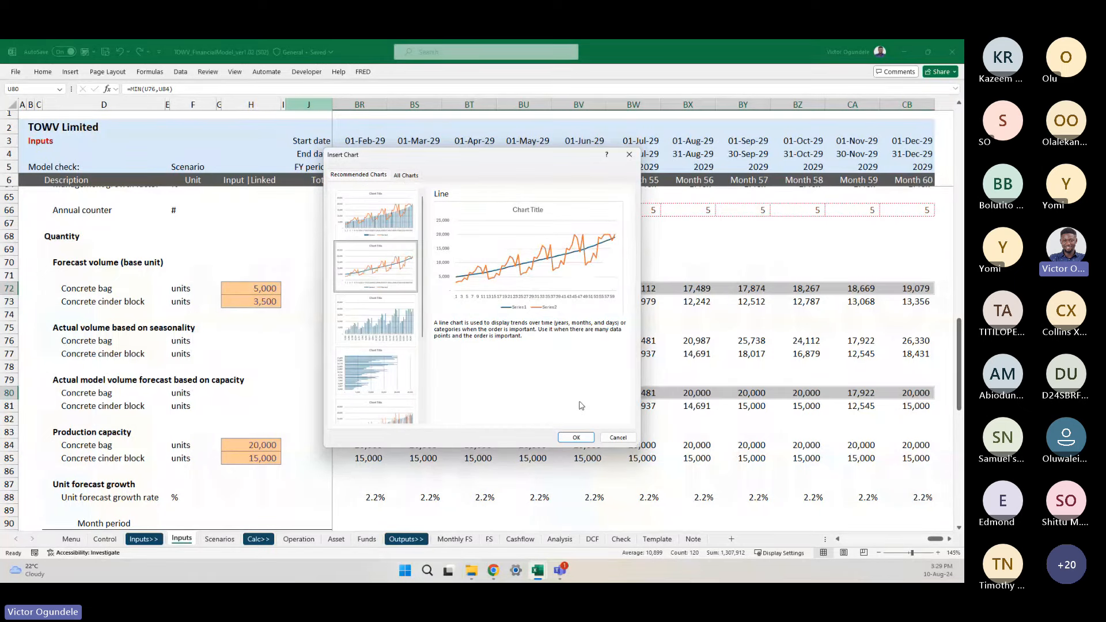
left_click(576, 437)
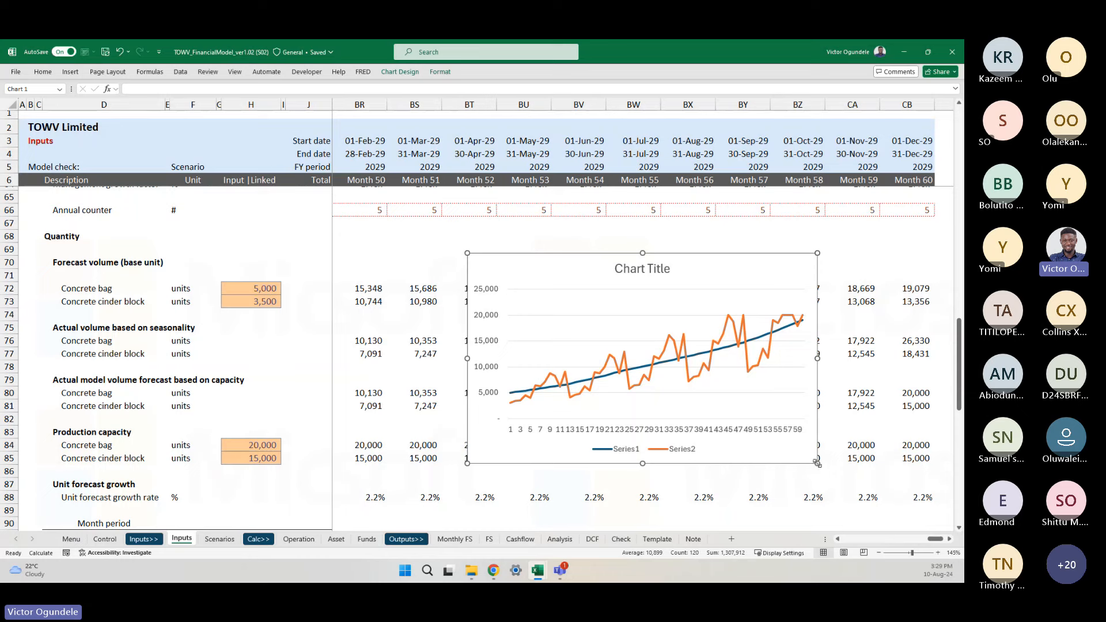
left_click_drag(818, 463, 851, 483)
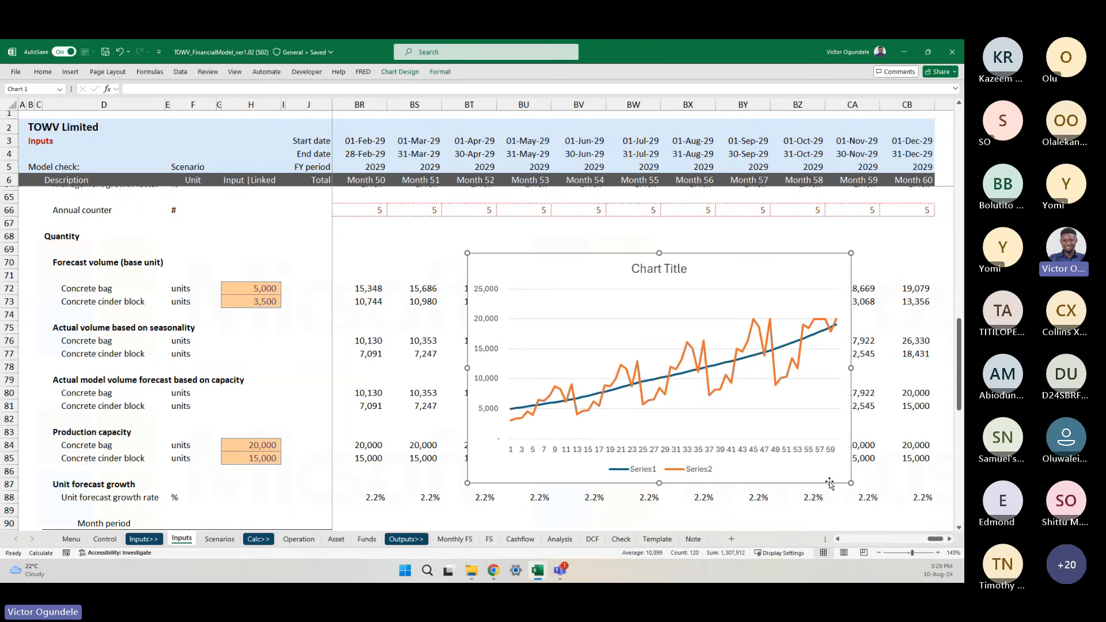
- Move the chart from Inputs to the Operation sheet, paste a second copy, and place it directly beneath the first
key("Delete")
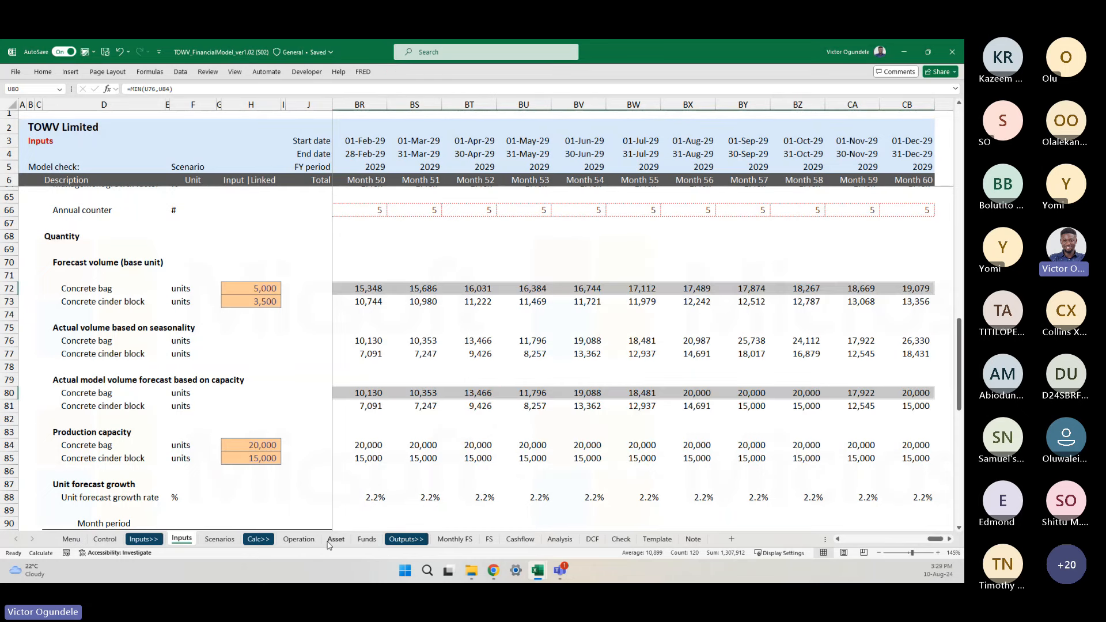
left_click(298, 539)
left_click(305, 191)
key("ctrl+v")
key("ctrl+v")
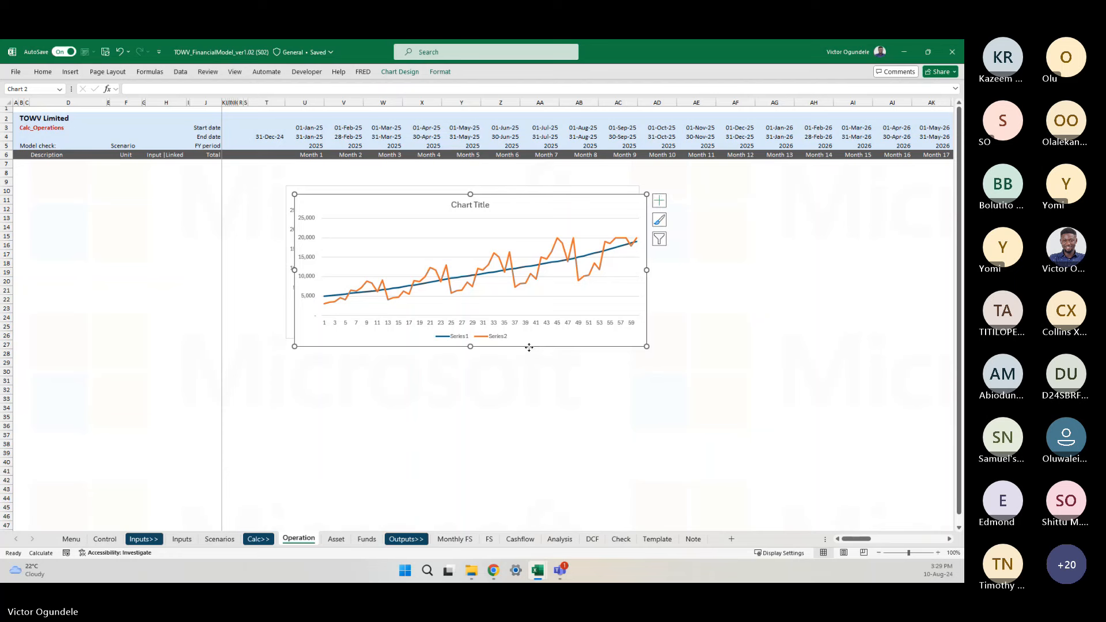
left_click_drag(529, 347, 521, 497)
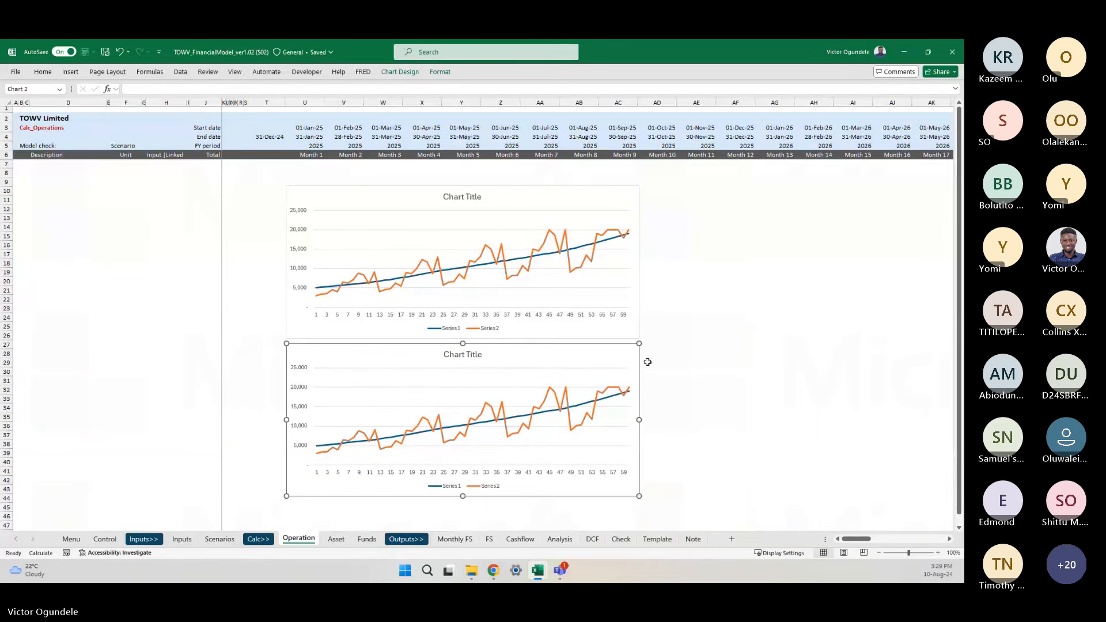
- Exclude Series2 from the upper chart's data so it plots only Series1
right_click(635, 314)
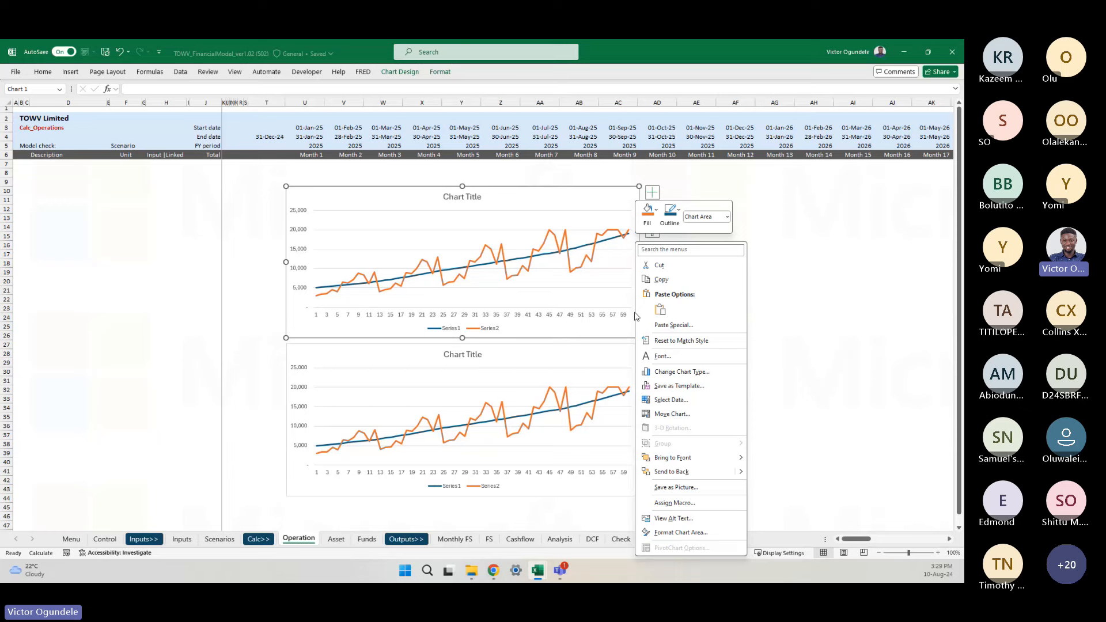
left_click(686, 399)
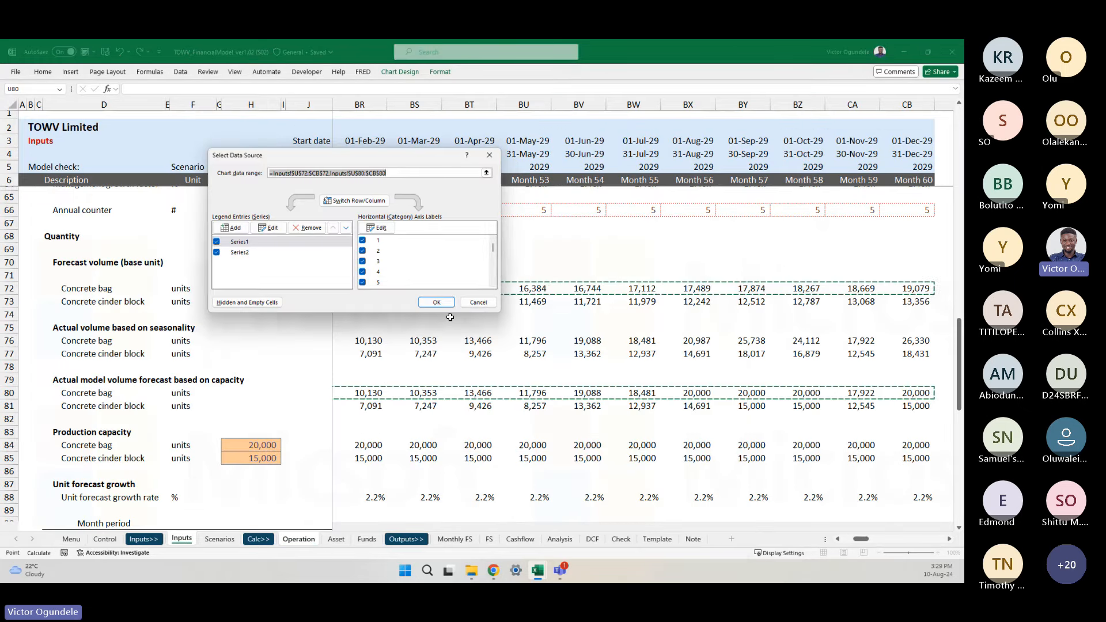
left_click(218, 254)
left_click(437, 302)
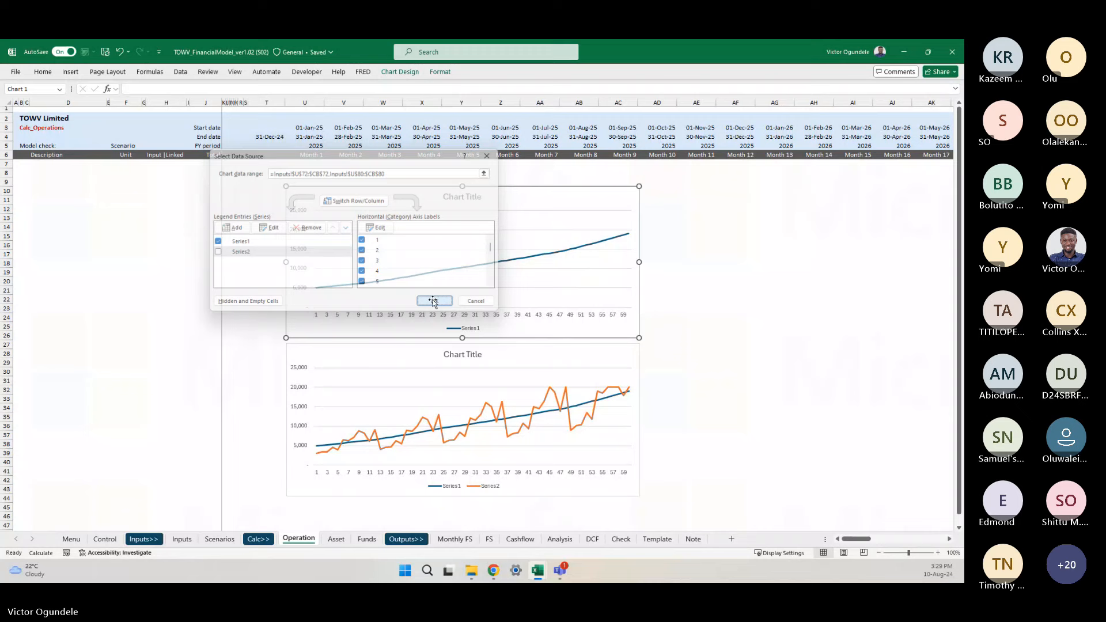
- Exclude Series1 from the lower chart's data so it plots only Series2
right_click(637, 366)
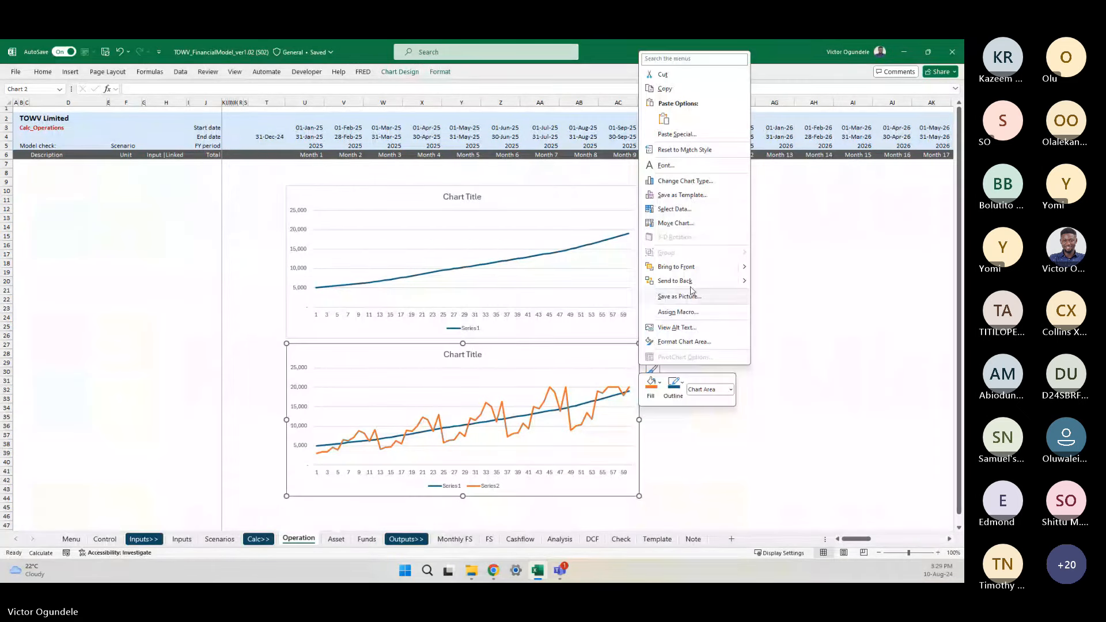
left_click(692, 209)
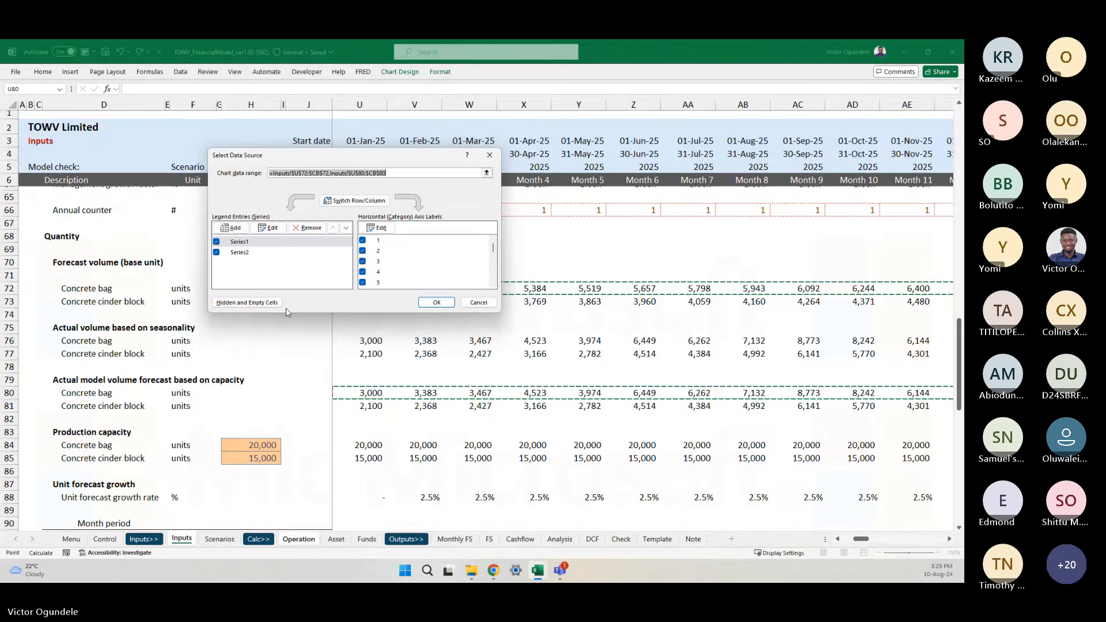
left_click(218, 242)
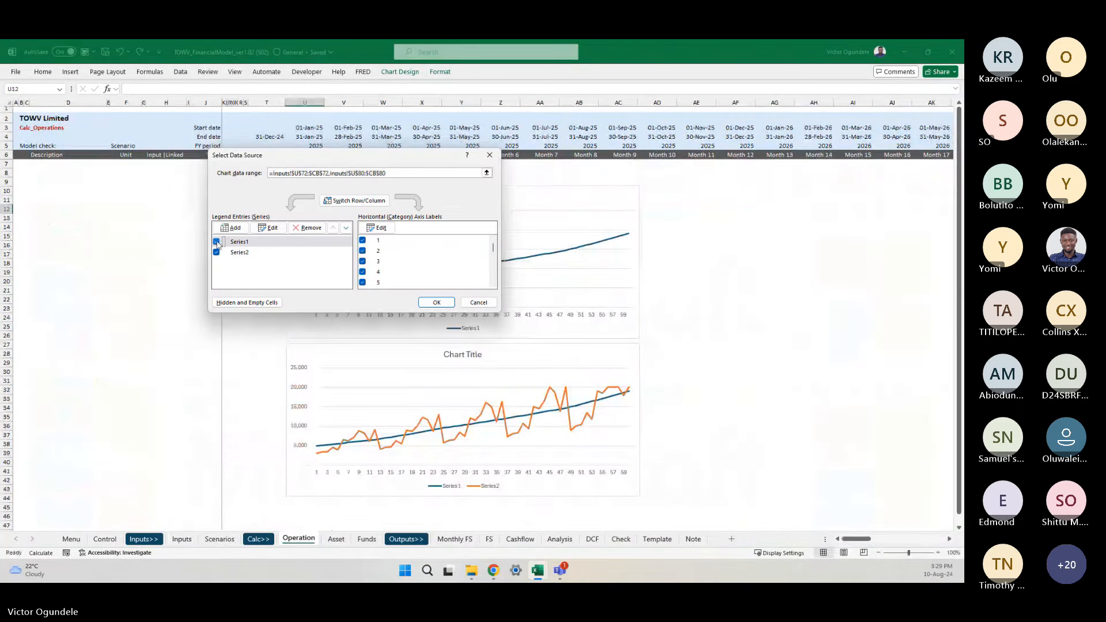
left_click(437, 302)
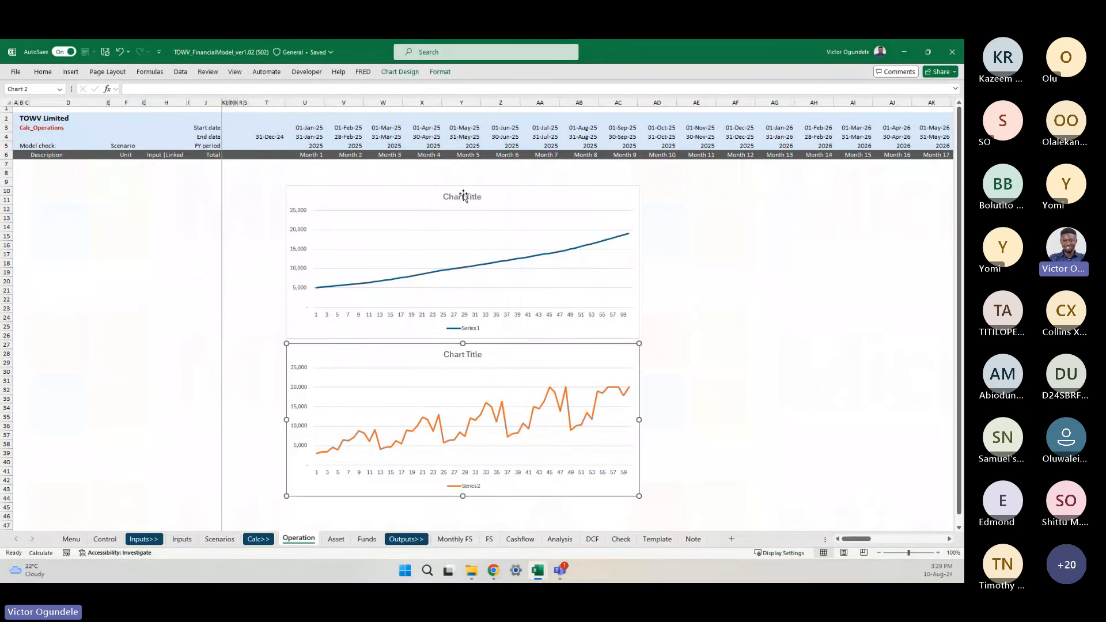
- Title the upper chart "Volume forecast" and move the title to the chart's upper-left corner
double_click(464, 196)
triple_click(464, 197)
type("A")
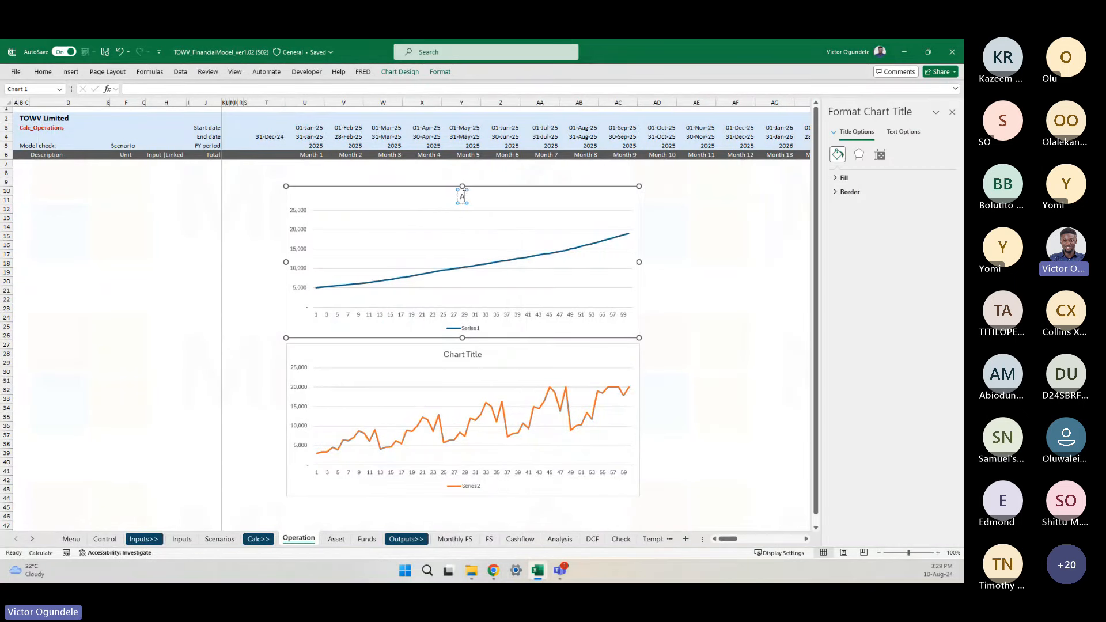
type("c")
key("BackSpace")
key("BackSpace")
type("Volume forecast")
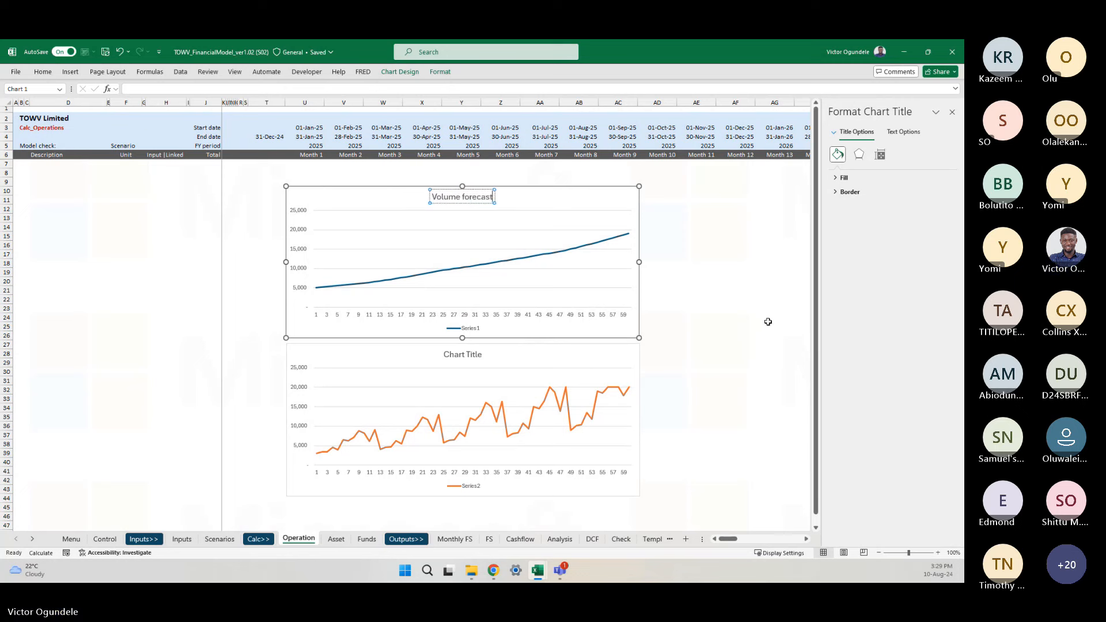
left_click_drag(462, 202, 318, 198)
- Title the lower chart "Volume forecast based on seasonality and capacity" and move the title to its upper-left corner
left_click(462, 356)
triple_click(462, 355)
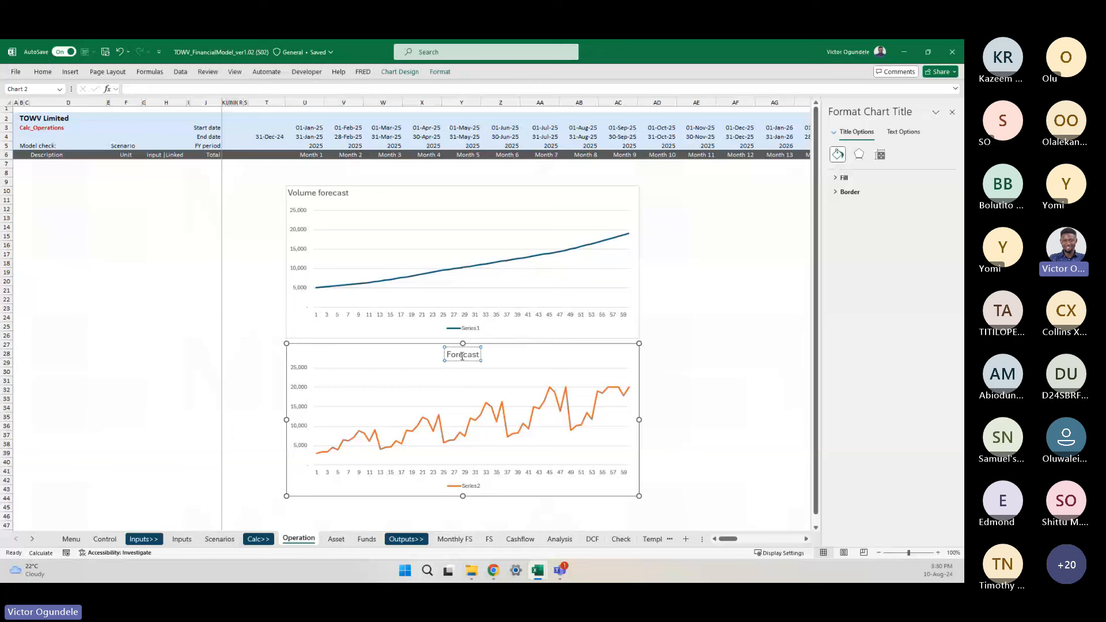
type("Volume forecast based o")
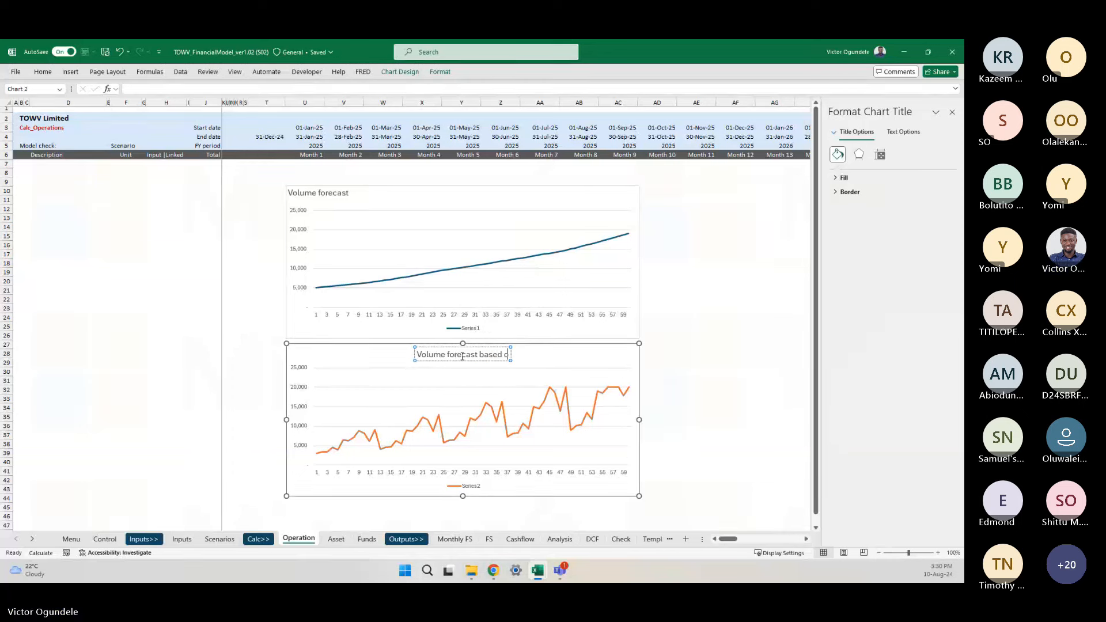
type("n seasonalit")
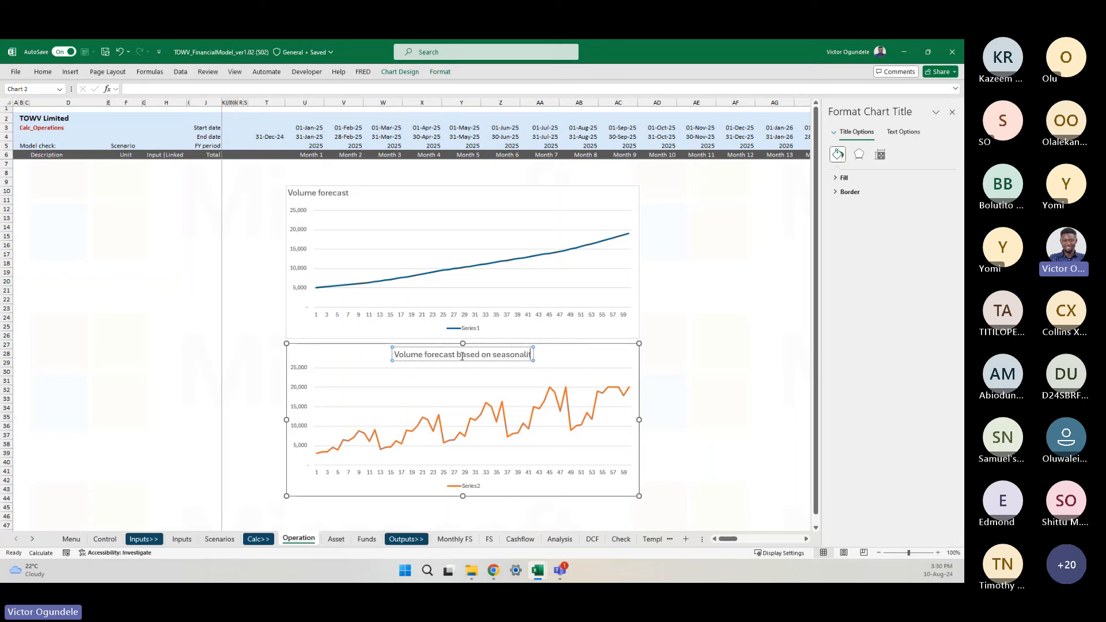
type("y and capa")
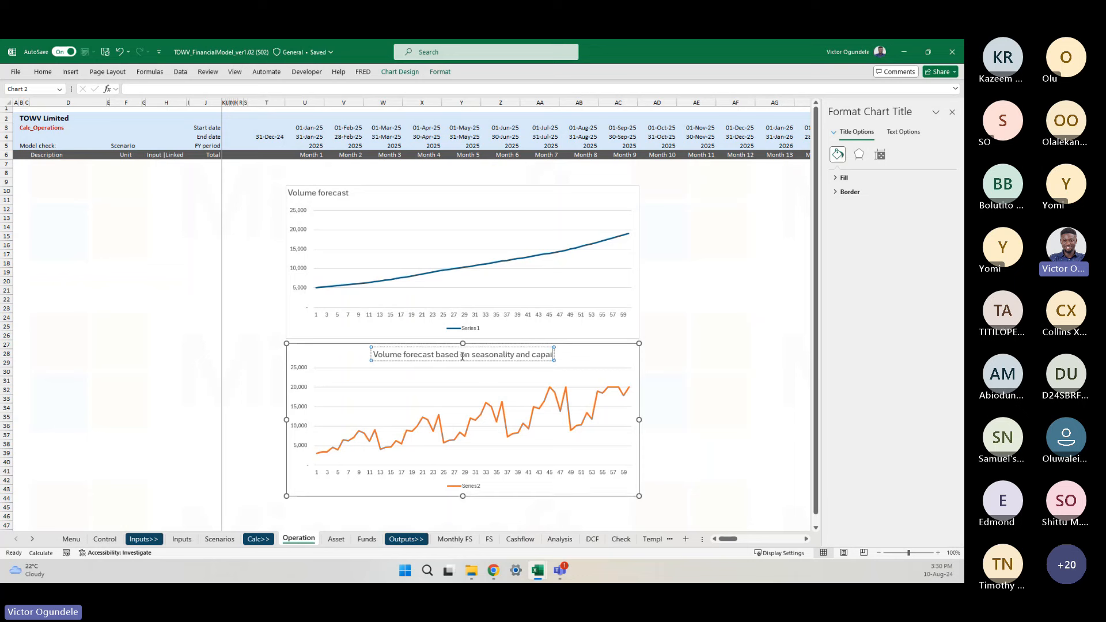
type("city")
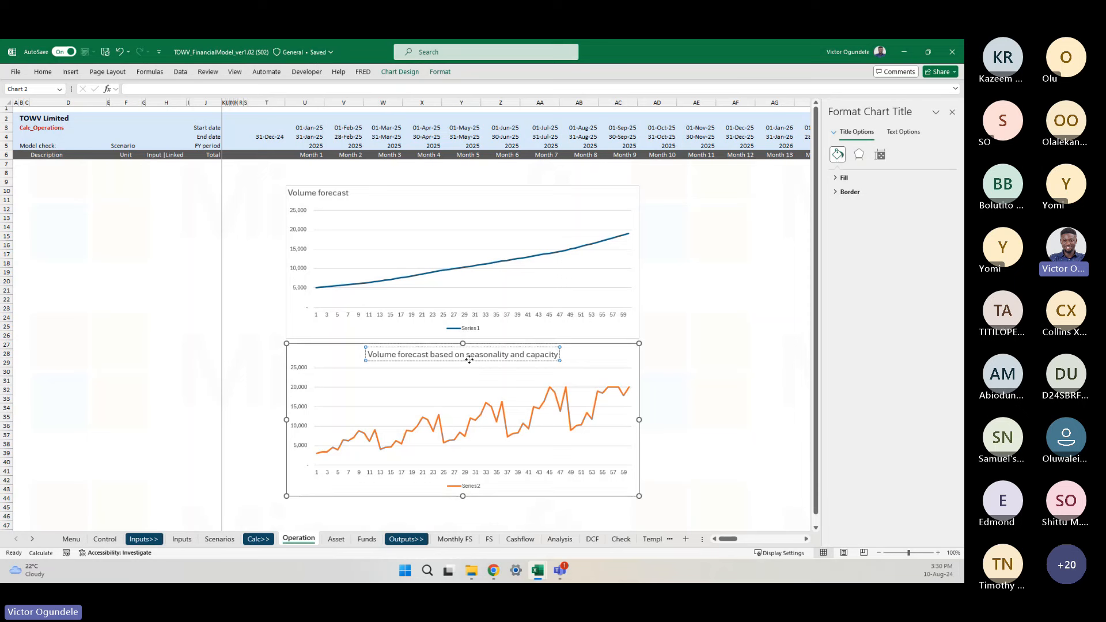
left_click_drag(470, 367, 391, 364)
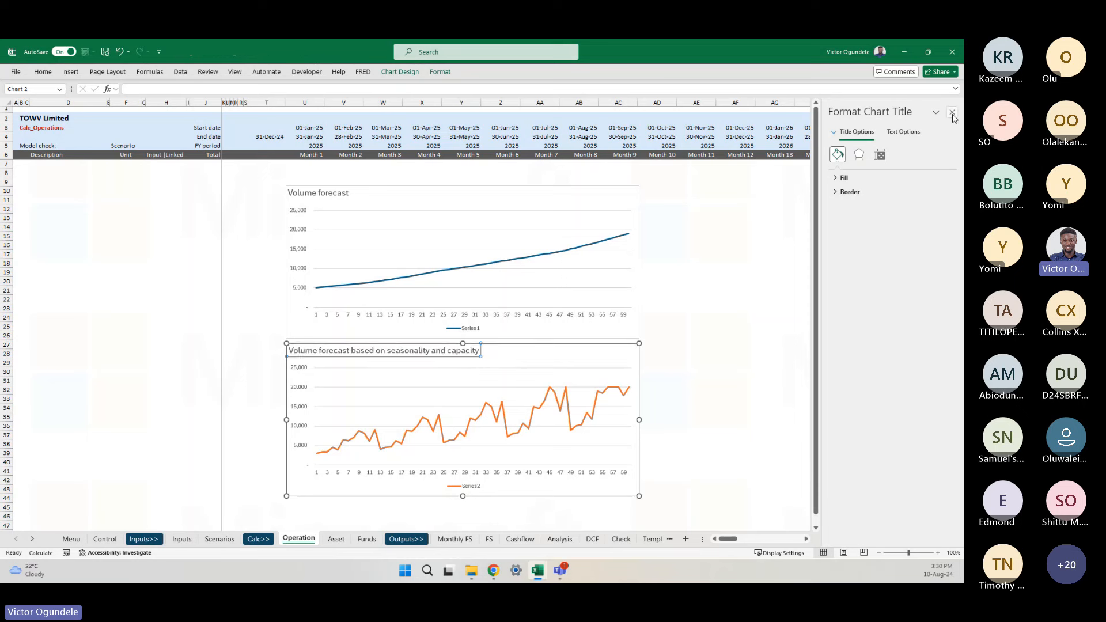
left_click(953, 111)
left_click(736, 263)
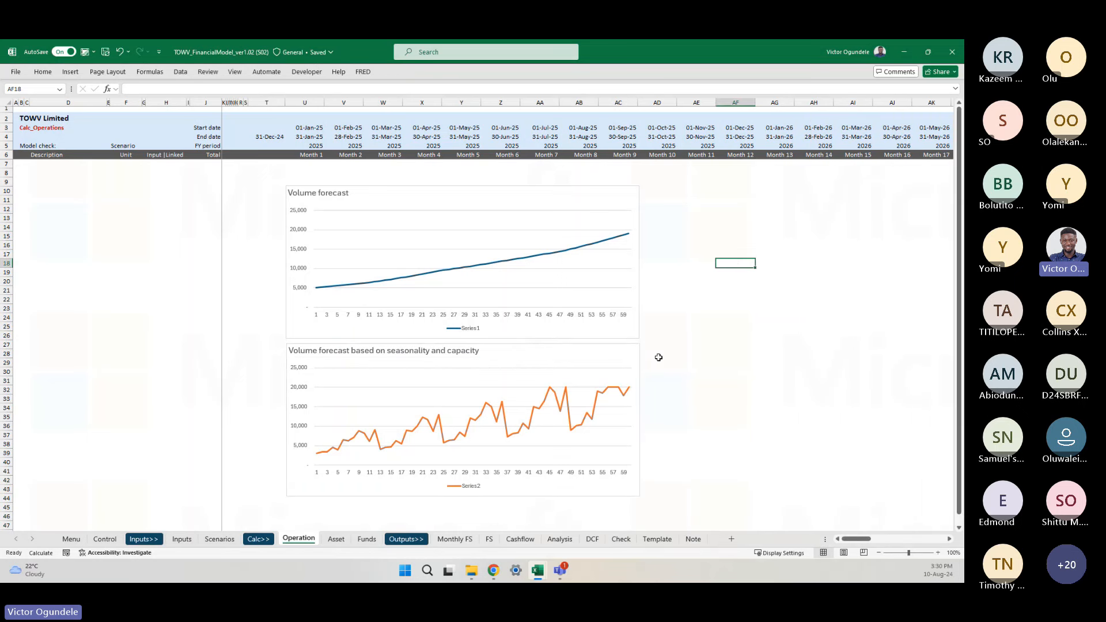
- Reduce the height of both volume charts together so they fit one above the other in view
scroll(693, 312, "up", 1, "ctrl")
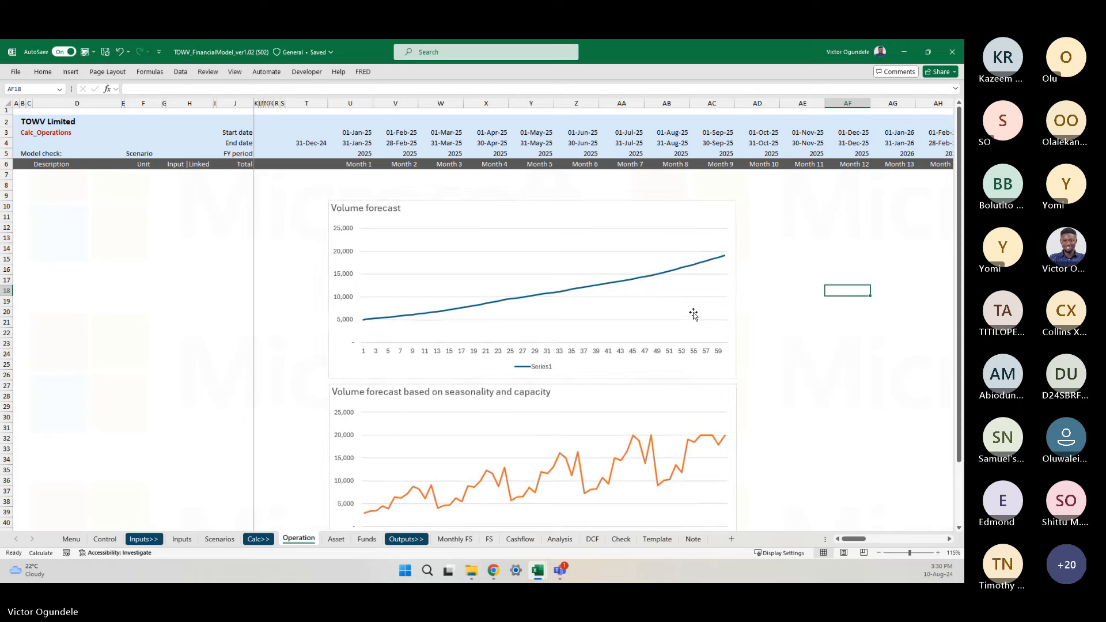
scroll(806, 333, "down", 1)
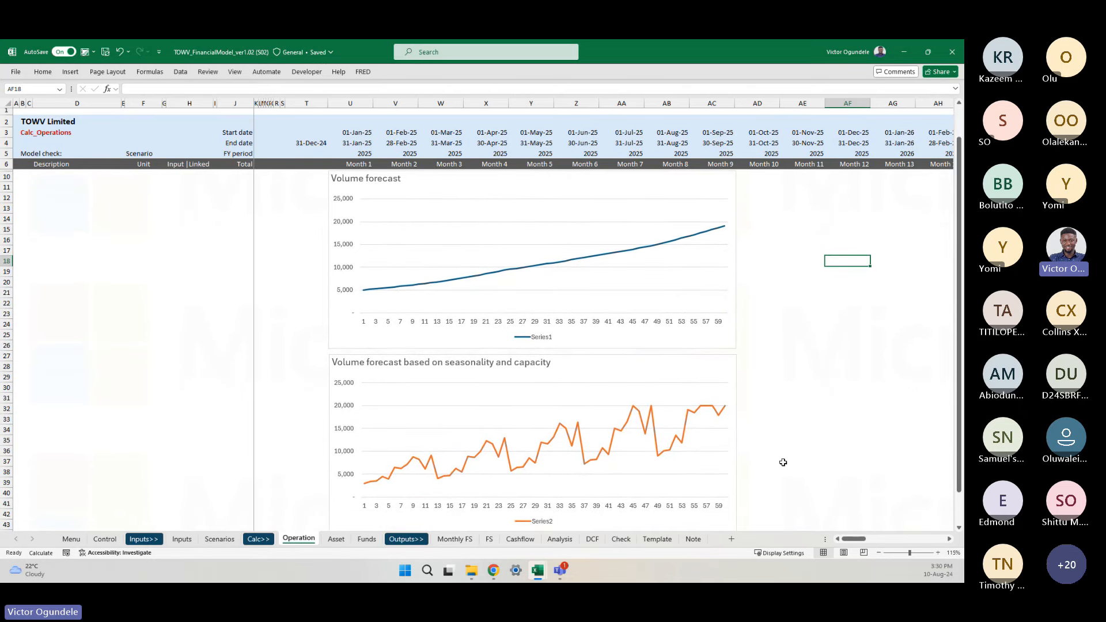
scroll(778, 306, "up", 1)
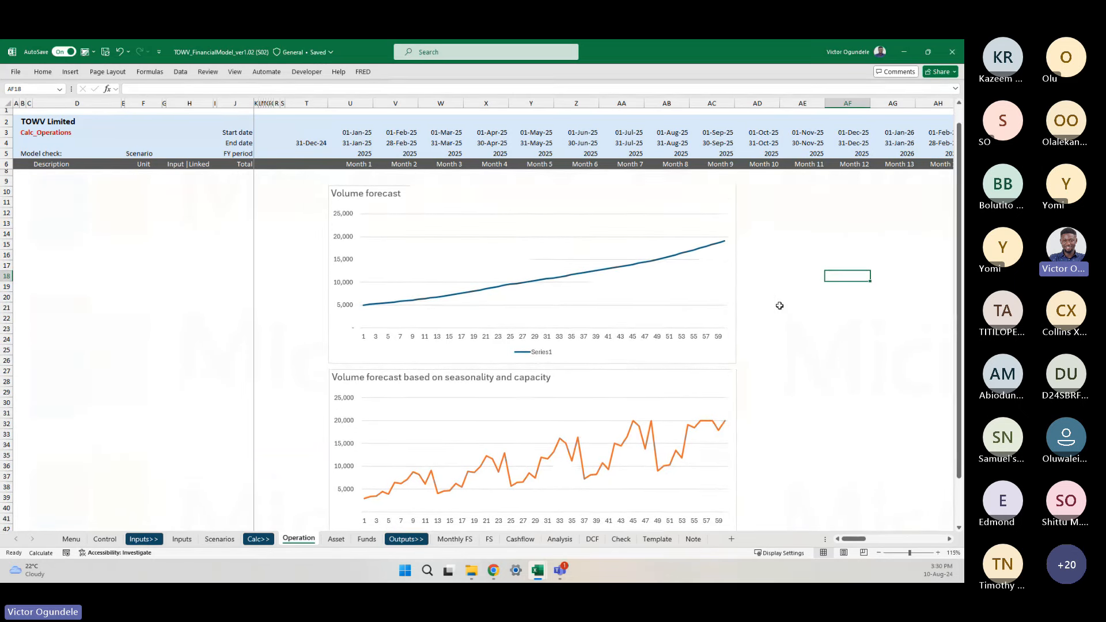
left_click(738, 302)
left_click(735, 457, "ctrl")
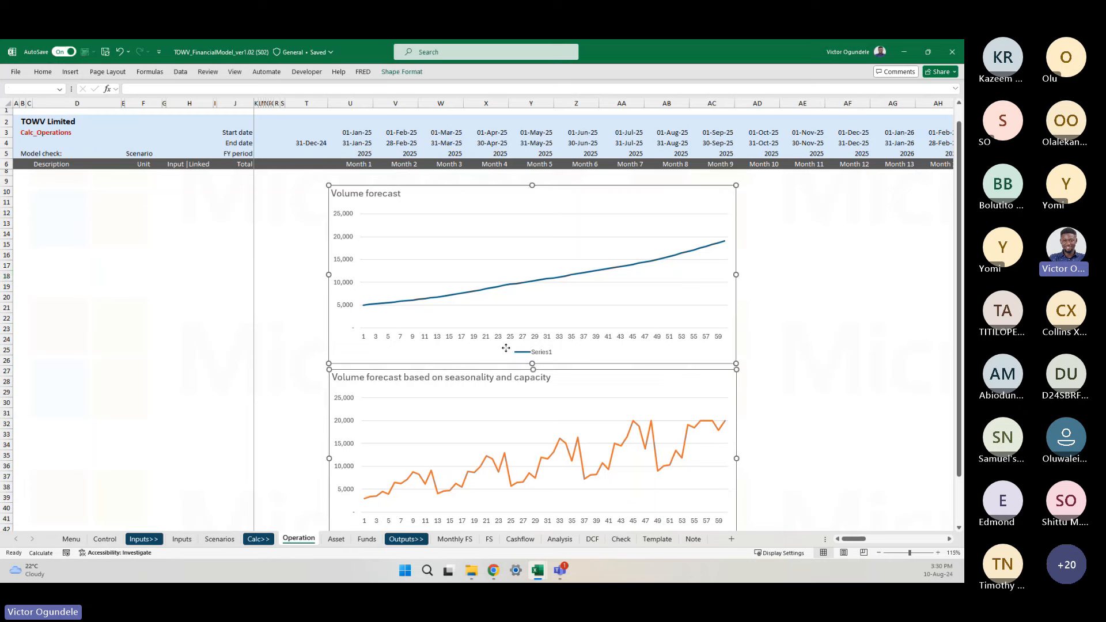
left_click_drag(526, 363, 529, 330)
scroll(686, 347, "up", 1)
left_click(803, 290)
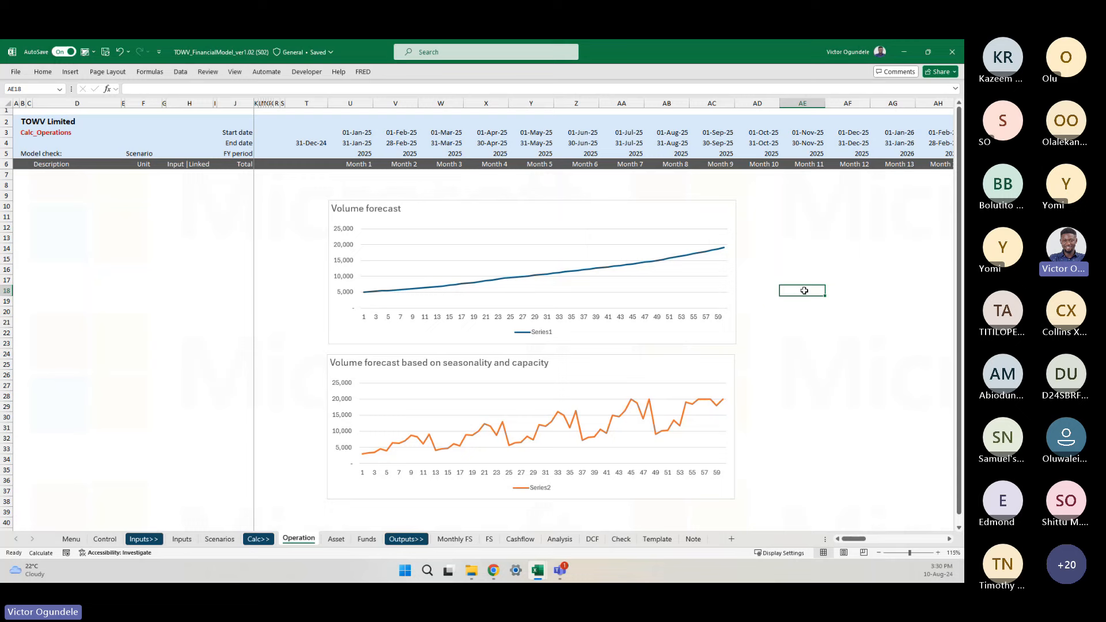
scroll(819, 316, "up", 1)
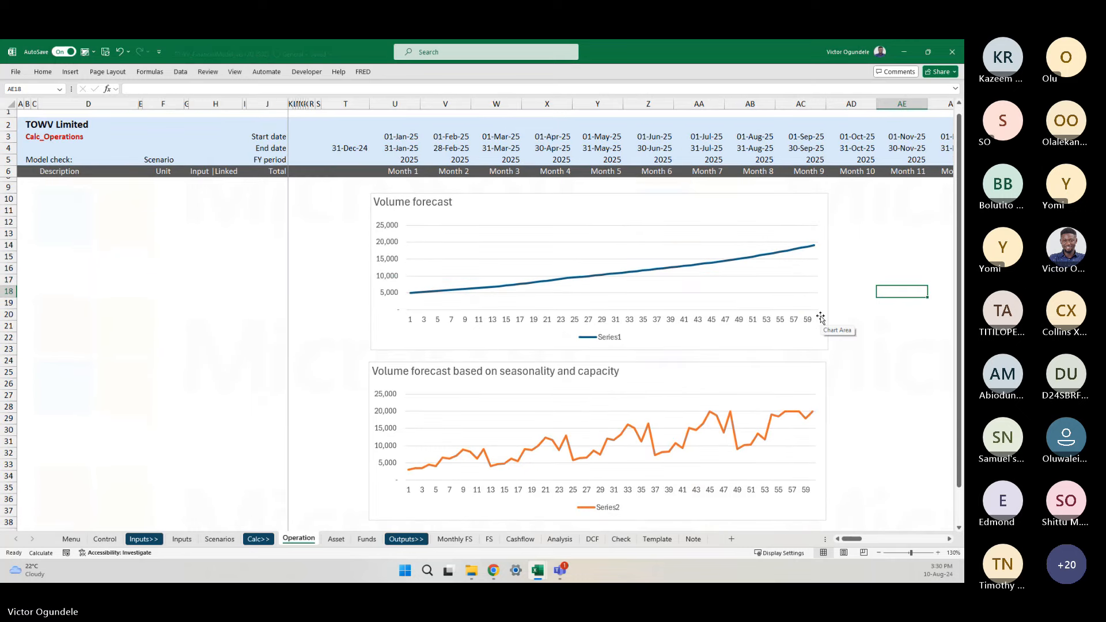
left_click(880, 236)
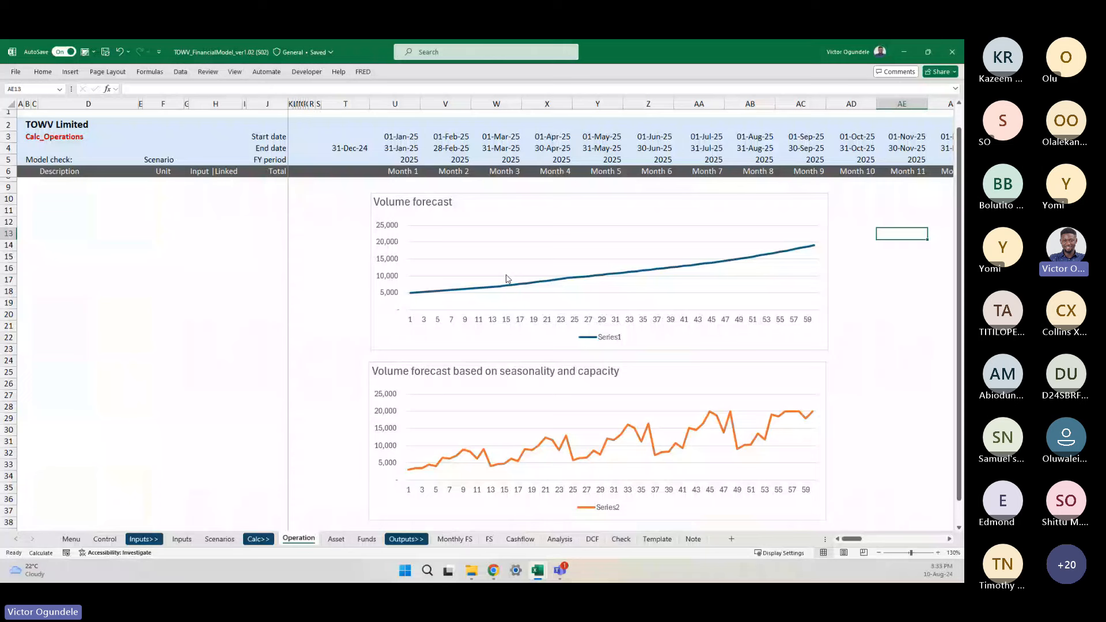
- Return to the Inputs sheet and bring the Quantity section's capacity-based volume forecast into view
left_click(181, 539)
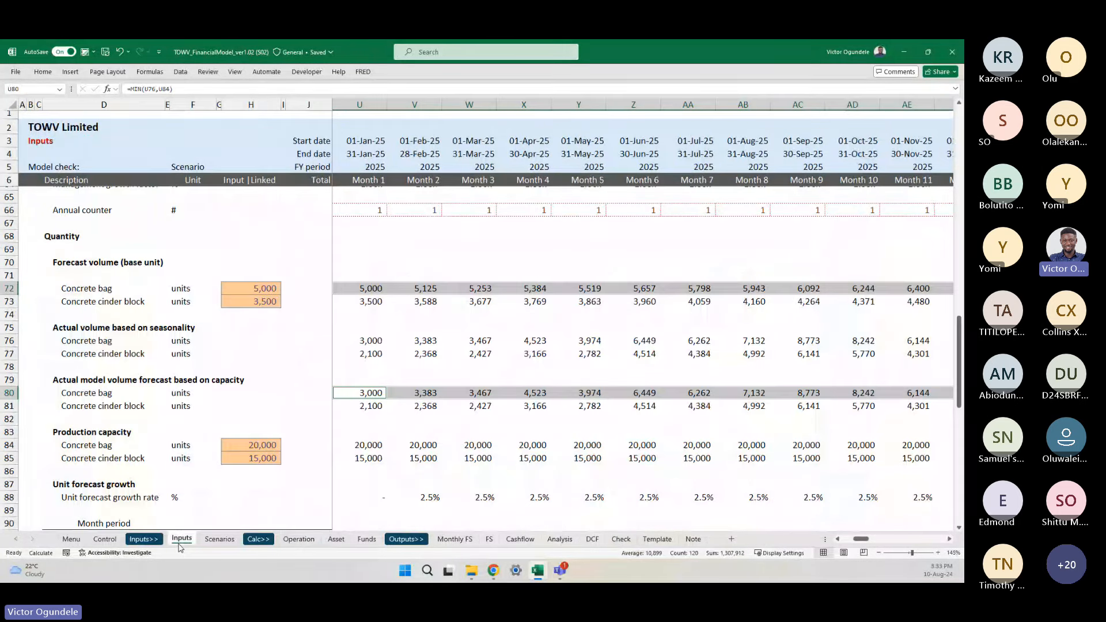
left_click(372, 416)
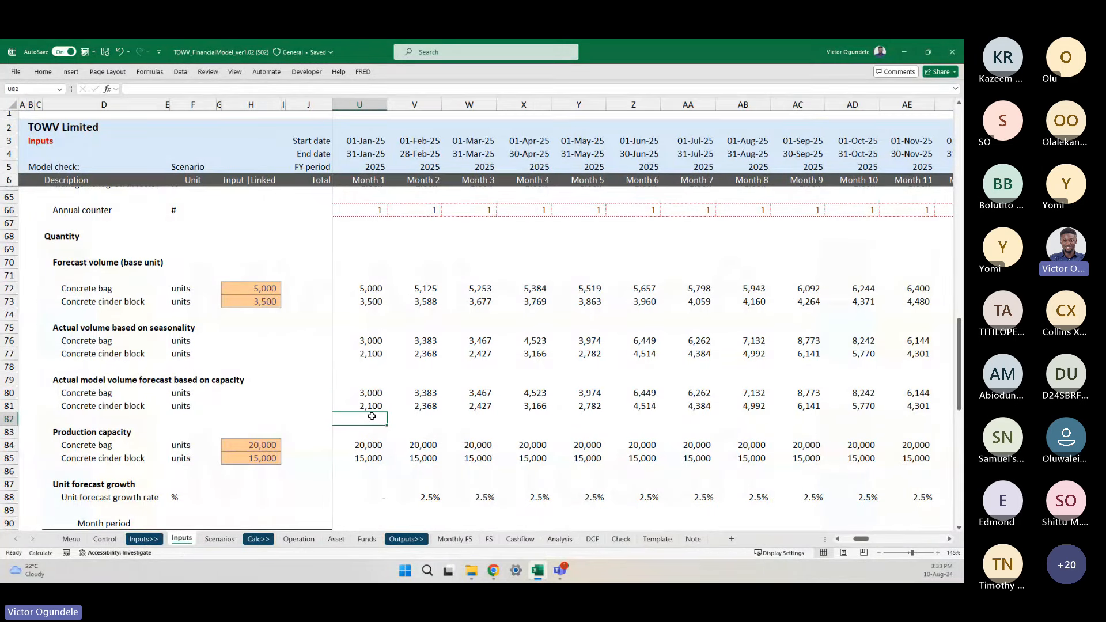
scroll(371, 416, "down", 2)
scroll(353, 408, "up", 1)
scroll(352, 408, "left", 4)
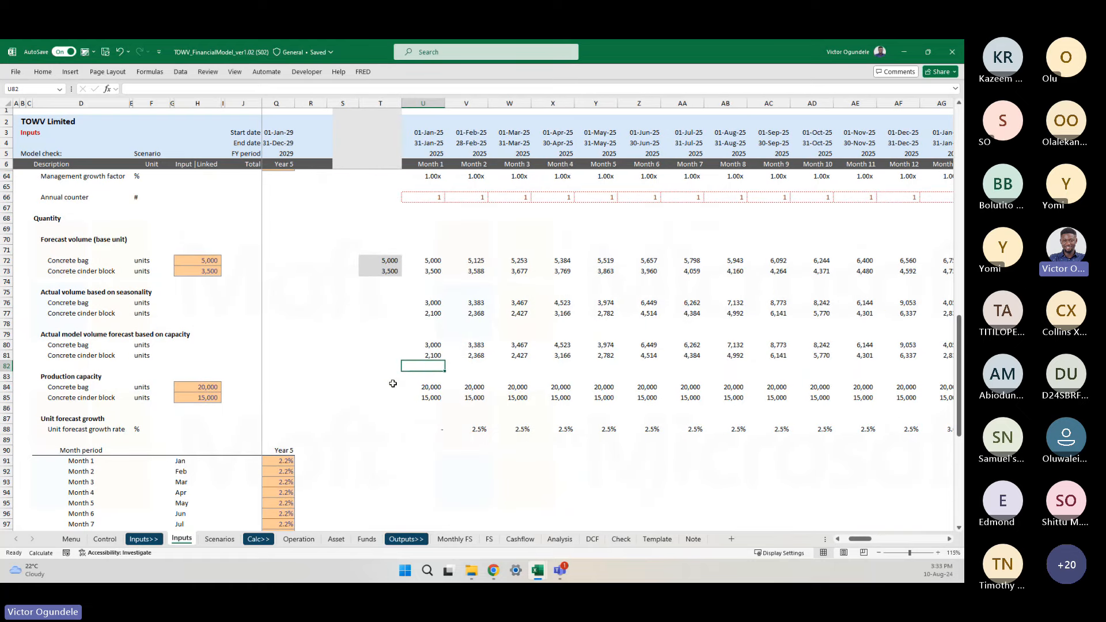
left_click(35, 334)
left_click_drag(33, 333, 190, 344)
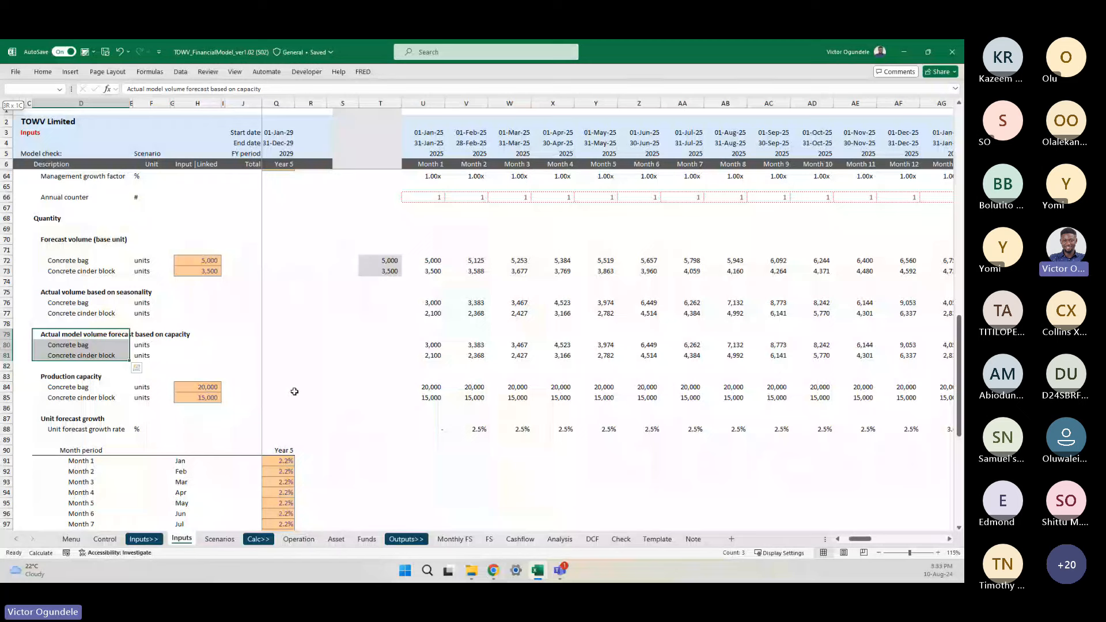
key("ctrl+shift+Right")
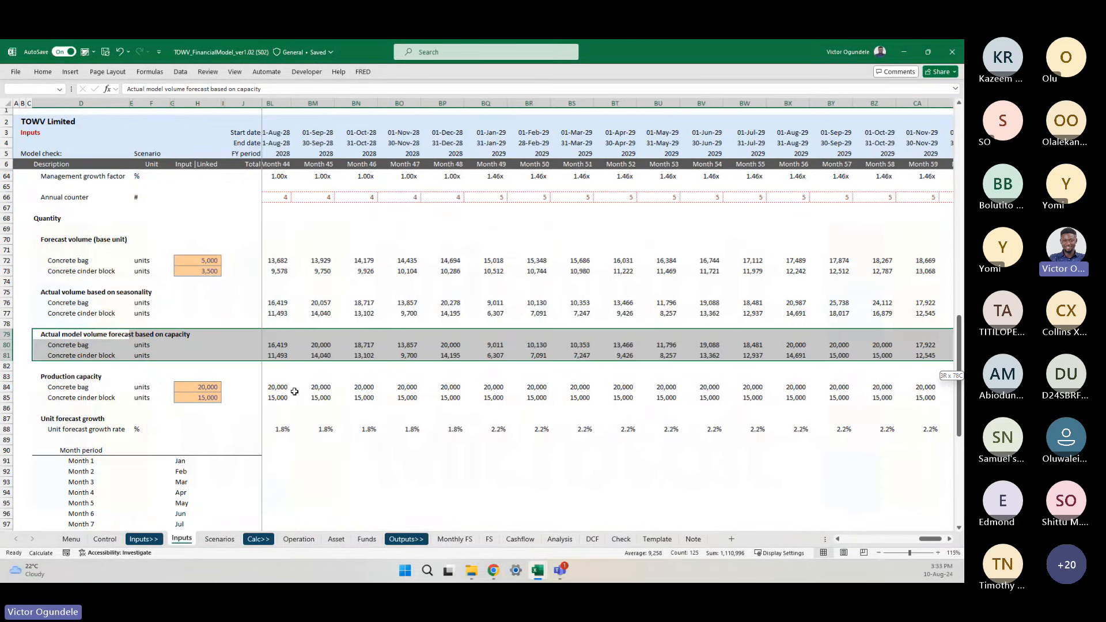
key("shift+BackSpace")
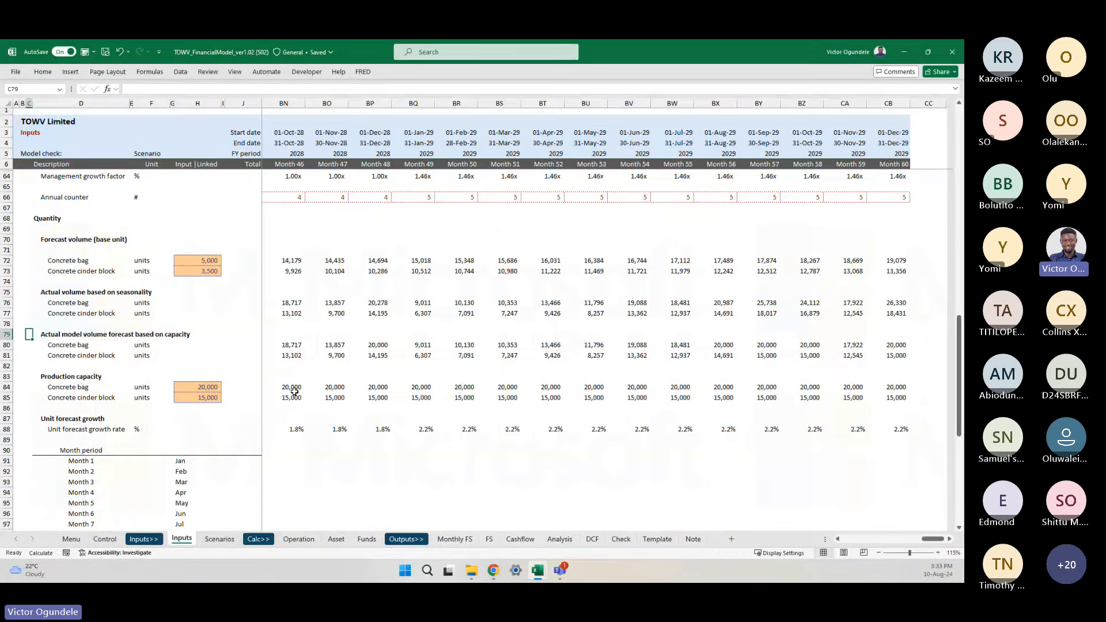
- Extend the heading in D79 to read "Actual model volume forecast based on capacity (after seasonality)"
scroll(294, 391, "up", 1)
key("F2")
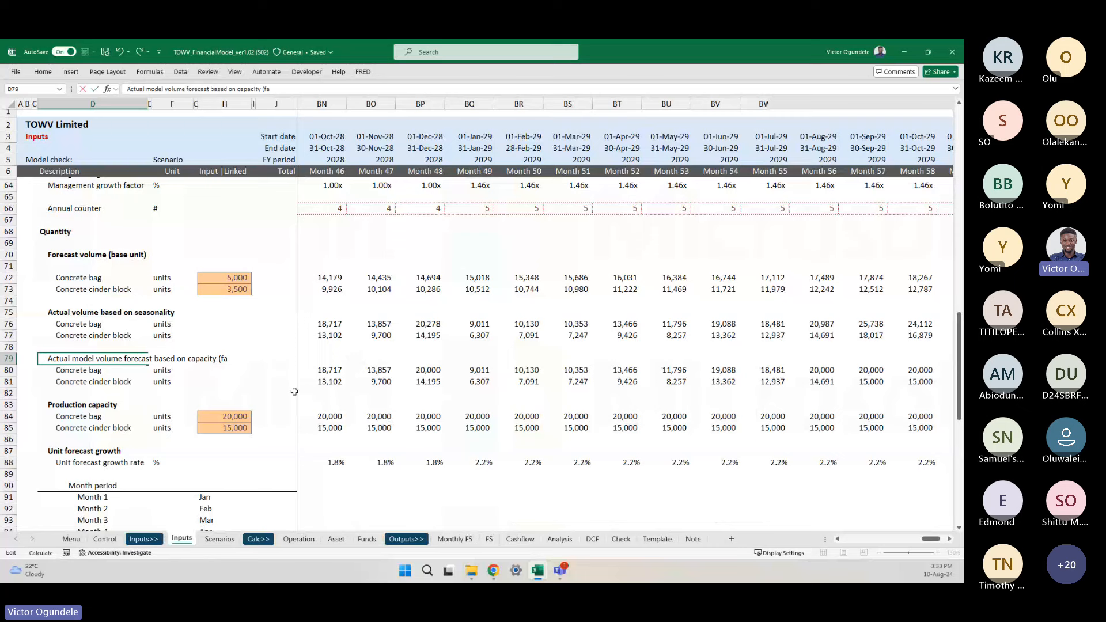
type("(after seasonalut")
key("BackSpace")
key("BackSpace")
type("ity)")
key("ctrl+Return")
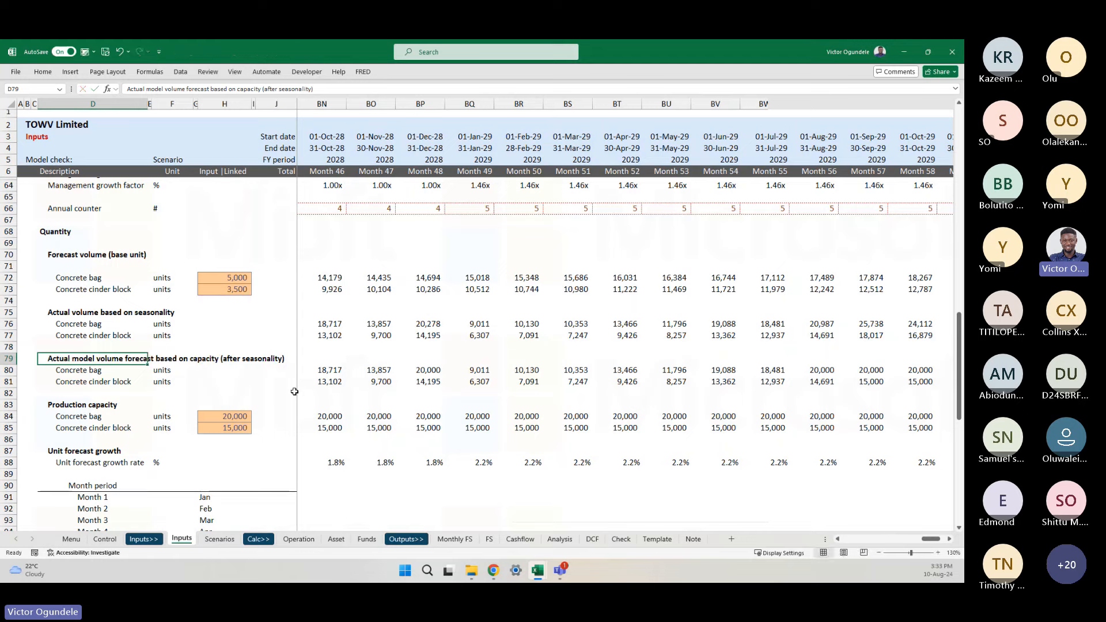
- Outline the capacity-based volume forecast block, D79:CB81, with a border through Month 60
scroll(258, 421, "down", 2)
scroll(252, 421, "up", 1)
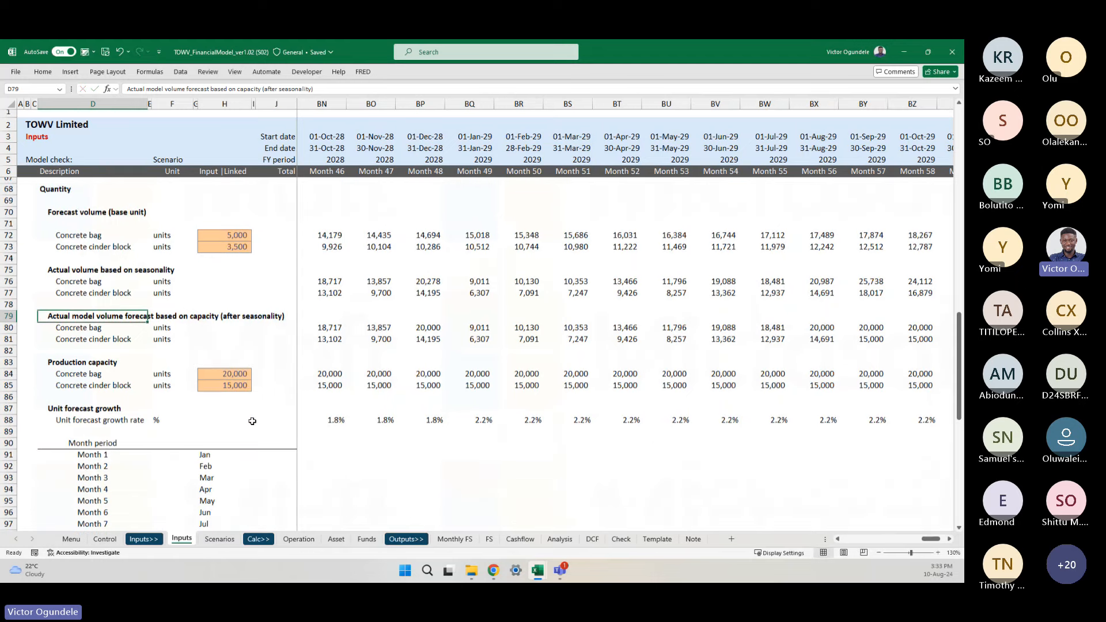
scroll(363, 345, "up", 1)
scroll(364, 346, "left", 10)
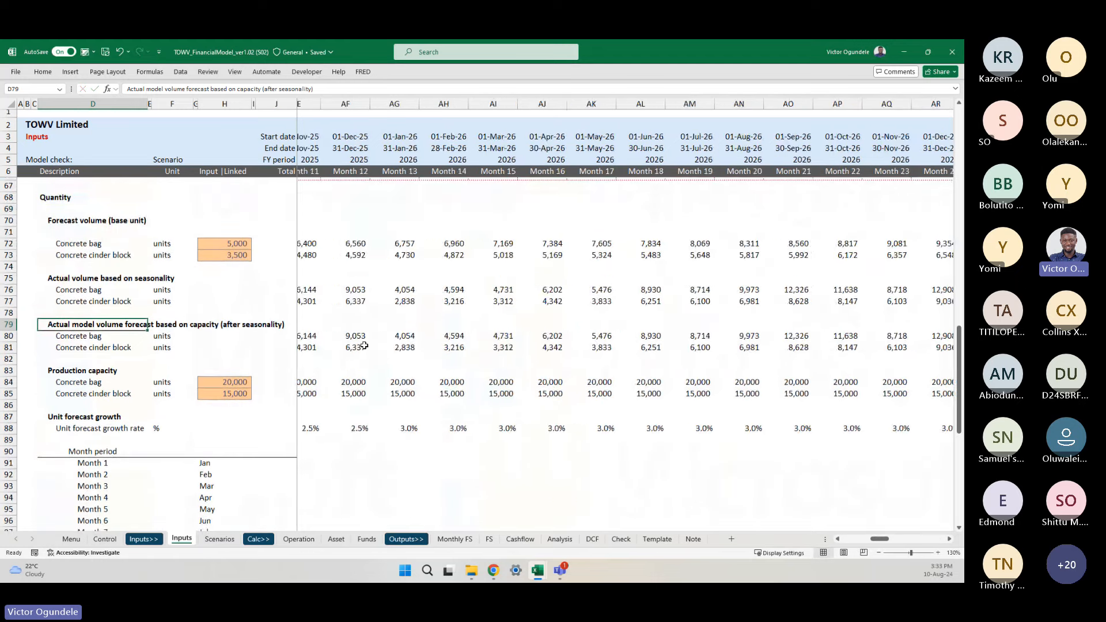
scroll(365, 345, "left", 8)
scroll(456, 354, "down", 2)
key("shift+Down")
key("shift+Down")
key("ctrl+shift+Right")
key("shift+Left")
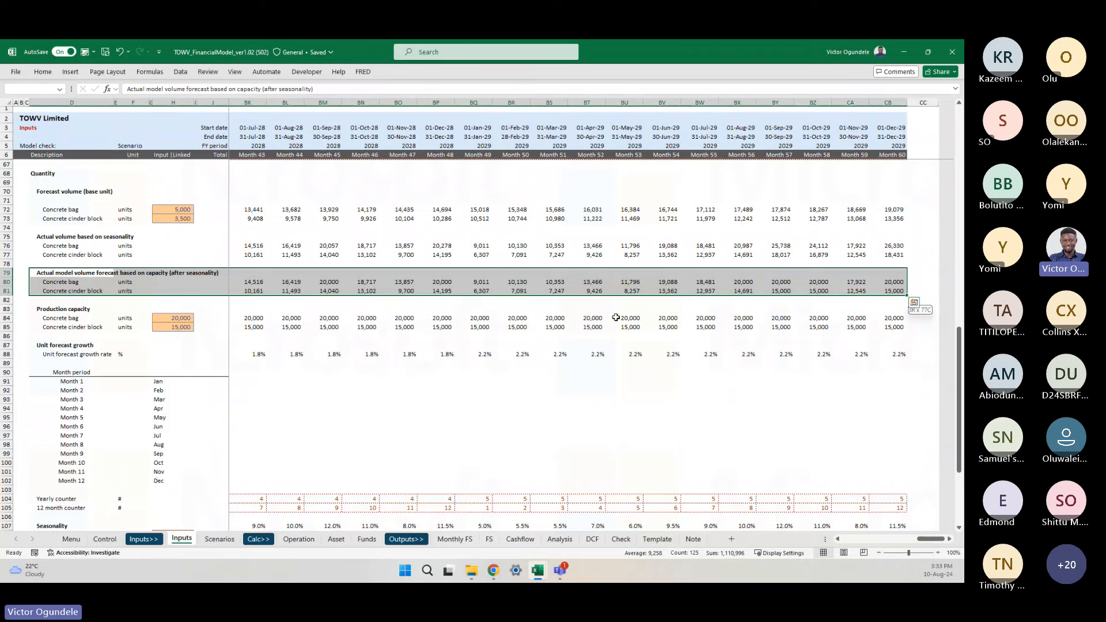
key("Right")
key("Right")
key("Right")
key("Right")
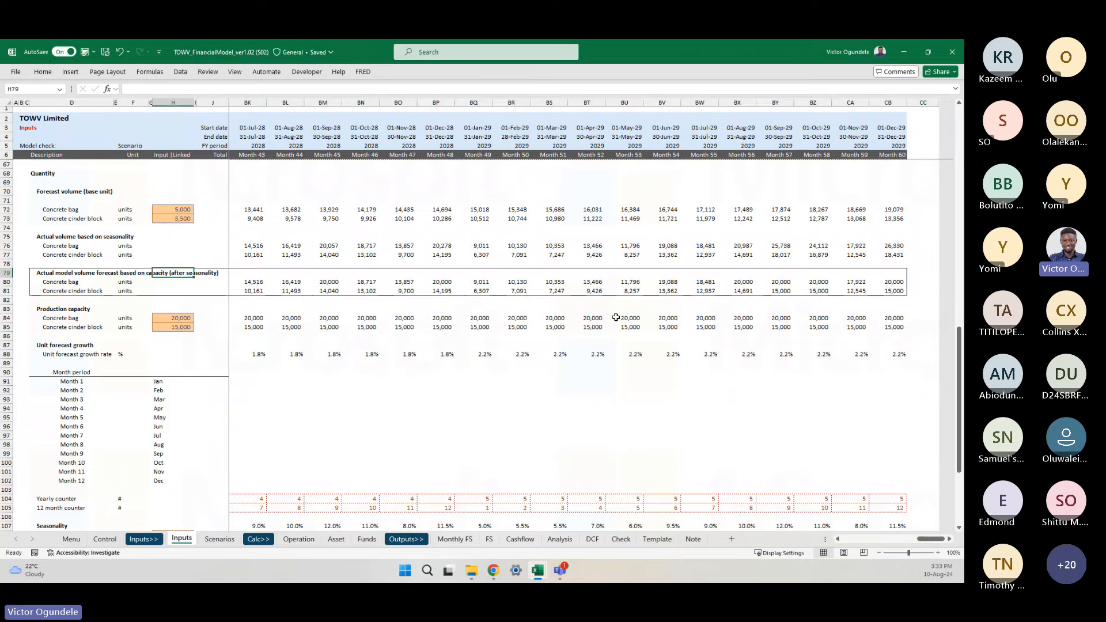
key("Right")
key("Right")
key("Right")
key("Right")
key("Right")
key("Right")
- Examine the unit forecast growth table, the counters and the Seasonality percentages below the Quantity section, ending on D107
scroll(413, 355, "down", 5)
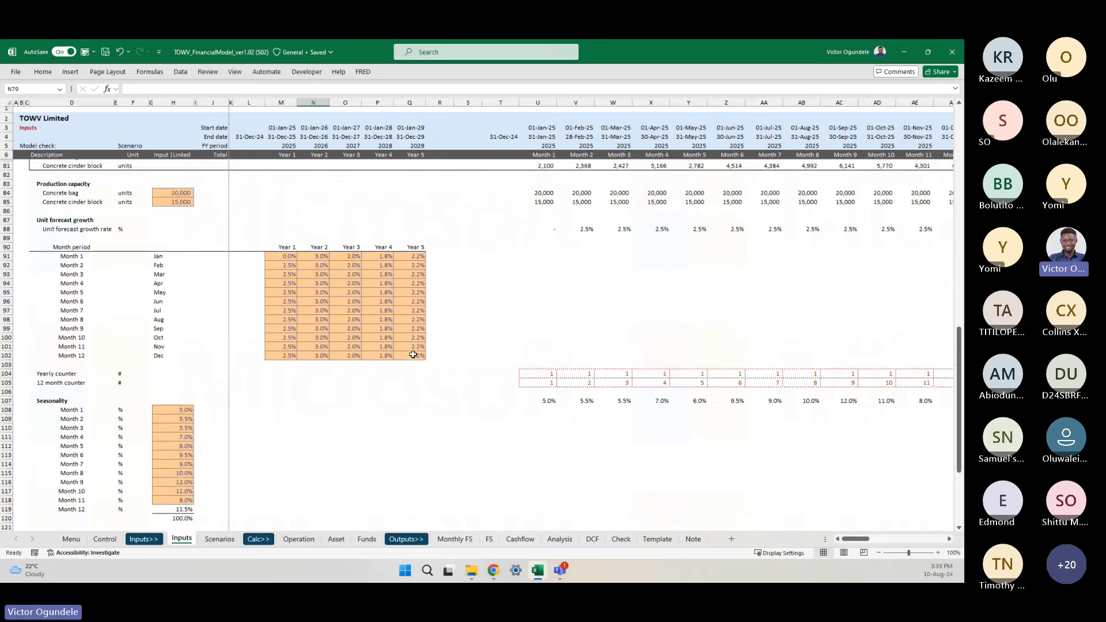
scroll(223, 354, "down", 2)
left_click(317, 373)
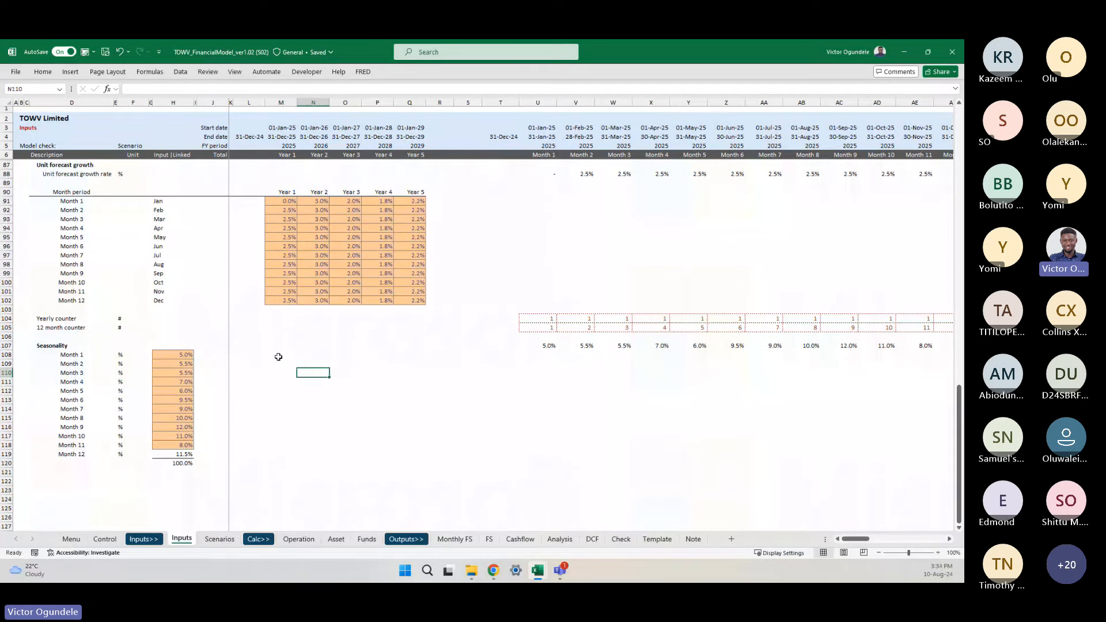
key("ctrl+Left")
key("Up")
key("Up")
key("Up")
key("Left")
key("Left")
key("Left")
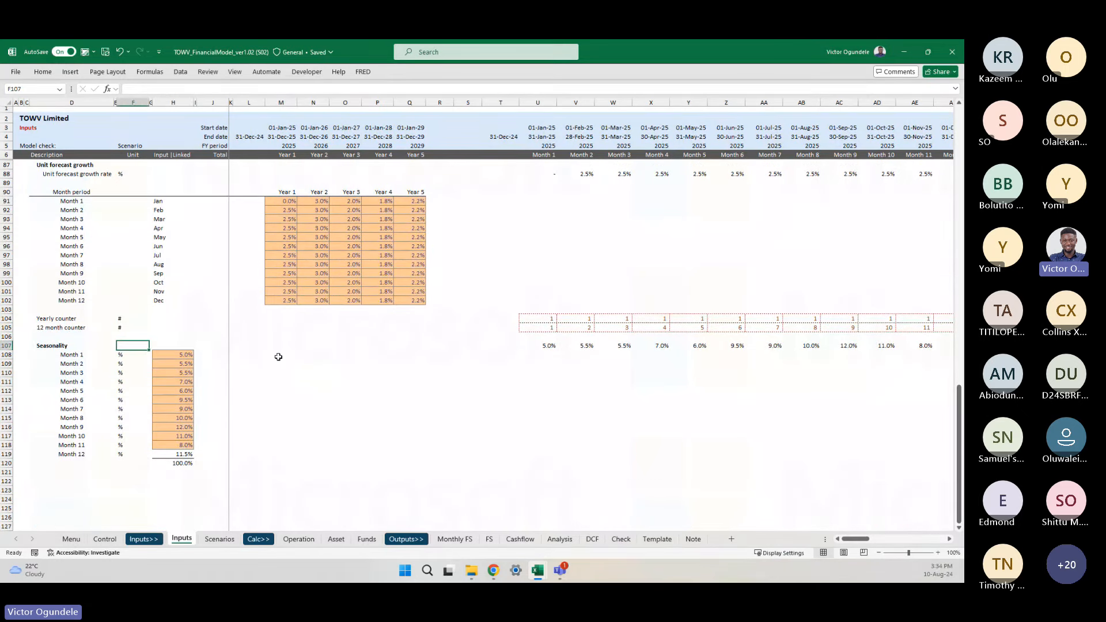
key("Left")
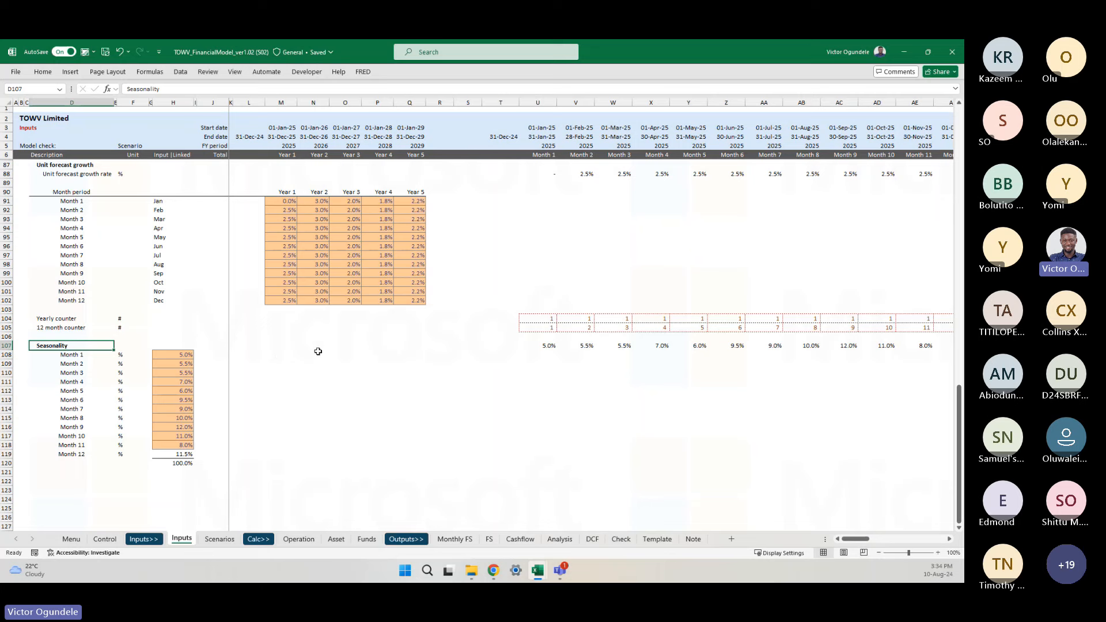
- Inspect the formula behind the Month 1 concrete bag volume in the capacity-based forecast, U80
scroll(568, 330, "up", 5)
scroll(569, 332, "up", 5)
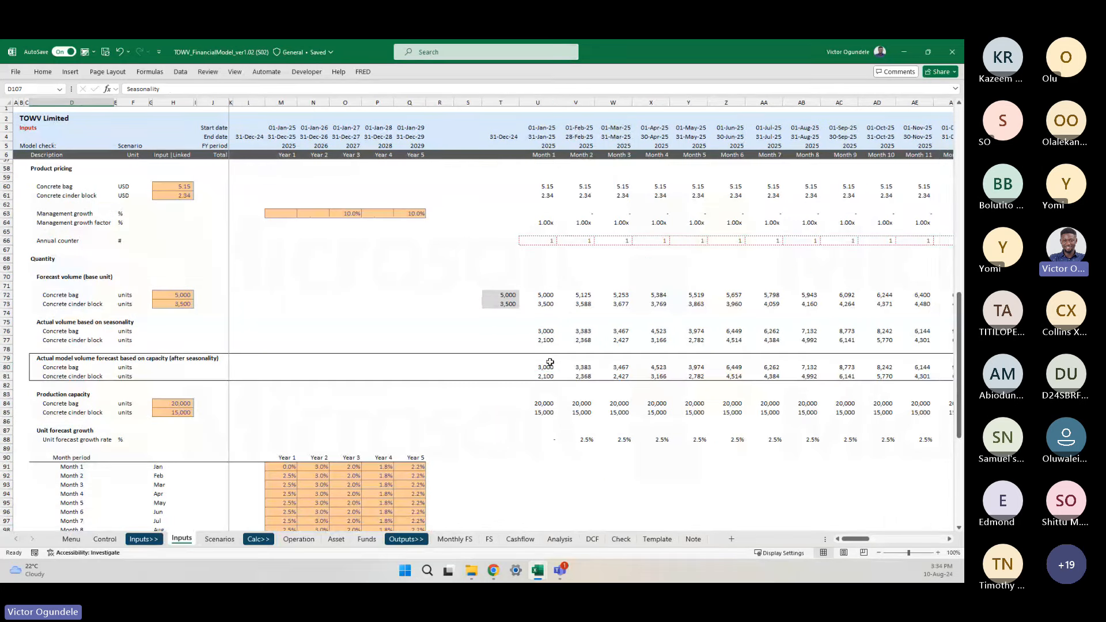
left_click(546, 366)
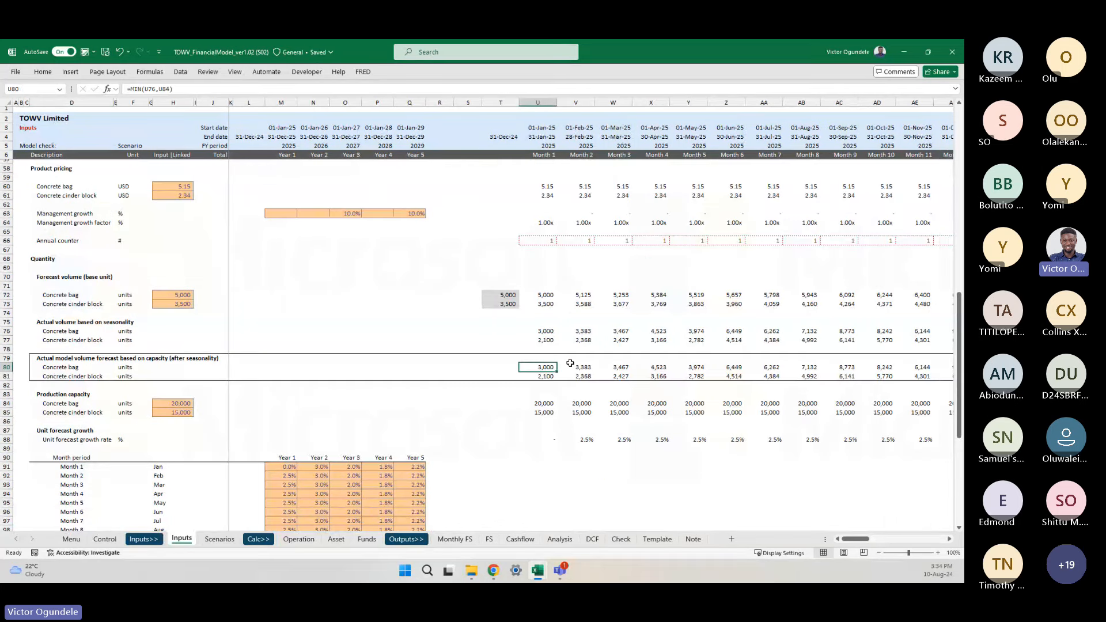
key("F2")
key("Escape")
- Examine the two volume forecast charts on the Operation sheet, checking the Inputs and Scenarios sheets before returning to them
left_click(299, 539)
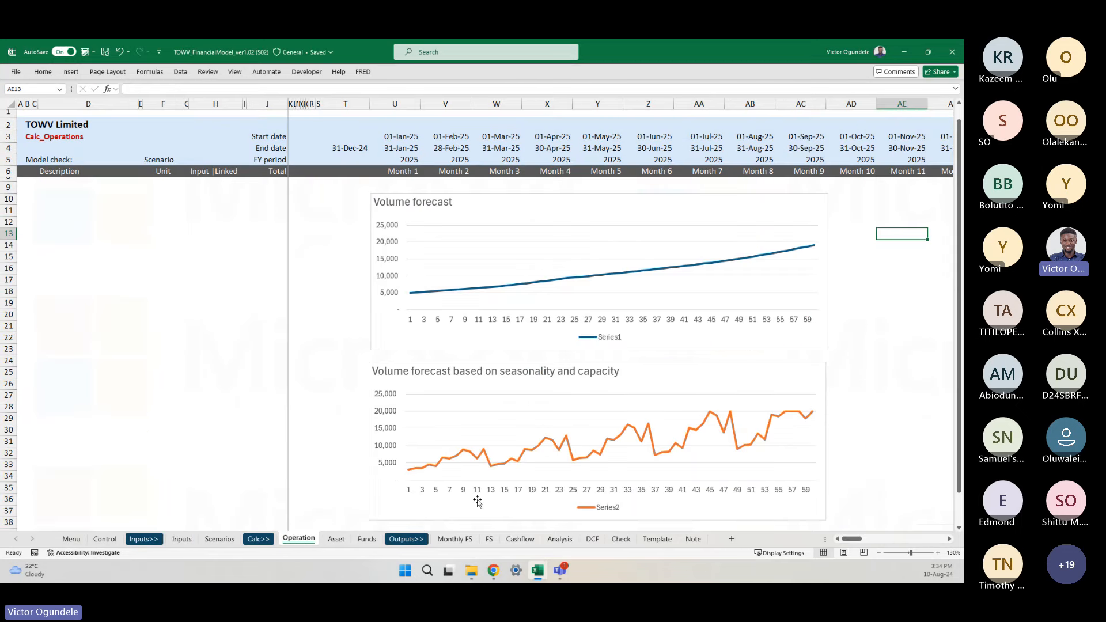
left_click(341, 383)
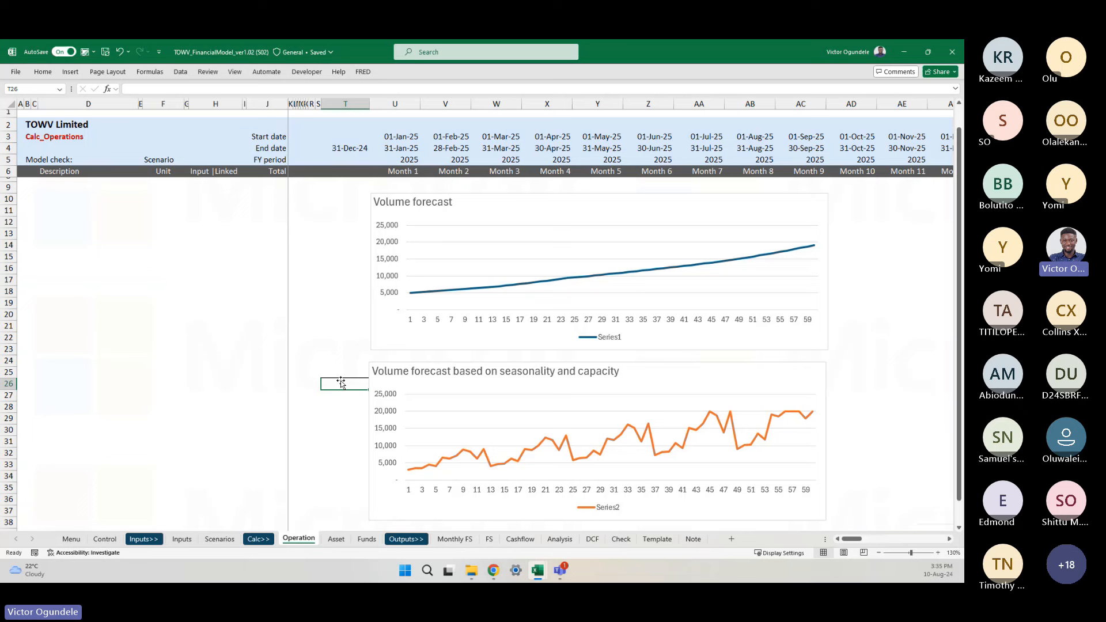
left_click(181, 541)
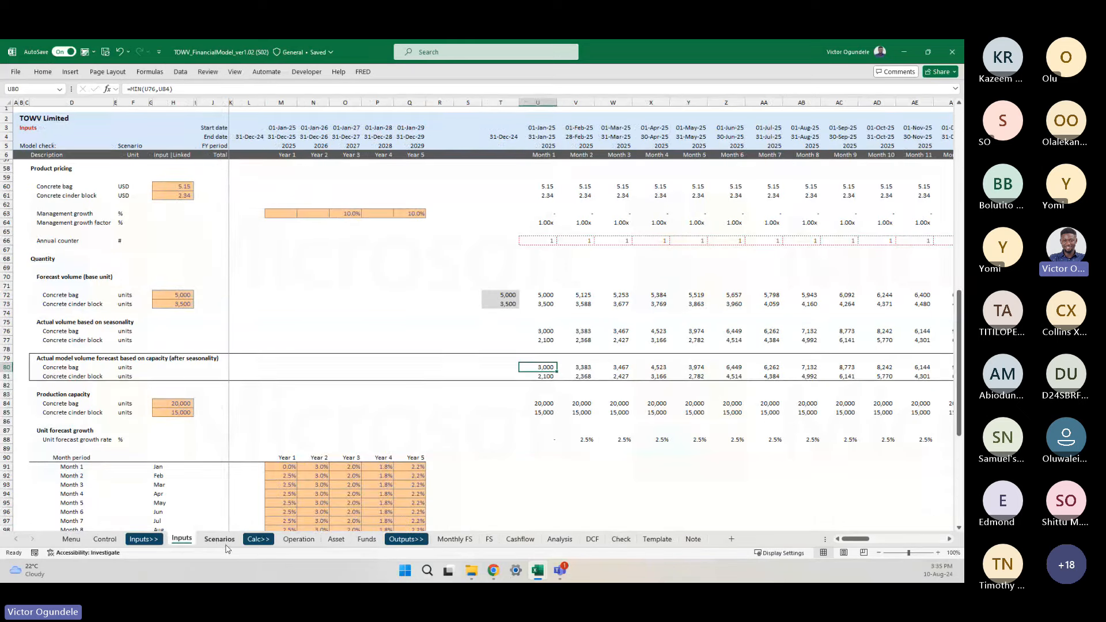
left_click(219, 540)
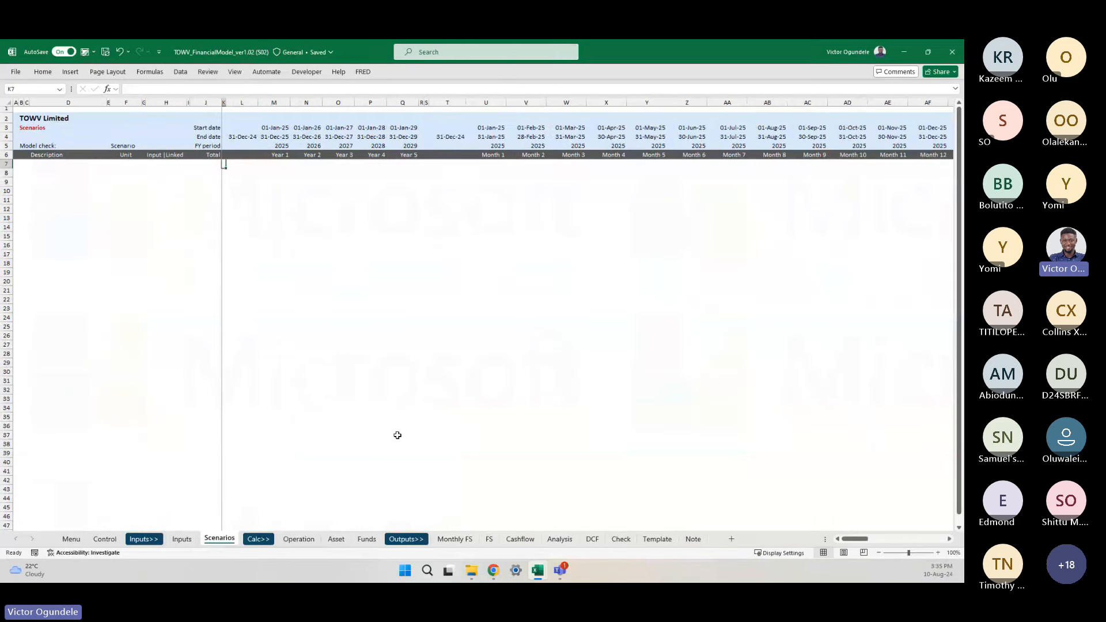
left_click(182, 539)
left_click(300, 539)
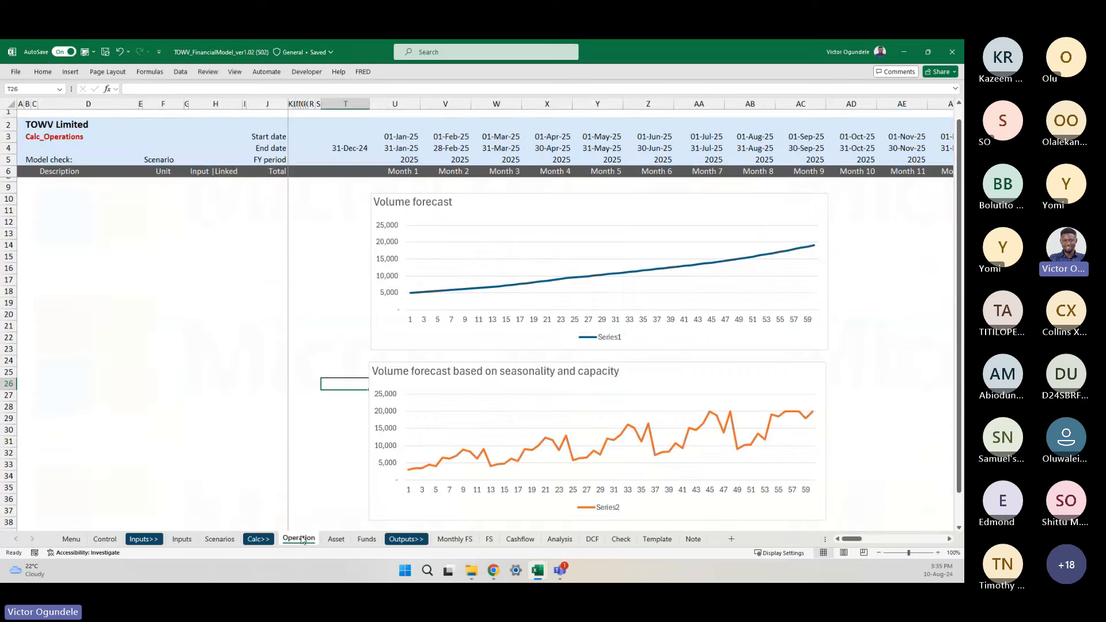
left_click(380, 291)
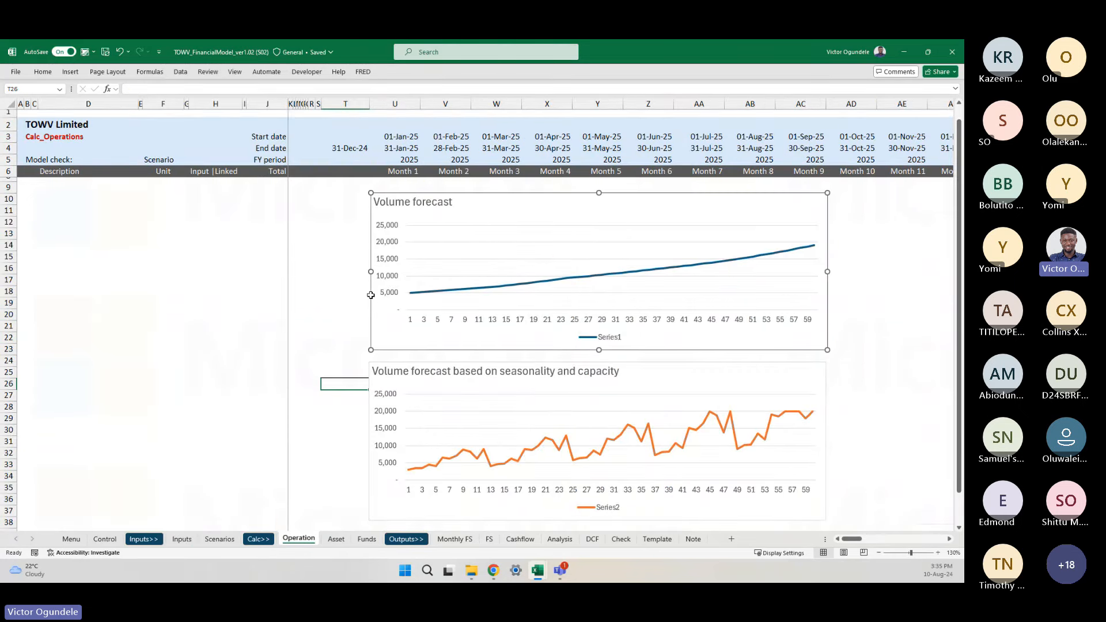
key("Delete")
left_click(395, 291)
left_click(395, 362)
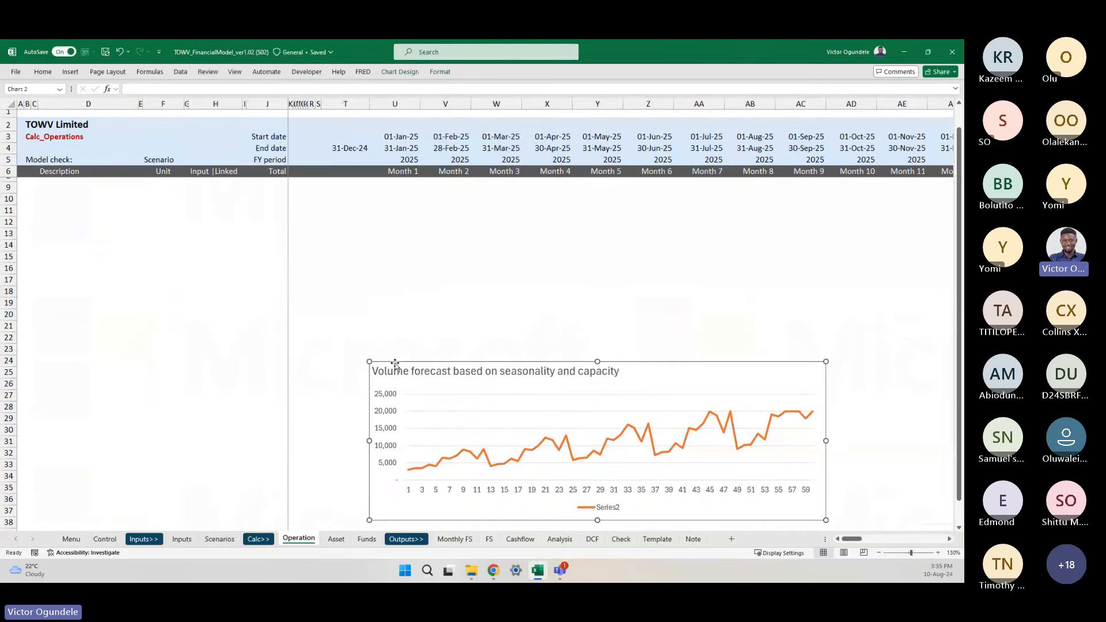
key("ctrl+z")
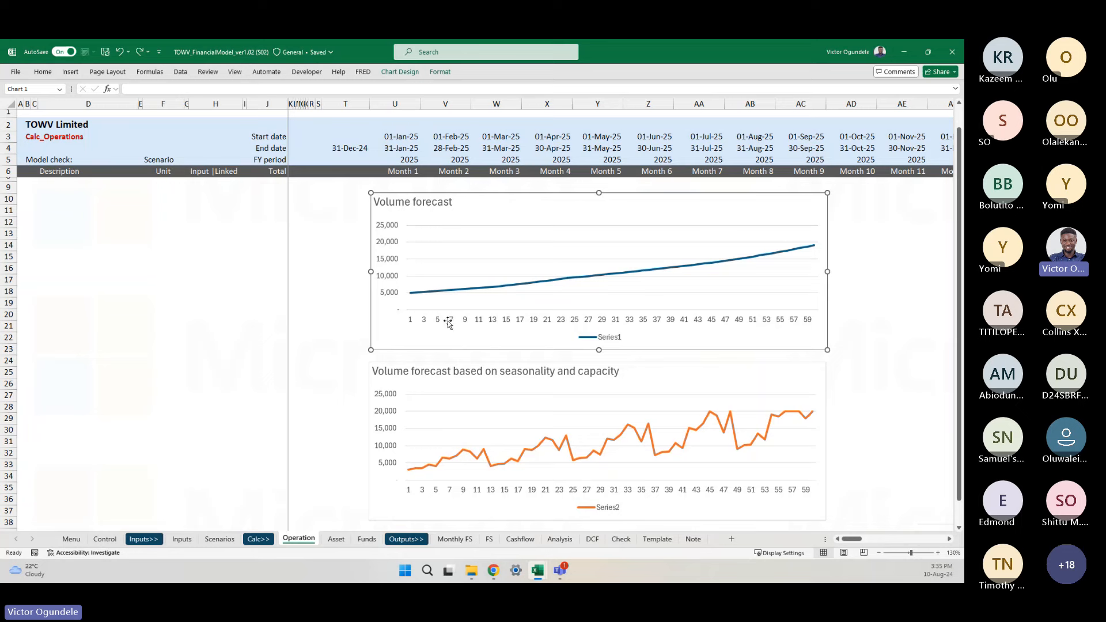
- Move both volume forecast charts together from the Operation sheet to the Note sheet, placing them at D41 below the REAL framework table
left_click(391, 363, "ctrl")
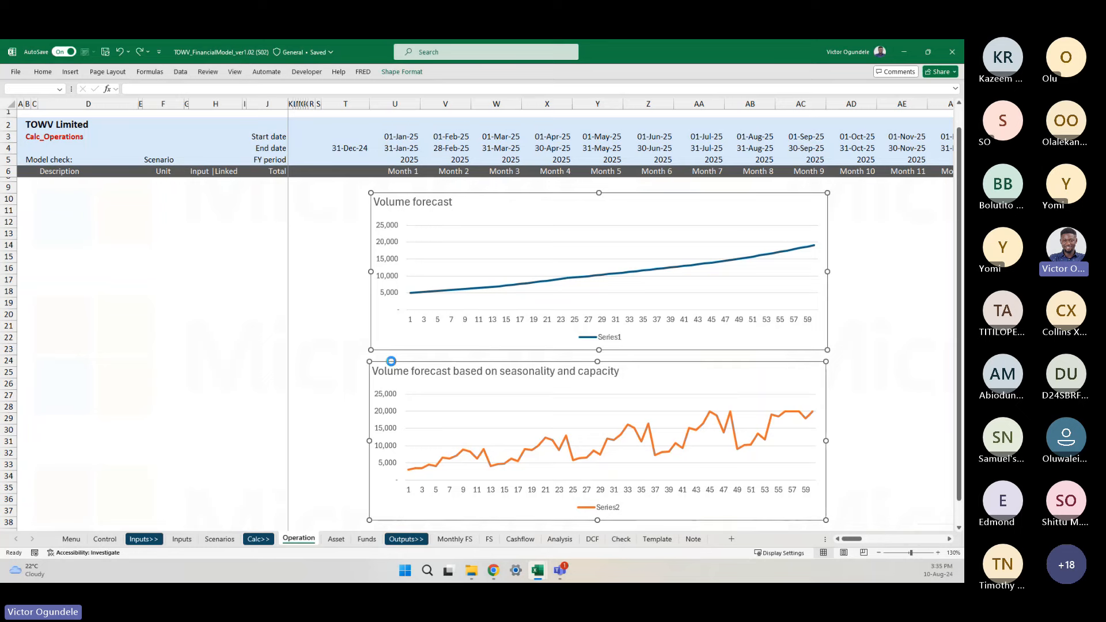
key("Delete")
left_click(693, 539)
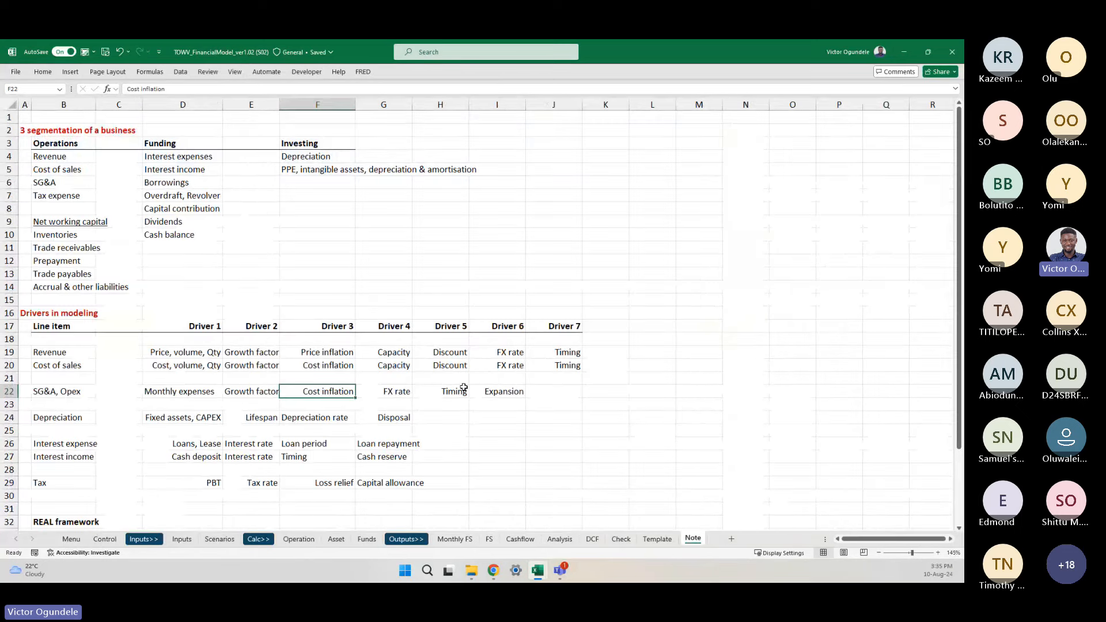
scroll(464, 388, "down", 10)
left_click(197, 260)
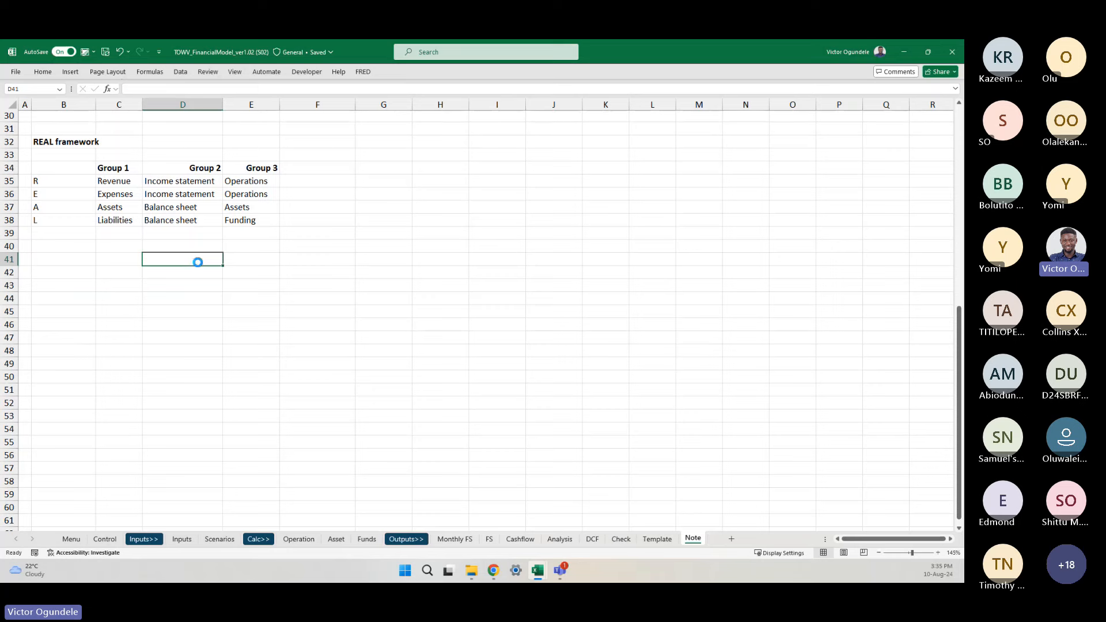
key("ctrl+v")
left_click(753, 303)
scroll(447, 210, "up", 6)
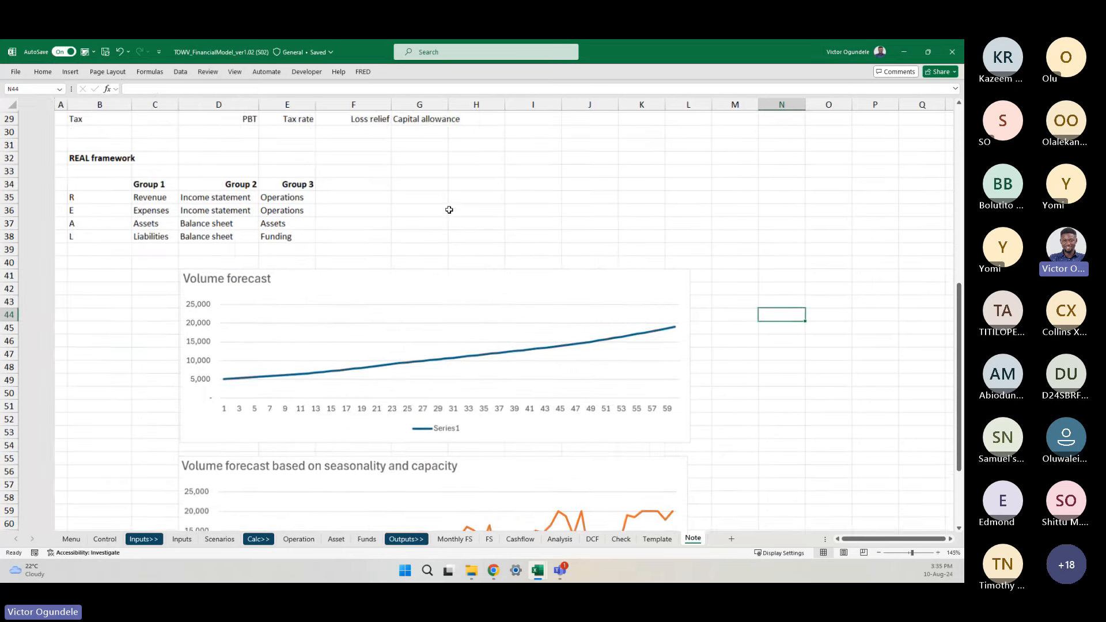
scroll(449, 210, "up", 4)
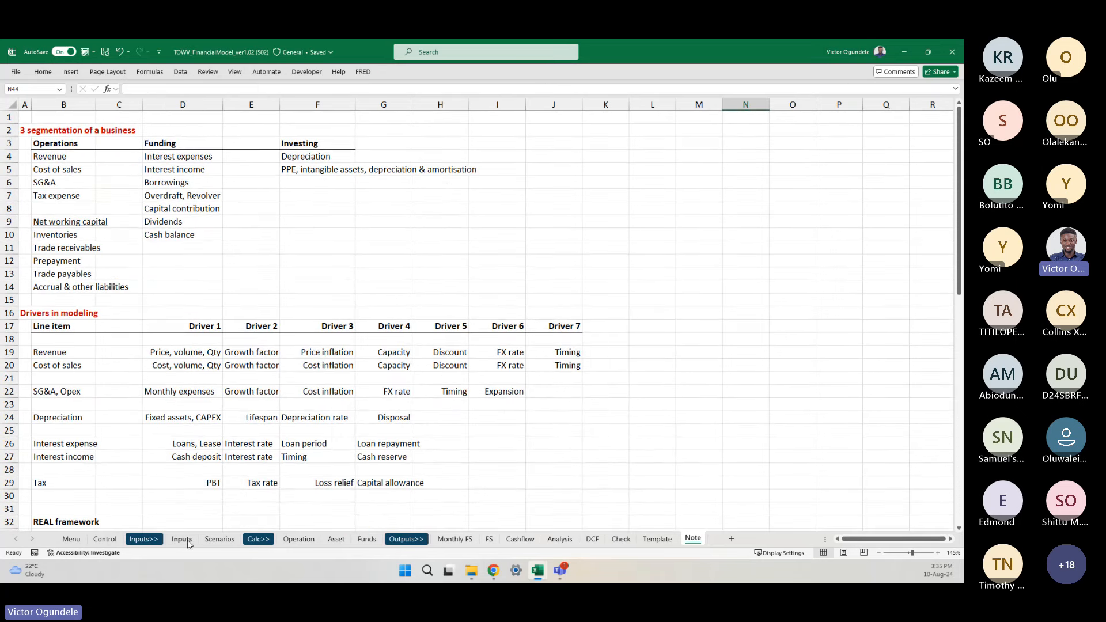
- Return to the Inputs sheet and review the tax, pricing, quantity, capacity, growth and seasonality assumptions
left_click(188, 542)
left_click(390, 411)
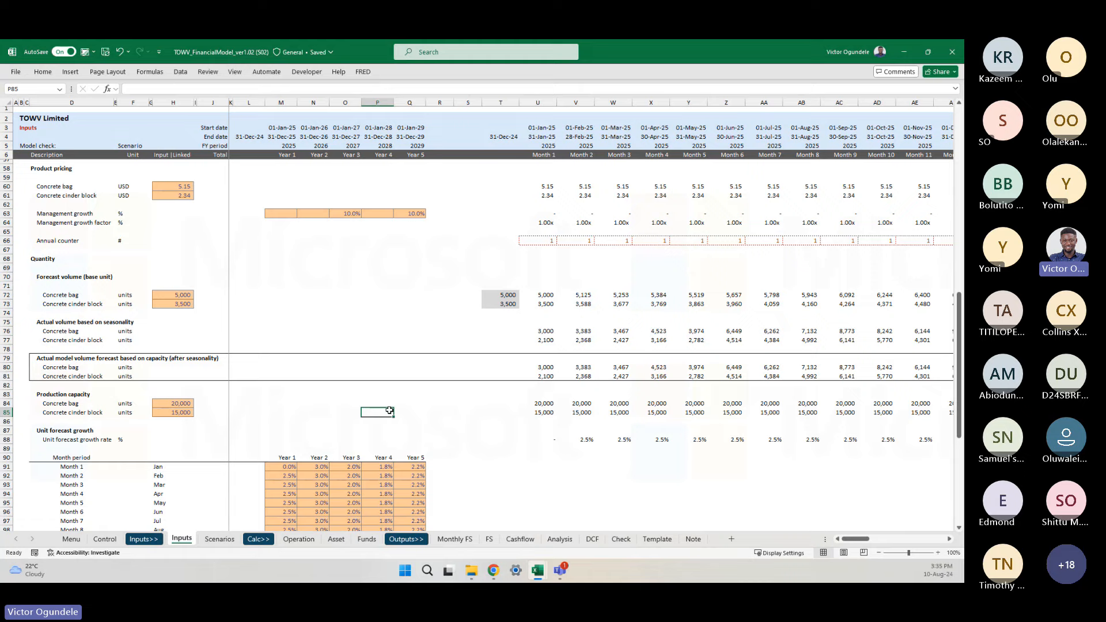
scroll(390, 411, "down", 8)
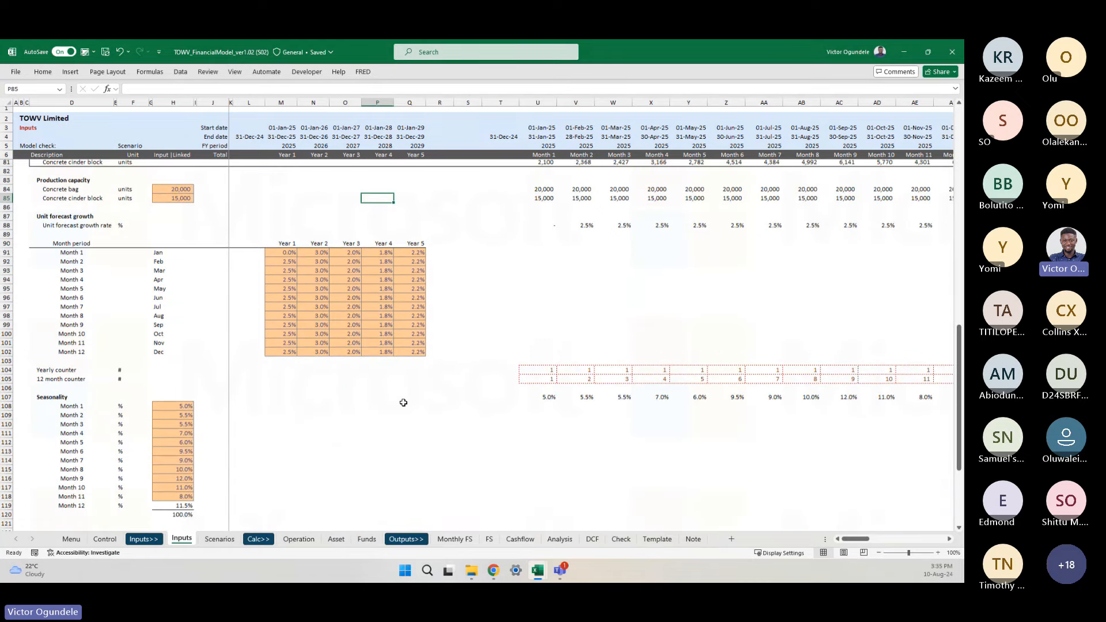
scroll(403, 402, "up", 6)
scroll(400, 304, "up", 14)
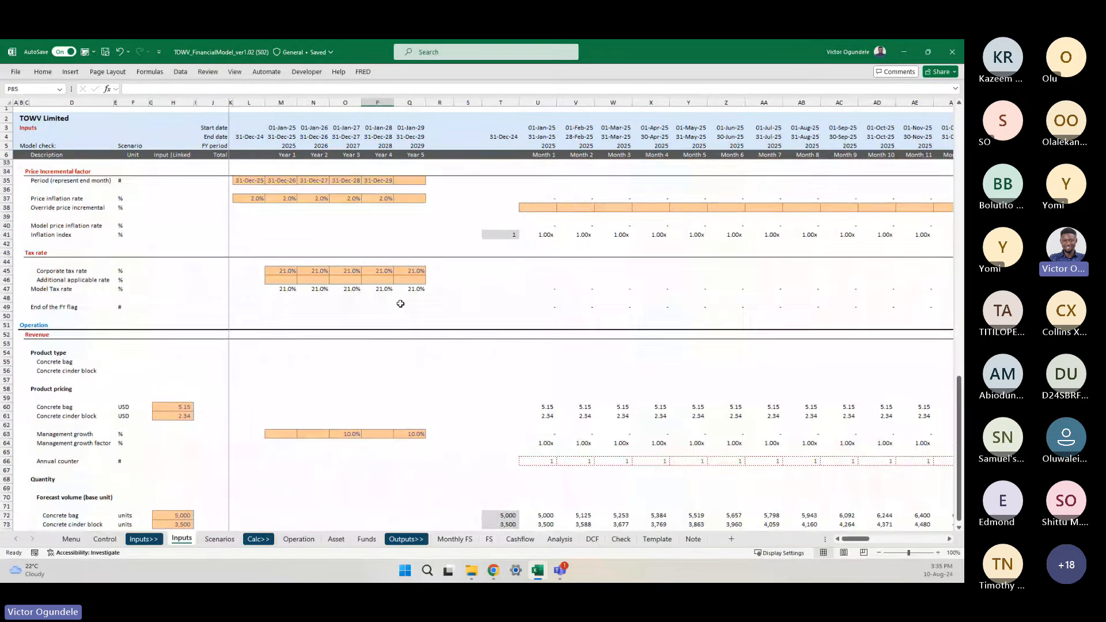
scroll(401, 304, "up", 1)
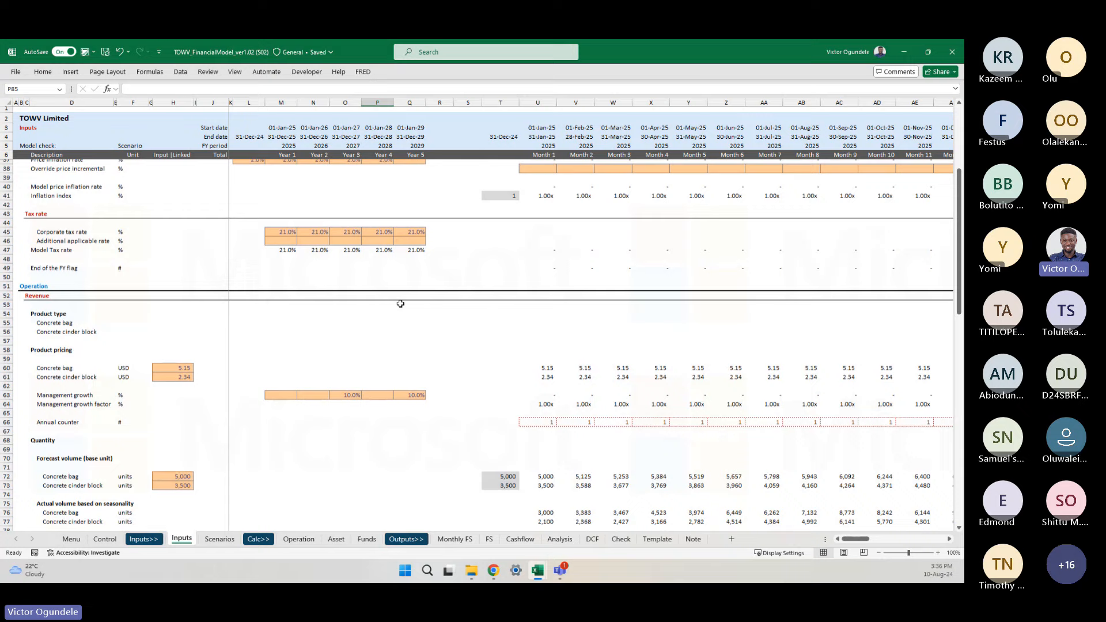
scroll(400, 304, "down", 9)
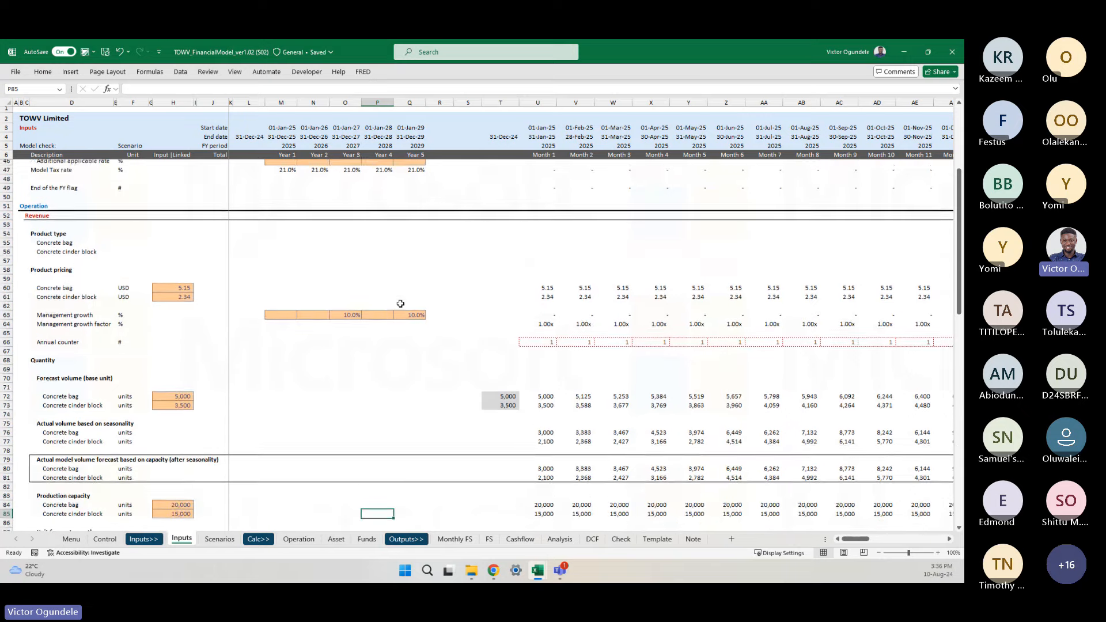
scroll(401, 303, "down", 1)
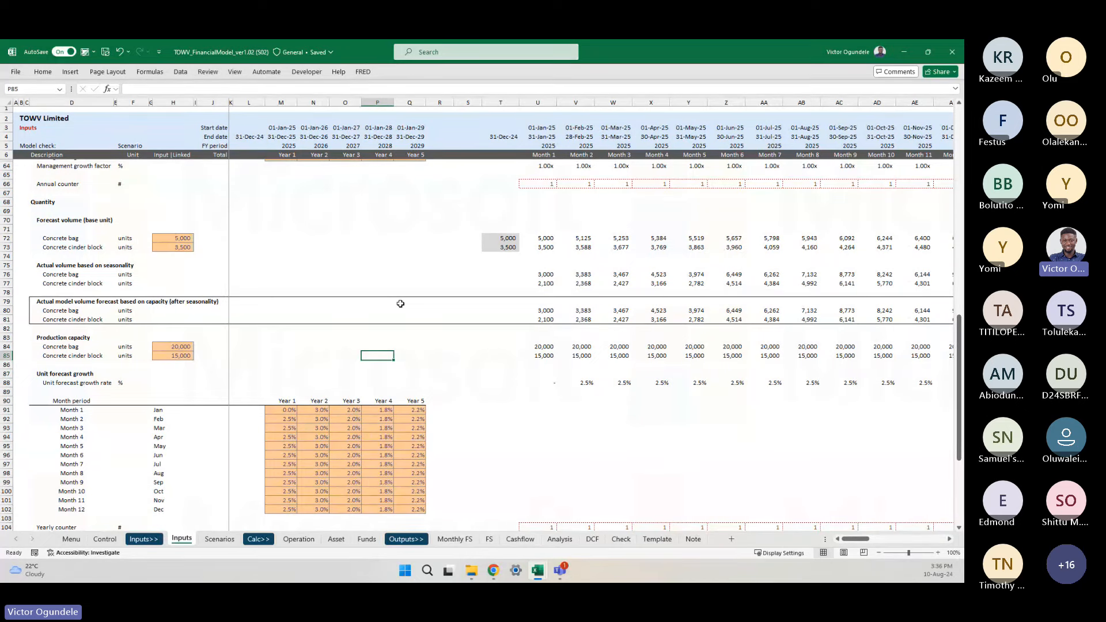
- Go back to the start of the Inputs sheet and review the Business Timing and Macroeconomic data sections
key("ctrl+Home")
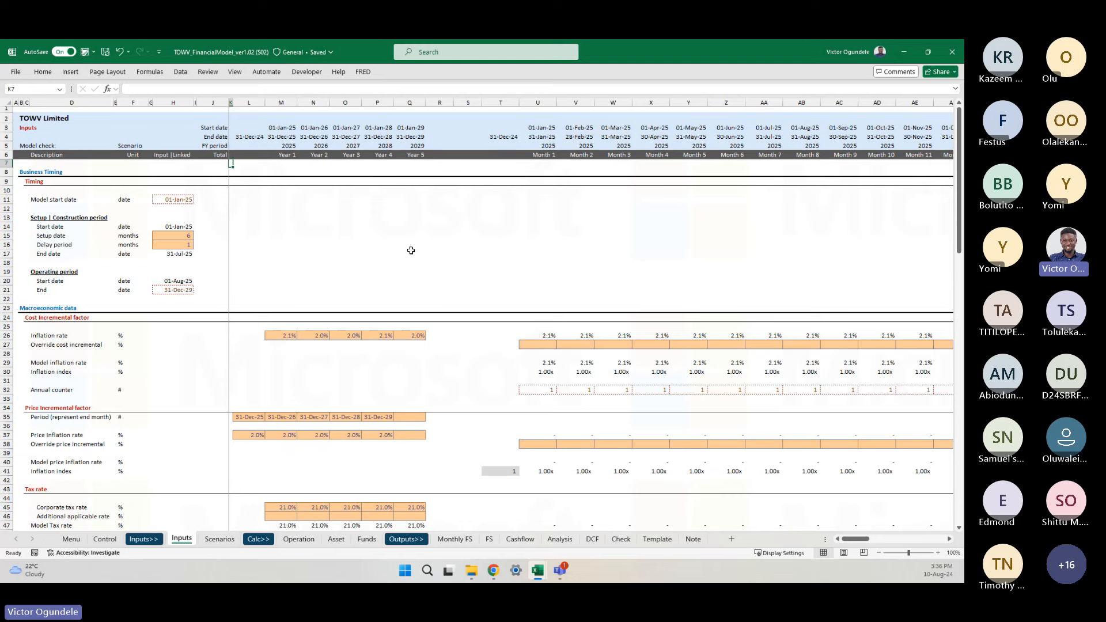
scroll(411, 250, "left", 1)
scroll(412, 253, "right", 1)
left_click(480, 363)
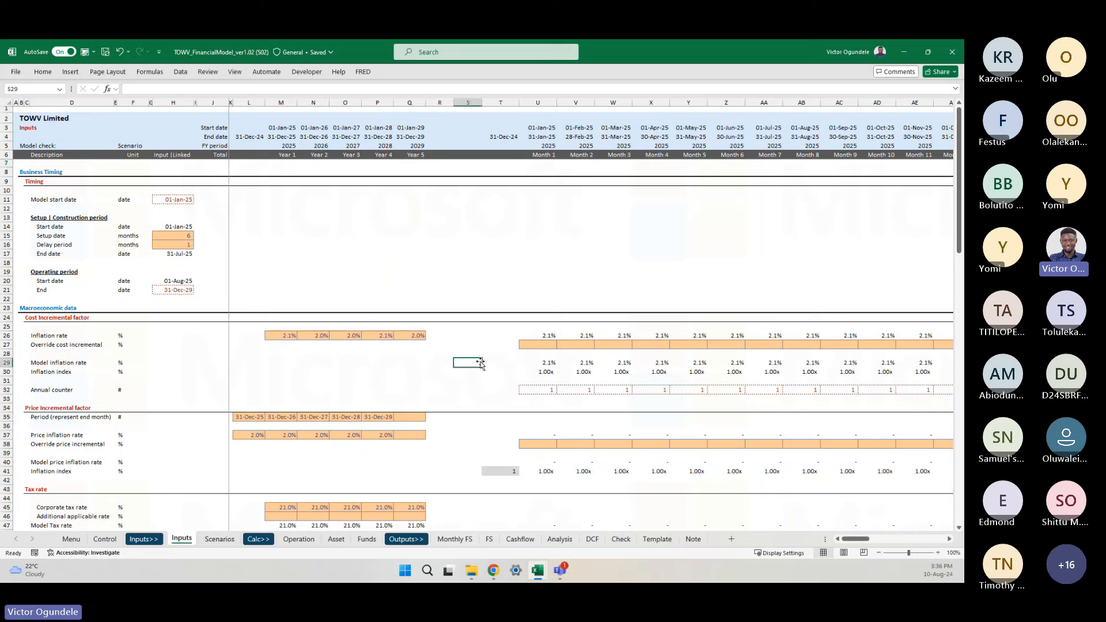